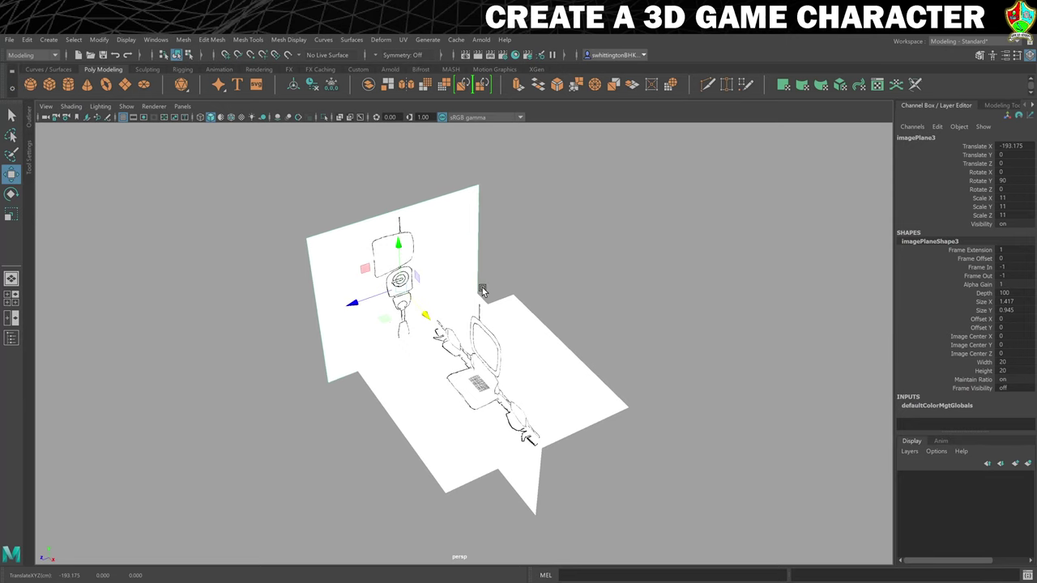
{"action": "left_click", "coordinate": [466, 344]}
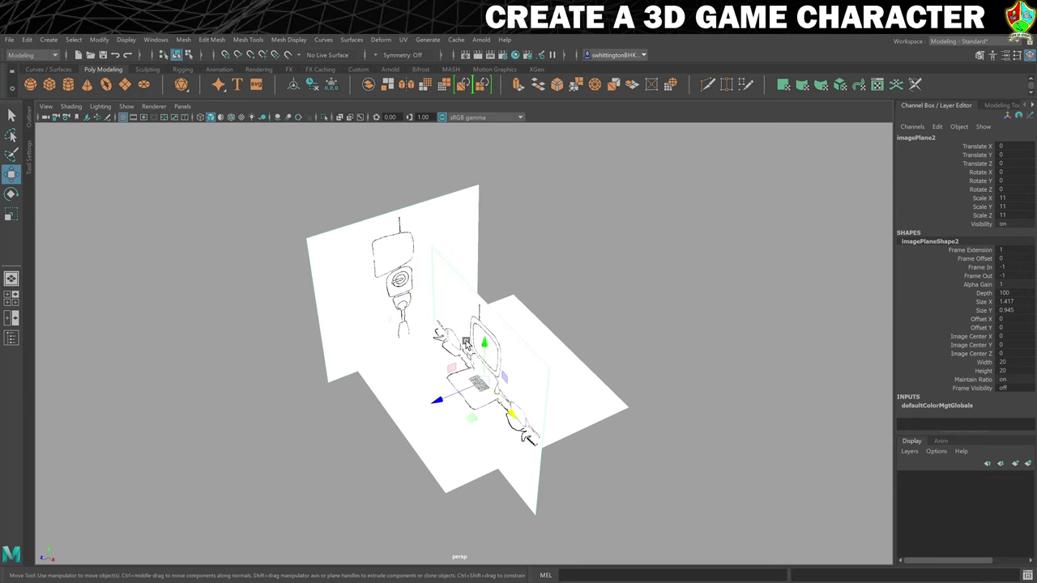
{"action": "left_click_drag", "start_coordinate": [438, 400], "coordinate": [555, 356], "text": "alt"}
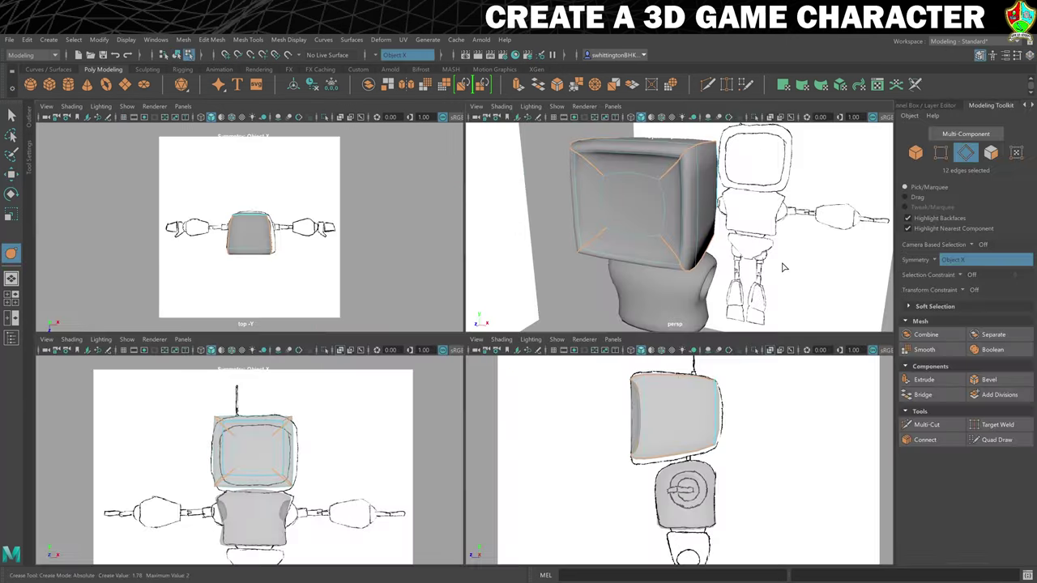
{"action": "middle_click_drag", "start_coordinate": [771, 272], "coordinate": [765, 275]}
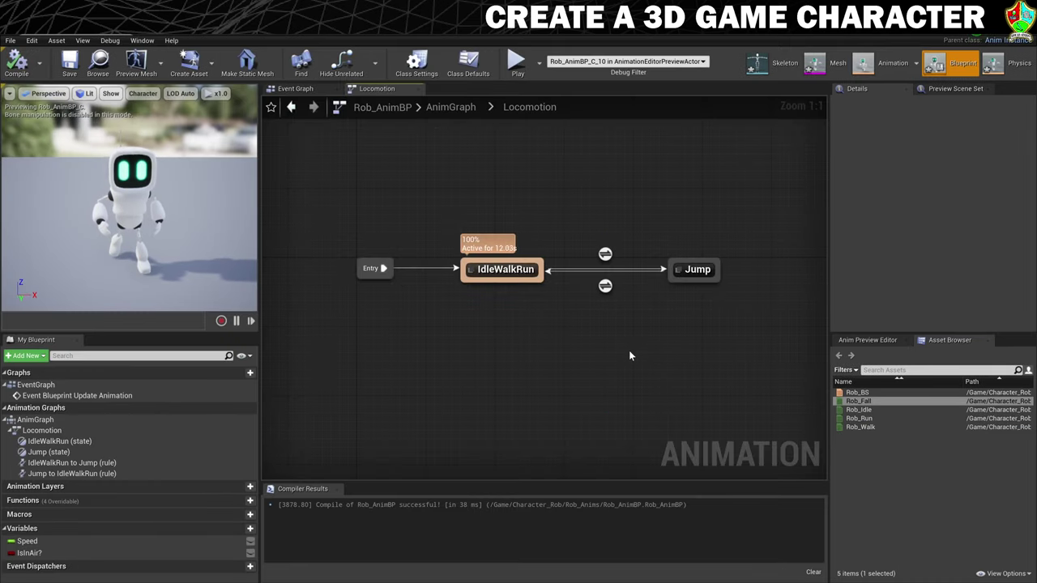
Connect the Is Valid execution output to the Is in Air? set node in the Rob_AnimBP event graph
{"action": "left_click_drag", "start_coordinate": [400, 305], "coordinate": [701, 300]}
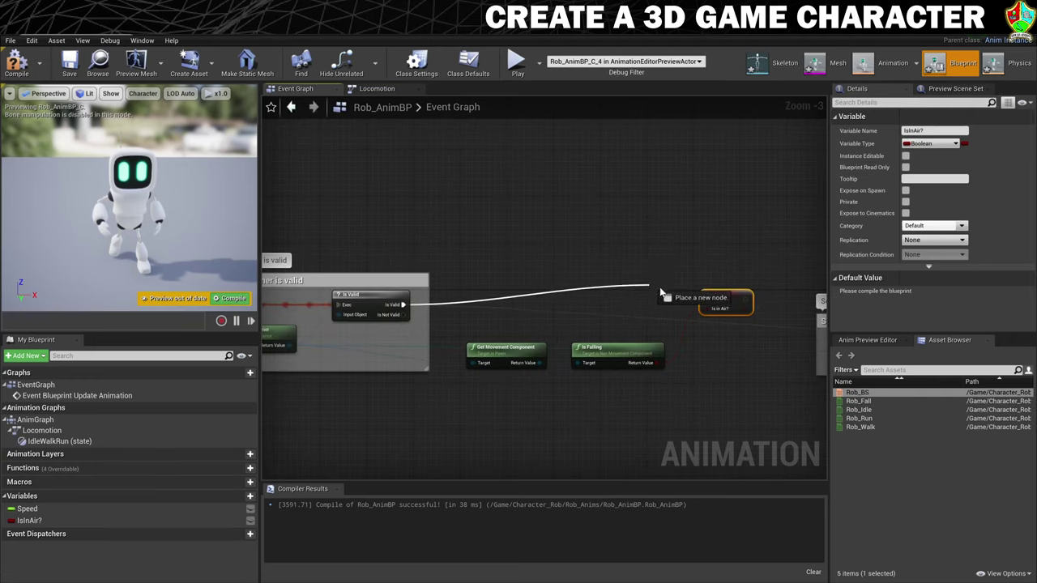
{"action": "right_click_drag", "start_coordinate": [773, 379], "coordinate": [461, 381]}
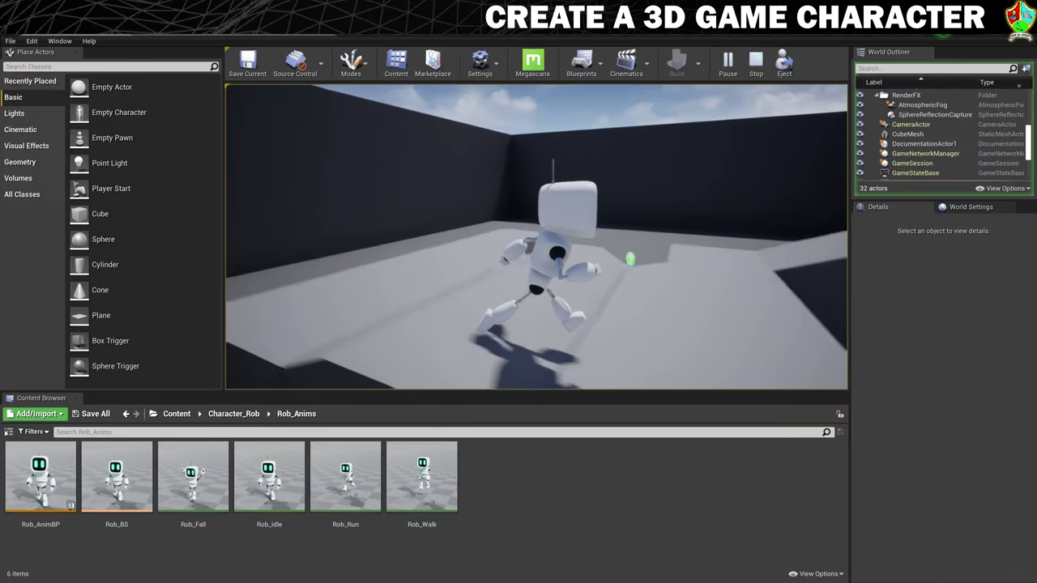
Test the robot character's running and jumping animations in the playing level
{"action": "key", "text": "w"}
{"action": "key", "text": "space"}
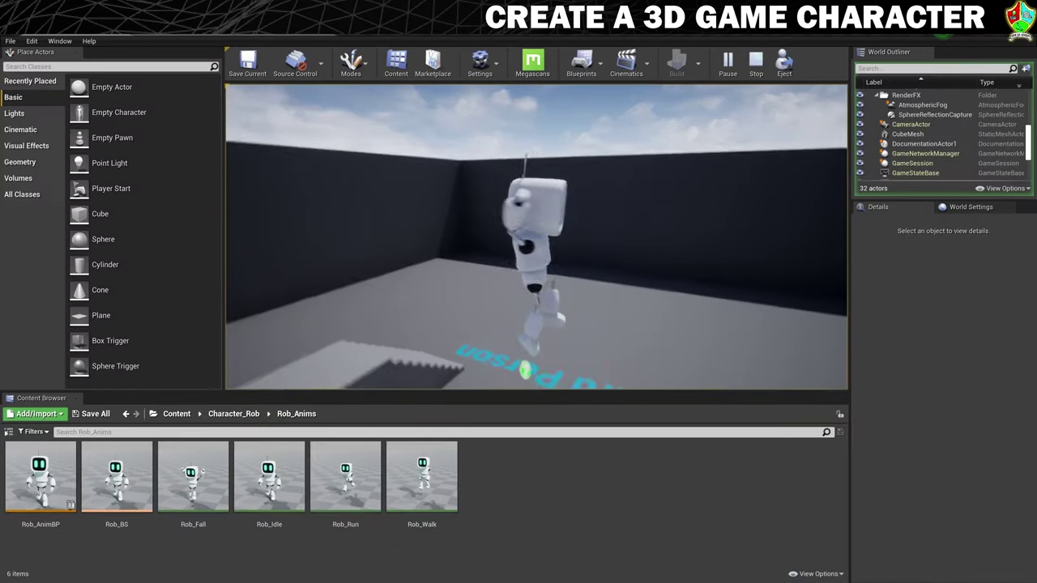
{"action": "key", "text": "space"}
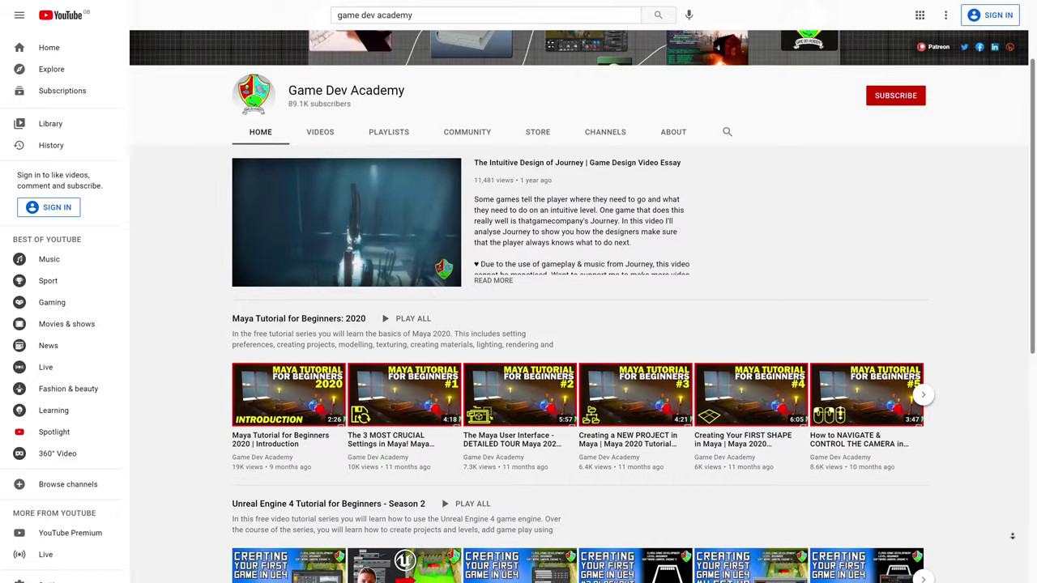
{"action": "scroll", "coordinate": [579, 324], "scroll_direction": "down", "scroll_amount": 1}
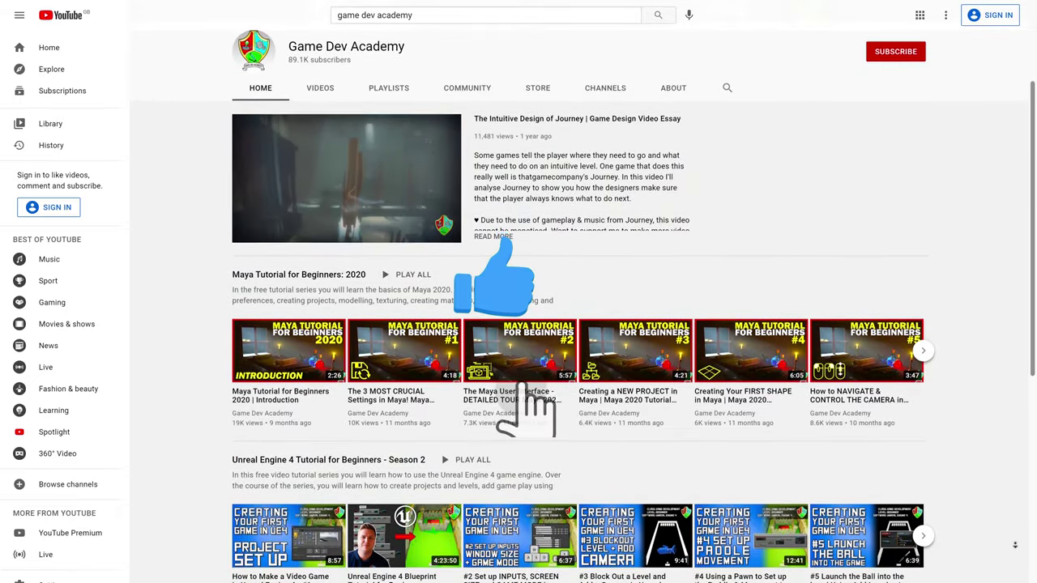
{"action": "scroll", "coordinate": [579, 324], "scroll_direction": "down", "scroll_amount": 2}
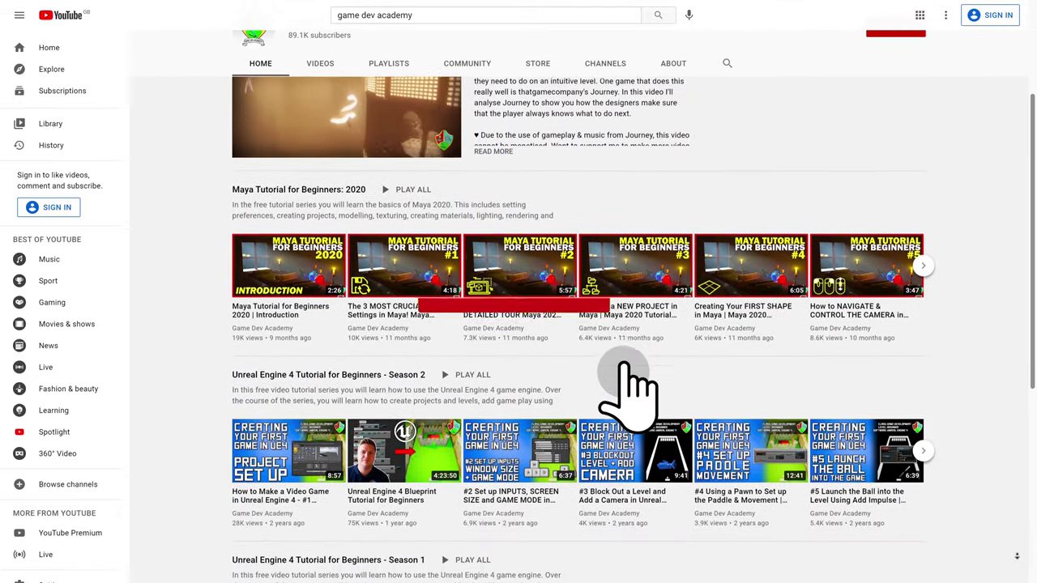
{"action": "scroll", "coordinate": [579, 324], "scroll_direction": "down", "scroll_amount": 3}
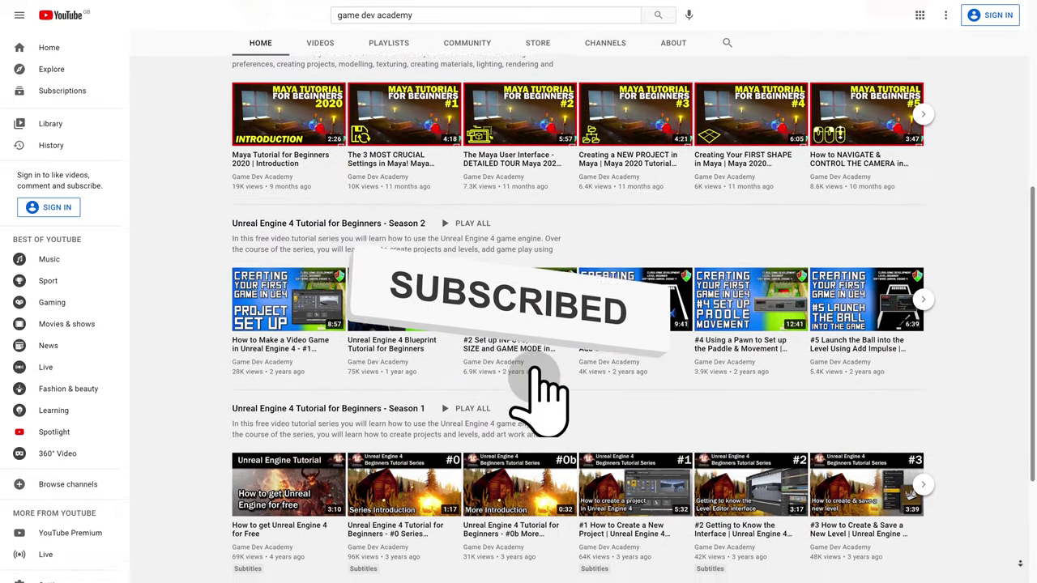
{"action": "scroll", "coordinate": [579, 324], "scroll_direction": "down", "scroll_amount": 2}
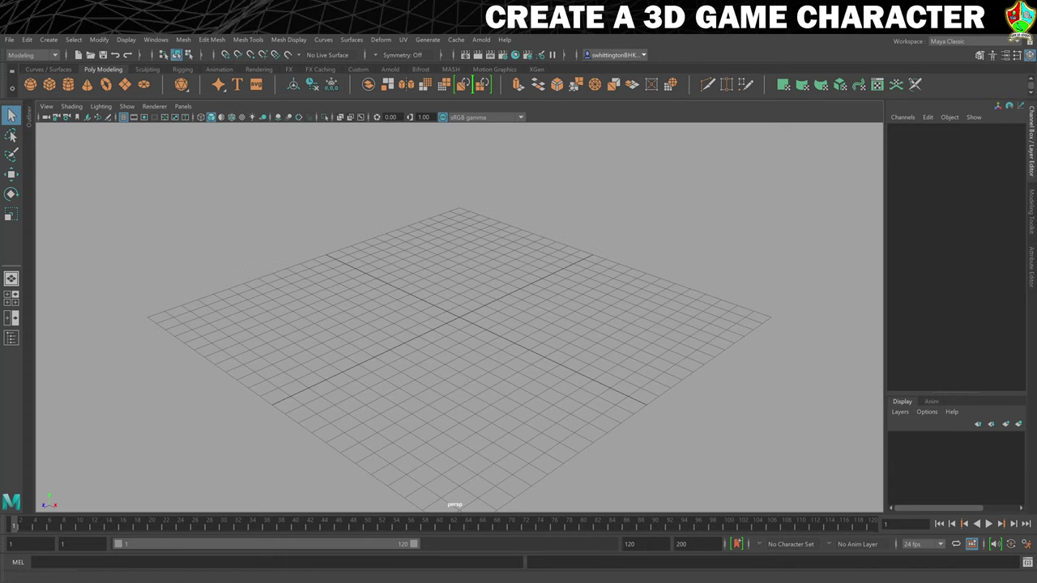
Start a new Maya project named RobotCharacter in the Project Window
{"action": "left_click", "coordinate": [9, 41]}
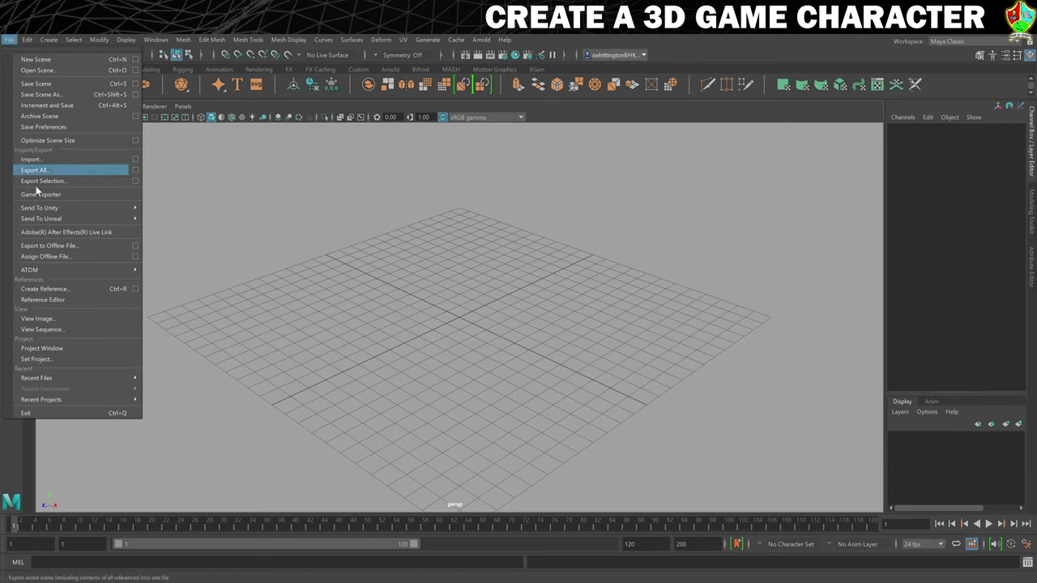
{"action": "left_click", "coordinate": [70, 331]}
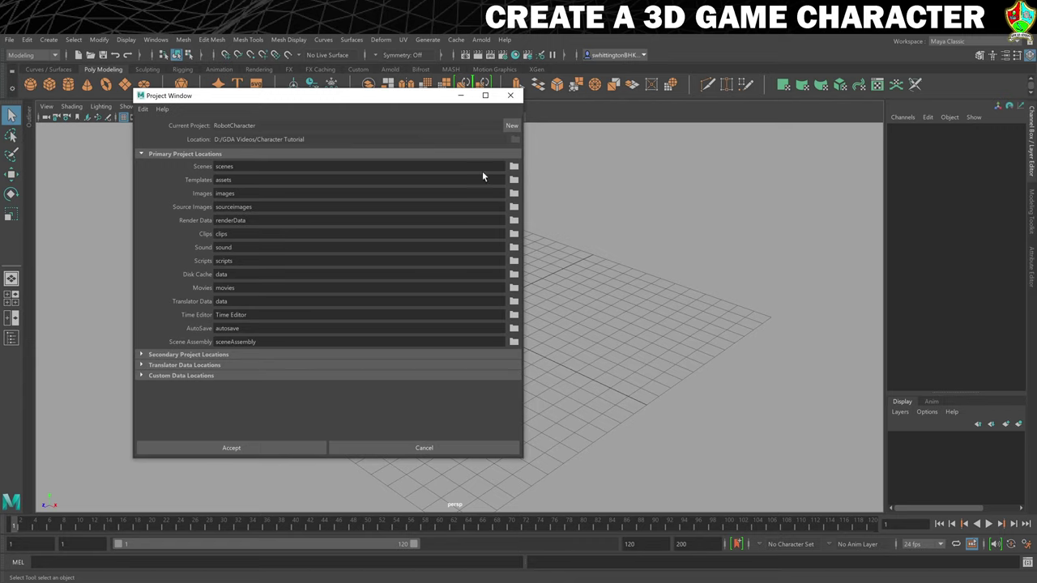
{"action": "left_click", "coordinate": [510, 126]}
{"action": "left_click", "coordinate": [342, 125]}
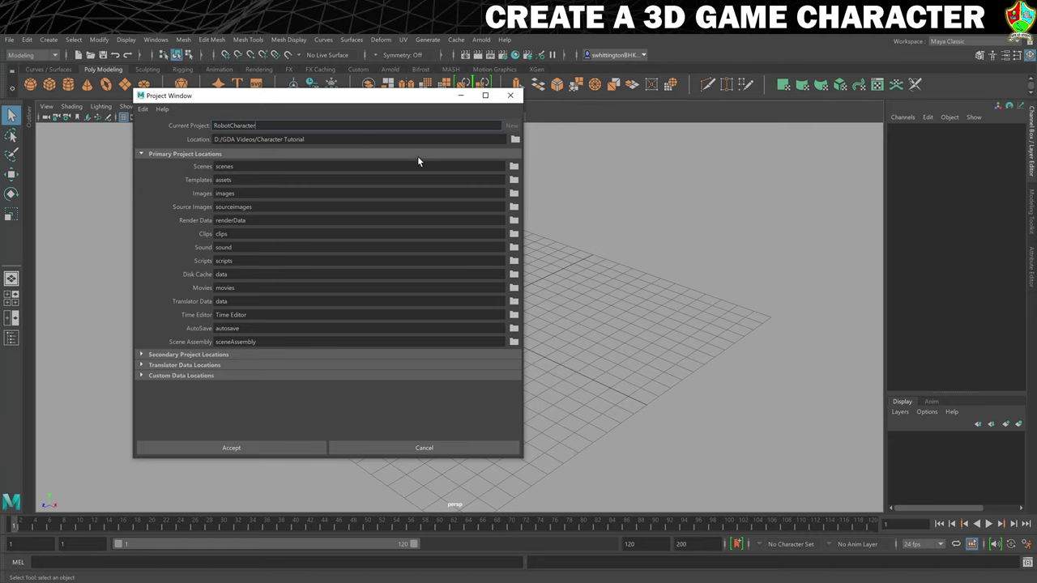
Set the project location to G:/My Drive/Shared/3rd Person Character Tutorial and create the project with the default folders
{"action": "left_click", "coordinate": [518, 140]}
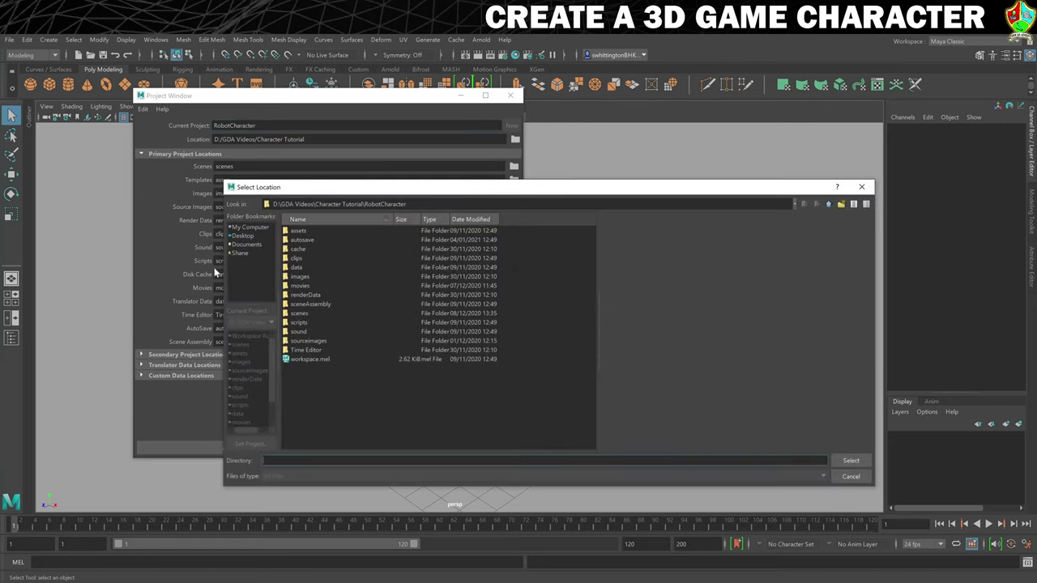
{"action": "left_click", "coordinate": [250, 227]}
{"action": "double_click", "coordinate": [348, 240]}
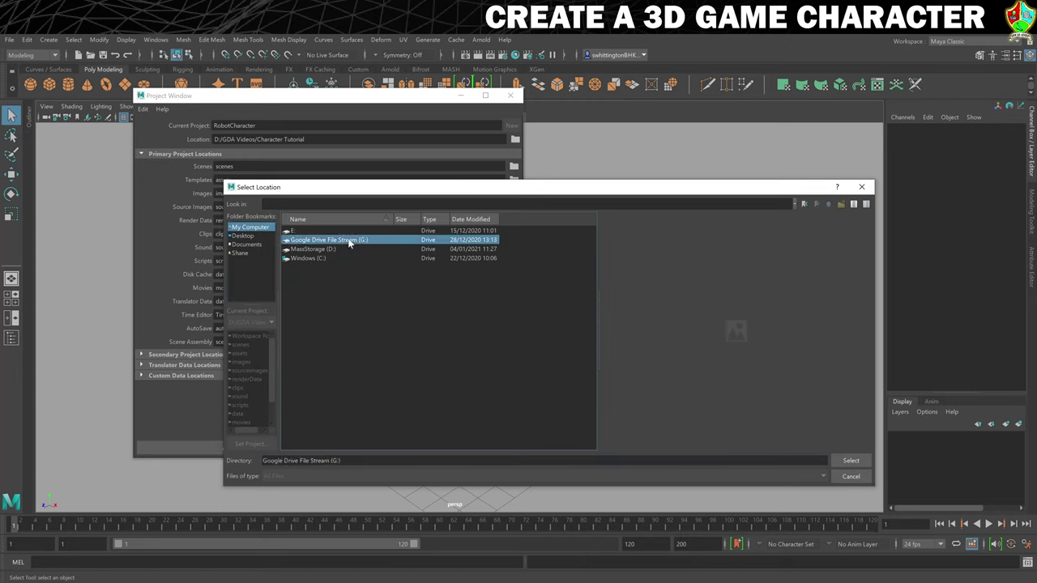
{"action": "left_click", "coordinate": [354, 241]}
{"action": "double_click", "coordinate": [301, 231]}
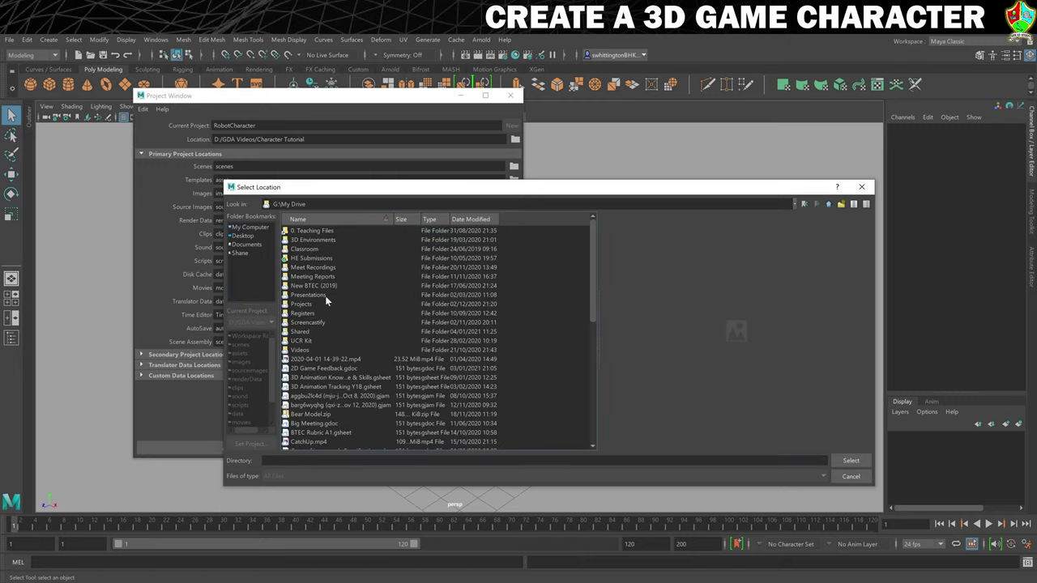
{"action": "double_click", "coordinate": [300, 331]}
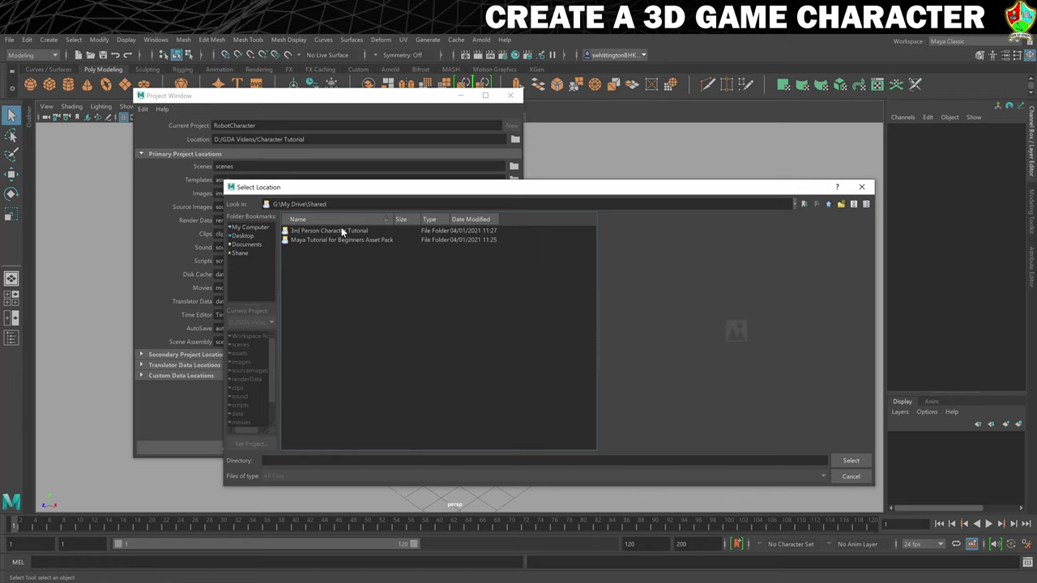
{"action": "double_click", "coordinate": [341, 230]}
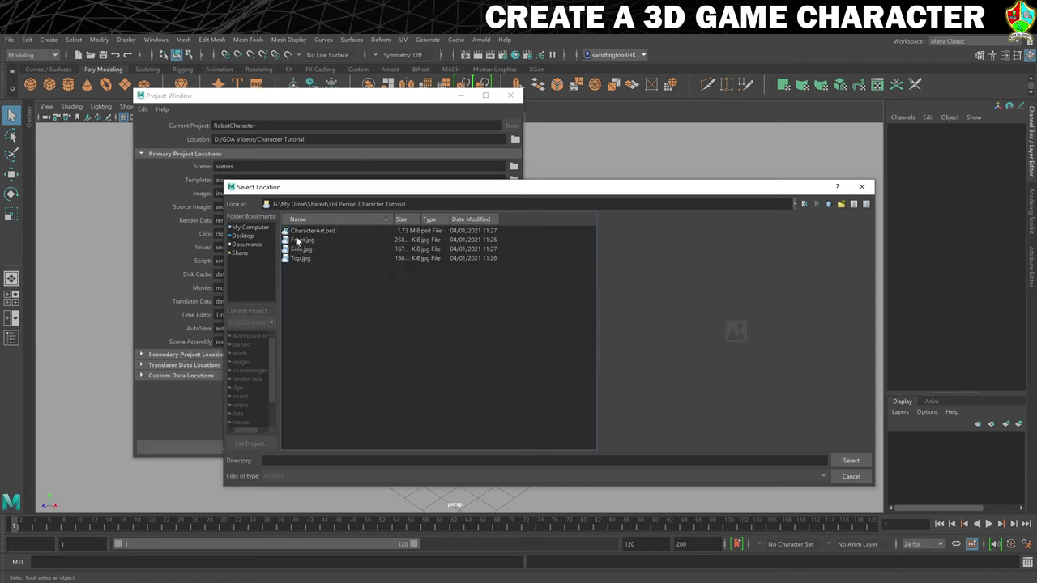
{"action": "left_click", "coordinate": [856, 459]}
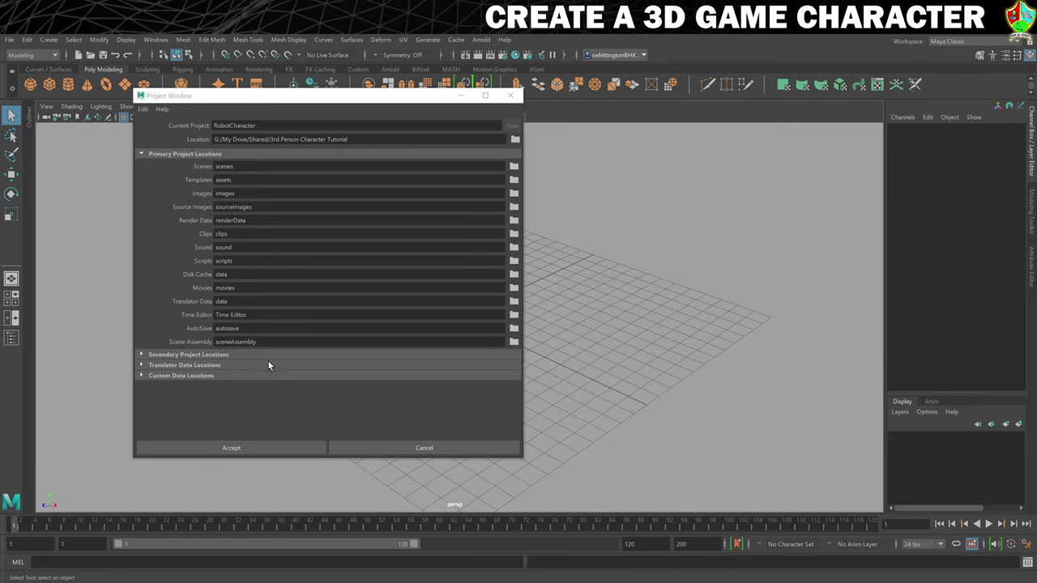
{"action": "left_click", "coordinate": [225, 448]}
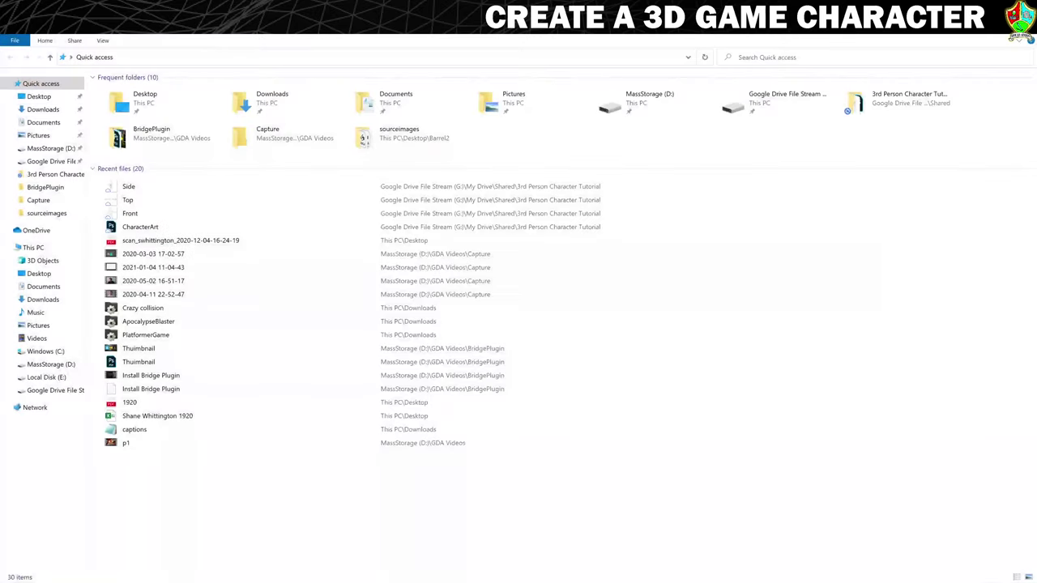
In File Explorer, cut the Front, Side and Top images from the 3rd Person Character Tutorial folder
{"action": "double_click", "coordinate": [221, 281]}
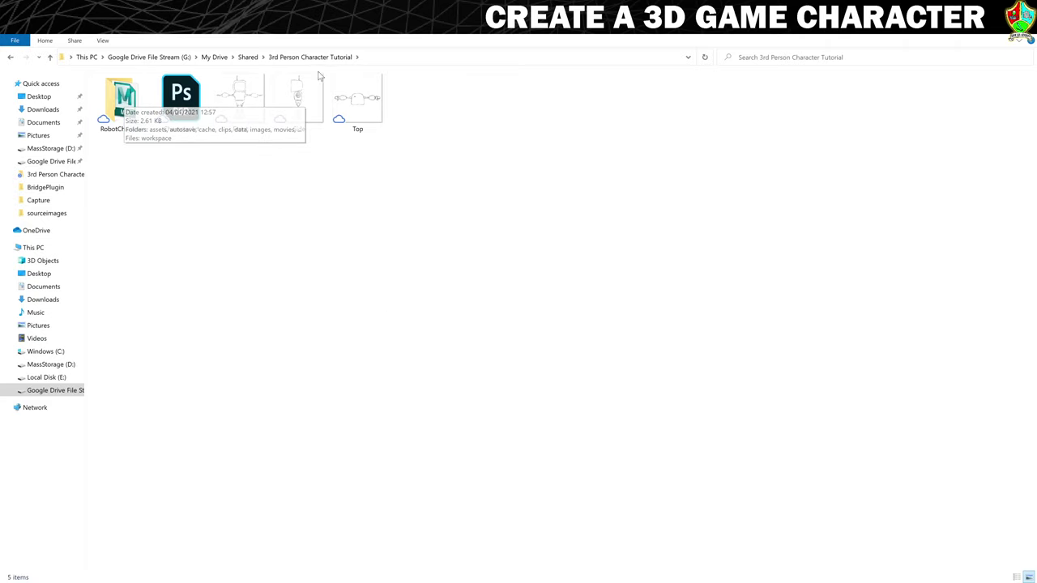
{"action": "left_click", "coordinate": [240, 102]}
{"action": "left_click", "coordinate": [306, 109]}
{"action": "left_click", "coordinate": [359, 115]}
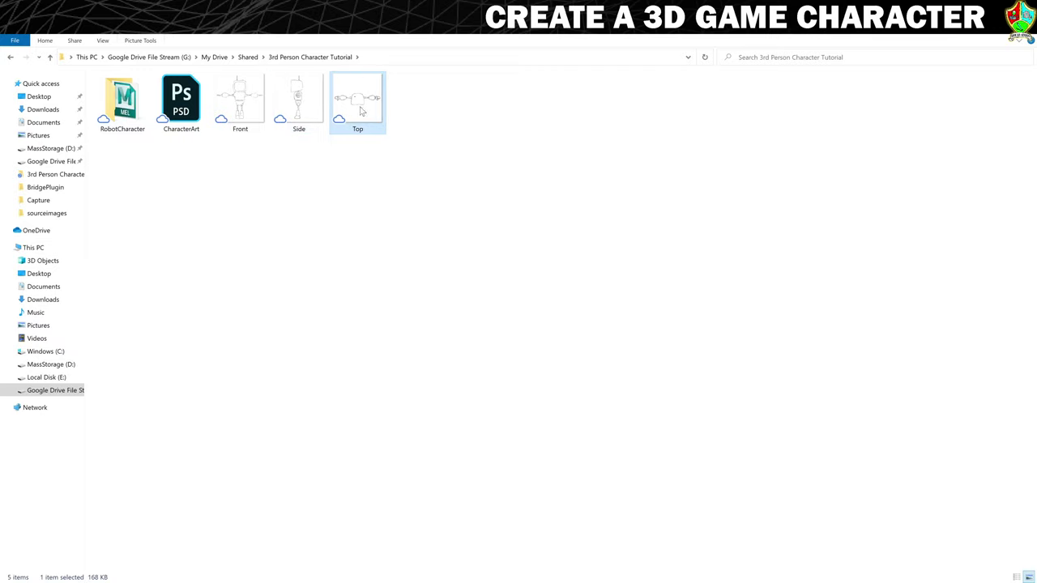
{"action": "left_click_drag", "start_coordinate": [375, 214], "coordinate": [237, 94]}
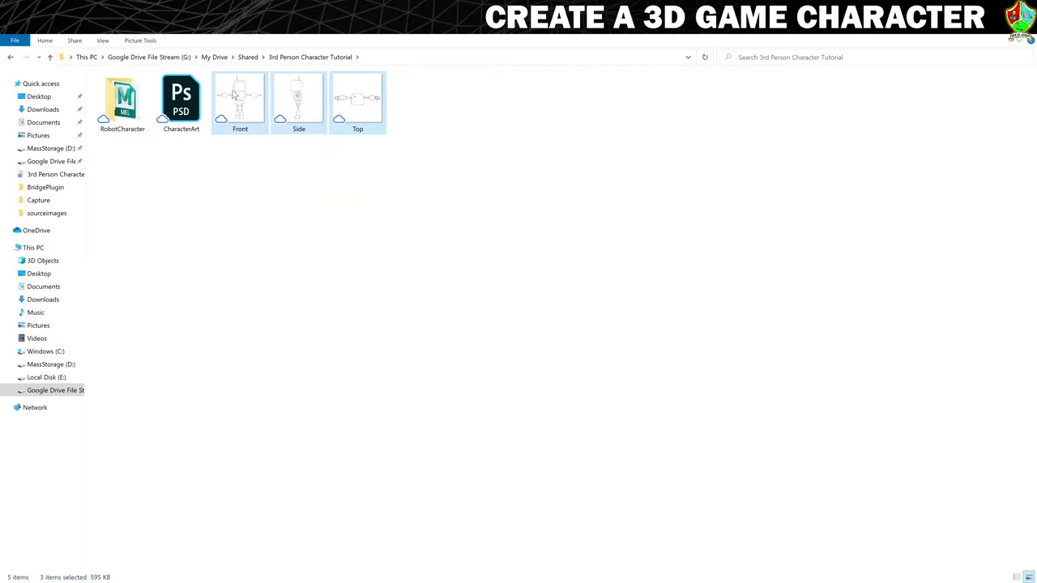
{"action": "right_click", "coordinate": [235, 92]}
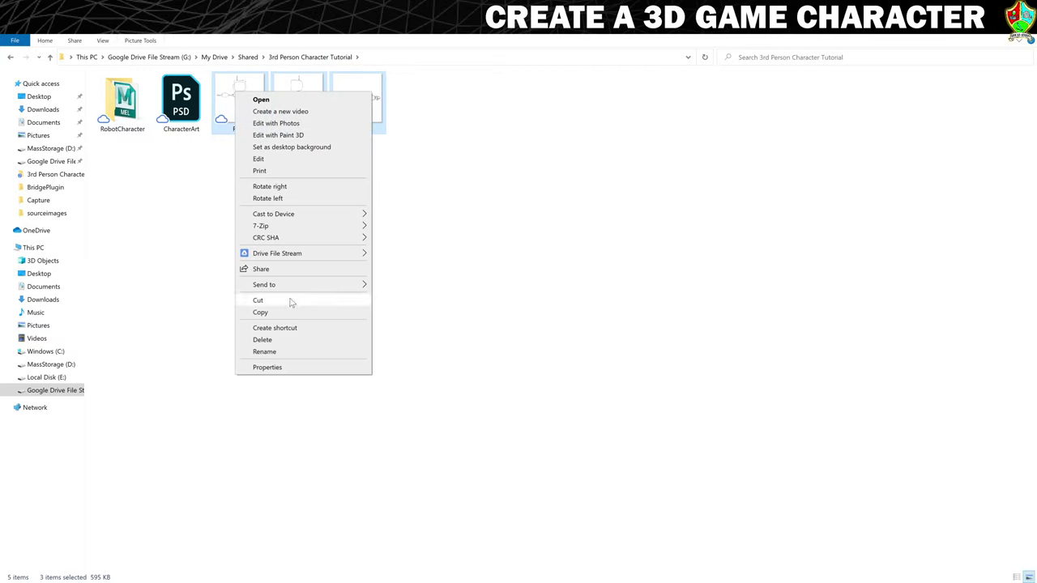
{"action": "left_click", "coordinate": [290, 299]}
Paste the three reference images into the RobotCharacter project's sourceimages folder and return to the project folder
{"action": "left_click", "coordinate": [128, 113]}
{"action": "double_click", "coordinate": [125, 114]}
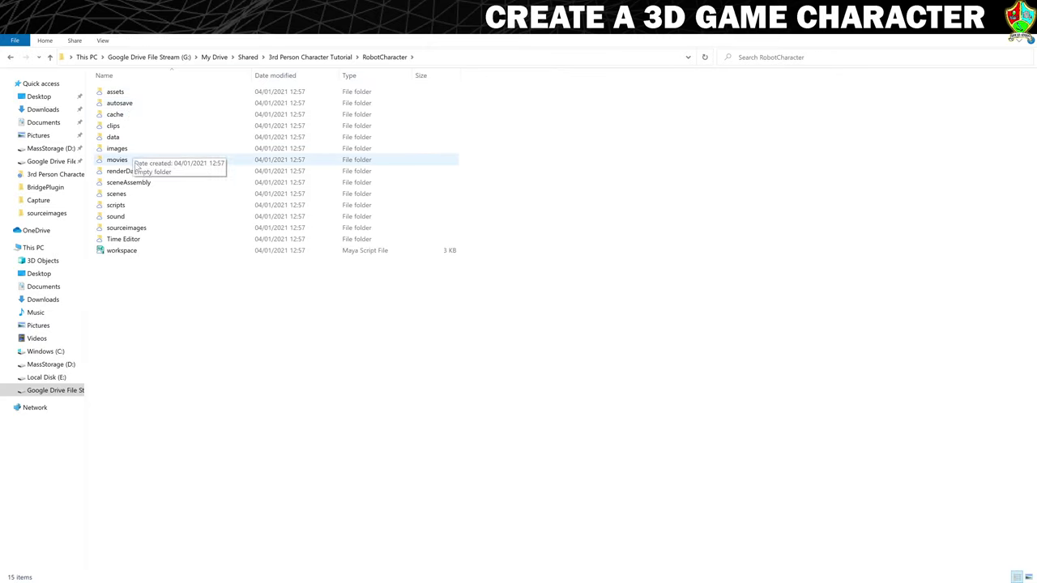
{"action": "double_click", "coordinate": [126, 227]}
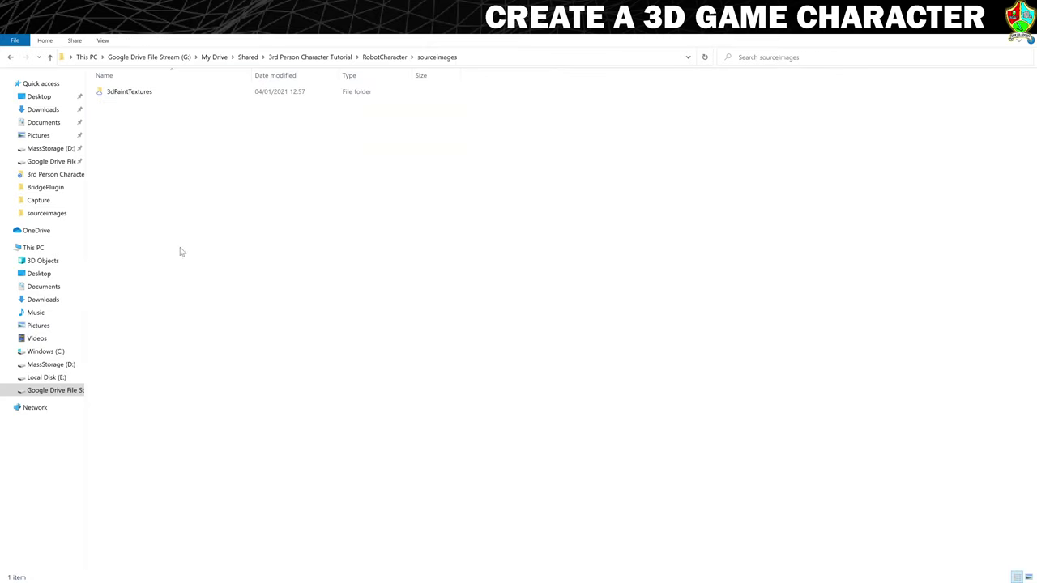
{"action": "right_click", "coordinate": [241, 175]}
{"action": "left_click", "coordinate": [275, 248]}
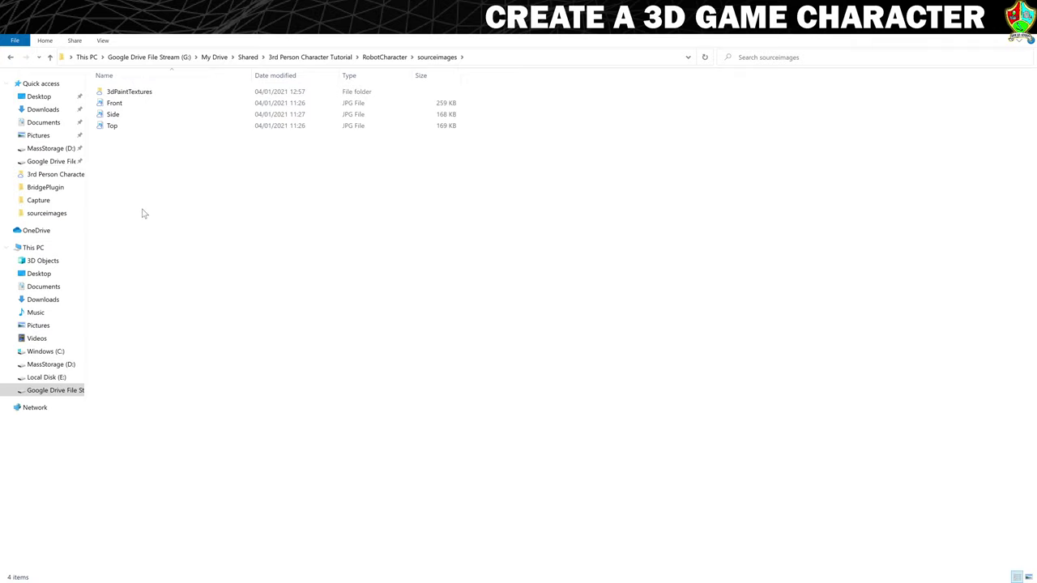
{"action": "left_click", "coordinate": [384, 56]}
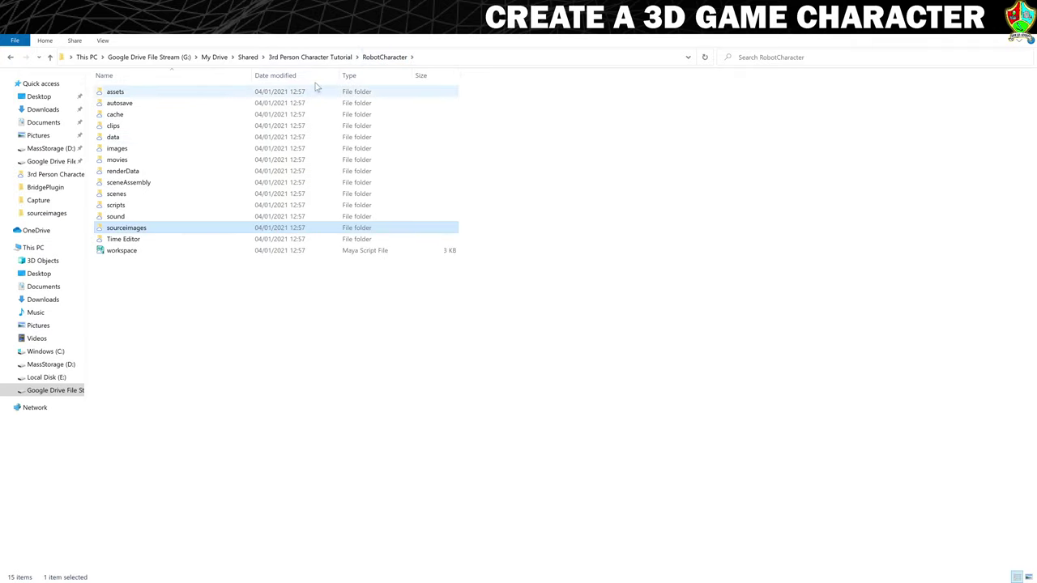
Switch back to Maya and save the scene as Modelling in the project's scenes folder, as Maya Binary
{"action": "left_click", "coordinate": [233, 541]}
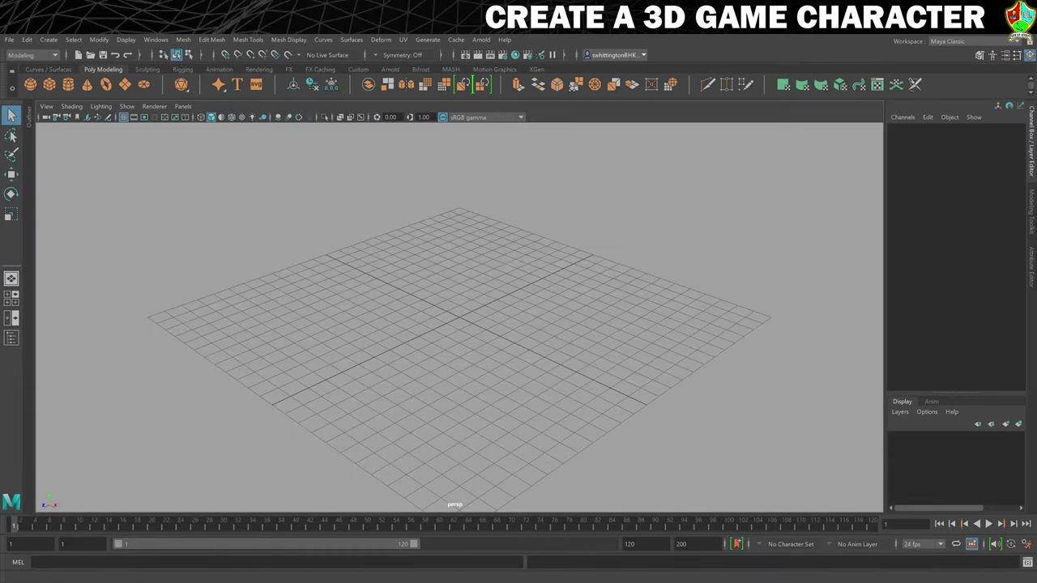
{"action": "left_click", "coordinate": [13, 40]}
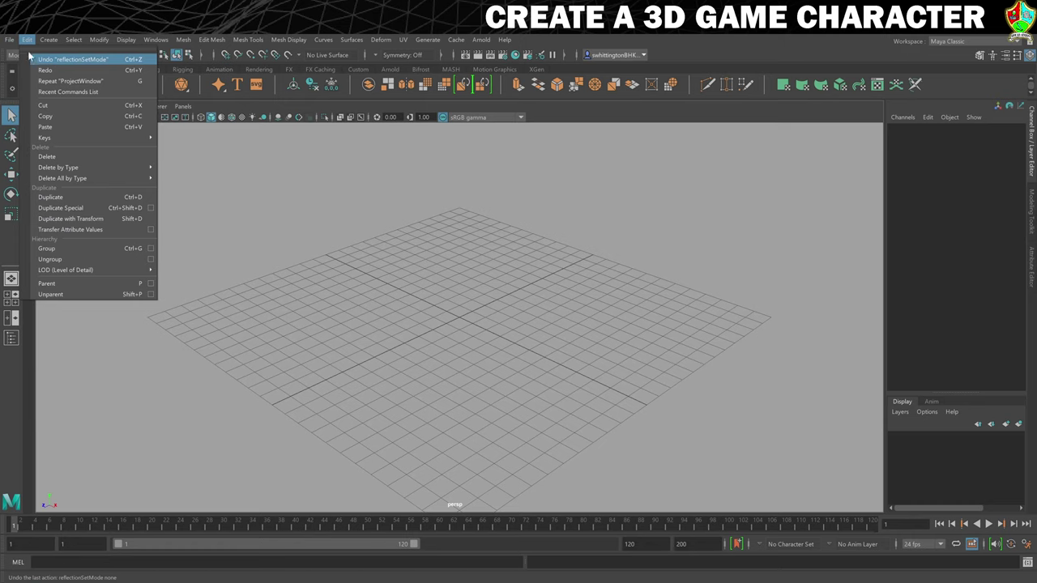
{"action": "left_click", "coordinate": [37, 93]}
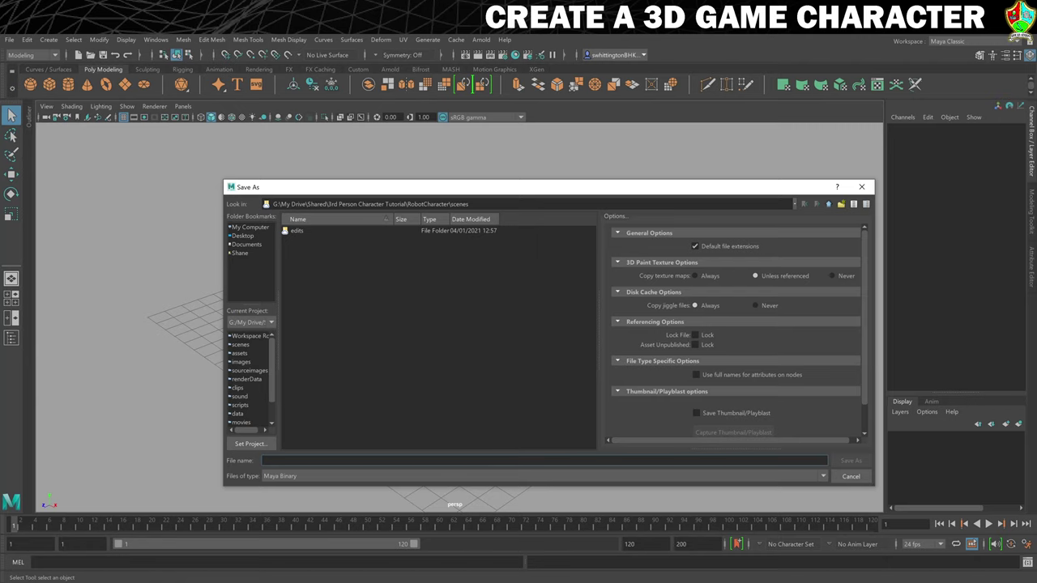
{"action": "type", "text": "Modelling"}
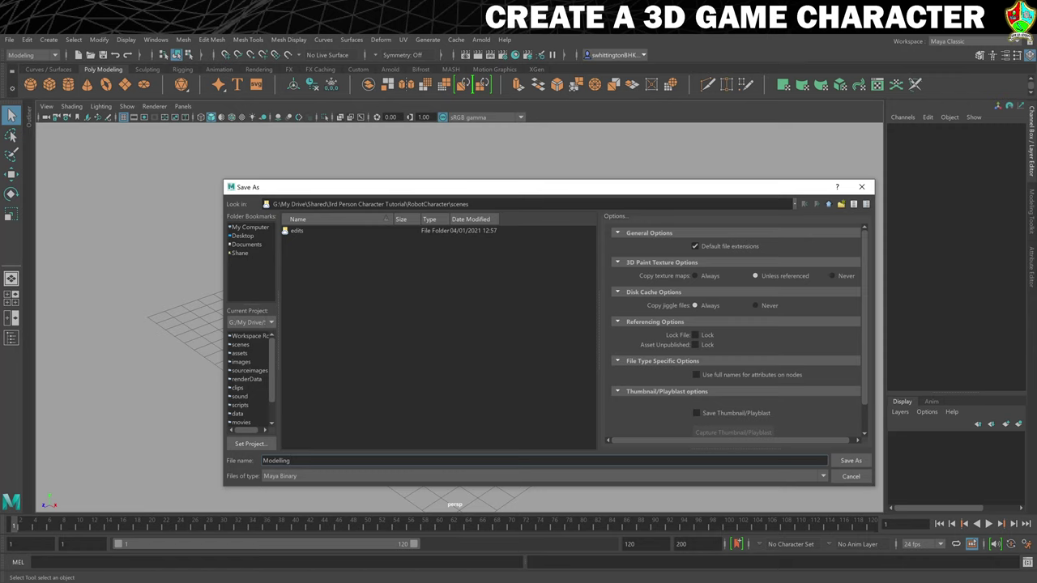
{"action": "left_click", "coordinate": [850, 460]}
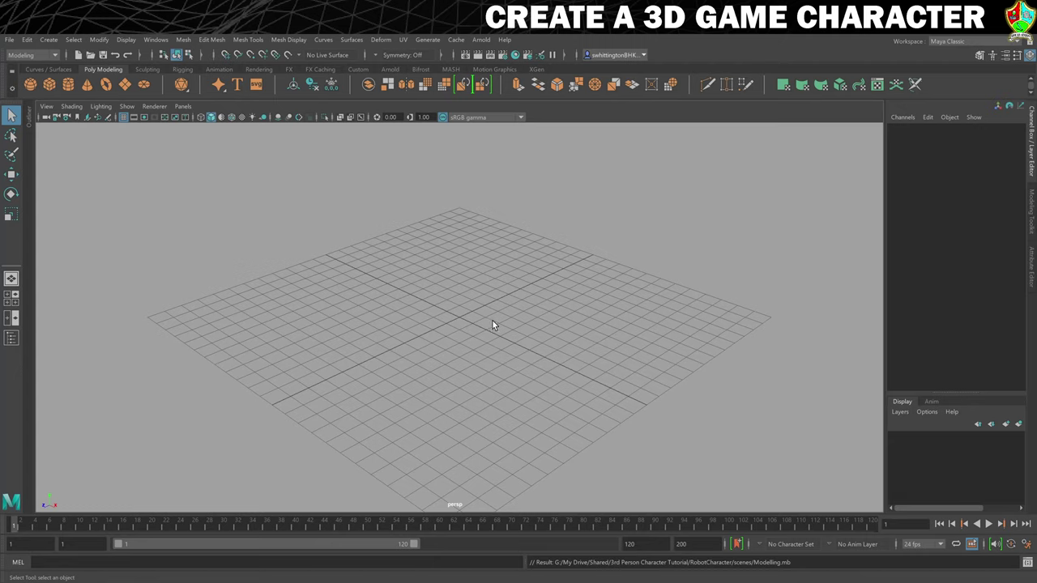
Change the workspace to Modeling - Standard
{"action": "left_click", "coordinate": [942, 37]}
{"action": "left_click", "coordinate": [950, 62]}
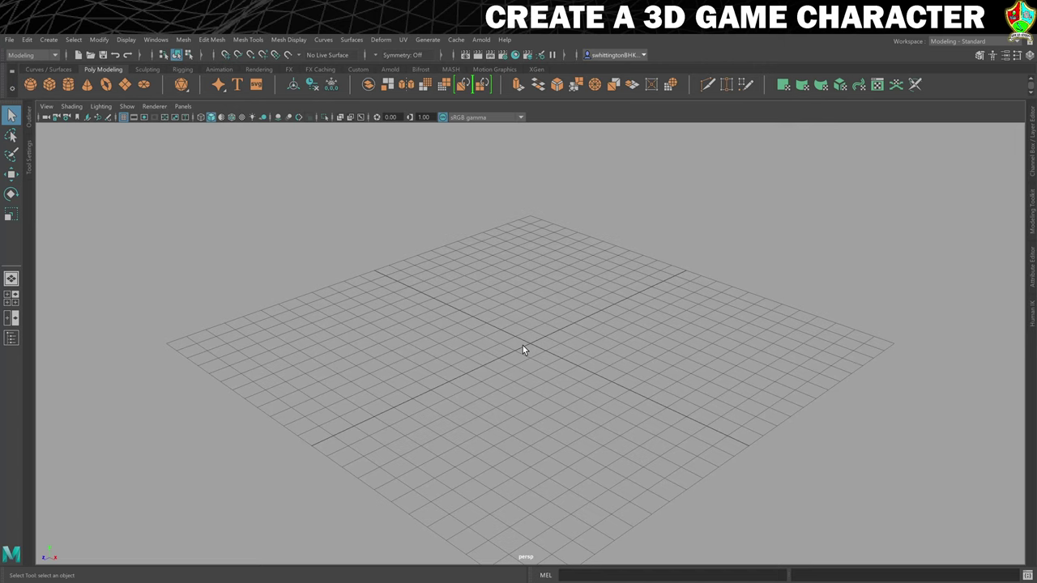
Show the four-view layout and import Top.jpg from sourceimages as an image plane in the top view
{"action": "key", "text": "space"}
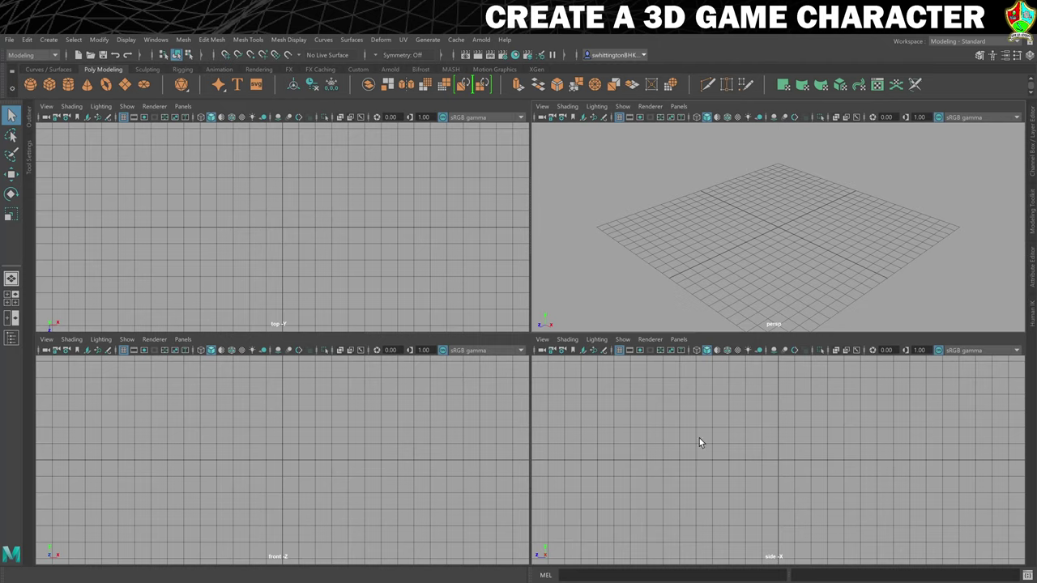
{"action": "left_click", "coordinate": [46, 106]}
{"action": "mouse_move", "coordinate": [107, 348]}
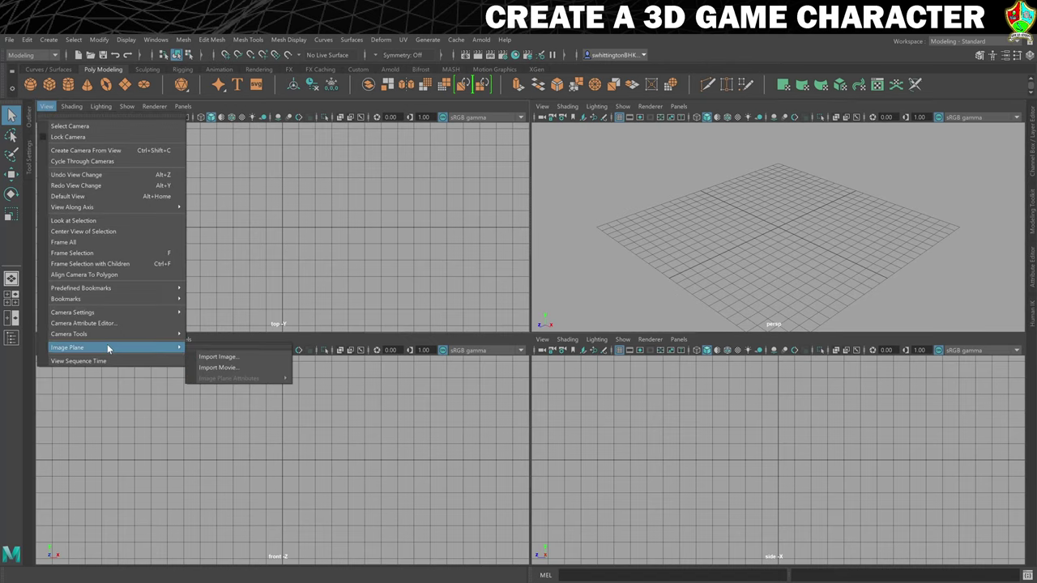
{"action": "left_click", "coordinate": [219, 356]}
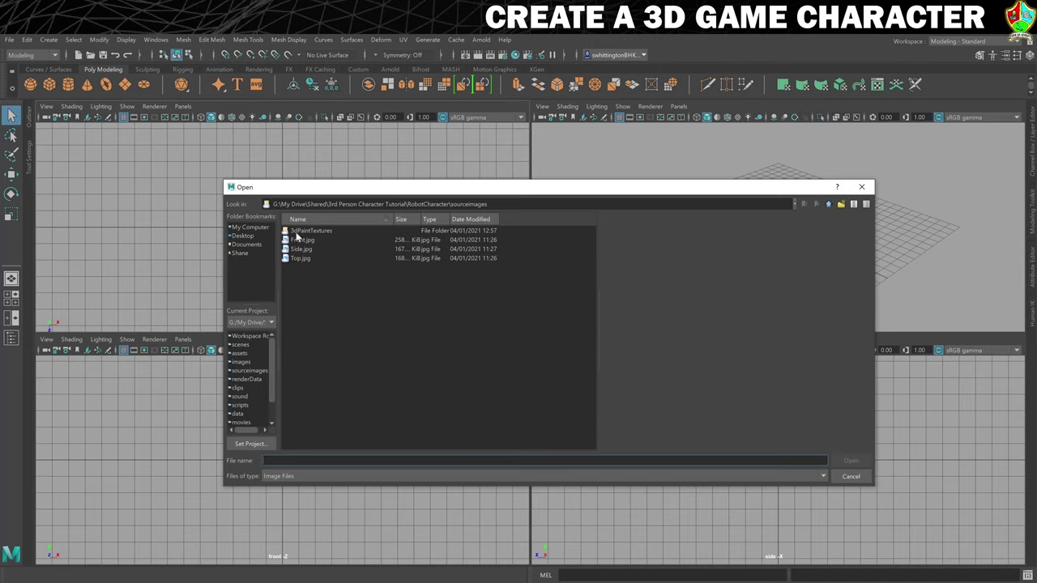
{"action": "left_click_drag", "start_coordinate": [319, 195], "coordinate": [482, 161]}
{"action": "left_click", "coordinate": [464, 223]}
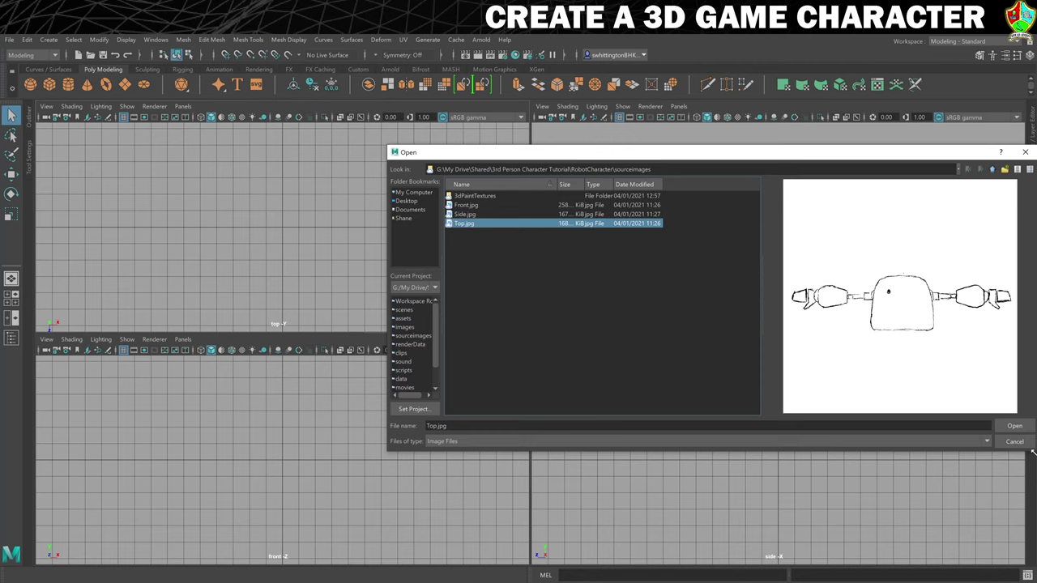
{"action": "left_click", "coordinate": [1014, 425]}
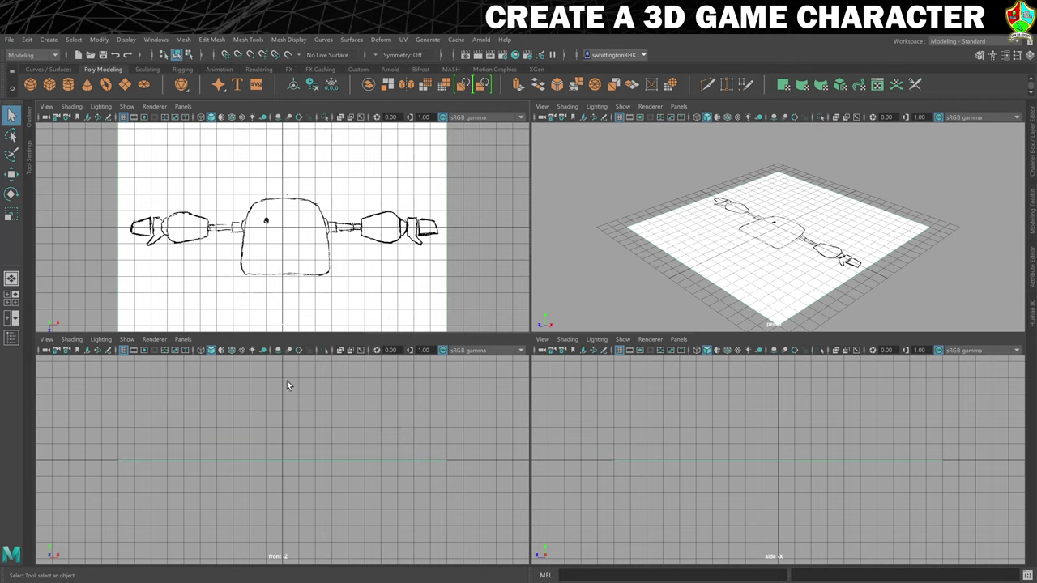
Import the Front reference image from sourceimages as an image plane in the front view
{"action": "left_click", "coordinate": [46, 339]}
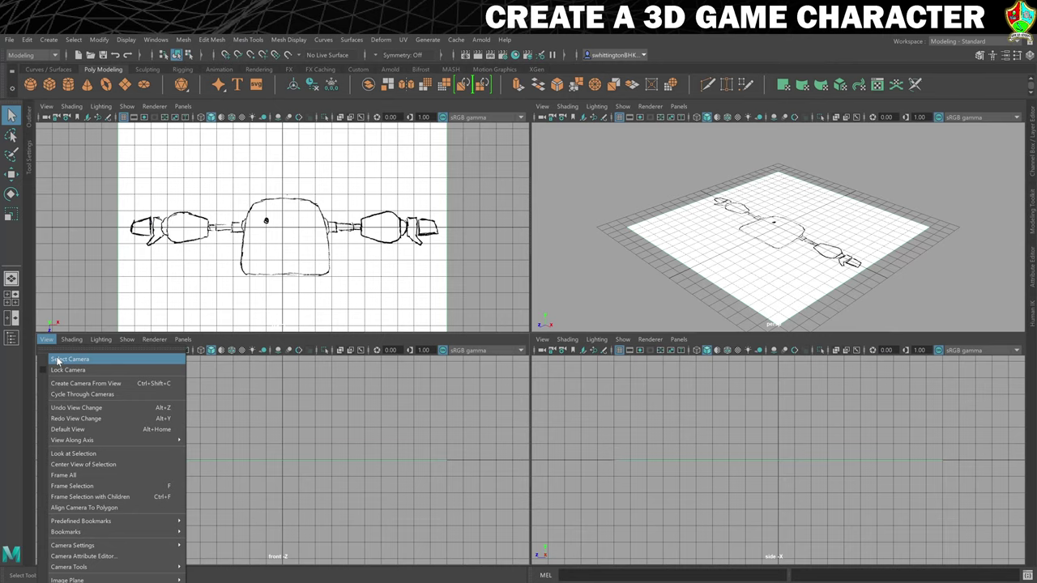
{"action": "mouse_move", "coordinate": [135, 578]}
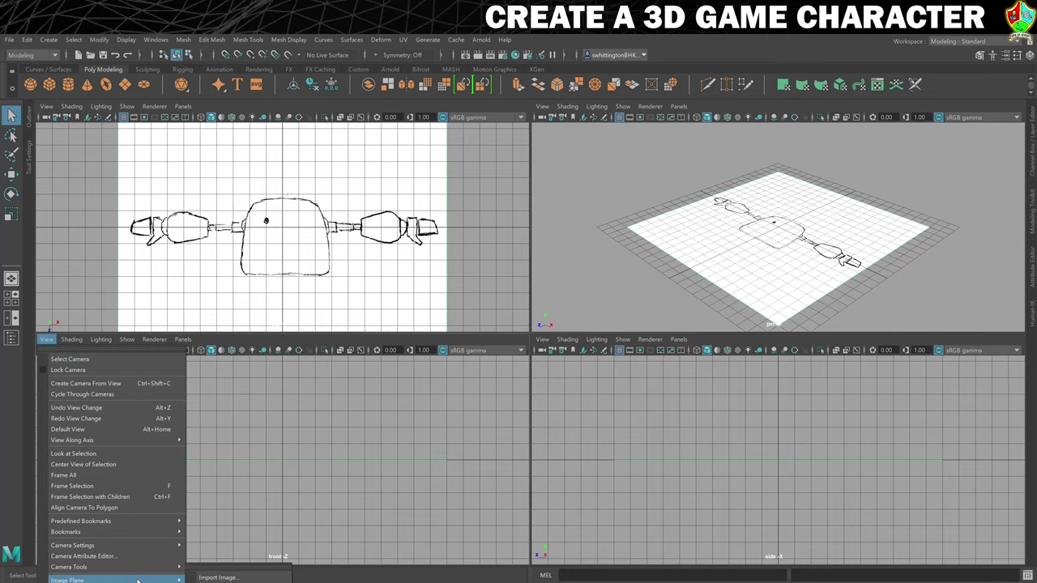
{"action": "left_click", "coordinate": [227, 578]}
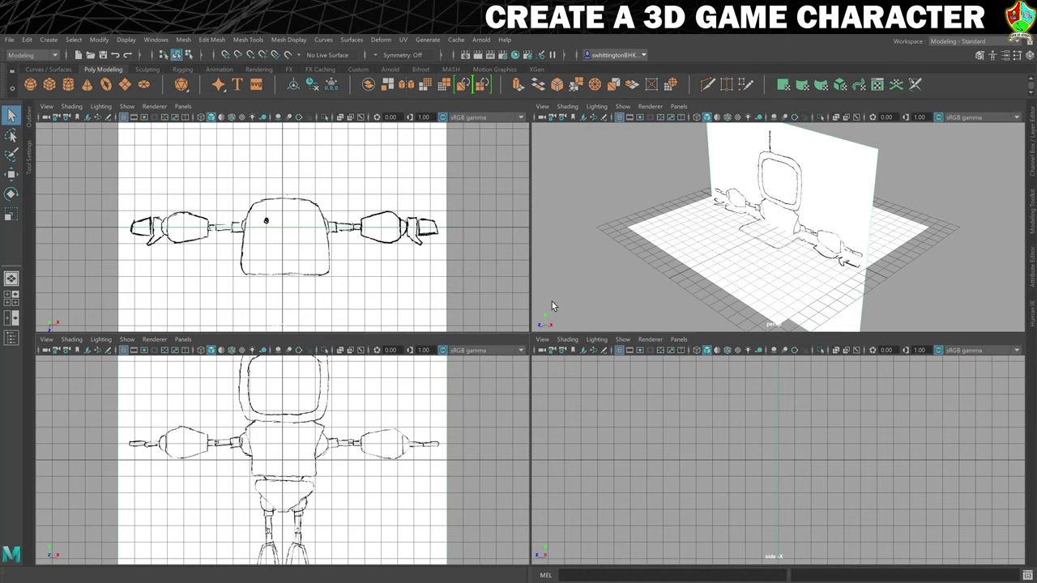
Import Side.jpg as an image plane in the side view
{"action": "left_click", "coordinate": [567, 339]}
{"action": "mouse_move", "coordinate": [542, 338]}
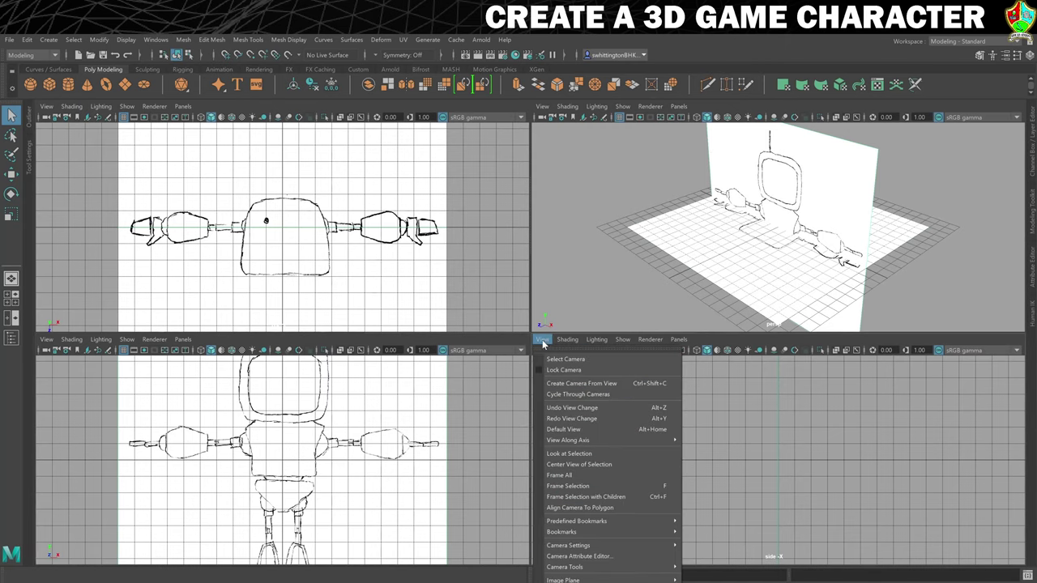
{"action": "mouse_move", "coordinate": [631, 580]}
{"action": "left_click", "coordinate": [712, 577]}
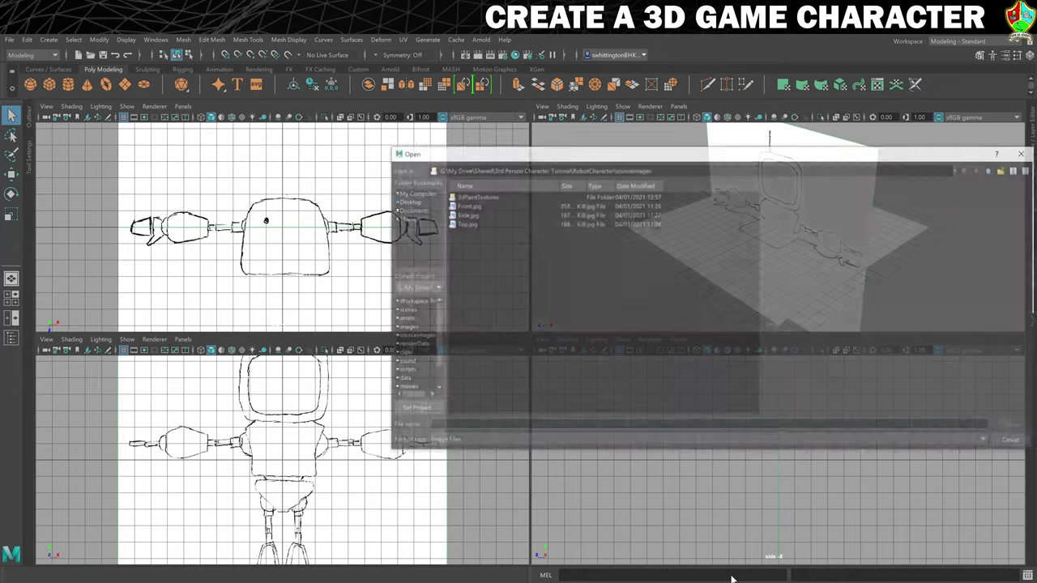
{"action": "left_click", "coordinate": [464, 214]}
{"action": "double_click", "coordinate": [464, 214]}
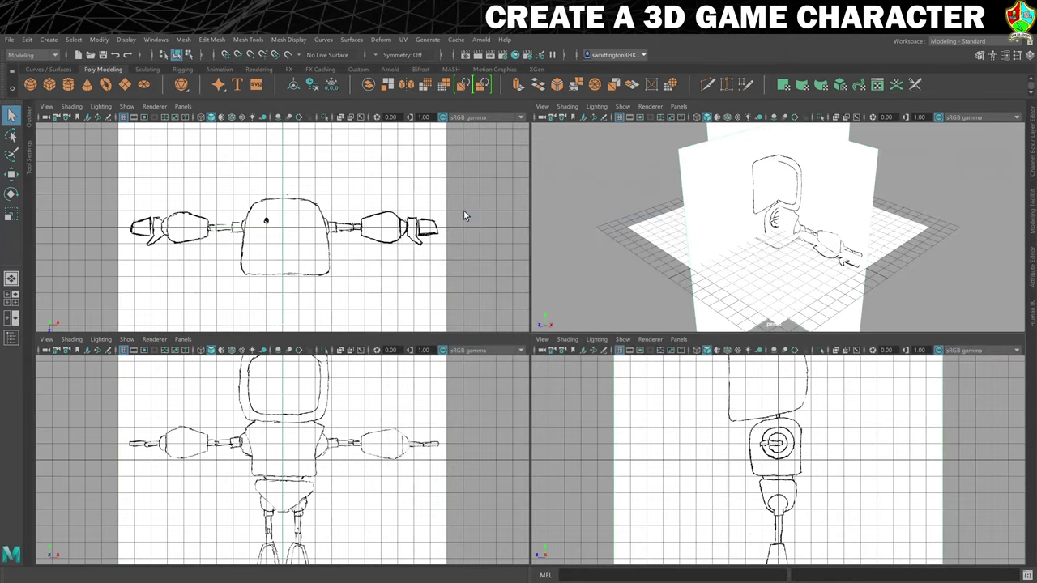
Create a polygon cube at the origin as a height guide and set its height to 180
{"action": "scroll", "coordinate": [765, 243], "scroll_direction": "down", "scroll_amount": 5}
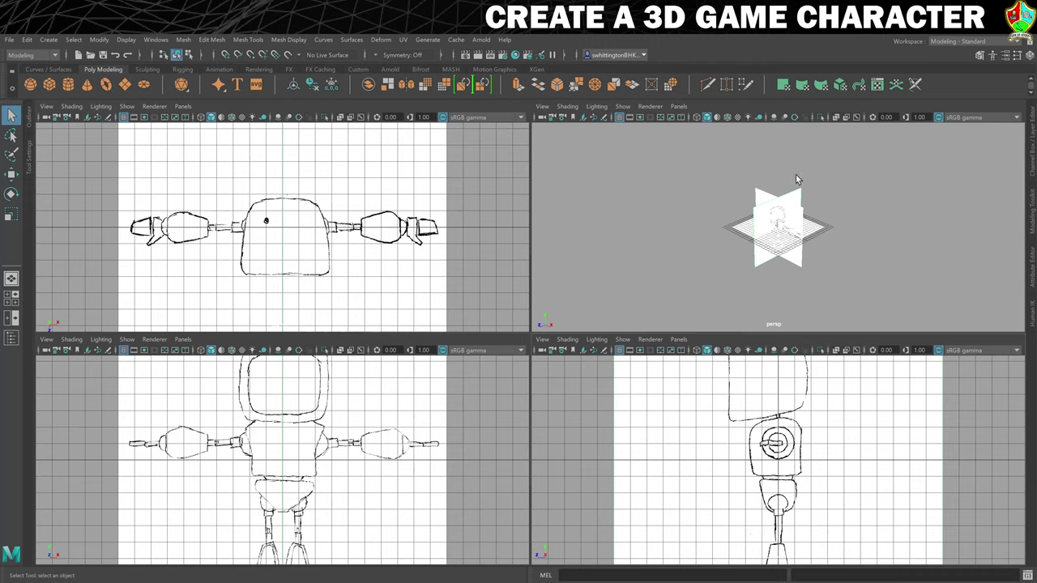
{"action": "left_click", "coordinate": [50, 85]}
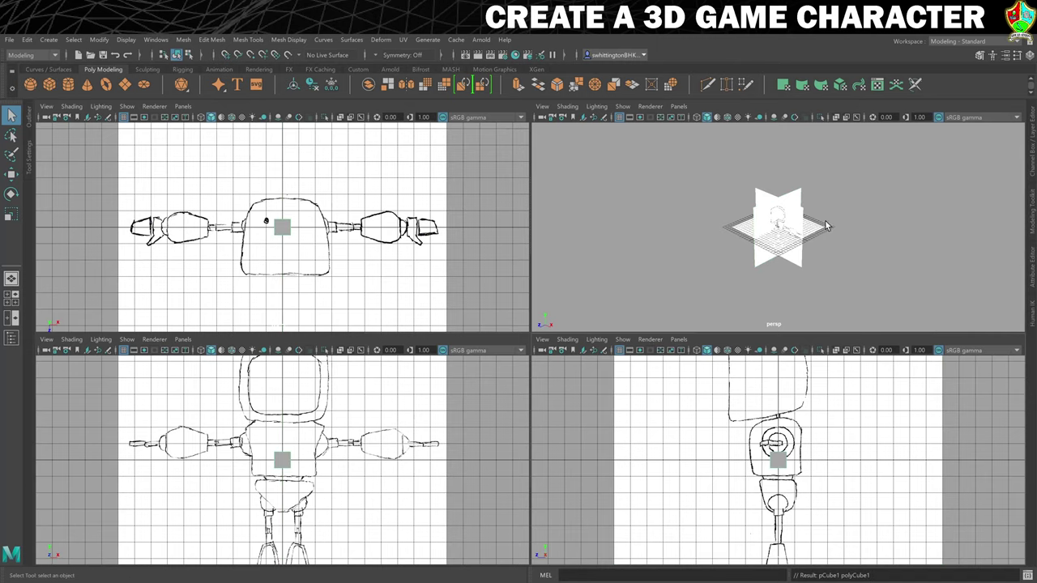
{"action": "left_click", "coordinate": [1034, 138]}
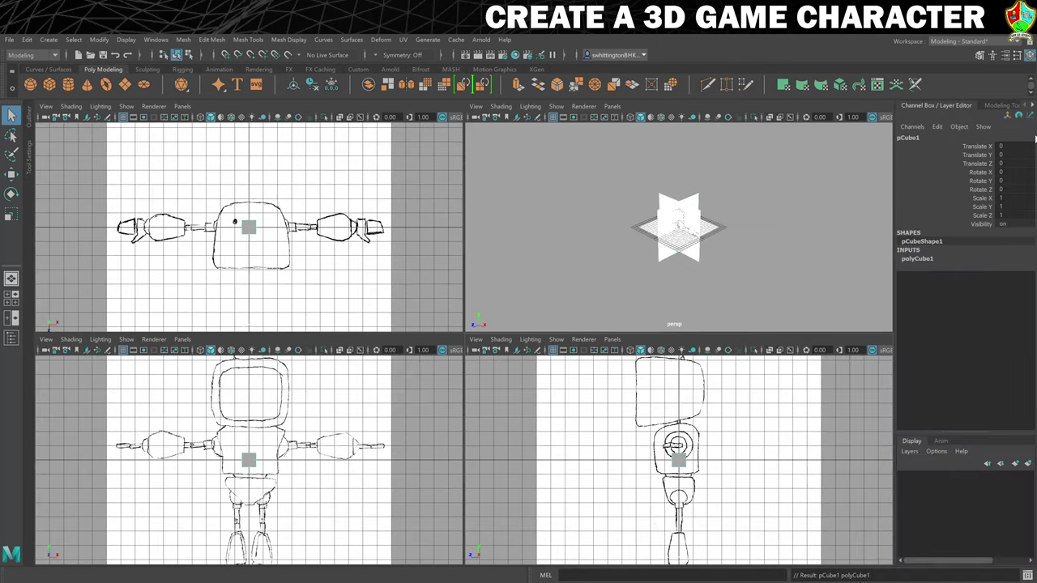
{"action": "left_click", "coordinate": [917, 258]}
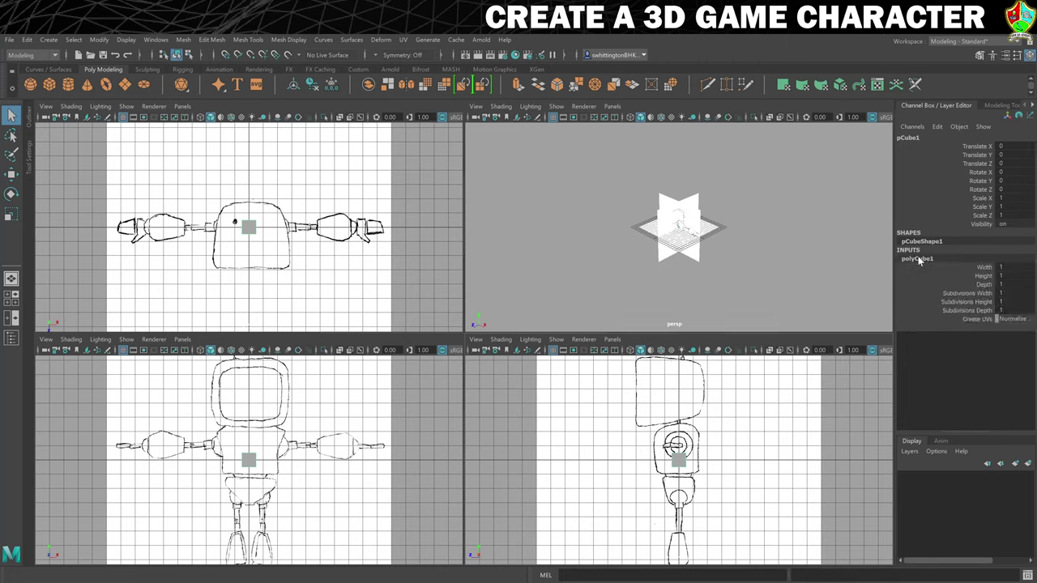
{"action": "double_click", "coordinate": [1008, 275]}
{"action": "type", "text": "180"}
{"action": "key", "text": "Return"}
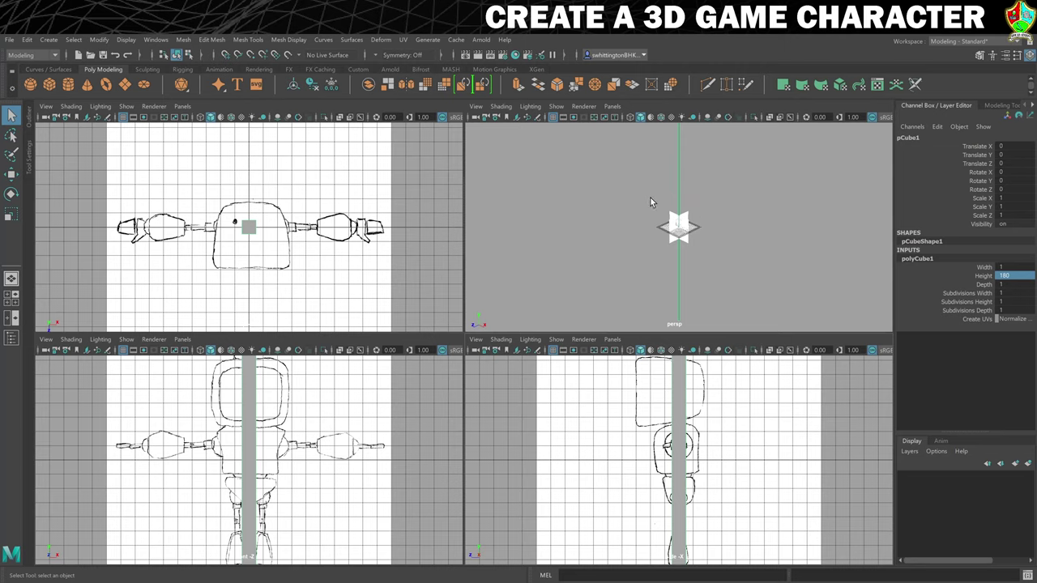
Scale the Side image plane up uniformly to about 12.09 to approach the height of the guide cube
{"action": "left_click", "coordinate": [673, 266]}
{"action": "scroll", "coordinate": [784, 167], "scroll_direction": "up", "scroll_amount": 5}
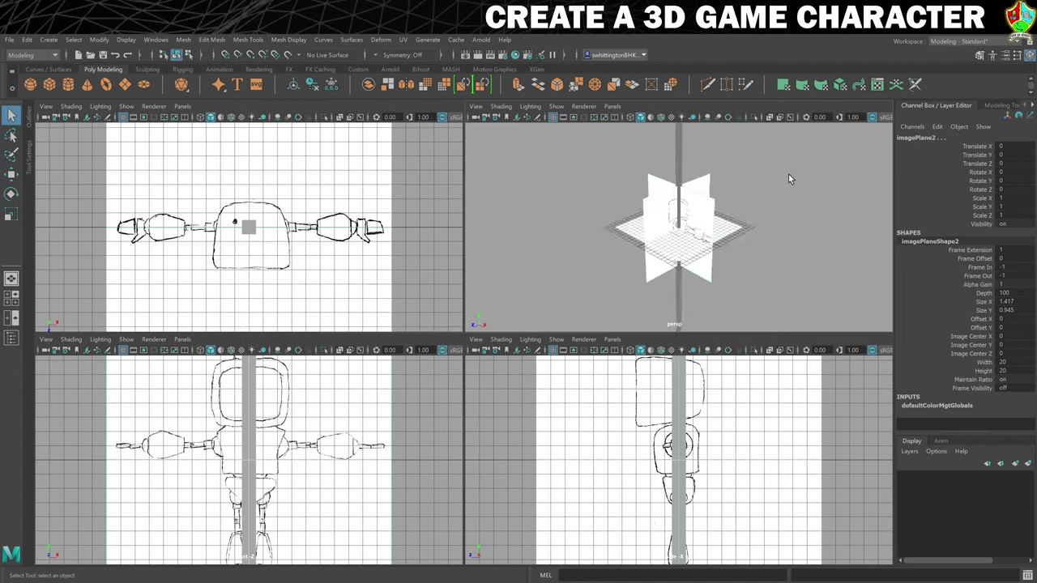
{"action": "left_click", "coordinate": [713, 181]}
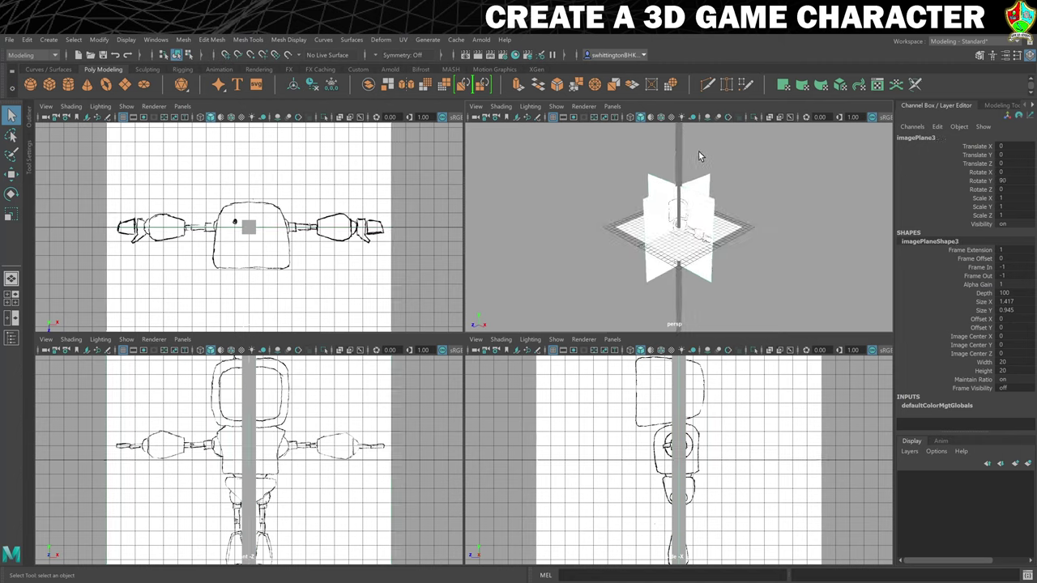
{"action": "scroll", "coordinate": [711, 183], "scroll_direction": "down", "scroll_amount": 5}
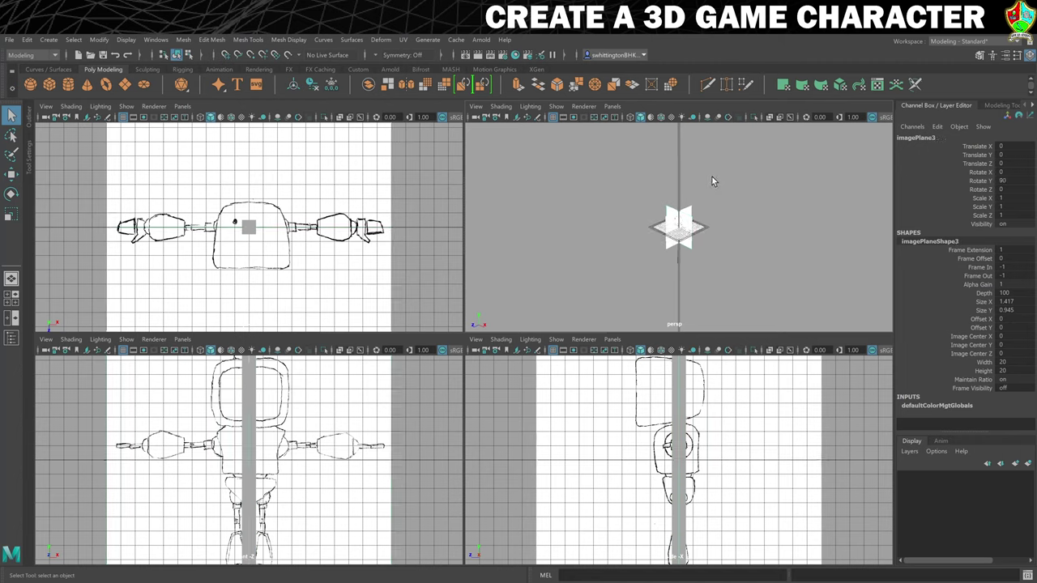
{"action": "key", "text": "r"}
{"action": "left_click_drag", "start_coordinate": [680, 229], "coordinate": [807, 213]}
{"action": "scroll", "coordinate": [635, 417], "scroll_direction": "down", "scroll_amount": 6}
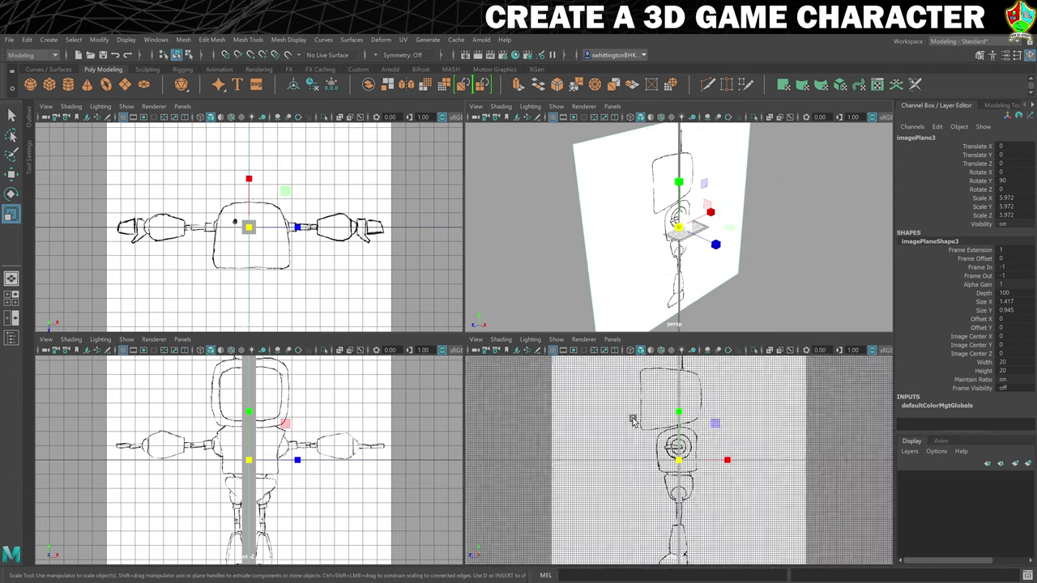
{"action": "scroll", "coordinate": [635, 417], "scroll_direction": "down", "scroll_amount": 2}
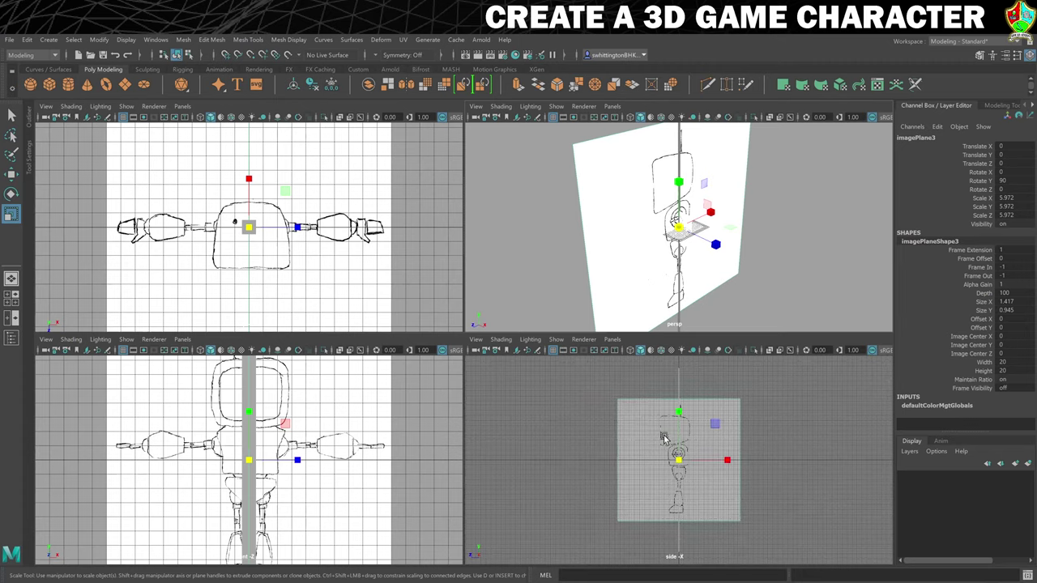
{"action": "left_click_drag", "start_coordinate": [679, 463], "coordinate": [767, 446]}
{"action": "mouse_move", "coordinate": [756, 478]}
{"action": "middle_mouse_down", "text": "alt"}
{"action": "mouse_move", "coordinate": [829, 495]}
{"action": "mouse_move", "coordinate": [850, 528]}
{"action": "mouse_move", "coordinate": [850, 455]}
{"action": "middle_mouse_up", "text": "alt"}
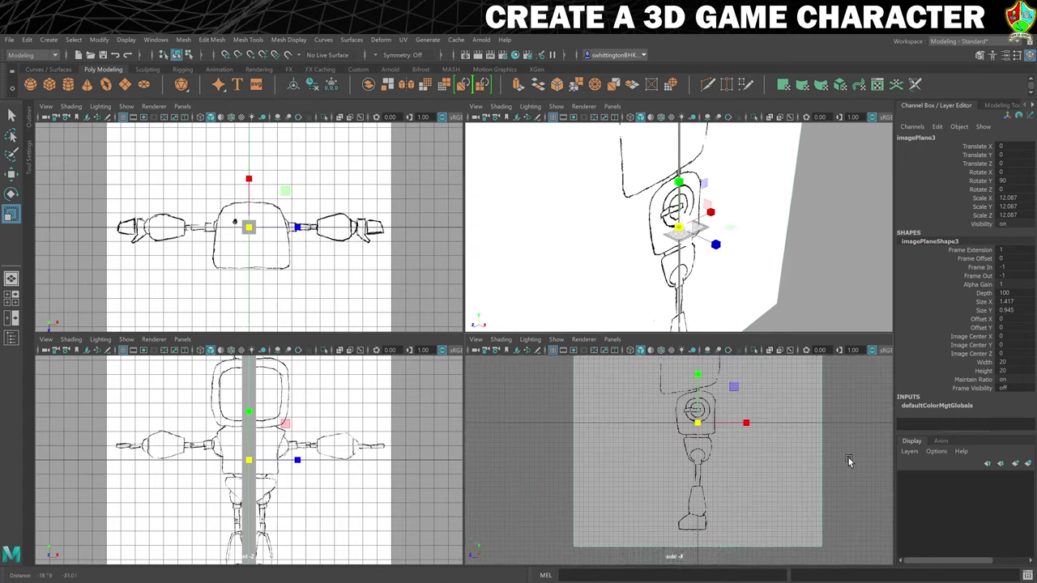
{"action": "scroll", "coordinate": [850, 455], "scroll_direction": "up", "scroll_amount": 2}
{"action": "scroll", "coordinate": [805, 439], "scroll_direction": "down", "scroll_amount": 3}
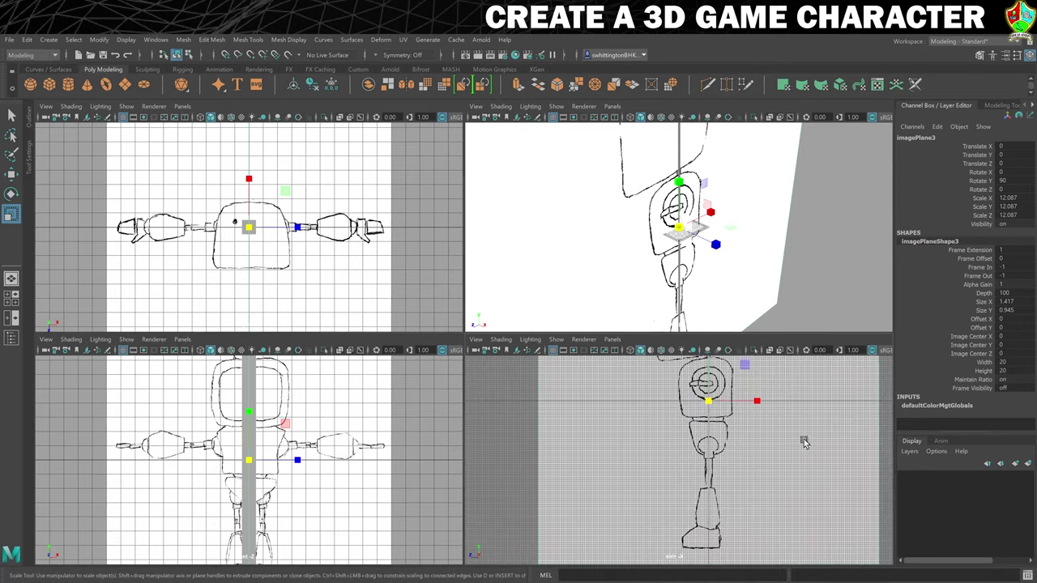
Hide the side view's grid, maximize that view, and lower the guide cube to about -8.91 in Y towards the robot's feet
{"action": "left_click", "coordinate": [685, 430]}
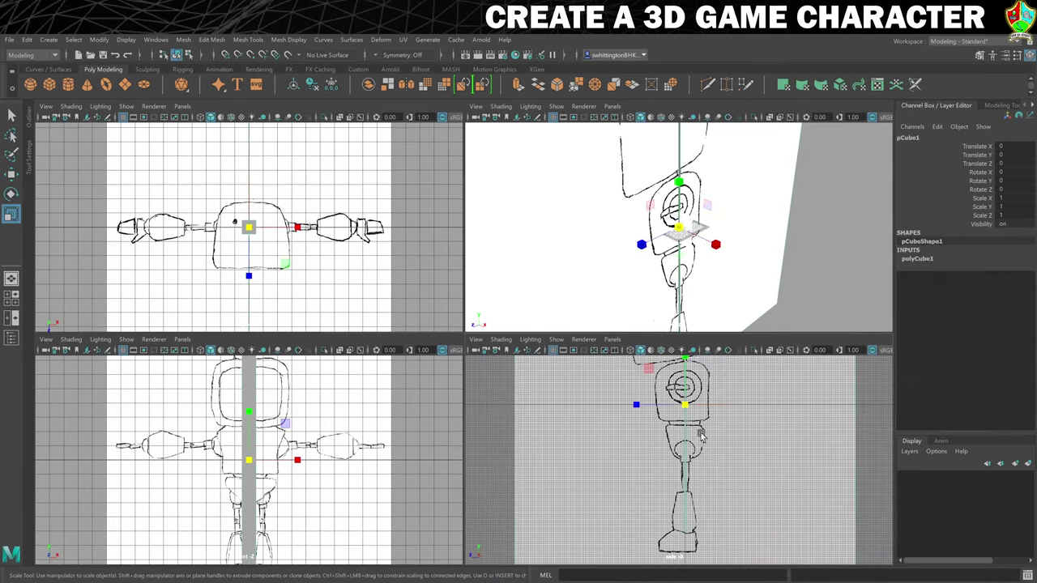
{"action": "scroll", "coordinate": [703, 433], "scroll_direction": "down", "scroll_amount": 3}
{"action": "key", "text": "w"}
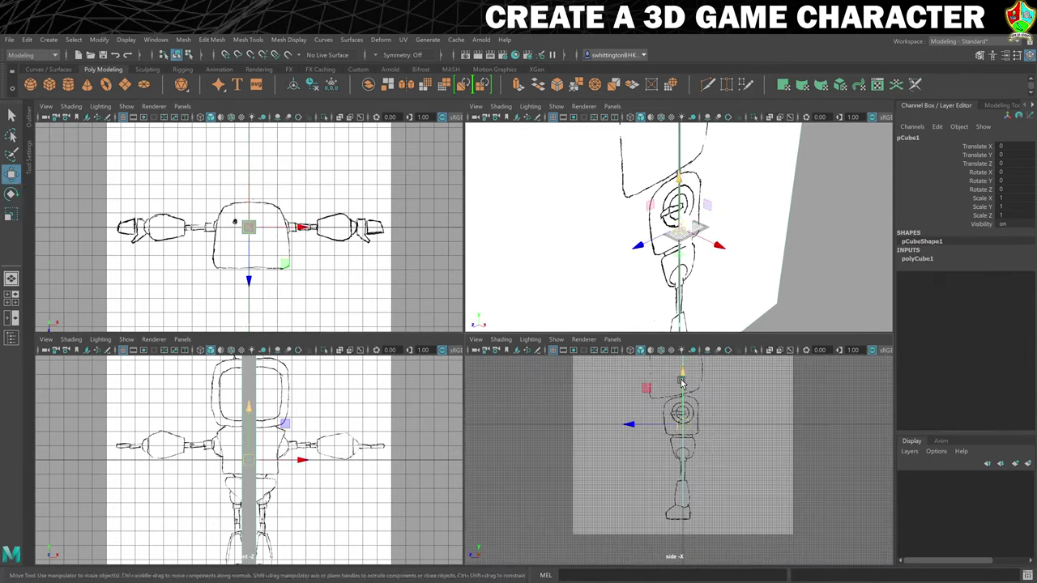
{"action": "mouse_move", "coordinate": [683, 376]}
{"action": "left_mouse_down"}
{"action": "mouse_move", "coordinate": [684, 389]}
{"action": "mouse_move", "coordinate": [684, 375]}
{"action": "left_mouse_up"}
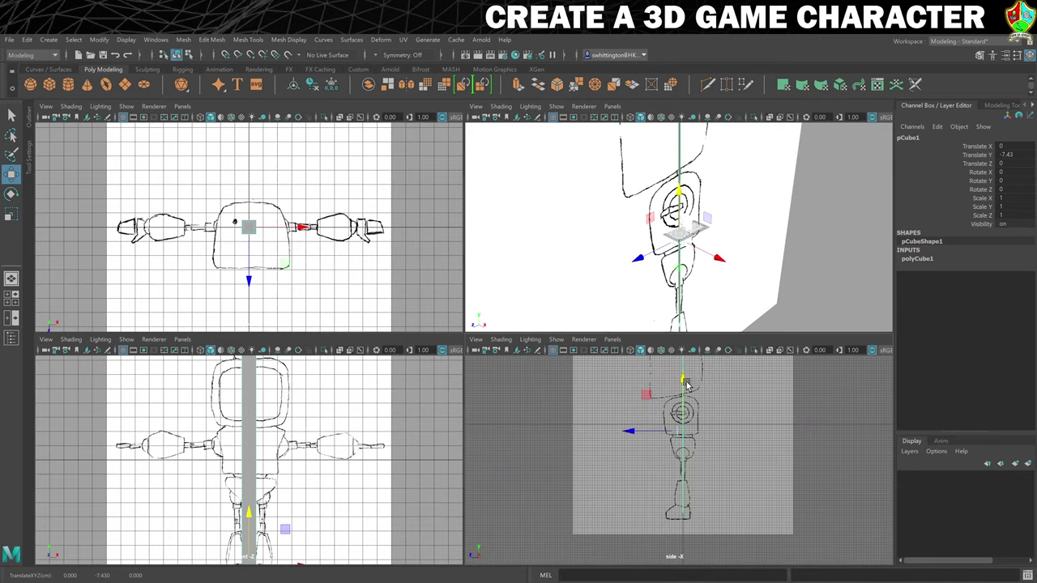
{"action": "left_click", "coordinate": [551, 350]}
{"action": "key", "text": "space"}
{"action": "scroll", "coordinate": [561, 281], "scroll_direction": "down", "scroll_amount": 1}
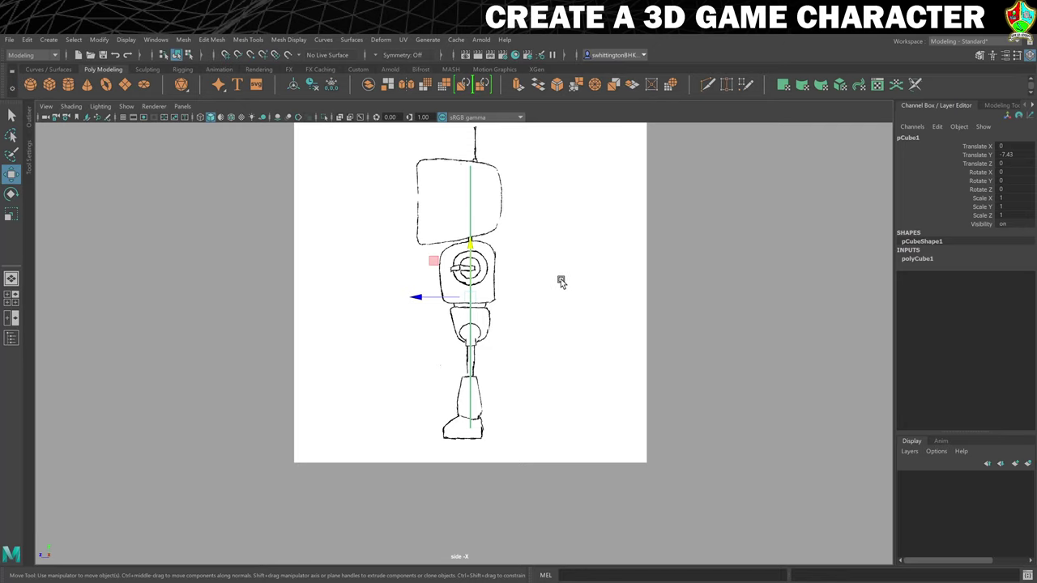
{"action": "middle_click_drag", "start_coordinate": [562, 281], "coordinate": [574, 305], "text": "alt"}
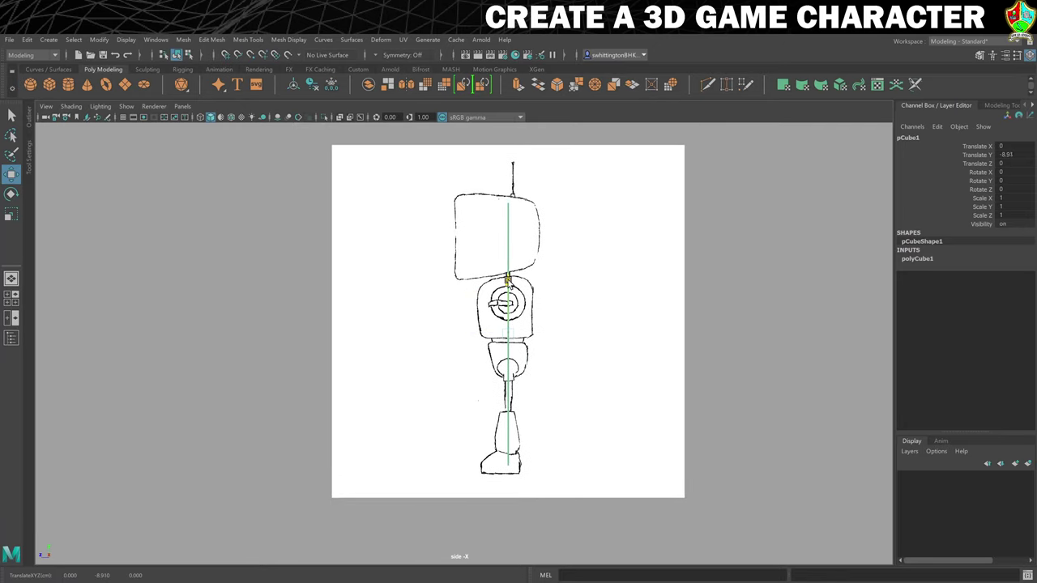
Fine-tune the Side image plane's size against the guide cube, setting its X, Y and Z scale to 11
{"action": "left_click", "coordinate": [607, 174]}
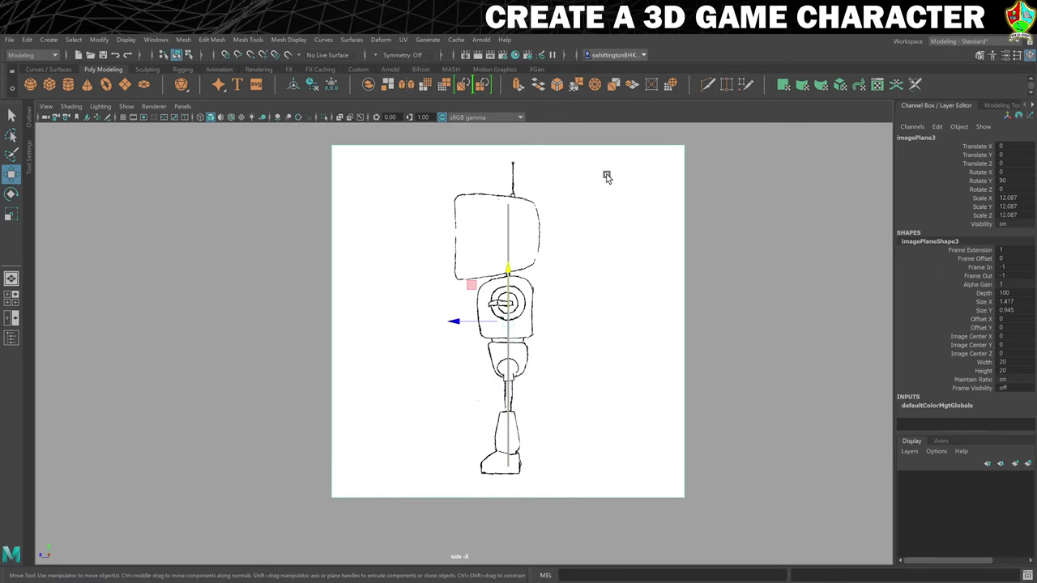
{"action": "key", "text": "r"}
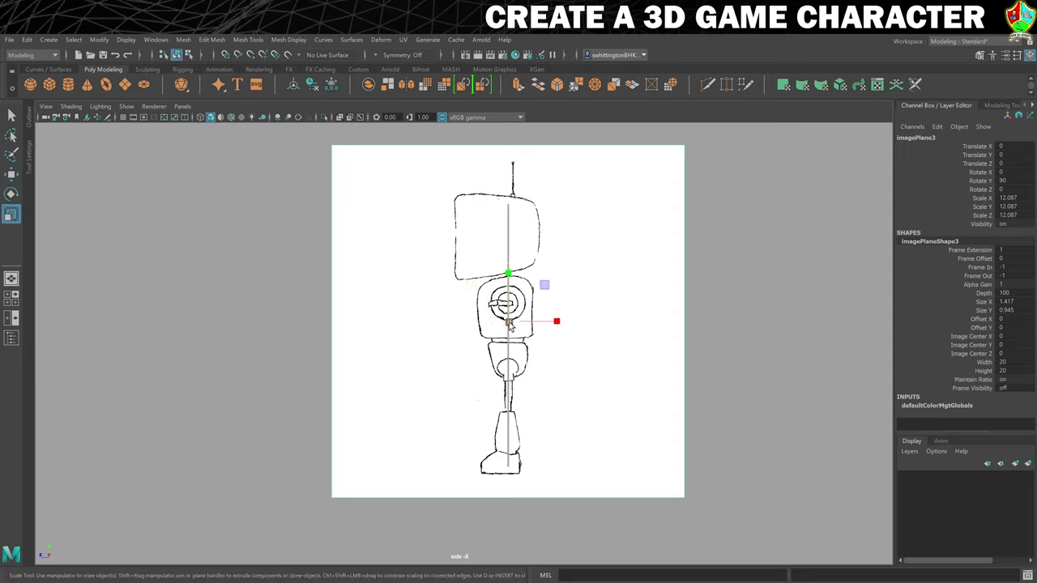
{"action": "left_click_drag", "start_coordinate": [512, 322], "coordinate": [494, 329]}
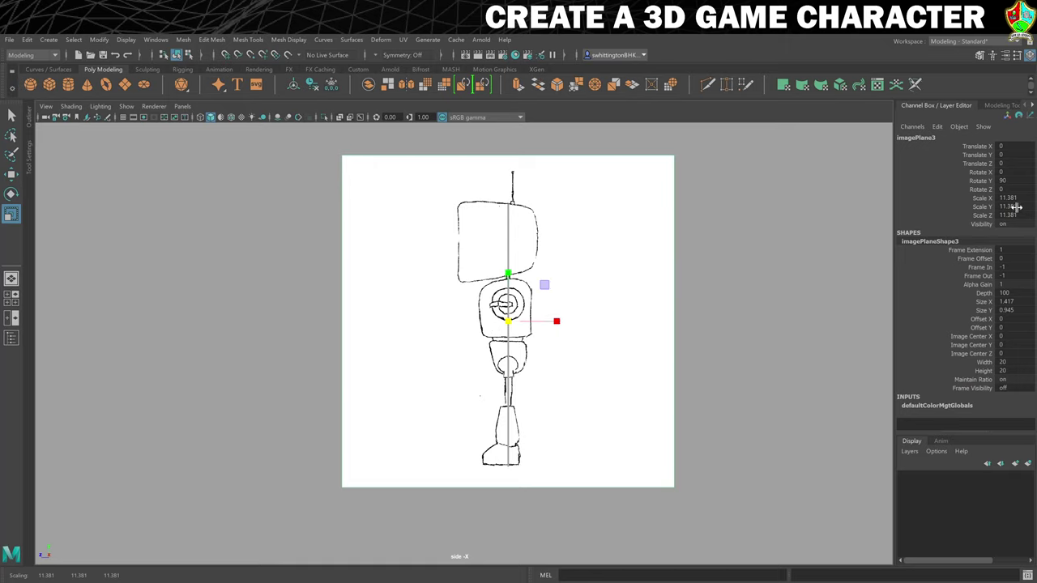
{"action": "left_click_drag", "start_coordinate": [1014, 199], "coordinate": [1010, 215]}
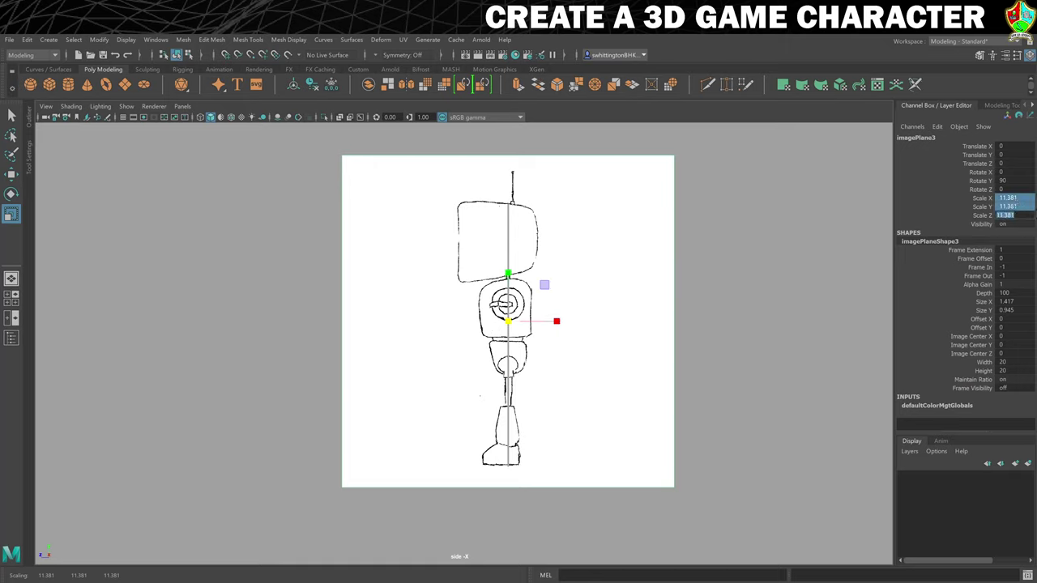
{"action": "type", "text": "11"}
{"action": "key", "text": "Return"}
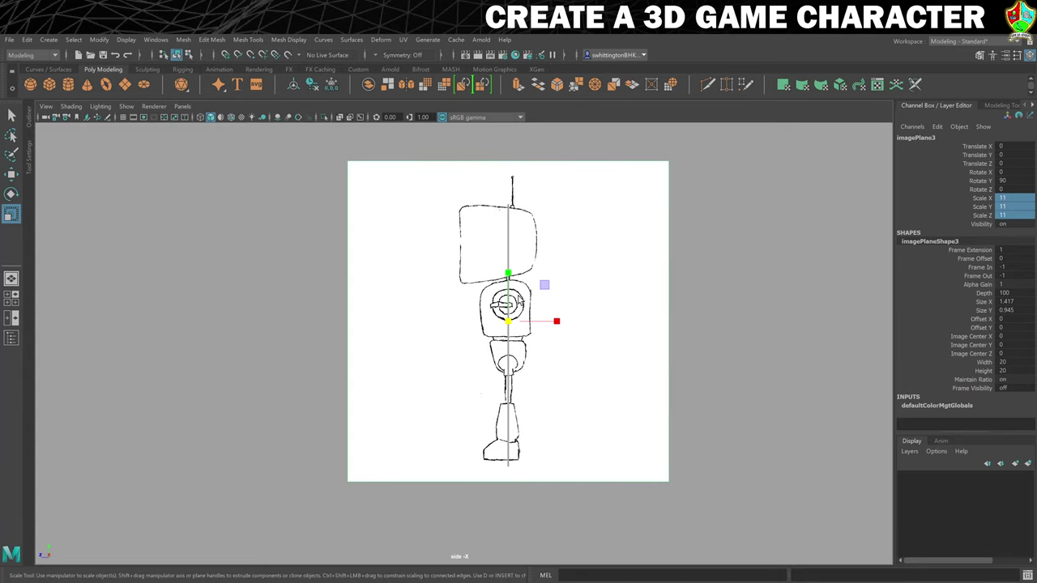
Delete the guide cube and return to the four-view layout
{"action": "left_click", "coordinate": [507, 243]}
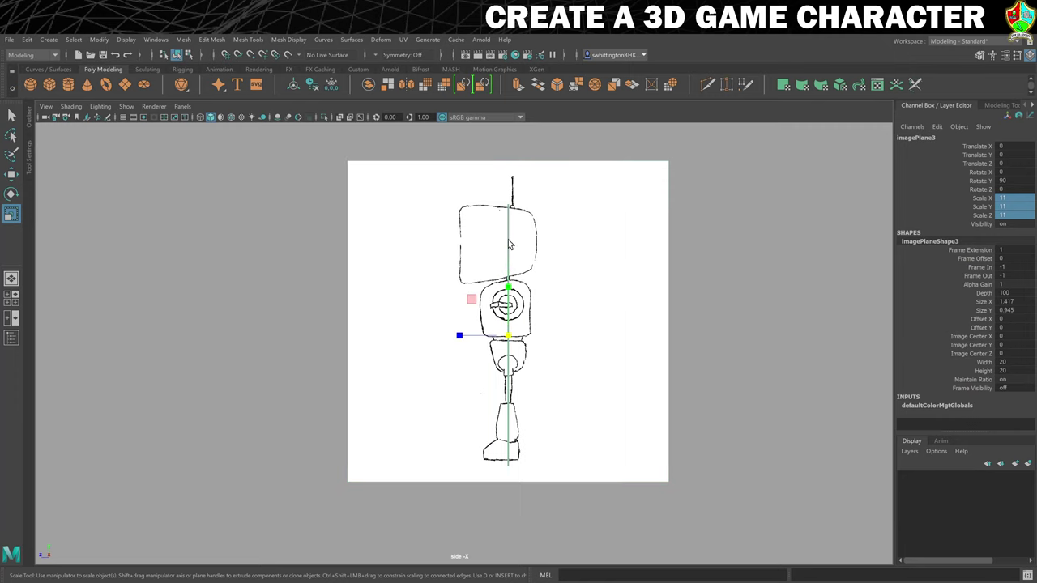
{"action": "left_click", "coordinate": [553, 257]}
{"action": "key", "text": "space"}
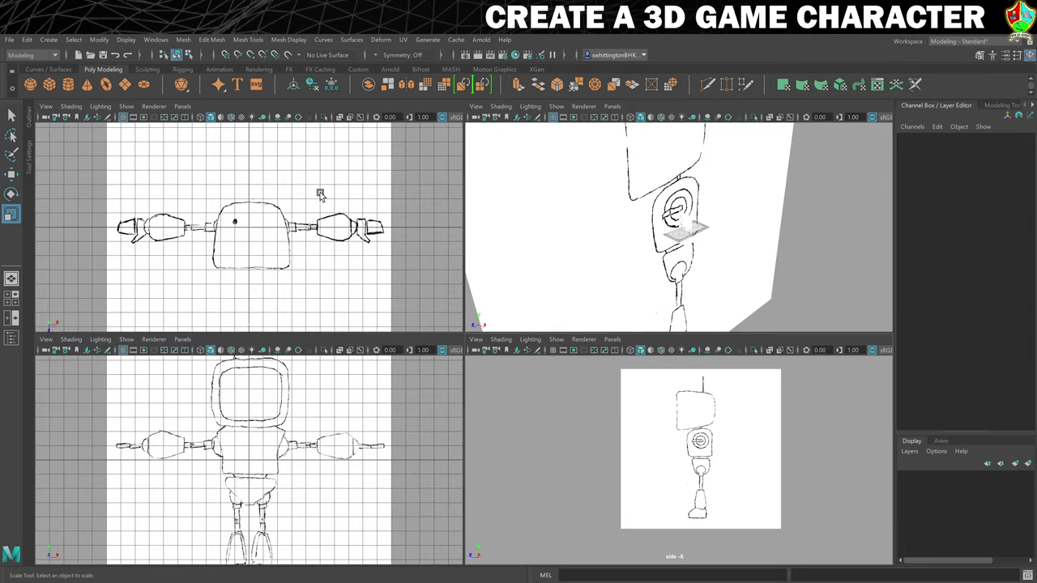
Set the top image plane's X, Y and Z scale to 11
{"action": "left_click", "coordinate": [399, 218]}
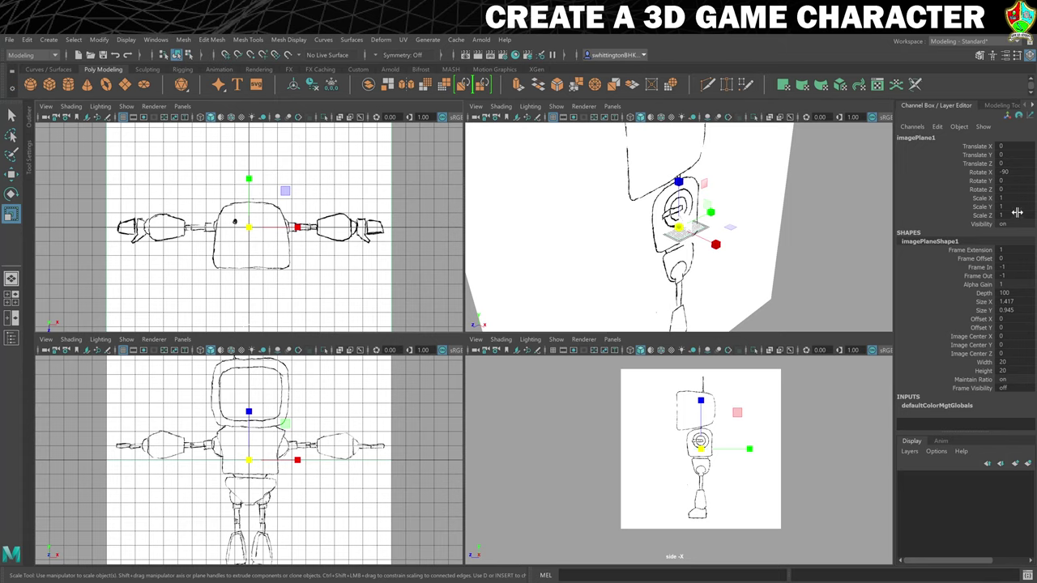
{"action": "left_click_drag", "start_coordinate": [1017, 215], "coordinate": [1011, 198]}
{"action": "type", "text": "11"}
{"action": "key", "text": "Return"}
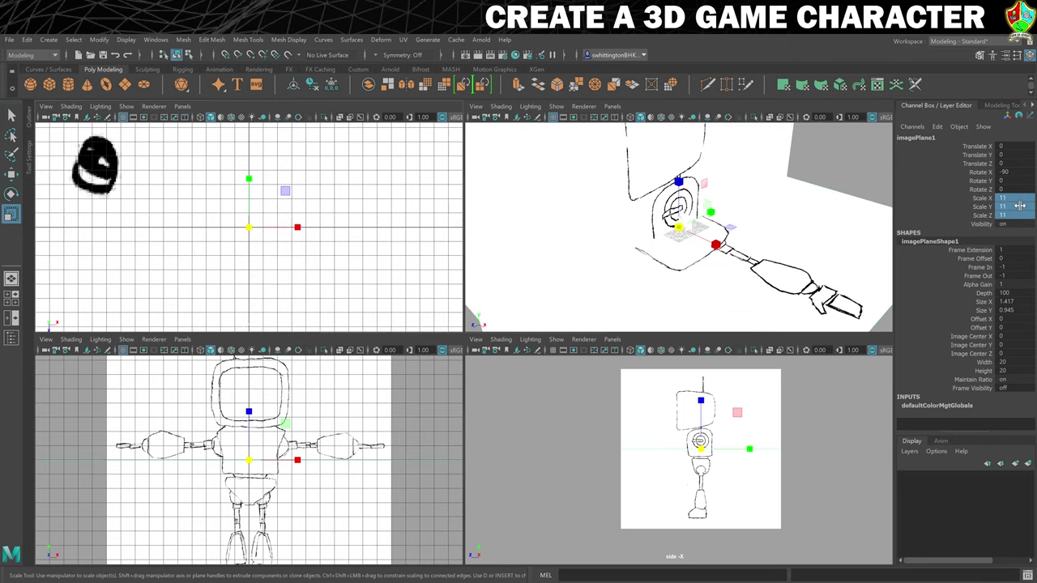
Set the front image plane's X, Y and Z scale to 11
{"action": "left_click", "coordinate": [114, 422]}
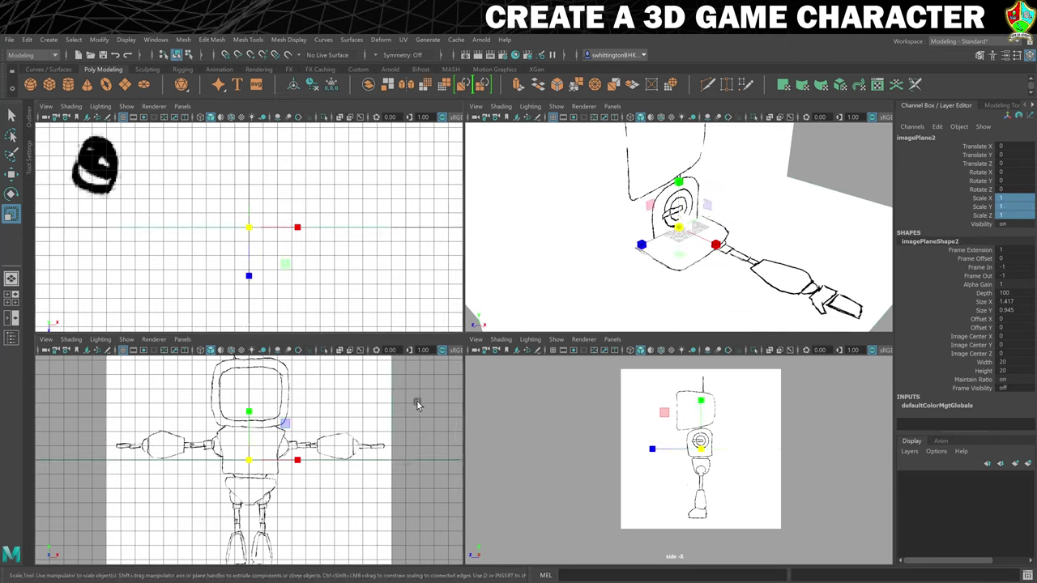
{"action": "left_click", "coordinate": [1012, 198]}
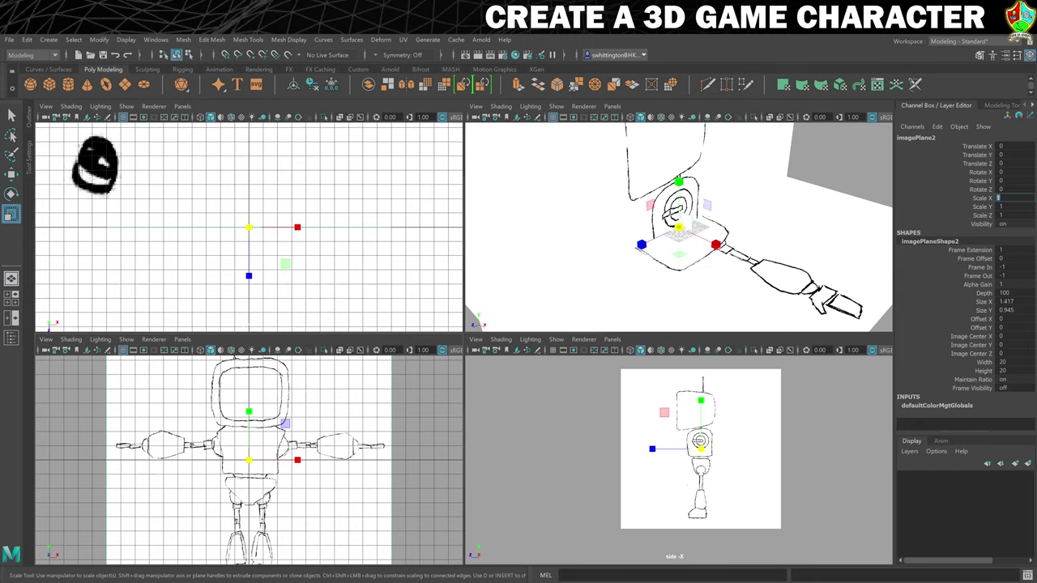
{"action": "type", "text": "11"}
{"action": "key", "text": "Tab"}
{"action": "type", "text": "11"}
{"action": "key", "text": "Tab"}
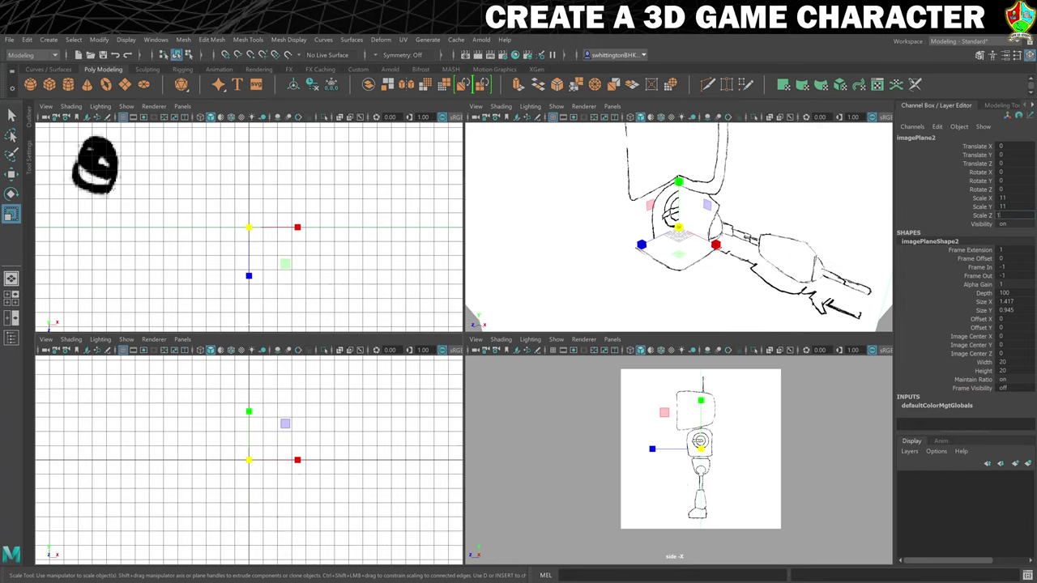
{"action": "type", "text": "11"}
{"action": "key", "text": "Return"}
Examine how the three scaled image planes intersect in the perspective view, and frame the robot drawing in the top view
{"action": "left_click", "coordinate": [773, 193]}
{"action": "key", "text": "f"}
{"action": "left_click_drag", "start_coordinate": [773, 193], "coordinate": [763, 200], "text": "alt"}
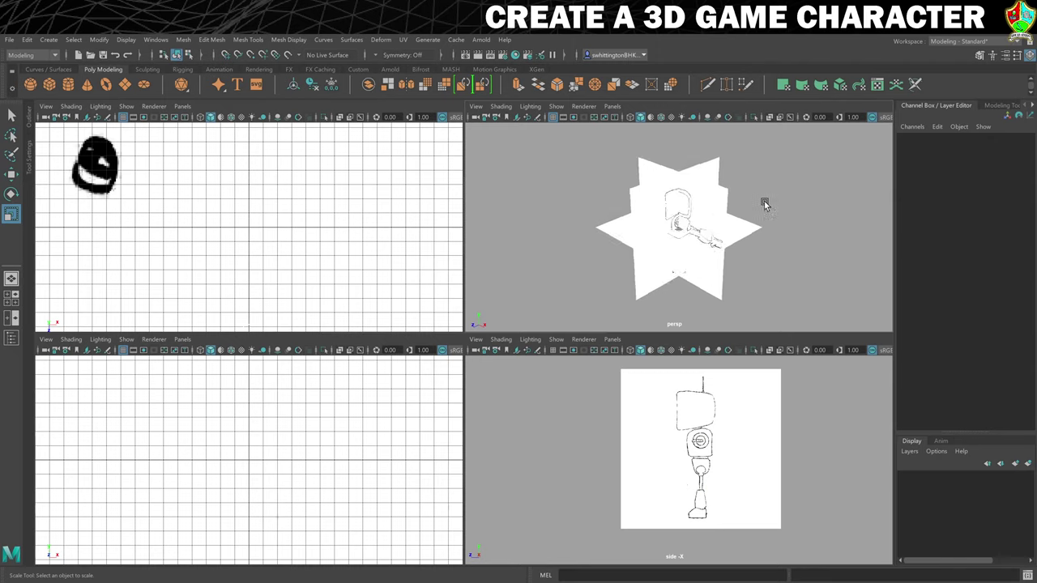
{"action": "key", "text": "space"}
{"action": "left_click", "coordinate": [692, 236]}
{"action": "left_click_drag", "start_coordinate": [692, 253], "coordinate": [650, 214], "text": "alt"}
{"action": "right_click_drag", "start_coordinate": [649, 214], "coordinate": [789, 223], "text": "alt"}
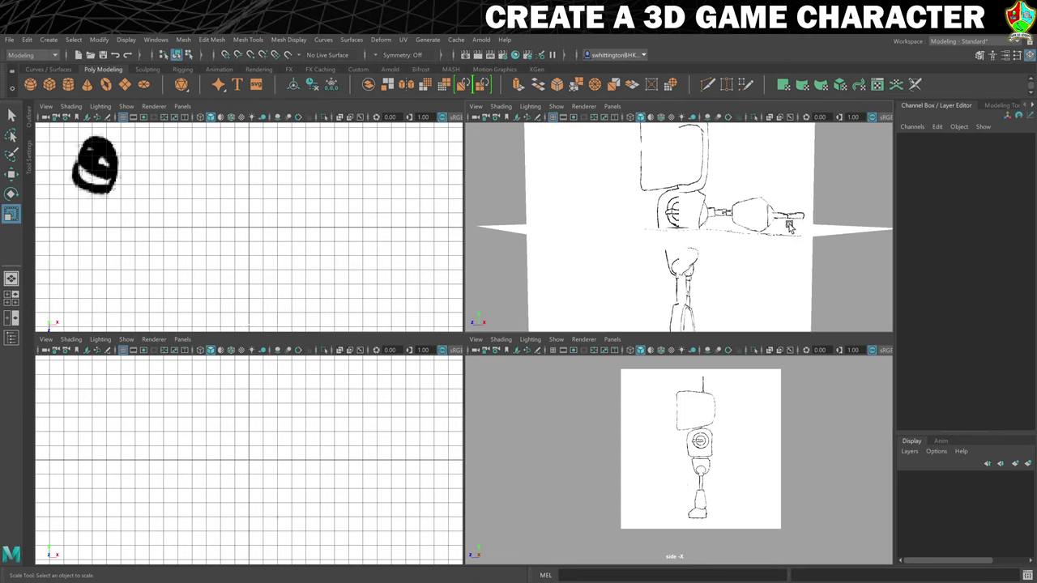
{"action": "left_click_drag", "start_coordinate": [789, 224], "coordinate": [800, 236], "text": "alt"}
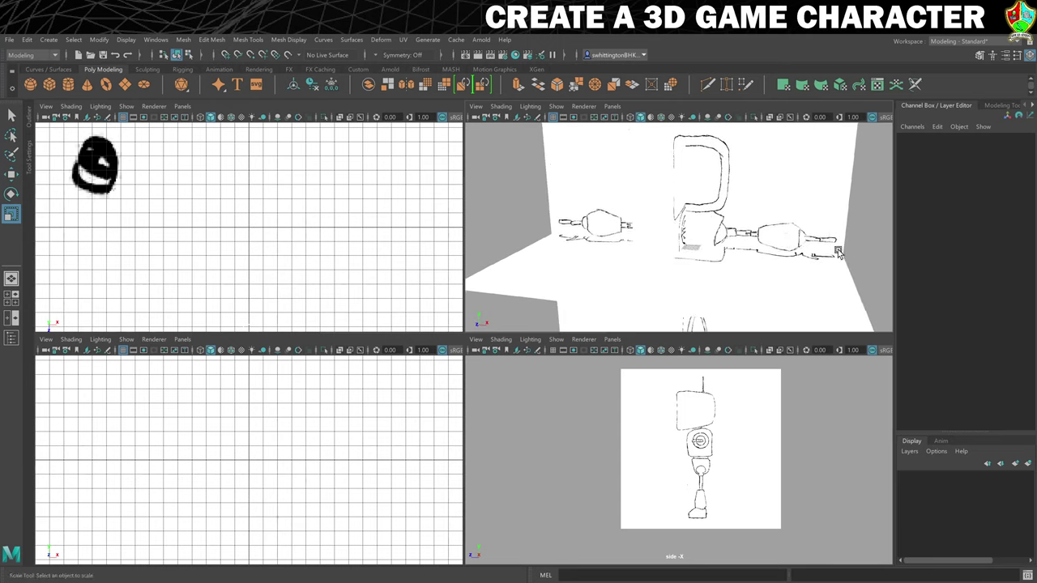
{"action": "left_click_drag", "start_coordinate": [639, 259], "coordinate": [728, 243], "text": "alt"}
{"action": "left_click_drag", "start_coordinate": [712, 200], "coordinate": [748, 227], "text": "alt"}
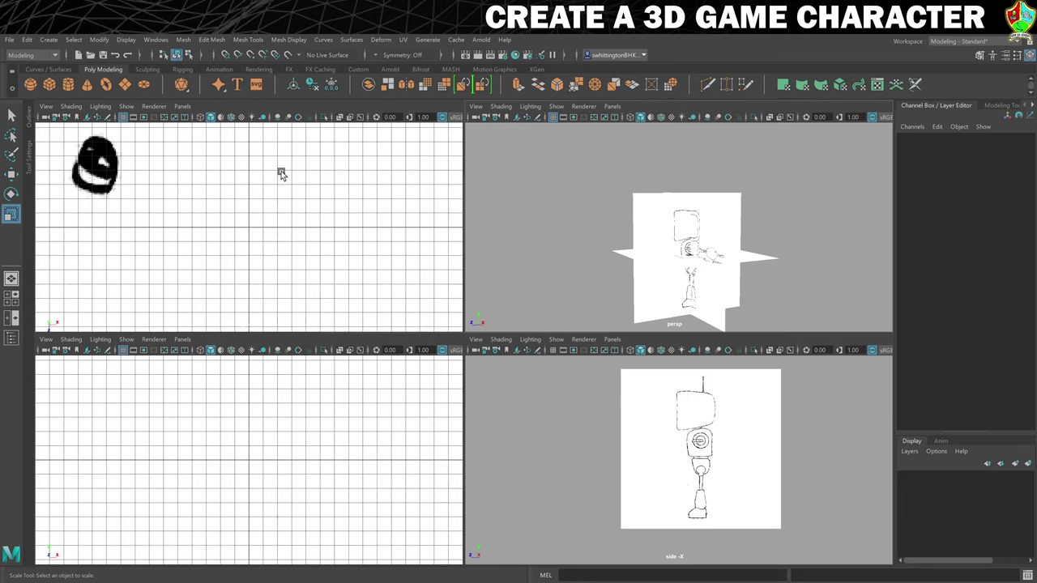
{"action": "key", "text": "f"}
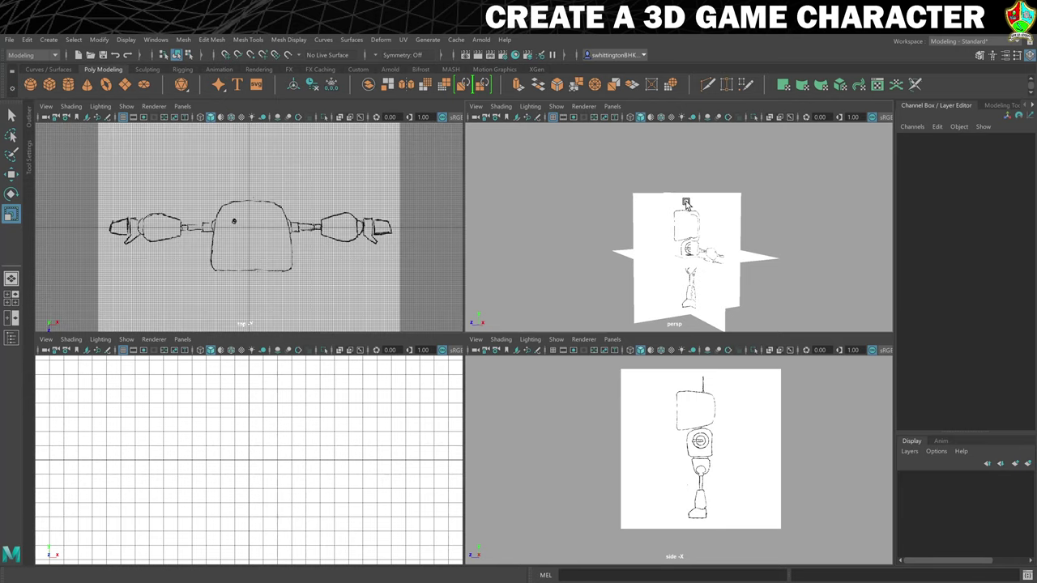
In the perspective view, move the side image plane away along negative X and the front image plane back to about -162.8 in Z
{"action": "key", "text": "space"}
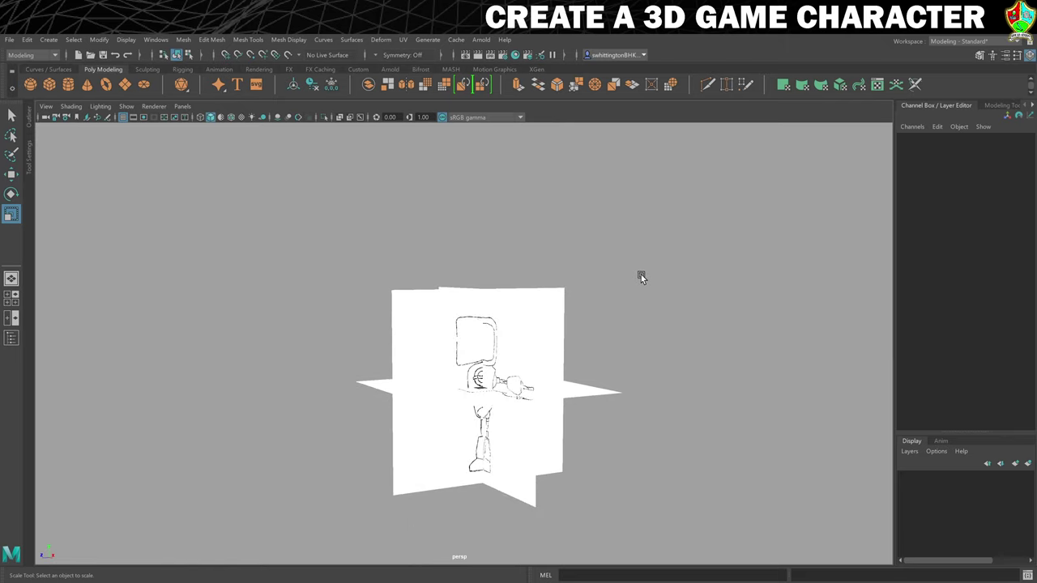
{"action": "left_click_drag", "start_coordinate": [640, 276], "coordinate": [548, 313], "text": "alt"}
{"action": "left_click", "coordinate": [548, 312]}
{"action": "key", "text": "w"}
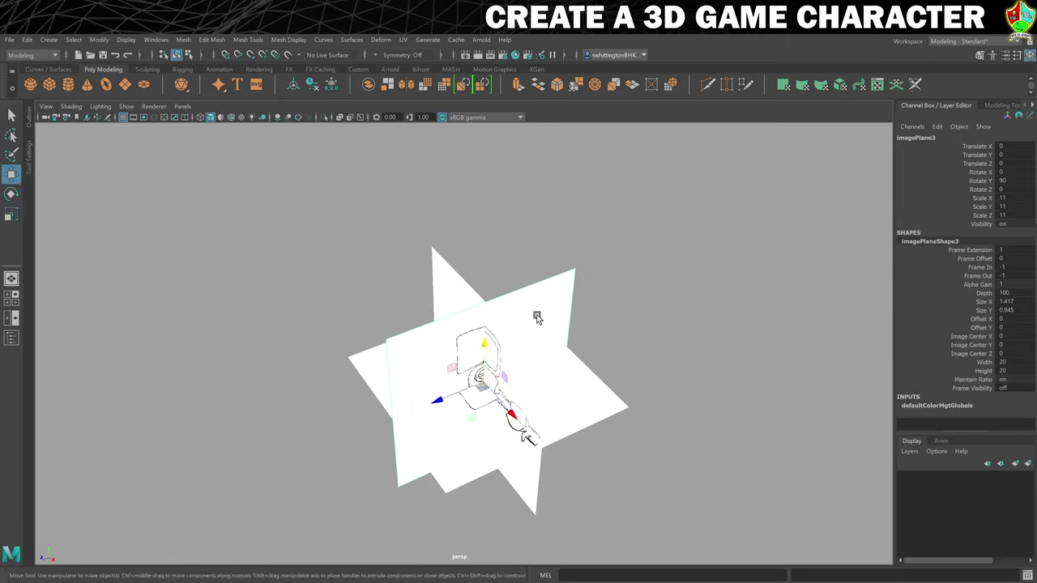
{"action": "left_click_drag", "start_coordinate": [518, 417], "coordinate": [424, 302], "text": "alt"}
{"action": "left_click", "coordinate": [482, 306]}
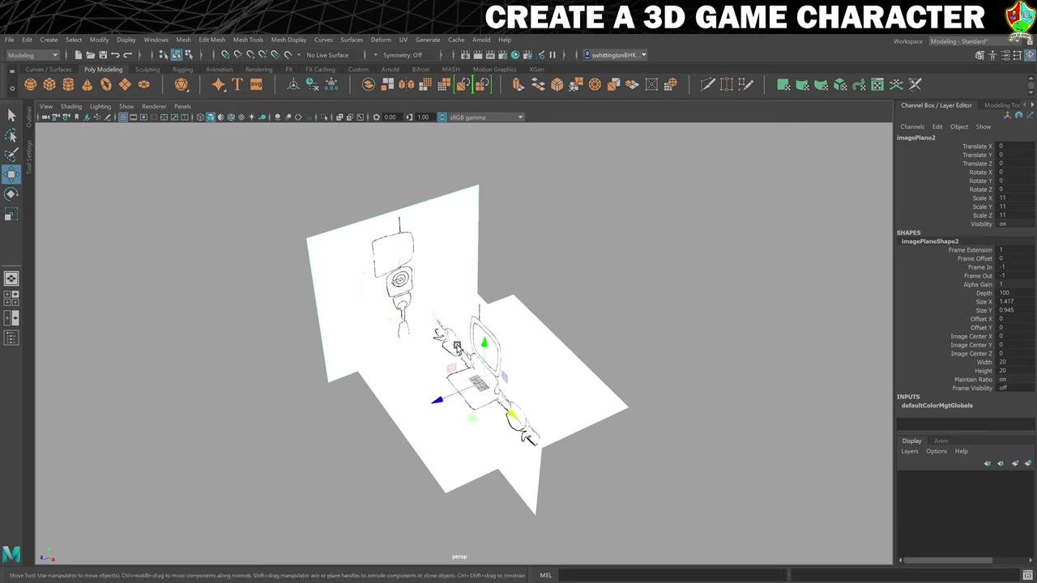
{"action": "left_click_drag", "start_coordinate": [438, 394], "coordinate": [557, 363]}
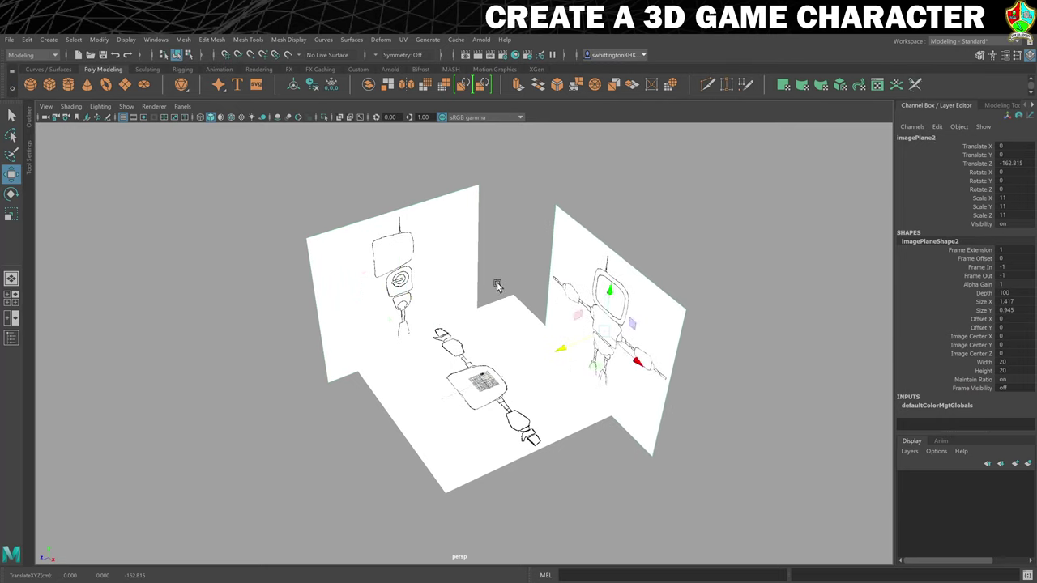
Lower the top image plane to about -164.8 in Y, clear of the origin, and return to the four-view layout
{"action": "left_click", "coordinate": [512, 318]}
{"action": "left_click_drag", "start_coordinate": [486, 346], "coordinate": [504, 452]}
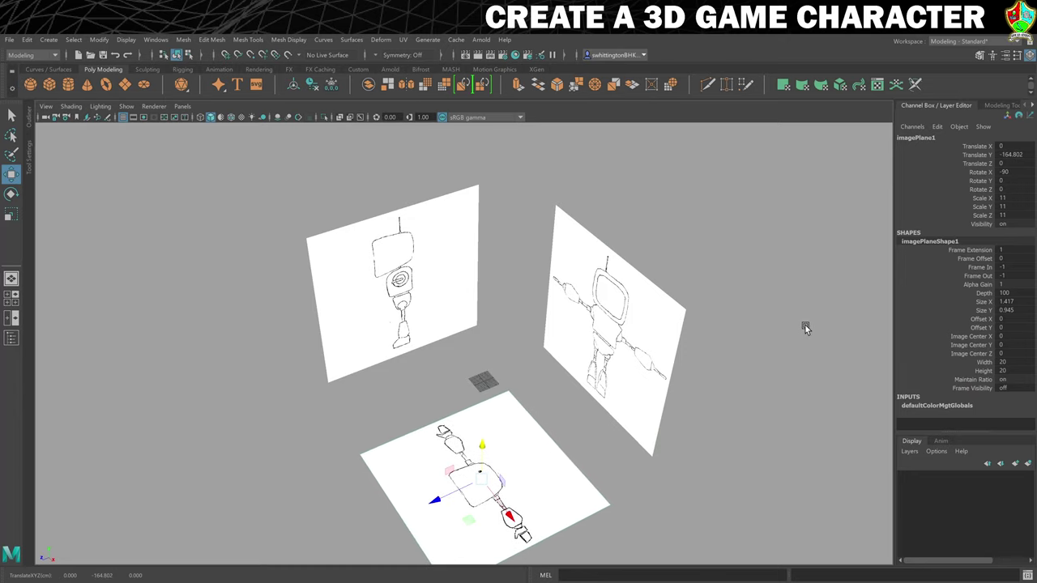
{"action": "left_click", "coordinate": [805, 325]}
{"action": "scroll", "coordinate": [694, 316], "scroll_direction": "up", "scroll_amount": 3}
{"action": "left_click_drag", "start_coordinate": [692, 315], "coordinate": [582, 270], "text": "alt"}
{"action": "key", "text": "space"}
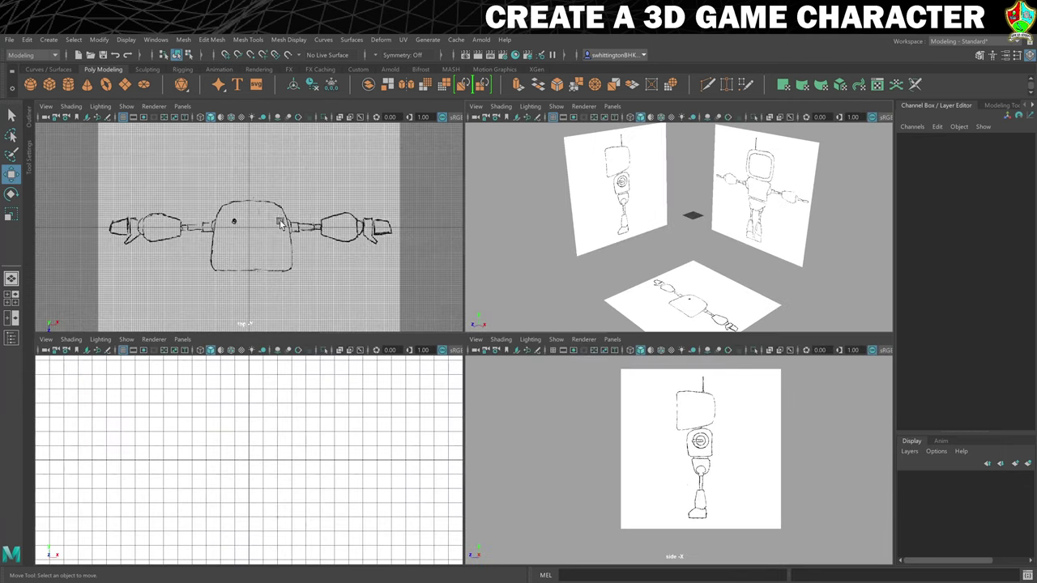
Hide the grid in the front and top views
{"action": "scroll", "coordinate": [303, 226], "scroll_direction": "down", "scroll_amount": 2}
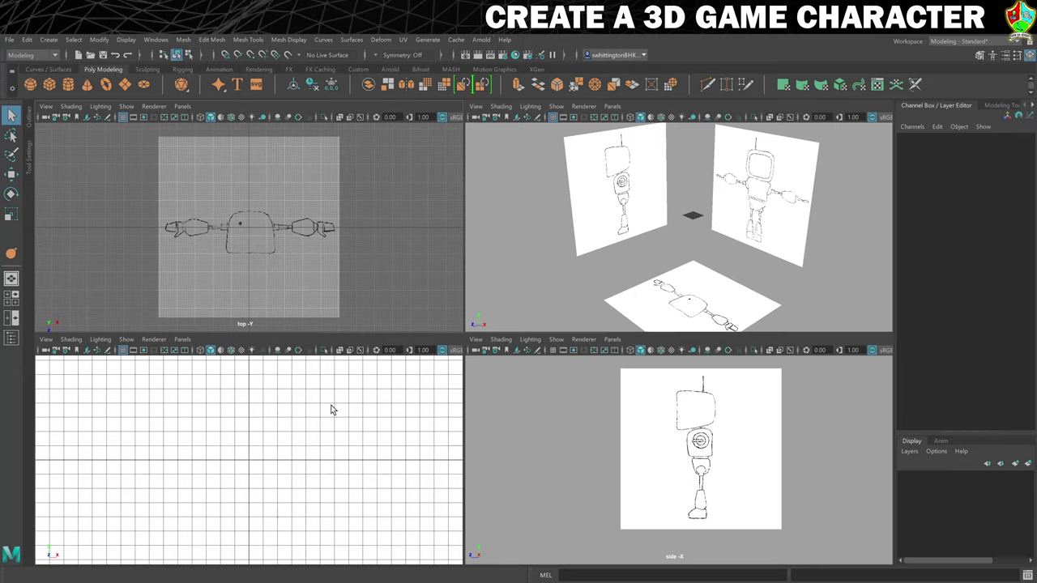
{"action": "left_click", "coordinate": [123, 350]}
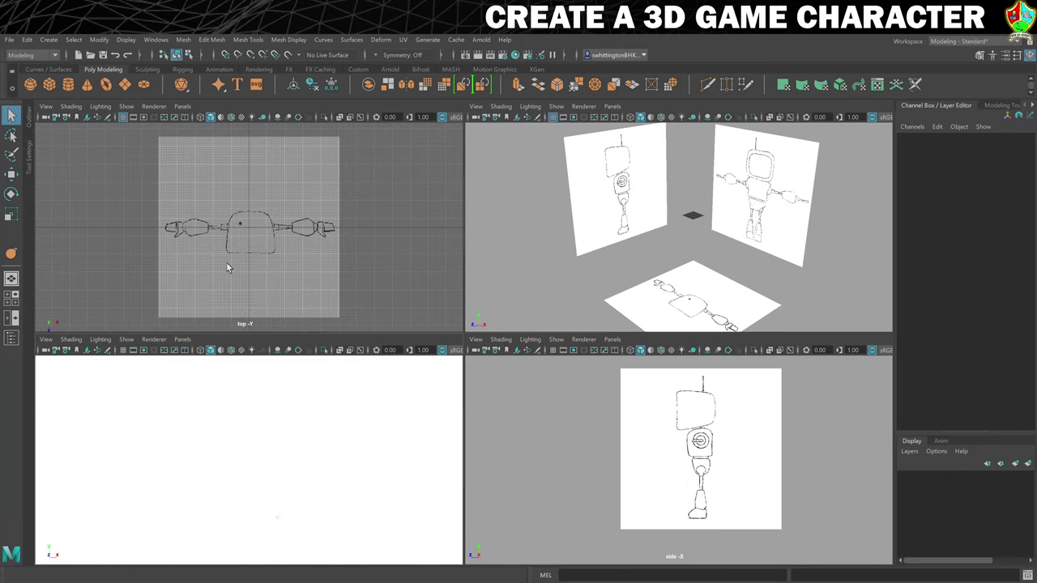
{"action": "left_click", "coordinate": [123, 117]}
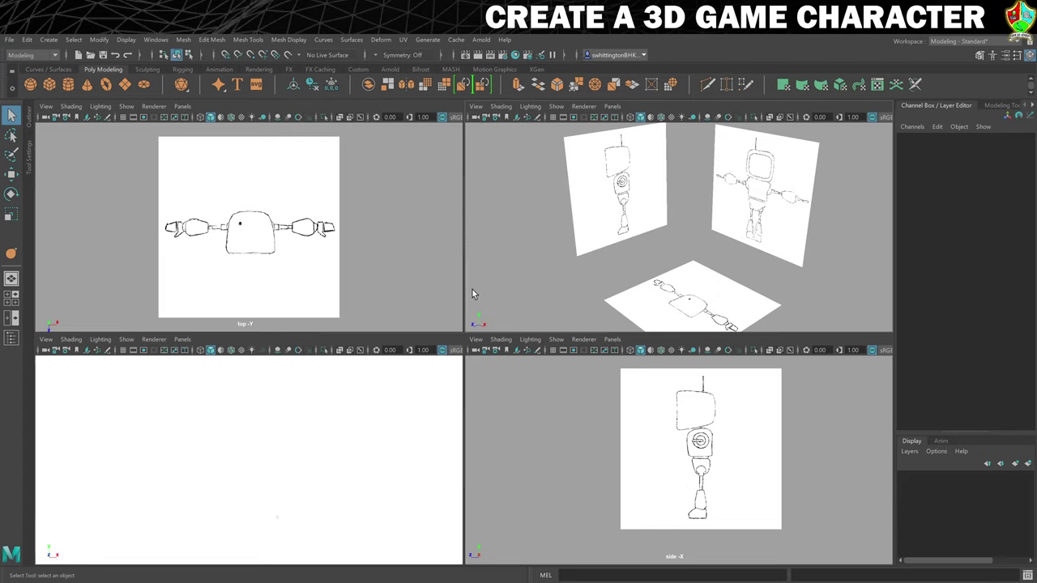
Create a polygon cube, scale it uniformly to about 44, and raise it to about 8.1 in Y over the robot's torso
{"action": "left_click", "coordinate": [49, 82]}
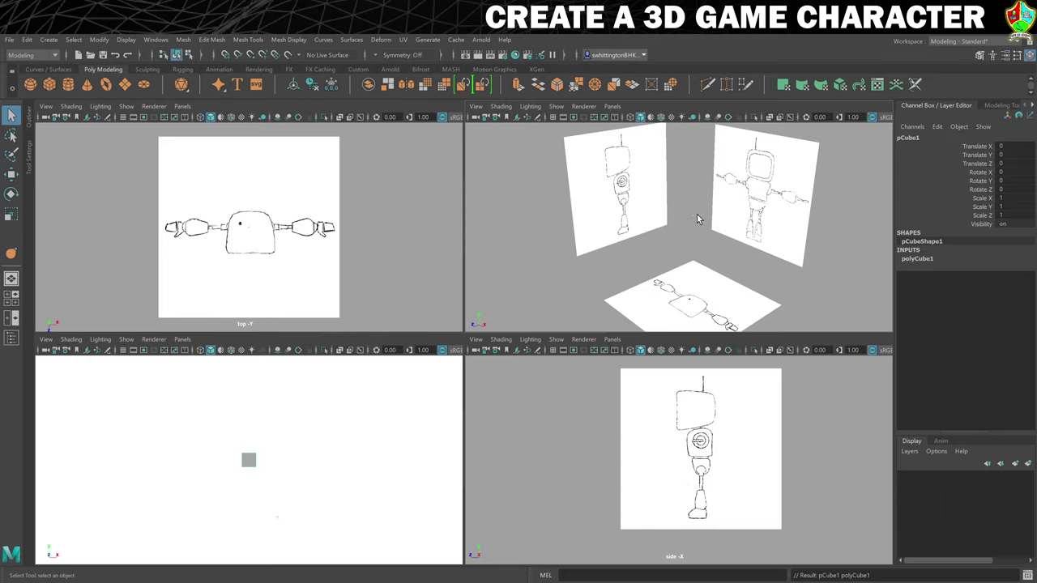
{"action": "scroll", "coordinate": [298, 459], "scroll_direction": "down", "scroll_amount": 5}
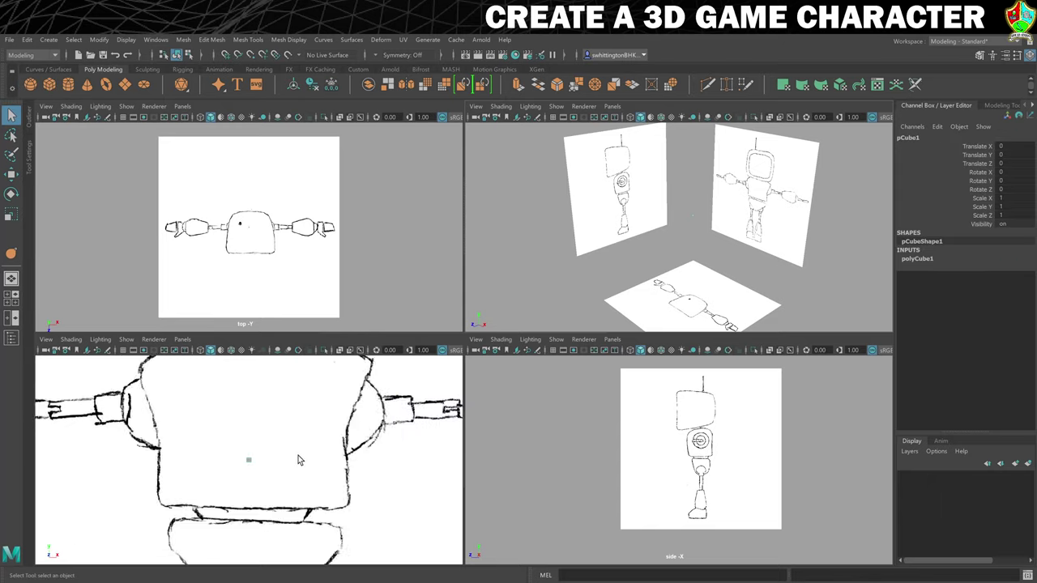
{"action": "scroll", "coordinate": [298, 458], "scroll_direction": "down", "scroll_amount": 3}
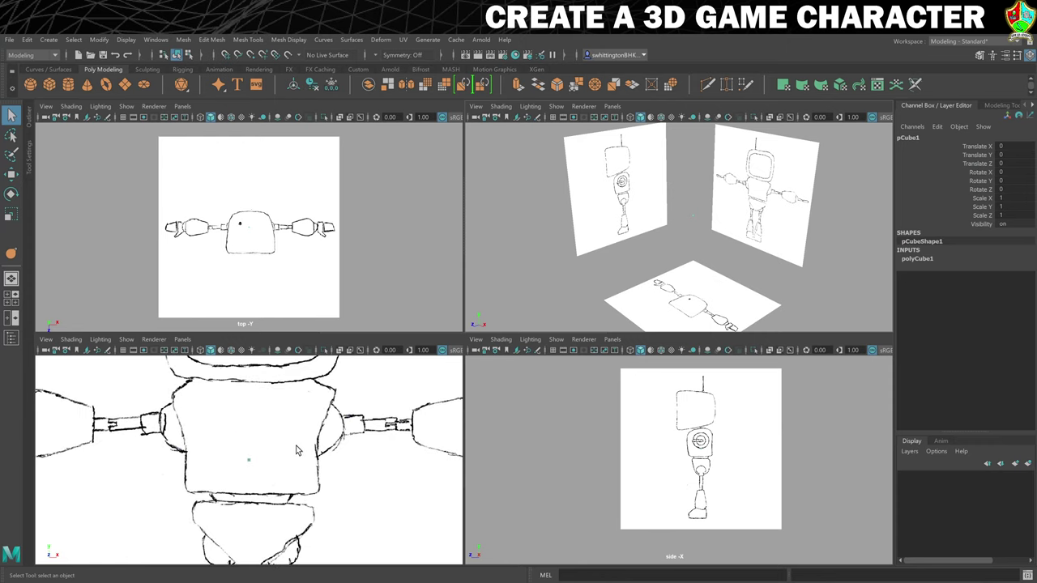
{"action": "key", "text": "r"}
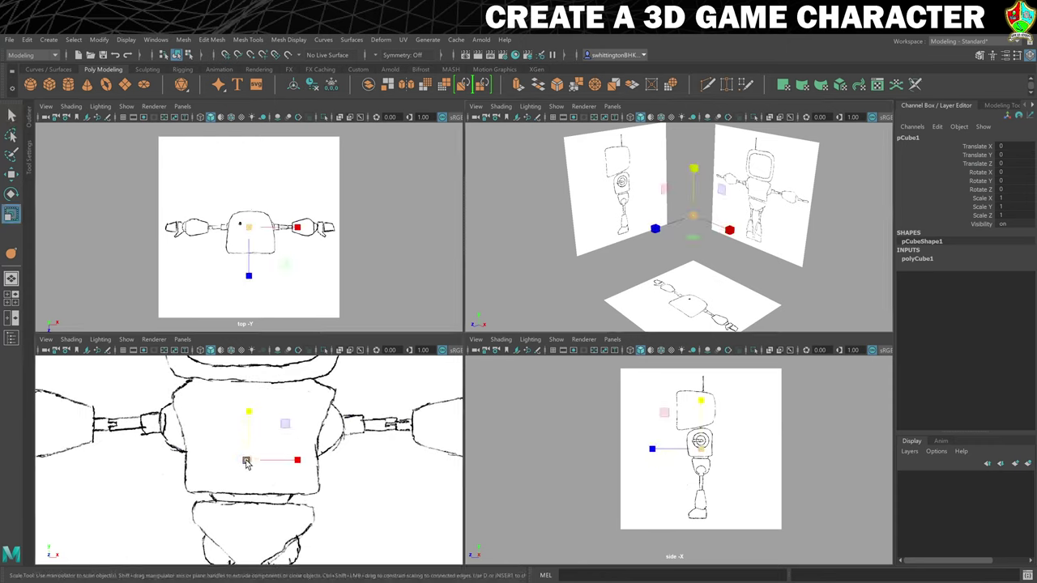
{"action": "left_click_drag", "start_coordinate": [248, 460], "coordinate": [359, 451]}
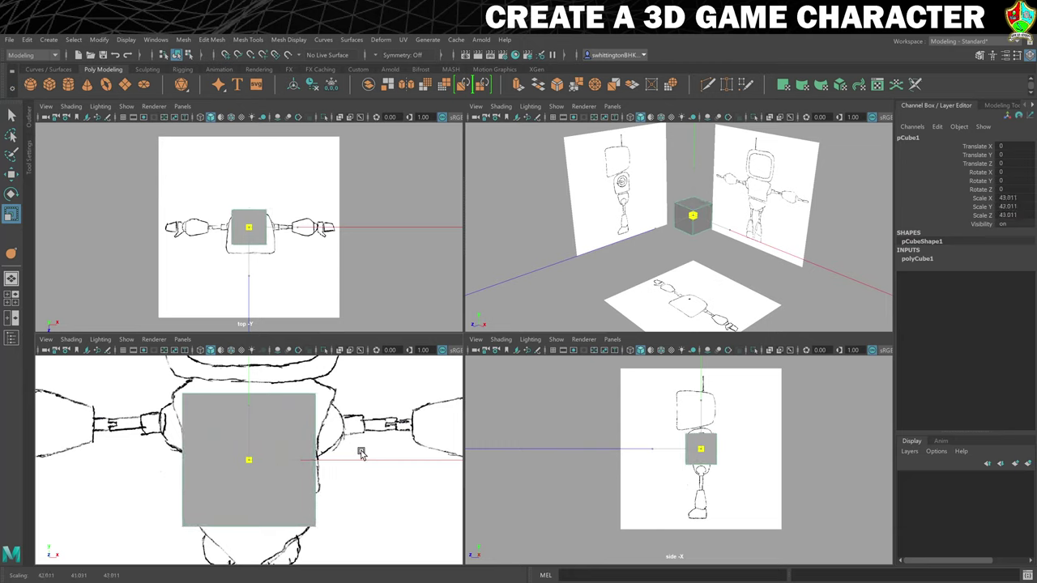
{"action": "key", "text": "w"}
{"action": "left_click_drag", "start_coordinate": [249, 410], "coordinate": [250, 384]}
{"action": "key", "text": "r"}
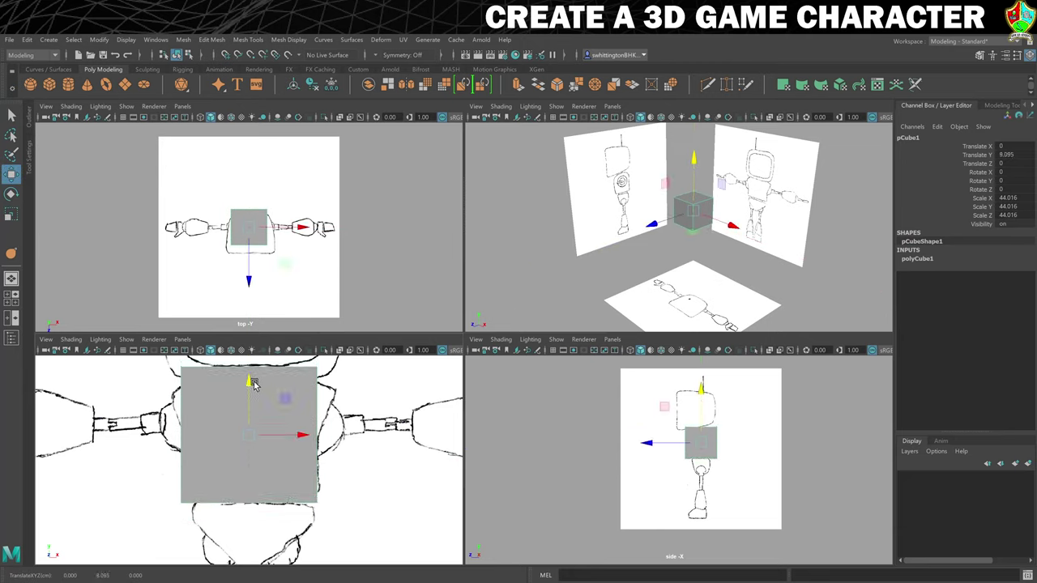
Rename the cube as Torso
{"action": "scroll", "coordinate": [645, 452], "scroll_direction": "up", "scroll_amount": 4}
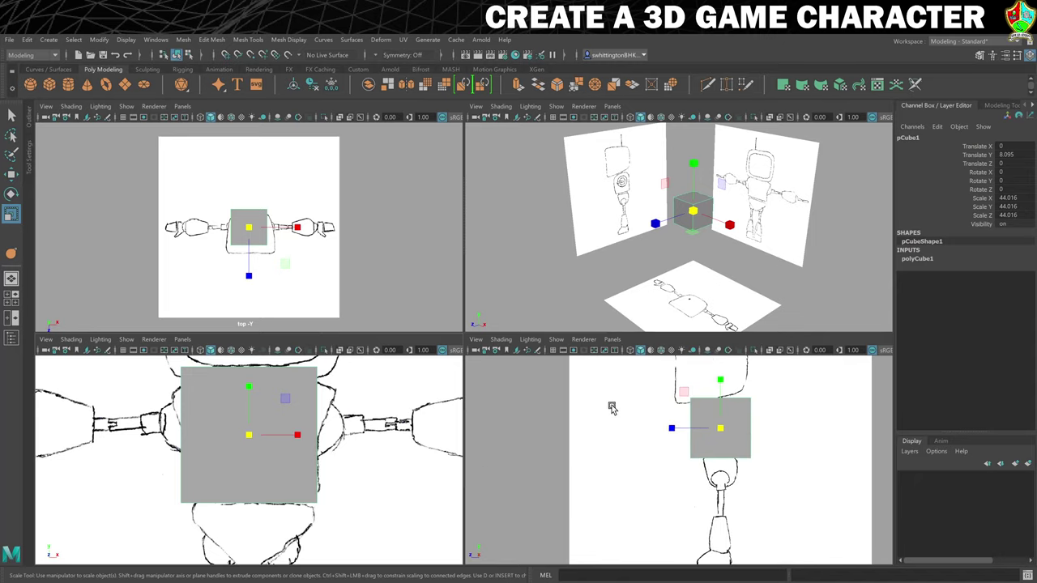
{"action": "double_click", "coordinate": [908, 139]}
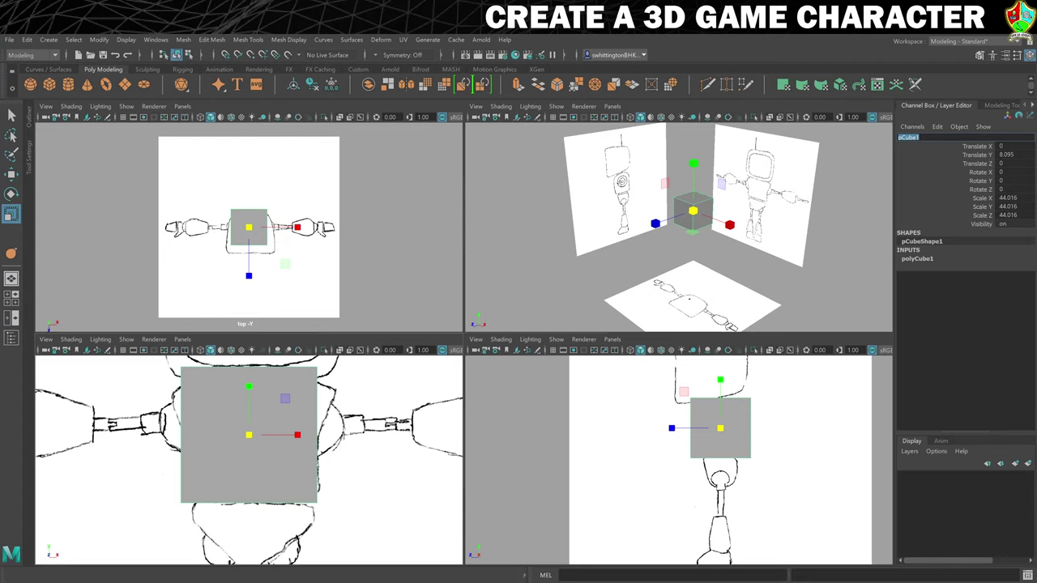
{"action": "type", "text": "Torso"}
{"action": "key", "text": "Return"}
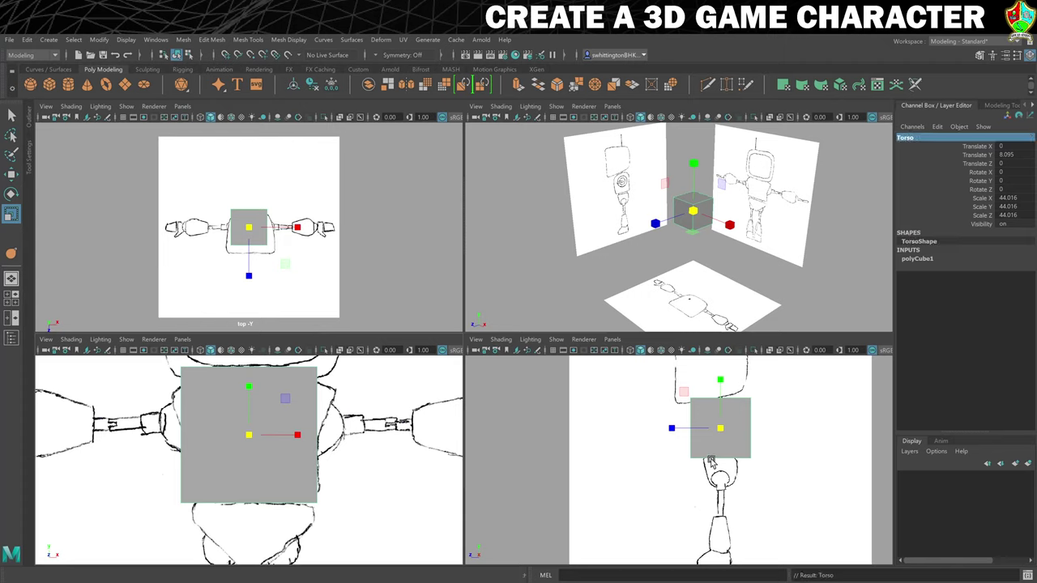
Fit the Torso cube's depth to the side drawing with a Z scale of about 34.15 and a Z position of 2.16
{"action": "key", "text": "r"}
{"action": "mouse_move", "coordinate": [672, 429]}
{"action": "left_mouse_down"}
{"action": "mouse_move", "coordinate": [687, 429]}
{"action": "mouse_move", "coordinate": [670, 429]}
{"action": "left_mouse_up"}
{"action": "key", "text": "w"}
{"action": "key", "text": "r"}
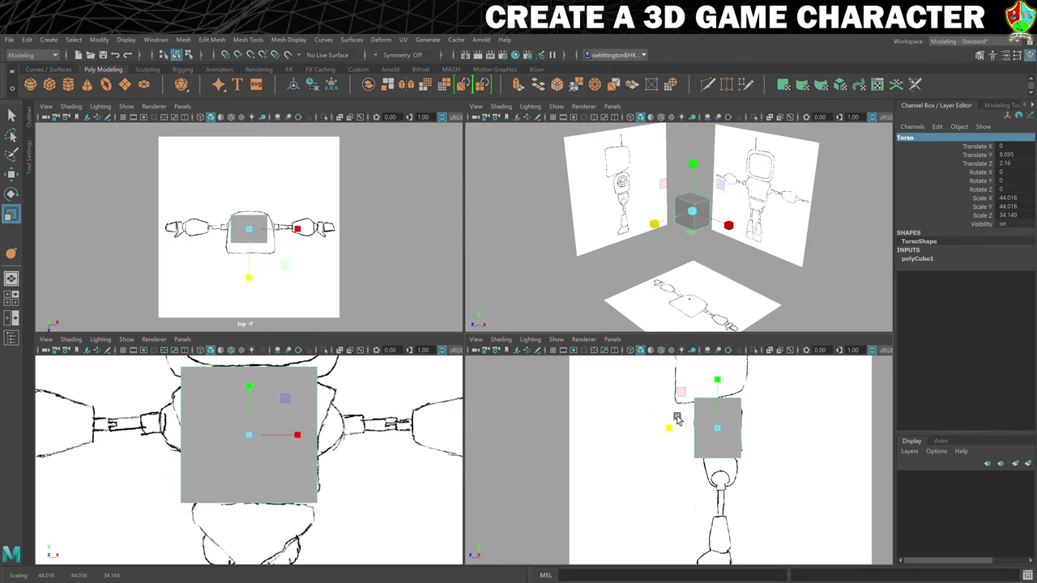
Turn on X-Ray shading in the side view and fit the Torso's height with Y scale about 39.86 and Y position about 8.83
{"action": "left_click", "coordinate": [501, 339]}
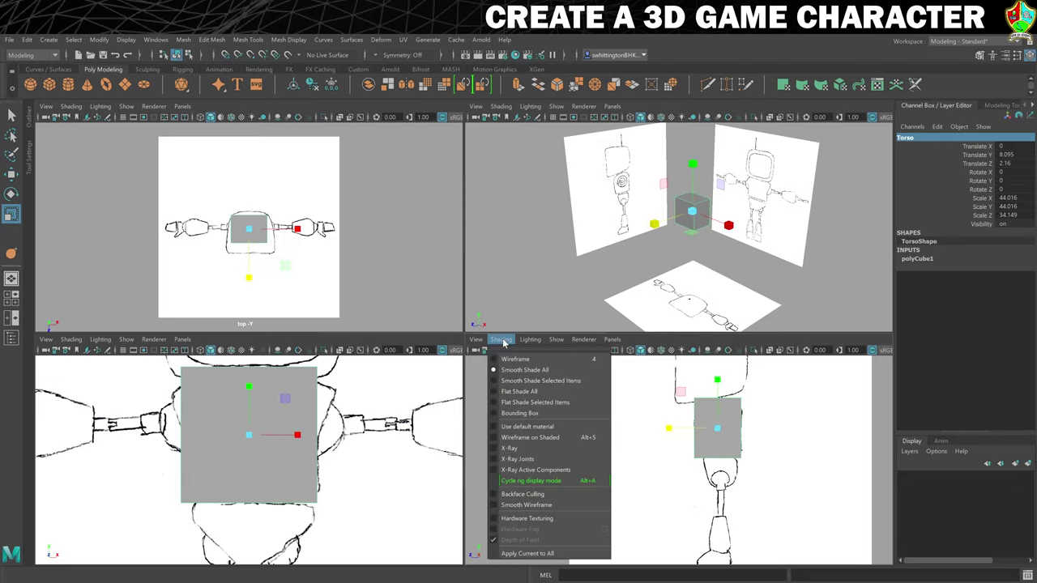
{"action": "left_click", "coordinate": [509, 448]}
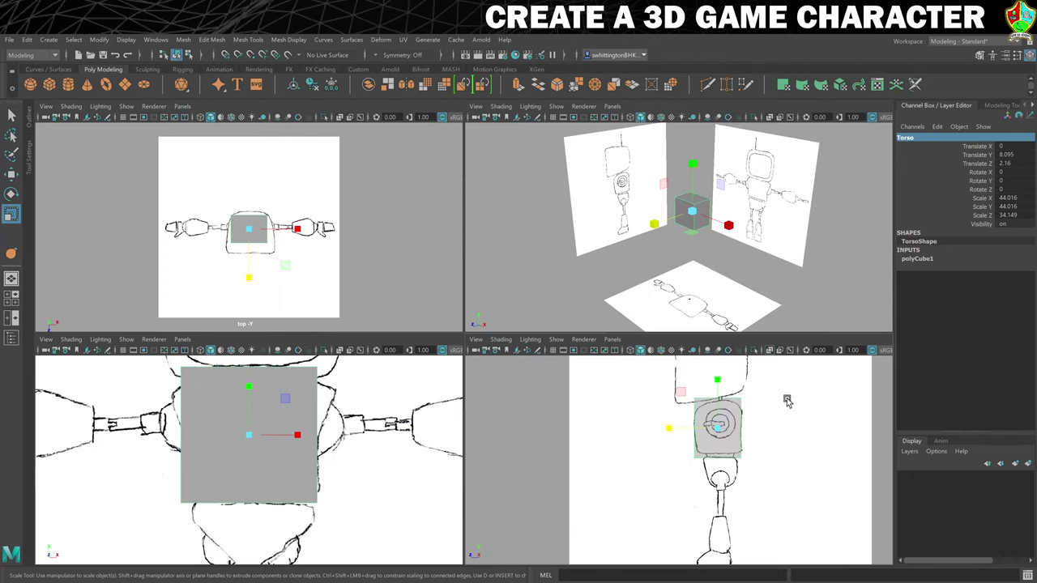
{"action": "scroll", "coordinate": [790, 403], "scroll_direction": "up", "scroll_amount": 2}
{"action": "middle_click_drag", "start_coordinate": [809, 398], "coordinate": [751, 445], "text": "alt"}
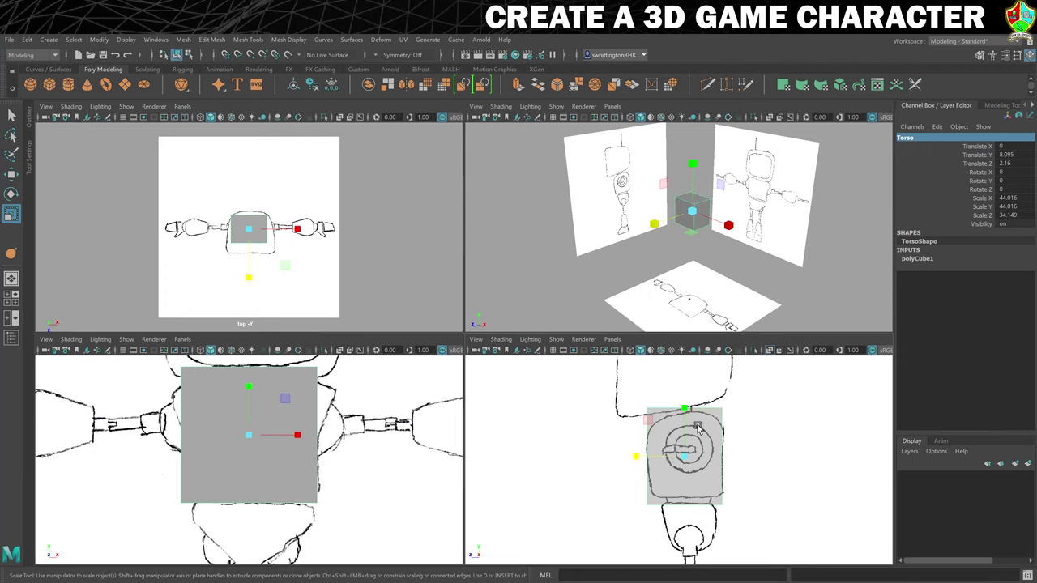
{"action": "left_click_drag", "start_coordinate": [685, 411], "coordinate": [685, 407]}
{"action": "key", "text": "w"}
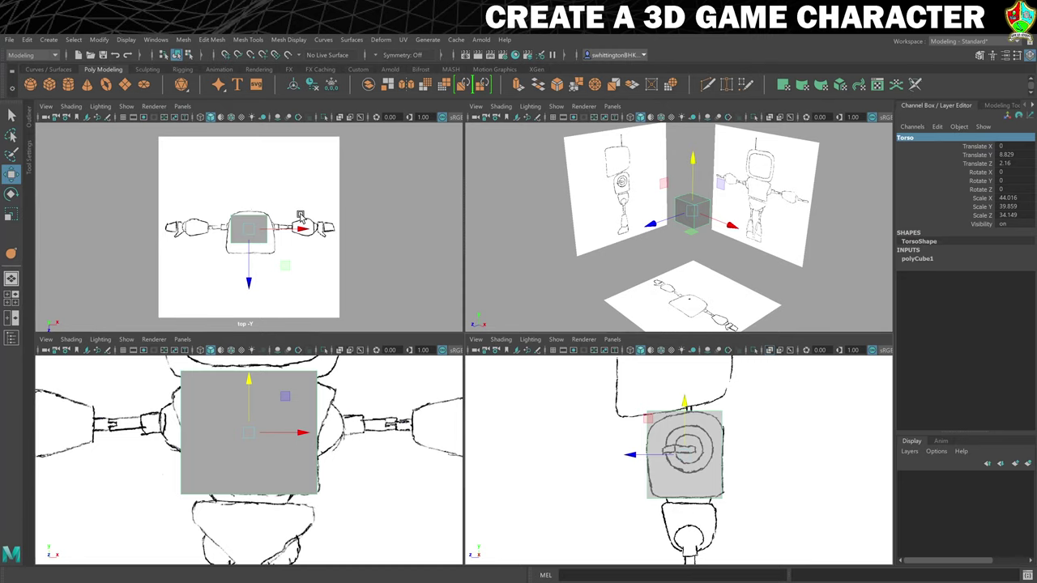
Set the Torso cube's width subdivisions to 2
{"action": "left_click", "coordinate": [929, 260]}
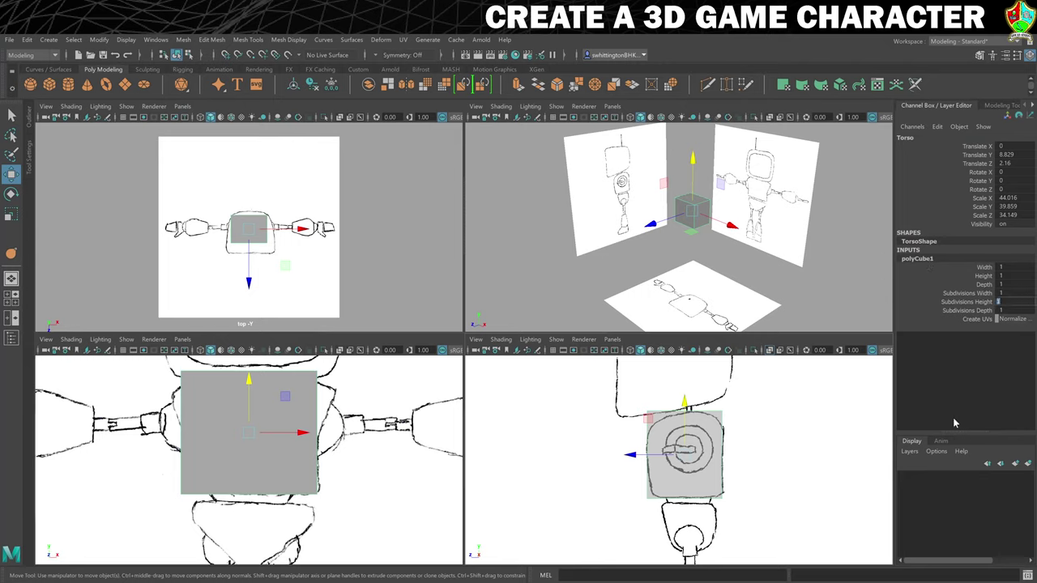
{"action": "left_click", "coordinate": [998, 302]}
{"action": "type", "text": "2"}
{"action": "key", "text": "Return"}
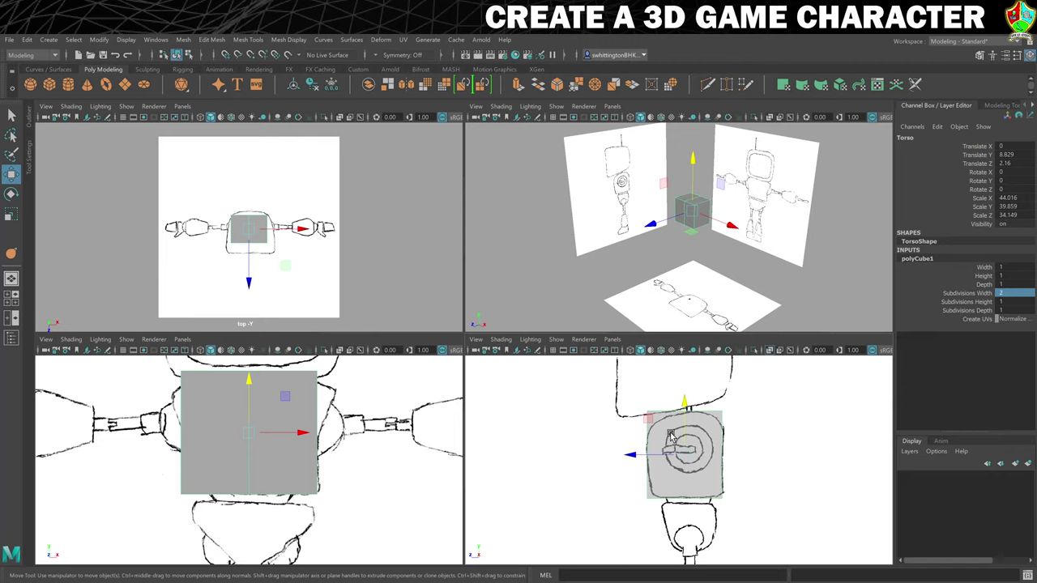
Turn on X-Ray shading in the front view and insert a horizontal Multi-Cut edge loop around the lower part of the Torso
{"action": "left_click", "coordinate": [70, 340]}
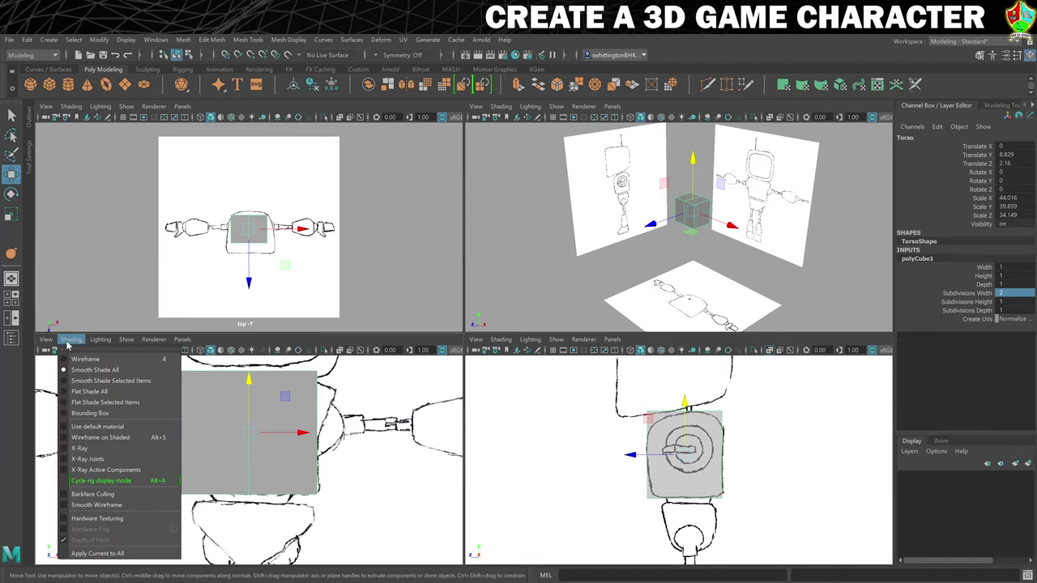
{"action": "left_click", "coordinate": [93, 449]}
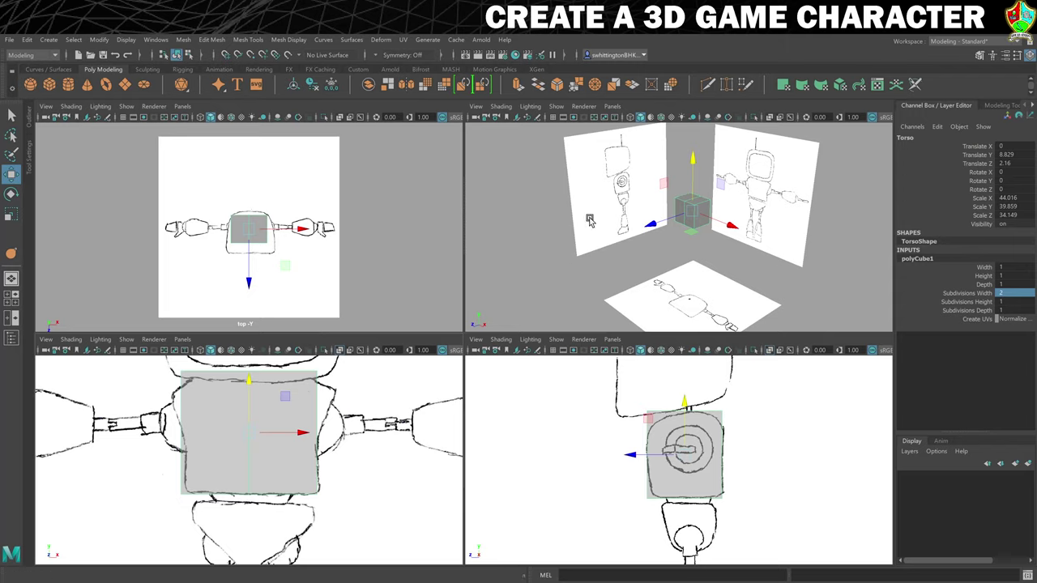
{"action": "left_click", "coordinate": [707, 84]}
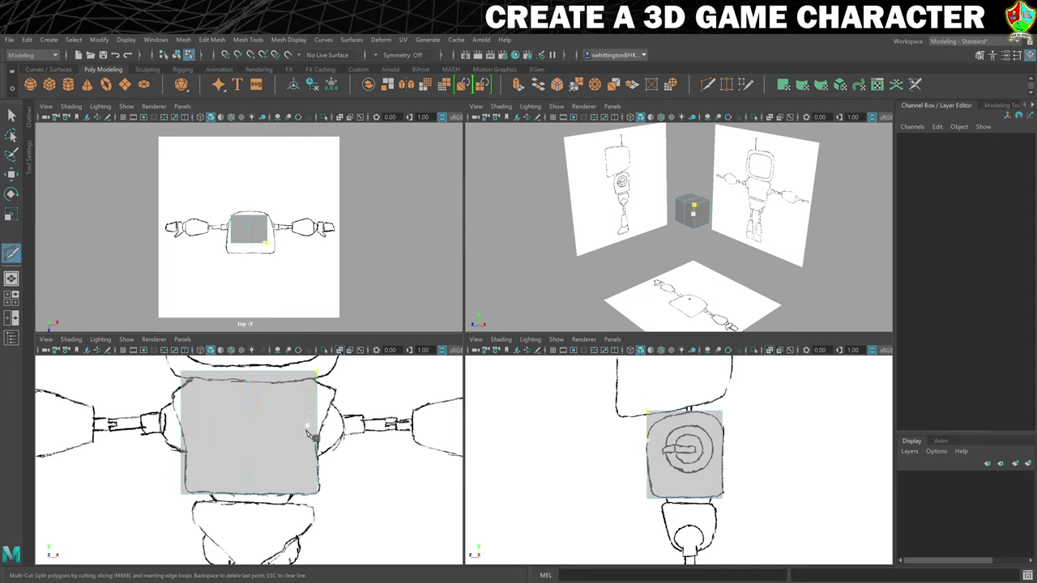
{"action": "left_click", "coordinate": [259, 465]}
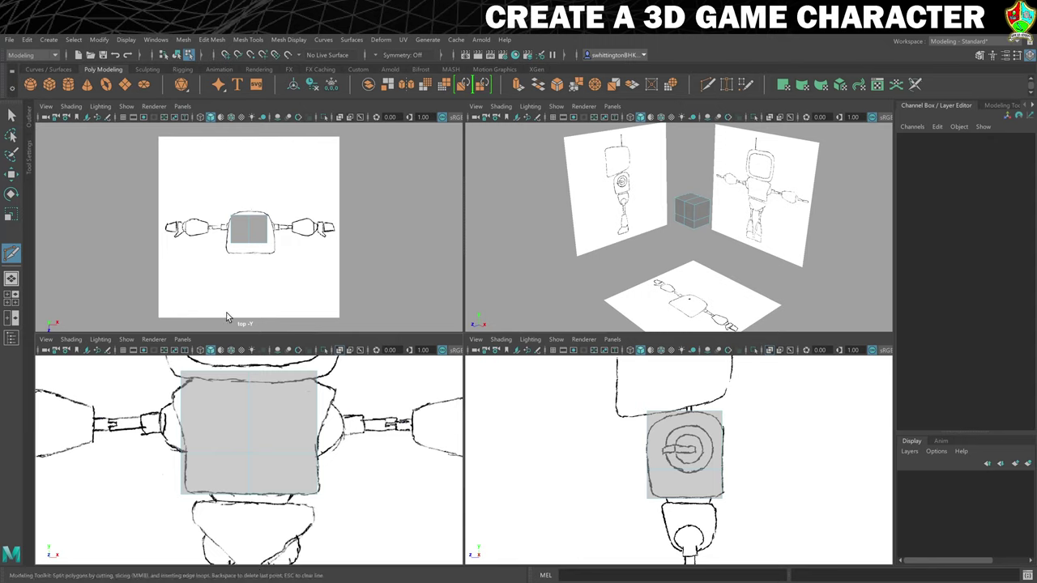
Scale the Torso's vertex rows along X to follow the front drawing: narrow the waist, adjust the base and widen the top
{"action": "right_click_drag", "start_coordinate": [258, 448], "coordinate": [208, 306]}
{"action": "key", "text": "w"}
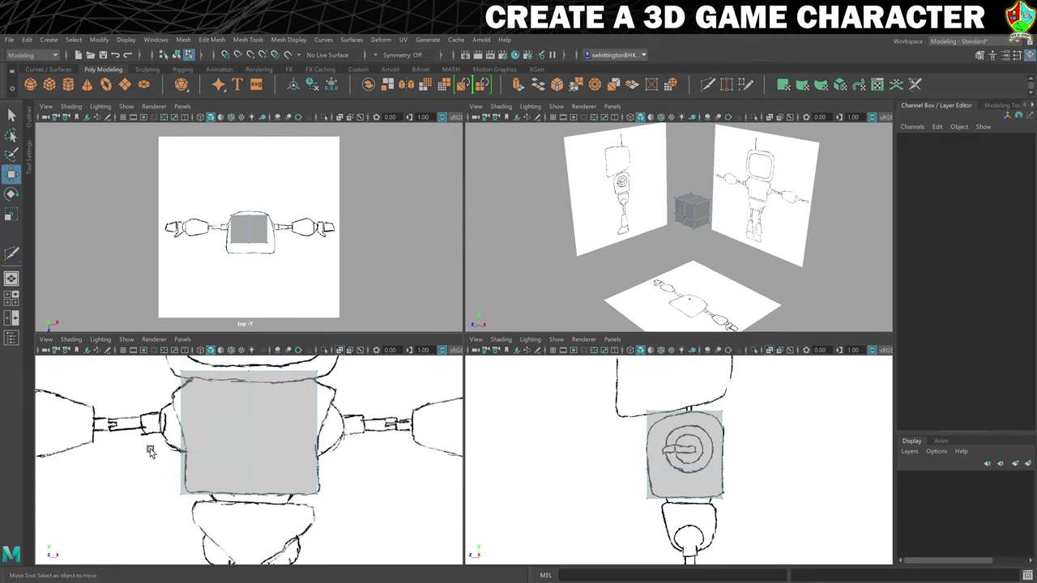
{"action": "left_click", "coordinate": [340, 465]}
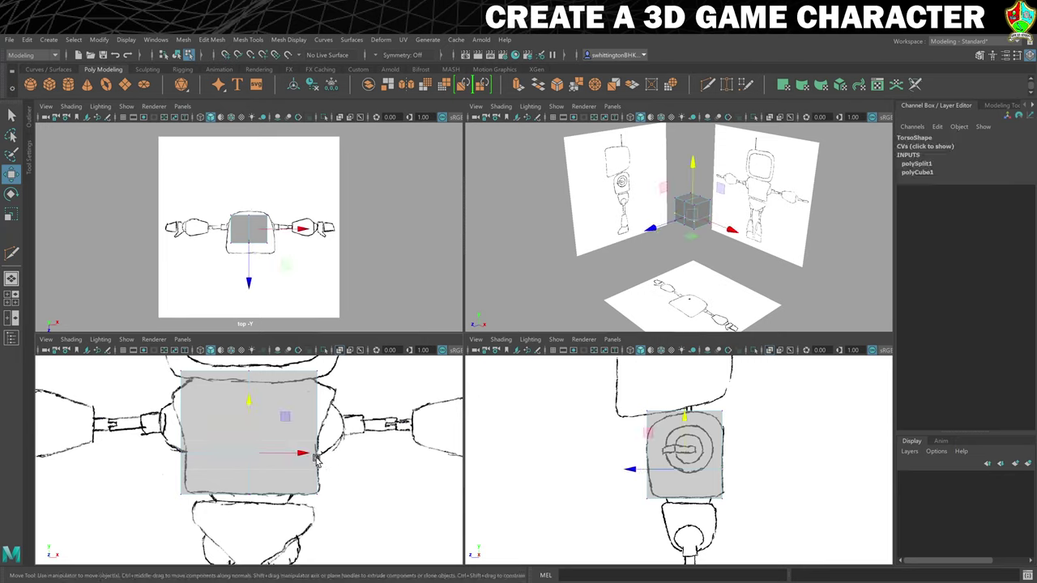
{"action": "key", "text": "r"}
{"action": "left_click_drag", "start_coordinate": [298, 455], "coordinate": [296, 455]}
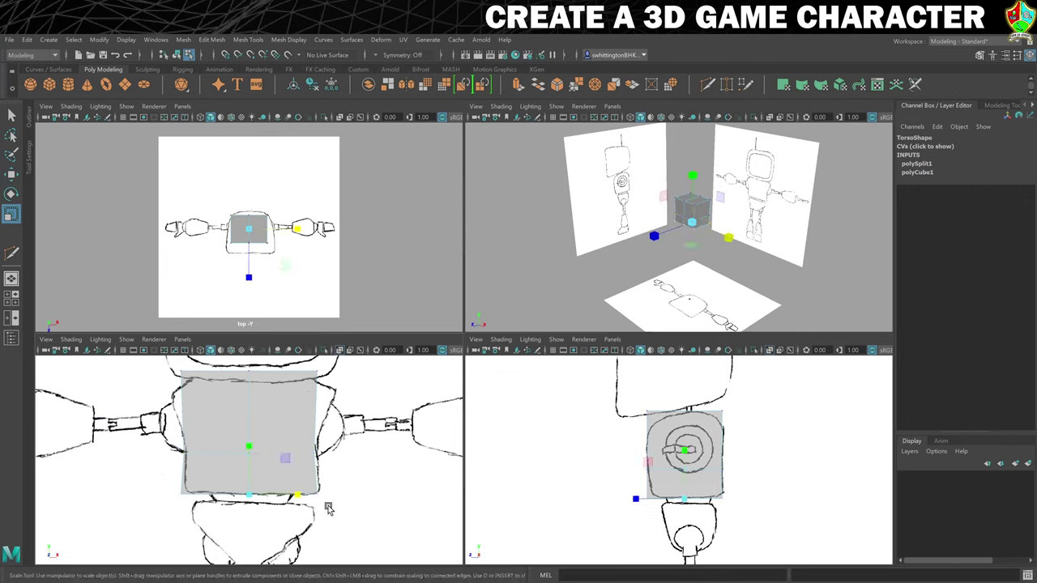
{"action": "left_click_drag", "start_coordinate": [297, 494], "coordinate": [297, 495]}
{"action": "left_click", "coordinate": [339, 382]}
{"action": "left_click_drag", "start_coordinate": [304, 376], "coordinate": [313, 375]}
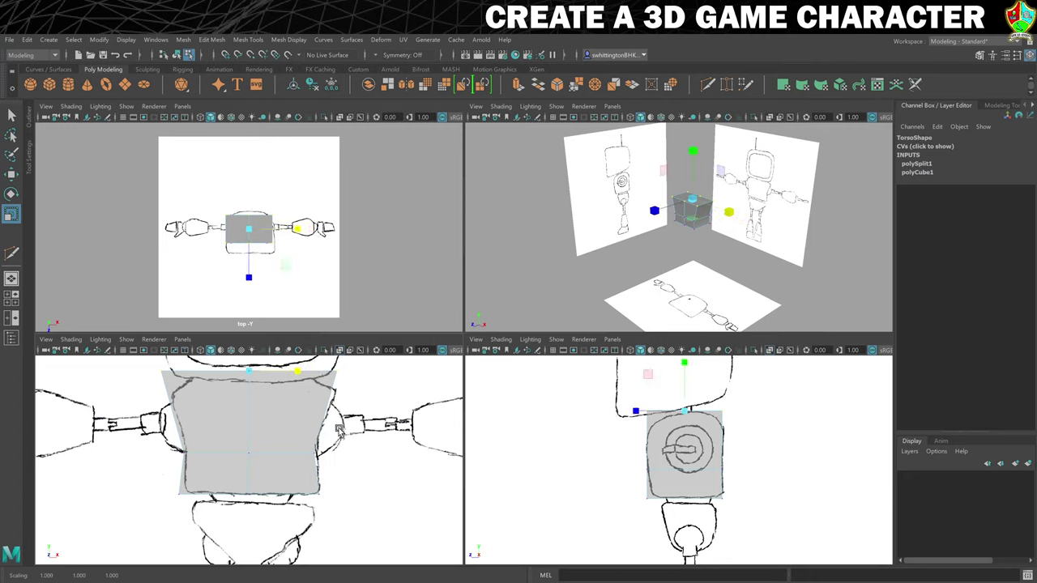
Lower the Torso's top vertices, dropping the outer corners below the centre, and narrow those corners to fit the drawing's shoulders
{"action": "middle_click_drag", "start_coordinate": [328, 438], "coordinate": [334, 455], "text": "alt"}
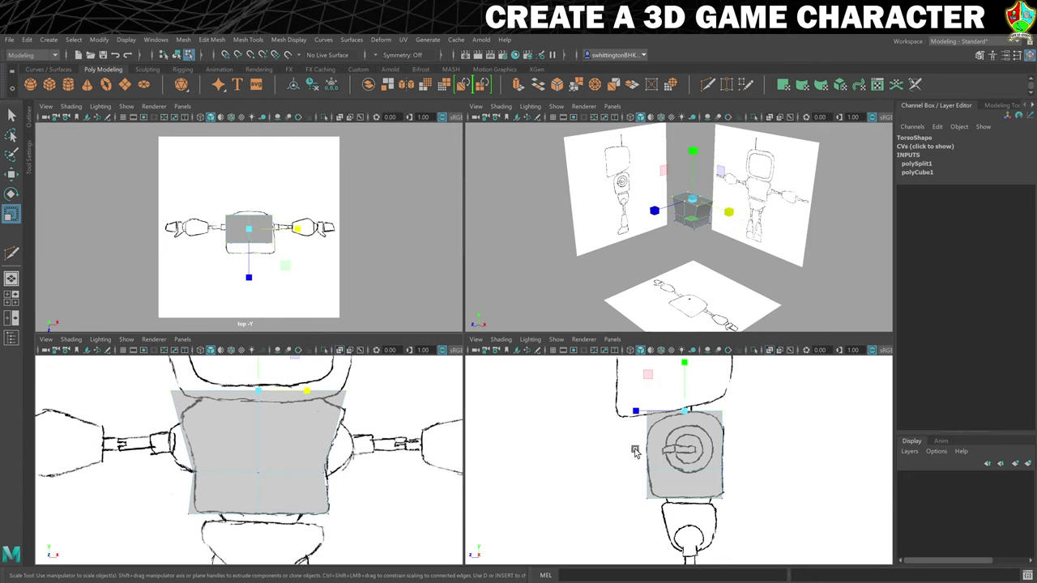
{"action": "key", "text": "w"}
{"action": "left_click", "coordinate": [683, 362]}
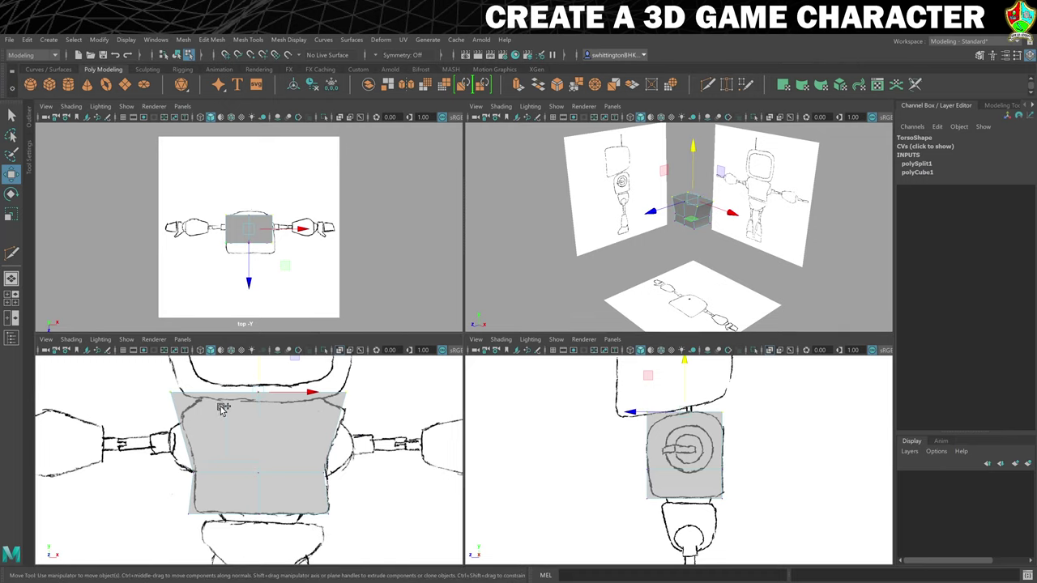
{"action": "scroll", "coordinate": [664, 242], "scroll_direction": "up", "scroll_amount": 3}
{"action": "left_click_drag", "start_coordinate": [676, 245], "coordinate": [628, 283], "text": "alt"}
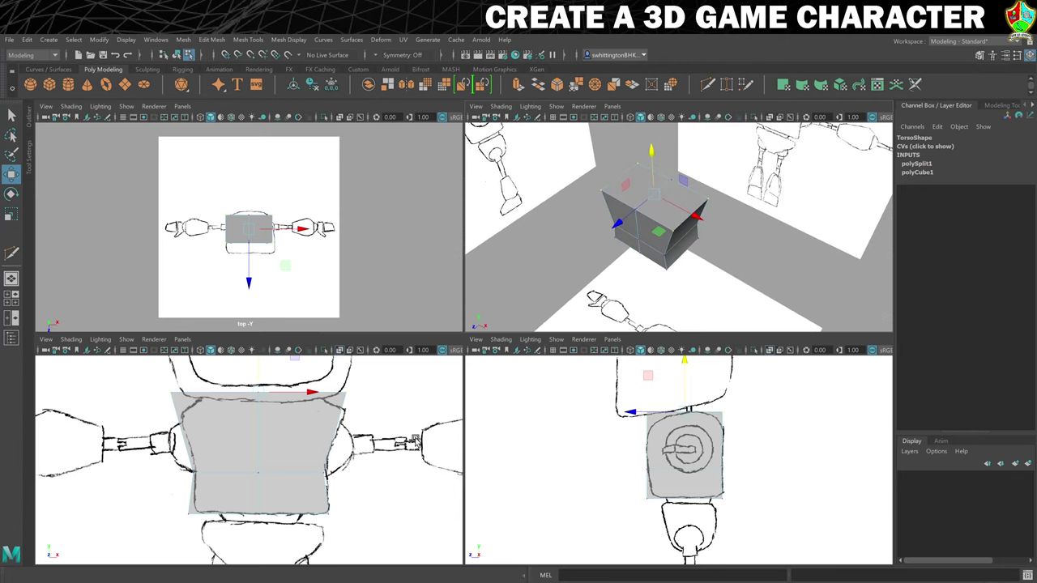
{"action": "left_click", "coordinate": [260, 372]}
{"action": "left_click_drag", "start_coordinate": [260, 372], "coordinate": [263, 382]}
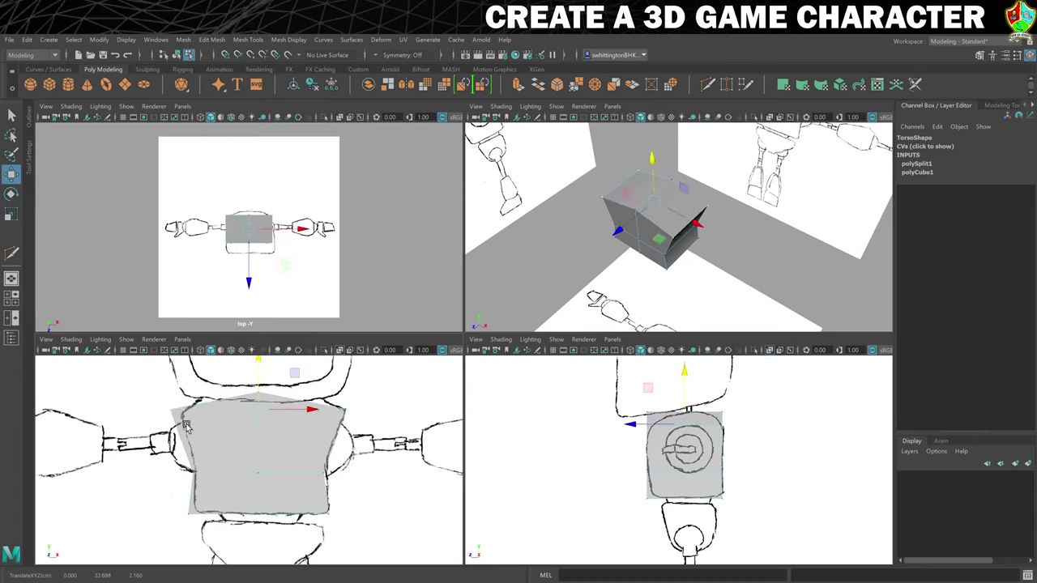
{"action": "key", "text": "r"}
{"action": "left_click_drag", "start_coordinate": [296, 412], "coordinate": [309, 411]}
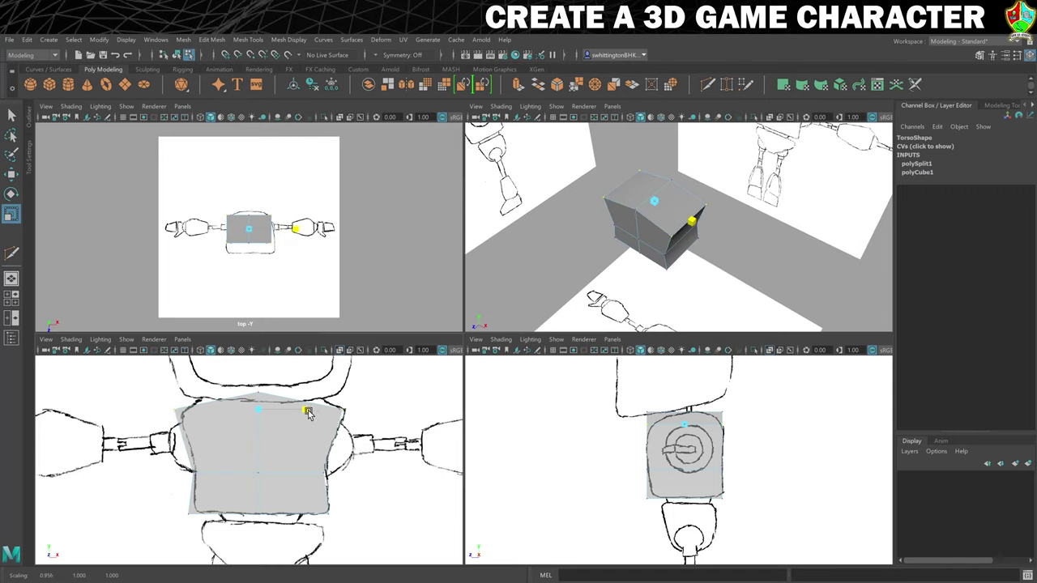
{"action": "left_click_drag", "start_coordinate": [309, 411], "coordinate": [308, 411]}
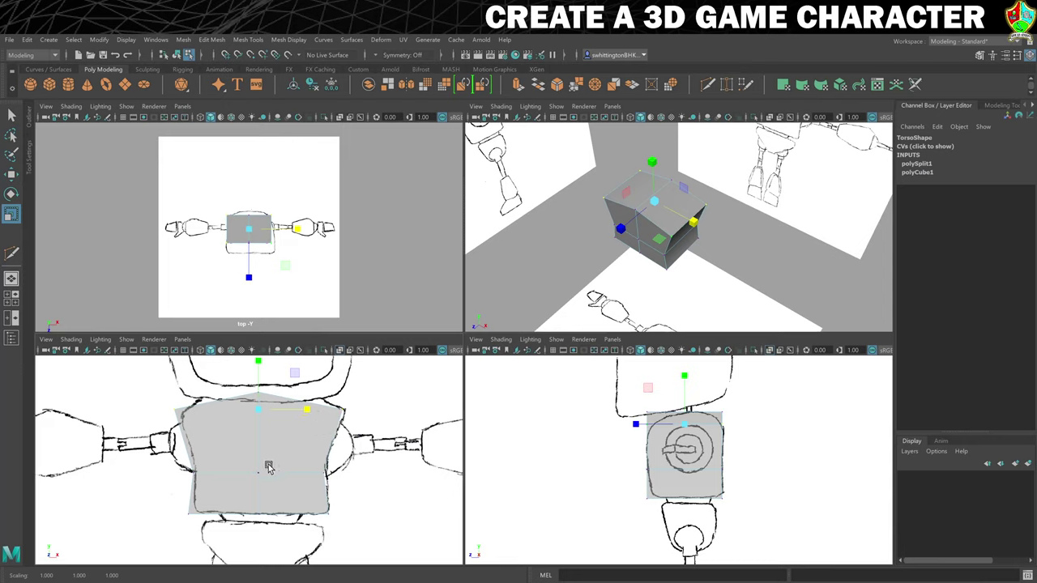
Select the vertical corner edges on both sides of the Torso and scale them along Z to about 0.6 to taper the sides
{"action": "left_click_drag", "start_coordinate": [648, 309], "coordinate": [682, 280], "text": "alt"}
{"action": "left_click", "coordinate": [685, 293]}
{"action": "right_click", "coordinate": [663, 224]}
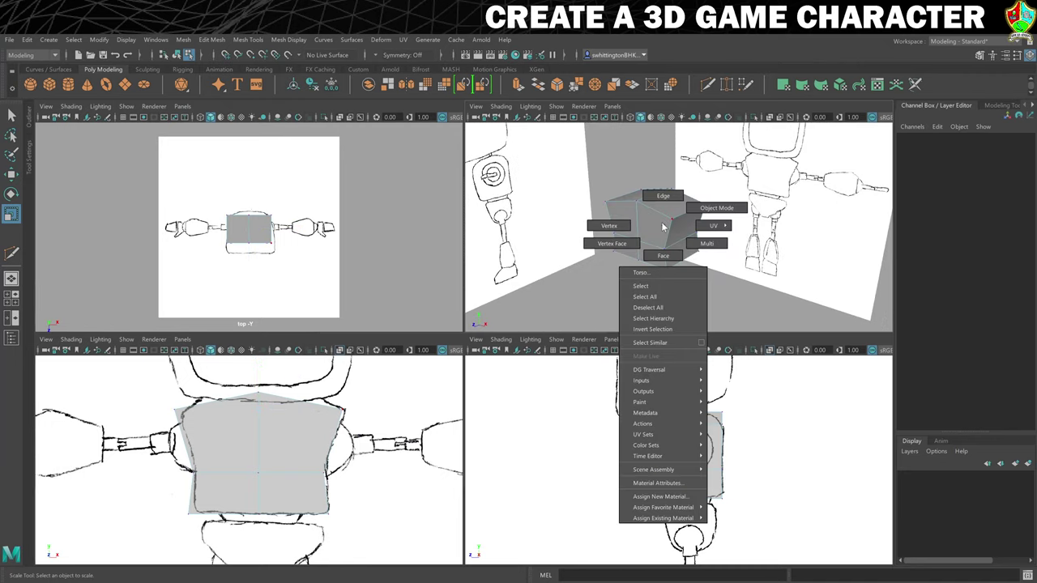
{"action": "left_click", "coordinate": [716, 209]}
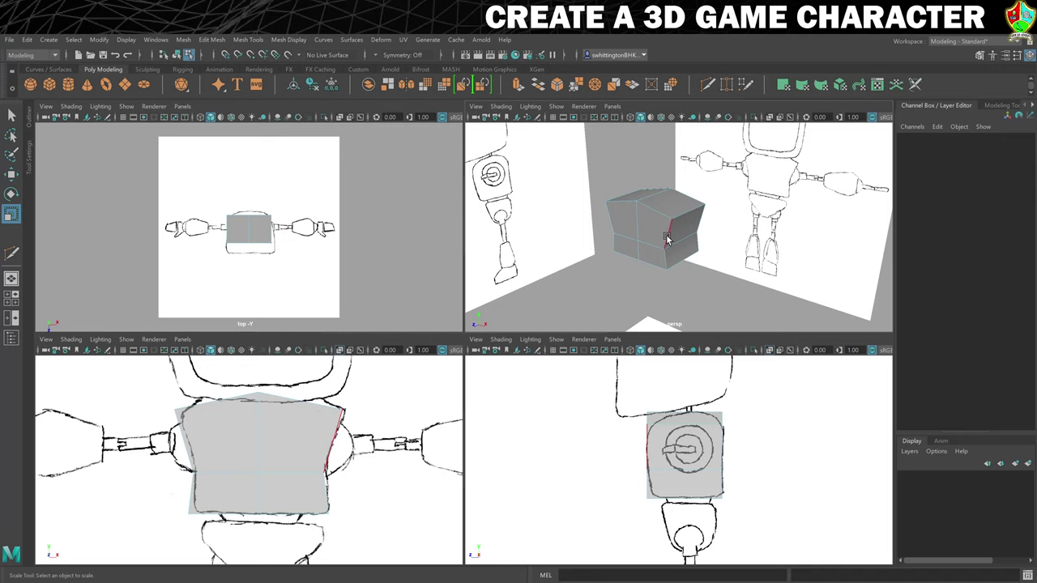
{"action": "left_click_drag", "start_coordinate": [666, 240], "coordinate": [665, 270], "text": "alt"}
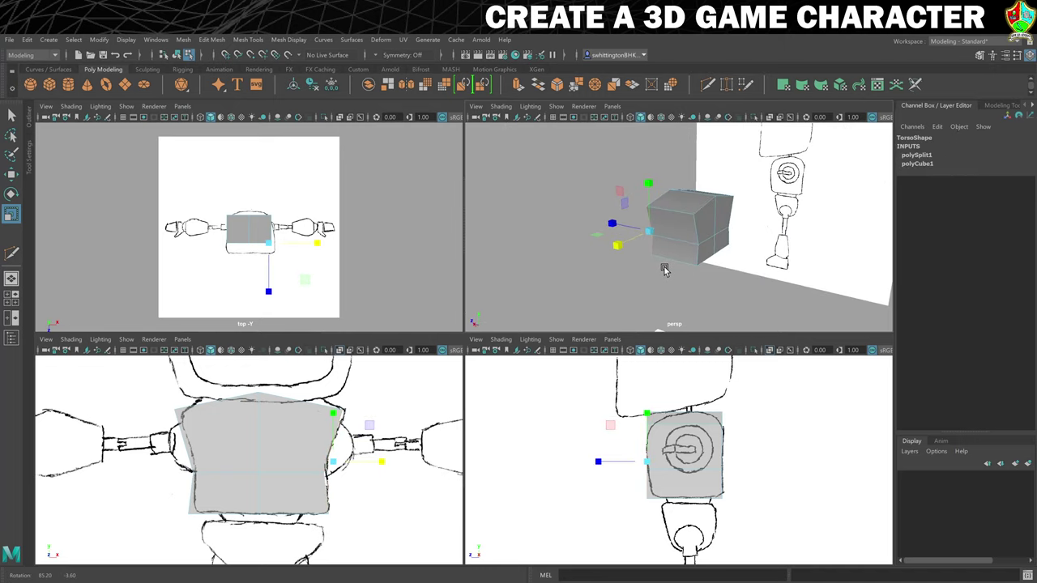
{"action": "left_click_drag", "start_coordinate": [693, 231], "coordinate": [639, 240], "text": "alt"}
{"action": "key", "text": "r"}
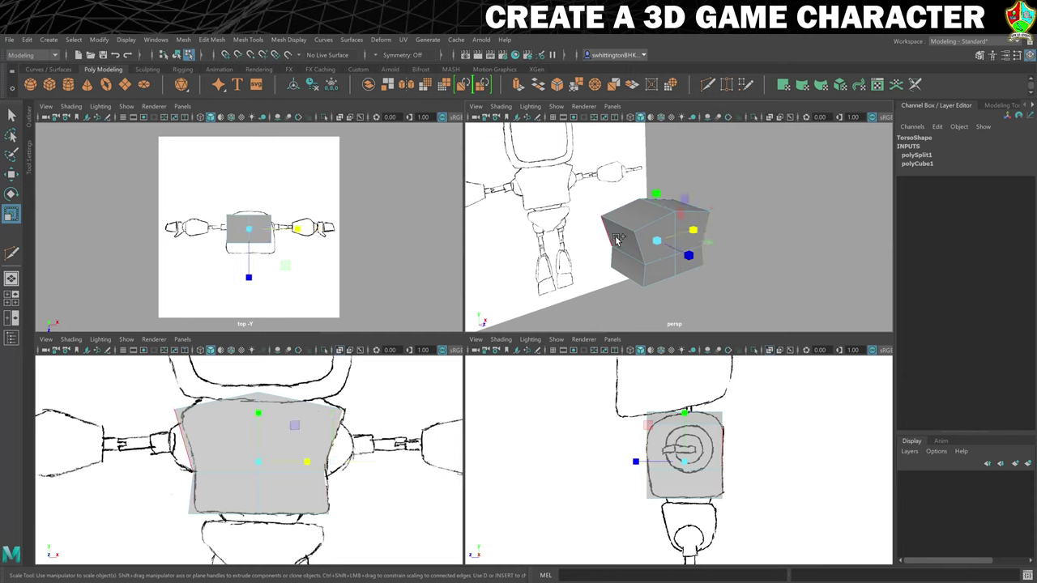
{"action": "left_click_drag", "start_coordinate": [745, 248], "coordinate": [673, 240], "text": "alt"}
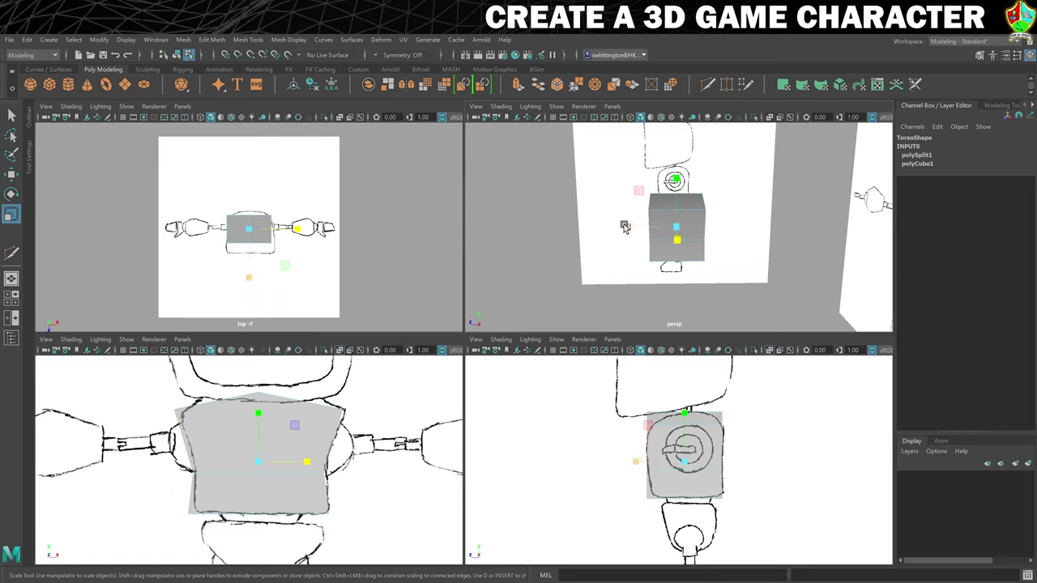
{"action": "left_click_drag", "start_coordinate": [626, 226], "coordinate": [646, 226]}
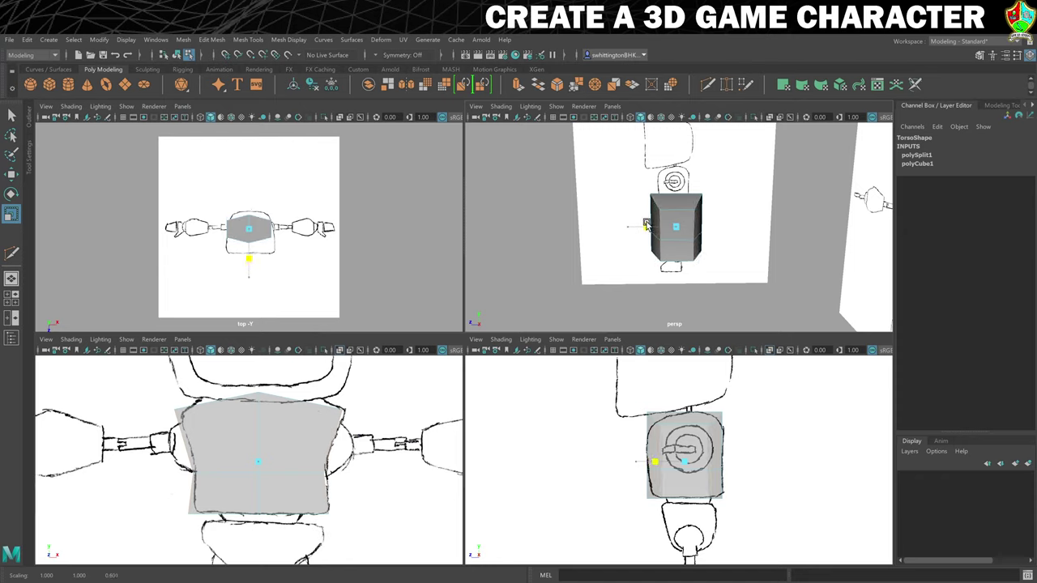
{"action": "left_click_drag", "start_coordinate": [646, 226], "coordinate": [648, 226]}
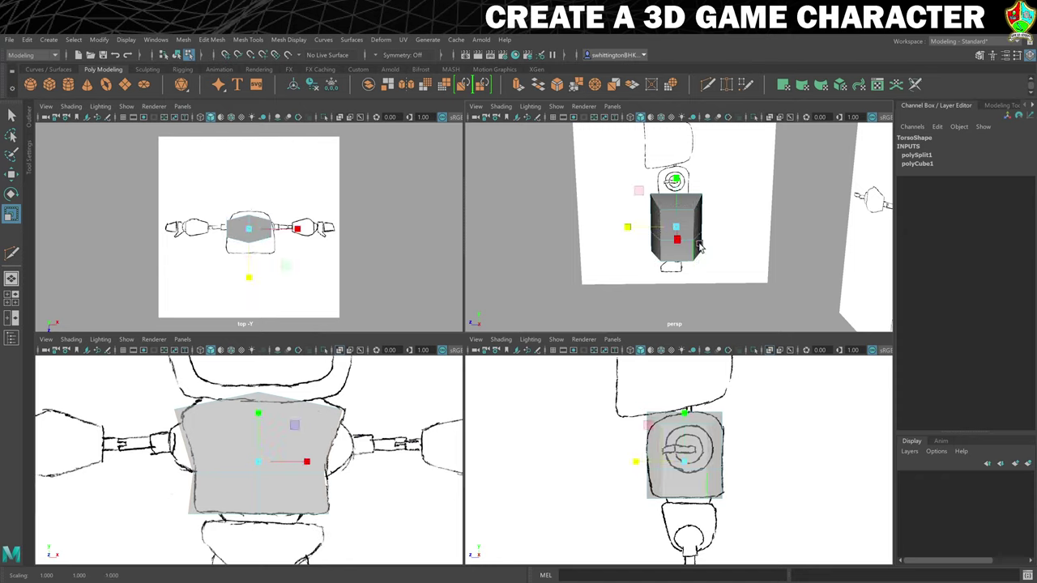
{"action": "mouse_move", "coordinate": [709, 241]}
{"action": "left_mouse_down", "text": "alt"}
{"action": "mouse_move", "coordinate": [724, 240]}
{"action": "mouse_move", "coordinate": [718, 246]}
{"action": "left_mouse_up", "text": "alt"}
{"action": "left_click_drag", "start_coordinate": [622, 236], "coordinate": [624, 239]}
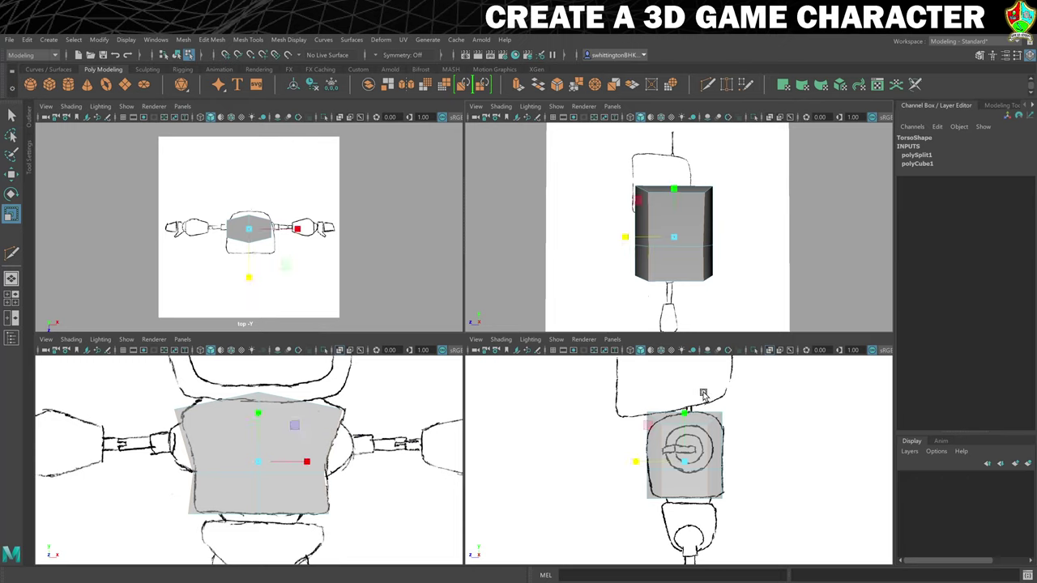
Return the Torso to Object Mode, preview it smoothed and switch back to the unsmoothed display
{"action": "mouse_move", "coordinate": [680, 243]}
{"action": "left_mouse_down", "text": "alt"}
{"action": "mouse_move", "coordinate": [685, 259]}
{"action": "mouse_move", "coordinate": [671, 262]}
{"action": "mouse_move", "coordinate": [688, 243]}
{"action": "left_mouse_up", "text": "alt"}
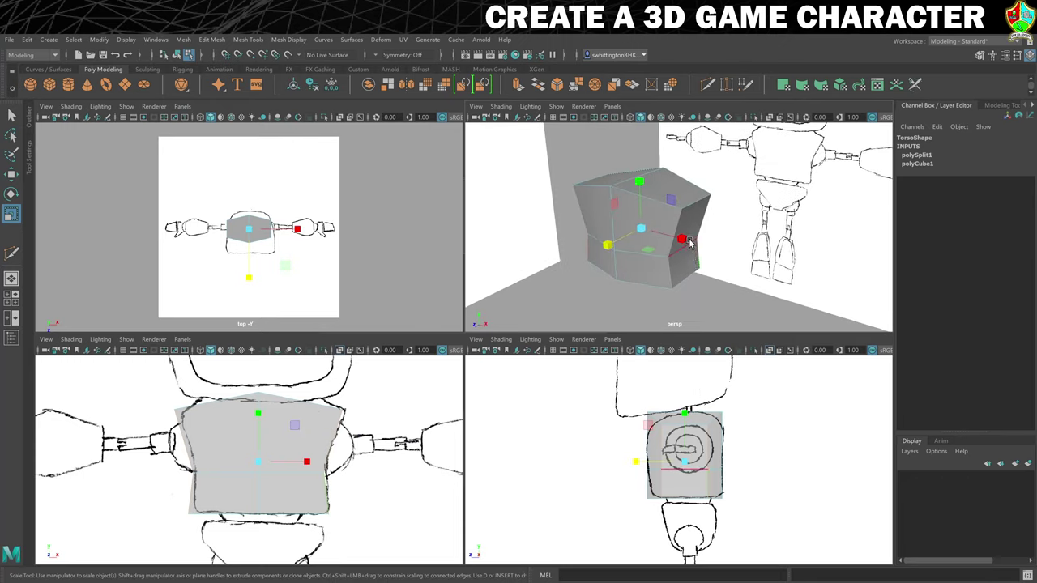
{"action": "right_click_drag", "start_coordinate": [667, 207], "coordinate": [693, 193]}
{"action": "left_click_drag", "start_coordinate": [685, 213], "coordinate": [656, 213], "text": "alt"}
{"action": "key", "text": "3"}
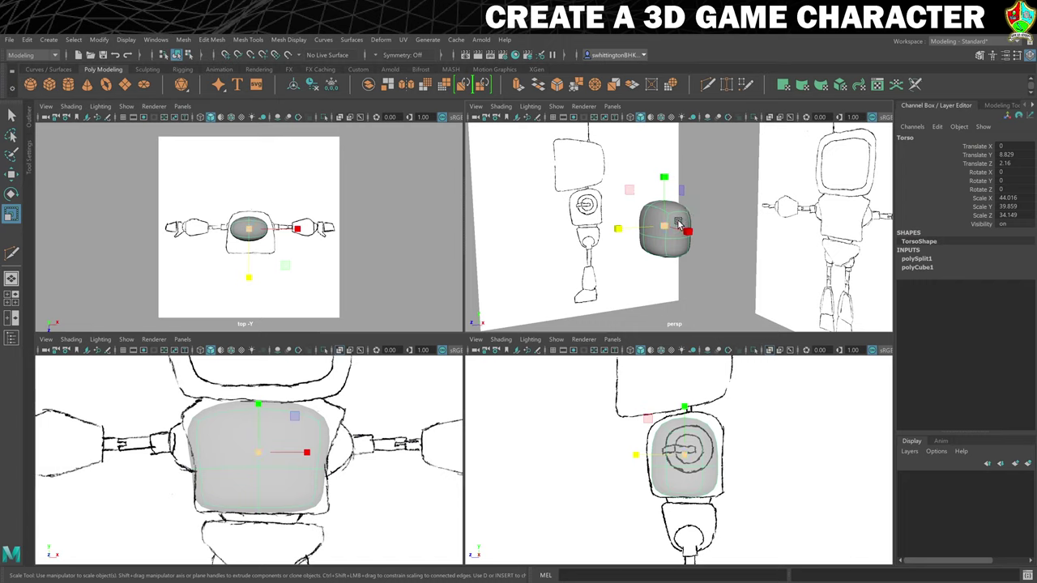
{"action": "key", "text": "1"}
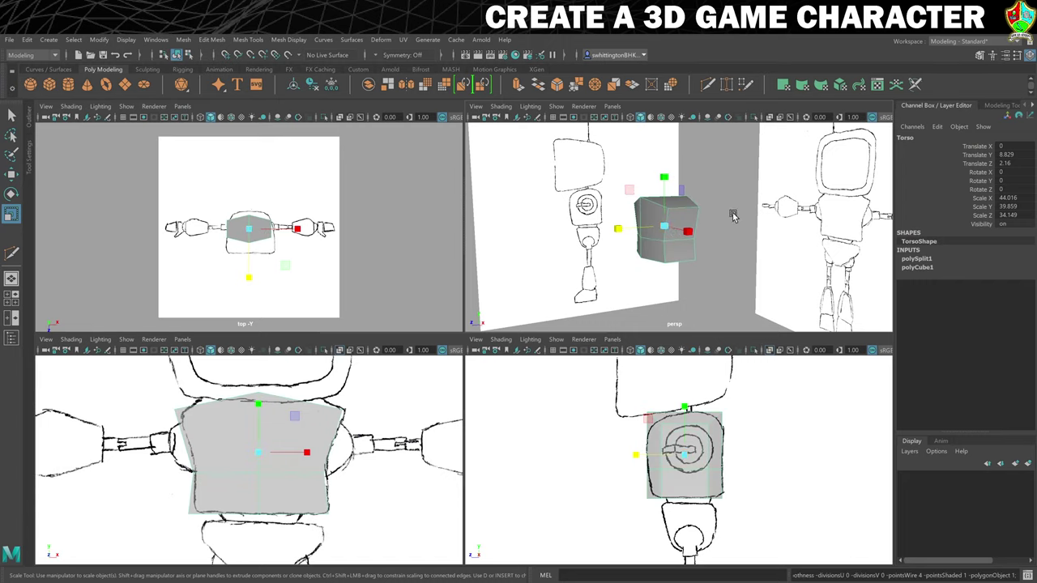
Set the modelling symmetry to Object X for the Torso
{"action": "mouse_move", "coordinate": [636, 245]}
{"action": "left_mouse_down", "text": "alt"}
{"action": "mouse_move", "coordinate": [631, 257]}
{"action": "mouse_move", "coordinate": [632, 243]}
{"action": "mouse_move", "coordinate": [728, 256]}
{"action": "mouse_move", "coordinate": [677, 267]}
{"action": "left_mouse_up", "text": "alt"}
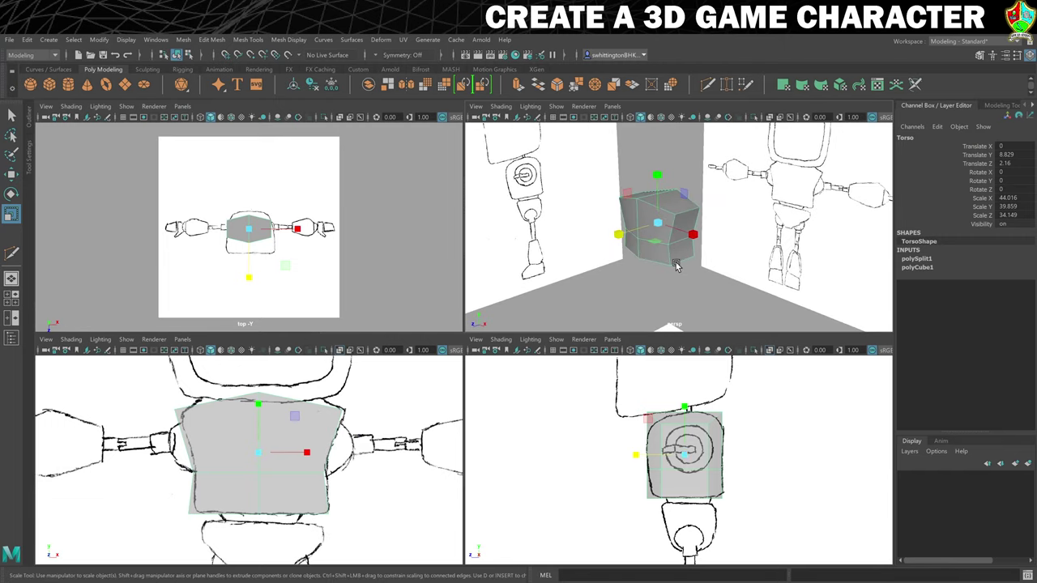
{"action": "left_click", "coordinate": [980, 55]}
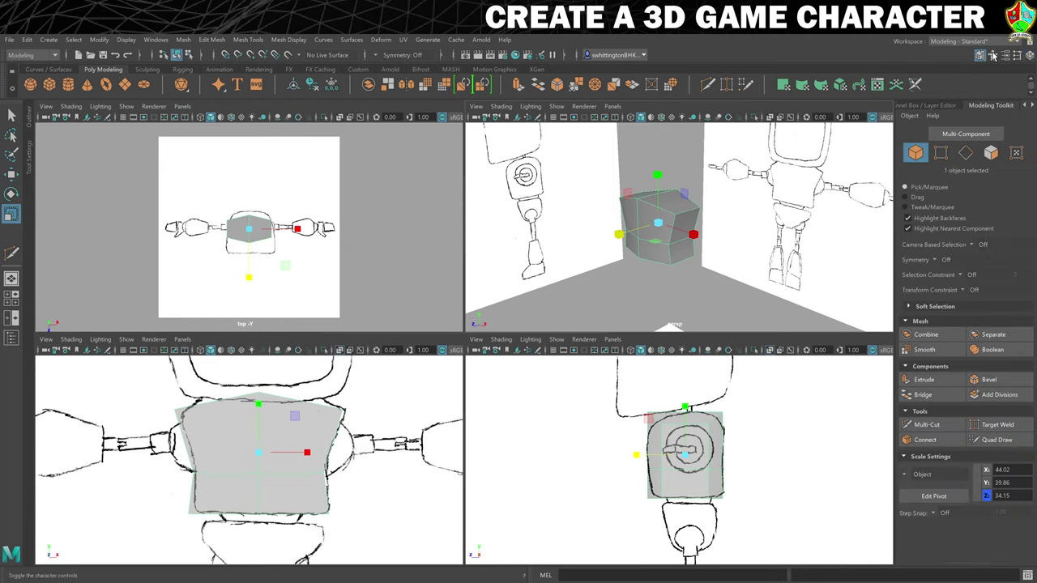
{"action": "left_click", "coordinate": [933, 260]}
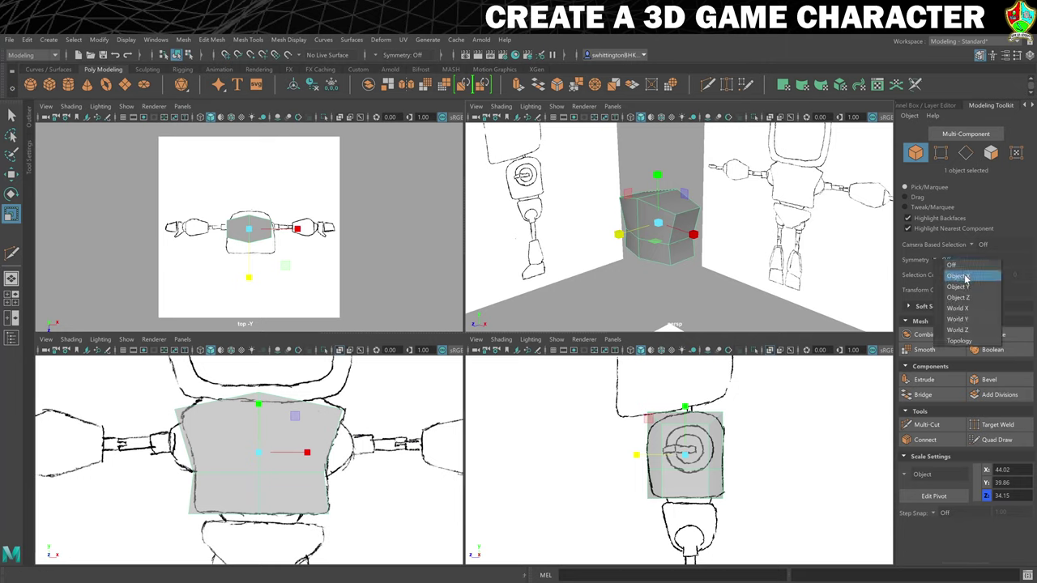
{"action": "left_click", "coordinate": [965, 277]}
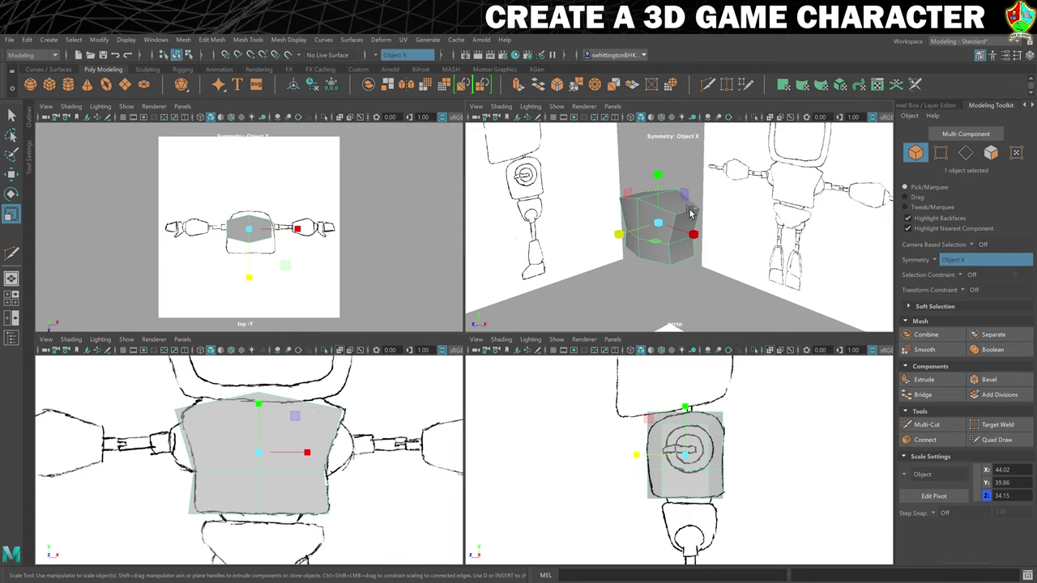
Extrude the Torso's upper side faces with an Offset of 3.2, and extrude them again inward with a Thickness of -8.5 for arm sockets
{"action": "right_click", "coordinate": [690, 213]}
{"action": "left_click", "coordinate": [689, 242]}
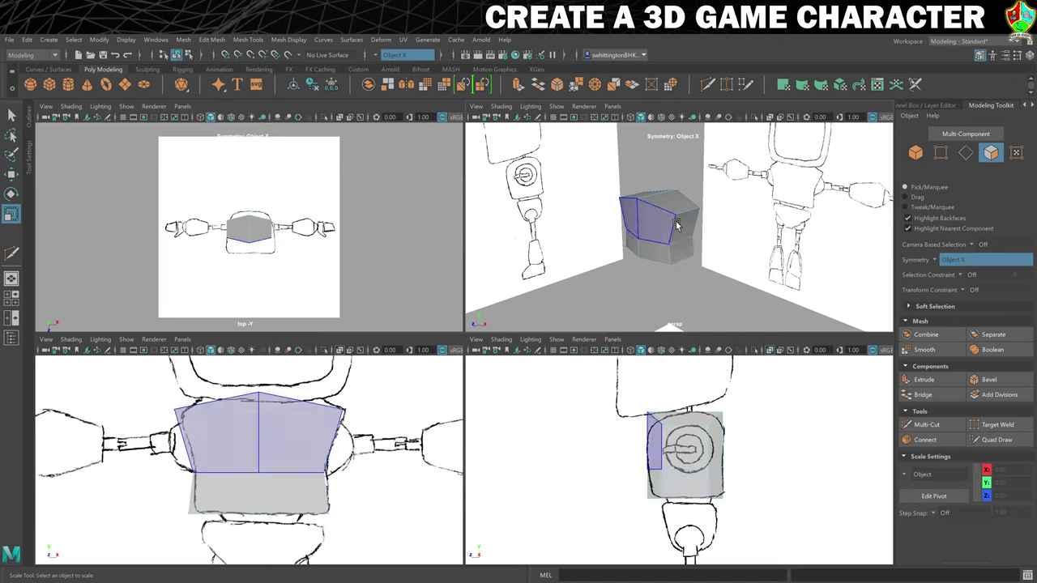
{"action": "left_click", "coordinate": [683, 225]}
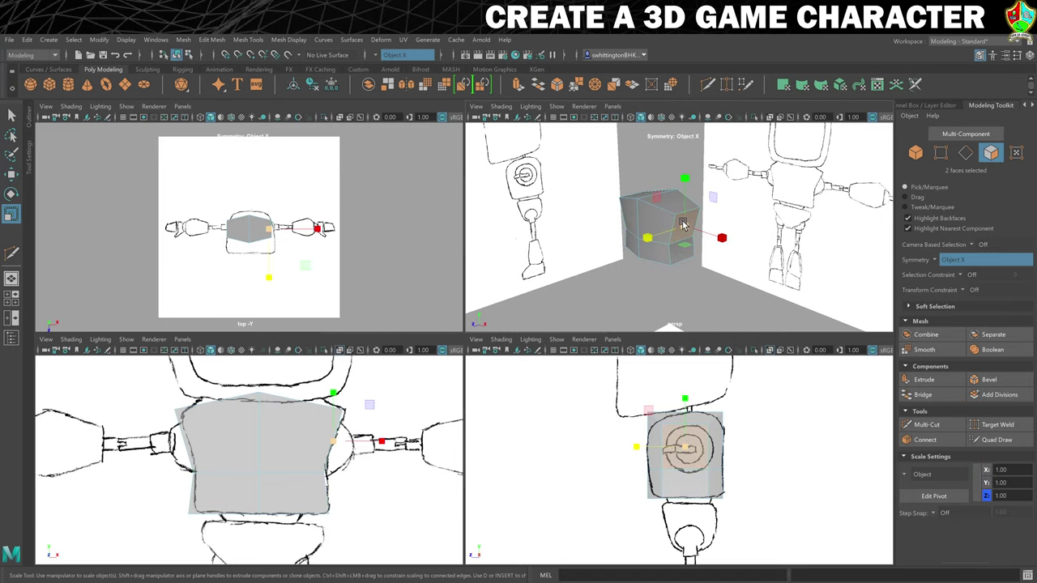
{"action": "left_click_drag", "start_coordinate": [705, 259], "coordinate": [767, 259], "text": "alt"}
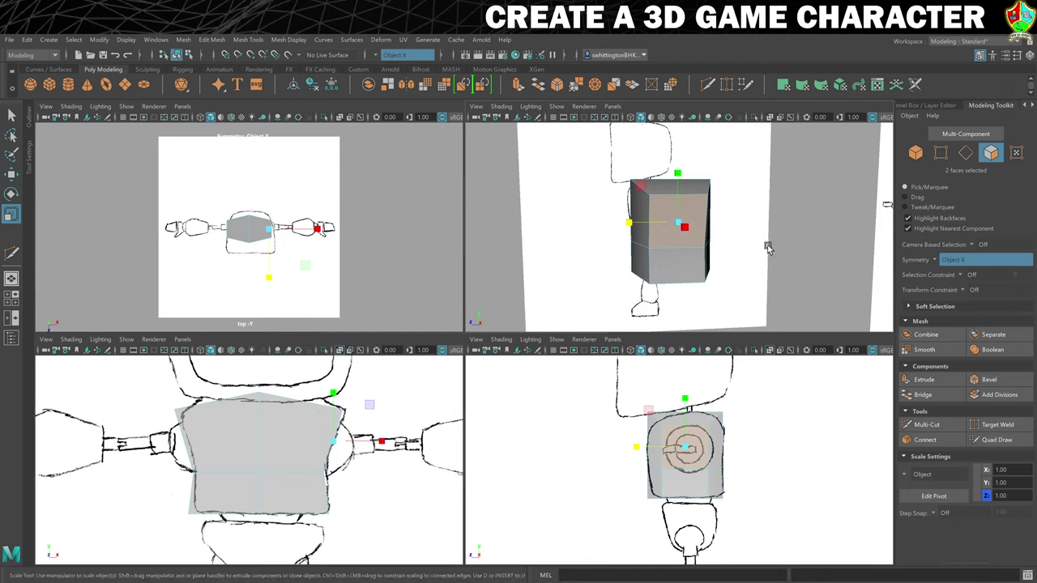
{"action": "key", "text": "ctrl+e"}
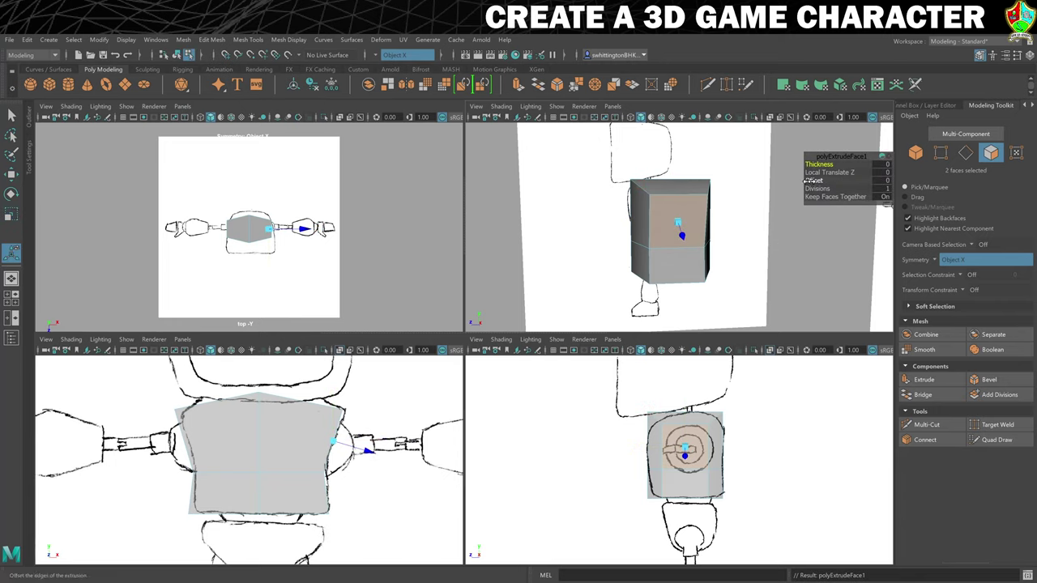
{"action": "left_click_drag", "start_coordinate": [826, 160], "coordinate": [795, 170]}
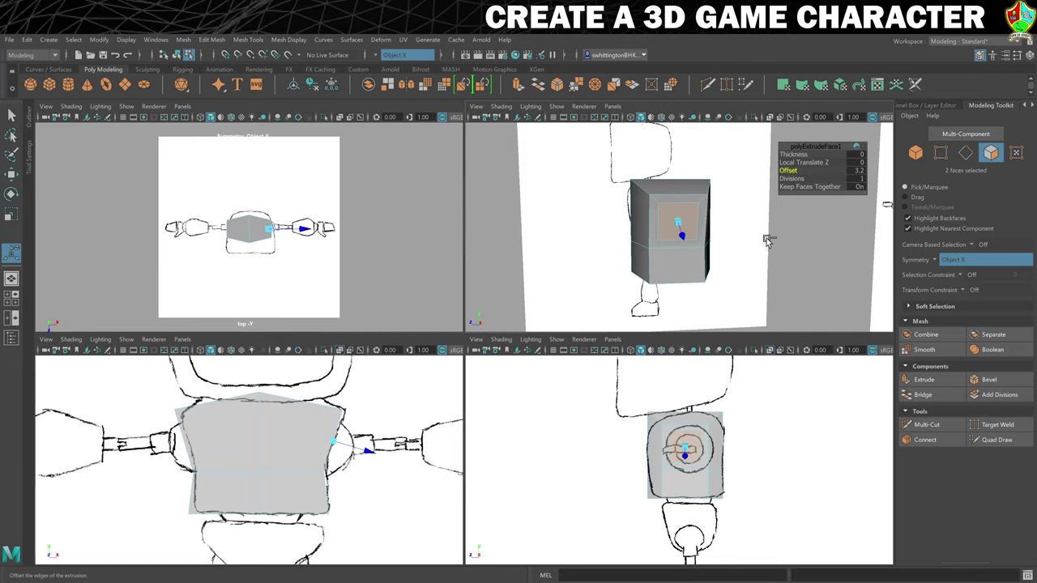
{"action": "key", "text": "ctrl+e"}
{"action": "left_click_drag", "start_coordinate": [799, 156], "coordinate": [770, 159]}
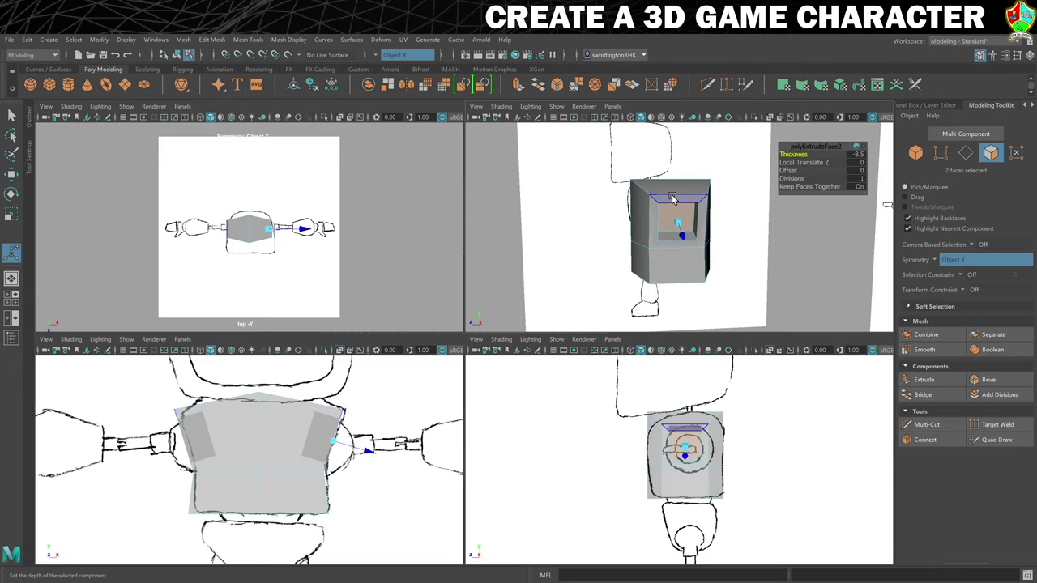
Set the arm socket extrusion's Thickness to about -6.1, return the Torso to Object Mode and preview it smoothed
{"action": "left_click_drag", "start_coordinate": [671, 200], "coordinate": [623, 213], "text": "alt"}
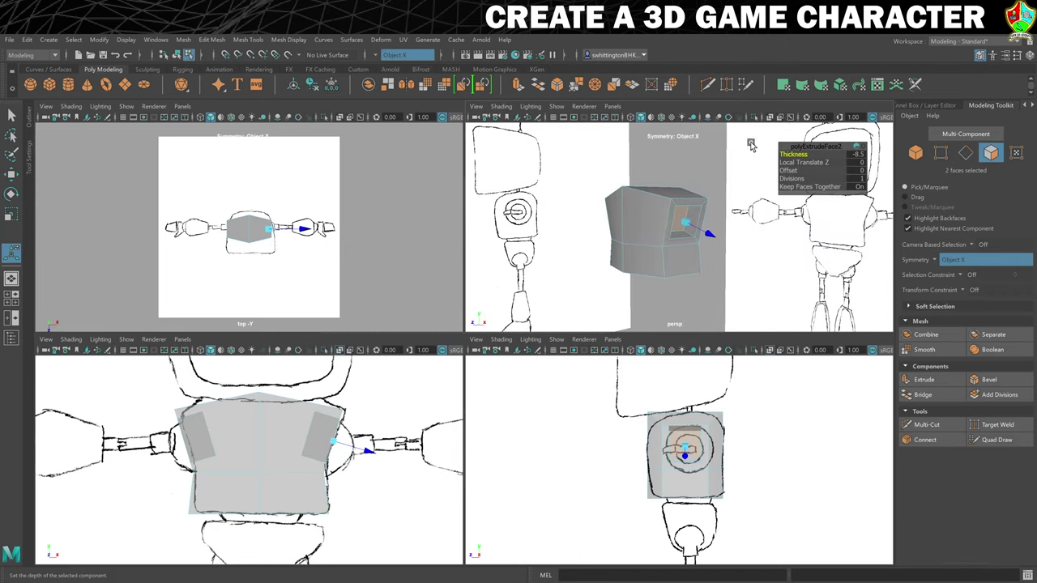
{"action": "left_click_drag", "start_coordinate": [788, 153], "coordinate": [793, 154]}
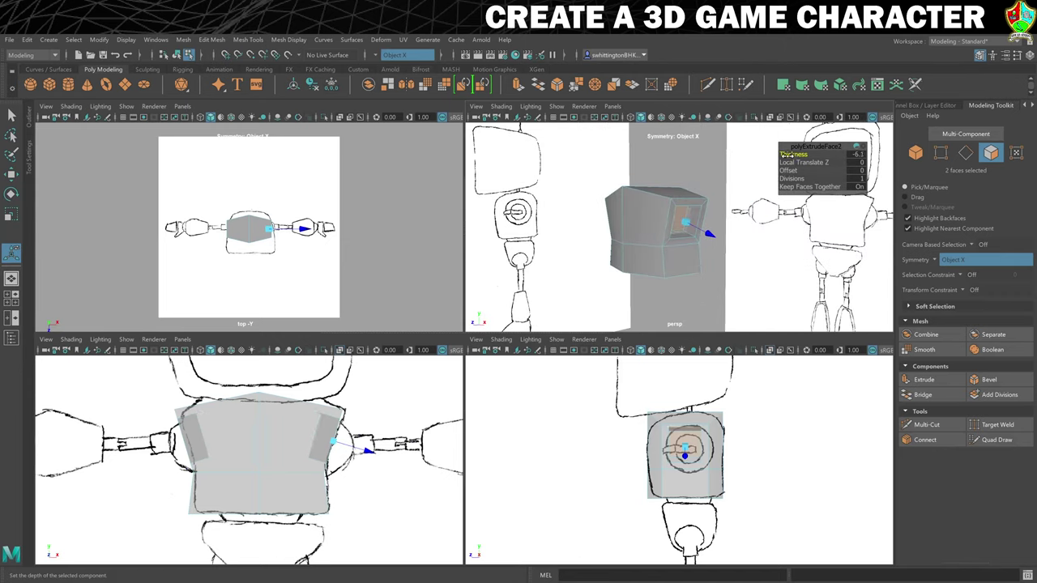
{"action": "mouse_move", "coordinate": [618, 273]}
{"action": "left_mouse_down", "text": "alt"}
{"action": "mouse_move", "coordinate": [640, 277]}
{"action": "mouse_move", "coordinate": [629, 283]}
{"action": "mouse_move", "coordinate": [637, 272]}
{"action": "left_mouse_up", "text": "alt"}
{"action": "right_click_drag", "start_coordinate": [642, 223], "coordinate": [652, 219]}
{"action": "key", "text": "3"}
{"action": "left_click_drag", "start_coordinate": [660, 234], "coordinate": [713, 261], "text": "alt"}
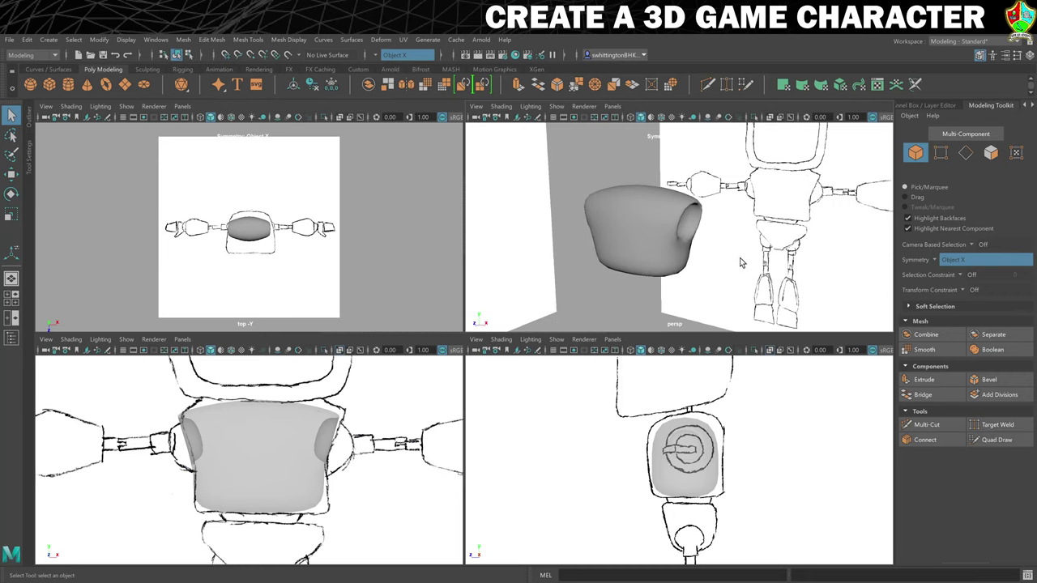
{"action": "scroll", "coordinate": [713, 243], "scroll_direction": "up", "scroll_amount": 3}
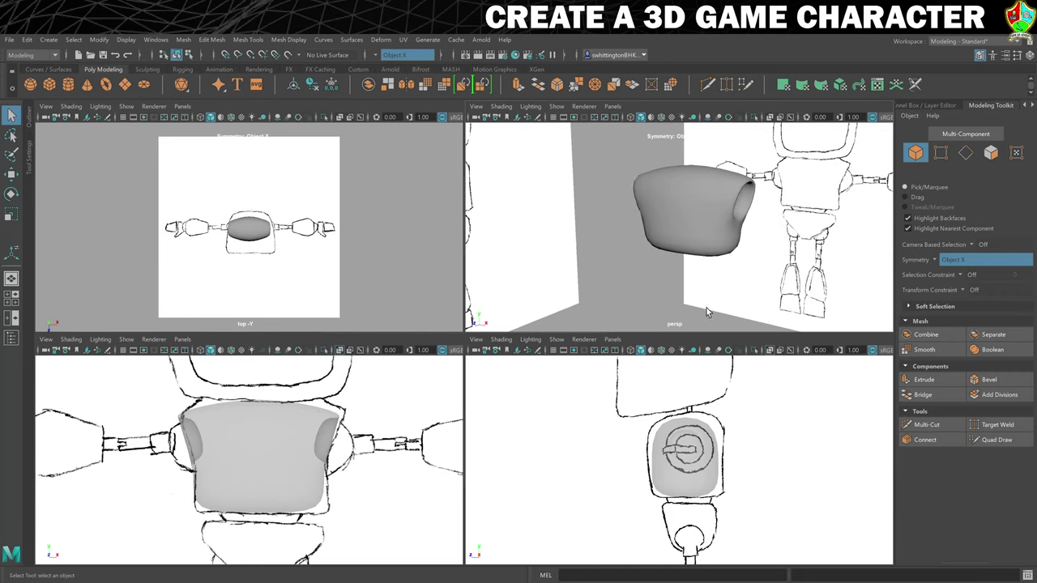
Move the Torso's upper back edges to about Y 30, Z -17.7 and its upper front edges to about Y 25.2, Z 20.8, following the side reference
{"action": "left_click", "coordinate": [705, 443]}
{"action": "scroll", "coordinate": [711, 446], "scroll_direction": "up", "scroll_amount": 5}
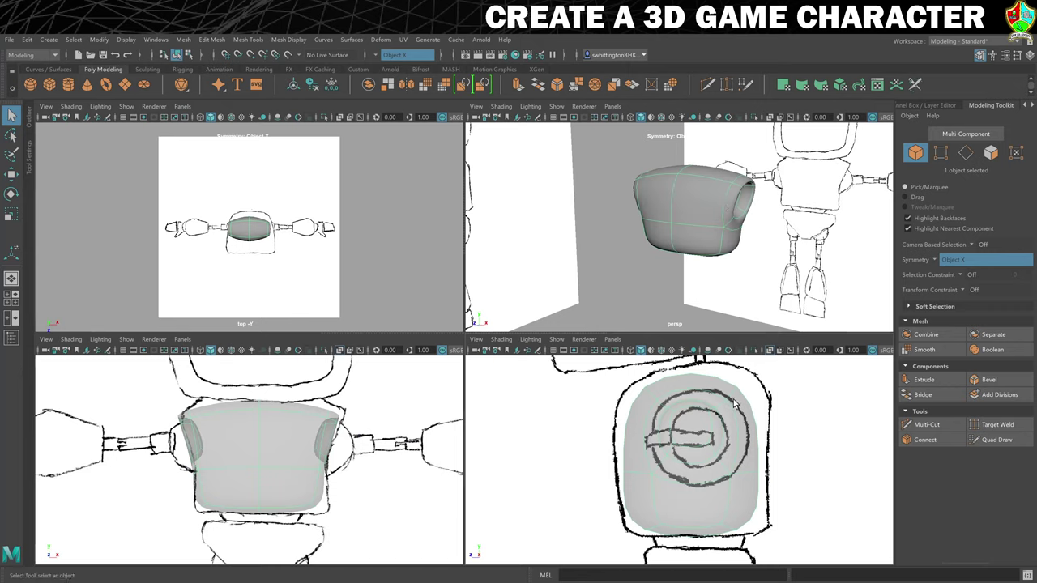
{"action": "right_click_drag", "start_coordinate": [724, 303], "coordinate": [724, 279]}
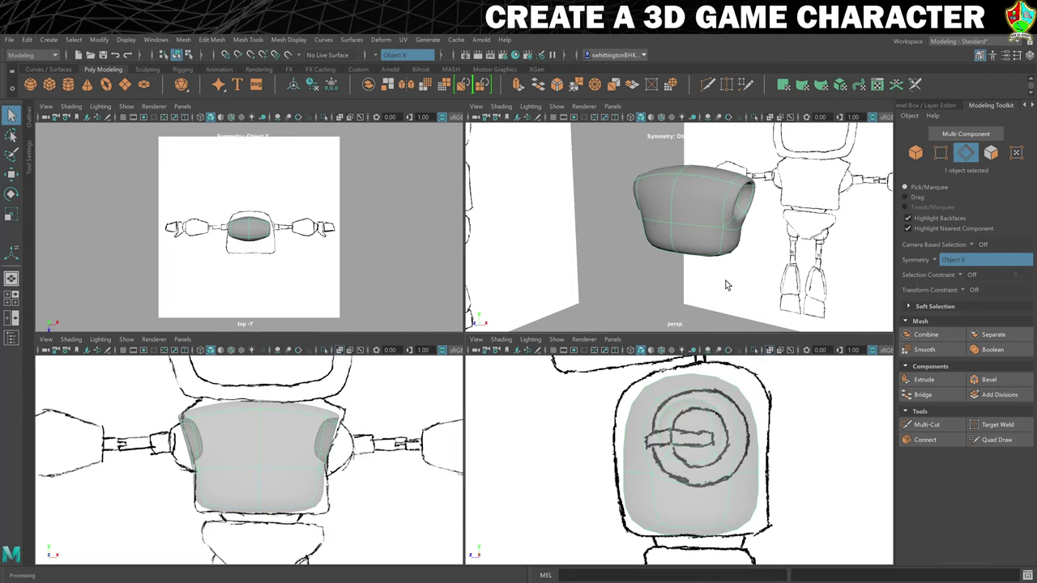
{"action": "left_click", "coordinate": [740, 401]}
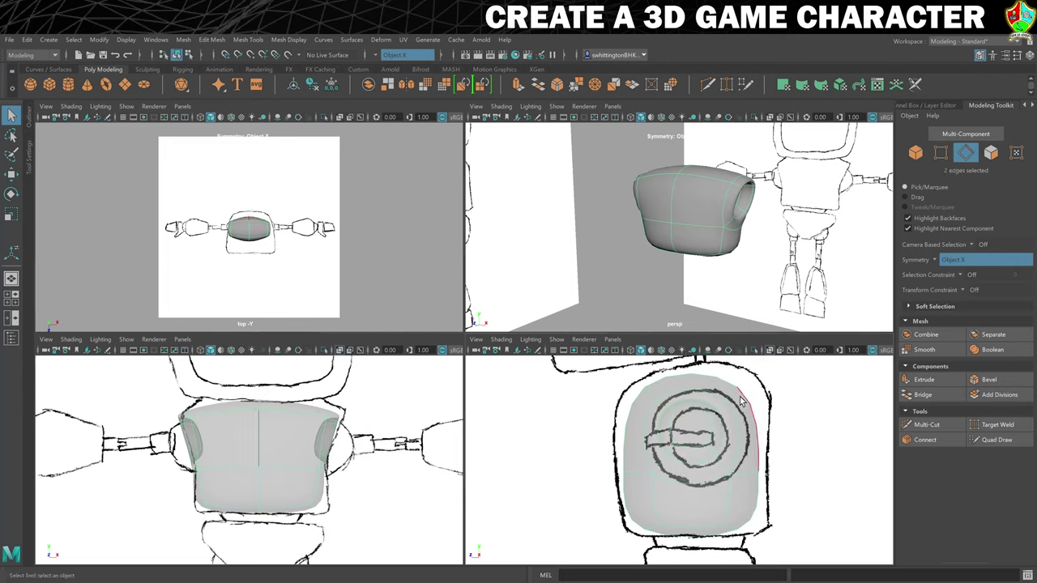
{"action": "key", "text": "w"}
{"action": "scroll", "coordinate": [745, 394], "scroll_direction": "down", "scroll_amount": 2}
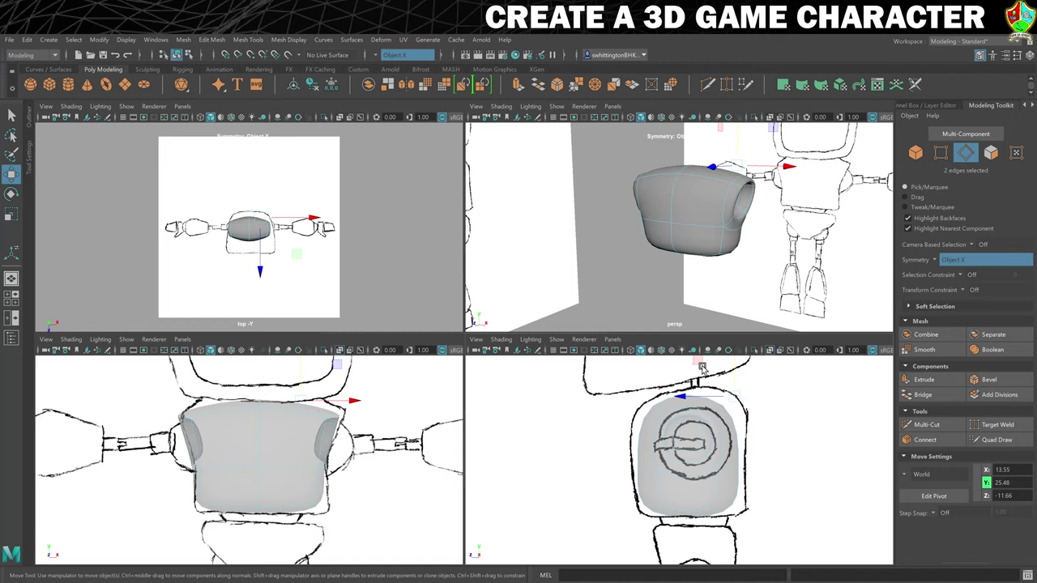
{"action": "left_click_drag", "start_coordinate": [701, 367], "coordinate": [718, 351]}
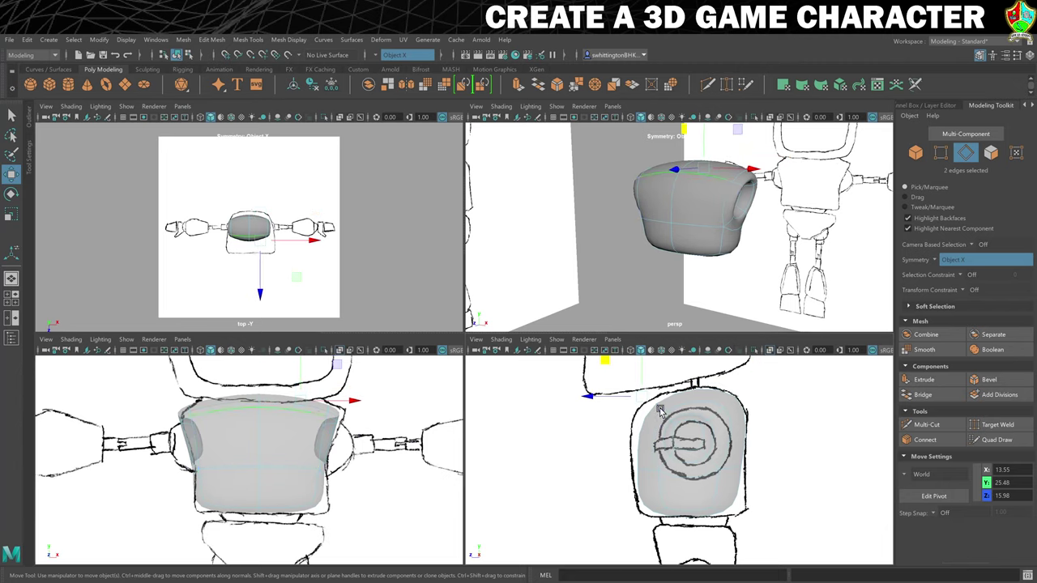
{"action": "left_click_drag", "start_coordinate": [607, 361], "coordinate": [590, 363]}
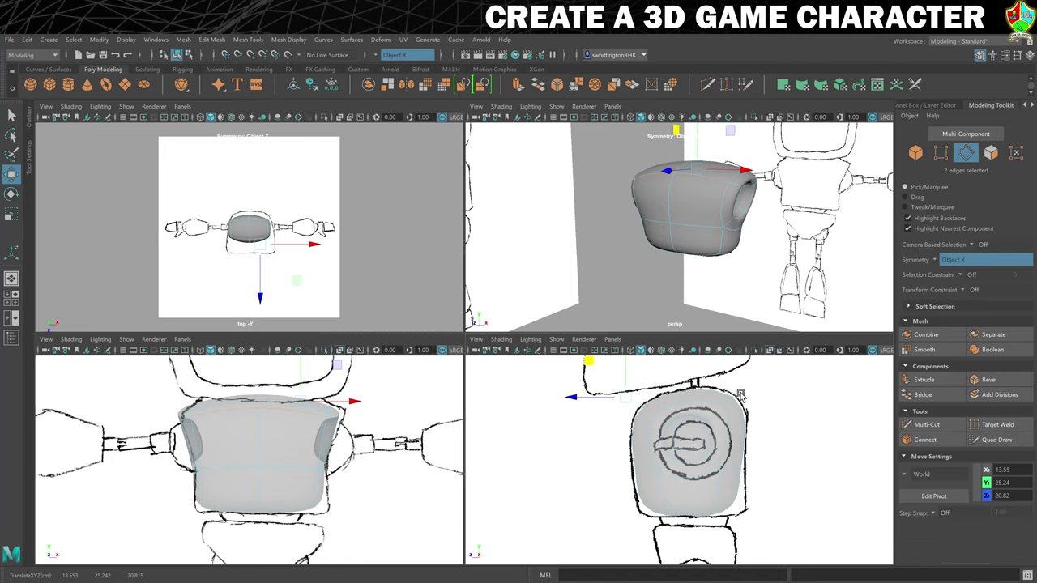
{"action": "left_click", "coordinate": [737, 398]}
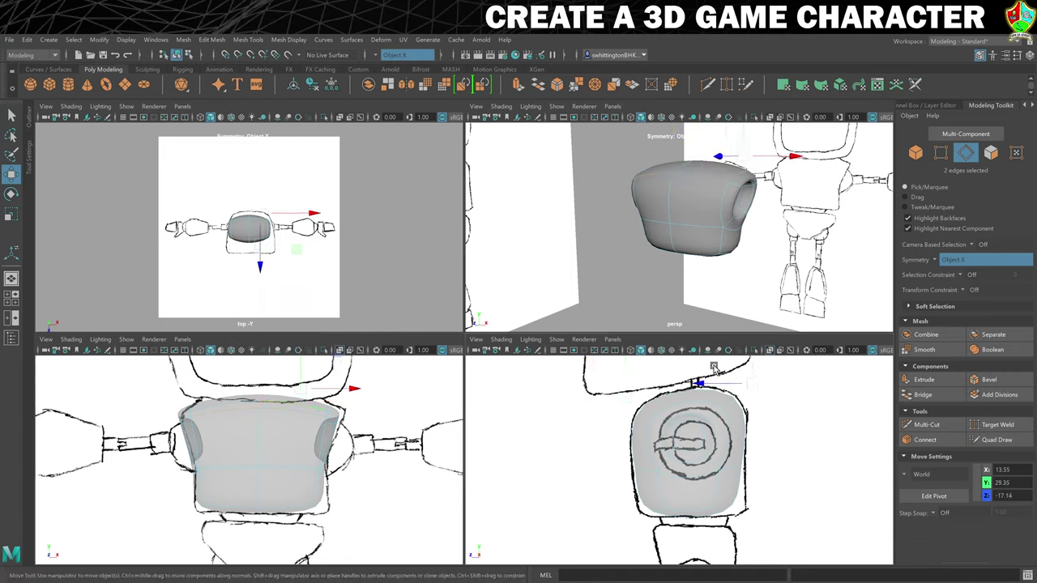
{"action": "middle_click_drag", "start_coordinate": [749, 366], "coordinate": [737, 391], "text": "alt"}
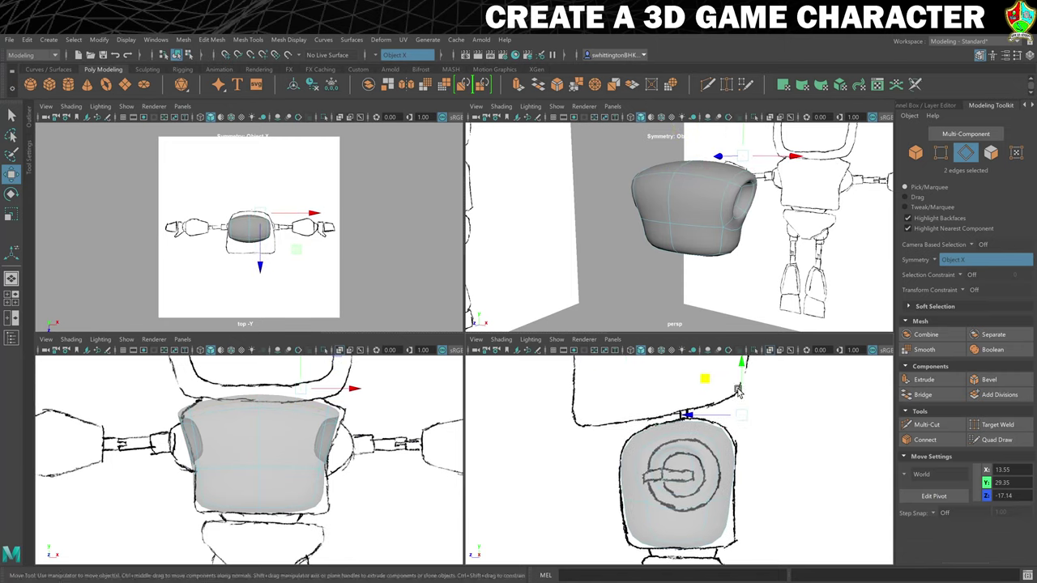
{"action": "left_click_drag", "start_coordinate": [704, 379], "coordinate": [706, 377]}
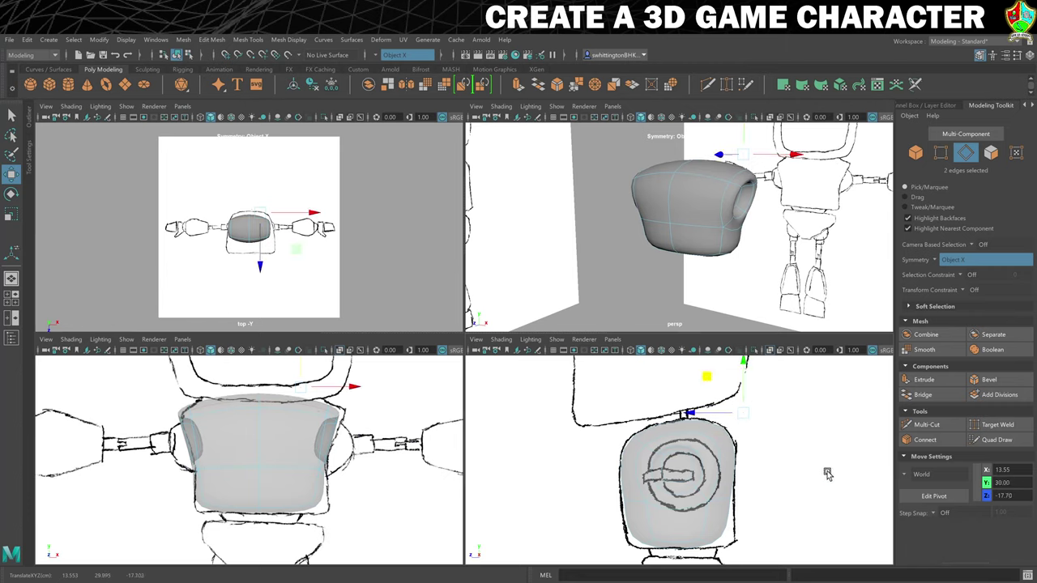
Move the Torso's bottom back and bottom front edges outward to the side-view outline, placing the front ones at about Y -12.07, Z 18.24
{"action": "middle_click_drag", "start_coordinate": [826, 474], "coordinate": [845, 416], "text": "alt"}
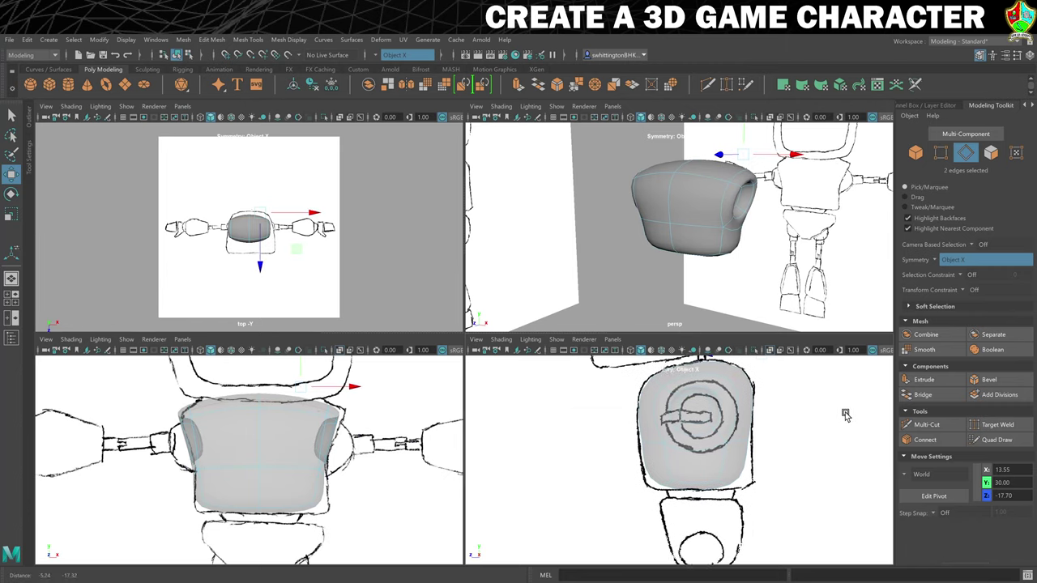
{"action": "left_click", "coordinate": [720, 457]}
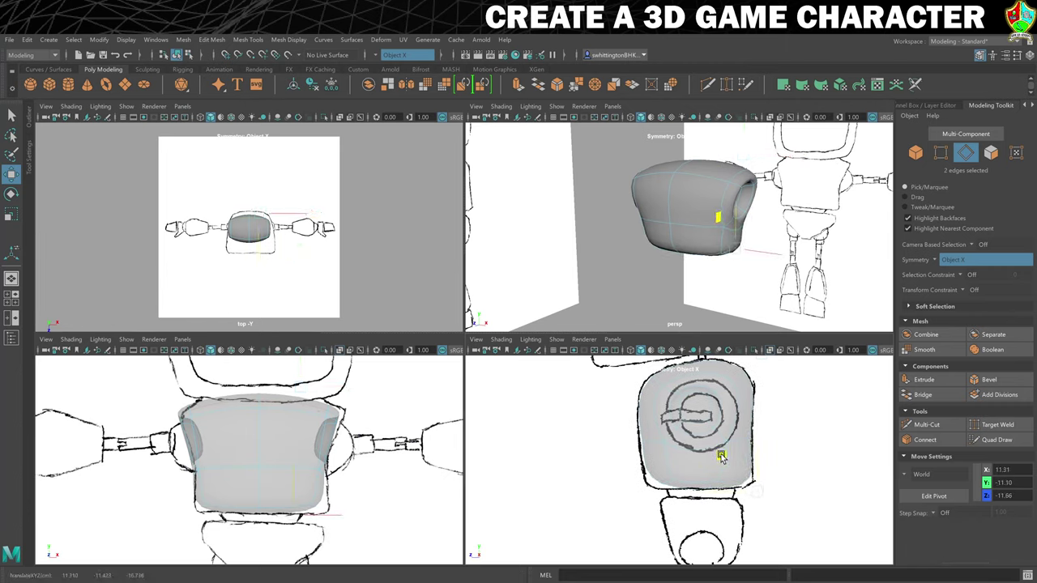
{"action": "left_click_drag", "start_coordinate": [722, 457], "coordinate": [720, 456]}
{"action": "left_click", "coordinate": [674, 482]}
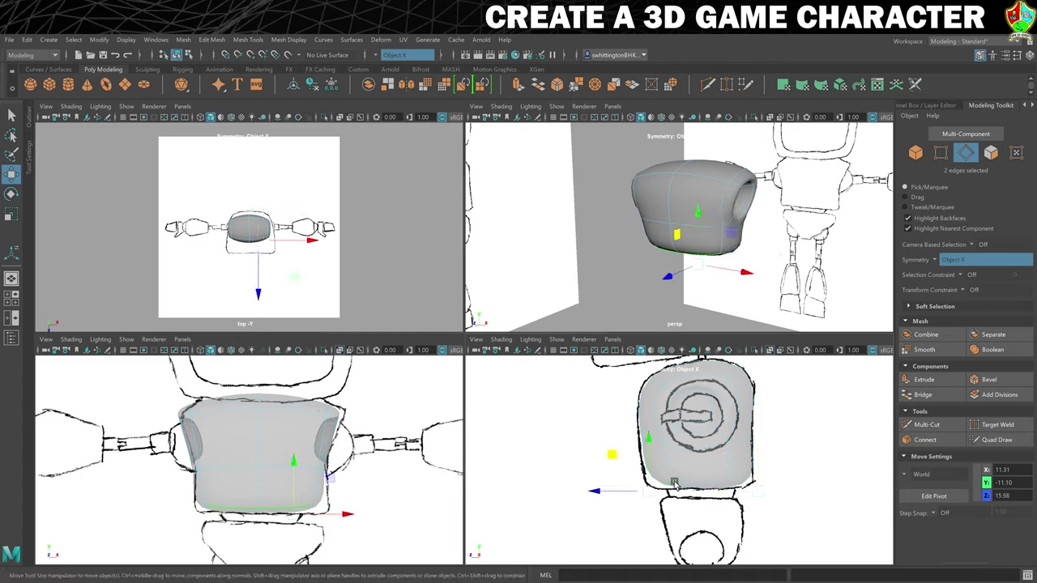
{"action": "mouse_move", "coordinate": [613, 454]}
{"action": "left_mouse_down"}
{"action": "mouse_move", "coordinate": [602, 458]}
{"action": "mouse_move", "coordinate": [610, 461]}
{"action": "left_mouse_up"}
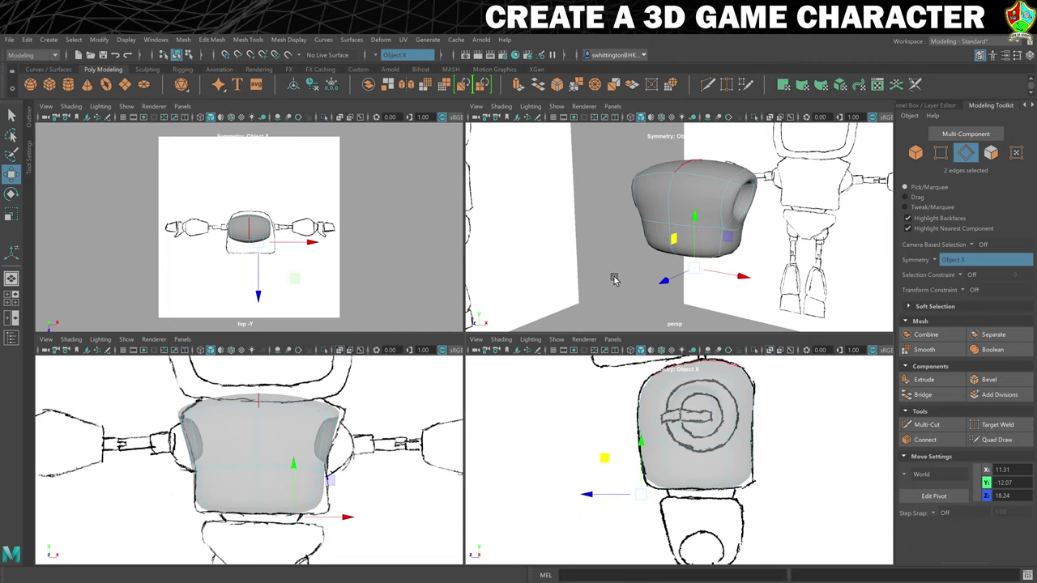
Move the Torso's bottom side edges outward to about X 25.5, Y -12.1 to match the front reference
{"action": "scroll", "coordinate": [389, 441], "scroll_direction": "up", "scroll_amount": 1}
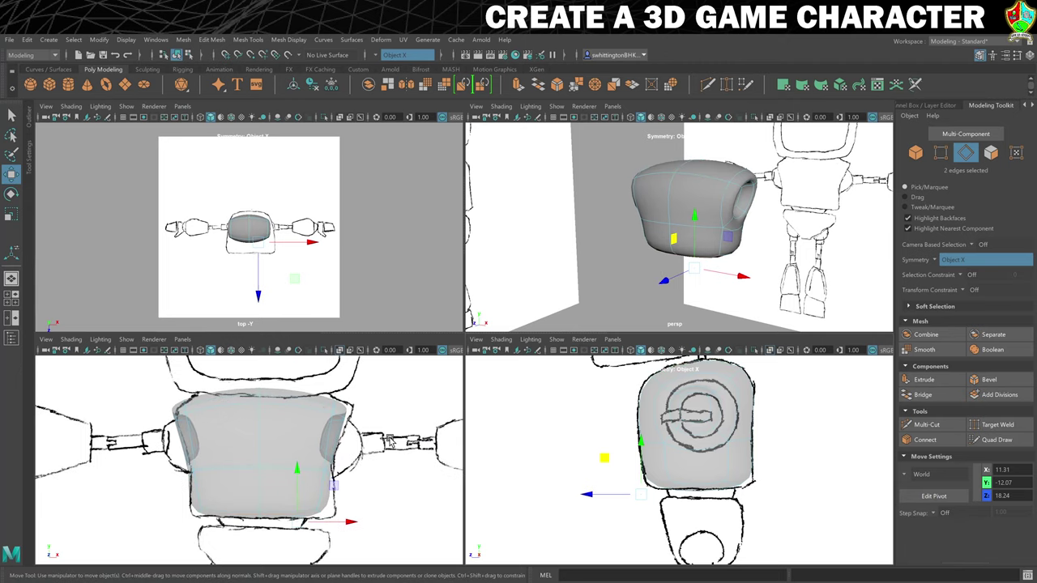
{"action": "middle_click_drag", "start_coordinate": [383, 452], "coordinate": [441, 425], "text": "alt"}
{"action": "scroll", "coordinate": [421, 457], "scroll_direction": "down", "scroll_amount": 1}
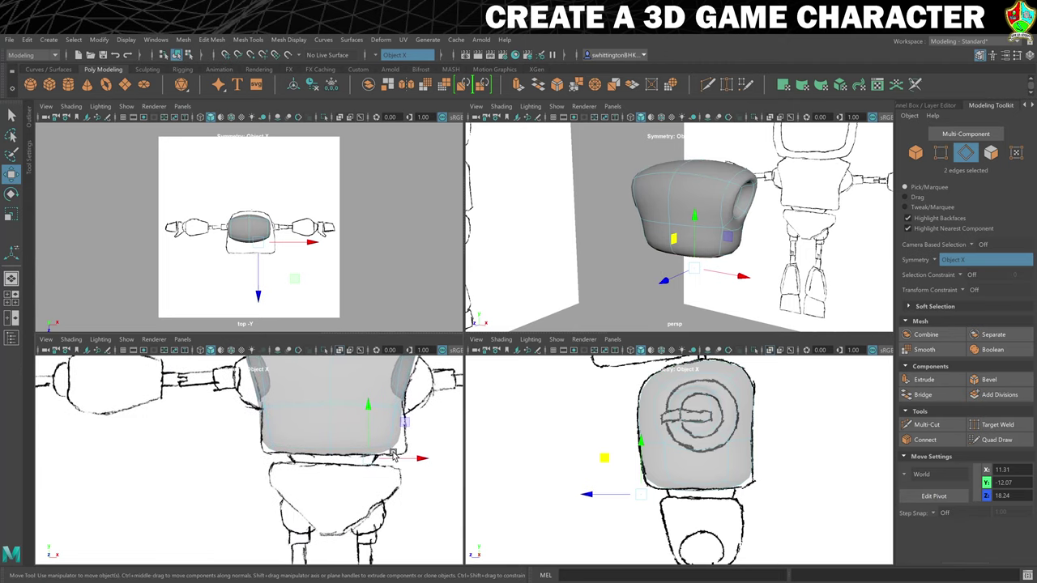
{"action": "left_click_drag", "start_coordinate": [388, 447], "coordinate": [463, 483]}
{"action": "left_click", "coordinate": [448, 425]}
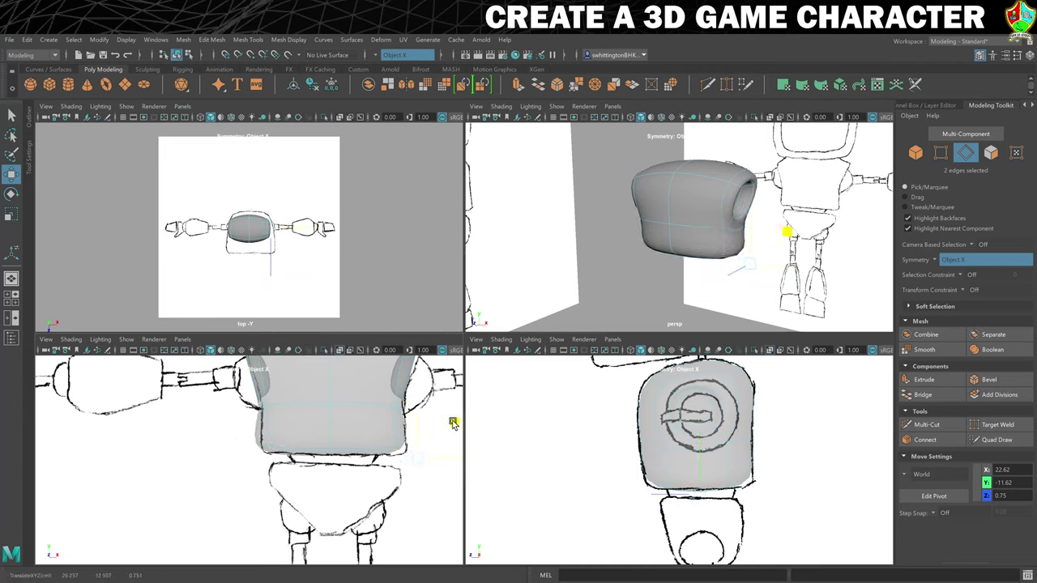
{"action": "left_click", "coordinate": [451, 422]}
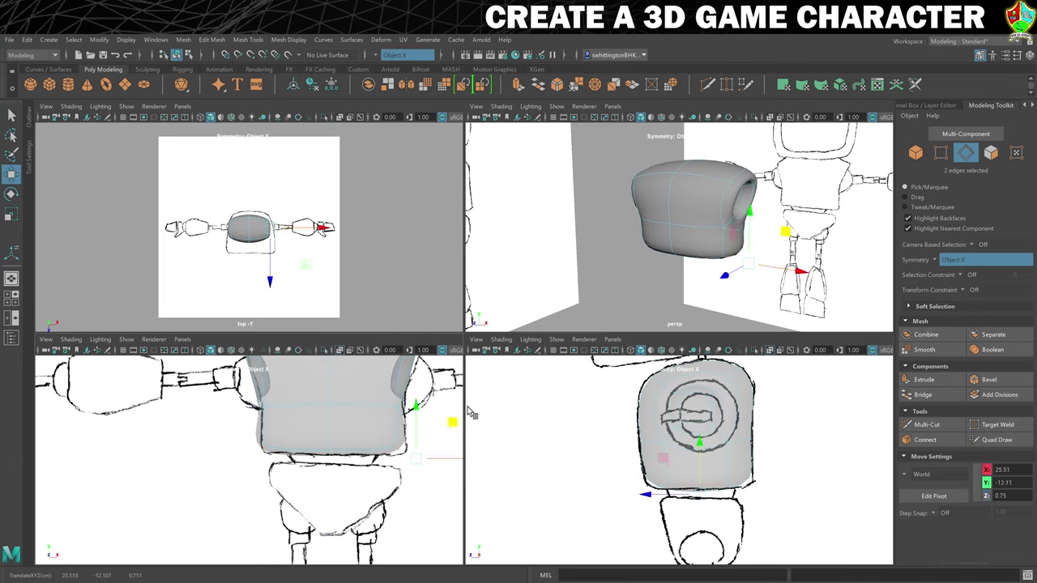
Switch the Torso to Object Mode and compare its unsmoothed and smoothed displays with the reference drawings
{"action": "left_click_drag", "start_coordinate": [456, 414], "coordinate": [340, 483], "text": "alt"}
{"action": "middle_click_drag", "start_coordinate": [340, 483], "coordinate": [341, 494], "text": "alt"}
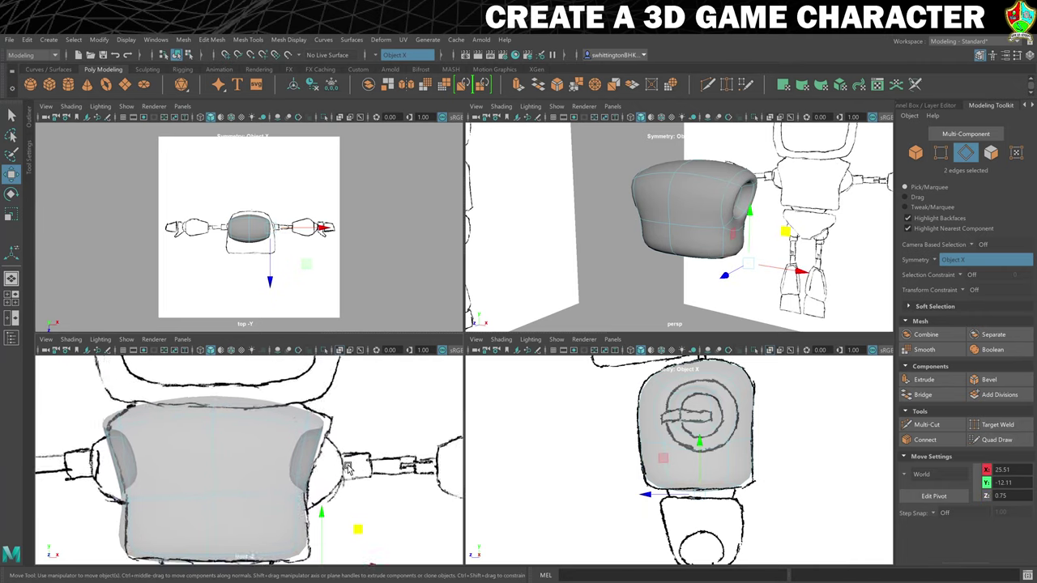
{"action": "scroll", "coordinate": [341, 494], "scroll_direction": "up", "scroll_amount": 3}
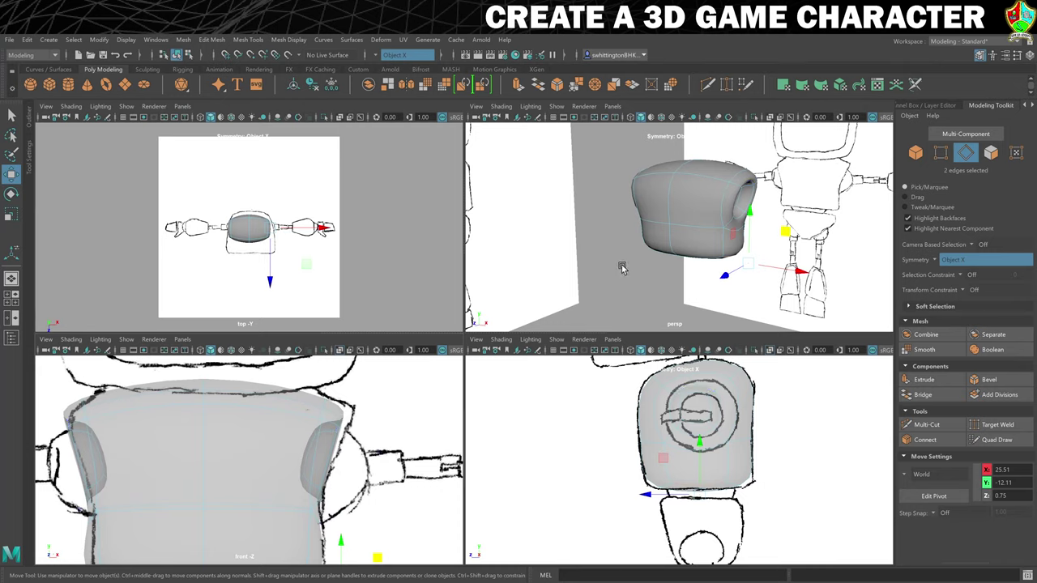
{"action": "mouse_move", "coordinate": [621, 268]}
{"action": "left_mouse_down", "text": "alt"}
{"action": "mouse_move", "coordinate": [643, 261]}
{"action": "mouse_move", "coordinate": [635, 278]}
{"action": "mouse_move", "coordinate": [641, 268]}
{"action": "left_mouse_up", "text": "alt"}
{"action": "double_click", "coordinate": [680, 189]}
{"action": "right_click_drag", "start_coordinate": [683, 194], "coordinate": [714, 180]}
{"action": "key", "text": "1"}
{"action": "left_click", "coordinate": [640, 298]}
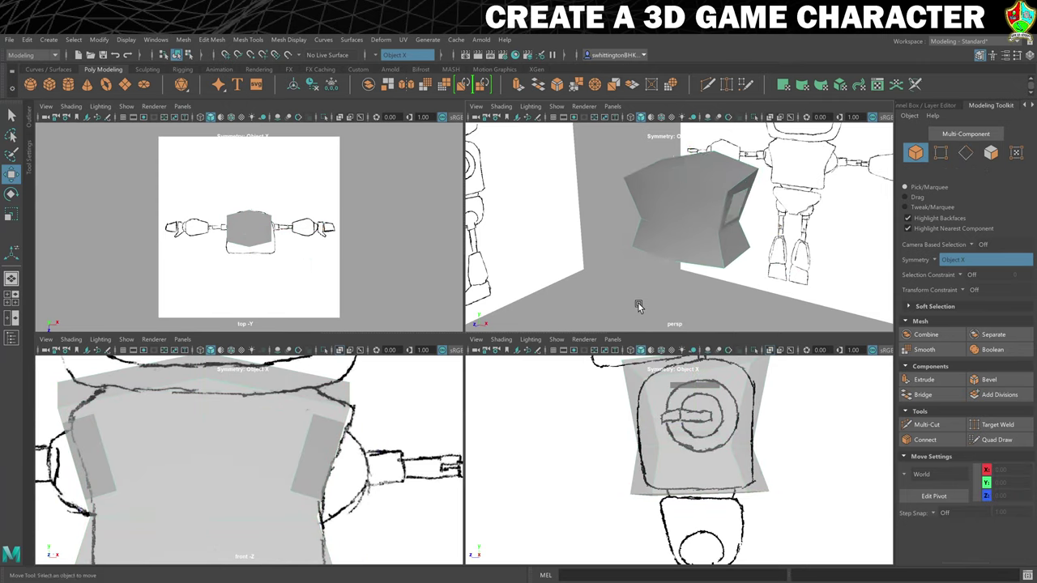
{"action": "mouse_move", "coordinate": [640, 298]}
{"action": "left_mouse_down", "text": "alt"}
{"action": "mouse_move", "coordinate": [678, 281]}
{"action": "mouse_move", "coordinate": [756, 291]}
{"action": "mouse_move", "coordinate": [588, 296]}
{"action": "mouse_move", "coordinate": [713, 301]}
{"action": "mouse_move", "coordinate": [633, 300]}
{"action": "left_mouse_up", "text": "alt"}
{"action": "left_click", "coordinate": [713, 235]}
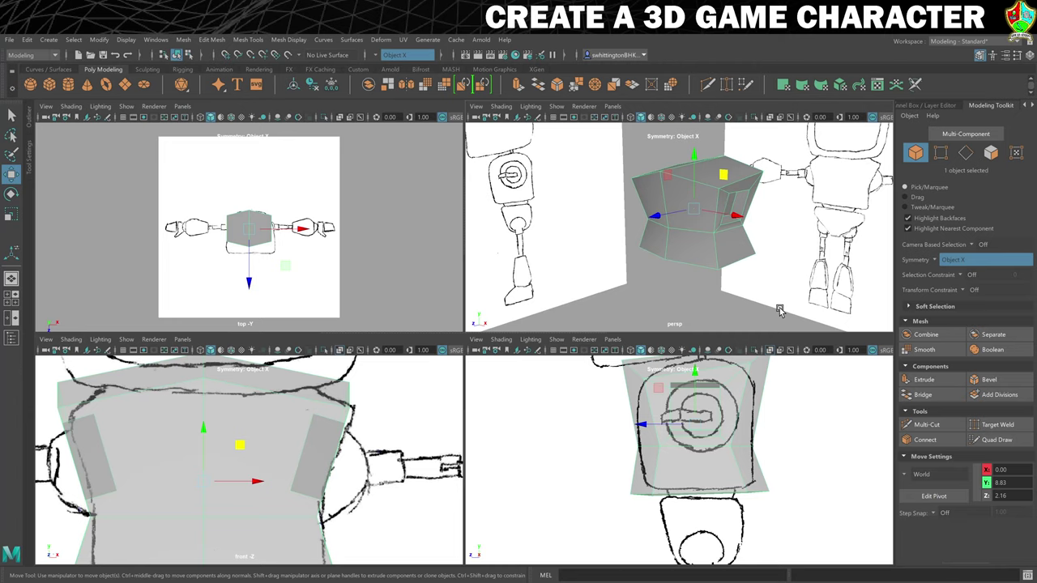
{"action": "key", "text": "3"}
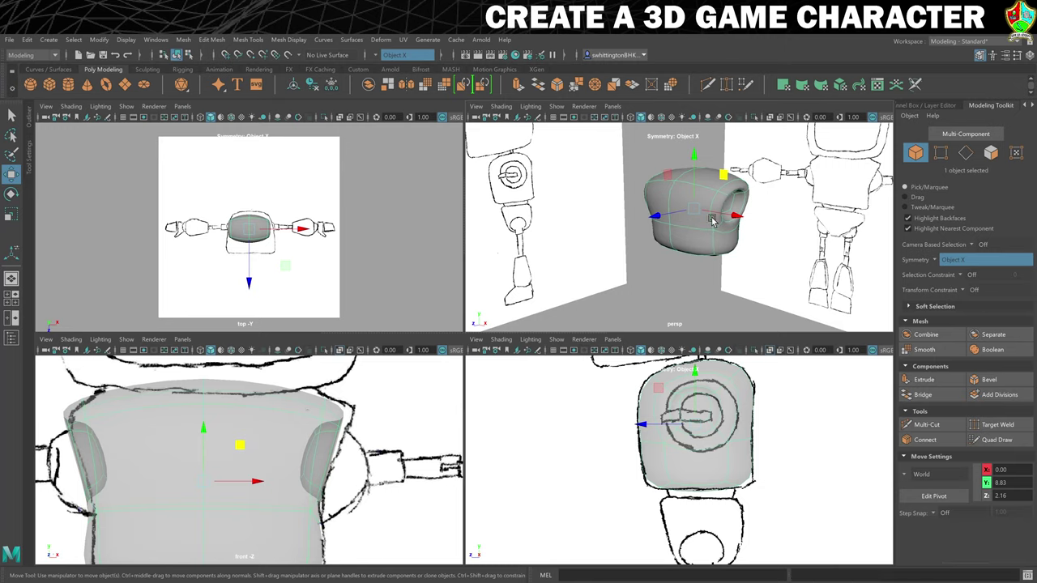
{"action": "left_click_drag", "start_coordinate": [723, 270], "coordinate": [706, 243], "text": "alt"}
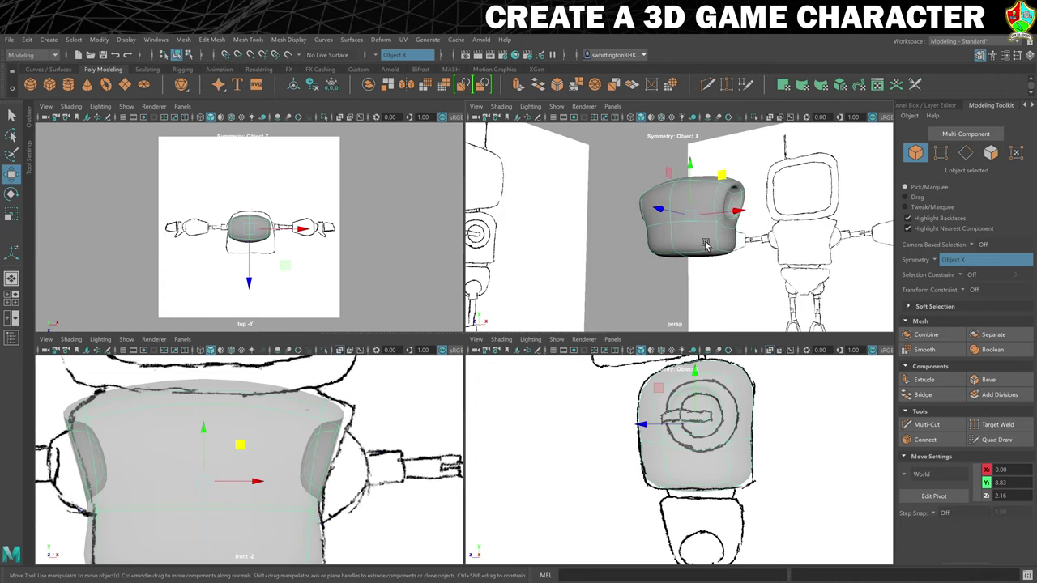
Select the edge loop around the Torso's bottom and sharpen it with the Crease Tool at a value of about 0.75
{"action": "right_click_drag", "start_coordinate": [705, 233], "coordinate": [703, 211]}
{"action": "left_click", "coordinate": [713, 246]}
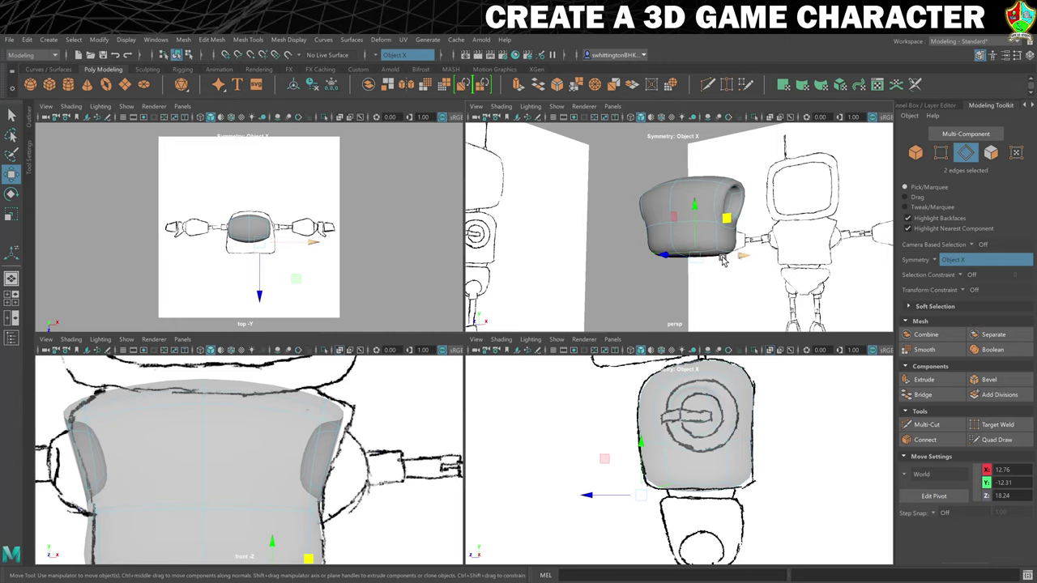
{"action": "left_click_drag", "start_coordinate": [713, 245], "coordinate": [715, 254], "text": "alt"}
{"action": "double_click", "coordinate": [714, 254]}
{"action": "left_click_drag", "start_coordinate": [777, 264], "coordinate": [705, 271], "text": "alt"}
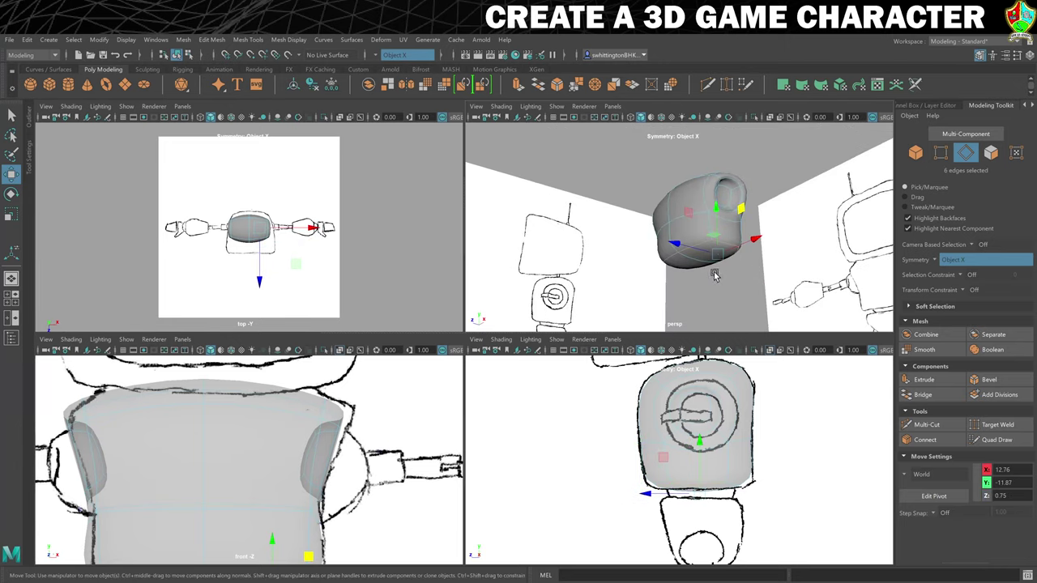
{"action": "left_click_drag", "start_coordinate": [616, 270], "coordinate": [553, 275], "text": "alt"}
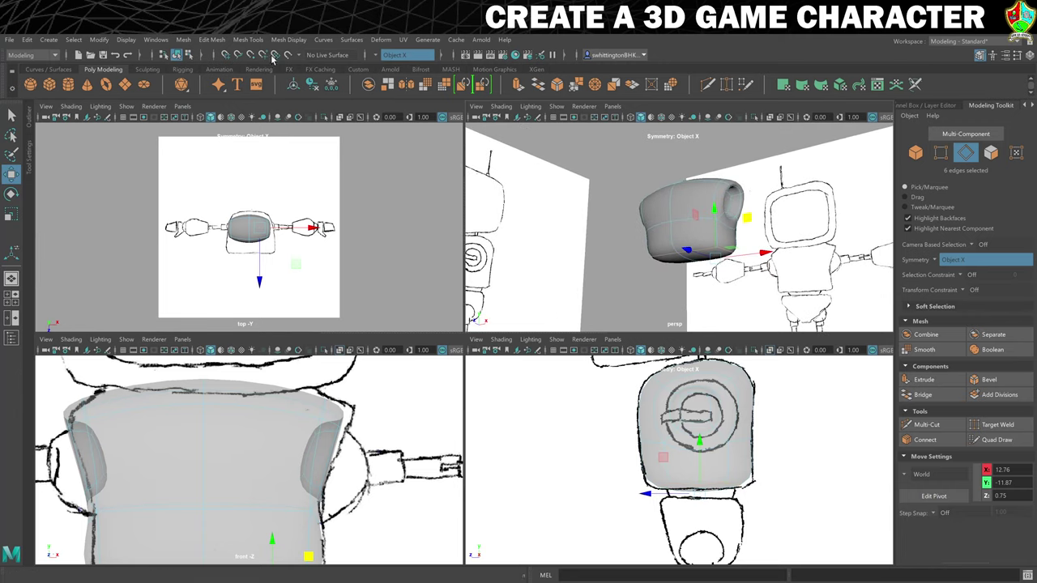
{"action": "left_click", "coordinate": [242, 44]}
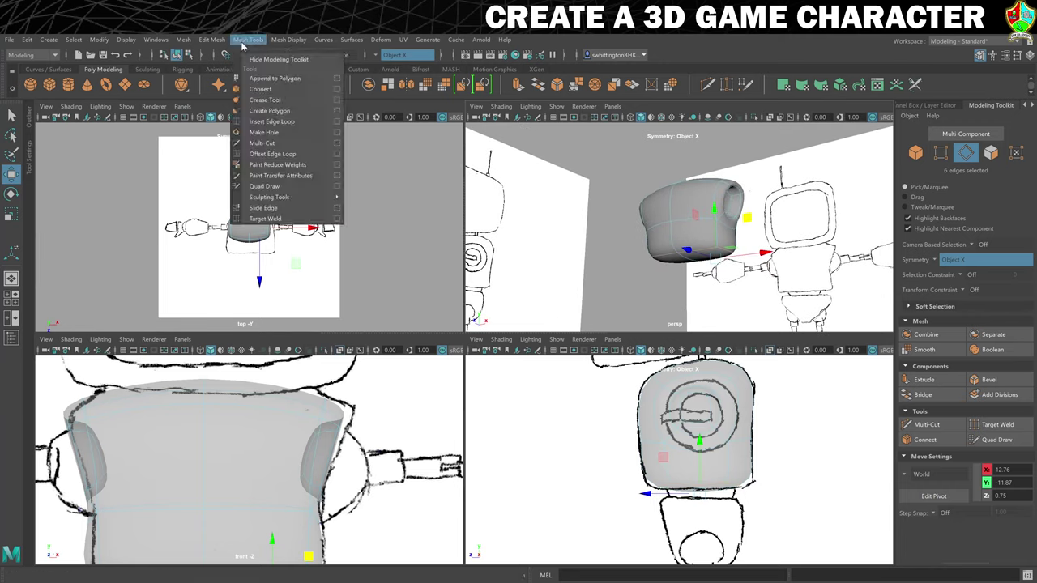
{"action": "left_click", "coordinate": [273, 99]}
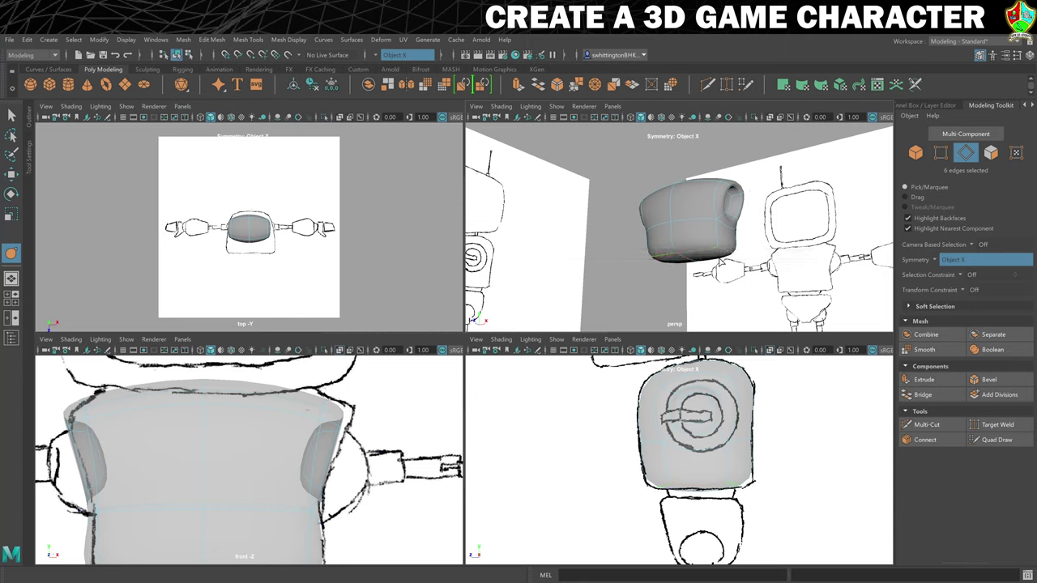
{"action": "mouse_move", "coordinate": [560, 238]}
{"action": "middle_mouse_down"}
{"action": "mouse_move", "coordinate": [604, 239]}
{"action": "mouse_move", "coordinate": [579, 243]}
{"action": "middle_mouse_up"}
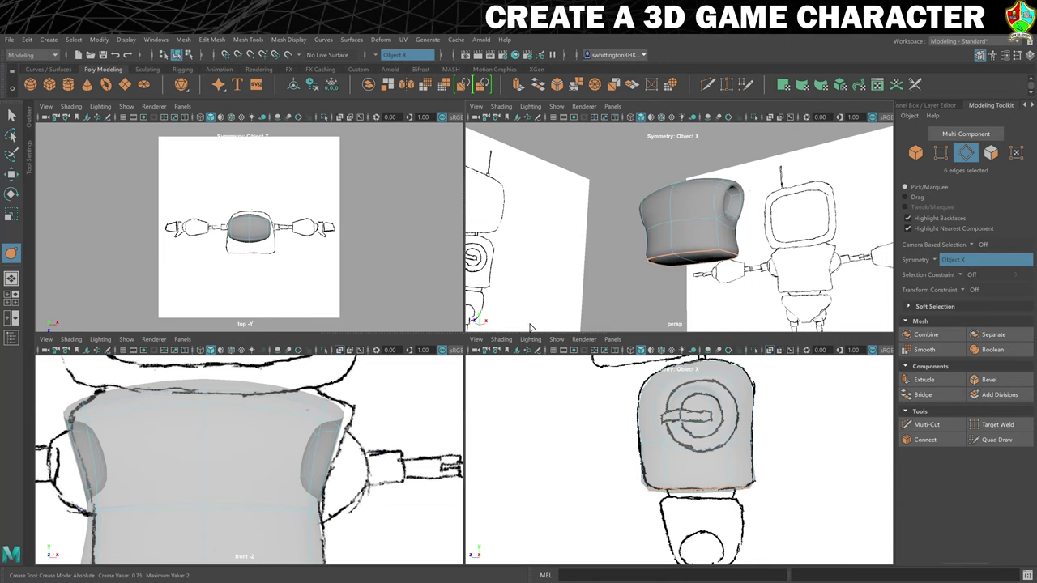
Return the Torso to Object Mode and create a new polygon cube
{"action": "left_click_drag", "start_coordinate": [634, 242], "coordinate": [747, 254], "text": "alt"}
{"action": "right_click_drag", "start_coordinate": [675, 216], "coordinate": [734, 192]}
{"action": "right_click_drag", "start_coordinate": [688, 267], "coordinate": [651, 273], "text": "alt"}
{"action": "mouse_move", "coordinate": [650, 274]}
{"action": "left_mouse_down", "text": "alt"}
{"action": "mouse_move", "coordinate": [672, 268]}
{"action": "mouse_move", "coordinate": [632, 267]}
{"action": "mouse_move", "coordinate": [650, 262]}
{"action": "mouse_move", "coordinate": [641, 267]}
{"action": "left_mouse_up", "text": "alt"}
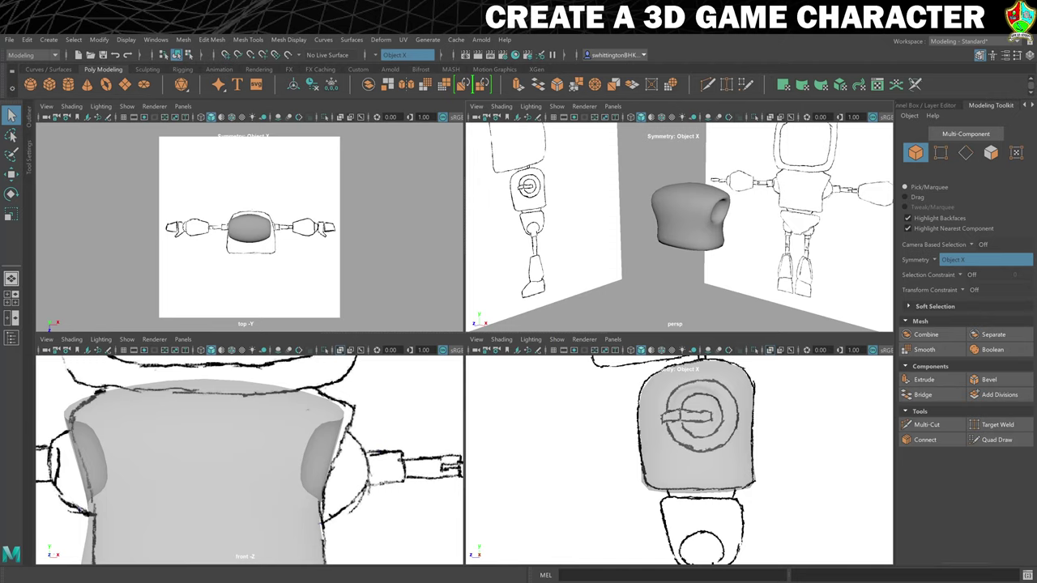
{"action": "left_click", "coordinate": [50, 86]}
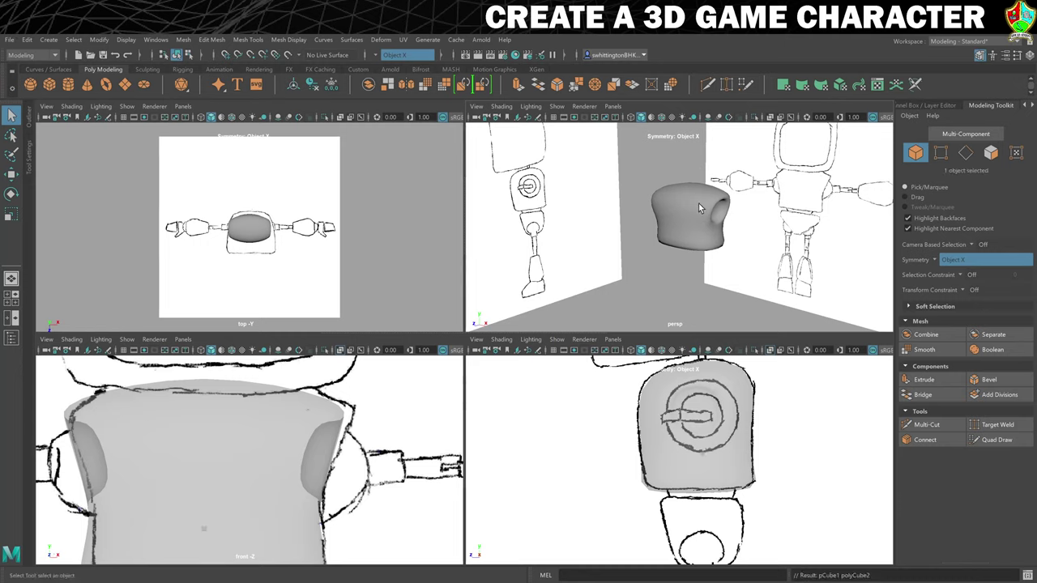
Raise the new cube to the head drawing at about Y 50.8 and scale it uniformly to about 56.8
{"action": "key", "text": "w"}
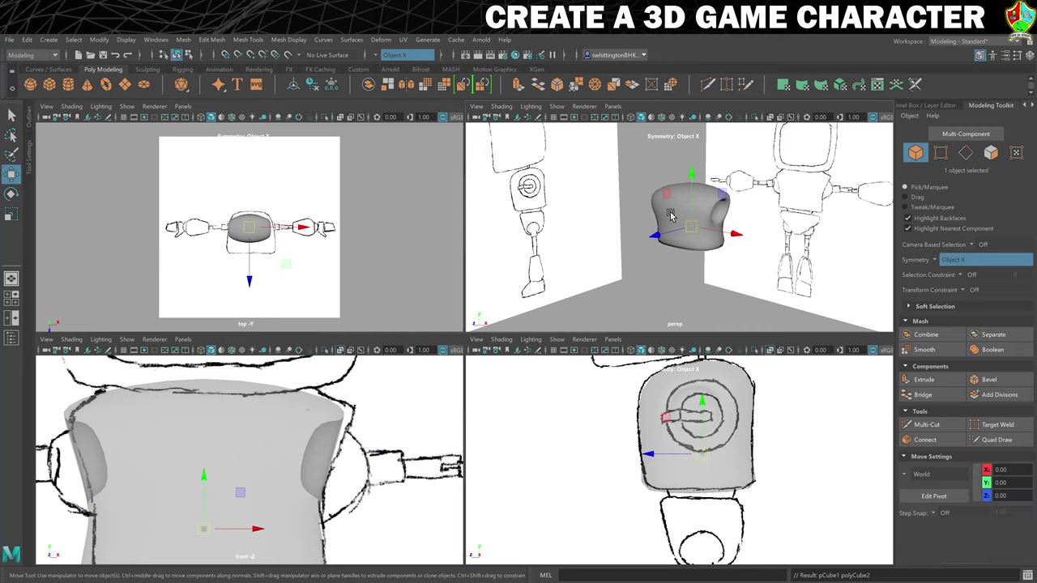
{"action": "left_click_drag", "start_coordinate": [688, 192], "coordinate": [688, 114]}
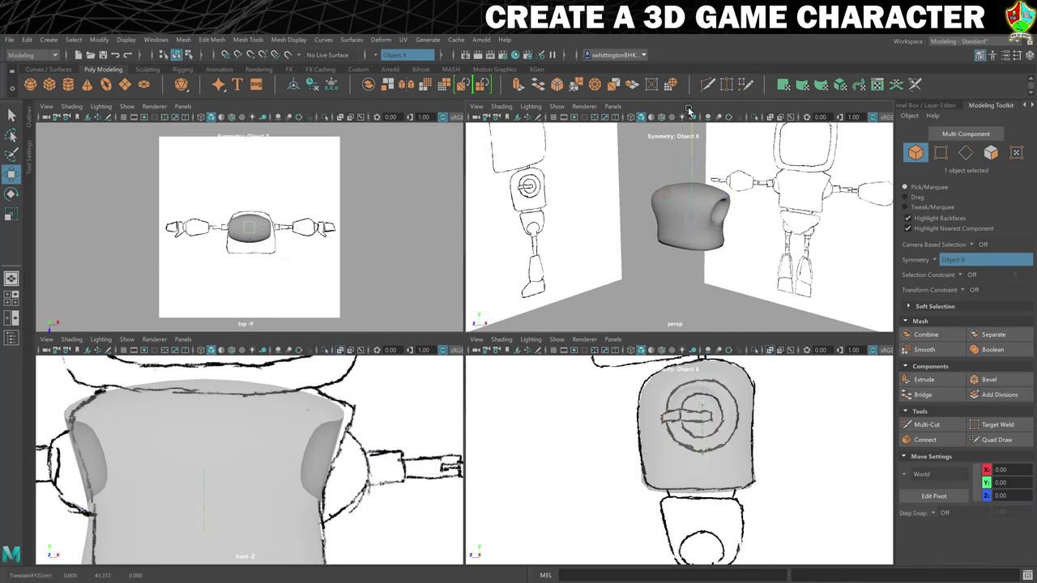
{"action": "scroll", "coordinate": [721, 442], "scroll_direction": "down", "scroll_amount": 6}
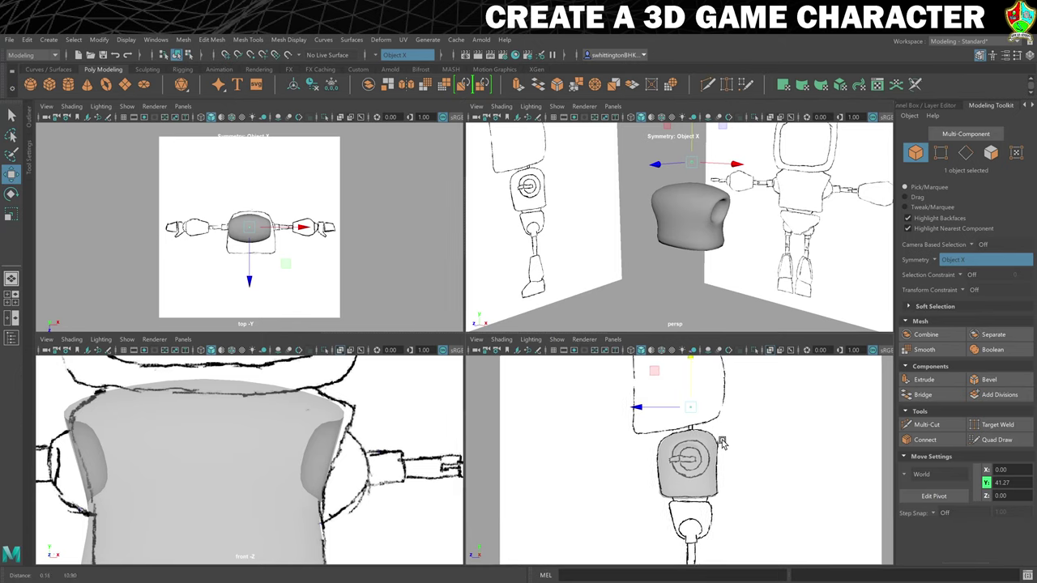
{"action": "middle_click_drag", "start_coordinate": [722, 442], "coordinate": [721, 474], "text": "alt"}
{"action": "scroll", "coordinate": [268, 444], "scroll_direction": "down", "scroll_amount": 8}
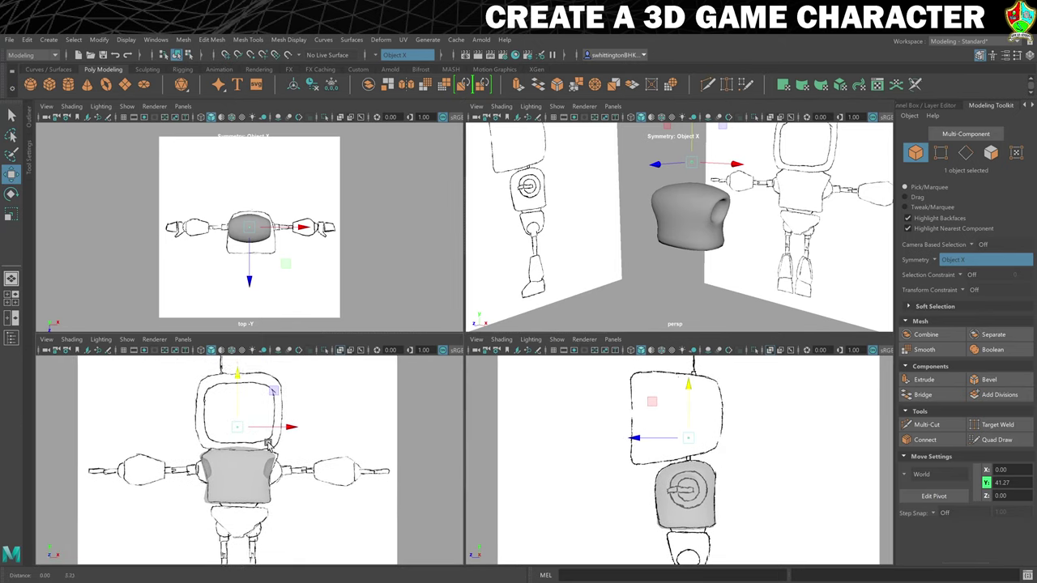
{"action": "middle_click_drag", "start_coordinate": [267, 442], "coordinate": [263, 415], "text": "alt"}
{"action": "mouse_move", "coordinate": [253, 416]}
{"action": "left_mouse_down"}
{"action": "mouse_move", "coordinate": [256, 405]}
{"action": "mouse_move", "coordinate": [266, 409]}
{"action": "left_mouse_up"}
{"action": "key", "text": "r"}
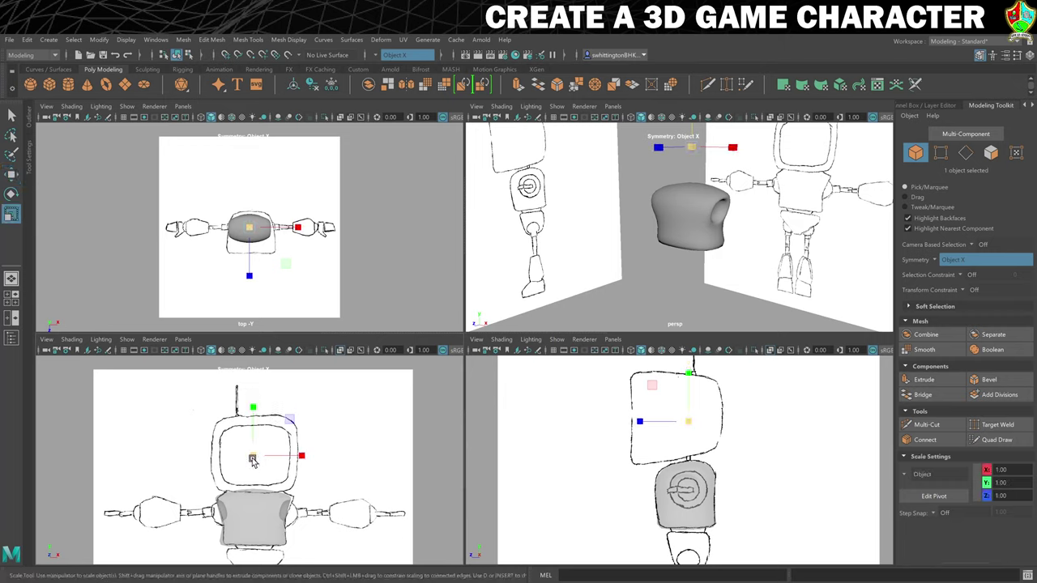
{"action": "left_click_drag", "start_coordinate": [253, 455], "coordinate": [320, 447]}
Fit the head cube to the side reference at about Y 53.1, Z 6.9, with a uniform scale of about 53.8
{"action": "key", "text": "w"}
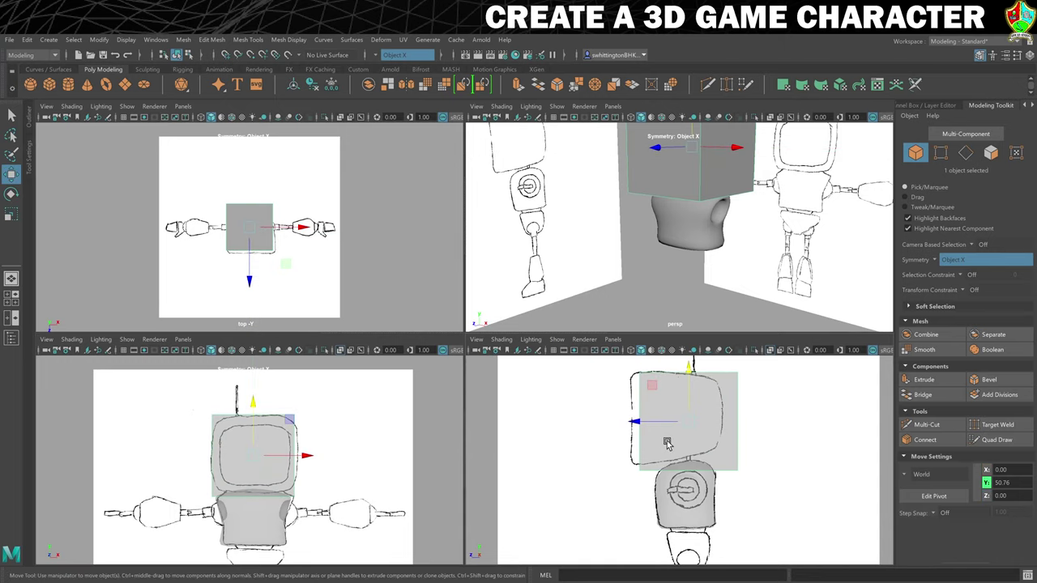
{"action": "left_click_drag", "start_coordinate": [636, 422], "coordinate": [627, 420]}
{"action": "left_click_drag", "start_coordinate": [680, 373], "coordinate": [681, 368]}
{"action": "key", "text": "r"}
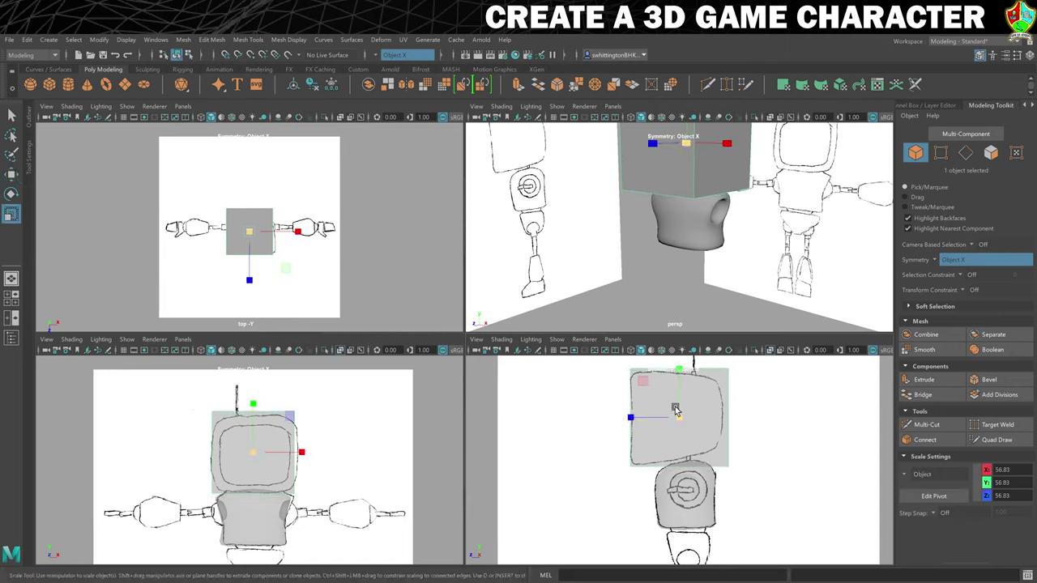
{"action": "left_click_drag", "start_coordinate": [680, 418], "coordinate": [624, 418]}
{"action": "key", "text": "w"}
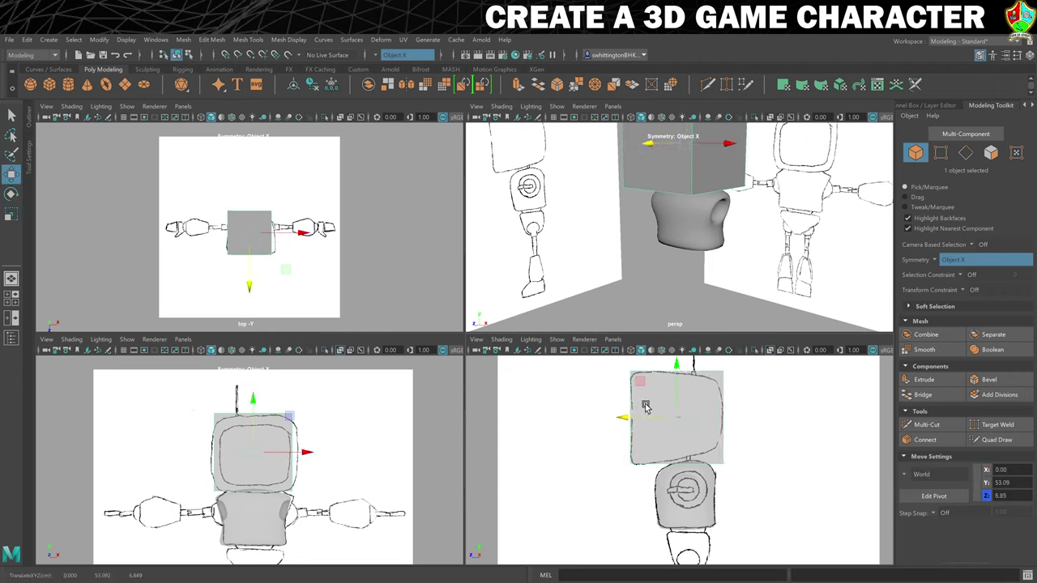
Select the head cube's back face and scale it down uniformly to taper the head towards the back
{"action": "key", "text": "f"}
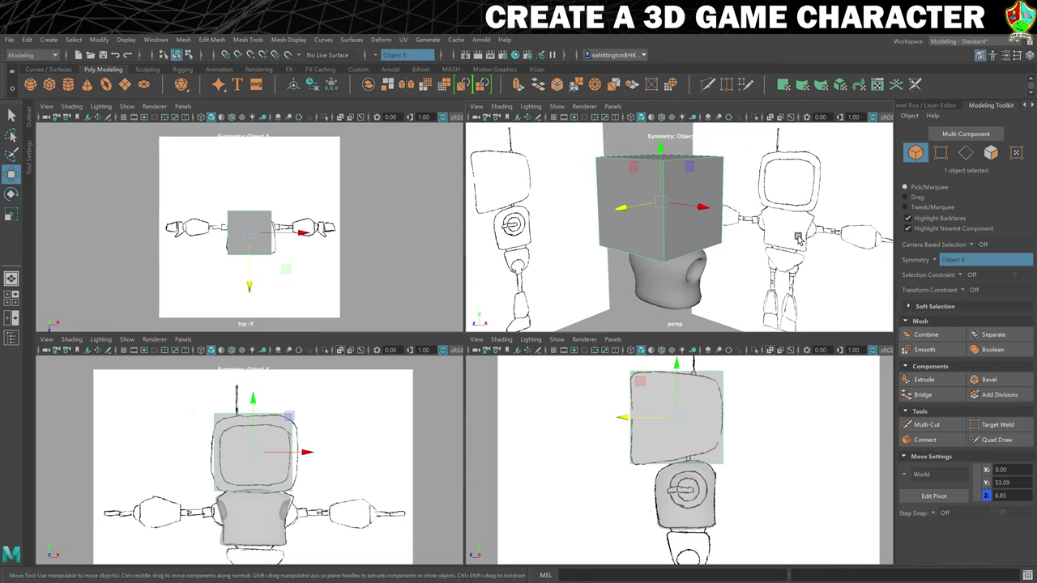
{"action": "left_click_drag", "start_coordinate": [793, 241], "coordinate": [717, 209], "text": "alt"}
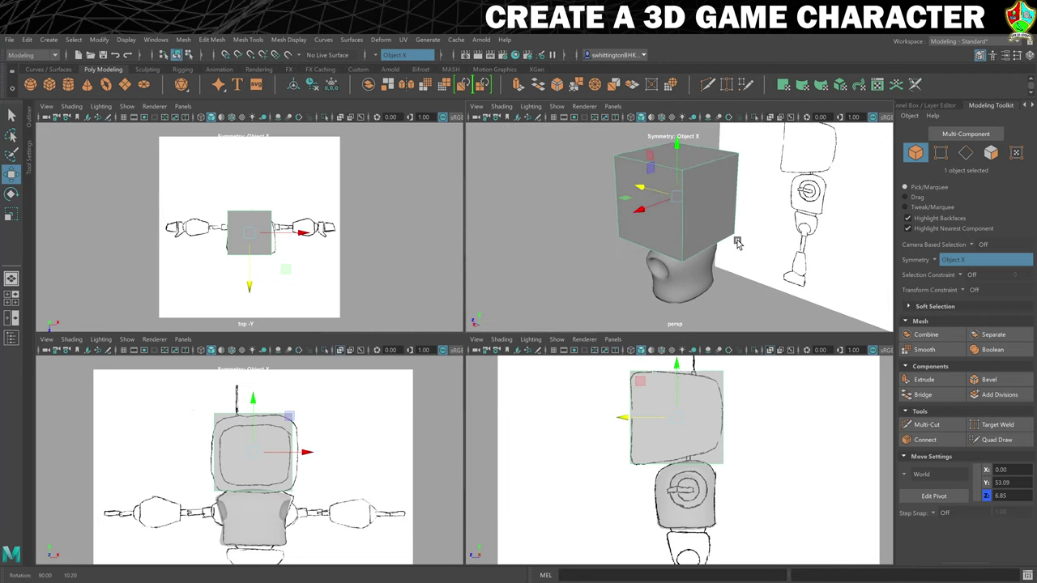
{"action": "right_click_drag", "start_coordinate": [707, 201], "coordinate": [703, 230]}
{"action": "left_click", "coordinate": [714, 202]}
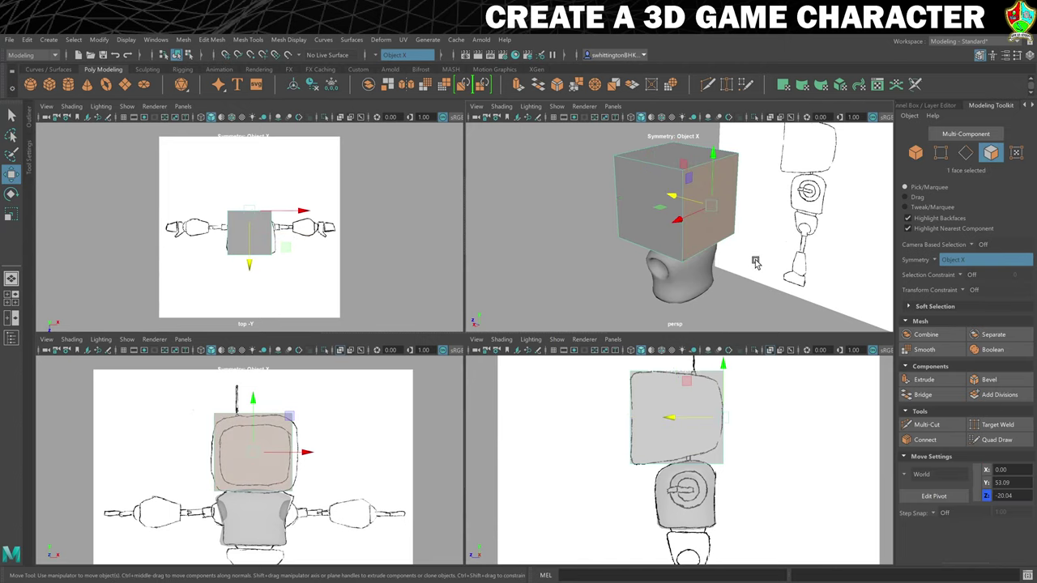
{"action": "key", "text": "r"}
{"action": "left_click_drag", "start_coordinate": [710, 206], "coordinate": [693, 212]}
Shift the head's back face slightly up and forward, then adjust its scale to match the side and top references
{"action": "key", "text": "w"}
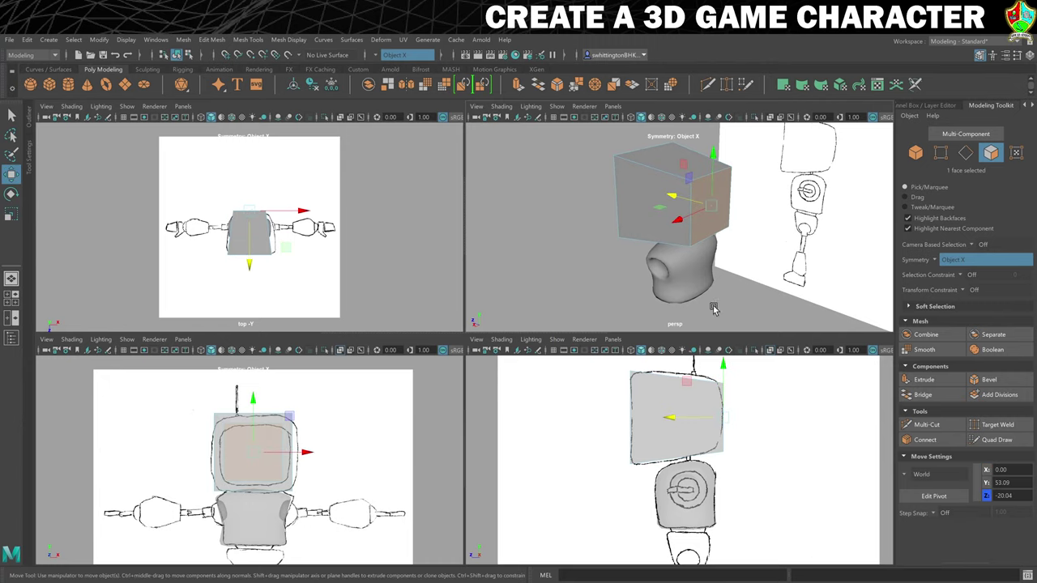
{"action": "left_click_drag", "start_coordinate": [671, 417], "coordinate": [719, 366]}
{"action": "key", "text": "r"}
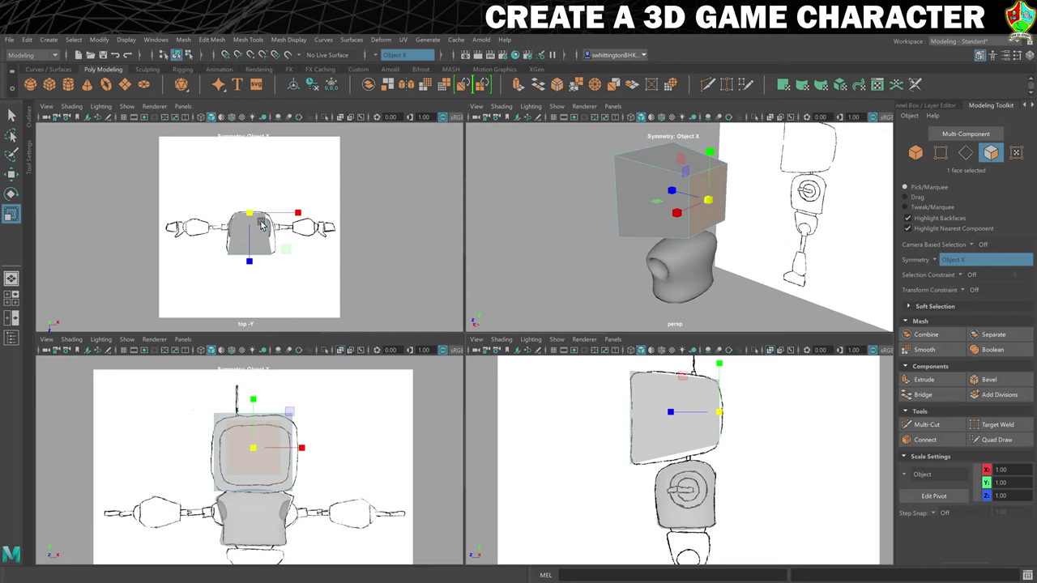
{"action": "left_click_drag", "start_coordinate": [256, 219], "coordinate": [300, 282]}
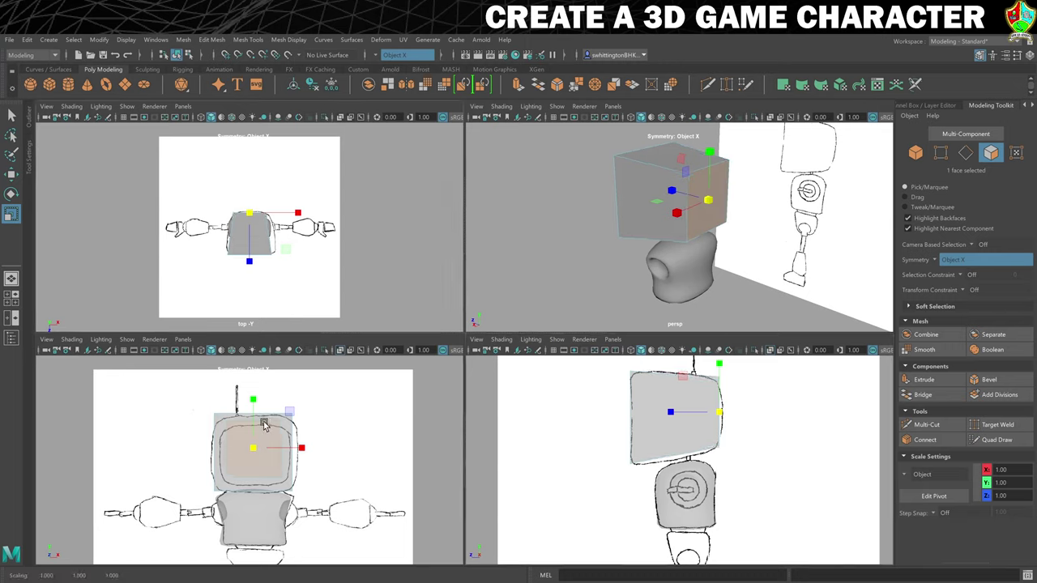
Return the head to Object Mode and widen it to an X scale of about 59.5 to match the front reference
{"action": "right_click_drag", "start_coordinate": [646, 193], "coordinate": [688, 172]}
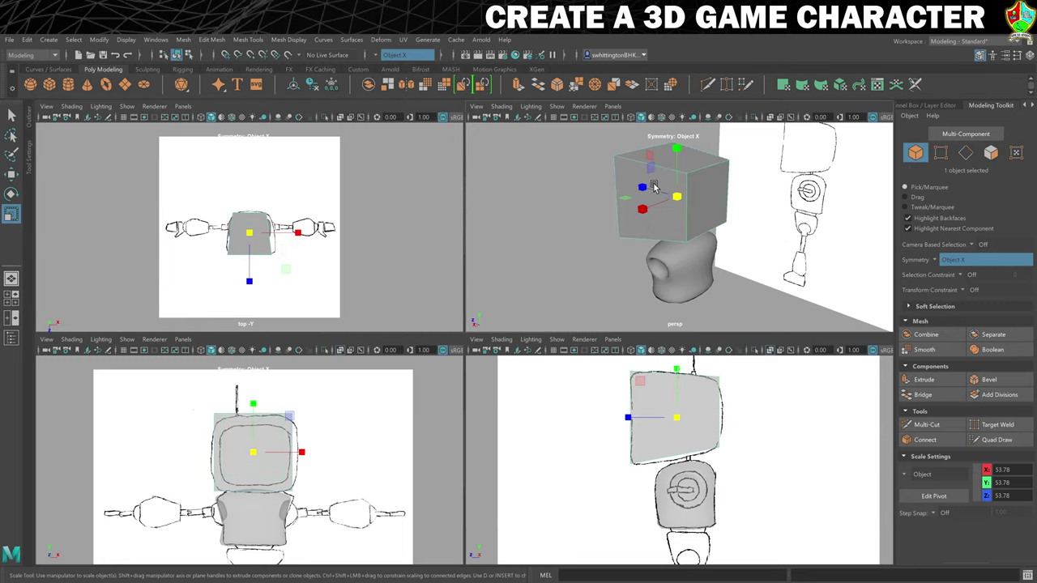
{"action": "left_click_drag", "start_coordinate": [300, 456], "coordinate": [306, 454]}
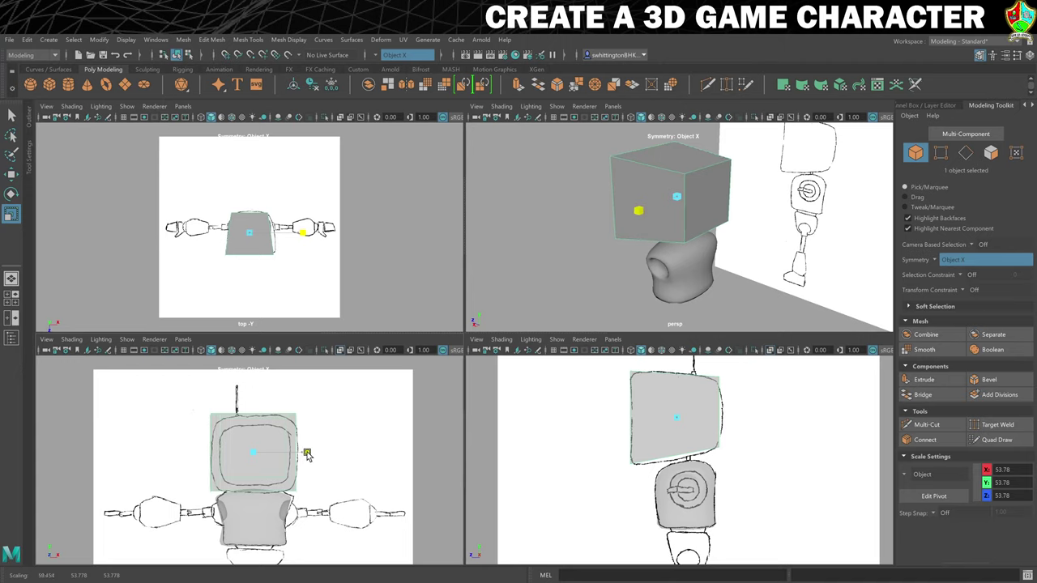
{"action": "left_click_drag", "start_coordinate": [307, 454], "coordinate": [310, 454]}
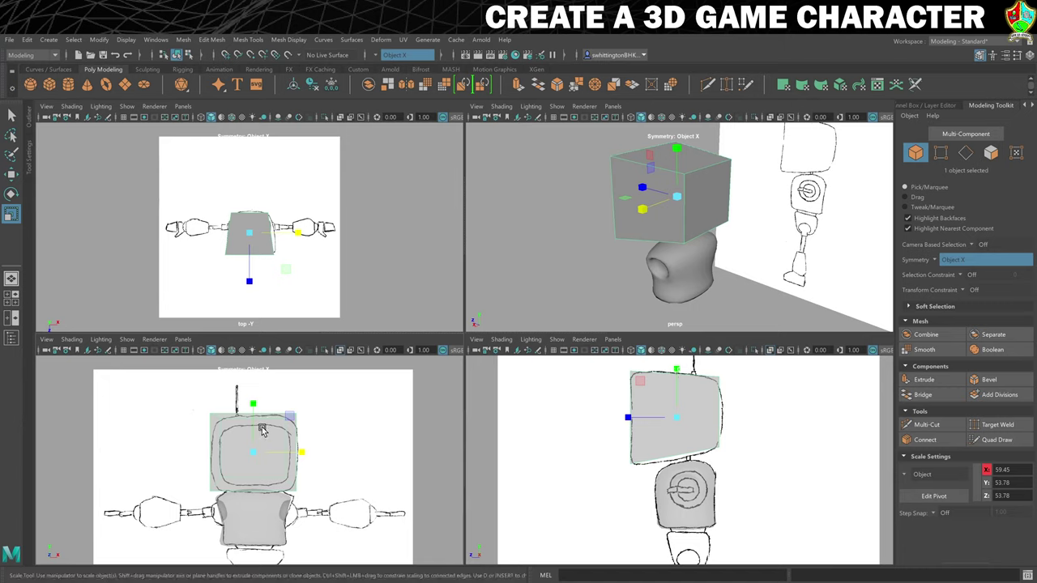
Extrude the head's front face with an offset of 6.7 to form the screen border
{"action": "left_click_drag", "start_coordinate": [578, 199], "coordinate": [648, 201], "text": "alt"}
{"action": "right_click_drag", "start_coordinate": [624, 198], "coordinate": [610, 234]}
{"action": "left_click", "coordinate": [601, 247]}
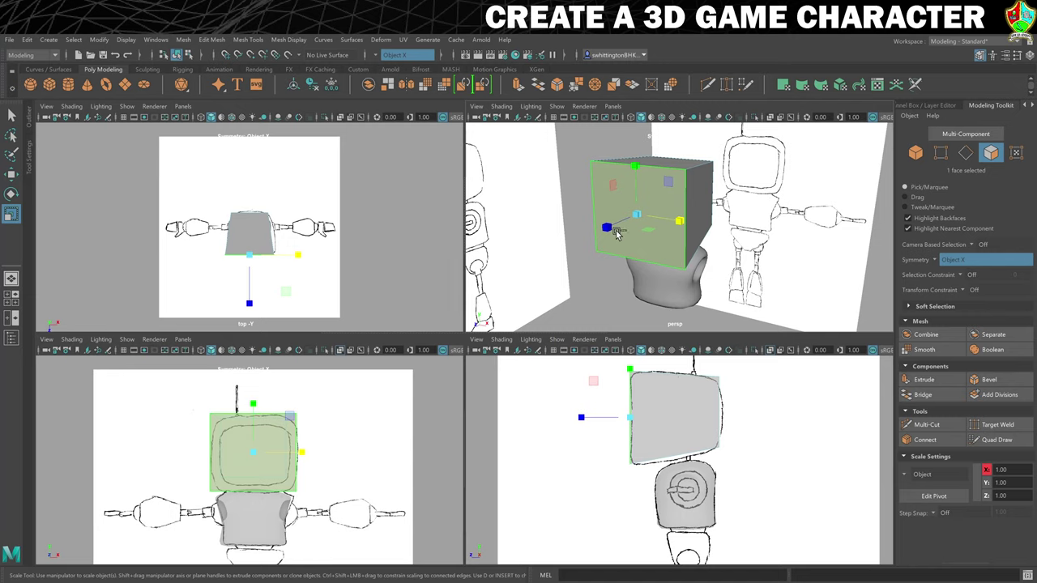
{"action": "key", "text": "ctrl+e"}
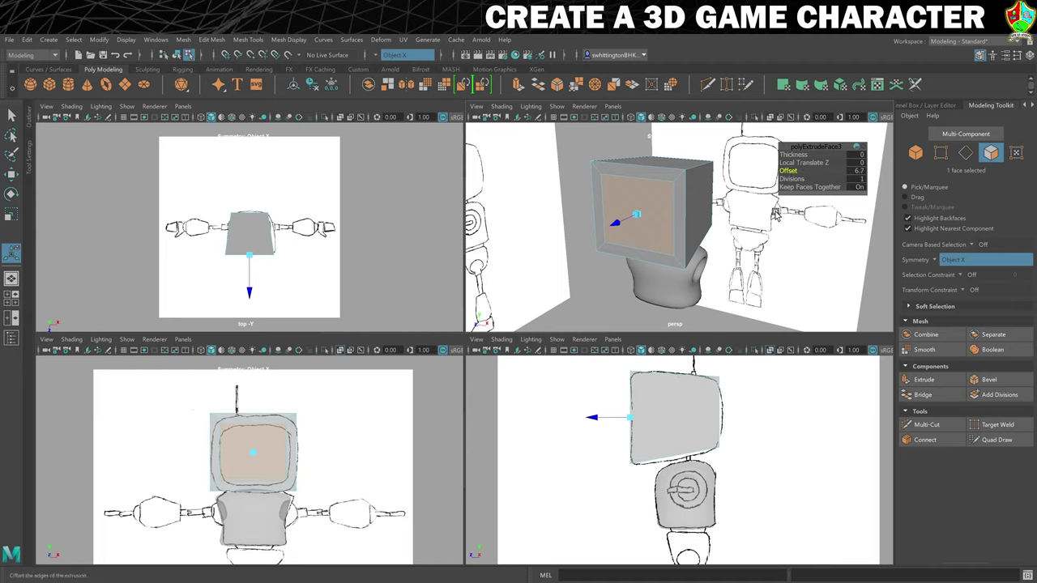
Extrude the inset screen face again with a thickness of -6.5 to recess it into the head
{"action": "key", "text": "ctrl+e"}
{"action": "left_click", "coordinate": [789, 153]}
{"action": "middle_click_drag", "start_coordinate": [789, 154], "coordinate": [769, 154]}
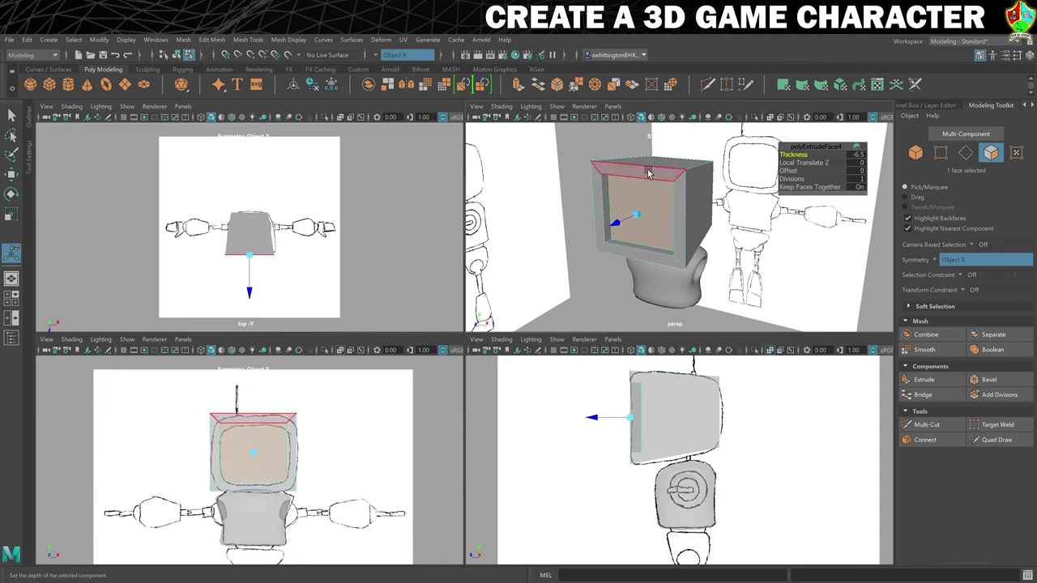
Switch the head to edge selection and turn on its smoothed mesh display
{"action": "right_click", "coordinate": [647, 174]}
{"action": "left_click", "coordinate": [646, 142]}
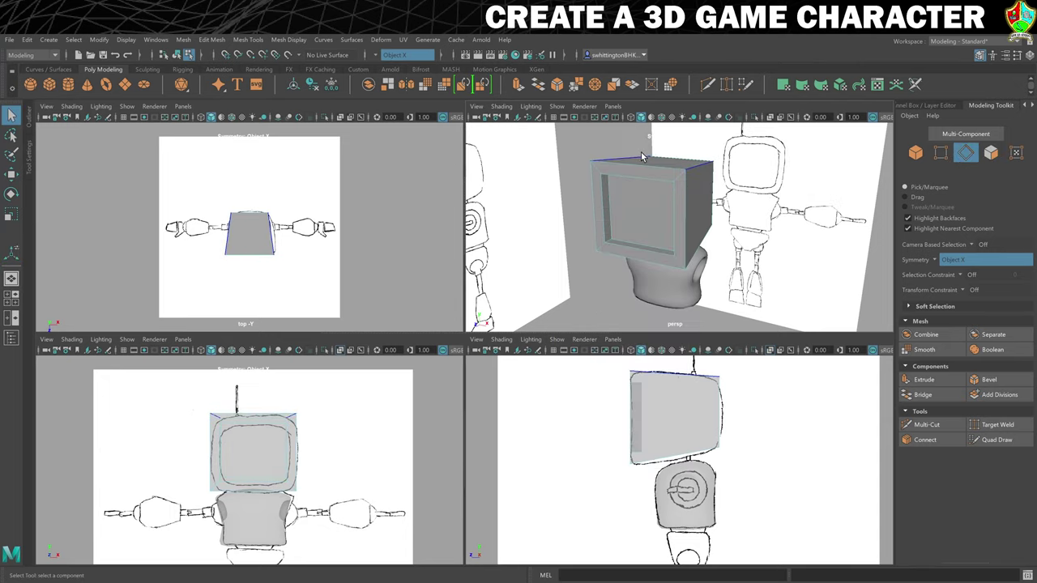
{"action": "double_click", "coordinate": [672, 190]}
{"action": "left_click", "coordinate": [630, 204]}
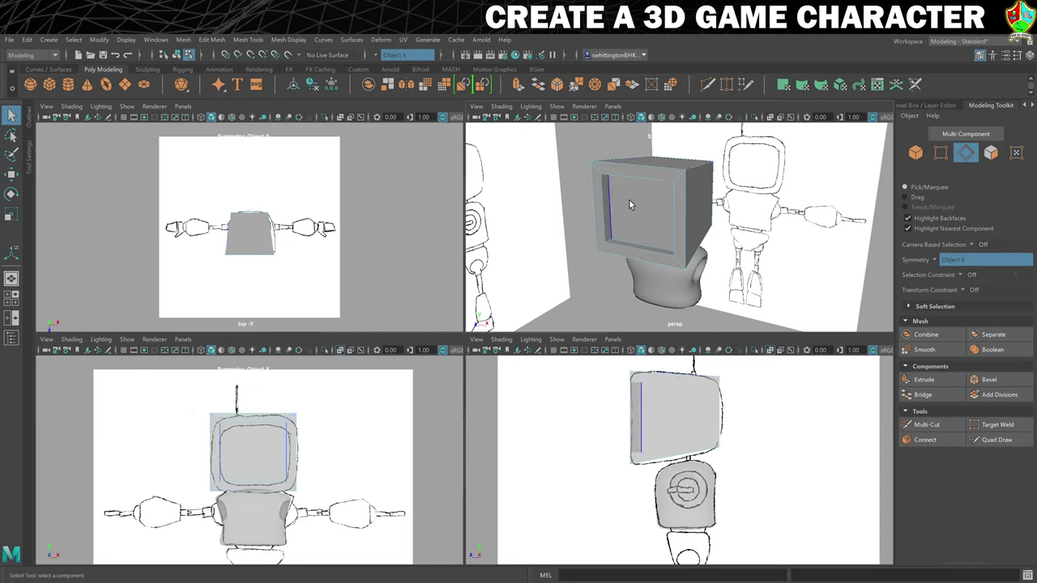
{"action": "double_click", "coordinate": [685, 204]}
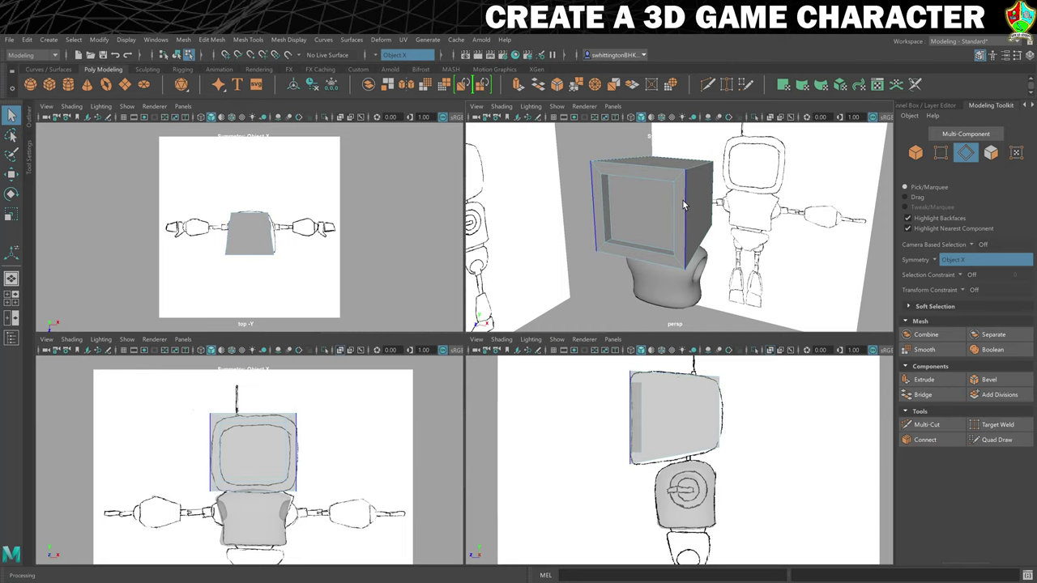
{"action": "key", "text": "3"}
{"action": "left_click", "coordinate": [684, 243]}
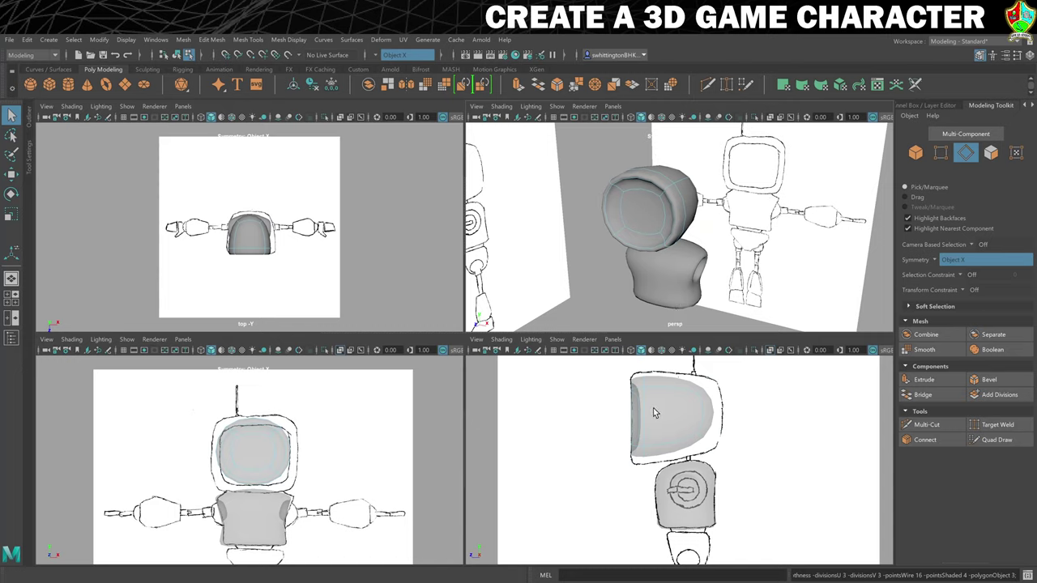
Select the four edges around the head's back face and sharpen them with the Crease Tool to fill the side reference
{"action": "double_click", "coordinate": [661, 205]}
{"action": "left_click_drag", "start_coordinate": [664, 206], "coordinate": [700, 191], "text": "alt"}
{"action": "left_click", "coordinate": [695, 187]}
{"action": "double_click", "coordinate": [672, 186]}
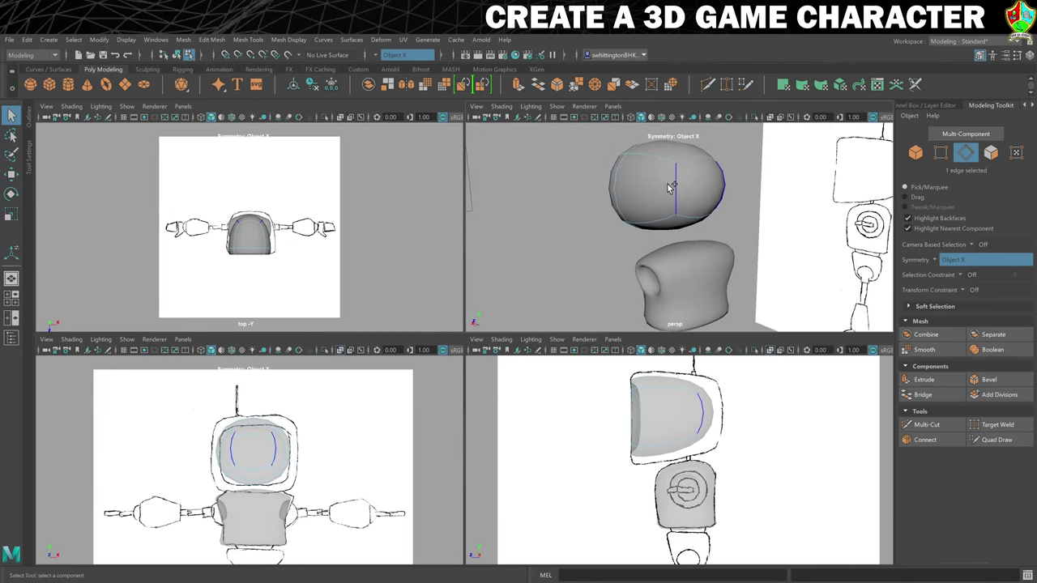
{"action": "left_click", "coordinate": [648, 185], "text": "shift"}
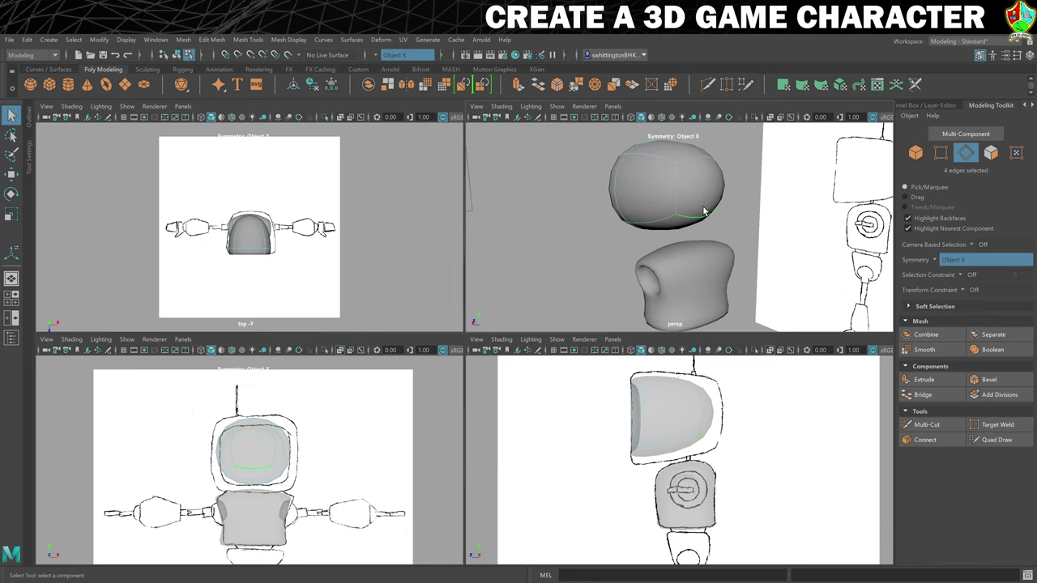
{"action": "double_click", "coordinate": [673, 199]}
{"action": "left_click", "coordinate": [248, 40]}
{"action": "left_click", "coordinate": [267, 100]}
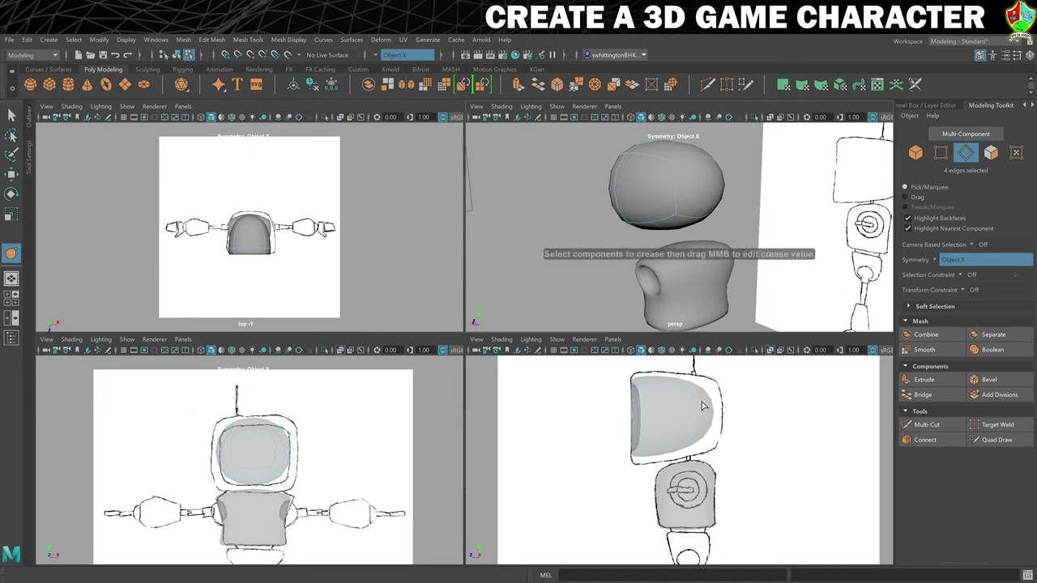
{"action": "middle_click_drag", "start_coordinate": [557, 446], "coordinate": [592, 446]}
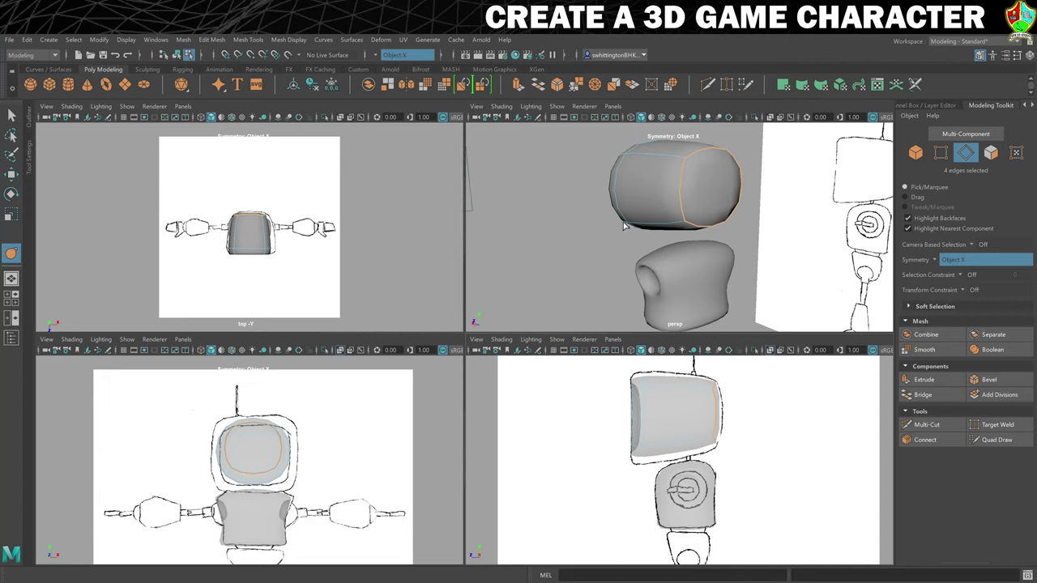
Select the edge runs along the head's four corners and crease them to about 1.01 for a boxier shape
{"action": "left_click_drag", "start_coordinate": [563, 232], "coordinate": [668, 179], "text": "alt"}
{"action": "left_click", "coordinate": [657, 170], "text": "shift"}
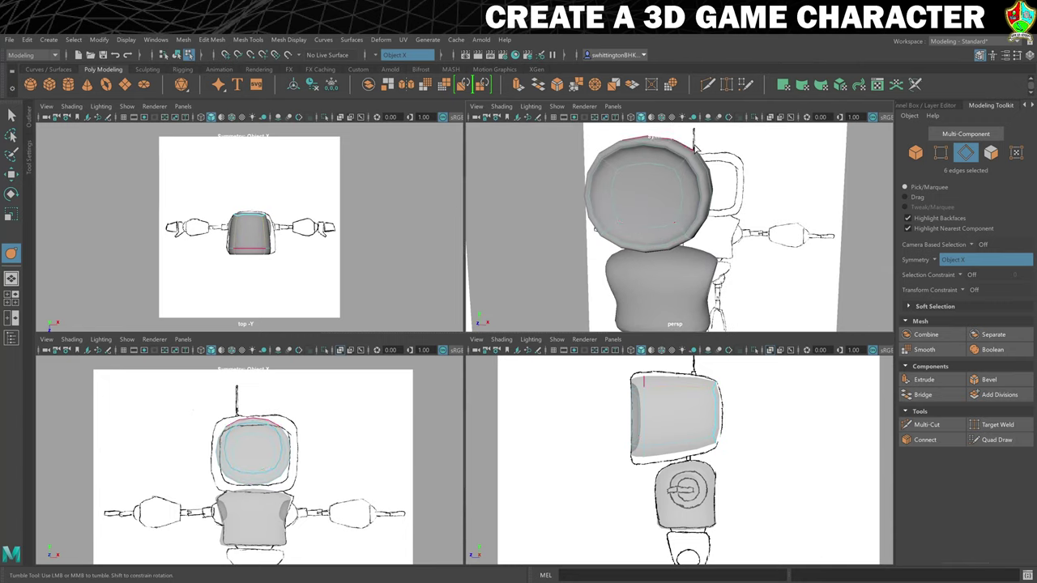
{"action": "double_click", "coordinate": [698, 229]}
{"action": "left_click_drag", "start_coordinate": [769, 235], "coordinate": [680, 233], "text": "alt"}
{"action": "double_click", "coordinate": [677, 233]}
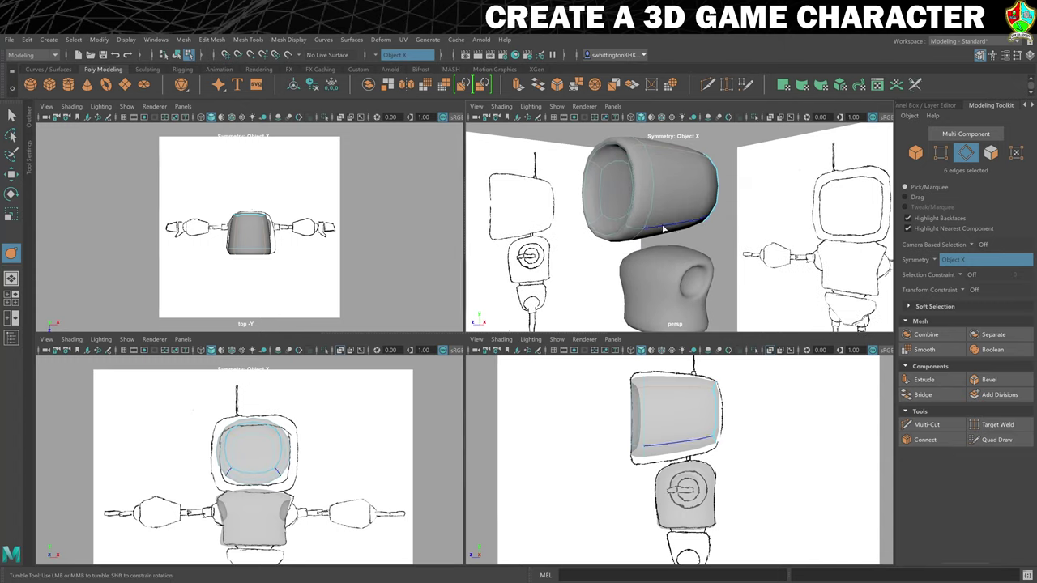
{"action": "double_click", "coordinate": [663, 229], "text": "shift"}
{"action": "left_click_drag", "start_coordinate": [607, 231], "coordinate": [610, 239], "text": "alt"}
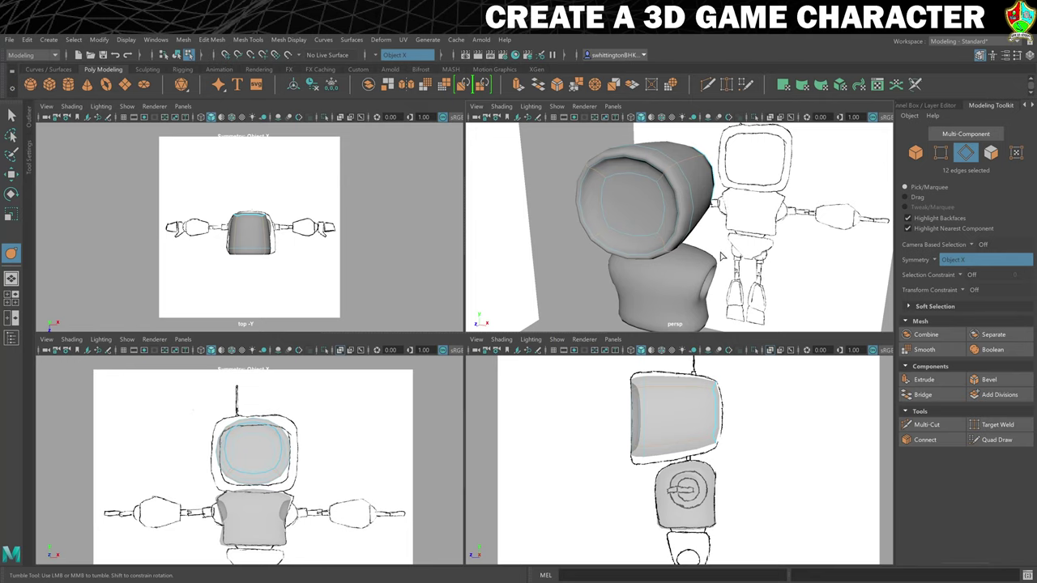
{"action": "middle_click_drag", "start_coordinate": [713, 267], "coordinate": [762, 276]}
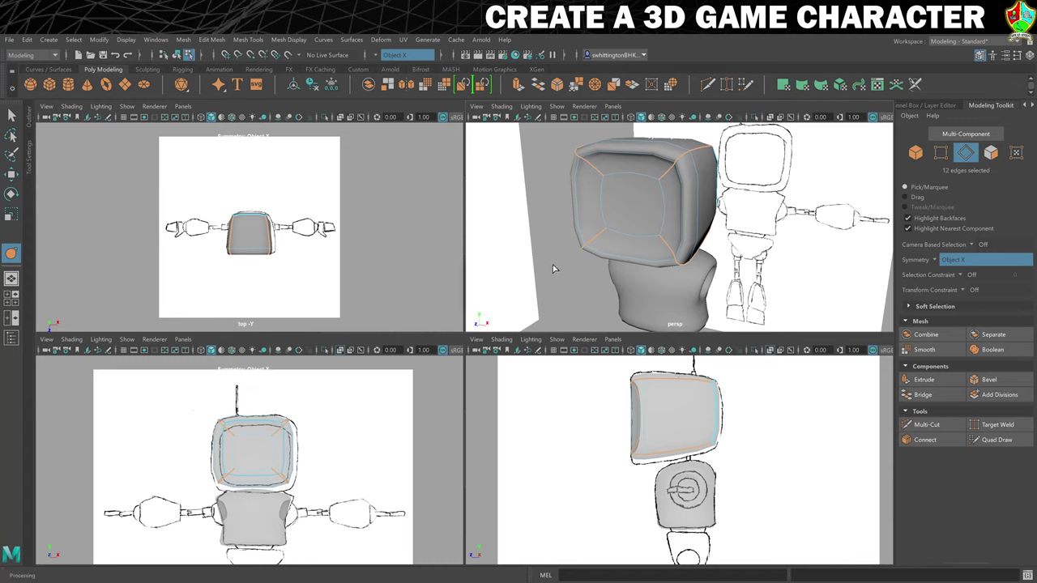
{"action": "middle_click_drag", "start_coordinate": [553, 268], "coordinate": [581, 274]}
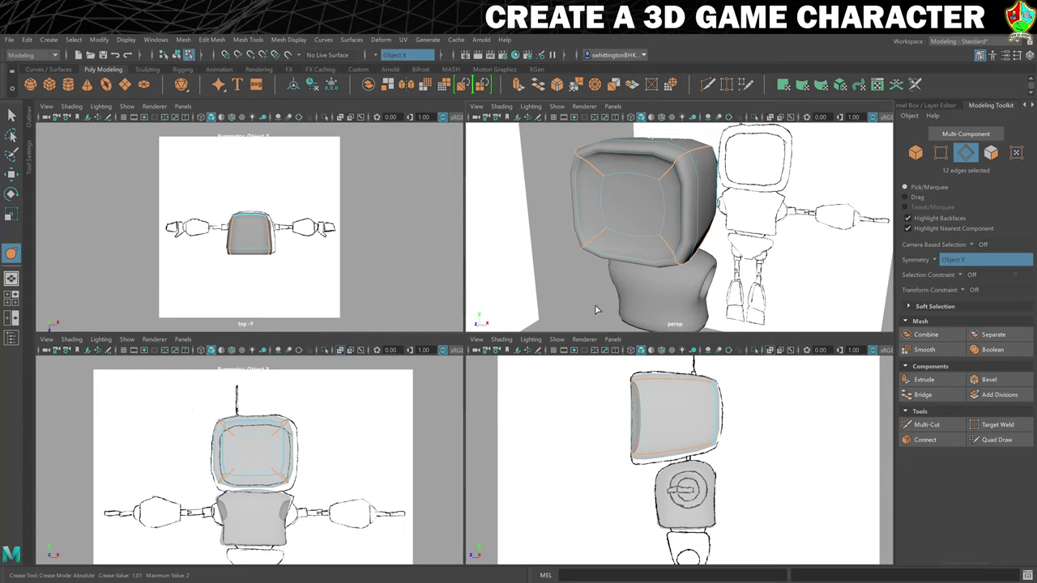
Select the edges around the head's outer front rim and inner screen opening and crease them to about 0.72
{"action": "left_click", "coordinate": [646, 144]}
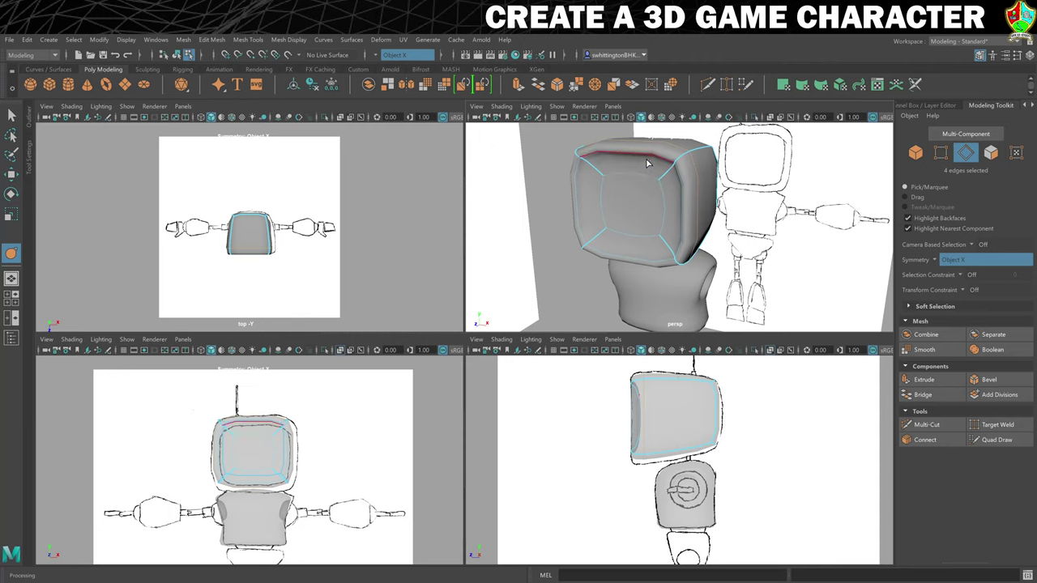
{"action": "left_click", "coordinate": [647, 164], "text": "shift"}
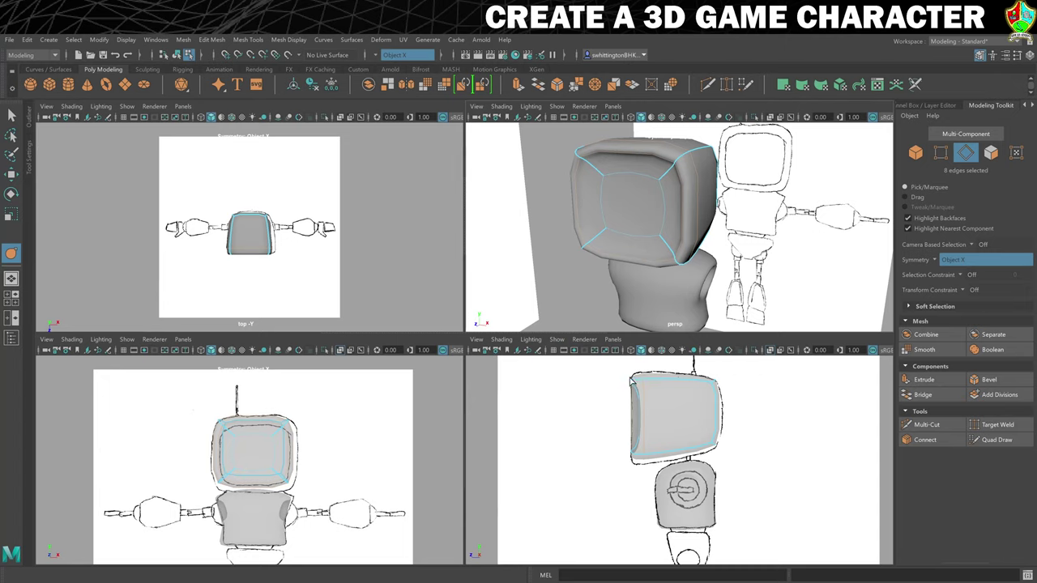
{"action": "mouse_move", "coordinate": [554, 433]}
{"action": "middle_mouse_down"}
{"action": "mouse_move", "coordinate": [537, 445]}
{"action": "mouse_move", "coordinate": [625, 442]}
{"action": "mouse_move", "coordinate": [550, 432]}
{"action": "middle_mouse_up"}
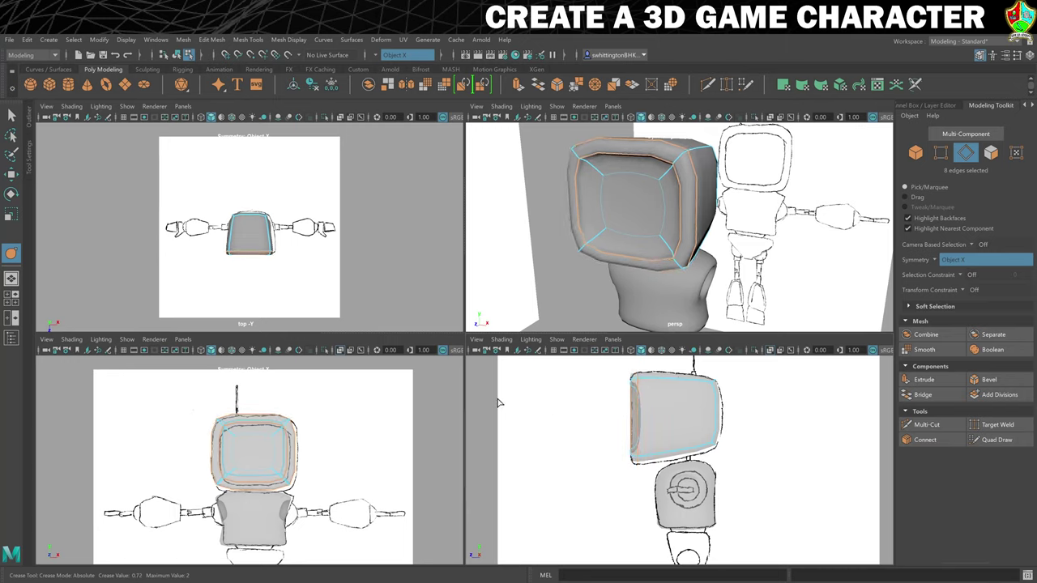
Select the four edges around the recessed screen's back face and crease them to about 3.71
{"action": "left_click", "coordinate": [638, 174]}
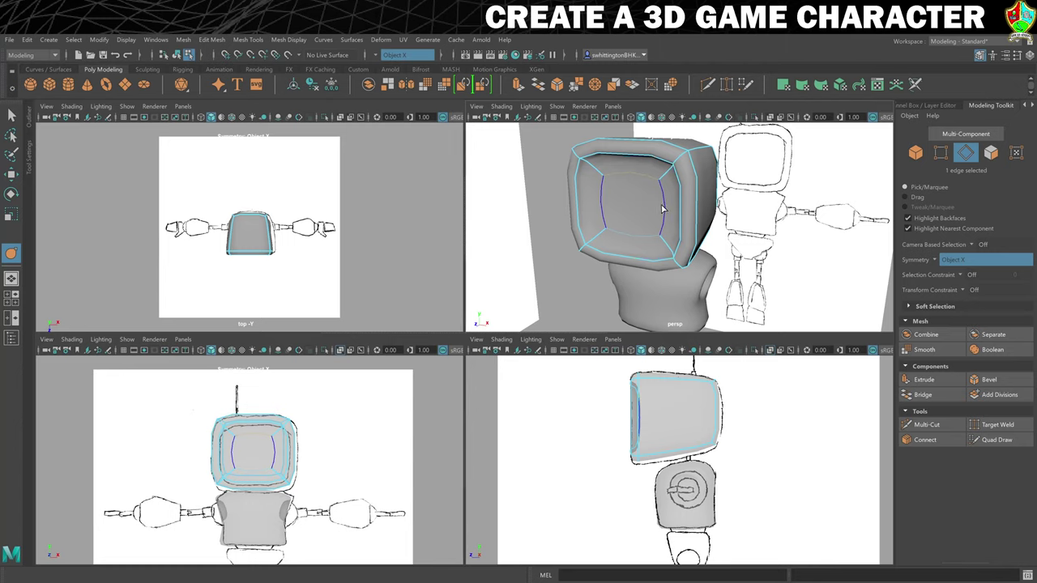
{"action": "left_click", "coordinate": [636, 242], "text": "shift"}
{"action": "middle_click_drag", "start_coordinate": [525, 235], "coordinate": [623, 229]}
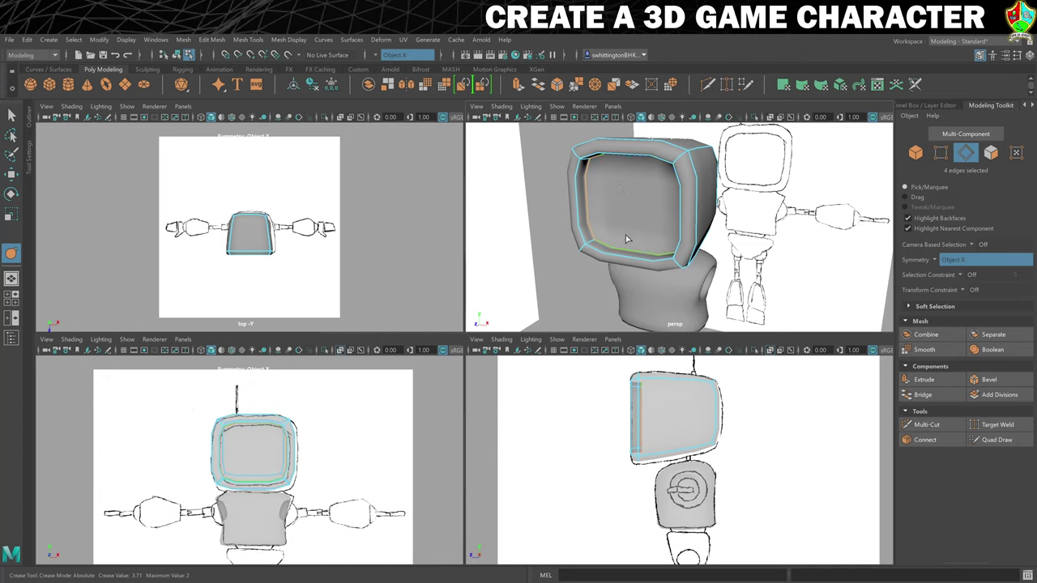
Move the head's lower back corner vertices to about Y 34.63 and Z -18.33 to match the side reference
{"action": "key", "text": "w"}
{"action": "right_click_drag", "start_coordinate": [692, 428], "coordinate": [687, 360]}
{"action": "left_click", "coordinate": [681, 412]}
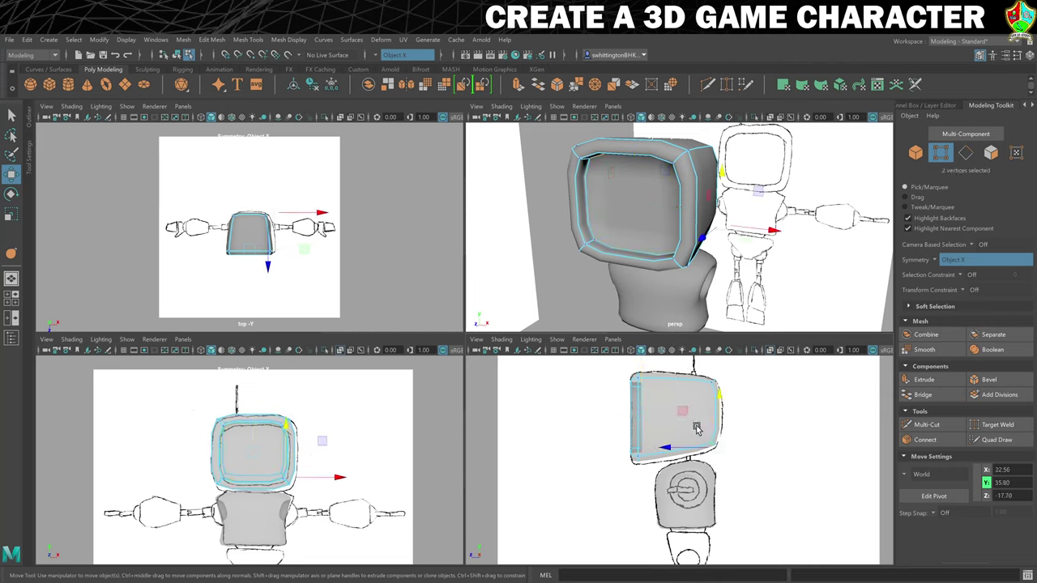
{"action": "left_click_drag", "start_coordinate": [681, 412], "coordinate": [684, 414]}
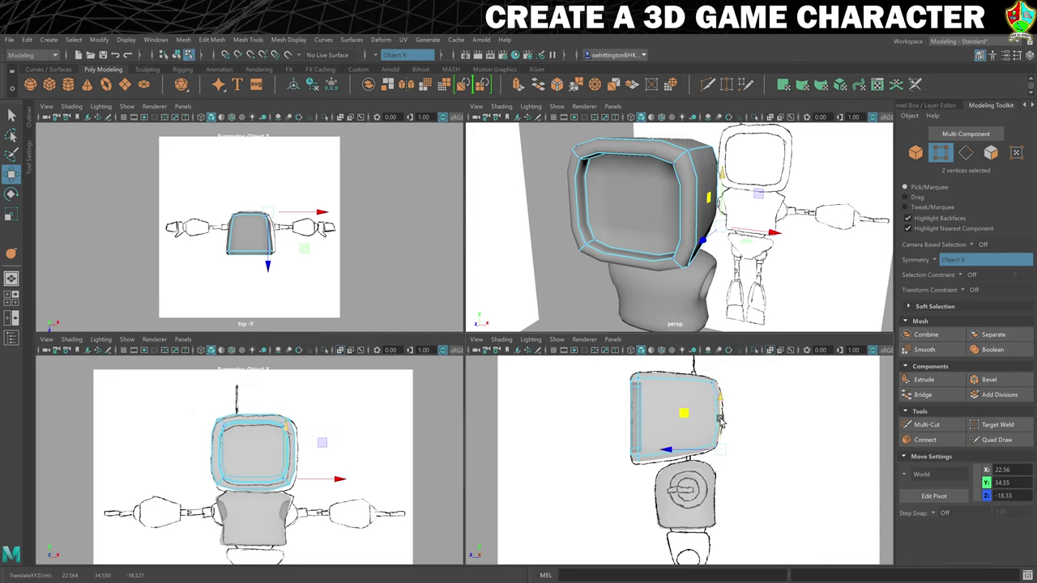
{"action": "scroll", "coordinate": [405, 475], "scroll_direction": "up", "scroll_amount": 4}
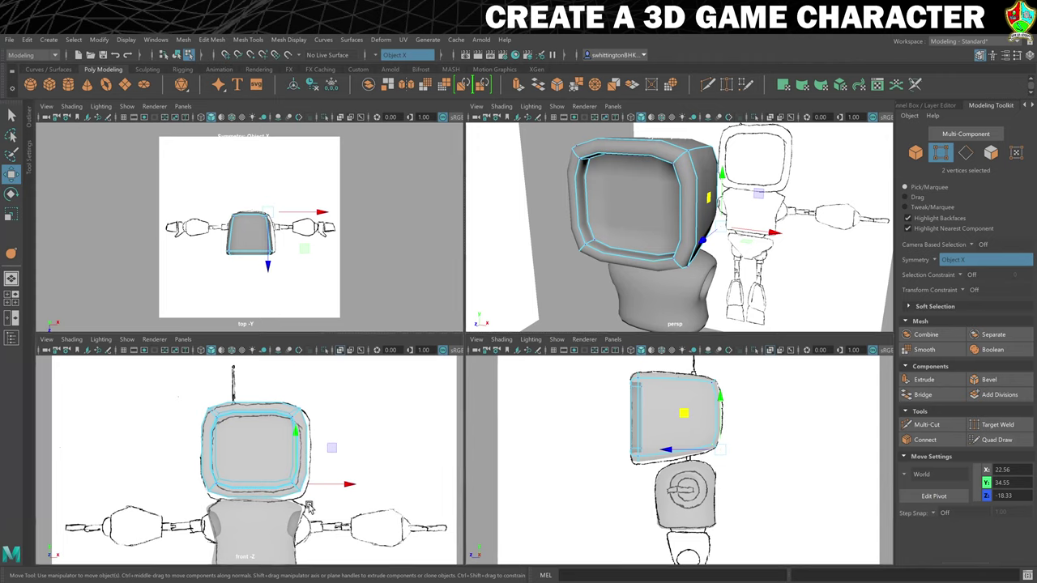
{"action": "left_click_drag", "start_coordinate": [328, 454], "coordinate": [303, 446]}
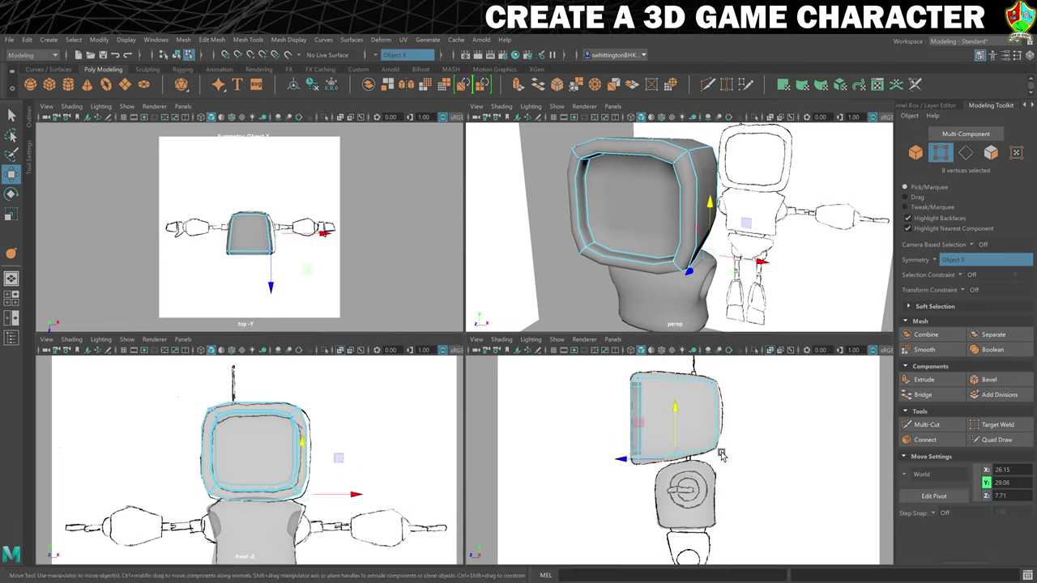
{"action": "left_click_drag", "start_coordinate": [733, 467], "coordinate": [720, 398]}
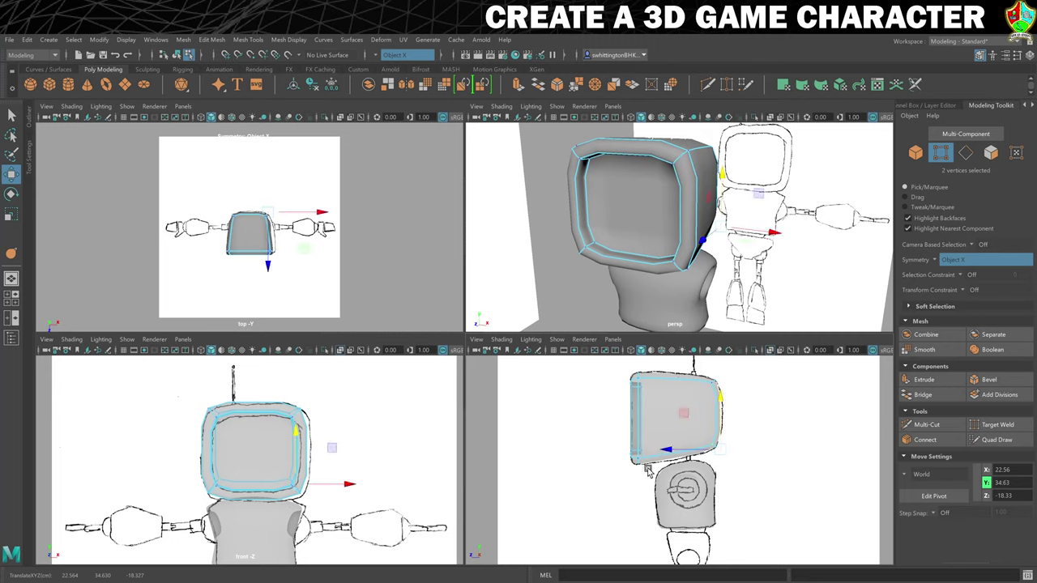
Return the head to object selection and rename it Head
{"action": "right_click", "coordinate": [657, 192]}
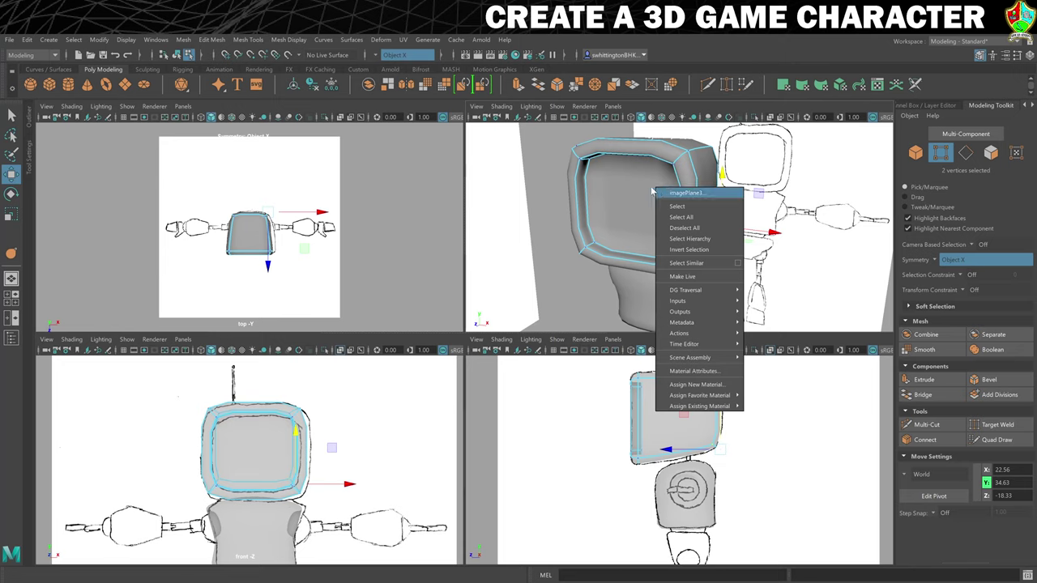
{"action": "right_click", "coordinate": [632, 200]}
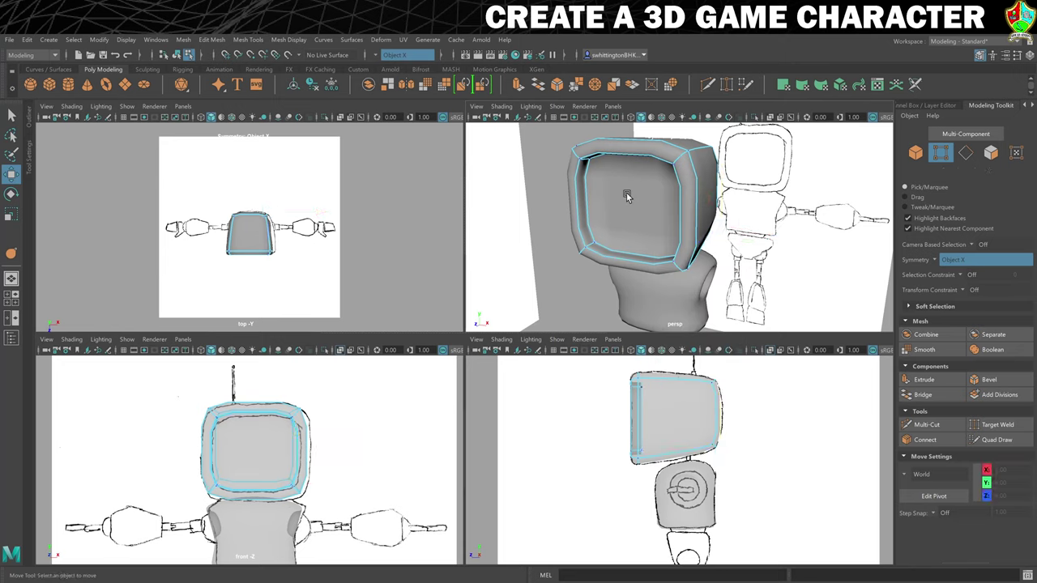
{"action": "right_click_drag", "start_coordinate": [630, 202], "coordinate": [684, 184]}
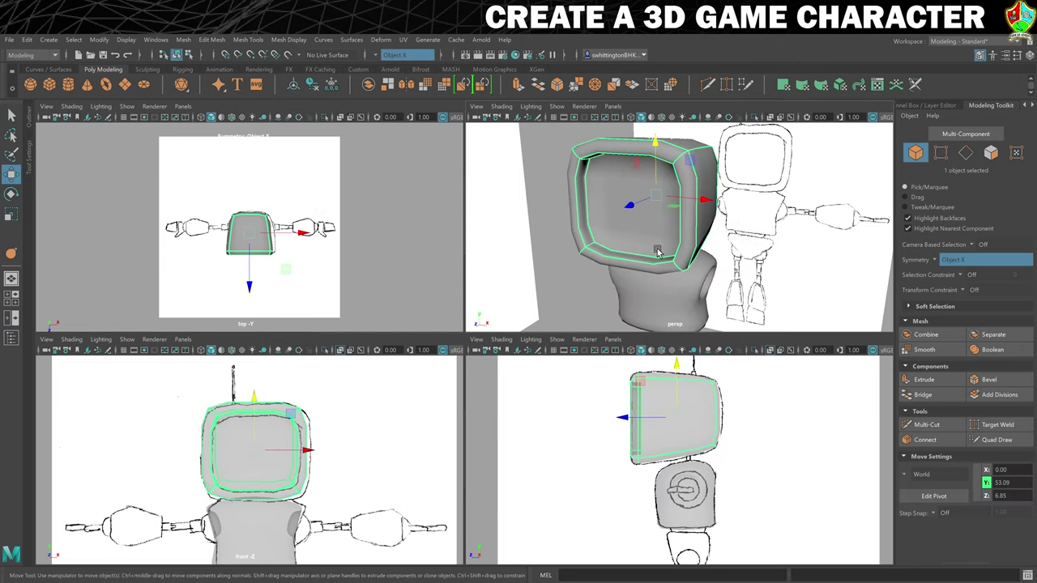
{"action": "left_click", "coordinate": [922, 106]}
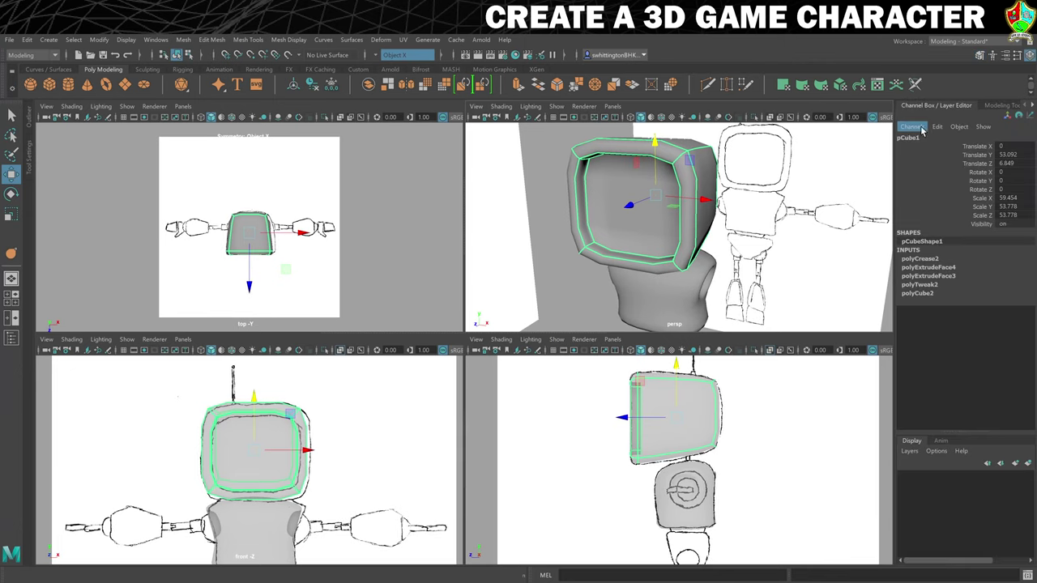
{"action": "double_click", "coordinate": [908, 138]}
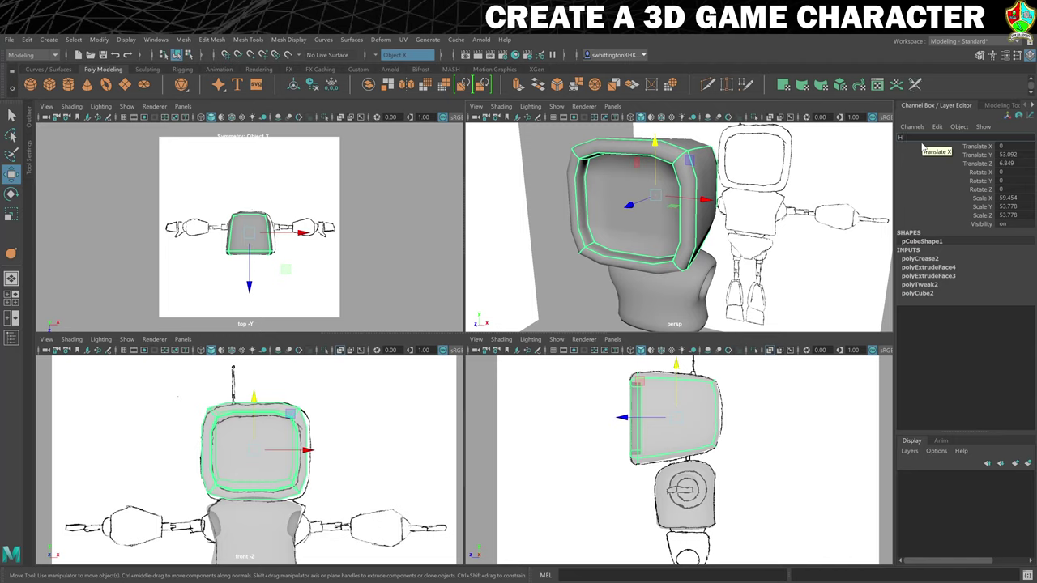
{"action": "type", "text": "Hea"}
{"action": "key", "text": "Caps_Lock"}
{"action": "type", "text": "D"}
{"action": "key", "text": "Caps_Lock"}
{"action": "type", "text": "d"}
{"action": "key", "text": "Return"}
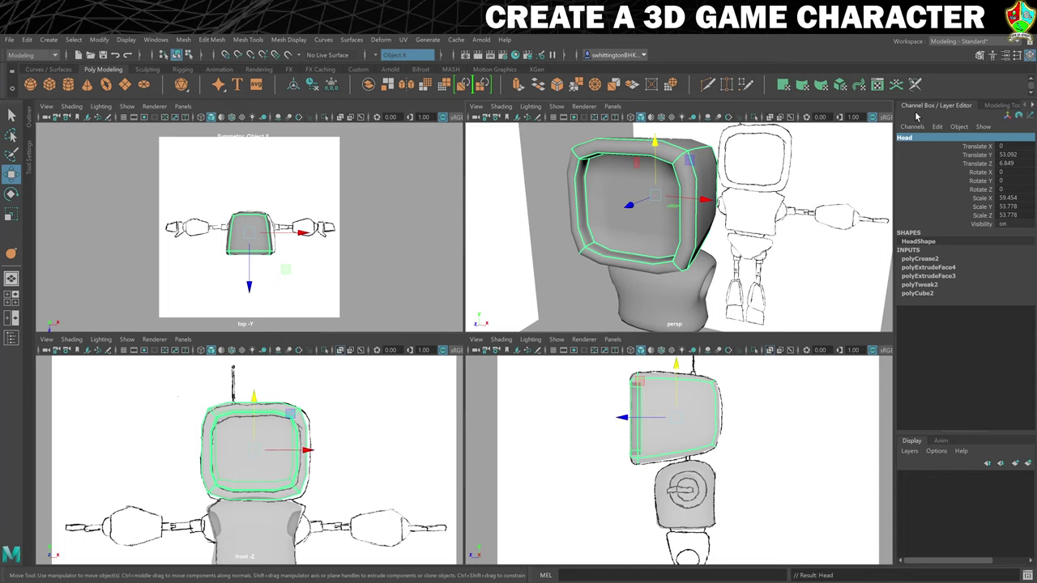
Select the torso and the head in turn to check their object names
{"action": "scroll", "coordinate": [704, 199], "scroll_direction": "down", "scroll_amount": 2}
{"action": "scroll", "coordinate": [684, 202], "scroll_direction": "down", "scroll_amount": 1}
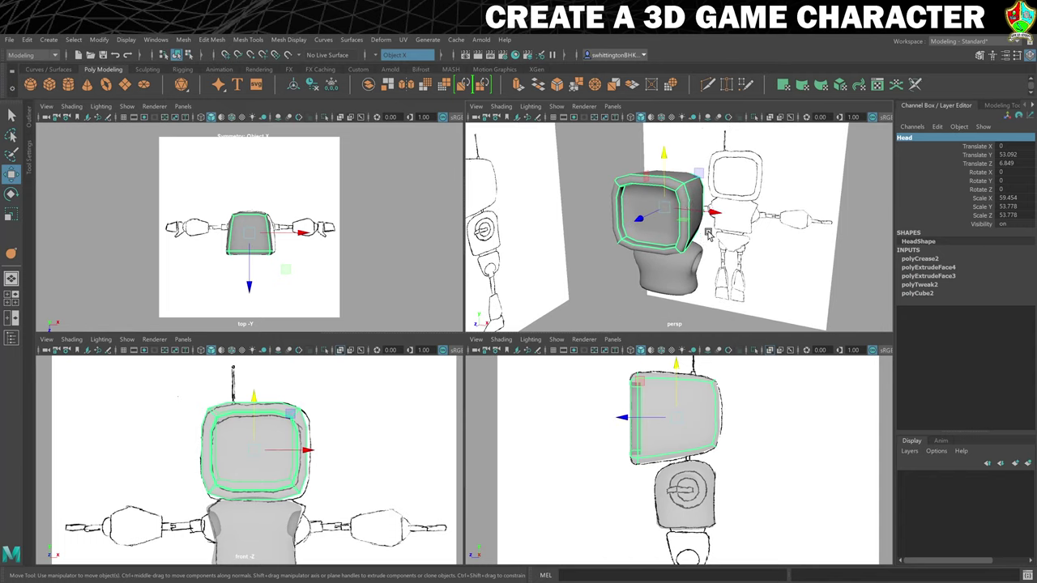
{"action": "left_click", "coordinate": [681, 270]}
{"action": "left_click", "coordinate": [658, 193]}
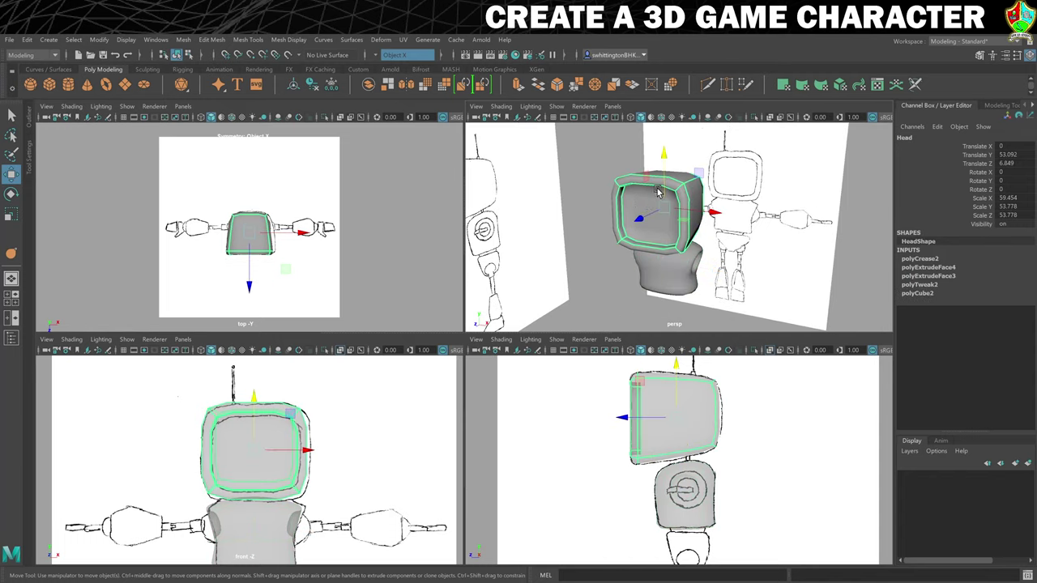
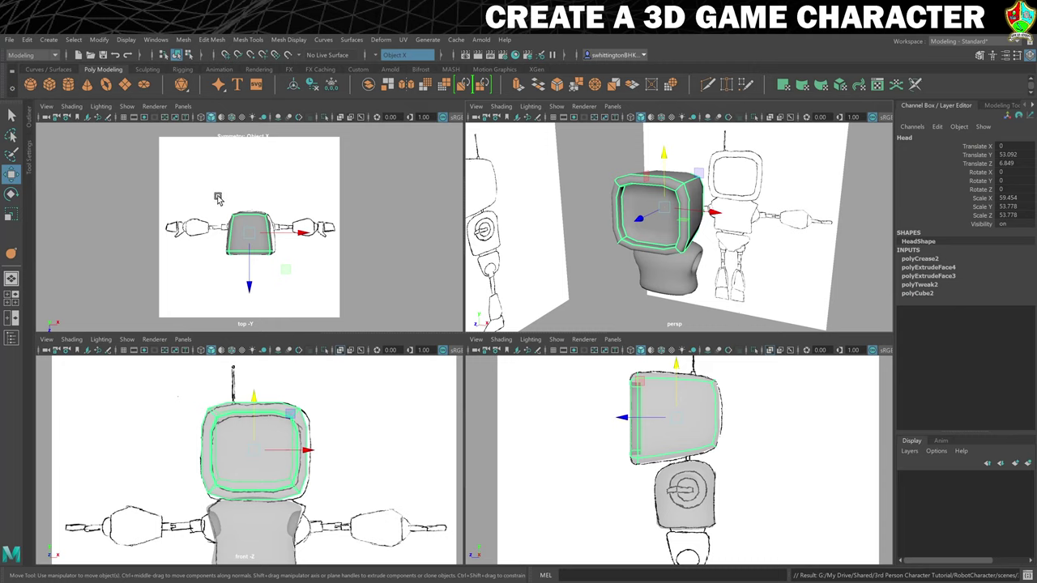
Create a polygon cube, lower it to about -26 in Y, and rename it Hips
{"action": "left_click", "coordinate": [48, 86]}
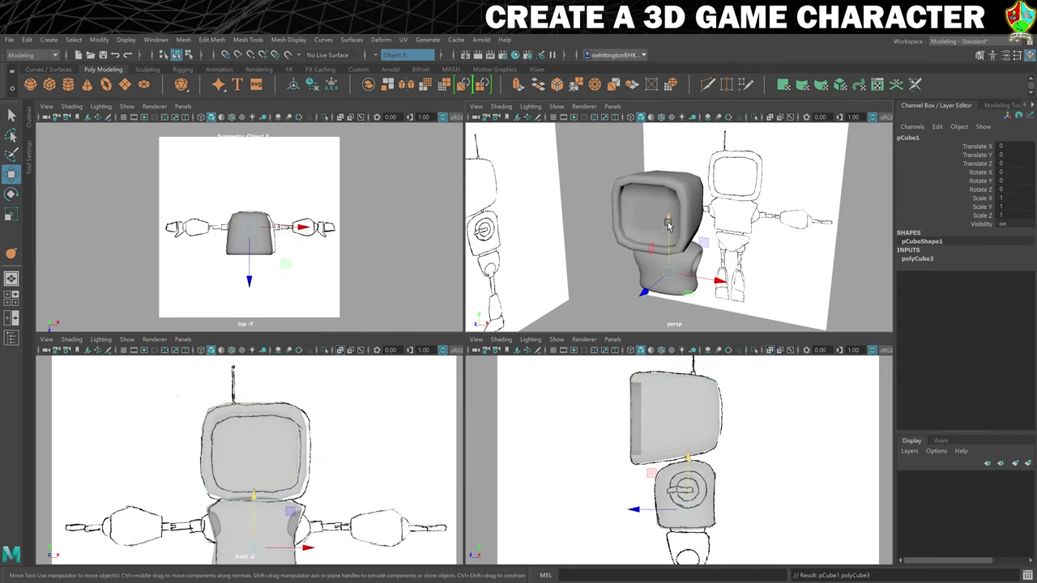
{"action": "left_click_drag", "start_coordinate": [667, 225], "coordinate": [664, 256]}
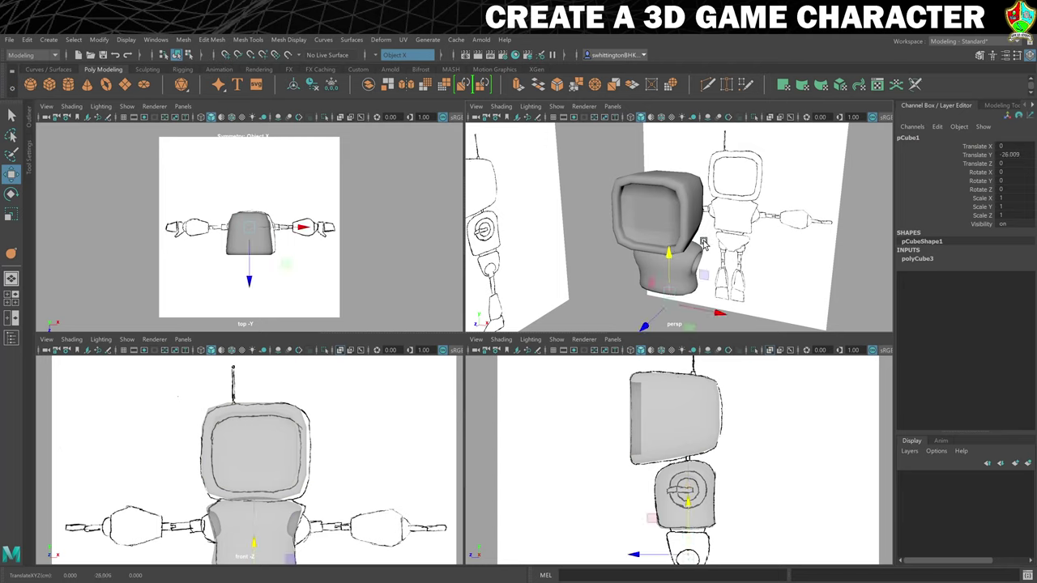
{"action": "double_click", "coordinate": [908, 138]}
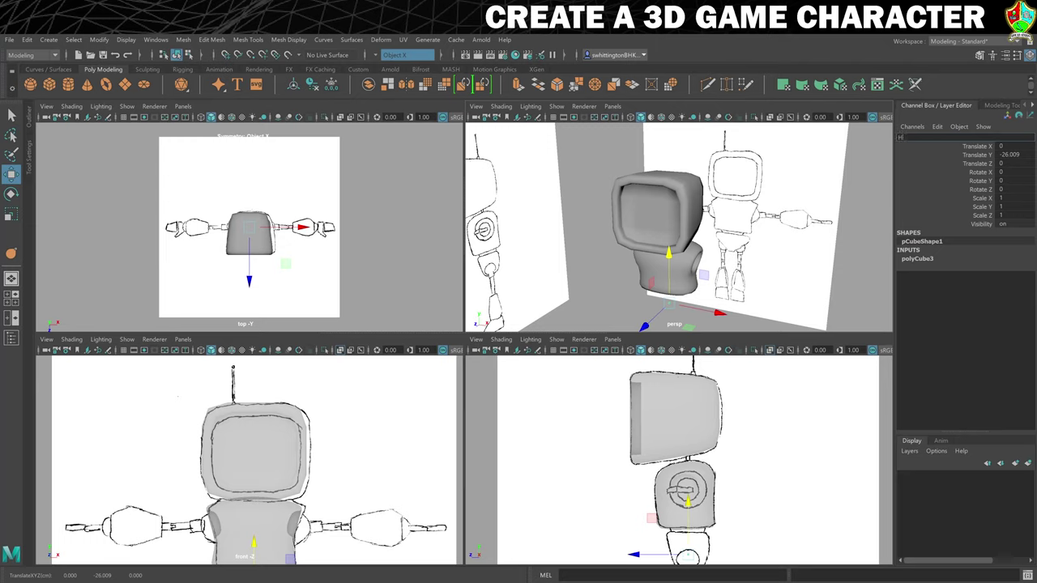
{"action": "key", "text": "Return"}
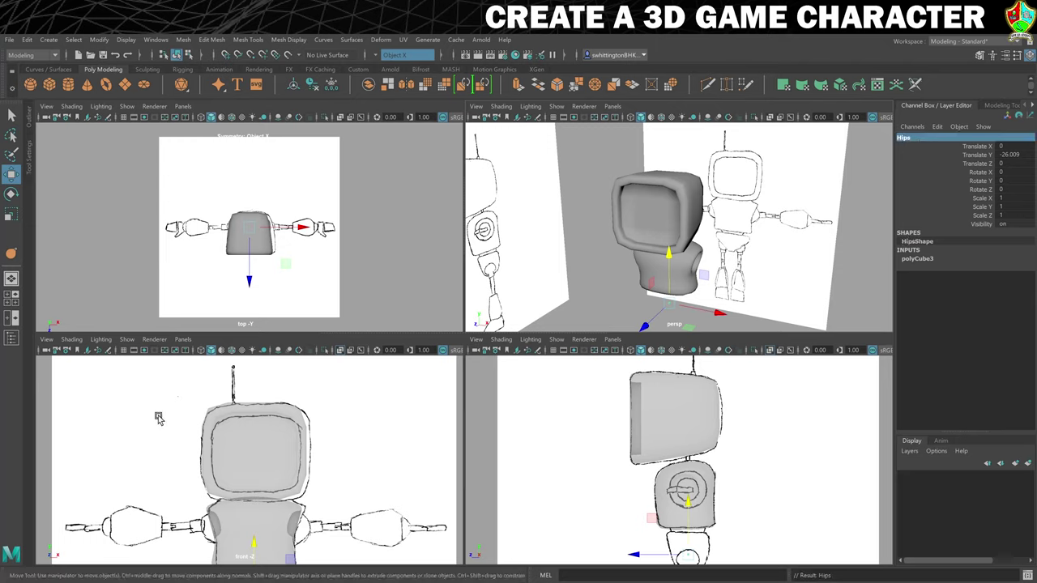
Scale the Hips cube to about 39 x 21 x 24.8 and raise it to about -24.04 in Y to fit the references
{"action": "scroll", "coordinate": [251, 453], "scroll_direction": "down", "scroll_amount": 4}
{"action": "scroll", "coordinate": [316, 465], "scroll_direction": "up", "scroll_amount": 5}
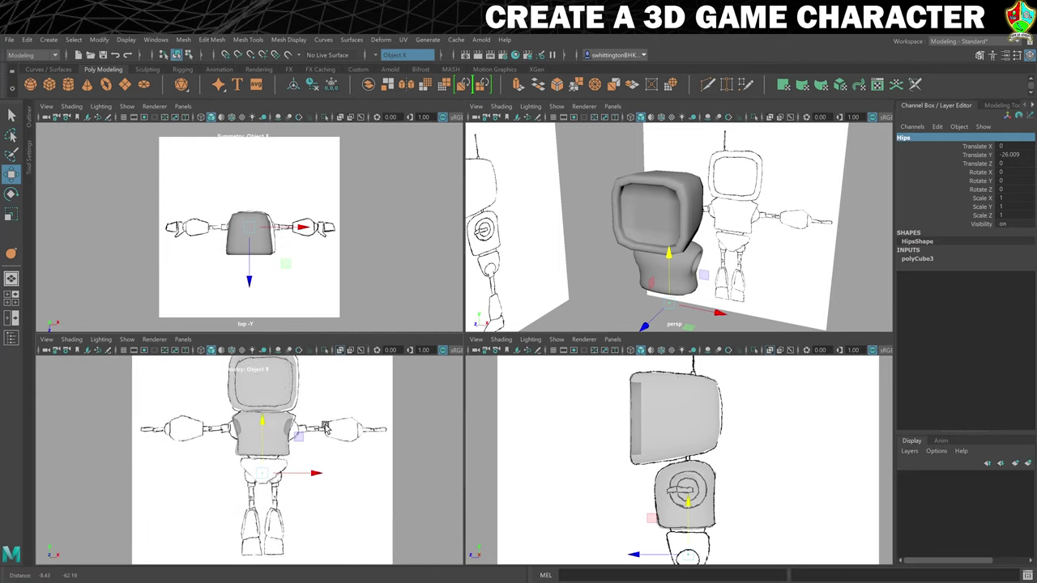
{"action": "scroll", "coordinate": [326, 457], "scroll_direction": "up", "scroll_amount": 4}
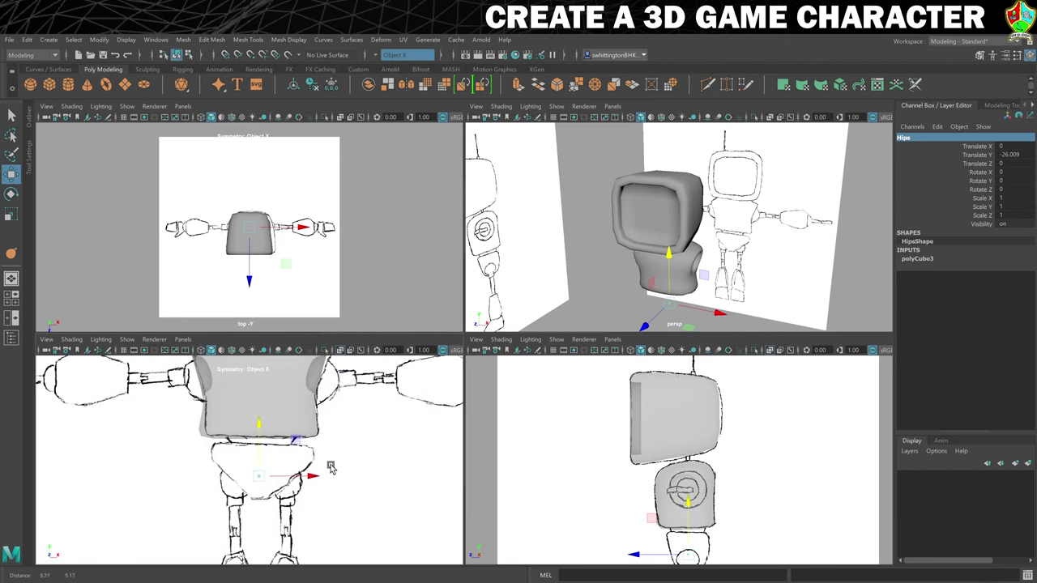
{"action": "scroll", "coordinate": [745, 454], "scroll_direction": "up", "scroll_amount": 4}
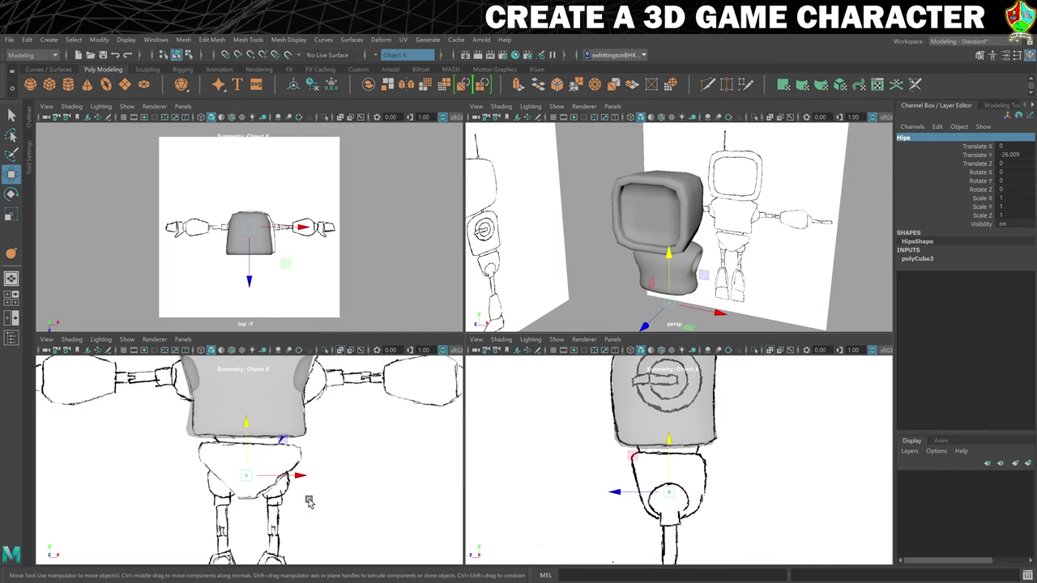
{"action": "key", "text": "r"}
{"action": "left_click_drag", "start_coordinate": [246, 476], "coordinate": [329, 479]}
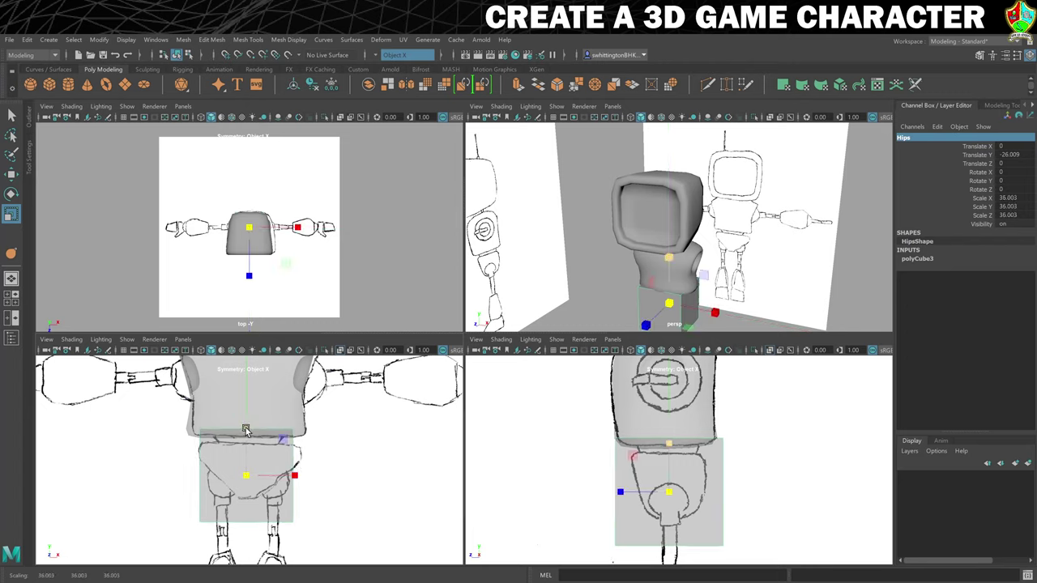
{"action": "mouse_move", "coordinate": [245, 423]}
{"action": "left_mouse_down"}
{"action": "mouse_move", "coordinate": [252, 451]}
{"action": "mouse_move", "coordinate": [251, 429]}
{"action": "left_mouse_up"}
{"action": "key", "text": "w"}
{"action": "key", "text": "ctrl+z"}
{"action": "key", "text": "r"}
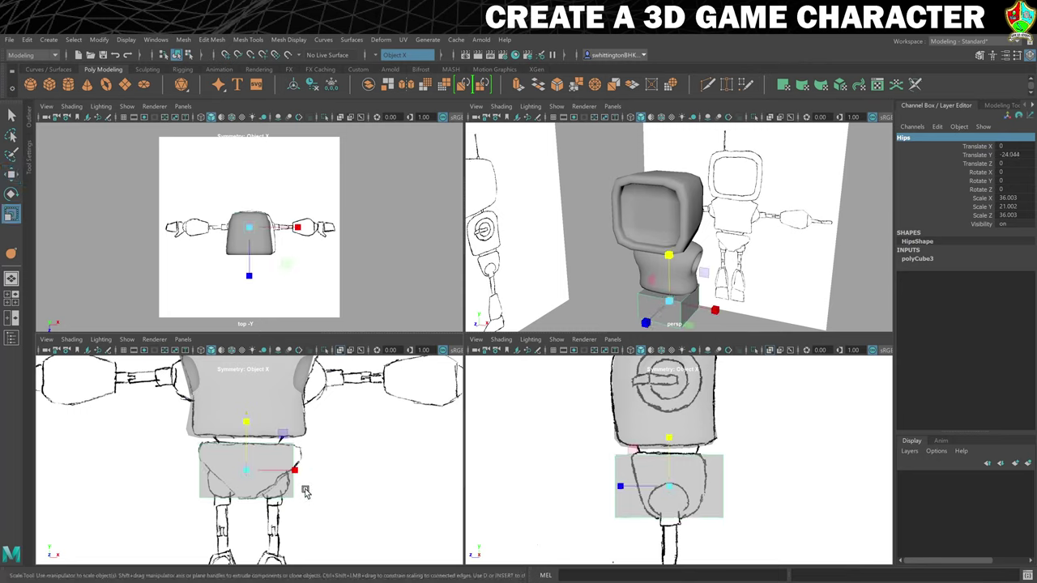
{"action": "left_click_drag", "start_coordinate": [292, 471], "coordinate": [297, 470]}
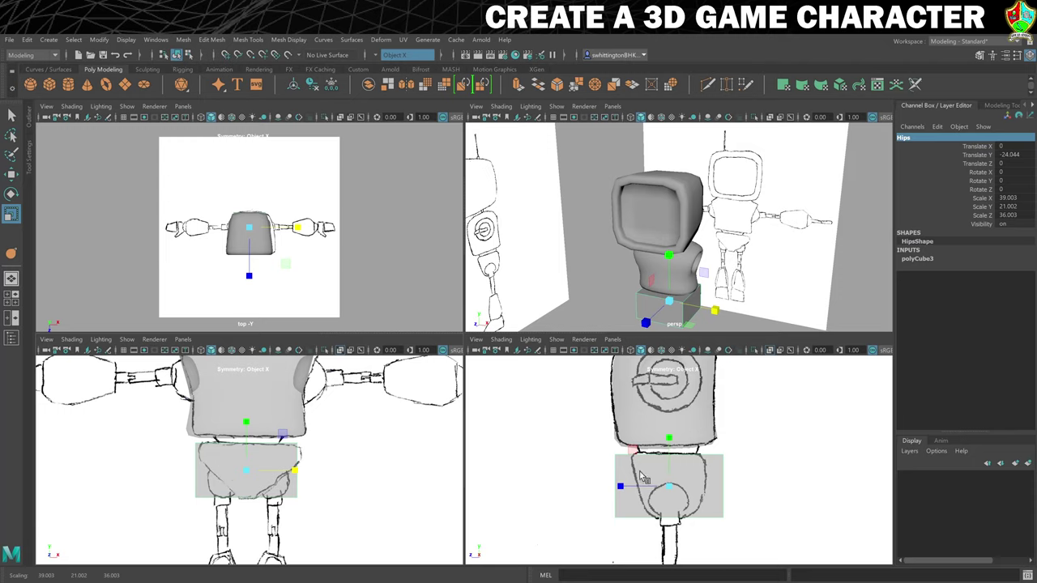
{"action": "left_click_drag", "start_coordinate": [620, 487], "coordinate": [638, 486]}
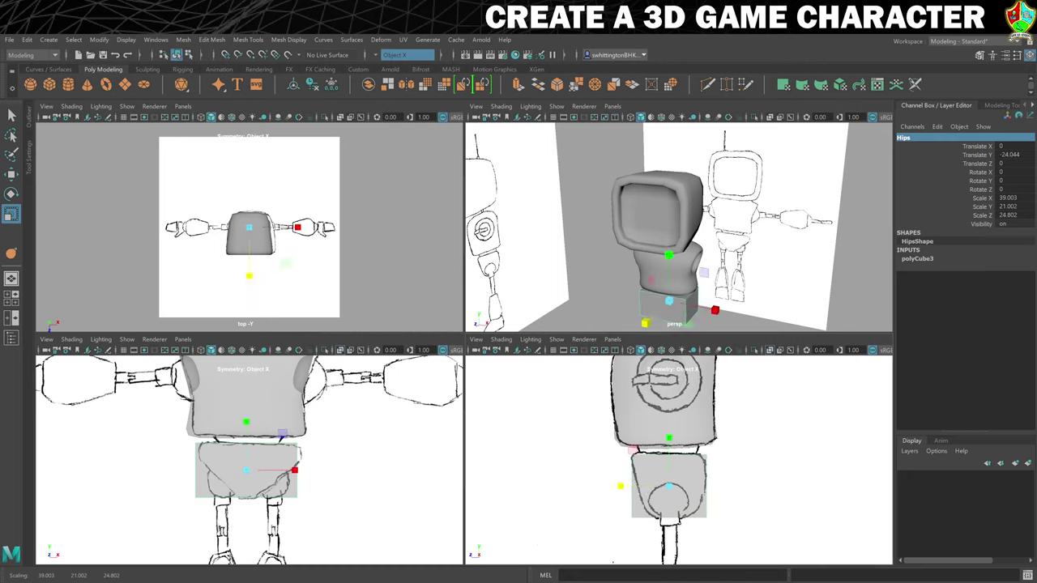
Set the Hips cube's width subdivisions to 2
{"action": "left_click", "coordinate": [915, 259]}
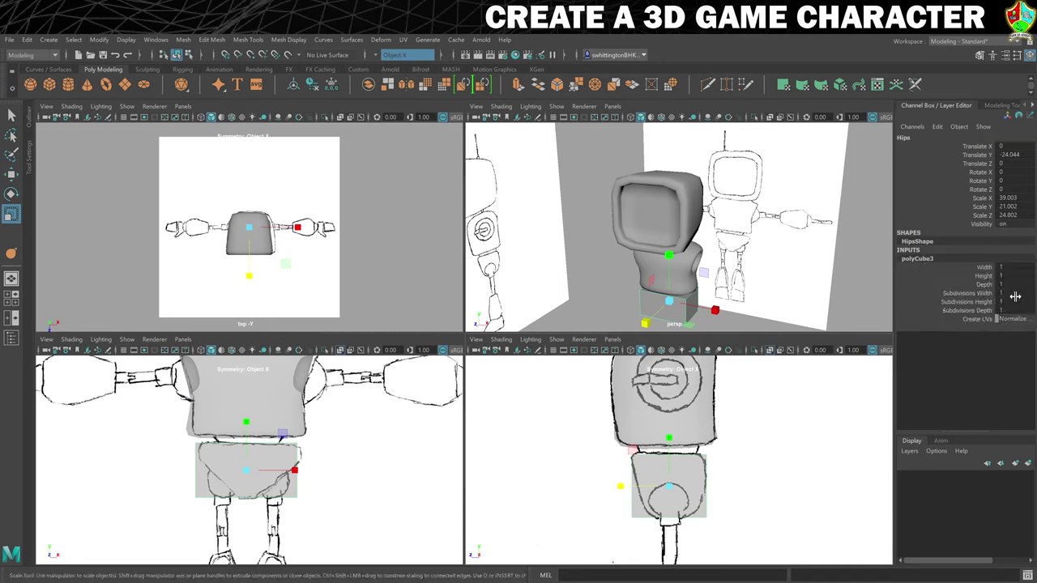
{"action": "key", "text": "Return"}
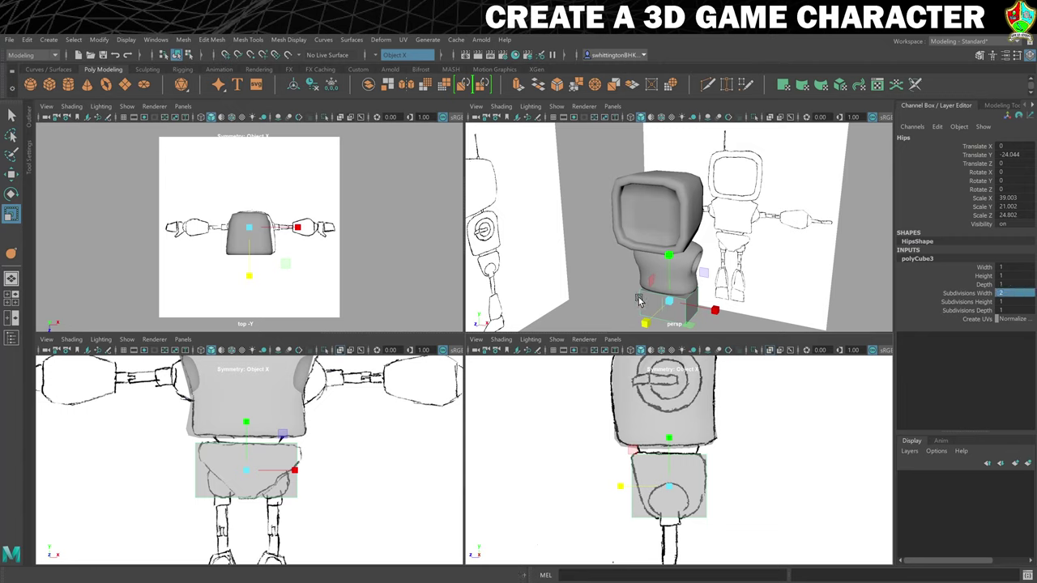
Shorten the side faces of the Hips cube vertically and raise them to form the tapered V shape in the front reference
{"action": "left_click_drag", "start_coordinate": [723, 292], "coordinate": [722, 254], "text": "alt"}
{"action": "right_click_drag", "start_coordinate": [694, 264], "coordinate": [686, 280]}
{"action": "left_click", "coordinate": [687, 280]}
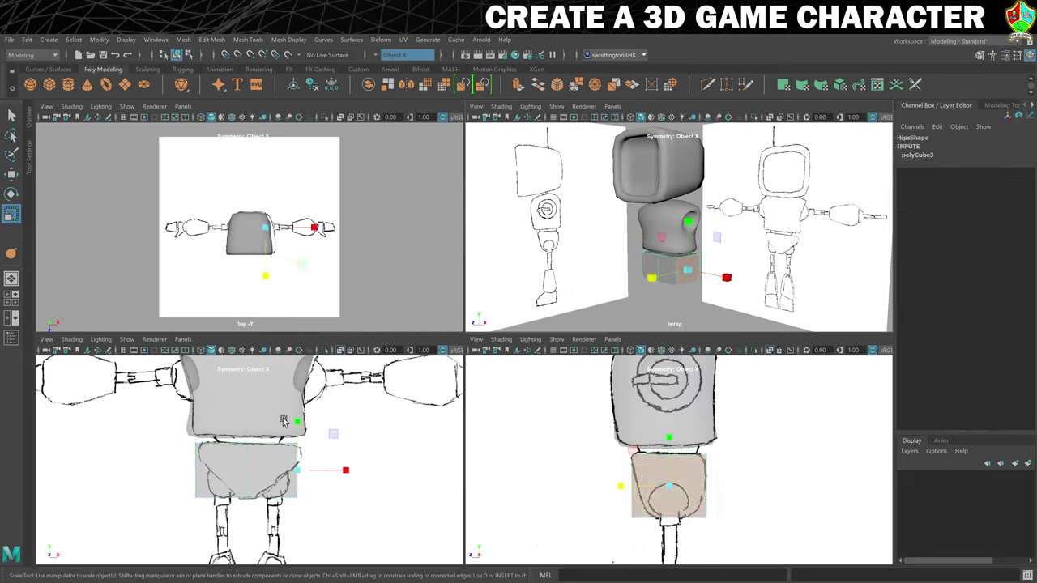
{"action": "mouse_move", "coordinate": [296, 422]}
{"action": "left_mouse_down"}
{"action": "mouse_move", "coordinate": [297, 447]}
{"action": "mouse_move", "coordinate": [296, 427]}
{"action": "left_mouse_up"}
{"action": "key", "text": "q"}
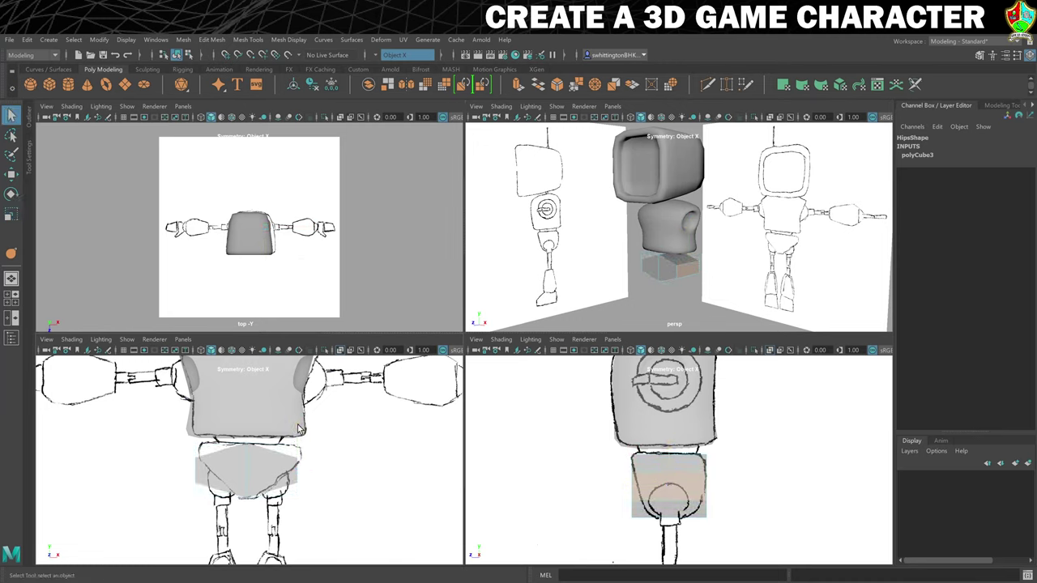
{"action": "key", "text": "w"}
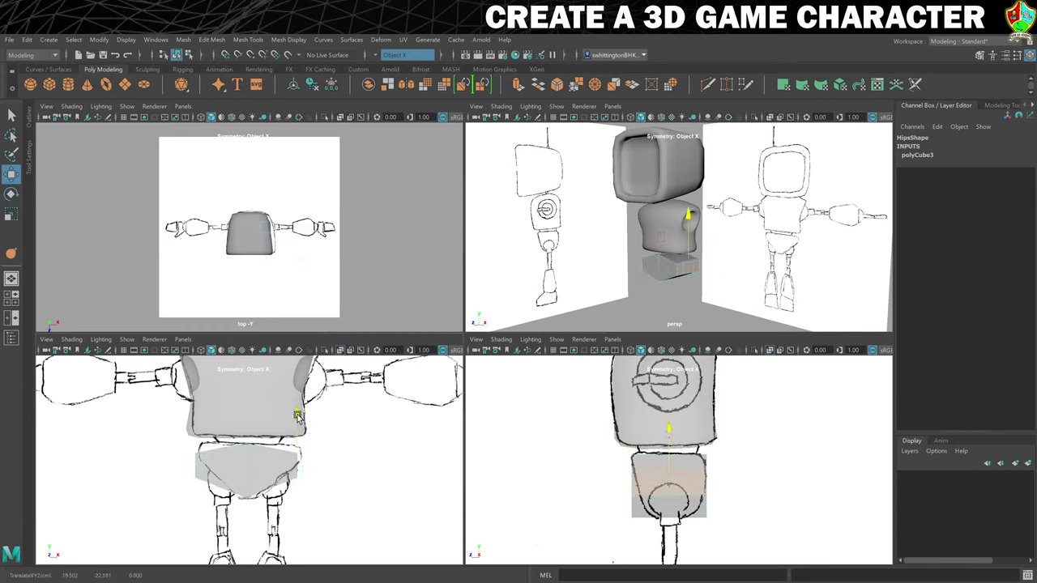
{"action": "left_click_drag", "start_coordinate": [298, 419], "coordinate": [306, 407]}
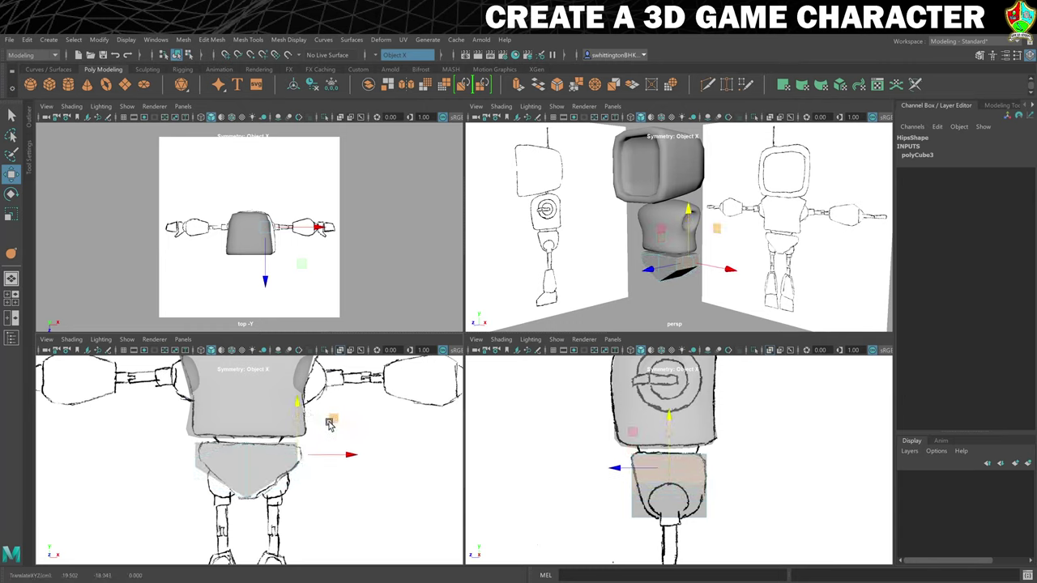
Pull the front and back centre edges of the hips outward in Z so the middle bulges on both sides
{"action": "left_click", "coordinate": [644, 271]}
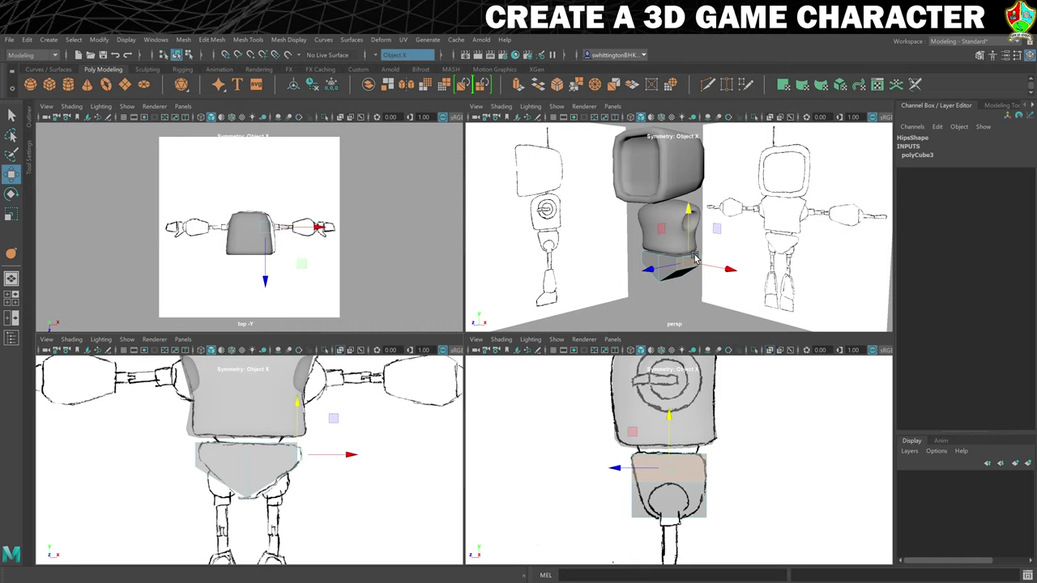
{"action": "left_click", "coordinate": [680, 284]}
{"action": "scroll", "coordinate": [679, 285], "scroll_direction": "up", "scroll_amount": 3}
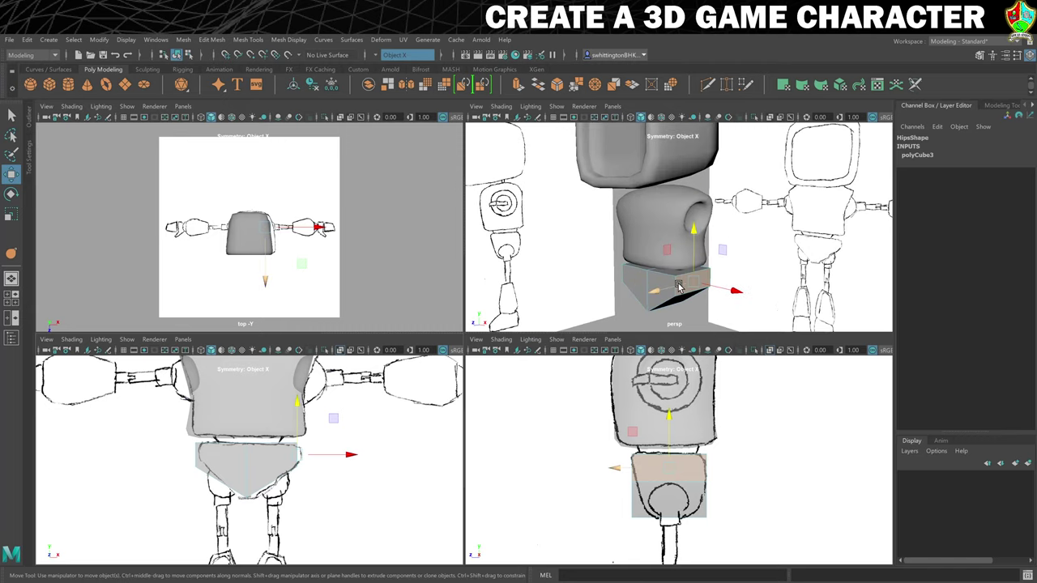
{"action": "scroll", "coordinate": [679, 285], "scroll_direction": "down", "scroll_amount": 2}
{"action": "left_click_drag", "start_coordinate": [679, 285], "coordinate": [658, 275], "text": "alt"}
{"action": "left_click", "coordinate": [657, 275]}
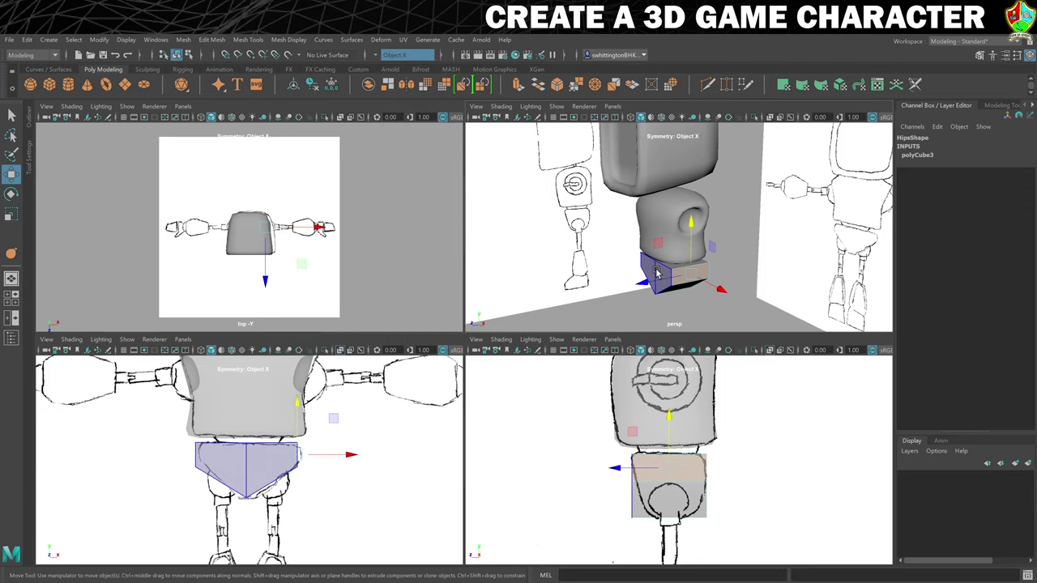
{"action": "mouse_move", "coordinate": [656, 273]}
{"action": "right_mouse_down"}
{"action": "mouse_move", "coordinate": [655, 257]}
{"action": "mouse_move", "coordinate": [636, 269]}
{"action": "mouse_move", "coordinate": [652, 277]}
{"action": "right_mouse_up"}
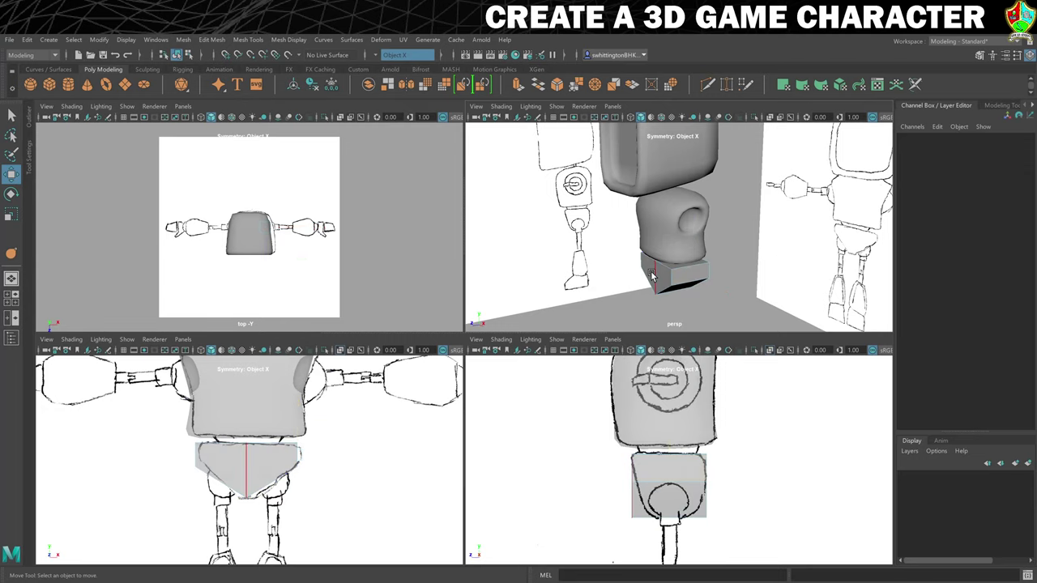
{"action": "left_click", "coordinate": [652, 277]}
{"action": "left_click_drag", "start_coordinate": [658, 275], "coordinate": [763, 259]}
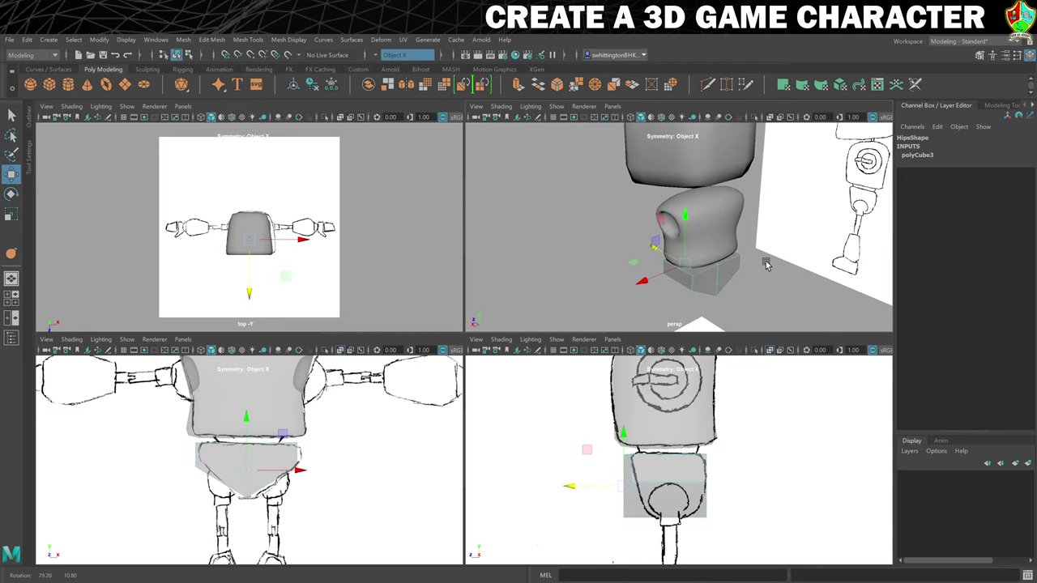
{"action": "left_click", "coordinate": [689, 263]}
{"action": "mouse_move", "coordinate": [688, 262]}
{"action": "left_mouse_down"}
{"action": "mouse_move", "coordinate": [650, 273]}
{"action": "mouse_move", "coordinate": [685, 270]}
{"action": "left_mouse_up"}
Scale the whole Hips object to about 21.9 in Z to fit the side reference
{"action": "right_click_drag", "start_coordinate": [685, 269], "coordinate": [713, 253]}
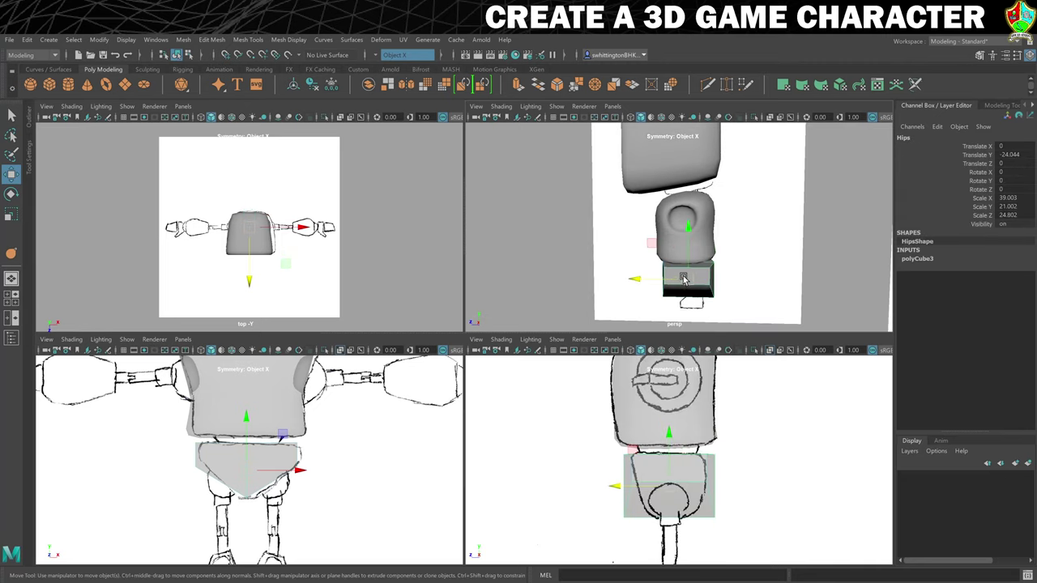
{"action": "key", "text": "r"}
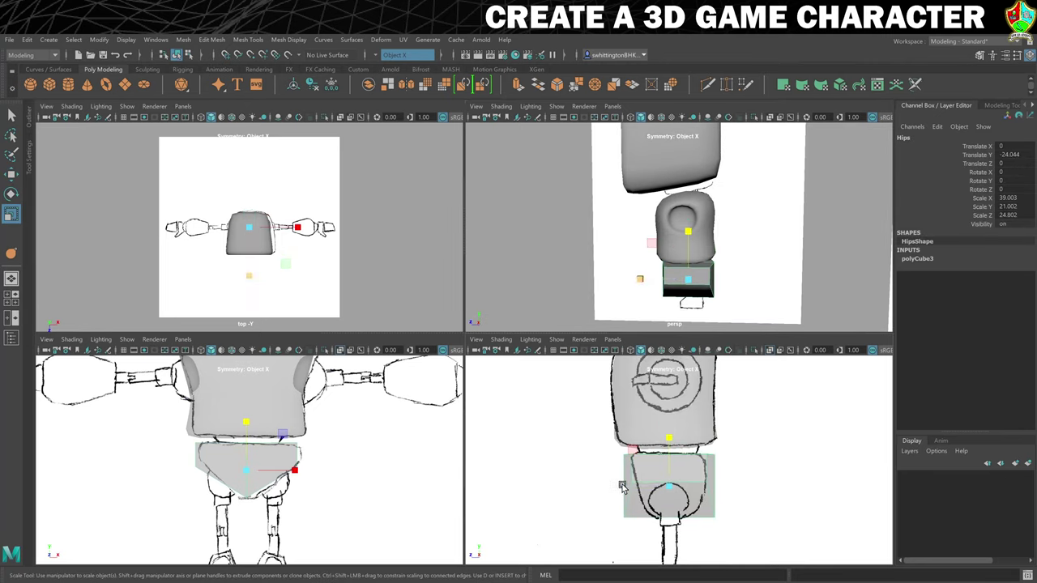
{"action": "left_click_drag", "start_coordinate": [619, 486], "coordinate": [627, 483]}
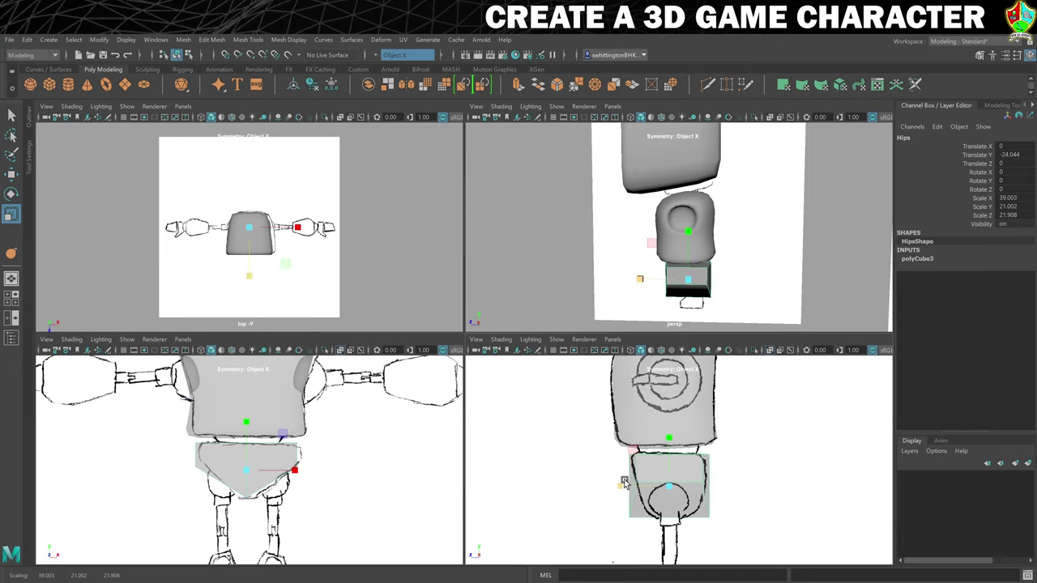
Extrude the two slanted lower faces of the hips with an offset of 2.4
{"action": "key", "text": "w"}
{"action": "left_click_drag", "start_coordinate": [656, 283], "coordinate": [740, 289], "text": "alt"}
{"action": "left_click_drag", "start_coordinate": [741, 290], "coordinate": [700, 290], "text": "alt"}
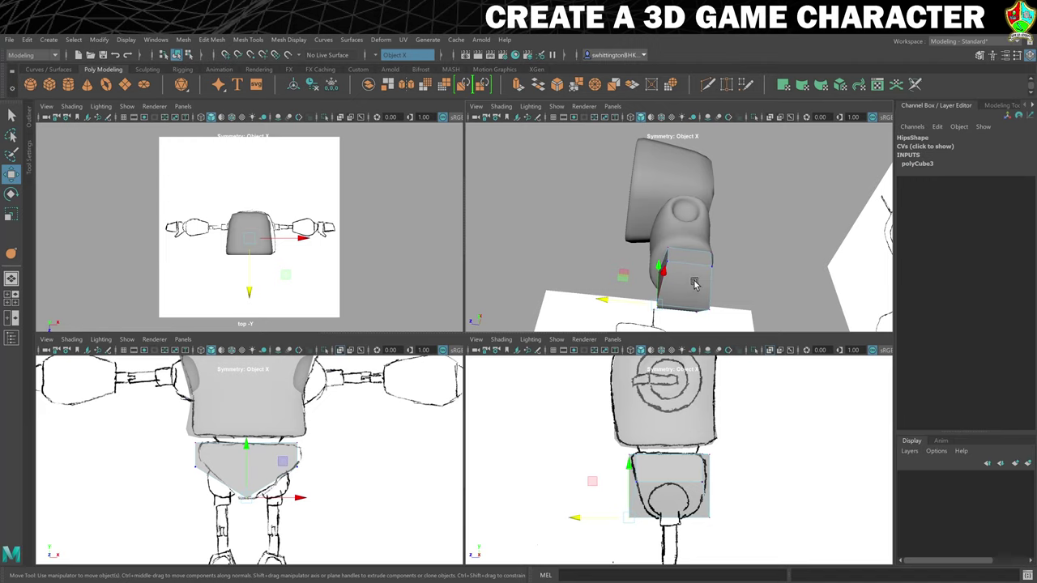
{"action": "right_click", "coordinate": [694, 283]}
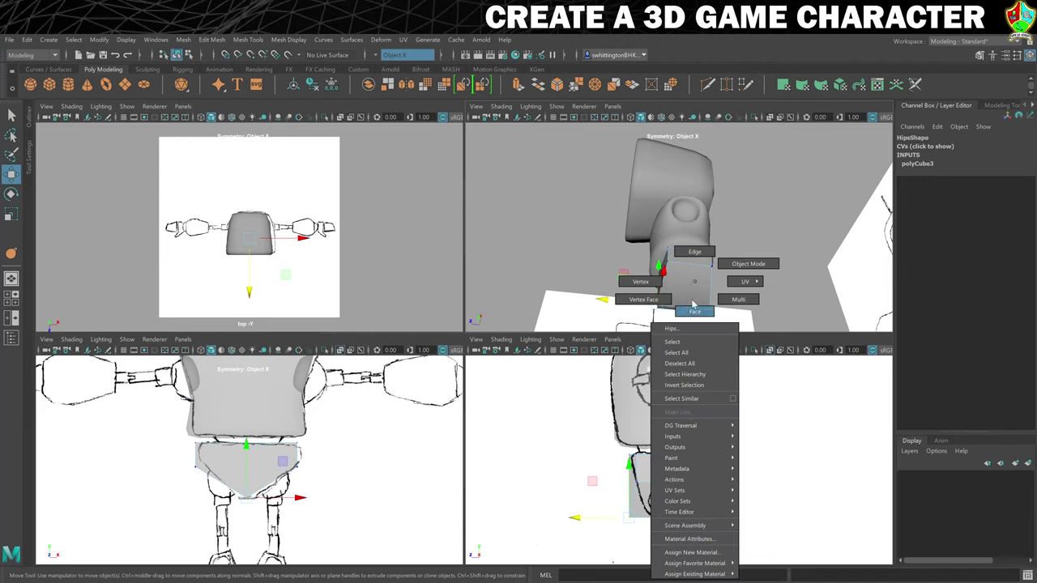
{"action": "left_click", "coordinate": [692, 292]}
{"action": "key", "text": "F8"}
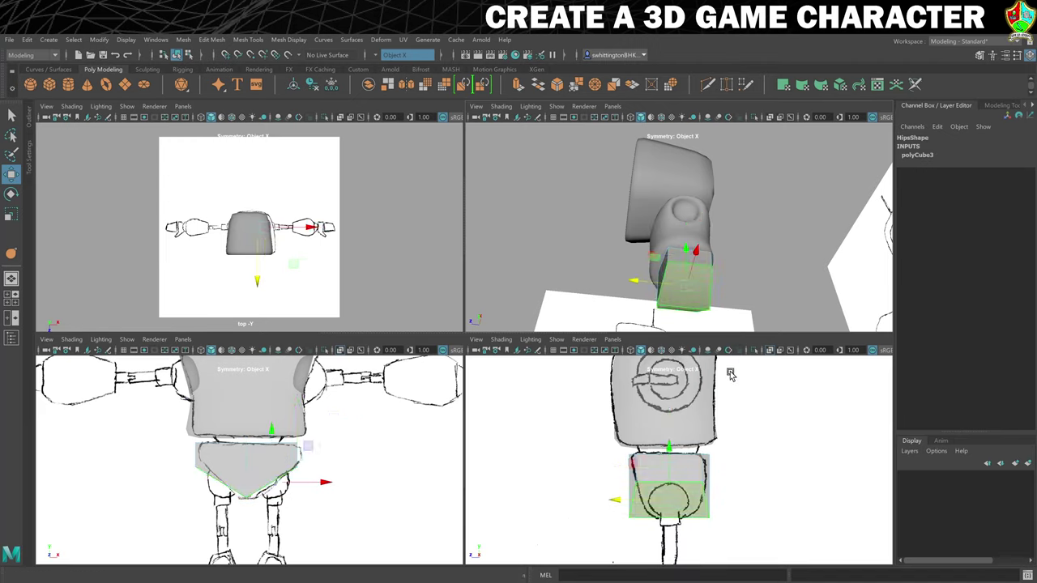
{"action": "left_click_drag", "start_coordinate": [734, 282], "coordinate": [744, 262], "text": "alt"}
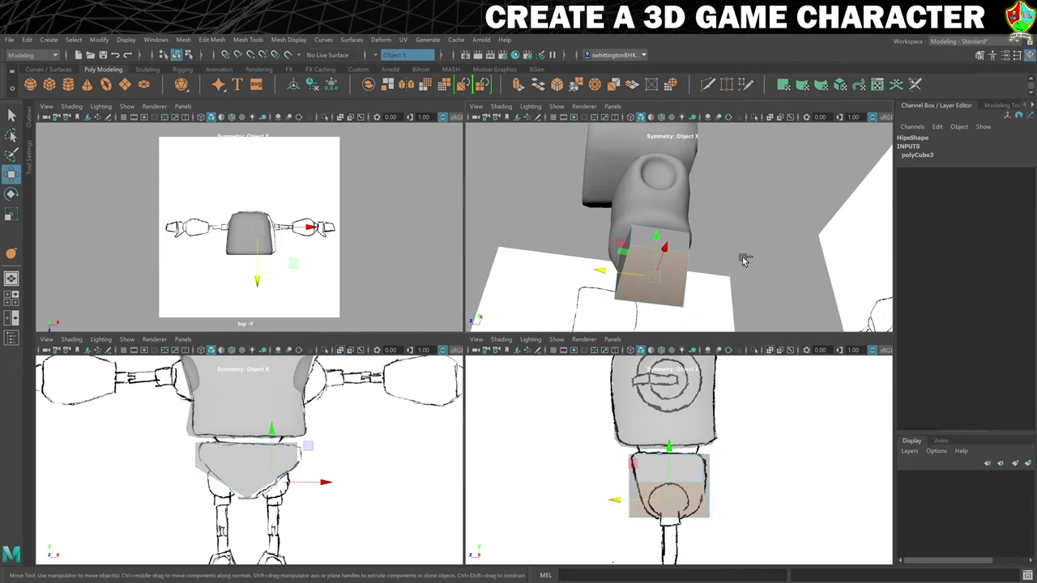
{"action": "key", "text": "ctrl+e"}
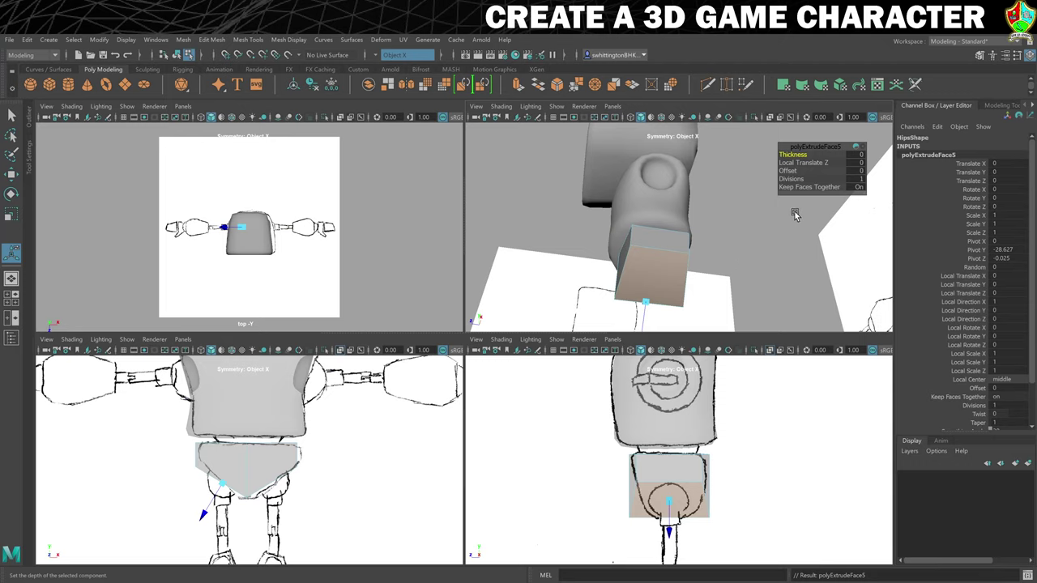
{"action": "left_click", "coordinate": [787, 170]}
{"action": "middle_click_drag", "start_coordinate": [786, 170], "coordinate": [749, 191]}
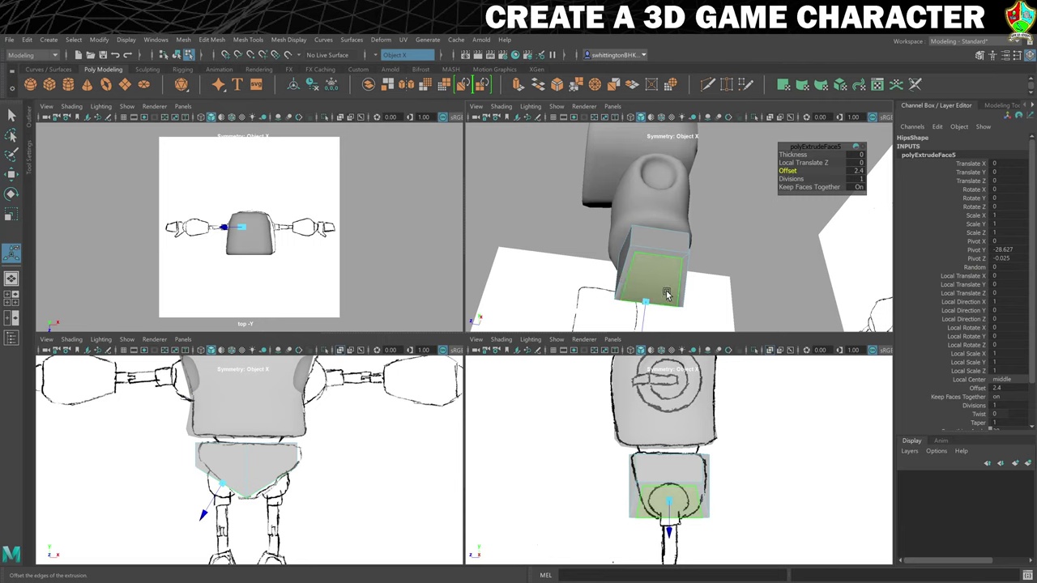
Turn off Keep Faces Together for the extrusion and set its offset to 3.5 so each leg face is inset separately
{"action": "left_click_drag", "start_coordinate": [666, 295], "coordinate": [711, 273], "text": "alt"}
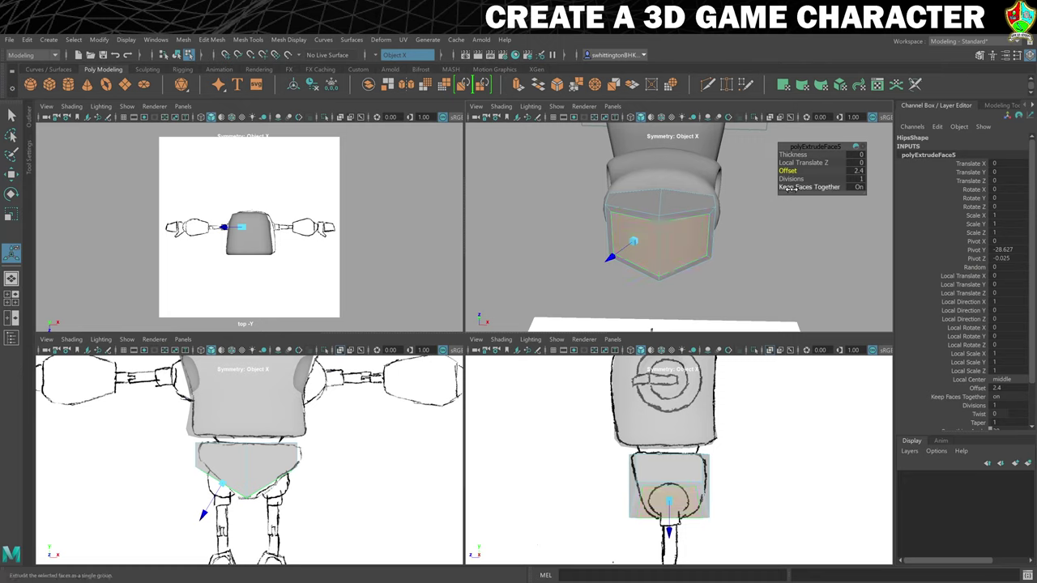
{"action": "left_click_drag", "start_coordinate": [810, 187], "coordinate": [804, 187]}
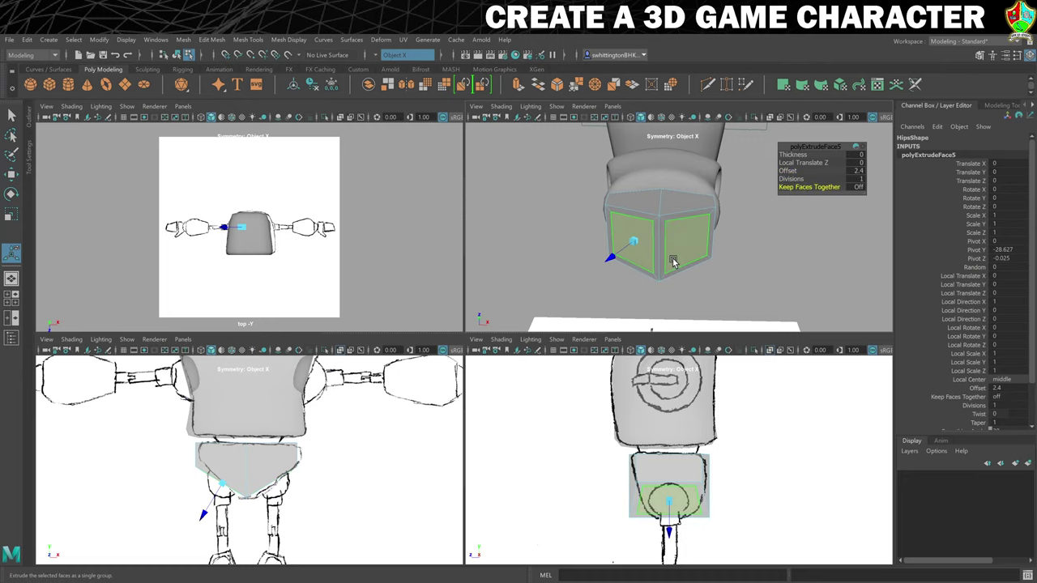
{"action": "left_click_drag", "start_coordinate": [775, 251], "coordinate": [732, 261], "text": "alt"}
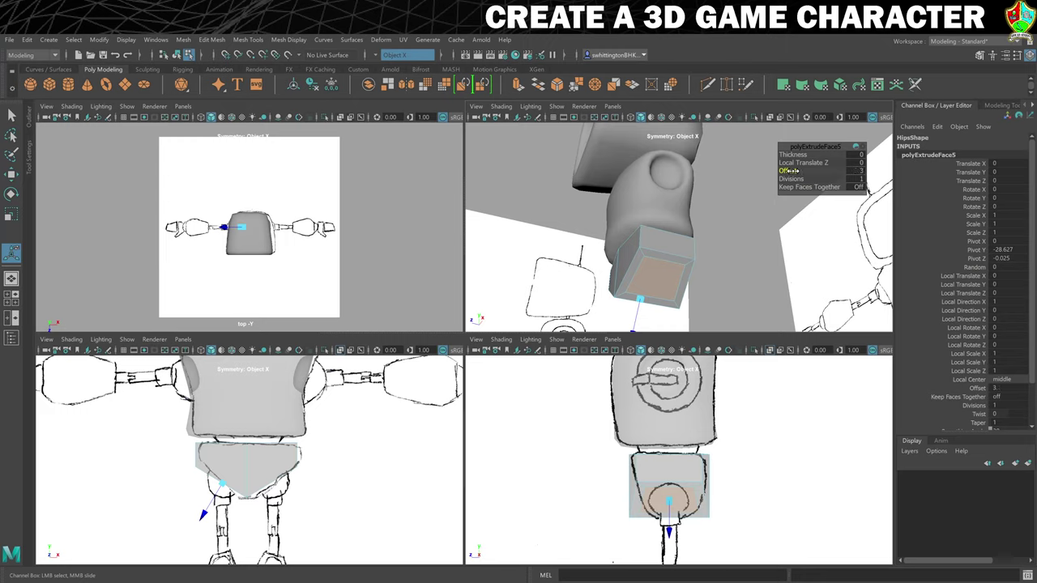
{"action": "left_click_drag", "start_coordinate": [765, 234], "coordinate": [787, 227], "text": "alt"}
{"action": "scroll", "coordinate": [752, 231], "scroll_direction": "up", "scroll_amount": 2}
{"action": "scroll", "coordinate": [753, 235], "scroll_direction": "down", "scroll_amount": 2}
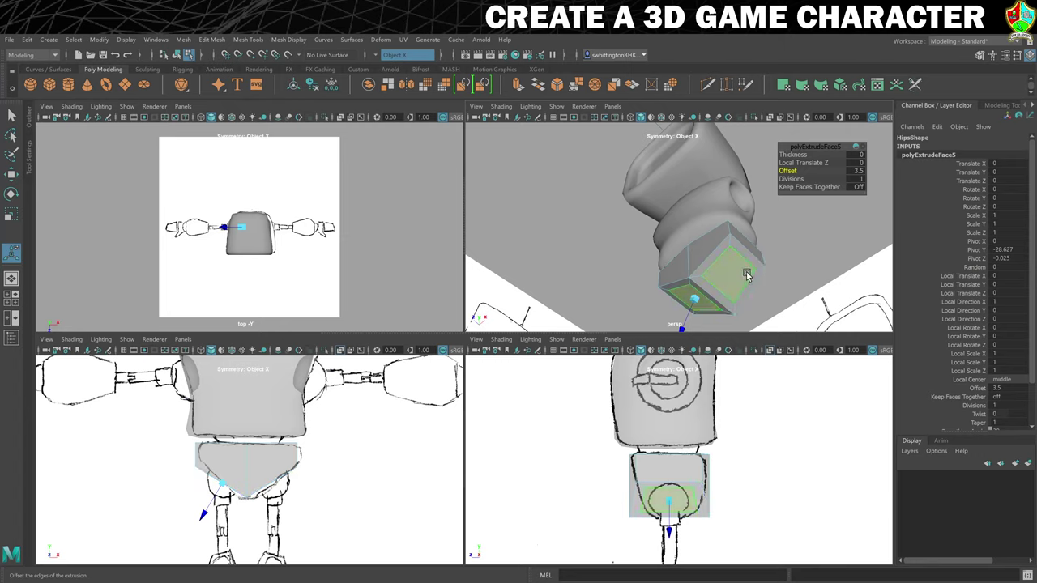
Narrow the lower edges of the inset leg faces in Z with the Scale tool
{"action": "left_click_drag", "start_coordinate": [742, 278], "coordinate": [658, 252], "text": "alt"}
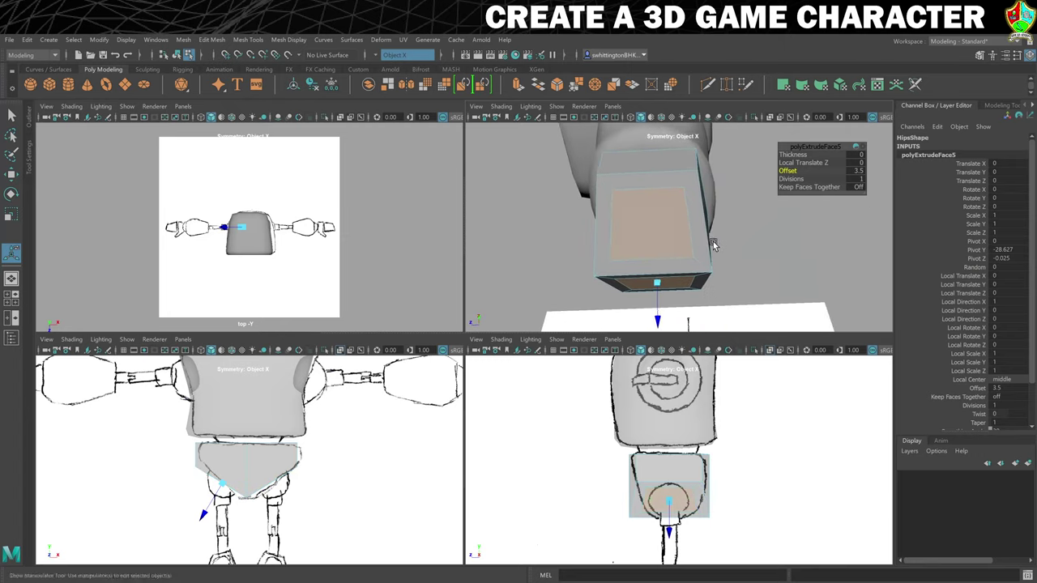
{"action": "right_click", "coordinate": [657, 251]}
{"action": "right_click_drag", "start_coordinate": [658, 252], "coordinate": [659, 246]}
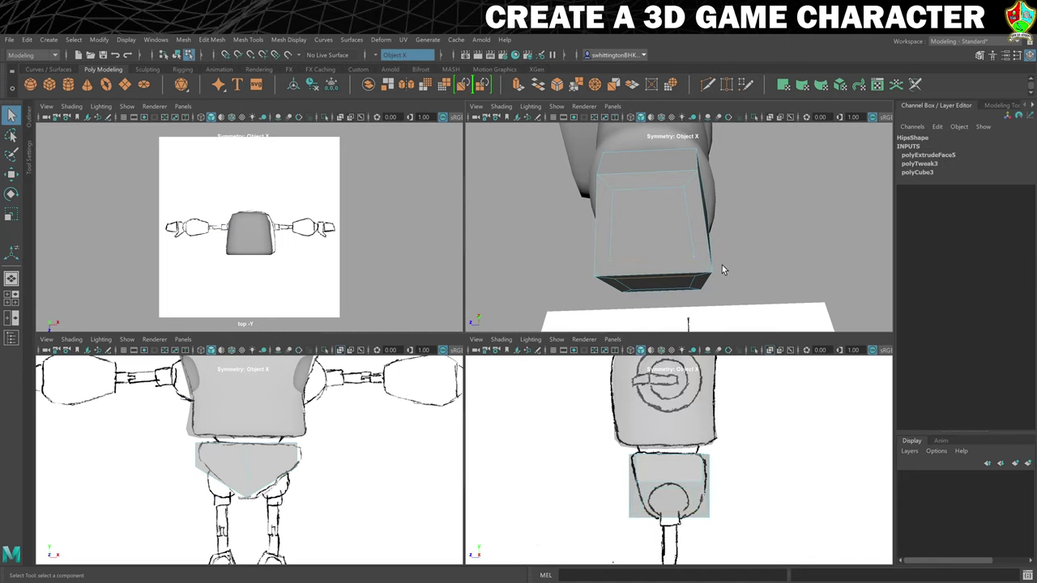
{"action": "key", "text": "r"}
{"action": "left_click_drag", "start_coordinate": [602, 262], "coordinate": [609, 260]}
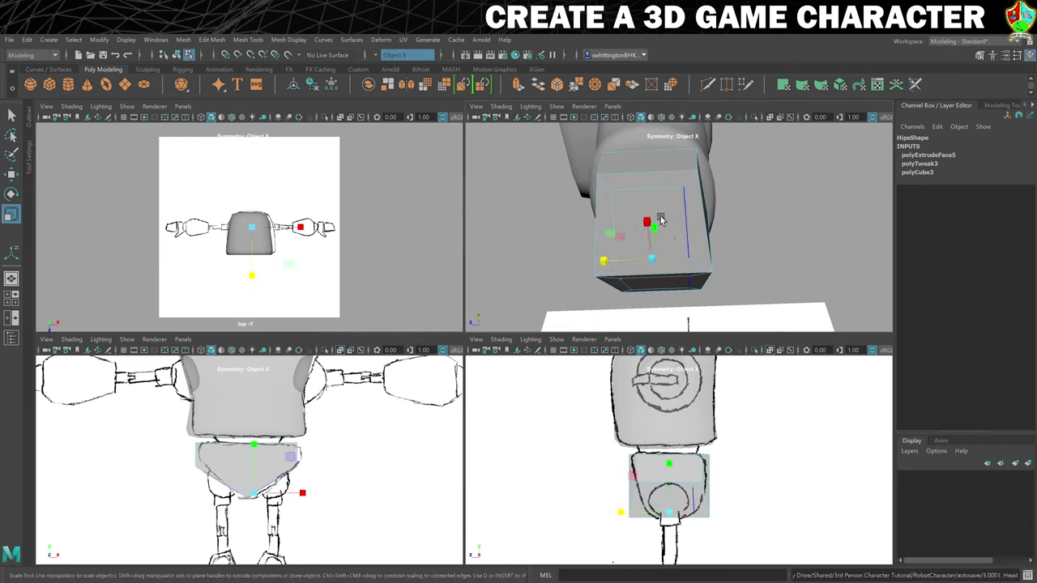
Extrude the inset leg faces into the hips with a thickness of -4.3 and an offset of 1.3 to form leg sockets
{"action": "left_click_drag", "start_coordinate": [660, 219], "coordinate": [693, 246], "text": "alt"}
{"action": "right_click_drag", "start_coordinate": [693, 246], "coordinate": [697, 274]}
{"action": "left_click", "coordinate": [707, 281]}
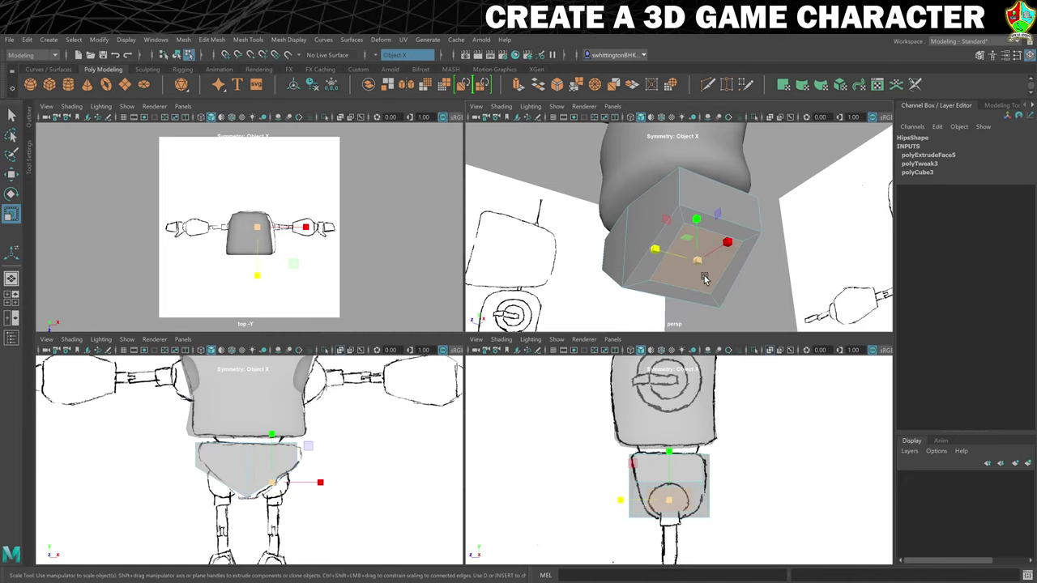
{"action": "key", "text": "ctrl+e"}
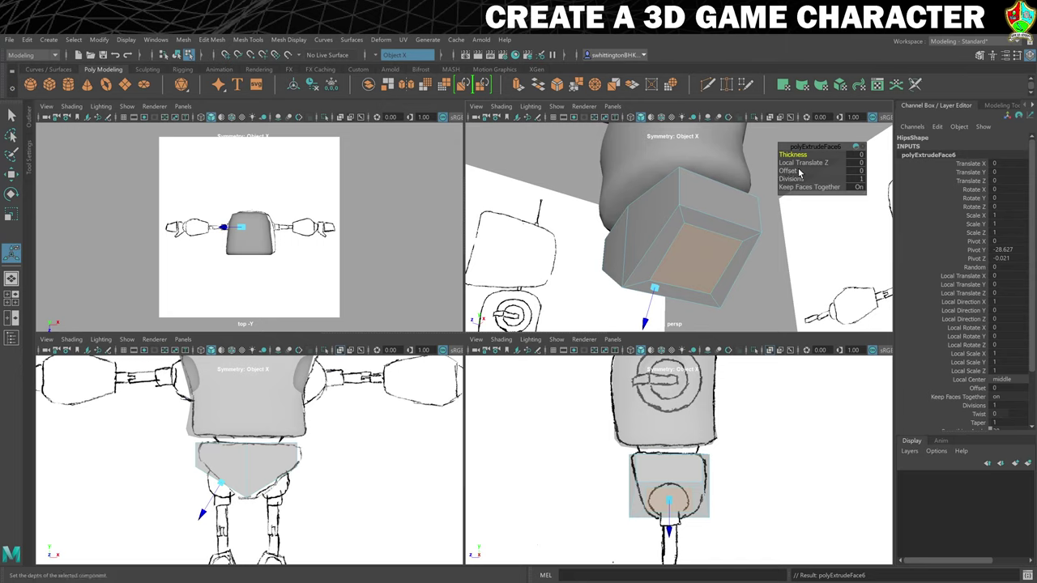
{"action": "left_click_drag", "start_coordinate": [785, 154], "coordinate": [793, 170]}
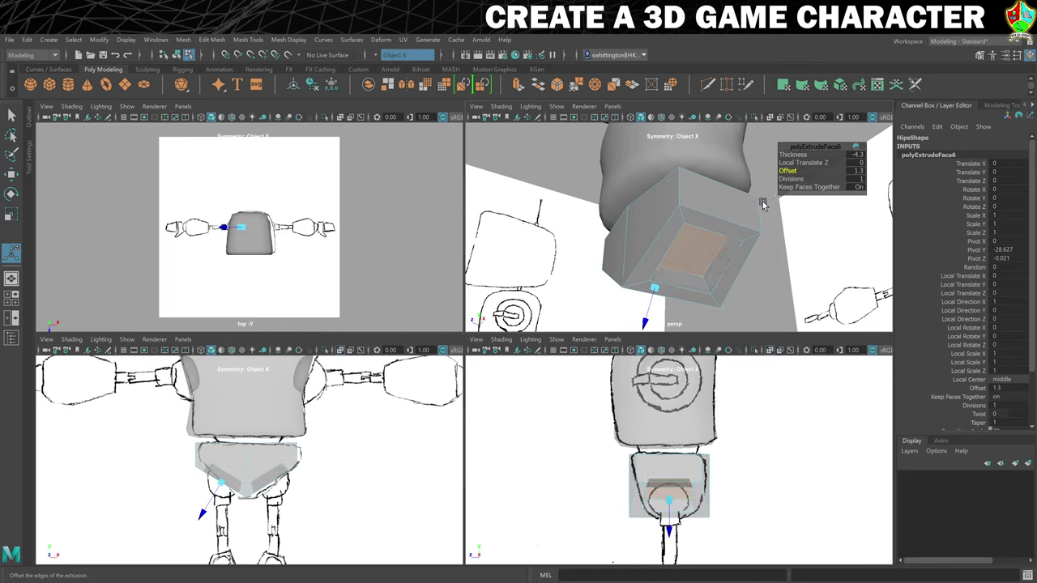
Preview the hips with smoothing to check the leg sockets, and return to the unsmoothed display
{"action": "key", "text": "3"}
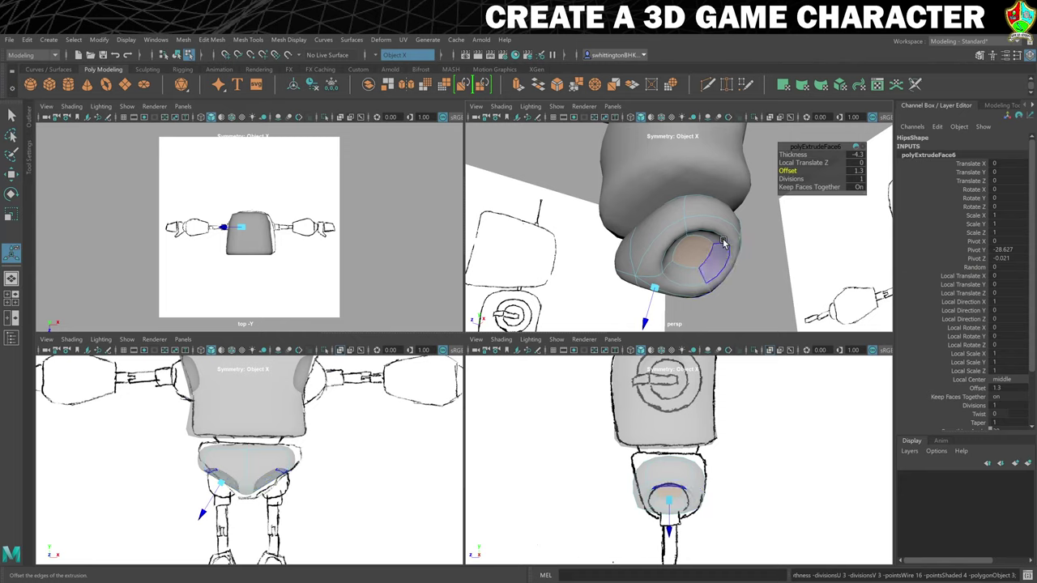
{"action": "left_click", "coordinate": [693, 259]}
{"action": "key", "text": "1"}
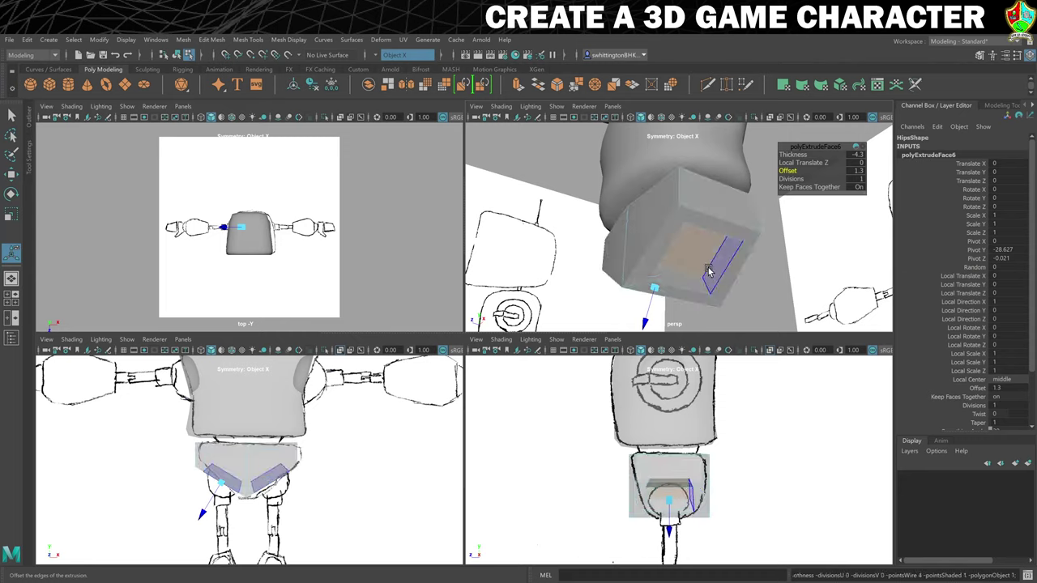
Lower the Hips object to about -47.19 in Y to expose its top faces beneath the torso
{"action": "mouse_move", "coordinate": [692, 259]}
{"action": "left_mouse_down", "text": "alt"}
{"action": "mouse_move", "coordinate": [678, 234]}
{"action": "mouse_move", "coordinate": [694, 241]}
{"action": "left_mouse_up", "text": "alt"}
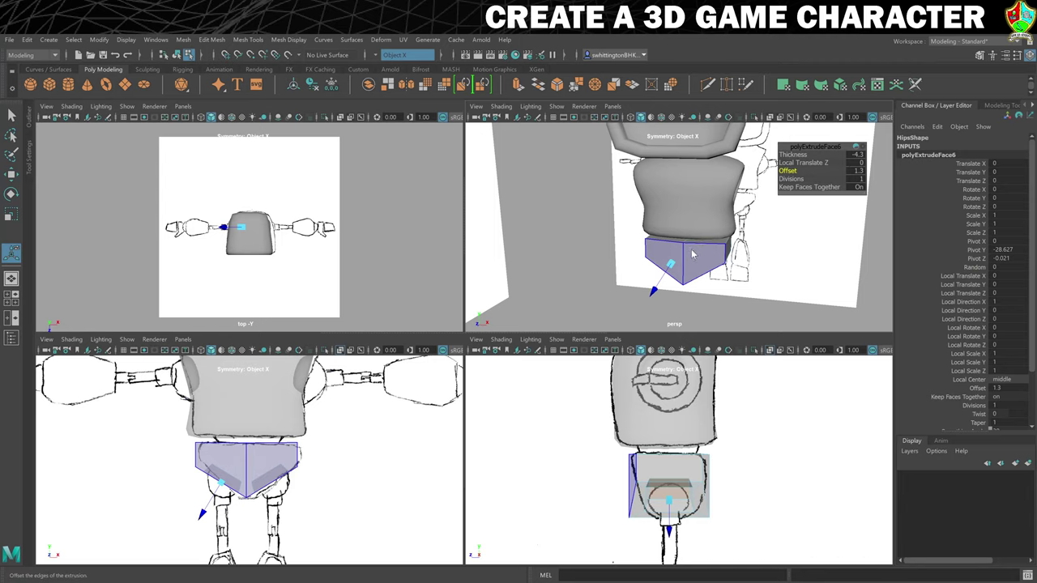
{"action": "right_click_drag", "start_coordinate": [692, 255], "coordinate": [745, 233]}
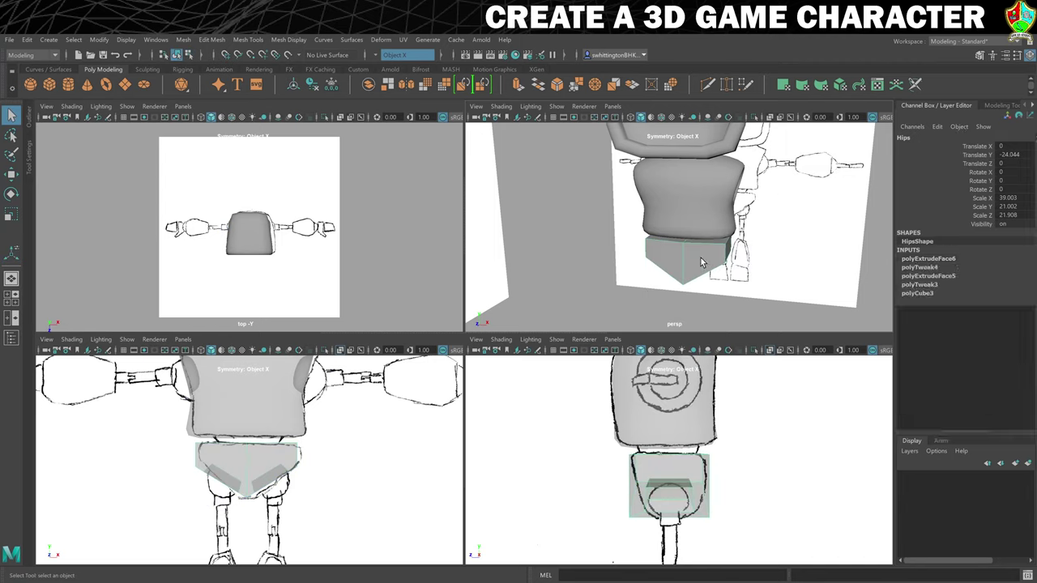
{"action": "key", "text": "w"}
{"action": "left_click_drag", "start_coordinate": [691, 209], "coordinate": [700, 283]}
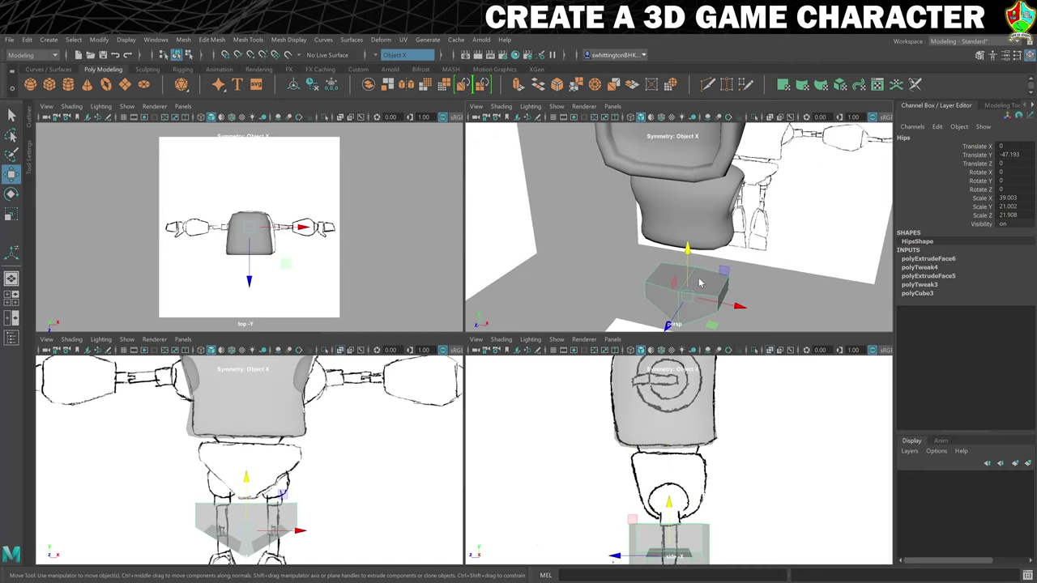
Inset the top faces of the hips with an extrude offset of 3.2 and narrow them slightly in X
{"action": "right_click", "coordinate": [700, 284]}
{"action": "left_click", "coordinate": [698, 308]}
{"action": "left_click", "coordinate": [697, 275]}
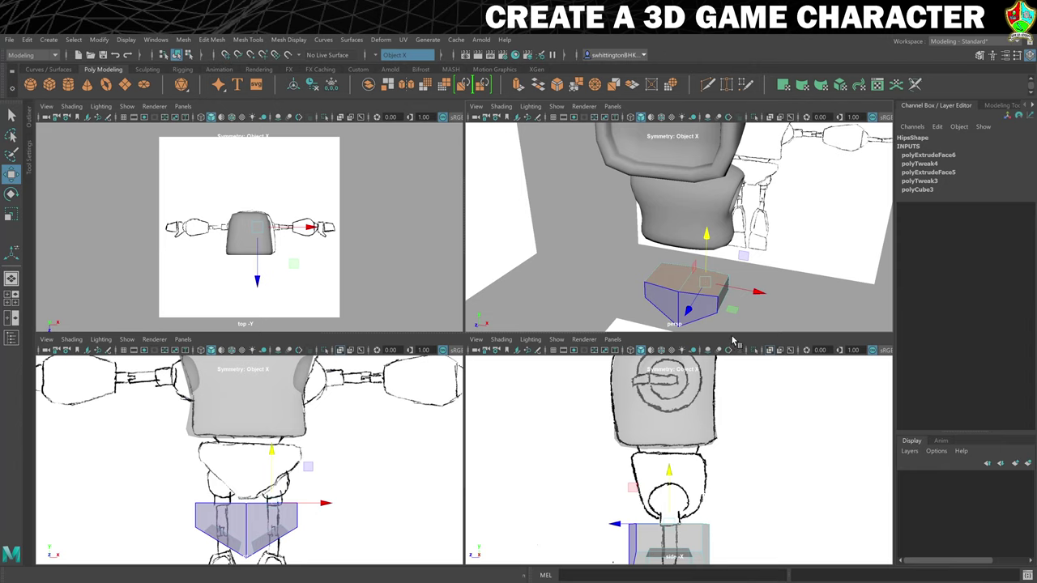
{"action": "key", "text": "ctrl+e"}
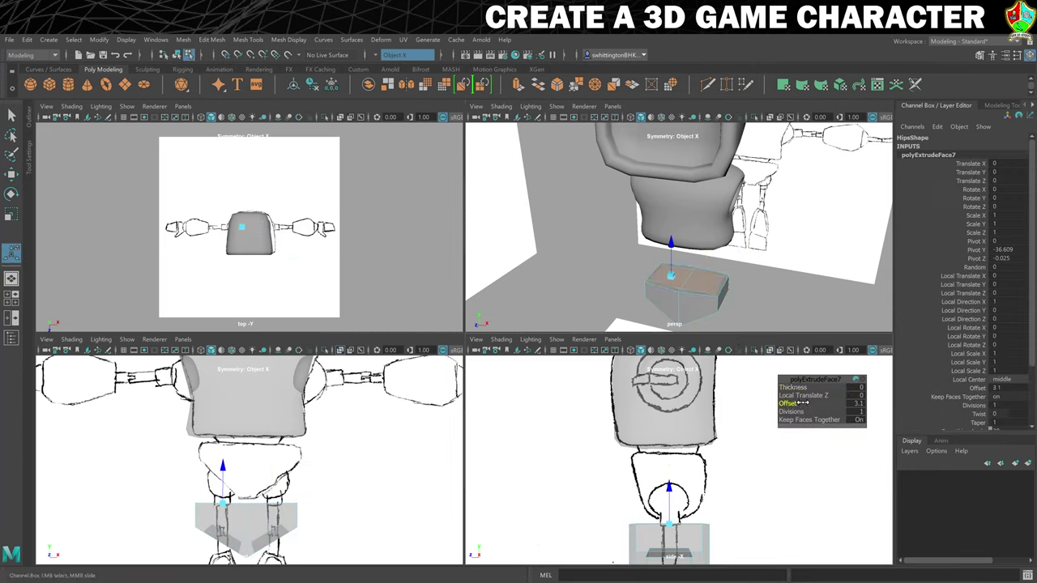
{"action": "left_click_drag", "start_coordinate": [803, 403], "coordinate": [796, 402]}
{"action": "key", "text": "r"}
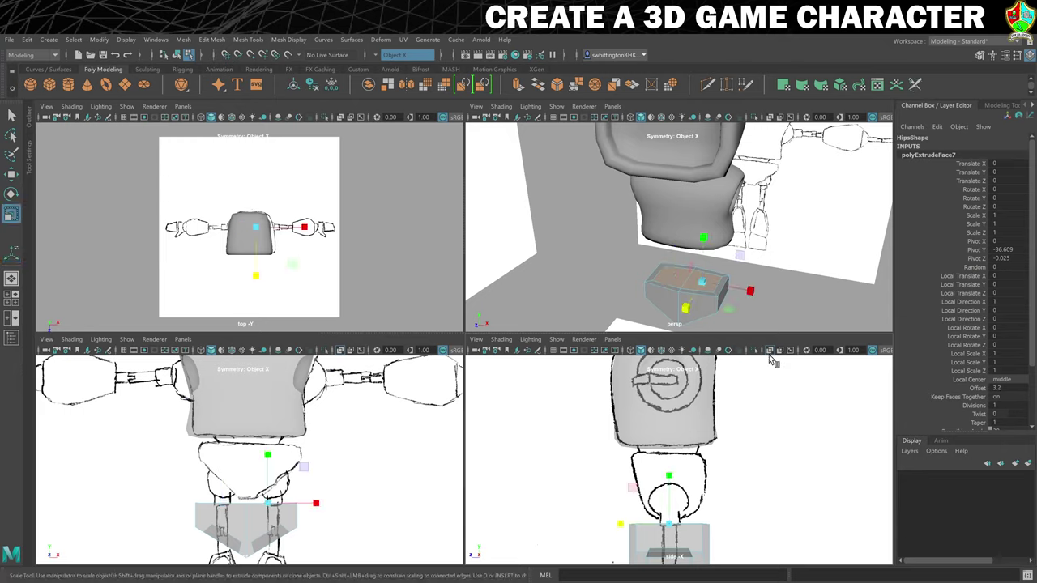
{"action": "left_click_drag", "start_coordinate": [752, 293], "coordinate": [749, 295]}
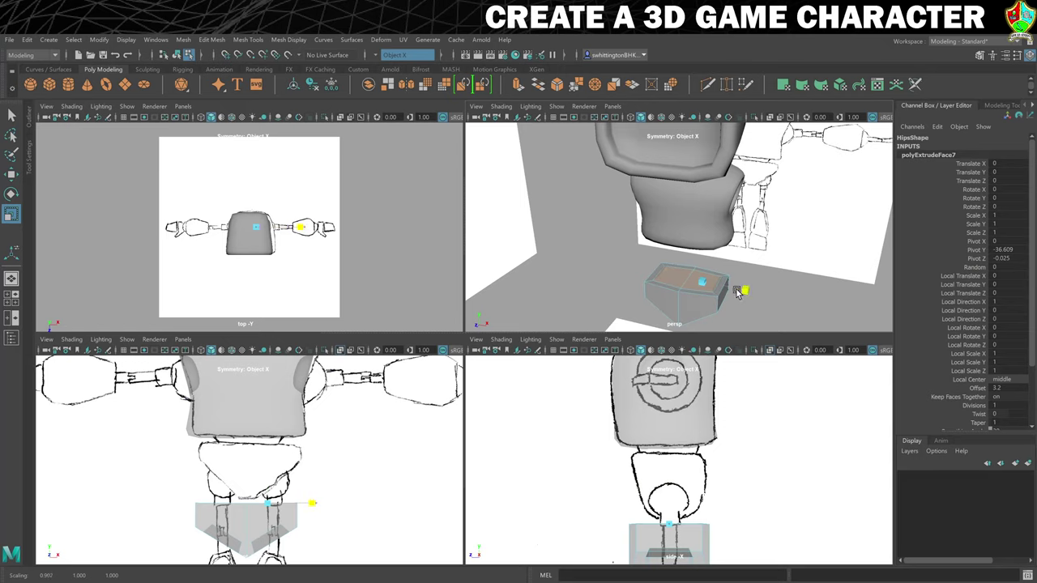
{"action": "left_click_drag", "start_coordinate": [736, 289], "coordinate": [736, 289]}
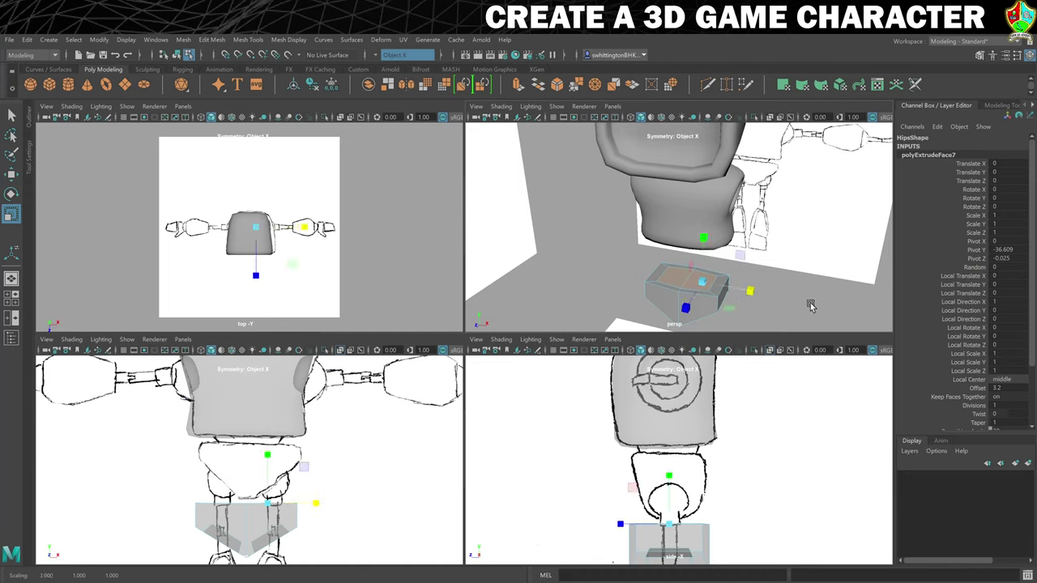
Extrude the inset top faces down into the hips with a thickness of -3.3 and an offset of 1.5
{"action": "key", "text": "ctrl+e"}
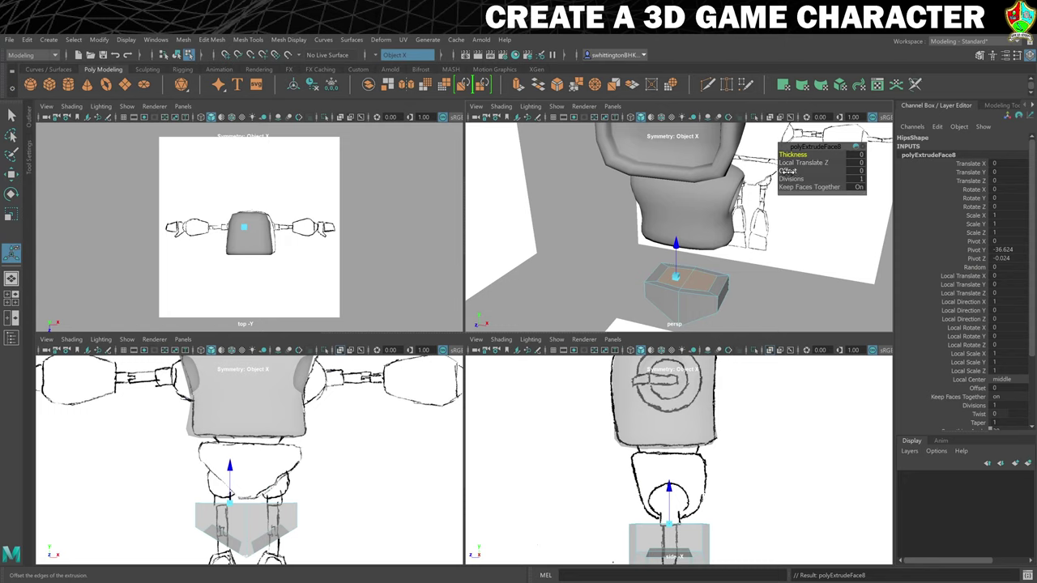
{"action": "left_click_drag", "start_coordinate": [784, 172], "coordinate": [789, 154]}
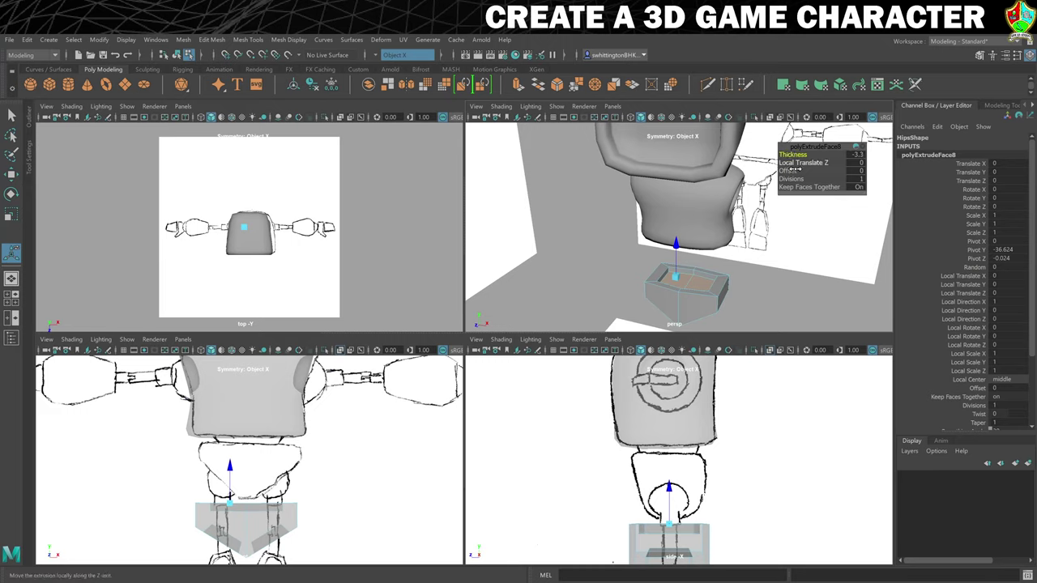
{"action": "left_click_drag", "start_coordinate": [785, 170], "coordinate": [787, 171]}
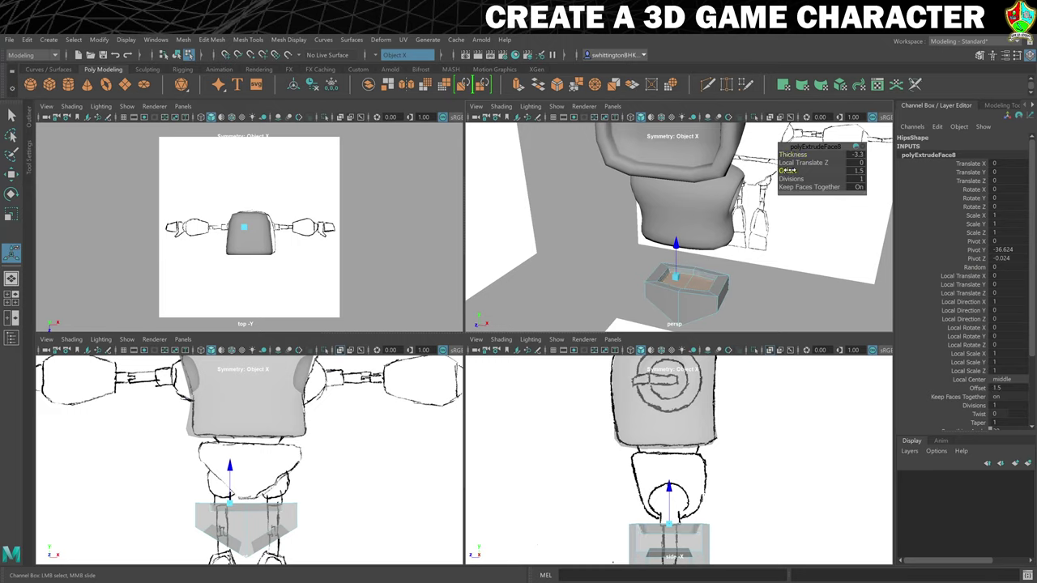
{"action": "key", "text": "r"}
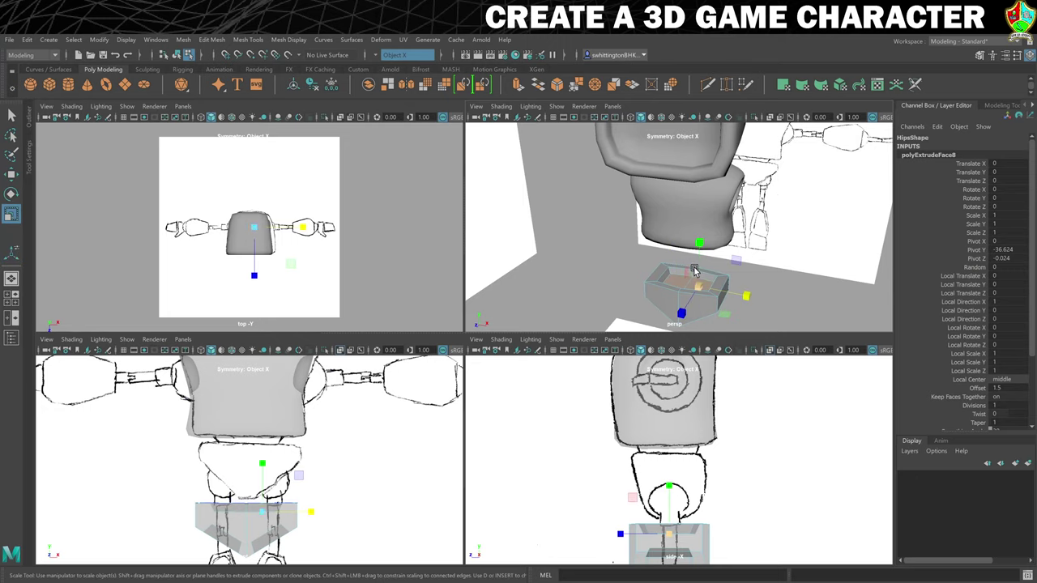
{"action": "left_click_drag", "start_coordinate": [748, 301], "coordinate": [744, 294]}
Preview the hips with smoothing and examine their shape from the front
{"action": "key", "text": "3"}
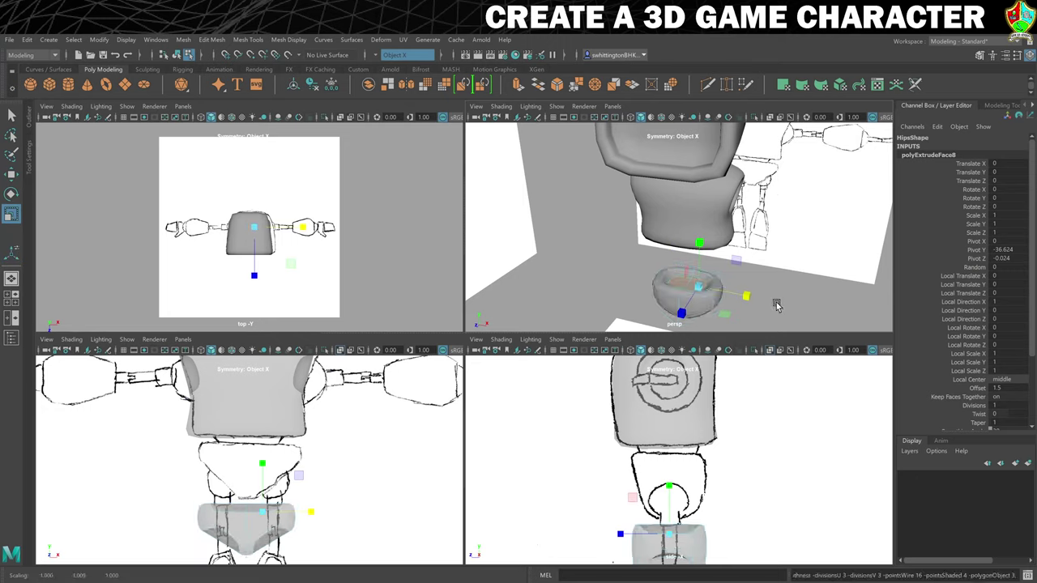
{"action": "left_click", "coordinate": [777, 294]}
{"action": "mouse_move", "coordinate": [725, 312]}
{"action": "left_mouse_down", "text": "alt"}
{"action": "mouse_move", "coordinate": [740, 274]}
{"action": "mouse_move", "coordinate": [708, 279]}
{"action": "mouse_move", "coordinate": [780, 303]}
{"action": "mouse_move", "coordinate": [715, 299]}
{"action": "mouse_move", "coordinate": [721, 259]}
{"action": "left_mouse_up", "text": "alt"}
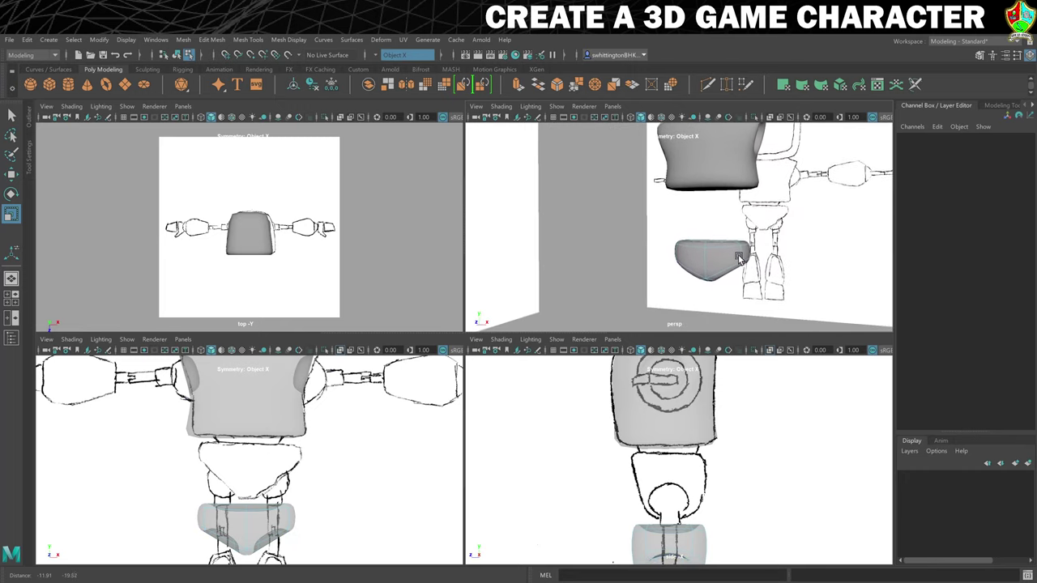
{"action": "left_click", "coordinate": [721, 257]}
{"action": "left_click", "coordinate": [722, 259], "text": "ctrl"}
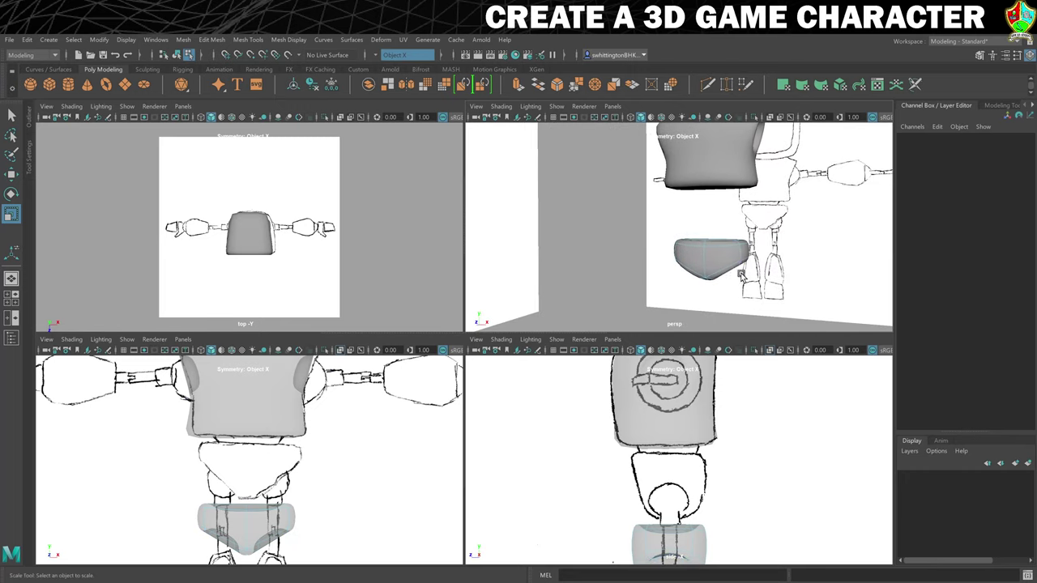
{"action": "left_click", "coordinate": [722, 259]}
Lower the inner bottom edges of the leg sockets slightly in Y, checking the shape with the hips smoothed
{"action": "right_click_drag", "start_coordinate": [721, 261], "coordinate": [722, 228]}
{"action": "key", "text": "1"}
{"action": "left_click_drag", "start_coordinate": [729, 286], "coordinate": [717, 264], "text": "alt"}
{"action": "left_click", "coordinate": [716, 257]}
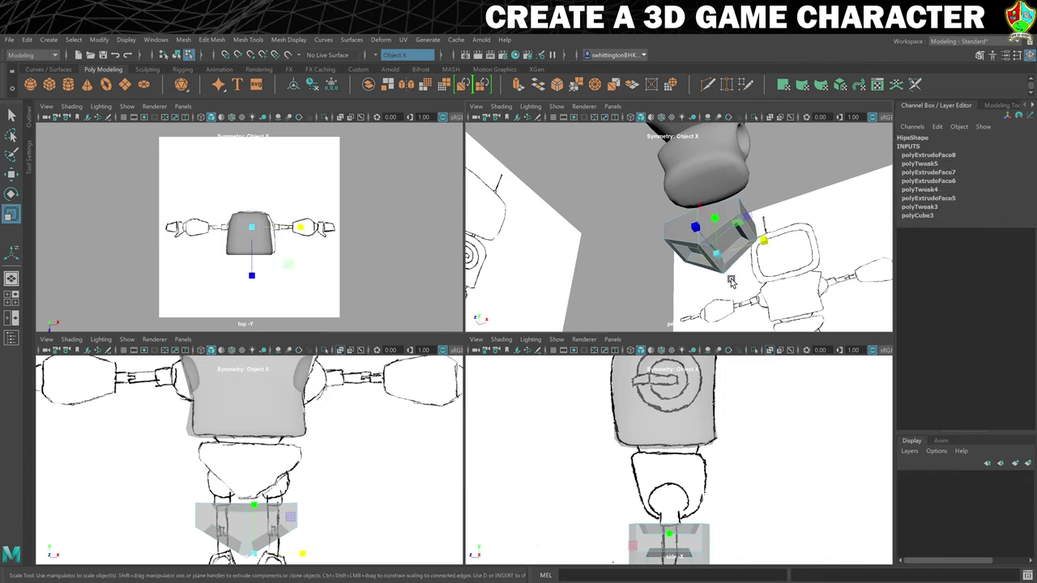
{"action": "right_click_drag", "start_coordinate": [716, 259], "coordinate": [845, 268], "text": "alt"}
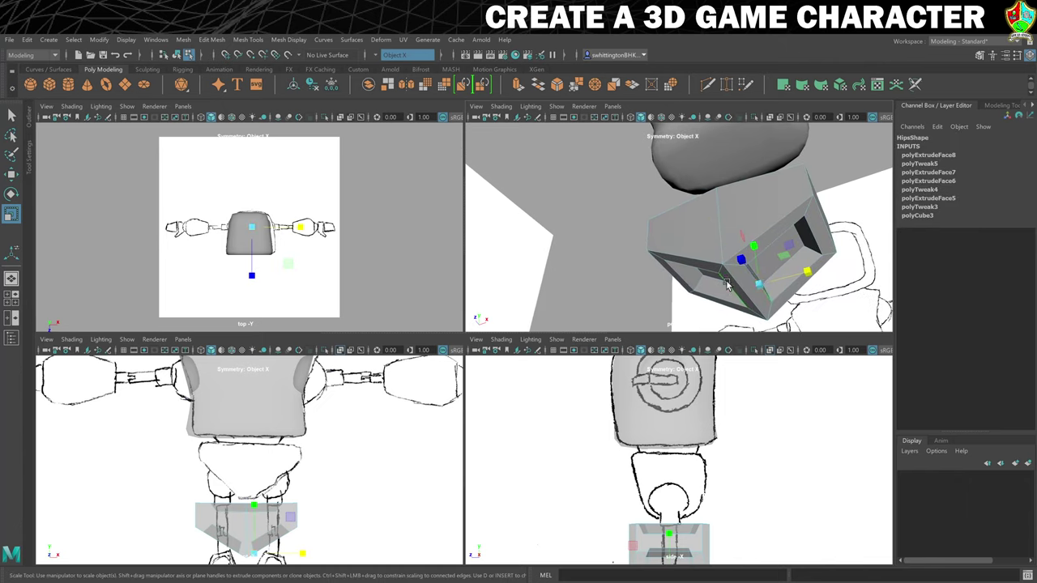
{"action": "left_click_drag", "start_coordinate": [727, 280], "coordinate": [733, 294], "text": "alt"}
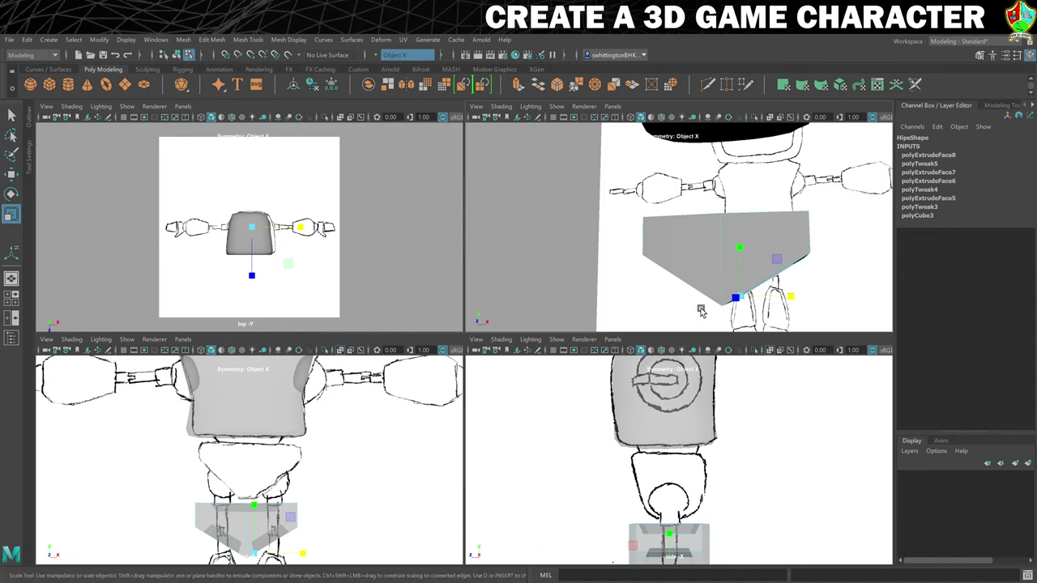
{"action": "key", "text": "3"}
{"action": "scroll", "coordinate": [725, 301], "scroll_direction": "down", "scroll_amount": 2}
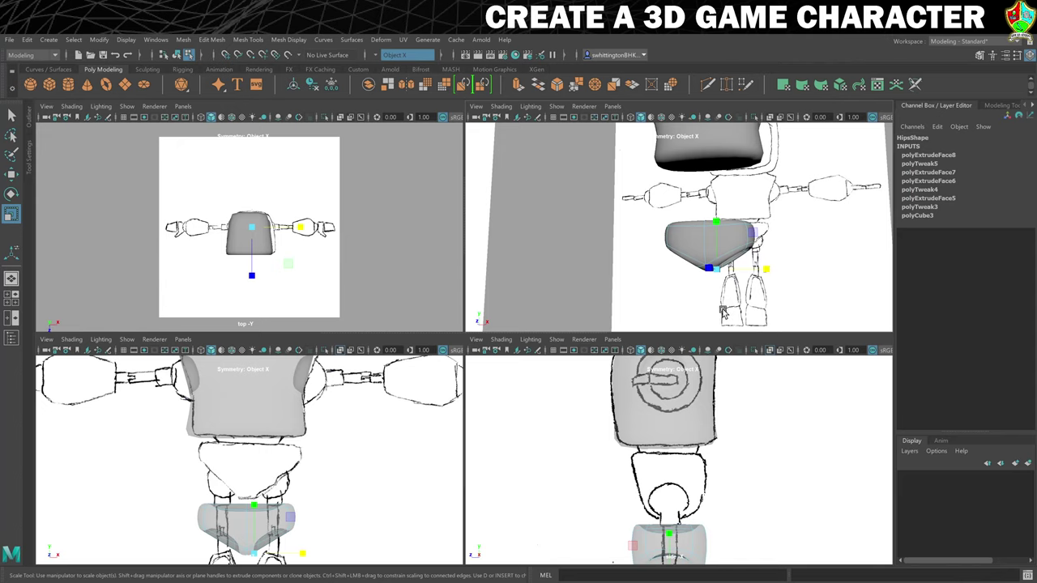
{"action": "middle_click_drag", "start_coordinate": [317, 497], "coordinate": [359, 365], "text": "alt"}
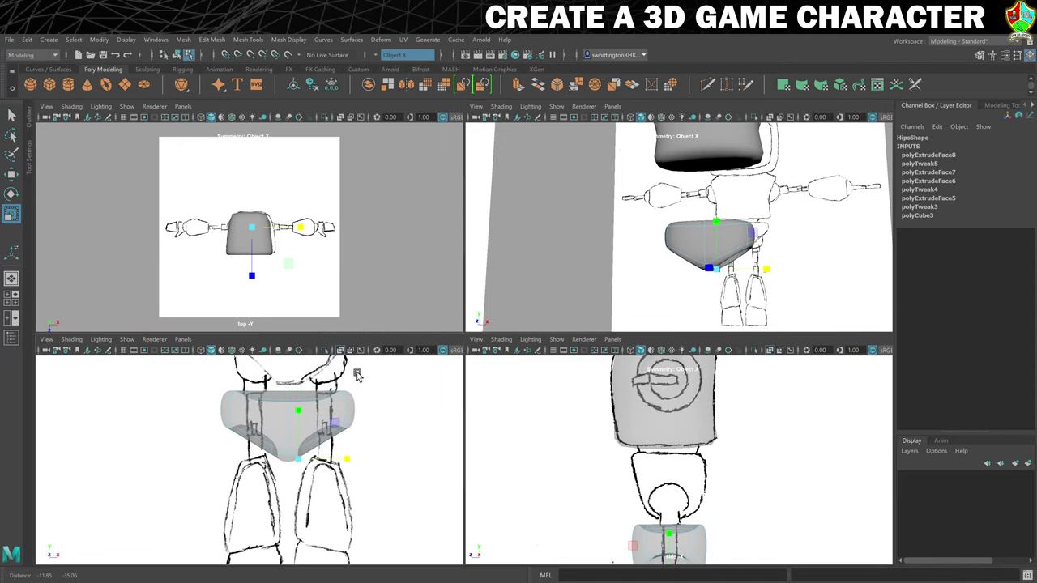
{"action": "scroll", "coordinate": [356, 434], "scroll_direction": "up", "scroll_amount": 3}
{"action": "scroll", "coordinate": [356, 435], "scroll_direction": "up", "scroll_amount": 2}
{"action": "key", "text": "w"}
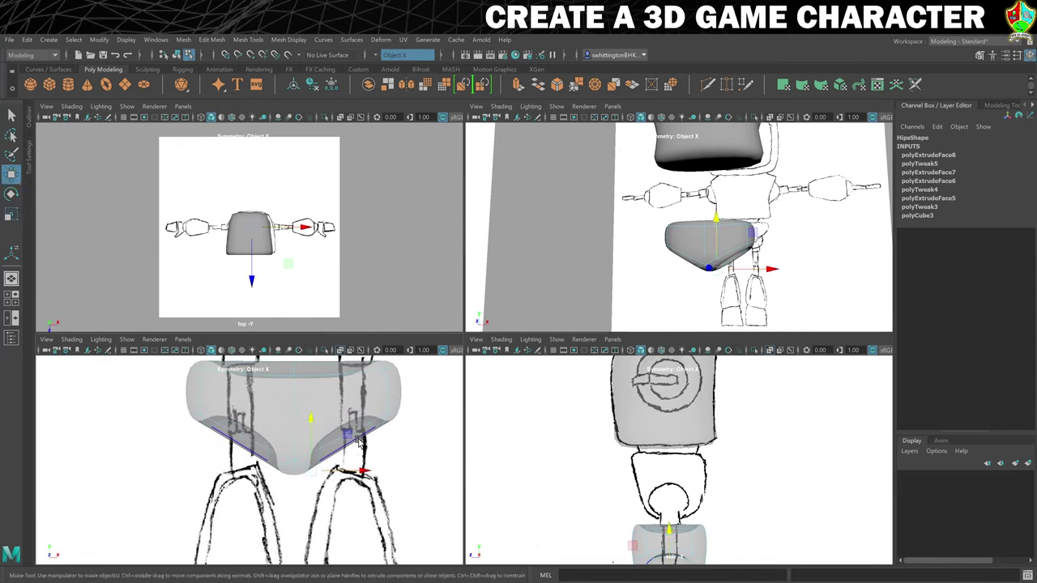
{"action": "left_click_drag", "start_coordinate": [314, 420], "coordinate": [308, 428]}
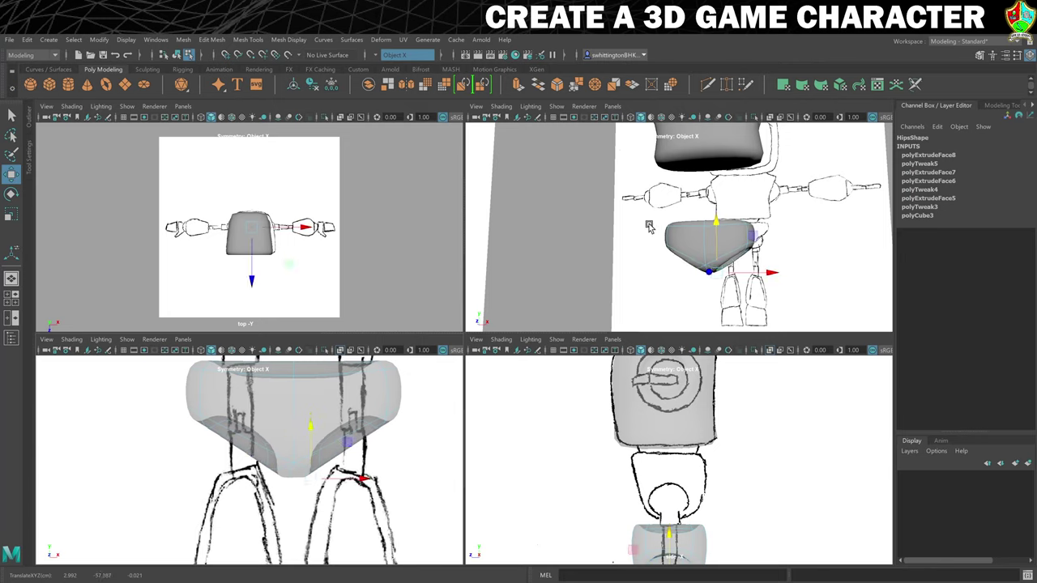
Raise the Hips object to about -24.43 in Y and scale it to about 23.34 in Y to fit the side reference
{"action": "right_click_drag", "start_coordinate": [738, 234], "coordinate": [705, 245]}
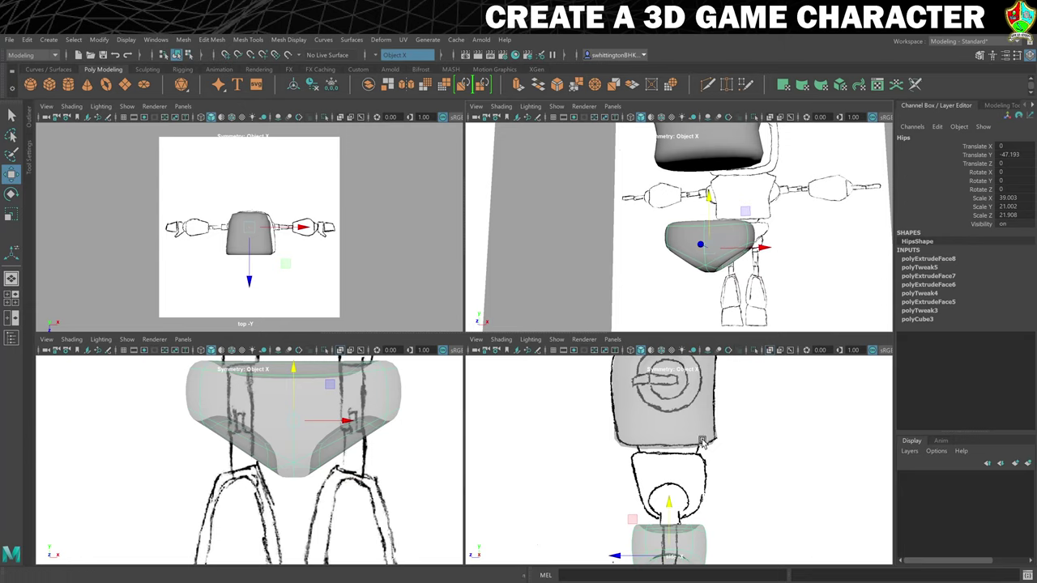
{"action": "left_click_drag", "start_coordinate": [670, 504], "coordinate": [672, 434]}
{"action": "scroll", "coordinate": [672, 431], "scroll_direction": "up", "scroll_amount": 2}
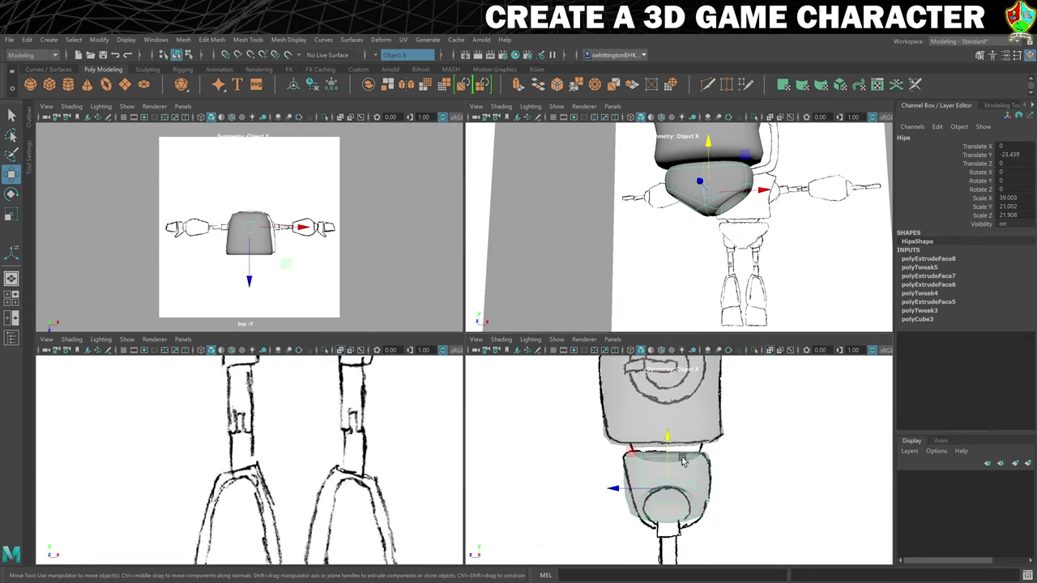
{"action": "middle_click_drag", "start_coordinate": [674, 431], "coordinate": [705, 419], "text": "alt"}
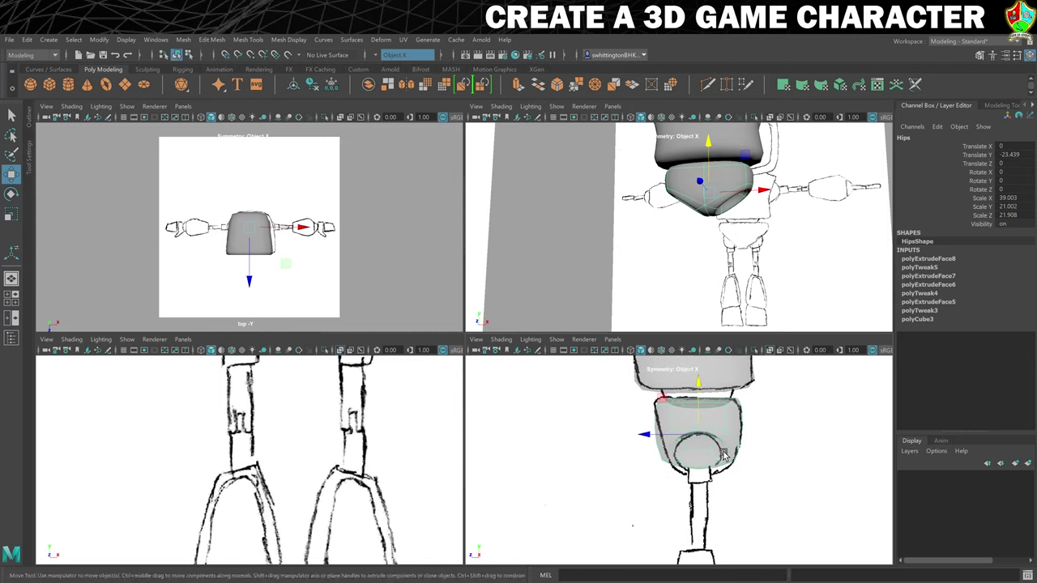
{"action": "left_click_drag", "start_coordinate": [700, 383], "coordinate": [698, 386]}
{"action": "key", "text": "r"}
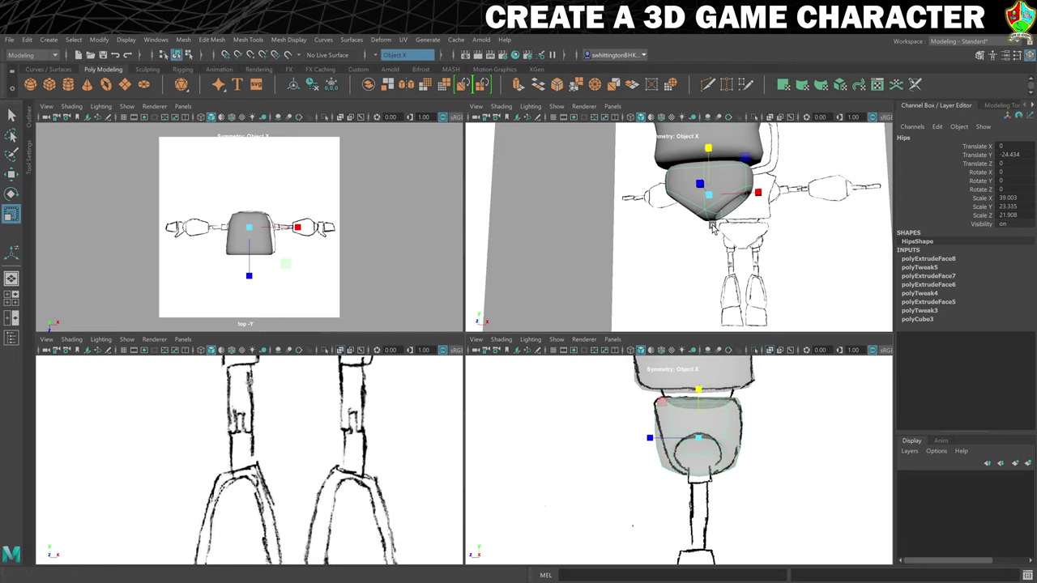
Move the hips' lower front and rear vertices inward to about 8.9 and -11.55 in Z, following the side reference outline
{"action": "left_click_drag", "start_coordinate": [713, 229], "coordinate": [676, 213], "text": "alt"}
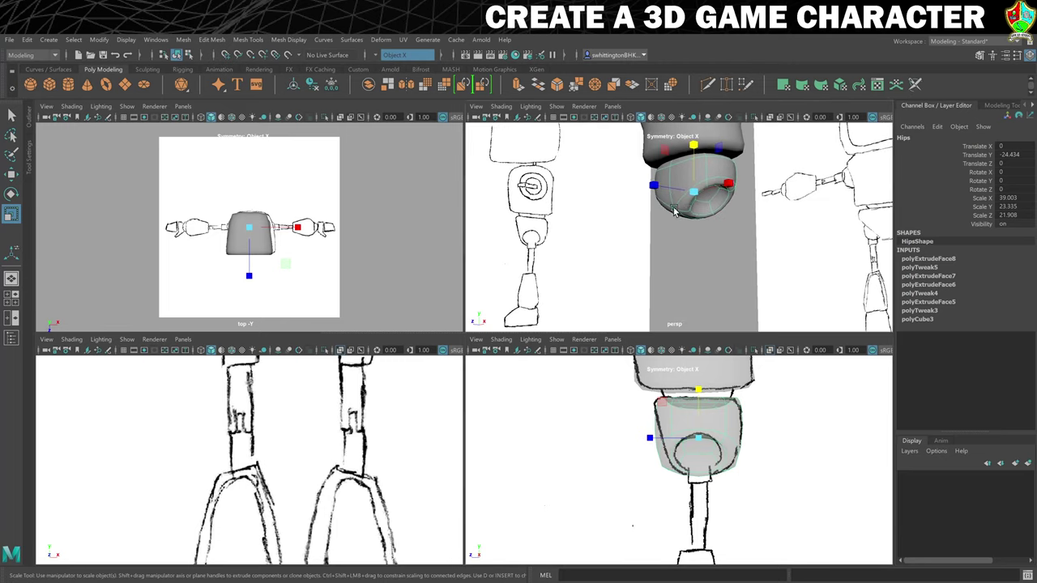
{"action": "right_click", "coordinate": [675, 212]}
{"action": "right_click_drag", "start_coordinate": [674, 212], "coordinate": [670, 212]}
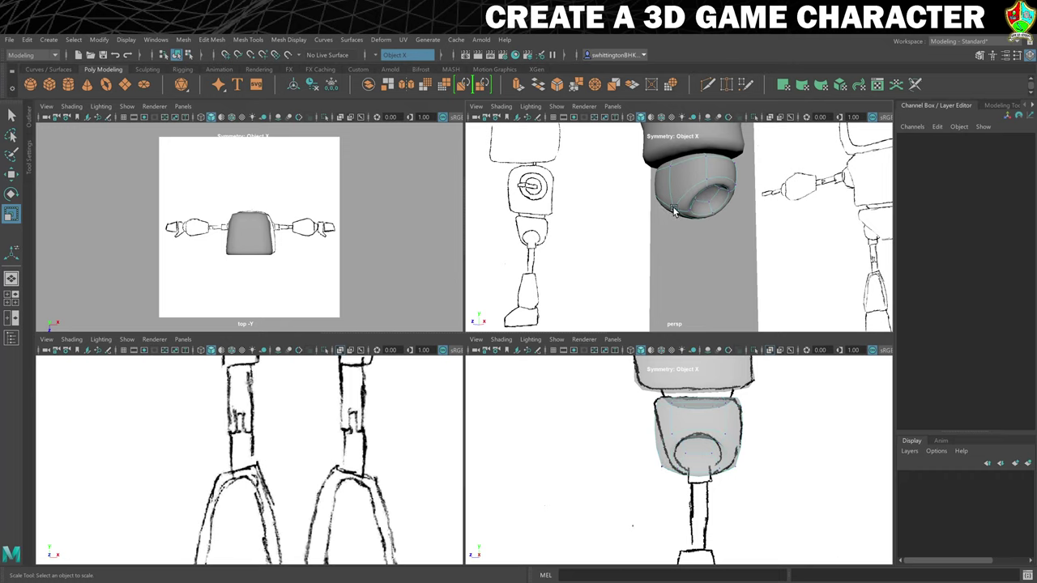
{"action": "left_click", "coordinate": [673, 211]}
{"action": "key", "text": "w"}
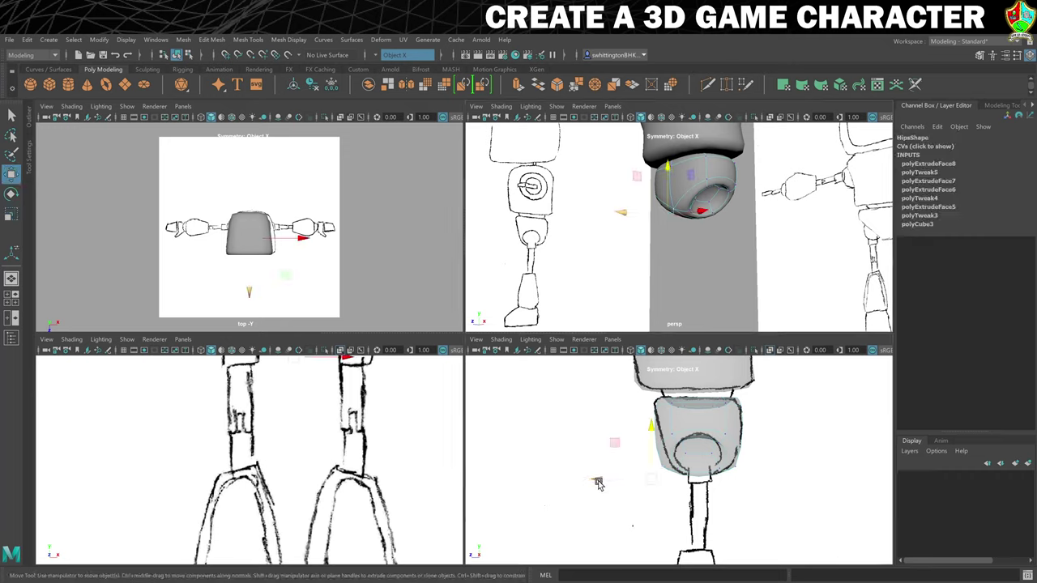
{"action": "middle_click_drag", "start_coordinate": [596, 482], "coordinate": [613, 476]}
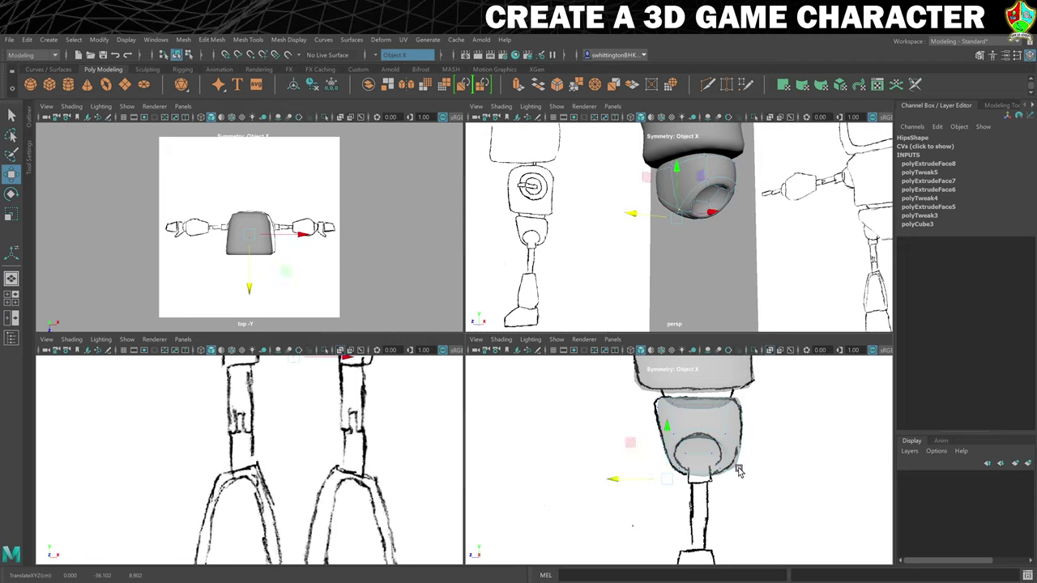
{"action": "middle_click_drag", "start_coordinate": [739, 471], "coordinate": [685, 477]}
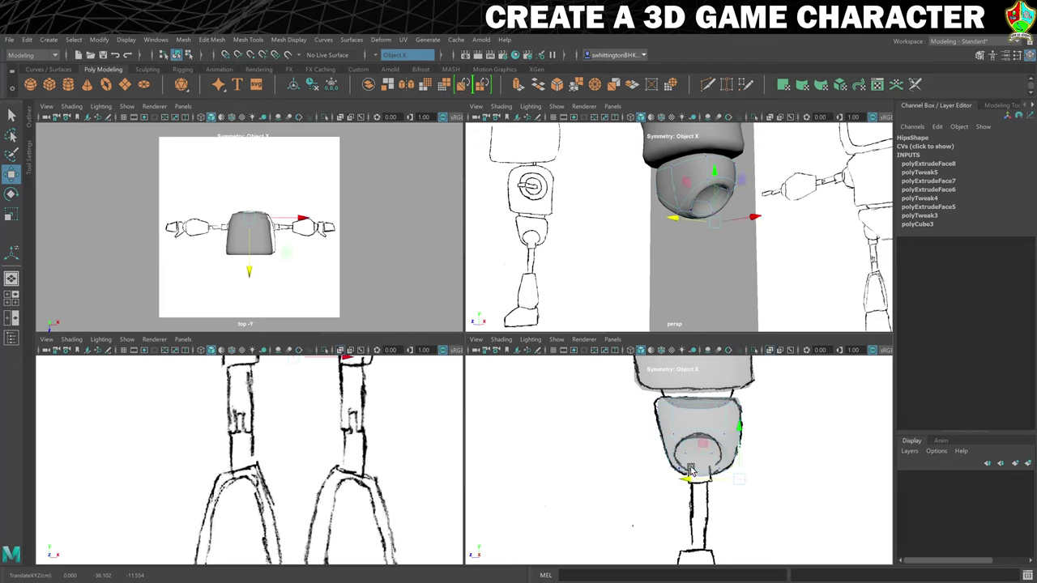
Adjust the hips' upper front and rear vertices in Z to follow the side reference outline, and clear the vertex selection
{"action": "left_click", "coordinate": [661, 418]}
{"action": "left_click_drag", "start_coordinate": [602, 400], "coordinate": [600, 399]}
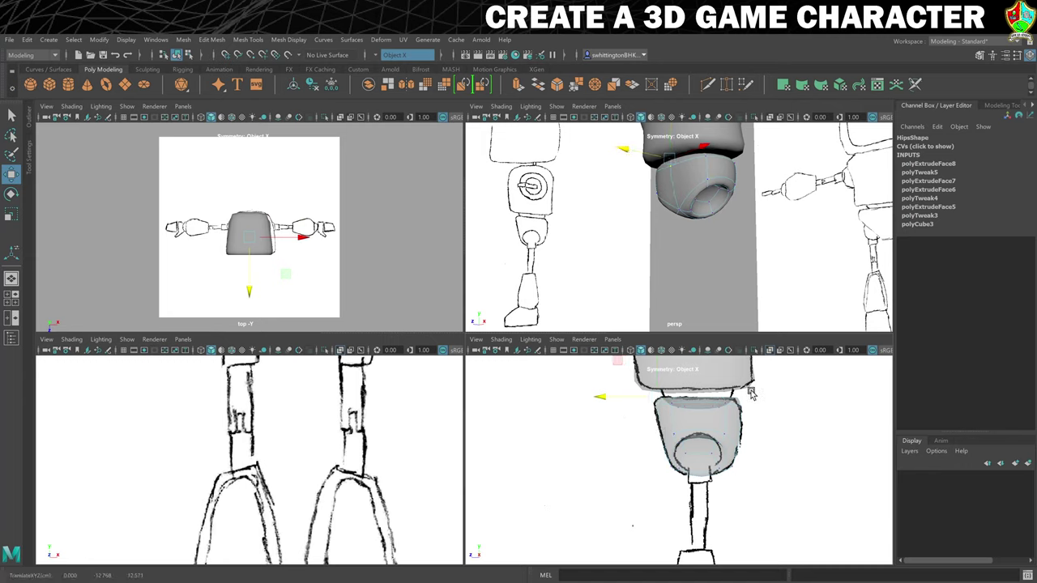
{"action": "left_click", "coordinate": [734, 412]}
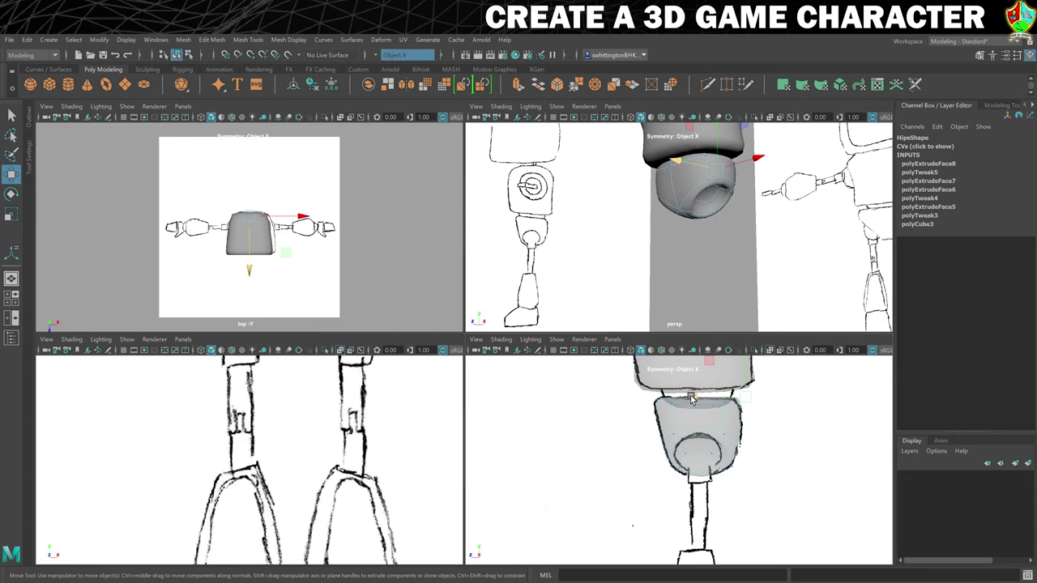
{"action": "left_click_drag", "start_coordinate": [690, 397], "coordinate": [691, 397]}
{"action": "left_click", "coordinate": [835, 397]}
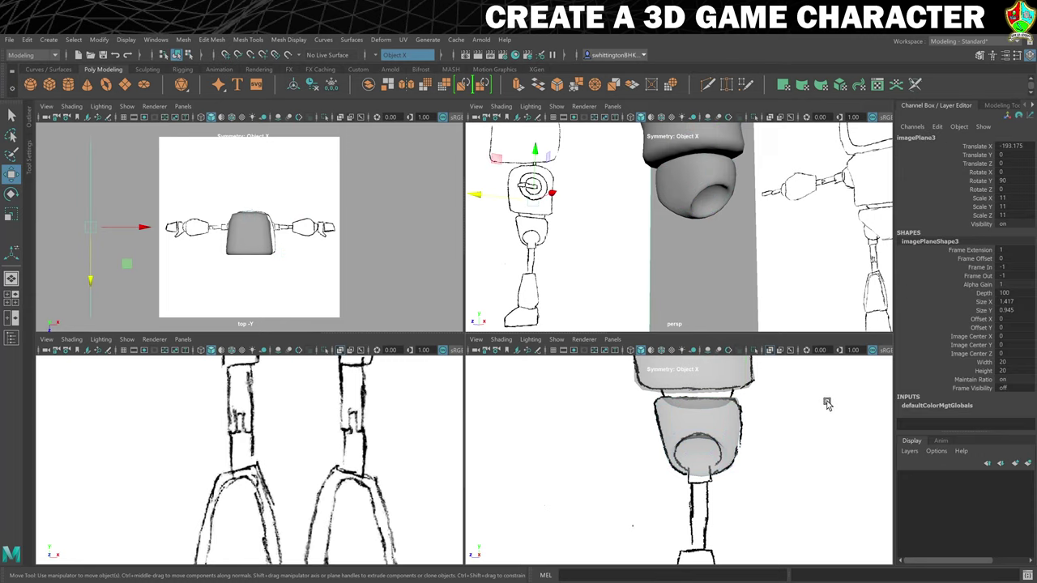
Create a polygon sphere and lower it to about -13.32 in Y, between the torso and hips
{"action": "mouse_move", "coordinate": [591, 229]}
{"action": "left_mouse_down", "text": "alt"}
{"action": "mouse_move", "coordinate": [734, 238]}
{"action": "mouse_move", "coordinate": [815, 222]}
{"action": "mouse_move", "coordinate": [790, 243]}
{"action": "mouse_move", "coordinate": [798, 247]}
{"action": "mouse_move", "coordinate": [801, 234]}
{"action": "mouse_move", "coordinate": [733, 225]}
{"action": "mouse_move", "coordinate": [717, 252]}
{"action": "mouse_move", "coordinate": [703, 248]}
{"action": "left_mouse_up", "text": "alt"}
{"action": "left_click", "coordinate": [701, 248]}
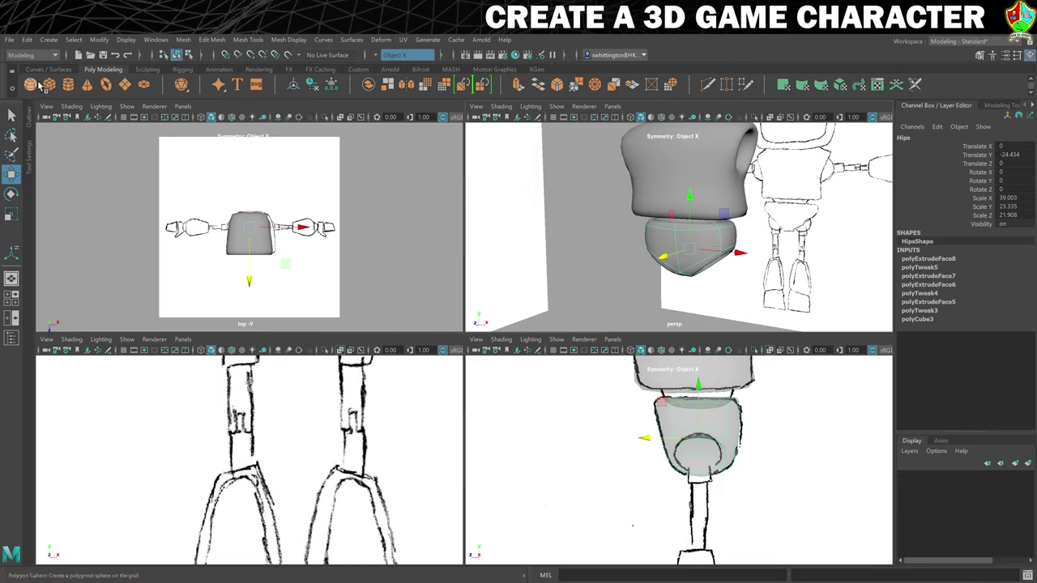
{"action": "left_click", "coordinate": [33, 86]}
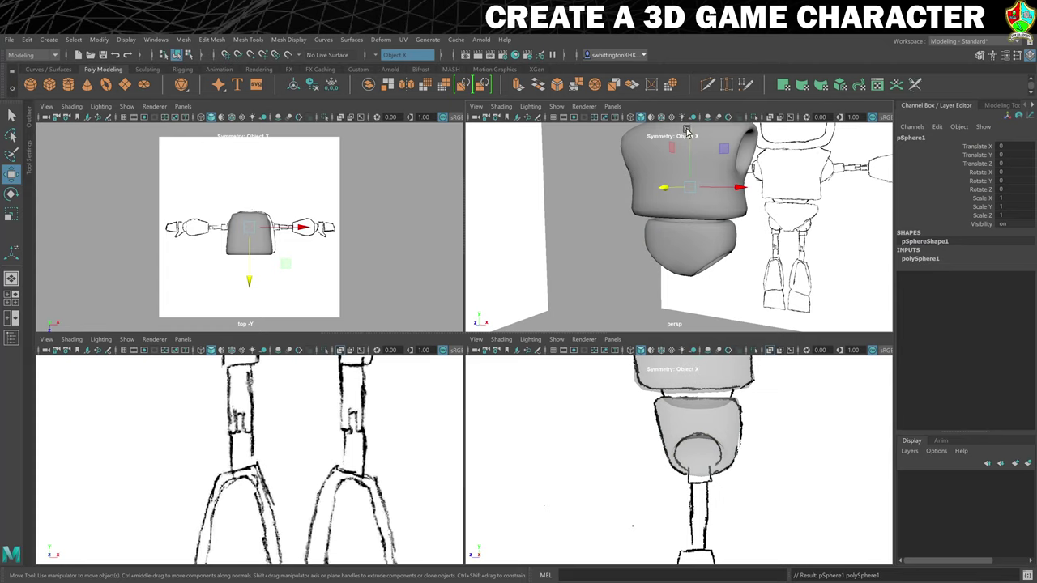
{"action": "left_click_drag", "start_coordinate": [690, 143], "coordinate": [693, 169]}
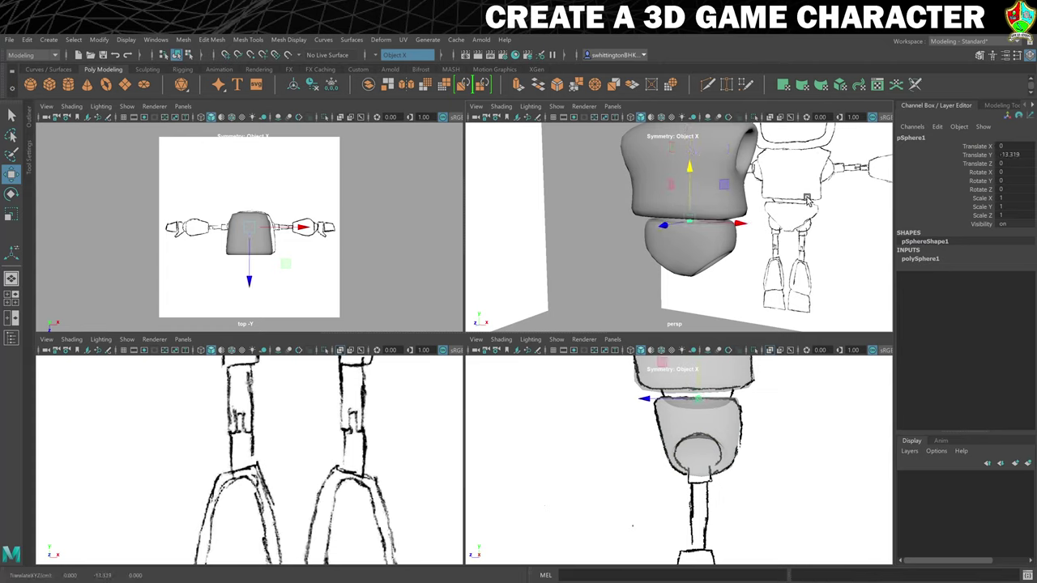
{"action": "scroll", "coordinate": [769, 202], "scroll_direction": "up", "scroll_amount": 2}
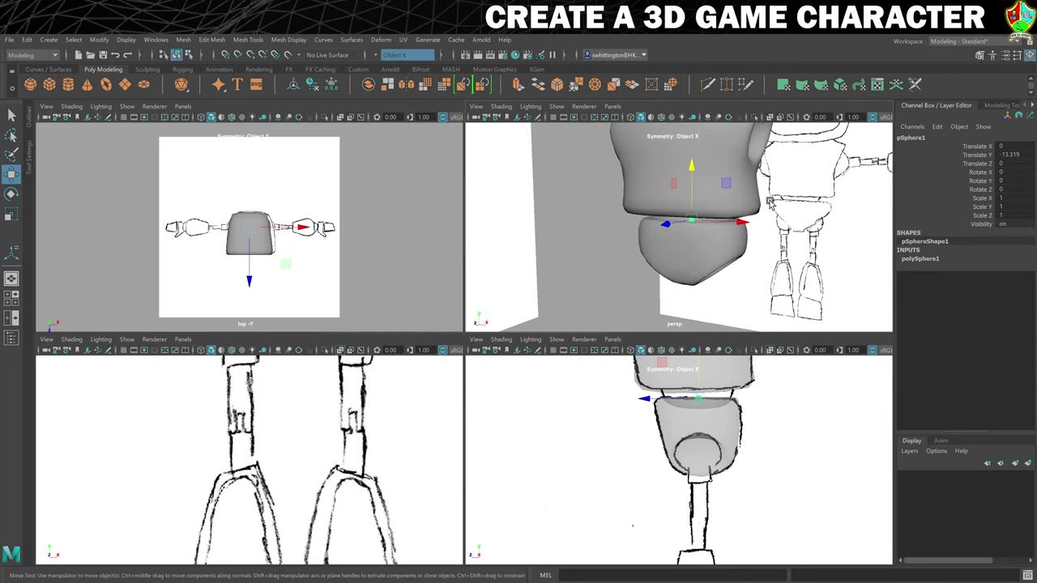
Rename the new sphere between the torso and hips as LowerBack
{"action": "scroll", "coordinate": [769, 203], "scroll_direction": "up", "scroll_amount": 2}
{"action": "left_click_drag", "start_coordinate": [770, 202], "coordinate": [723, 202], "text": "alt"}
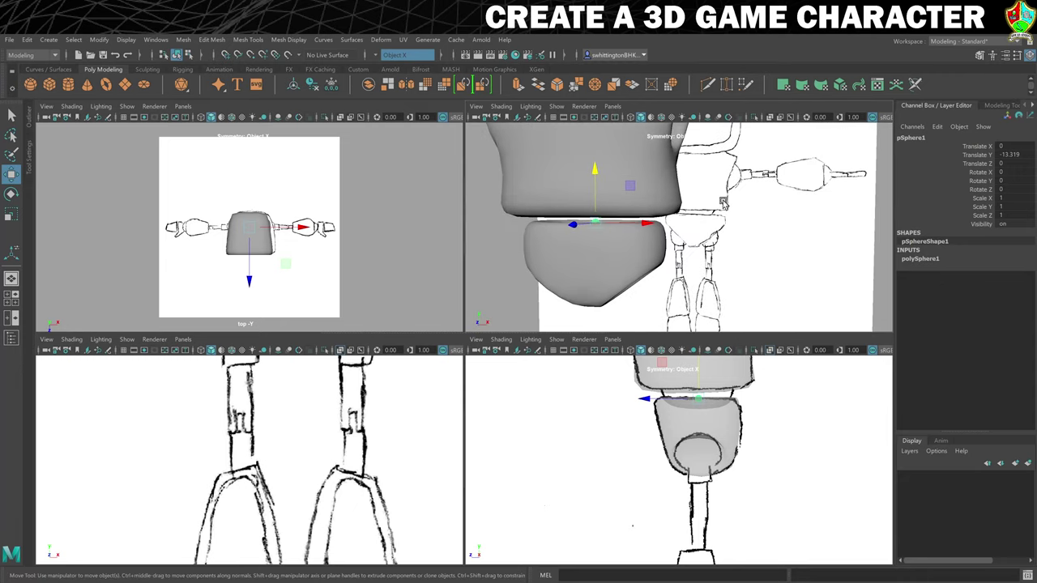
{"action": "double_click", "coordinate": [910, 138]}
{"action": "type", "text": "L"}
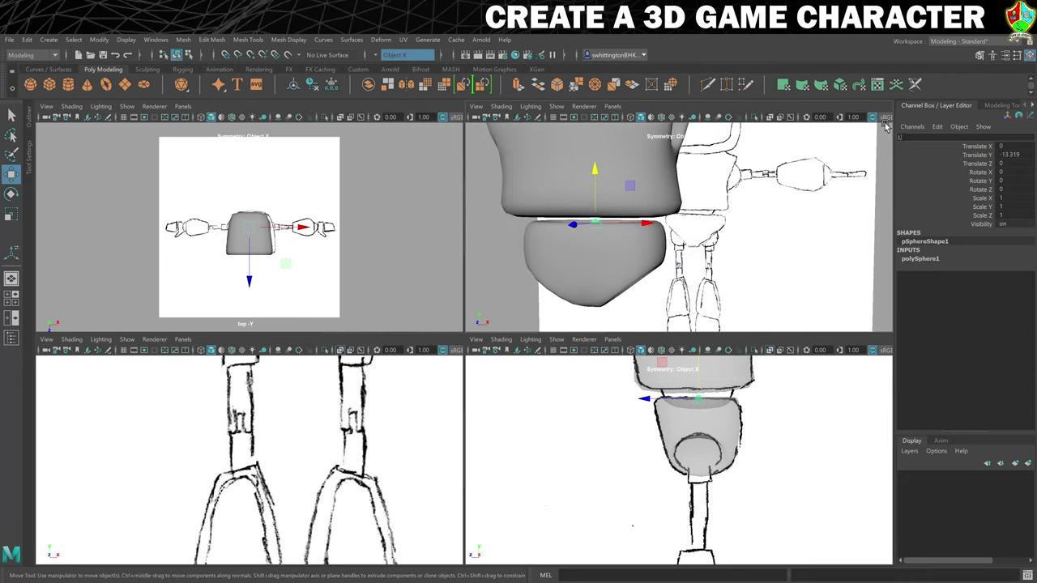
{"action": "type", "text": "owerBack"}
{"action": "key", "text": "Return"}
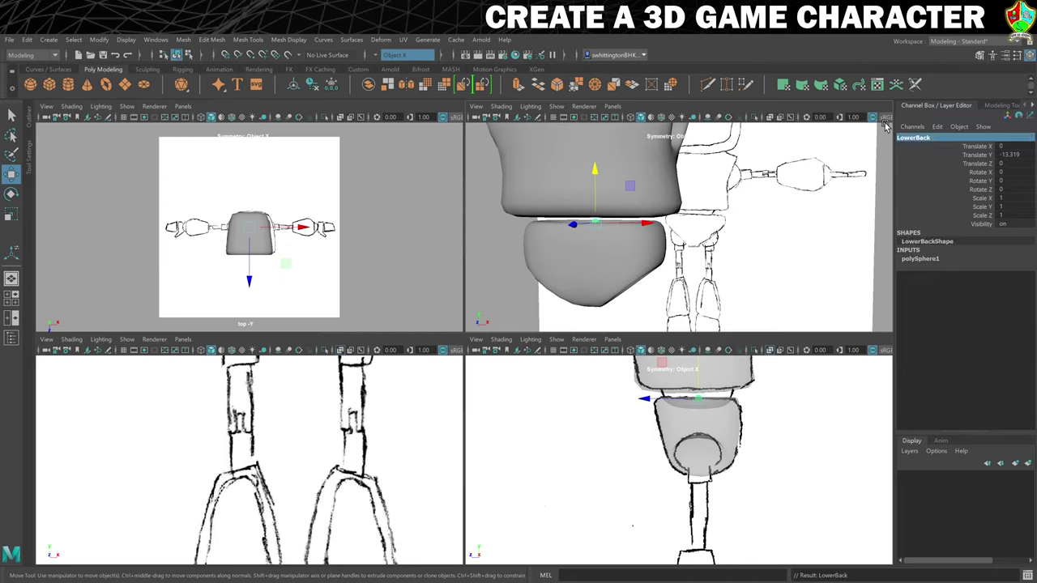
Set the LowerBack sphere's axis and height subdivisions to 8
{"action": "left_click", "coordinate": [931, 259]}
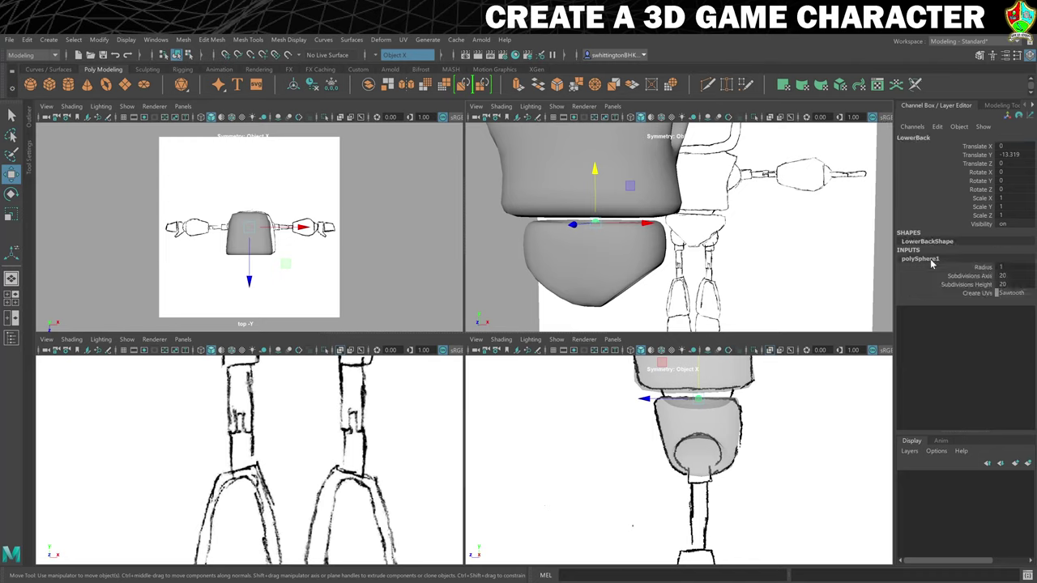
{"action": "left_click", "coordinate": [1009, 276]}
{"action": "left_click", "coordinate": [990, 284], "text": "shift"}
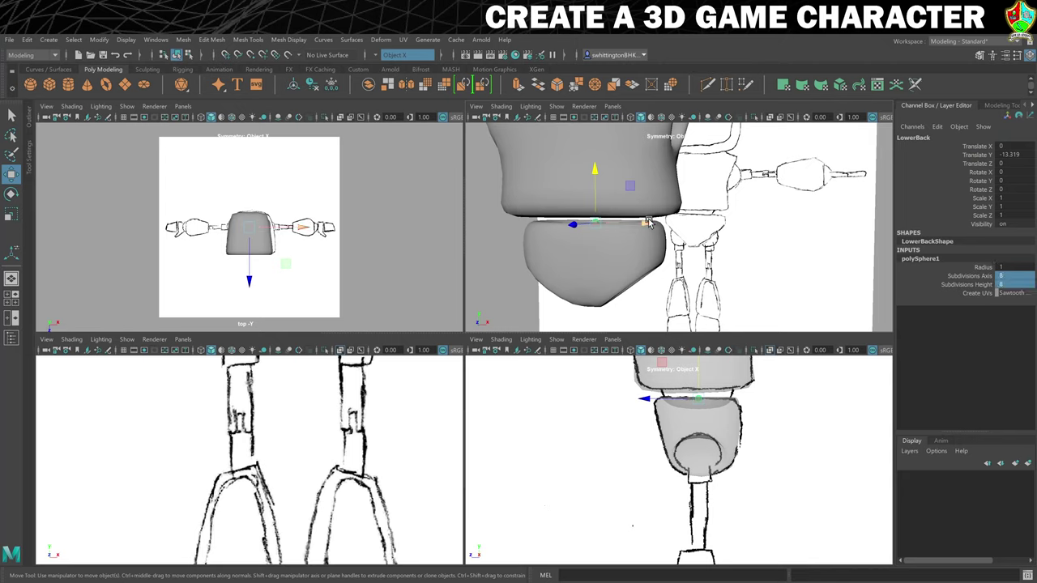
Raise the LowerBack sphere to about -9.53 in Y and scale it uniformly to about 10.37 to fit the side reference
{"action": "key", "text": "r"}
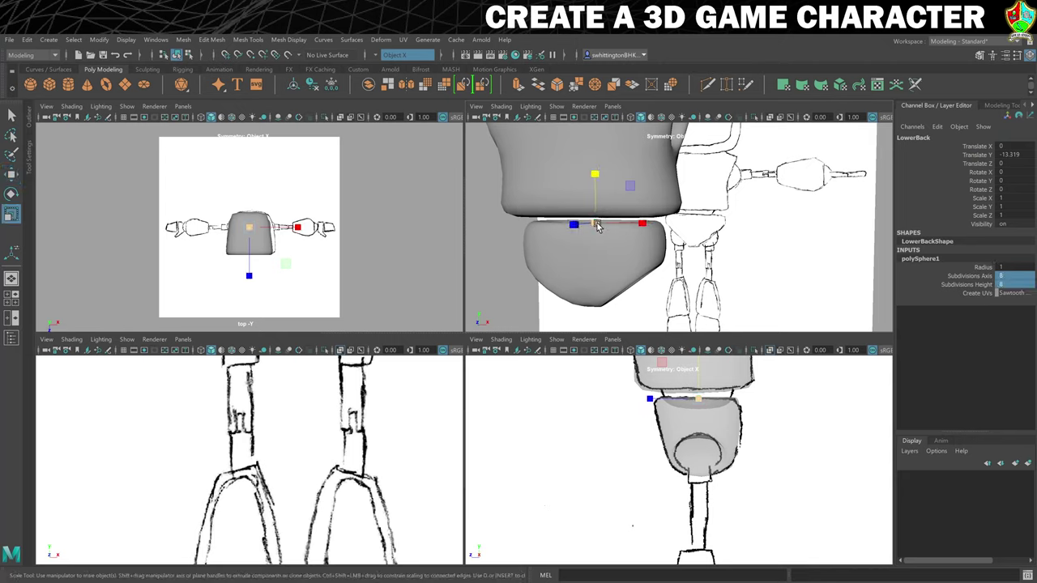
{"action": "left_click_drag", "start_coordinate": [597, 225], "coordinate": [650, 228]}
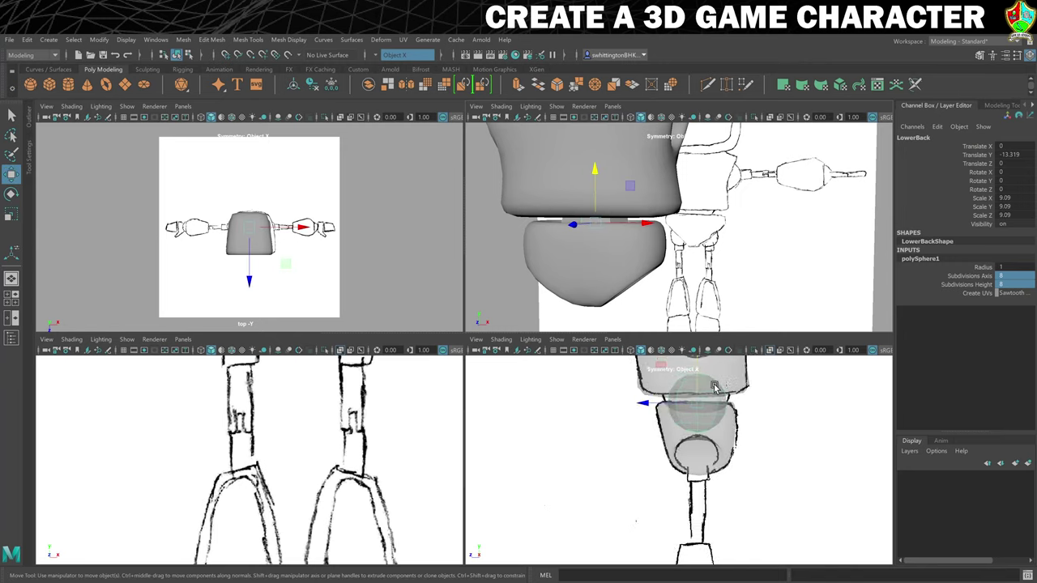
{"action": "middle_click_drag", "start_coordinate": [727, 381], "coordinate": [713, 405], "text": "alt"}
{"action": "key", "text": "w"}
{"action": "left_click_drag", "start_coordinate": [713, 405], "coordinate": [707, 379]}
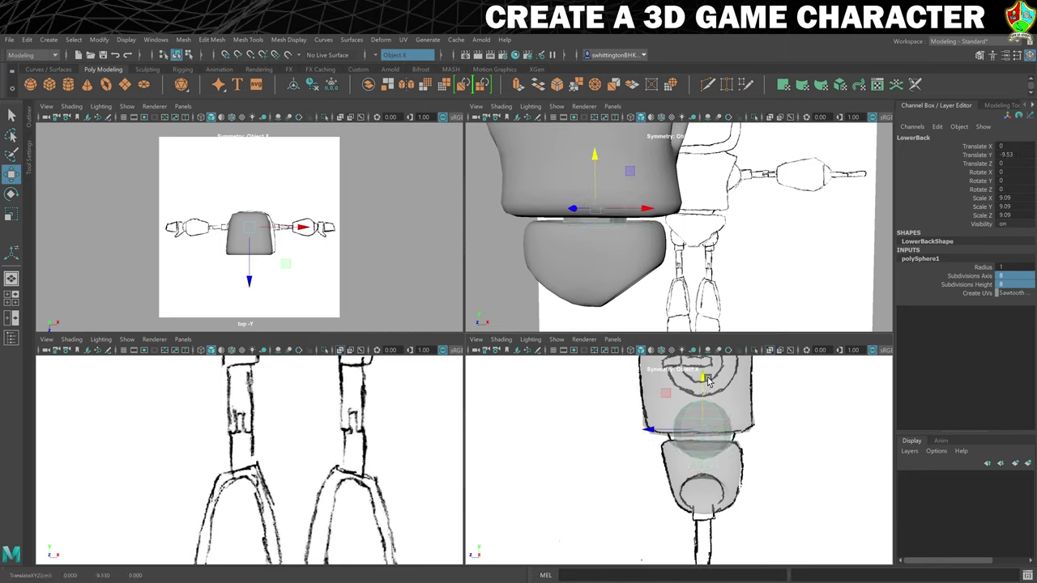
{"action": "key", "text": "r"}
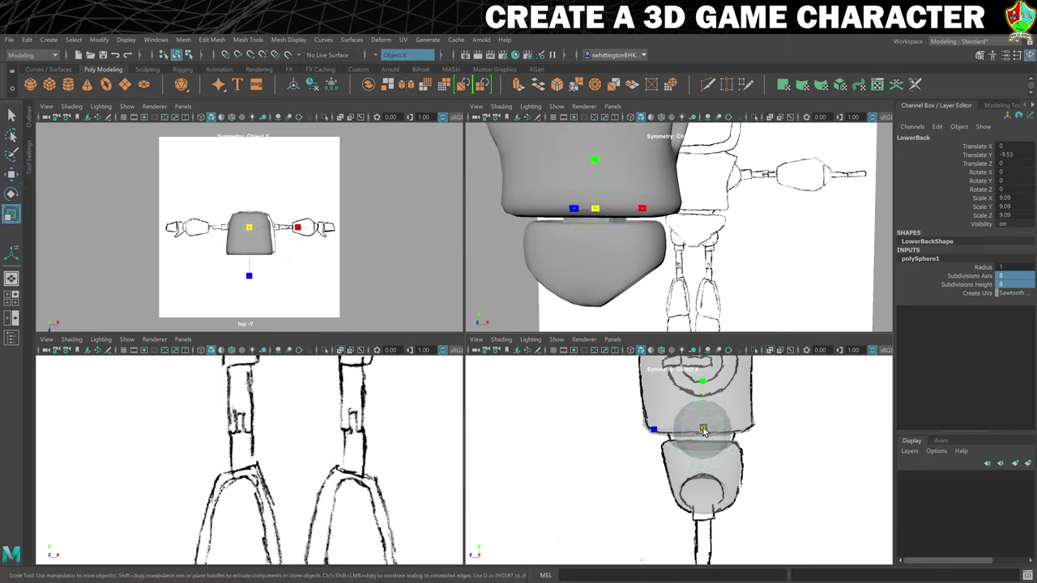
{"action": "left_click_drag", "start_coordinate": [703, 426], "coordinate": [710, 428]}
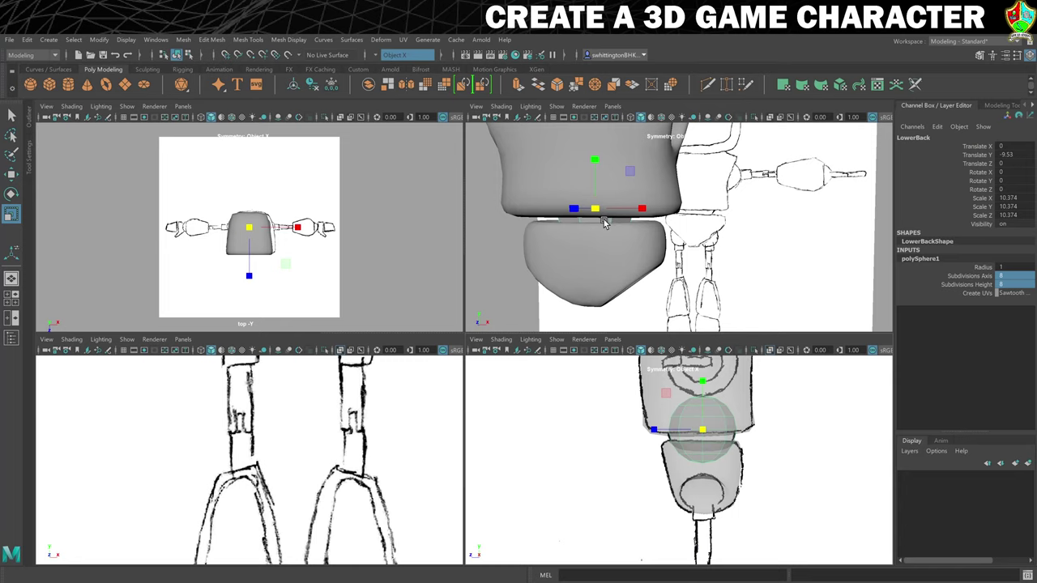
Stretch the LowerBack sphere to about 11.53 in Z and widen it in X to match the references, and deselect it
{"action": "right_click", "coordinate": [603, 223]}
{"action": "left_click", "coordinate": [582, 227]}
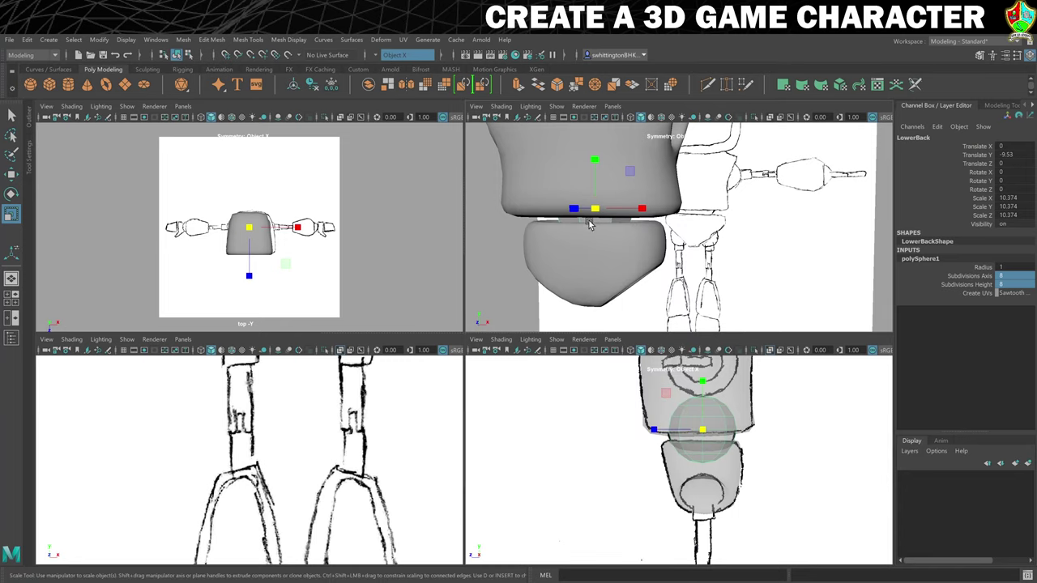
{"action": "right_click", "coordinate": [590, 226]}
{"action": "left_click", "coordinate": [582, 227]}
{"action": "right_click", "coordinate": [588, 227]}
{"action": "left_click_drag", "start_coordinate": [653, 429], "coordinate": [648, 429]}
{"action": "scroll", "coordinate": [336, 481], "scroll_direction": "down", "scroll_amount": 6}
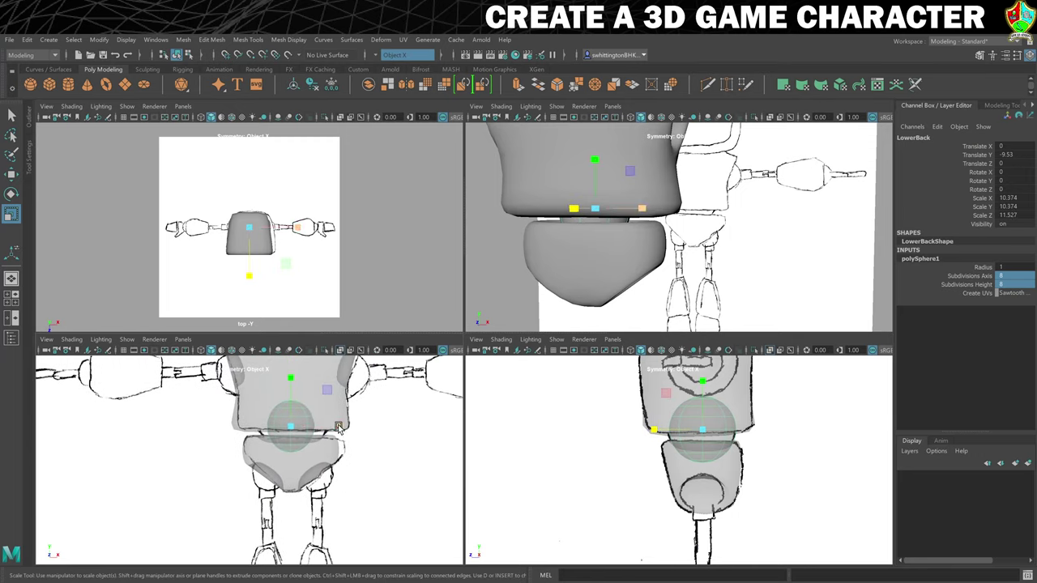
{"action": "left_click_drag", "start_coordinate": [338, 422], "coordinate": [357, 425]}
{"action": "middle_click_drag", "start_coordinate": [440, 426], "coordinate": [393, 450], "text": "alt"}
{"action": "scroll", "coordinate": [578, 297], "scroll_direction": "down", "scroll_amount": 3}
{"action": "left_click_drag", "start_coordinate": [649, 236], "coordinate": [671, 283], "text": "alt"}
{"action": "left_click", "coordinate": [661, 283]}
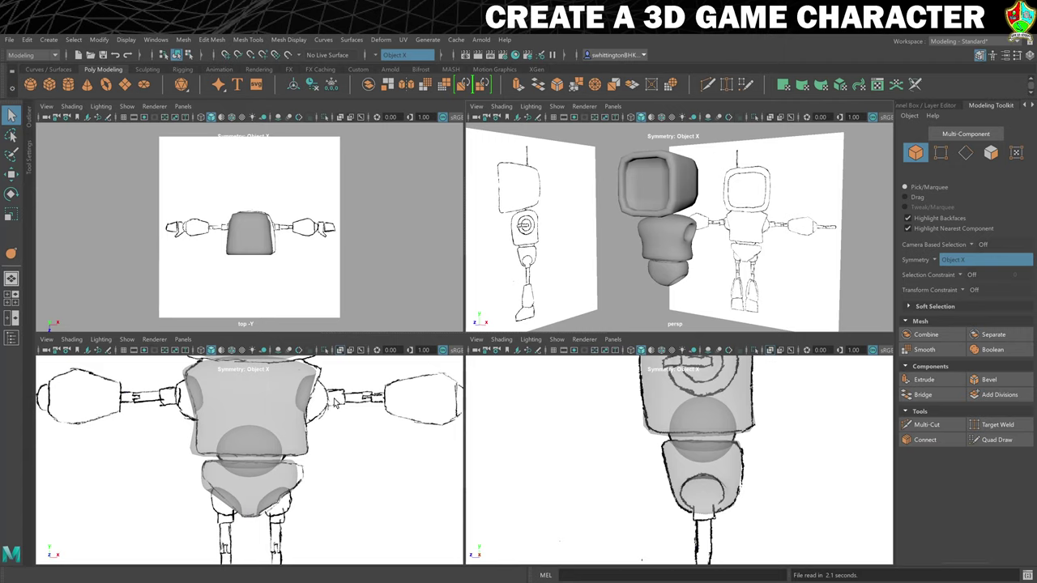
Create a polygon cube and place it over the upper arm in the front reference, at about 41.78 in X and 11.30 in Y
{"action": "scroll", "coordinate": [377, 414], "scroll_direction": "up", "scroll_amount": 3}
{"action": "middle_click_drag", "start_coordinate": [395, 410], "coordinate": [313, 488], "text": "alt"}
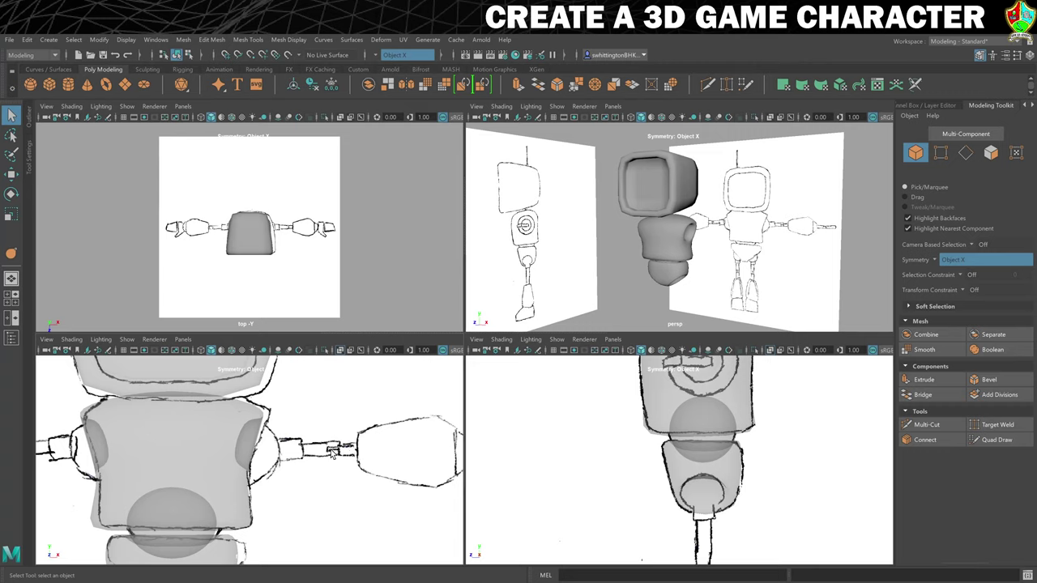
{"action": "left_click", "coordinate": [47, 85]}
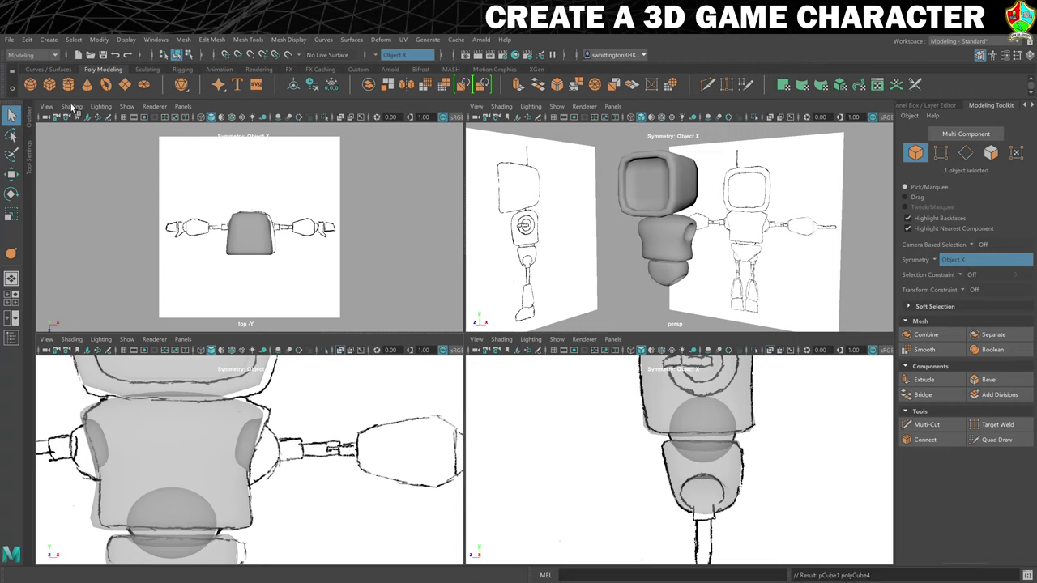
{"action": "scroll", "coordinate": [306, 489], "scroll_direction": "down", "scroll_amount": 5}
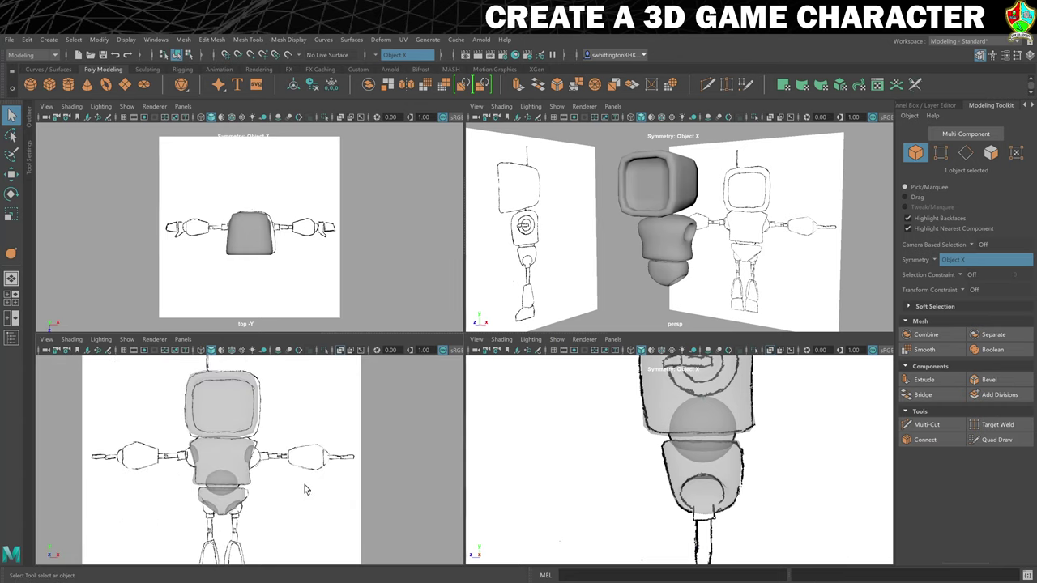
{"action": "key", "text": "w"}
{"action": "left_click_drag", "start_coordinate": [258, 439], "coordinate": [313, 424]}
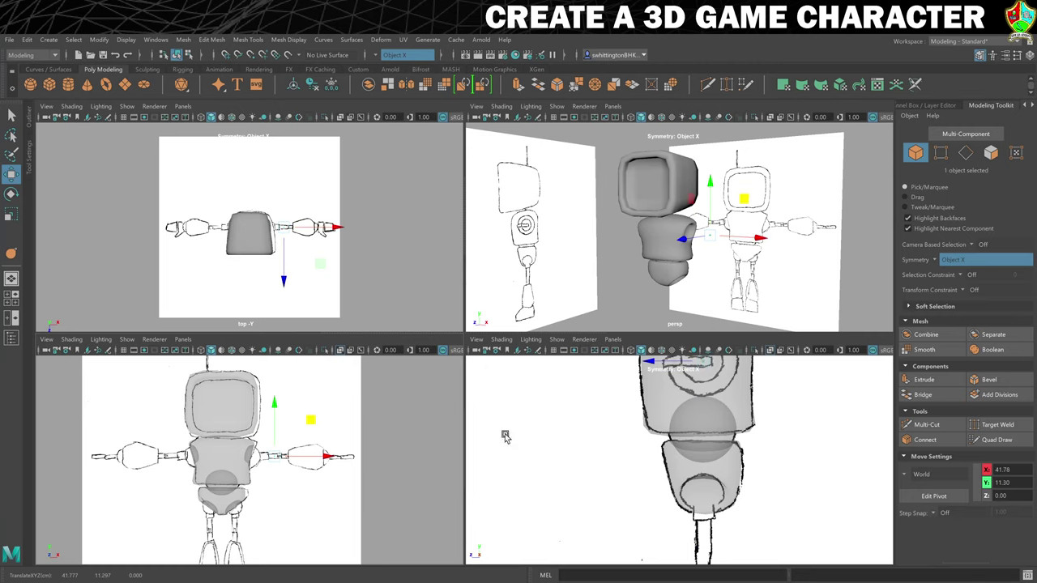
Rename the new arm cube as L_UpperArm
{"action": "left_click", "coordinate": [928, 106]}
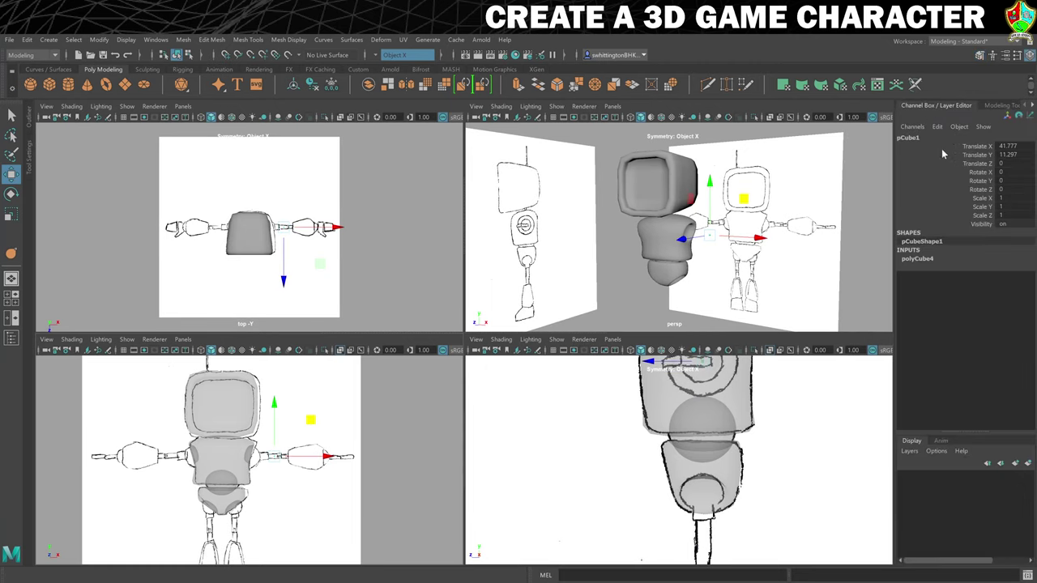
{"action": "double_click", "coordinate": [908, 138]}
{"action": "type", "text": "L_UpperArm"}
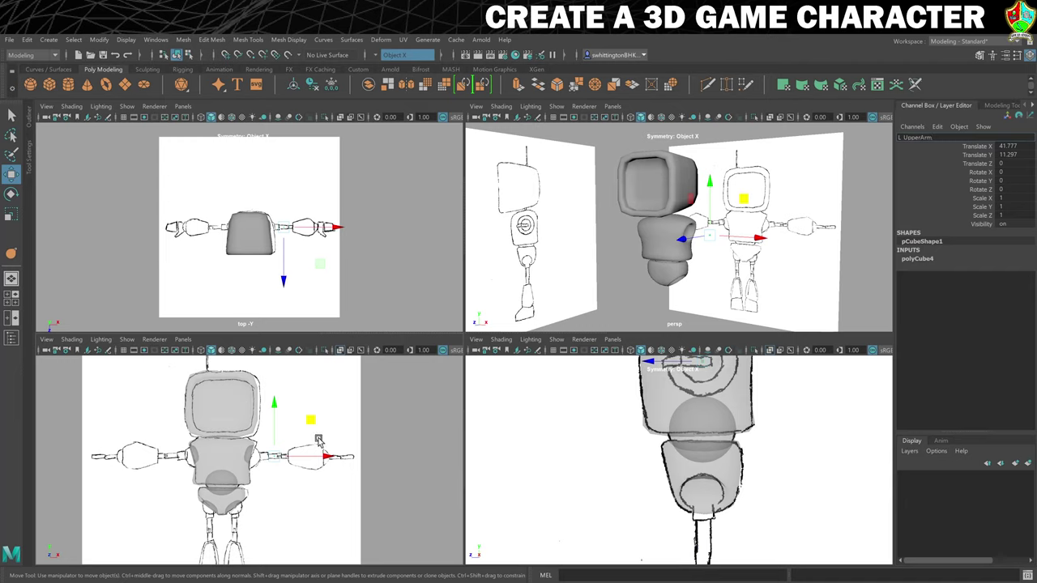
{"action": "key", "text": "Return"}
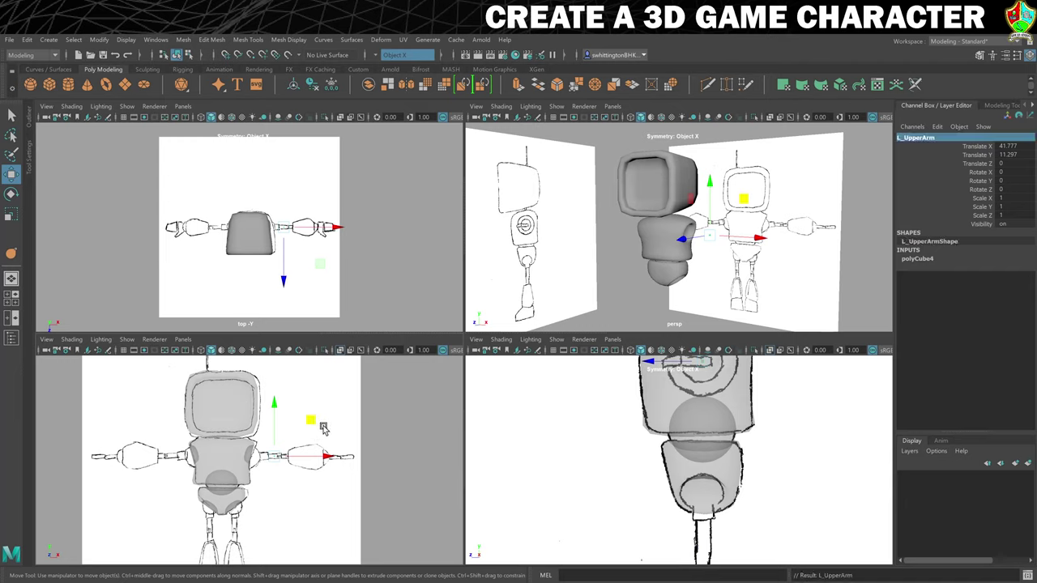
Scale the upper arm cube to about 7.38 in X and 3.82 in Y and Z, and shift it to about 40.53 in X
{"action": "scroll", "coordinate": [364, 426], "scroll_direction": "up", "scroll_amount": 8}
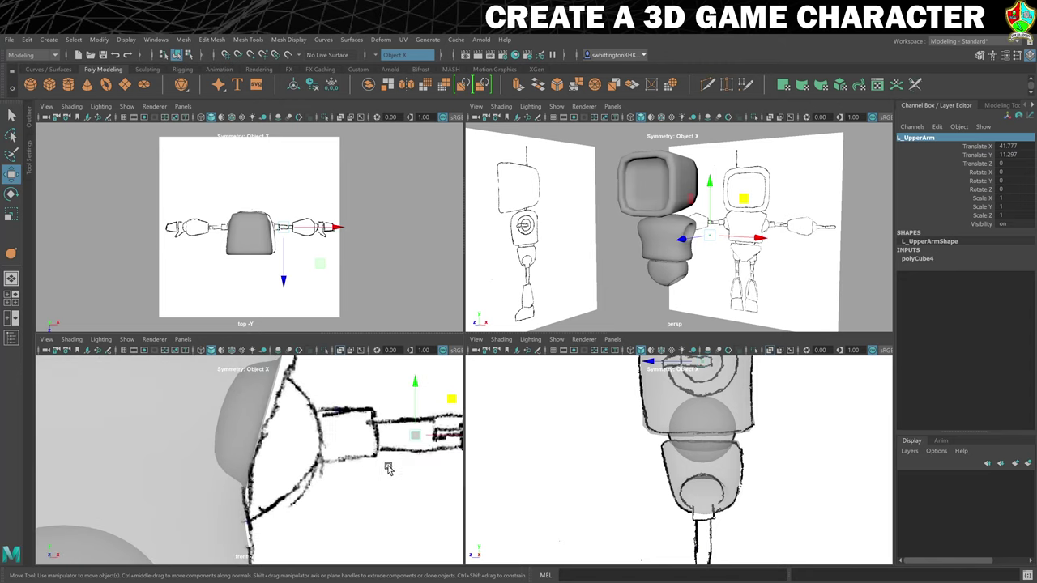
{"action": "scroll", "coordinate": [384, 474], "scroll_direction": "down", "scroll_amount": 4}
{"action": "key", "text": "r"}
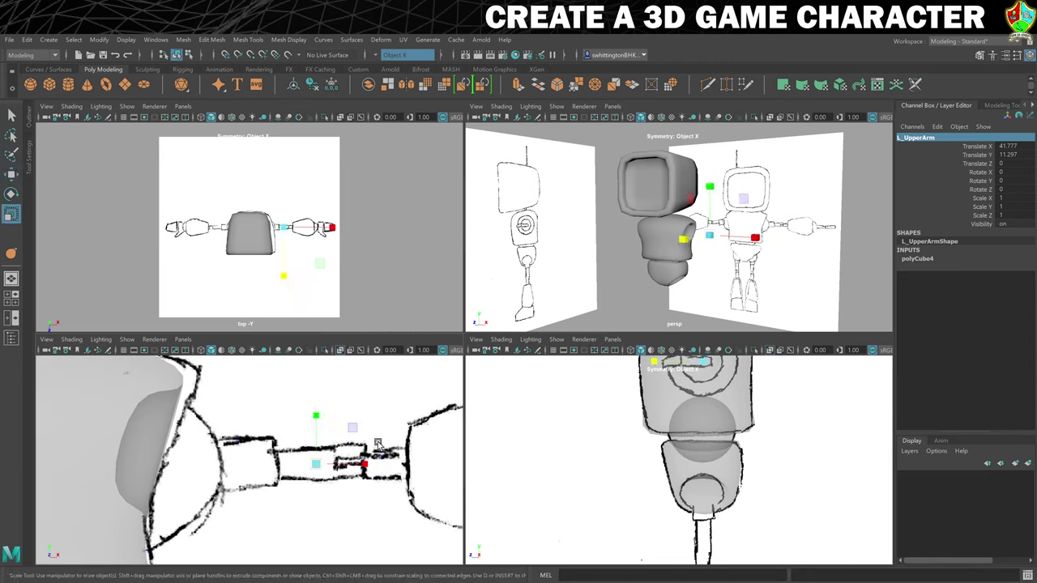
{"action": "left_click_drag", "start_coordinate": [315, 463], "coordinate": [357, 467]}
{"action": "key", "text": "w"}
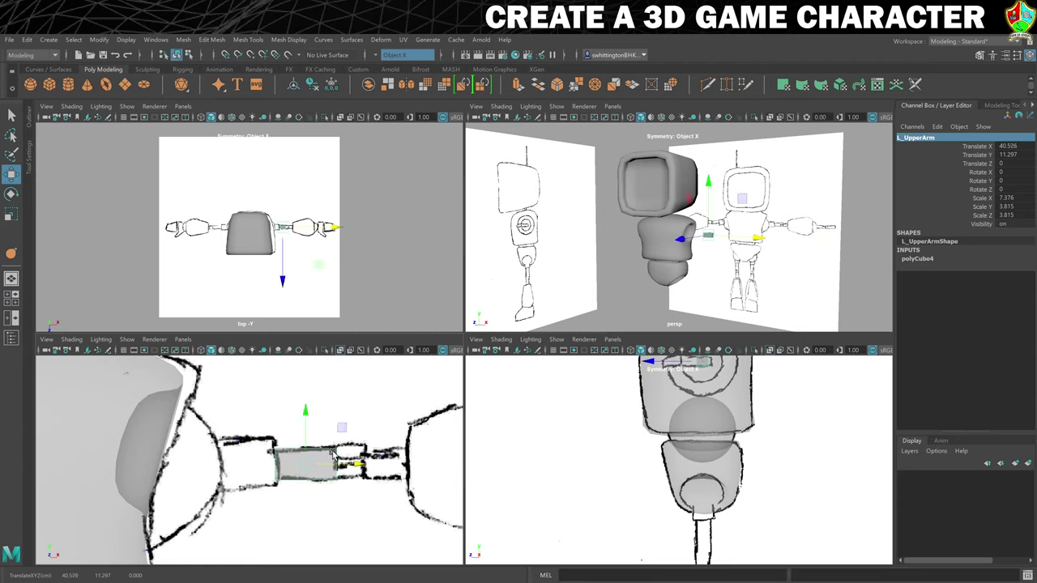
Set the upper arm cube's height subdivisions to 3
{"action": "scroll", "coordinate": [733, 265], "scroll_direction": "up", "scroll_amount": 5}
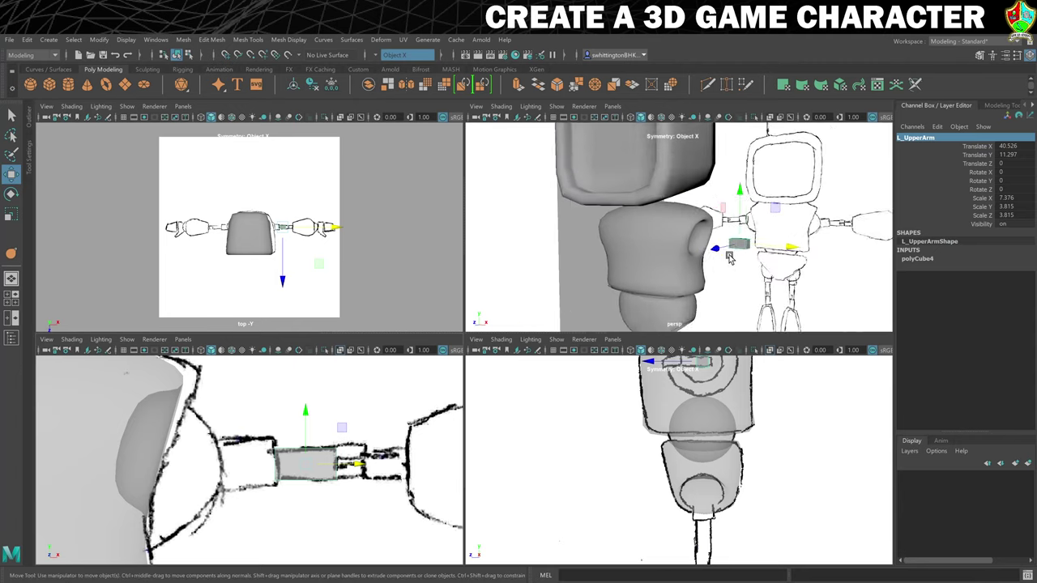
{"action": "left_click_drag", "start_coordinate": [793, 279], "coordinate": [749, 253], "text": "alt"}
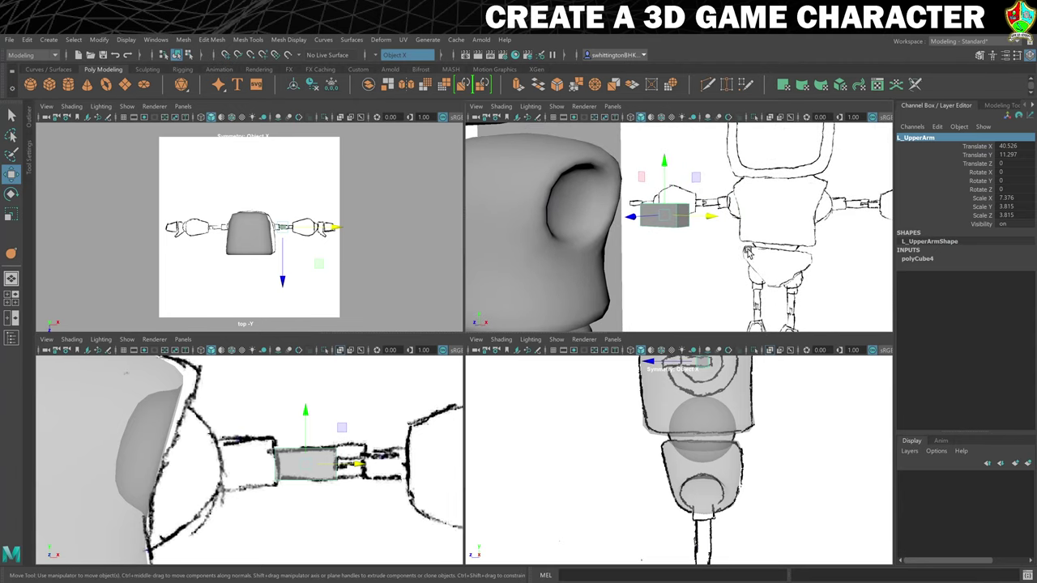
{"action": "left_click", "coordinate": [918, 259]}
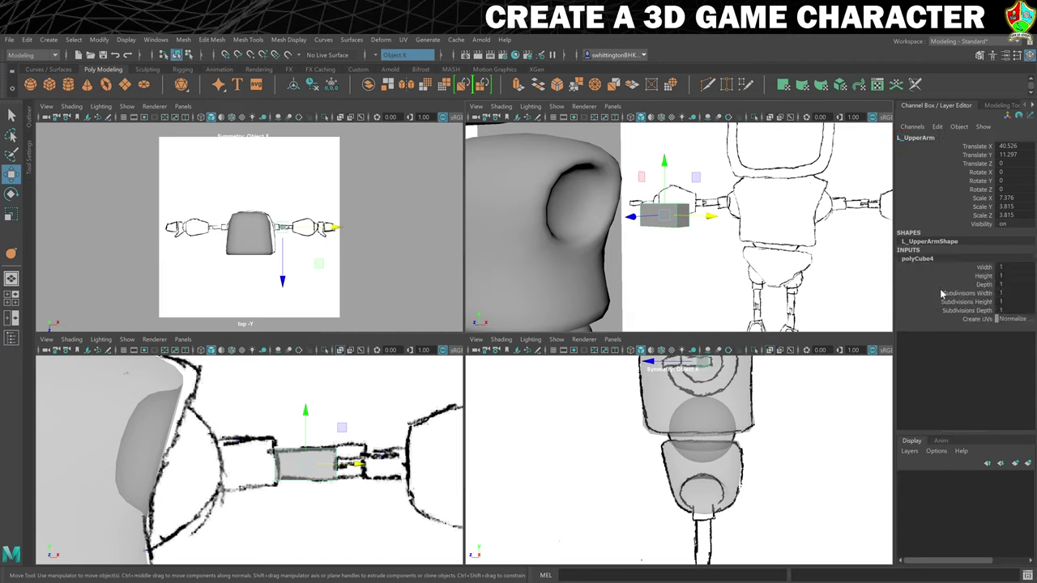
{"action": "left_click", "coordinate": [1001, 301]}
{"action": "type", "text": "3"}
{"action": "key", "text": "Return"}
Scale the upper arm's top and bottom edges inward in Z to give it an octagonal cross-section
{"action": "left_click_drag", "start_coordinate": [704, 236], "coordinate": [660, 212], "text": "alt"}
{"action": "right_click_drag", "start_coordinate": [660, 212], "coordinate": [660, 179]}
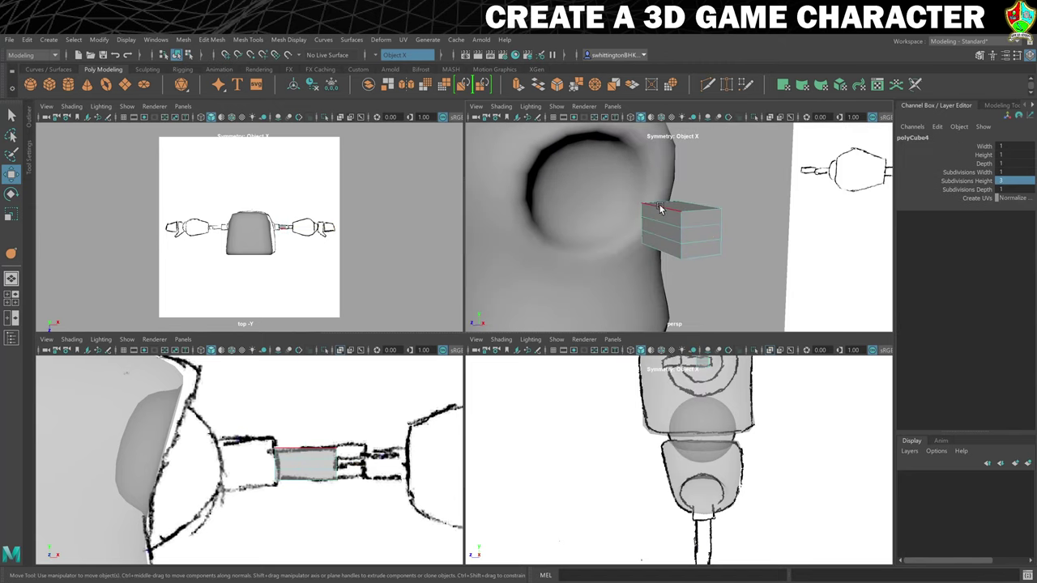
{"action": "left_click", "coordinate": [659, 205]}
{"action": "left_click_drag", "start_coordinate": [731, 222], "coordinate": [687, 175], "text": "alt"}
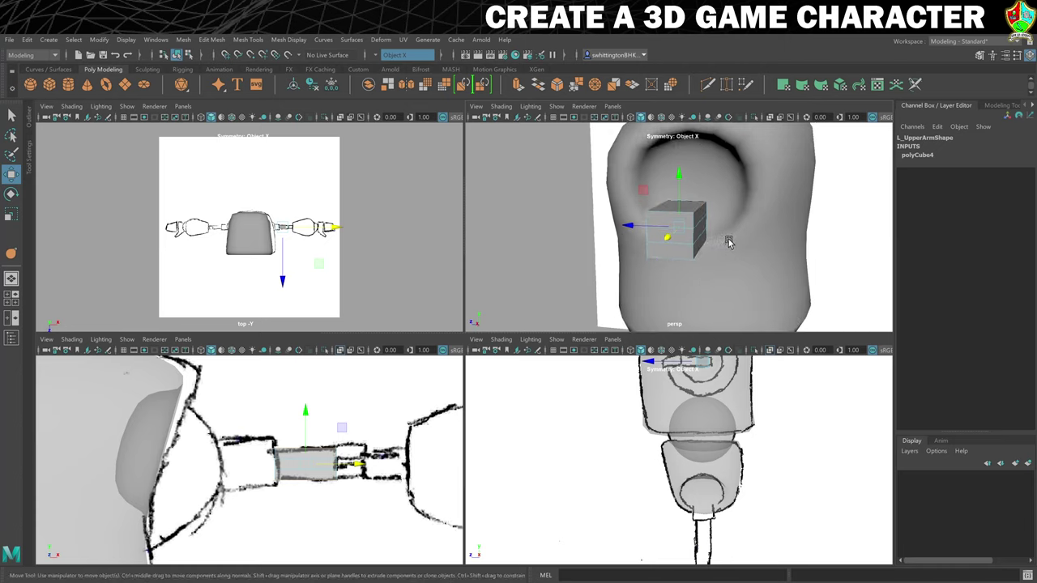
{"action": "key", "text": "r"}
{"action": "left_click_drag", "start_coordinate": [639, 275], "coordinate": [648, 270], "text": "alt"}
{"action": "left_click_drag", "start_coordinate": [630, 227], "coordinate": [749, 268]}
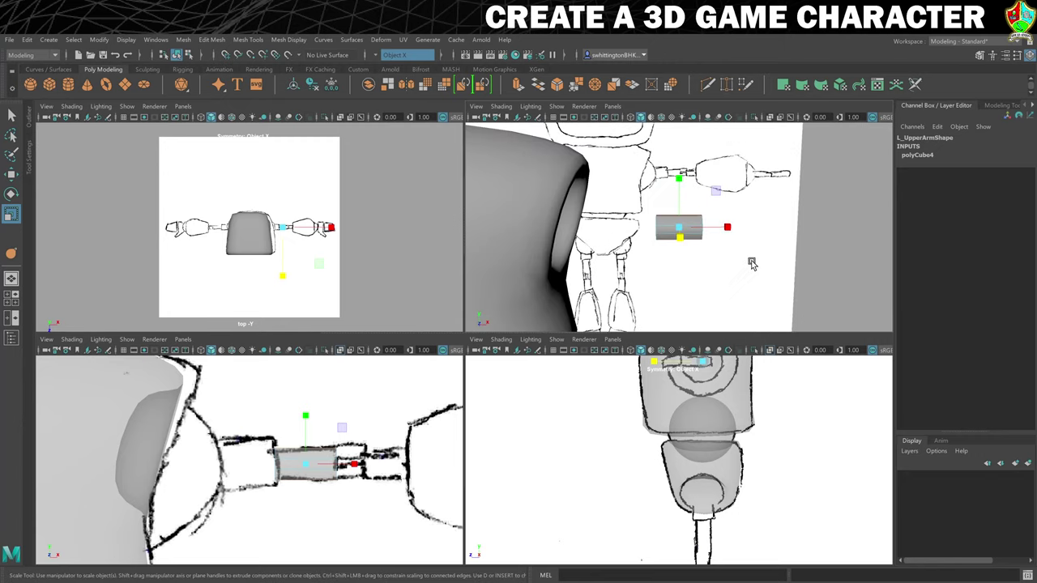
Duplicate the upper arm, name the copy L_LowerArm, and move it outward along the arm to about 60.67 in X
{"action": "right_click_drag", "start_coordinate": [660, 227], "coordinate": [704, 217]}
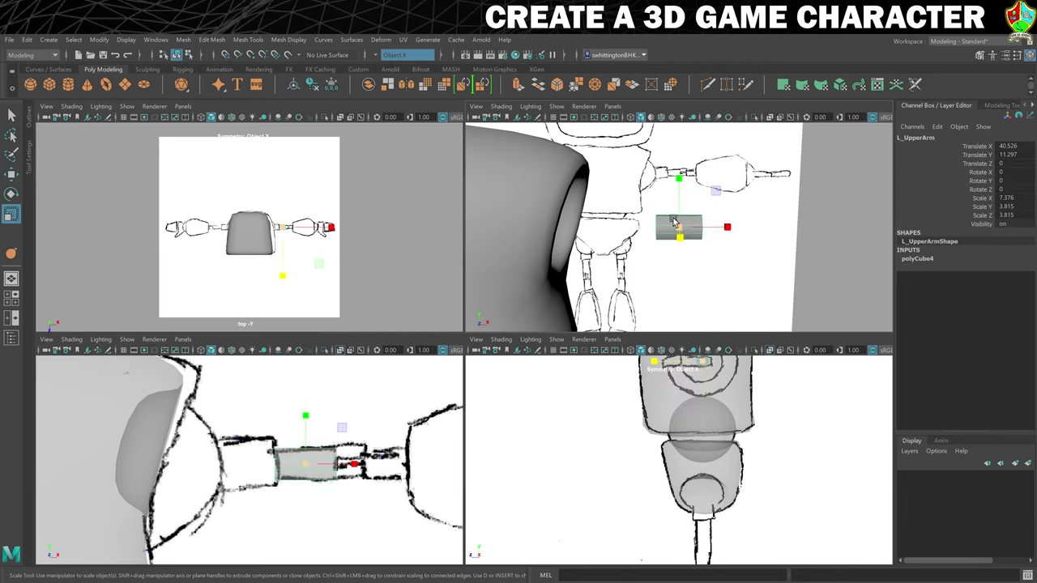
{"action": "key", "text": "ctrl+d"}
{"action": "key", "text": "w"}
{"action": "left_click_drag", "start_coordinate": [731, 231], "coordinate": [799, 230]}
{"action": "double_click", "coordinate": [917, 137]}
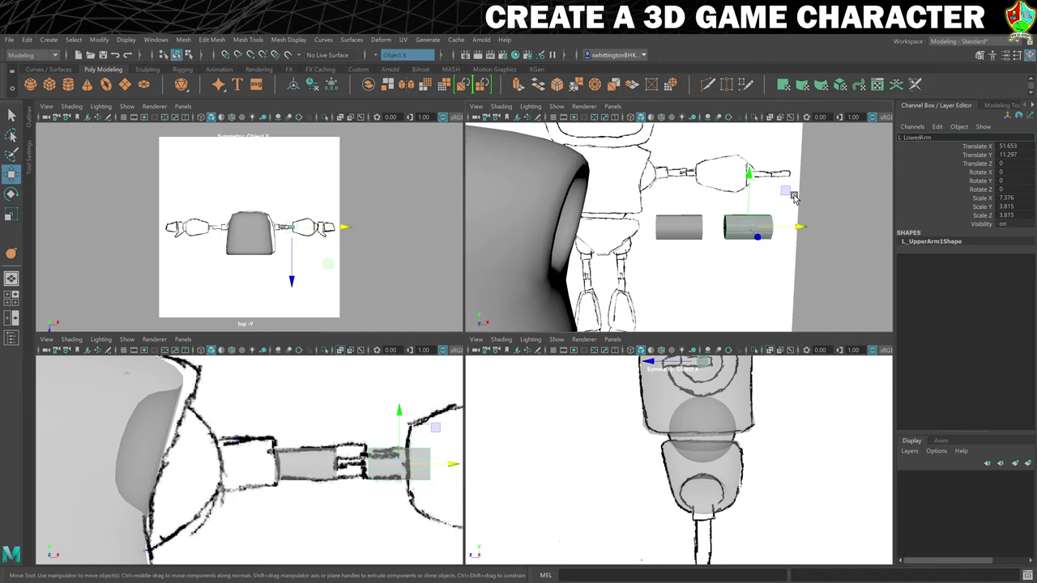
{"action": "key", "text": "Return"}
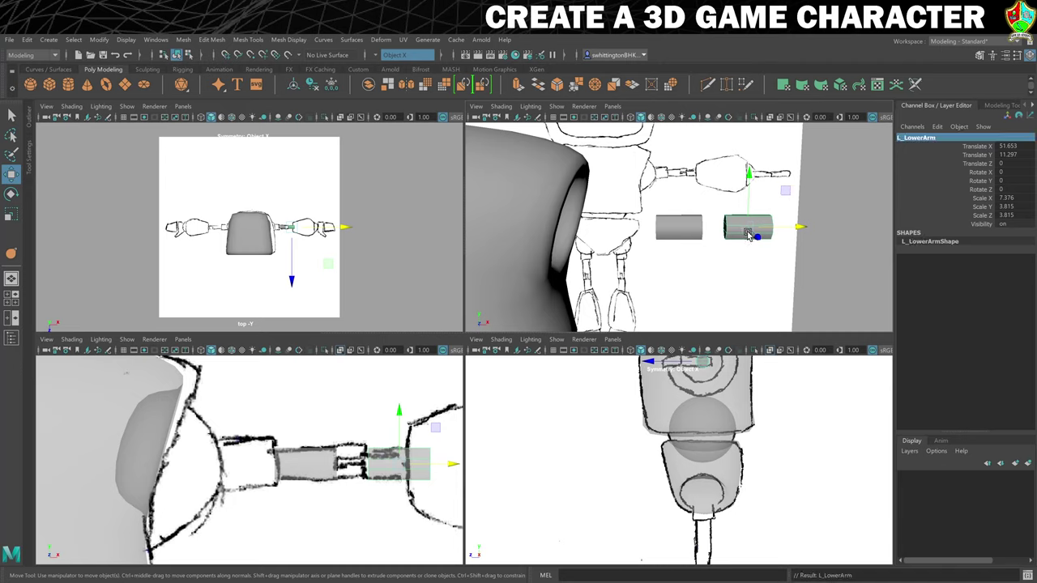
{"action": "left_click_drag", "start_coordinate": [798, 227], "coordinate": [851, 227]}
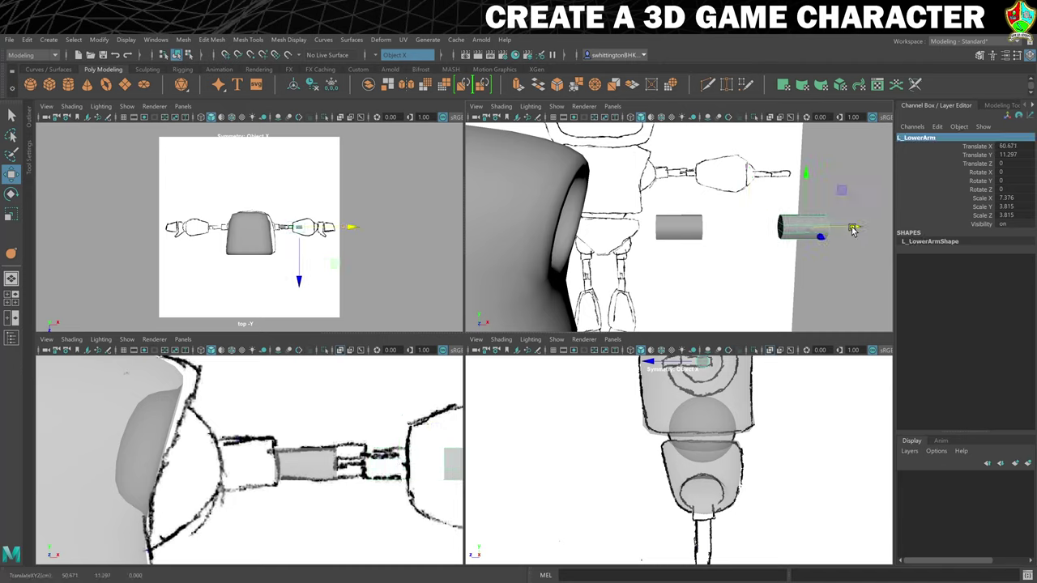
Put the left upper arm into face selection and turn off Object X symmetry
{"action": "left_click", "coordinate": [691, 229]}
{"action": "key", "text": "f"}
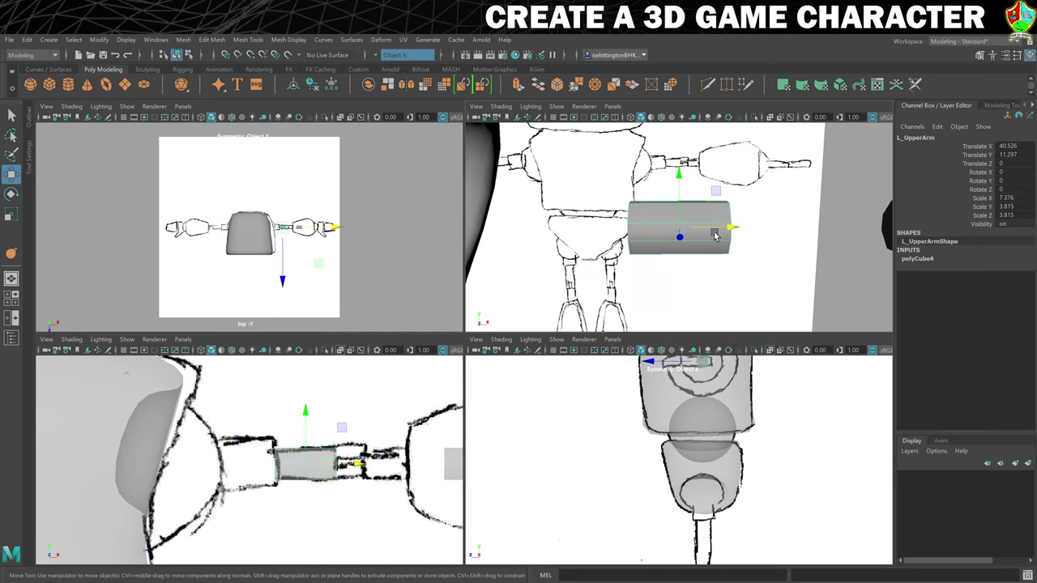
{"action": "left_click_drag", "start_coordinate": [715, 235], "coordinate": [728, 240], "text": "alt"}
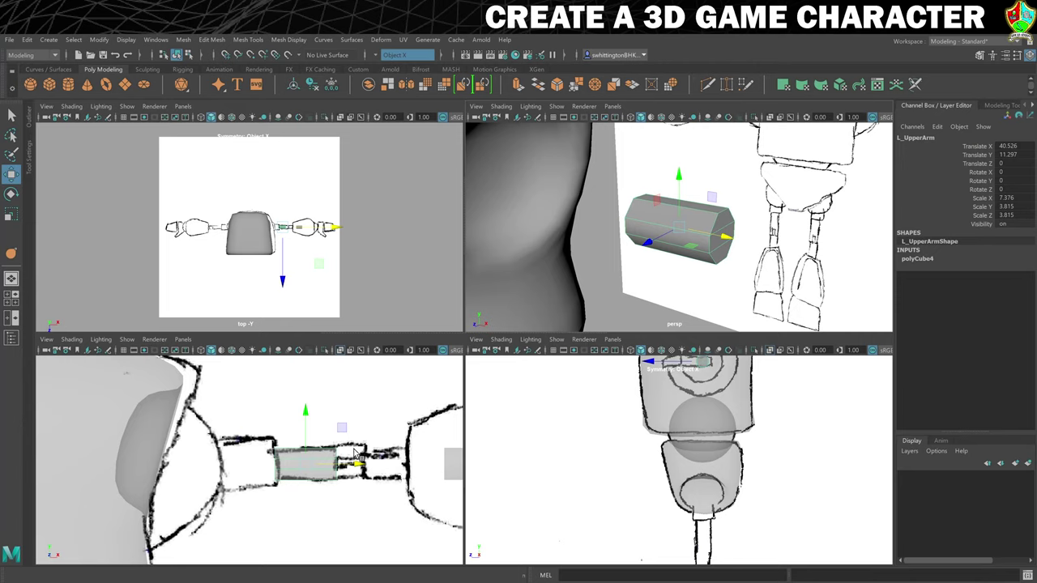
{"action": "right_click", "coordinate": [727, 222]}
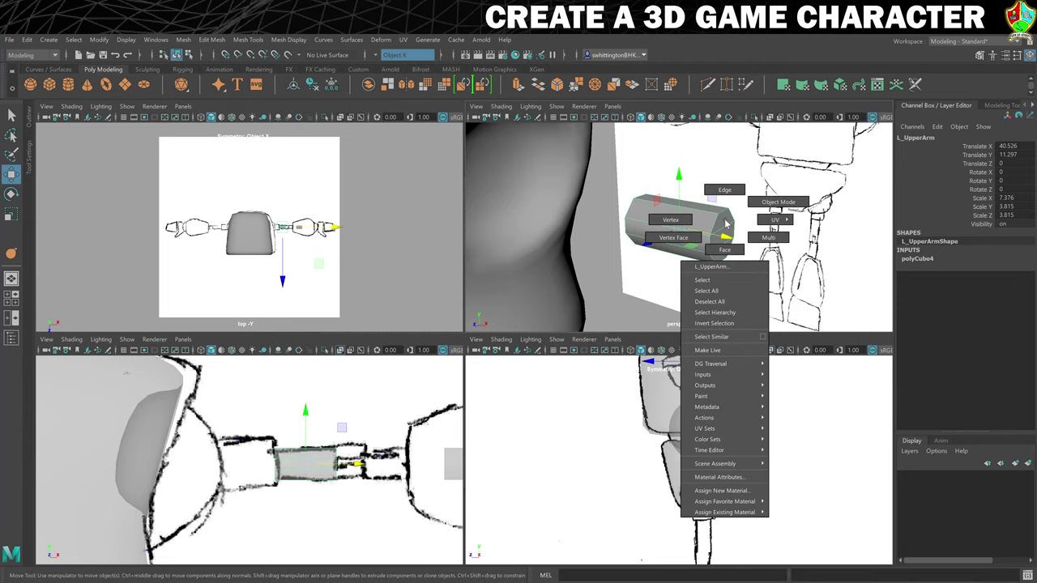
{"action": "left_click", "coordinate": [725, 249]}
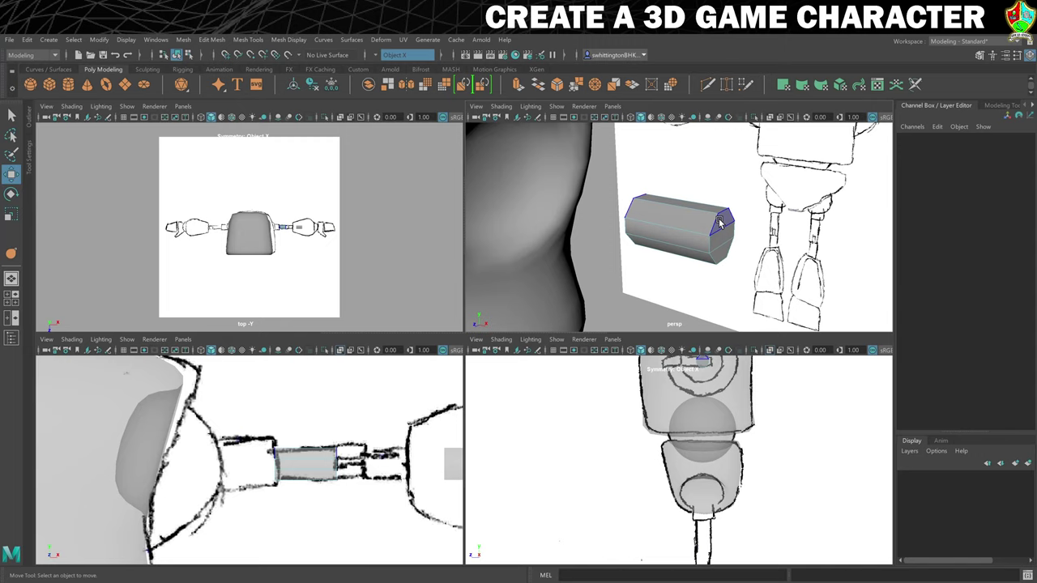
{"action": "left_click", "coordinate": [720, 223]}
{"action": "left_click_drag", "start_coordinate": [660, 243], "coordinate": [632, 215], "text": "alt"}
{"action": "left_click", "coordinate": [634, 215]}
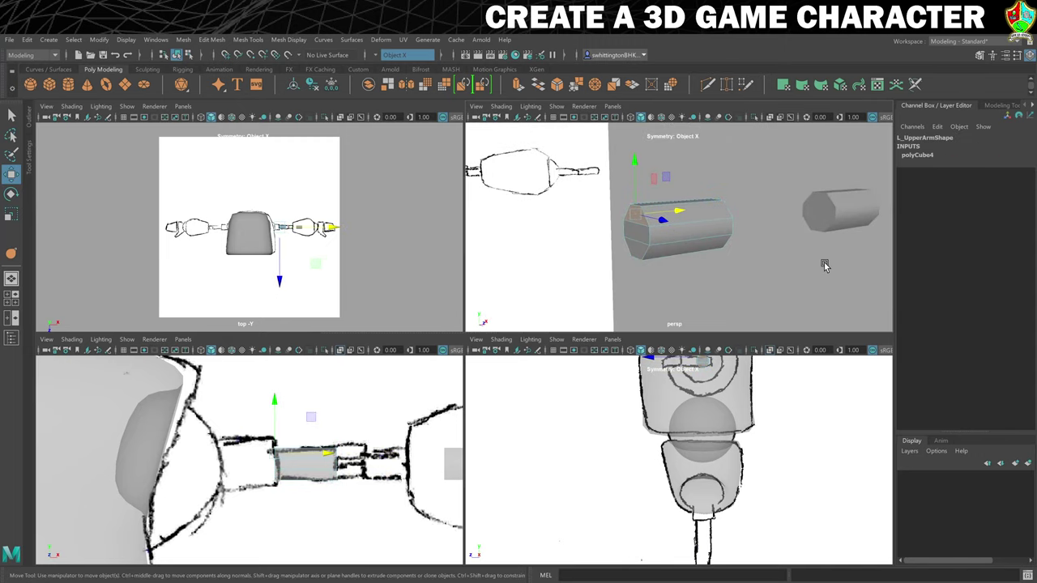
{"action": "mouse_move", "coordinate": [824, 266]}
{"action": "left_mouse_down", "text": "alt"}
{"action": "mouse_move", "coordinate": [752, 255]}
{"action": "mouse_move", "coordinate": [764, 260]}
{"action": "left_mouse_up", "text": "alt"}
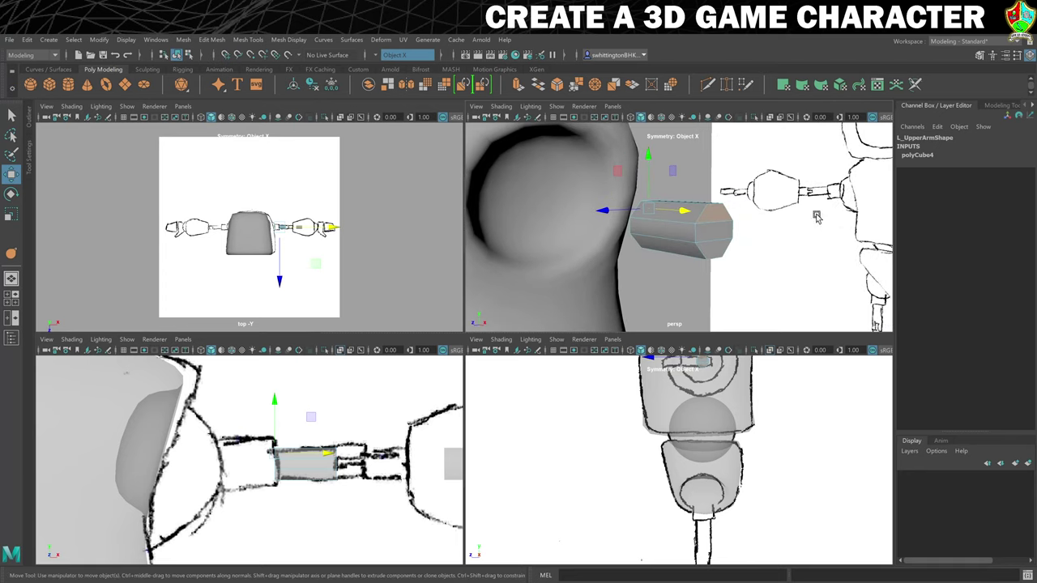
{"action": "left_click", "coordinate": [995, 106]}
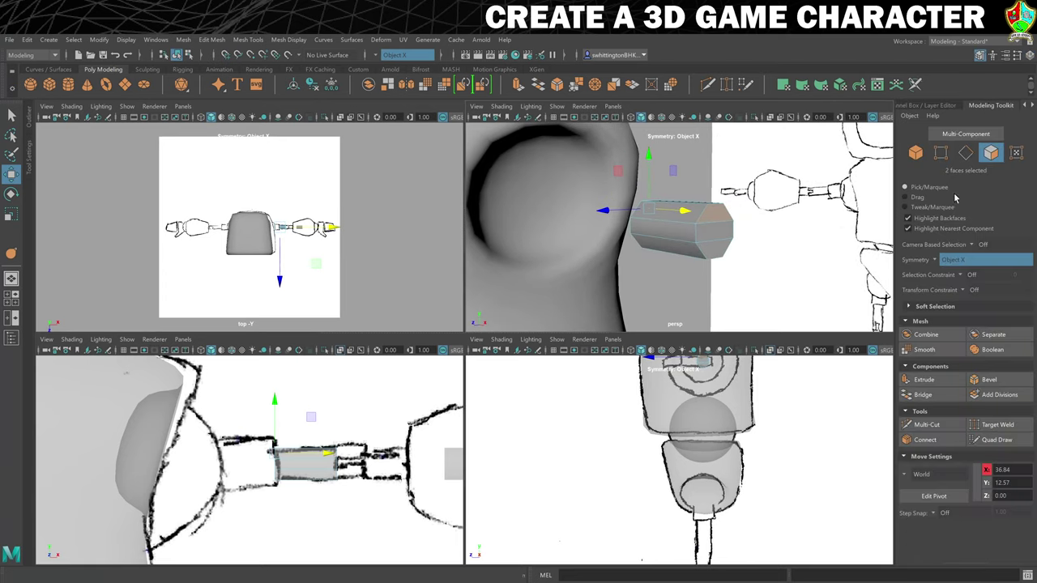
{"action": "left_click", "coordinate": [946, 260]}
{"action": "left_click", "coordinate": [948, 268]}
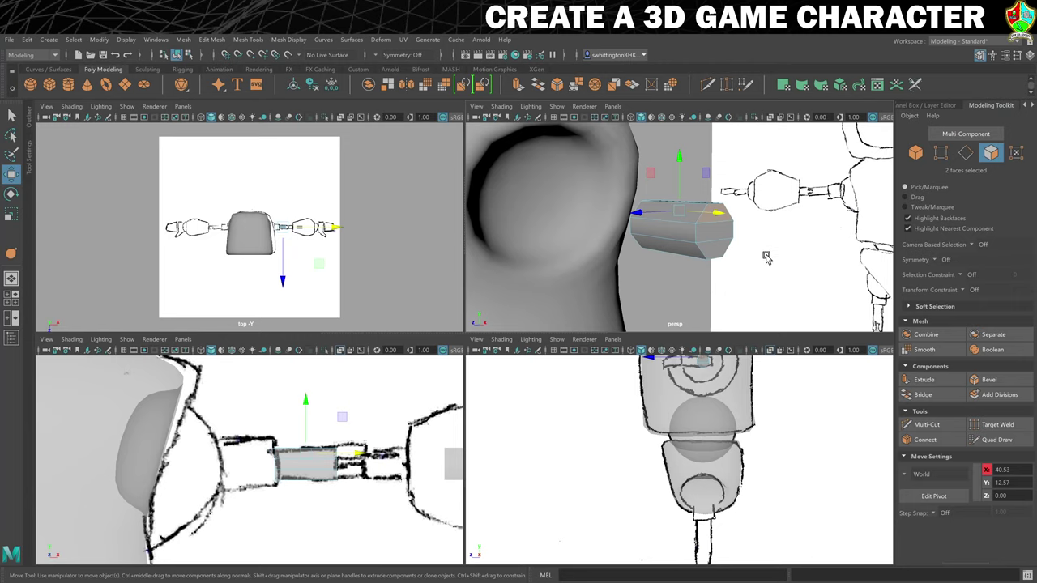
Extrude the top and bottom faces of the upper arm's outer end with a thickness of 3, leaving a gap between two prongs
{"action": "left_click", "coordinate": [729, 253]}
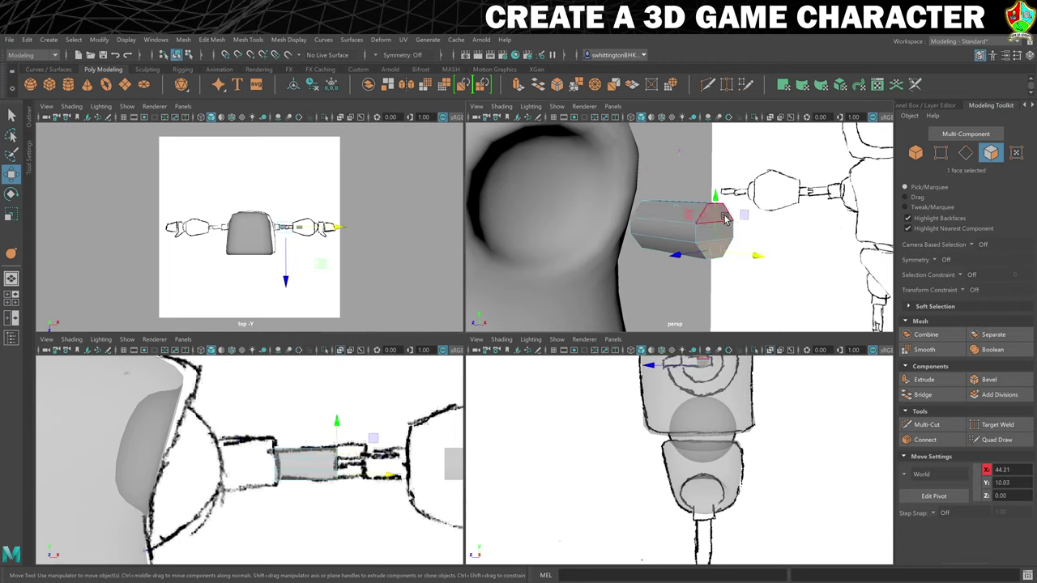
{"action": "left_click", "coordinate": [672, 247], "text": "shift"}
{"action": "left_click_drag", "start_coordinate": [672, 250], "coordinate": [684, 259], "text": "alt"}
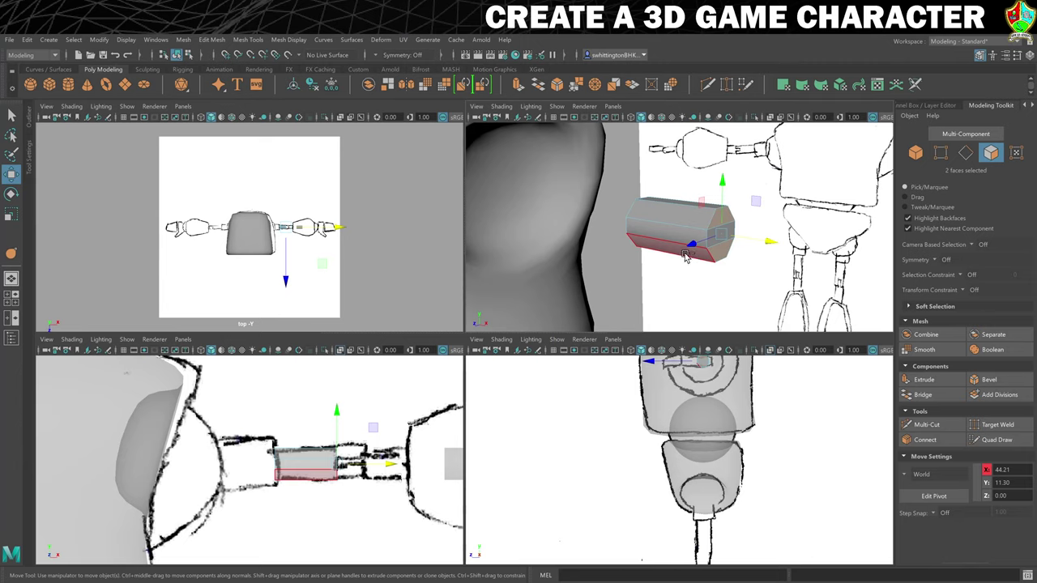
{"action": "key", "text": "ctrl+e"}
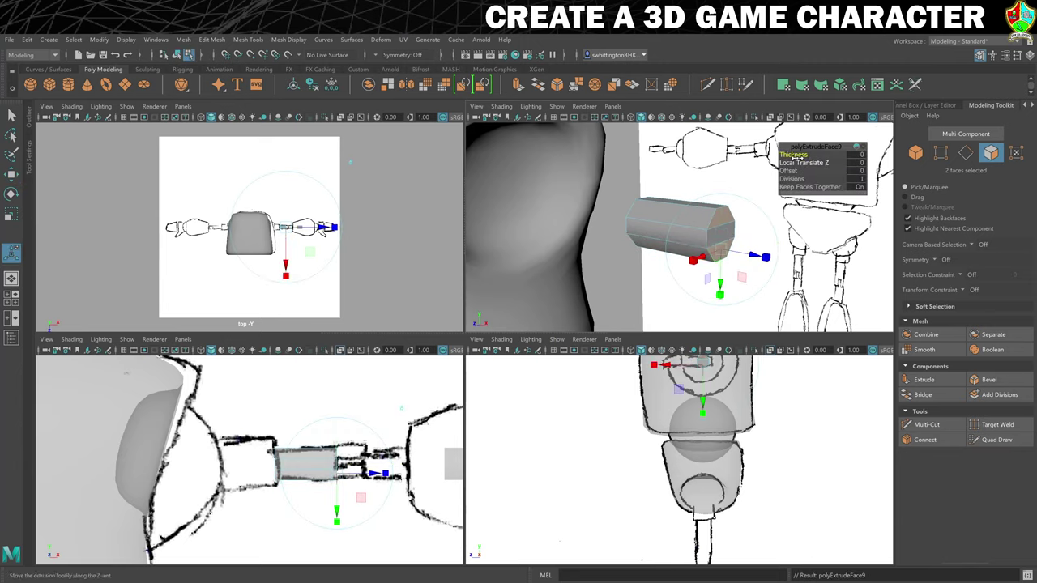
{"action": "left_click_drag", "start_coordinate": [782, 159], "coordinate": [797, 154]}
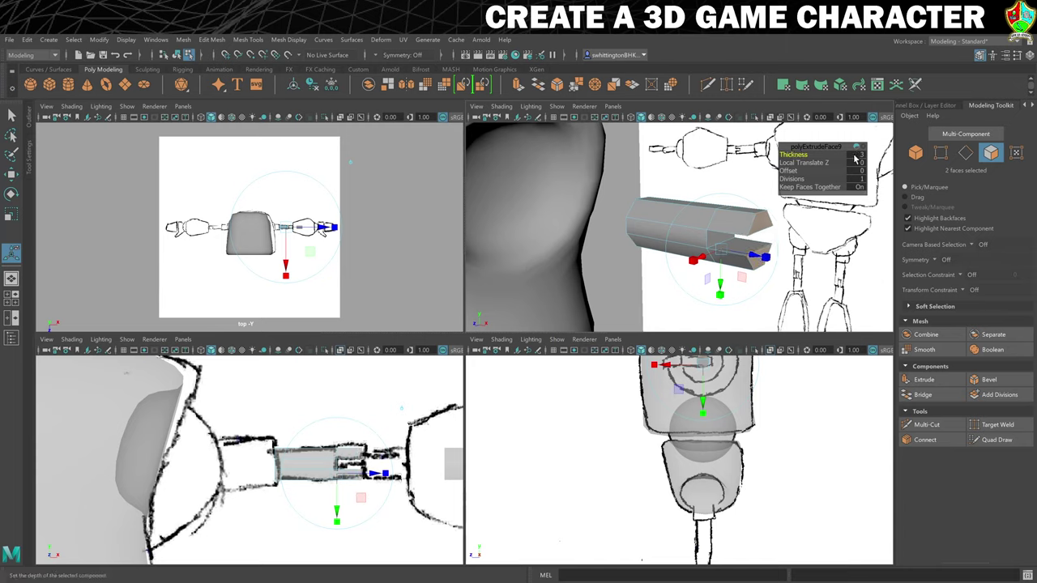
Extrude the three faces of the upper arm's shoulder end with an offset of -1.3 to flare them outward
{"action": "left_click_drag", "start_coordinate": [696, 235], "coordinate": [679, 235], "text": "alt"}
{"action": "left_click", "coordinate": [638, 228]}
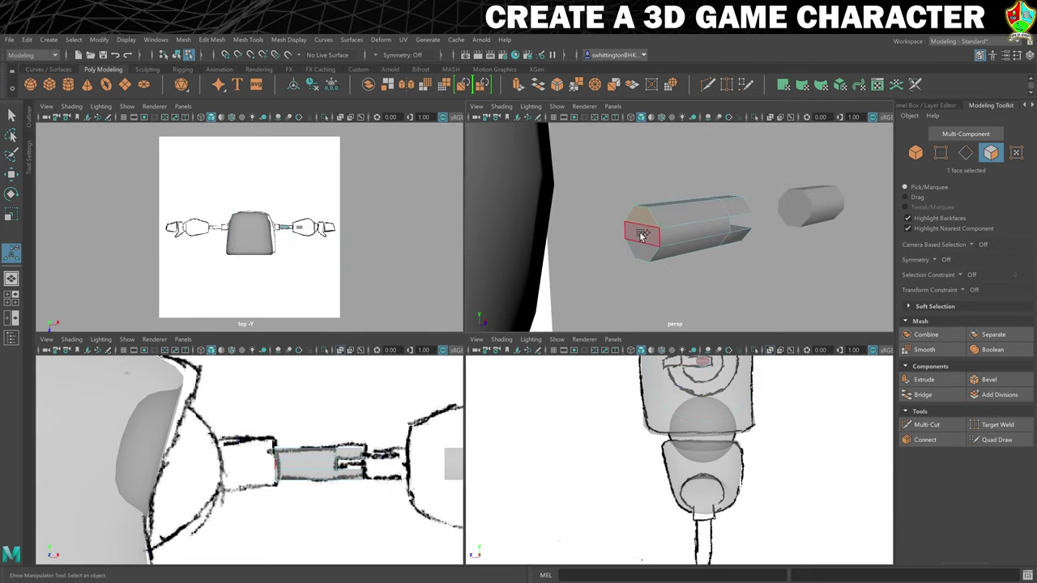
{"action": "left_click", "coordinate": [639, 252], "text": "shift"}
{"action": "key", "text": "shift+f"}
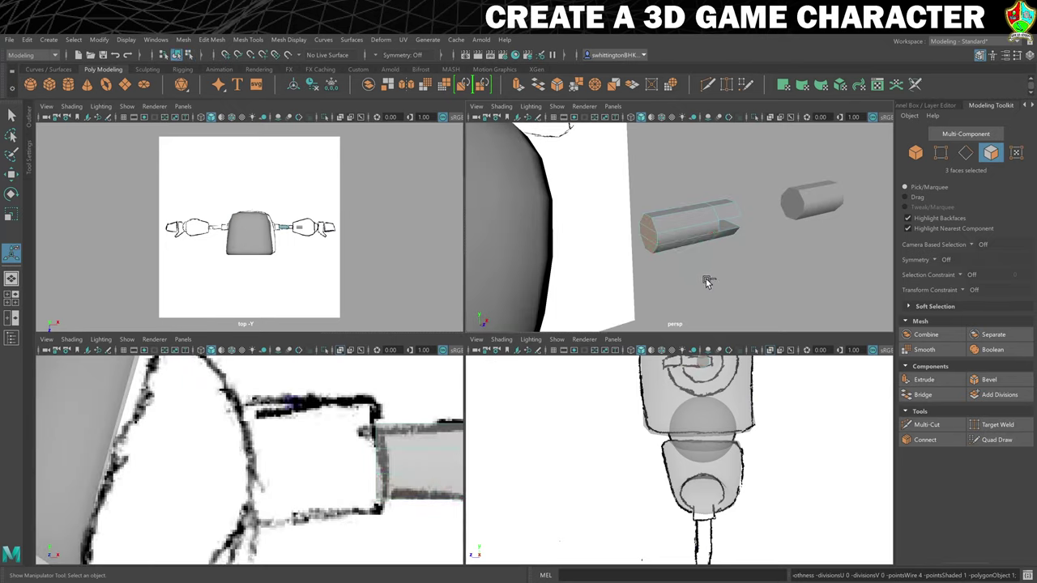
{"action": "key", "text": "ctrl+e"}
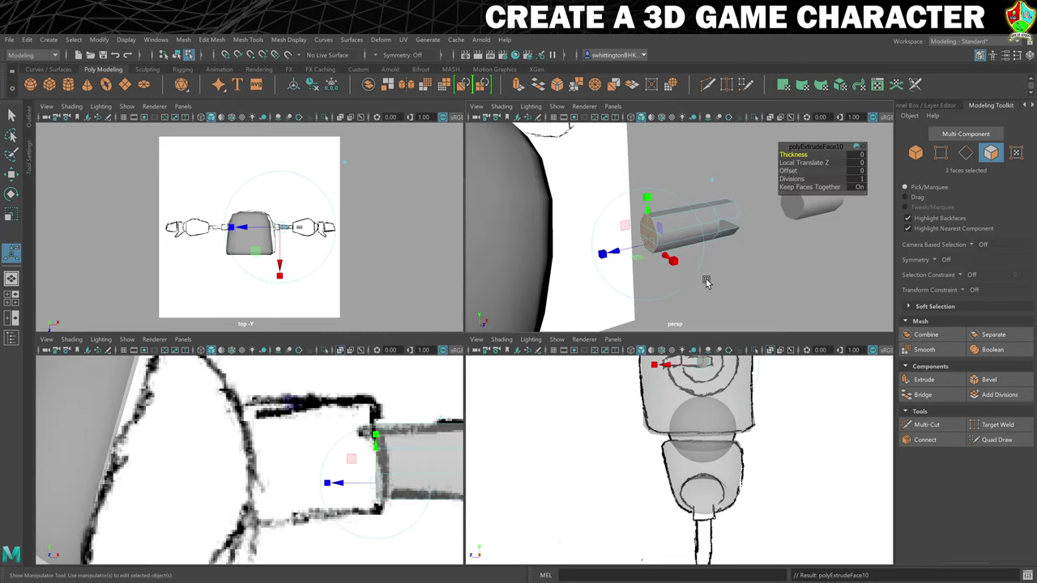
{"action": "left_click", "coordinate": [789, 173]}
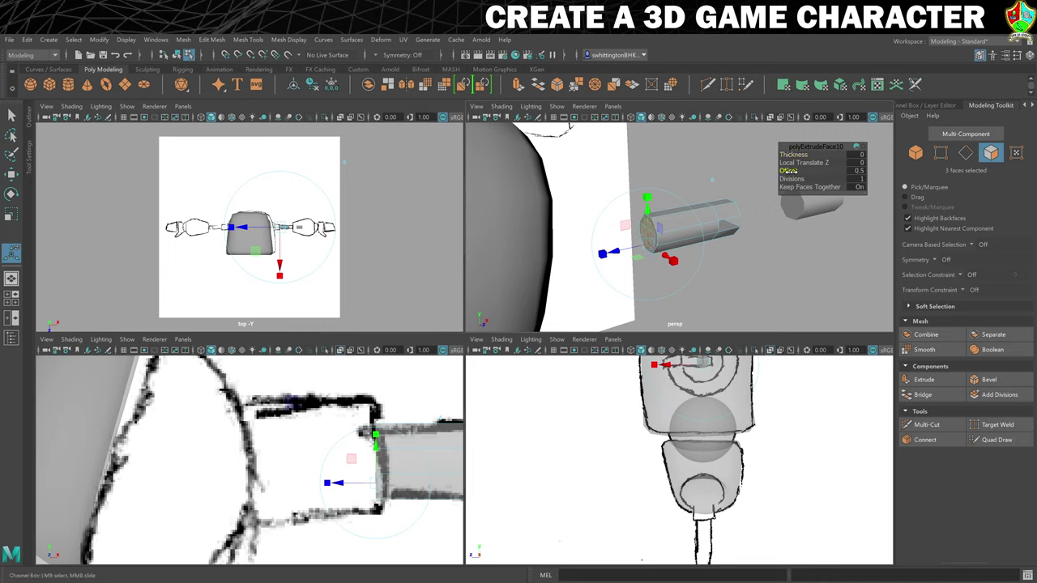
{"action": "left_click_drag", "start_coordinate": [790, 171], "coordinate": [787, 171]}
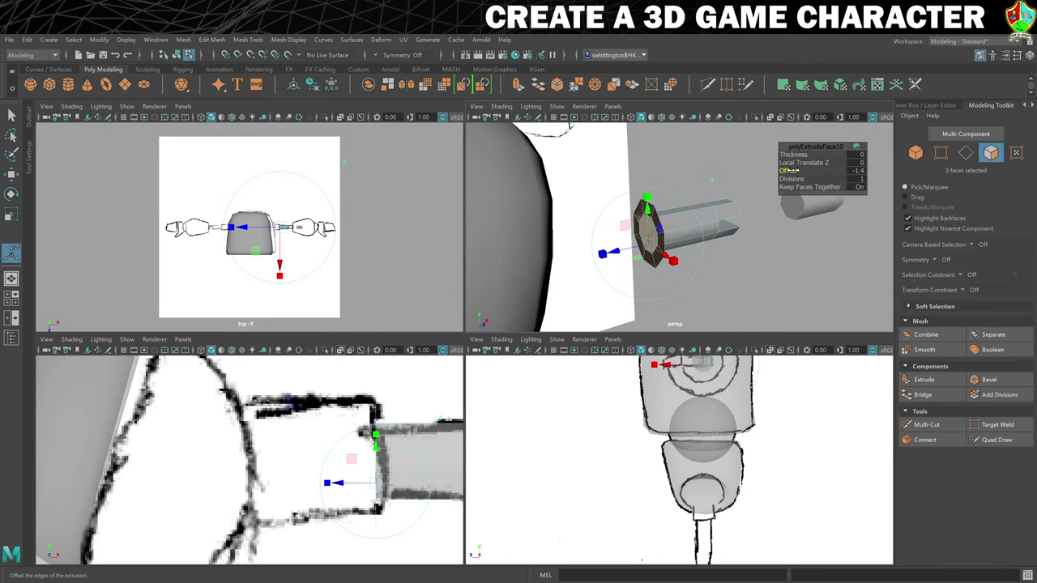
{"action": "left_click_drag", "start_coordinate": [790, 171], "coordinate": [790, 170]}
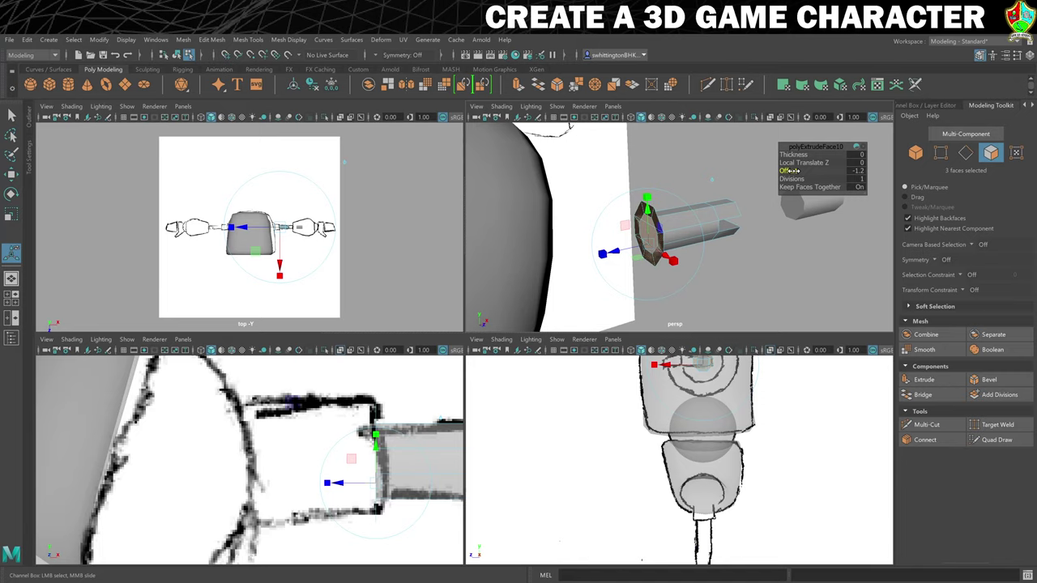
{"action": "left_click_drag", "start_coordinate": [793, 171], "coordinate": [791, 171]}
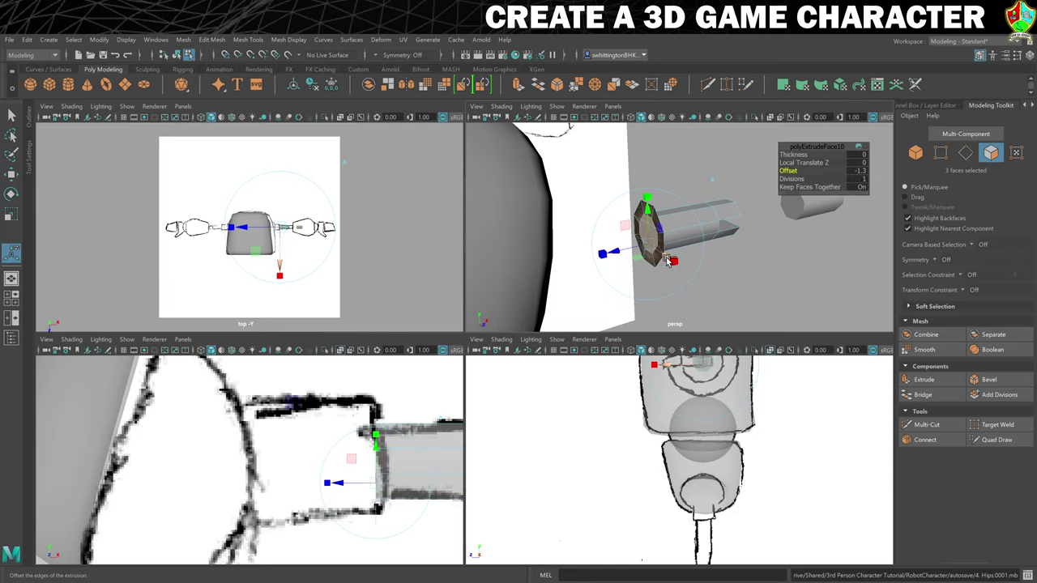
Extrude the upper arm's three inner end faces toward the torso with a thickness of 10.7 and preview the mesh smoothed
{"action": "key", "text": "ctrl+e"}
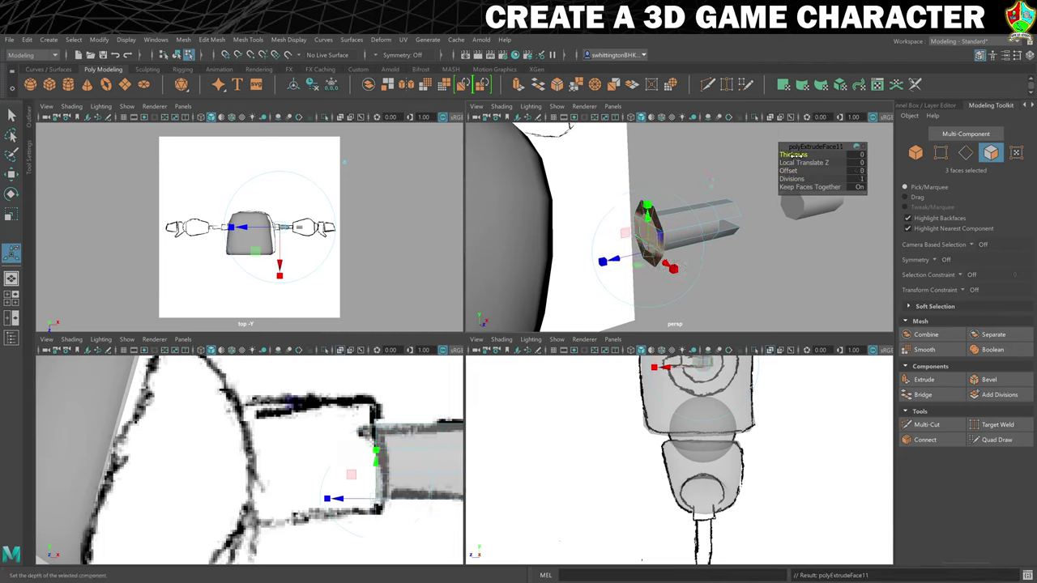
{"action": "left_click_drag", "start_coordinate": [792, 153], "coordinate": [824, 154]}
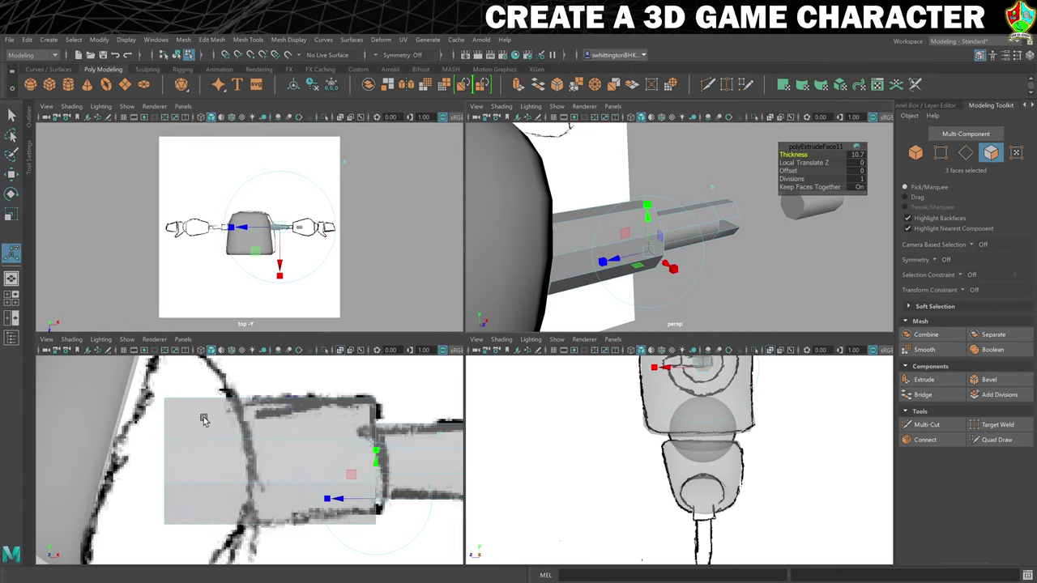
{"action": "key", "text": "3"}
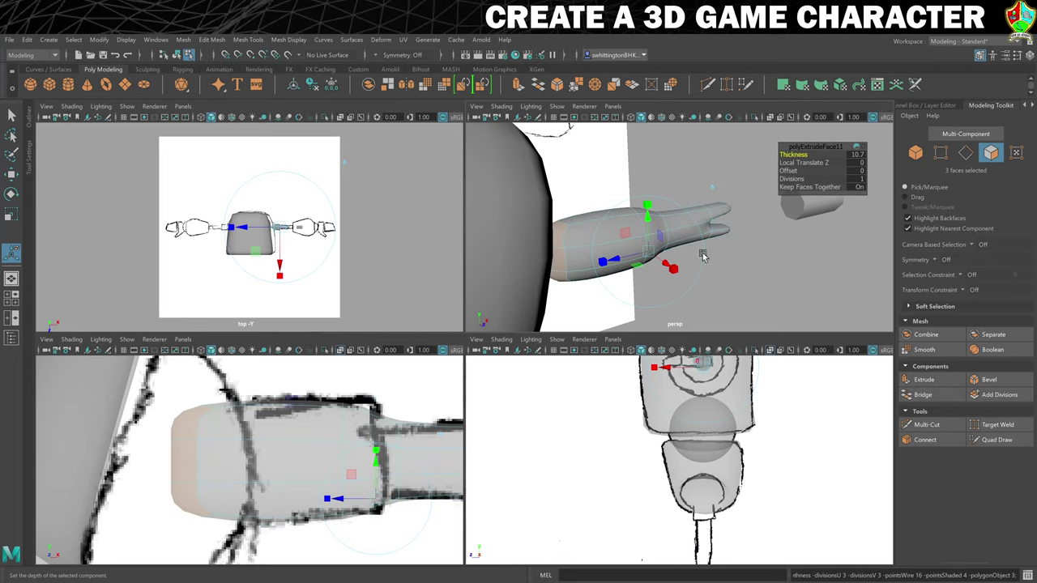
{"action": "left_click_drag", "start_coordinate": [734, 268], "coordinate": [562, 221], "text": "alt"}
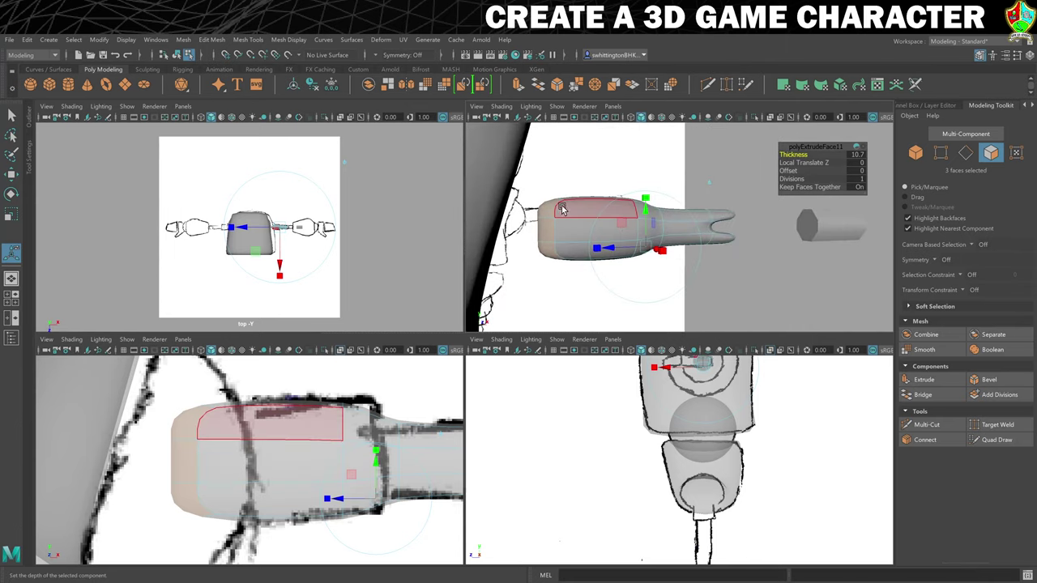
Crease the edge loops around the upper arm's stepped shoulder with the Crease Tool to keep the step sharp in smooth preview
{"action": "key", "text": "F8"}
{"action": "left_click_drag", "start_coordinate": [579, 188], "coordinate": [608, 201], "text": "alt"}
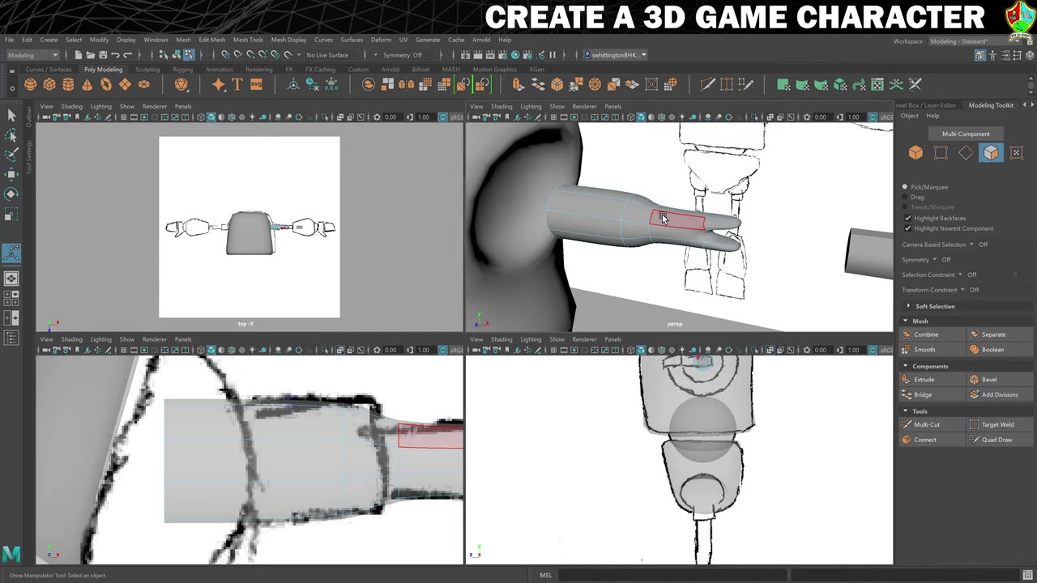
{"action": "right_click", "coordinate": [643, 226]}
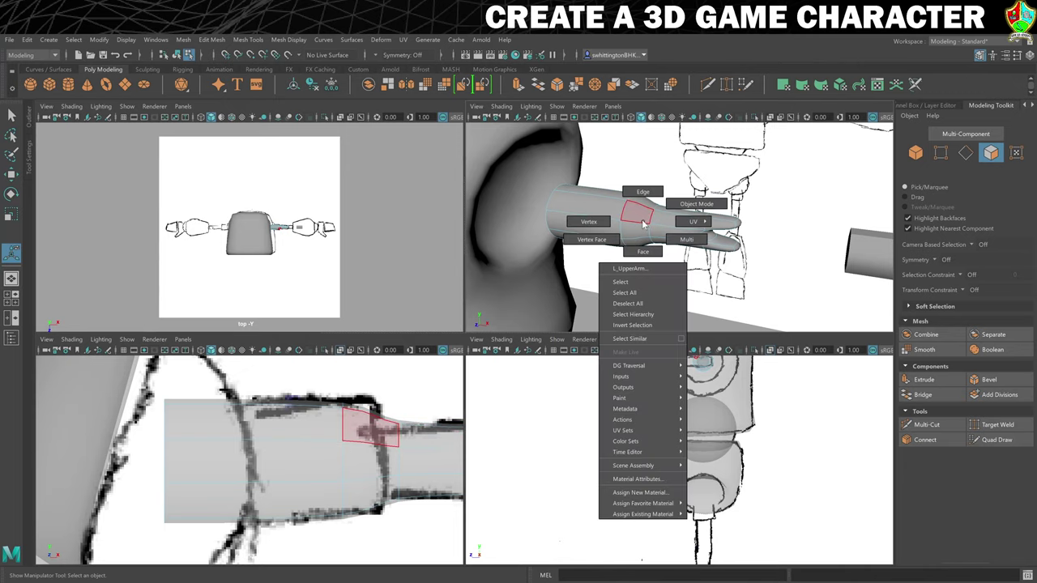
{"action": "left_click", "coordinate": [637, 196]}
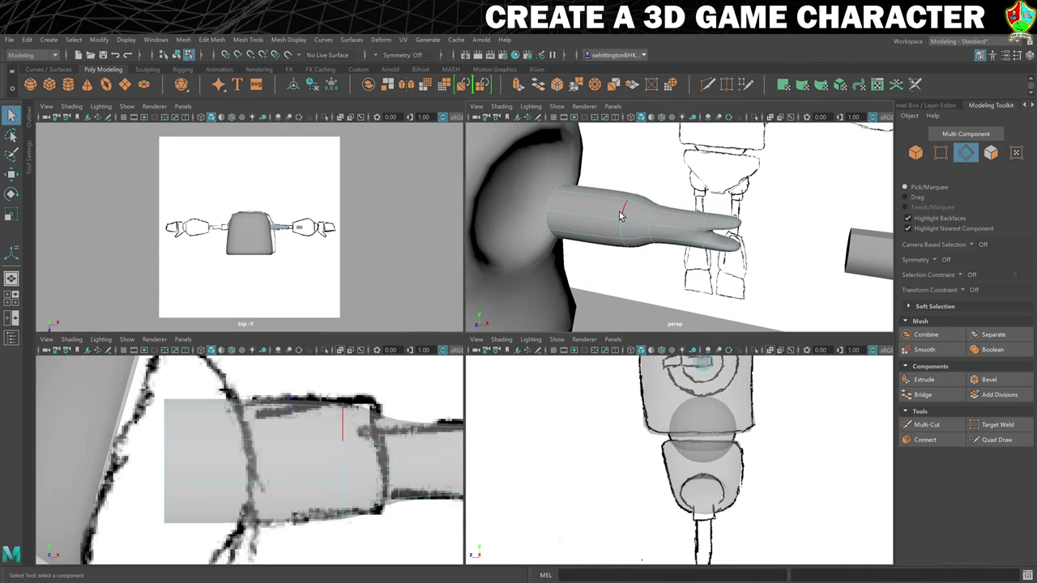
{"action": "double_click", "coordinate": [621, 212]}
{"action": "left_click_drag", "start_coordinate": [713, 255], "coordinate": [557, 191], "text": "alt"}
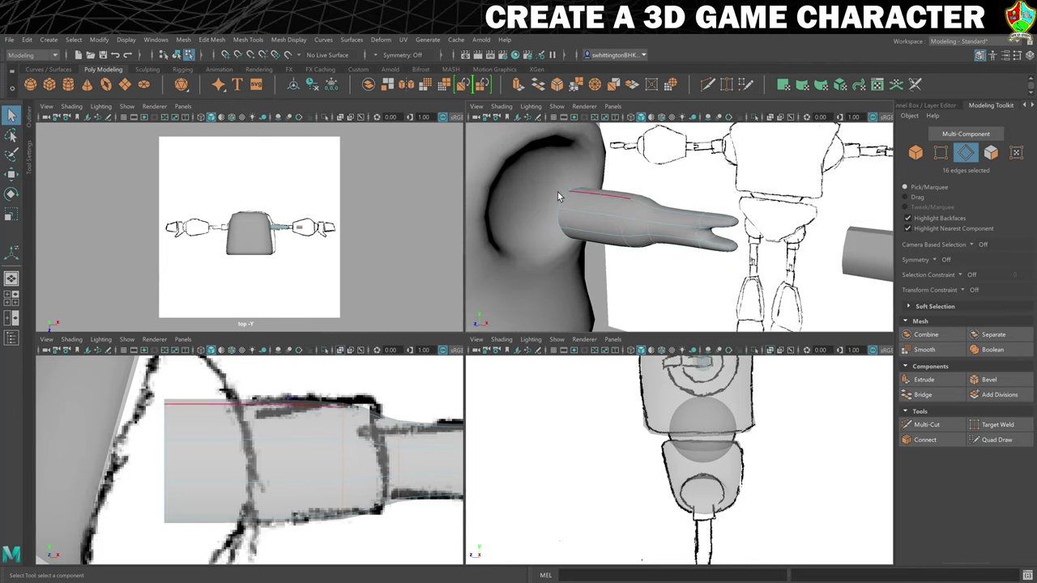
{"action": "left_click", "coordinate": [242, 40]}
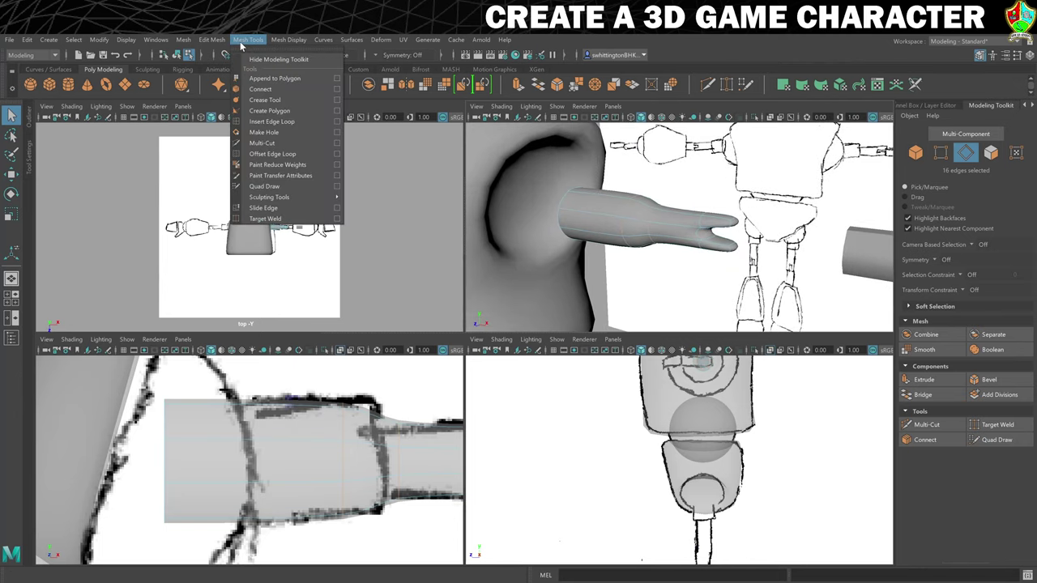
{"action": "left_click", "coordinate": [275, 102]}
{"action": "middle_click_drag", "start_coordinate": [496, 190], "coordinate": [615, 204]}
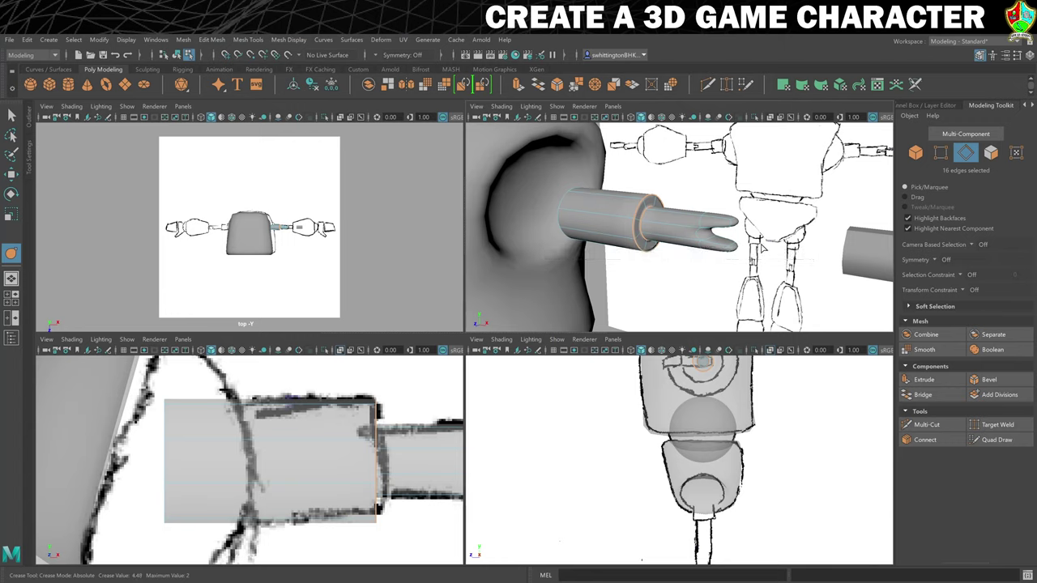
Crease the edges around the base of the fork and its slot at the upper arm's elbow end
{"action": "mouse_move", "coordinate": [765, 248]}
{"action": "left_mouse_down", "text": "alt"}
{"action": "mouse_move", "coordinate": [717, 241]}
{"action": "mouse_move", "coordinate": [713, 228]}
{"action": "mouse_move", "coordinate": [720, 245]}
{"action": "mouse_move", "coordinate": [677, 240]}
{"action": "mouse_move", "coordinate": [687, 257]}
{"action": "mouse_move", "coordinate": [718, 262]}
{"action": "mouse_move", "coordinate": [765, 254]}
{"action": "left_mouse_up", "text": "alt"}
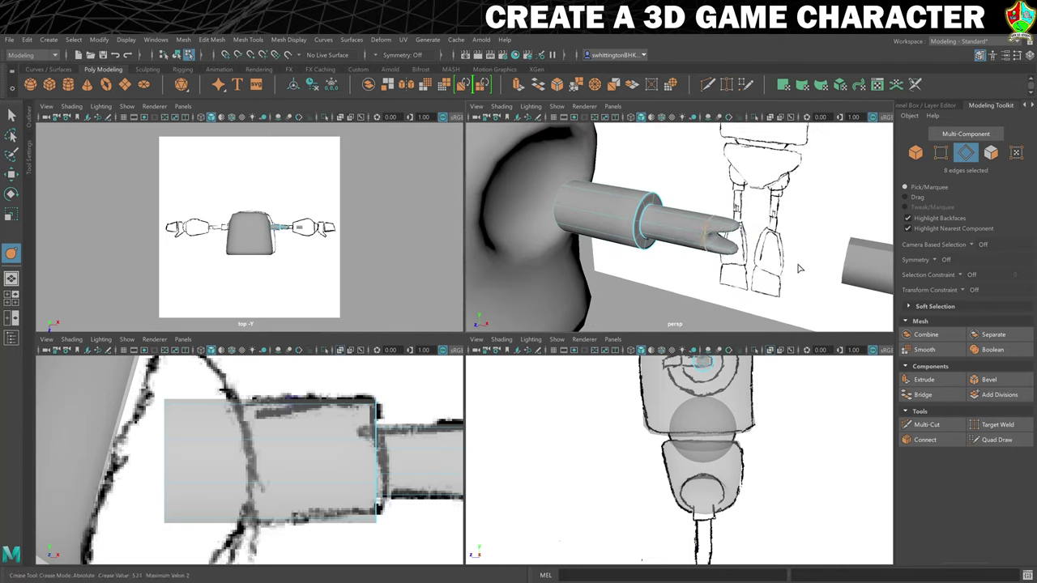
{"action": "mouse_move", "coordinate": [799, 269]}
{"action": "left_mouse_down", "text": "alt"}
{"action": "mouse_move", "coordinate": [777, 241]}
{"action": "mouse_move", "coordinate": [720, 239]}
{"action": "left_mouse_up", "text": "alt"}
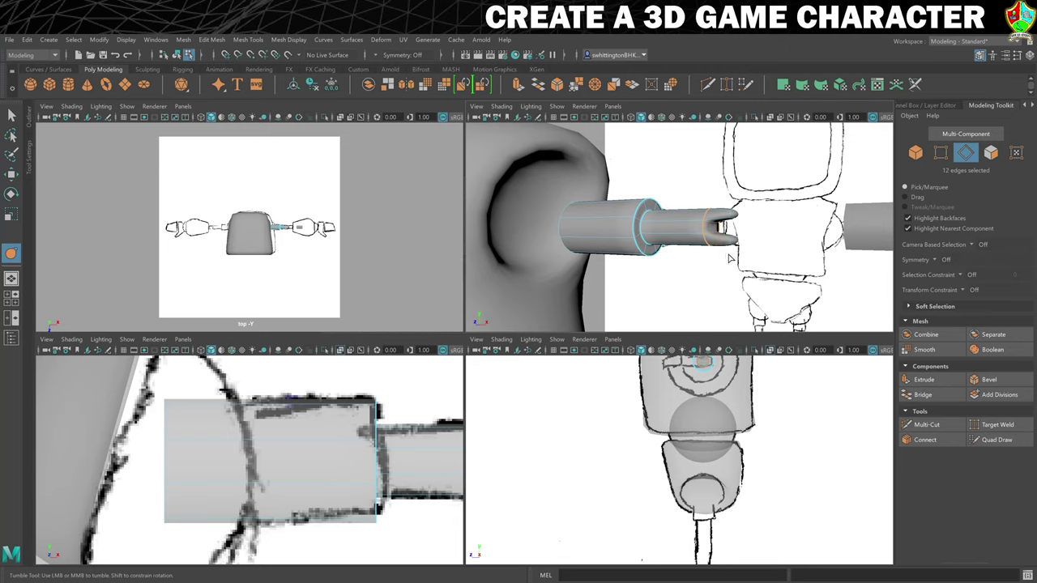
{"action": "mouse_move", "coordinate": [728, 257]}
{"action": "left_mouse_down", "text": "alt"}
{"action": "mouse_move", "coordinate": [665, 236]}
{"action": "mouse_move", "coordinate": [675, 226]}
{"action": "mouse_move", "coordinate": [701, 247]}
{"action": "mouse_move", "coordinate": [700, 228]}
{"action": "mouse_move", "coordinate": [662, 234]}
{"action": "mouse_move", "coordinate": [708, 233]}
{"action": "left_mouse_up", "text": "alt"}
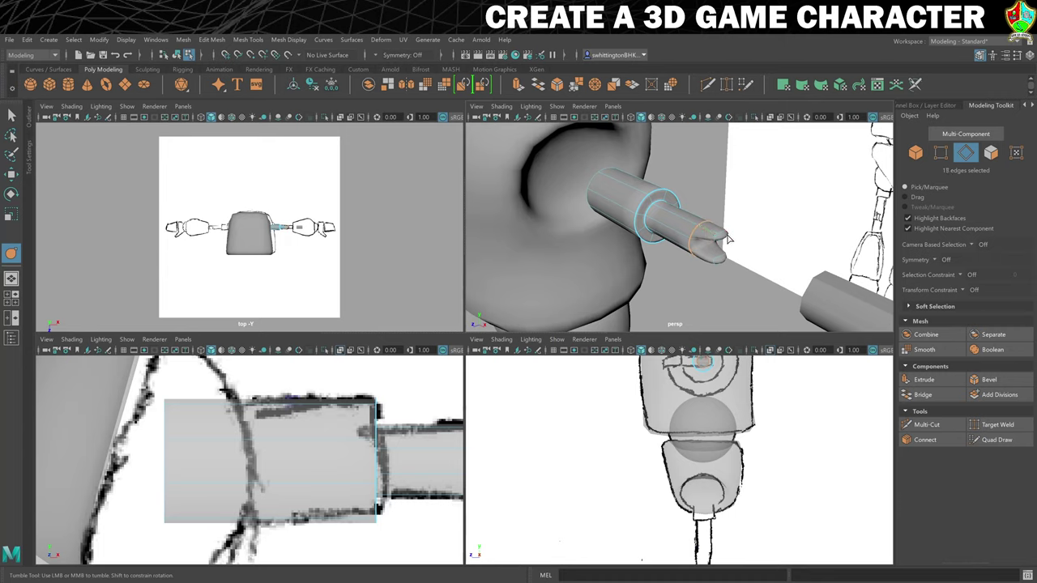
{"action": "left_click_drag", "start_coordinate": [640, 285], "coordinate": [650, 273], "text": "alt"}
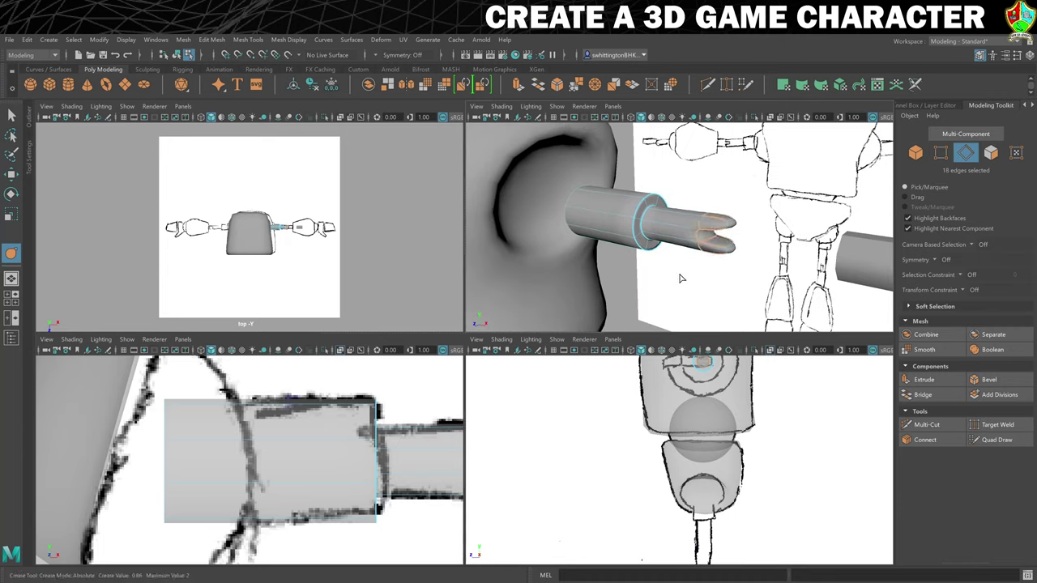
{"action": "left_click_drag", "start_coordinate": [756, 278], "coordinate": [738, 228], "text": "alt"}
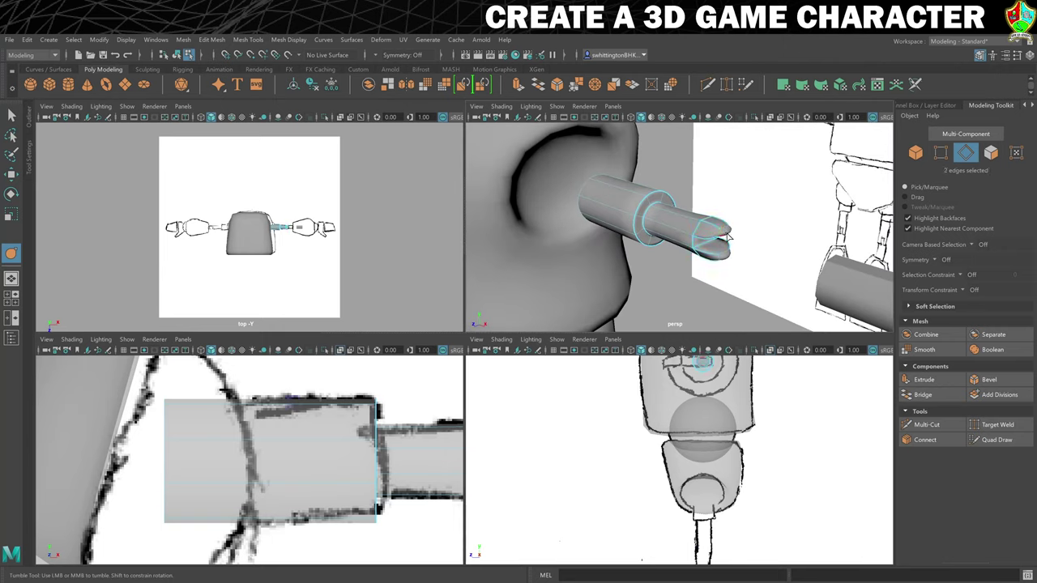
Crease the remaining edges at the tips of both fork prongs so the elbow end stays sharp
{"action": "left_click_drag", "start_coordinate": [727, 247], "coordinate": [761, 246], "text": "alt"}
{"action": "left_click_drag", "start_coordinate": [711, 194], "coordinate": [660, 209], "text": "alt"}
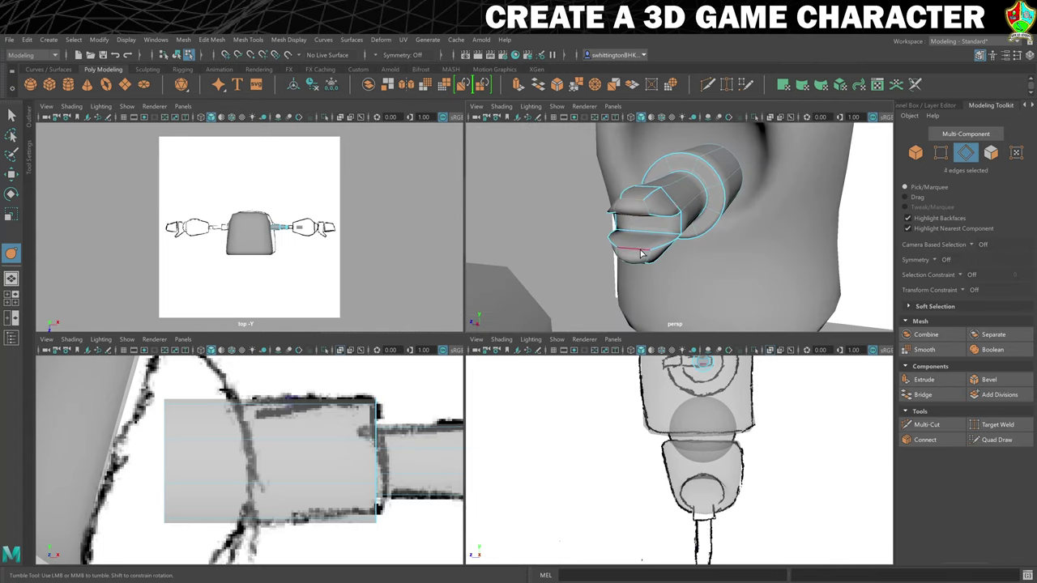
{"action": "left_click_drag", "start_coordinate": [615, 257], "coordinate": [754, 251], "text": "alt"}
{"action": "scroll", "coordinate": [775, 252], "scroll_direction": "down", "scroll_amount": 2}
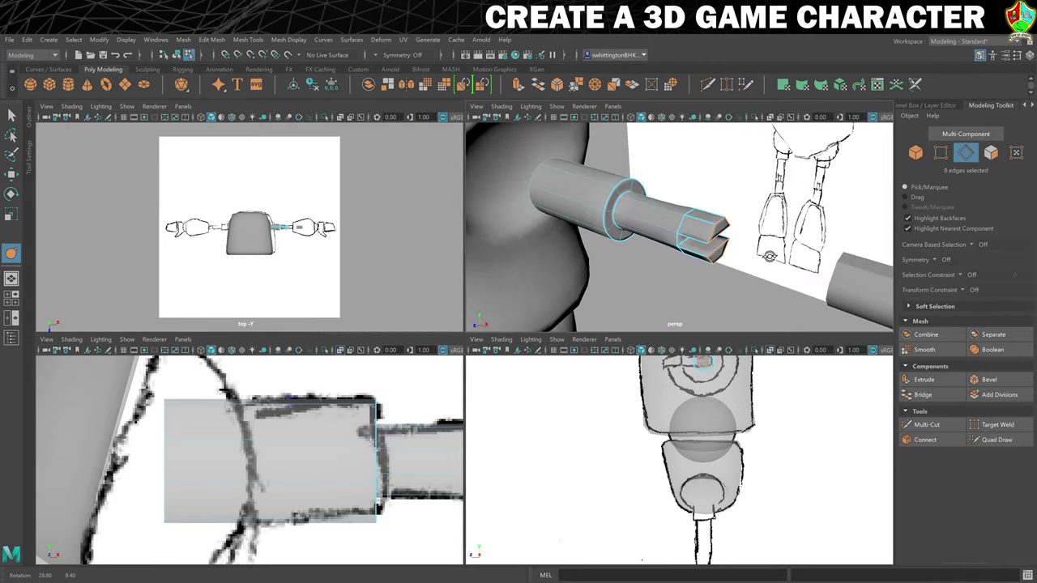
{"action": "scroll", "coordinate": [770, 257], "scroll_direction": "down", "scroll_amount": 3}
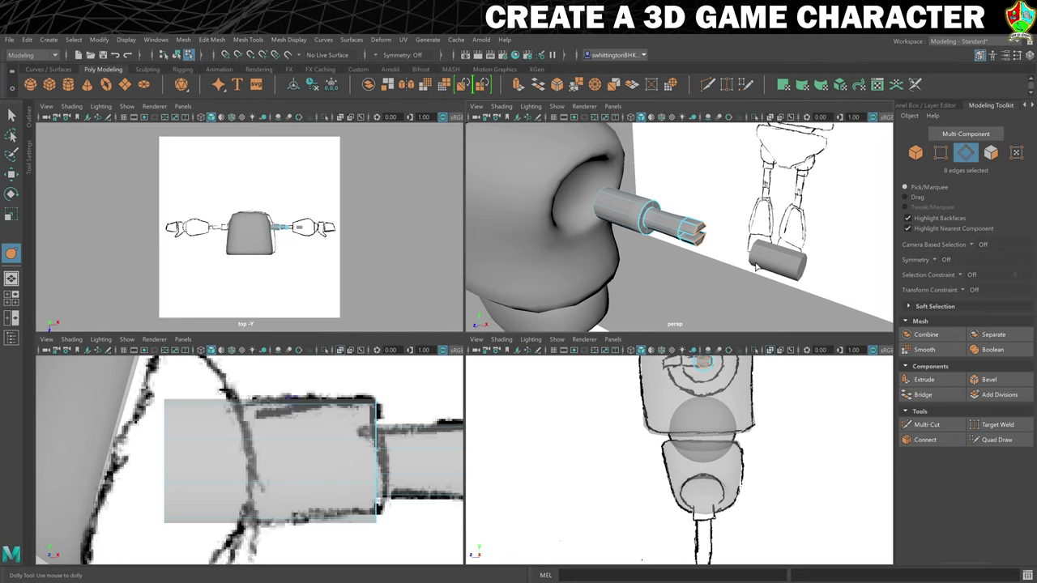
{"action": "left_click_drag", "start_coordinate": [755, 264], "coordinate": [667, 258], "text": "alt"}
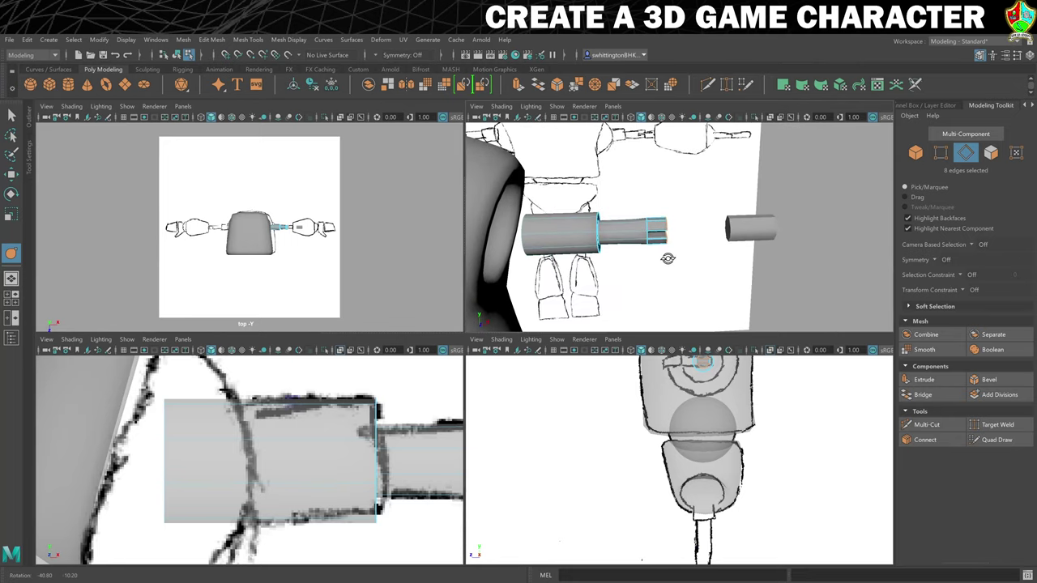
Move the whole lower arm cylinder along X to about 51.0 so it butts against the upper arm's forked end
{"action": "key", "text": "w"}
{"action": "double_click", "coordinate": [737, 234]}
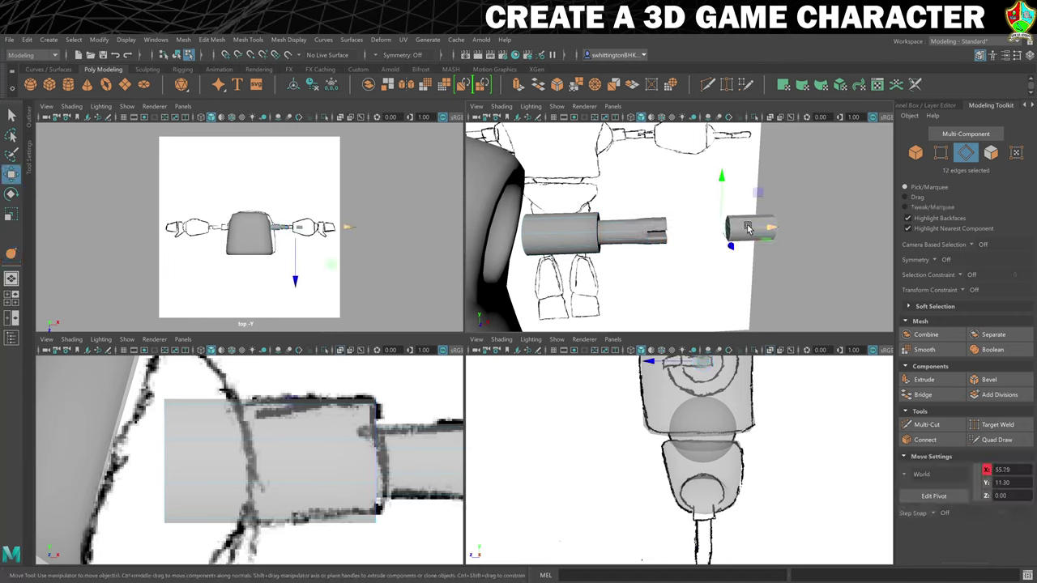
{"action": "right_click", "coordinate": [755, 226]}
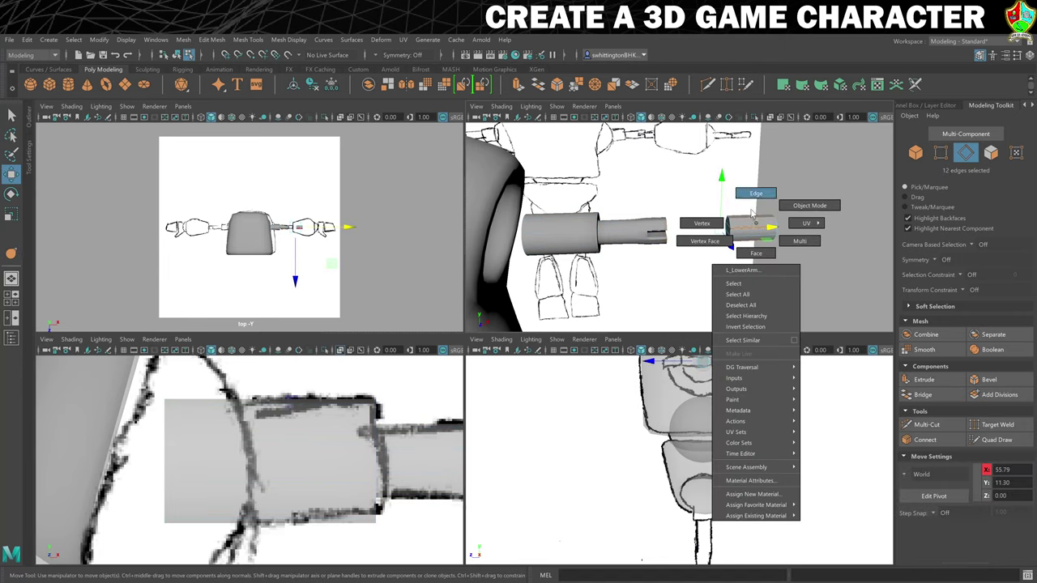
{"action": "left_click", "coordinate": [757, 253]}
{"action": "left_click_drag", "start_coordinate": [392, 484], "coordinate": [323, 482], "text": "alt"}
{"action": "left_click", "coordinate": [382, 456]}
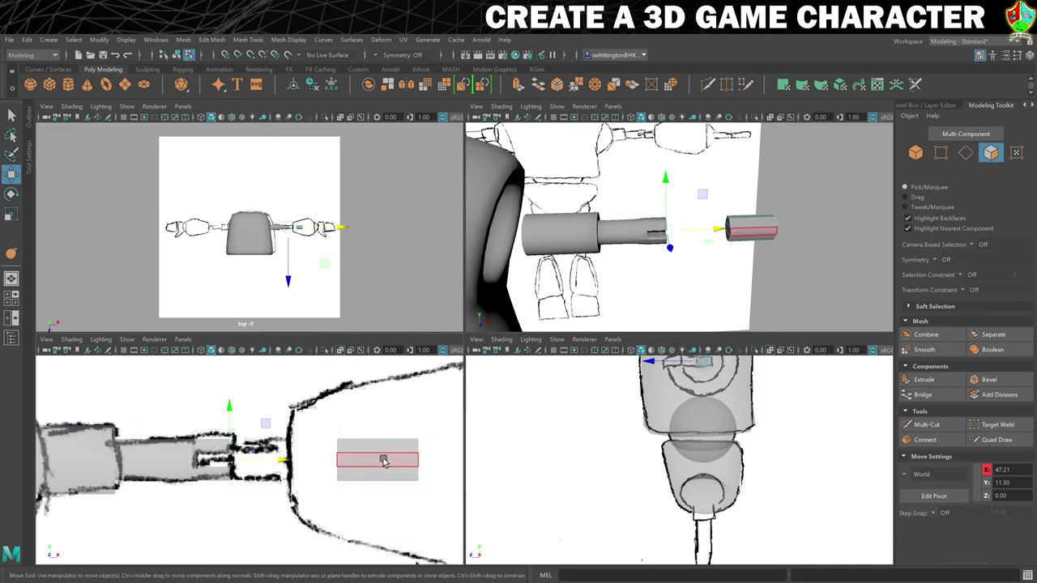
{"action": "right_click", "coordinate": [382, 303]}
{"action": "right_click_drag", "start_coordinate": [388, 258], "coordinate": [422, 295]}
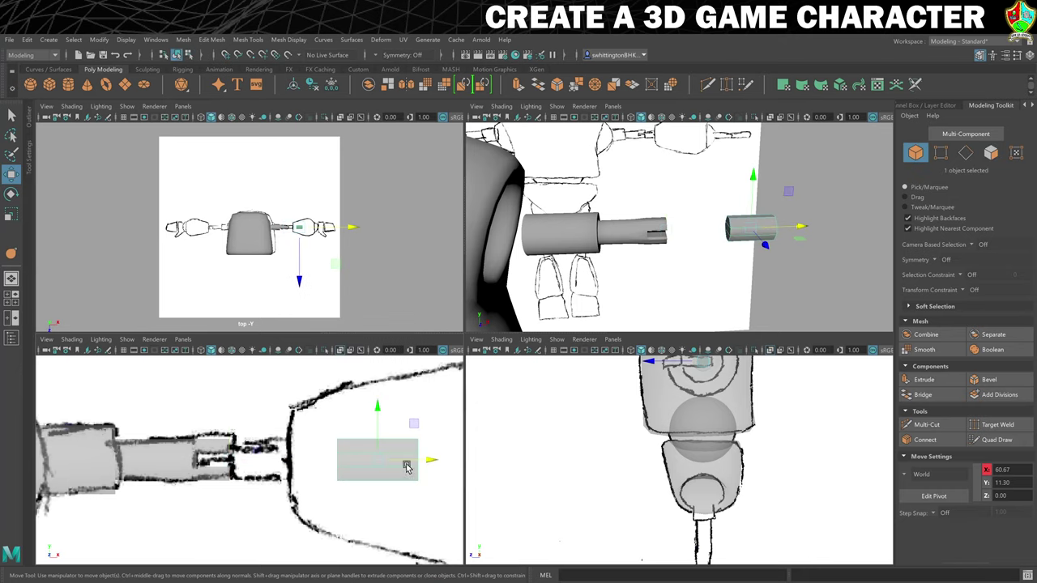
{"action": "left_click_drag", "start_coordinate": [437, 463], "coordinate": [461, 456]}
{"action": "key", "text": "ctrl+z"}
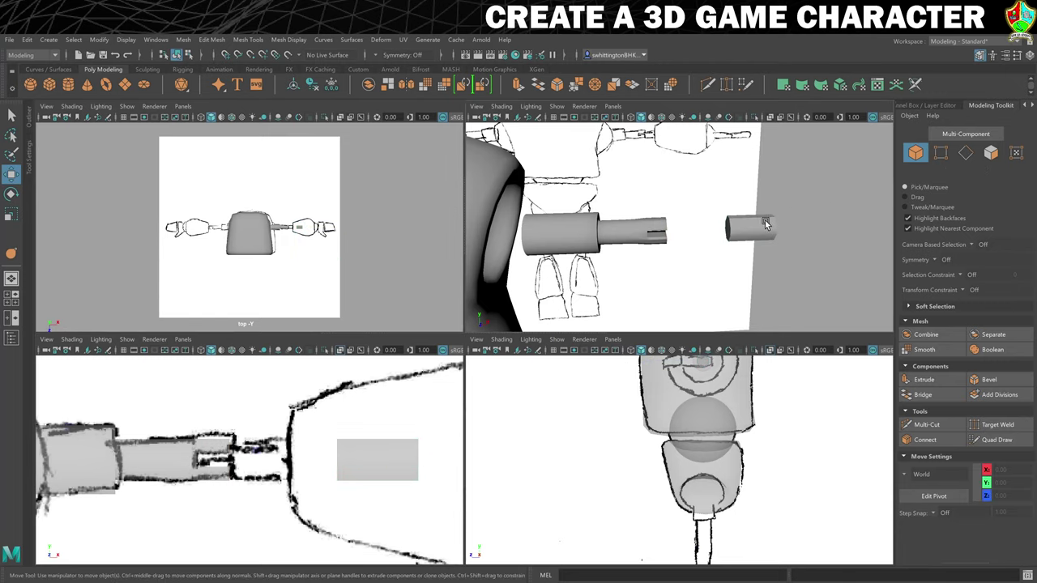
{"action": "left_click_drag", "start_coordinate": [791, 233], "coordinate": [737, 232]}
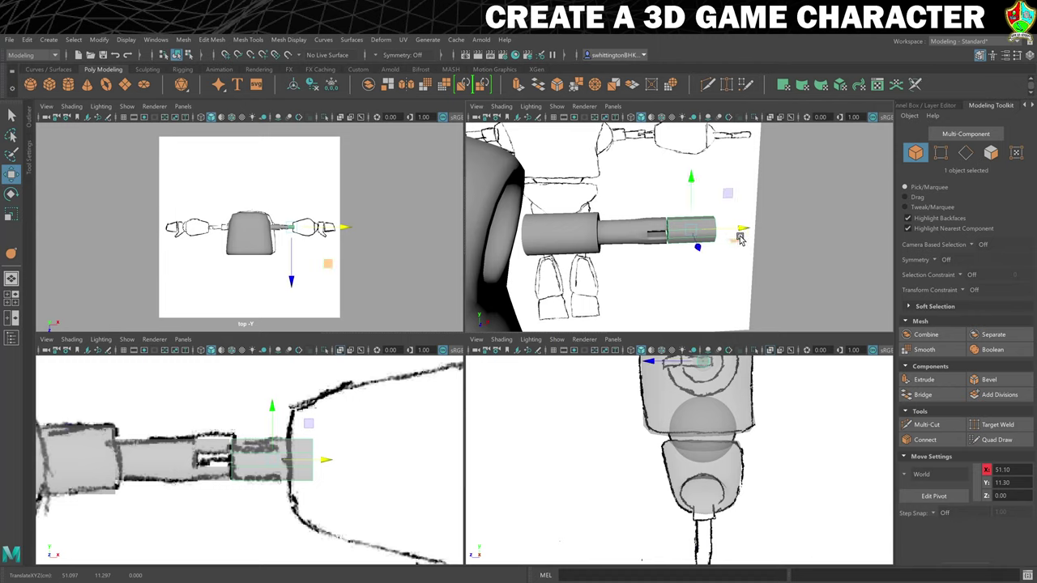
{"action": "scroll", "coordinate": [736, 235], "scroll_direction": "up", "scroll_amount": 5}
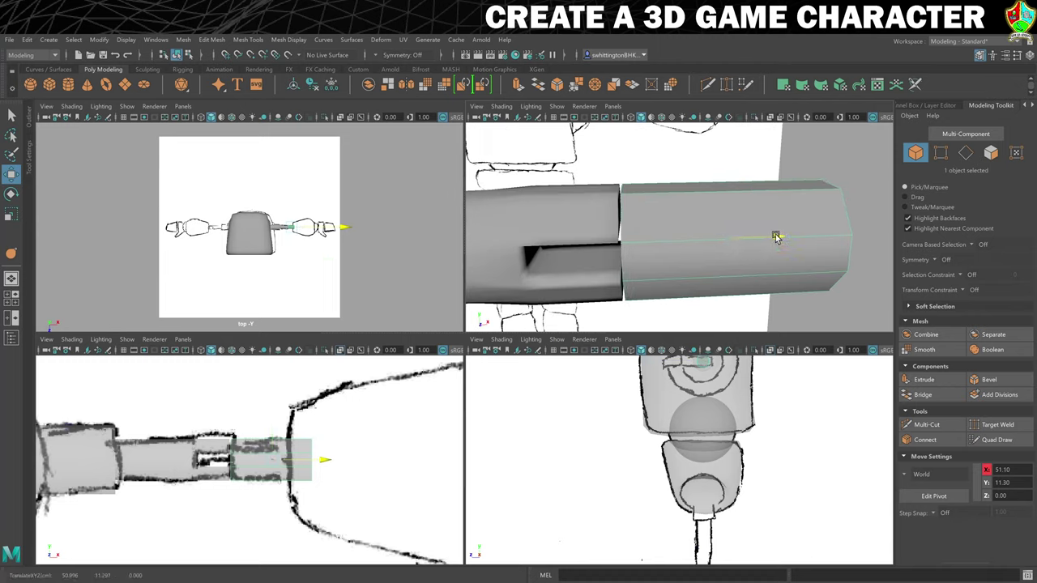
Try to extrude two faces at the lower arm's elbow end with a thickness of 2.9
{"action": "left_click_drag", "start_coordinate": [780, 234], "coordinate": [716, 251], "text": "alt"}
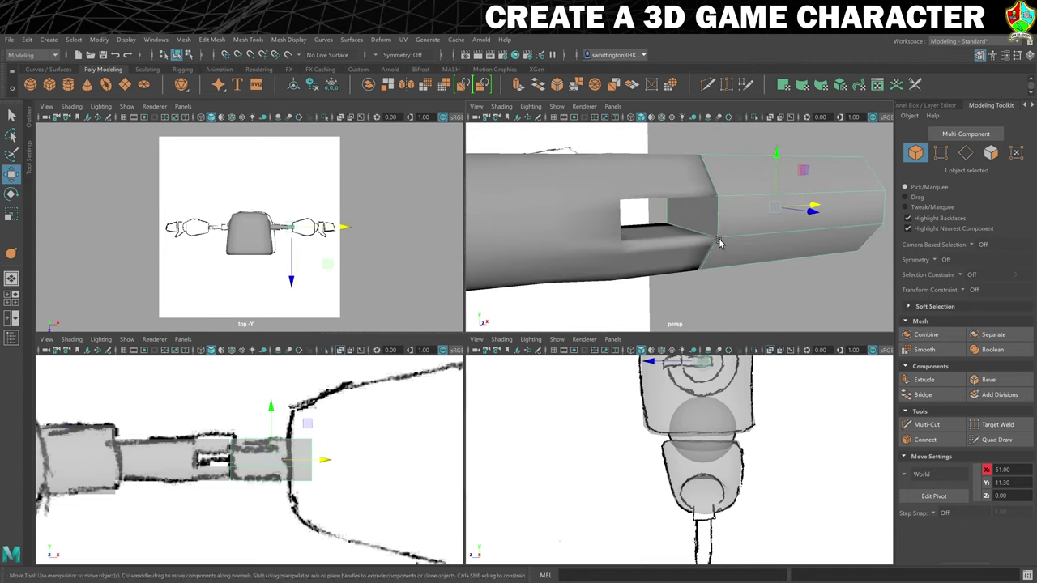
{"action": "right_click", "coordinate": [709, 215]}
{"action": "right_click_drag", "start_coordinate": [709, 214], "coordinate": [708, 241]}
{"action": "left_click", "coordinate": [697, 219]}
{"action": "scroll", "coordinate": [755, 247], "scroll_direction": "down", "scroll_amount": 3}
{"action": "left_click_drag", "start_coordinate": [755, 247], "coordinate": [793, 267], "text": "alt"}
{"action": "key", "text": "ctrl+e"}
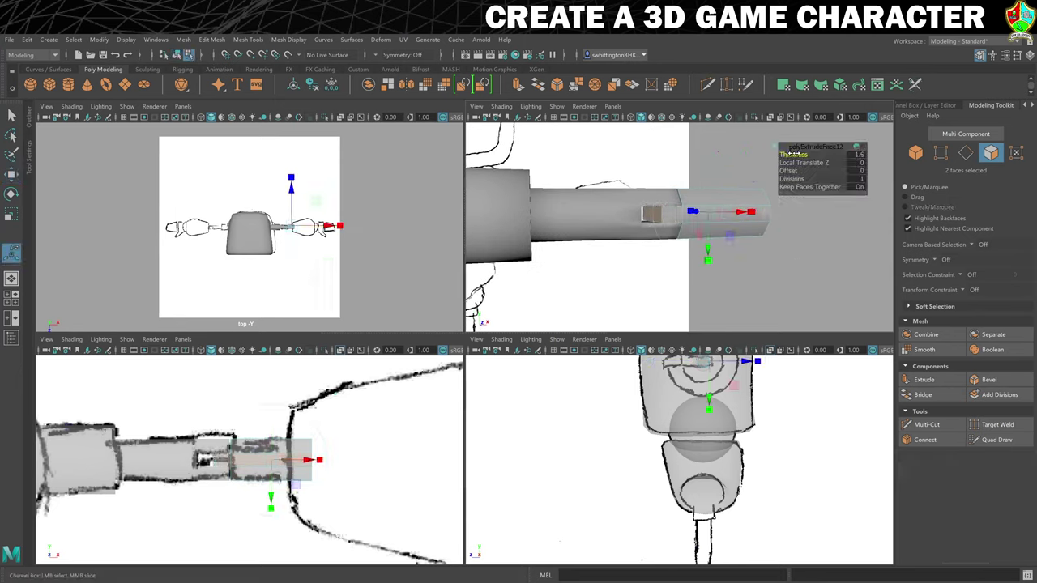
{"action": "left_click_drag", "start_coordinate": [793, 154], "coordinate": [799, 154]}
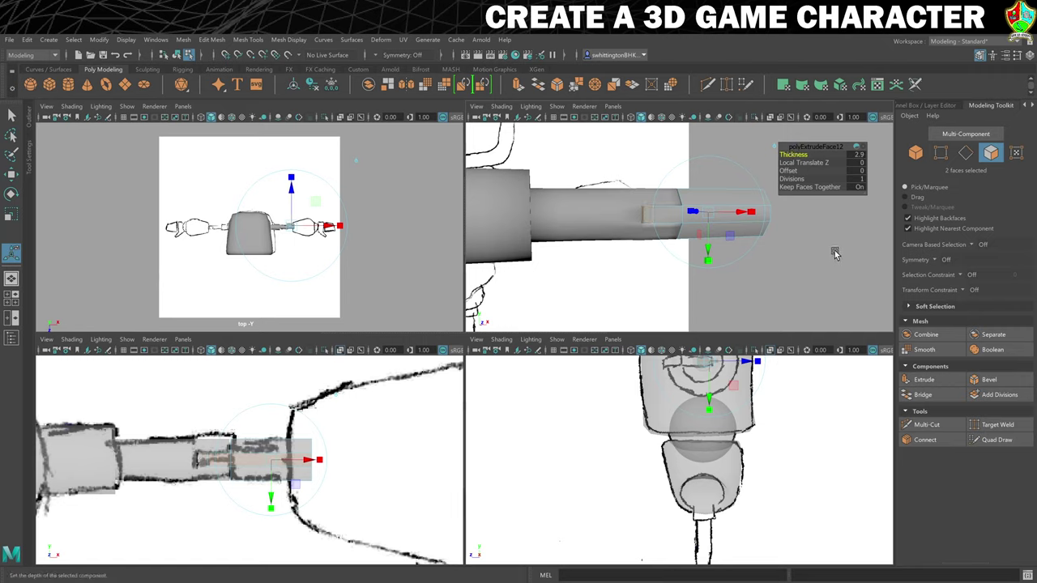
{"action": "left_click_drag", "start_coordinate": [835, 254], "coordinate": [722, 254], "text": "alt"}
{"action": "key", "text": "ctrl+z"}
Extrude the single middle face at the lower arm's elbow end into the fork slot with a thickness of 2.9
{"action": "key", "text": "ctrl+e"}
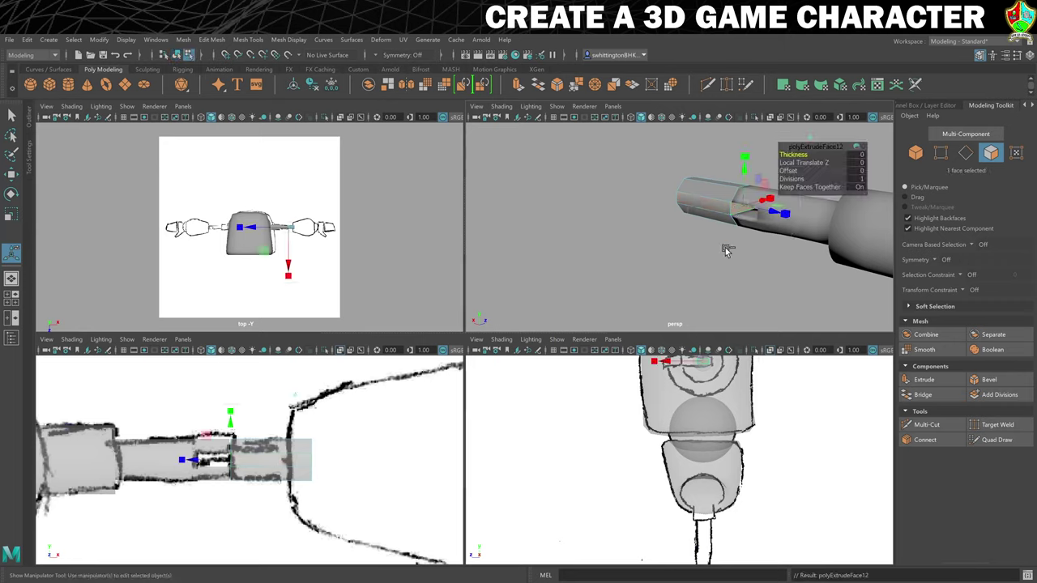
{"action": "left_click_drag", "start_coordinate": [796, 154], "coordinate": [779, 171]}
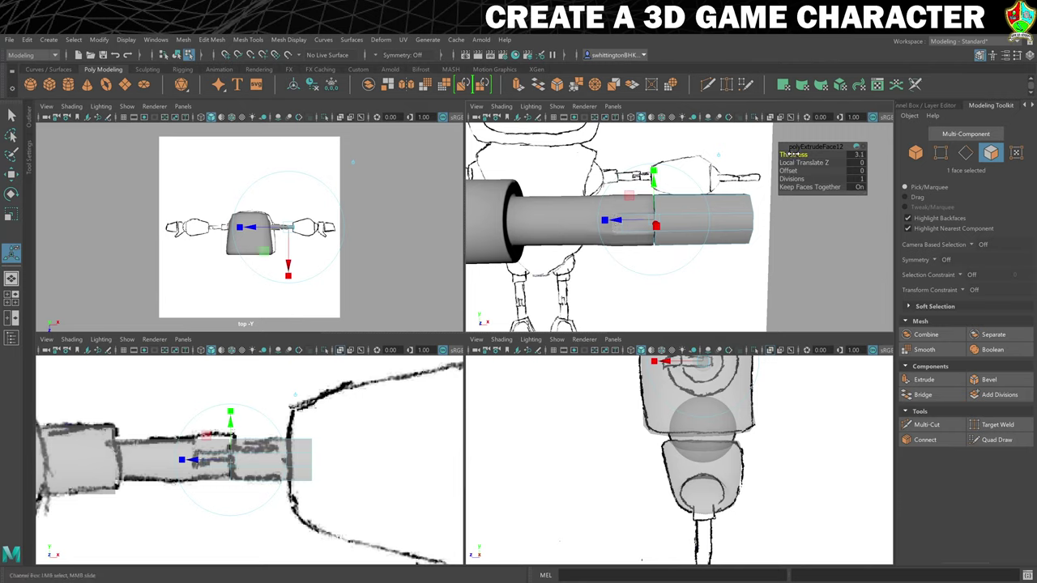
{"action": "left_click_drag", "start_coordinate": [786, 153], "coordinate": [749, 267]}
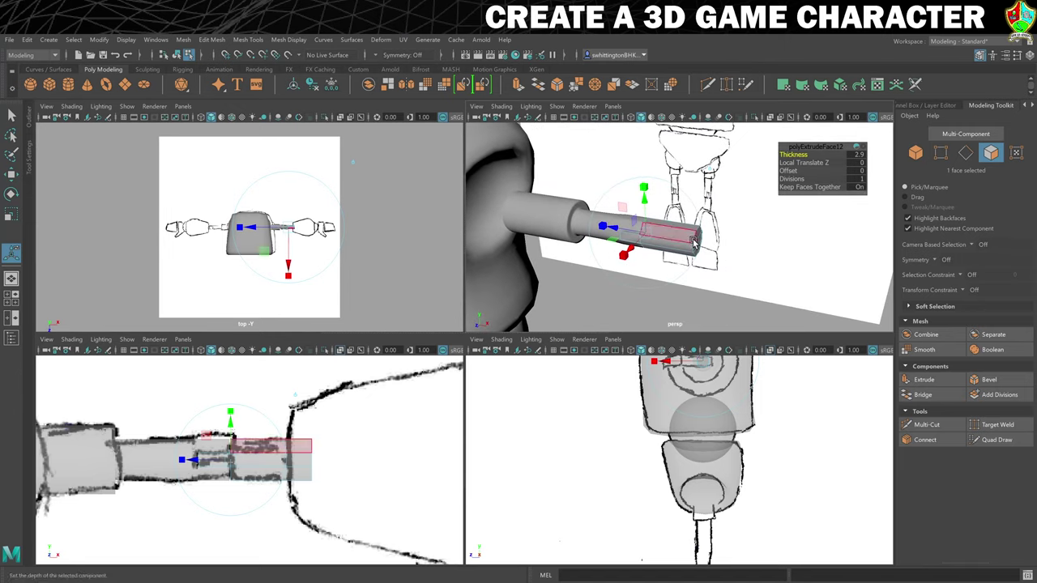
Lengthen the lower arm by moving its three outer end faces along X to about 58.5, inside the forearm outline
{"action": "right_click_drag", "start_coordinate": [695, 239], "coordinate": [694, 271]}
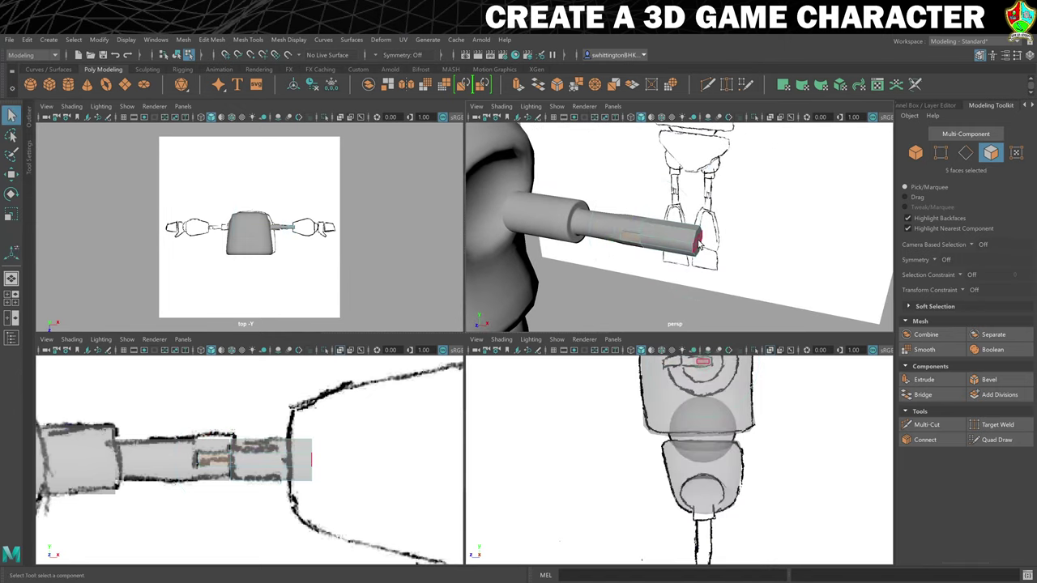
{"action": "left_click", "coordinate": [702, 249], "text": "shift"}
{"action": "key", "text": "w"}
{"action": "left_click_drag", "start_coordinate": [749, 249], "coordinate": [780, 251]}
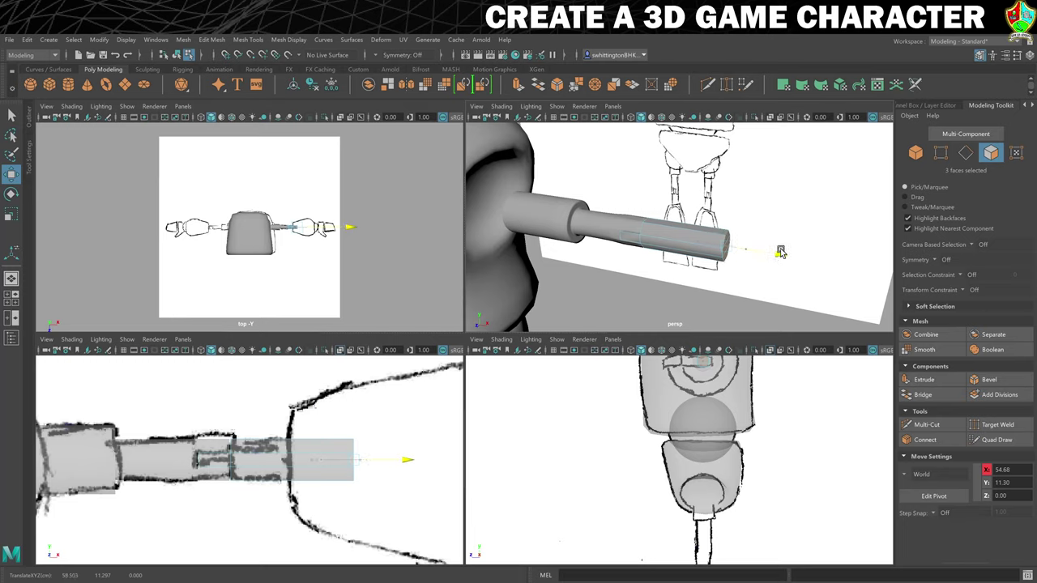
{"action": "left_click", "coordinate": [398, 377]}
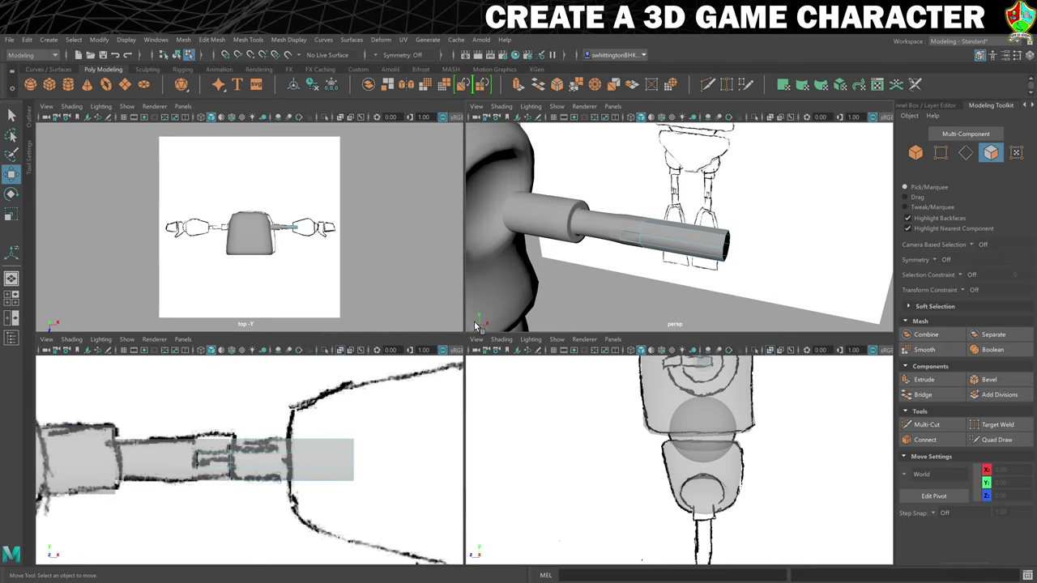
Preview the lower arm smoothed and crease the four edges where its elbow tongue meets the cylinder
{"action": "key", "text": "3"}
{"action": "scroll", "coordinate": [655, 289], "scroll_direction": "up", "scroll_amount": 3}
{"action": "left_click_drag", "start_coordinate": [654, 289], "coordinate": [732, 218], "text": "alt"}
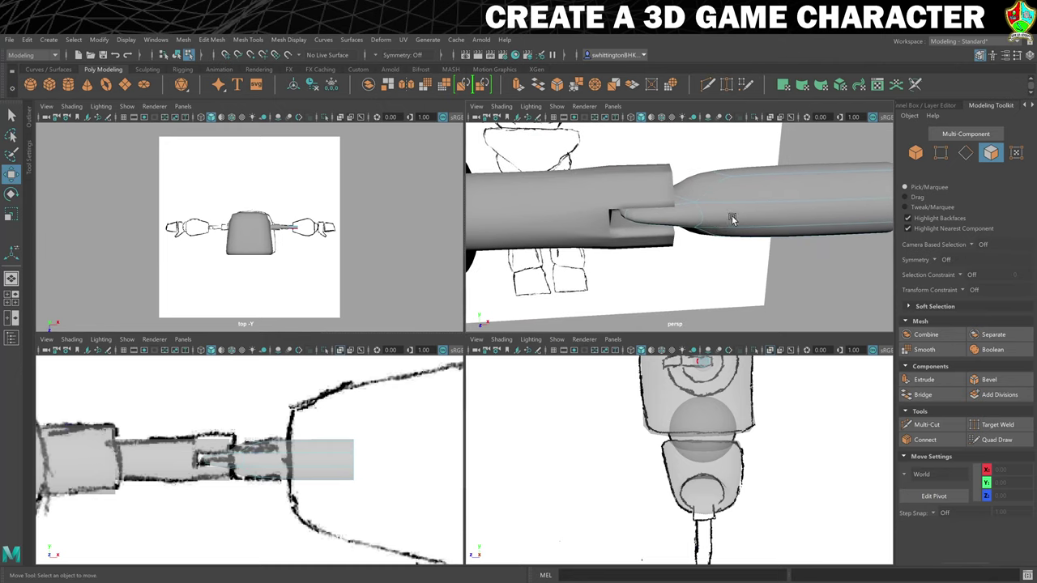
{"action": "right_click", "coordinate": [751, 198]}
{"action": "right_click_drag", "start_coordinate": [751, 198], "coordinate": [756, 170]}
{"action": "left_click", "coordinate": [701, 221]}
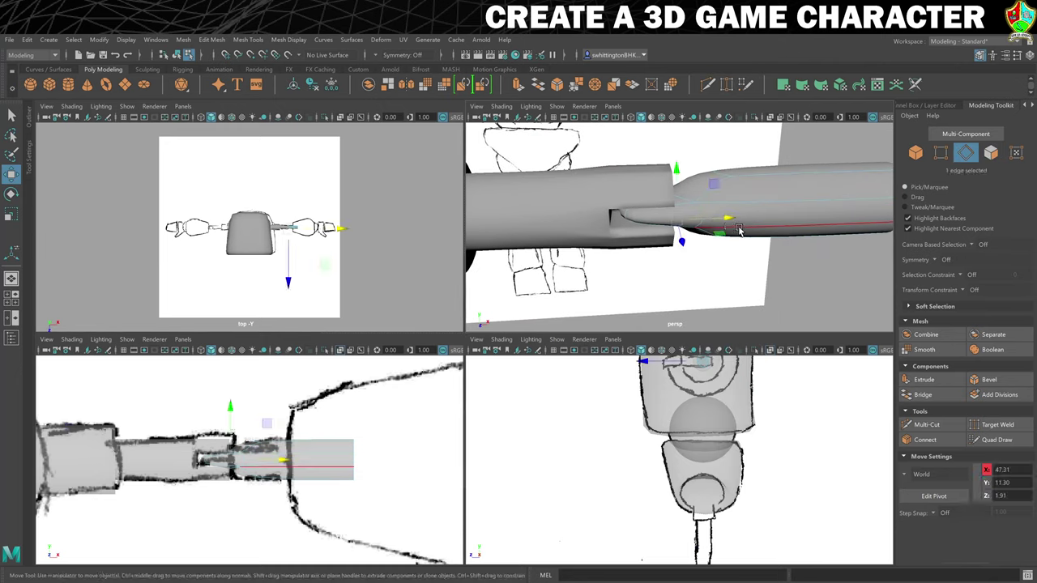
{"action": "left_click_drag", "start_coordinate": [702, 220], "coordinate": [780, 290], "text": "alt"}
{"action": "left_click", "coordinate": [647, 230], "text": "shift"}
{"action": "left_click", "coordinate": [780, 290], "text": "shift"}
{"action": "key", "text": "q"}
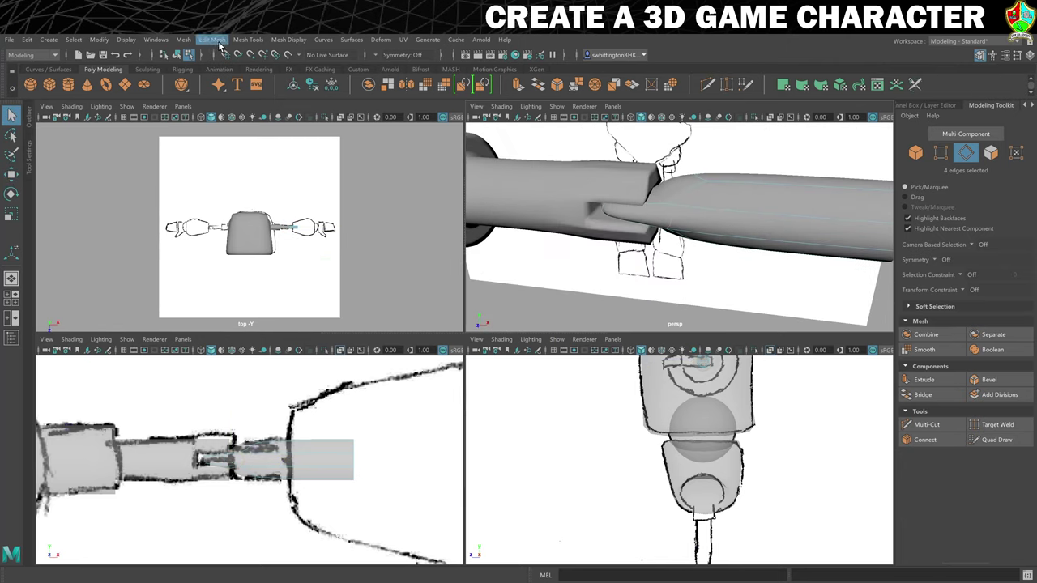
{"action": "left_click", "coordinate": [248, 40]}
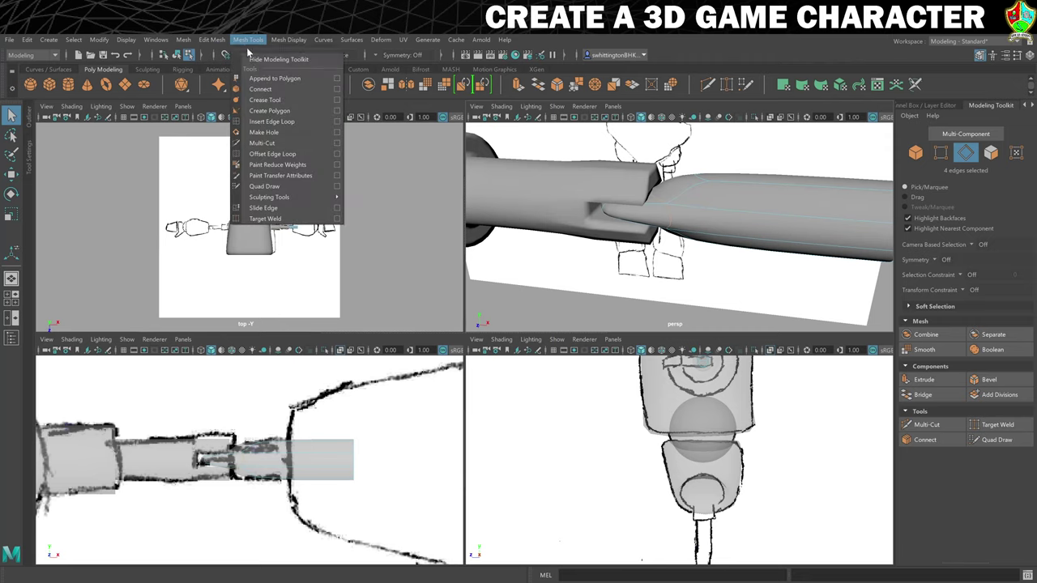
{"action": "left_click", "coordinate": [267, 100]}
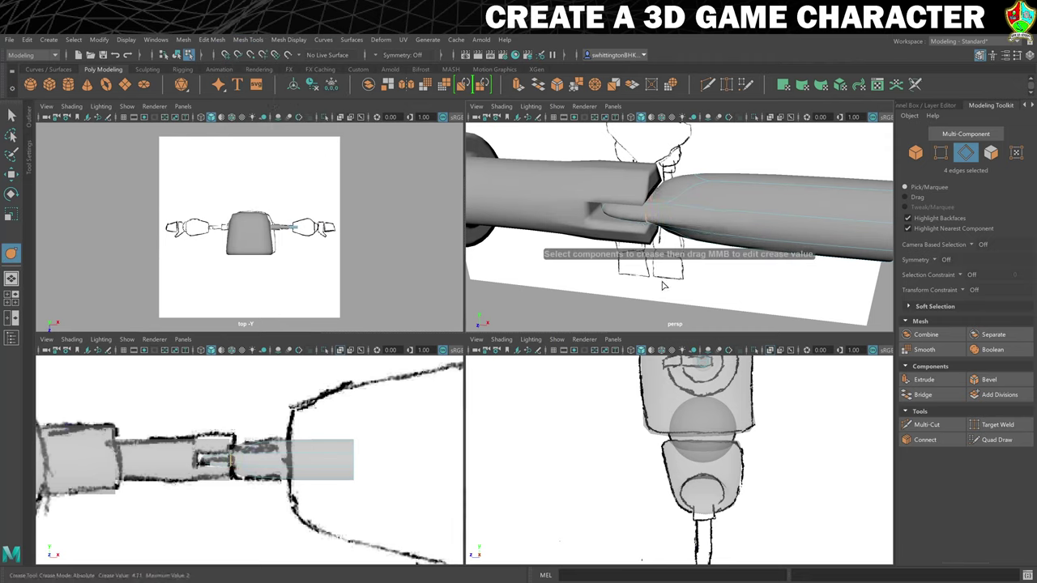
Crease the six remaining rim edges around the lower arm cylinder's elbow end
{"action": "left_click_drag", "start_coordinate": [662, 285], "coordinate": [689, 280], "text": "alt"}
{"action": "left_click", "coordinate": [687, 193]}
{"action": "left_click_drag", "start_coordinate": [688, 193], "coordinate": [656, 159], "text": "alt"}
{"action": "left_click", "coordinate": [656, 172], "text": "shift"}
{"action": "left_click", "coordinate": [658, 233], "text": "shift"}
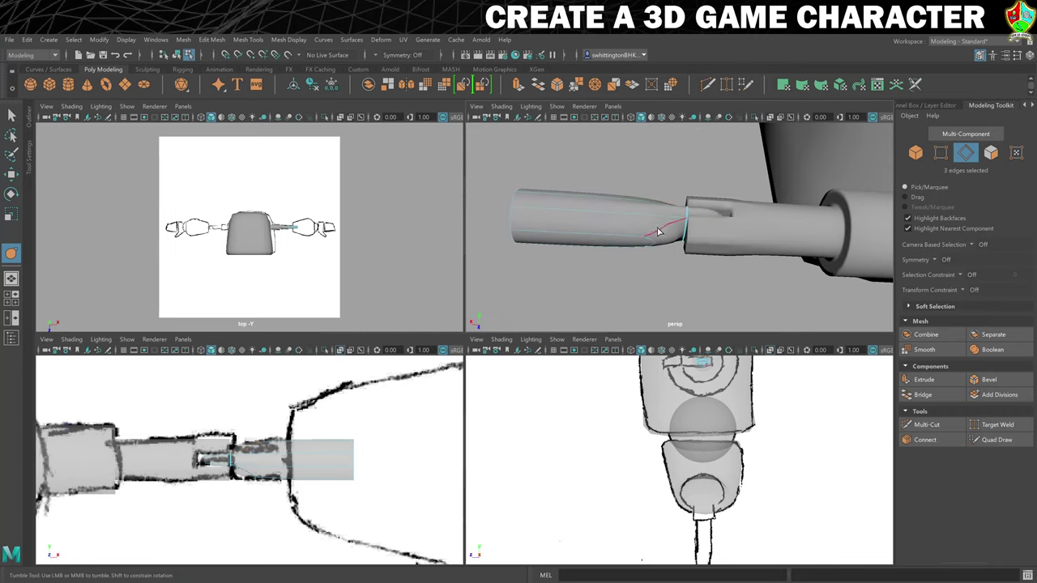
{"action": "right_click_drag", "start_coordinate": [652, 245], "coordinate": [689, 238], "text": "alt"}
{"action": "left_click_drag", "start_coordinate": [689, 238], "coordinate": [764, 205], "text": "alt"}
{"action": "left_click", "coordinate": [746, 209], "text": "shift"}
{"action": "left_click", "coordinate": [764, 206], "text": "shift"}
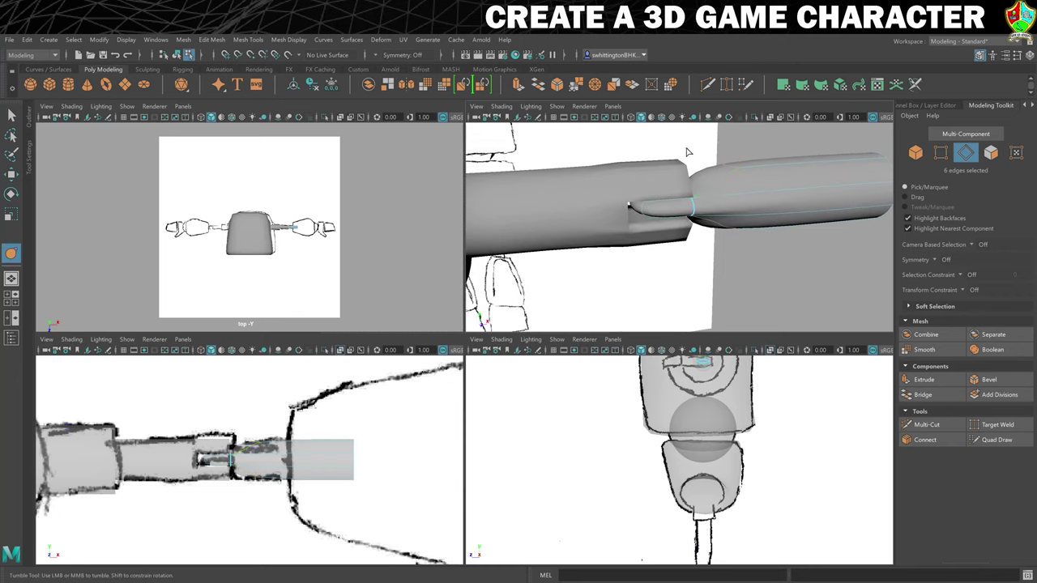
{"action": "left_click_drag", "start_coordinate": [766, 151], "coordinate": [757, 207], "text": "alt"}
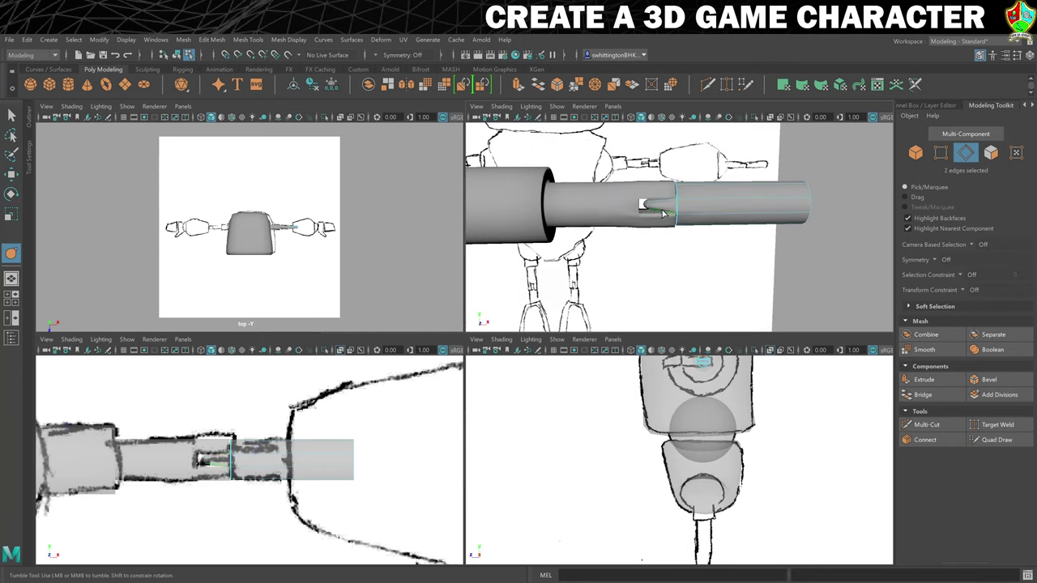
Crease the lengthwise edges on both sides of the lower arm's elbow tongue and return to object selection
{"action": "left_click_drag", "start_coordinate": [662, 213], "coordinate": [701, 197], "text": "alt"}
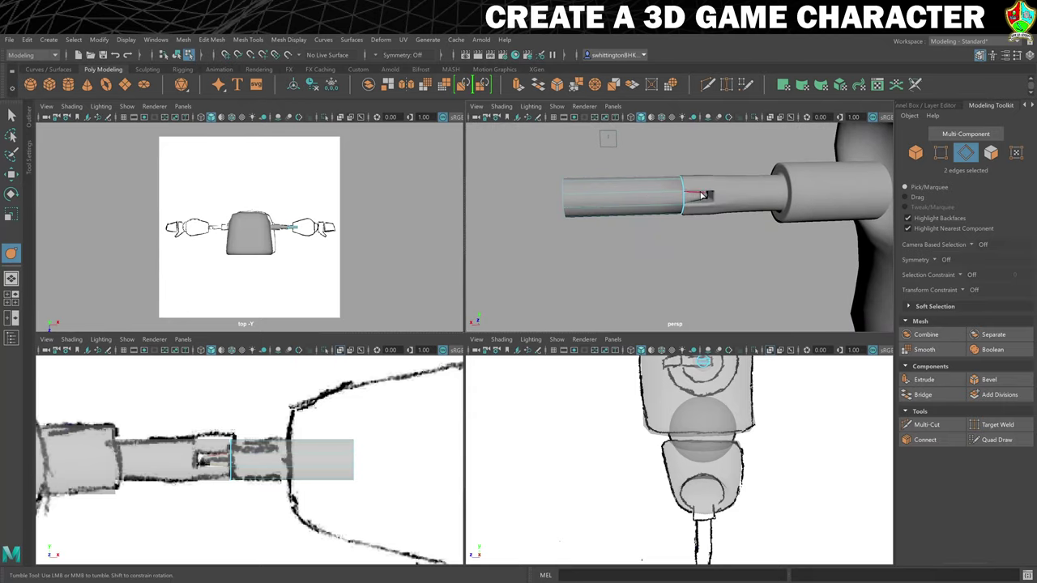
{"action": "right_click_drag", "start_coordinate": [679, 227], "coordinate": [659, 242], "text": "shift"}
{"action": "left_click_drag", "start_coordinate": [792, 243], "coordinate": [751, 216], "text": "alt"}
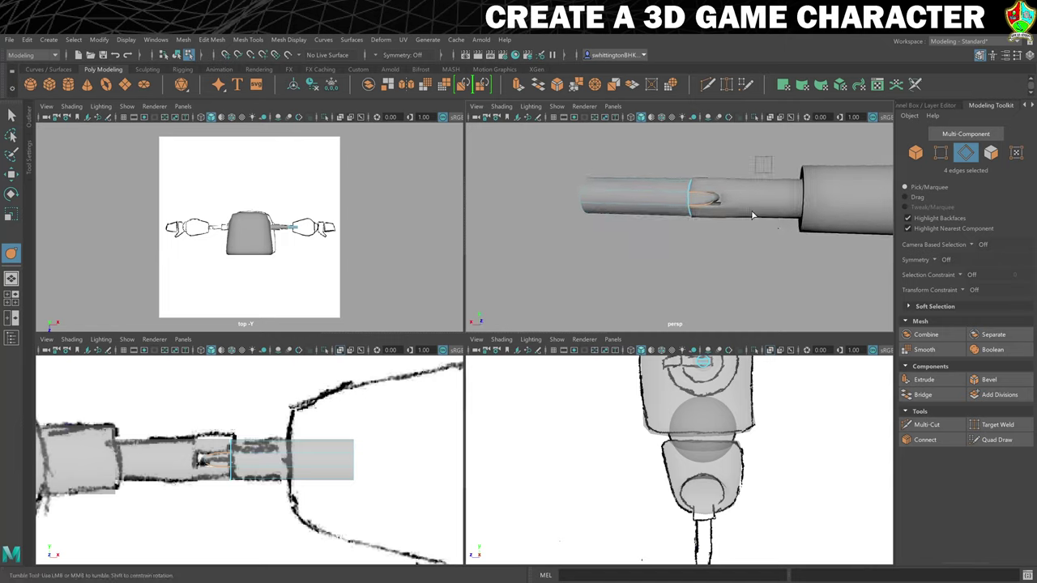
{"action": "scroll", "coordinate": [723, 207], "scroll_direction": "up", "scroll_amount": 5}
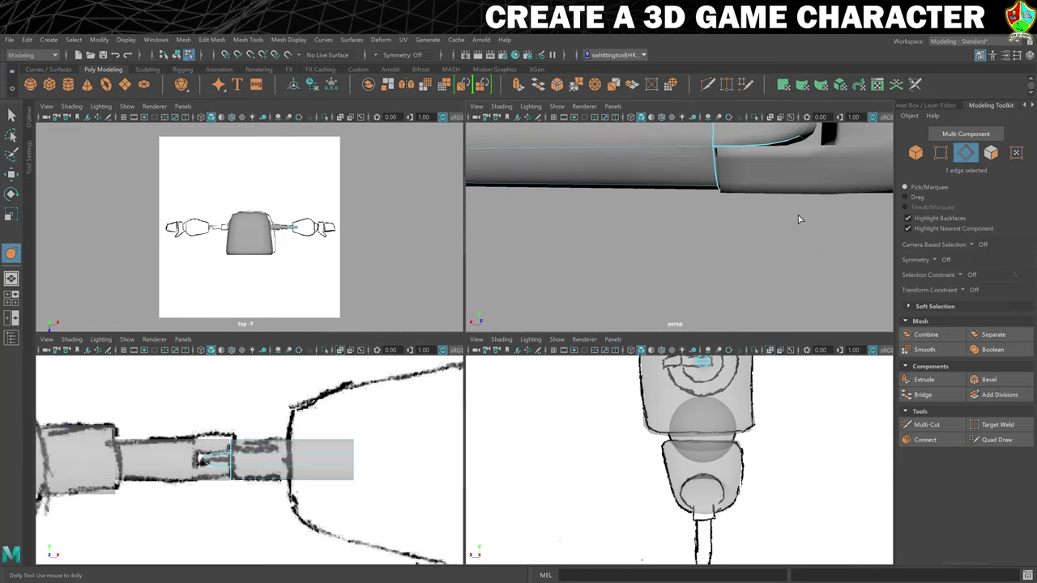
{"action": "middle_click_drag", "start_coordinate": [801, 220], "coordinate": [749, 282], "text": "alt"}
{"action": "left_click", "coordinate": [662, 254], "text": "shift"}
{"action": "scroll", "coordinate": [662, 254], "scroll_direction": "down", "scroll_amount": 3}
{"action": "left_click_drag", "start_coordinate": [748, 282], "coordinate": [671, 236], "text": "alt"}
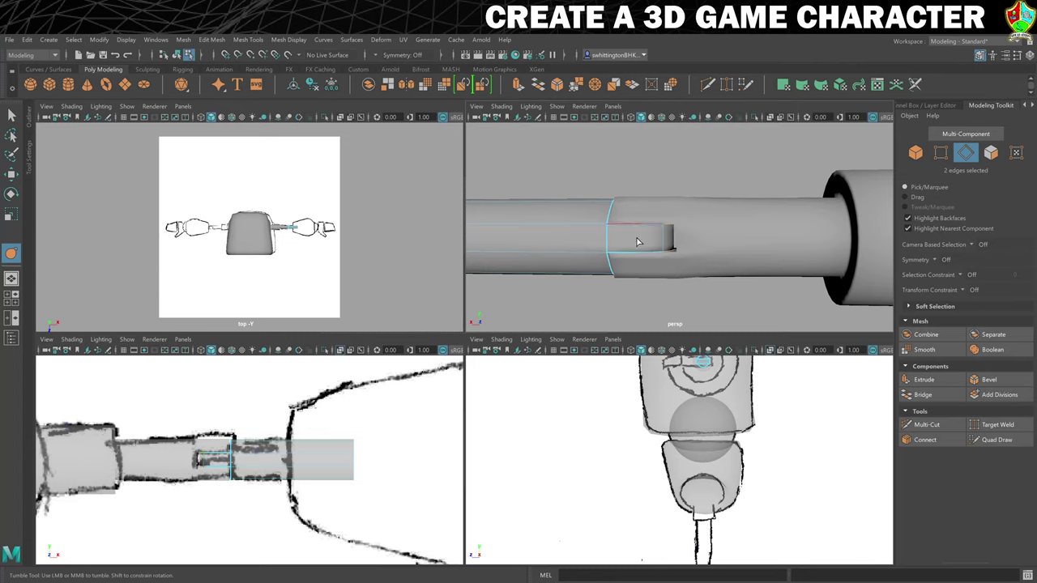
{"action": "scroll", "coordinate": [616, 235], "scroll_direction": "down", "scroll_amount": 3}
{"action": "right_click_drag", "start_coordinate": [600, 227], "coordinate": [652, 215]}
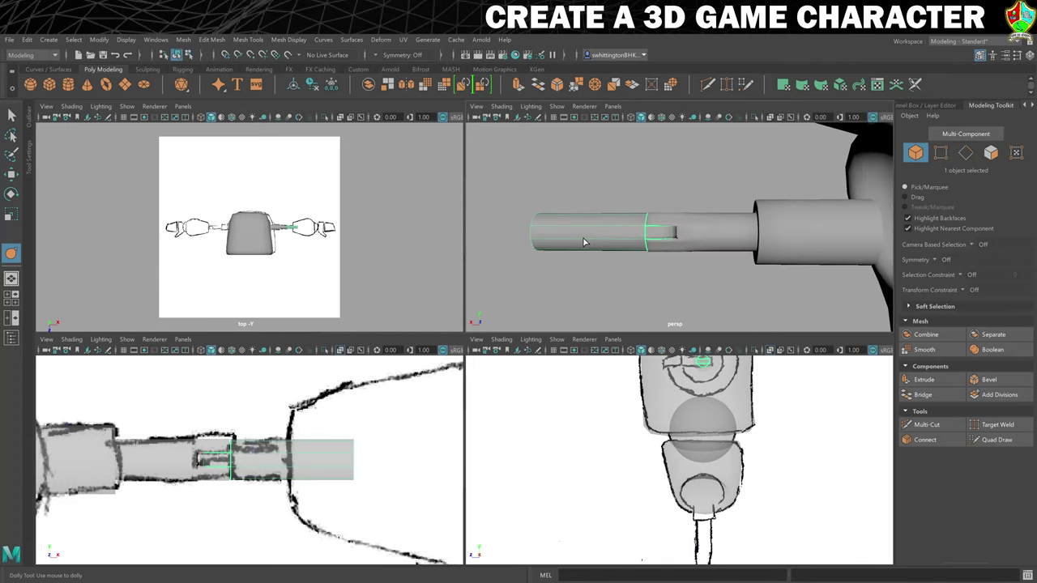
Pull the lower arm outward along X, clear of the fork, and crease four end edges on the upper arm's two prongs
{"action": "key", "text": "w"}
{"action": "left_click_drag", "start_coordinate": [569, 236], "coordinate": [686, 258]}
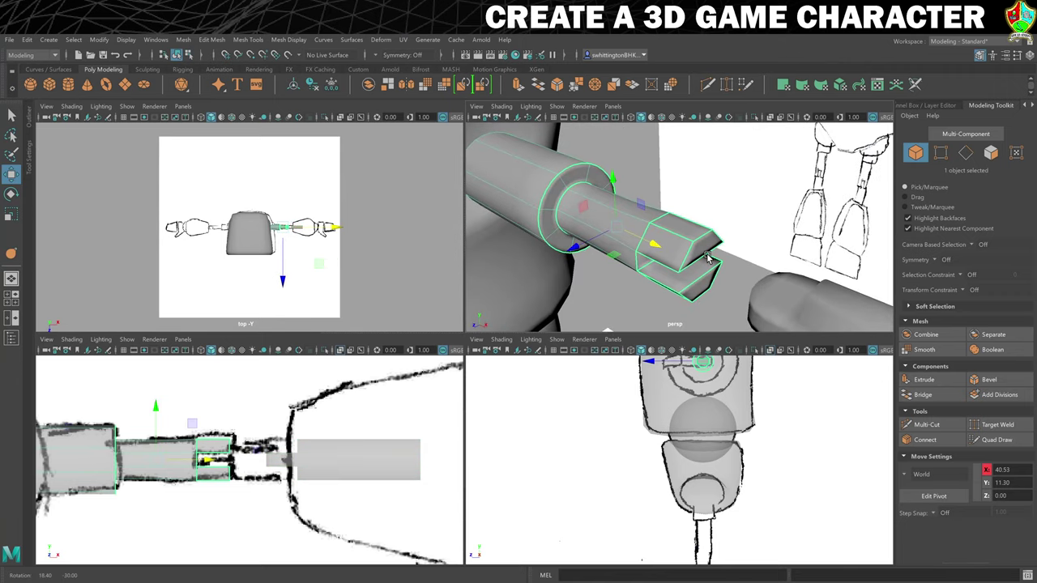
{"action": "right_click_drag", "start_coordinate": [687, 257], "coordinate": [678, 247]}
{"action": "left_click", "coordinate": [679, 247]}
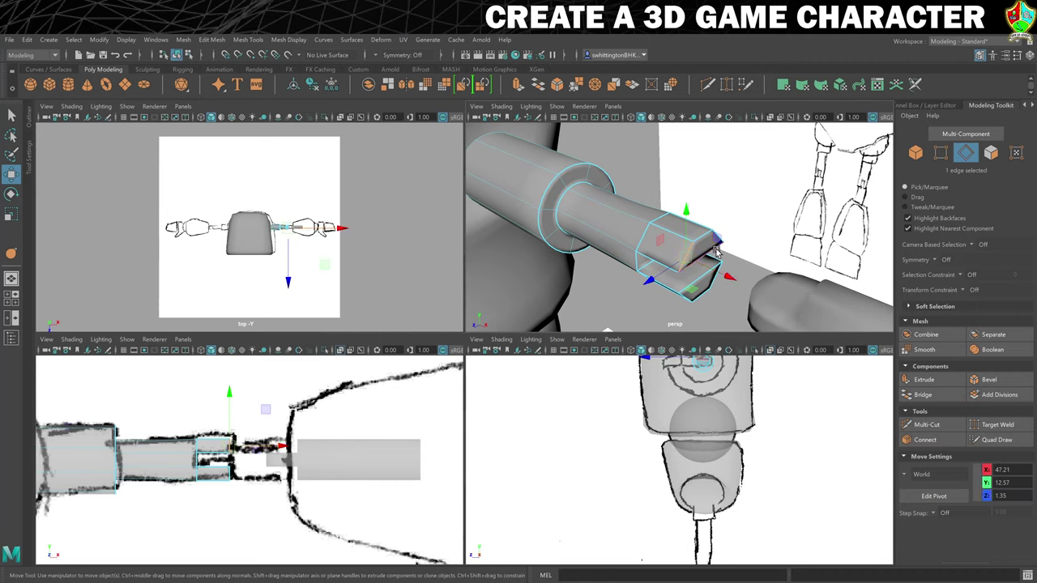
{"action": "key", "text": "q"}
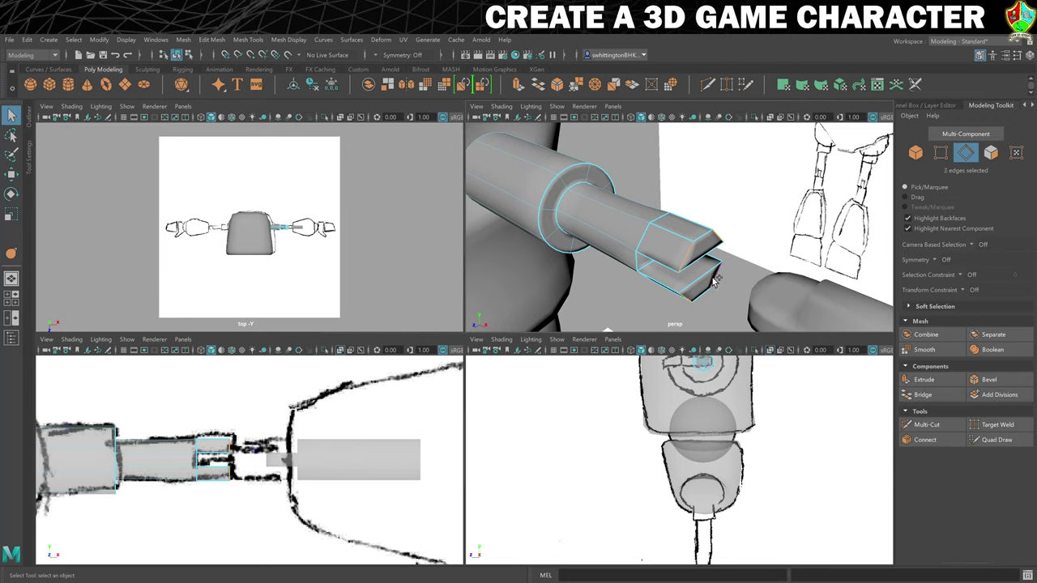
{"action": "scroll", "coordinate": [714, 281], "scroll_direction": "down", "scroll_amount": 3}
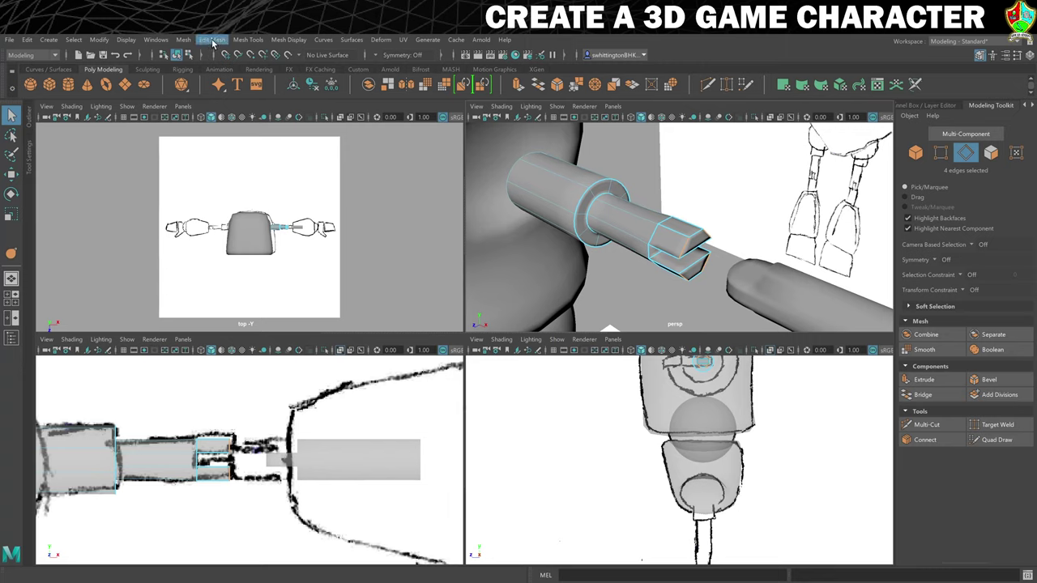
{"action": "left_click", "coordinate": [10, 253]}
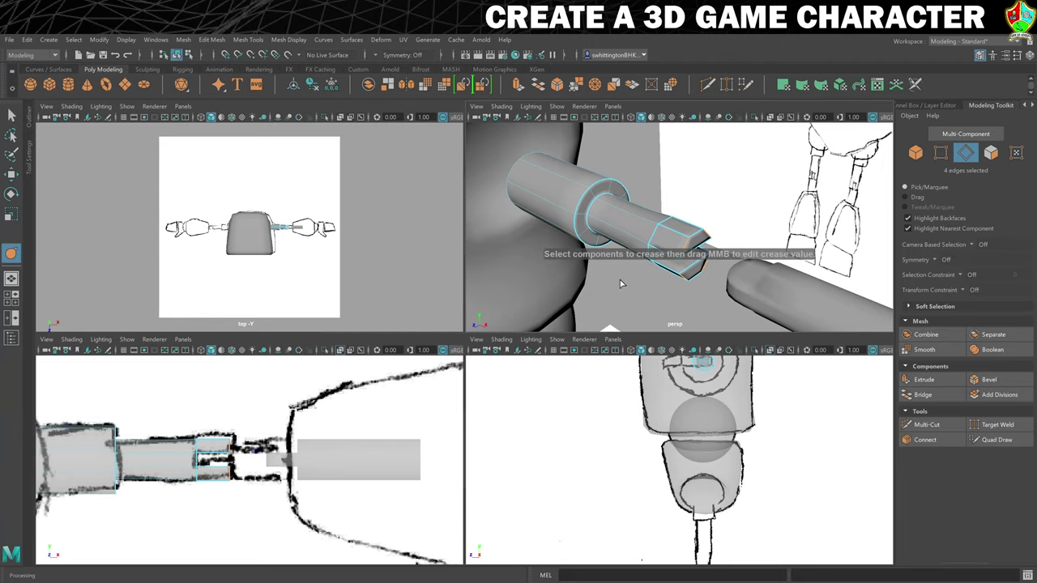
{"action": "key", "text": "3"}
{"action": "left_click_drag", "start_coordinate": [602, 271], "coordinate": [630, 285], "text": "alt"}
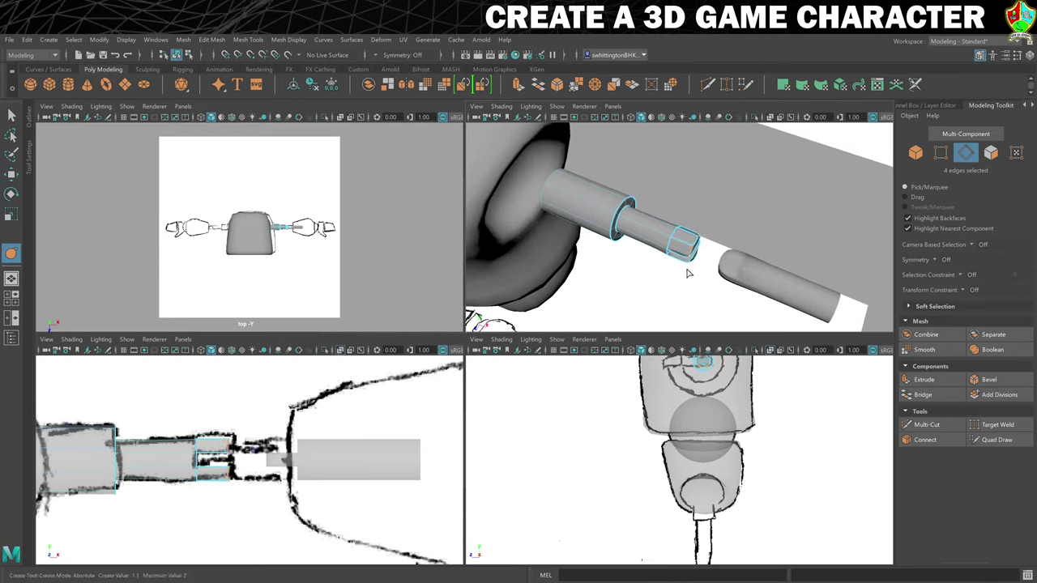
{"action": "left_click_drag", "start_coordinate": [687, 273], "coordinate": [684, 256], "text": "alt"}
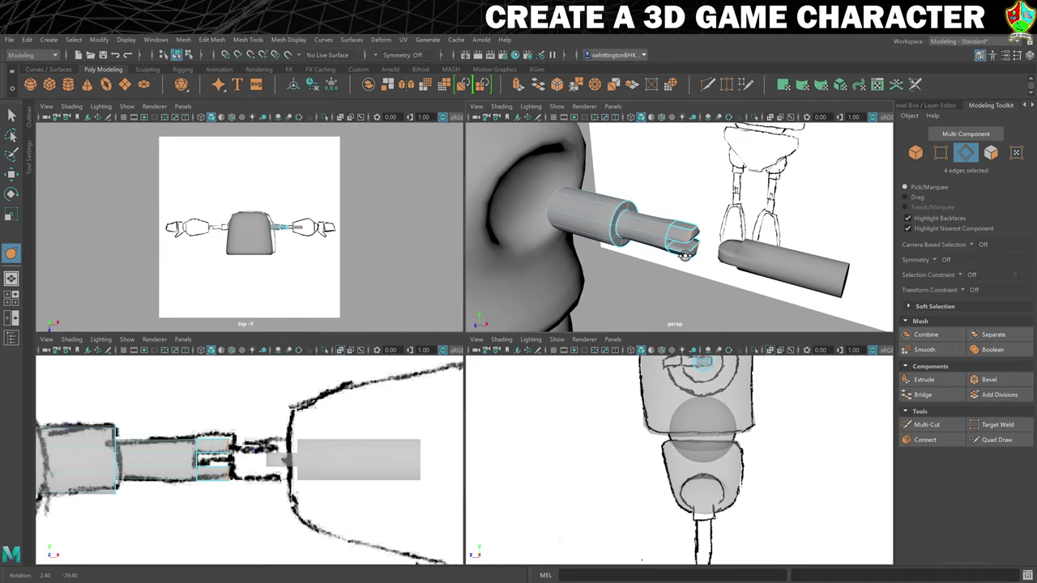
{"action": "right_click_drag", "start_coordinate": [685, 253], "coordinate": [682, 243]}
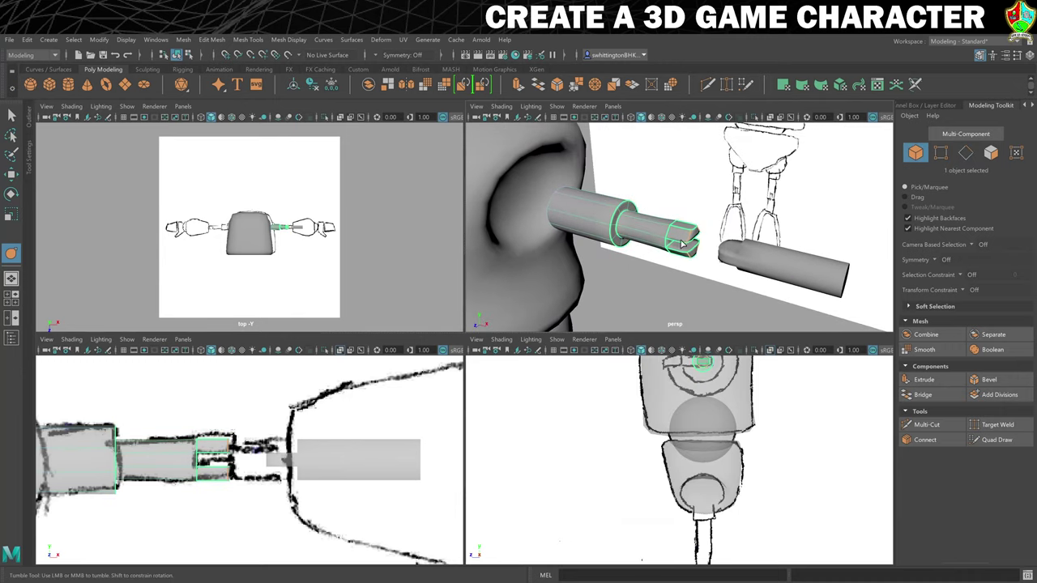
Move the lower arm back along X so its tongue sits in the upper arm's fork slot
{"action": "left_click_drag", "start_coordinate": [664, 284], "coordinate": [712, 268], "text": "alt"}
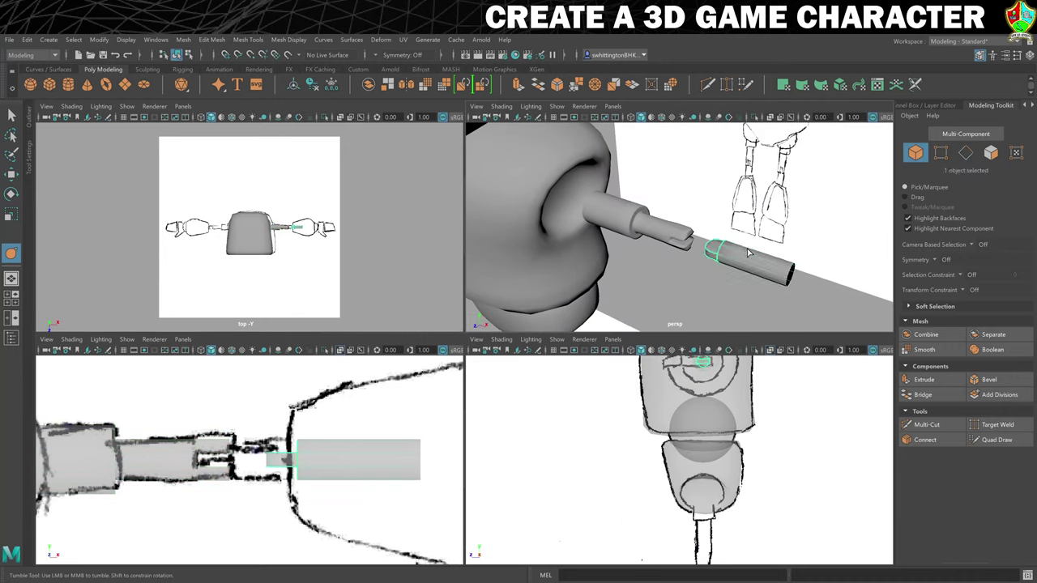
{"action": "key", "text": "w"}
{"action": "left_click_drag", "start_coordinate": [784, 275], "coordinate": [688, 293]}
{"action": "left_click", "coordinate": [760, 275]}
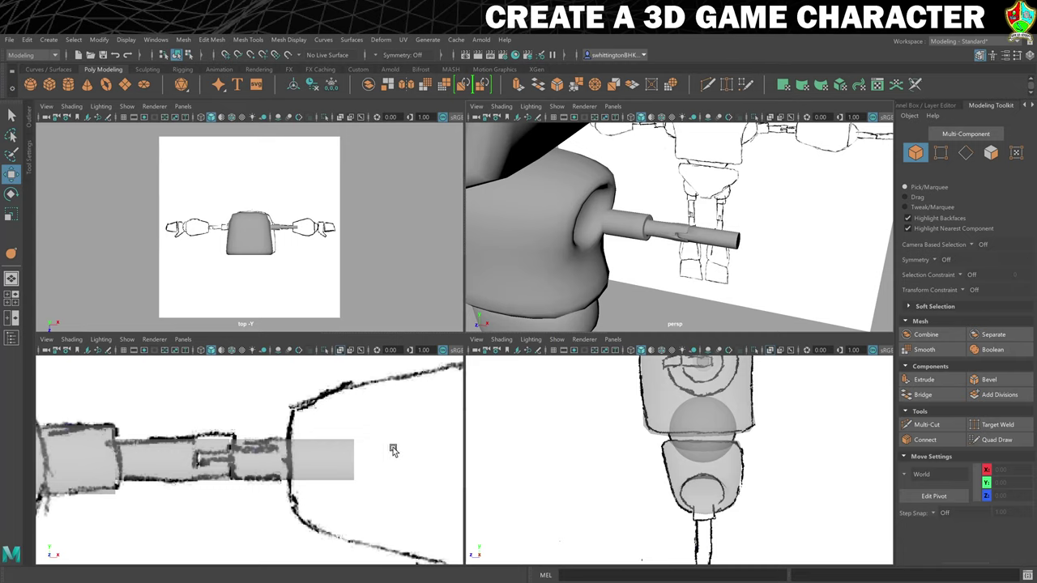
Create a polygon cylinder, move it along X to about 58.2, and scale it uniformly to about 6.8
{"action": "scroll", "coordinate": [397, 452], "scroll_direction": "down", "scroll_amount": 5}
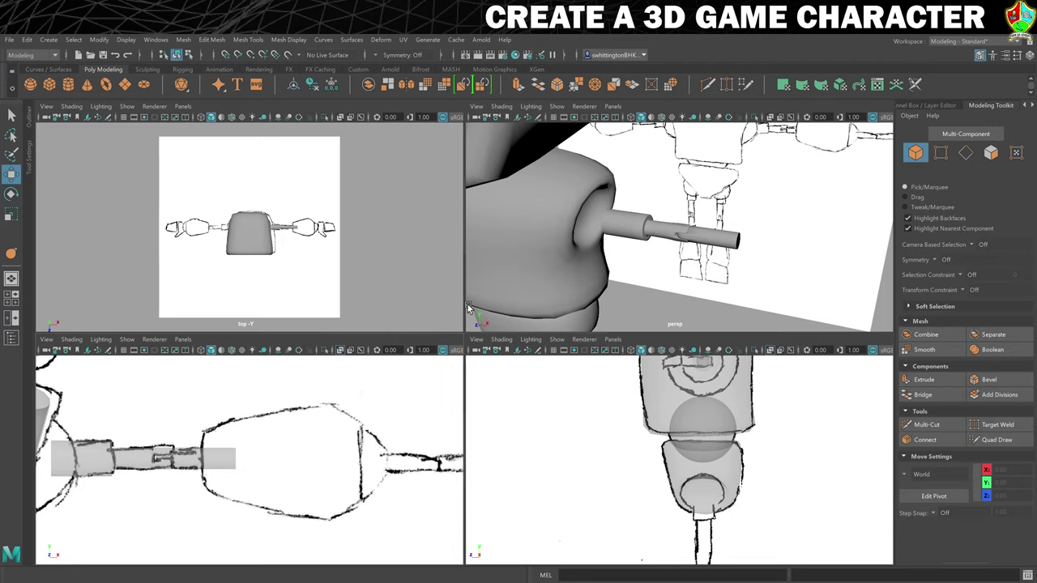
{"action": "left_click", "coordinate": [70, 88]}
{"action": "left_click_drag", "start_coordinate": [690, 238], "coordinate": [686, 234], "text": "alt"}
{"action": "key", "text": "r"}
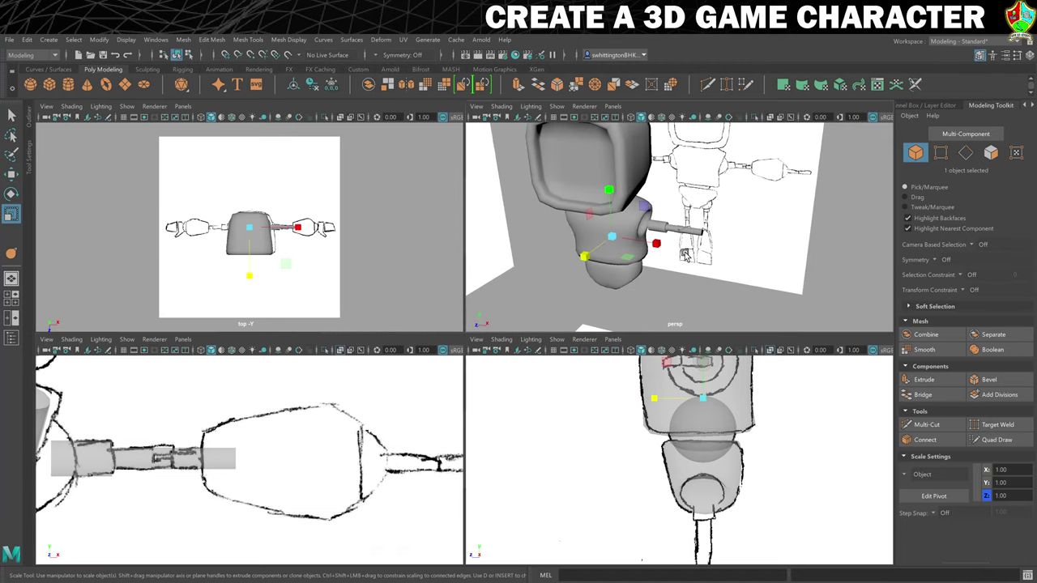
{"action": "key", "text": "w"}
{"action": "left_click_drag", "start_coordinate": [654, 248], "coordinate": [741, 255]}
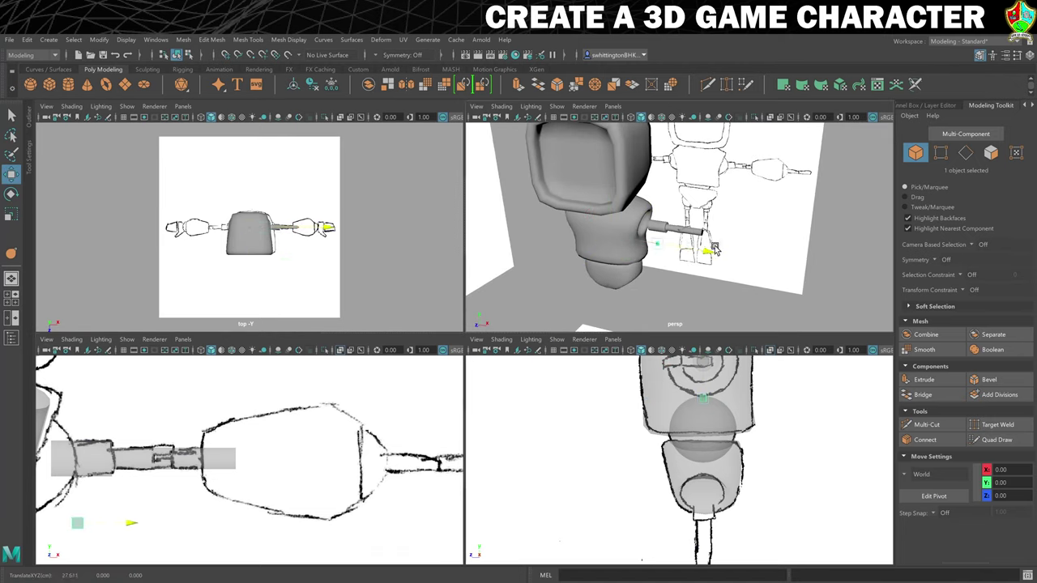
{"action": "key", "text": "r"}
{"action": "left_click_drag", "start_coordinate": [702, 252], "coordinate": [679, 240]}
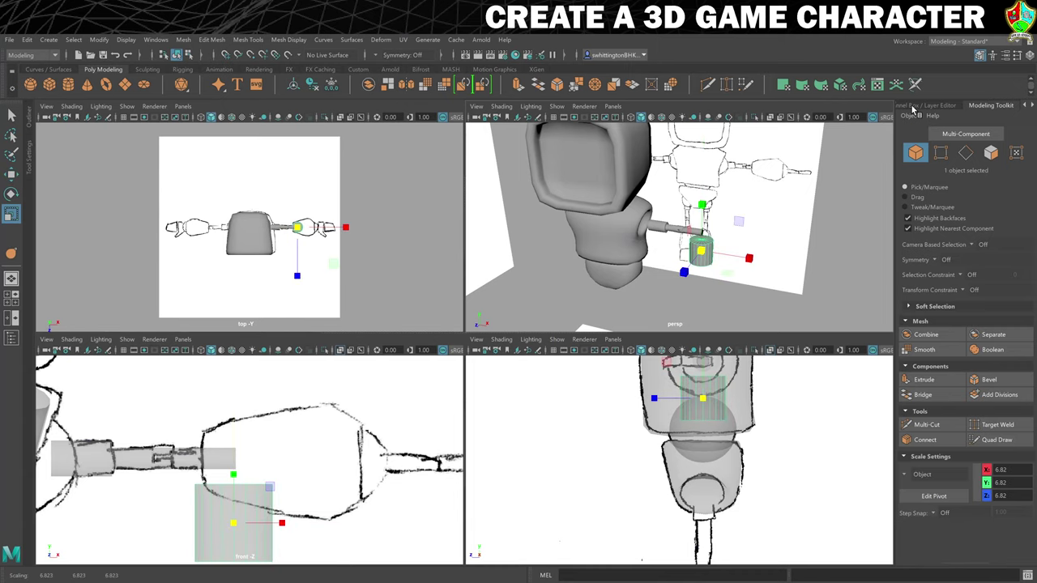
Rename the new cylinder L_LowerArm2
{"action": "left_click", "coordinate": [915, 105]}
{"action": "left_click", "coordinate": [912, 137]}
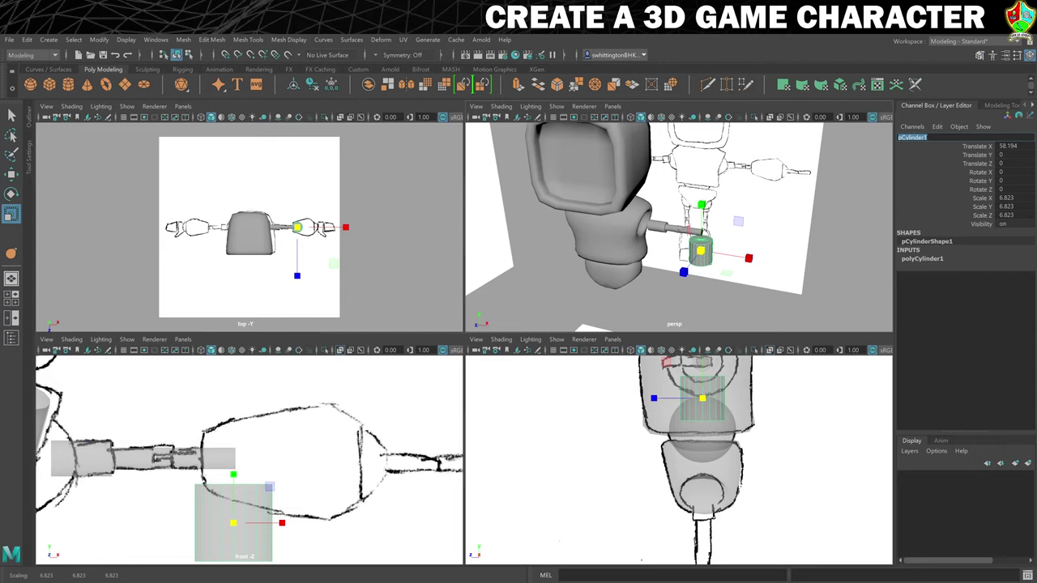
{"action": "type", "text": "L_LowerArm2"}
{"action": "key", "text": "Return"}
Try 4 axis subdivisions on L_LowerArm2, and settle on a Subdivisions Axis value of 8
{"action": "left_click", "coordinate": [923, 258]}
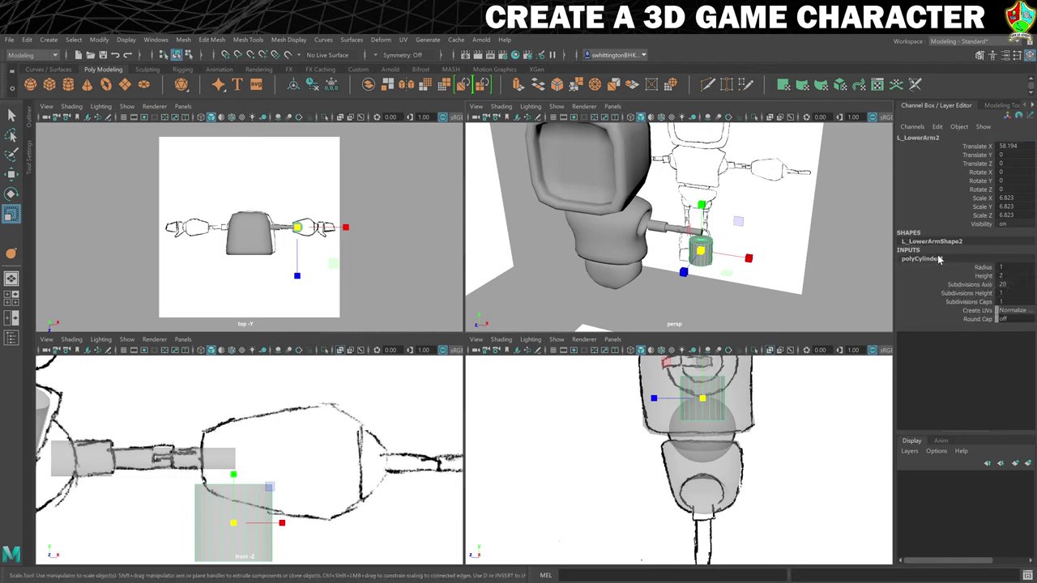
{"action": "double_click", "coordinate": [999, 284]}
{"action": "type", "text": "4"}
{"action": "key", "text": "Return"}
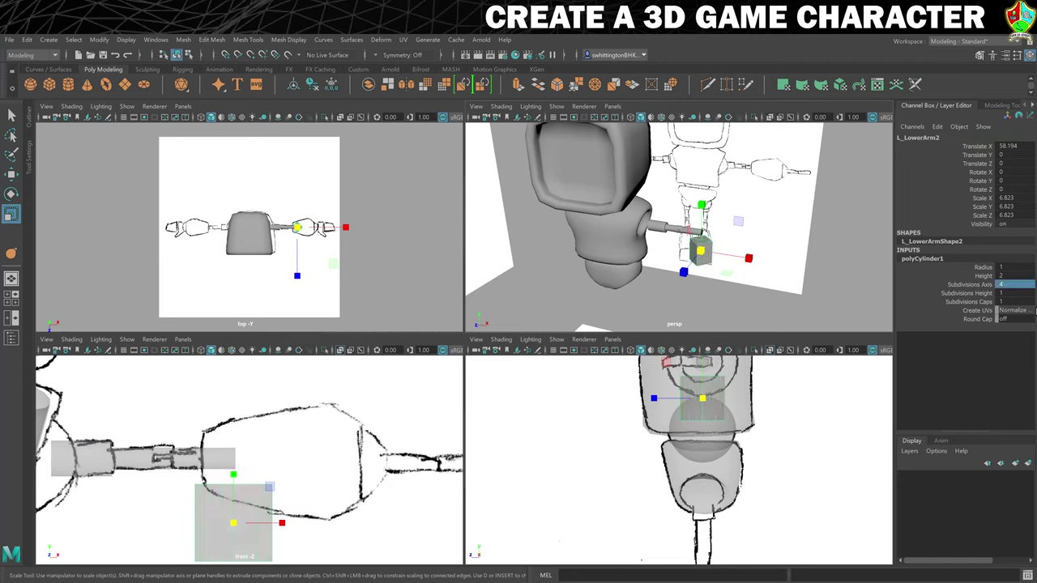
{"action": "double_click", "coordinate": [1001, 284]}
{"action": "type", "text": "8"}
{"action": "key", "text": "Return"}
{"action": "scroll", "coordinate": [785, 252], "scroll_direction": "up", "scroll_amount": 3}
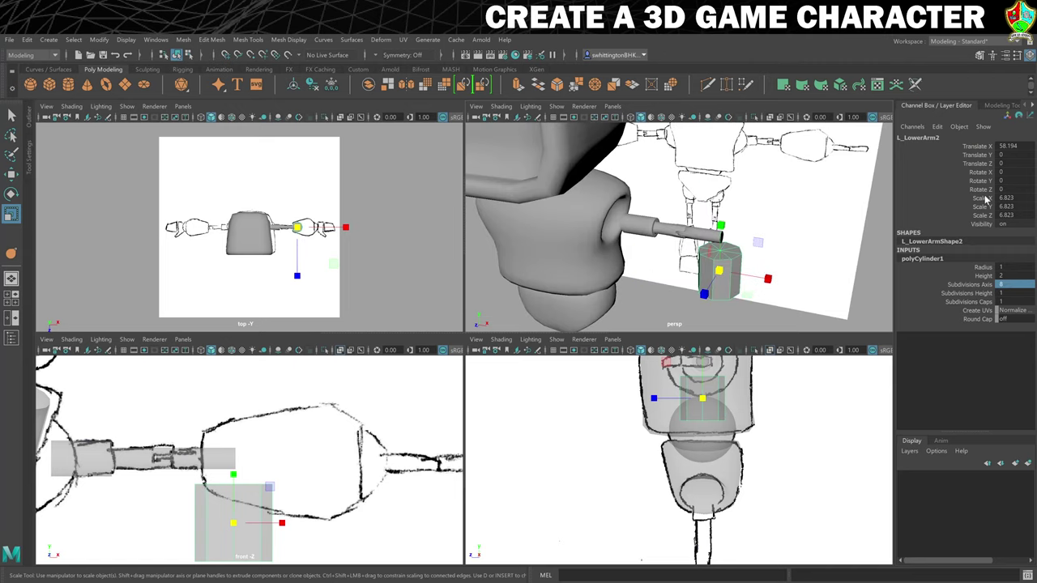
Turn L_LowerArm2 onto its side with a Rotate Z of 90 degrees
{"action": "key", "text": "e"}
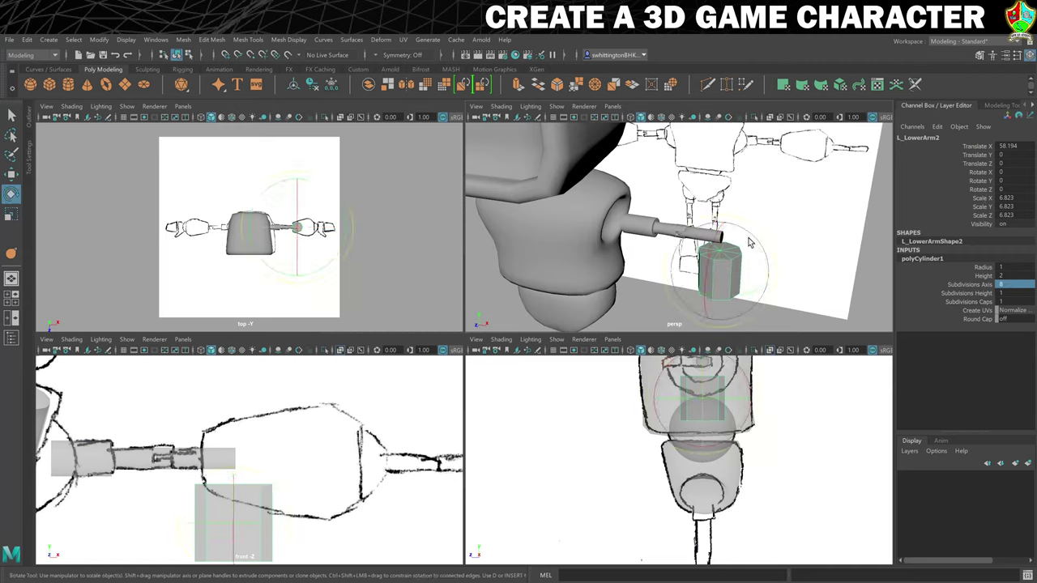
{"action": "left_click_drag", "start_coordinate": [749, 242], "coordinate": [705, 239]}
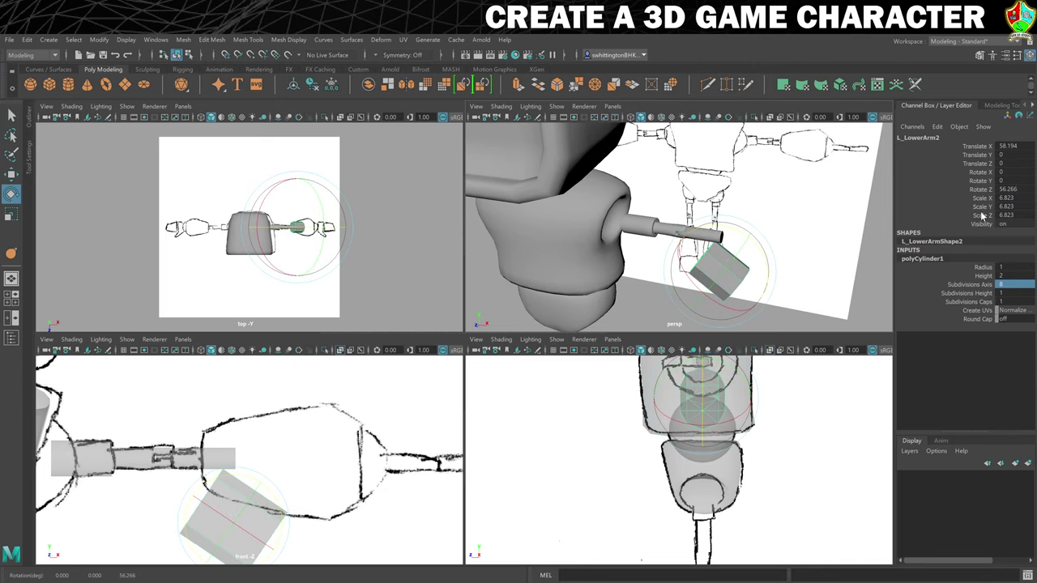
{"action": "double_click", "coordinate": [1004, 189]}
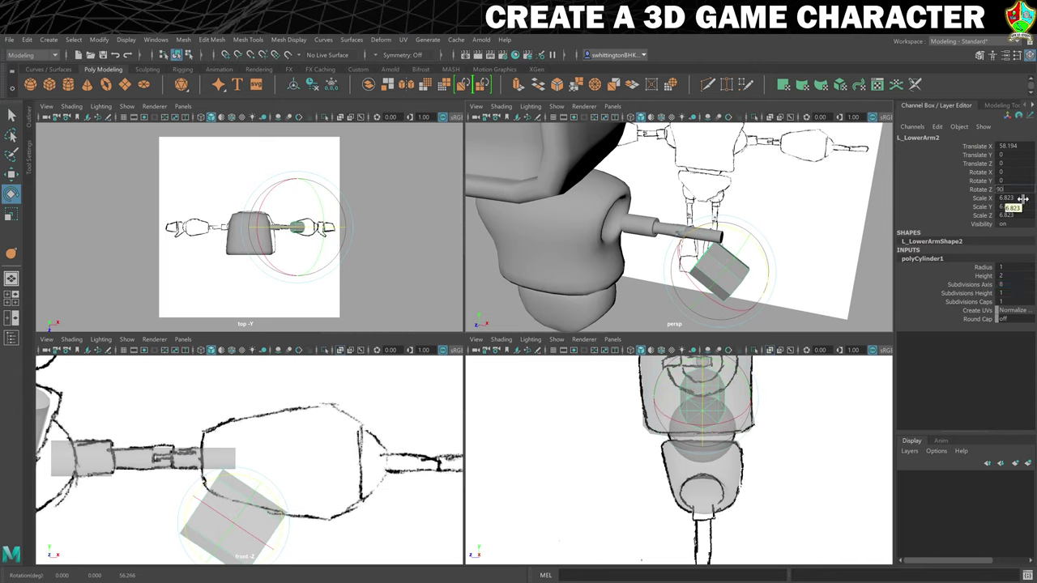
{"action": "key", "text": "Return"}
{"action": "scroll", "coordinate": [275, 466], "scroll_direction": "up", "scroll_amount": 2}
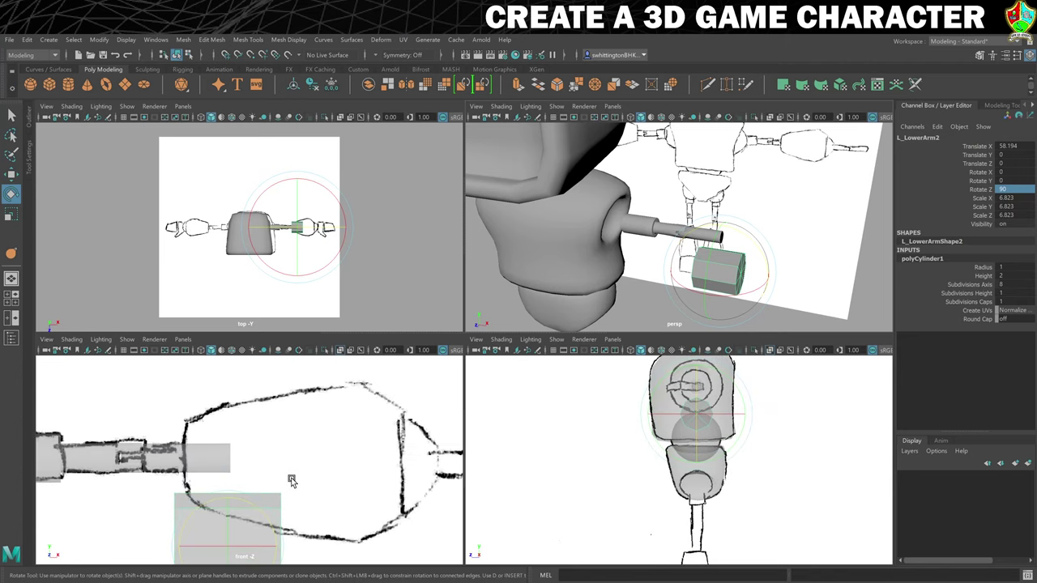
Move L_LowerArm2 to about X 59.5, Y 10.8 at the forearm's elbow end, and scale it to about 5.4 in X and Z
{"action": "scroll", "coordinate": [291, 482], "scroll_direction": "down", "scroll_amount": 2}
{"action": "mouse_move", "coordinate": [328, 474]}
{"action": "middle_mouse_down", "text": "alt"}
{"action": "mouse_move", "coordinate": [358, 435]}
{"action": "mouse_move", "coordinate": [346, 465]}
{"action": "middle_mouse_up", "text": "alt"}
{"action": "key", "text": "w"}
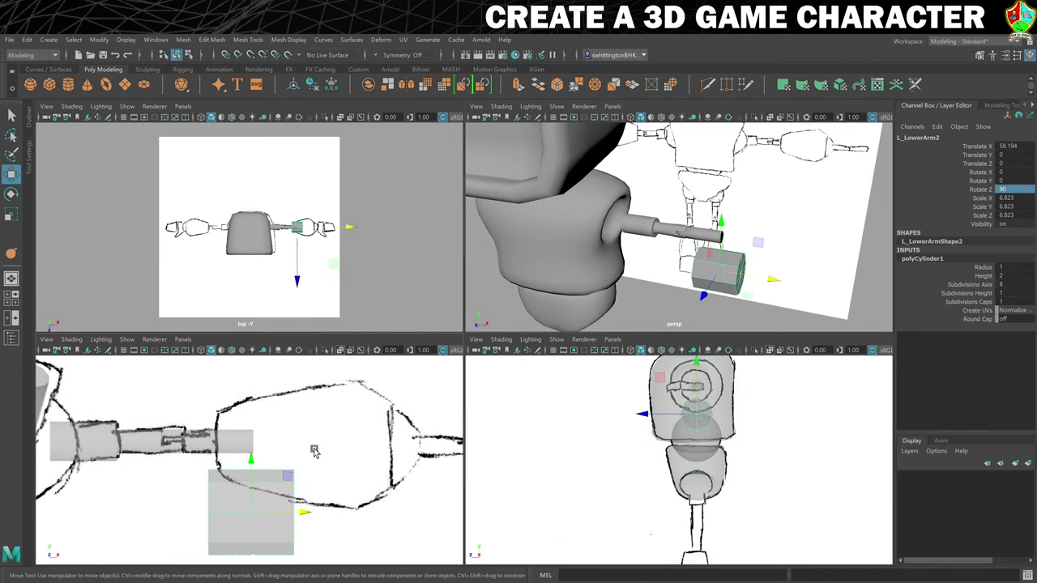
{"action": "left_click_drag", "start_coordinate": [251, 461], "coordinate": [267, 395]}
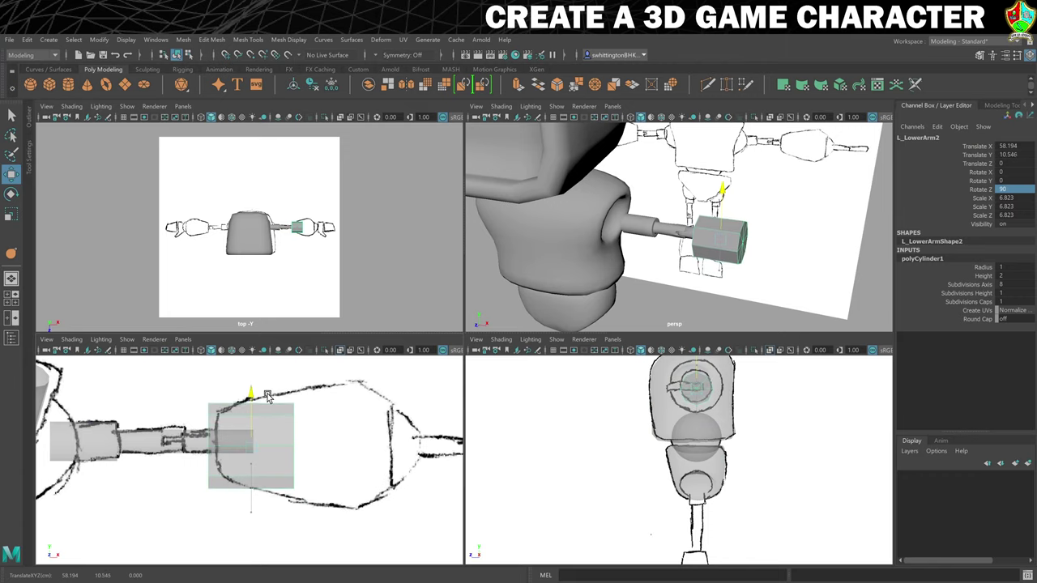
{"action": "left_click_drag", "start_coordinate": [308, 449], "coordinate": [315, 447]}
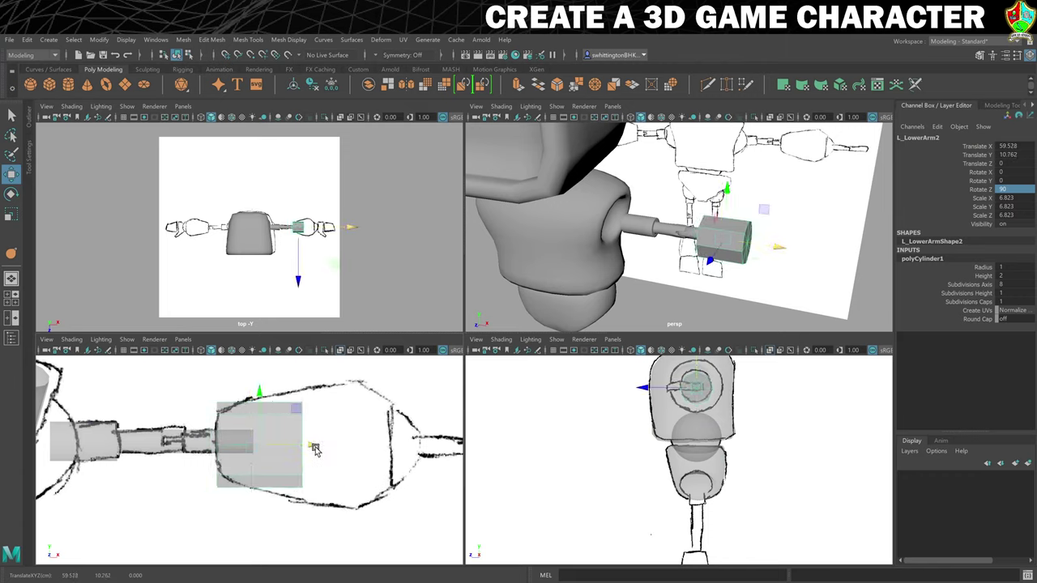
{"action": "key", "text": "r"}
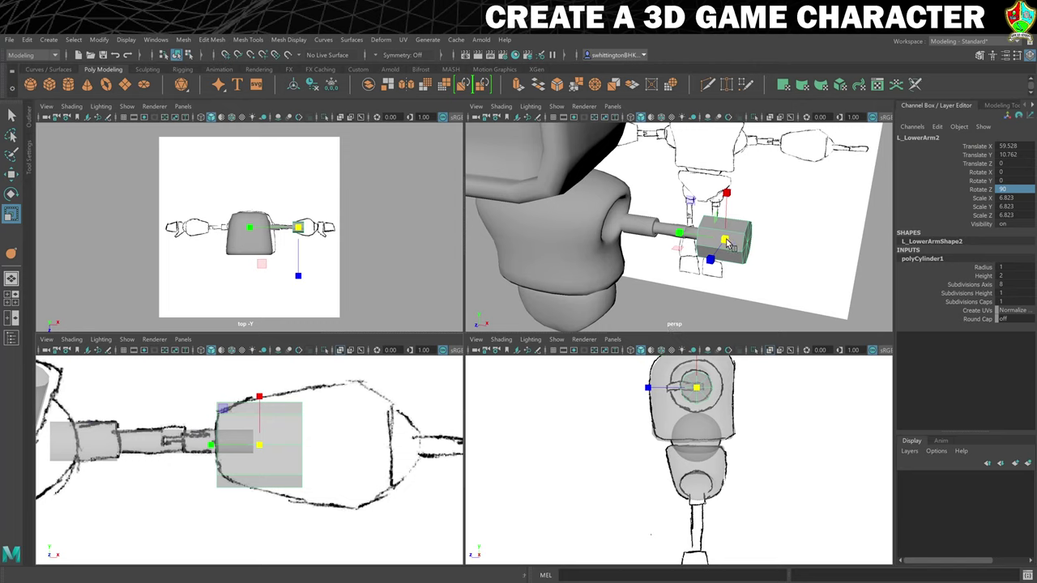
{"action": "left_click_drag", "start_coordinate": [782, 277], "coordinate": [657, 207], "text": "alt"}
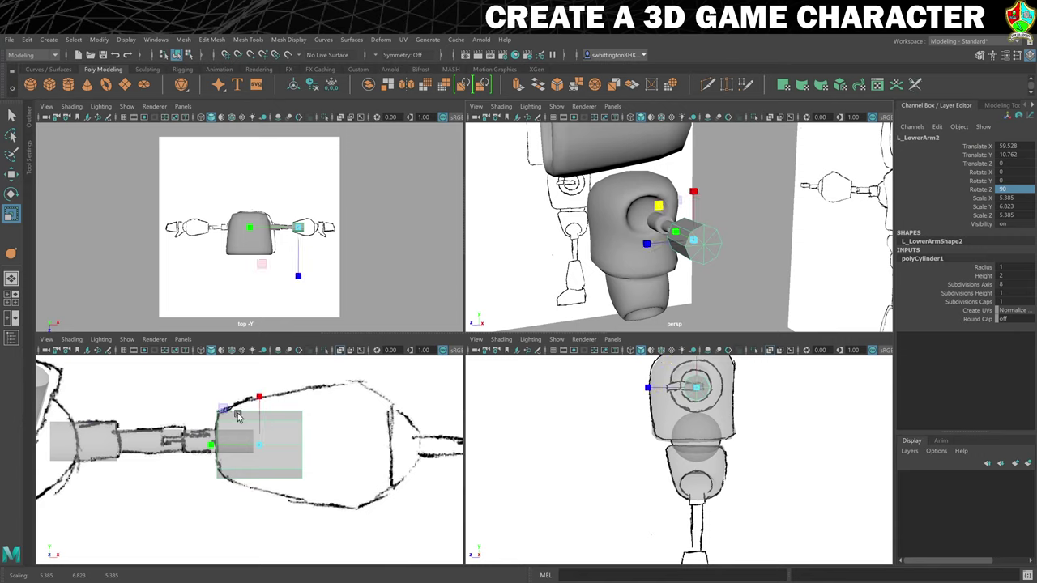
Move L_LowerArm2's outer end-cap faces out to about X 75 and enlarge them to match the widest part of the forearm drawing
{"action": "right_click_drag", "start_coordinate": [710, 245], "coordinate": [717, 250]}
{"action": "left_click", "coordinate": [707, 236]}
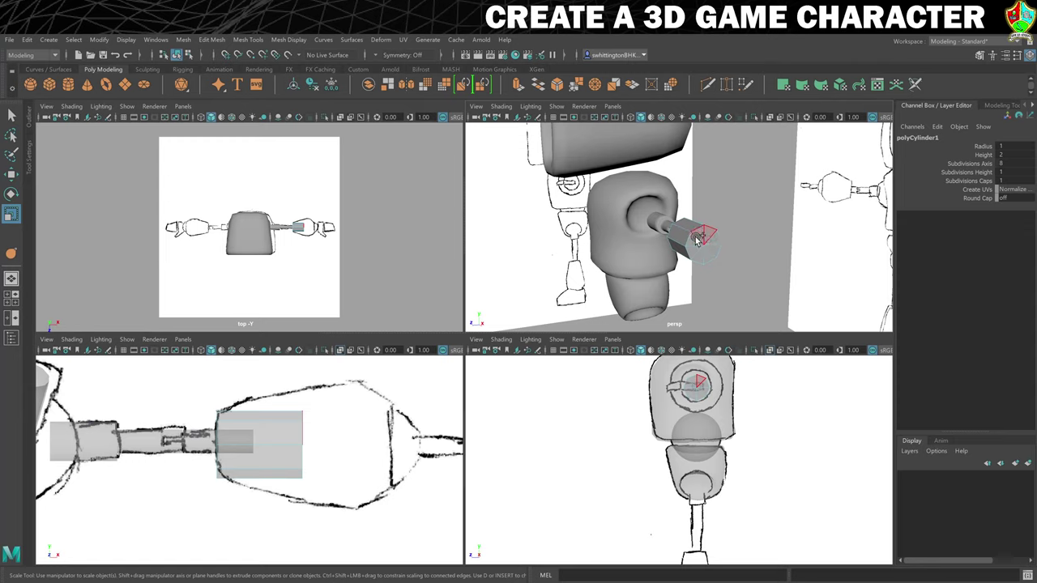
{"action": "key", "text": "F8"}
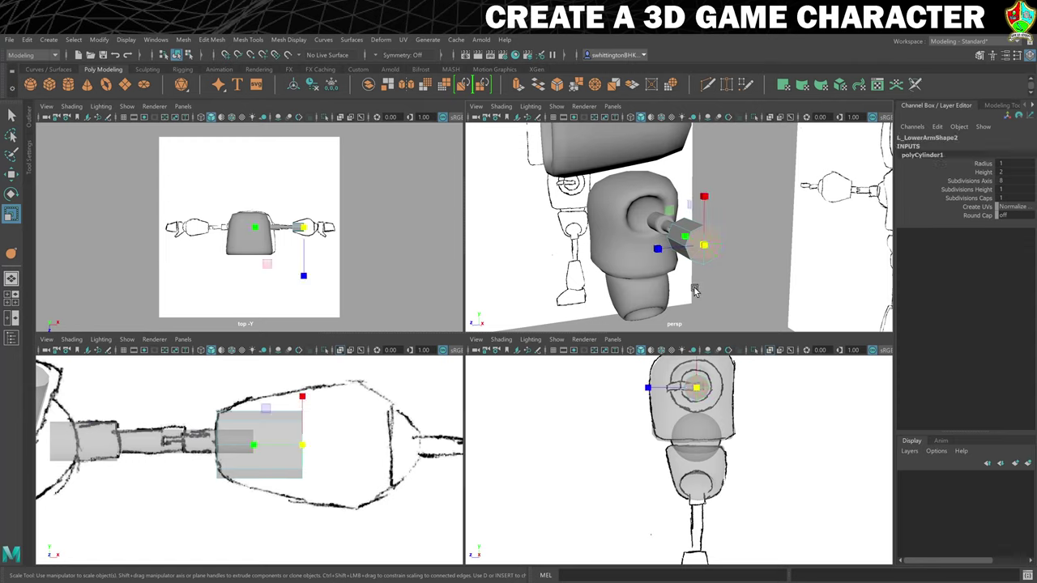
{"action": "key", "text": "w"}
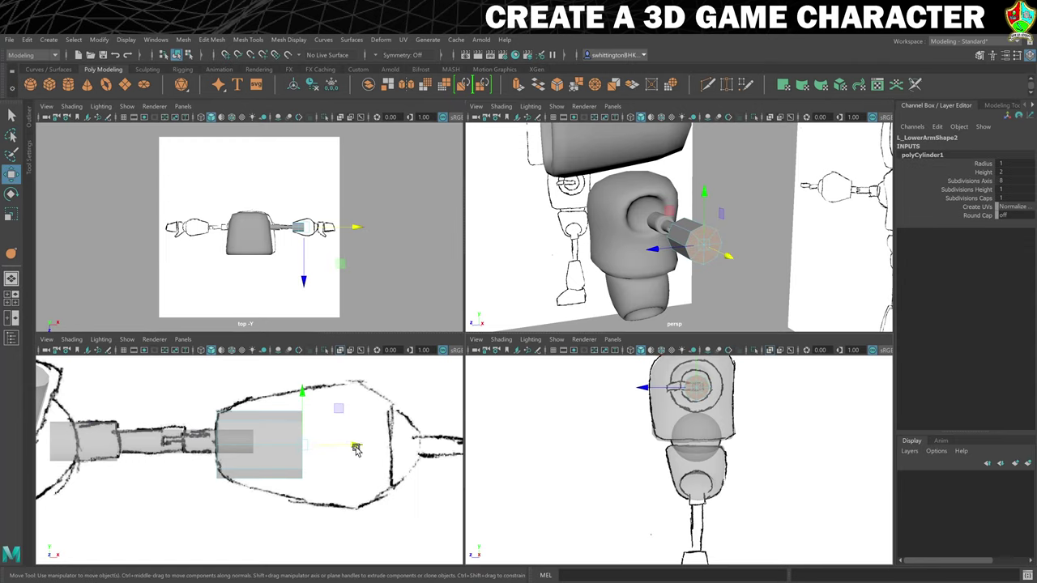
{"action": "left_click_drag", "start_coordinate": [356, 444], "coordinate": [403, 433]}
{"action": "key", "text": "r"}
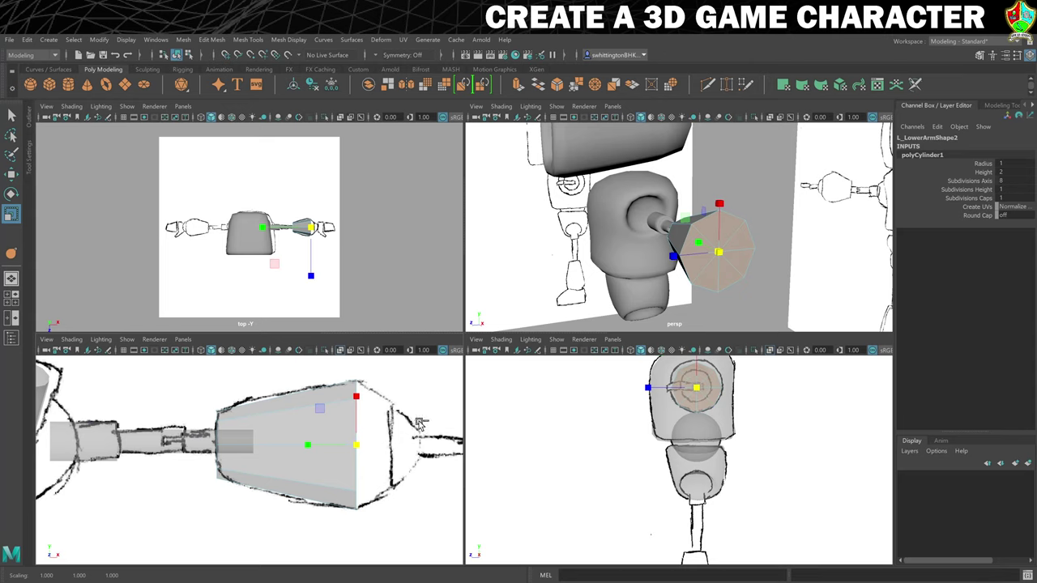
Extrude the outer end faces with a Thickness of 5.5 and an Offset of 3.3 to form the forearm's tapered end
{"action": "key", "text": "ctrl+e"}
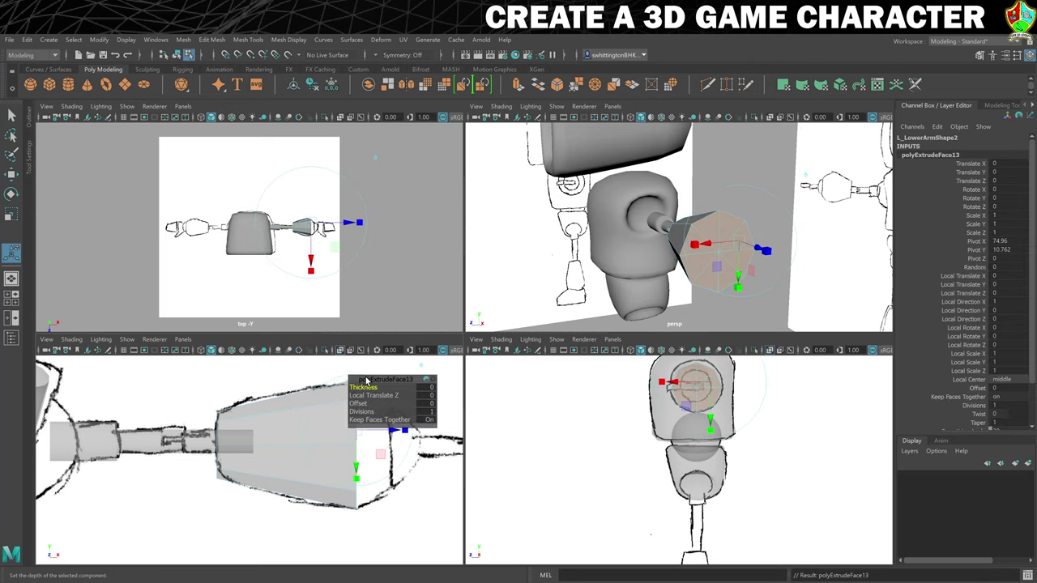
{"action": "left_click_drag", "start_coordinate": [366, 381], "coordinate": [230, 398]}
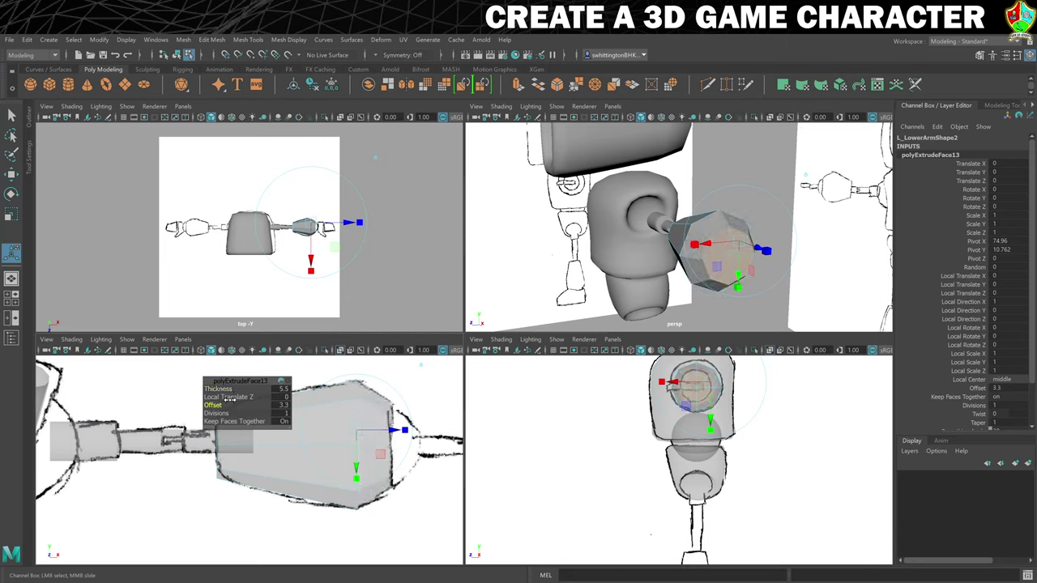
{"action": "left_click_drag", "start_coordinate": [567, 268], "coordinate": [614, 273], "text": "alt"}
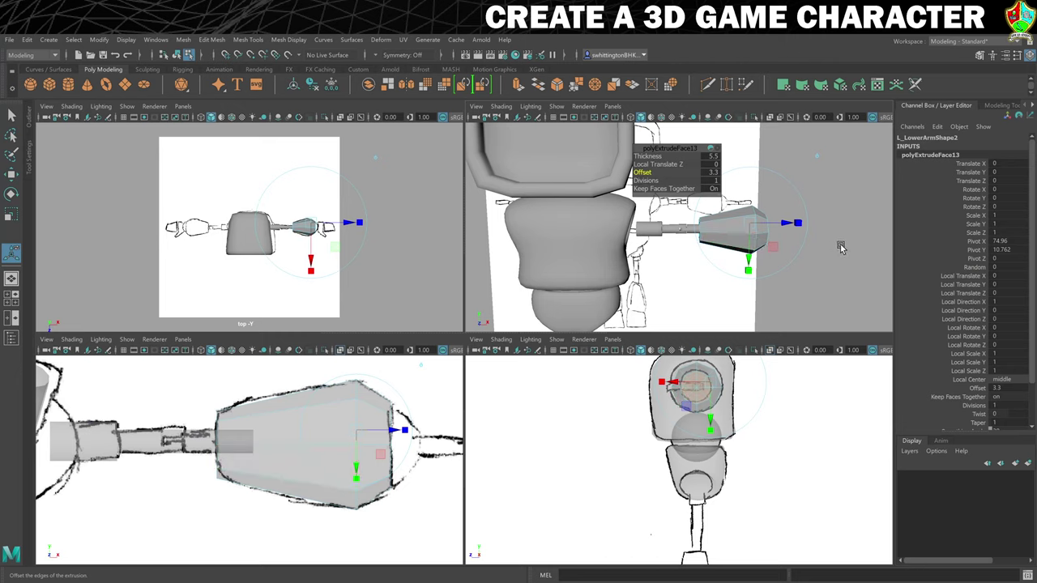
{"action": "left_click_drag", "start_coordinate": [836, 247], "coordinate": [816, 243], "text": "alt"}
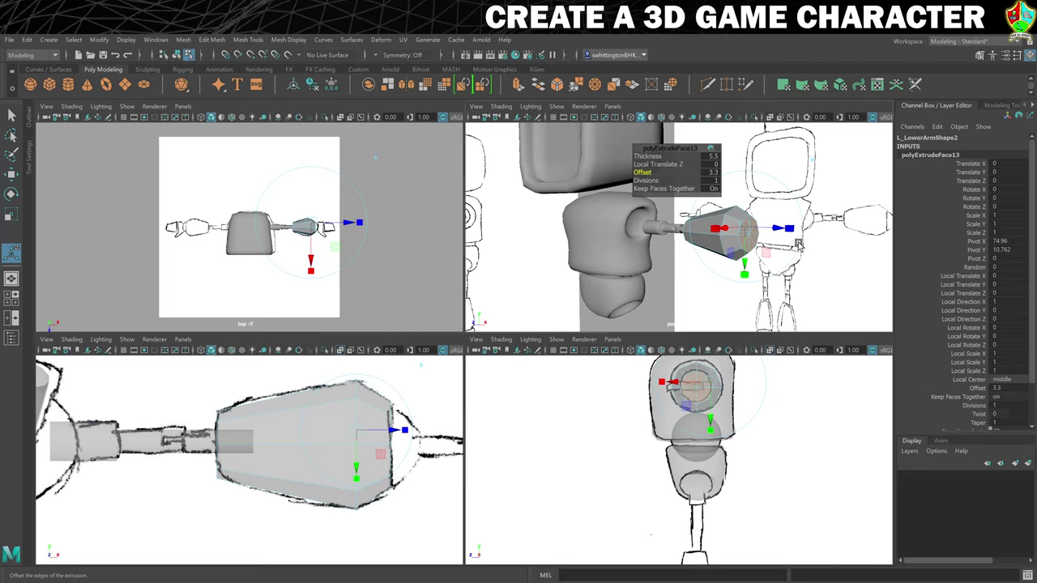
Extrude the same end faces again with an Offset of 1 to inset a rim
{"action": "scroll", "coordinate": [810, 255], "scroll_direction": "up", "scroll_amount": 2}
{"action": "left_click_drag", "start_coordinate": [810, 261], "coordinate": [746, 261], "text": "alt"}
{"action": "key", "text": "ctrl+e"}
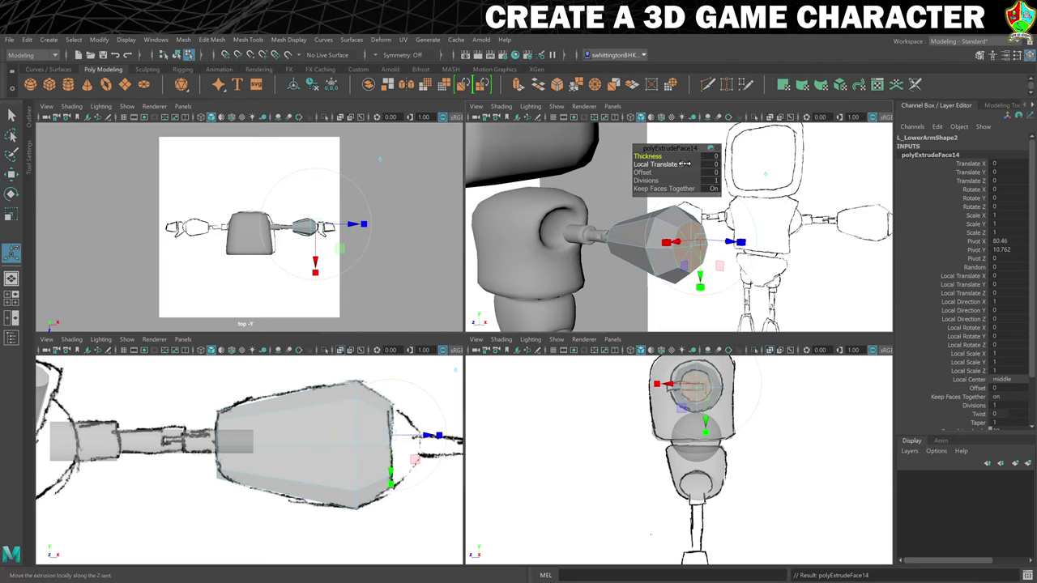
{"action": "left_click", "coordinate": [641, 172]}
{"action": "middle_click_drag", "start_coordinate": [642, 173], "coordinate": [642, 172]}
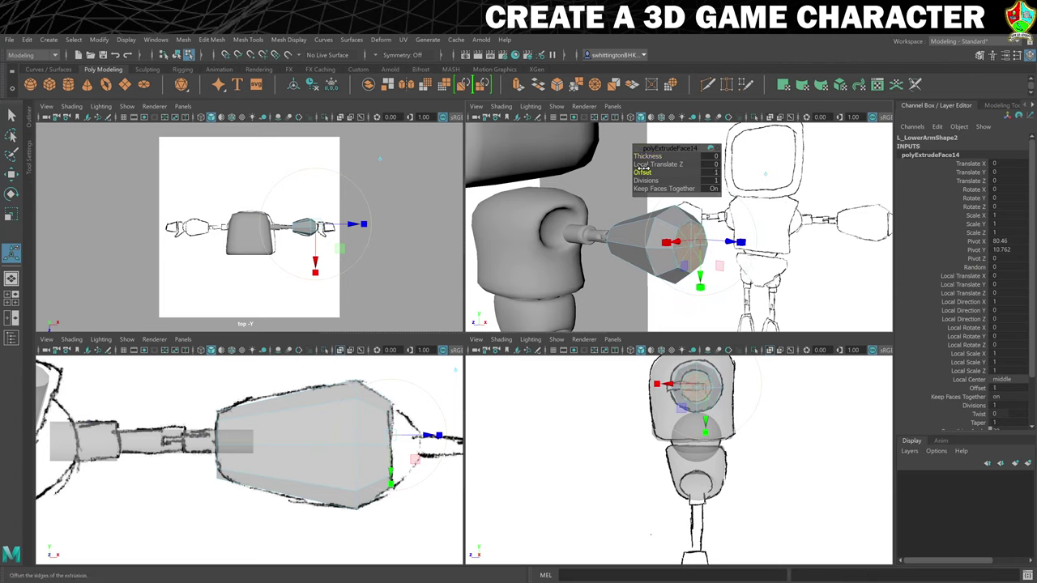
Extrude the end faces inward with Thickness -2.5 and Offset 1.3, and turn on the smooth preview
{"action": "key", "text": "ctrl+e"}
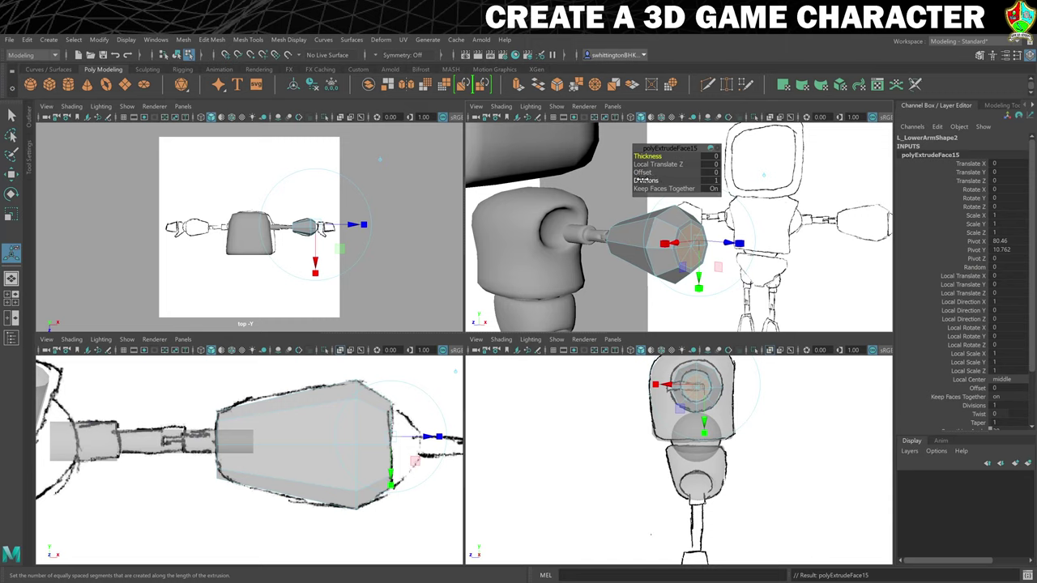
{"action": "middle_click_drag", "start_coordinate": [648, 159], "coordinate": [649, 172]}
{"action": "key", "text": "3"}
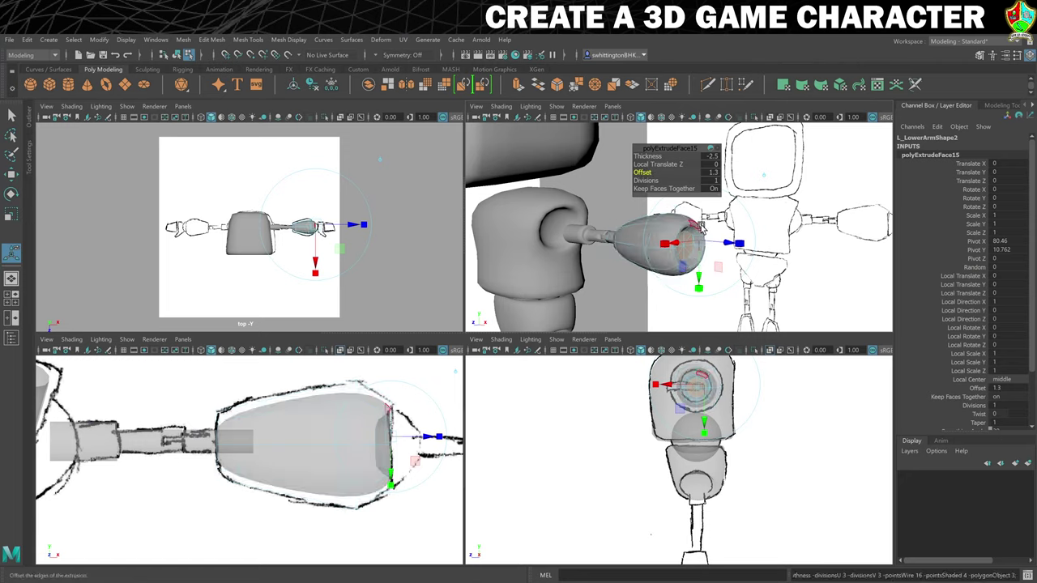
{"action": "mouse_move", "coordinate": [695, 251]}
{"action": "left_mouse_down", "text": "alt"}
{"action": "mouse_move", "coordinate": [685, 247]}
{"action": "mouse_move", "coordinate": [765, 253]}
{"action": "mouse_move", "coordinate": [572, 317]}
{"action": "left_mouse_up", "text": "alt"}
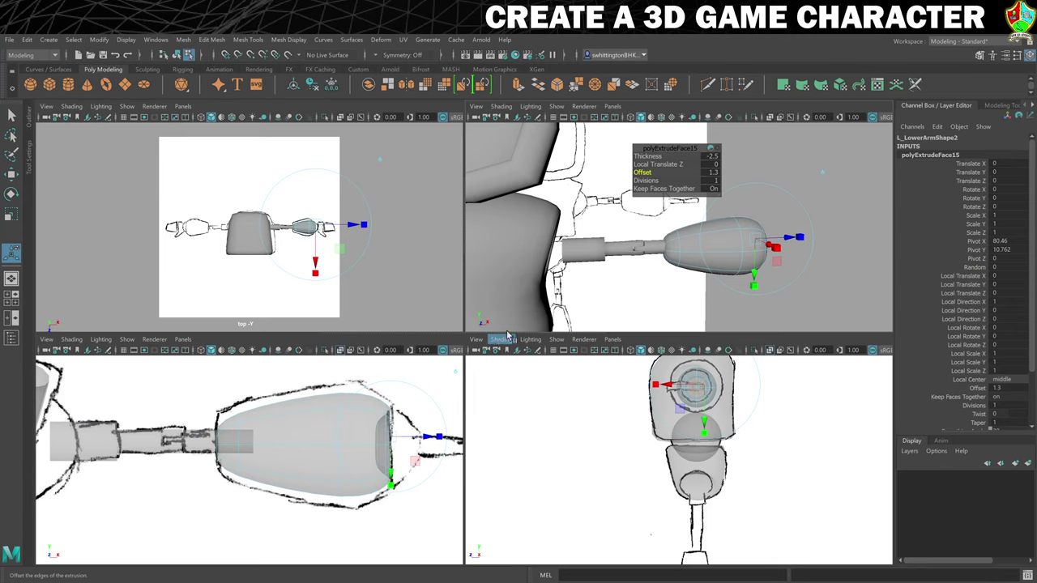
Select the edge loop at the forearm's elbow end and scale it up by about 1.45 in X and Z
{"action": "right_click", "coordinate": [683, 247]}
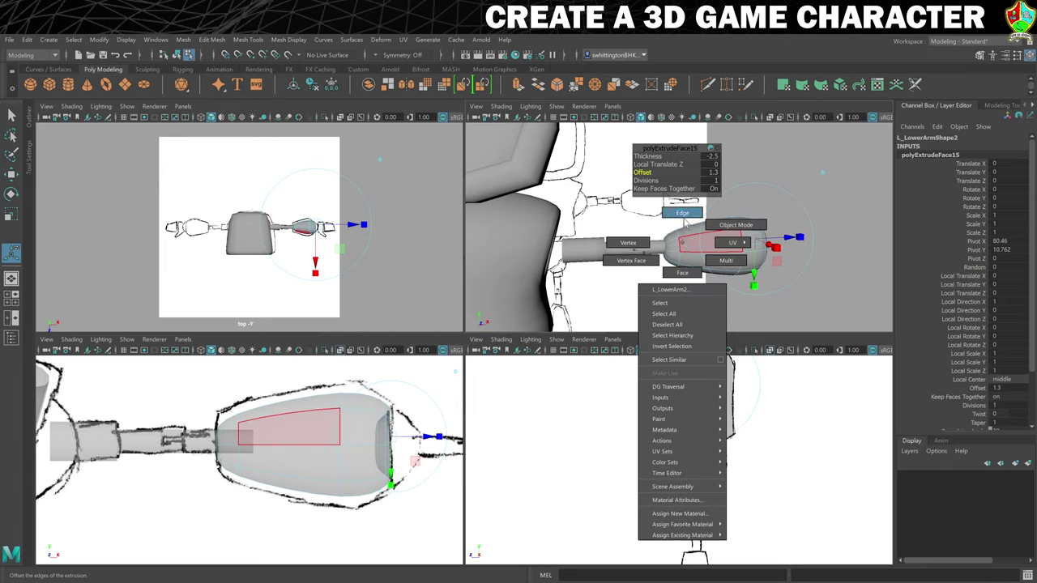
{"action": "left_click", "coordinate": [682, 213]}
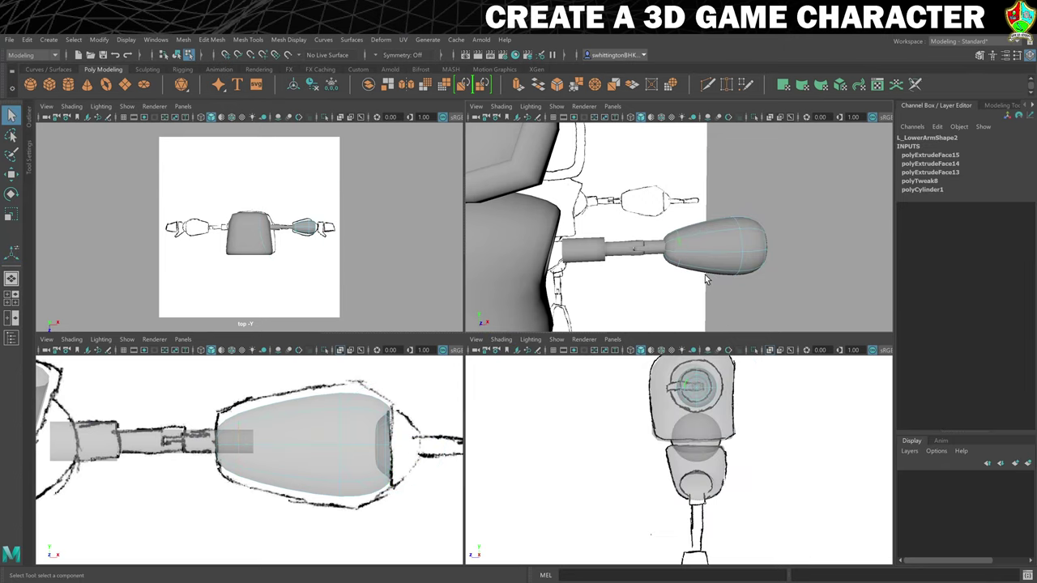
{"action": "key", "text": "r"}
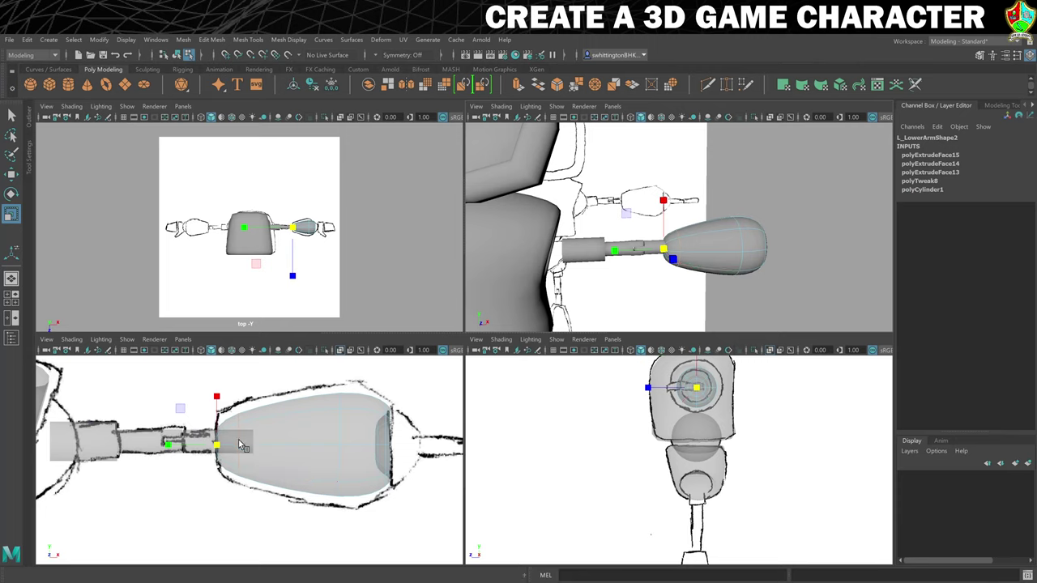
{"action": "left_click_drag", "start_coordinate": [217, 448], "coordinate": [239, 438]}
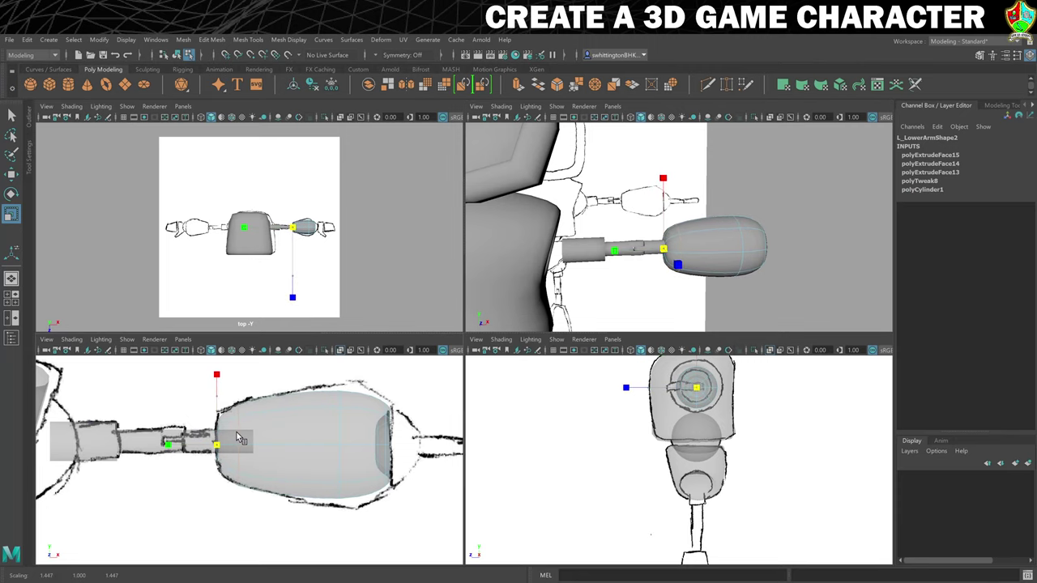
Enlarge the edge loop at the forearm's widest part and shift it along X to about 77, finishing in object mode with nothing selected
{"action": "double_click", "coordinate": [342, 426]}
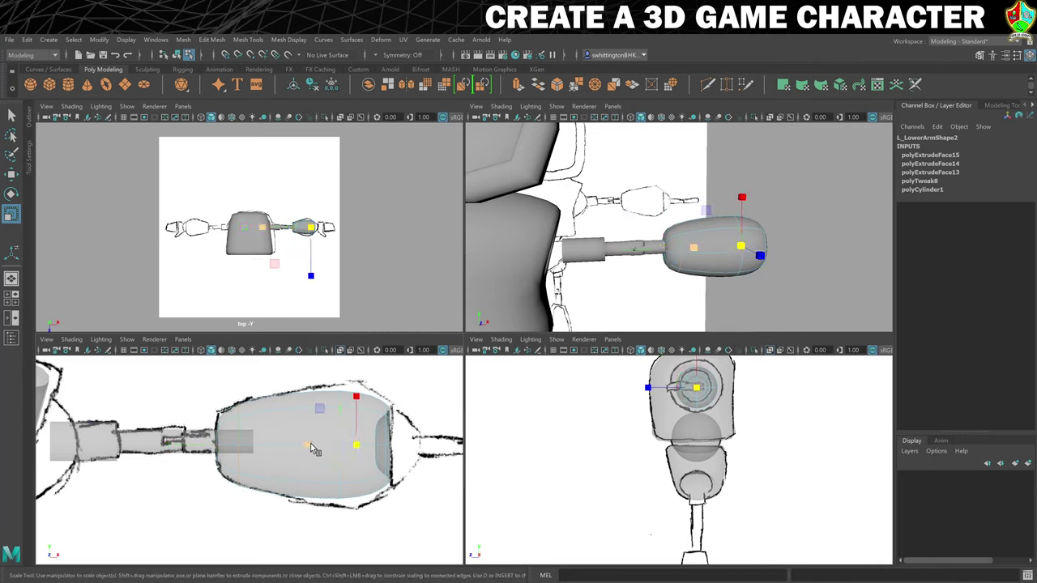
{"action": "left_click", "coordinate": [308, 444], "text": "ctrl"}
{"action": "left_click_drag", "start_coordinate": [359, 450], "coordinate": [421, 444]}
{"action": "key", "text": "w"}
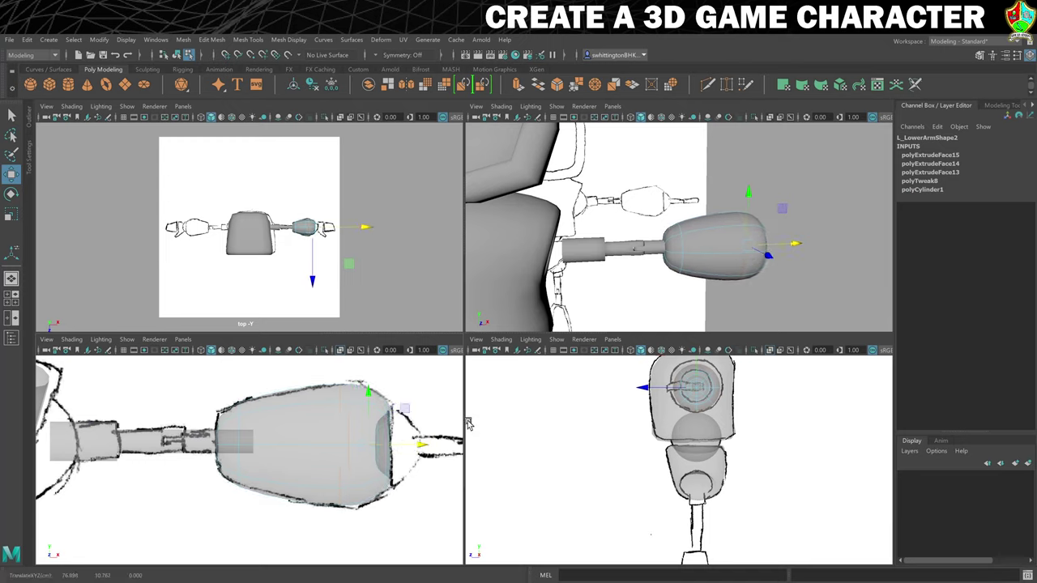
{"action": "mouse_move", "coordinate": [802, 284]}
{"action": "left_mouse_down", "text": "alt"}
{"action": "mouse_move", "coordinate": [748, 284]}
{"action": "mouse_move", "coordinate": [782, 286]}
{"action": "left_mouse_up", "text": "alt"}
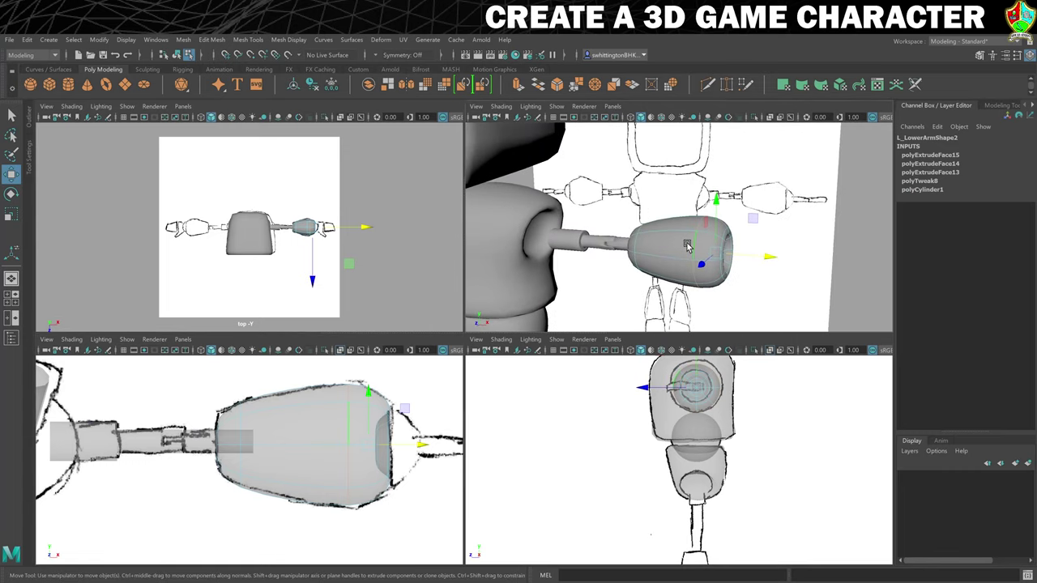
{"action": "right_click_drag", "start_coordinate": [684, 251], "coordinate": [712, 231]}
{"action": "mouse_move", "coordinate": [712, 235]}
{"action": "left_mouse_down", "text": "alt"}
{"action": "mouse_move", "coordinate": [827, 258]}
{"action": "mouse_move", "coordinate": [753, 263]}
{"action": "mouse_move", "coordinate": [797, 259]}
{"action": "left_mouse_up", "text": "alt"}
{"action": "left_click", "coordinate": [825, 257]}
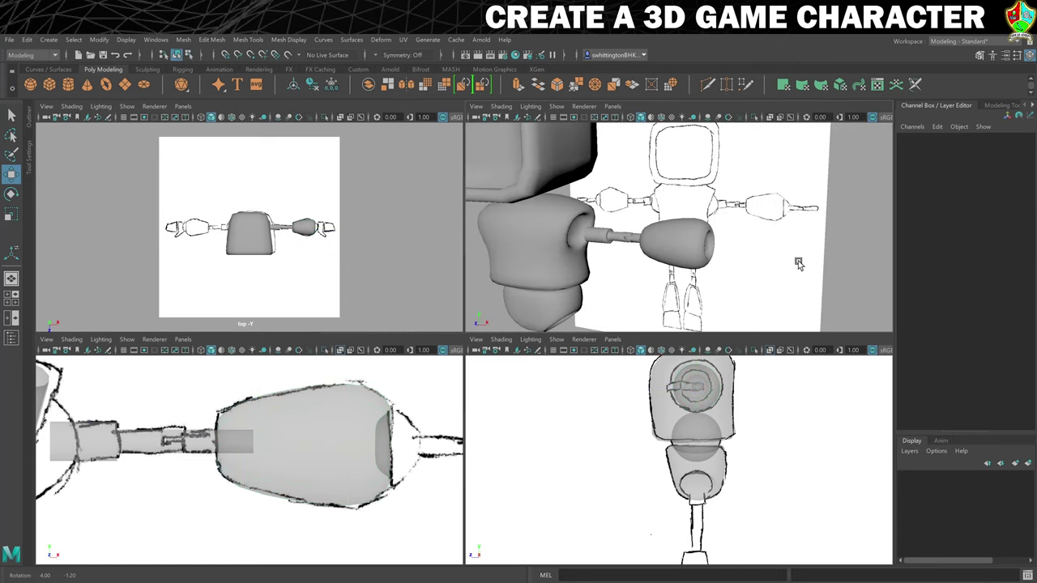
Create a polygon sphere and move it to the wrist at about X 81.5, Y 10.3
{"action": "left_click", "coordinate": [33, 87]}
{"action": "right_click_drag", "start_coordinate": [400, 370], "coordinate": [231, 515], "text": "alt"}
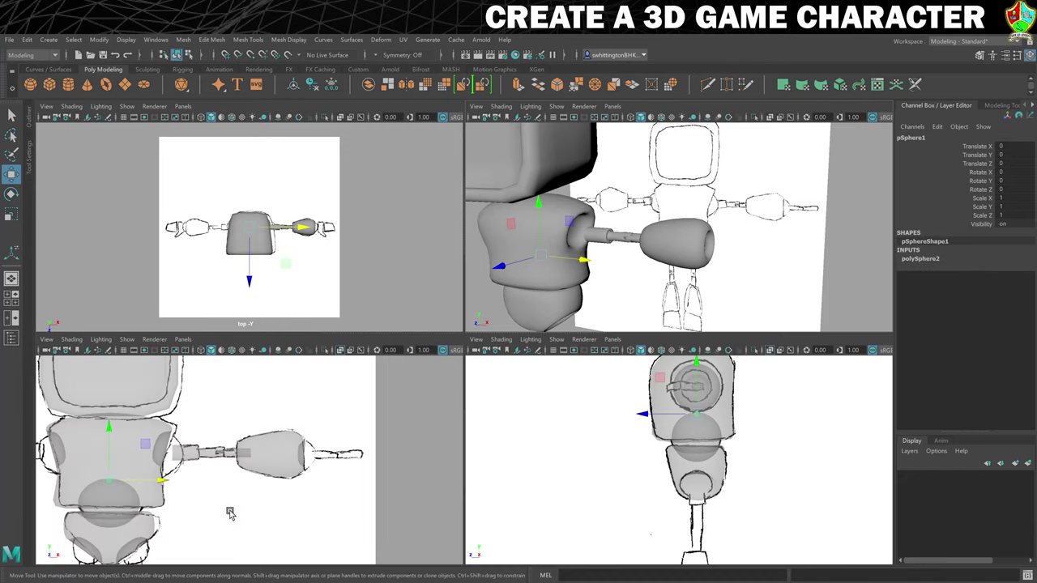
{"action": "left_click_drag", "start_coordinate": [144, 444], "coordinate": [342, 419]}
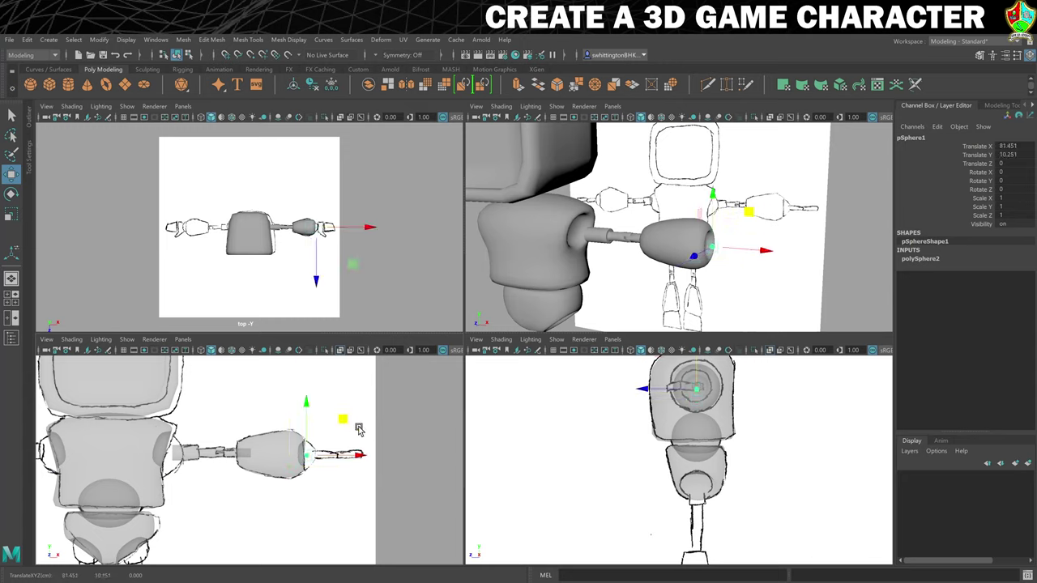
Rename the sphere L_Wrist and set its Subdivisions Axis and Subdivisions Height to 8
{"action": "double_click", "coordinate": [910, 136]}
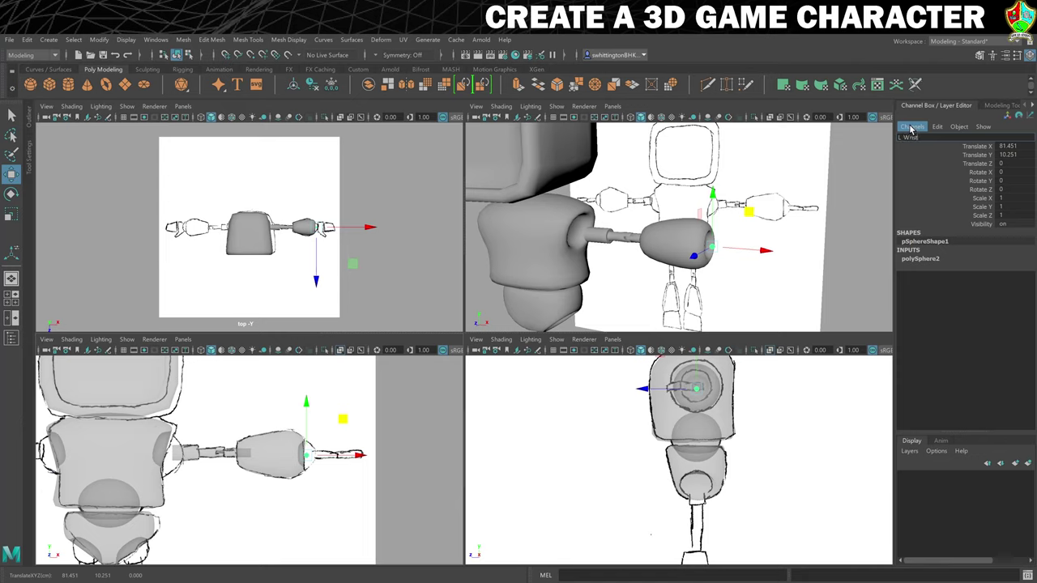
{"action": "type", "text": "L_Wrist"}
{"action": "key", "text": "Return"}
{"action": "scroll", "coordinate": [340, 462], "scroll_direction": "up", "scroll_amount": 5}
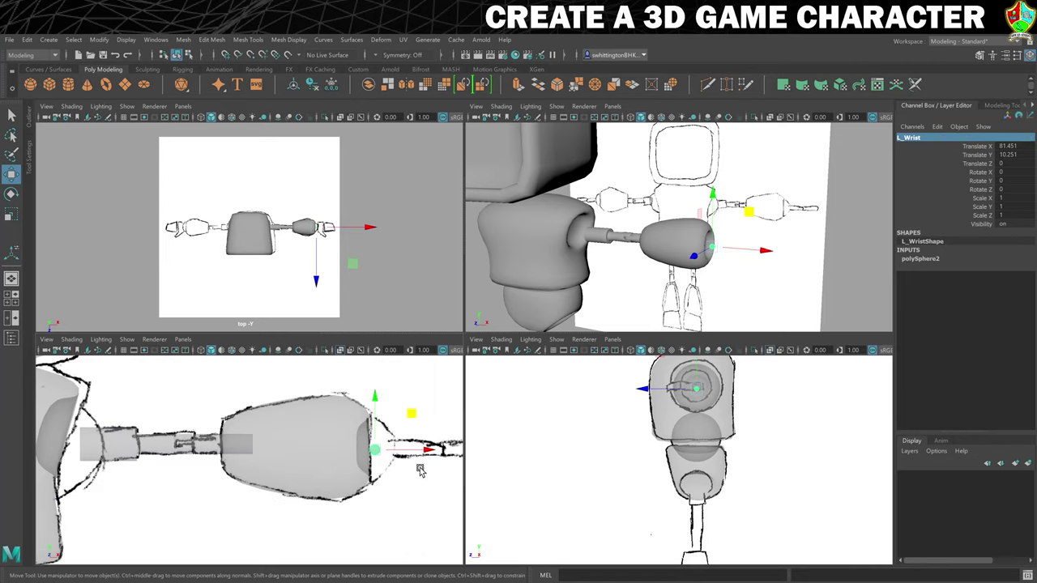
{"action": "middle_click_drag", "start_coordinate": [425, 473], "coordinate": [324, 469], "text": "alt"}
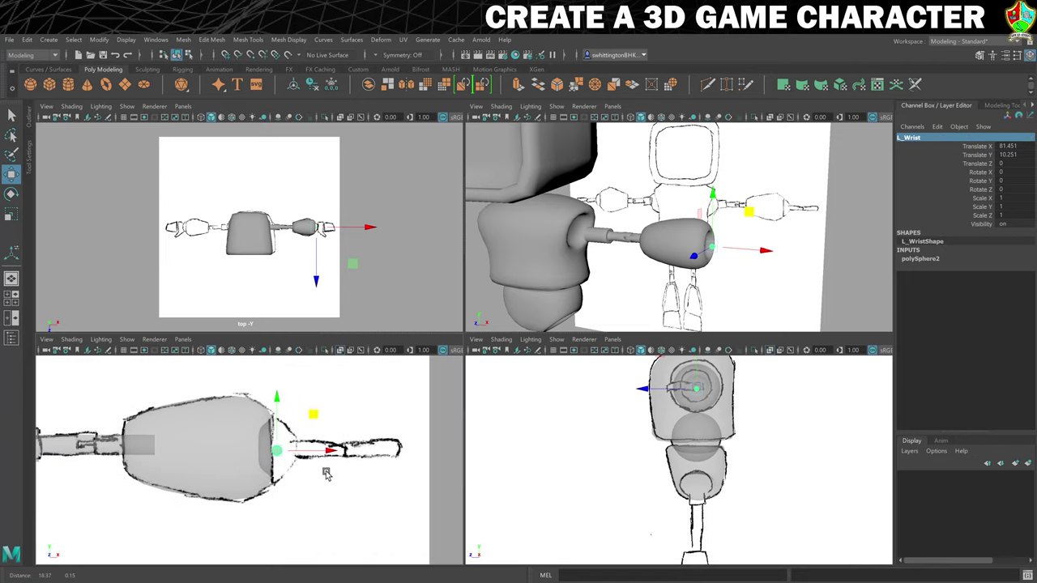
{"action": "left_click", "coordinate": [919, 260]}
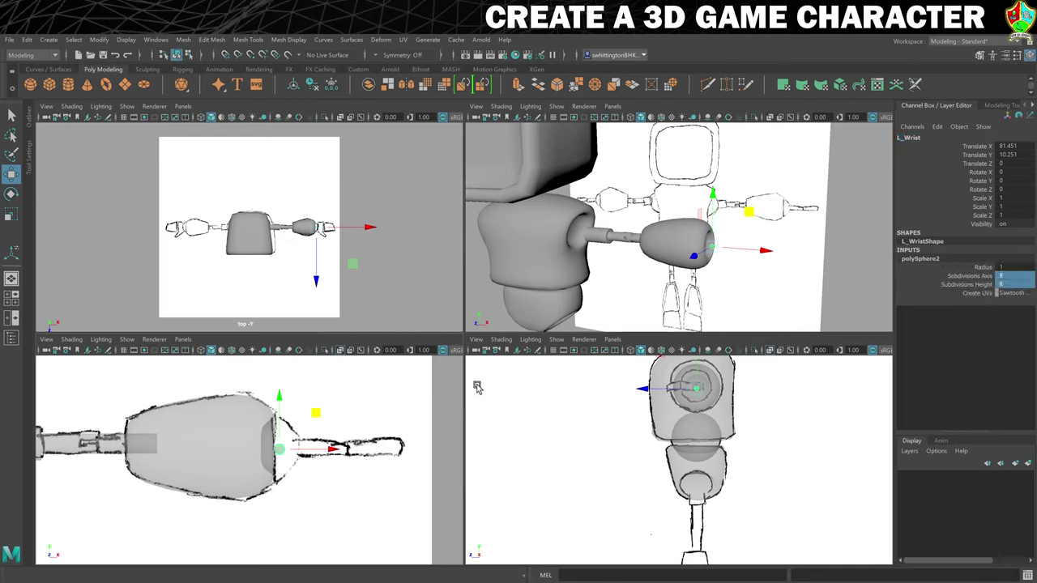
Turn L_Wrist onto its side with a Rotate Z of 90 degrees
{"action": "scroll", "coordinate": [378, 436], "scroll_direction": "up", "scroll_amount": 5}
{"action": "key", "text": "e"}
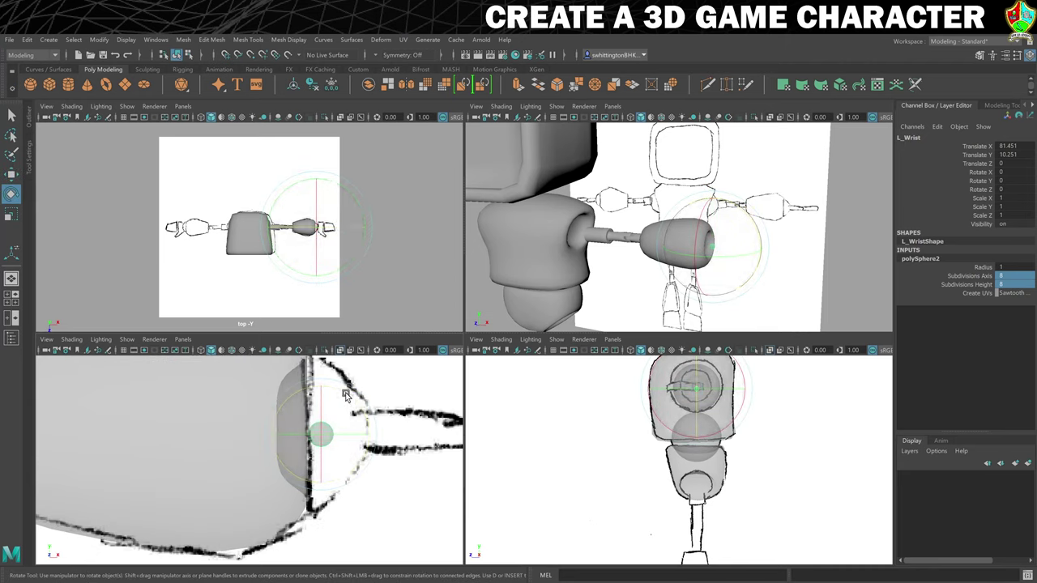
{"action": "left_click_drag", "start_coordinate": [347, 396], "coordinate": [366, 425]}
{"action": "double_click", "coordinate": [1018, 190]}
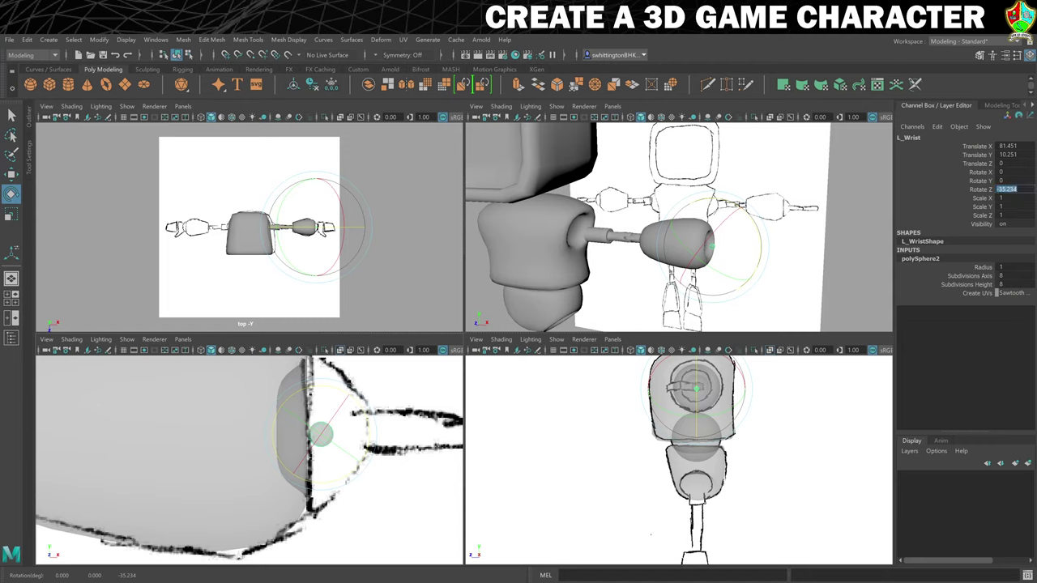
{"action": "type", "text": "90"}
{"action": "key", "text": "Return"}
{"action": "scroll", "coordinate": [354, 452], "scroll_direction": "down", "scroll_amount": 4}
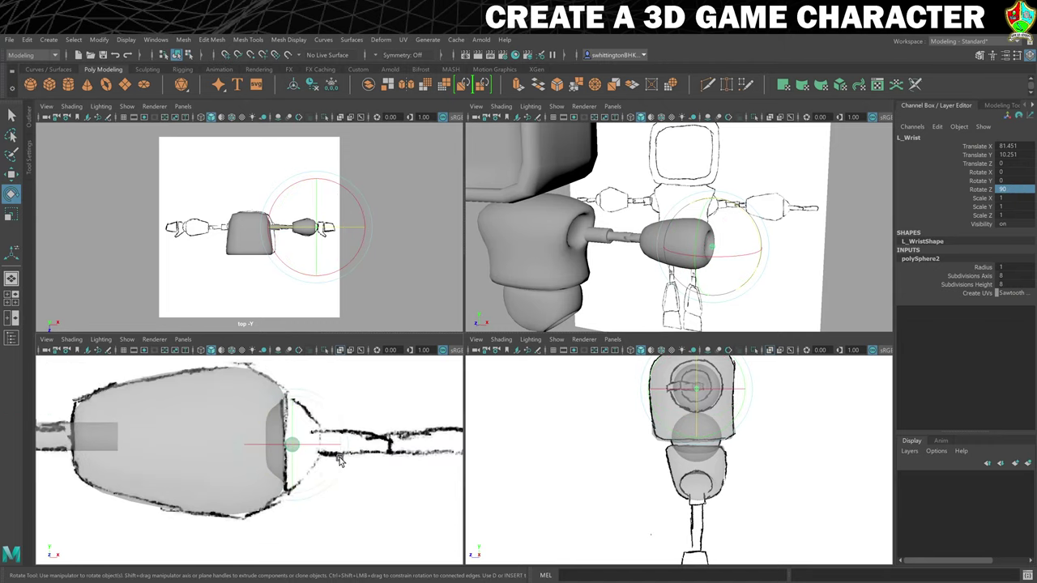
Scale L_Wrist uniformly to about 5.3, shift it along X to about 79.9 and preview it smoothed
{"action": "key", "text": "r"}
{"action": "mouse_move", "coordinate": [332, 459]}
{"action": "middle_mouse_down"}
{"action": "mouse_move", "coordinate": [344, 441]}
{"action": "mouse_move", "coordinate": [331, 445]}
{"action": "middle_mouse_up"}
{"action": "key", "text": "w"}
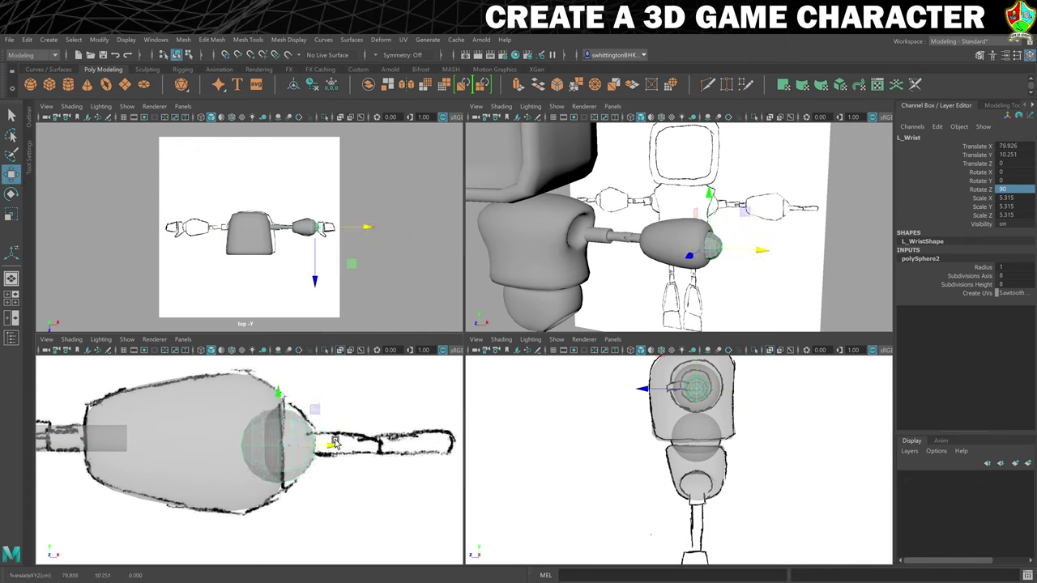
{"action": "key", "text": "3"}
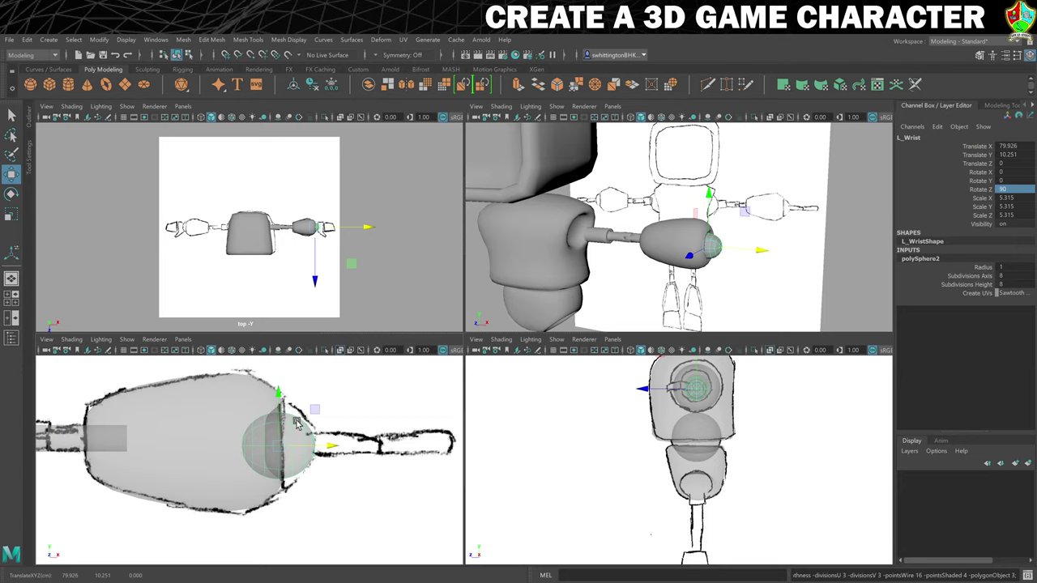
Stretch L_Wrist to about 6.3 in Scale X and 6.2 in Scale Z to fill the forearm's end, leaving nothing selected
{"action": "left_click_drag", "start_coordinate": [279, 397], "coordinate": [283, 384]}
{"action": "key", "text": "ctrl+z"}
{"action": "key", "text": "r"}
{"action": "key", "text": "f"}
{"action": "left_click_drag", "start_coordinate": [648, 267], "coordinate": [729, 243], "text": "alt"}
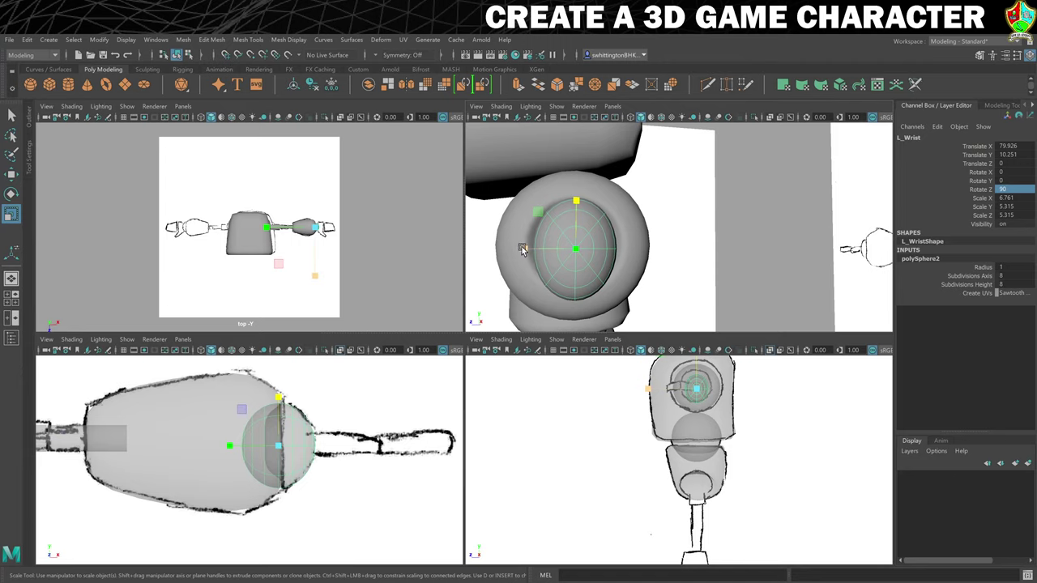
{"action": "left_click_drag", "start_coordinate": [528, 247], "coordinate": [512, 248]}
{"action": "left_click_drag", "start_coordinate": [574, 200], "coordinate": [608, 231]}
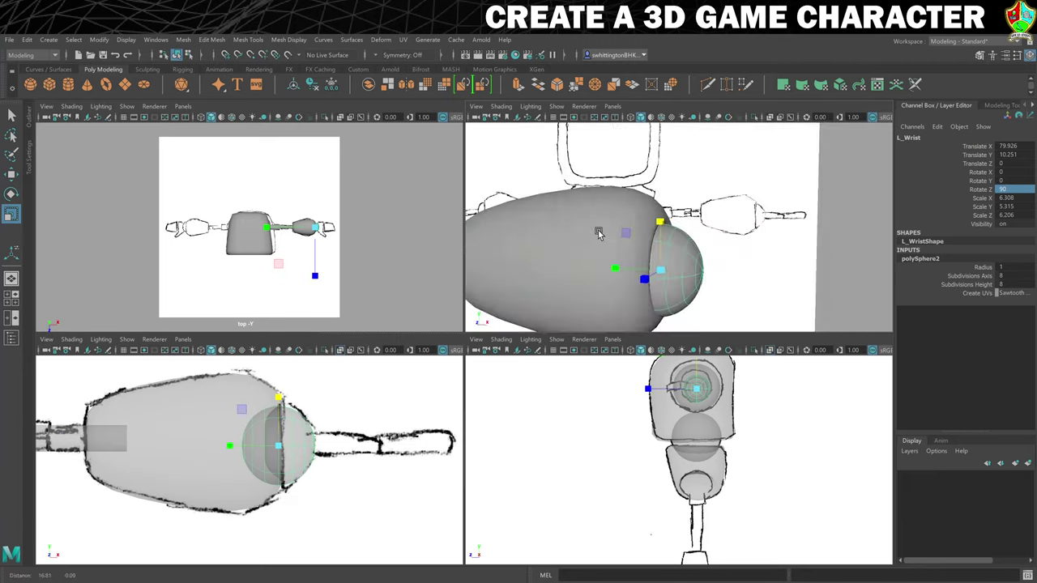
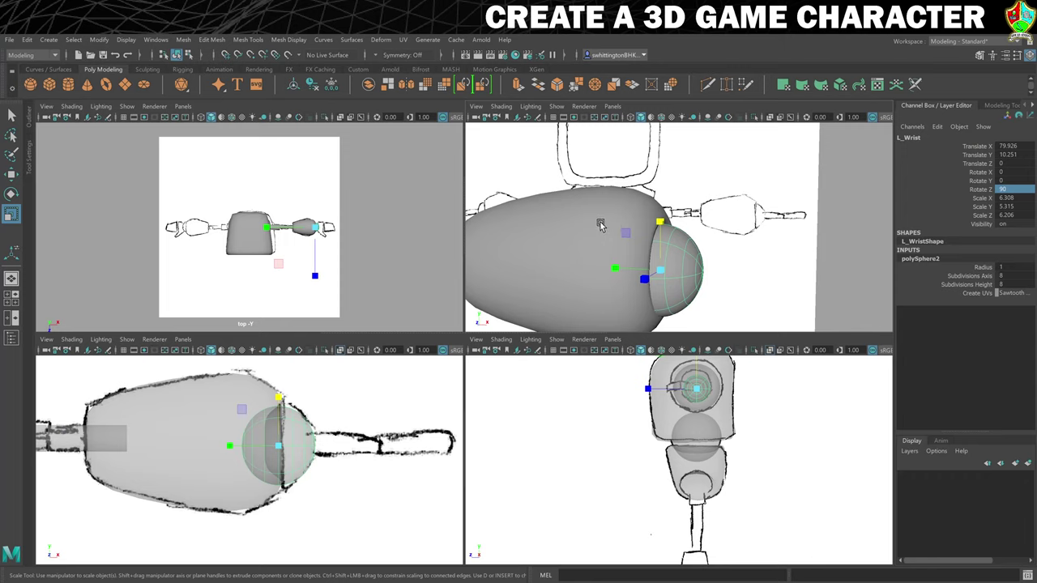
{"action": "scroll", "coordinate": [601, 221], "scroll_direction": "down", "scroll_amount": 5}
{"action": "left_click", "coordinate": [838, 226]}
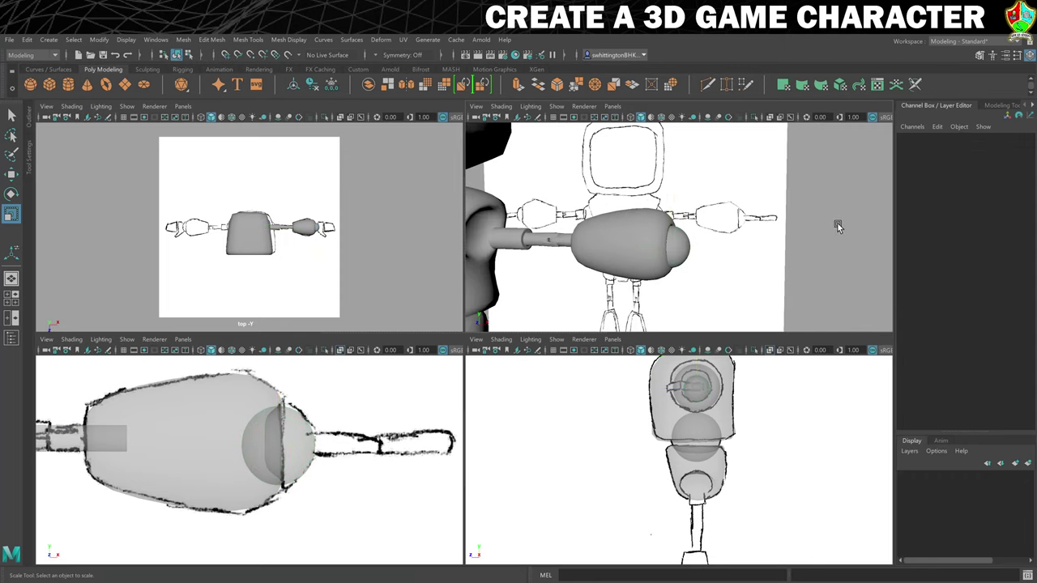
Create a polygon cube and move it to the palm in the reference drawing, at about X 87.1, Y 10.5
{"action": "left_click", "coordinate": [51, 87]}
{"action": "key", "text": "r"}
{"action": "left_click_drag", "start_coordinate": [500, 324], "coordinate": [503, 296], "text": "alt"}
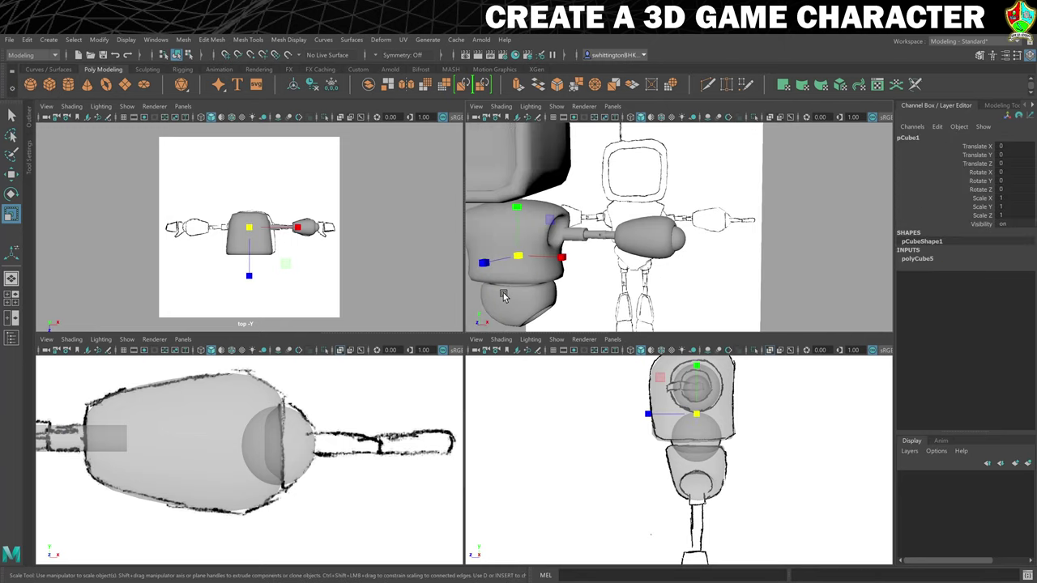
{"action": "scroll", "coordinate": [501, 293], "scroll_direction": "up", "scroll_amount": 2}
{"action": "scroll", "coordinate": [501, 291], "scroll_direction": "down", "scroll_amount": 2}
{"action": "key", "text": "w"}
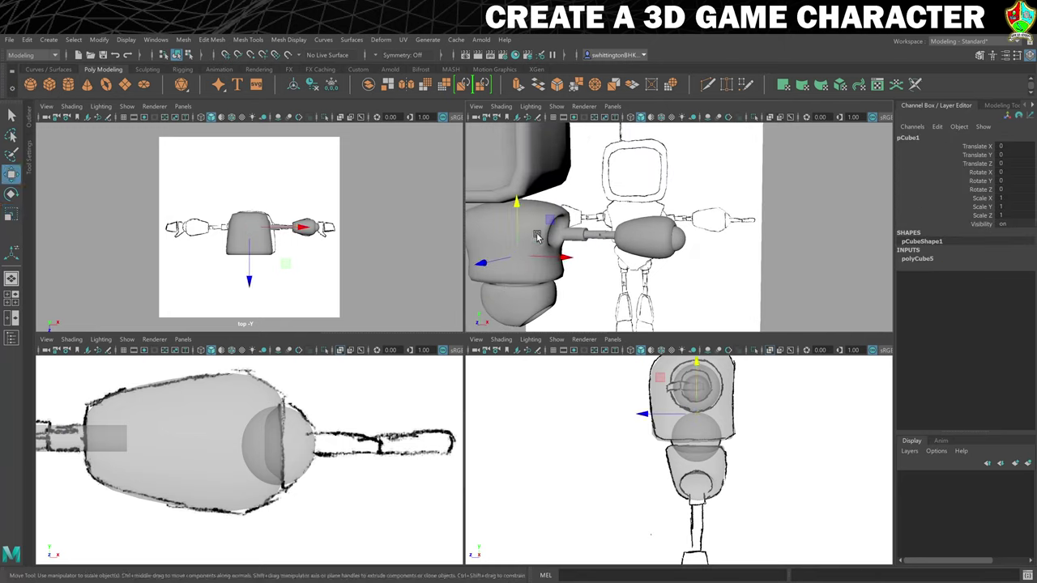
{"action": "left_click_drag", "start_coordinate": [551, 220], "coordinate": [722, 202]}
{"action": "scroll", "coordinate": [382, 223], "scroll_direction": "up", "scroll_amount": 5}
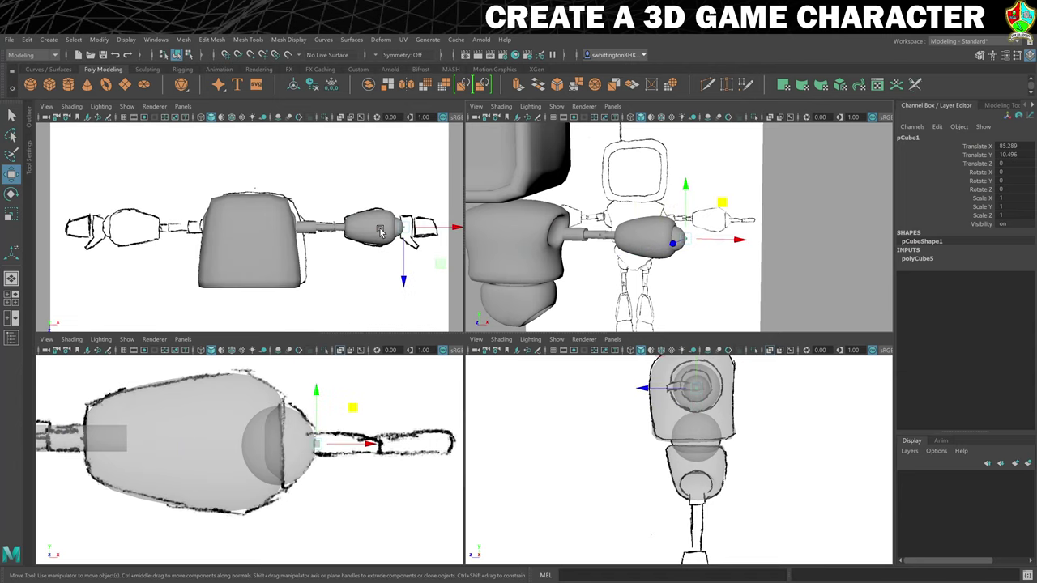
{"action": "middle_click_drag", "start_coordinate": [382, 223], "coordinate": [253, 222], "text": "alt"}
{"action": "scroll", "coordinate": [357, 237], "scroll_direction": "up", "scroll_amount": 3}
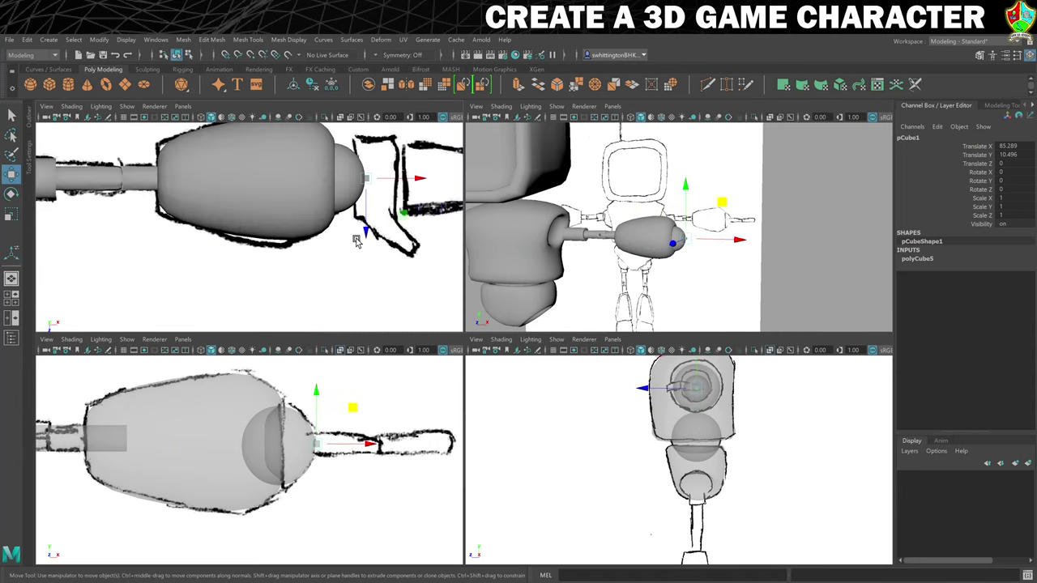
{"action": "scroll", "coordinate": [398, 232], "scroll_direction": "up", "scroll_amount": 3}
{"action": "middle_click_drag", "start_coordinate": [317, 208], "coordinate": [331, 208]}
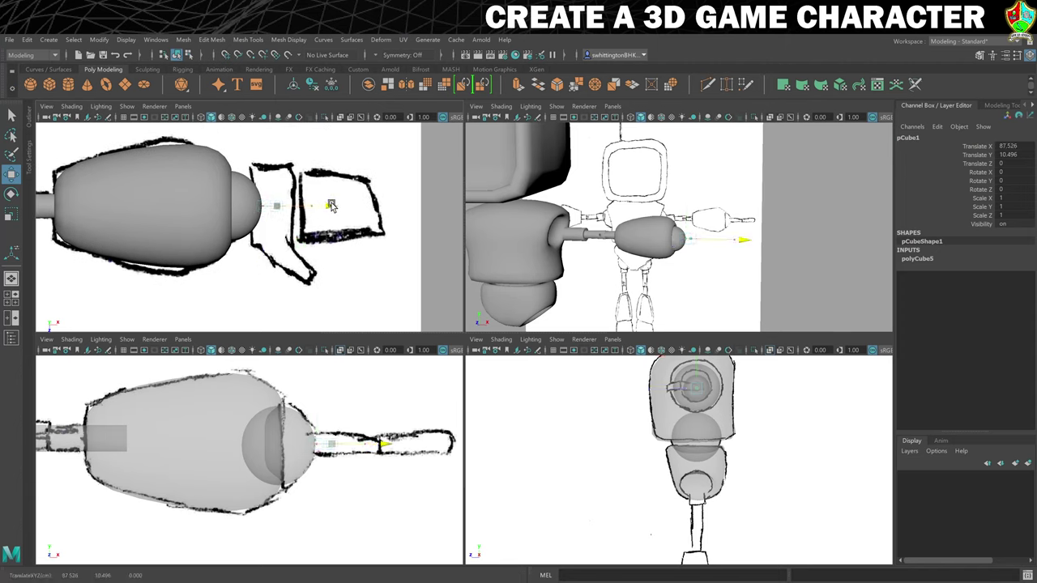
Scale the palm cube to about 6.6 × 2.9 × 12.3 in X, Y and Z and position it at about X 86.8
{"action": "key", "text": "r"}
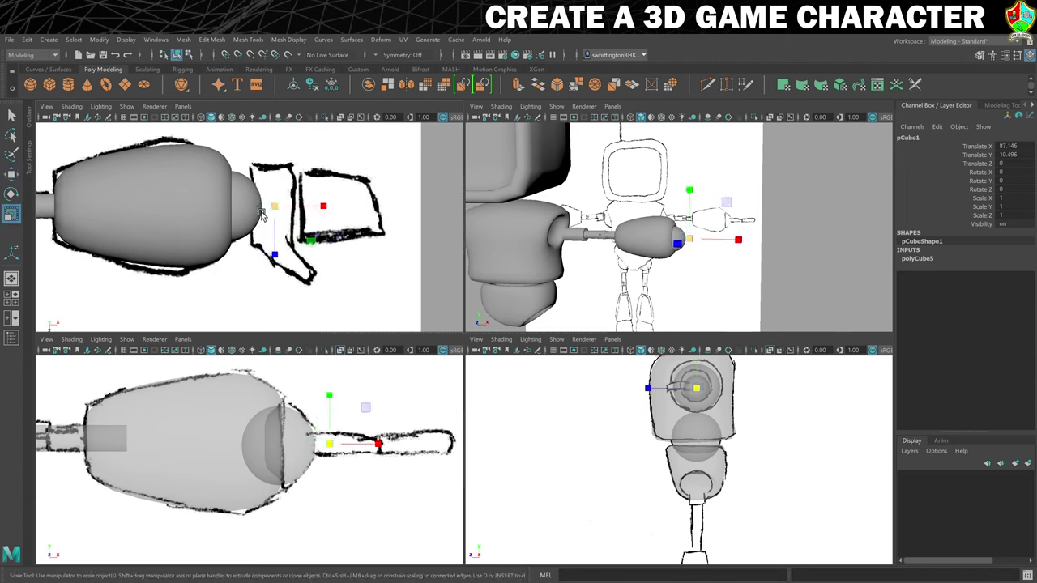
{"action": "left_click_drag", "start_coordinate": [275, 256], "coordinate": [281, 340]}
{"action": "left_click_drag", "start_coordinate": [324, 206], "coordinate": [427, 219]}
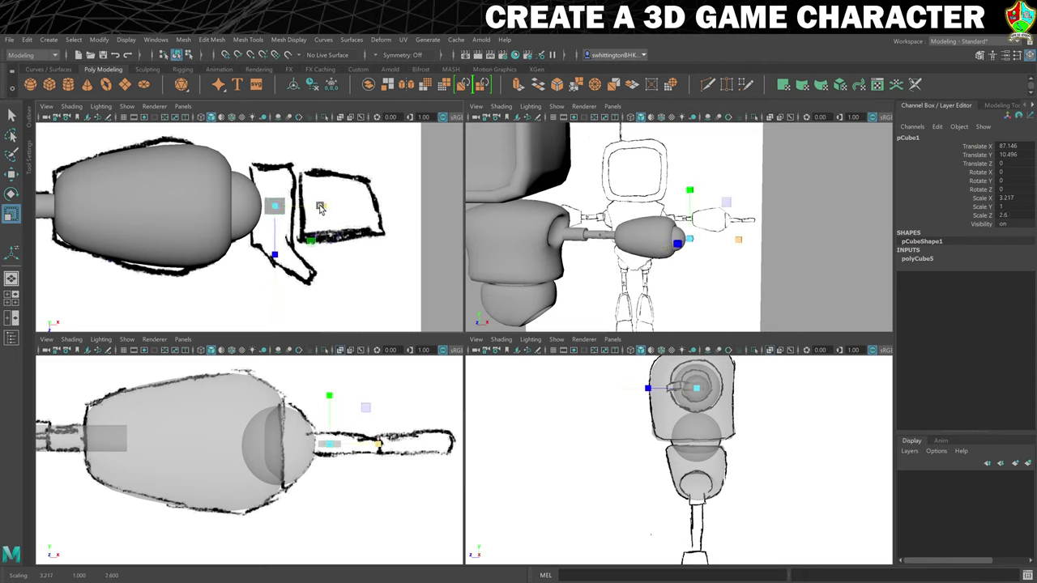
{"action": "left_click_drag", "start_coordinate": [321, 208], "coordinate": [361, 208]}
{"action": "left_click_drag", "start_coordinate": [273, 256], "coordinate": [273, 289]}
{"action": "key", "text": "w"}
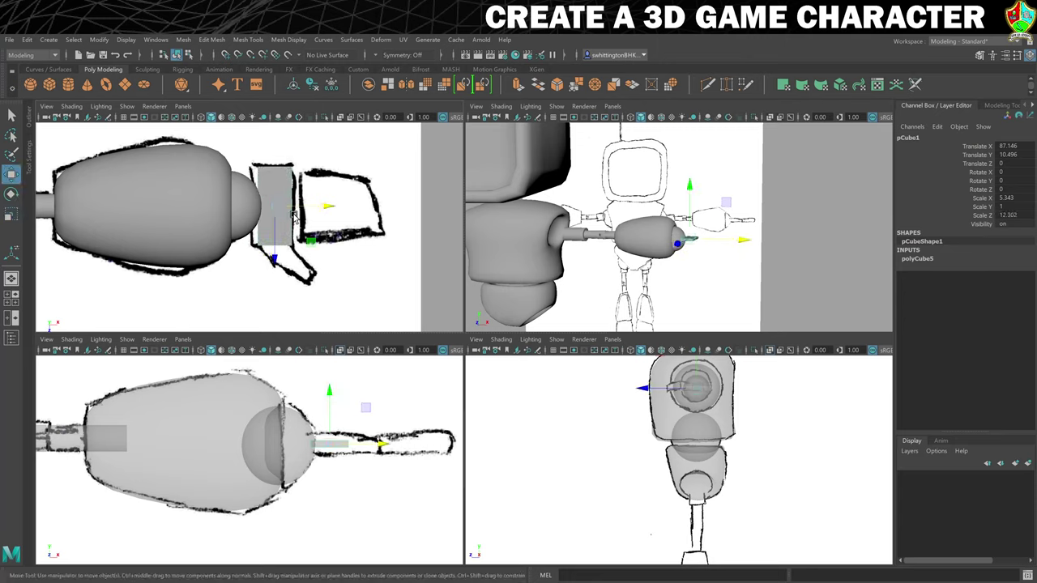
{"action": "middle_click_drag", "start_coordinate": [327, 209], "coordinate": [330, 204]}
{"action": "key", "text": "r"}
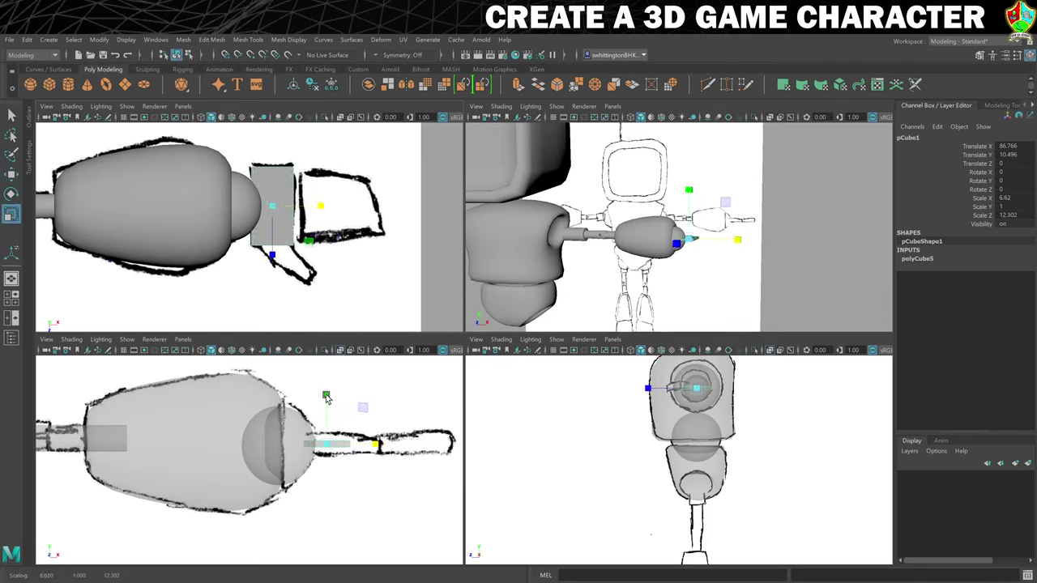
{"action": "left_click_drag", "start_coordinate": [327, 395], "coordinate": [336, 304]}
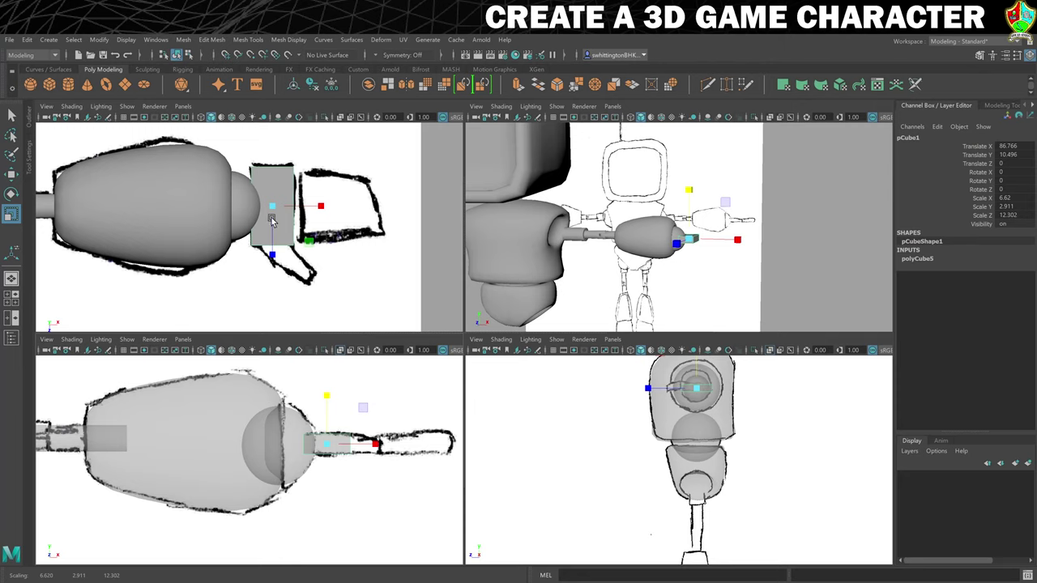
Insert an edge loop across the palm cube, about a third of its width from the wrist side
{"action": "left_click", "coordinate": [707, 86]}
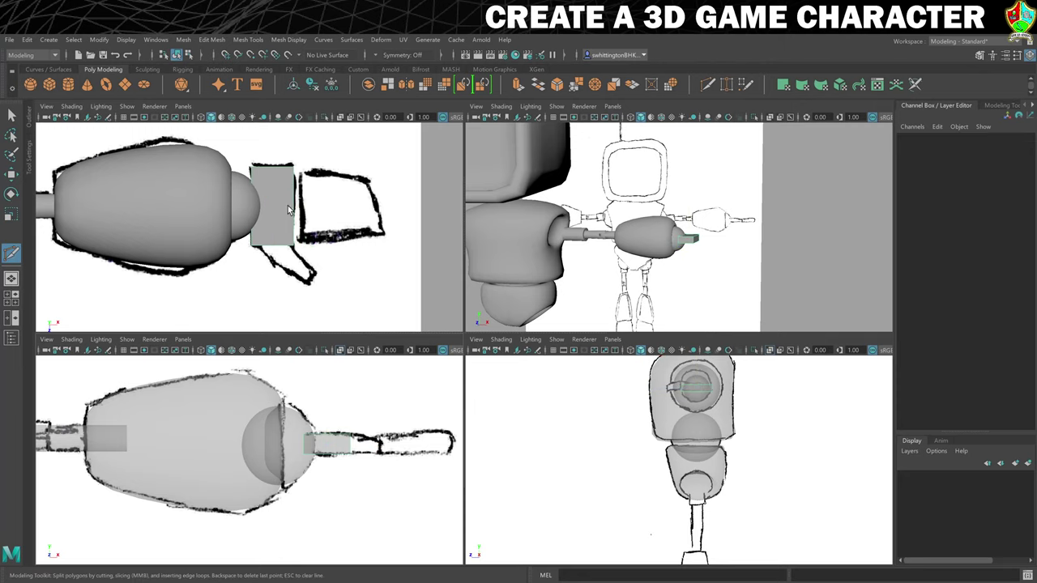
{"action": "left_click", "coordinate": [266, 166], "text": "ctrl"}
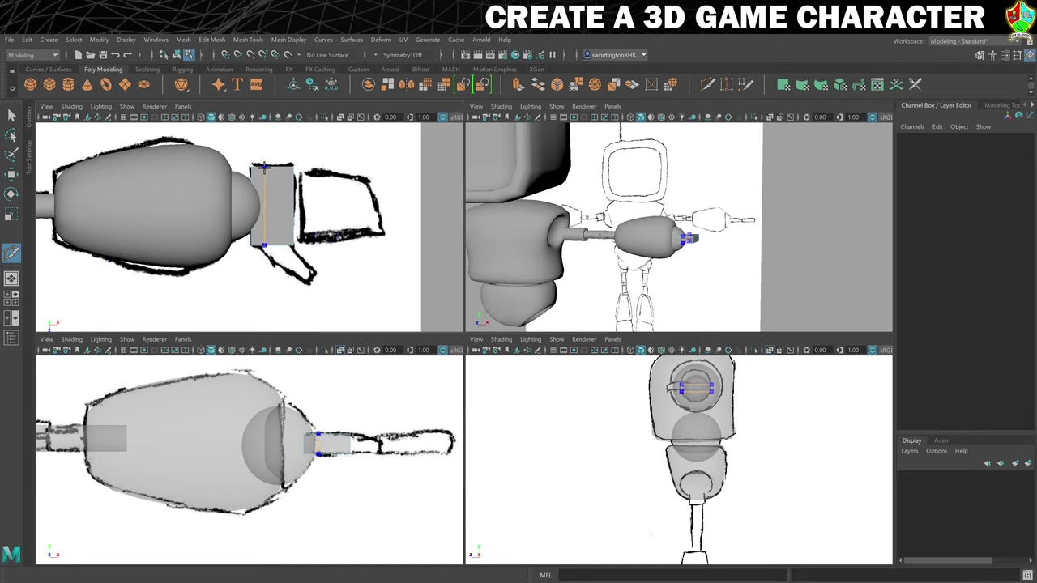
{"action": "left_click", "coordinate": [306, 185]}
Move the palm's wrist-side corner vertices inward to about Z 5.1 and Z -5.6 to bevel the corners, returning to object mode
{"action": "right_click", "coordinate": [292, 236]}
{"action": "left_click", "coordinate": [251, 242]}
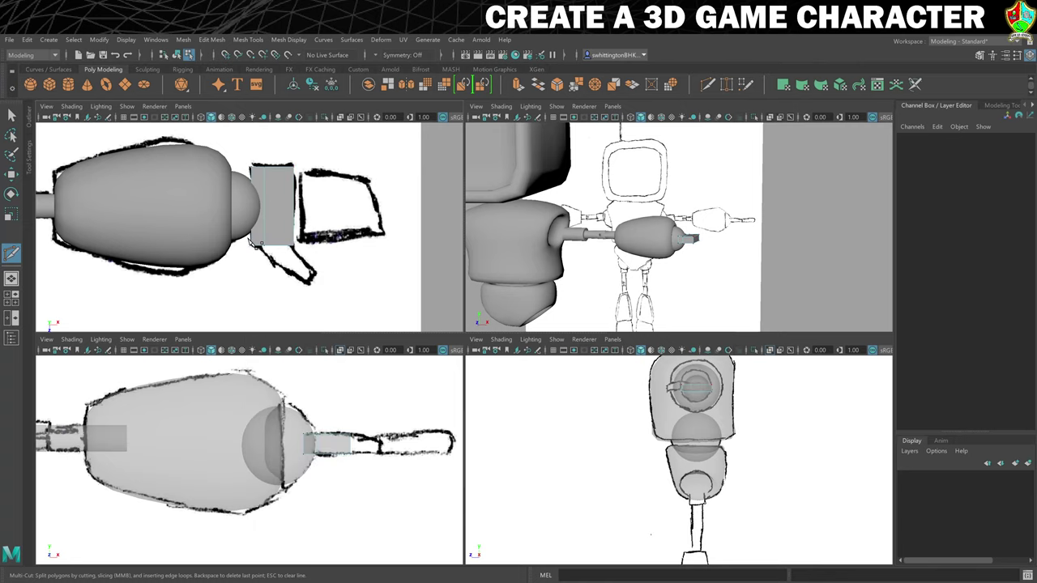
{"action": "key", "text": "w"}
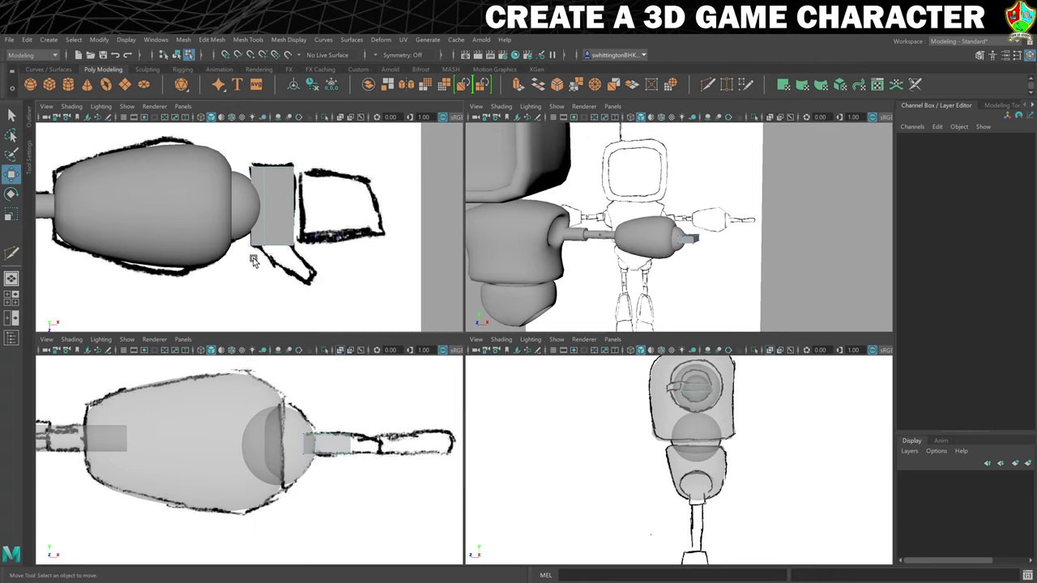
{"action": "left_click", "coordinate": [254, 261]}
{"action": "left_click_drag", "start_coordinate": [289, 288], "coordinate": [289, 277]}
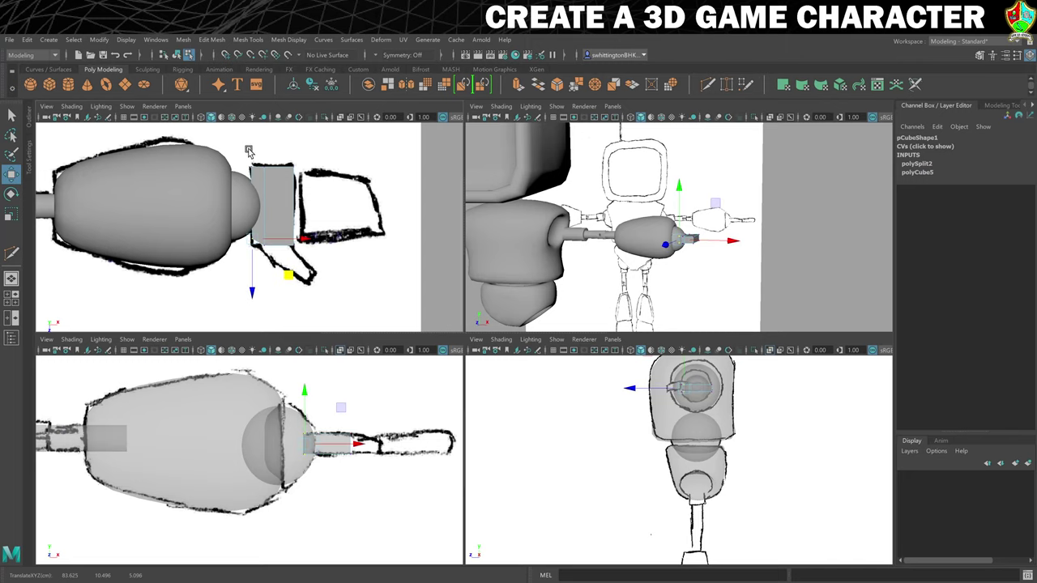
{"action": "left_click", "coordinate": [257, 181]}
{"action": "left_click_drag", "start_coordinate": [289, 203], "coordinate": [302, 185]}
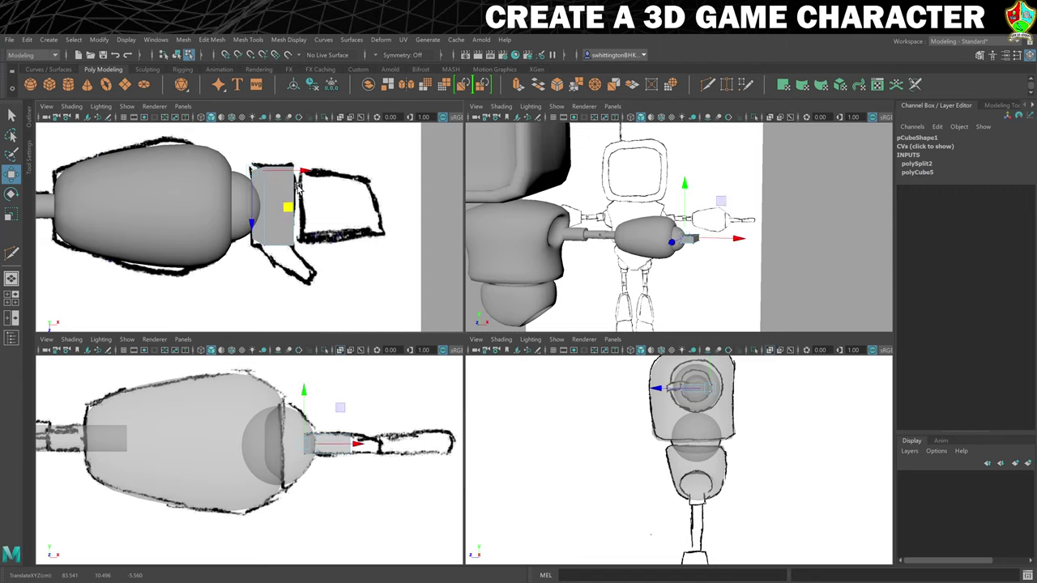
{"action": "left_click_drag", "start_coordinate": [320, 187], "coordinate": [323, 184]}
{"action": "right_click_drag", "start_coordinate": [282, 193], "coordinate": [330, 184]}
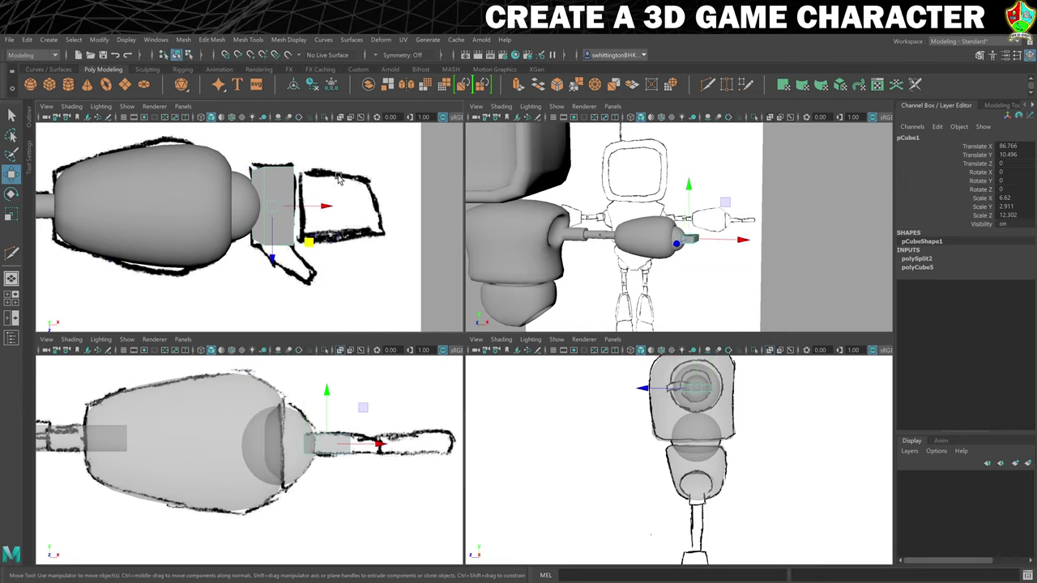
Create a second polygon cube and move it to the fingers in the reference drawing, at about X 94.2, Y 10.5
{"action": "left_click", "coordinate": [49, 85]}
{"action": "scroll", "coordinate": [348, 438], "scroll_direction": "down", "scroll_amount": 2}
{"action": "key", "text": "space"}
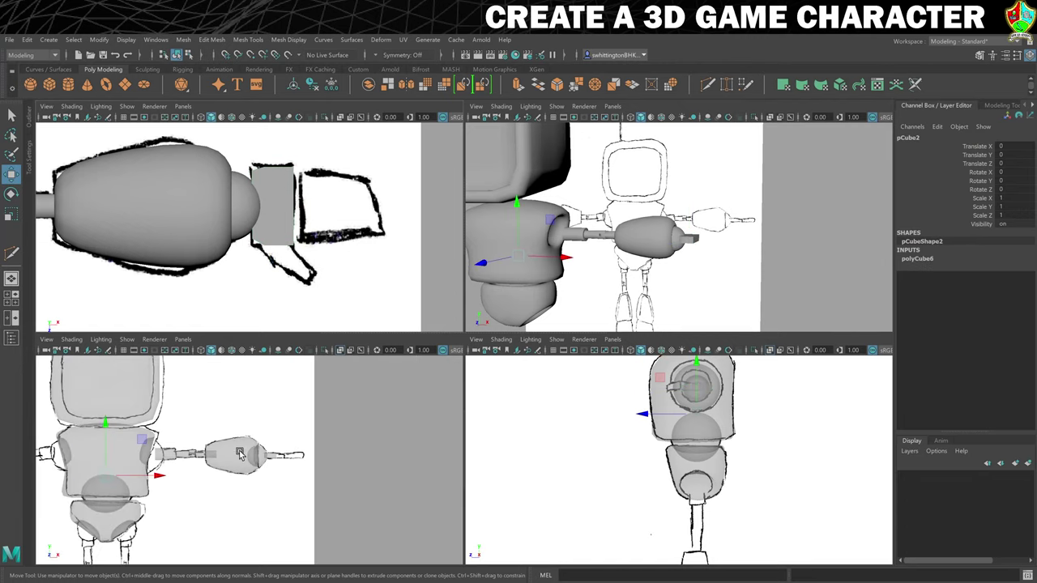
{"action": "left_click_drag", "start_coordinate": [143, 440], "coordinate": [321, 418]}
{"action": "scroll", "coordinate": [339, 281], "scroll_direction": "up", "scroll_amount": 3}
{"action": "scroll", "coordinate": [415, 239], "scroll_direction": "down", "scroll_amount": 3}
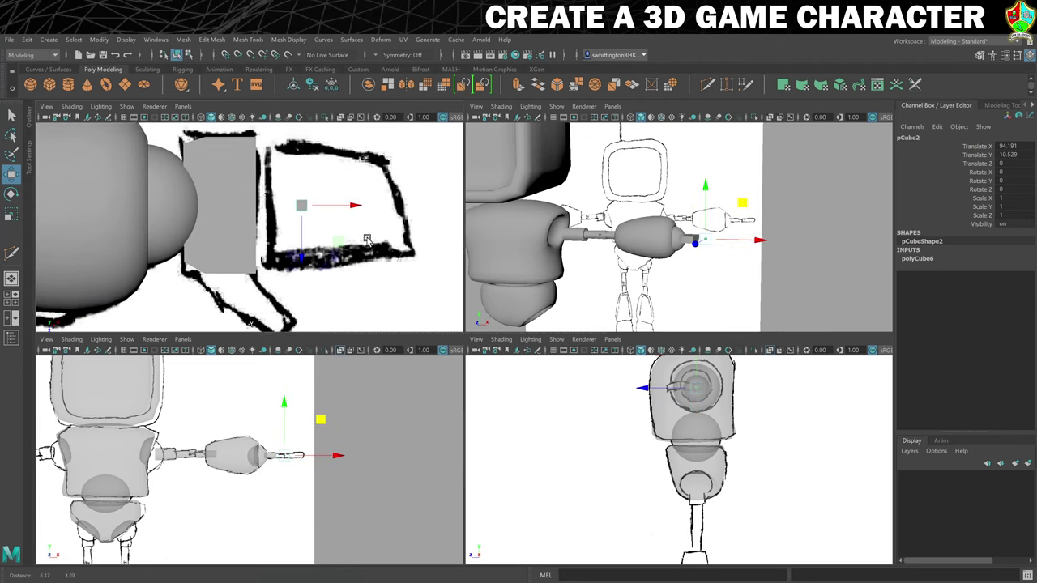
Scale the finger cube to about 6.6 in X and 11.6 in Z, and shift it along X to about 93.9 beside the palm
{"action": "key", "text": "r"}
{"action": "left_click_drag", "start_coordinate": [350, 231], "coordinate": [544, 223]}
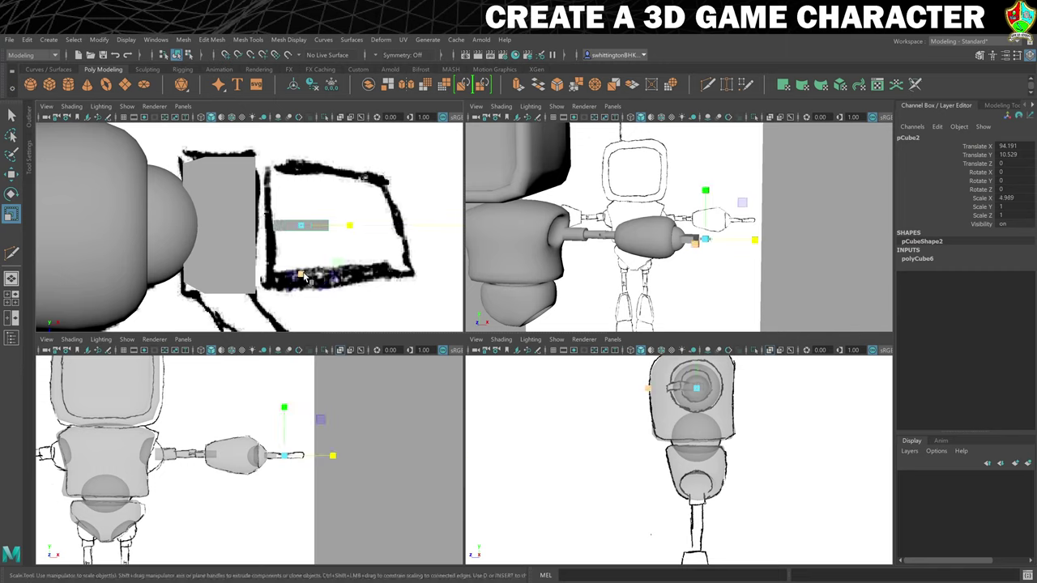
{"action": "left_click_drag", "start_coordinate": [302, 276], "coordinate": [302, 370]}
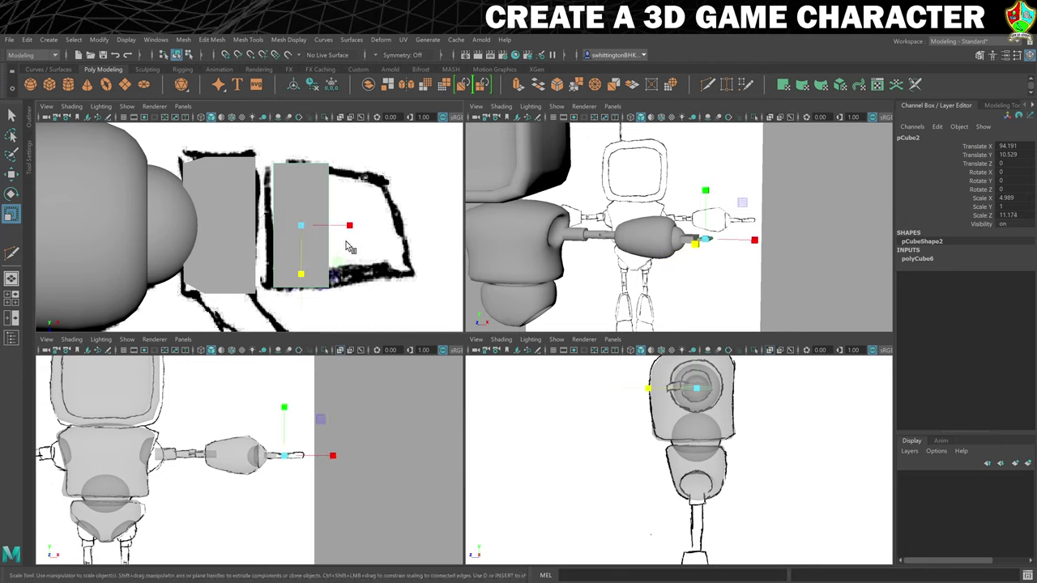
{"action": "middle_click_drag", "start_coordinate": [349, 227], "coordinate": [364, 234]}
{"action": "key", "text": "w"}
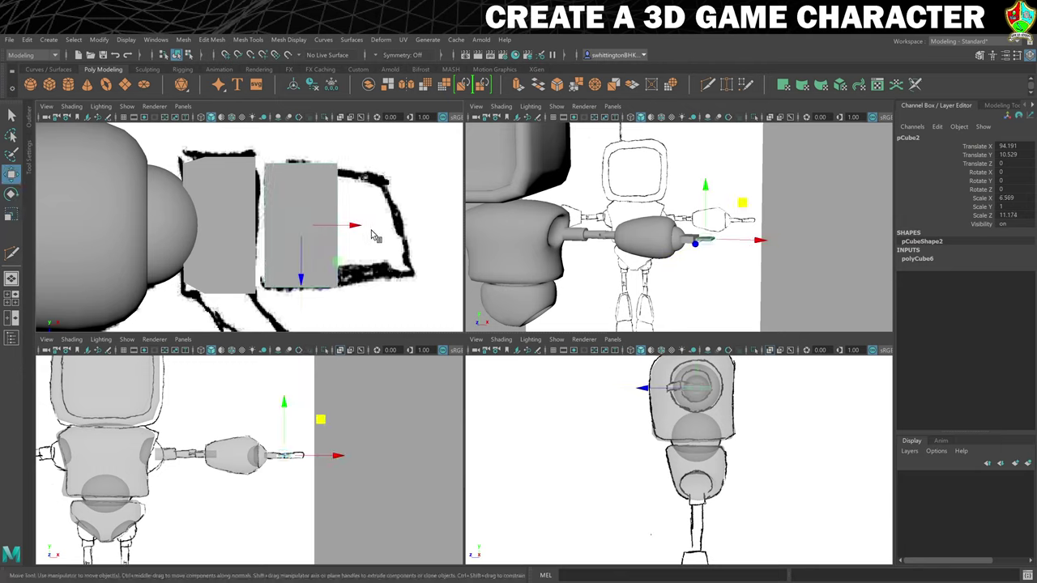
{"action": "left_click_drag", "start_coordinate": [354, 230], "coordinate": [351, 229]}
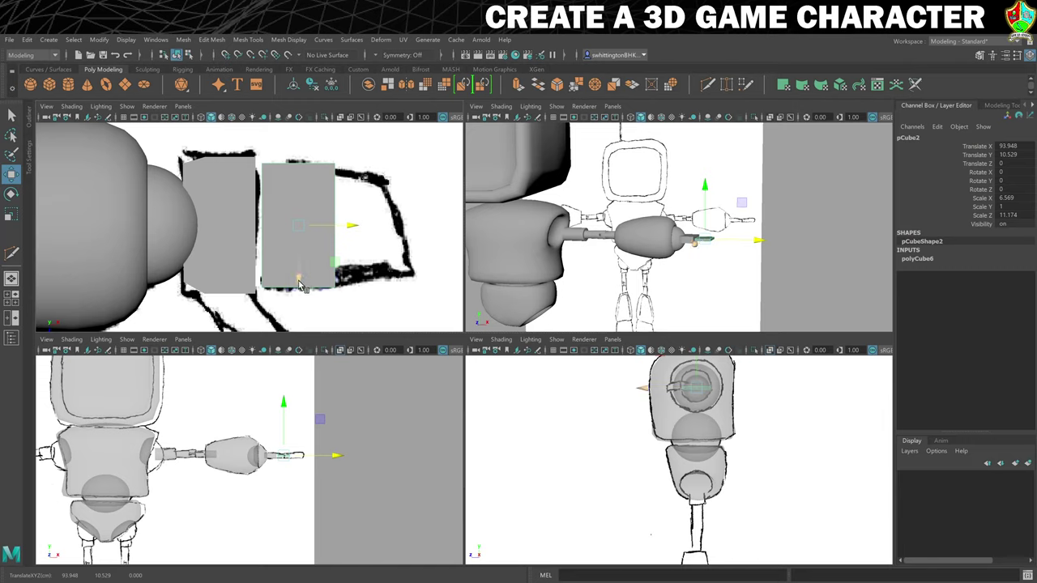
{"action": "key", "text": "r"}
{"action": "left_click_drag", "start_coordinate": [298, 276], "coordinate": [300, 284]}
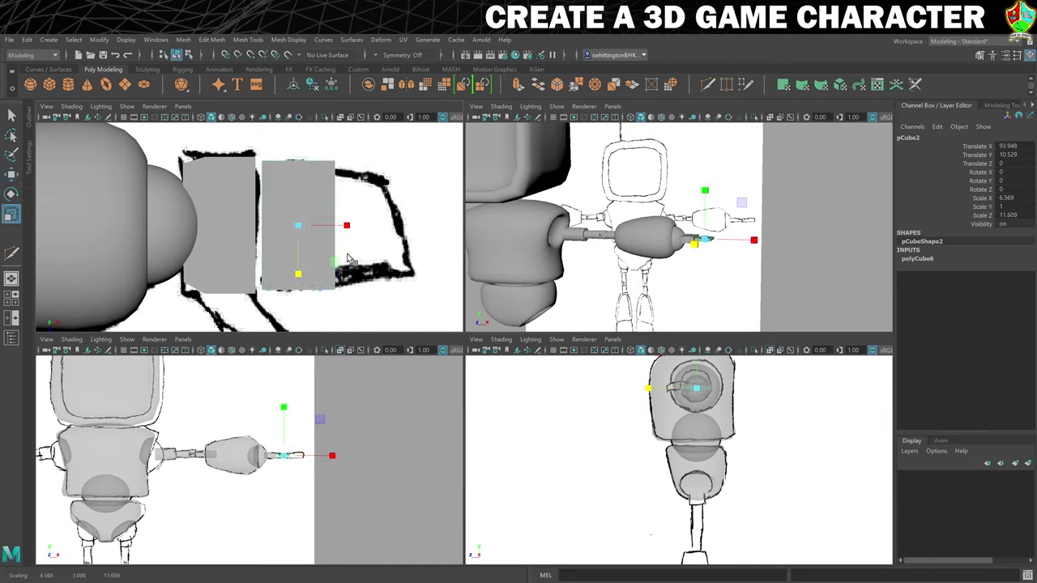
Thicken the finger cube to a Scale Y of about 2.5 and shift it along X to about 93.8
{"action": "scroll", "coordinate": [357, 429], "scroll_direction": "up", "scroll_amount": 8}
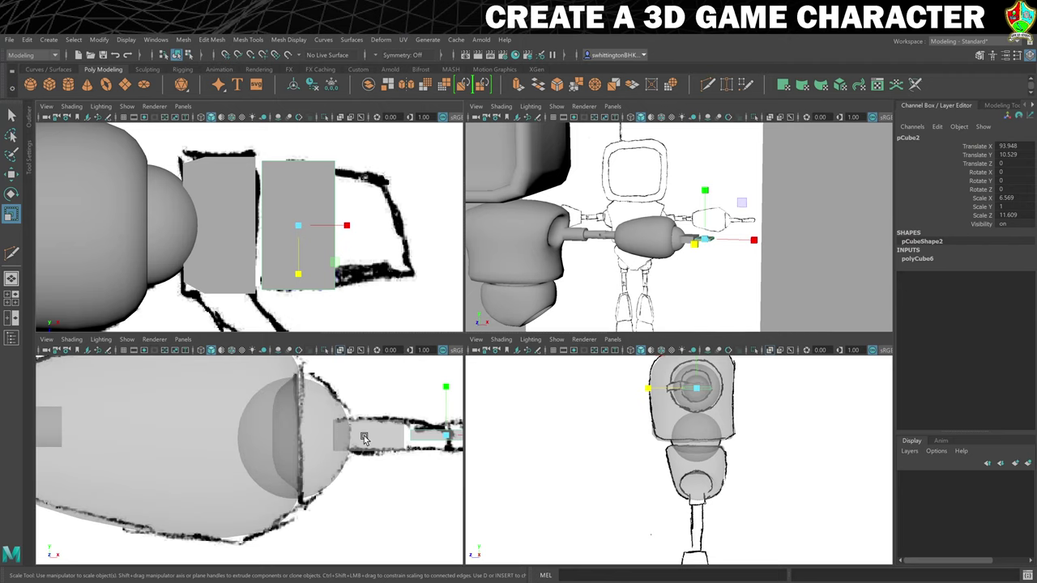
{"action": "scroll", "coordinate": [364, 437], "scroll_direction": "down", "scroll_amount": 5}
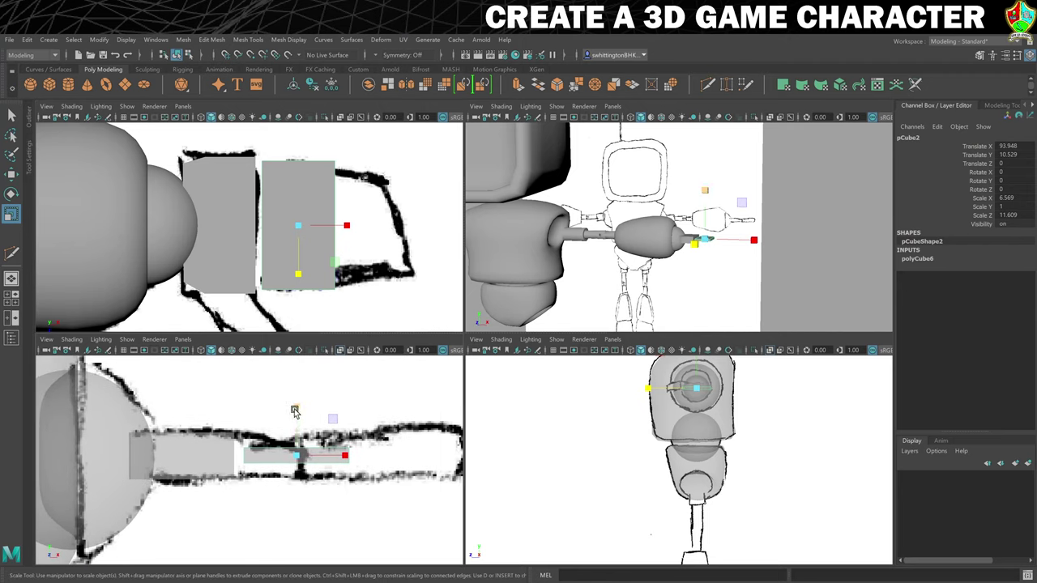
{"action": "left_click_drag", "start_coordinate": [294, 411], "coordinate": [316, 334]}
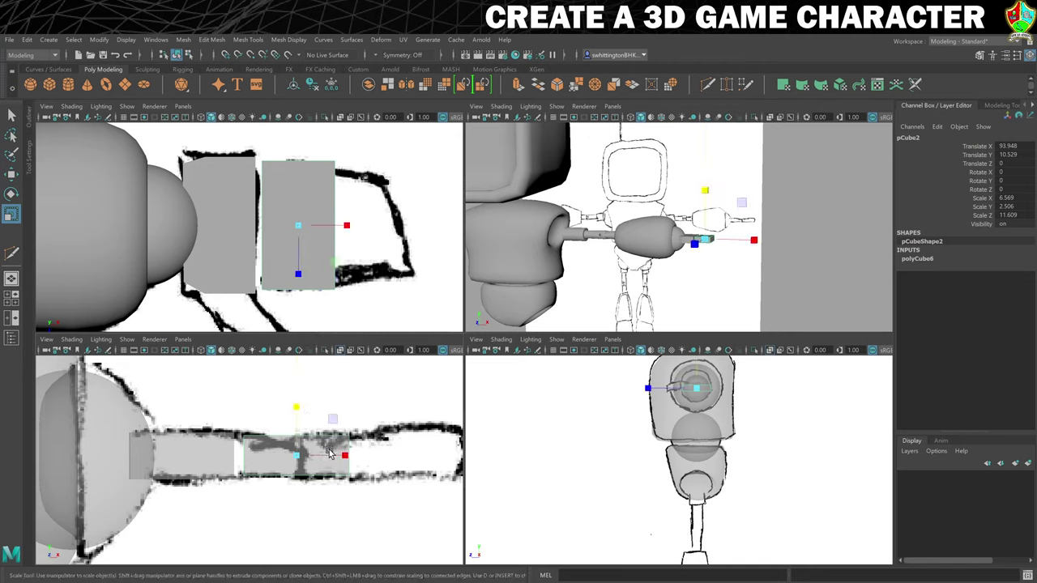
{"action": "key", "text": "w"}
{"action": "left_click_drag", "start_coordinate": [348, 455], "coordinate": [345, 454]}
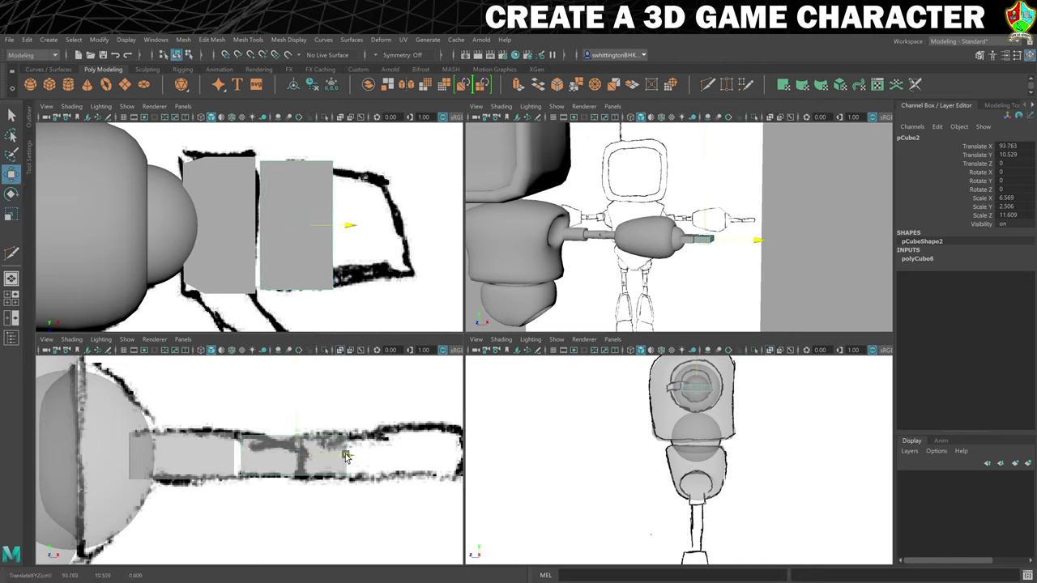
{"action": "right_click", "coordinate": [335, 195]}
{"action": "left_click", "coordinate": [300, 185]}
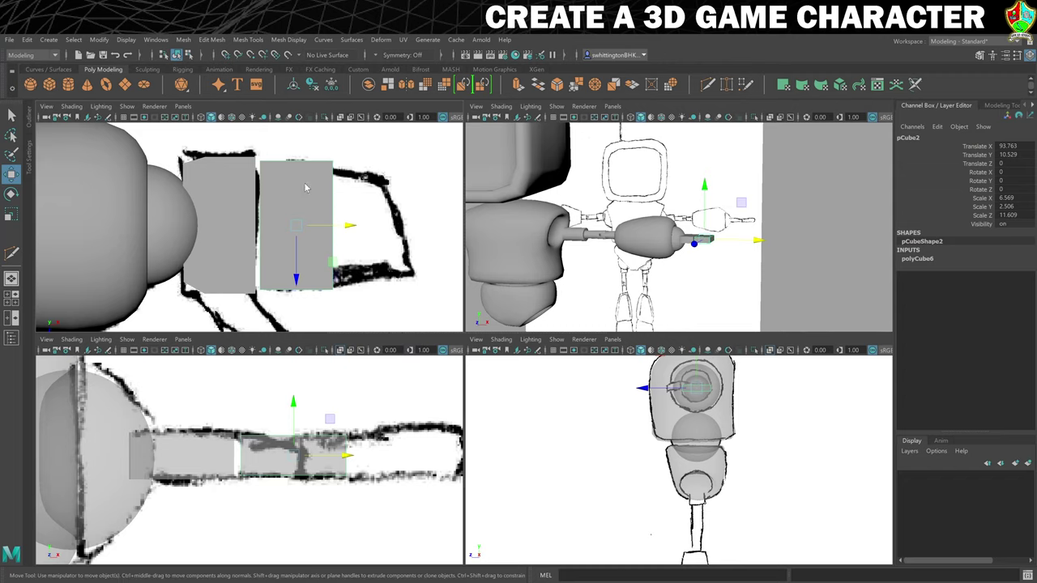
Taper the finger cube by narrowing its outer end vertices along Z and shifting the thumb-side corner to match the sketch outline
{"action": "right_click_drag", "start_coordinate": [305, 188], "coordinate": [299, 166]}
{"action": "left_click_drag", "start_coordinate": [320, 169], "coordinate": [342, 313]}
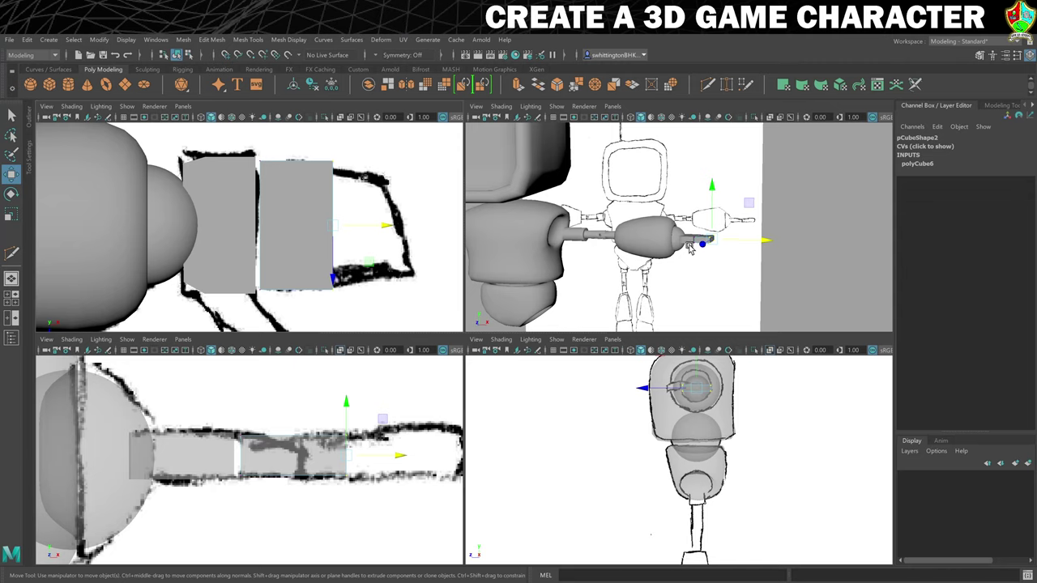
{"action": "left_click_drag", "start_coordinate": [690, 248], "coordinate": [648, 262], "text": "alt"}
{"action": "key", "text": "r"}
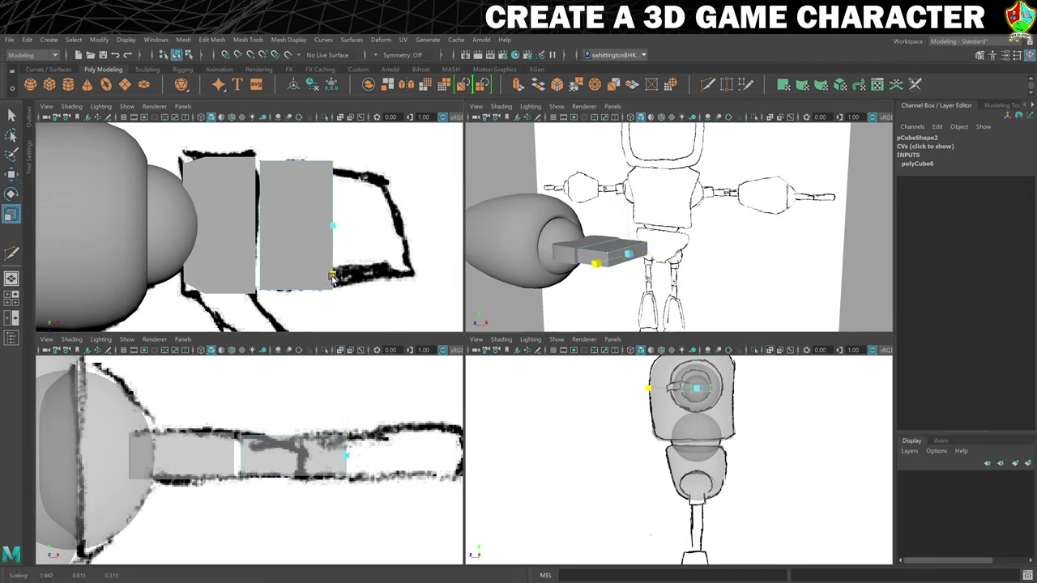
{"action": "left_click_drag", "start_coordinate": [332, 276], "coordinate": [335, 273]}
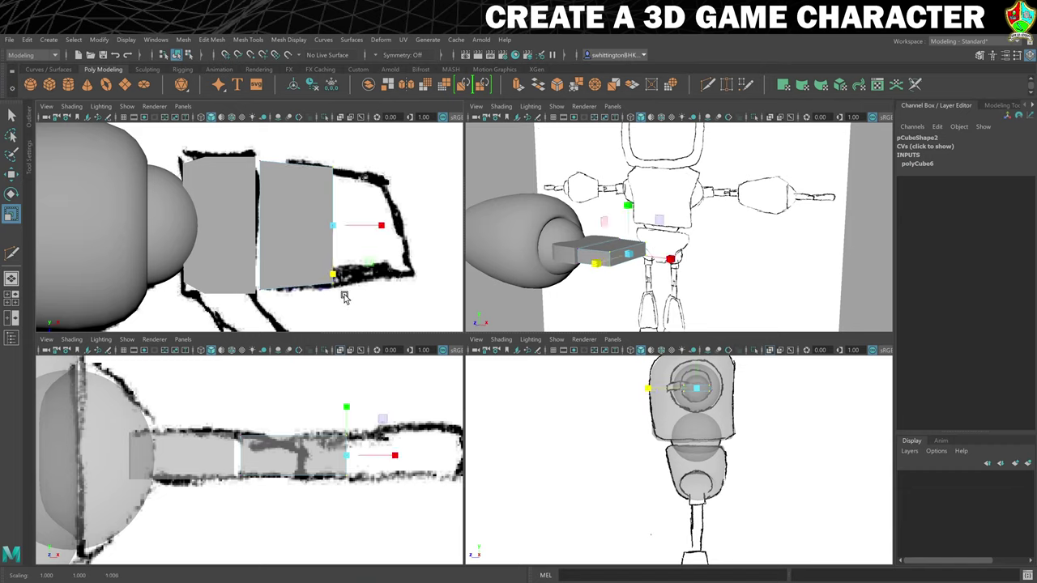
{"action": "key", "text": "w"}
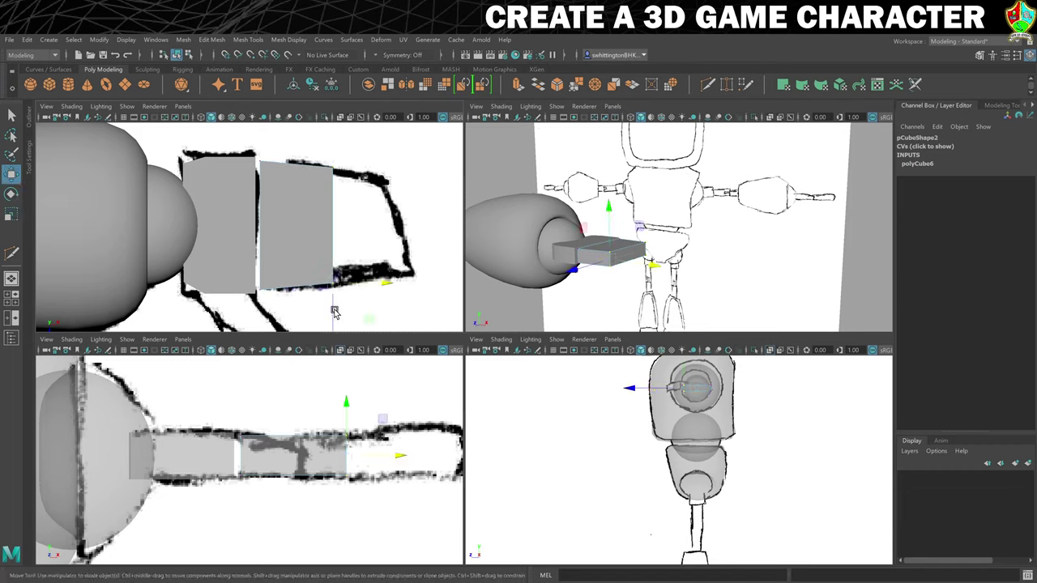
{"action": "left_click_drag", "start_coordinate": [335, 308], "coordinate": [334, 305]}
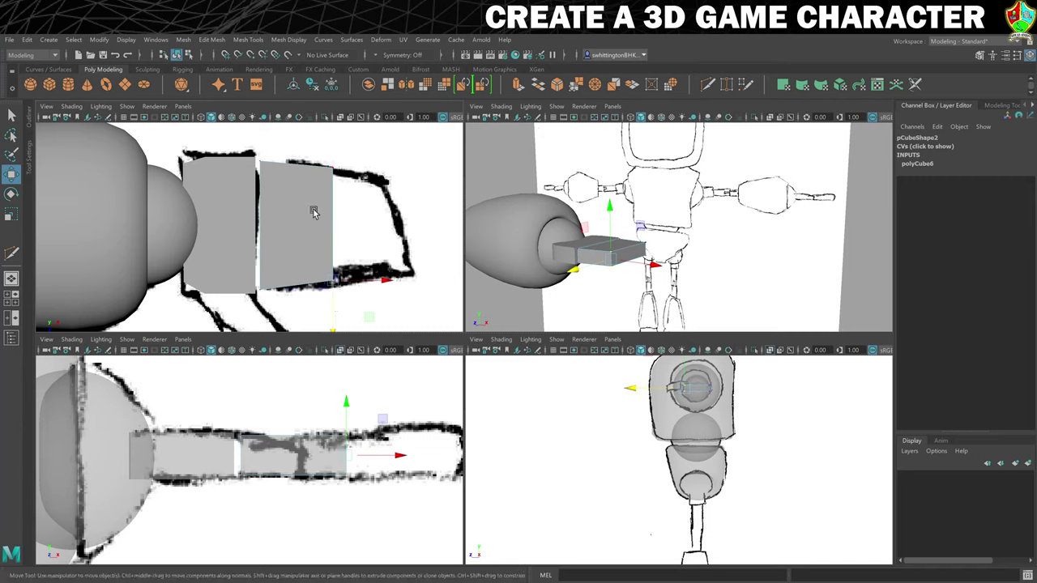
Return to object mode and rename the palm cube L_Hand1 and the cube beside it L_Hand2
{"action": "right_click_drag", "start_coordinate": [228, 202], "coordinate": [235, 204]}
{"action": "left_click", "coordinate": [226, 201]}
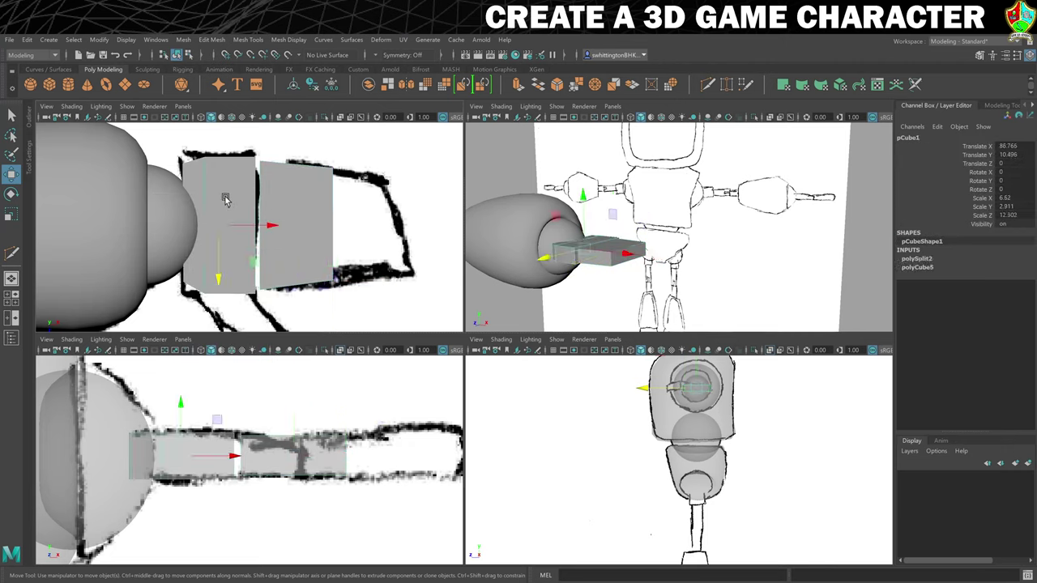
{"action": "double_click", "coordinate": [907, 139]}
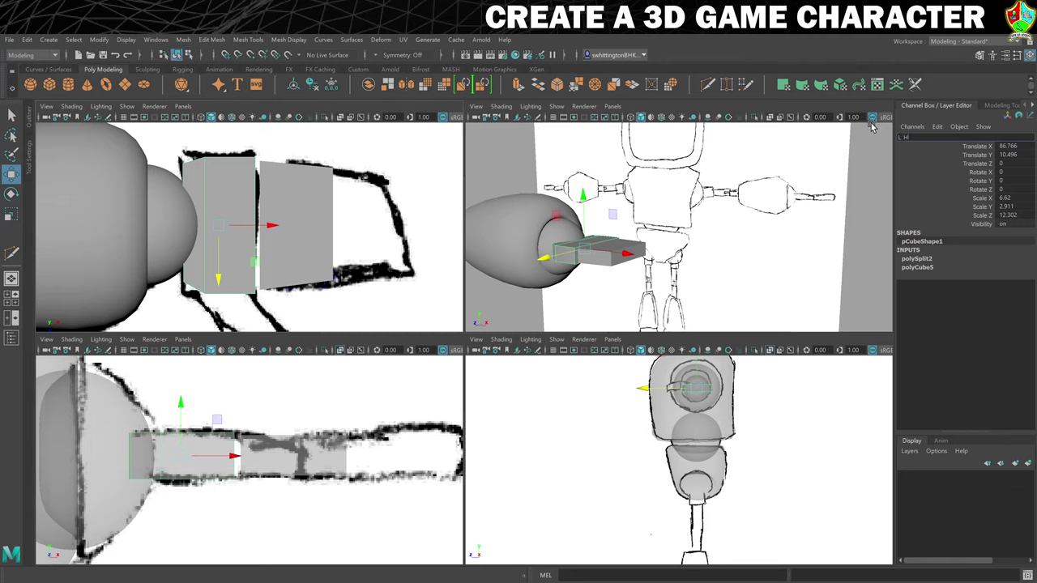
{"action": "key", "text": "Return"}
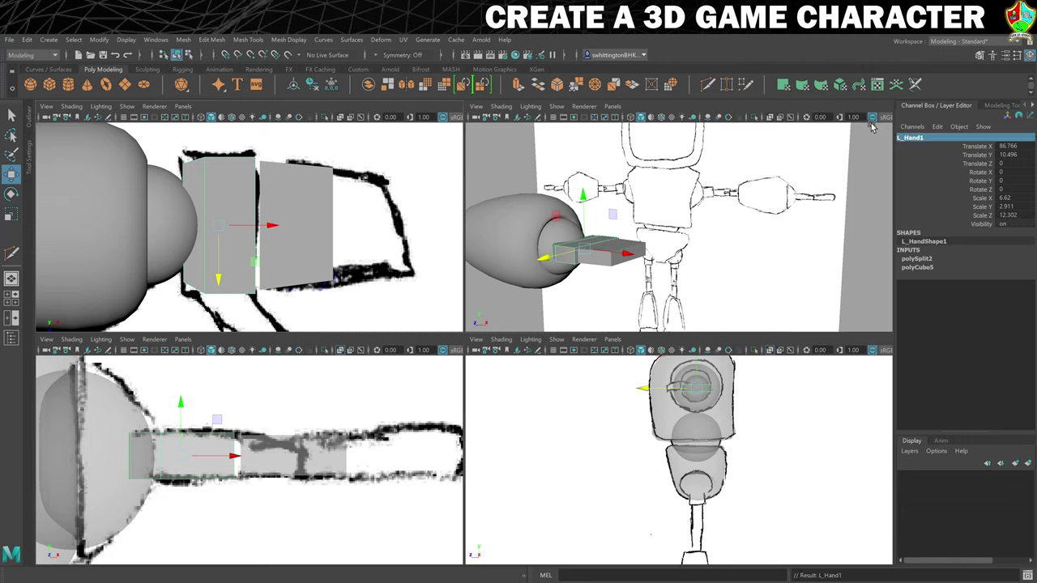
{"action": "left_click", "coordinate": [302, 191]}
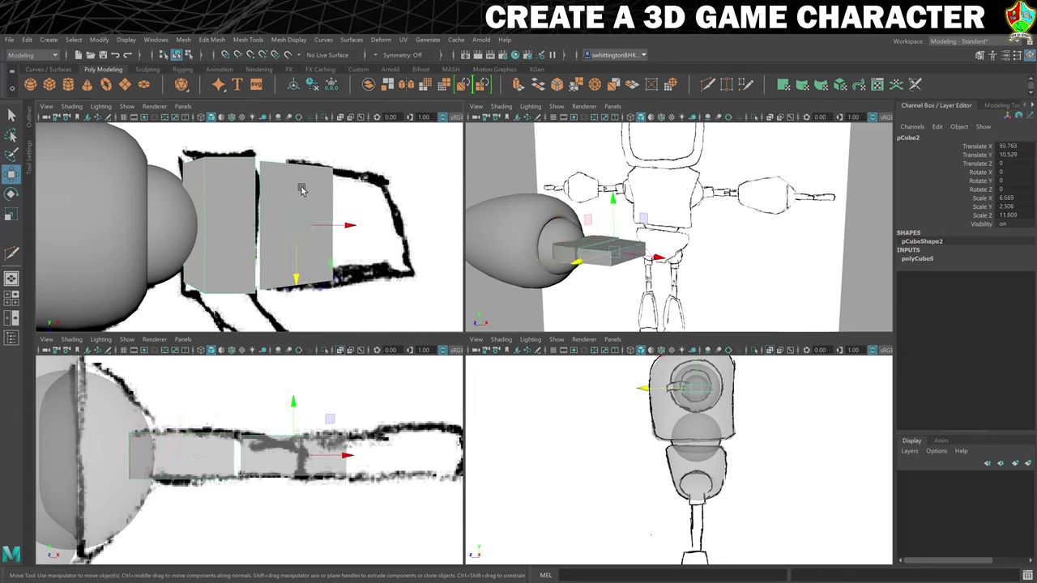
{"action": "double_click", "coordinate": [908, 136]}
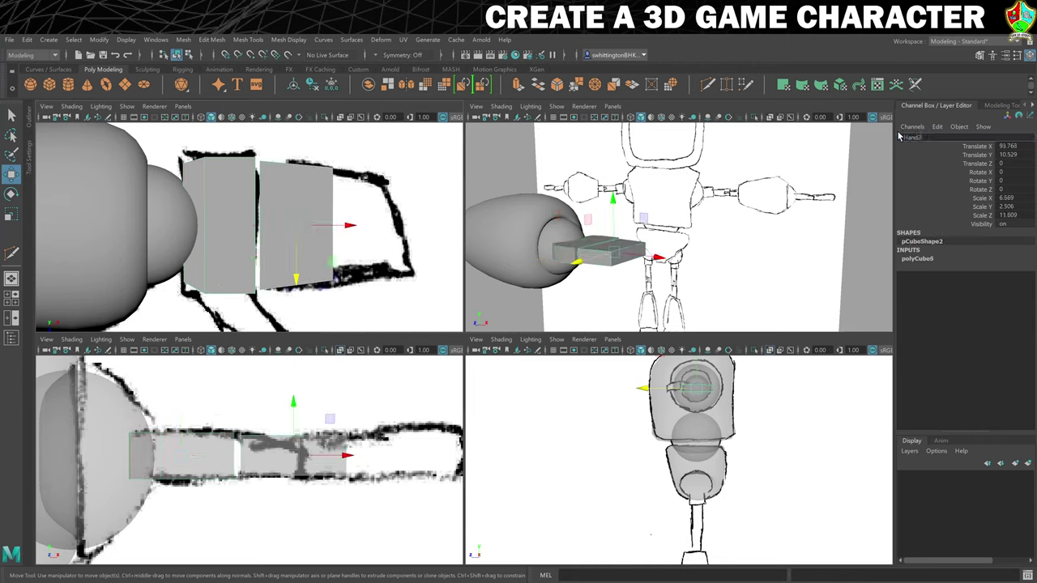
{"action": "key", "text": "Return"}
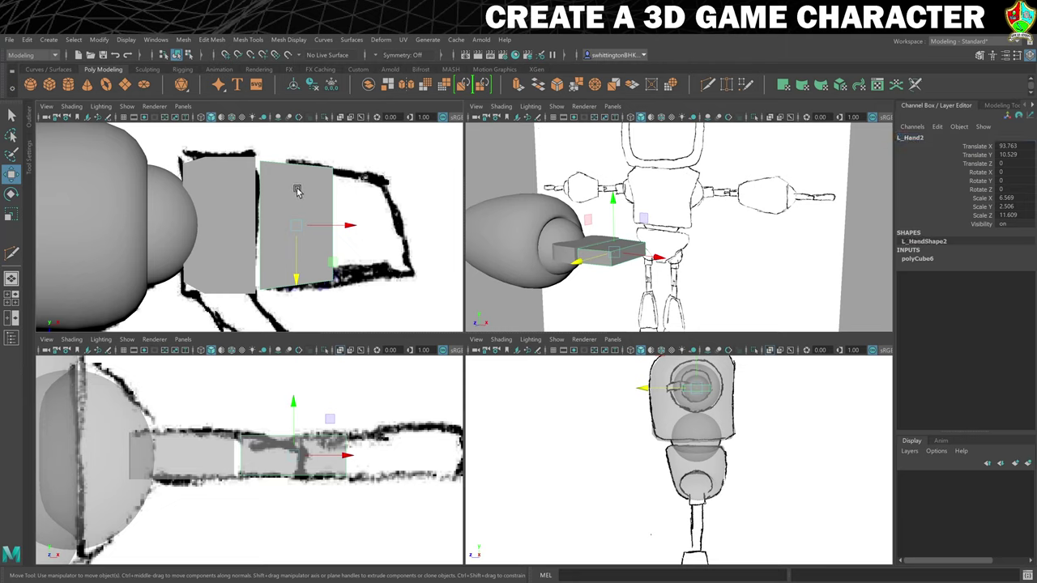
Duplicate L_Hand2, move the copy outward along X to about 100.9, and rename it L_Fingers
{"action": "key", "text": "ctrl+d"}
{"action": "left_click_drag", "start_coordinate": [350, 226], "coordinate": [427, 227]}
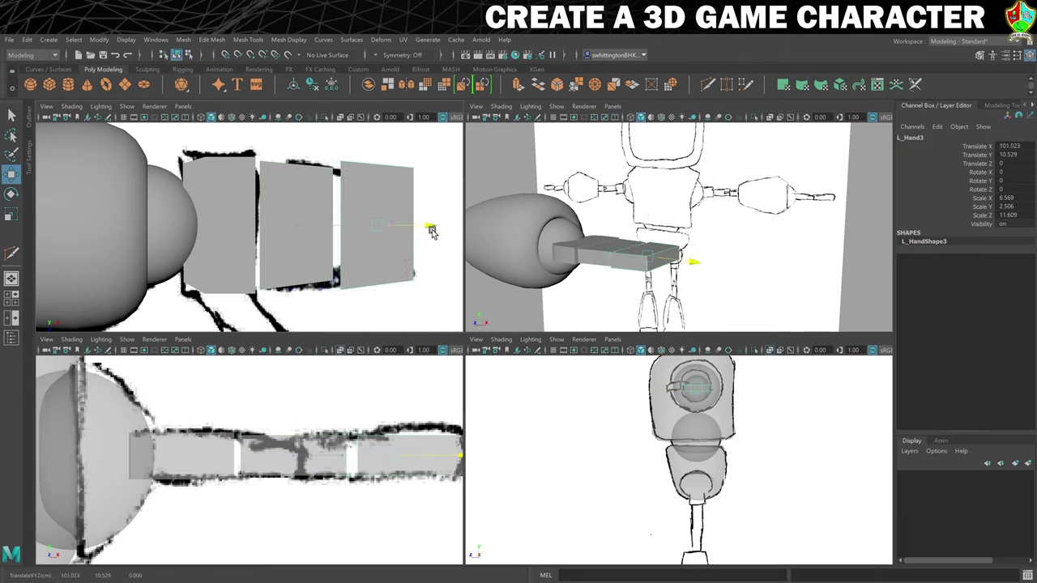
{"action": "double_click", "coordinate": [915, 139]}
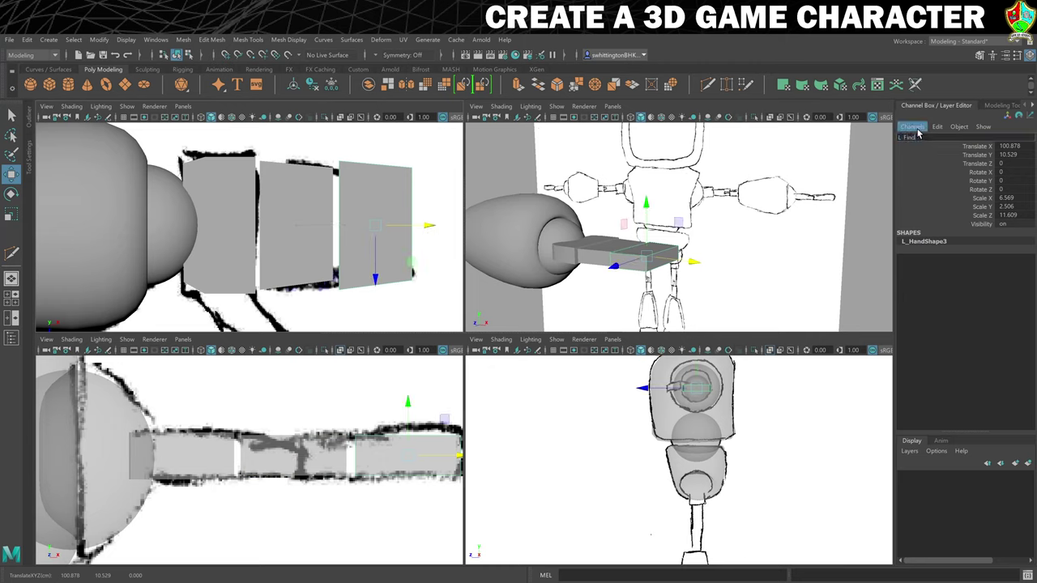
{"action": "type", "text": "L_Fingers"}
{"action": "key", "text": "Return"}
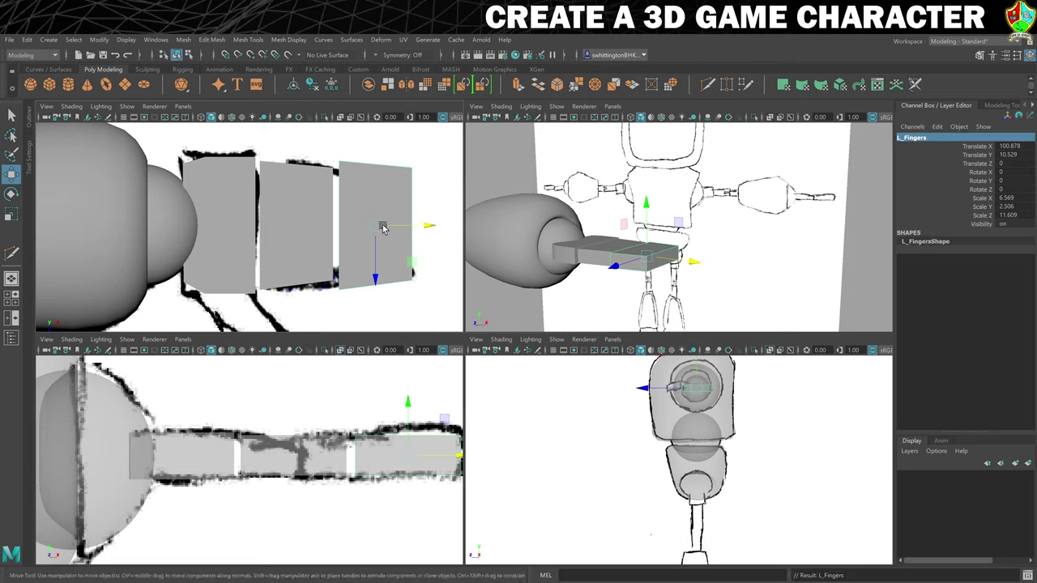
Move the palm-side corner vertices of L_Fingers inward along Z to meet L_Hand2's outline, with the thumb-side corner at about Z 4.8
{"action": "right_click", "coordinate": [355, 199]}
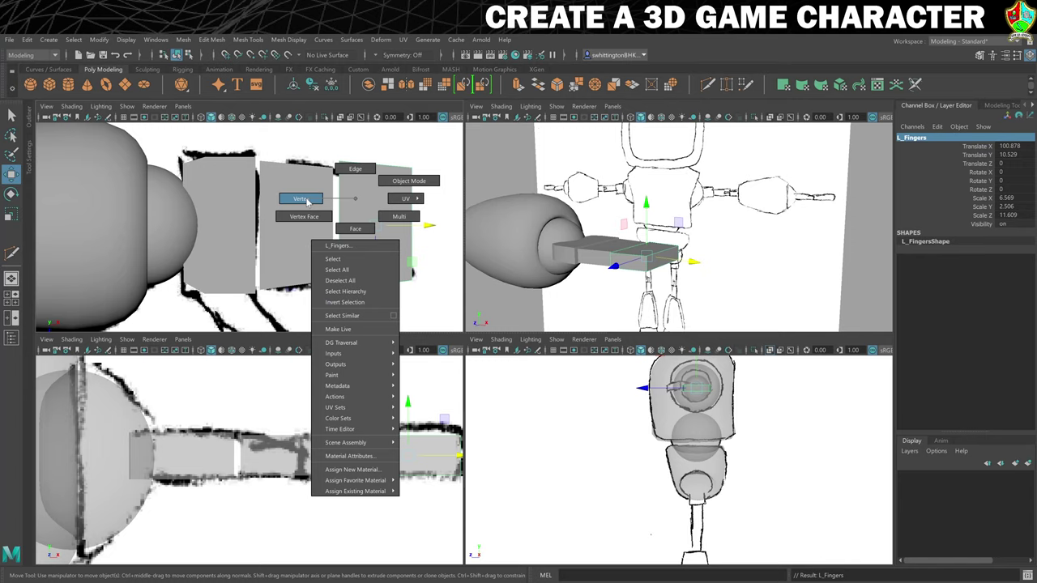
{"action": "left_click", "coordinate": [306, 200]}
{"action": "left_click_drag", "start_coordinate": [334, 157], "coordinate": [340, 225]}
{"action": "left_click", "coordinate": [361, 315]}
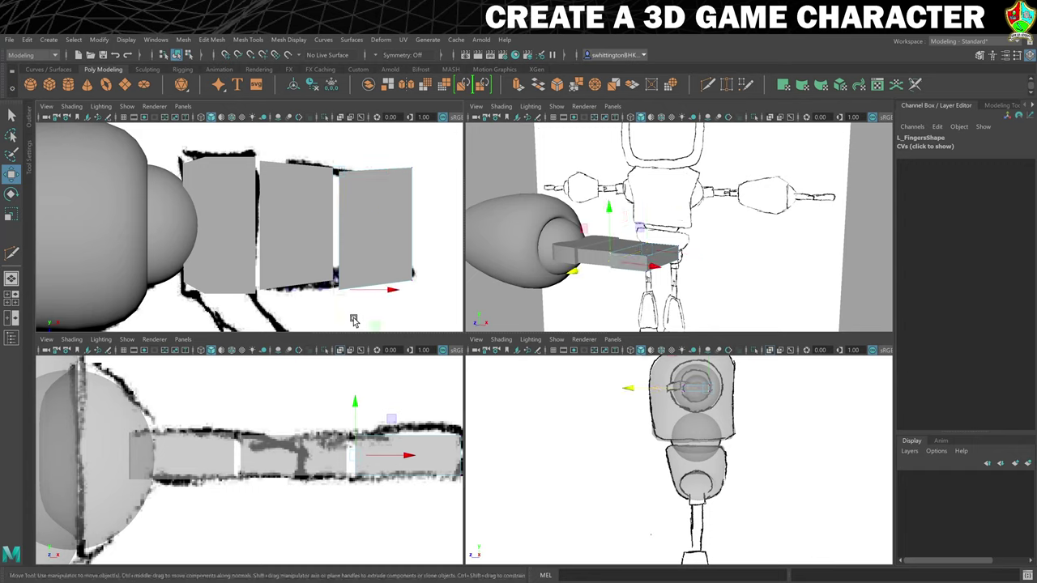
{"action": "left_click_drag", "start_coordinate": [340, 316], "coordinate": [333, 302]}
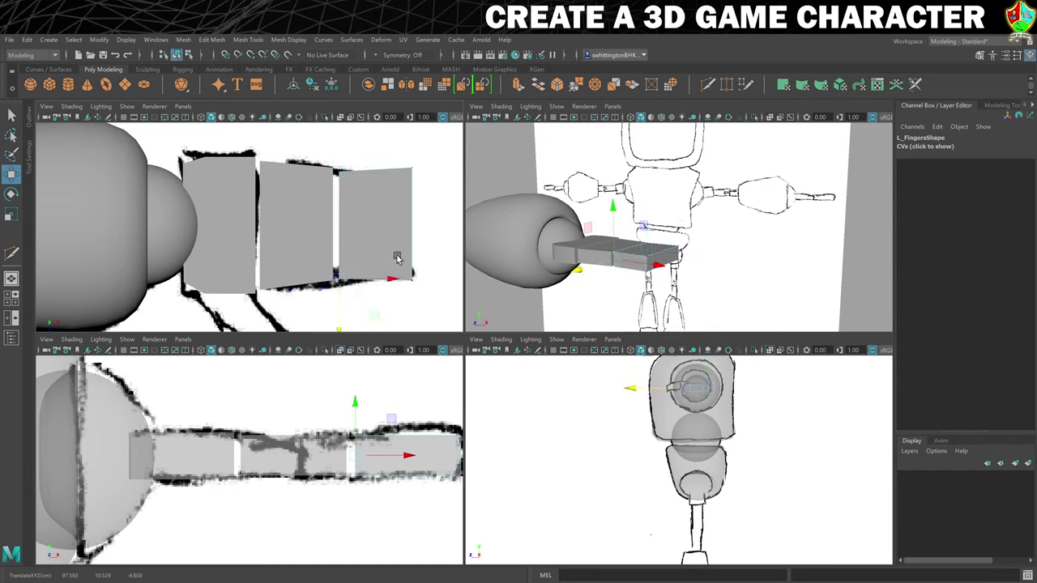
Move the outer corner vertices of L_Fingers onto the slanted fingertip line in the reference drawing
{"action": "left_click", "coordinate": [430, 303]}
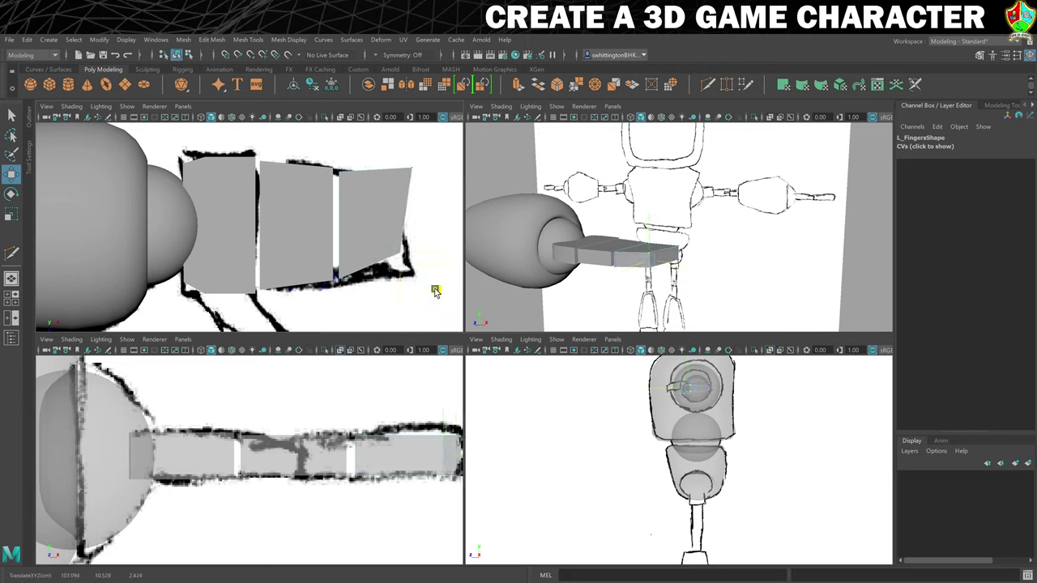
{"action": "left_click_drag", "start_coordinate": [447, 309], "coordinate": [421, 265]}
{"action": "left_click_drag", "start_coordinate": [371, 151], "coordinate": [426, 198]}
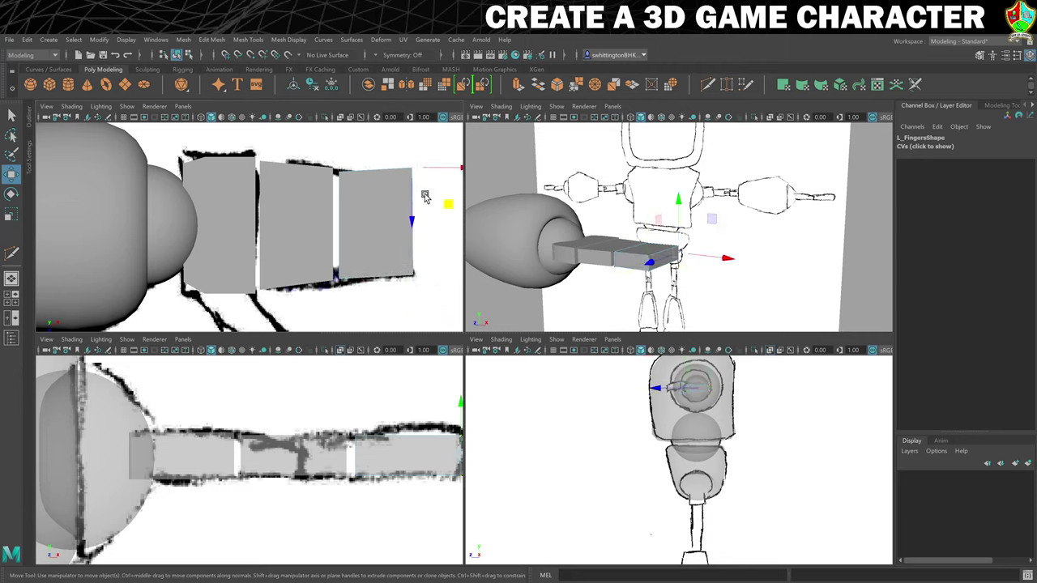
{"action": "middle_click_drag", "start_coordinate": [445, 205], "coordinate": [331, 284]}
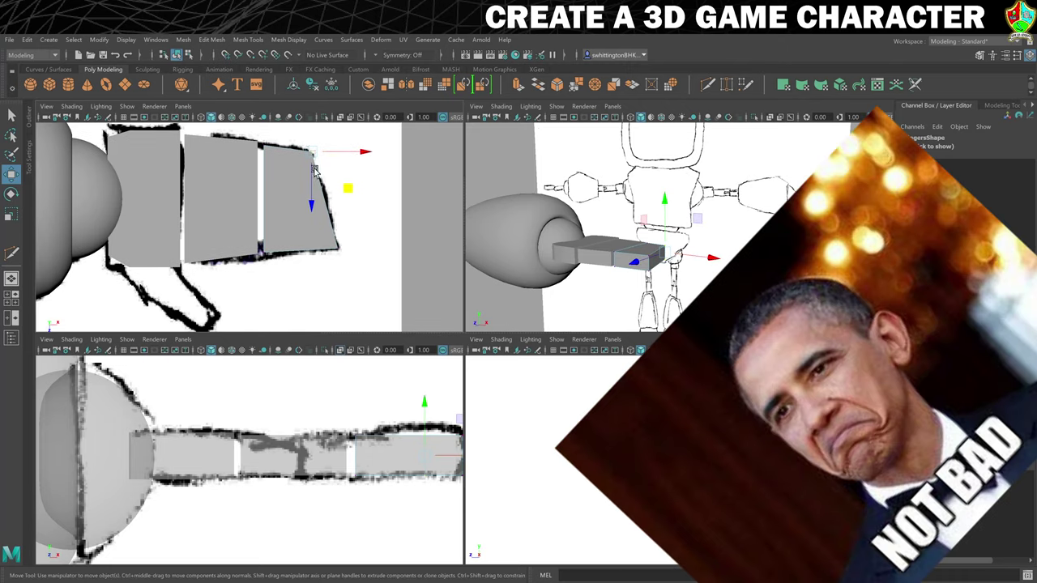
Scale the fingertip end vertices of L_Fingers thinner in Y and return to object mode
{"action": "left_click_drag", "start_coordinate": [567, 267], "coordinate": [601, 247], "text": "alt"}
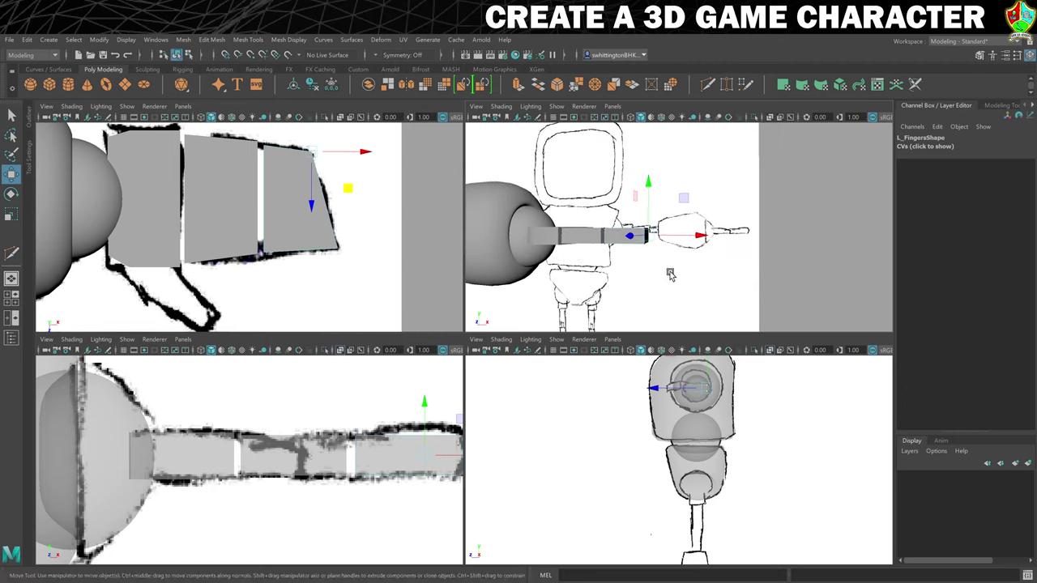
{"action": "left_click", "coordinate": [658, 234]}
{"action": "key", "text": "r"}
{"action": "left_click_drag", "start_coordinate": [646, 187], "coordinate": [646, 198]}
{"action": "scroll", "coordinate": [392, 276], "scroll_direction": "down", "scroll_amount": 2}
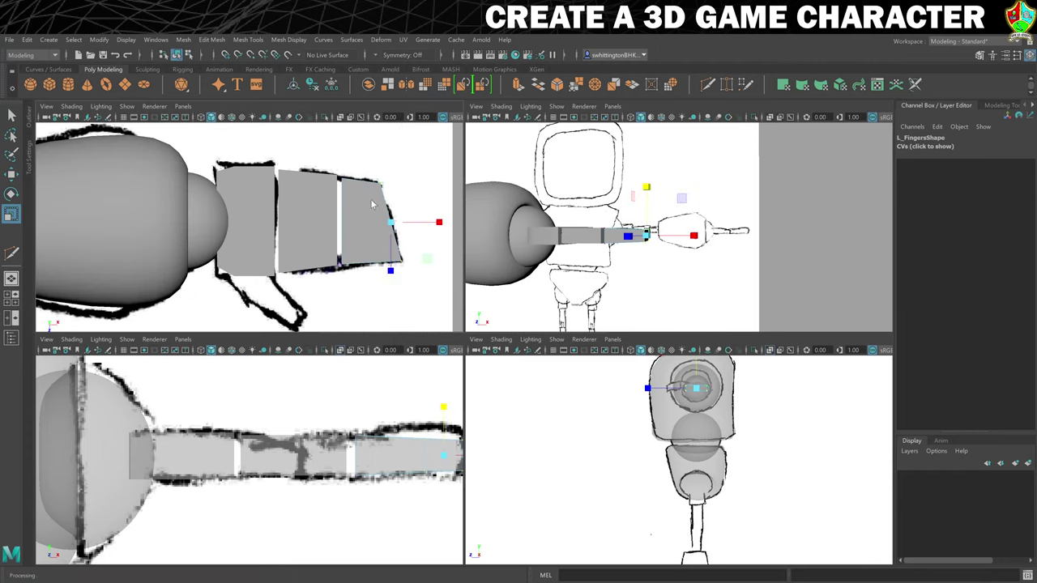
{"action": "right_click_drag", "start_coordinate": [375, 233], "coordinate": [374, 198]}
Duplicate L_Hand2, move the copy to the thumb area at about X 89.2, Z 12.4, and rename it L_Thumb1
{"action": "left_click", "coordinate": [297, 217]}
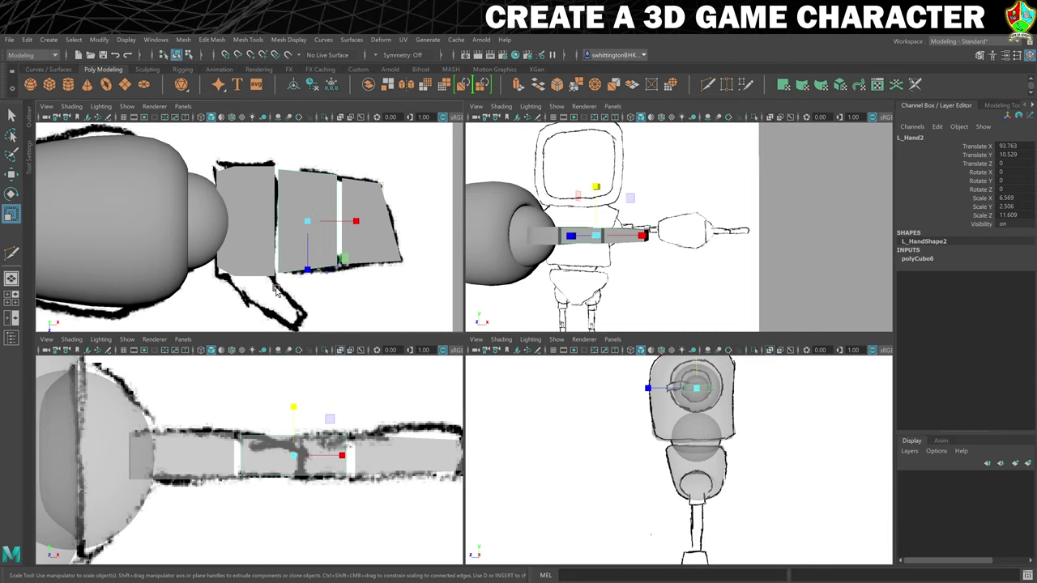
{"action": "mouse_move", "coordinate": [290, 275]}
{"action": "middle_mouse_down", "text": "alt"}
{"action": "mouse_move", "coordinate": [316, 259]}
{"action": "mouse_move", "coordinate": [331, 265]}
{"action": "middle_mouse_up", "text": "alt"}
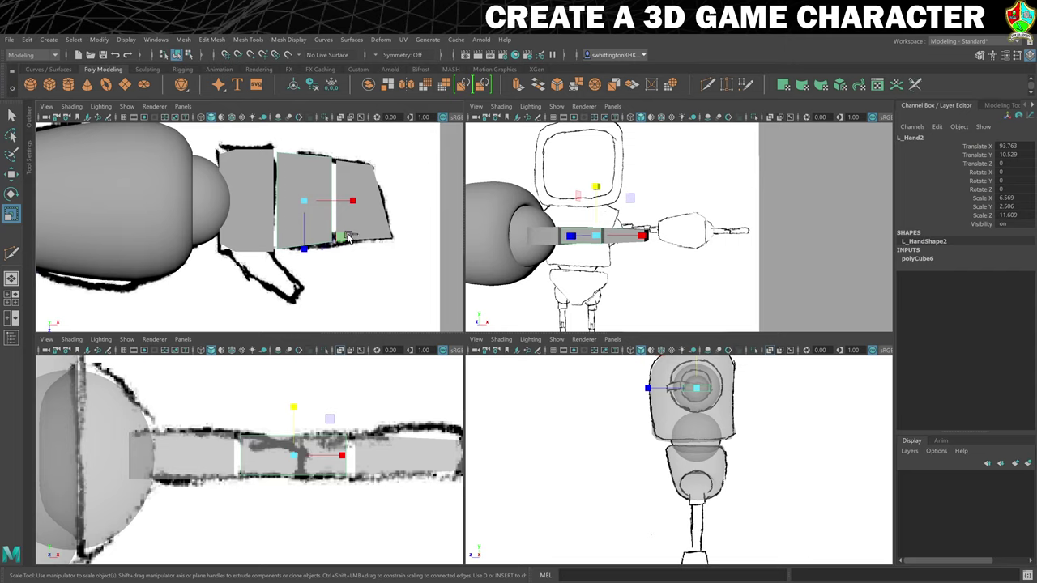
{"action": "key", "text": "ctrl+d"}
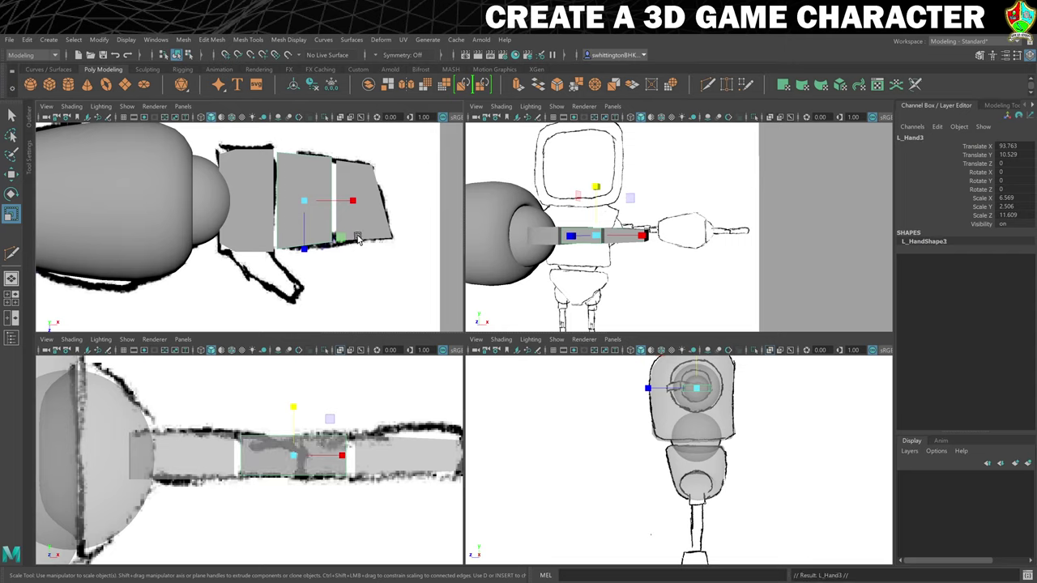
{"action": "key", "text": "e"}
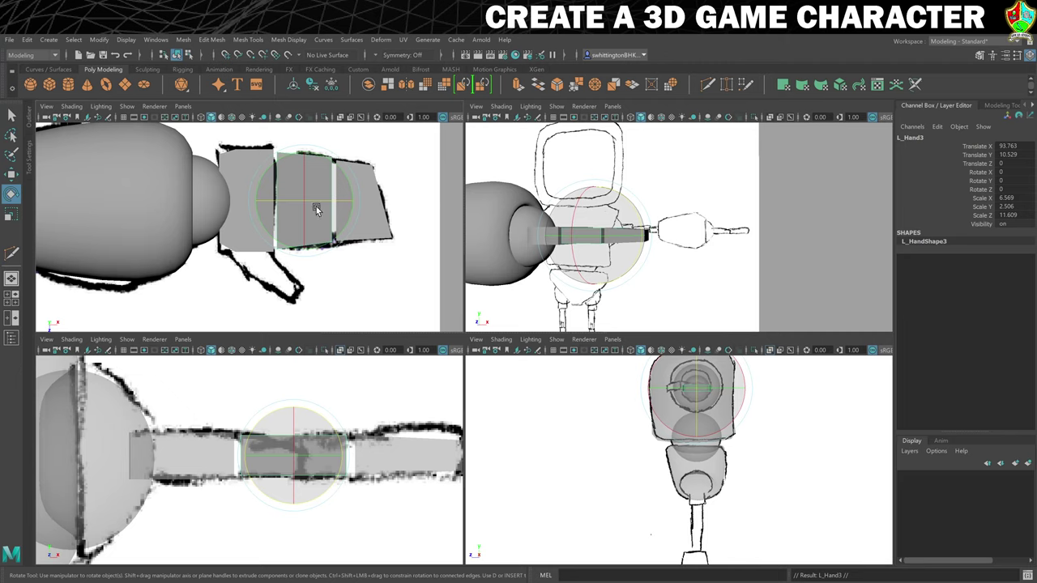
{"action": "key", "text": "w"}
{"action": "left_click_drag", "start_coordinate": [309, 205], "coordinate": [266, 305]}
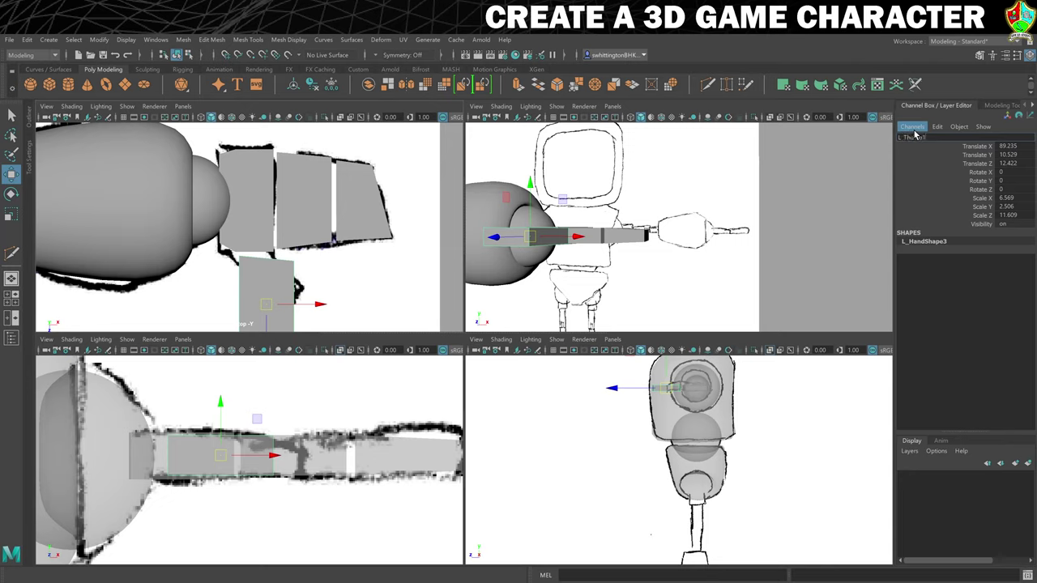
{"action": "key", "text": "Return"}
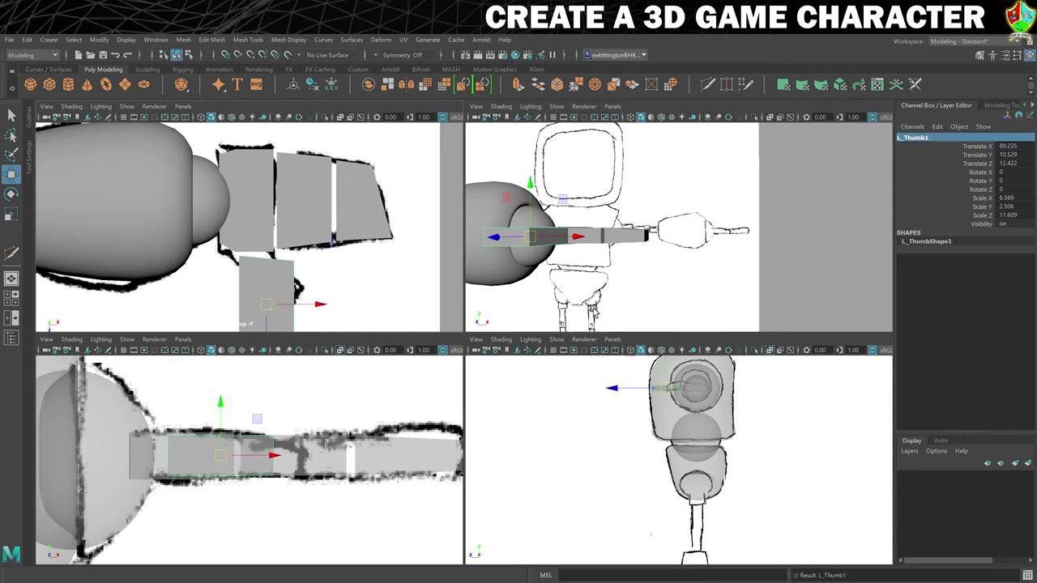
Rotate L_Thumb1 to about -61.3 in Y, scale it to about 4.9 in X and 3.6 in Z, and move it onto the thumb sketch
{"action": "scroll", "coordinate": [294, 281], "scroll_direction": "down", "scroll_amount": 2}
{"action": "key", "text": "e"}
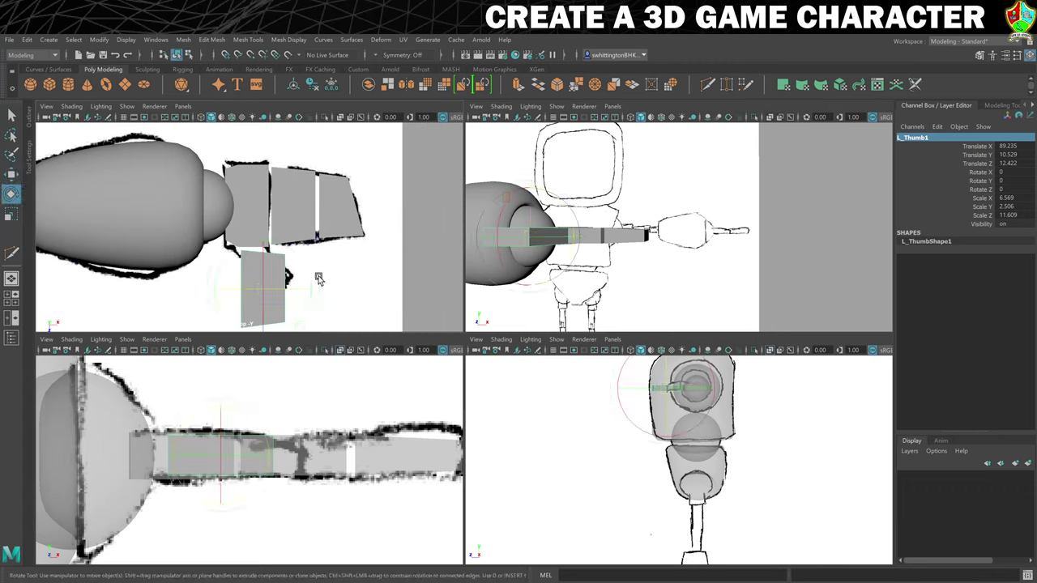
{"action": "left_click_drag", "start_coordinate": [311, 280], "coordinate": [311, 315]}
{"action": "key", "text": "r"}
{"action": "left_click_drag", "start_coordinate": [228, 314], "coordinate": [276, 306]}
{"action": "key", "text": "w"}
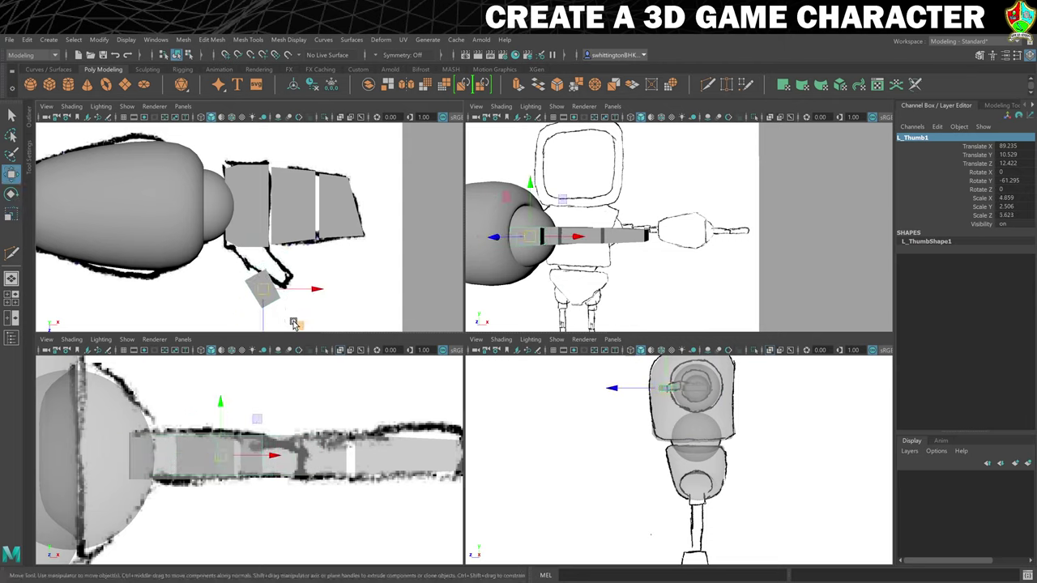
{"action": "middle_click_drag", "start_coordinate": [295, 324], "coordinate": [297, 301]}
{"action": "scroll", "coordinate": [297, 301], "scroll_direction": "up", "scroll_amount": 5}
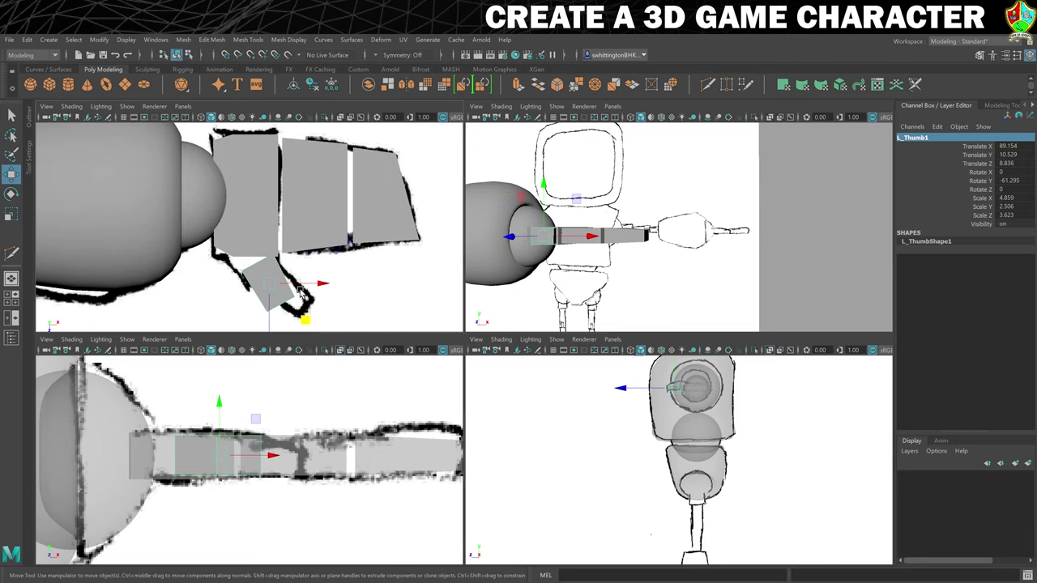
{"action": "middle_click_drag", "start_coordinate": [323, 235], "coordinate": [308, 251]}
Move L_Thumb1's palm-side corner vertices flush with the palm edge, placing the wrist-side corner at about X 85.1, Z 6.3
{"action": "right_click_drag", "start_coordinate": [307, 251], "coordinate": [281, 255]}
{"action": "left_click", "coordinate": [298, 283]}
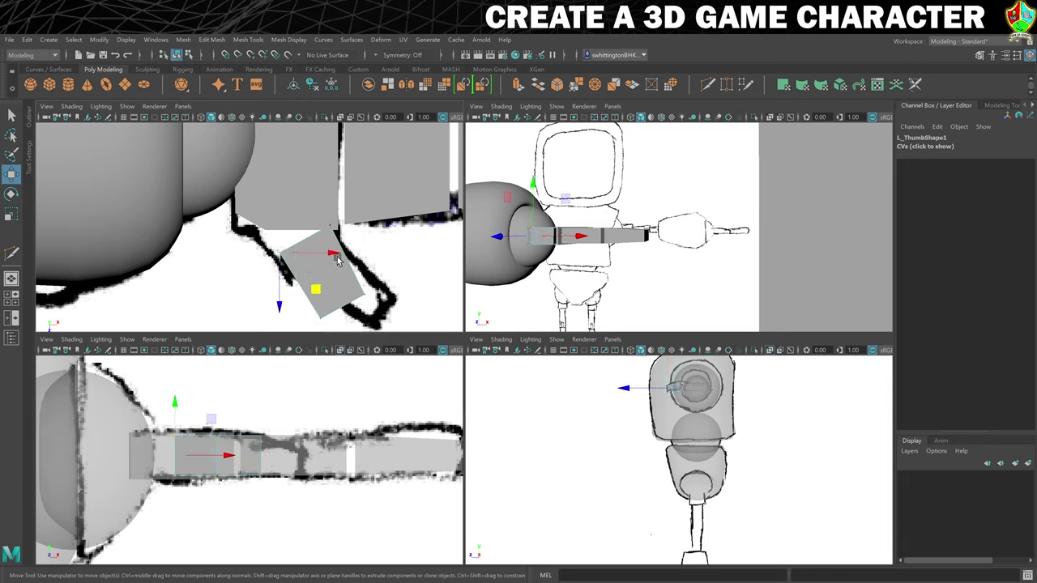
{"action": "left_click_drag", "start_coordinate": [312, 284], "coordinate": [300, 276]}
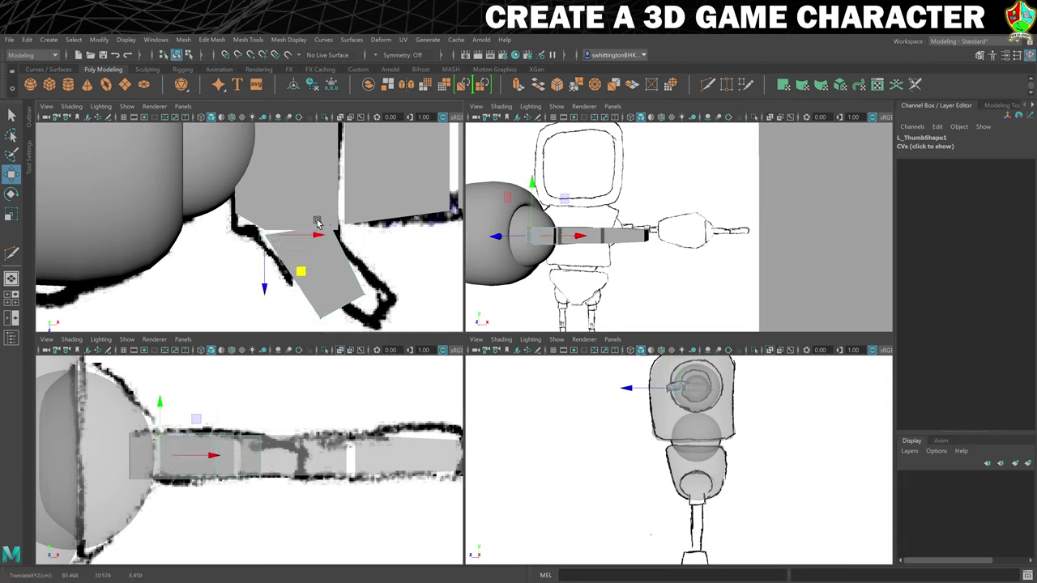
{"action": "left_click", "coordinate": [366, 260]}
{"action": "left_click_drag", "start_coordinate": [367, 264], "coordinate": [369, 269]}
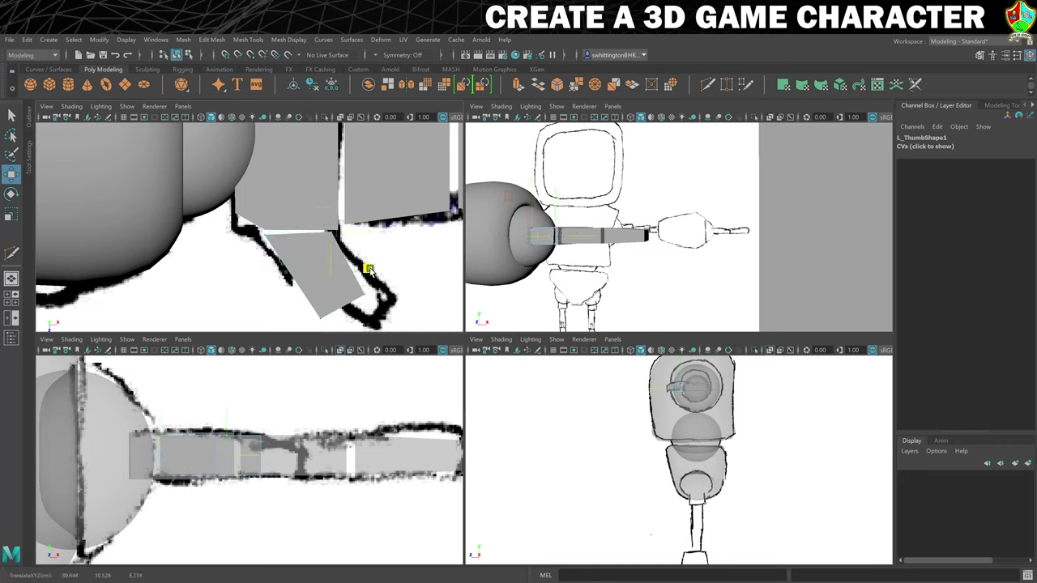
{"action": "left_click", "coordinate": [297, 271]}
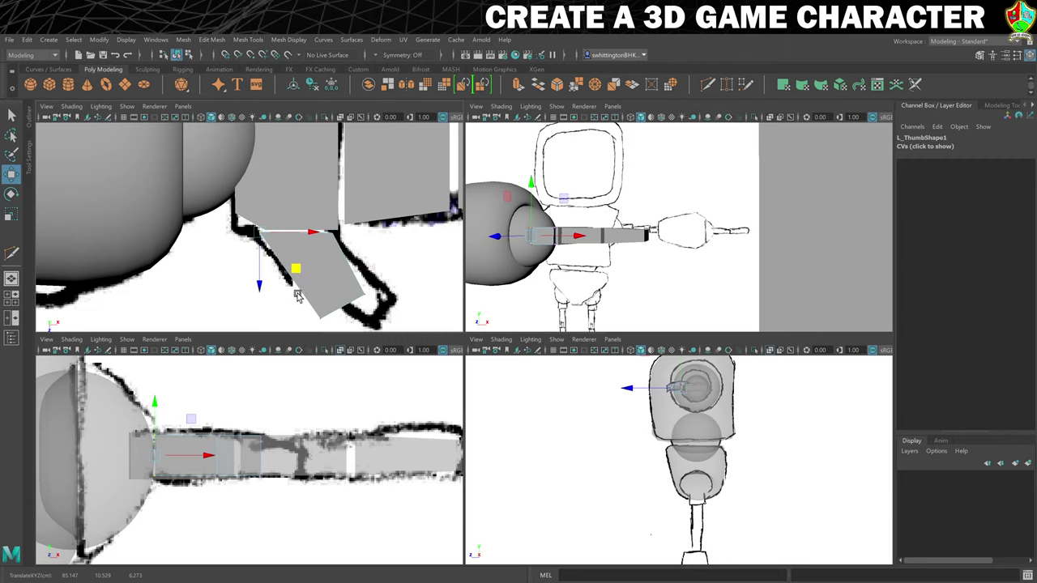
Shorten L_Thumb1 by moving its tip-end vertices onto the thumb sketch, placing the wrist-side tip corner at about X 88.7, Z 10.3
{"action": "left_click", "coordinate": [382, 298]}
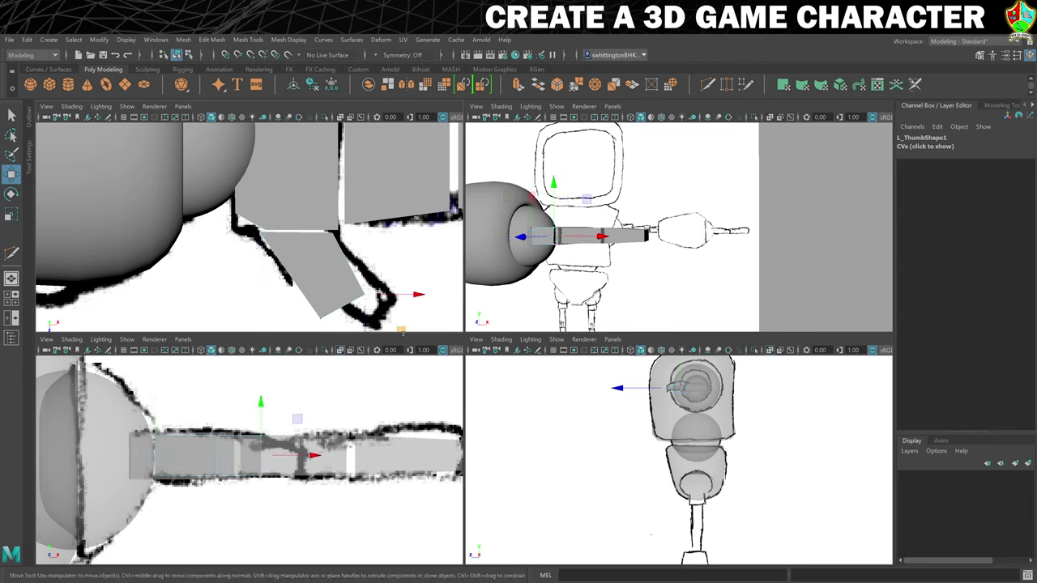
{"action": "left_click_drag", "start_coordinate": [401, 331], "coordinate": [300, 314]}
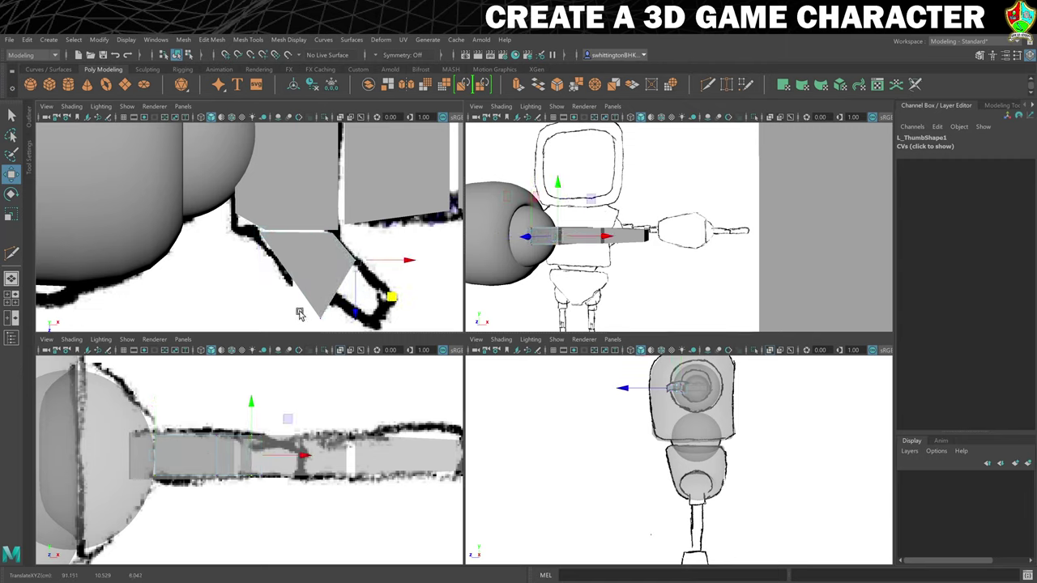
{"action": "left_click", "coordinate": [335, 320]}
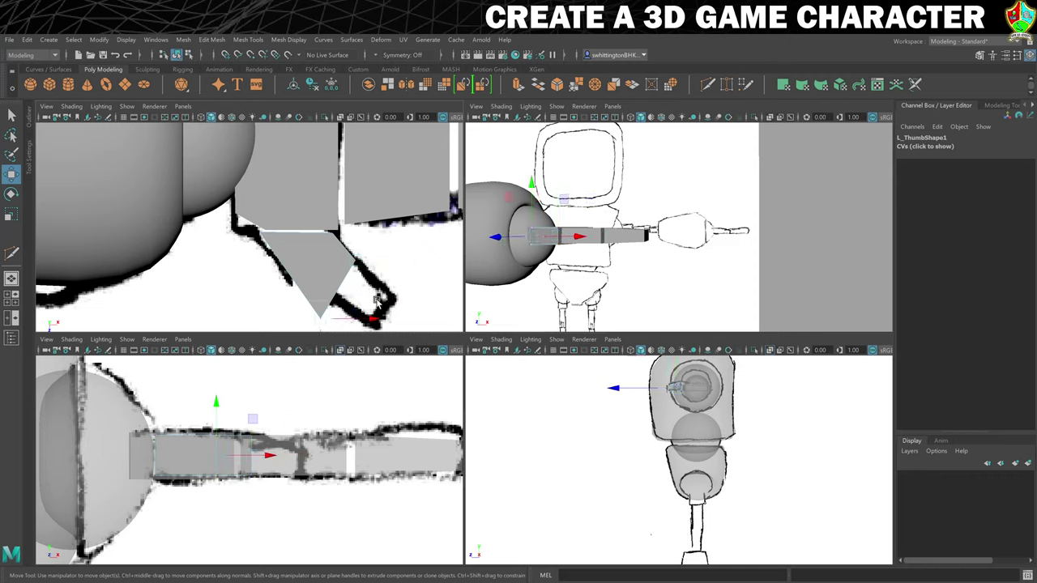
{"action": "middle_click_drag", "start_coordinate": [377, 300], "coordinate": [398, 243], "text": "alt"}
{"action": "left_click_drag", "start_coordinate": [354, 308], "coordinate": [348, 282]}
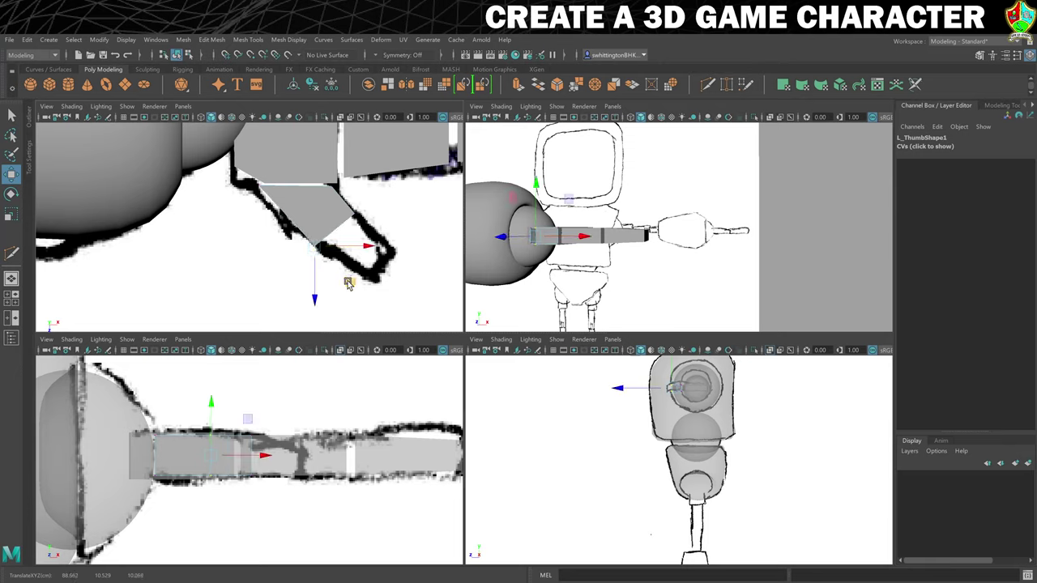
{"action": "left_click_drag", "start_coordinate": [293, 222], "coordinate": [290, 222]}
Return L_Thumb1 to object mode, duplicate it and move the copy to about X 93.5, Z 12.7
{"action": "right_click", "coordinate": [312, 208]}
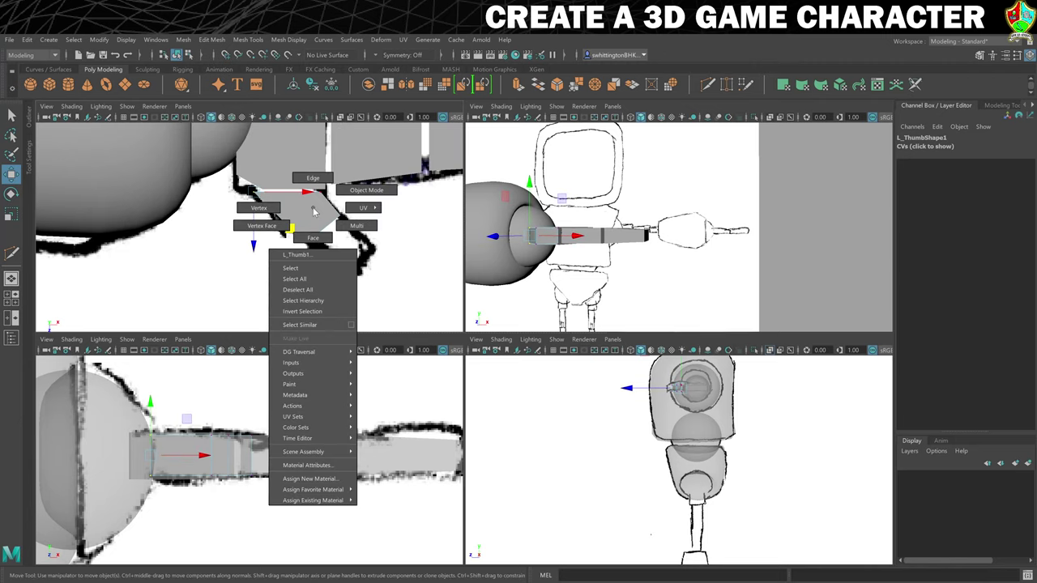
{"action": "left_click", "coordinate": [366, 189]}
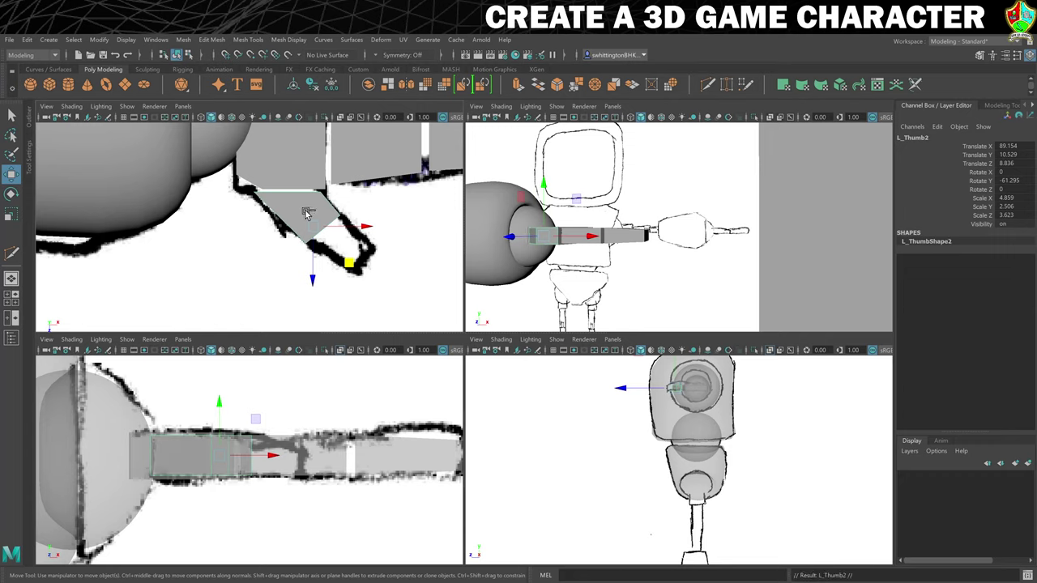
{"action": "key", "text": "ctrl+d"}
{"action": "left_click_drag", "start_coordinate": [350, 262], "coordinate": [408, 315]}
Fit L_Thumb2's corner vertices to the thumb-tip sketch, placing the outer tip corner at about X 92.3, Z 12.2, and return to object mode
{"action": "right_click", "coordinate": [349, 256]}
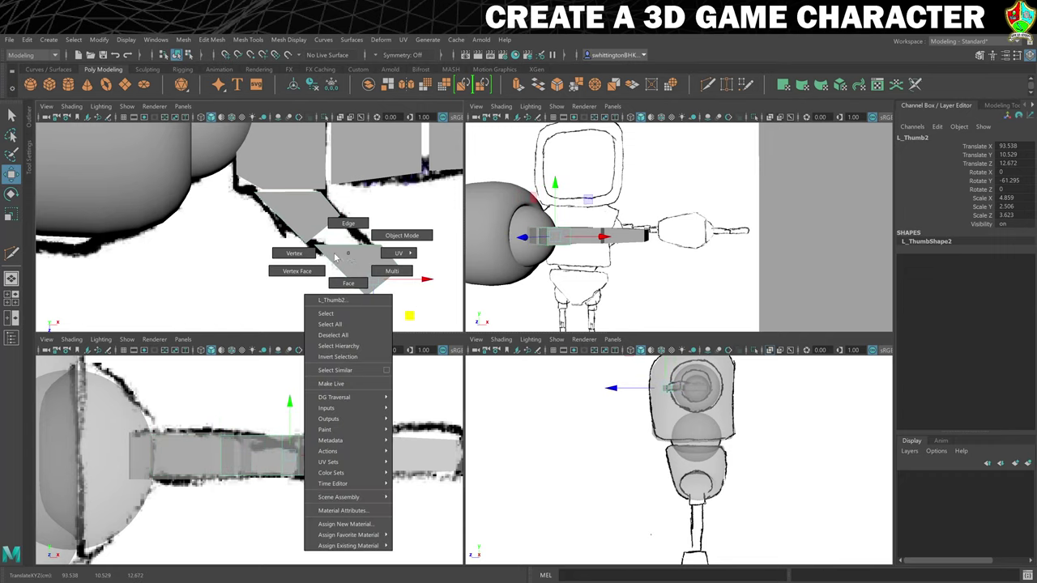
{"action": "left_click", "coordinate": [295, 252]}
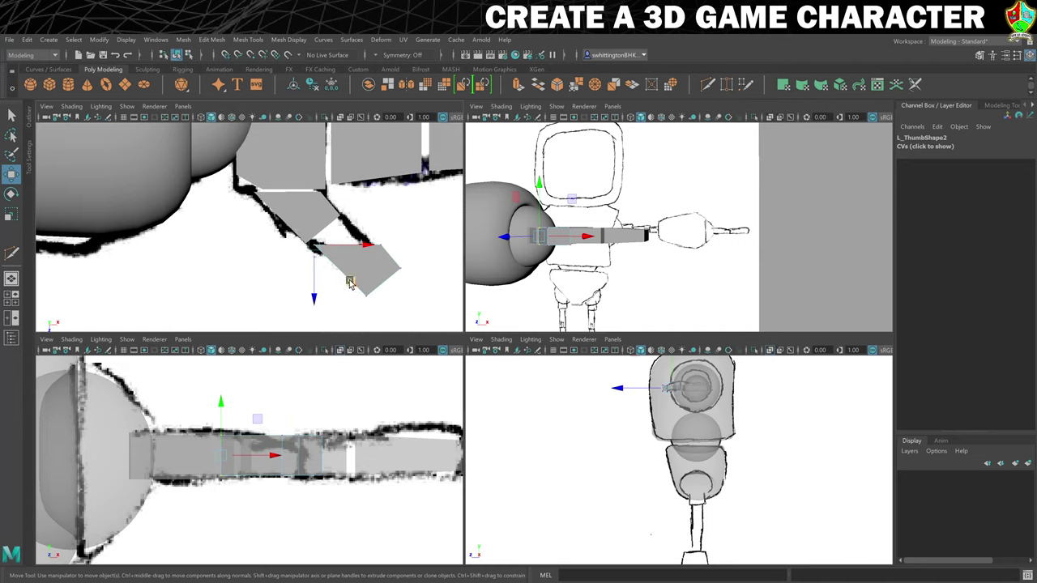
{"action": "left_click_drag", "start_coordinate": [350, 282], "coordinate": [410, 287]}
{"action": "left_click", "coordinate": [399, 268]}
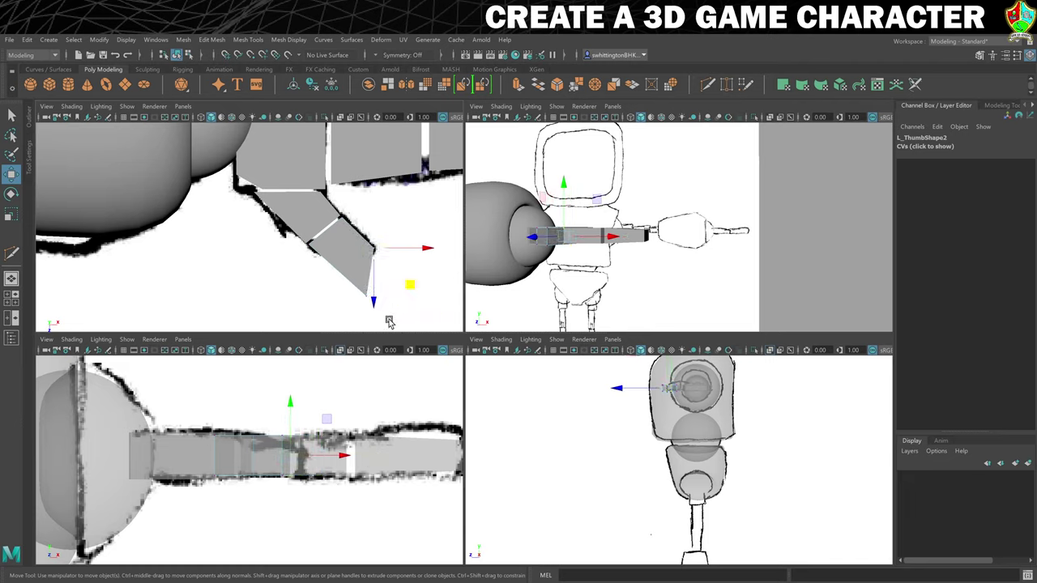
{"action": "middle_click_drag", "start_coordinate": [401, 329], "coordinate": [391, 308]}
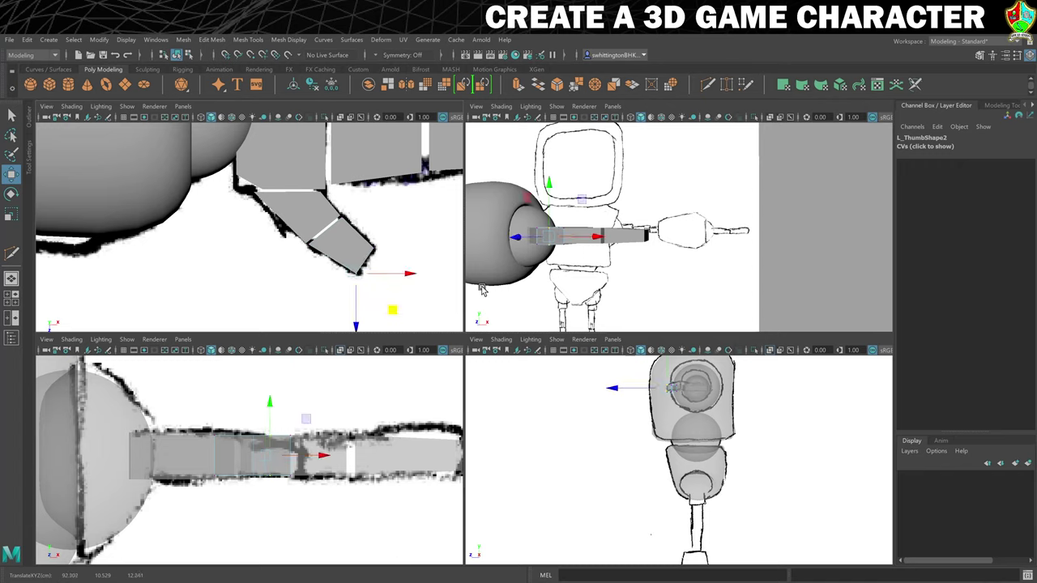
{"action": "left_click_drag", "start_coordinate": [614, 260], "coordinate": [745, 256], "text": "alt"}
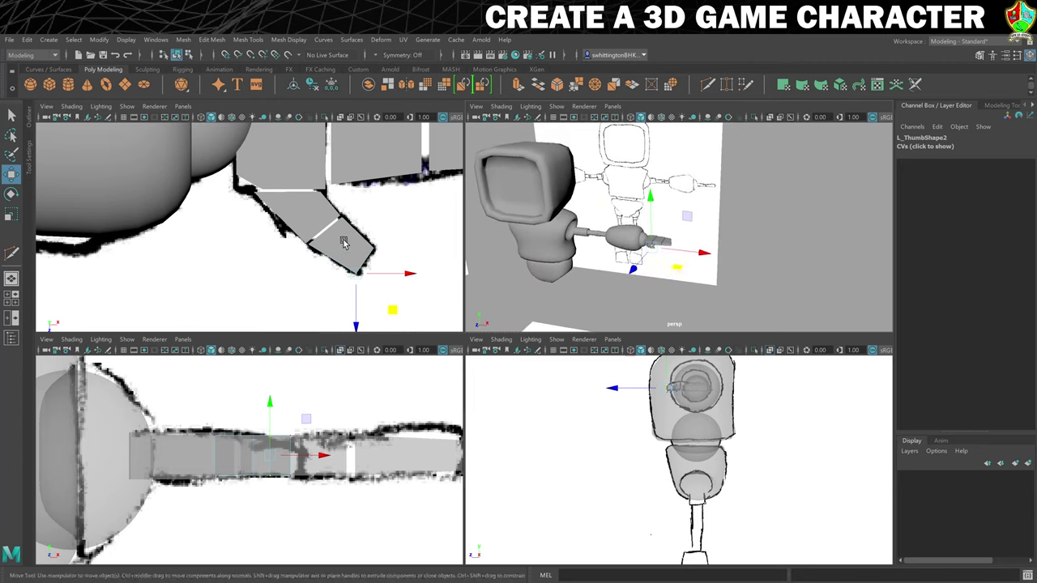
{"action": "scroll", "coordinate": [343, 243], "scroll_direction": "down", "scroll_amount": 6}
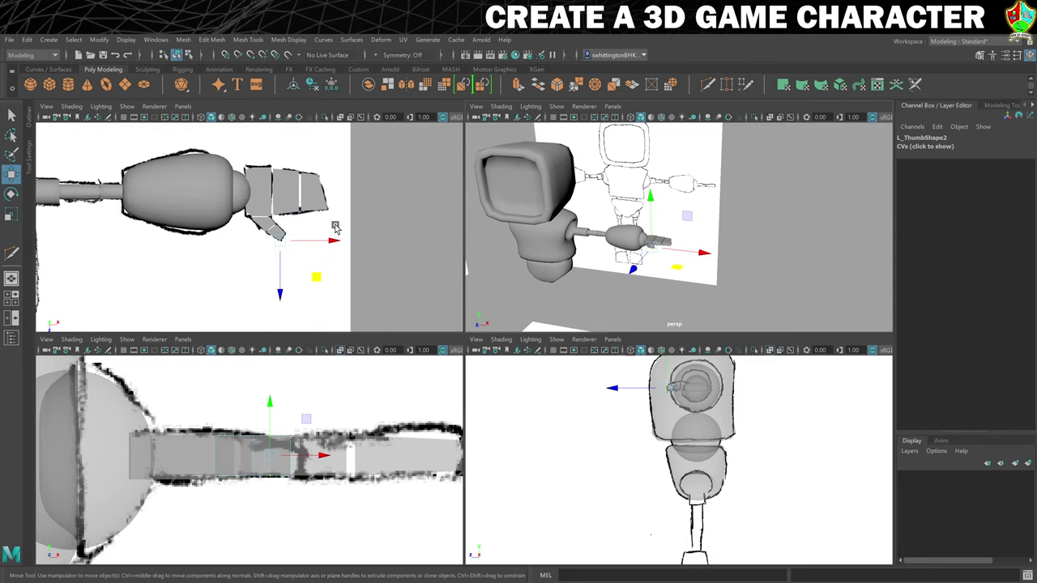
{"action": "scroll", "coordinate": [337, 228], "scroll_direction": "up", "scroll_amount": 3}
{"action": "right_click_drag", "start_coordinate": [310, 238], "coordinate": [384, 241]}
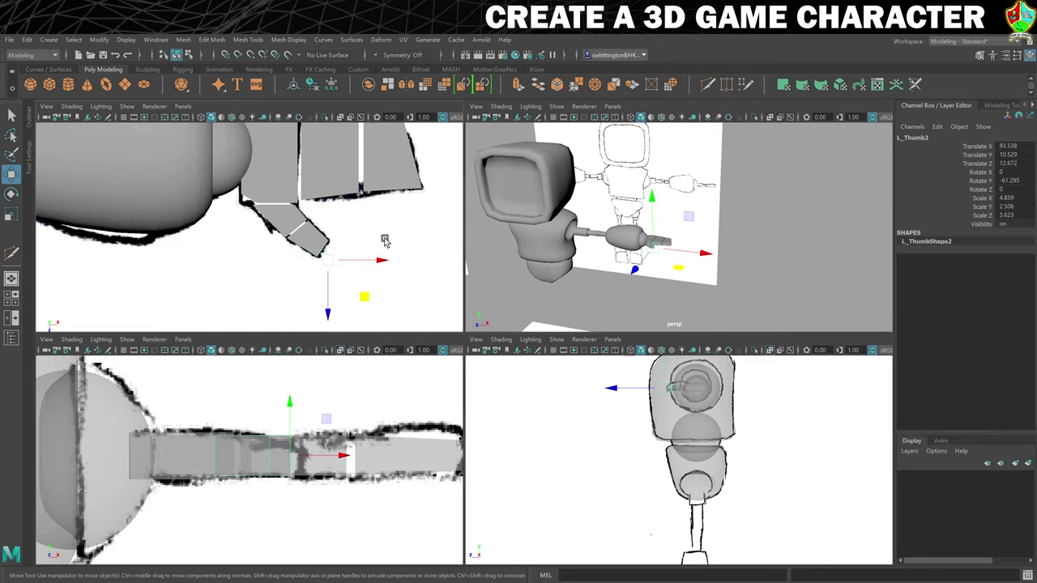
Select border edges on the smooth-previewed L_Hand1 palm block and sharpen them with the Crease Tool
{"action": "left_click_drag", "start_coordinate": [645, 278], "coordinate": [572, 233], "text": "alt"}
{"action": "scroll", "coordinate": [713, 259], "scroll_direction": "up", "scroll_amount": 4}
{"action": "left_click", "coordinate": [689, 259]}
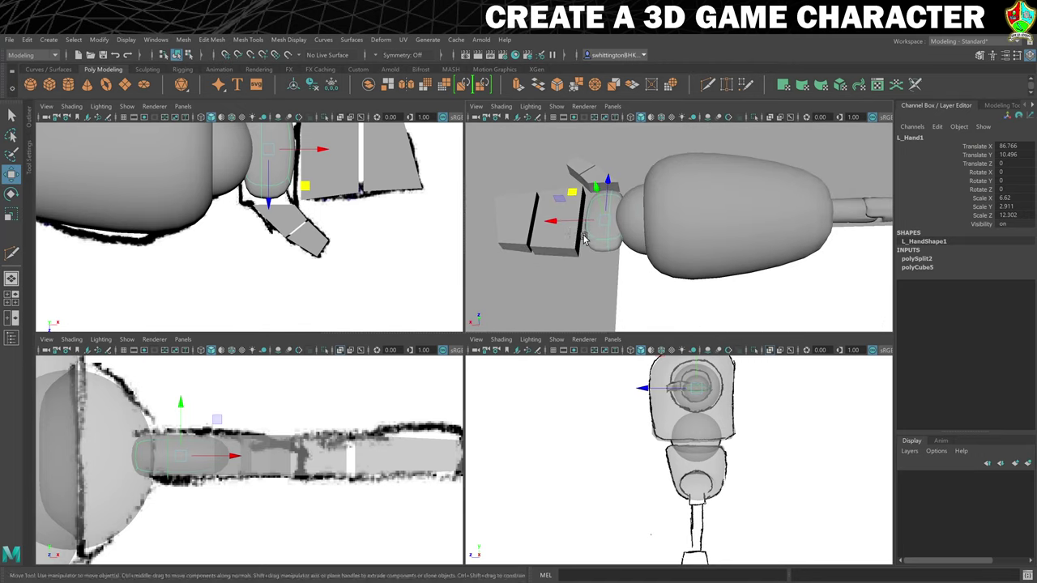
{"action": "right_click_drag", "start_coordinate": [583, 236], "coordinate": [595, 243]}
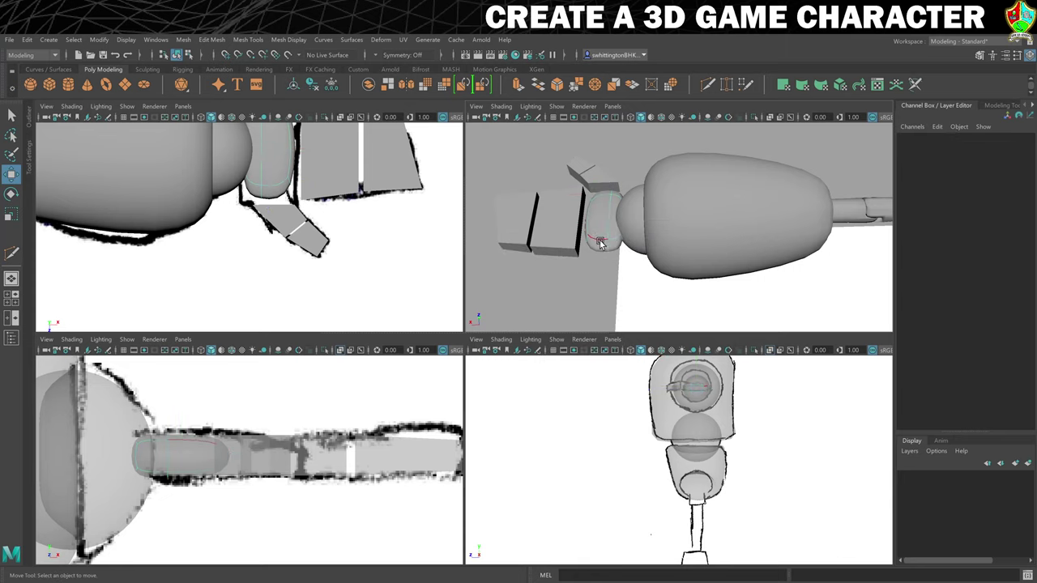
{"action": "left_click", "coordinate": [600, 243]}
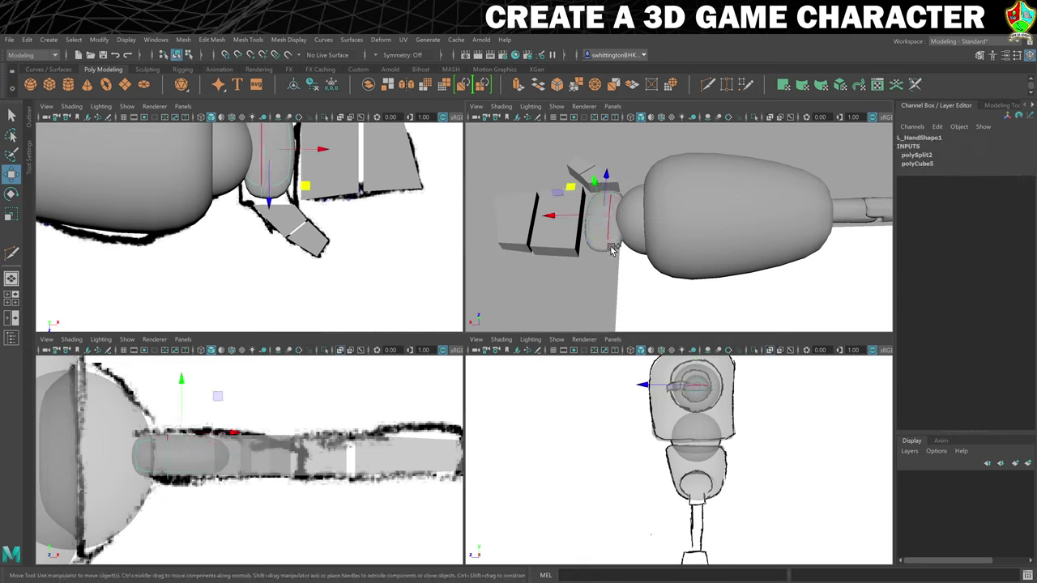
{"action": "left_click_drag", "start_coordinate": [611, 249], "coordinate": [605, 174], "text": "alt"}
{"action": "left_click", "coordinate": [606, 171]}
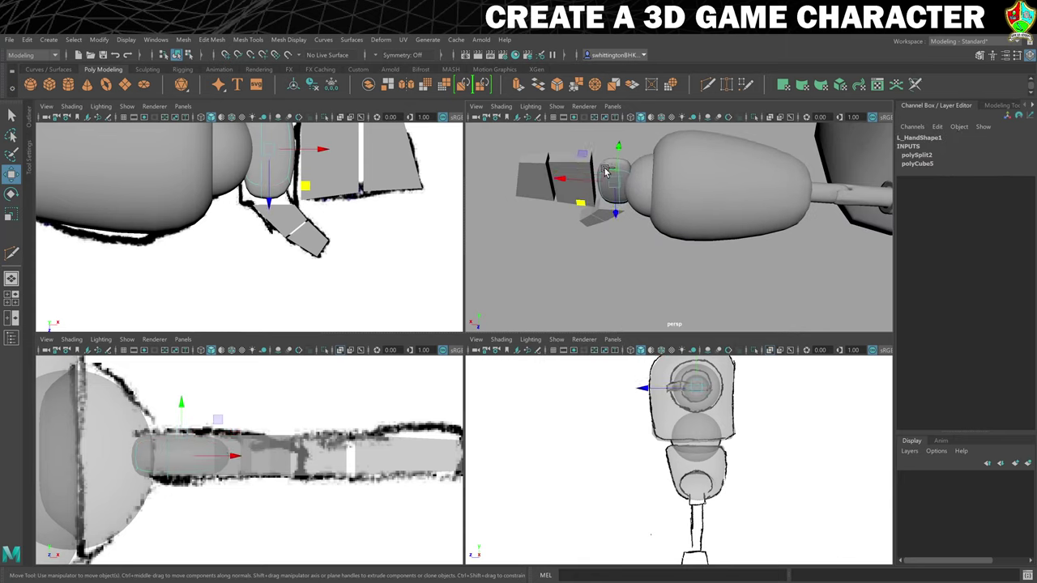
{"action": "left_click_drag", "start_coordinate": [565, 212], "coordinate": [562, 246], "text": "alt"}
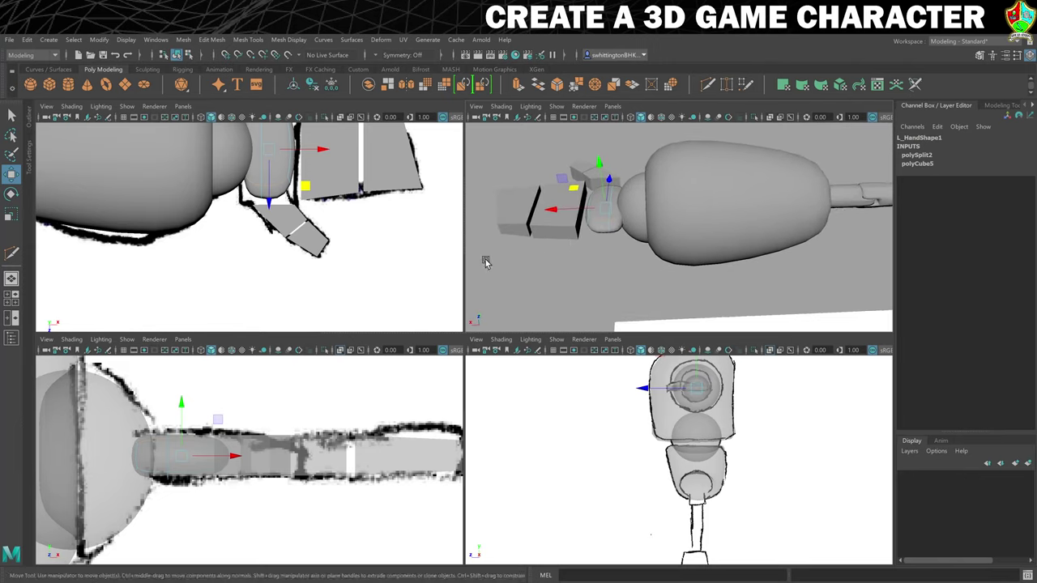
{"action": "left_click_drag", "start_coordinate": [483, 259], "coordinate": [572, 269], "text": "alt"}
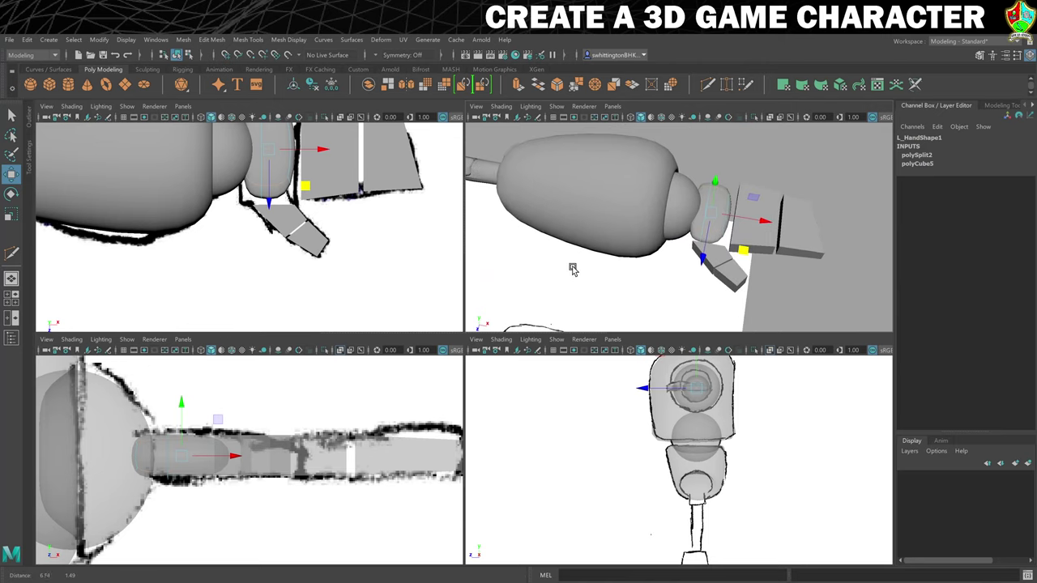
{"action": "left_click", "coordinate": [222, 40]}
{"action": "mouse_move", "coordinate": [248, 39]}
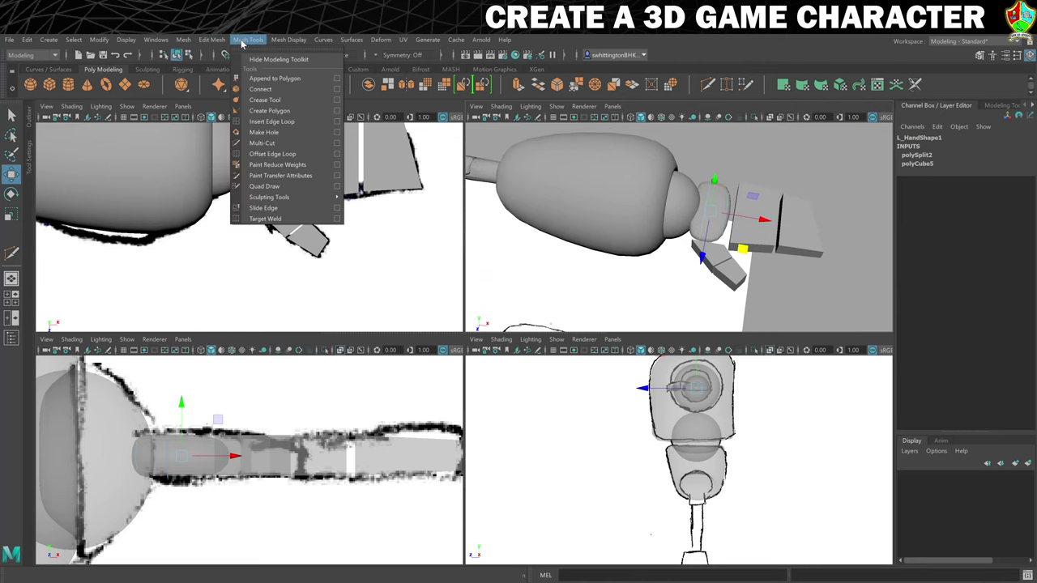
{"action": "left_click", "coordinate": [265, 100]}
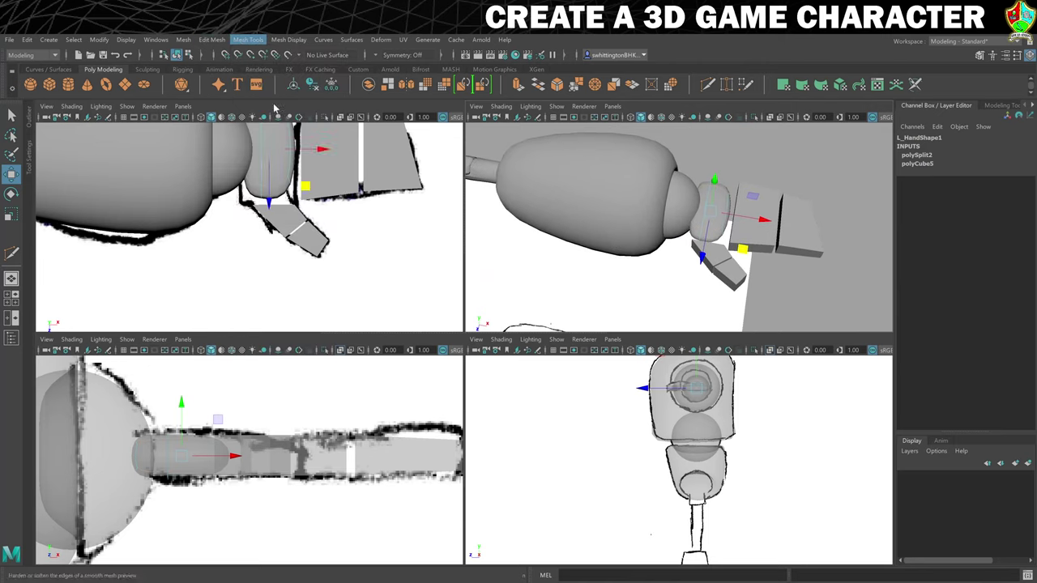
{"action": "middle_click_drag", "start_coordinate": [564, 208], "coordinate": [659, 205]}
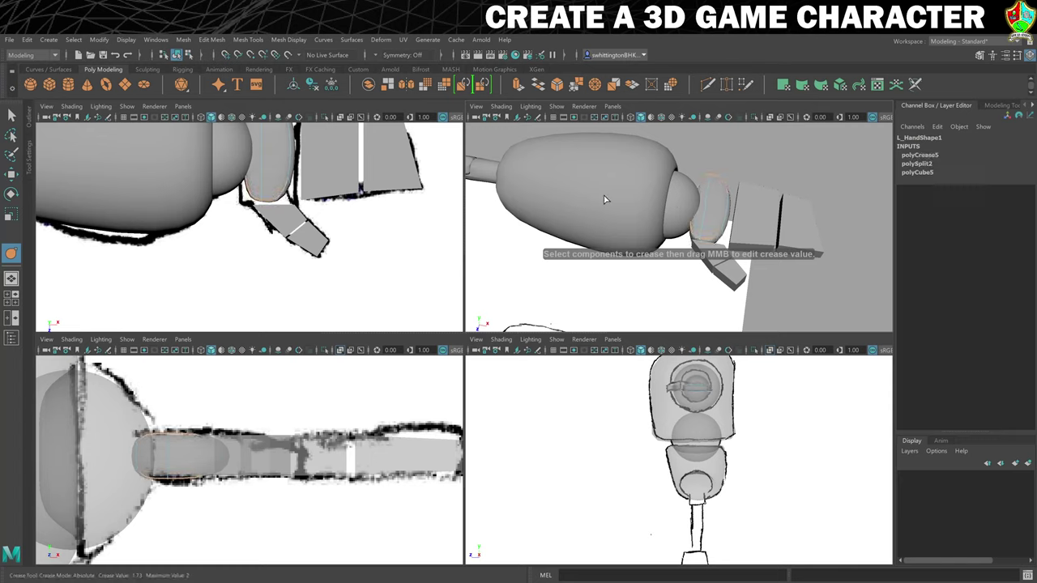
Crease L_Hand1's remaining finger-side edges and the split edge loop across it, giving the loop a crease value of about 1.05
{"action": "left_click_drag", "start_coordinate": [640, 193], "coordinate": [640, 172], "text": "alt"}
{"action": "middle_click_drag", "start_coordinate": [640, 172], "coordinate": [661, 173]}
{"action": "left_click_drag", "start_coordinate": [668, 172], "coordinate": [653, 195], "text": "alt"}
{"action": "middle_click_drag", "start_coordinate": [652, 194], "coordinate": [608, 239]}
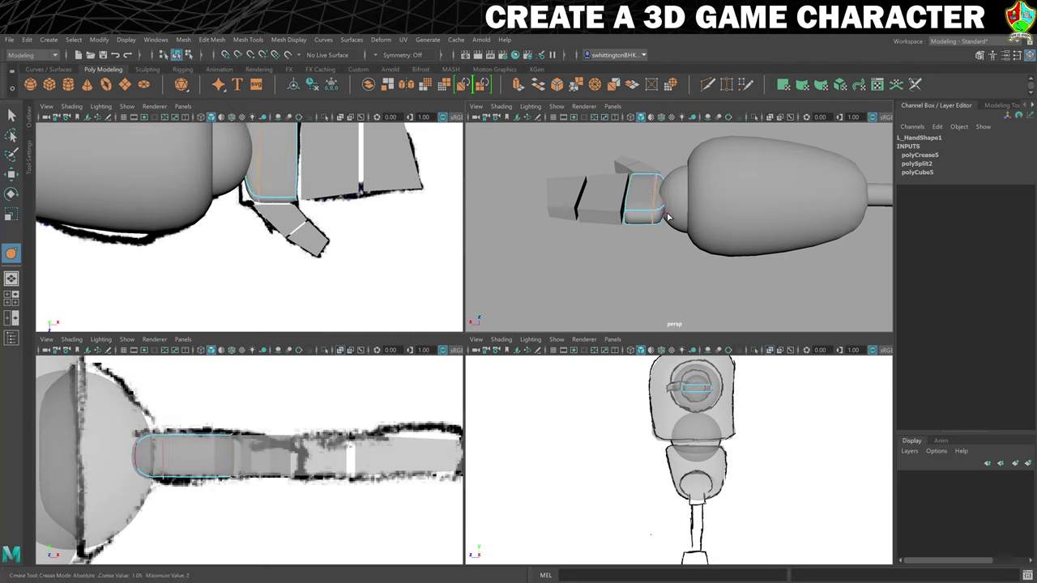
Select L_Hand1's wrist-side edges in wireframe display, crease them to about 2, and return to shaded object mode
{"action": "key", "text": "4"}
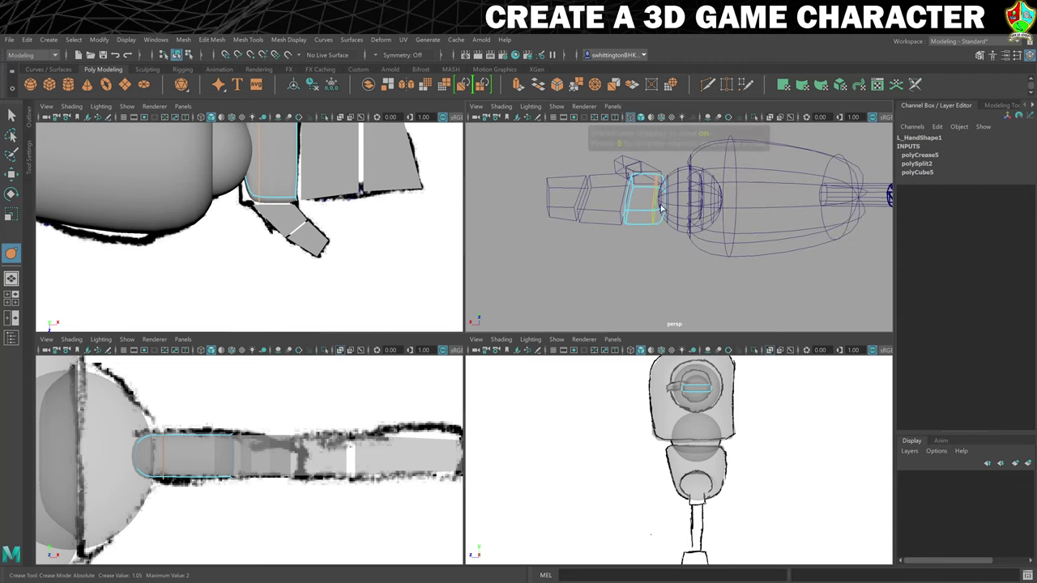
{"action": "scroll", "coordinate": [672, 215], "scroll_direction": "up", "scroll_amount": 6}
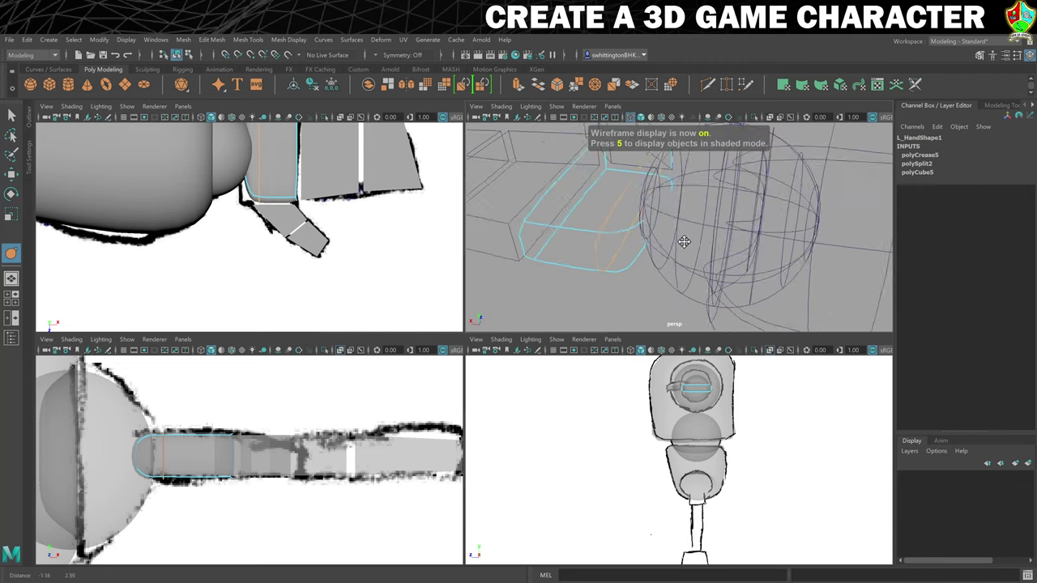
{"action": "scroll", "coordinate": [684, 241], "scroll_direction": "up", "scroll_amount": 2}
{"action": "middle_click_drag", "start_coordinate": [684, 241], "coordinate": [681, 243], "text": "alt"}
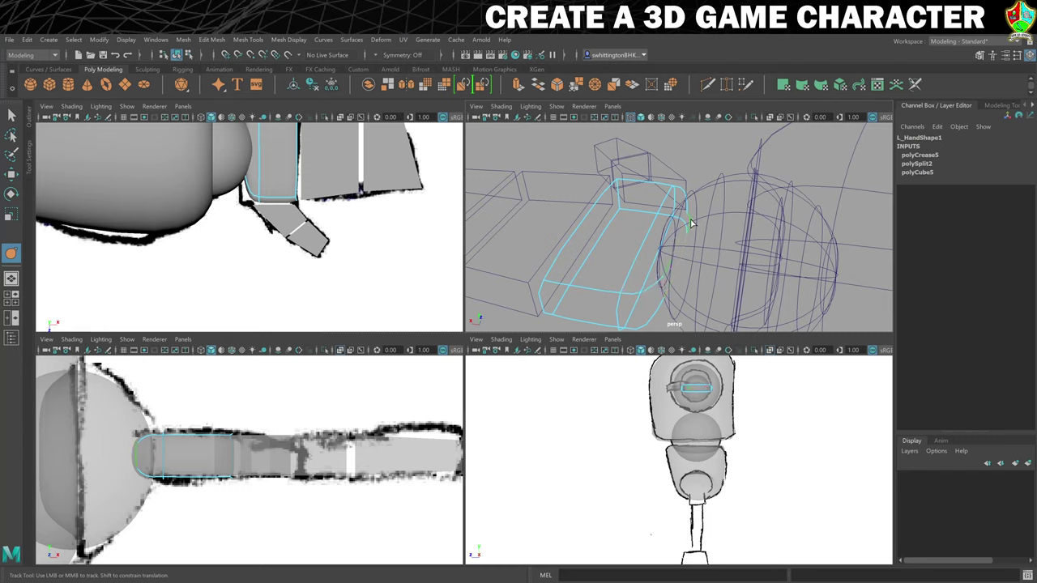
{"action": "key", "text": "5"}
{"action": "scroll", "coordinate": [691, 223], "scroll_direction": "down", "scroll_amount": 5}
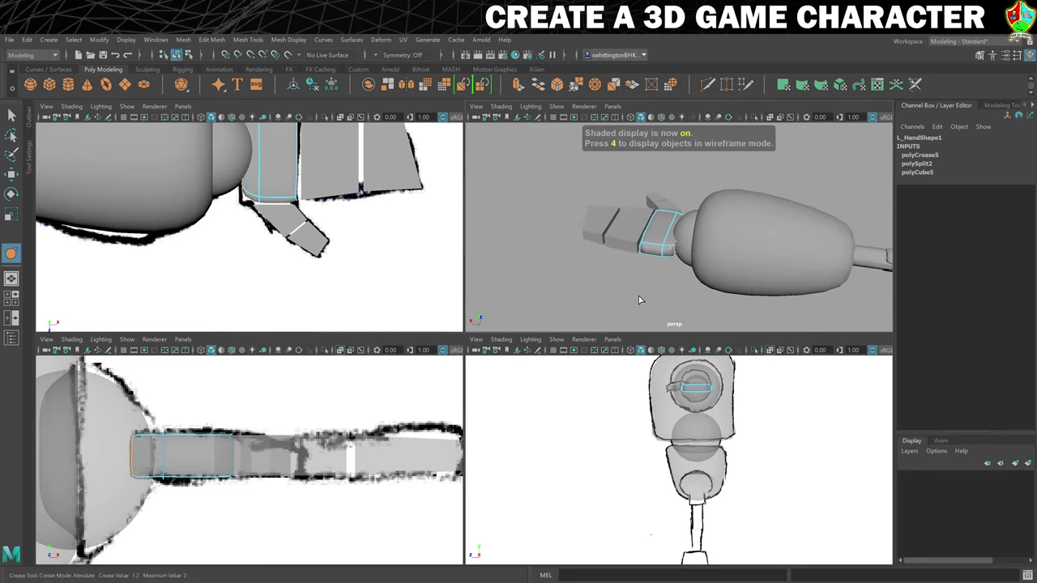
{"action": "middle_click_drag", "start_coordinate": [638, 295], "coordinate": [663, 297]}
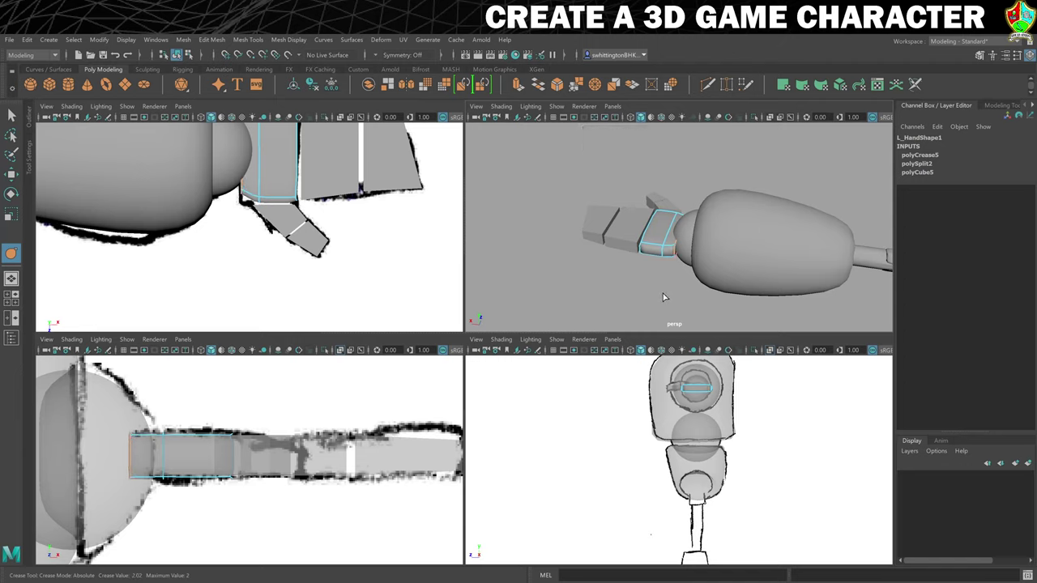
{"action": "left_click_drag", "start_coordinate": [652, 292], "coordinate": [745, 264], "text": "alt"}
{"action": "right_click_drag", "start_coordinate": [745, 264], "coordinate": [718, 241], "text": "alt"}
{"action": "mouse_move", "coordinate": [718, 241]}
{"action": "left_mouse_down", "text": "alt"}
{"action": "mouse_move", "coordinate": [815, 220]}
{"action": "mouse_move", "coordinate": [707, 230]}
{"action": "left_mouse_up", "text": "alt"}
{"action": "key", "text": "F8"}
Turn on smooth preview for L_Hand2, crease its edges to about 1.38, and return to object mode
{"action": "middle_click_drag", "start_coordinate": [707, 230], "coordinate": [702, 223], "text": "alt"}
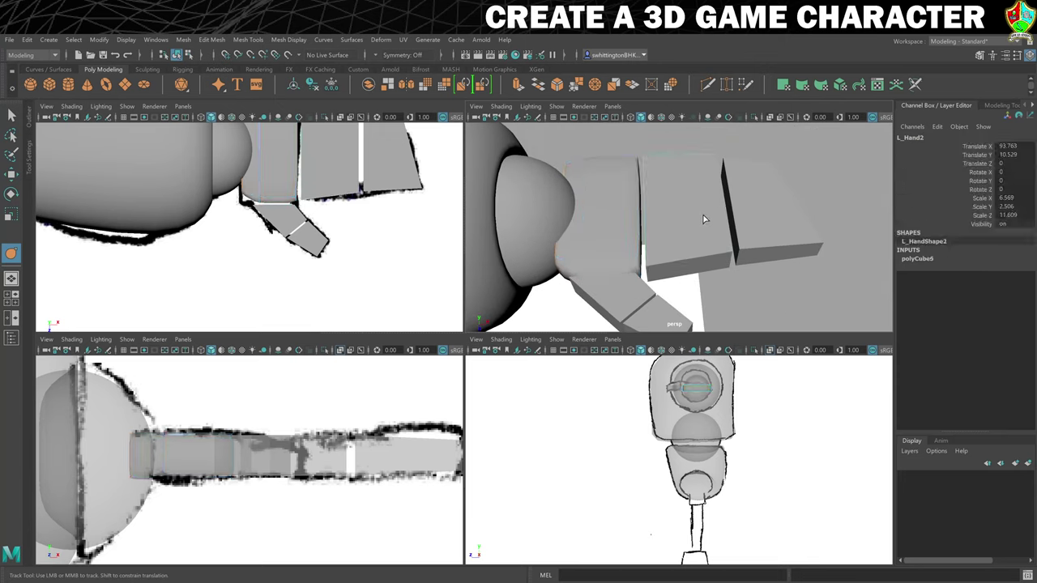
{"action": "key", "text": "3"}
{"action": "left_click_drag", "start_coordinate": [715, 236], "coordinate": [693, 218], "text": "alt"}
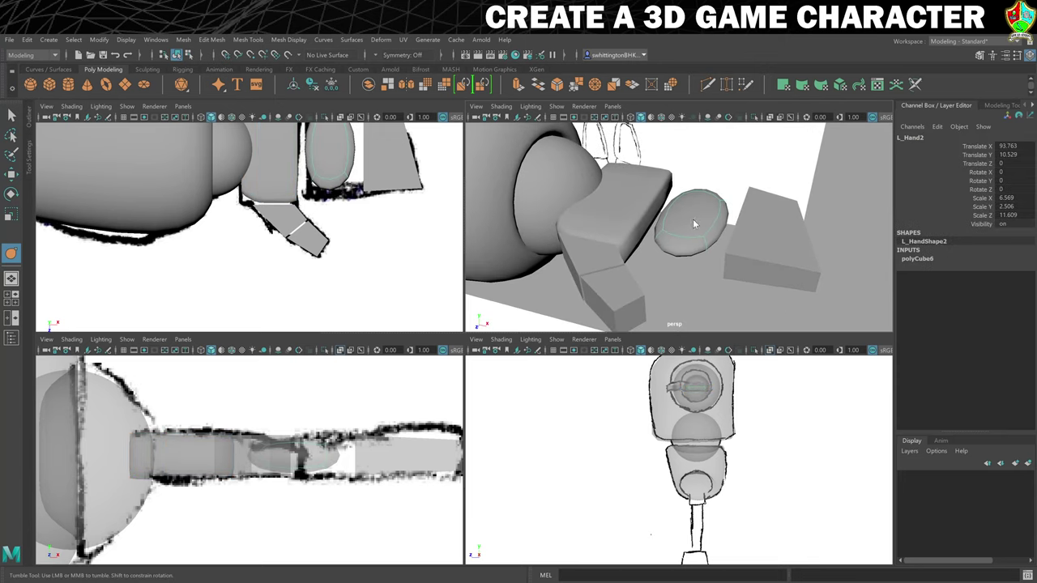
{"action": "right_click_drag", "start_coordinate": [693, 222], "coordinate": [644, 184]}
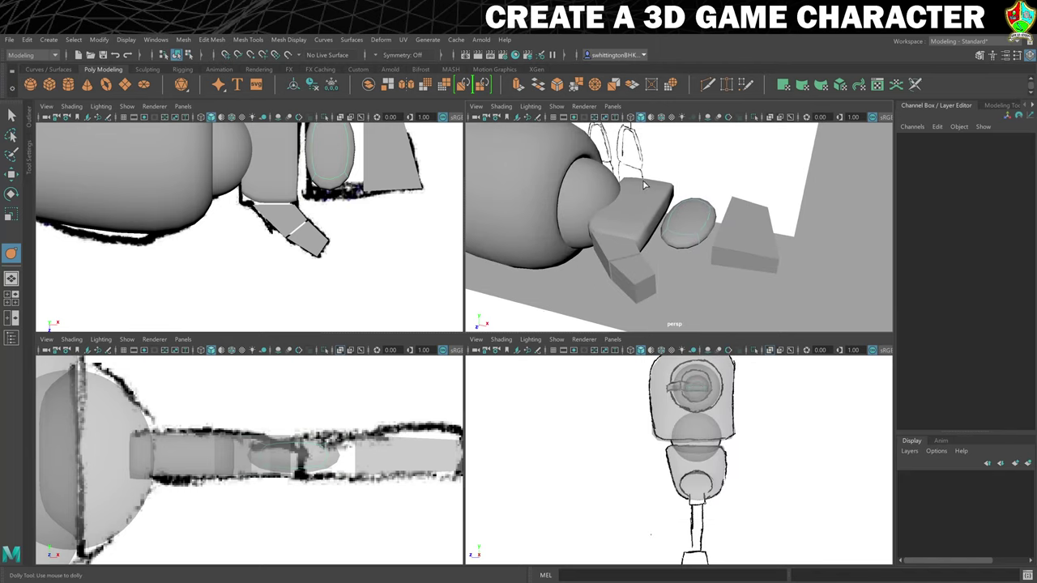
{"action": "left_click", "coordinate": [686, 232]}
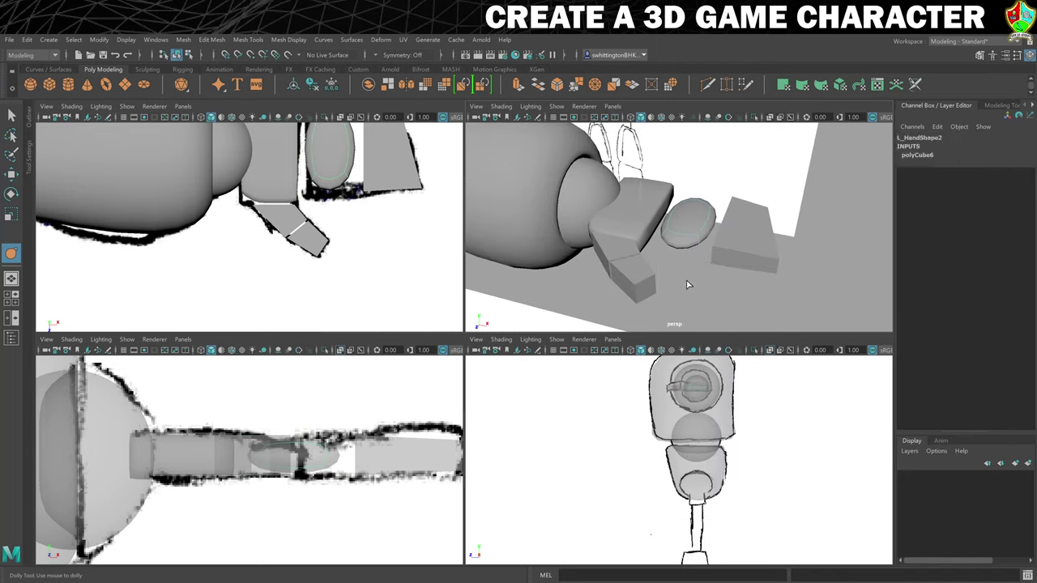
{"action": "middle_click_drag", "start_coordinate": [686, 284], "coordinate": [723, 282]}
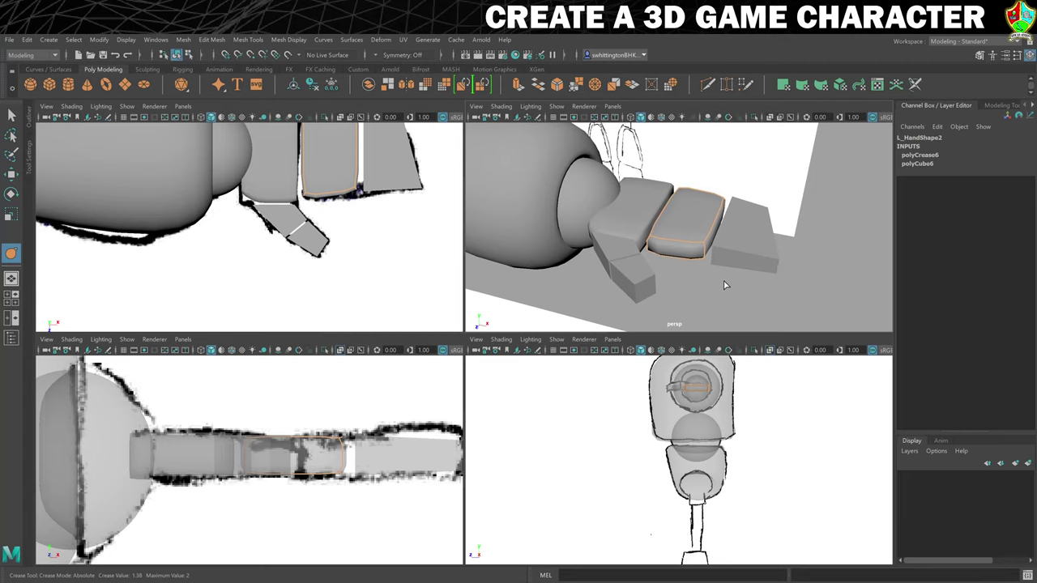
{"action": "key", "text": "F8"}
Turn on smooth preview for the L_Fingers block and crease all of its edges
{"action": "right_click", "coordinate": [747, 244]}
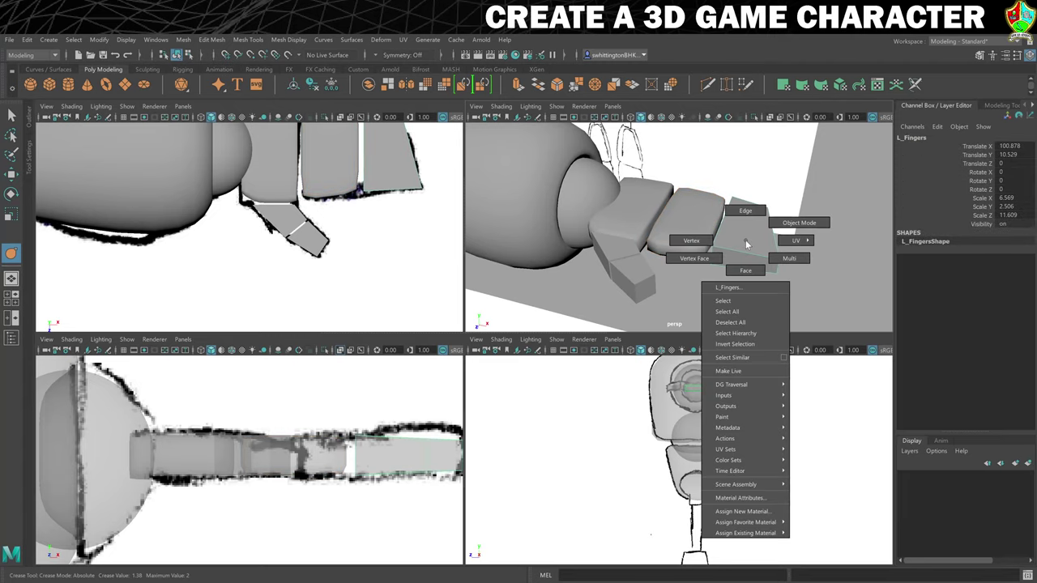
{"action": "left_click", "coordinate": [745, 213]}
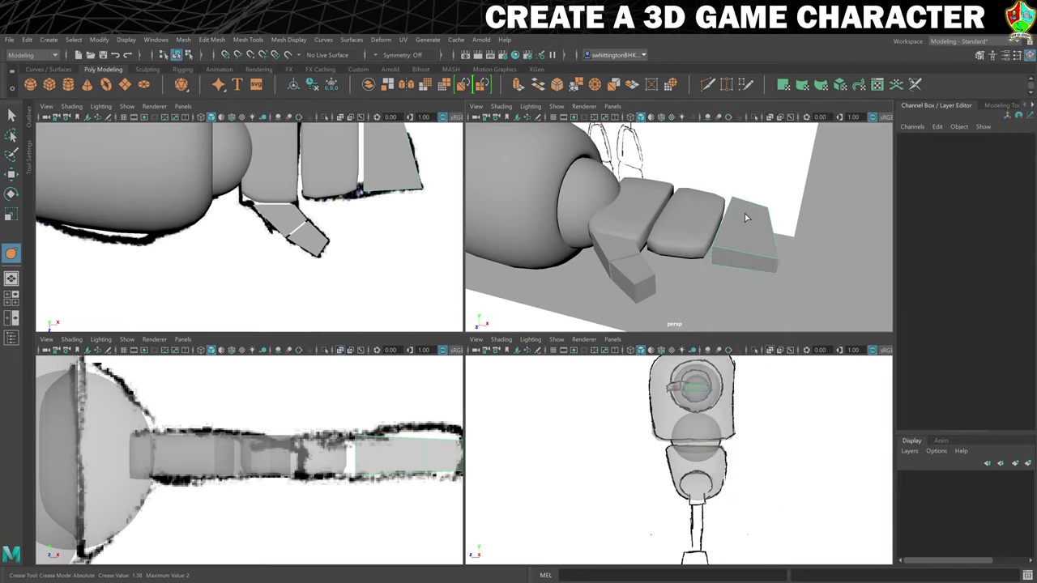
{"action": "key", "text": "3"}
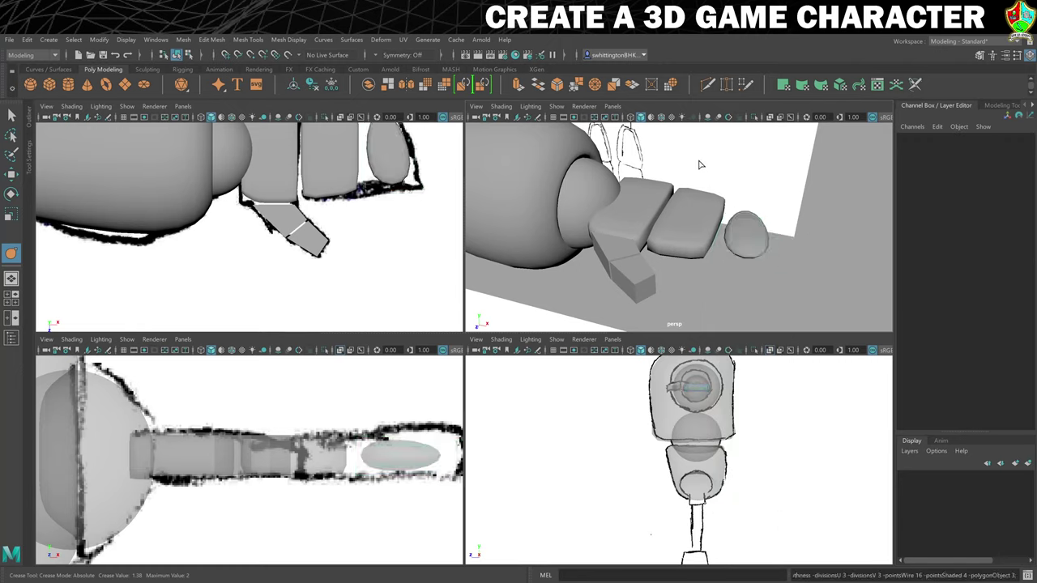
{"action": "left_click_drag", "start_coordinate": [701, 164], "coordinate": [804, 297]}
{"action": "middle_click_drag", "start_coordinate": [803, 297], "coordinate": [753, 301]}
Adjust the crease on the fingertip-end edges of L_Fingers so the tip follows the rounded outline in the reference drawing
{"action": "left_click_drag", "start_coordinate": [820, 270], "coordinate": [731, 256], "text": "alt"}
{"action": "left_click", "coordinate": [710, 269]}
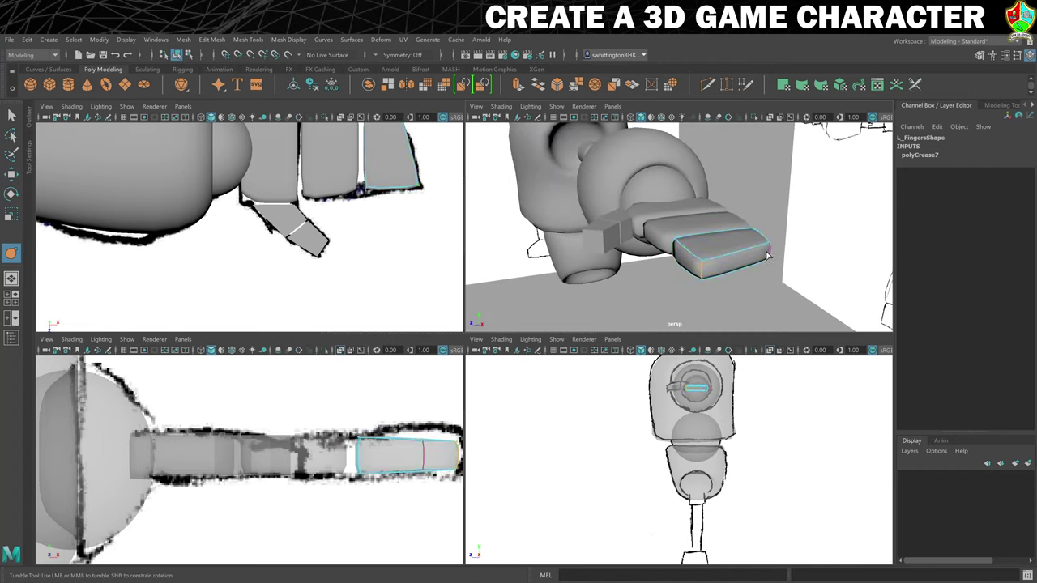
{"action": "left_click_drag", "start_coordinate": [635, 299], "coordinate": [668, 306], "text": "alt"}
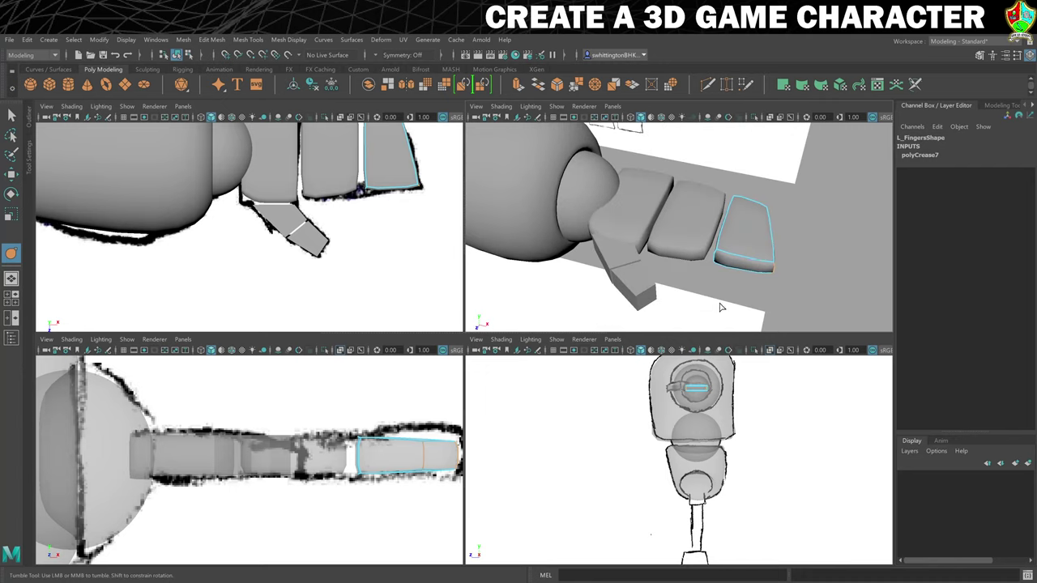
{"action": "middle_click_drag", "start_coordinate": [714, 304], "coordinate": [736, 301]}
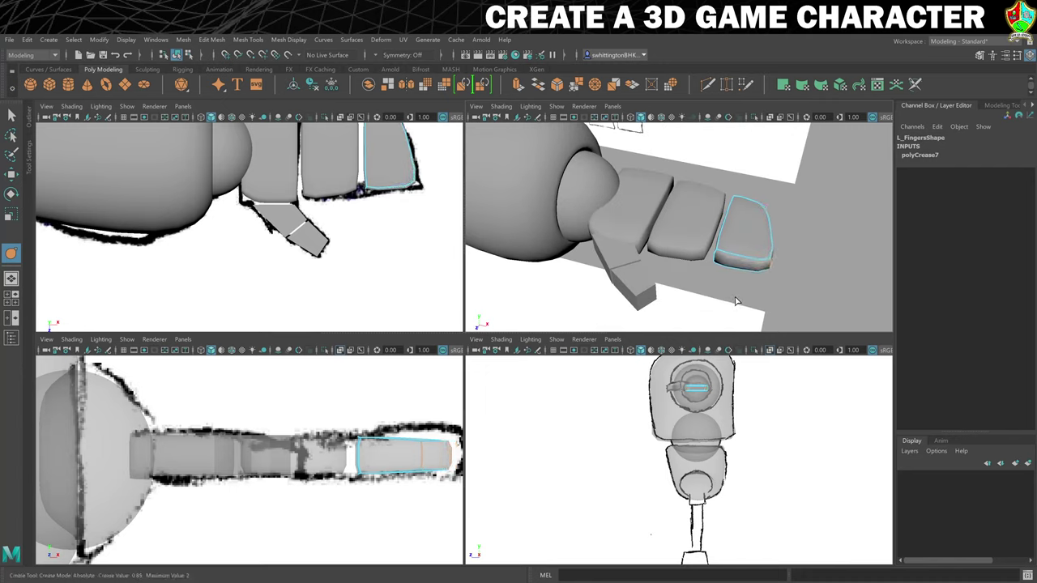
{"action": "left_click_drag", "start_coordinate": [735, 301], "coordinate": [718, 261], "text": "alt"}
Turn on smooth preview for L_Thumb1, crease its edges to about 1.5, and return to object mode
{"action": "left_click", "coordinate": [663, 227]}
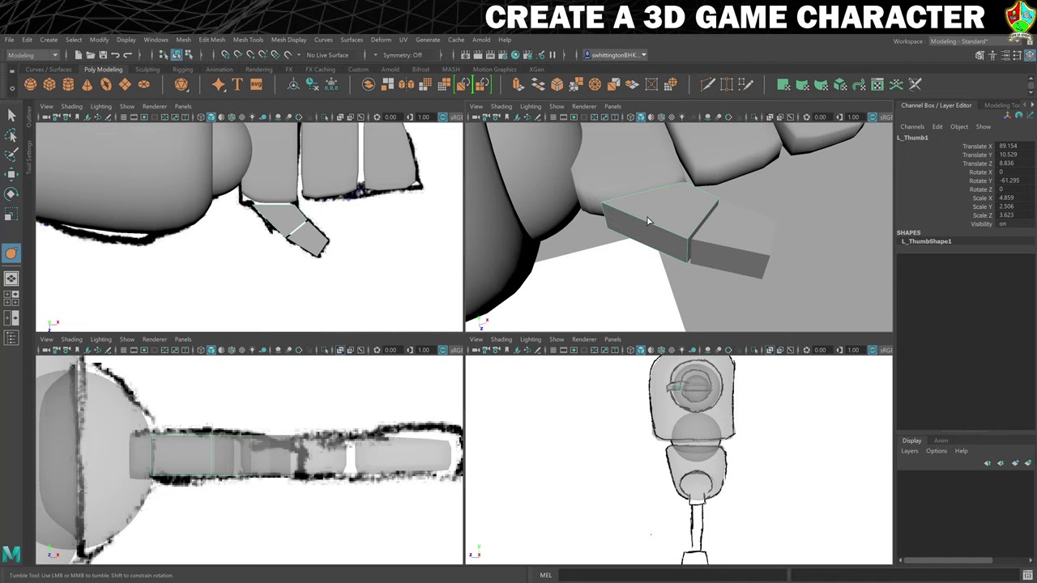
{"action": "key", "text": "3"}
{"action": "right_click_drag", "start_coordinate": [658, 211], "coordinate": [655, 187]}
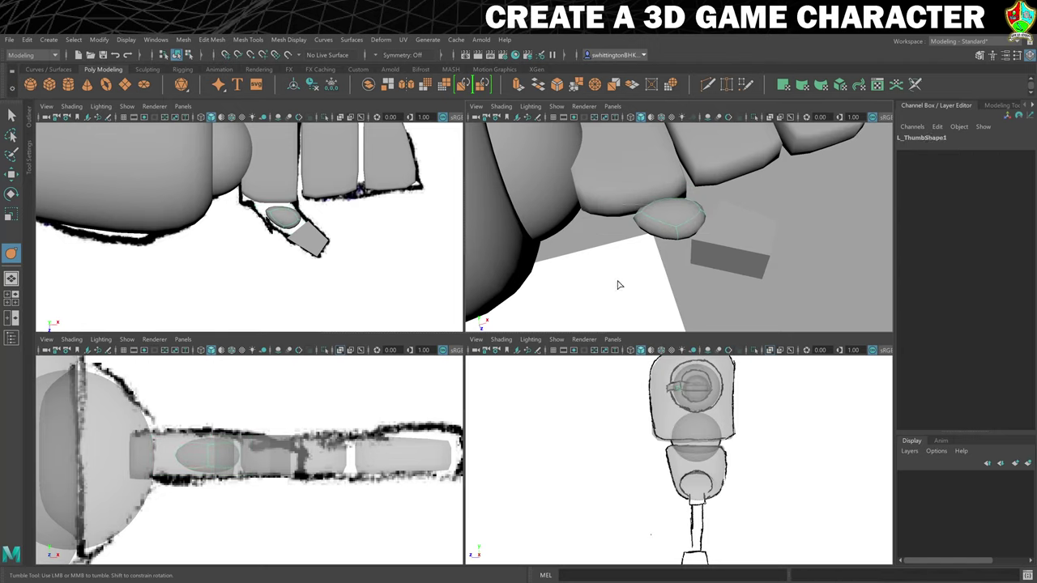
{"action": "middle_click_drag", "start_coordinate": [618, 283], "coordinate": [662, 292]}
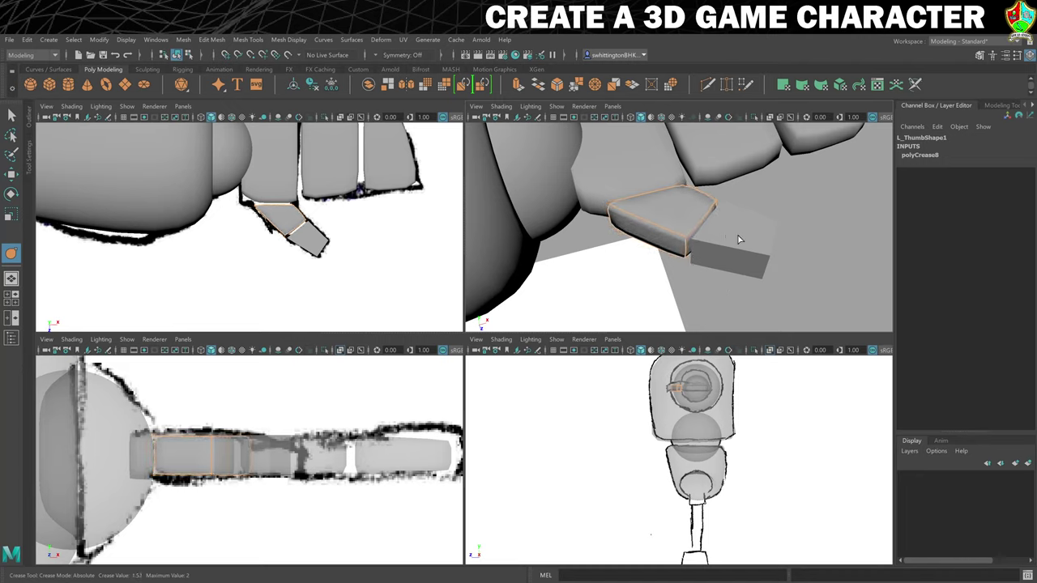
{"action": "key", "text": "F8"}
Turn on smooth preview for L_Thumb2 and crease all its edges for a slightly rounded block
{"action": "right_click_drag", "start_coordinate": [724, 237], "coordinate": [672, 245]}
{"action": "middle_click_drag", "start_coordinate": [806, 315], "coordinate": [683, 288]}
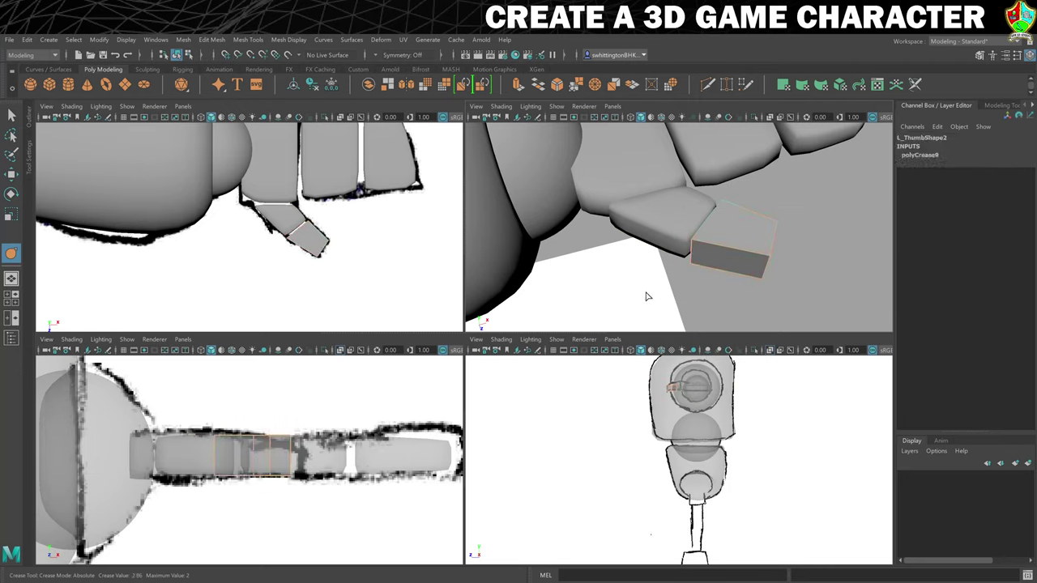
{"action": "scroll", "coordinate": [680, 267], "scroll_direction": "down", "scroll_amount": 2}
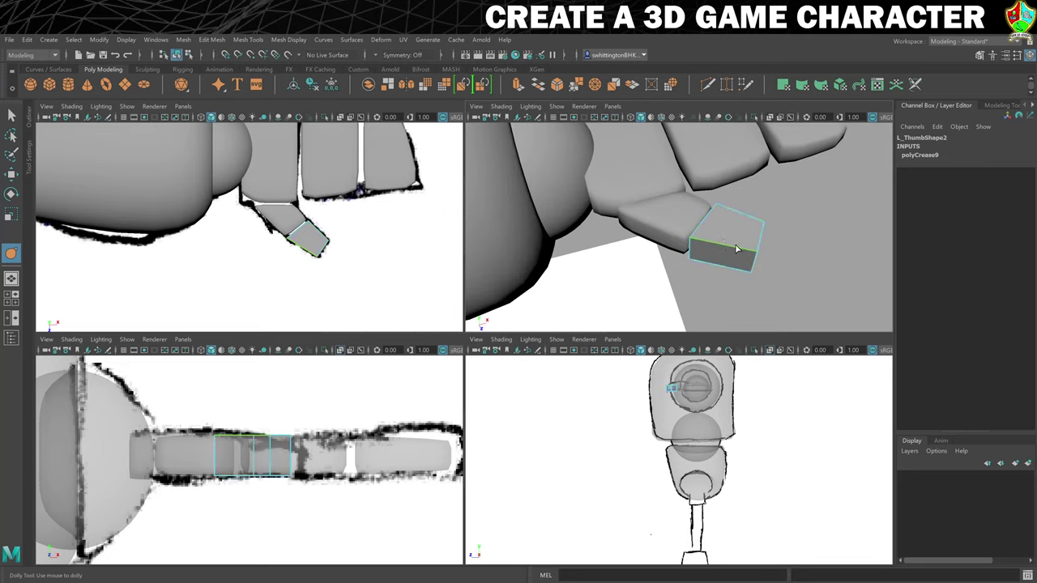
{"action": "right_click_drag", "start_coordinate": [745, 253], "coordinate": [744, 225]}
{"action": "key", "text": "3"}
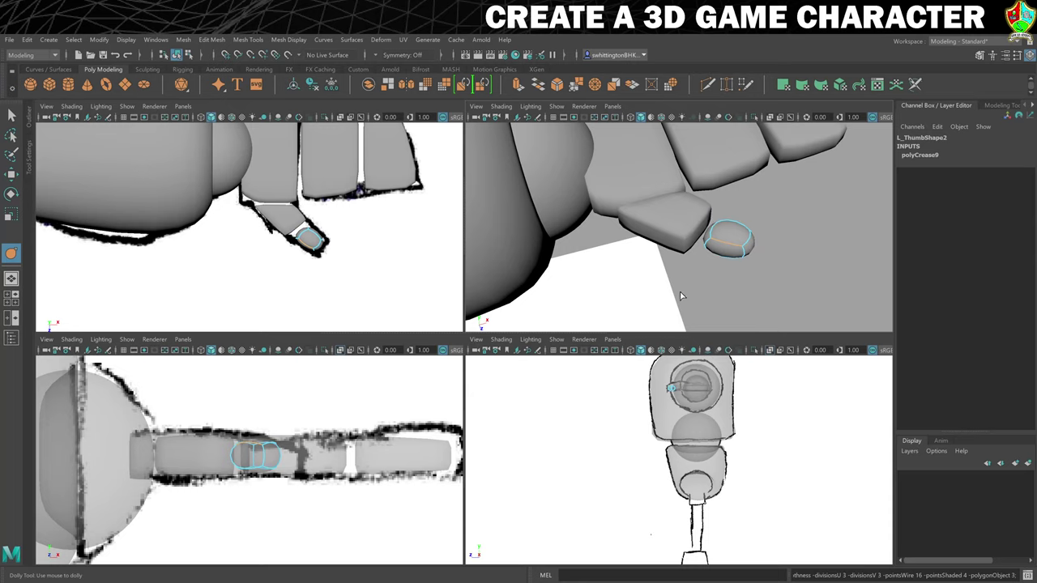
{"action": "middle_click_drag", "start_coordinate": [640, 313], "coordinate": [763, 305]}
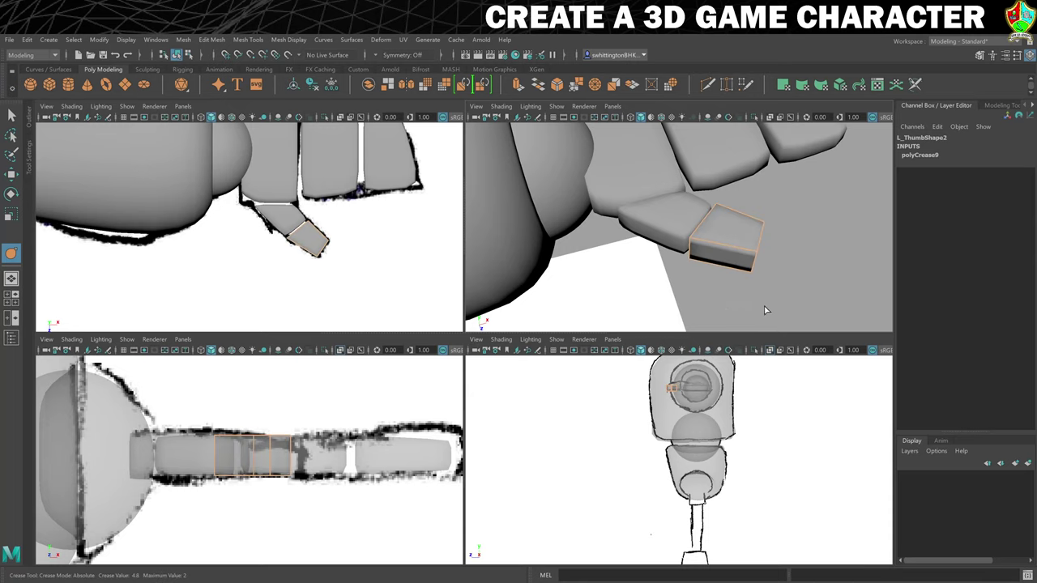
{"action": "middle_click_drag", "start_coordinate": [694, 307], "coordinate": [675, 309]}
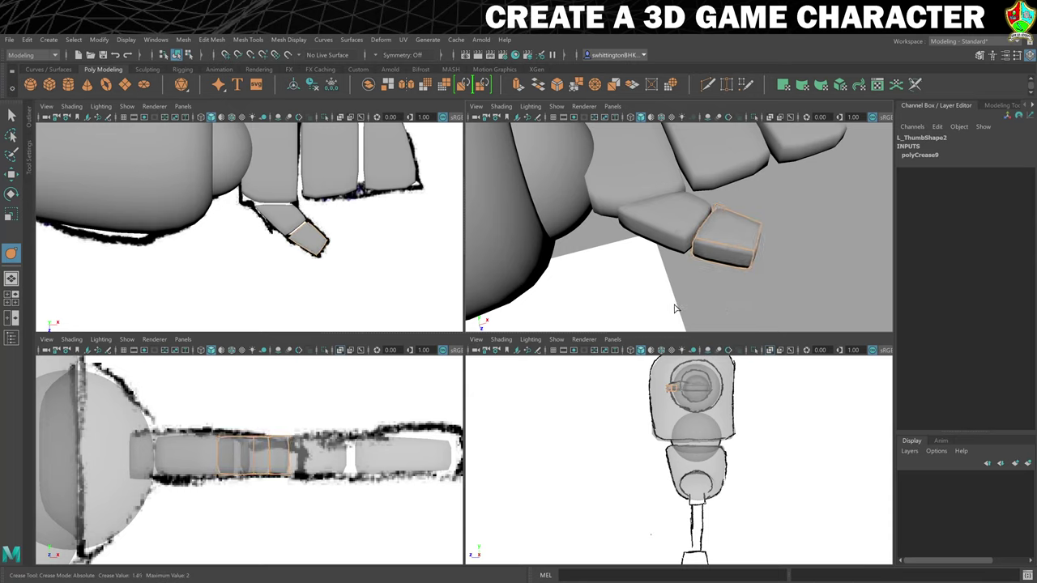
Lower the crease on L_Thumb2's tip edges to round the thumb's end, and return to object mode
{"action": "mouse_move", "coordinate": [708, 293]}
{"action": "left_mouse_down", "text": "alt"}
{"action": "mouse_move", "coordinate": [786, 286]}
{"action": "mouse_move", "coordinate": [709, 296]}
{"action": "left_mouse_up", "text": "alt"}
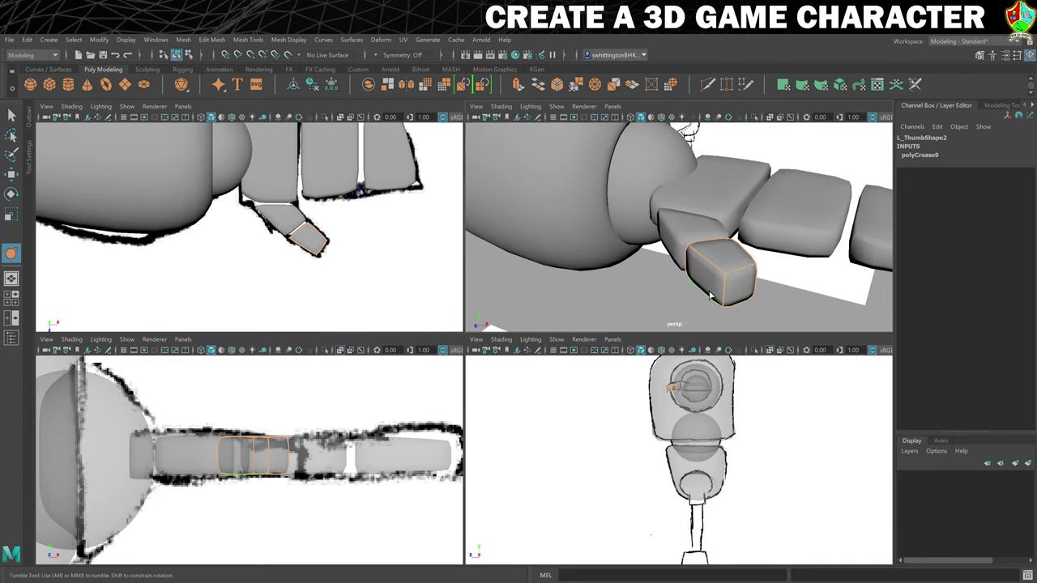
{"action": "middle_click_drag", "start_coordinate": [721, 295], "coordinate": [622, 301]}
{"action": "scroll", "coordinate": [627, 292], "scroll_direction": "down", "scroll_amount": 5}
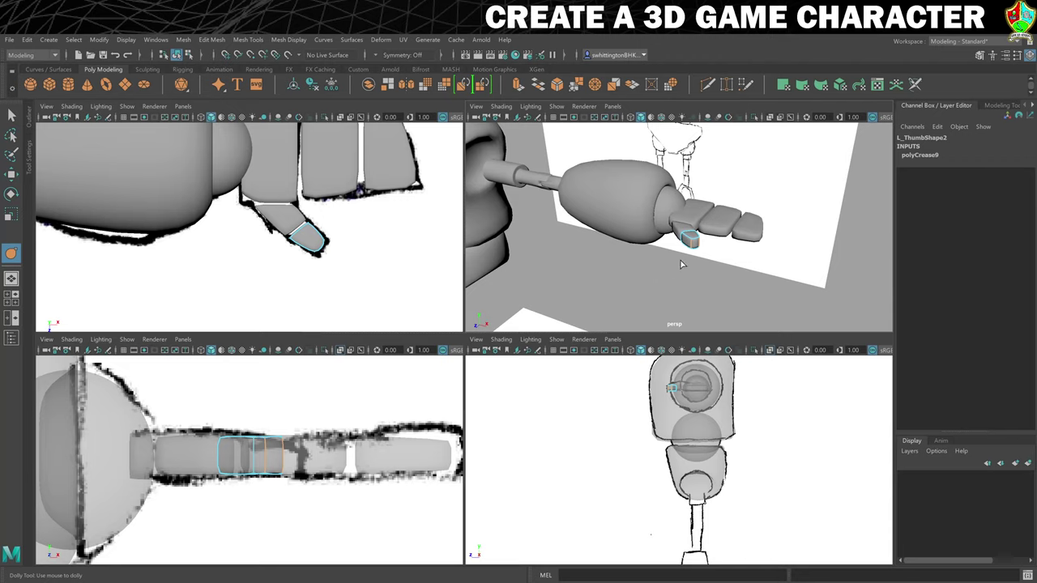
{"action": "right_click_drag", "start_coordinate": [693, 234], "coordinate": [743, 223]}
{"action": "left_click", "coordinate": [677, 294]}
Duplicate the L_Wrist sphere and move the copy to the left shoulder socket, at about X 25.03, Y 11.162
{"action": "left_click_drag", "start_coordinate": [678, 294], "coordinate": [628, 273], "text": "alt"}
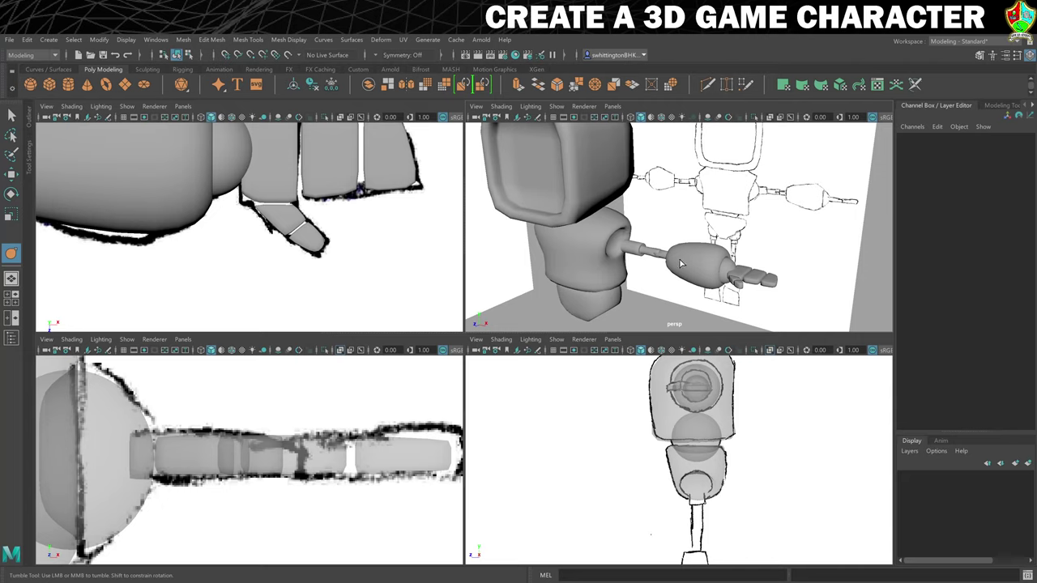
{"action": "left_click", "coordinate": [725, 270]}
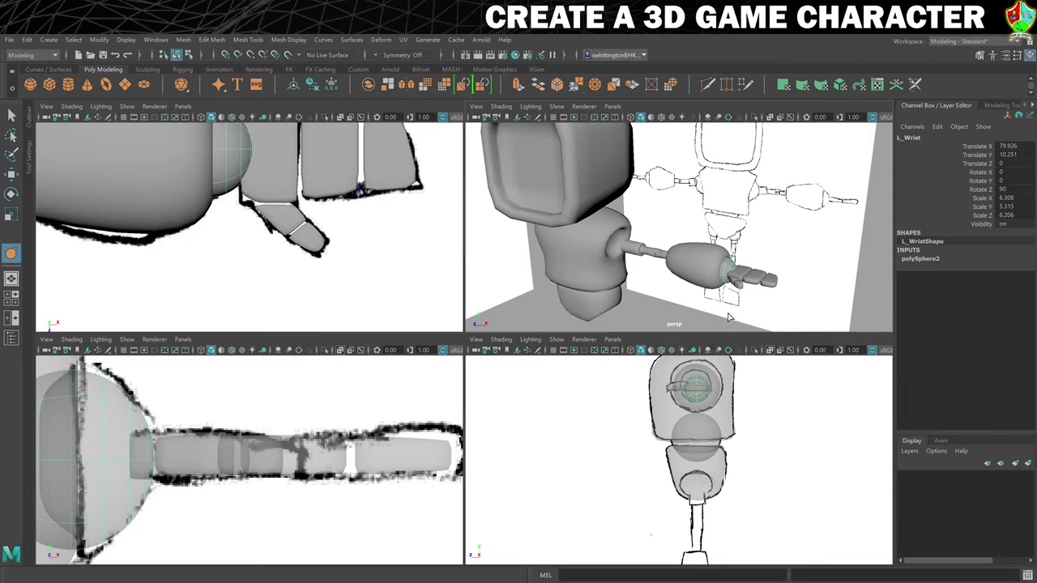
{"action": "key", "text": "ctrl+d"}
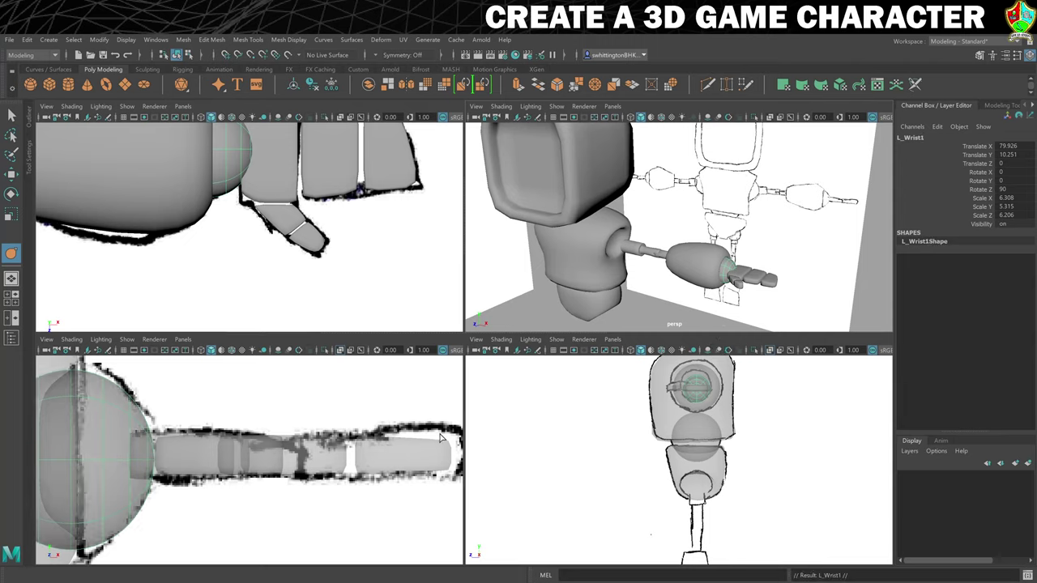
{"action": "left_click_drag", "start_coordinate": [441, 437], "coordinate": [308, 468], "text": "alt"}
{"action": "key", "text": "w"}
{"action": "left_click_drag", "start_coordinate": [408, 429], "coordinate": [299, 422]}
{"action": "scroll", "coordinate": [567, 314], "scroll_direction": "up", "scroll_amount": 5}
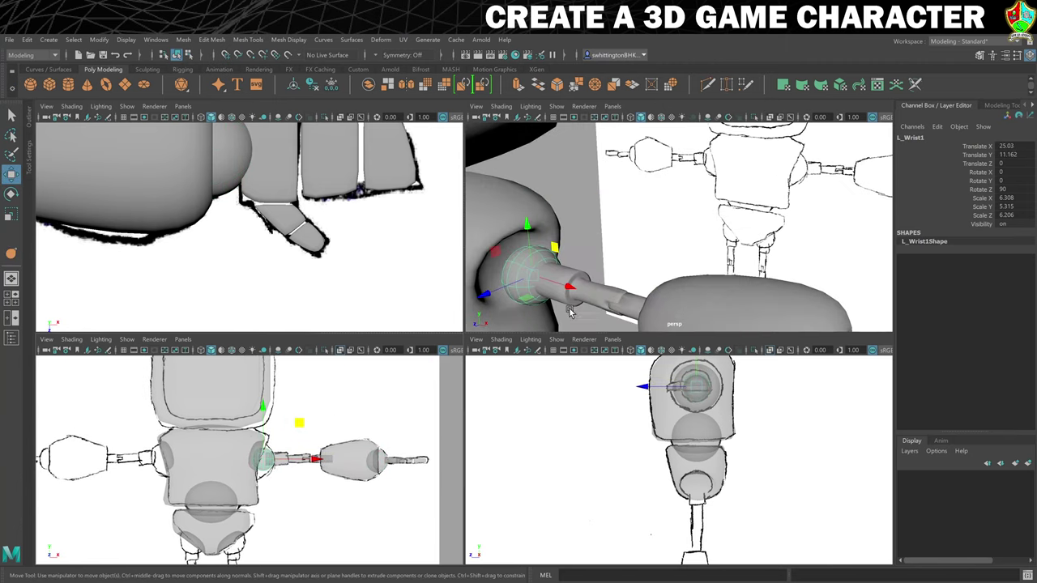
{"action": "left_click_drag", "start_coordinate": [569, 314], "coordinate": [687, 216], "text": "alt"}
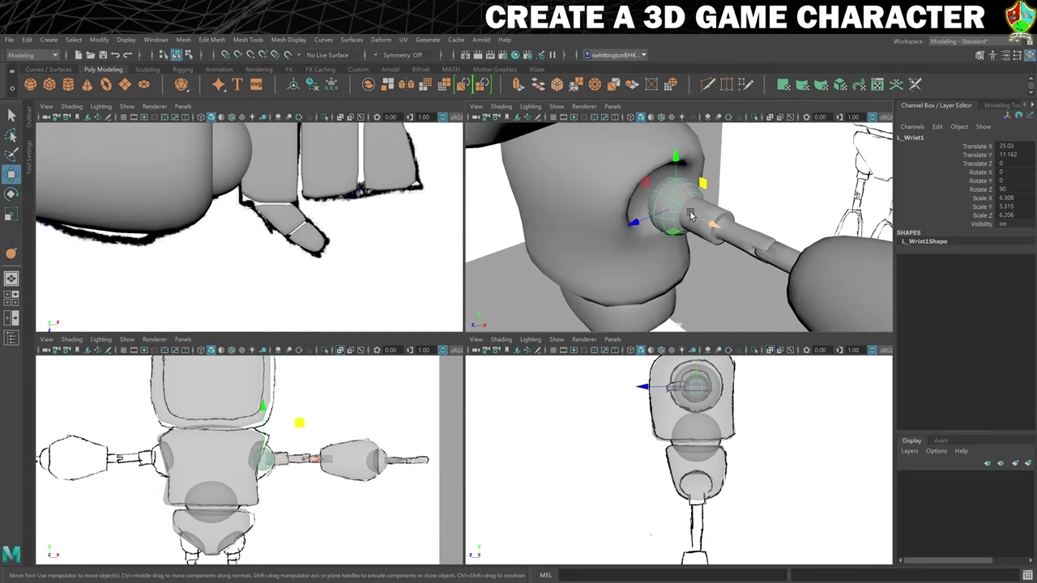
Enlarge the shoulder sphere to scale 8.725, 7.352, 8.585 and move it into the socket at X 21.435
{"action": "key", "text": "r"}
{"action": "left_click_drag", "start_coordinate": [690, 212], "coordinate": [699, 220]}
{"action": "key", "text": "w"}
{"action": "scroll", "coordinate": [282, 467], "scroll_direction": "up", "scroll_amount": 5}
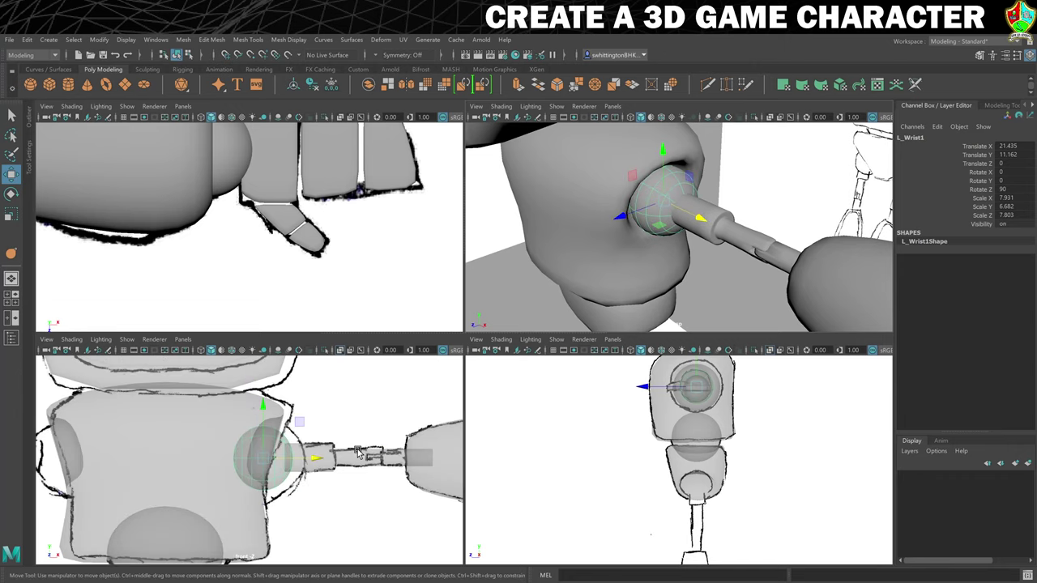
{"action": "key", "text": "r"}
{"action": "left_click_drag", "start_coordinate": [263, 460], "coordinate": [269, 458]}
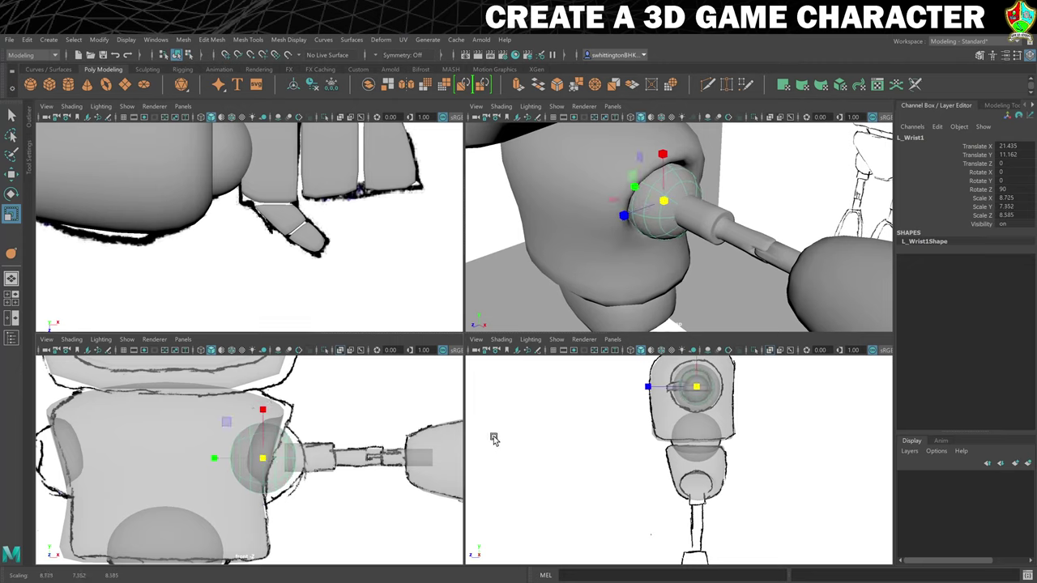
Fine-tune the shoulder sphere's position in the torso socket, placing it at Y 11.271 and Z 0
{"action": "left_click_drag", "start_coordinate": [629, 266], "coordinate": [659, 280], "text": "alt"}
{"action": "scroll", "coordinate": [669, 261], "scroll_direction": "down", "scroll_amount": 2}
{"action": "scroll", "coordinate": [656, 275], "scroll_direction": "down", "scroll_amount": 4}
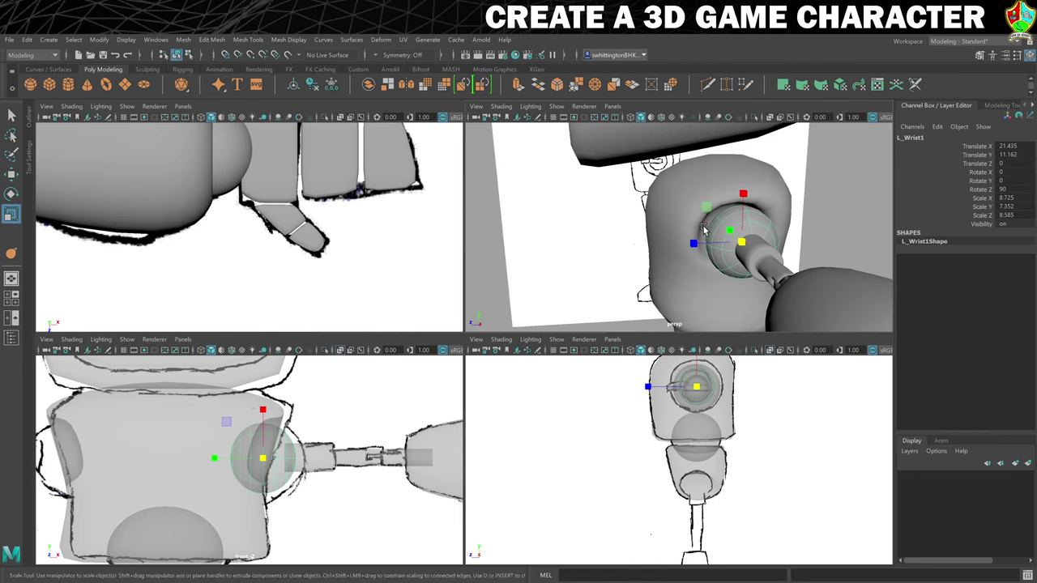
{"action": "left_click_drag", "start_coordinate": [747, 275], "coordinate": [687, 267], "text": "alt"}
{"action": "key", "text": "w"}
{"action": "left_click_drag", "start_coordinate": [657, 232], "coordinate": [683, 257]}
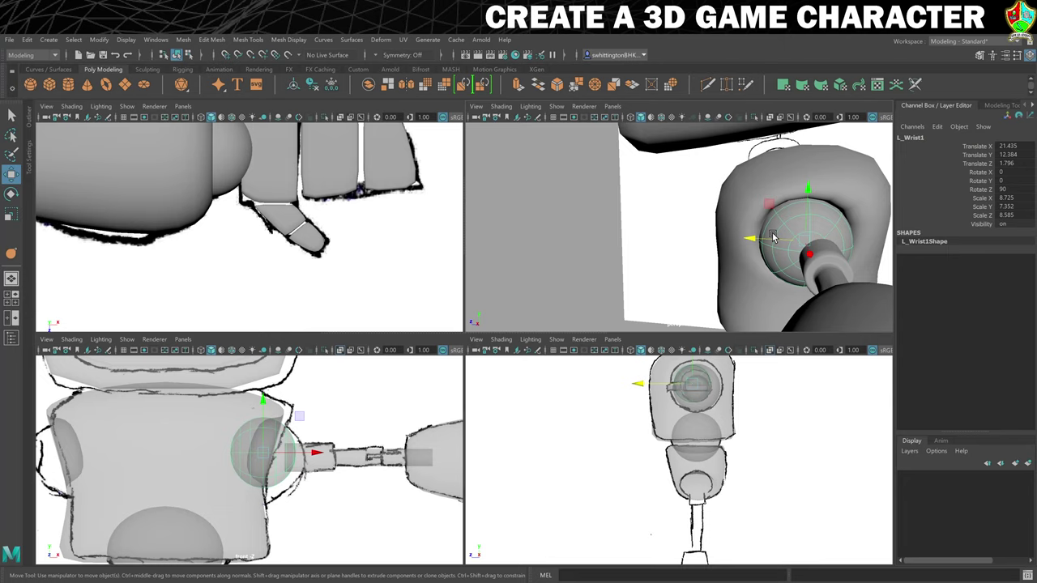
{"action": "left_click_drag", "start_coordinate": [773, 235], "coordinate": [680, 251]}
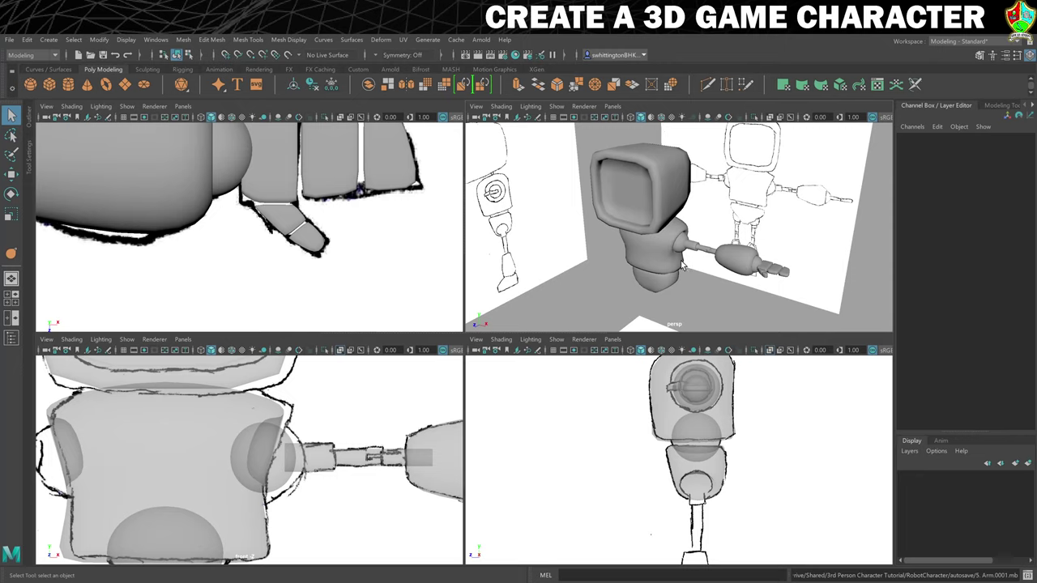
Rename the duplicated shoulder sphere as L_Shoulder
{"action": "left_click", "coordinate": [274, 461]}
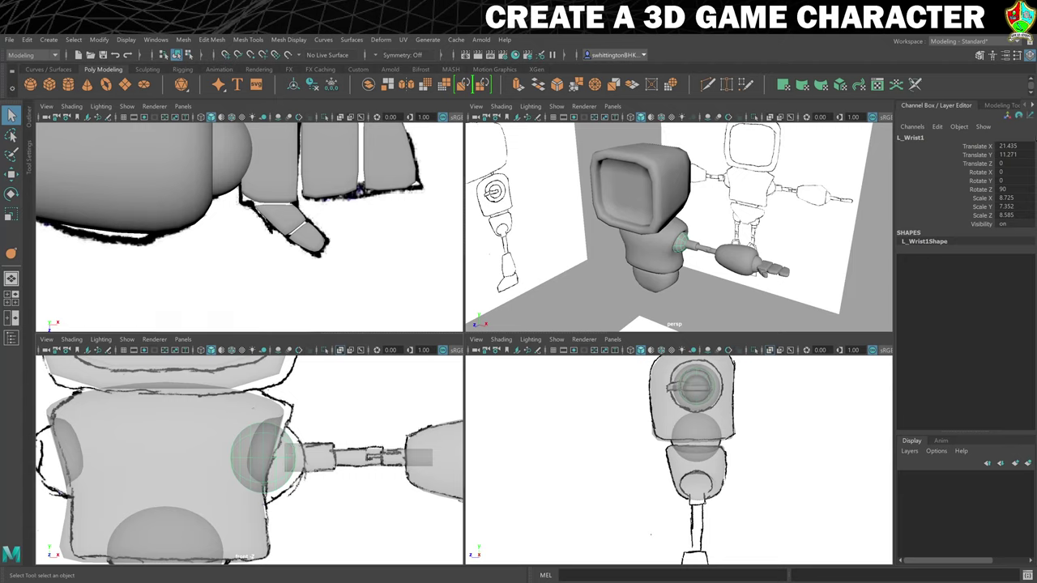
{"action": "double_click", "coordinate": [919, 136]}
{"action": "key", "text": "End"}
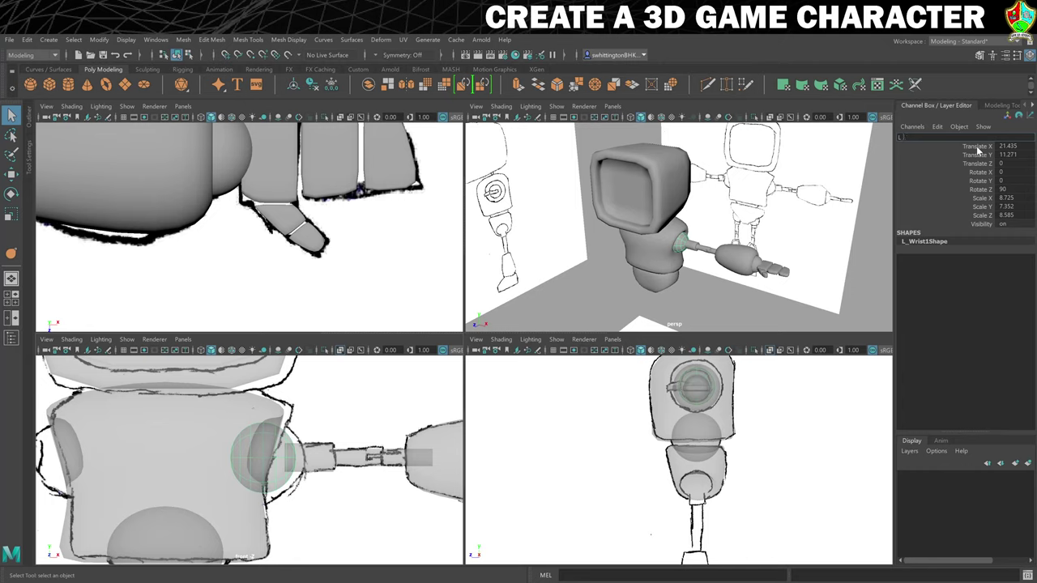
{"action": "type", "text": "Shoulder"}
{"action": "key", "text": "Return"}
{"action": "key", "text": "w"}
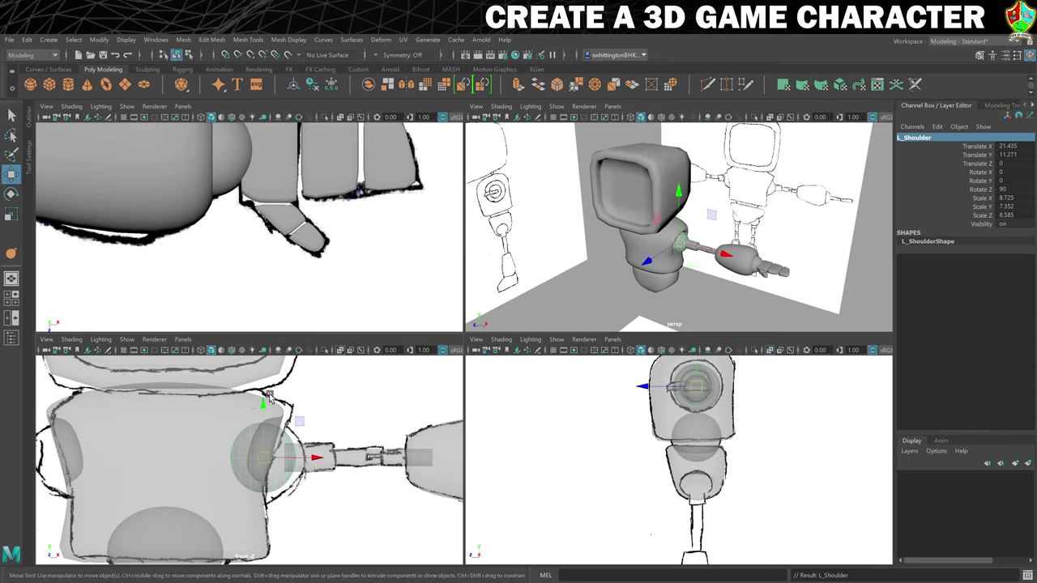
{"action": "left_click_drag", "start_coordinate": [298, 421], "coordinate": [324, 427]}
{"action": "key", "text": "ctrl+z"}
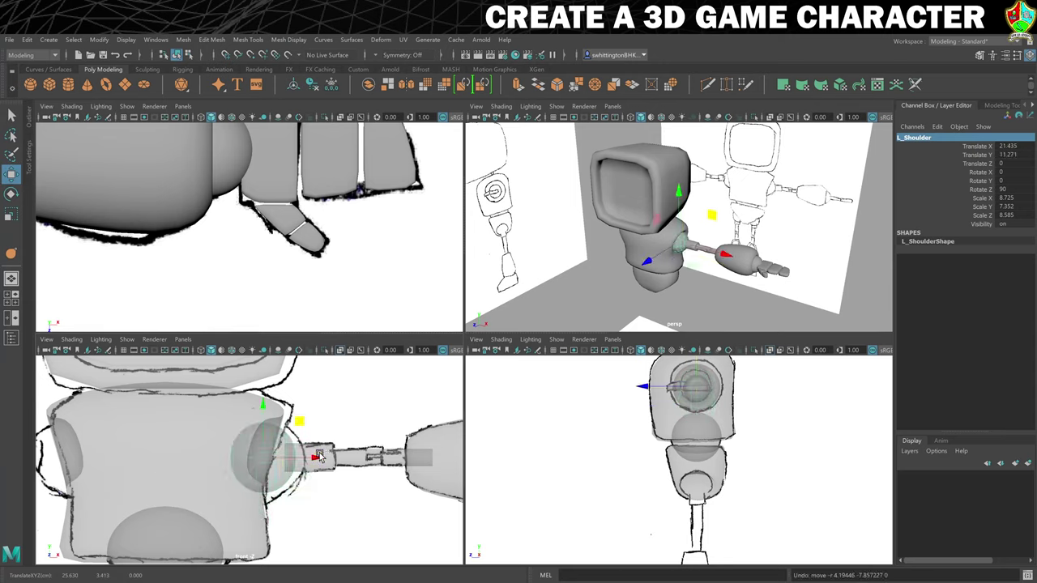
Duplicate L_Shoulder and move the copy to the left upper-leg joint in the front reference, at X 9.813, Y -29.763
{"action": "key", "text": "ctrl+d"}
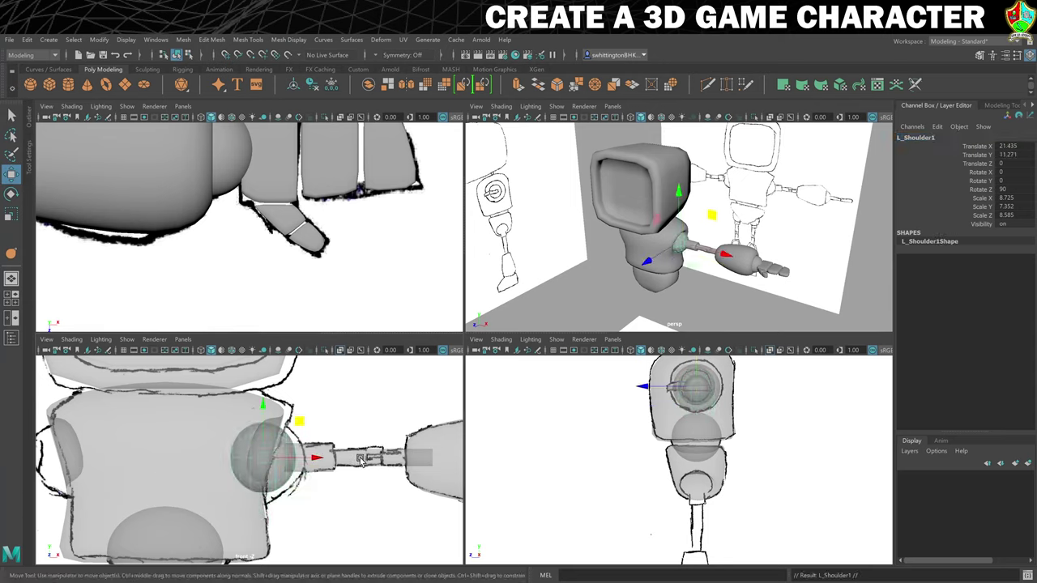
{"action": "scroll", "coordinate": [336, 461], "scroll_direction": "down", "scroll_amount": 8}
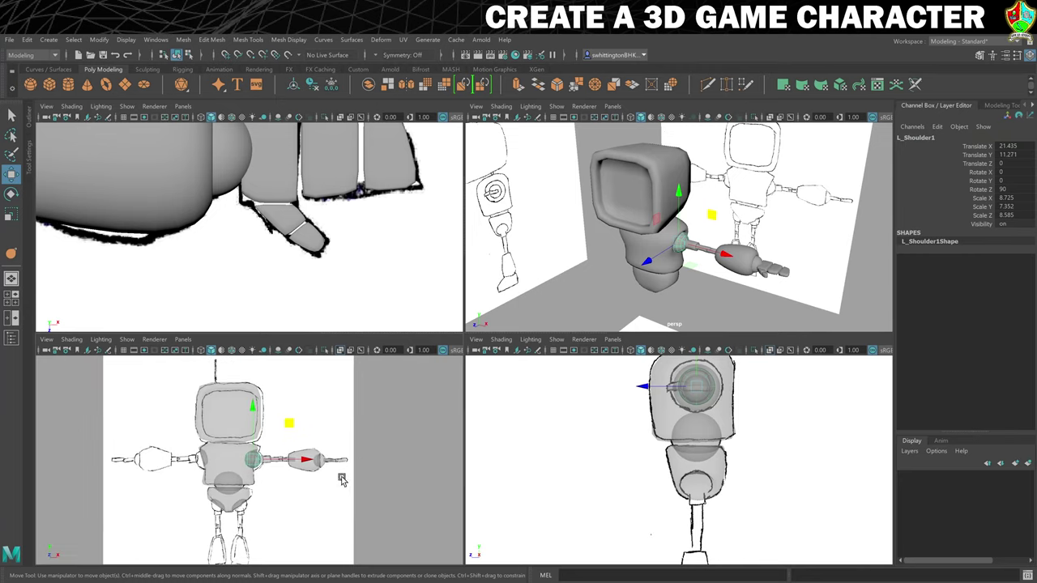
{"action": "middle_click_drag", "start_coordinate": [345, 476], "coordinate": [356, 444], "text": "alt"}
{"action": "left_click_drag", "start_coordinate": [317, 383], "coordinate": [301, 429]}
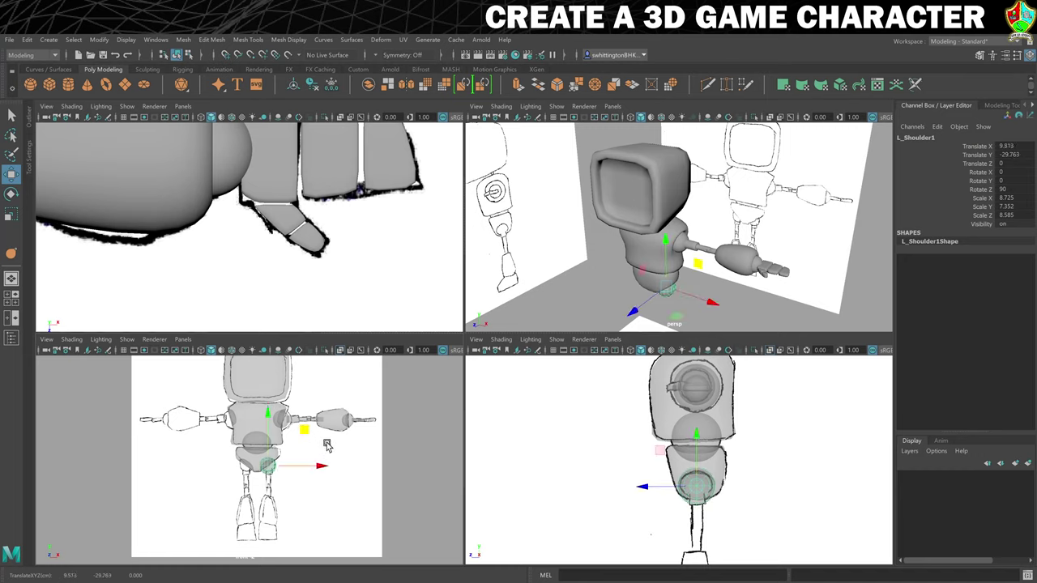
{"action": "scroll", "coordinate": [326, 444], "scroll_direction": "up", "scroll_amount": 5}
Rename the sphere at the top of the left leg as L_UpperLegJoint
{"action": "double_click", "coordinate": [916, 137]}
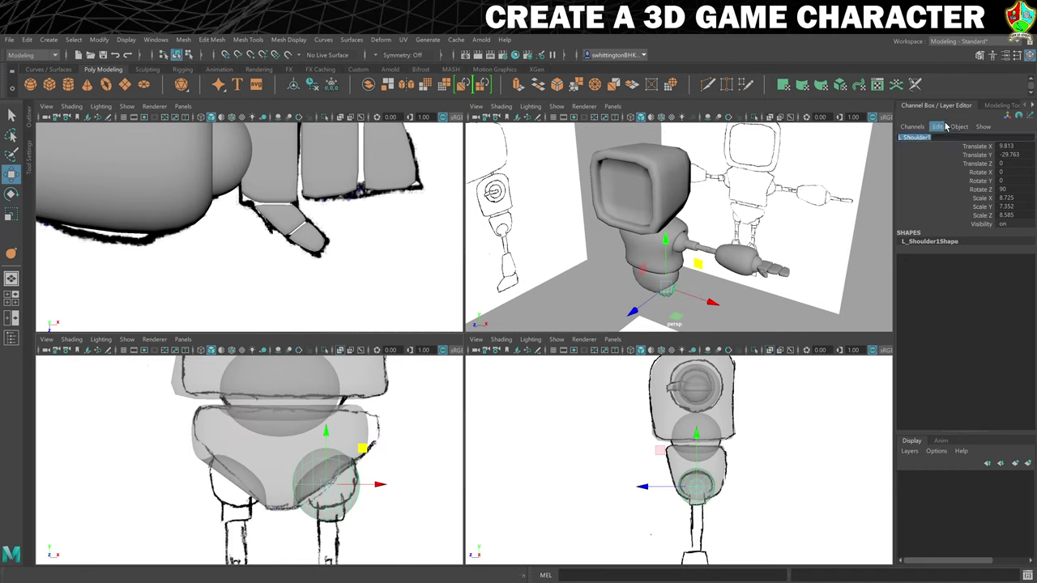
{"action": "key", "text": "Right"}
{"action": "key", "text": "Return"}
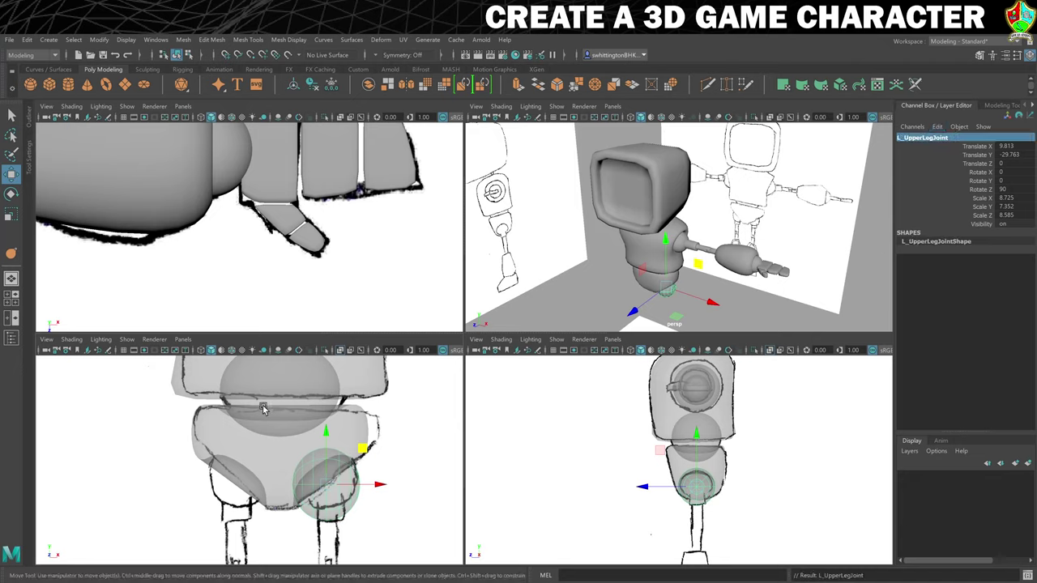
Rotate the L_UpperLegJoint sphere to 19.394 degrees about Z so it tilts into the hip socket
{"action": "left_click", "coordinate": [325, 446]}
{"action": "middle_click_drag", "start_coordinate": [369, 466], "coordinate": [308, 417], "text": "alt"}
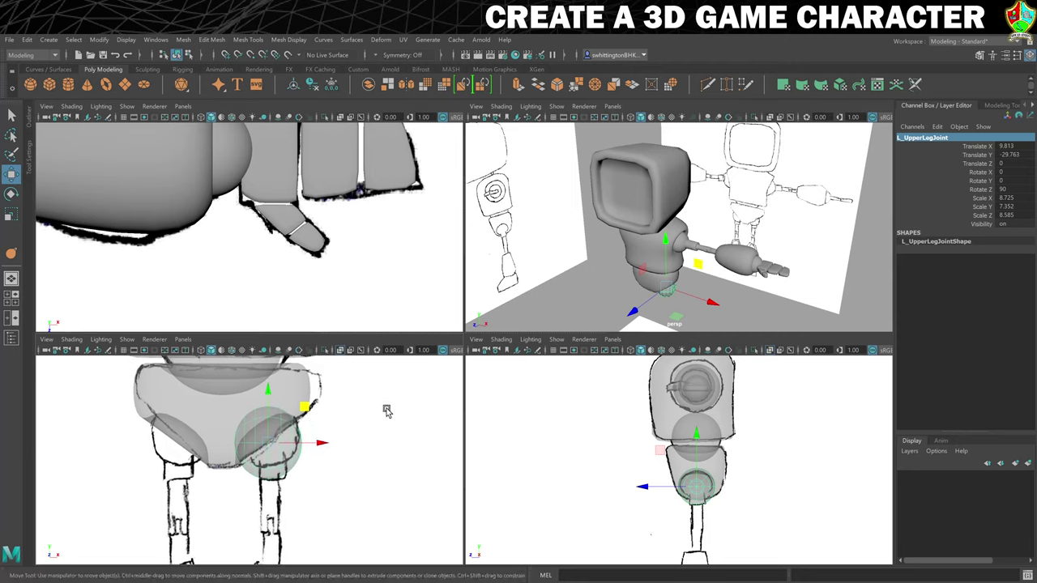
{"action": "scroll", "coordinate": [555, 321], "scroll_direction": "up", "scroll_amount": 5}
{"action": "left_click_drag", "start_coordinate": [559, 316], "coordinate": [677, 264], "text": "alt"}
{"action": "key", "text": "e"}
{"action": "left_click_drag", "start_coordinate": [677, 263], "coordinate": [729, 230]}
{"action": "scroll", "coordinate": [673, 257], "scroll_direction": "up", "scroll_amount": 3}
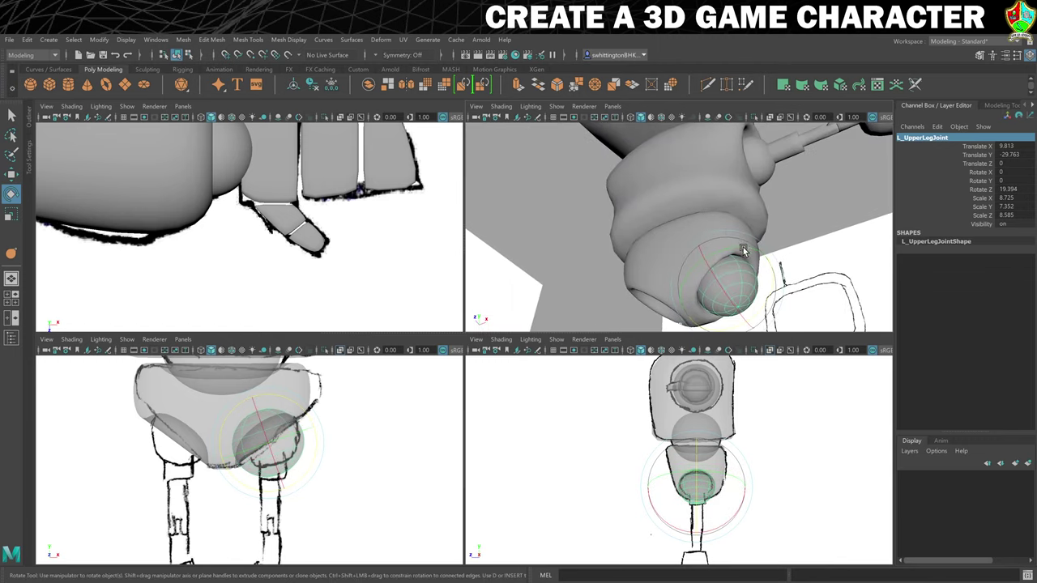
{"action": "key", "text": "w"}
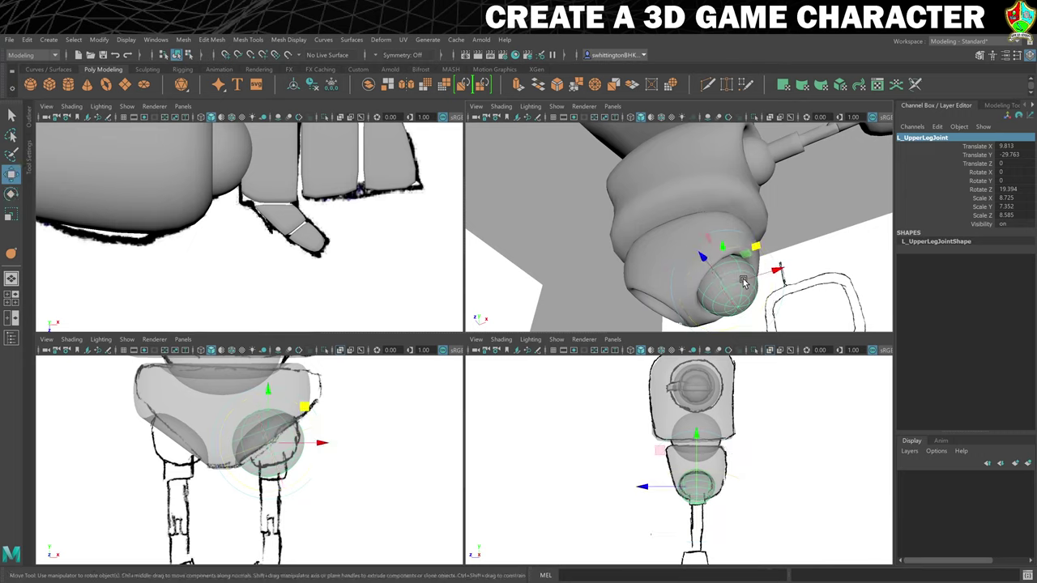
Scale L_UpperLegJoint to X 8.597, Y 7.244, Z 8.301 and seat it in the hip socket at X 9.21, Y -29.342
{"action": "left_click_drag", "start_coordinate": [744, 281], "coordinate": [683, 275], "text": "alt"}
{"action": "key", "text": "r"}
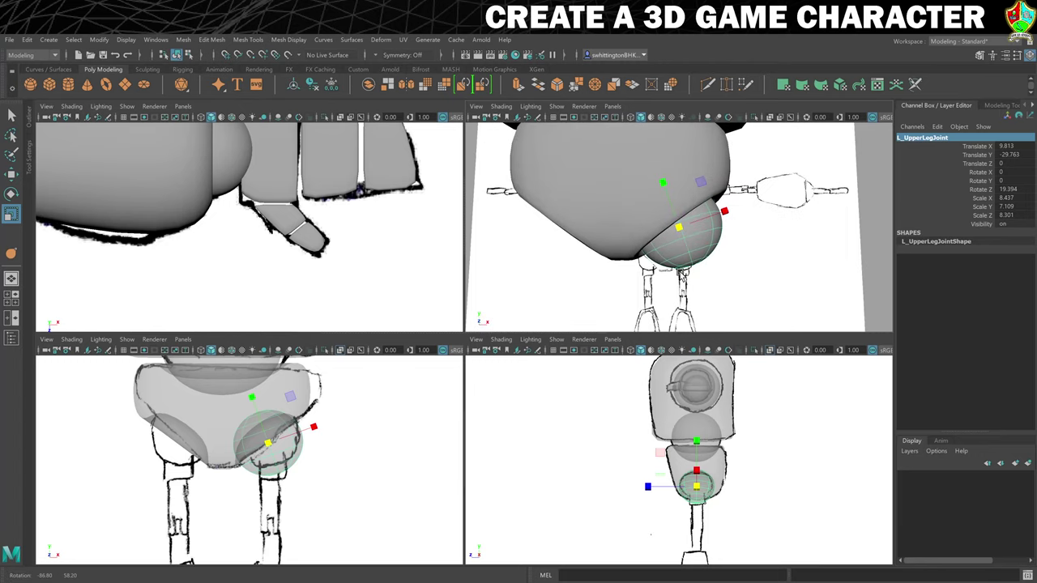
{"action": "left_click_drag", "start_coordinate": [700, 181], "coordinate": [709, 187]}
{"action": "key", "text": "w"}
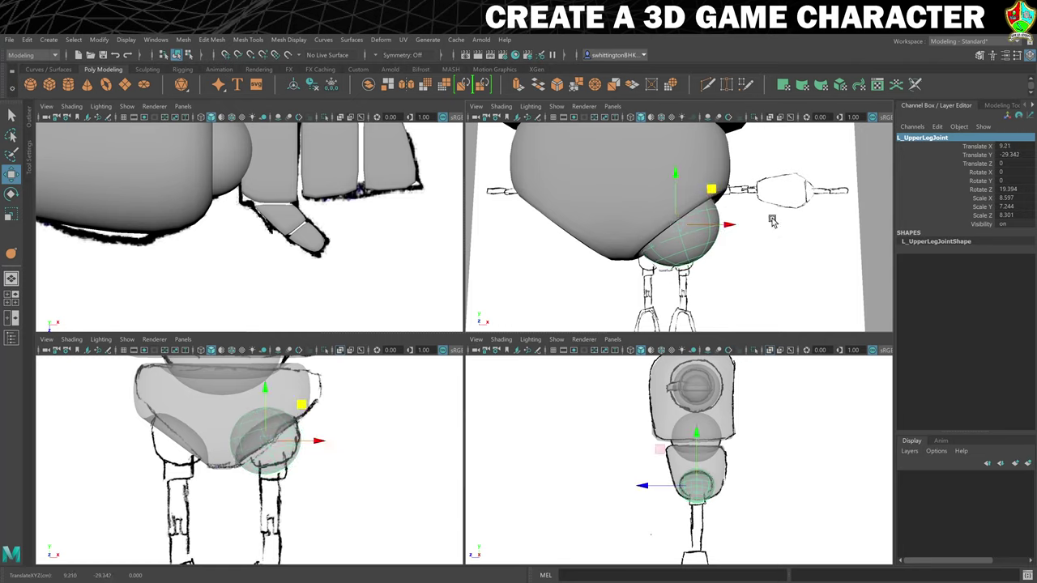
{"action": "left_click", "coordinate": [861, 195]}
{"action": "mouse_move", "coordinate": [860, 194]}
{"action": "left_mouse_down", "text": "alt"}
{"action": "mouse_move", "coordinate": [763, 262]}
{"action": "mouse_move", "coordinate": [650, 261]}
{"action": "mouse_move", "coordinate": [741, 259]}
{"action": "left_mouse_up", "text": "alt"}
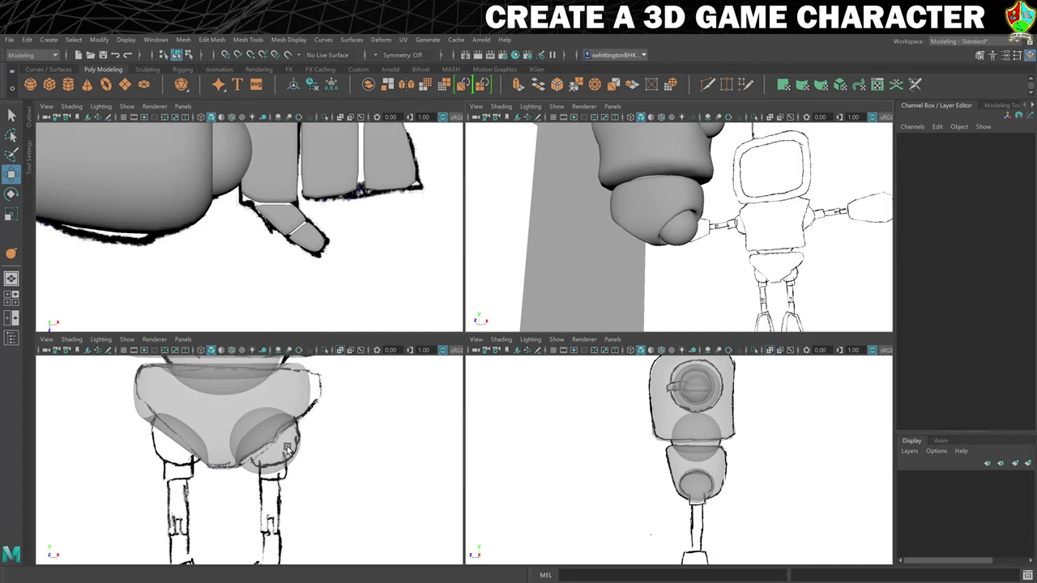
Duplicate L_UpperArm, move the copy beside the left leg at X 22.342, Y -40.233, and rotate it -90 degrees about Z
{"action": "left_click_drag", "start_coordinate": [729, 275], "coordinate": [763, 296], "text": "alt"}
{"action": "scroll", "coordinate": [764, 296], "scroll_direction": "up", "scroll_amount": 4}
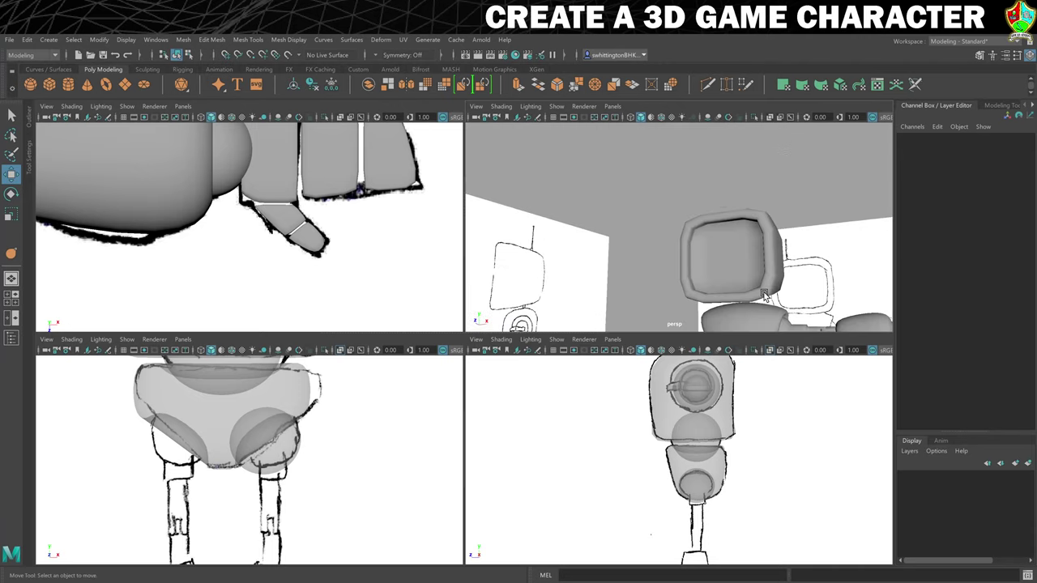
{"action": "scroll", "coordinate": [763, 296], "scroll_direction": "up", "scroll_amount": 2}
{"action": "middle_click_drag", "start_coordinate": [745, 241], "coordinate": [674, 162], "text": "alt"}
{"action": "left_click", "coordinate": [730, 215]}
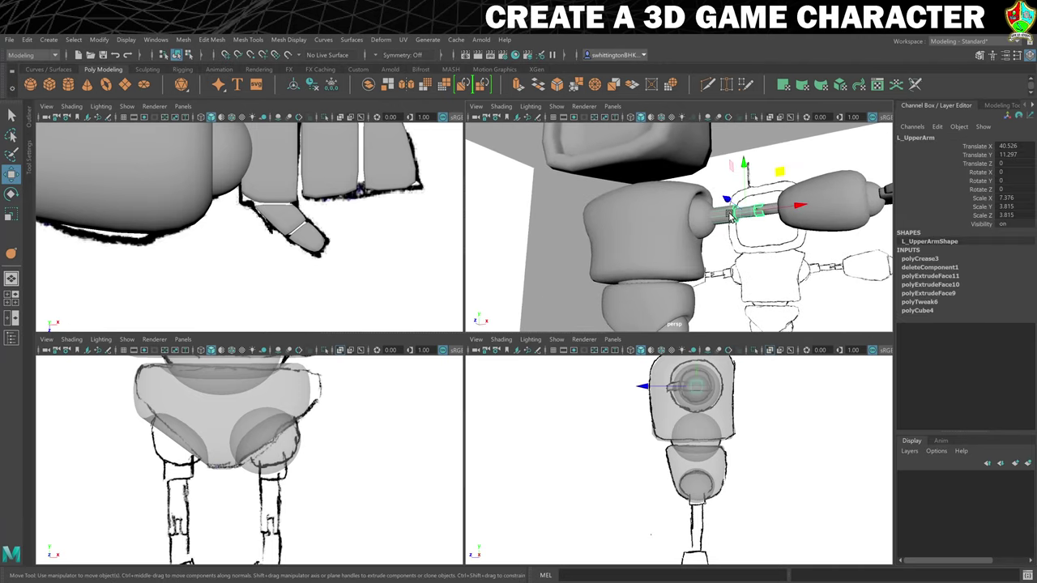
{"action": "mouse_move", "coordinate": [741, 236]}
{"action": "left_mouse_down", "text": "alt"}
{"action": "mouse_move", "coordinate": [750, 258]}
{"action": "mouse_move", "coordinate": [757, 241]}
{"action": "left_mouse_up", "text": "alt"}
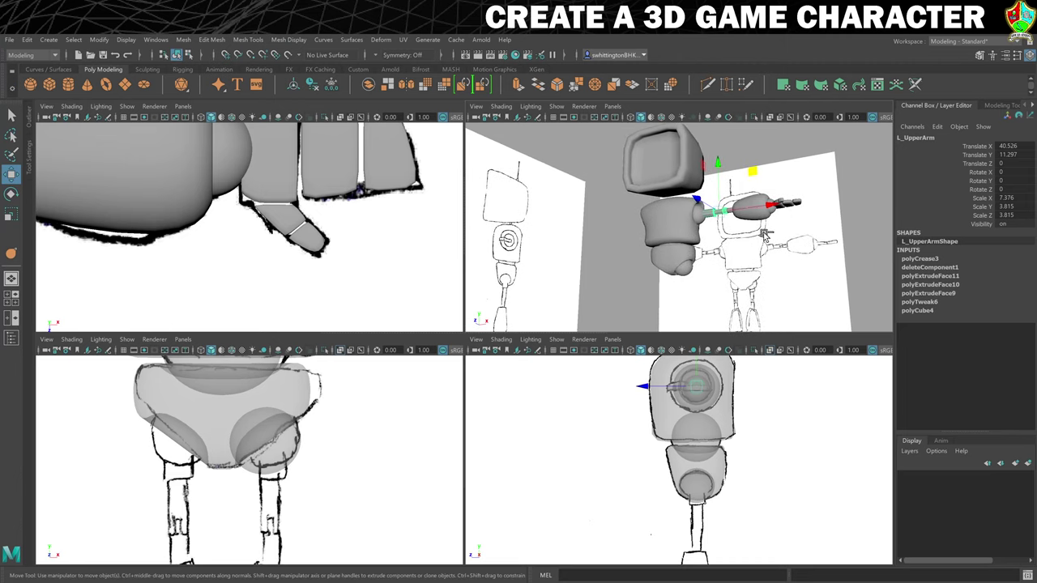
{"action": "key", "text": "ctrl+d"}
{"action": "left_click_drag", "start_coordinate": [749, 170], "coordinate": [746, 235]}
{"action": "key", "text": "e"}
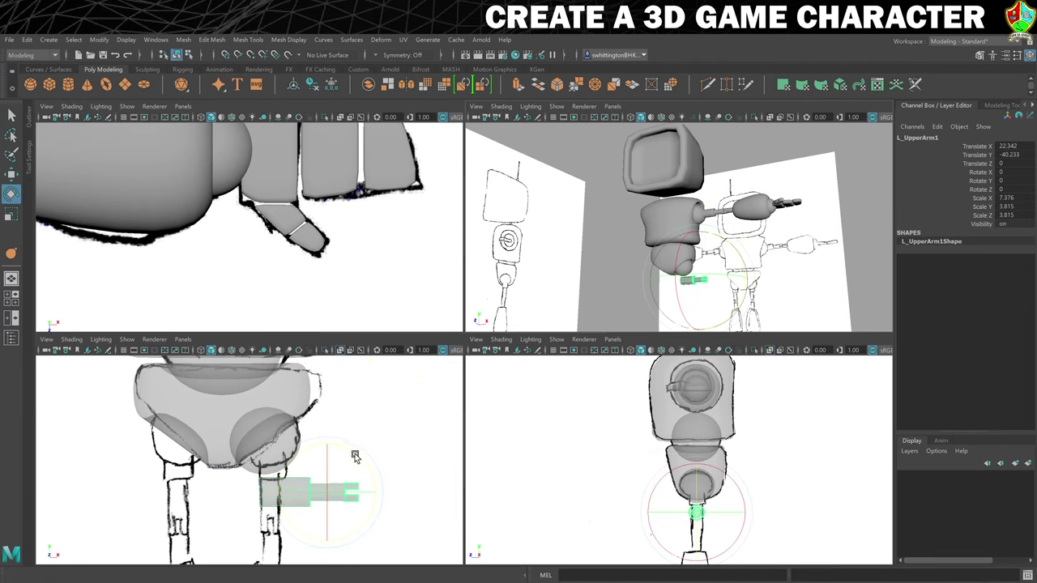
{"action": "left_click_drag", "start_coordinate": [355, 456], "coordinate": [390, 464]}
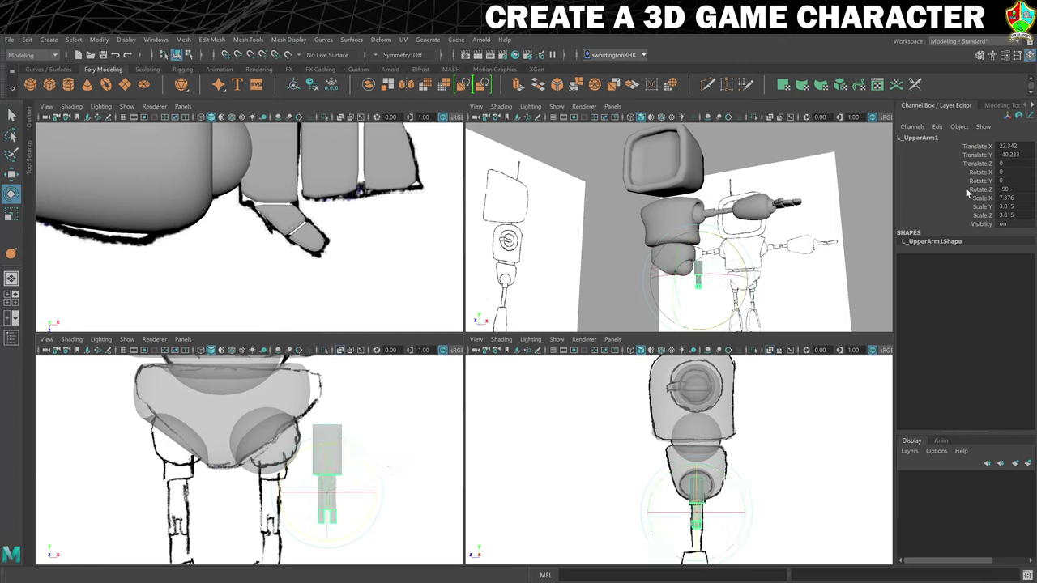
Rename the duplicated upper-arm piece as L_UpperLeg
{"action": "double_click", "coordinate": [927, 139]}
{"action": "key", "text": "End"}
{"action": "key", "text": "BackSpace"}
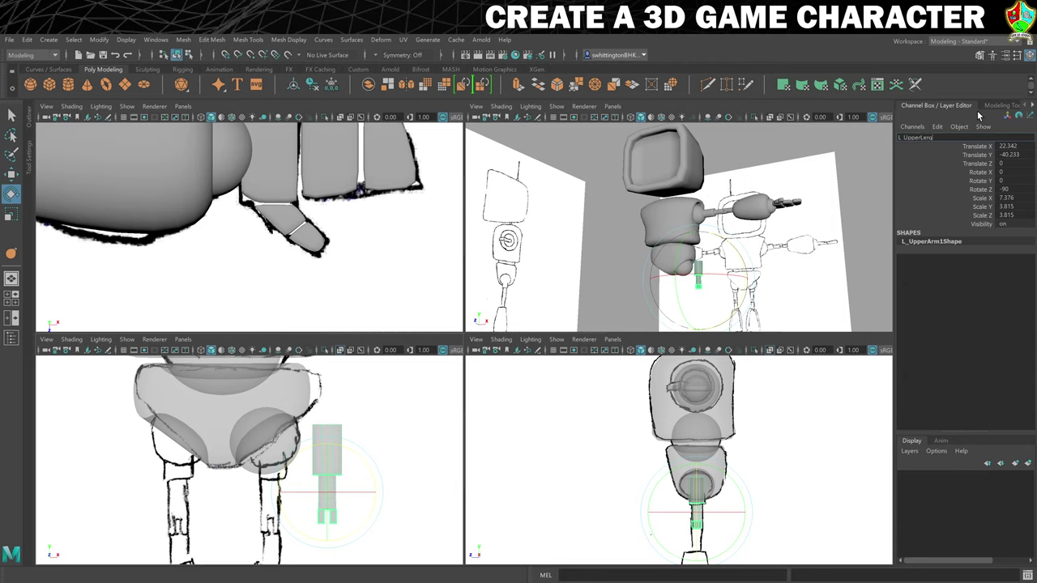
{"action": "type", "text": "Leg"}
{"action": "key", "text": "Return"}
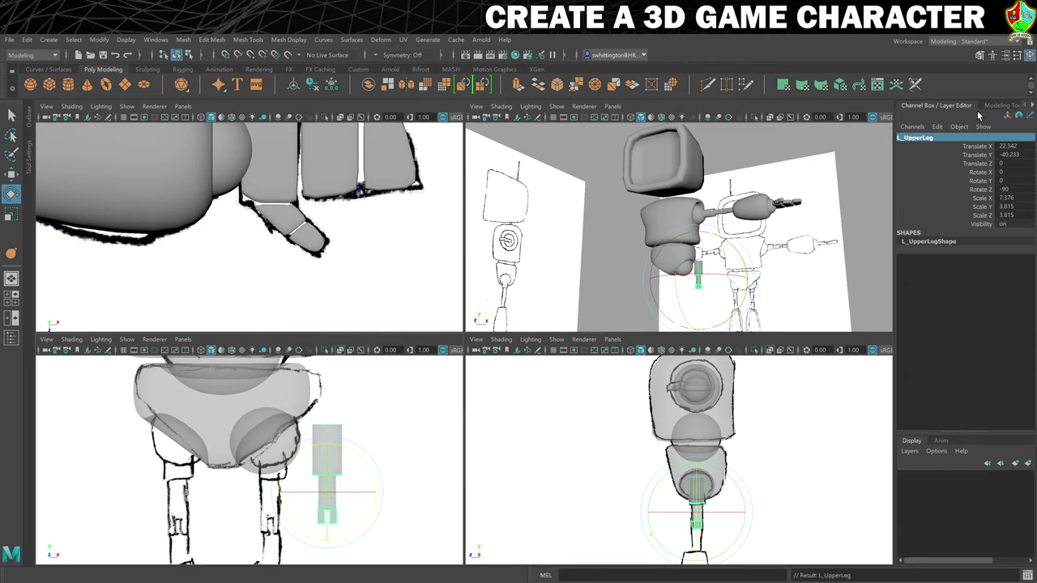
Move L_UpperLeg onto the left upper leg in the front reference, at X 10.427, Y -42.066
{"action": "middle_click_drag", "start_coordinate": [357, 474], "coordinate": [337, 435], "text": "alt"}
{"action": "key", "text": "w"}
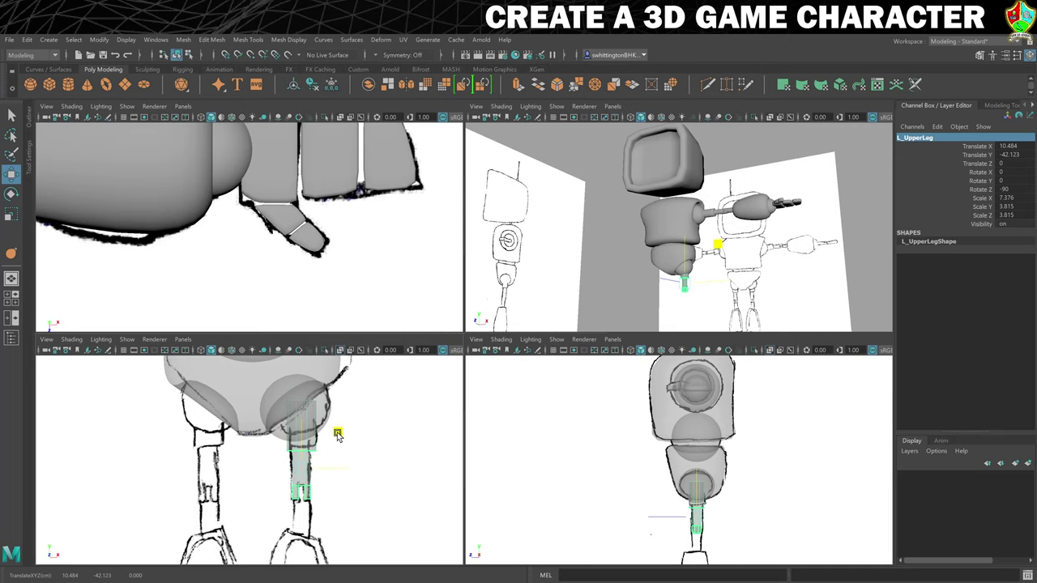
{"action": "middle_click_drag", "start_coordinate": [338, 435], "coordinate": [337, 435]}
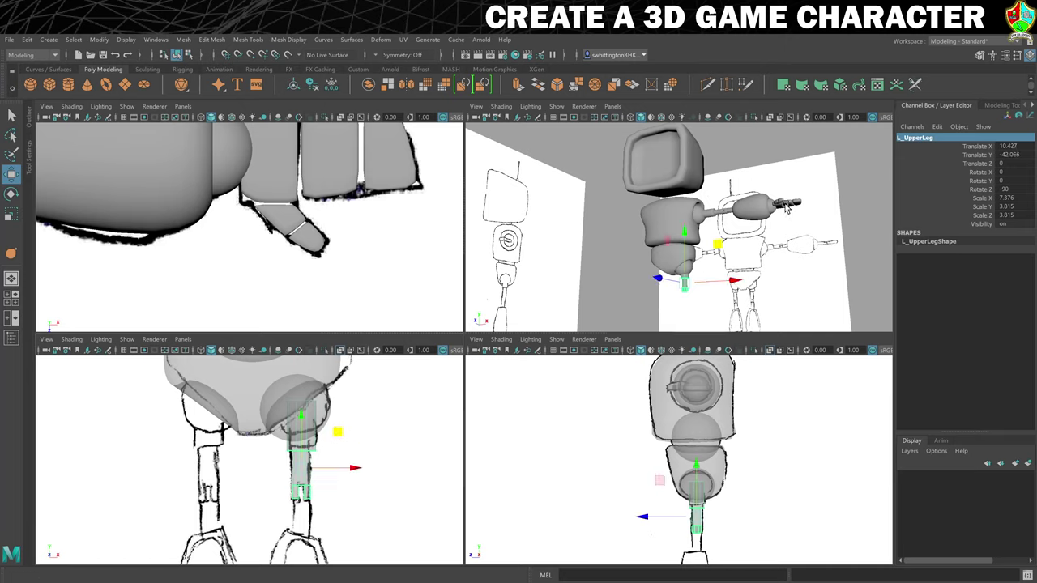
Duplicate L_LowerArm, move the copy to the left lower leg at X 8.057, Y -50.343, and rotate it -90 degrees about Z
{"action": "left_click_drag", "start_coordinate": [784, 206], "coordinate": [749, 219], "text": "alt"}
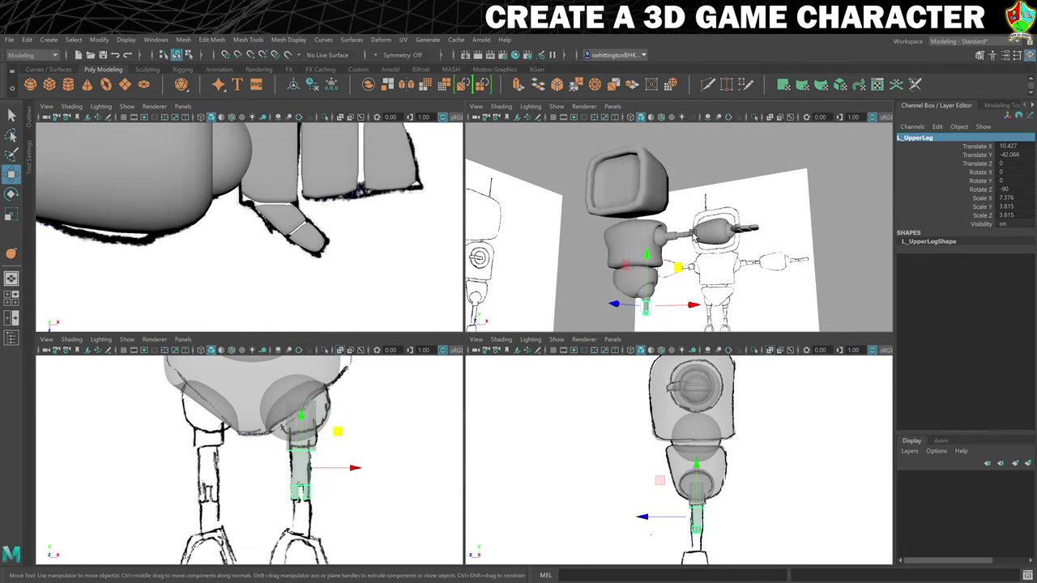
{"action": "left_click", "coordinate": [687, 235]}
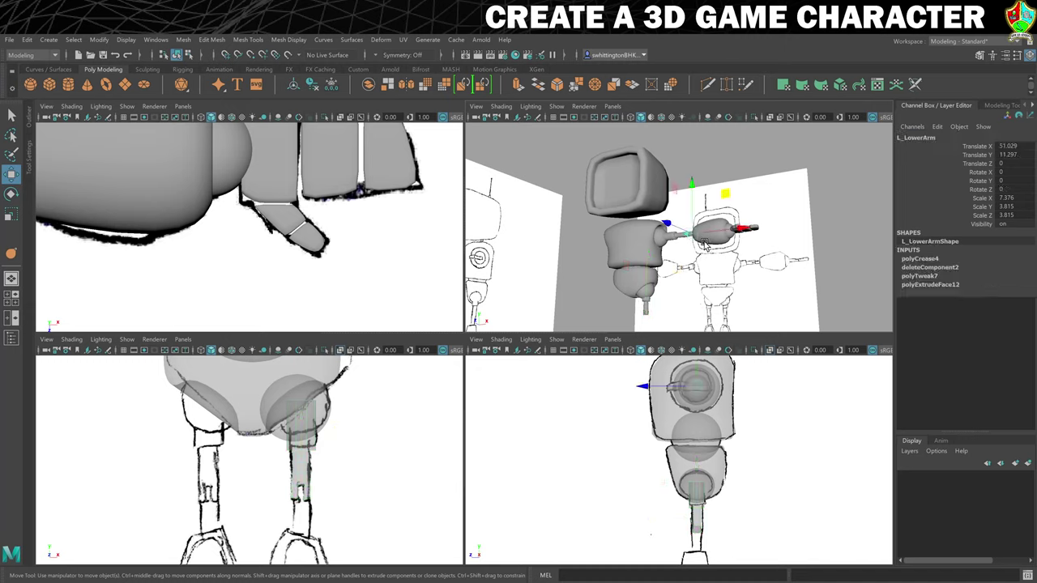
{"action": "key", "text": "ctrl+d"}
{"action": "middle_click_drag", "start_coordinate": [720, 196], "coordinate": [677, 273]}
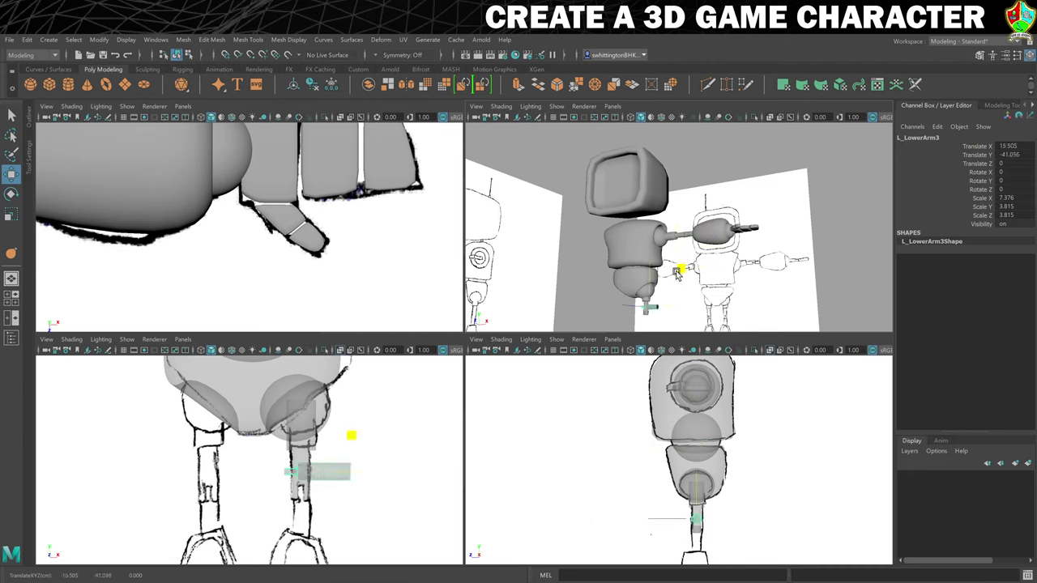
{"action": "middle_click_drag", "start_coordinate": [316, 474], "coordinate": [398, 429]}
{"action": "key", "text": "e"}
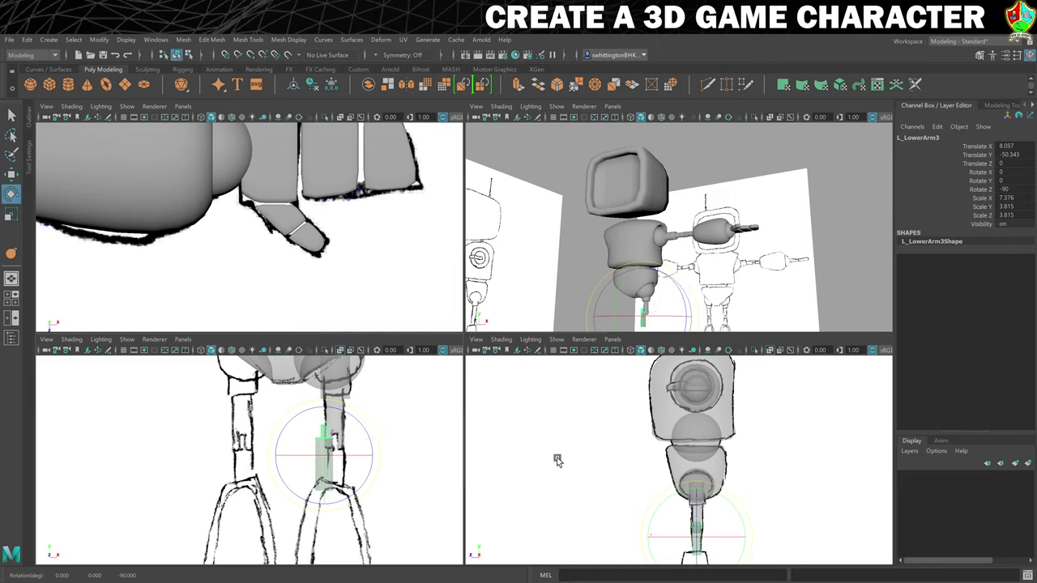
Rename the copied lower-arm piece as L_LowerLeg and align it beneath L_UpperLeg at X 10.348, Y -52.52
{"action": "left_click", "coordinate": [948, 141]}
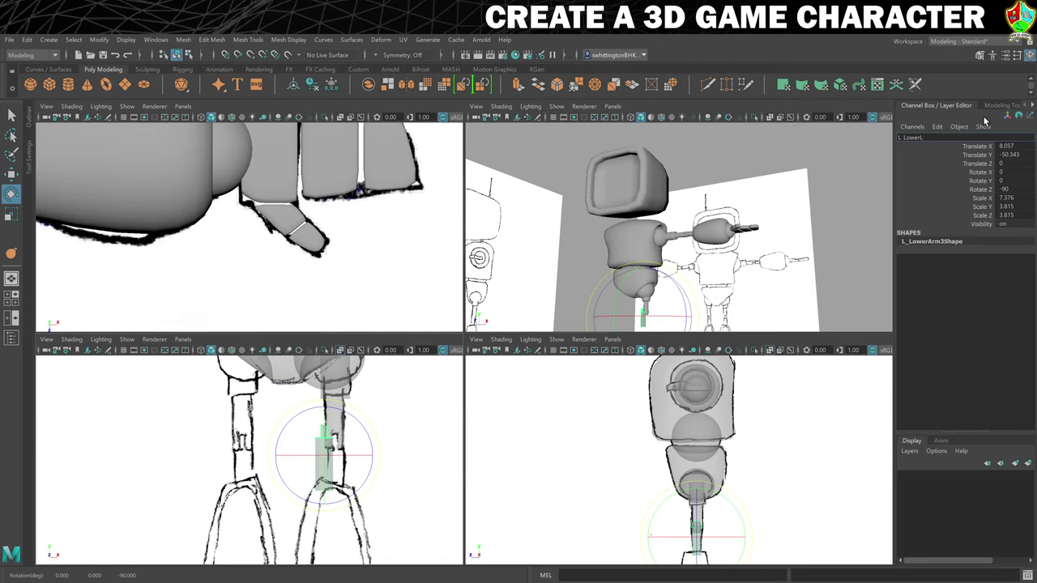
{"action": "key", "text": "Return"}
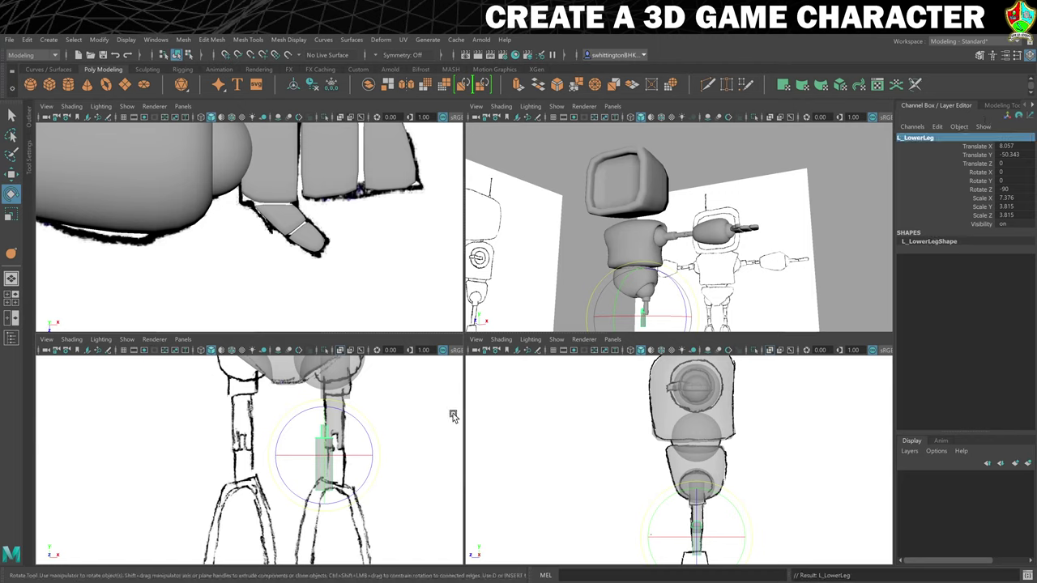
{"action": "key", "text": "w"}
{"action": "left_click_drag", "start_coordinate": [363, 421], "coordinate": [372, 431]}
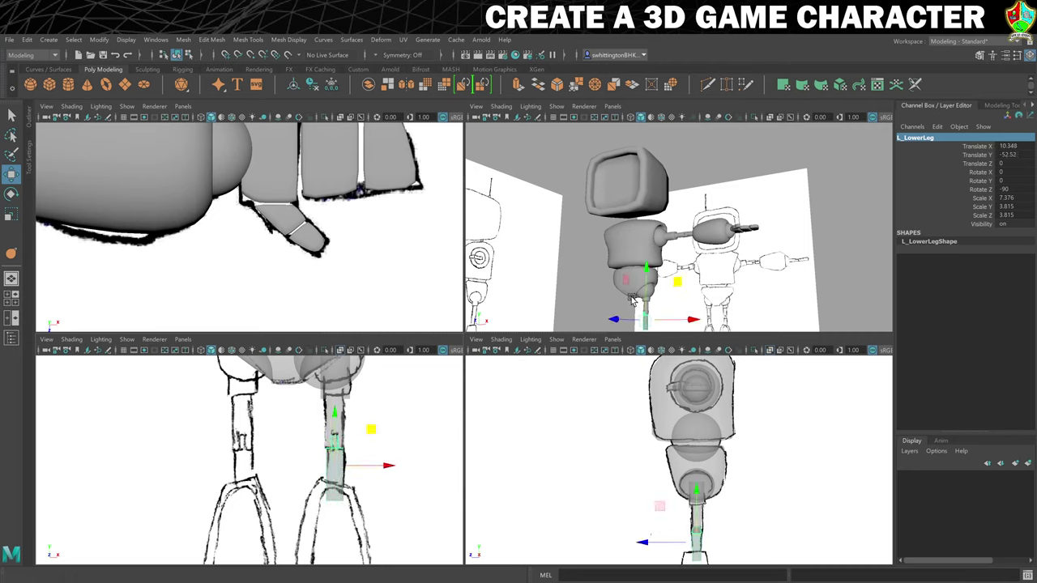
Match L_LowerLeg's Translate X to L_UpperLeg by setting it to 10.427
{"action": "key", "text": "f"}
{"action": "left_click_drag", "start_coordinate": [726, 240], "coordinate": [713, 236], "text": "alt"}
{"action": "scroll", "coordinate": [713, 236], "scroll_direction": "up", "scroll_amount": 6}
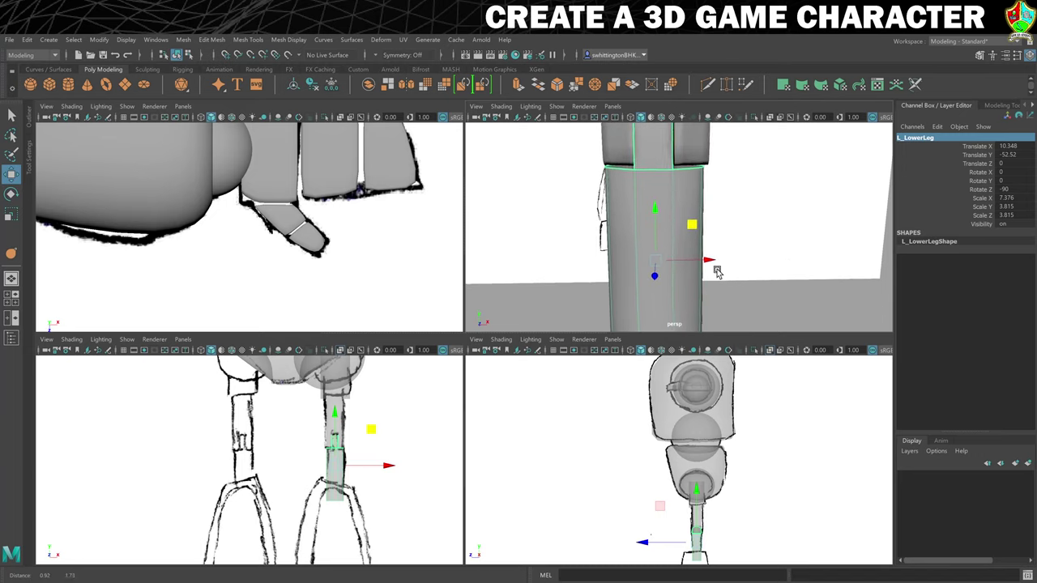
{"action": "left_click_drag", "start_coordinate": [701, 315], "coordinate": [705, 308], "text": "alt"}
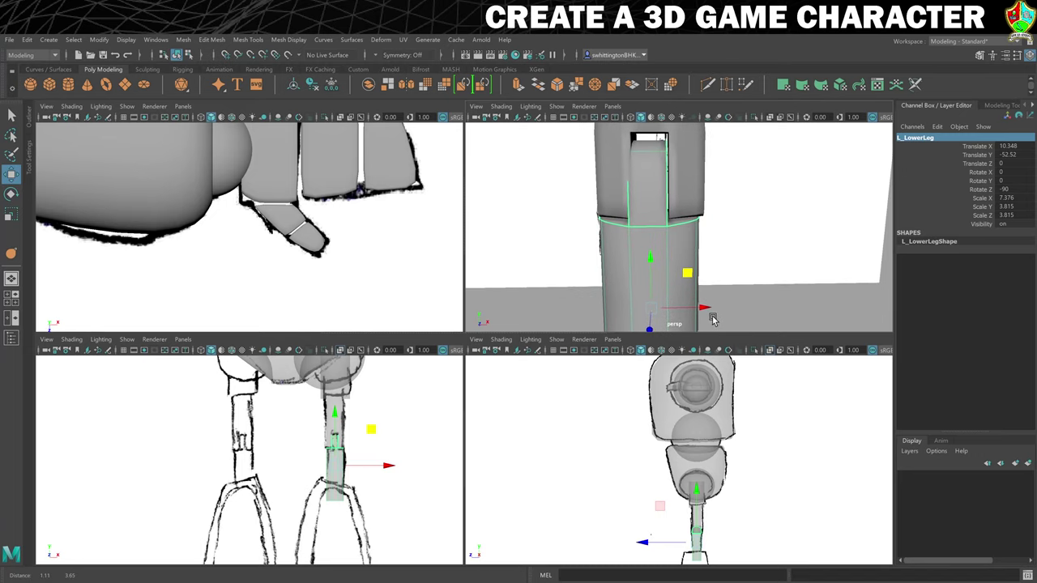
{"action": "left_click", "coordinate": [689, 180]}
{"action": "left_click_drag", "start_coordinate": [735, 216], "coordinate": [751, 222], "text": "alt"}
{"action": "double_click", "coordinate": [1010, 148]}
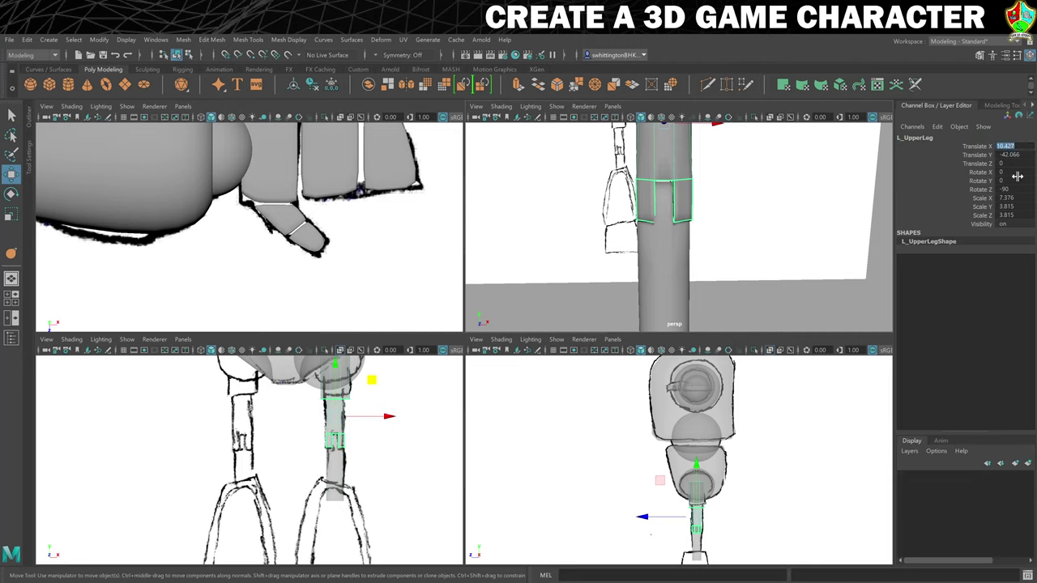
{"action": "left_click_drag", "start_coordinate": [842, 203], "coordinate": [710, 247], "text": "alt"}
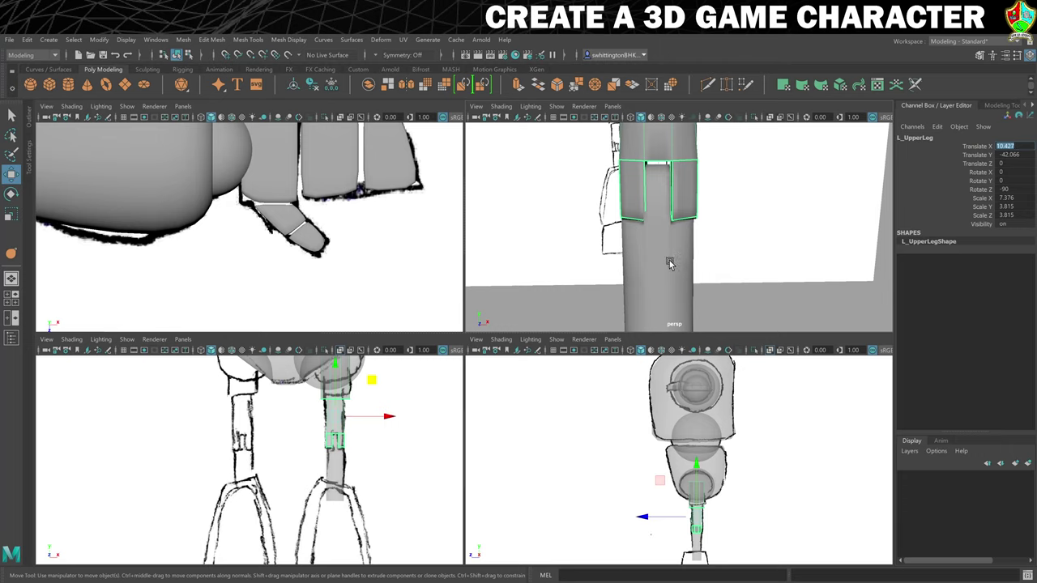
{"action": "left_click", "coordinate": [669, 263]}
{"action": "double_click", "coordinate": [1010, 148]}
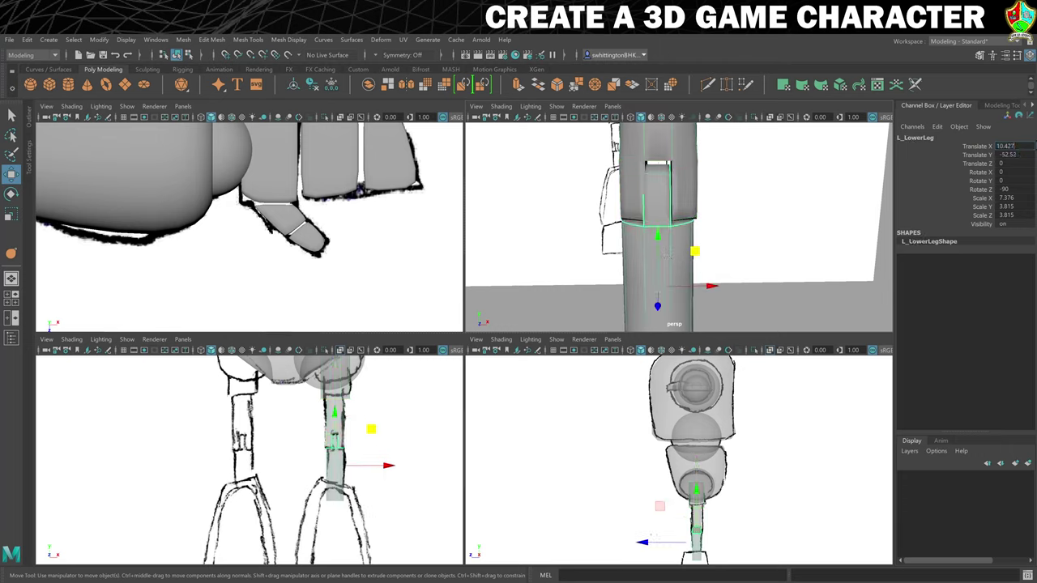
{"action": "key", "text": "Return"}
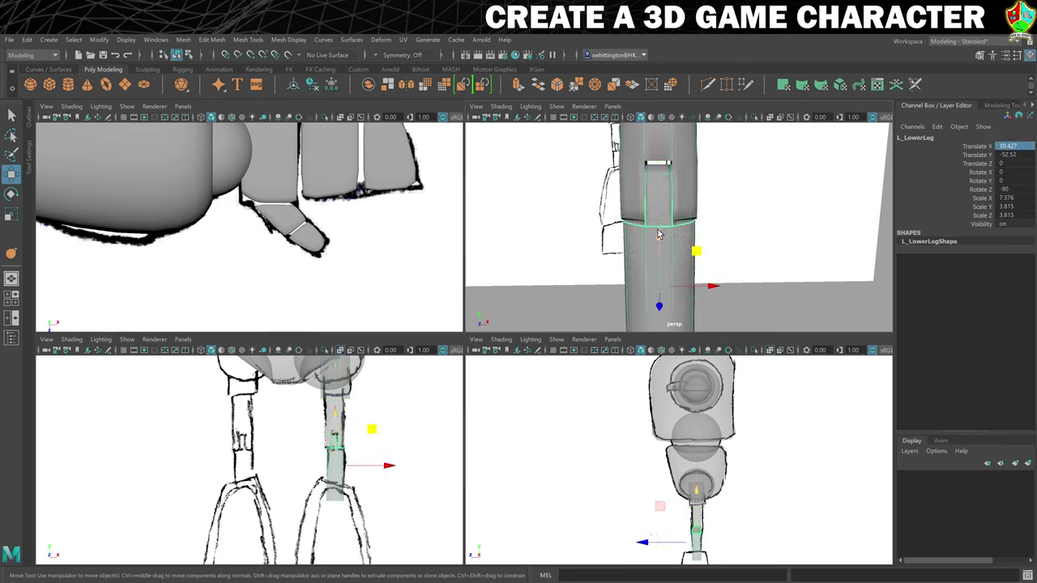
Raise L_LowerLeg to Y -52.317 so its tongue closes the gap in the upper leg's knee slot
{"action": "left_click_drag", "start_coordinate": [659, 239], "coordinate": [659, 235]}
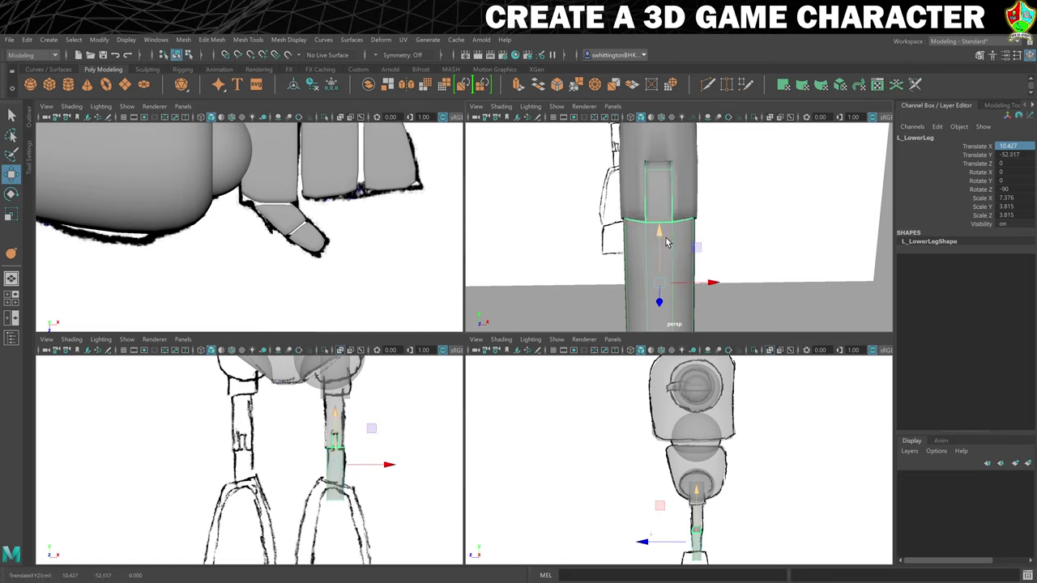
{"action": "scroll", "coordinate": [717, 250], "scroll_direction": "down", "scroll_amount": 1}
{"action": "scroll", "coordinate": [784, 267], "scroll_direction": "up", "scroll_amount": 2}
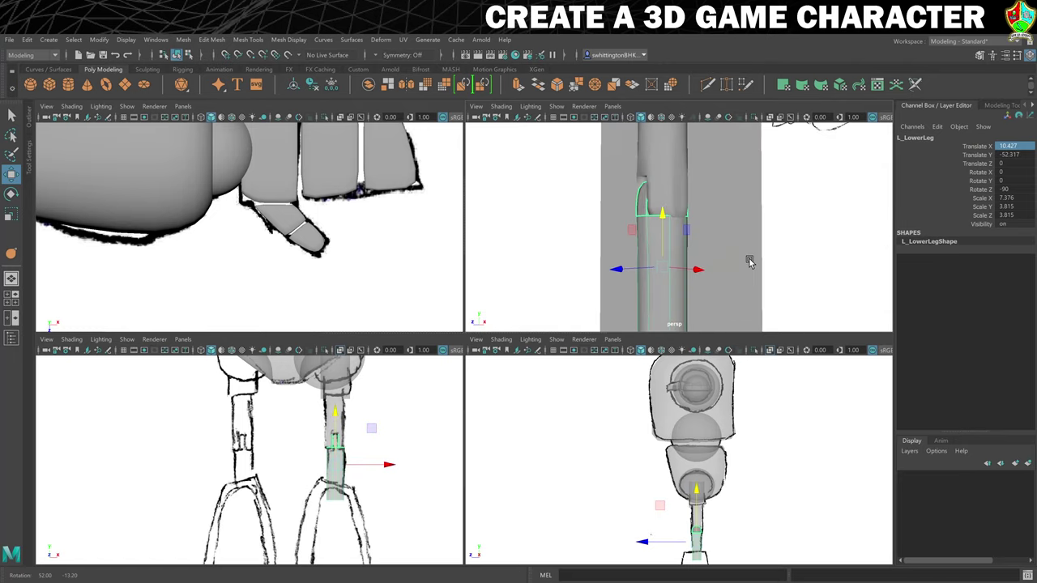
{"action": "mouse_move", "coordinate": [656, 215]}
{"action": "left_mouse_down"}
{"action": "mouse_move", "coordinate": [554, 224]}
{"action": "mouse_move", "coordinate": [581, 227]}
{"action": "left_mouse_up"}
{"action": "left_click", "coordinate": [618, 215]}
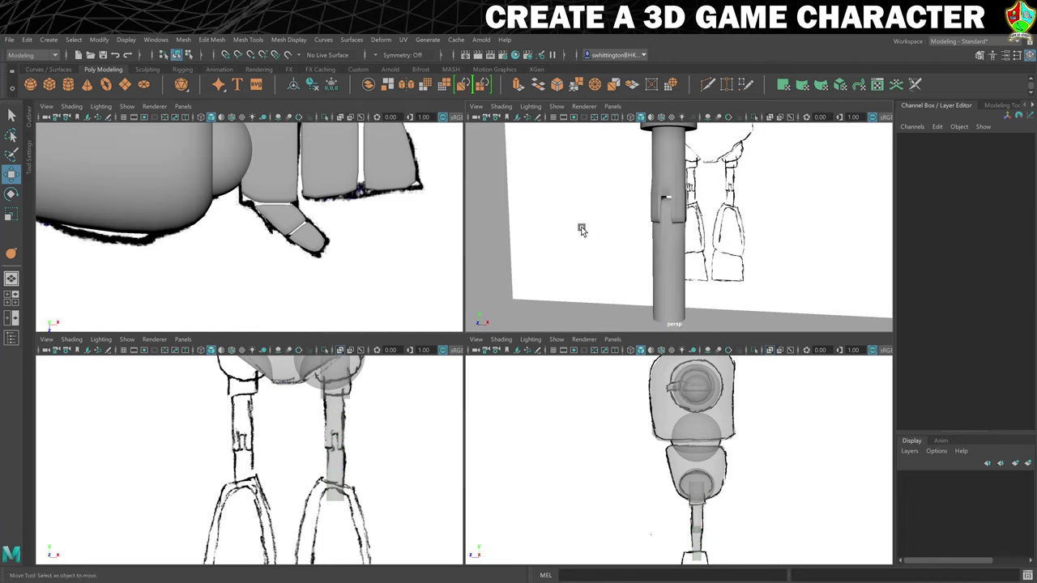
Duplicate L_LowerArm2 and move the copy down beneath the left leg at X 3.602, Y -67.019
{"action": "scroll", "coordinate": [779, 199], "scroll_direction": "down", "scroll_amount": 3}
{"action": "left_click_drag", "start_coordinate": [586, 282], "coordinate": [592, 238], "text": "alt"}
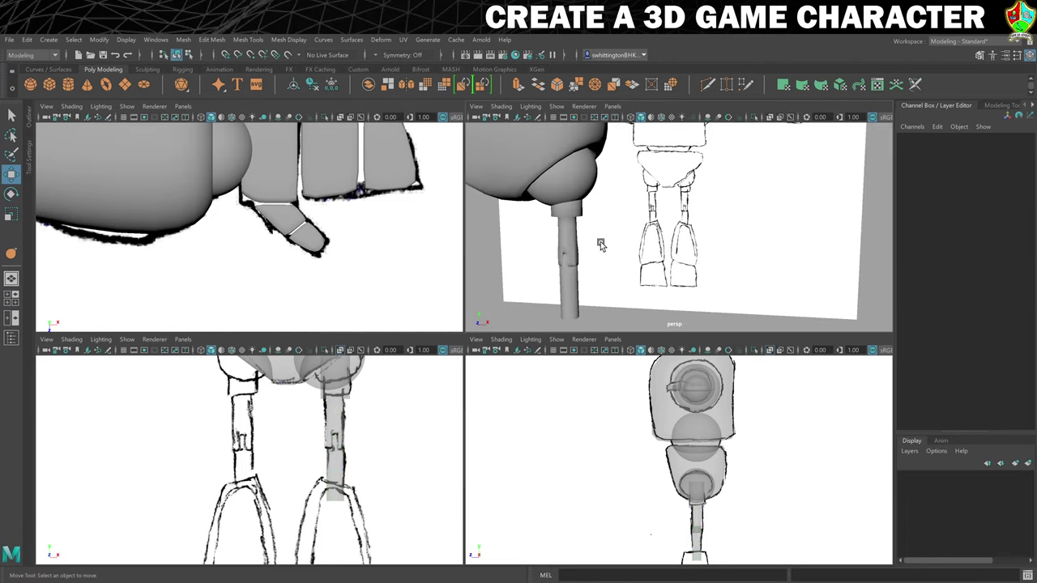
{"action": "scroll", "coordinate": [657, 217], "scroll_direction": "down", "scroll_amount": 2}
{"action": "left_click_drag", "start_coordinate": [656, 217], "coordinate": [719, 171], "text": "alt"}
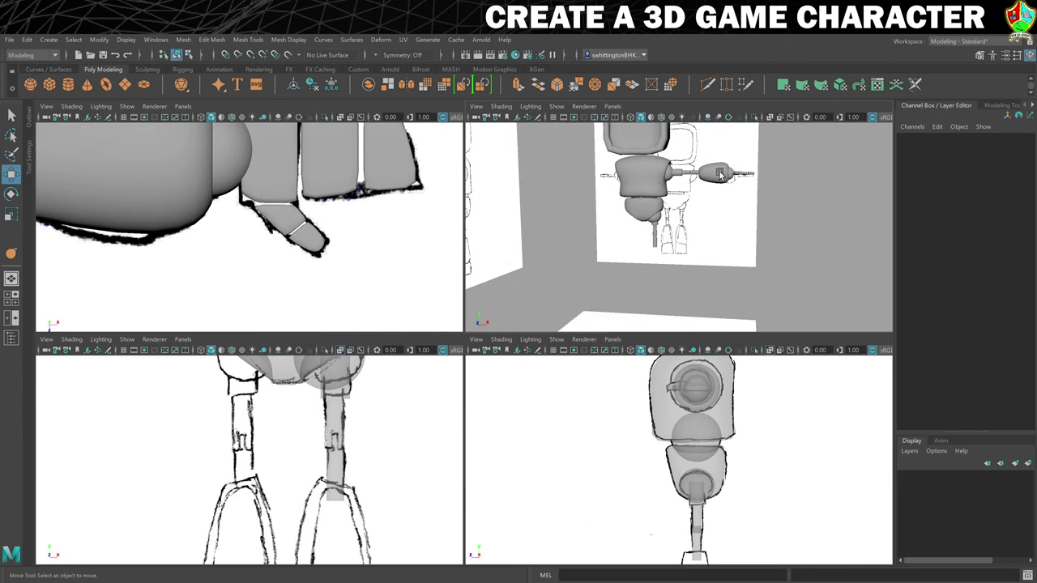
{"action": "left_click", "coordinate": [719, 174]}
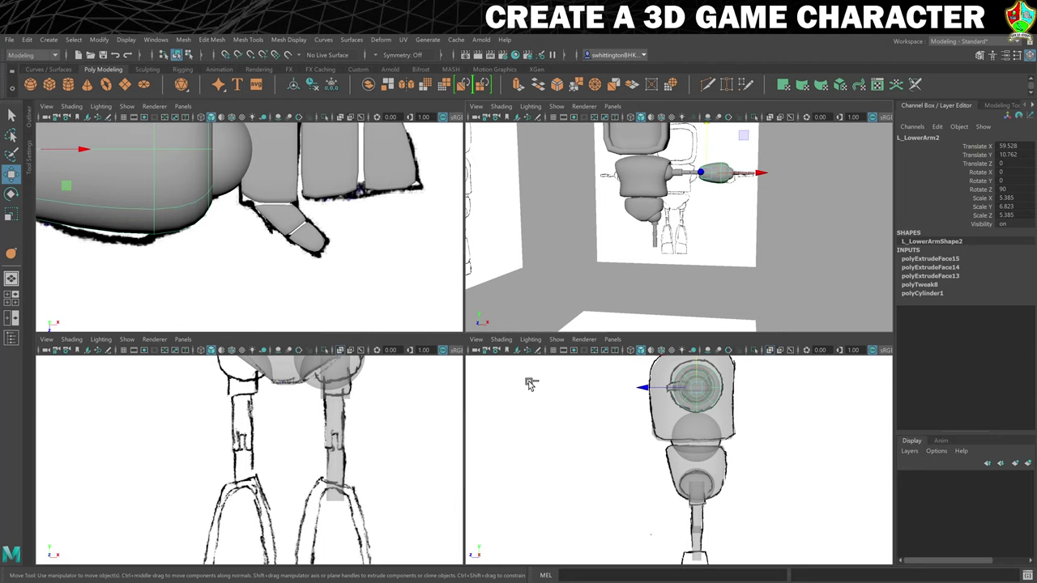
{"action": "key", "text": "ctrl+d"}
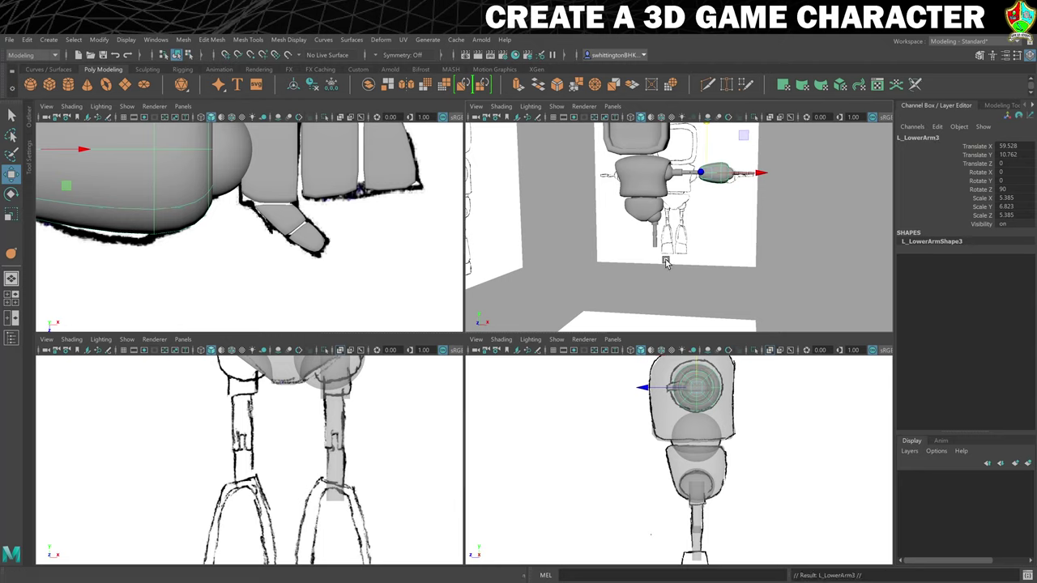
{"action": "left_click_drag", "start_coordinate": [717, 154], "coordinate": [689, 220]}
Rotate the copied arm piece upright to Rotate Z 0 and rename it L_LowerLeg2
{"action": "key", "text": "e"}
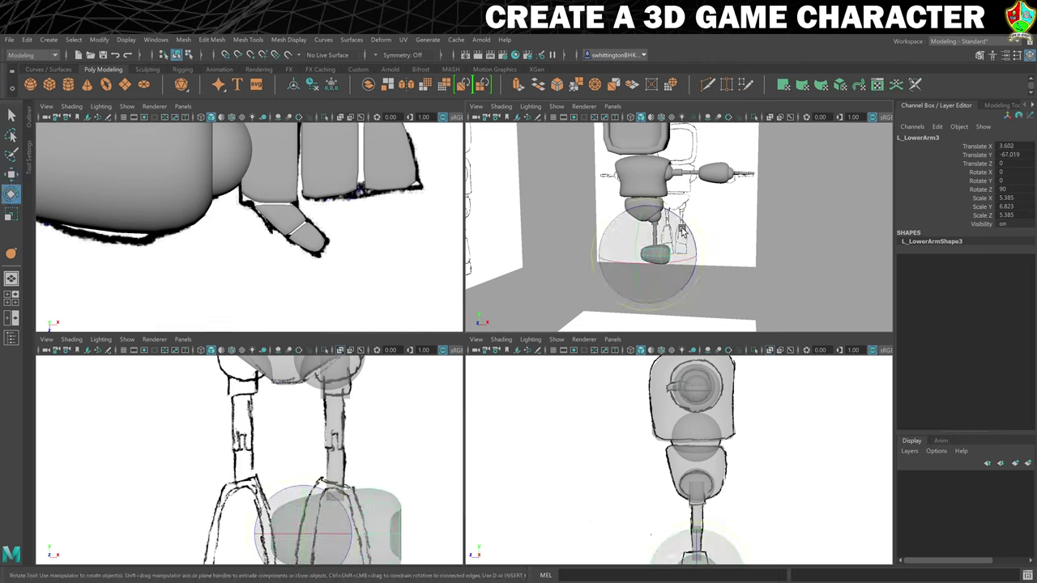
{"action": "left_click_drag", "start_coordinate": [687, 228], "coordinate": [725, 242]}
{"action": "double_click", "coordinate": [932, 138]}
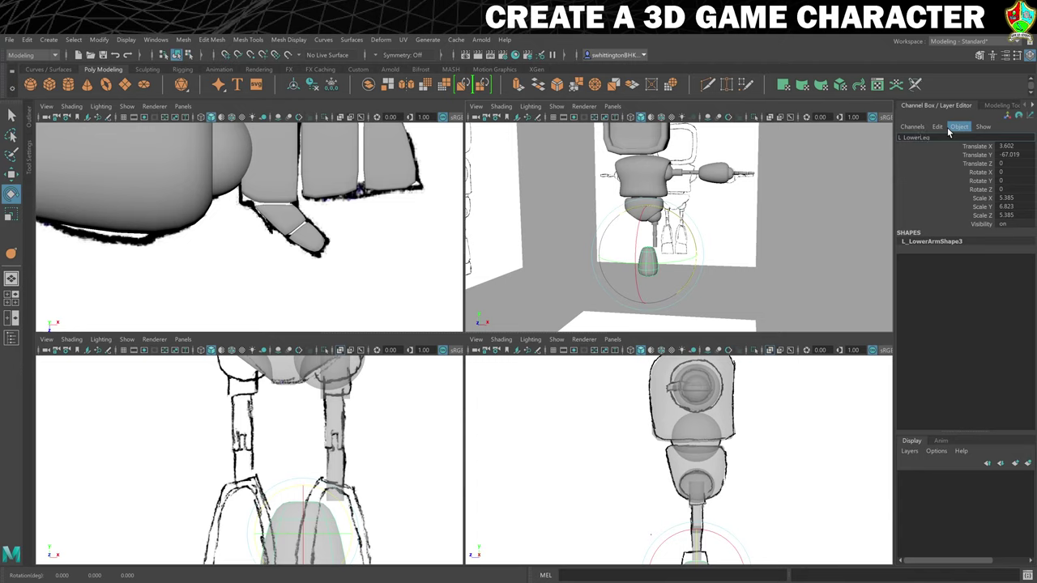
{"action": "type", "text": "L_LowerLeg2"}
{"action": "key", "text": "Return"}
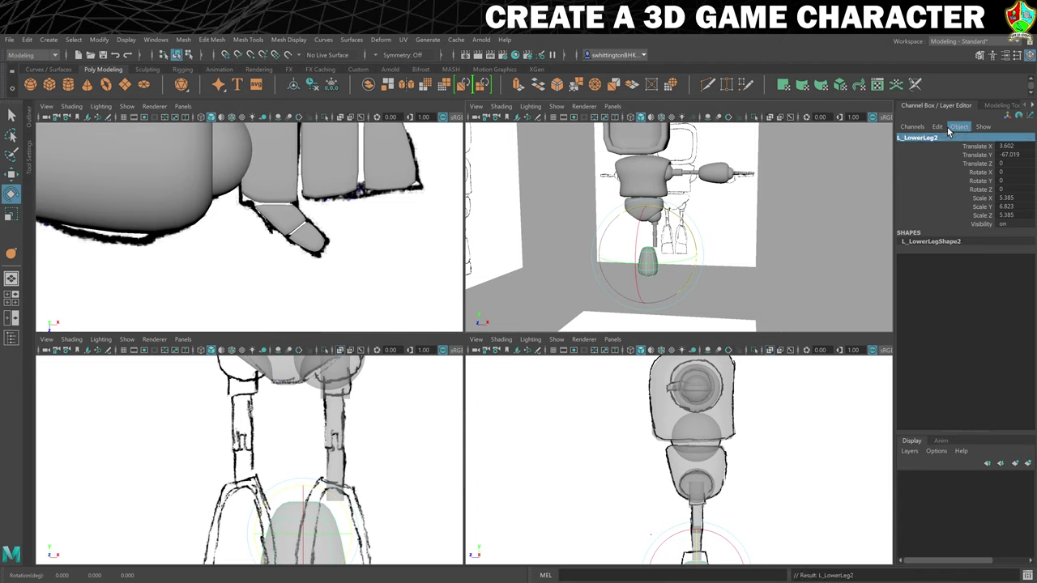
Move L_LowerLeg2 over the left shin outline in the front reference, at X 10.035, Y -62.639
{"action": "scroll", "coordinate": [334, 488], "scroll_direction": "down", "scroll_amount": 3}
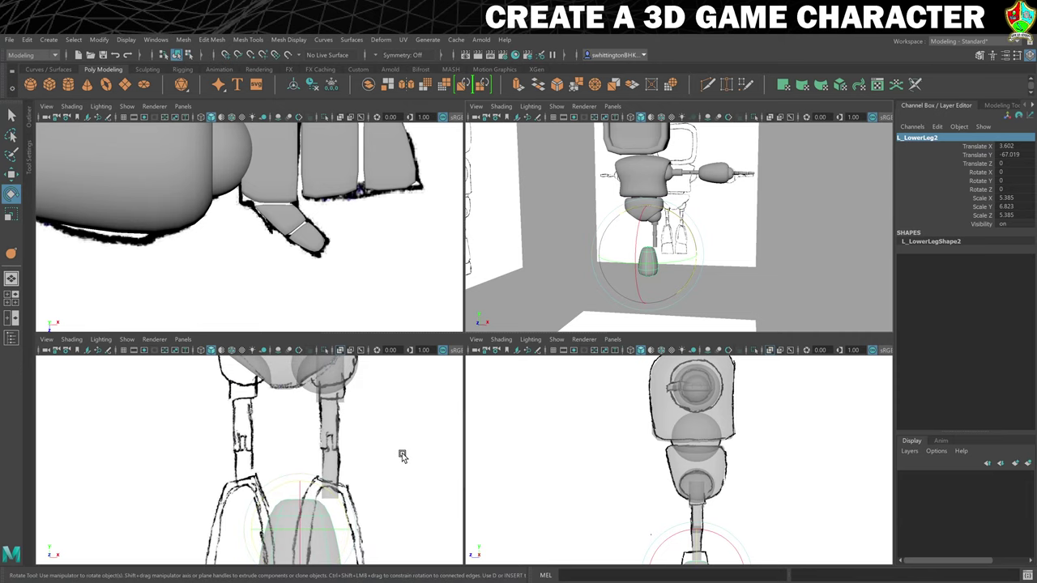
{"action": "key", "text": "space"}
{"action": "scroll", "coordinate": [506, 441], "scroll_direction": "down", "scroll_amount": 5}
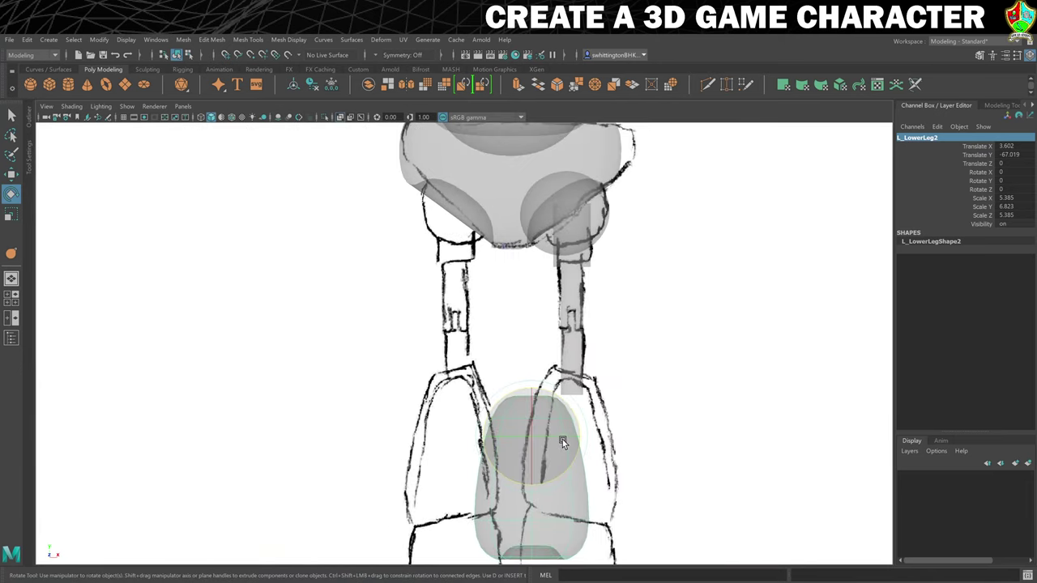
{"action": "scroll", "coordinate": [526, 346], "scroll_direction": "down", "scroll_amount": 2}
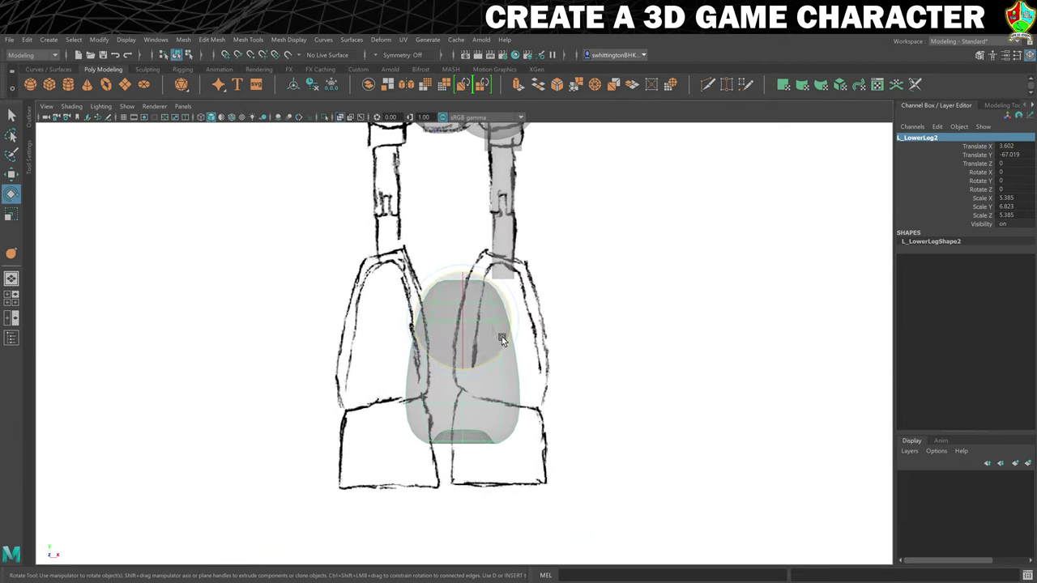
{"action": "key", "text": "w"}
{"action": "left_click_drag", "start_coordinate": [462, 322], "coordinate": [497, 295]}
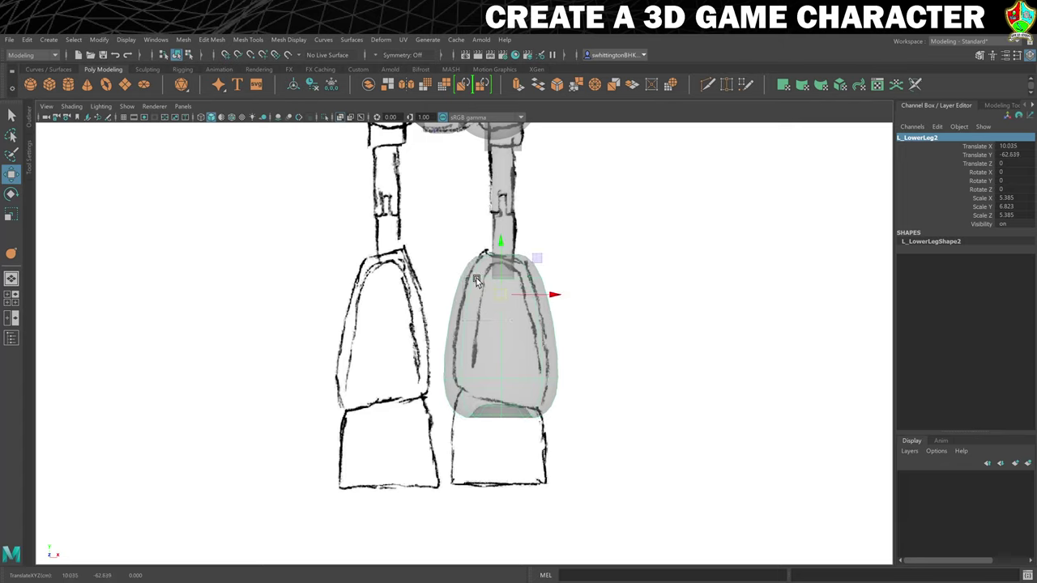
Scale L_LowerLeg2 to 4.606, 6.744, 4.606 so it fits the width and height of the shin drawing
{"action": "key", "text": "r"}
{"action": "left_click_drag", "start_coordinate": [501, 294], "coordinate": [475, 295]}
{"action": "left_click_drag", "start_coordinate": [498, 257], "coordinate": [498, 241]}
Crease the top edges of L_LowerLeg2 with a crease value of 2.09 to sharpen the rim
{"action": "right_click_drag", "start_coordinate": [482, 278], "coordinate": [490, 275]}
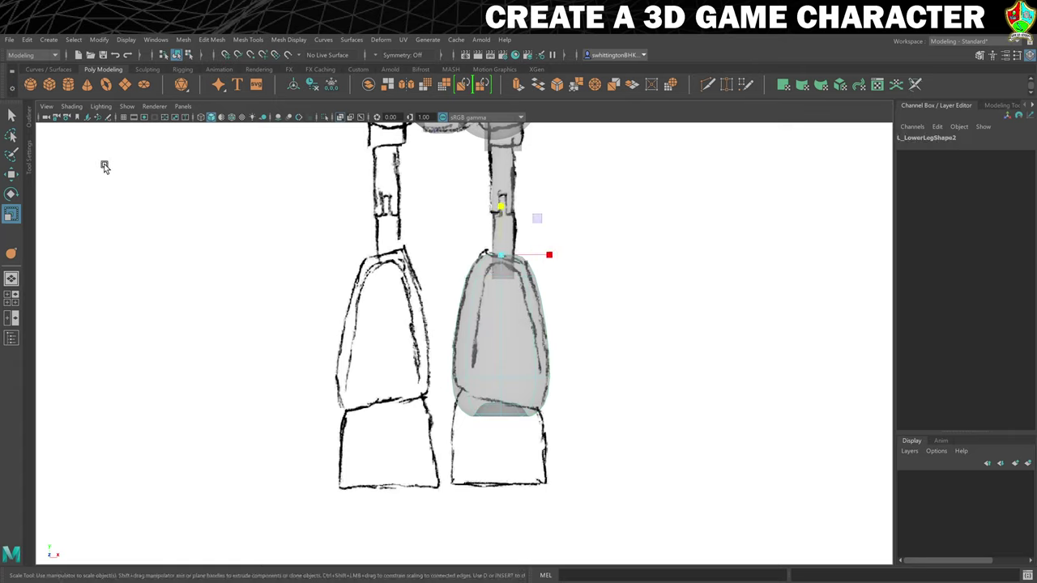
{"action": "left_click", "coordinate": [10, 254]}
{"action": "middle_click_drag", "start_coordinate": [264, 271], "coordinate": [303, 245]}
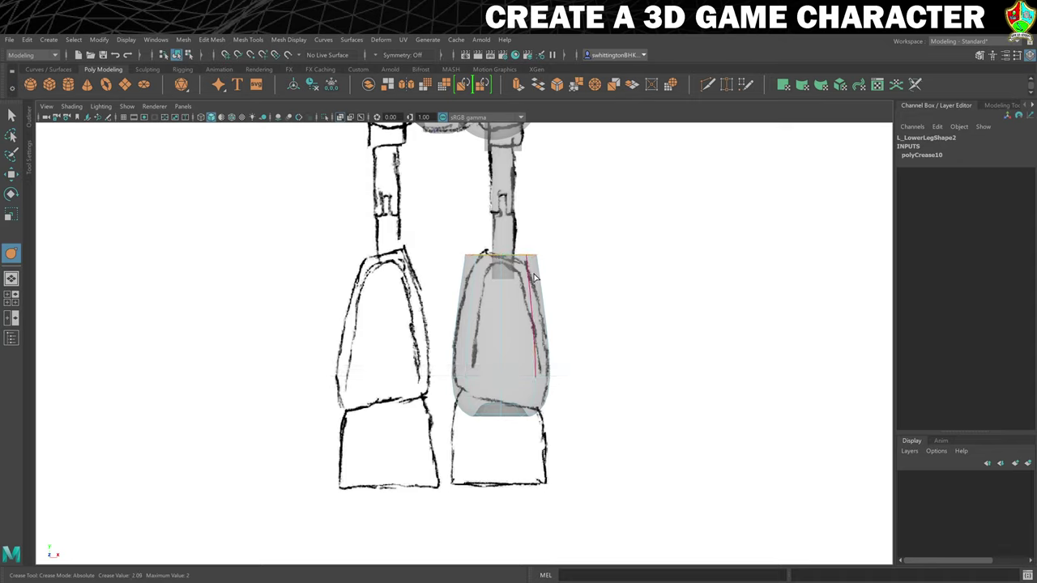
Tilt, narrow and shift the top vertices of L_LowerLeg2 to match the drawing's slanted upper edge
{"action": "right_click_drag", "start_coordinate": [497, 259], "coordinate": [461, 267]}
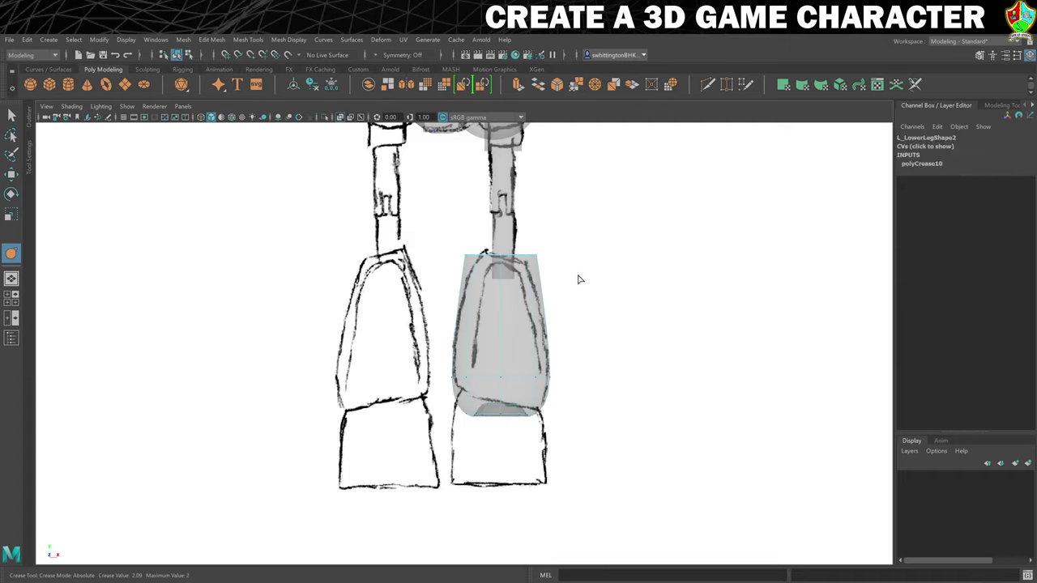
{"action": "key", "text": "e"}
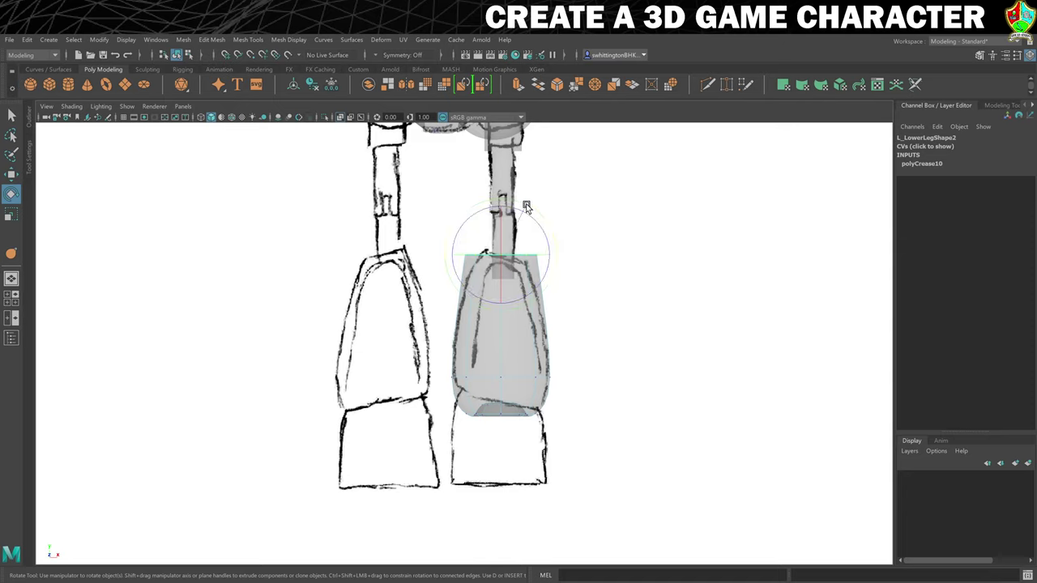
{"action": "left_click_drag", "start_coordinate": [527, 208], "coordinate": [543, 226]}
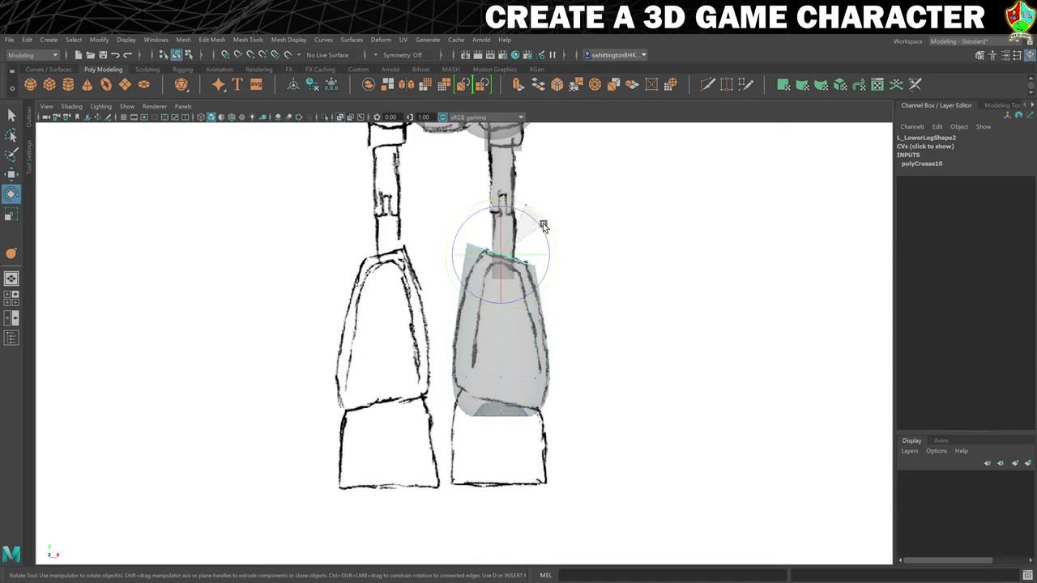
{"action": "key", "text": "r"}
{"action": "left_click_drag", "start_coordinate": [503, 259], "coordinate": [483, 256]}
{"action": "key", "text": "w"}
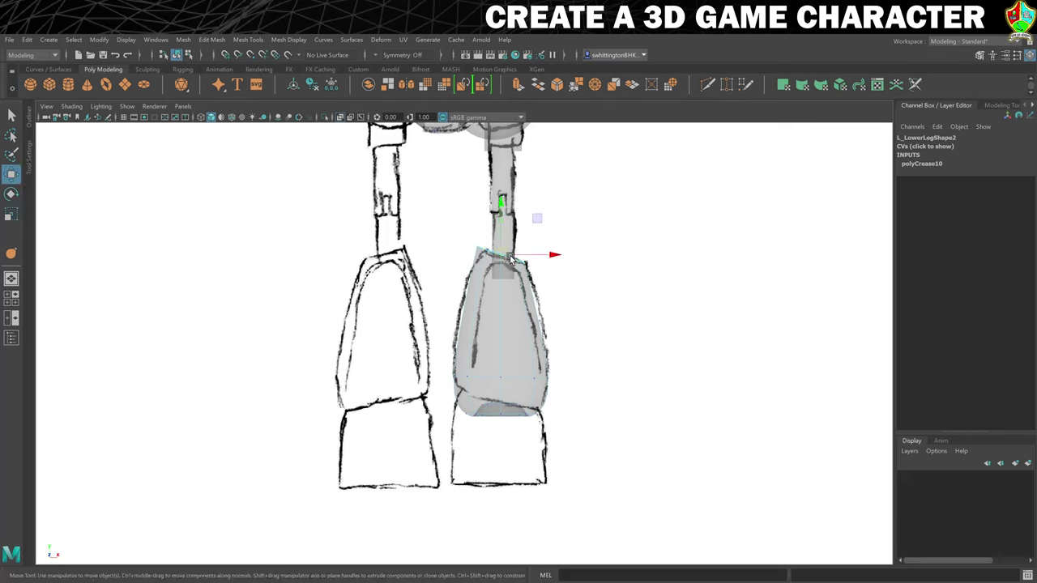
{"action": "left_click", "coordinate": [539, 221]}
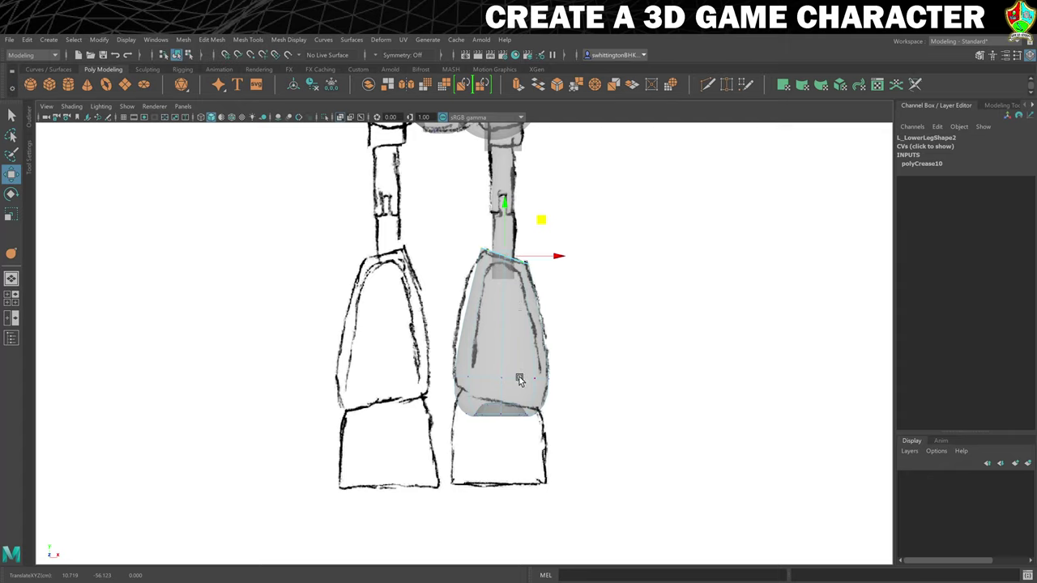
Raise the middle edge loop of L_LowerLeg2 to about Y -72.689 to follow the shin outline
{"action": "right_click_drag", "start_coordinate": [520, 380], "coordinate": [462, 322]}
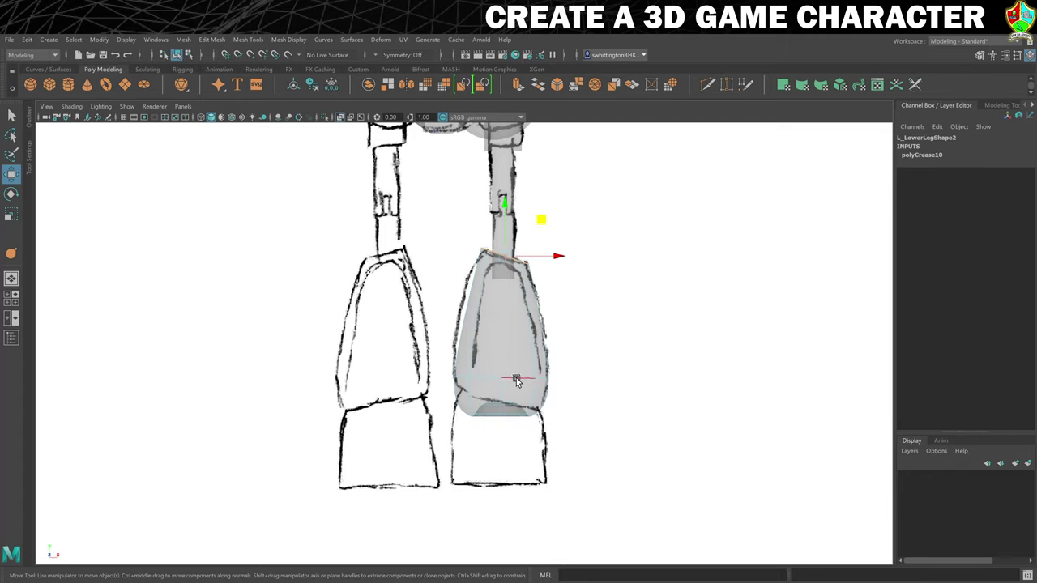
{"action": "left_click", "coordinate": [517, 381]}
{"action": "left_click", "coordinate": [501, 334]}
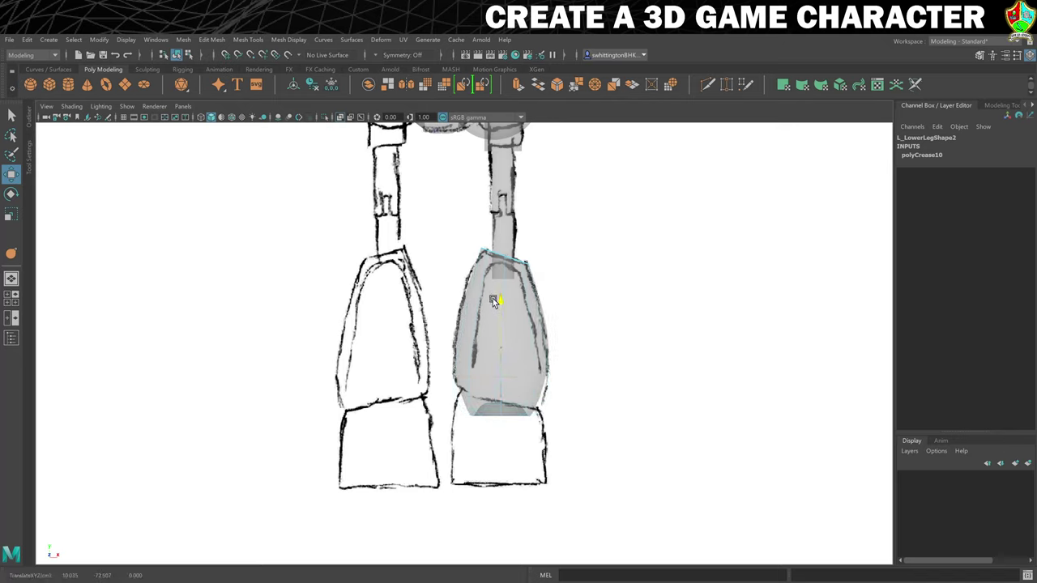
{"action": "left_click", "coordinate": [492, 298]}
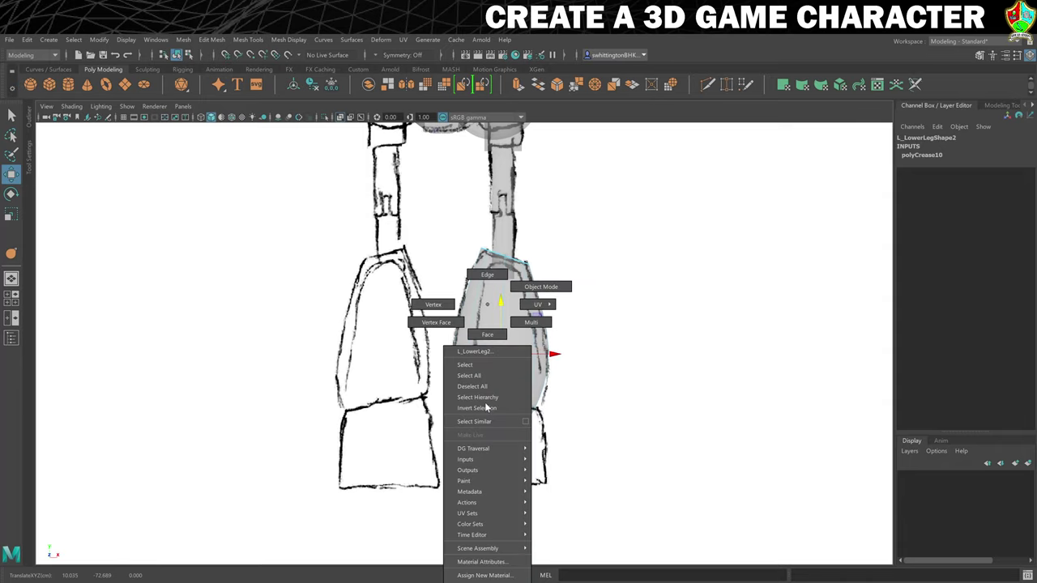
Tilt and slightly enlarge the bottom vertices of L_LowerLeg2 to match the drawing's slanted lower edge
{"action": "right_click_drag", "start_coordinate": [487, 304], "coordinate": [432, 307]}
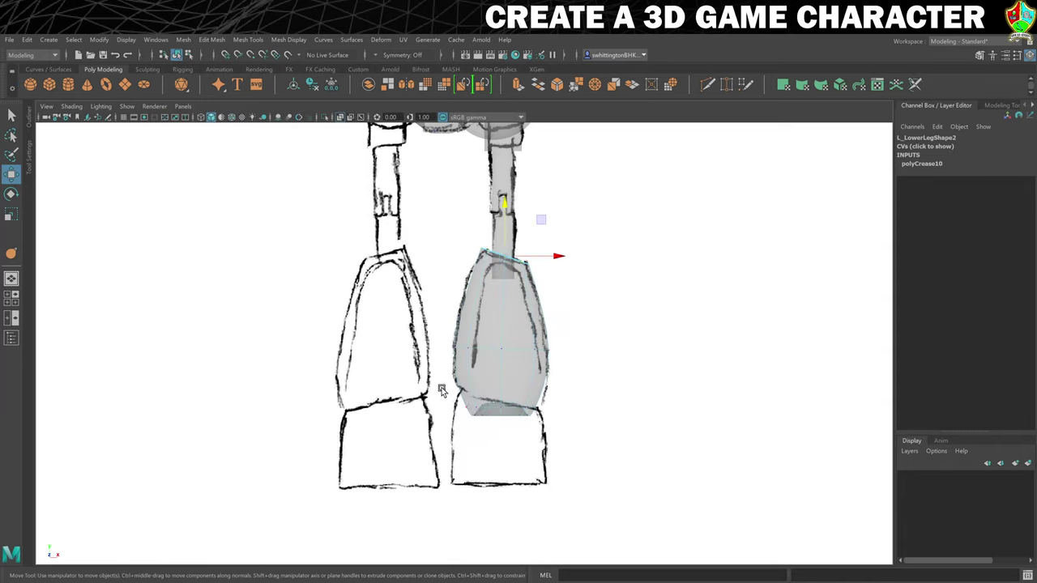
{"action": "left_click_drag", "start_coordinate": [450, 398], "coordinate": [562, 434]}
{"action": "key", "text": "e"}
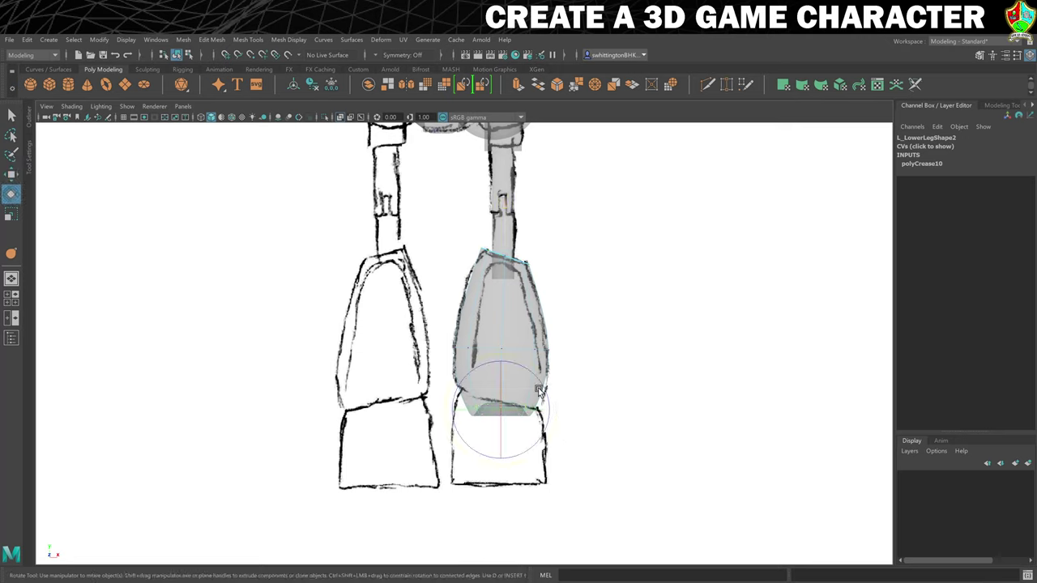
{"action": "left_click_drag", "start_coordinate": [528, 359], "coordinate": [509, 414]}
{"action": "key", "text": "r"}
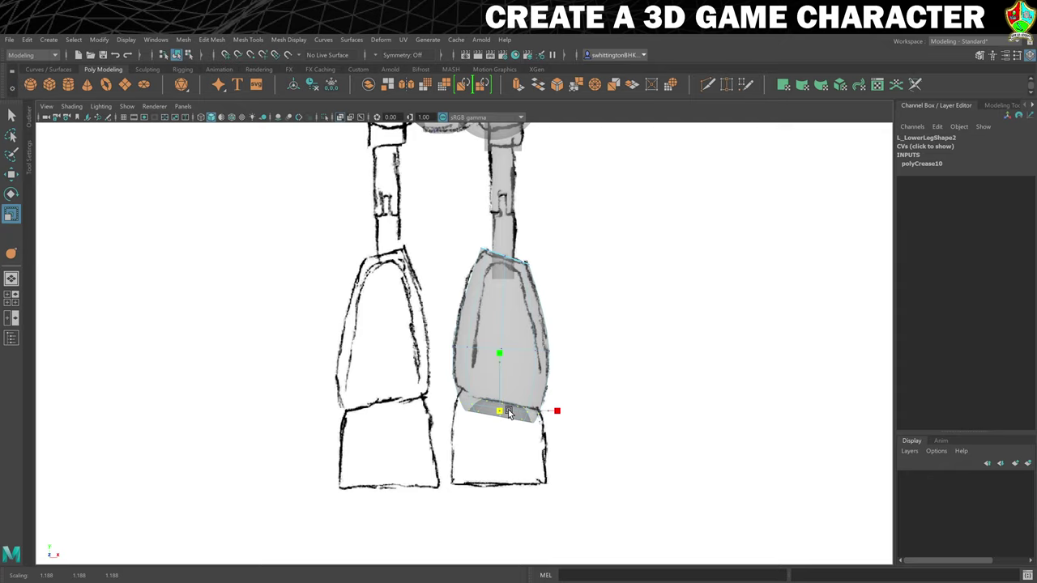
{"action": "left_click_drag", "start_coordinate": [509, 414], "coordinate": [508, 414]}
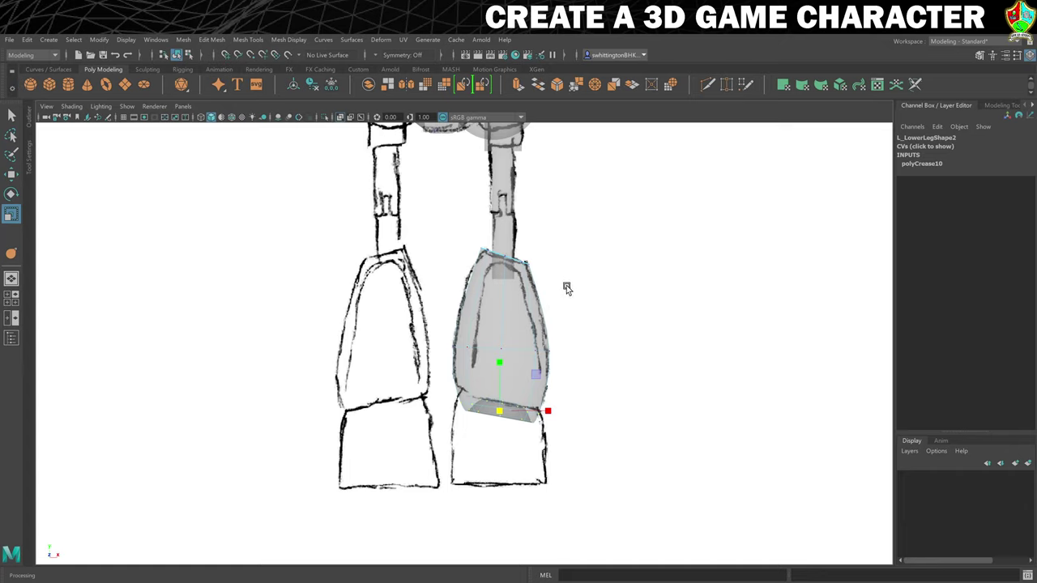
Show L_LowerLeg2 unsmoothed in a full-size perspective view and return it to object mode
{"action": "key", "text": "space"}
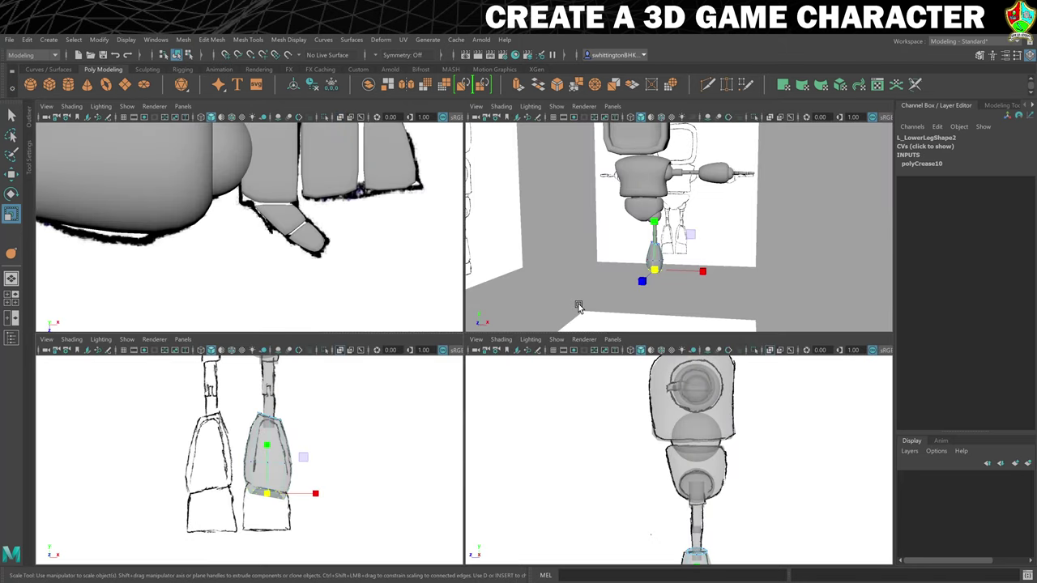
{"action": "key", "text": "f"}
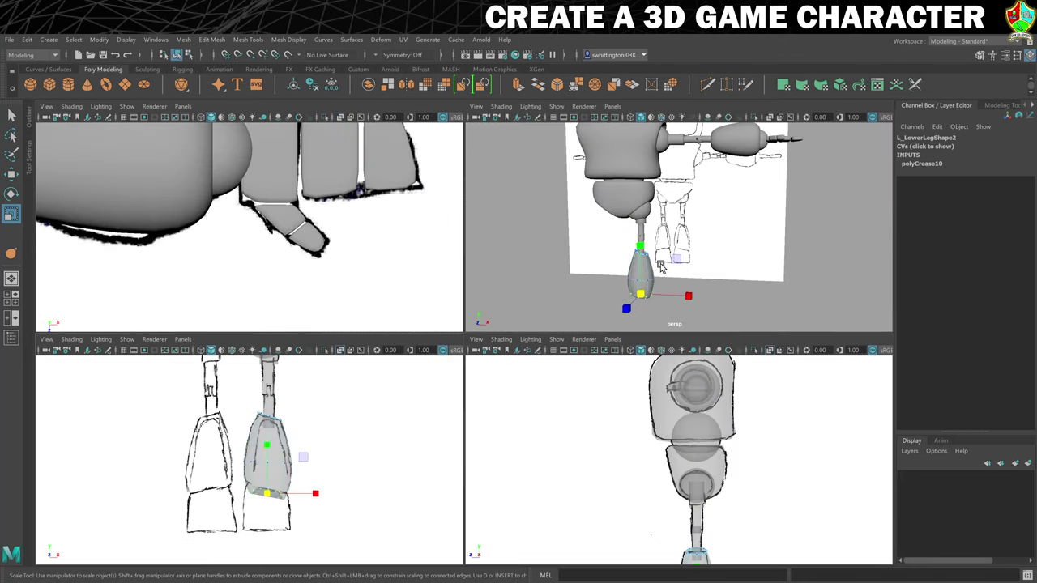
{"action": "key", "text": "space"}
{"action": "right_click_drag", "start_coordinate": [438, 367], "coordinate": [422, 360]}
{"action": "key", "text": "1"}
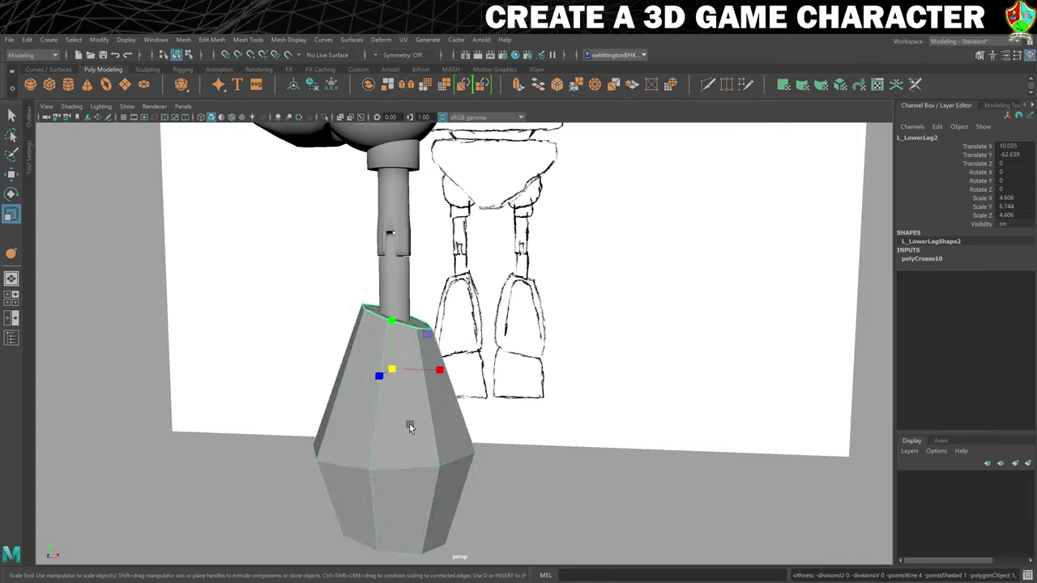
Extrude the four front faces of L_LowerLeg2 with an offset of 1.1
{"action": "right_click_drag", "start_coordinate": [391, 430], "coordinate": [394, 335]}
{"action": "left_click", "coordinate": [396, 381]}
{"action": "key", "text": "r"}
{"action": "left_click", "coordinate": [358, 394], "text": "shift"}
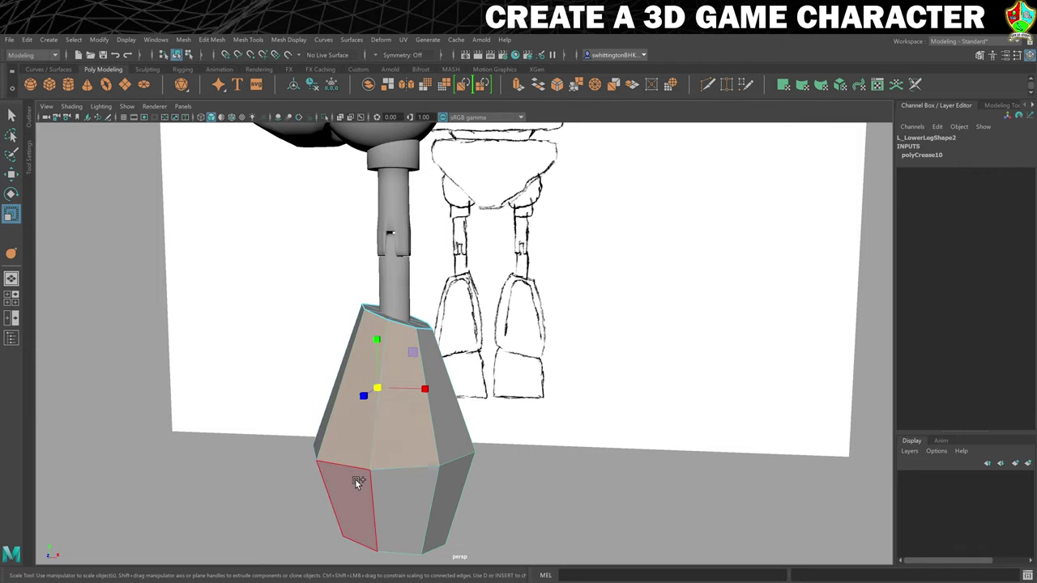
{"action": "left_click", "coordinate": [359, 478], "text": "shift"}
{"action": "left_click", "coordinate": [386, 483], "text": "shift"}
{"action": "left_click_drag", "start_coordinate": [550, 466], "coordinate": [568, 413], "text": "alt"}
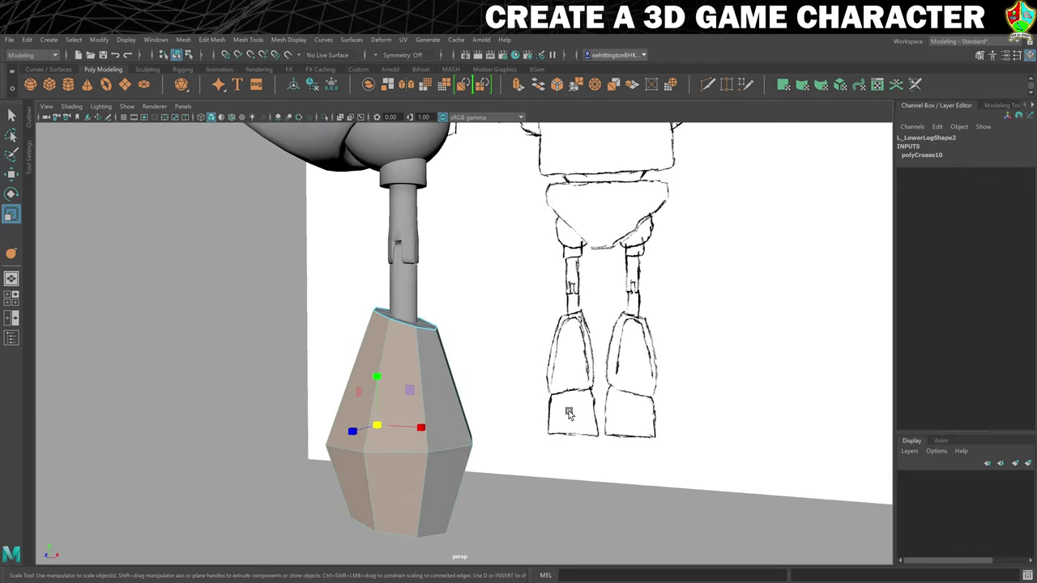
{"action": "key", "text": "ctrl+e"}
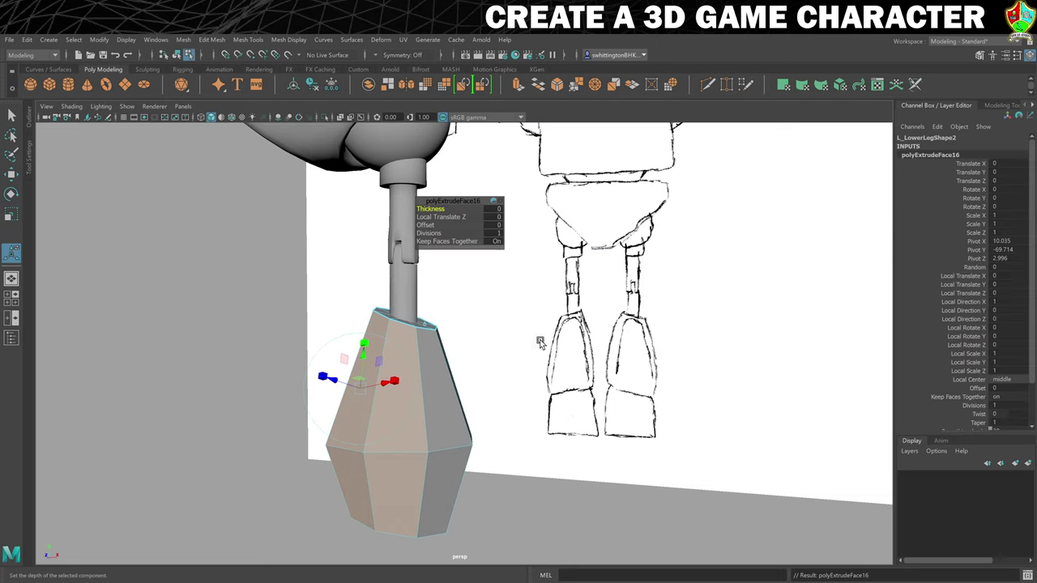
{"action": "left_click", "coordinate": [427, 225]}
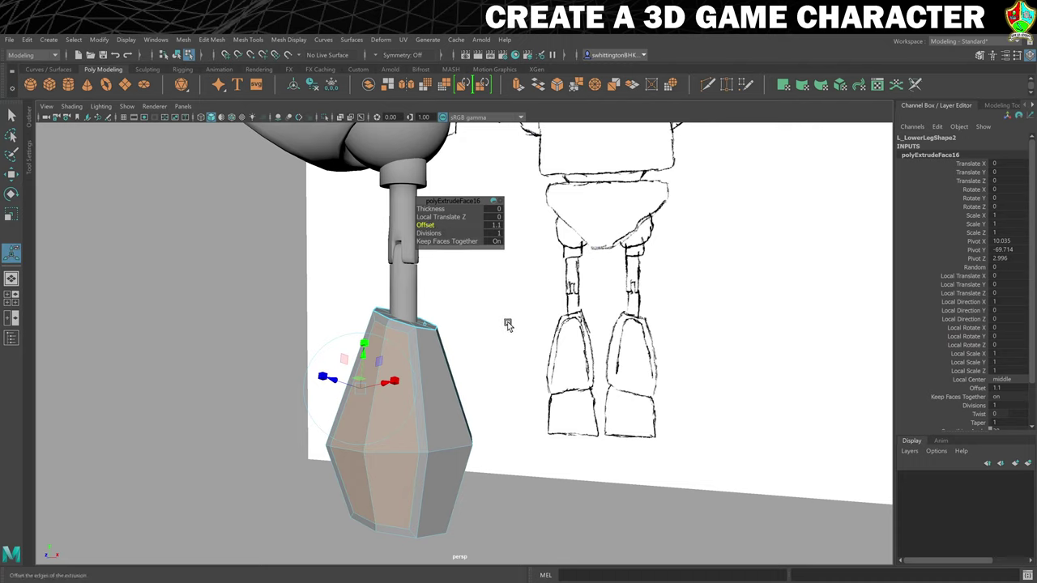
Extrude the inset front faces of L_LowerLeg2 again and move them forward to Z 4.823
{"action": "key", "text": "ctrl+e"}
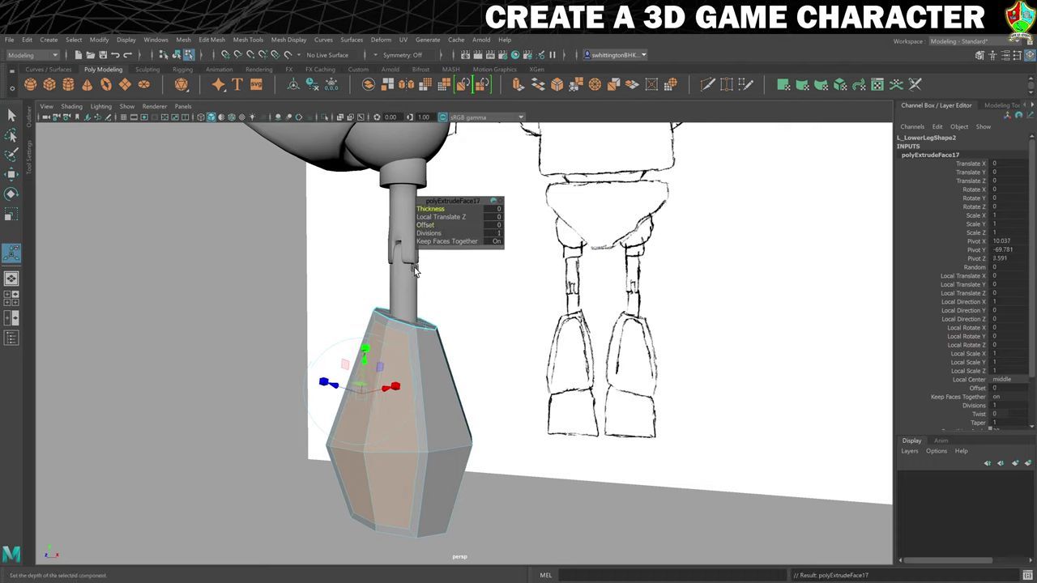
{"action": "left_click_drag", "start_coordinate": [430, 208], "coordinate": [474, 208]}
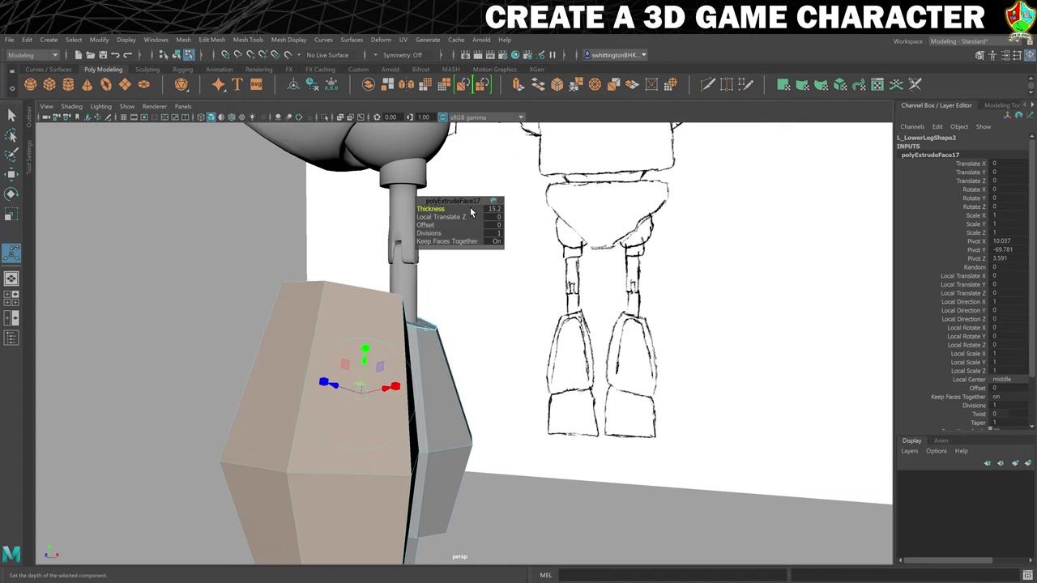
{"action": "key", "text": "ctrl+z"}
{"action": "left_click_drag", "start_coordinate": [555, 432], "coordinate": [557, 424], "text": "alt"}
{"action": "key", "text": "w"}
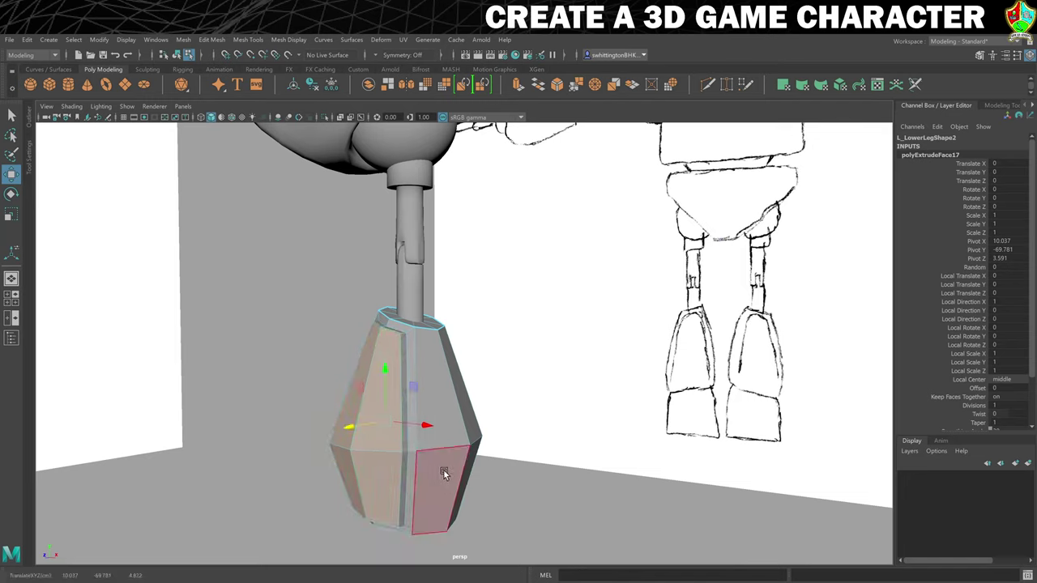
Target-weld the bottom vertices of the extruded front panel to the lower edge of L_LowerLeg2
{"action": "scroll", "coordinate": [425, 496], "scroll_direction": "up", "scroll_amount": 2}
{"action": "middle_click_drag", "start_coordinate": [425, 496], "coordinate": [480, 405], "text": "alt"}
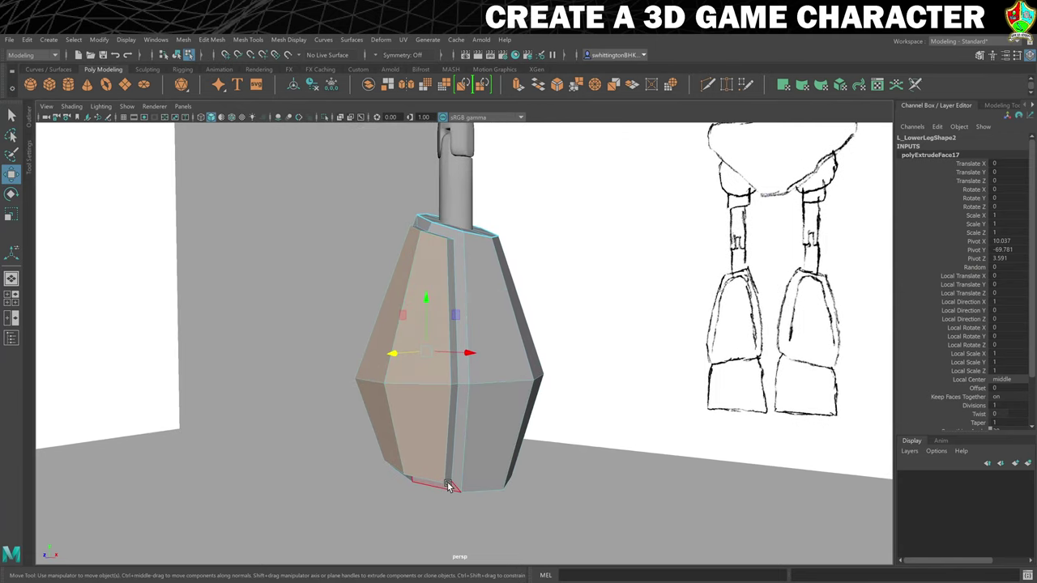
{"action": "scroll", "coordinate": [451, 485], "scroll_direction": "up", "scroll_amount": 2}
{"action": "right_click", "coordinate": [453, 409]}
{"action": "right_click_drag", "start_coordinate": [455, 408], "coordinate": [507, 287]}
{"action": "mouse_move", "coordinate": [421, 498]}
{"action": "left_mouse_down", "text": "alt"}
{"action": "mouse_move", "coordinate": [412, 456]}
{"action": "mouse_move", "coordinate": [423, 446]}
{"action": "left_mouse_up", "text": "alt"}
{"action": "mouse_move", "coordinate": [425, 304]}
{"action": "right_mouse_down"}
{"action": "mouse_move", "coordinate": [423, 425]}
{"action": "mouse_move", "coordinate": [421, 397]}
{"action": "mouse_move", "coordinate": [379, 322]}
{"action": "mouse_move", "coordinate": [384, 312]}
{"action": "right_mouse_up"}
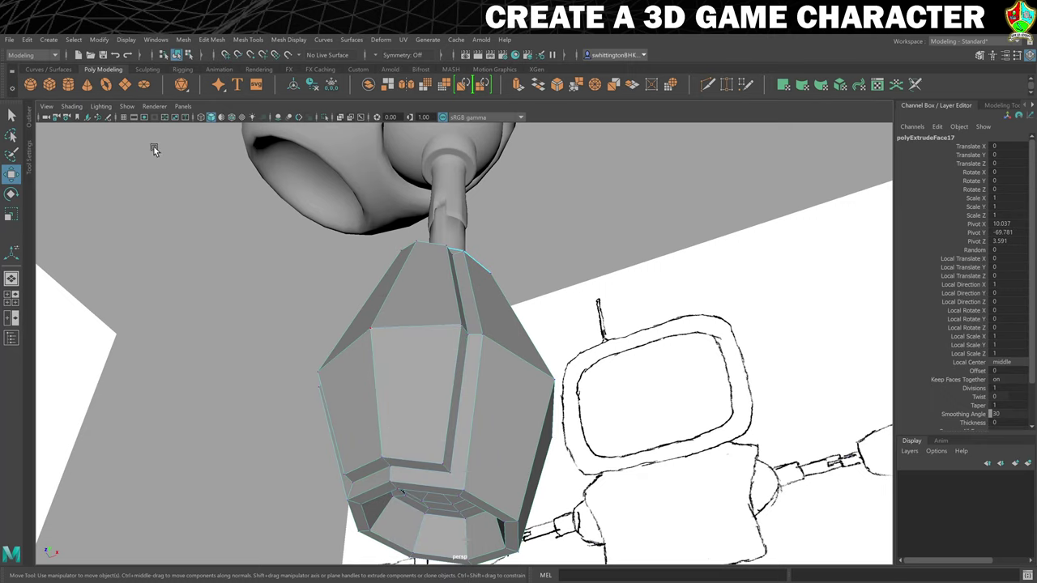
{"action": "left_click", "coordinate": [247, 40]}
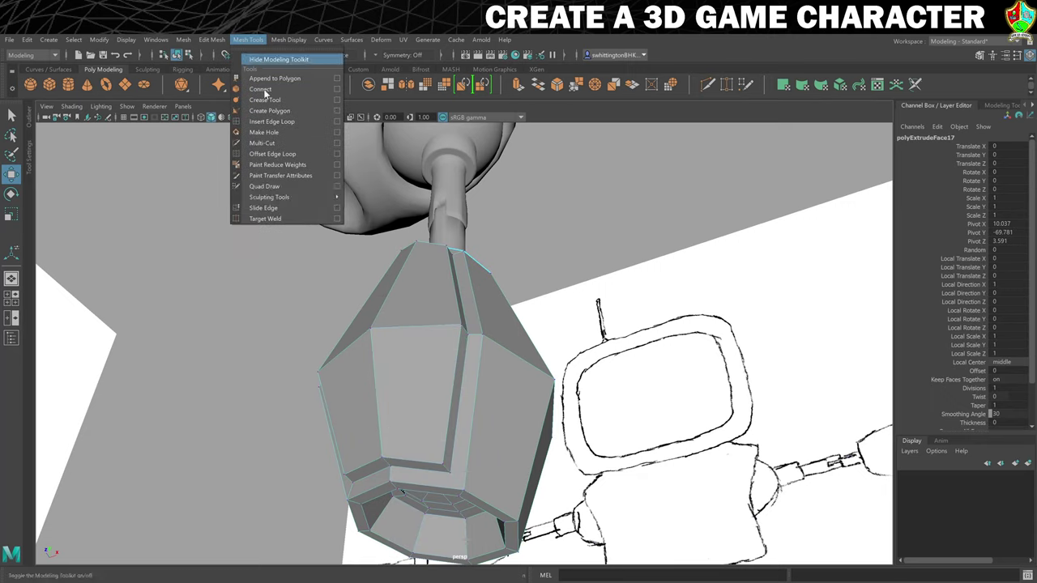
{"action": "left_click", "coordinate": [285, 218]}
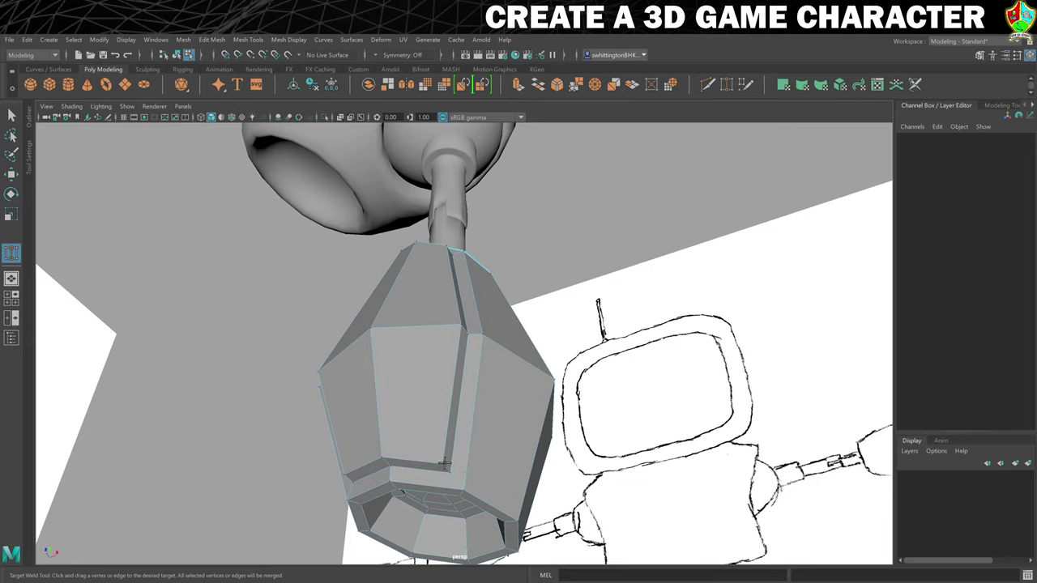
{"action": "left_click_drag", "start_coordinate": [447, 471], "coordinate": [428, 335]}
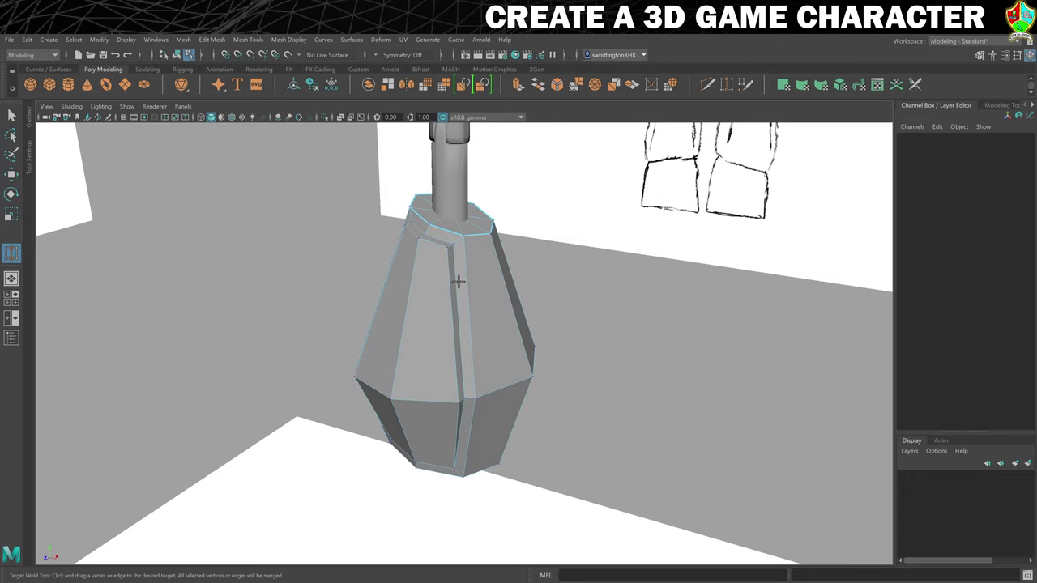
Show L_LowerLeg2 with smooth mesh preview, return it to object mode and deselect it
{"action": "key", "text": "3"}
{"action": "right_click_drag", "start_coordinate": [484, 259], "coordinate": [558, 268]}
{"action": "left_click", "coordinate": [540, 269]}
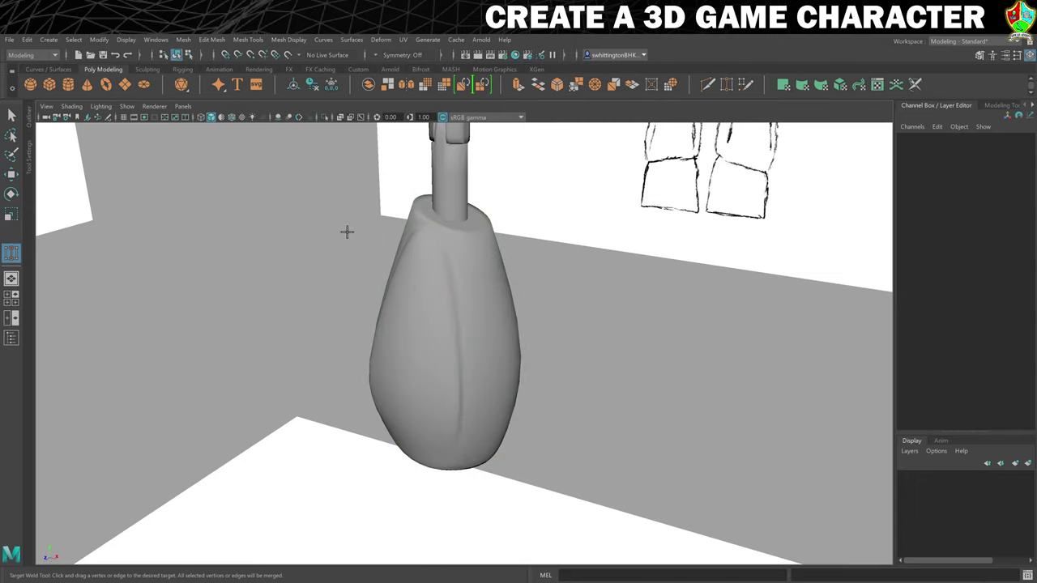
Crease the edges outlining the raised front panel of L_LowerLeg2 with a value of 1.1, and return to object mode
{"action": "key", "text": "w"}
{"action": "left_click", "coordinate": [464, 264]}
{"action": "left_click_drag", "start_coordinate": [536, 261], "coordinate": [463, 348], "text": "alt"}
{"action": "left_click", "coordinate": [542, 316]}
{"action": "left_click", "coordinate": [424, 311]}
{"action": "right_click_drag", "start_coordinate": [428, 276], "coordinate": [426, 245]}
{"action": "left_click", "coordinate": [439, 358]}
{"action": "mouse_move", "coordinate": [440, 358]}
{"action": "left_mouse_down", "text": "alt"}
{"action": "mouse_move", "coordinate": [435, 348]}
{"action": "mouse_move", "coordinate": [446, 429]}
{"action": "mouse_move", "coordinate": [439, 398]}
{"action": "left_mouse_up", "text": "alt"}
{"action": "left_click", "coordinate": [414, 405]}
{"action": "left_click", "coordinate": [423, 392]}
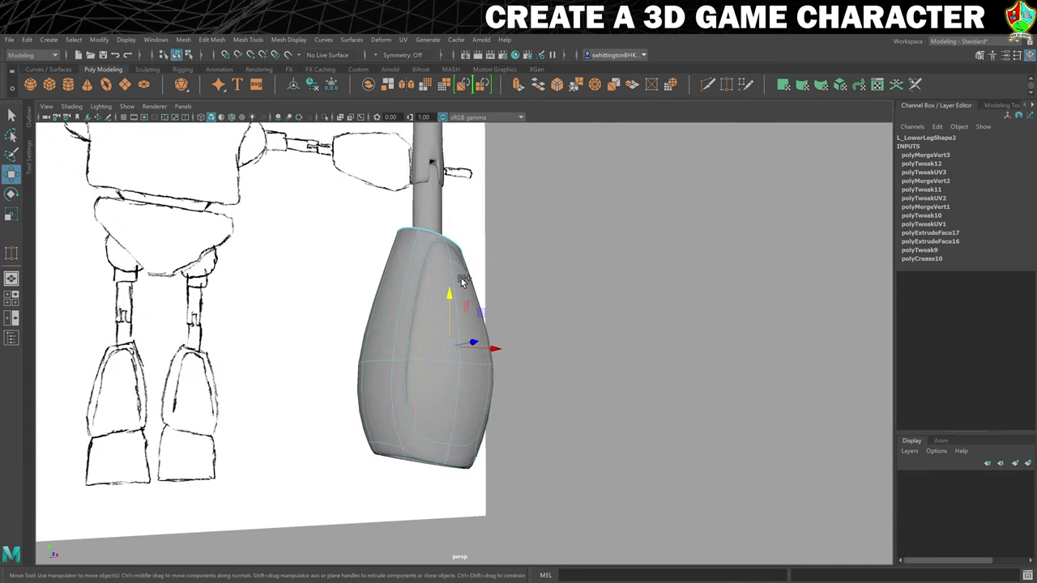
{"action": "left_click_drag", "start_coordinate": [460, 281], "coordinate": [444, 281], "text": "alt"}
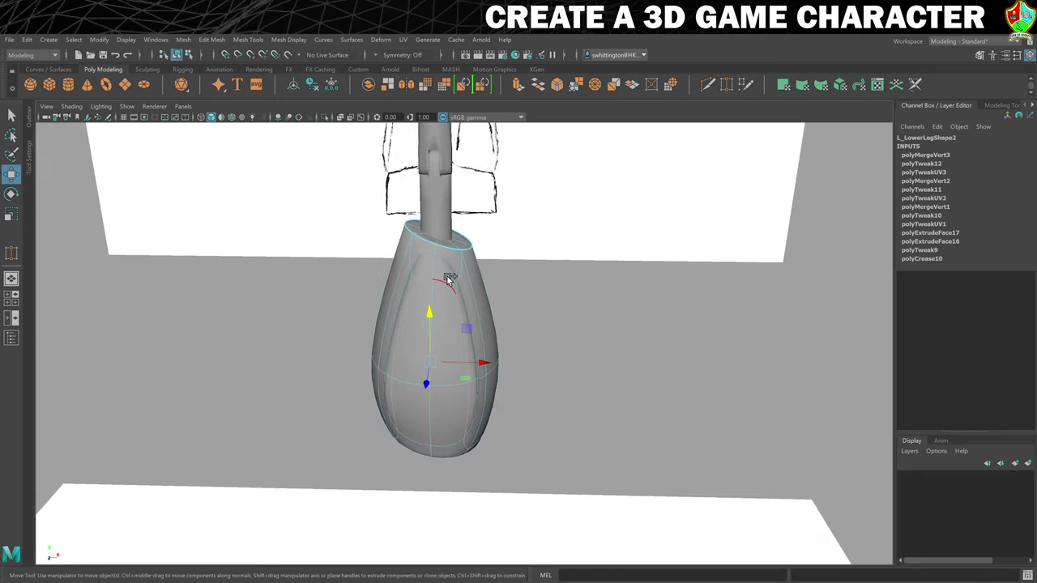
{"action": "left_click_drag", "start_coordinate": [486, 324], "coordinate": [500, 312], "text": "alt"}
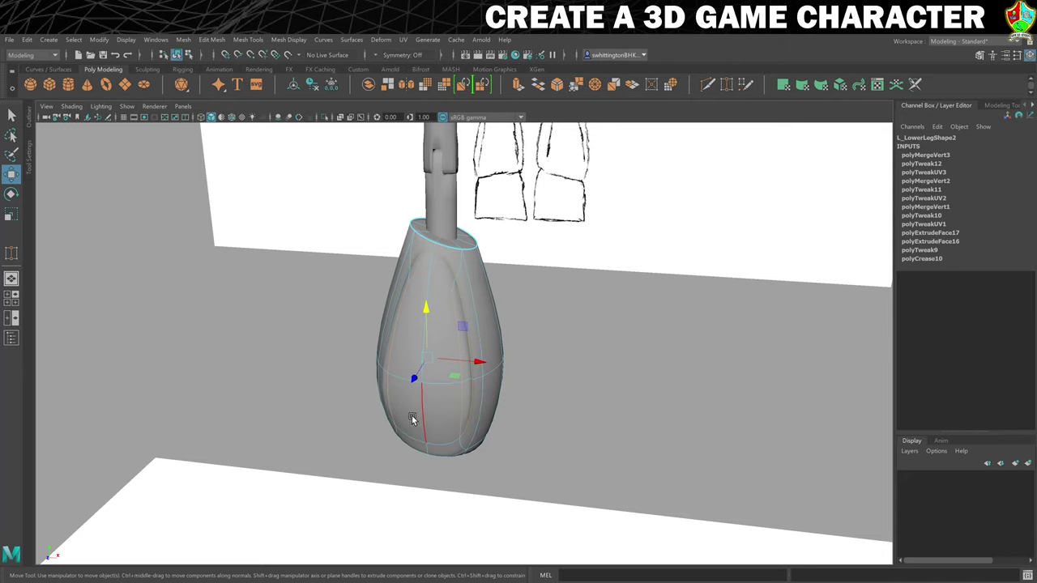
{"action": "left_click_drag", "start_coordinate": [398, 412], "coordinate": [424, 408], "text": "alt"}
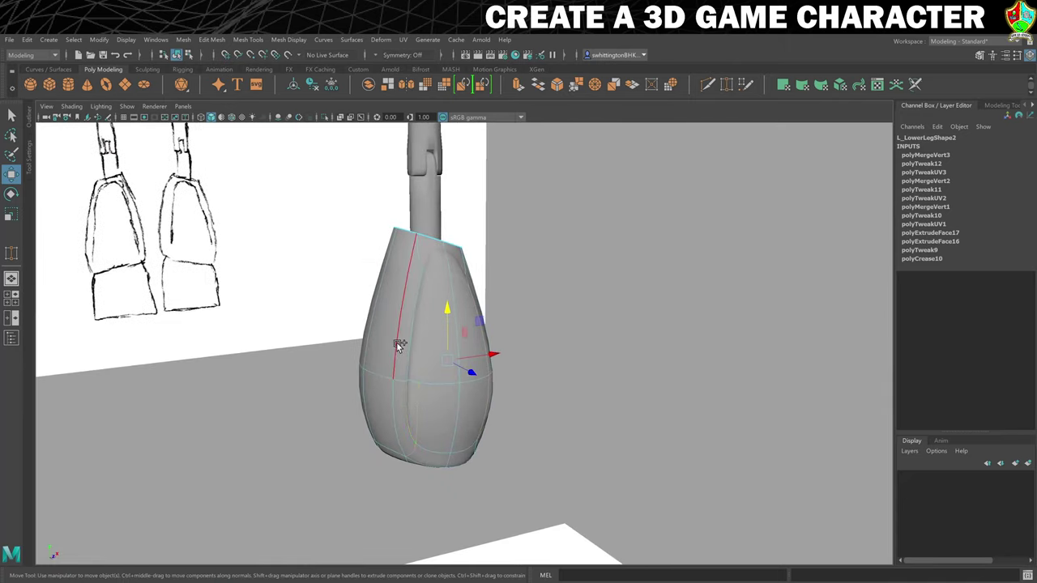
{"action": "left_click_drag", "start_coordinate": [652, 285], "coordinate": [597, 290], "text": "alt"}
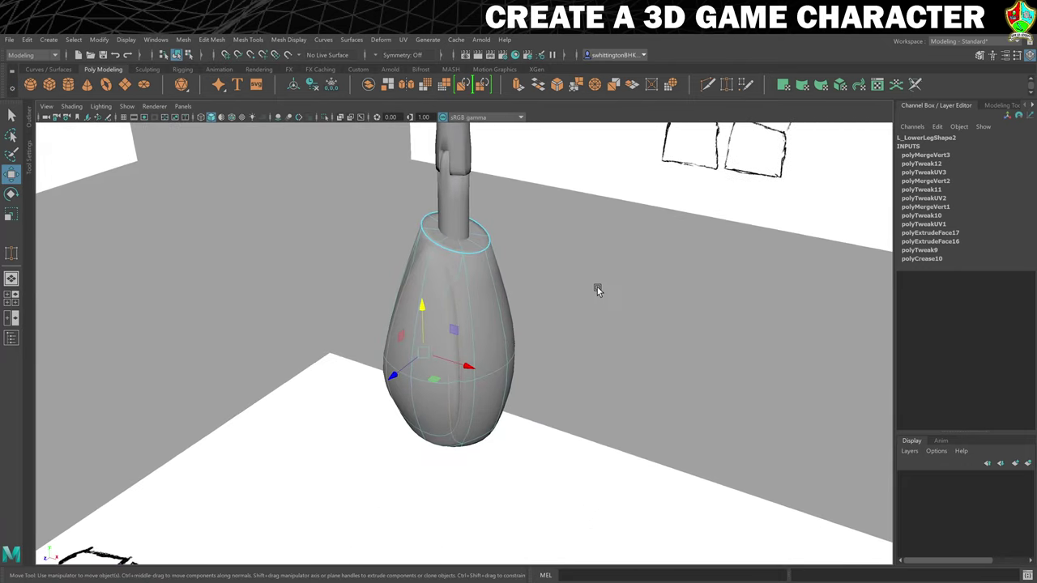
{"action": "left_click", "coordinate": [243, 40]}
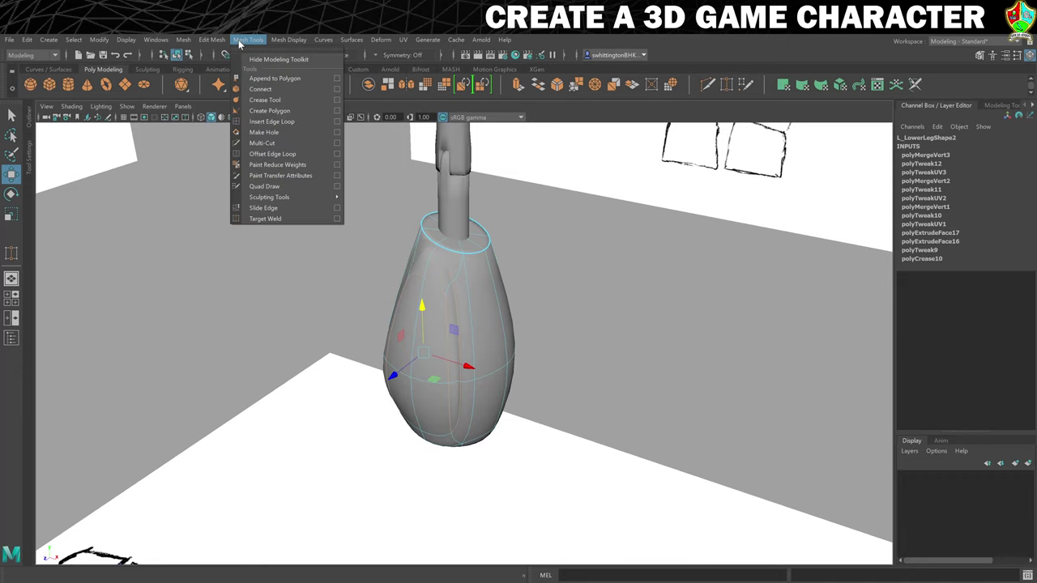
{"action": "left_click", "coordinate": [282, 101]}
{"action": "middle_click_drag", "start_coordinate": [513, 235], "coordinate": [656, 255]}
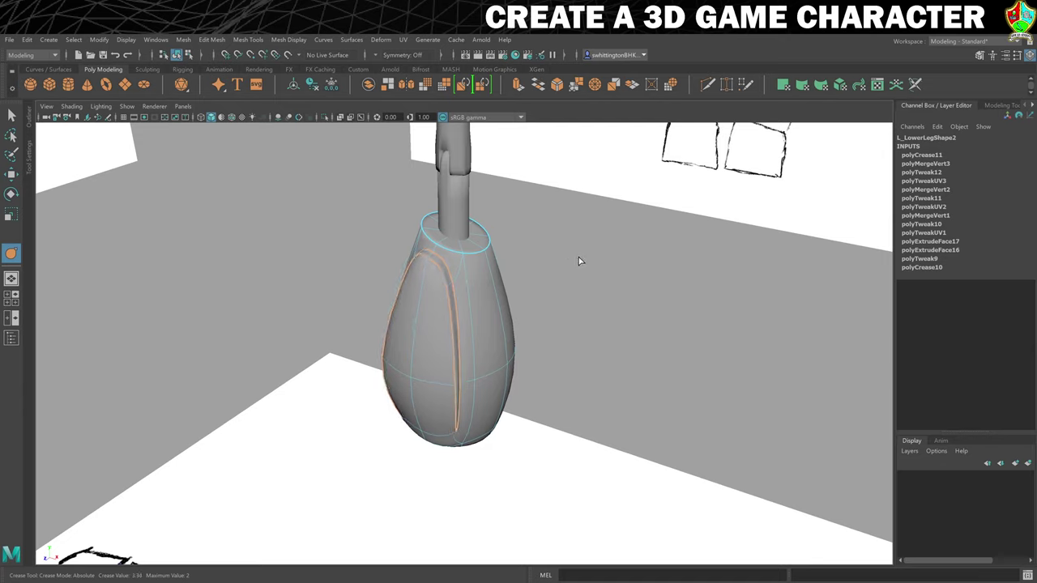
{"action": "middle_click_drag", "start_coordinate": [549, 264], "coordinate": [522, 266]}
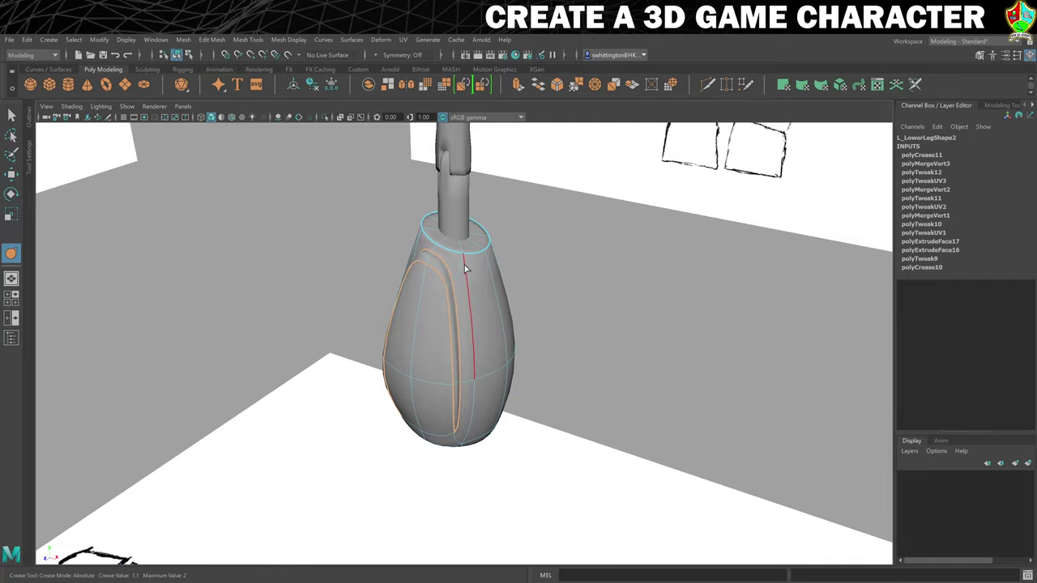
{"action": "right_click_drag", "start_coordinate": [464, 265], "coordinate": [559, 253]}
Create a polygon cube, move it below the left shin to X 9.172, Y -88.346, and name it L_Foot
{"action": "mouse_move", "coordinate": [569, 258]}
{"action": "left_mouse_down", "text": "alt"}
{"action": "mouse_move", "coordinate": [539, 291]}
{"action": "mouse_move", "coordinate": [595, 289]}
{"action": "mouse_move", "coordinate": [483, 300]}
{"action": "mouse_move", "coordinate": [567, 286]}
{"action": "mouse_move", "coordinate": [527, 297]}
{"action": "left_mouse_up", "text": "alt"}
{"action": "scroll", "coordinate": [525, 278], "scroll_direction": "down", "scroll_amount": 6}
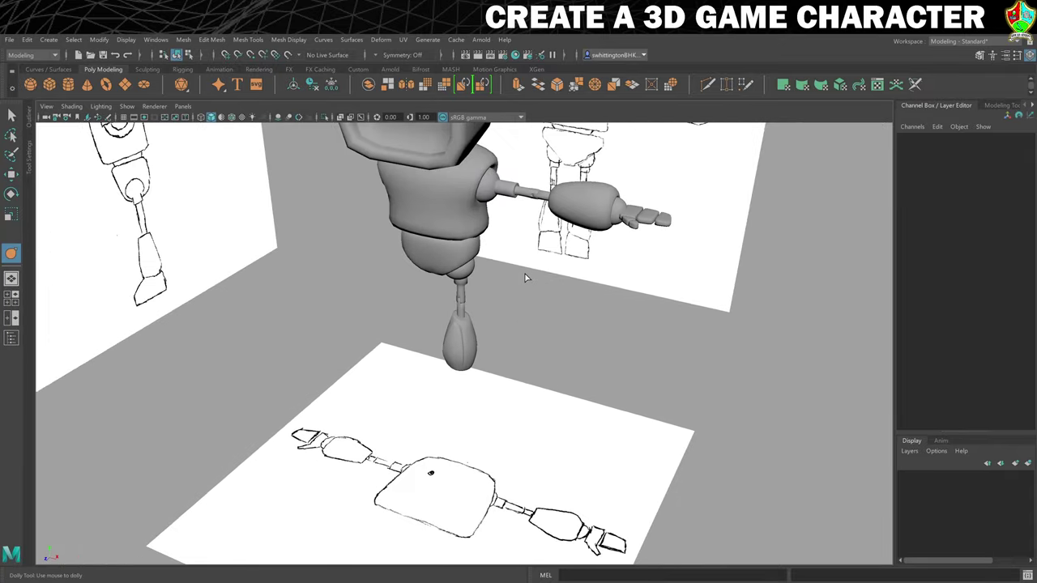
{"action": "scroll", "coordinate": [530, 286], "scroll_direction": "down", "scroll_amount": 2}
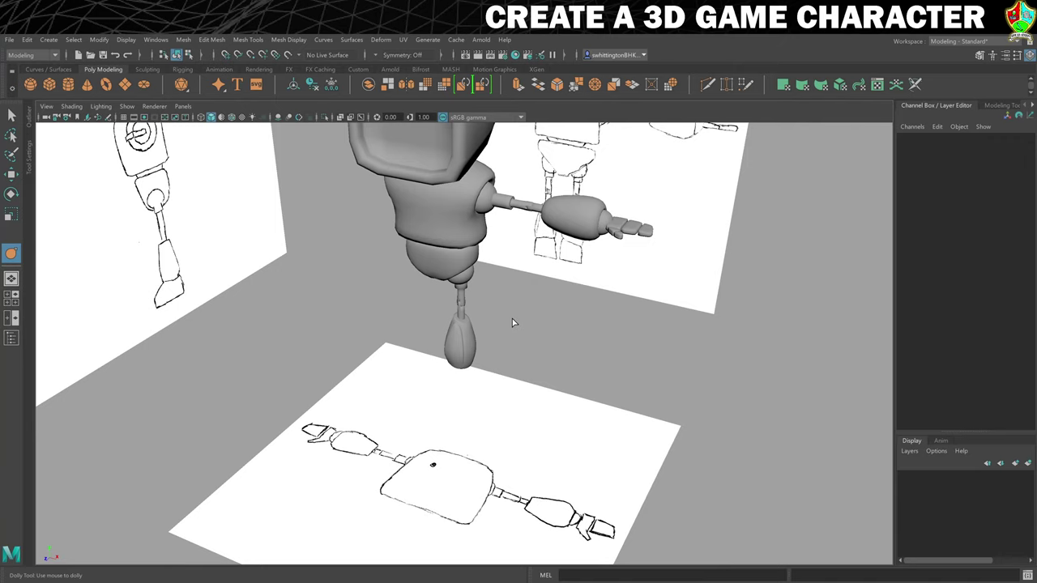
{"action": "mouse_move", "coordinate": [512, 323]}
{"action": "left_mouse_down", "text": "alt"}
{"action": "mouse_move", "coordinate": [502, 333]}
{"action": "mouse_move", "coordinate": [524, 324]}
{"action": "left_mouse_up", "text": "alt"}
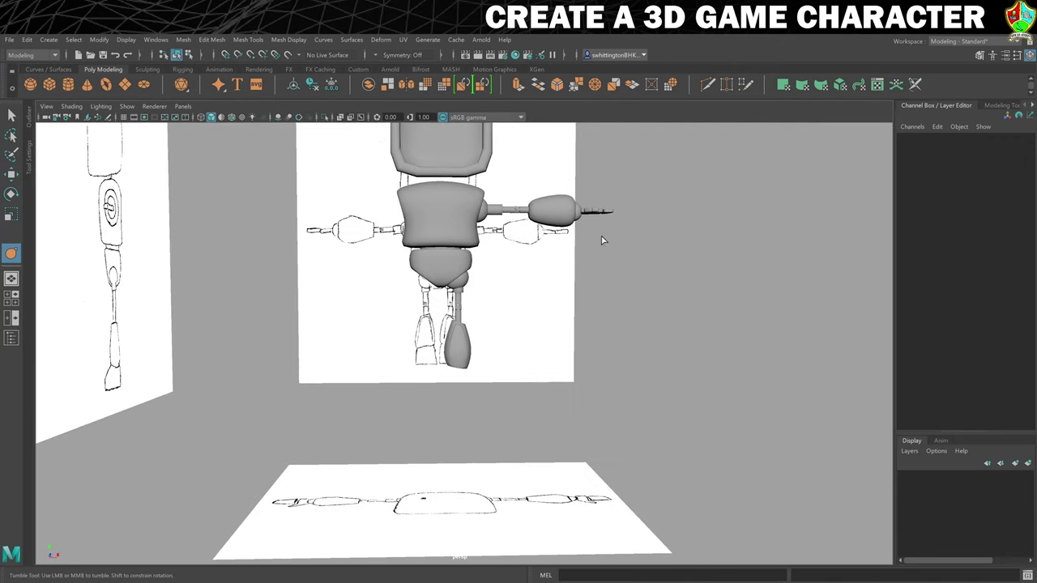
{"action": "key", "text": "w"}
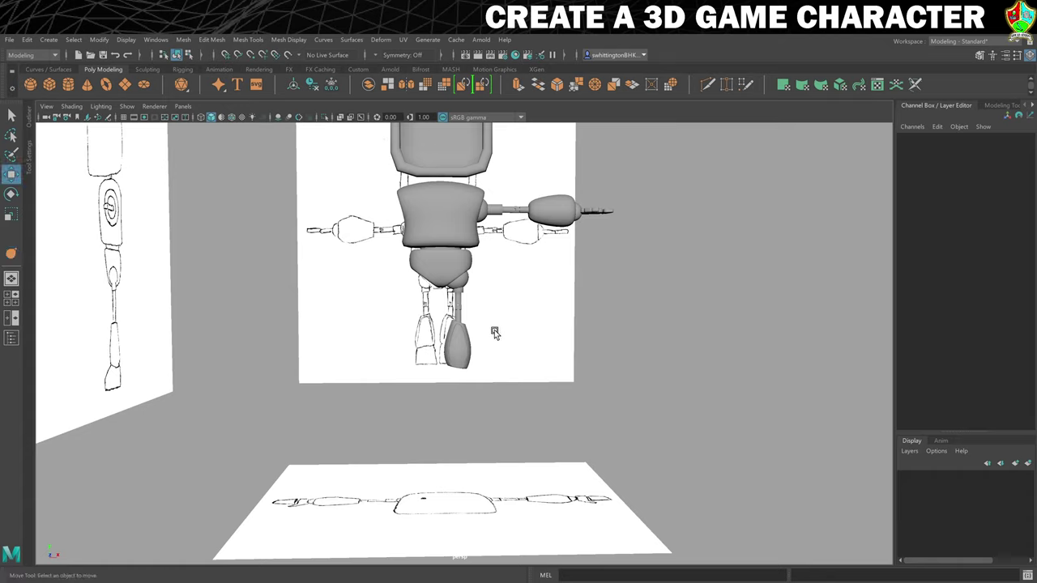
{"action": "left_click", "coordinate": [50, 84]}
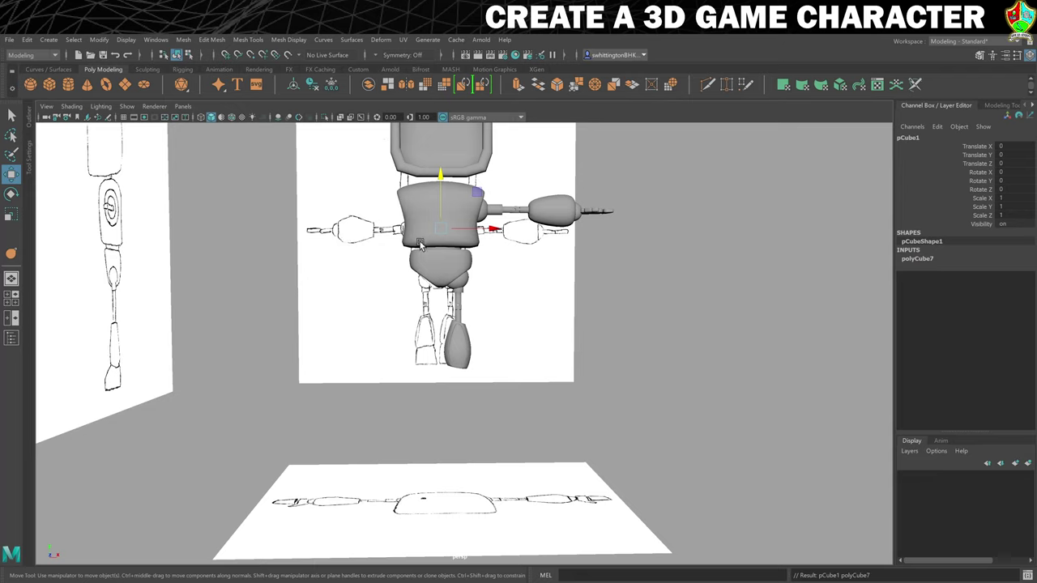
{"action": "left_click_drag", "start_coordinate": [478, 193], "coordinate": [495, 341]}
{"action": "left_click", "coordinate": [907, 137]}
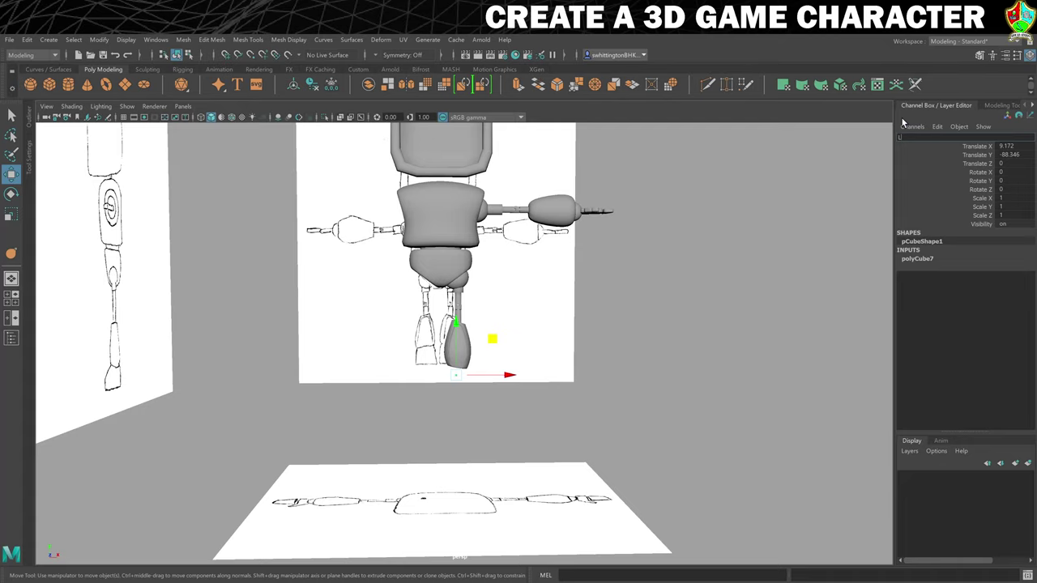
{"action": "key", "text": "Return"}
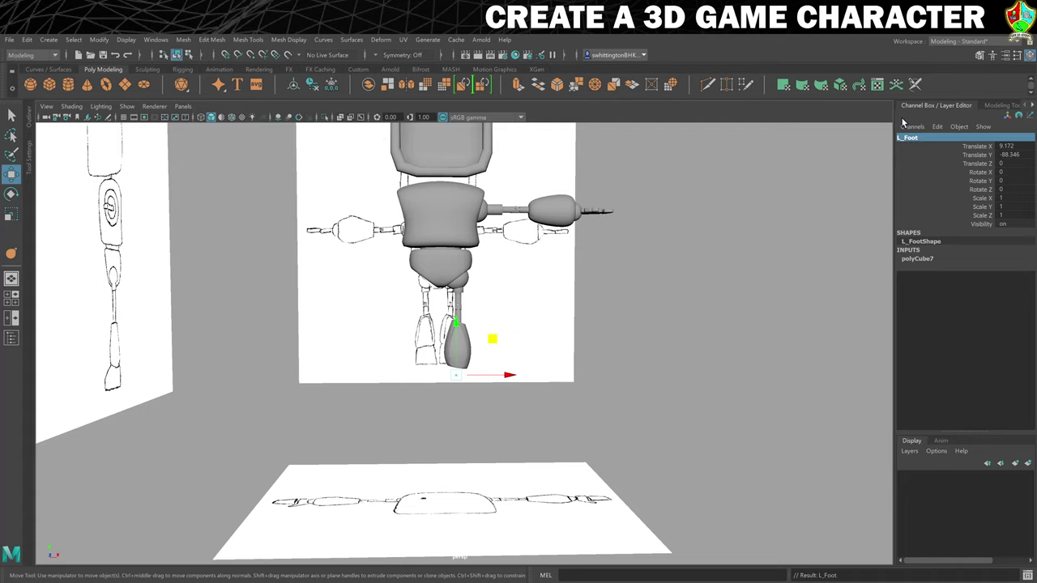
Fit L_Foot to the front drawing with X and Y scale 15.388, positioned at X 9.629, Y -87.065
{"action": "key", "text": "space"}
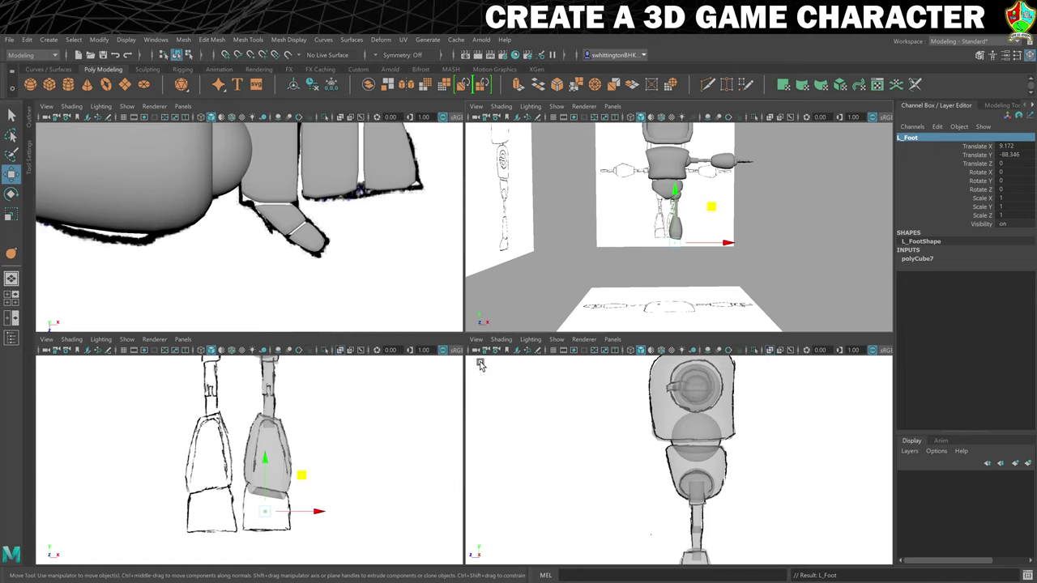
{"action": "key", "text": "r"}
{"action": "left_click_drag", "start_coordinate": [265, 512], "coordinate": [318, 510]}
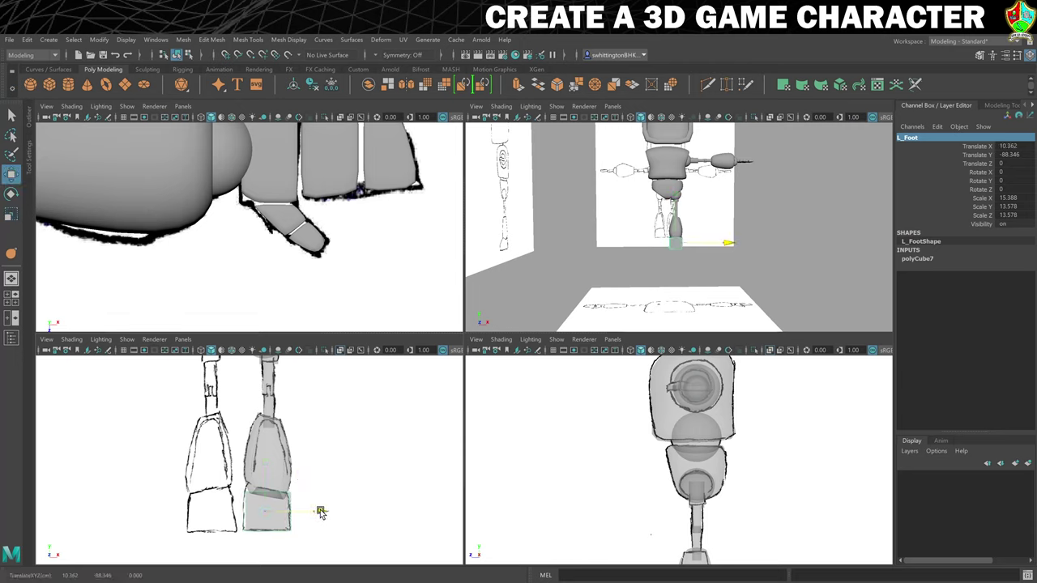
{"action": "left_click_drag", "start_coordinate": [265, 466], "coordinate": [267, 458]}
{"action": "key", "text": "w"}
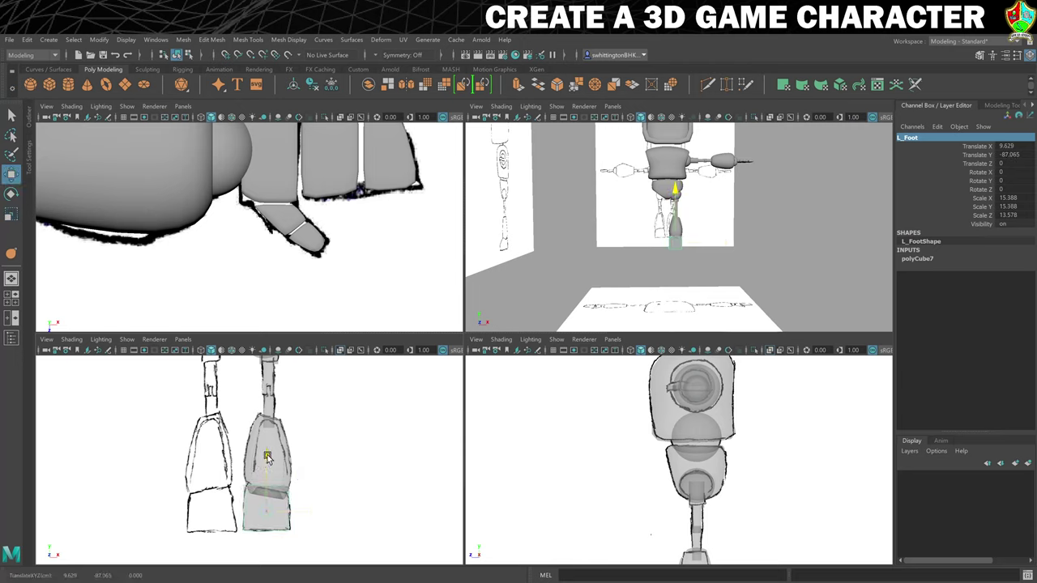
Fit L_Foot to the foot's length in the side drawing with Z scale 24.313 and Z position 4.636
{"action": "left_click_drag", "start_coordinate": [725, 488], "coordinate": [715, 475], "text": "alt"}
{"action": "middle_click_drag", "start_coordinate": [715, 476], "coordinate": [736, 419], "text": "alt"}
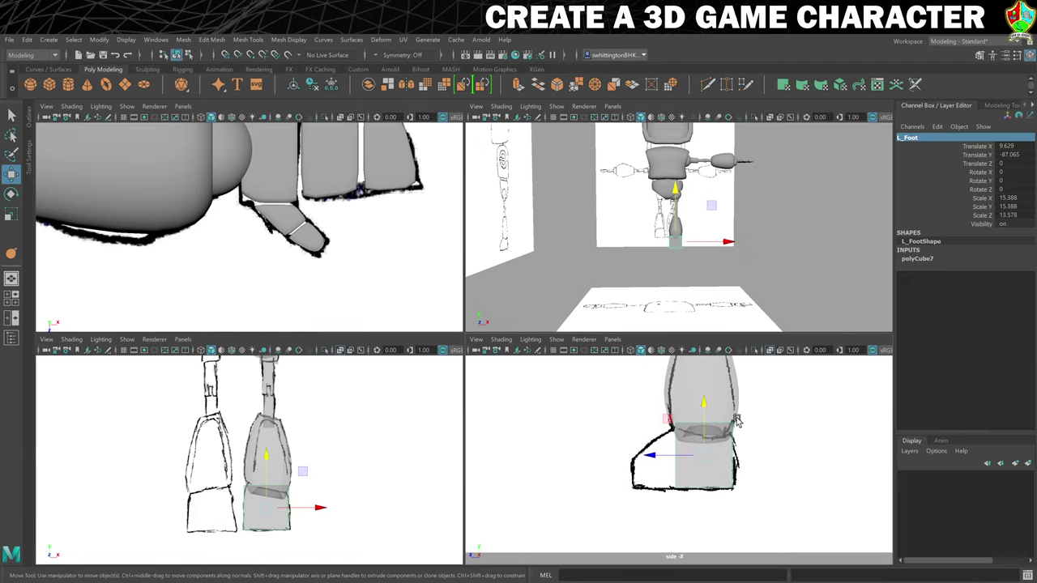
{"action": "key", "text": "r"}
{"action": "key", "text": "w"}
{"action": "left_click_drag", "start_coordinate": [653, 457], "coordinate": [631, 456]}
{"action": "key", "text": "r"}
{"action": "key", "text": "w"}
{"action": "key", "text": "r"}
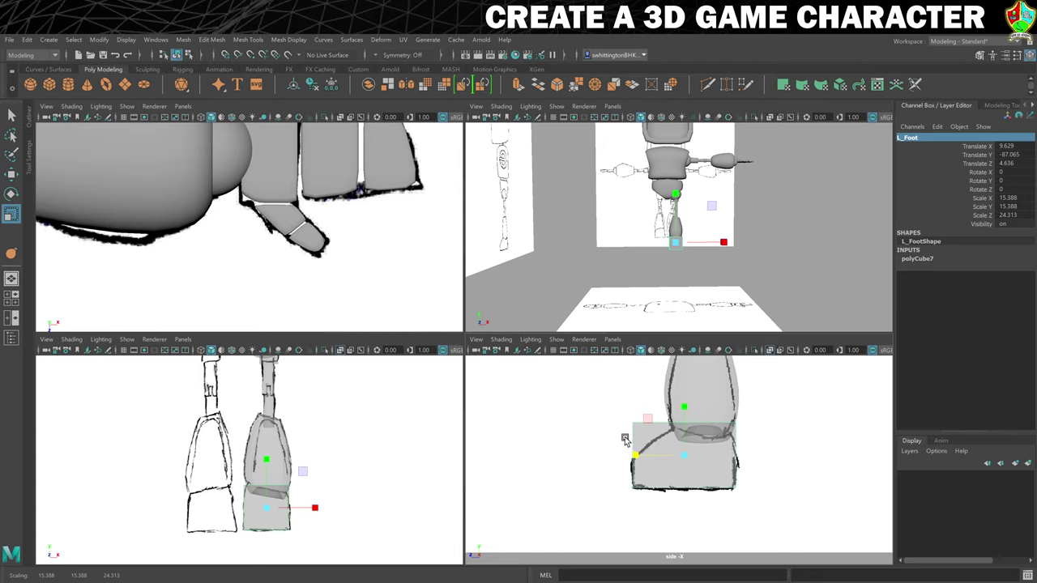
Cut two edge loops into L_Foot: one across it at the front of the ankle and one lengthwise down the middle
{"action": "left_click", "coordinate": [707, 86]}
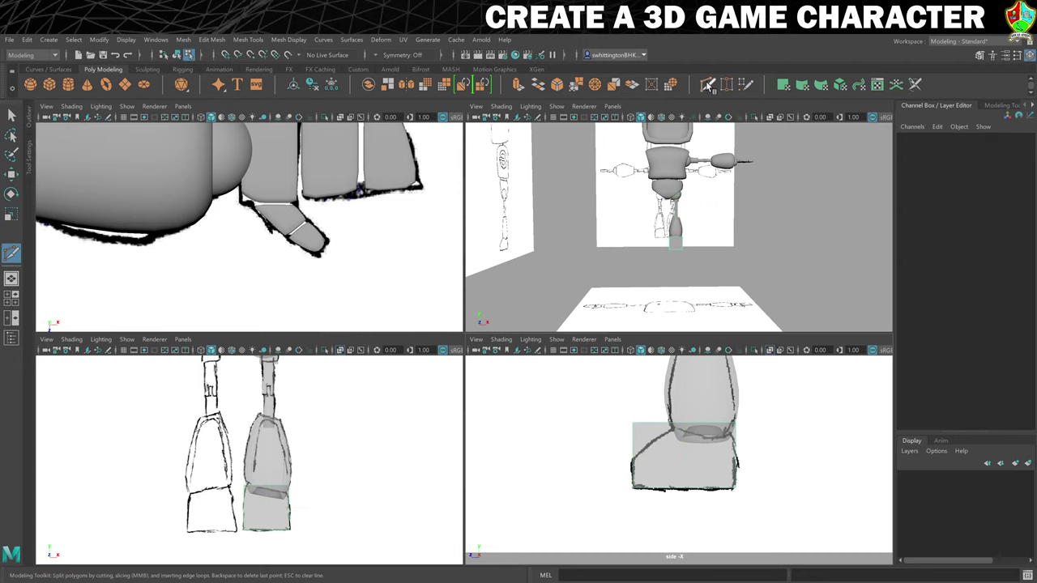
{"action": "left_click", "coordinate": [684, 422], "text": "ctrl"}
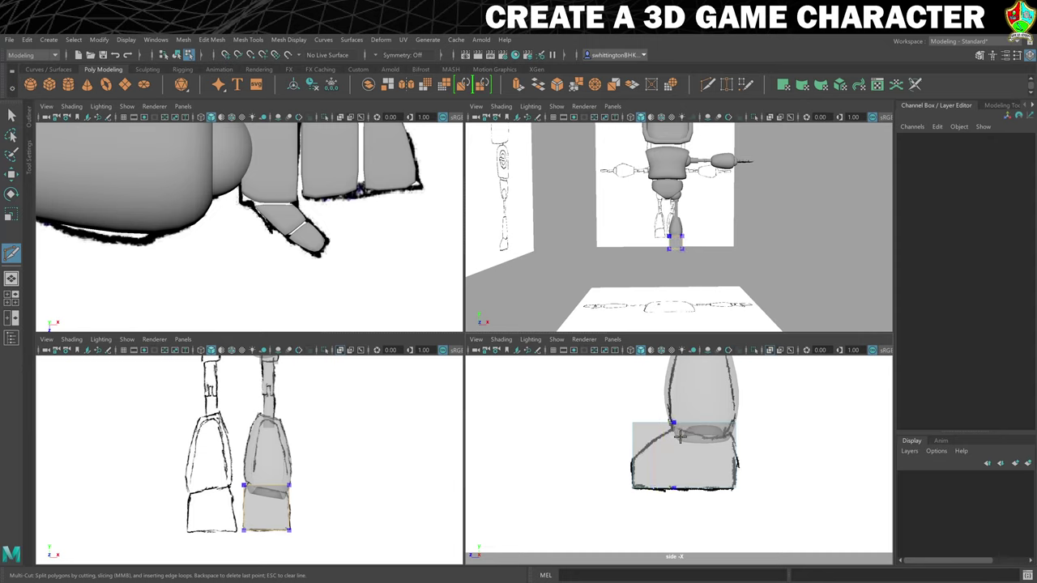
{"action": "key", "text": "Return"}
{"action": "left_click", "coordinate": [279, 512], "text": "ctrl"}
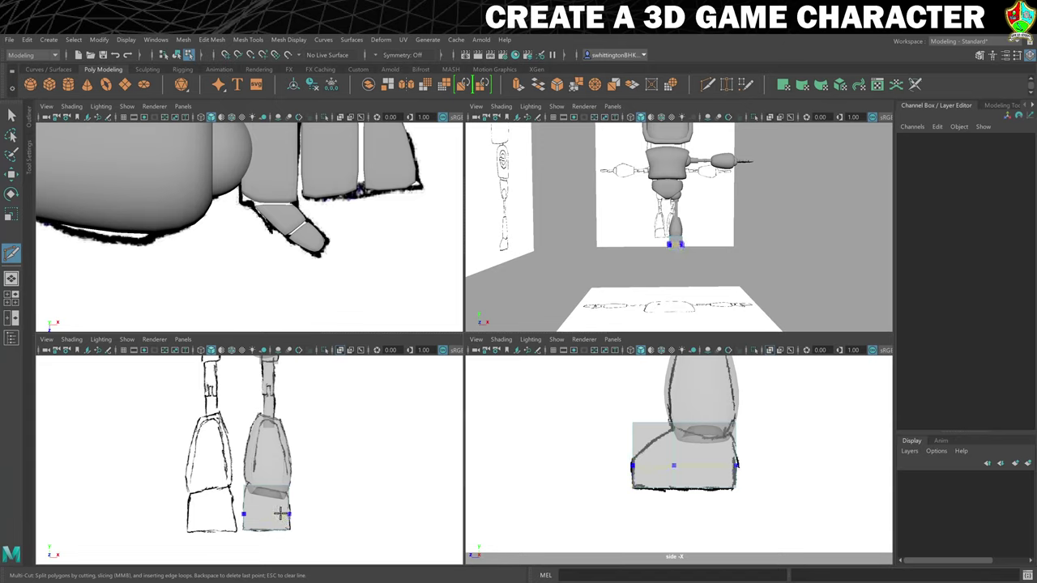
{"action": "left_click", "coordinate": [266, 496], "text": "ctrl"}
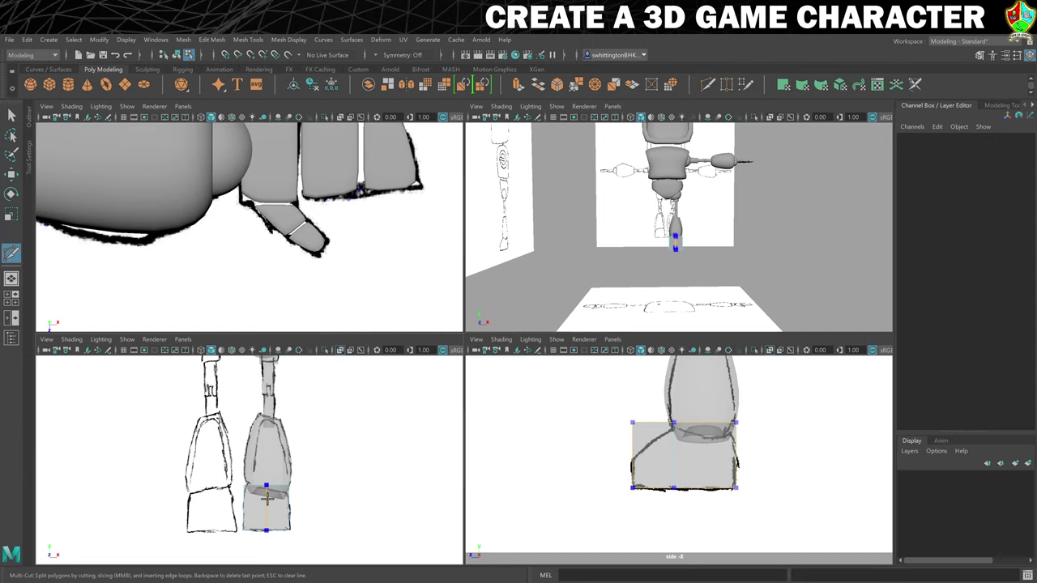
{"action": "key", "text": "Return"}
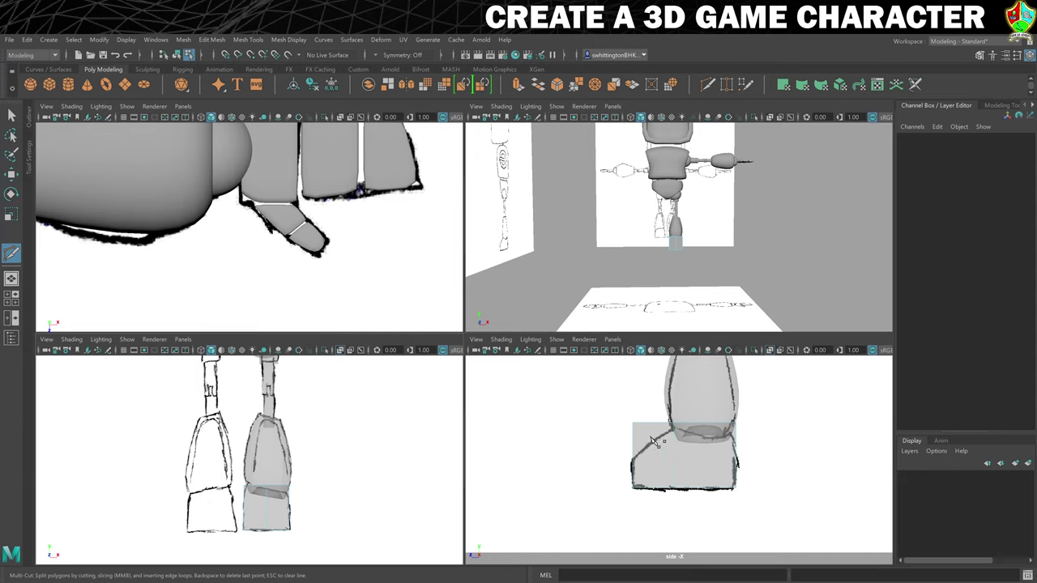
Lower the top vertices at the toe and at the front of the ankle of L_Foot to match the side drawing
{"action": "key", "text": "w"}
{"action": "right_click_drag", "start_coordinate": [654, 441], "coordinate": [609, 298]}
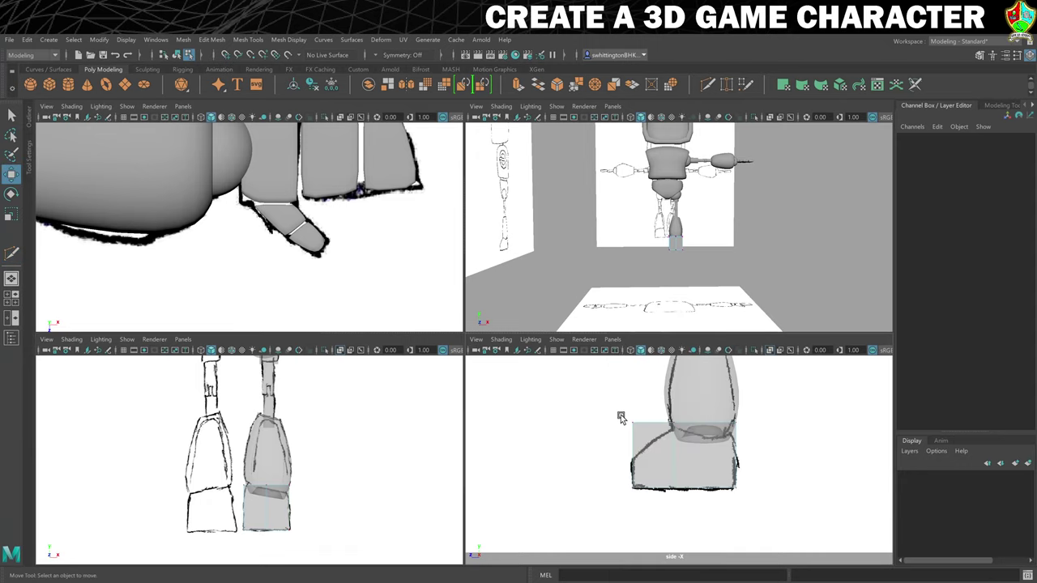
{"action": "left_click_drag", "start_coordinate": [620, 417], "coordinate": [648, 445]}
{"action": "left_click", "coordinate": [634, 379]}
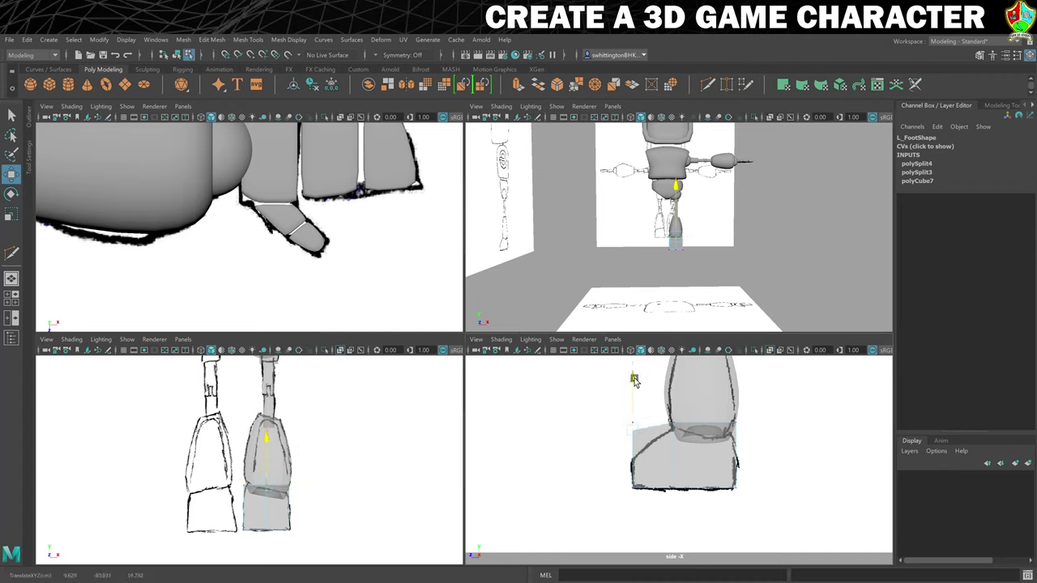
{"action": "left_click_drag", "start_coordinate": [634, 379], "coordinate": [632, 411]}
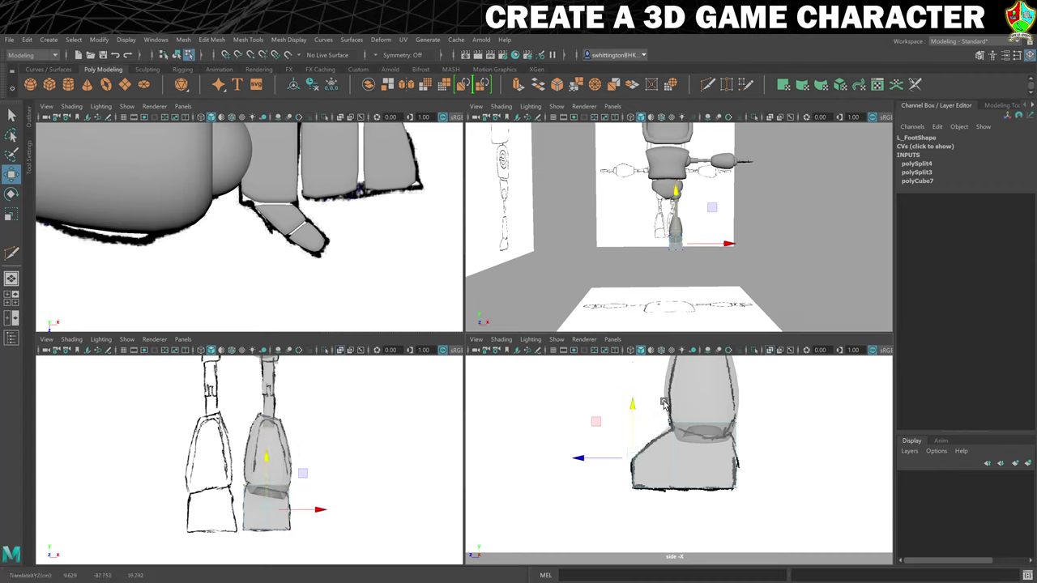
{"action": "left_click", "coordinate": [690, 434]}
{"action": "left_click_drag", "start_coordinate": [673, 374], "coordinate": [673, 379]}
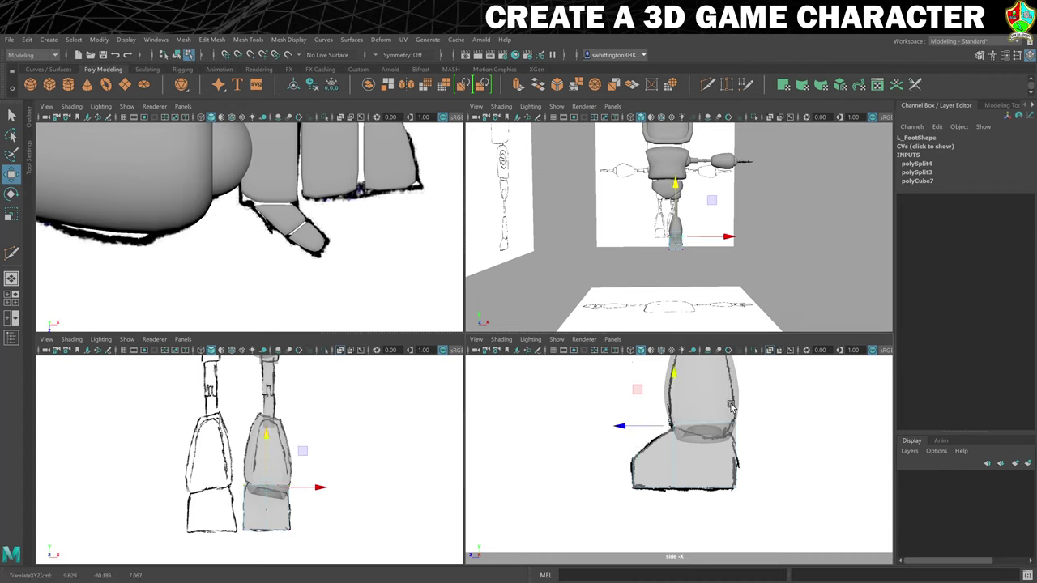
Align the top heel vertices of L_Foot with the side drawing and lower its outer ankle vertices to match the front drawing
{"action": "middle_click_drag", "start_coordinate": [731, 405], "coordinate": [736, 375]}
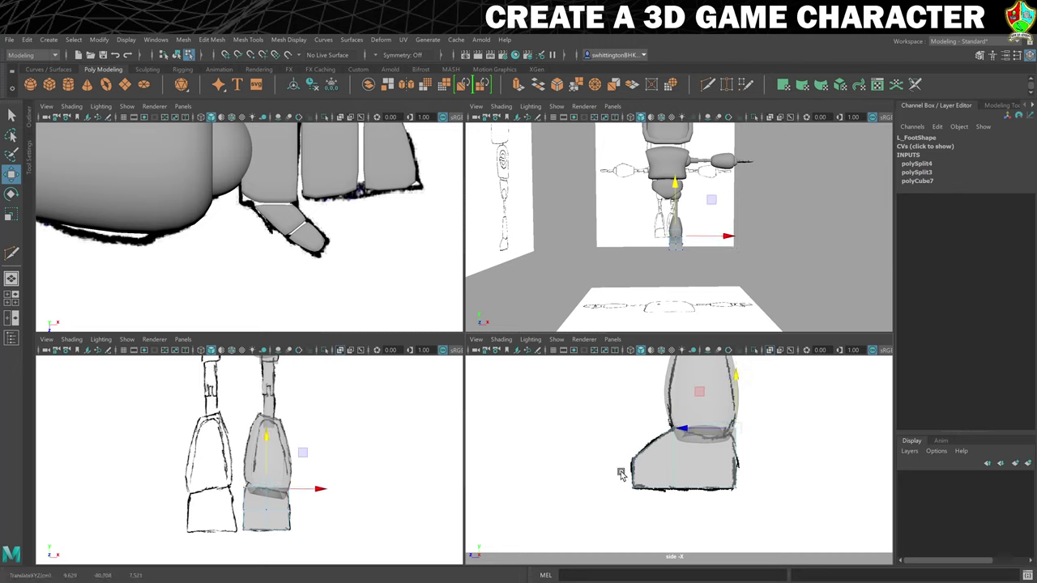
{"action": "scroll", "coordinate": [354, 516], "scroll_direction": "up", "scroll_amount": 5}
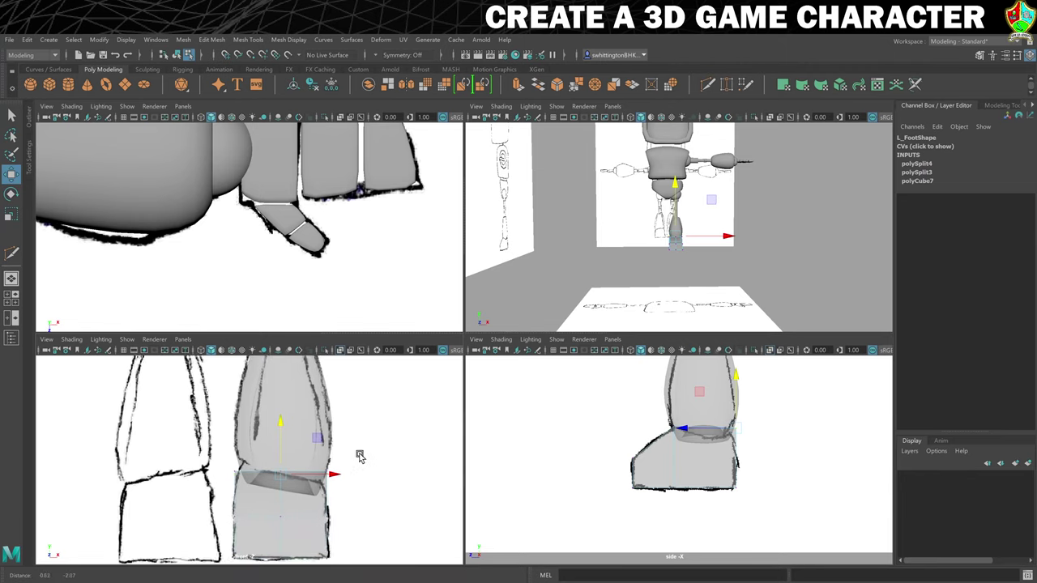
{"action": "middle_click_drag", "start_coordinate": [360, 456], "coordinate": [348, 415], "text": "alt"}
{"action": "left_click_drag", "start_coordinate": [324, 394], "coordinate": [353, 441]}
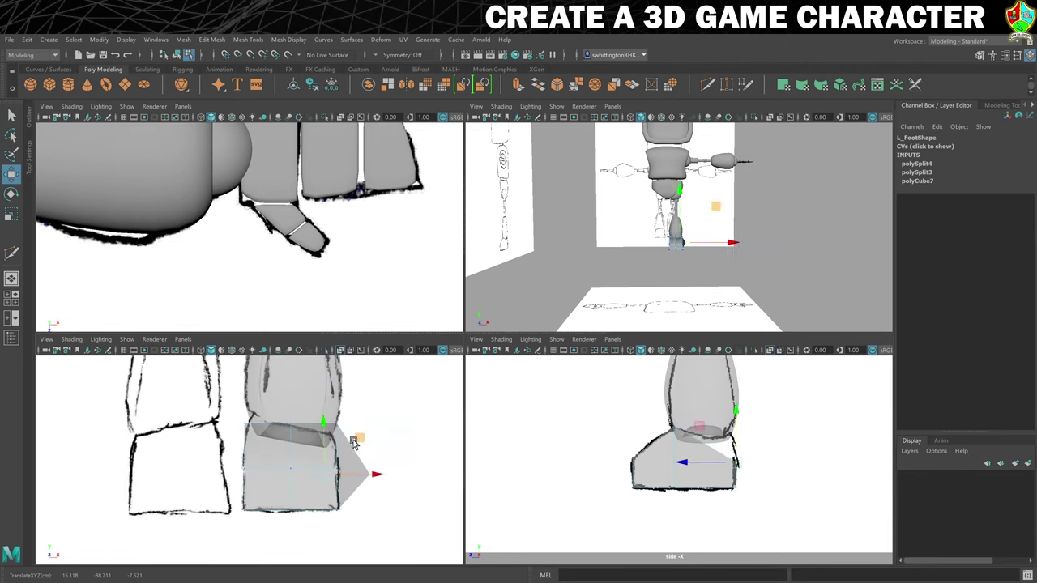
{"action": "key", "text": "ctrl+z"}
{"action": "left_click", "coordinate": [343, 425]}
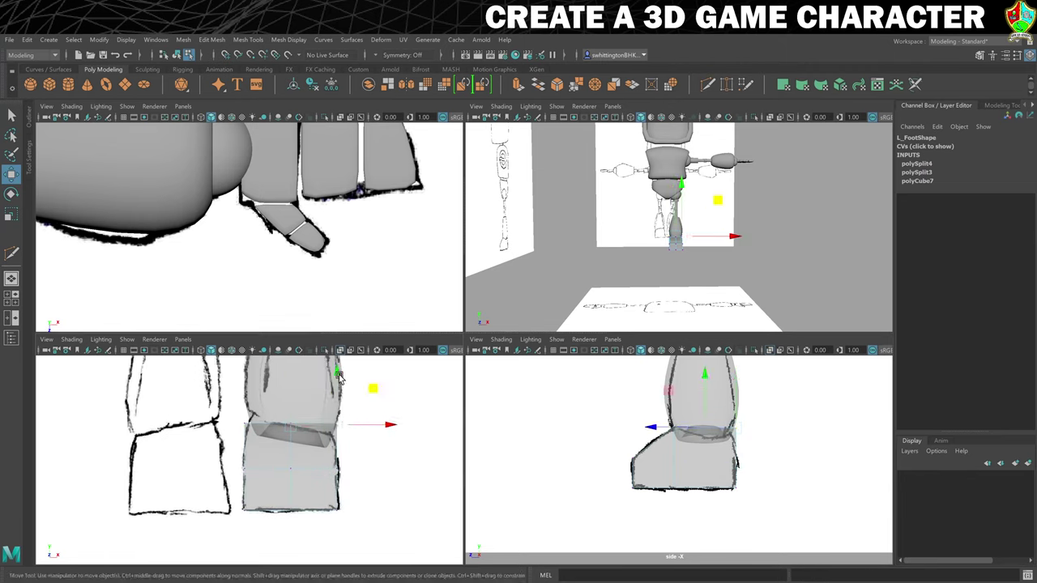
{"action": "left_click_drag", "start_coordinate": [339, 377], "coordinate": [339, 392]}
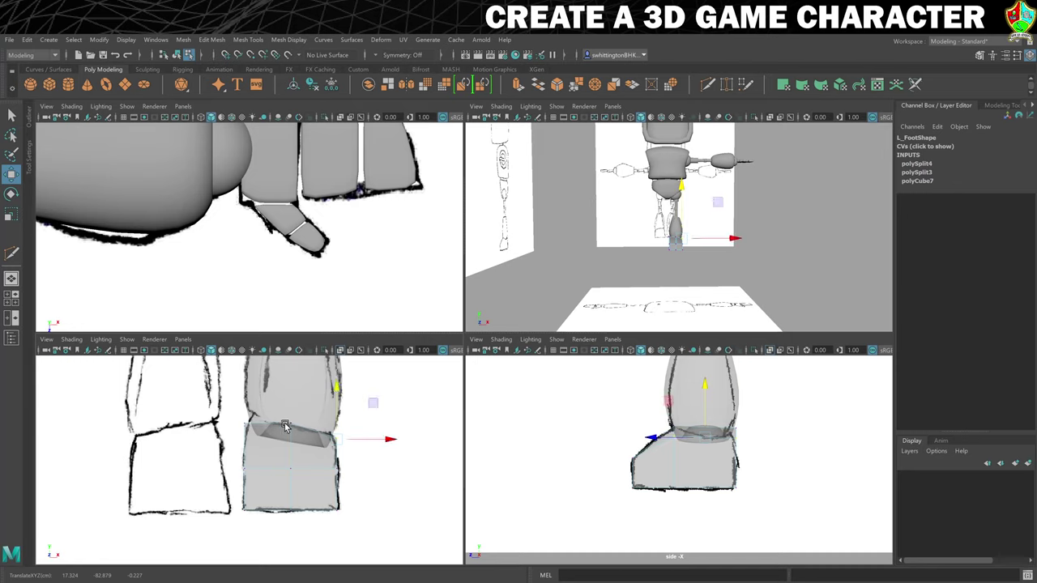
Raise the inner ankle vertices of L_Foot to the slanted line in the front drawing and check the shape in smooth preview
{"action": "left_click", "coordinate": [258, 435]}
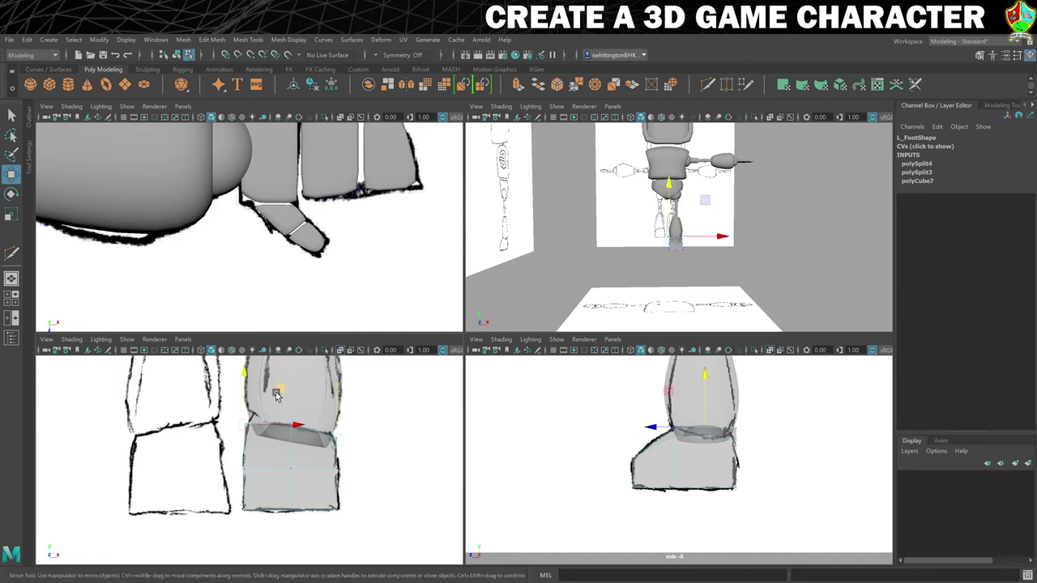
{"action": "left_click_drag", "start_coordinate": [284, 387], "coordinate": [284, 378]}
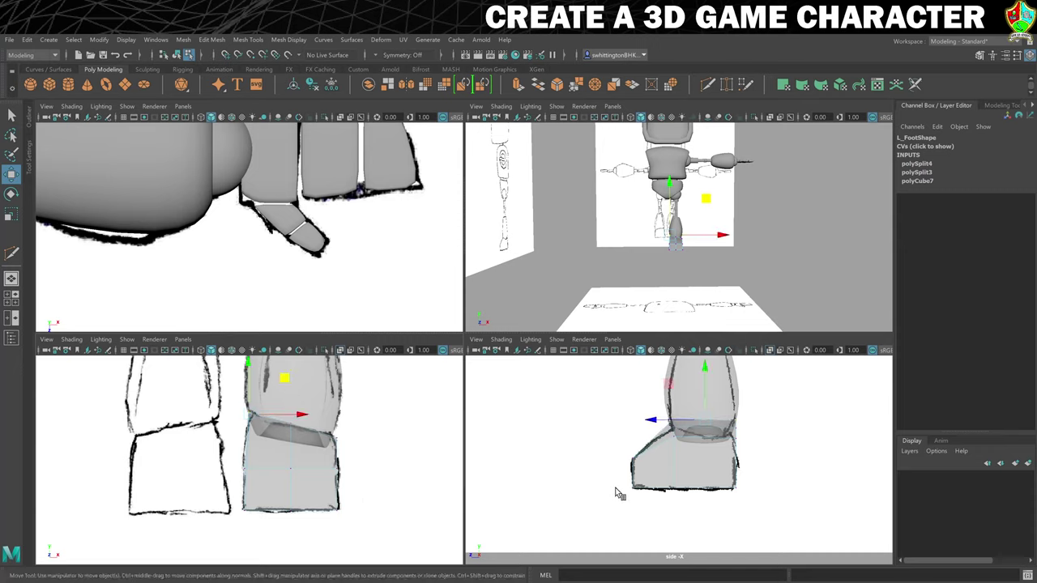
{"action": "key", "text": "3"}
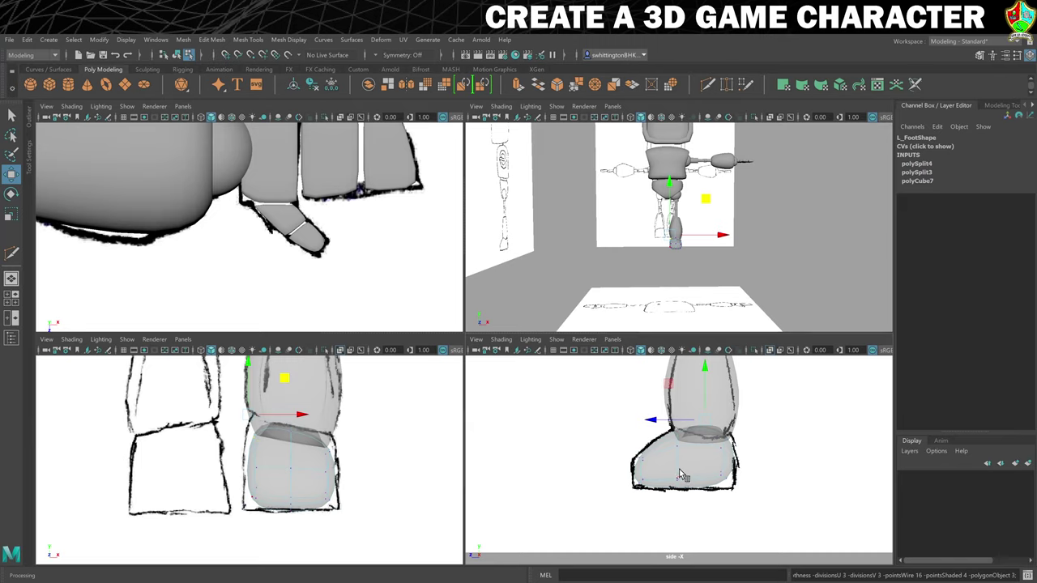
{"action": "key", "text": "1"}
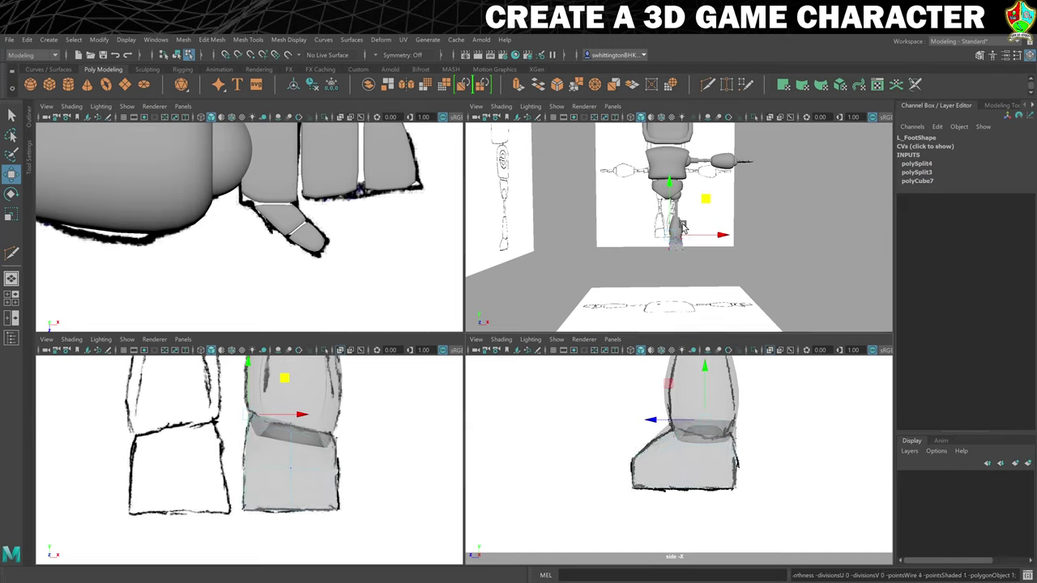
Move the middle vertices on the toe face of L_Foot forward to bulge the front of the foot
{"action": "scroll", "coordinate": [727, 253], "scroll_direction": "up", "scroll_amount": 4}
{"action": "left_click_drag", "start_coordinate": [727, 252], "coordinate": [755, 267], "text": "alt"}
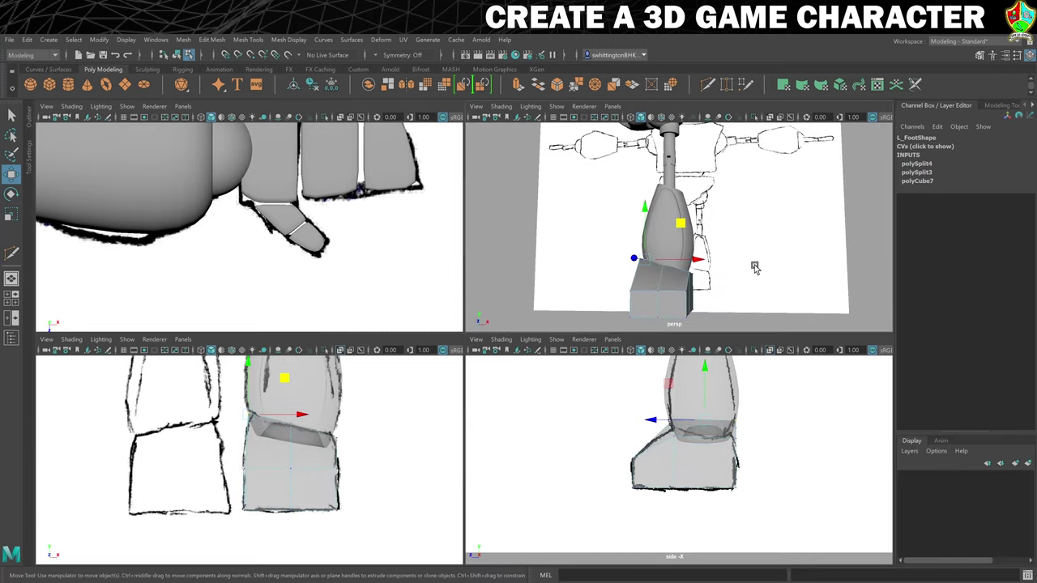
{"action": "left_click", "coordinate": [658, 293]}
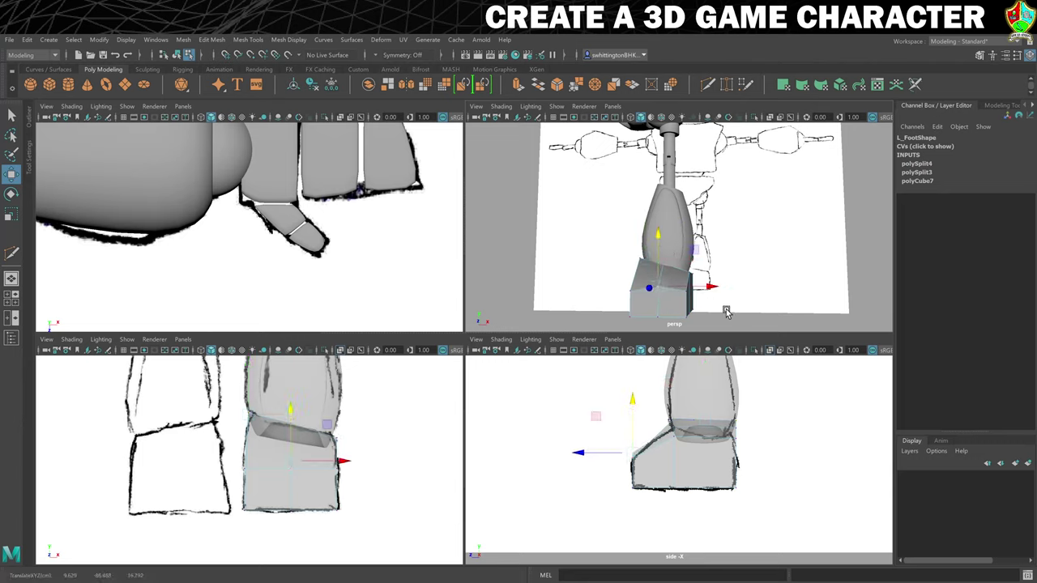
{"action": "left_click_drag", "start_coordinate": [726, 312], "coordinate": [609, 301], "text": "alt"}
{"action": "middle_click_drag", "start_coordinate": [609, 302], "coordinate": [598, 325]}
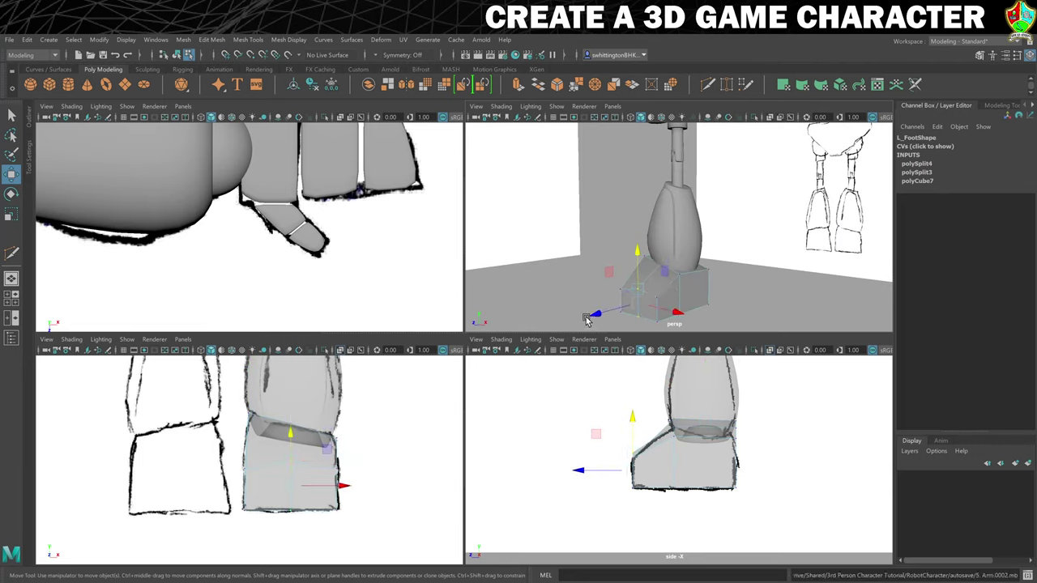
{"action": "left_click_drag", "start_coordinate": [588, 319], "coordinate": [590, 314]}
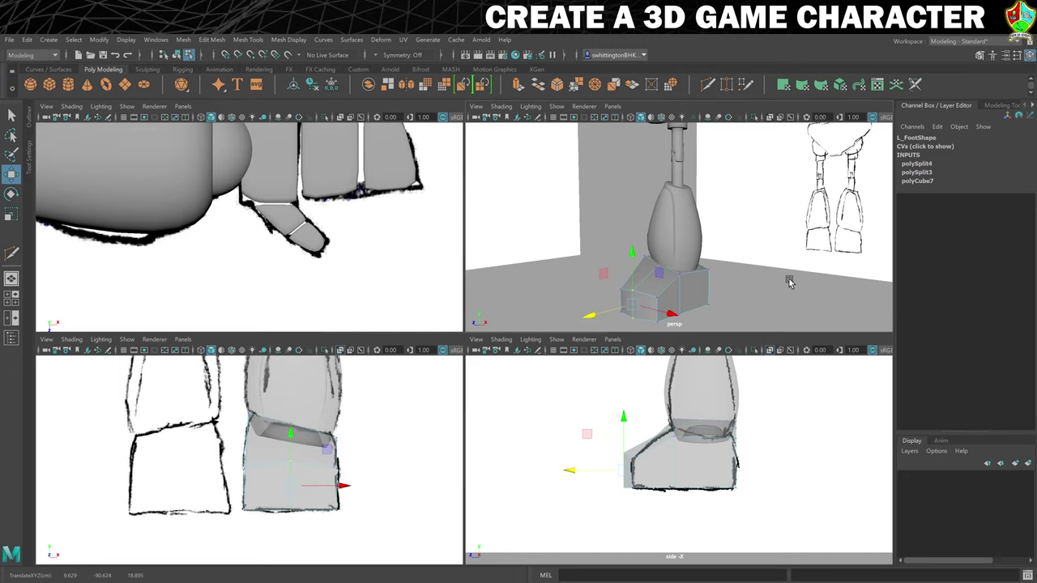
Move the middle vertices on the heel face of L_Foot slightly backward to bulge the back of the foot
{"action": "left_click_drag", "start_coordinate": [768, 283], "coordinate": [711, 272], "text": "alt"}
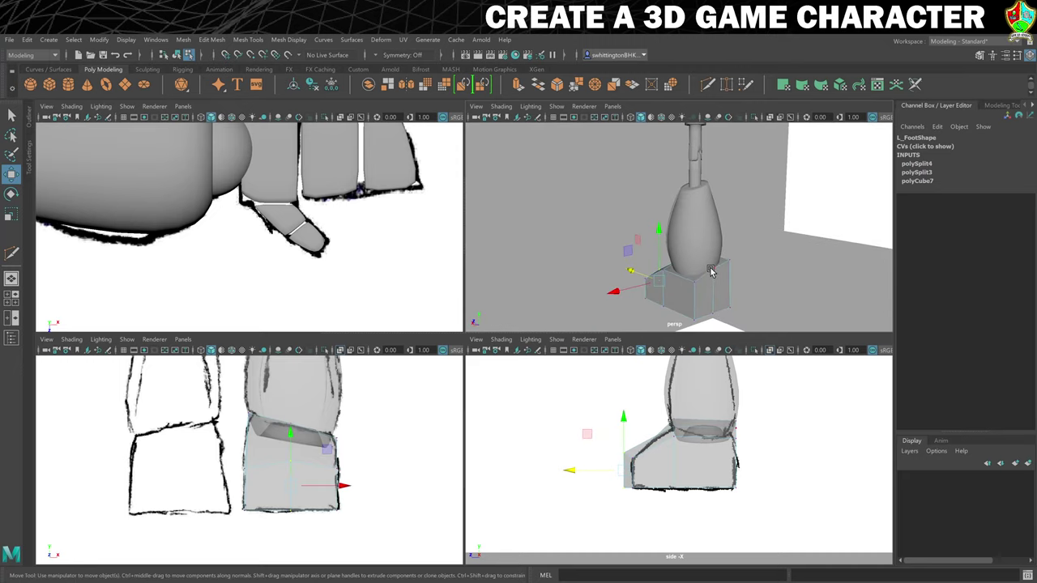
{"action": "left_click", "coordinate": [711, 271]}
{"action": "middle_click_drag", "start_coordinate": [723, 323], "coordinate": [731, 327]}
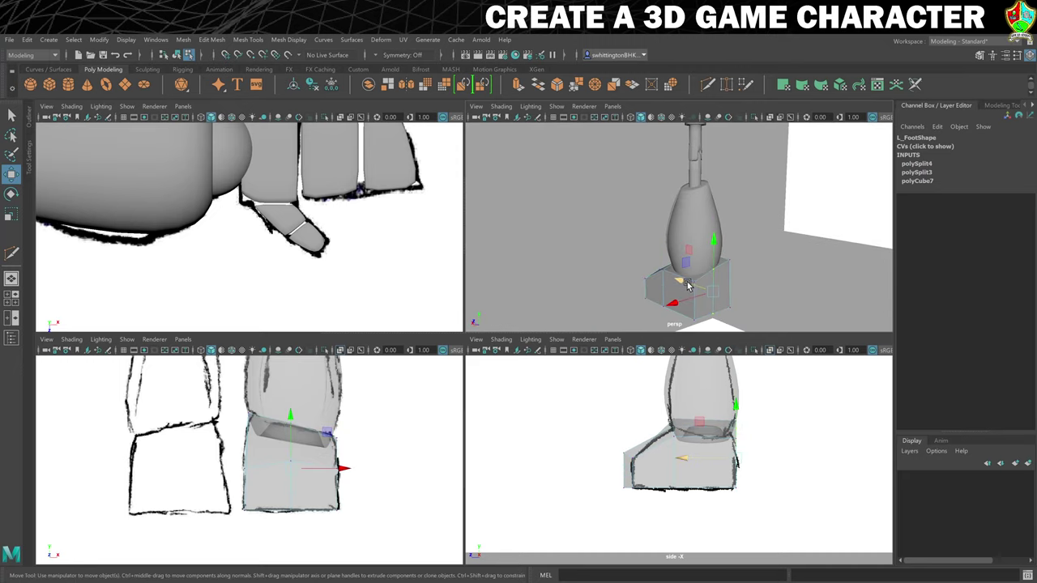
{"action": "mouse_move", "coordinate": [687, 285]}
{"action": "left_mouse_down"}
{"action": "mouse_move", "coordinate": [705, 288]}
{"action": "mouse_move", "coordinate": [683, 289]}
{"action": "left_mouse_up"}
Switch L_Foot to edge selection and select the top edges along its outer side
{"action": "right_click_drag", "start_coordinate": [680, 284], "coordinate": [681, 254]}
{"action": "left_click", "coordinate": [660, 286]}
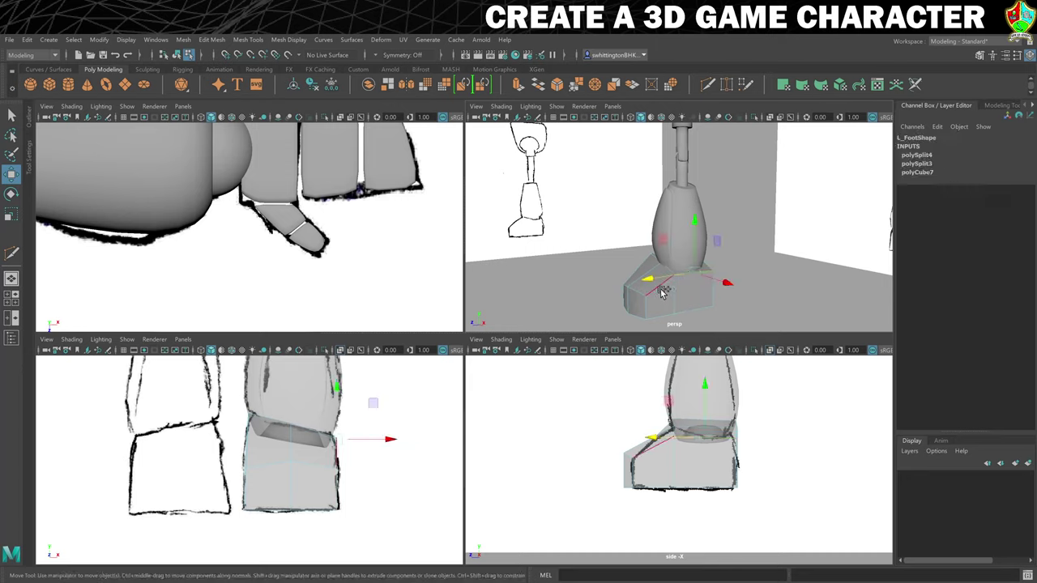
Display the left foot mesh in smooth preview
{"action": "left_click", "coordinate": [642, 297]}
{"action": "left_click", "coordinate": [640, 298]}
{"action": "mouse_move", "coordinate": [640, 298]}
{"action": "left_mouse_down", "text": "alt"}
{"action": "mouse_move", "coordinate": [674, 298]}
{"action": "mouse_move", "coordinate": [646, 273]}
{"action": "mouse_move", "coordinate": [695, 275]}
{"action": "left_mouse_up", "text": "alt"}
{"action": "left_click", "coordinate": [654, 272]}
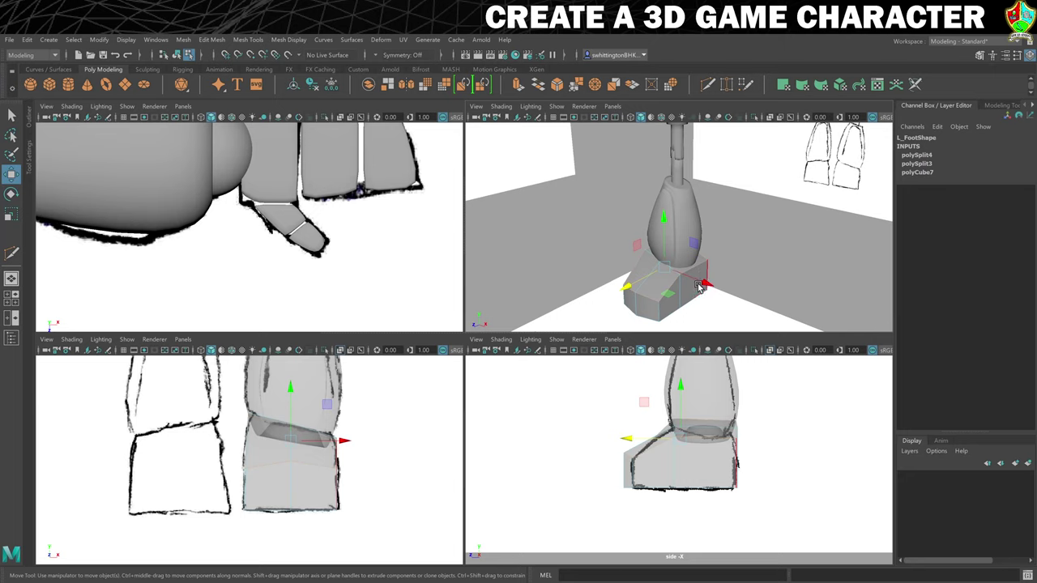
{"action": "key", "text": "3"}
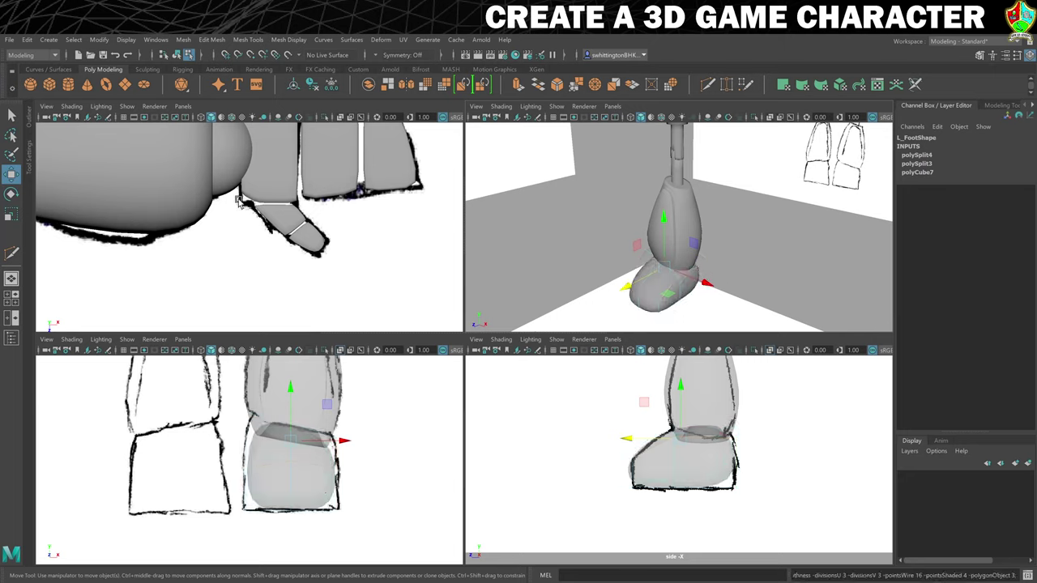
Crease the edge loop around the upper part of the left foot with the Crease Tool
{"action": "left_click", "coordinate": [247, 39]}
{"action": "left_click", "coordinate": [265, 100]}
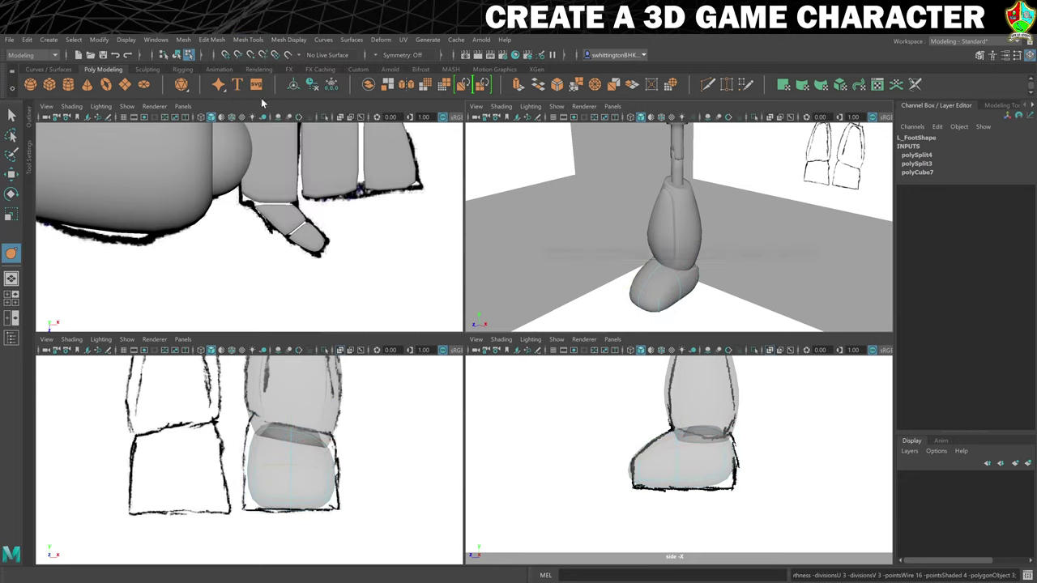
{"action": "middle_click_drag", "start_coordinate": [535, 203], "coordinate": [564, 193]}
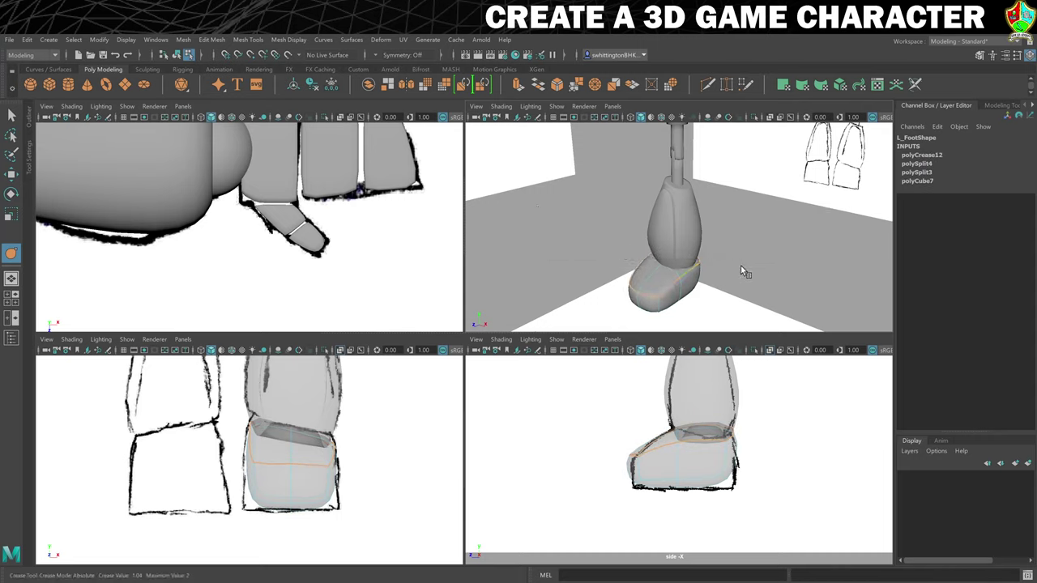
Crease the edges around the foot's sole so that its base becomes flat and sharp
{"action": "left_click_drag", "start_coordinate": [741, 271], "coordinate": [748, 240], "text": "alt"}
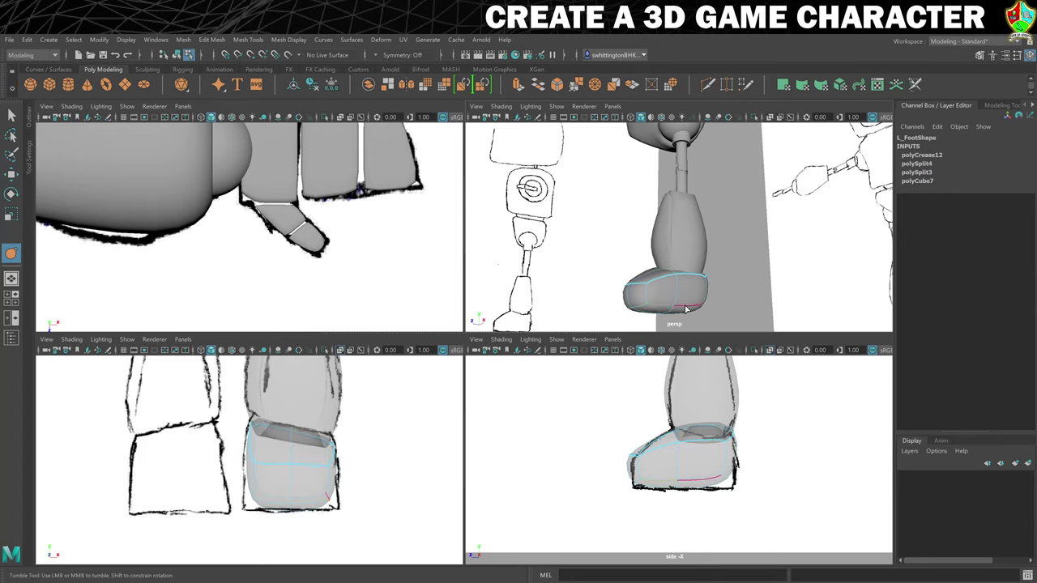
{"action": "left_click_drag", "start_coordinate": [618, 307], "coordinate": [690, 298], "text": "alt"}
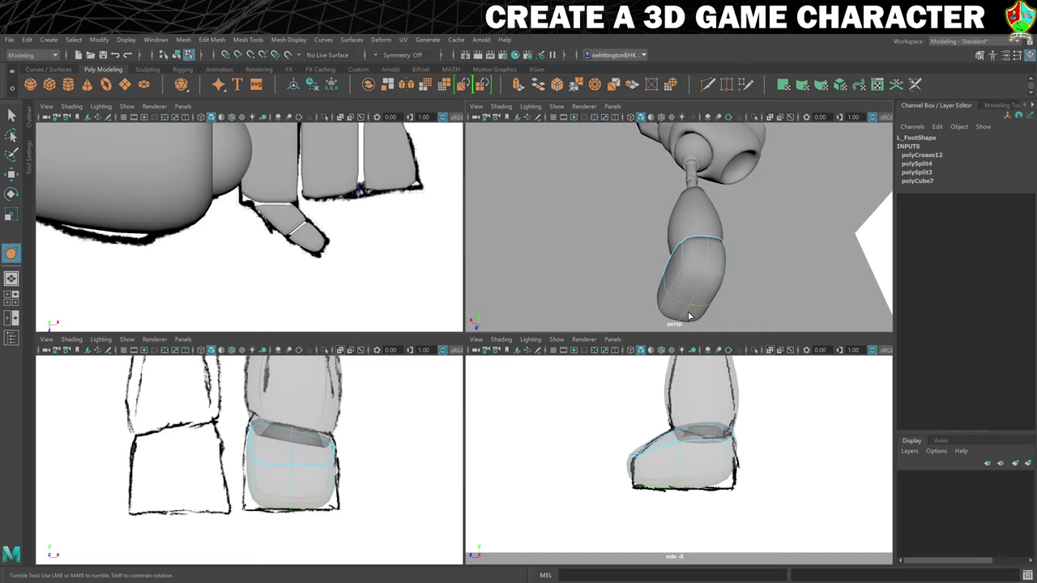
{"action": "left_click_drag", "start_coordinate": [618, 285], "coordinate": [745, 289], "text": "alt"}
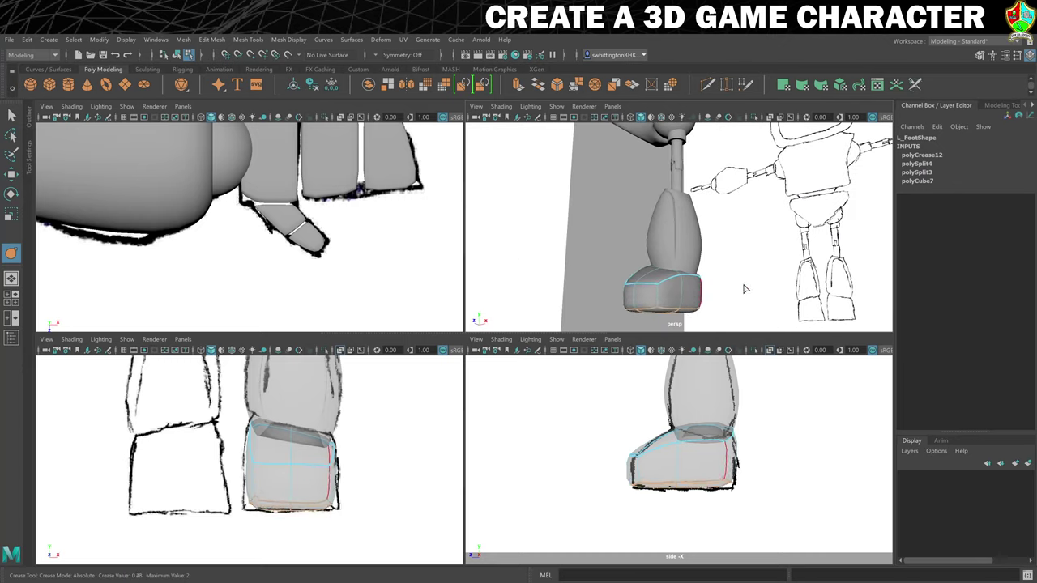
{"action": "mouse_move", "coordinate": [810, 283]}
{"action": "left_mouse_down", "text": "alt"}
{"action": "mouse_move", "coordinate": [720, 257]}
{"action": "mouse_move", "coordinate": [784, 282]}
{"action": "mouse_move", "coordinate": [810, 278]}
{"action": "mouse_move", "coordinate": [799, 278]}
{"action": "left_mouse_up", "text": "alt"}
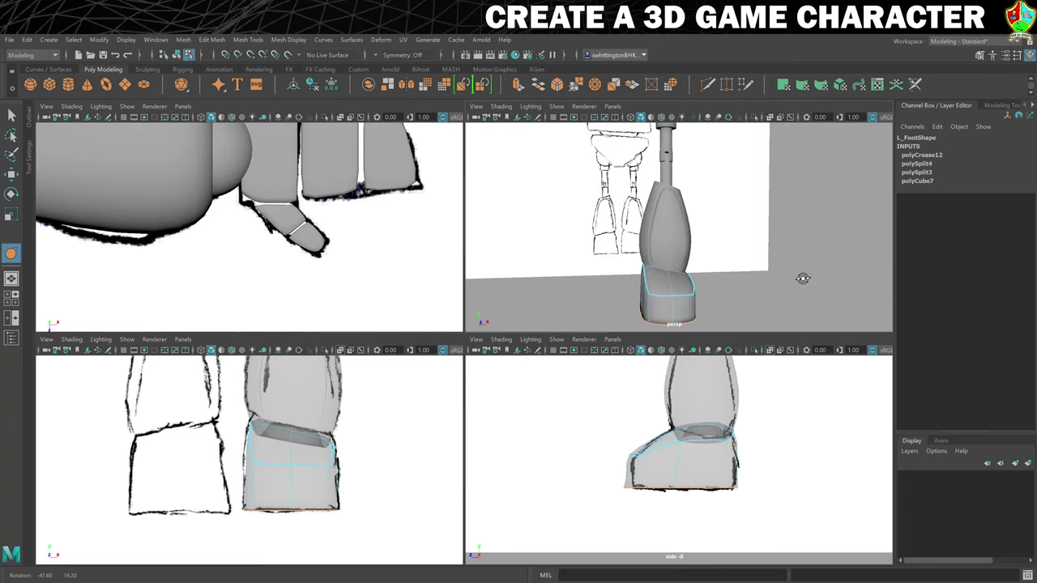
Return to object mode and lower the left foot away from the shin to about -94.7 in Translate Y
{"action": "key", "text": "w"}
{"action": "mouse_move", "coordinate": [674, 294]}
{"action": "left_mouse_down", "text": "alt"}
{"action": "mouse_move", "coordinate": [660, 282]}
{"action": "mouse_move", "coordinate": [681, 282]}
{"action": "left_mouse_up", "text": "alt"}
{"action": "left_click", "coordinate": [657, 278]}
{"action": "right_click", "coordinate": [682, 283]}
{"action": "left_click", "coordinate": [720, 261]}
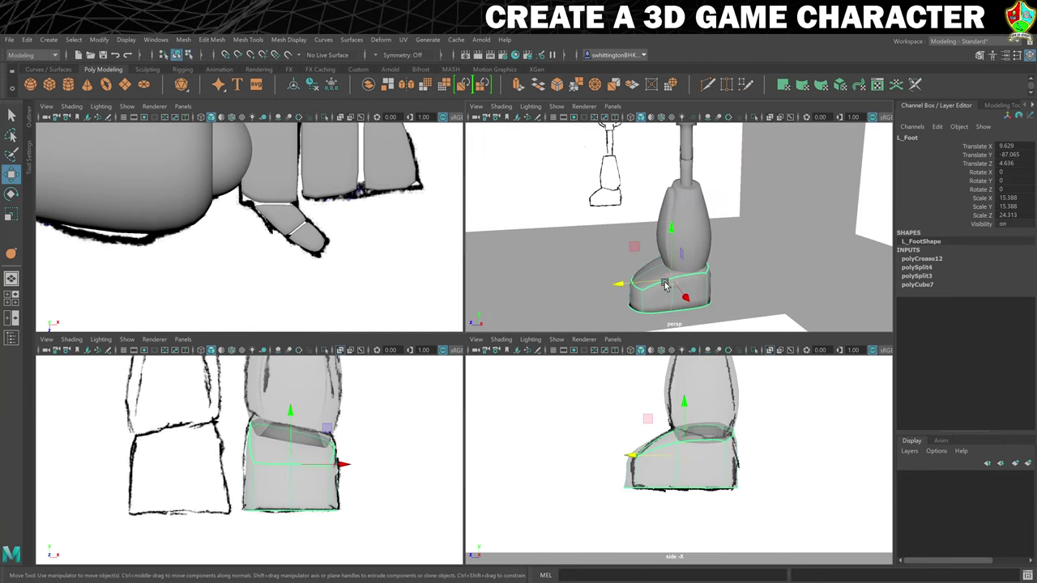
{"action": "middle_click_drag", "start_coordinate": [667, 229], "coordinate": [671, 257]}
Switch to edge selection and raise the cross edge on top of the foot slightly to round the instep
{"action": "mouse_move", "coordinate": [672, 258]}
{"action": "left_mouse_down", "text": "alt"}
{"action": "mouse_move", "coordinate": [653, 301]}
{"action": "mouse_move", "coordinate": [664, 303]}
{"action": "mouse_move", "coordinate": [646, 307]}
{"action": "left_mouse_up", "text": "alt"}
{"action": "right_click", "coordinate": [646, 306]}
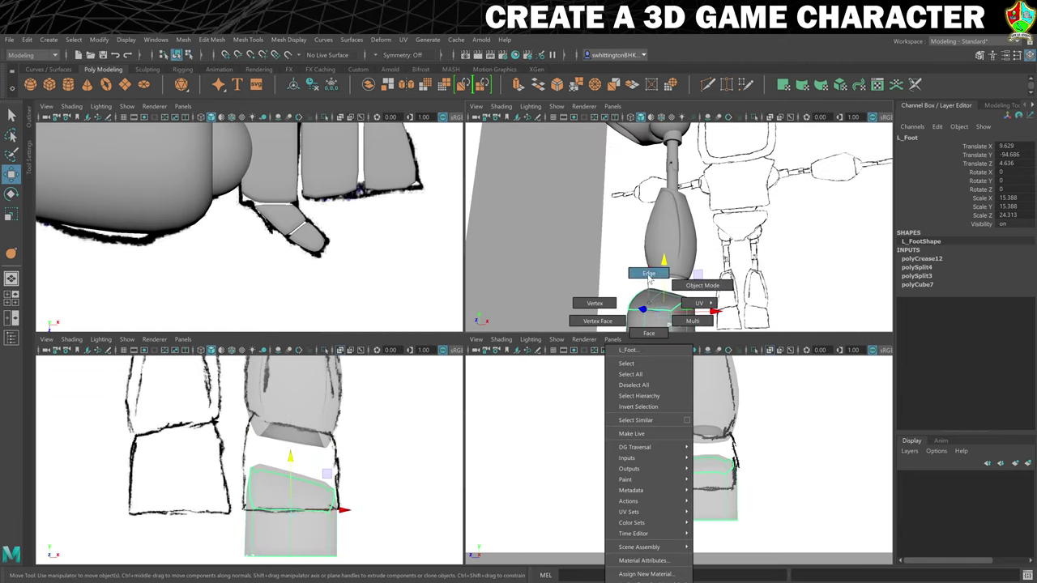
{"action": "left_click", "coordinate": [648, 274]}
{"action": "left_click_drag", "start_coordinate": [694, 298], "coordinate": [677, 290], "text": "alt"}
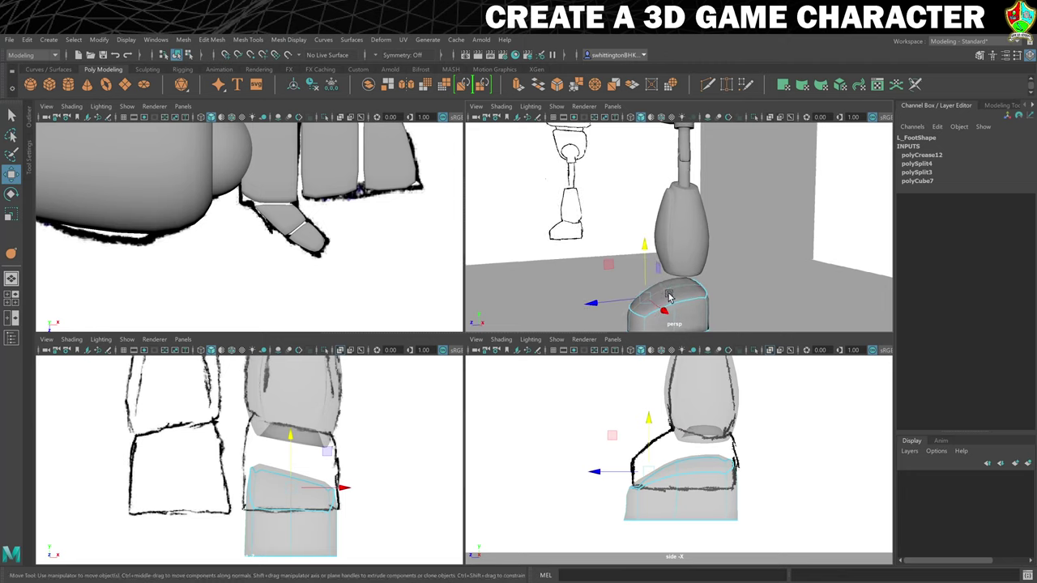
{"action": "left_click", "coordinate": [679, 288]}
{"action": "left_click_drag", "start_coordinate": [666, 245], "coordinate": [665, 238]}
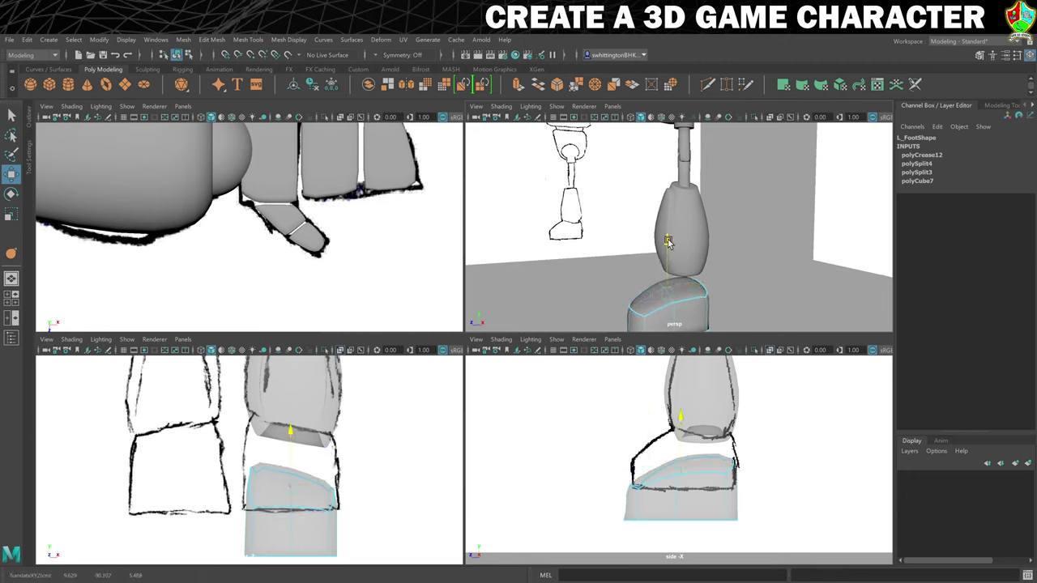
Return to object mode and move the foot back up under the shin, to about -88.1 in Translate Y
{"action": "right_click_drag", "start_coordinate": [697, 293], "coordinate": [745, 271]}
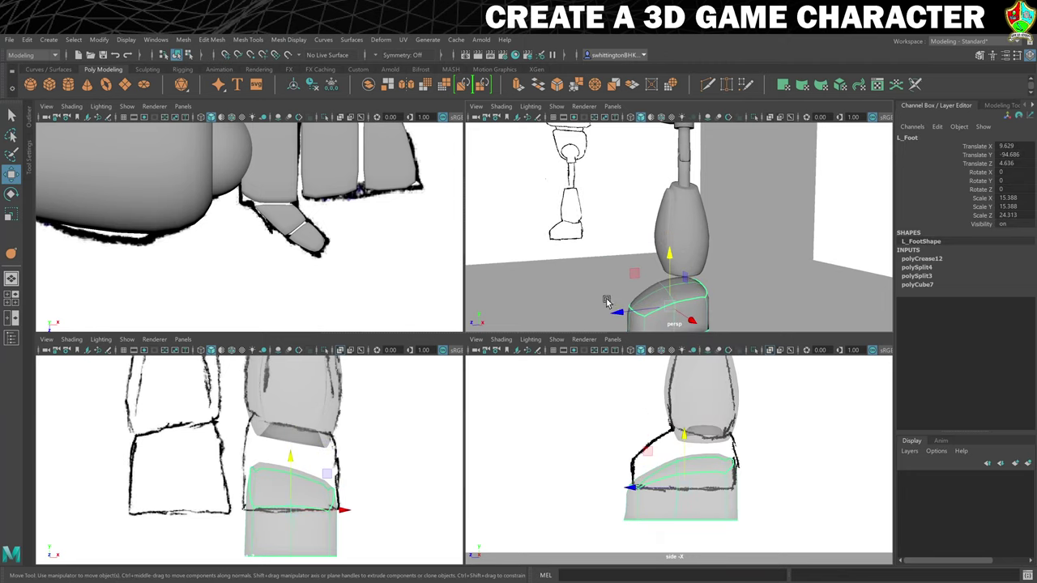
{"action": "left_click_drag", "start_coordinate": [604, 299], "coordinate": [582, 285], "text": "alt"}
{"action": "left_click_drag", "start_coordinate": [672, 261], "coordinate": [732, 289]}
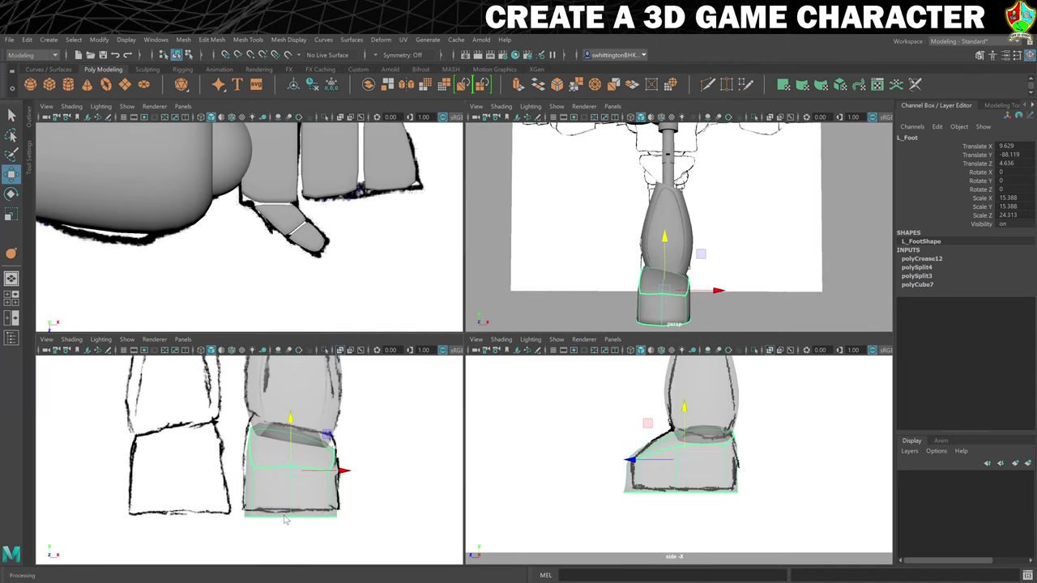
Select the foot's bottom vertices and raise them to the base line of the front-view sketch
{"action": "right_click_drag", "start_coordinate": [284, 304], "coordinate": [227, 309]}
{"action": "left_click_drag", "start_coordinate": [215, 499], "coordinate": [402, 541]}
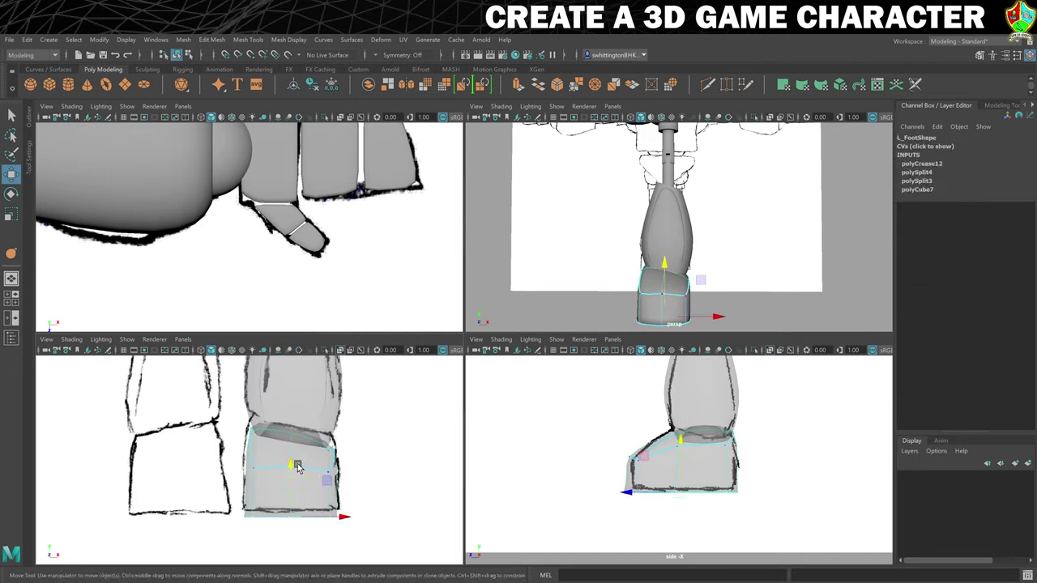
{"action": "left_click_drag", "start_coordinate": [293, 465], "coordinate": [292, 460]}
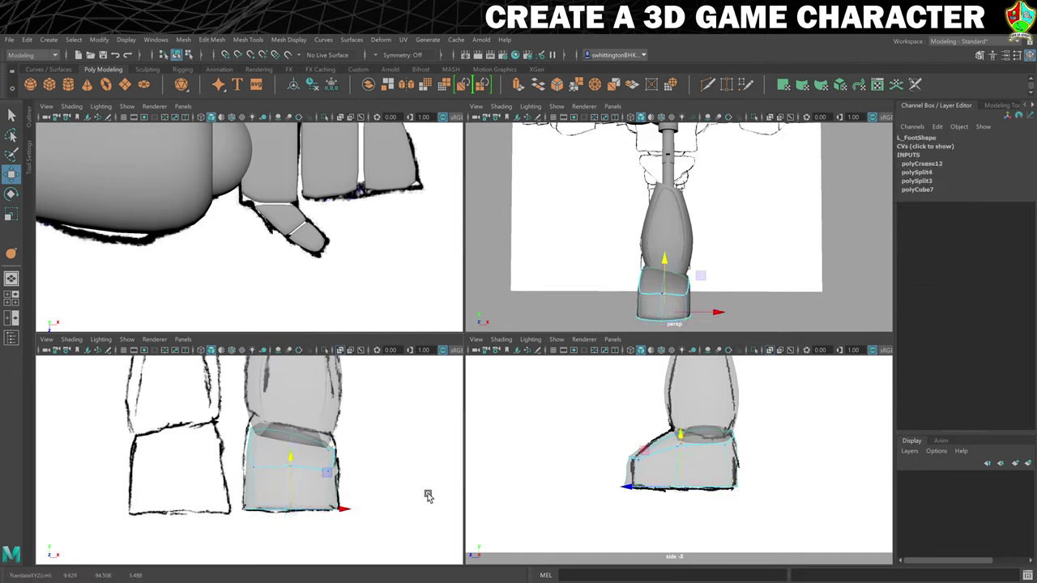
Pull the foot's front toe vertices back to the toe outline of the side-view sketch
{"action": "scroll", "coordinate": [620, 509], "scroll_direction": "up", "scroll_amount": 3}
{"action": "left_click_drag", "start_coordinate": [596, 510], "coordinate": [604, 500], "text": "alt"}
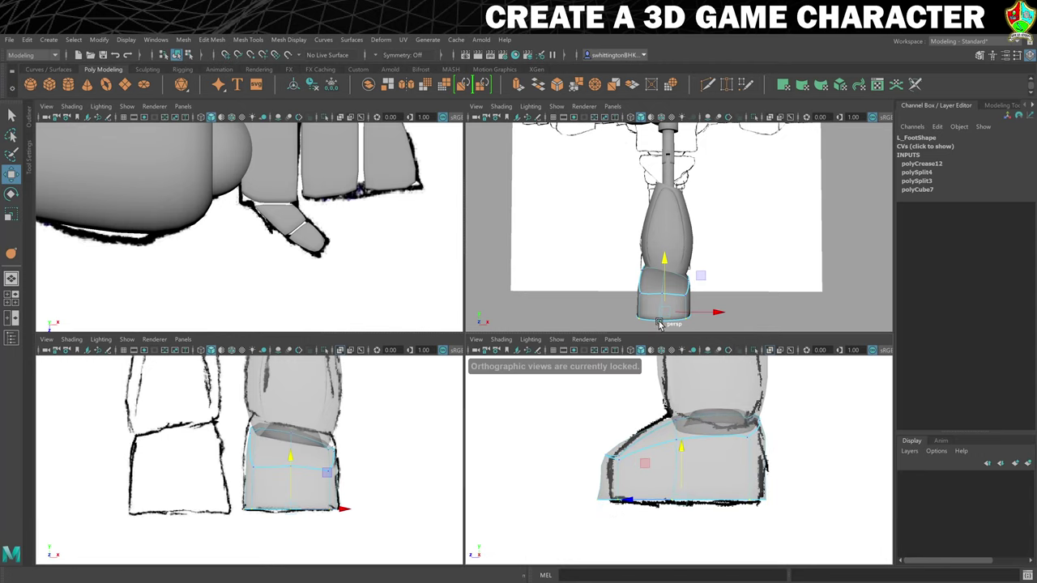
{"action": "left_click", "coordinate": [601, 454]}
{"action": "left_click_drag", "start_coordinate": [541, 499], "coordinate": [551, 497]}
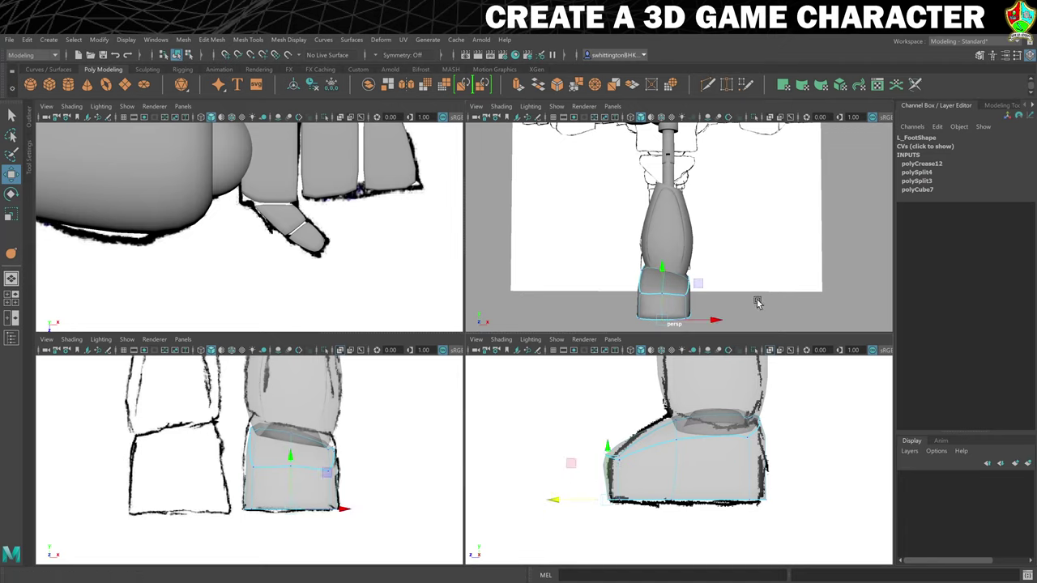
Return to object mode, deselect the foot and show the whole character in a single perspective view
{"action": "mouse_move", "coordinate": [759, 303]}
{"action": "left_mouse_down", "text": "alt"}
{"action": "mouse_move", "coordinate": [704, 283]}
{"action": "mouse_move", "coordinate": [664, 300]}
{"action": "mouse_move", "coordinate": [796, 296]}
{"action": "mouse_move", "coordinate": [739, 301]}
{"action": "left_mouse_up", "text": "alt"}
{"action": "right_click_drag", "start_coordinate": [680, 287], "coordinate": [741, 267]}
{"action": "left_click", "coordinate": [745, 266]}
{"action": "scroll", "coordinate": [743, 261], "scroll_direction": "down", "scroll_amount": 3}
{"action": "mouse_move", "coordinate": [744, 261]}
{"action": "left_mouse_down", "text": "alt"}
{"action": "mouse_move", "coordinate": [620, 233]}
{"action": "mouse_move", "coordinate": [777, 221]}
{"action": "mouse_move", "coordinate": [748, 222]}
{"action": "mouse_move", "coordinate": [742, 249]}
{"action": "mouse_move", "coordinate": [678, 246]}
{"action": "mouse_move", "coordinate": [745, 246]}
{"action": "left_mouse_up", "text": "alt"}
{"action": "key", "text": "space"}
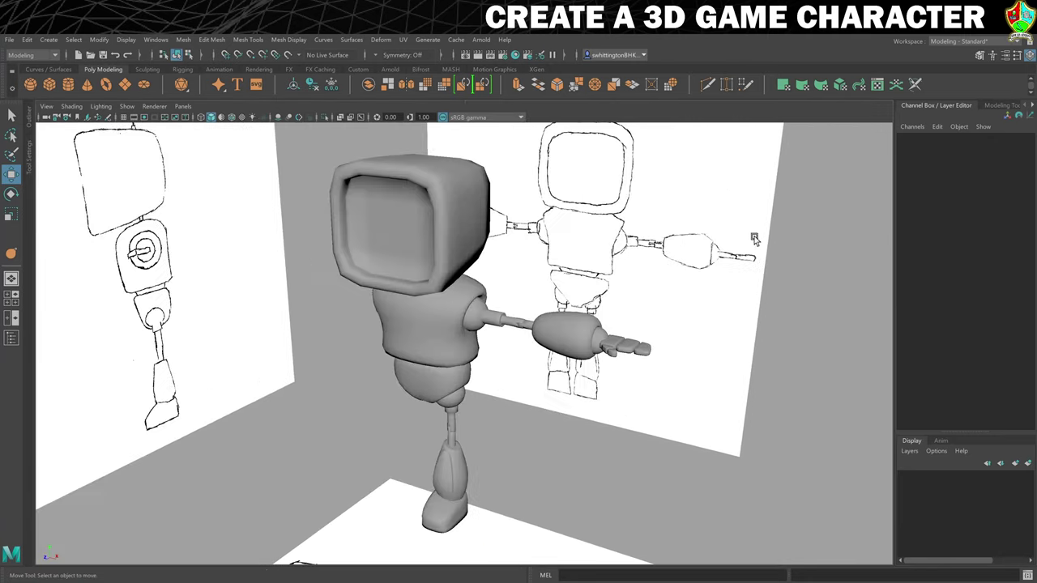
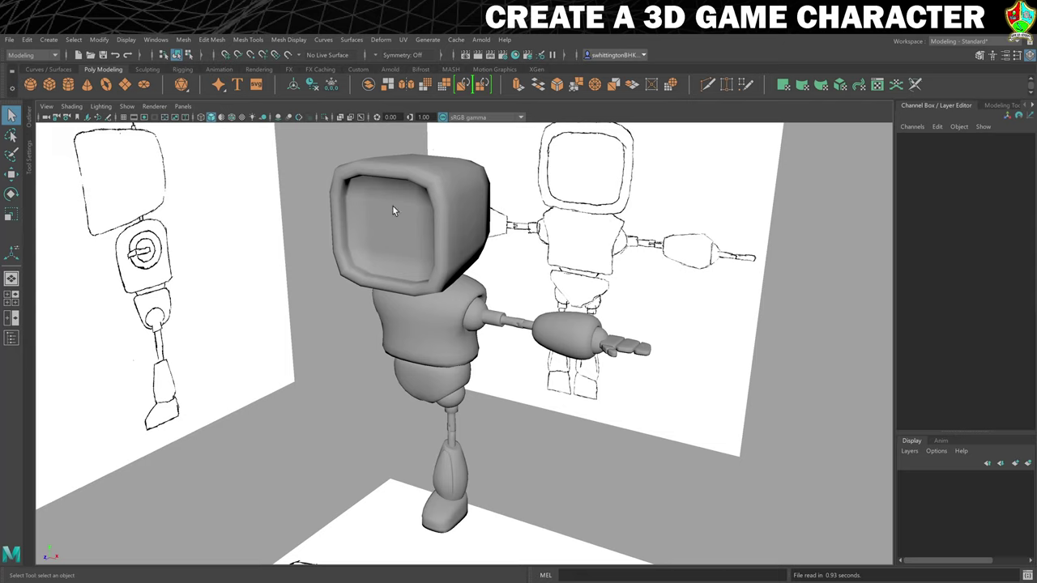
Create a polygon cylinder and raise it to the top of the head, at about 82.1 in Translate Y
{"action": "left_click", "coordinate": [70, 82]}
{"action": "left_click_drag", "start_coordinate": [181, 176], "coordinate": [385, 270], "text": "alt"}
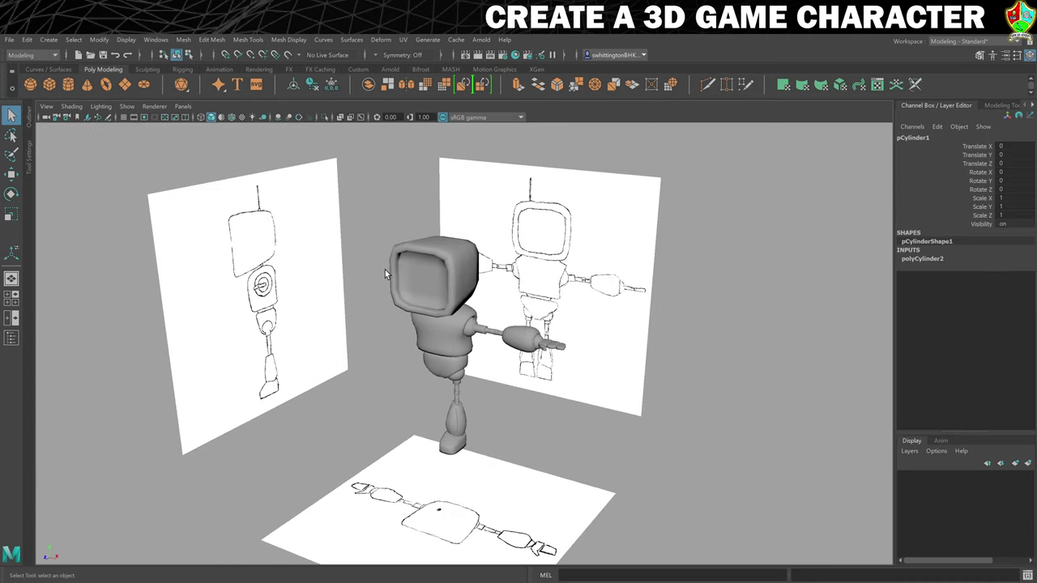
{"action": "key", "text": "w"}
{"action": "left_click_drag", "start_coordinate": [445, 283], "coordinate": [438, 185]}
Set the new cylinder's Subdivisions Axis to 16 and inspect the mesh
{"action": "left_click", "coordinate": [921, 258]}
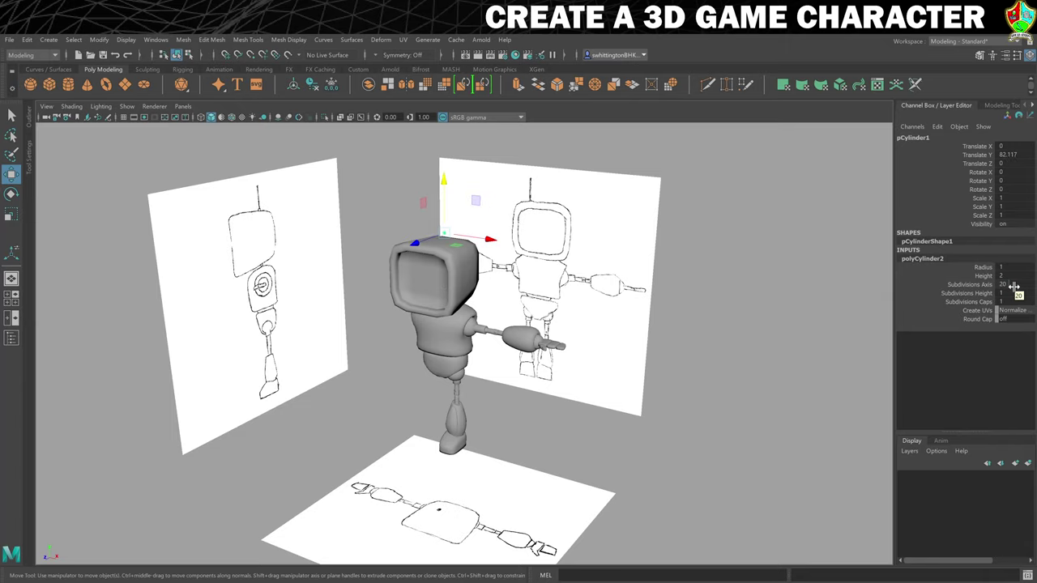
{"action": "double_click", "coordinate": [1013, 284]}
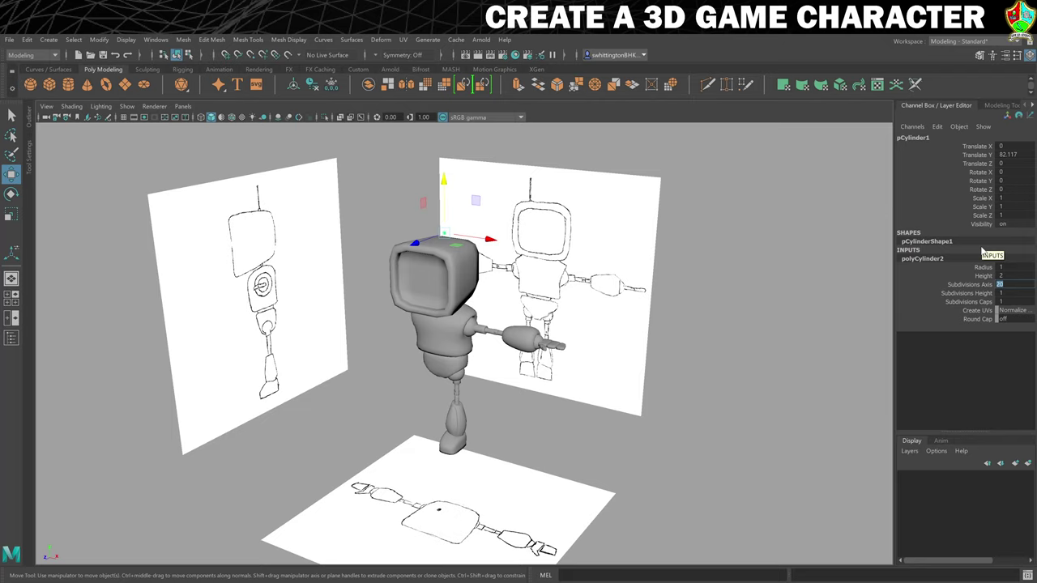
{"action": "type", "text": "16"}
{"action": "key", "text": "Return"}
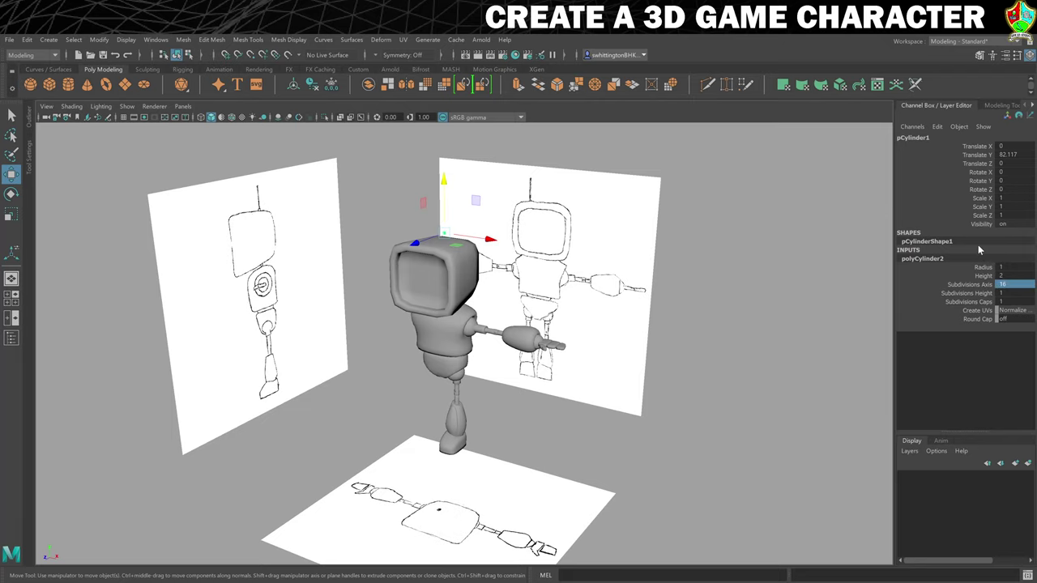
{"action": "scroll", "coordinate": [502, 176], "scroll_direction": "up", "scroll_amount": 5}
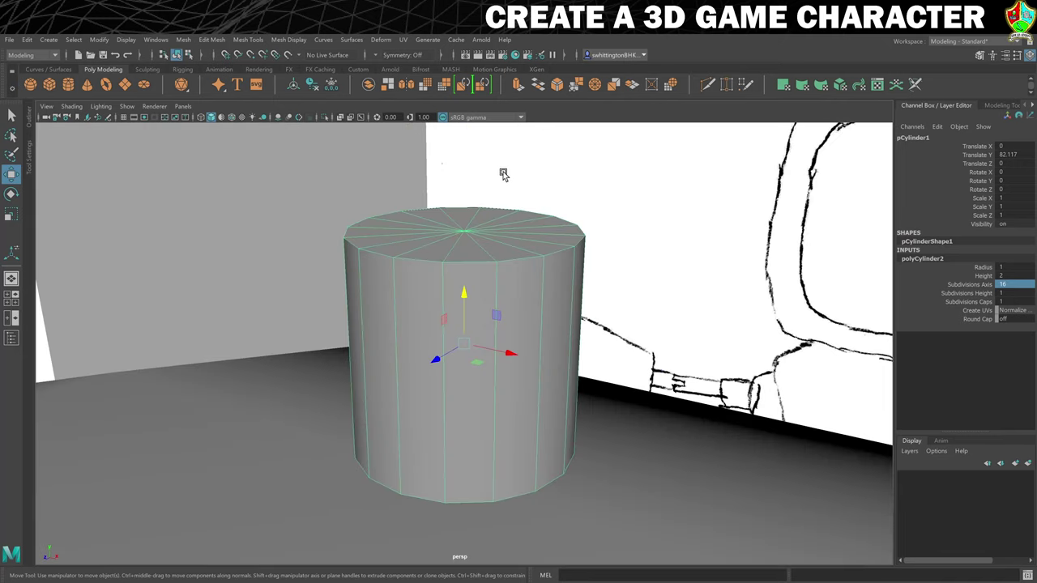
{"action": "scroll", "coordinate": [537, 282], "scroll_direction": "down", "scroll_amount": 6}
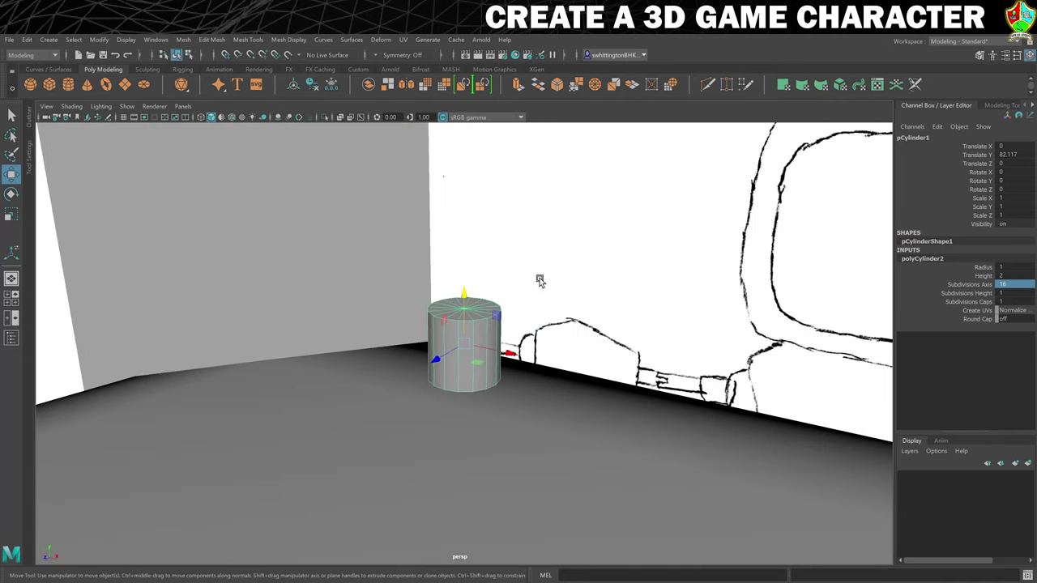
In a wireframe top view, move the cylinder onto the antenna mark at about X -10.7, Z -4.3 and scale it uniformly to about 1.52
{"action": "scroll", "coordinate": [545, 272], "scroll_direction": "down", "scroll_amount": 3}
{"action": "key", "text": "space"}
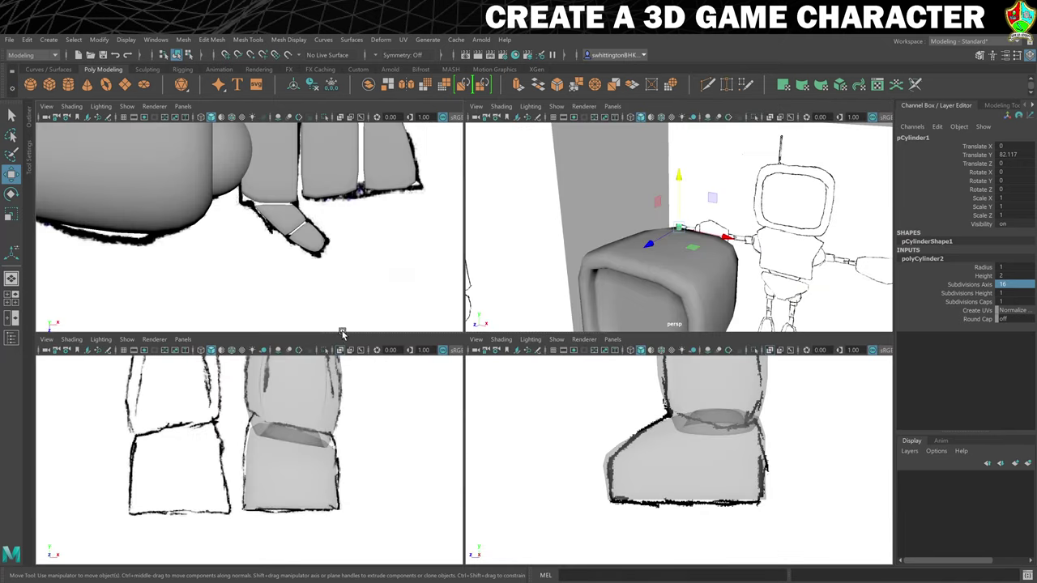
{"action": "scroll", "coordinate": [293, 236], "scroll_direction": "down", "scroll_amount": 6}
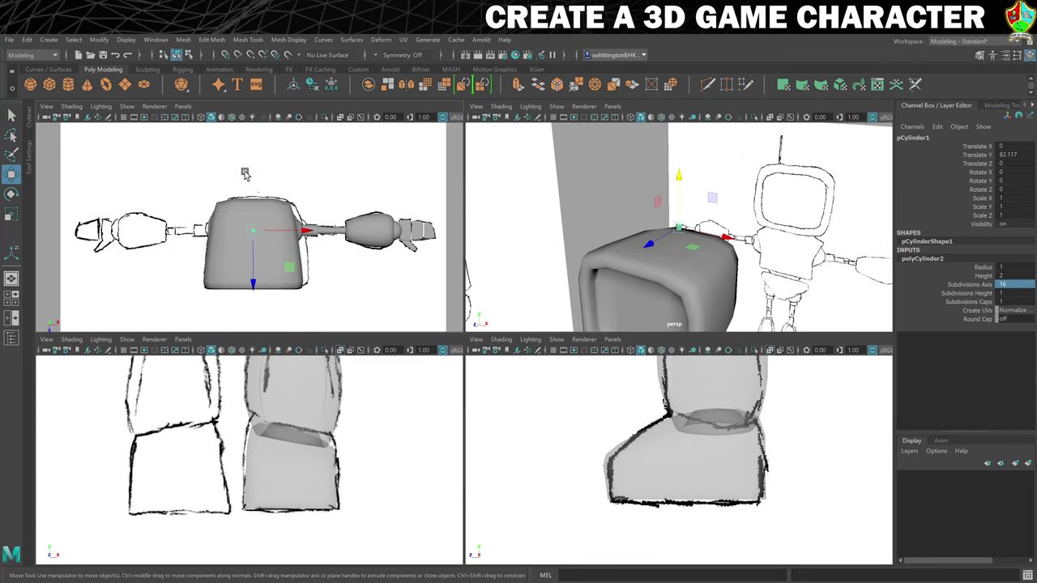
{"action": "key", "text": "4"}
{"action": "scroll", "coordinate": [293, 271], "scroll_direction": "up", "scroll_amount": 4}
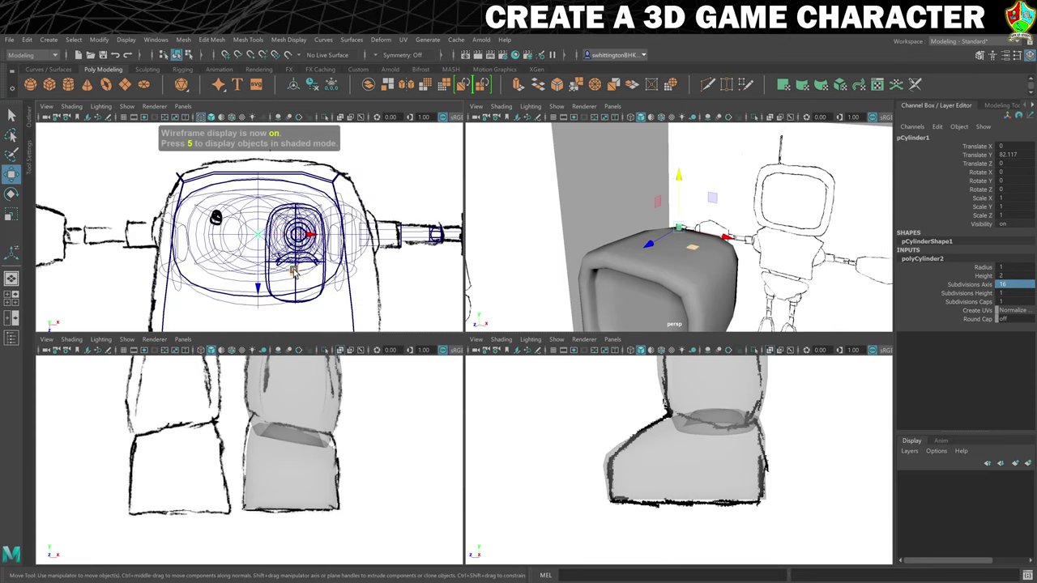
{"action": "left_click_drag", "start_coordinate": [293, 271], "coordinate": [256, 252]}
{"action": "key", "text": "r"}
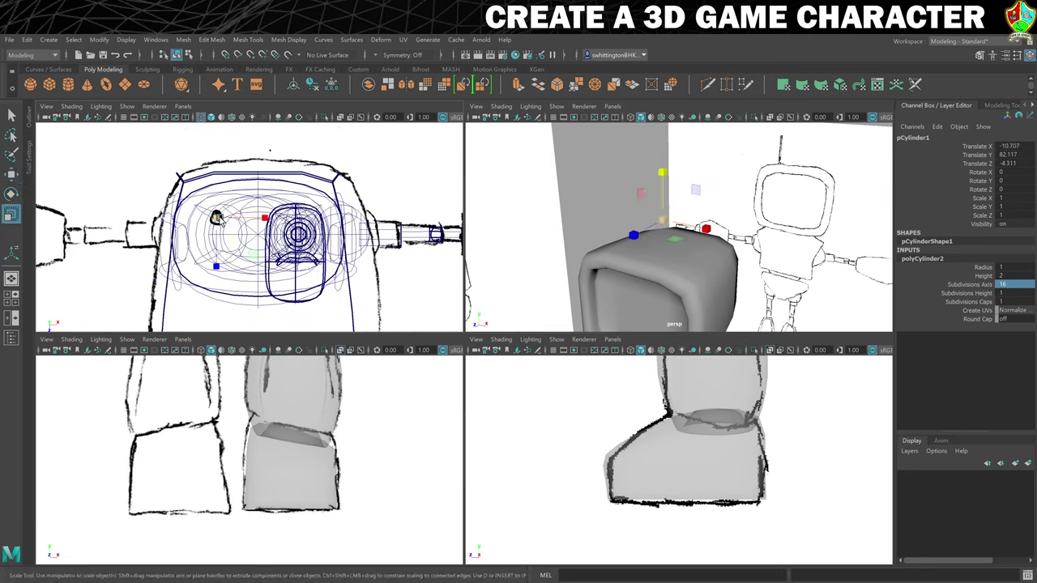
{"action": "left_click_drag", "start_coordinate": [216, 217], "coordinate": [223, 220]}
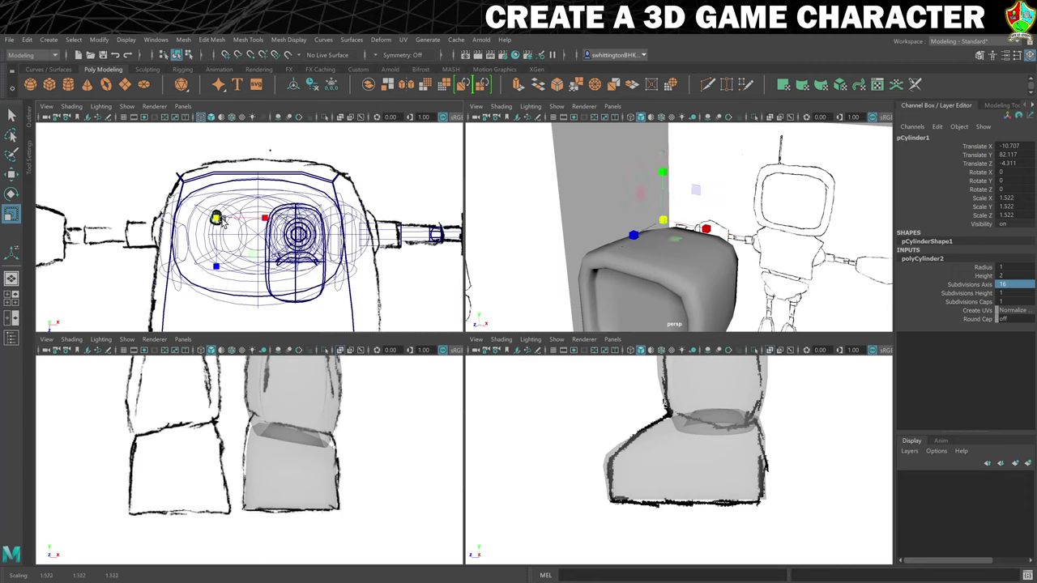
Using the front view, position the cylinder at the base of the antenna sketch, slightly sunk into the head, at about X -11.2, Y 78.1
{"action": "scroll", "coordinate": [339, 417], "scroll_direction": "down", "scroll_amount": 10}
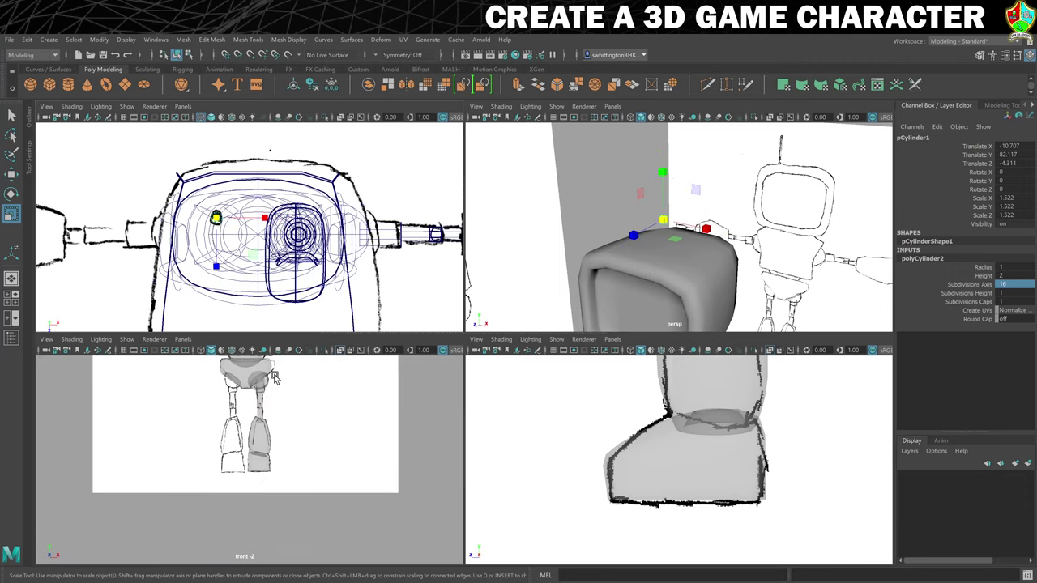
{"action": "scroll", "coordinate": [297, 456], "scroll_direction": "up", "scroll_amount": 10}
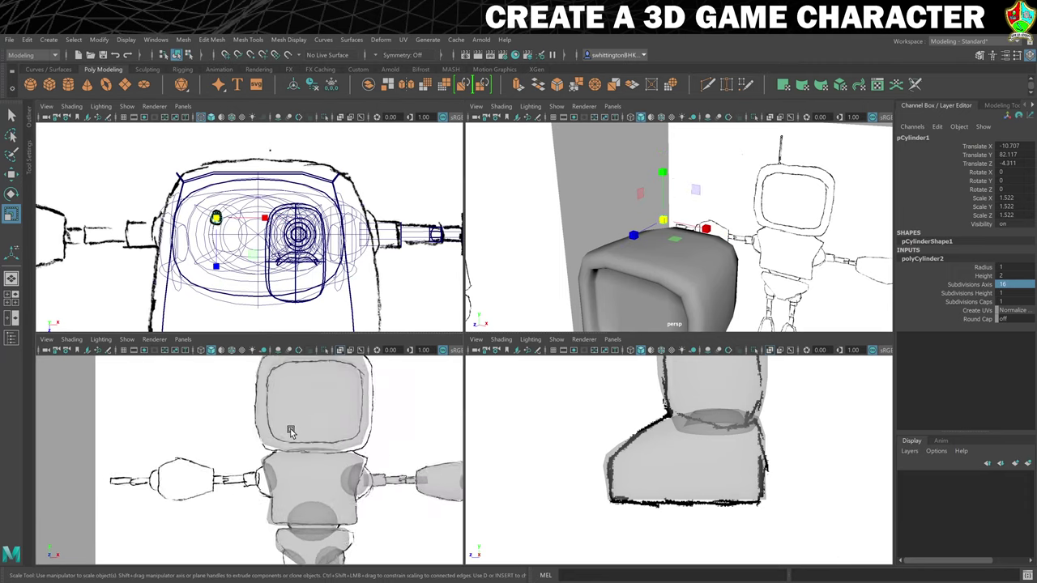
{"action": "middle_click_drag", "start_coordinate": [273, 534], "coordinate": [257, 563], "text": "alt"}
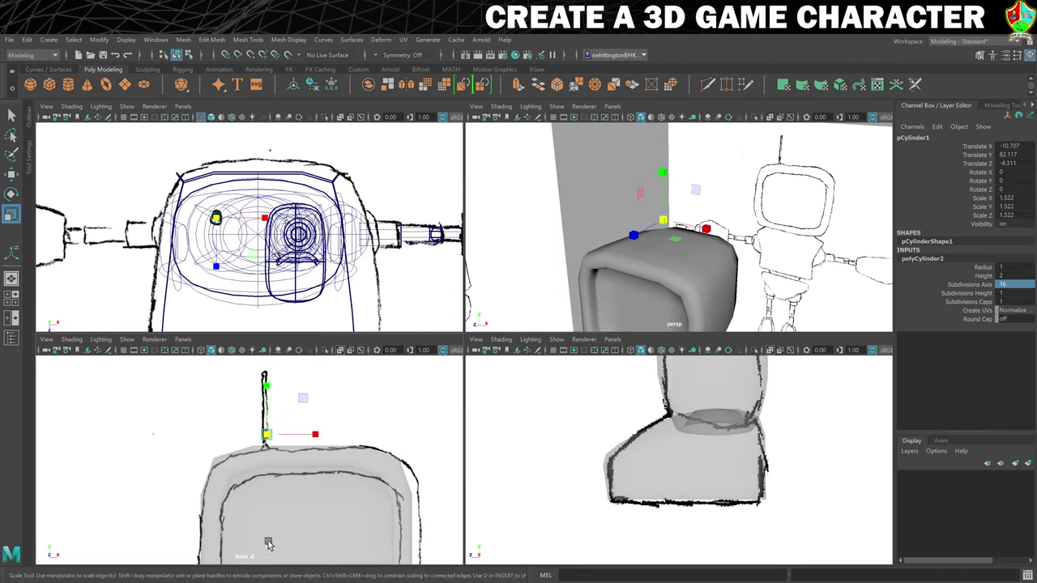
{"action": "key", "text": "w"}
{"action": "scroll", "coordinate": [314, 458], "scroll_direction": "up", "scroll_amount": 3}
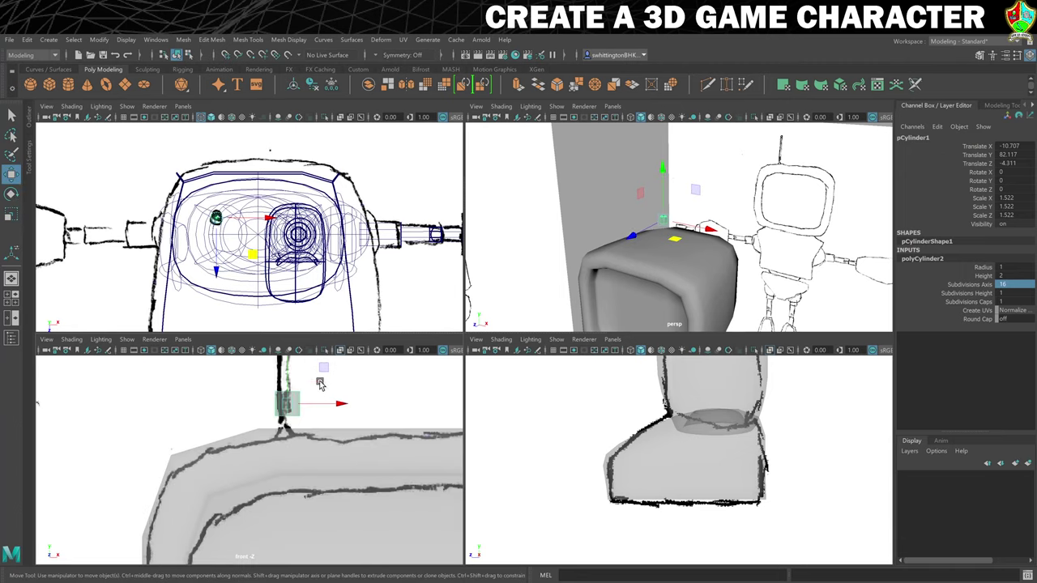
{"action": "left_click_drag", "start_coordinate": [326, 365], "coordinate": [321, 392]}
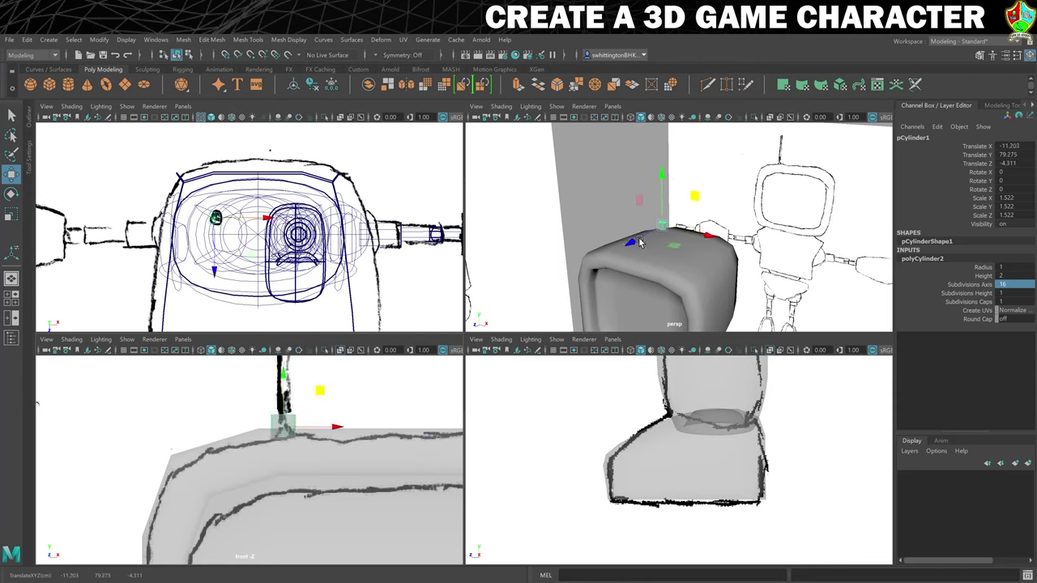
{"action": "scroll", "coordinate": [675, 274], "scroll_direction": "up", "scroll_amount": 5}
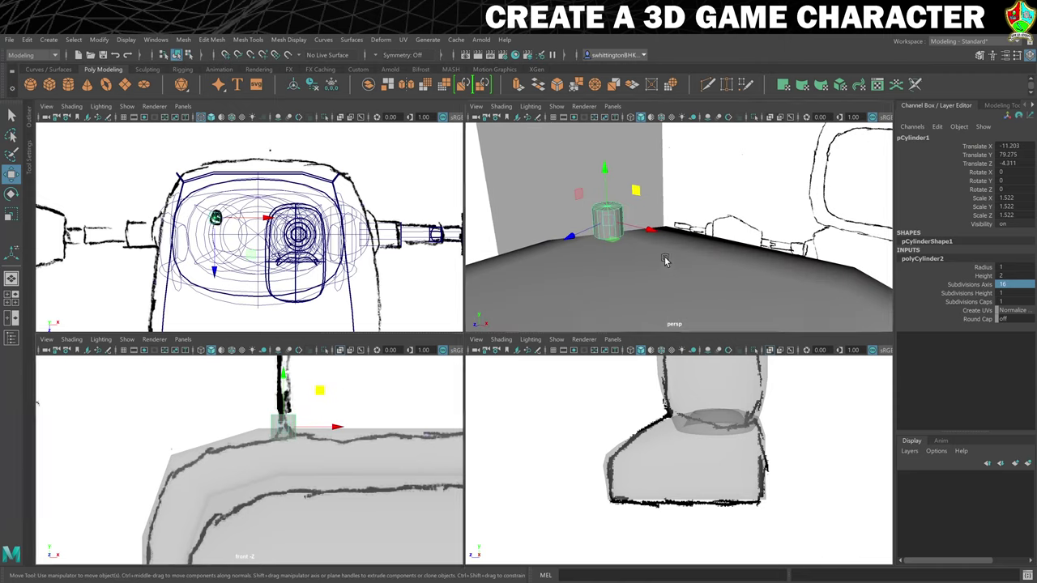
{"action": "left_click", "coordinate": [680, 274]}
{"action": "left_click", "coordinate": [620, 225]}
{"action": "left_click_drag", "start_coordinate": [710, 278], "coordinate": [828, 259], "text": "alt"}
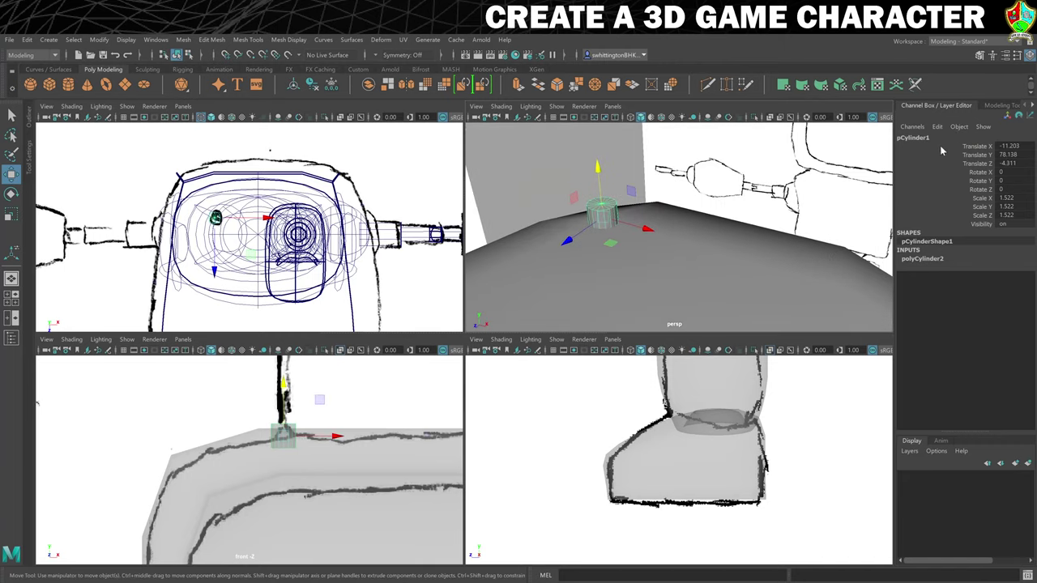
Rename the cylinder as Antenna
{"action": "double_click", "coordinate": [915, 137]}
{"action": "type", "text": "Antenna"}
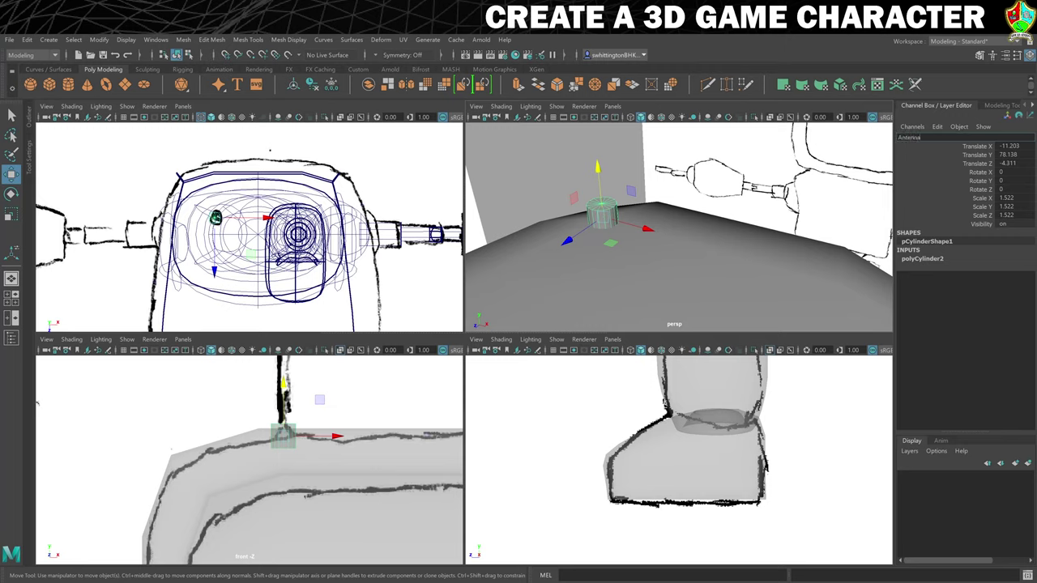
{"action": "key", "text": "Return"}
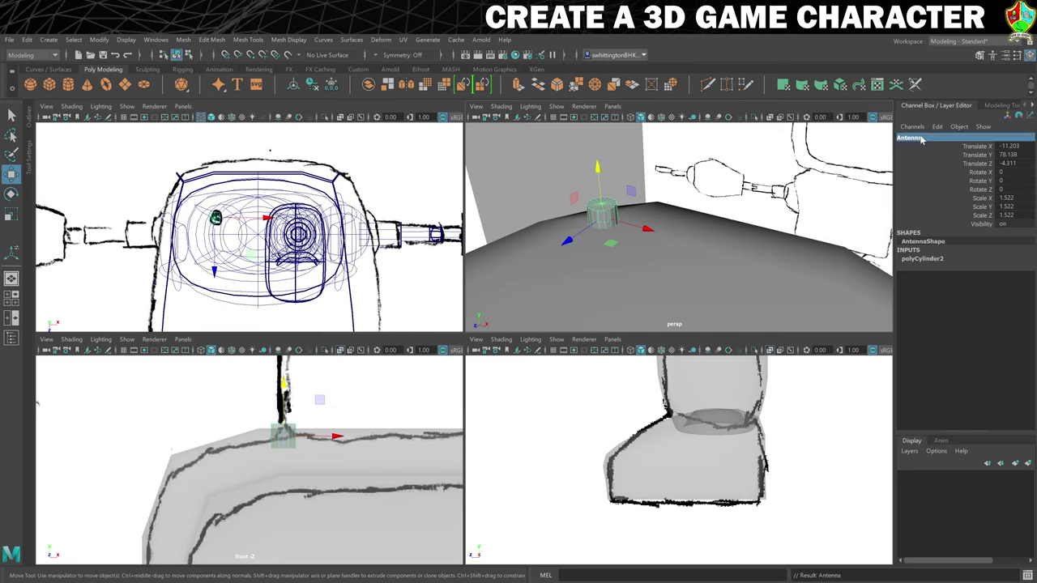
Select all the top cap faces of the antenna cylinder and extrude them inward with an Offset of 0.3
{"action": "scroll", "coordinate": [571, 193], "scroll_direction": "up", "scroll_amount": 3}
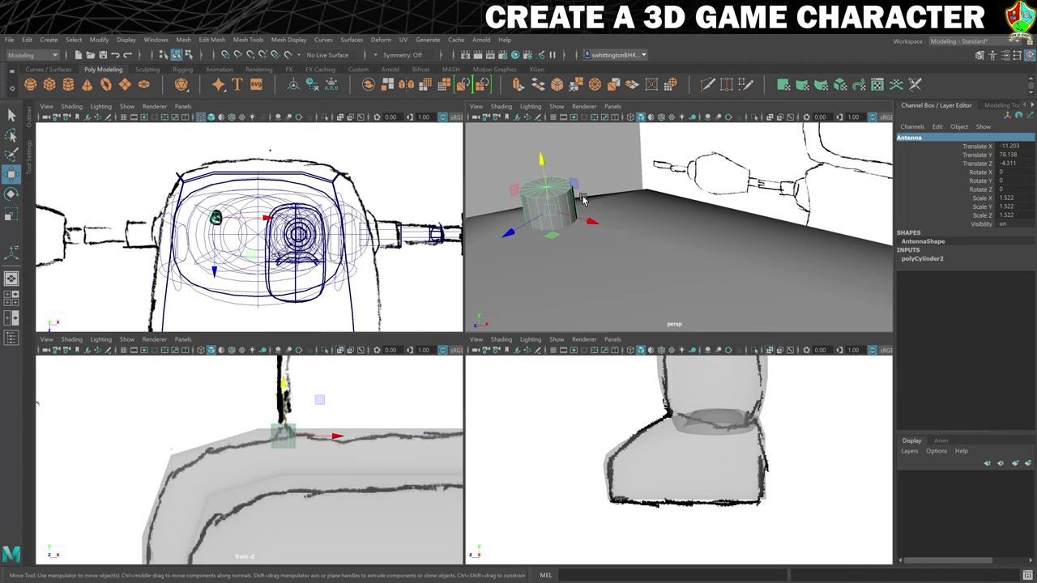
{"action": "middle_click_drag", "start_coordinate": [547, 172], "coordinate": [703, 228], "text": "alt"}
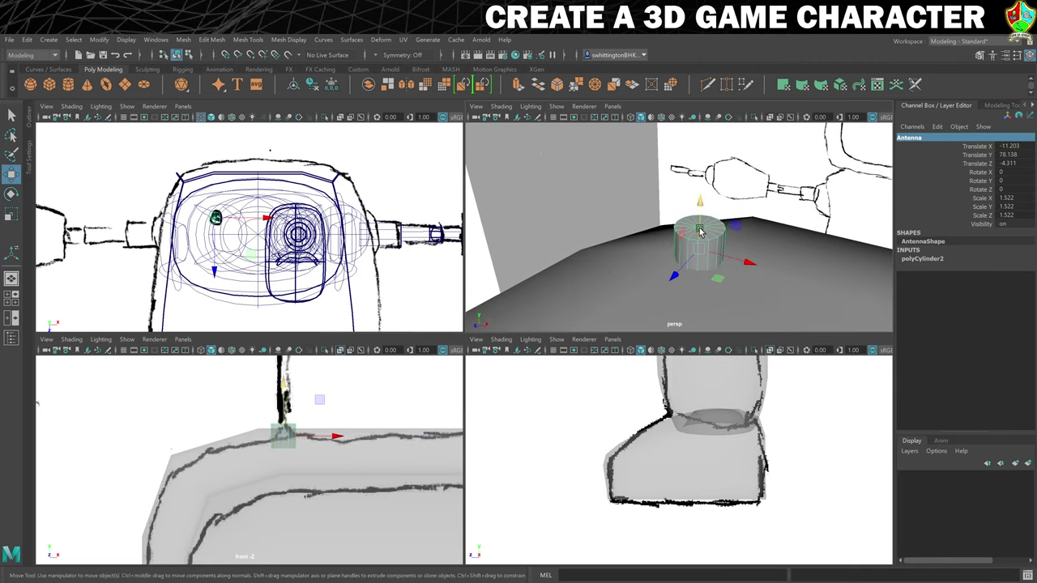
{"action": "right_click", "coordinate": [711, 234]}
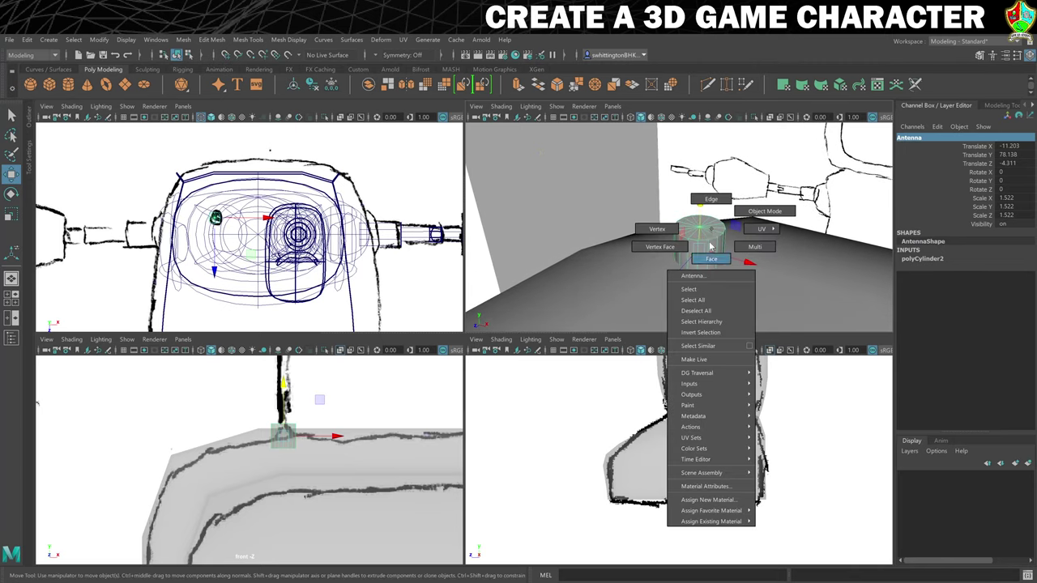
{"action": "left_click", "coordinate": [710, 259]}
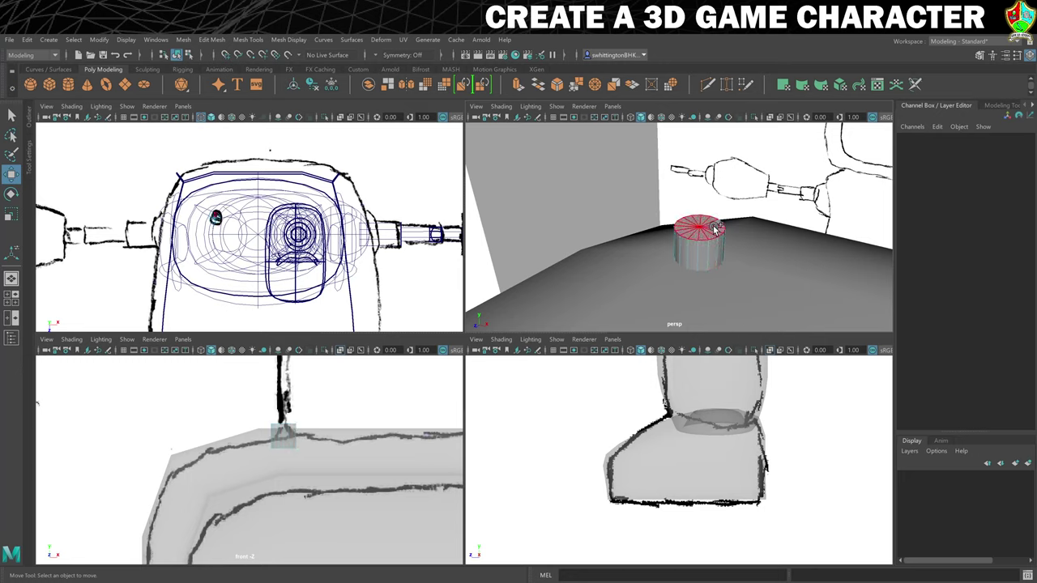
{"action": "left_click", "coordinate": [717, 225]}
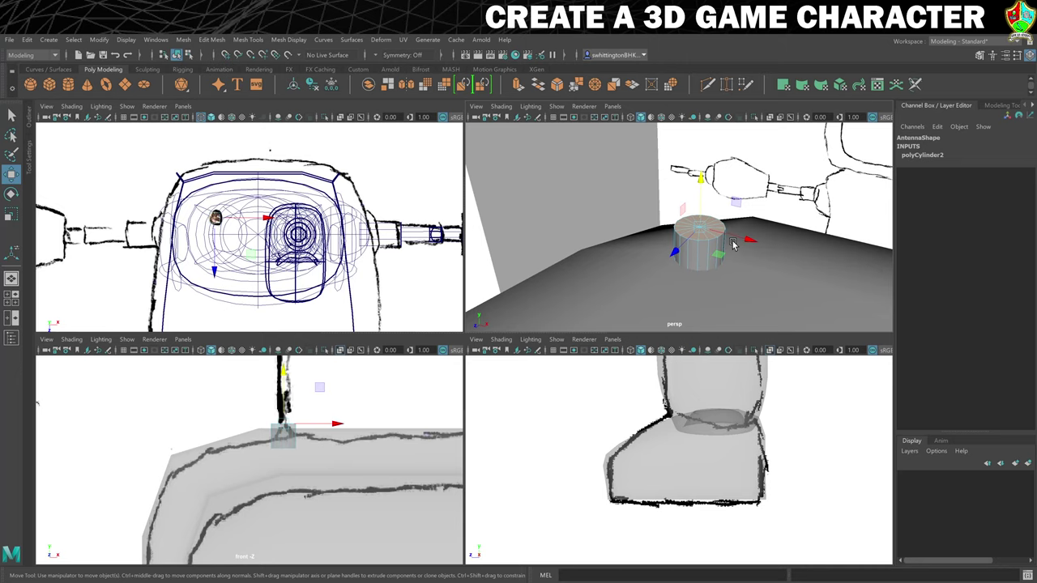
{"action": "key", "text": "ctrl+e"}
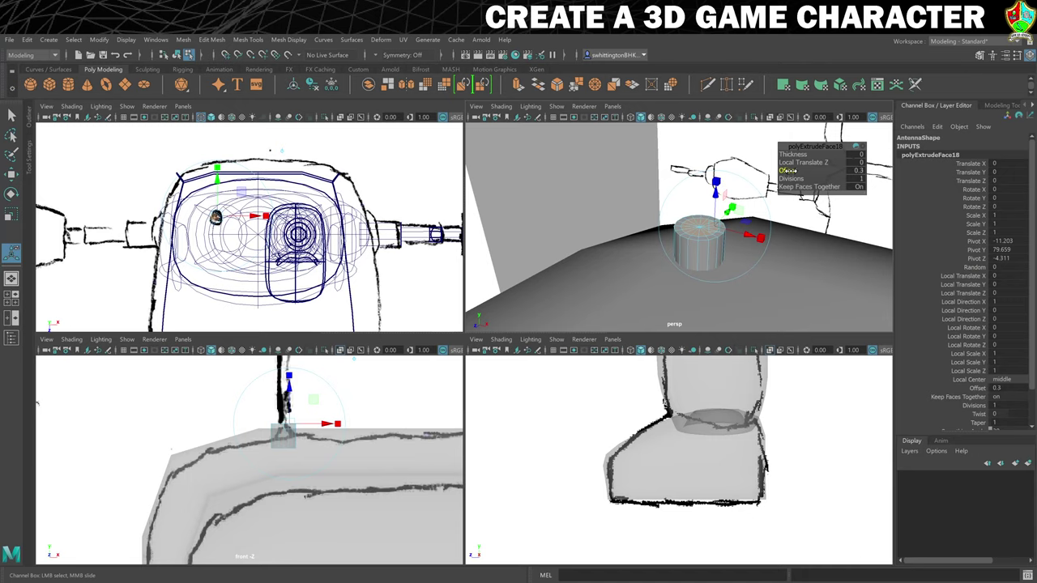
Extrude the inset cap upward into a short collar, and inset its top with a second extrusion at Offset 0.5
{"action": "key", "text": "ctrl+e"}
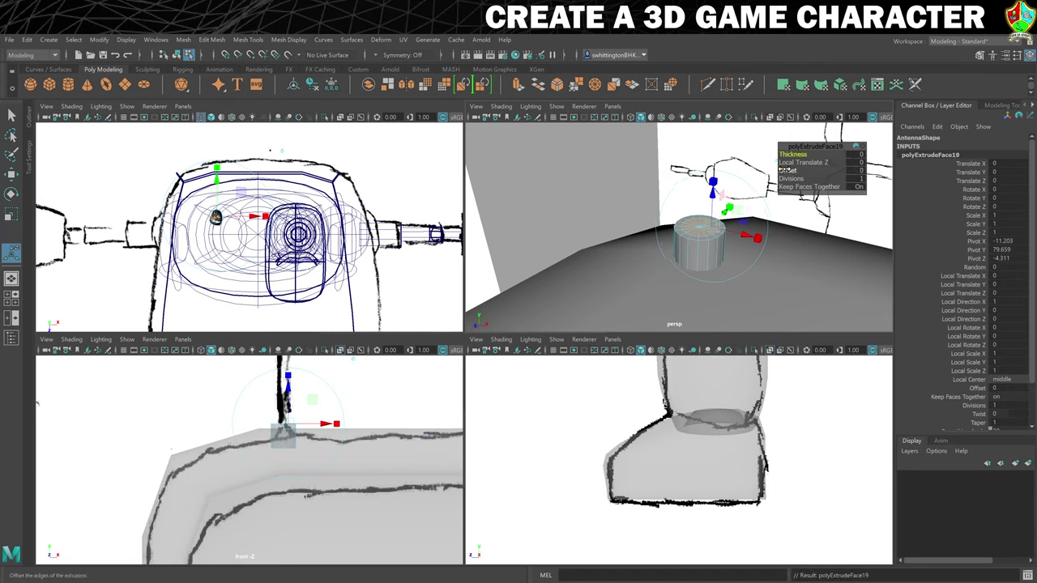
{"action": "left_click_drag", "start_coordinate": [791, 156], "coordinate": [788, 171]}
{"action": "key", "text": "ctrl+e"}
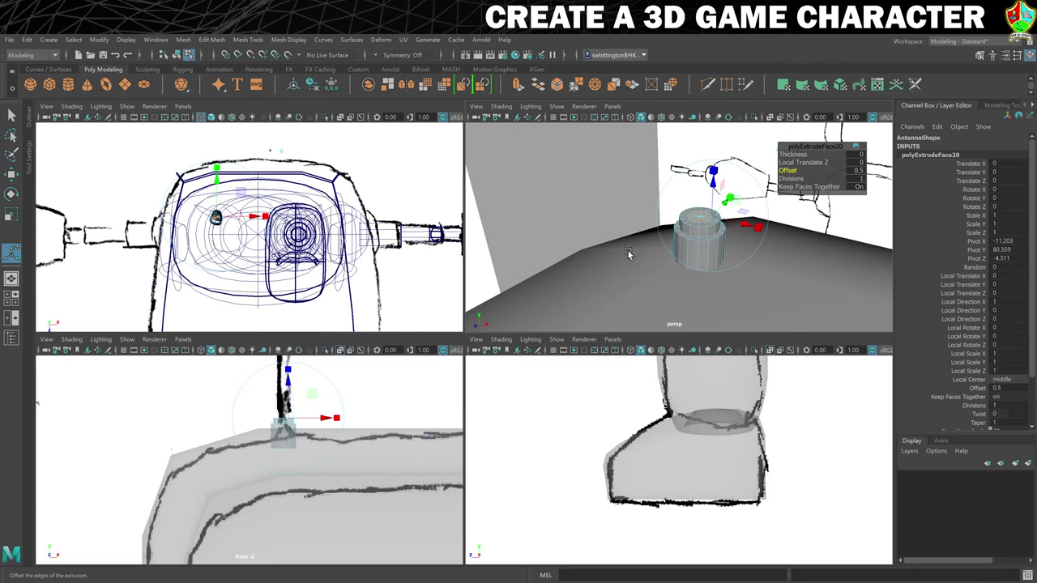
Extrude the collar's inset top faces to a Thickness of 17.5, matching the antenna rod in the front sketch
{"action": "key", "text": "ctrl+e"}
{"action": "scroll", "coordinate": [259, 413], "scroll_direction": "down", "scroll_amount": 3}
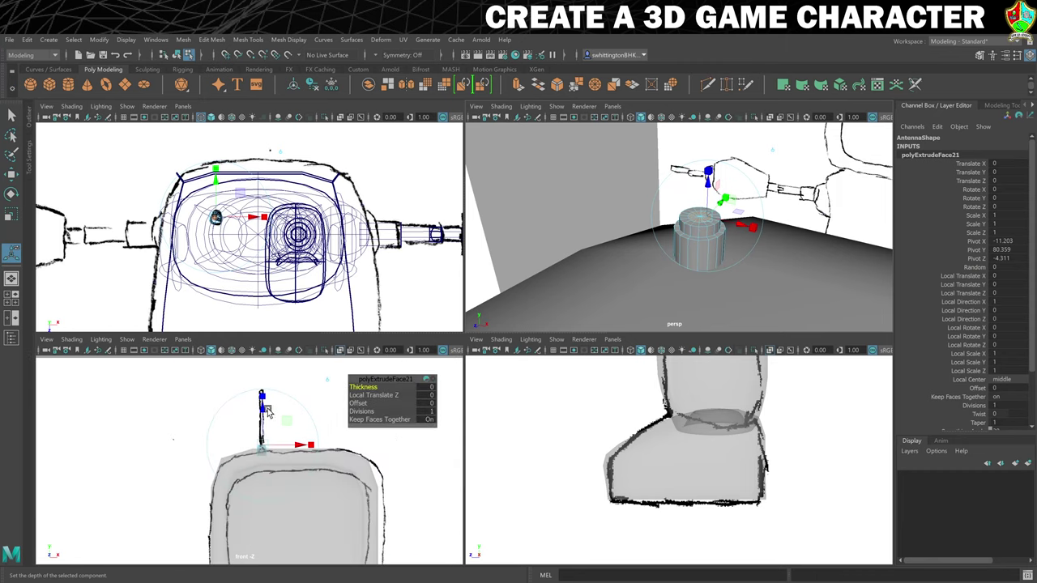
{"action": "scroll", "coordinate": [254, 410], "scroll_direction": "up", "scroll_amount": 5}
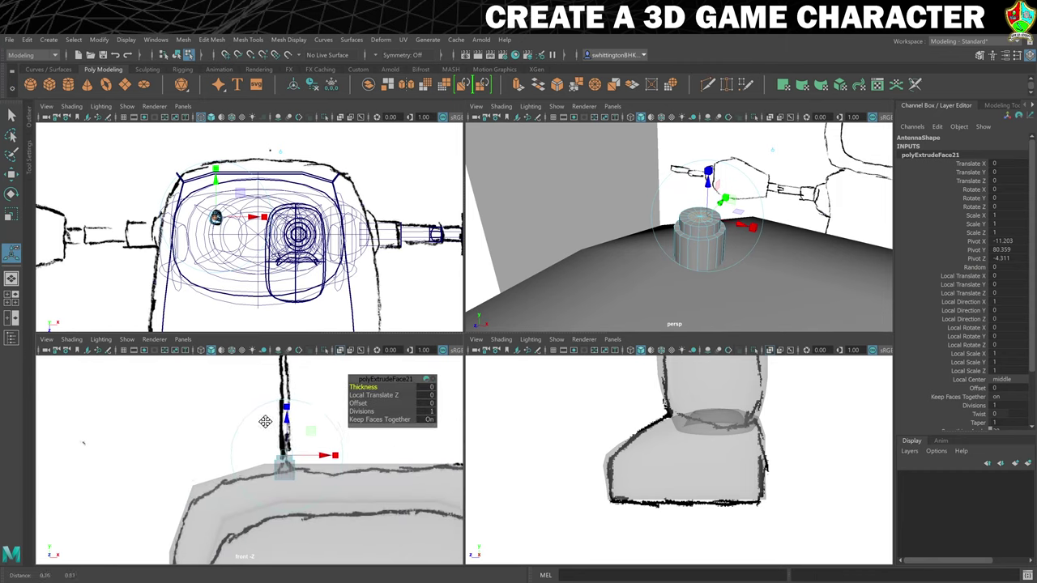
{"action": "left_click_drag", "start_coordinate": [425, 387], "coordinate": [396, 386]}
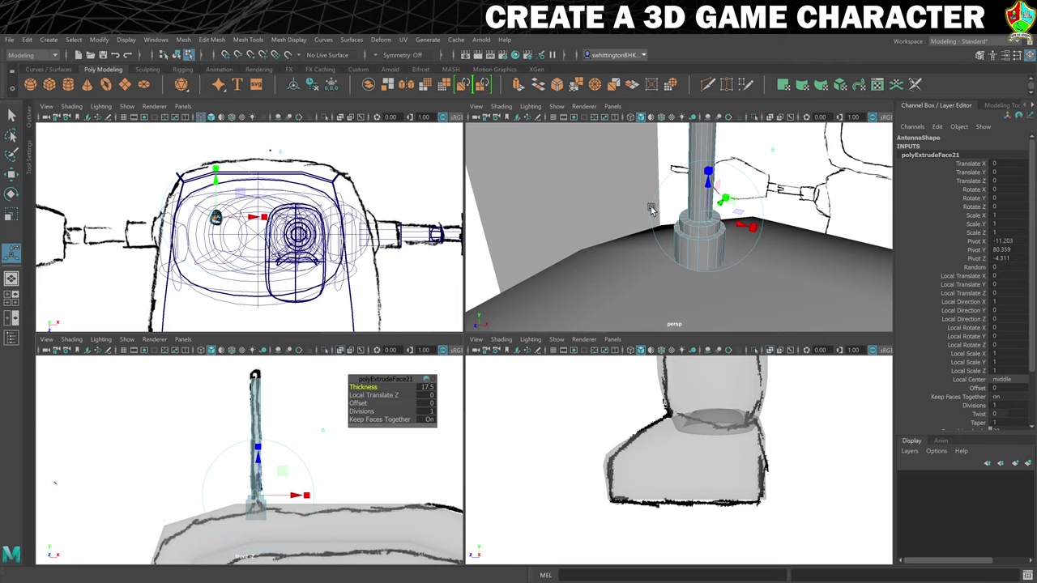
Extrude the top faces of the antenna rod by a Thickness of 0.8 to add a short tip segment
{"action": "scroll", "coordinate": [687, 169], "scroll_direction": "up", "scroll_amount": 5}
{"action": "mouse_move", "coordinate": [628, 168]}
{"action": "left_mouse_down", "text": "alt"}
{"action": "mouse_move", "coordinate": [592, 268]}
{"action": "mouse_move", "coordinate": [581, 232]}
{"action": "mouse_move", "coordinate": [572, 260]}
{"action": "mouse_move", "coordinate": [546, 246]}
{"action": "mouse_move", "coordinate": [583, 241]}
{"action": "mouse_move", "coordinate": [574, 239]}
{"action": "left_mouse_up", "text": "alt"}
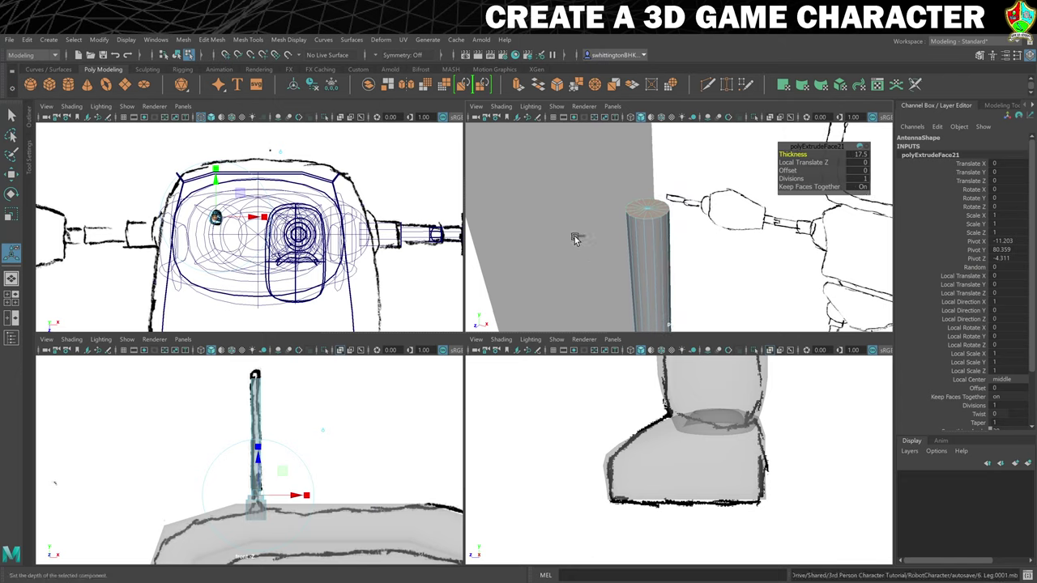
{"action": "key", "text": "ctrl+e"}
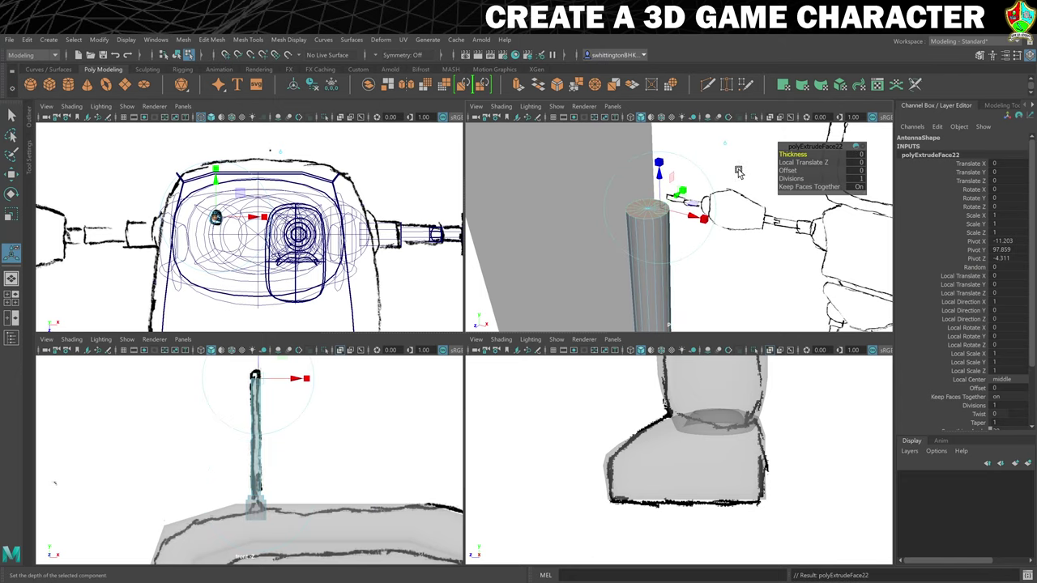
{"action": "left_click_drag", "start_coordinate": [783, 154], "coordinate": [779, 154]}
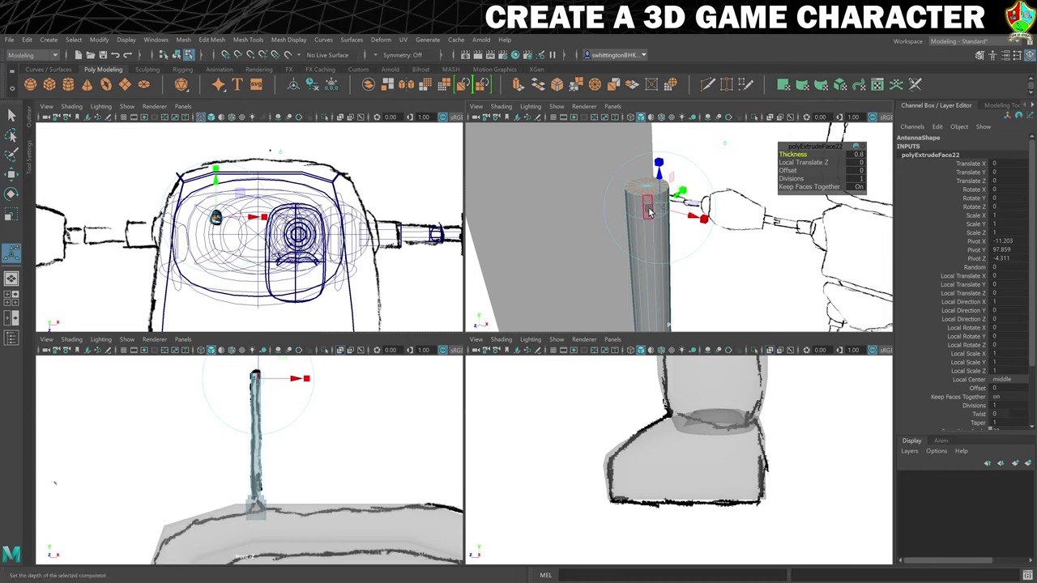
Select the ring of side faces around the tip segment and extrude it outward with a Thickness of 0.3
{"action": "left_click", "coordinate": [621, 227]}
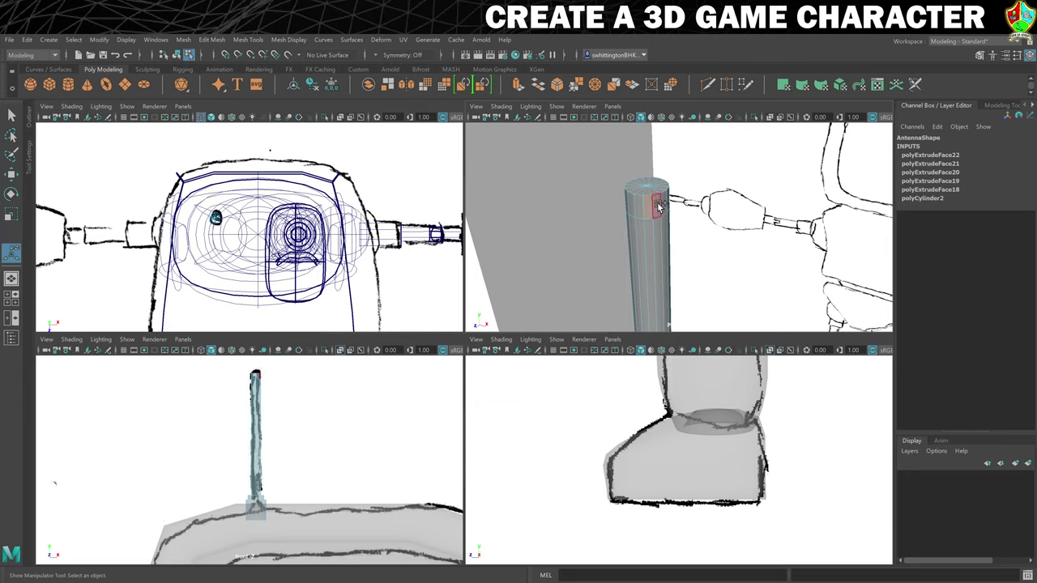
{"action": "left_click", "coordinate": [659, 207]}
{"action": "double_click", "coordinate": [648, 211], "text": "shift"}
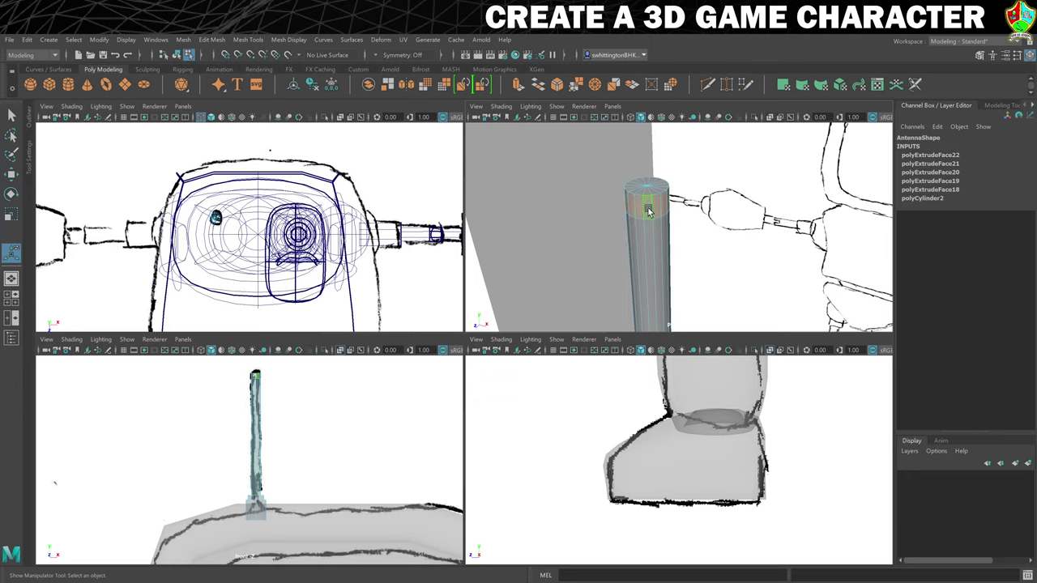
{"action": "key", "text": "ctrl+e"}
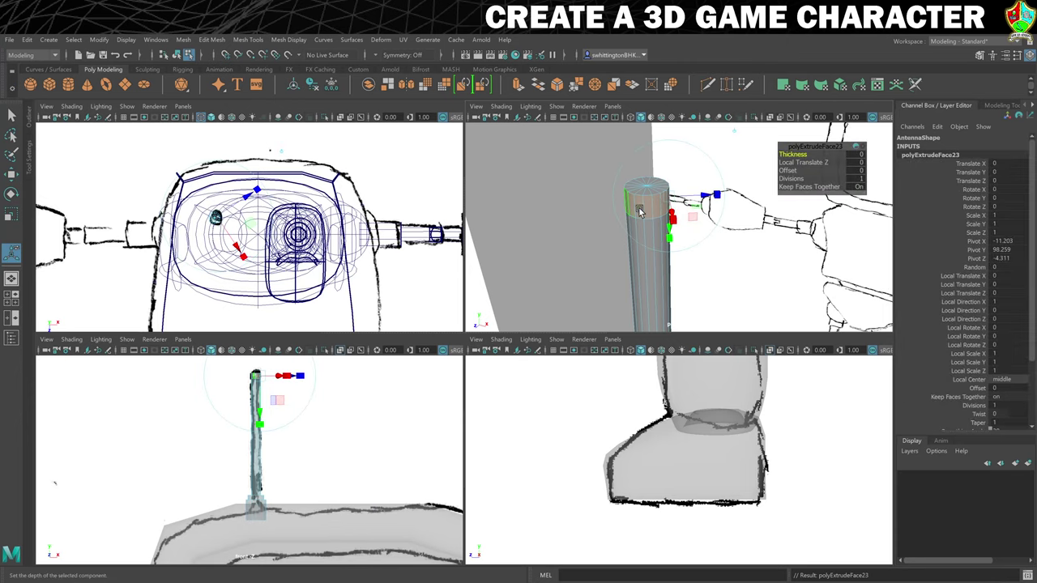
{"action": "middle_click_drag", "start_coordinate": [705, 198], "coordinate": [724, 197]}
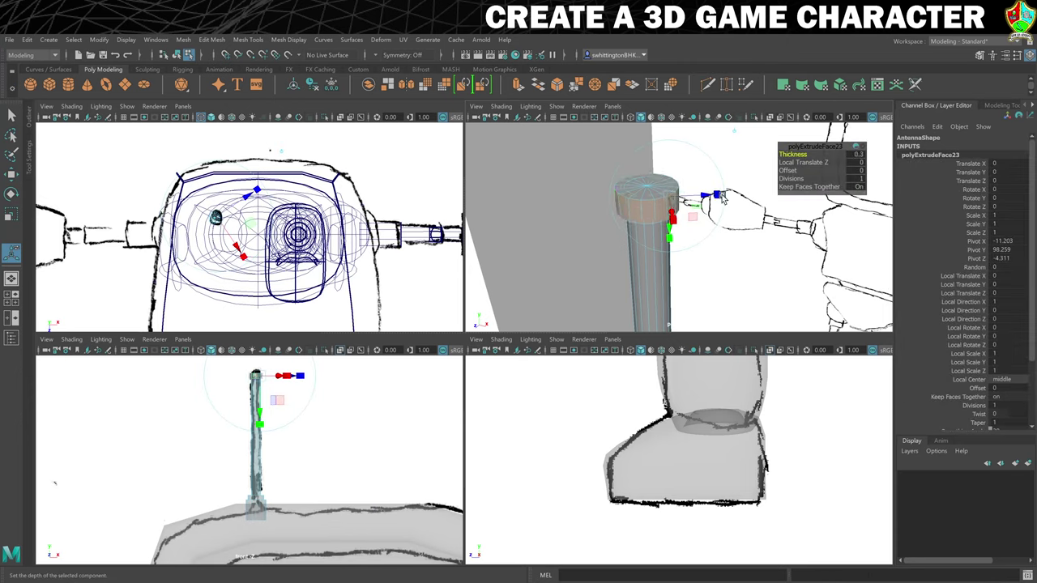
Return to object mode, deselect the antenna and check it against the head and body in perspective
{"action": "right_click", "coordinate": [652, 281]}
{"action": "left_click", "coordinate": [703, 262]}
{"action": "left_click", "coordinate": [571, 248]}
{"action": "scroll", "coordinate": [586, 256], "scroll_direction": "down", "scroll_amount": 5}
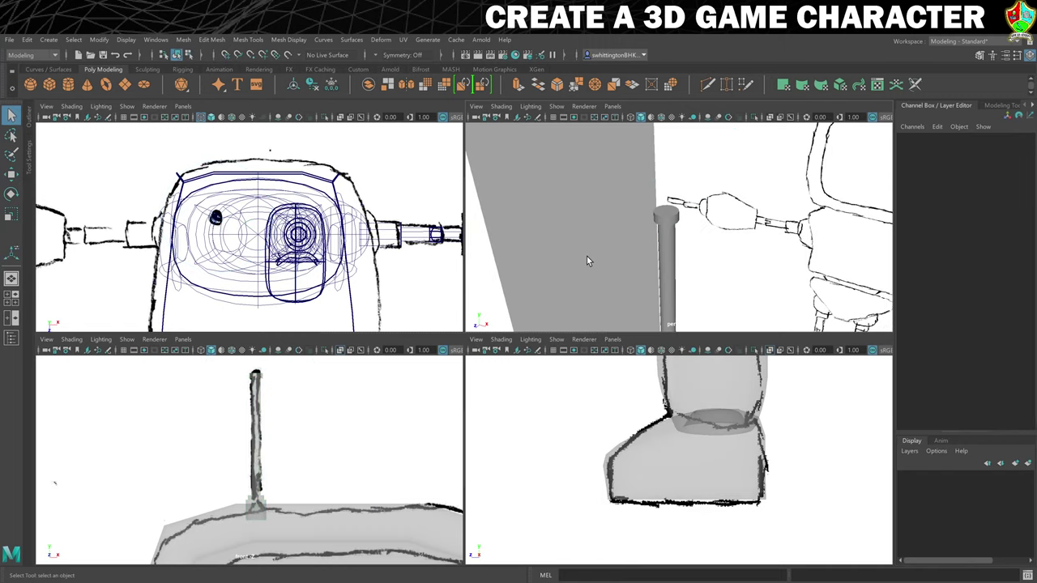
{"action": "left_click_drag", "start_coordinate": [587, 257], "coordinate": [606, 268], "text": "alt"}
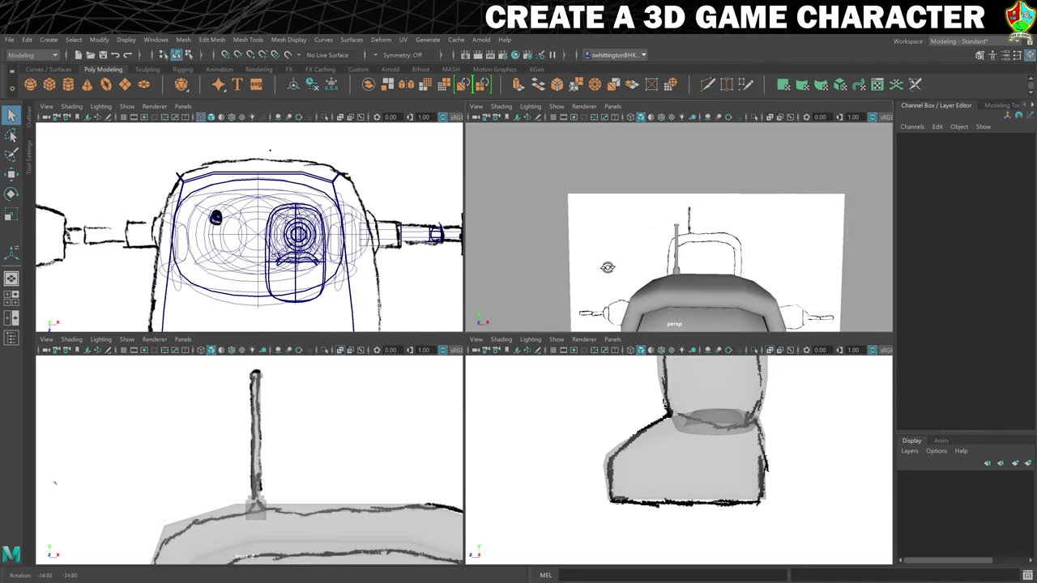
{"action": "left_click_drag", "start_coordinate": [699, 283], "coordinate": [593, 265], "text": "alt"}
{"action": "scroll", "coordinate": [702, 263], "scroll_direction": "up", "scroll_amount": 3}
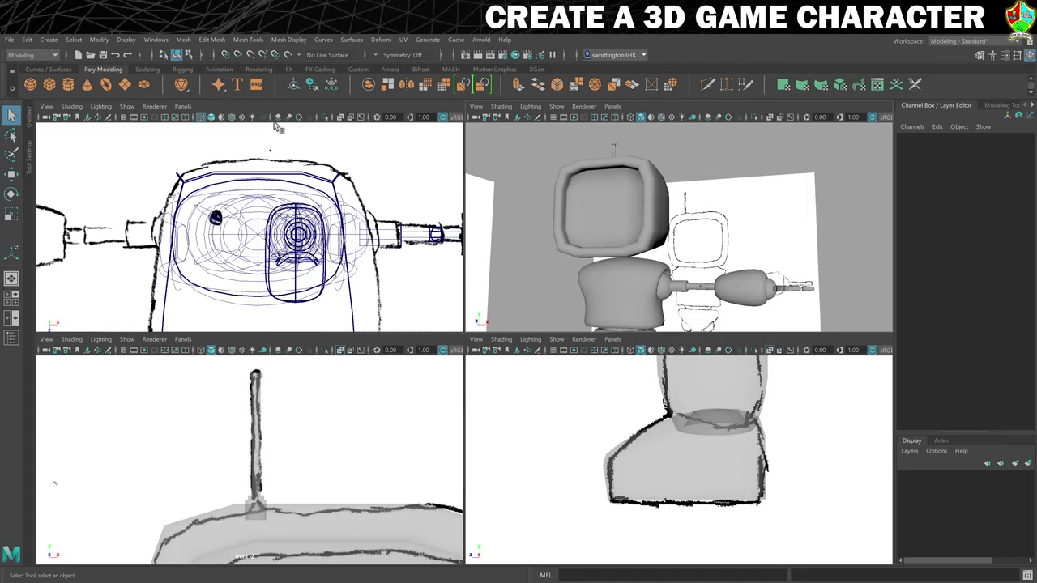
Create a new polygon cylinder with Subdivisions Axis set to 16
{"action": "left_click", "coordinate": [68, 86]}
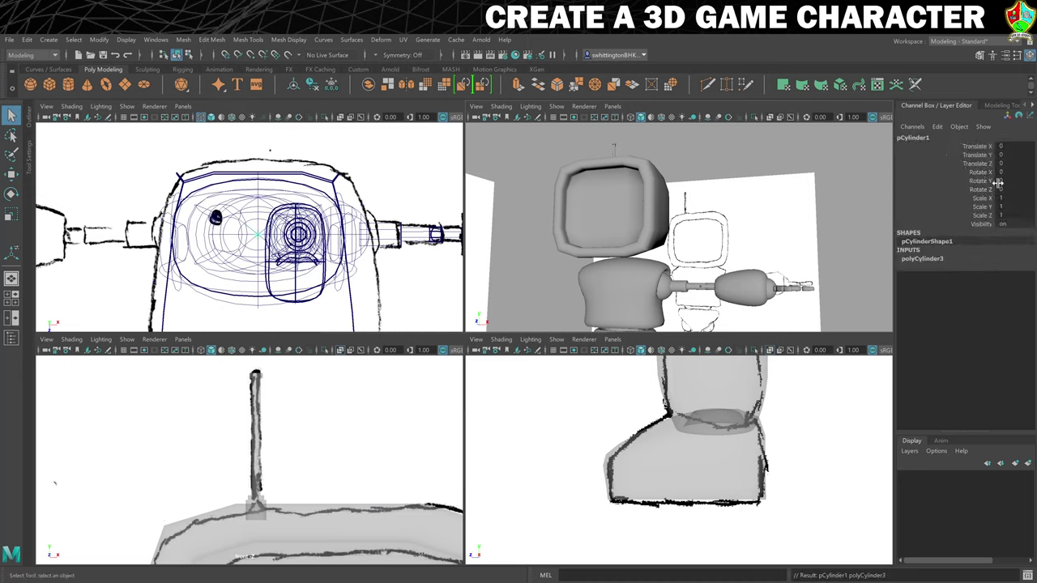
{"action": "left_click", "coordinate": [928, 259]}
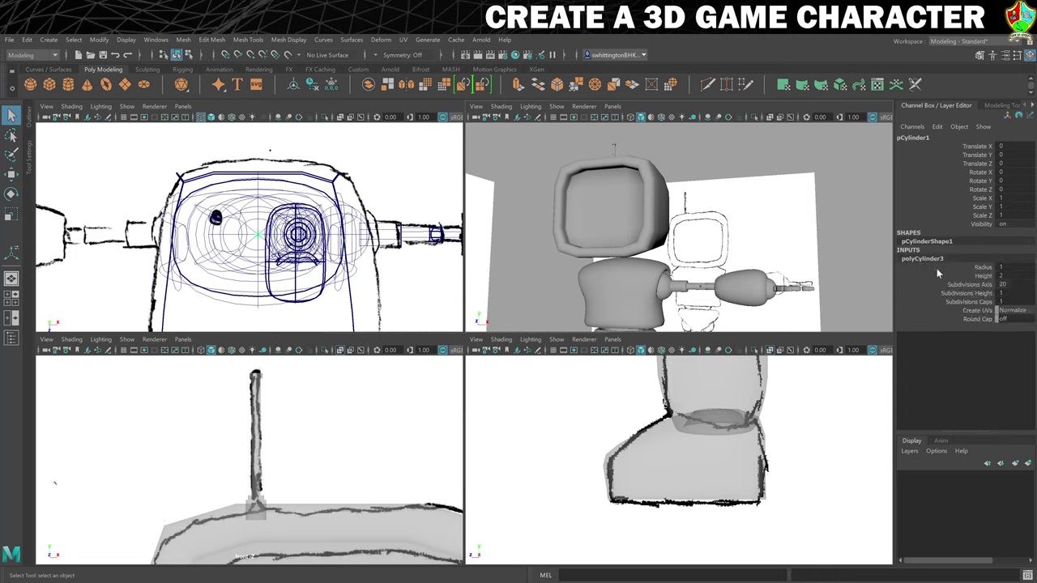
{"action": "double_click", "coordinate": [1012, 285]}
{"action": "type", "text": "16"}
{"action": "key", "text": "Return"}
Raise the new cylinder to a Translate Y of about 28.683, placing it between the head and the body
{"action": "scroll", "coordinate": [625, 198], "scroll_direction": "down", "scroll_amount": 5}
{"action": "key", "text": "w"}
{"action": "left_click_drag", "start_coordinate": [653, 215], "coordinate": [661, 197]}
{"action": "scroll", "coordinate": [232, 423], "scroll_direction": "down", "scroll_amount": 6}
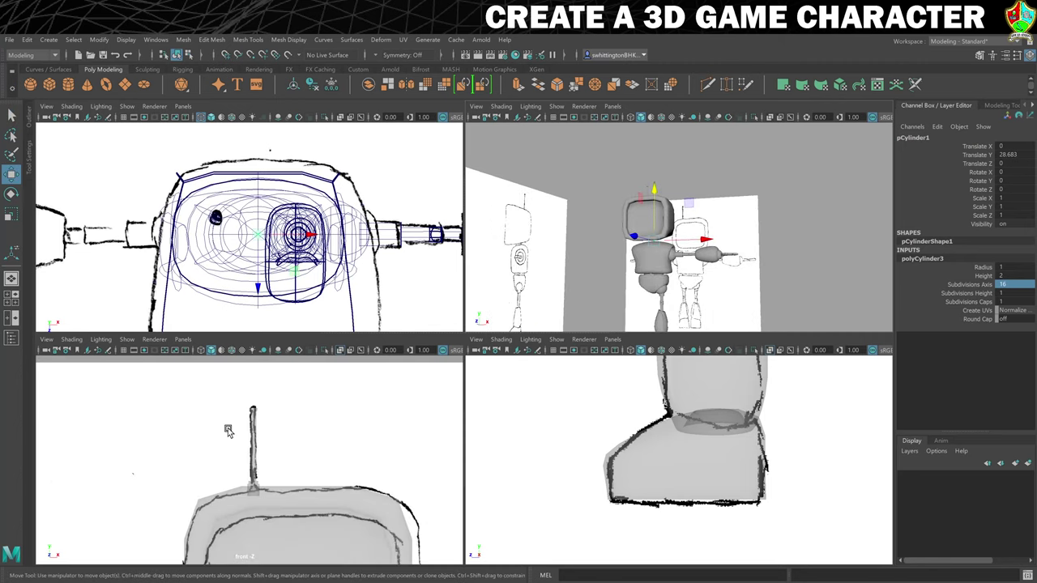
{"action": "scroll", "coordinate": [316, 515], "scroll_direction": "down", "scroll_amount": 2}
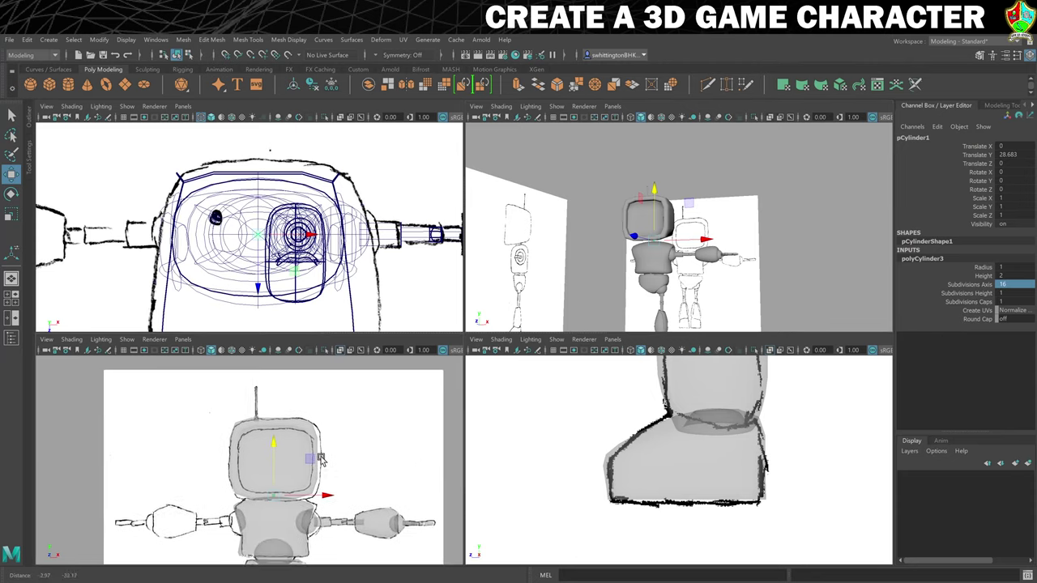
{"action": "scroll", "coordinate": [349, 450], "scroll_direction": "up", "scroll_amount": 8}
{"action": "middle_click_drag", "start_coordinate": [350, 450], "coordinate": [304, 472], "text": "alt"}
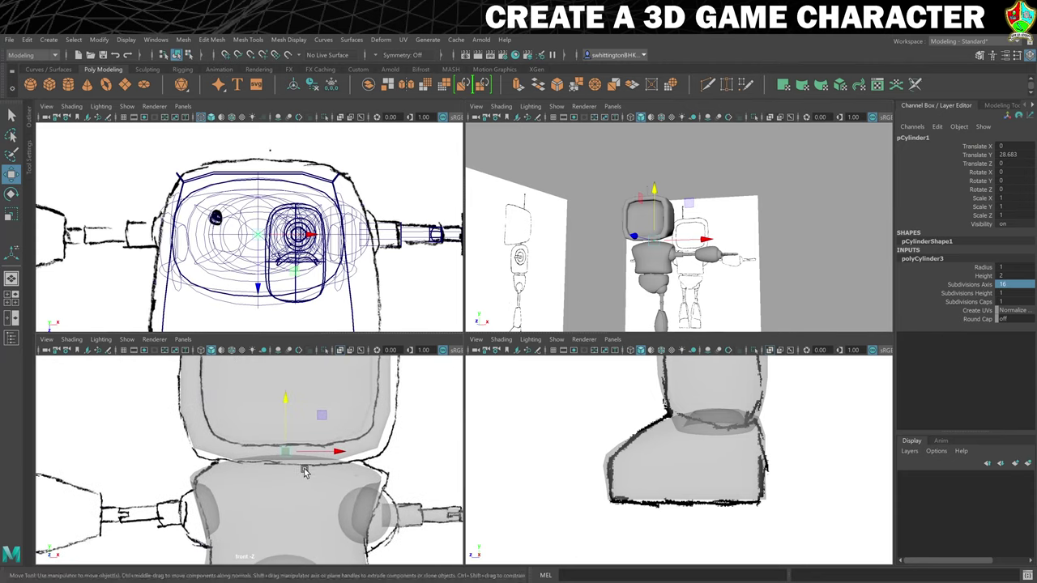
Show the grid in the front view and stretch the neck cylinder vertically to a Scale Y of about 3.133
{"action": "left_click", "coordinate": [123, 349]}
{"action": "scroll", "coordinate": [315, 439], "scroll_direction": "up", "scroll_amount": 6}
{"action": "middle_click_drag", "start_coordinate": [316, 439], "coordinate": [311, 476], "text": "alt"}
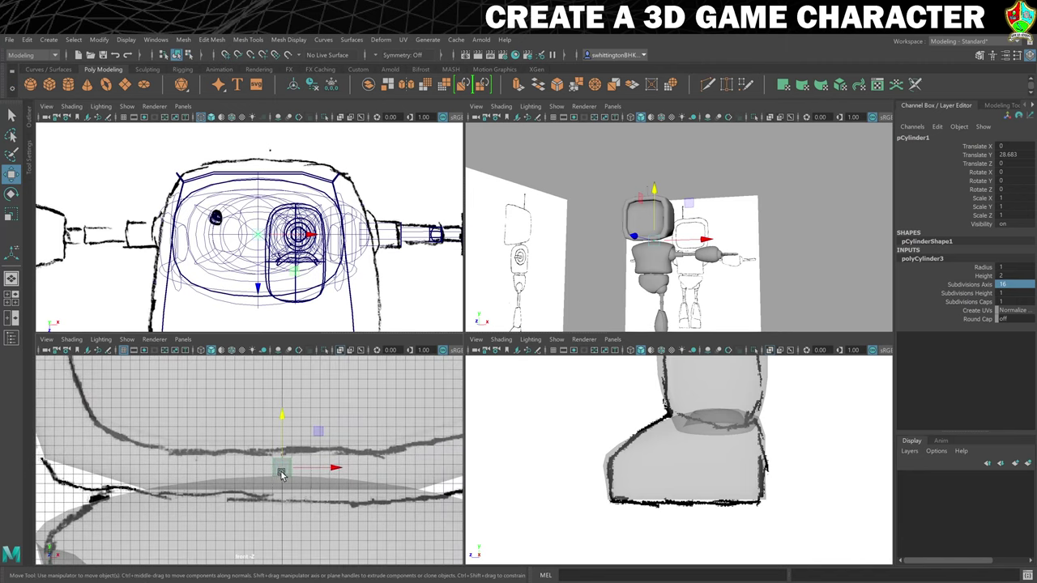
{"action": "key", "text": "r"}
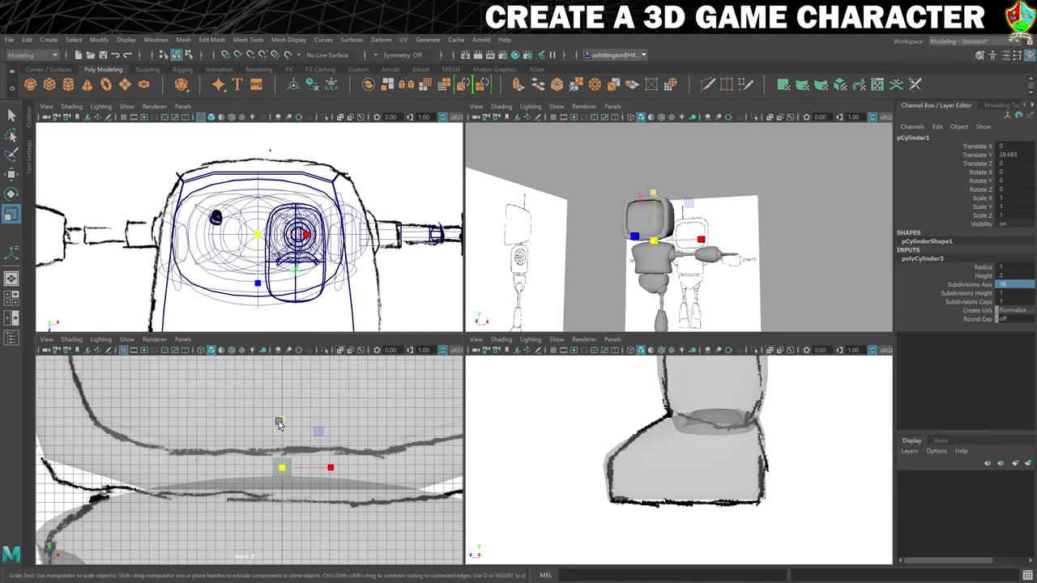
{"action": "left_click_drag", "start_coordinate": [284, 423], "coordinate": [310, 320]}
{"action": "key", "text": "f"}
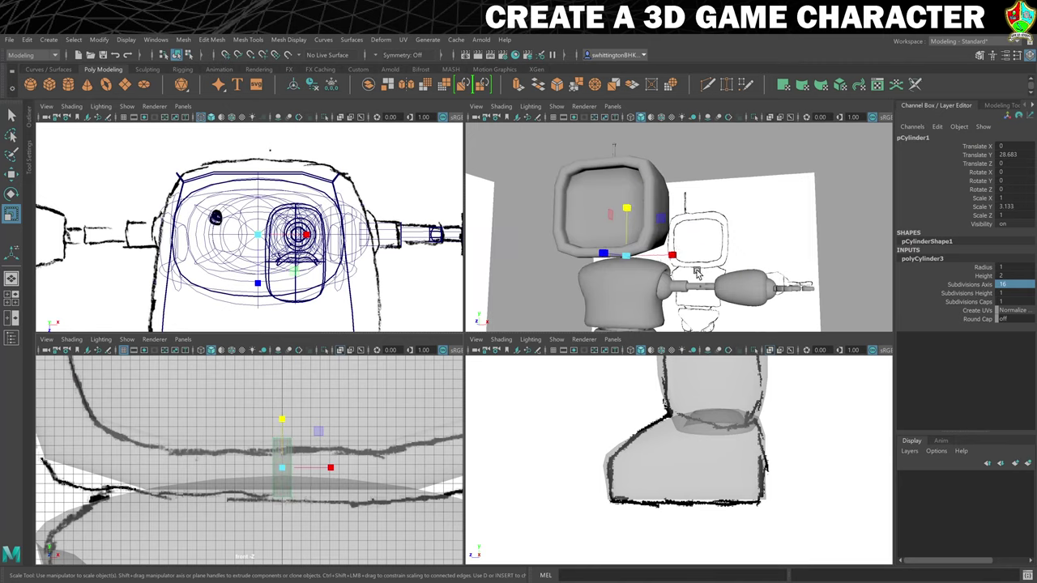
{"action": "scroll", "coordinate": [636, 273], "scroll_direction": "up", "scroll_amount": 4}
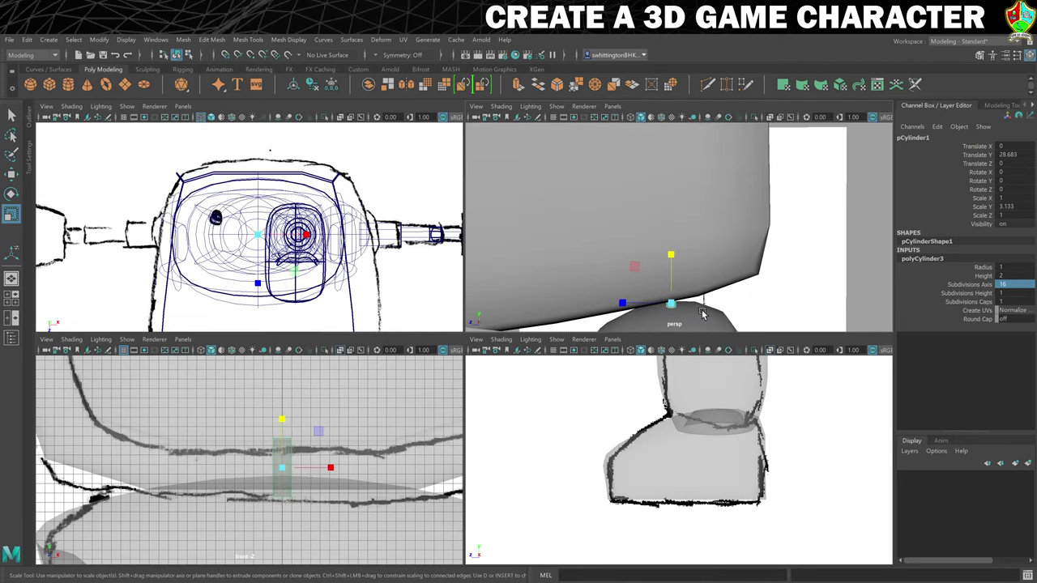
{"action": "left_click_drag", "start_coordinate": [636, 273], "coordinate": [718, 259], "text": "alt"}
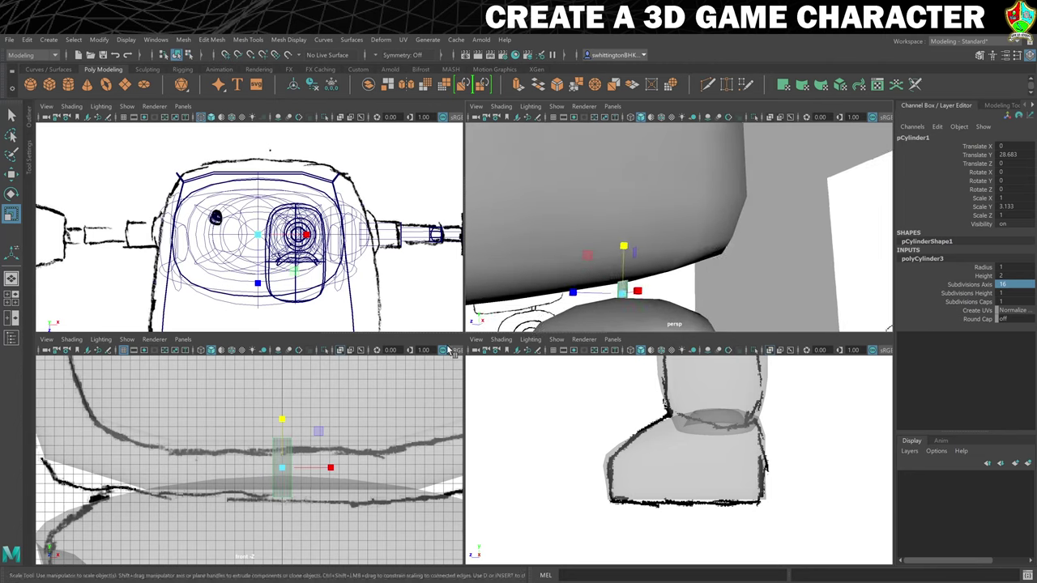
Move the neck cylinder off-centre to a Translate X of about -1.451 and rename it Neck1
{"action": "key", "text": "w"}
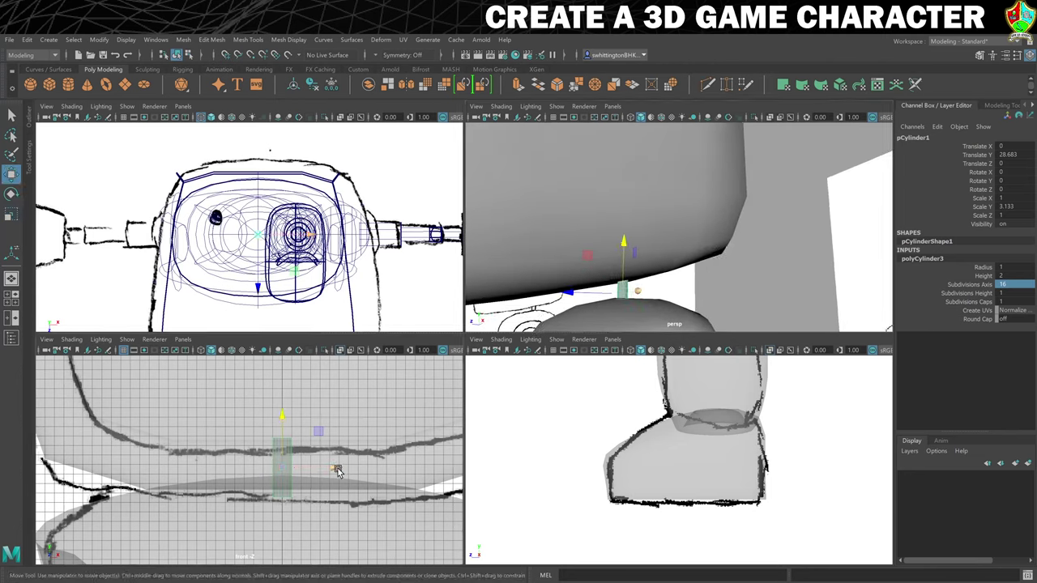
{"action": "left_click_drag", "start_coordinate": [335, 470], "coordinate": [326, 468]}
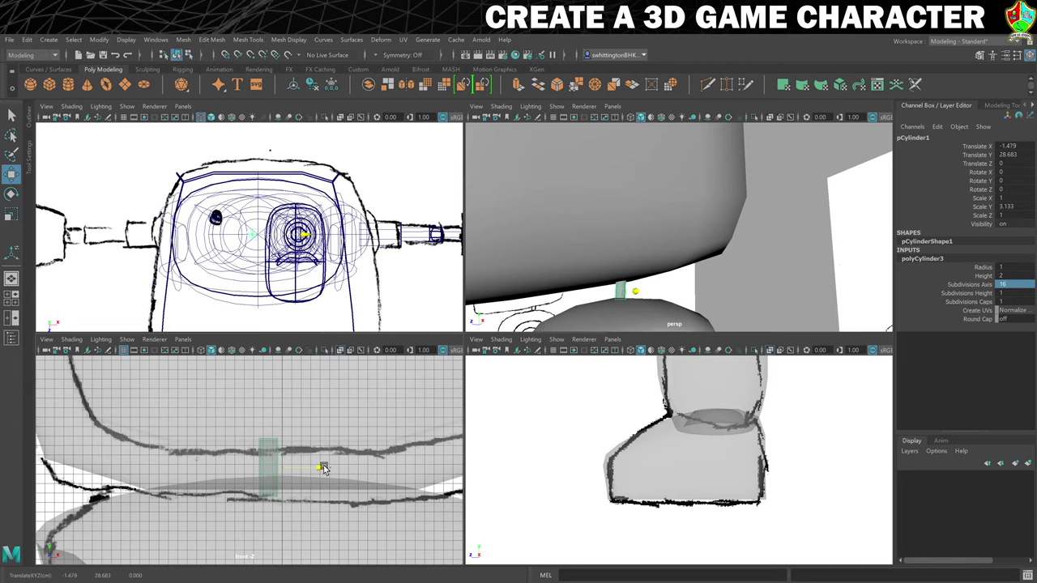
{"action": "left_click_drag", "start_coordinate": [323, 468], "coordinate": [324, 468]}
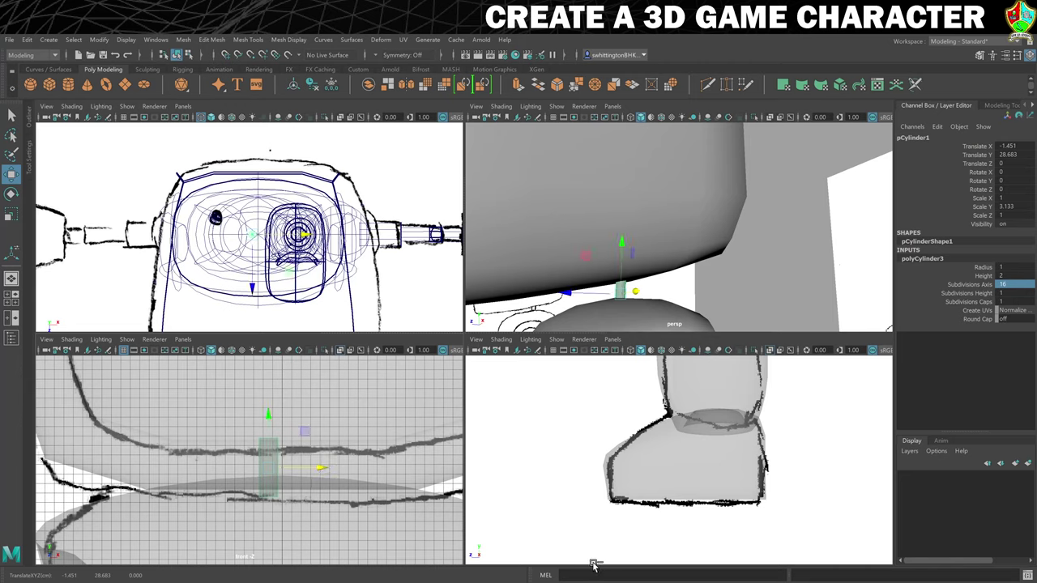
{"action": "left_click", "coordinate": [900, 138]}
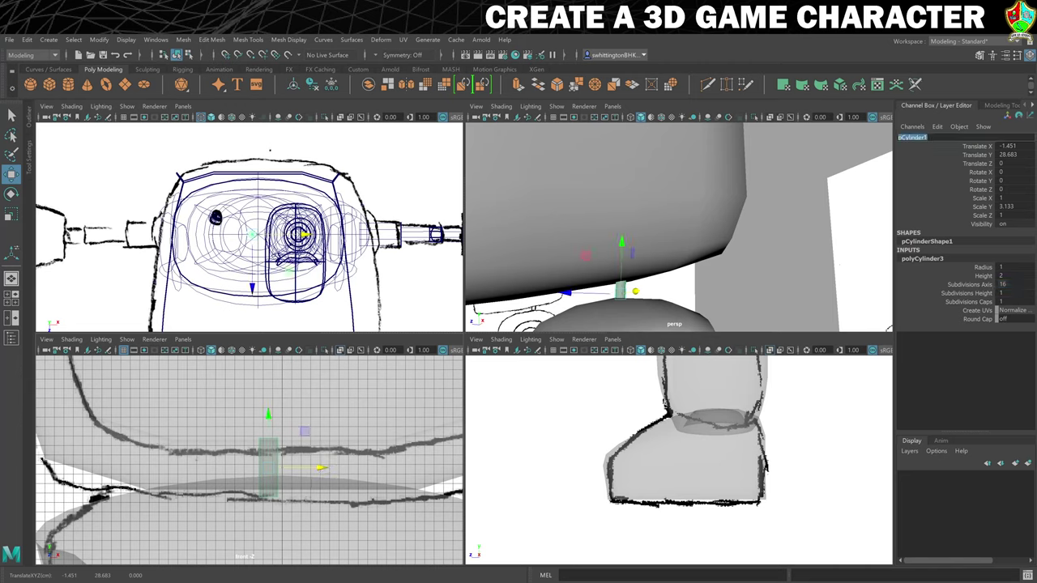
{"action": "type", "text": "Neck1"}
{"action": "key", "text": "Return"}
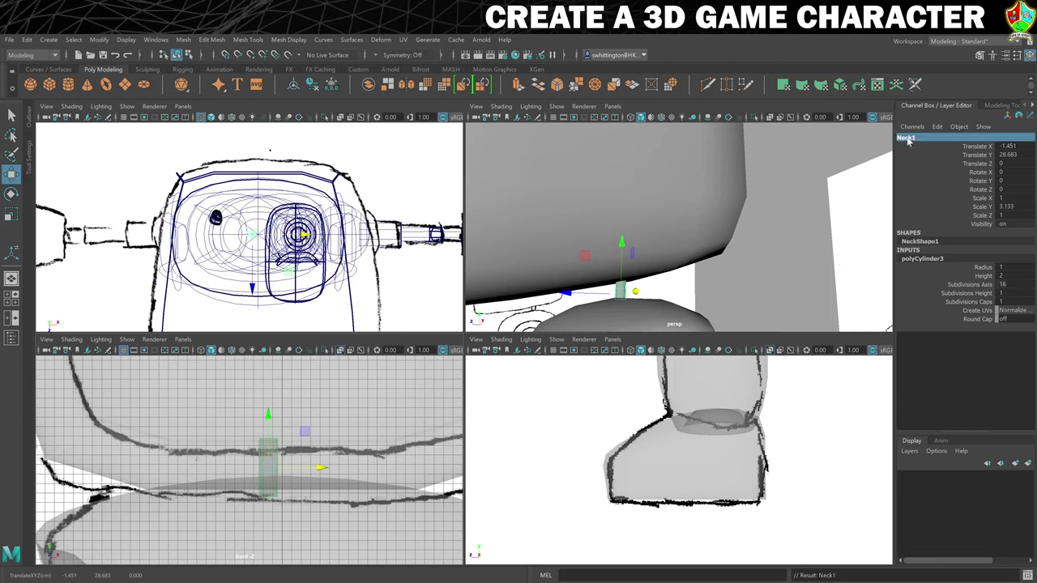
Duplicate Neck1, place the copy at a Translate X of 1.451 and scale it down to about 0.594 in X and Z
{"action": "key", "text": "ctrl+d"}
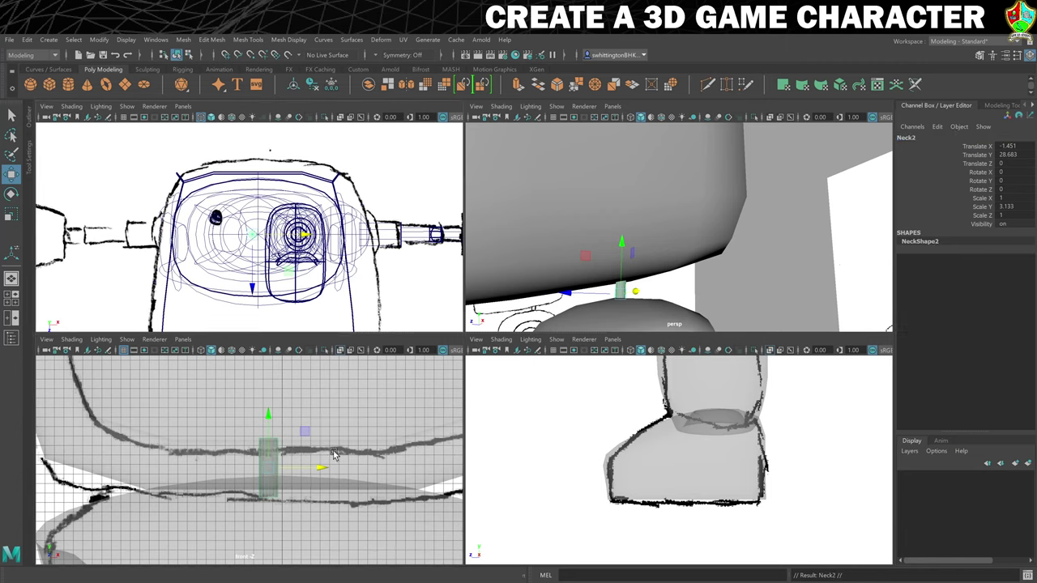
{"action": "left_click_drag", "start_coordinate": [318, 471], "coordinate": [284, 474]}
{"action": "key", "text": "r"}
{"action": "key", "text": "w"}
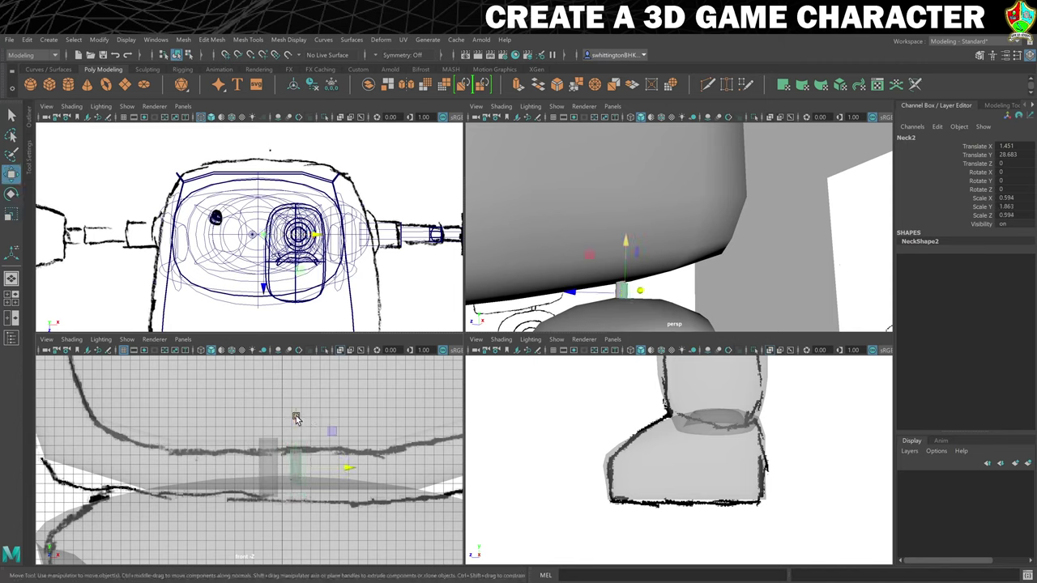
Stretch the thinner neck cylinder vertically to a Scale Y of about 3.218 so it spans the gap between head and body
{"action": "left_click_drag", "start_coordinate": [296, 416], "coordinate": [300, 382]}
{"action": "key", "text": "ctrl+z"}
{"action": "key", "text": "r"}
{"action": "left_click_drag", "start_coordinate": [599, 259], "coordinate": [656, 241], "text": "alt"}
{"action": "scroll", "coordinate": [672, 231], "scroll_direction": "down", "scroll_amount": 3}
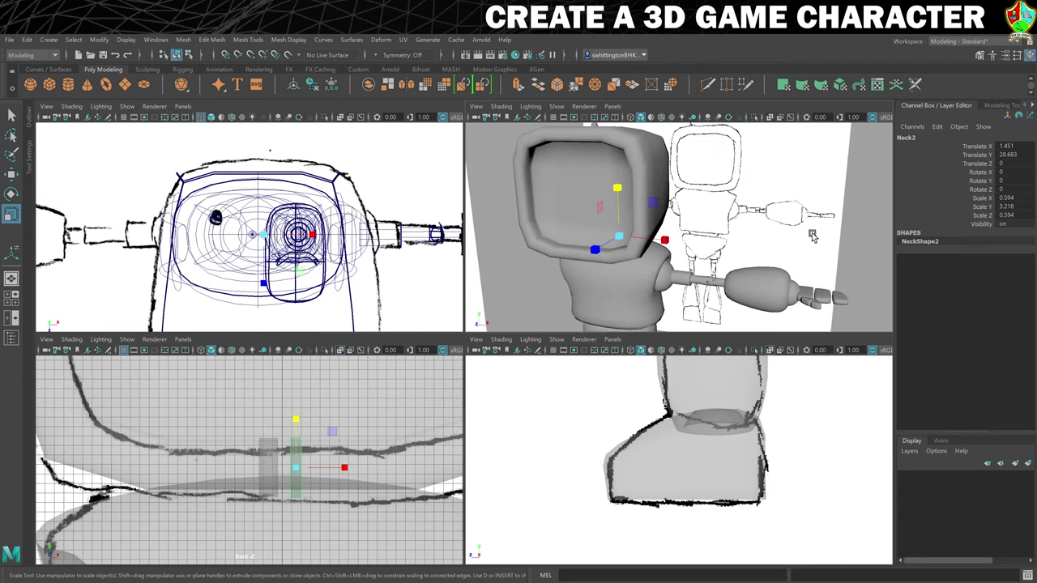
Select the left shoulder, hide the front view's grid and move the whole arm to about Translate X 21.902 and Translate Y 13.346
{"action": "left_click_drag", "start_coordinate": [811, 236], "coordinate": [801, 168], "text": "alt"}
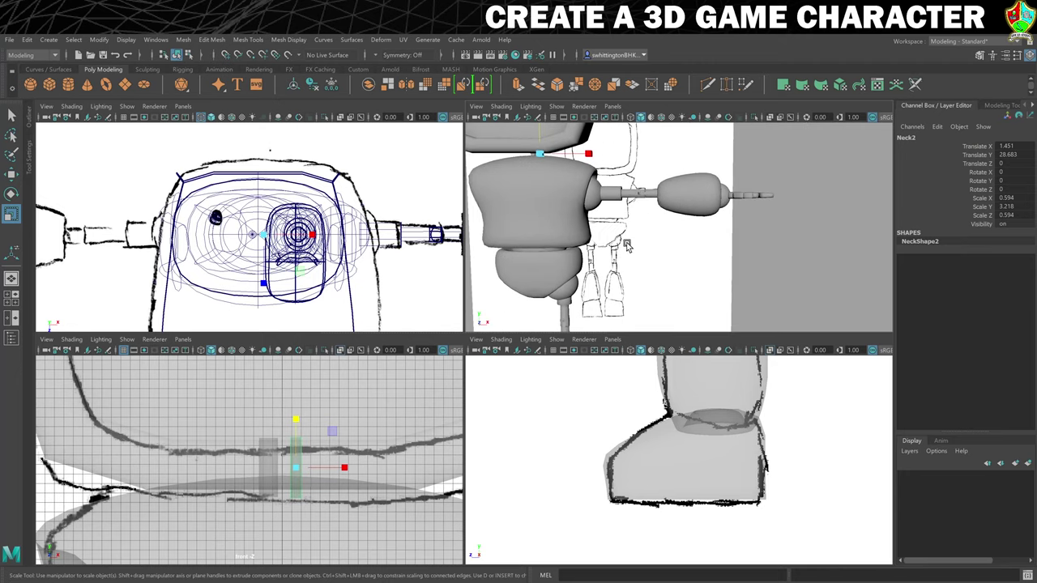
{"action": "left_click", "coordinate": [588, 192]}
{"action": "left_click", "coordinate": [594, 200]}
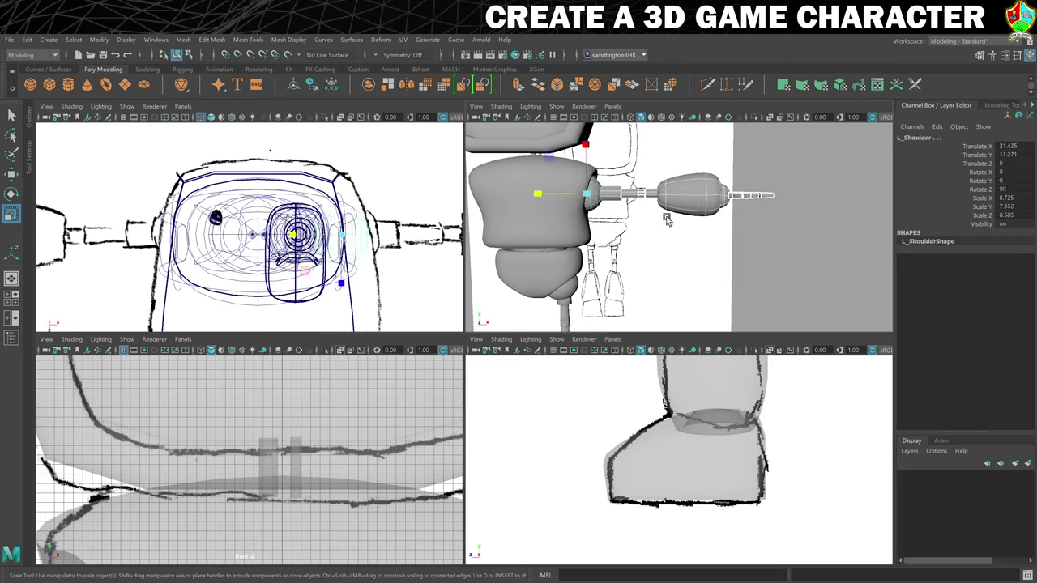
{"action": "left_click_drag", "start_coordinate": [594, 200], "coordinate": [695, 212], "text": "alt"}
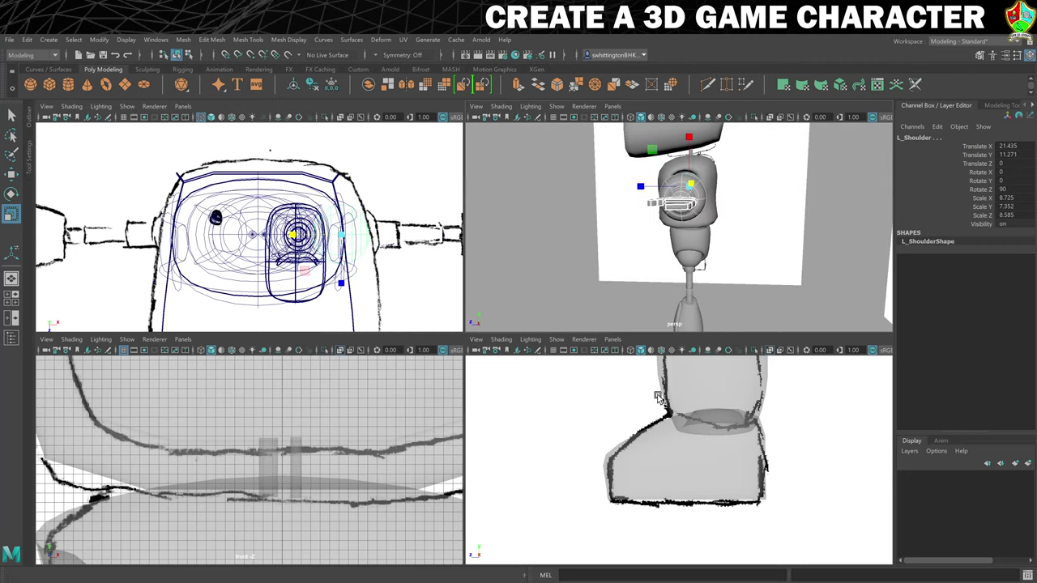
{"action": "key", "text": "f"}
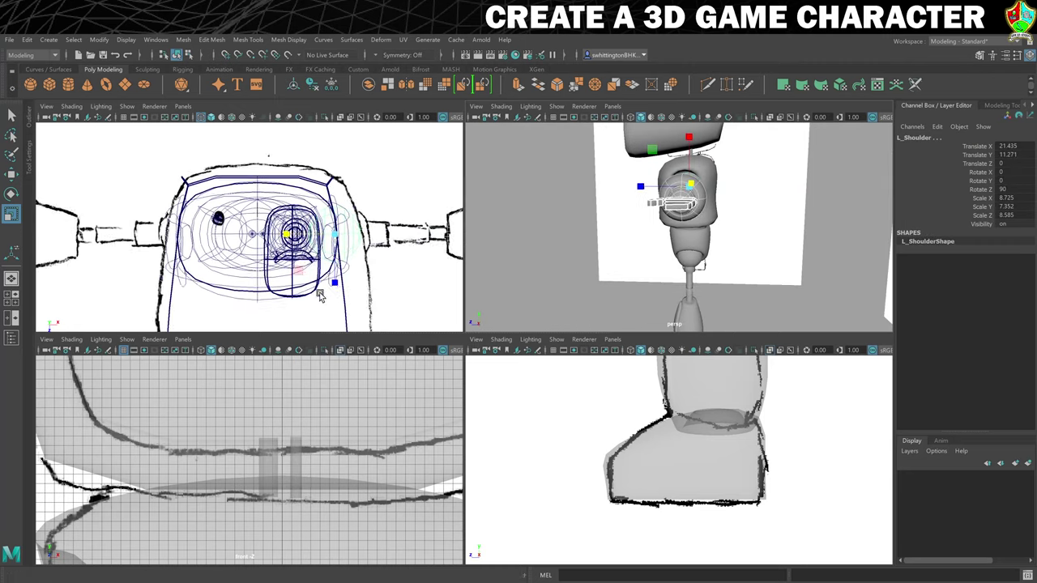
{"action": "key", "text": "f"}
{"action": "scroll", "coordinate": [365, 437], "scroll_direction": "down", "scroll_amount": 2}
{"action": "scroll", "coordinate": [354, 456], "scroll_direction": "up", "scroll_amount": 5}
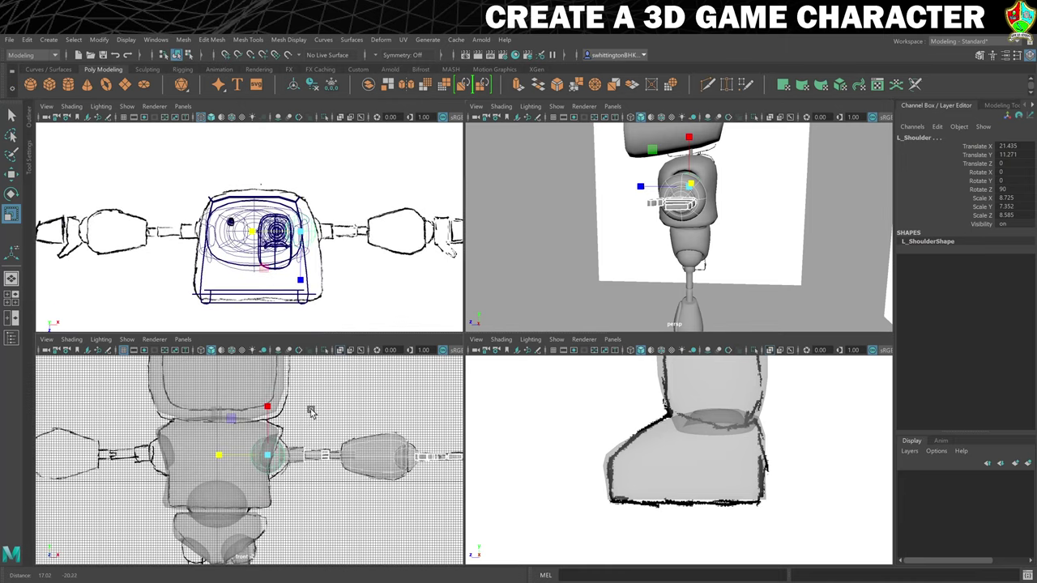
{"action": "key", "text": "w"}
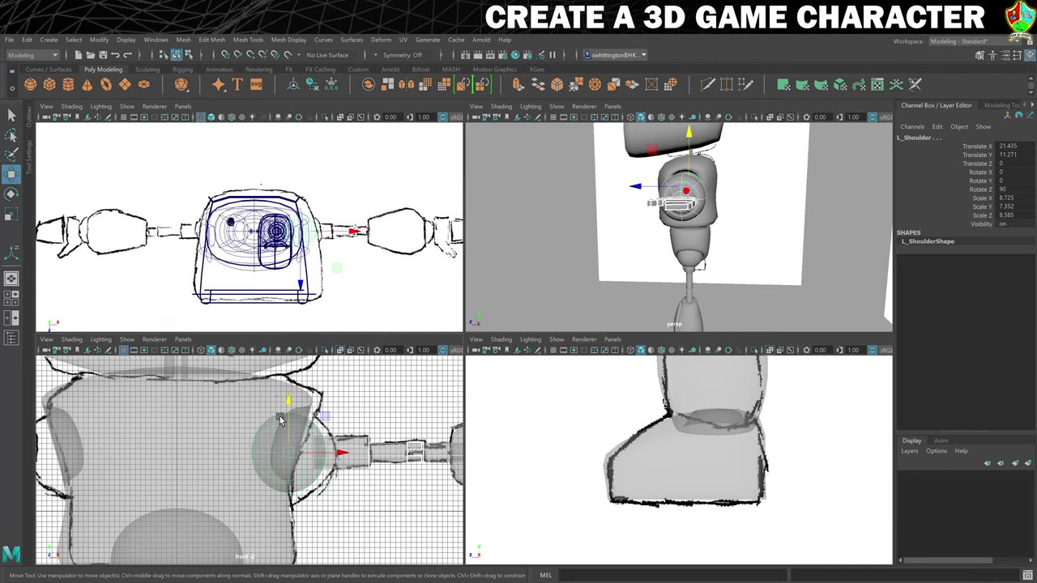
{"action": "left_click", "coordinate": [122, 351]}
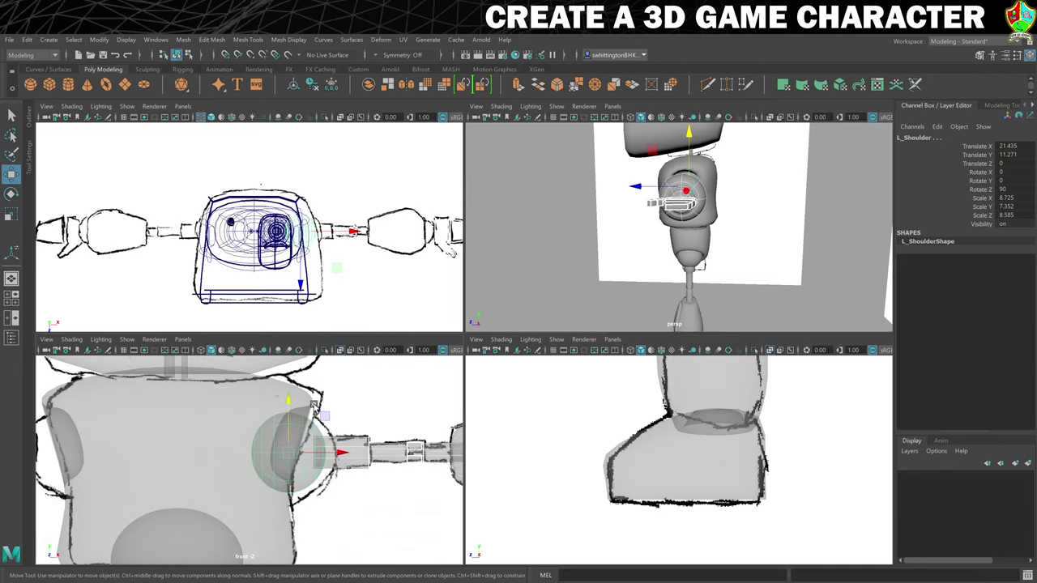
{"action": "left_click_drag", "start_coordinate": [324, 416], "coordinate": [326, 405]}
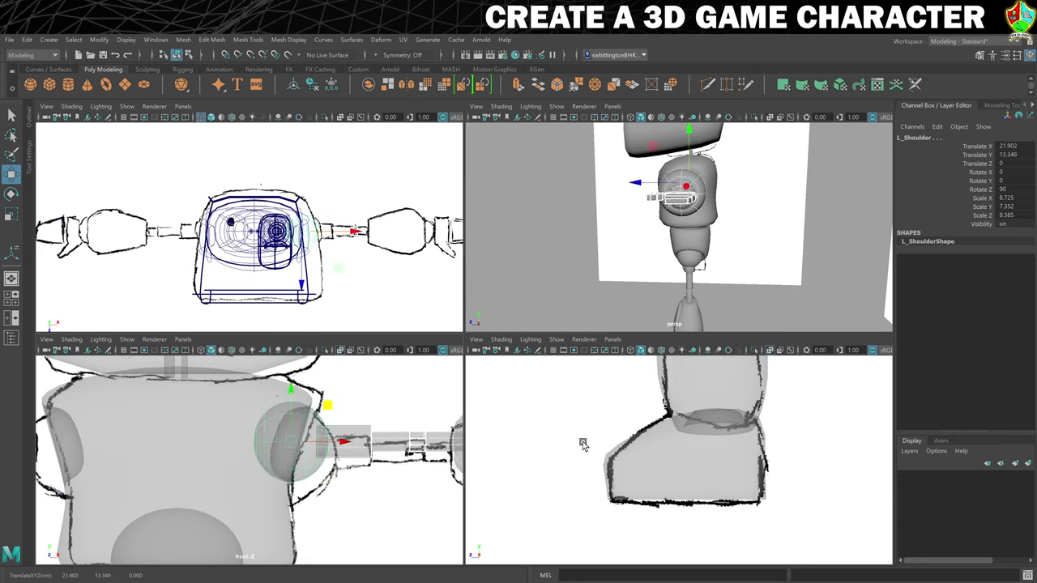
Shift the left shoulder and its arm forward on the body to a Translate Z of about 1.562
{"action": "scroll", "coordinate": [696, 212], "scroll_direction": "down", "scroll_amount": 2}
{"action": "scroll", "coordinate": [693, 213], "scroll_direction": "up", "scroll_amount": 2}
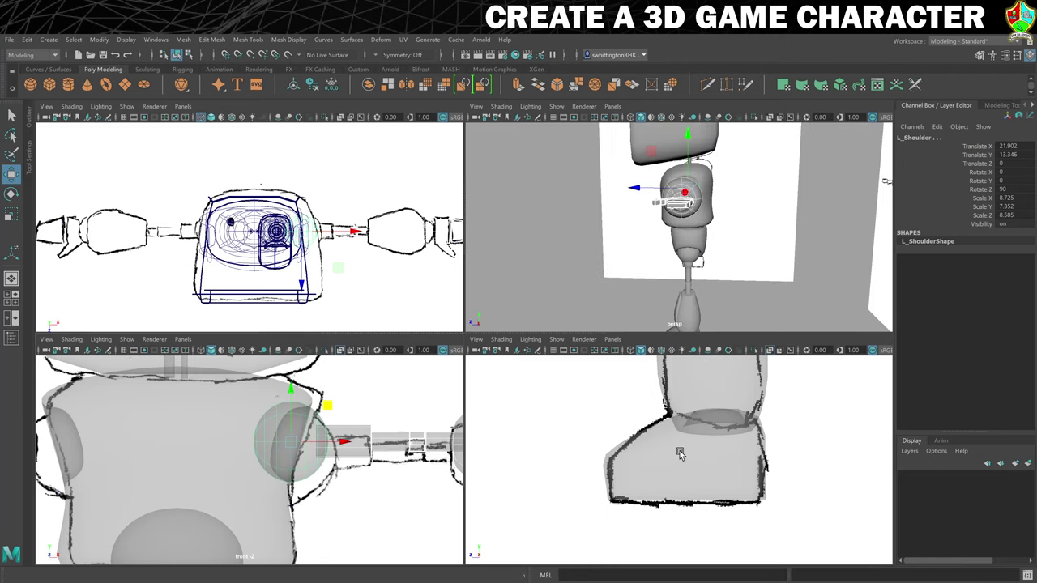
{"action": "key", "text": "f"}
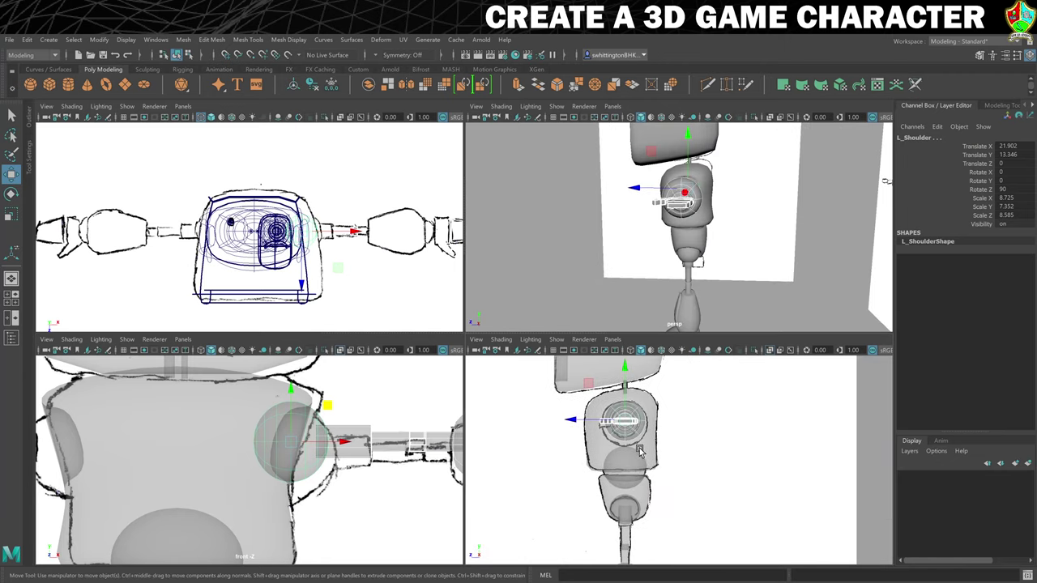
{"action": "left_click_drag", "start_coordinate": [606, 212], "coordinate": [646, 280], "text": "alt"}
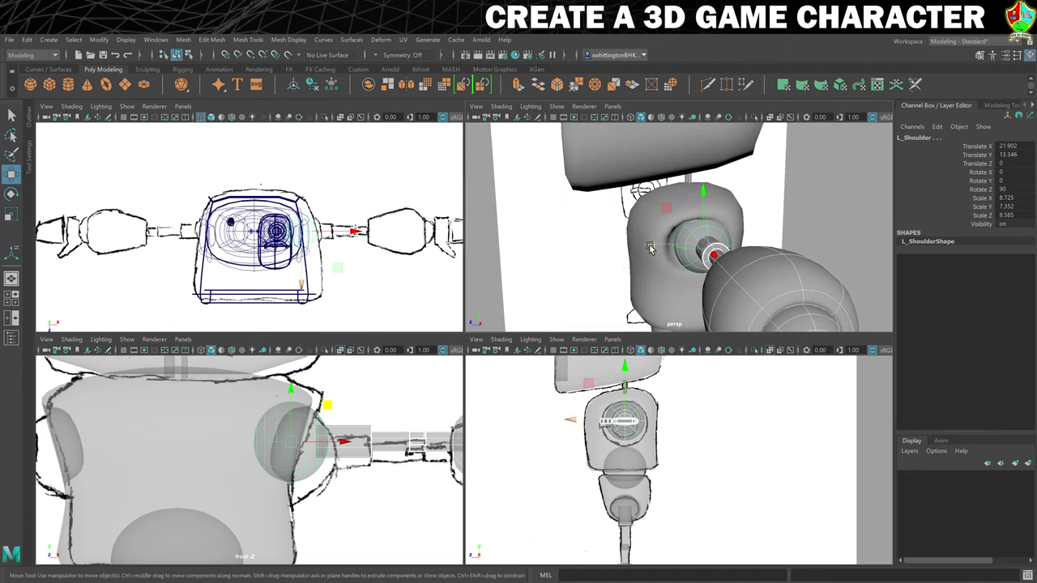
{"action": "left_click_drag", "start_coordinate": [648, 244], "coordinate": [643, 247]}
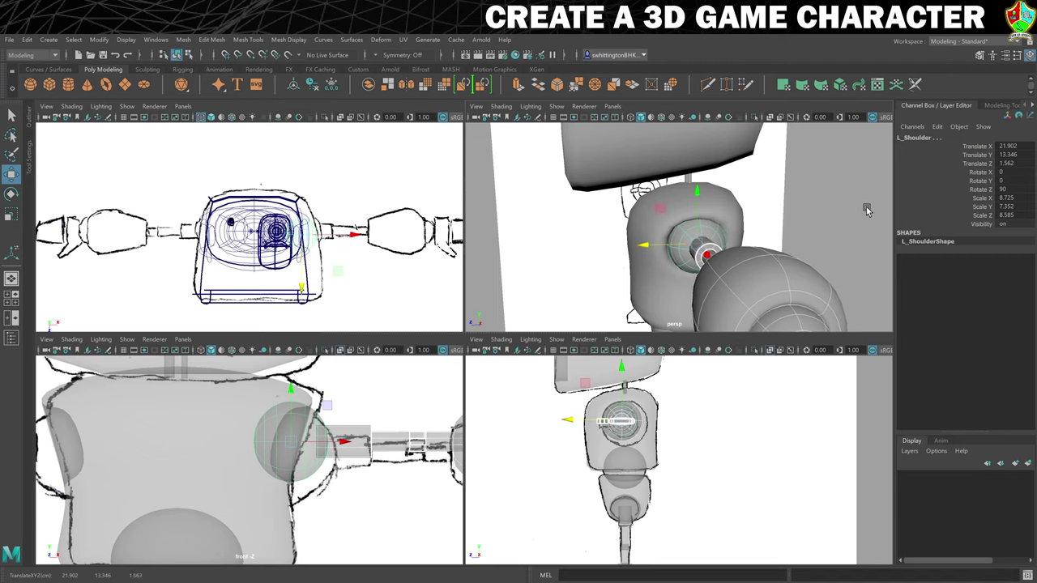
Close the gaps in the left hand by moving L_Hand2 to about Translate X 93.754 and L_Fingers to about 100.183
{"action": "left_click_drag", "start_coordinate": [868, 209], "coordinate": [734, 211], "text": "alt"}
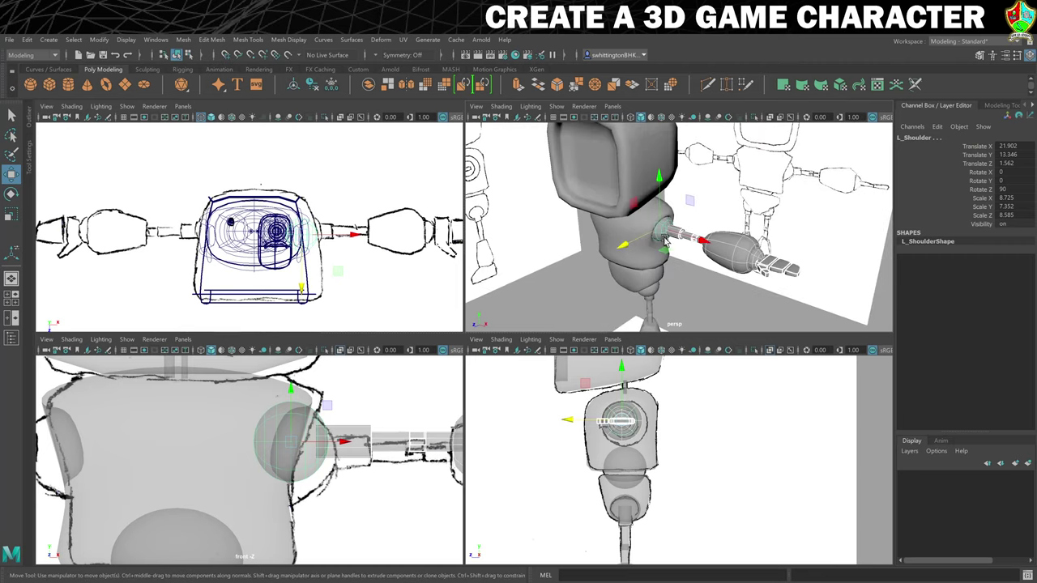
{"action": "scroll", "coordinate": [786, 239], "scroll_direction": "up", "scroll_amount": 3}
{"action": "mouse_move", "coordinate": [785, 239]}
{"action": "left_mouse_down", "text": "alt"}
{"action": "mouse_move", "coordinate": [716, 231]}
{"action": "mouse_move", "coordinate": [770, 243]}
{"action": "left_mouse_up", "text": "alt"}
{"action": "scroll", "coordinate": [796, 258], "scroll_direction": "up", "scroll_amount": 5}
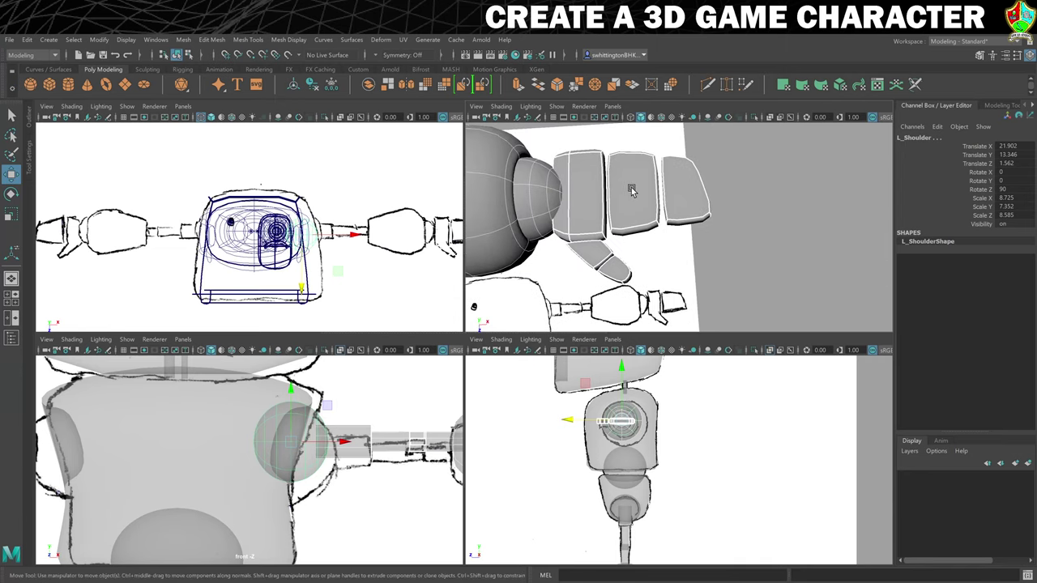
{"action": "left_click", "coordinate": [668, 150]}
{"action": "left_click", "coordinate": [624, 196]}
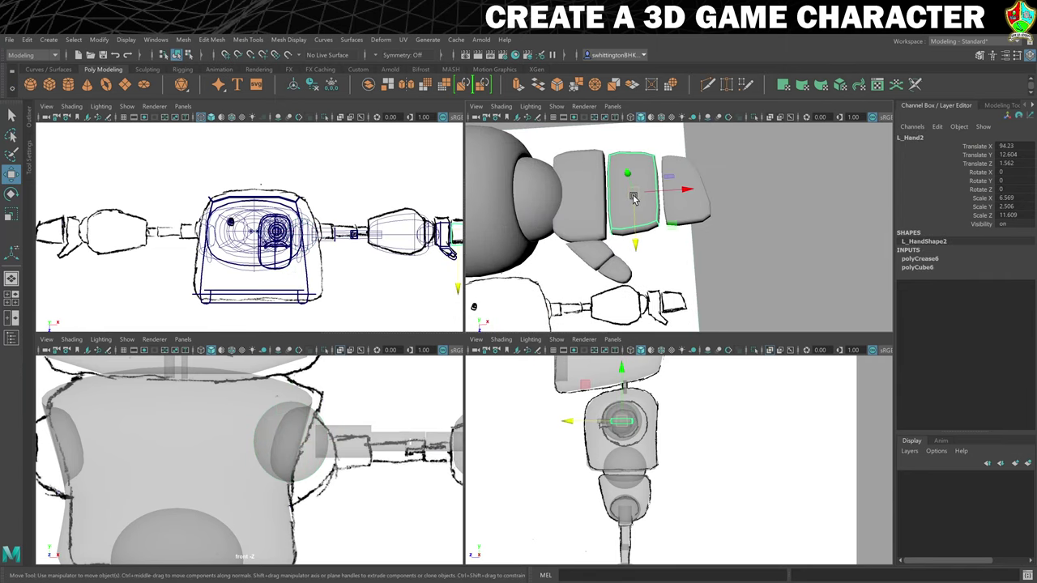
{"action": "left_click_drag", "start_coordinate": [658, 199], "coordinate": [651, 215], "text": "alt"}
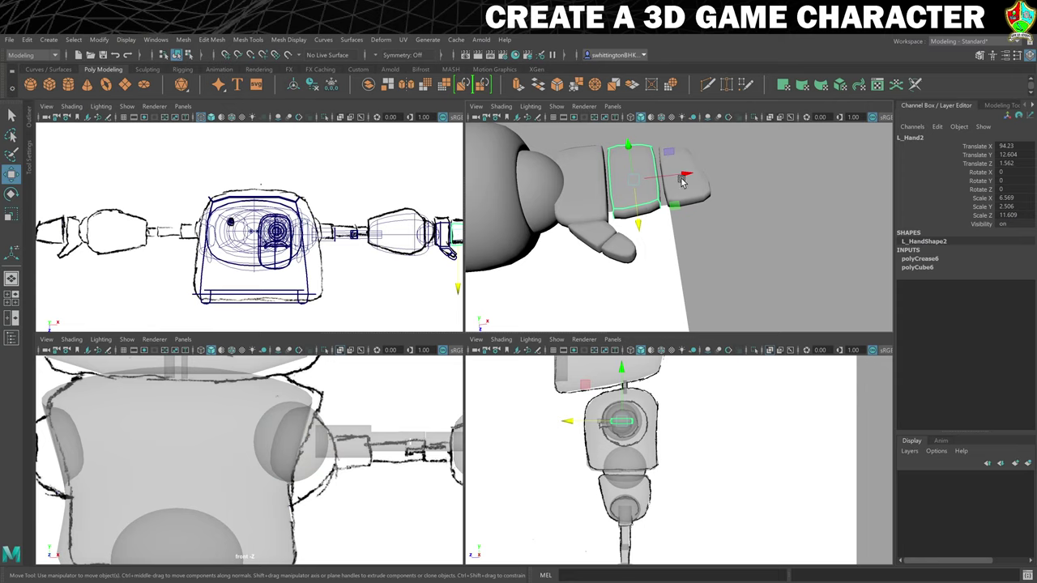
{"action": "middle_click_drag", "start_coordinate": [687, 176], "coordinate": [683, 176]}
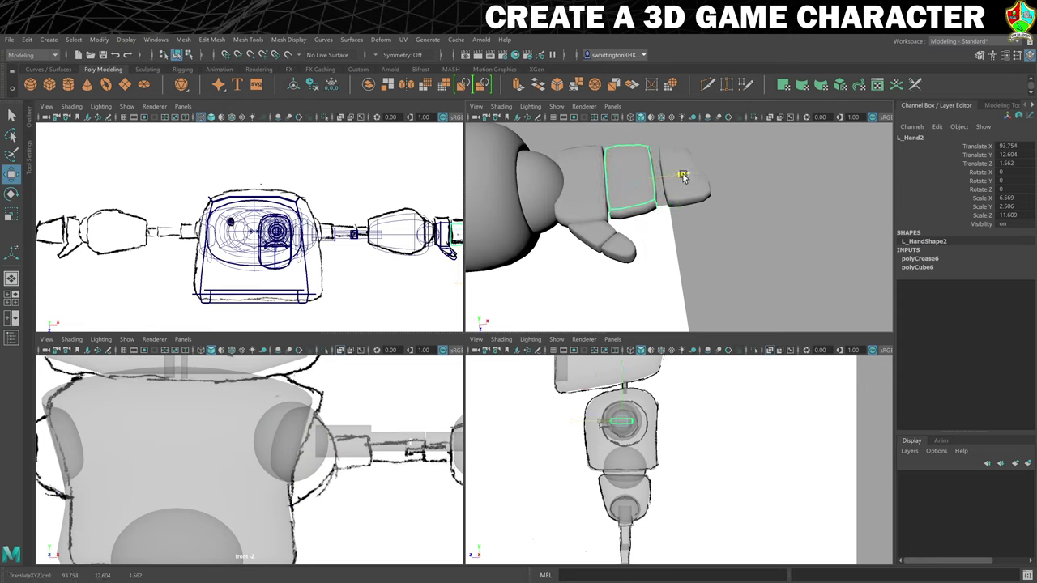
{"action": "left_click", "coordinate": [698, 193]}
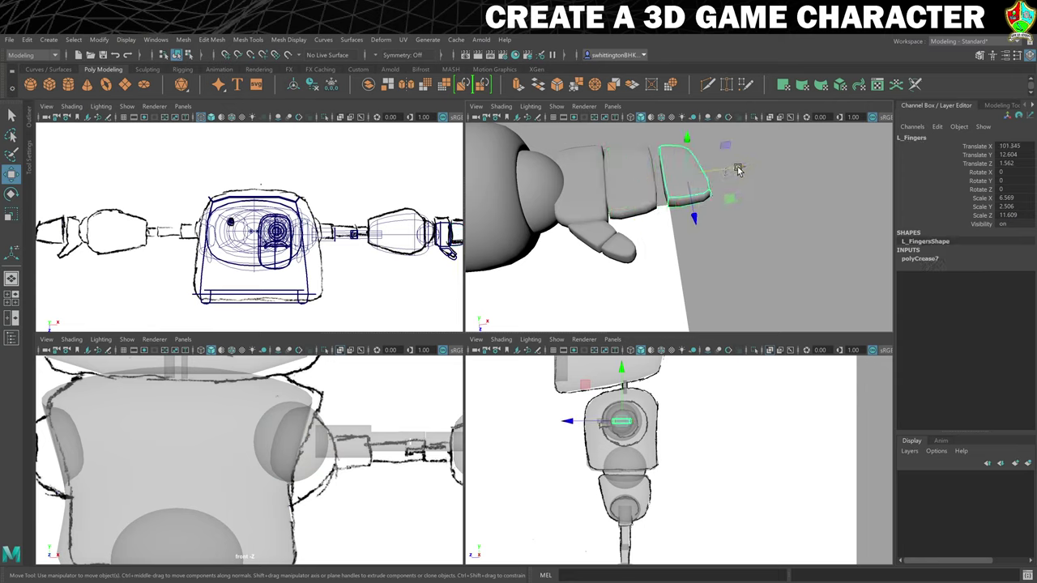
{"action": "middle_click_drag", "start_coordinate": [737, 168], "coordinate": [729, 170]}
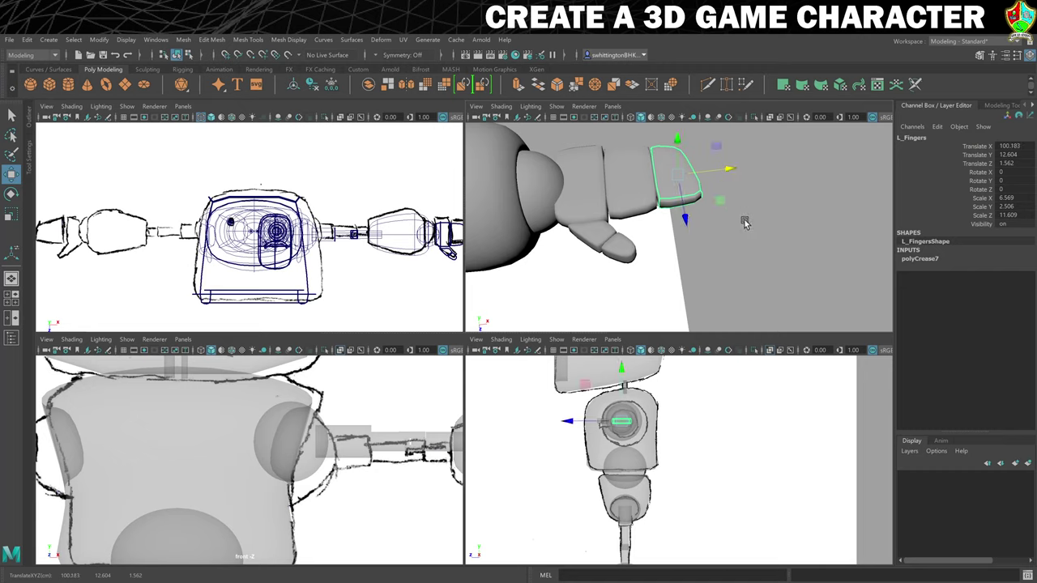
Move the left thumb slightly toward the hand to close the gap at its base
{"action": "left_click_drag", "start_coordinate": [584, 254], "coordinate": [668, 220], "text": "alt"}
{"action": "left_click", "coordinate": [674, 213]}
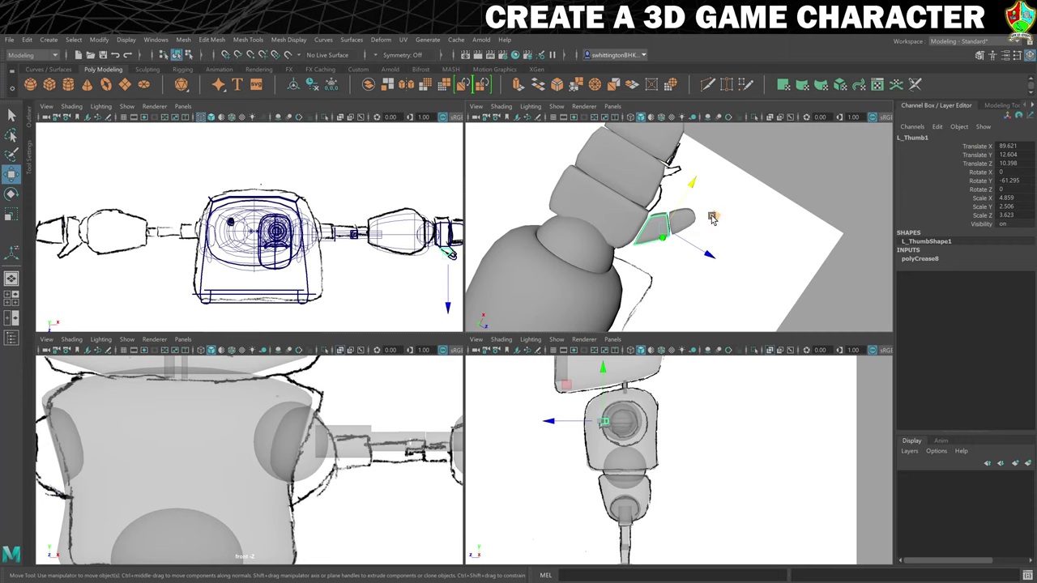
{"action": "middle_click_drag", "start_coordinate": [711, 218], "coordinate": [750, 206]}
{"action": "key", "text": "Down"}
{"action": "left_click", "coordinate": [795, 198]}
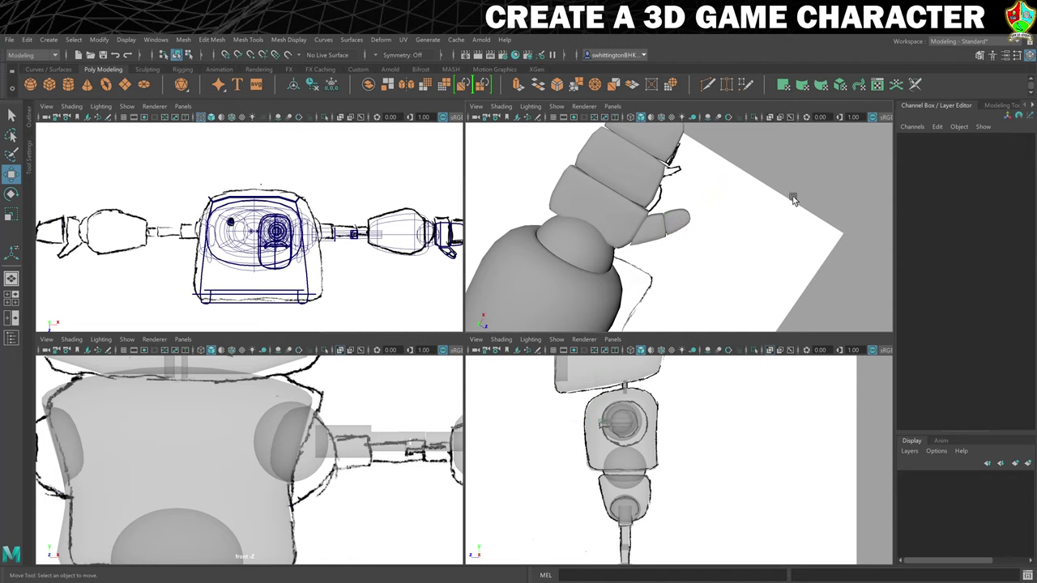
Rename the thin left lower arm piece from L_LowerArm to L_LowerArm1
{"action": "left_click_drag", "start_coordinate": [796, 199], "coordinate": [602, 225], "text": "alt"}
{"action": "left_click_drag", "start_coordinate": [566, 258], "coordinate": [663, 278], "text": "alt"}
{"action": "left_click", "coordinate": [600, 229]}
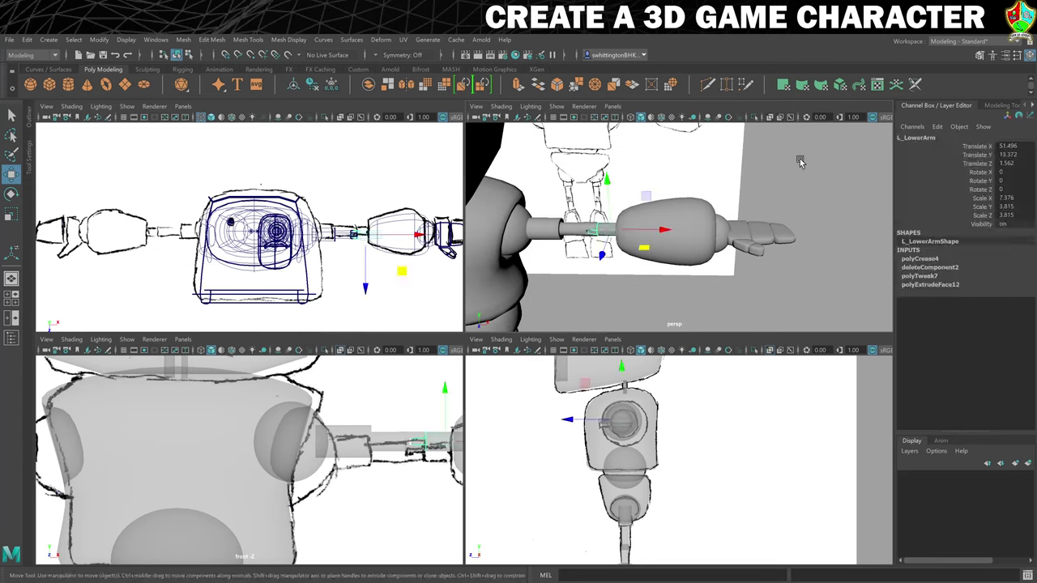
{"action": "left_click", "coordinate": [692, 222]}
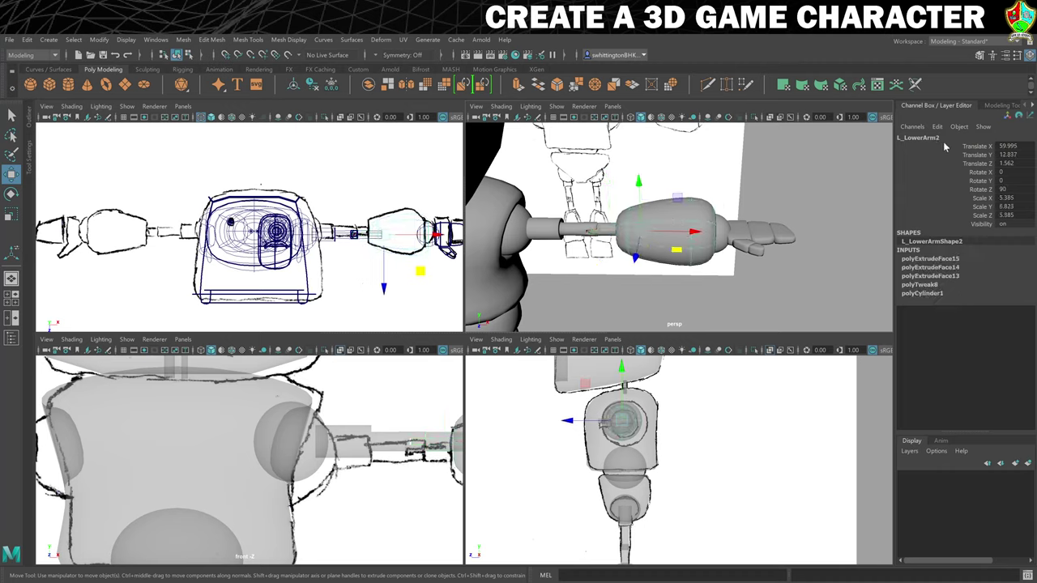
{"action": "left_click", "coordinate": [609, 233]}
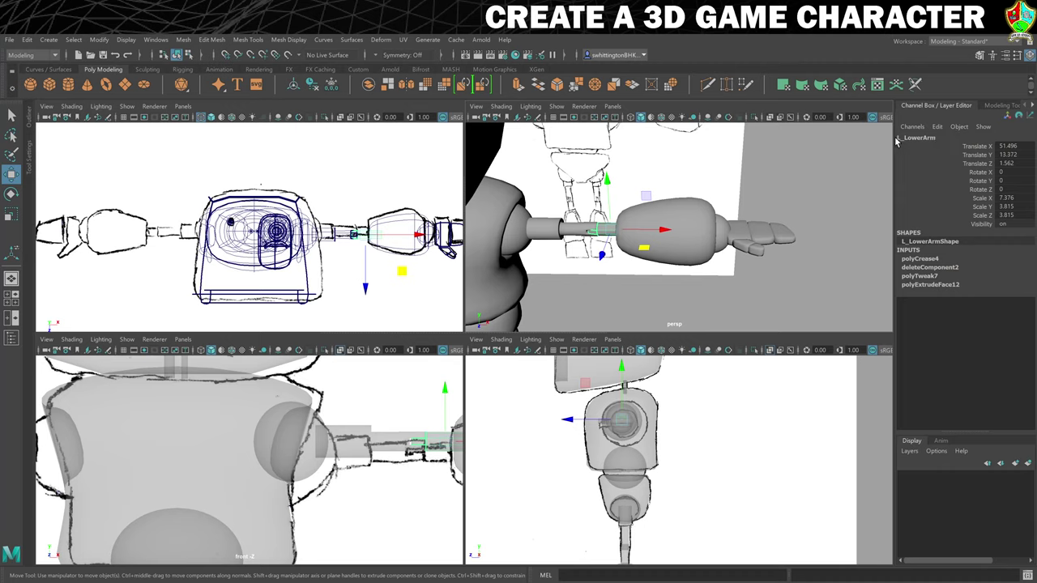
{"action": "left_click", "coordinate": [930, 139]}
{"action": "key", "text": "End"}
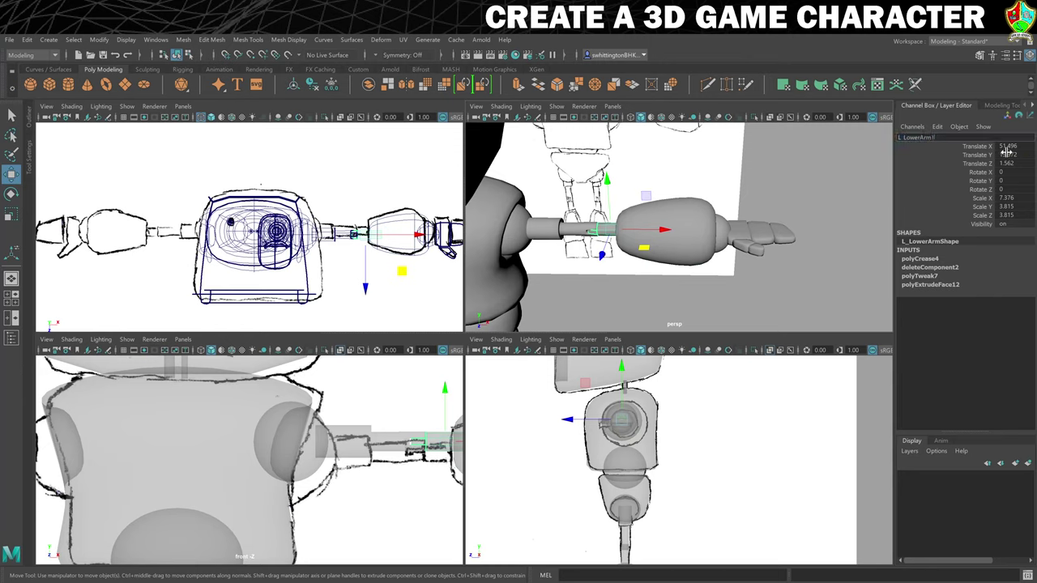
{"action": "key", "text": "Return"}
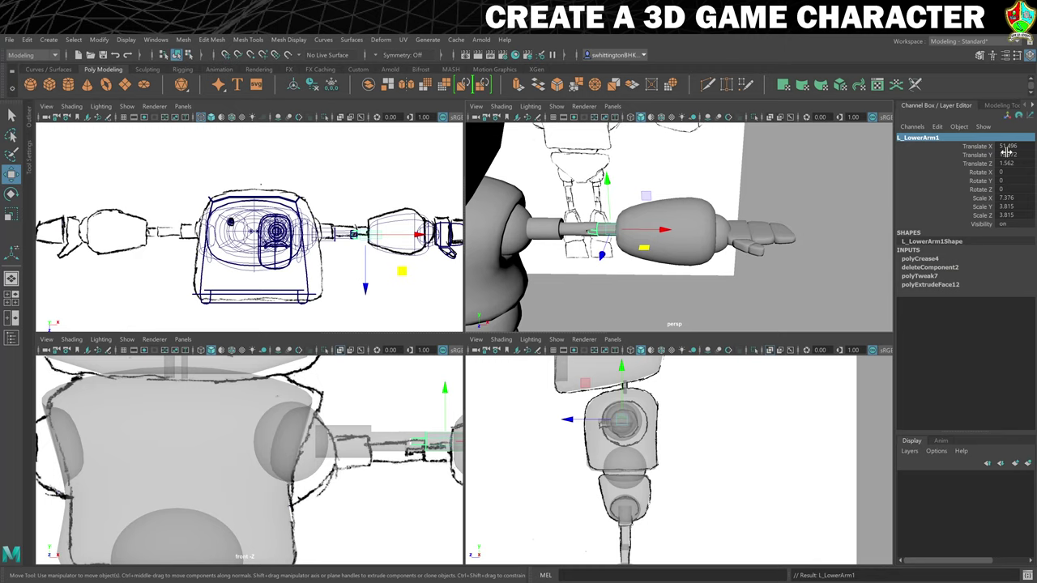
Select all the robot's parts and turn off their smooth mesh preview
{"action": "scroll", "coordinate": [771, 188], "scroll_direction": "down", "scroll_amount": 3}
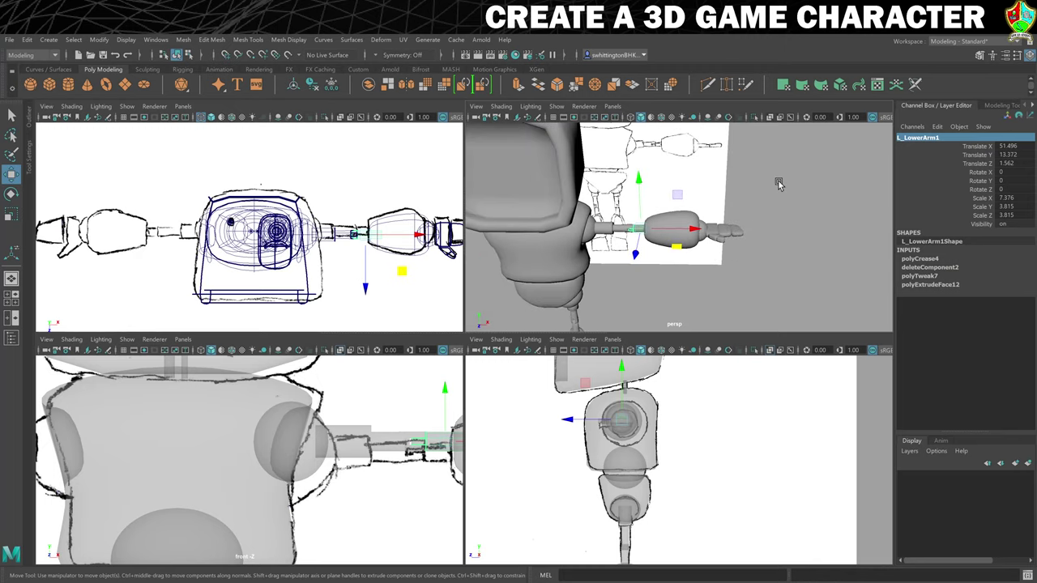
{"action": "scroll", "coordinate": [778, 184], "scroll_direction": "down", "scroll_amount": 2}
{"action": "scroll", "coordinate": [807, 201], "scroll_direction": "down", "scroll_amount": 2}
{"action": "left_click_drag", "start_coordinate": [786, 197], "coordinate": [586, 171], "text": "alt"}
{"action": "key", "text": "Right"}
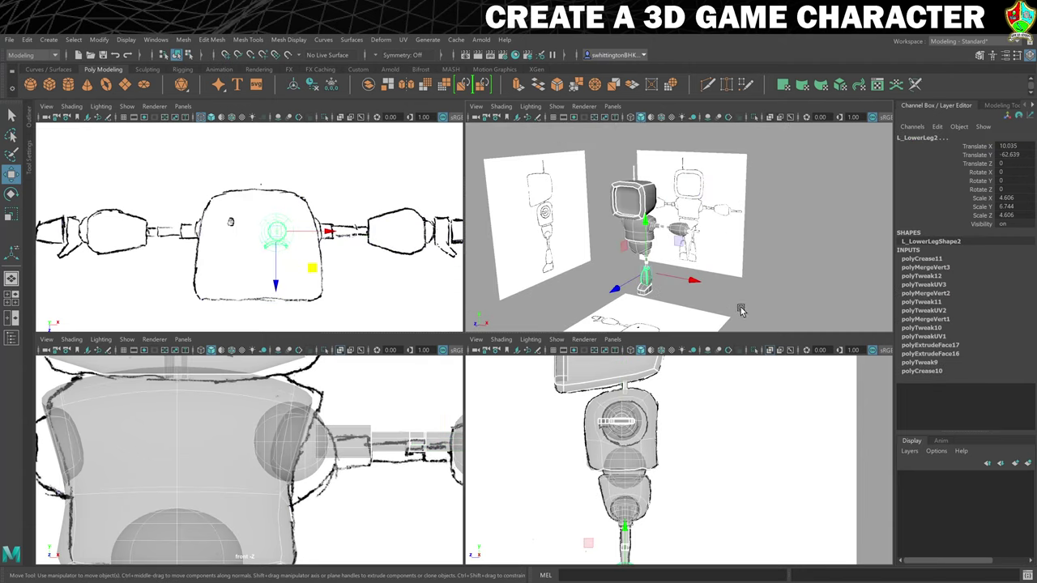
{"action": "key", "text": "1"}
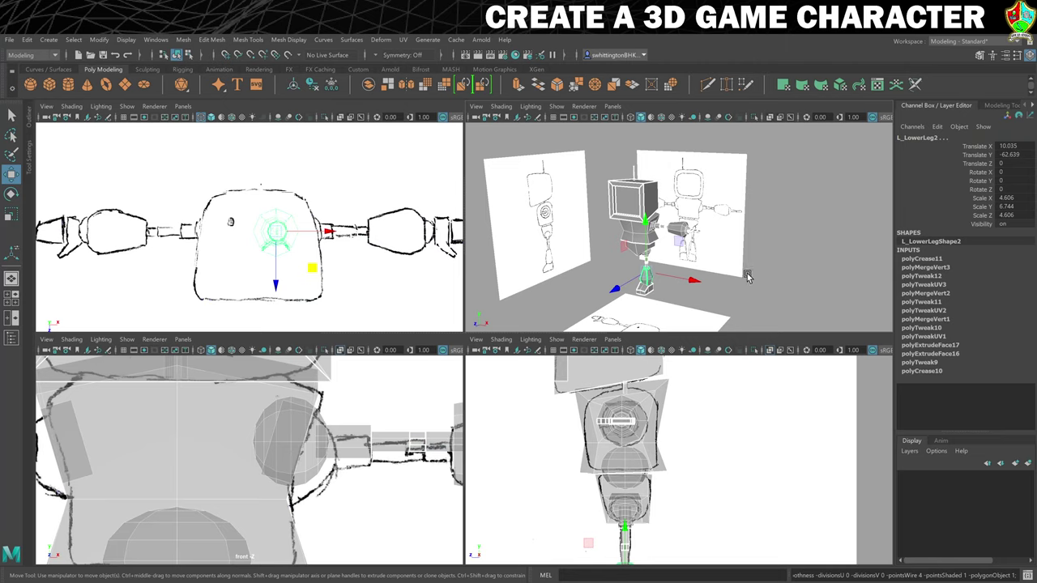
{"action": "left_click", "coordinate": [747, 277]}
{"action": "scroll", "coordinate": [747, 277], "scroll_direction": "up", "scroll_amount": 2}
{"action": "left_click_drag", "start_coordinate": [748, 277], "coordinate": [709, 267], "text": "alt"}
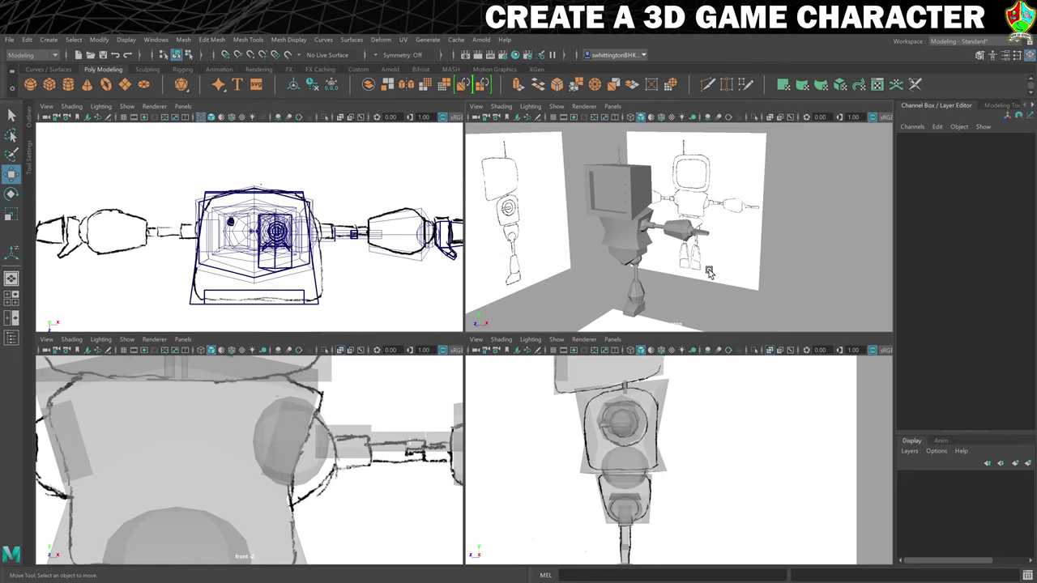
Select the head, enlarge the perspective view and apply a mesh Smooth to the head
{"action": "scroll", "coordinate": [725, 235], "scroll_direction": "up", "scroll_amount": 5}
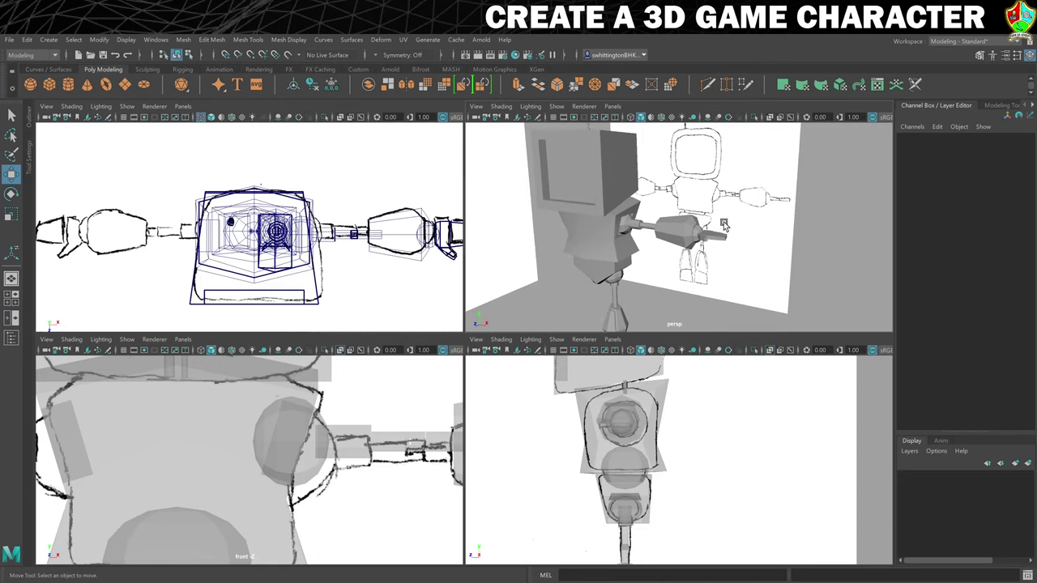
{"action": "left_click", "coordinate": [610, 155]}
{"action": "key", "text": "f"}
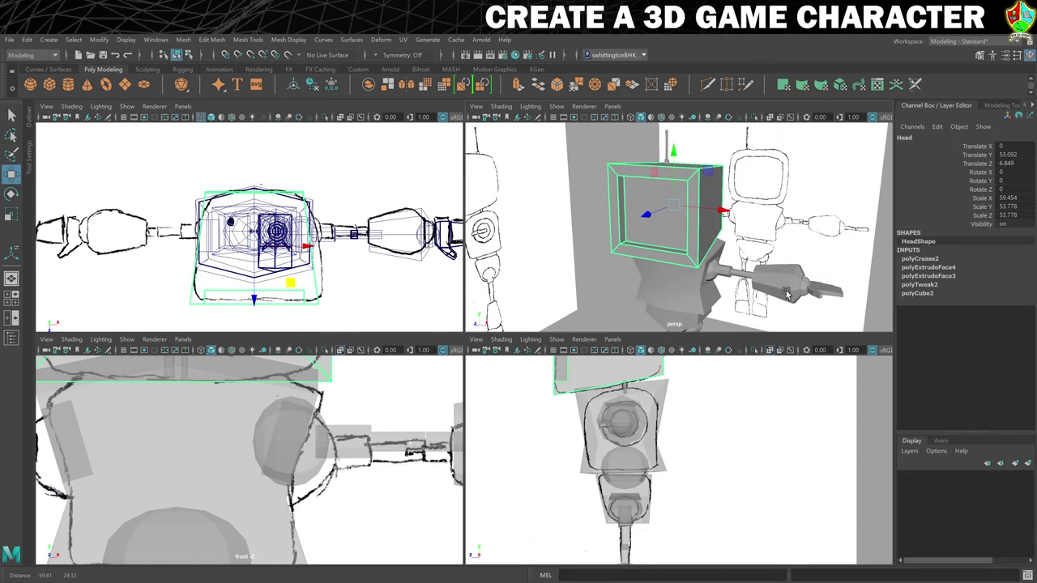
{"action": "key", "text": "space"}
{"action": "scroll", "coordinate": [696, 260], "scroll_direction": "down", "scroll_amount": 5}
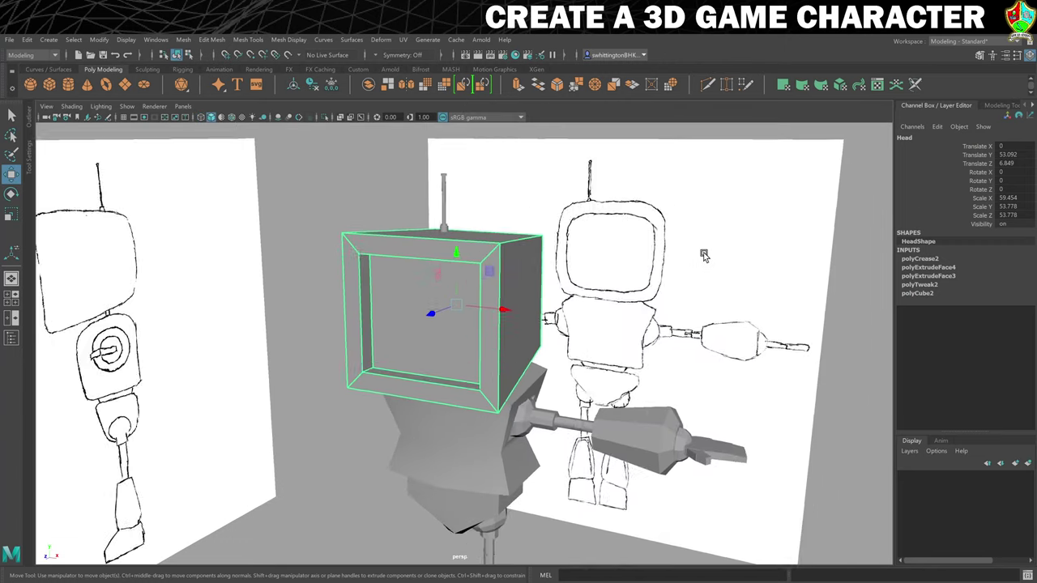
{"action": "scroll", "coordinate": [674, 328], "scroll_direction": "up", "scroll_amount": 2}
{"action": "left_click_drag", "start_coordinate": [674, 328], "coordinate": [538, 277], "text": "alt"}
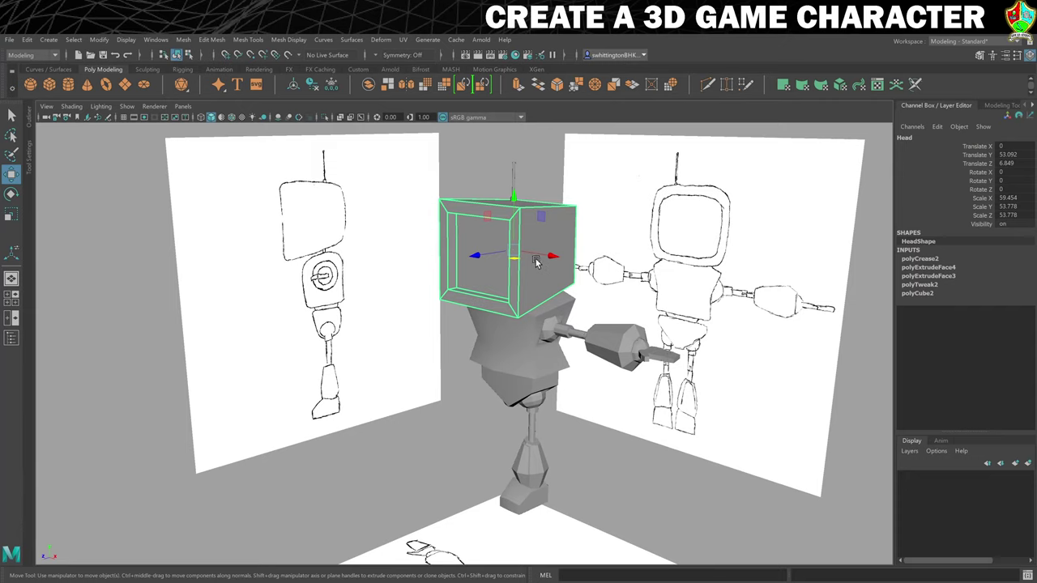
{"action": "left_click", "coordinate": [184, 40]}
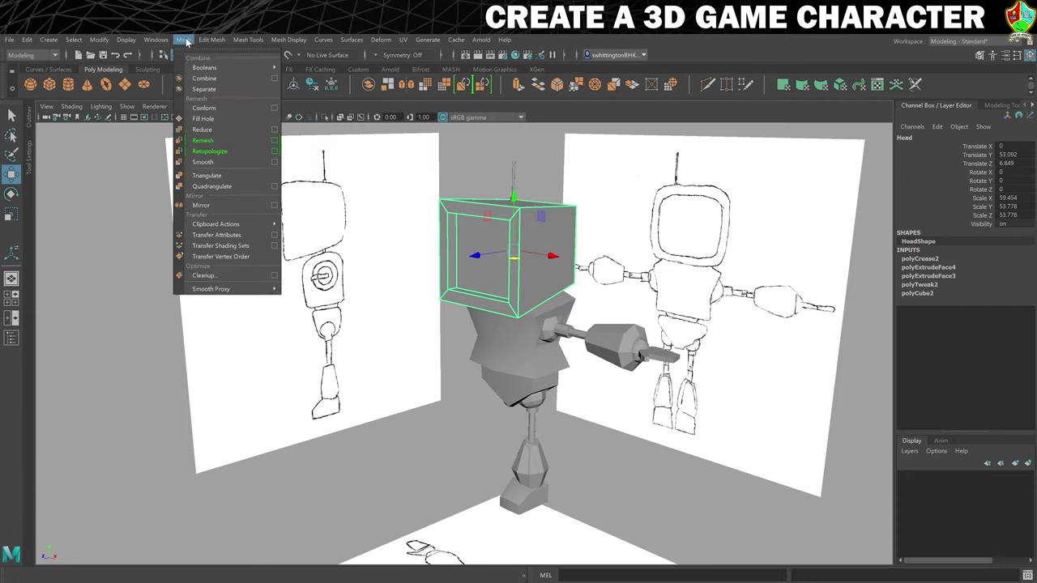
{"action": "left_click", "coordinate": [231, 163]}
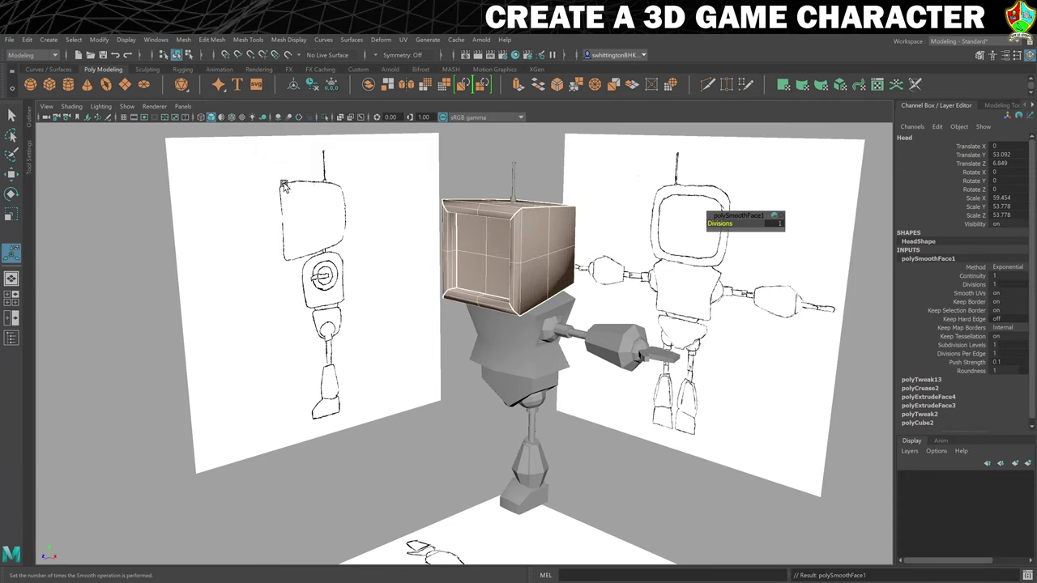
Raise the head's Smooth divisions to 3 and deselect the head
{"action": "left_click_drag", "start_coordinate": [467, 314], "coordinate": [459, 334], "text": "alt"}
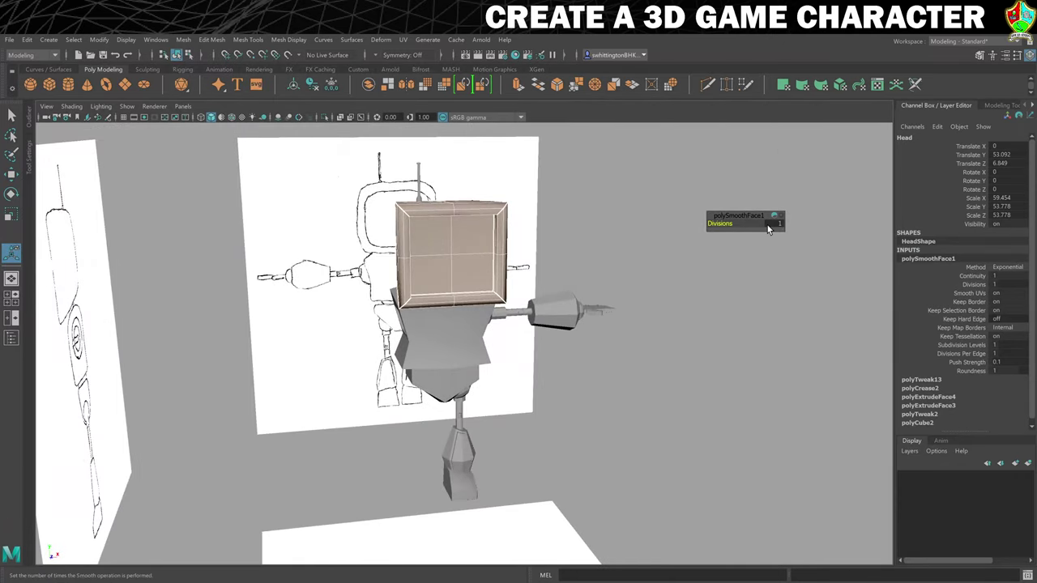
{"action": "left_click_drag", "start_coordinate": [675, 273], "coordinate": [632, 247], "text": "alt"}
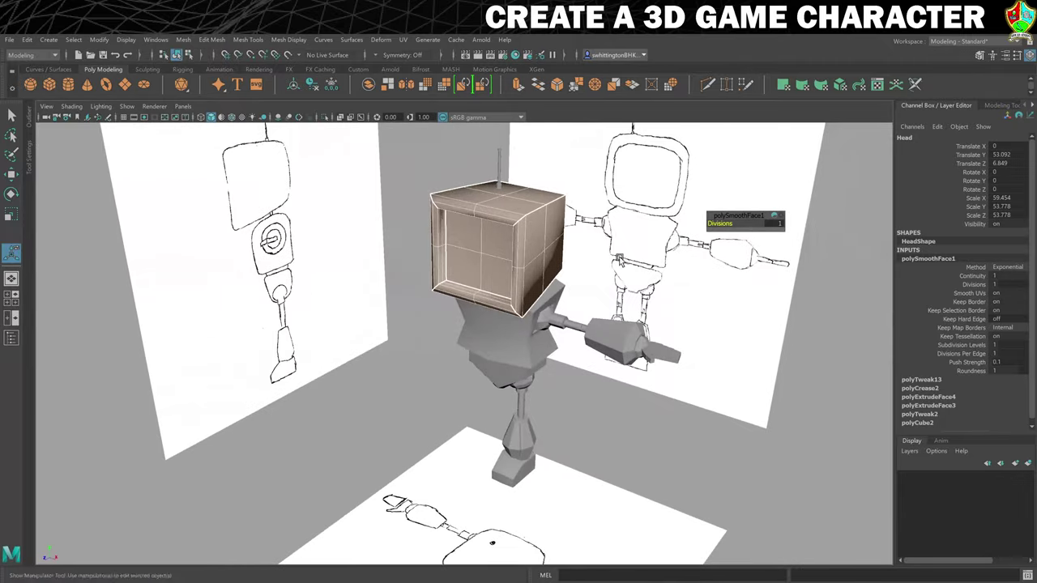
{"action": "left_click_drag", "start_coordinate": [719, 223], "coordinate": [723, 223]}
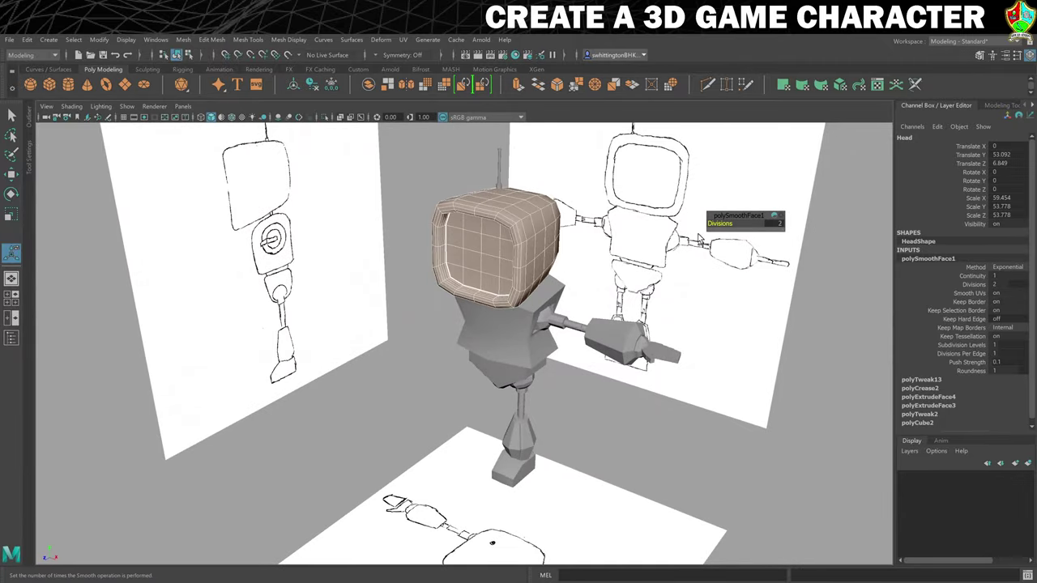
{"action": "mouse_move", "coordinate": [626, 277]}
{"action": "left_mouse_down", "text": "alt"}
{"action": "mouse_move", "coordinate": [692, 264]}
{"action": "mouse_move", "coordinate": [669, 273]}
{"action": "mouse_move", "coordinate": [546, 264]}
{"action": "mouse_move", "coordinate": [630, 272]}
{"action": "left_mouse_up", "text": "alt"}
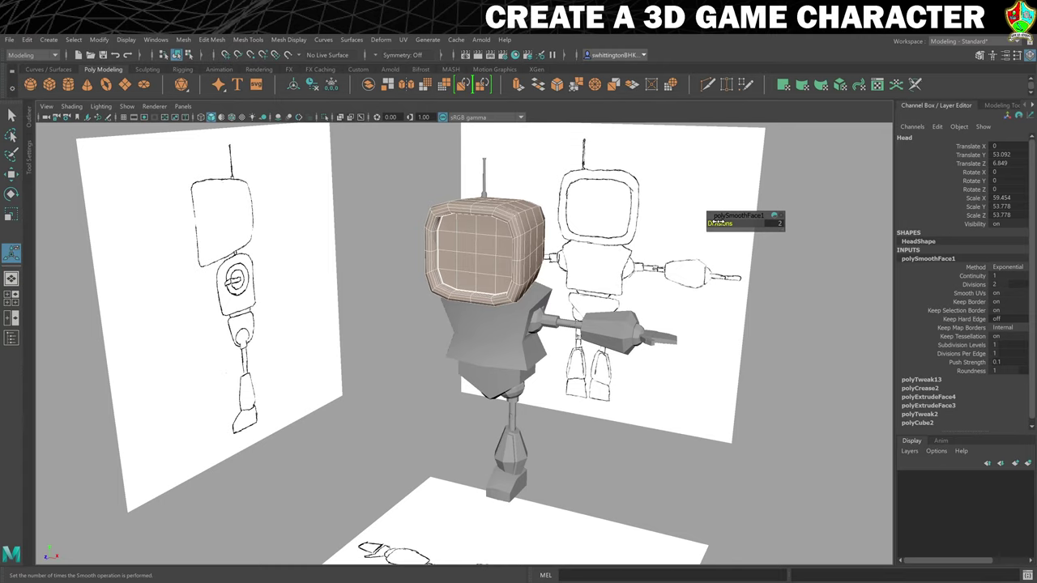
{"action": "left_click_drag", "start_coordinate": [718, 222], "coordinate": [622, 237]}
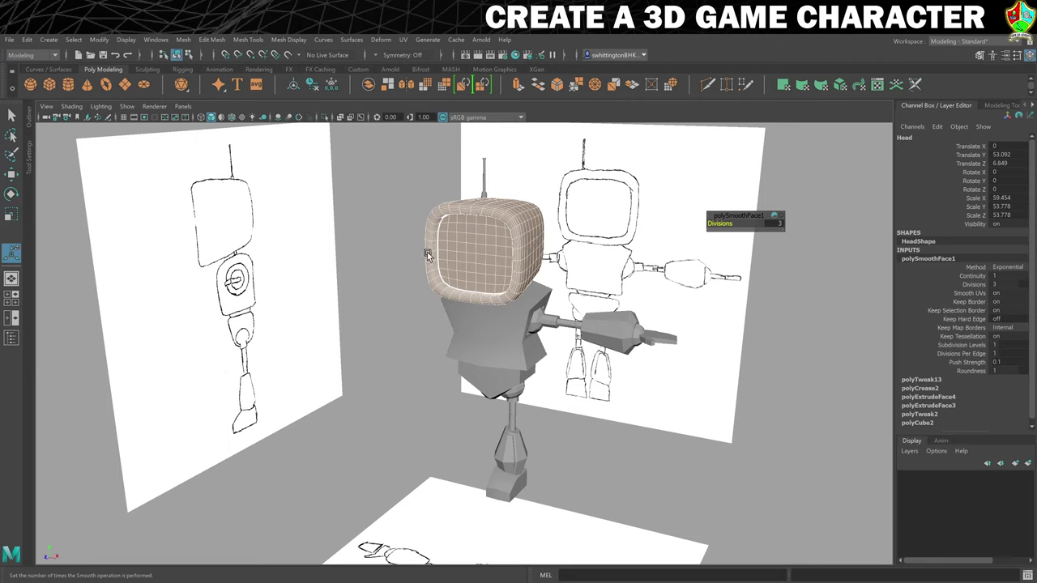
{"action": "left_click", "coordinate": [360, 194]}
{"action": "mouse_move", "coordinate": [371, 270]}
{"action": "left_mouse_down", "text": "alt"}
{"action": "mouse_move", "coordinate": [454, 265]}
{"action": "mouse_move", "coordinate": [362, 266]}
{"action": "left_mouse_up", "text": "alt"}
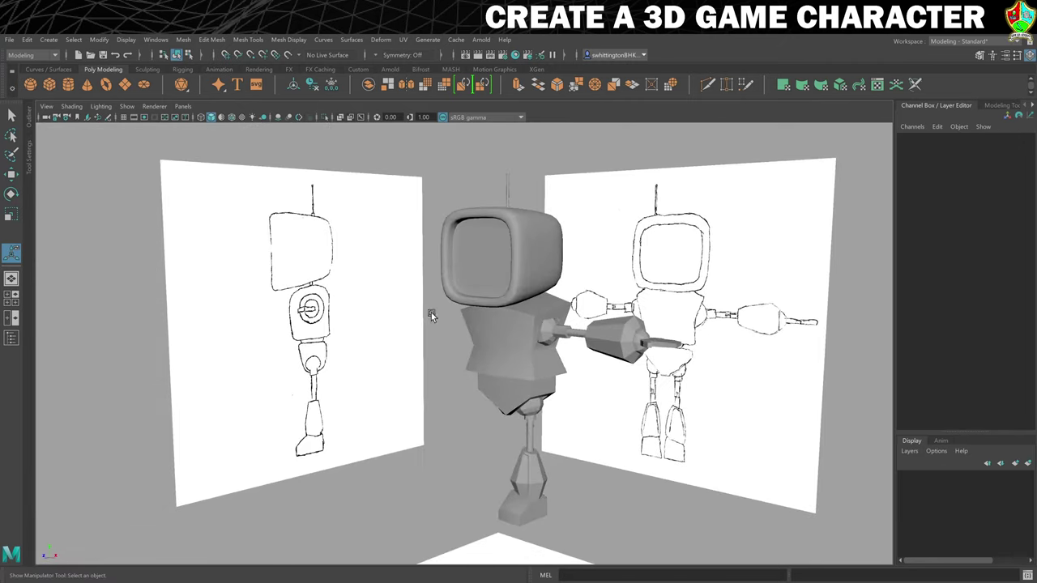
Apply a mesh Smooth to the torso and deselect it
{"action": "left_click", "coordinate": [510, 338]}
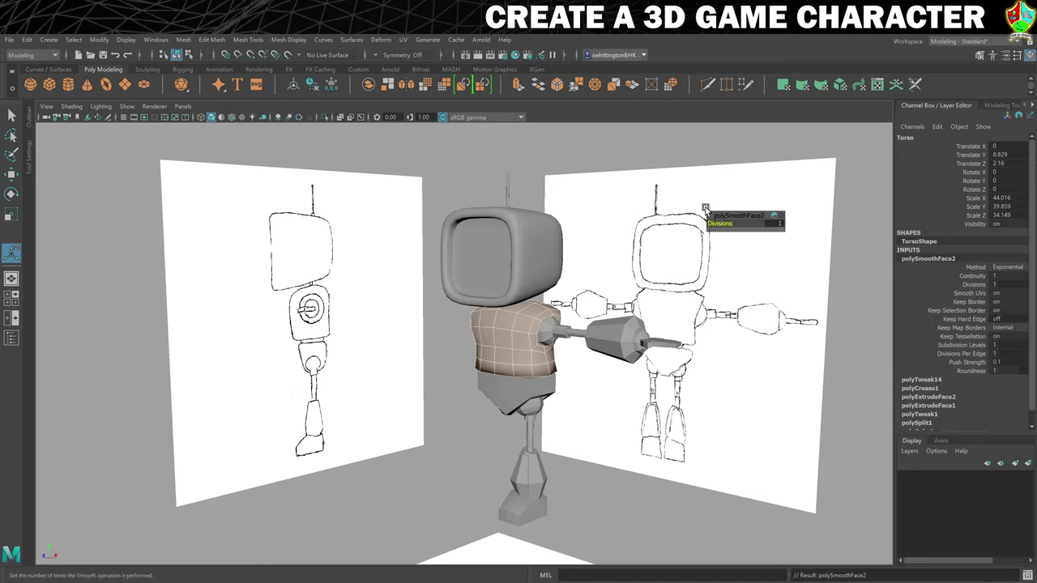
{"action": "left_click", "coordinate": [453, 331]}
{"action": "scroll", "coordinate": [455, 310], "scroll_direction": "up", "scroll_amount": 2}
{"action": "left_click_drag", "start_coordinate": [455, 310], "coordinate": [478, 316], "text": "alt"}
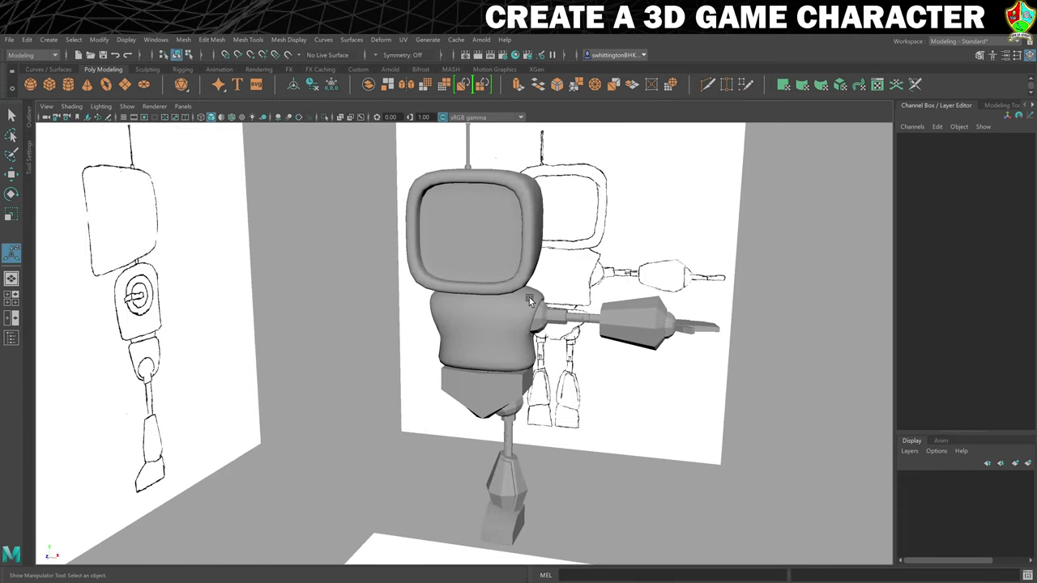
Smooth the left shoulder and left wrist spheres with 1 division each
{"action": "left_click", "coordinate": [547, 315]}
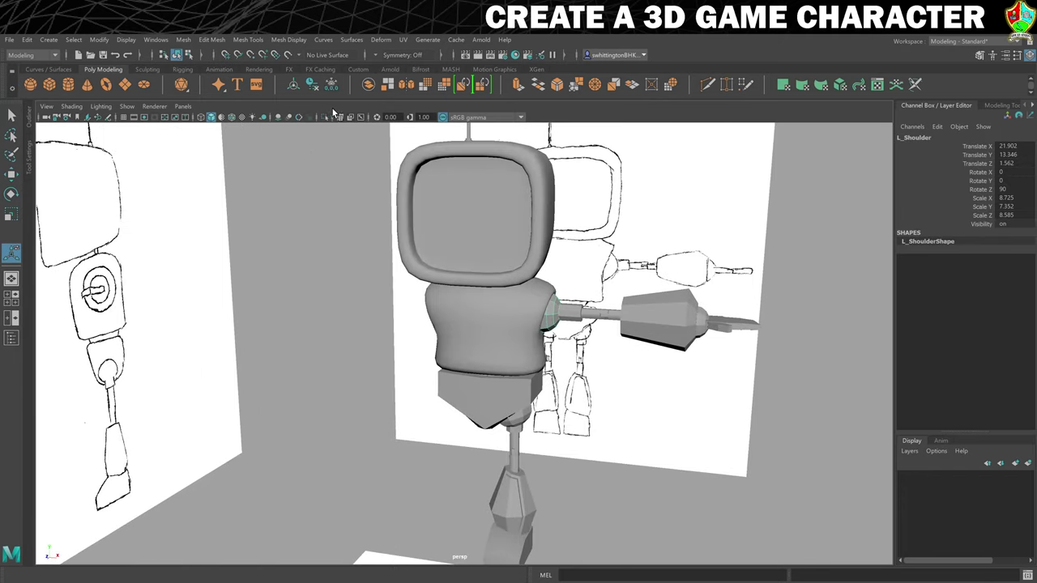
{"action": "left_click", "coordinate": [421, 87]}
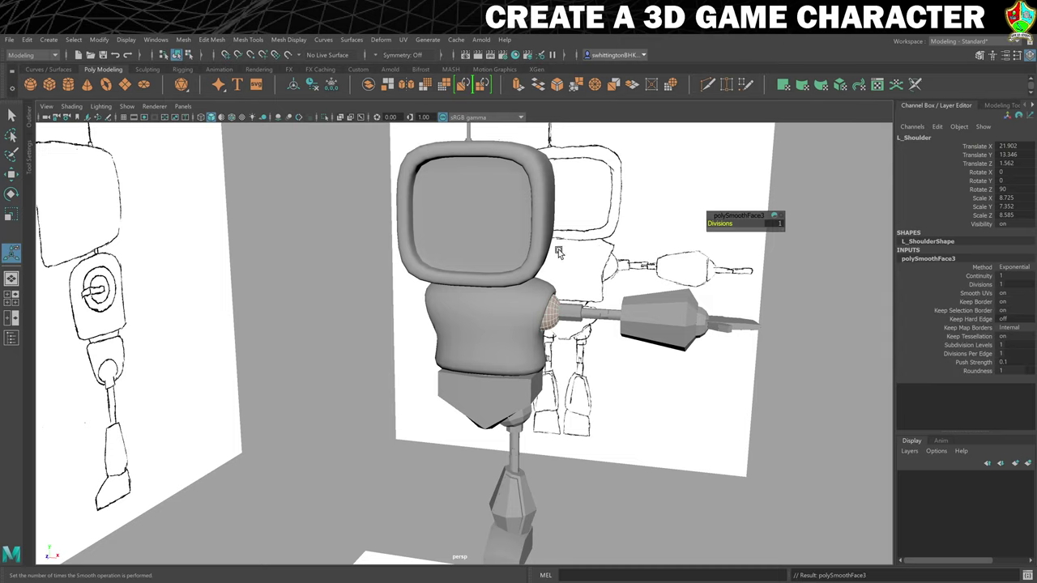
{"action": "left_click", "coordinate": [701, 323]}
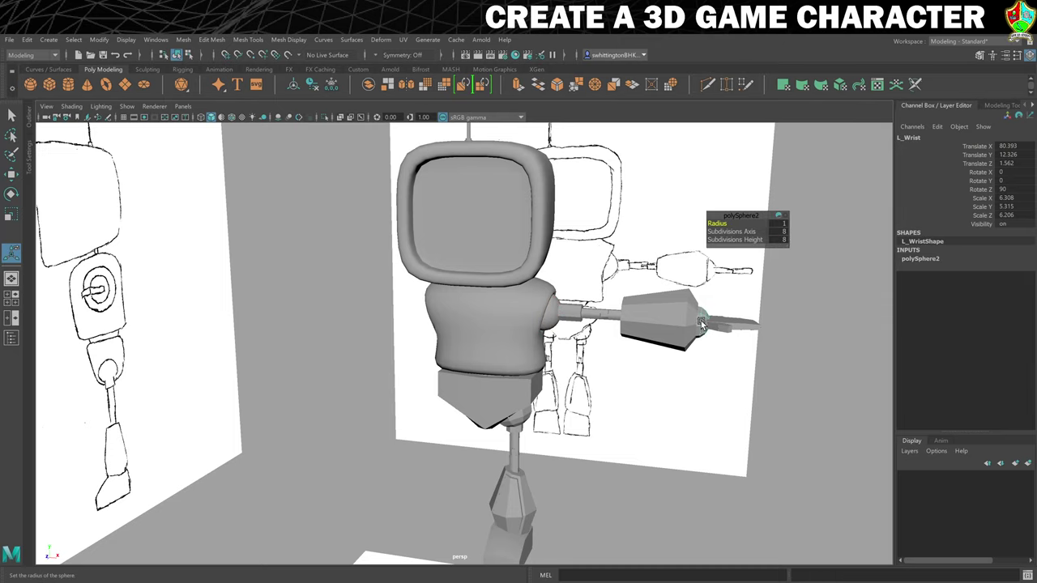
{"action": "left_click", "coordinate": [424, 85]}
Smooth the left upper arm and set its divisions to 2
{"action": "left_click_drag", "start_coordinate": [440, 159], "coordinate": [523, 247], "text": "alt"}
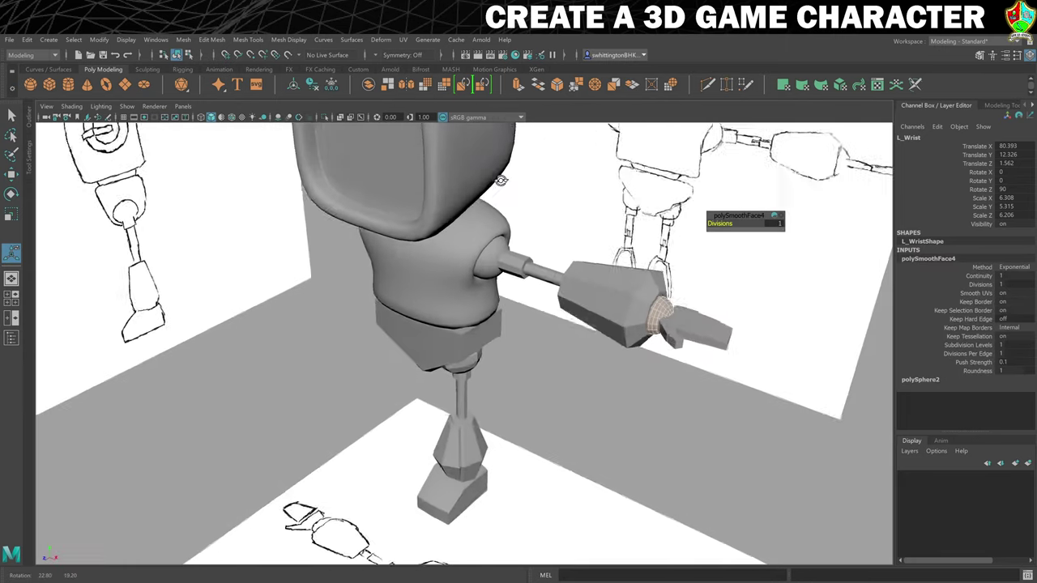
{"action": "scroll", "coordinate": [526, 254], "scroll_direction": "up", "scroll_amount": 3}
{"action": "left_click", "coordinate": [498, 275]}
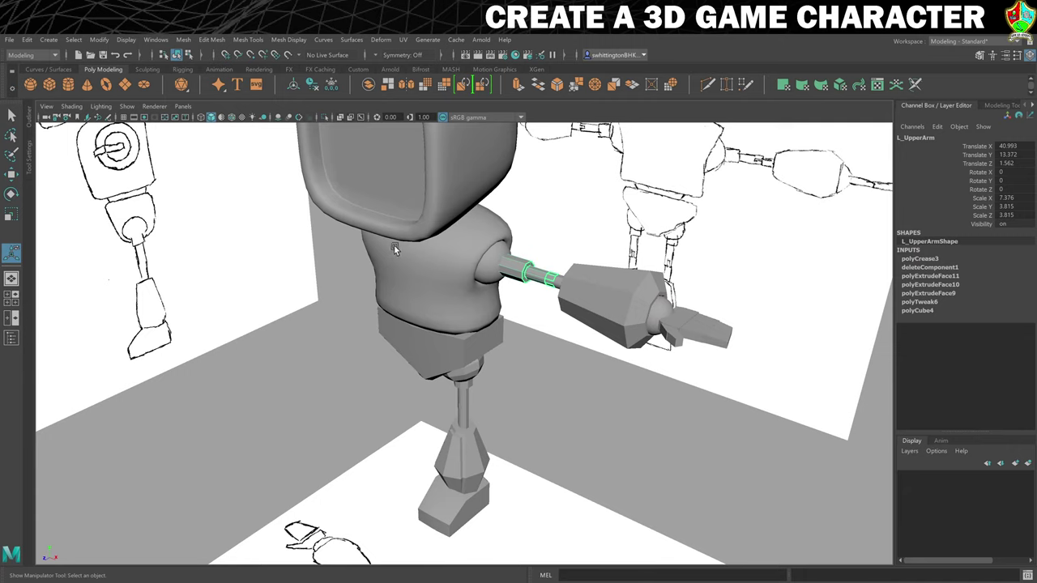
{"action": "left_click", "coordinate": [424, 85]}
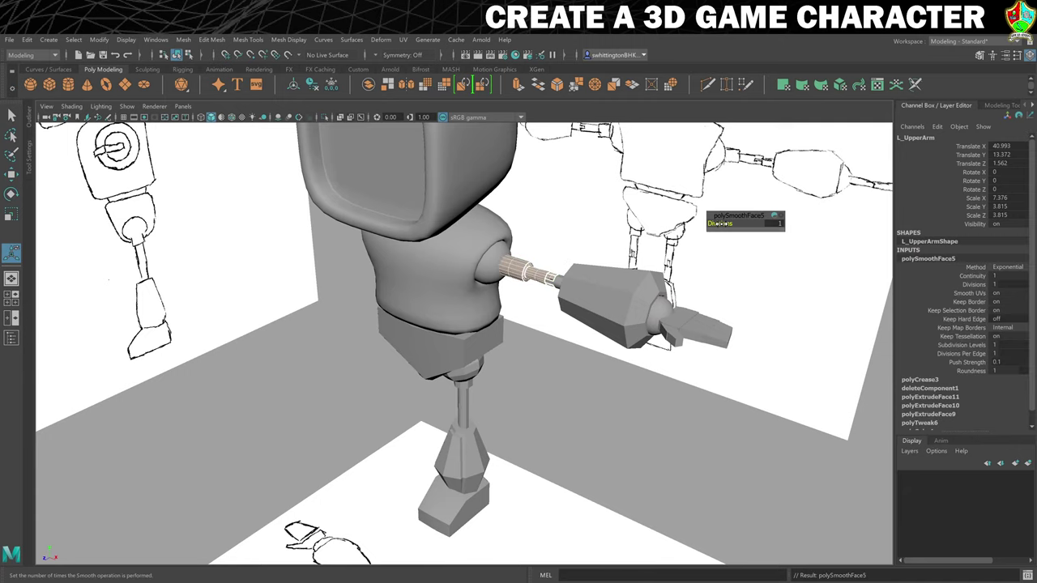
{"action": "left_click_drag", "start_coordinate": [719, 224], "coordinate": [737, 225]}
{"action": "mouse_move", "coordinate": [551, 296]}
{"action": "left_mouse_down", "text": "alt"}
{"action": "mouse_move", "coordinate": [518, 293]}
{"action": "mouse_move", "coordinate": [535, 289]}
{"action": "left_mouse_up", "text": "alt"}
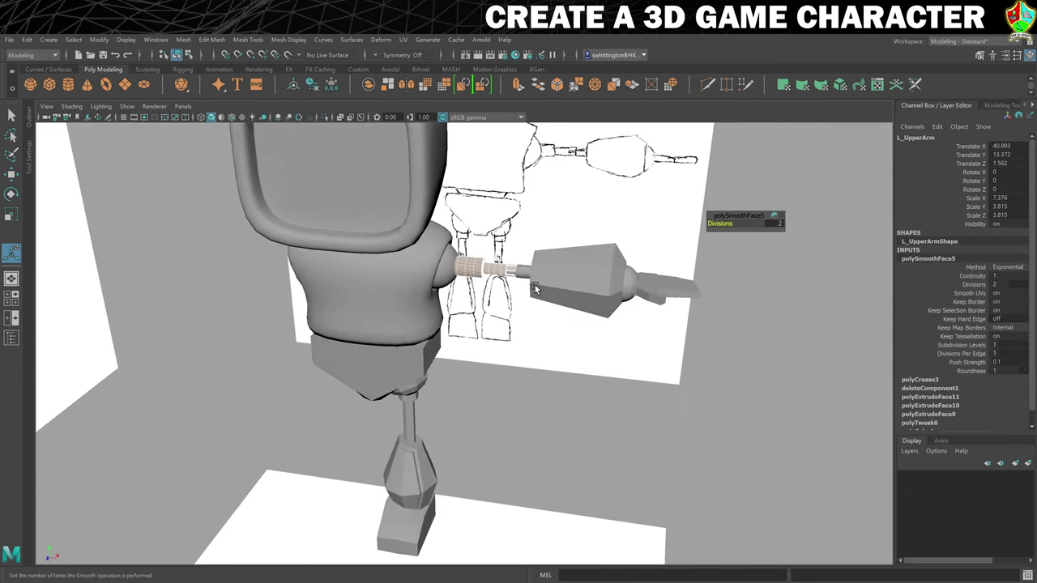
Apply a mesh Smooth to L_LowerArm1, the thin left lower arm piece, and deselect it
{"action": "left_click", "coordinate": [525, 273]}
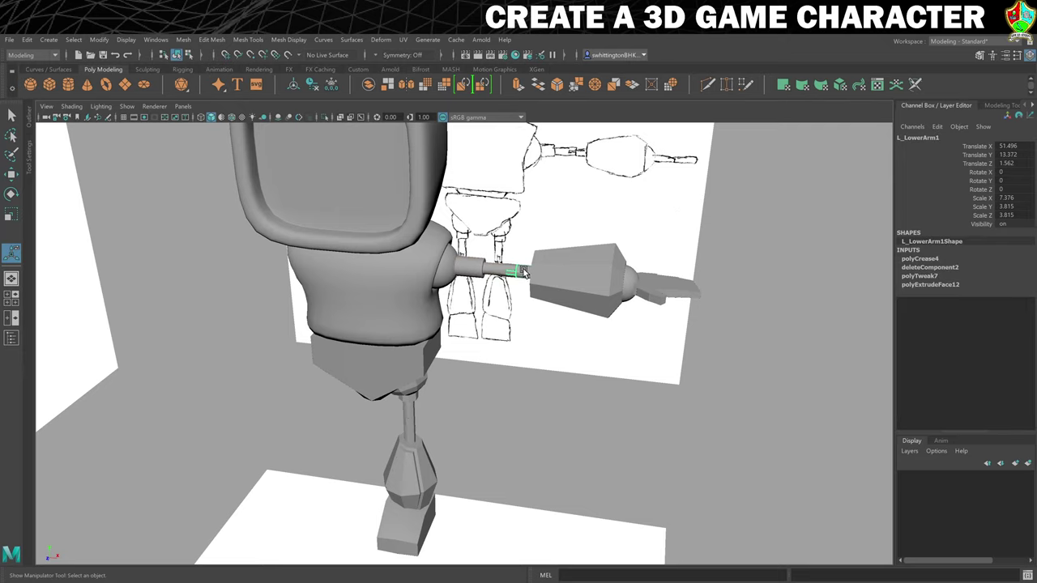
{"action": "left_click", "coordinate": [425, 85]}
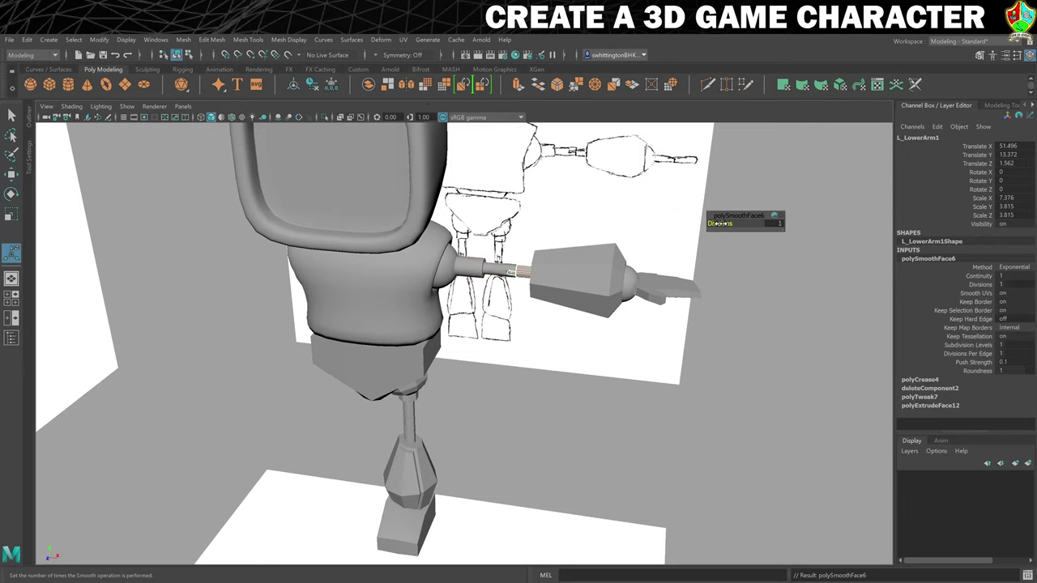
{"action": "left_click", "coordinate": [707, 330]}
Apply a mesh Smooth to L_LowerArm2, the thick left forearm piece
{"action": "left_click_drag", "start_coordinate": [707, 330], "coordinate": [737, 343], "text": "alt"}
{"action": "left_click", "coordinate": [686, 247]}
{"action": "key", "text": "ctrl+e"}
{"action": "left_click_drag", "start_coordinate": [687, 246], "coordinate": [648, 299], "text": "alt"}
{"action": "left_click", "coordinate": [424, 85]}
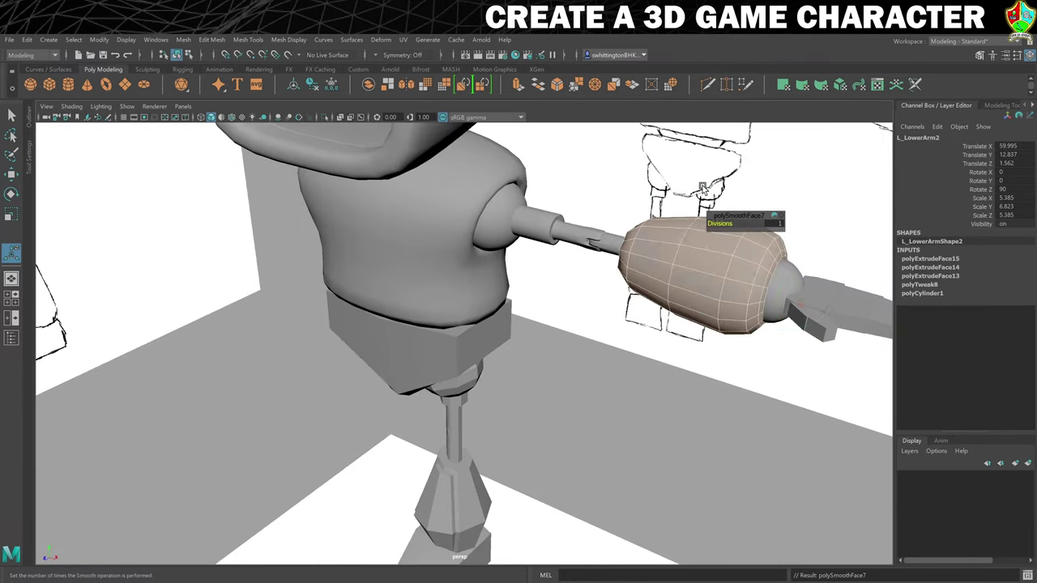
Raise the smoothing divisions of the left forearm L_LowerArm2 and smooth the hand segment L_Hand1 with 2 divisions
{"action": "left_click_drag", "start_coordinate": [729, 222], "coordinate": [749, 223]}
{"action": "left_click_drag", "start_coordinate": [832, 354], "coordinate": [689, 303], "text": "alt"}
{"action": "left_click", "coordinate": [672, 235]}
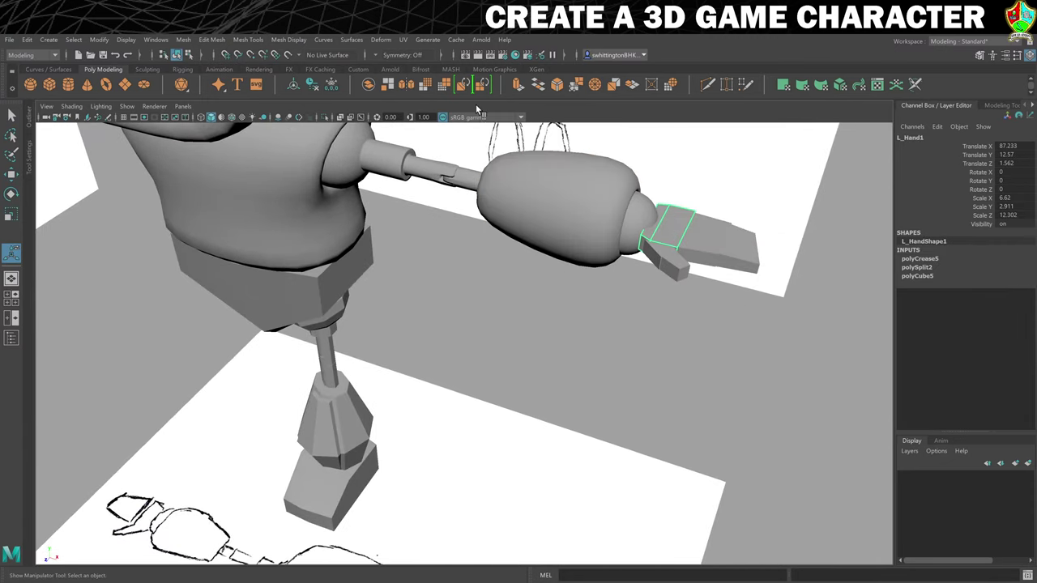
{"action": "left_click", "coordinate": [425, 85]}
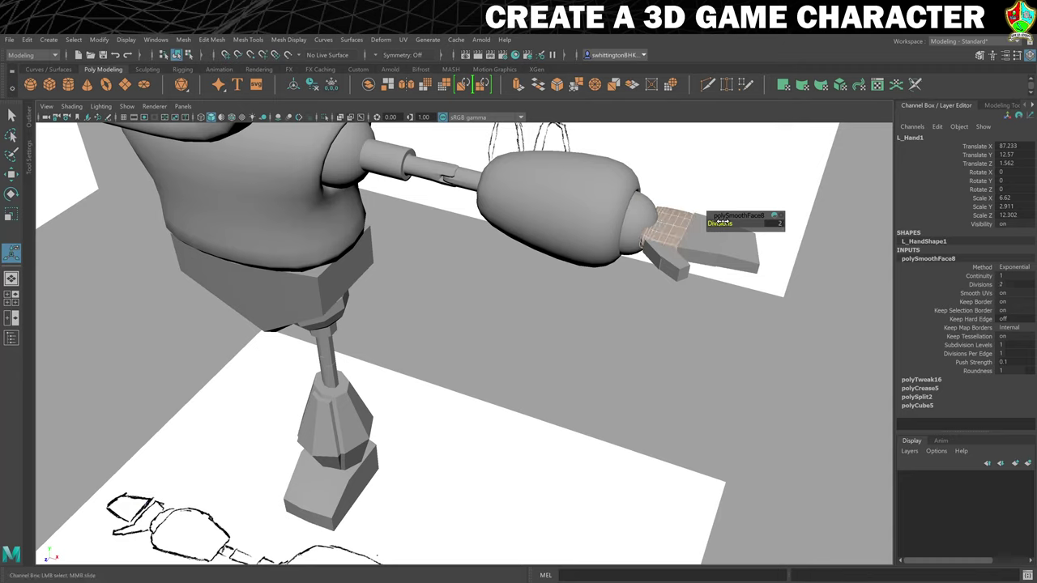
Smooth the middle hand segment L_Hand2 and the fingertip segment L_Fingers with 2 divisions each
{"action": "left_click", "coordinate": [691, 237]}
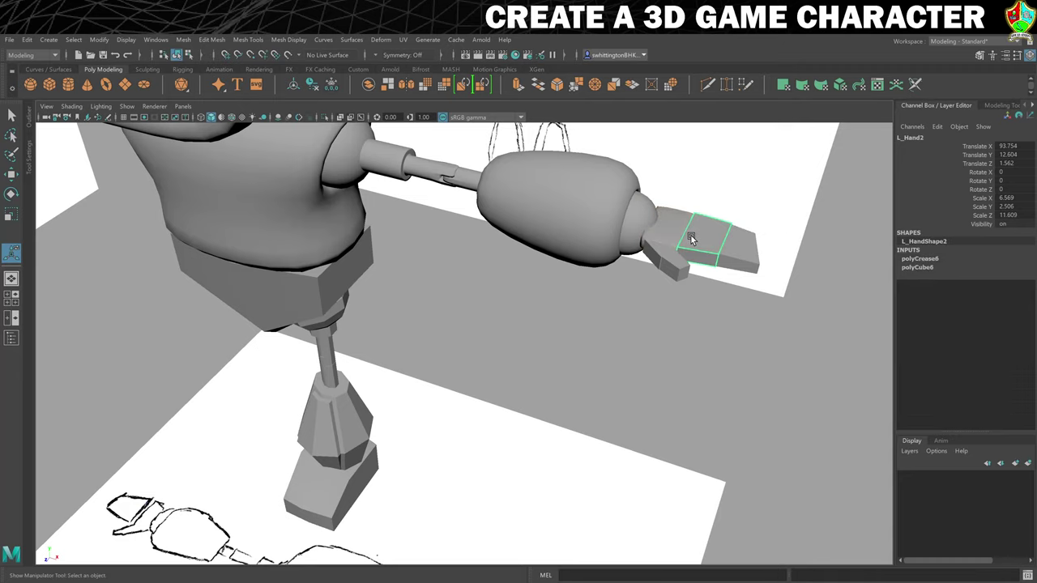
{"action": "left_click", "coordinate": [427, 88]}
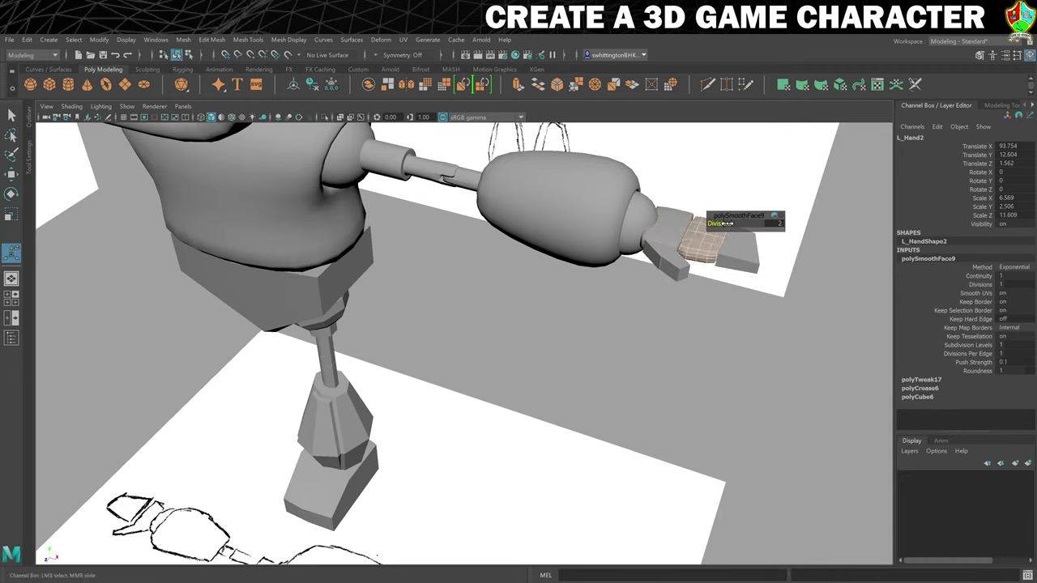
{"action": "left_click", "coordinate": [725, 256]}
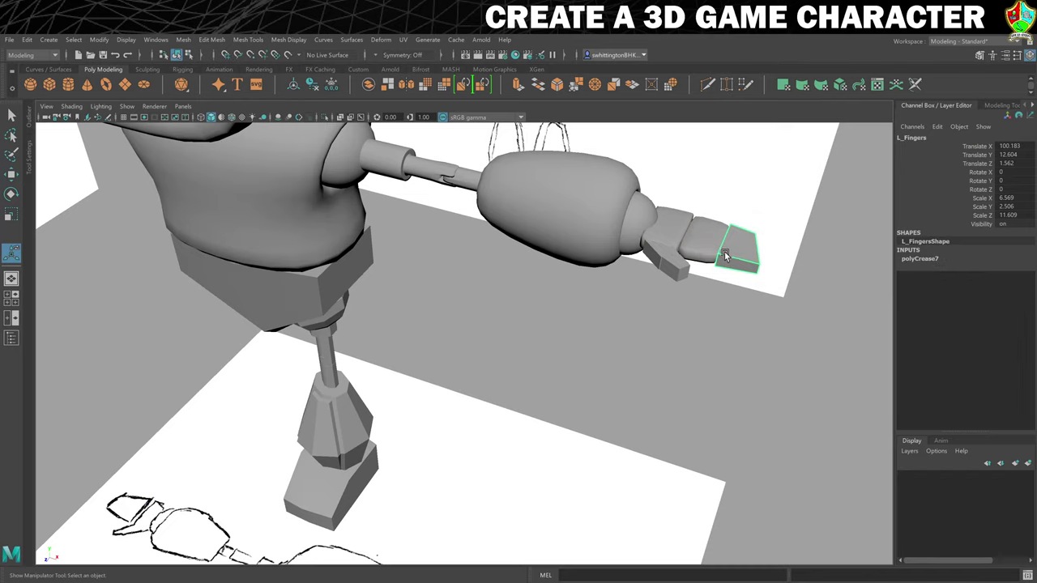
{"action": "left_click", "coordinate": [424, 85]}
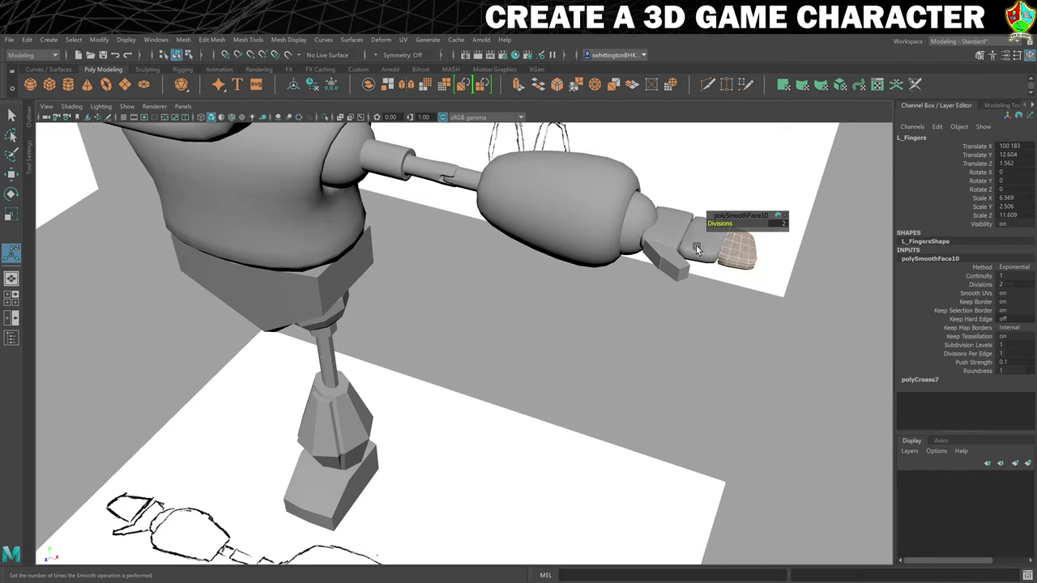
Apply a mesh Smooth to both left thumb segments, L_Thumb1 and L_Thumb2, and clear the selection
{"action": "left_click", "coordinate": [662, 255]}
{"action": "left_click", "coordinate": [426, 85]}
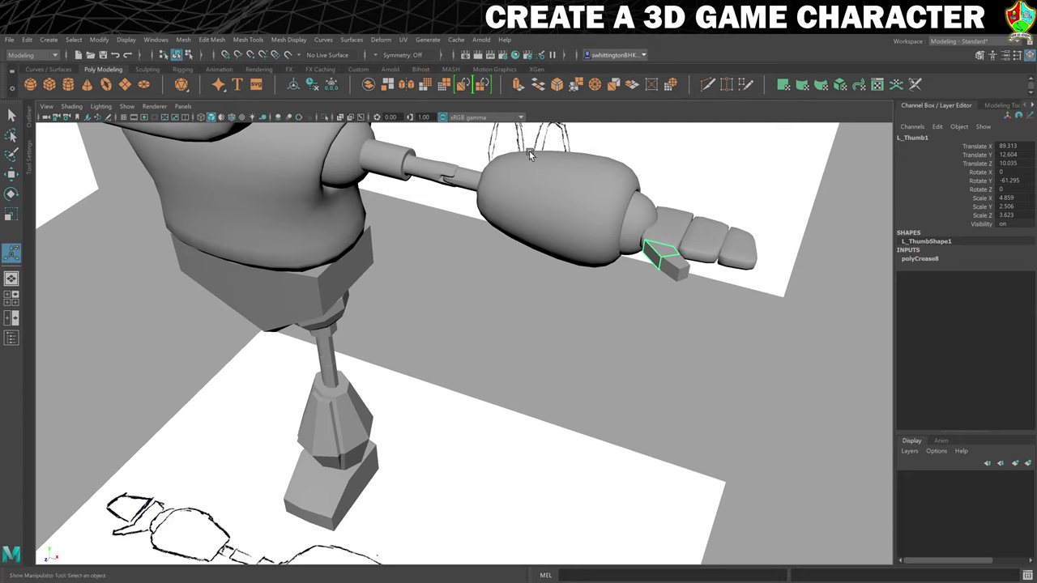
{"action": "left_click", "coordinate": [680, 262]}
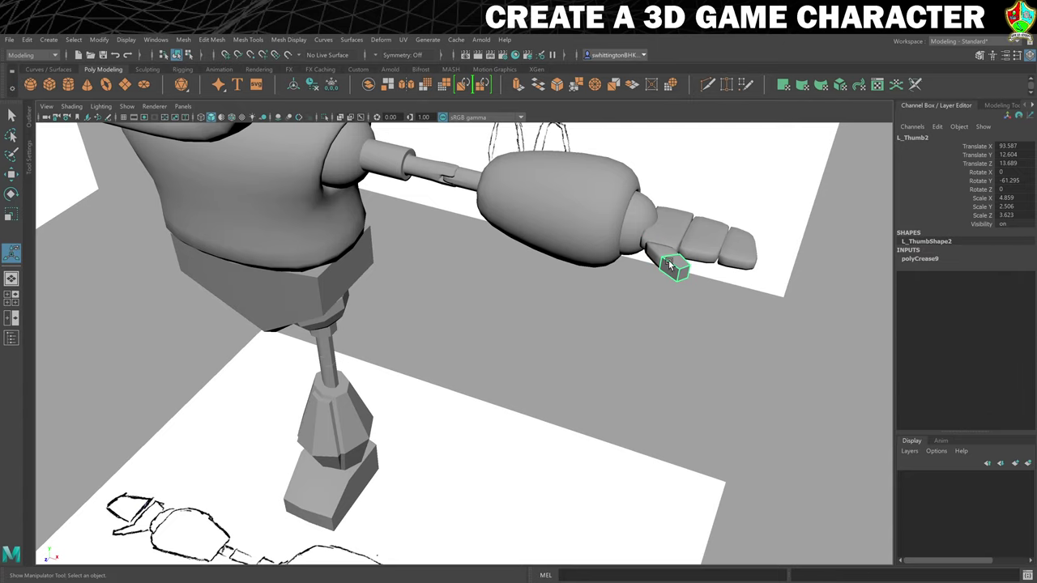
{"action": "left_click", "coordinate": [426, 85]}
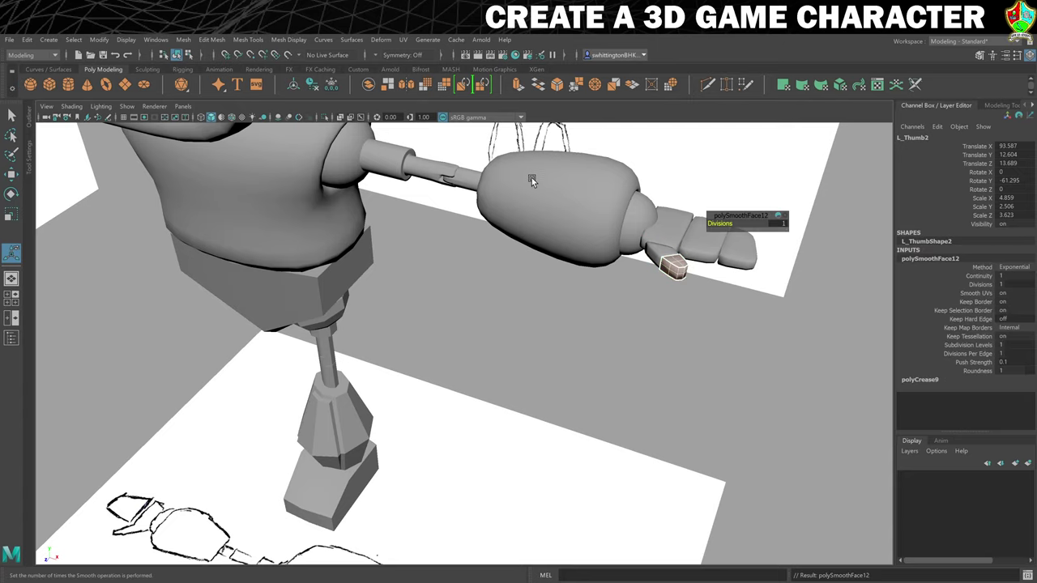
{"action": "left_click", "coordinate": [707, 306]}
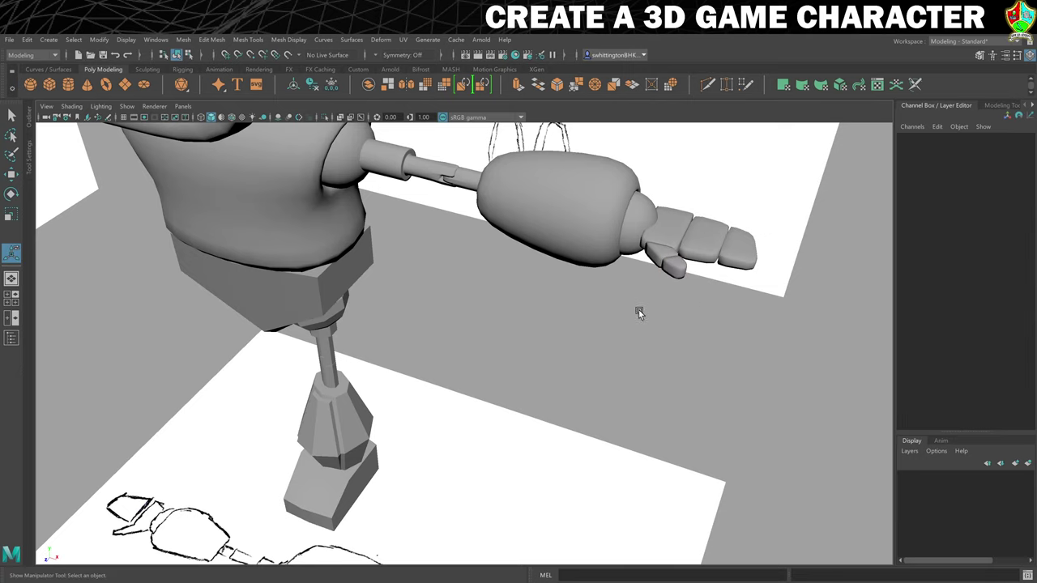
Apply a mesh Smooth to the Hips and to the left hip joint sphere L_UpperLegJoint
{"action": "left_click_drag", "start_coordinate": [641, 311], "coordinate": [449, 284], "text": "alt"}
{"action": "left_click", "coordinate": [449, 284]}
{"action": "key", "text": "ctrl+e"}
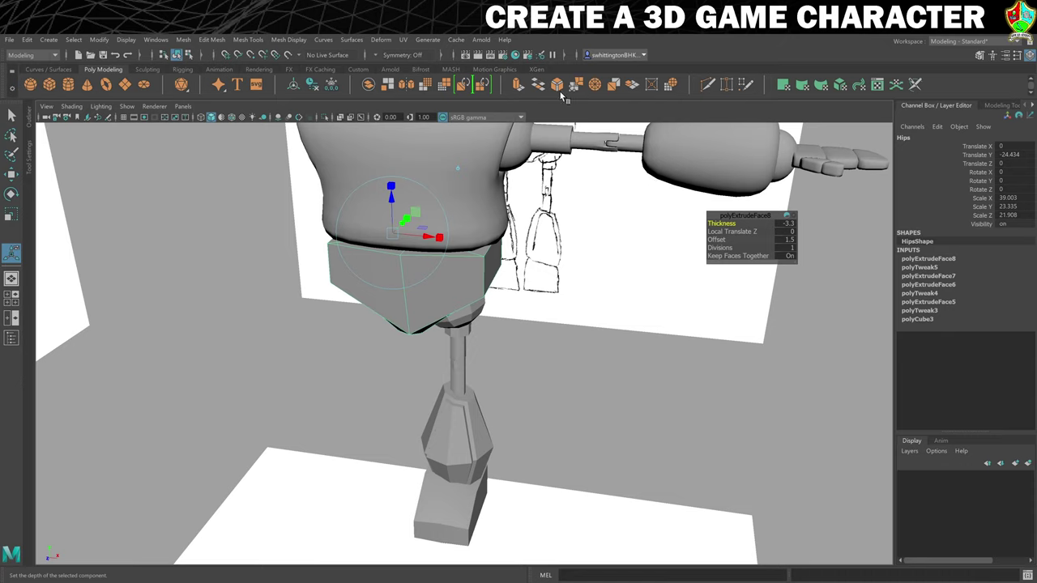
{"action": "left_click", "coordinate": [424, 88]}
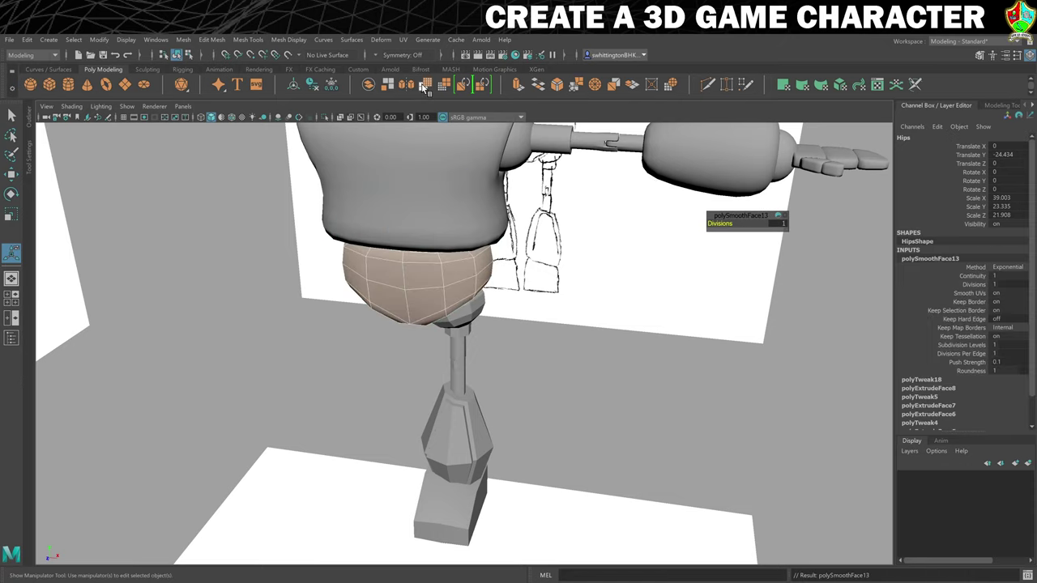
{"action": "mouse_move", "coordinate": [636, 306]}
{"action": "left_mouse_down", "text": "alt"}
{"action": "mouse_move", "coordinate": [656, 268]}
{"action": "mouse_move", "coordinate": [530, 328]}
{"action": "left_mouse_up", "text": "alt"}
{"action": "left_click", "coordinate": [518, 337]}
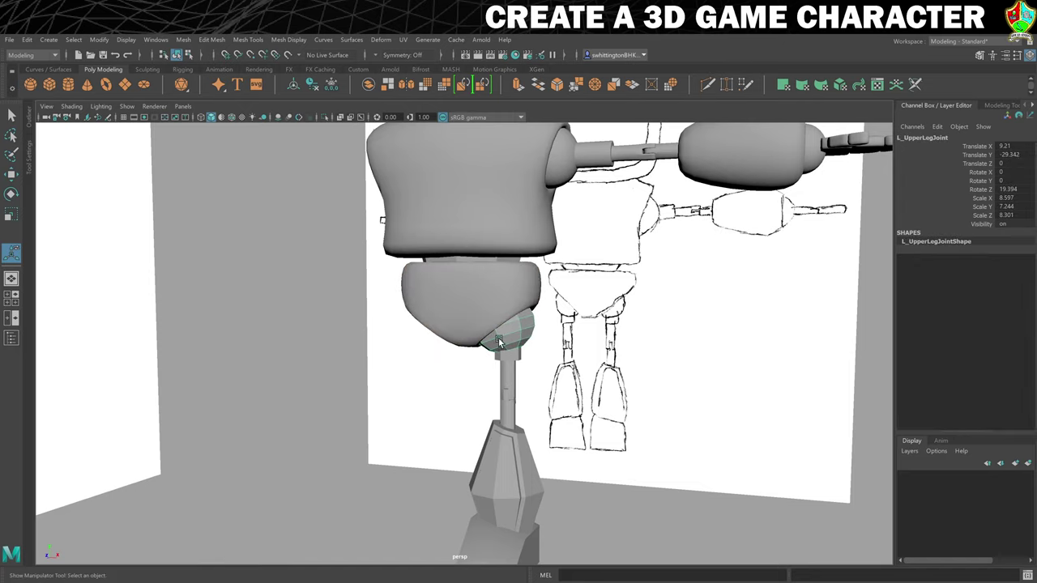
{"action": "left_click", "coordinate": [428, 86]}
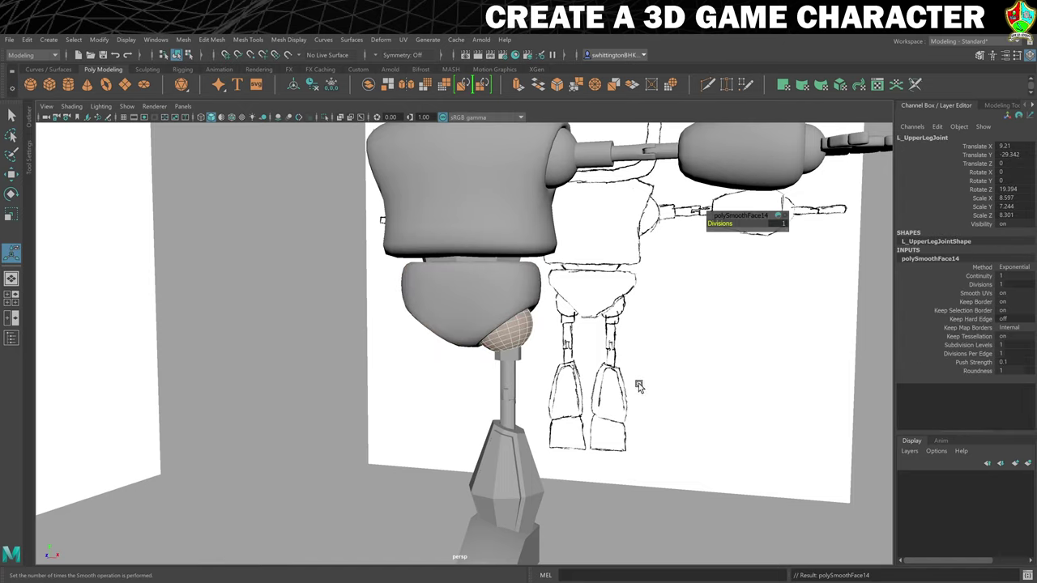
Apply a mesh Smooth to the thin left leg pieces L_UpperLeg and L_LowerLeg
{"action": "left_click_drag", "start_coordinate": [639, 383], "coordinate": [575, 306], "text": "alt"}
{"action": "left_click", "coordinate": [516, 290]}
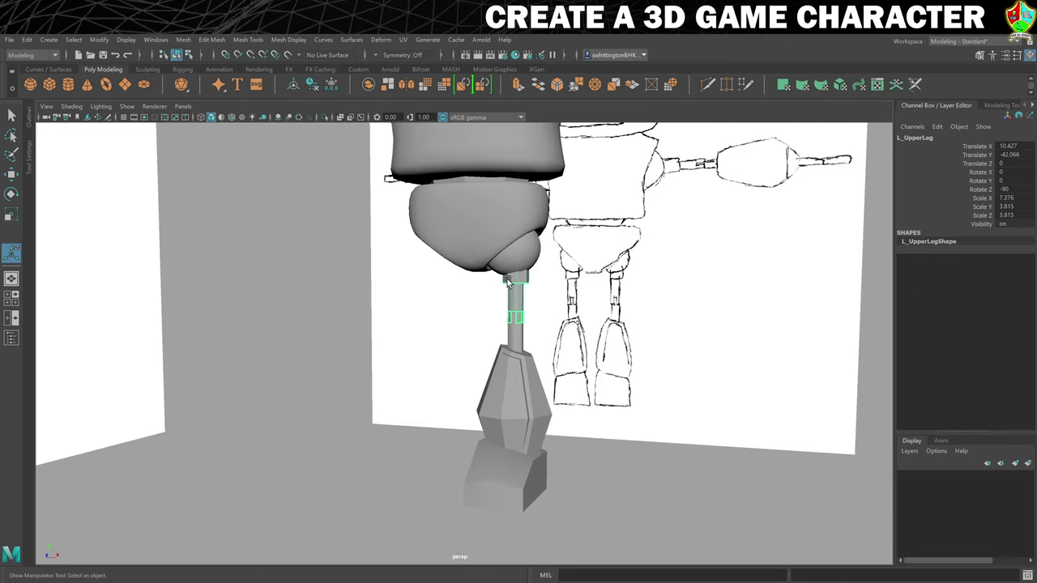
{"action": "left_click", "coordinate": [427, 86]}
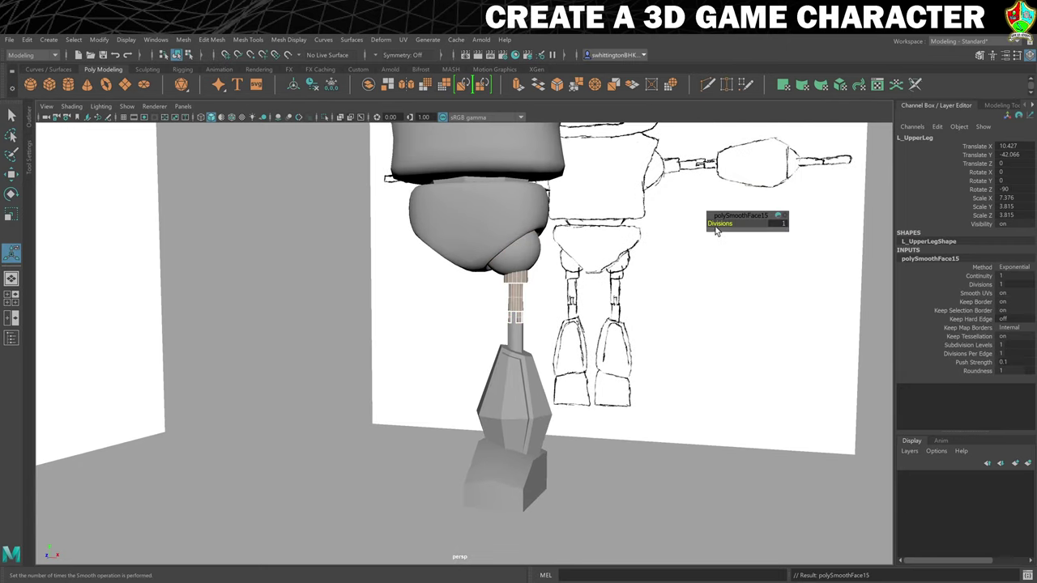
{"action": "left_click", "coordinate": [514, 335]}
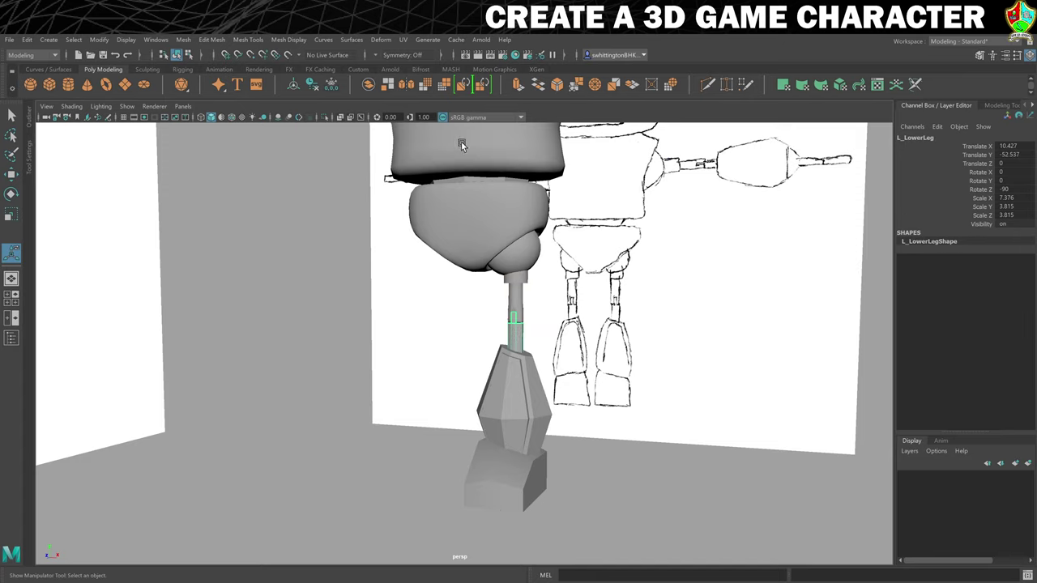
{"action": "left_click", "coordinate": [427, 85]}
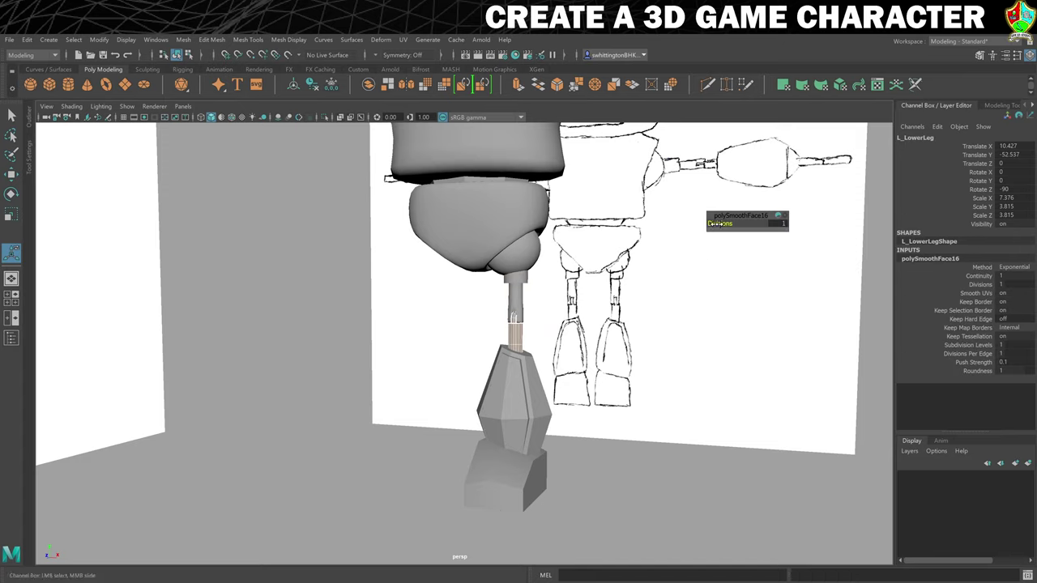
Smooth the left calf L_LowerLeg2 with 2 divisions, then smooth L_Foot and raise its divisions
{"action": "left_click", "coordinate": [510, 385]}
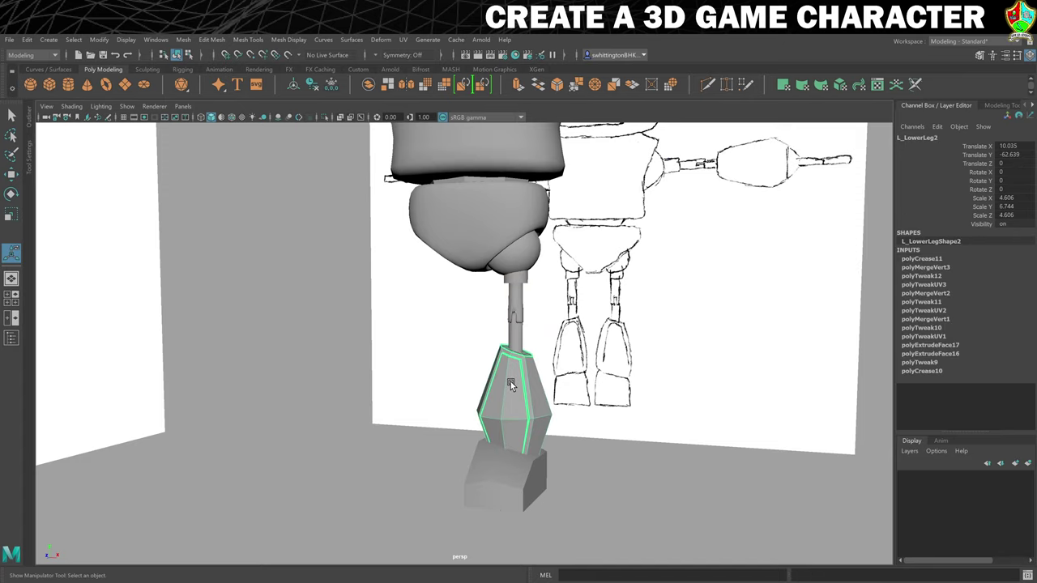
{"action": "left_click", "coordinate": [427, 85]}
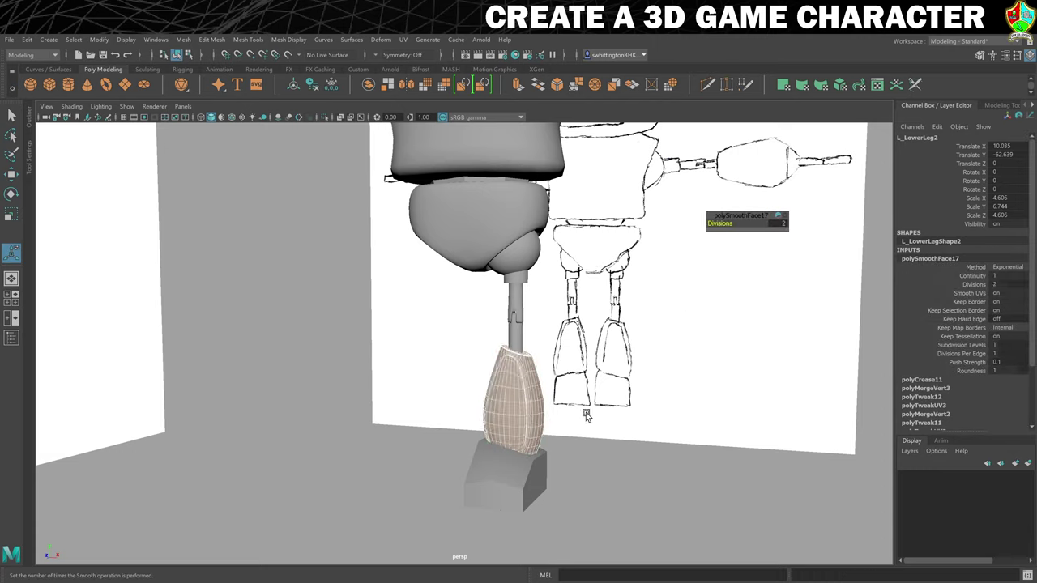
{"action": "left_click", "coordinate": [516, 478]}
{"action": "left_click", "coordinate": [428, 86]}
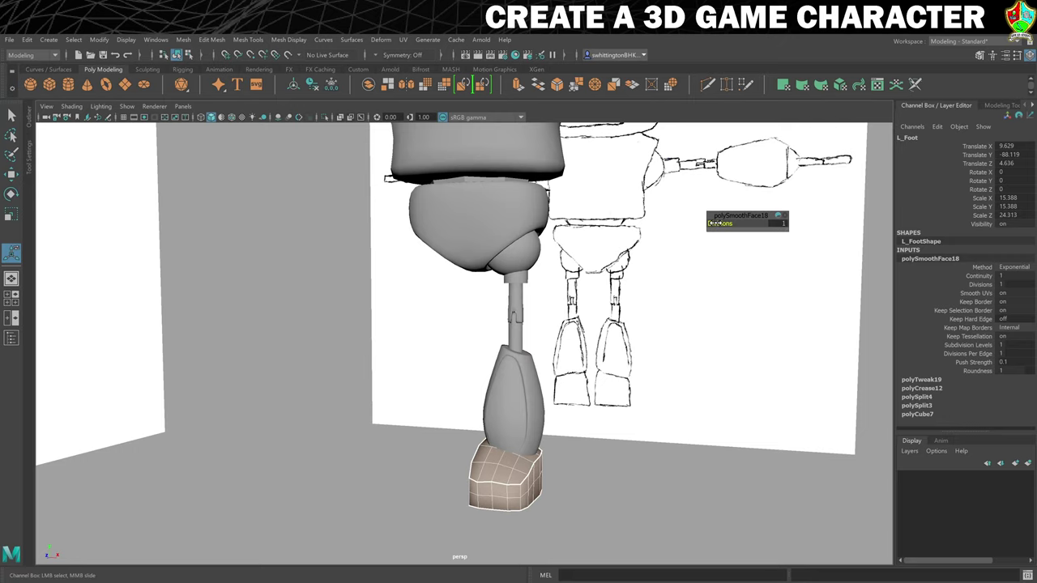
{"action": "left_click_drag", "start_coordinate": [715, 223], "coordinate": [464, 158]}
{"action": "left_click", "coordinate": [717, 243]}
Apply a mesh Smooth to the LowerBack sphere between the torso and the hips, and deselect it
{"action": "left_click", "coordinate": [490, 190]}
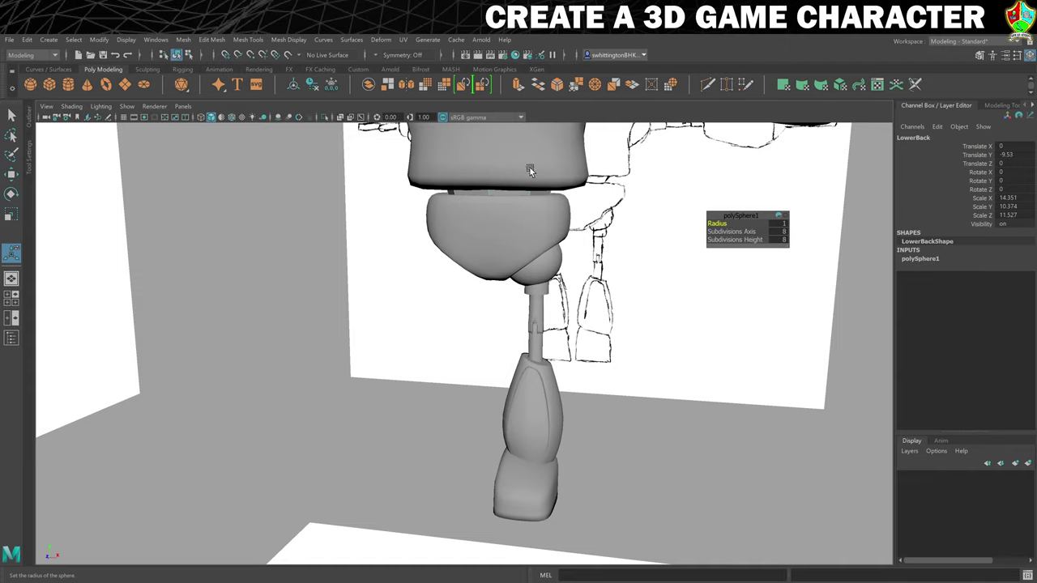
{"action": "left_click", "coordinate": [425, 84]}
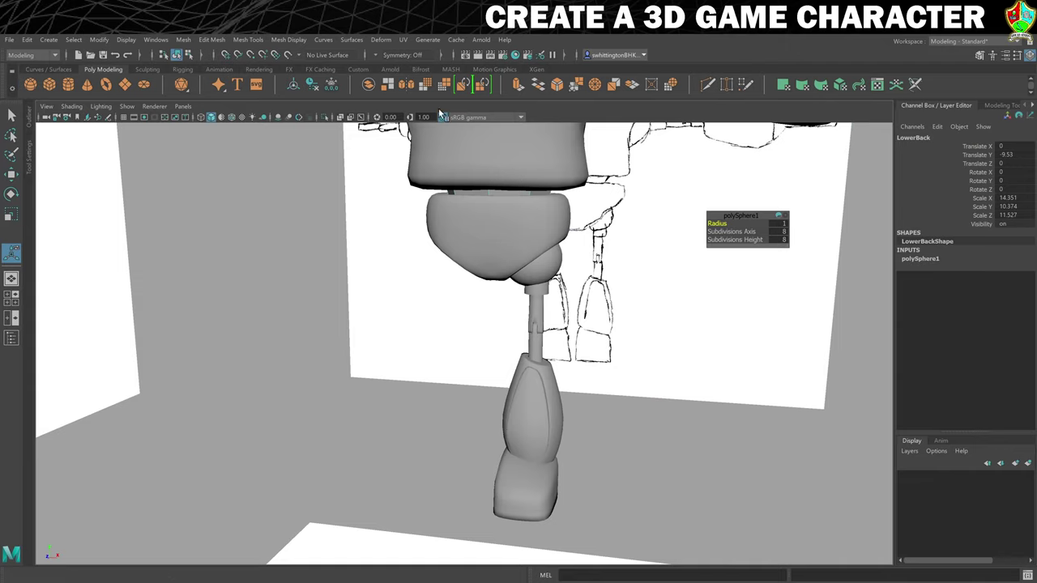
{"action": "left_click", "coordinate": [702, 399]}
Move the head and antenna down together until the antenna's Translate Y is 75.999, and deselect them
{"action": "left_click_drag", "start_coordinate": [702, 399], "coordinate": [685, 287], "text": "alt"}
{"action": "scroll", "coordinate": [685, 287], "scroll_direction": "up", "scroll_amount": 5}
{"action": "left_click_drag", "start_coordinate": [666, 227], "coordinate": [578, 319], "text": "alt"}
{"action": "left_click", "coordinate": [547, 200]}
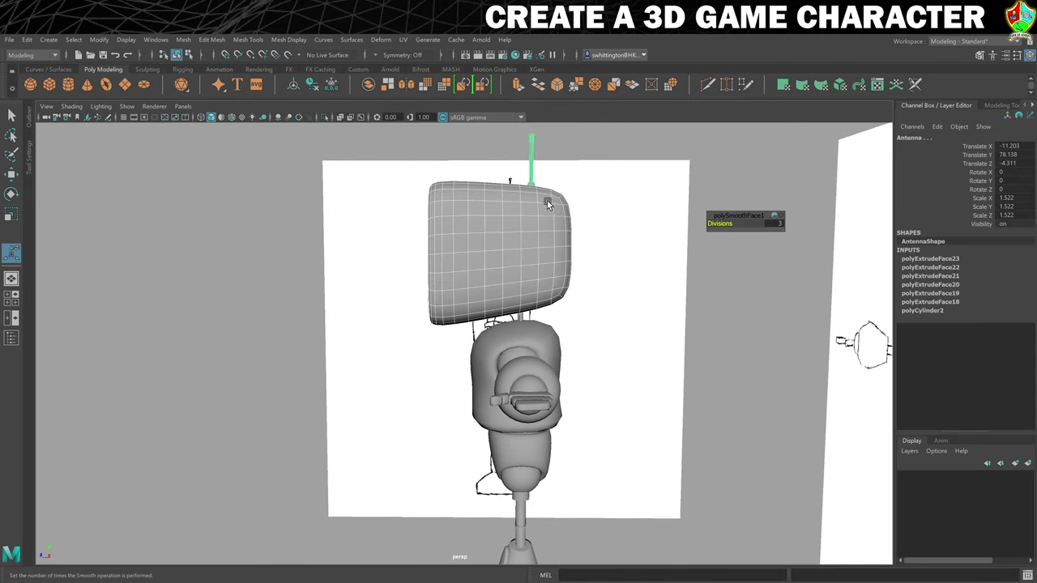
{"action": "key", "text": "w"}
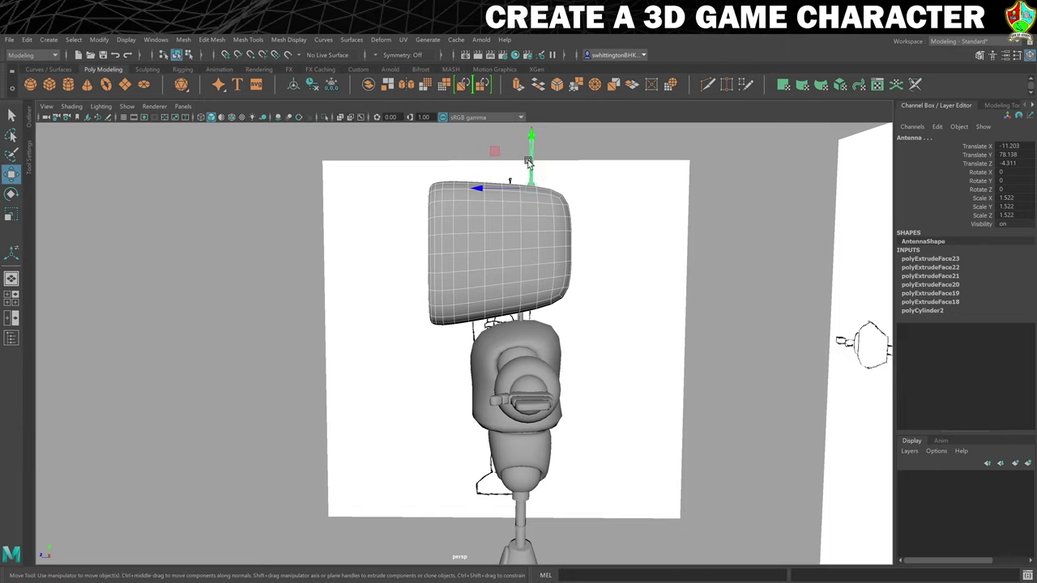
{"action": "left_click_drag", "start_coordinate": [531, 136], "coordinate": [531, 141]}
{"action": "mouse_move", "coordinate": [660, 193]}
{"action": "left_mouse_down", "text": "alt"}
{"action": "mouse_move", "coordinate": [661, 268]}
{"action": "mouse_move", "coordinate": [634, 271]}
{"action": "mouse_move", "coordinate": [741, 272]}
{"action": "left_mouse_up", "text": "alt"}
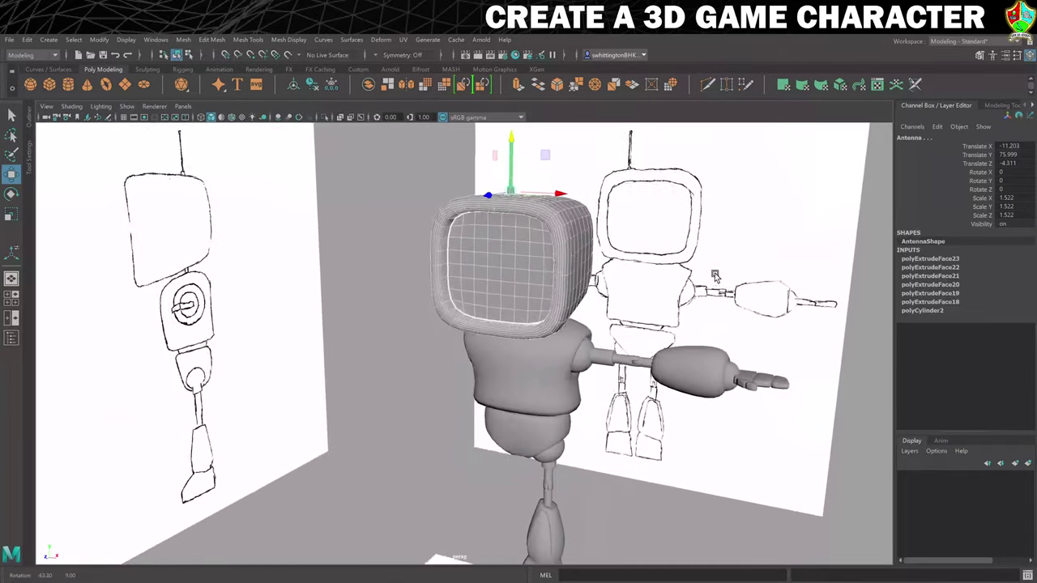
{"action": "left_click", "coordinate": [536, 397]}
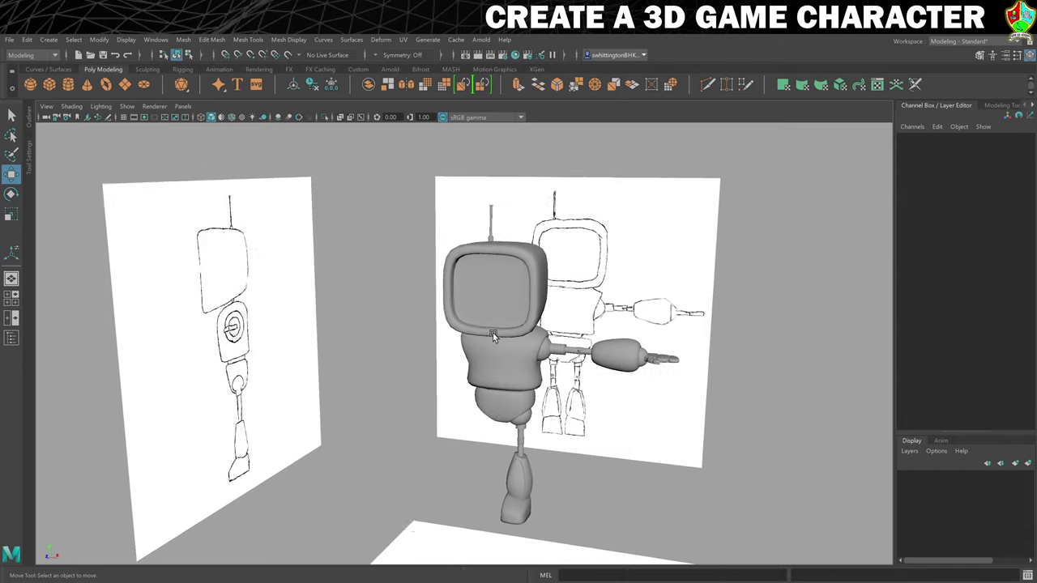
Group all left arm pieces from shoulder to fingers together with all left leg pieces from hip joint to foot
{"action": "middle_click_drag", "start_coordinate": [508, 348], "coordinate": [482, 304], "text": "alt"}
{"action": "scroll", "coordinate": [482, 304], "scroll_direction": "up", "scroll_amount": 3}
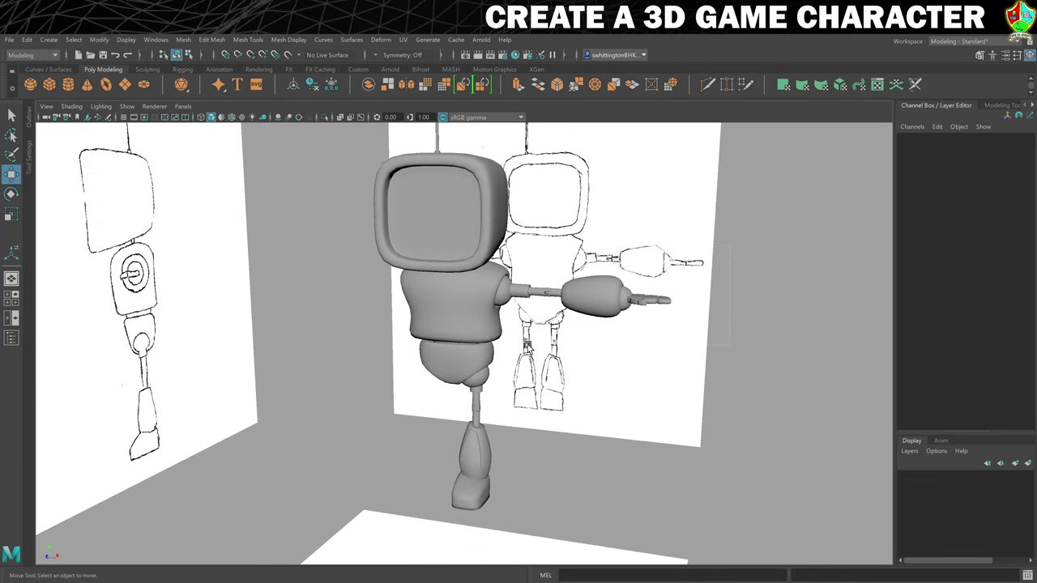
{"action": "left_click", "coordinate": [519, 328]}
{"action": "left_click", "coordinate": [499, 293]}
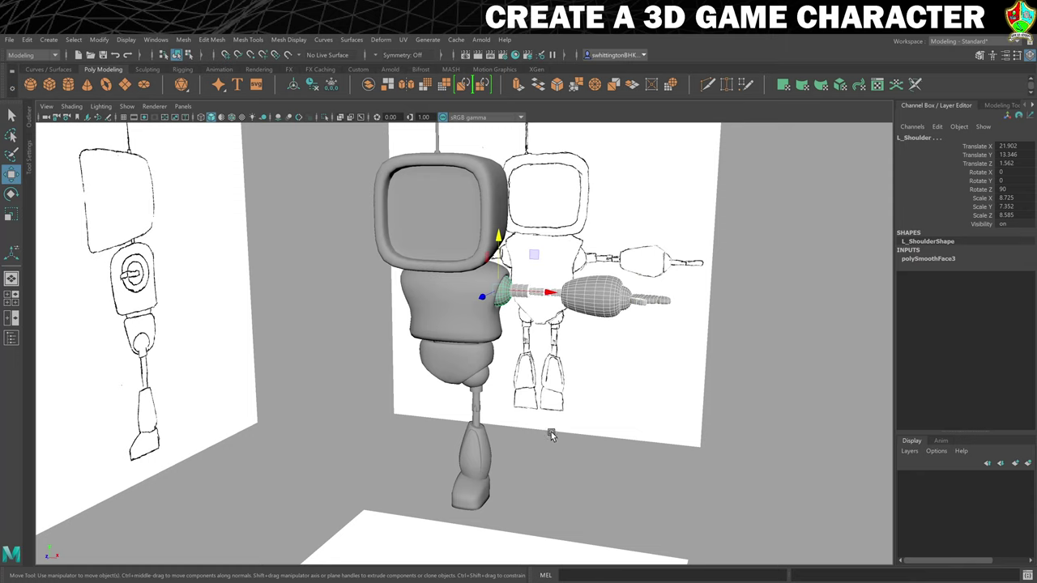
{"action": "mouse_move", "coordinate": [551, 432]}
{"action": "left_mouse_down", "text": "alt"}
{"action": "mouse_move", "coordinate": [583, 396]}
{"action": "mouse_move", "coordinate": [567, 421]}
{"action": "left_mouse_up", "text": "alt"}
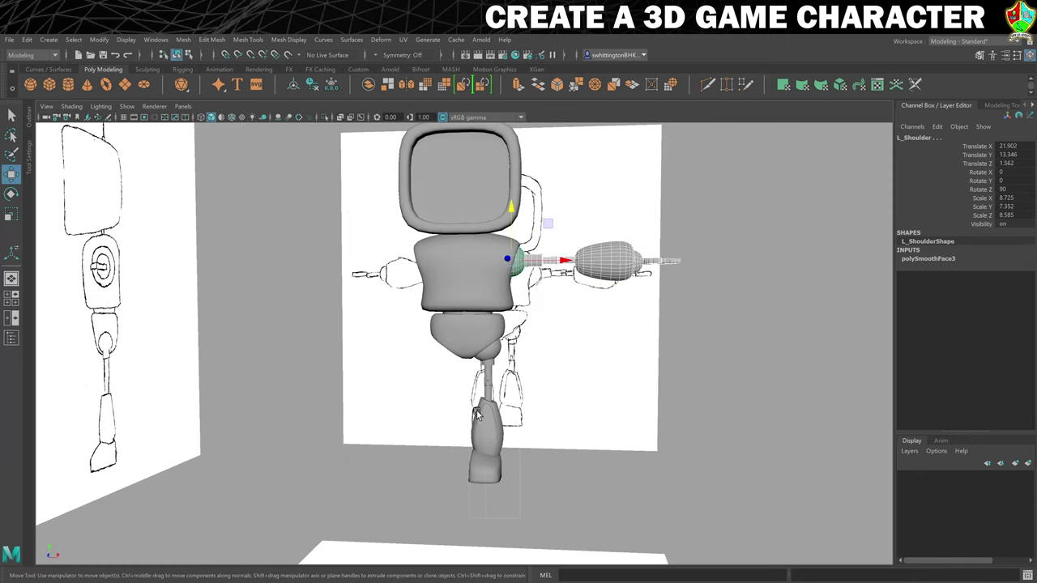
{"action": "left_click", "coordinate": [488, 380]}
{"action": "left_click", "coordinate": [496, 350]}
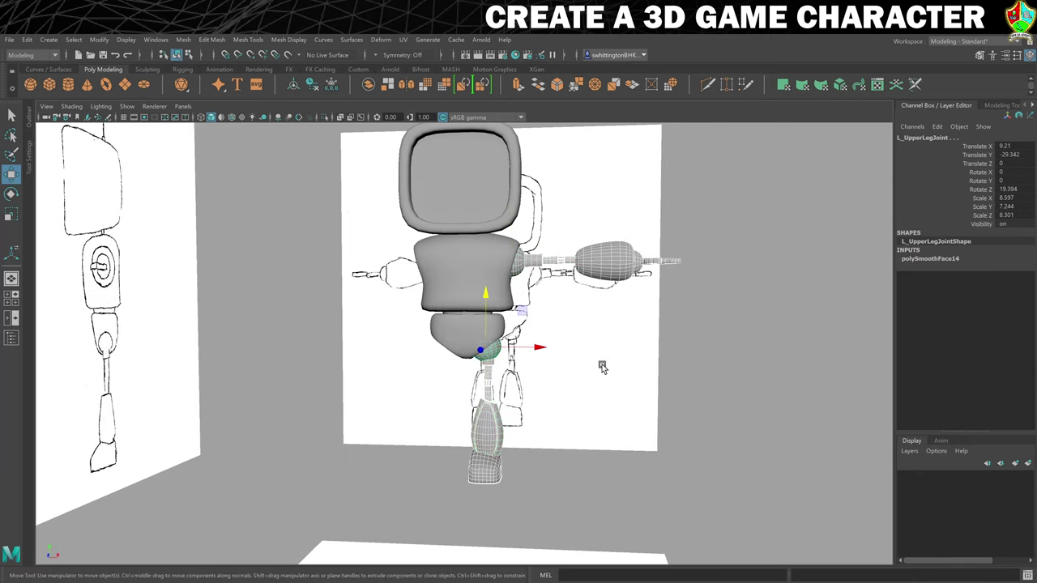
{"action": "left_click_drag", "start_coordinate": [726, 378], "coordinate": [717, 377], "text": "alt"}
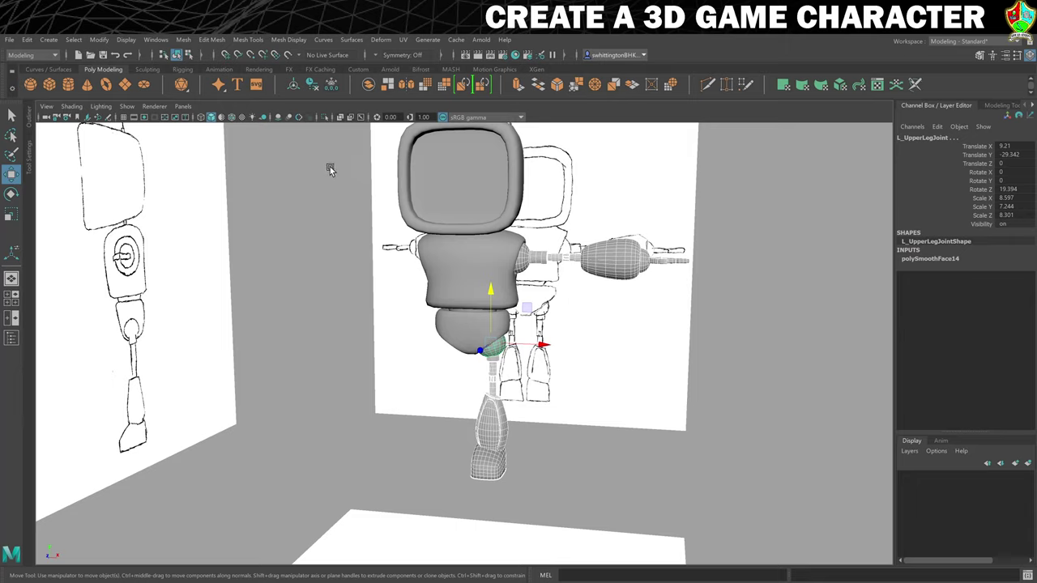
{"action": "left_click", "coordinate": [29, 42]}
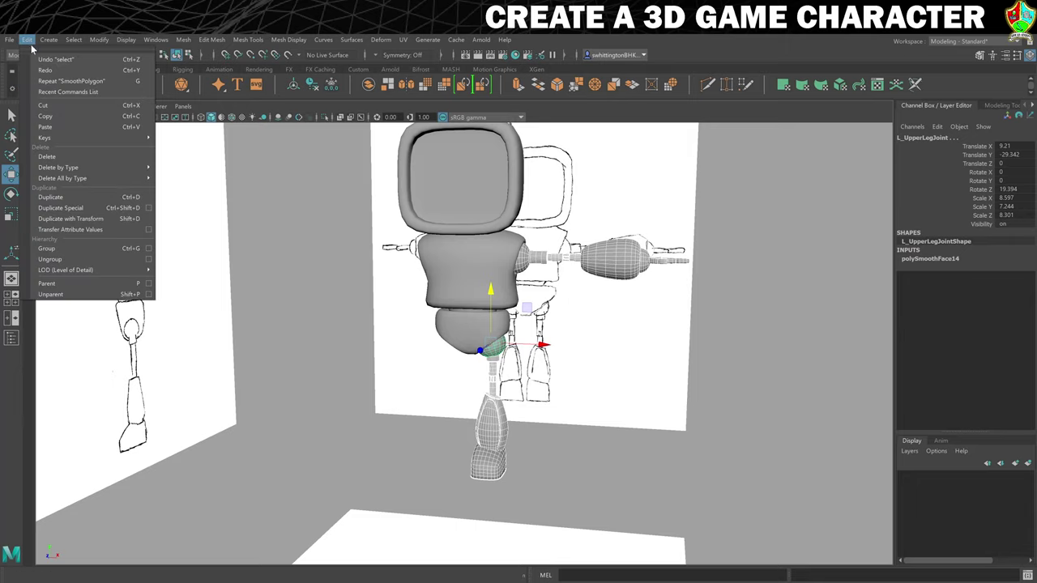
{"action": "left_click", "coordinate": [82, 254]}
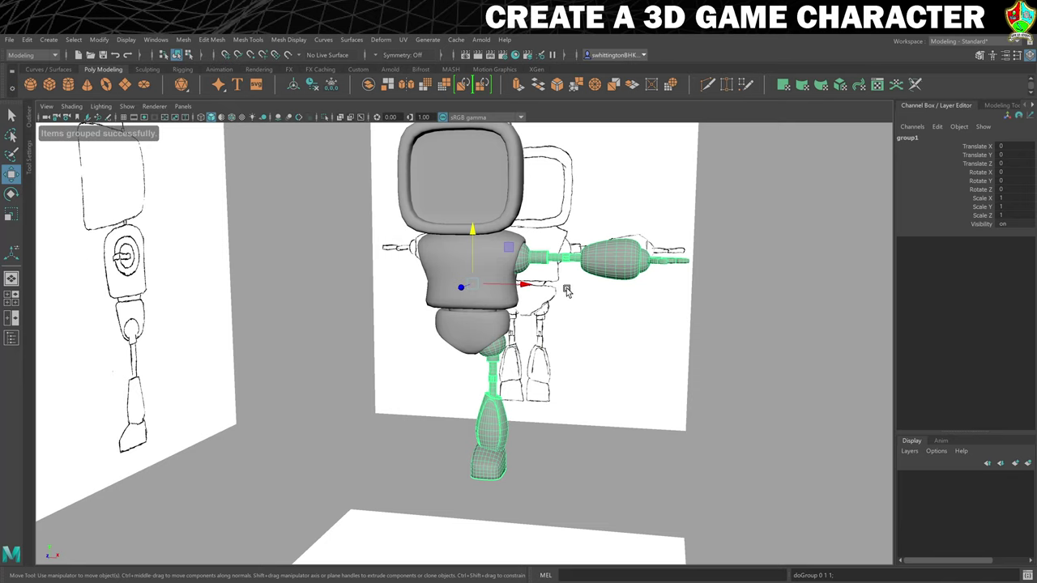
{"action": "key", "text": "space"}
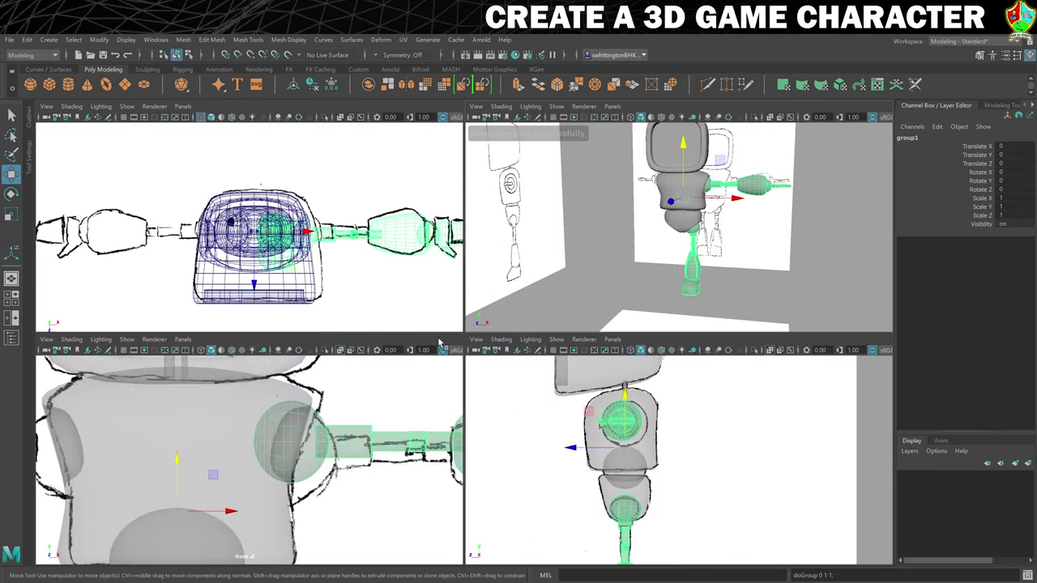
Maximize the front view and show its grid to check the limb group's pivot against the centre line
{"action": "key", "text": "space"}
{"action": "scroll", "coordinate": [289, 417], "scroll_direction": "down", "scroll_amount": 5}
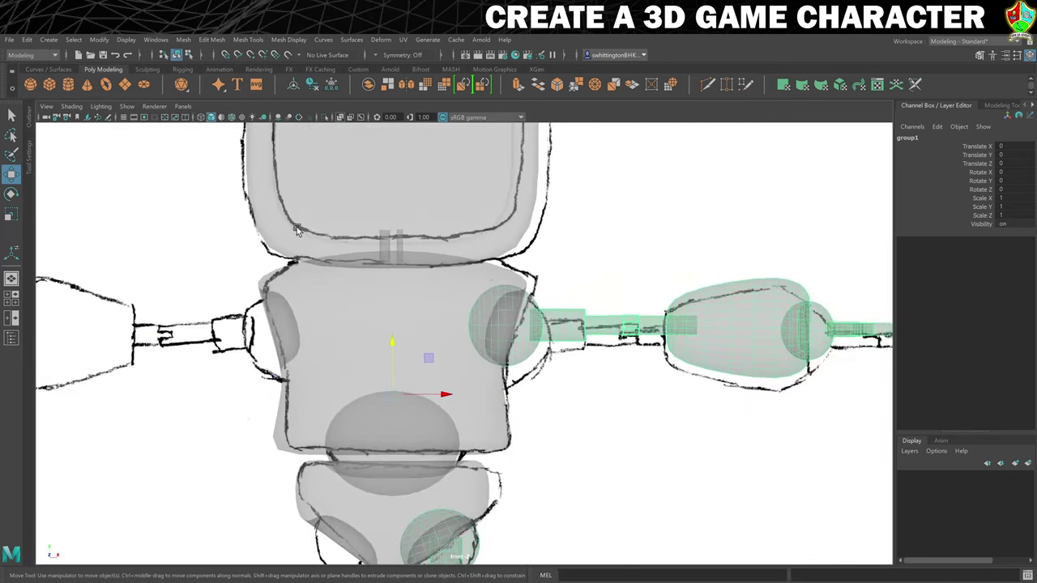
{"action": "left_click", "coordinate": [125, 118]}
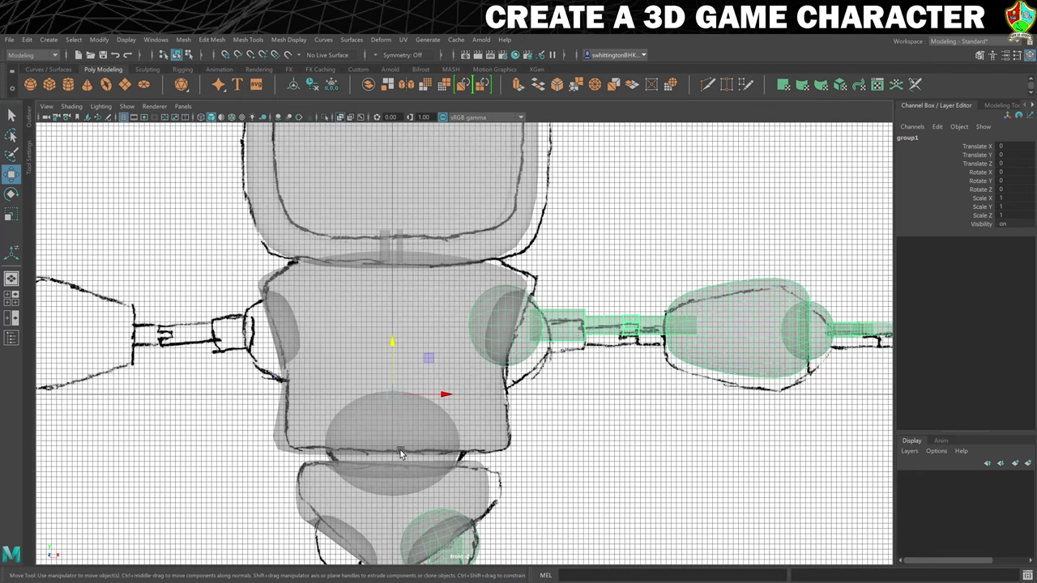
{"action": "scroll", "coordinate": [412, 372], "scroll_direction": "down", "scroll_amount": 5}
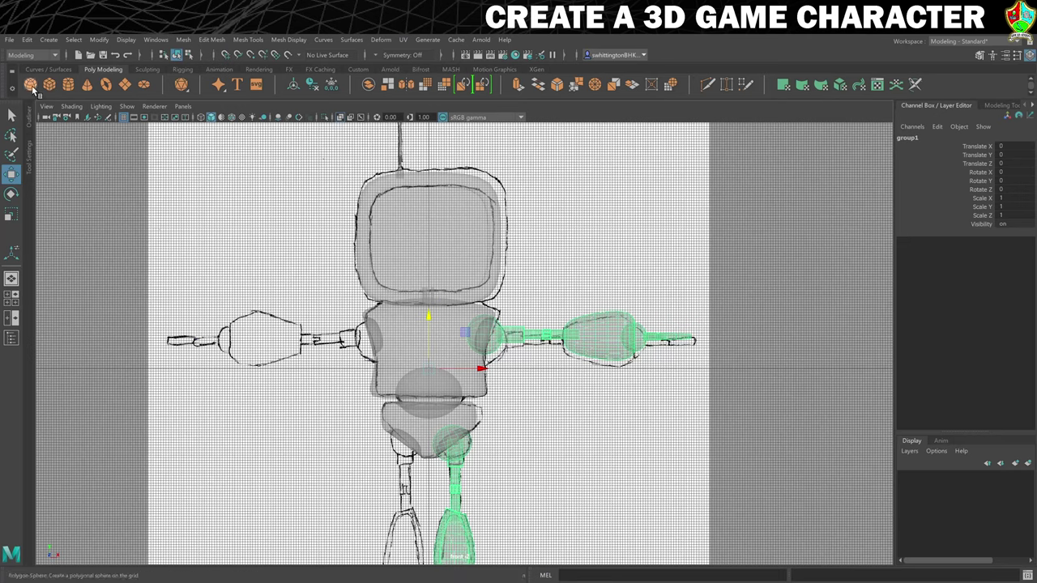
Mirror the left limb group across the body with Duplicate Special, making one copy with Scale X -1
{"action": "left_click", "coordinate": [27, 40]}
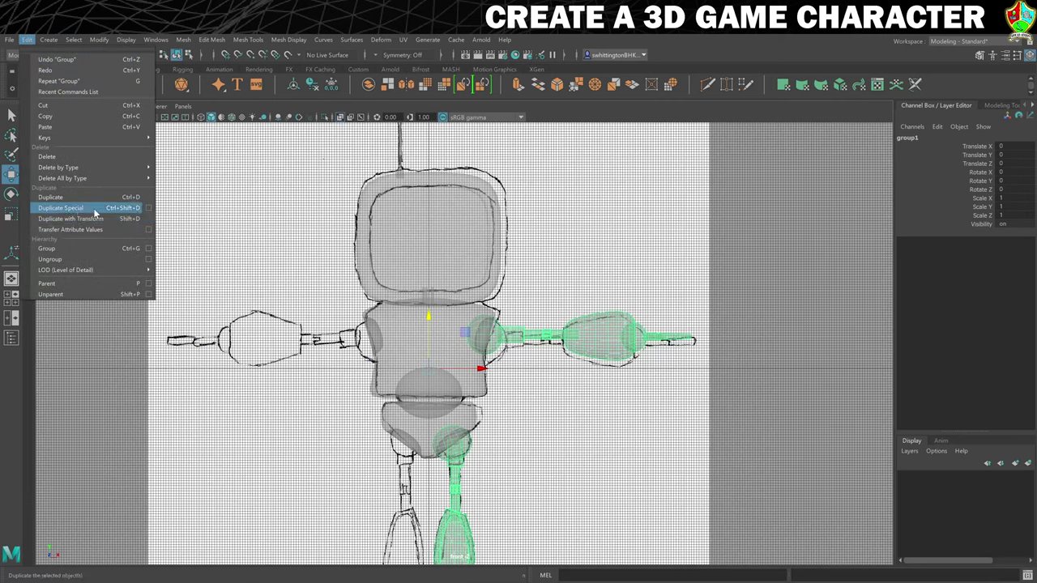
{"action": "left_click", "coordinate": [149, 208]}
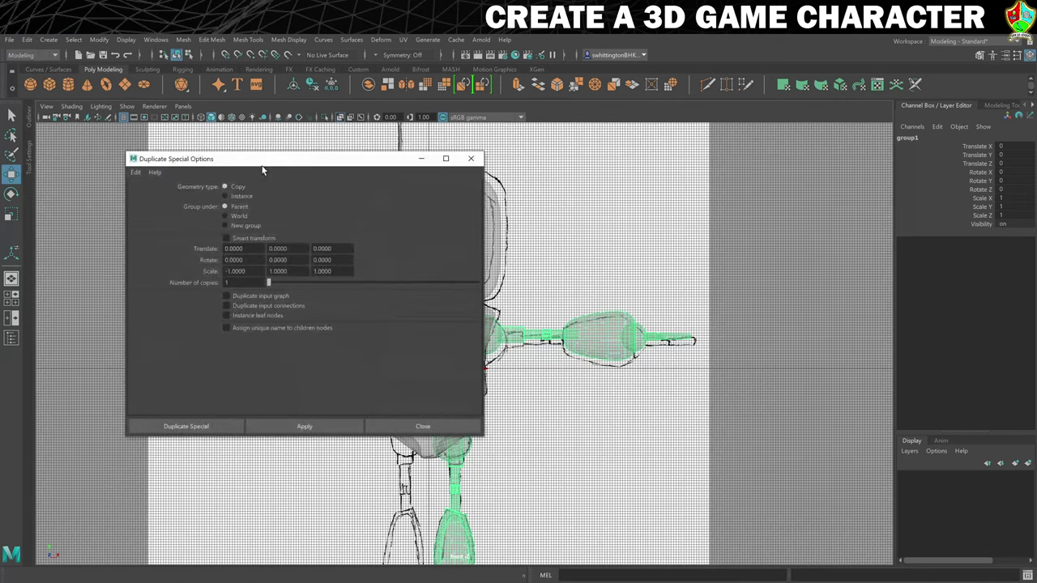
{"action": "left_click_drag", "start_coordinate": [263, 157], "coordinate": [801, 104]}
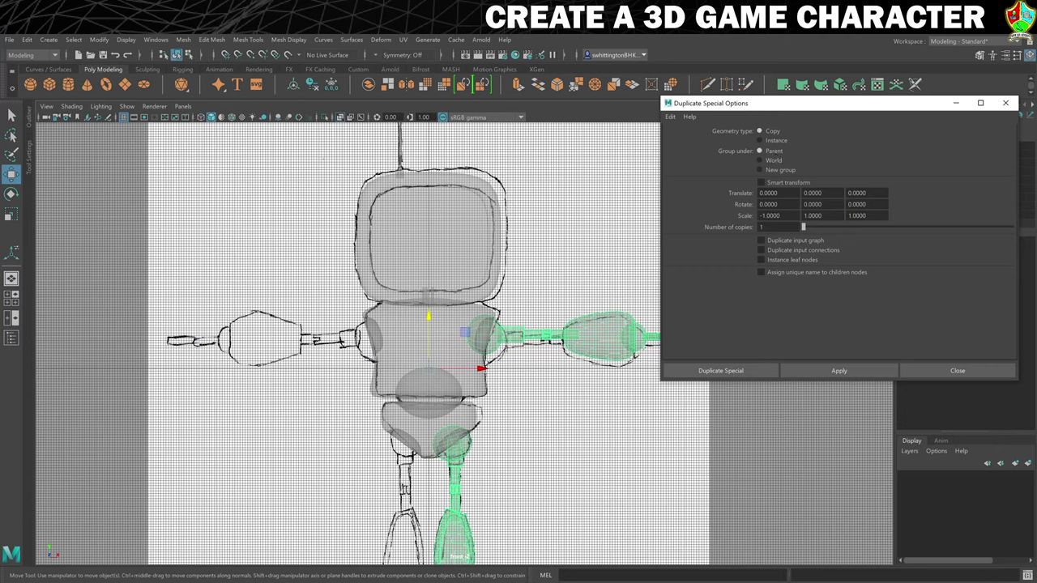
{"action": "double_click", "coordinate": [769, 216]}
{"action": "type", "text": "1"}
{"action": "key", "text": "Tab"}
{"action": "key", "text": "shift+Tab"}
{"action": "key", "text": "Tab"}
{"action": "left_click", "coordinate": [839, 370]}
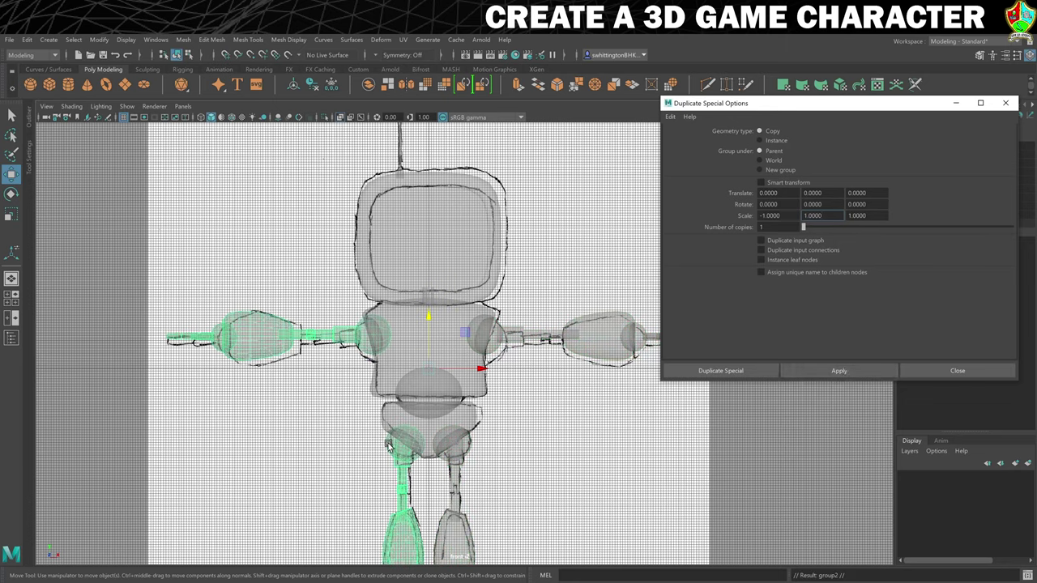
{"action": "left_click", "coordinate": [964, 370]}
Hide the front view's grid and frame the whole robot in the view
{"action": "scroll", "coordinate": [613, 328], "scroll_direction": "down", "scroll_amount": 1}
{"action": "scroll", "coordinate": [613, 328], "scroll_direction": "down", "scroll_amount": 3}
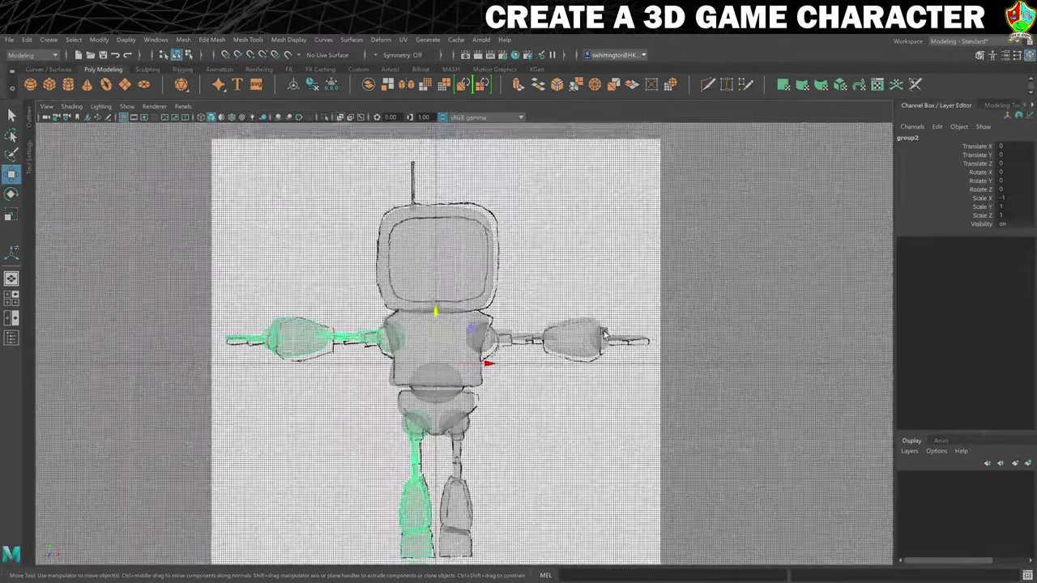
{"action": "middle_click_drag", "start_coordinate": [559, 315], "coordinate": [578, 298], "text": "alt"}
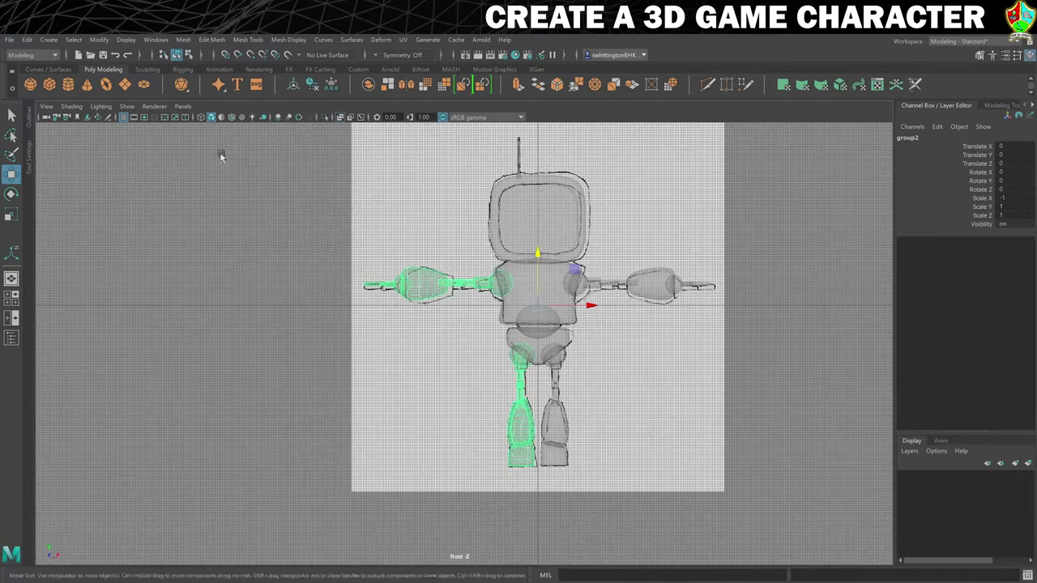
{"action": "left_click", "coordinate": [122, 117]}
{"action": "scroll", "coordinate": [624, 335], "scroll_direction": "up", "scroll_amount": 4}
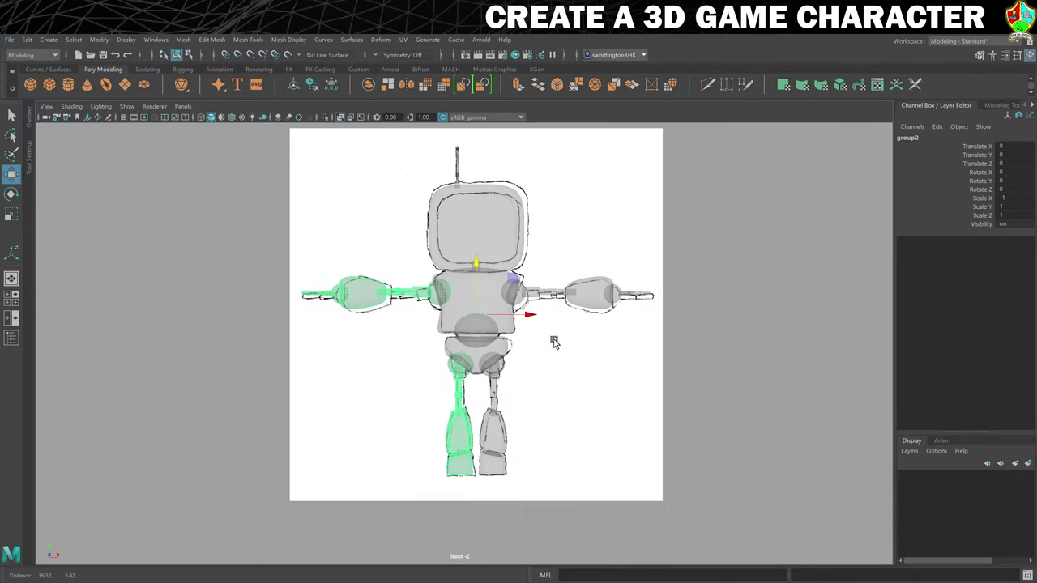
{"action": "middle_click_drag", "start_coordinate": [570, 340], "coordinate": [523, 341], "text": "alt"}
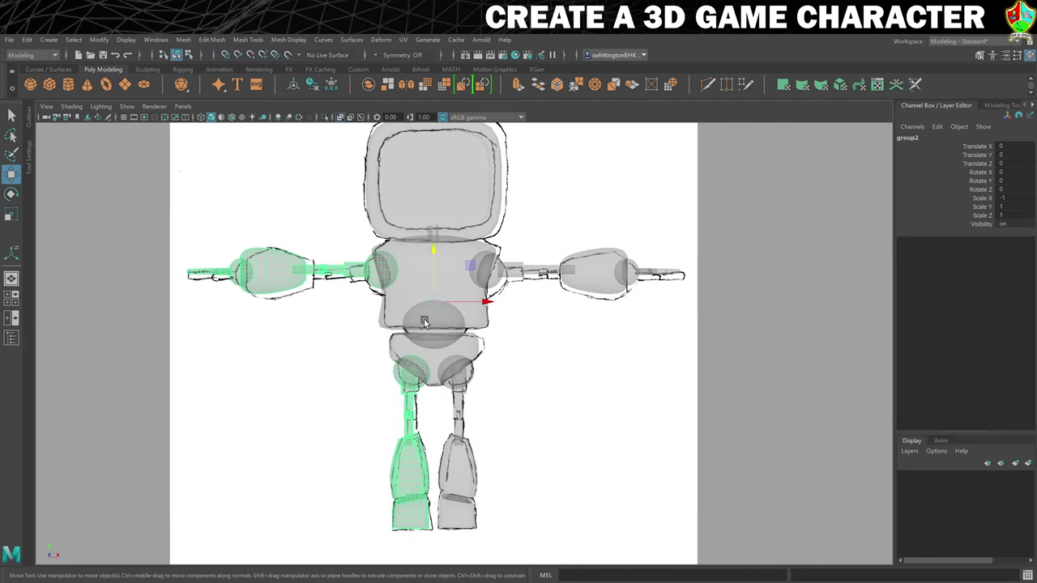
Compare the object names of the mirrored shoulder and the original shoulder
{"action": "left_click", "coordinate": [372, 280]}
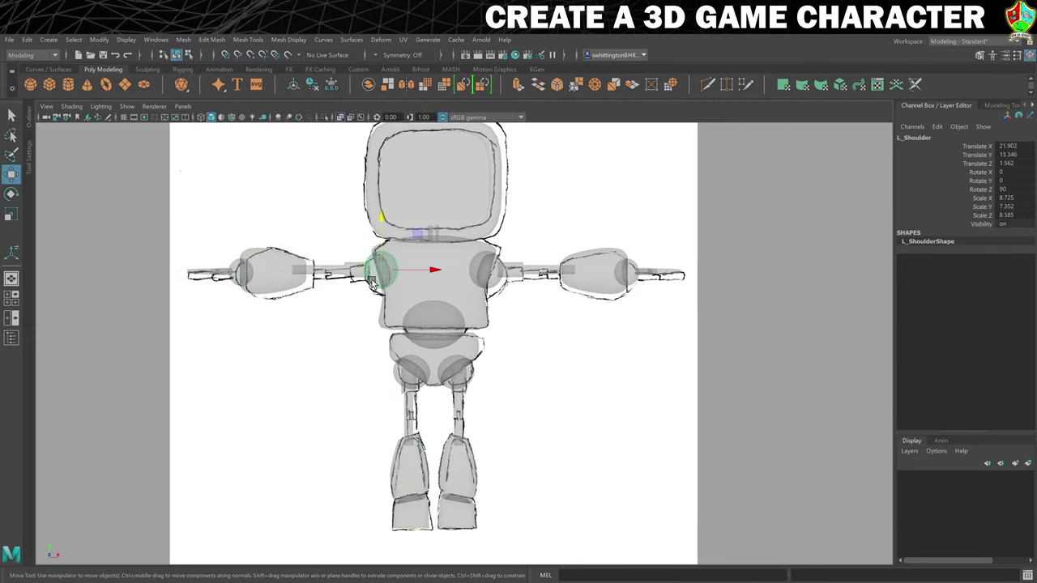
{"action": "left_click", "coordinate": [492, 279]}
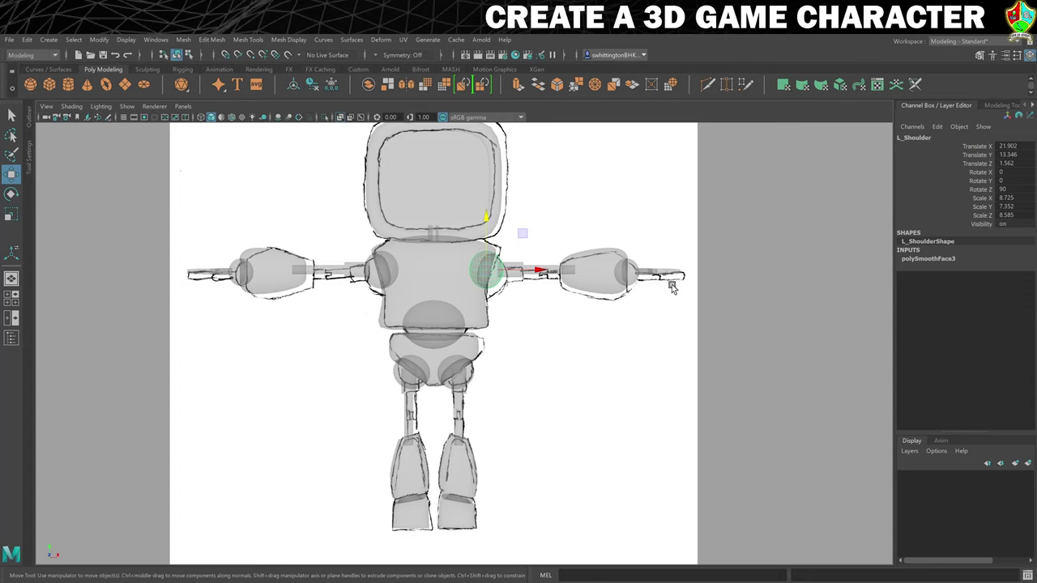
Select all mirrored arm and leg pieces and open Search and Replace Names with both text fields cleared
{"action": "left_click", "coordinate": [377, 282]}
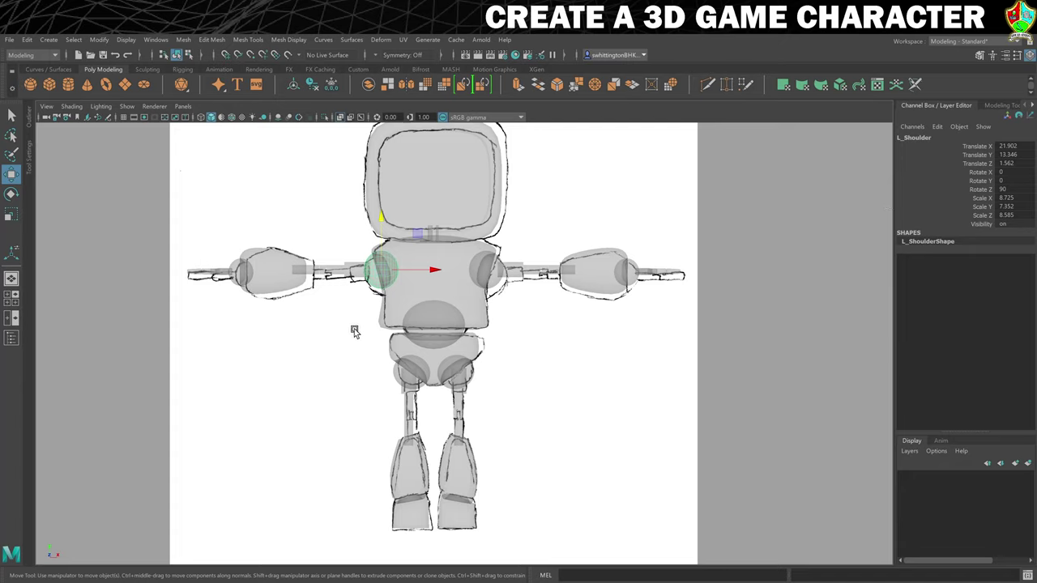
{"action": "key", "text": "Down"}
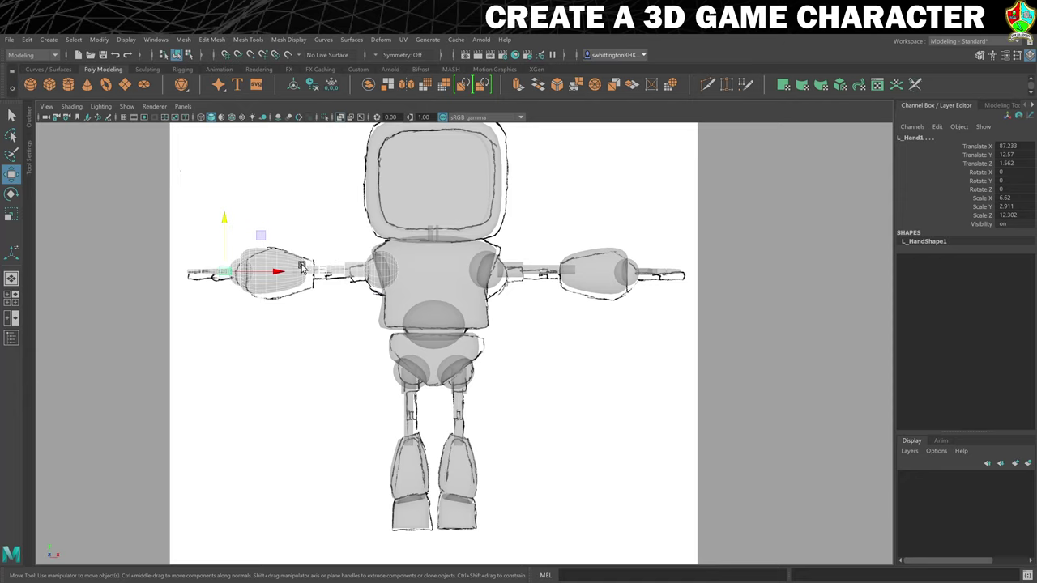
{"action": "left_click", "coordinate": [363, 388]}
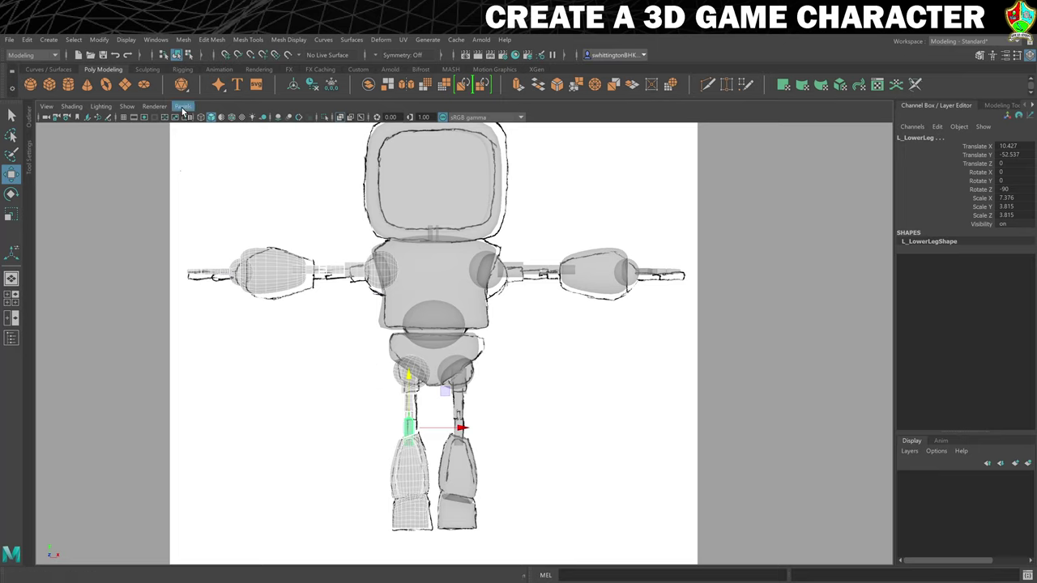
{"action": "left_click", "coordinate": [98, 40]}
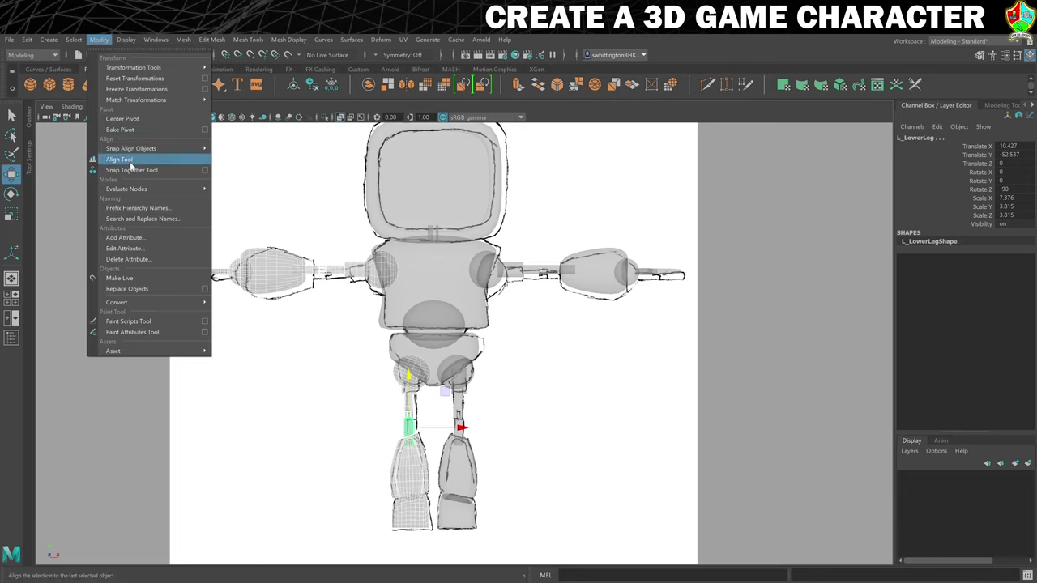
{"action": "left_click", "coordinate": [149, 220]}
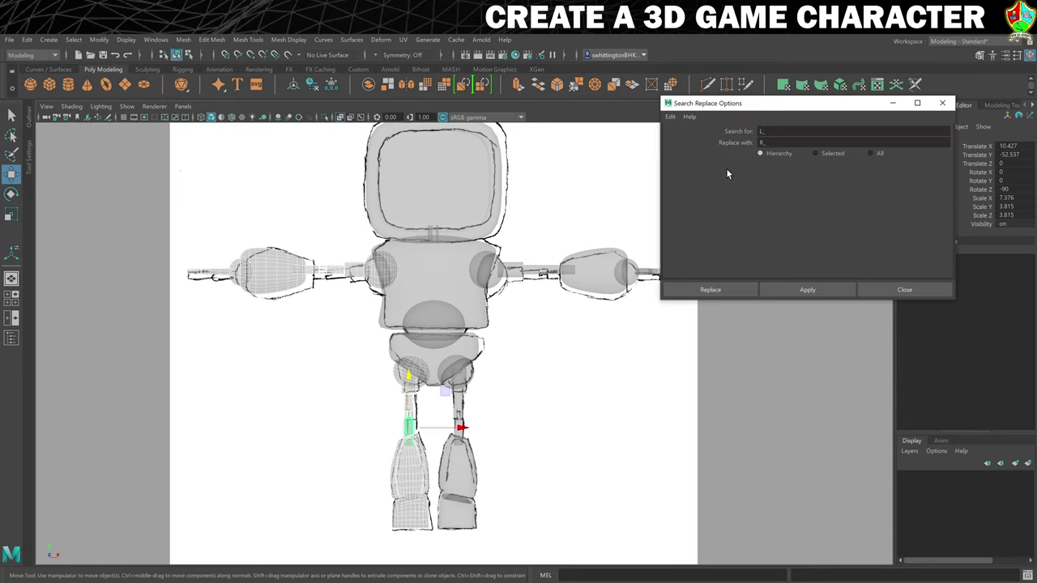
{"action": "left_click", "coordinate": [787, 131]}
{"action": "key", "text": "BackSpace"}
{"action": "key", "text": "BackSpace"}
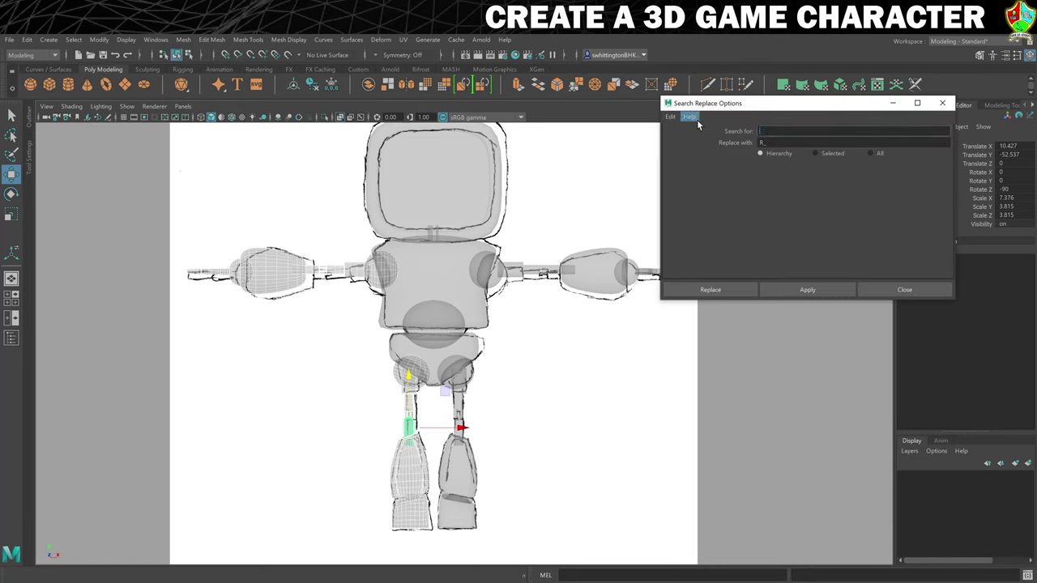
{"action": "key", "text": "Tab"}
{"action": "key", "text": "BackSpace"}
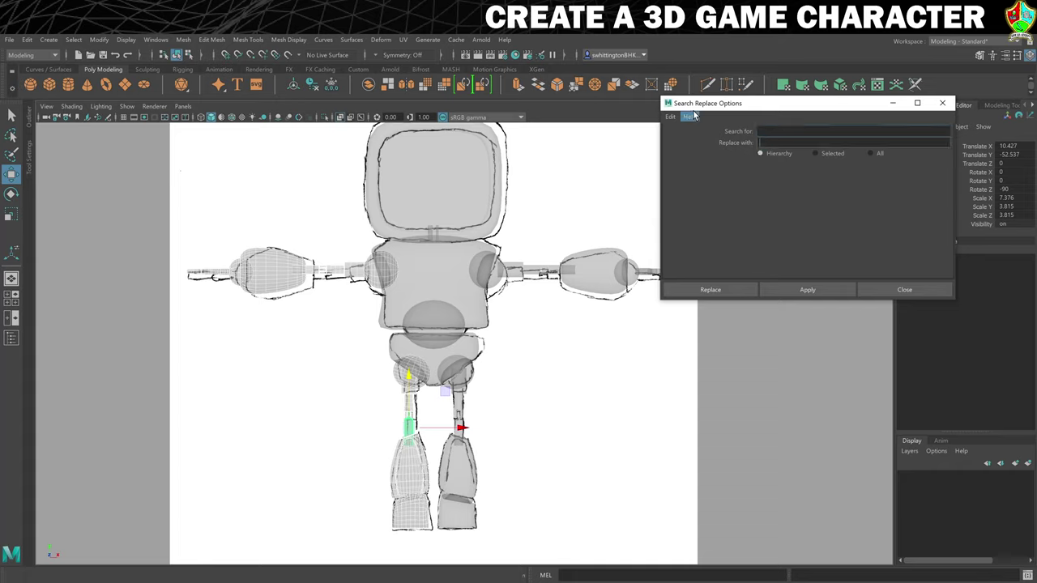
{"action": "left_click_drag", "start_coordinate": [800, 106], "coordinate": [687, 101]}
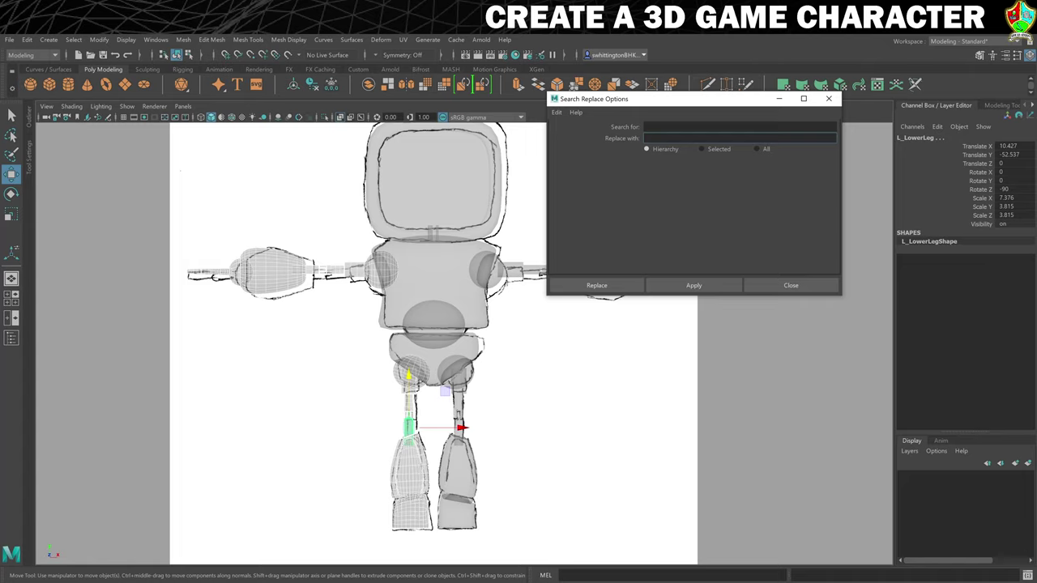
Replace the prefix L_ with R_ in the names of the selected mirrored limb pieces, using the Hierarchy option
{"action": "left_click", "coordinate": [647, 127]}
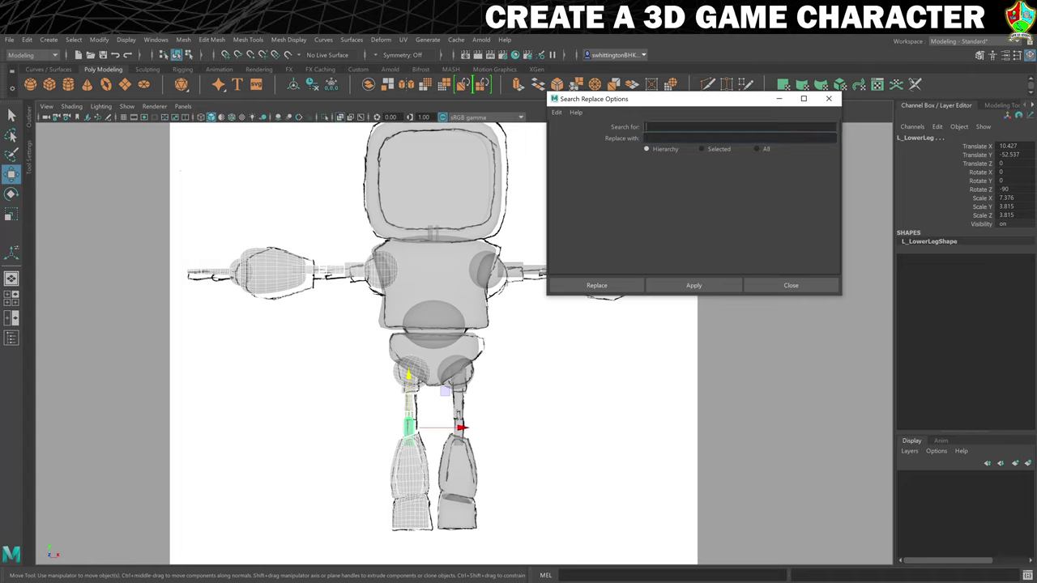
{"action": "type", "text": "L_"}
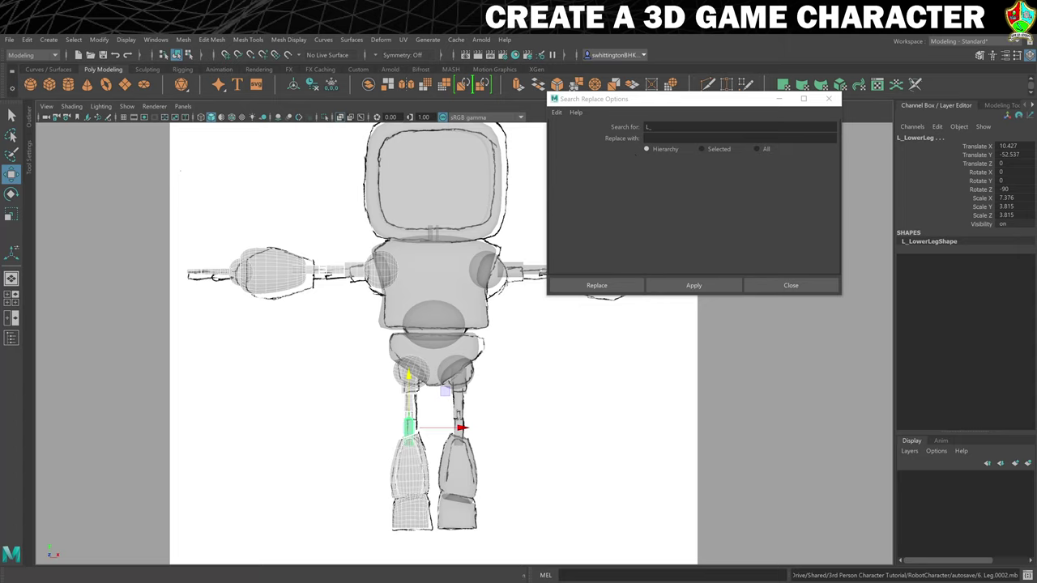
{"action": "left_click", "coordinate": [648, 138]}
{"action": "type", "text": "R_"}
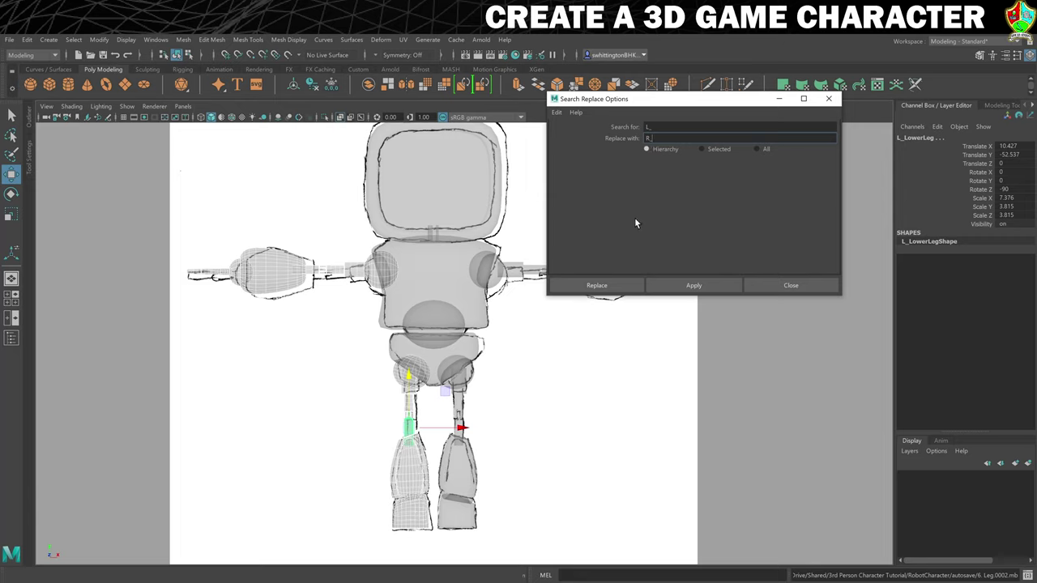
{"action": "left_click", "coordinate": [597, 286]}
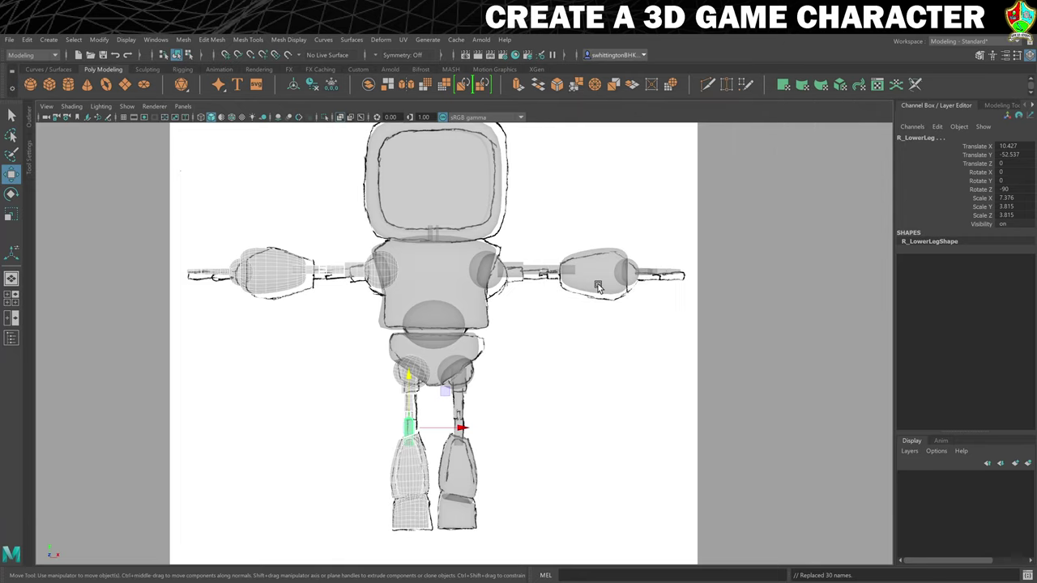
Check the new names of the mirrored shoulder, arm and calf pieces one by one
{"action": "left_click", "coordinate": [778, 317]}
{"action": "left_click", "coordinate": [375, 279]}
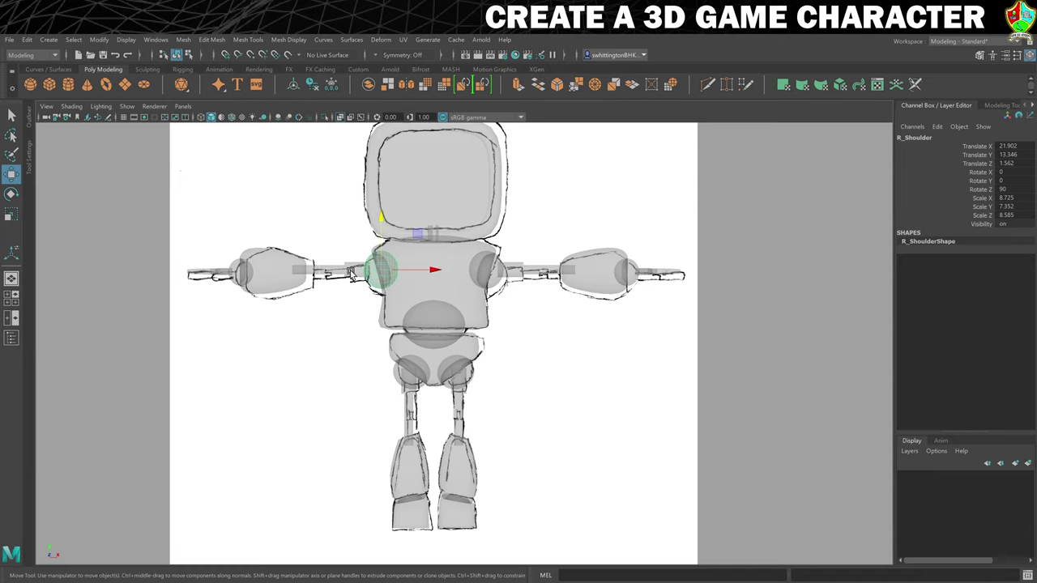
{"action": "left_click", "coordinate": [338, 273]}
{"action": "left_click", "coordinate": [309, 270]}
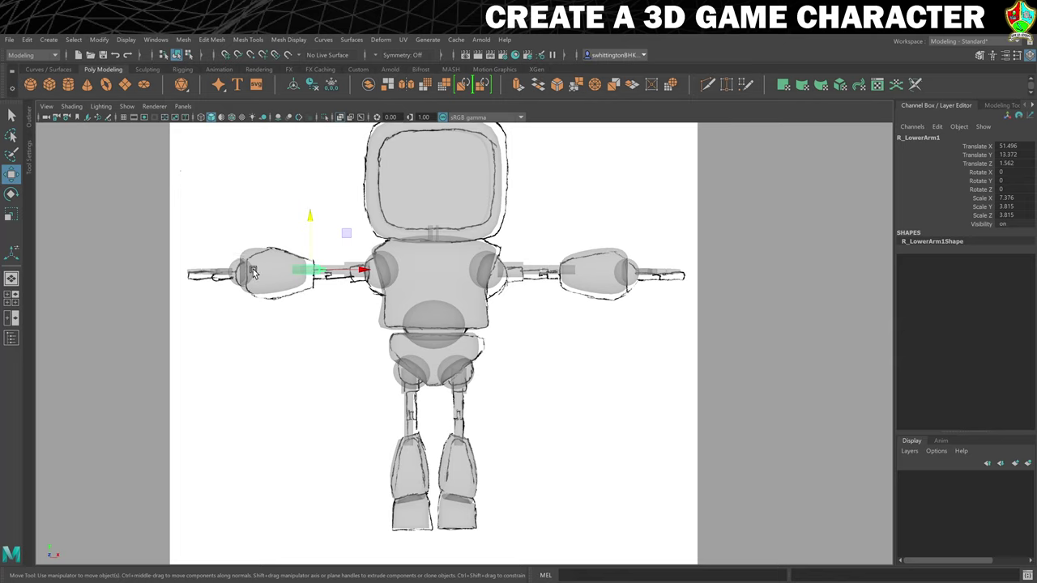
{"action": "left_click", "coordinate": [409, 468]}
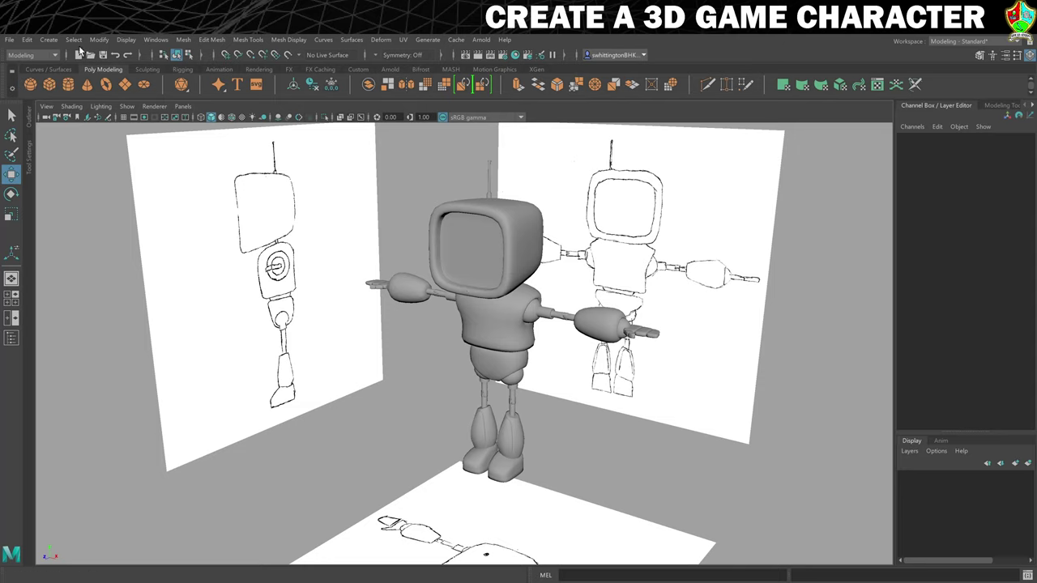
Open the Outliner, expand group1 and ungroup it to free the left limb pieces
{"action": "left_click", "coordinate": [155, 39]}
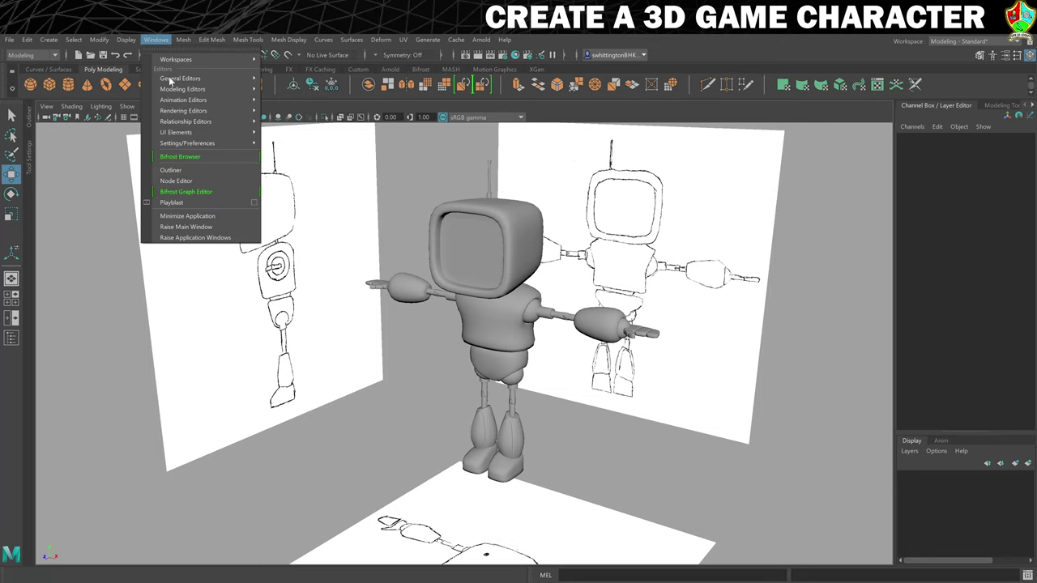
{"action": "left_click", "coordinate": [178, 171]}
{"action": "left_click", "coordinate": [49, 293]}
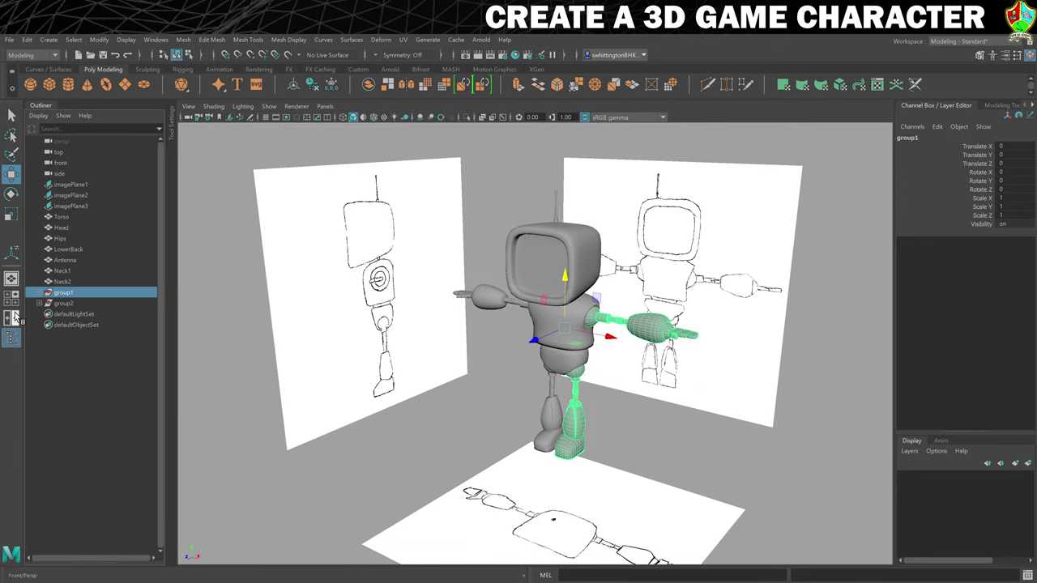
{"action": "left_click", "coordinate": [45, 296]}
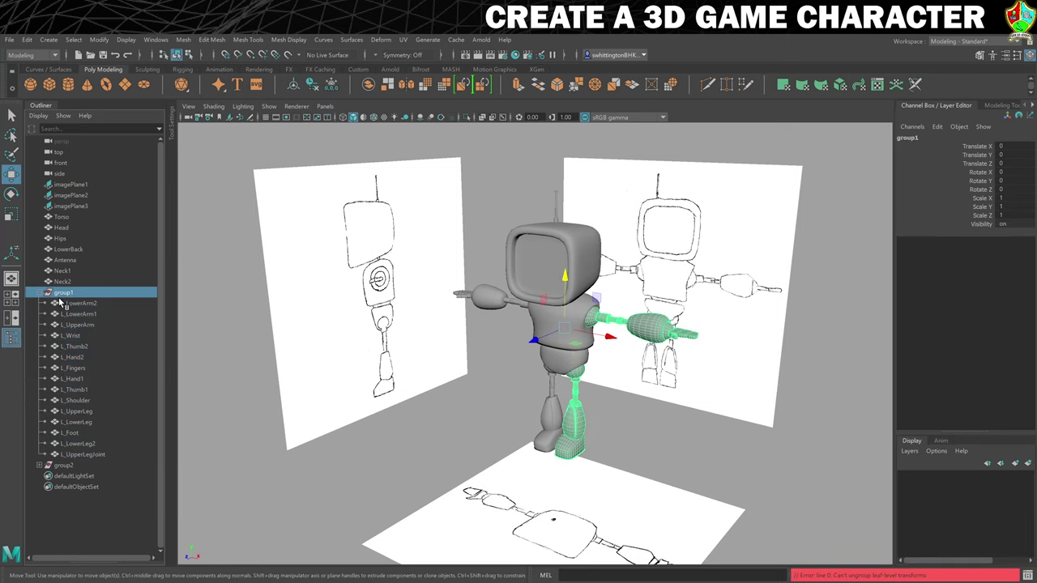
{"action": "left_click", "coordinate": [27, 39]}
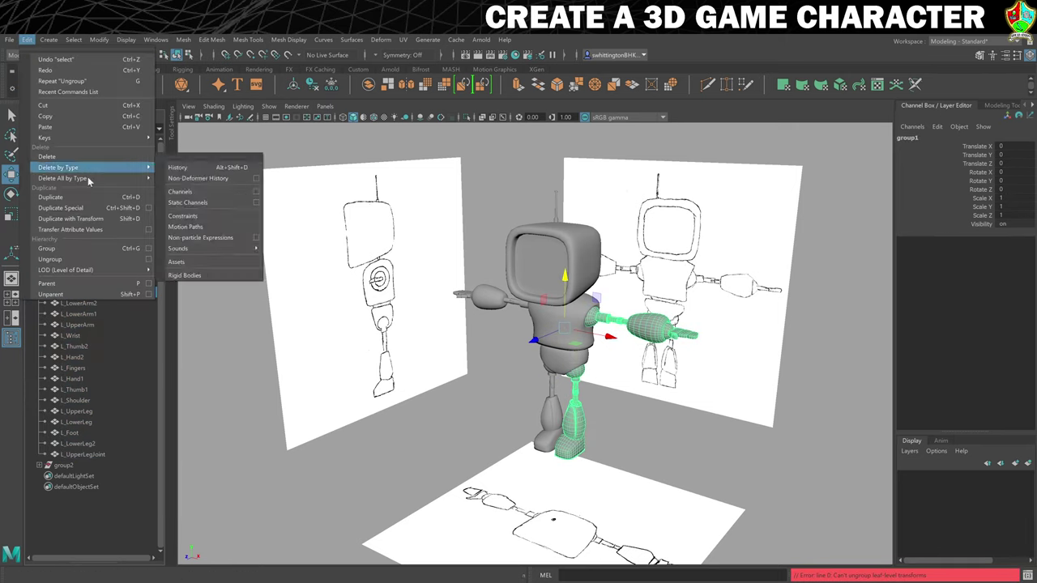
{"action": "left_click", "coordinate": [74, 259]}
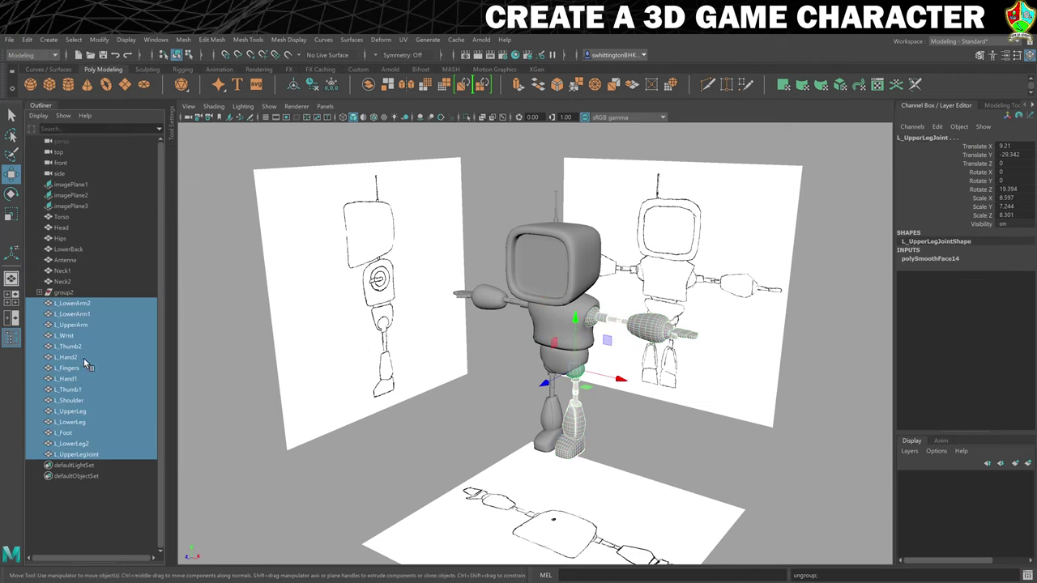
Ungroup group2 to free the mirrored right limb pieces
{"action": "left_click", "coordinate": [63, 293]}
{"action": "left_click", "coordinate": [27, 39]}
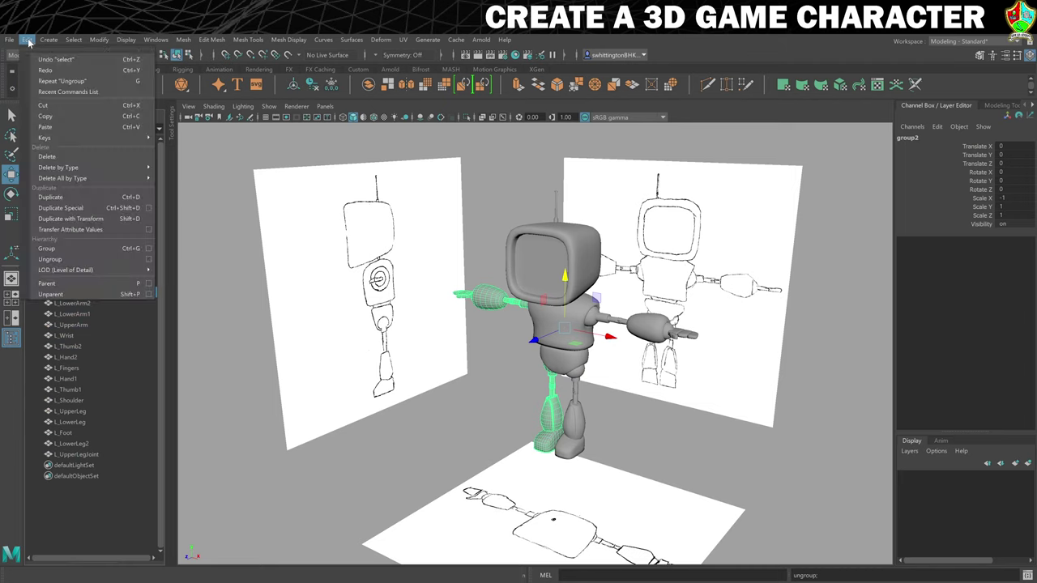
{"action": "left_click", "coordinate": [84, 260]}
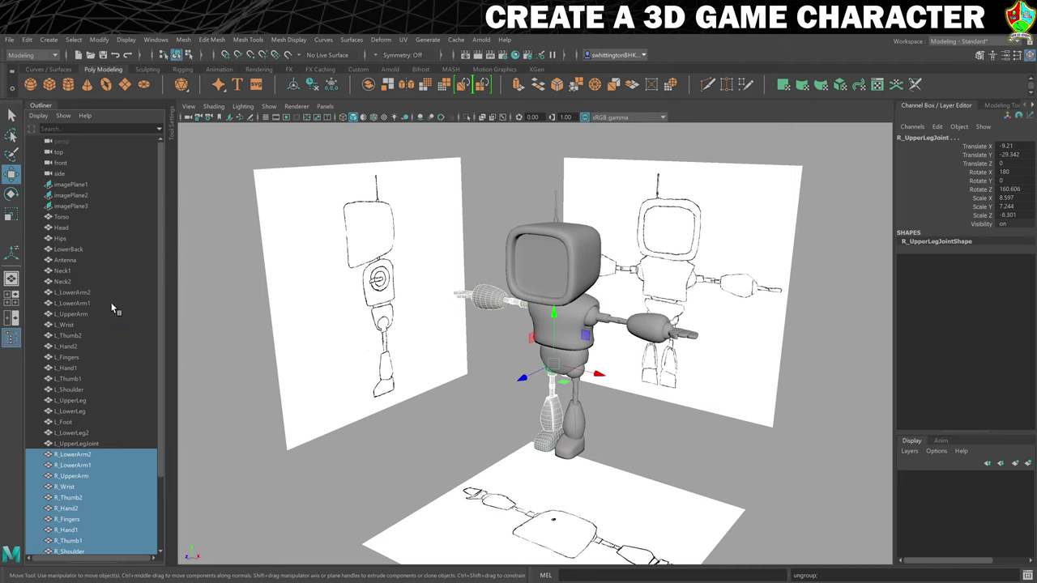
Freeze the transformations of all robot pieces, leaving out the image planes, and check the transform values of the torso, lower arm and head
{"action": "left_click", "coordinate": [420, 431]}
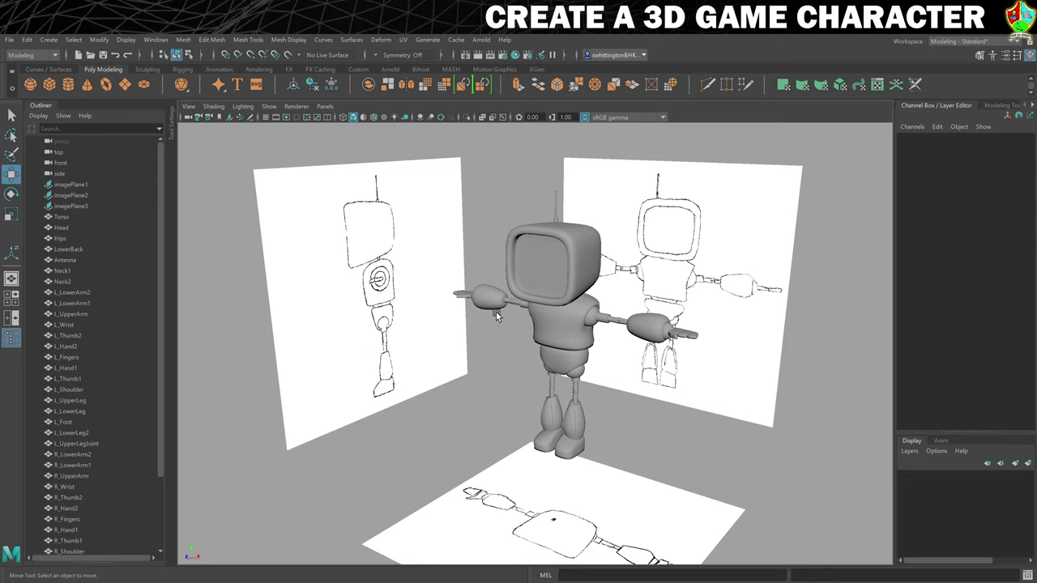
{"action": "scroll", "coordinate": [496, 316], "scroll_direction": "down", "scroll_amount": 3}
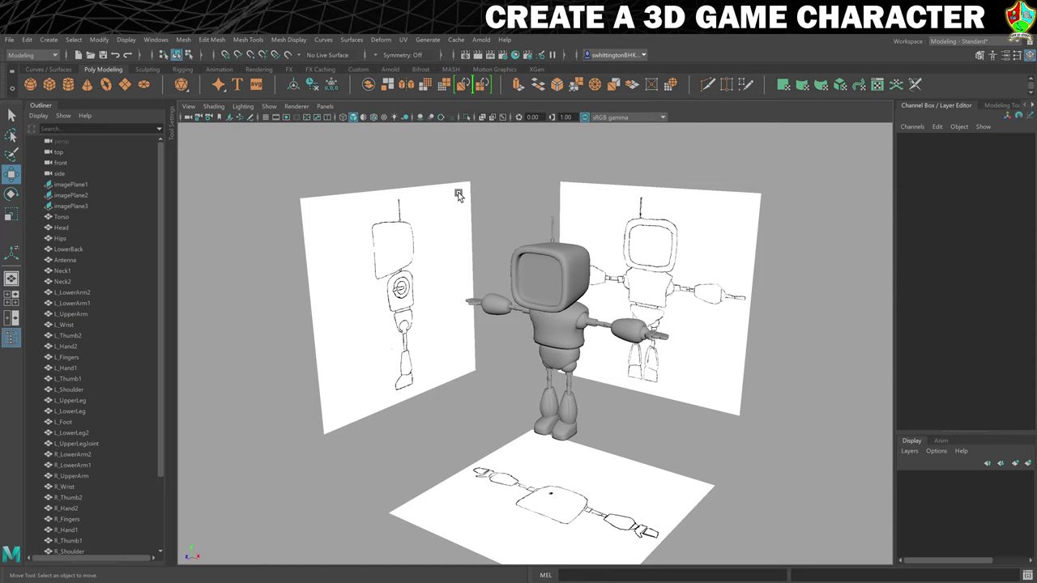
{"action": "left_click_drag", "start_coordinate": [464, 197], "coordinate": [711, 469]}
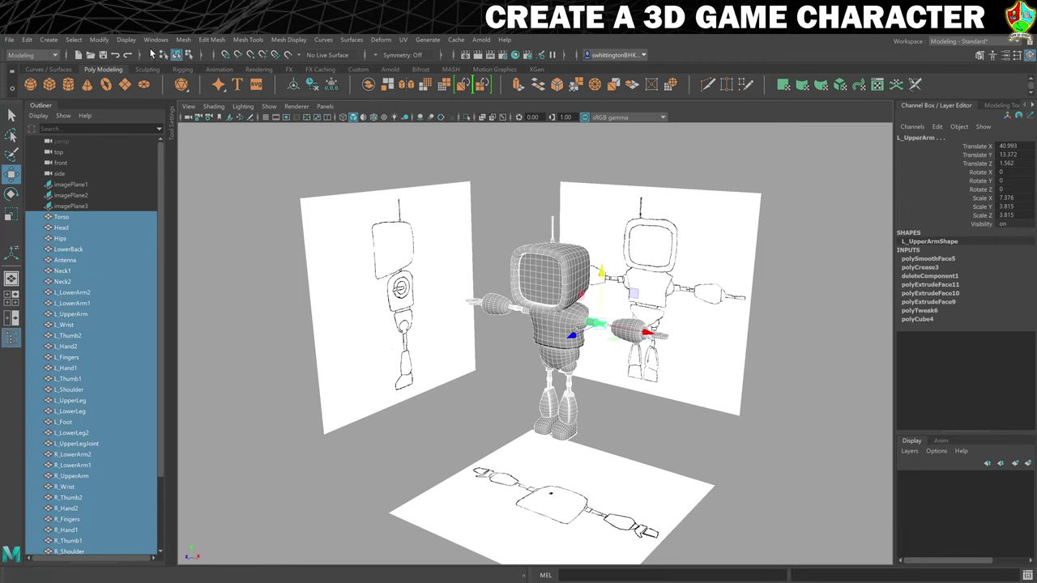
{"action": "left_click", "coordinate": [98, 40]}
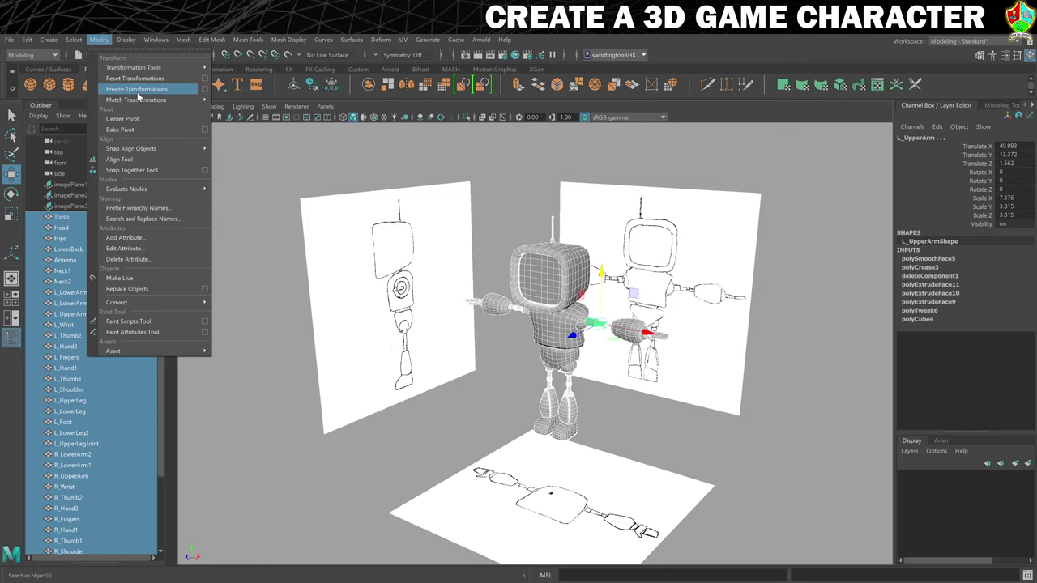
{"action": "left_click", "coordinate": [136, 91]}
{"action": "left_click", "coordinate": [628, 421]}
{"action": "left_click", "coordinate": [568, 341]}
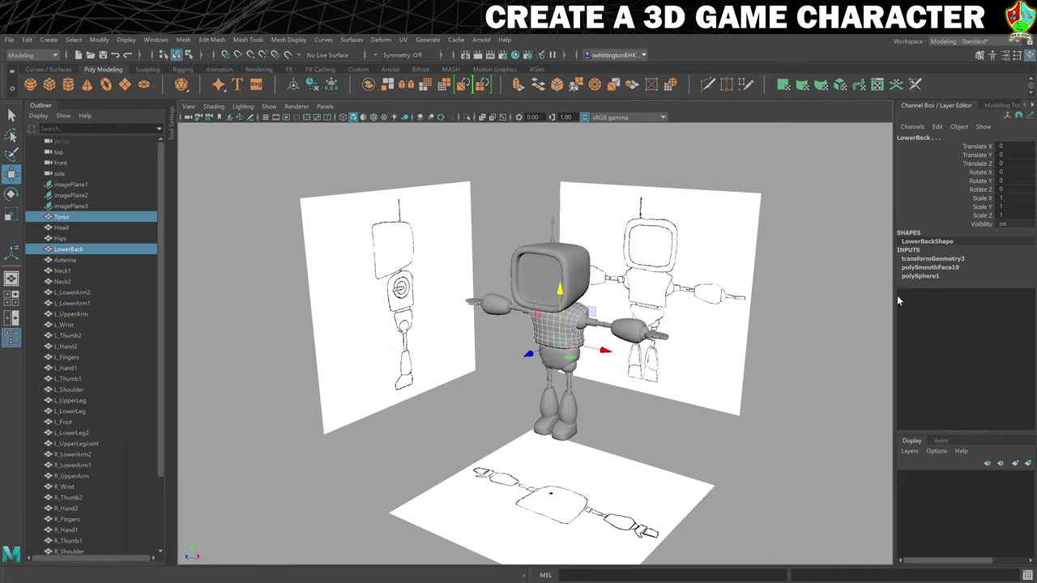
{"action": "left_click", "coordinate": [626, 332]}
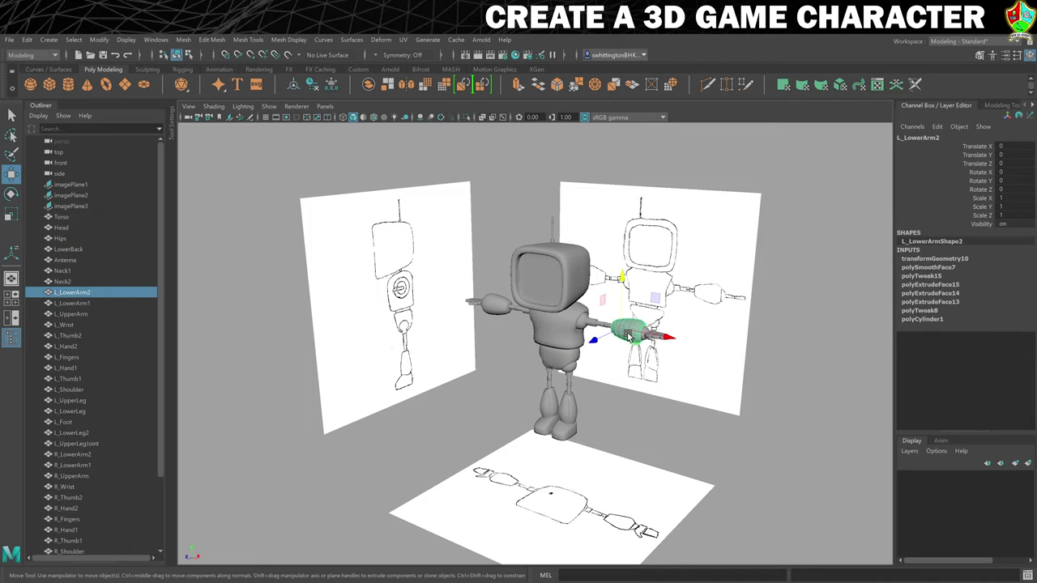
{"action": "left_click", "coordinate": [535, 268]}
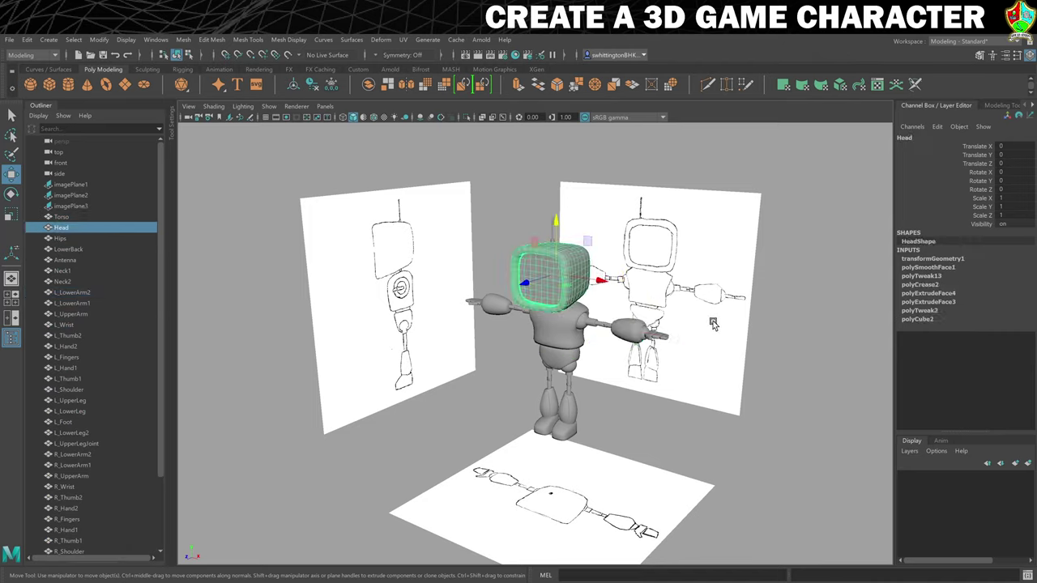
{"action": "left_click", "coordinate": [510, 207]}
Delete all construction history in the scene and check that the head, left lower arm and torso have no inputs
{"action": "left_click", "coordinate": [26, 39]}
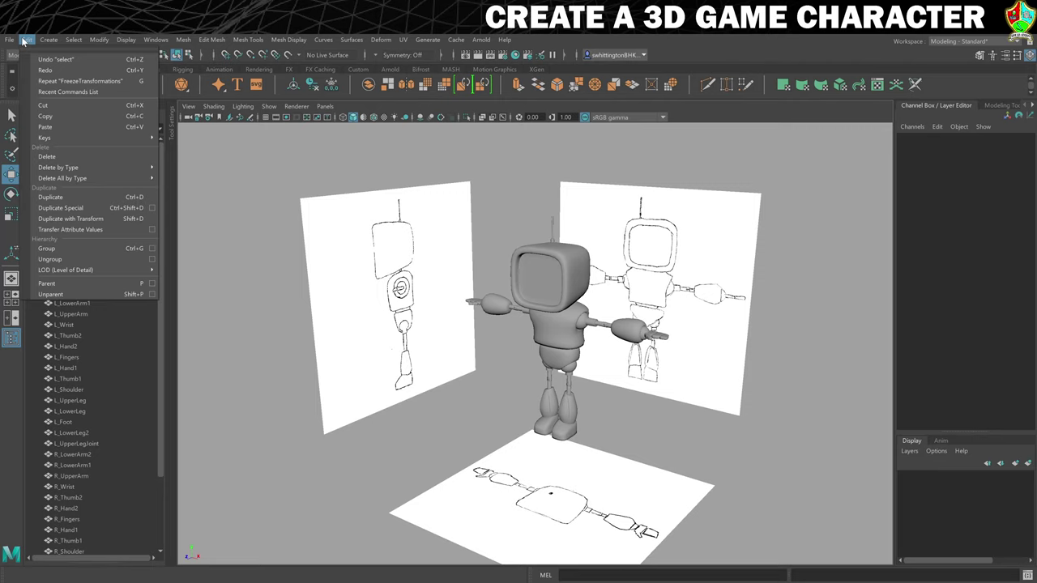
{"action": "mouse_move", "coordinate": [90, 177]}
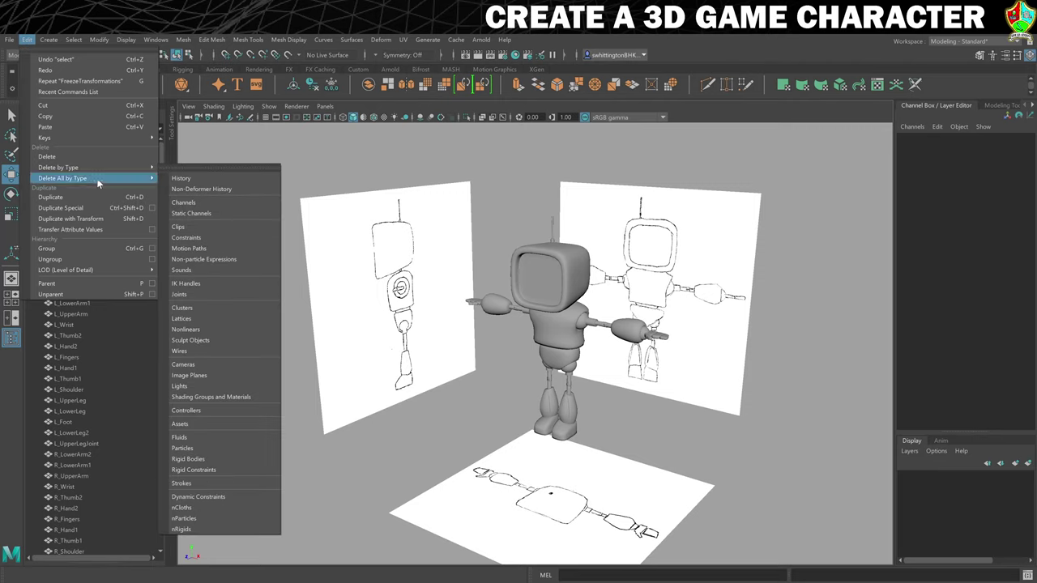
{"action": "left_click", "coordinate": [195, 177]}
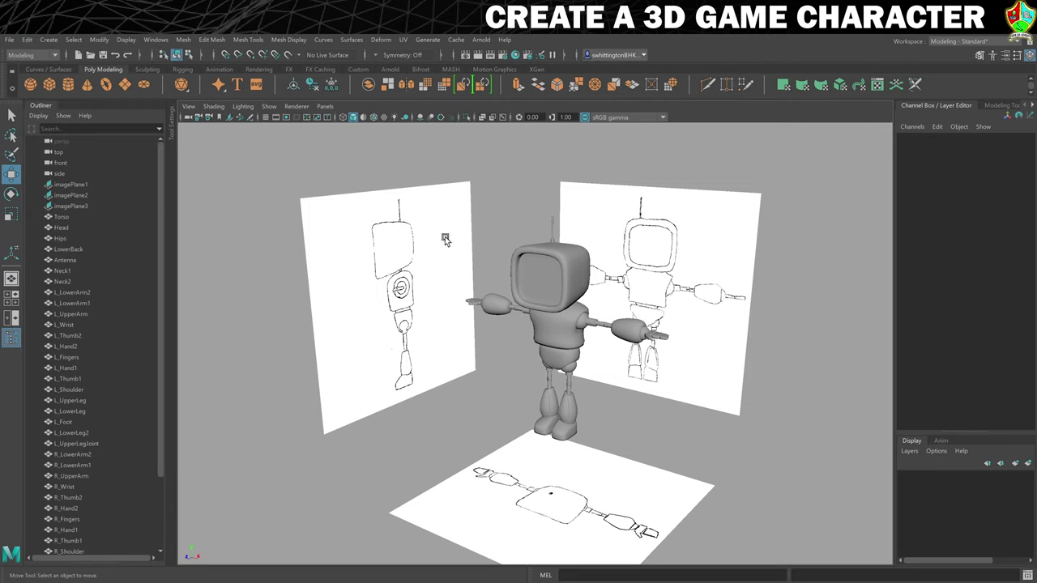
{"action": "left_click", "coordinate": [572, 282]}
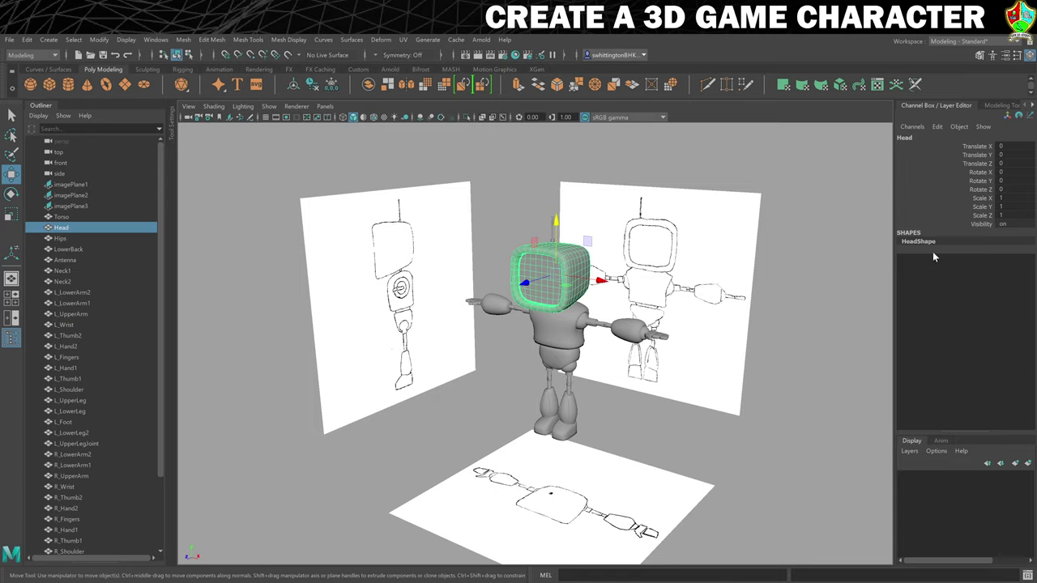
{"action": "left_click", "coordinate": [627, 334]}
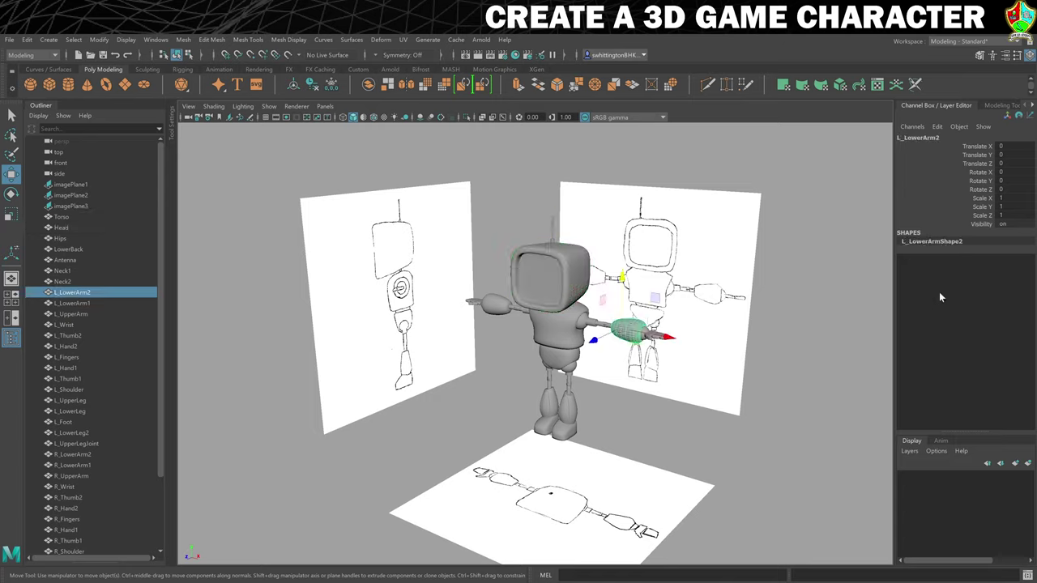
{"action": "left_click", "coordinate": [564, 328]}
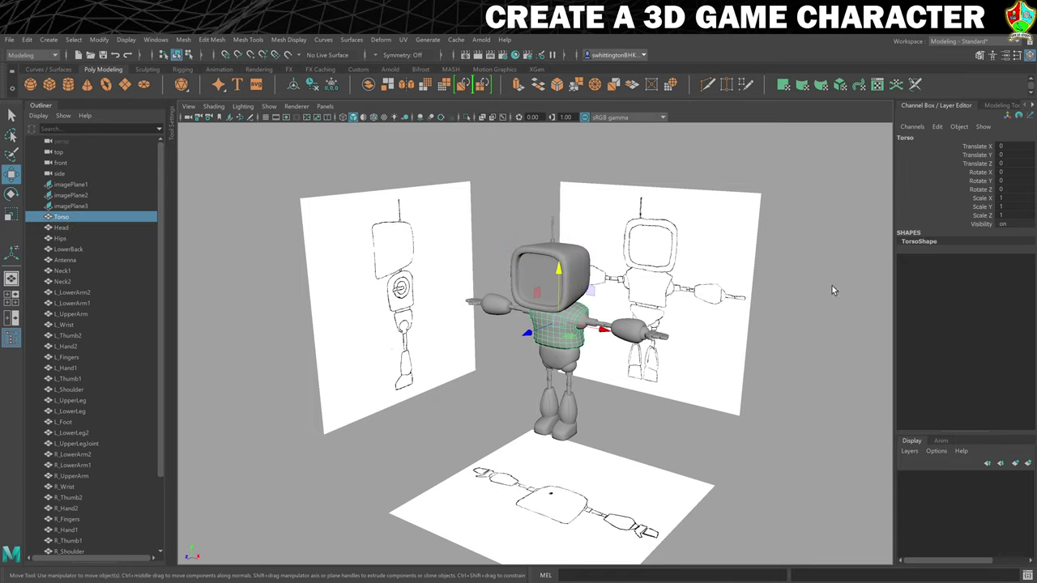
{"action": "left_click", "coordinate": [804, 396]}
Collapse the Outliner and hide the image planes in the perspective view
{"action": "left_click", "coordinate": [50, 107]}
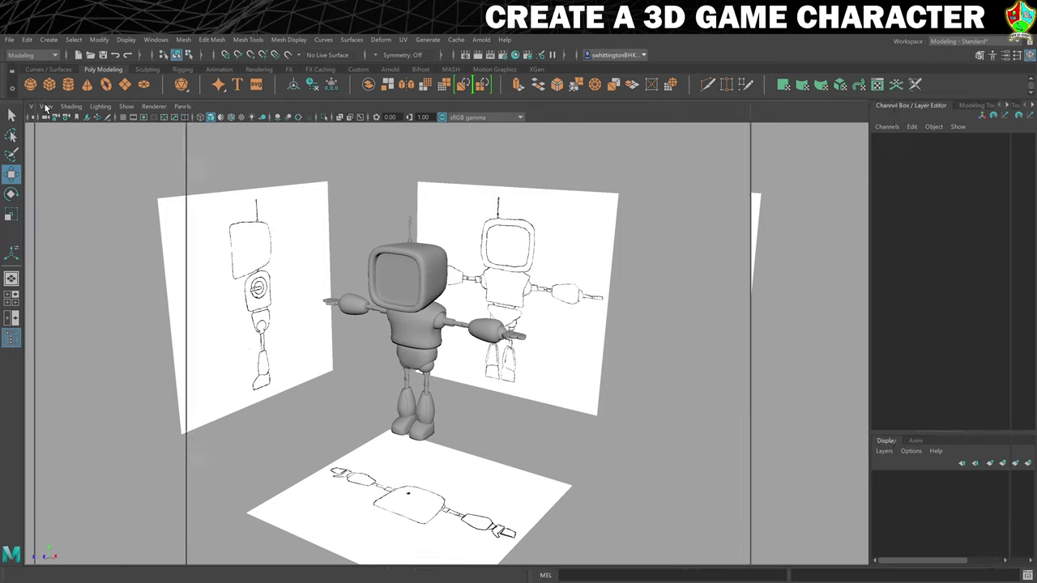
{"action": "middle_click_drag", "start_coordinate": [621, 321], "coordinate": [591, 308], "text": "alt"}
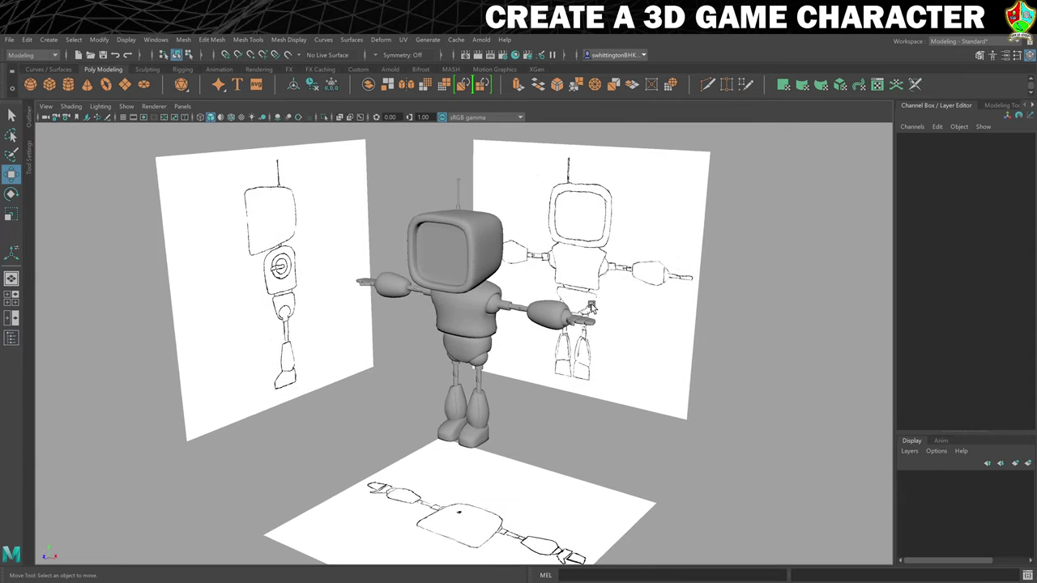
{"action": "scroll", "coordinate": [591, 308], "scroll_direction": "up", "scroll_amount": 5}
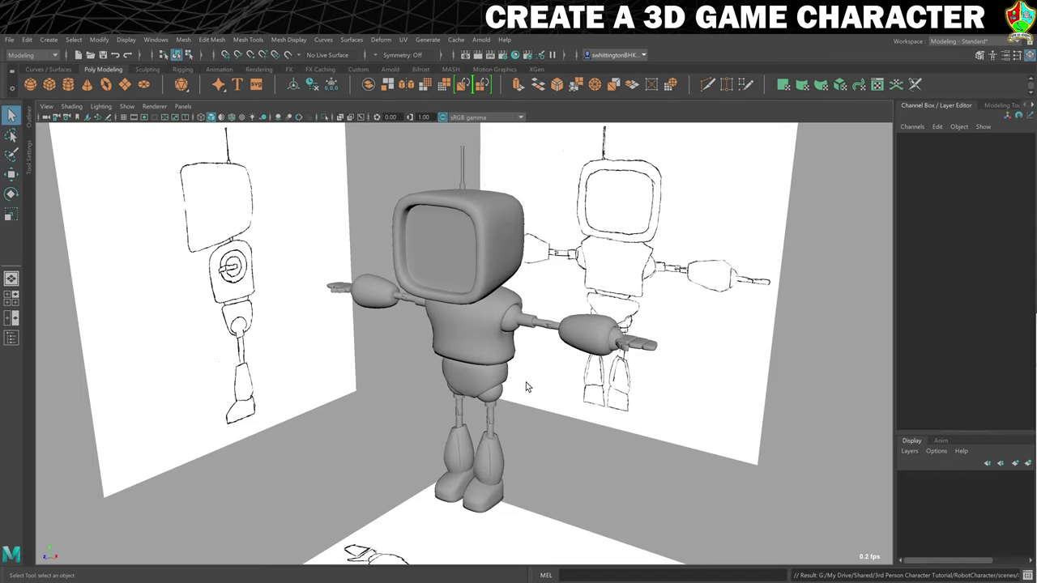
{"action": "left_click", "coordinate": [127, 107]}
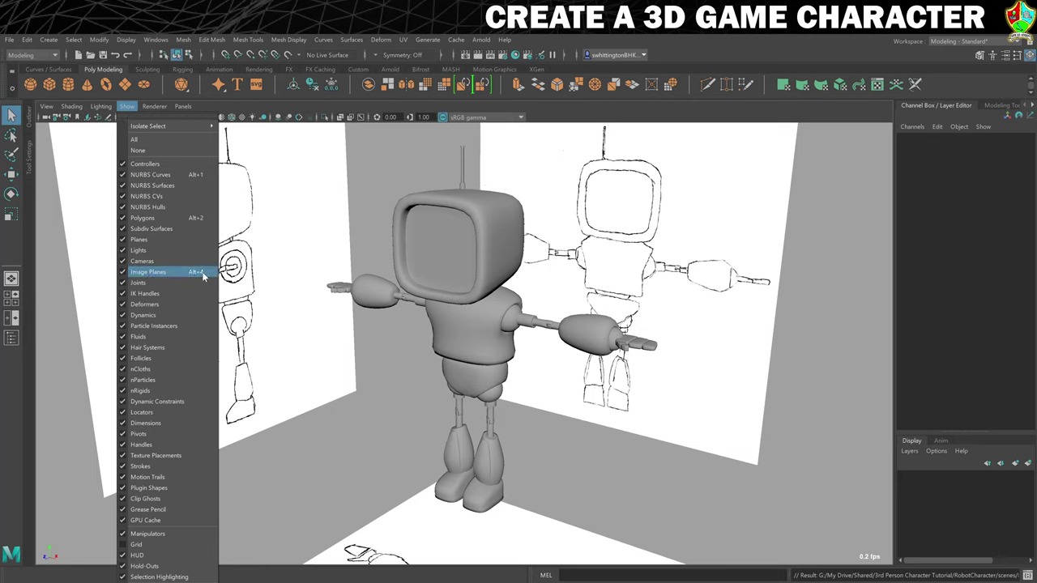
{"action": "left_click", "coordinate": [175, 277]}
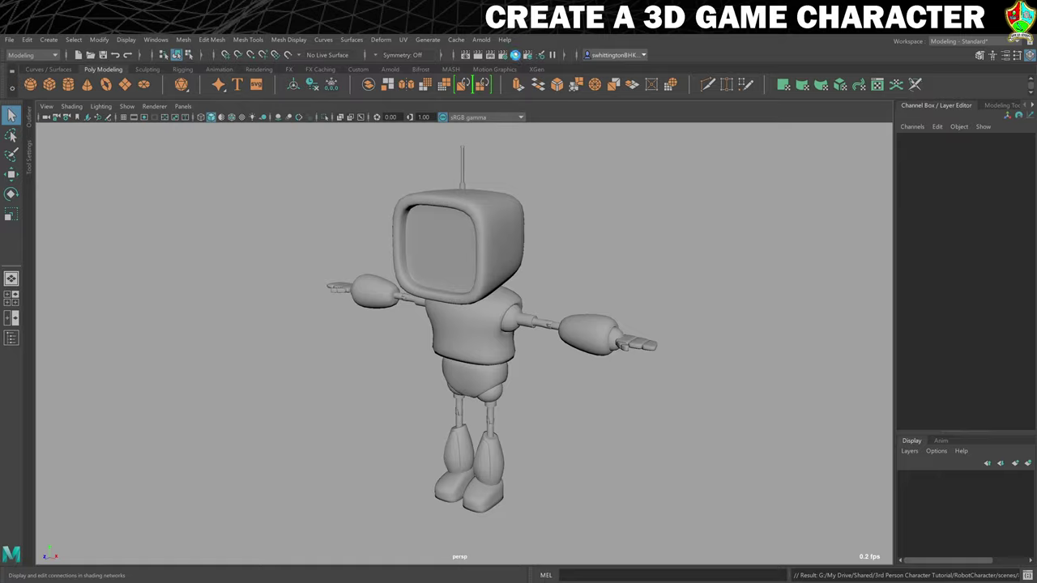
Open the Hypershade and dock an enlarged, shaded viewport beside its material browser, keeping the list of creatable nodes shown
{"action": "left_click", "coordinate": [515, 54]}
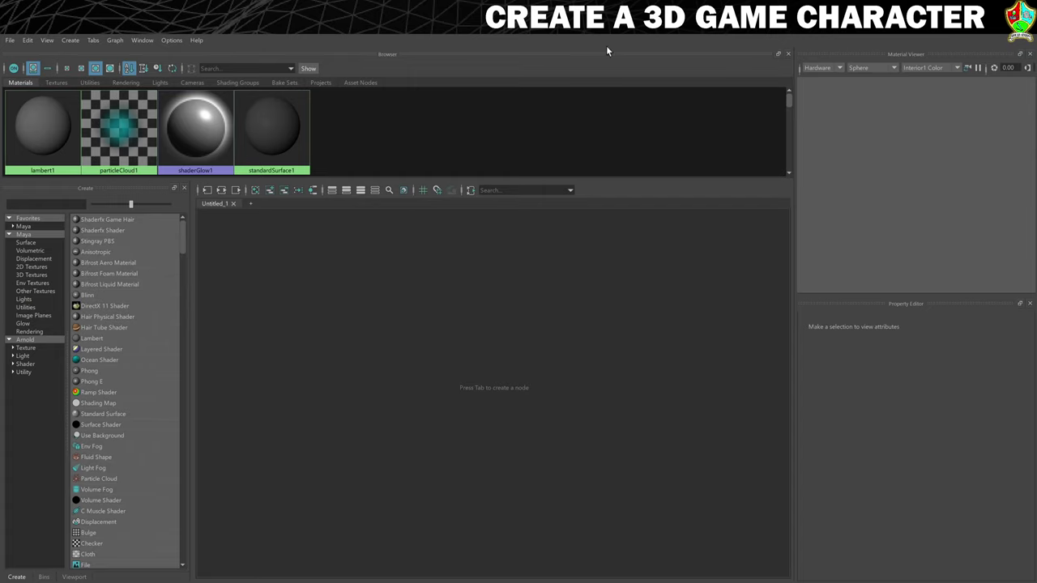
{"action": "left_click", "coordinate": [142, 40]}
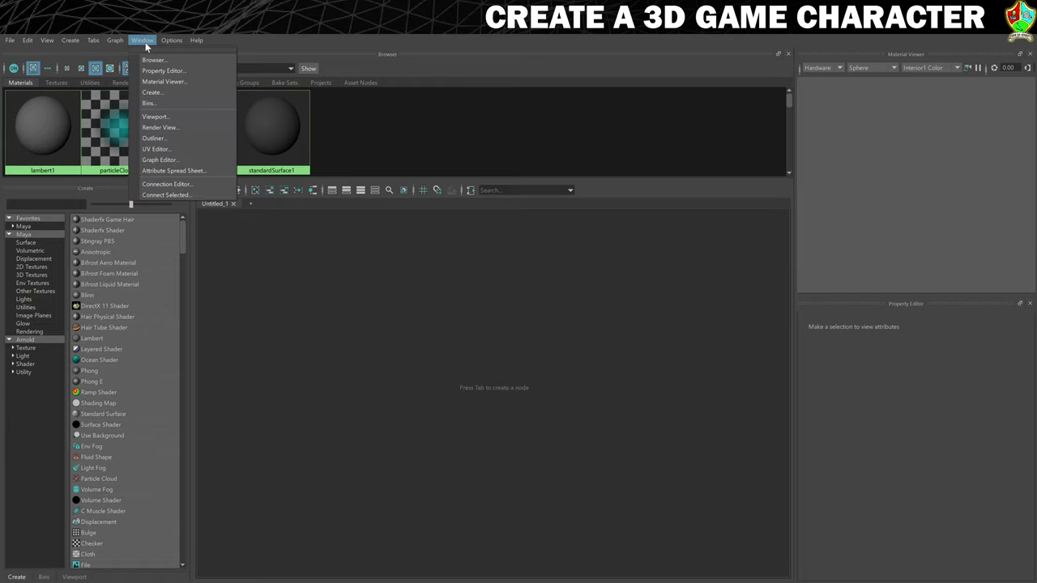
{"action": "left_click", "coordinate": [170, 116]}
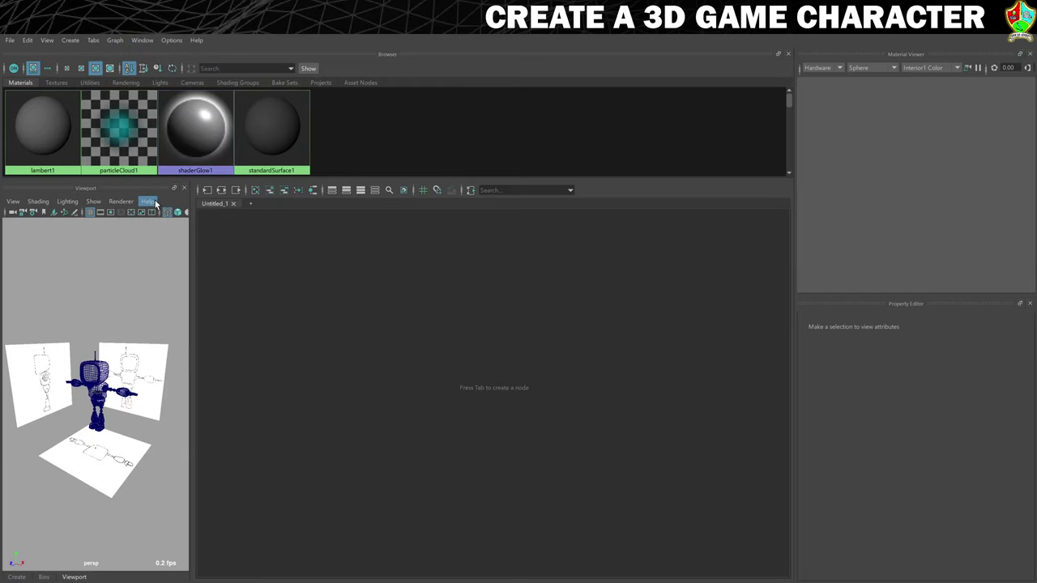
{"action": "left_click_drag", "start_coordinate": [118, 185], "coordinate": [713, 122]}
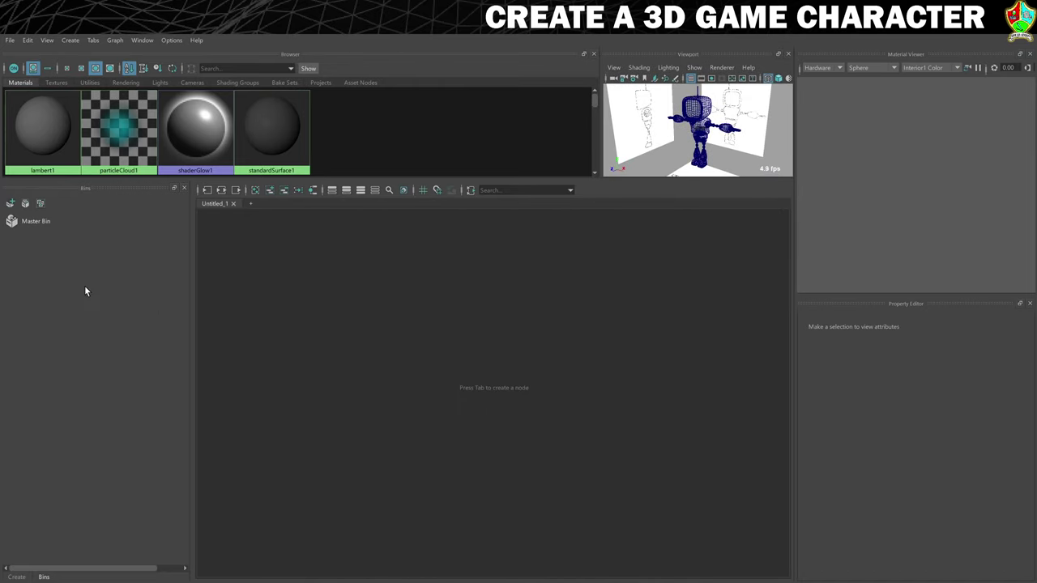
{"action": "left_click", "coordinate": [17, 577]}
{"action": "left_click_drag", "start_coordinate": [575, 176], "coordinate": [501, 180]}
{"action": "key", "text": "6"}
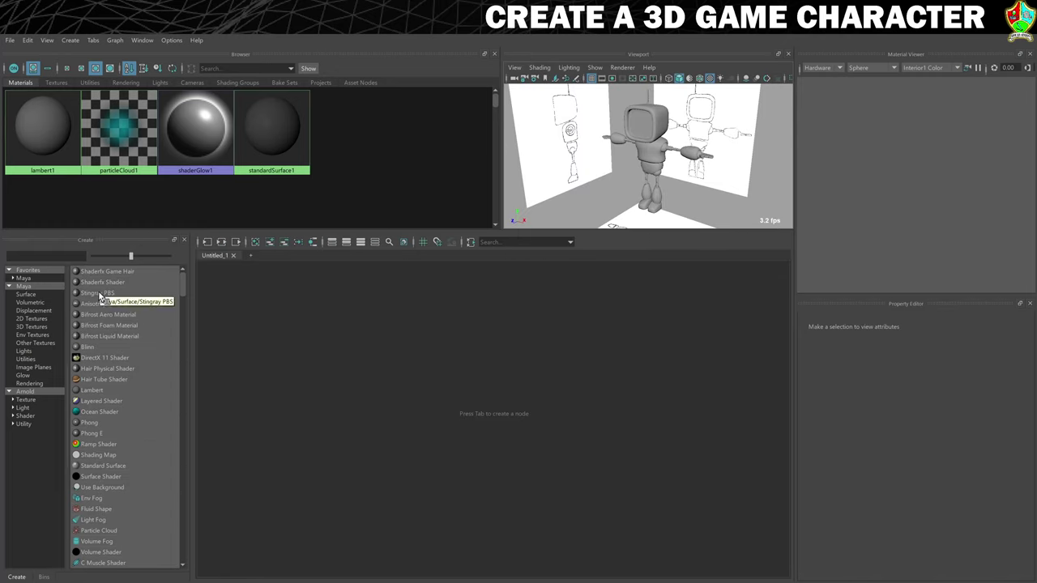
Create a Stingray PBS material named M_White with a pure white base color and a roughness of 0
{"action": "left_click", "coordinate": [98, 293]}
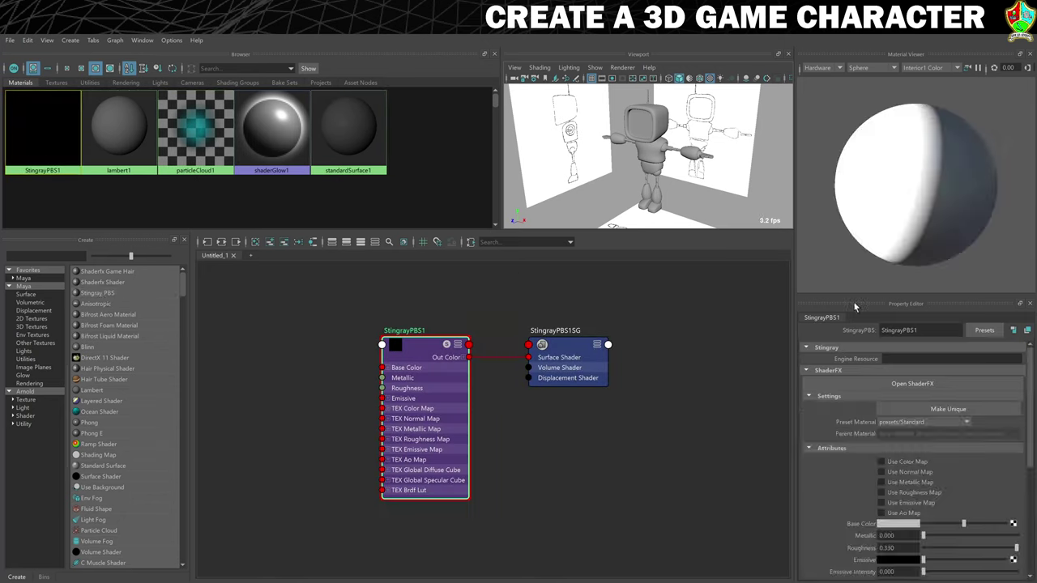
{"action": "left_click_drag", "start_coordinate": [916, 329], "coordinate": [861, 328]}
{"action": "type", "text": "S"}
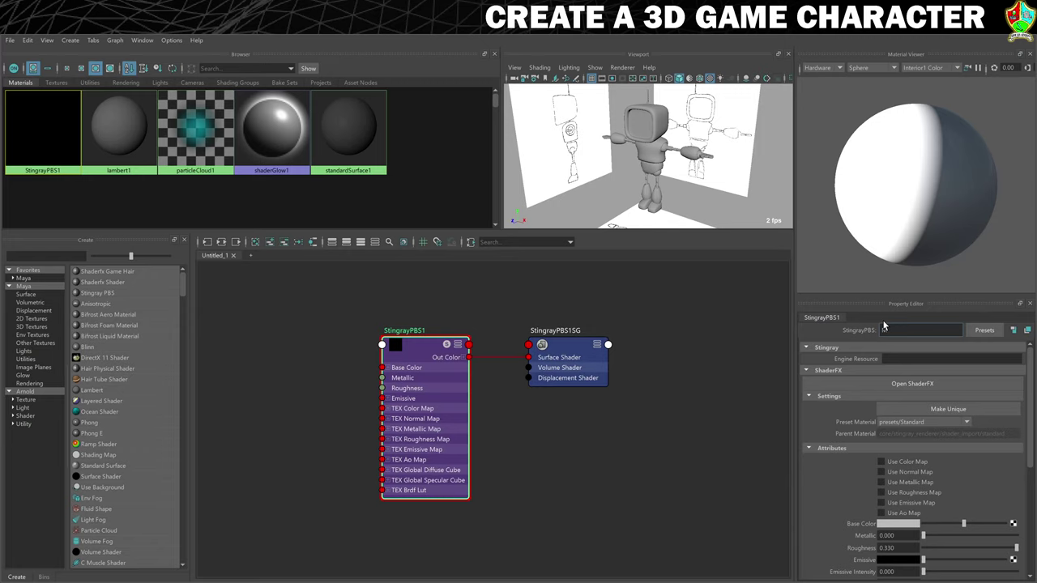
{"action": "type", "text": "_White"}
{"action": "key", "text": "Return"}
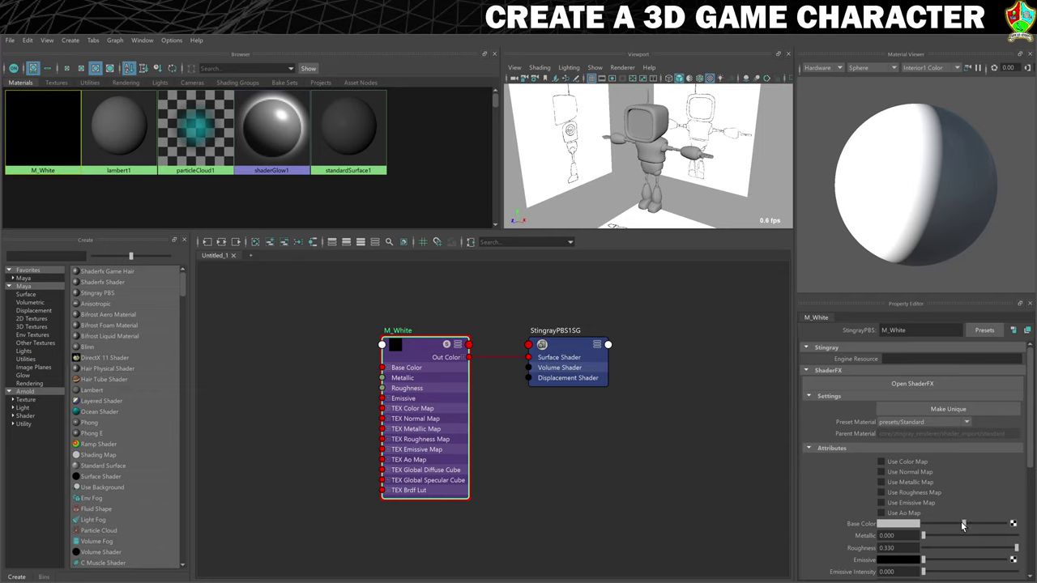
{"action": "left_click_drag", "start_coordinate": [963, 525], "coordinate": [894, 548]}
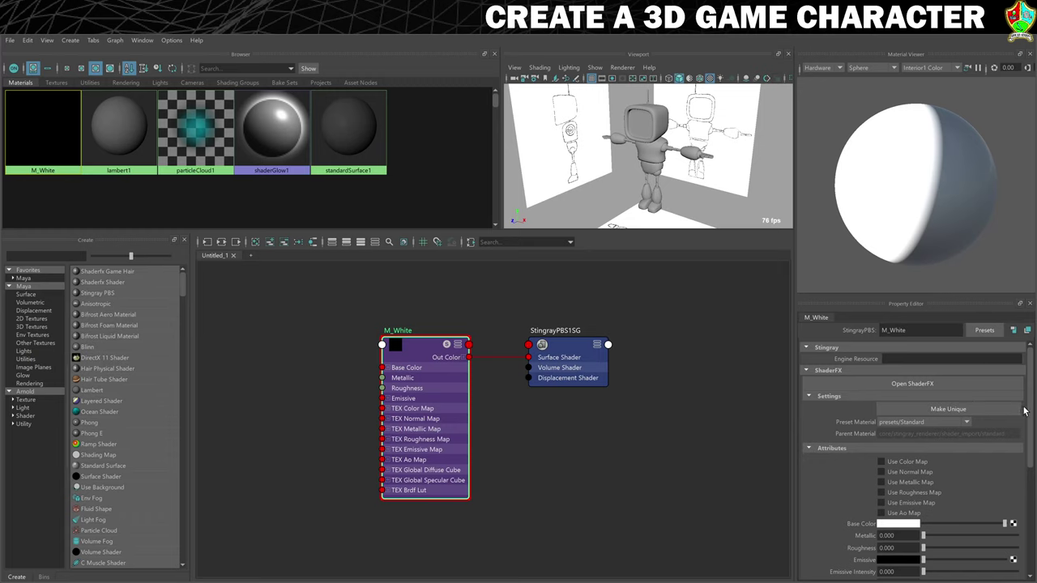
Assign the M_White material to the finger and thumb pieces of the robot's left hand
{"action": "left_click_drag", "start_coordinate": [696, 170], "coordinate": [672, 162], "text": "alt"}
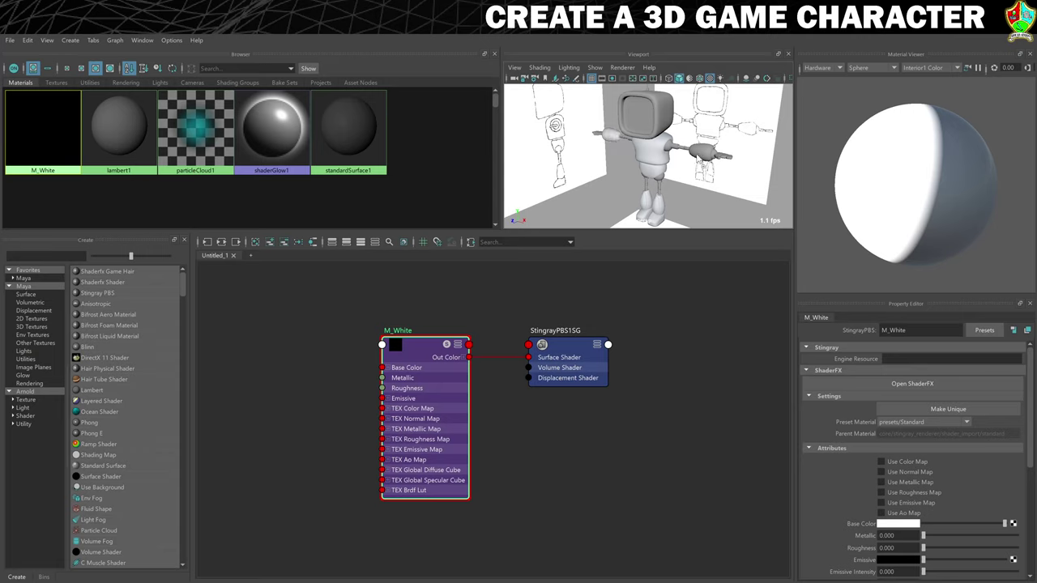
{"action": "scroll", "coordinate": [648, 154], "scroll_direction": "up", "scroll_amount": 5}
{"action": "middle_click_drag", "start_coordinate": [677, 155], "coordinate": [659, 144], "text": "alt"}
{"action": "left_click_drag", "start_coordinate": [659, 144], "coordinate": [643, 142], "text": "alt"}
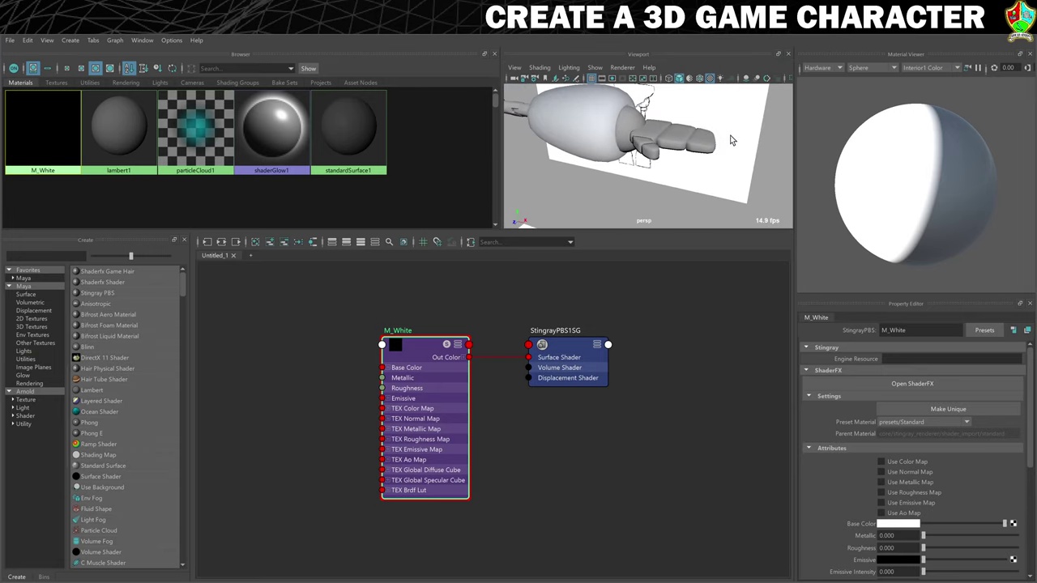
{"action": "left_click", "coordinate": [653, 159]}
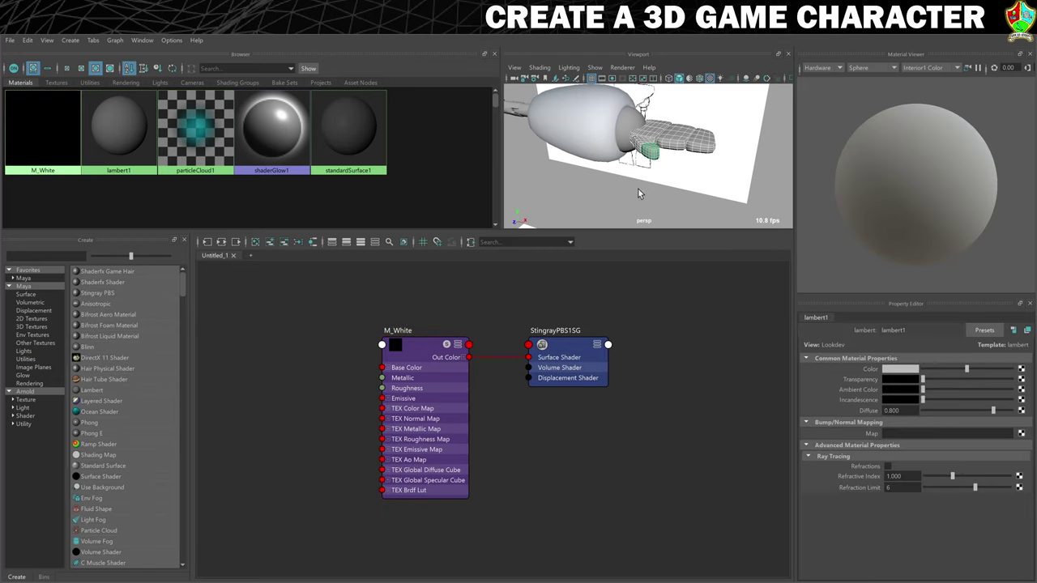
{"action": "right_click", "coordinate": [49, 126]}
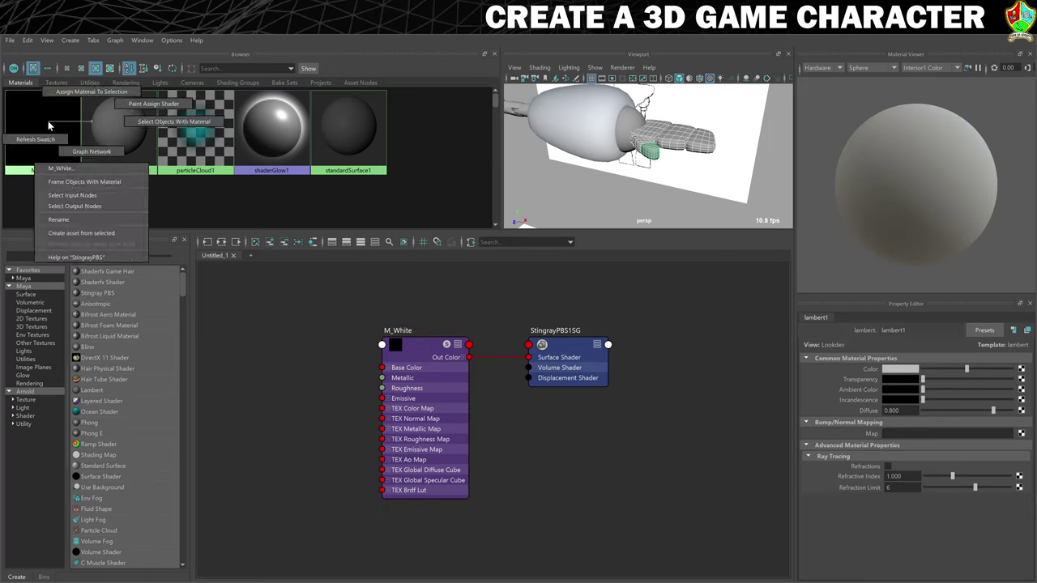
{"action": "left_click", "coordinate": [91, 91]}
Assign the M_White material to the finger and thumb pieces of the robot's right hand
{"action": "scroll", "coordinate": [571, 150], "scroll_direction": "down", "scroll_amount": 3}
{"action": "middle_click_drag", "start_coordinate": [547, 155], "coordinate": [575, 151], "text": "alt"}
{"action": "left_click_drag", "start_coordinate": [575, 151], "coordinate": [658, 149], "text": "alt"}
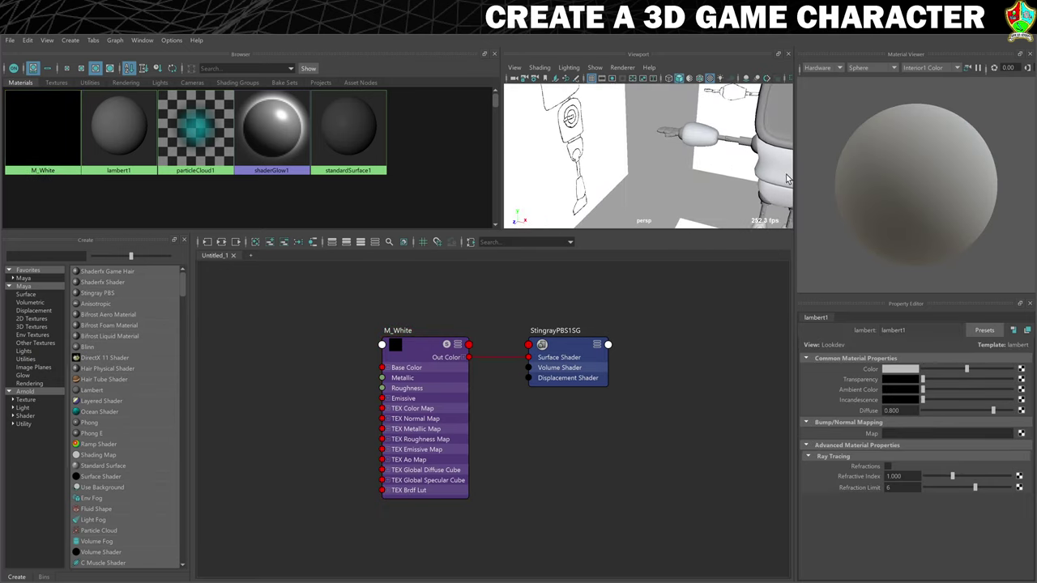
{"action": "left_click", "coordinate": [675, 151]}
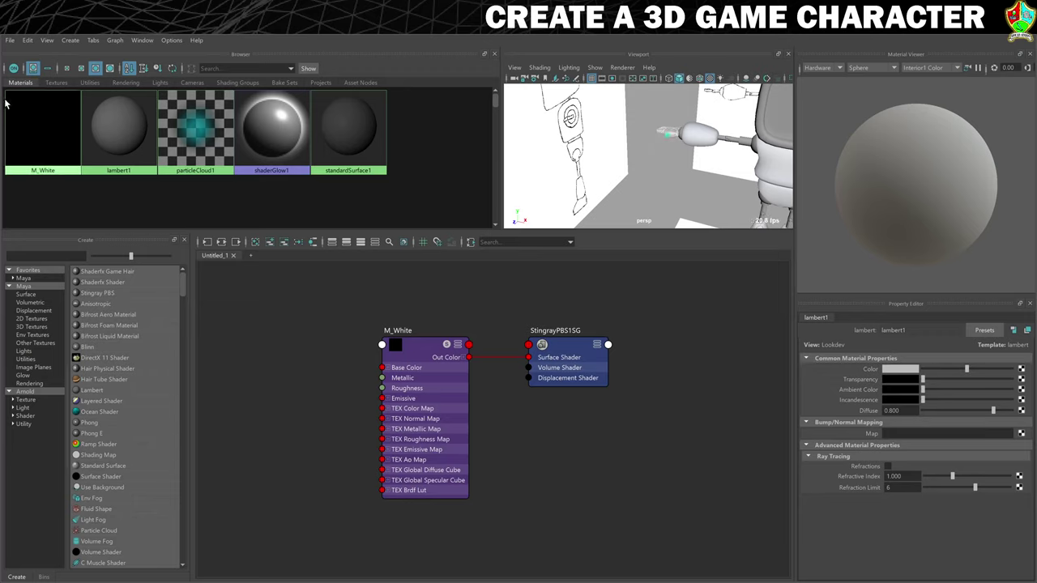
{"action": "right_click", "coordinate": [33, 115]}
{"action": "left_click", "coordinate": [93, 86]}
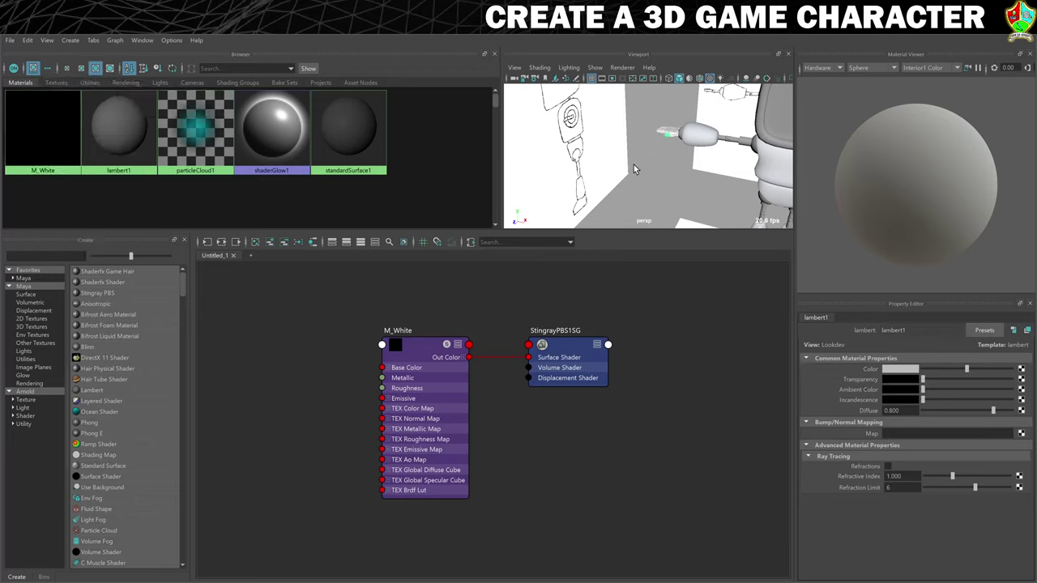
{"action": "scroll", "coordinate": [611, 180], "scroll_direction": "down", "scroll_amount": 5}
{"action": "left_click_drag", "start_coordinate": [611, 179], "coordinate": [622, 134], "text": "alt"}
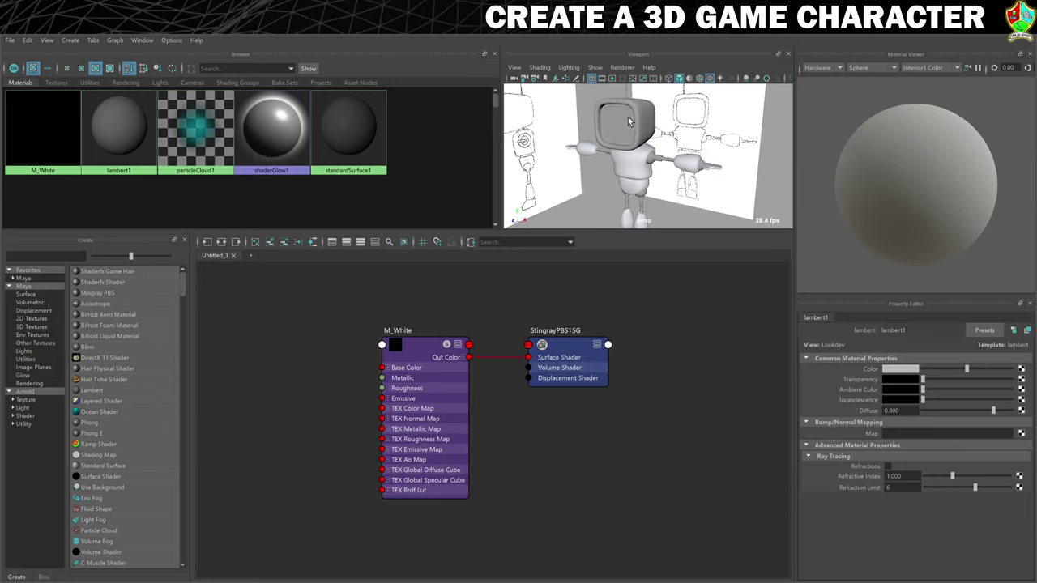
Assign the M_White material to the robot's head
{"action": "left_click", "coordinate": [24, 121]}
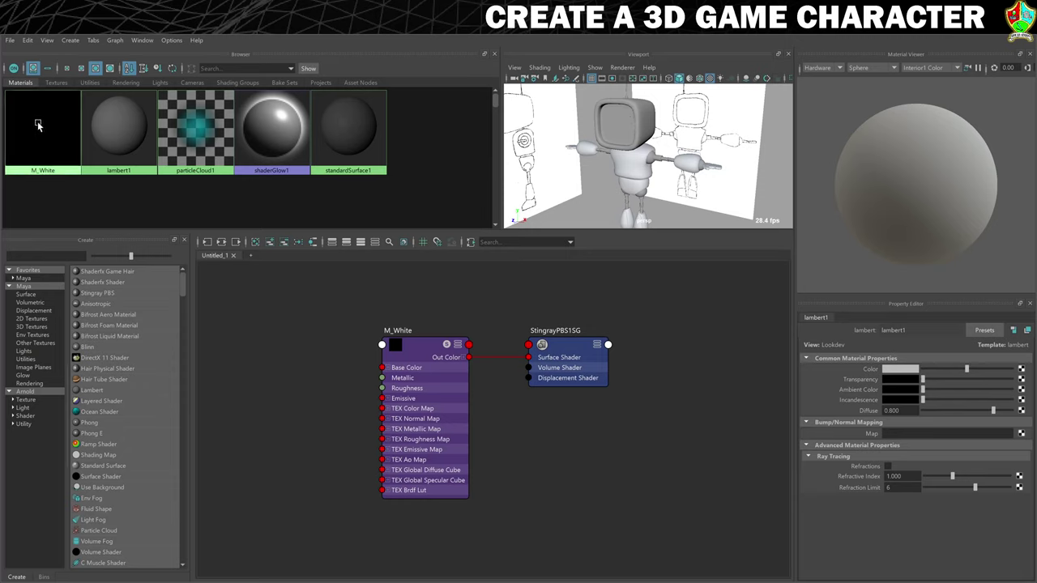
{"action": "middle_click_drag", "start_coordinate": [632, 135], "coordinate": [632, 134]}
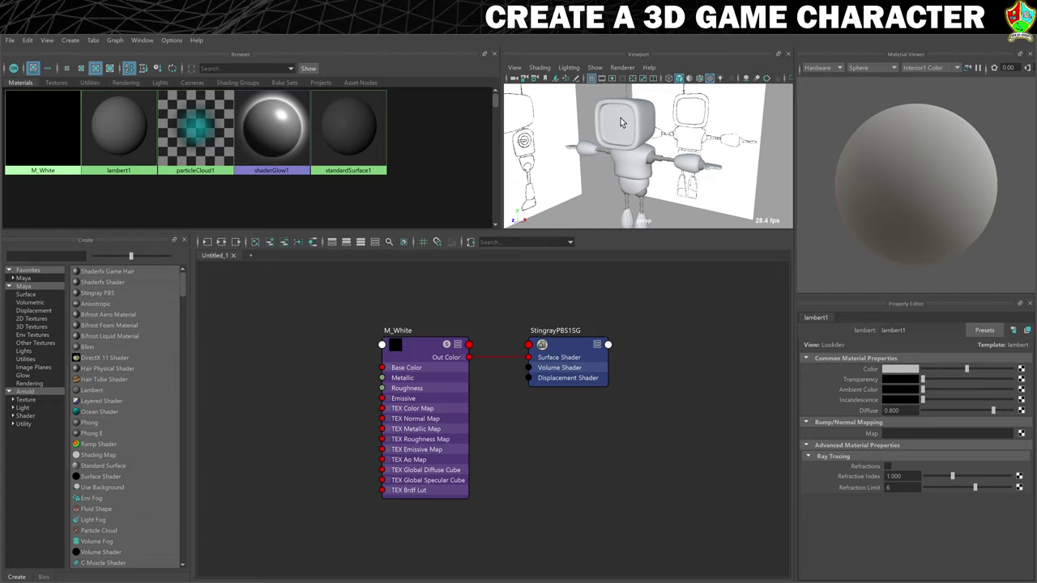
{"action": "scroll", "coordinate": [628, 128], "scroll_direction": "down", "scroll_amount": 3}
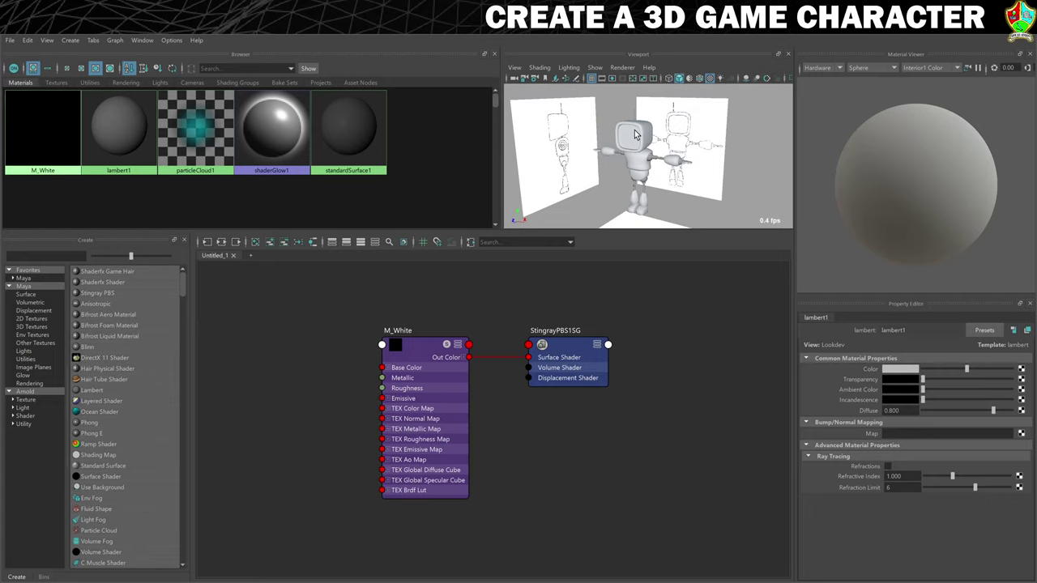
Clear the node graph and create a Stingray PBS material named M_Chrome
{"action": "left_click", "coordinate": [254, 243]}
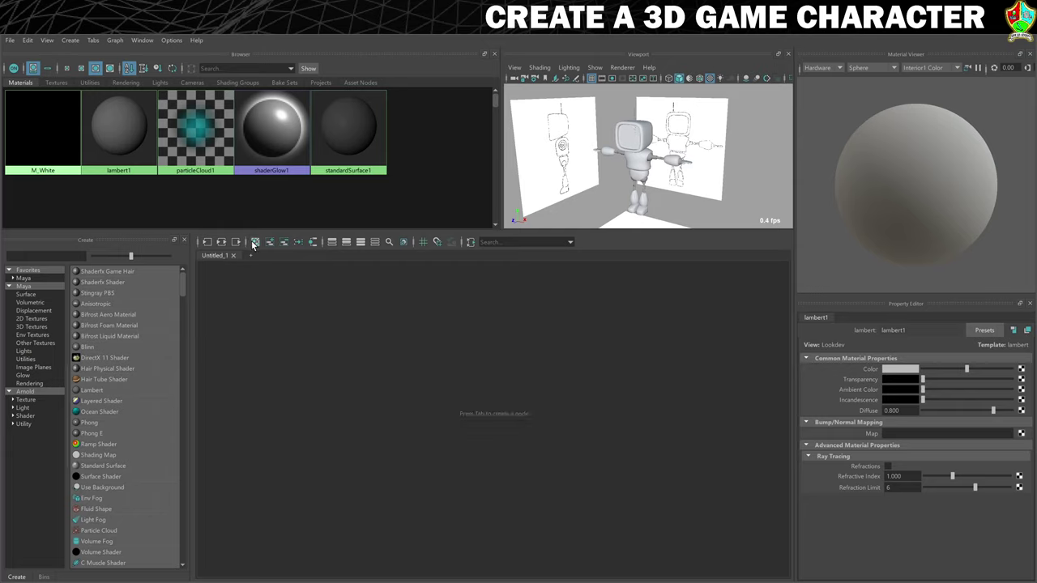
{"action": "left_click", "coordinate": [97, 292]}
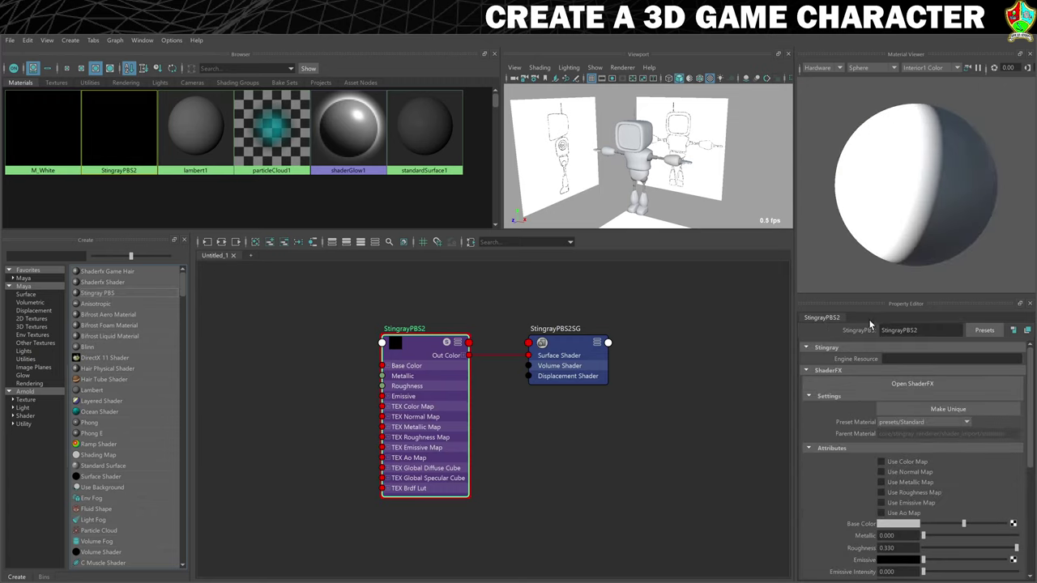
{"action": "type", "text": "M_Chrom"}
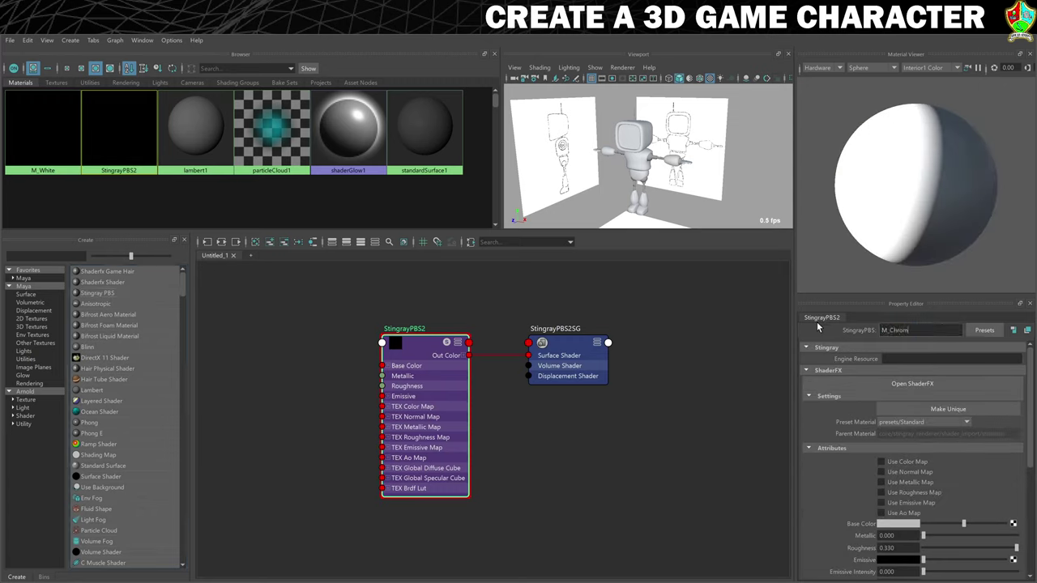
{"action": "type", "text": "e"}
{"action": "key", "text": "Return"}
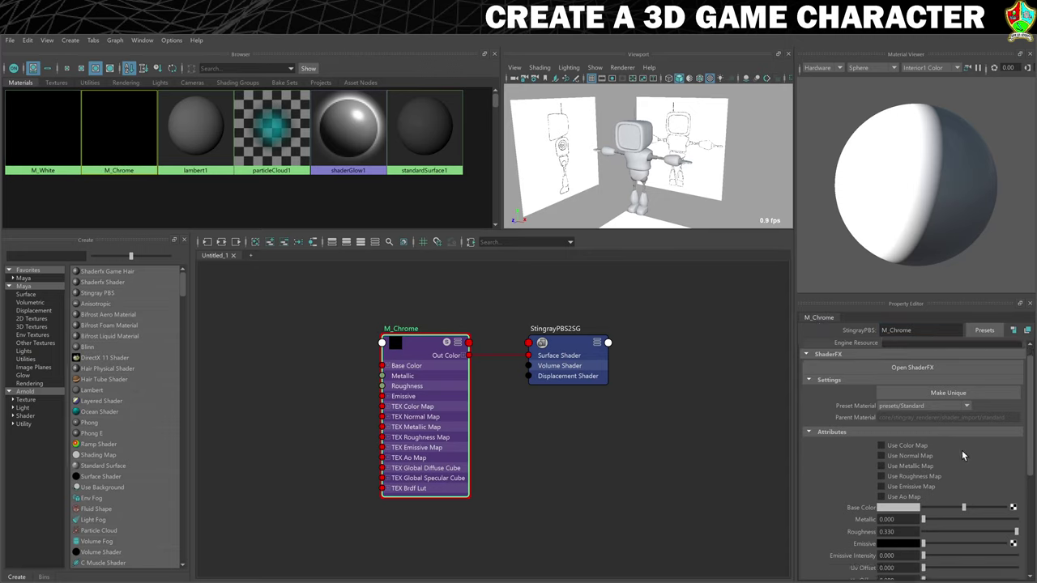
Give M_Chrome a metallic value of 1, a roughness of about 0.08 and a near-white base color
{"action": "scroll", "coordinate": [969, 488], "scroll_direction": "down", "scroll_amount": 1}
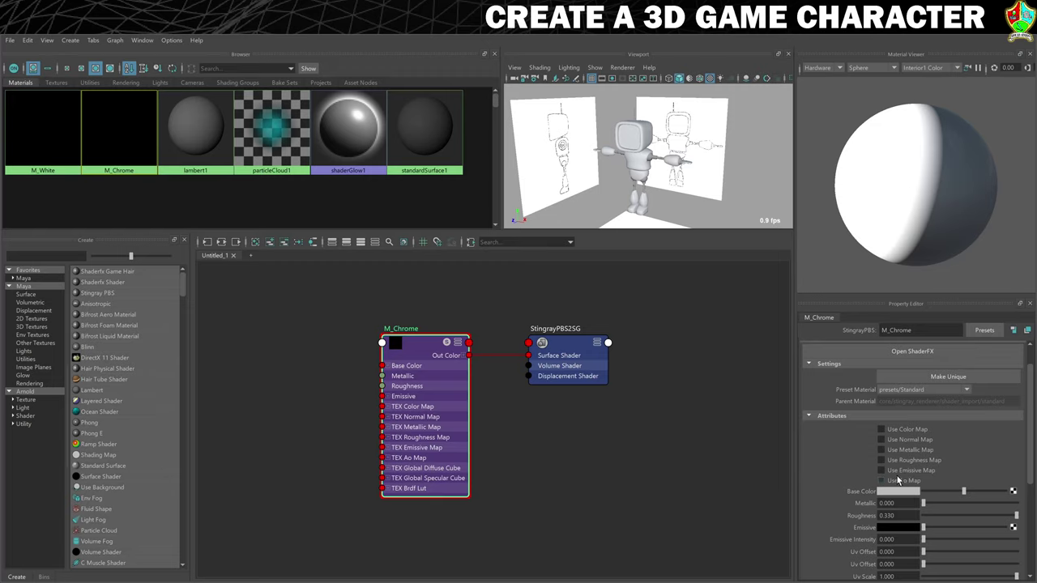
{"action": "type", "text": "1"}
{"action": "key", "text": "Return"}
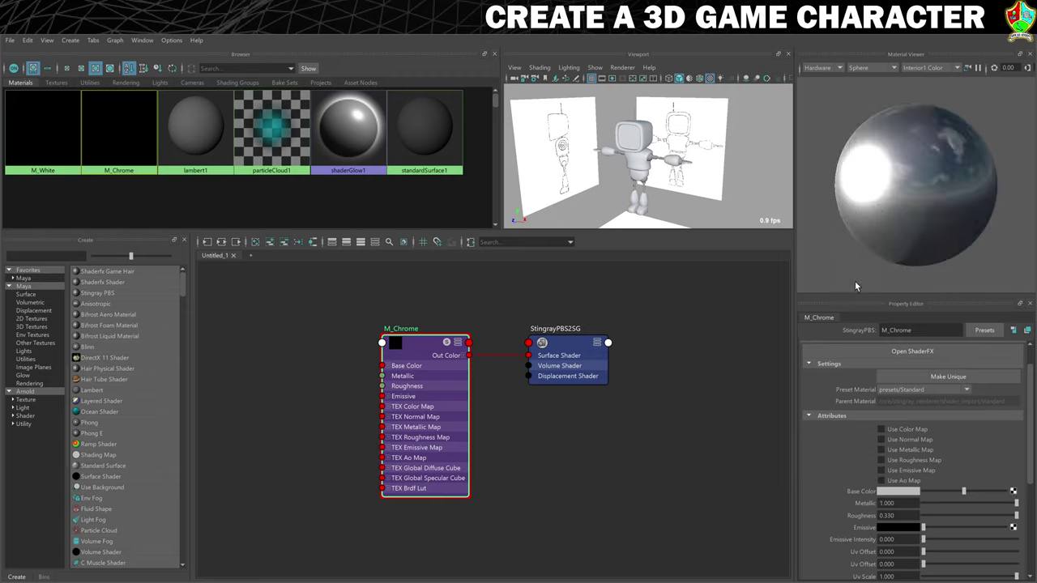
{"action": "left_click_drag", "start_coordinate": [1014, 515], "coordinate": [945, 513]}
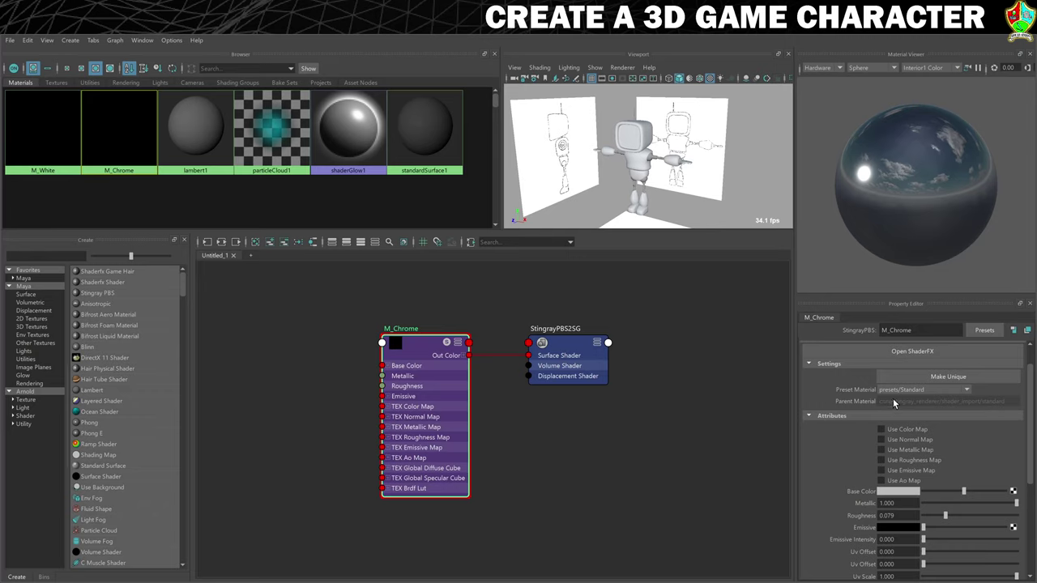
{"action": "left_click_drag", "start_coordinate": [963, 496], "coordinate": [987, 491]}
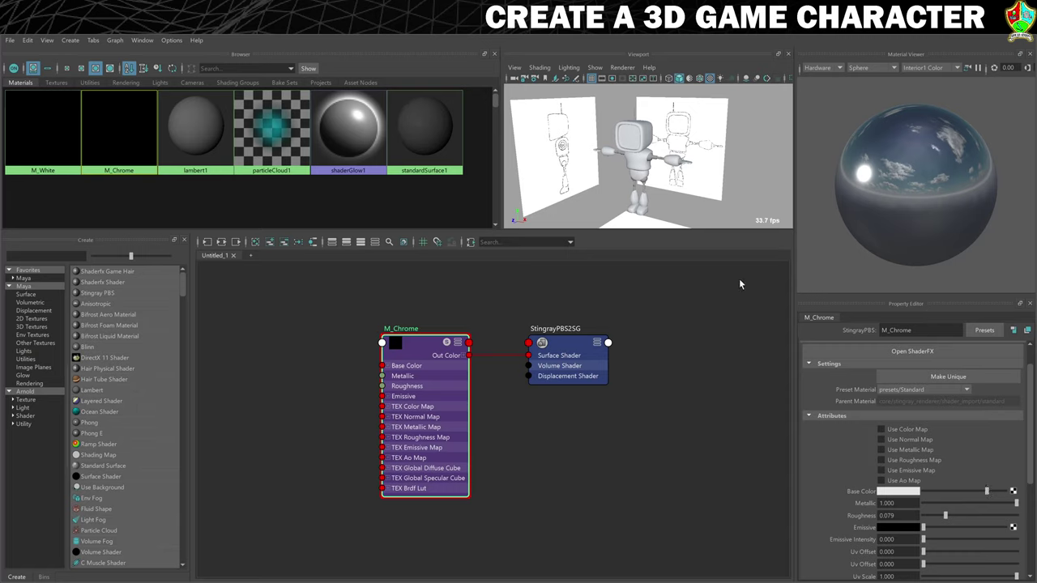
Assign the M_Chrome material to the thin arm pieces between the robot's right shoulder and forearm
{"action": "left_click_drag", "start_coordinate": [683, 152], "coordinate": [619, 158], "text": "alt"}
{"action": "right_click_drag", "start_coordinate": [620, 158], "coordinate": [637, 170], "text": "alt"}
{"action": "left_click_drag", "start_coordinate": [637, 170], "coordinate": [627, 166], "text": "alt"}
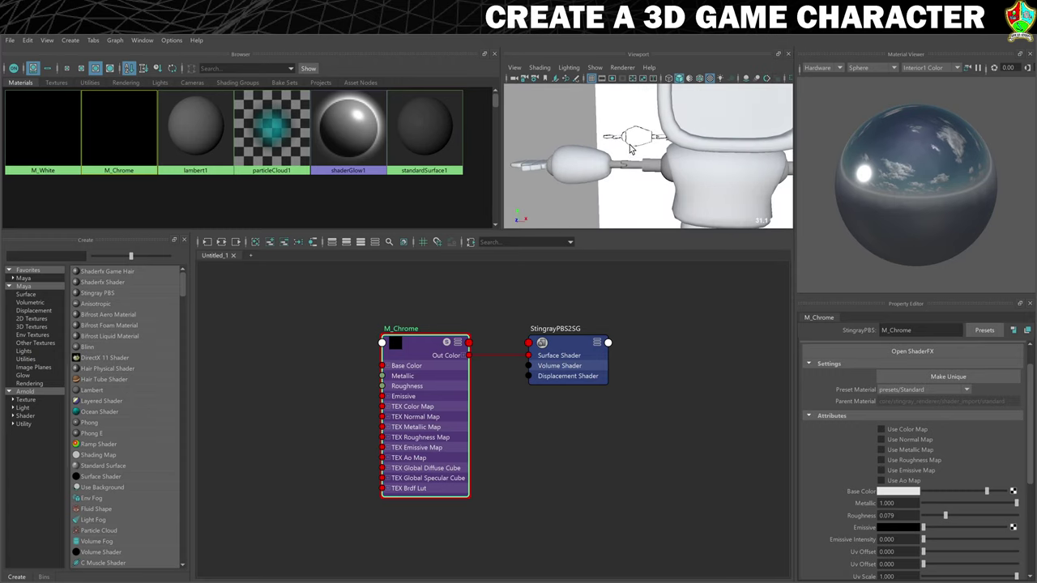
{"action": "left_click", "coordinate": [632, 166]}
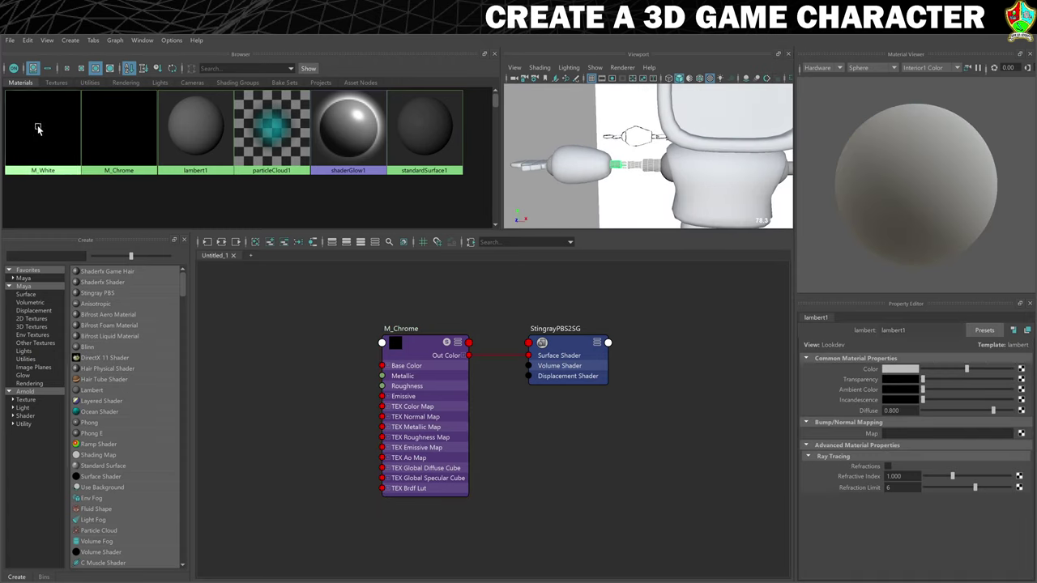
{"action": "right_click_drag", "start_coordinate": [105, 121], "coordinate": [105, 101]}
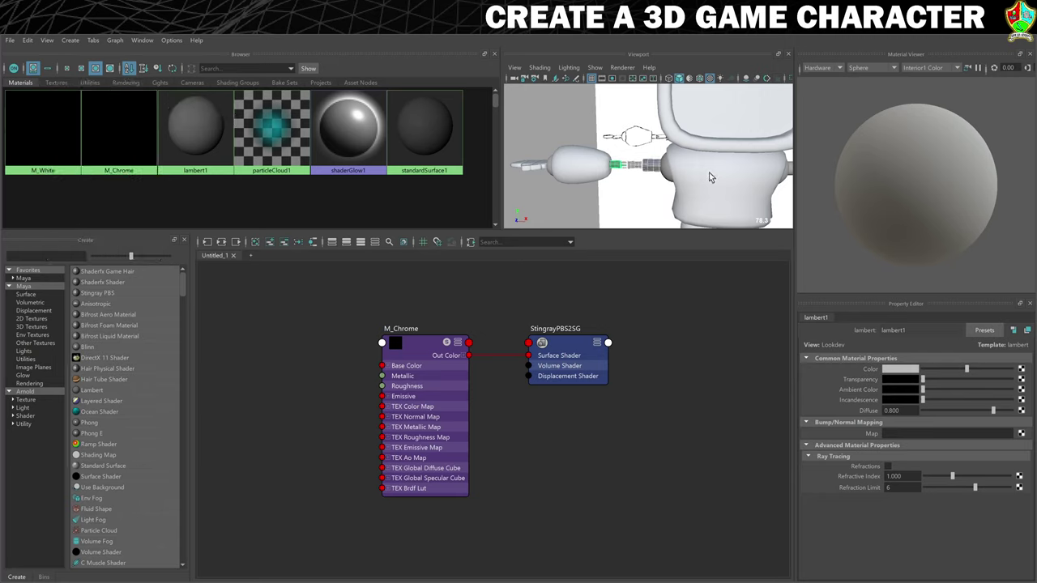
Assign the M_Chrome material to the thin arm pieces between the robot's left shoulder and forearm
{"action": "left_click_drag", "start_coordinate": [765, 170], "coordinate": [630, 137], "text": "alt"}
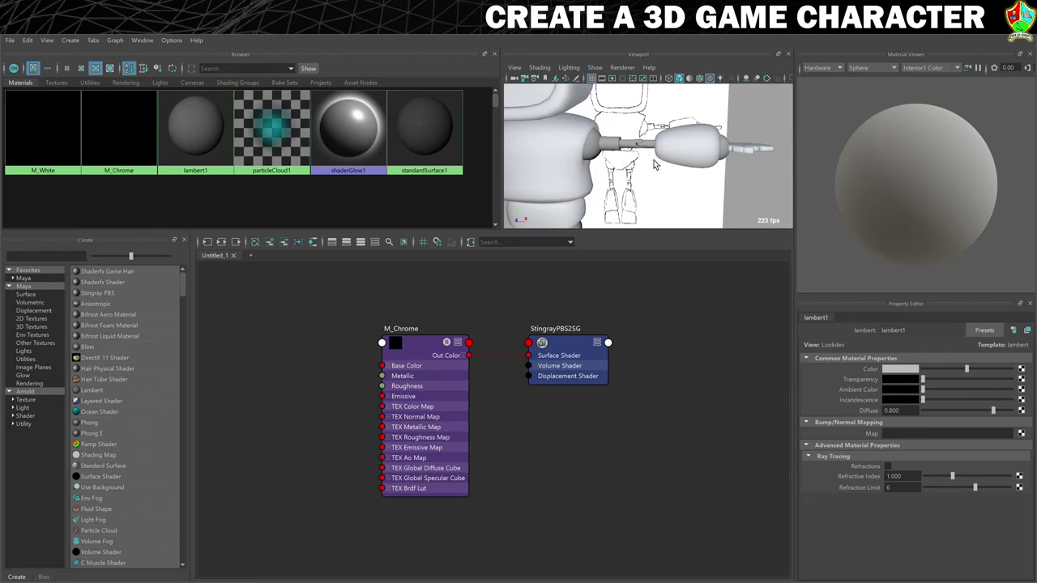
{"action": "left_click", "coordinate": [652, 159]}
{"action": "right_click", "coordinate": [138, 117]}
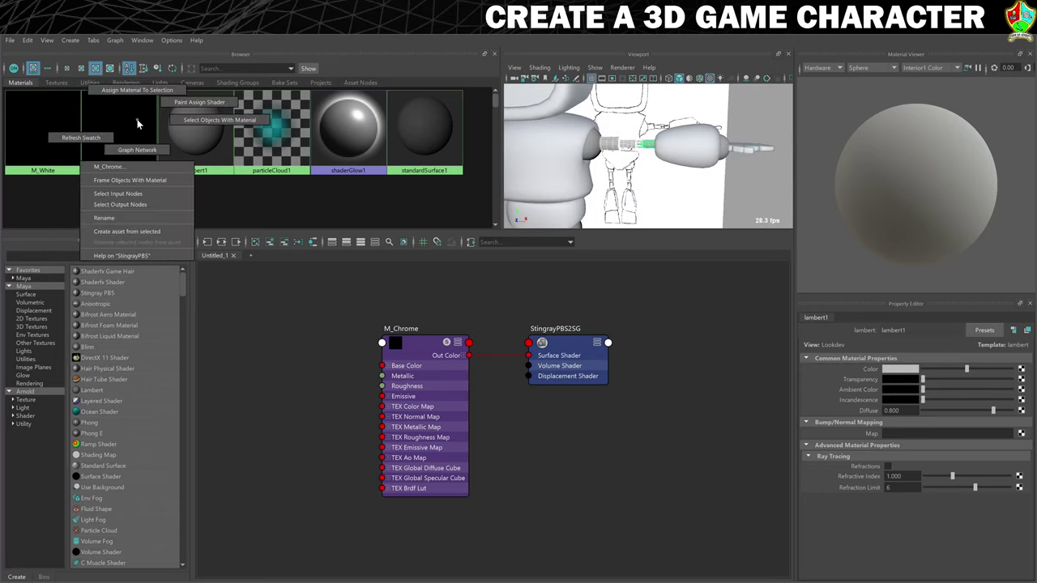
{"action": "left_click", "coordinate": [142, 93]}
Assign the M_Chrome material to the thin upper-leg pieces of both of the robot's legs
{"action": "left_click_drag", "start_coordinate": [752, 178], "coordinate": [648, 162], "text": "alt"}
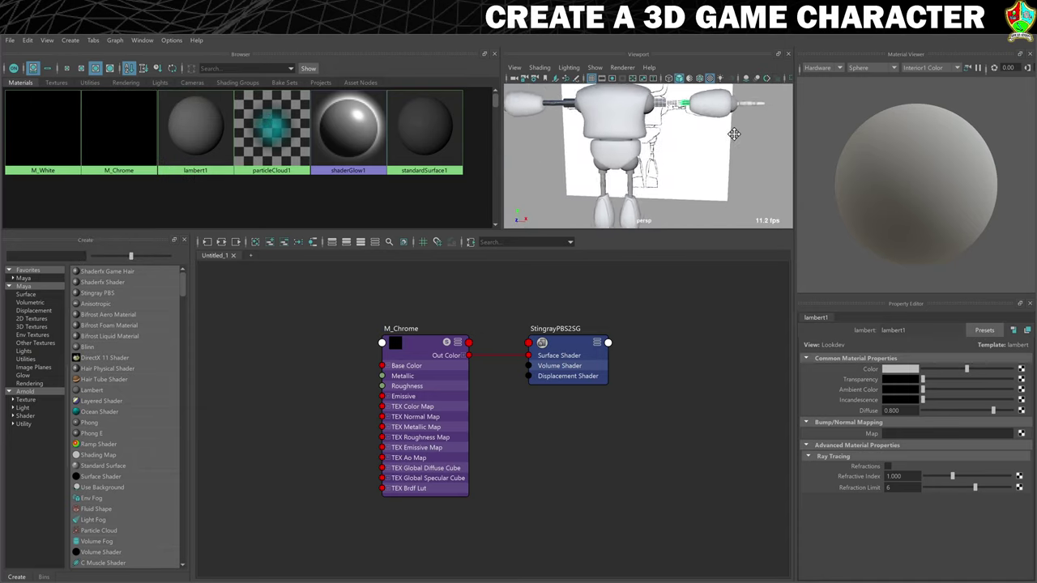
{"action": "scroll", "coordinate": [615, 154], "scroll_direction": "up", "scroll_amount": 3}
{"action": "left_click", "coordinate": [625, 148]}
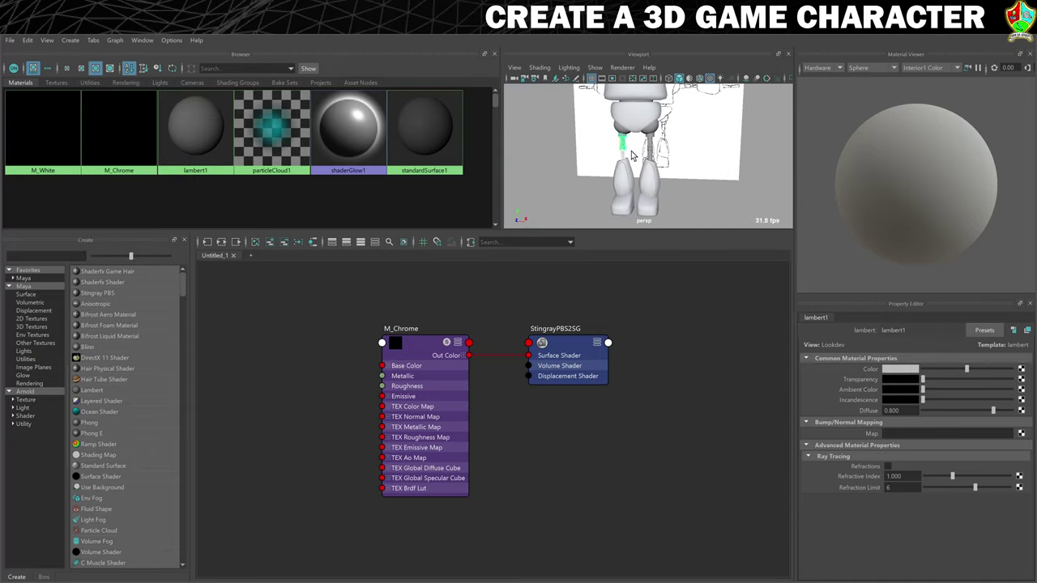
{"action": "right_click", "coordinate": [108, 123]}
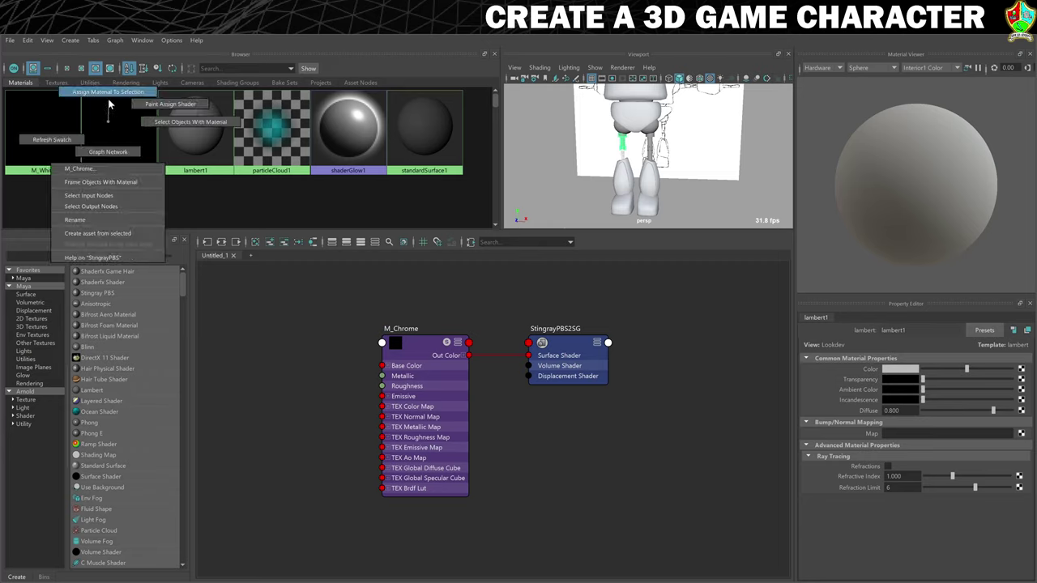
{"action": "left_click", "coordinate": [108, 91]}
{"action": "left_click", "coordinate": [656, 149]}
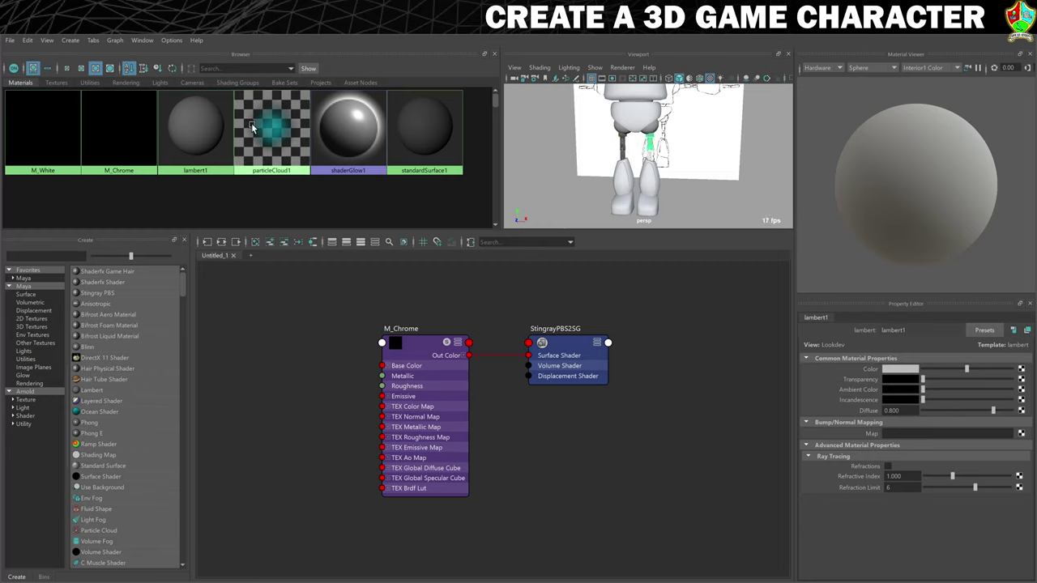
{"action": "right_click", "coordinate": [135, 121]}
{"action": "left_click", "coordinate": [139, 93]}
Assign the M_Chrome material to the antenna on top of the robot's head
{"action": "scroll", "coordinate": [640, 150], "scroll_direction": "up", "scroll_amount": 3}
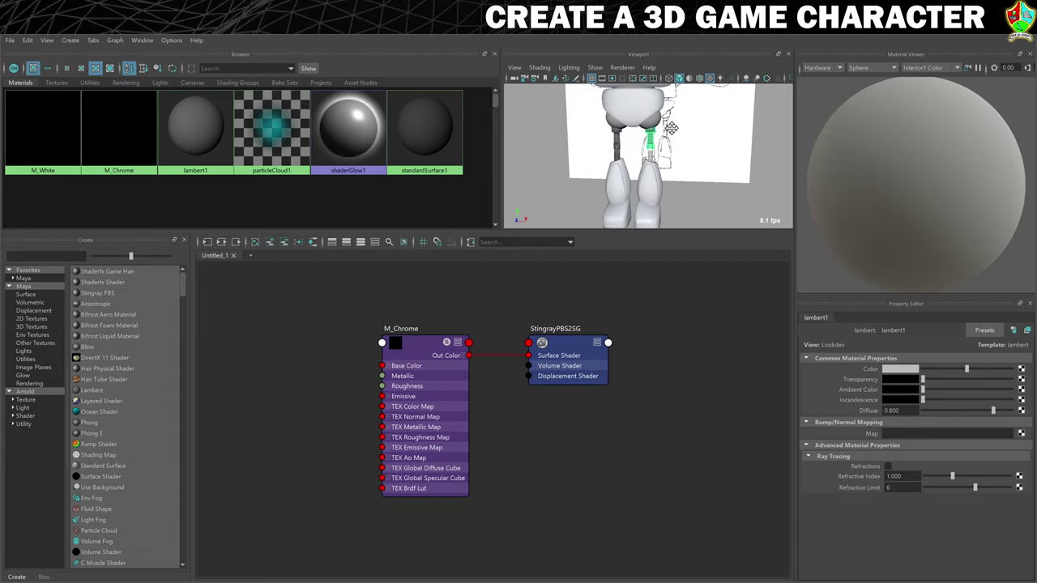
{"action": "left_click_drag", "start_coordinate": [640, 150], "coordinate": [650, 146], "text": "alt"}
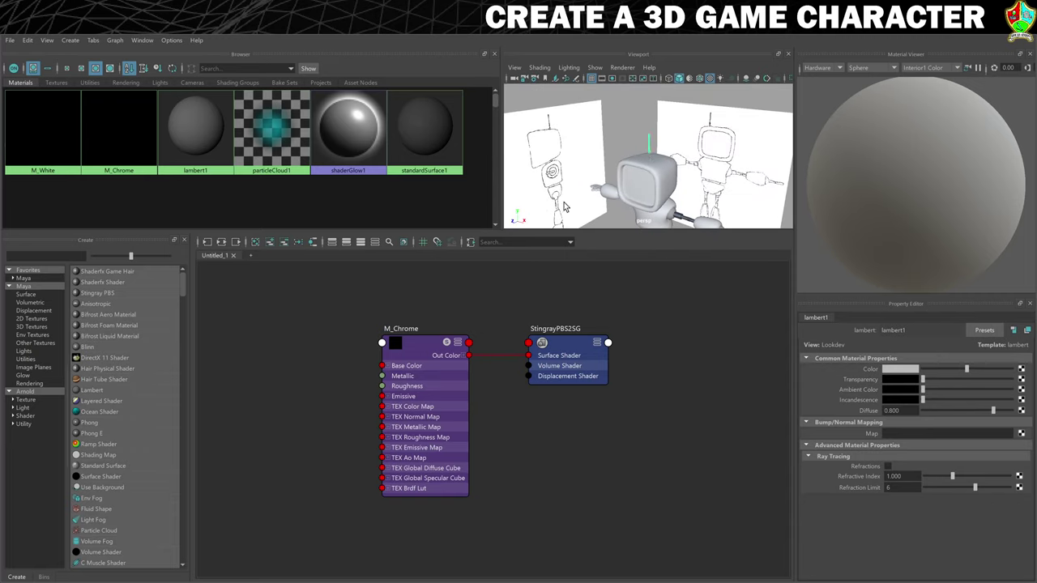
{"action": "right_click_drag", "start_coordinate": [126, 107], "coordinate": [128, 80]}
Hide the reference image planes in the viewport so that only the robot is displayed
{"action": "mouse_move", "coordinate": [581, 138]}
{"action": "left_mouse_down", "text": "alt"}
{"action": "mouse_move", "coordinate": [567, 146]}
{"action": "mouse_move", "coordinate": [576, 140]}
{"action": "left_mouse_up", "text": "alt"}
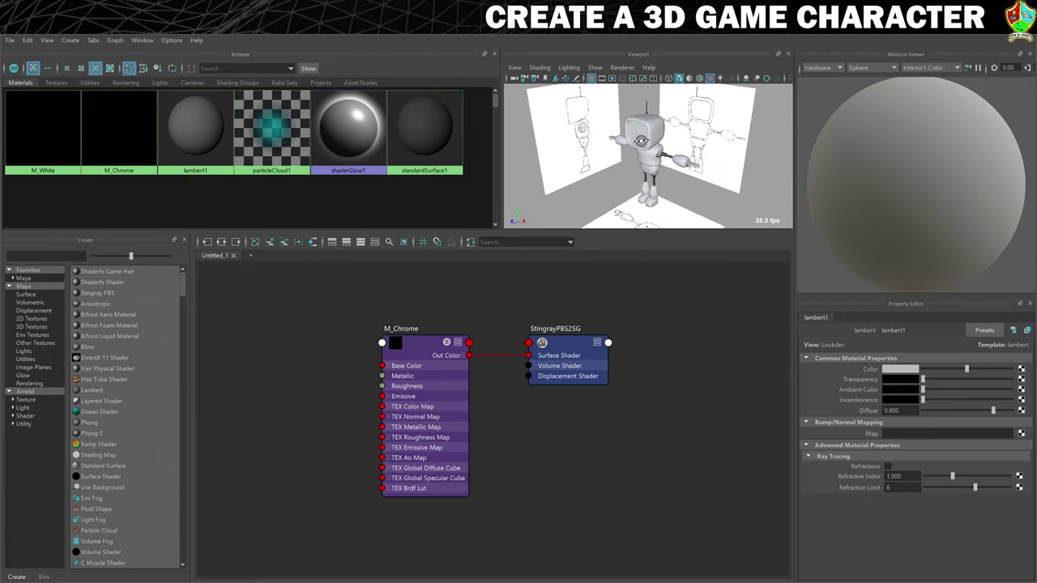
{"action": "left_click_drag", "start_coordinate": [640, 141], "coordinate": [711, 131], "text": "alt"}
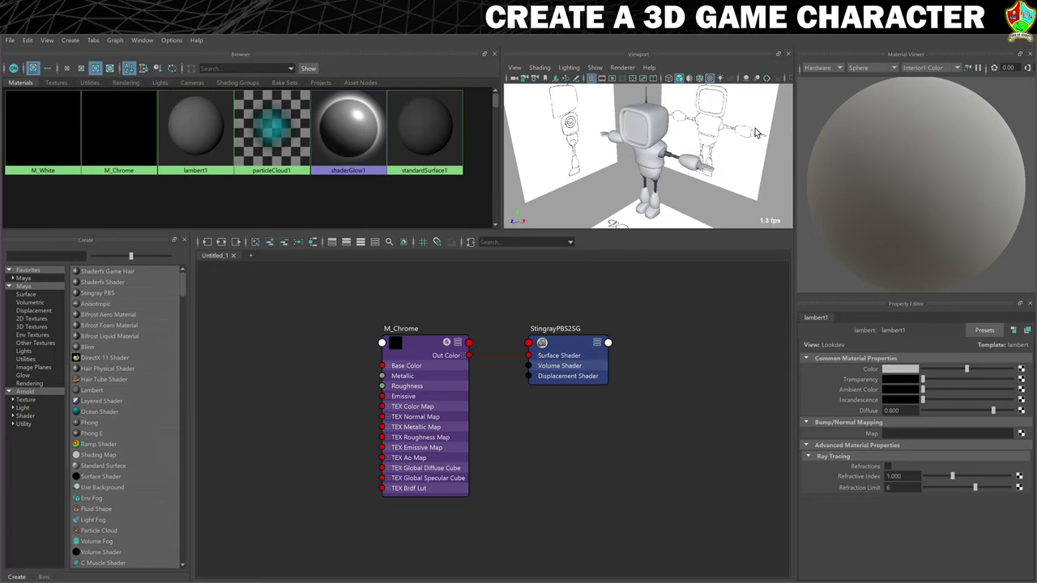
{"action": "left_click", "coordinate": [594, 68]}
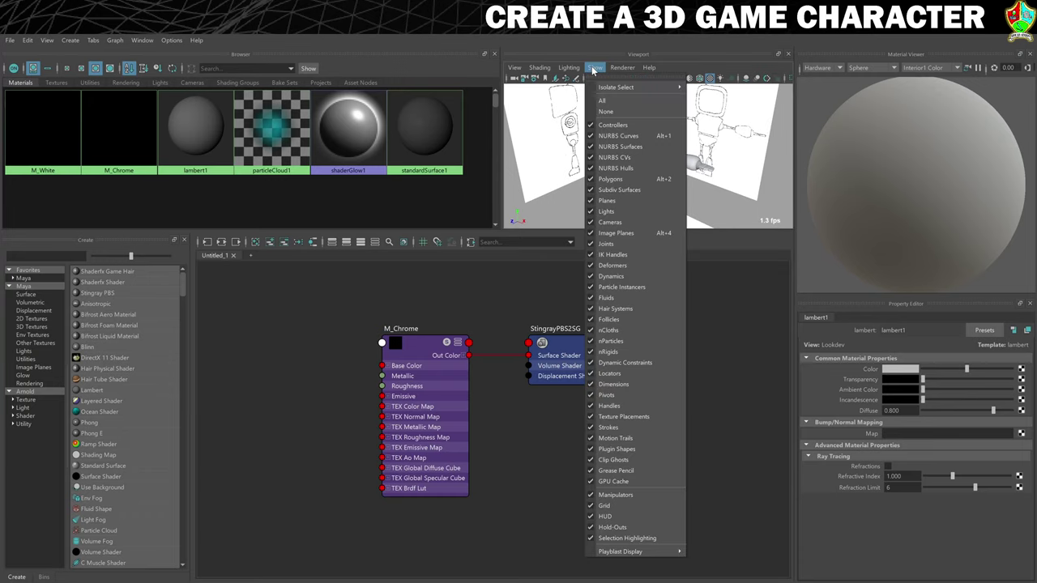
{"action": "left_click", "coordinate": [638, 233]}
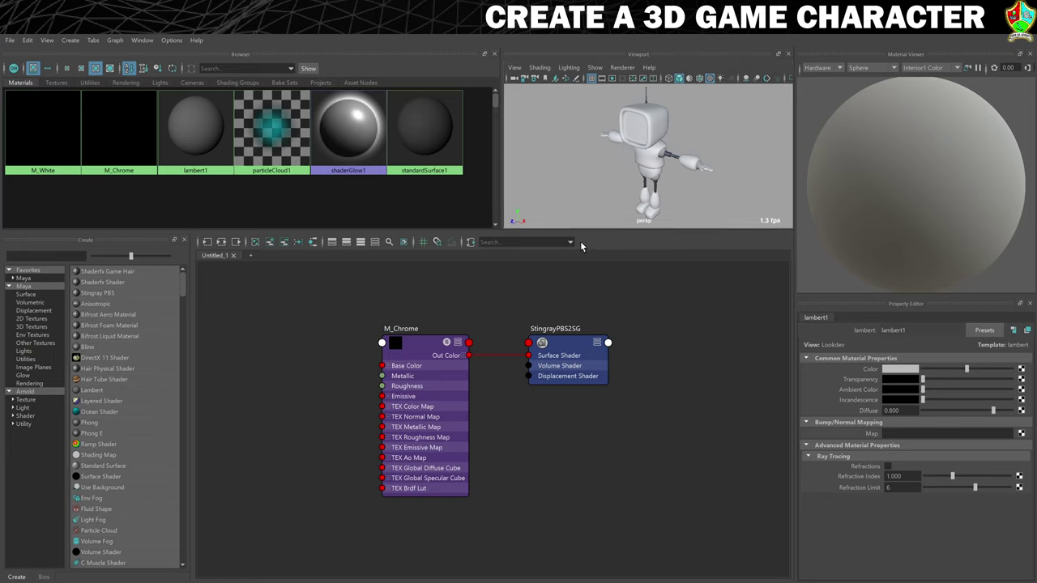
Clear the node graph and create a Stingray PBS material named M_Rubber
{"action": "left_click", "coordinate": [256, 243]}
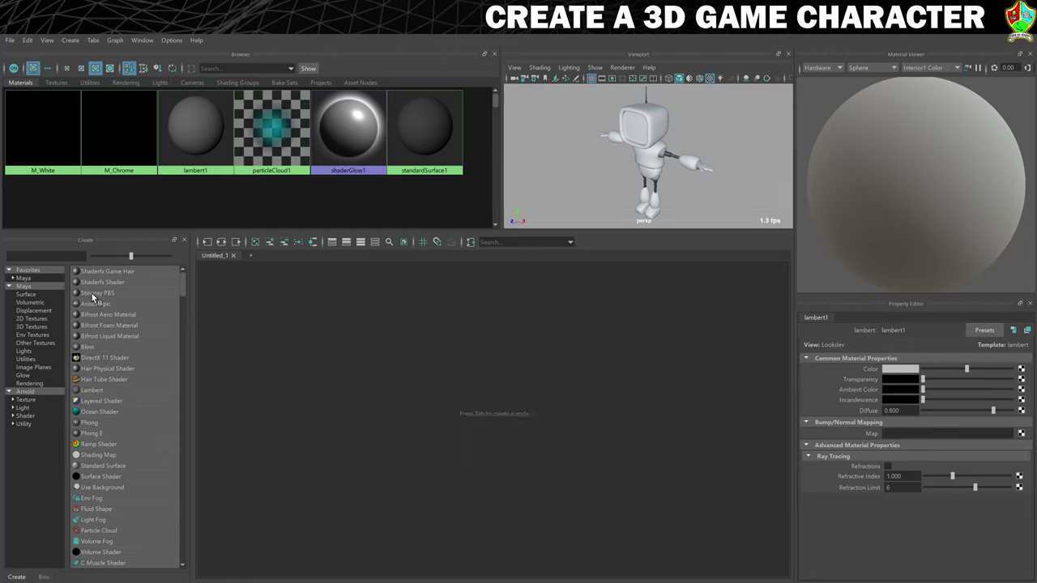
{"action": "left_click", "coordinate": [97, 292]}
{"action": "double_click", "coordinate": [899, 329]}
{"action": "type", "text": "M"}
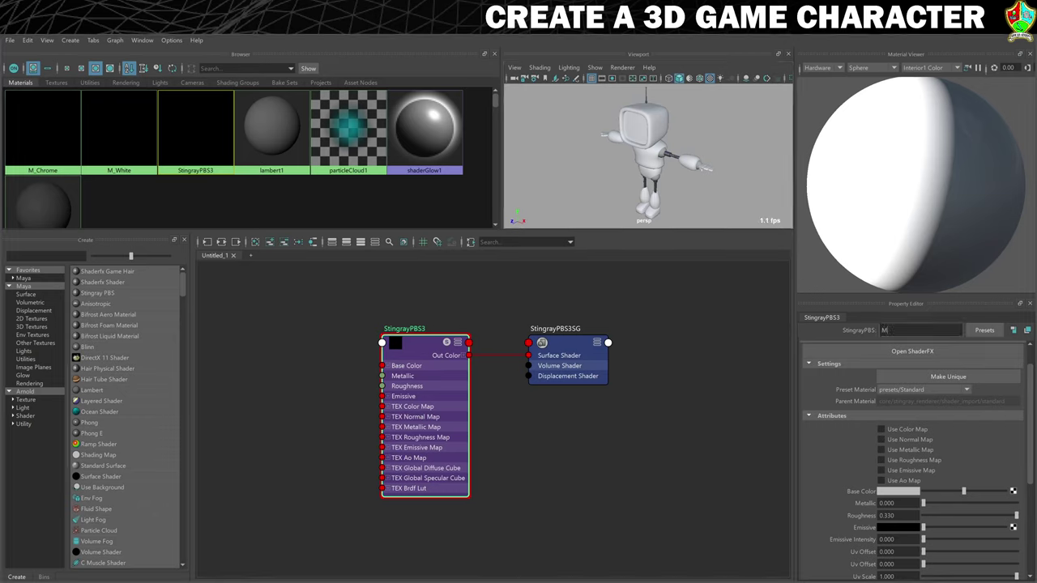
{"action": "type", "text": "_Rubber"}
{"action": "key", "text": "Return"}
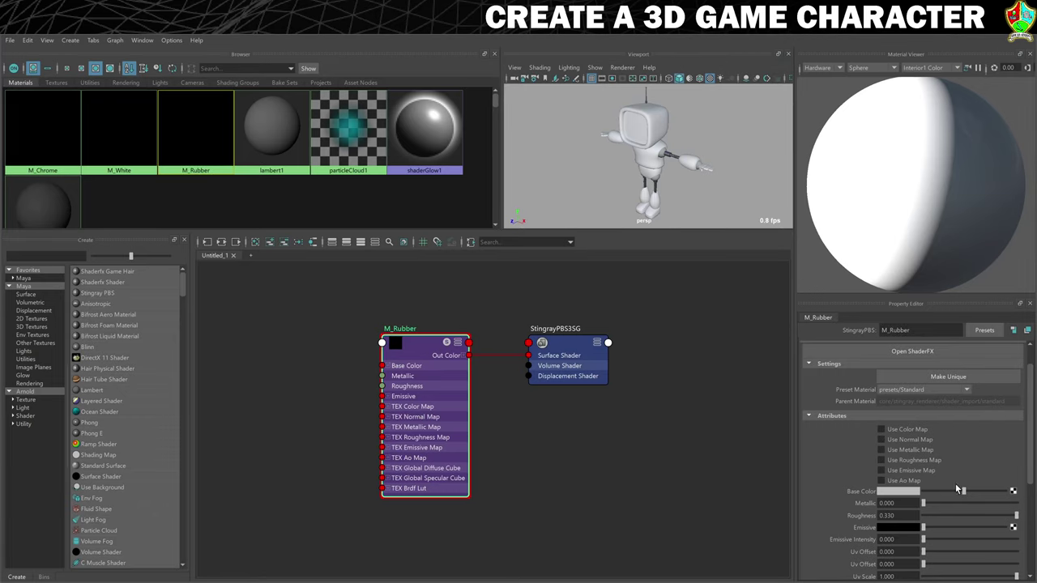
Darken M_Rubber's base color to nearly black and set its roughness to 0.7
{"action": "left_click_drag", "start_coordinate": [966, 495], "coordinate": [928, 499]}
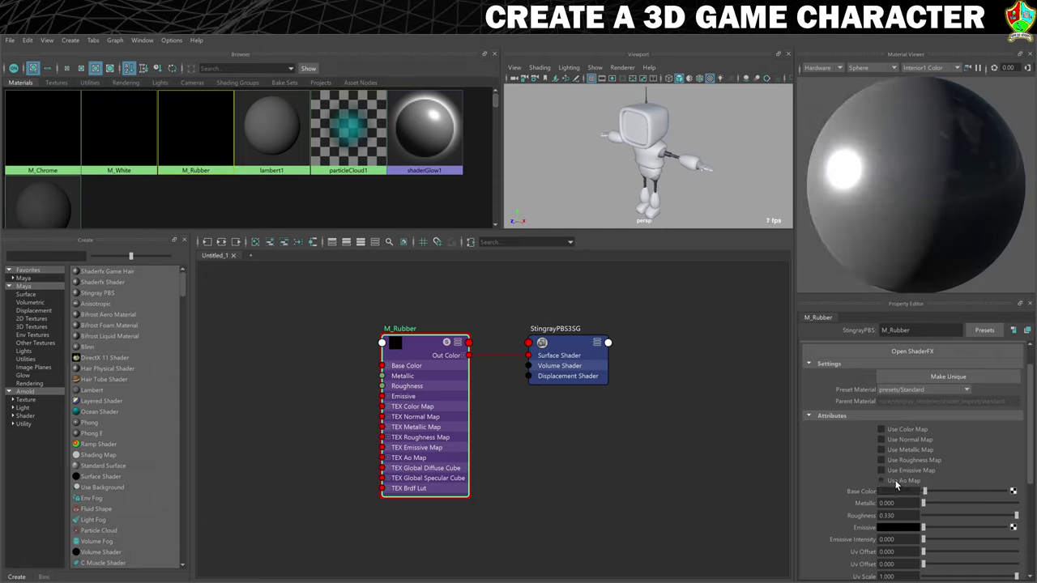
{"action": "double_click", "coordinate": [887, 515]}
{"action": "type", "text": "0.7"}
{"action": "key", "text": "Return"}
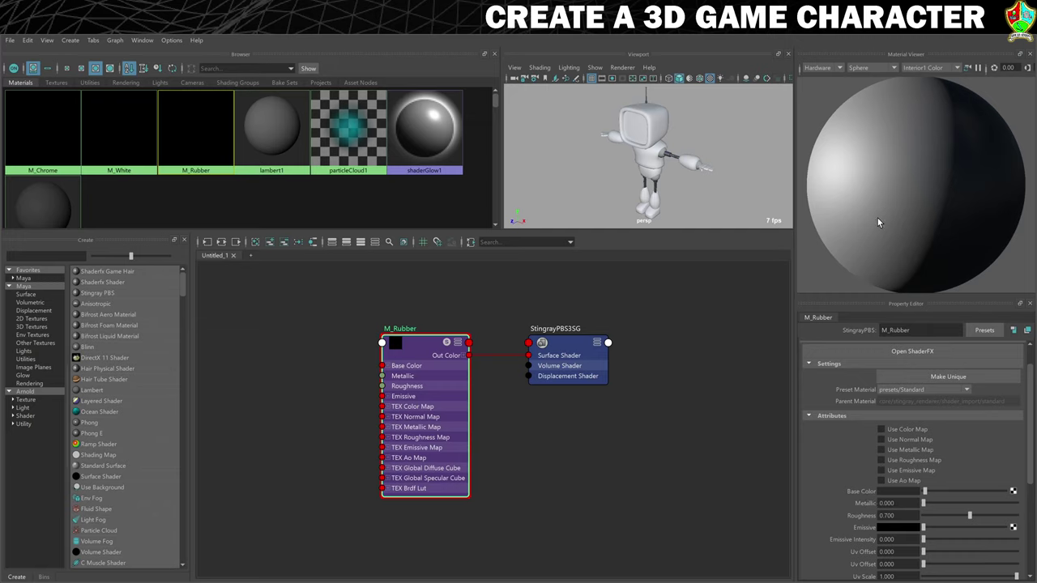
{"action": "left_click", "coordinate": [924, 493]}
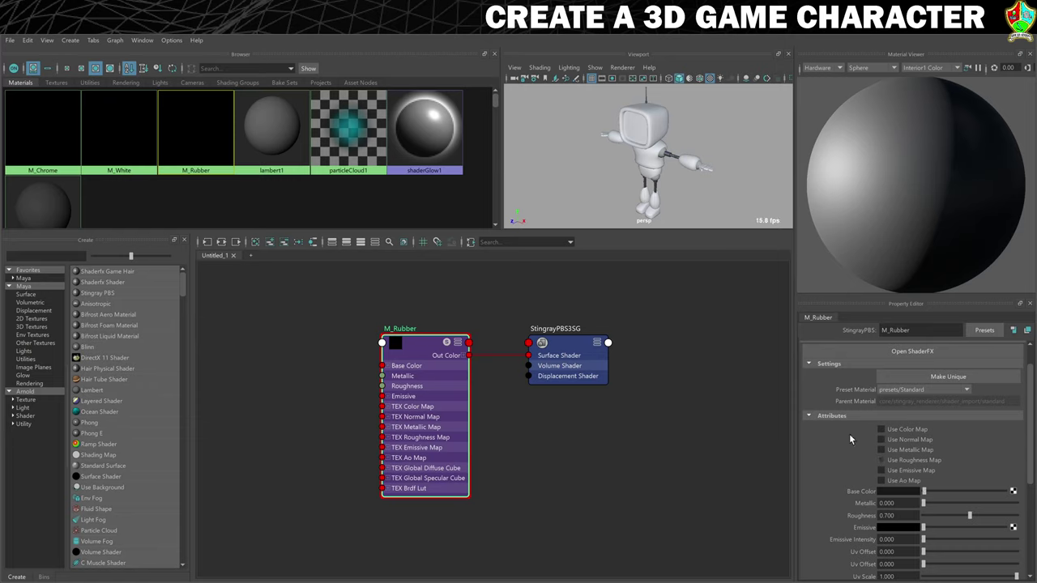
Assign the M_Rubber material to the robot's shoulder, wrist, waist and hip joints
{"action": "left_click_drag", "start_coordinate": [588, 205], "coordinate": [636, 146], "text": "alt"}
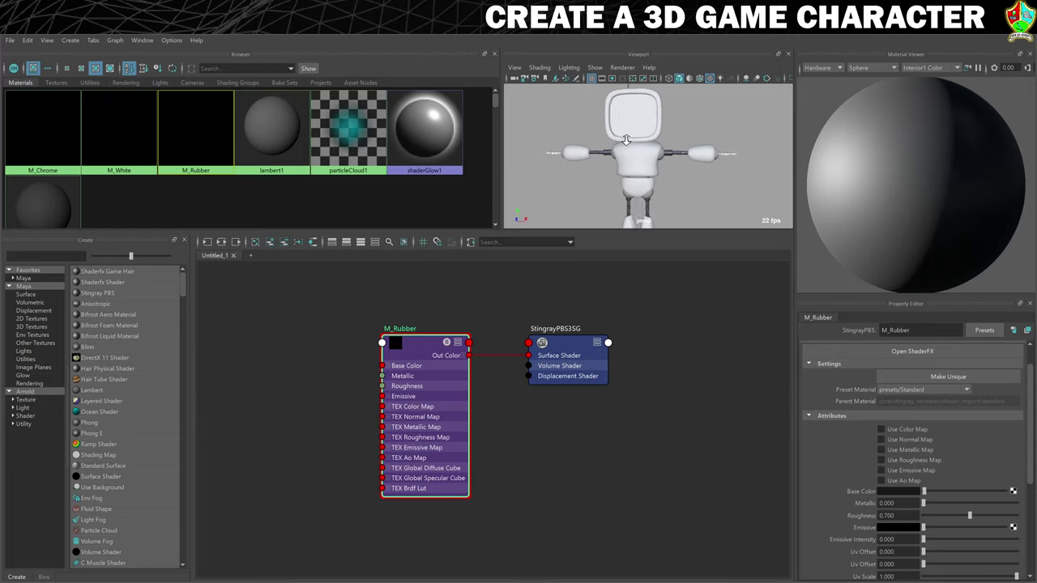
{"action": "scroll", "coordinate": [637, 145], "scroll_direction": "up", "scroll_amount": 3}
{"action": "middle_click_drag", "start_coordinate": [638, 145], "coordinate": [587, 149], "text": "alt"}
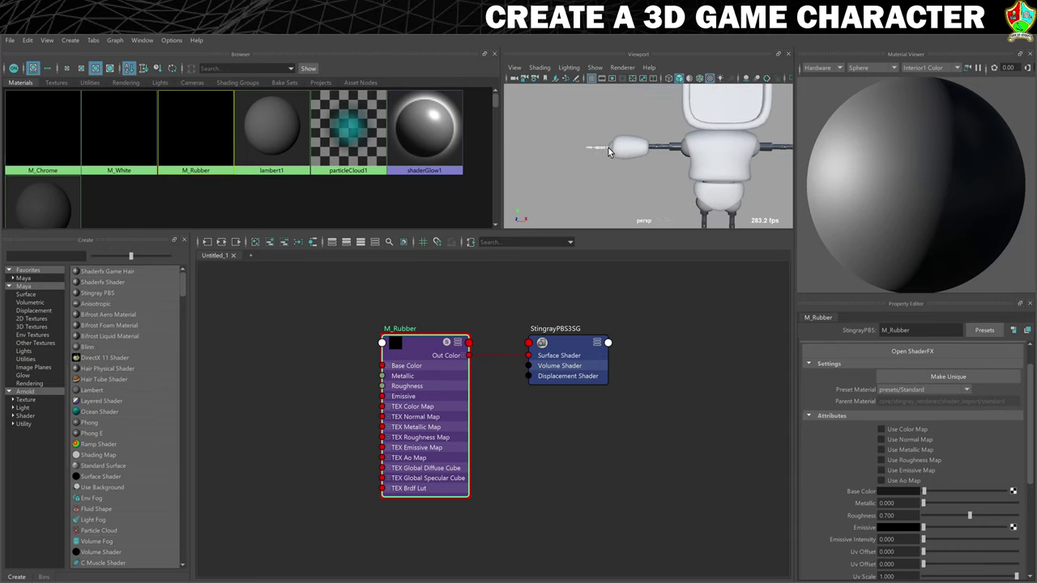
{"action": "left_click", "coordinate": [609, 148]}
{"action": "left_click", "coordinate": [703, 212]}
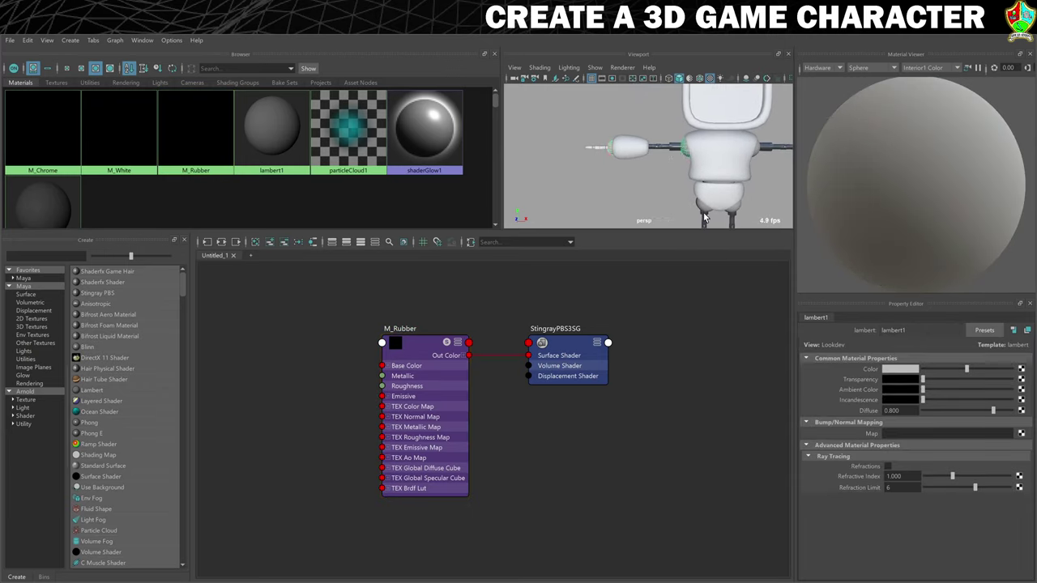
{"action": "middle_click_drag", "start_coordinate": [758, 189], "coordinate": [682, 159], "text": "alt"}
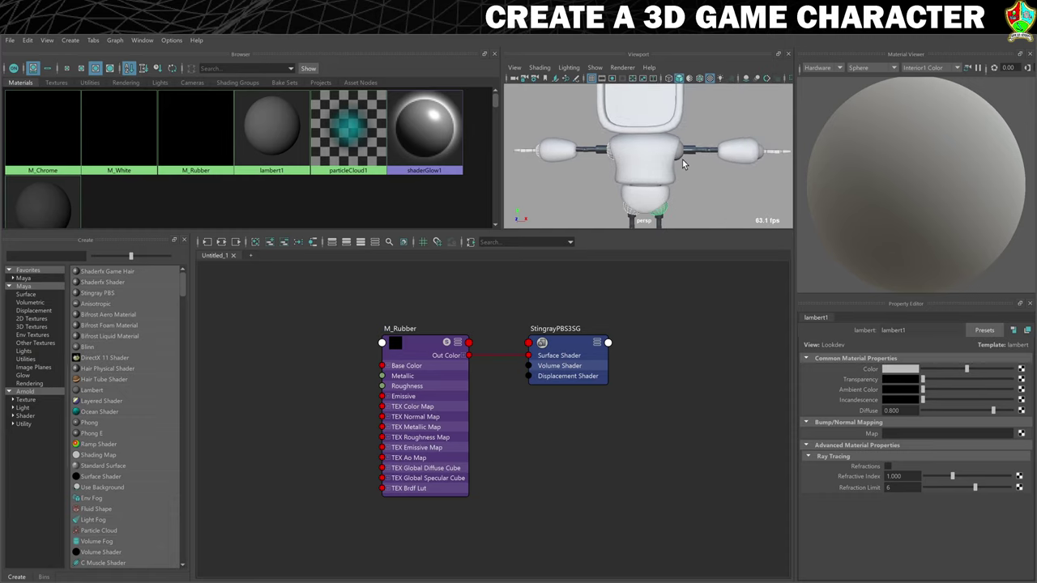
{"action": "left_click", "coordinate": [762, 153]}
{"action": "right_click_drag", "start_coordinate": [597, 183], "coordinate": [652, 194], "text": "alt"}
{"action": "middle_click_drag", "start_coordinate": [653, 195], "coordinate": [653, 153], "text": "alt"}
{"action": "key", "text": "a"}
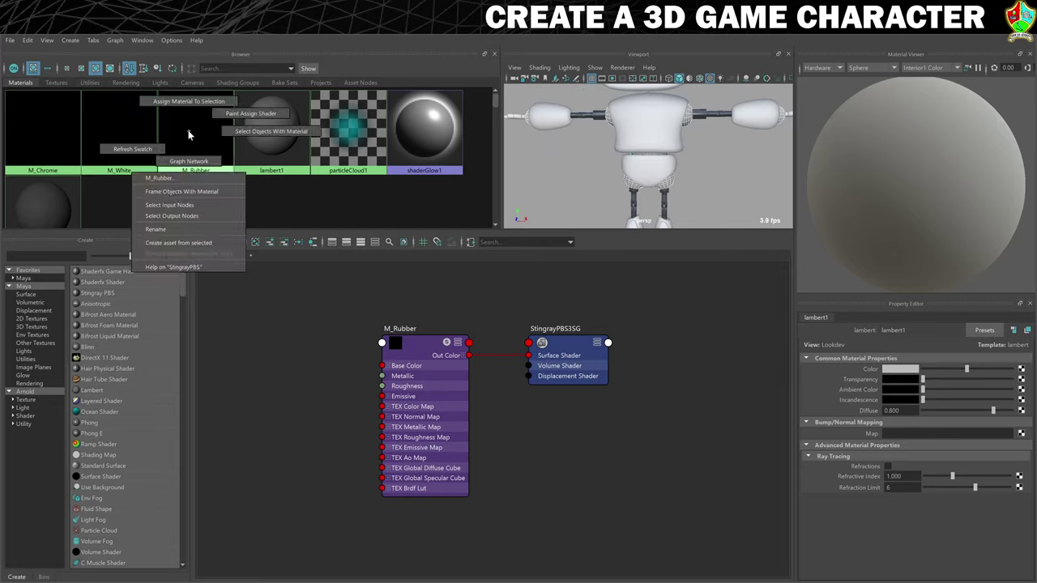
{"action": "right_click_drag", "start_coordinate": [190, 132], "coordinate": [194, 114]}
{"action": "scroll", "coordinate": [695, 163], "scroll_direction": "down", "scroll_amount": 4}
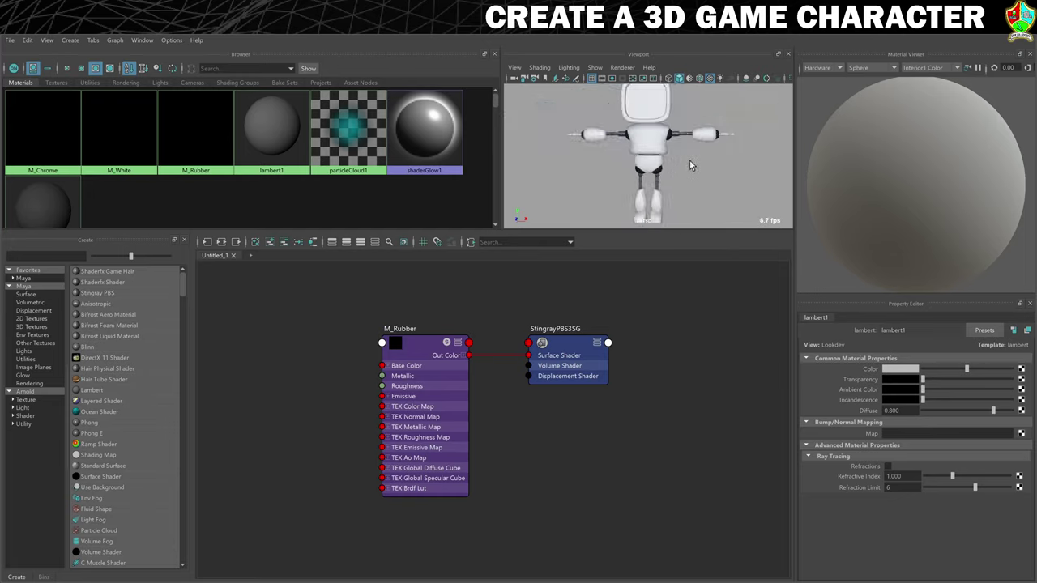
{"action": "left_click_drag", "start_coordinate": [703, 141], "coordinate": [640, 144], "text": "alt"}
{"action": "scroll", "coordinate": [652, 139], "scroll_direction": "up", "scroll_amount": 3}
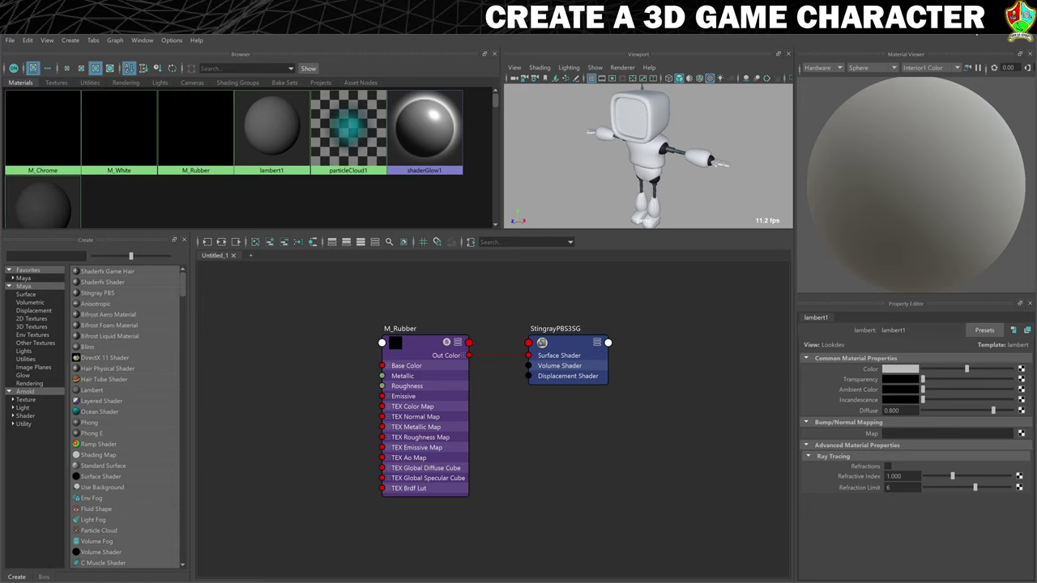
Minimize the Hypershade and display the robot with its materials in the main viewport
{"action": "left_click", "coordinate": [976, 34]}
{"action": "scroll", "coordinate": [690, 227], "scroll_direction": "down", "scroll_amount": 2}
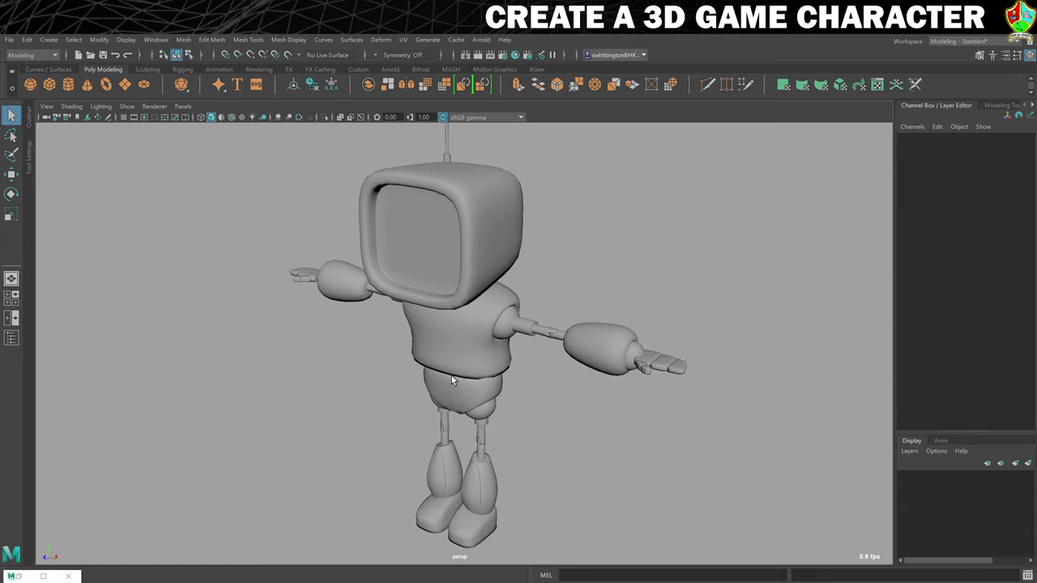
{"action": "left_click", "coordinate": [210, 118]}
{"action": "key", "text": "6"}
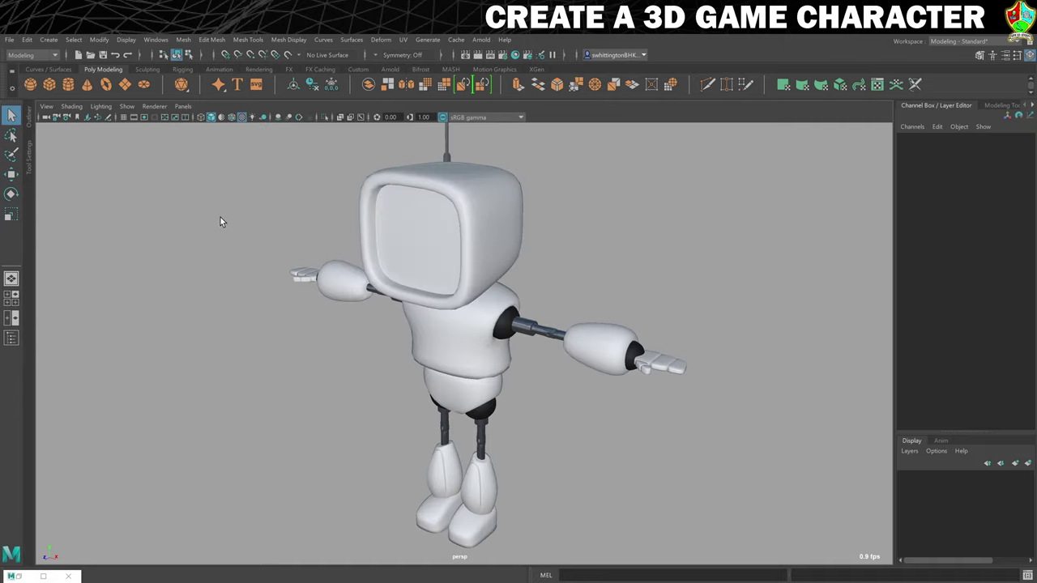
{"action": "mouse_move", "coordinate": [220, 217]}
{"action": "left_mouse_down", "text": "alt"}
{"action": "mouse_move", "coordinate": [235, 256]}
{"action": "mouse_move", "coordinate": [280, 229]}
{"action": "mouse_move", "coordinate": [236, 251]}
{"action": "left_mouse_up", "text": "alt"}
{"action": "mouse_move", "coordinate": [551, 281]}
{"action": "left_mouse_down", "text": "alt"}
{"action": "mouse_move", "coordinate": [631, 276]}
{"action": "mouse_move", "coordinate": [616, 291]}
{"action": "mouse_move", "coordinate": [563, 283]}
{"action": "left_mouse_up", "text": "alt"}
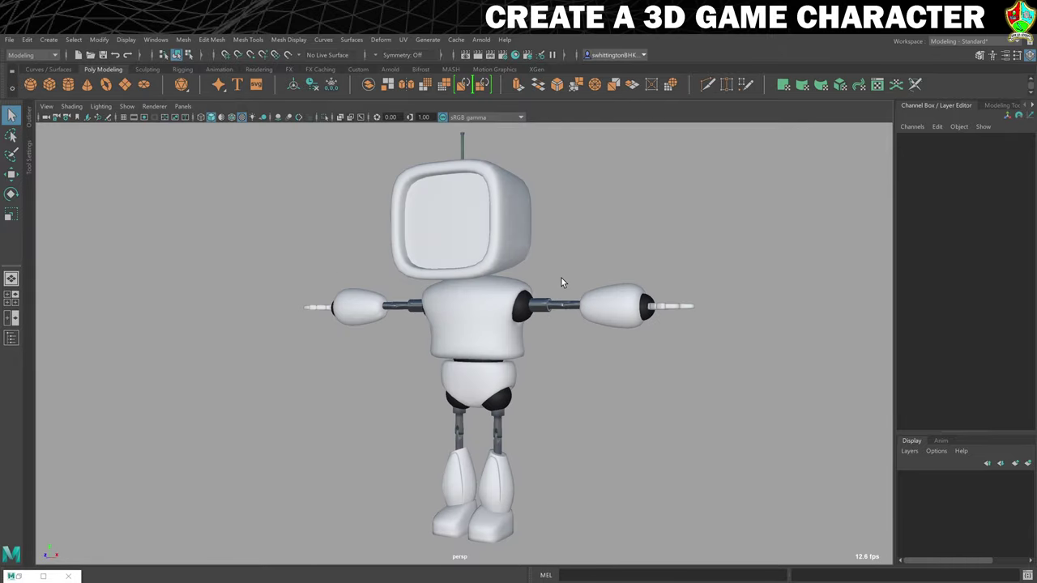
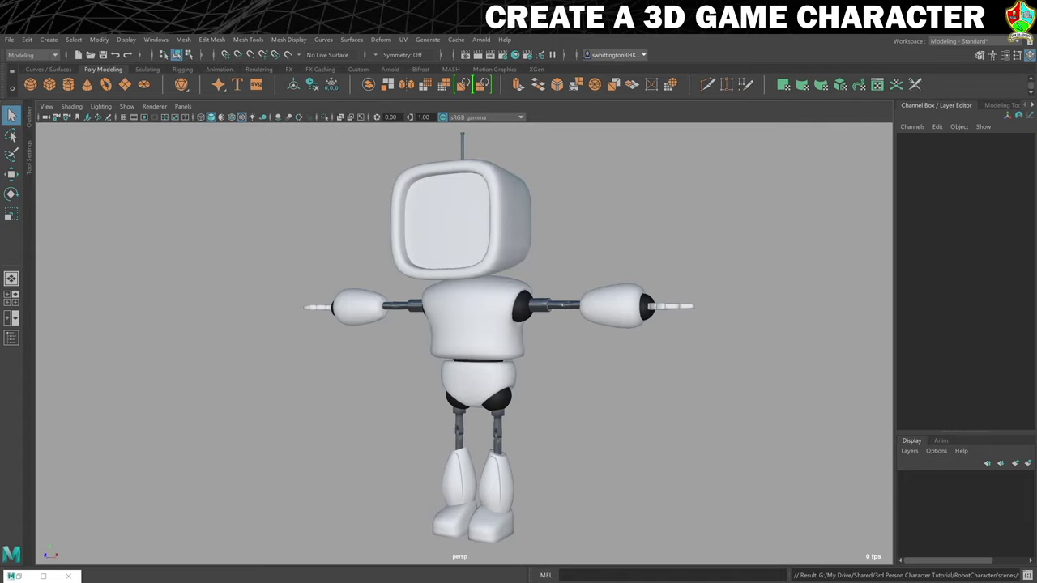
In File Explorer, move both HeadTexture files from the 3rd Person Character Tutorial folder into RobotCharacter's sourceimages folder
{"action": "left_click", "coordinate": [43, 576]}
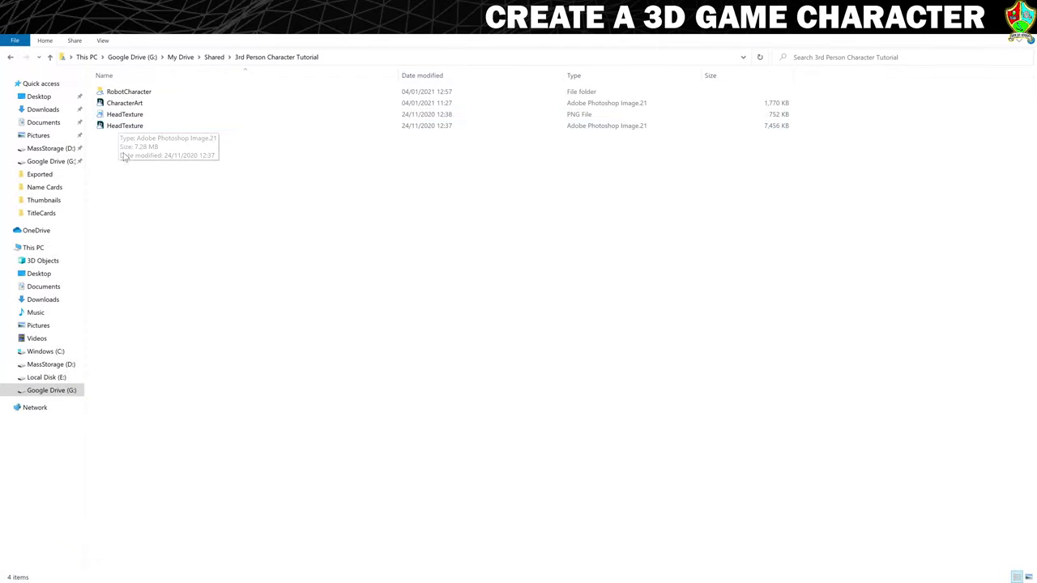
{"action": "left_click_drag", "start_coordinate": [148, 188], "coordinate": [101, 113]}
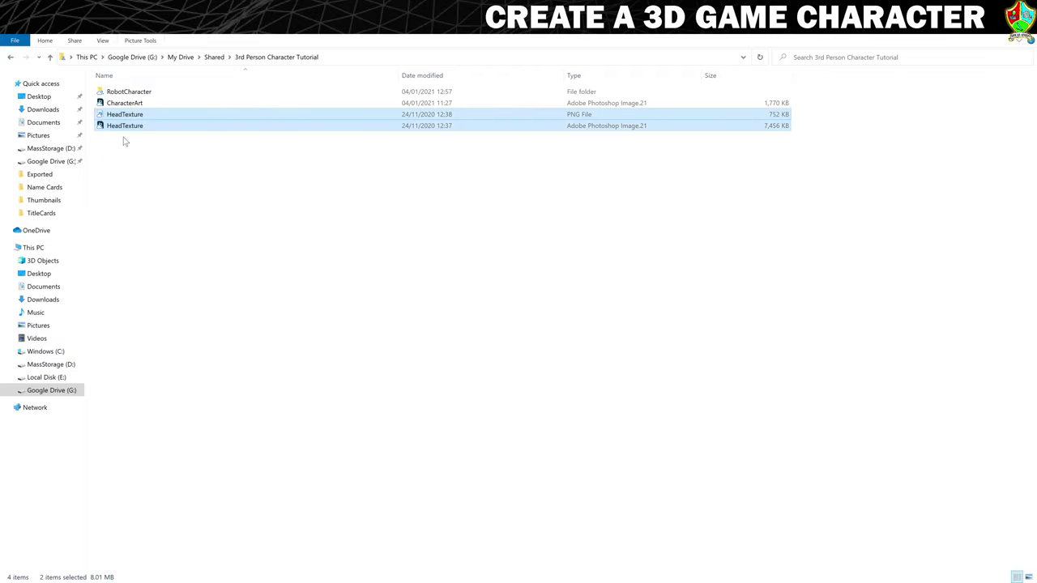
{"action": "right_click", "coordinate": [120, 126]}
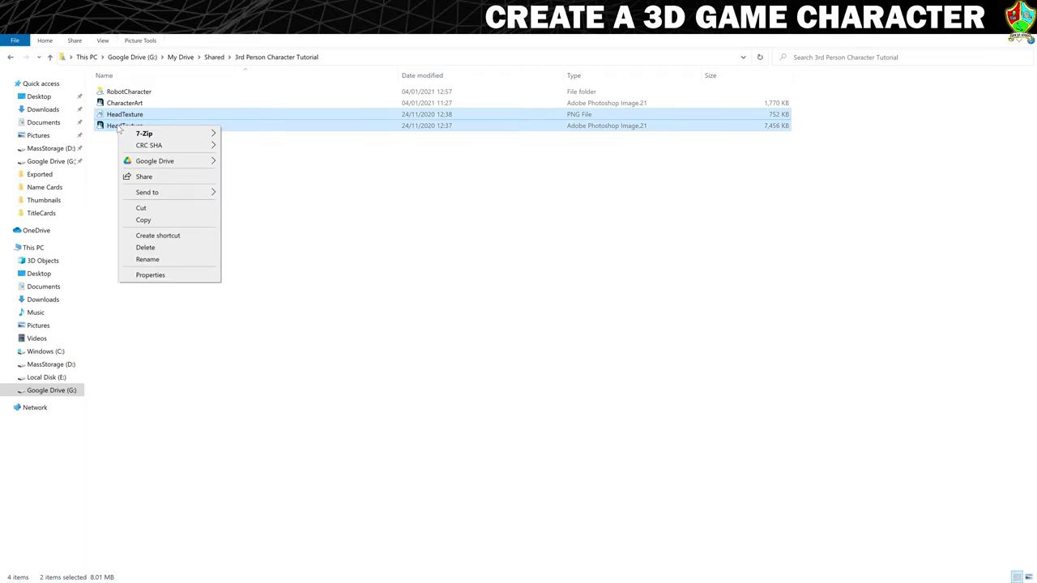
{"action": "left_click", "coordinate": [151, 210]}
{"action": "double_click", "coordinate": [123, 92]}
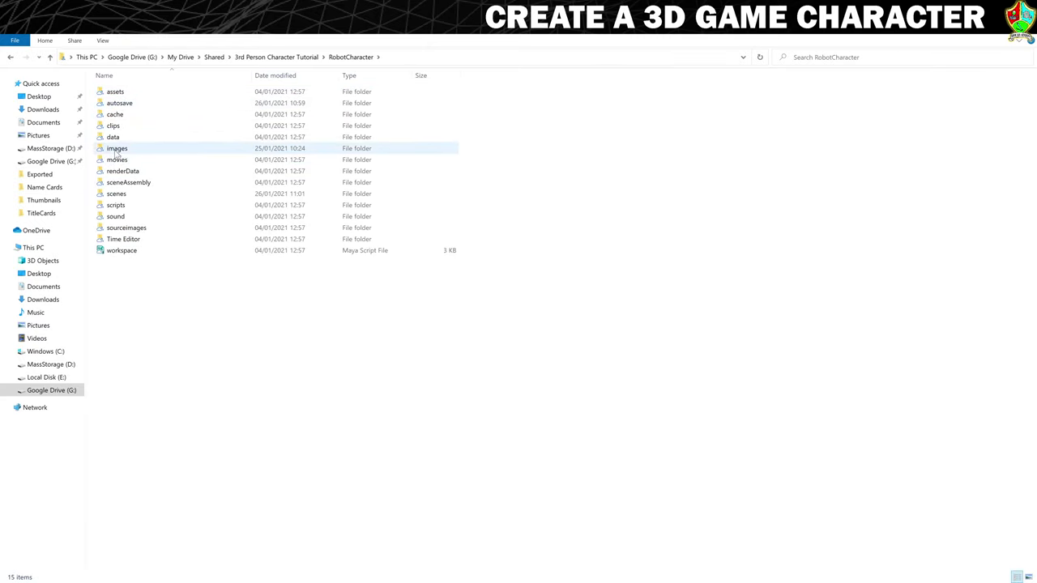
{"action": "double_click", "coordinate": [129, 228]}
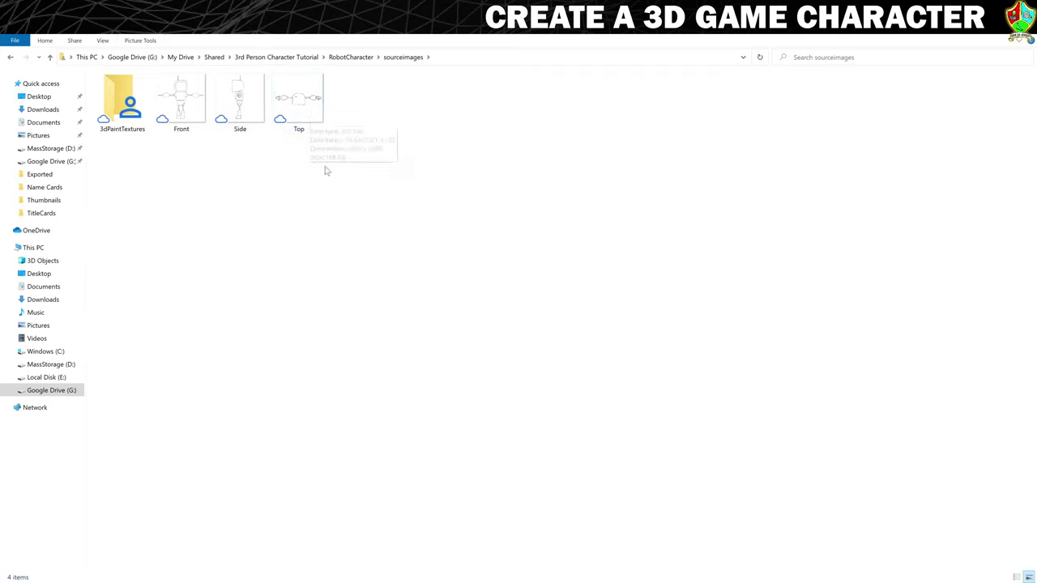
{"action": "right_click", "coordinate": [359, 232]}
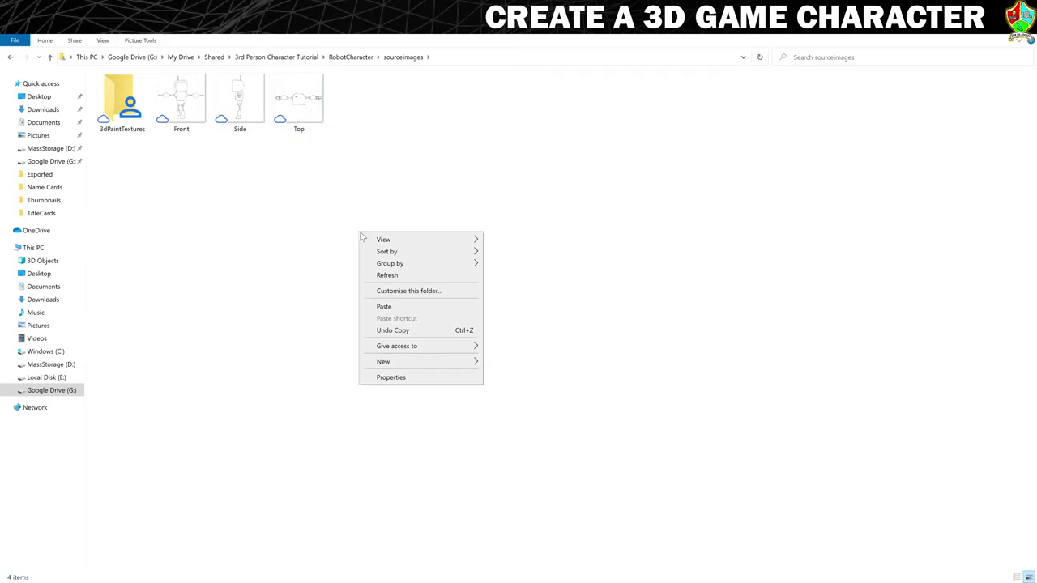
{"action": "left_click", "coordinate": [394, 310]}
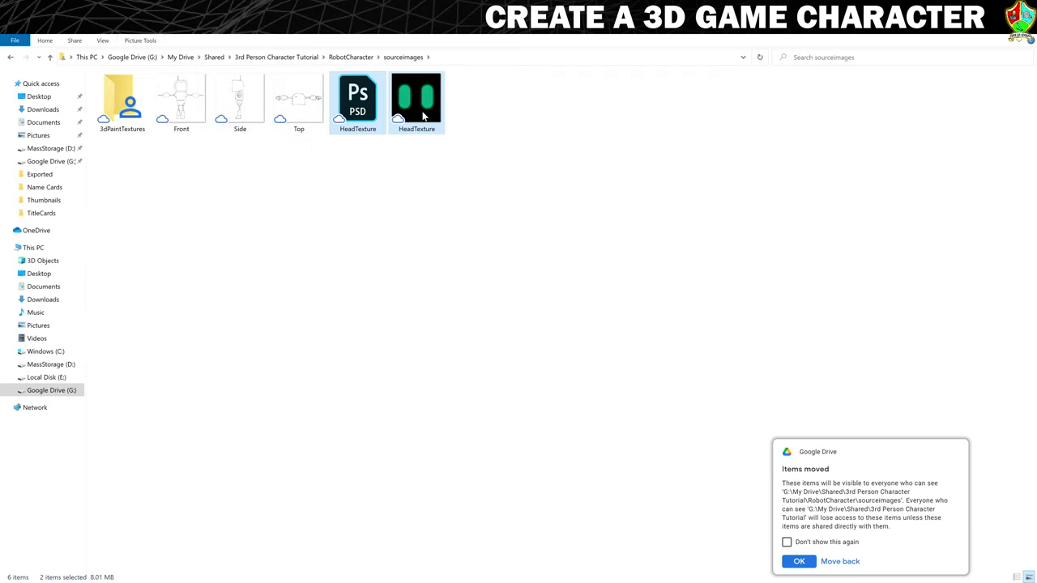
{"action": "left_click", "coordinate": [799, 561]}
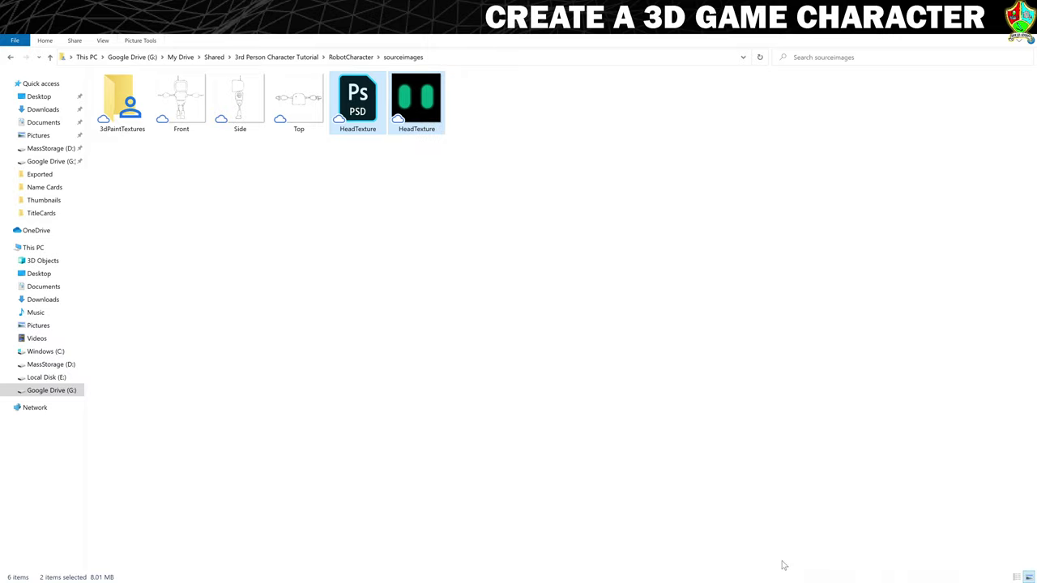
{"action": "left_click", "coordinate": [502, 320]}
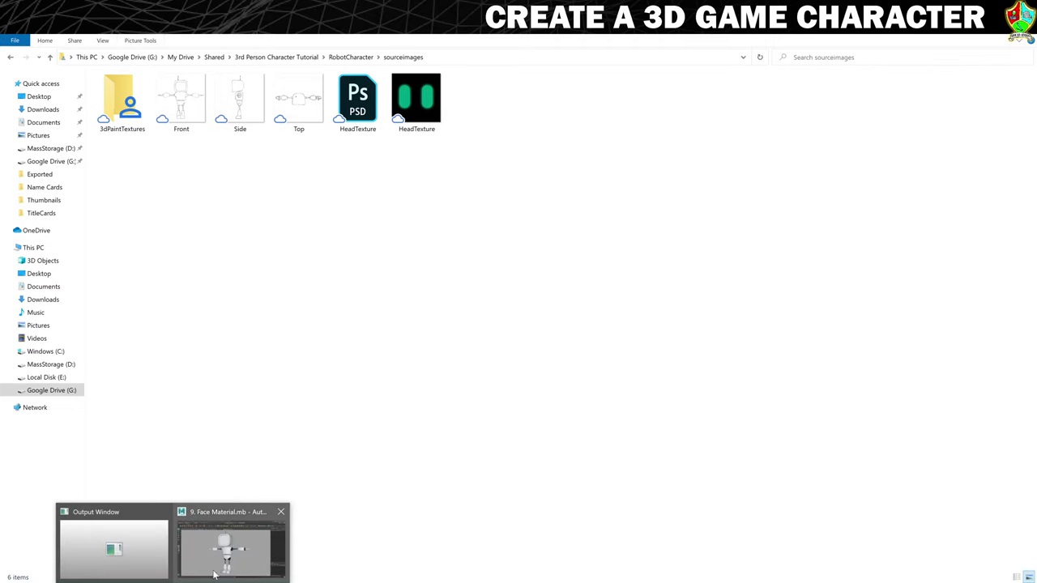
Switch back to Maya and clear the node graph in the Hypershade
{"action": "left_click", "coordinate": [216, 572]}
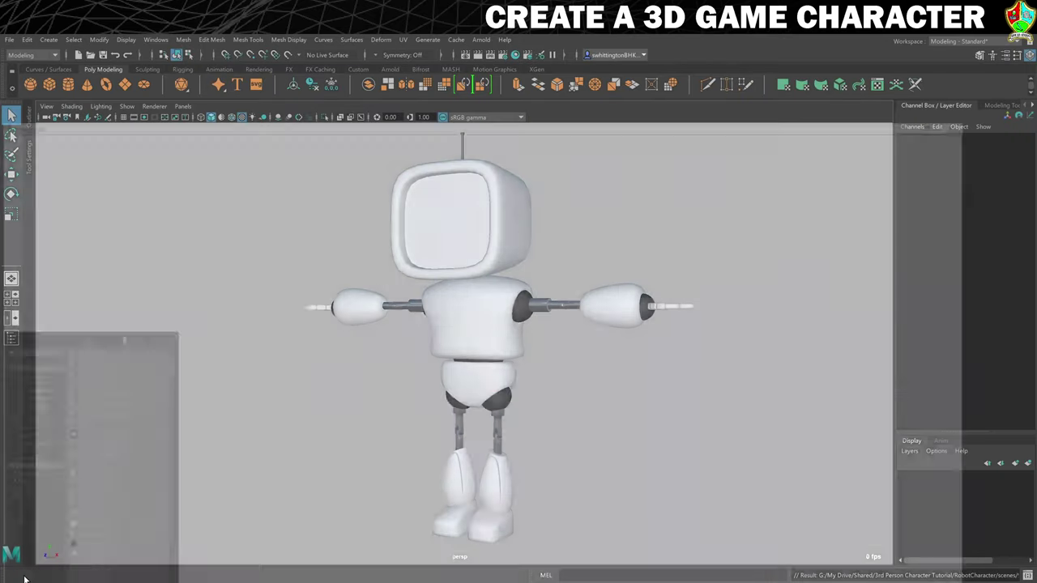
{"action": "left_click", "coordinate": [28, 577]}
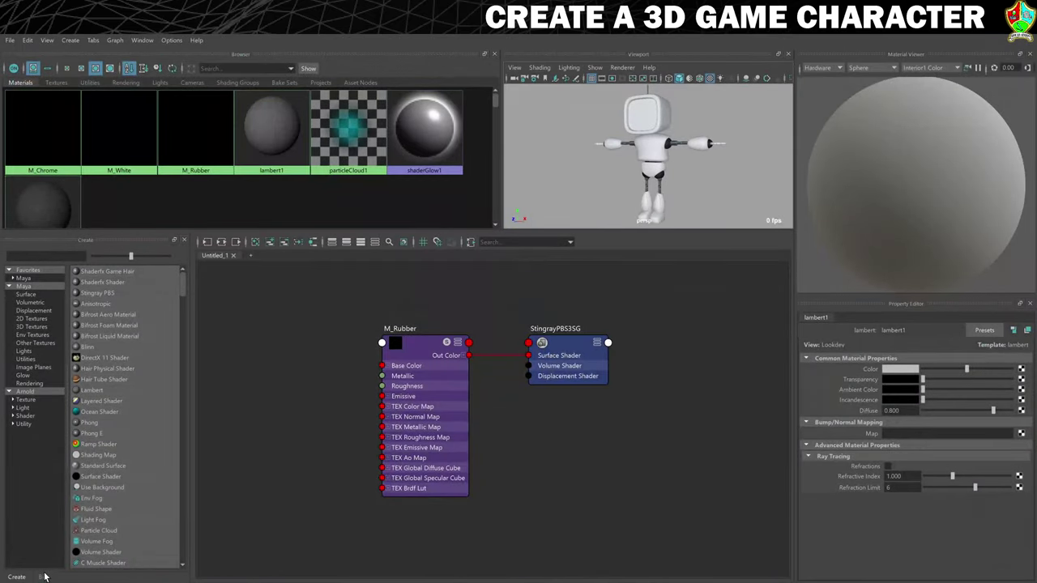
{"action": "left_click", "coordinate": [256, 243]}
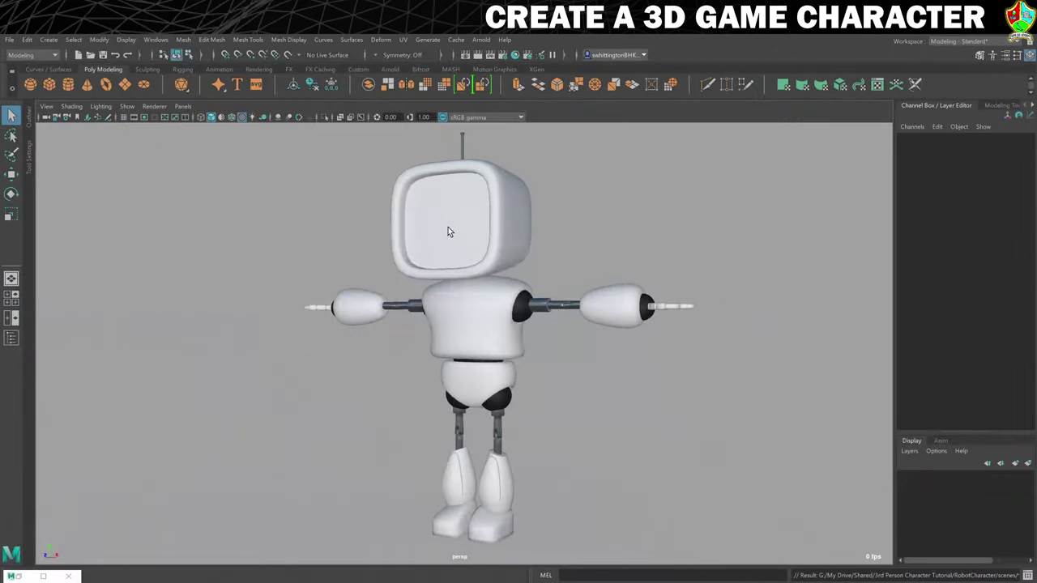
Put the head into face selection mode and select the four central faces of its front screen
{"action": "left_click", "coordinate": [446, 220]}
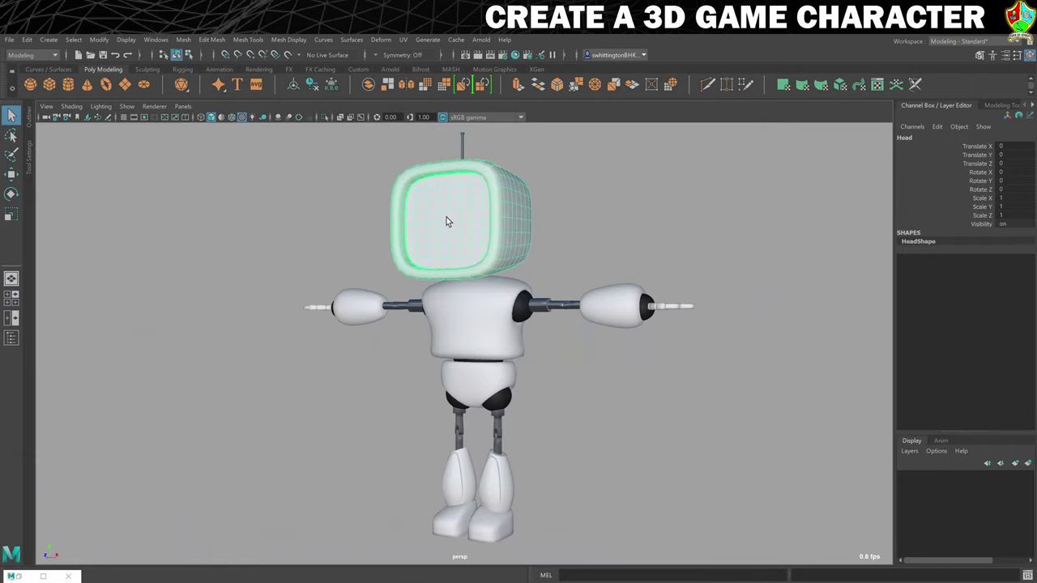
{"action": "right_click_drag", "start_coordinate": [454, 209], "coordinate": [465, 228]}
{"action": "scroll", "coordinate": [465, 228], "scroll_direction": "up", "scroll_amount": 2}
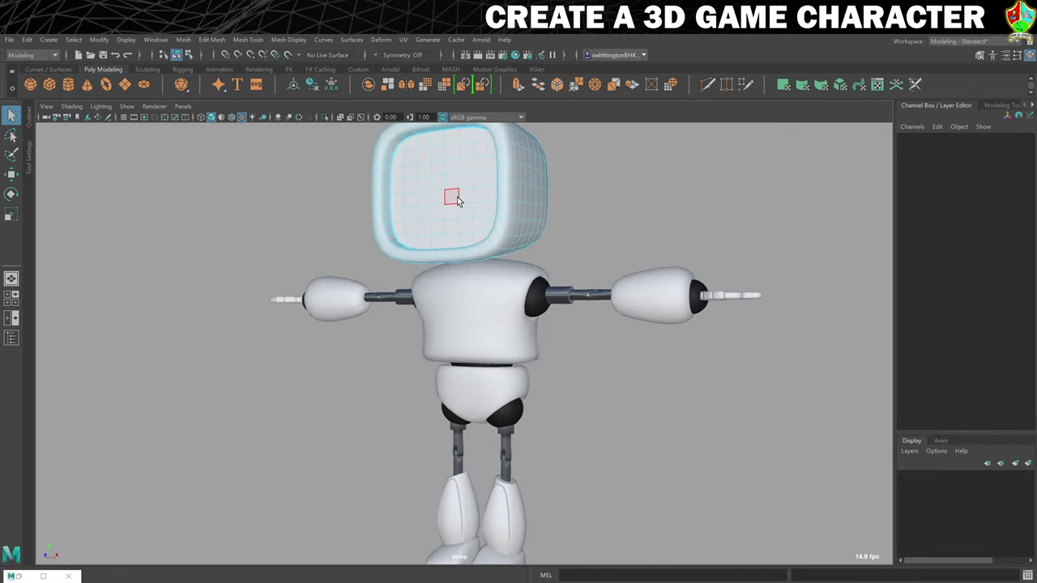
{"action": "scroll", "coordinate": [444, 199], "scroll_direction": "up", "scroll_amount": 5}
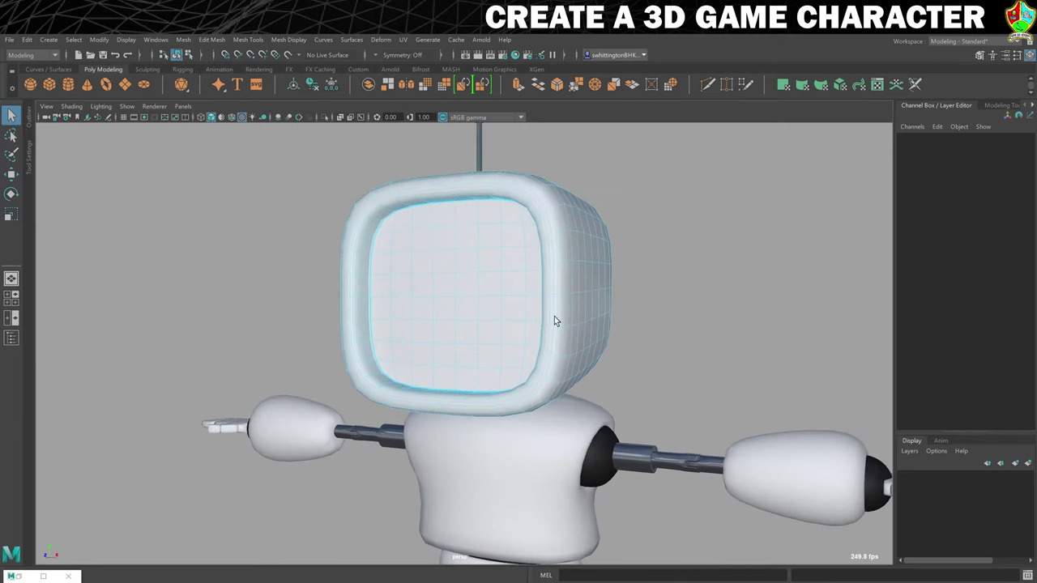
{"action": "left_click_drag", "start_coordinate": [554, 322], "coordinate": [507, 301], "text": "alt"}
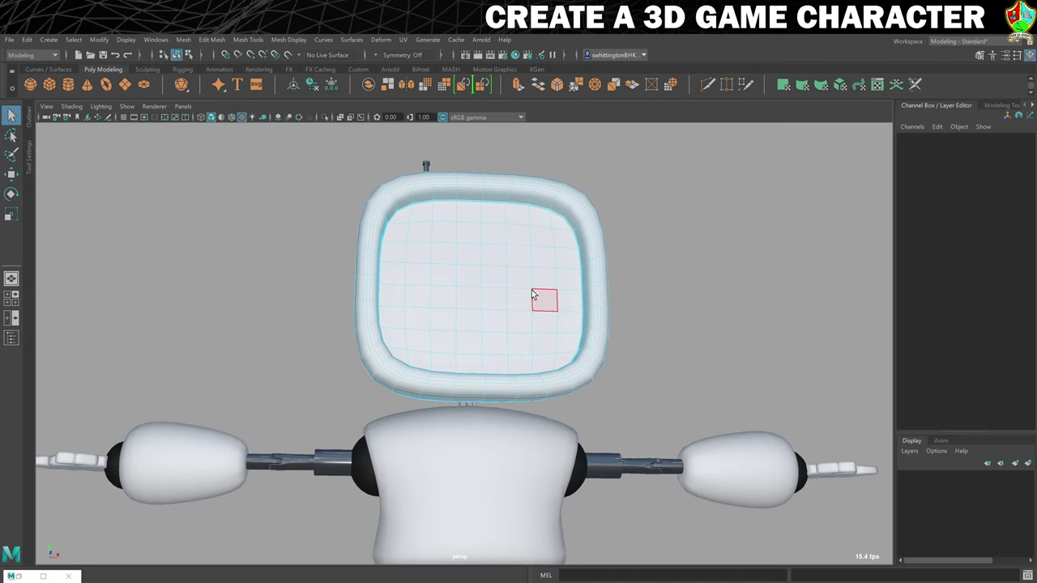
{"action": "left_click_drag", "start_coordinate": [534, 294], "coordinate": [465, 287], "text": "alt"}
{"action": "left_click", "coordinate": [471, 288]}
{"action": "left_click", "coordinate": [492, 286], "text": "shift"}
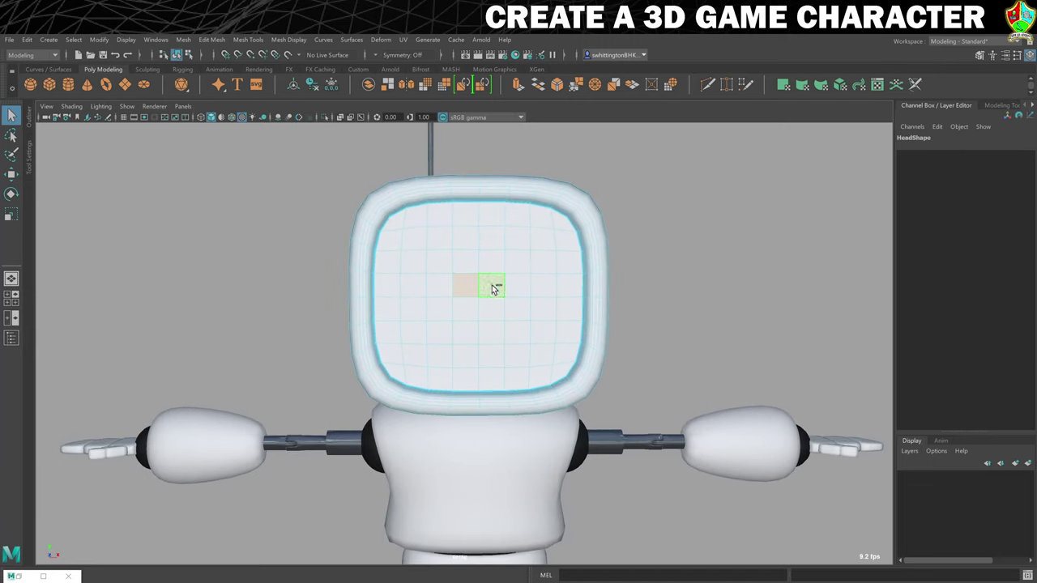
{"action": "left_click", "coordinate": [492, 308], "text": "shift"}
{"action": "left_click", "coordinate": [465, 308], "text": "shift"}
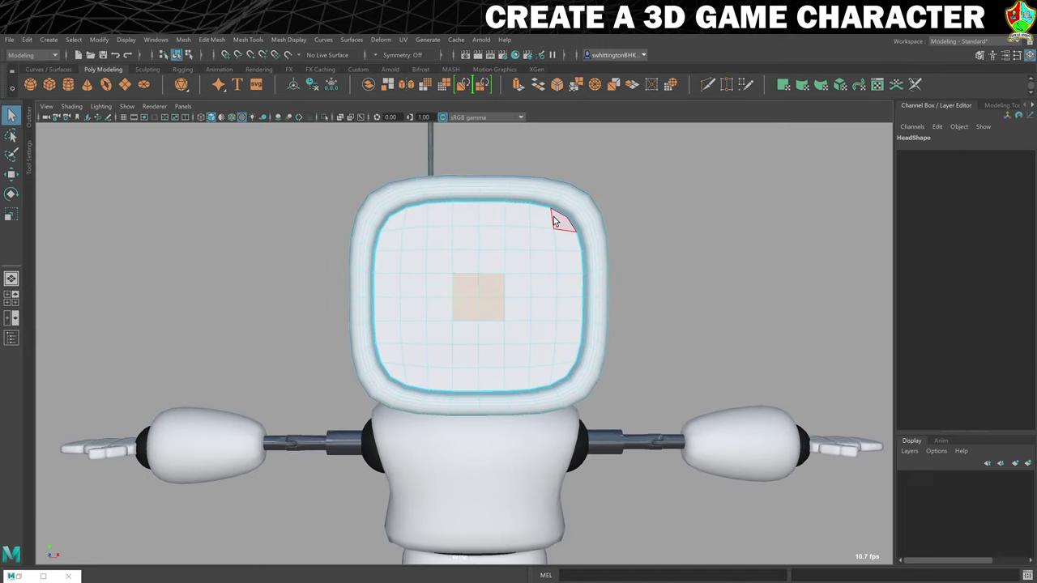
Grow the face selection until it covers the head's whole recessed screen up to the frame
{"action": "key", "text": "greater"}
{"action": "key", "text": "greater"}
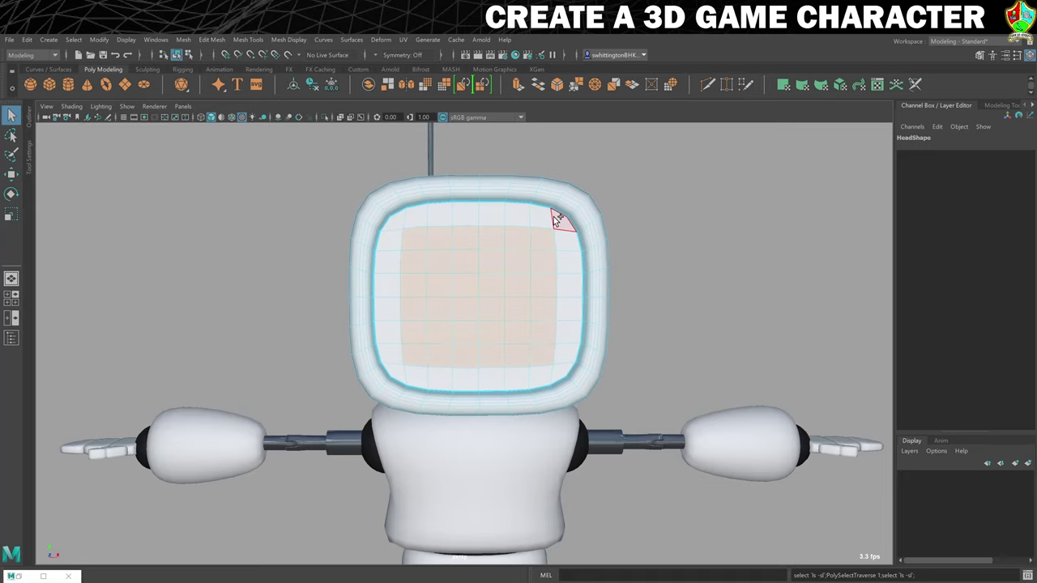
{"action": "key", "text": "greater"}
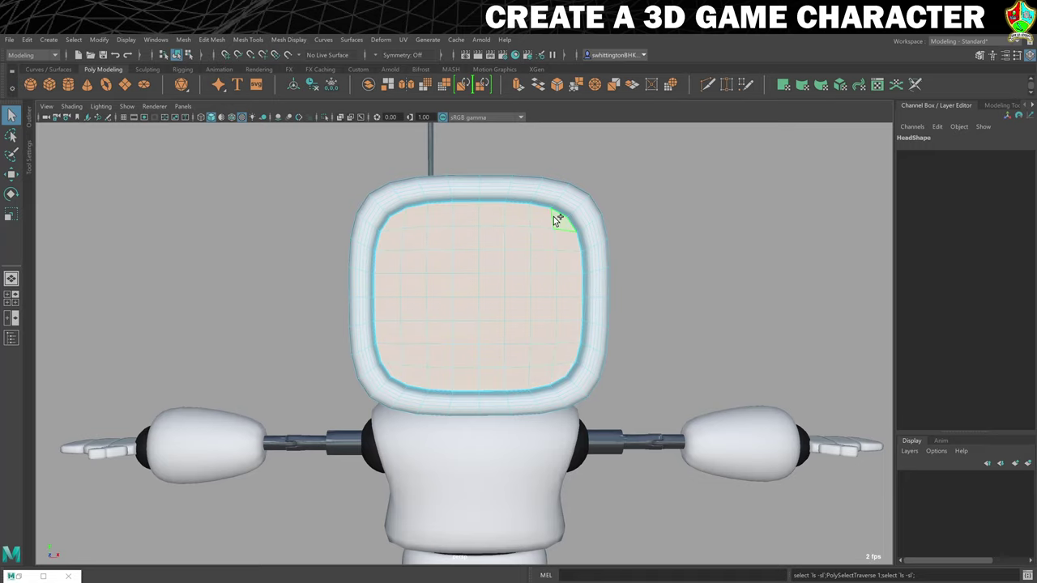
Examine the edge of the selected screen faces where they meet the head's surrounding frame
{"action": "scroll", "coordinate": [558, 231], "scroll_direction": "up", "scroll_amount": 5}
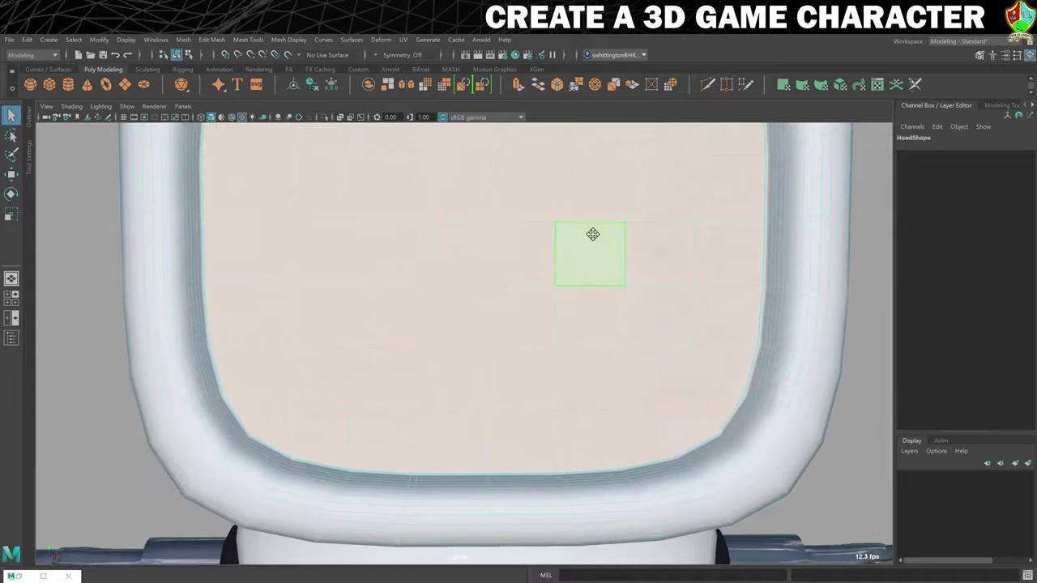
{"action": "middle_click_drag", "start_coordinate": [597, 231], "coordinate": [364, 367], "text": "alt"}
{"action": "left_click_drag", "start_coordinate": [363, 368], "coordinate": [380, 360], "text": "alt"}
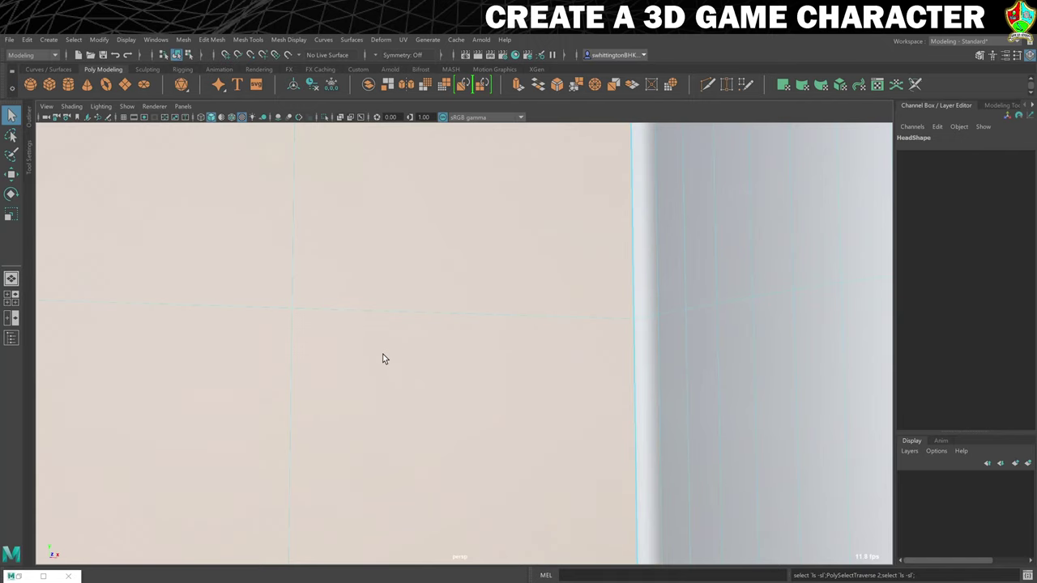
{"action": "left_click_drag", "start_coordinate": [382, 354], "coordinate": [547, 290], "text": "ctrl+alt"}
{"action": "left_click_drag", "start_coordinate": [548, 290], "coordinate": [547, 324], "text": "ctrl+alt"}
{"action": "left_click_drag", "start_coordinate": [346, 256], "coordinate": [437, 272], "text": "ctrl+alt"}
{"action": "middle_click_drag", "start_coordinate": [438, 272], "coordinate": [435, 272], "text": "alt"}
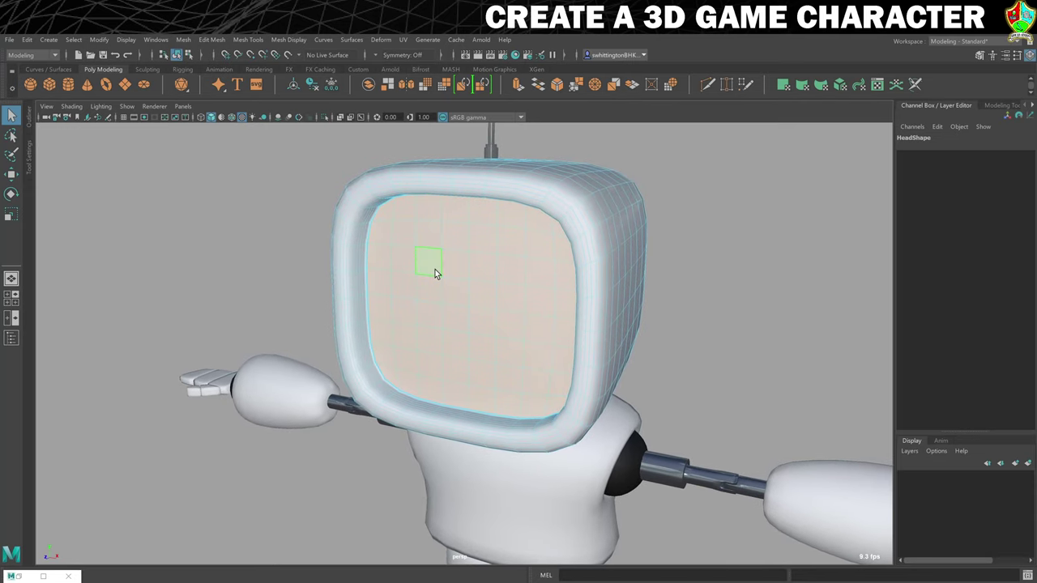
{"action": "left_click_drag", "start_coordinate": [441, 256], "coordinate": [504, 270], "text": "ctrl+alt"}
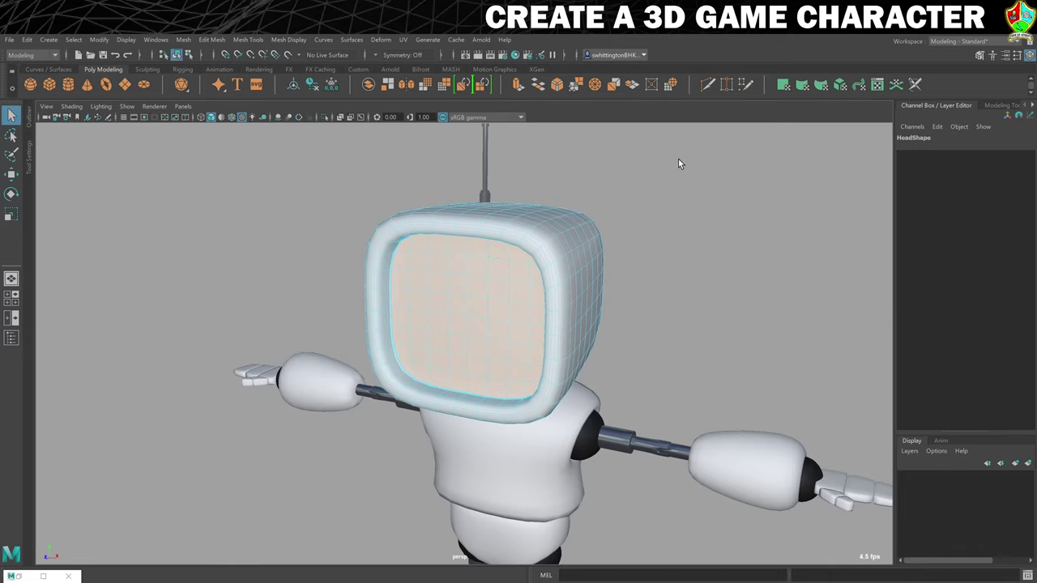
Switch to the UV Editing workspace with the head's screen faces still selected
{"action": "left_click", "coordinate": [967, 39]}
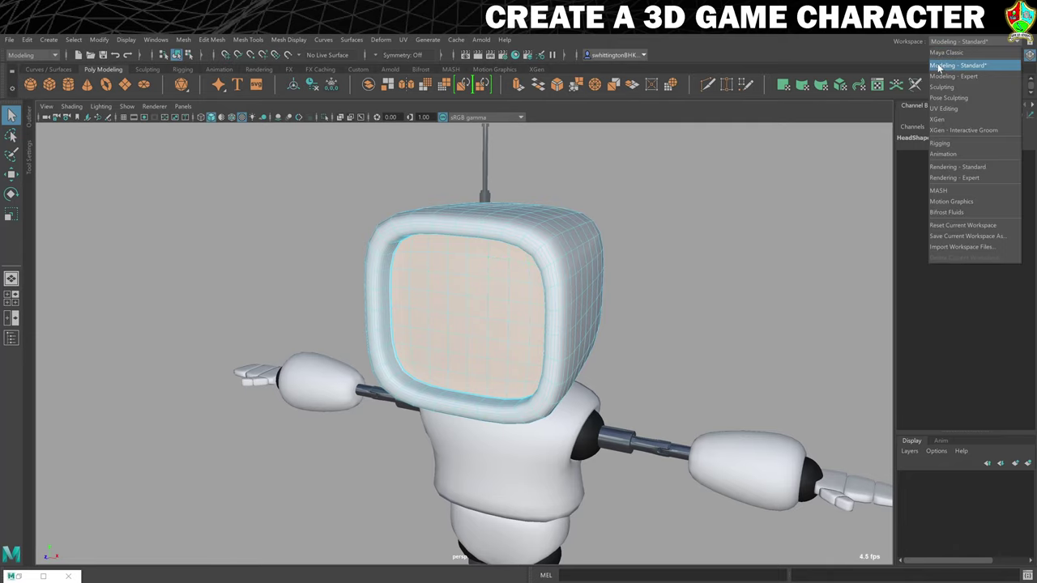
{"action": "left_click", "coordinate": [951, 108]}
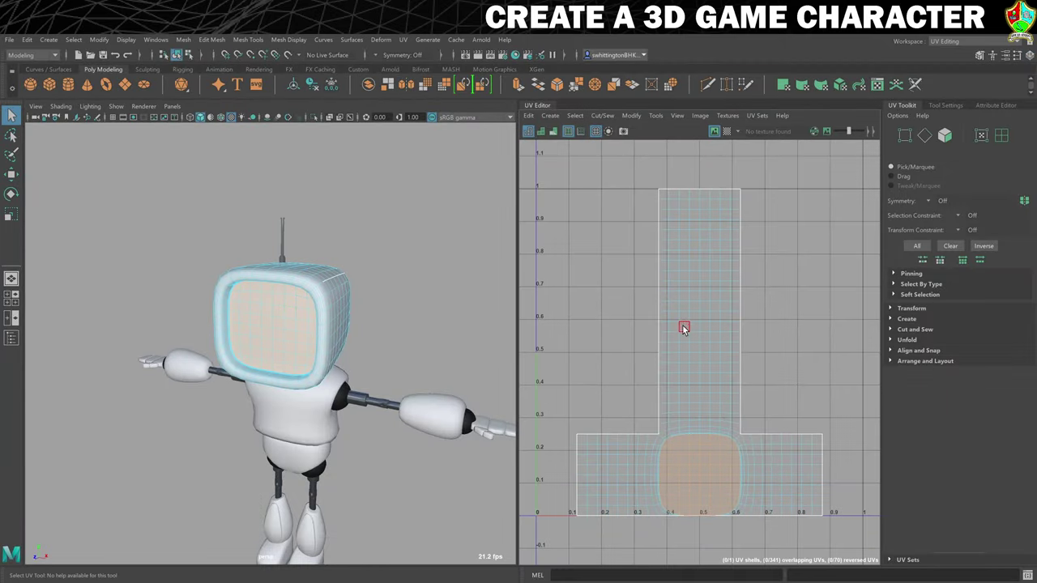
{"action": "scroll", "coordinate": [686, 322], "scroll_direction": "down", "scroll_amount": 2}
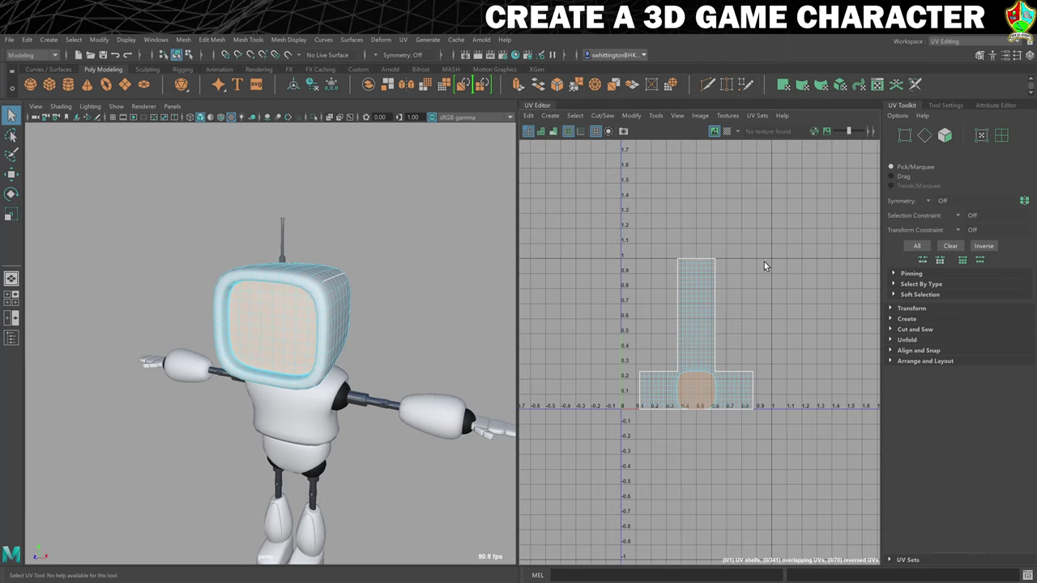
Apply a planar UV projection along the Z axis to the selected screen faces of the head
{"action": "left_click", "coordinate": [404, 39]}
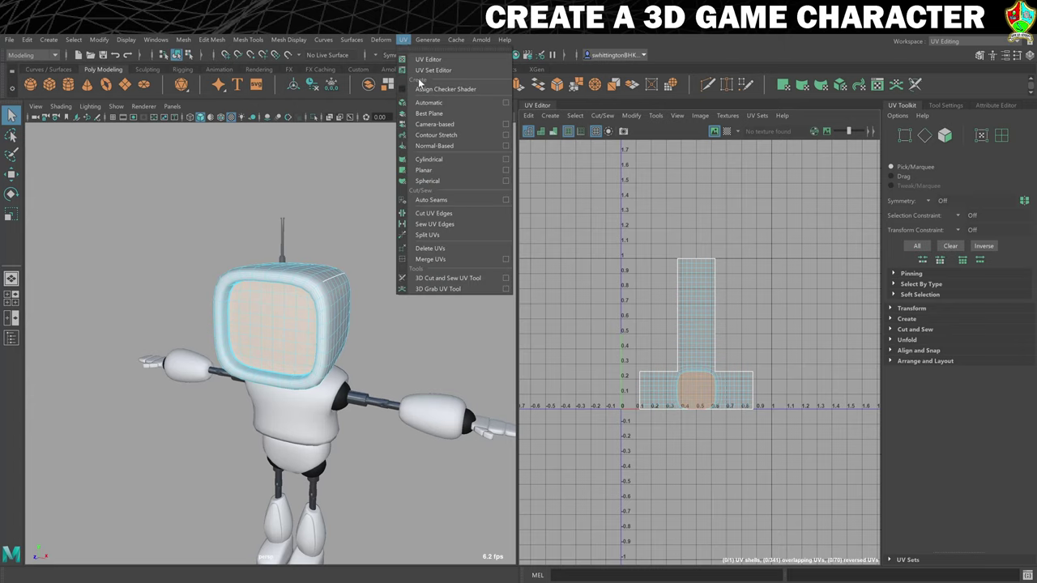
{"action": "left_click", "coordinate": [504, 170]}
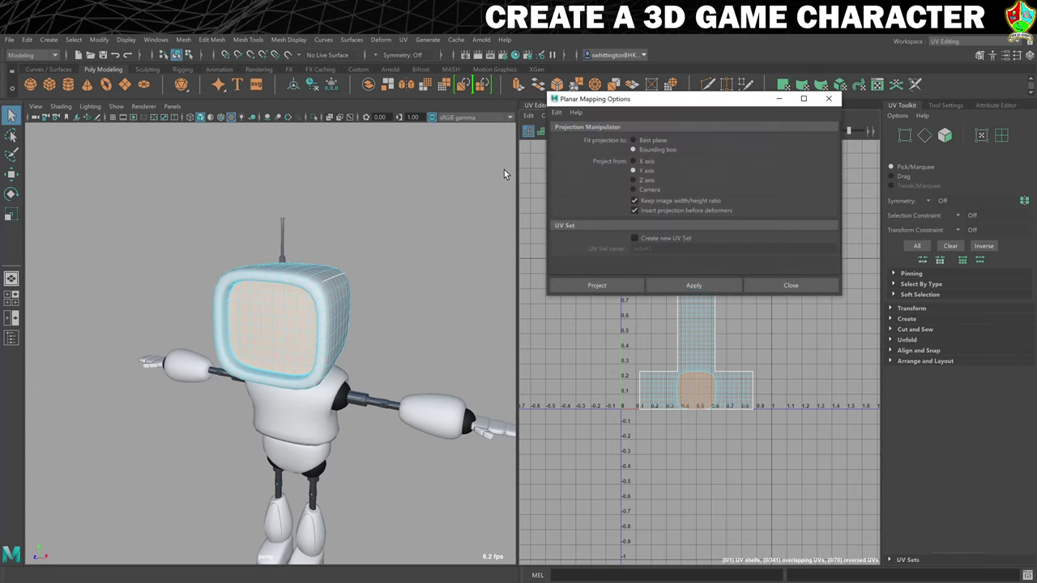
{"action": "left_click", "coordinate": [634, 180]}
{"action": "left_click", "coordinate": [597, 285]}
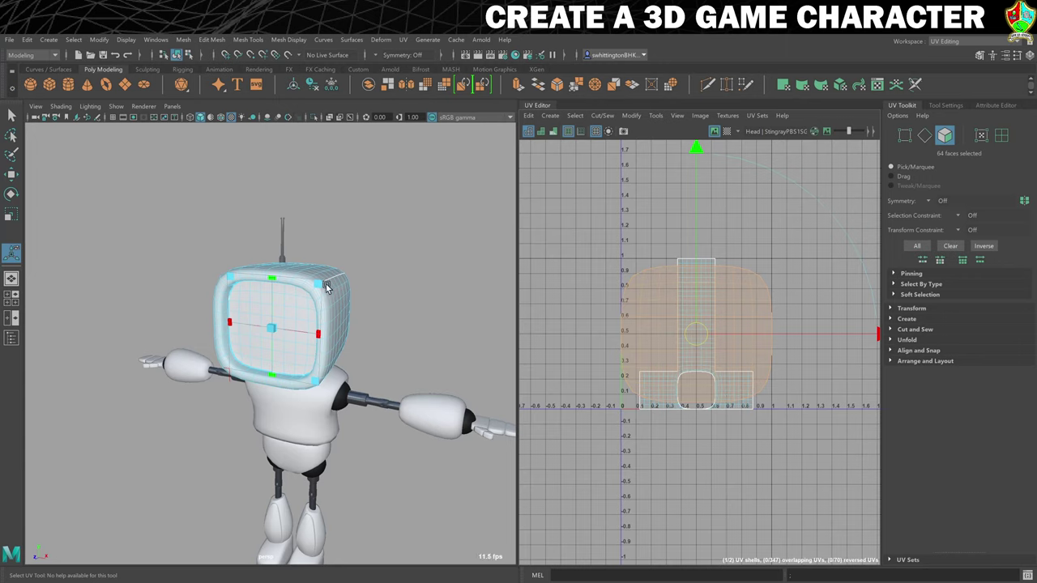
Return the head to object mode and switch back to the Modeling - Standard workspace
{"action": "right_click_drag", "start_coordinate": [325, 285], "coordinate": [331, 276]}
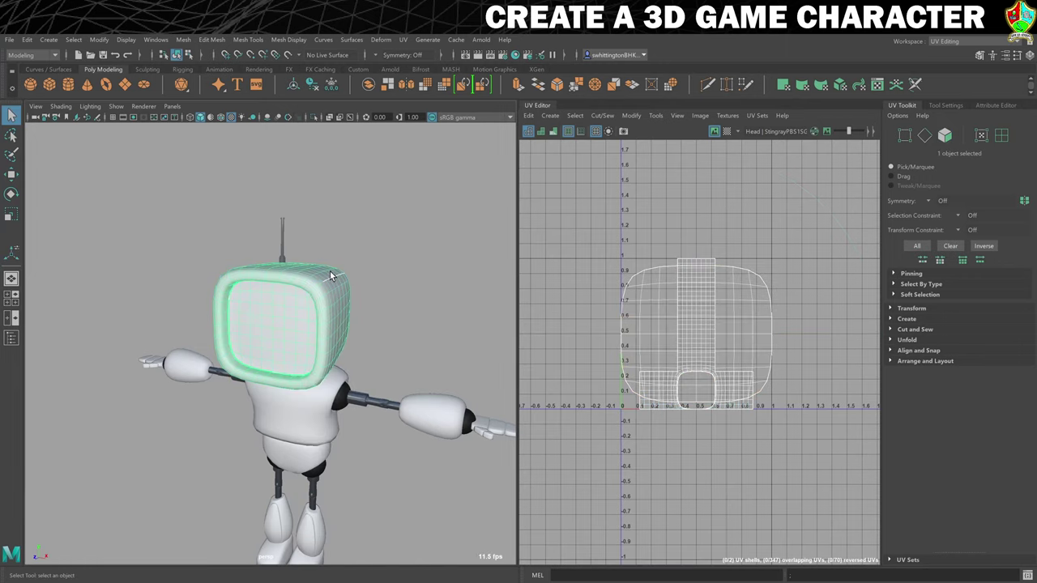
{"action": "left_click", "coordinate": [947, 41]}
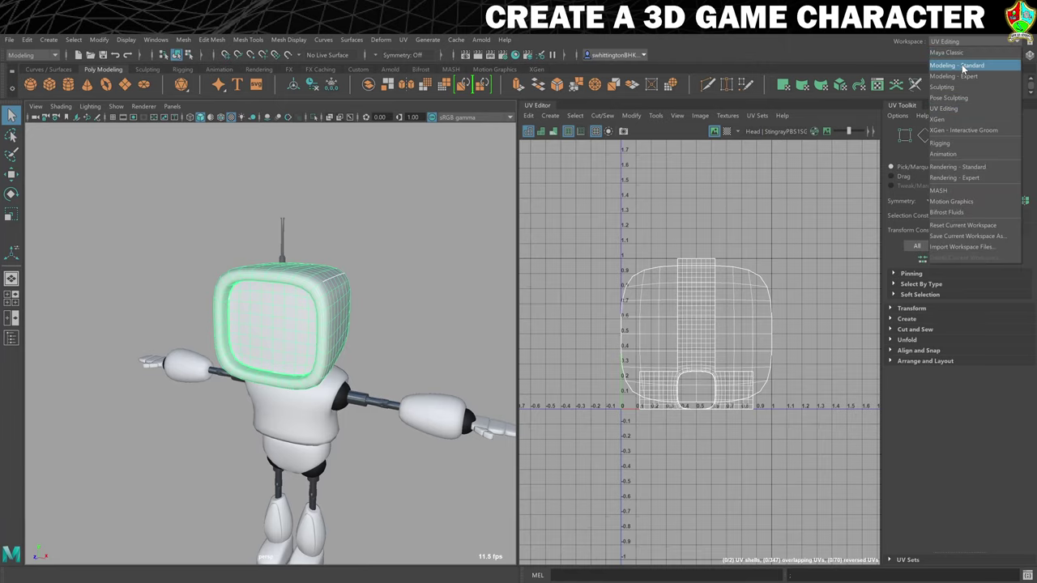
{"action": "left_click", "coordinate": [962, 67]}
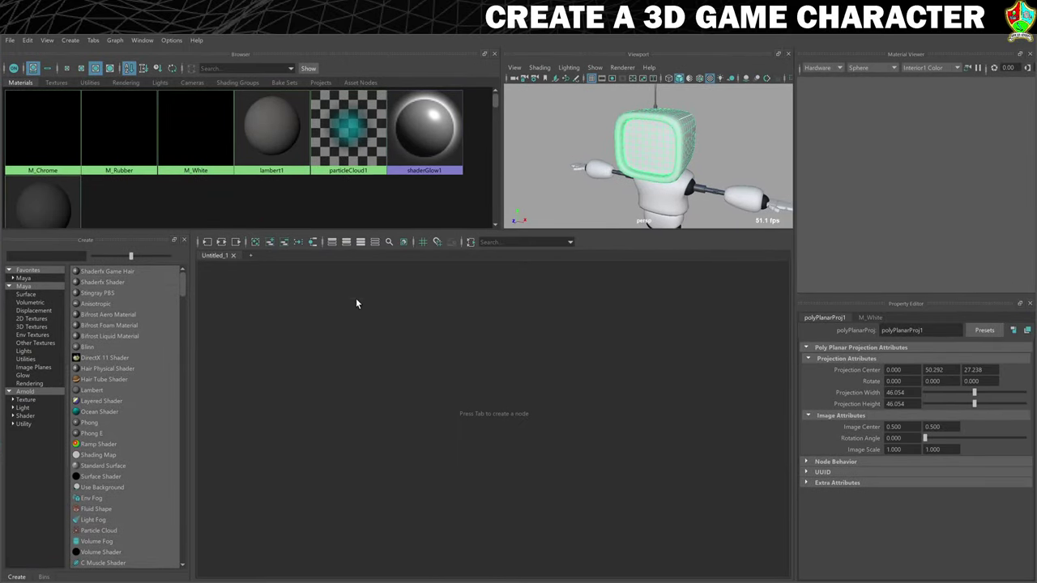
Create a new Stingray PBS material in the Hypershade and name it M_Screen
{"action": "left_click", "coordinate": [107, 294]}
{"action": "double_click", "coordinate": [897, 331]}
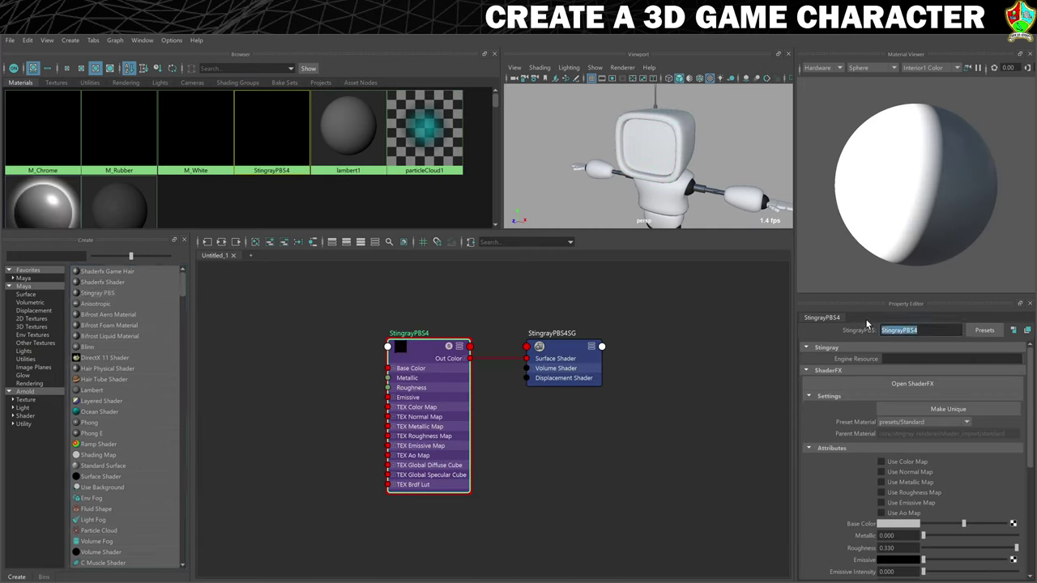
{"action": "type", "text": "M_Screen"}
{"action": "key", "text": "Return"}
Enable the use of a color map on M_Screen and connect a file texture to its Color Map
{"action": "scroll", "coordinate": [915, 417], "scroll_direction": "down", "scroll_amount": 1}
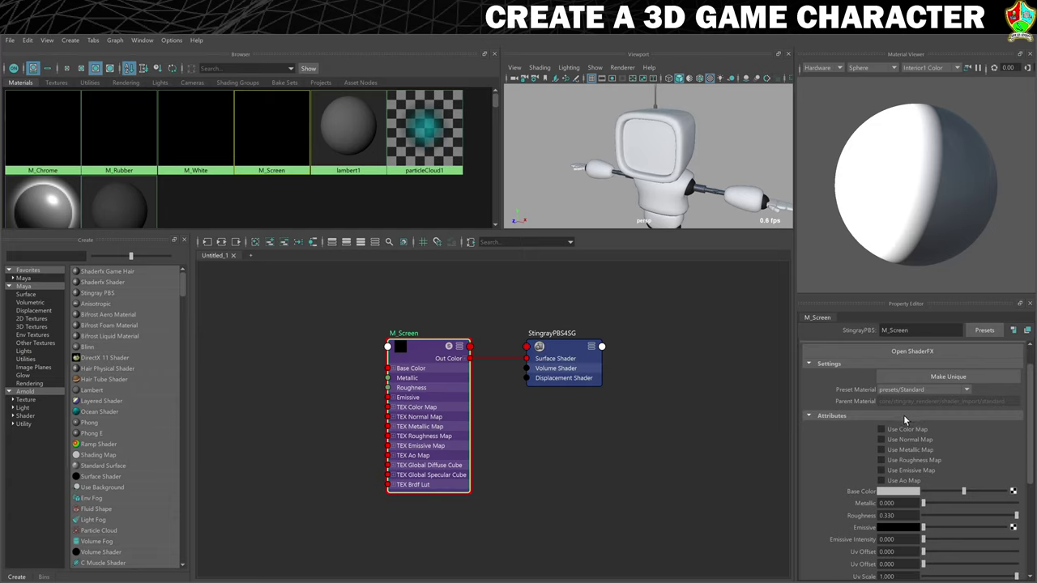
{"action": "left_click", "coordinate": [892, 432]}
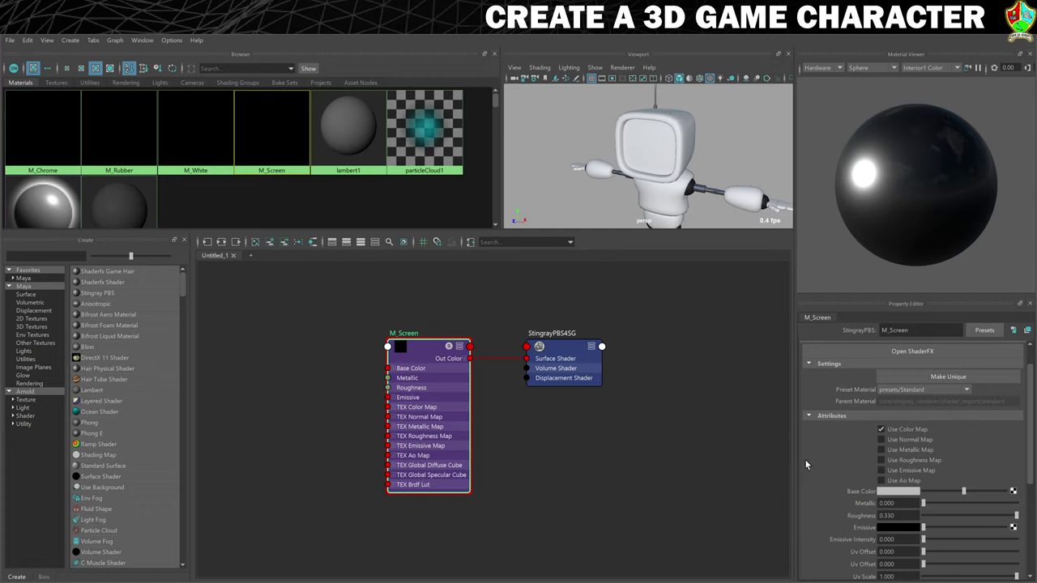
{"action": "scroll", "coordinate": [830, 460], "scroll_direction": "down", "scroll_amount": 1}
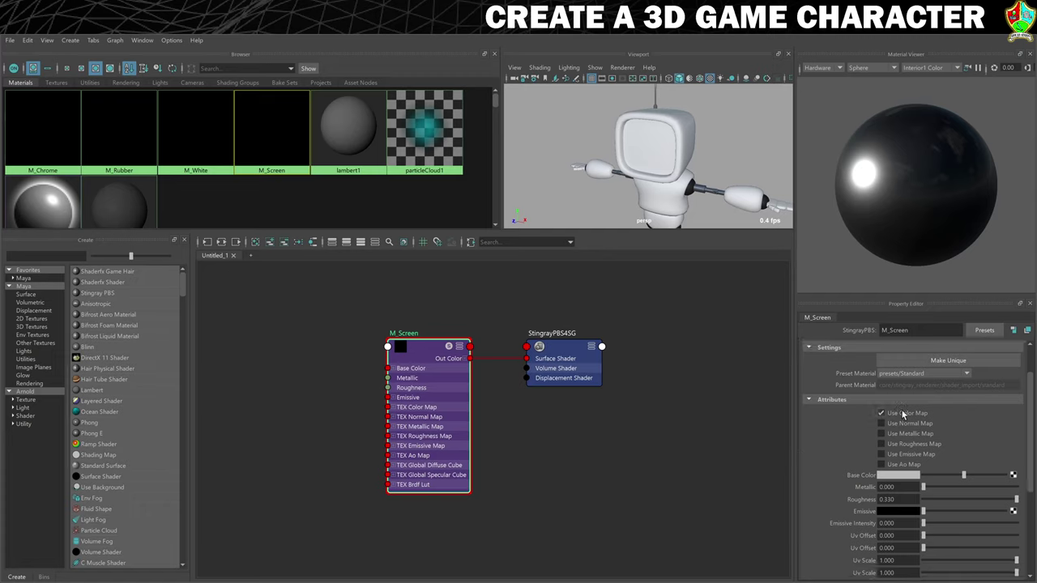
{"action": "scroll", "coordinate": [903, 414], "scroll_direction": "down", "scroll_amount": 4}
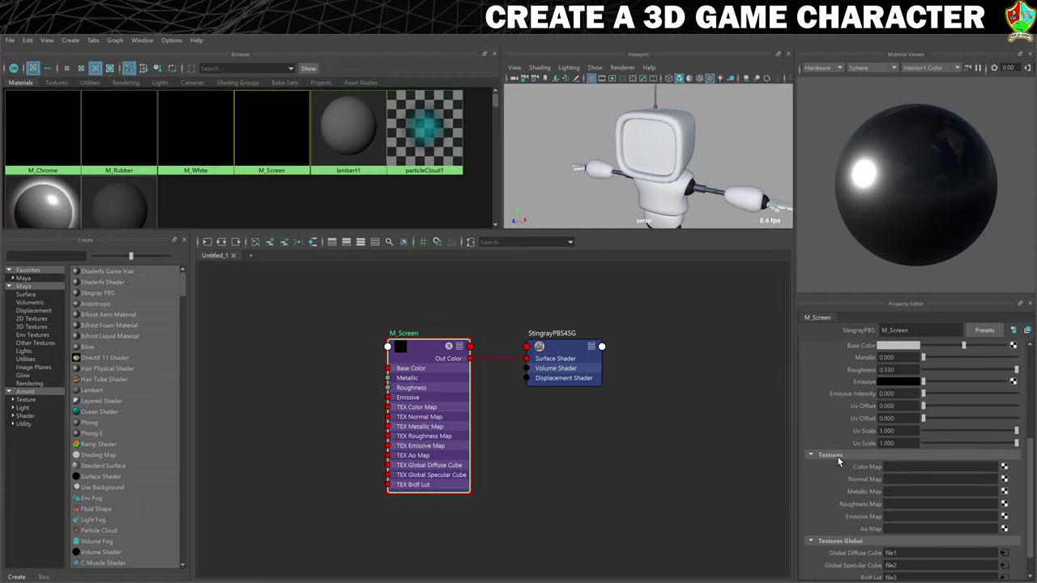
{"action": "left_click", "coordinate": [1004, 468]}
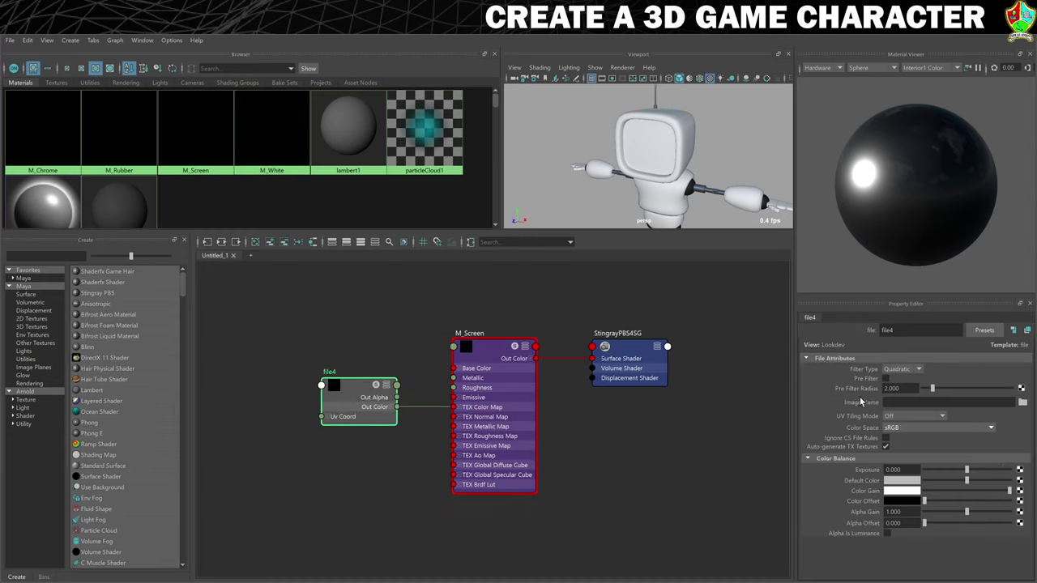
Load HeadTexture.png from sourceimages into the file texture and preview the material on a plane
{"action": "left_click", "coordinate": [1022, 402]}
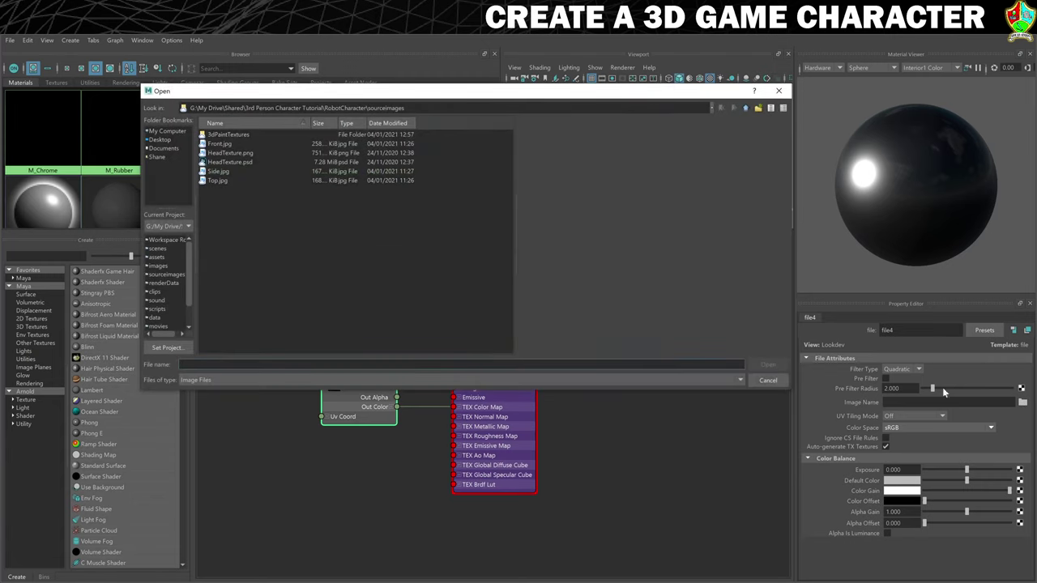
{"action": "left_click", "coordinate": [230, 153]}
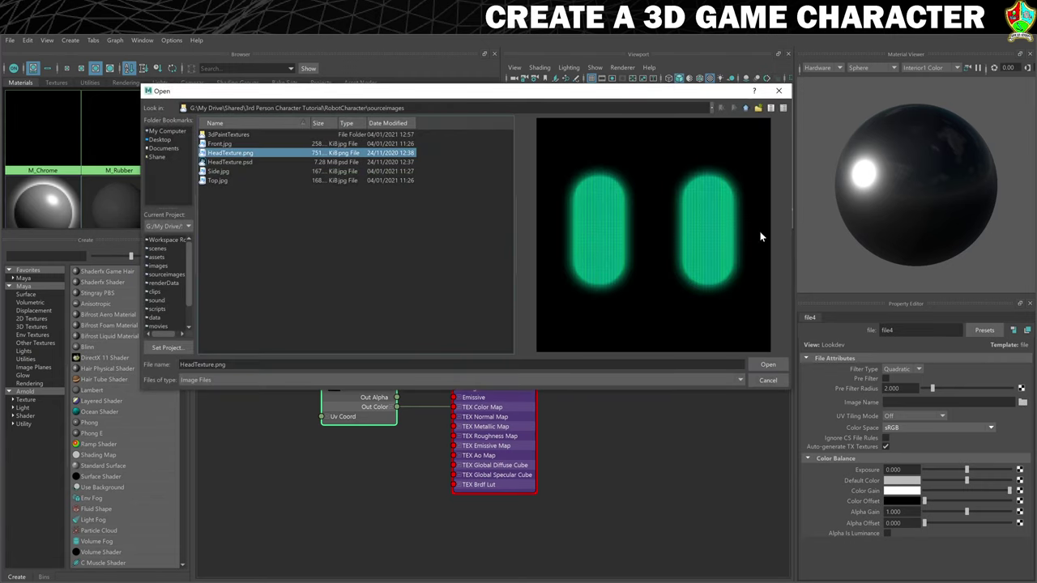
{"action": "left_click", "coordinate": [768, 363]}
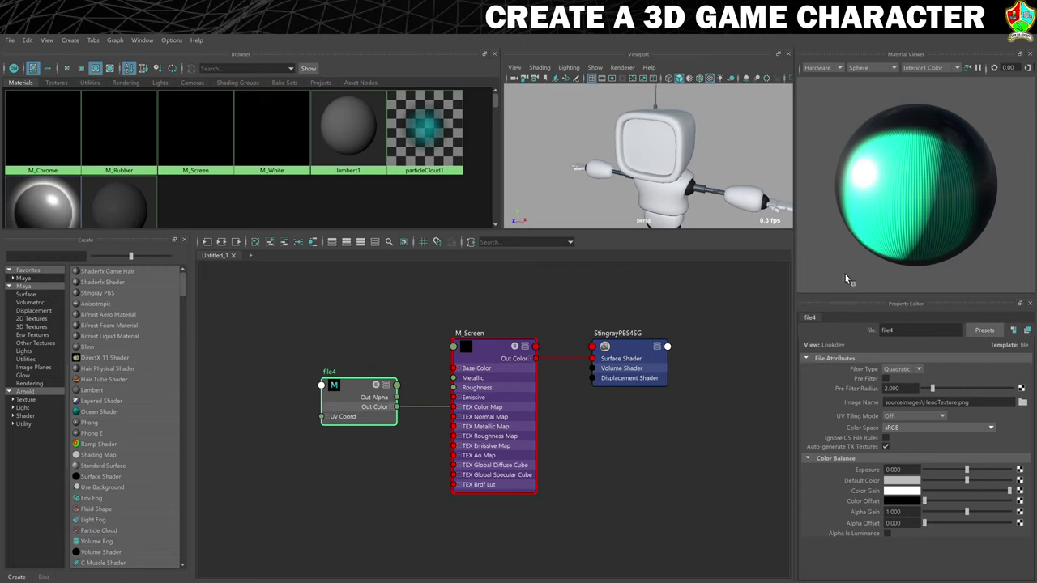
{"action": "left_click", "coordinate": [867, 66]}
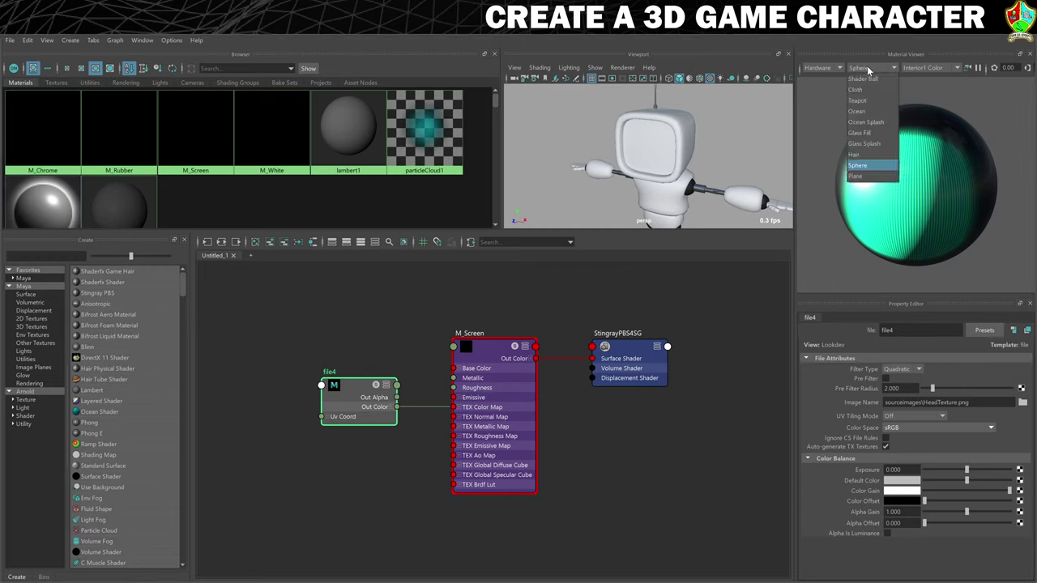
{"action": "left_click", "coordinate": [854, 176]}
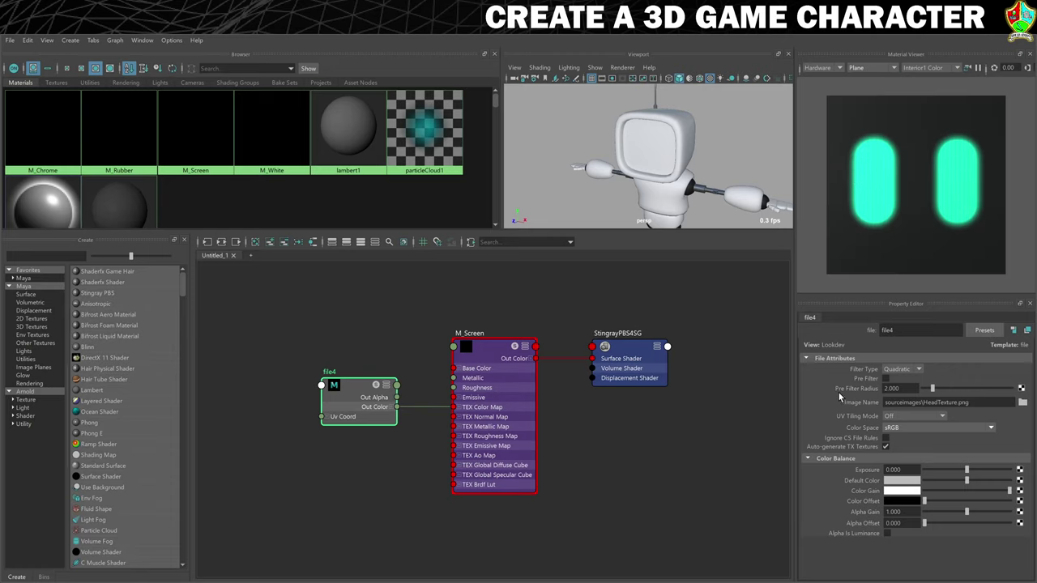
Lower the roughness of the M_Screen material to 0.119
{"action": "left_click", "coordinate": [494, 356]}
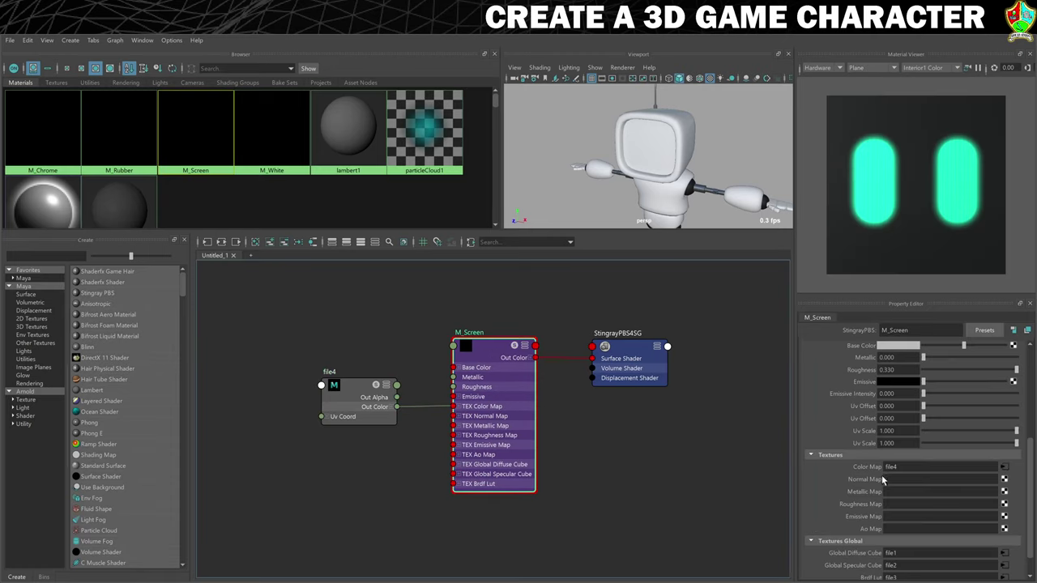
{"action": "scroll", "coordinate": [883, 480], "scroll_direction": "up", "scroll_amount": 4}
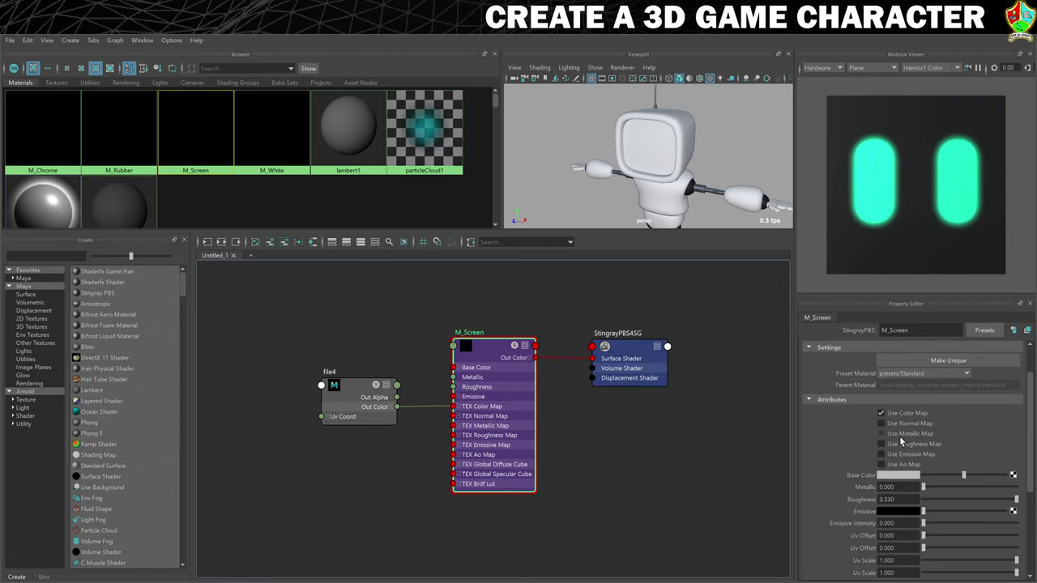
{"action": "scroll", "coordinate": [901, 444], "scroll_direction": "down", "scroll_amount": 1}
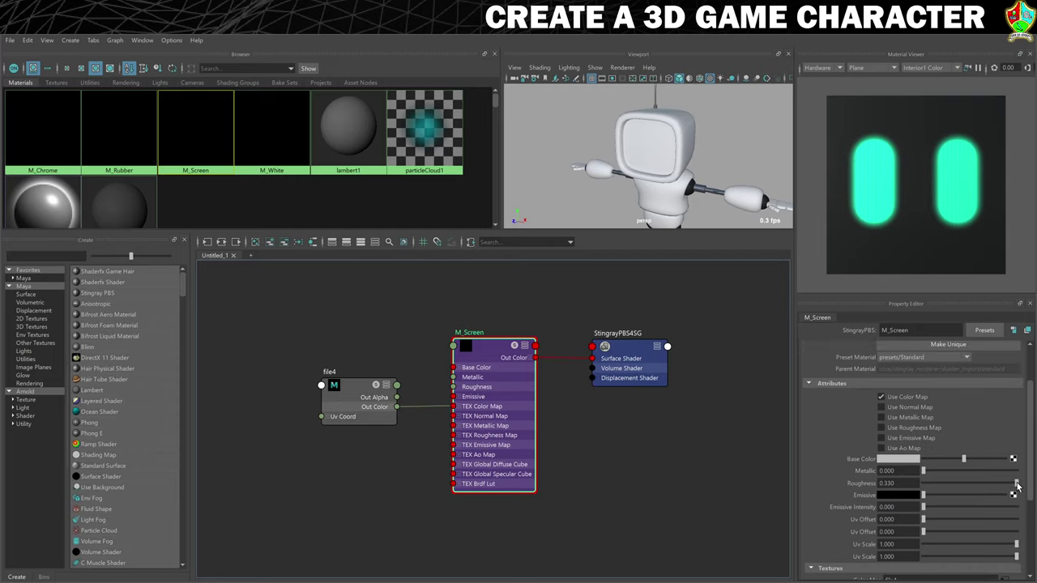
{"action": "left_click_drag", "start_coordinate": [1017, 484], "coordinate": [956, 483]}
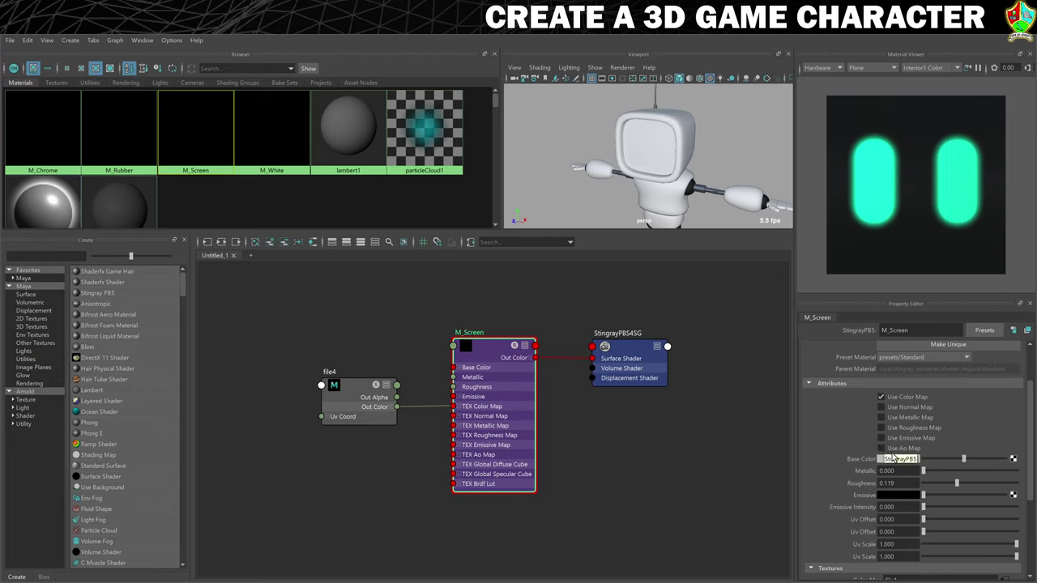
{"action": "scroll", "coordinate": [907, 433], "scroll_direction": "up", "scroll_amount": 3}
{"action": "scroll", "coordinate": [906, 437], "scroll_direction": "up", "scroll_amount": 1}
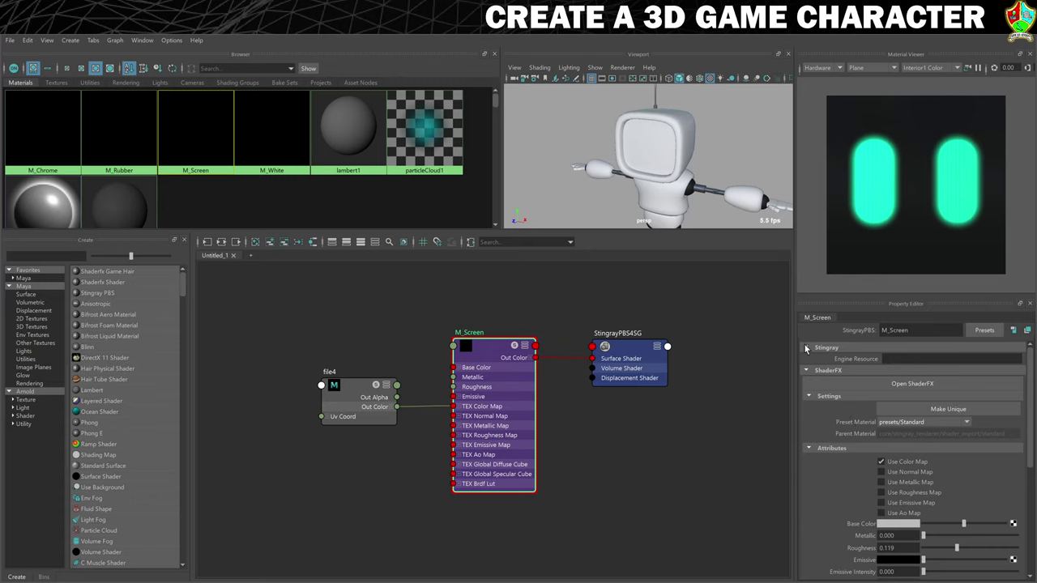
Put the head into face selection mode, select its central screen faces and grow the selection to cover the whole screen
{"action": "scroll", "coordinate": [658, 145], "scroll_direction": "up", "scroll_amount": 5}
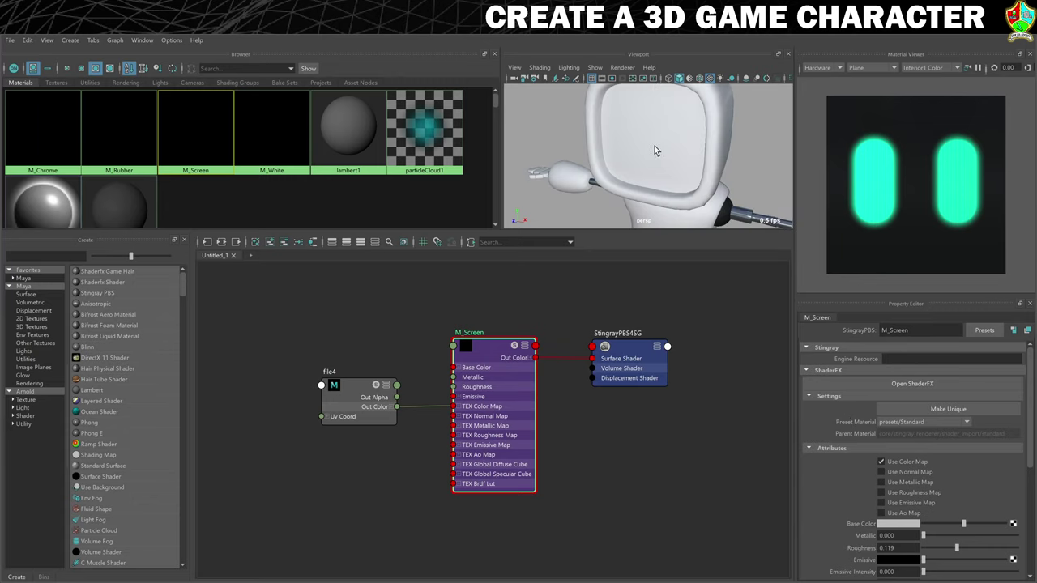
{"action": "right_click_drag", "start_coordinate": [654, 146], "coordinate": [656, 180]}
{"action": "scroll", "coordinate": [659, 158], "scroll_direction": "down", "scroll_amount": 5}
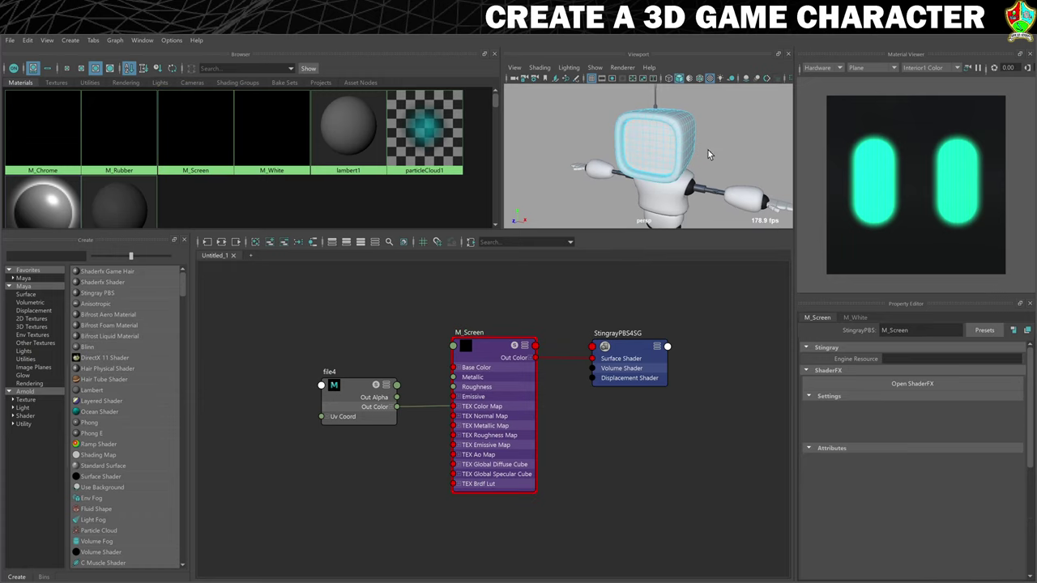
{"action": "scroll", "coordinate": [650, 136], "scroll_direction": "up", "scroll_amount": 5}
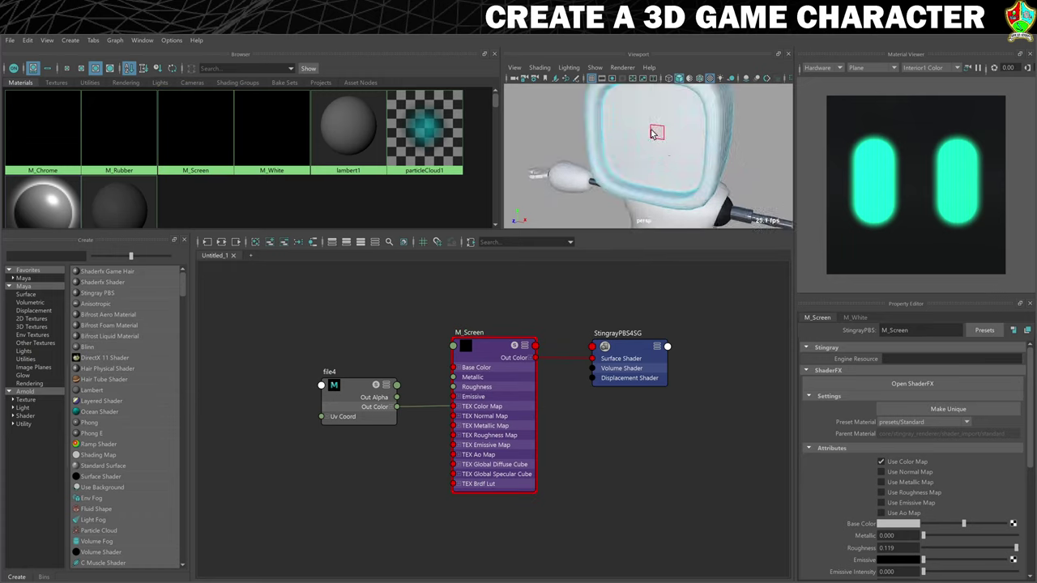
{"action": "left_click", "coordinate": [654, 134]}
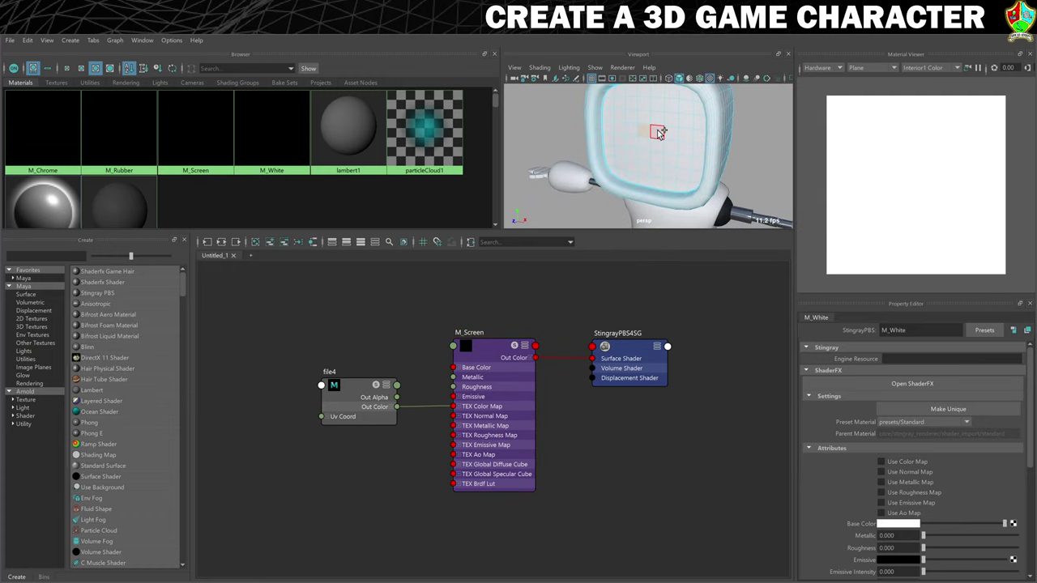
{"action": "scroll", "coordinate": [694, 163], "scroll_direction": "down", "scroll_amount": 2}
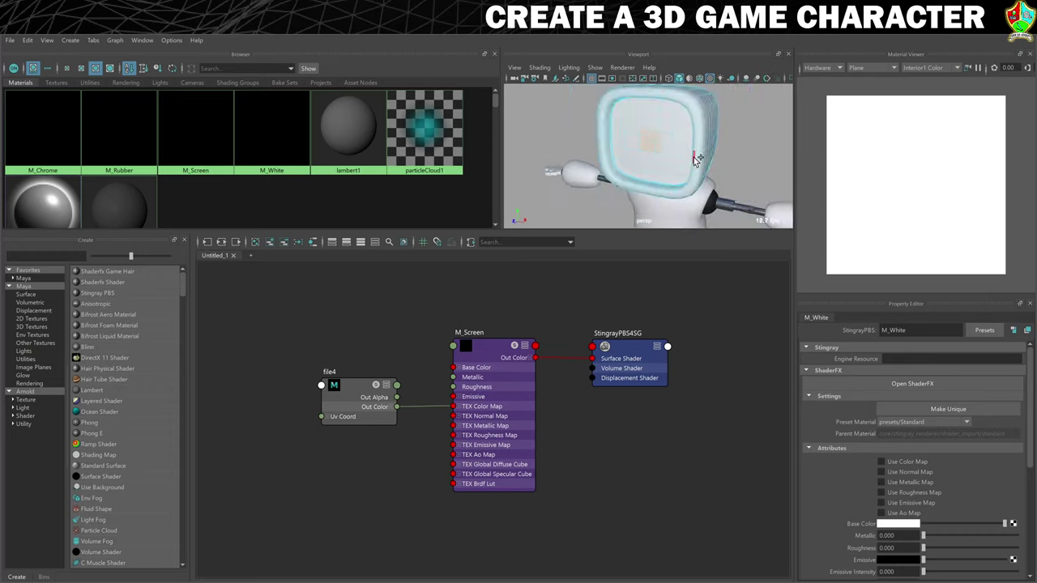
{"action": "key", "text": "shift+period"}
{"action": "key", "text": "shift+period"}
{"action": "key", "text": "shift+period"}
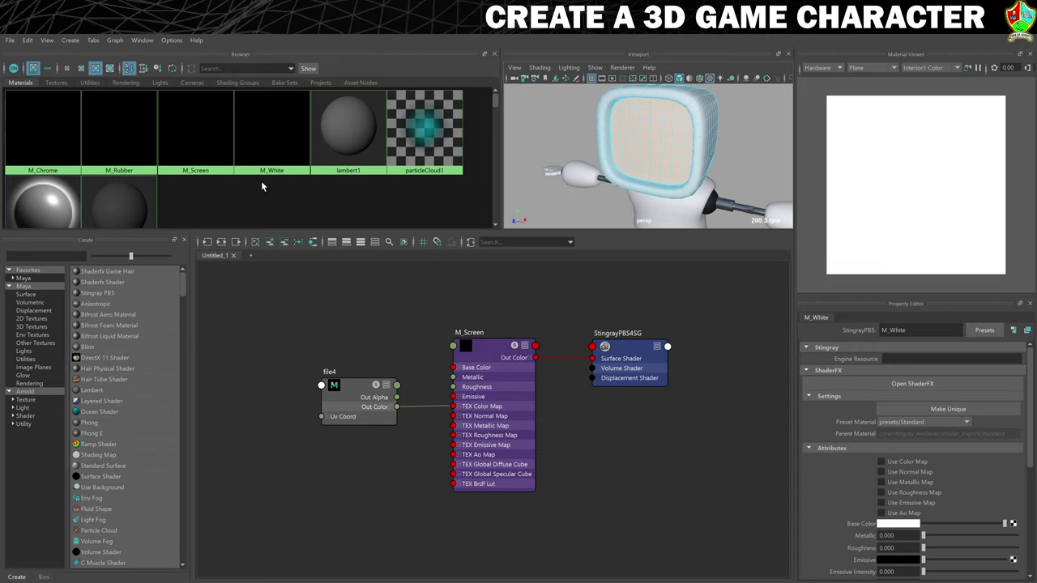
Assign the M_Screen material to the selected screen faces and leave face selection mode
{"action": "right_click", "coordinate": [193, 128]}
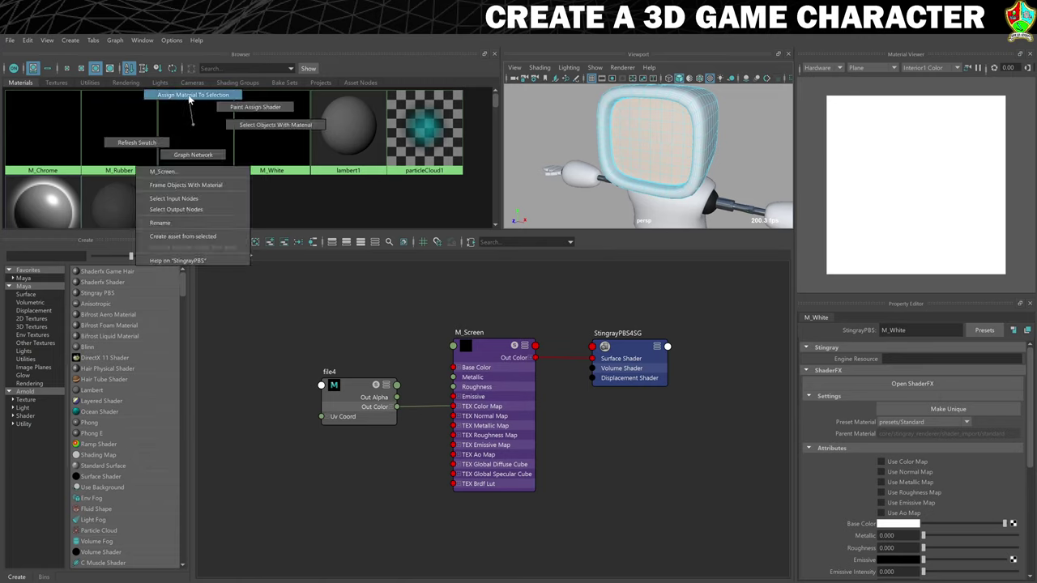
{"action": "left_click", "coordinate": [192, 95]}
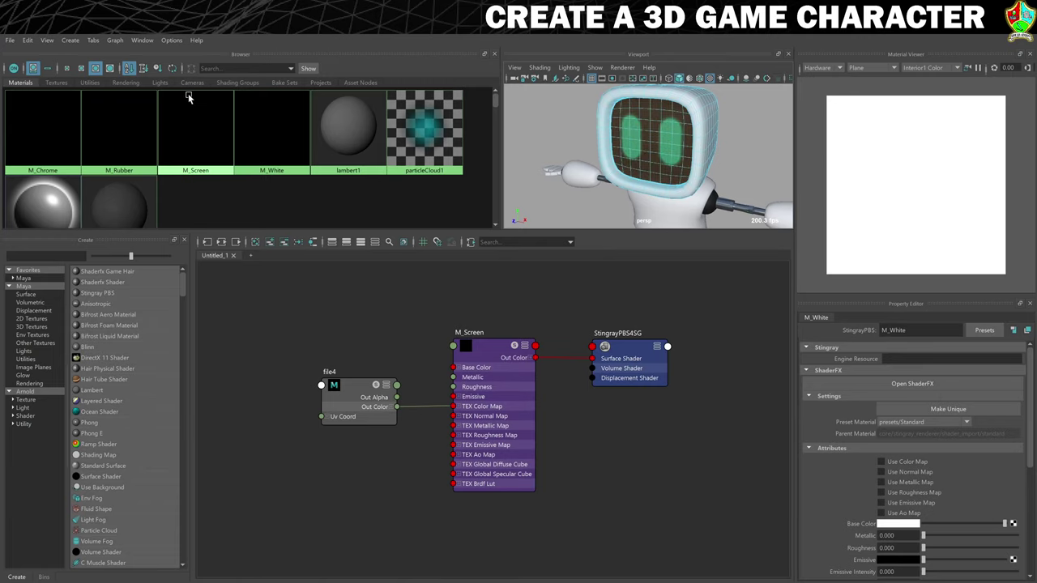
{"action": "right_click", "coordinate": [705, 118]}
{"action": "left_click", "coordinate": [749, 98]}
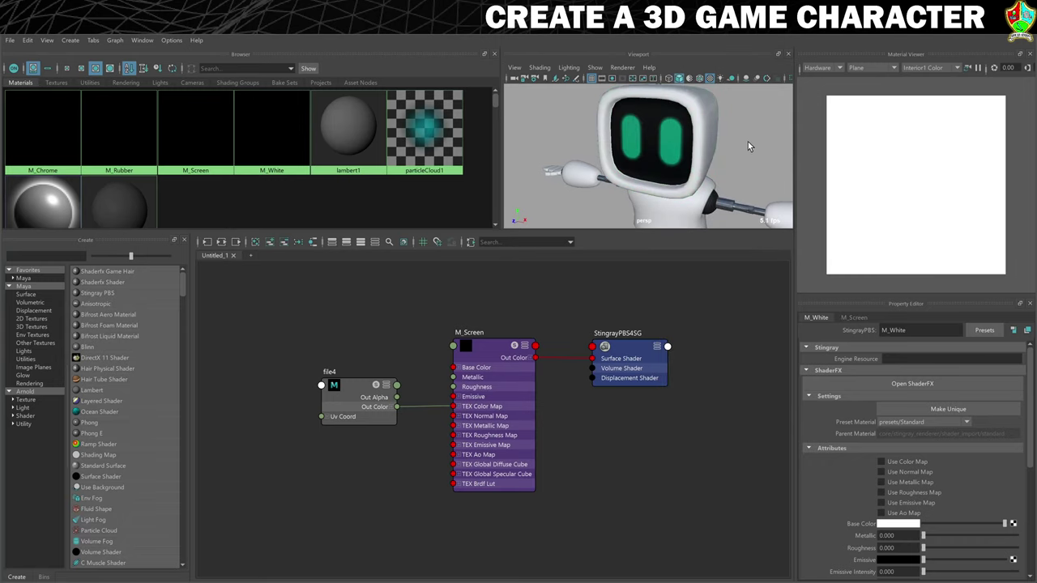
{"action": "key", "text": "f"}
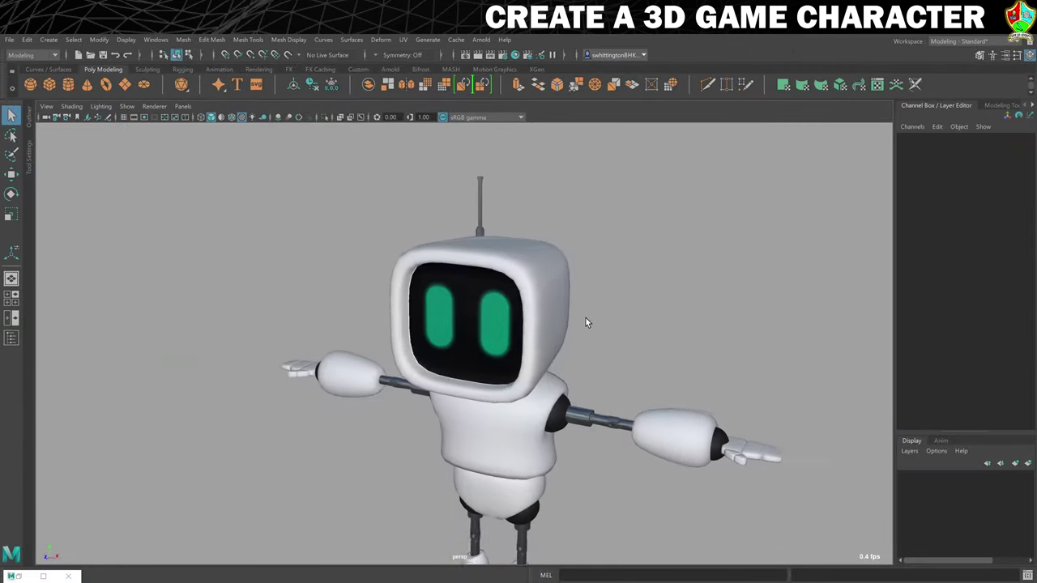
{"action": "scroll", "coordinate": [585, 318], "scroll_direction": "down", "scroll_amount": 5}
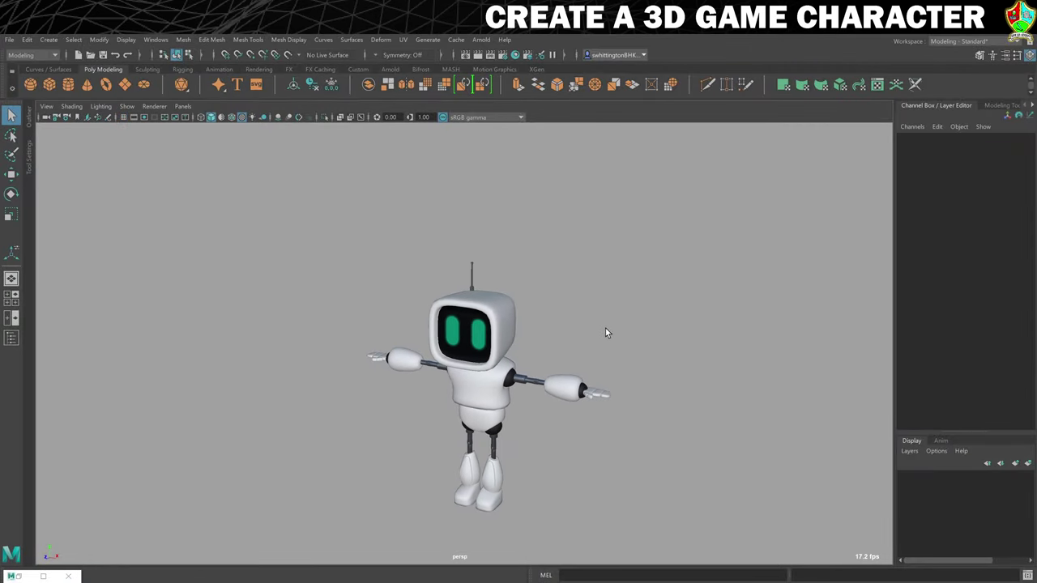
{"action": "left_click_drag", "start_coordinate": [604, 333], "coordinate": [697, 290], "text": "alt"}
{"action": "middle_click_drag", "start_coordinate": [673, 273], "coordinate": [592, 262], "text": "alt"}
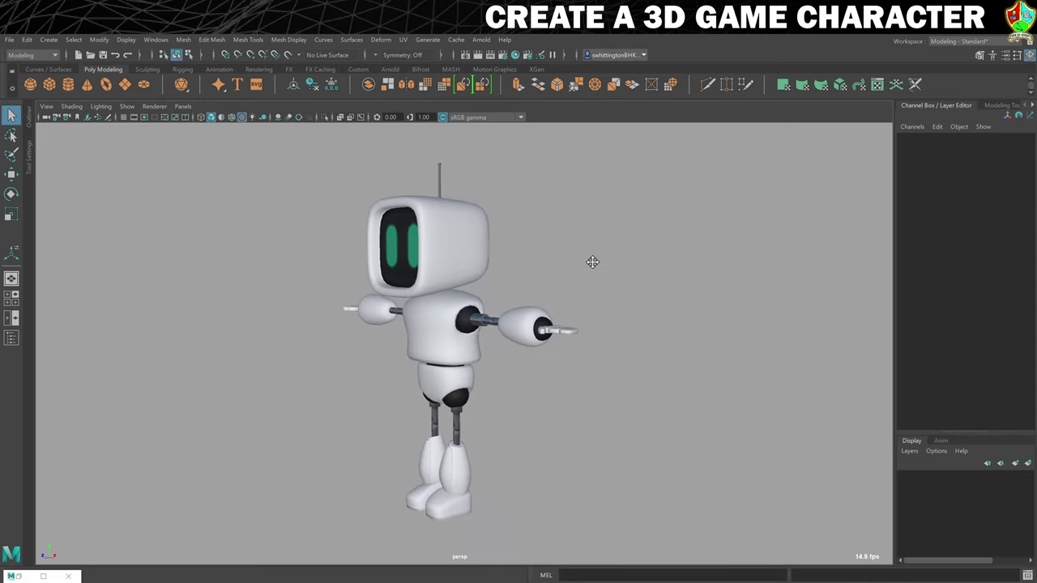
{"action": "mouse_move", "coordinate": [592, 261]}
{"action": "left_mouse_down", "text": "alt"}
{"action": "mouse_move", "coordinate": [599, 266]}
{"action": "mouse_move", "coordinate": [581, 246]}
{"action": "left_mouse_up", "text": "alt"}
{"action": "scroll", "coordinate": [448, 282], "scroll_direction": "up", "scroll_amount": 2}
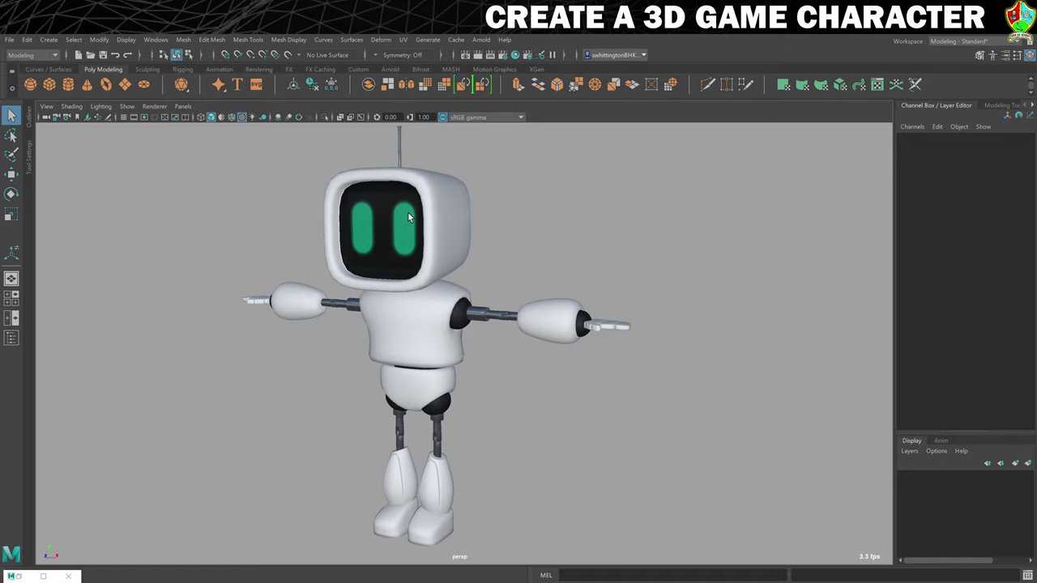
Open the M_Screen material's attributes in the Hypershade and enable its emissive map
{"action": "left_click", "coordinate": [43, 575]}
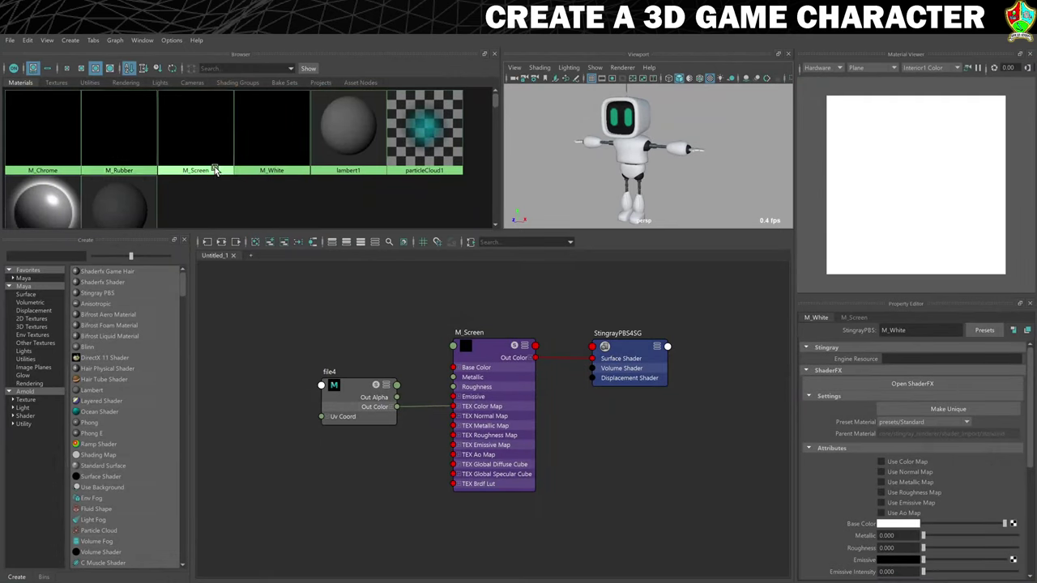
{"action": "left_click", "coordinate": [488, 354]}
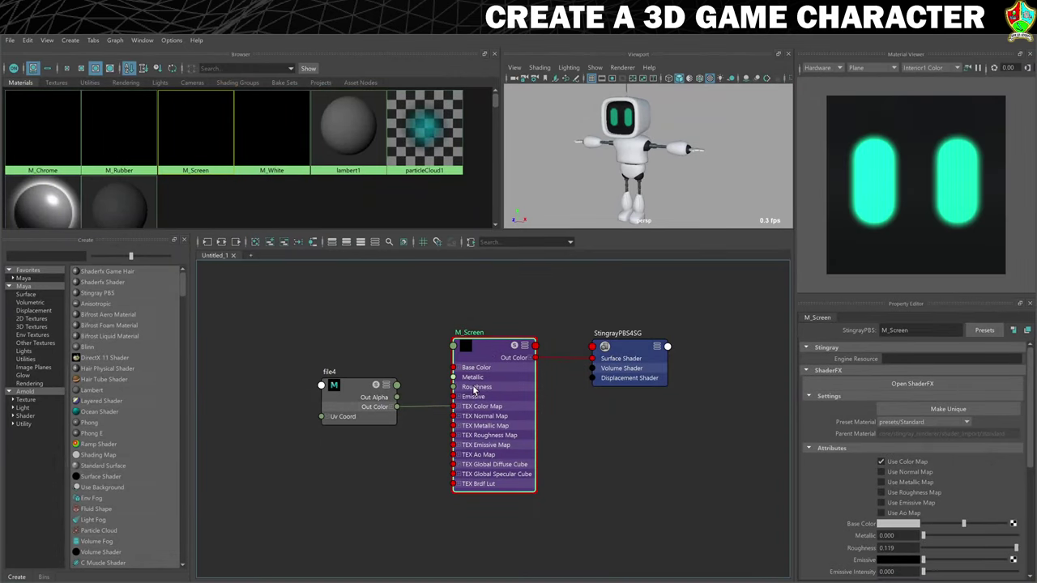
{"action": "scroll", "coordinate": [971, 474], "scroll_direction": "down", "scroll_amount": 2}
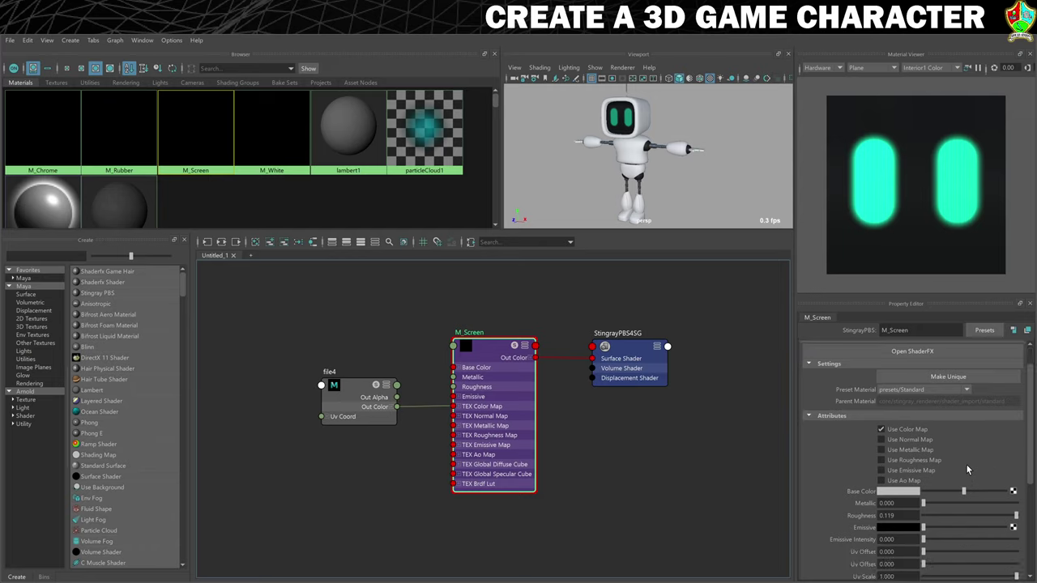
{"action": "left_click", "coordinate": [905, 473]}
Connect a new file texture to M_Screen's Emissive Map, load HeadTexture.png from sourceimages, and return to the material's attributes
{"action": "scroll", "coordinate": [908, 445], "scroll_direction": "down", "scroll_amount": 4}
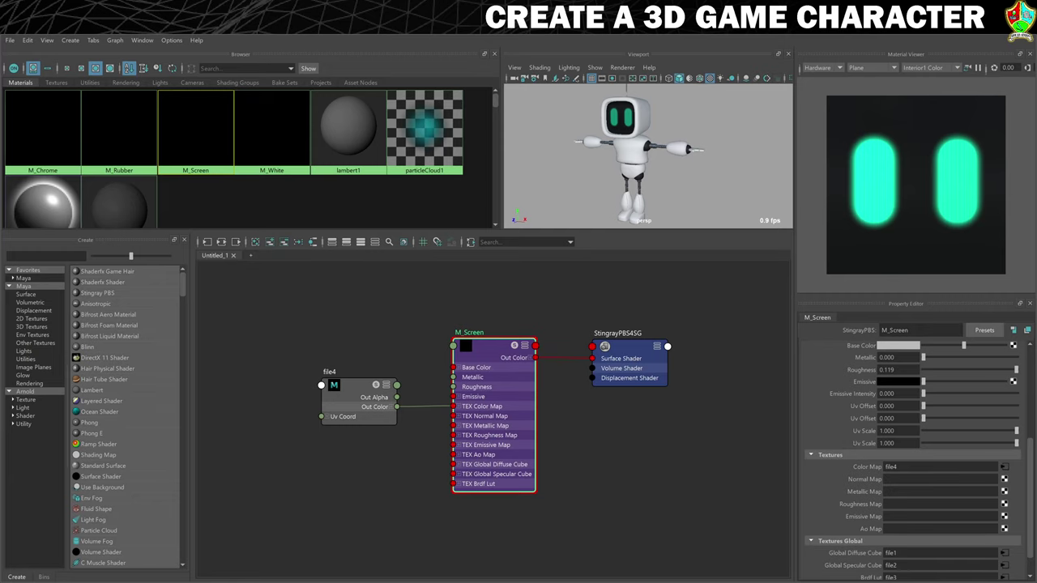
{"action": "left_click", "coordinate": [1004, 516]}
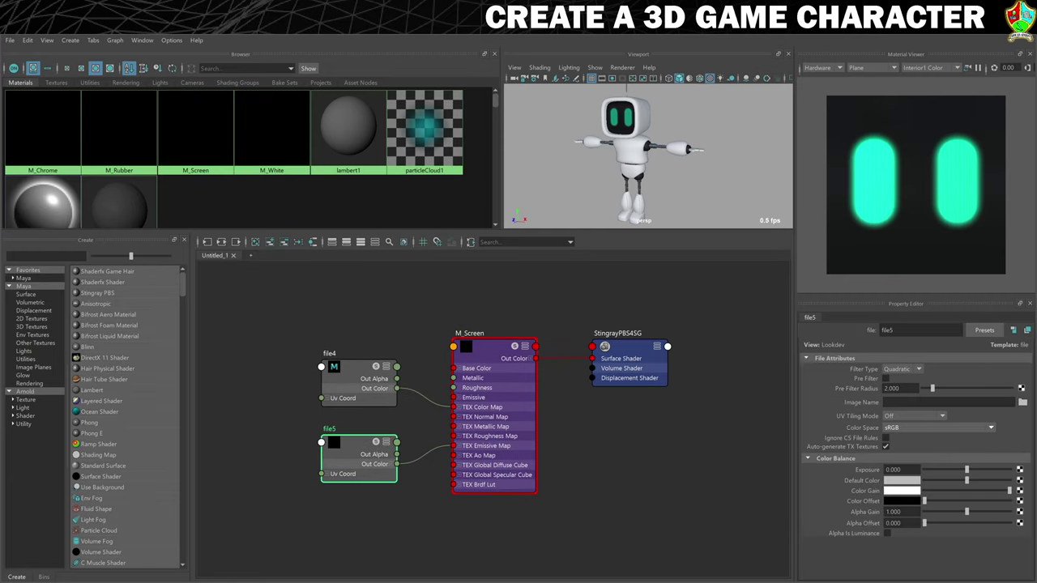
{"action": "left_click", "coordinate": [1022, 402]}
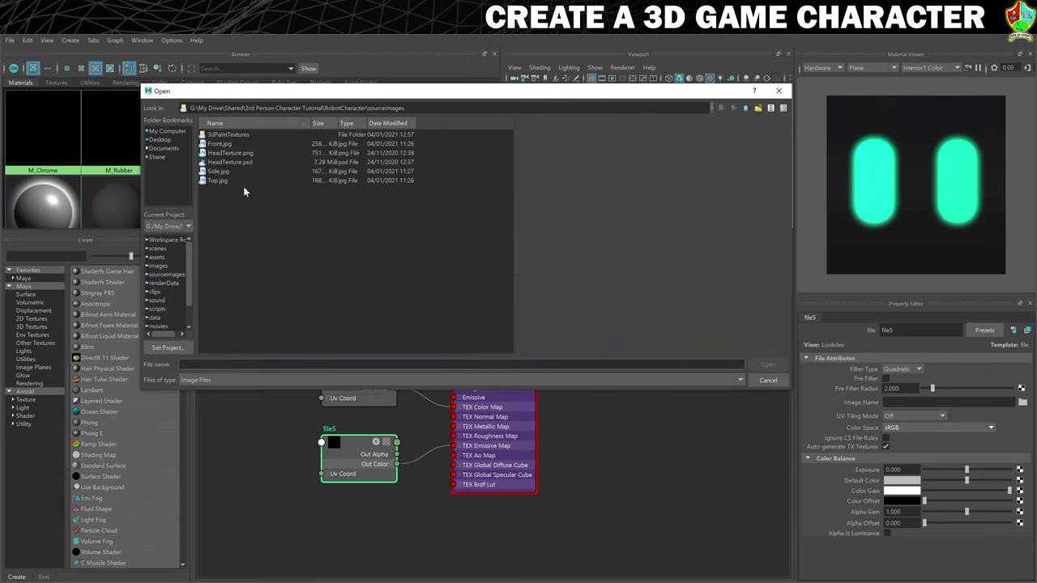
{"action": "left_click", "coordinate": [224, 153]}
{"action": "left_click", "coordinate": [766, 365]}
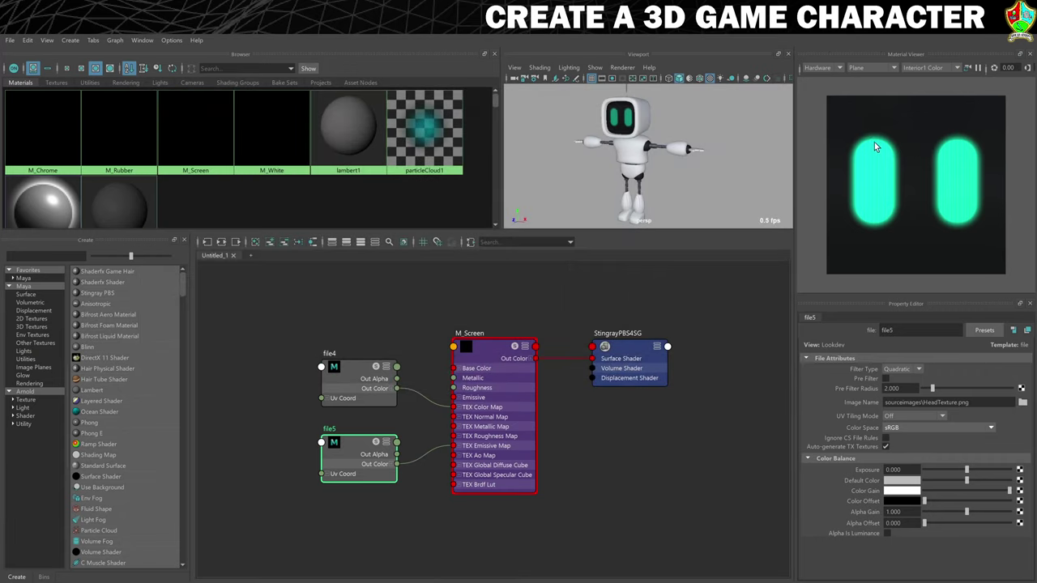
{"action": "left_click", "coordinate": [500, 357]}
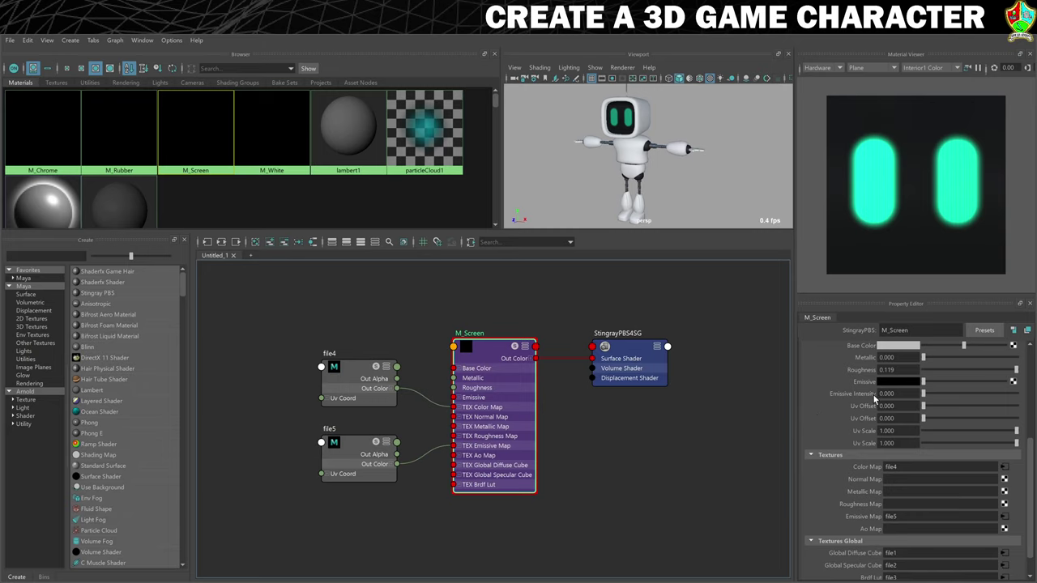
Try emissive intensity values of 1 and 10 on the M_Screen material
{"action": "left_click_drag", "start_coordinate": [930, 398], "coordinate": [1034, 399]}
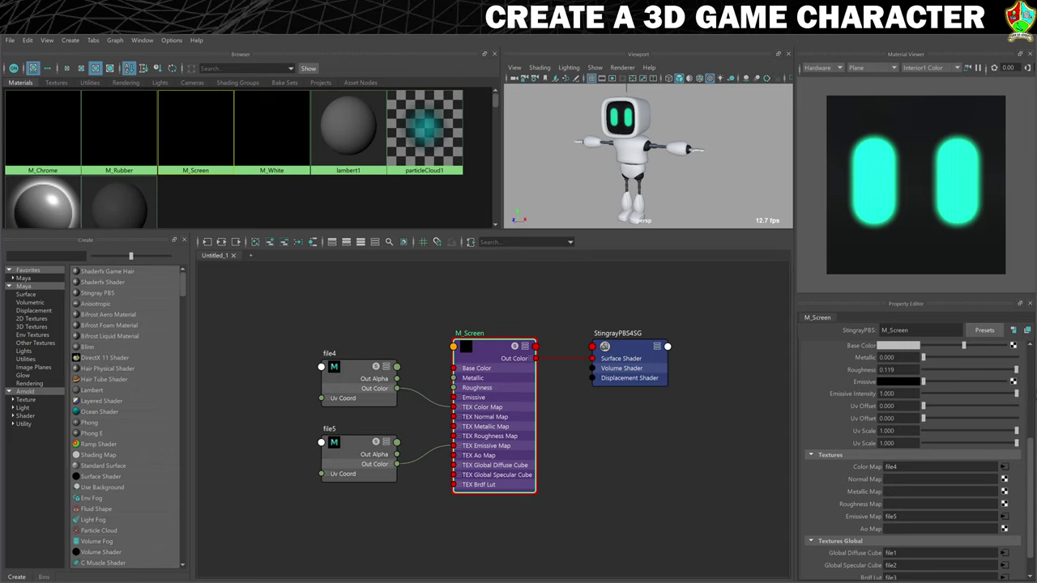
{"action": "left_click", "coordinate": [887, 394]}
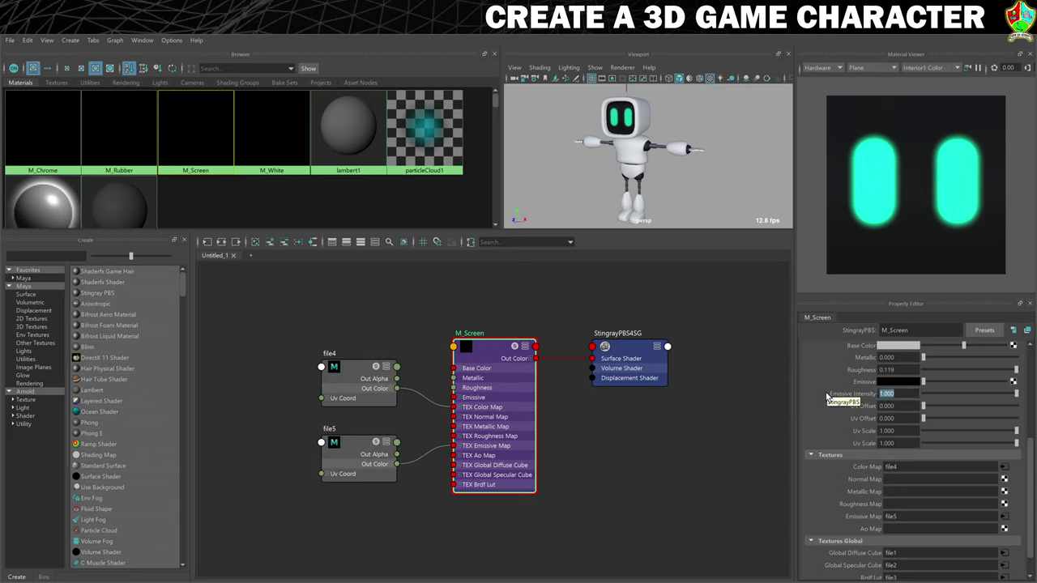
{"action": "type", "text": "10"}
{"action": "key", "text": "Return"}
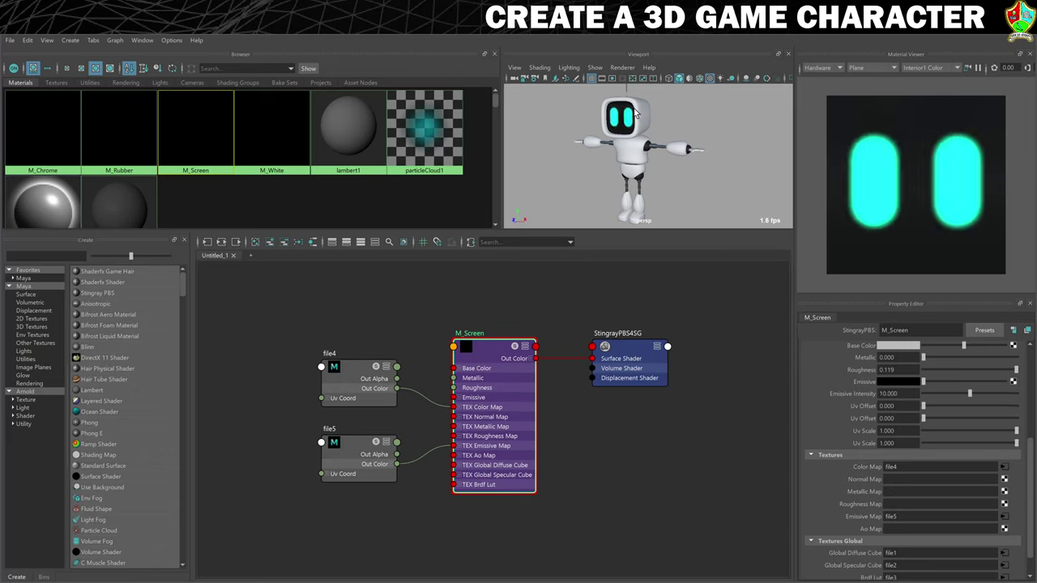
Set the emissive intensity of the M_Screen material to 2
{"action": "left_click", "coordinate": [888, 393]}
{"action": "type", "text": "2"}
{"action": "key", "text": "Return"}
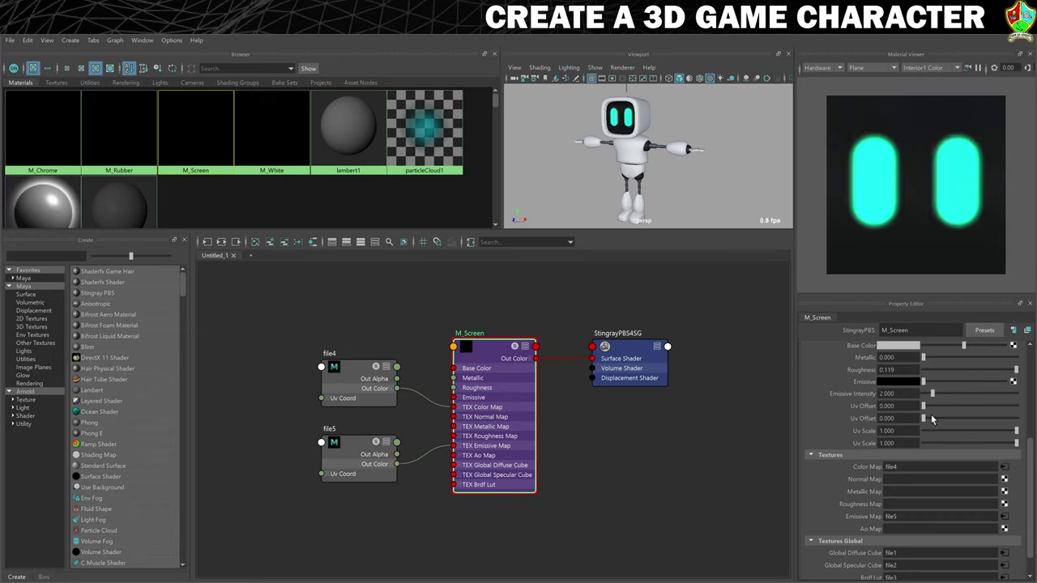
{"action": "mouse_move", "coordinate": [932, 393]}
{"action": "left_mouse_down"}
{"action": "mouse_move", "coordinate": [922, 393]}
{"action": "mouse_move", "coordinate": [932, 394]}
{"action": "left_mouse_up"}
{"action": "type", "text": "2"}
{"action": "key", "text": "Return"}
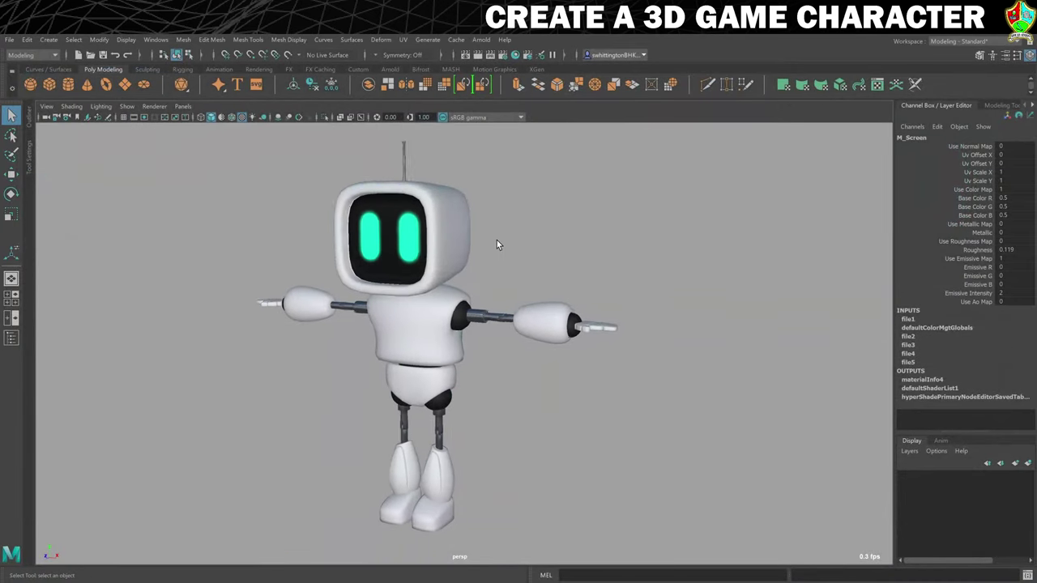
Select the neck piece between the robot's head and torso in the main scene view
{"action": "left_click_drag", "start_coordinate": [496, 241], "coordinate": [517, 292], "text": "alt"}
{"action": "left_click_drag", "start_coordinate": [668, 292], "coordinate": [734, 284], "text": "alt"}
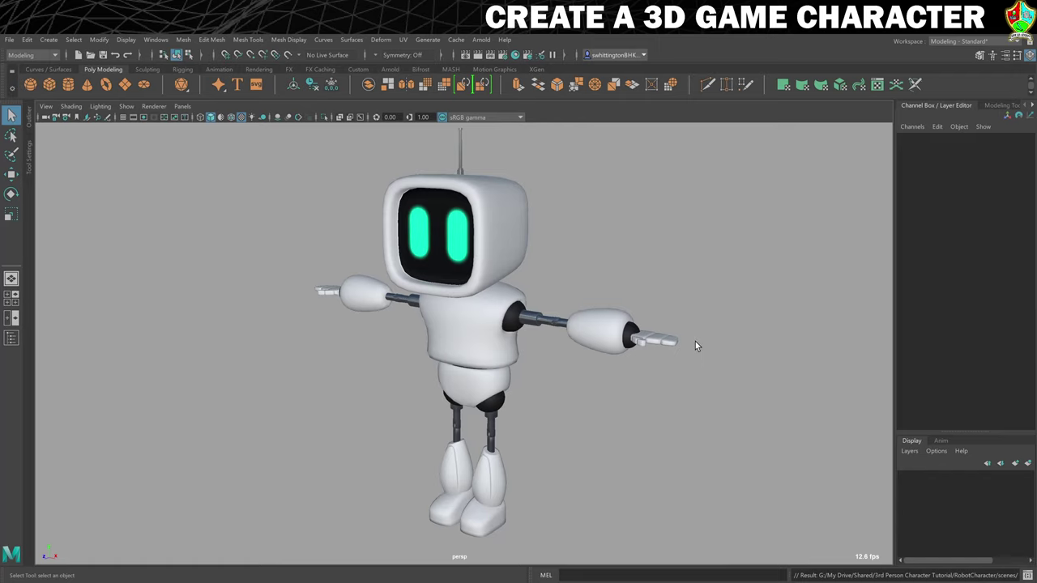
{"action": "right_click_drag", "start_coordinate": [575, 304], "coordinate": [591, 390], "text": "alt"}
{"action": "mouse_move", "coordinate": [590, 390]}
{"action": "left_mouse_down", "text": "alt"}
{"action": "mouse_move", "coordinate": [567, 380]}
{"action": "mouse_move", "coordinate": [581, 376]}
{"action": "left_mouse_up", "text": "alt"}
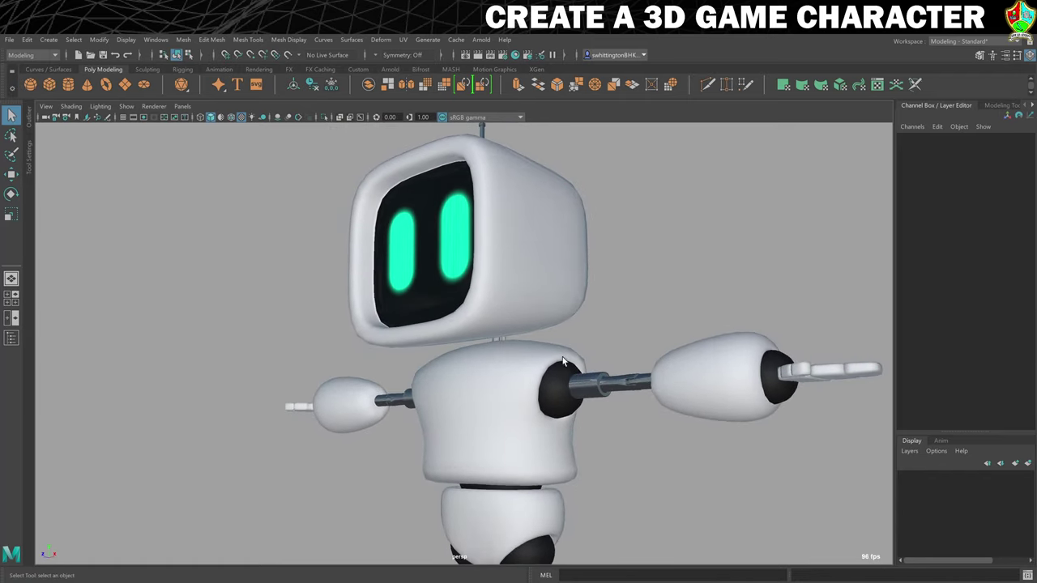
{"action": "right_click_drag", "start_coordinate": [581, 376], "coordinate": [697, 361], "text": "alt"}
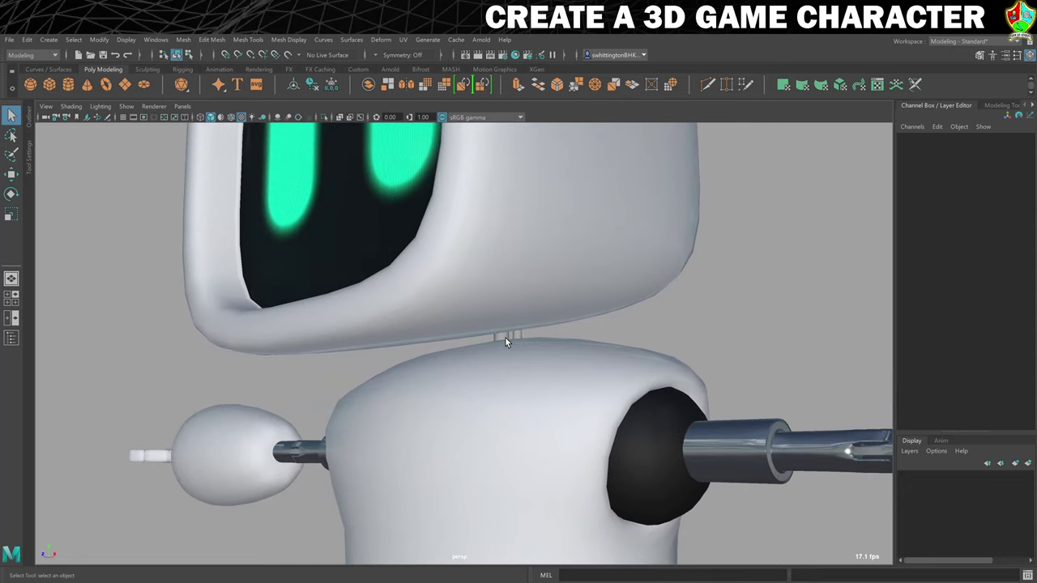
{"action": "left_click", "coordinate": [506, 337]}
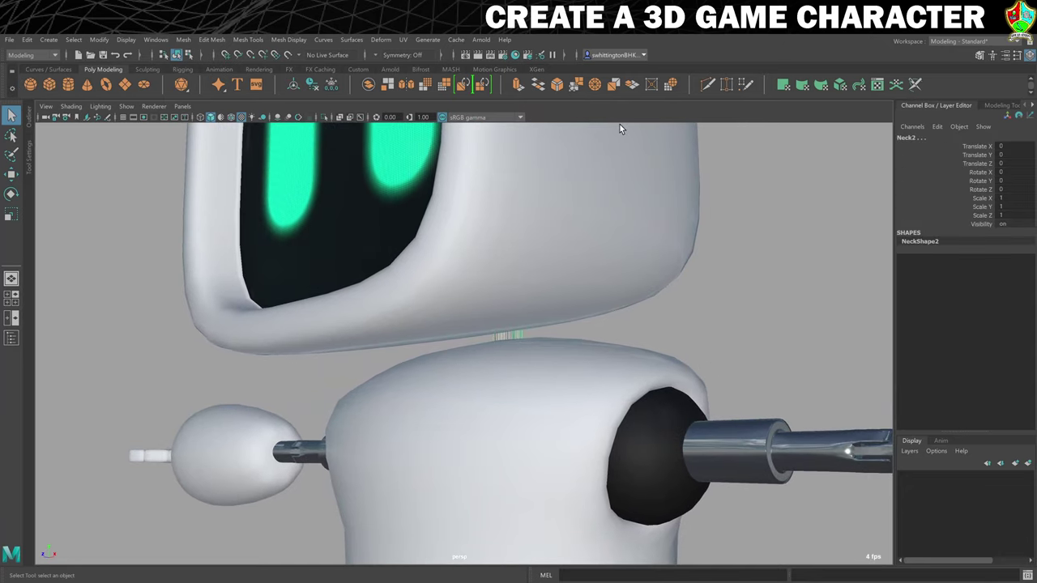
Assign the M_Chrome material to the selected neck pieces in the Hypershade and deselect them
{"action": "left_click", "coordinate": [516, 55]}
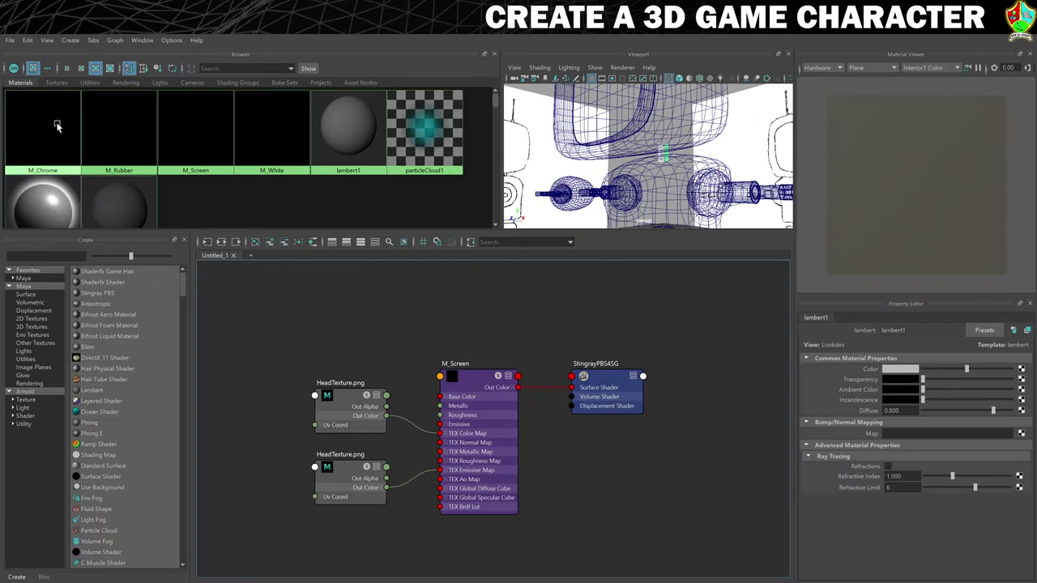
{"action": "right_click", "coordinate": [57, 122]}
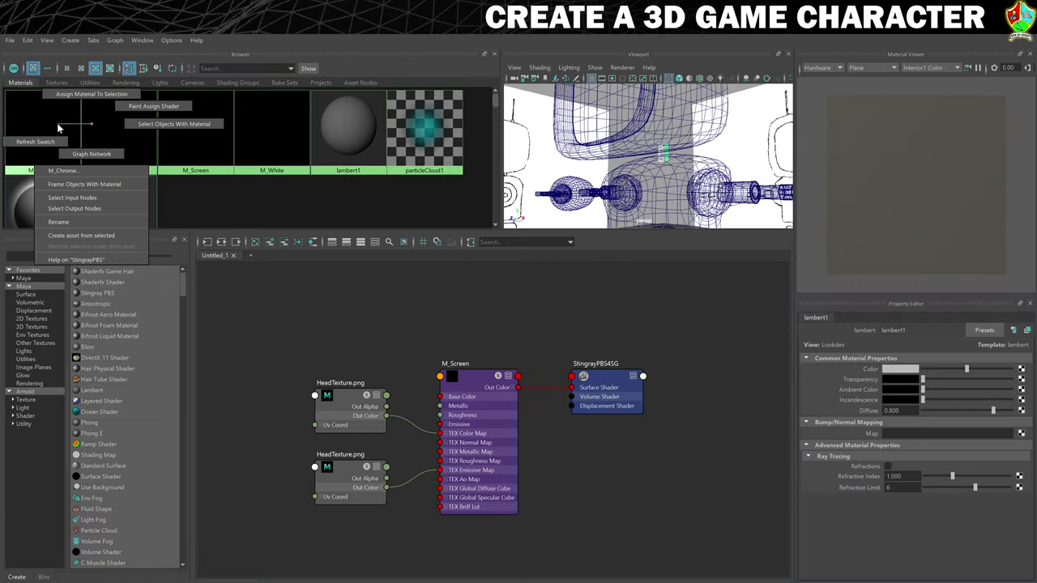
{"action": "left_click", "coordinate": [88, 95]}
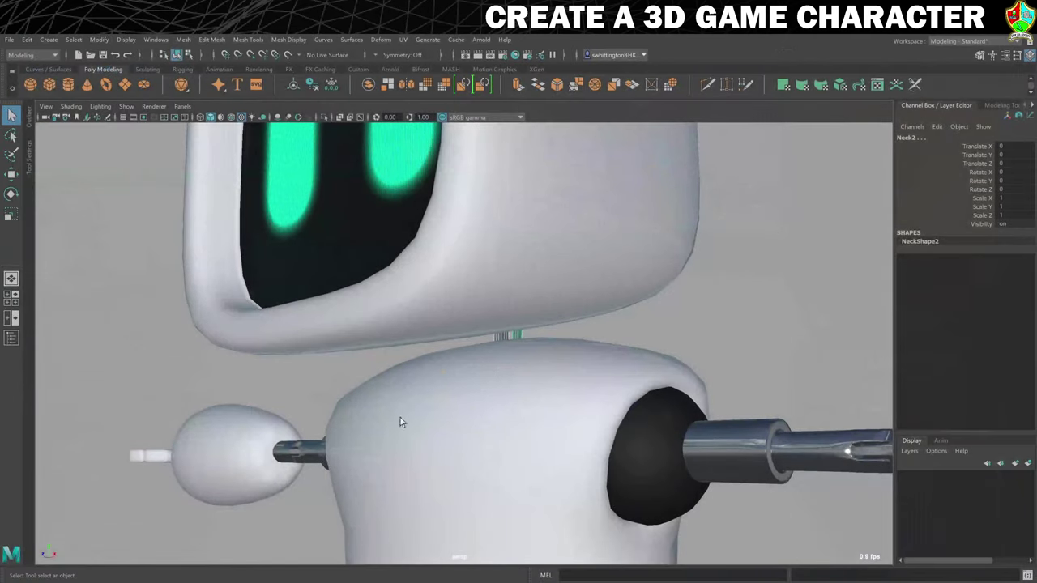
{"action": "left_click", "coordinate": [696, 328]}
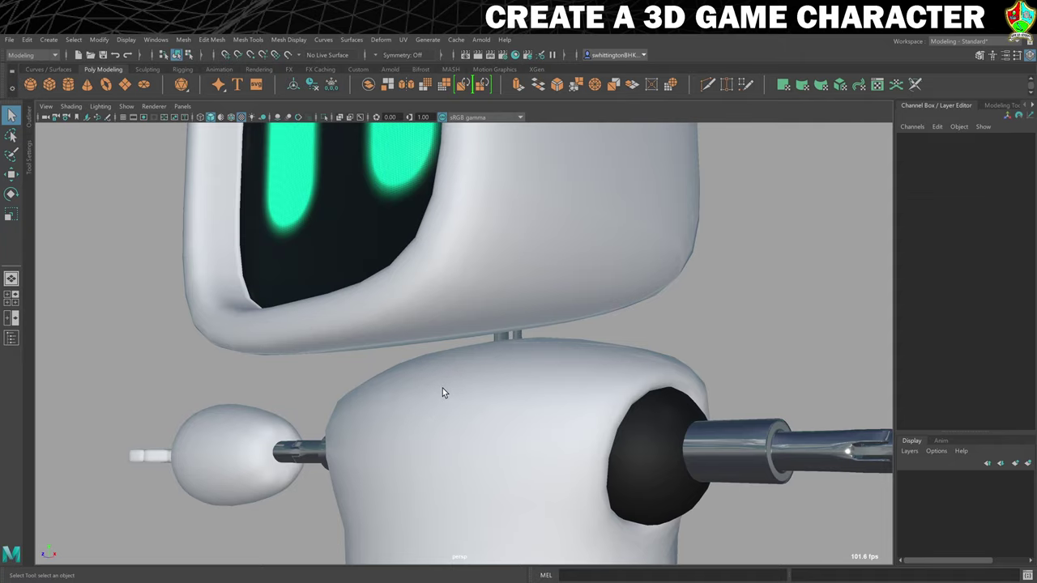
Select all of the robot's parts, ending with the left foot, and activate the Move tool
{"action": "key", "text": "a"}
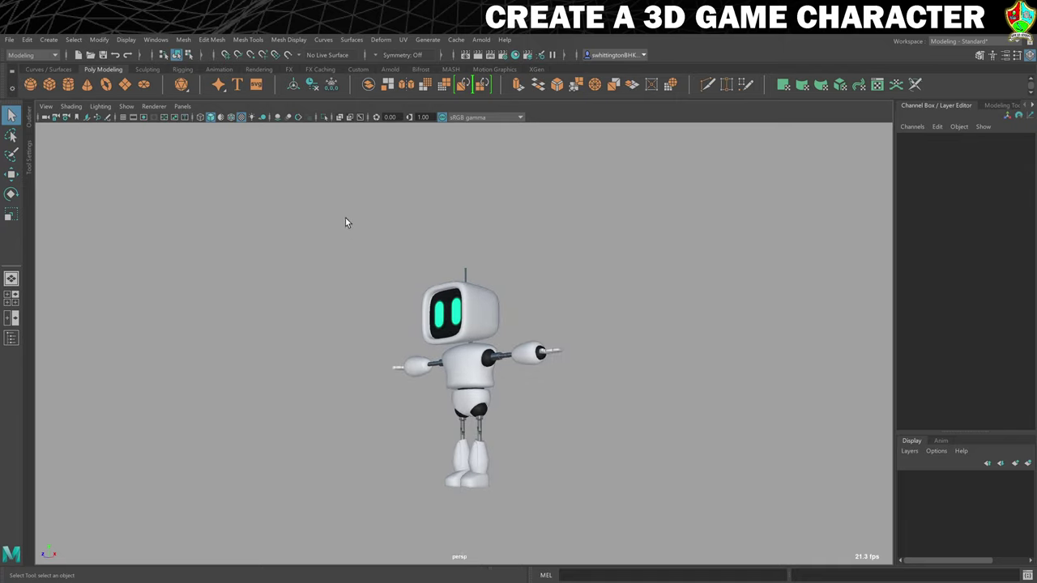
{"action": "left_click", "coordinate": [531, 353]}
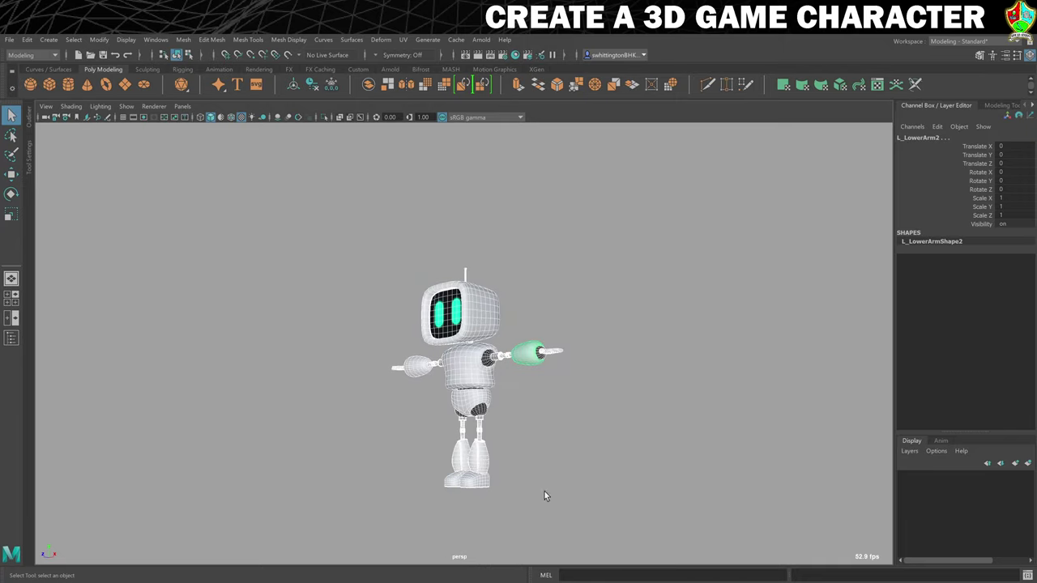
{"action": "left_click", "coordinate": [476, 482]}
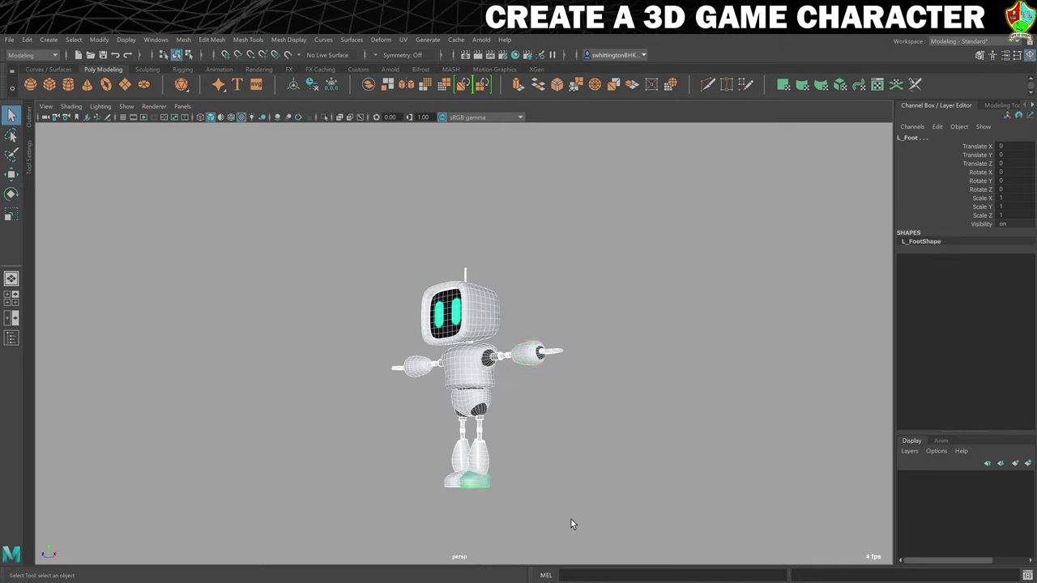
{"action": "key", "text": "w"}
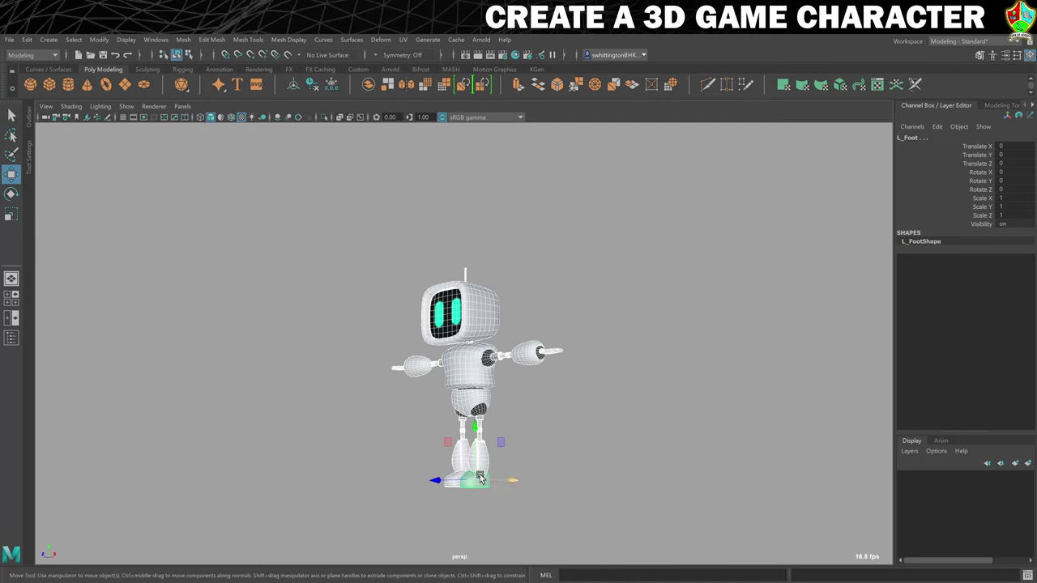
Switch to the four-view layout and hide the image planes in the top, front and side views
{"action": "key", "text": "space"}
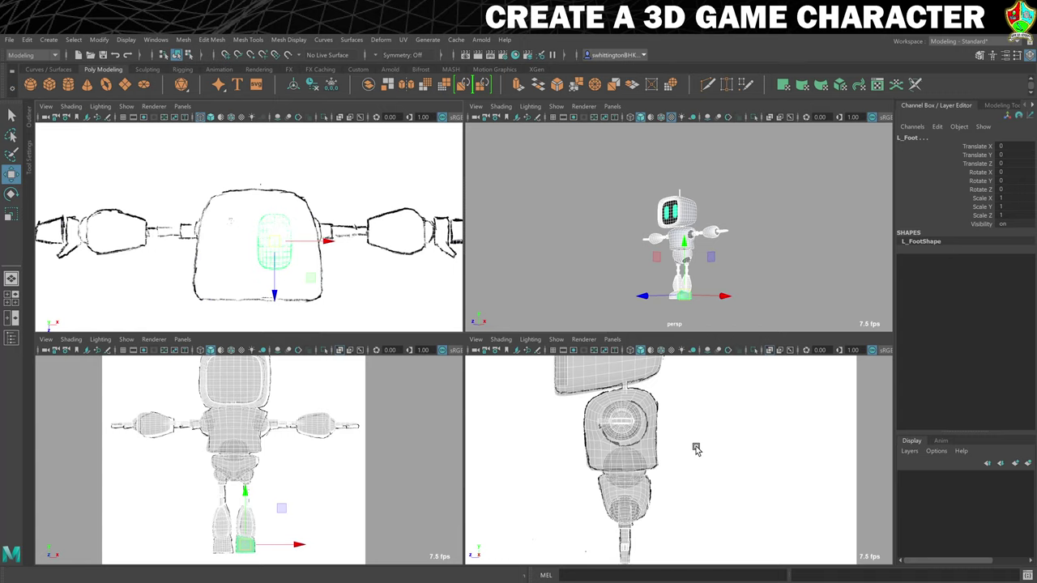
{"action": "left_click", "coordinate": [125, 106]}
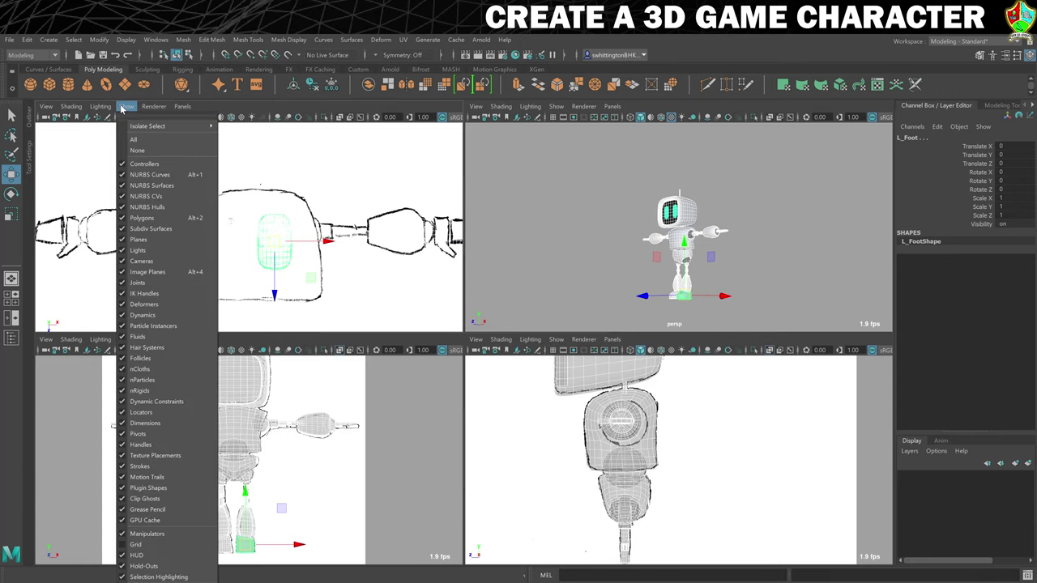
{"action": "left_click", "coordinate": [152, 271]}
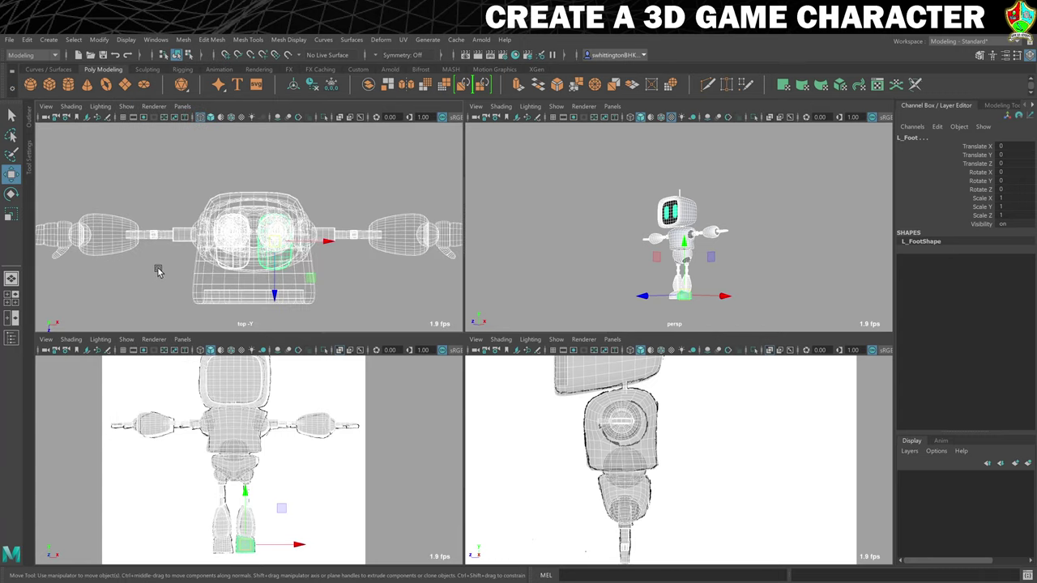
{"action": "left_click", "coordinate": [127, 340]}
{"action": "left_click", "coordinate": [213, 283]}
{"action": "left_click", "coordinate": [555, 340]}
{"action": "left_click", "coordinate": [656, 280]}
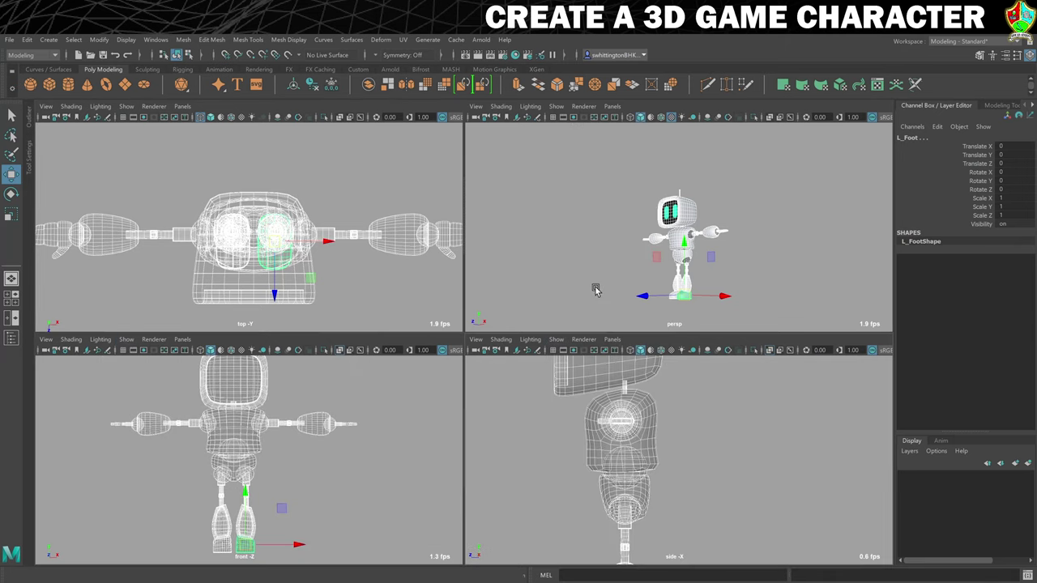
Show the grid in the side and front views and raise the robot to Translate Y 94.623, aligning its soles with the ground line
{"action": "left_click", "coordinate": [552, 350]}
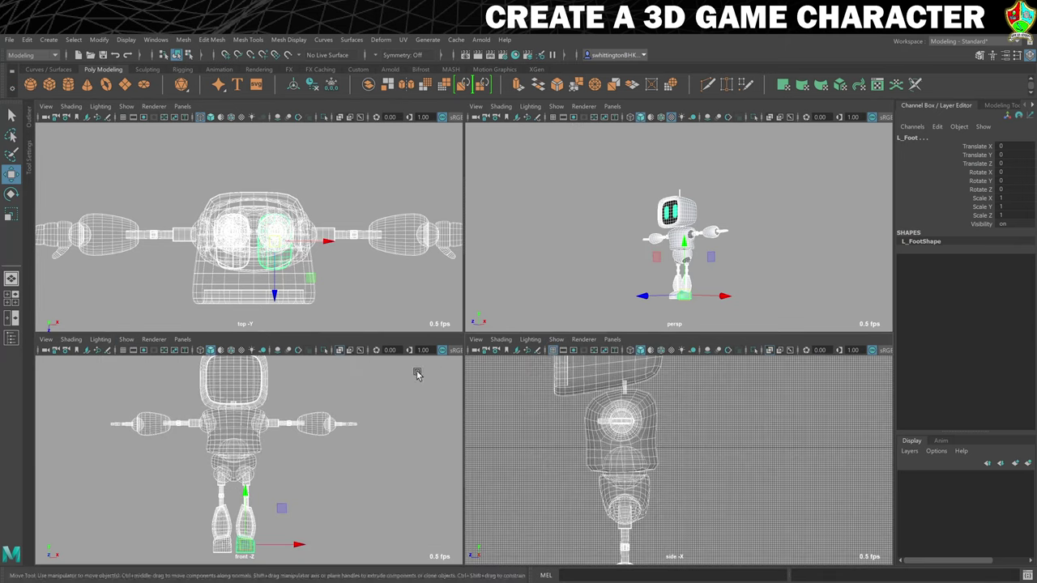
{"action": "left_click", "coordinate": [122, 349]}
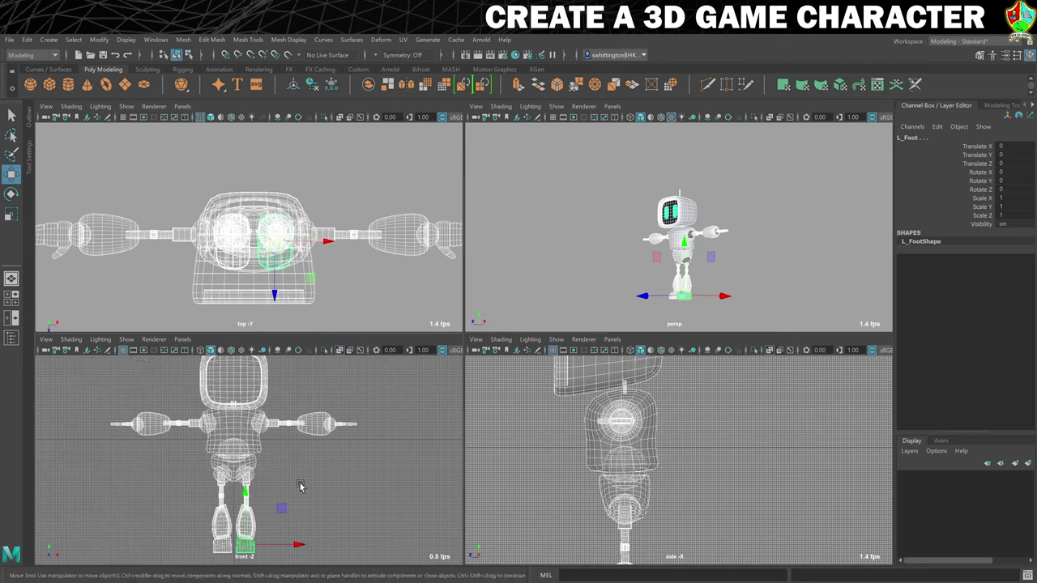
{"action": "left_click_drag", "start_coordinate": [244, 492], "coordinate": [238, 383]}
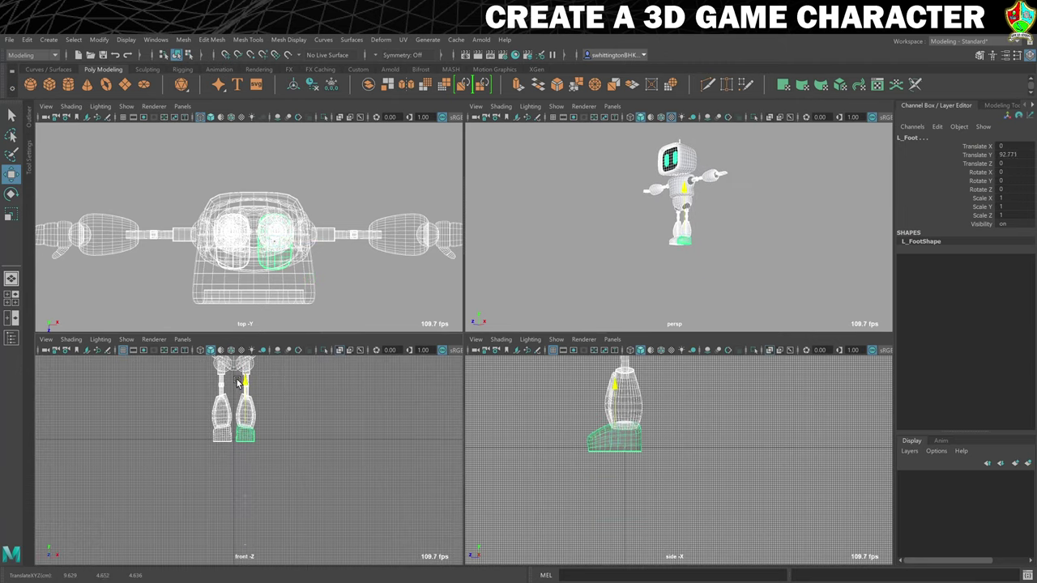
{"action": "scroll", "coordinate": [270, 467], "scroll_direction": "up", "scroll_amount": 10}
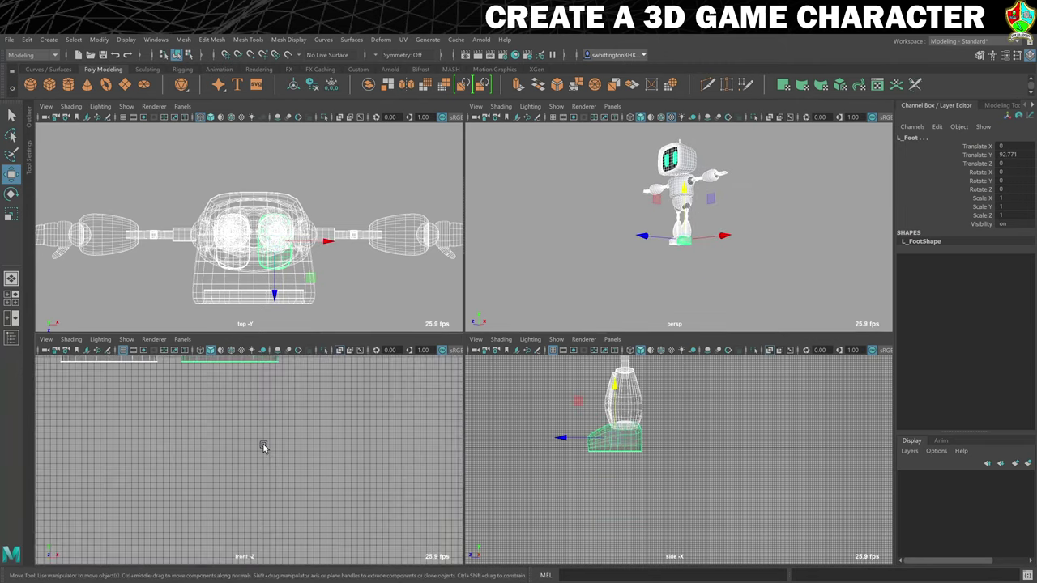
{"action": "scroll", "coordinate": [263, 448], "scroll_direction": "down", "scroll_amount": 10}
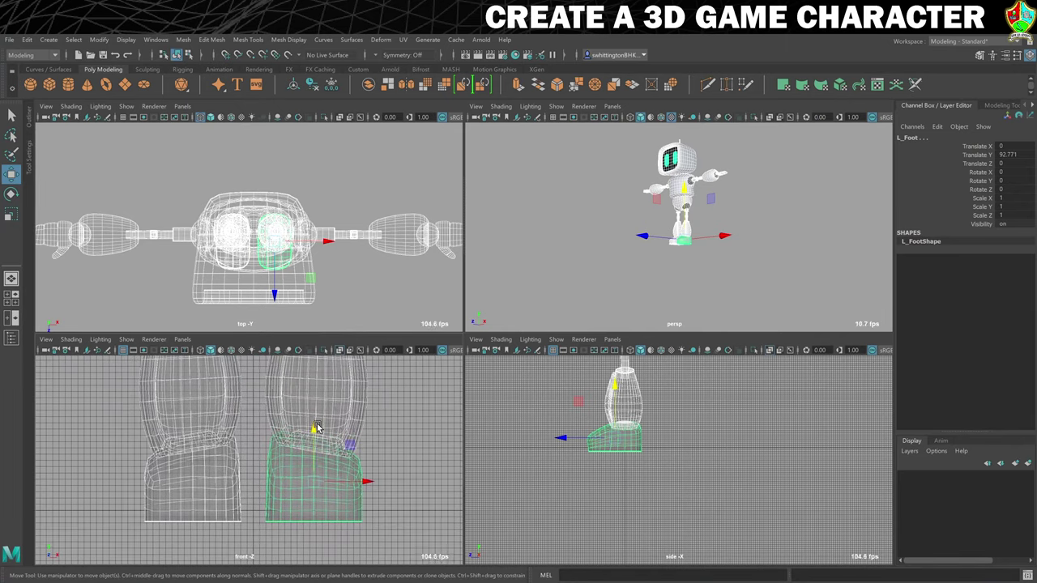
{"action": "left_click_drag", "start_coordinate": [316, 428], "coordinate": [322, 417]}
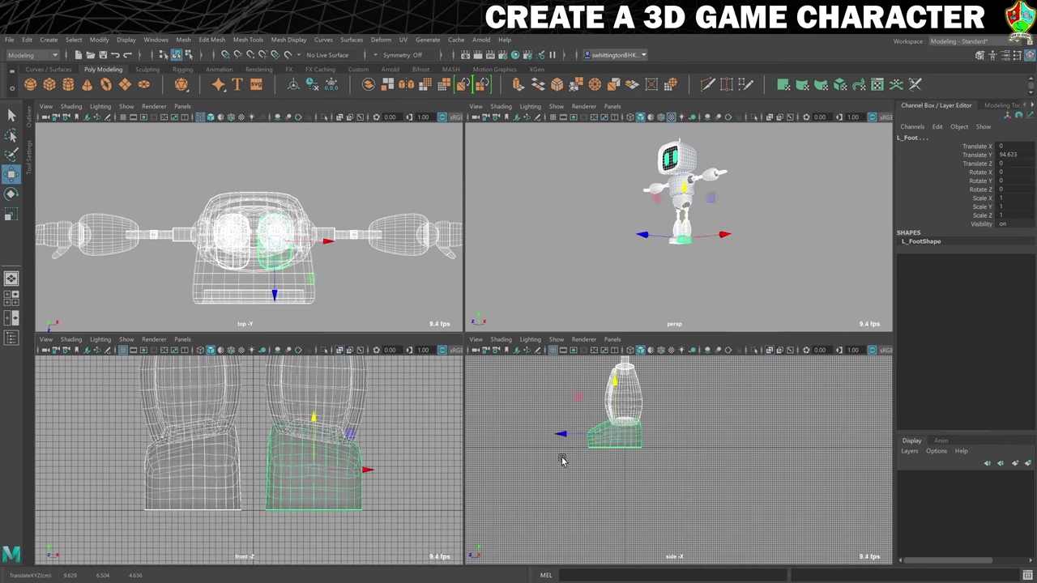
Hide the grid again in the front and side views
{"action": "left_click", "coordinate": [136, 350]}
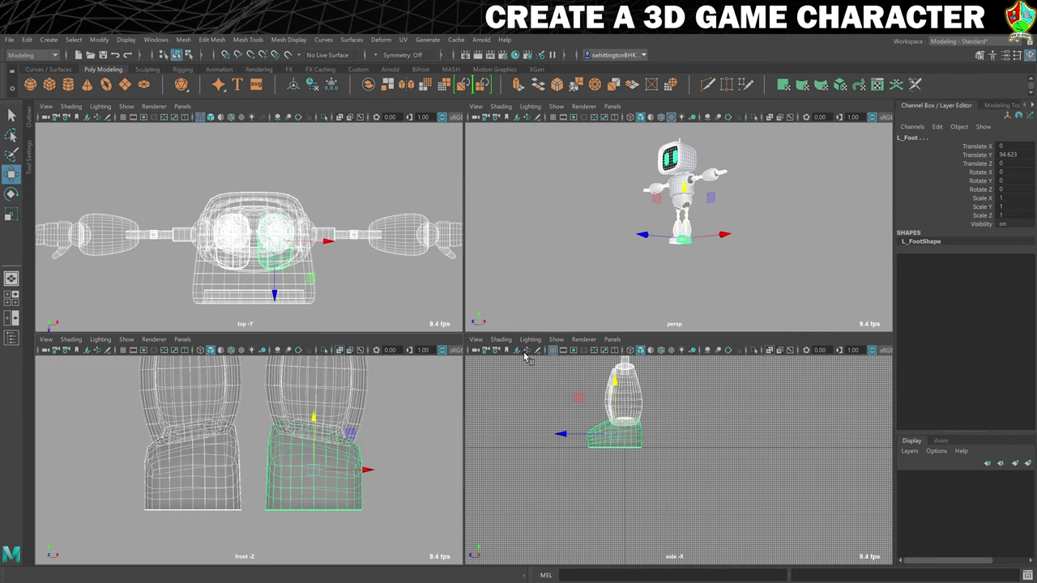
{"action": "left_click", "coordinate": [552, 349]}
{"action": "key", "text": "a"}
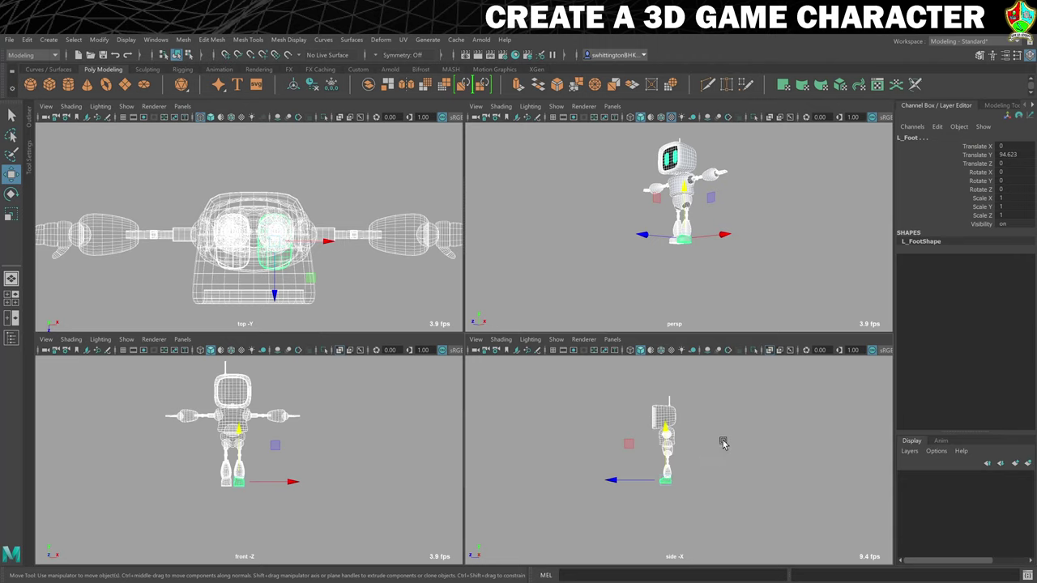
Create a display layer from the selected robot parts and test it by toggling its visibility off and on
{"action": "left_click", "coordinate": [908, 452]}
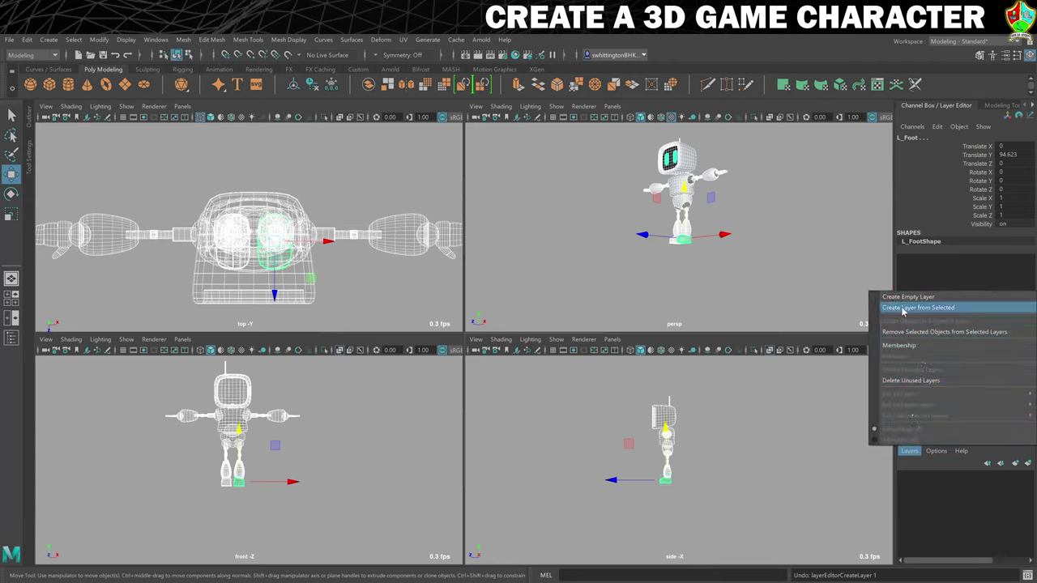
{"action": "left_click", "coordinate": [929, 310]}
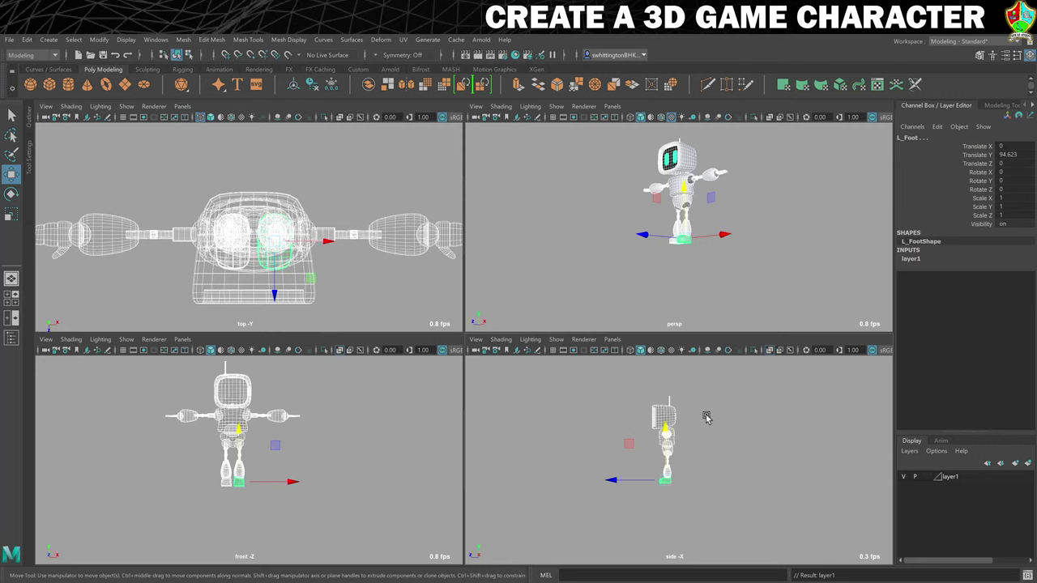
{"action": "left_click", "coordinate": [903, 477]}
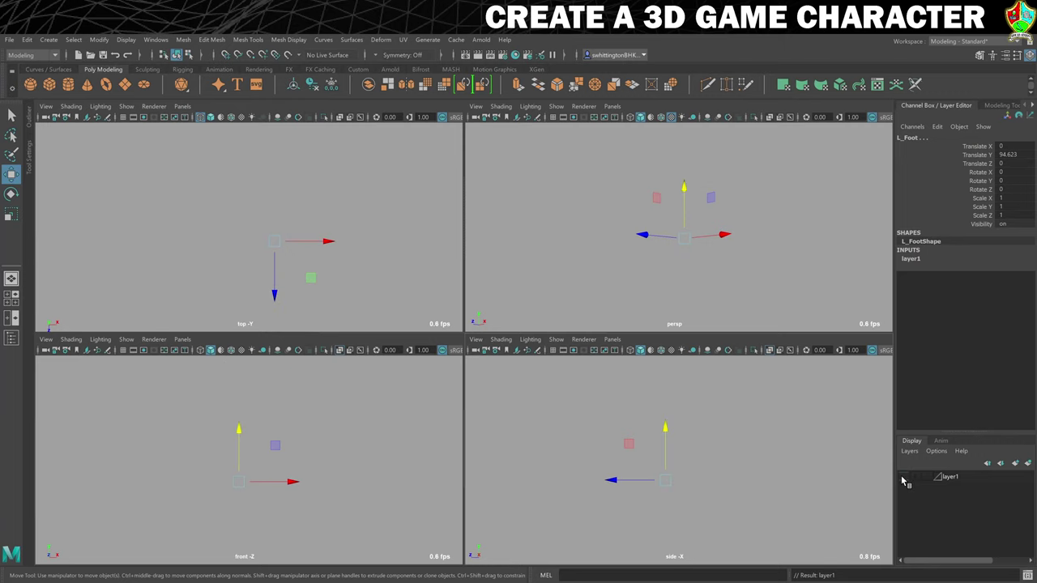
{"action": "left_click", "coordinate": [903, 478]}
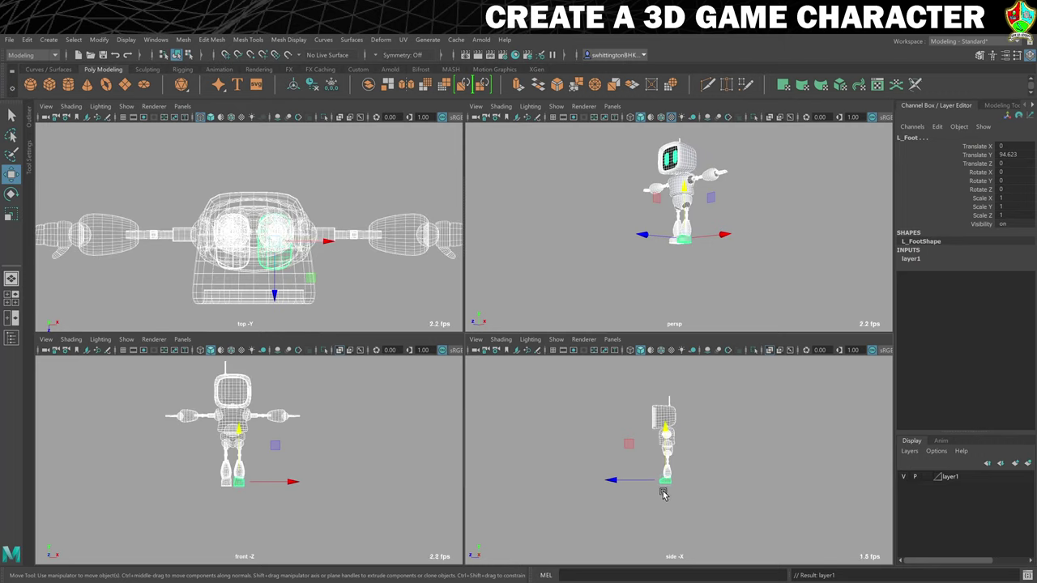
Rename the new display layer to Geo and save the change
{"action": "left_click", "coordinate": [960, 477]}
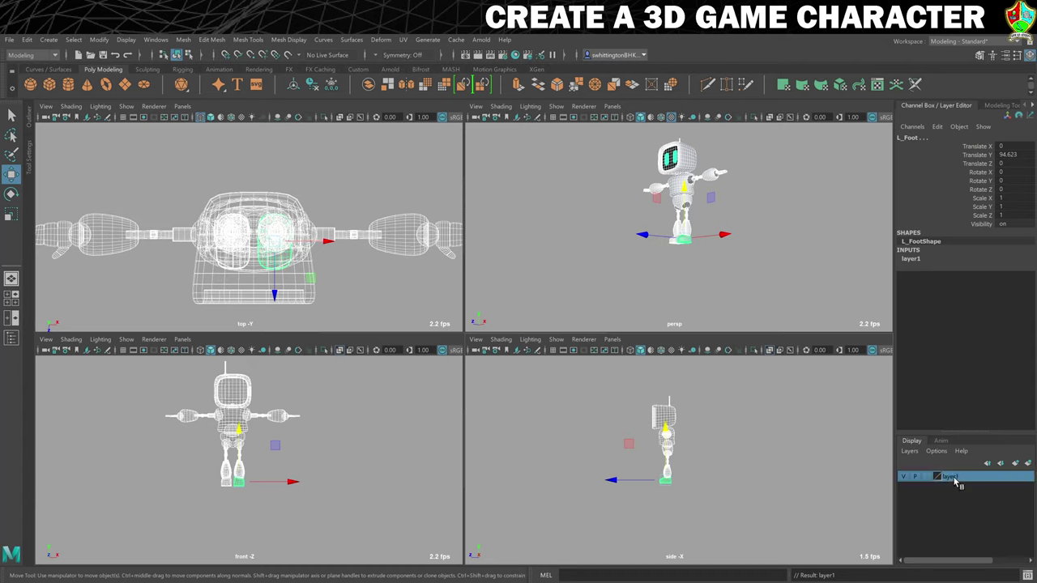
{"action": "double_click", "coordinate": [952, 476]}
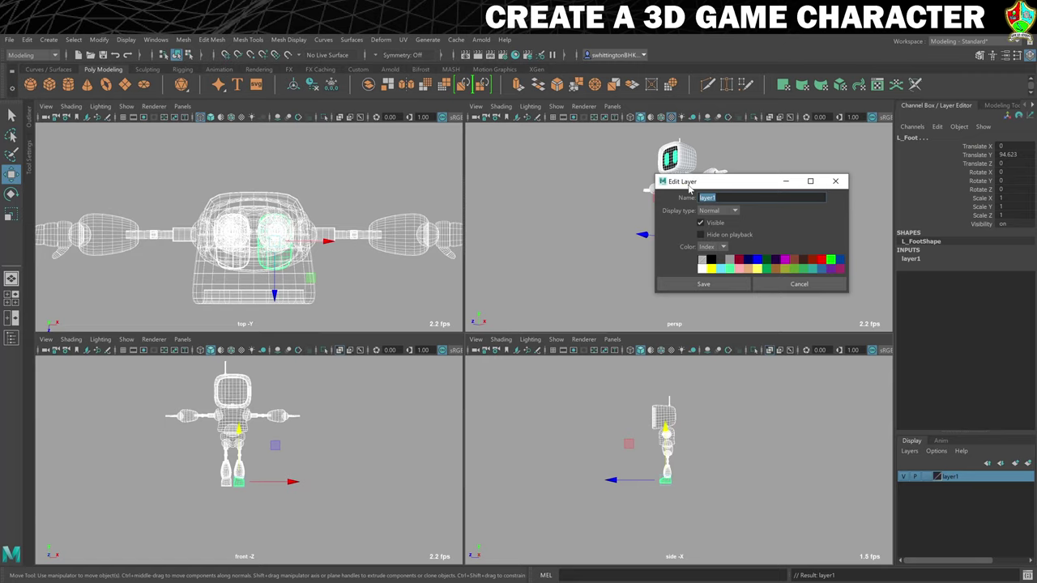
{"action": "type", "text": "Geo"}
{"action": "left_click", "coordinate": [715, 286]}
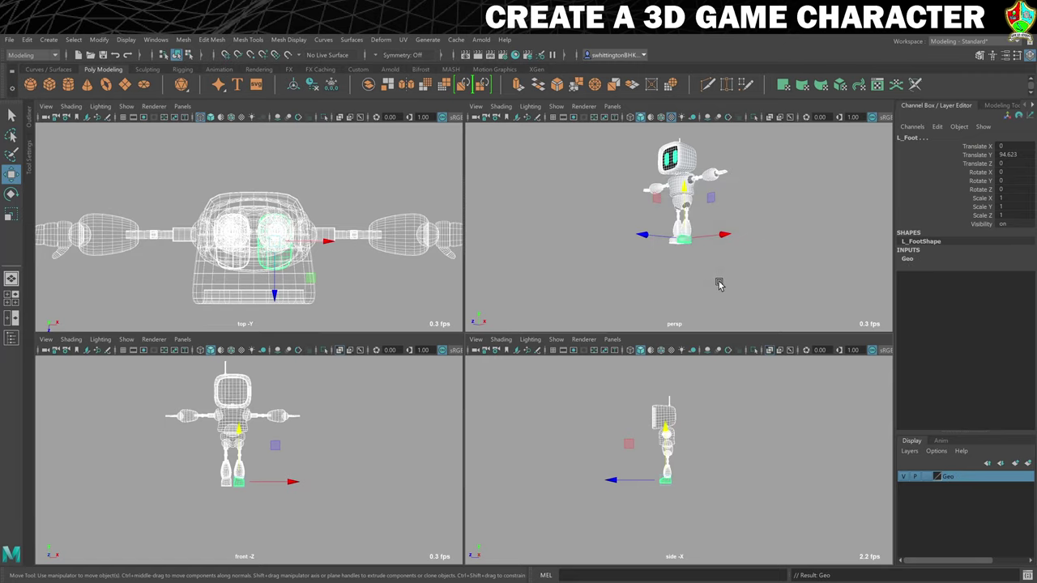
Return to the single perspective view and deselect the robot
{"action": "key", "text": "space"}
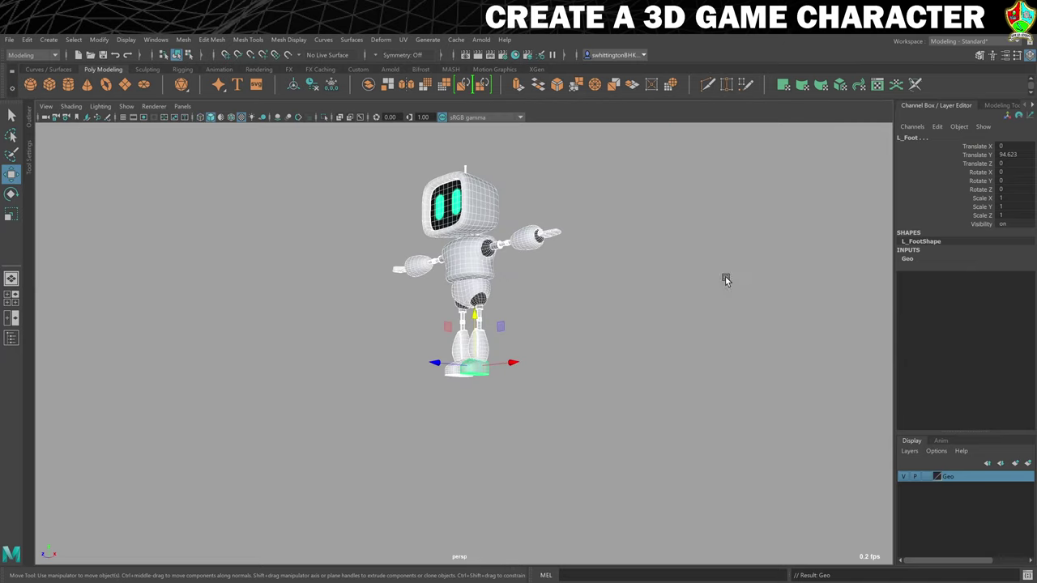
{"action": "scroll", "coordinate": [345, 373], "scroll_direction": "down", "scroll_amount": 3}
{"action": "scroll", "coordinate": [386, 354], "scroll_direction": "up", "scroll_amount": 5}
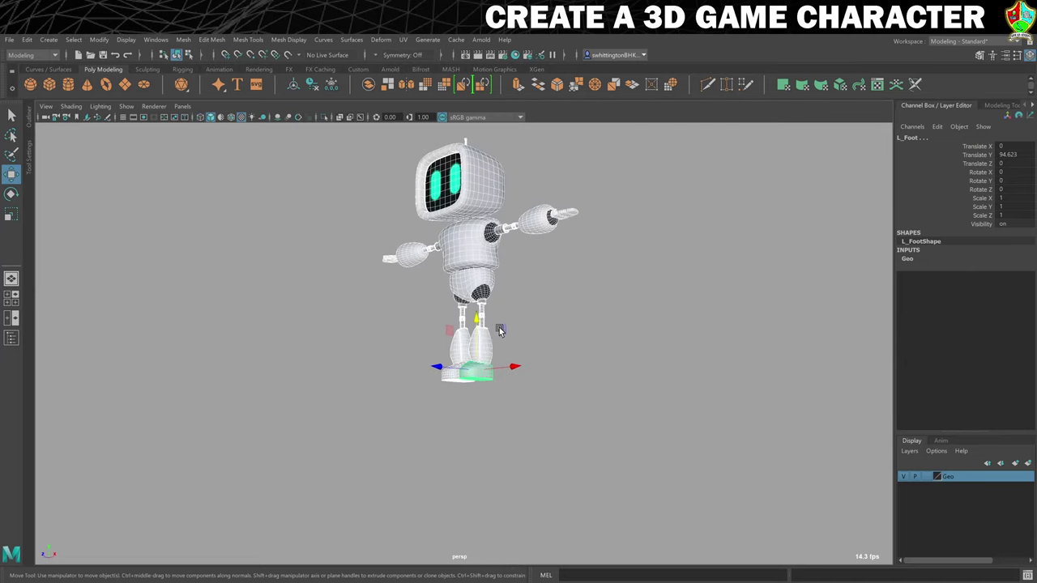
{"action": "left_click_drag", "start_coordinate": [499, 327], "coordinate": [604, 255], "text": "alt"}
{"action": "left_click", "coordinate": [605, 255]}
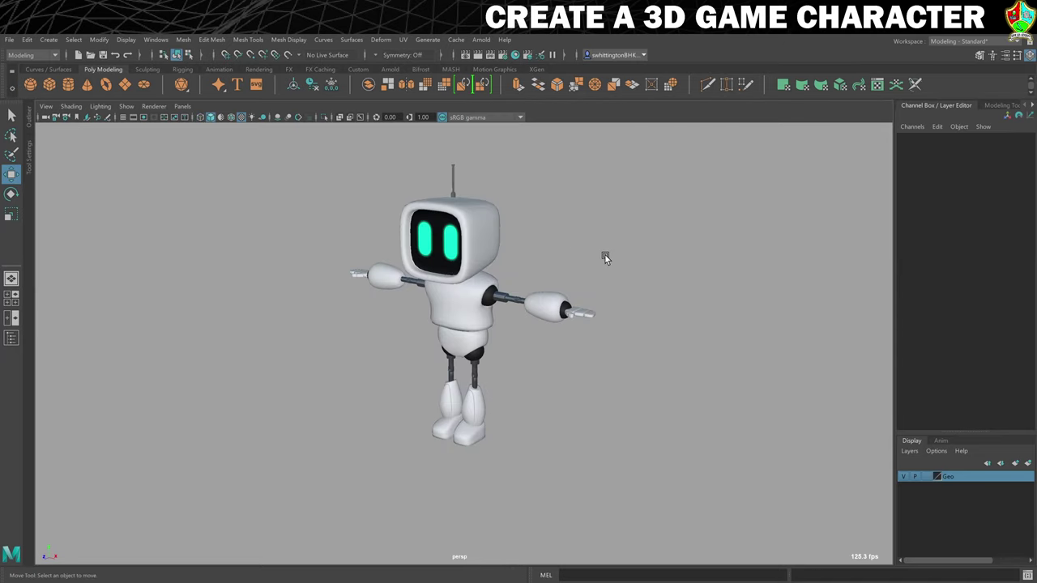
Switch to the Rigging menu set and create a new HumanIK skeleton for the robot
{"action": "left_click", "coordinate": [34, 56]}
{"action": "left_click", "coordinate": [20, 78]}
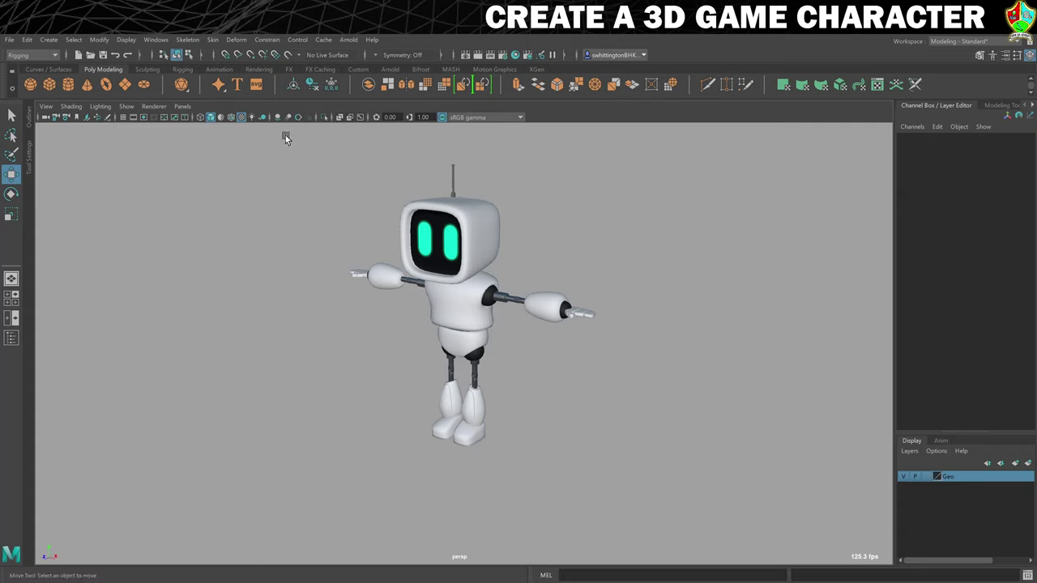
{"action": "left_click", "coordinate": [187, 40]}
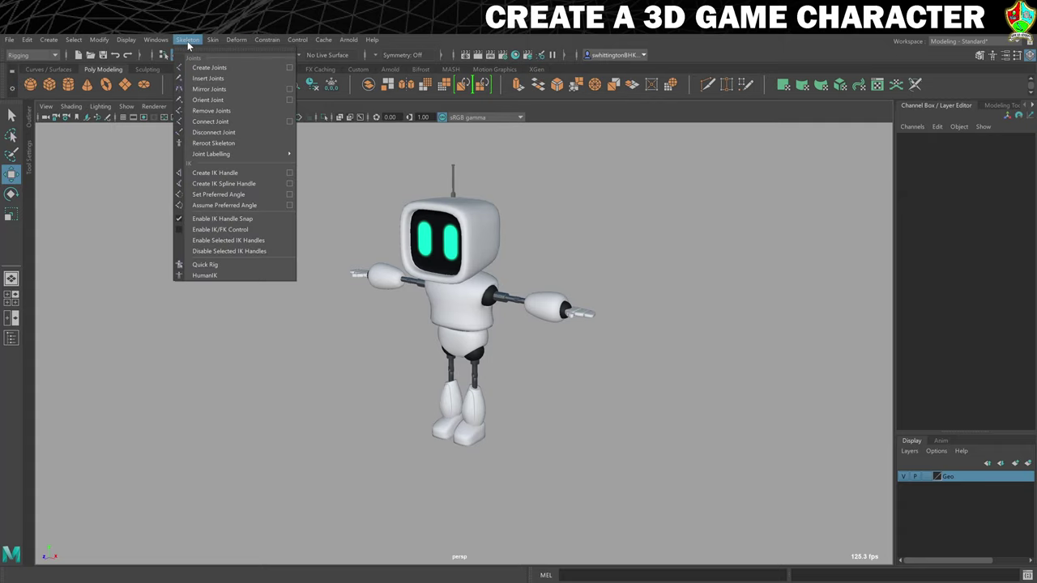
{"action": "left_click", "coordinate": [207, 275]}
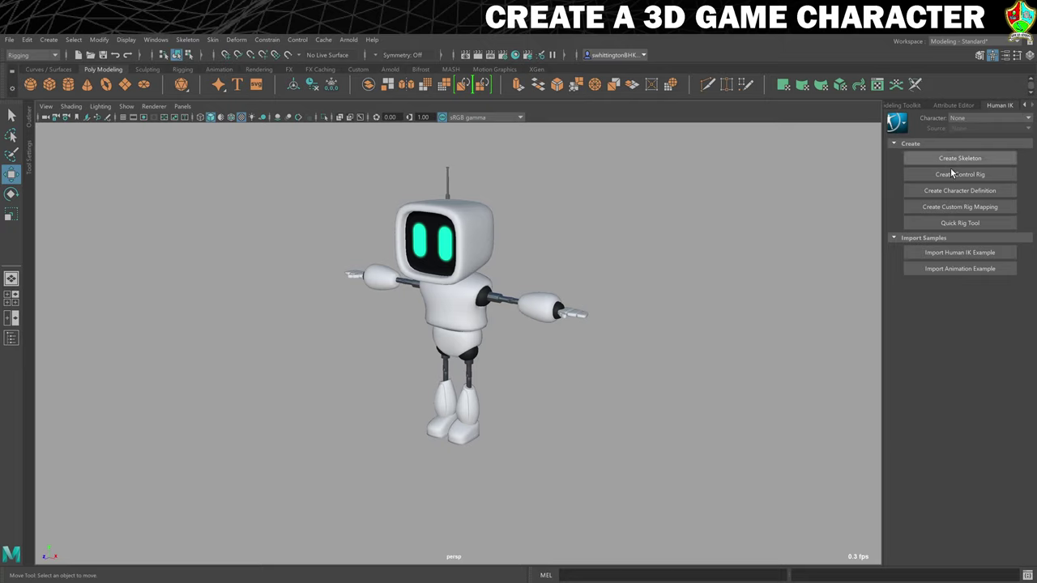
{"action": "left_click_drag", "start_coordinate": [946, 285], "coordinate": [794, 286], "text": "alt"}
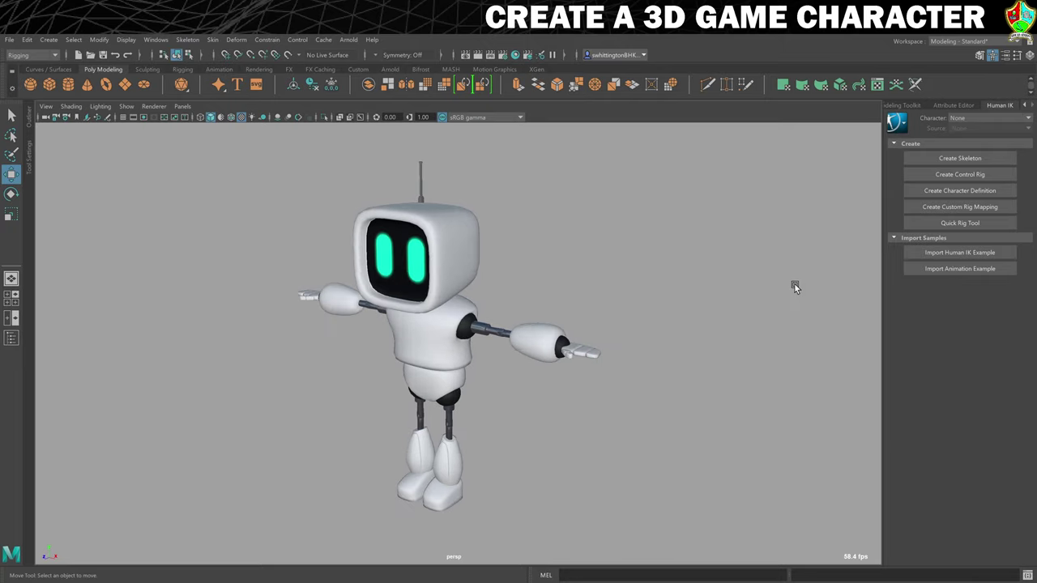
{"action": "left_click", "coordinate": [956, 159]}
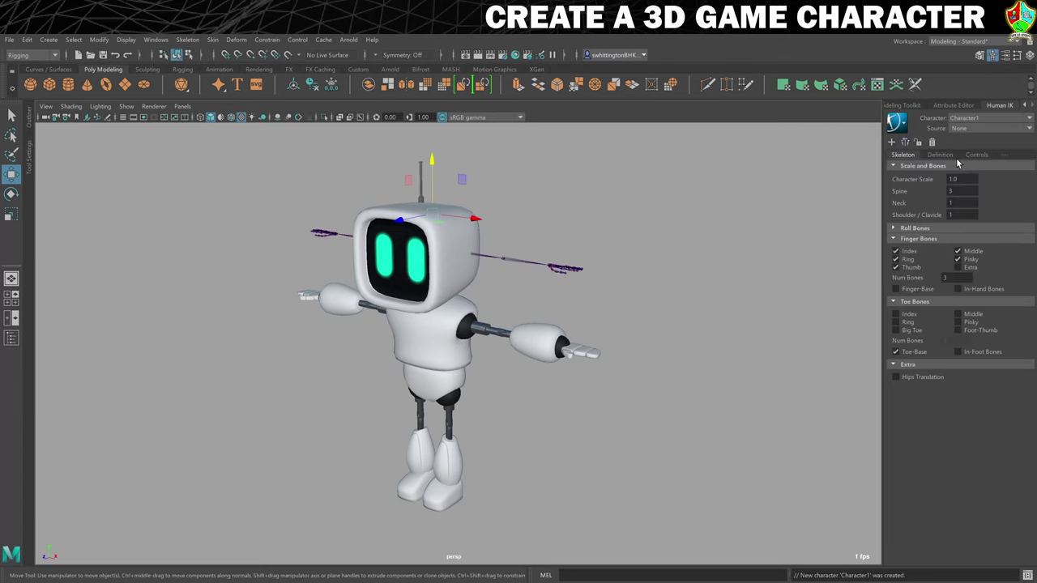
Turn on the X-Ray Joints display so the skeleton can be seen through the robot's geometry
{"action": "left_click_drag", "start_coordinate": [567, 340], "coordinate": [488, 243], "text": "alt"}
{"action": "left_click_drag", "start_coordinate": [516, 335], "coordinate": [492, 333], "text": "alt"}
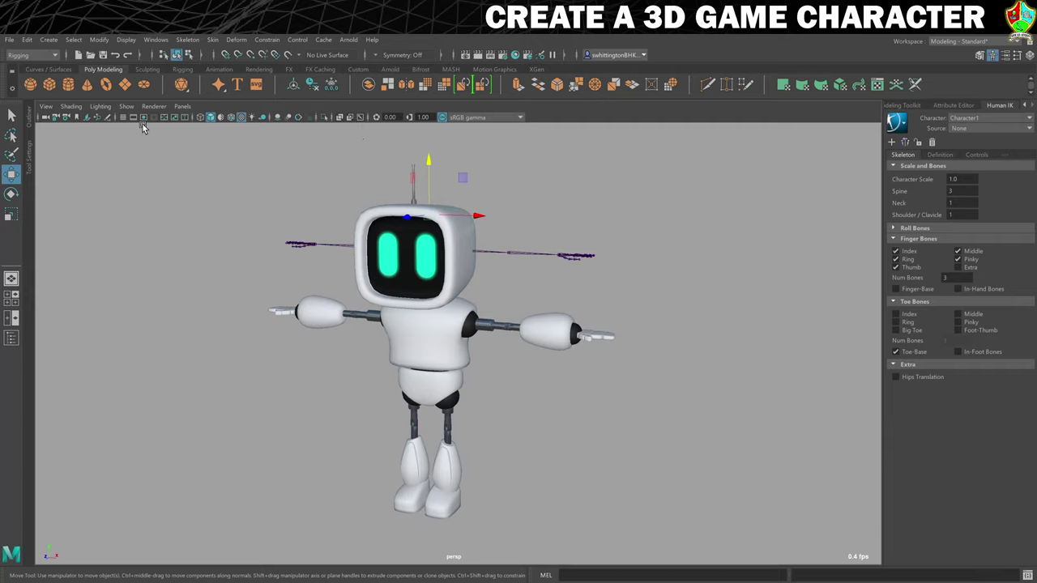
{"action": "left_click", "coordinate": [126, 106]}
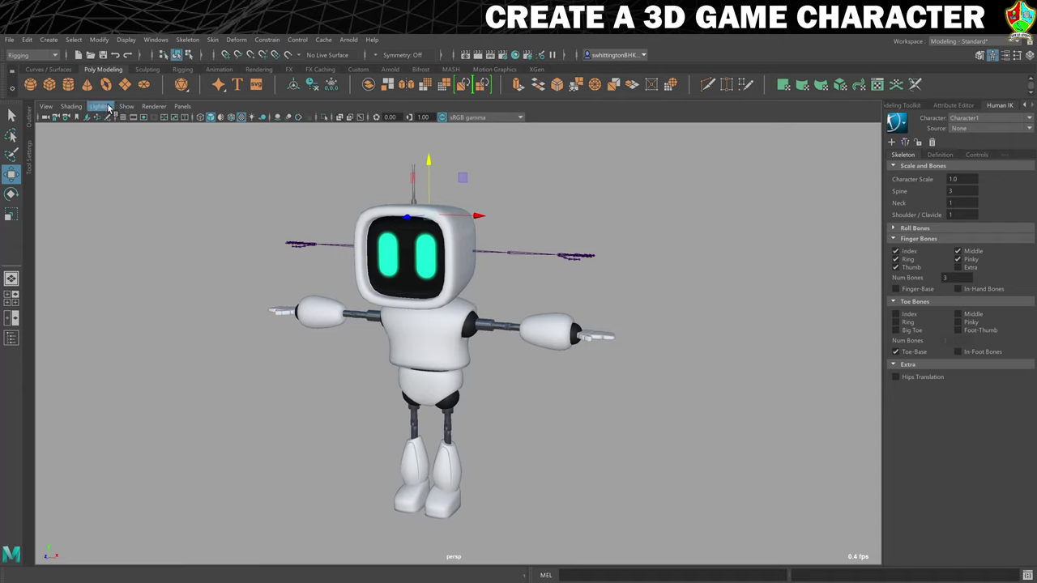
{"action": "left_click", "coordinate": [71, 106]}
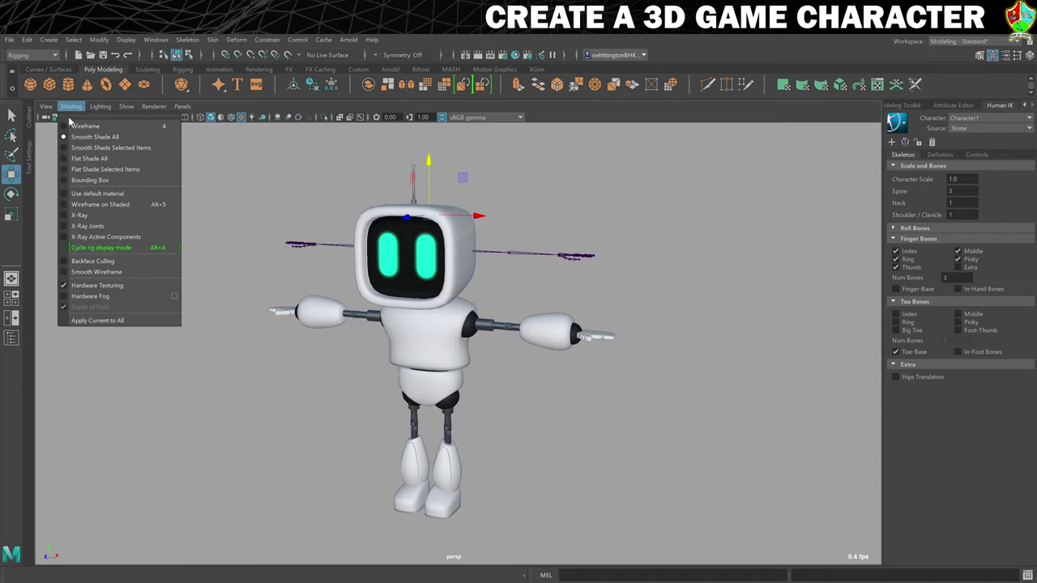
{"action": "left_click", "coordinate": [98, 231]}
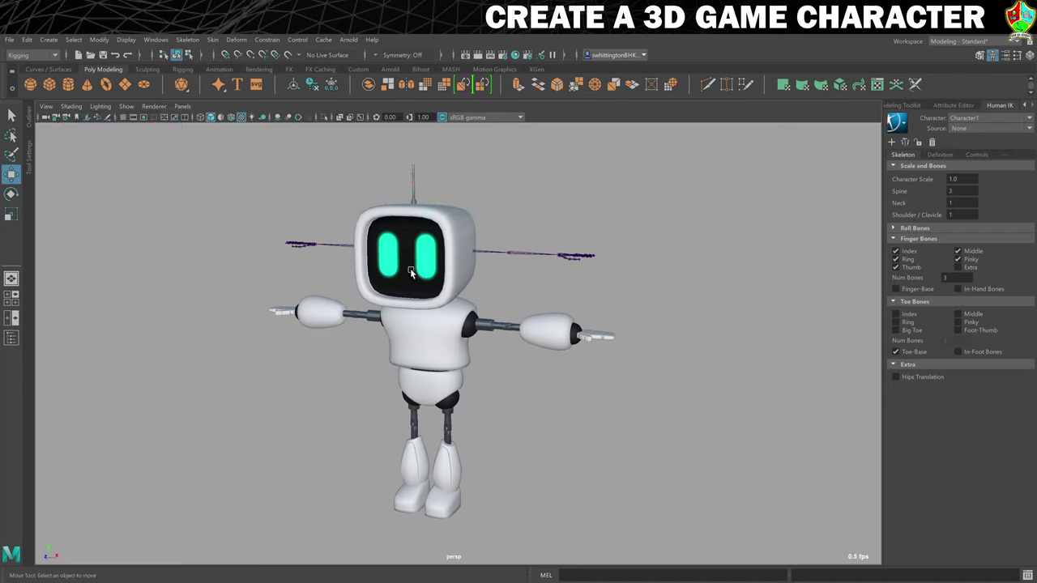
{"action": "left_click", "coordinate": [361, 117]}
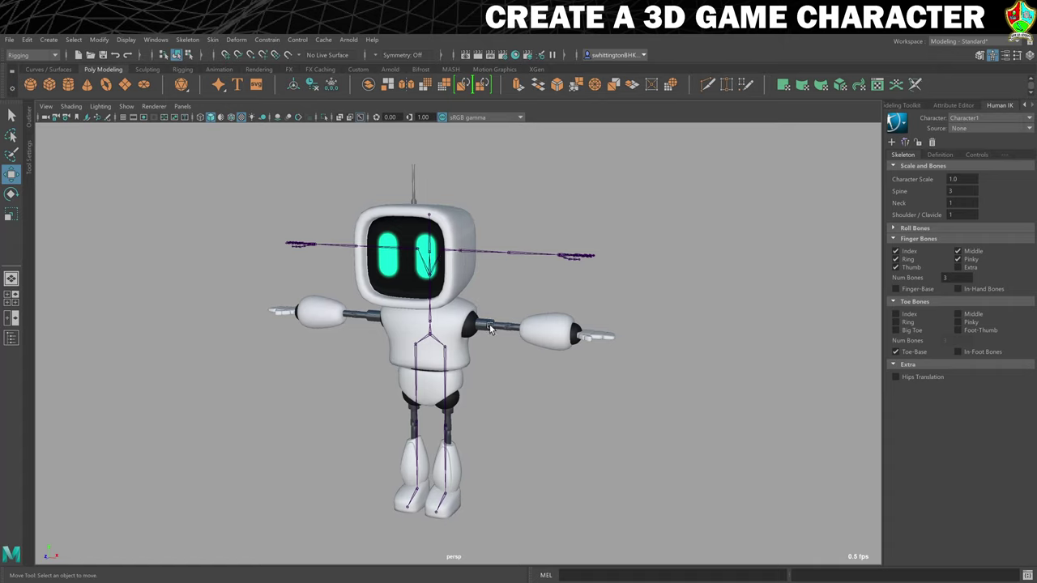
Rename the HumanIK character to Rob
{"action": "left_click", "coordinate": [897, 123]}
{"action": "left_click", "coordinate": [896, 122]}
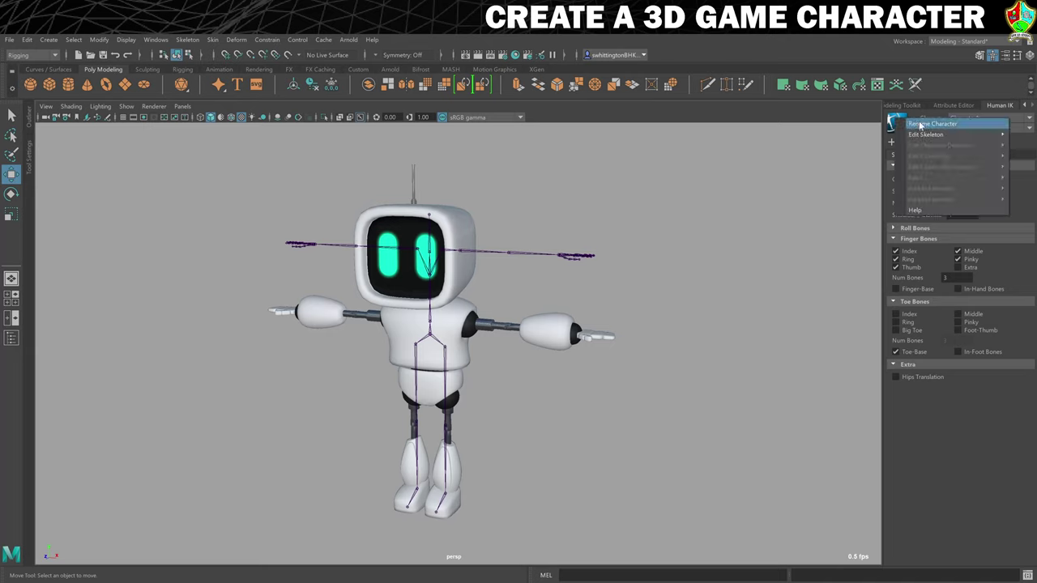
{"action": "left_click", "coordinate": [919, 125]}
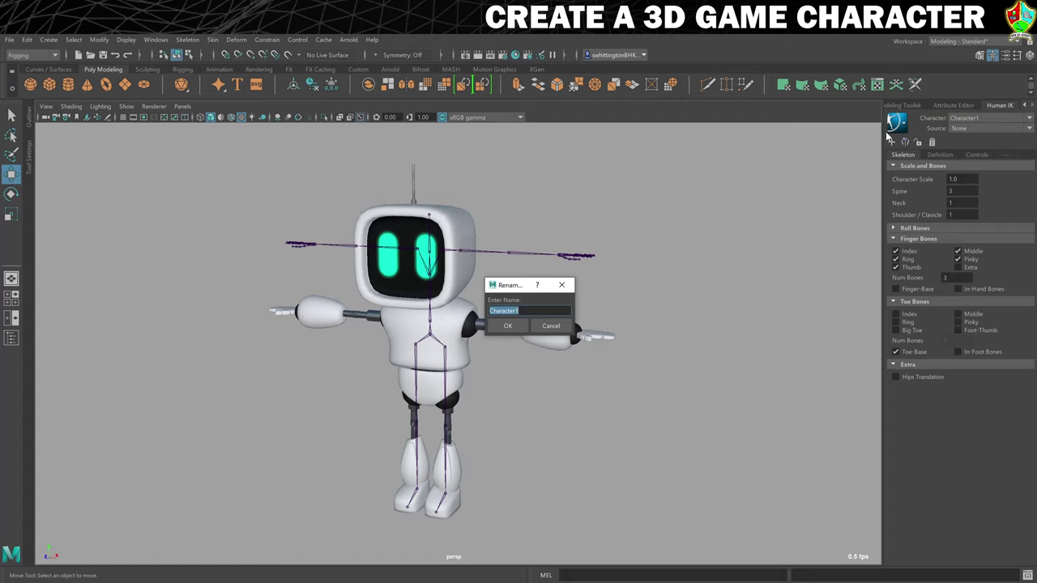
{"action": "type", "text": "Rob"}
{"action": "left_click", "coordinate": [508, 326]}
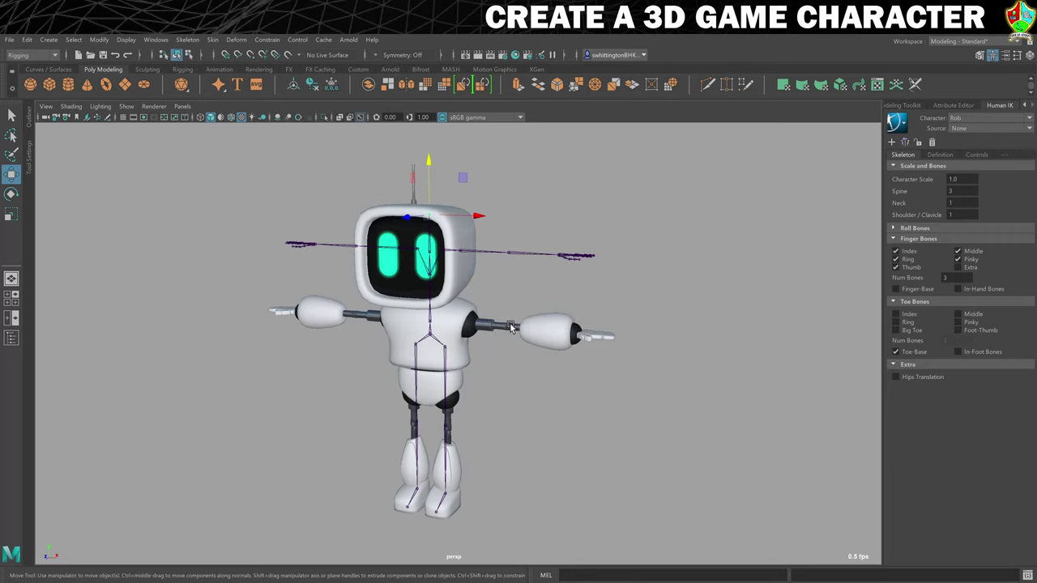
Try shrinking the skeleton with the Character Scale value, and undo the change
{"action": "scroll", "coordinate": [523, 332], "scroll_direction": "up", "scroll_amount": 2}
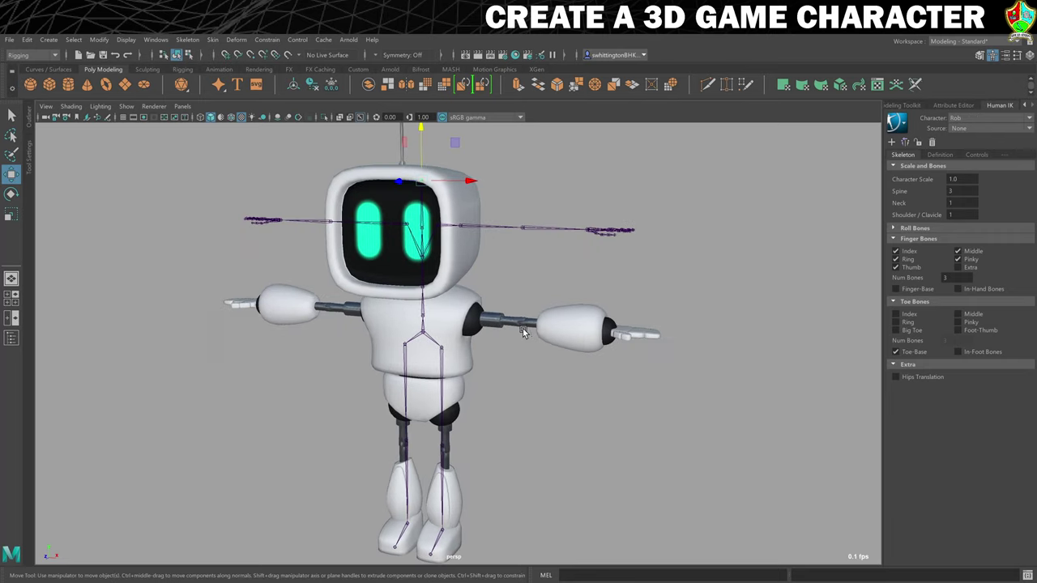
{"action": "scroll", "coordinate": [502, 372], "scroll_direction": "down", "scroll_amount": 1}
{"action": "middle_click_drag", "start_coordinate": [488, 407], "coordinate": [497, 380], "text": "alt"}
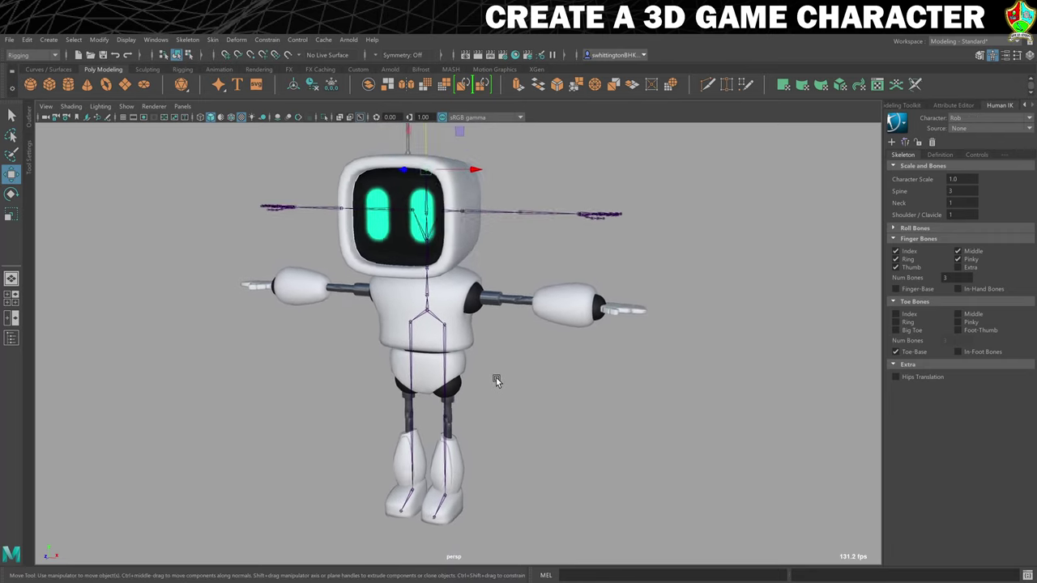
{"action": "scroll", "coordinate": [496, 381], "scroll_direction": "down", "scroll_amount": 1}
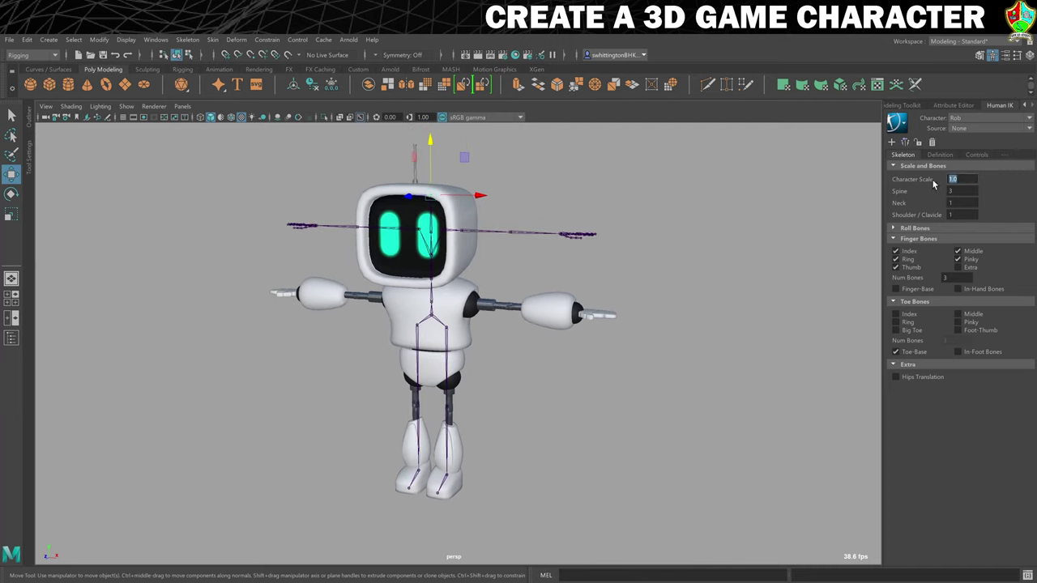
{"action": "type", "text": "1"}
{"action": "key", "text": "Return"}
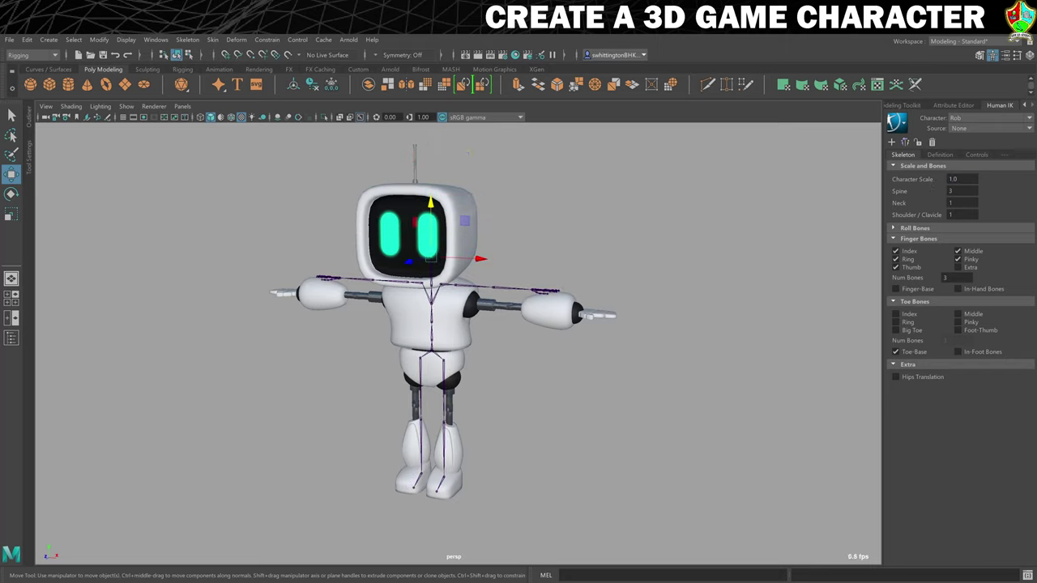
{"action": "key", "text": "ctrl+z"}
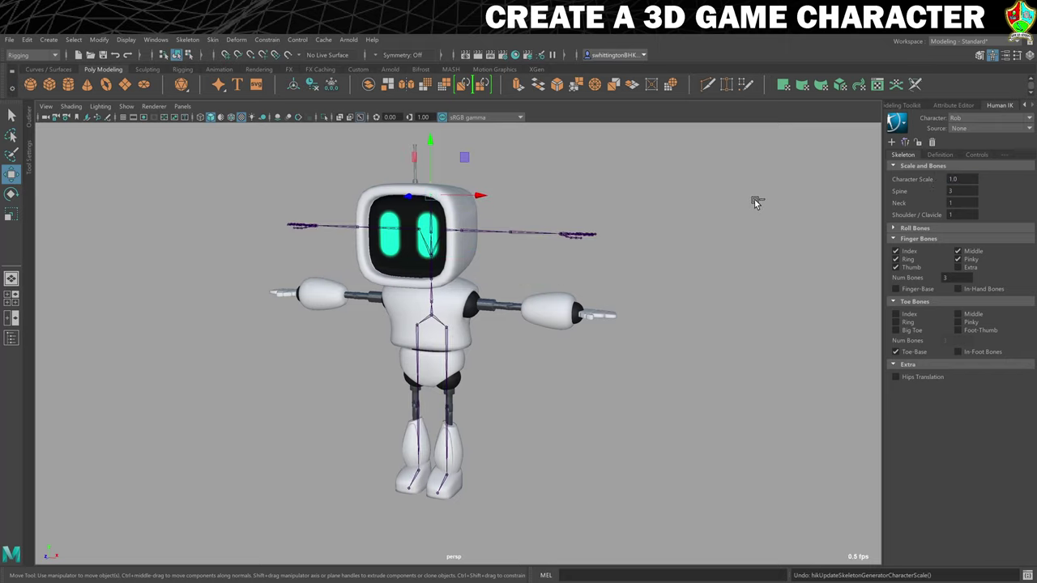
Select the skeleton's root joint between the feet and scale the whole skeleton uniformly to about 0.79
{"action": "scroll", "coordinate": [499, 405], "scroll_direction": "up", "scroll_amount": 5}
{"action": "left_click_drag", "start_coordinate": [500, 405], "coordinate": [421, 371], "text": "alt"}
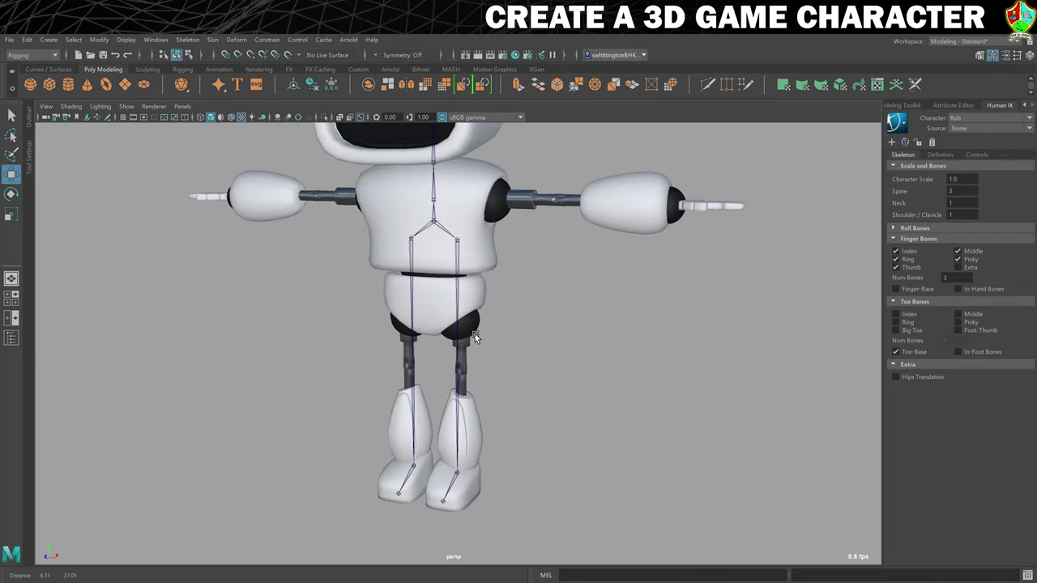
{"action": "scroll", "coordinate": [420, 370], "scroll_direction": "up", "scroll_amount": 5}
{"action": "middle_click_drag", "start_coordinate": [547, 388], "coordinate": [594, 234], "text": "alt"}
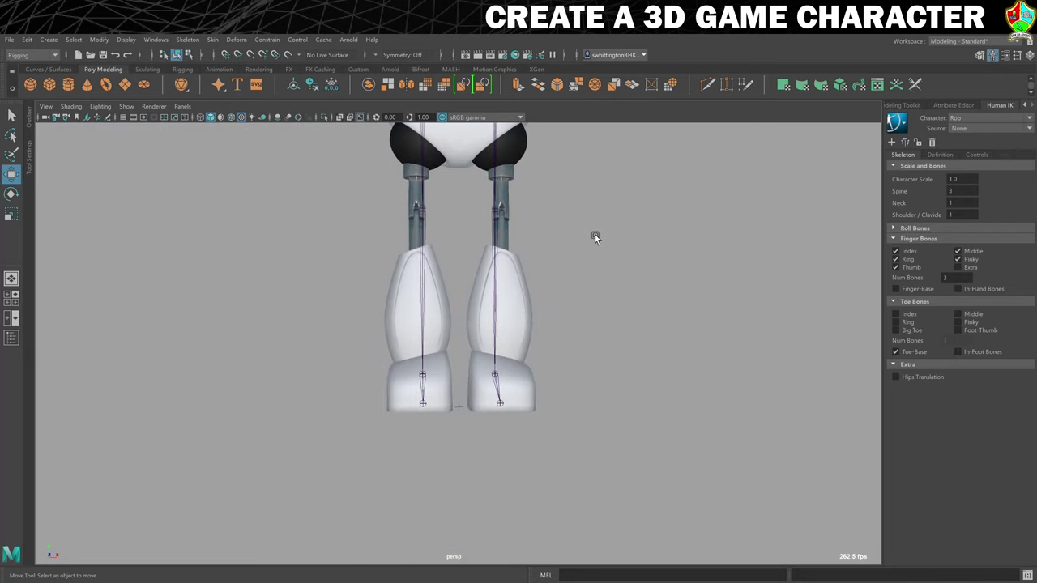
{"action": "left_click", "coordinate": [457, 406]}
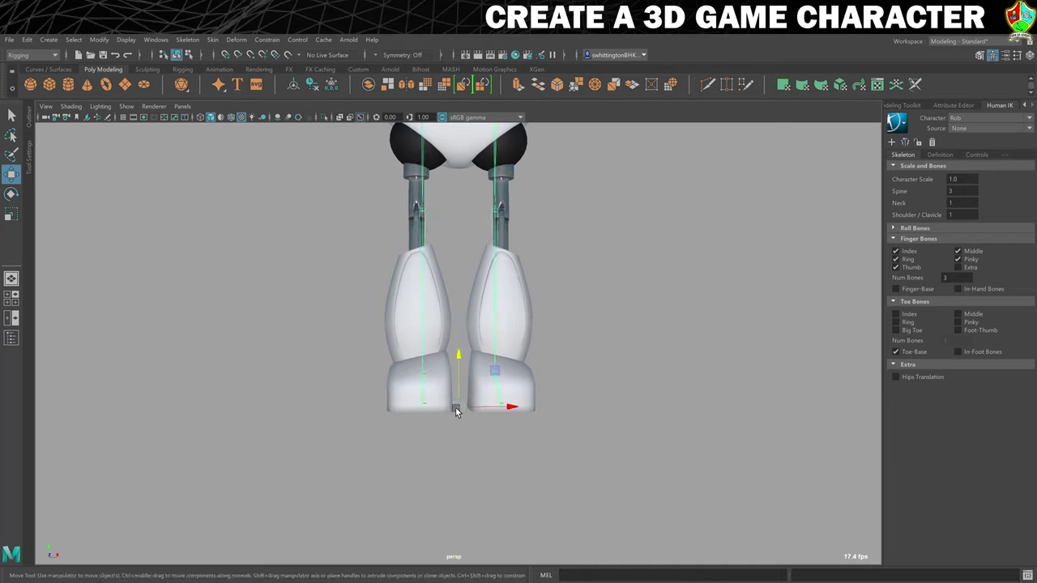
{"action": "scroll", "coordinate": [568, 316], "scroll_direction": "down", "scroll_amount": 5}
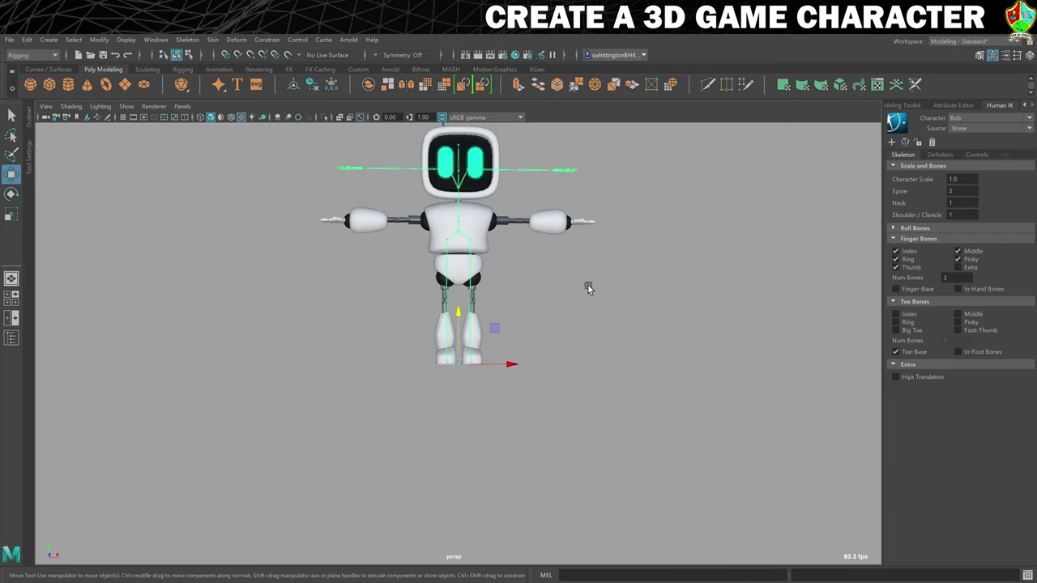
{"action": "left_click_drag", "start_coordinate": [588, 289], "coordinate": [527, 364], "text": "alt"}
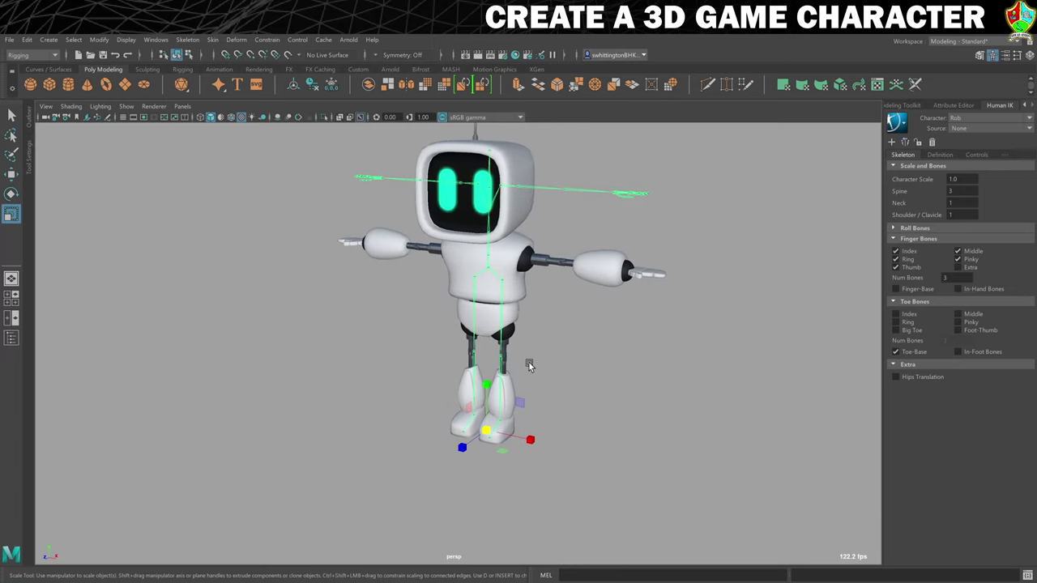
{"action": "key", "text": "r"}
{"action": "left_click_drag", "start_coordinate": [486, 430], "coordinate": [418, 446]}
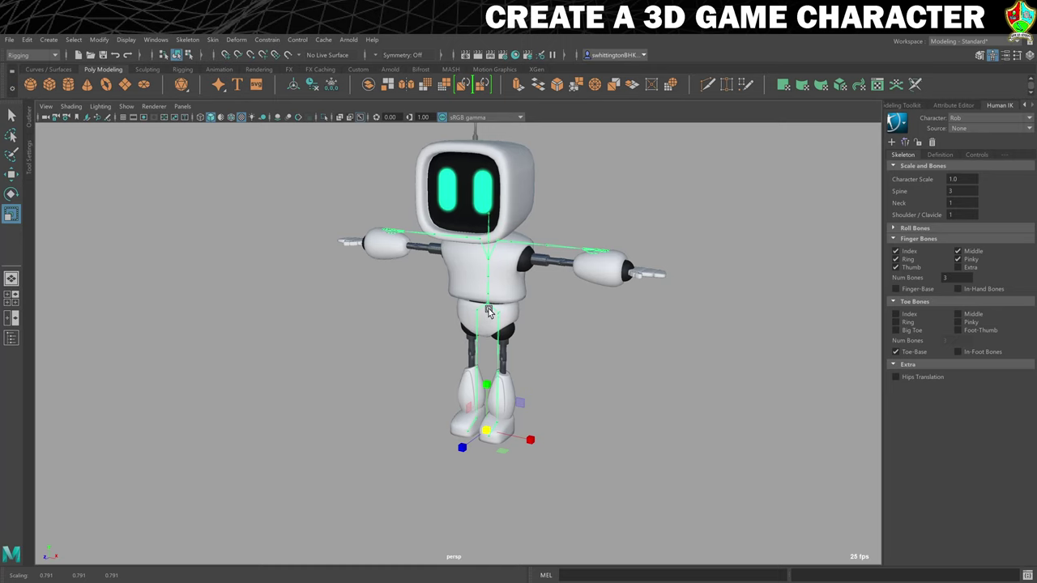
In the enlarged front view, reduce the skeleton's uniform scale to about 0.73 so its arms line up with the robot's arms
{"action": "key", "text": "space"}
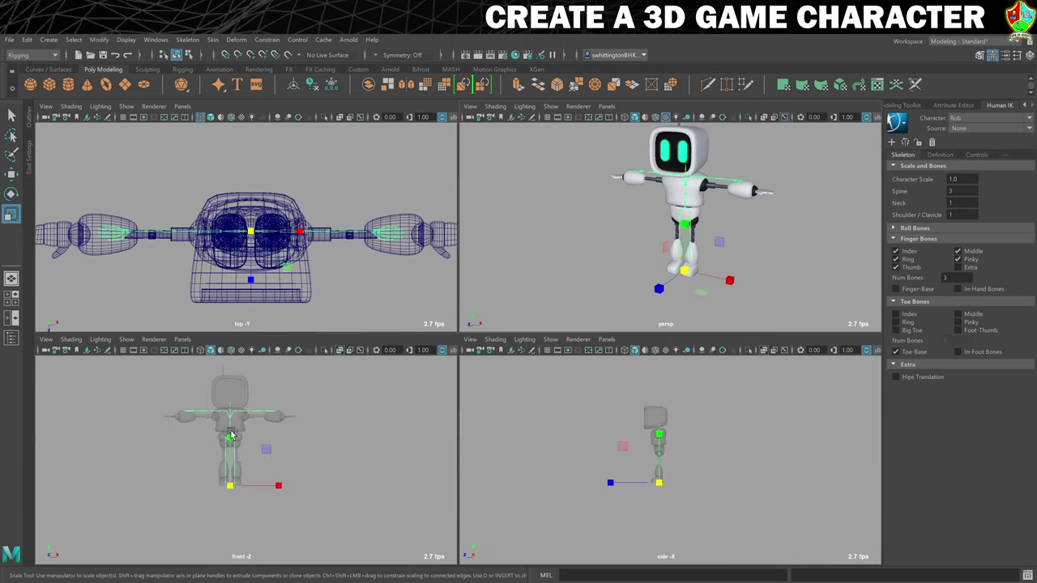
{"action": "key", "text": "space"}
{"action": "scroll", "coordinate": [398, 324], "scroll_direction": "up", "scroll_amount": 3}
{"action": "scroll", "coordinate": [407, 335], "scroll_direction": "up", "scroll_amount": 2}
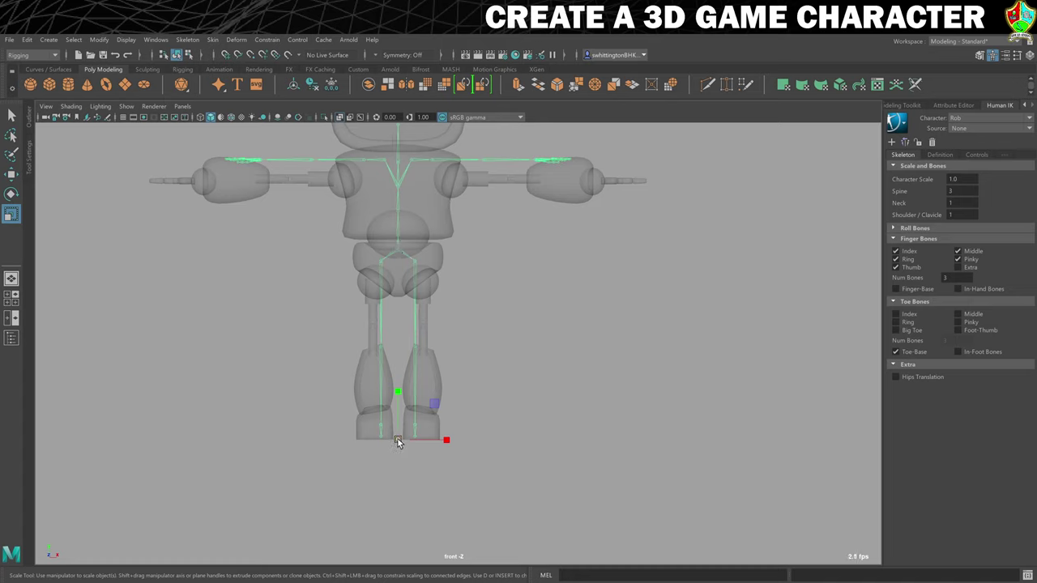
{"action": "left_click_drag", "start_coordinate": [397, 439], "coordinate": [370, 447]}
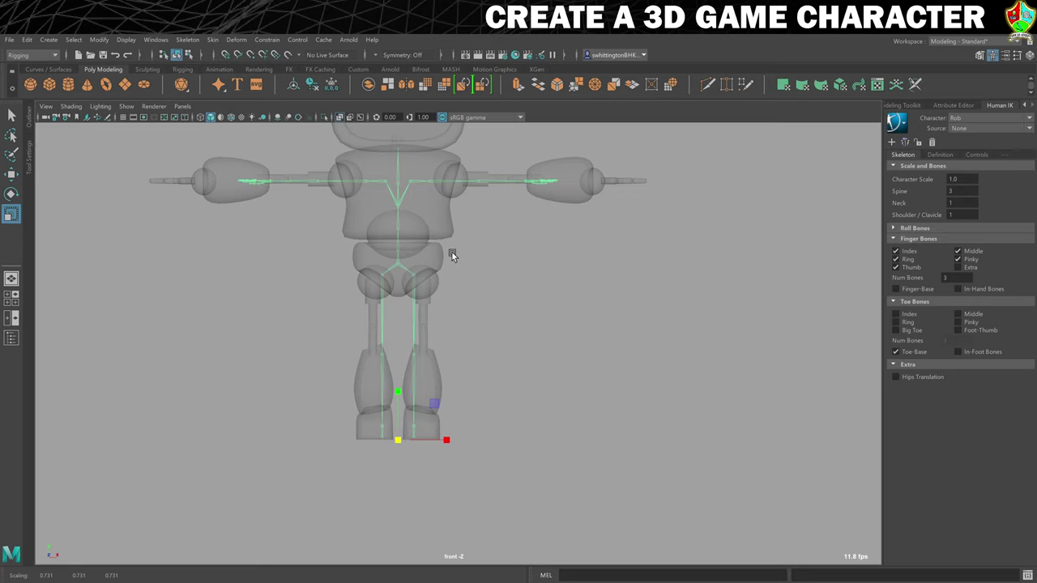
Set the skeleton's number of Spine bones to 1
{"action": "scroll", "coordinate": [452, 254], "scroll_direction": "up", "scroll_amount": 3}
{"action": "scroll", "coordinate": [466, 372], "scroll_direction": "up", "scroll_amount": 2}
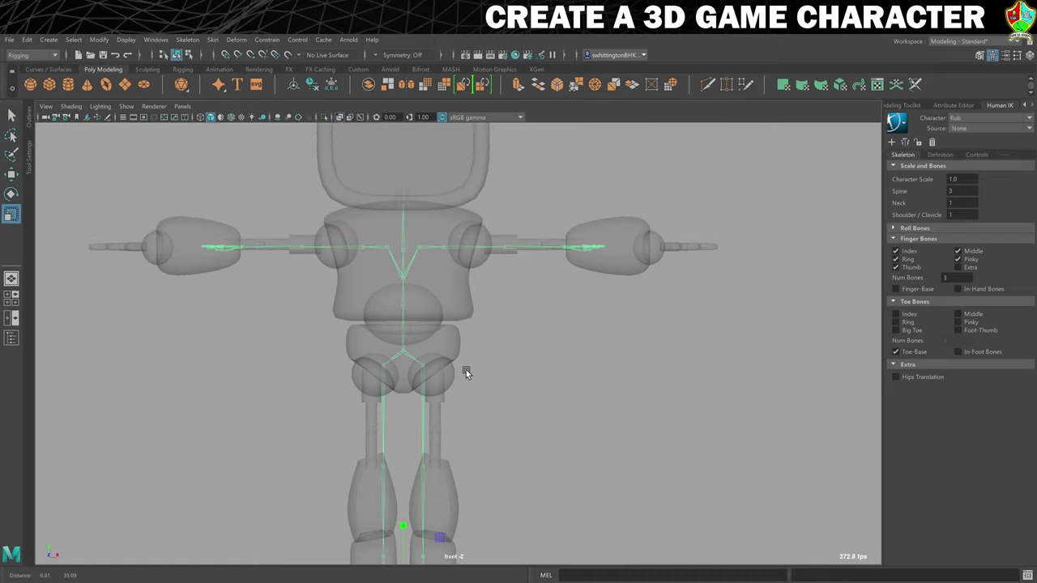
{"action": "scroll", "coordinate": [466, 372], "scroll_direction": "up", "scroll_amount": 3}
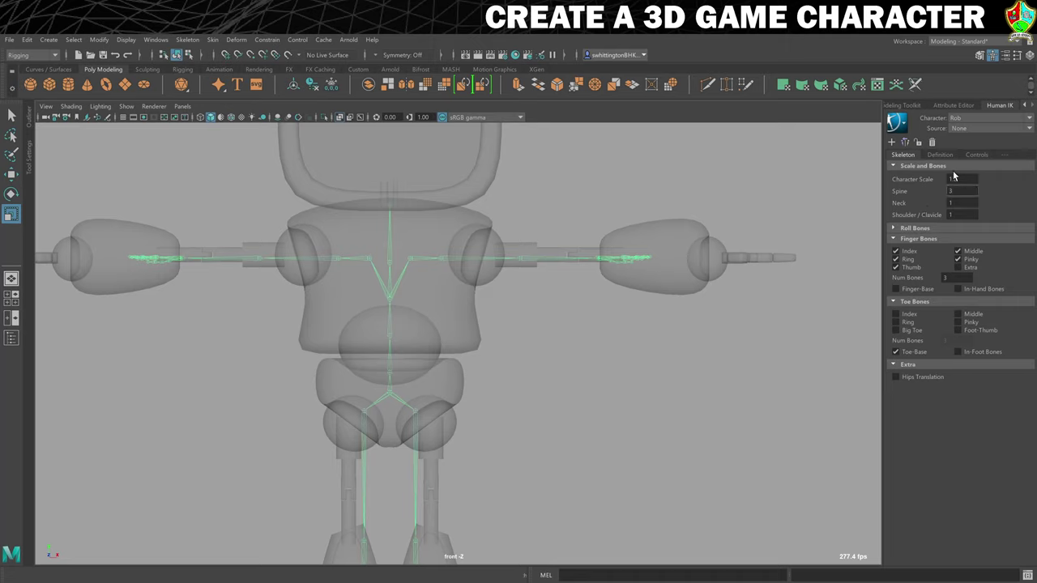
{"action": "key", "text": "Return"}
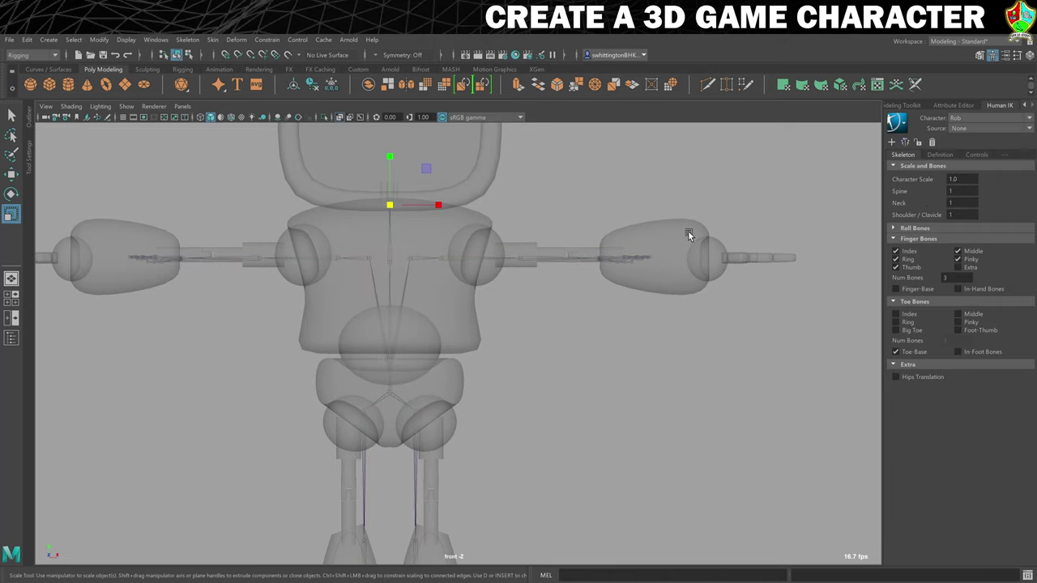
Move the spine joint just above the hips straight up to the gap between torso and pelvis, at about Y 82.2
{"action": "left_click", "coordinate": [387, 395]}
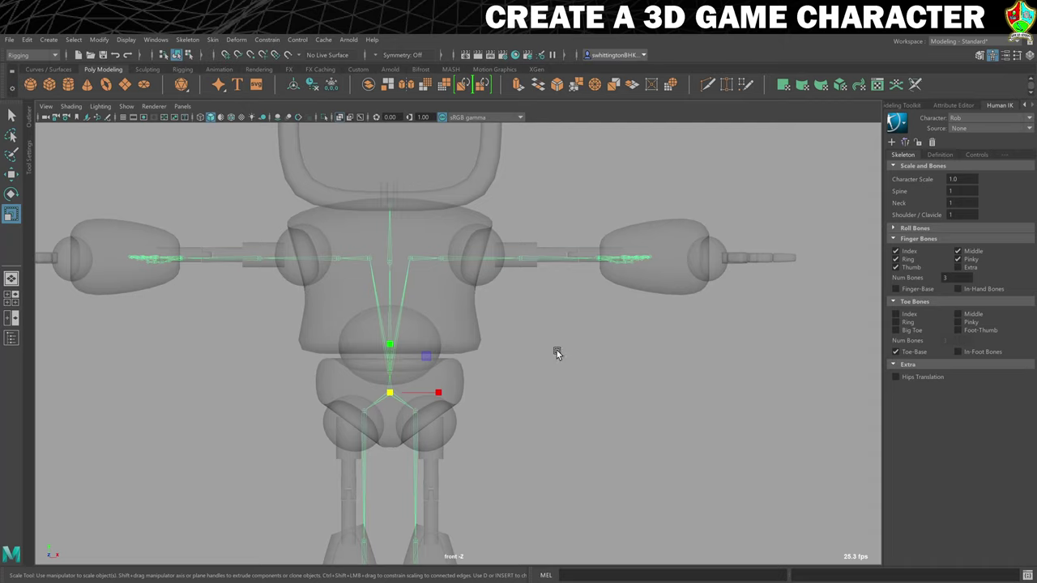
{"action": "left_click", "coordinate": [450, 389]}
{"action": "left_click", "coordinate": [386, 370]}
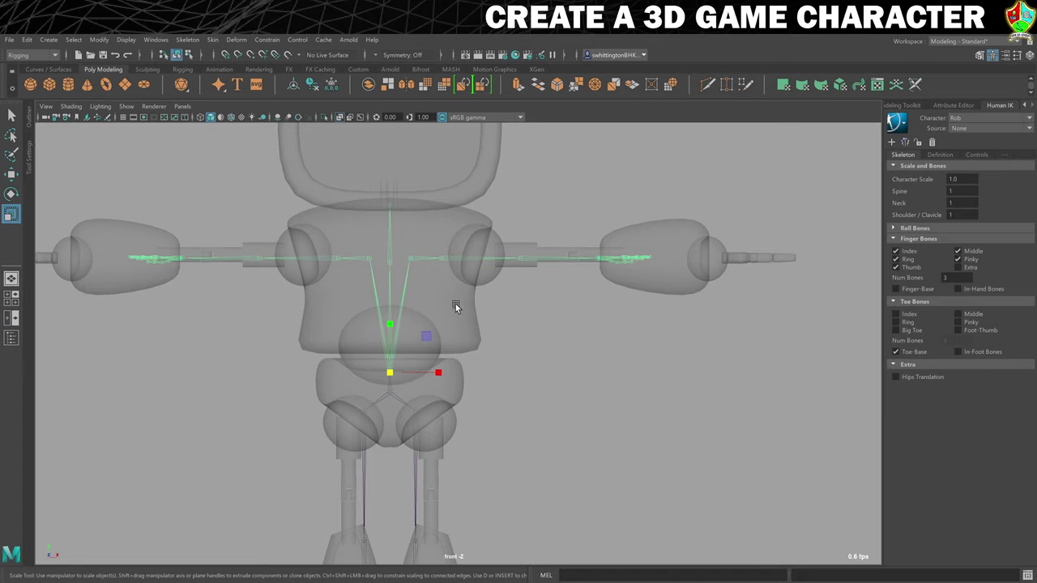
{"action": "key", "text": "w"}
{"action": "left_click_drag", "start_coordinate": [388, 320], "coordinate": [395, 304]}
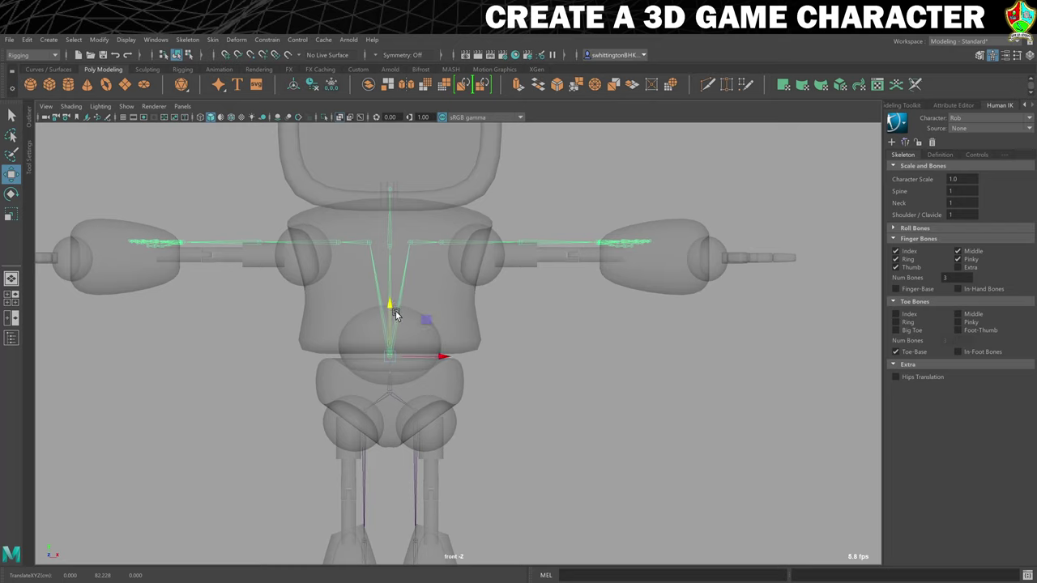
Move the clavicle joint of the robot's left arm outward and up to about X 12.5, Y 115.8
{"action": "scroll", "coordinate": [504, 368], "scroll_direction": "up", "scroll_amount": 2}
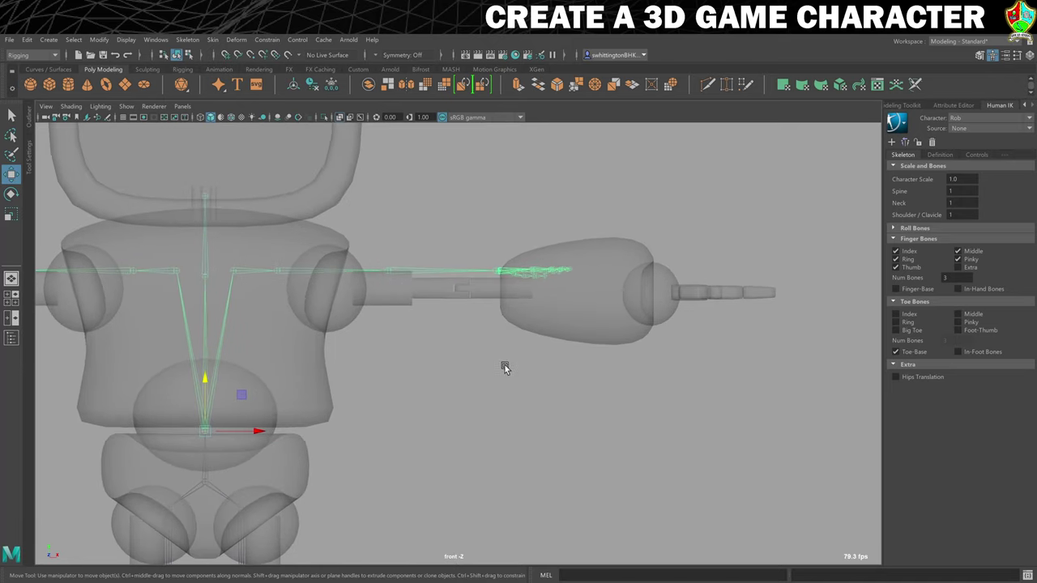
{"action": "middle_click_drag", "start_coordinate": [411, 362], "coordinate": [523, 372], "text": "alt"}
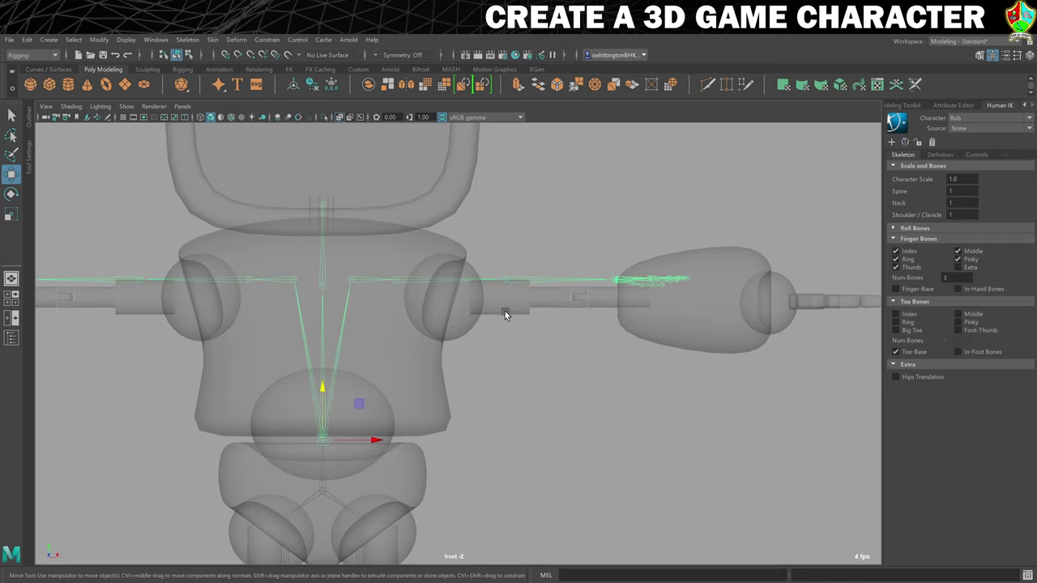
{"action": "left_click", "coordinate": [351, 279]}
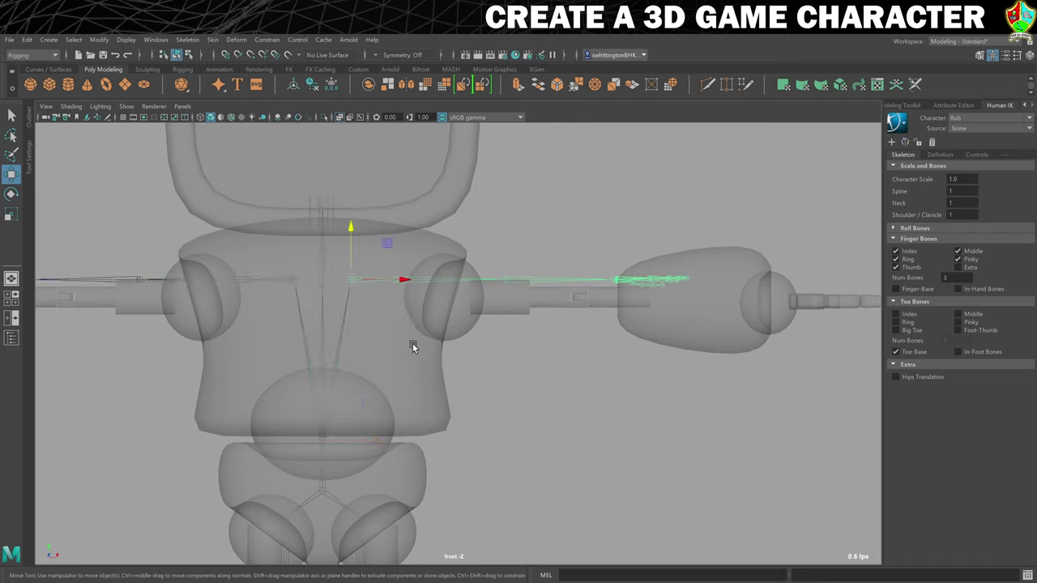
{"action": "left_click_drag", "start_coordinate": [388, 245], "coordinate": [429, 220]}
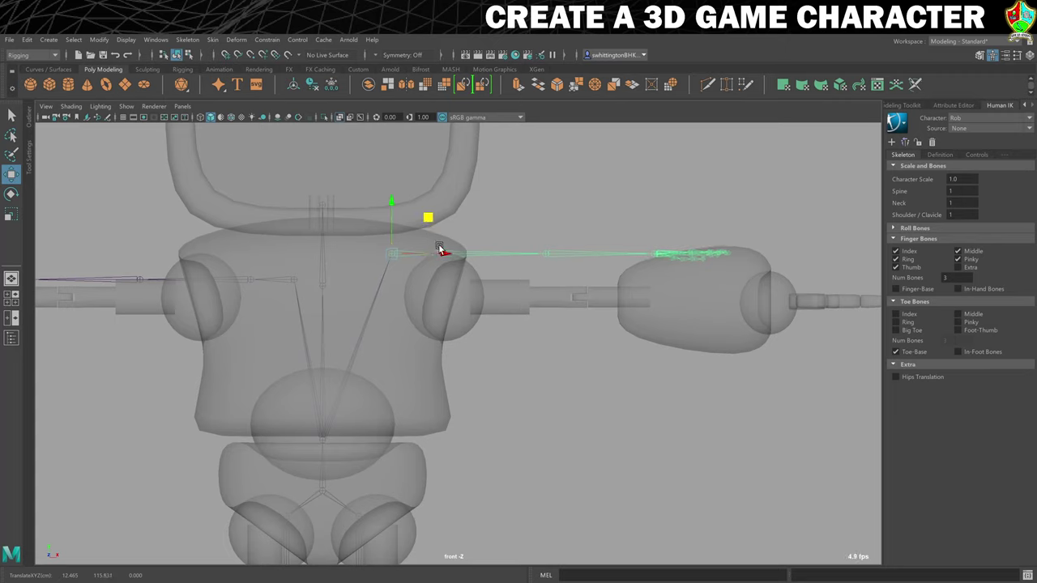
Move the left upper-arm joint into the centre of the shoulder ball, at about X 22.9, Y 108.1
{"action": "left_click_drag", "start_coordinate": [471, 258], "coordinate": [473, 256]}
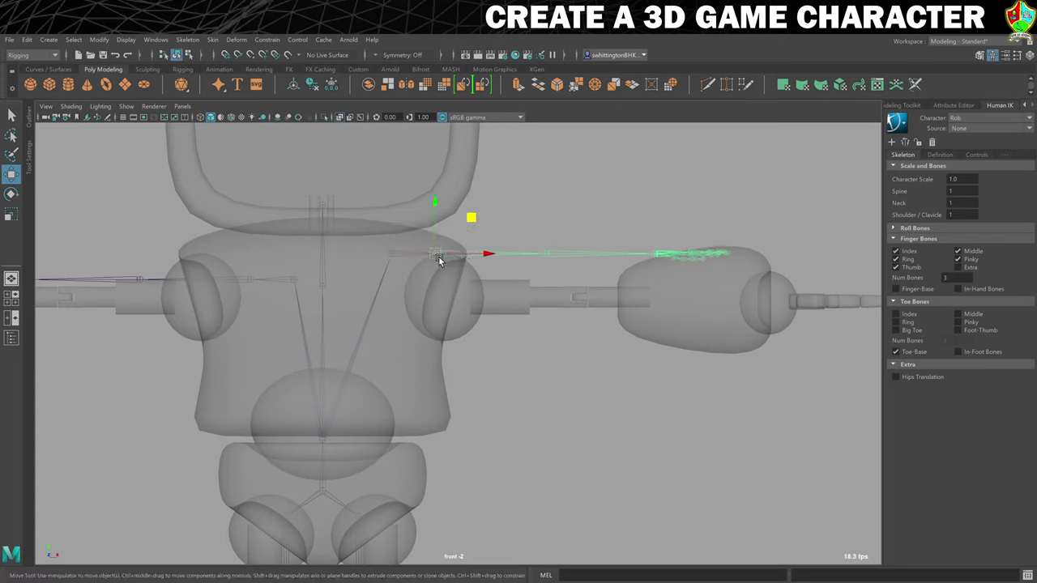
{"action": "left_click_drag", "start_coordinate": [472, 218], "coordinate": [486, 262]}
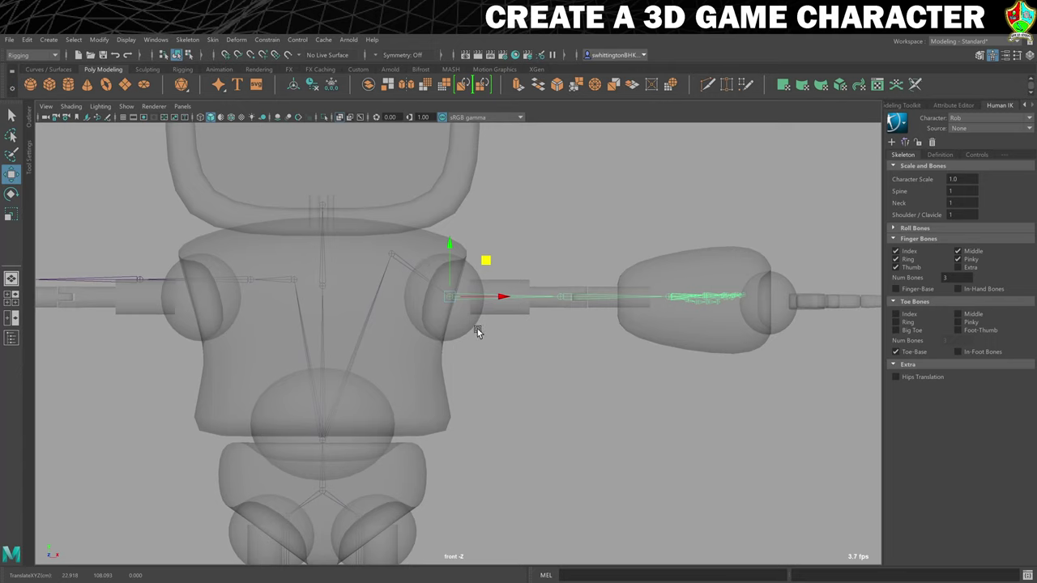
{"action": "scroll", "coordinate": [580, 306], "scroll_direction": "up", "scroll_amount": 3}
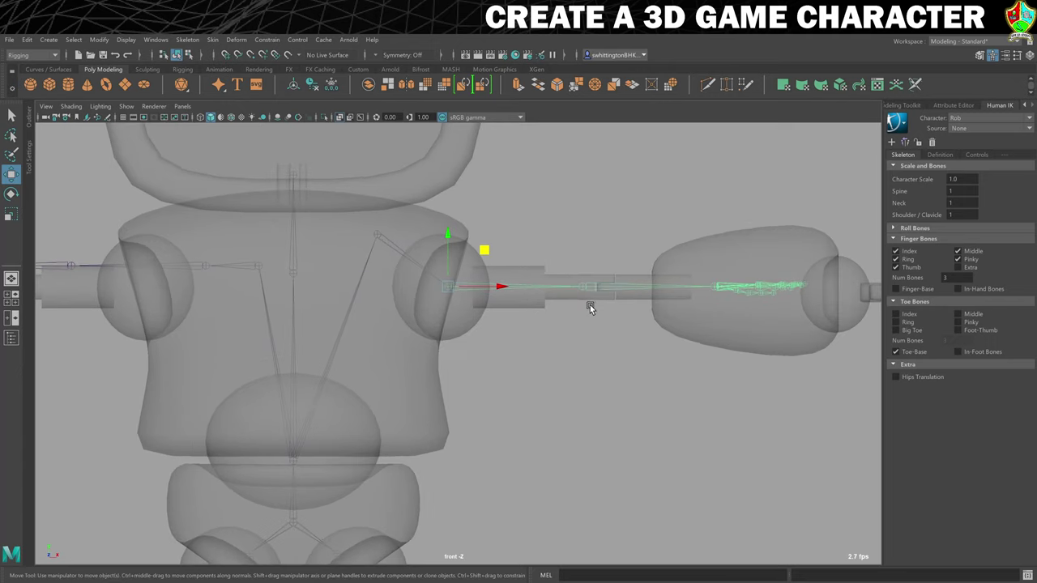
Move the left forearm joint outward to the elbow gap in the robot's arm, at about X 46.4
{"action": "middle_click_drag", "start_coordinate": [589, 304], "coordinate": [456, 331], "text": "alt"}
{"action": "left_click", "coordinate": [446, 318]}
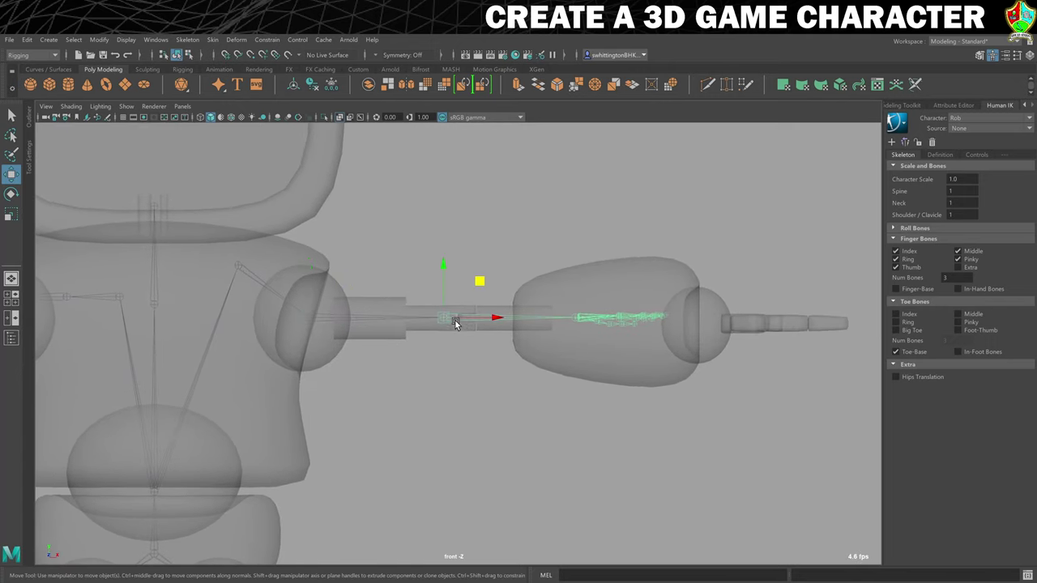
{"action": "left_click_drag", "start_coordinate": [490, 319], "coordinate": [516, 316]}
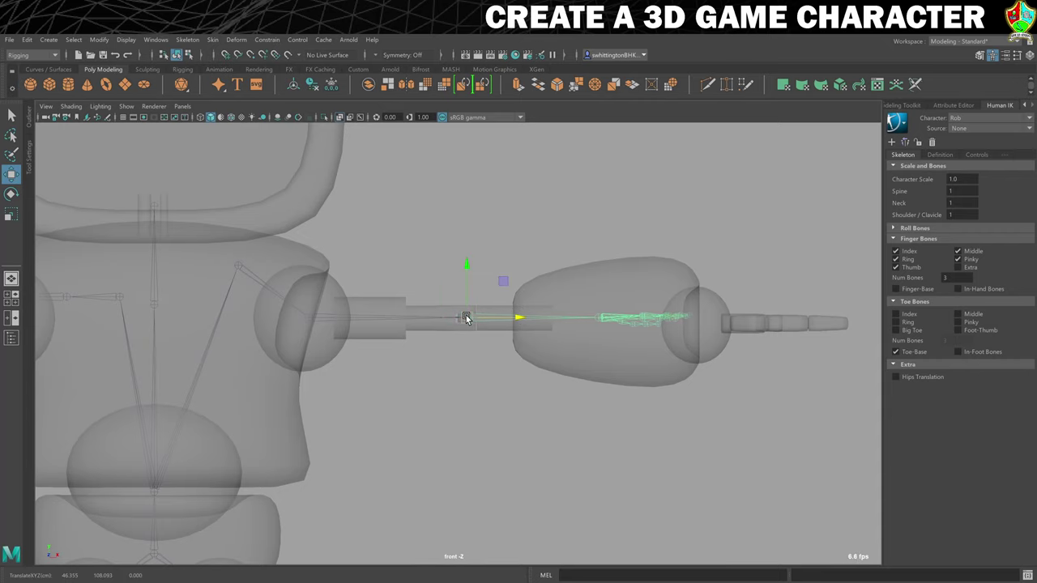
Move the left hand joint outward and slightly down into the wrist ball, at about X 83.1, Y 107.1
{"action": "scroll", "coordinate": [595, 330], "scroll_direction": "up", "scroll_amount": 2}
{"action": "middle_click_drag", "start_coordinate": [621, 322], "coordinate": [418, 358], "text": "alt"}
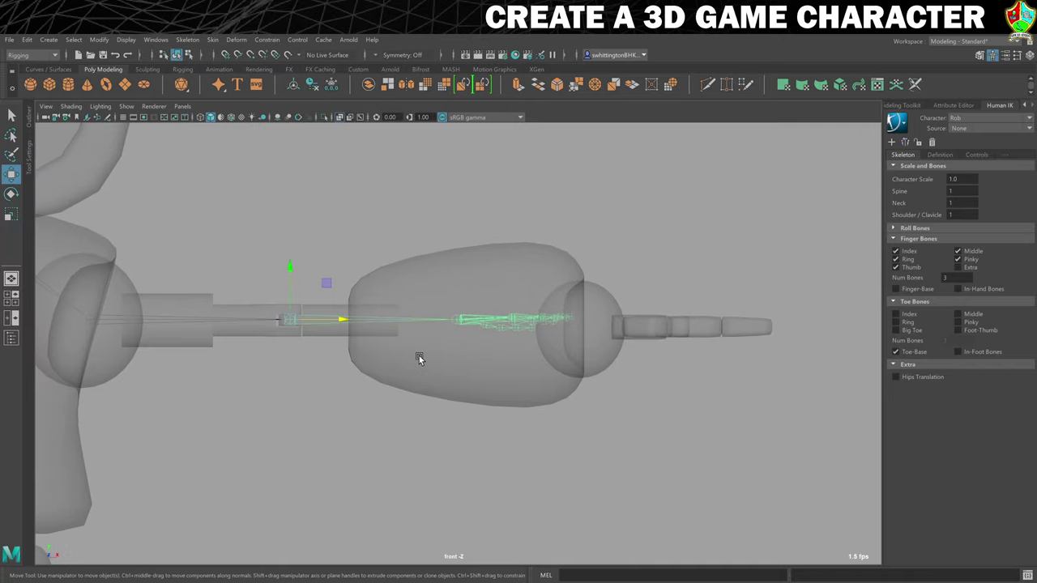
{"action": "left_click", "coordinate": [425, 342]}
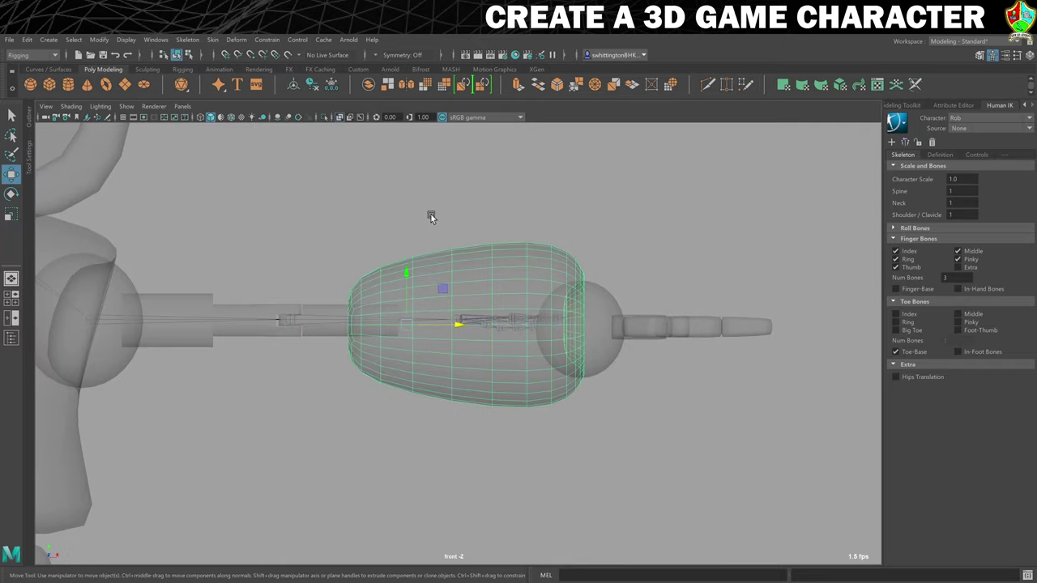
{"action": "left_click", "coordinate": [430, 215]}
{"action": "left_click", "coordinate": [456, 318]}
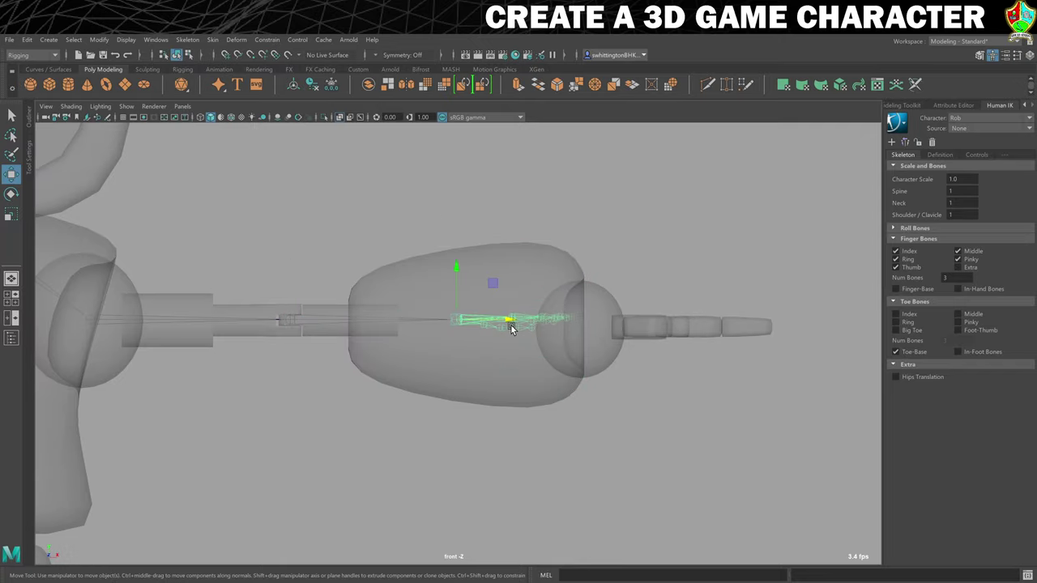
{"action": "left_click_drag", "start_coordinate": [509, 321], "coordinate": [653, 341]}
{"action": "left_click_drag", "start_coordinate": [603, 268], "coordinate": [605, 276]}
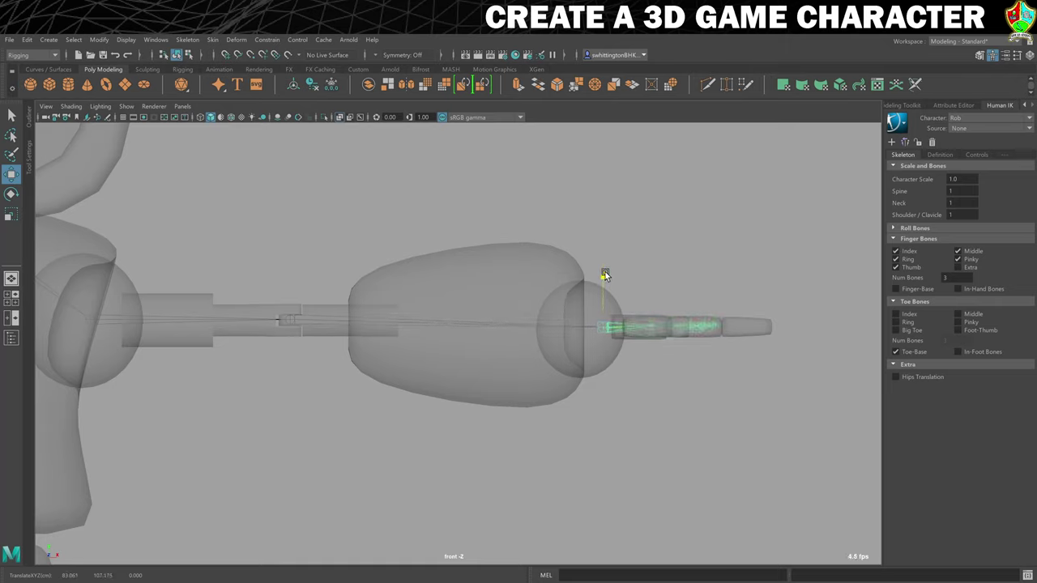
{"action": "left_click_drag", "start_coordinate": [605, 276], "coordinate": [605, 276]}
Check the HumanIK definition while test-rotating the left forearm joint downward by about 11.9°, and undo the rotation
{"action": "left_click", "coordinate": [940, 156]}
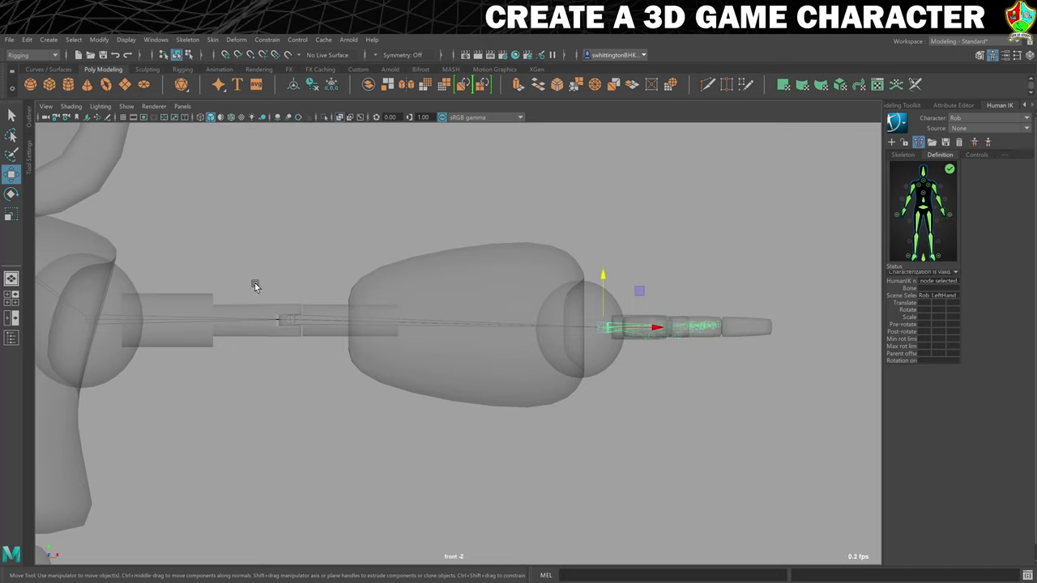
{"action": "scroll", "coordinate": [278, 299], "scroll_direction": "up", "scroll_amount": 1}
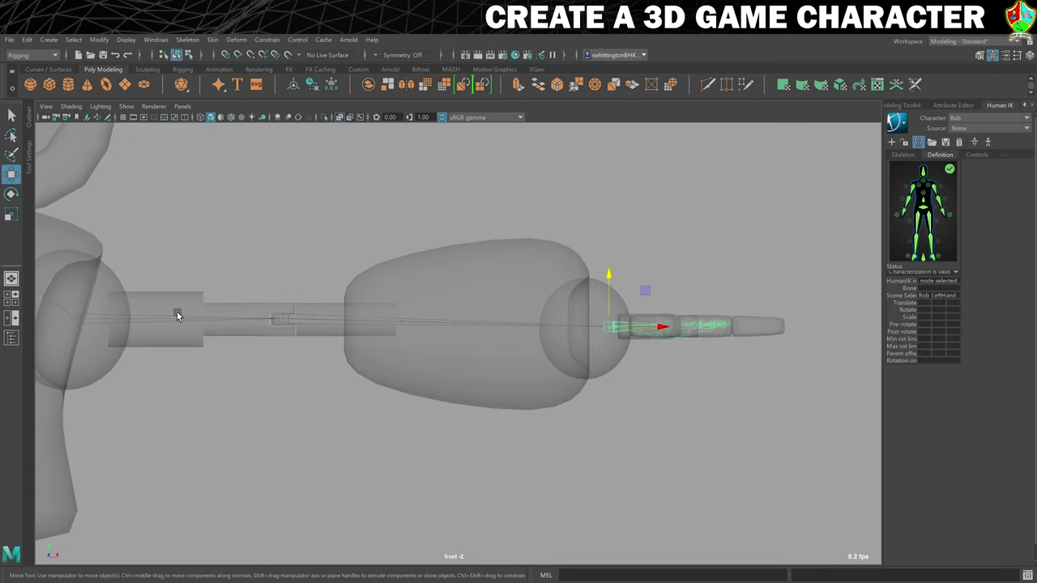
{"action": "middle_click_drag", "start_coordinate": [219, 318], "coordinate": [435, 324], "text": "alt"}
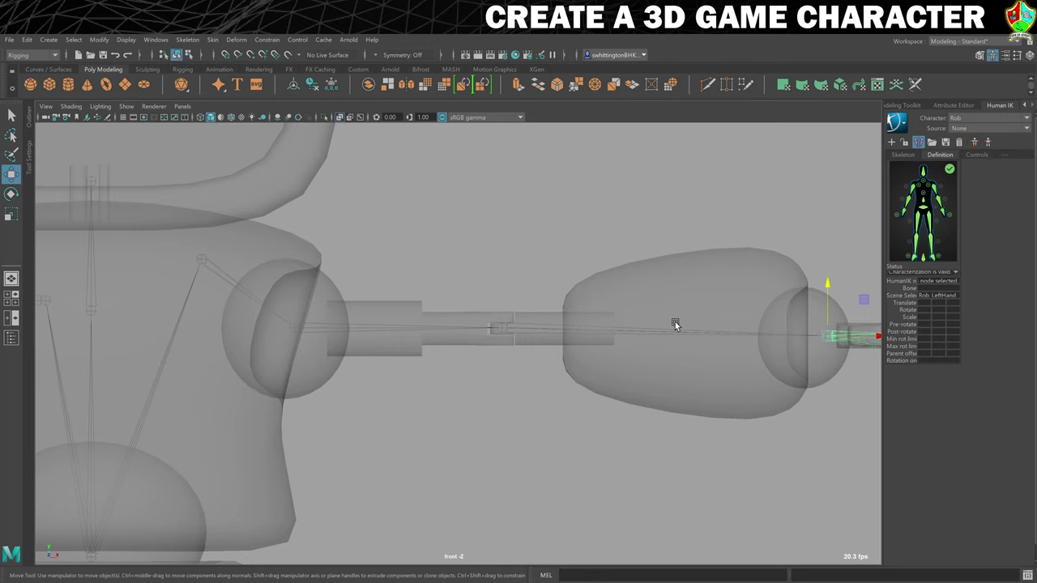
{"action": "middle_click_drag", "start_coordinate": [677, 324], "coordinate": [579, 318], "text": "alt"}
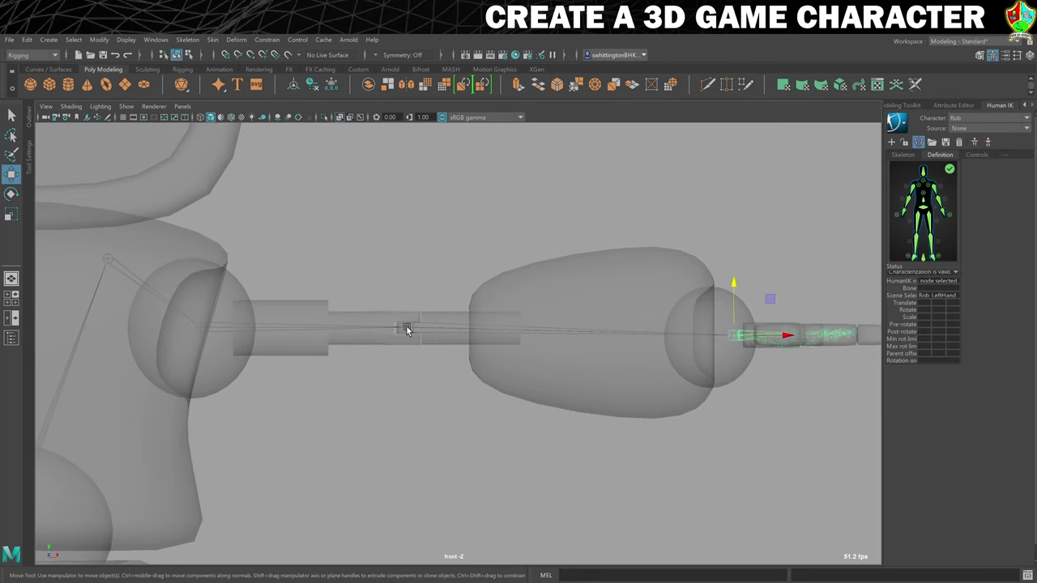
{"action": "left_click", "coordinate": [406, 327]}
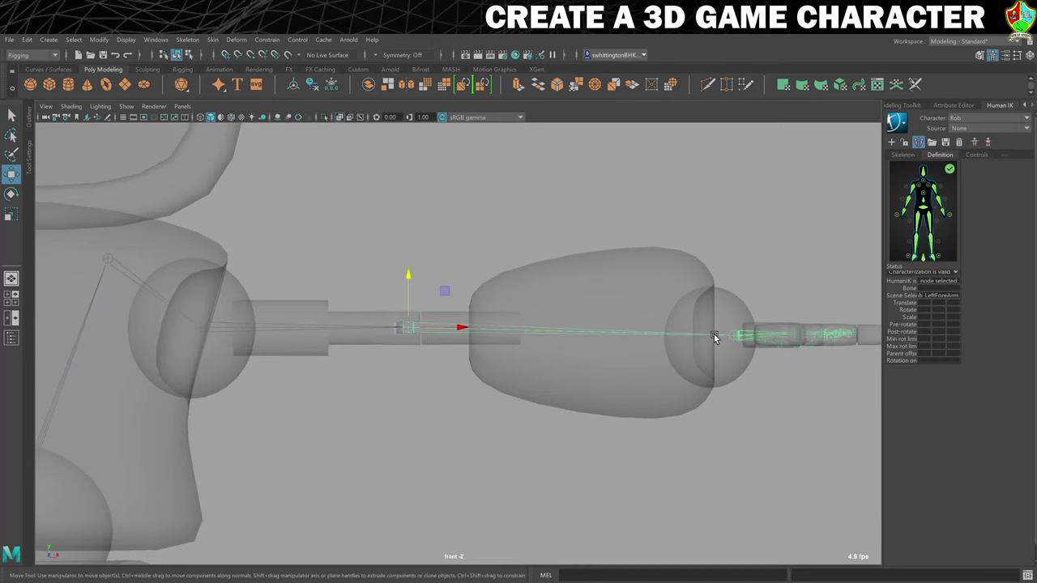
{"action": "key", "text": "e"}
{"action": "left_click_drag", "start_coordinate": [411, 287], "coordinate": [438, 288]}
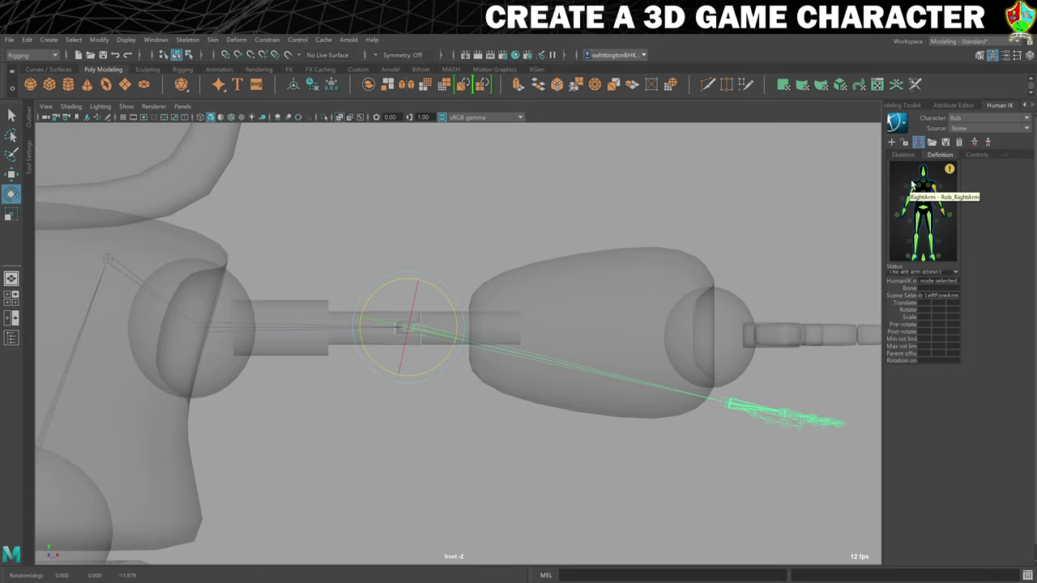
{"action": "key", "text": "ctrl+z"}
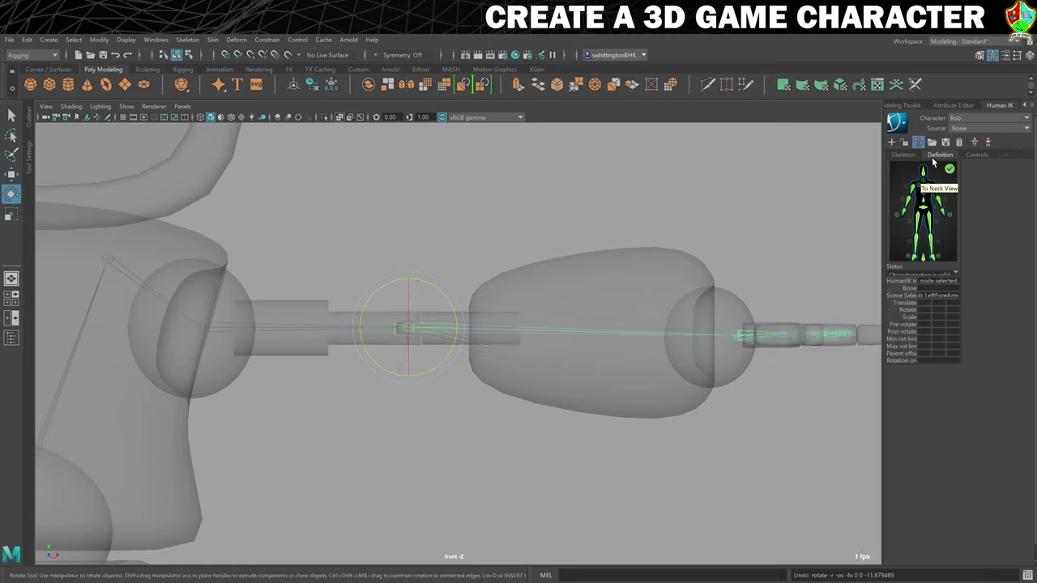
{"action": "left_click", "coordinate": [903, 154]}
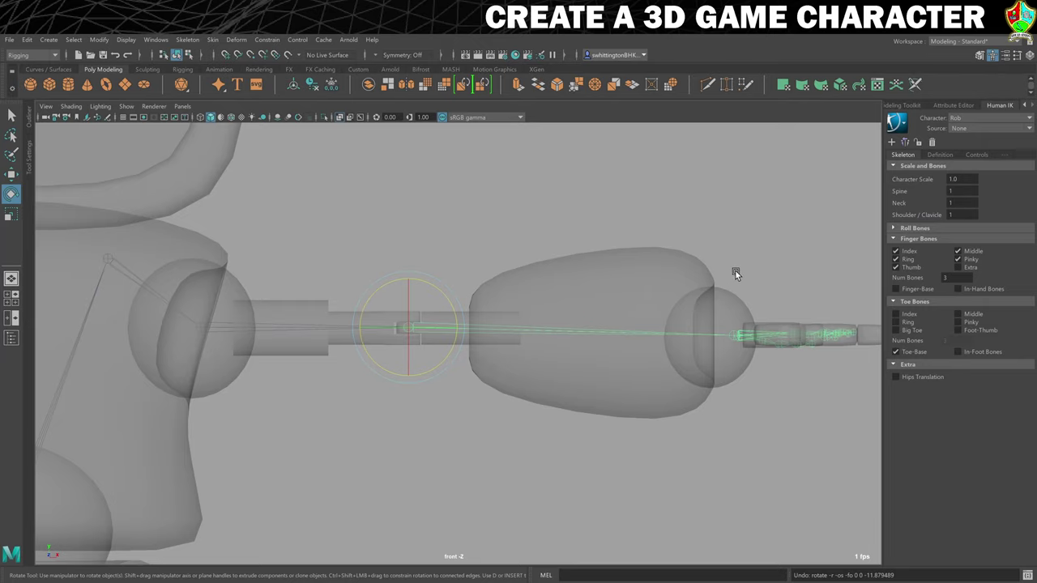
In a shaded top view with X-ray joints, move the left upper-arm joint forward to the arm's centreline, at about Z 1.56
{"action": "middle_click_drag", "start_coordinate": [542, 330], "coordinate": [492, 372], "text": "alt"}
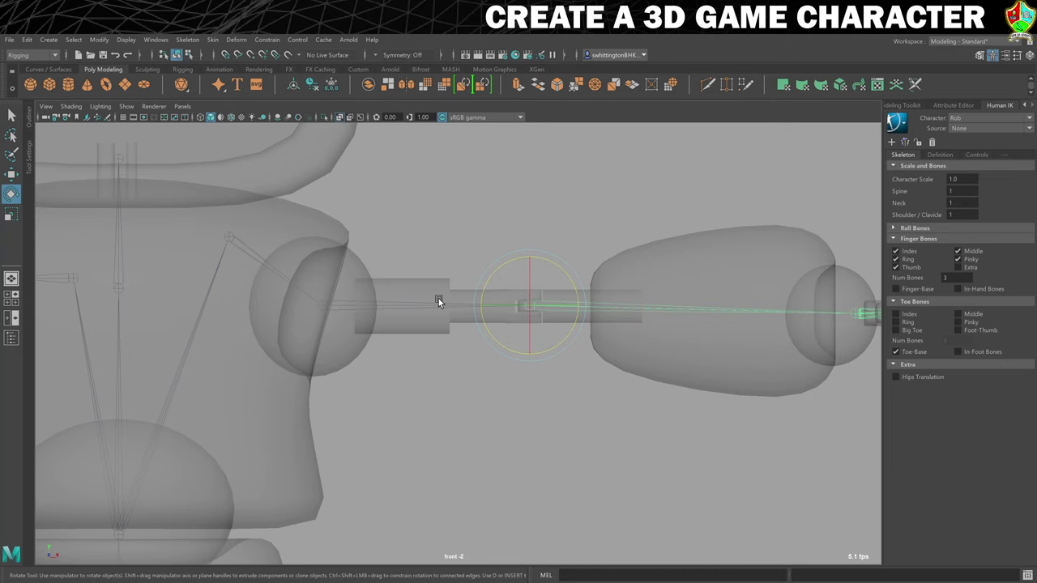
{"action": "key", "text": "space"}
{"action": "key", "text": "space"}
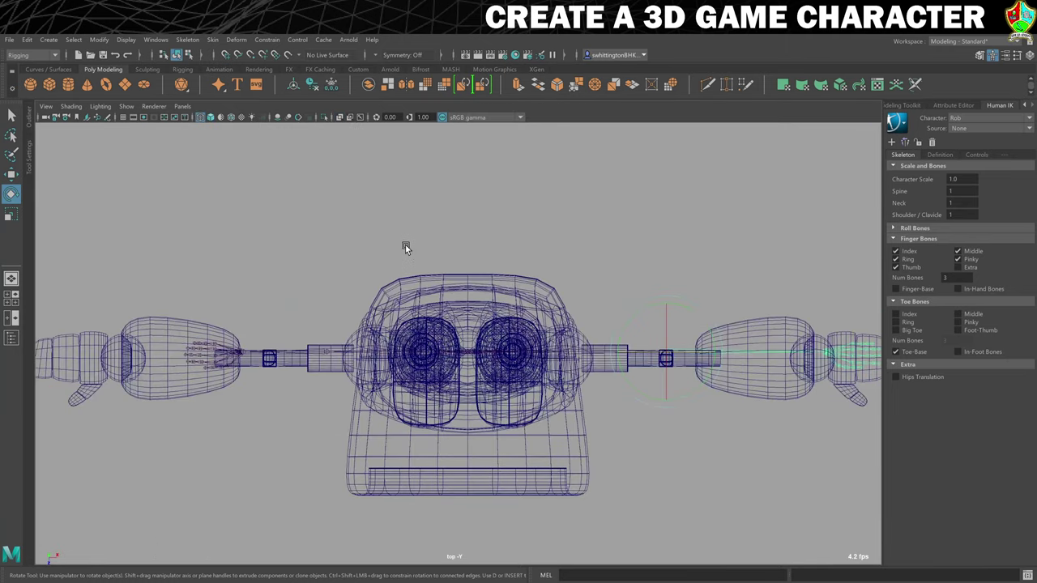
{"action": "scroll", "coordinate": [526, 316], "scroll_direction": "up", "scroll_amount": 10}
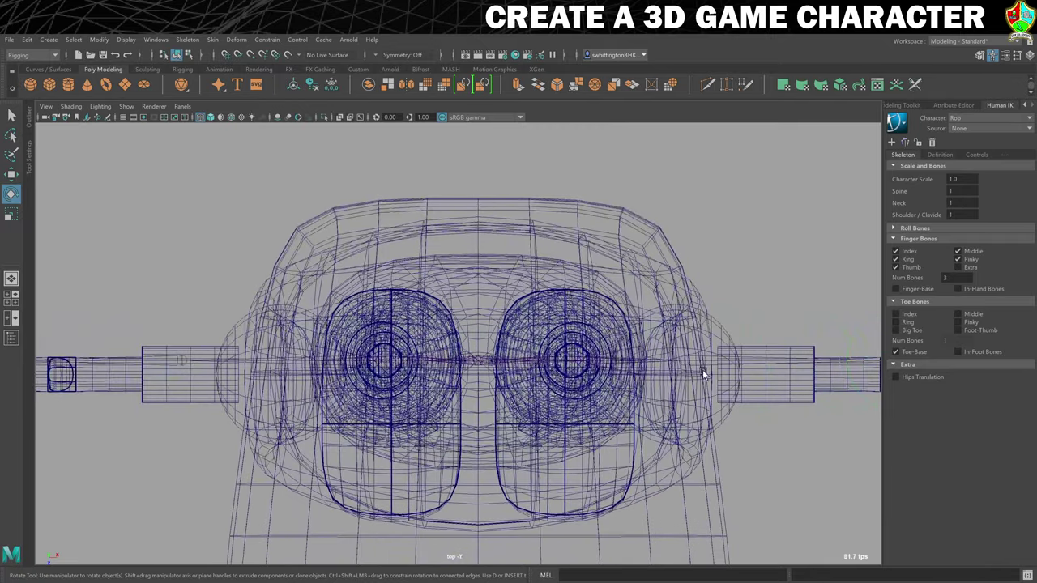
{"action": "middle_click_drag", "start_coordinate": [515, 330], "coordinate": [338, 286], "text": "alt"}
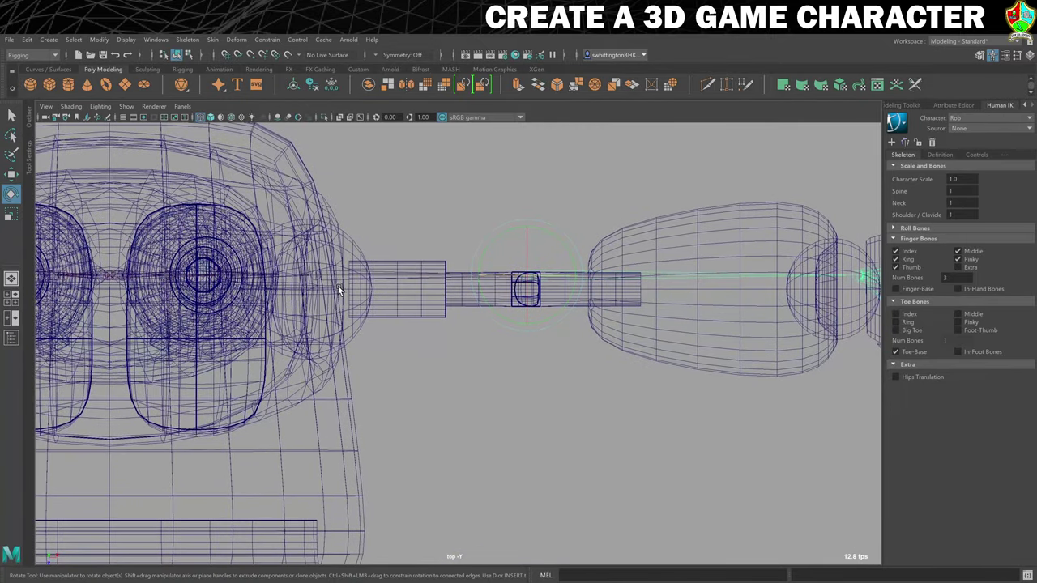
{"action": "left_click", "coordinate": [321, 283]}
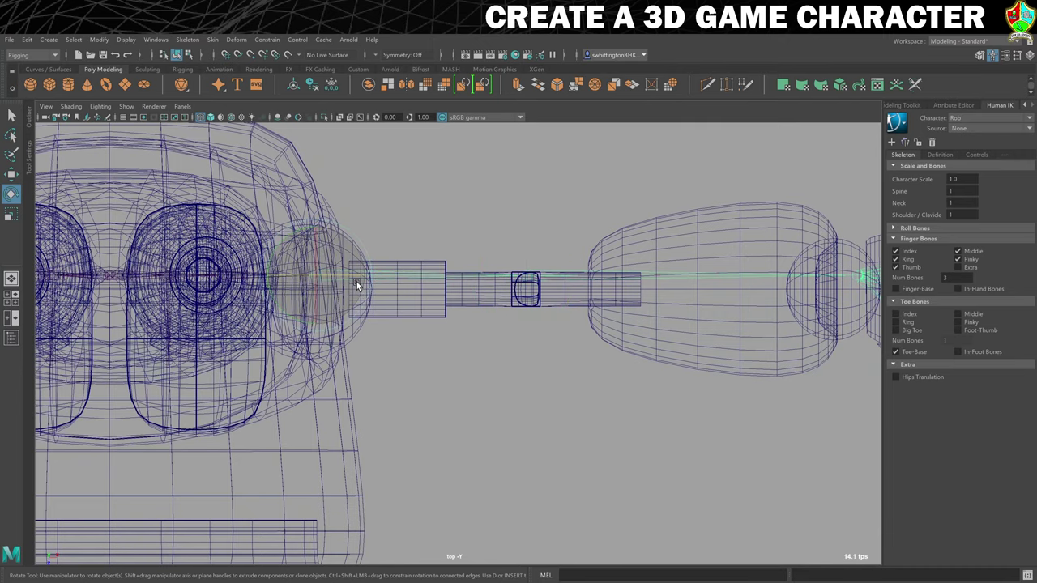
{"action": "key", "text": "5"}
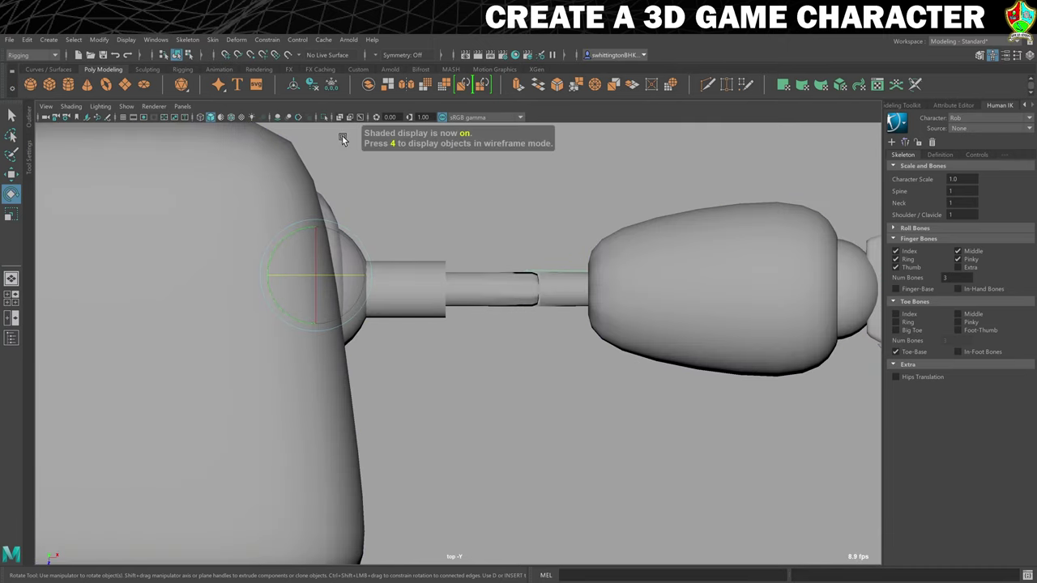
{"action": "left_click", "coordinate": [361, 118]}
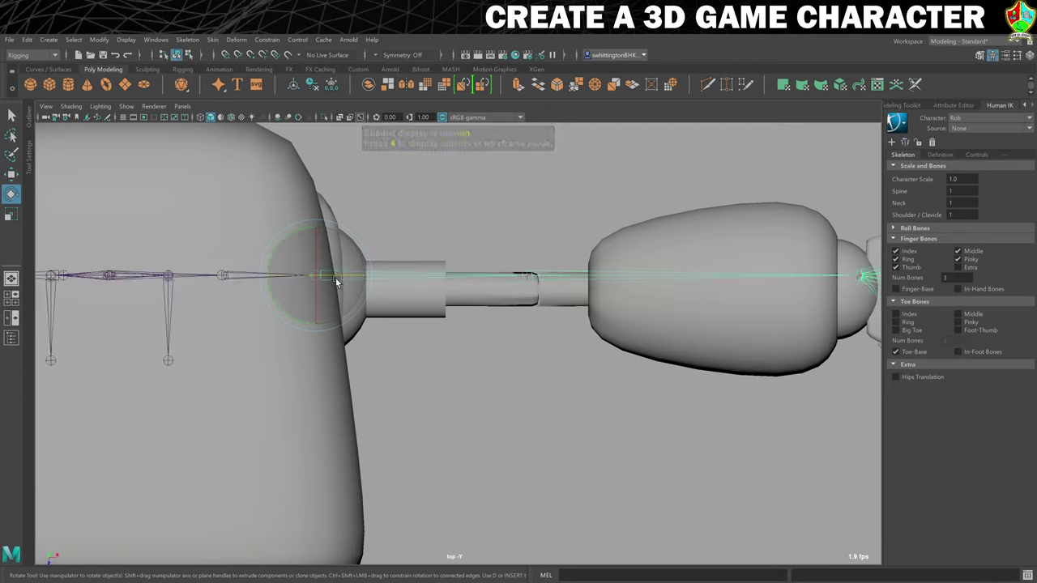
{"action": "key", "text": "w"}
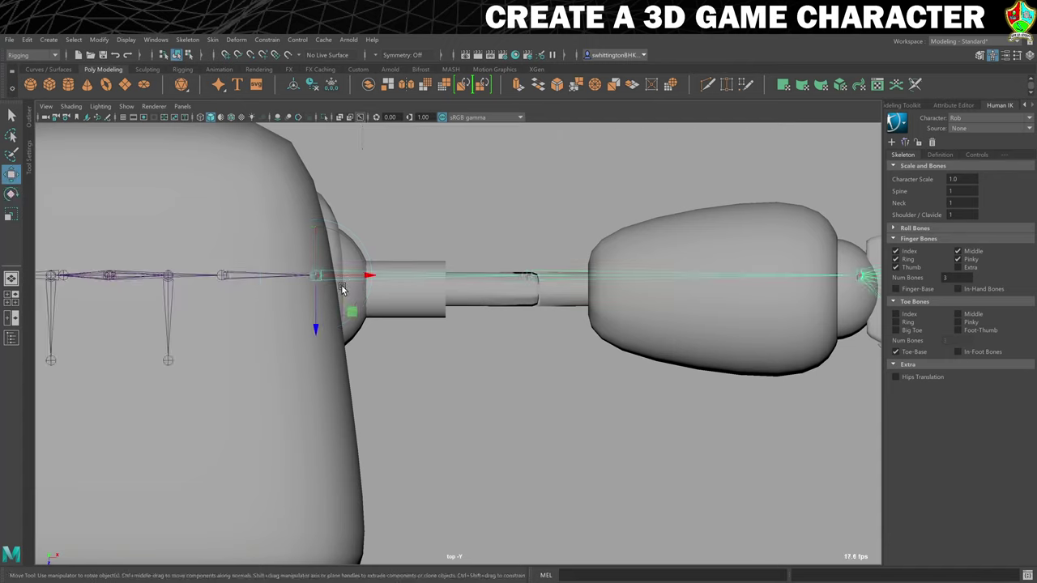
{"action": "left_click_drag", "start_coordinate": [313, 327], "coordinate": [315, 344]}
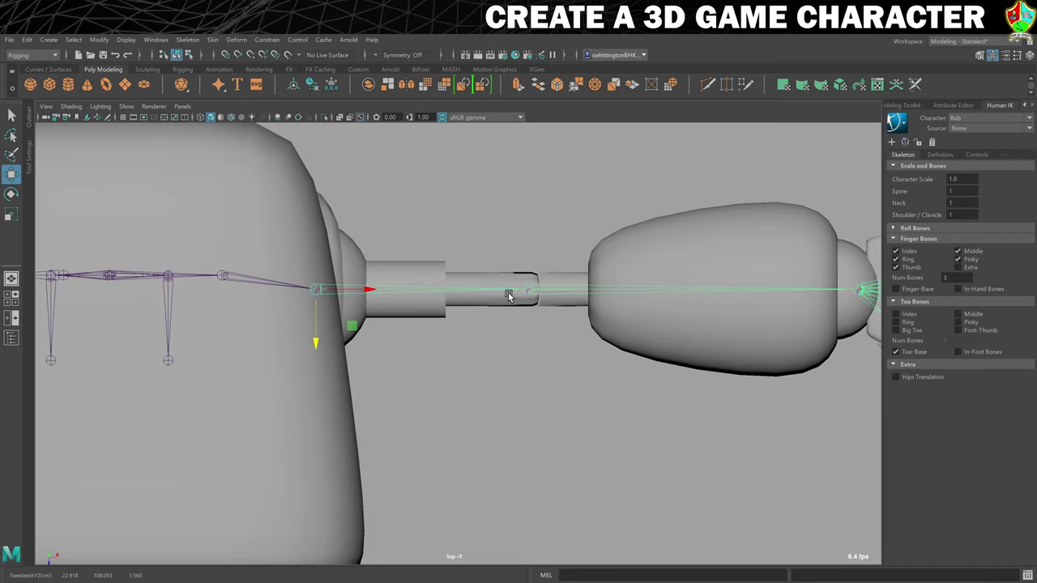
Set the number of finger bones to 2 and disable the Index, Ring and Pinky fingers, keeping Middle and Thumb
{"action": "middle_click_drag", "start_coordinate": [618, 332], "coordinate": [478, 326], "text": "alt"}
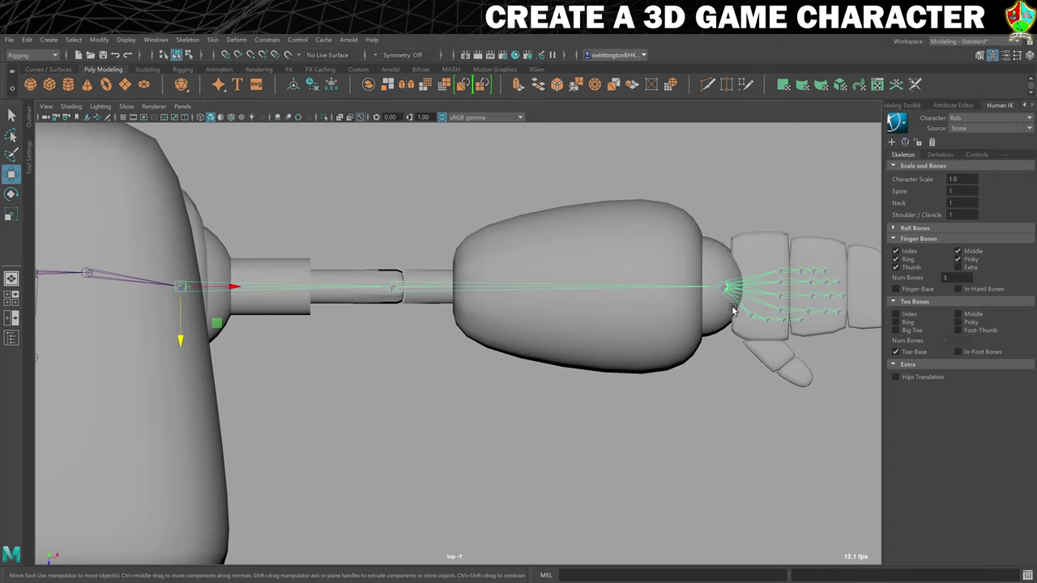
{"action": "middle_click_drag", "start_coordinate": [745, 310], "coordinate": [472, 283], "text": "alt"}
{"action": "scroll", "coordinate": [472, 282], "scroll_direction": "up", "scroll_amount": 3}
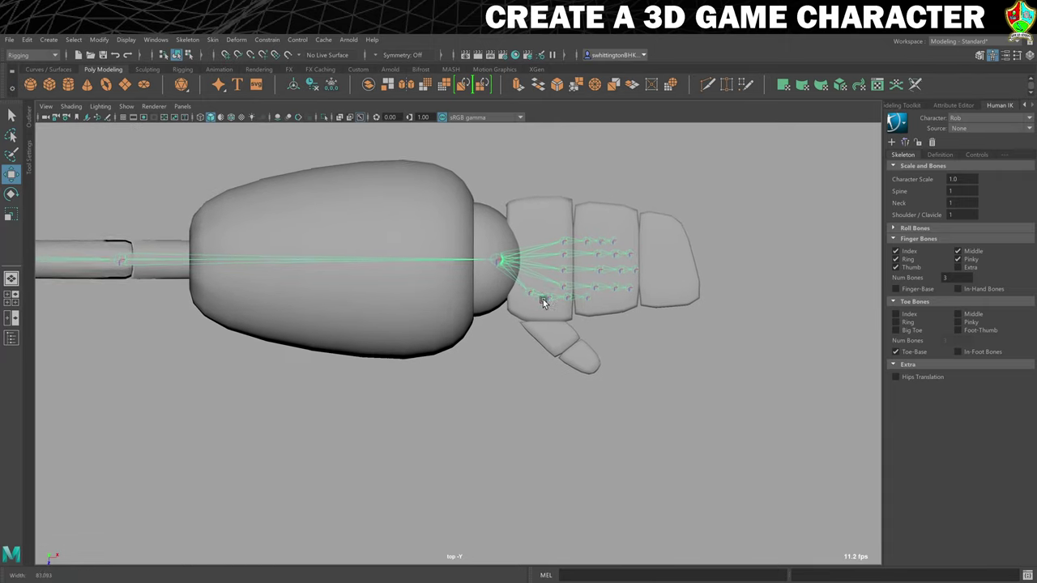
{"action": "left_click", "coordinate": [499, 253]}
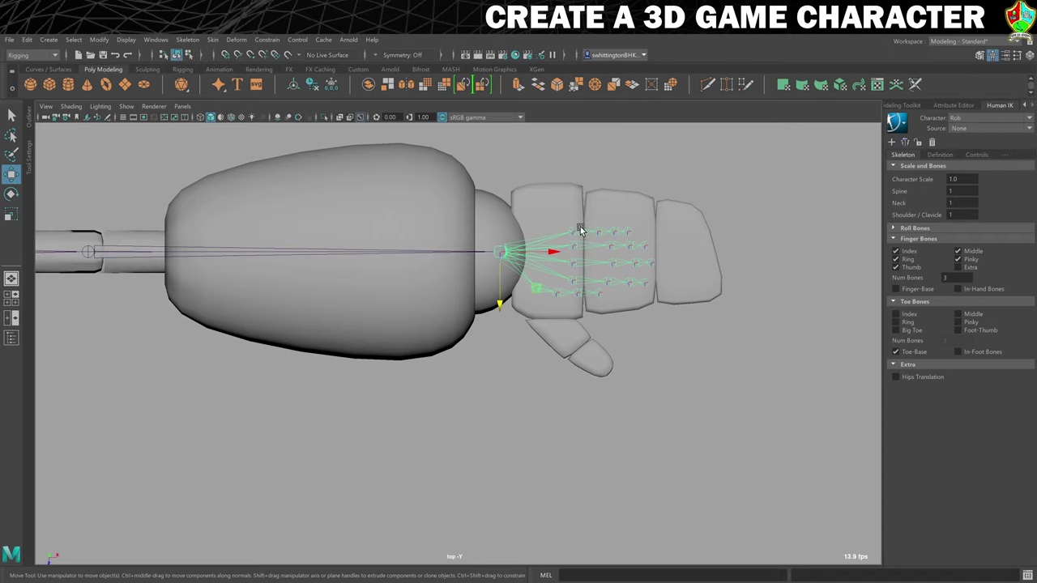
{"action": "scroll", "coordinate": [629, 262], "scroll_direction": "up", "scroll_amount": 5}
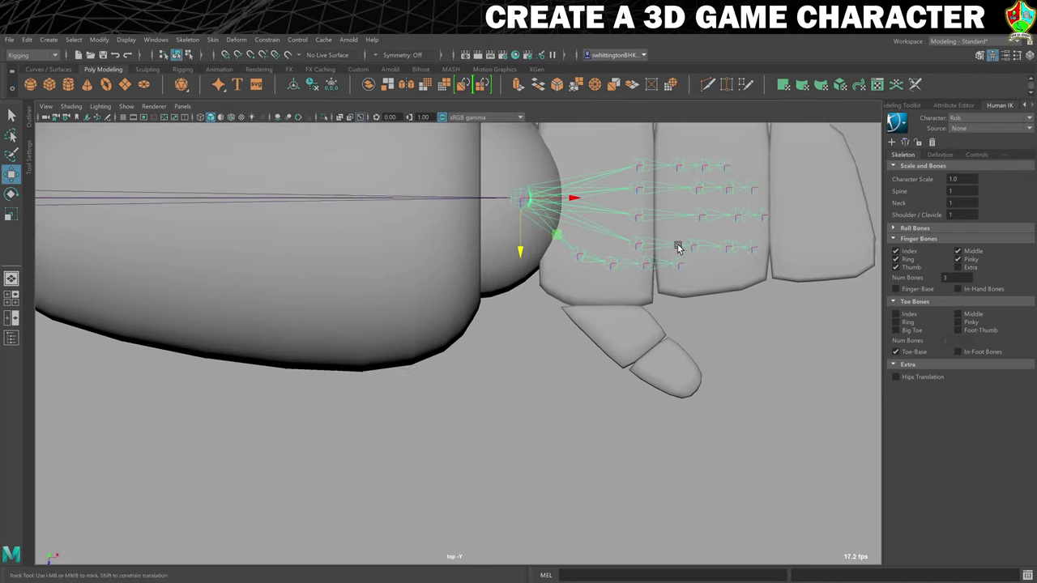
{"action": "middle_click_drag", "start_coordinate": [679, 247], "coordinate": [462, 336], "text": "alt"}
{"action": "scroll", "coordinate": [462, 336], "scroll_direction": "up", "scroll_amount": 2}
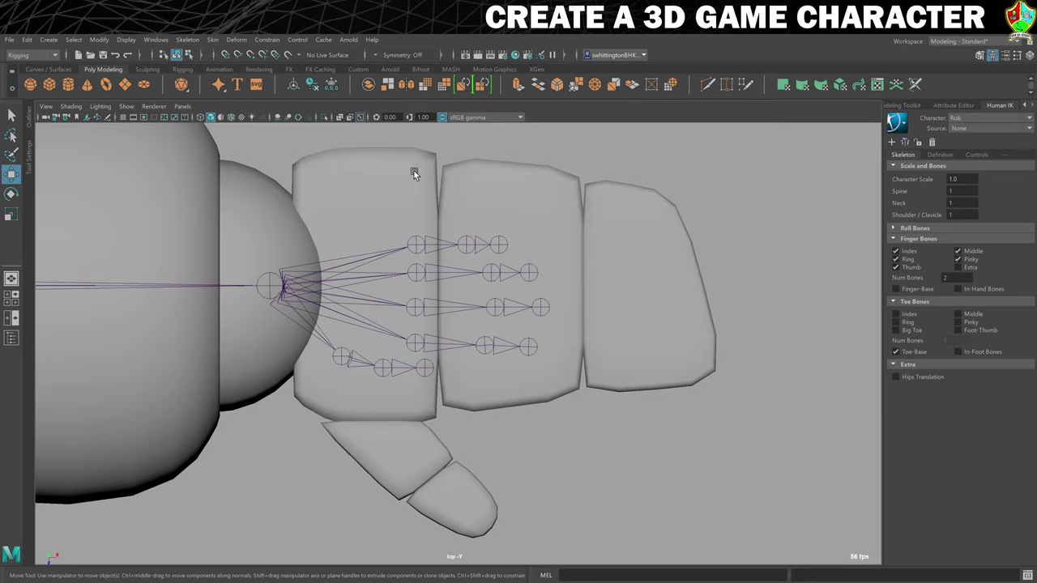
{"action": "left_click", "coordinate": [895, 251]}
{"action": "left_click", "coordinate": [895, 259]}
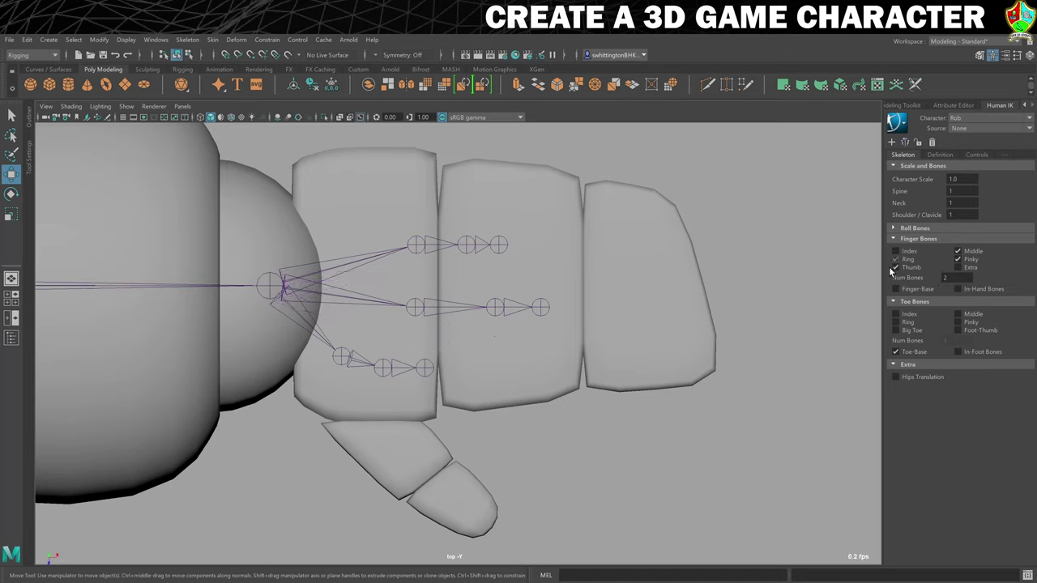
{"action": "left_click", "coordinate": [971, 261]}
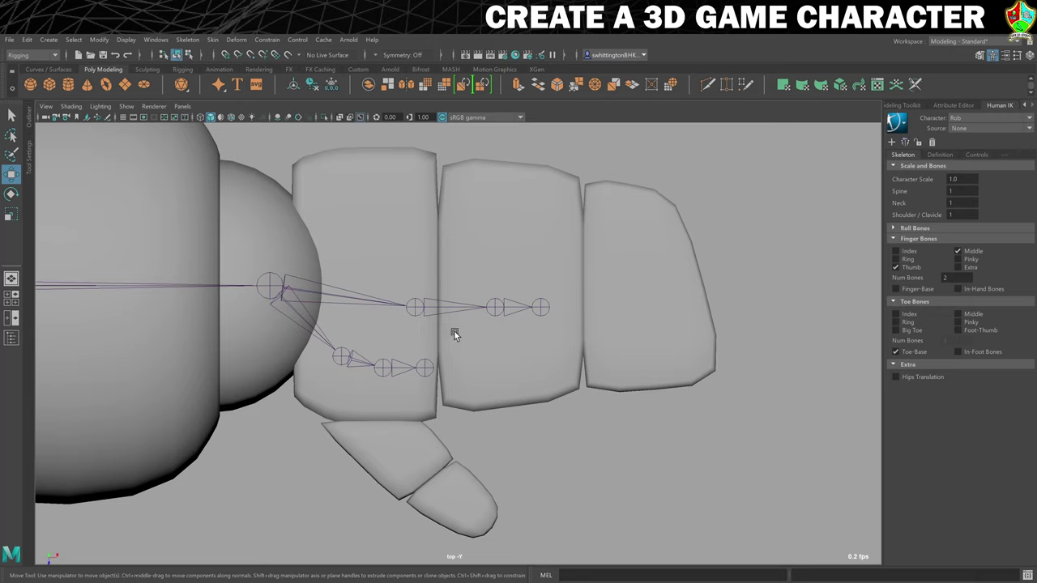
Move the left middle finger's base joint to the gap after the first hand segment, at about X 90.5, Z 1.56
{"action": "left_click", "coordinate": [411, 307]}
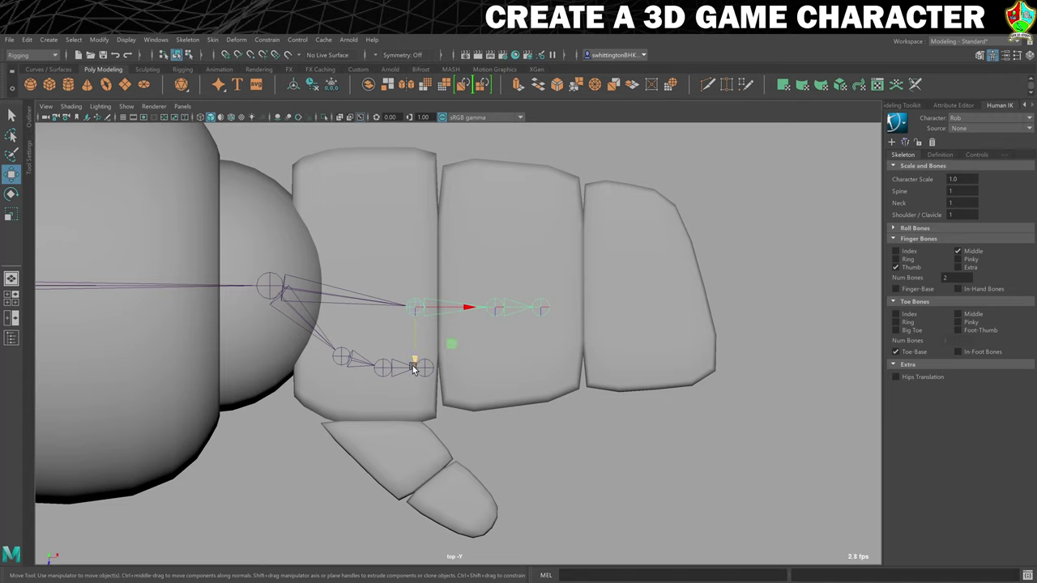
{"action": "left_click_drag", "start_coordinate": [413, 366], "coordinate": [417, 343]}
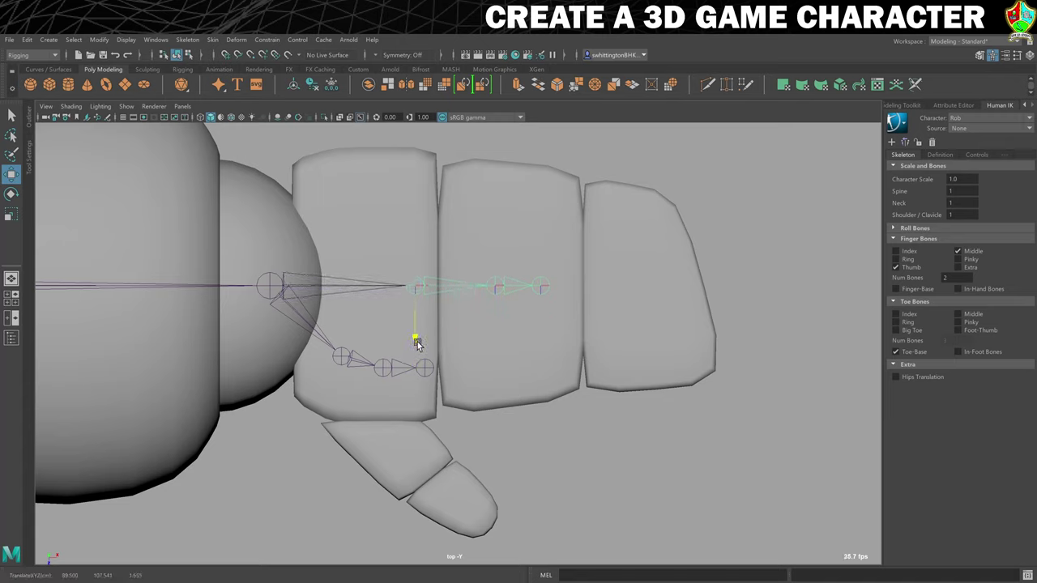
{"action": "left_click_drag", "start_coordinate": [468, 287], "coordinate": [488, 285]}
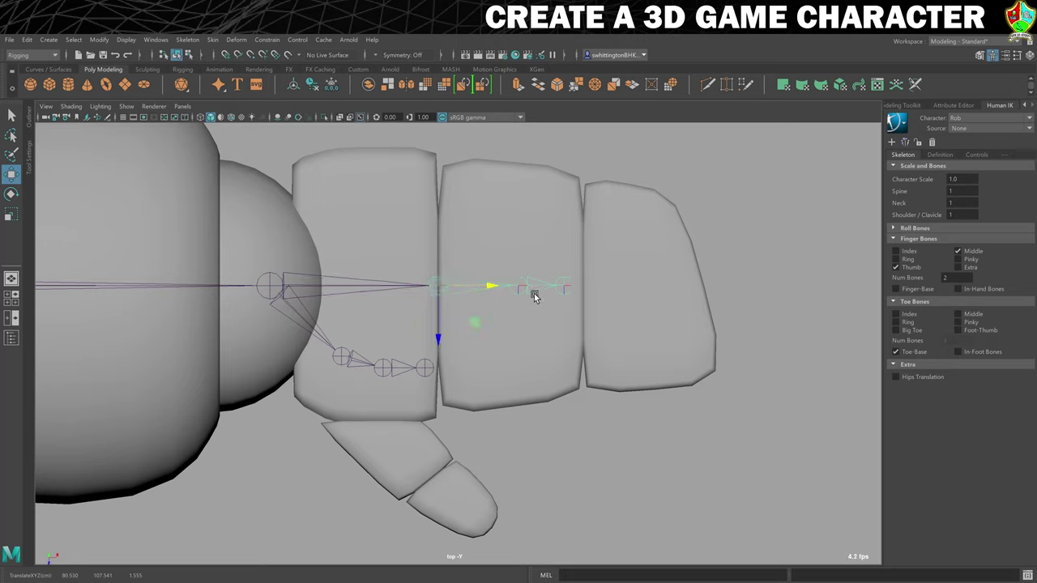
Move the middle finger's second joint to the next segment gap and its end joint to the fingertip, at about X 102.5
{"action": "left_click", "coordinate": [521, 284]}
{"action": "left_click_drag", "start_coordinate": [574, 285], "coordinate": [760, 287]}
{"action": "left_click", "coordinate": [634, 283]}
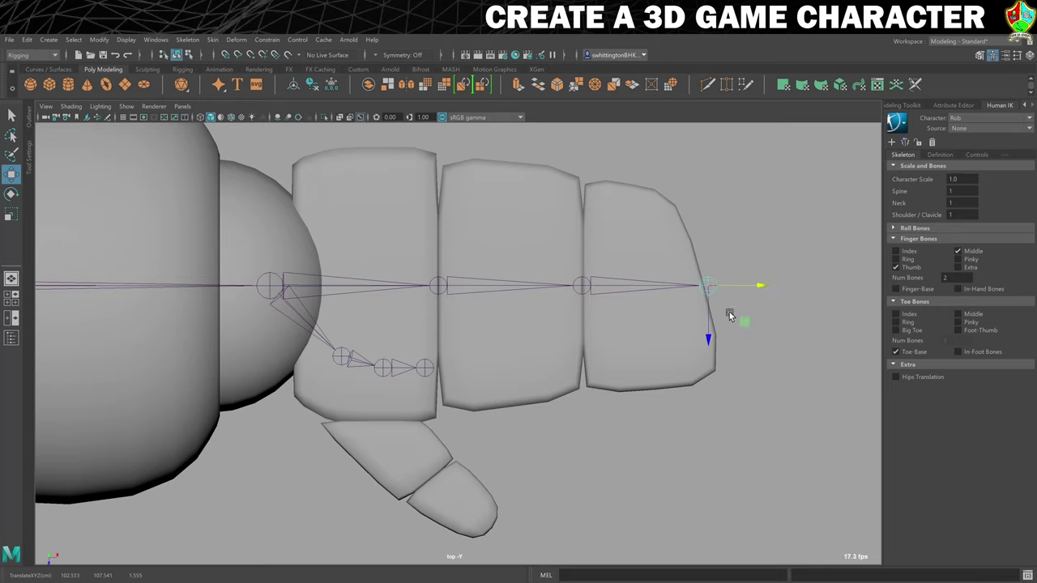
Move the left thumb's base joint to the thumb's start, its second joint to the segment gap and its end joint to the tip, about X 92.9, Z 12.3
{"action": "left_click", "coordinate": [343, 358]}
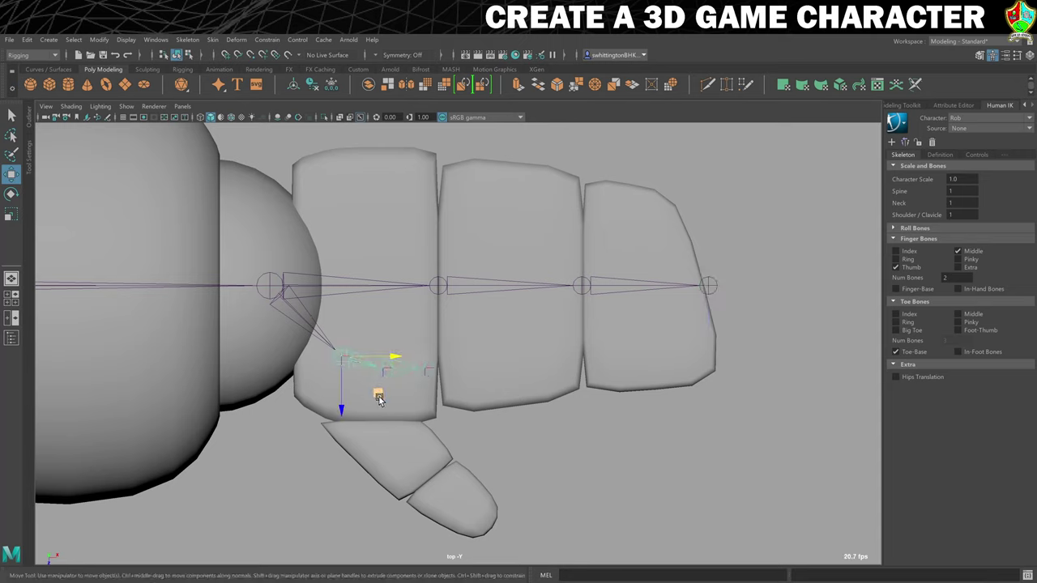
{"action": "left_click_drag", "start_coordinate": [379, 396], "coordinate": [467, 511]}
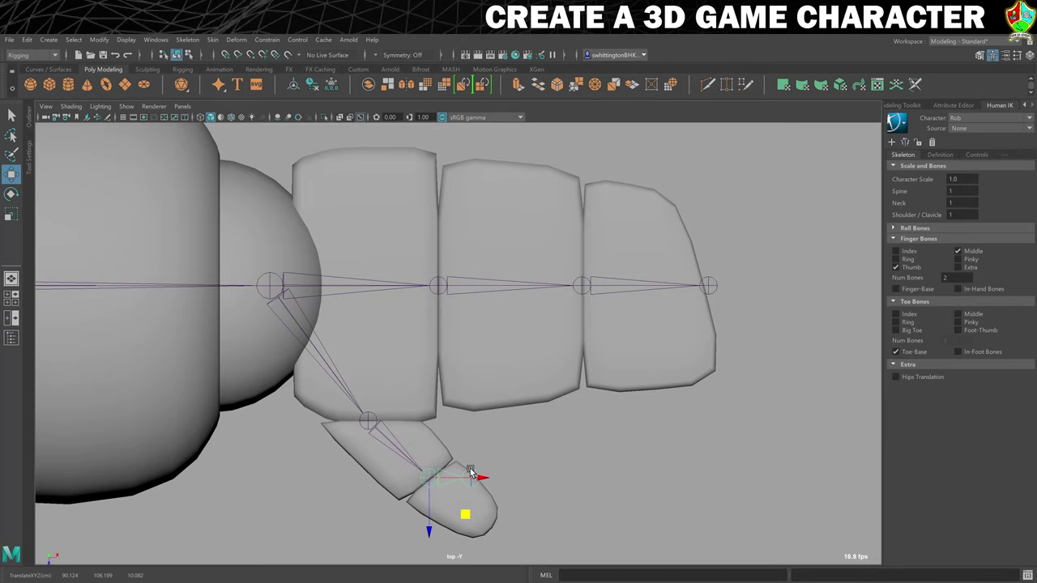
{"action": "left_click", "coordinate": [486, 526]}
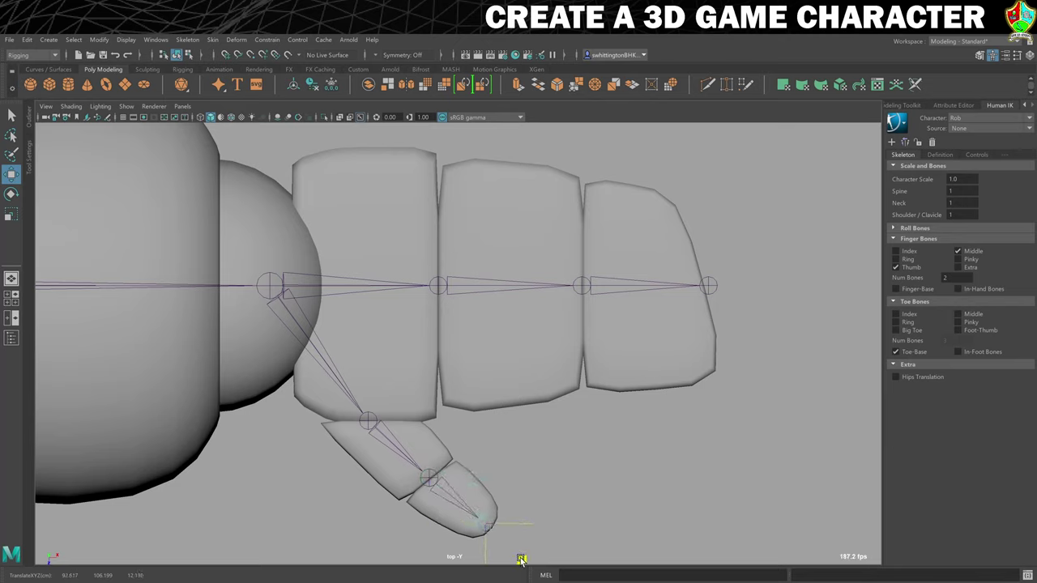
{"action": "left_click_drag", "start_coordinate": [521, 560], "coordinate": [527, 564]}
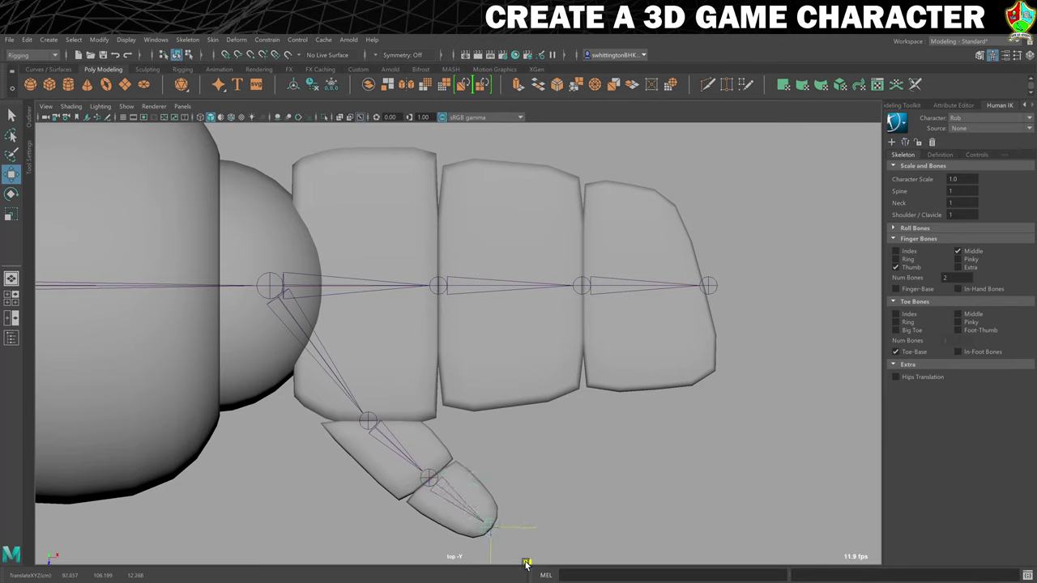
{"action": "left_click", "coordinate": [566, 457]}
In the perspective view, raise the left thumb's base joint to the thumb's mid-height, at about Y 107.4
{"action": "key", "text": "space"}
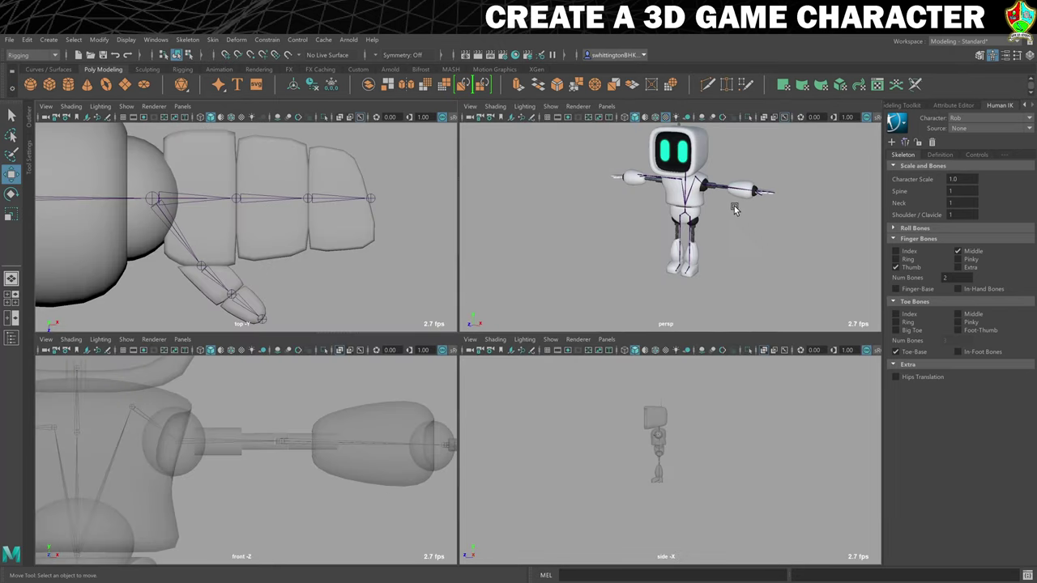
{"action": "key", "text": "space"}
{"action": "scroll", "coordinate": [654, 254], "scroll_direction": "up", "scroll_amount": 5}
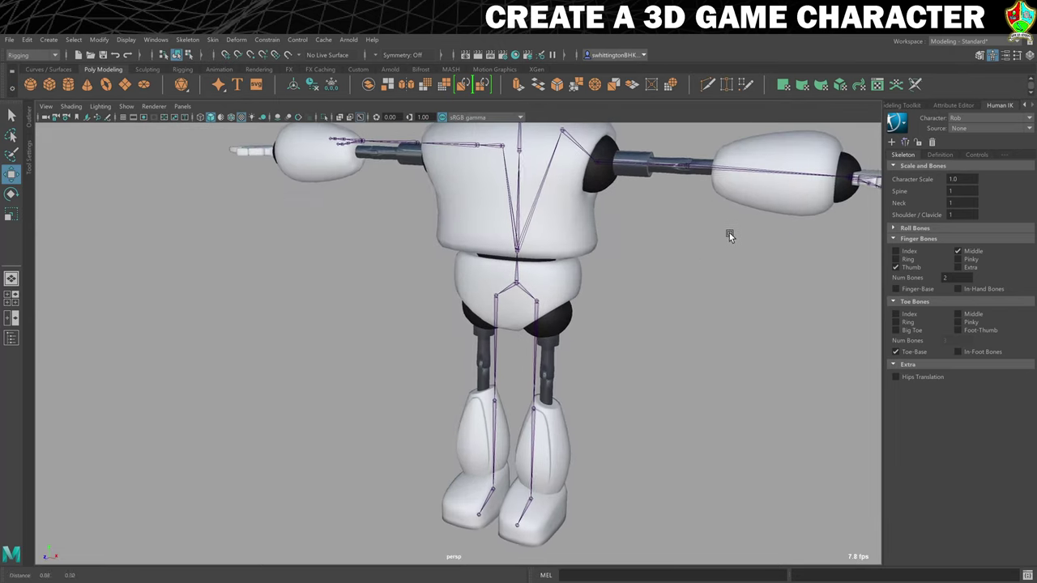
{"action": "left_click_drag", "start_coordinate": [729, 233], "coordinate": [478, 359], "text": "alt"}
{"action": "scroll", "coordinate": [469, 340], "scroll_direction": "up", "scroll_amount": 8}
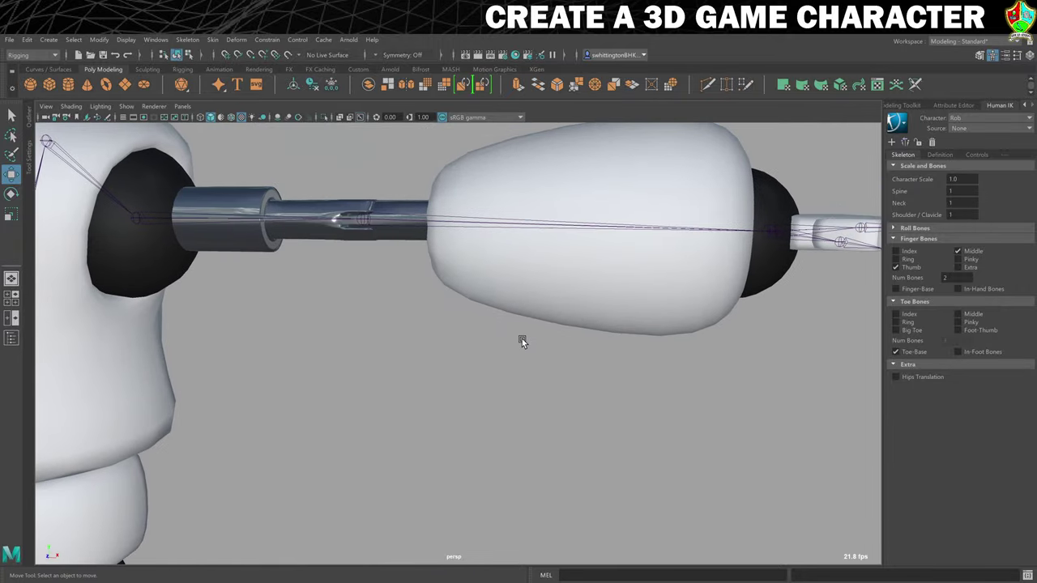
{"action": "middle_click_drag", "start_coordinate": [521, 339], "coordinate": [318, 355], "text": "alt"}
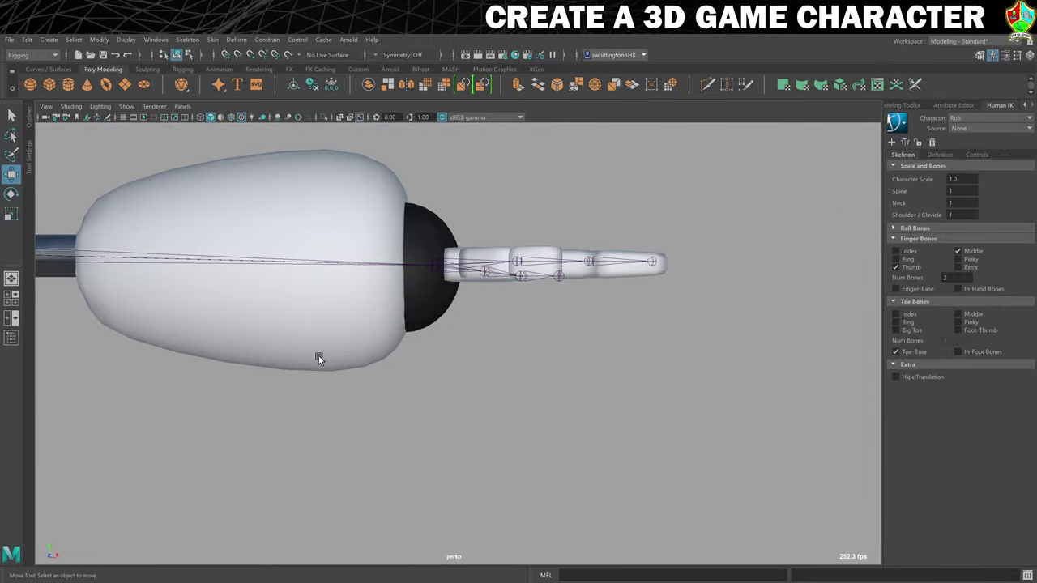
{"action": "left_click_drag", "start_coordinate": [318, 355], "coordinate": [359, 336], "text": "alt"}
{"action": "left_click_drag", "start_coordinate": [421, 354], "coordinate": [433, 354], "text": "alt"}
{"action": "right_click_drag", "start_coordinate": [433, 354], "coordinate": [562, 360], "text": "alt"}
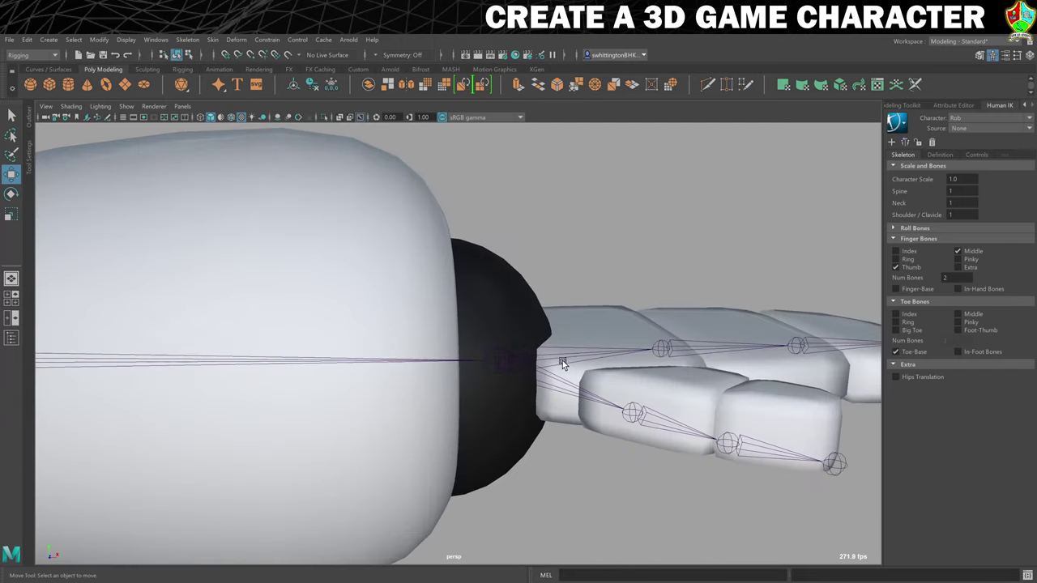
{"action": "left_click_drag", "start_coordinate": [562, 360], "coordinate": [484, 355], "text": "alt"}
{"action": "left_click", "coordinate": [541, 353]}
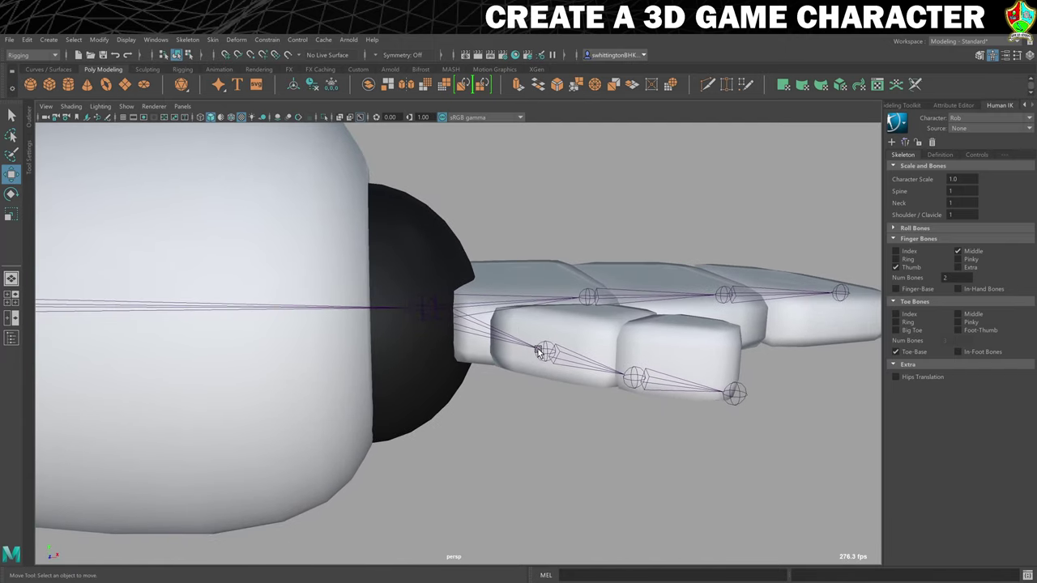
{"action": "left_click_drag", "start_coordinate": [556, 387], "coordinate": [559, 380], "text": "alt"}
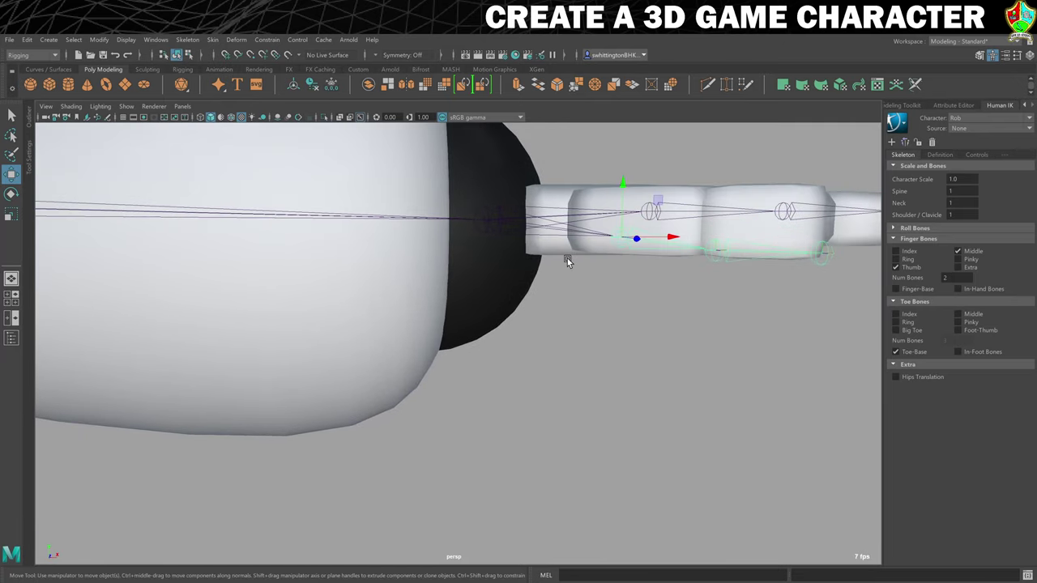
{"action": "left_click_drag", "start_coordinate": [622, 183], "coordinate": [625, 162]}
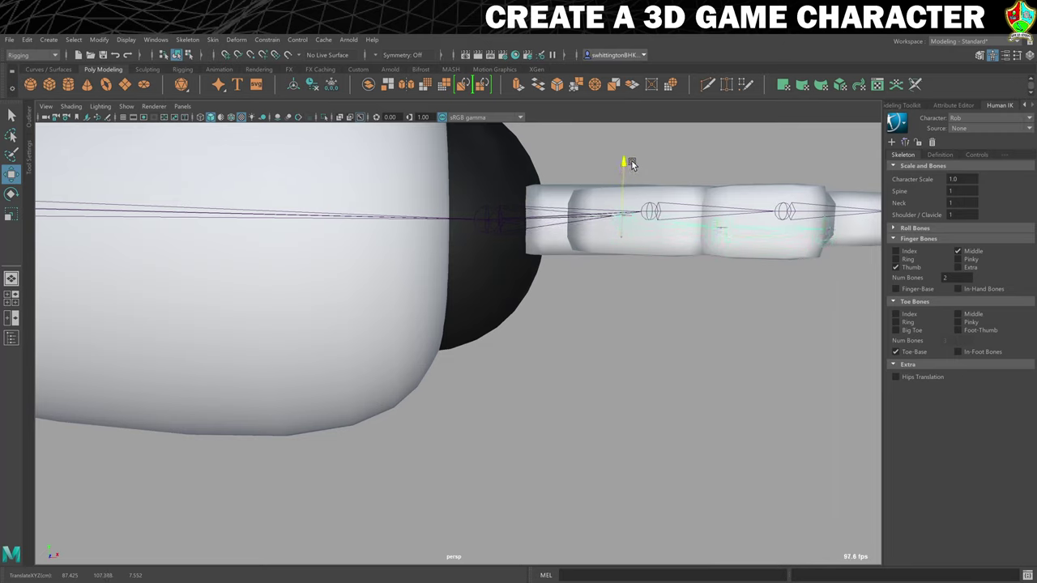
Raise the left thumb's second joint, together with its end joint, to the middle of the thumb's thickness
{"action": "left_click", "coordinate": [720, 221]}
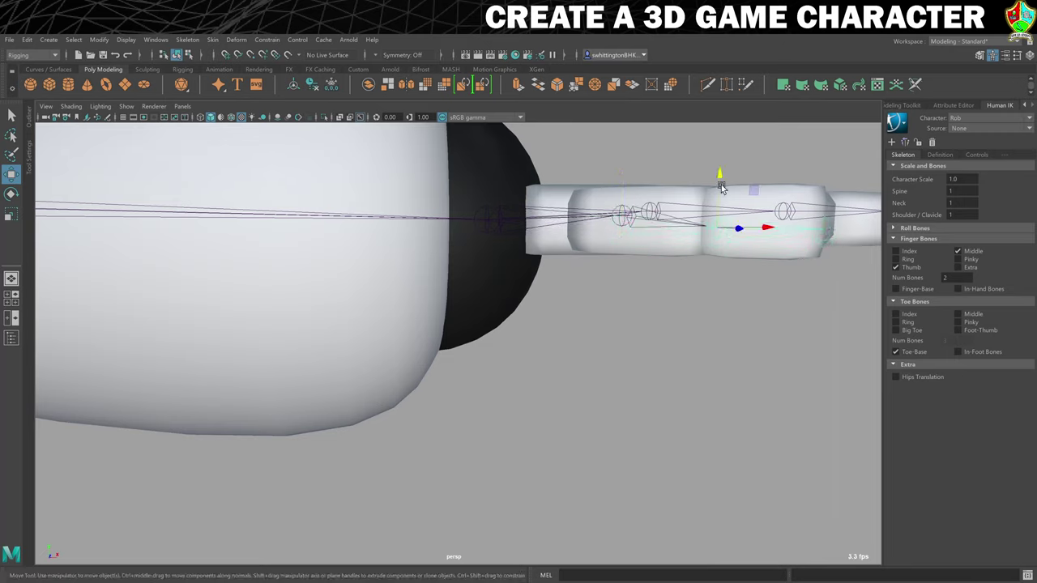
{"action": "left_click_drag", "start_coordinate": [723, 173], "coordinate": [728, 162]}
{"action": "left_click", "coordinate": [762, 324]}
Examine how the left hand, arm and leg joints sit within the robot's geometry
{"action": "left_click_drag", "start_coordinate": [762, 323], "coordinate": [660, 344], "text": "alt"}
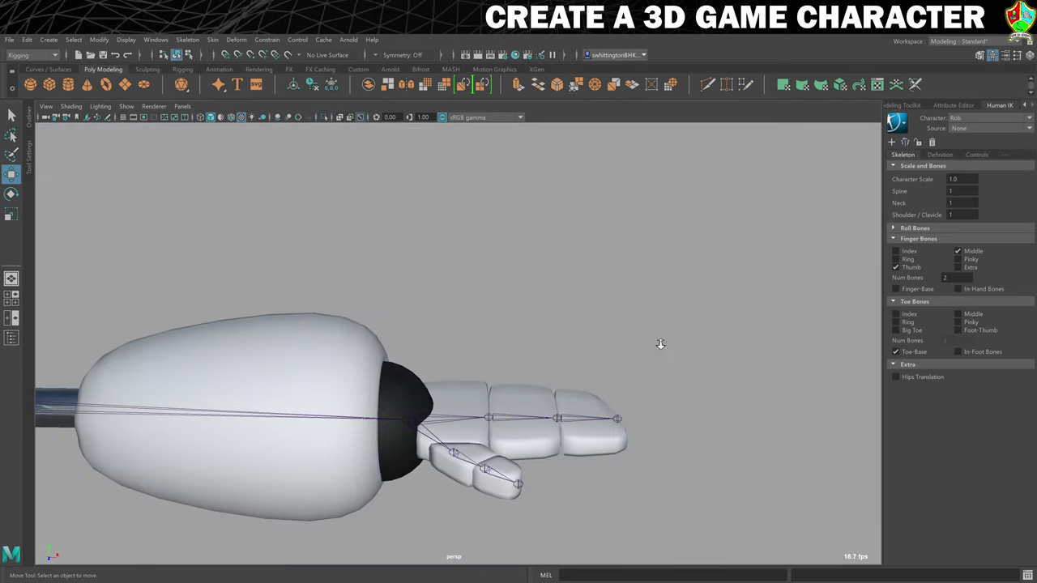
{"action": "right_click_drag", "start_coordinate": [660, 344], "coordinate": [565, 364], "text": "alt"}
{"action": "left_click_drag", "start_coordinate": [565, 364], "coordinate": [689, 319], "text": "alt"}
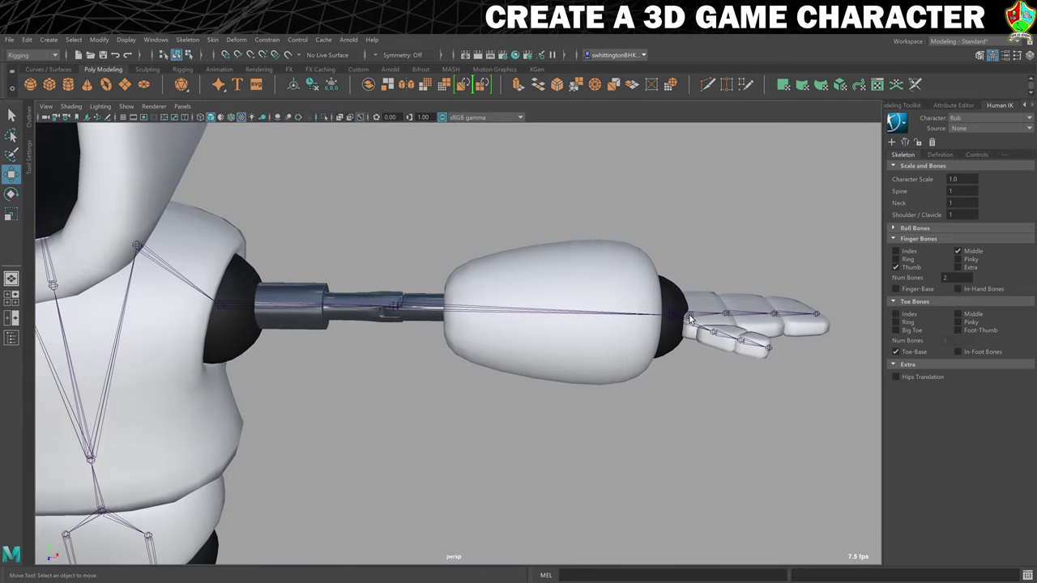
{"action": "right_click_drag", "start_coordinate": [688, 319], "coordinate": [588, 341], "text": "alt"}
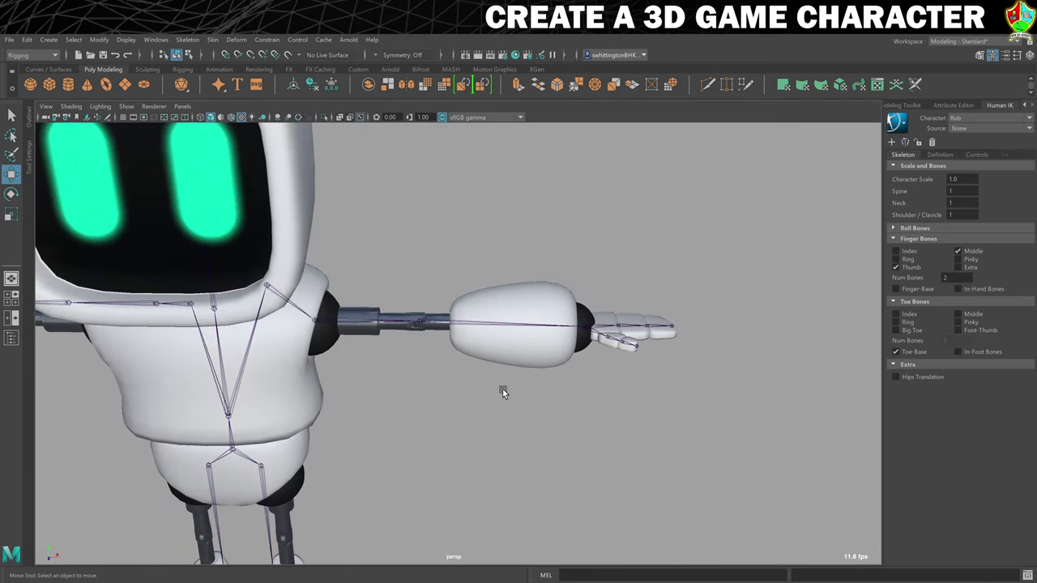
{"action": "middle_click_drag", "start_coordinate": [384, 421], "coordinate": [523, 227], "text": "alt"}
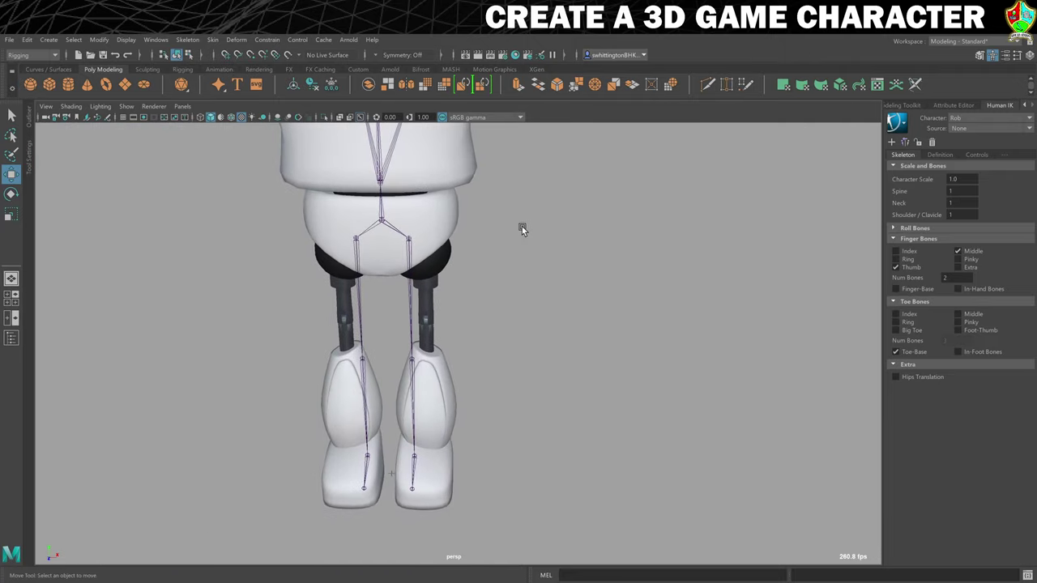
{"action": "right_click_drag", "start_coordinate": [523, 227], "coordinate": [409, 232], "text": "alt"}
In the front view, move the left hip joint into the centre of the hip sphere, at about X 10.45, Y 64.9
{"action": "key", "text": "space"}
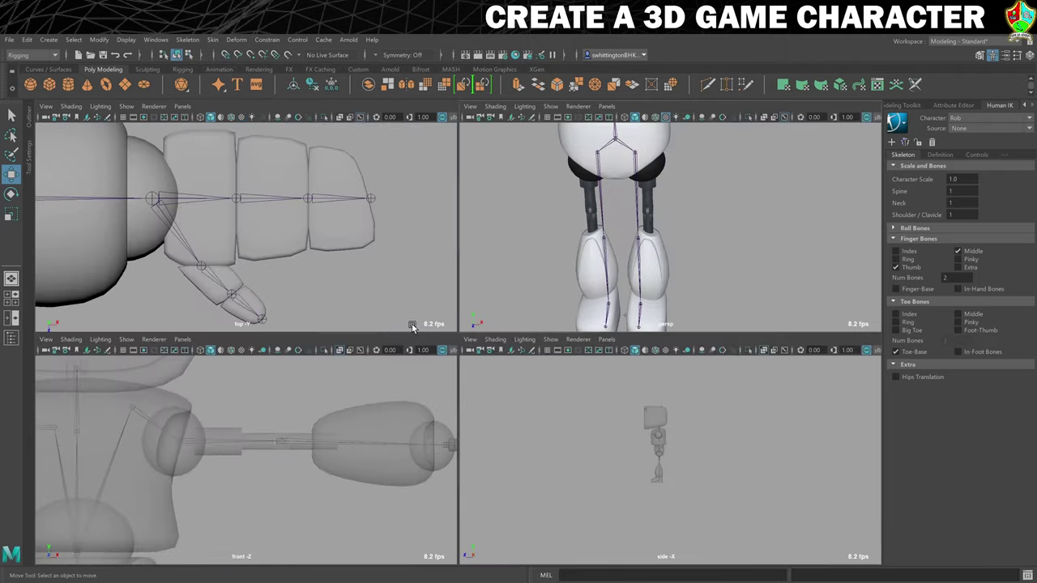
{"action": "key", "text": "space"}
{"action": "scroll", "coordinate": [248, 447], "scroll_direction": "down", "scroll_amount": 5}
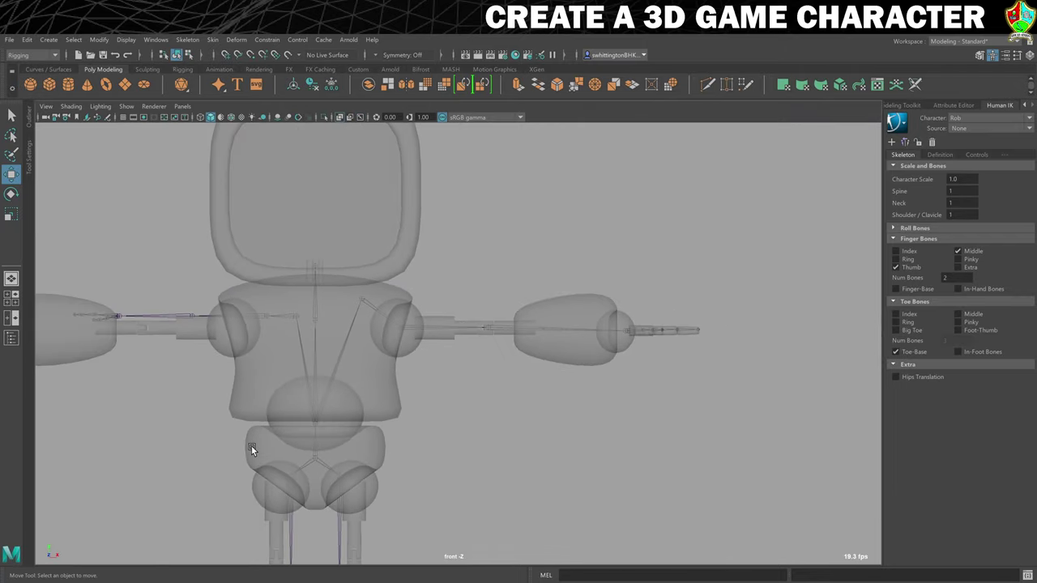
{"action": "scroll", "coordinate": [284, 369], "scroll_direction": "up", "scroll_amount": 1}
{"action": "middle_click_drag", "start_coordinate": [284, 369], "coordinate": [297, 324], "text": "alt"}
{"action": "right_click_drag", "start_coordinate": [297, 324], "coordinate": [453, 329], "text": "alt"}
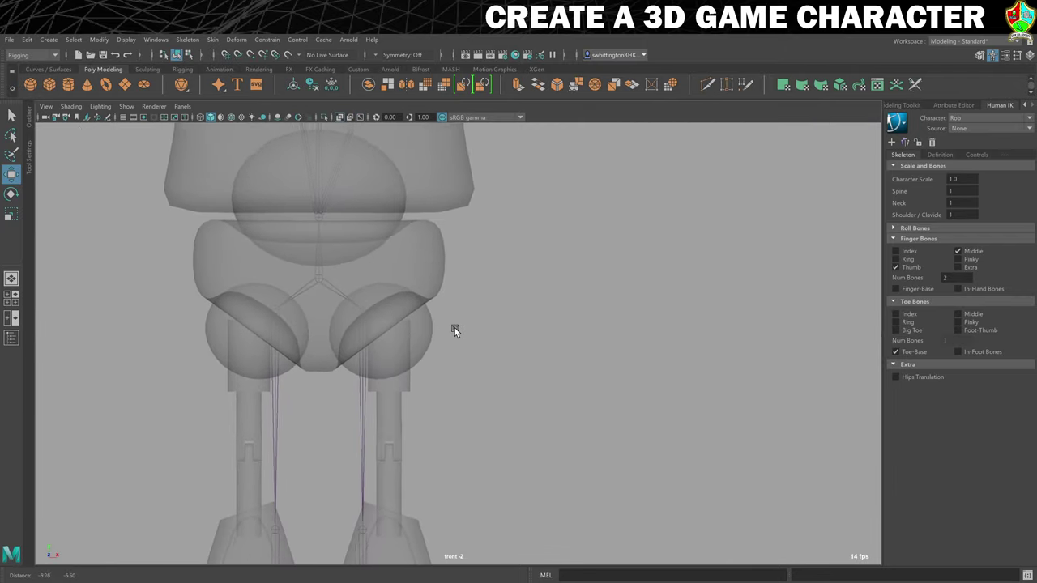
{"action": "middle_click_drag", "start_coordinate": [454, 329], "coordinate": [482, 303], "text": "alt"}
{"action": "left_click", "coordinate": [396, 276]}
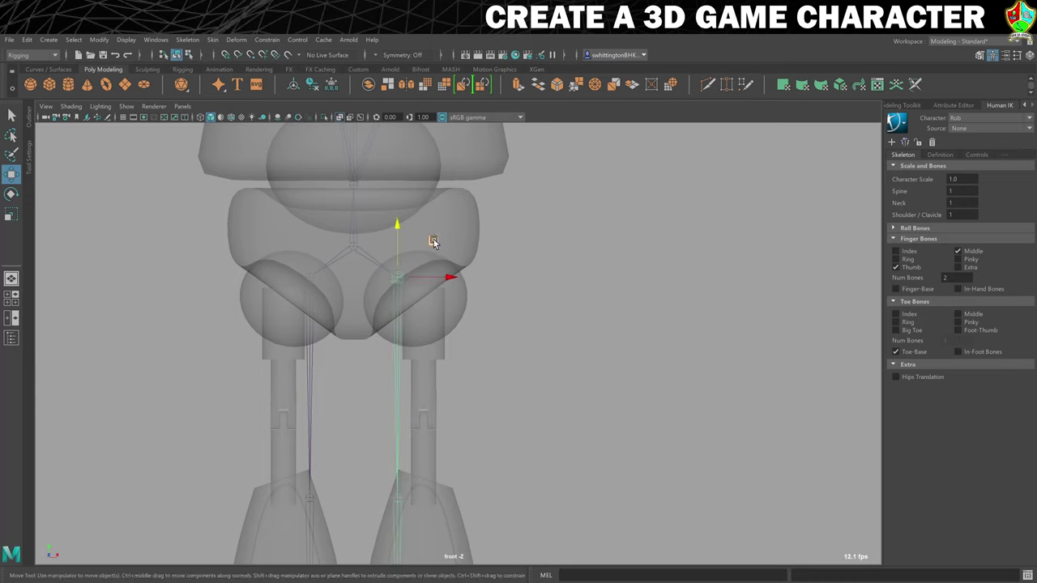
{"action": "left_click_drag", "start_coordinate": [430, 238], "coordinate": [459, 259]}
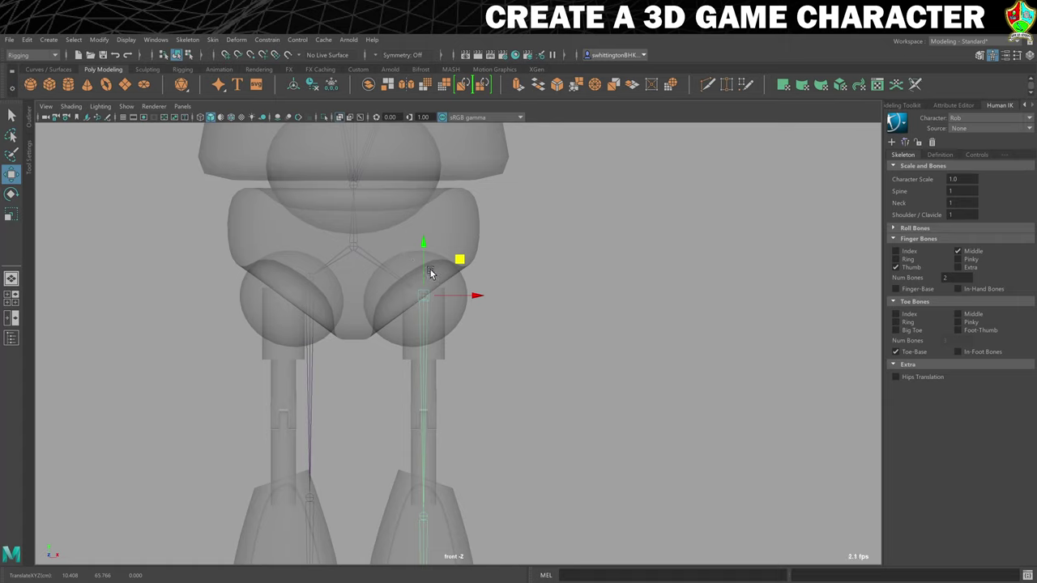
{"action": "left_click_drag", "start_coordinate": [460, 261], "coordinate": [461, 265]}
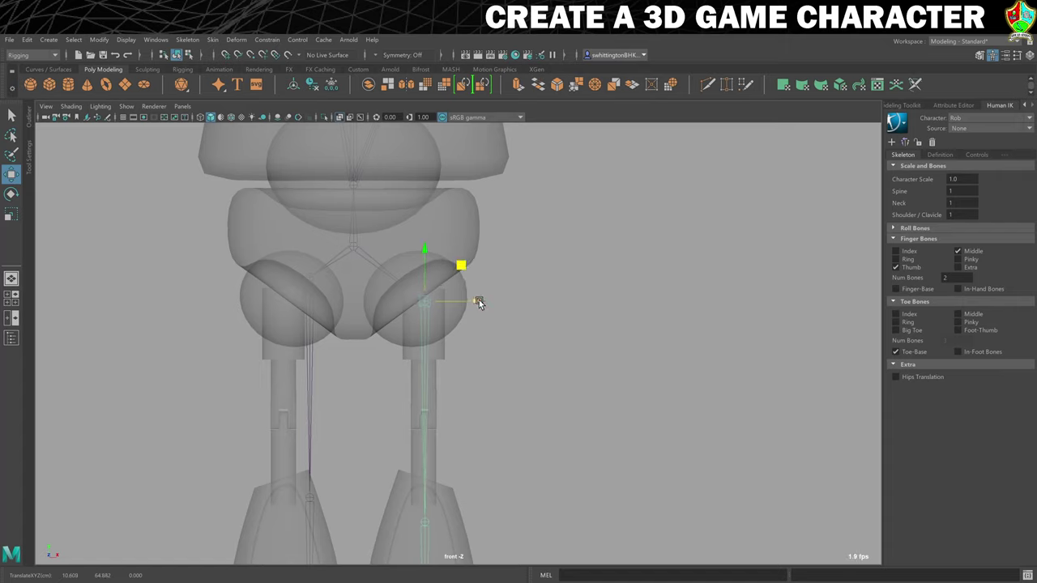
{"action": "left_click_drag", "start_coordinate": [478, 303], "coordinate": [479, 303]}
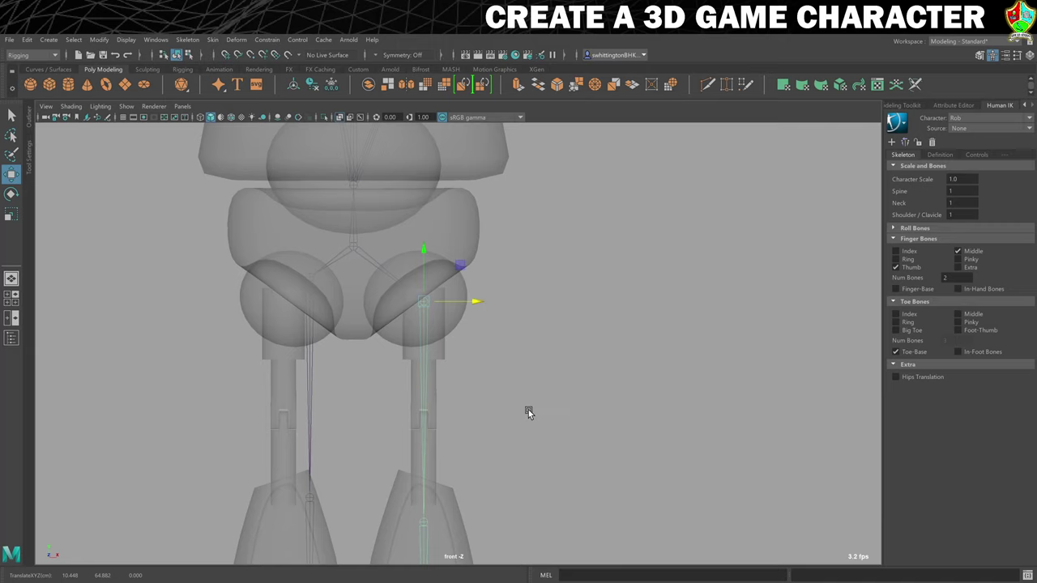
Raise the left knee joint straight up to the mechanical hinge in the leg rod
{"action": "middle_click_drag", "start_coordinate": [528, 413], "coordinate": [536, 344], "text": "alt"}
{"action": "left_click", "coordinate": [429, 456]}
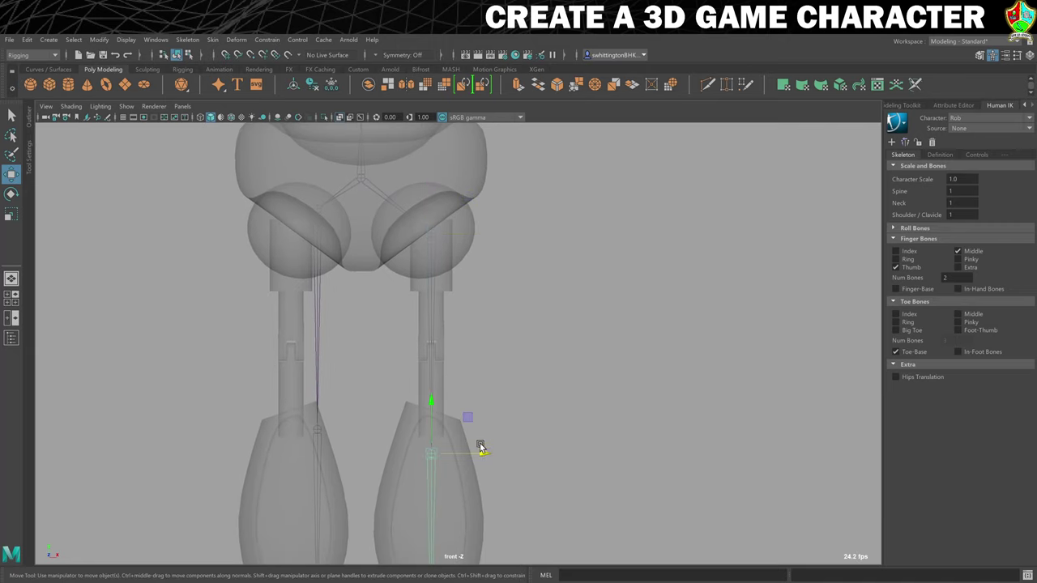
{"action": "left_click_drag", "start_coordinate": [428, 405], "coordinate": [444, 301]}
In the side view, lower the left ankle joint into the top of the foot, at about Y 9.3
{"action": "middle_click_drag", "start_coordinate": [564, 421], "coordinate": [570, 299], "text": "alt"}
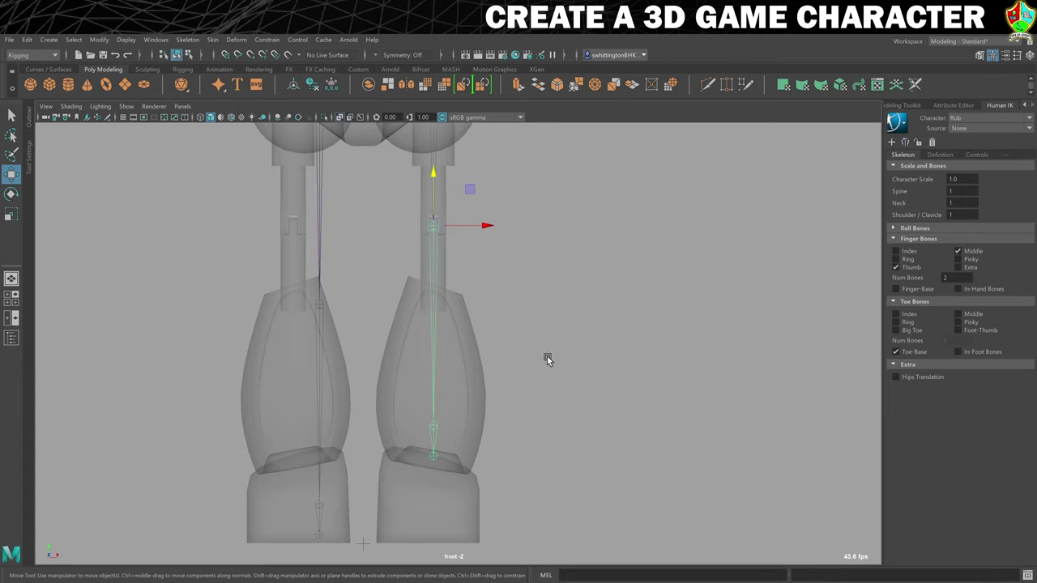
{"action": "key", "text": "space"}
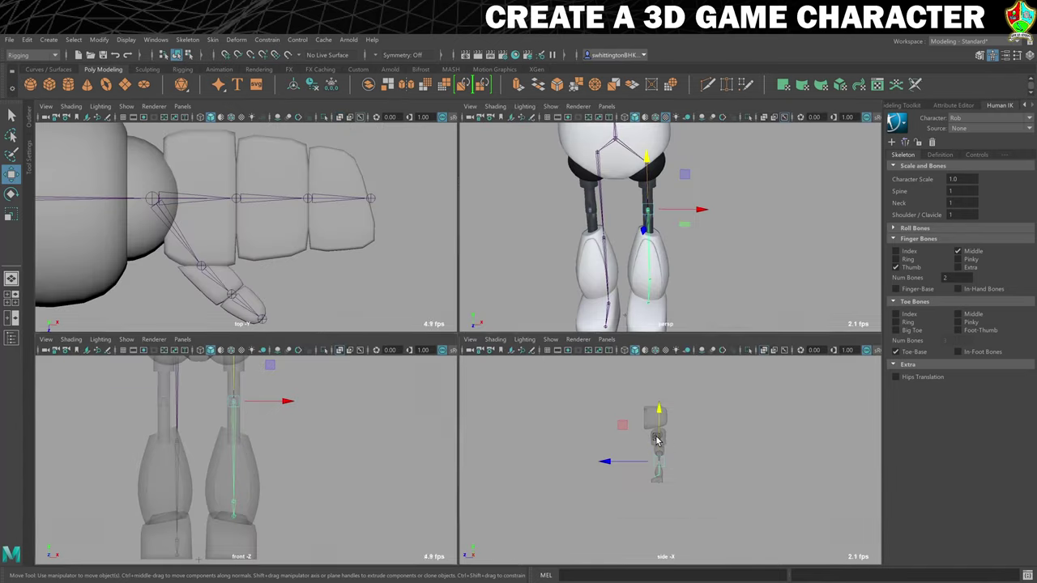
{"action": "key", "text": "space"}
{"action": "scroll", "coordinate": [429, 405], "scroll_direction": "up", "scroll_amount": 10}
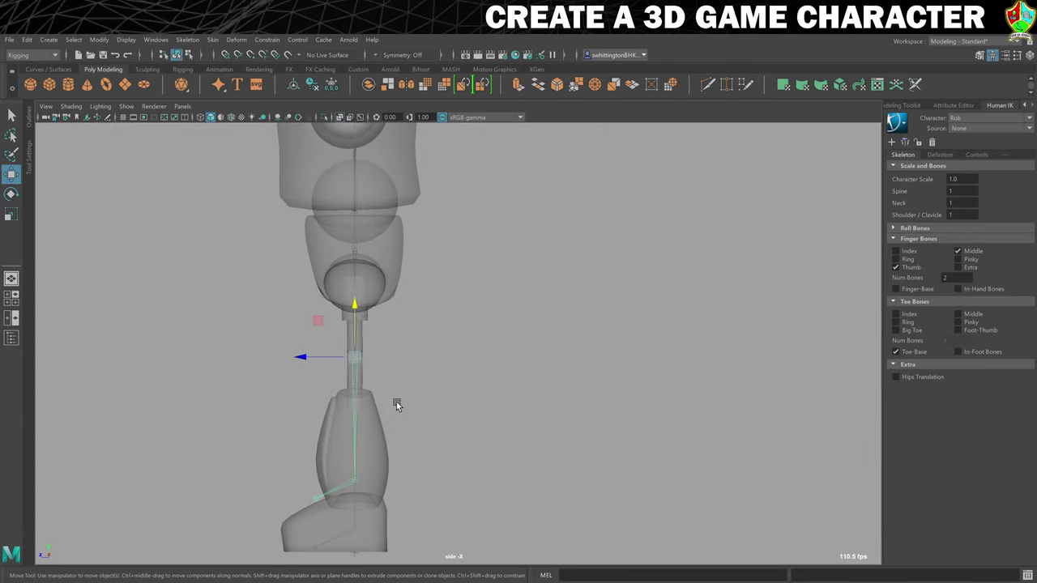
{"action": "scroll", "coordinate": [356, 409], "scroll_direction": "up", "scroll_amount": 10}
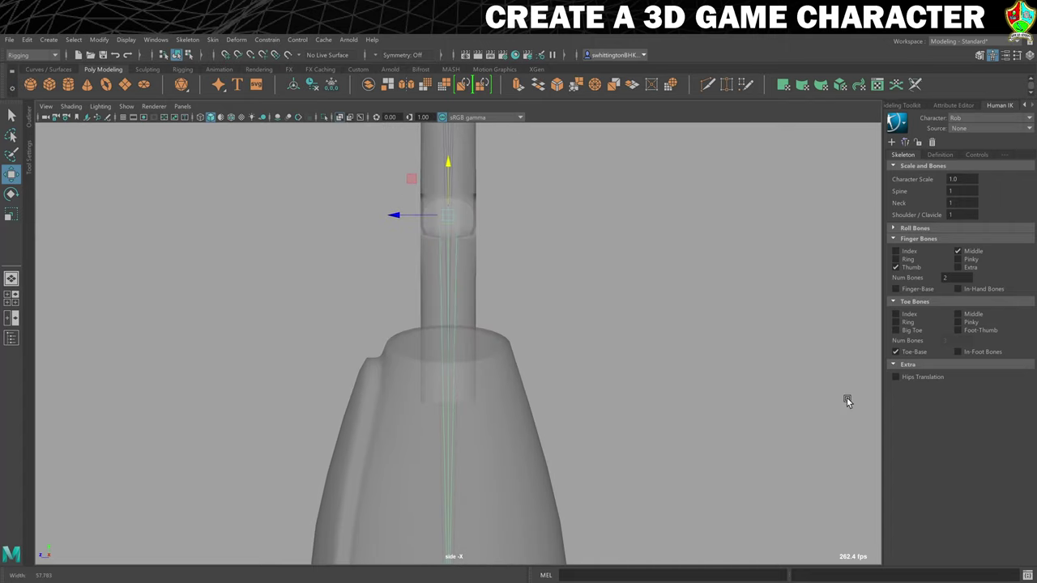
{"action": "scroll", "coordinate": [507, 357], "scroll_direction": "down", "scroll_amount": 8}
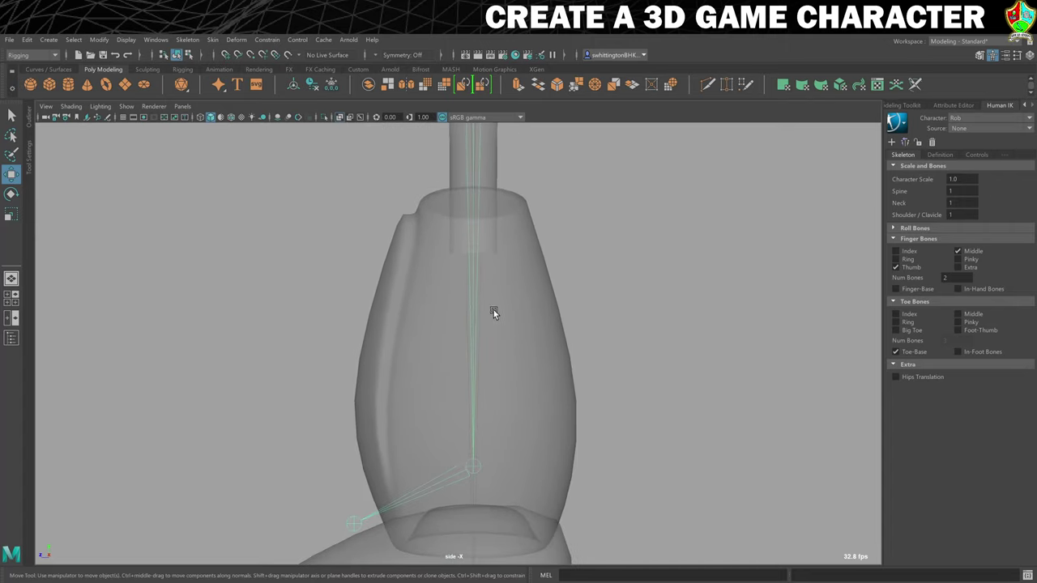
{"action": "left_click", "coordinate": [471, 446]}
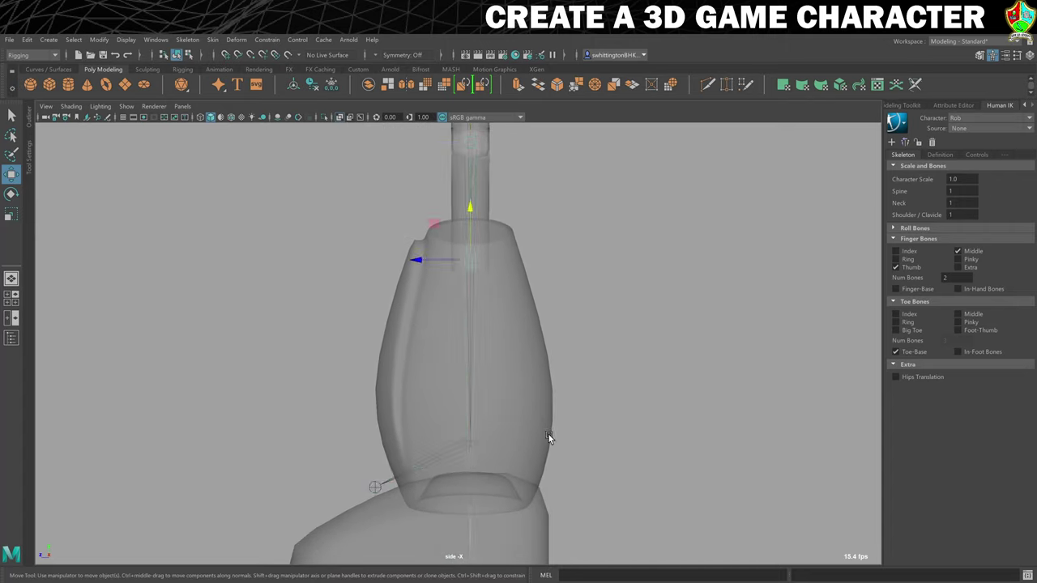
{"action": "left_click", "coordinate": [465, 445]}
{"action": "middle_click_drag", "start_coordinate": [475, 435], "coordinate": [474, 262], "text": "alt"}
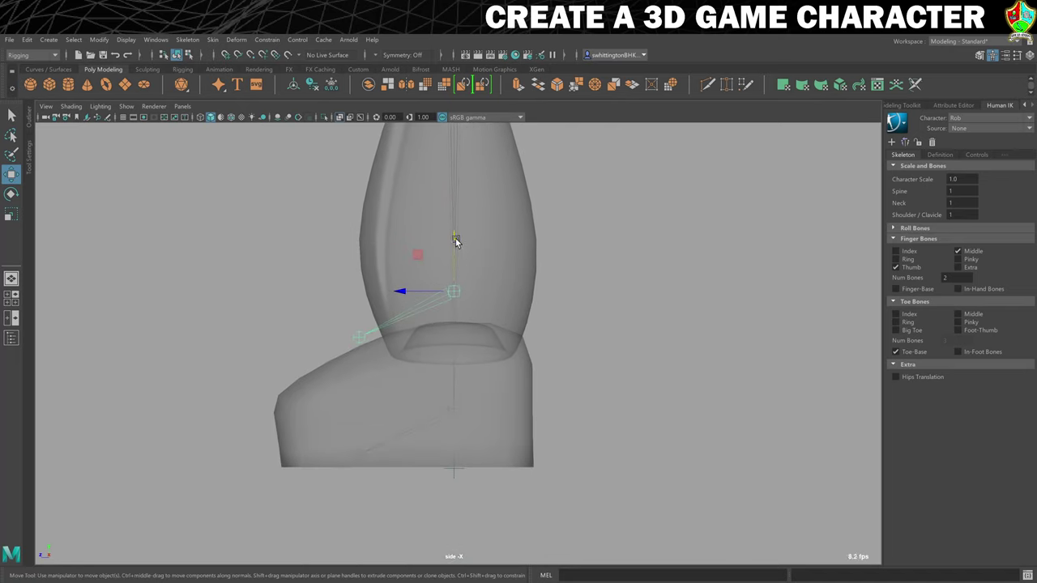
{"action": "left_click_drag", "start_coordinate": [456, 241], "coordinate": [457, 376]}
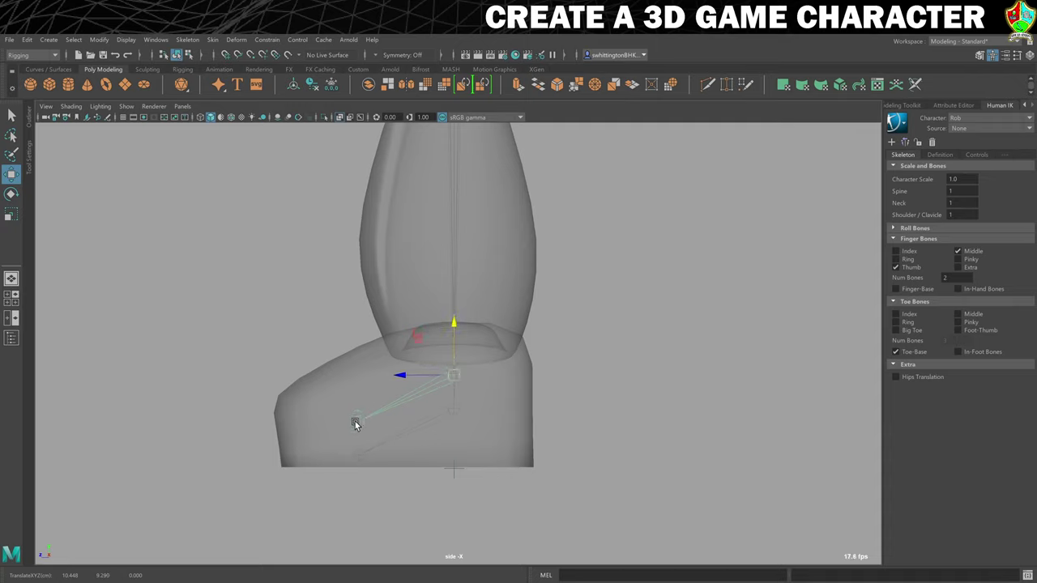
In the side view, lower the left toe joint to the sole at about Y 0.56 and shift it slightly towards the toes
{"action": "left_click", "coordinate": [384, 436]}
{"action": "left_click", "coordinate": [358, 419]}
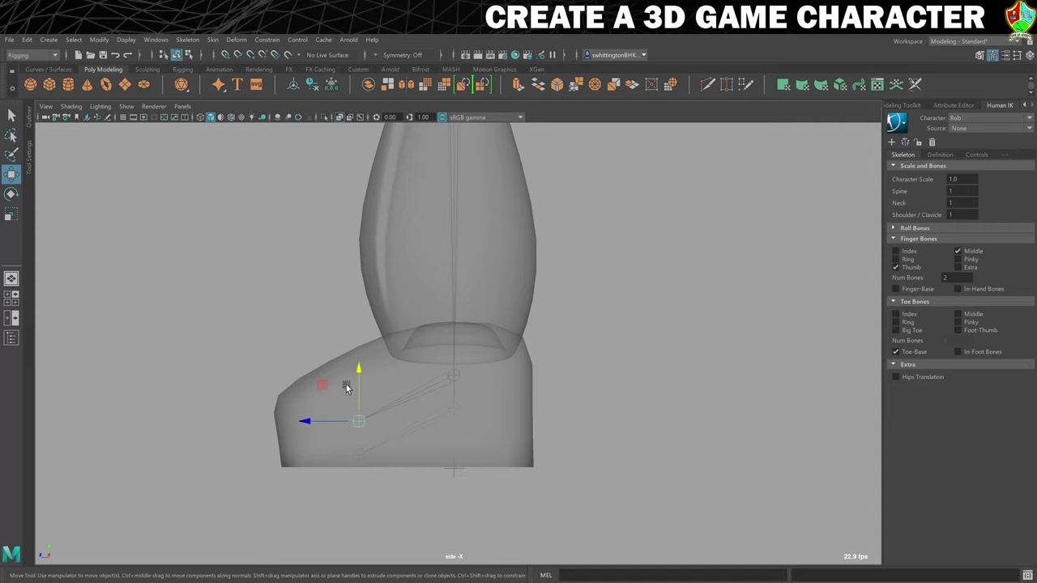
{"action": "left_click_drag", "start_coordinate": [359, 366], "coordinate": [355, 412]}
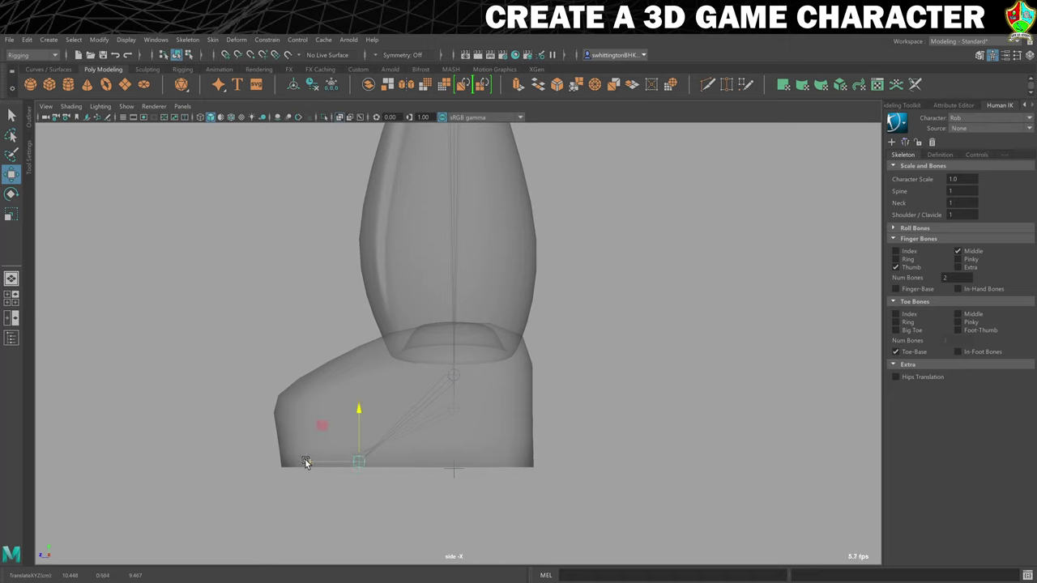
{"action": "left_click_drag", "start_coordinate": [306, 463], "coordinate": [292, 459]}
{"action": "scroll", "coordinate": [433, 469], "scroll_direction": "down", "scroll_amount": 3}
{"action": "key", "text": "space"}
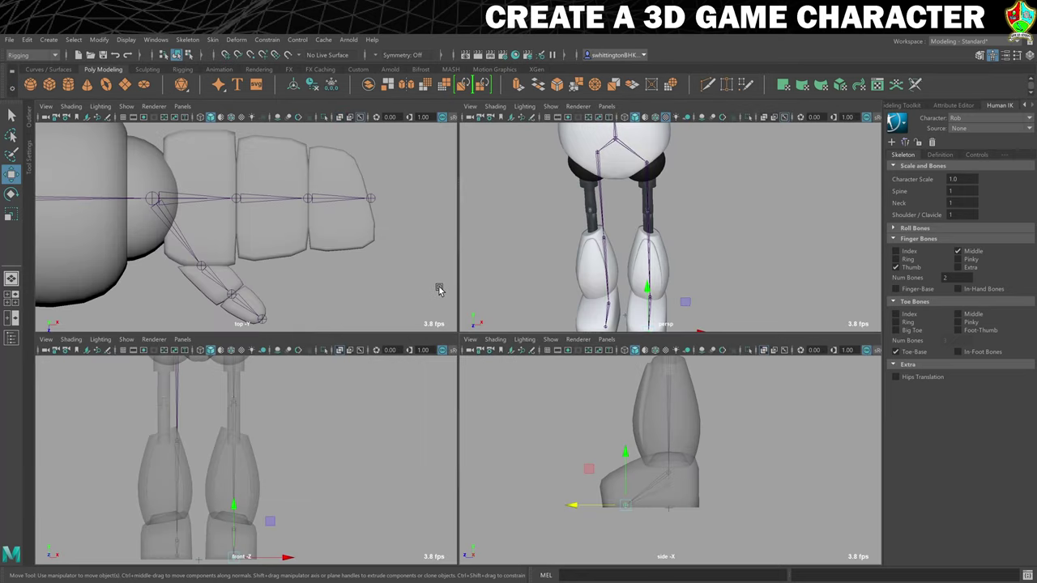
In the front view, raise the neck joint straight up into the neck post, at about Y 122.8
{"action": "key", "text": "space"}
{"action": "scroll", "coordinate": [313, 389], "scroll_direction": "down", "scroll_amount": 4}
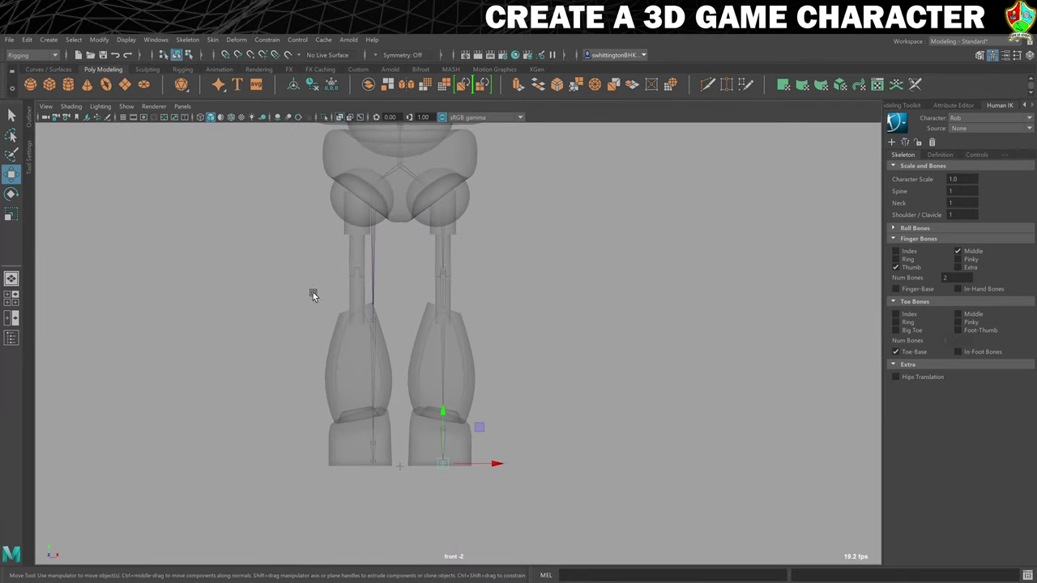
{"action": "scroll", "coordinate": [377, 315], "scroll_direction": "up", "scroll_amount": 5}
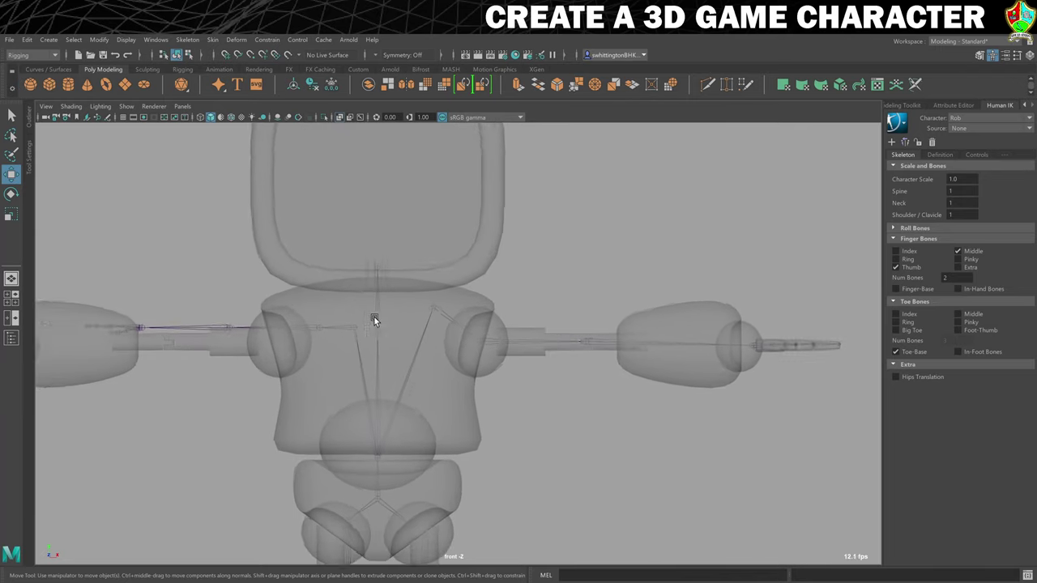
{"action": "left_click", "coordinate": [411, 370]}
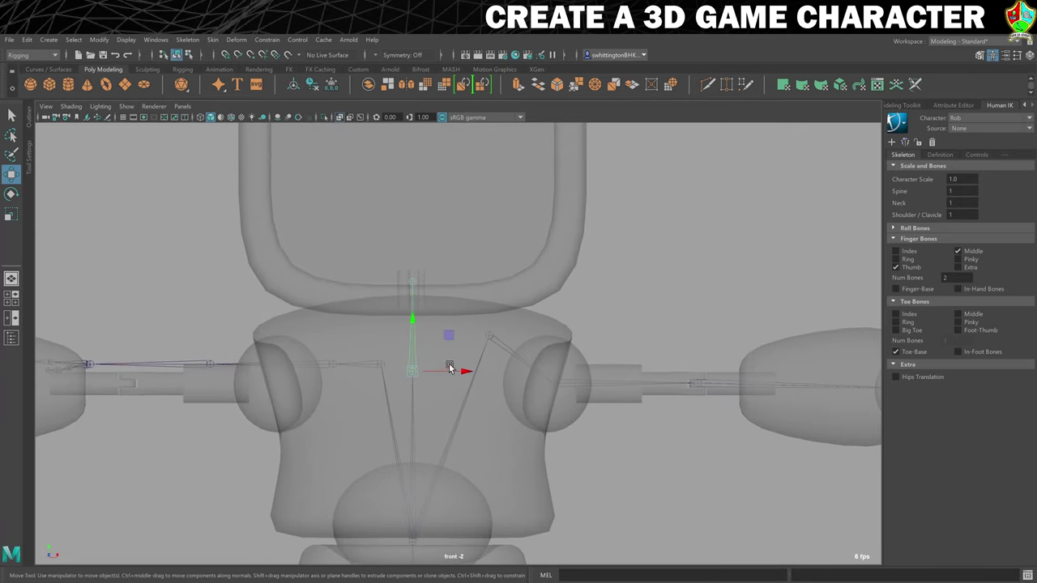
{"action": "left_click_drag", "start_coordinate": [413, 319], "coordinate": [412, 240]}
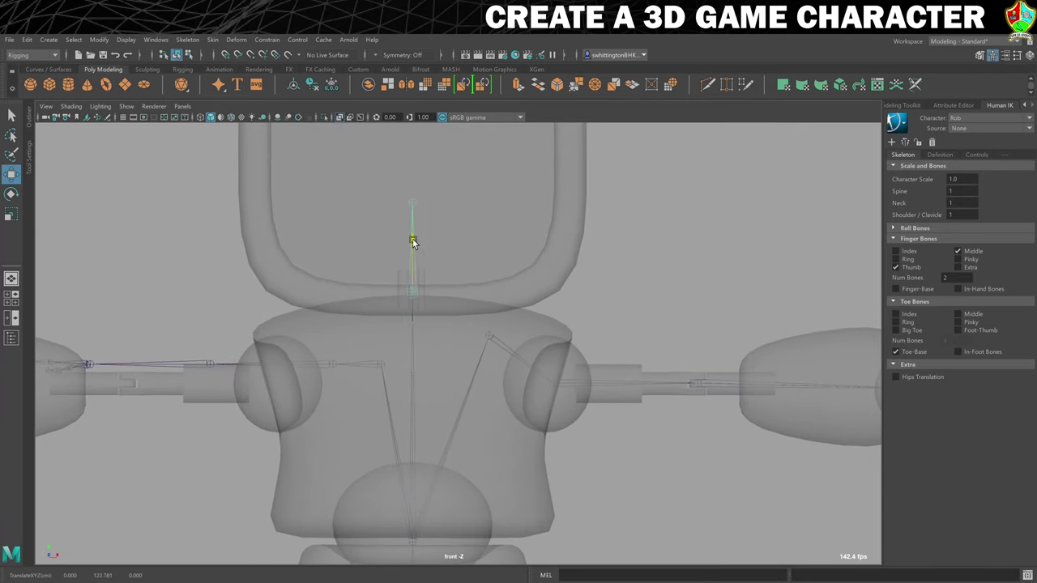
In the side view, fine-tune the neck joint's height inside the neck cylinder to about Y 123.04
{"action": "key", "text": "space"}
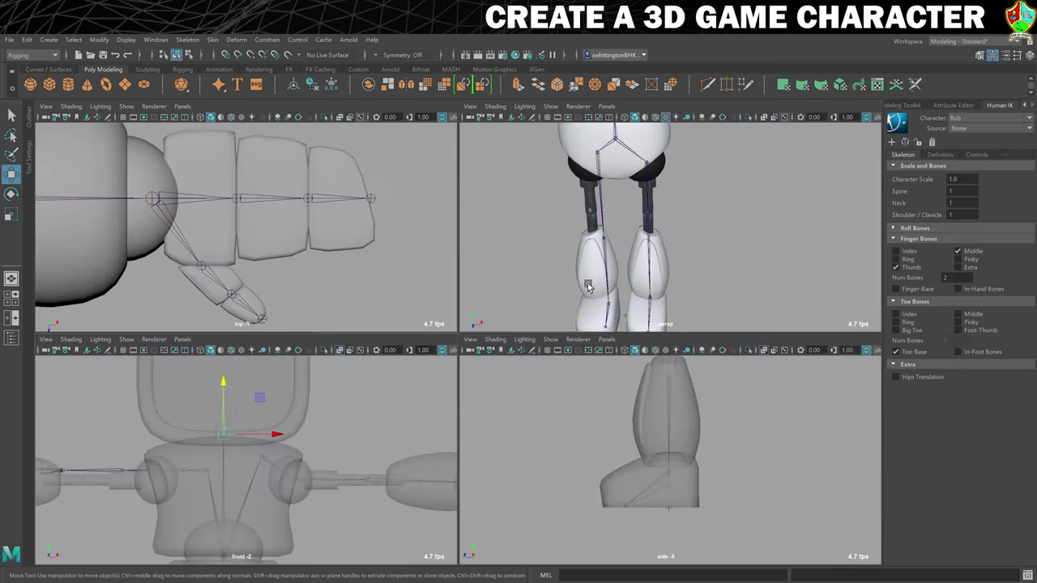
{"action": "key", "text": "space"}
{"action": "key", "text": "f"}
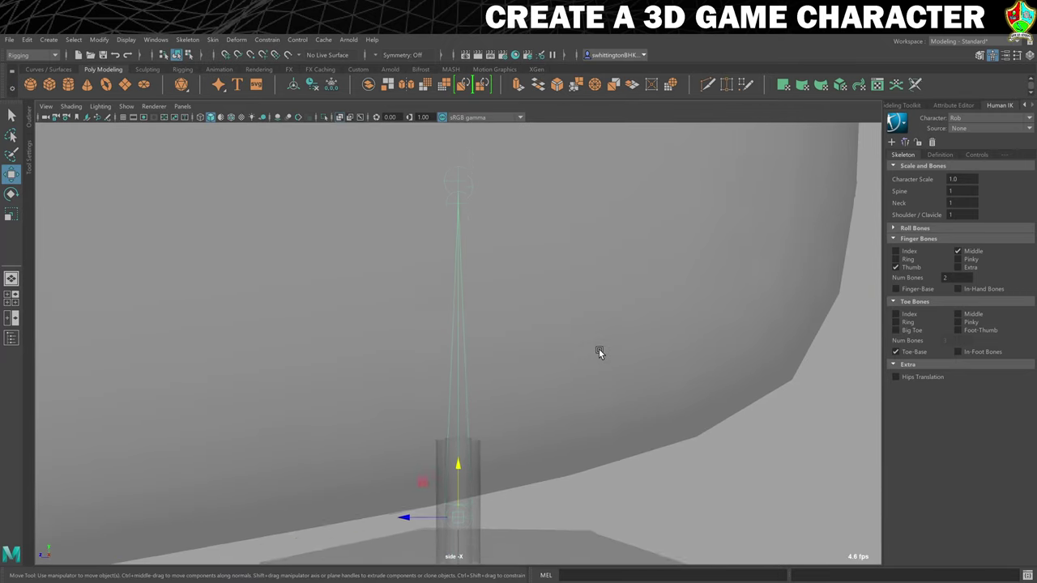
{"action": "scroll", "coordinate": [598, 349], "scroll_direction": "down", "scroll_amount": 3}
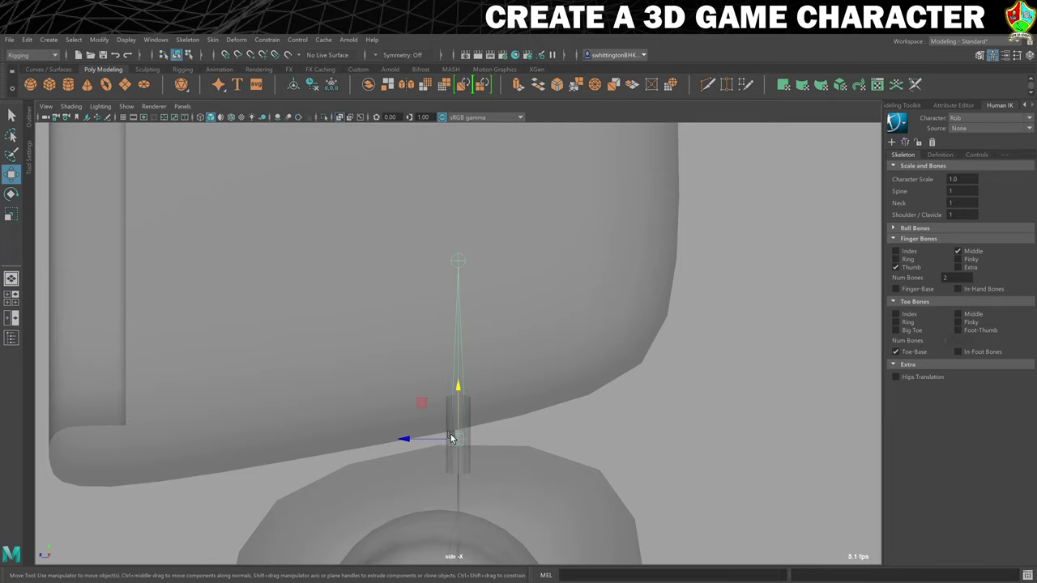
{"action": "scroll", "coordinate": [451, 438], "scroll_direction": "up", "scroll_amount": 3}
{"action": "middle_click_drag", "start_coordinate": [500, 458], "coordinate": [520, 371], "text": "alt"}
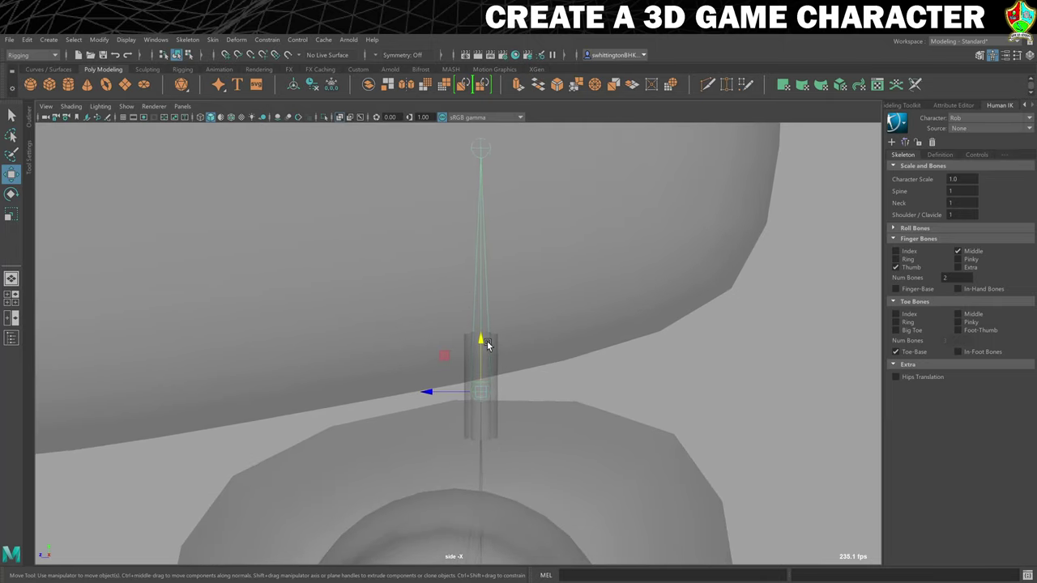
{"action": "left_click_drag", "start_coordinate": [487, 344], "coordinate": [481, 342]}
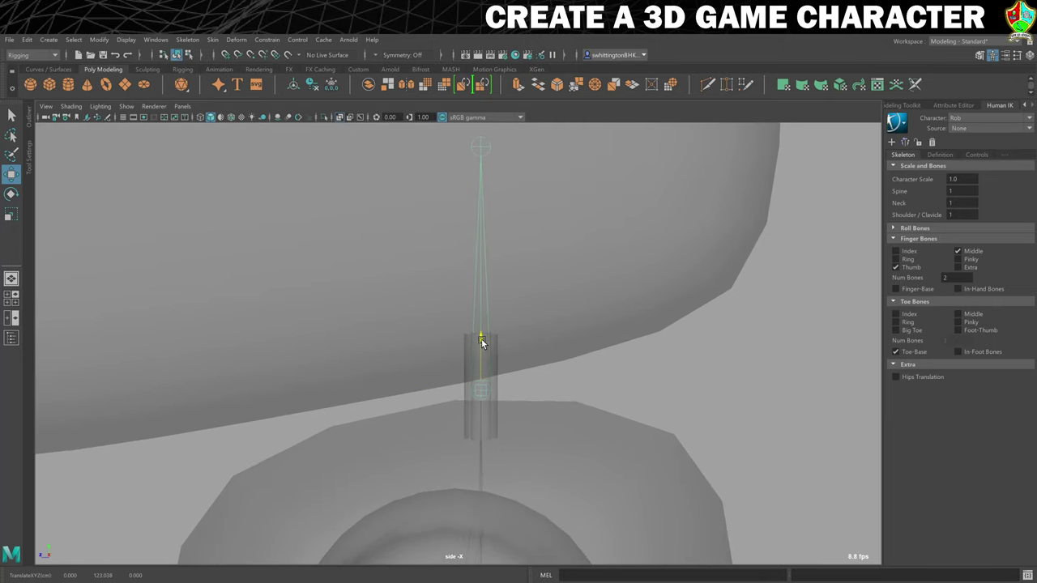
In the side view, move the head joint up and forward to the top surface of the head
{"action": "scroll", "coordinate": [489, 332], "scroll_direction": "down", "scroll_amount": 4}
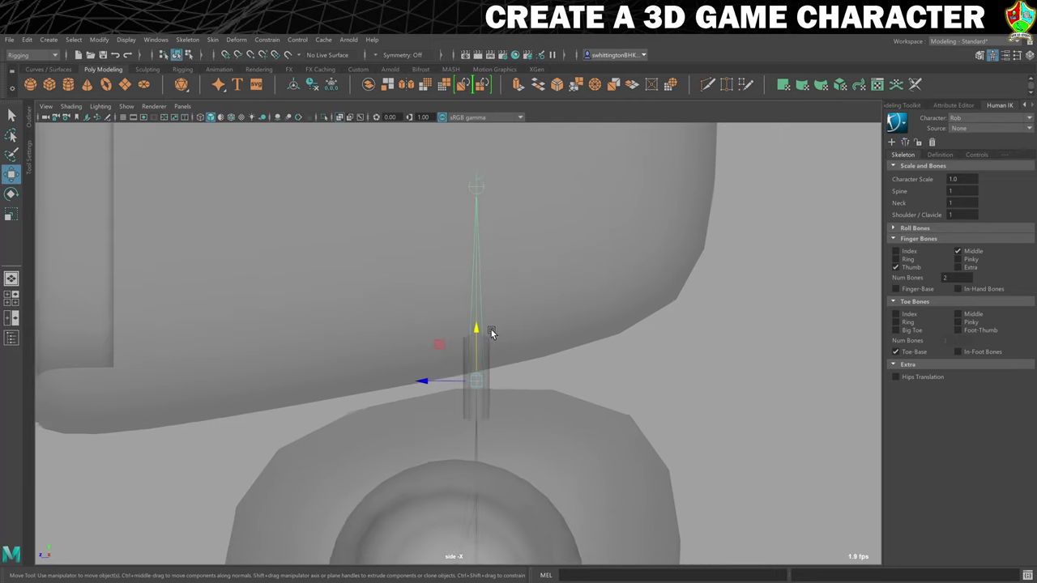
{"action": "left_click", "coordinate": [470, 220]}
{"action": "scroll", "coordinate": [470, 220], "scroll_direction": "down", "scroll_amount": 1}
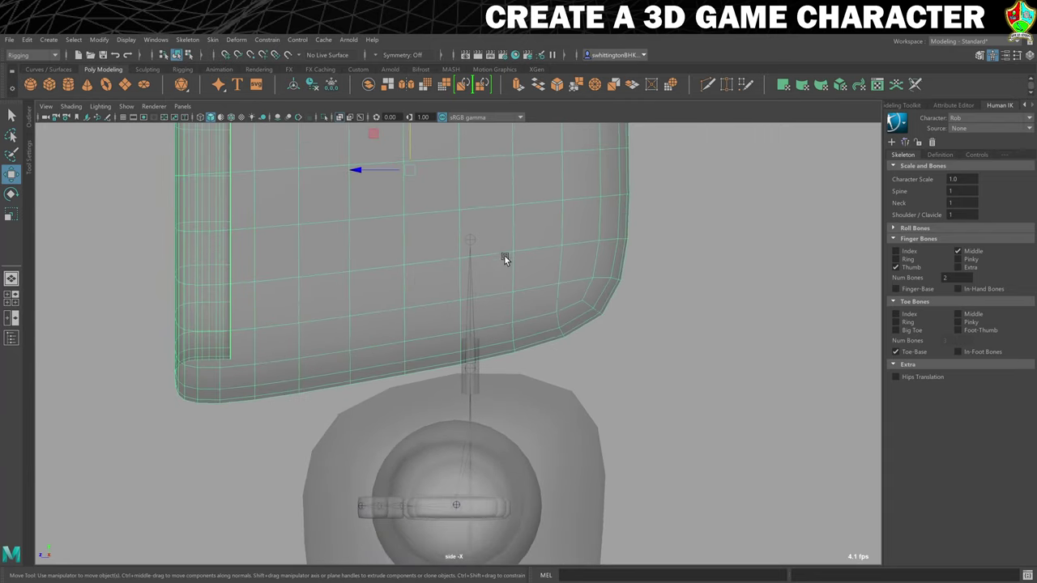
{"action": "left_click", "coordinate": [474, 240]}
{"action": "middle_click_drag", "start_coordinate": [530, 287], "coordinate": [551, 377], "text": "alt"}
{"action": "scroll", "coordinate": [553, 401], "scroll_direction": "down", "scroll_amount": 3}
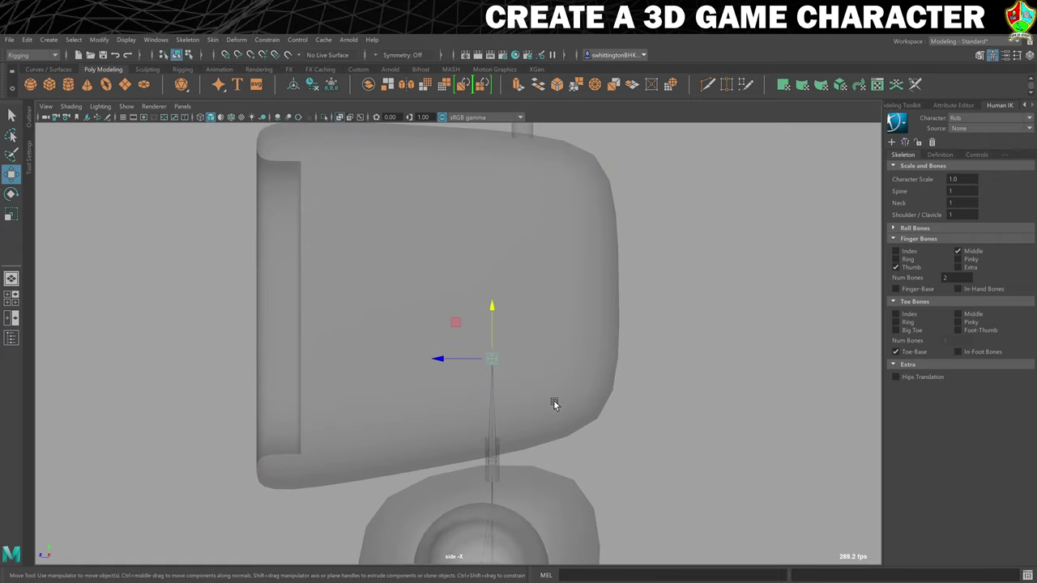
{"action": "left_click_drag", "start_coordinate": [449, 322], "coordinate": [392, 145]}
Mirror the fitted left-side joints to the right side of the HumanIK skeleton and check the result in perspective
{"action": "scroll", "coordinate": [622, 378], "scroll_direction": "down", "scroll_amount": 3}
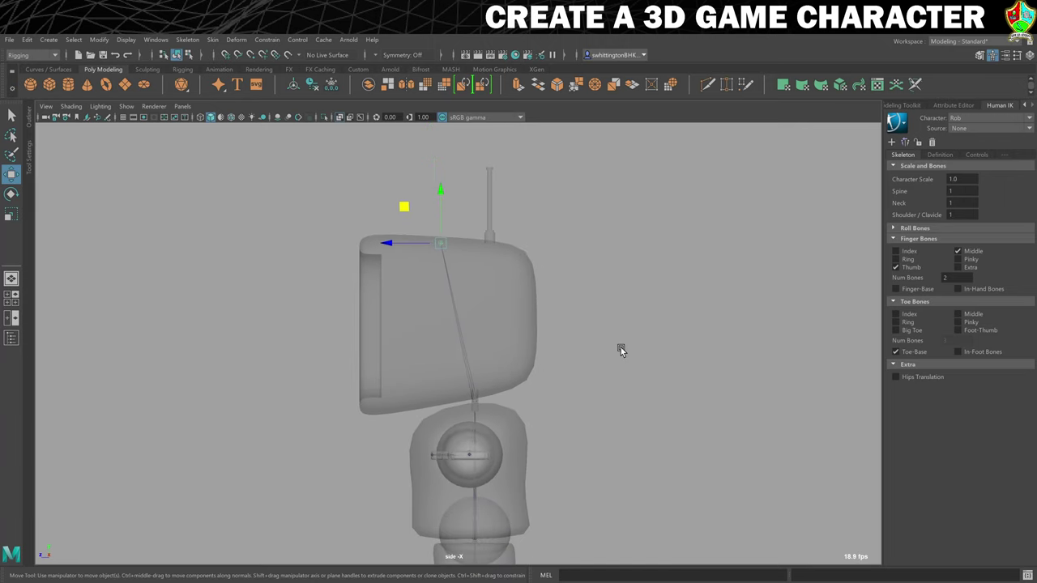
{"action": "key", "text": "space"}
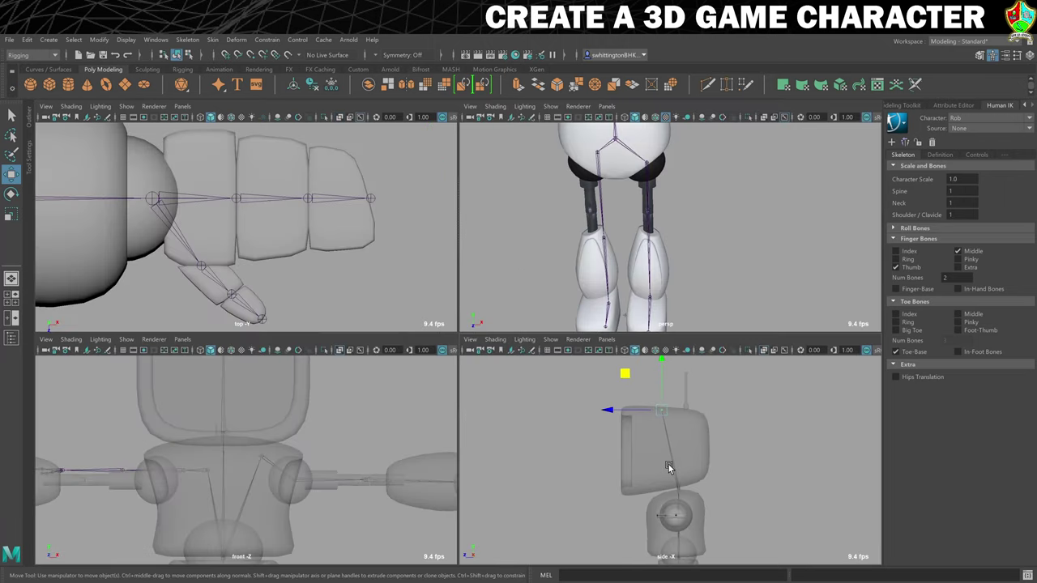
{"action": "key", "text": "space"}
{"action": "scroll", "coordinate": [567, 235], "scroll_direction": "down", "scroll_amount": 4}
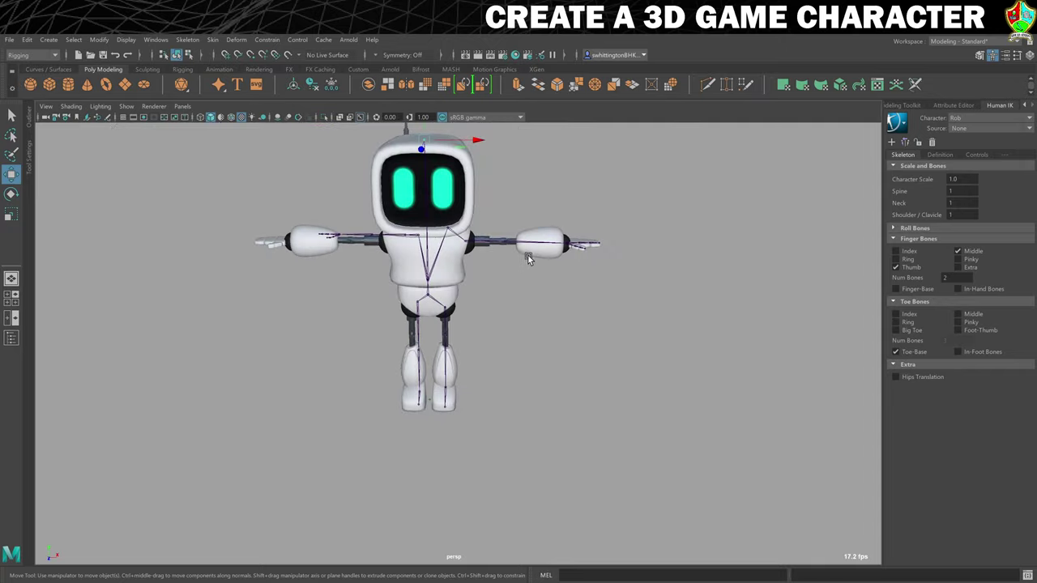
{"action": "scroll", "coordinate": [527, 258], "scroll_direction": "down", "scroll_amount": 1}
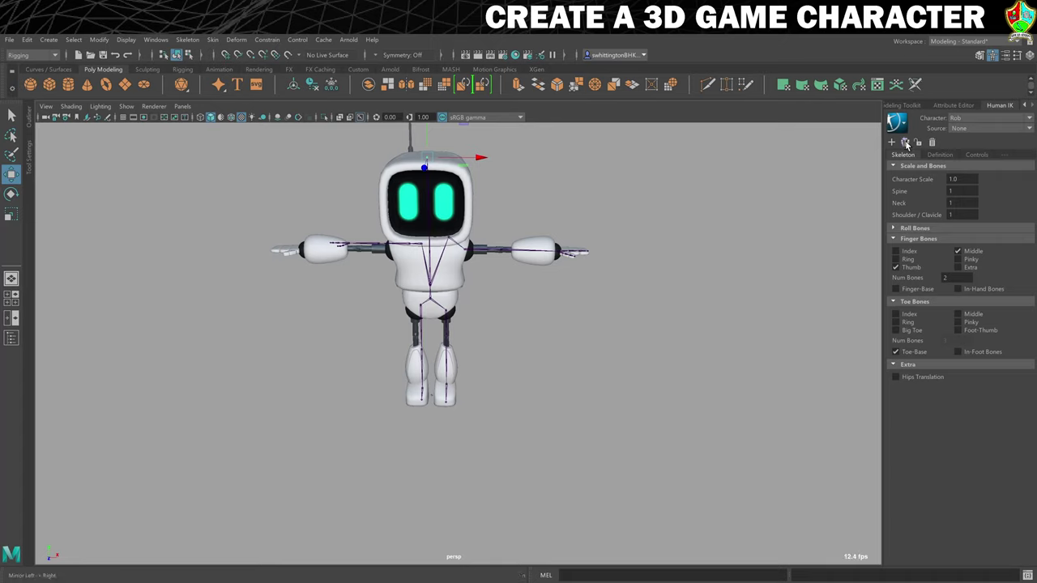
{"action": "left_click", "coordinate": [905, 142]}
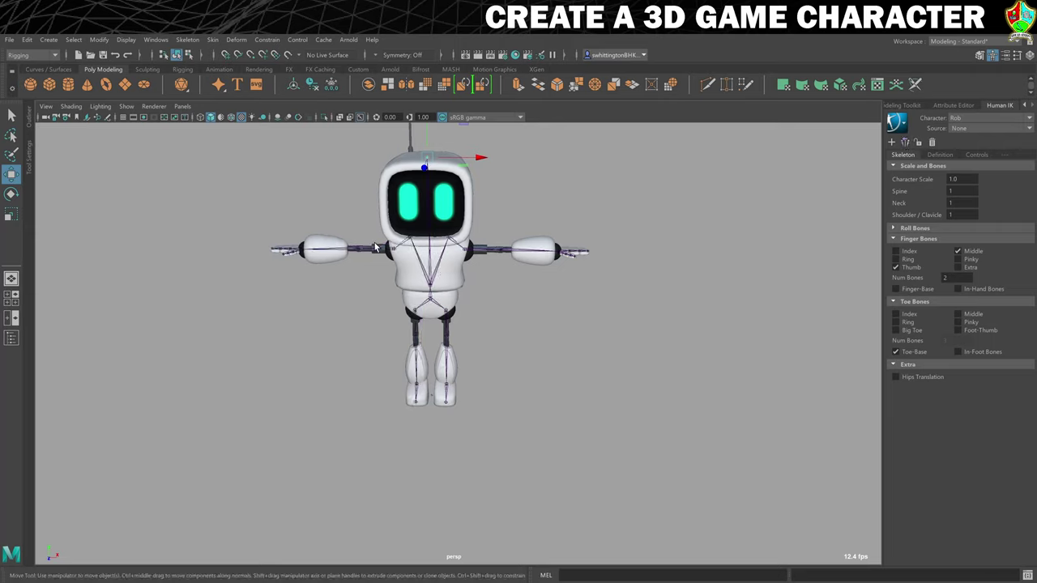
{"action": "left_click", "coordinate": [589, 316]}
{"action": "left_click_drag", "start_coordinate": [589, 316], "coordinate": [569, 359], "text": "alt"}
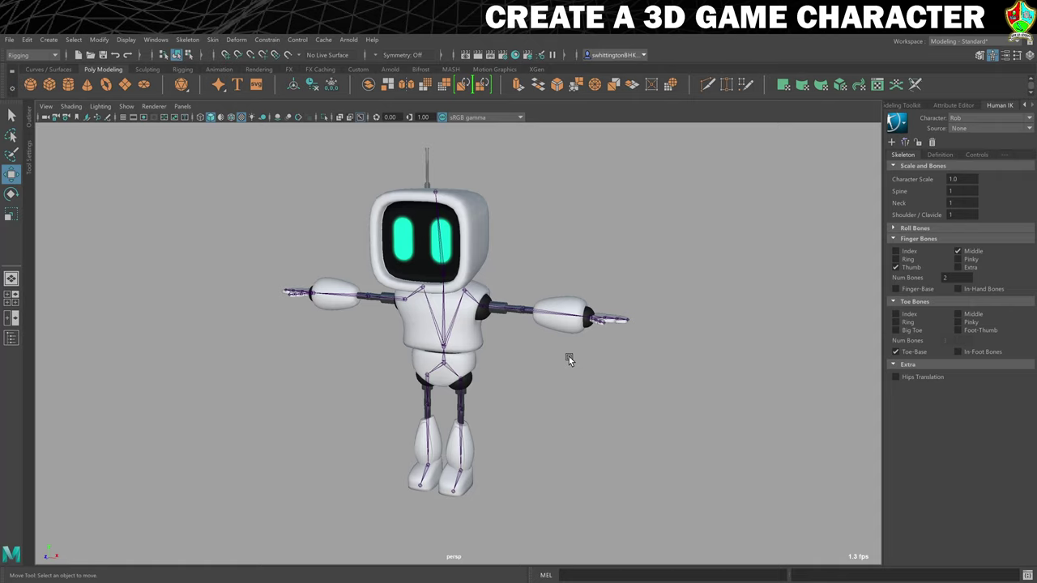
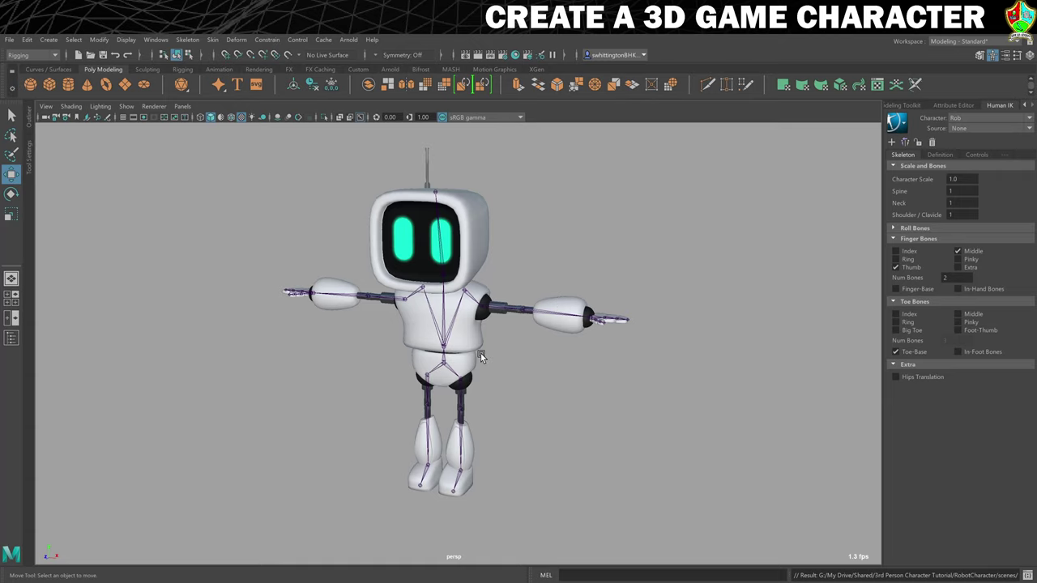
Try rotating the left elbow joint to test how the forearm and hand bend, restoring the T-pose
{"action": "mouse_move", "coordinate": [499, 339]}
{"action": "left_mouse_down", "text": "alt"}
{"action": "mouse_move", "coordinate": [536, 336]}
{"action": "mouse_move", "coordinate": [510, 318]}
{"action": "mouse_move", "coordinate": [556, 299]}
{"action": "mouse_move", "coordinate": [497, 338]}
{"action": "left_mouse_up", "text": "alt"}
{"action": "left_click", "coordinate": [493, 337]}
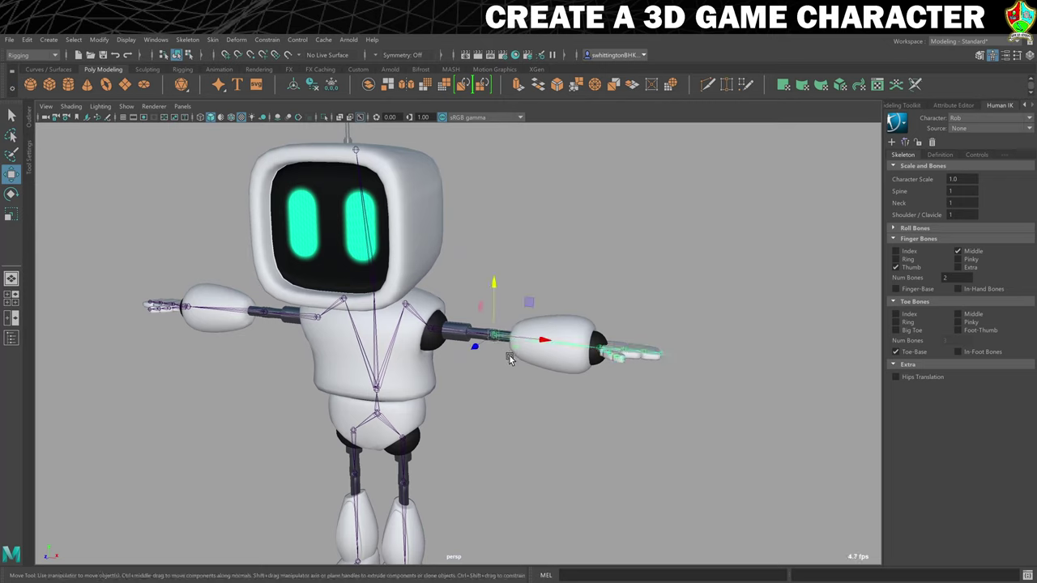
{"action": "key", "text": "e"}
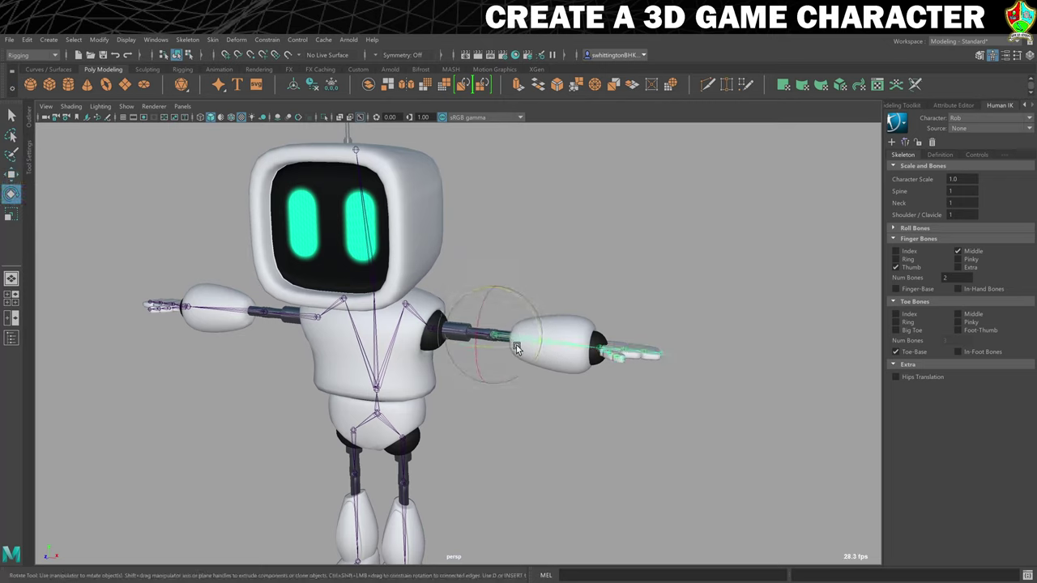
{"action": "left_click_drag", "start_coordinate": [512, 346], "coordinate": [468, 354]}
{"action": "left_click", "coordinate": [577, 456]}
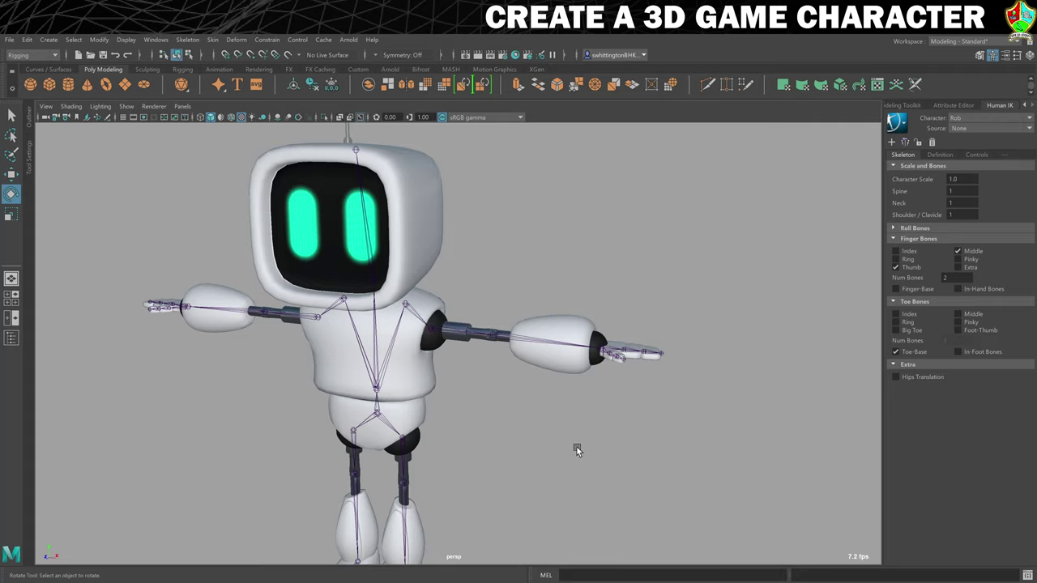
Open Rob's HumanIK definition and create a control rig for the character
{"action": "right_click_drag", "start_coordinate": [753, 299], "coordinate": [595, 308], "text": "alt"}
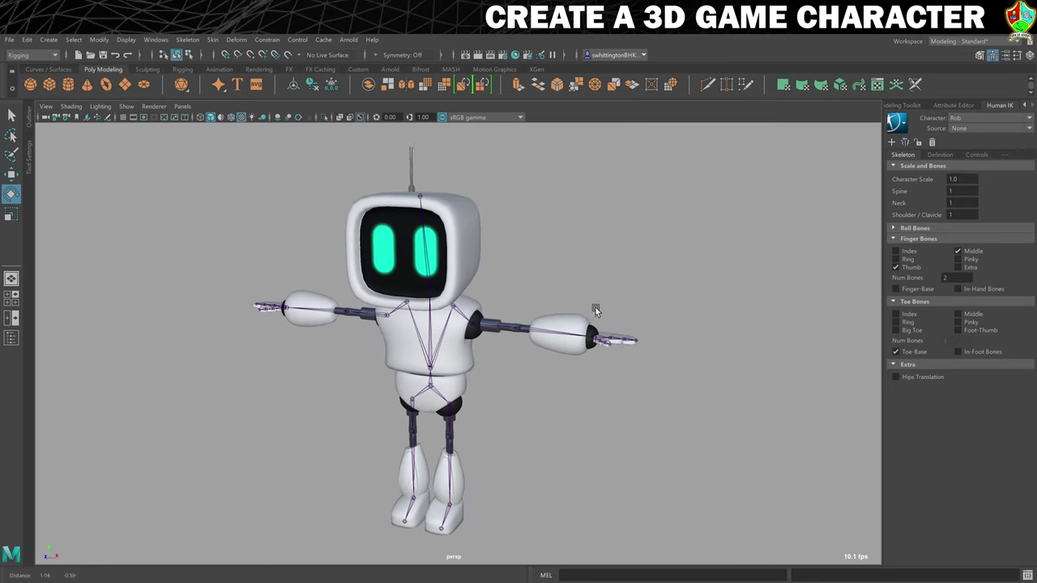
{"action": "middle_click_drag", "start_coordinate": [595, 309], "coordinate": [586, 303], "text": "alt"}
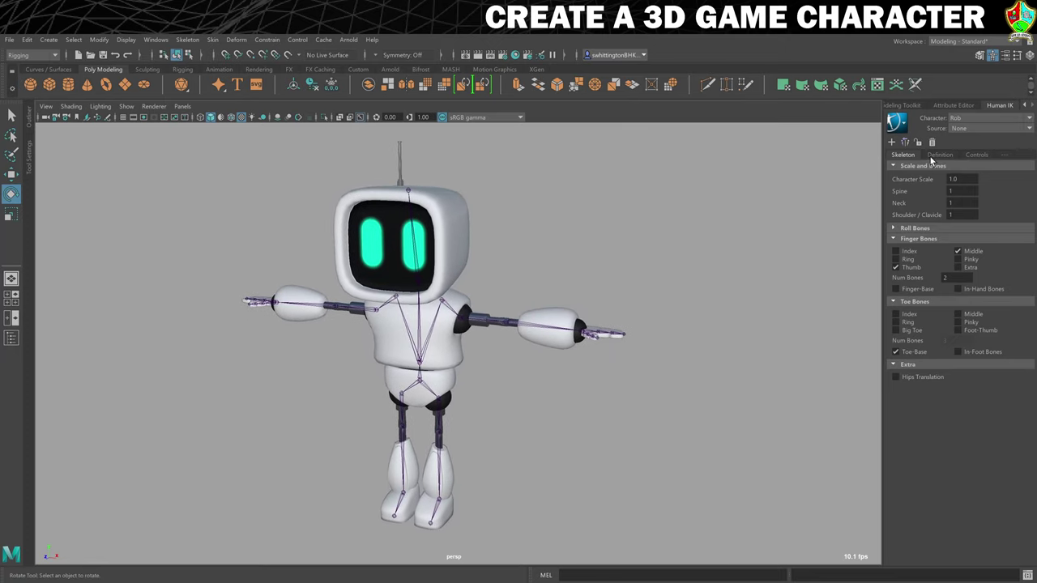
{"action": "left_click", "coordinate": [939, 155]}
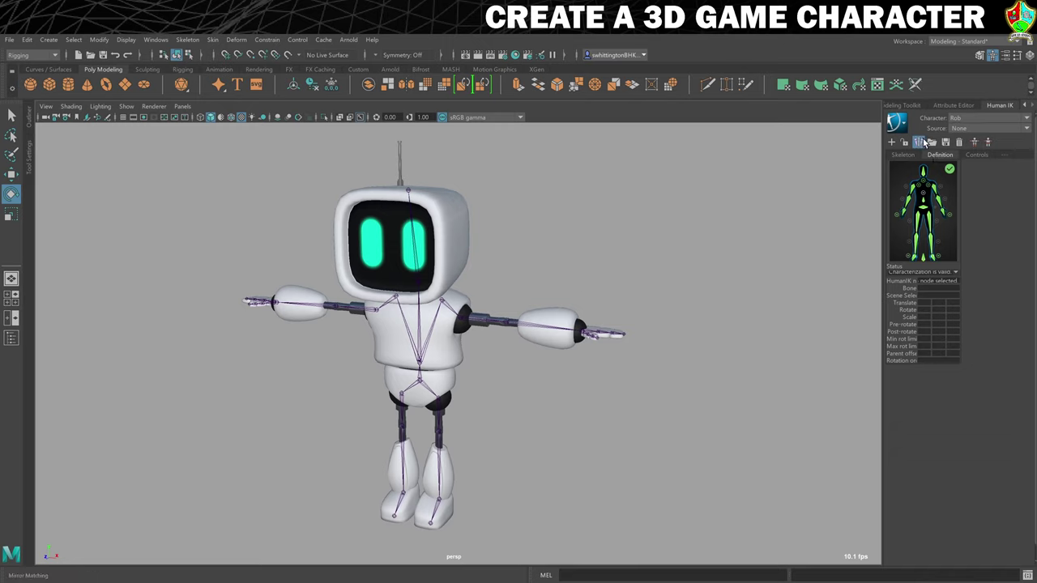
{"action": "left_click", "coordinate": [975, 144]}
{"action": "left_click", "coordinate": [975, 144]}
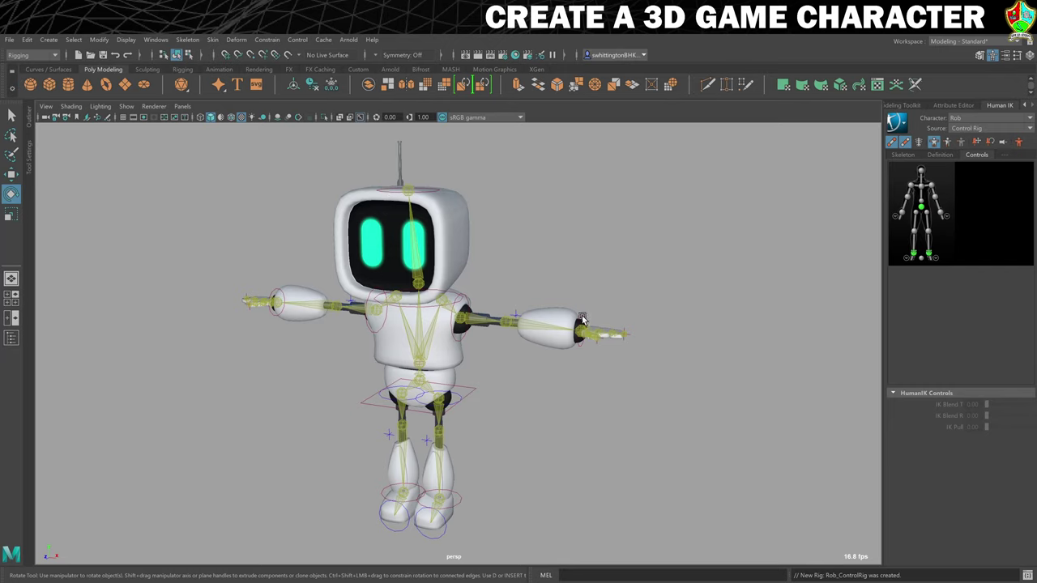
Try moving the left wrist effector downward to pose the arm, and undo the move
{"action": "left_click", "coordinate": [582, 320]}
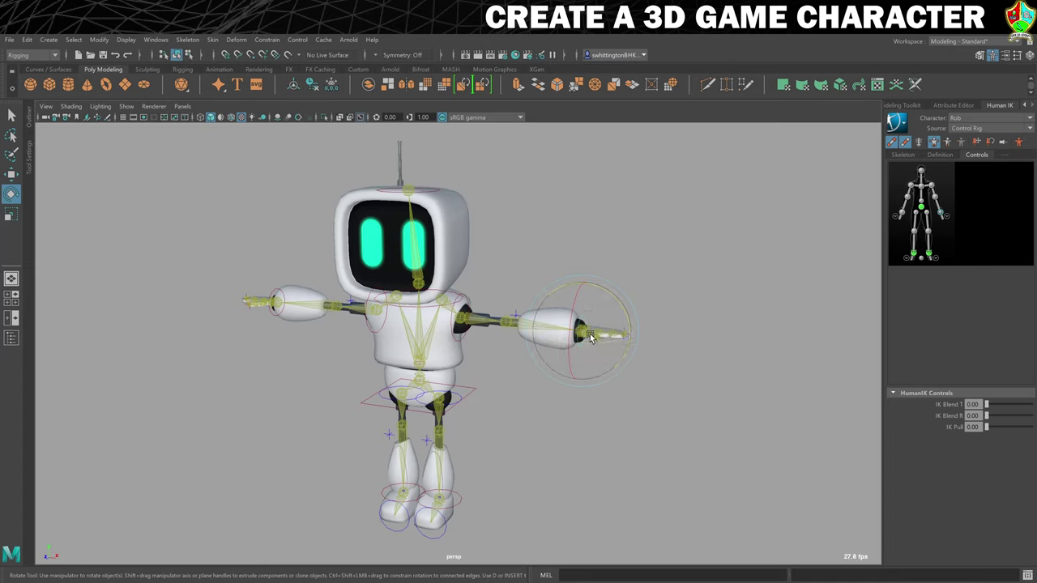
{"action": "key", "text": "w"}
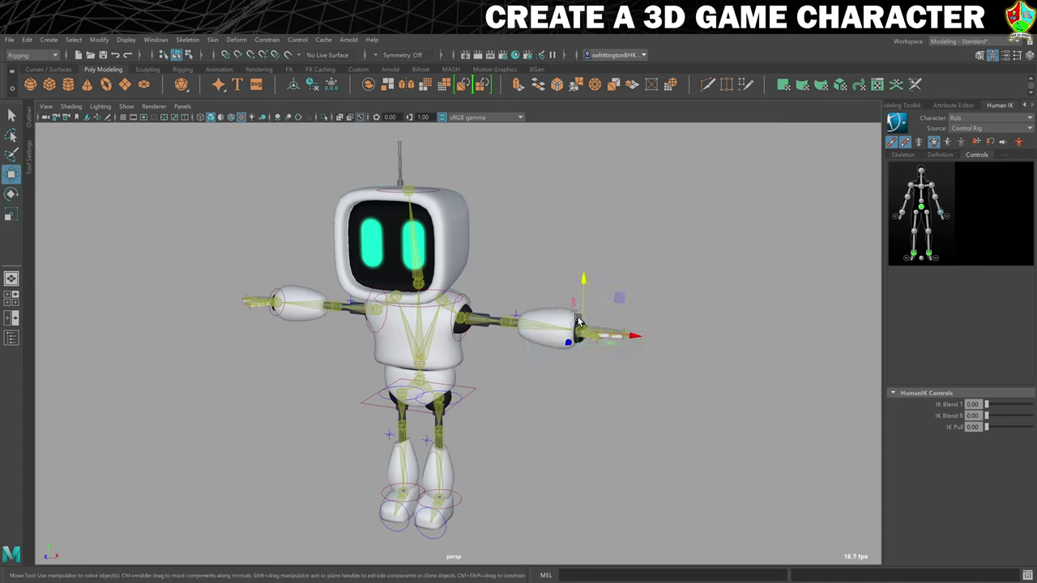
{"action": "left_click_drag", "start_coordinate": [577, 332], "coordinate": [621, 462]}
{"action": "key", "text": "ctrl+z"}
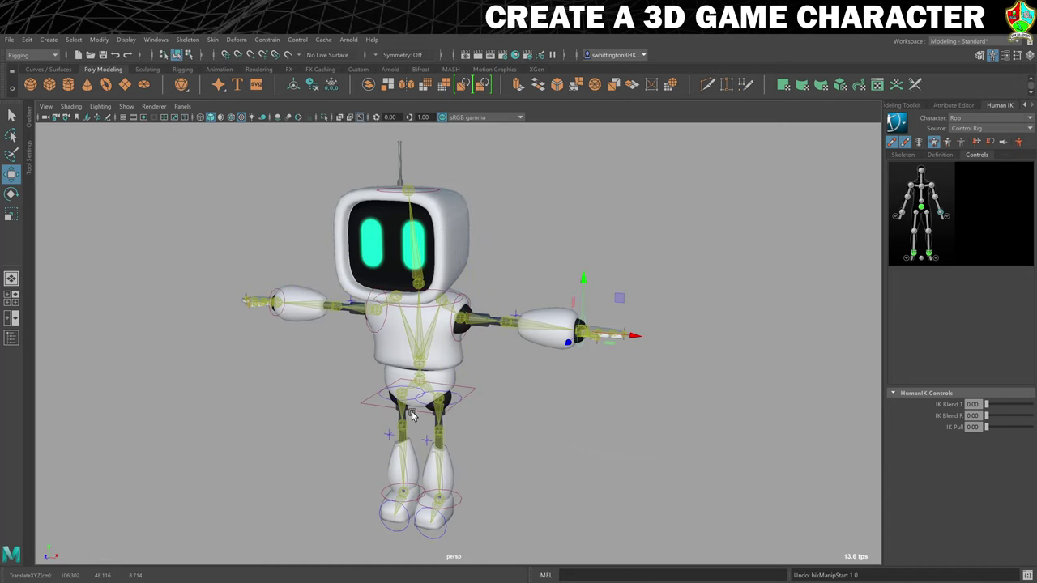
Try shifting the body with the hips effector, and undo the move
{"action": "left_click", "coordinate": [470, 395]}
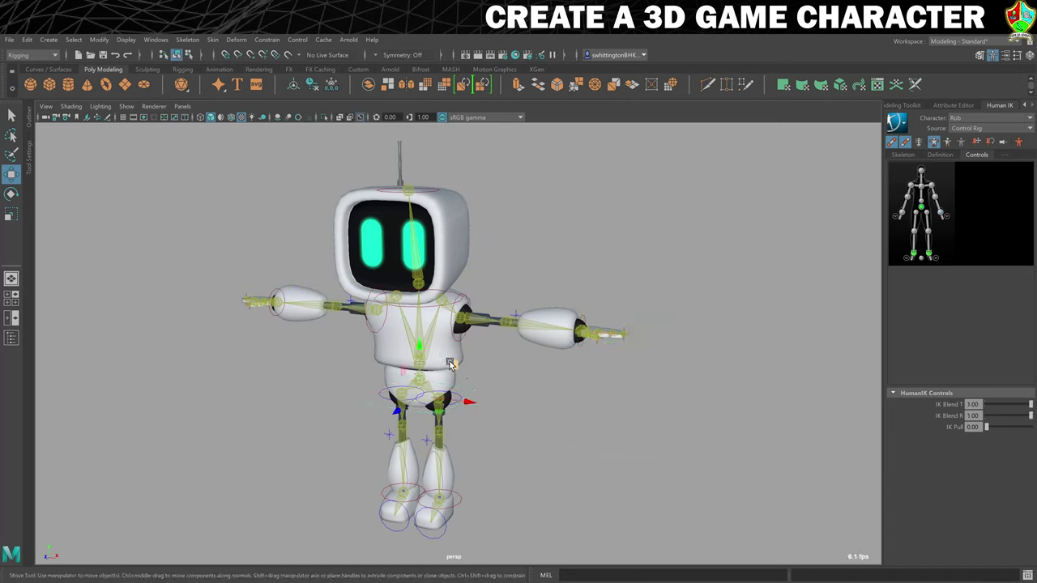
{"action": "left_click_drag", "start_coordinate": [470, 398], "coordinate": [456, 380]}
{"action": "key", "text": "ctrl+z"}
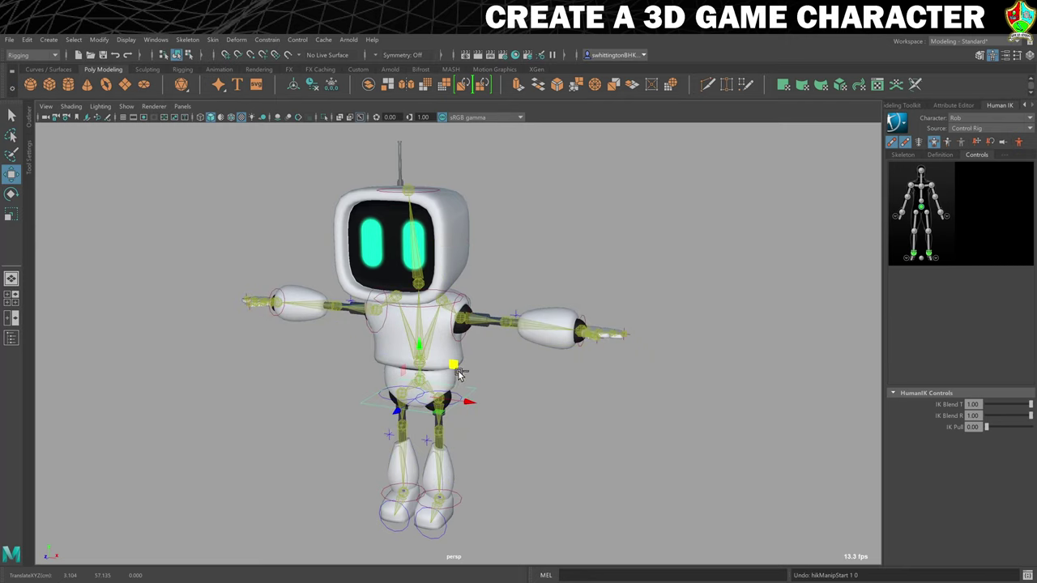
Try moving the chest effector to bend the upper body, and undo the move
{"action": "left_click", "coordinate": [439, 314]}
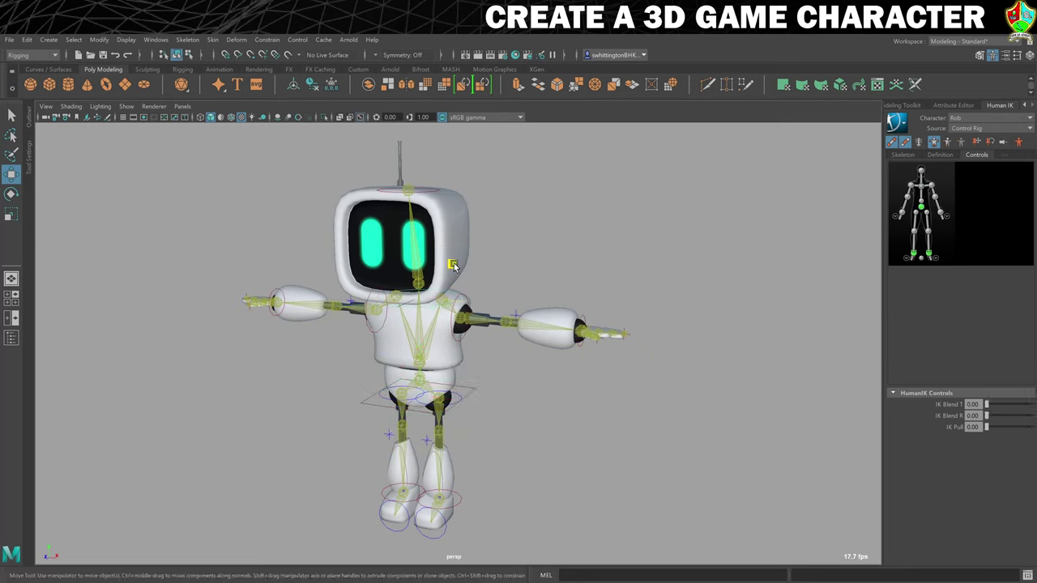
{"action": "left_click_drag", "start_coordinate": [439, 314], "coordinate": [438, 320]}
{"action": "key", "text": "ctrl+z"}
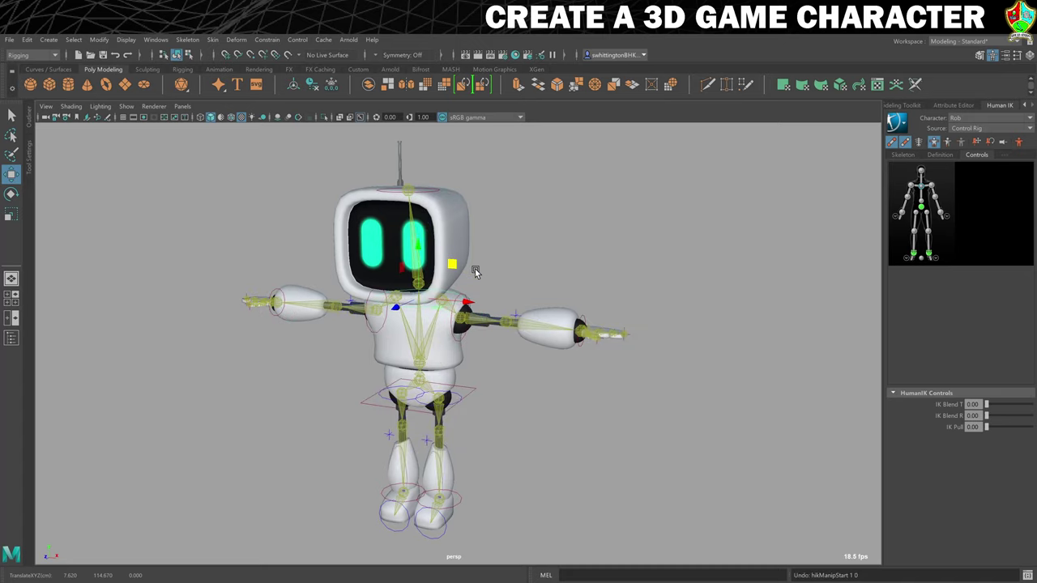
Try rotating the left forearm's FK control at the elbow, and undo the rotation
{"action": "left_click", "coordinate": [518, 331]}
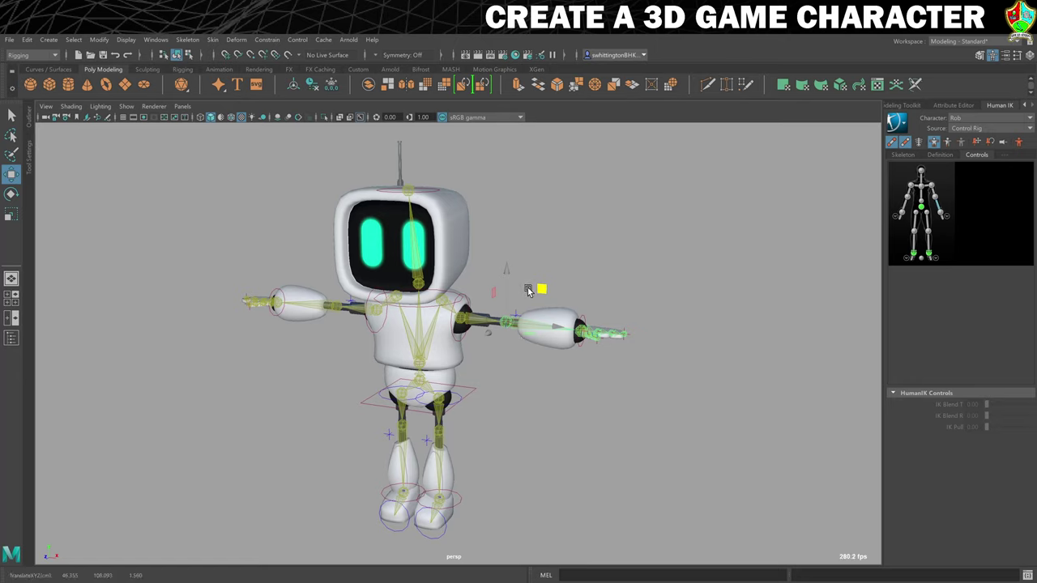
{"action": "key", "text": "e"}
{"action": "mouse_move", "coordinate": [528, 326]}
{"action": "left_mouse_down"}
{"action": "mouse_move", "coordinate": [519, 340]}
{"action": "mouse_move", "coordinate": [473, 344]}
{"action": "mouse_move", "coordinate": [510, 344]}
{"action": "mouse_move", "coordinate": [474, 340]}
{"action": "left_mouse_up"}
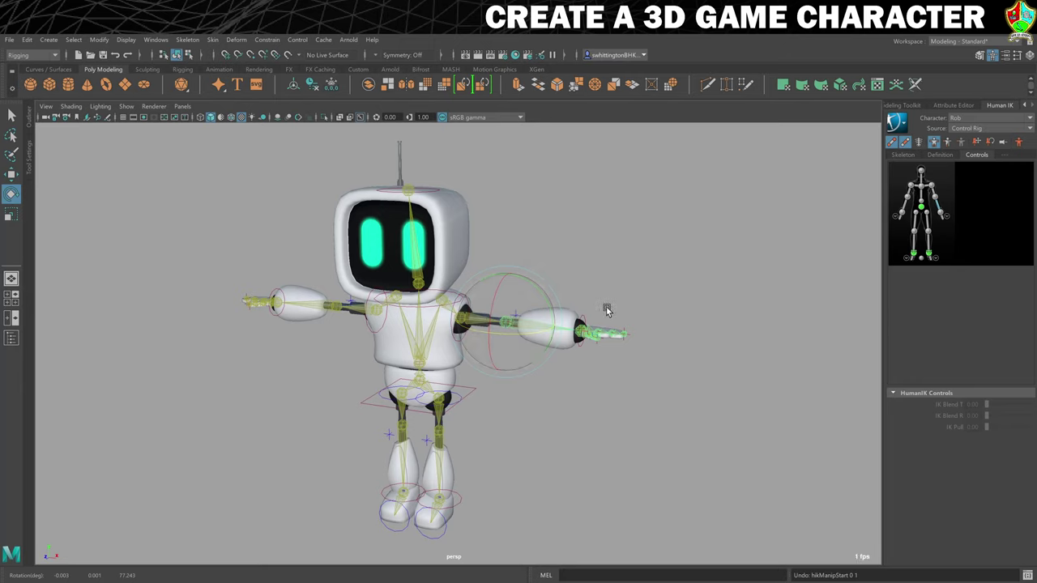
Try moving the left wrist effector in Full Body mode, restoring the T-pose
{"action": "left_click", "coordinate": [592, 326]}
{"action": "key", "text": "w"}
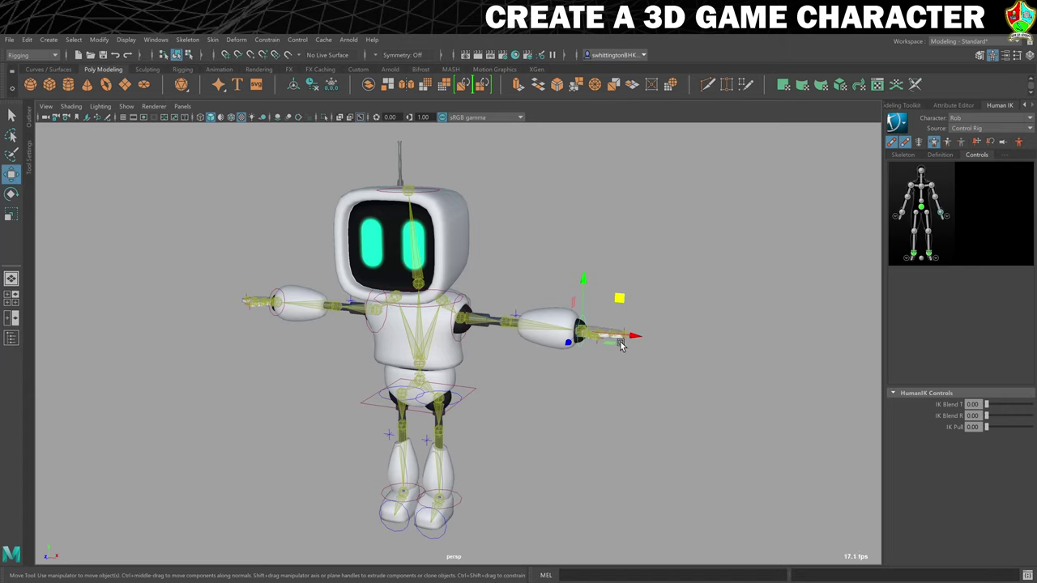
{"action": "left_click_drag", "start_coordinate": [618, 296], "coordinate": [600, 299]}
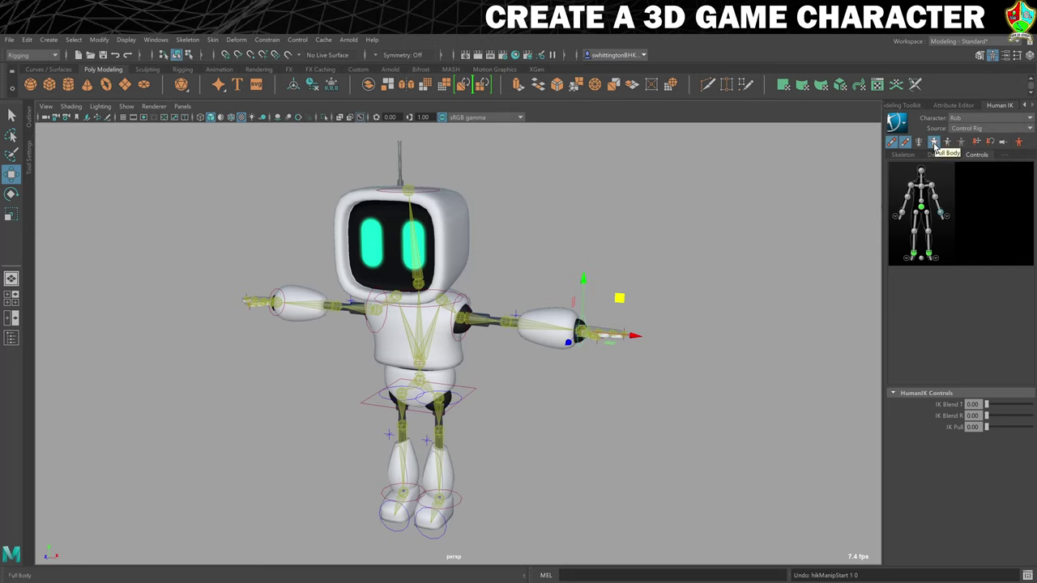
{"action": "left_click", "coordinate": [934, 143]}
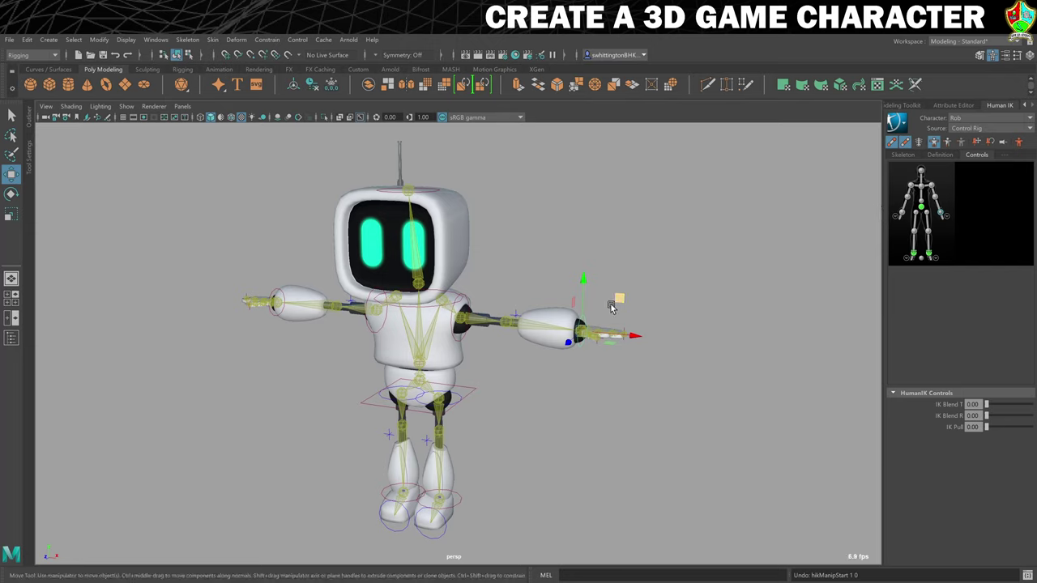
{"action": "left_click_drag", "start_coordinate": [578, 327], "coordinate": [726, 363]}
Try moving the left wrist effector in Body Part mode, and undo the move
{"action": "left_click", "coordinate": [947, 144]}
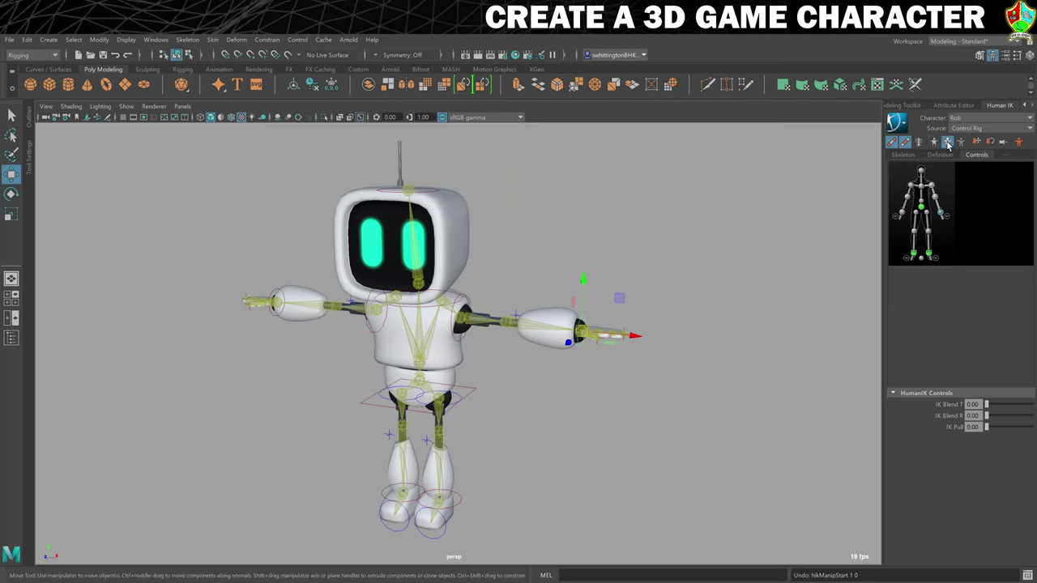
{"action": "left_click_drag", "start_coordinate": [594, 344], "coordinate": [624, 339]}
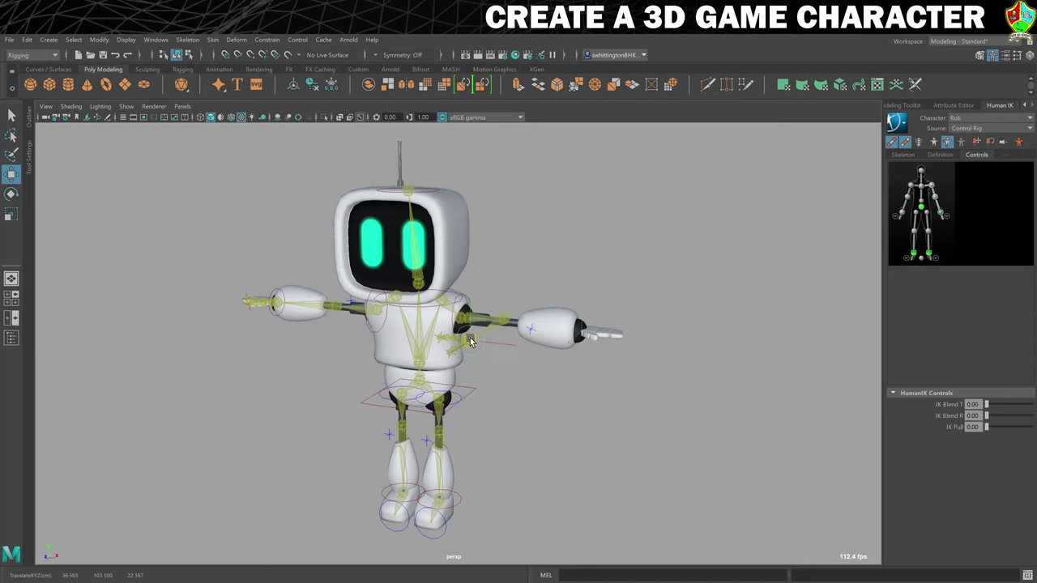
{"action": "left_click_drag", "start_coordinate": [511, 319], "coordinate": [486, 343]}
{"action": "key", "text": "ctrl+z"}
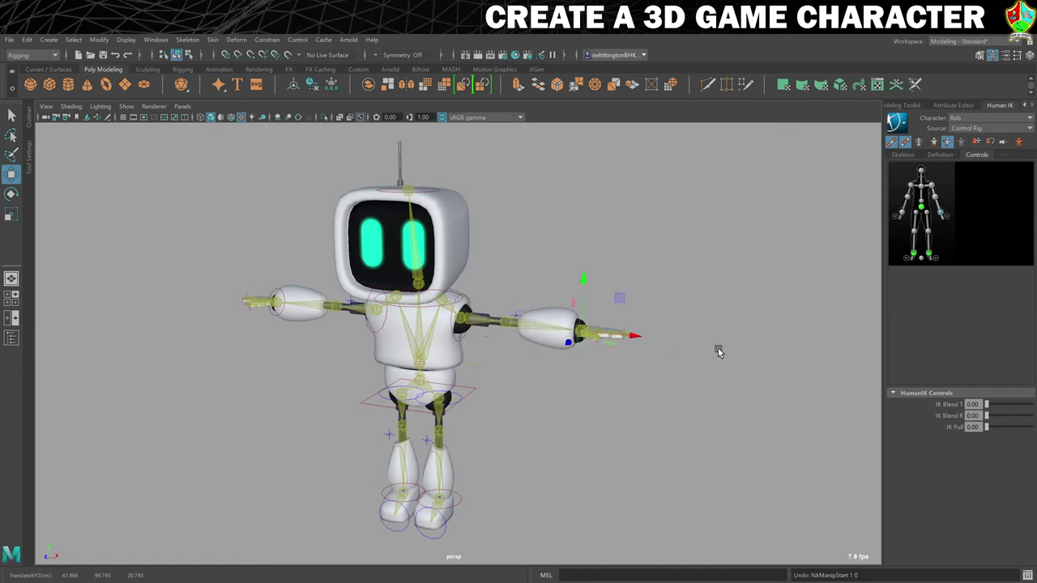
Try moving the left wrist effector in Selection mode, undo the move, and return to Full Body mode
{"action": "left_click", "coordinate": [961, 142]}
{"action": "left_click", "coordinate": [531, 371]}
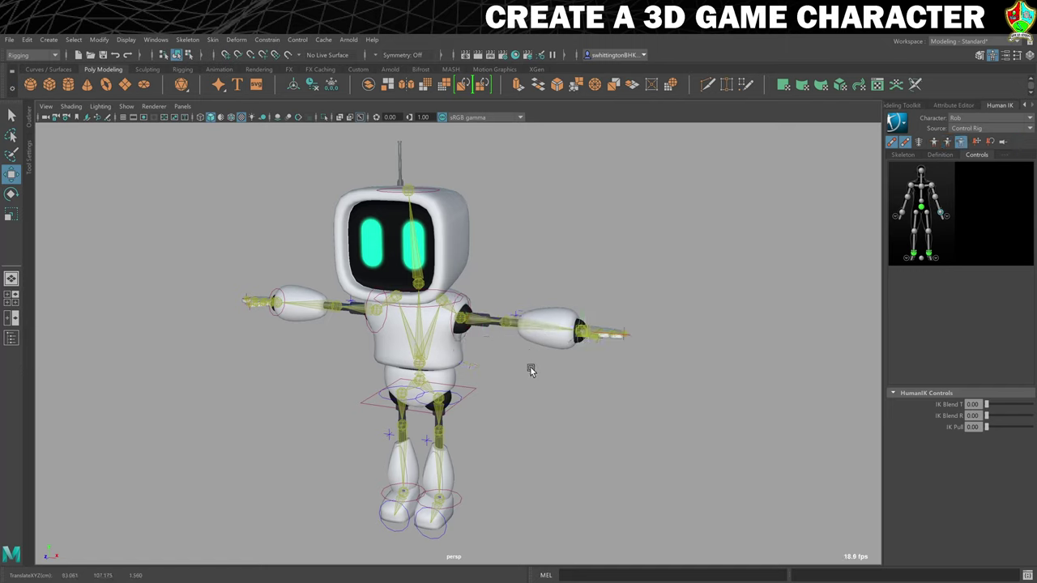
{"action": "left_click", "coordinate": [569, 320]}
{"action": "key", "text": "ctrl+z"}
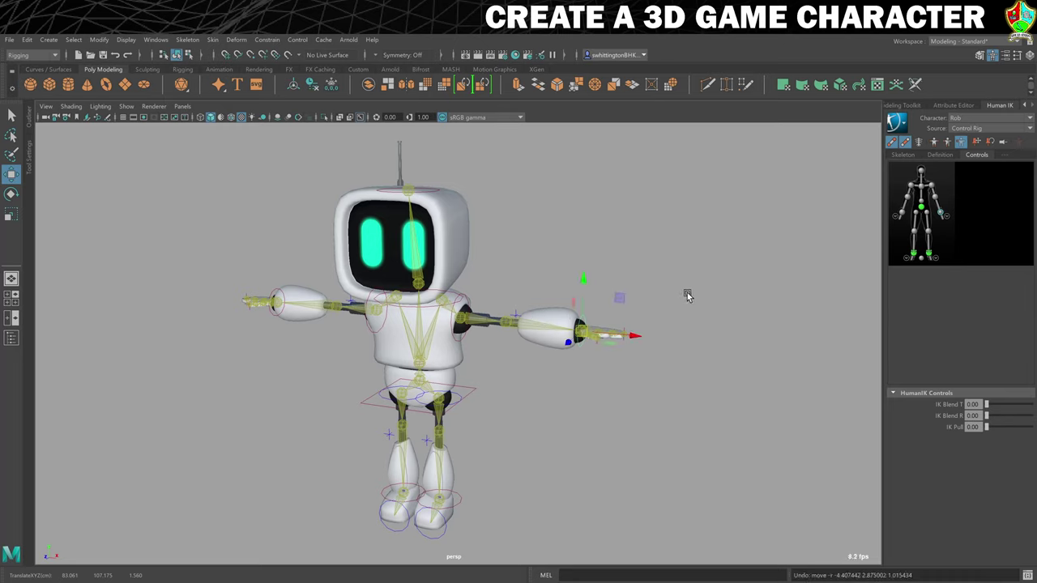
{"action": "left_click", "coordinate": [933, 141]}
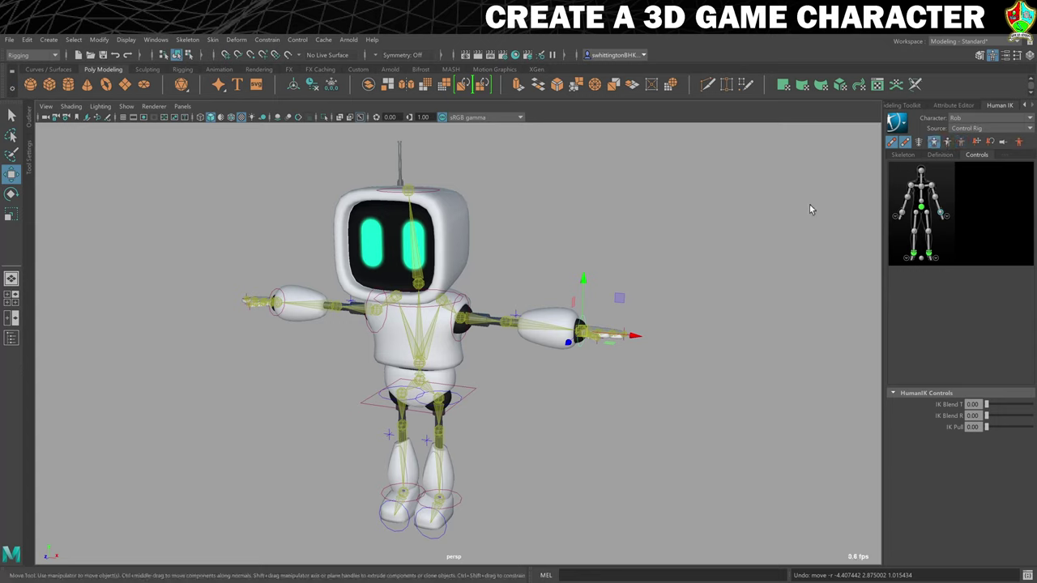
Try the Box and Stick rig looks on the control rig, and restore the Wire look
{"action": "left_click", "coordinate": [896, 122]}
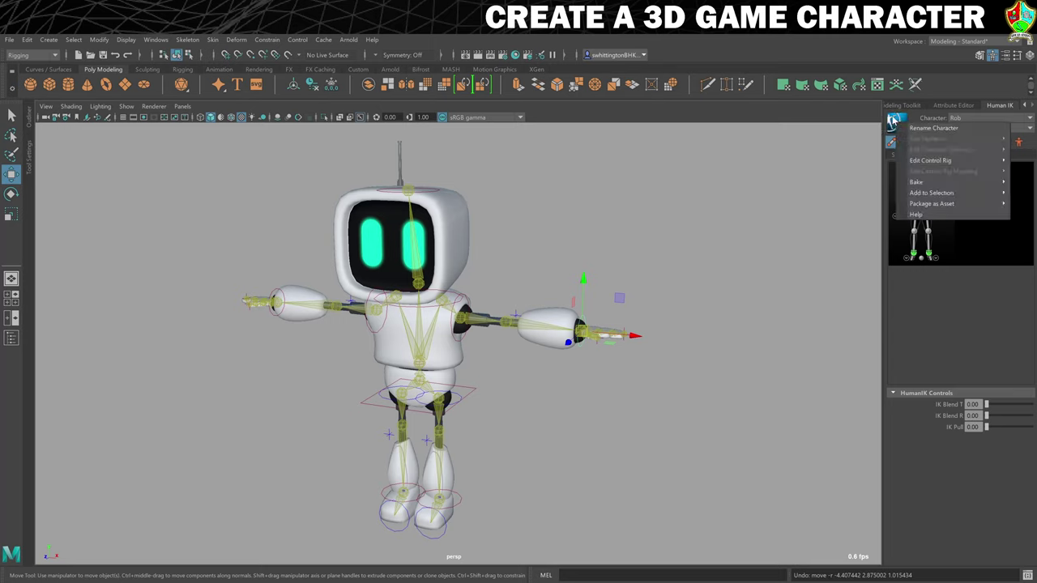
{"action": "mouse_move", "coordinate": [922, 164]}
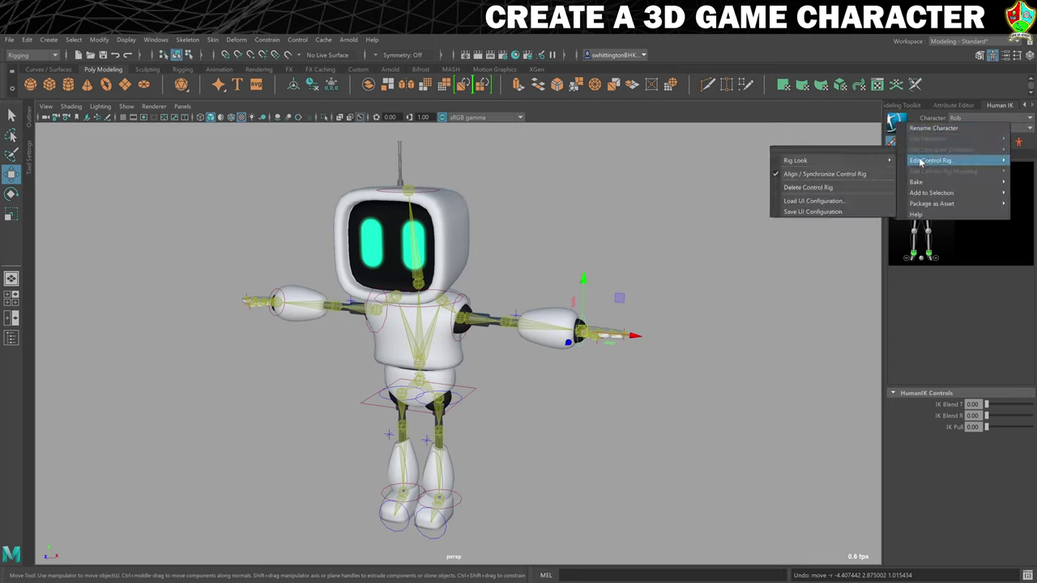
{"action": "mouse_move", "coordinate": [828, 160]}
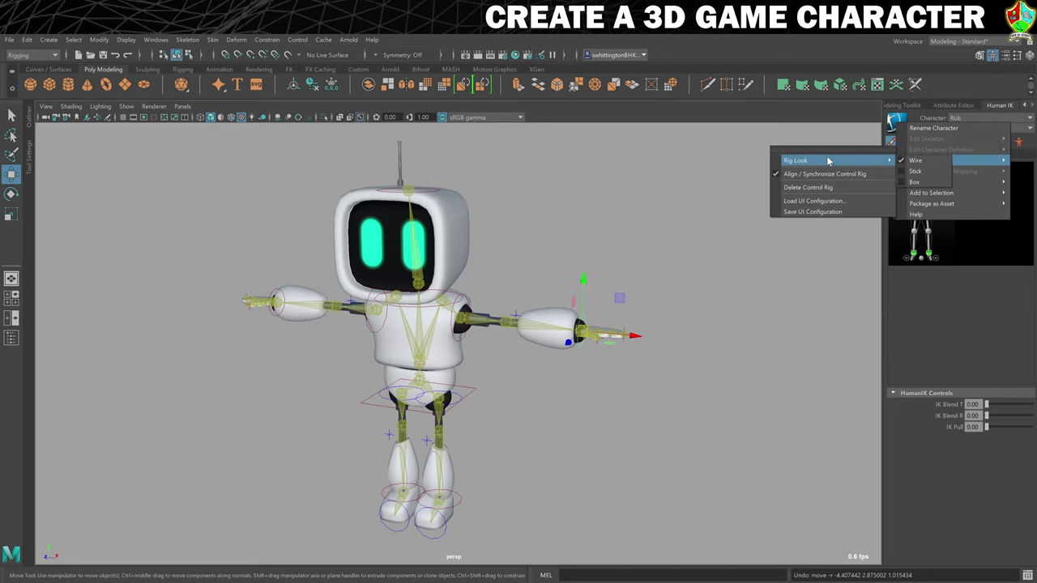
{"action": "left_click", "coordinate": [913, 181]}
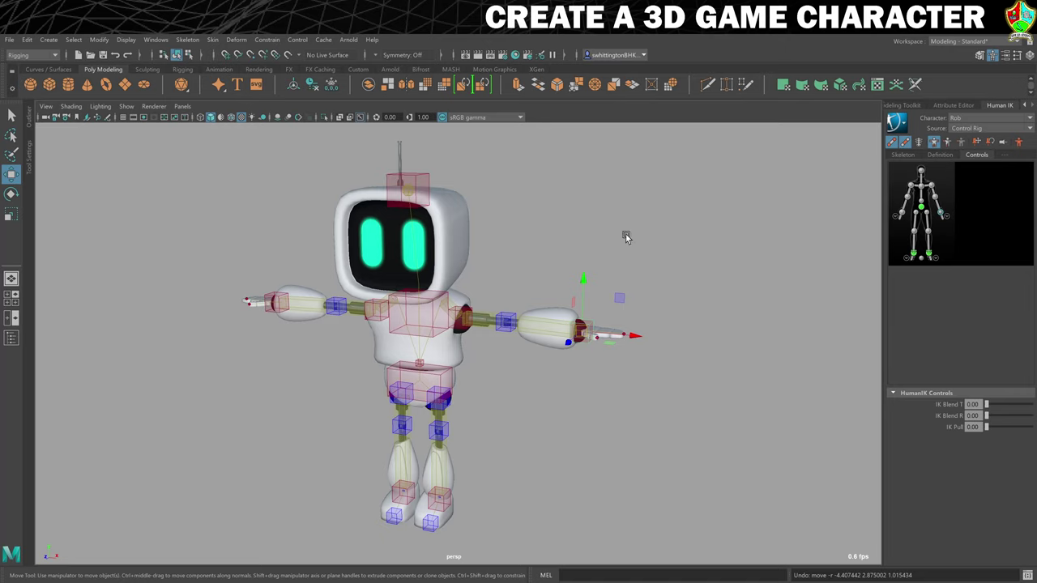
{"action": "left_click", "coordinate": [895, 122]}
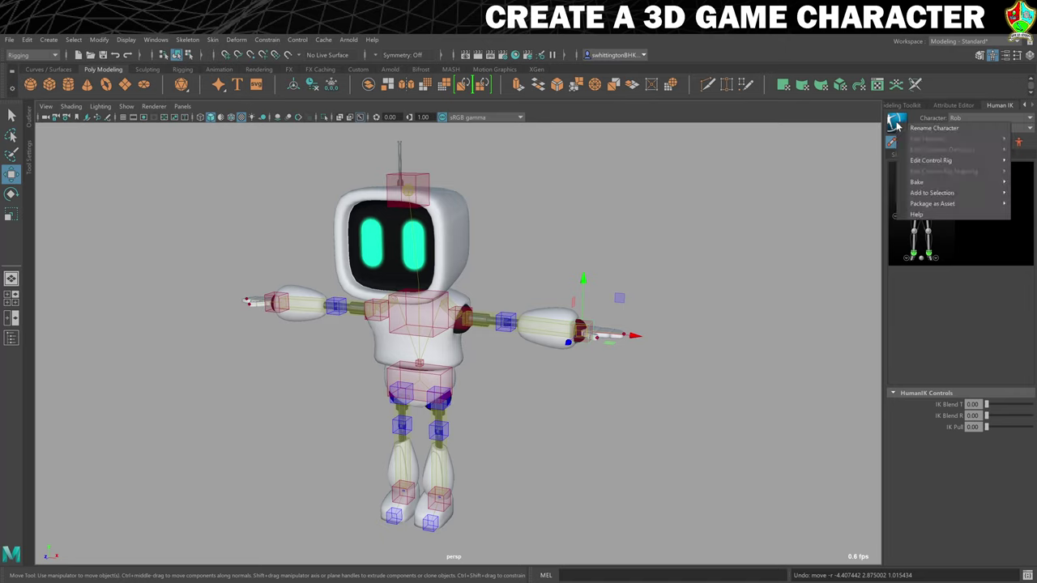
{"action": "left_click", "coordinate": [920, 170]}
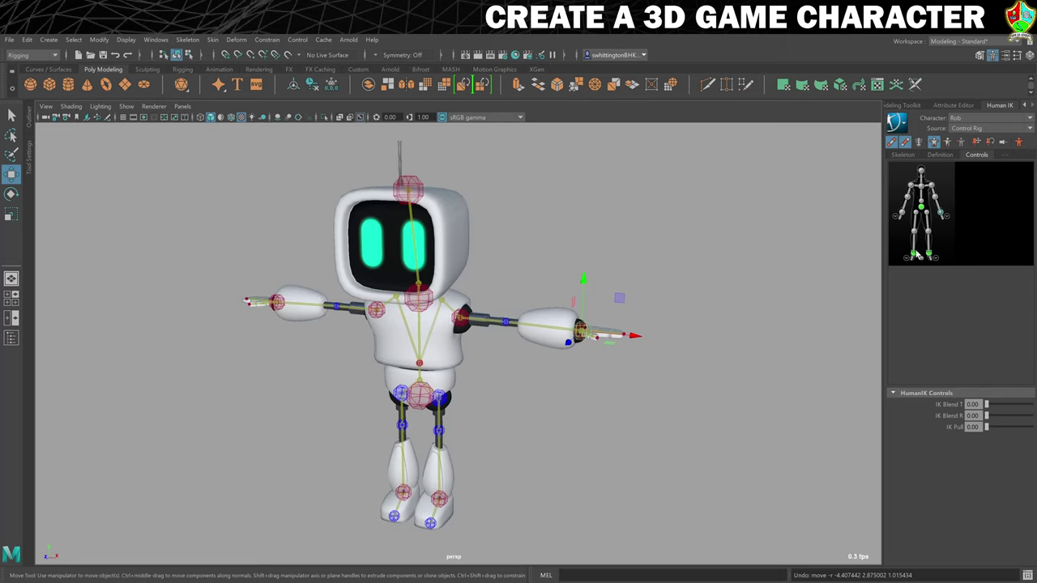
{"action": "left_click", "coordinate": [896, 122]}
{"action": "mouse_move", "coordinate": [928, 158]}
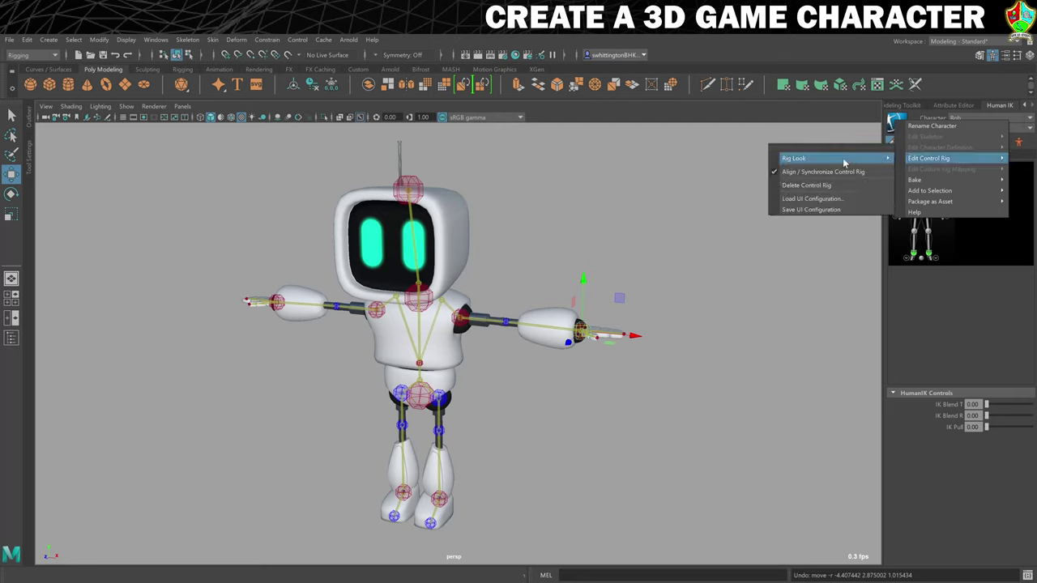
{"action": "left_click", "coordinate": [899, 171]}
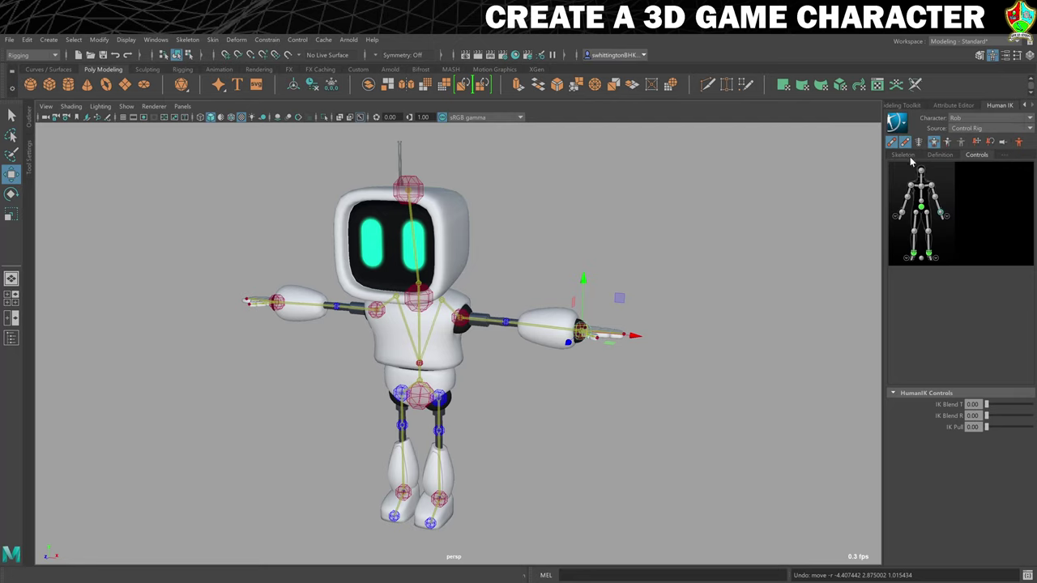
{"action": "left_click", "coordinate": [679, 210]}
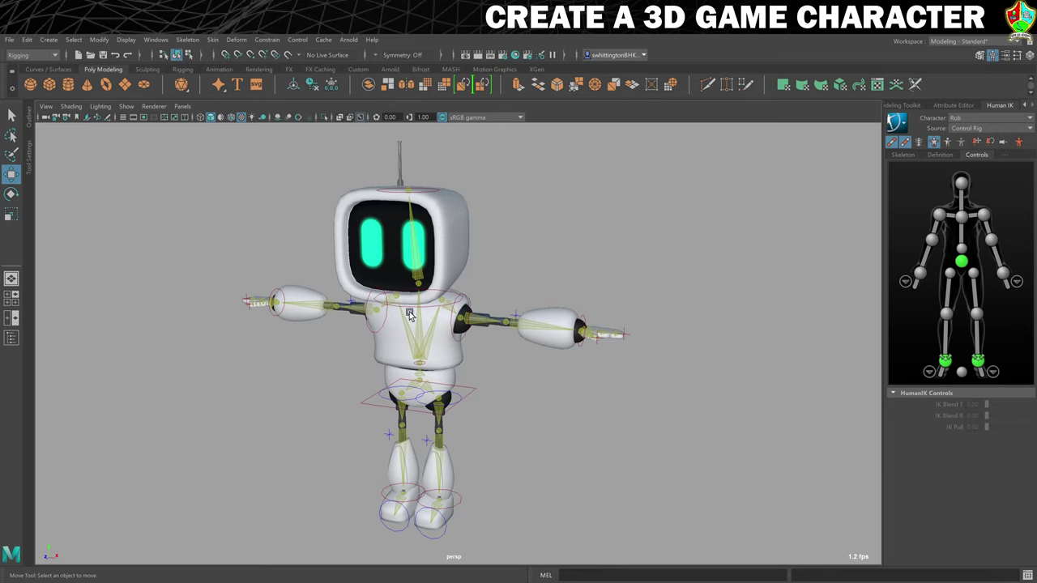
Hide the character's IK and FK controls and show its skeleton
{"action": "left_click", "coordinate": [906, 142]}
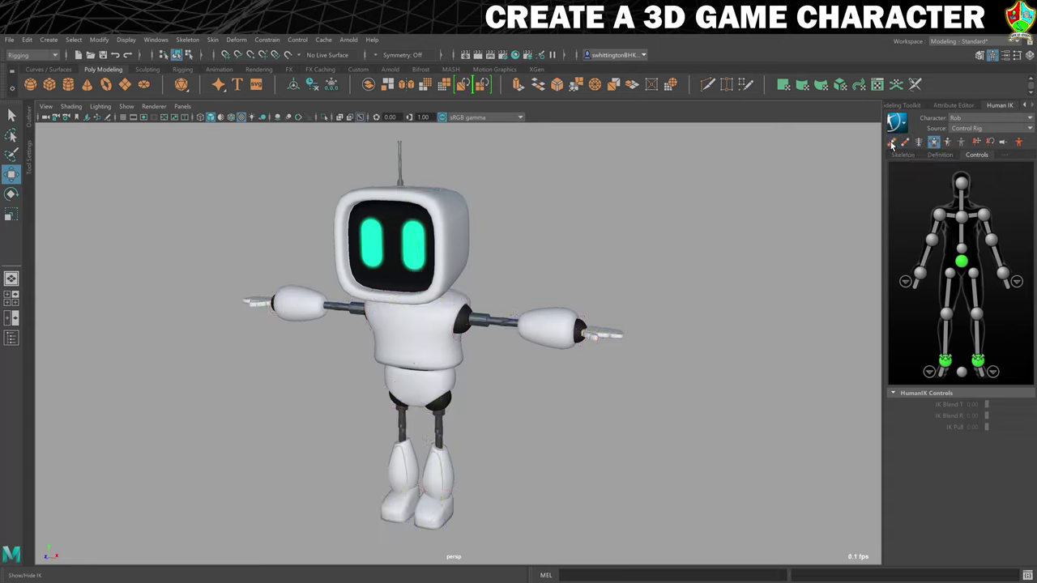
{"action": "left_click", "coordinate": [906, 142]}
{"action": "left_click", "coordinate": [905, 143]}
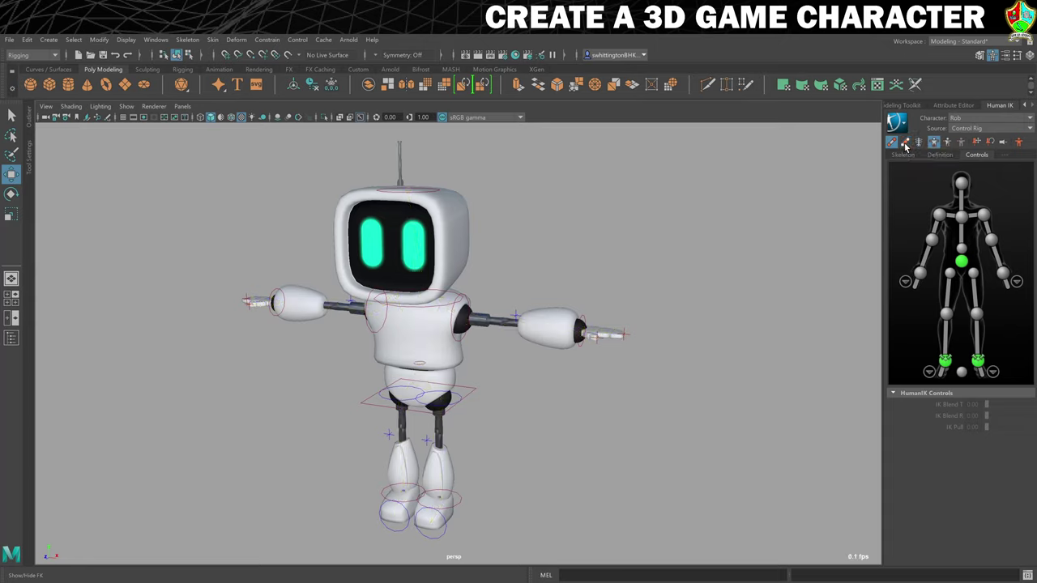
{"action": "left_click", "coordinate": [893, 142]}
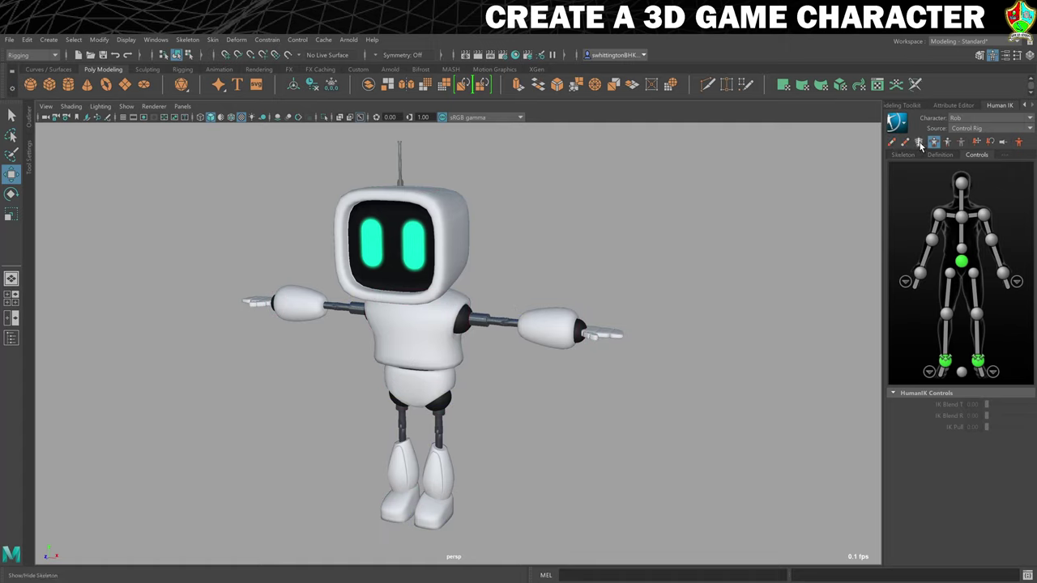
{"action": "left_click", "coordinate": [919, 143]}
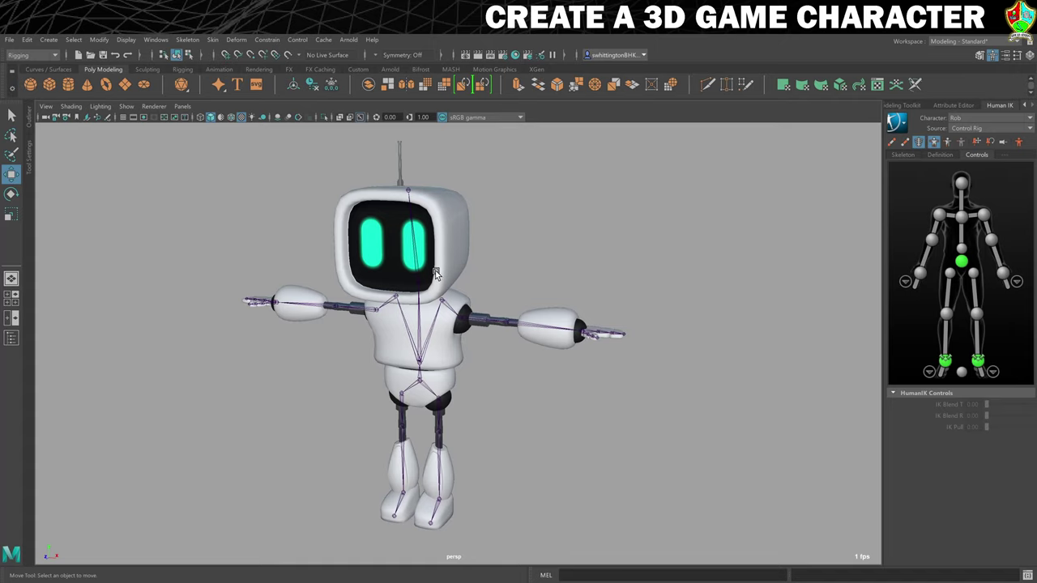
Parent the white pelvis mesh to the hips joint of the skeleton
{"action": "scroll", "coordinate": [464, 344], "scroll_direction": "up", "scroll_amount": 5}
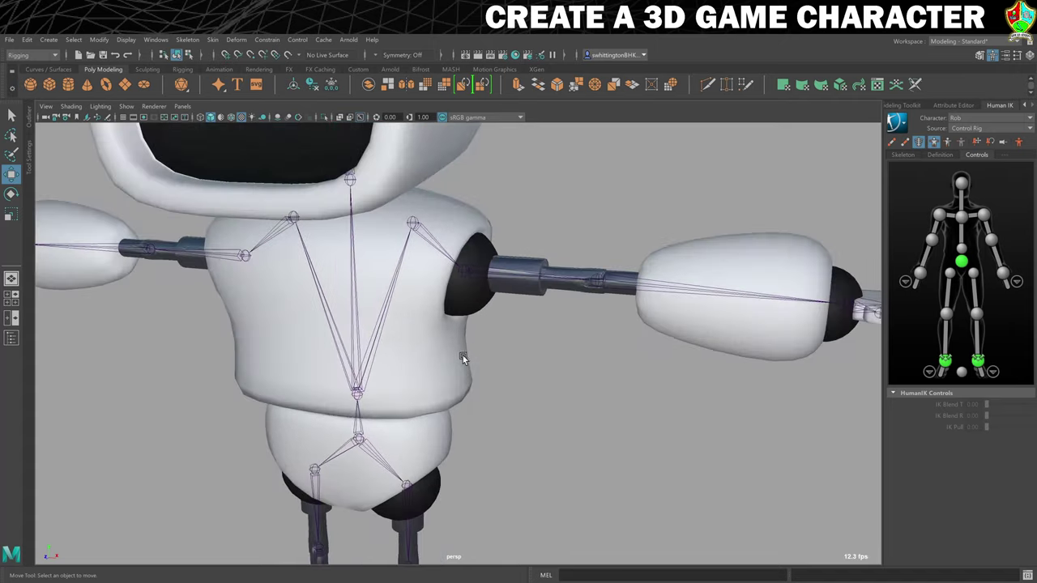
{"action": "scroll", "coordinate": [462, 357], "scroll_direction": "down", "scroll_amount": 5}
{"action": "middle_click_drag", "start_coordinate": [435, 405], "coordinate": [515, 285], "text": "alt"}
{"action": "scroll", "coordinate": [521, 273], "scroll_direction": "up", "scroll_amount": 2}
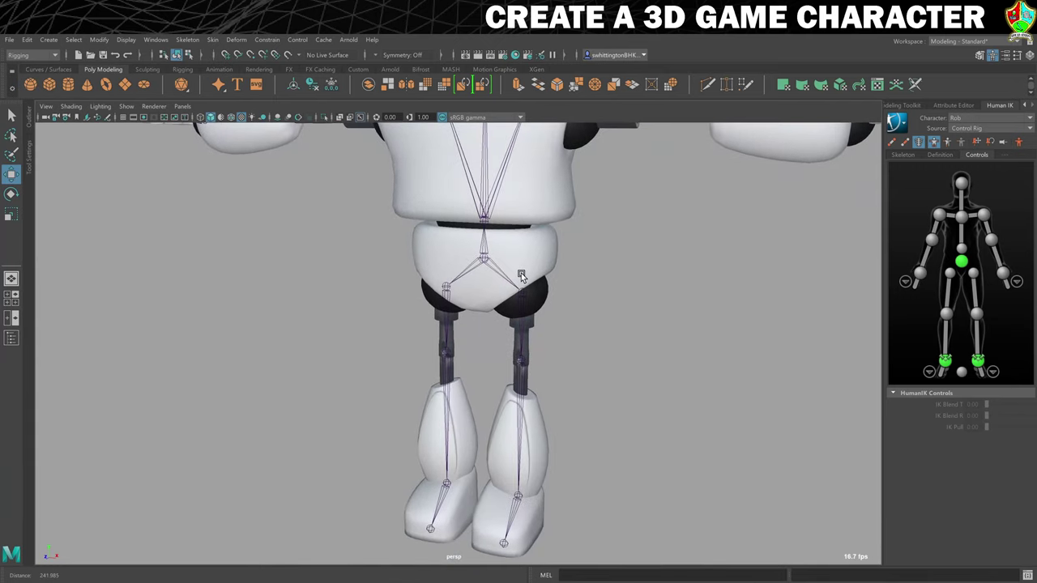
{"action": "scroll", "coordinate": [521, 273], "scroll_direction": "up", "scroll_amount": 2}
{"action": "middle_click_drag", "start_coordinate": [579, 268], "coordinate": [526, 310], "text": "alt"}
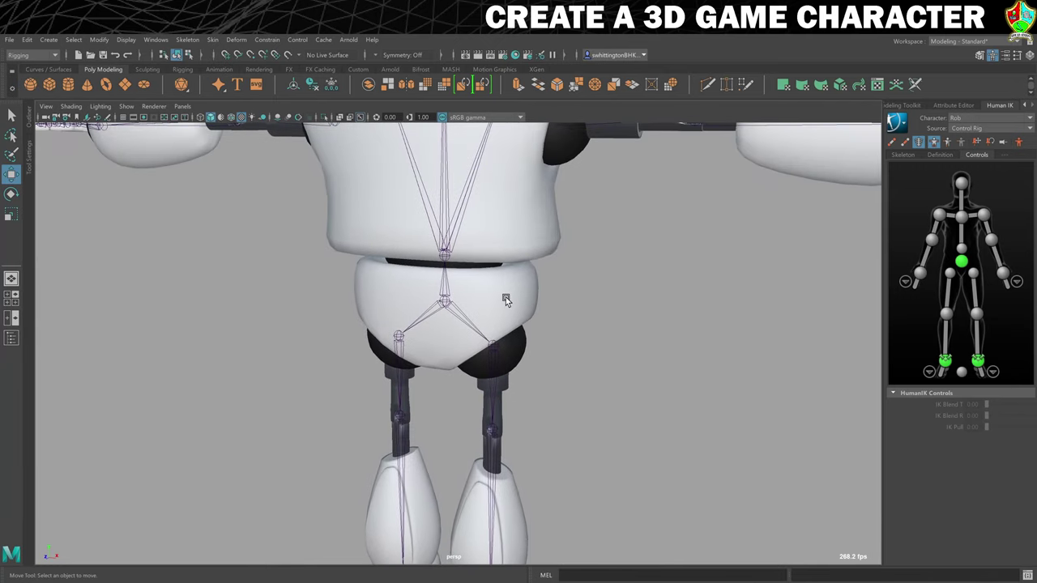
{"action": "left_click", "coordinate": [504, 303]}
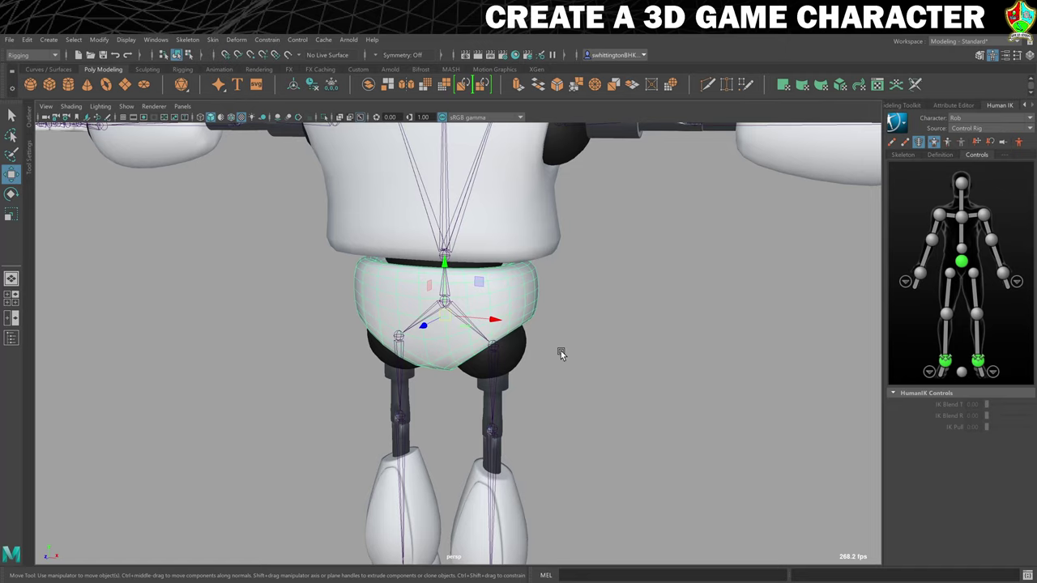
{"action": "key", "text": "q"}
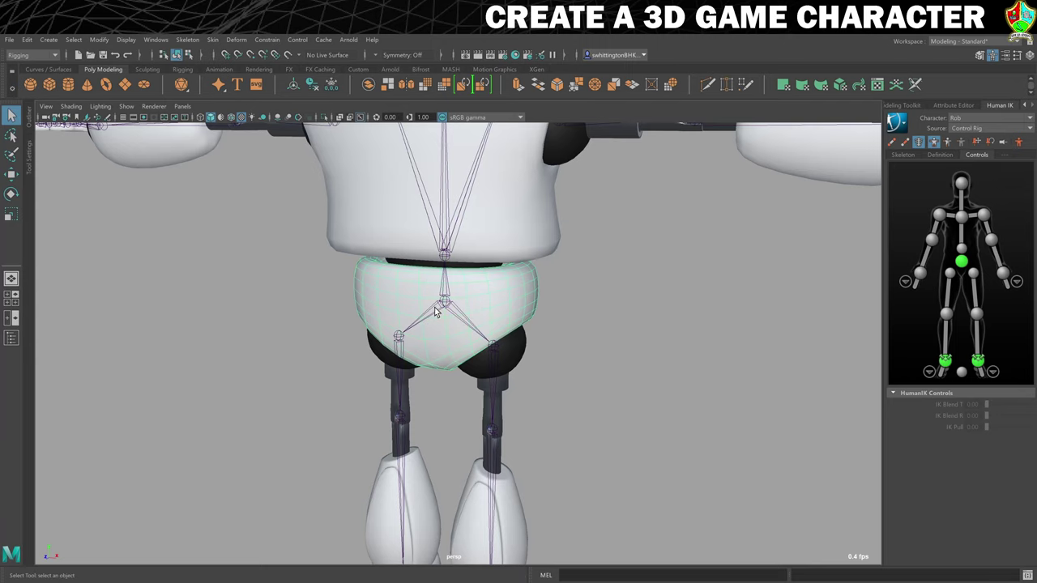
{"action": "scroll", "coordinate": [494, 312], "scroll_direction": "up", "scroll_amount": 5}
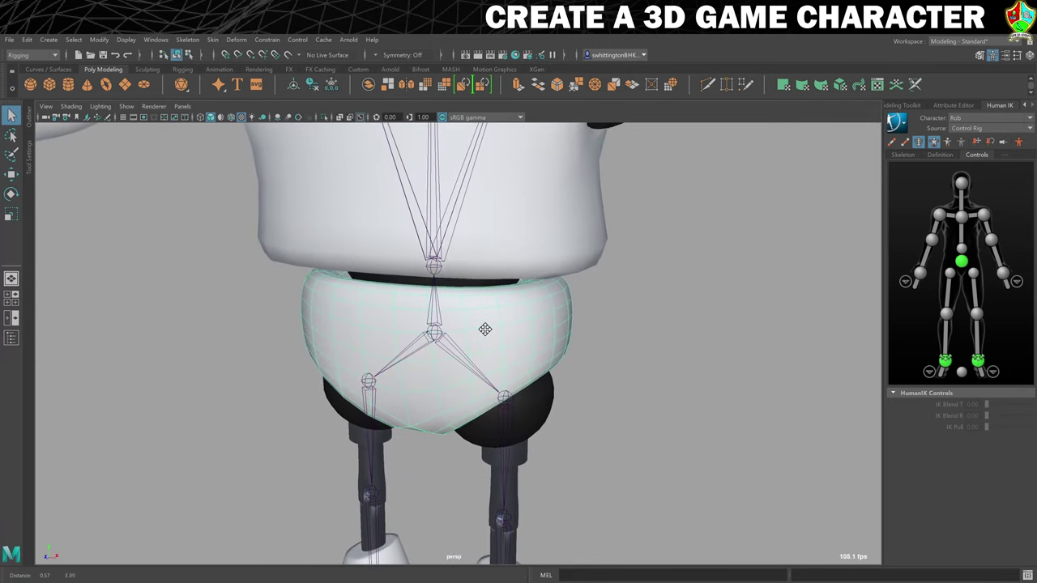
{"action": "left_click", "coordinate": [435, 332]}
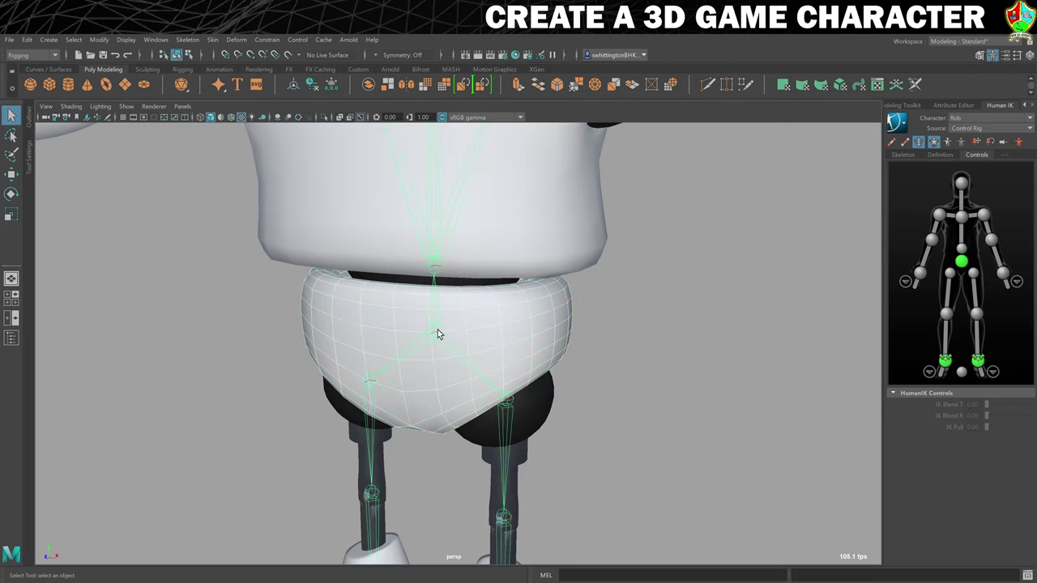
{"action": "scroll", "coordinate": [454, 324], "scroll_direction": "down", "scroll_amount": 5}
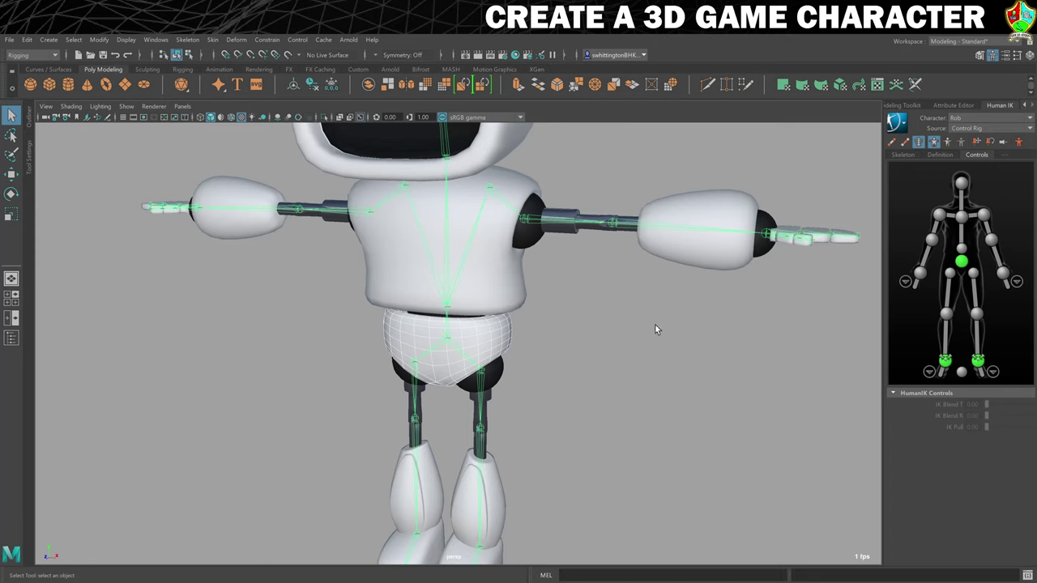
{"action": "scroll", "coordinate": [640, 333], "scroll_direction": "up", "scroll_amount": 6}
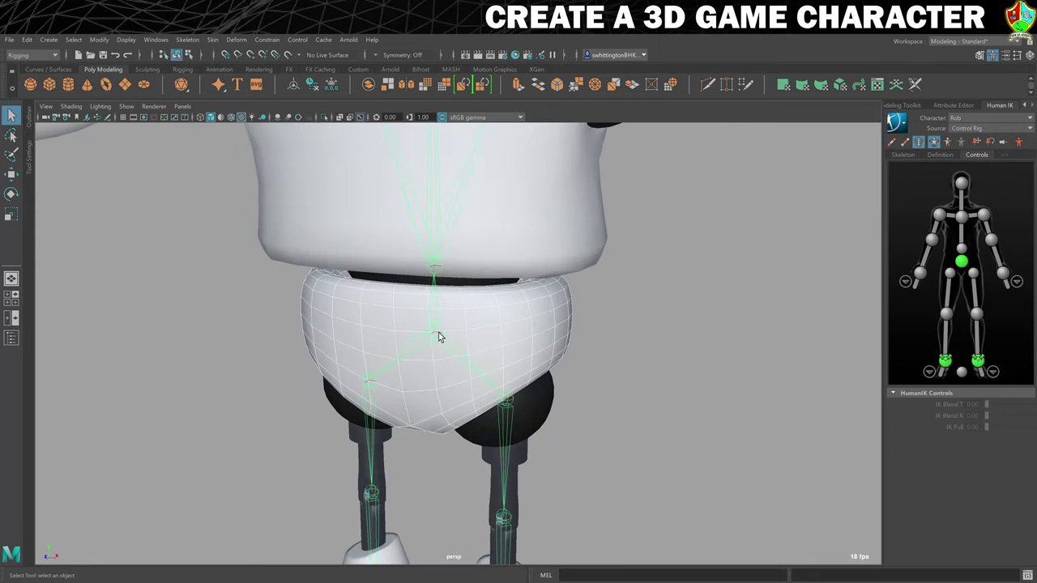
{"action": "left_click", "coordinate": [519, 537]}
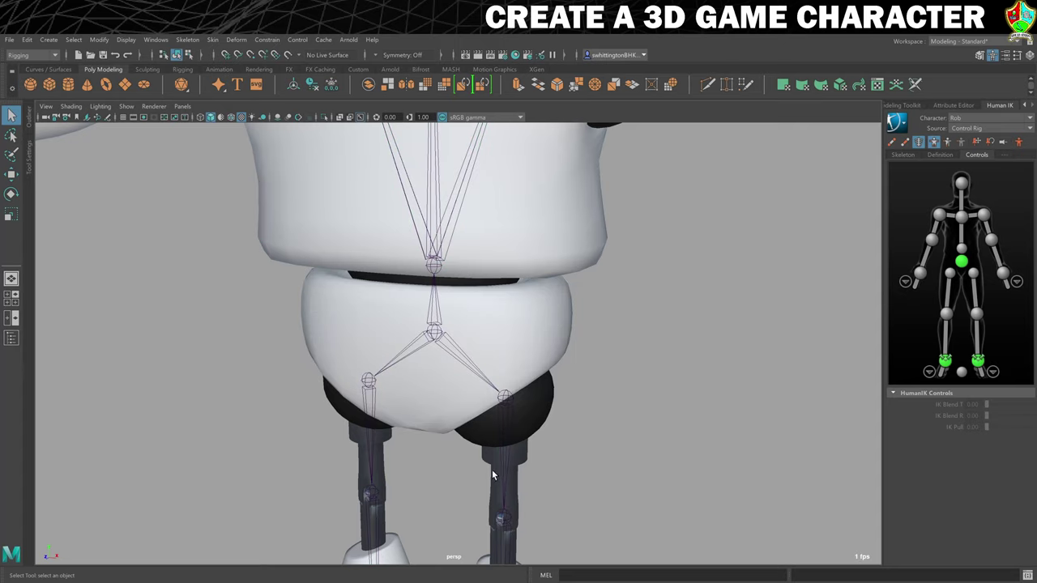
{"action": "left_click", "coordinate": [435, 331]}
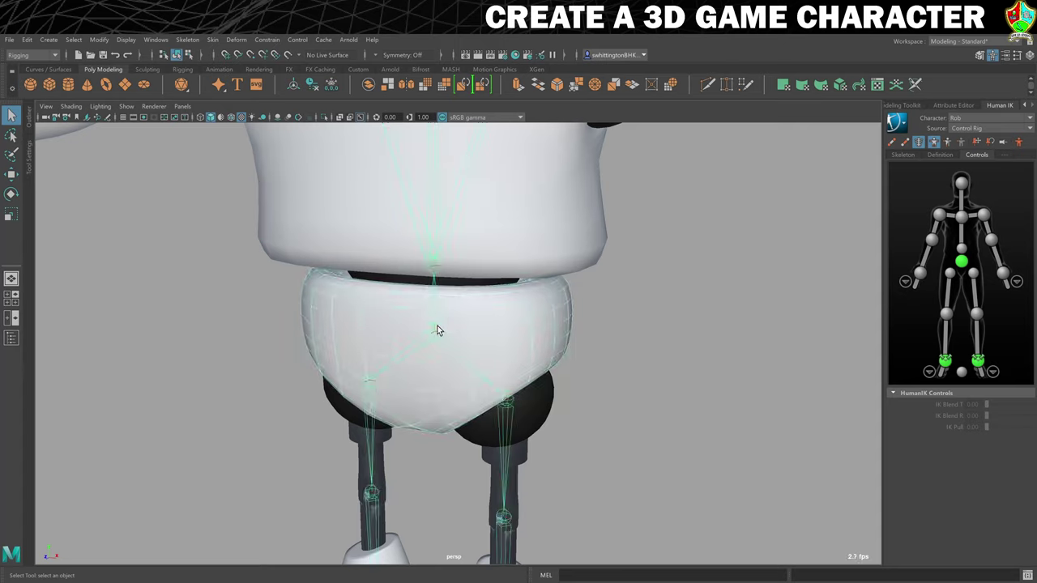
{"action": "left_click", "coordinate": [27, 39]}
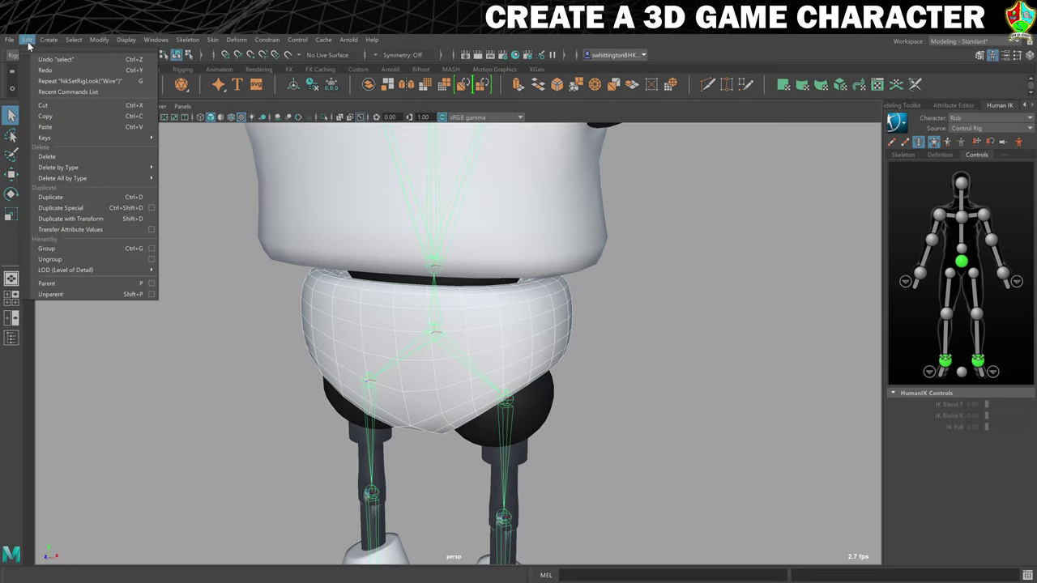
{"action": "left_click", "coordinate": [49, 294]}
Parent the black LowerBack mesh between the pelvis and torso to the skeleton
{"action": "scroll", "coordinate": [563, 250], "scroll_direction": "down", "scroll_amount": 5}
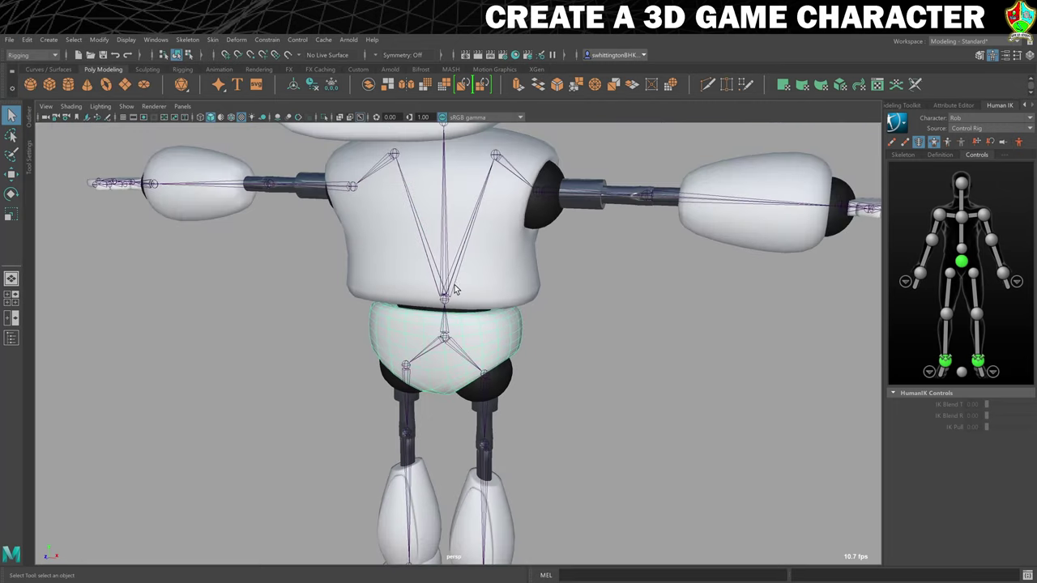
{"action": "scroll", "coordinate": [454, 290], "scroll_direction": "up", "scroll_amount": 5}
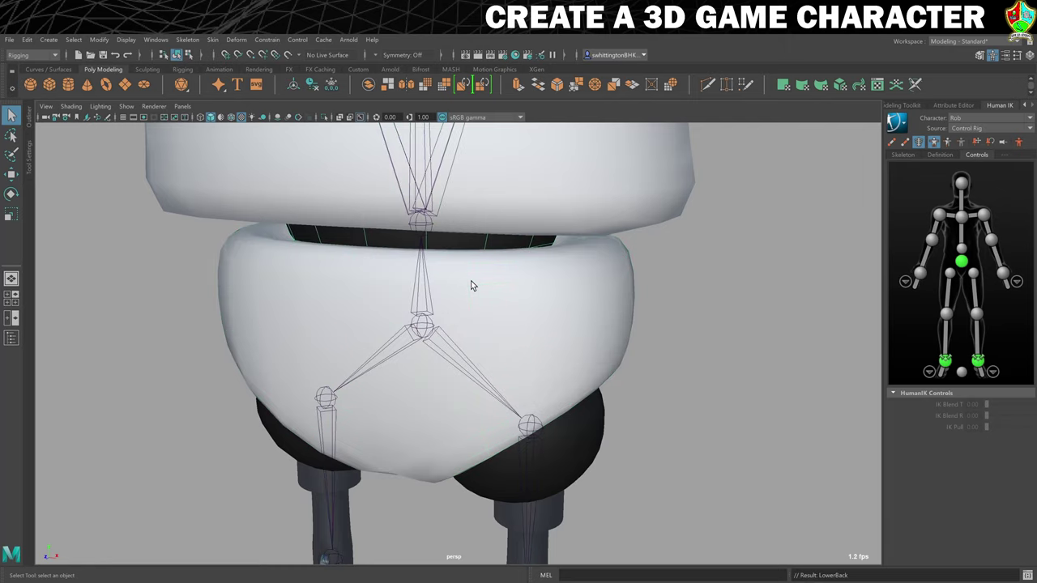
{"action": "scroll", "coordinate": [473, 285], "scroll_direction": "down", "scroll_amount": 8}
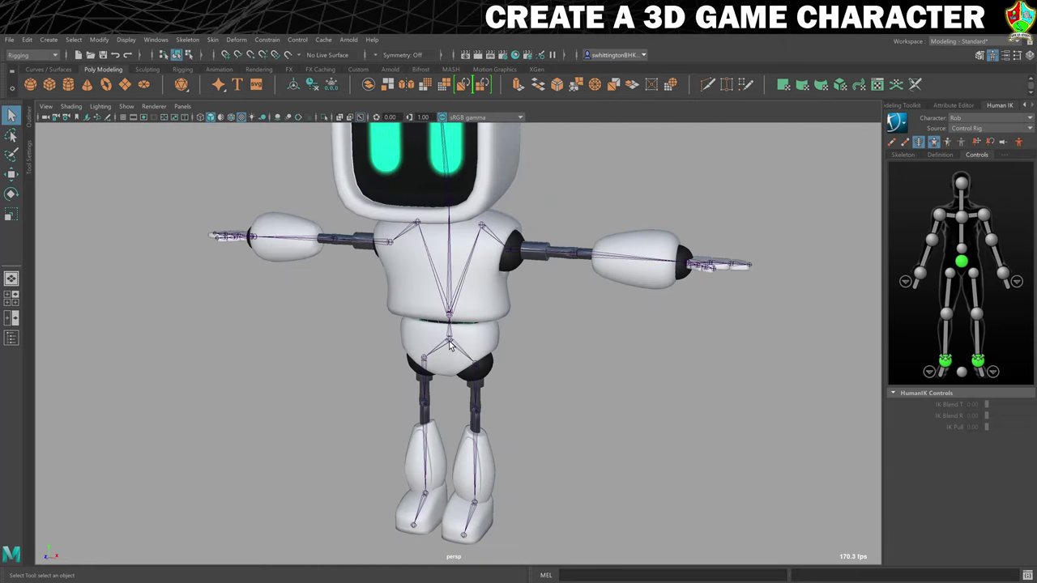
Try moving the hips joint sideways to test the attached meshes, and undo the move
{"action": "left_click", "coordinate": [451, 345]}
{"action": "key", "text": "w"}
{"action": "mouse_move", "coordinate": [497, 347]}
{"action": "left_mouse_down"}
{"action": "mouse_move", "coordinate": [347, 331]}
{"action": "mouse_move", "coordinate": [591, 370]}
{"action": "mouse_move", "coordinate": [432, 366]}
{"action": "mouse_move", "coordinate": [499, 359]}
{"action": "left_mouse_up"}
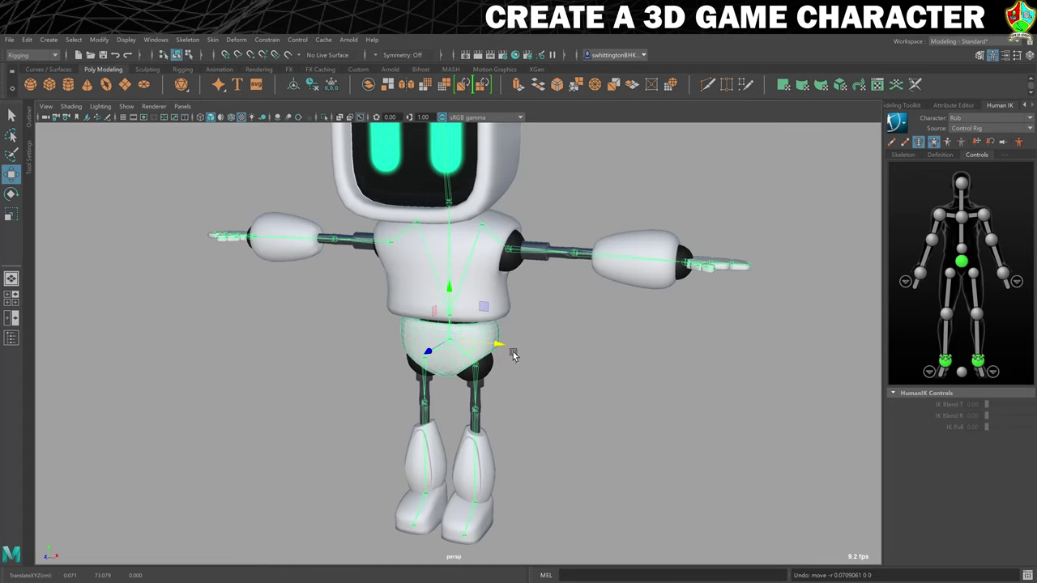
Parent the Torso mesh to the spine joint just above the hips
{"action": "scroll", "coordinate": [509, 352], "scroll_direction": "up", "scroll_amount": 5}
{"action": "left_click", "coordinate": [579, 311]}
{"action": "left_click_drag", "start_coordinate": [509, 267], "coordinate": [562, 308], "text": "alt"}
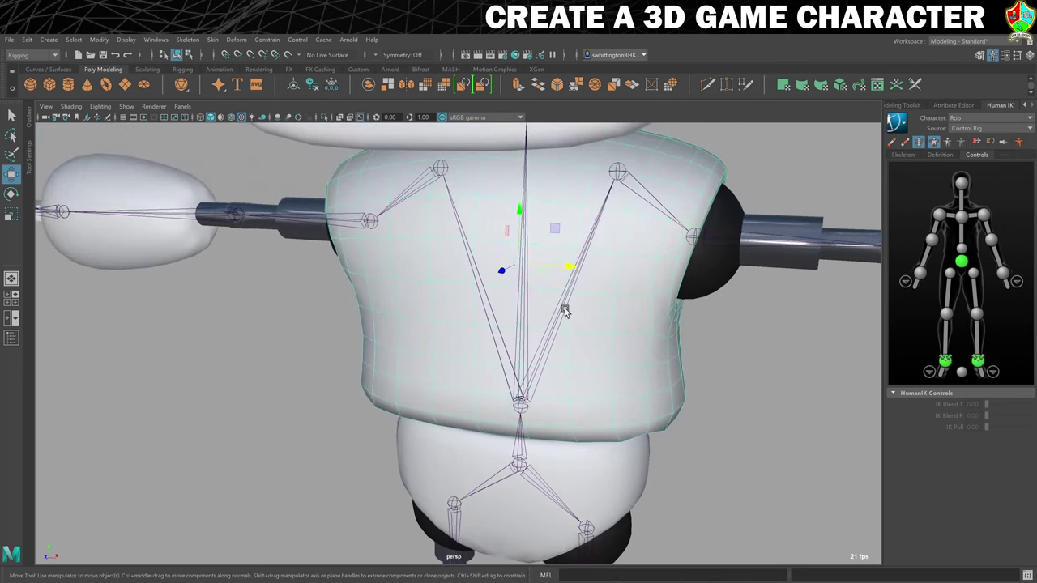
{"action": "left_click", "coordinate": [523, 409]}
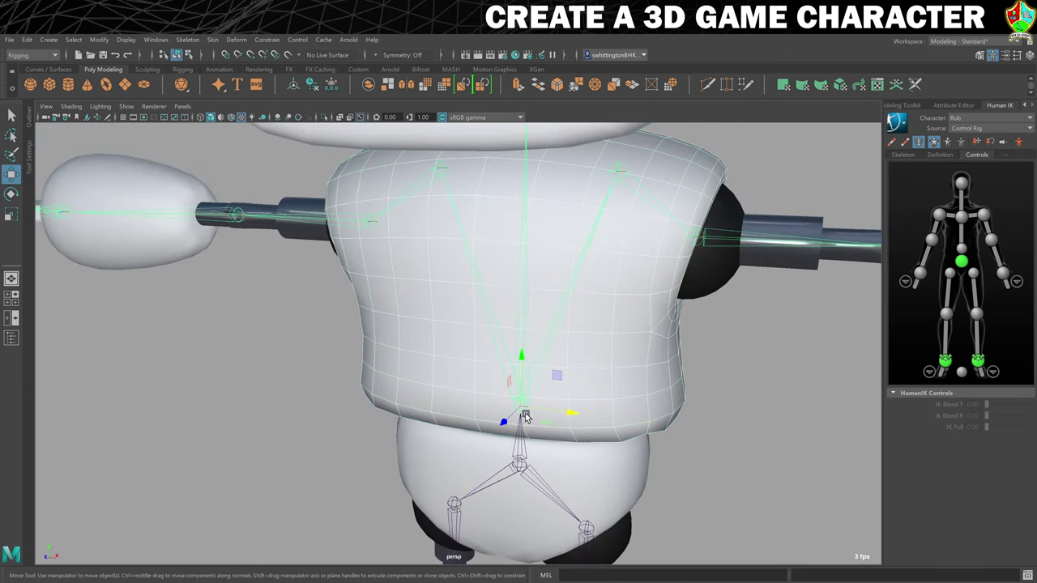
{"action": "left_click", "coordinate": [516, 358]}
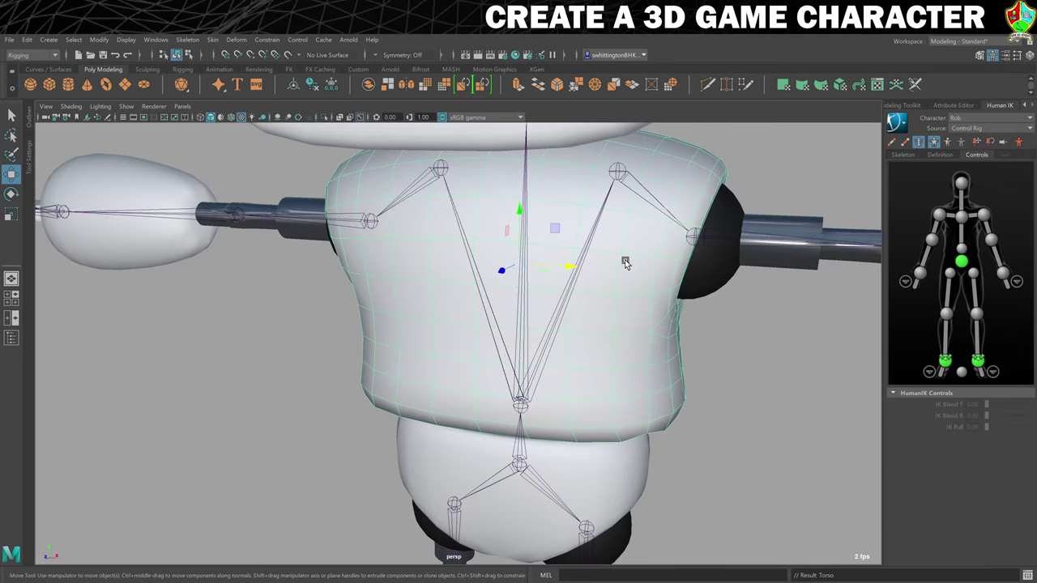
Parent the black left shoulder ball mesh to the left clavicle joint
{"action": "left_click_drag", "start_coordinate": [637, 251], "coordinate": [521, 276], "text": "alt"}
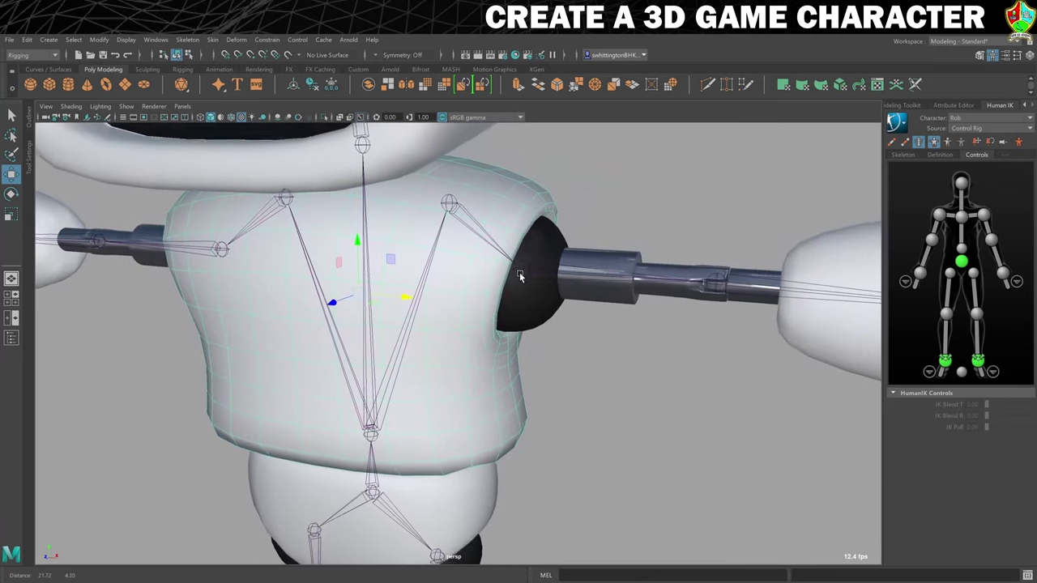
{"action": "scroll", "coordinate": [521, 276], "scroll_direction": "up", "scroll_amount": 5}
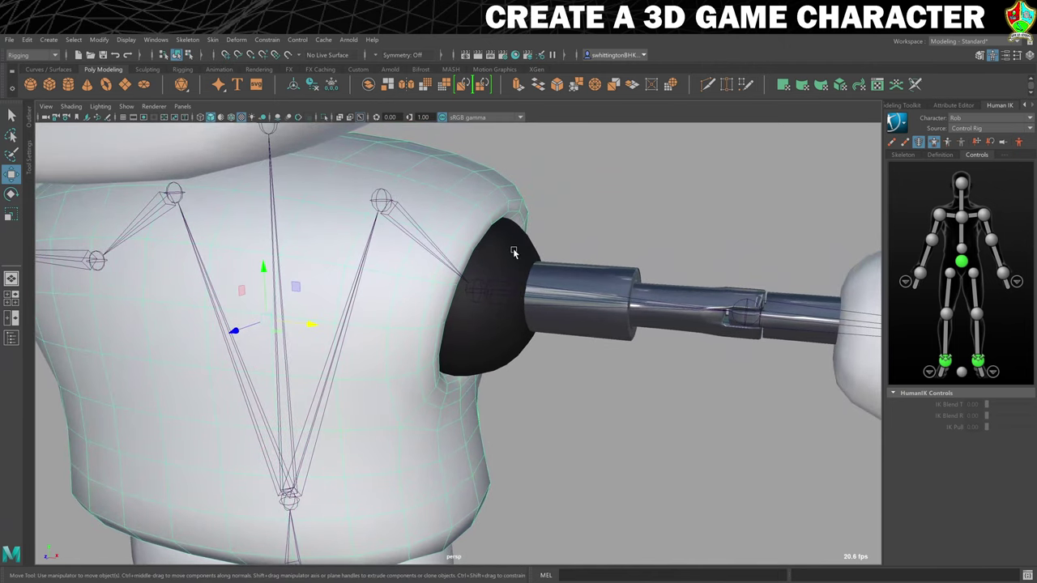
{"action": "left_click", "coordinate": [505, 246]}
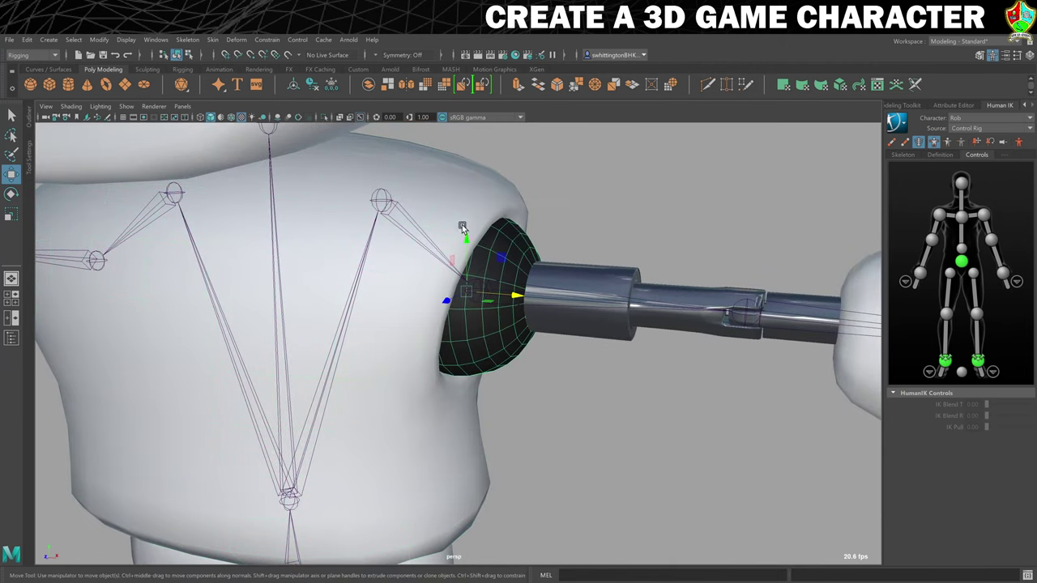
{"action": "left_click", "coordinate": [384, 197]}
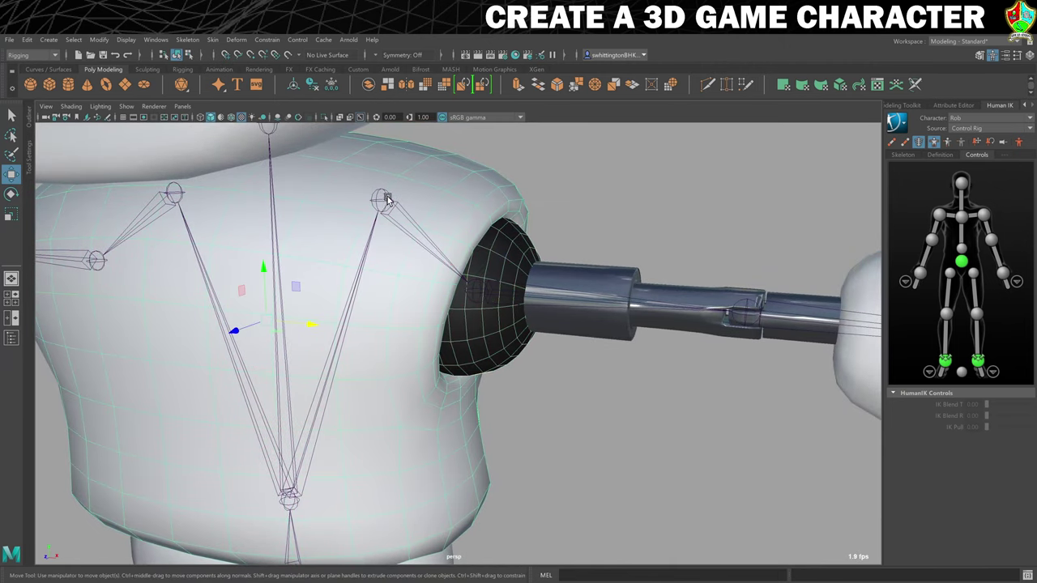
{"action": "left_click", "coordinate": [515, 247]}
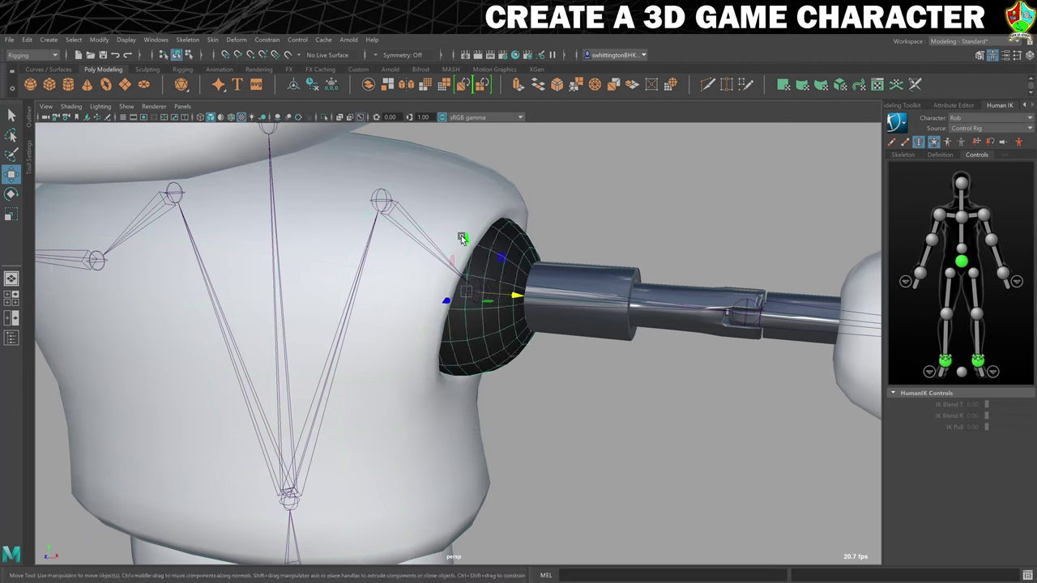
{"action": "left_click", "coordinate": [380, 201]}
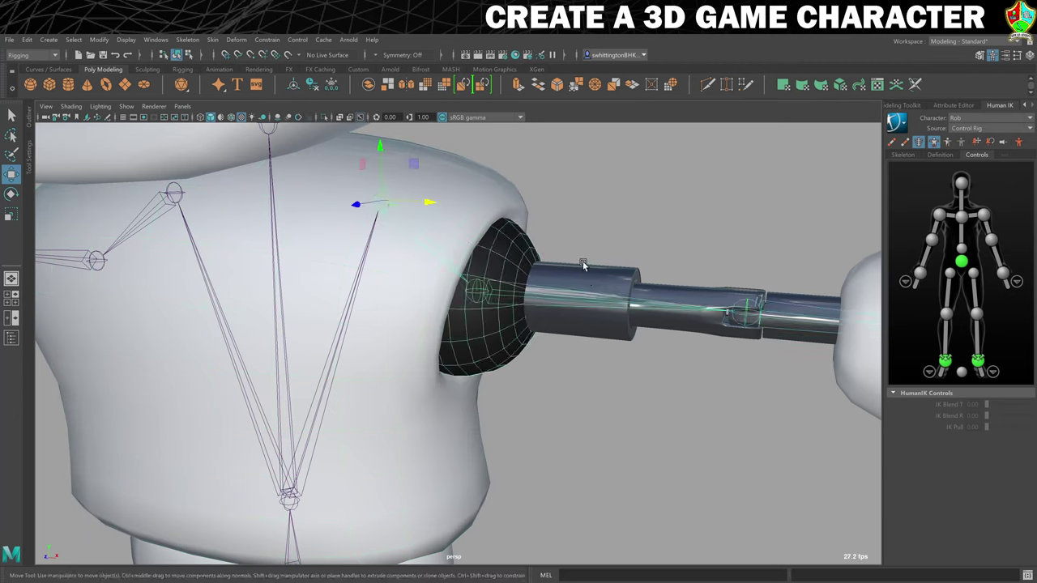
{"action": "key", "text": "ctrl+z"}
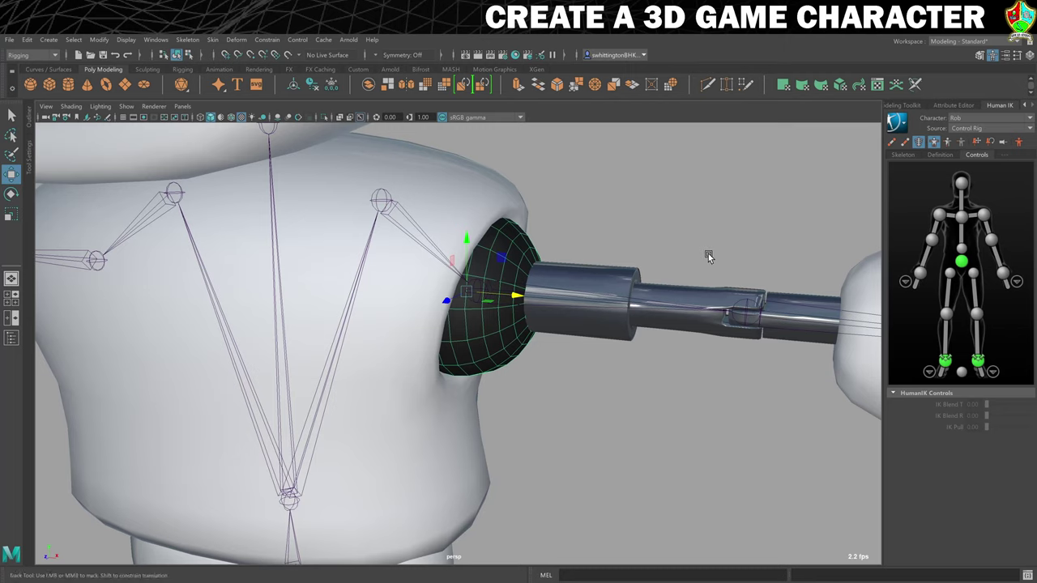
Parent the L_UpperArm mesh to the left upper arm joint inside the shoulder ball
{"action": "scroll", "coordinate": [551, 243], "scroll_direction": "up", "scroll_amount": 6}
{"action": "scroll", "coordinate": [535, 231], "scroll_direction": "down", "scroll_amount": 8}
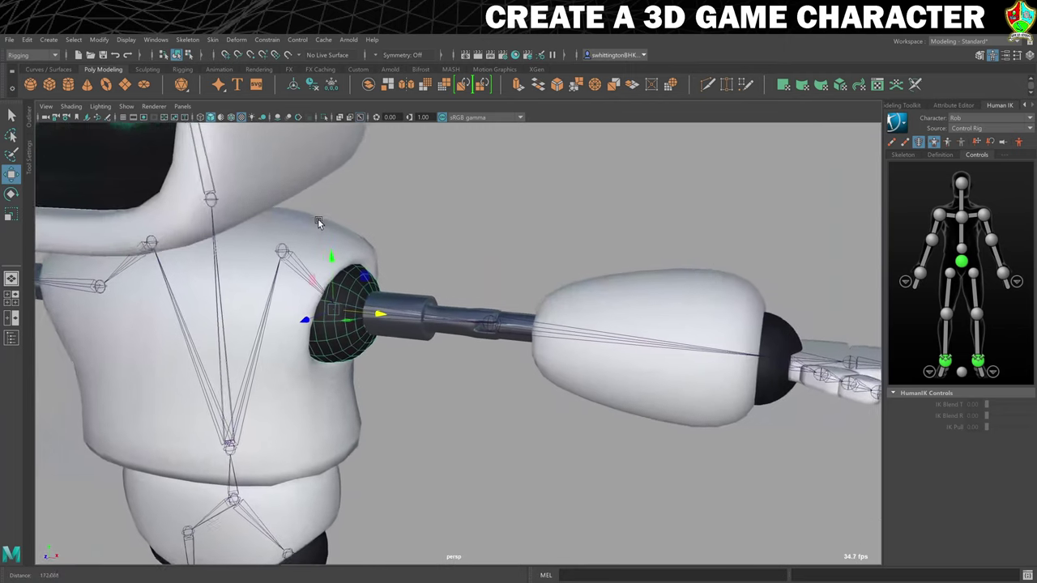
{"action": "left_click", "coordinate": [409, 297]}
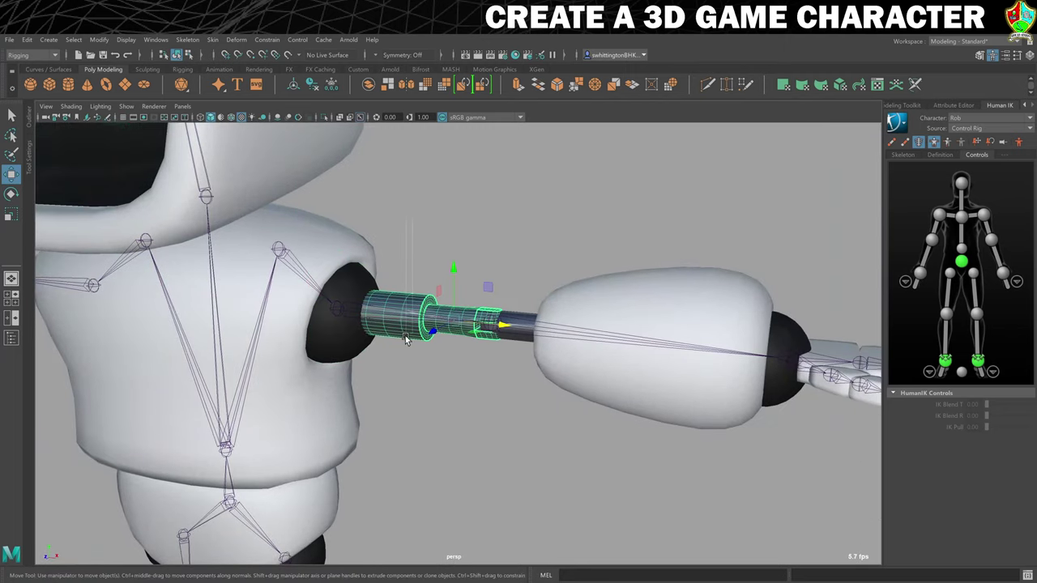
{"action": "key", "text": "Up"}
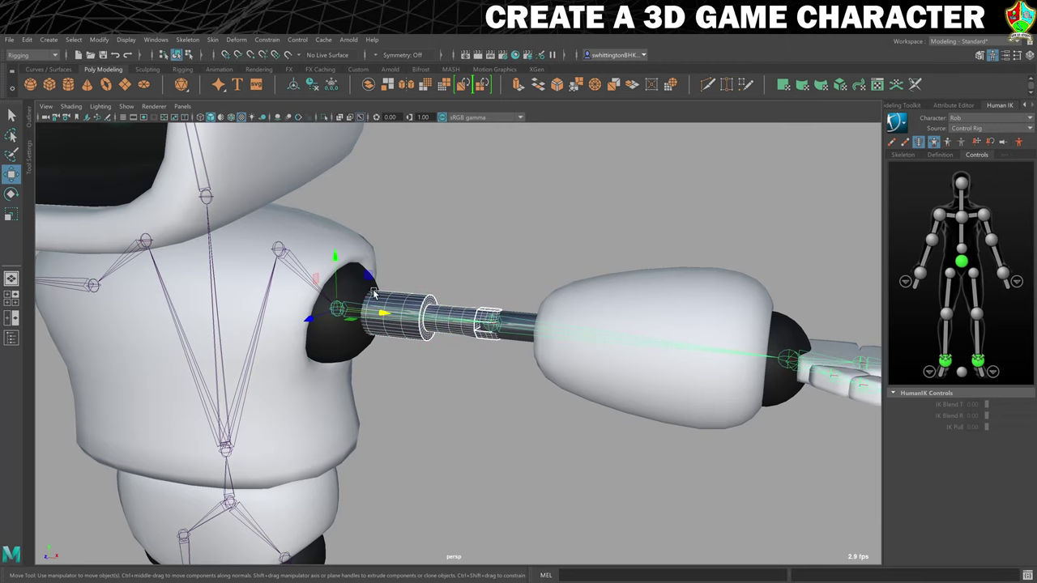
{"action": "key", "text": "Down"}
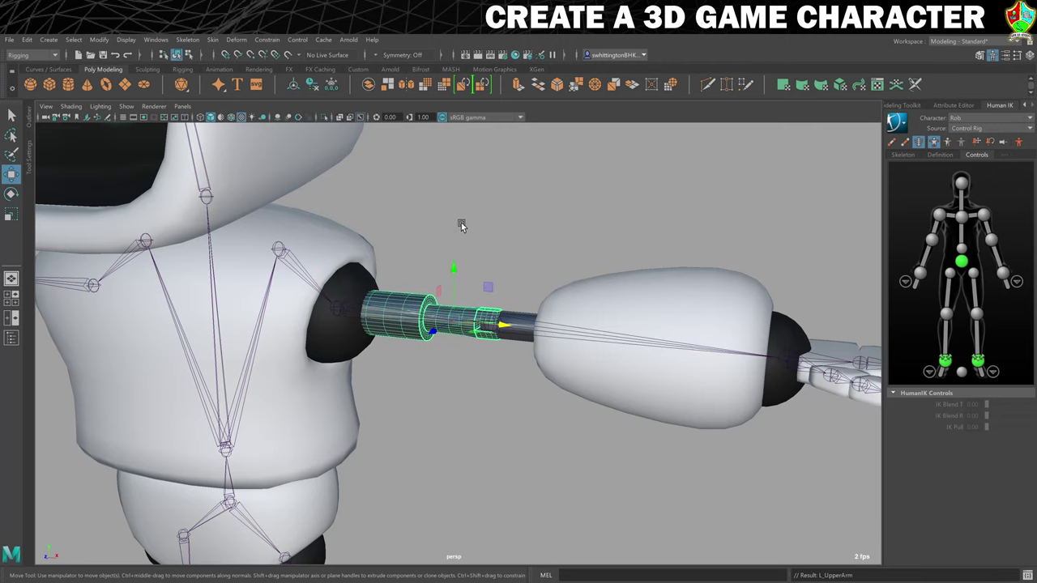
Parent the L_LowerArm1 rod mesh to the left forearm joint at the elbow
{"action": "right_click_drag", "start_coordinate": [461, 223], "coordinate": [483, 238], "text": "alt"}
{"action": "middle_click_drag", "start_coordinate": [484, 238], "coordinate": [453, 235], "text": "alt"}
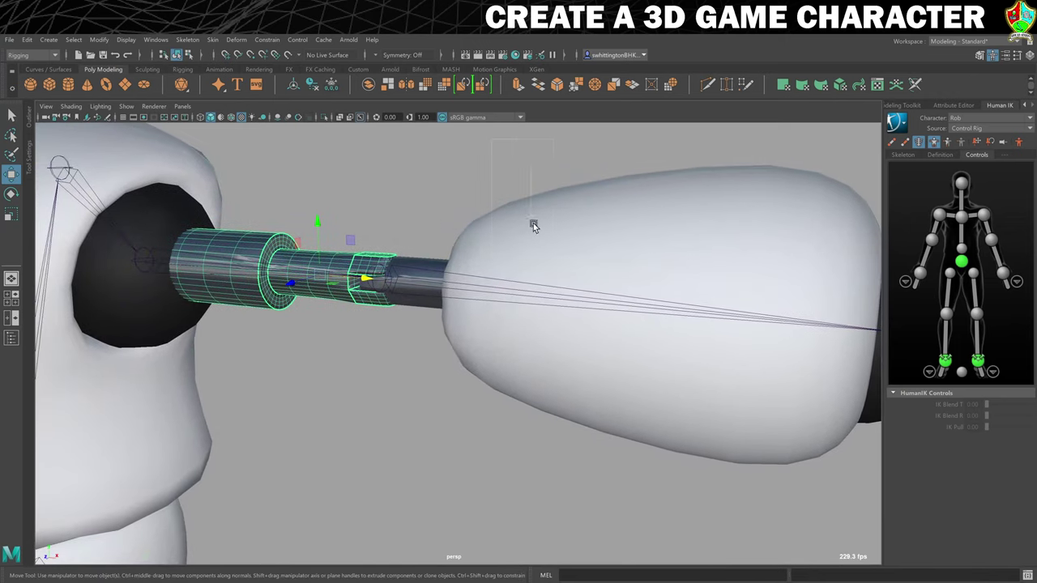
{"action": "key", "text": "Down"}
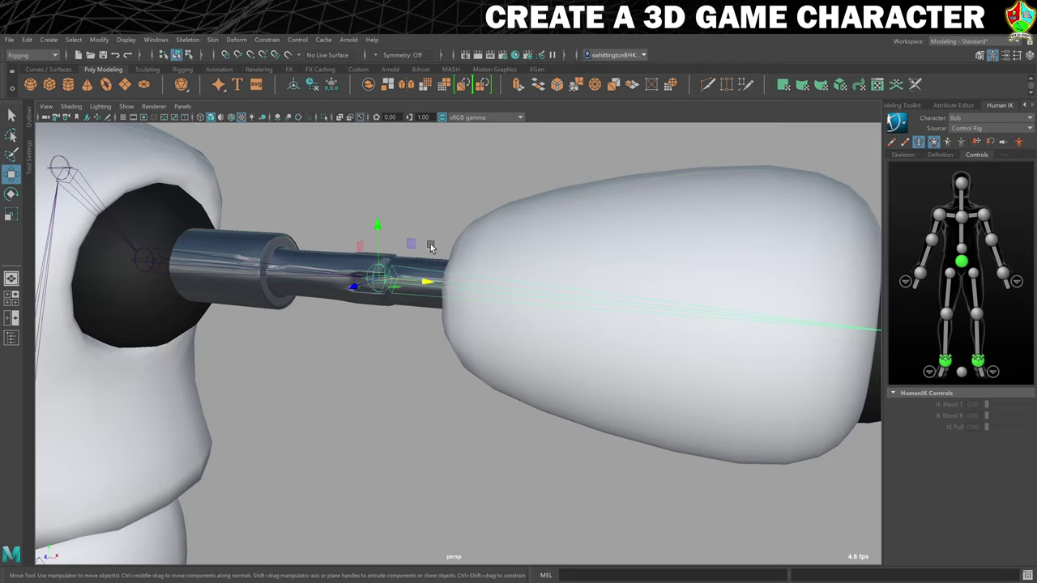
{"action": "left_click", "coordinate": [509, 233]}
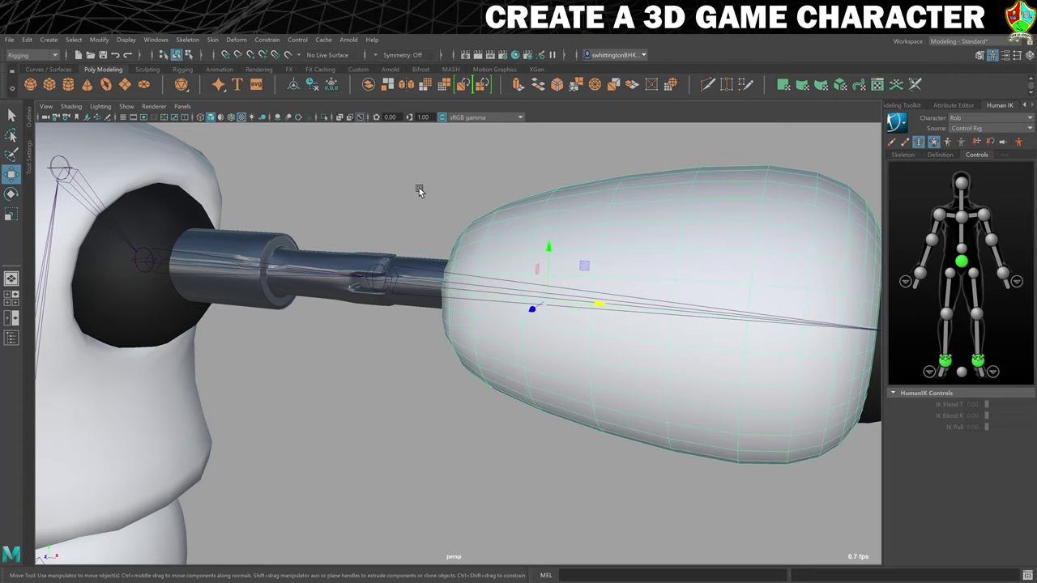
{"action": "key", "text": "ctrl+z"}
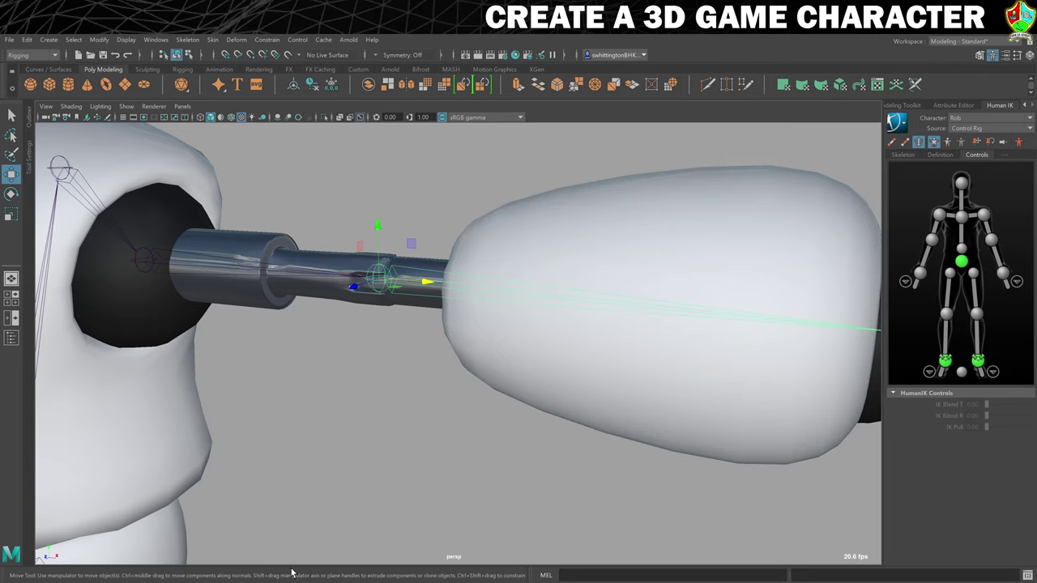
{"action": "left_click", "coordinate": [433, 265]}
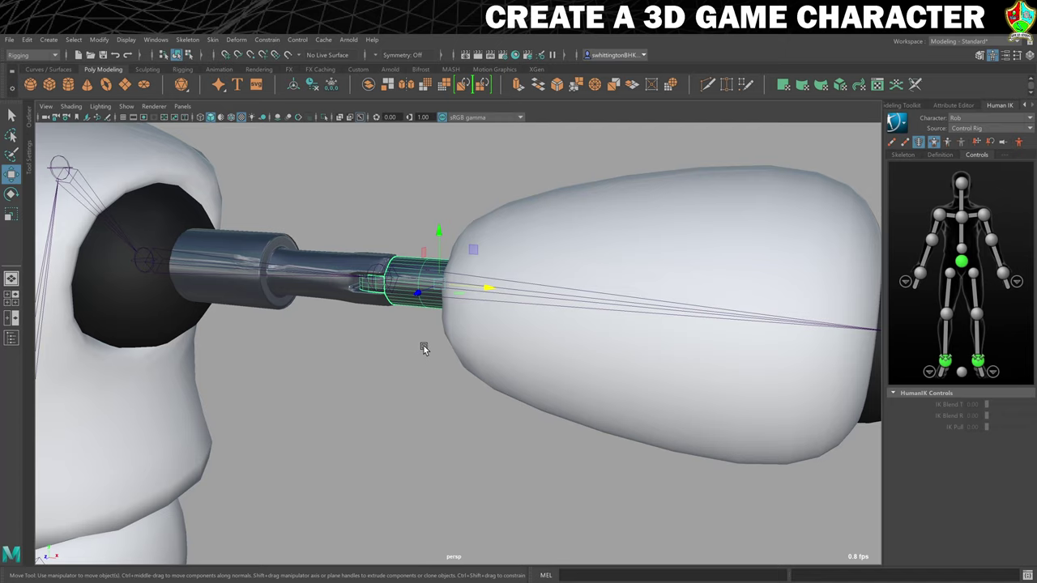
{"action": "key", "text": "Up"}
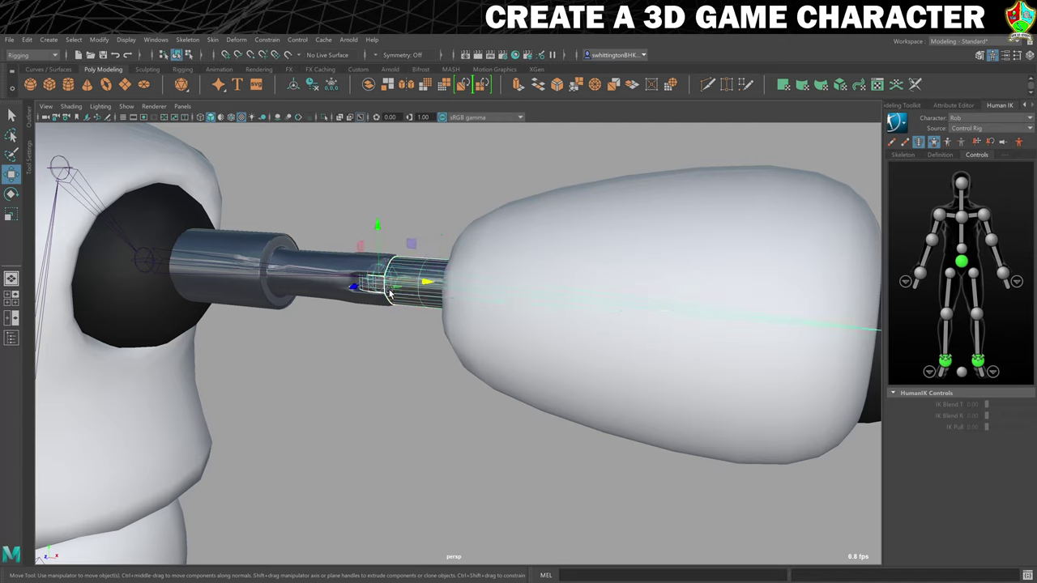
{"action": "key", "text": "Down"}
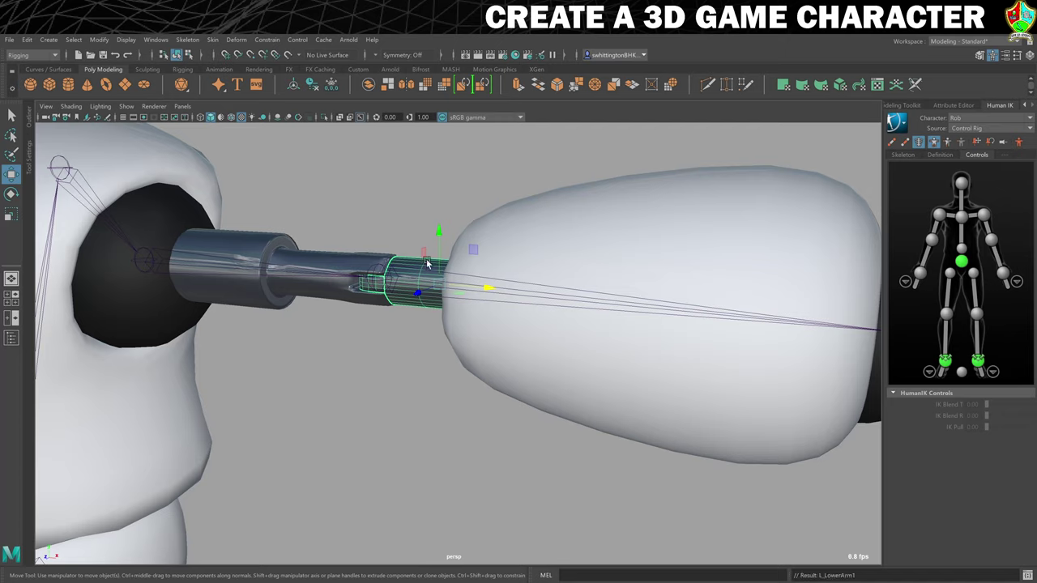
Parent the white L_LowerArm2 forearm shell to the left forearm joint at the elbow
{"action": "left_click", "coordinate": [609, 235]}
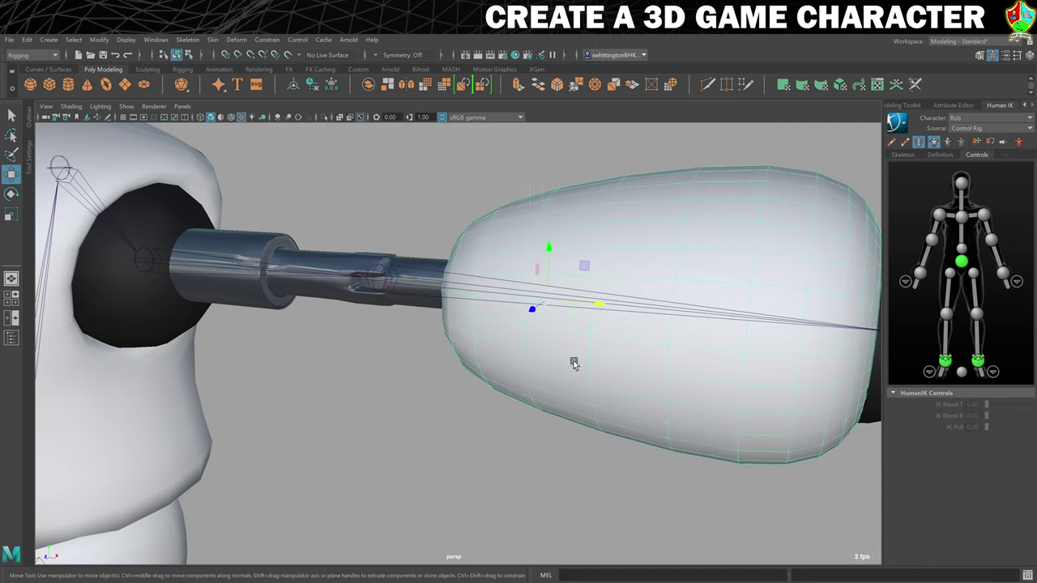
{"action": "key", "text": "Up"}
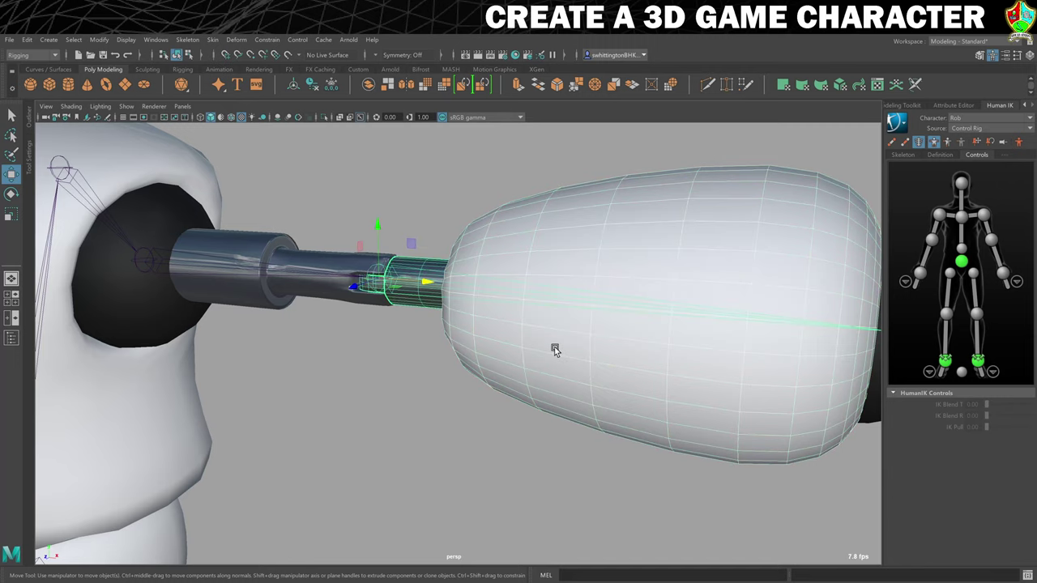
{"action": "key", "text": "Down"}
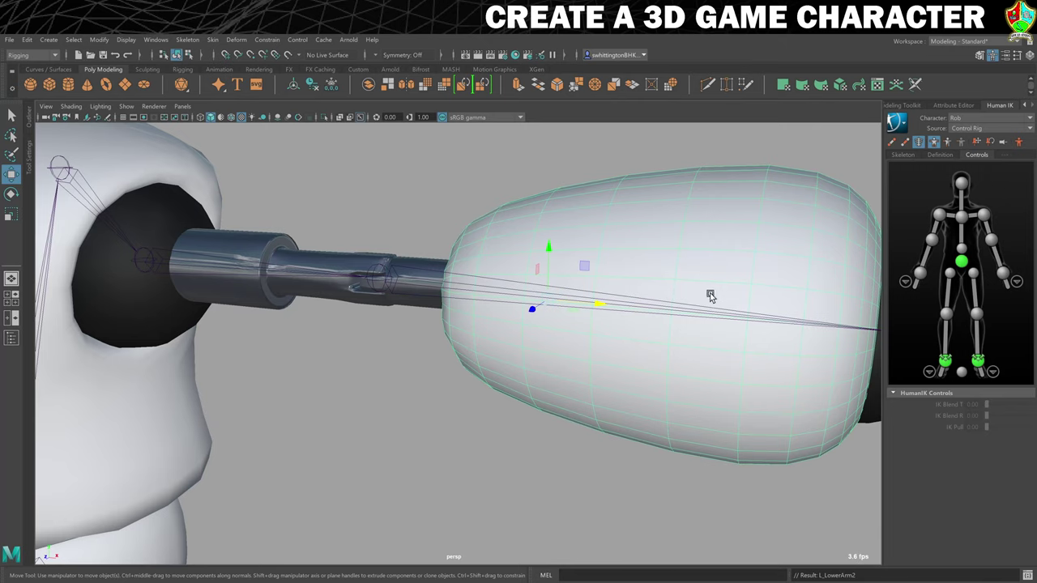
Parent the black left wrist ball mesh to the left forearm joint
{"action": "left_click_drag", "start_coordinate": [710, 294], "coordinate": [527, 289], "text": "alt"}
{"action": "right_click_drag", "start_coordinate": [412, 241], "coordinate": [450, 258], "text": "alt"}
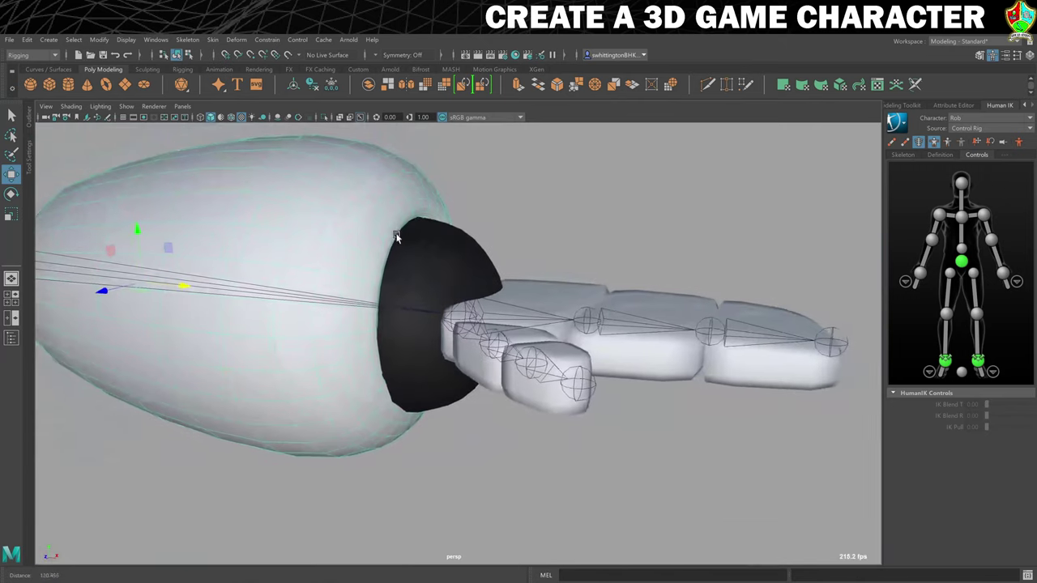
{"action": "left_click", "coordinate": [413, 235]}
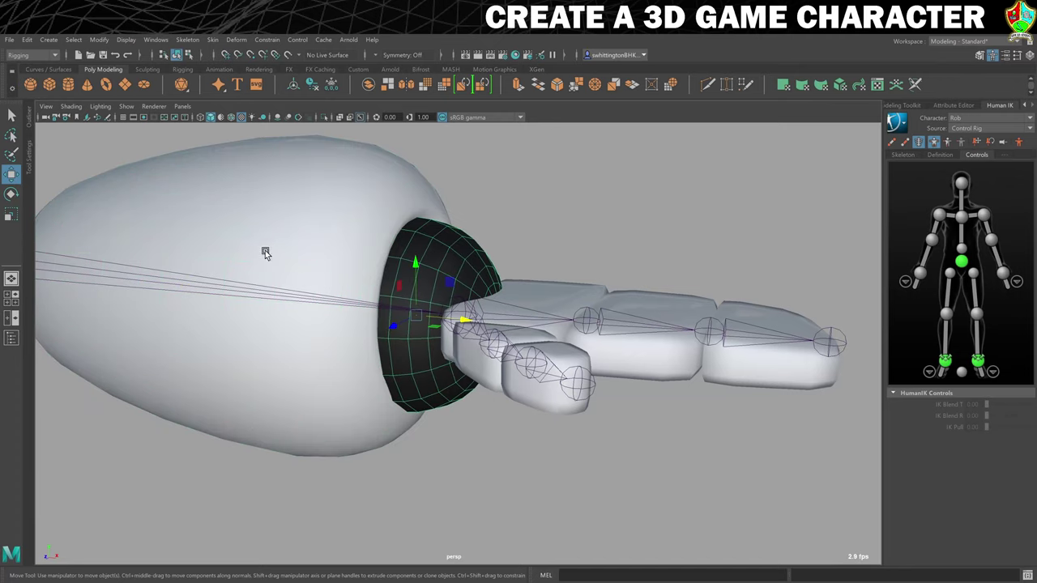
{"action": "left_click", "coordinate": [275, 338]}
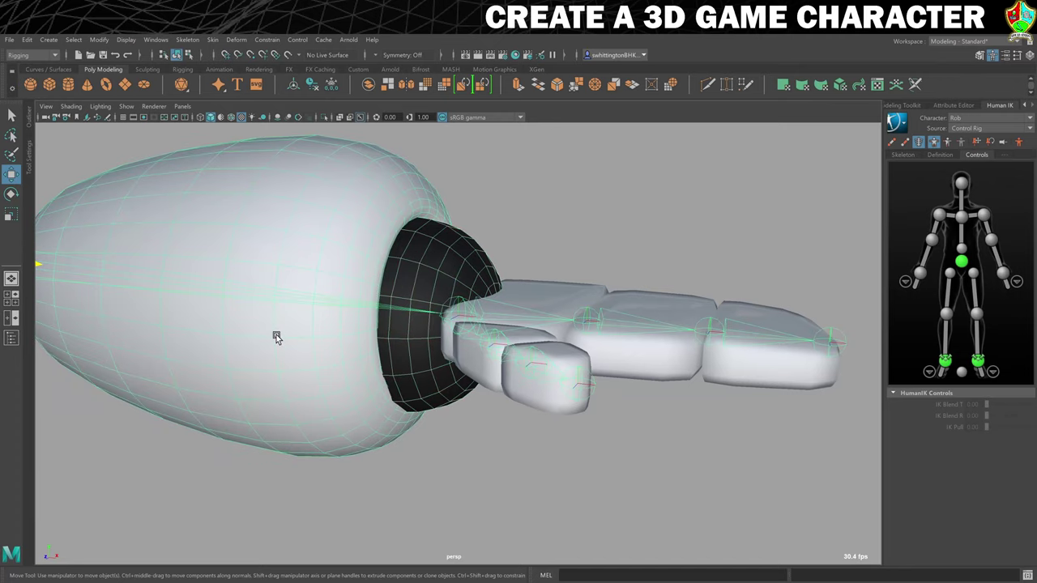
{"action": "key", "text": "z"}
Parent the L_Hand1 palm mesh to the left hand joint inside the wrist ball
{"action": "left_click_drag", "start_coordinate": [275, 338], "coordinate": [377, 311], "text": "alt"}
{"action": "scroll", "coordinate": [356, 281], "scroll_direction": "up", "scroll_amount": 5}
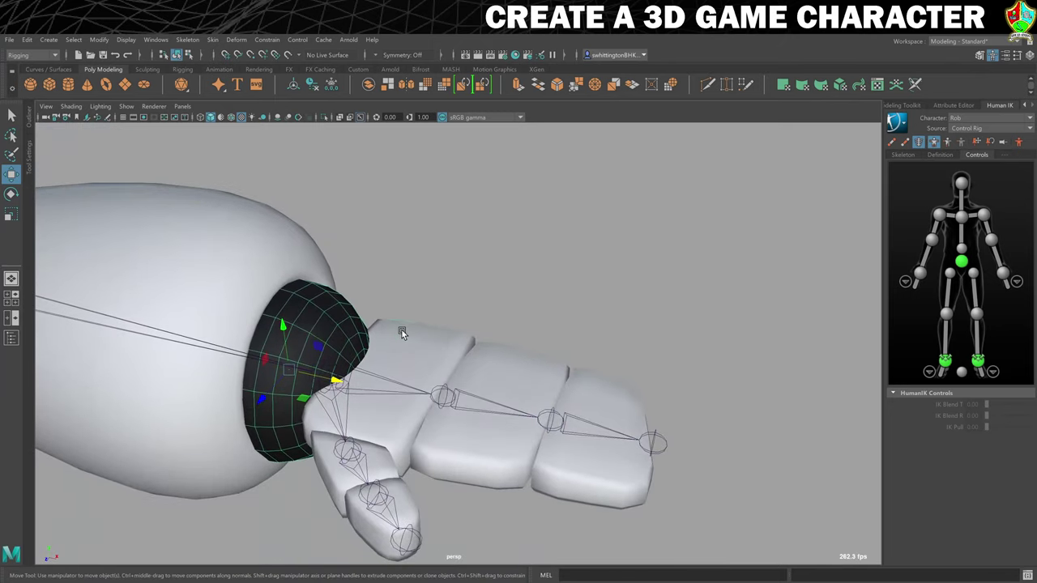
{"action": "left_click", "coordinate": [402, 329]}
{"action": "key", "text": "d"}
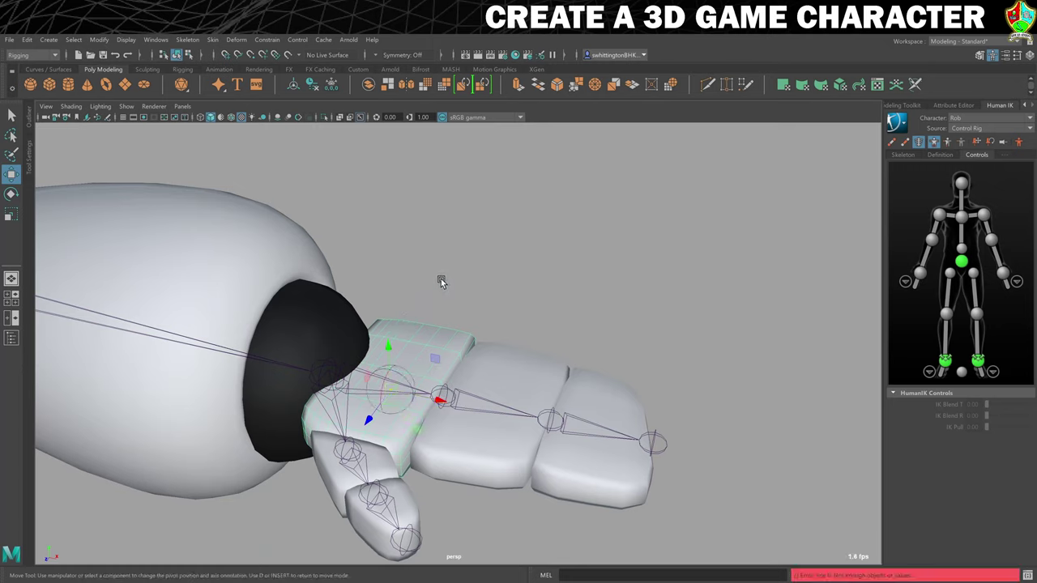
{"action": "scroll", "coordinate": [444, 290], "scroll_direction": "up", "scroll_amount": 3}
{"action": "key", "text": "d"}
{"action": "scroll", "coordinate": [454, 296], "scroll_direction": "down", "scroll_amount": 5}
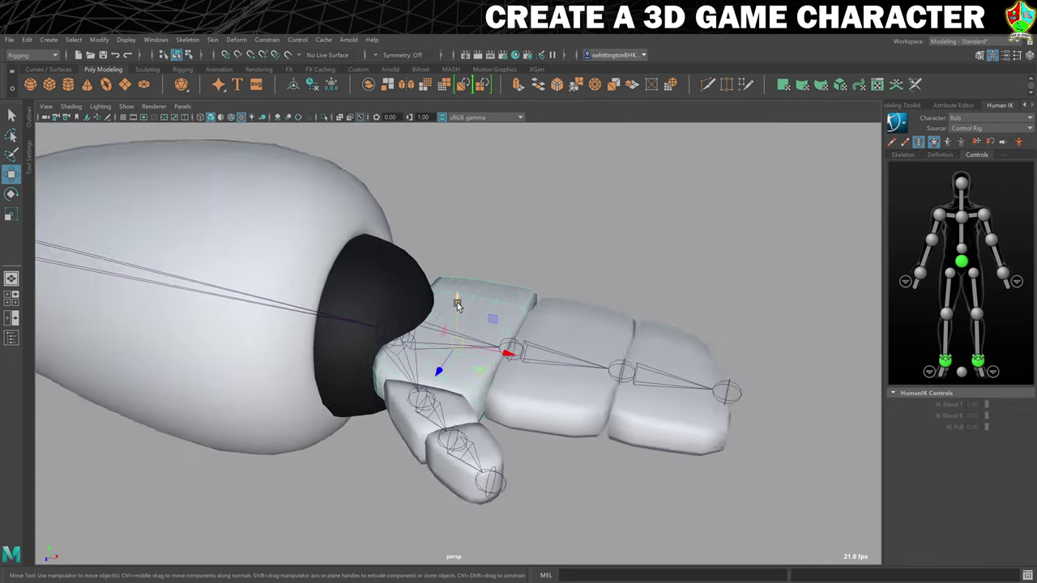
{"action": "scroll", "coordinate": [480, 325], "scroll_direction": "up", "scroll_amount": 2}
{"action": "left_click", "coordinate": [426, 332]}
{"action": "left_click", "coordinate": [427, 332]}
{"action": "left_click", "coordinate": [430, 332]}
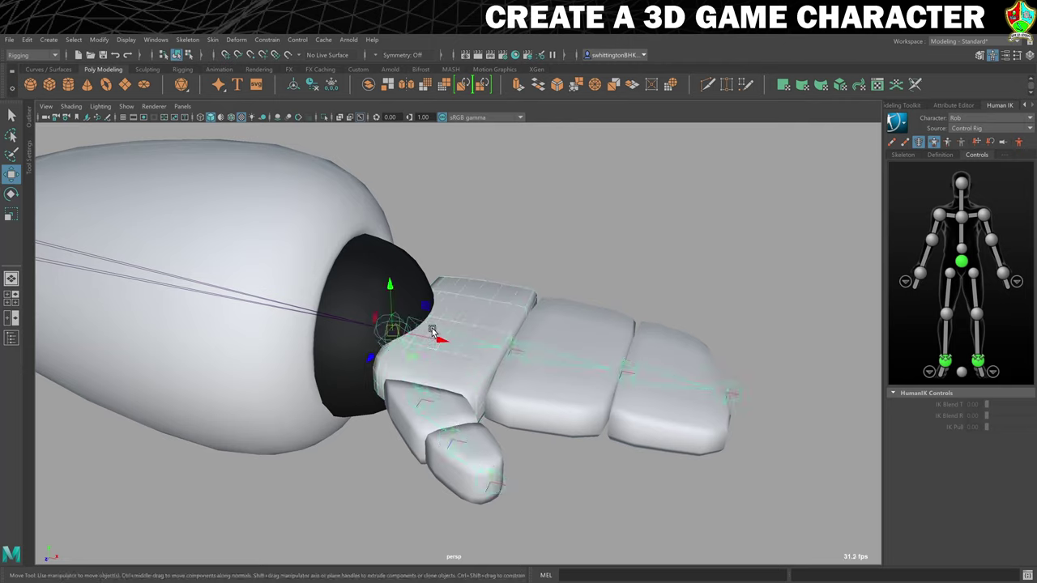
{"action": "key", "text": "q"}
{"action": "left_click", "coordinate": [432, 328]}
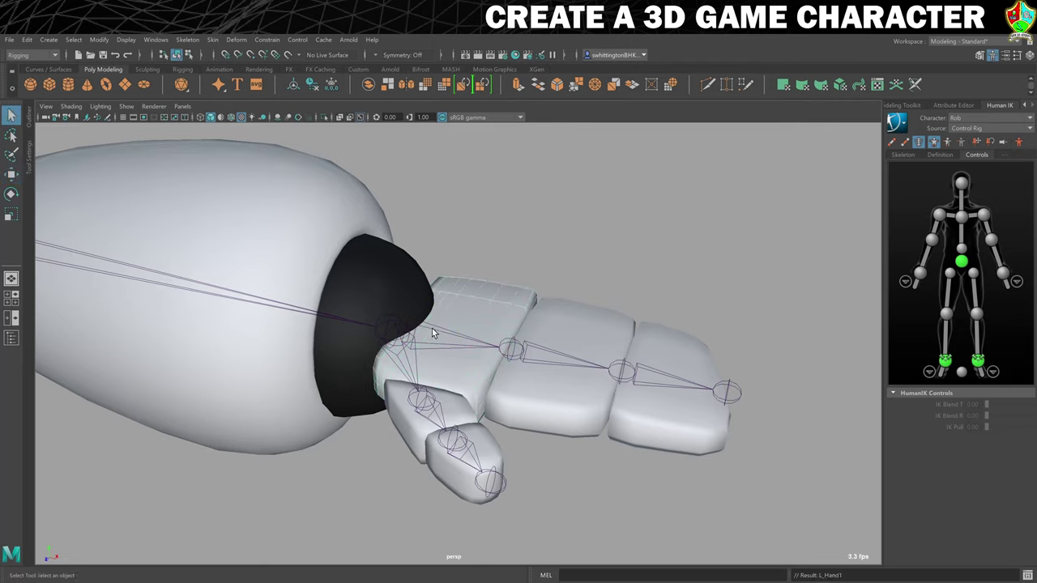
Parent the two outer finger meshes and the two thumb meshes of the left hand to their matching finger and thumb joints
{"action": "left_click", "coordinate": [544, 362]}
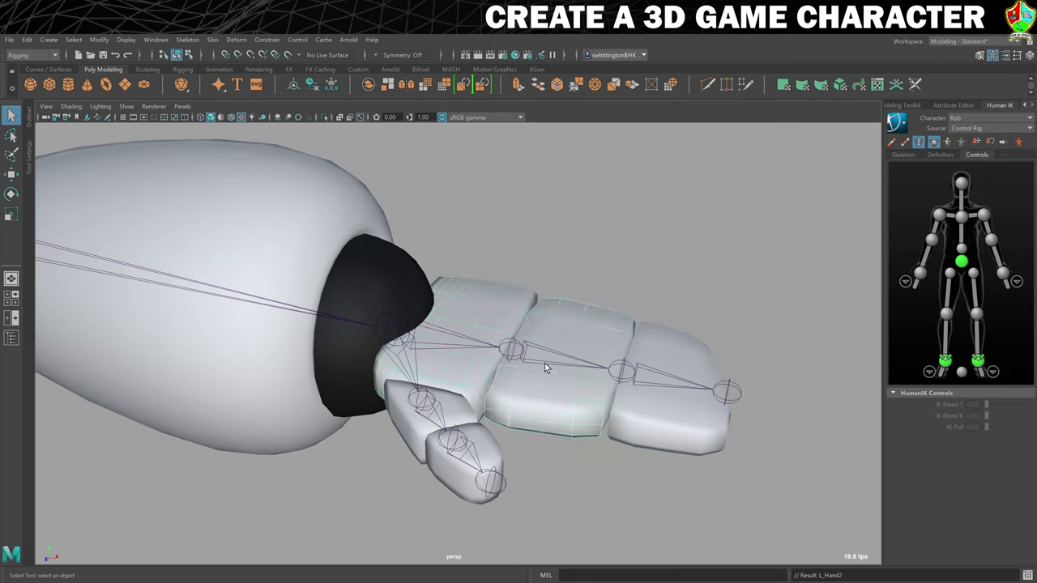
{"action": "left_click", "coordinate": [675, 382]}
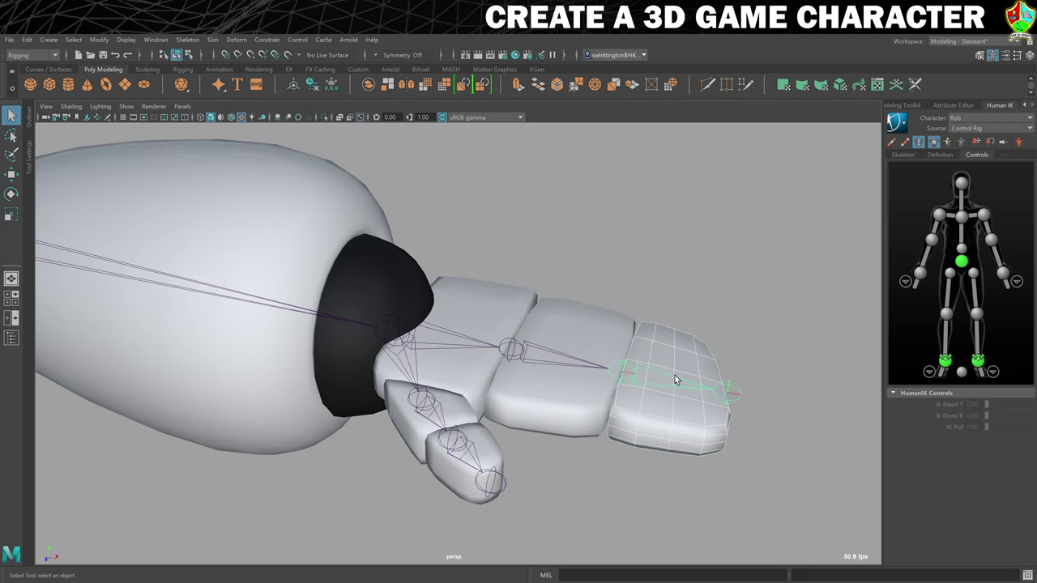
{"action": "left_click", "coordinate": [674, 376]}
{"action": "left_click", "coordinate": [435, 421]}
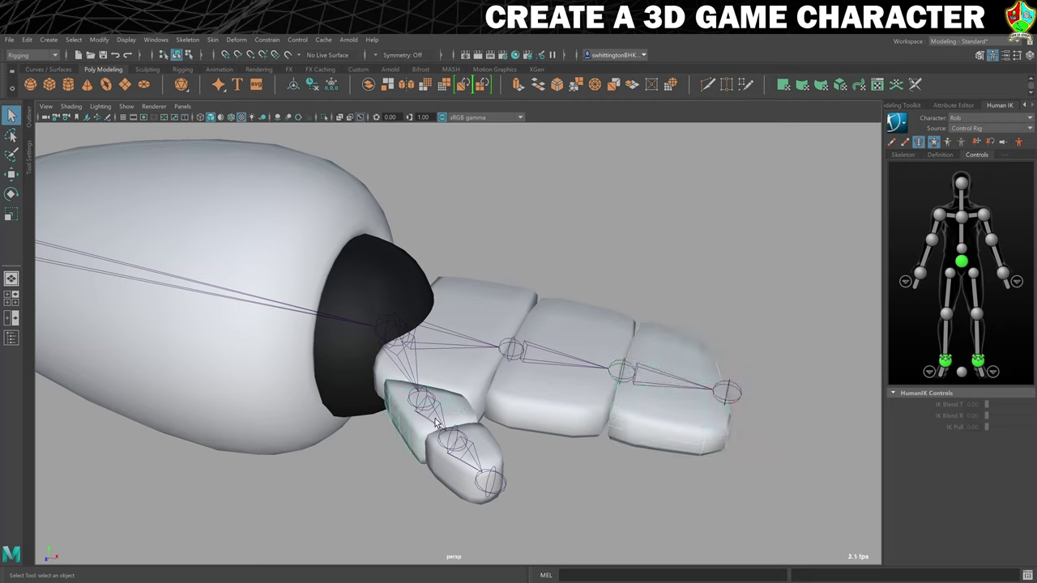
{"action": "left_click", "coordinate": [458, 396]}
{"action": "left_click", "coordinate": [468, 452]}
Show the control rig, try moving the left wrist effector to test the attached arm meshes, and undo the move
{"action": "scroll", "coordinate": [413, 428], "scroll_direction": "down", "scroll_amount": 10}
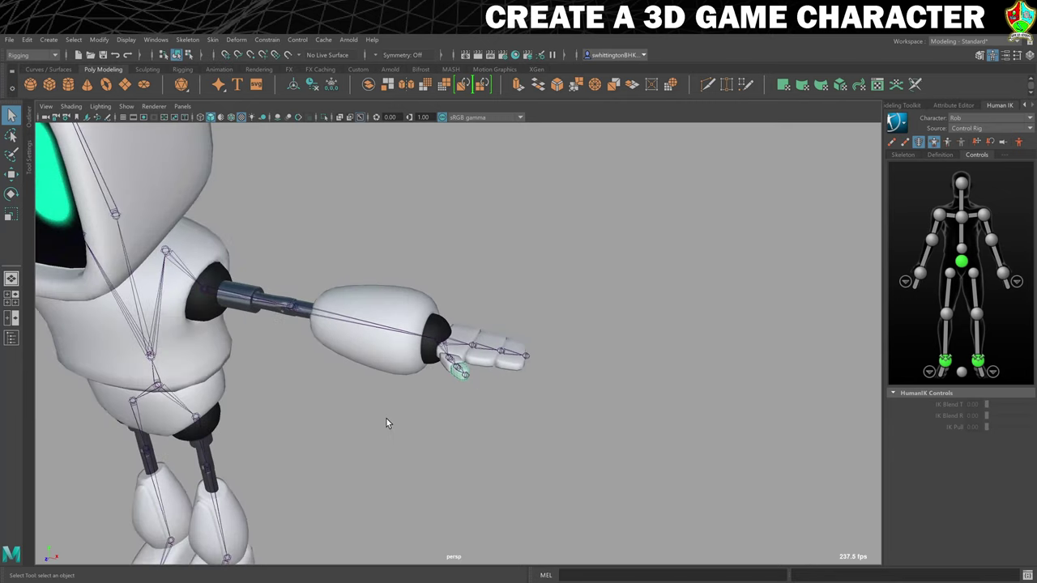
{"action": "left_click_drag", "start_coordinate": [386, 418], "coordinate": [373, 406], "text": "alt"}
{"action": "scroll", "coordinate": [377, 408], "scroll_direction": "up", "scroll_amount": 3}
{"action": "middle_click_drag", "start_coordinate": [382, 410], "coordinate": [509, 370], "text": "alt"}
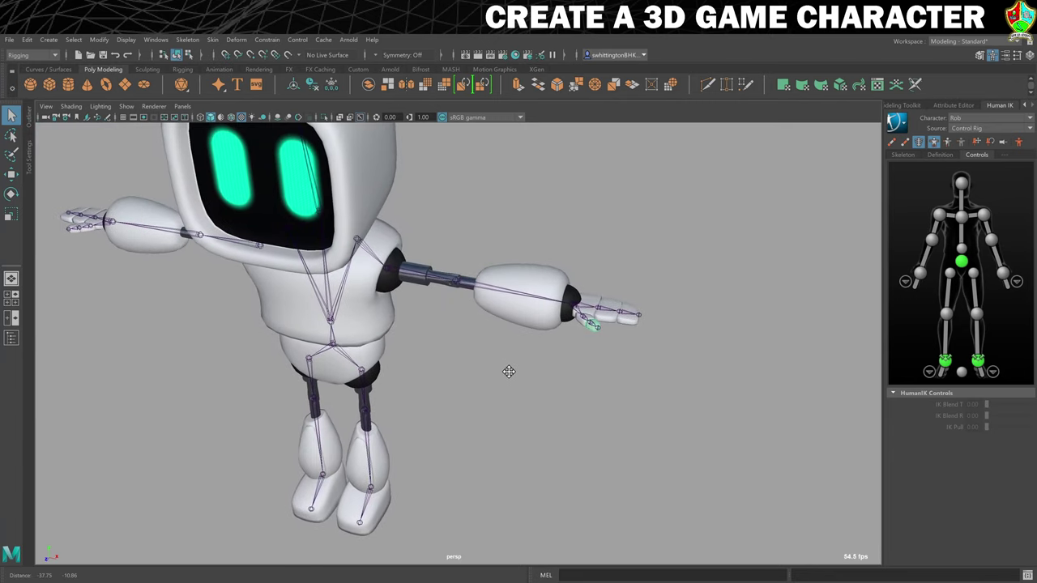
{"action": "scroll", "coordinate": [486, 364], "scroll_direction": "up", "scroll_amount": 2}
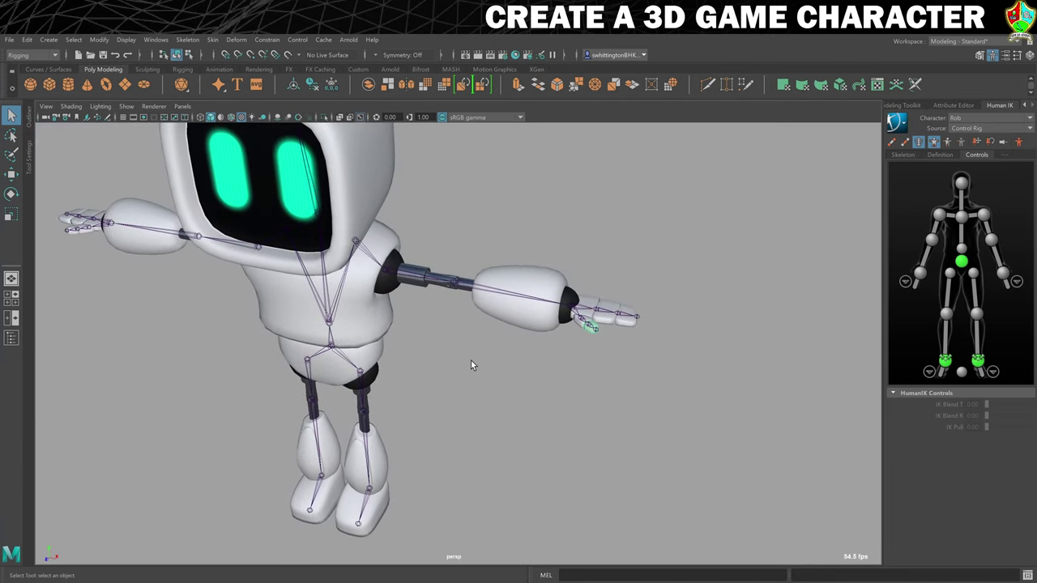
{"action": "left_click", "coordinate": [891, 143]}
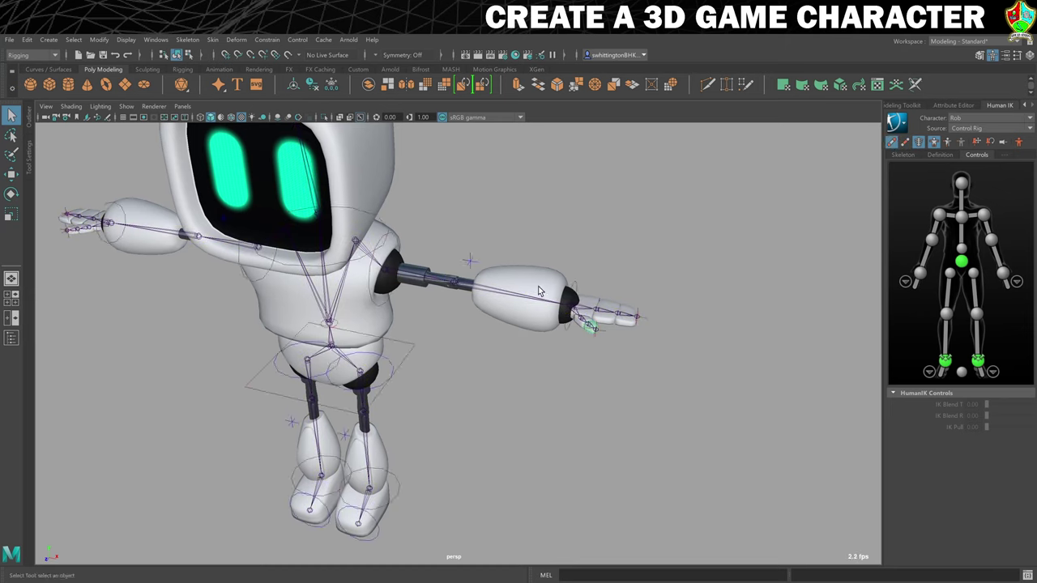
{"action": "left_click", "coordinate": [580, 284]}
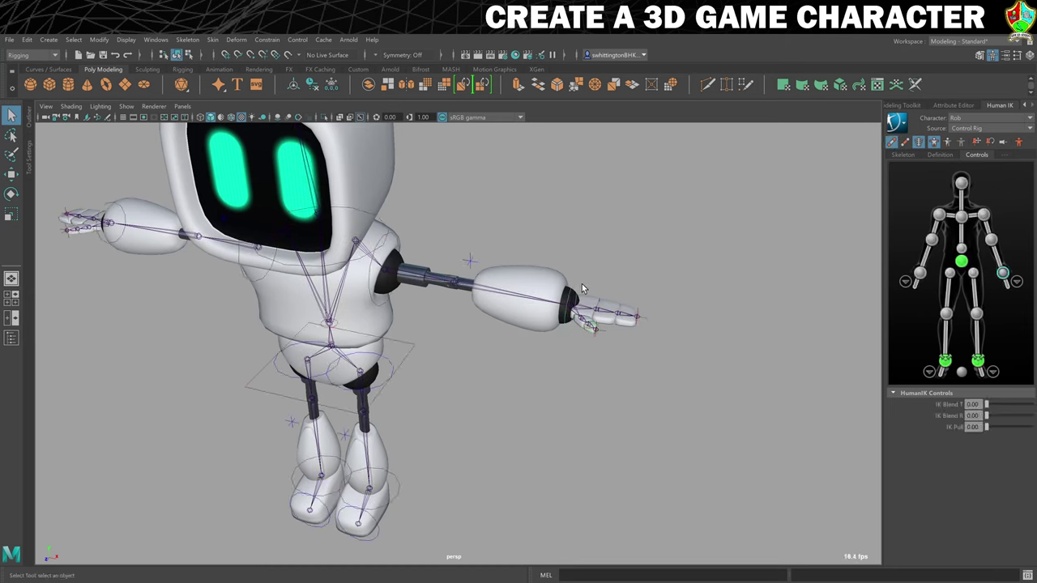
{"action": "key", "text": "w"}
{"action": "left_click_drag", "start_coordinate": [574, 310], "coordinate": [423, 386]}
{"action": "key", "text": "ctrl+z"}
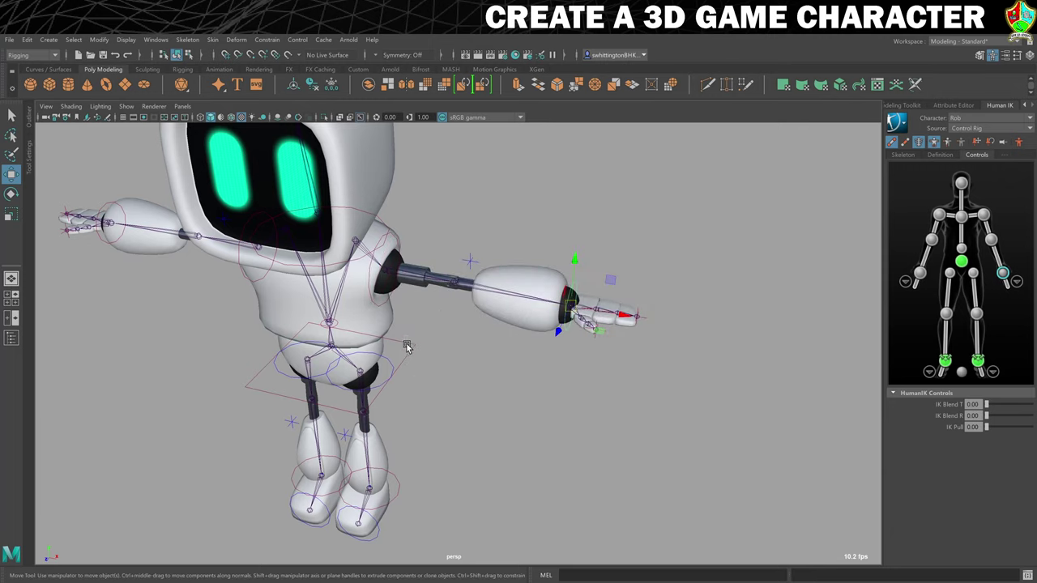
Try lowering the hips effector to test the attached meshes, undo the move, and hide the control rig
{"action": "left_click", "coordinate": [408, 347]}
{"action": "left_click_drag", "start_coordinate": [335, 323], "coordinate": [343, 359]}
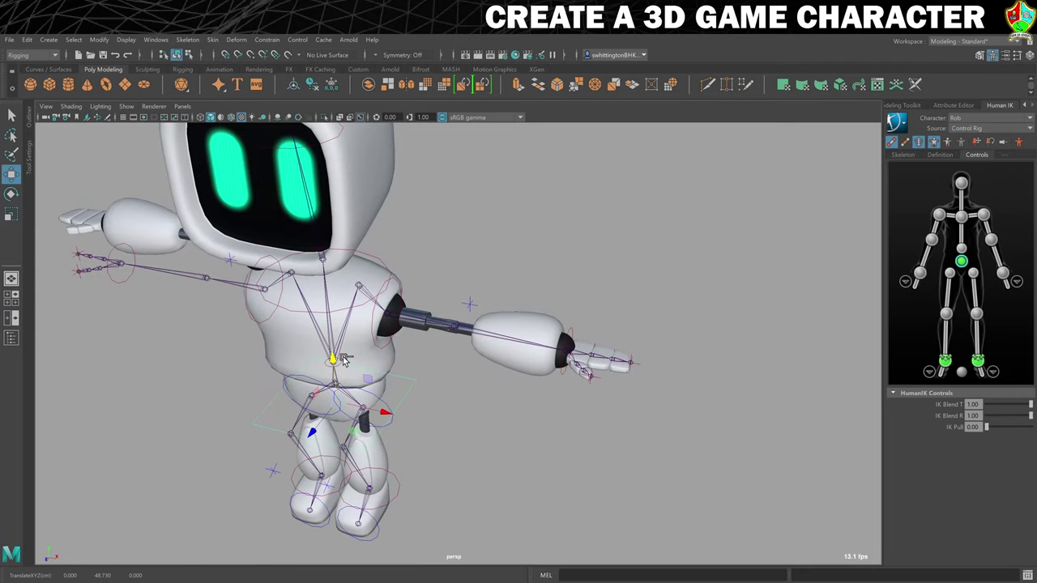
{"action": "left_click", "coordinate": [892, 142]}
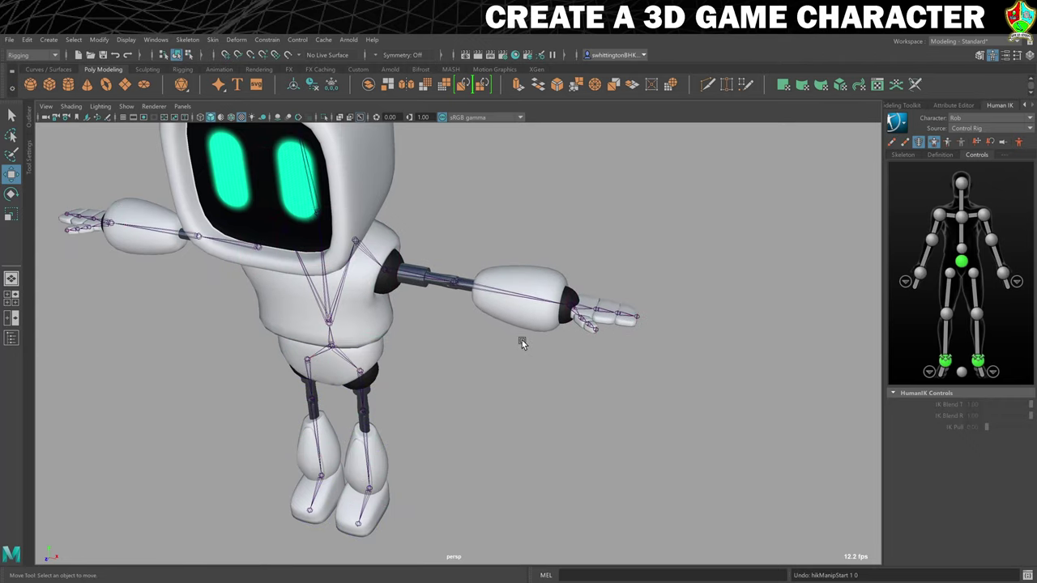
Parent the black L_UpperLegJoint ball mesh to the hips joint at the centre of the pelvis
{"action": "scroll", "coordinate": [447, 381], "scroll_direction": "up", "scroll_amount": 6}
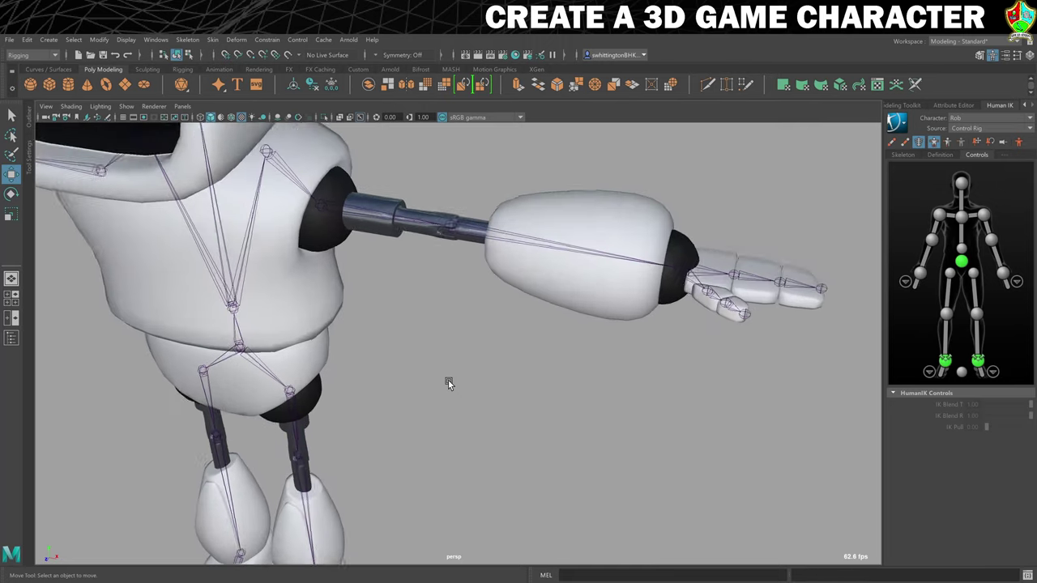
{"action": "left_click_drag", "start_coordinate": [370, 437], "coordinate": [595, 383], "text": "alt"}
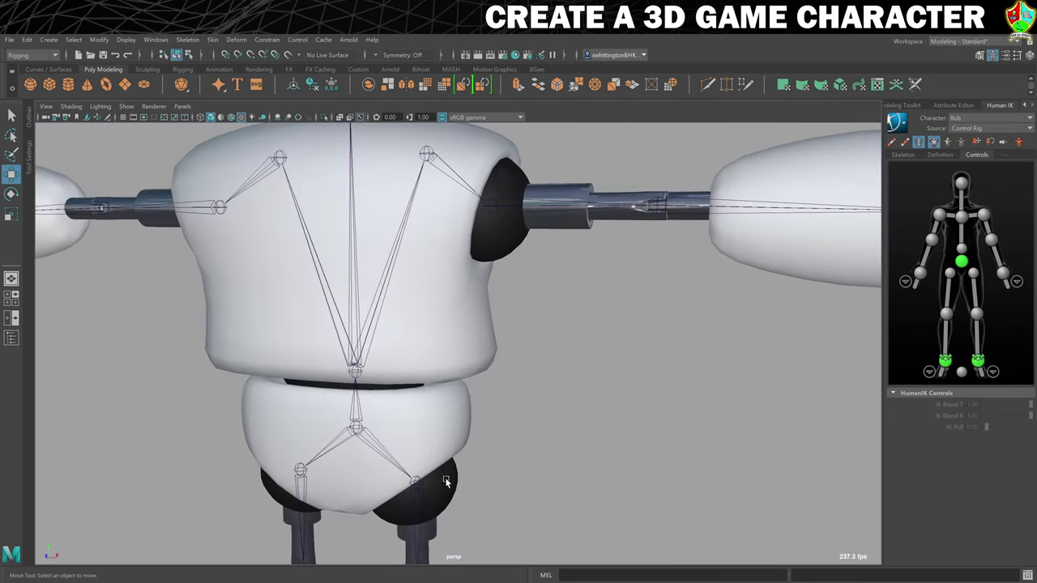
{"action": "middle_click_drag", "start_coordinate": [483, 506], "coordinate": [572, 273], "text": "alt"}
{"action": "scroll", "coordinate": [567, 335], "scroll_direction": "up", "scroll_amount": 5}
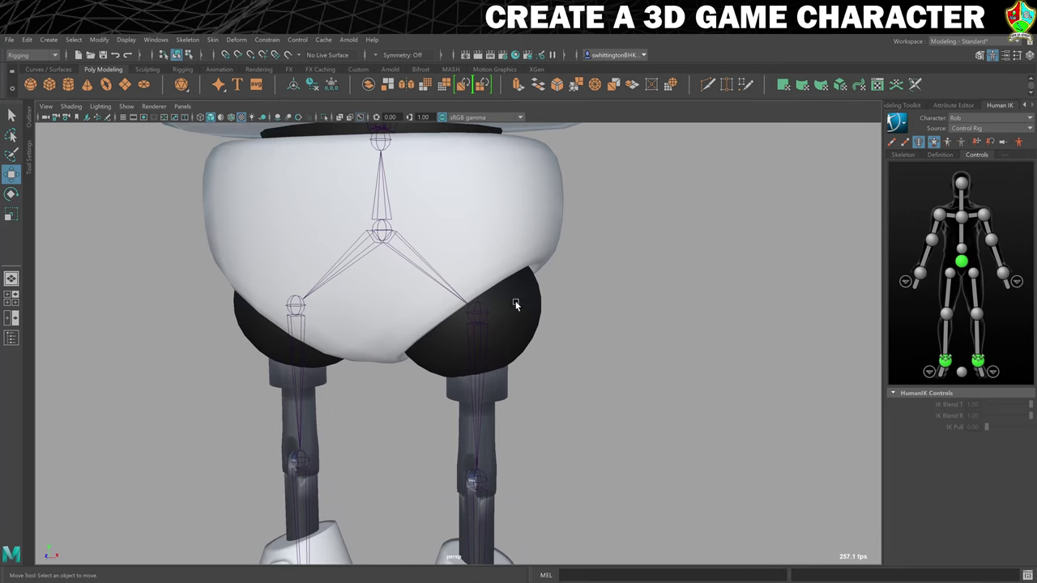
{"action": "left_click", "coordinate": [522, 322]}
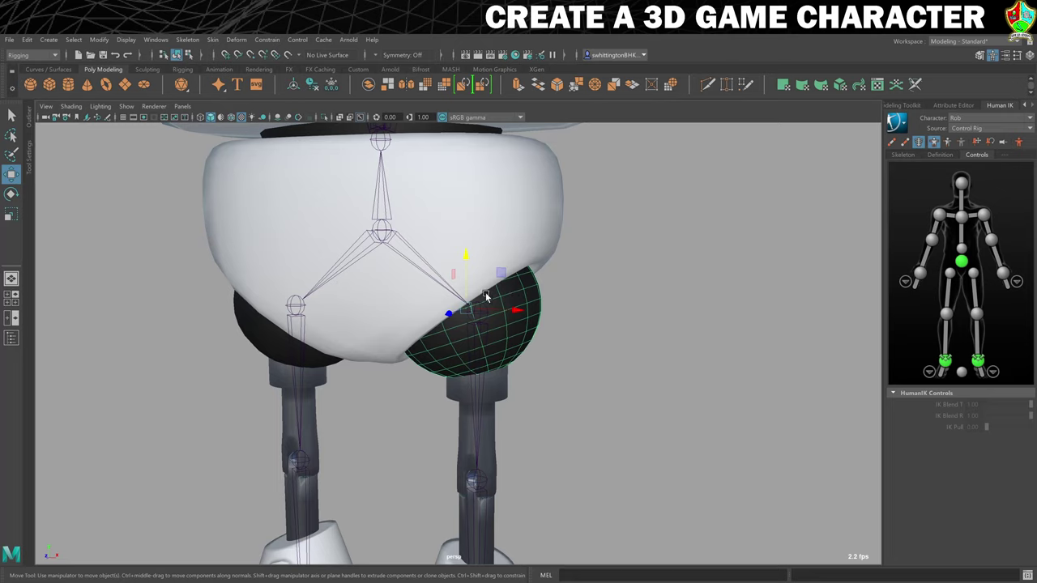
{"action": "left_click", "coordinate": [385, 231]}
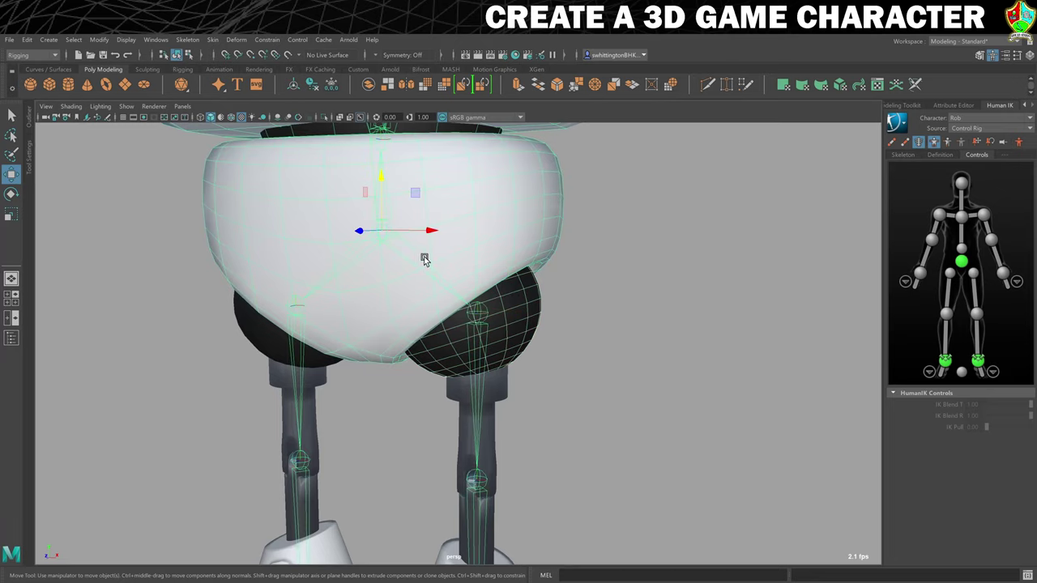
{"action": "key", "text": "Down"}
{"action": "key", "text": "q"}
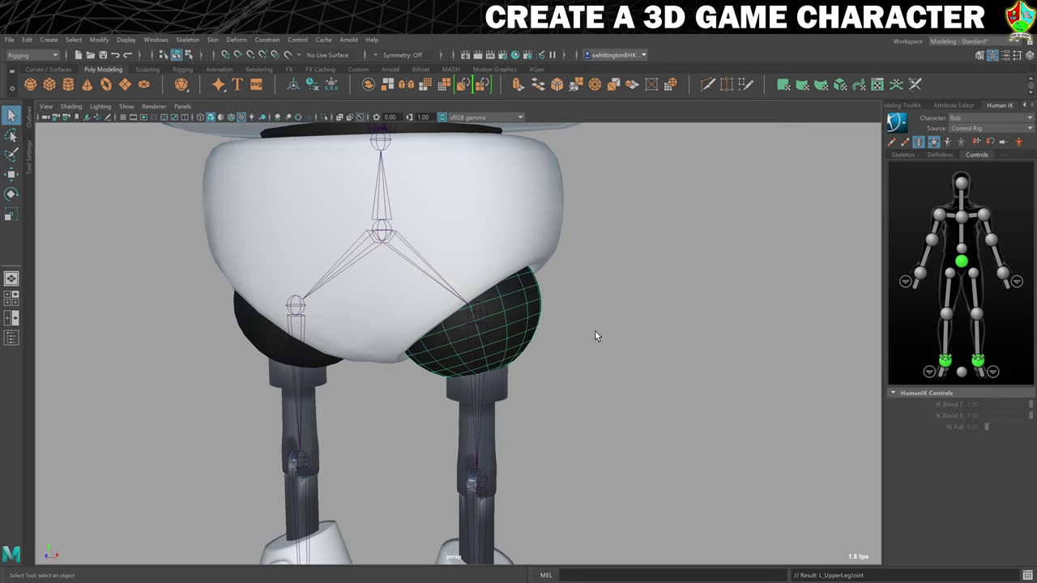
Parent the L_UpperLeg mesh below the black hip ball to the left upper-leg joint
{"action": "middle_click_drag", "start_coordinate": [586, 356], "coordinate": [586, 162], "text": "alt"}
{"action": "left_click", "coordinate": [502, 278]}
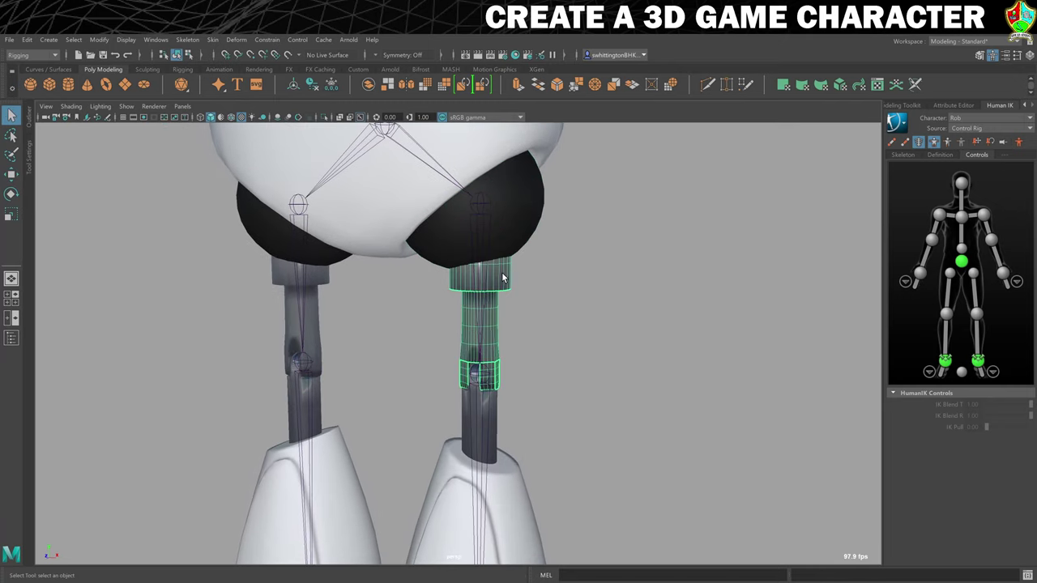
{"action": "key", "text": "Up"}
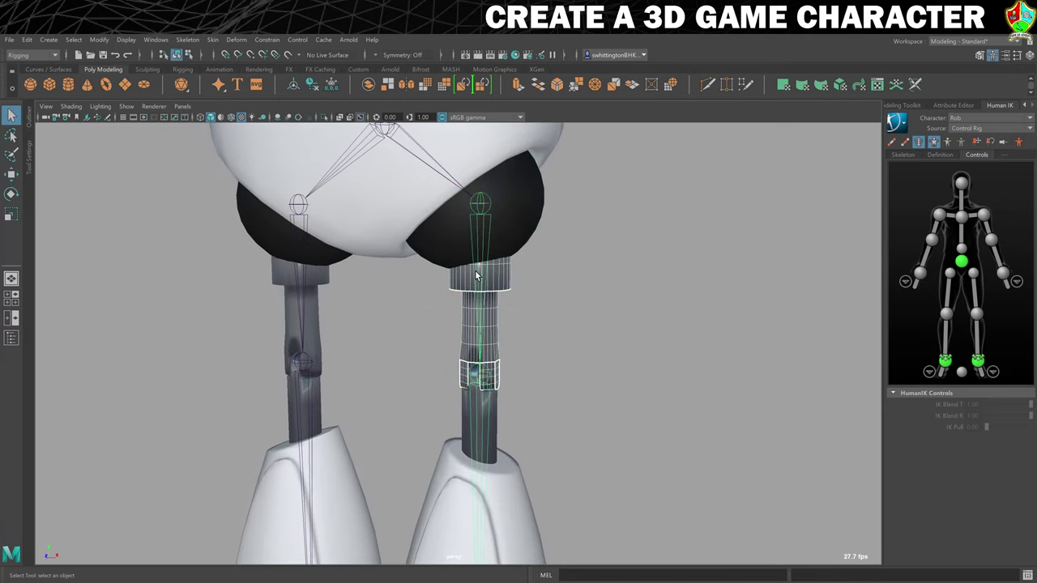
{"action": "key", "text": "Down"}
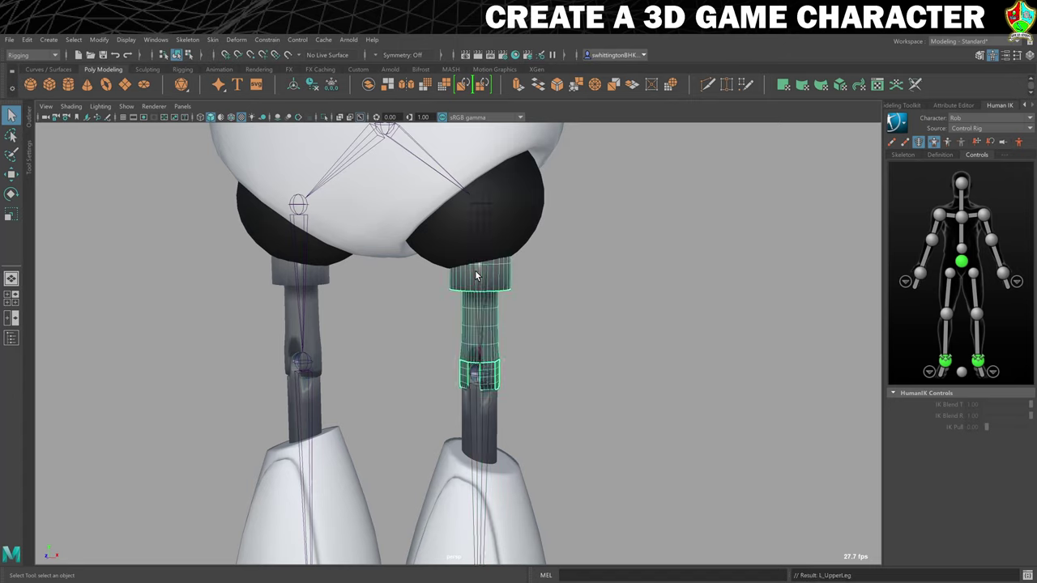
Parent the L_LowerLeg mesh and the white shin mesh of the left leg to the left knee joint
{"action": "left_click", "coordinate": [495, 411]}
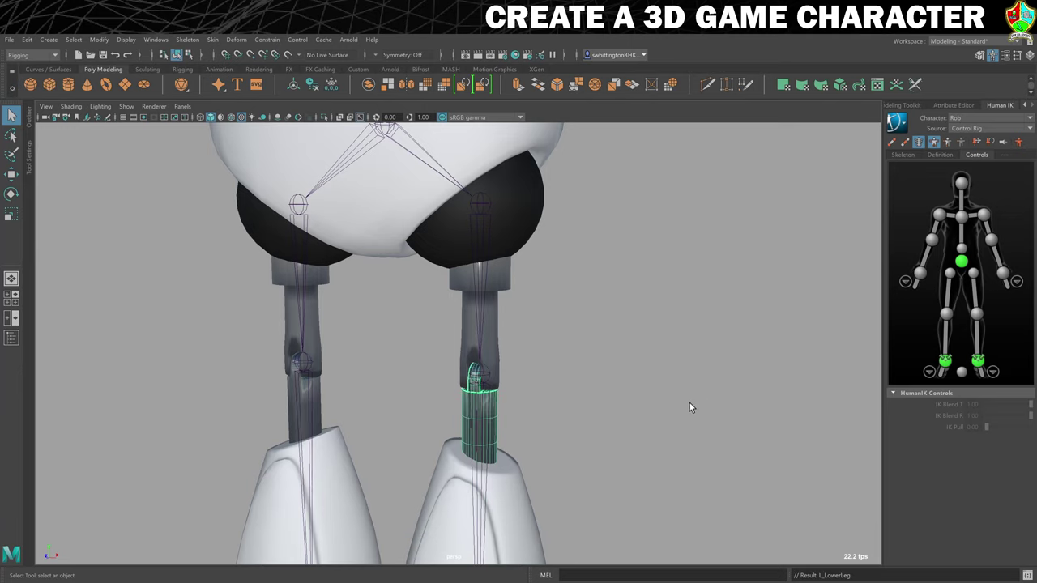
{"action": "middle_click_drag", "start_coordinate": [689, 407], "coordinate": [688, 170], "text": "alt"}
{"action": "left_click", "coordinate": [554, 409]}
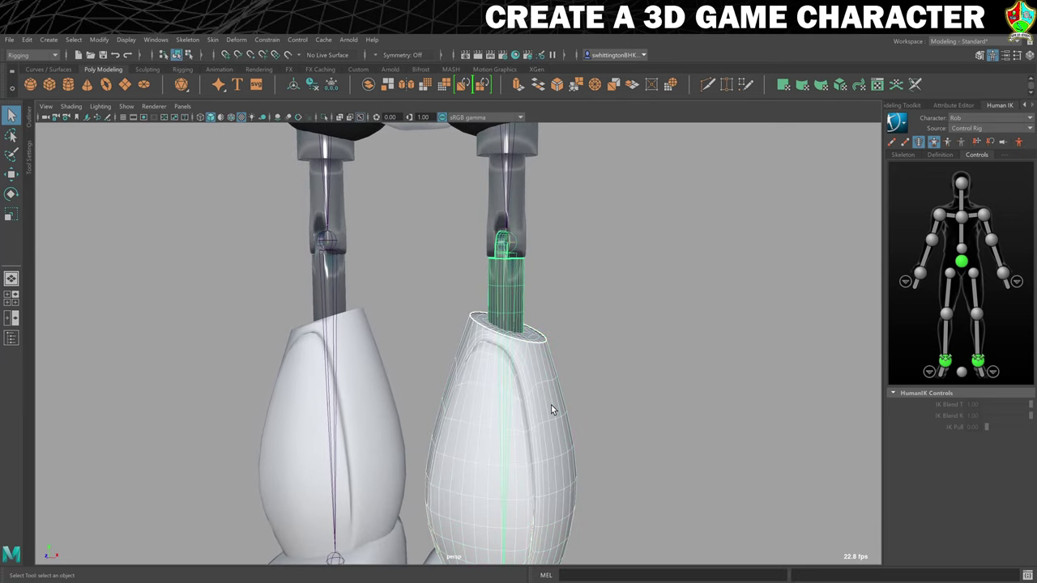
Parent the left foot mesh to the left ankle joint
{"action": "left_click_drag", "start_coordinate": [551, 407], "coordinate": [537, 104], "text": "alt"}
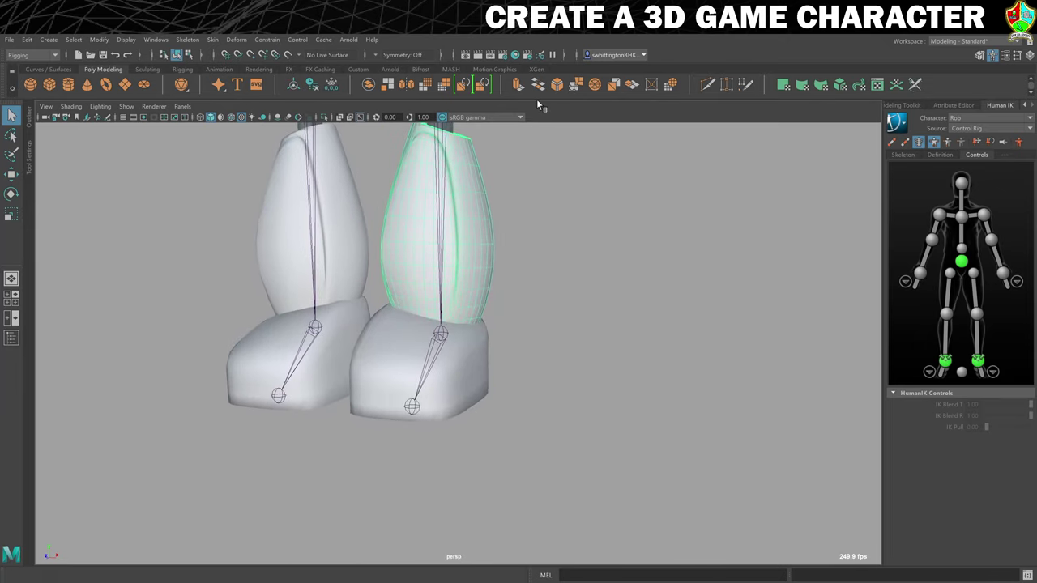
{"action": "left_click", "coordinate": [440, 376]}
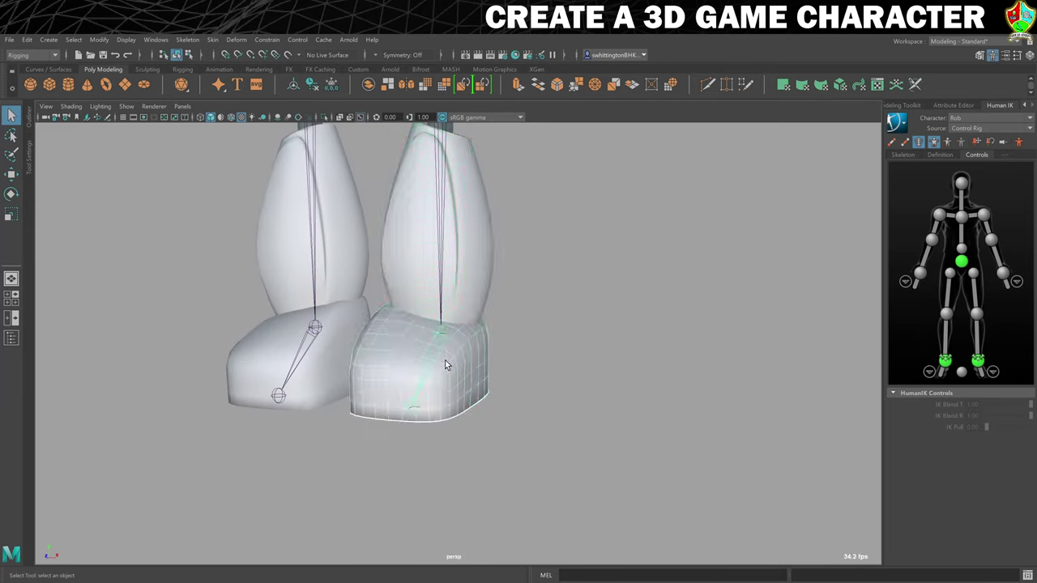
{"action": "left_click", "coordinate": [444, 360]}
Parent the small neck mesh between head and torso to the chest joint whose bone runs up to the neck
{"action": "key", "text": "a"}
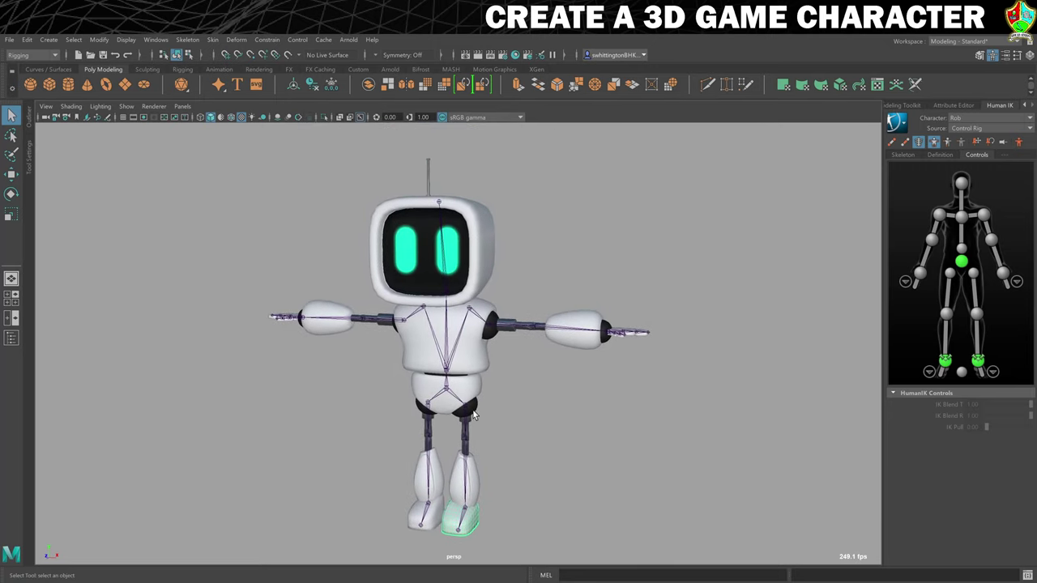
{"action": "scroll", "coordinate": [508, 381], "scroll_direction": "up", "scroll_amount": 3}
{"action": "scroll", "coordinate": [508, 382], "scroll_direction": "up", "scroll_amount": 5}
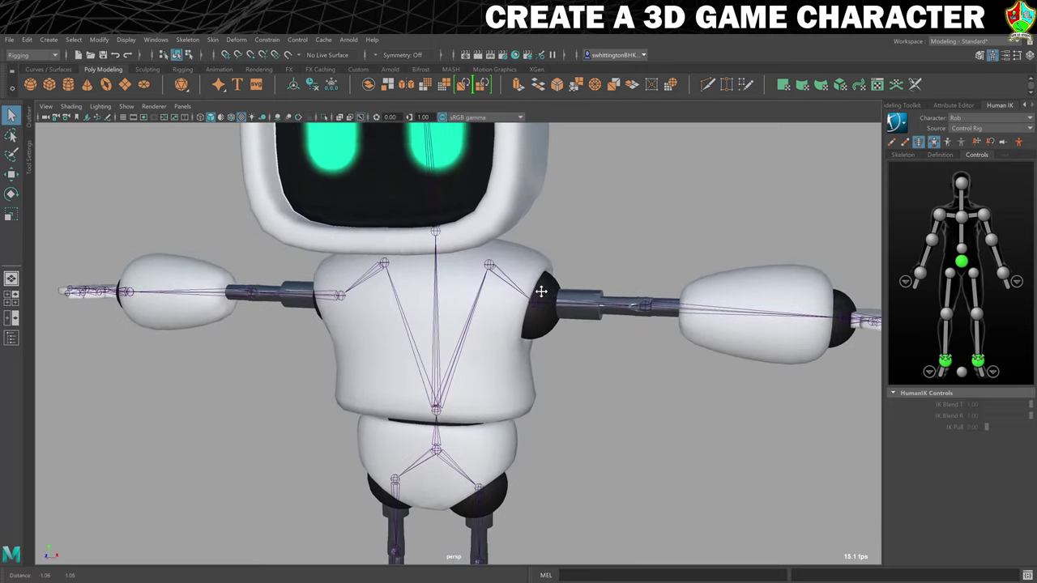
{"action": "left_click_drag", "start_coordinate": [689, 405], "coordinate": [601, 371], "text": "alt"}
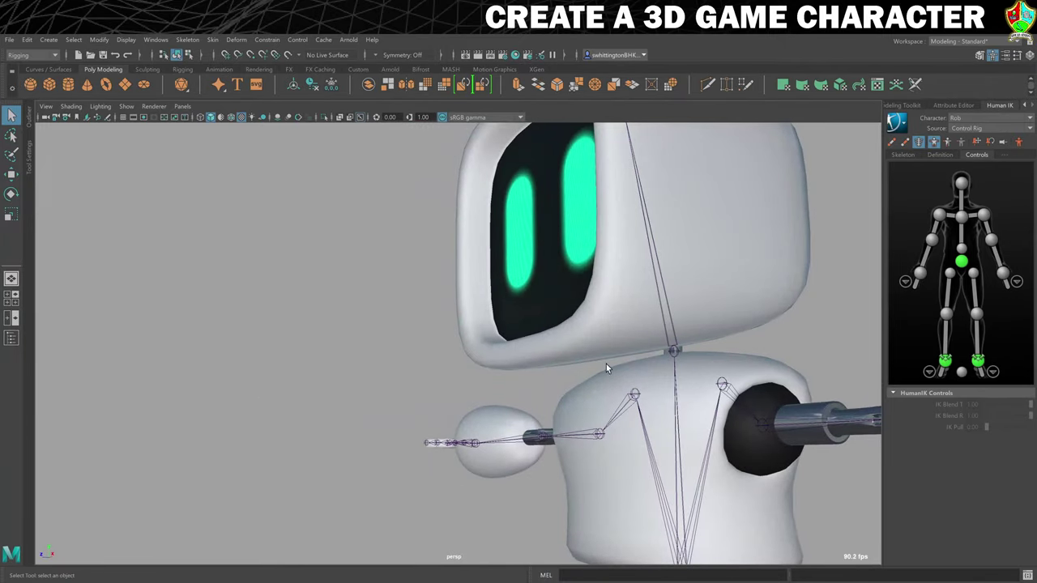
{"action": "scroll", "coordinate": [606, 369], "scroll_direction": "up", "scroll_amount": 5}
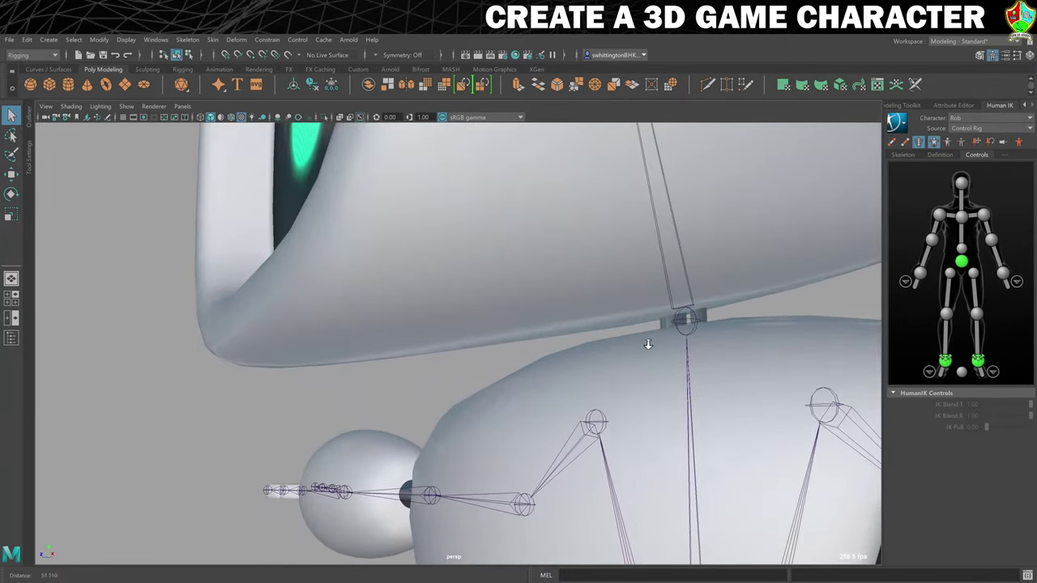
{"action": "left_click_drag", "start_coordinate": [648, 344], "coordinate": [555, 348], "text": "alt"}
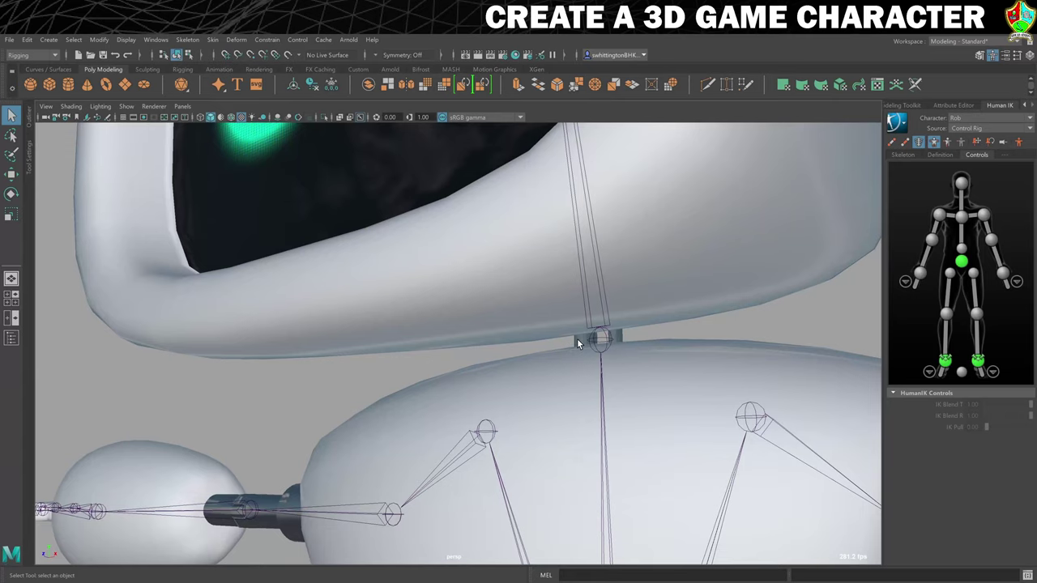
{"action": "scroll", "coordinate": [582, 454], "scroll_direction": "down", "scroll_amount": 2}
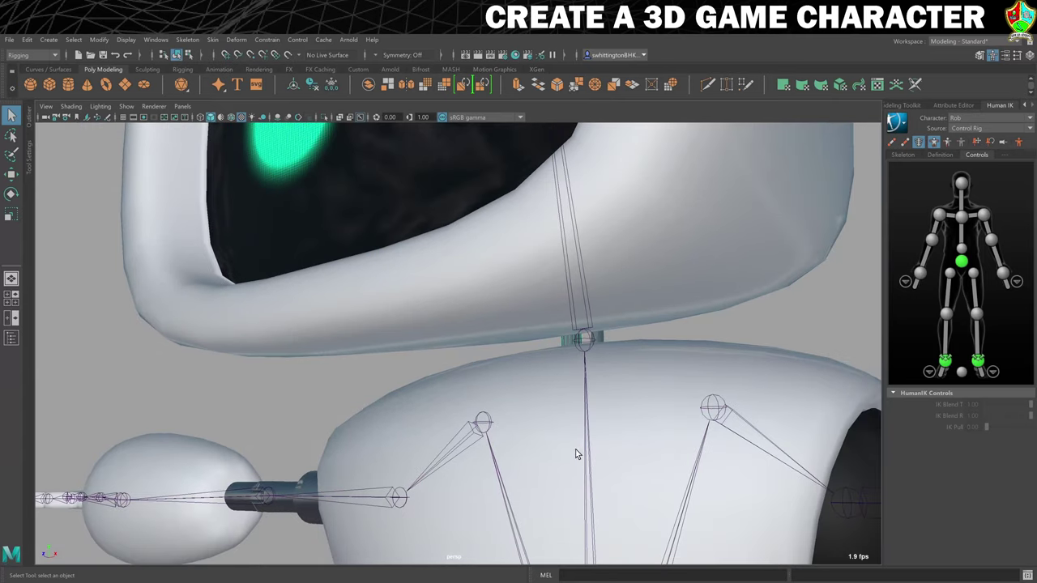
{"action": "left_click", "coordinate": [602, 475]}
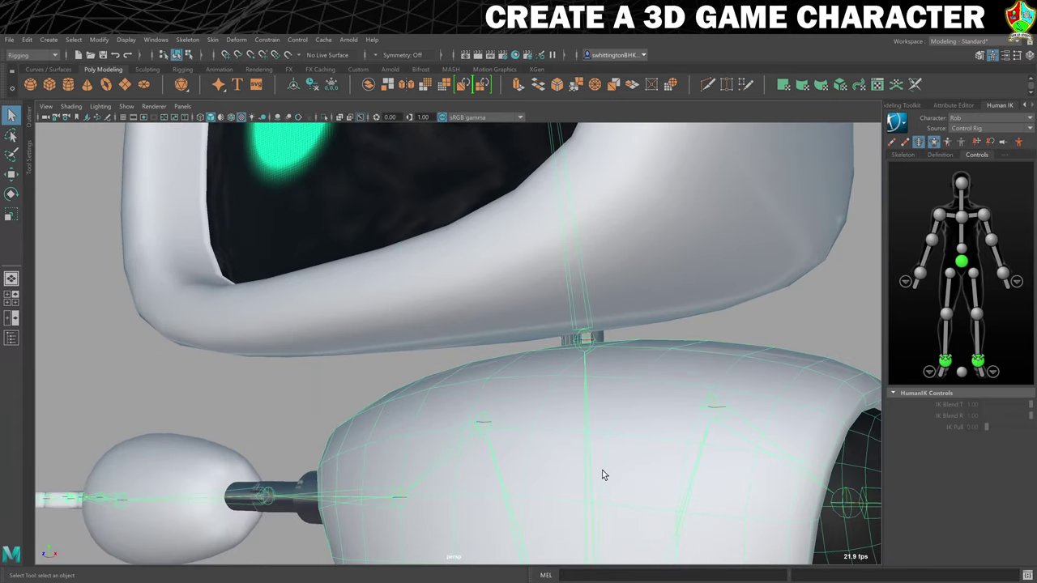
{"action": "left_click", "coordinate": [573, 395]}
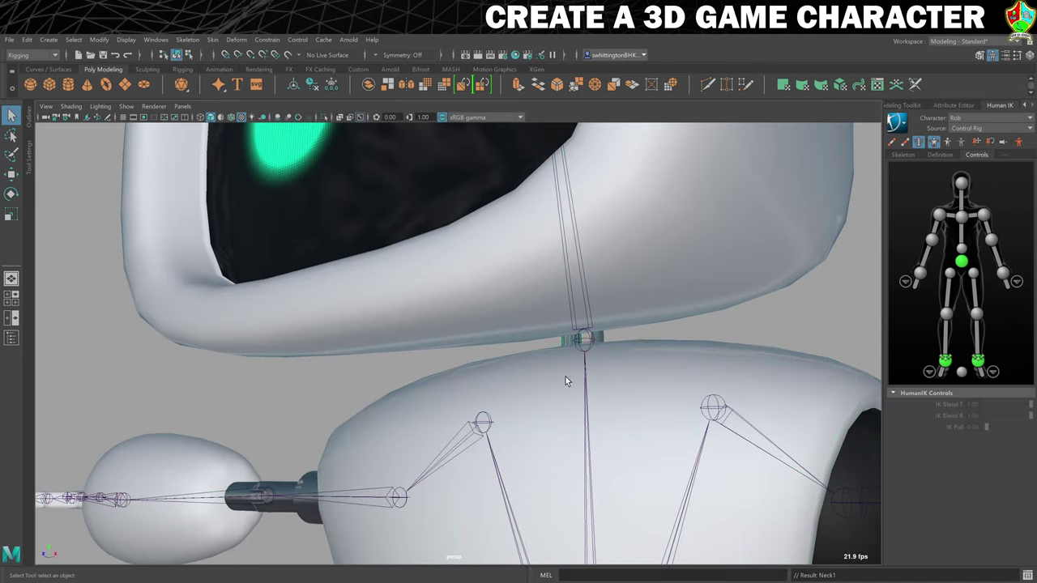
{"action": "left_click", "coordinate": [601, 458]}
{"action": "left_click", "coordinate": [598, 446], "text": "ctrl"}
Parent the head mesh, together with its black face screen, to the head joint
{"action": "scroll", "coordinate": [624, 356], "scroll_direction": "down", "scroll_amount": 4}
{"action": "left_click_drag", "start_coordinate": [650, 279], "coordinate": [713, 315], "text": "alt"}
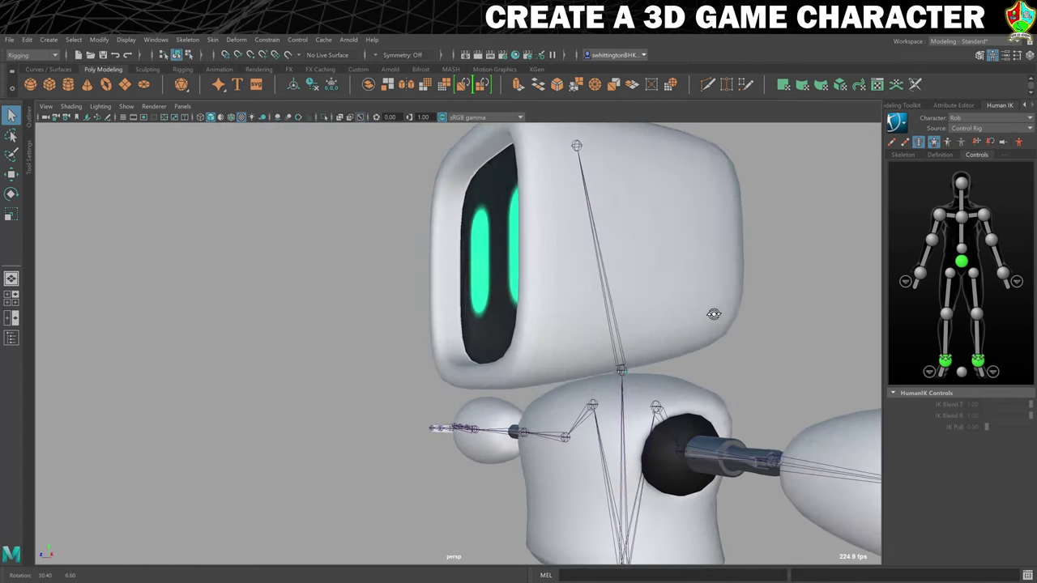
{"action": "left_click", "coordinate": [681, 270]}
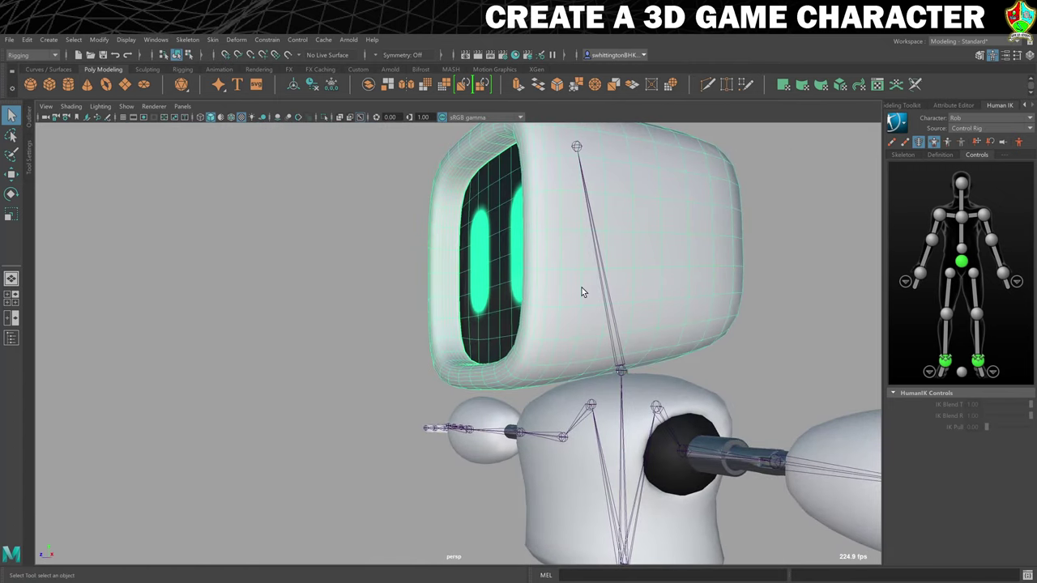
{"action": "left_click", "coordinate": [604, 288]}
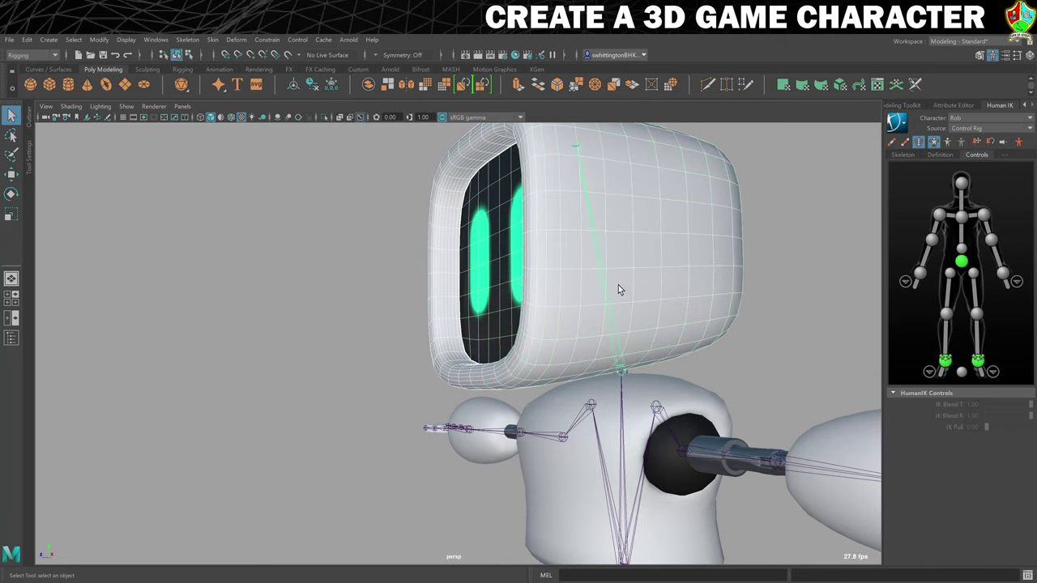
{"action": "left_click", "coordinate": [618, 289]}
Parent the antenna on top of the head to the head mesh
{"action": "left_click_drag", "start_coordinate": [618, 289], "coordinate": [559, 243], "text": "alt"}
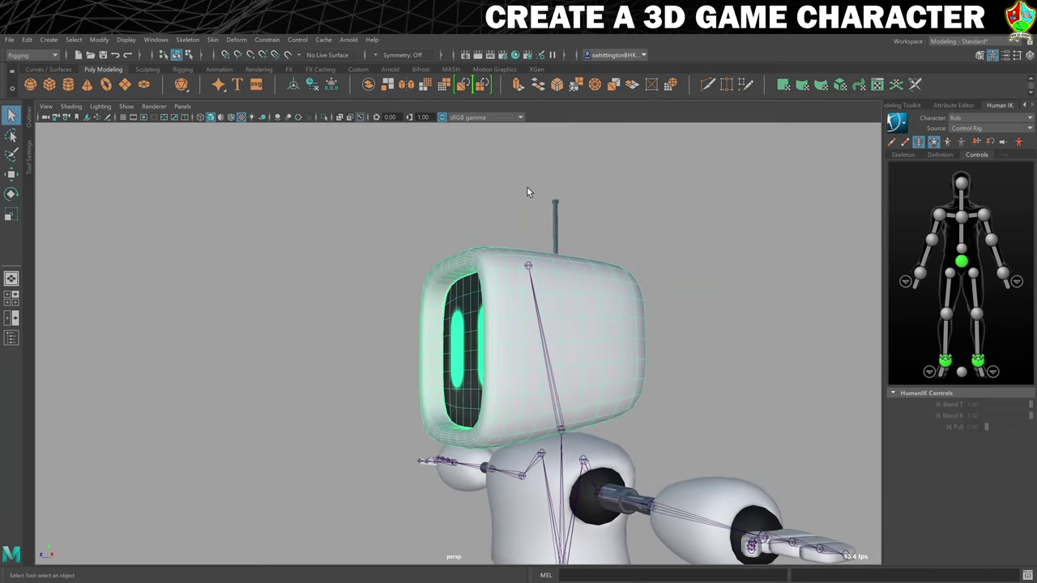
{"action": "left_click_drag", "start_coordinate": [527, 199], "coordinate": [585, 215]}
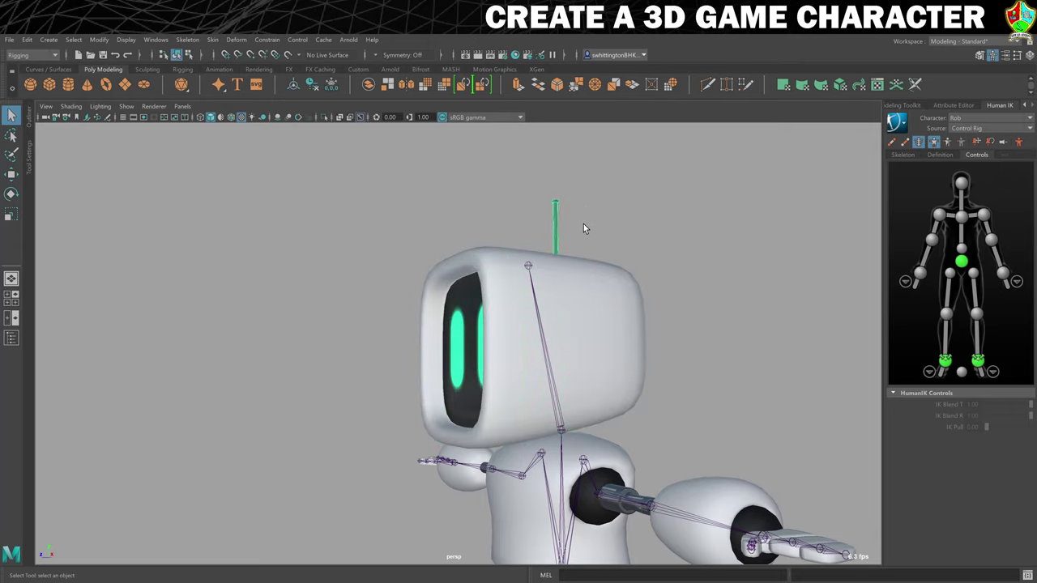
{"action": "left_click", "coordinate": [592, 306]}
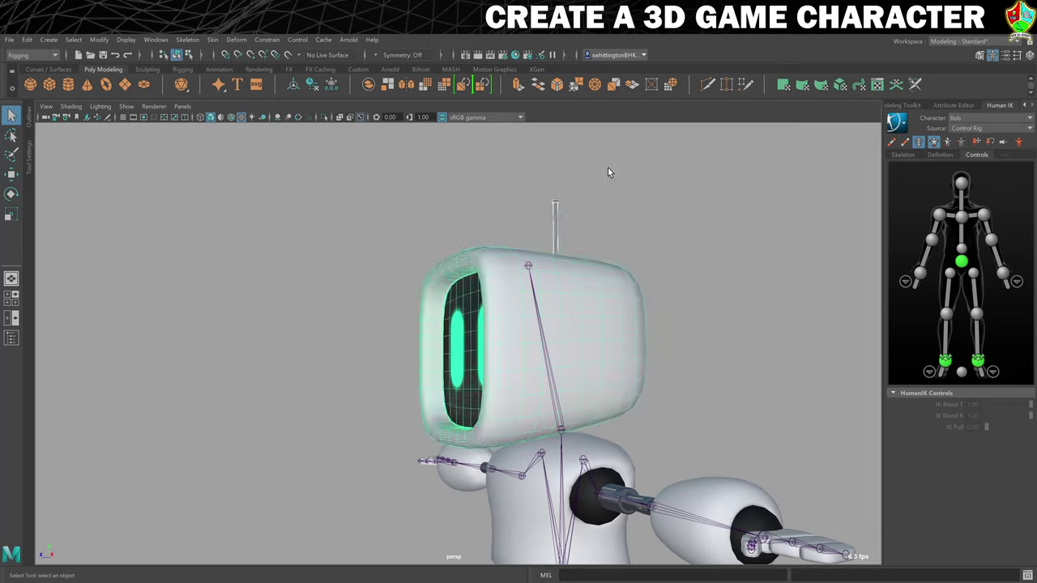
{"action": "key", "text": "ctrl+z"}
Parent the right upper-arm mesh to the right upper-arm joint
{"action": "scroll", "coordinate": [590, 257], "scroll_direction": "down", "scroll_amount": 5}
{"action": "left_click_drag", "start_coordinate": [486, 342], "coordinate": [565, 294], "text": "alt"}
{"action": "middle_click_drag", "start_coordinate": [564, 299], "coordinate": [478, 303], "text": "alt"}
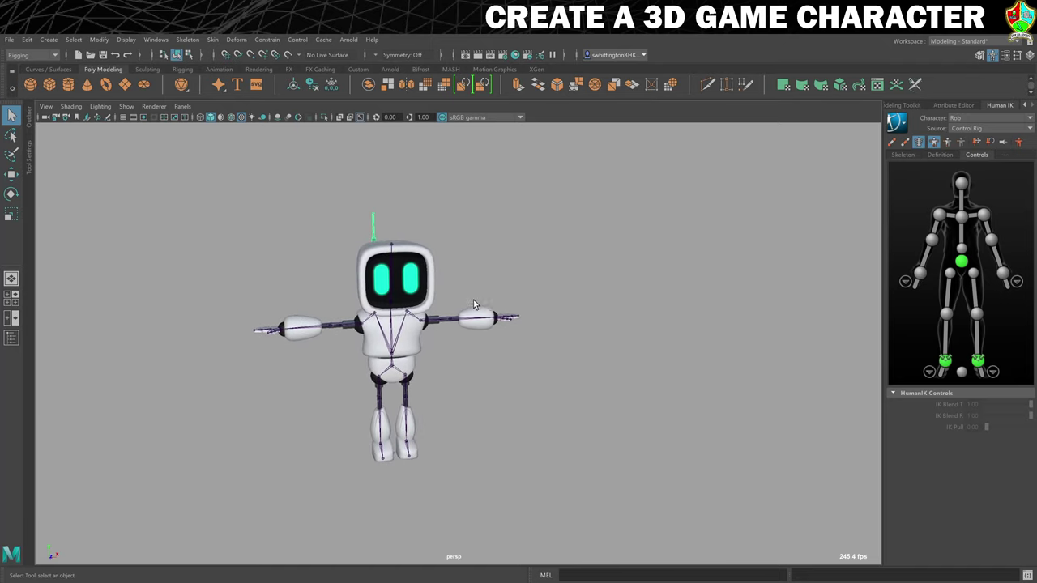
{"action": "right_click_drag", "start_coordinate": [478, 303], "coordinate": [632, 319], "text": "alt"}
{"action": "mouse_move", "coordinate": [486, 340]}
{"action": "middle_mouse_down", "text": "alt"}
{"action": "mouse_move", "coordinate": [546, 324]}
{"action": "mouse_move", "coordinate": [496, 339]}
{"action": "middle_mouse_up", "text": "alt"}
{"action": "middle_click_drag", "start_coordinate": [502, 379], "coordinate": [551, 358], "text": "alt"}
{"action": "left_click_drag", "start_coordinate": [551, 359], "coordinate": [534, 356], "text": "alt"}
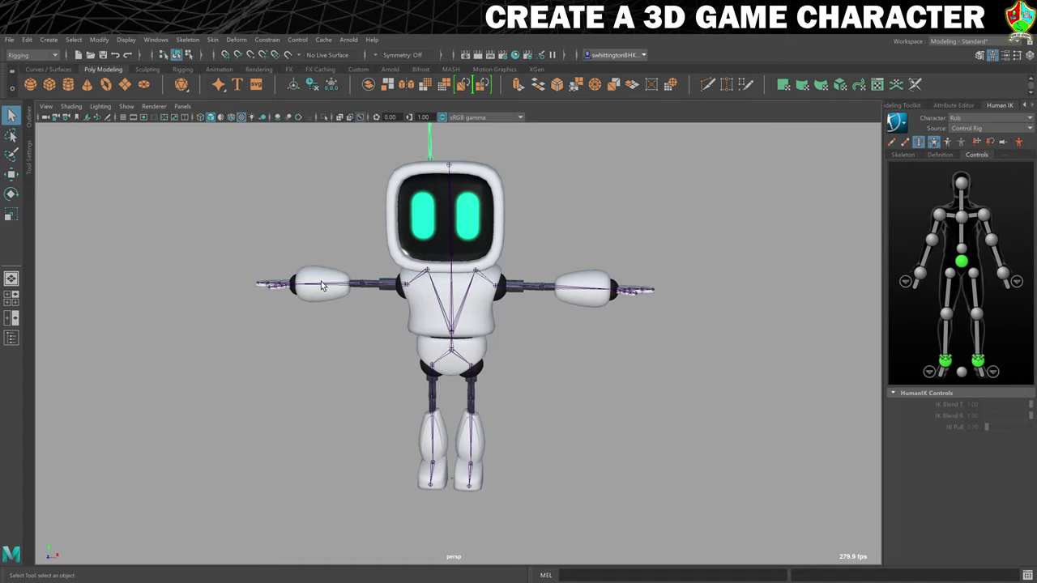
{"action": "scroll", "coordinate": [372, 284], "scroll_direction": "up", "scroll_amount": 5}
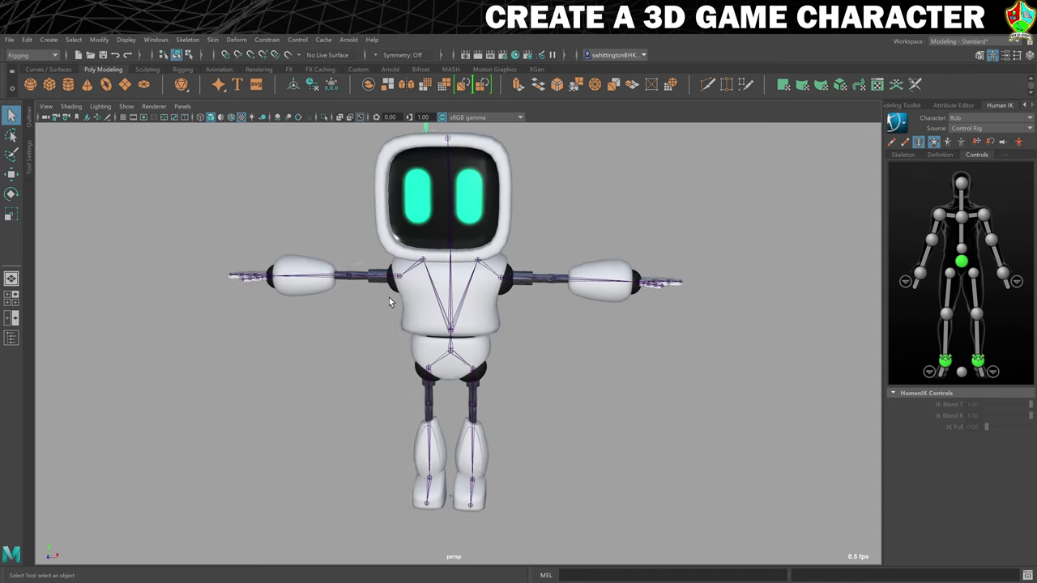
{"action": "scroll", "coordinate": [421, 284], "scroll_direction": "up", "scroll_amount": 5}
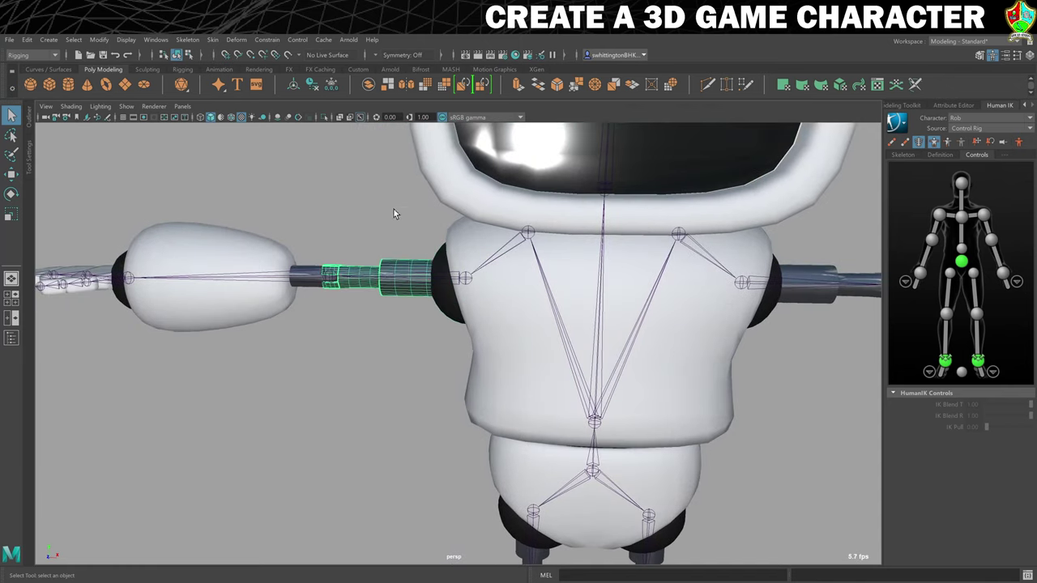
Parent the right forearm, black wrist ball, finger and thumb meshes to their matching arm and hand joints
{"action": "left_click", "coordinate": [235, 316]}
{"action": "key", "text": "f"}
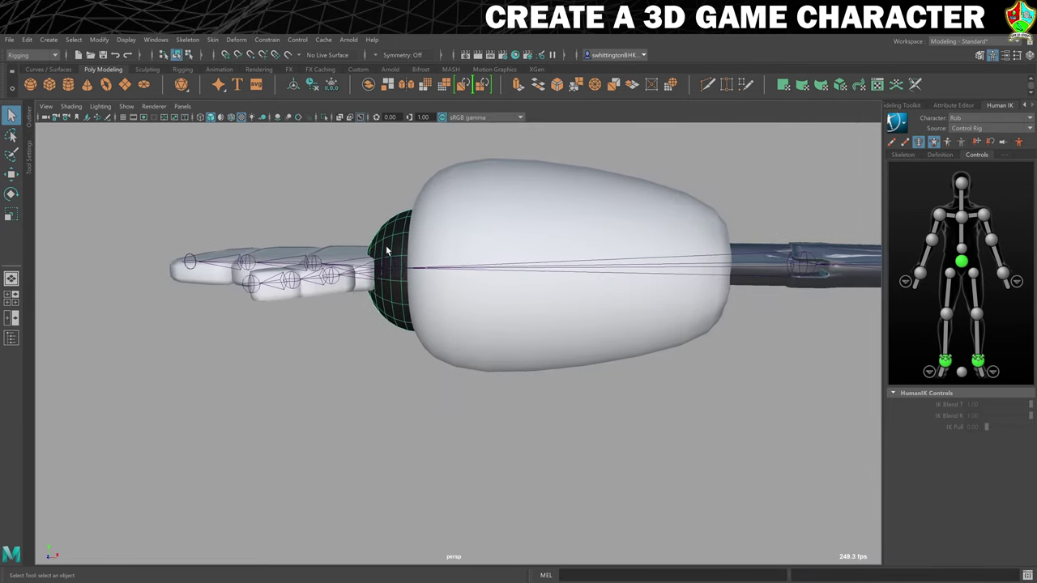
{"action": "scroll", "coordinate": [460, 347], "scroll_direction": "down", "scroll_amount": 5}
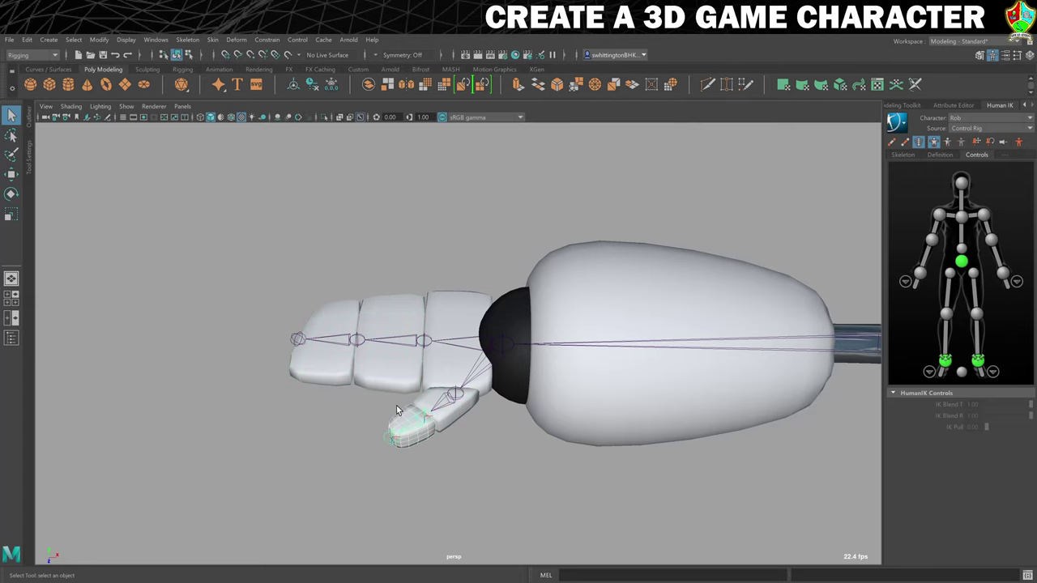
{"action": "key", "text": "f"}
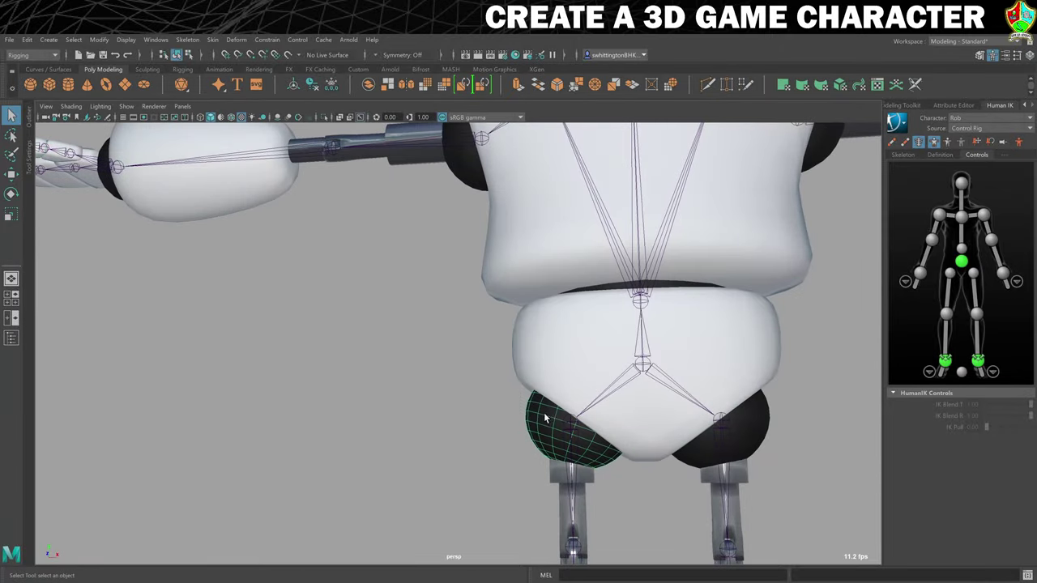
Parent the right leg's upper-leg, lower-leg, shin and foot meshes to their matching leg and ankle joints
{"action": "middle_click_drag", "start_coordinate": [544, 417], "coordinate": [558, 279], "text": "alt"}
{"action": "key", "text": "Down"}
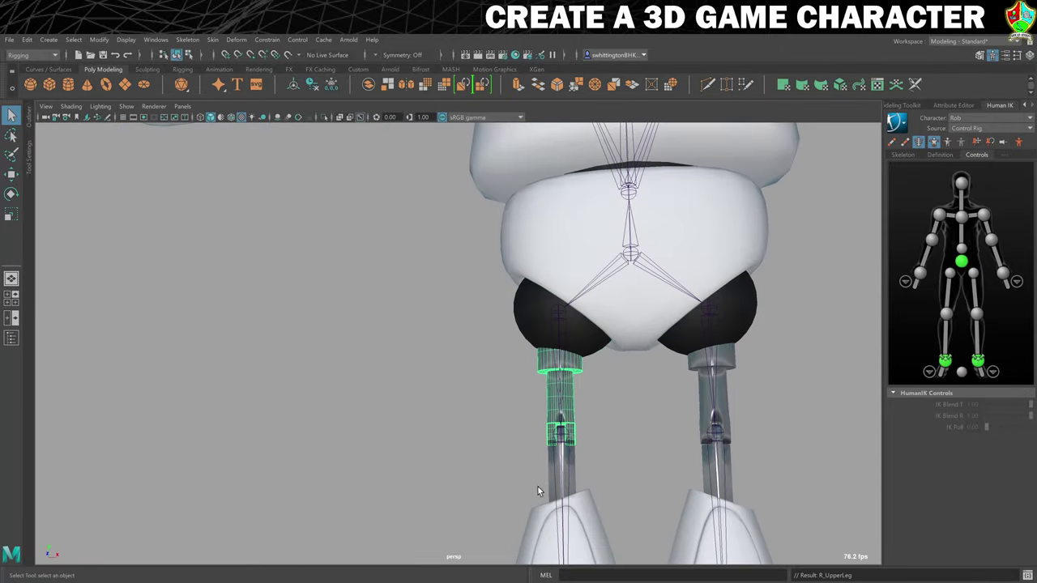
{"action": "key", "text": "Down"}
{"action": "middle_click_drag", "start_coordinate": [596, 474], "coordinate": [555, 296], "text": "alt"}
{"action": "middle_click_drag", "start_coordinate": [572, 412], "coordinate": [564, 249], "text": "alt"}
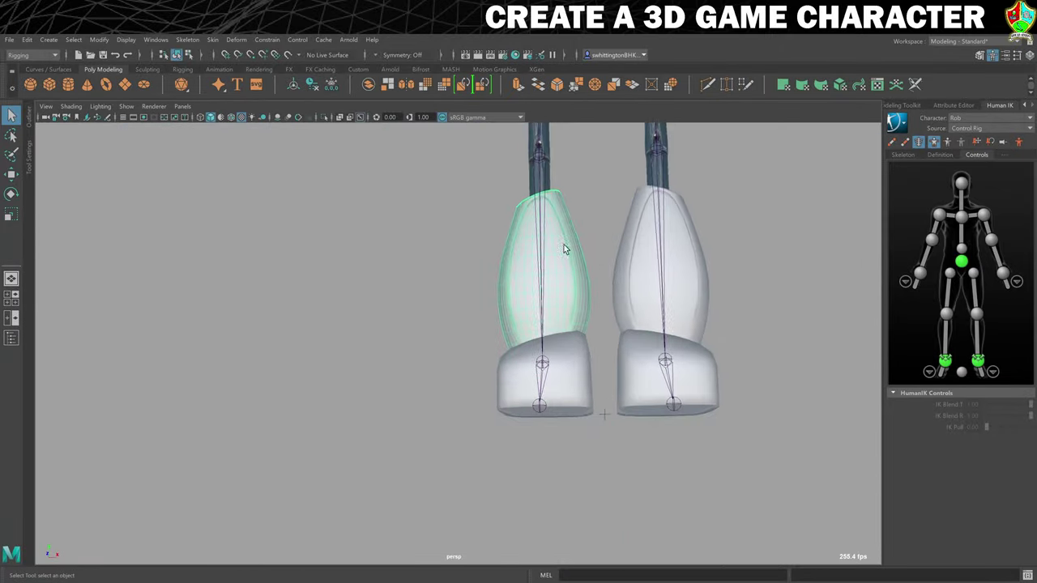
{"action": "left_click", "coordinate": [557, 383]}
Hide the character's skeleton and show the FK controls of its control rig
{"action": "scroll", "coordinate": [601, 316], "scroll_direction": "down", "scroll_amount": 5}
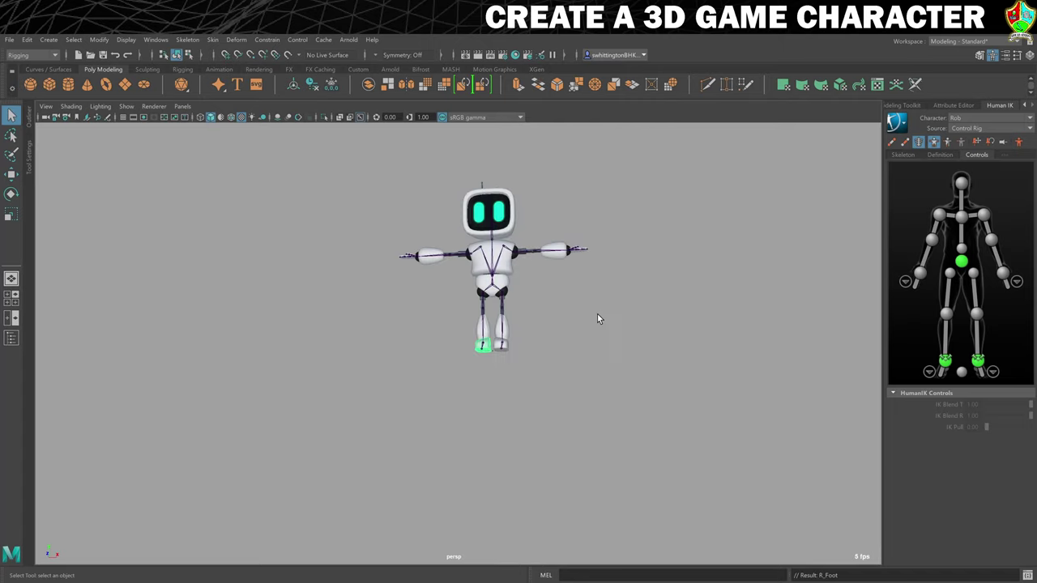
{"action": "mouse_move", "coordinate": [602, 308]}
{"action": "left_mouse_down", "text": "alt"}
{"action": "mouse_move", "coordinate": [575, 315]}
{"action": "mouse_move", "coordinate": [586, 312]}
{"action": "left_mouse_up", "text": "alt"}
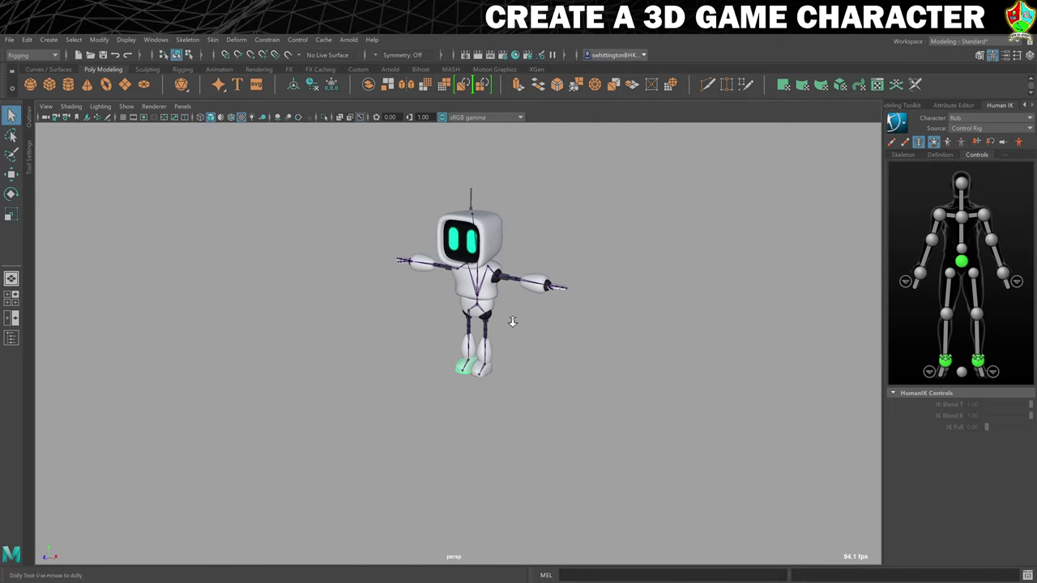
{"action": "scroll", "coordinate": [648, 324], "scroll_direction": "up", "scroll_amount": 5}
{"action": "scroll", "coordinate": [649, 324], "scroll_direction": "down", "scroll_amount": 4}
{"action": "left_click_drag", "start_coordinate": [613, 386], "coordinate": [497, 383], "text": "alt"}
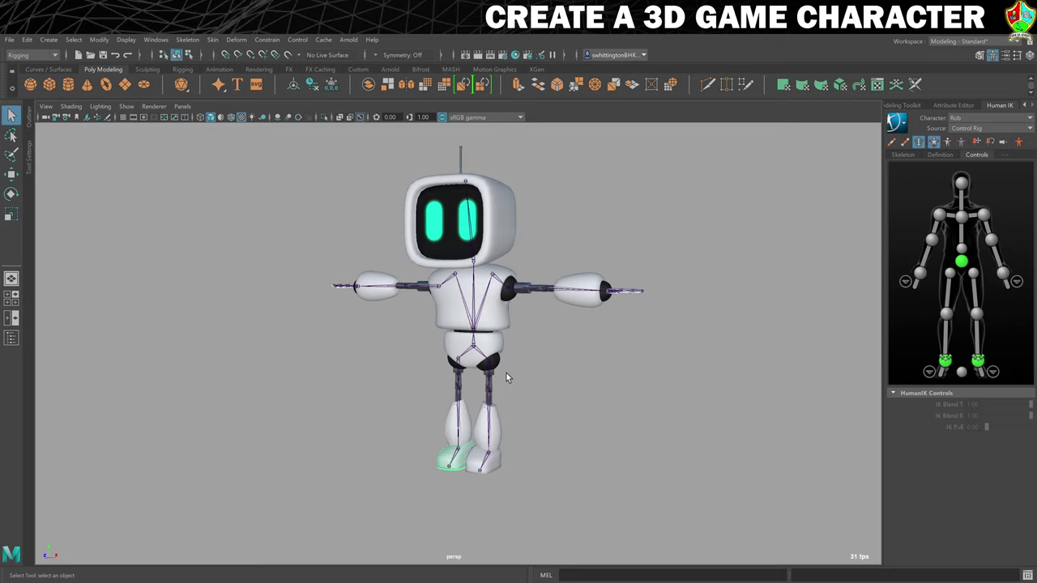
{"action": "left_click", "coordinate": [919, 144]}
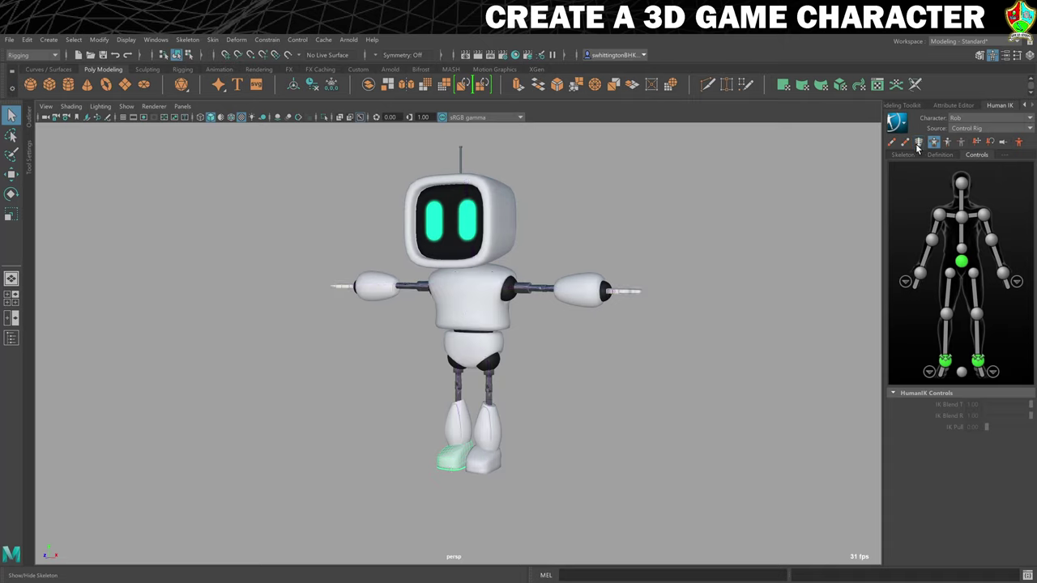
{"action": "left_click", "coordinate": [905, 143]}
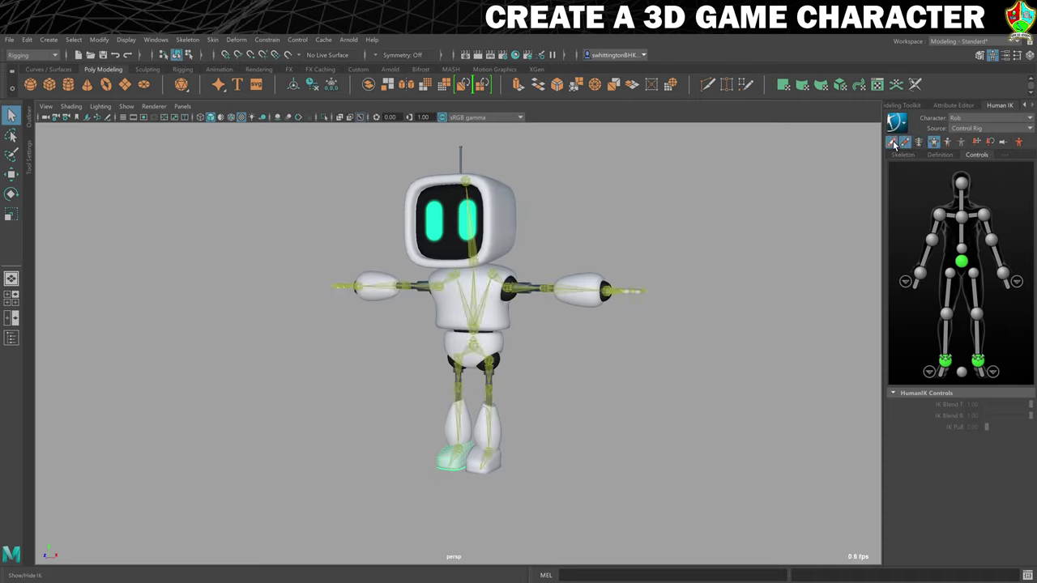
Show the IK effectors of the character's control rig
{"action": "left_click", "coordinate": [893, 143]}
{"action": "scroll", "coordinate": [660, 355], "scroll_direction": "up", "scroll_amount": 5}
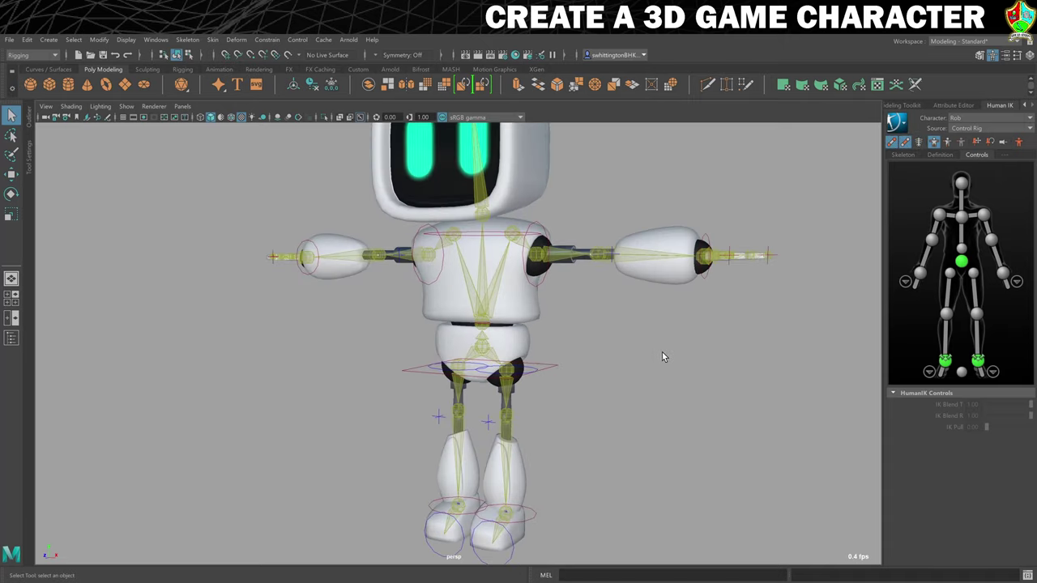
{"action": "scroll", "coordinate": [640, 356], "scroll_direction": "down", "scroll_amount": 4}
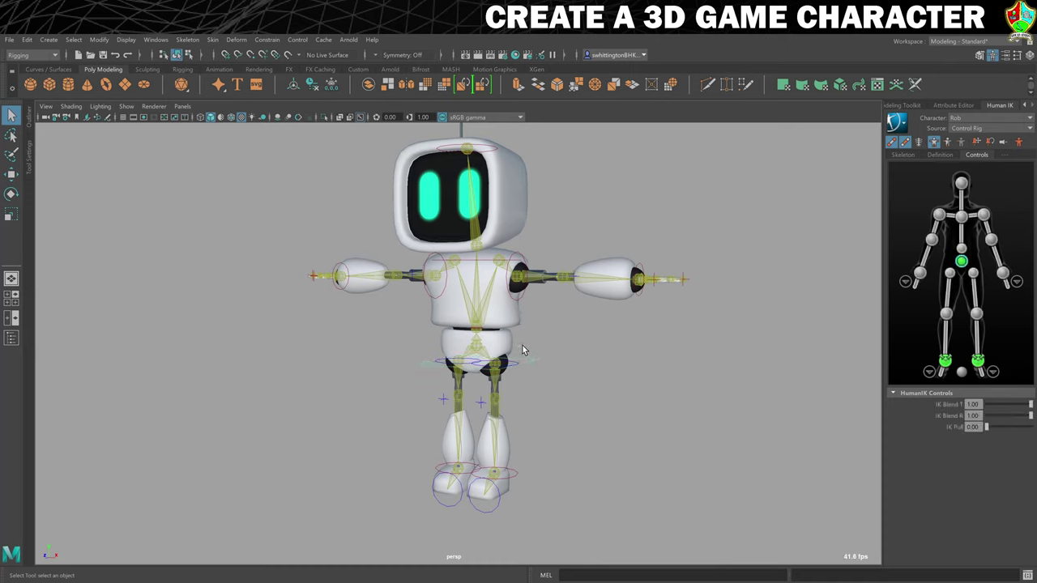
Test the rig by moving the hips, left foot and right foot controls, undoing each move
{"action": "key", "text": "w"}
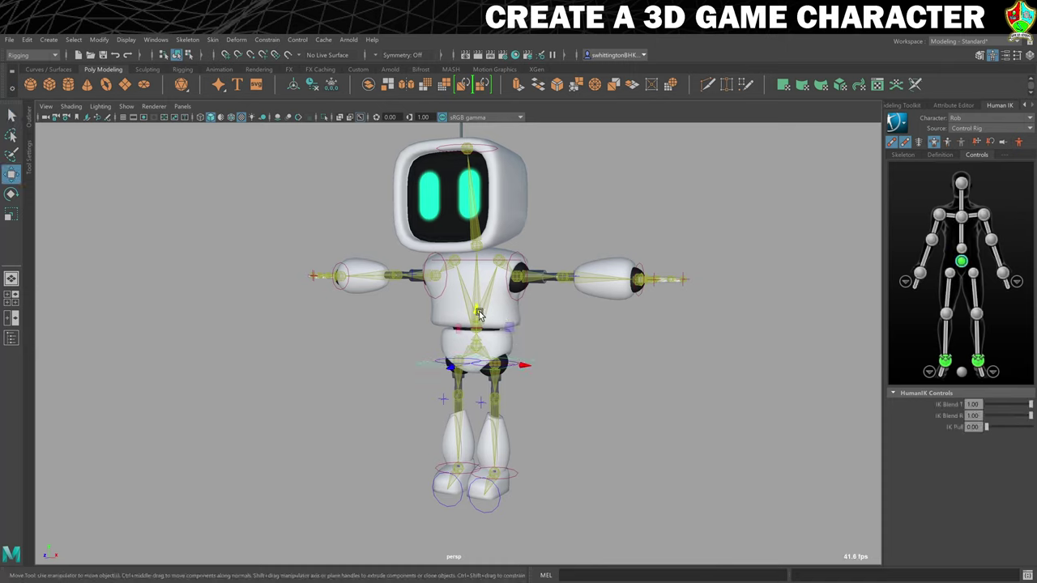
{"action": "mouse_move", "coordinate": [479, 314]}
{"action": "left_mouse_down"}
{"action": "mouse_move", "coordinate": [484, 368]}
{"action": "mouse_move", "coordinate": [488, 311]}
{"action": "left_mouse_up"}
{"action": "left_click", "coordinate": [498, 491]}
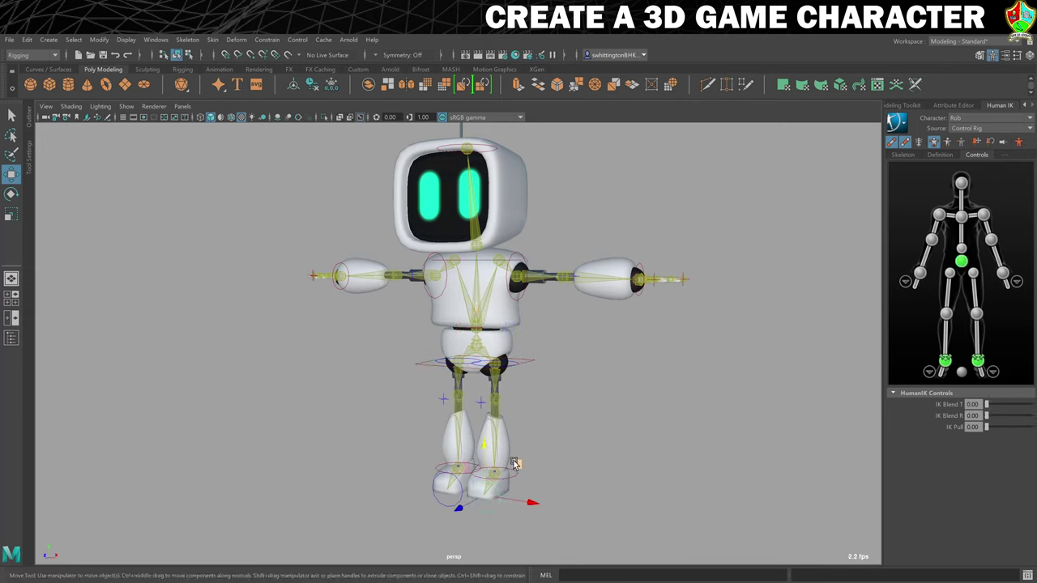
{"action": "left_click_drag", "start_coordinate": [514, 464], "coordinate": [522, 425]}
{"action": "left_click_drag", "start_coordinate": [489, 459], "coordinate": [527, 443]}
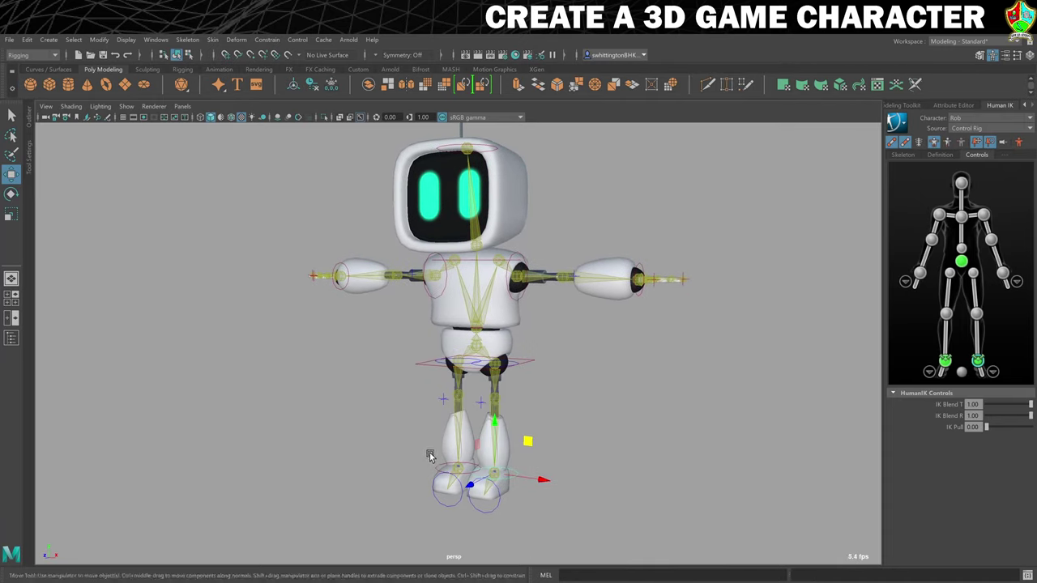
{"action": "left_click_drag", "start_coordinate": [444, 470], "coordinate": [478, 445]}
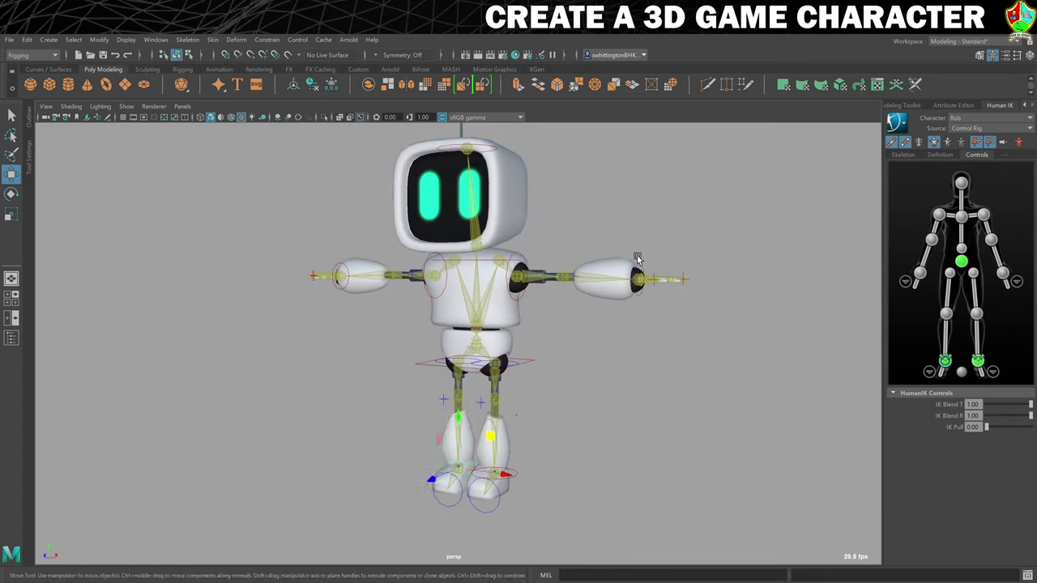
Test the left and right wrist effectors by moving each one, undoing both moves
{"action": "left_click", "coordinate": [642, 271]}
{"action": "left_click_drag", "start_coordinate": [676, 243], "coordinate": [630, 324]}
{"action": "key", "text": "ctrl+z"}
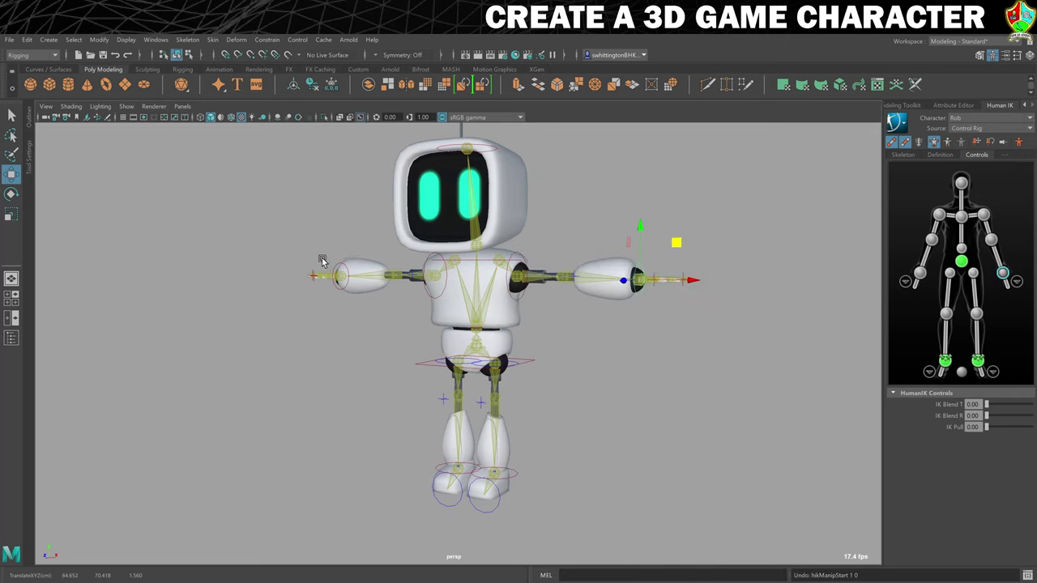
{"action": "left_click", "coordinate": [341, 268]}
{"action": "left_click_drag", "start_coordinate": [371, 240], "coordinate": [429, 339]}
{"action": "key", "text": "ctrl+z"}
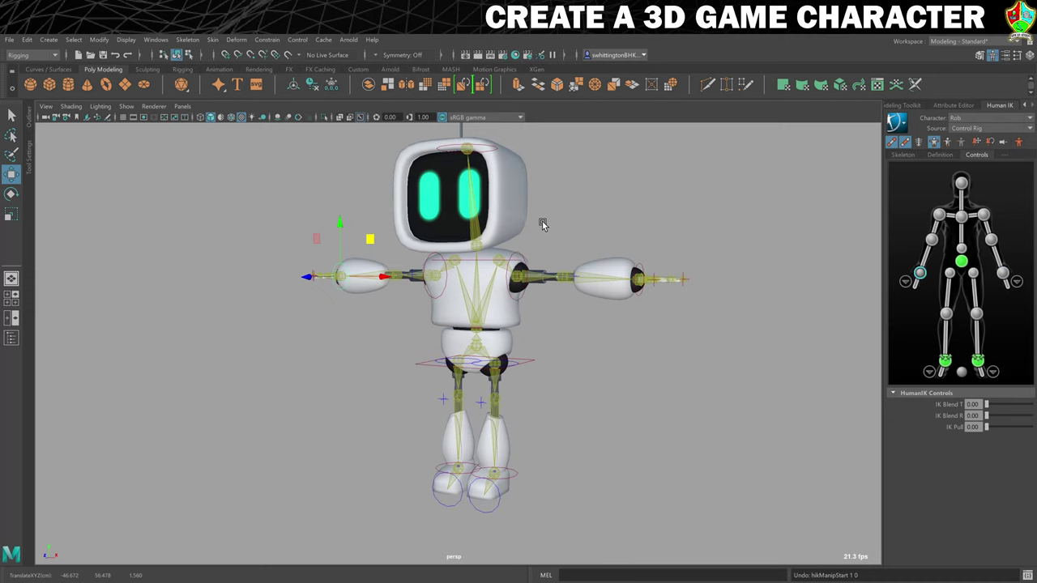
Test the head effector by moving and rotating it, undoing each change
{"action": "left_click", "coordinate": [474, 196]}
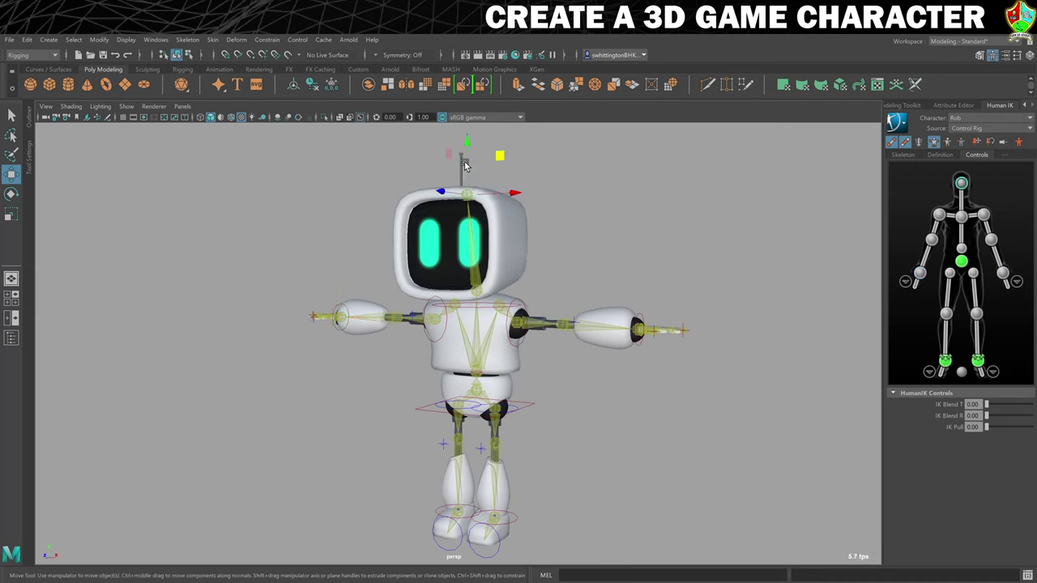
{"action": "left_click_drag", "start_coordinate": [437, 189], "coordinate": [428, 238]}
{"action": "key", "text": "ctrl+z"}
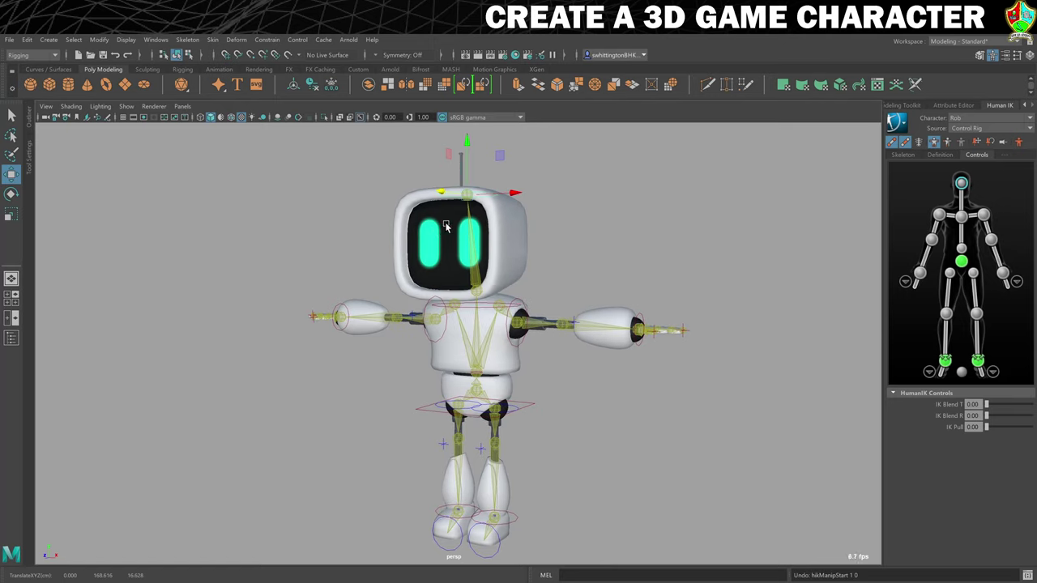
{"action": "key", "text": "e"}
{"action": "left_click_drag", "start_coordinate": [447, 224], "coordinate": [621, 258]}
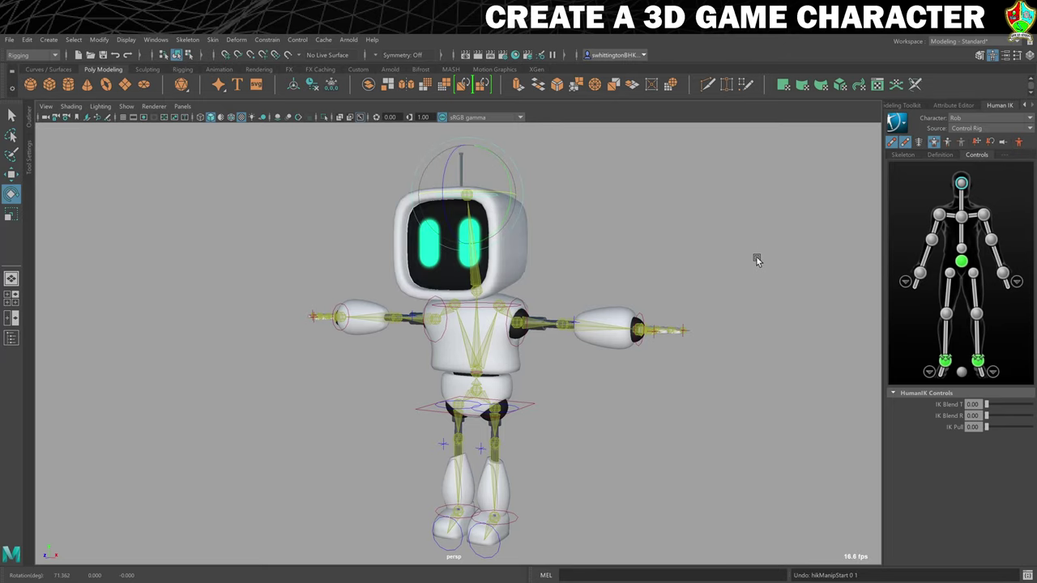
Test the left hand's fingertip effector by rotating it to curl the finger, and undo the rotation
{"action": "left_click", "coordinate": [729, 271]}
{"action": "scroll", "coordinate": [729, 276], "scroll_direction": "up", "scroll_amount": 5}
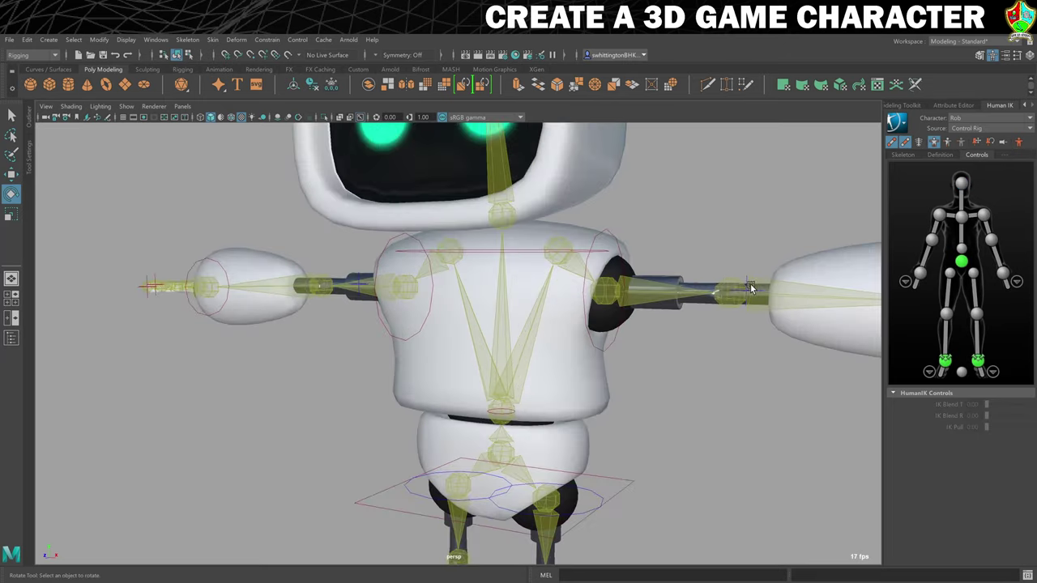
{"action": "scroll", "coordinate": [752, 289], "scroll_direction": "up", "scroll_amount": 3}
{"action": "middle_click_drag", "start_coordinate": [752, 290], "coordinate": [488, 285], "text": "alt"}
{"action": "scroll", "coordinate": [594, 313], "scroll_direction": "up", "scroll_amount": 5}
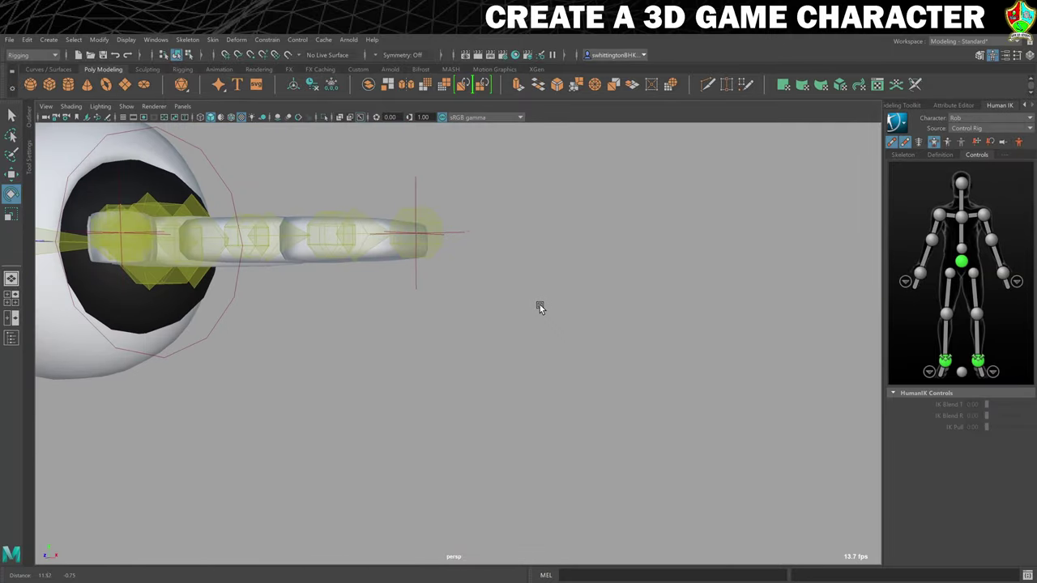
{"action": "scroll", "coordinate": [539, 306], "scroll_direction": "down", "scroll_amount": 5}
{"action": "left_click", "coordinate": [455, 278]}
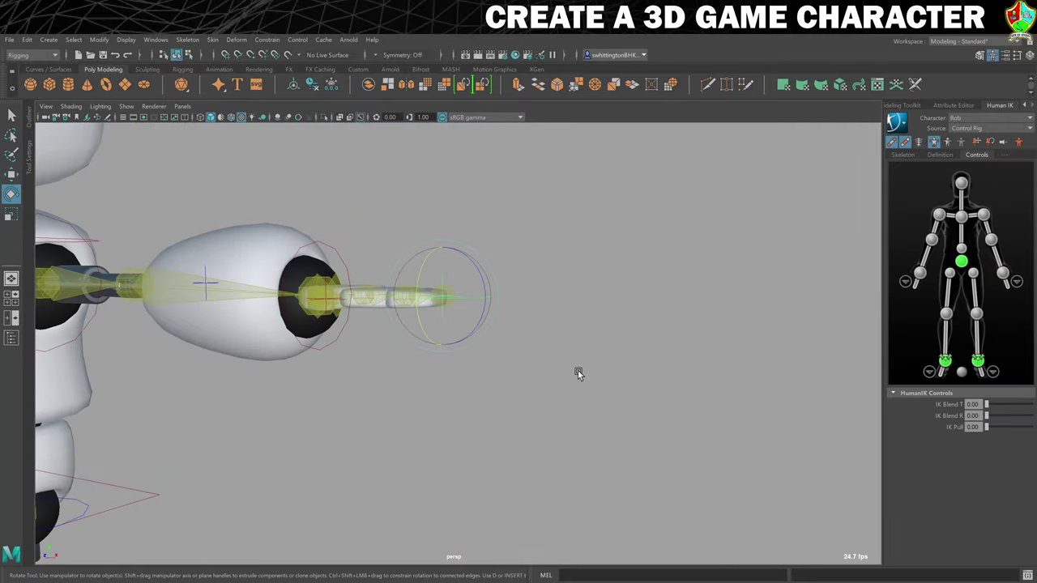
{"action": "key", "text": "f"}
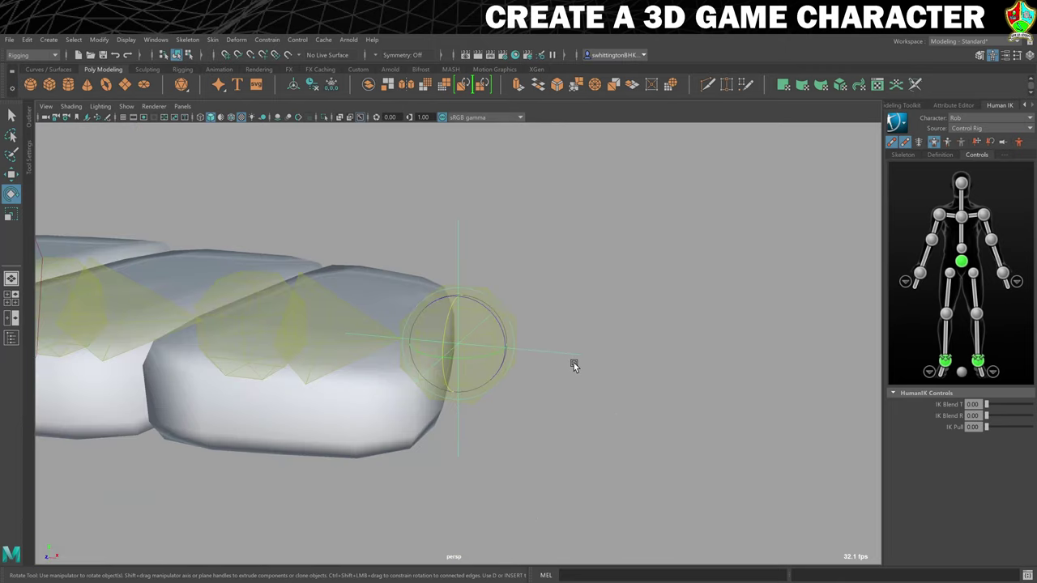
{"action": "scroll", "coordinate": [575, 357], "scroll_direction": "down", "scroll_amount": 5}
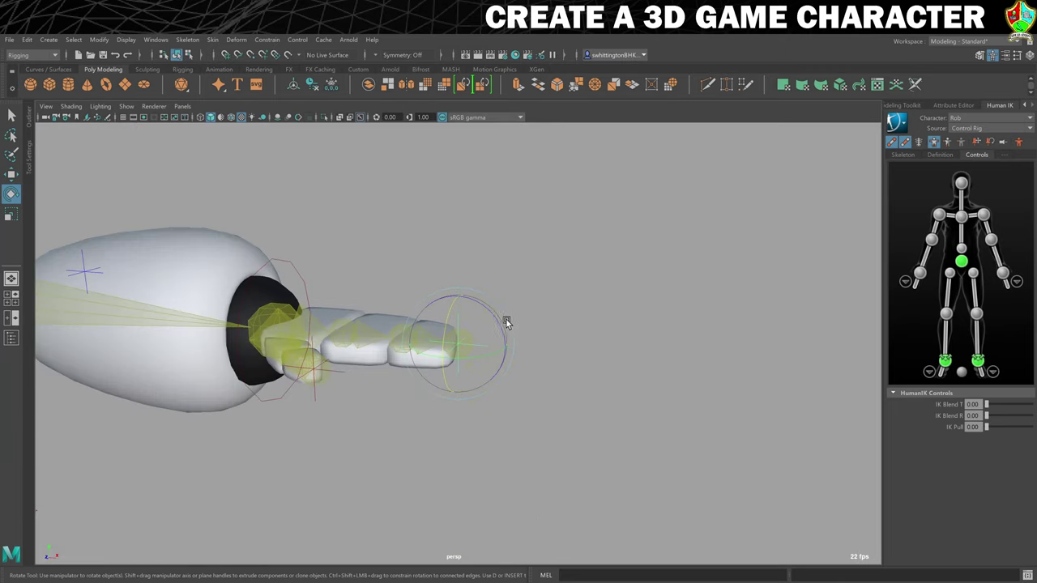
{"action": "left_click_drag", "start_coordinate": [491, 316], "coordinate": [503, 383]}
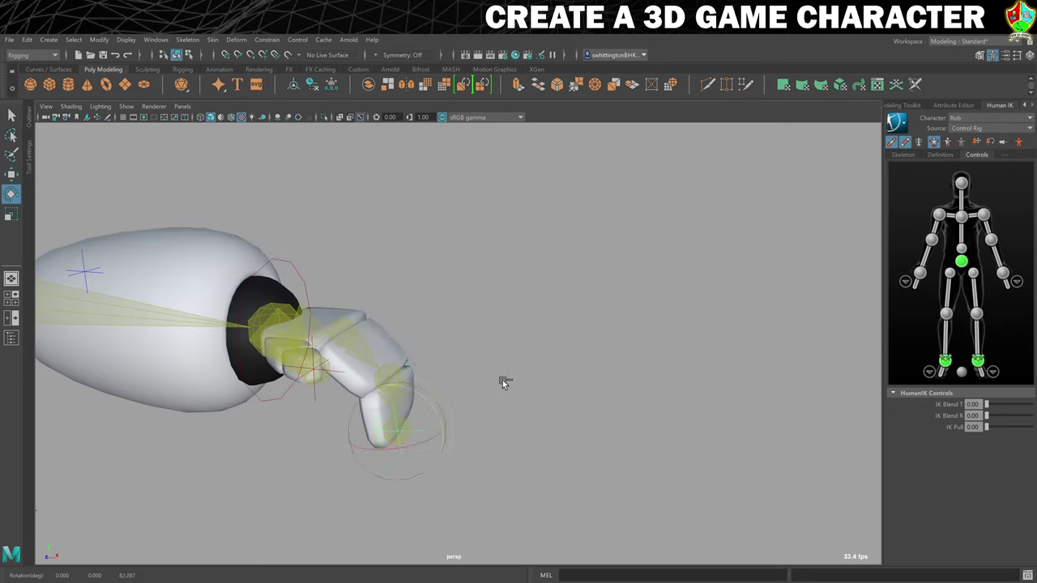
{"action": "key", "text": "ctrl+z"}
Test the left thumb's controls by rotating the tip effector and a thumb joint, undoing the rotations
{"action": "left_click", "coordinate": [338, 374]}
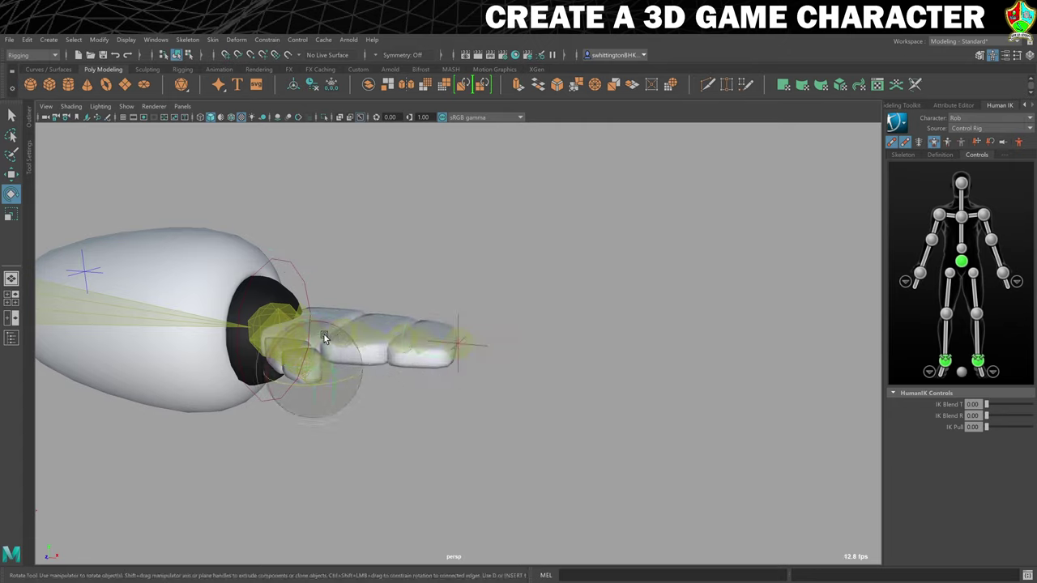
{"action": "left_click_drag", "start_coordinate": [323, 340], "coordinate": [350, 393]}
{"action": "left_click", "coordinate": [438, 413]}
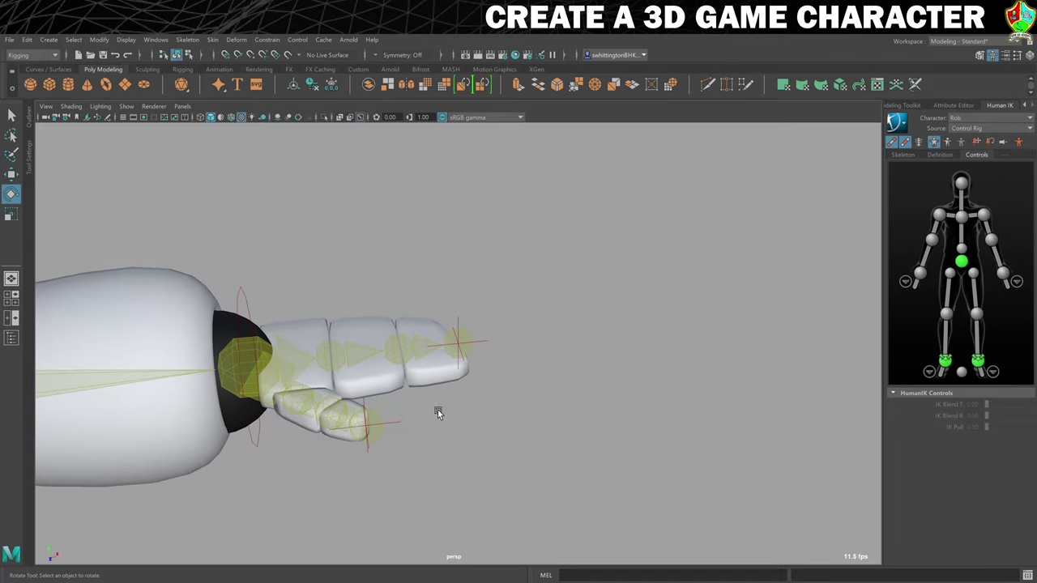
{"action": "left_click", "coordinate": [334, 405]}
{"action": "left_click_drag", "start_coordinate": [329, 443], "coordinate": [364, 426]}
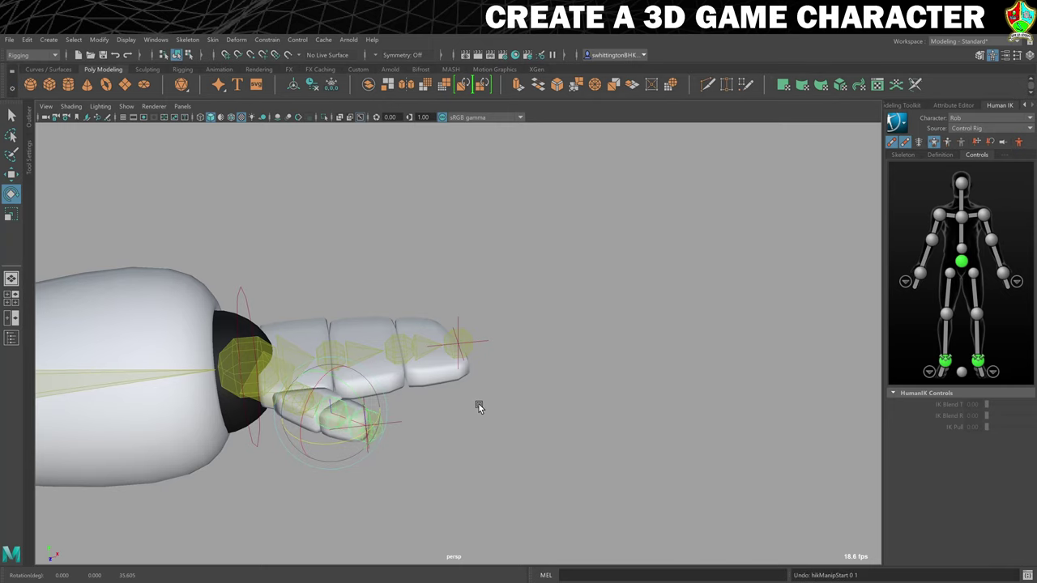
Set the Geo display layer to Reference so the body meshes cannot be selected
{"action": "scroll", "coordinate": [519, 424], "scroll_direction": "down", "scroll_amount": 10}
{"action": "left_click_drag", "start_coordinate": [429, 422], "coordinate": [551, 416], "text": "alt"}
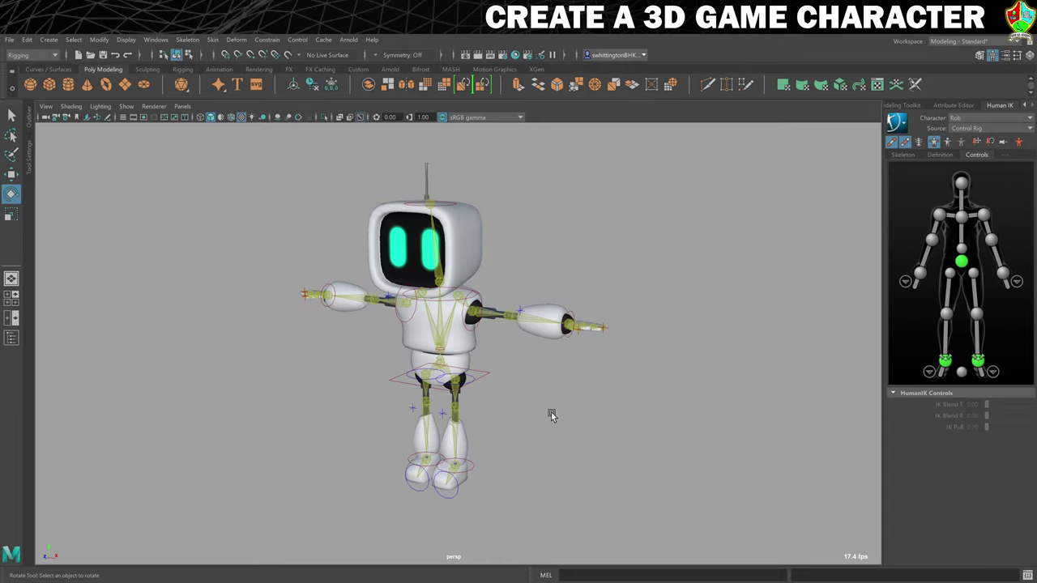
{"action": "left_click", "coordinate": [903, 105]}
{"action": "left_click", "coordinate": [926, 103]}
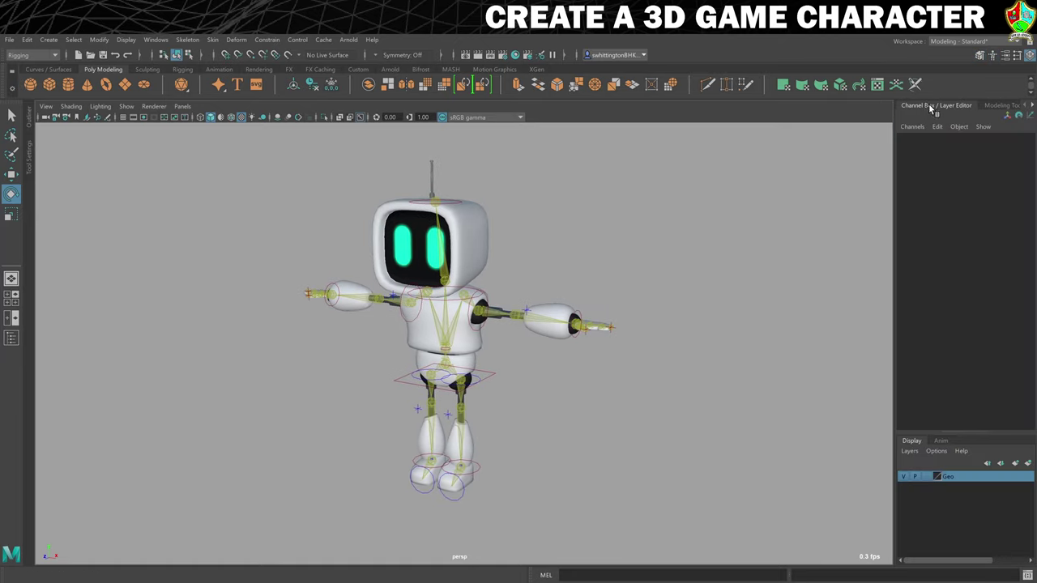
{"action": "left_click", "coordinate": [925, 476]}
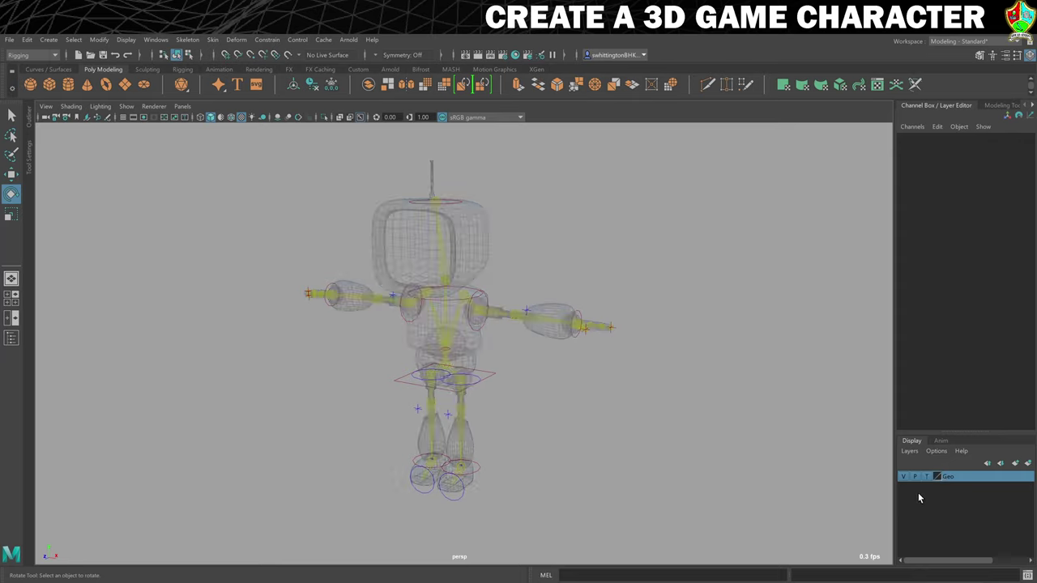
{"action": "left_click", "coordinate": [925, 476]}
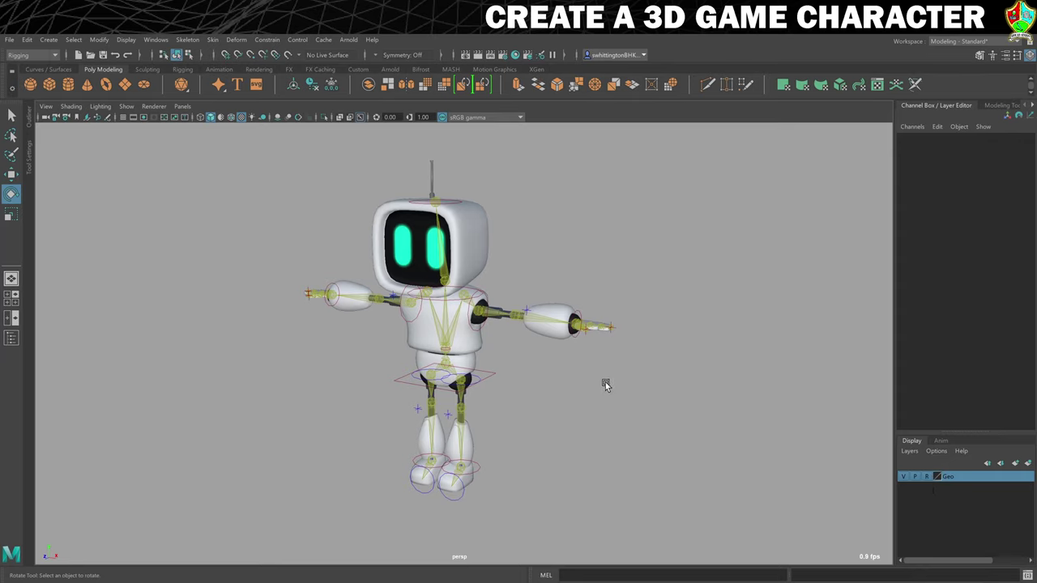
Test moving the left wrist effector with the geometry locked, undo the move and clear the selection
{"action": "left_click", "coordinate": [580, 313]}
{"action": "key", "text": "w"}
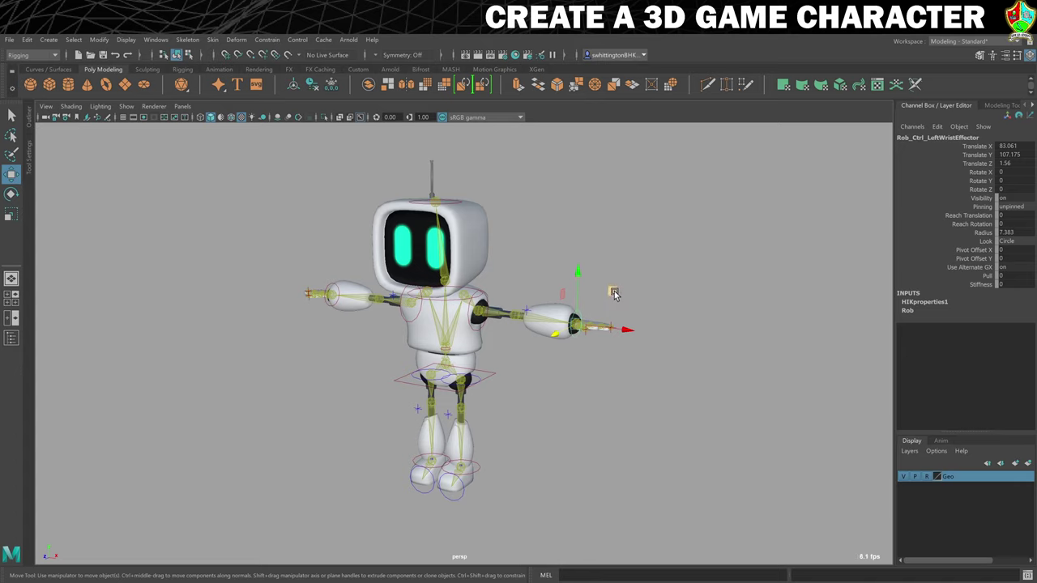
{"action": "mouse_move", "coordinate": [603, 322]}
{"action": "left_mouse_down"}
{"action": "mouse_move", "coordinate": [636, 349]}
{"action": "mouse_move", "coordinate": [596, 354]}
{"action": "mouse_move", "coordinate": [591, 334]}
{"action": "left_mouse_up"}
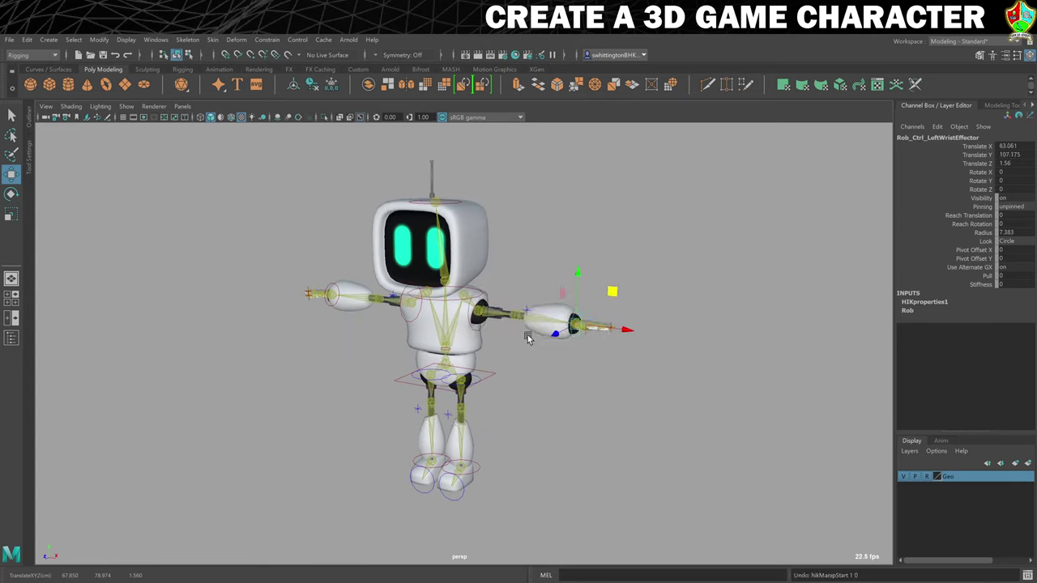
{"action": "left_click", "coordinate": [620, 390]}
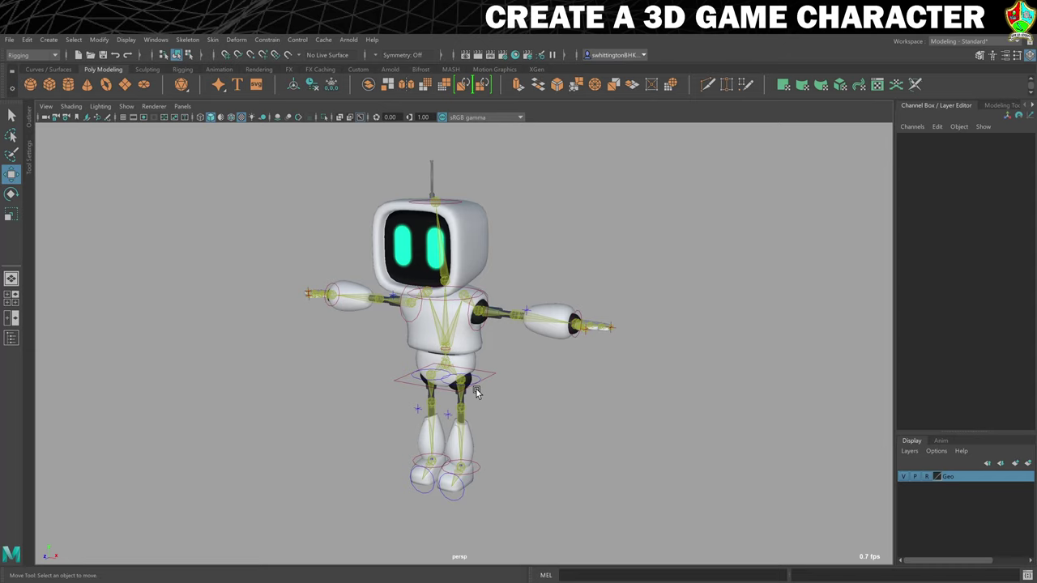
Save a copy of the scene as CleanRig in the project's scenes folder
{"action": "left_click", "coordinate": [9, 40]}
{"action": "left_click", "coordinate": [40, 94]}
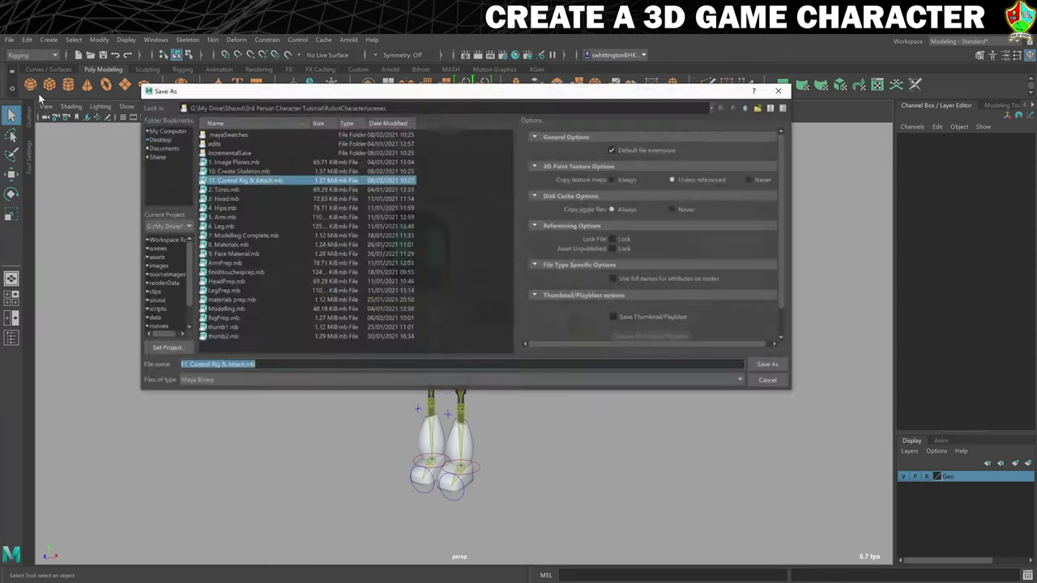
{"action": "type", "text": "C"}
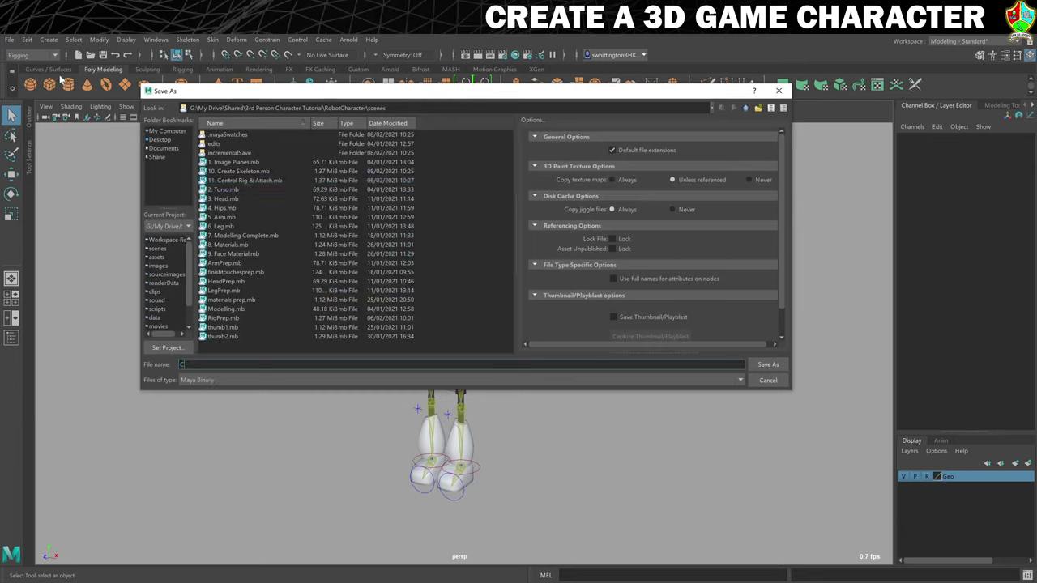
{"action": "type", "text": "leanRig"}
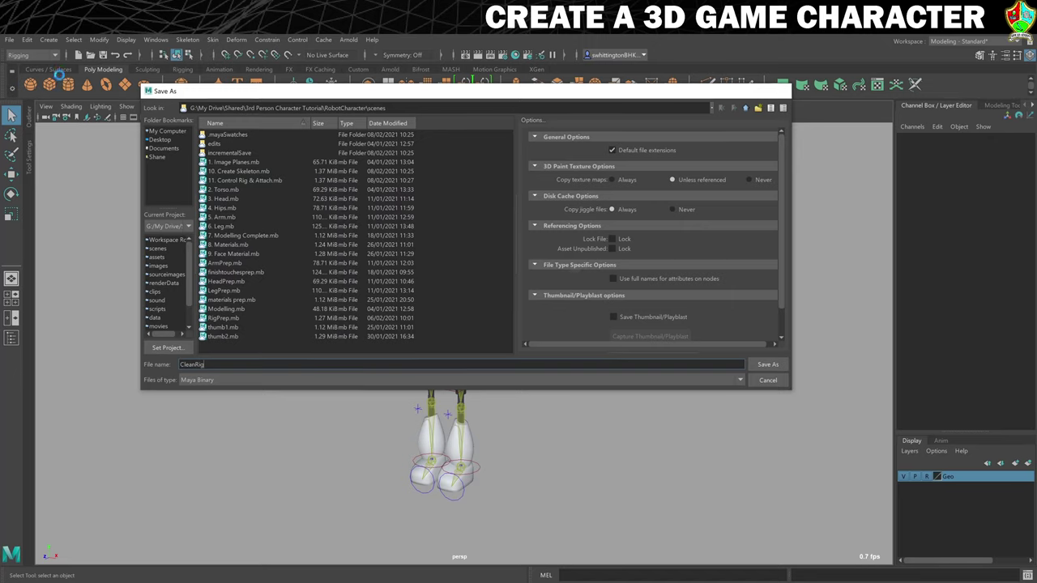
{"action": "key", "text": "Return"}
{"action": "key", "text": "w"}
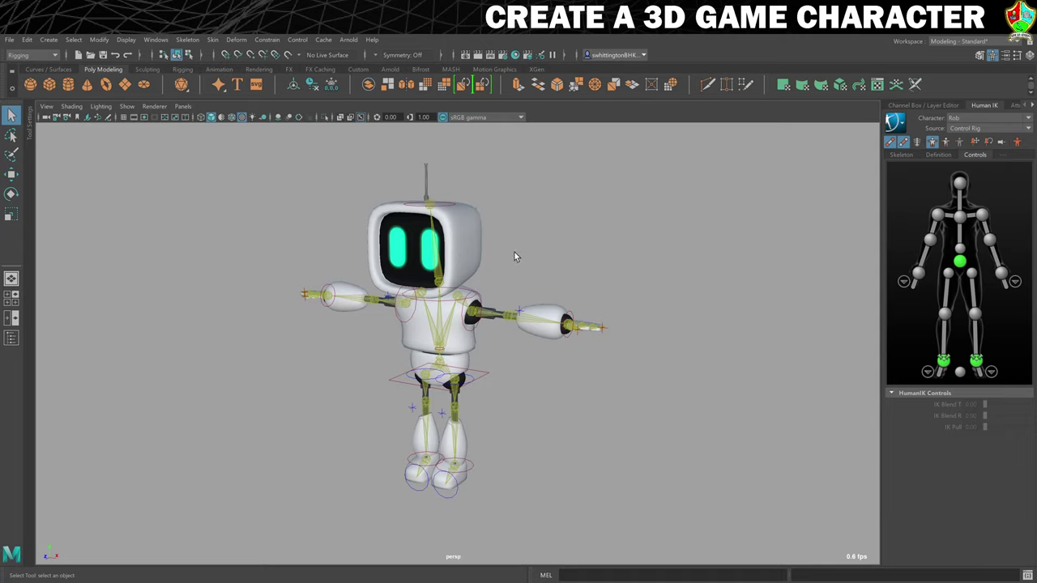
Save the scene under the new name "12. Idle Cycle" and display the channel box and layer list
{"action": "left_click", "coordinate": [9, 39]}
{"action": "left_click", "coordinate": [30, 95]}
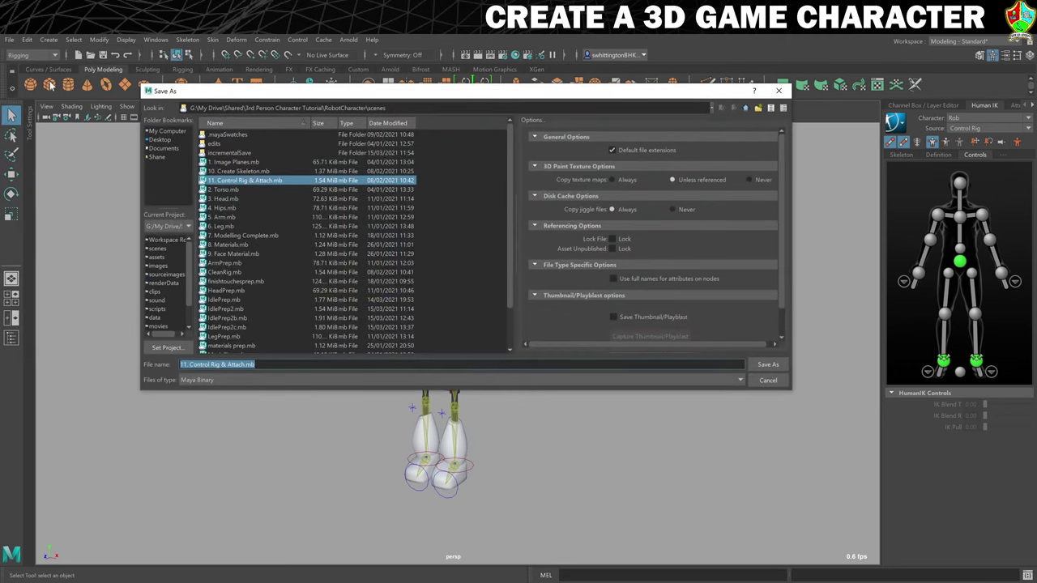
{"action": "type", "text": "12. Idle An"}
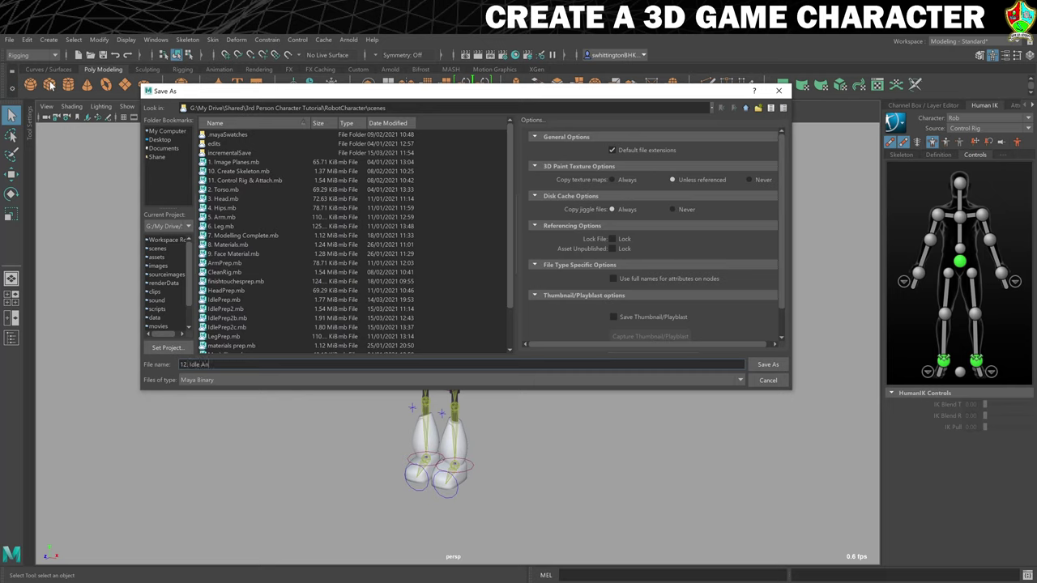
{"action": "key", "text": "BackSpace"}
{"action": "key", "text": "BackSpace"}
{"action": "type", "text": "Cycle"}
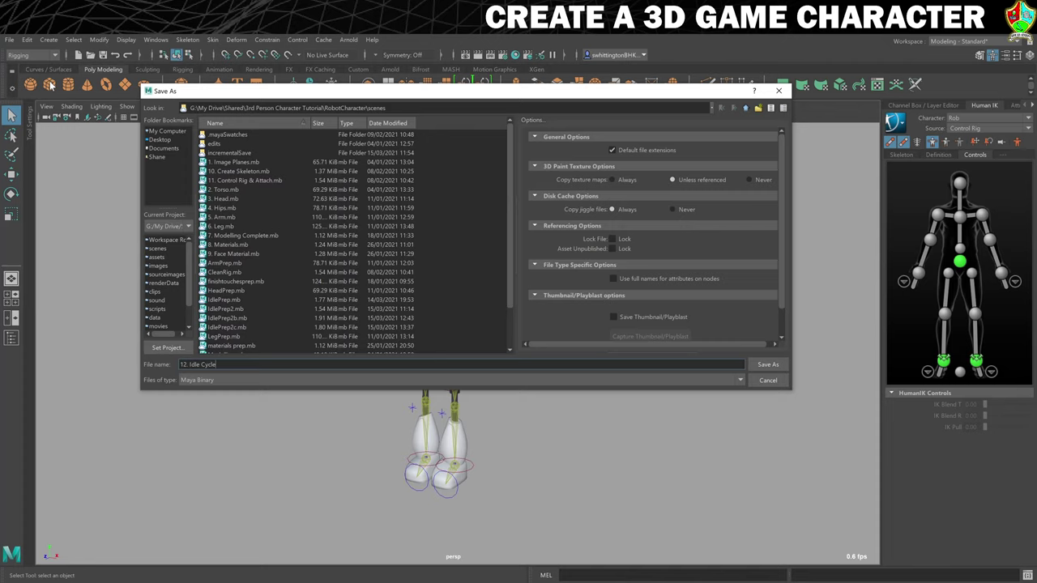
{"action": "left_click", "coordinate": [768, 364]}
{"action": "left_click", "coordinate": [929, 106]}
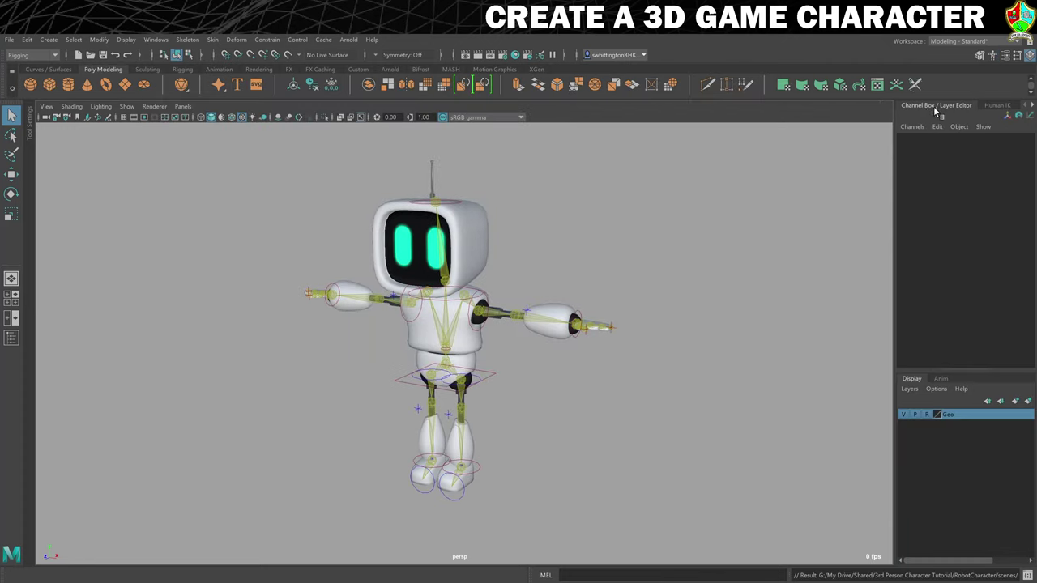
Display the HumanIK controls, test moving the left wrist effector in full-body mode and undo the move
{"action": "left_click", "coordinate": [998, 106]}
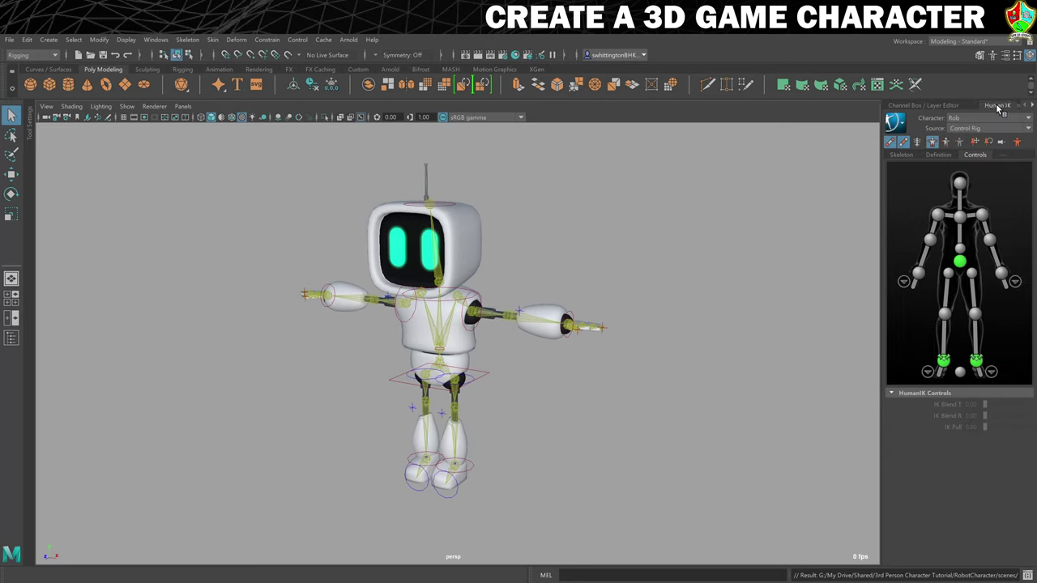
{"action": "left_click", "coordinate": [935, 144]}
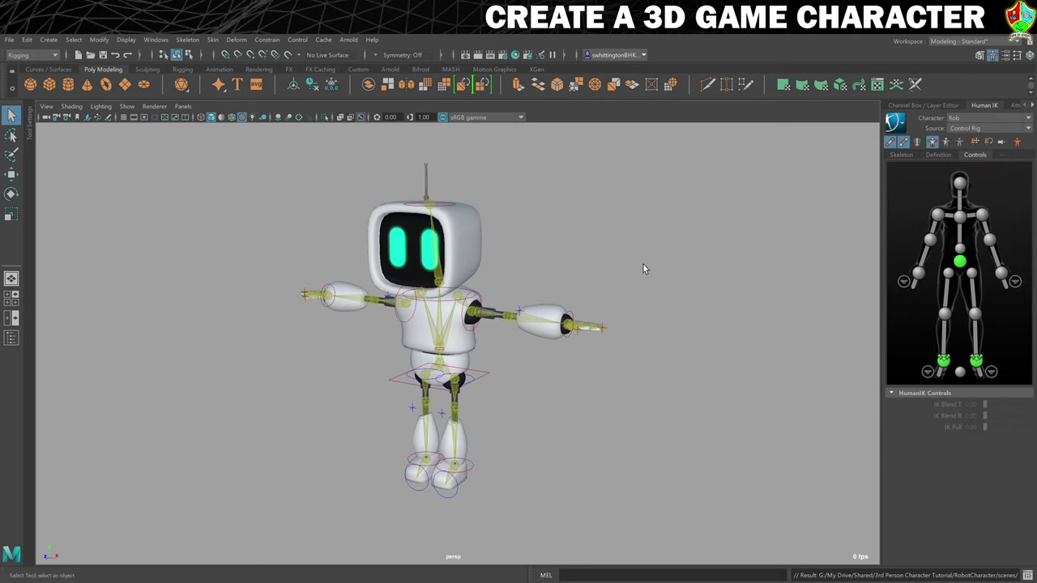
{"action": "left_click", "coordinate": [569, 324]}
{"action": "key", "text": "w"}
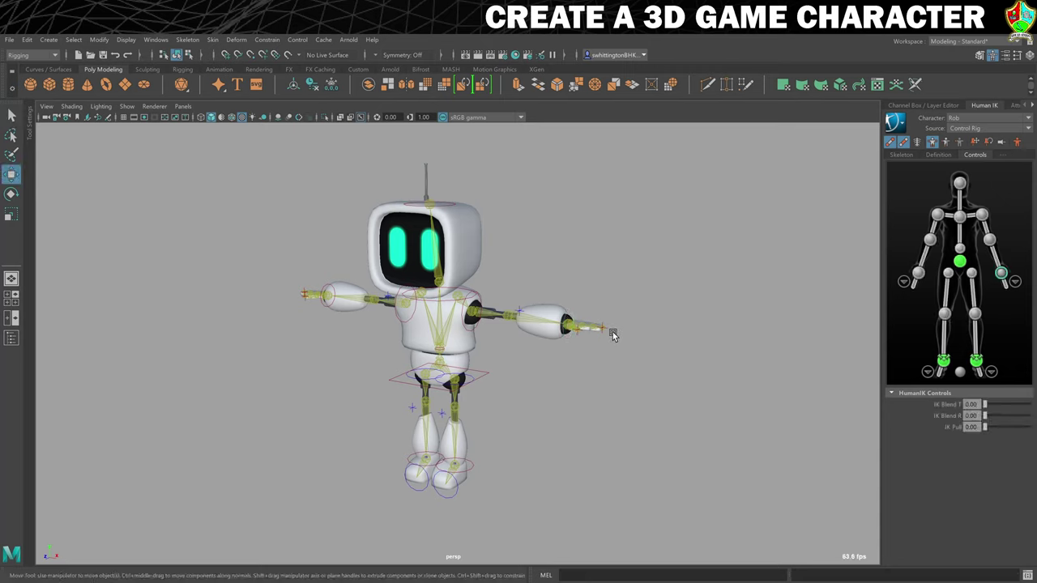
{"action": "left_click_drag", "start_coordinate": [613, 330], "coordinate": [707, 335]}
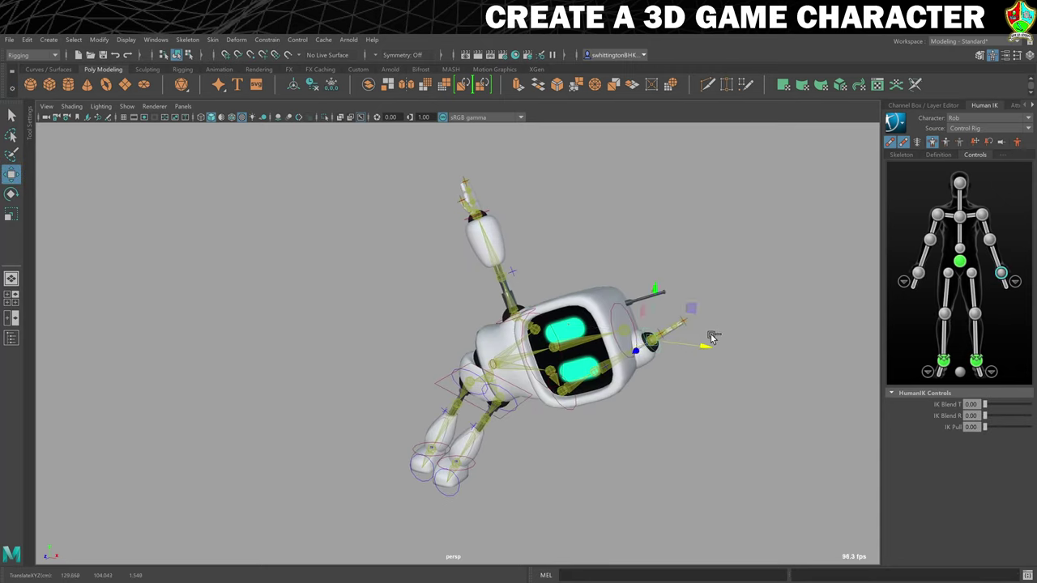
{"action": "key", "text": "ctrl+z"}
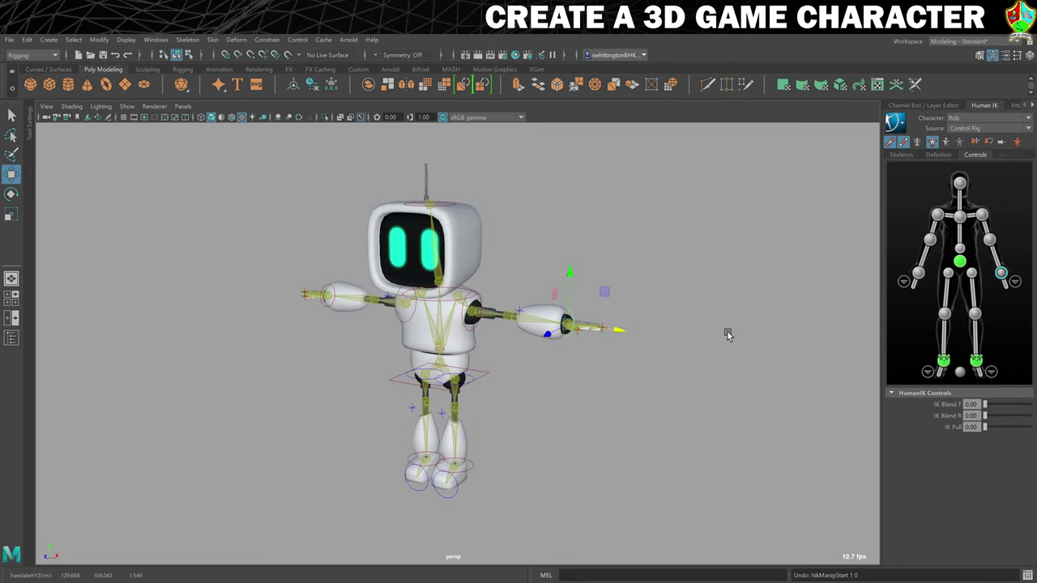
Switch the rig manipulation mode to Body Part, test moving the left wrist effector and undo the moves
{"action": "left_click", "coordinate": [946, 143]}
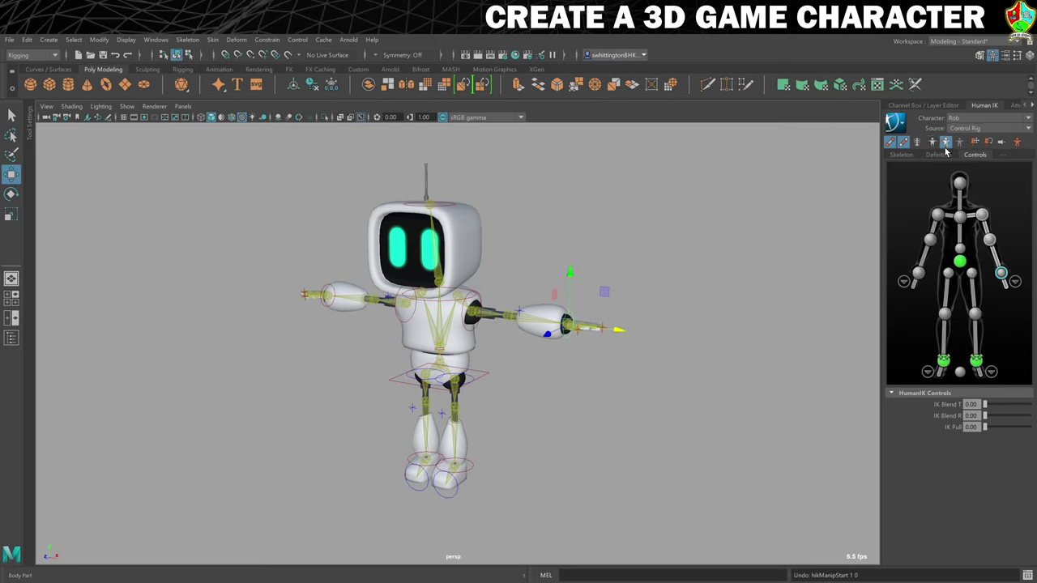
{"action": "left_click_drag", "start_coordinate": [619, 329], "coordinate": [766, 340]}
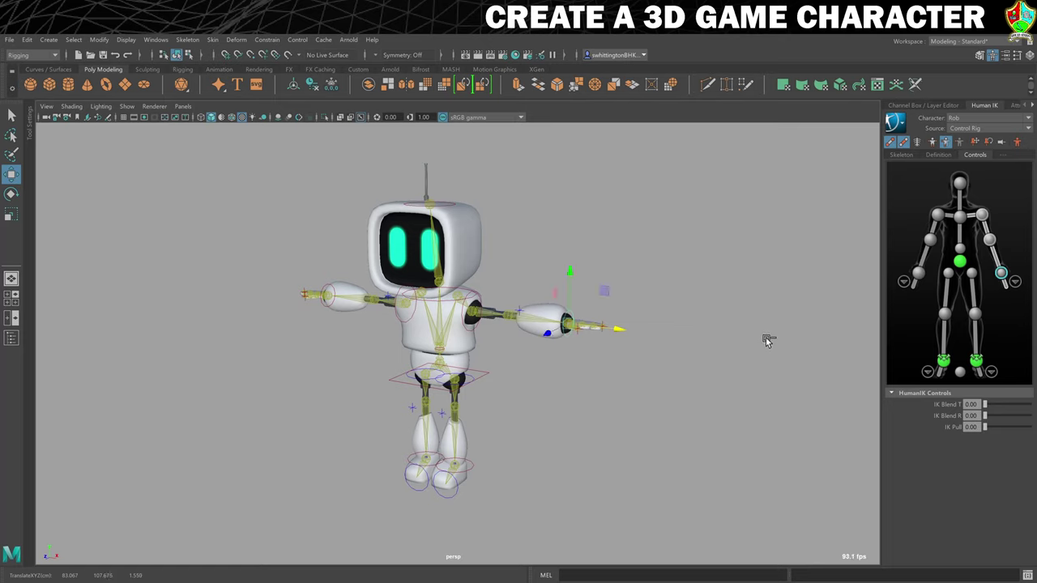
{"action": "left_click_drag", "start_coordinate": [602, 289], "coordinate": [547, 310]}
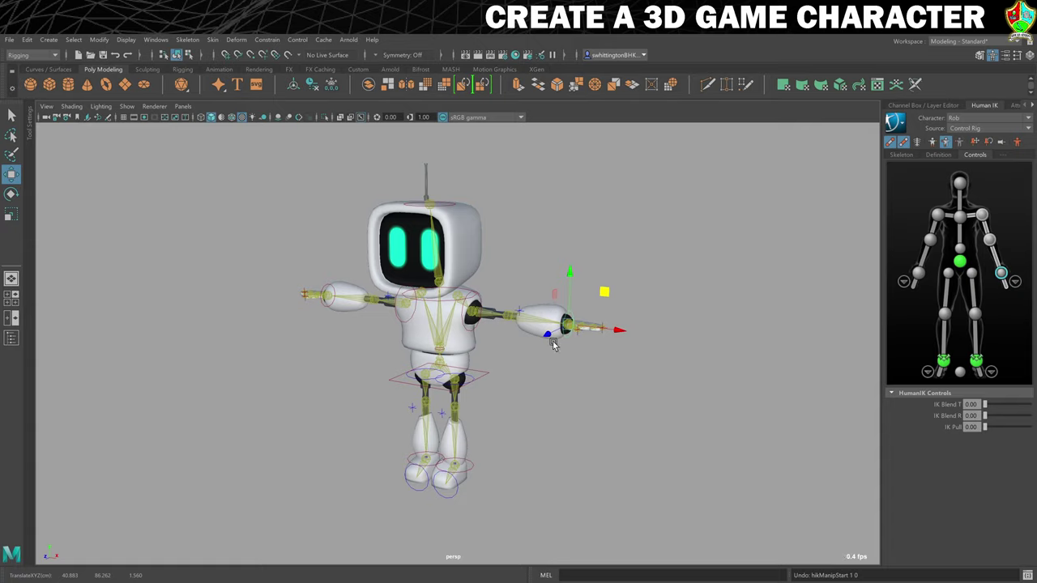
Try the Animation workspace and switch to the Maya Classic workspace instead
{"action": "left_click", "coordinate": [952, 43]}
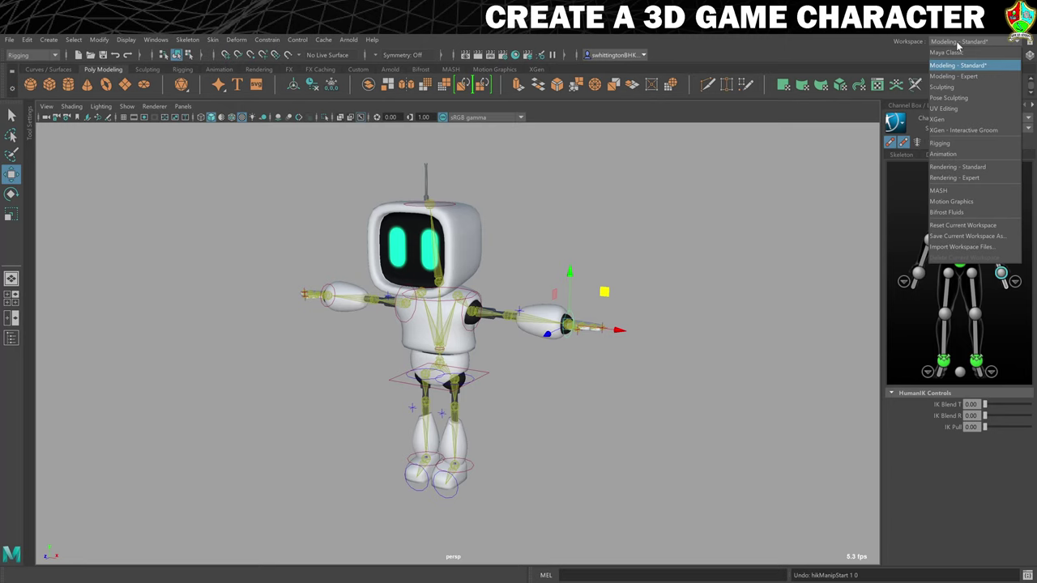
{"action": "left_click", "coordinate": [940, 154]}
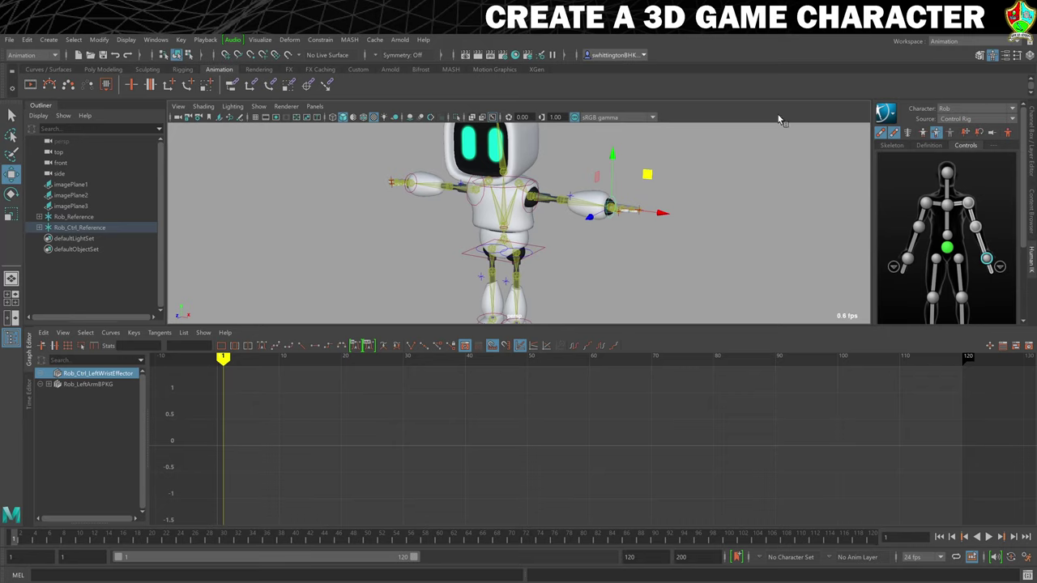
{"action": "left_click", "coordinate": [956, 41]}
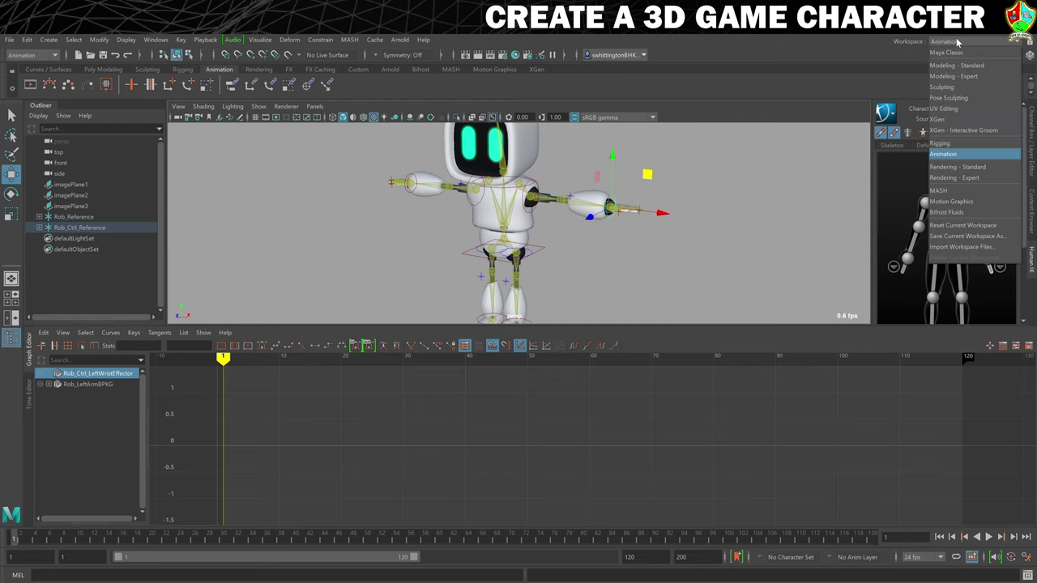
{"action": "left_click", "coordinate": [954, 53]}
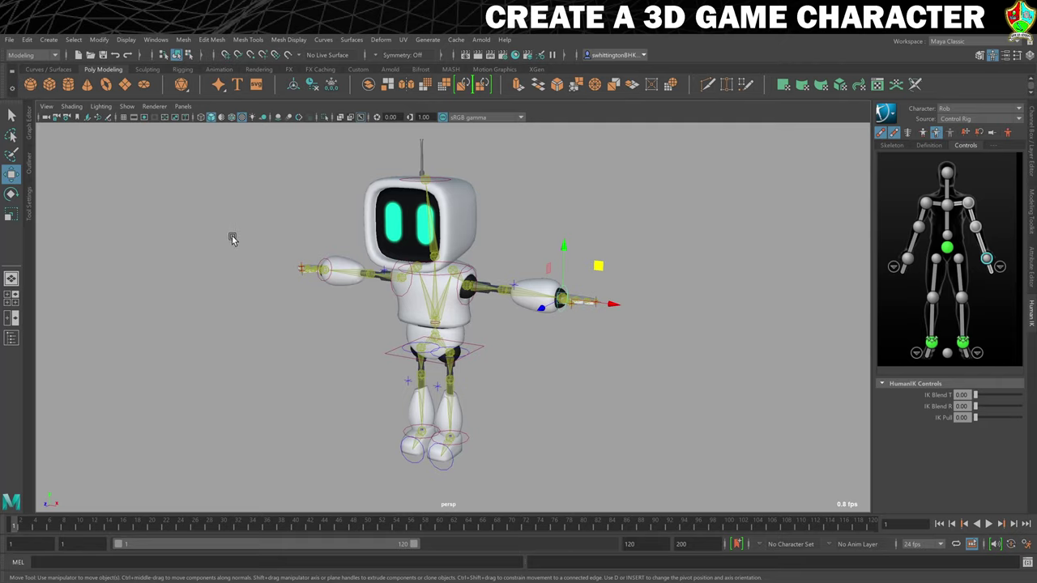
Open the Graph Editor and dock it beside the perspective viewport
{"action": "left_click", "coordinate": [156, 40]}
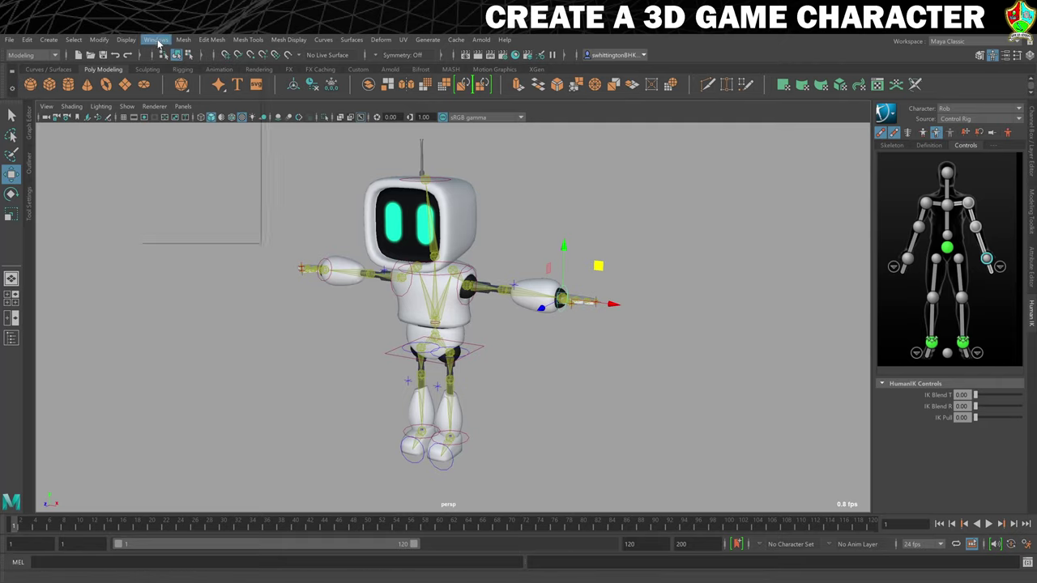
{"action": "mouse_move", "coordinate": [186, 100]}
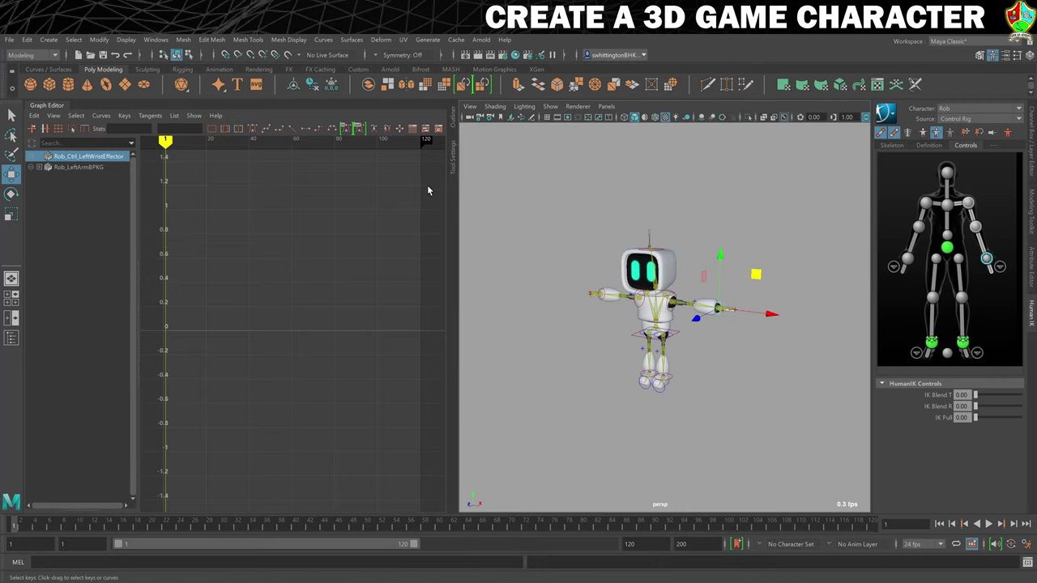
{"action": "left_click_drag", "start_coordinate": [51, 107], "coordinate": [321, 205]}
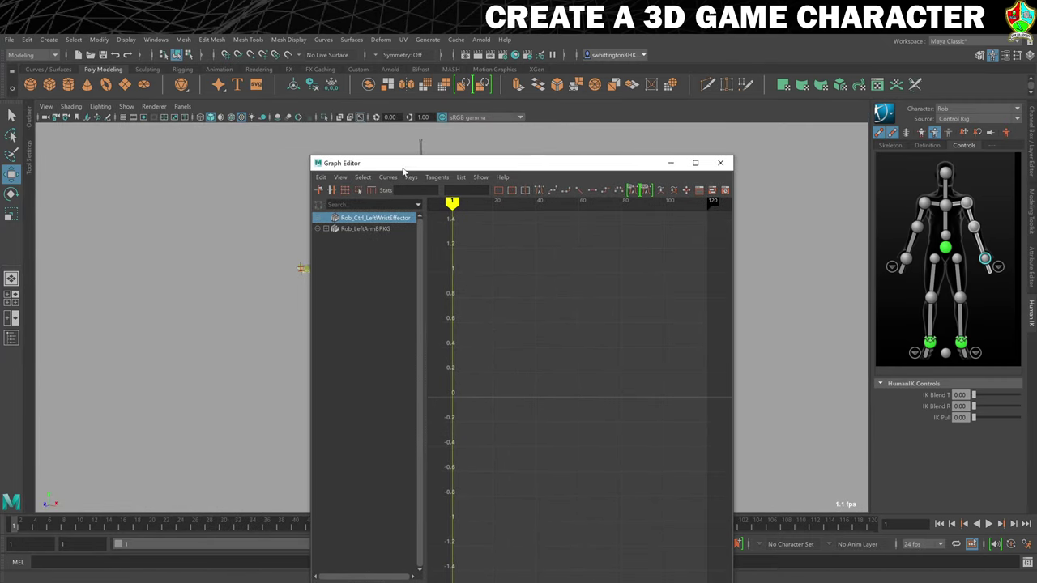
{"action": "left_click_drag", "start_coordinate": [378, 167], "coordinate": [11, 252]}
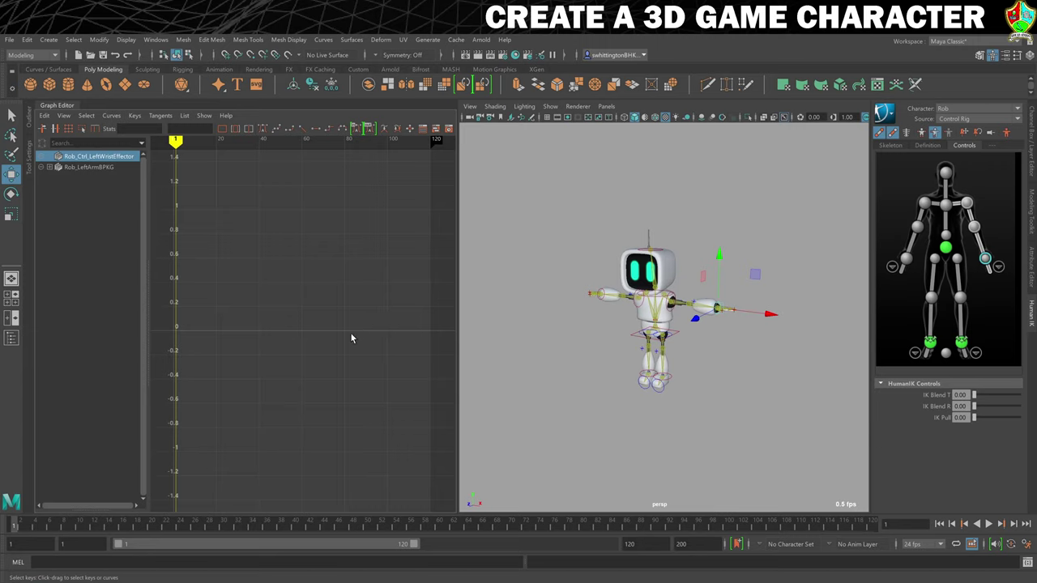
Turn automatic keyframing on and off again, and narrow the Graph Editor to enlarge the viewport
{"action": "left_click", "coordinate": [1010, 548]}
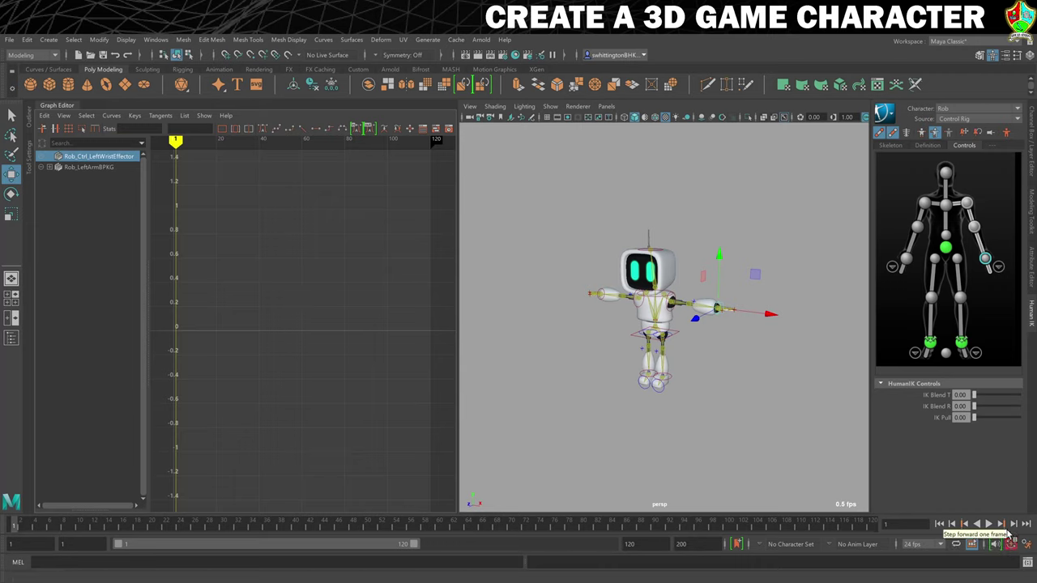
{"action": "left_click", "coordinate": [1011, 545]}
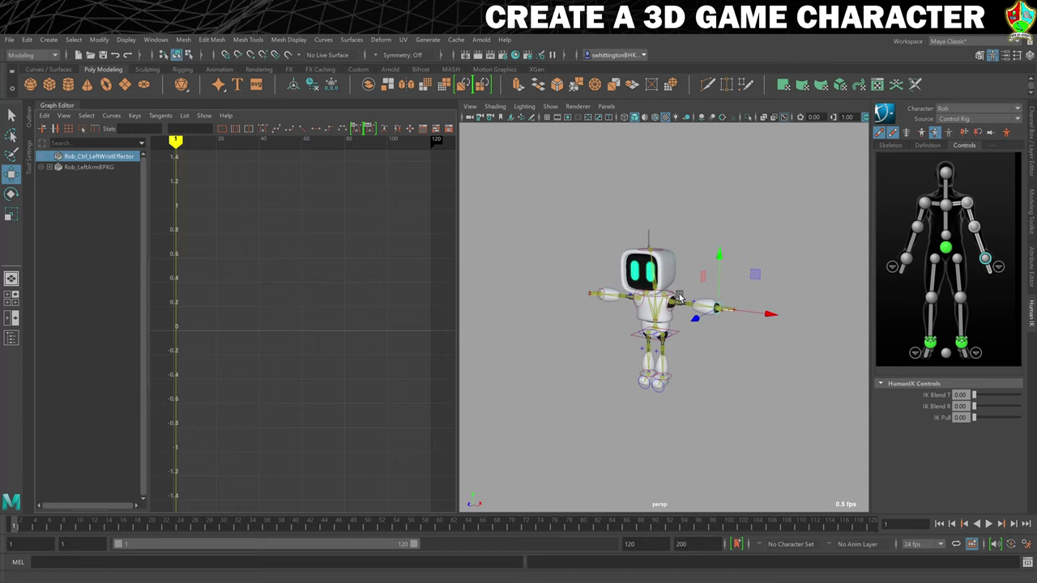
{"action": "scroll", "coordinate": [603, 340], "scroll_direction": "up", "scroll_amount": 3}
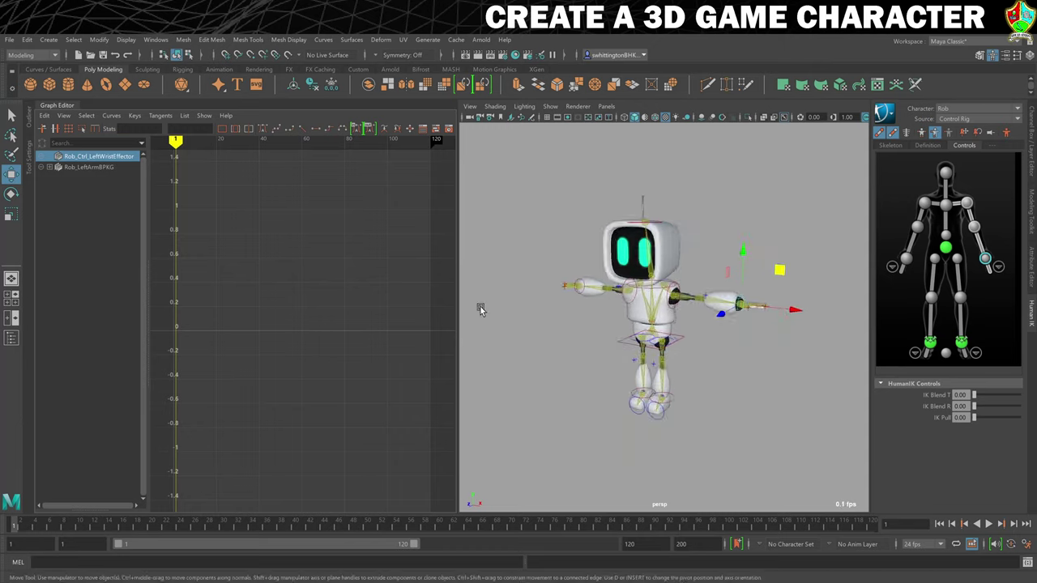
{"action": "left_click_drag", "start_coordinate": [449, 295], "coordinate": [278, 291]}
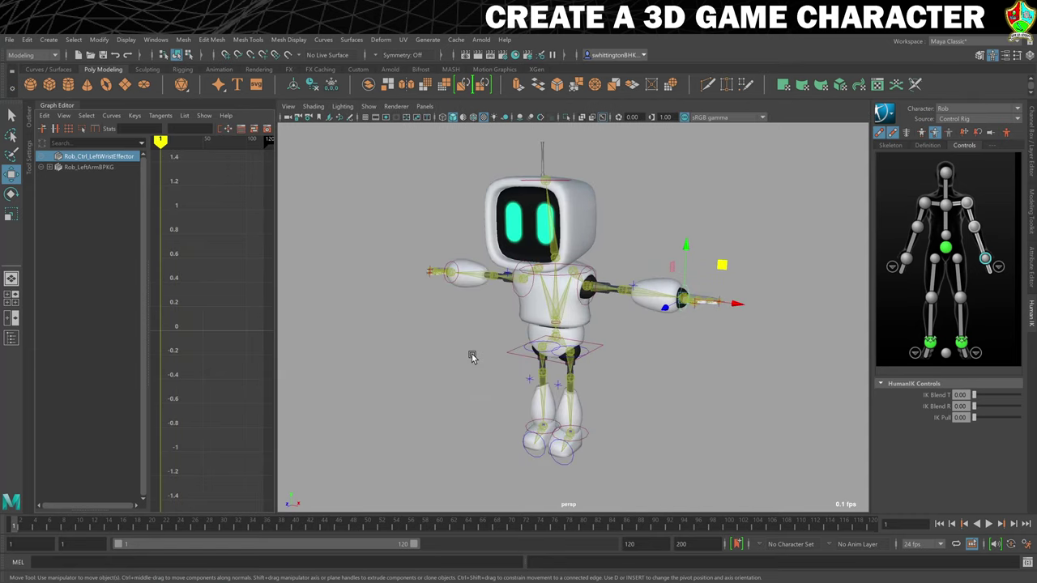
Lower the hips effector slightly so the robot's knees bend
{"action": "left_click_drag", "start_coordinate": [472, 357], "coordinate": [539, 326], "text": "alt"}
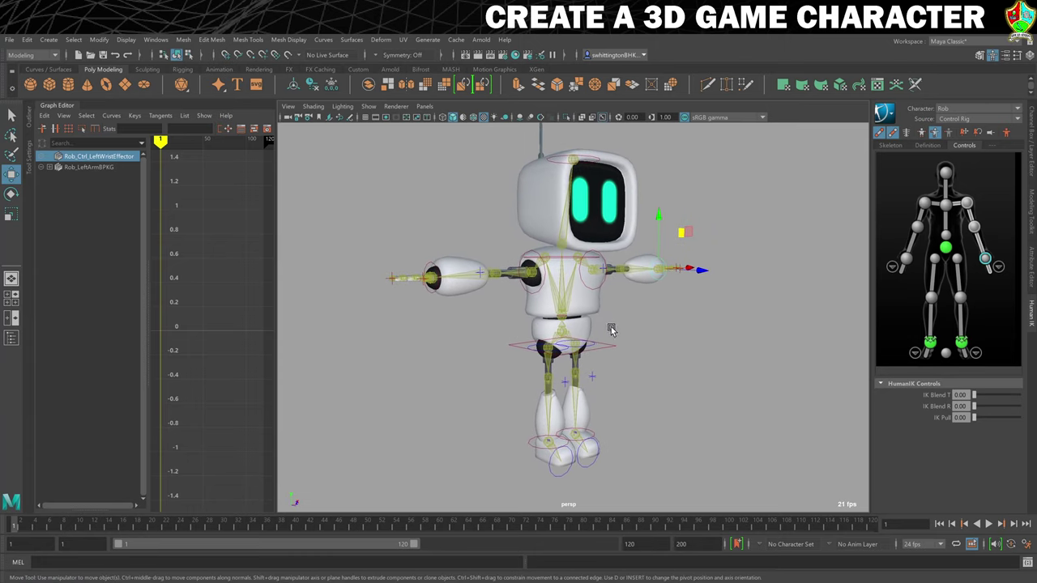
{"action": "left_click", "coordinate": [630, 361]}
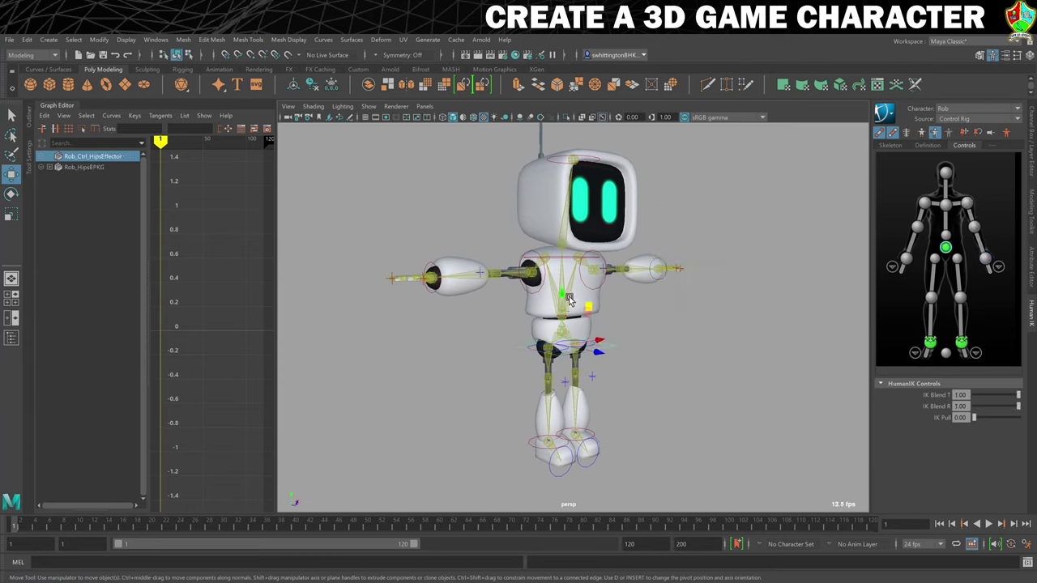
{"action": "left_click", "coordinate": [700, 383]}
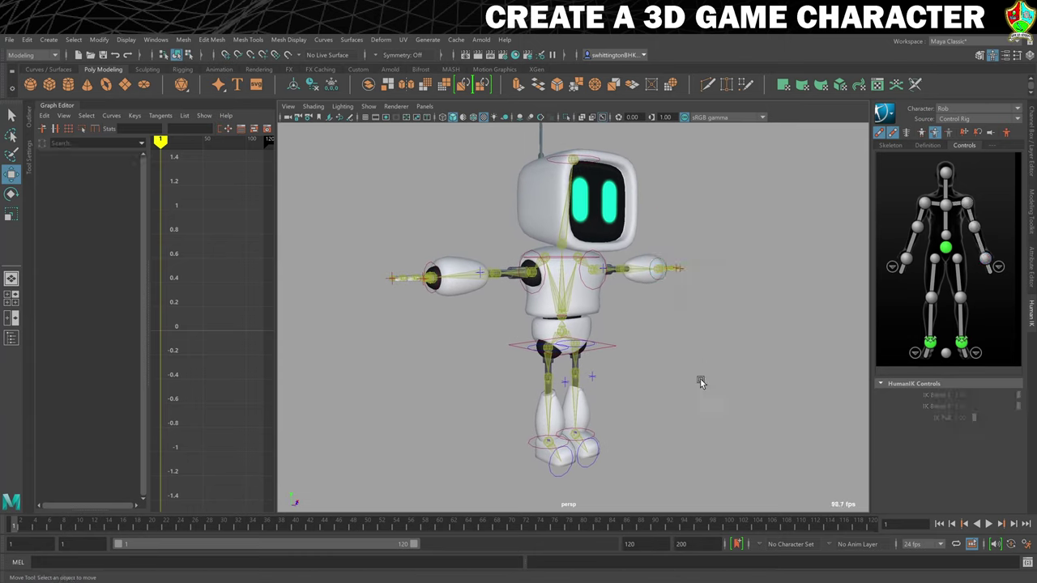
{"action": "left_click", "coordinate": [615, 348]}
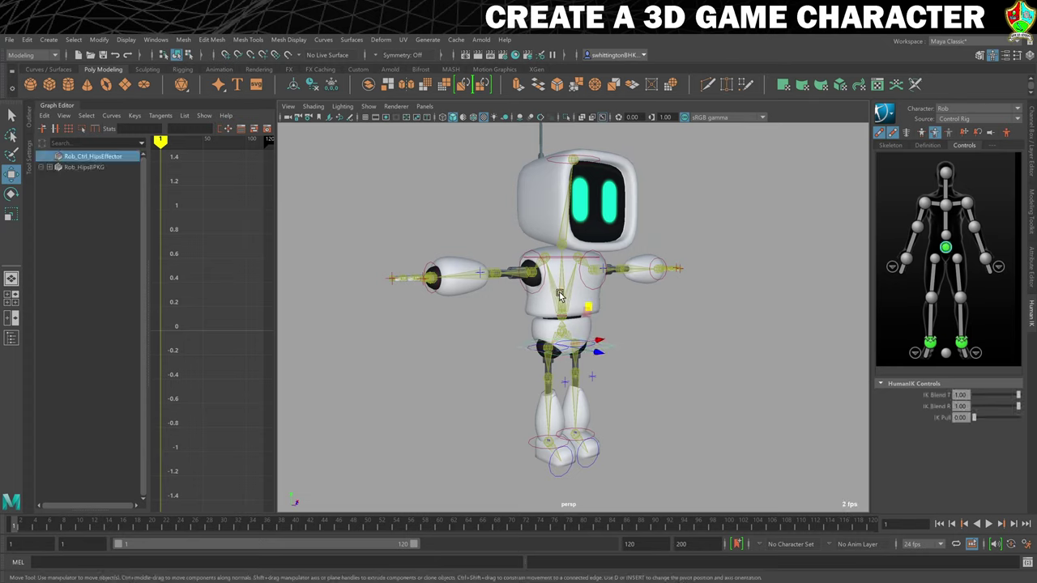
{"action": "middle_click_drag", "start_coordinate": [559, 293], "coordinate": [559, 306]}
Move the left ankle effector outward to widen the robot's stance and undo the unwanted moves
{"action": "middle_click_drag", "start_coordinate": [654, 406], "coordinate": [577, 413], "text": "alt"}
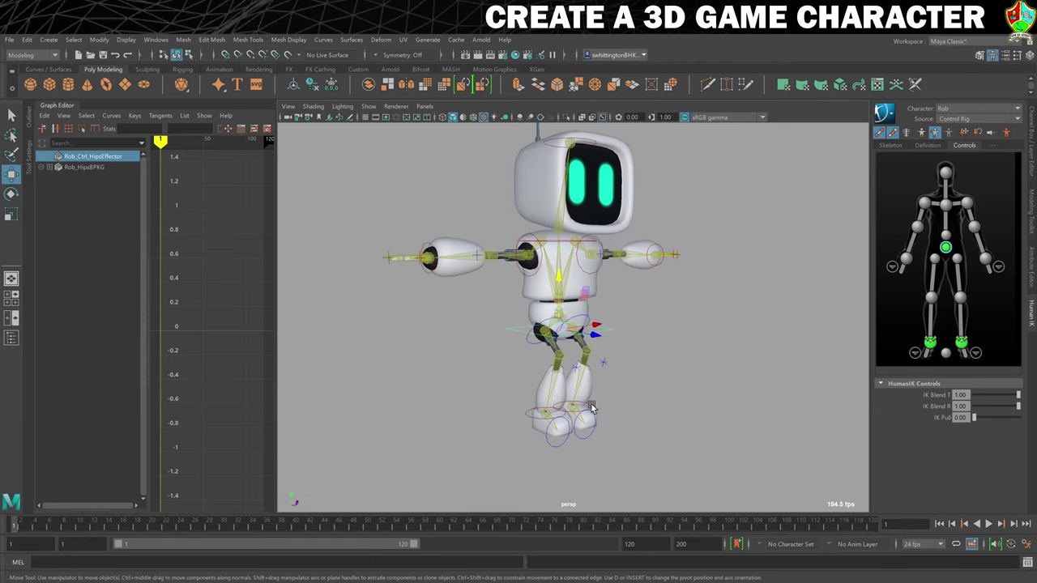
{"action": "left_click", "coordinate": [591, 407]}
{"action": "left_click_drag", "start_coordinate": [591, 407], "coordinate": [660, 452], "text": "alt"}
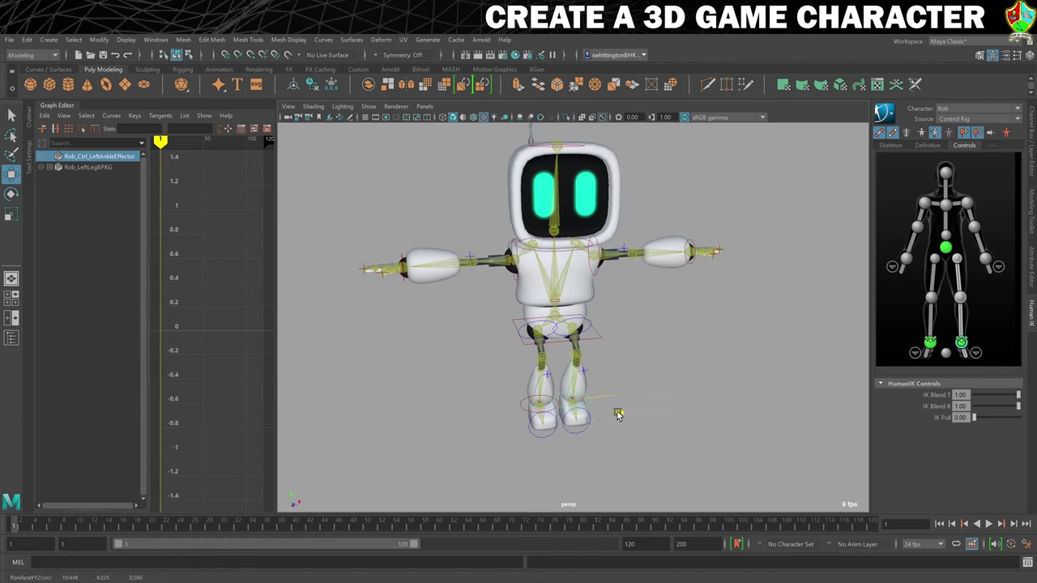
{"action": "middle_click_drag", "start_coordinate": [617, 415], "coordinate": [640, 463]}
{"action": "key", "text": "ctrl+z"}
{"action": "key", "text": "ctrl+z"}
{"action": "key", "text": "ctrl+z"}
Select the left foot effector and move it sideways to turn the foot outward
{"action": "key", "text": "e"}
{"action": "left_click", "coordinate": [621, 431]}
{"action": "left_click", "coordinate": [611, 431]}
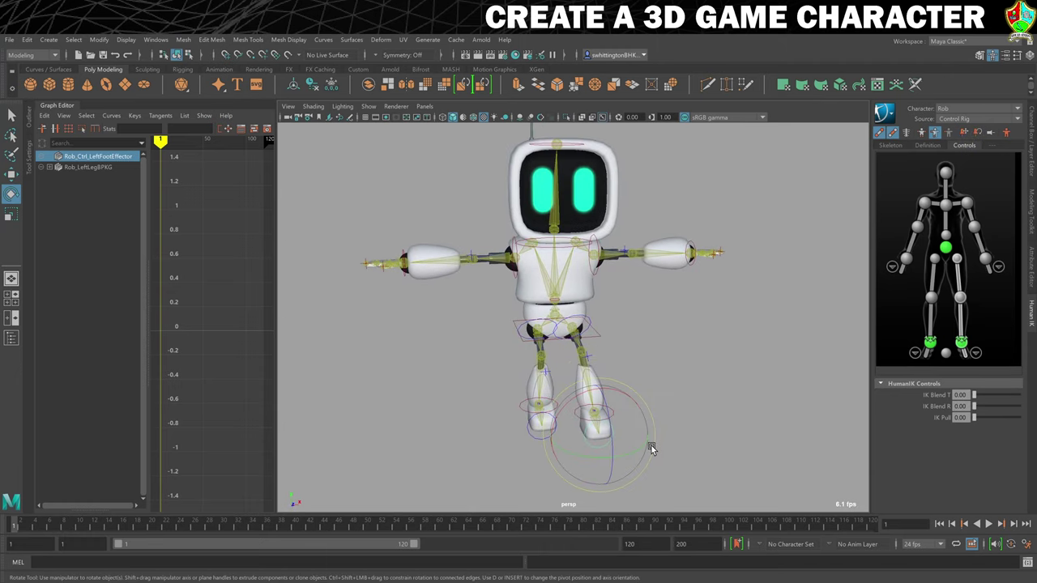
{"action": "key", "text": "w"}
{"action": "mouse_move", "coordinate": [641, 446]}
{"action": "left_mouse_down"}
{"action": "mouse_move", "coordinate": [655, 446]}
{"action": "mouse_move", "coordinate": [645, 430]}
{"action": "mouse_move", "coordinate": [655, 442]}
{"action": "mouse_move", "coordinate": [646, 448]}
{"action": "left_mouse_up"}
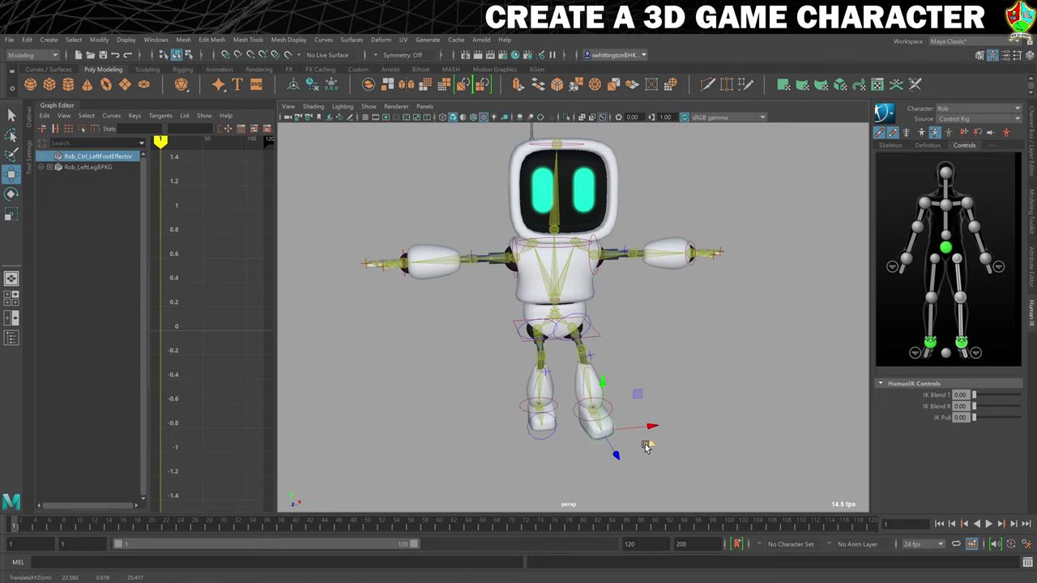
Undo the last left foot move, and rotate the left ankle control so the foot turns slightly outward in the top view
{"action": "key", "text": "ctrl+z"}
{"action": "key", "text": "space"}
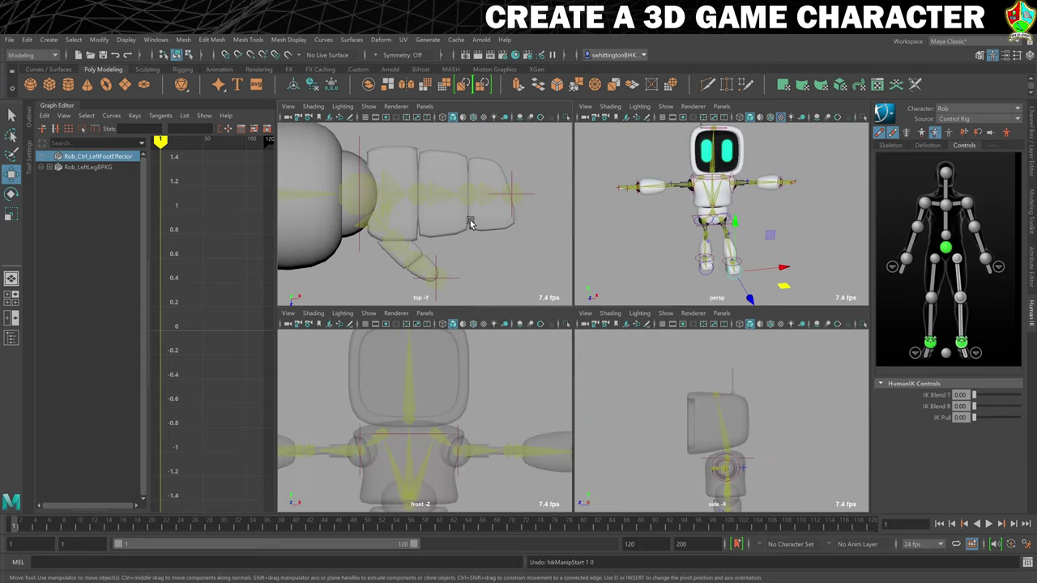
{"action": "key", "text": "space"}
{"action": "key", "text": "f"}
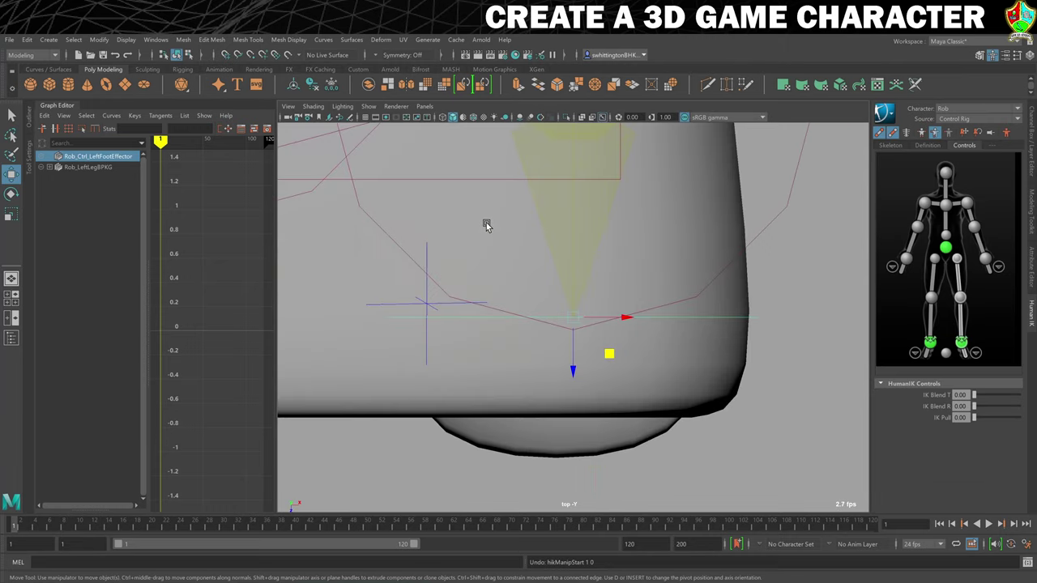
{"action": "scroll", "coordinate": [506, 236], "scroll_direction": "down", "scroll_amount": 6}
{"action": "scroll", "coordinate": [514, 237], "scroll_direction": "down", "scroll_amount": 4}
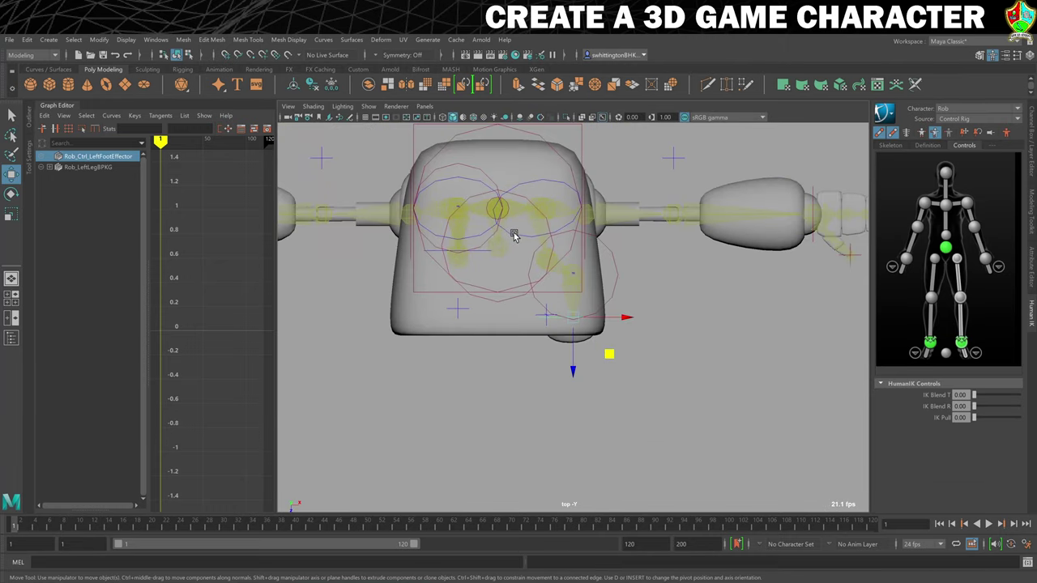
{"action": "left_click", "coordinate": [609, 294]}
{"action": "key", "text": "space"}
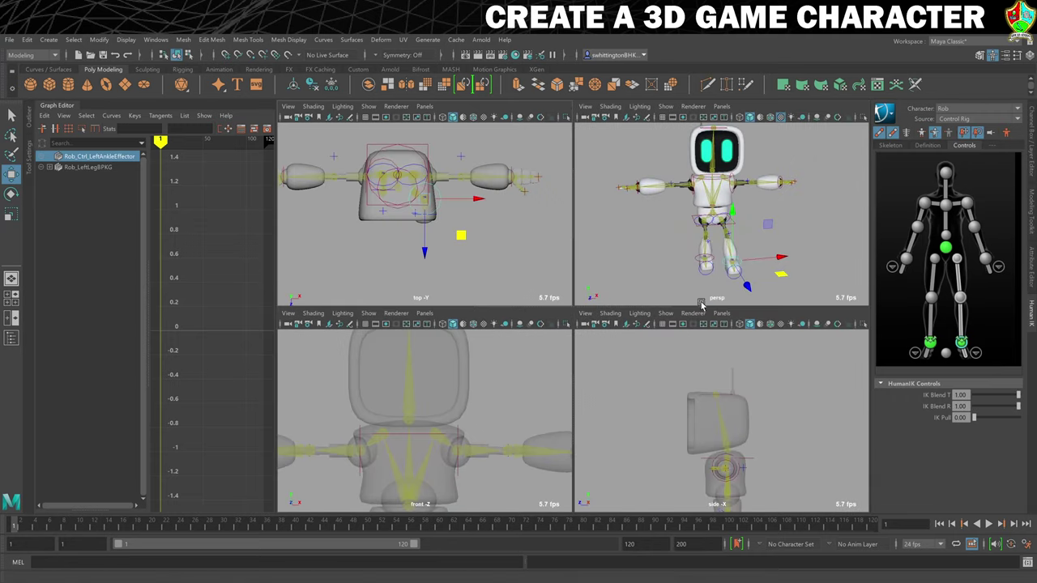
{"action": "key", "text": "space"}
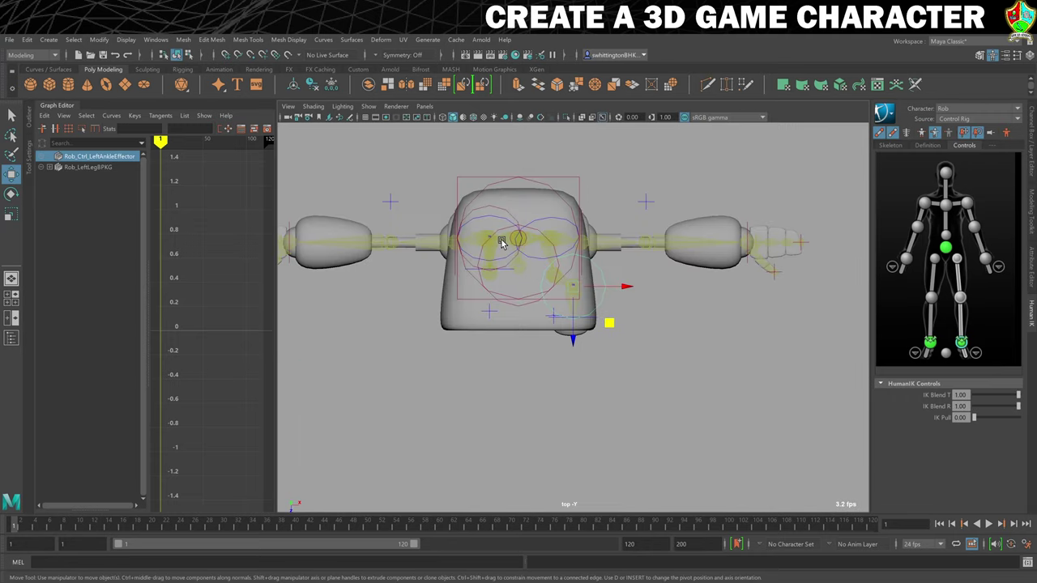
{"action": "key", "text": "e"}
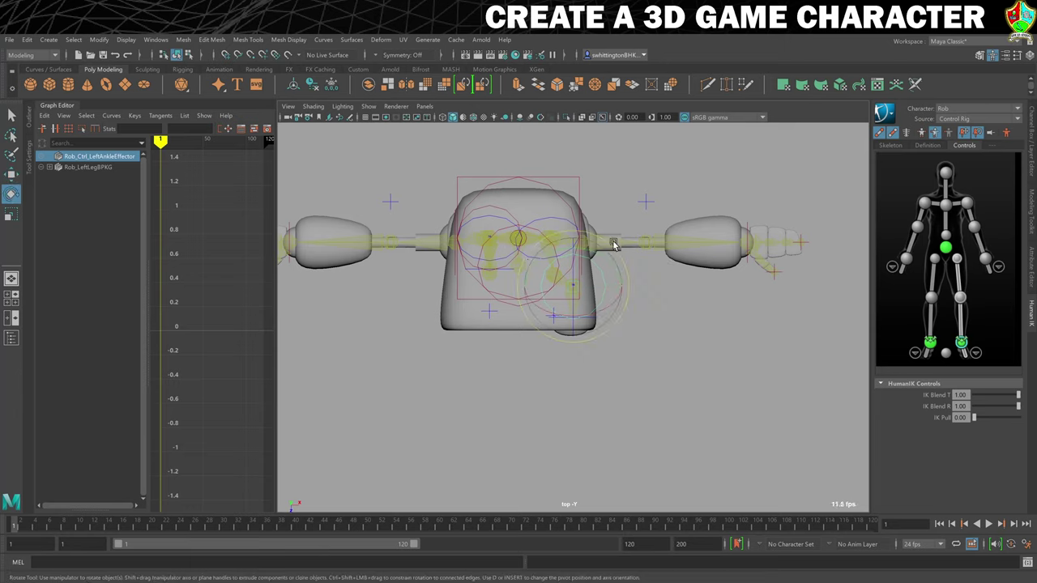
{"action": "left_click_drag", "start_coordinate": [572, 345], "coordinate": [585, 346]}
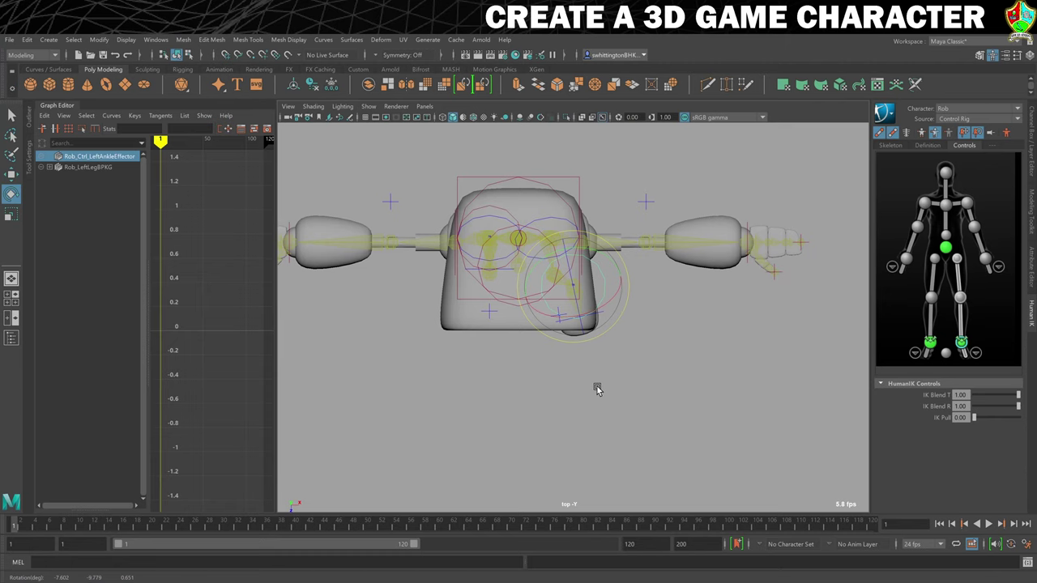
Move the right ankle control up and back so the right leg trails behind the body
{"action": "key", "text": "space"}
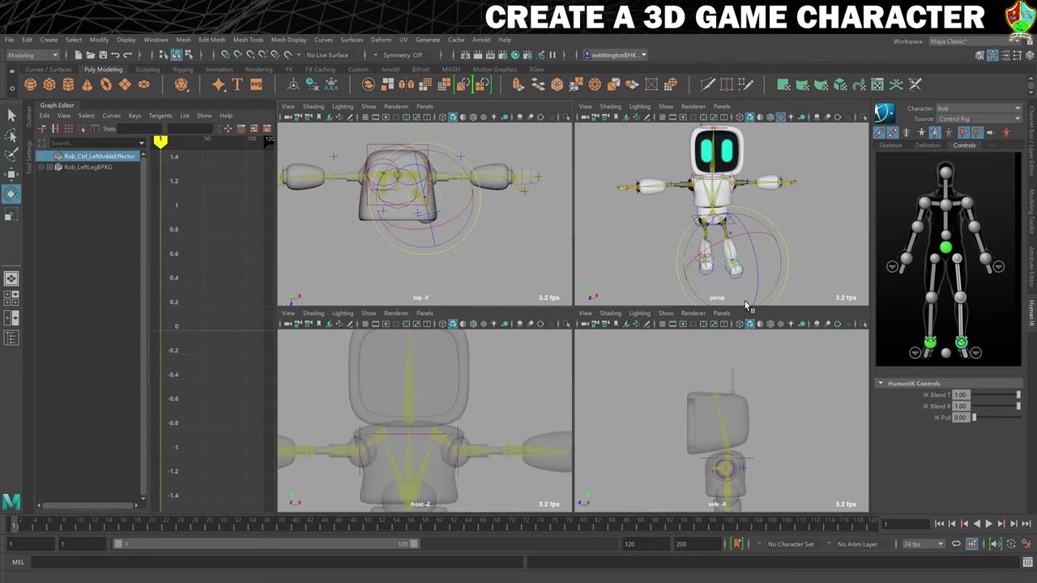
{"action": "mouse_move", "coordinate": [772, 279]}
{"action": "left_mouse_down", "text": "alt"}
{"action": "mouse_move", "coordinate": [734, 261]}
{"action": "mouse_move", "coordinate": [785, 276]}
{"action": "left_mouse_up", "text": "alt"}
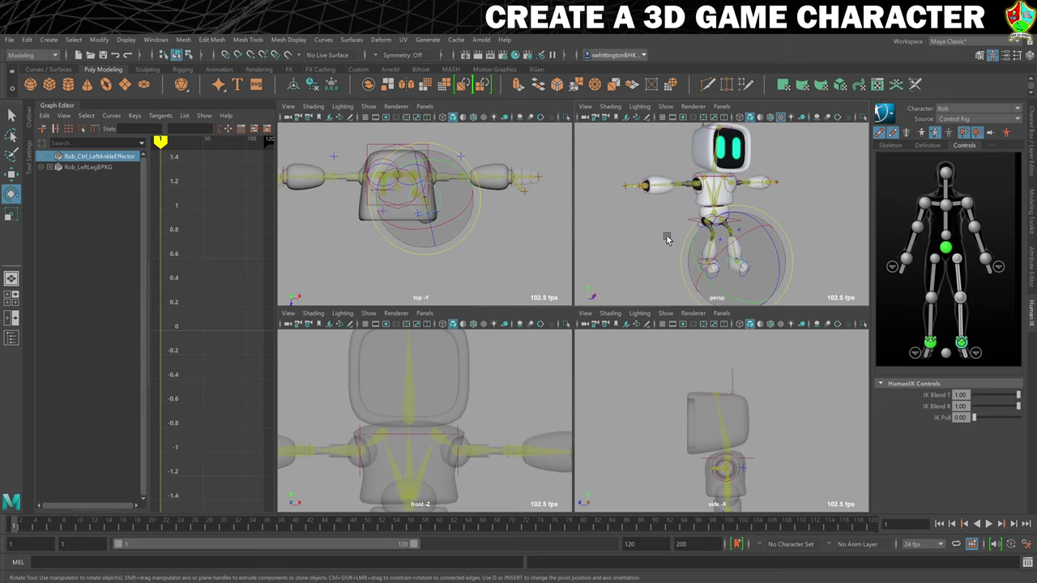
{"action": "key", "text": "space"}
{"action": "left_click", "coordinate": [527, 417]}
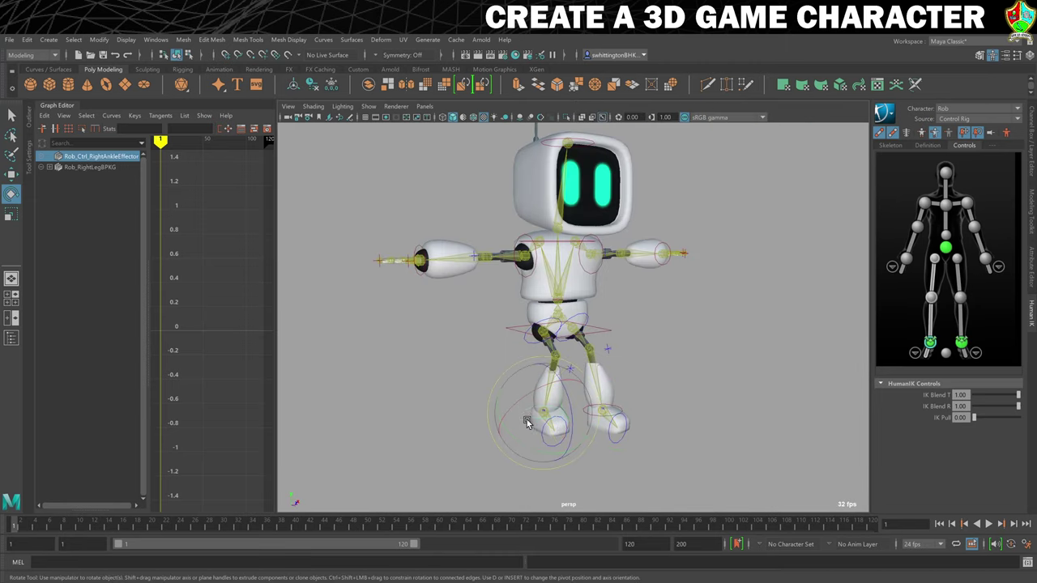
{"action": "key", "text": "w"}
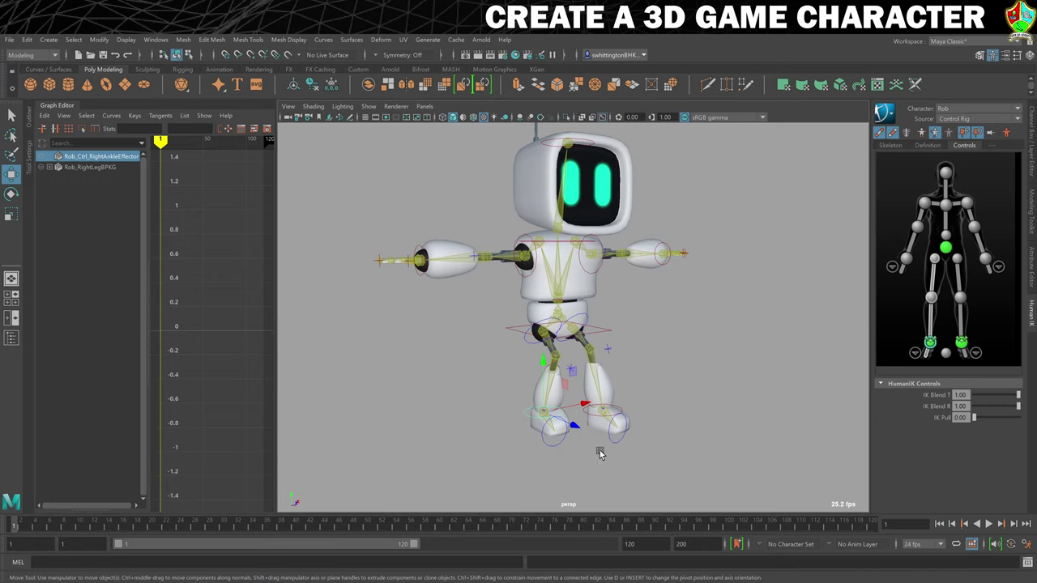
{"action": "left_click_drag", "start_coordinate": [613, 448], "coordinate": [550, 428], "text": "alt"}
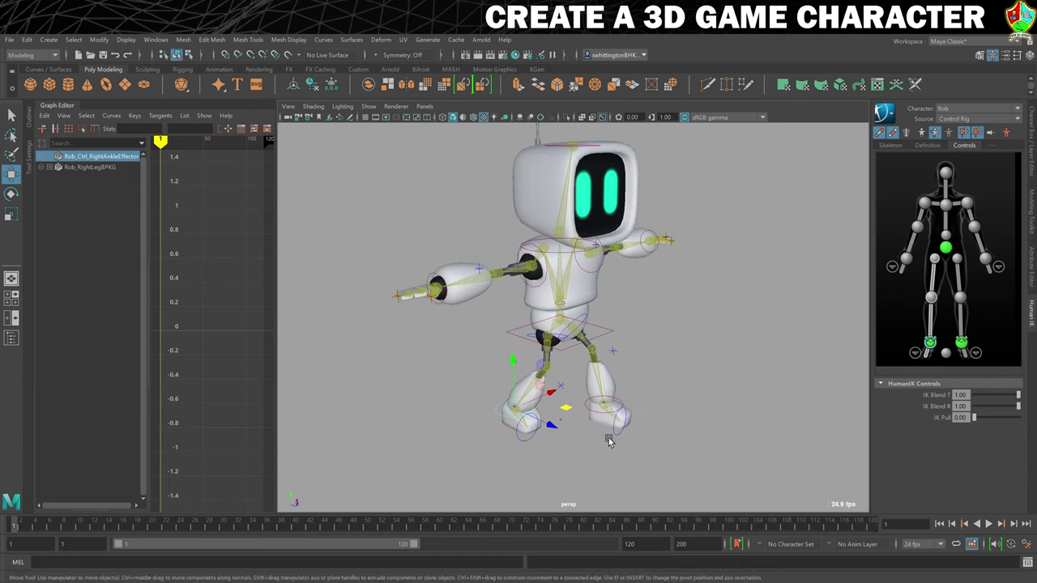
{"action": "left_click_drag", "start_coordinate": [606, 440], "coordinate": [572, 439], "text": "alt"}
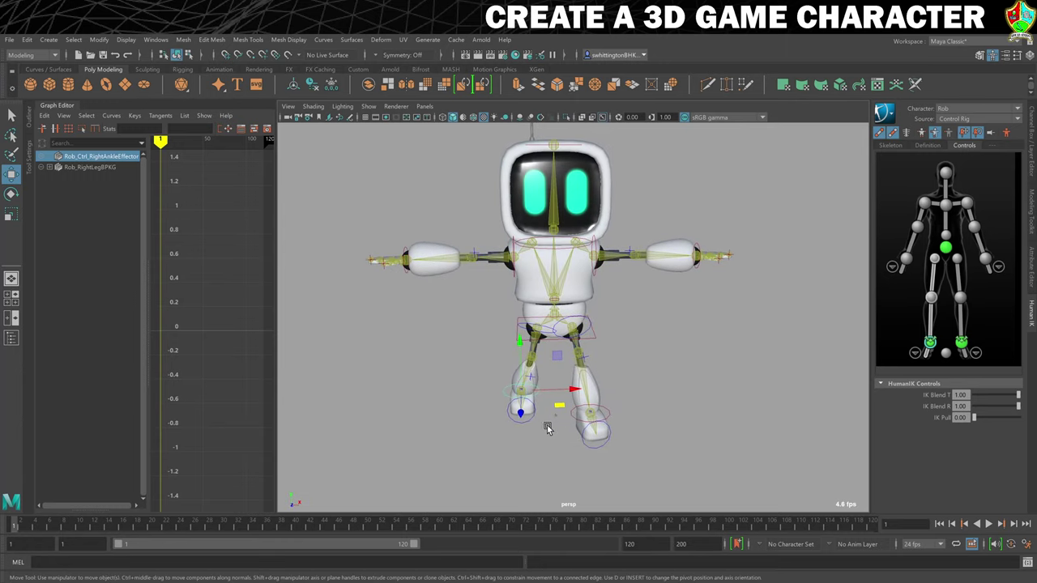
Rotate the right ankle control in the top view to turn the trailing foot outward
{"action": "key", "text": "space"}
{"action": "key", "text": "space"}
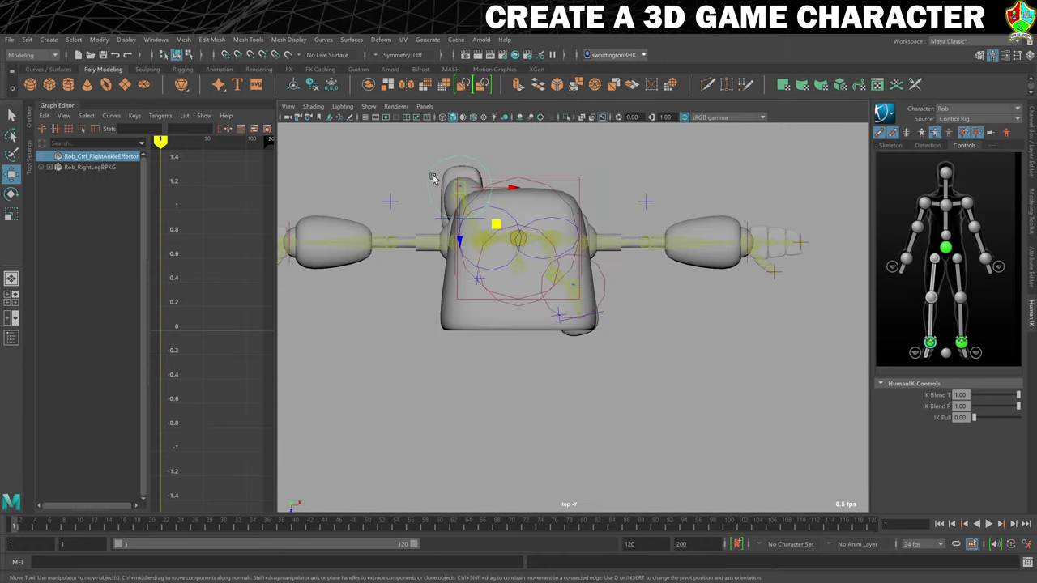
{"action": "key", "text": "e"}
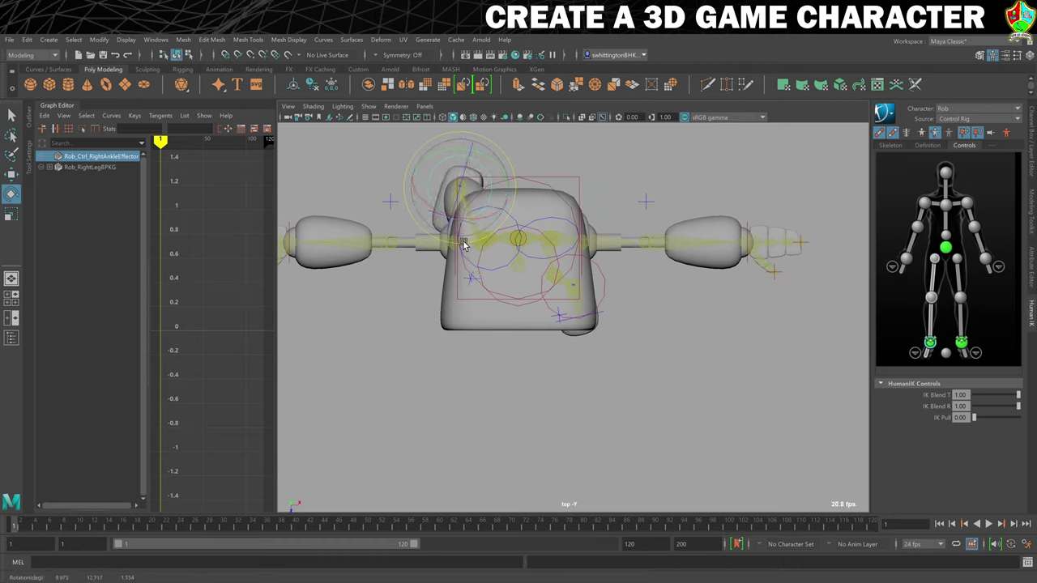
Pitch the right foot toe-down in the side view, adjust the ankle's position, and turn on the side view's grid
{"action": "key", "text": "space"}
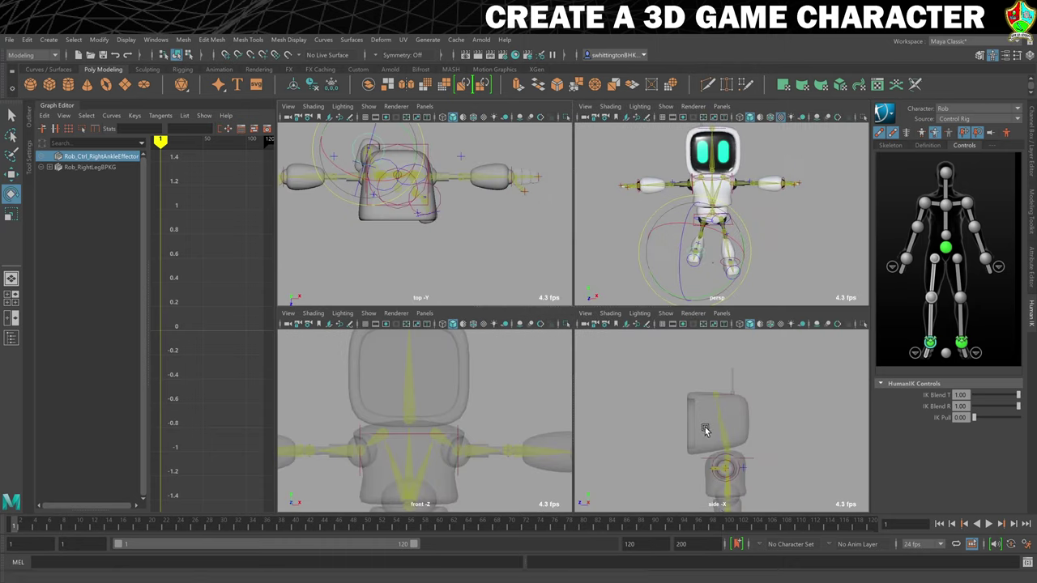
{"action": "key", "text": "f"}
{"action": "key", "text": "f"}
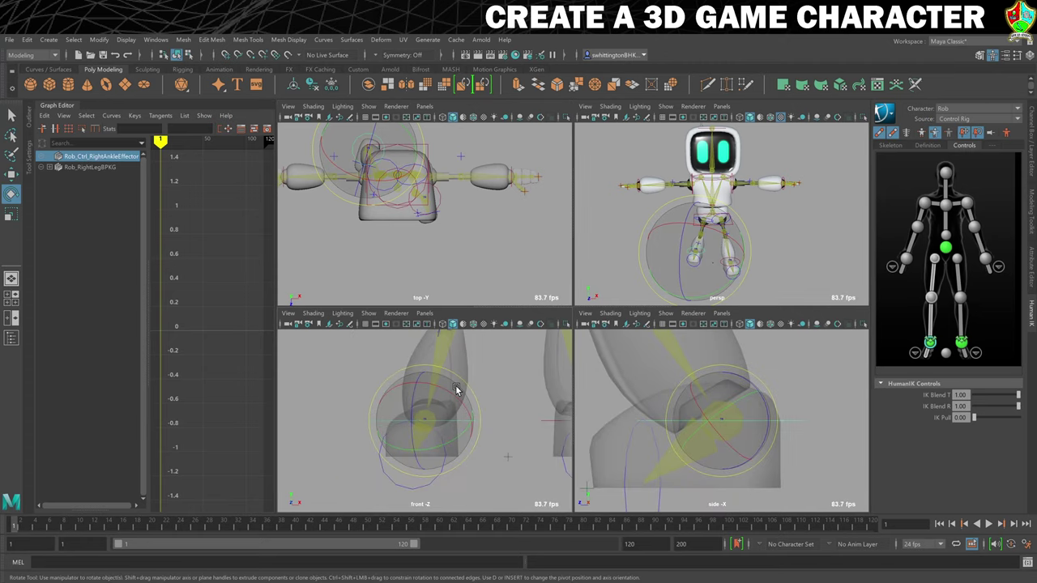
{"action": "scroll", "coordinate": [700, 421], "scroll_direction": "down", "scroll_amount": 3}
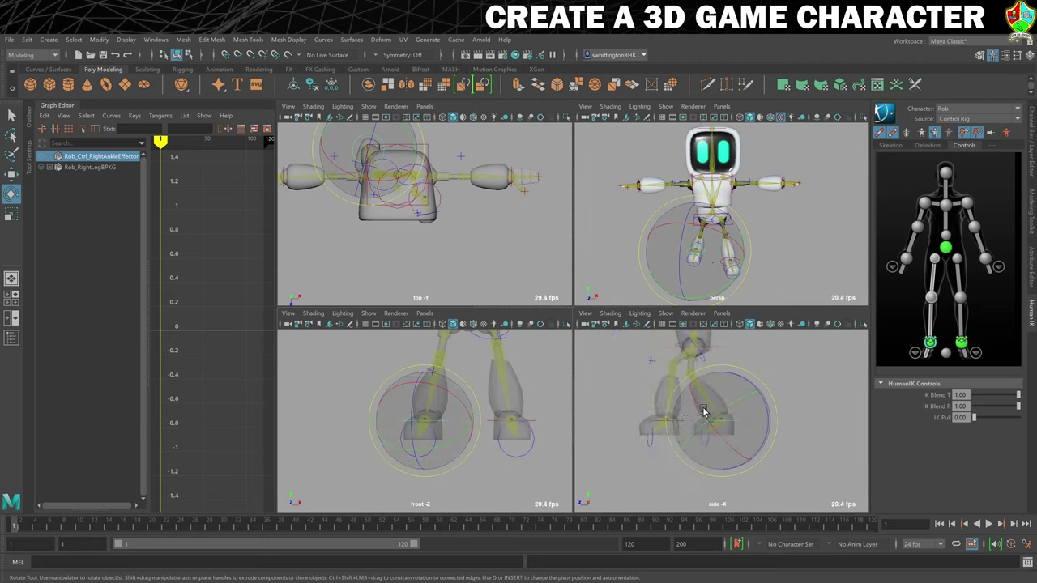
{"action": "left_click_drag", "start_coordinate": [778, 409], "coordinate": [728, 361]}
{"action": "key", "text": "w"}
{"action": "left_click", "coordinate": [661, 324]}
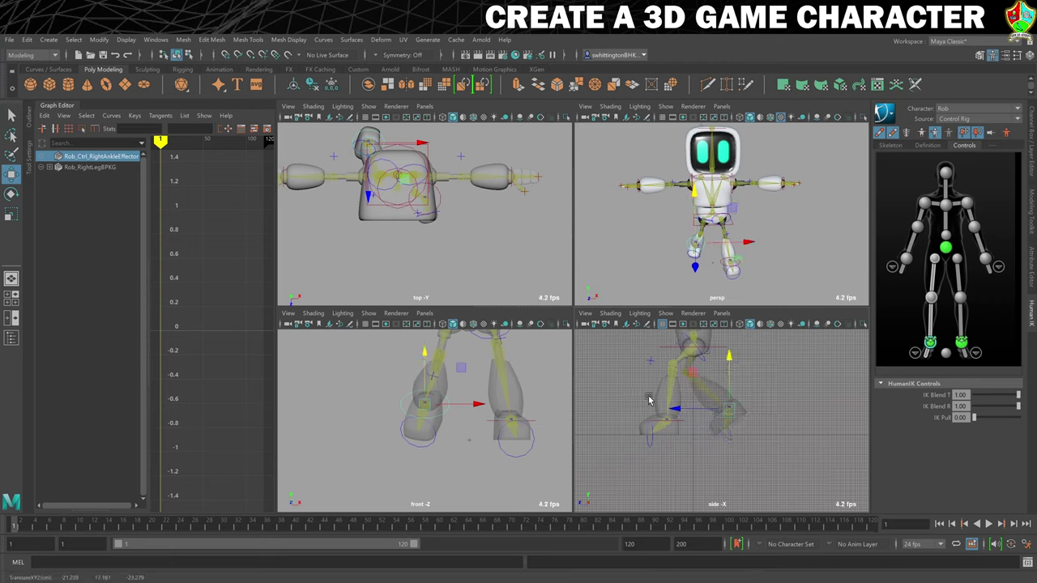
Tilt the right foot slightly in the front view and nudge the ankle up and back in the side view
{"action": "key", "text": "e"}
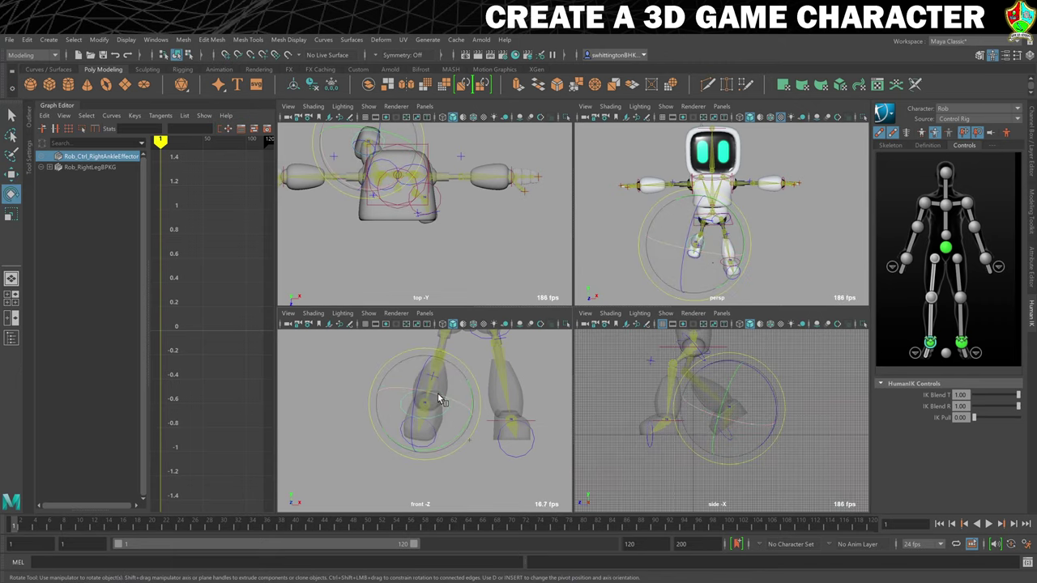
{"action": "left_click_drag", "start_coordinate": [436, 399], "coordinate": [448, 403]}
{"action": "key", "text": "w"}
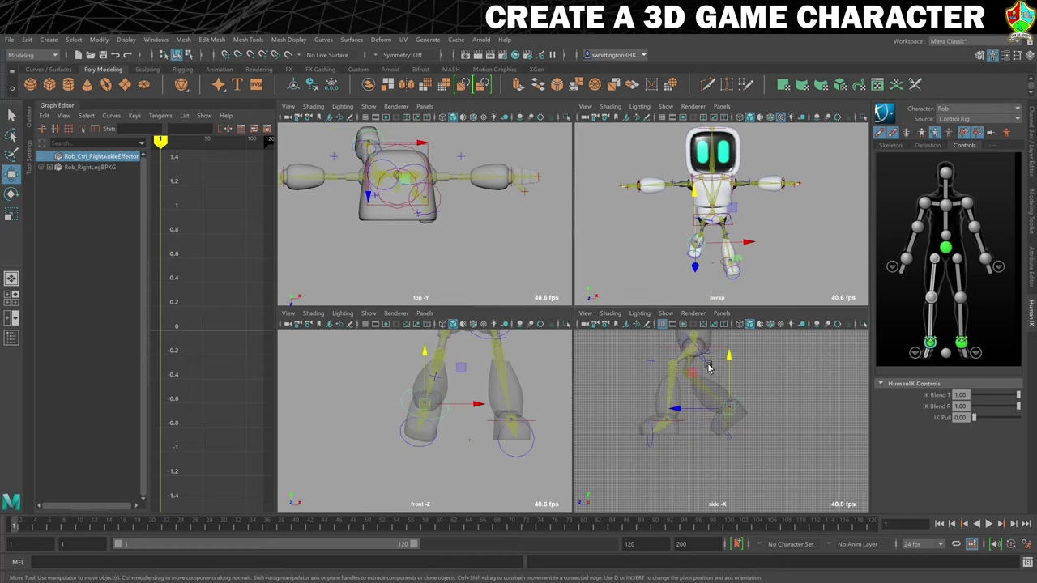
{"action": "left_click_drag", "start_coordinate": [689, 370], "coordinate": [697, 371]}
Lower the hips control to about 58.7 cm in Y
{"action": "left_click_drag", "start_coordinate": [713, 243], "coordinate": [737, 262], "text": "alt"}
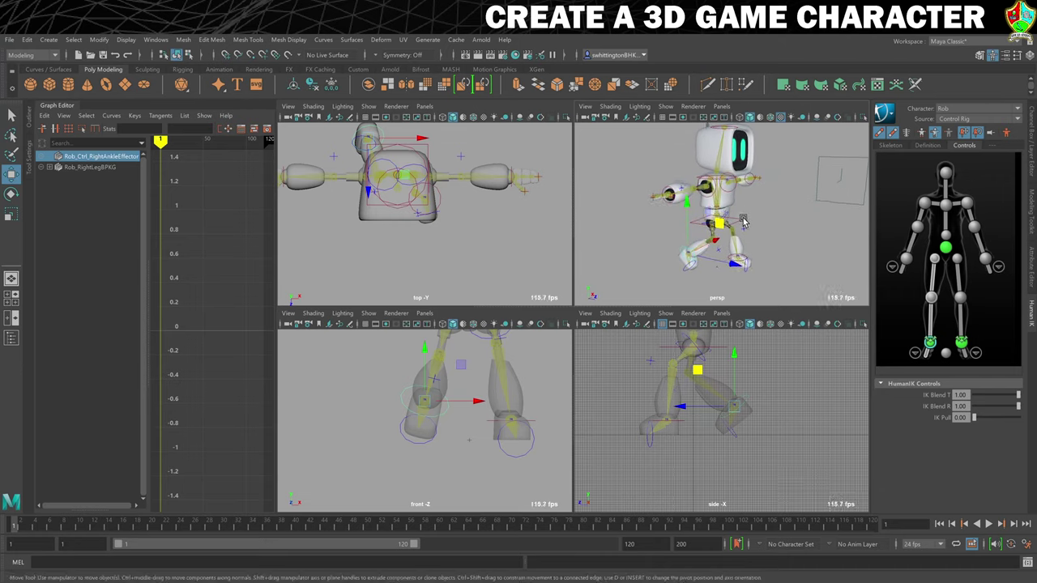
{"action": "left_click", "coordinate": [714, 204]}
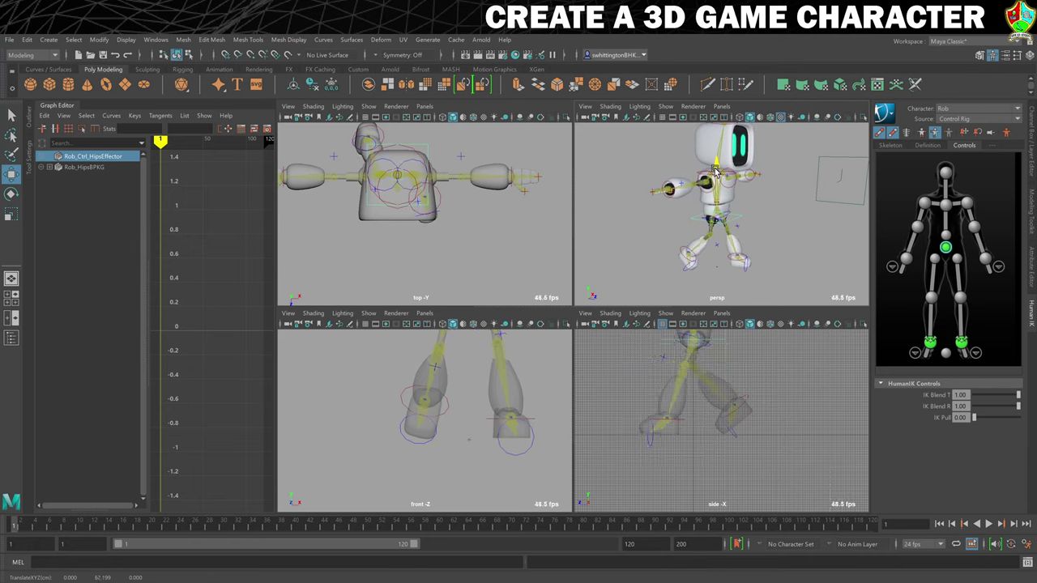
{"action": "left_click_drag", "start_coordinate": [715, 168], "coordinate": [721, 184]}
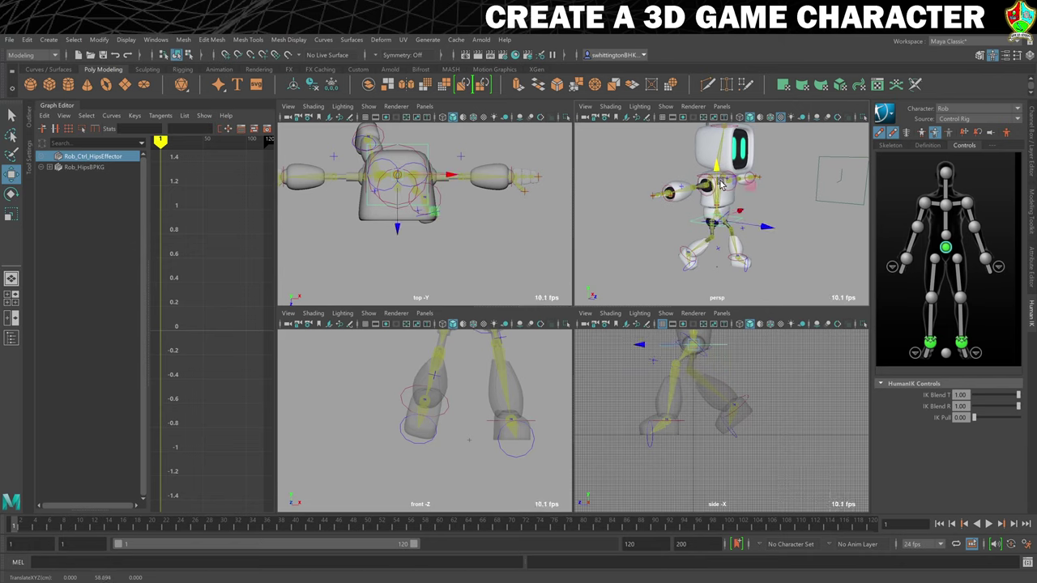
{"action": "left_click_drag", "start_coordinate": [771, 252], "coordinate": [761, 293], "text": "alt"}
Move the right ankle control slightly forward to about -21.9 cm in Z
{"action": "left_click", "coordinate": [749, 401]}
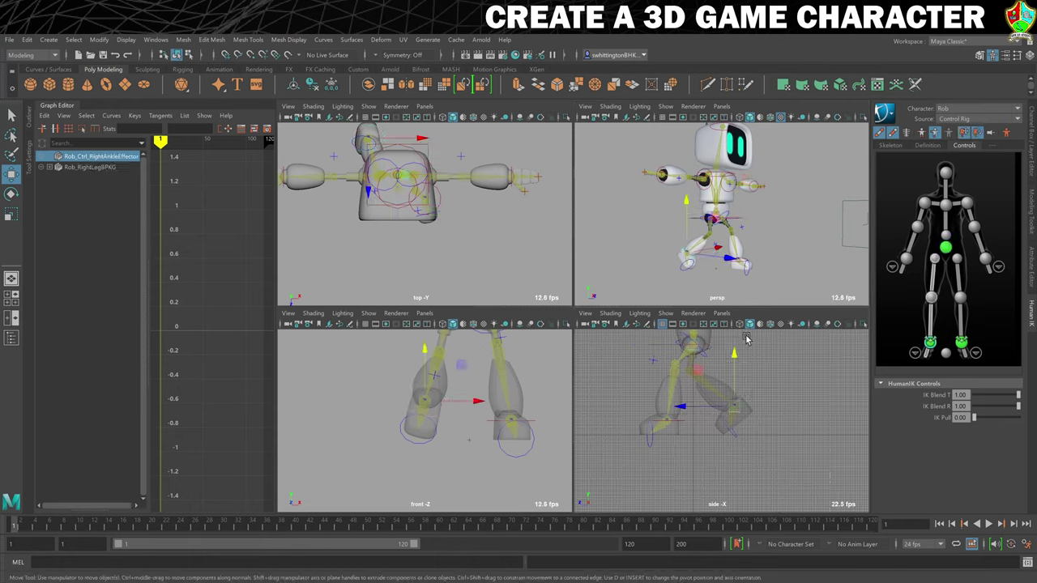
{"action": "left_click_drag", "start_coordinate": [748, 339], "coordinate": [759, 343], "text": "alt"}
{"action": "left_click_drag", "start_coordinate": [733, 243], "coordinate": [786, 232], "text": "alt"}
{"action": "left_click_drag", "start_coordinate": [734, 261], "coordinate": [743, 261]}
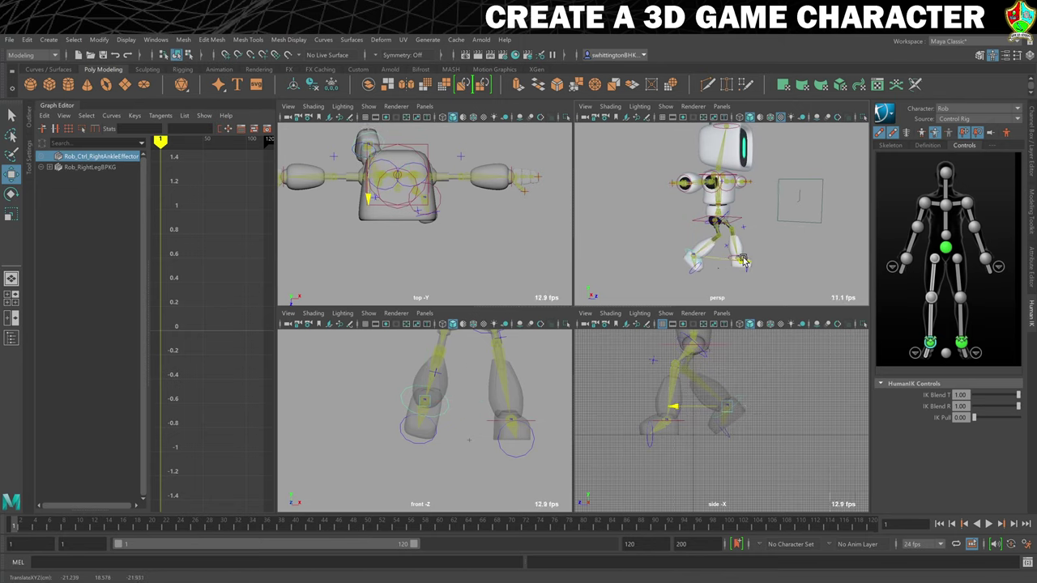
Raise the hips control slightly and shift it forward over the leading left foot
{"action": "left_click", "coordinate": [743, 220]}
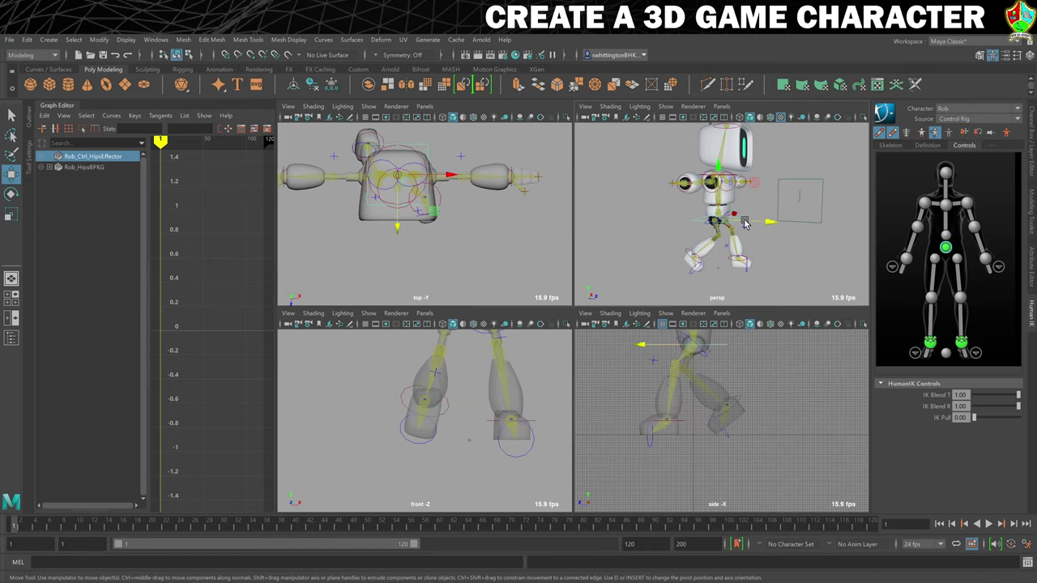
{"action": "left_click_drag", "start_coordinate": [717, 172], "coordinate": [716, 169]}
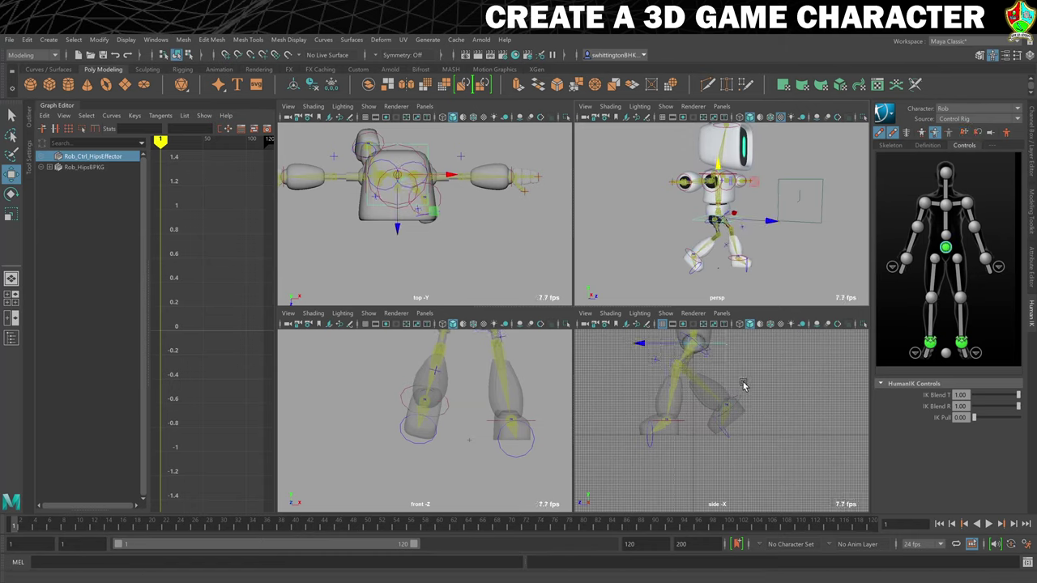
{"action": "left_click_drag", "start_coordinate": [770, 287], "coordinate": [770, 251], "text": "alt"}
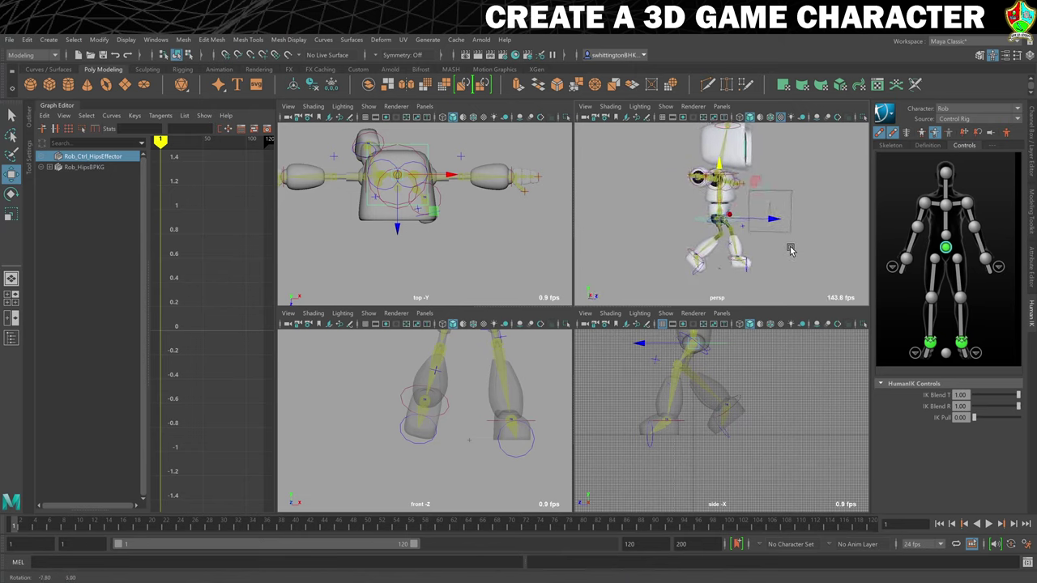
{"action": "left_click_drag", "start_coordinate": [777, 222], "coordinate": [775, 186]}
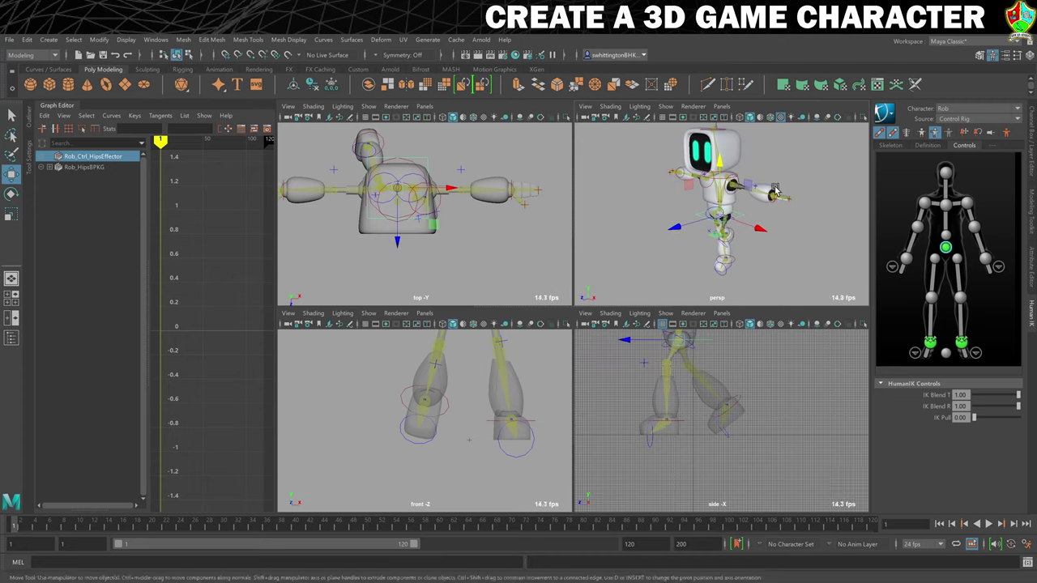
Lower the left wrist control and bring it in towards the body, bending the arm forward
{"action": "left_click", "coordinate": [775, 192]}
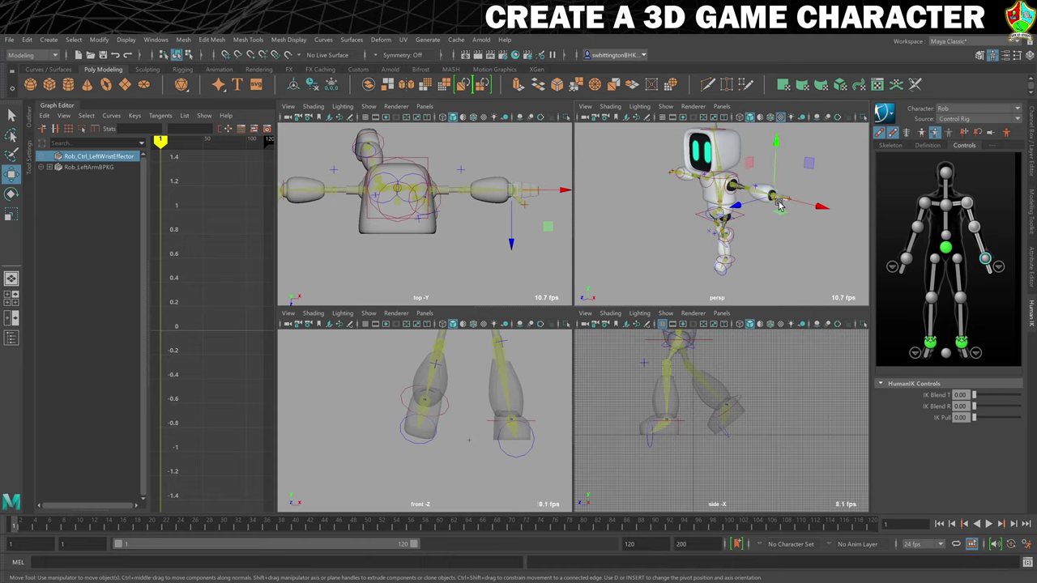
{"action": "mouse_move", "coordinate": [802, 209]}
{"action": "left_mouse_down"}
{"action": "mouse_move", "coordinate": [792, 212]}
{"action": "mouse_move", "coordinate": [818, 226]}
{"action": "mouse_move", "coordinate": [785, 217]}
{"action": "left_mouse_up"}
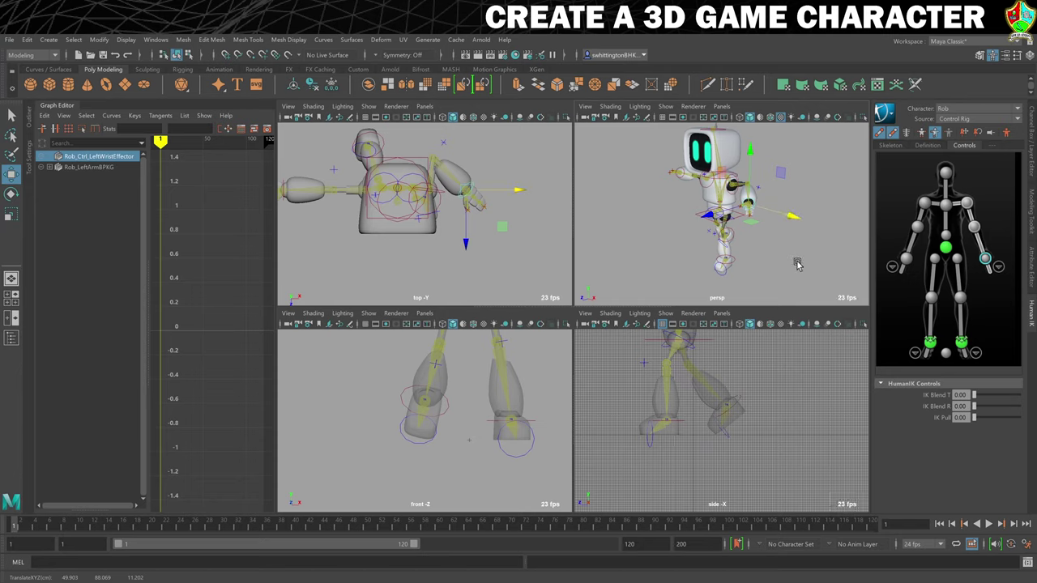
{"action": "left_click_drag", "start_coordinate": [797, 264], "coordinate": [776, 261], "text": "alt"}
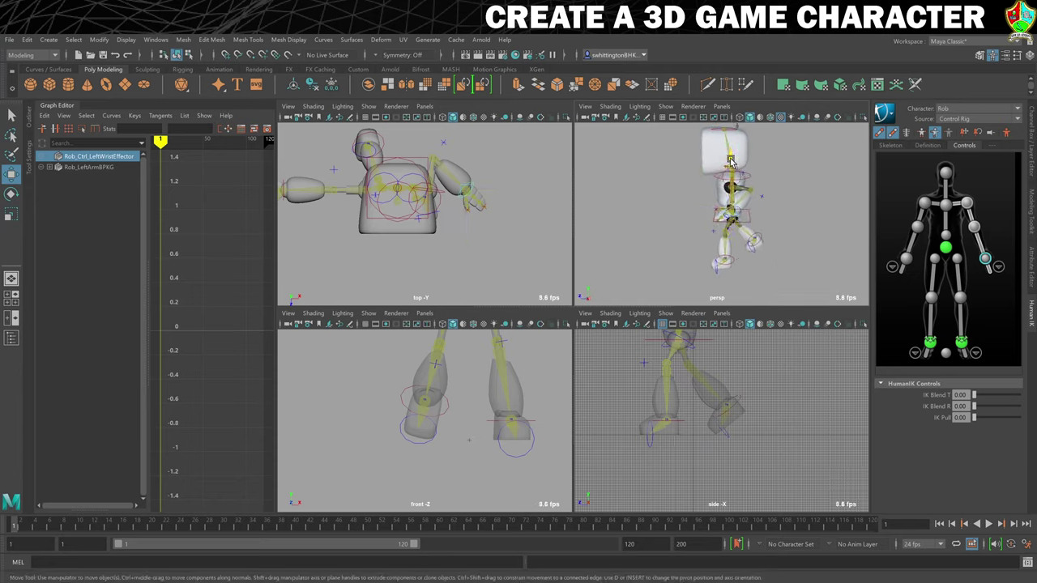
Reposition the left elbow and left wrist controls in the enlarged perspective view so the left arm hangs beside the body
{"action": "left_click_drag", "start_coordinate": [730, 162], "coordinate": [591, 296], "text": "alt"}
{"action": "key", "text": "space"}
{"action": "left_click", "coordinate": [591, 297]}
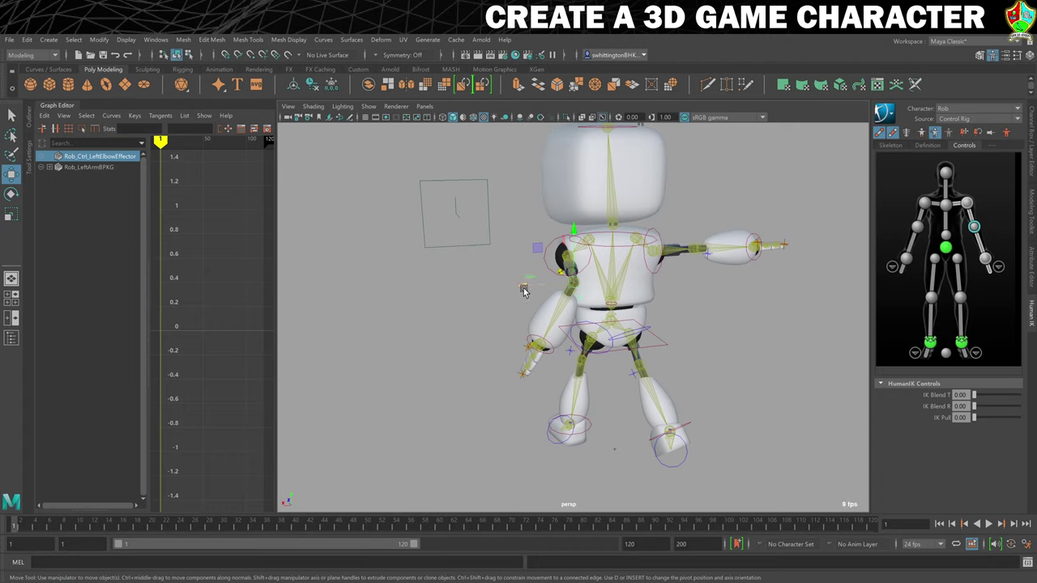
{"action": "left_click_drag", "start_coordinate": [523, 292], "coordinate": [643, 315]}
{"action": "left_click", "coordinate": [639, 315]}
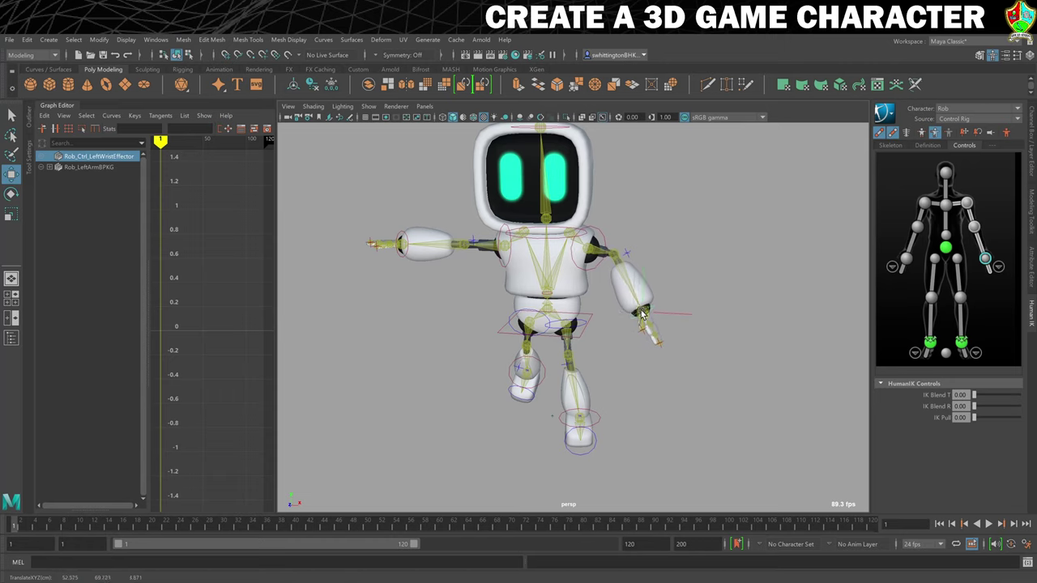
{"action": "mouse_move", "coordinate": [576, 345]}
{"action": "left_mouse_down", "text": "alt"}
{"action": "mouse_move", "coordinate": [621, 343]}
{"action": "mouse_move", "coordinate": [567, 341]}
{"action": "left_mouse_up", "text": "alt"}
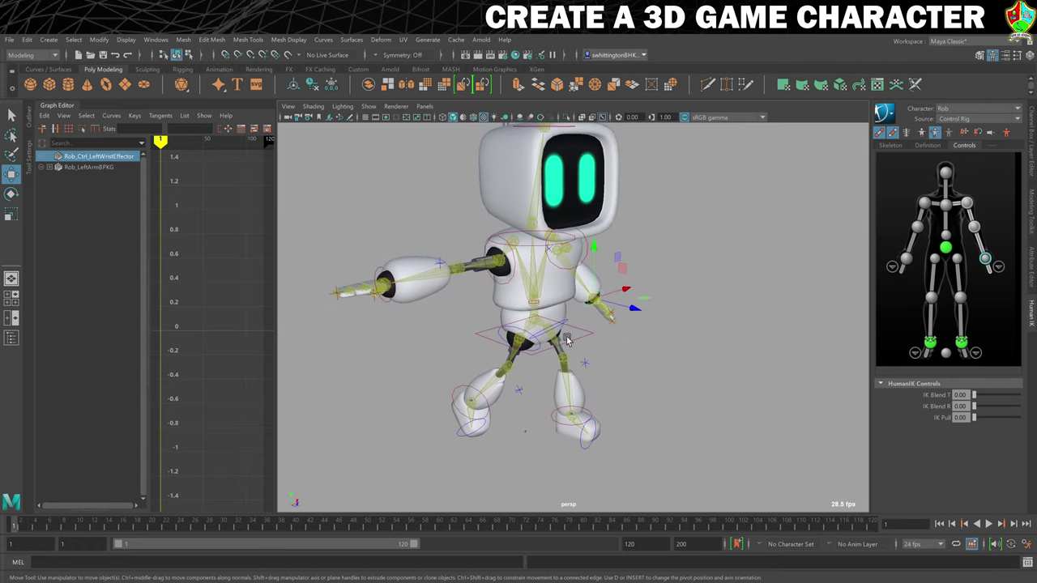
Lower the right wrist control beside the hip with the elbow bent, and rotate the right hand downward
{"action": "left_click", "coordinate": [385, 275]}
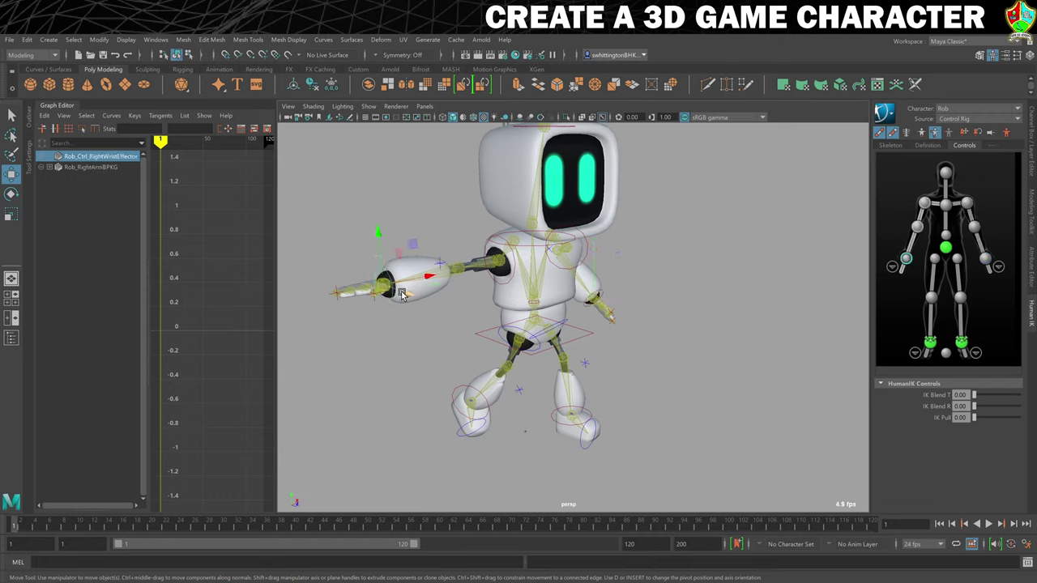
{"action": "left_click_drag", "start_coordinate": [426, 278], "coordinate": [539, 360]}
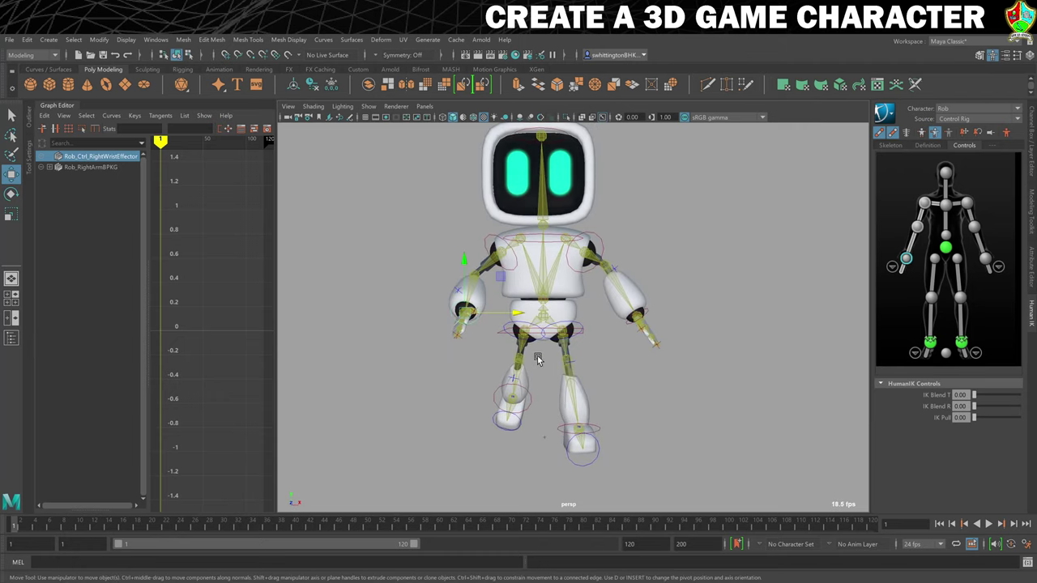
{"action": "key", "text": "e"}
{"action": "left_click_drag", "start_coordinate": [488, 281], "coordinate": [483, 307]}
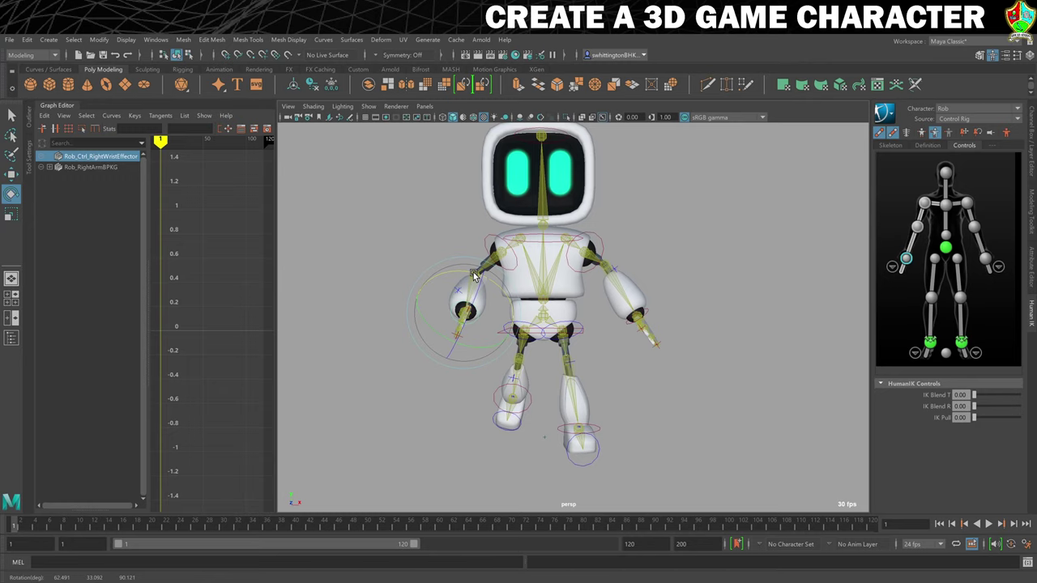
Rotate the left wrist control, then the right wrist control, so both hands align more naturally with the forearms
{"action": "left_click", "coordinate": [647, 317]}
{"action": "left_click_drag", "start_coordinate": [625, 305], "coordinate": [676, 331]}
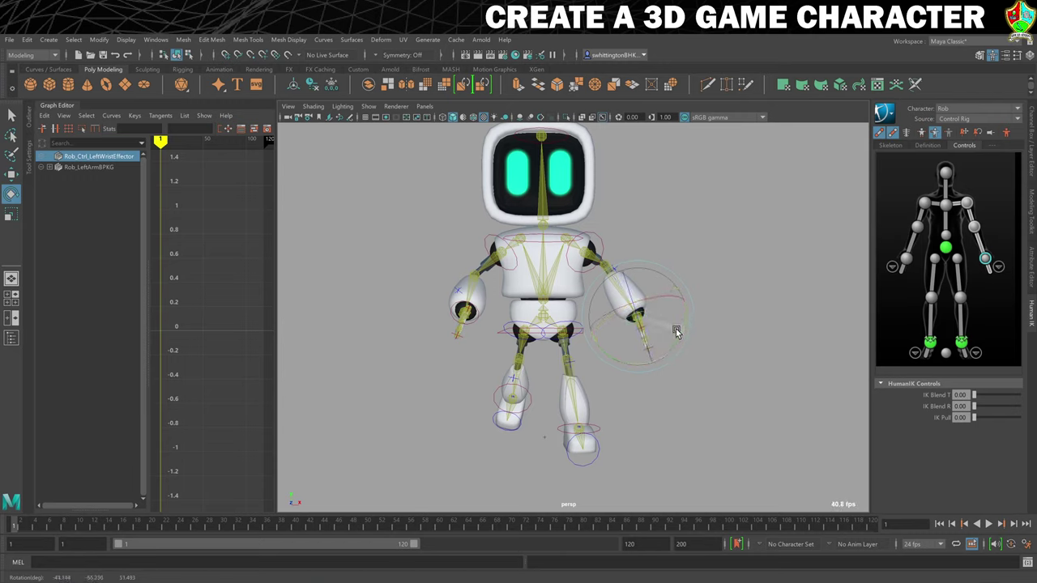
{"action": "left_click", "coordinate": [453, 306]}
{"action": "left_click_drag", "start_coordinate": [435, 329], "coordinate": [445, 336]}
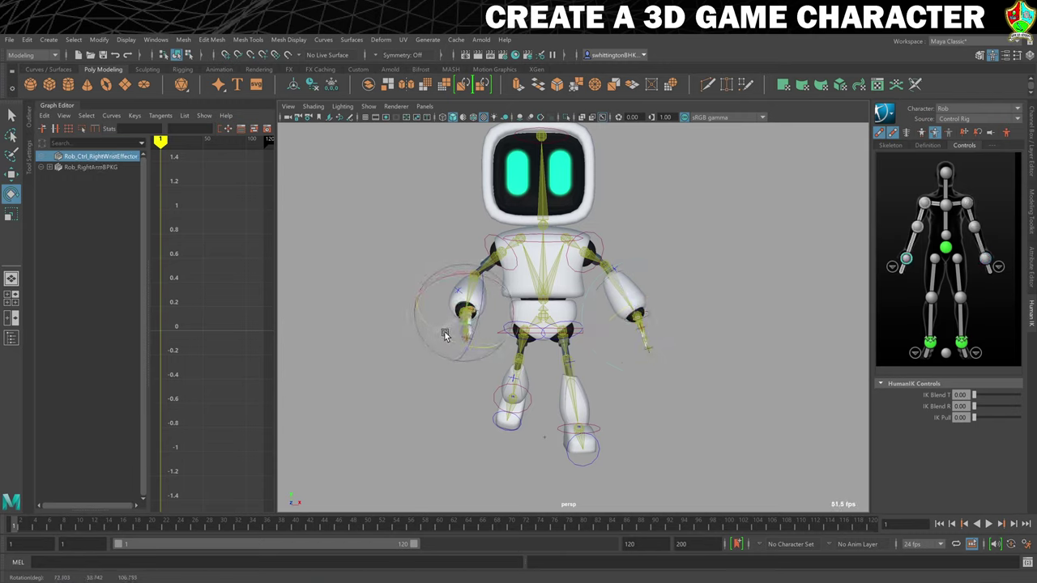
{"action": "left_click", "coordinate": [400, 364]}
Adjust the left wrist control's sideways position along the X axis
{"action": "left_click_drag", "start_coordinate": [400, 364], "coordinate": [302, 370], "text": "alt"}
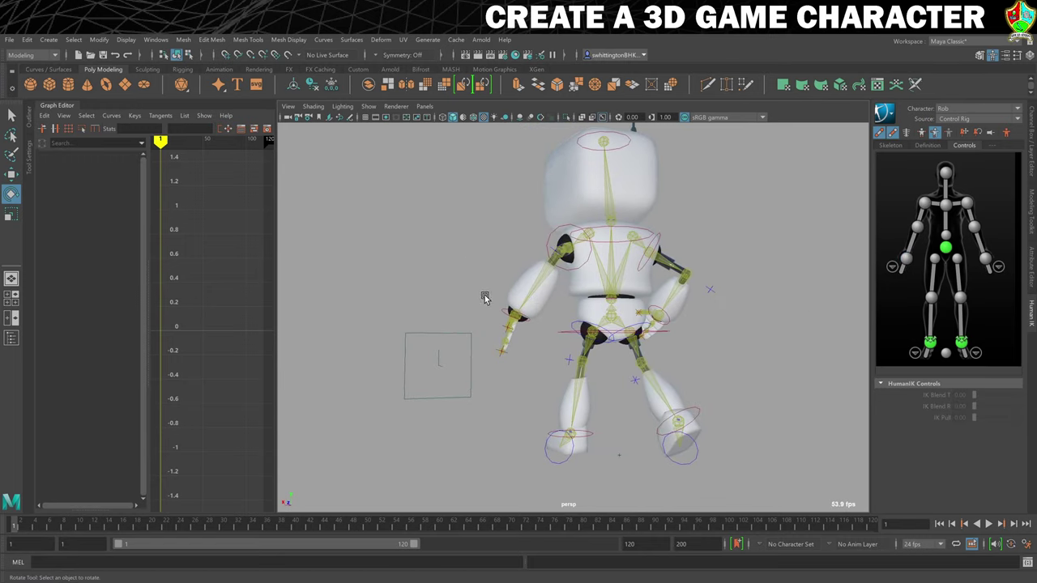
{"action": "left_click", "coordinate": [503, 317]}
{"action": "key", "text": "w"}
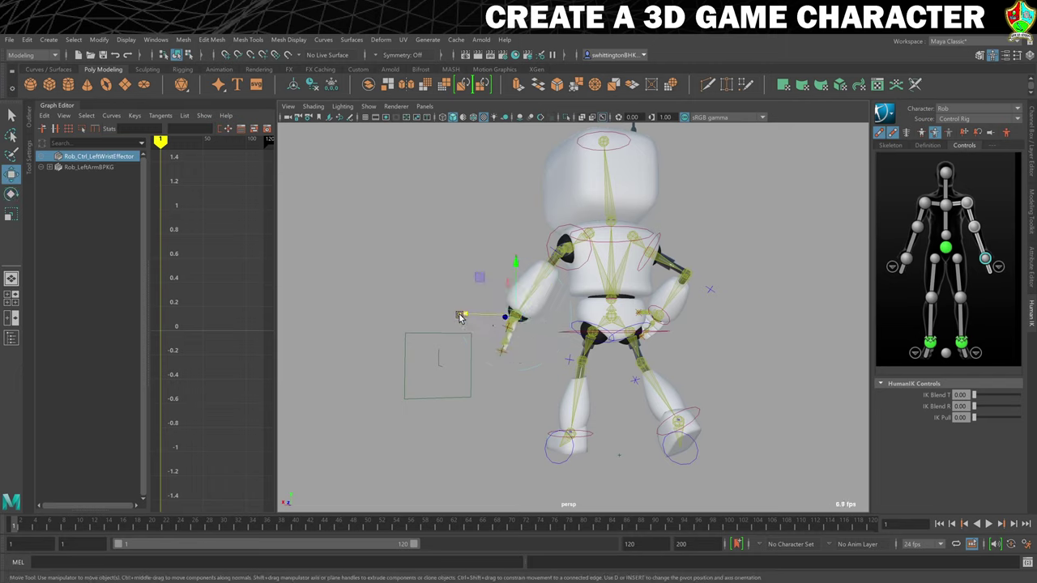
{"action": "left_click_drag", "start_coordinate": [460, 317], "coordinate": [701, 342]}
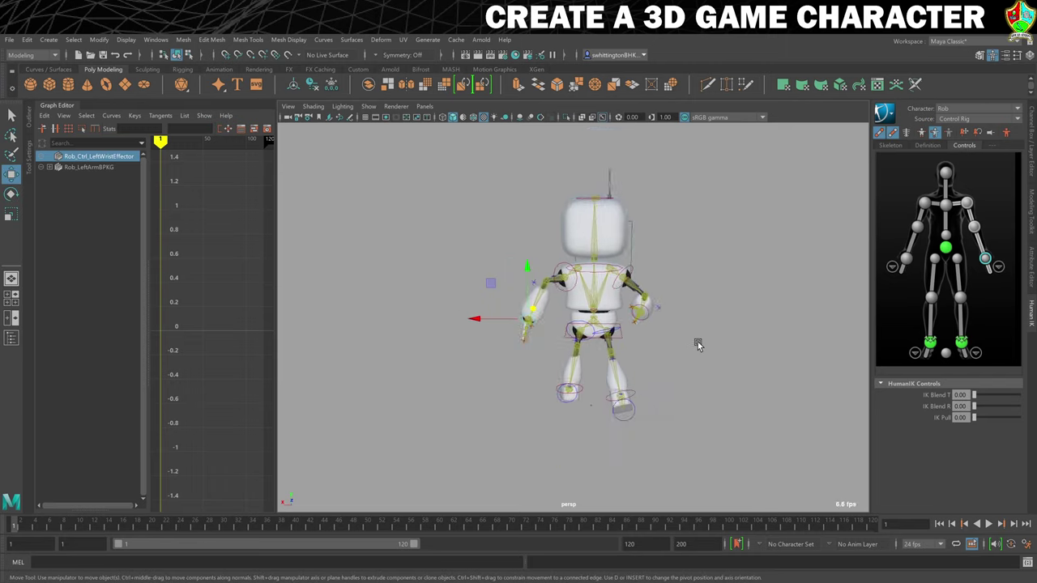
{"action": "left_click", "coordinate": [718, 352]}
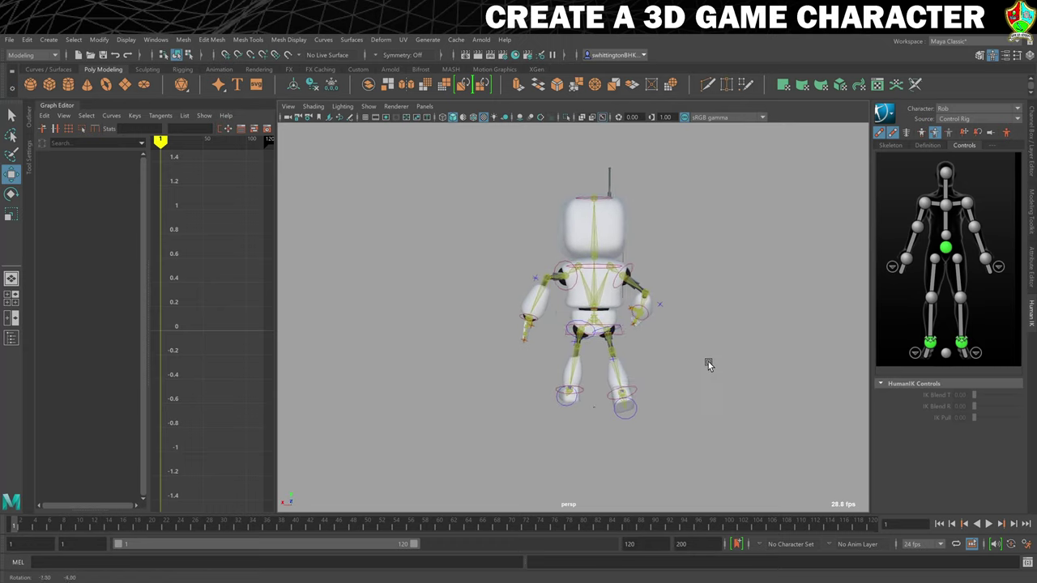
{"action": "left_click_drag", "start_coordinate": [708, 362], "coordinate": [705, 365], "text": "alt"}
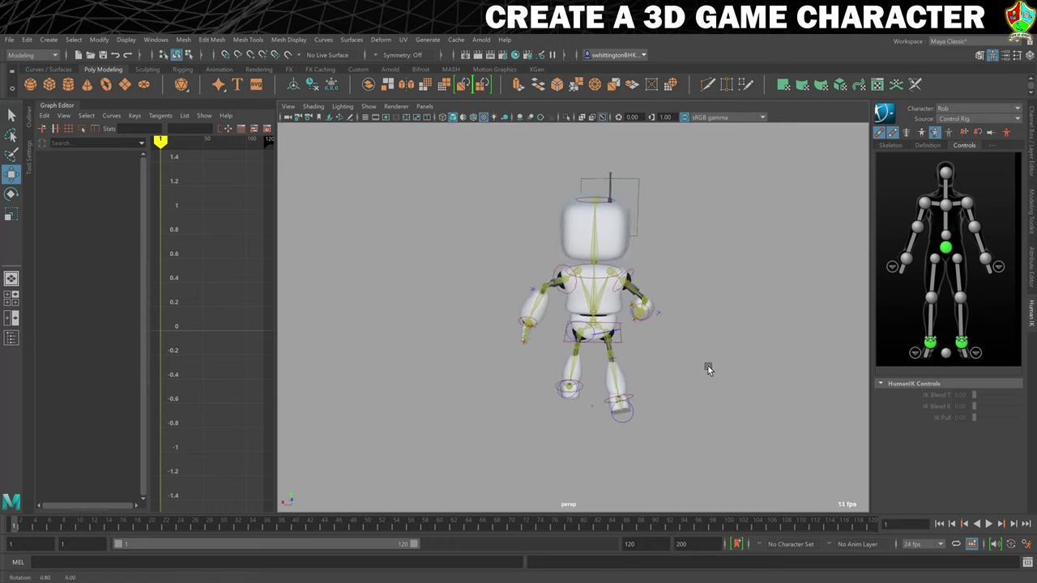
Rotate the left shoulder control to adjust the angle of the left upper arm
{"action": "left_click", "coordinate": [571, 283]}
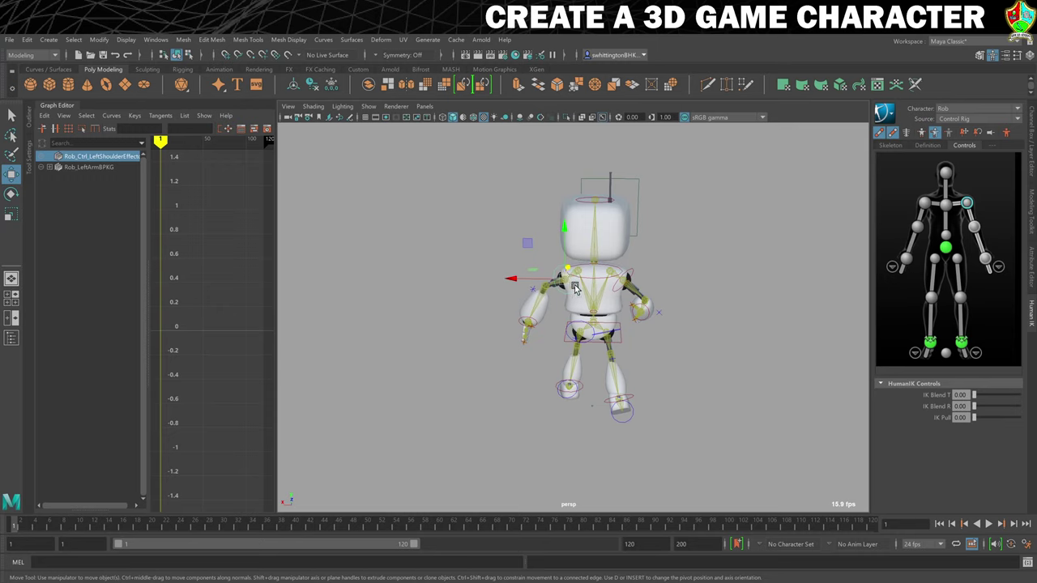
{"action": "key", "text": "e"}
{"action": "left_click_drag", "start_coordinate": [555, 300], "coordinate": [510, 316]}
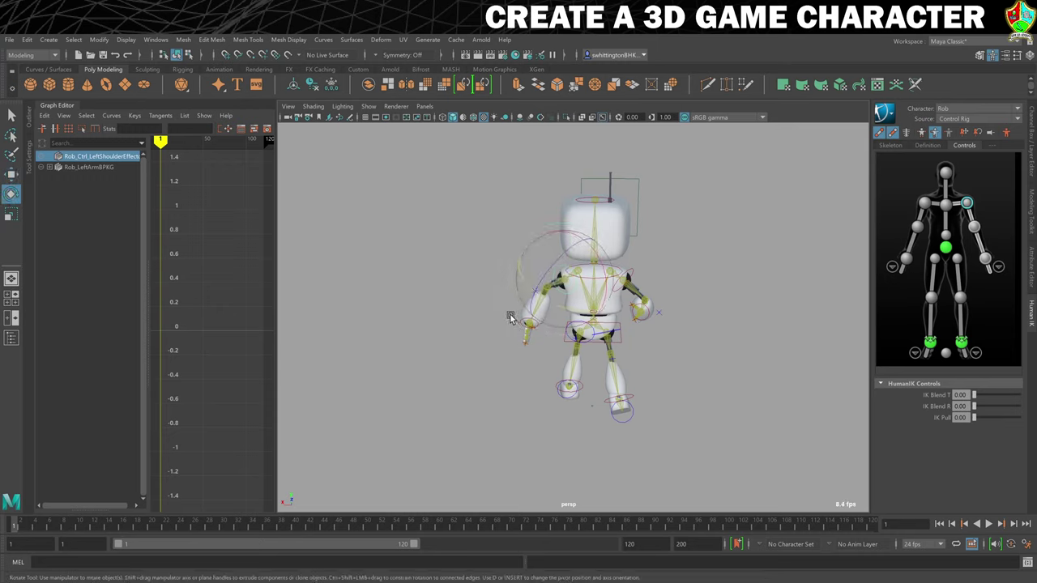
{"action": "left_click", "coordinate": [531, 328]}
{"action": "key", "text": "w"}
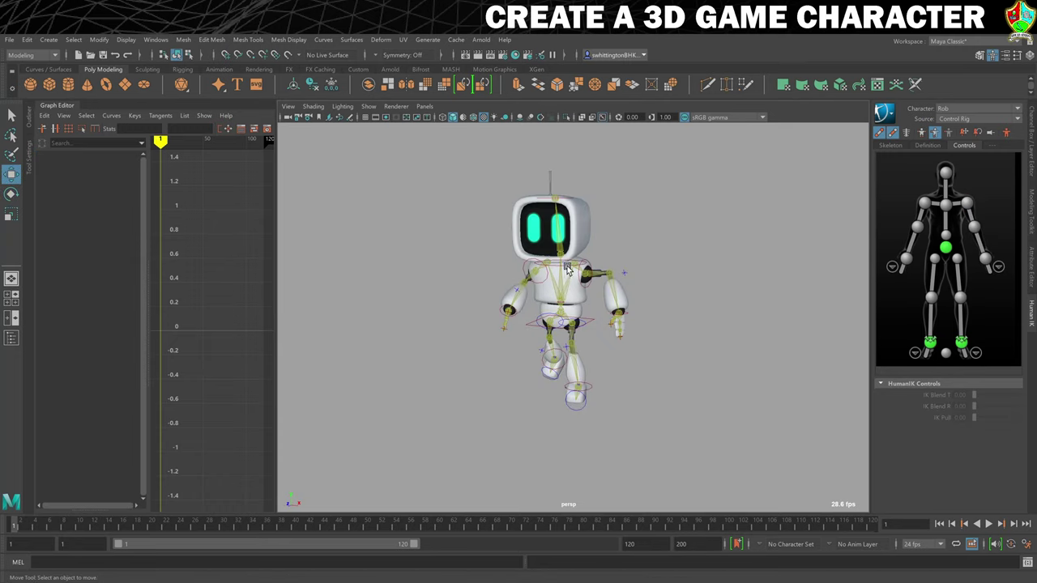
Rotate the chest control to twist the upper body slightly towards the character's left
{"action": "left_click", "coordinate": [569, 269]}
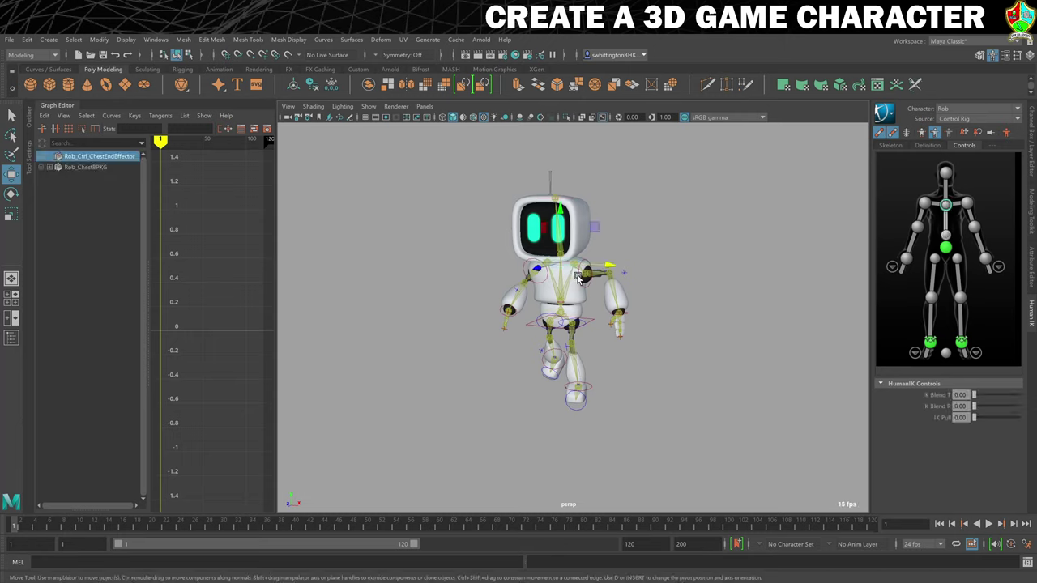
{"action": "key", "text": "e"}
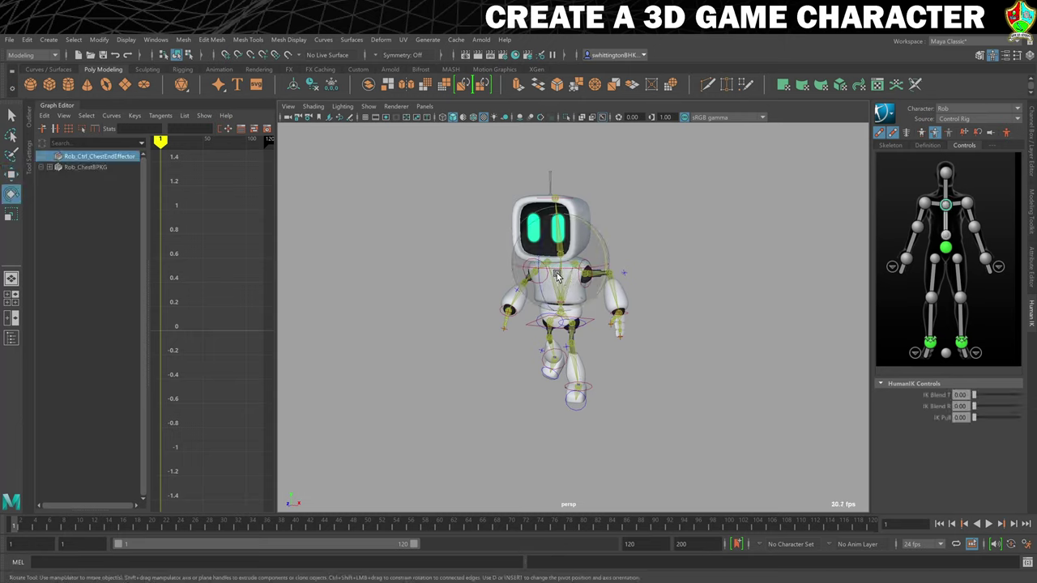
{"action": "left_click_drag", "start_coordinate": [556, 276], "coordinate": [567, 270]}
{"action": "left_click", "coordinate": [657, 217]}
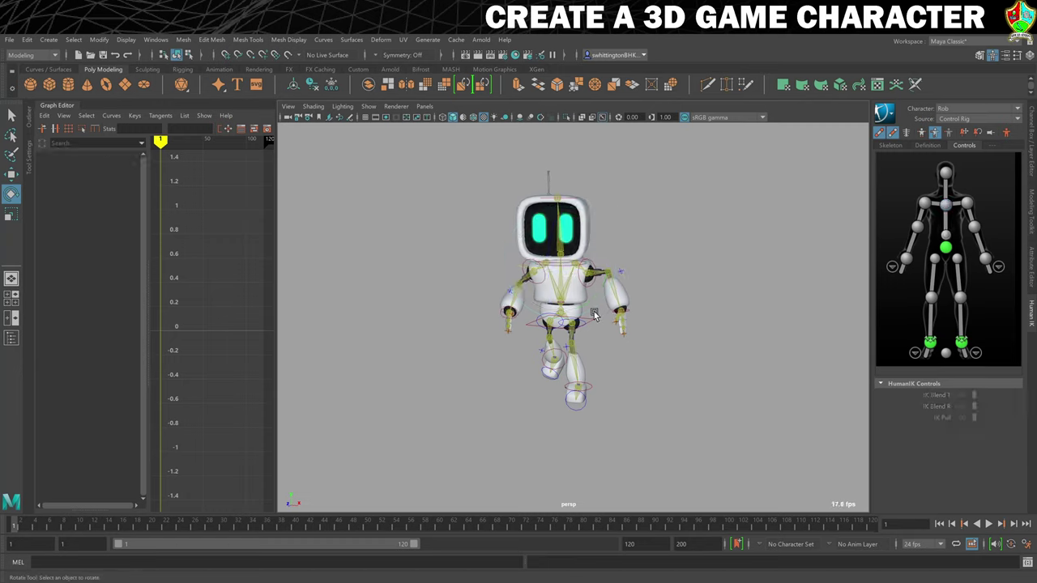
{"action": "left_click_drag", "start_coordinate": [585, 324], "coordinate": [611, 324], "text": "alt"}
Rotate the head control about 3.6 degrees in X to turn the face back towards the walking direction
{"action": "left_click", "coordinate": [564, 191]}
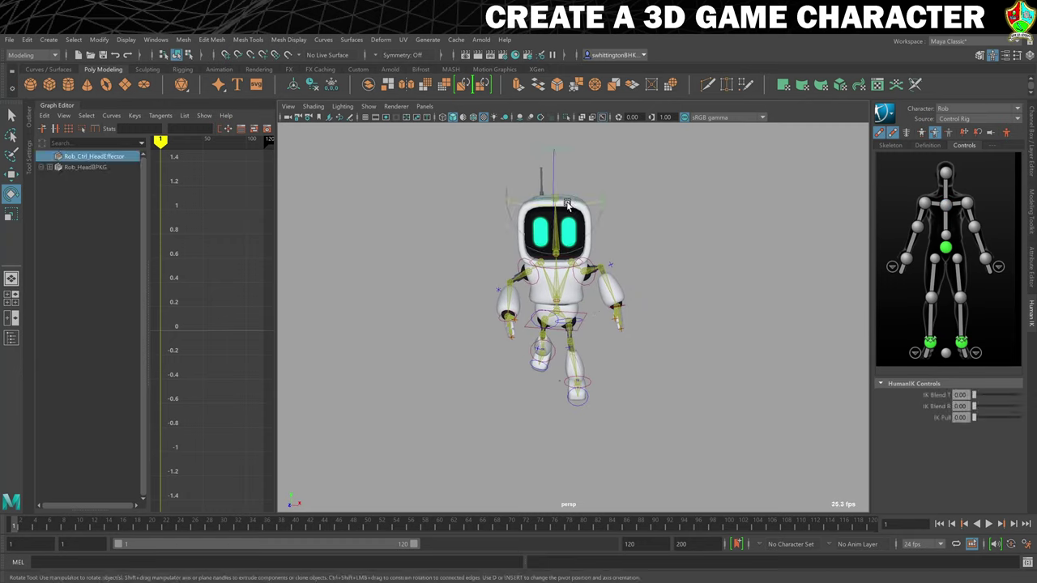
{"action": "left_click_drag", "start_coordinate": [574, 212], "coordinate": [571, 209]}
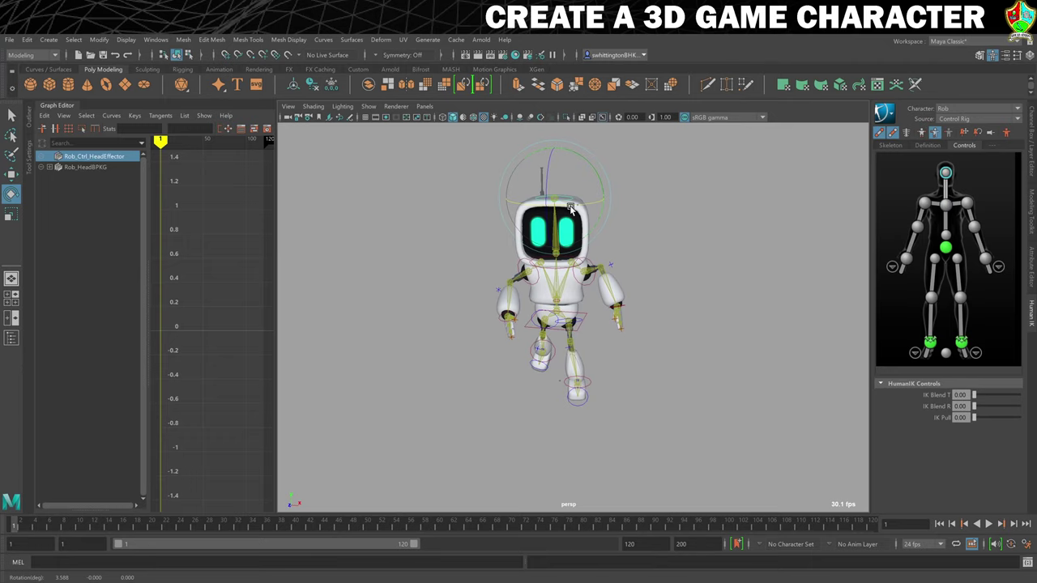
{"action": "left_click", "coordinate": [670, 233]}
{"action": "left_click_drag", "start_coordinate": [668, 243], "coordinate": [675, 271], "text": "alt"}
Lower the left wrist control and shift it forward to about 49.9, 61.2, 8.3 cm, straightening the left arm
{"action": "left_click", "coordinate": [623, 321]}
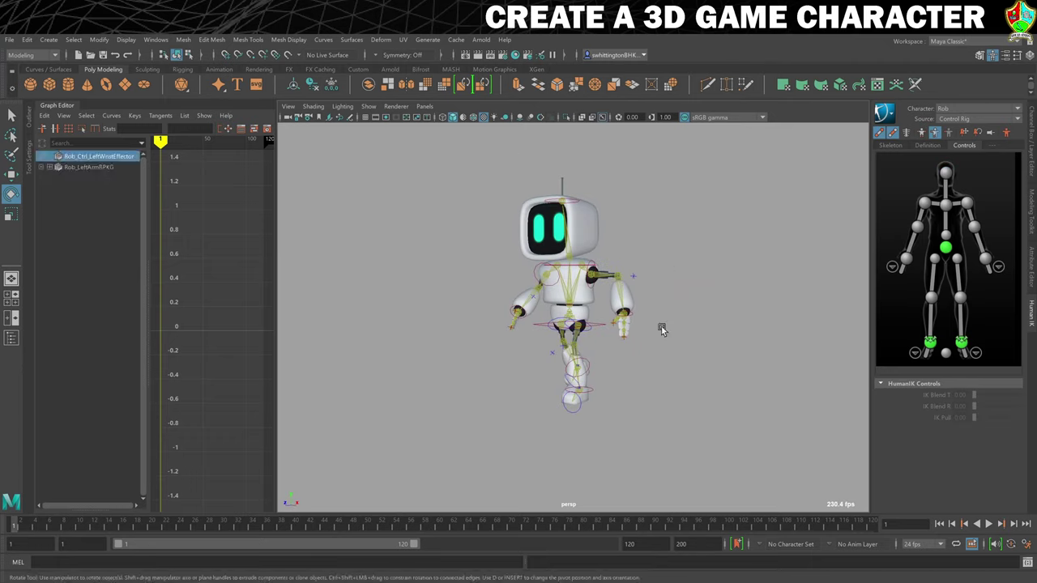
{"action": "left_click_drag", "start_coordinate": [662, 329], "coordinate": [655, 331], "text": "alt"}
{"action": "key", "text": "w"}
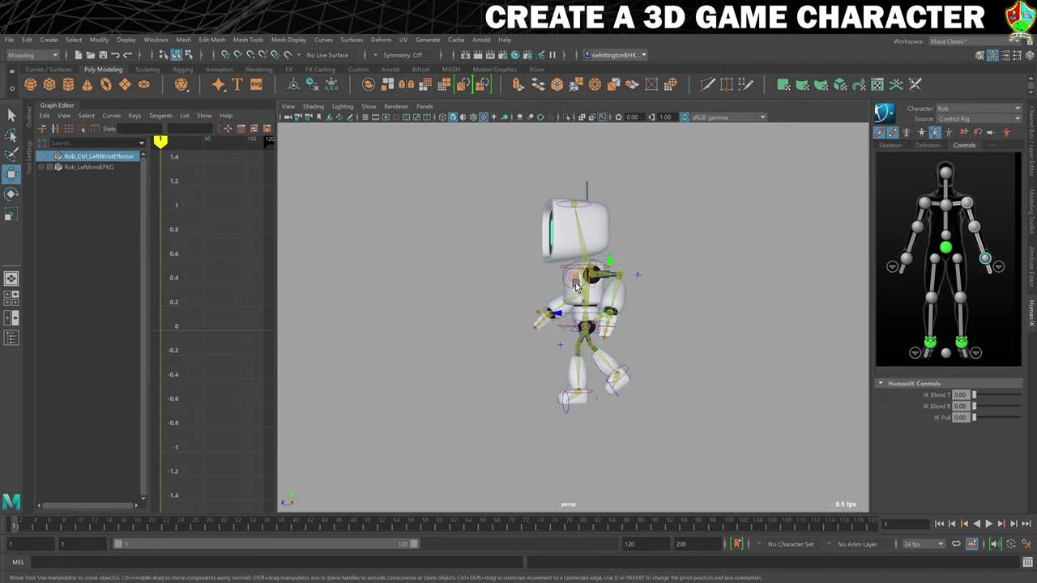
{"action": "left_click_drag", "start_coordinate": [575, 285], "coordinate": [558, 297]}
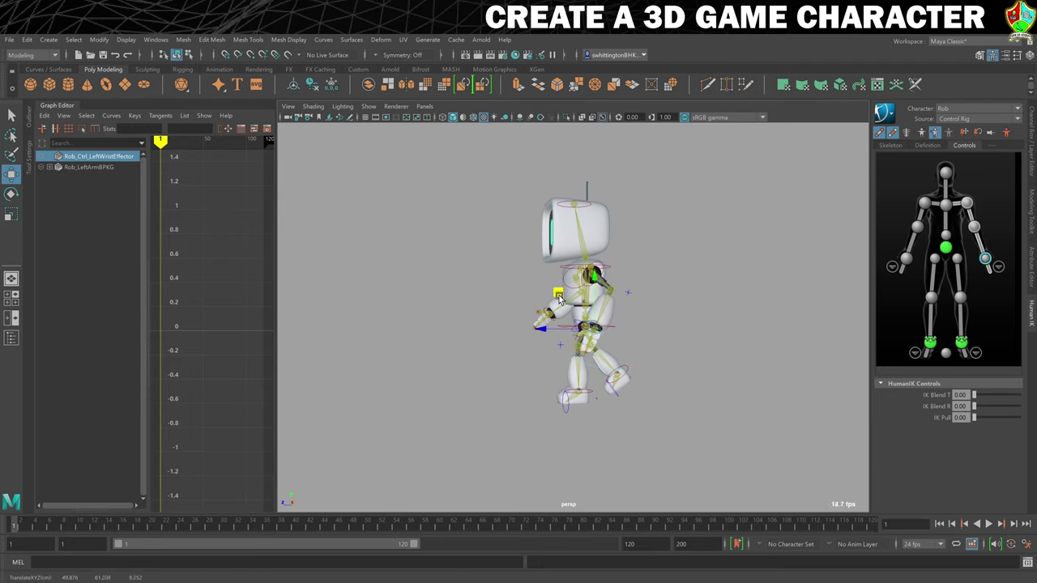
{"action": "left_click", "coordinate": [631, 414]}
{"action": "left_click_drag", "start_coordinate": [632, 414], "coordinate": [640, 428], "text": "alt"}
Move the left wrist control inward along X, closer to the hips
{"action": "left_click", "coordinate": [623, 319]}
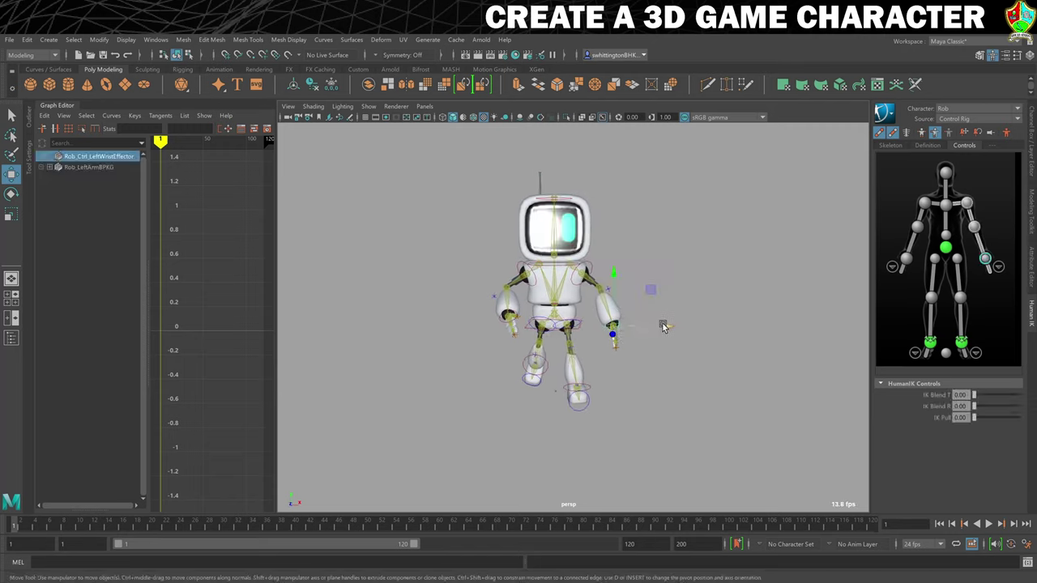
{"action": "left_click_drag", "start_coordinate": [657, 323], "coordinate": [535, 384]}
{"action": "left_click", "coordinate": [659, 375]}
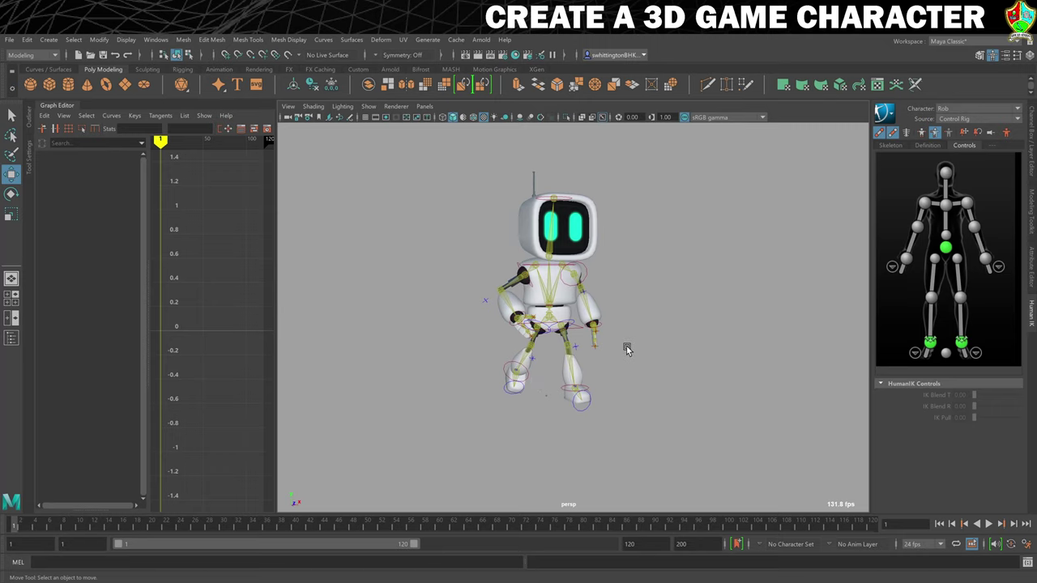
Rotate the middle-finger controls of the left and right hands to curl the fingers inward
{"action": "scroll", "coordinate": [626, 348], "scroll_direction": "up", "scroll_amount": 4}
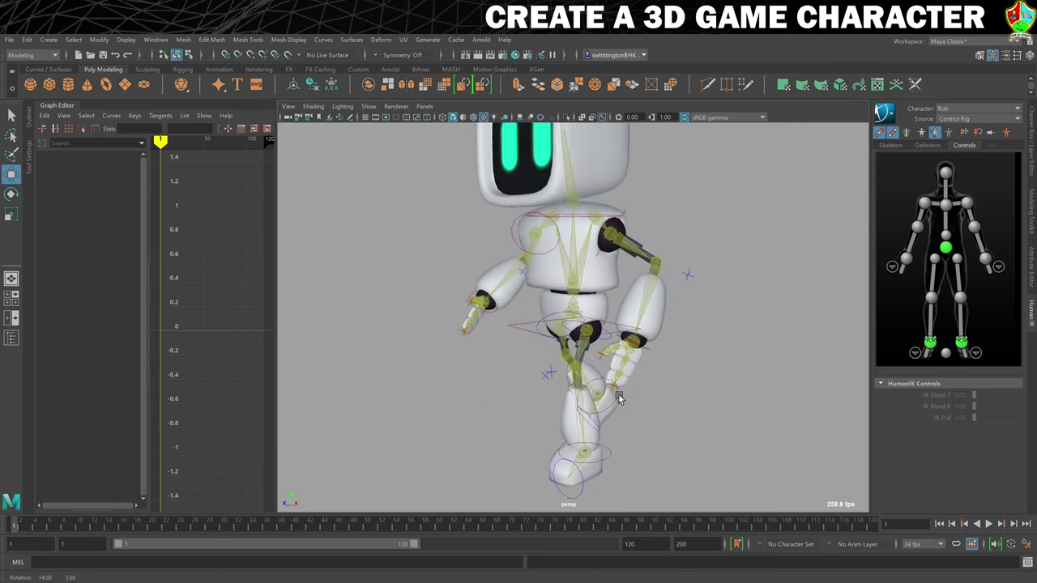
{"action": "left_click", "coordinate": [626, 379]}
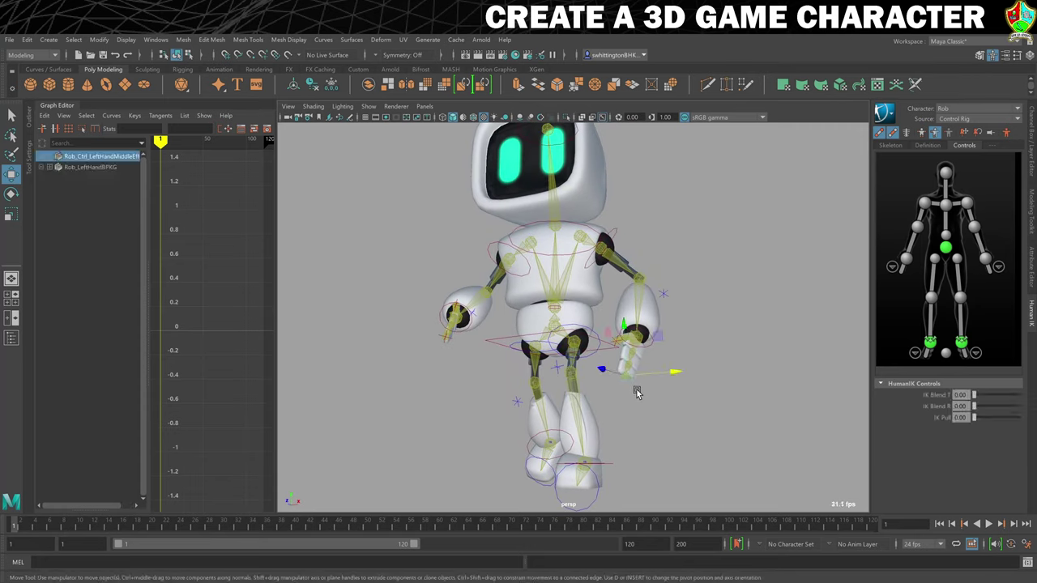
{"action": "key", "text": "e"}
{"action": "left_click_drag", "start_coordinate": [646, 377], "coordinate": [653, 382]}
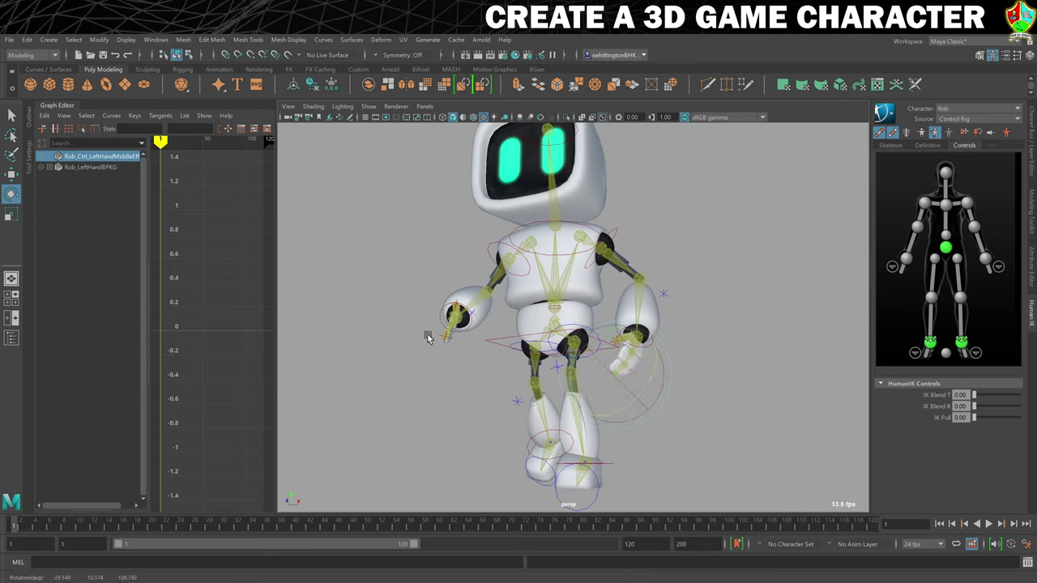
{"action": "left_click", "coordinate": [450, 346]}
{"action": "left_click_drag", "start_coordinate": [420, 354], "coordinate": [446, 357]}
Rotate the left hand's thumb control to bend the thumb in towards the curled fingers
{"action": "scroll", "coordinate": [445, 356], "scroll_direction": "up", "scroll_amount": 3}
{"action": "scroll", "coordinate": [735, 386], "scroll_direction": "up", "scroll_amount": 3}
{"action": "scroll", "coordinate": [619, 364], "scroll_direction": "down", "scroll_amount": 1}
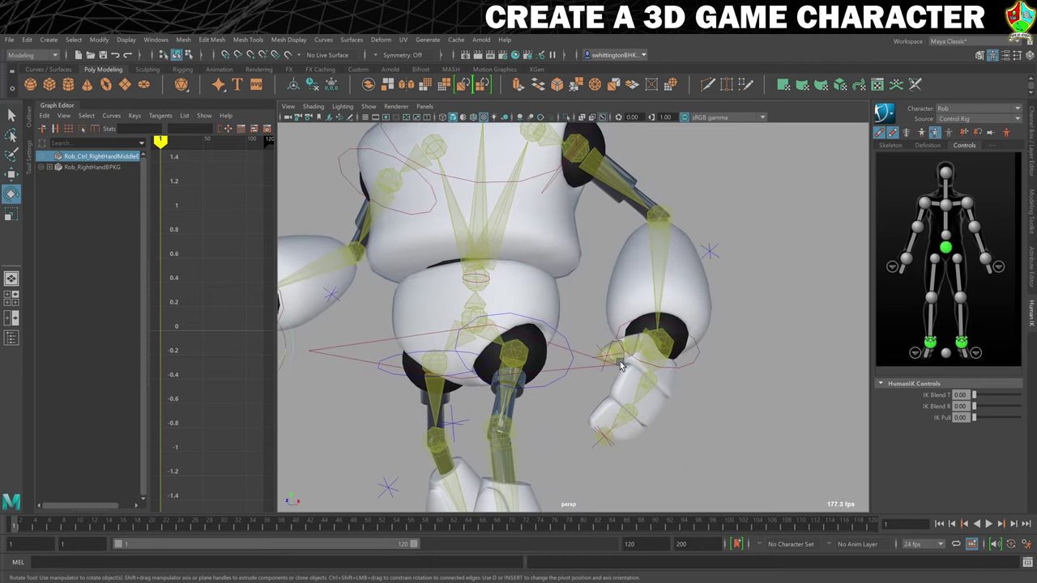
{"action": "left_click", "coordinate": [609, 354]}
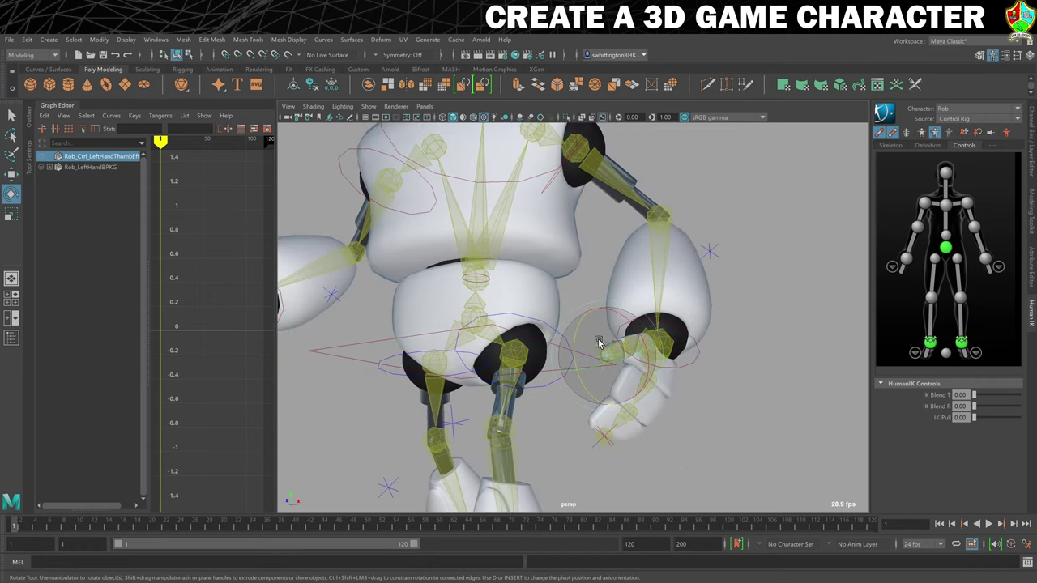
{"action": "left_click_drag", "start_coordinate": [578, 326], "coordinate": [585, 354]}
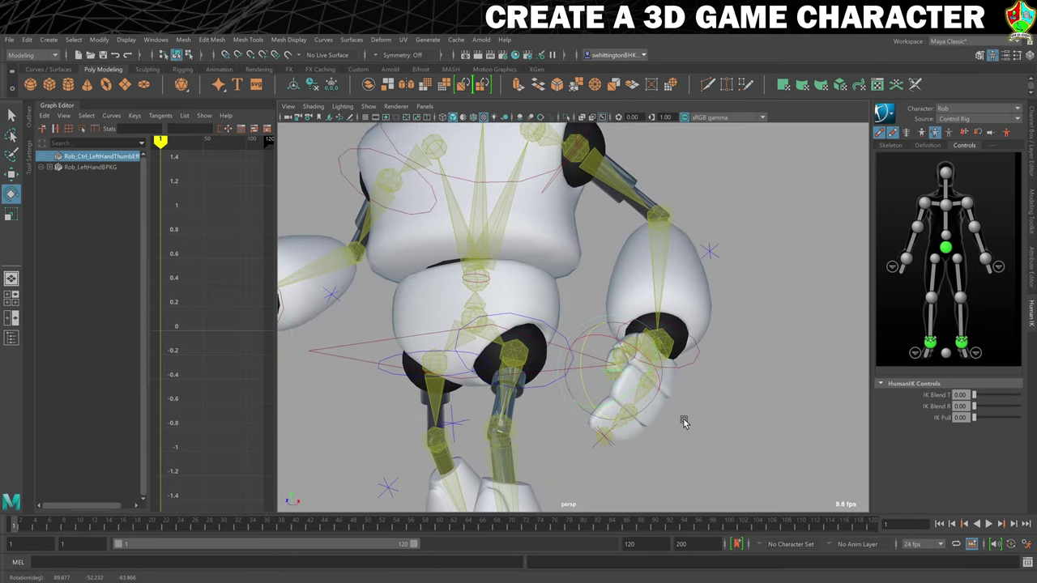
{"action": "left_click_drag", "start_coordinate": [684, 422], "coordinate": [694, 398], "text": "alt"}
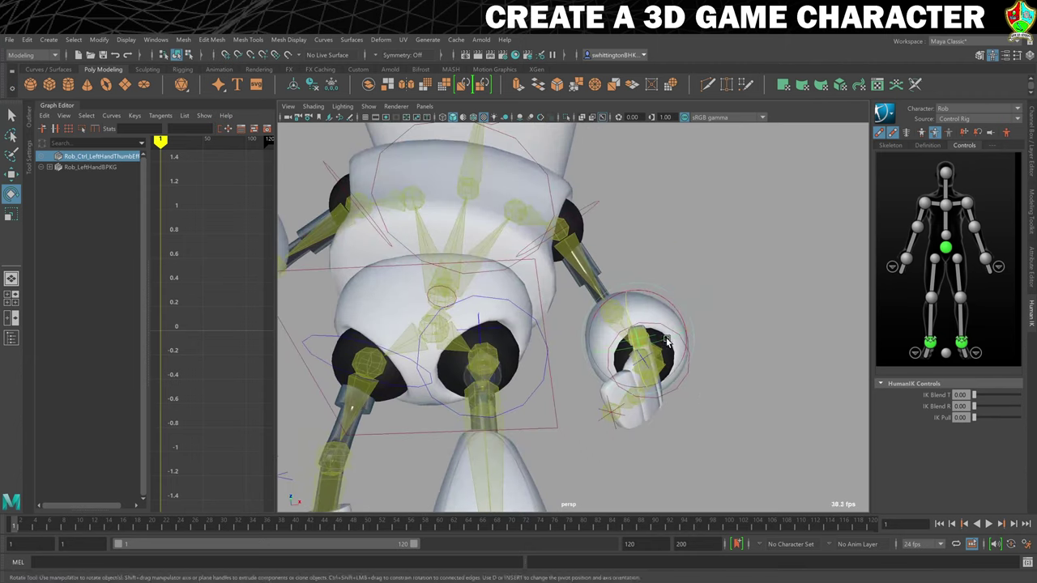
{"action": "left_click_drag", "start_coordinate": [667, 342], "coordinate": [644, 351]}
{"action": "left_click", "coordinate": [766, 389]}
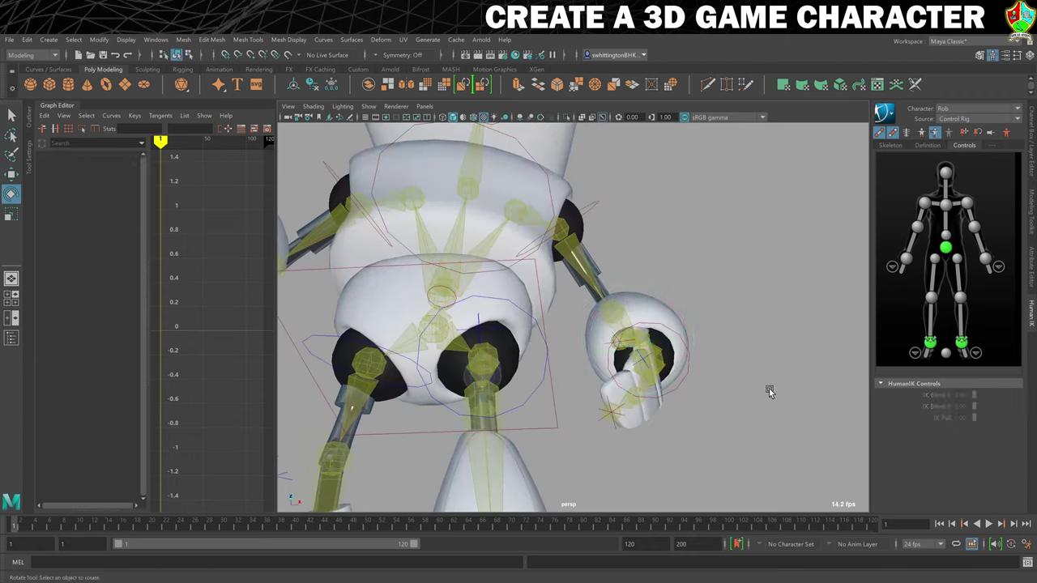
{"action": "left_click_drag", "start_coordinate": [679, 416], "coordinate": [685, 339], "text": "alt"}
{"action": "right_click_drag", "start_coordinate": [520, 303], "coordinate": [536, 322], "text": "alt"}
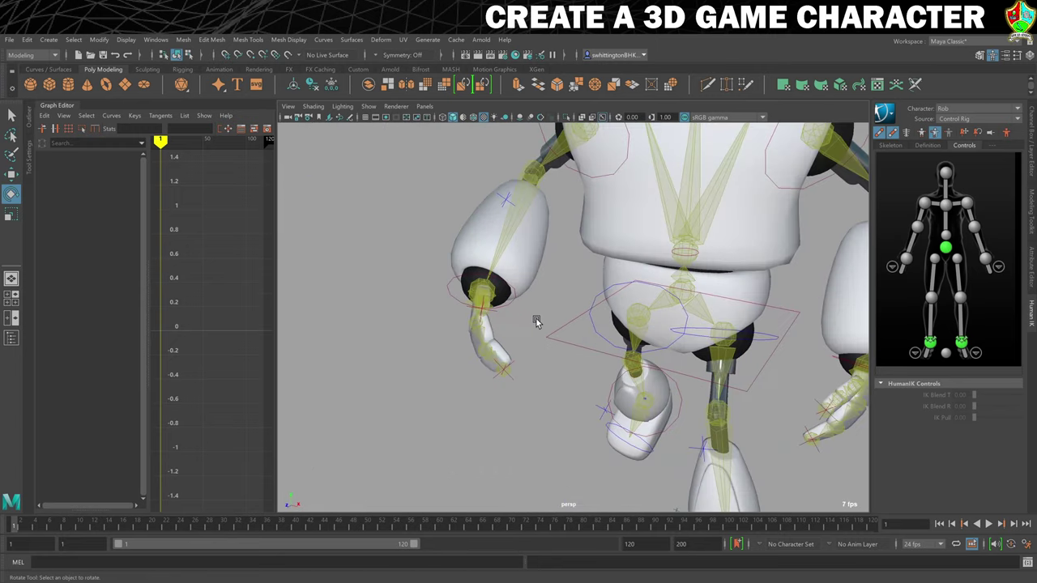
Rotate the right hand's thumb control to bend the thumb in towards the curled fingers
{"action": "left_click", "coordinate": [482, 310]}
{"action": "left_click_drag", "start_coordinate": [483, 310], "coordinate": [516, 327], "text": "alt"}
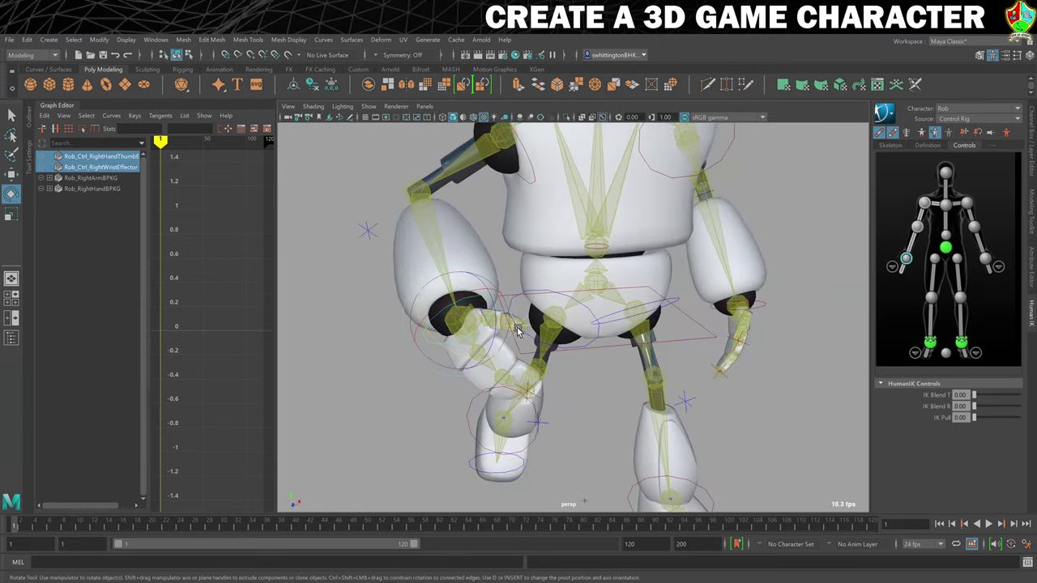
{"action": "left_click", "coordinate": [524, 312]}
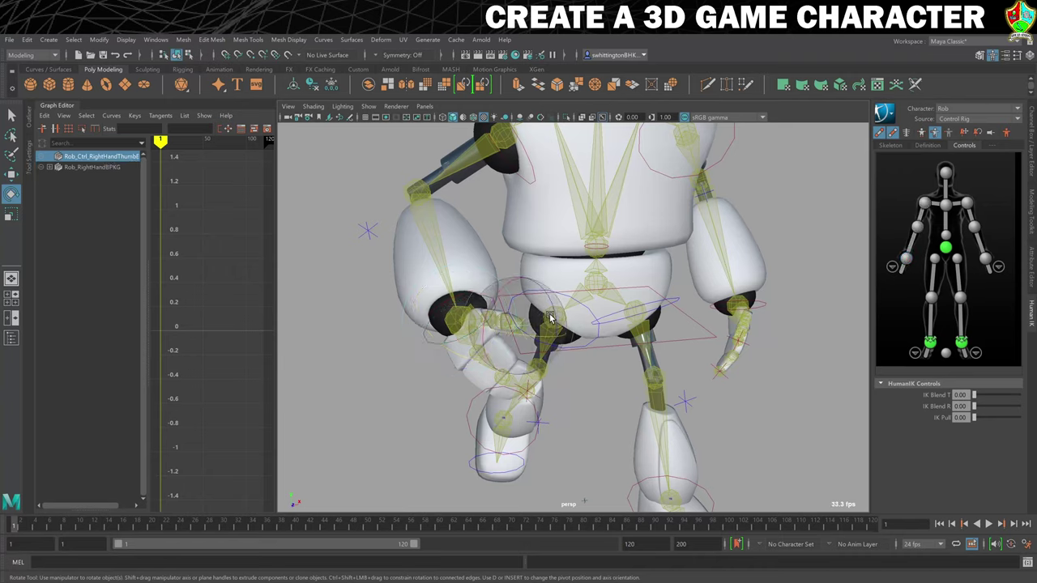
{"action": "left_click_drag", "start_coordinate": [556, 314], "coordinate": [517, 360]}
{"action": "left_click", "coordinate": [771, 382]}
{"action": "scroll", "coordinate": [759, 372], "scroll_direction": "down", "scroll_amount": 4}
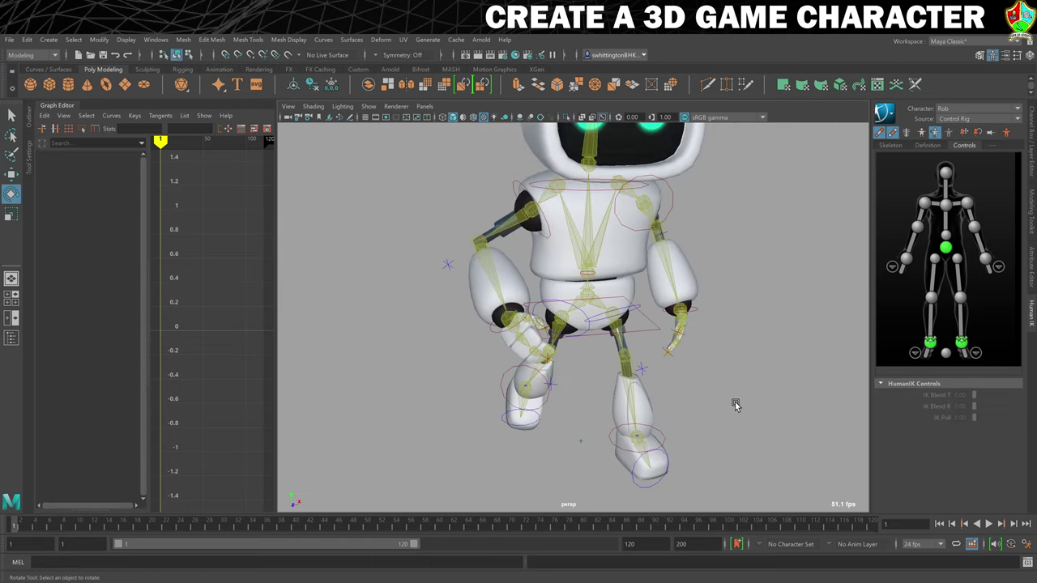
{"action": "scroll", "coordinate": [738, 401], "scroll_direction": "down", "scroll_amount": 3}
{"action": "left_click_drag", "start_coordinate": [741, 391], "coordinate": [660, 397], "text": "alt"}
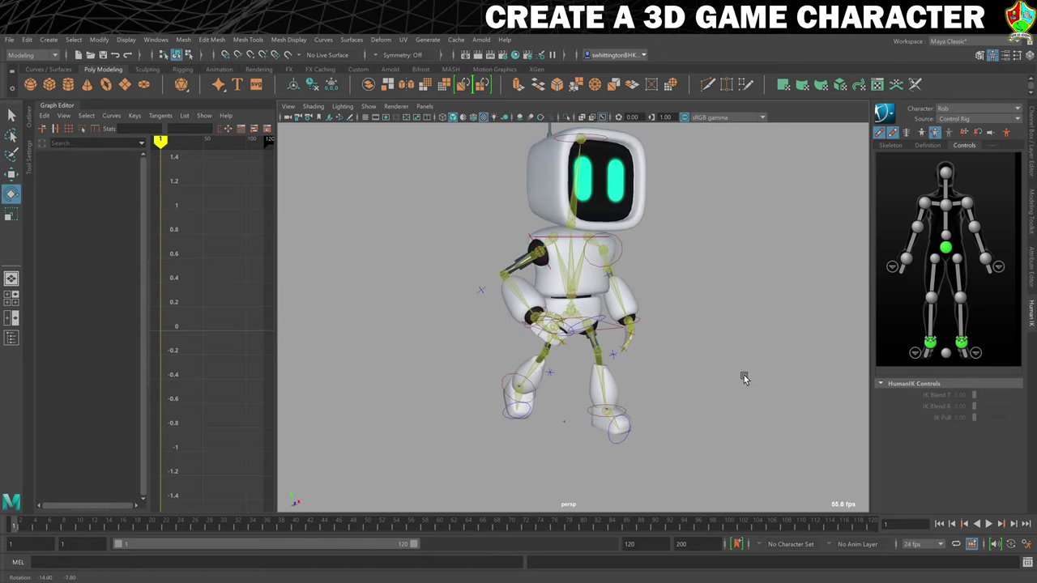
{"action": "scroll", "coordinate": [721, 413], "scroll_direction": "down", "scroll_amount": 2}
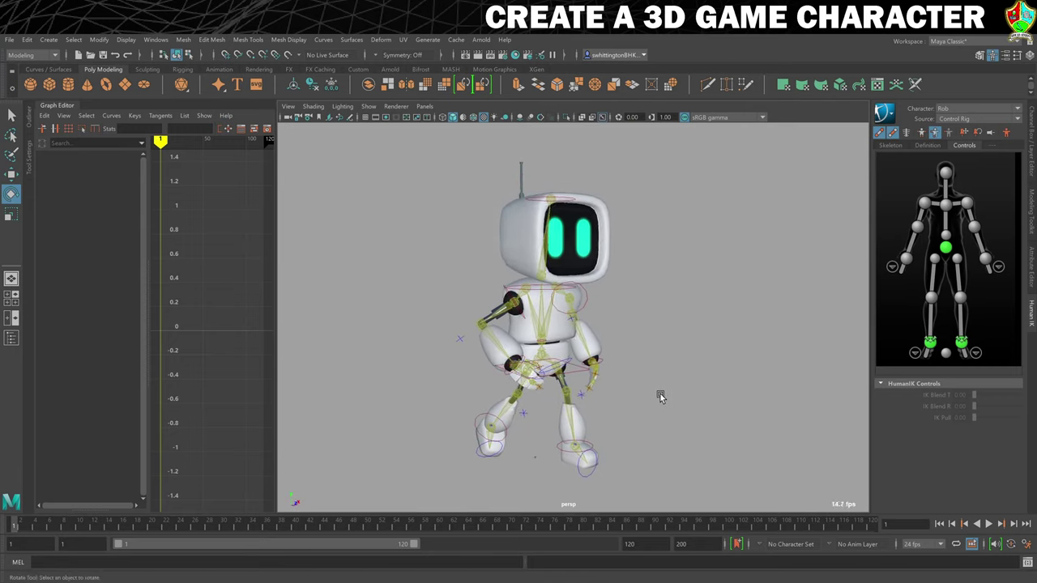
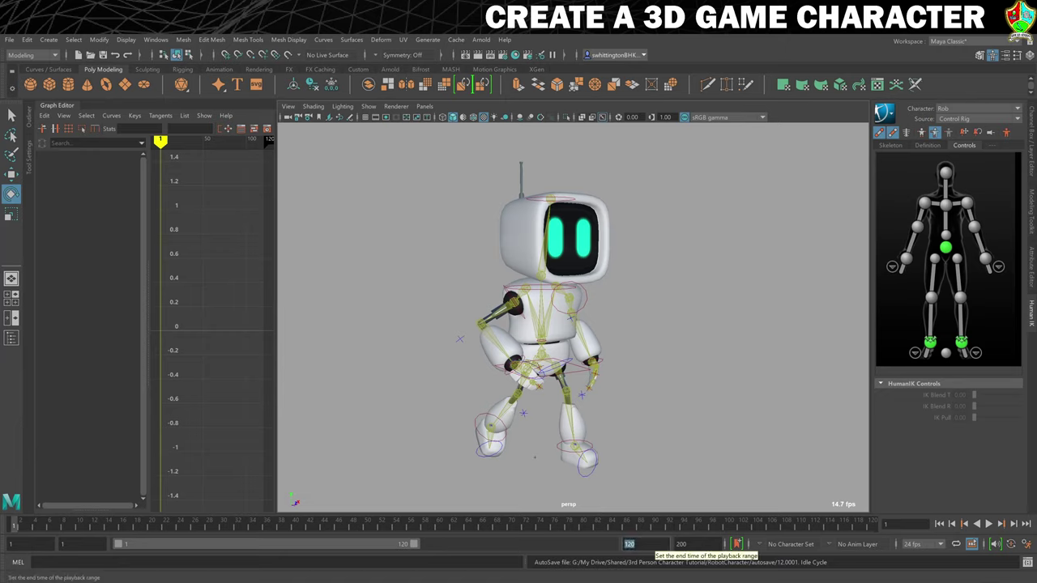
Set the end time of the playback range to frame 51
{"action": "type", "text": "51"}
{"action": "key", "text": "Return"}
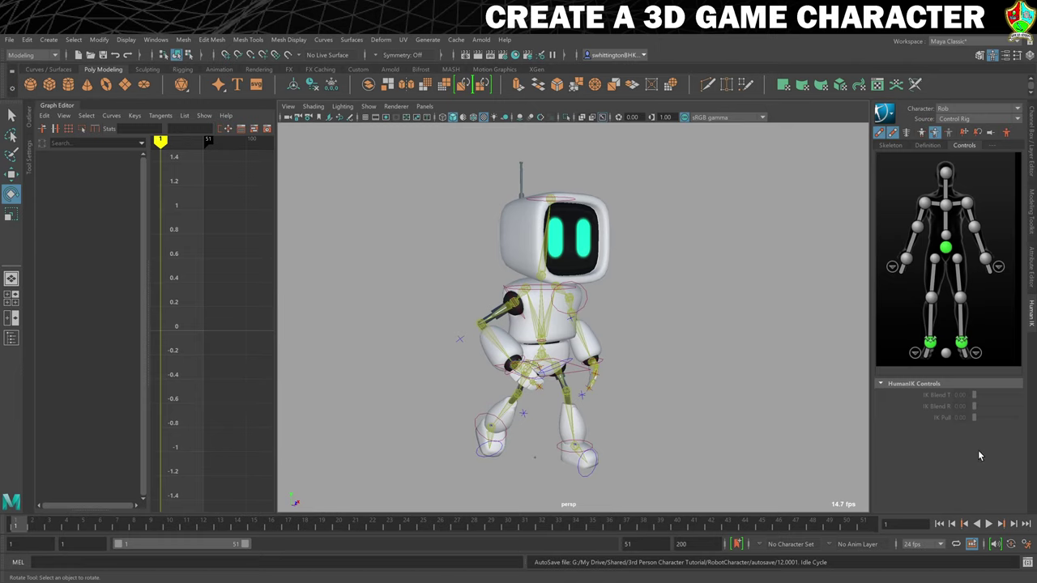
Set keyframes for the hips control in its current pose at frames 1 and 51
{"action": "left_click", "coordinate": [578, 377]}
{"action": "key", "text": "w"}
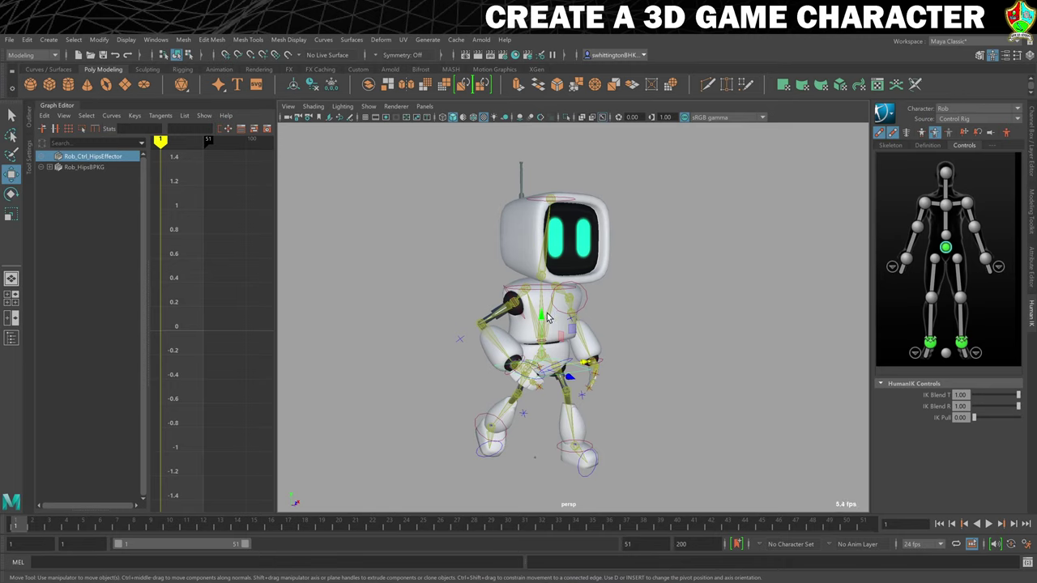
{"action": "mouse_move", "coordinate": [543, 318]}
{"action": "left_mouse_down"}
{"action": "mouse_move", "coordinate": [546, 343]}
{"action": "mouse_move", "coordinate": [543, 322]}
{"action": "left_mouse_up"}
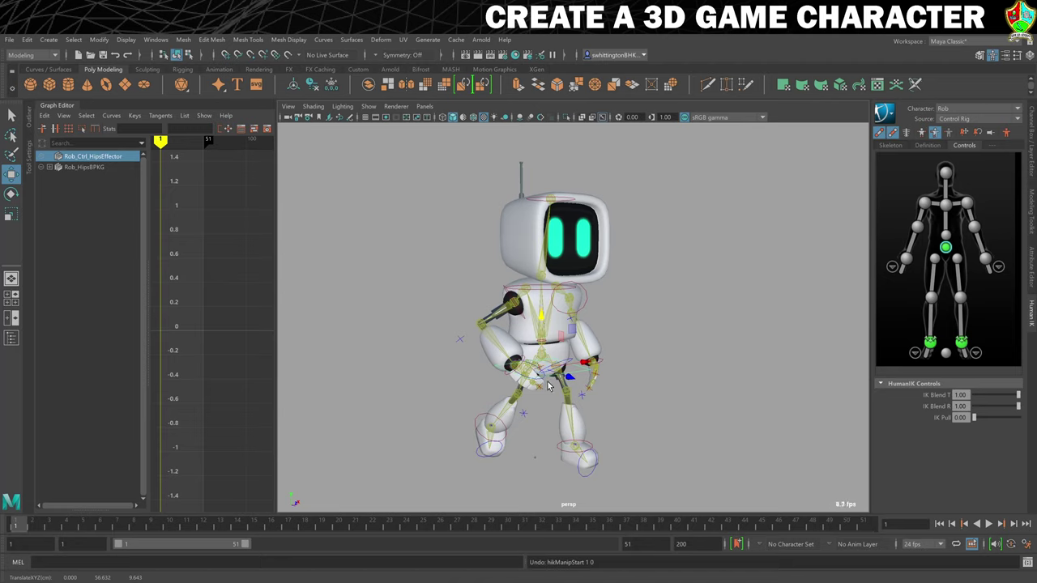
{"action": "left_click_drag", "start_coordinate": [306, 526], "coordinate": [20, 525]}
{"action": "key", "text": "s"}
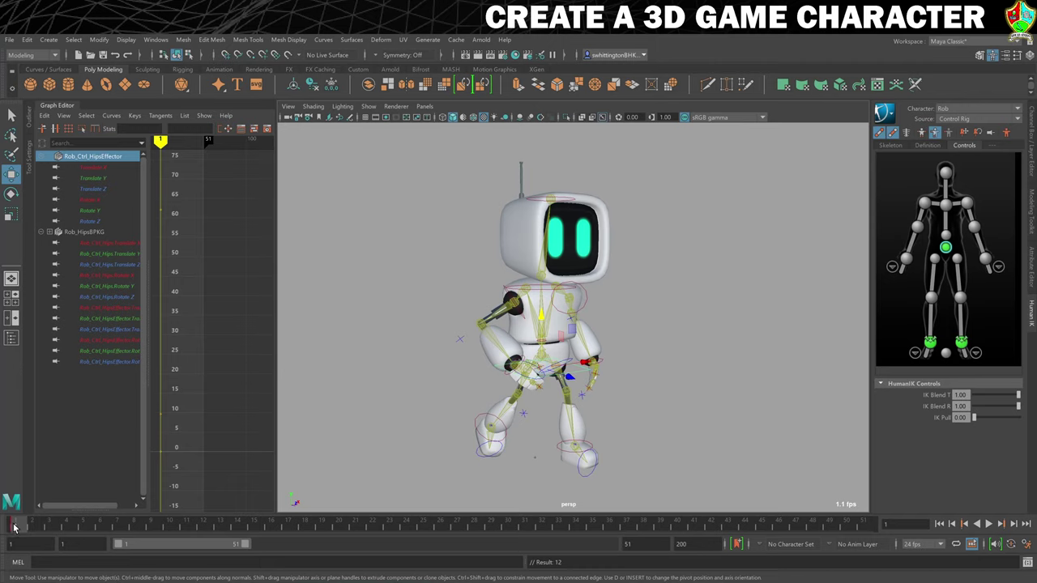
{"action": "left_click", "coordinate": [863, 528]}
{"action": "key", "text": "s"}
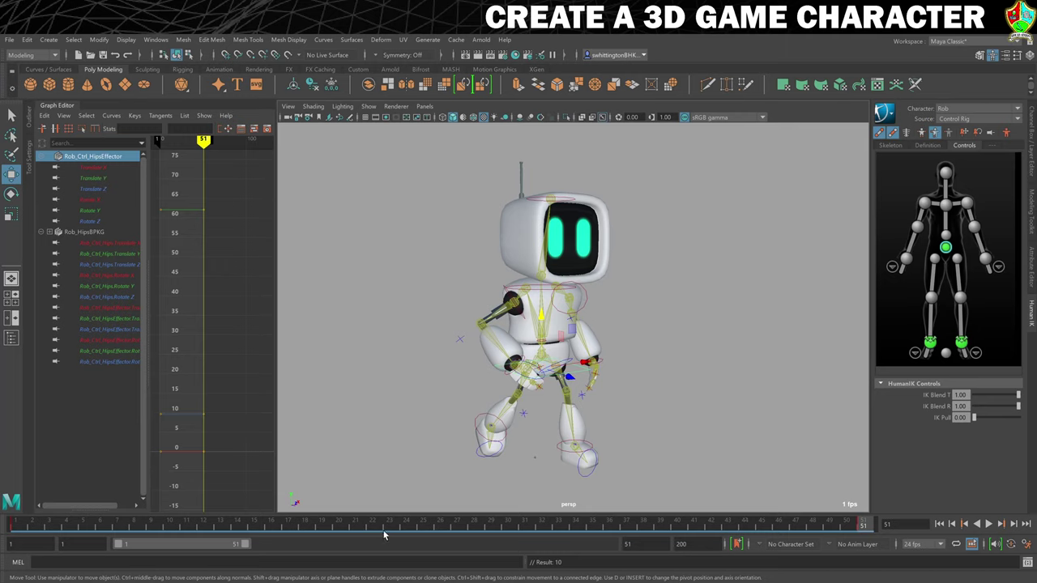
At frame 26, lower the hips control to about 59.2 cm in Y, key it, and preview the motion in playback
{"action": "left_click", "coordinate": [440, 526]}
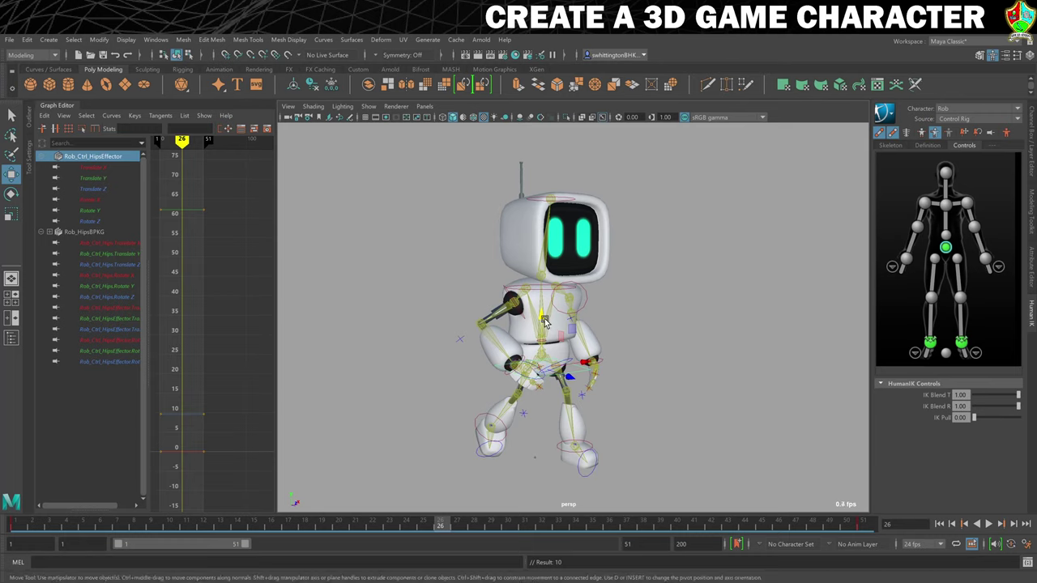
{"action": "left_click_drag", "start_coordinate": [543, 318], "coordinate": [550, 323]}
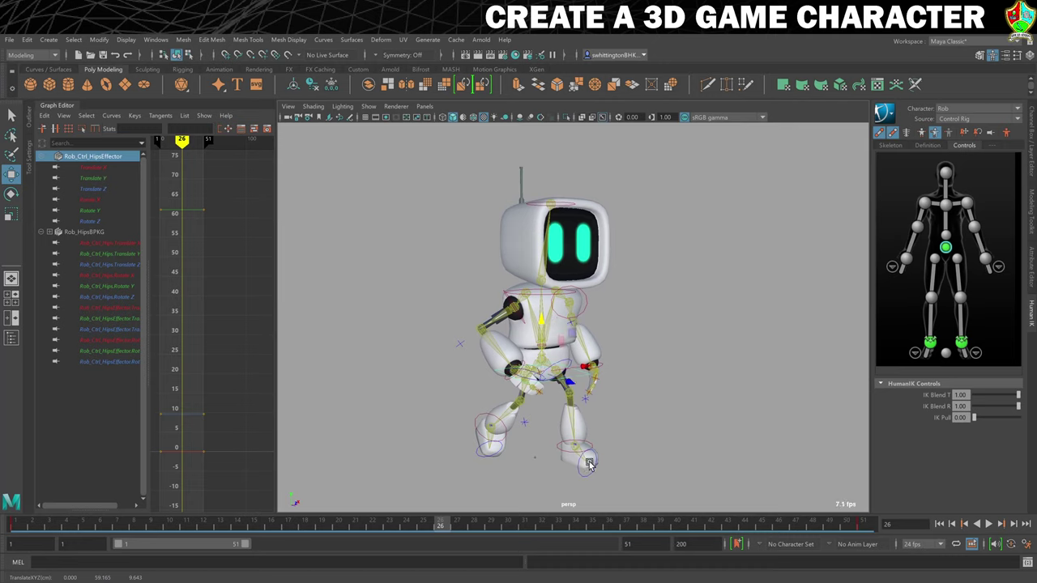
{"action": "key", "text": "s"}
{"action": "left_click", "coordinate": [990, 525]}
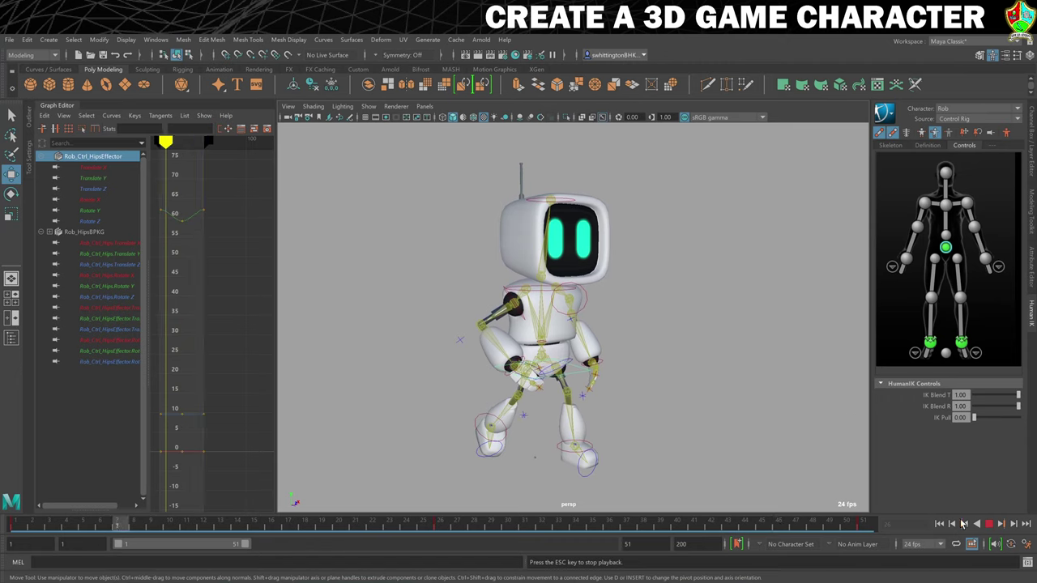
{"action": "left_click", "coordinate": [988, 523]}
Widen the Graph Editor and reselect the hips control to display its animation curves
{"action": "left_click", "coordinate": [572, 374]}
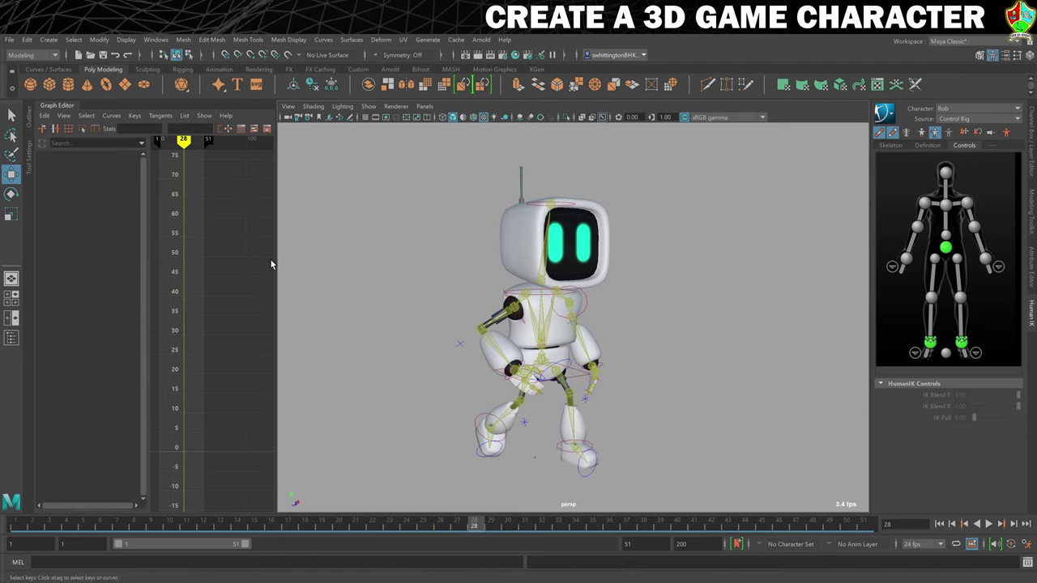
{"action": "left_click_drag", "start_coordinate": [277, 263], "coordinate": [461, 274]}
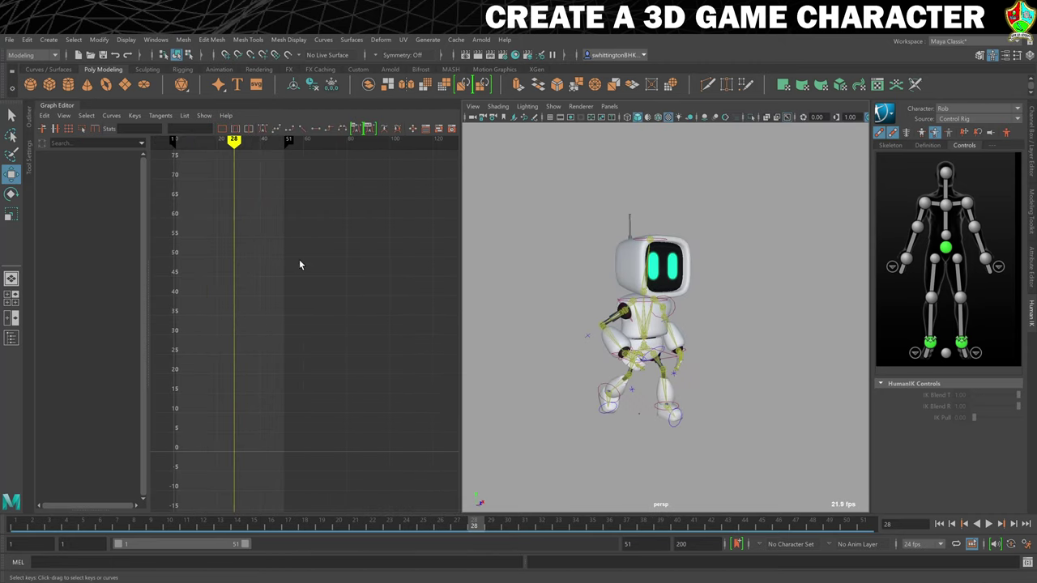
{"action": "left_click", "coordinate": [671, 369]}
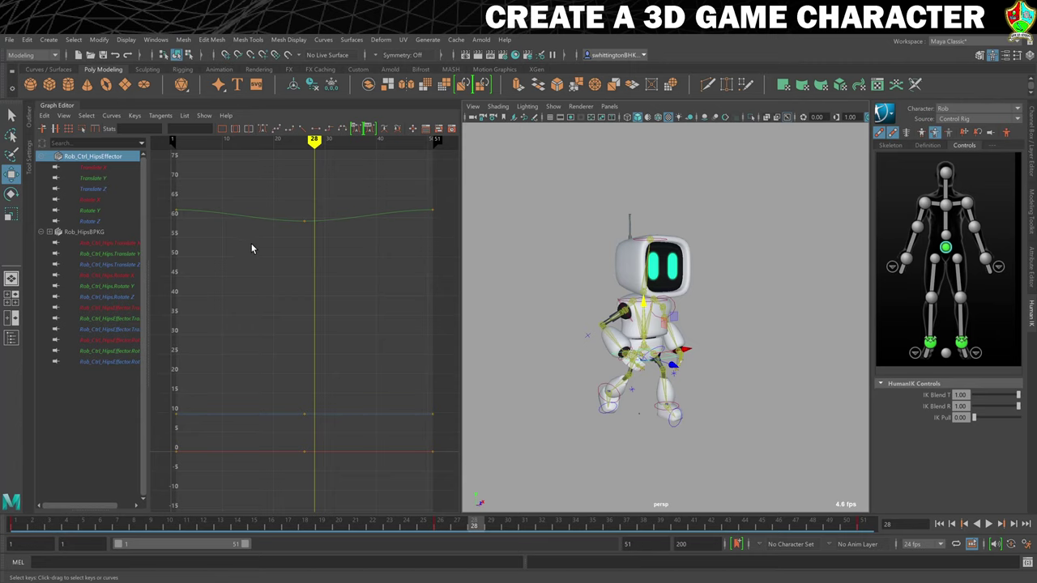
Select all the hips control's channels in the Graph Editor and turn on the infinity display of their curves
{"action": "left_click_drag", "start_coordinate": [91, 166], "coordinate": [94, 362]}
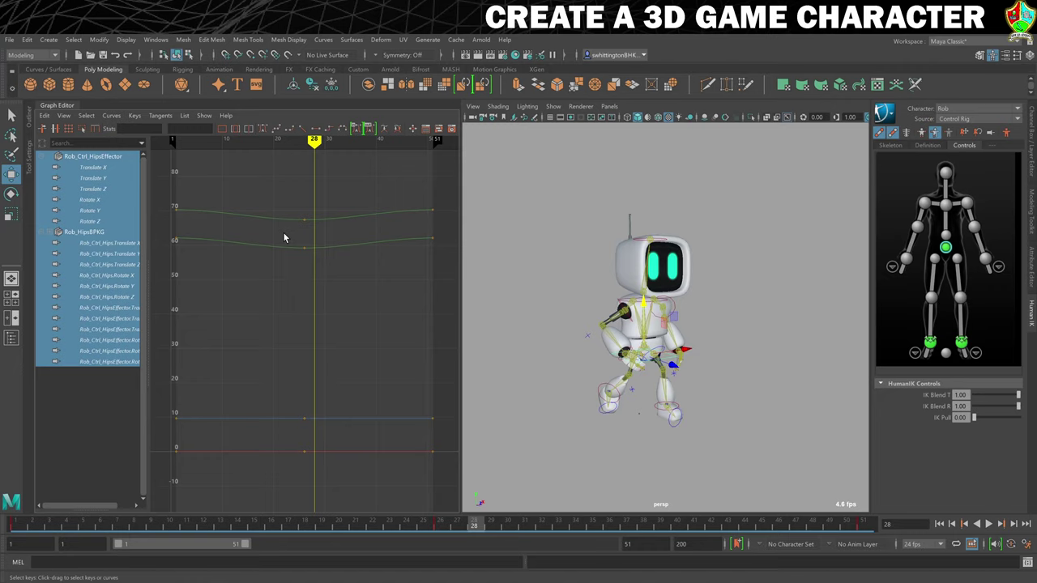
{"action": "scroll", "coordinate": [372, 249], "scroll_direction": "down", "scroll_amount": 5}
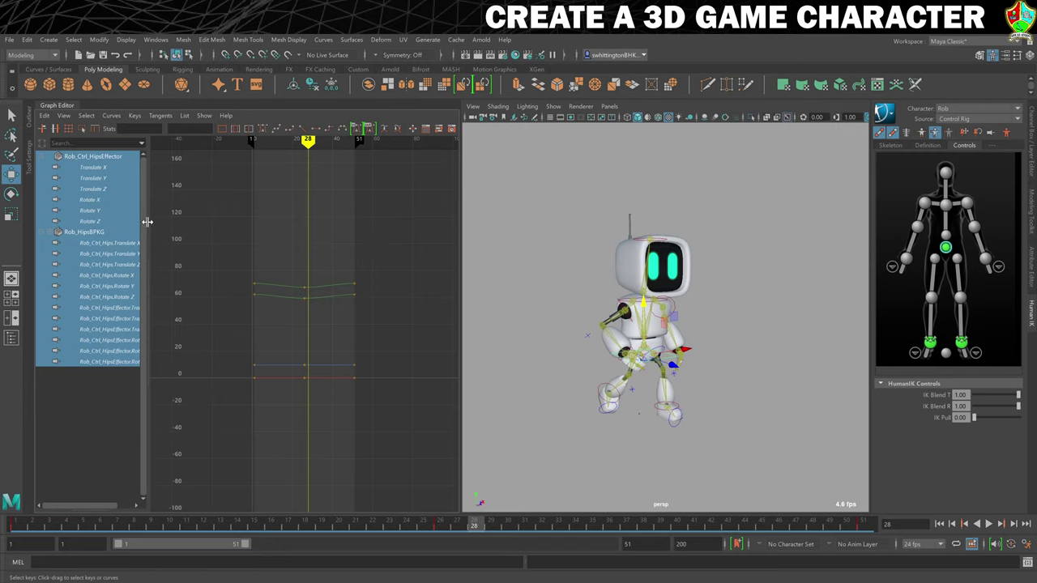
{"action": "left_click", "coordinate": [65, 118]}
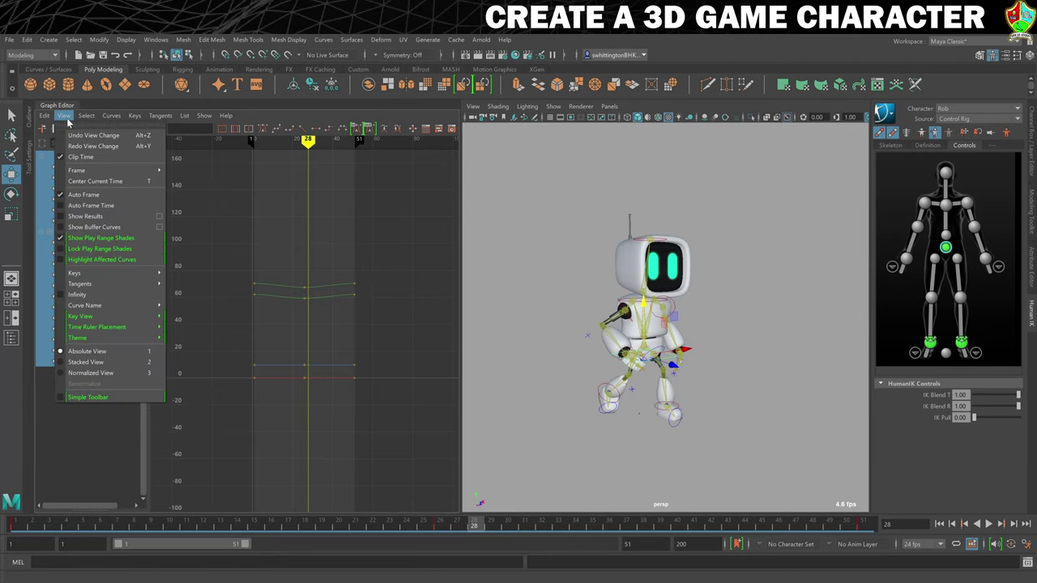
{"action": "left_click", "coordinate": [87, 296]}
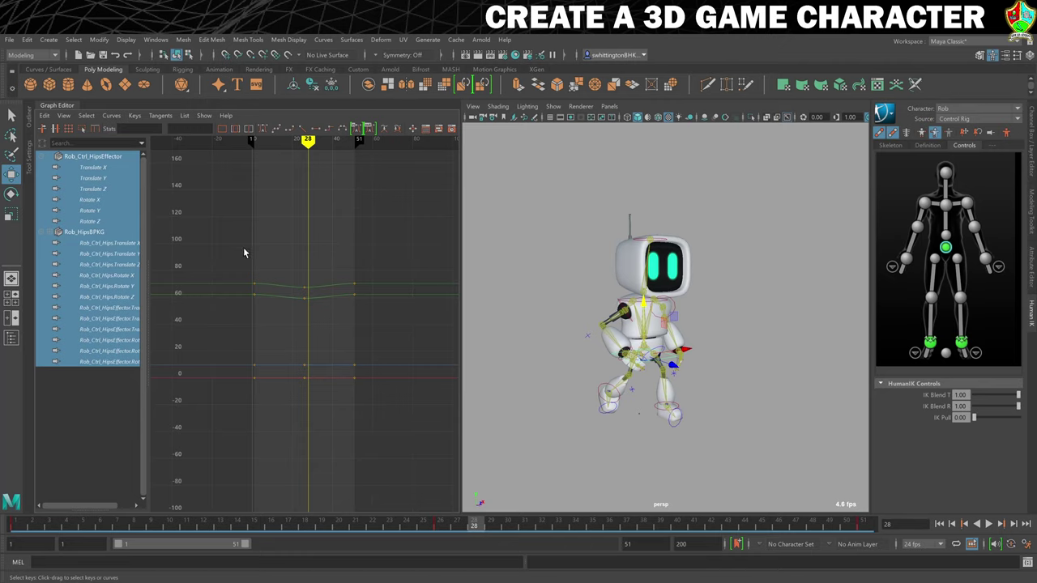
Set both pre-infinity and post-infinity of all the hips curves to Cycle
{"action": "left_click_drag", "start_coordinate": [180, 215], "coordinate": [389, 444]}
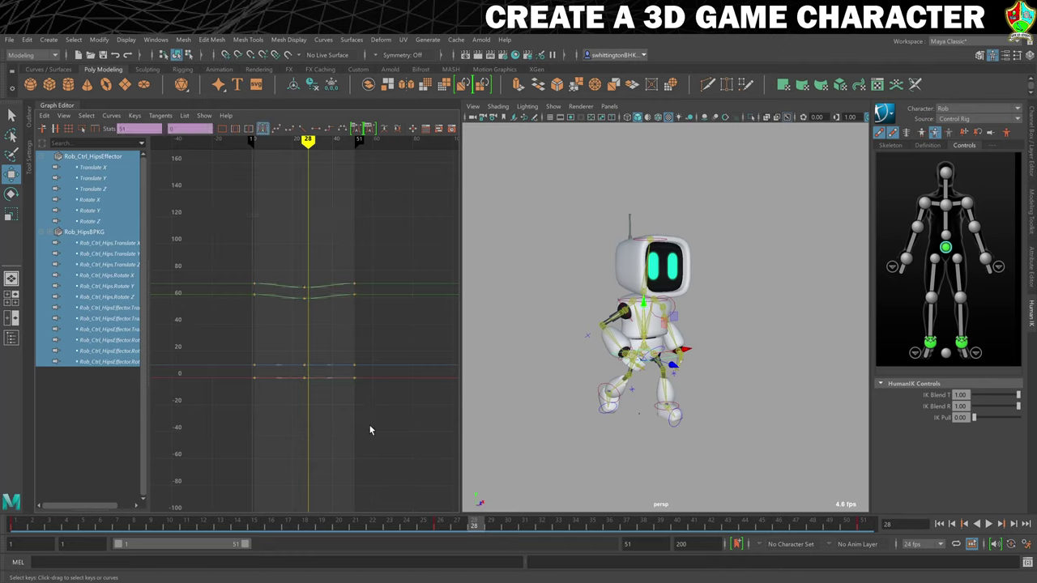
{"action": "left_click", "coordinate": [110, 115]}
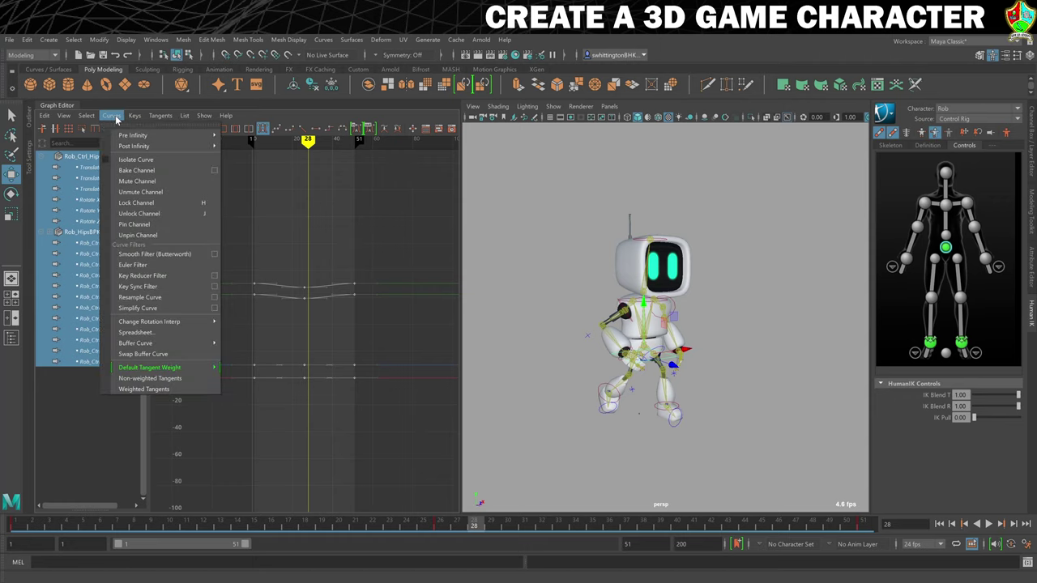
{"action": "mouse_move", "coordinate": [132, 137]}
{"action": "left_click", "coordinate": [243, 135]}
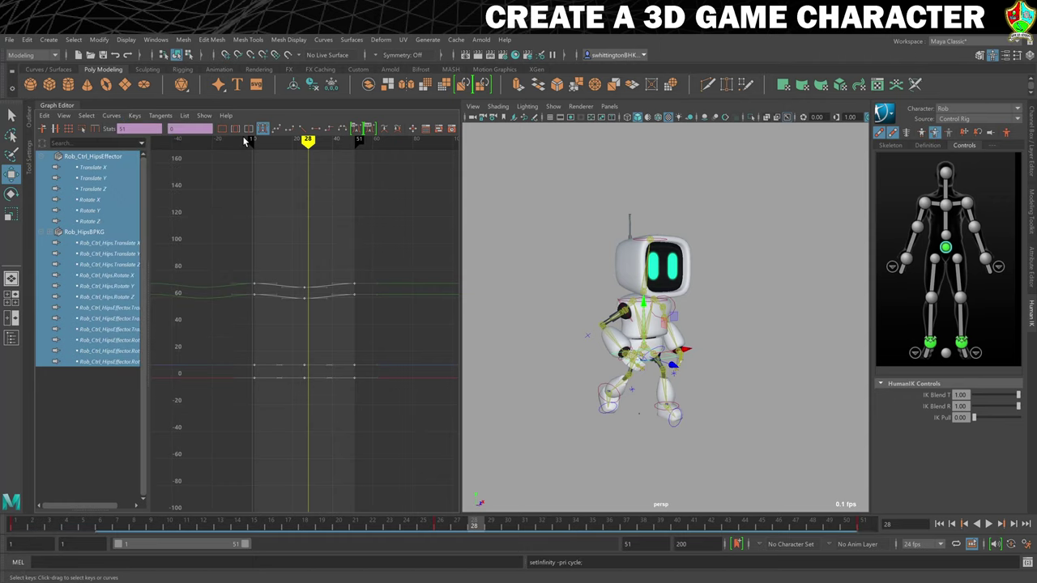
{"action": "scroll", "coordinate": [225, 308], "scroll_direction": "down", "scroll_amount": 5}
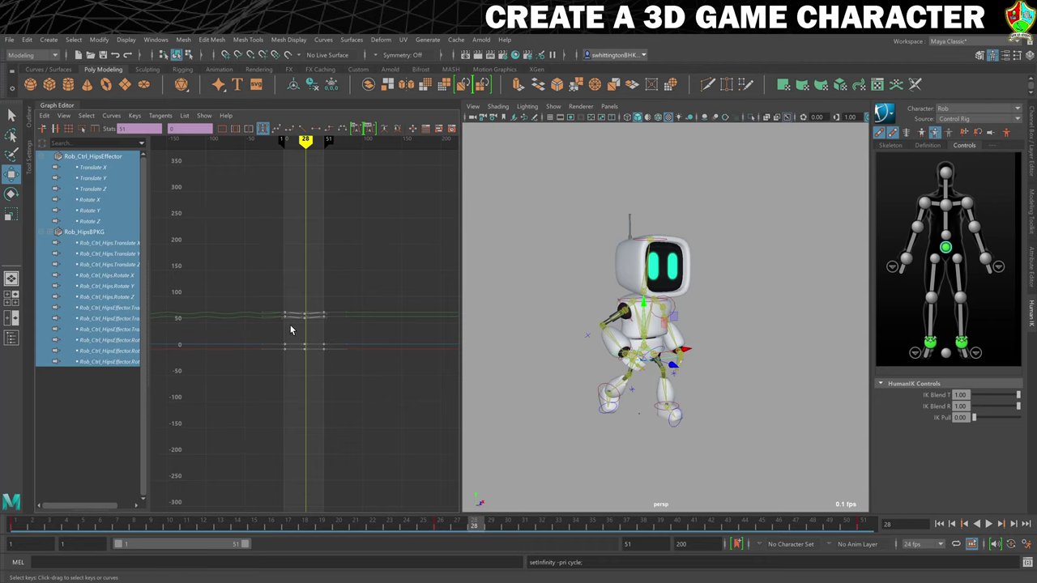
{"action": "scroll", "coordinate": [292, 330], "scroll_direction": "up", "scroll_amount": 3}
{"action": "left_click", "coordinate": [117, 118]}
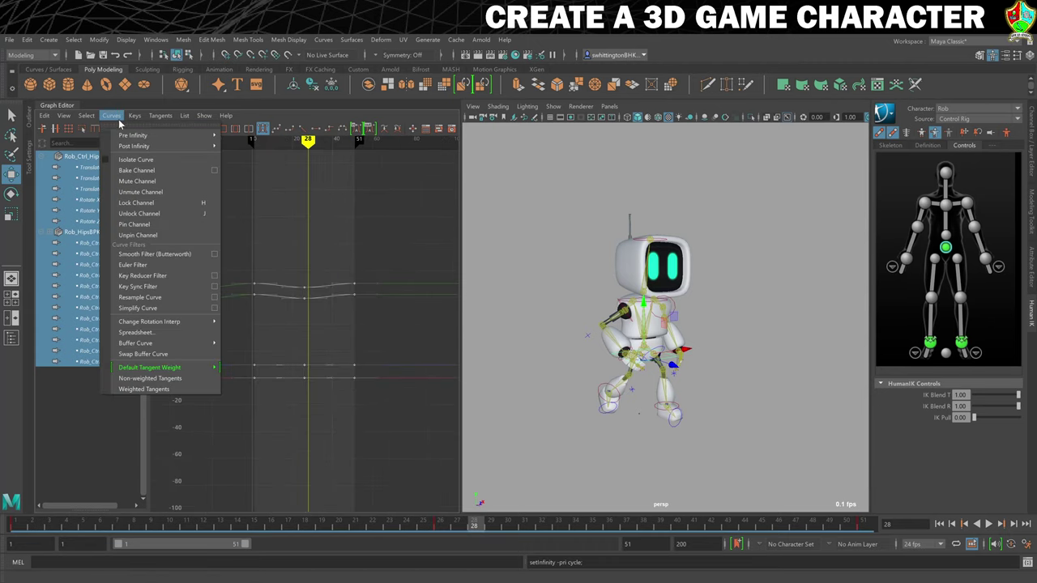
{"action": "mouse_move", "coordinate": [150, 147]}
{"action": "left_click", "coordinate": [243, 147]}
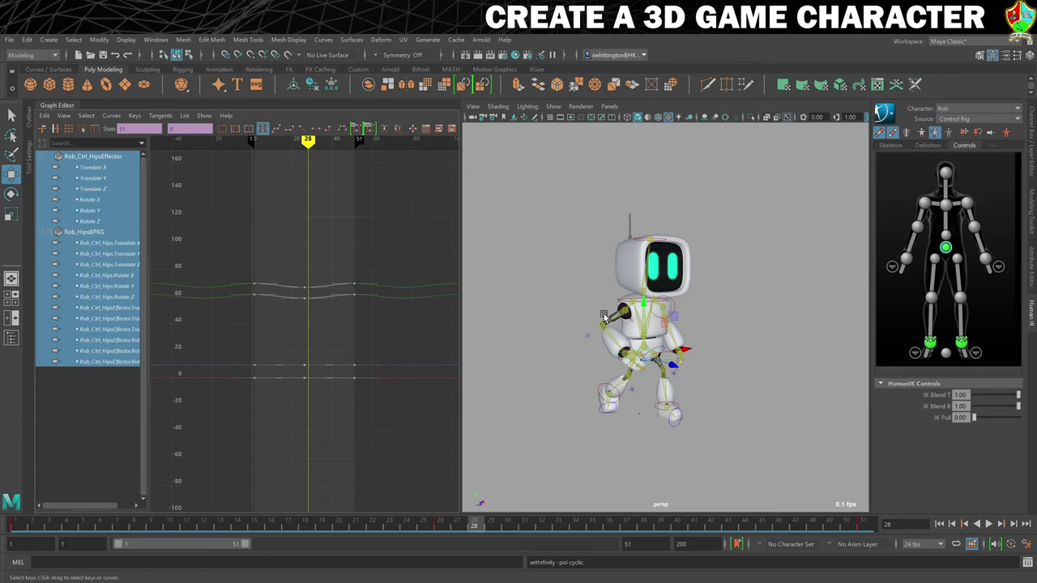
Set keyframes for the chest end control in its current pose at frames 1 and 51
{"action": "scroll", "coordinate": [603, 316], "scroll_direction": "up", "scroll_amount": 3}
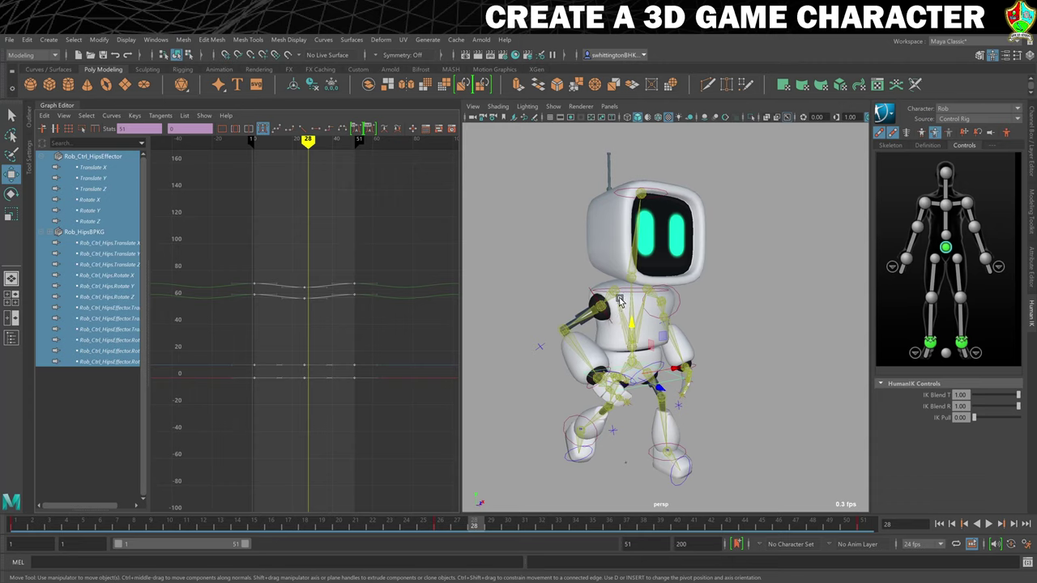
{"action": "left_click", "coordinate": [623, 293]}
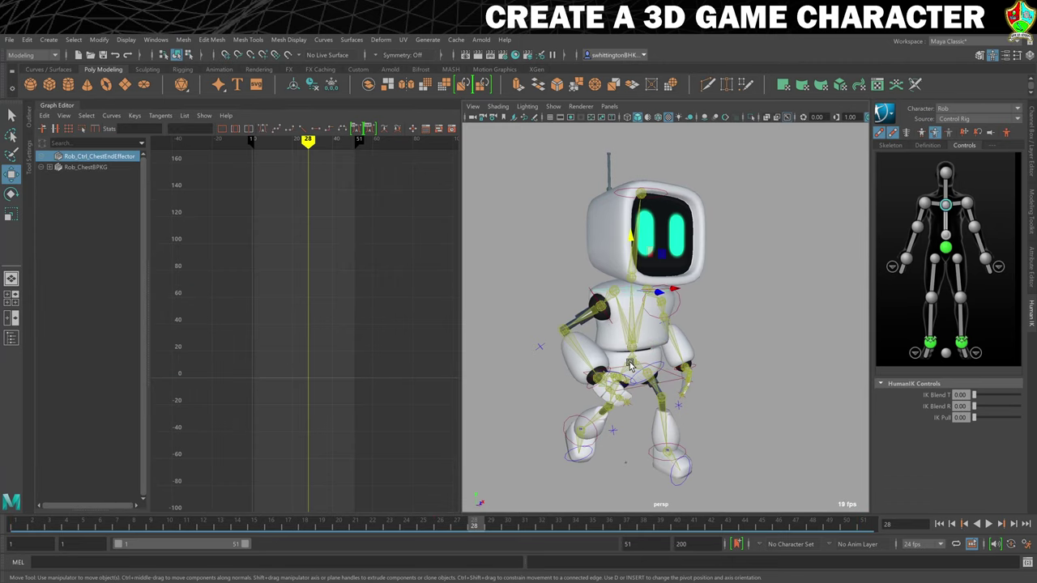
{"action": "left_click_drag", "start_coordinate": [622, 349], "coordinate": [559, 361], "text": "alt"}
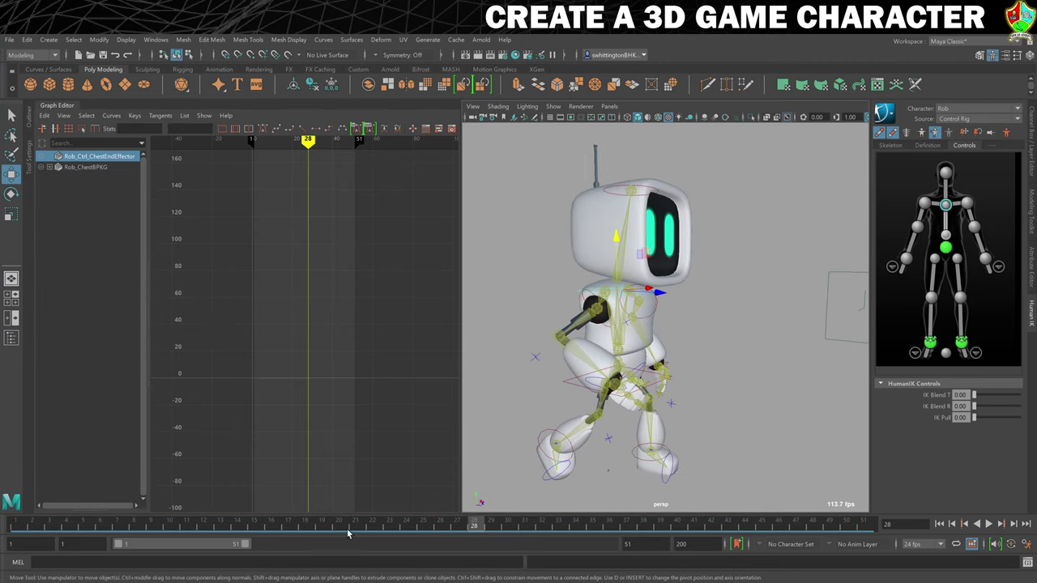
{"action": "left_click_drag", "start_coordinate": [384, 526], "coordinate": [16, 525]}
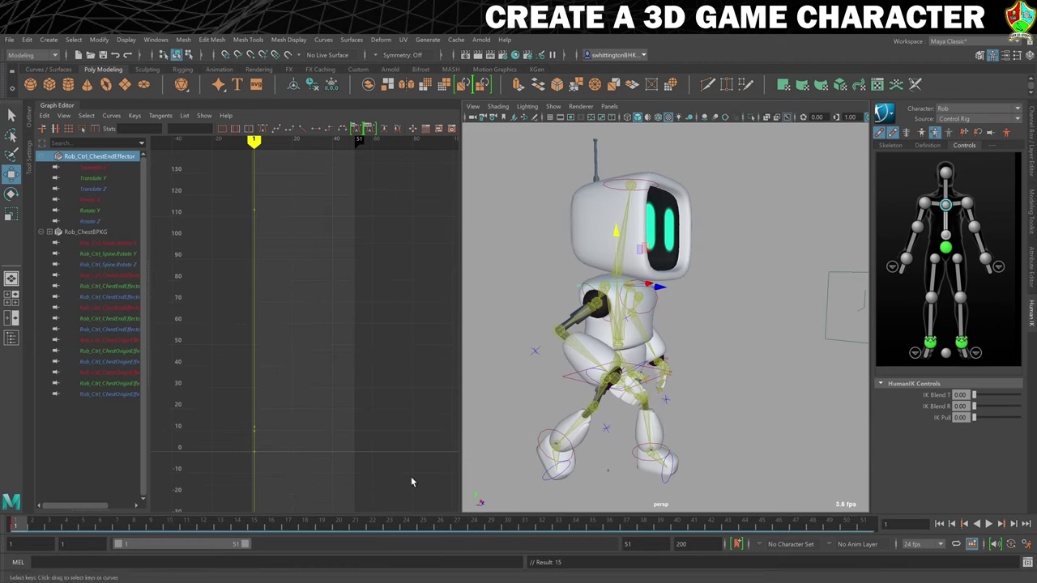
{"action": "left_click", "coordinate": [862, 527]}
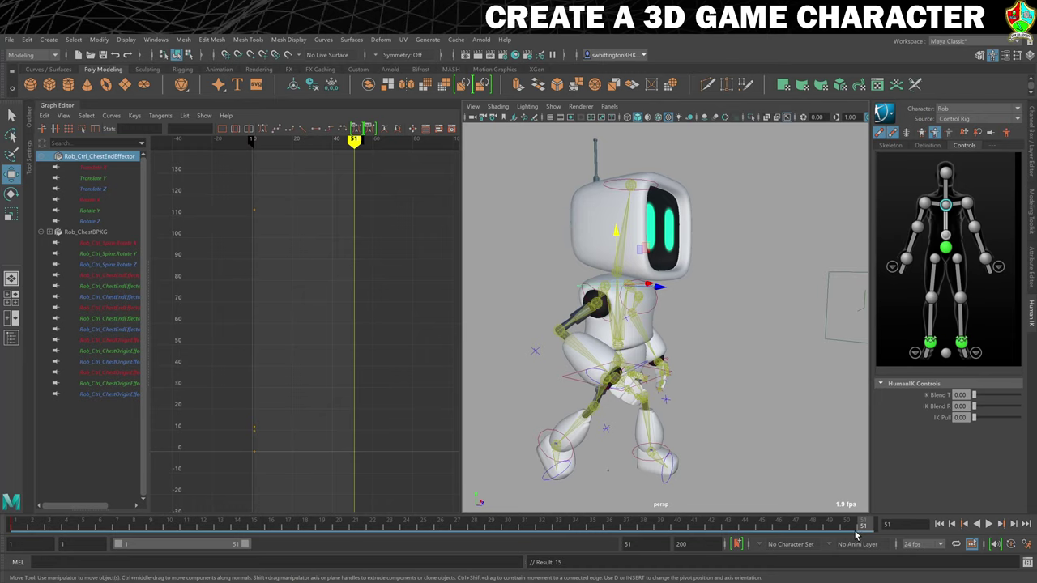
{"action": "key", "text": "s"}
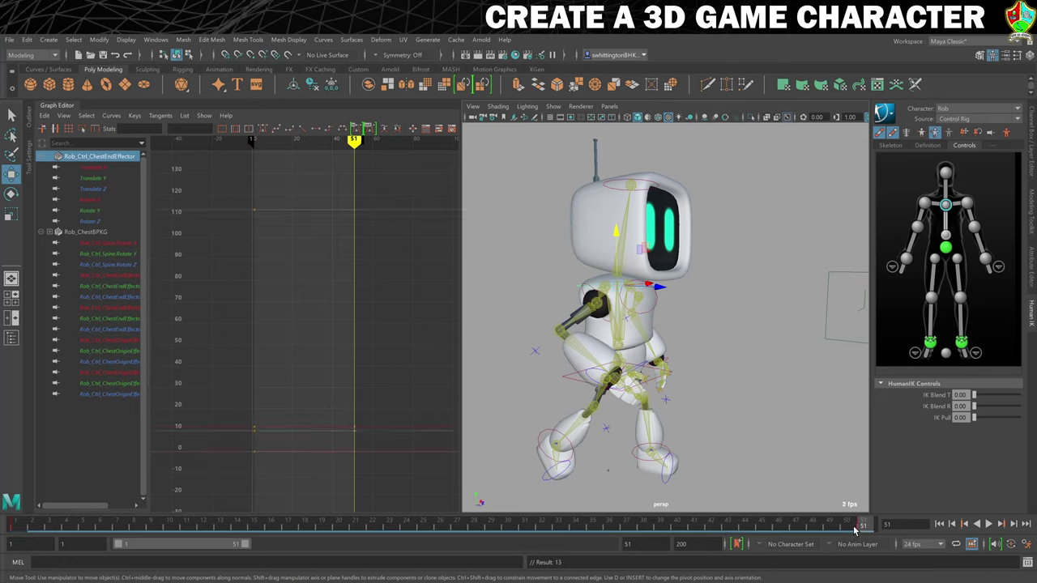
Rotate the chest end control forward at frame 26, set a keyframe for it, and play back the motion
{"action": "left_click", "coordinate": [442, 527]}
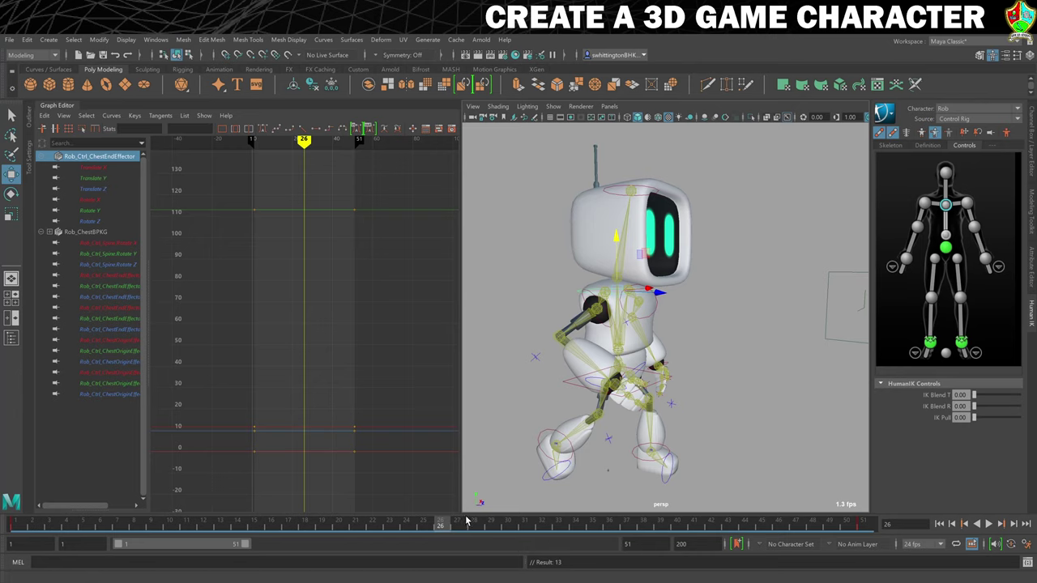
{"action": "key", "text": "e"}
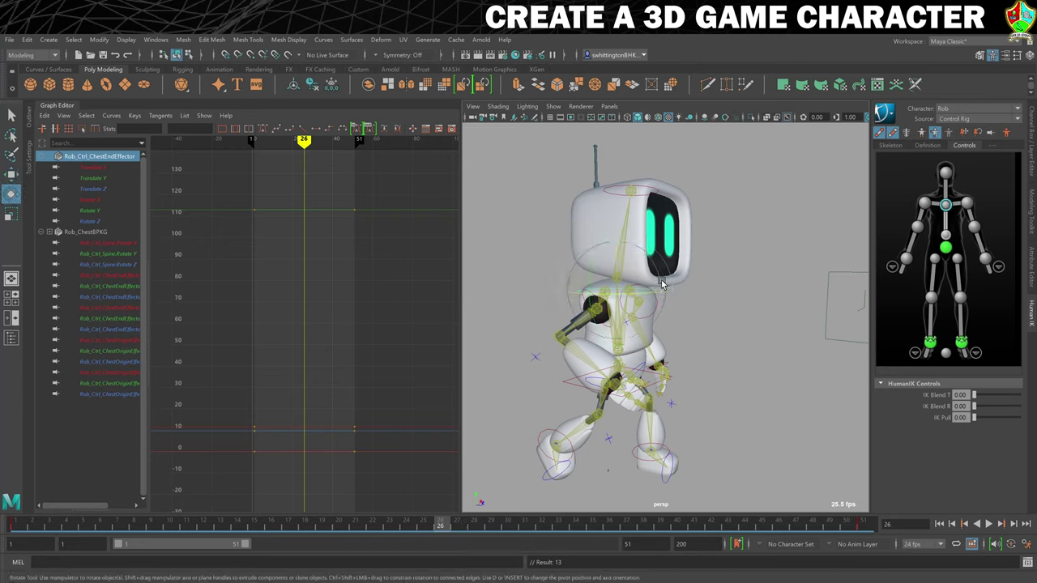
{"action": "left_click_drag", "start_coordinate": [661, 282], "coordinate": [664, 288]}
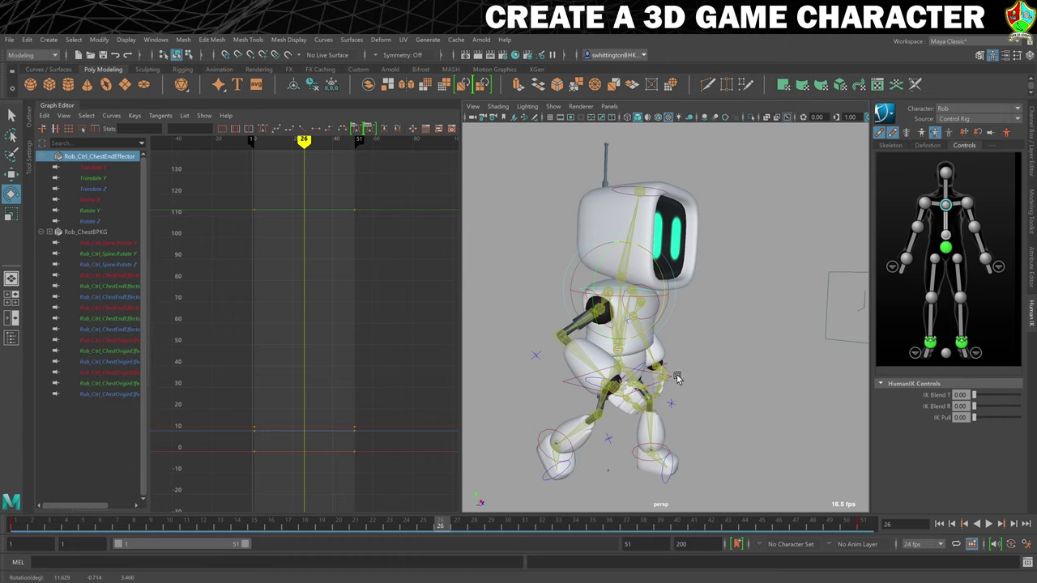
{"action": "key", "text": "s"}
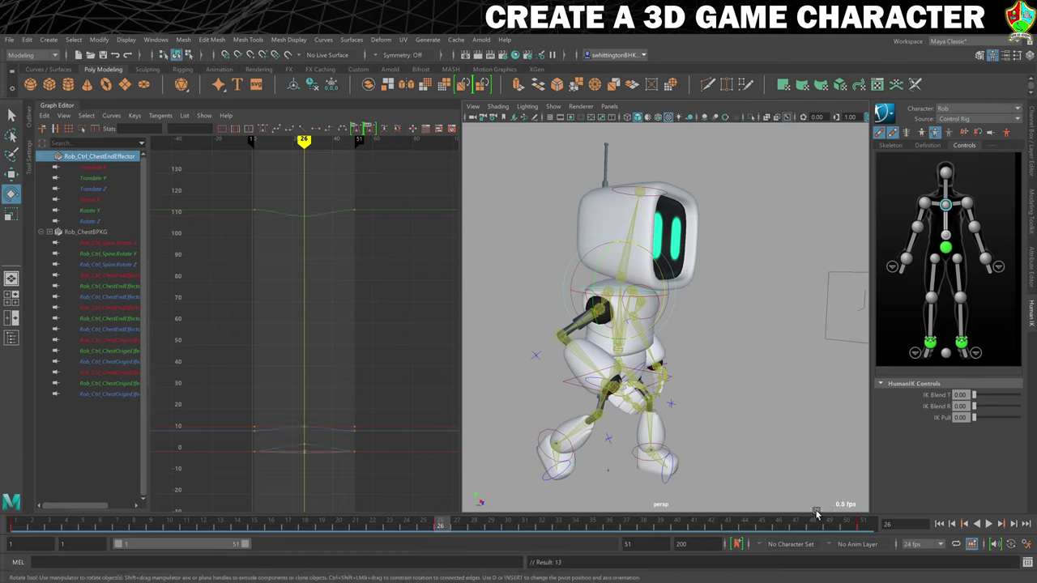
{"action": "left_click", "coordinate": [988, 525]}
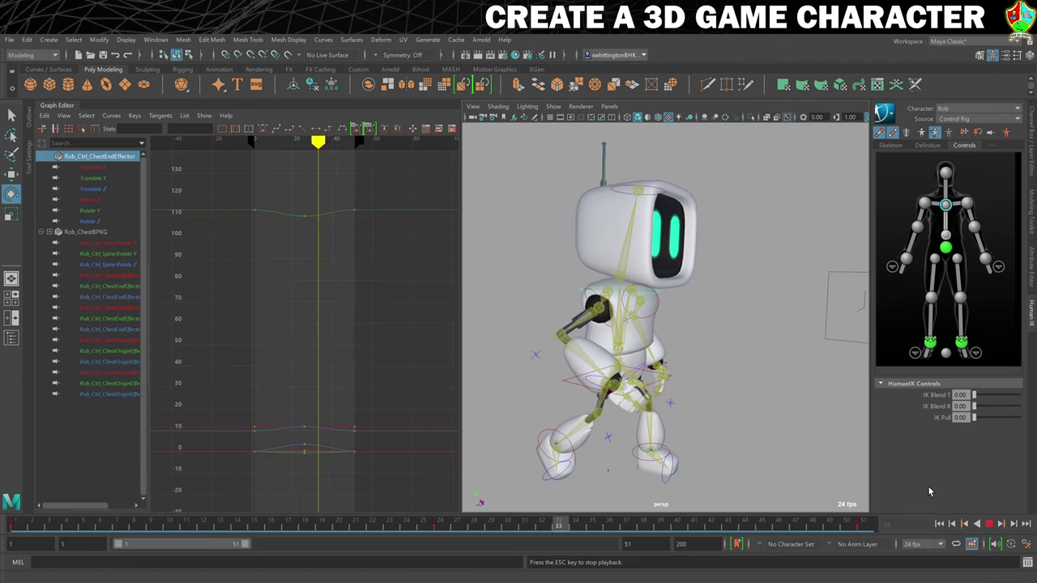
{"action": "left_click", "coordinate": [989, 524]}
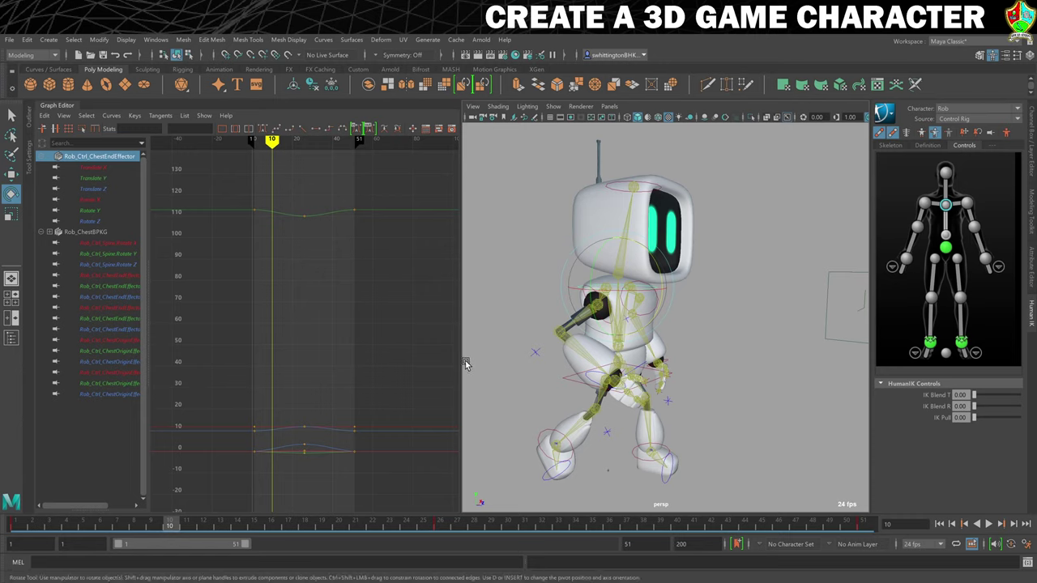
Select all the chest control's channels and keys in the Graph Editor and set their pre-infinity and post-infinity to Cycle
{"action": "left_click", "coordinate": [20, 522]}
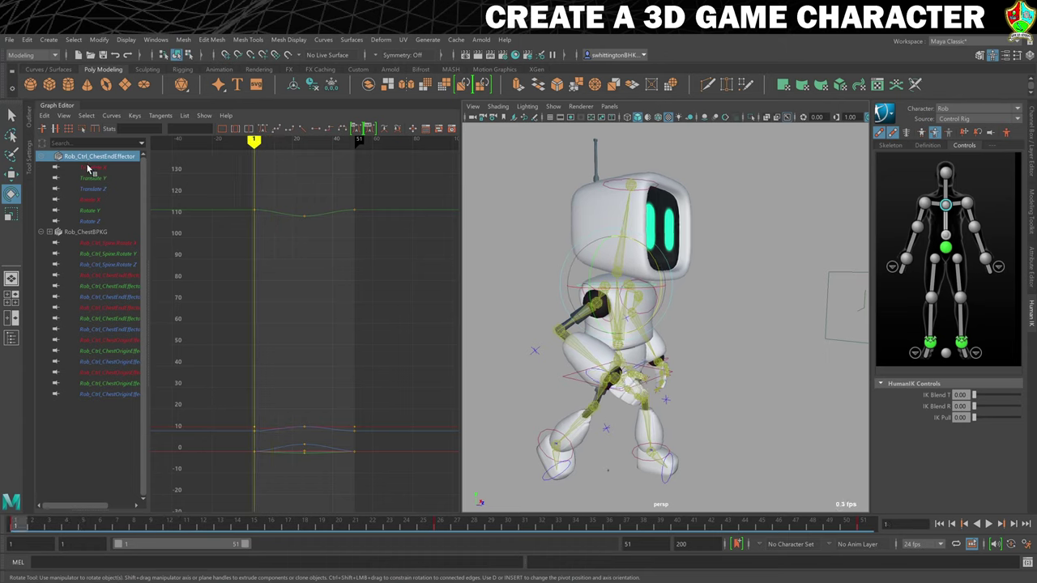
{"action": "left_click_drag", "start_coordinate": [91, 167], "coordinate": [93, 395]}
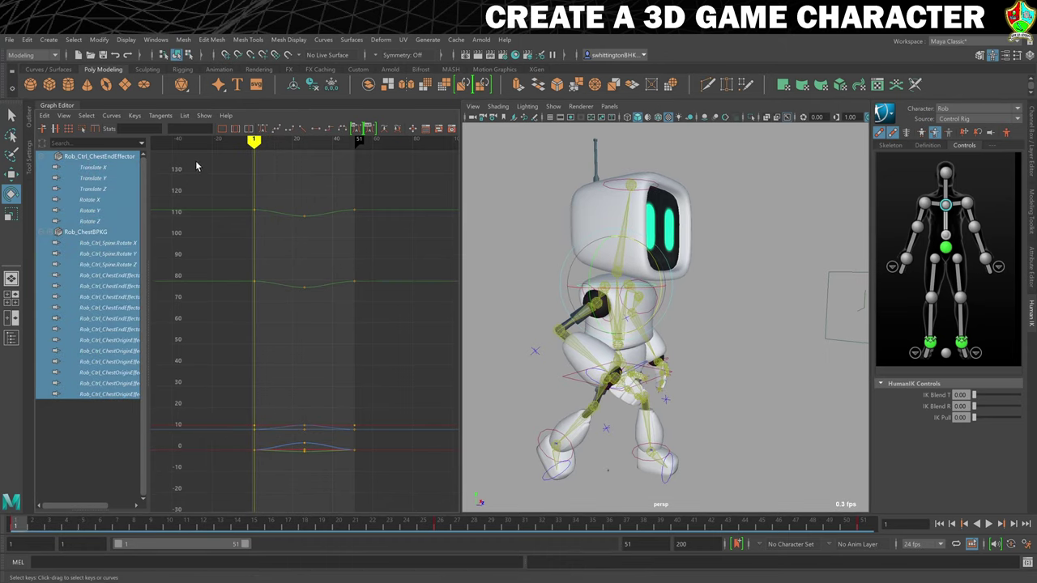
{"action": "left_click_drag", "start_coordinate": [196, 166], "coordinate": [396, 489]}
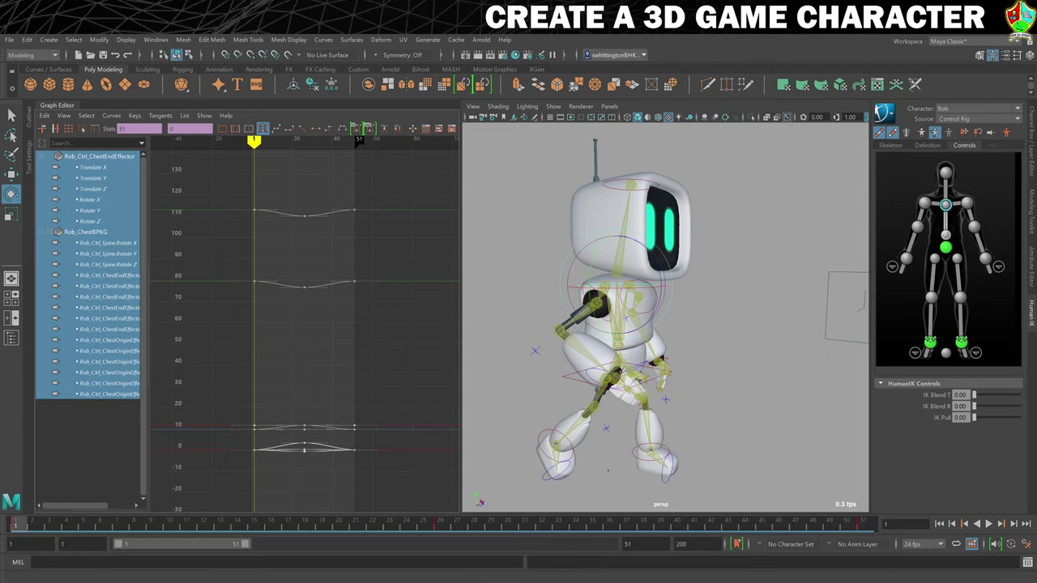
{"action": "left_click", "coordinate": [111, 115]}
{"action": "mouse_move", "coordinate": [134, 137]}
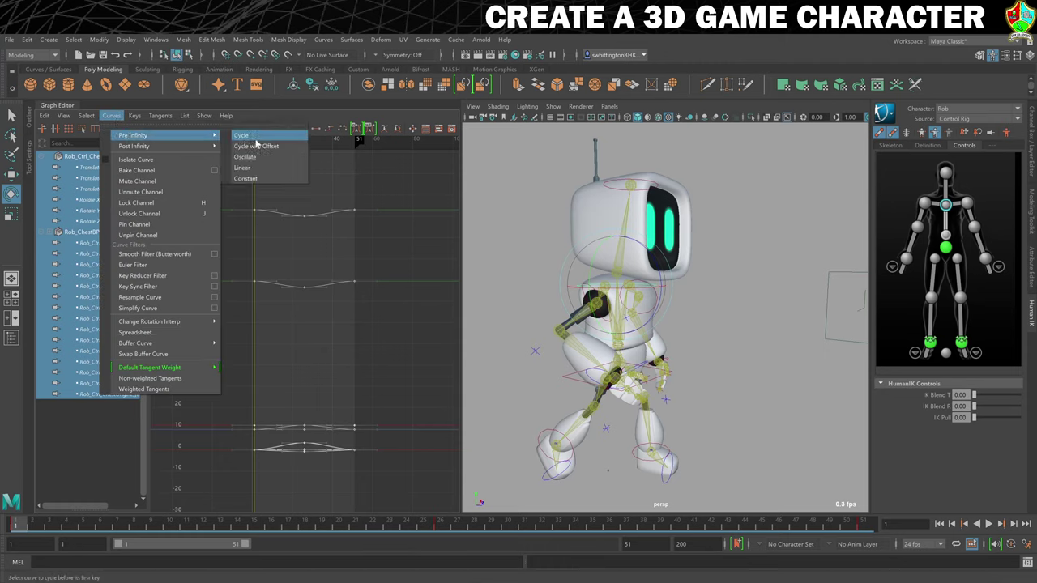
{"action": "left_click", "coordinate": [243, 136]}
{"action": "left_click", "coordinate": [112, 116]}
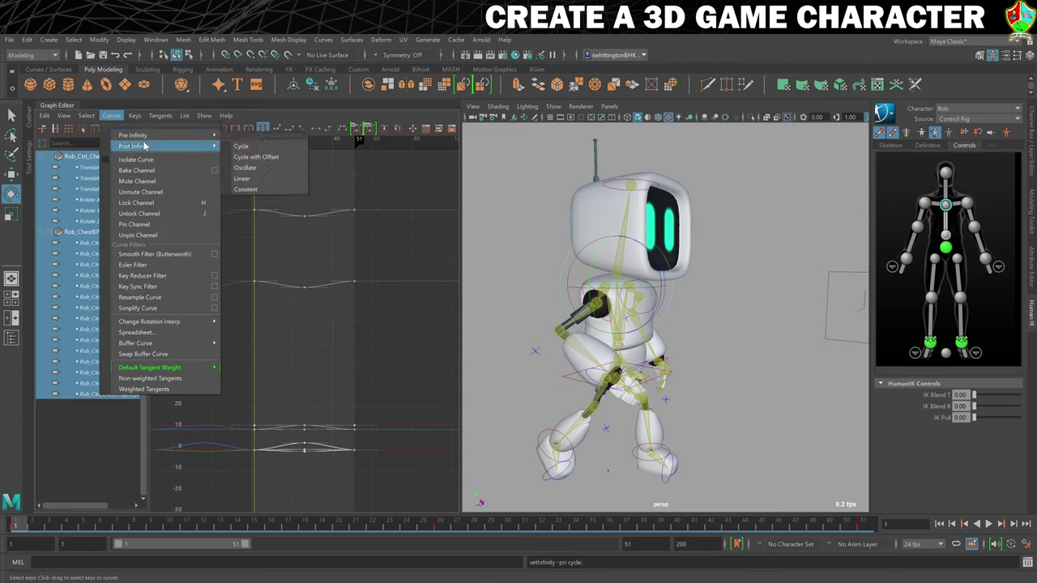
{"action": "left_click", "coordinate": [244, 147]}
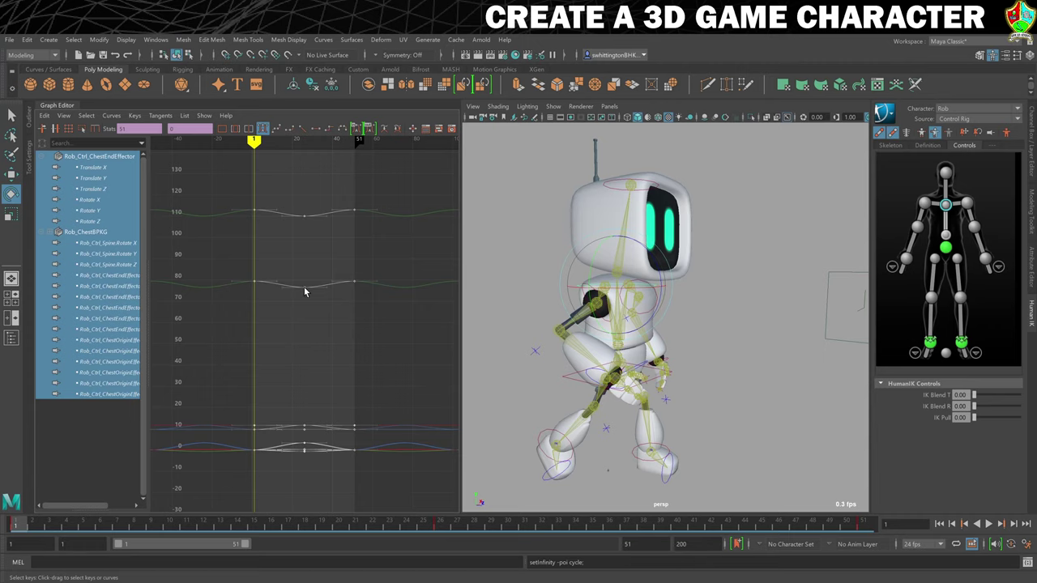
Shift all the selected chest keys 5 frames later in the Graph Editor, keeping their values
{"action": "middle_click_drag", "start_coordinate": [304, 291], "coordinate": [307, 288], "text": "shift"}
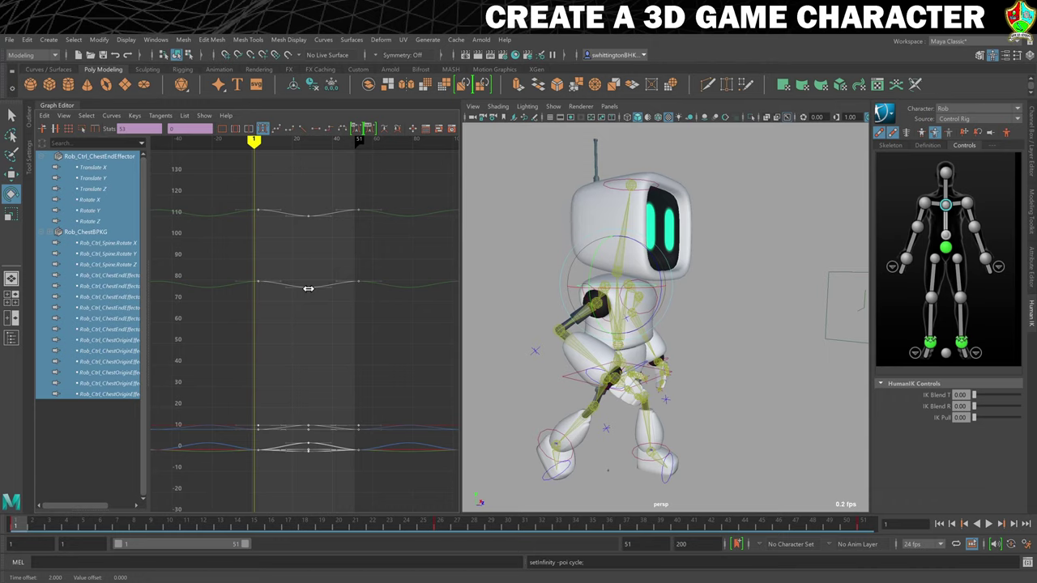
{"action": "middle_click_drag", "start_coordinate": [309, 288], "coordinate": [315, 290], "text": "shift"}
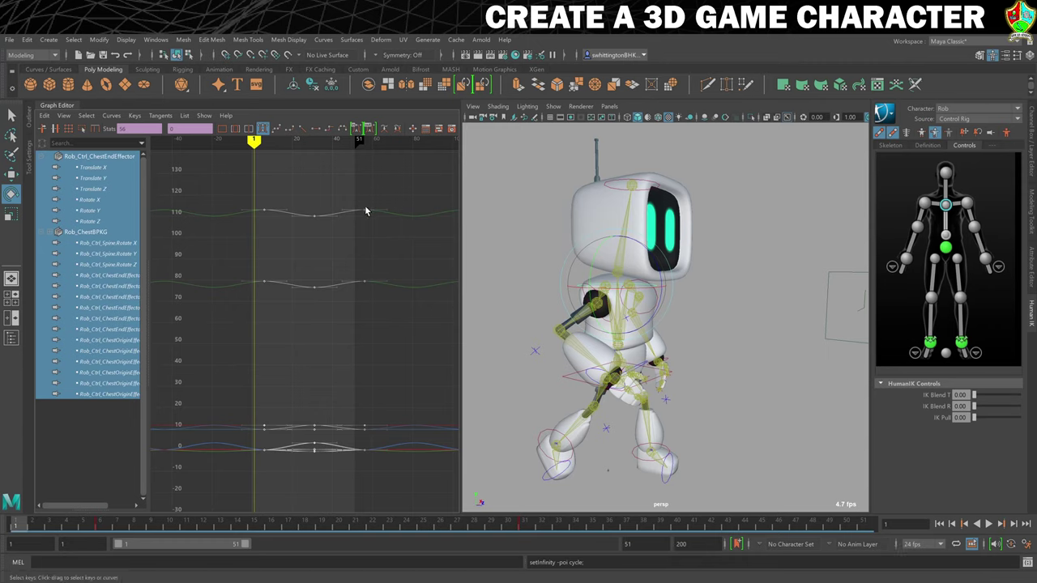
{"action": "scroll", "coordinate": [257, 238], "scroll_direction": "up", "scroll_amount": 5}
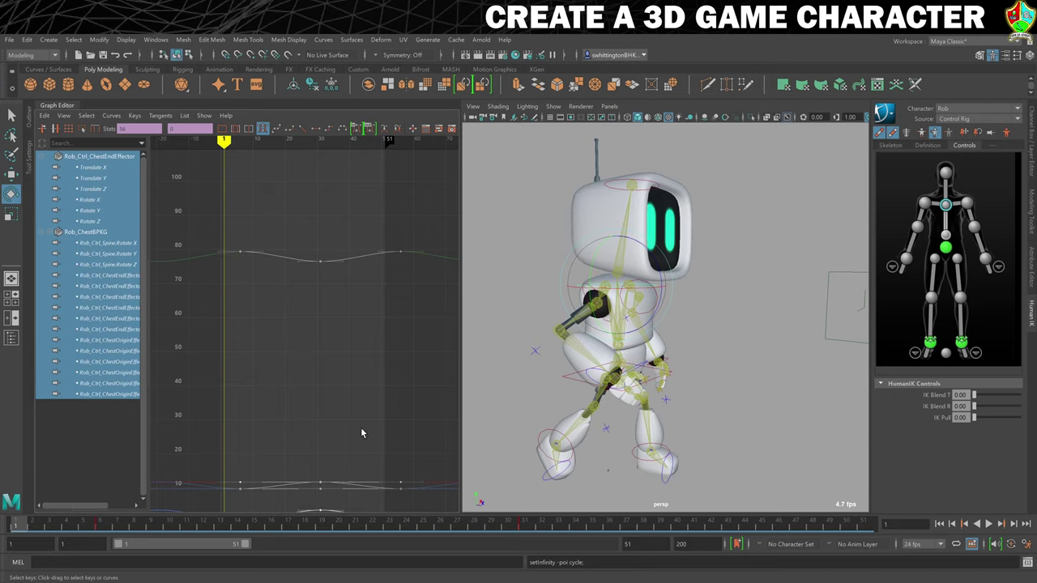
{"action": "key", "text": "a"}
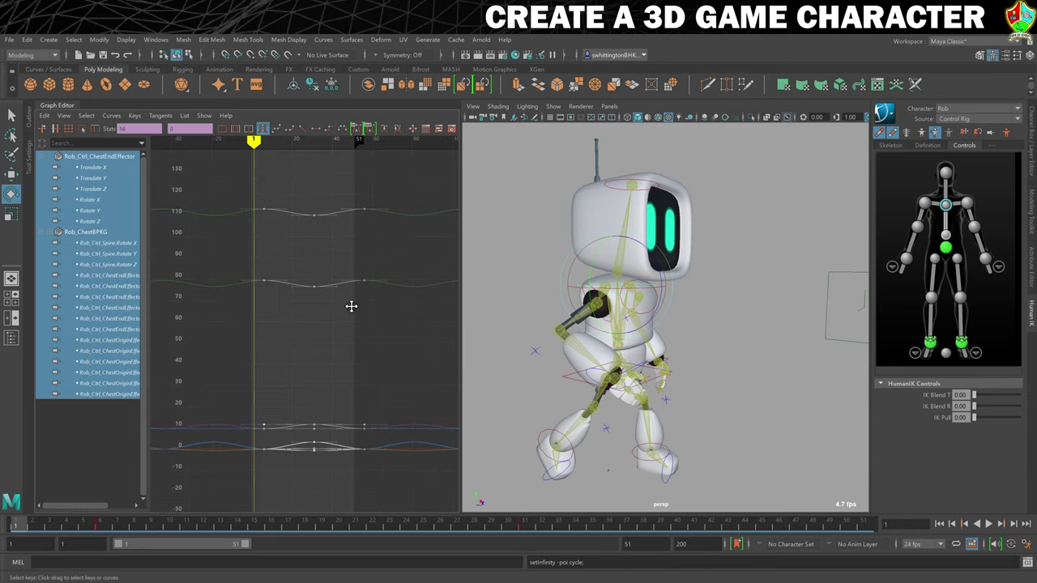
{"action": "scroll", "coordinate": [348, 306], "scroll_direction": "down", "scroll_amount": 3}
{"action": "scroll", "coordinate": [324, 306], "scroll_direction": "up", "scroll_amount": 2}
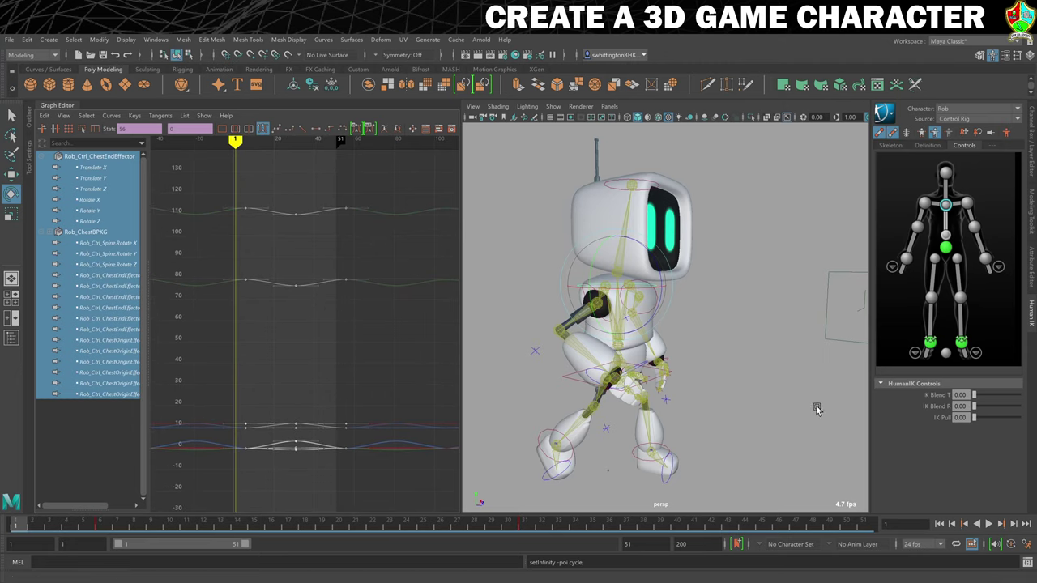
Deselect the chest control and play back the animation to check the offset chest motion
{"action": "left_click", "coordinate": [776, 392]}
{"action": "left_click", "coordinate": [989, 524]}
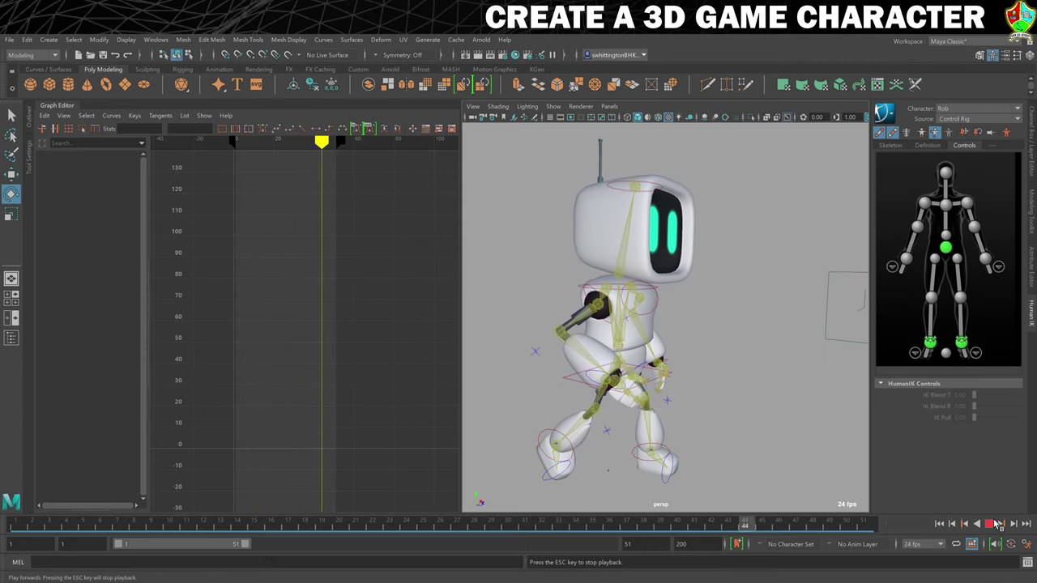
{"action": "left_click", "coordinate": [989, 525]}
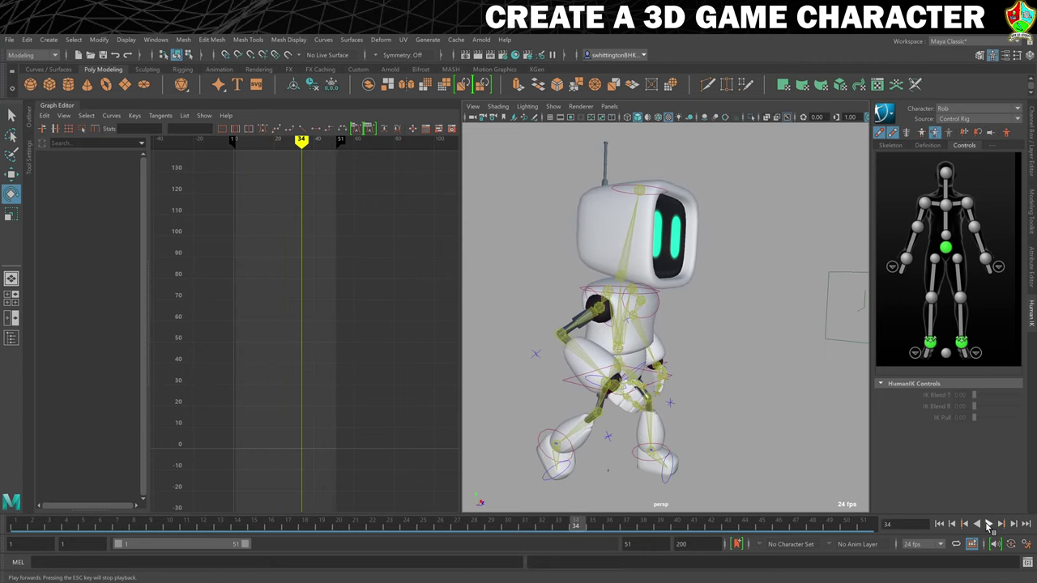
Tilt the head control slightly backward at frame 1 and set keyframes for that pose at frames 1 and 51
{"action": "left_click_drag", "start_coordinate": [567, 525], "coordinate": [0, 462]}
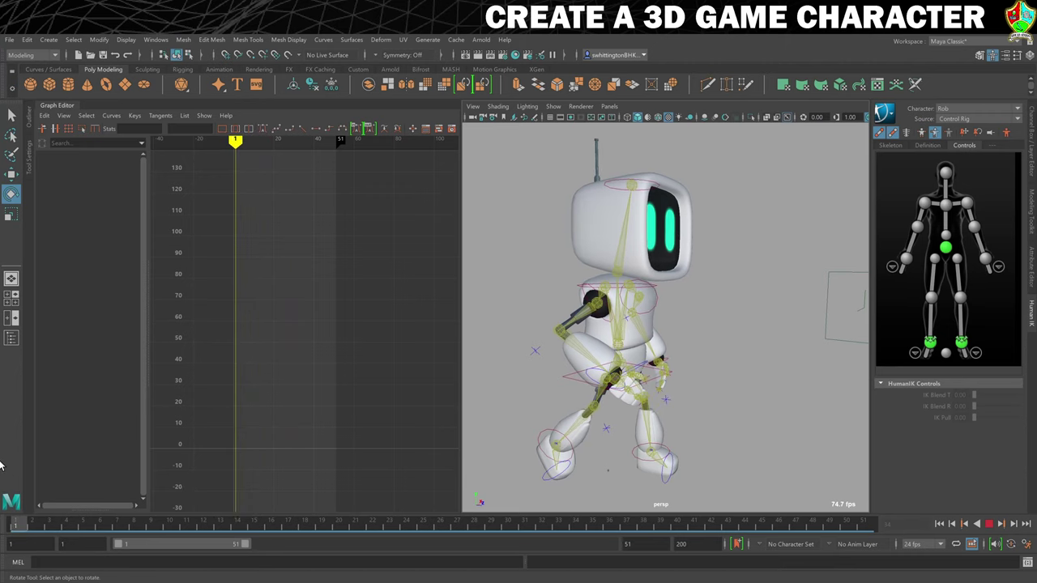
{"action": "left_click", "coordinate": [648, 182]}
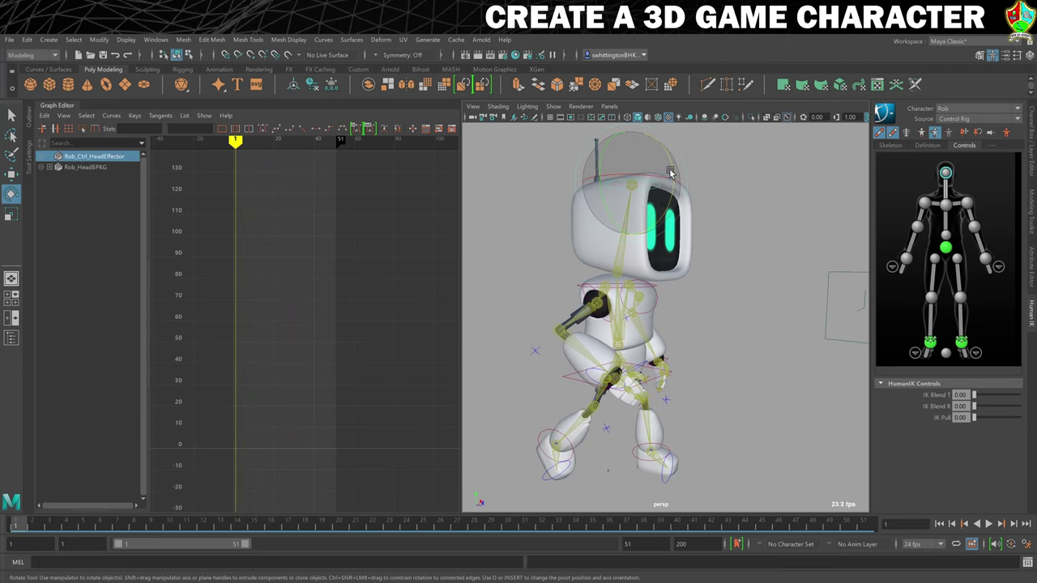
{"action": "left_click_drag", "start_coordinate": [671, 171], "coordinate": [724, 232]}
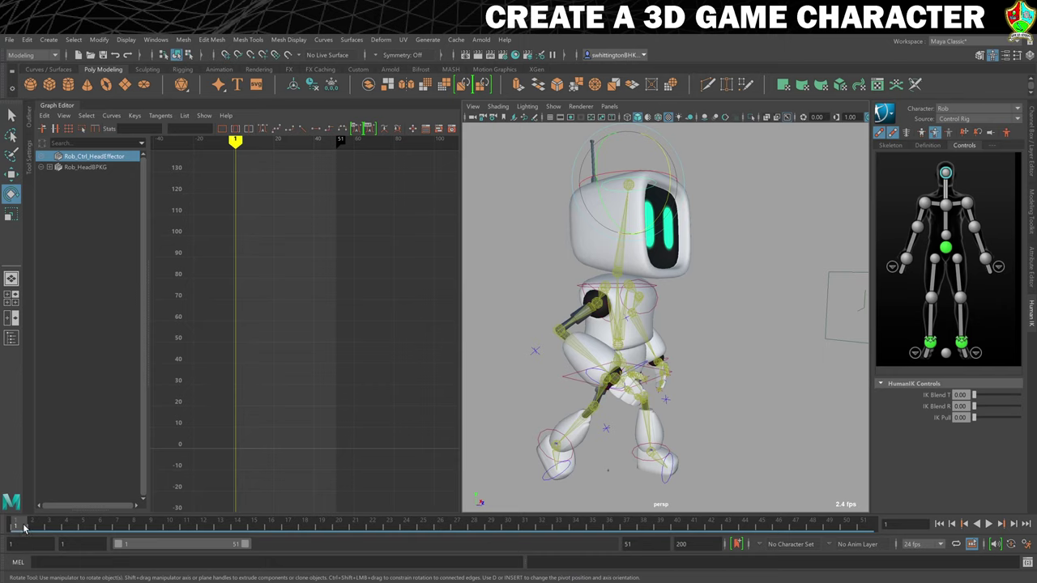
{"action": "key", "text": "s"}
{"action": "left_click", "coordinate": [865, 527]}
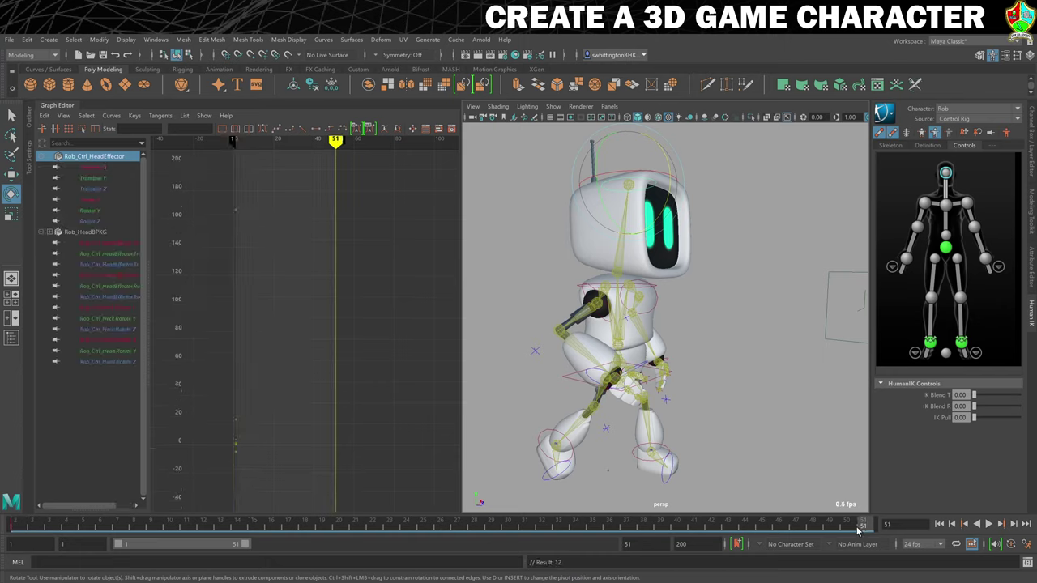
{"action": "key", "text": "s"}
Tilt the head control forward with a keyframe at frame 26, and play back the head motion
{"action": "left_click", "coordinate": [439, 528]}
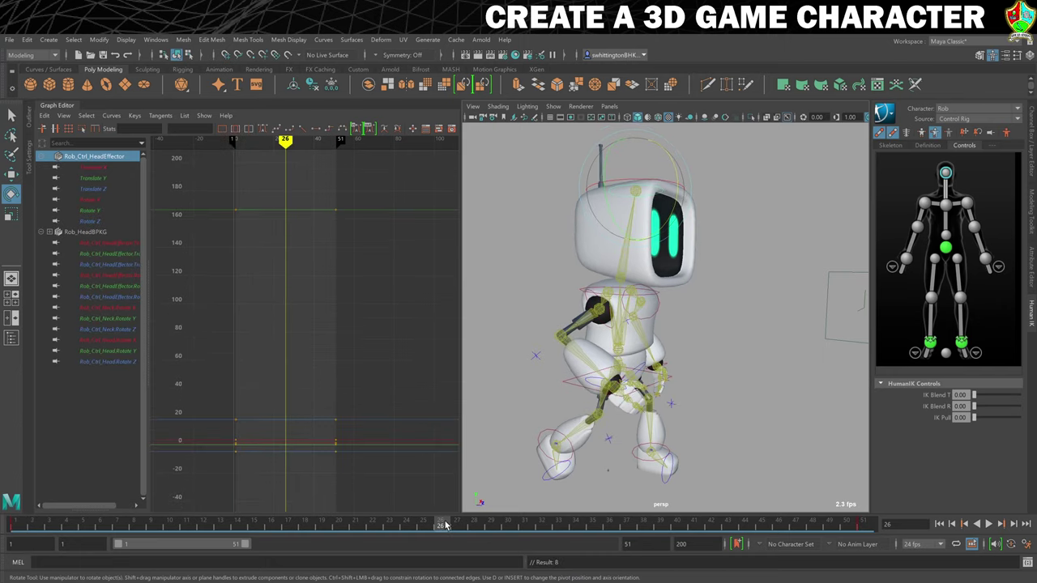
{"action": "left_click_drag", "start_coordinate": [673, 168], "coordinate": [676, 170]}
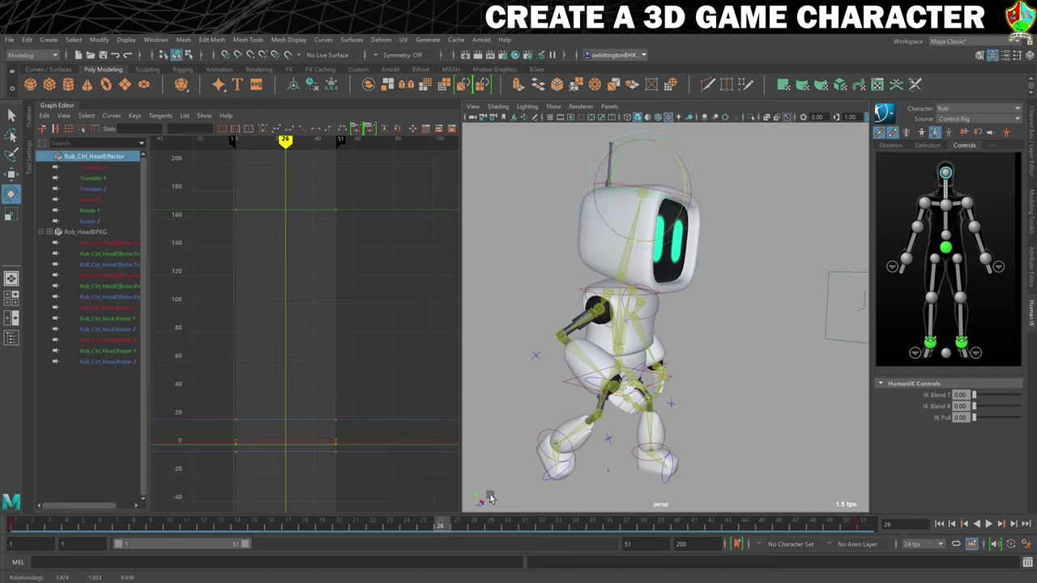
{"action": "left_click", "coordinate": [746, 390]}
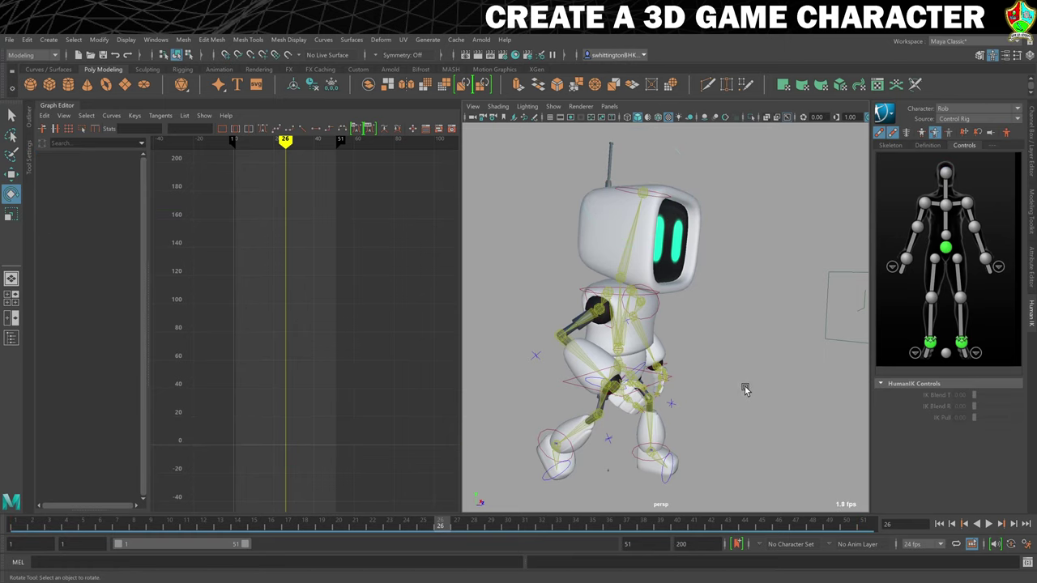
{"action": "left_click", "coordinate": [989, 525]}
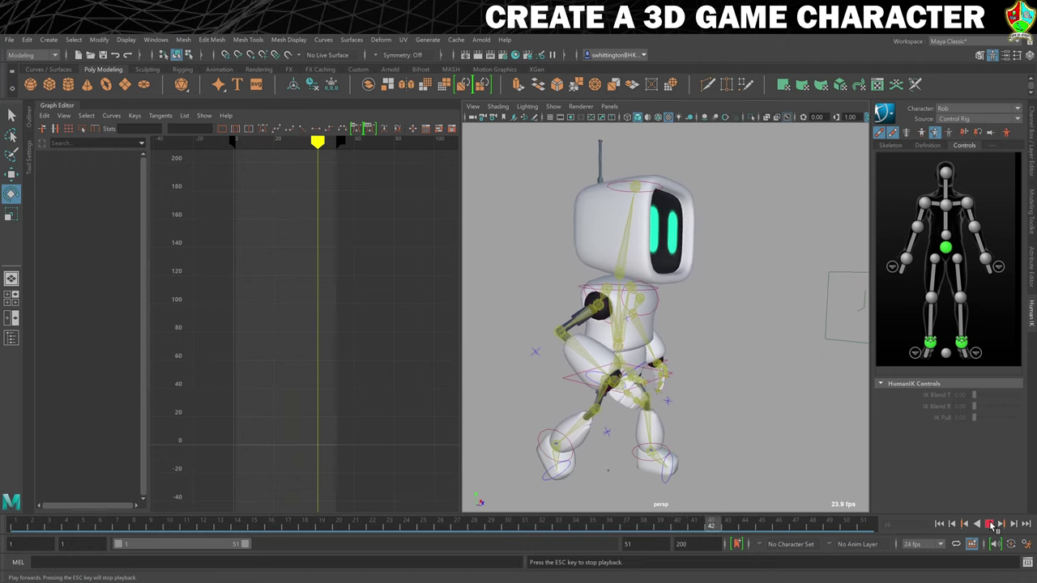
{"action": "left_click", "coordinate": [989, 524]}
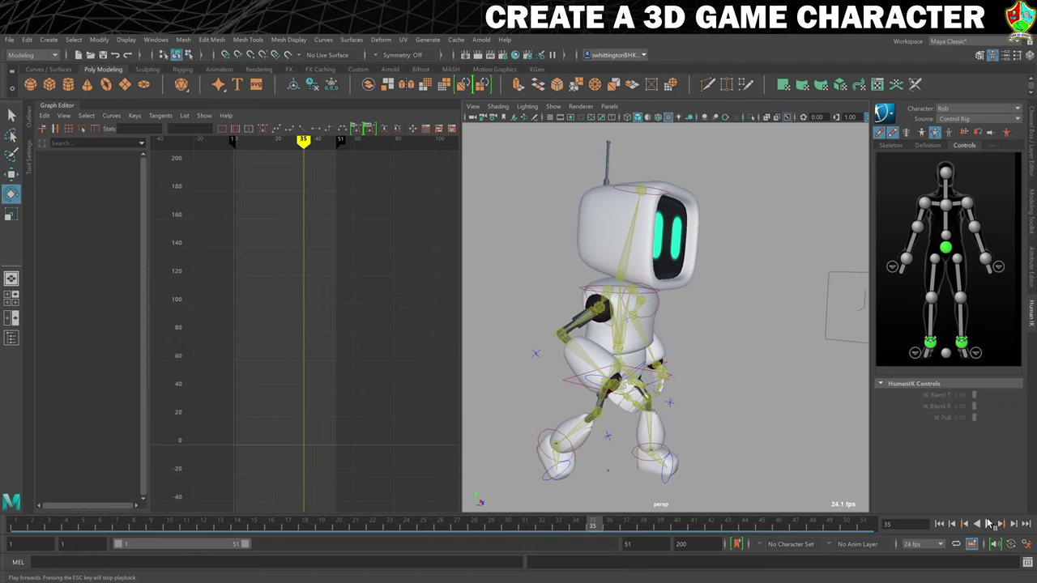
Select all the head control's channels and keys in the Graph Editor and set their pre-infinity and post-infinity to Cycle
{"action": "left_click", "coordinate": [653, 188]}
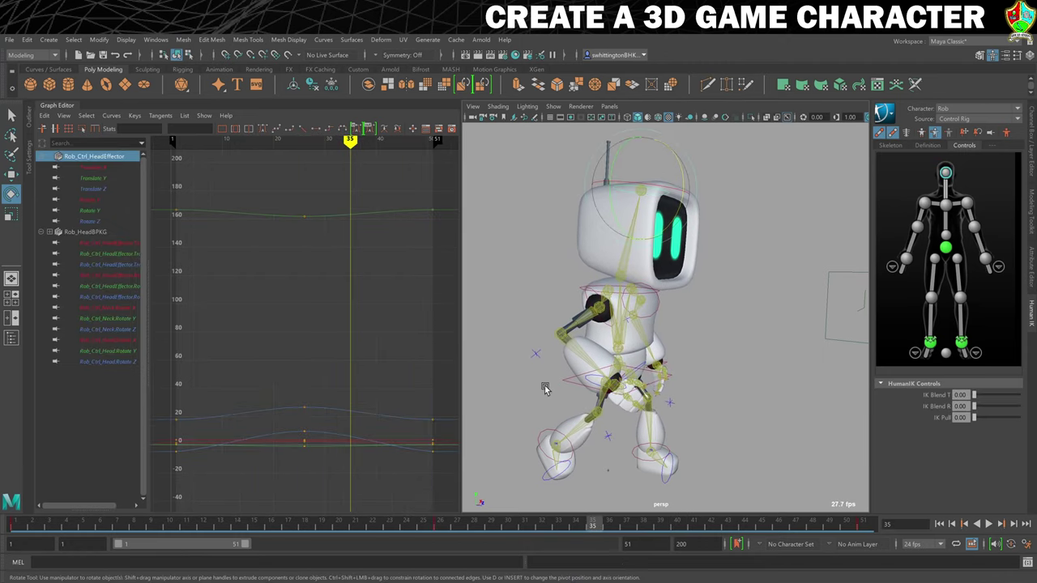
{"action": "left_click", "coordinate": [90, 167]}
{"action": "left_click_drag", "start_coordinate": [87, 177], "coordinate": [110, 364]}
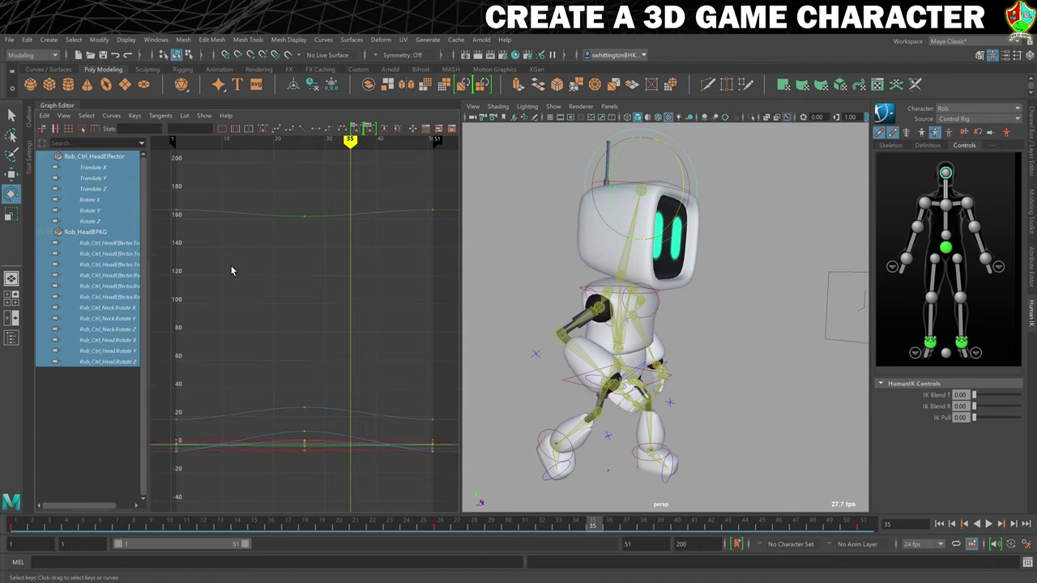
{"action": "key", "text": "f"}
{"action": "left_click_drag", "start_coordinate": [197, 226], "coordinate": [396, 425]}
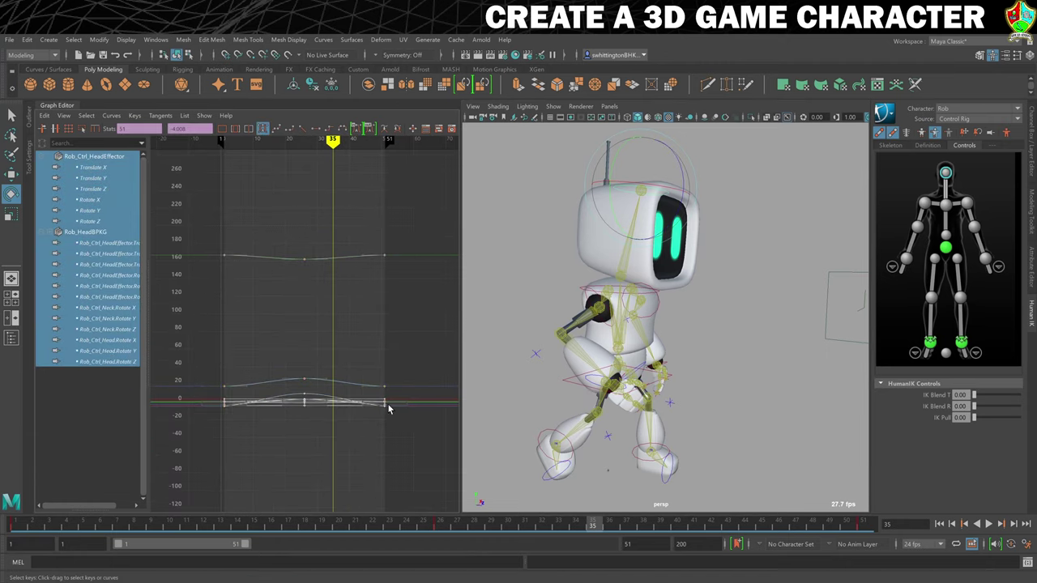
{"action": "key", "text": "f"}
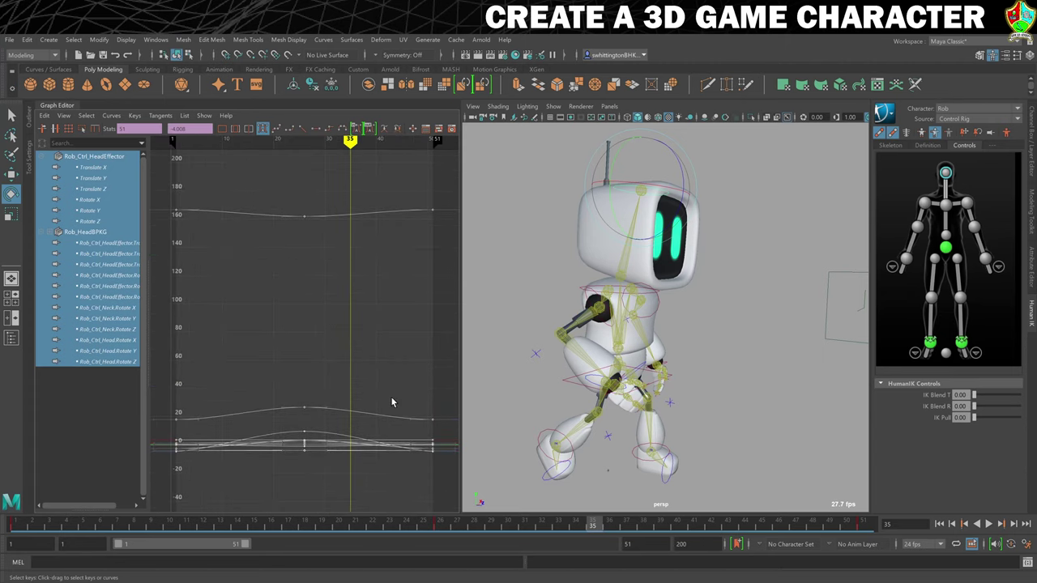
{"action": "left_click", "coordinate": [111, 117]}
{"action": "mouse_move", "coordinate": [138, 136]}
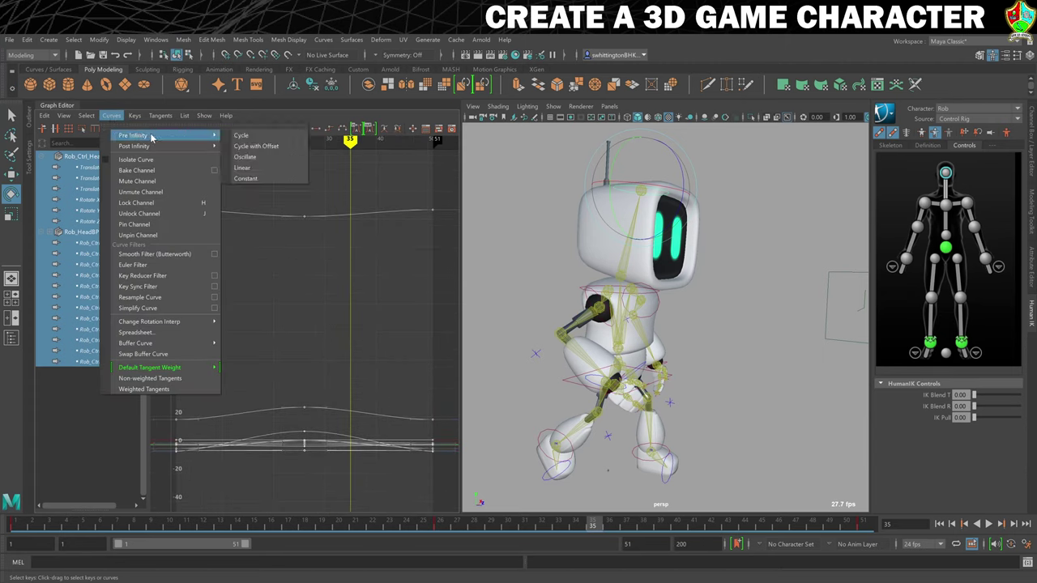
{"action": "left_click", "coordinate": [251, 137]}
{"action": "left_click", "coordinate": [111, 118]}
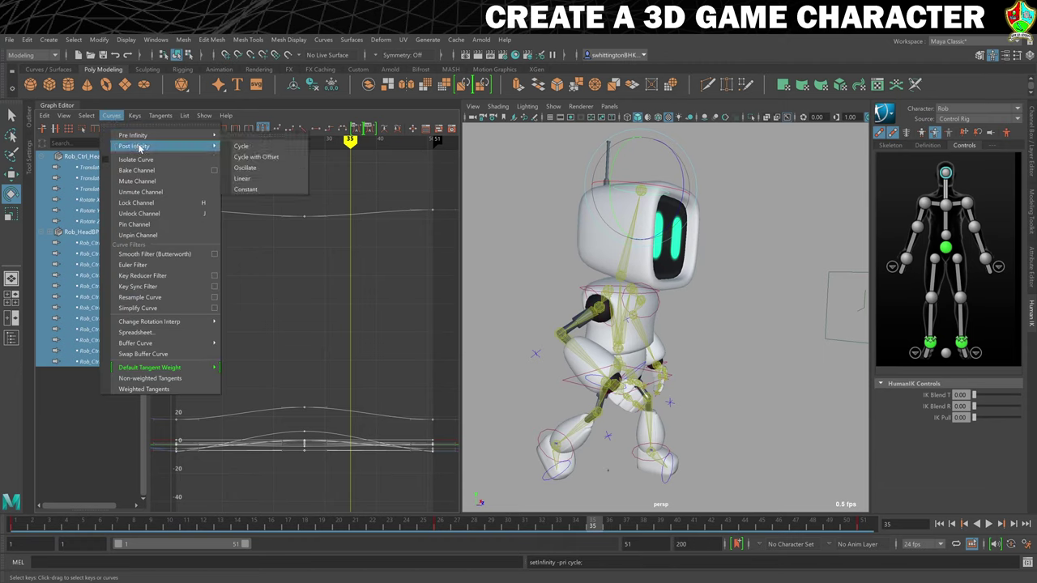
{"action": "left_click", "coordinate": [272, 150]}
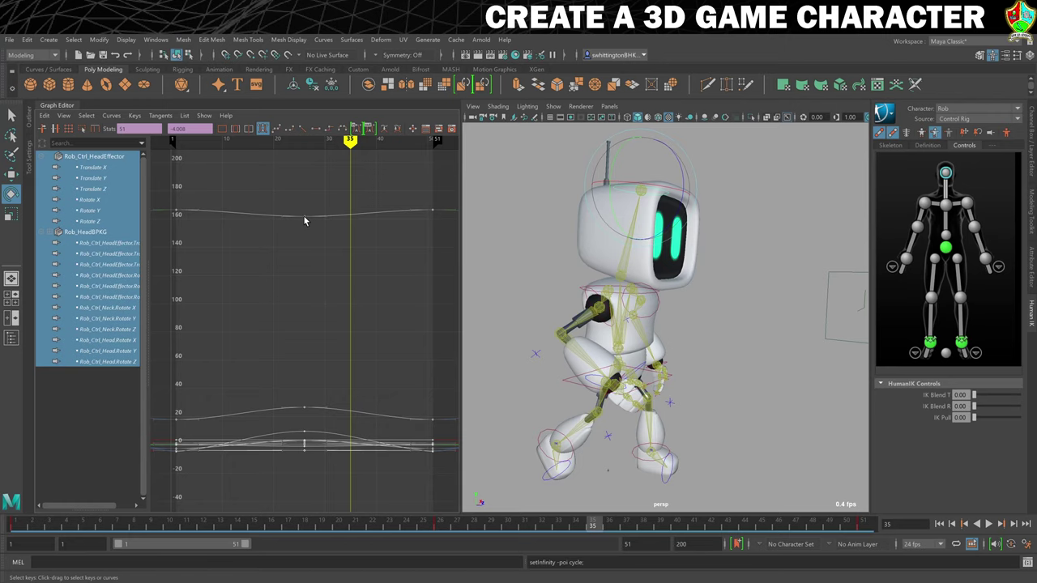
Offset all the head control's keys 10 frames later in the Graph Editor, deselect the control and play back the head motion
{"action": "middle_click_drag", "start_coordinate": [303, 216], "coordinate": [354, 221], "text": "shift"}
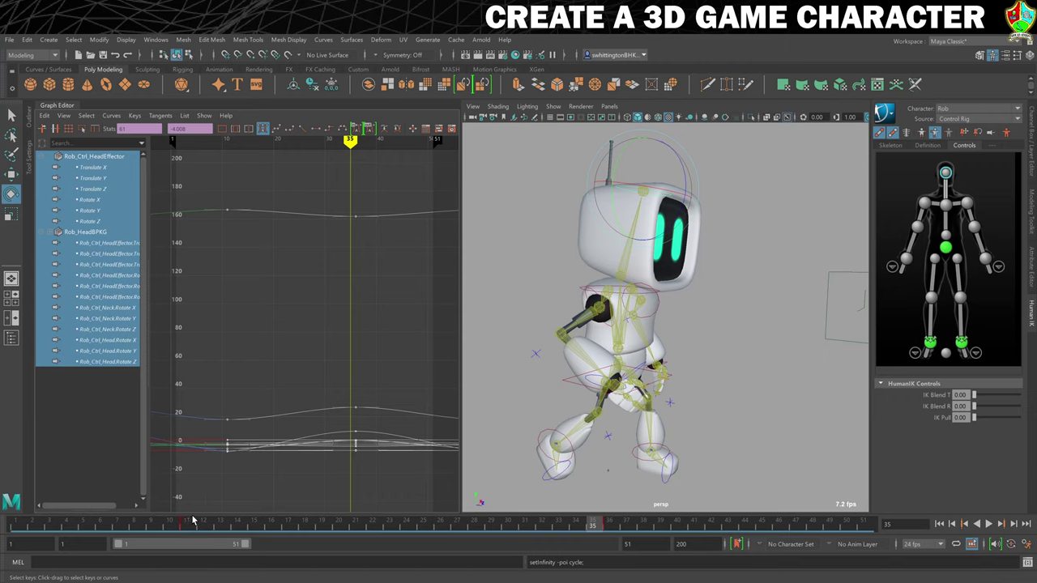
{"action": "left_click", "coordinate": [721, 325]}
{"action": "left_click", "coordinate": [989, 524]}
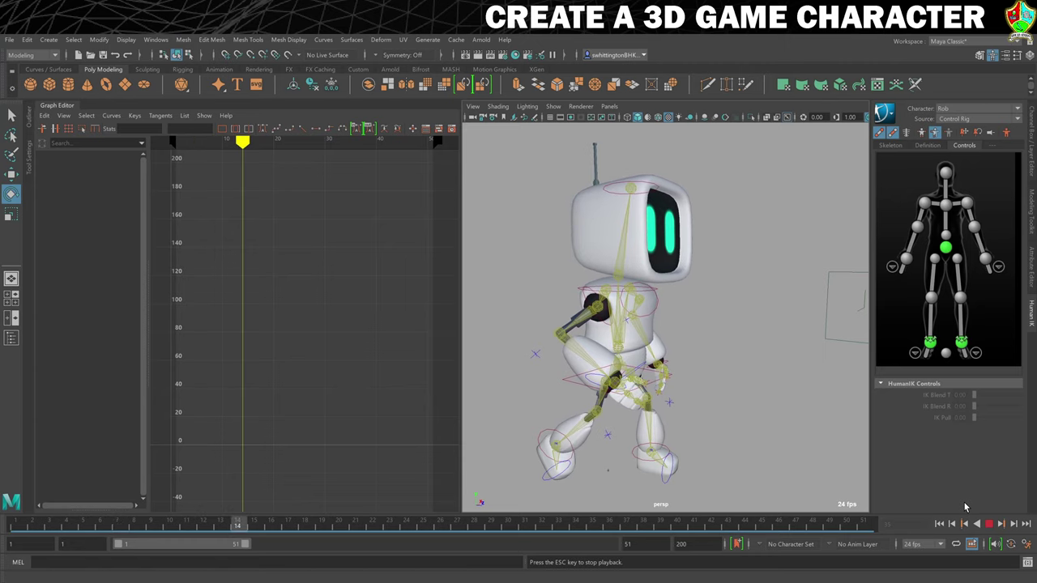
{"action": "key", "text": "Escape"}
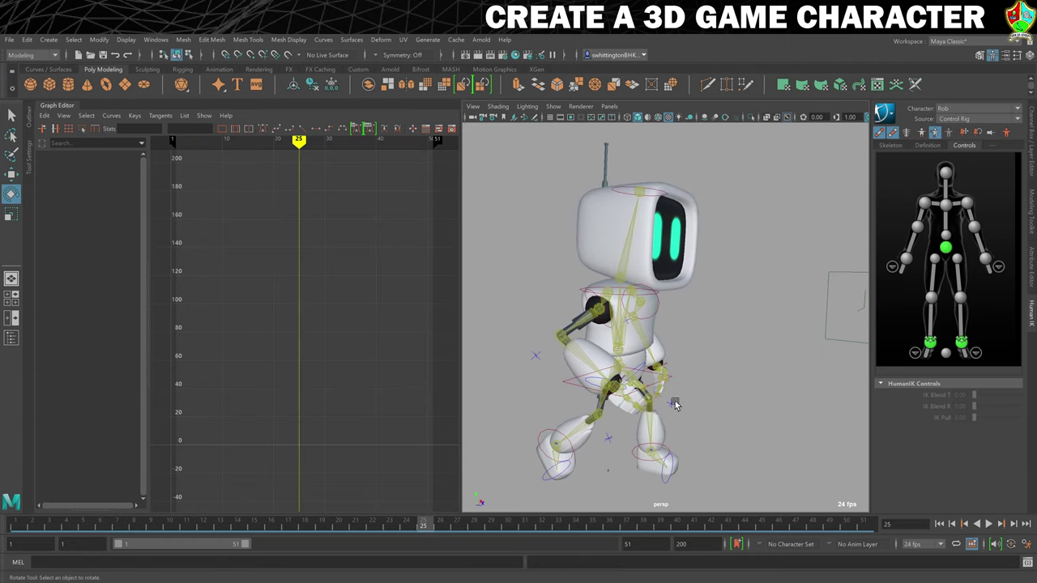
Return to frame 1, hide the character's skeleton, and play back the body motion from a three-quarter view
{"action": "key", "text": "alt+shift+v"}
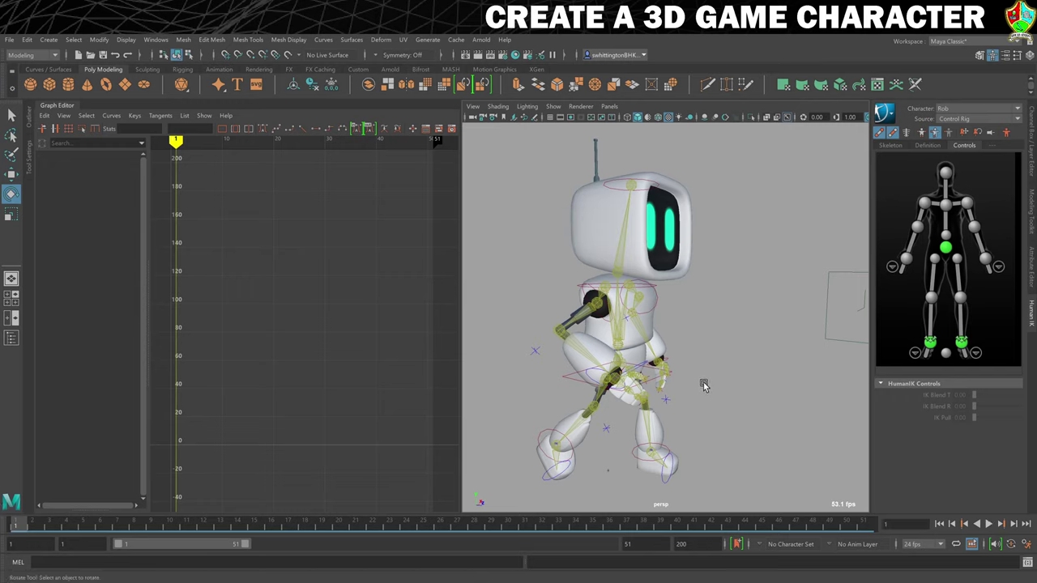
{"action": "left_click", "coordinate": [893, 134]}
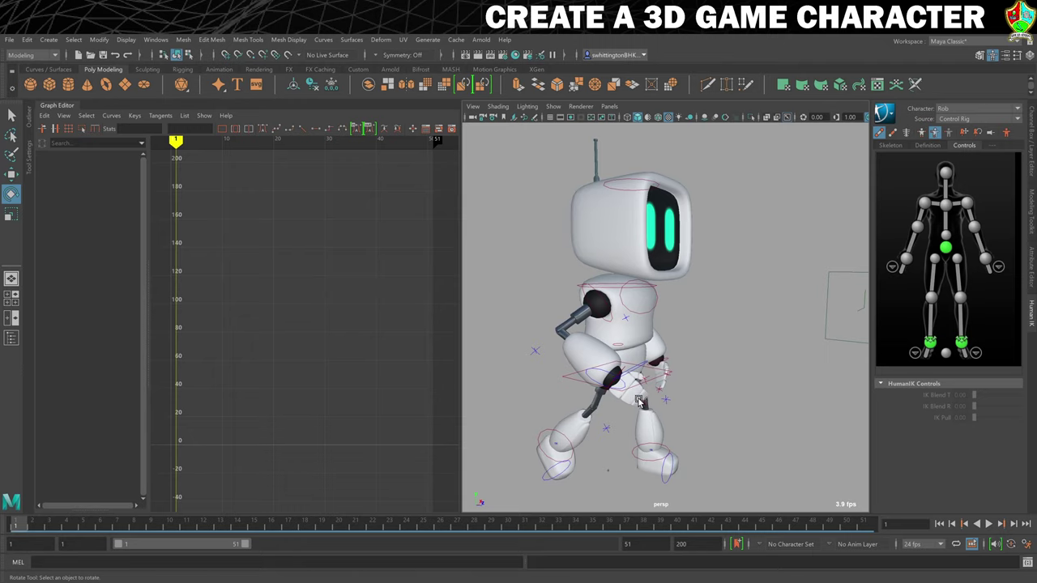
{"action": "left_click_drag", "start_coordinate": [699, 429], "coordinate": [725, 405], "text": "alt"}
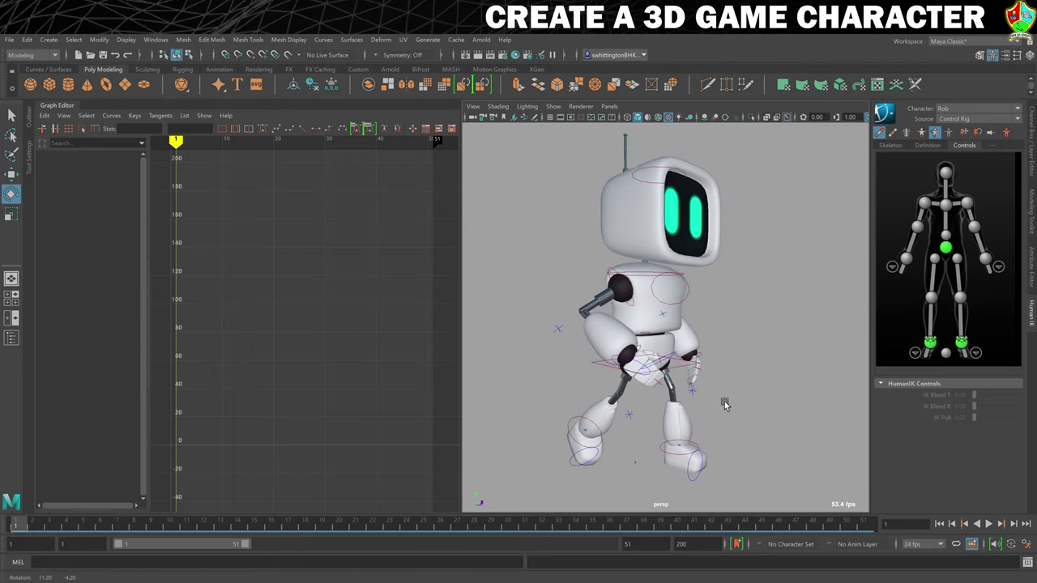
{"action": "left_click", "coordinate": [989, 524]}
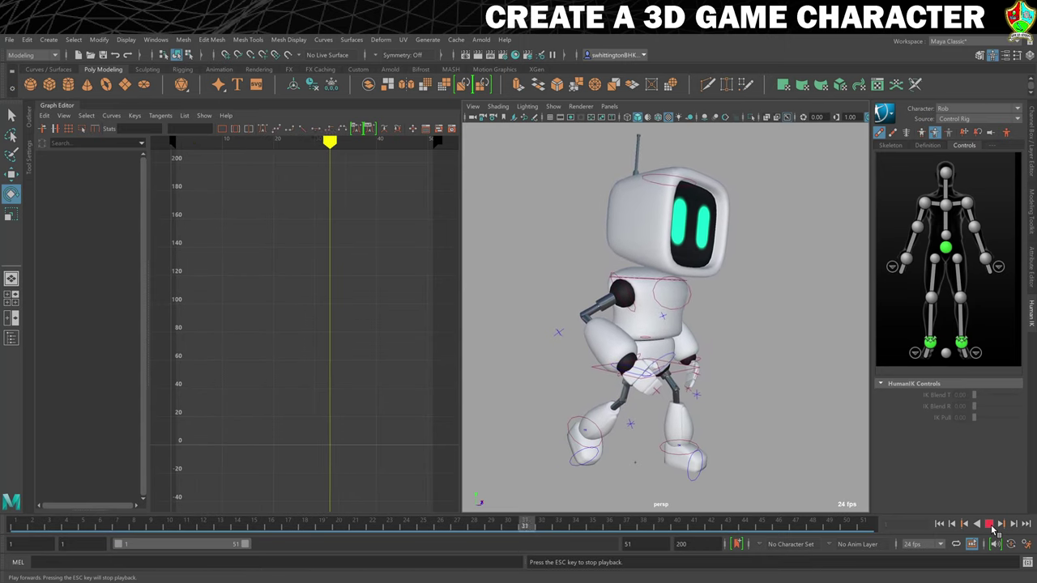
{"action": "left_click", "coordinate": [989, 524]}
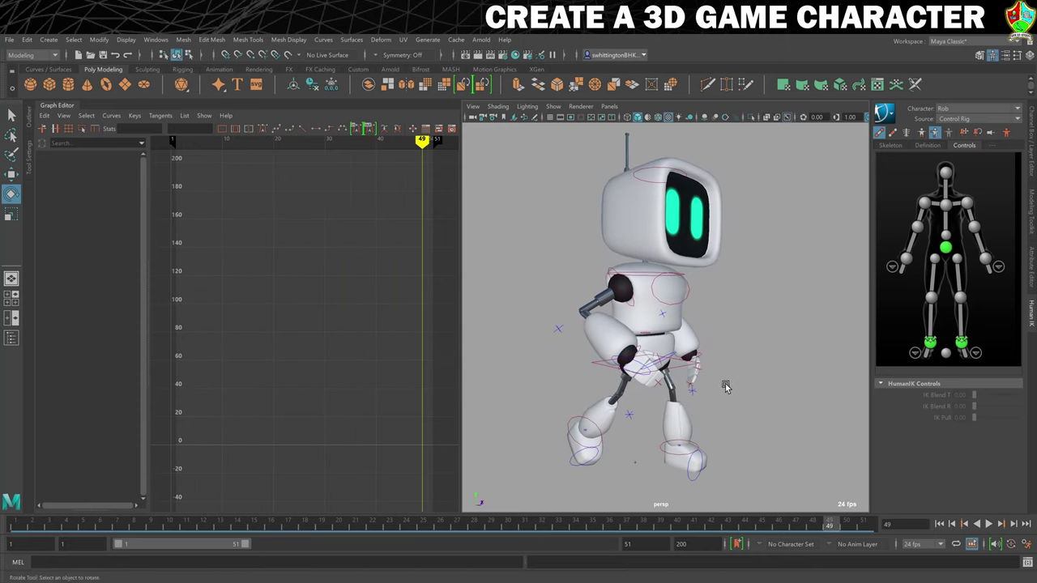
Select the right and left wrist controls and set keyframes for their current pose at frames 1 and 51
{"action": "left_click_drag", "start_coordinate": [339, 524], "coordinate": [2, 528]}
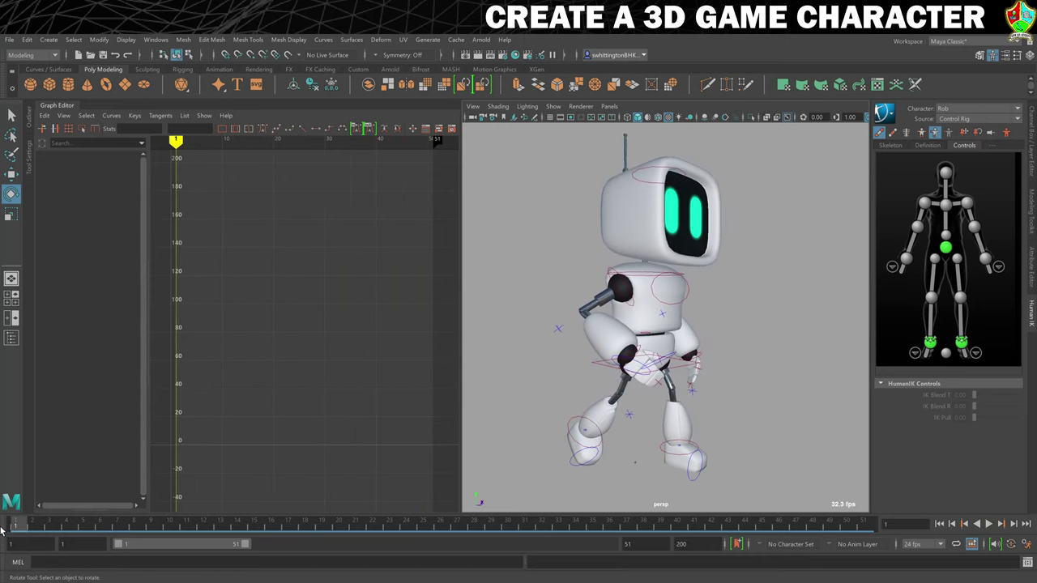
{"action": "left_click_drag", "start_coordinate": [794, 354], "coordinate": [763, 363], "text": "alt"}
{"action": "left_click", "coordinate": [611, 345]}
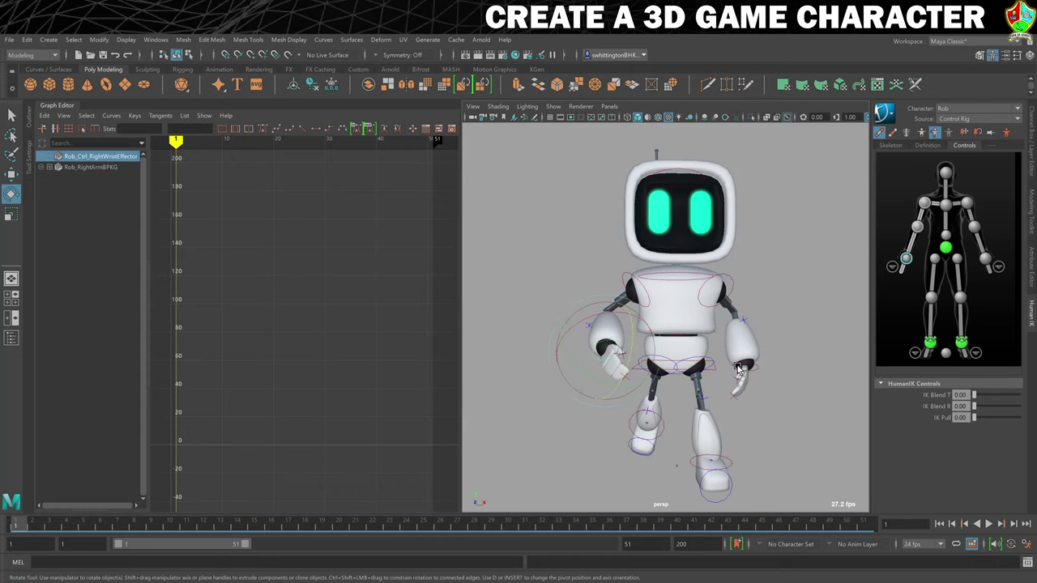
{"action": "left_click", "coordinate": [750, 353], "text": "shift"}
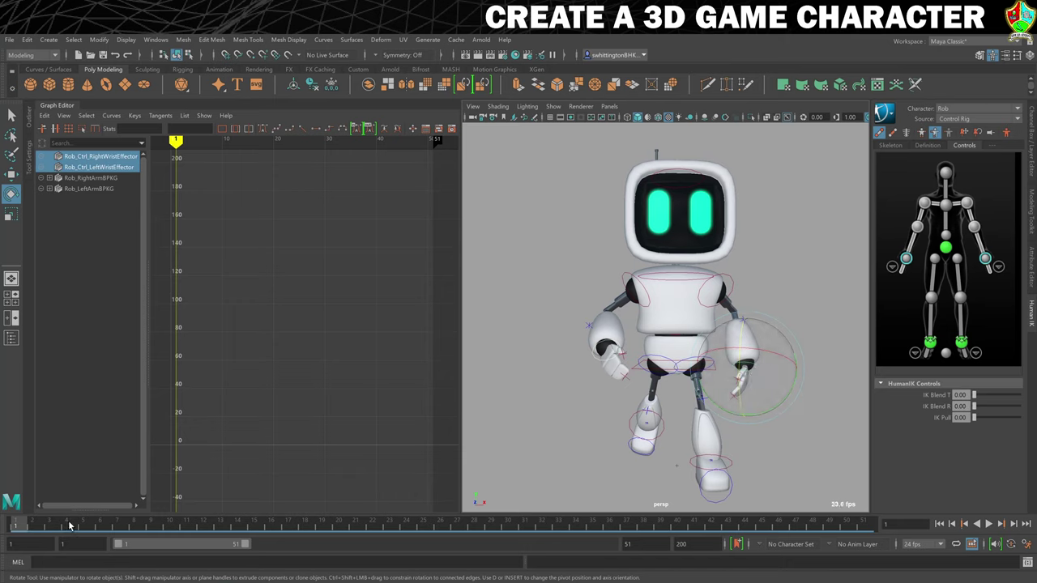
{"action": "key", "text": "s"}
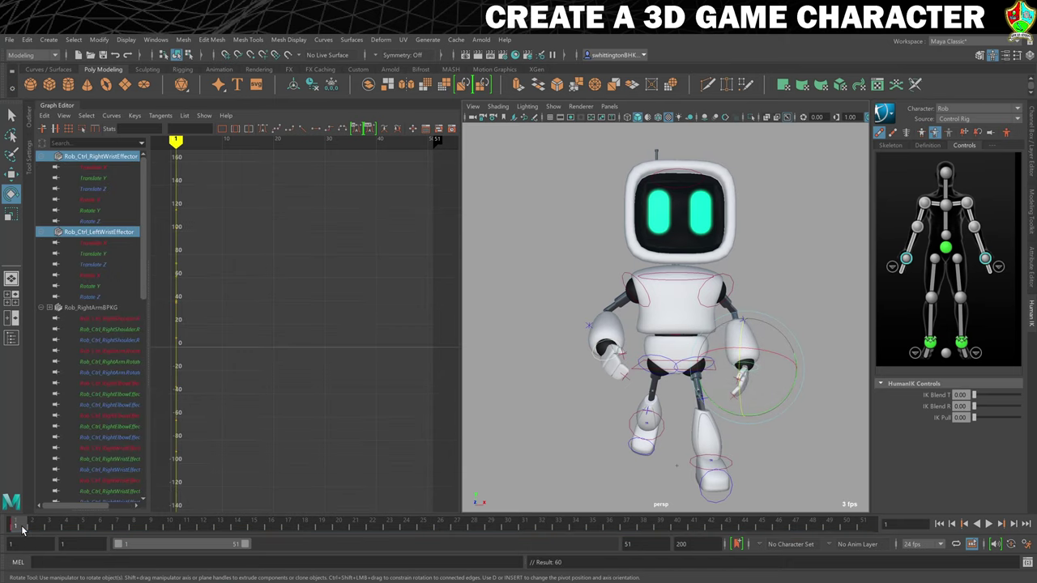
{"action": "left_click", "coordinate": [865, 526]}
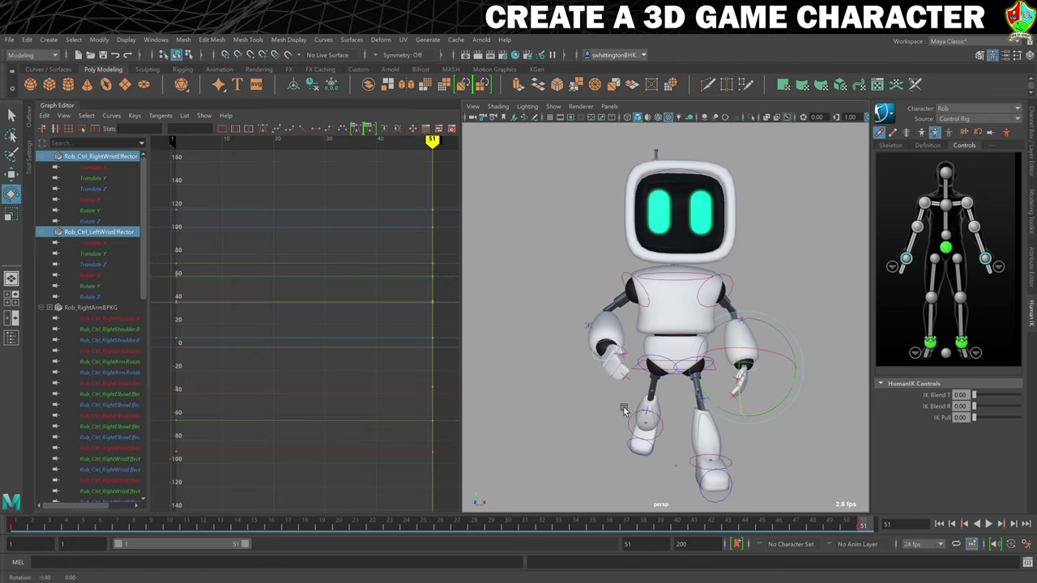
Deselect the wrist controls, add a Grease Pencil frame at frame 51 and circle both wrists on it
{"action": "mouse_move", "coordinate": [640, 409]}
{"action": "left_mouse_down", "text": "alt"}
{"action": "mouse_move", "coordinate": [660, 411]}
{"action": "mouse_move", "coordinate": [650, 416]}
{"action": "left_mouse_up", "text": "alt"}
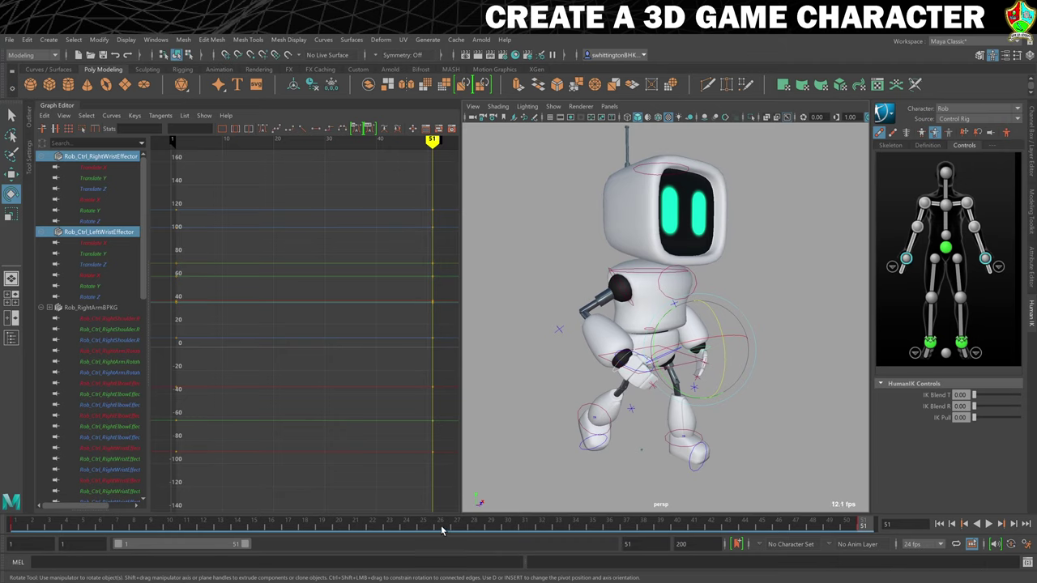
{"action": "left_click_drag", "start_coordinate": [529, 418], "coordinate": [502, 412], "text": "alt"}
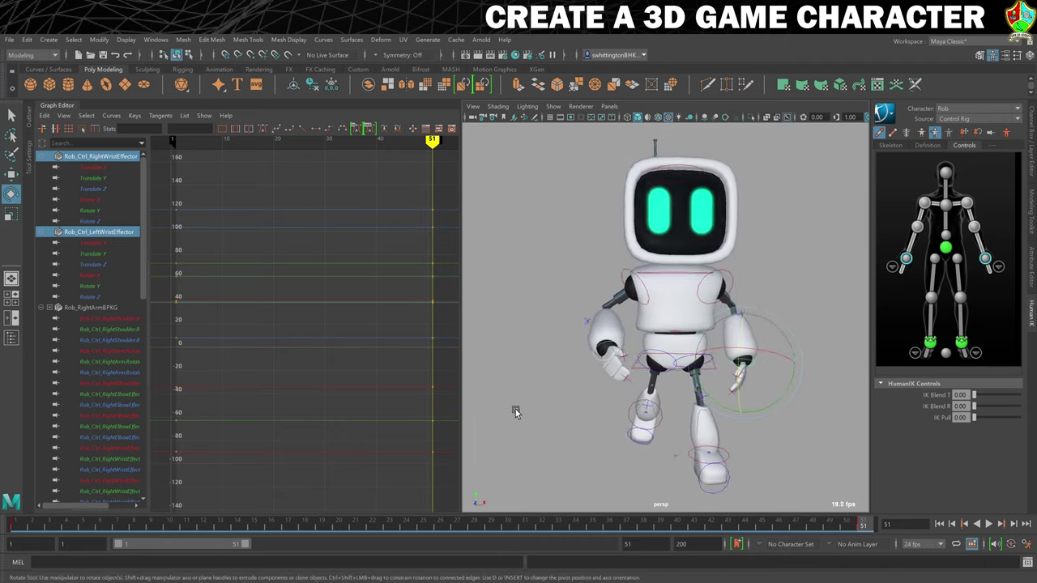
{"action": "left_click", "coordinate": [516, 413]}
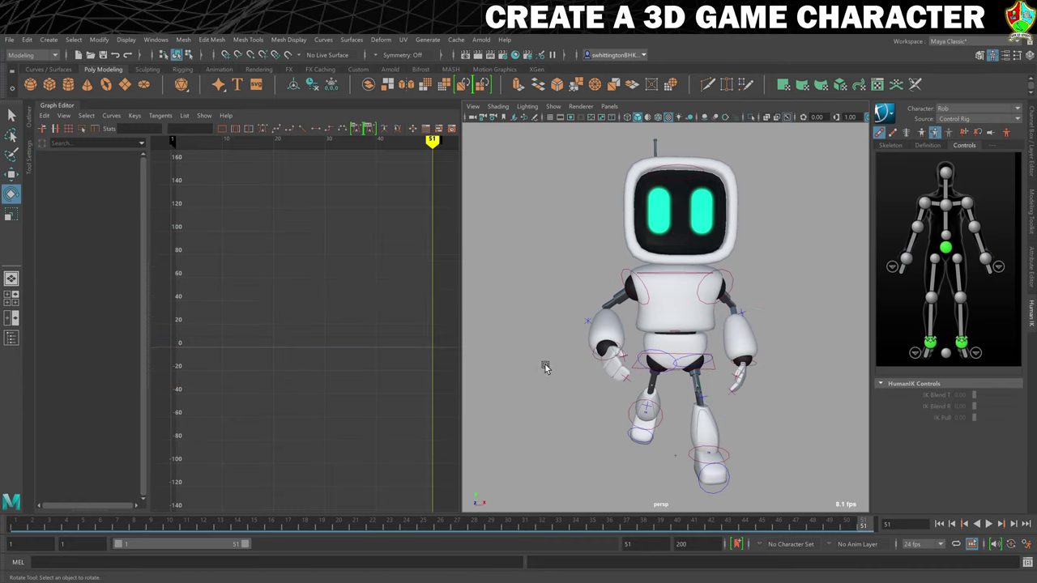
{"action": "left_click", "coordinate": [534, 119]}
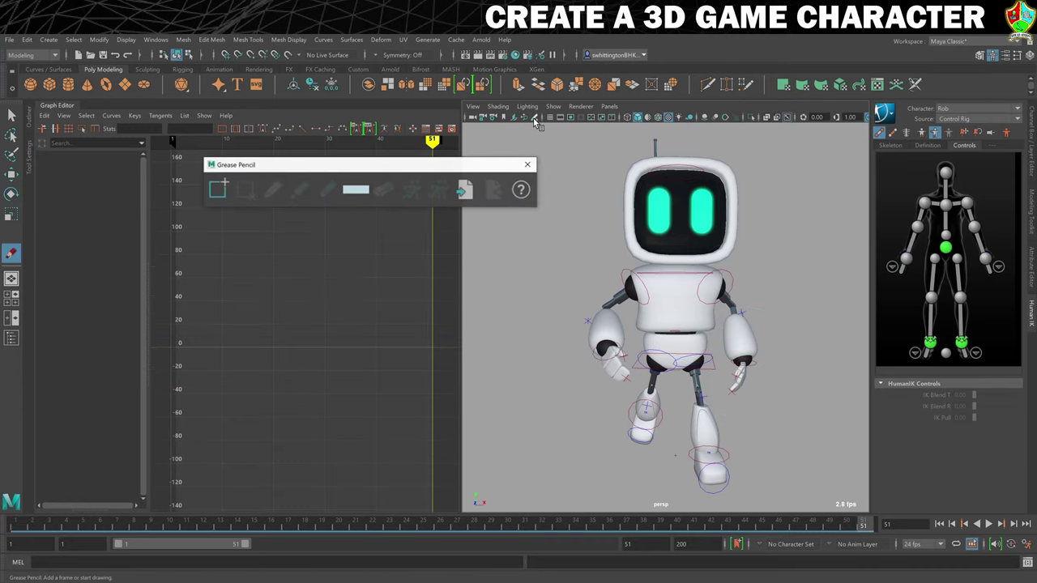
{"action": "left_click", "coordinate": [218, 190]}
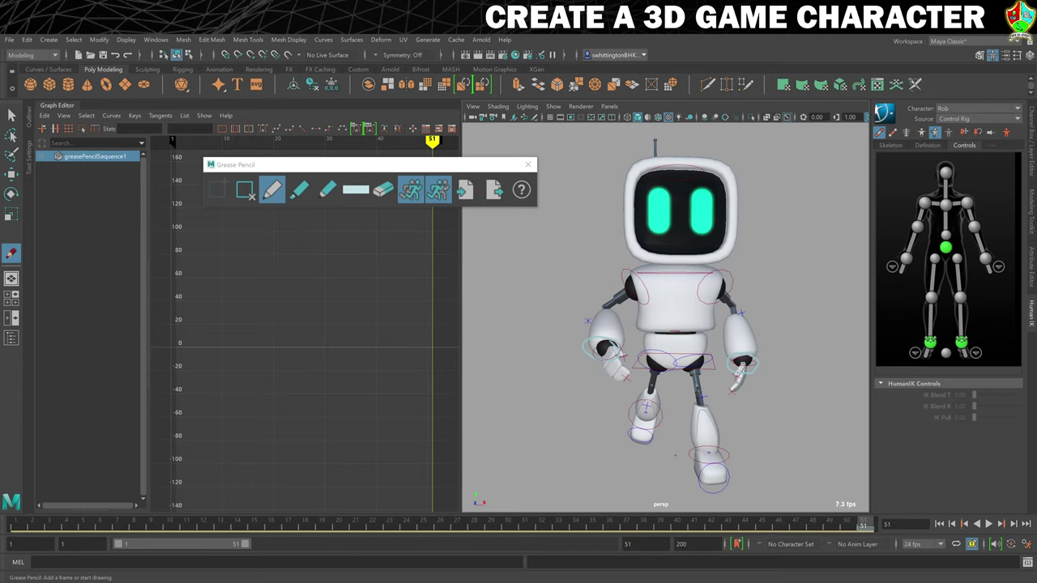
At frame 26, move the right and left wrist controls slightly up and outward, and set a keyframe on the left wrist
{"action": "left_click", "coordinate": [443, 526]}
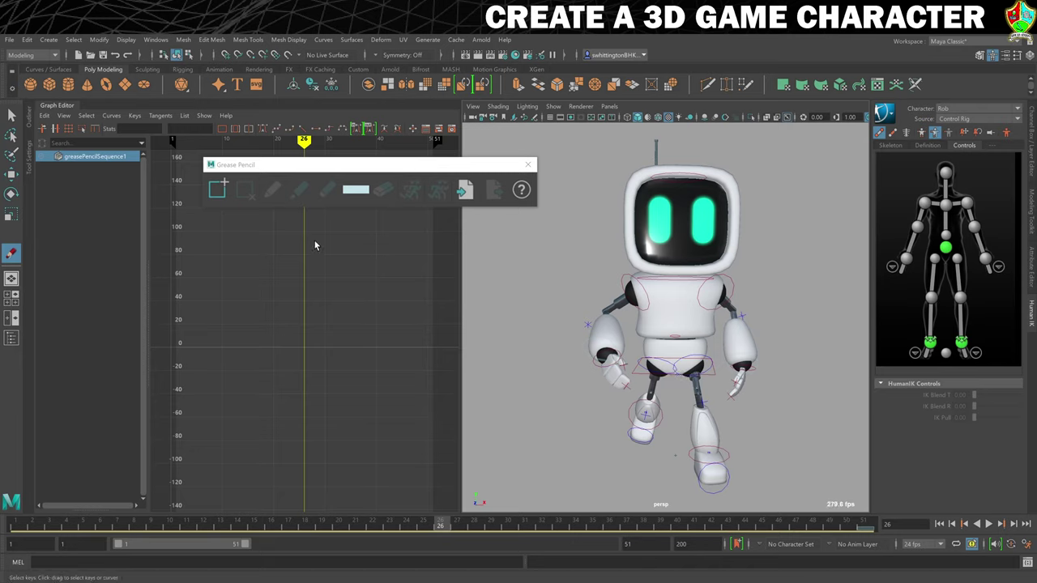
{"action": "left_click", "coordinate": [11, 114]}
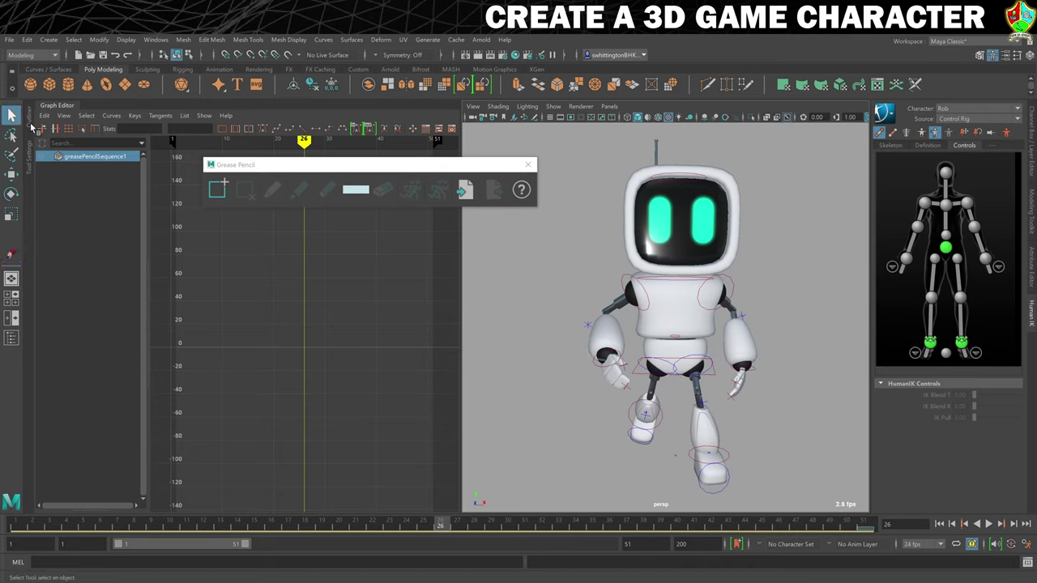
{"action": "left_click", "coordinate": [609, 359]}
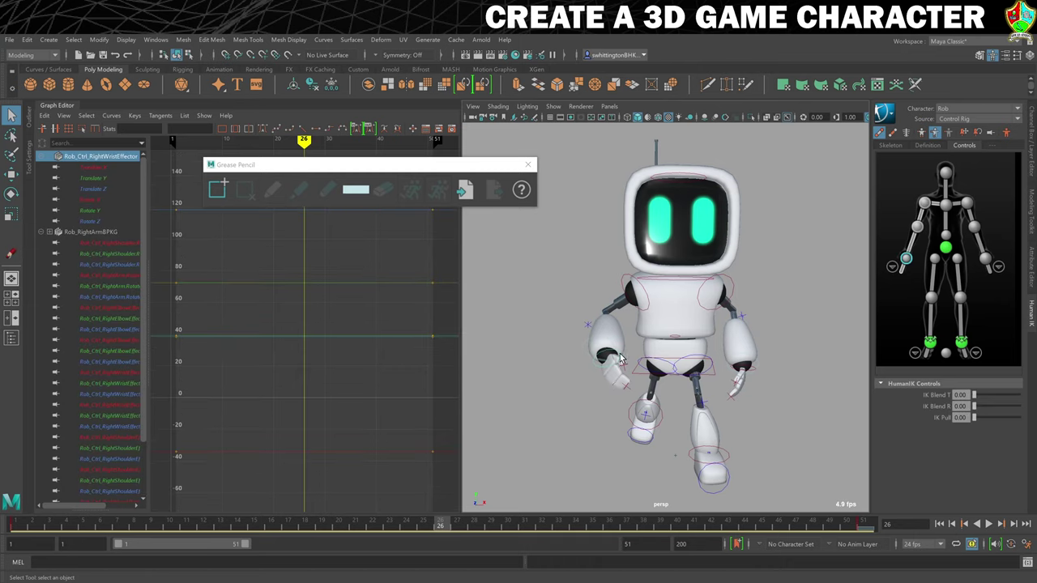
{"action": "key", "text": "w"}
{"action": "left_click_drag", "start_coordinate": [608, 308], "coordinate": [653, 352]}
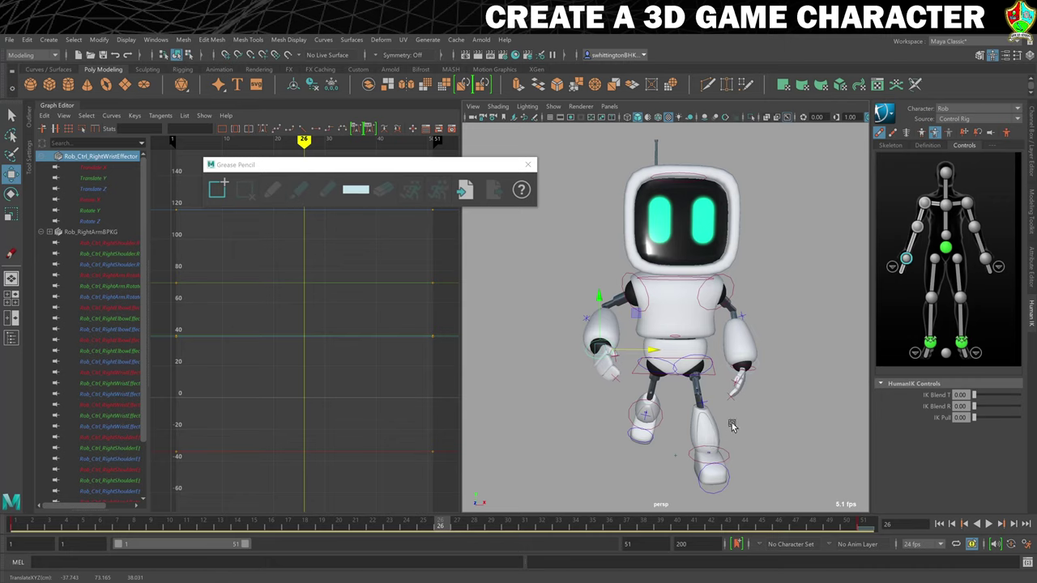
{"action": "left_click", "coordinate": [745, 371]}
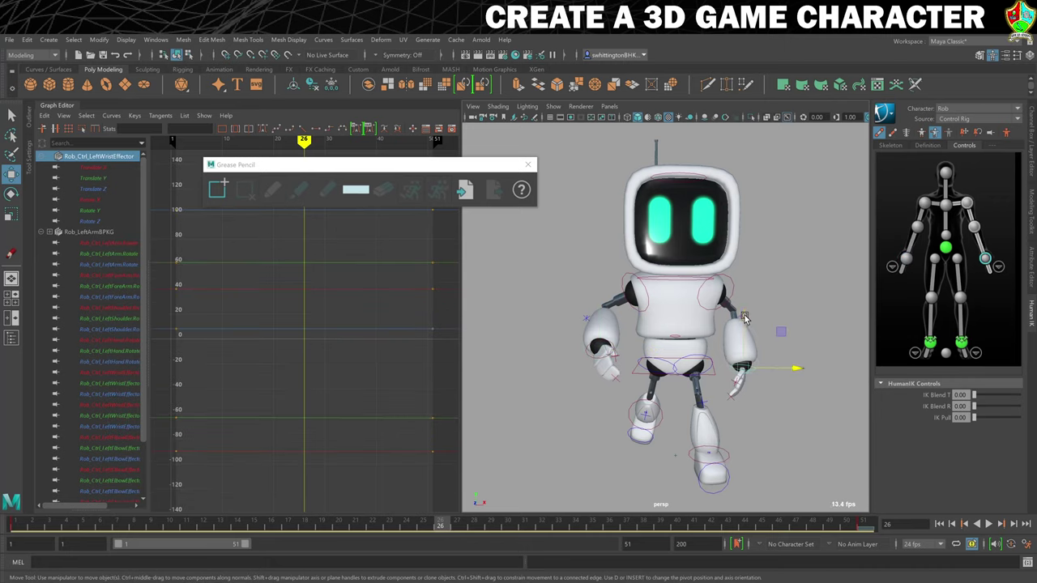
{"action": "left_click_drag", "start_coordinate": [745, 318], "coordinate": [744, 310]}
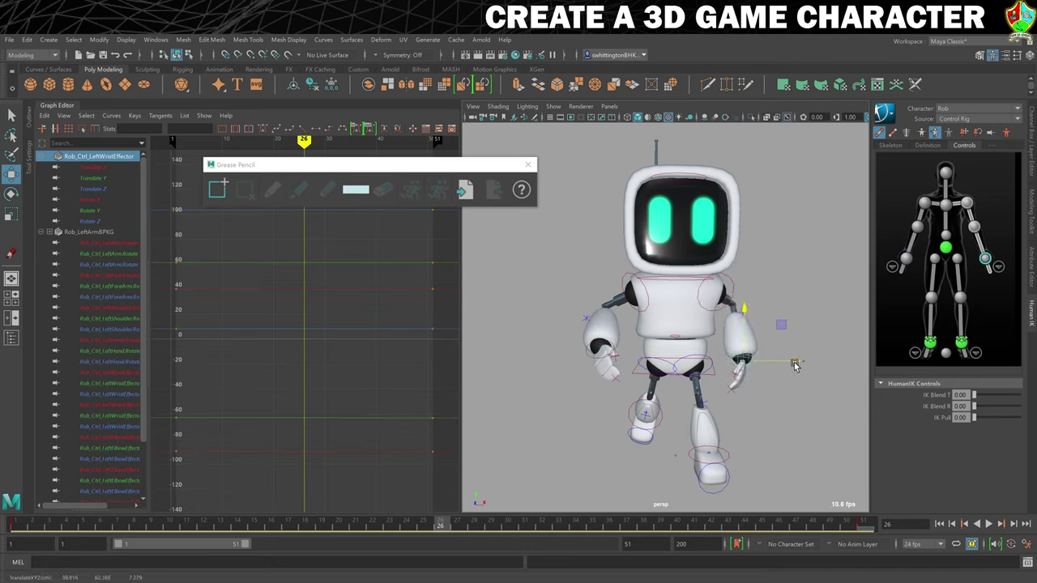
{"action": "left_click_drag", "start_coordinate": [794, 366], "coordinate": [800, 364]}
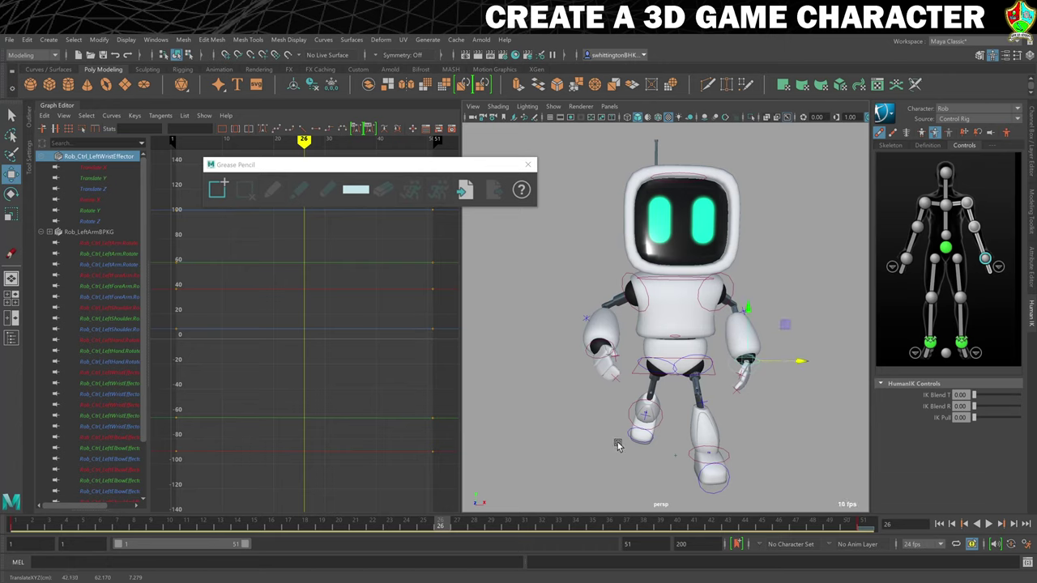
{"action": "key", "text": "s"}
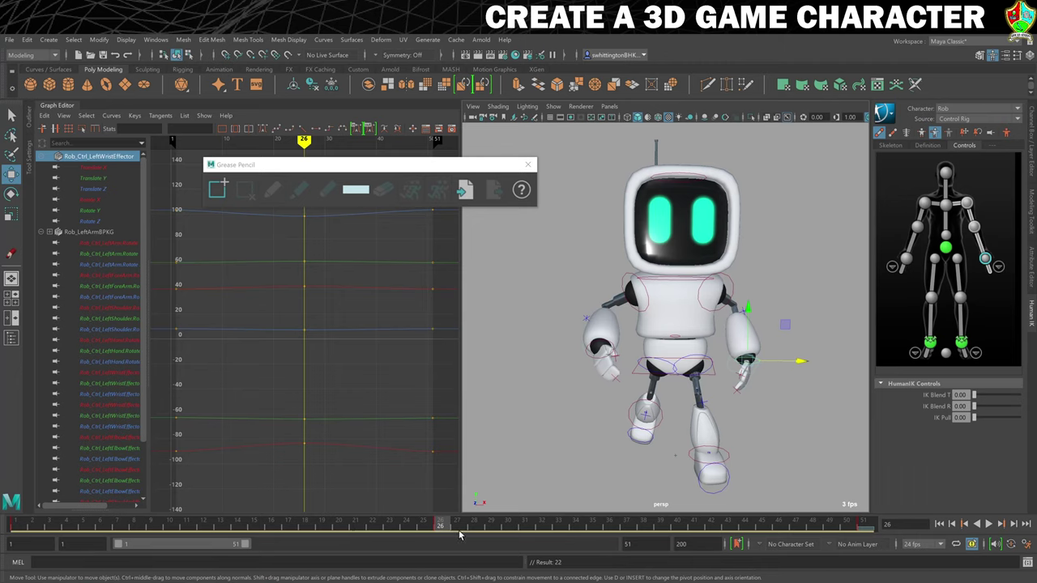
Go to frame 51, switch from the Grease Pencil to the Select tool and close the Grease Pencil window
{"action": "left_click", "coordinate": [864, 525]}
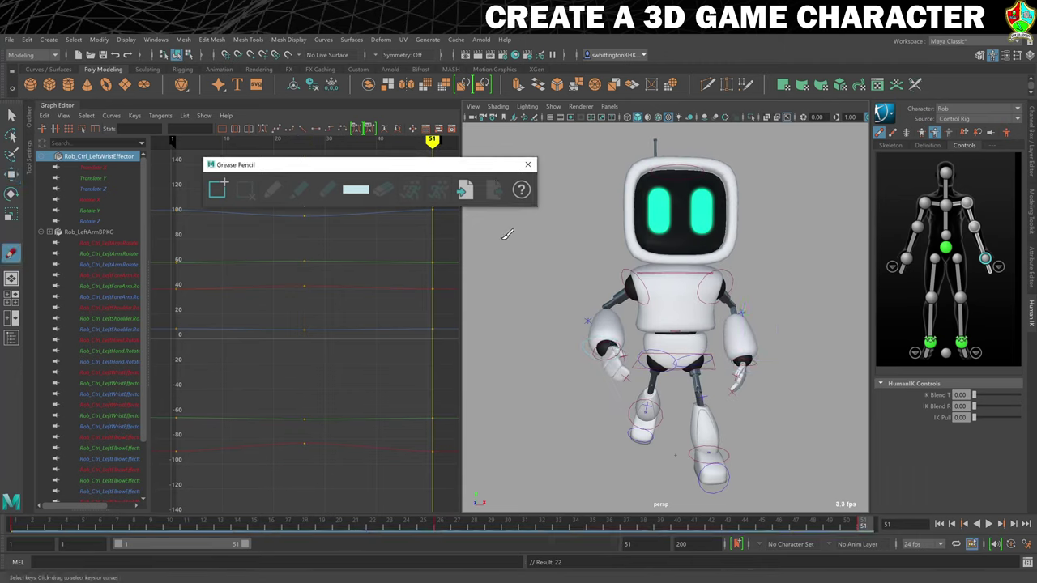
{"action": "left_click", "coordinate": [527, 165]}
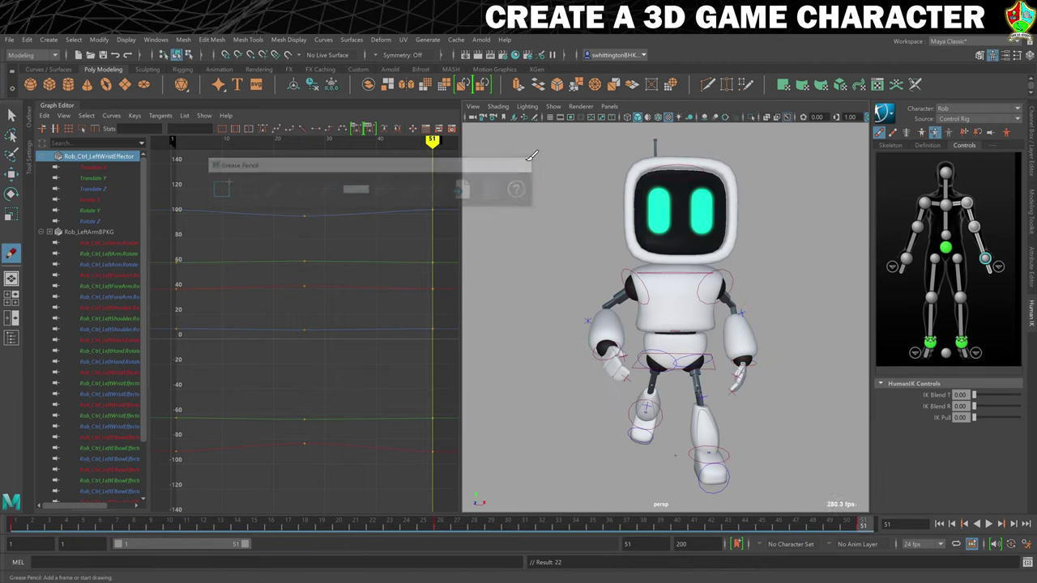
{"action": "key", "text": "g"}
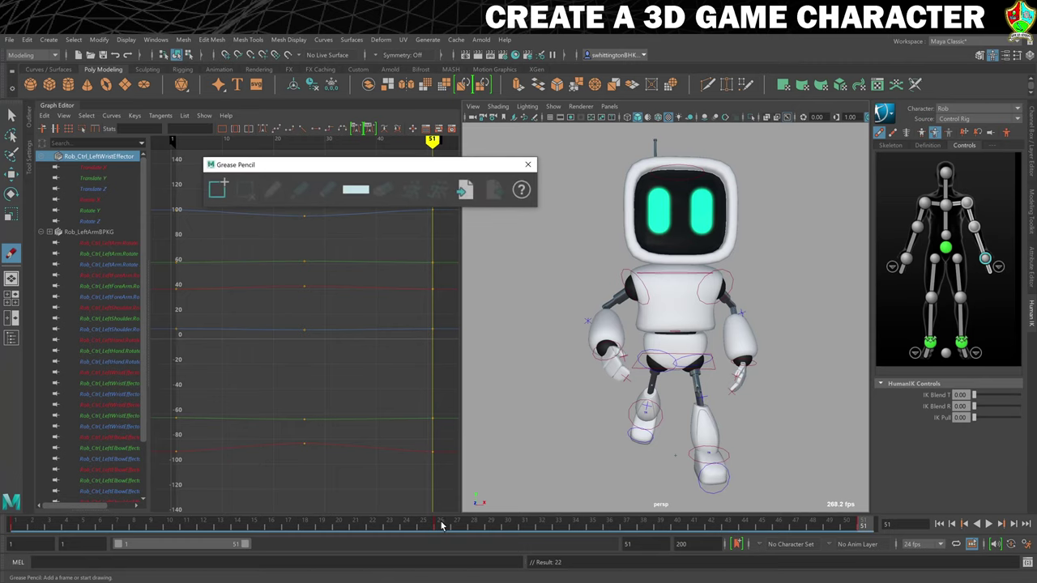
{"action": "left_click", "coordinate": [528, 164]}
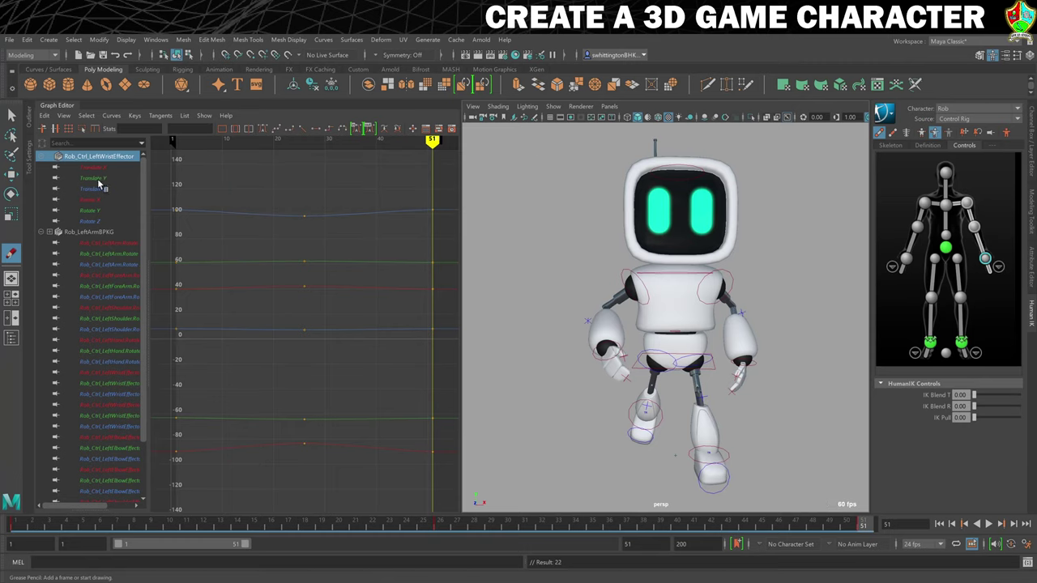
{"action": "key", "text": "g"}
{"action": "left_click", "coordinate": [11, 115]}
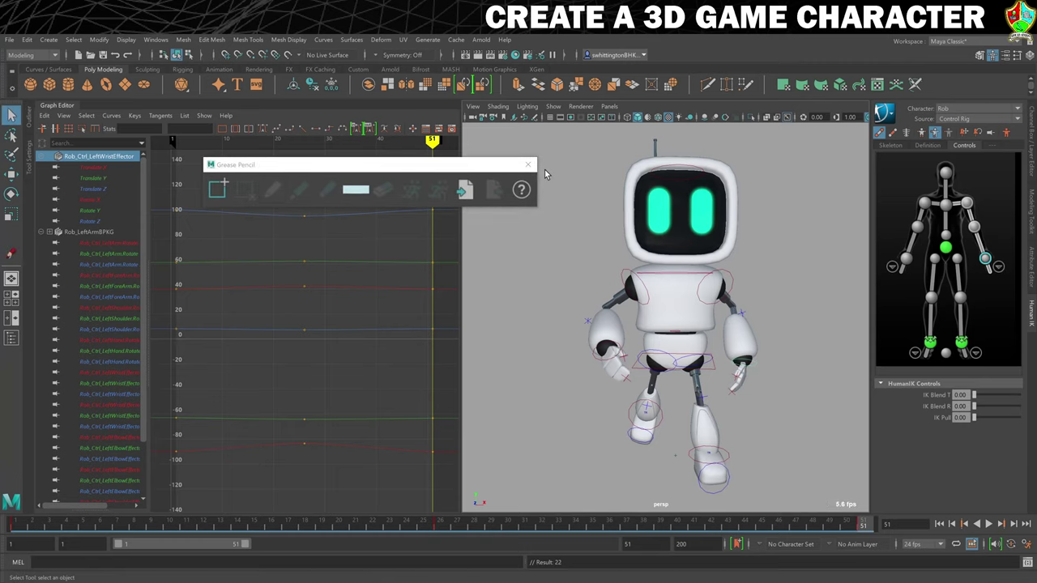
{"action": "left_click", "coordinate": [528, 164]}
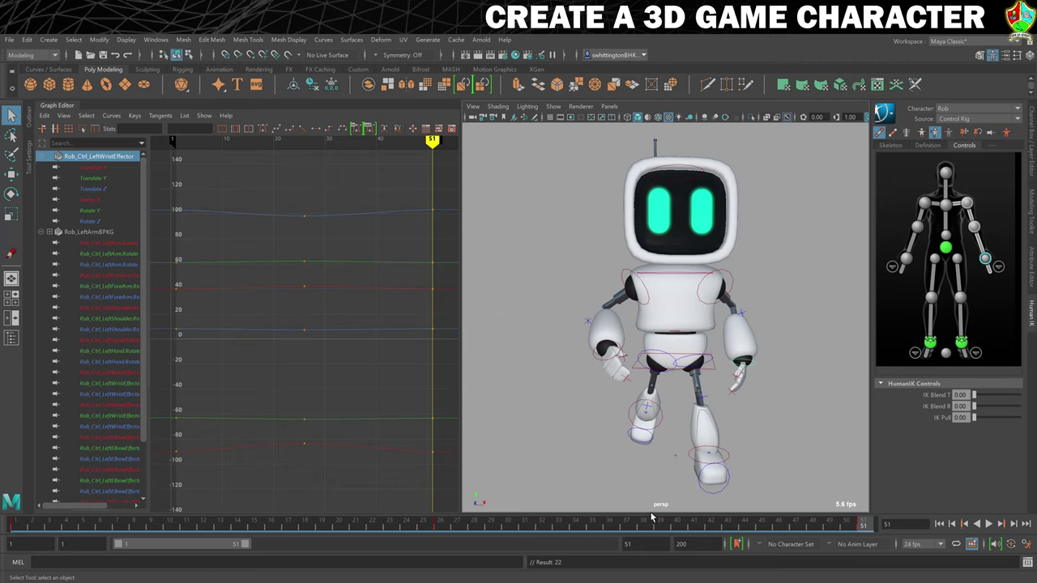
Play back the animation to check the wrist motion, and select the right wrist control to inspect its curves
{"action": "left_click", "coordinate": [988, 524]}
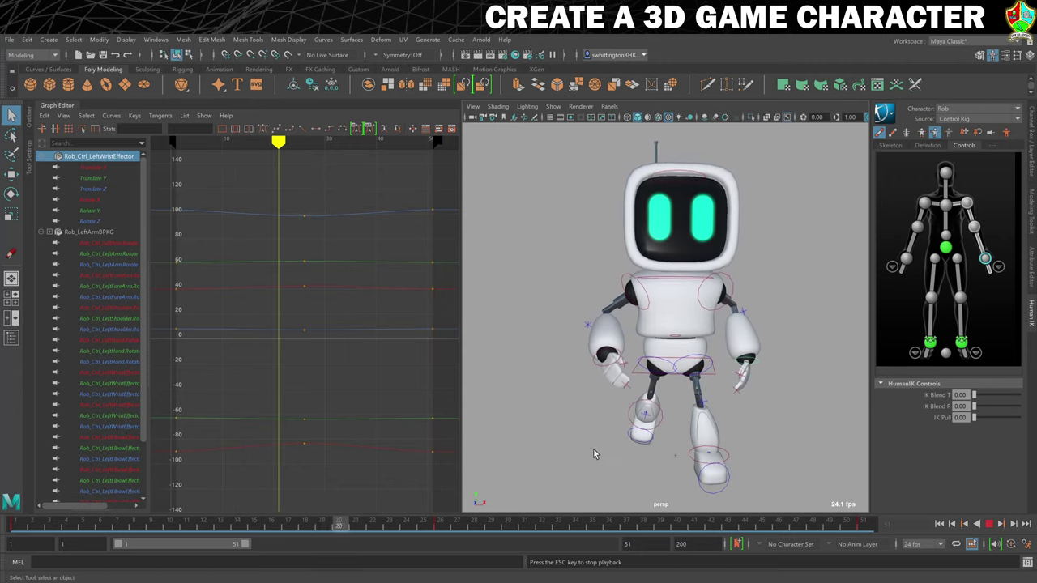
{"action": "left_click", "coordinate": [990, 524]}
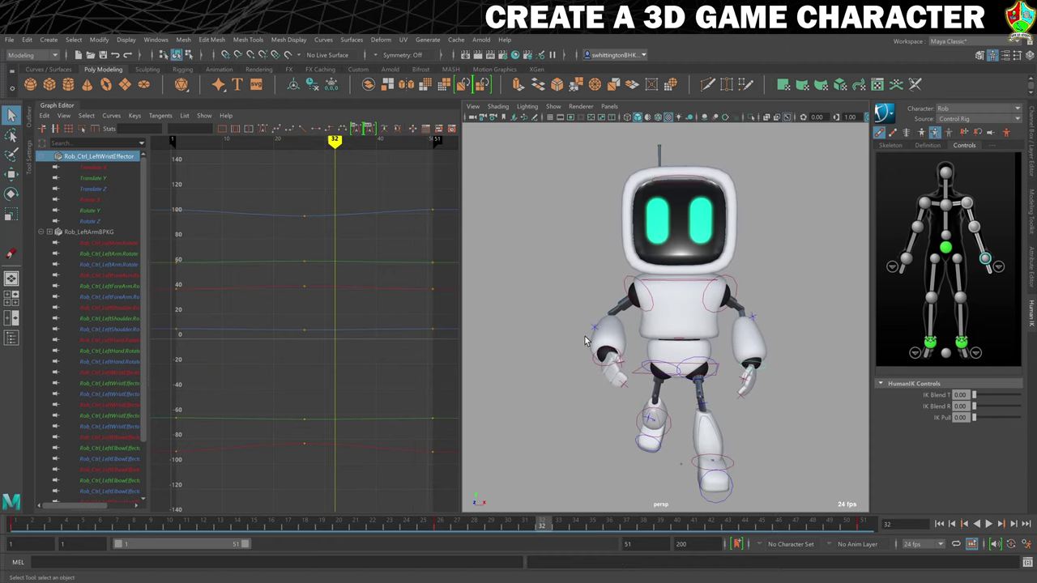
{"action": "left_click", "coordinate": [595, 360]}
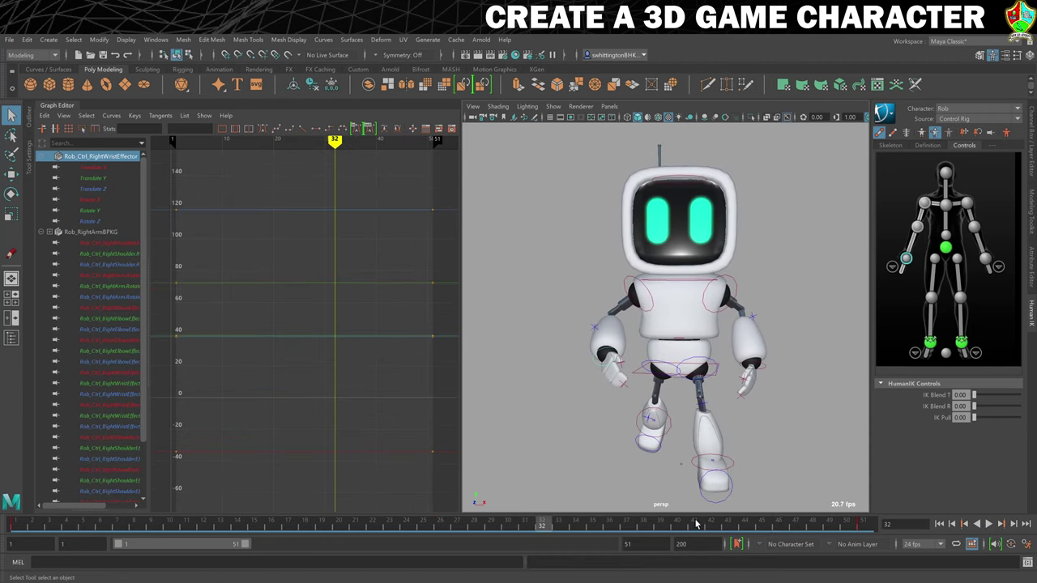
Add a Grease Pencil frame at frame 1, circle the right wrist on it as a reference, and go to frame 26
{"action": "left_click", "coordinate": [443, 527]}
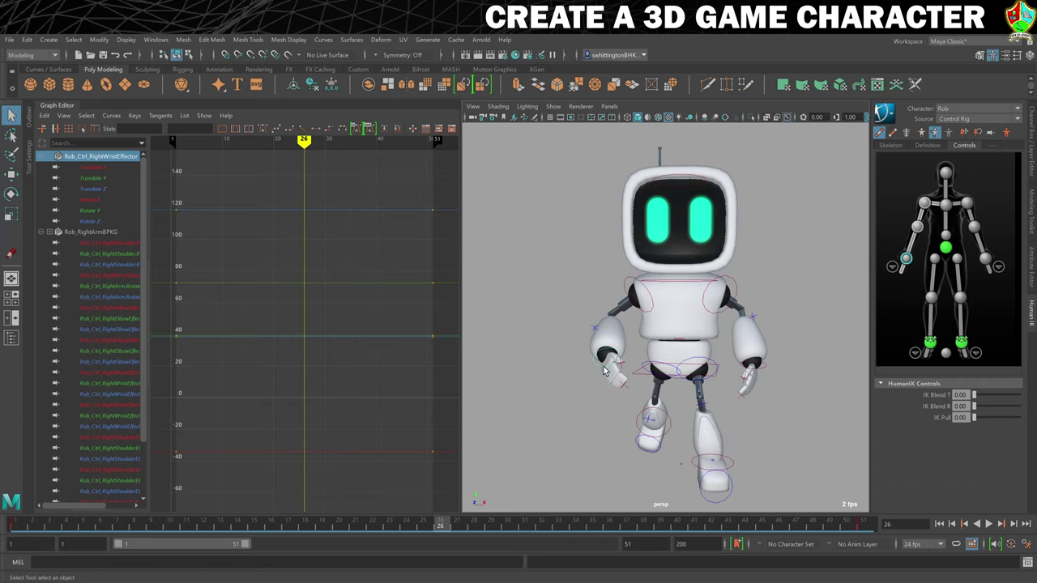
{"action": "left_click", "coordinate": [26, 524]}
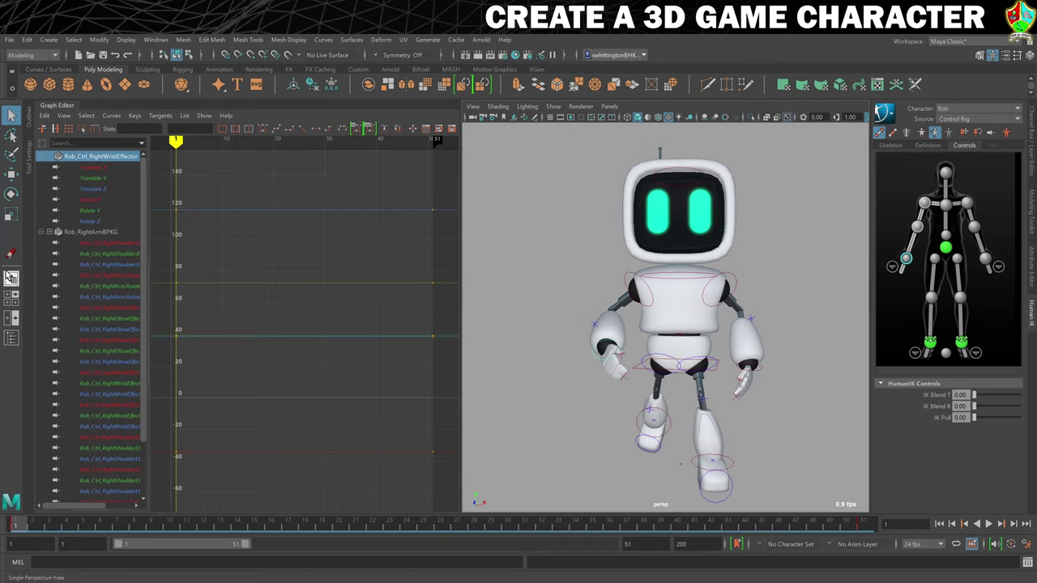
{"action": "left_click", "coordinate": [11, 253]}
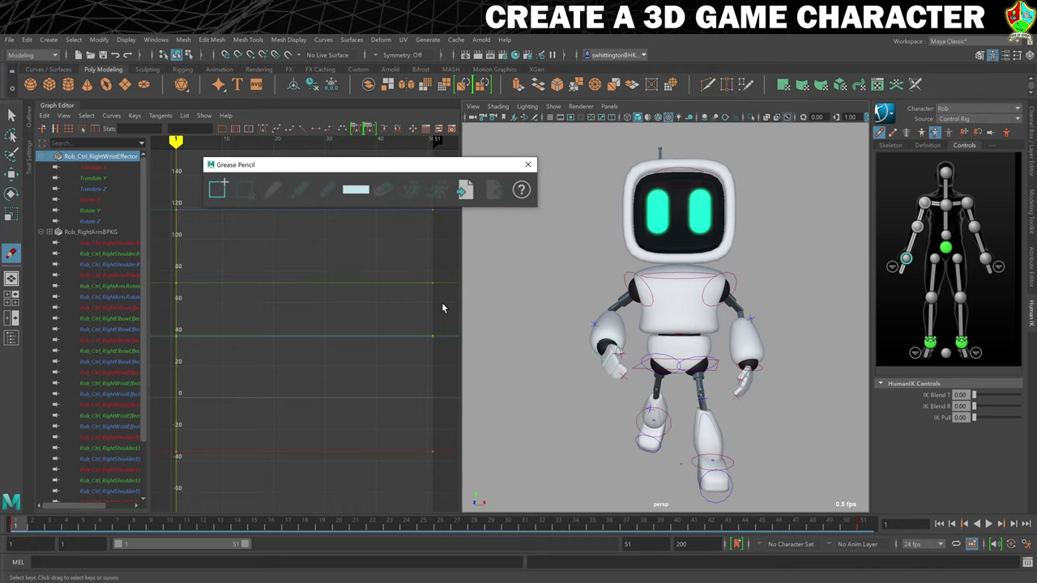
{"action": "left_click", "coordinate": [217, 189]}
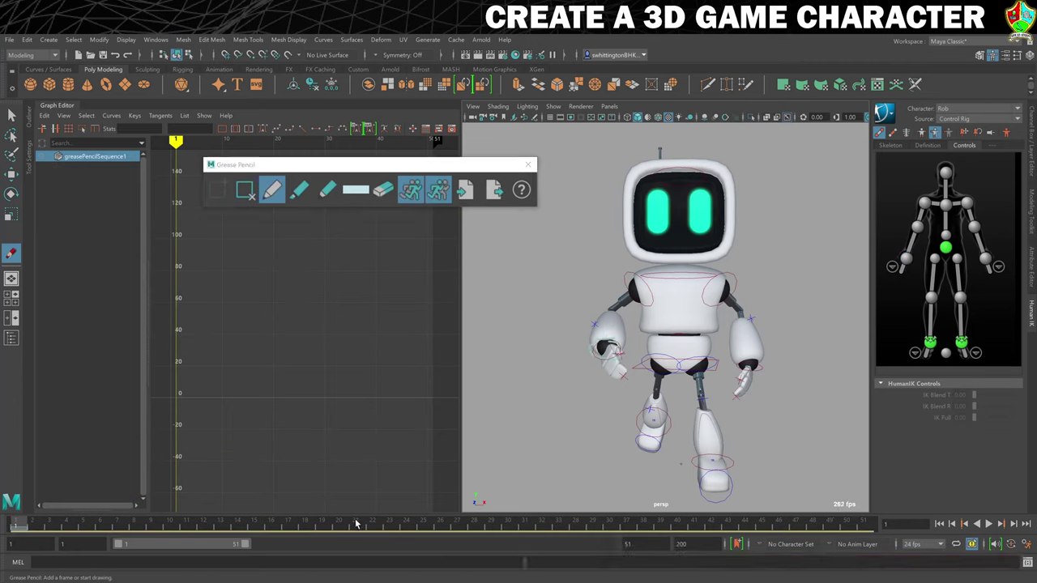
{"action": "left_click", "coordinate": [441, 528]}
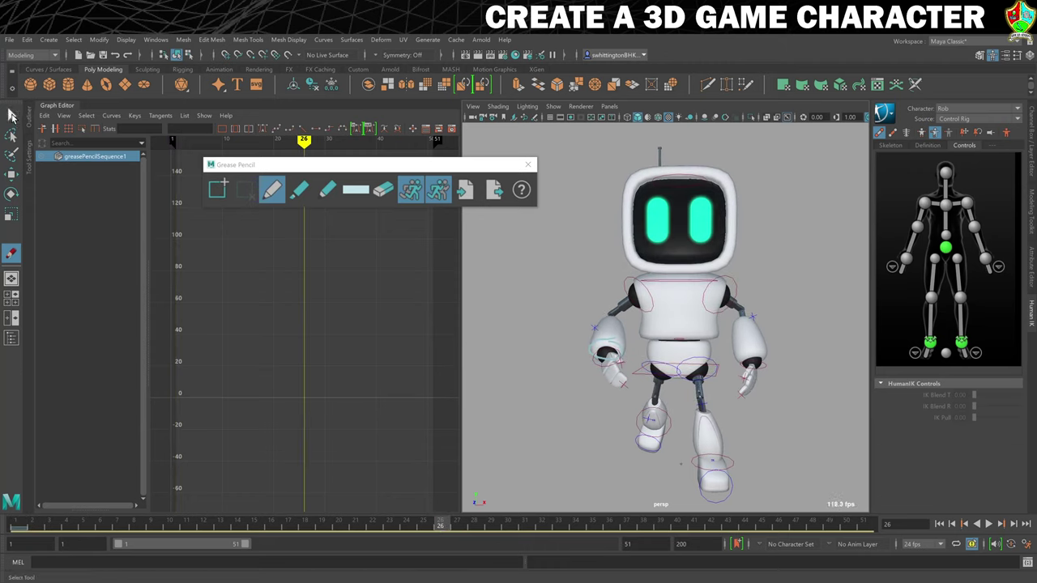
At frame 26, move the right wrist control slightly up and inward and set a keyframe on it
{"action": "key", "text": "q"}
{"action": "left_click", "coordinate": [604, 369]}
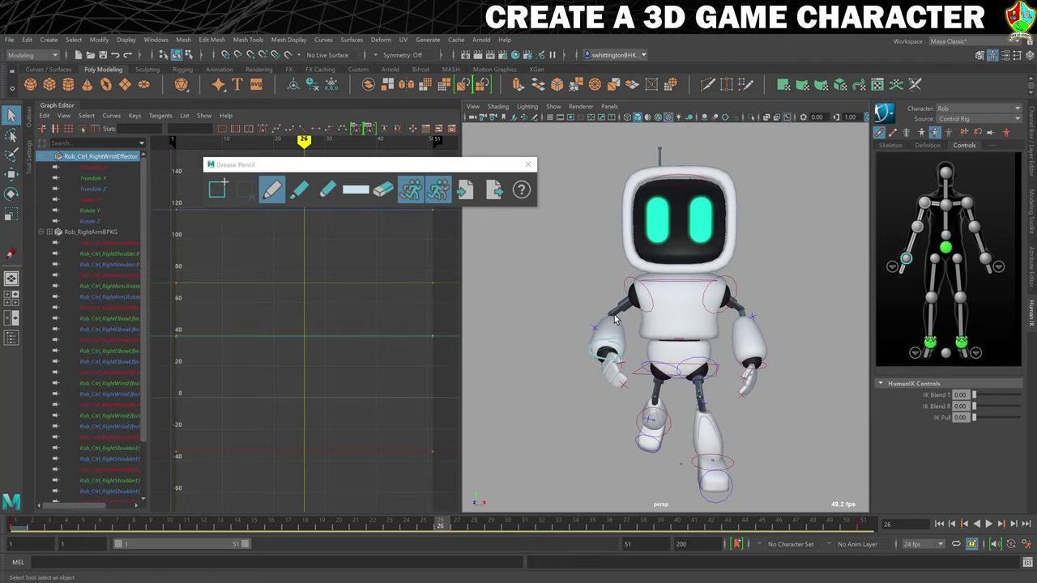
{"action": "key", "text": "w"}
{"action": "left_click_drag", "start_coordinate": [605, 306], "coordinate": [613, 301]}
{"action": "left_click_drag", "start_coordinate": [657, 353], "coordinate": [659, 352]}
{"action": "key", "text": "s"}
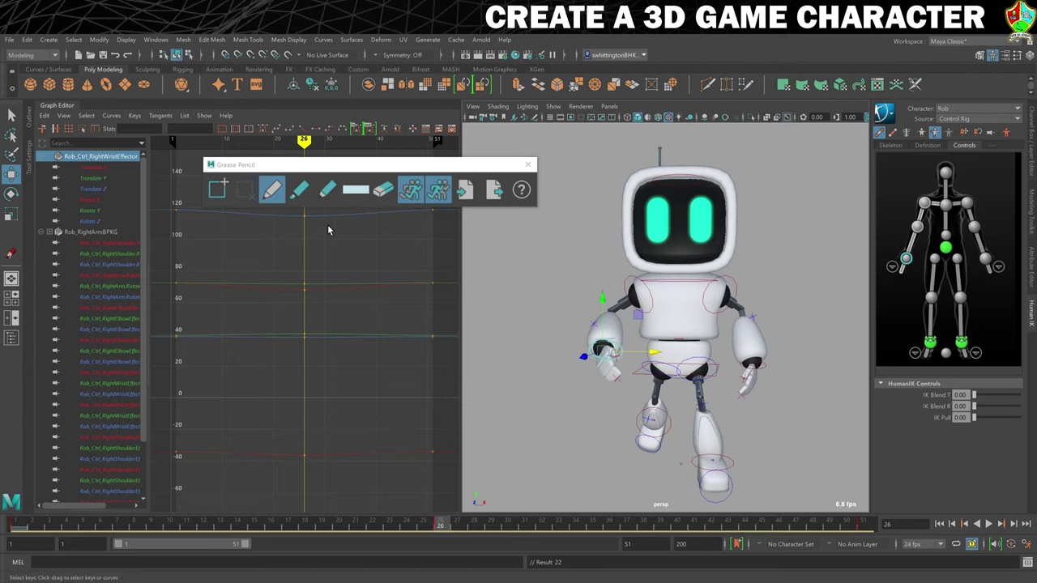
Play back the animation while viewing the robot from the side to check the right wrist motion
{"action": "left_click", "coordinate": [988, 524]}
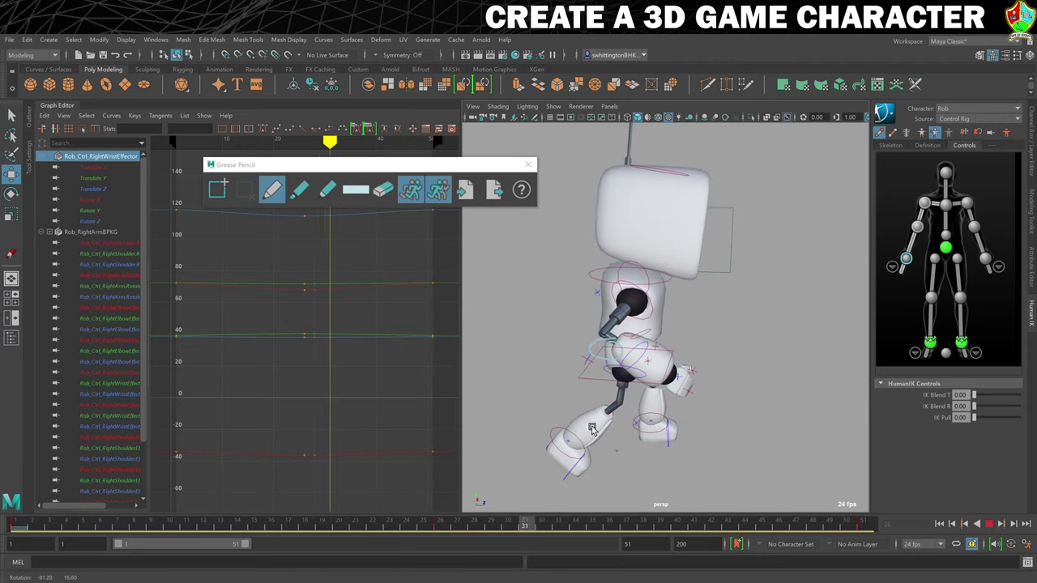
{"action": "left_click_drag", "start_coordinate": [531, 415], "coordinate": [474, 314], "text": "alt"}
{"action": "key", "text": "Escape"}
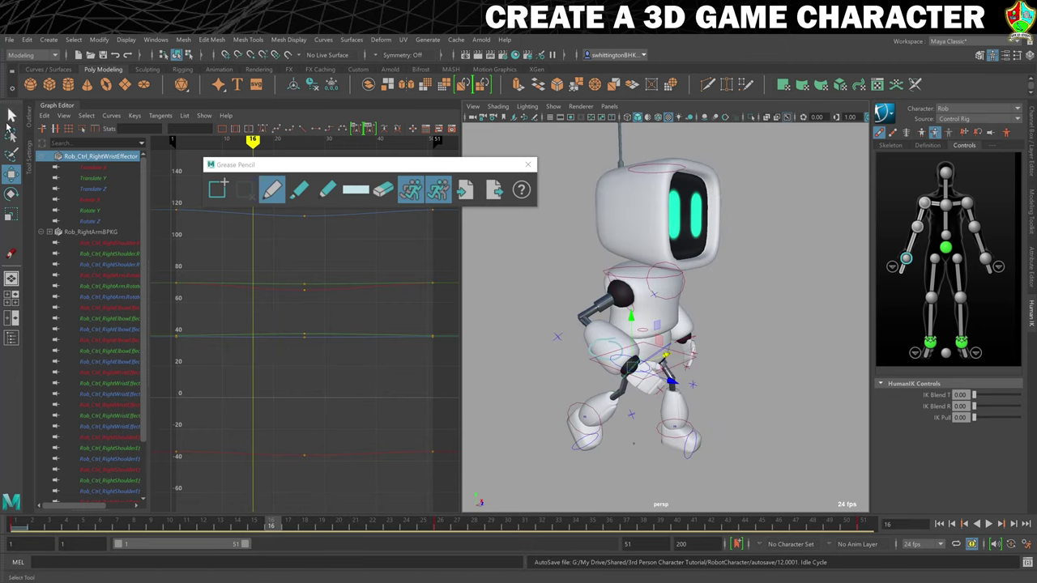
Remove the Grease Pencil frame at frame 1, return to the Select tool and close the Grease Pencil window
{"action": "key", "text": "q"}
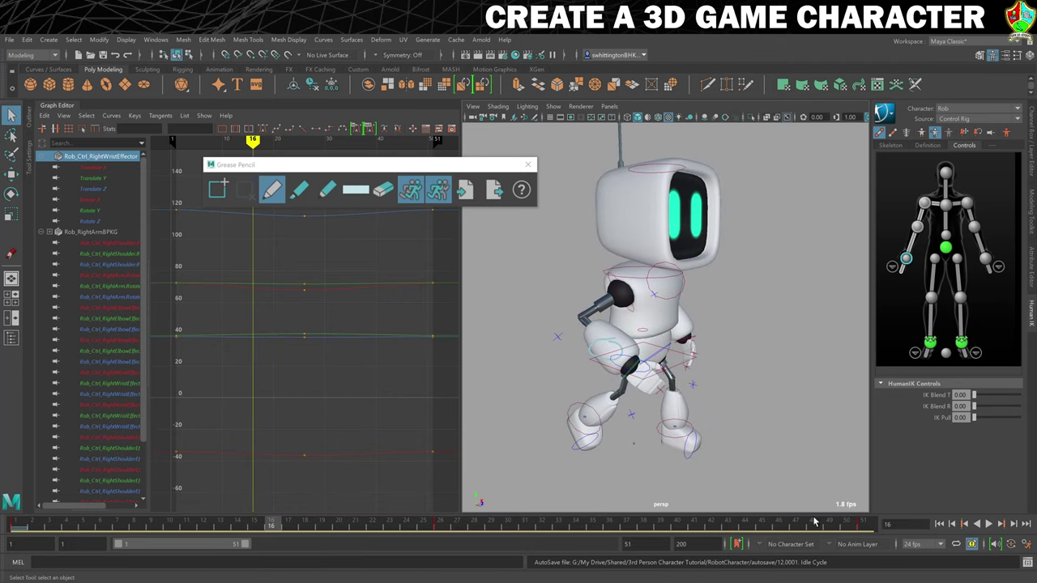
{"action": "left_click", "coordinate": [864, 527]}
{"action": "left_click", "coordinate": [18, 523]}
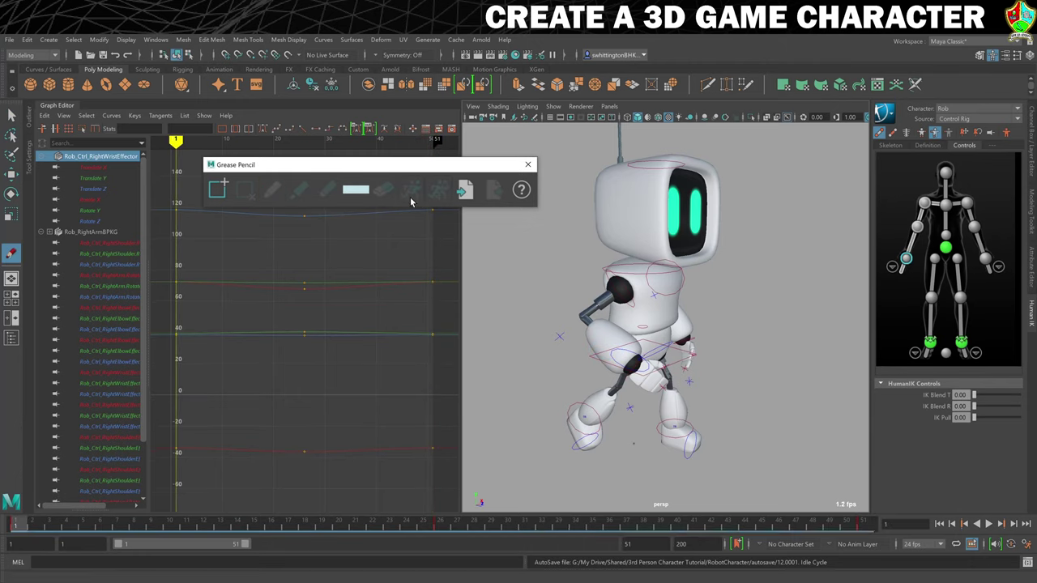
{"action": "left_click", "coordinate": [527, 164]}
{"action": "left_click", "coordinate": [10, 116]}
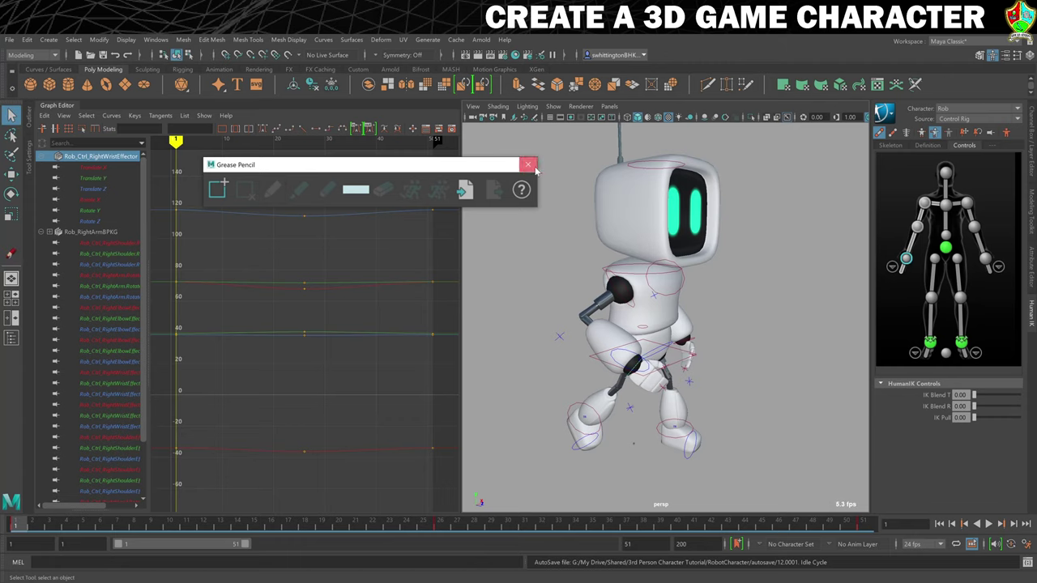
{"action": "left_click", "coordinate": [527, 165]}
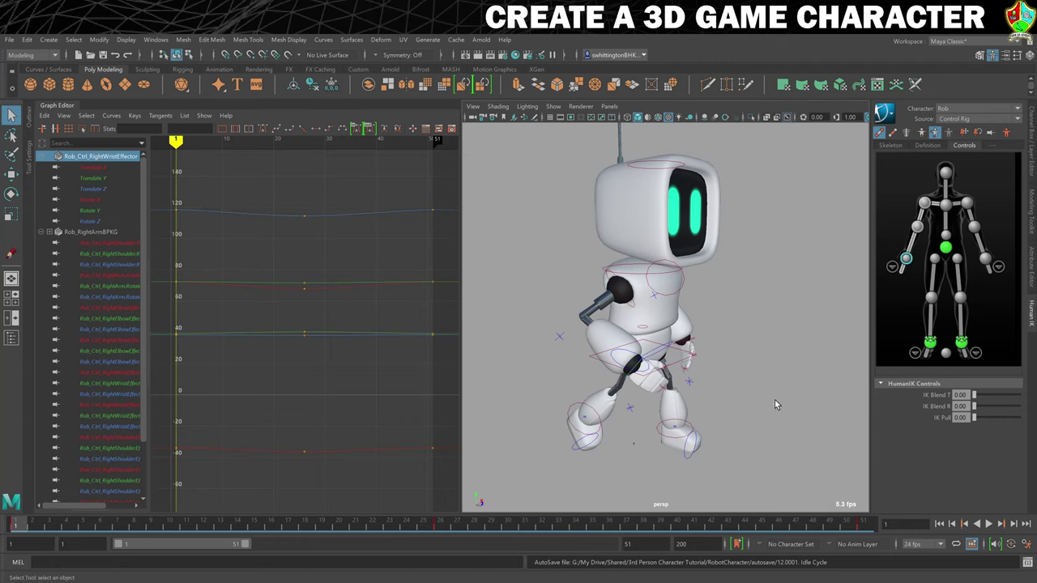
Select all keys on both wrist controls' curves, including the arm curves, and set their pre and post infinity to Cycle
{"action": "left_click_drag", "start_coordinate": [786, 416], "coordinate": [766, 411], "text": "alt"}
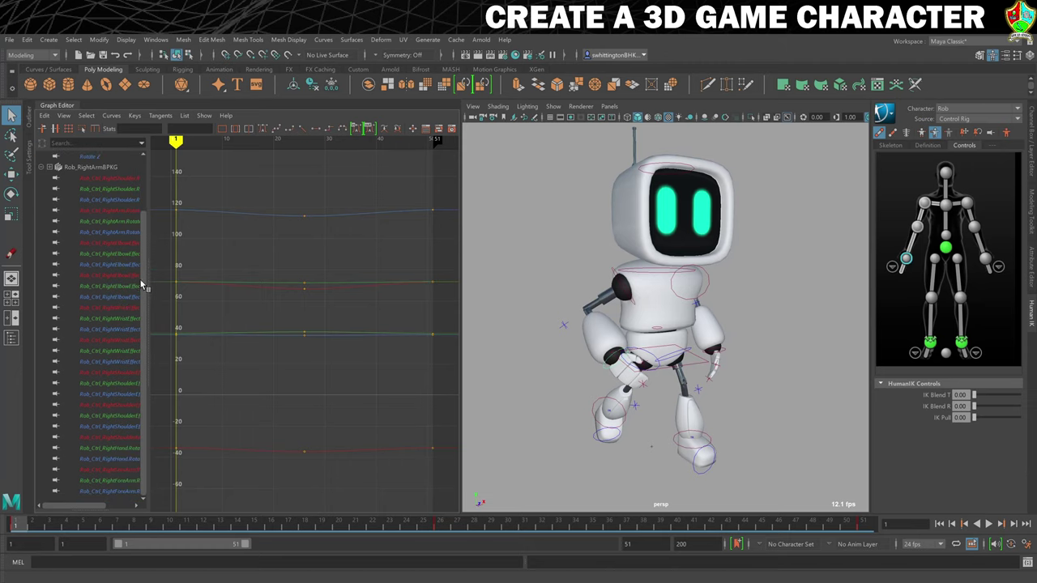
{"action": "left_click", "coordinate": [719, 344], "text": "shift"}
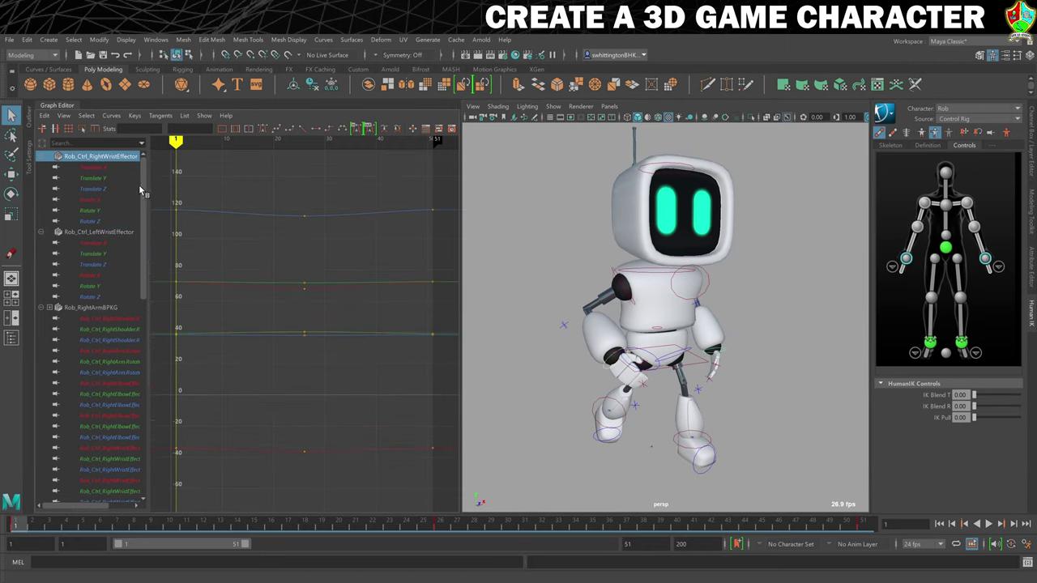
{"action": "left_click_drag", "start_coordinate": [140, 191], "coordinate": [138, 392]}
{"action": "left_click", "coordinate": [98, 491], "text": "shift"}
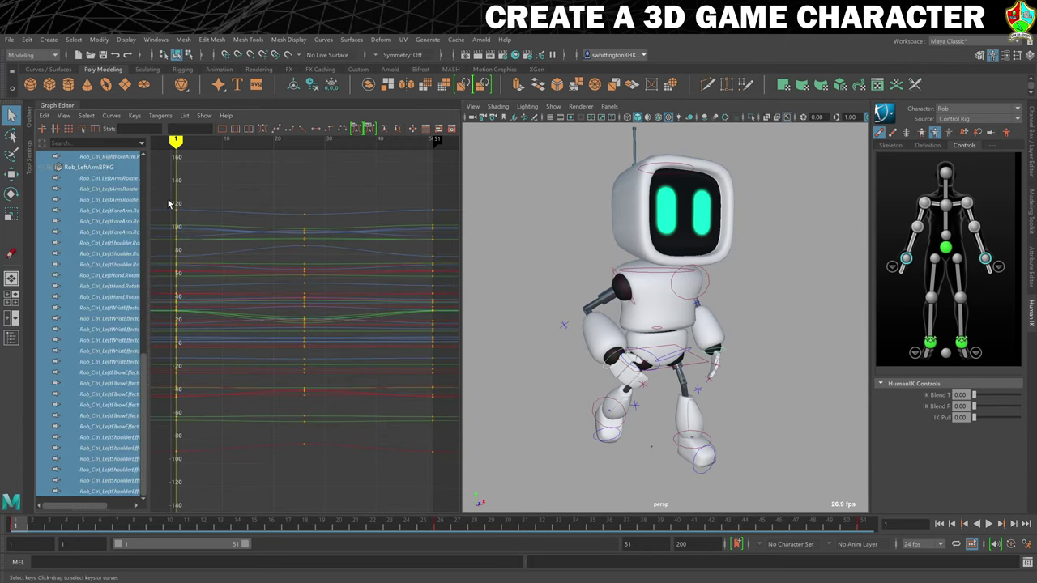
{"action": "left_click_drag", "start_coordinate": [163, 188], "coordinate": [444, 475]}
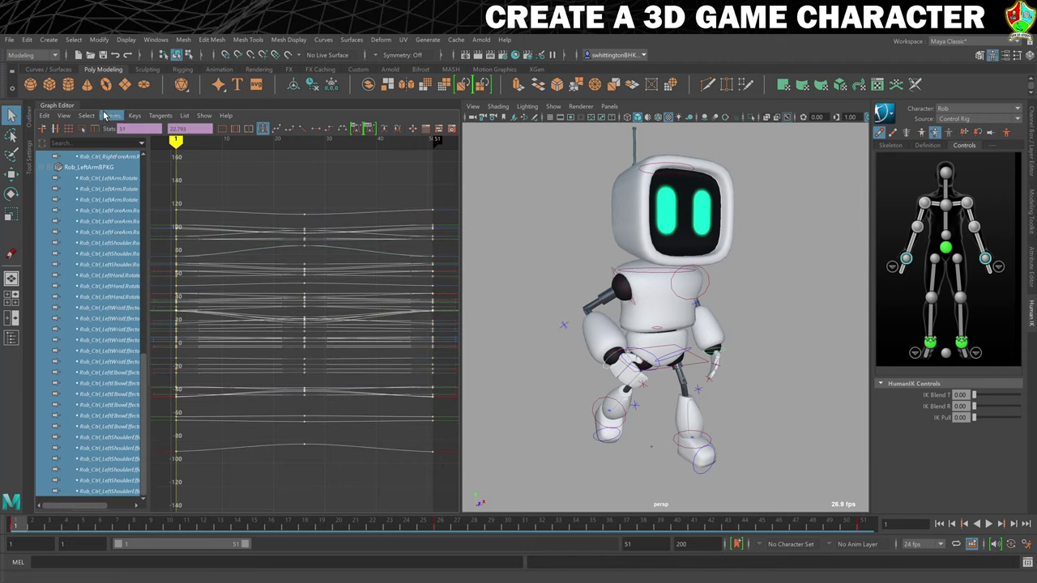
{"action": "left_click", "coordinate": [111, 115]}
{"action": "mouse_move", "coordinate": [158, 138]}
{"action": "left_click", "coordinate": [241, 135]}
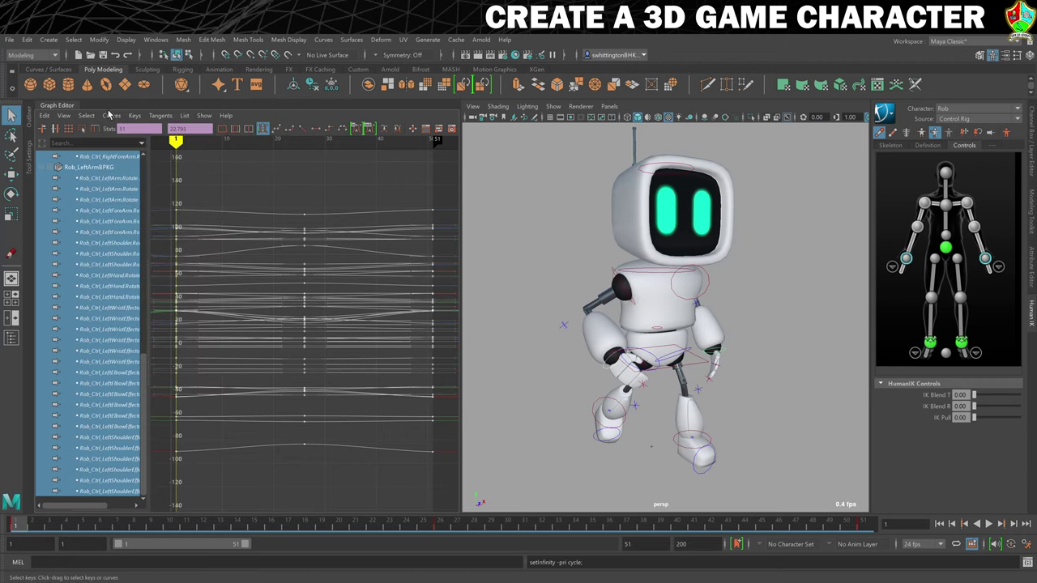
{"action": "left_click", "coordinate": [111, 115]}
{"action": "left_click", "coordinate": [241, 146]}
Offset the selected wrist and arm keys 12 frames later, deselect the controls and play back the loop
{"action": "middle_click_drag", "start_coordinate": [303, 213], "coordinate": [367, 213], "text": "shift"}
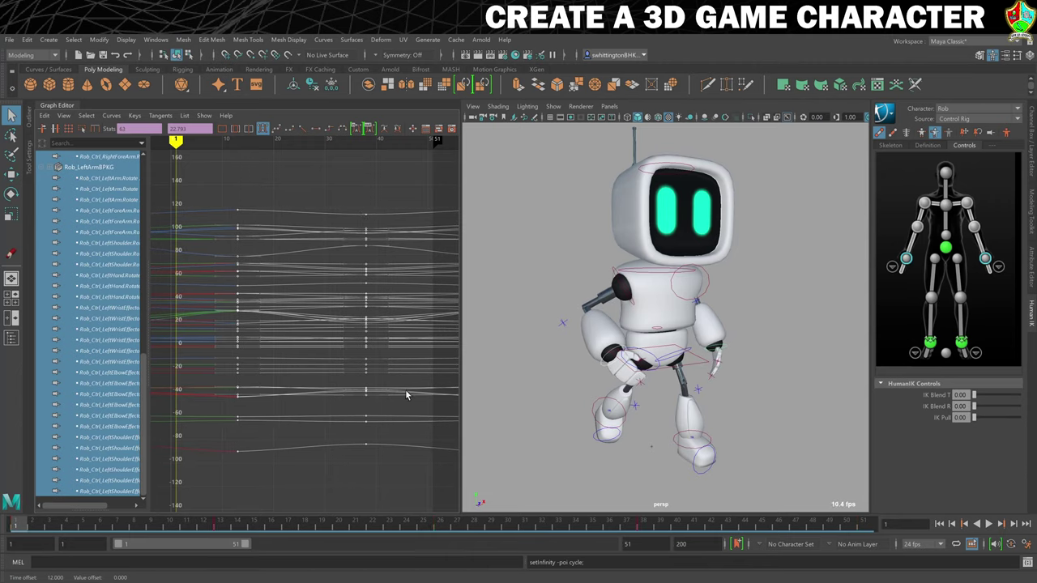
{"action": "left_click", "coordinate": [755, 401]}
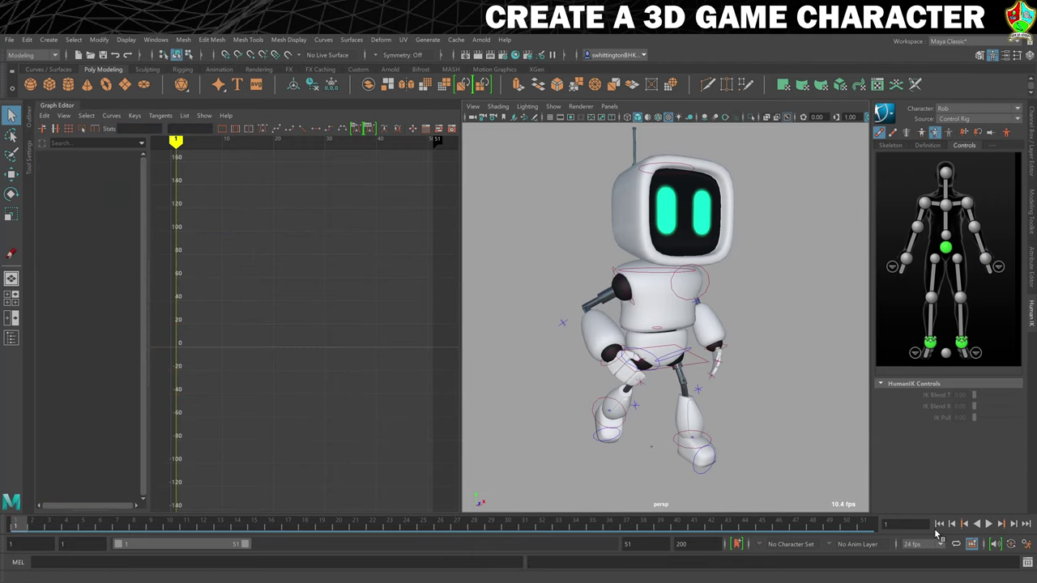
{"action": "left_click", "coordinate": [989, 524]}
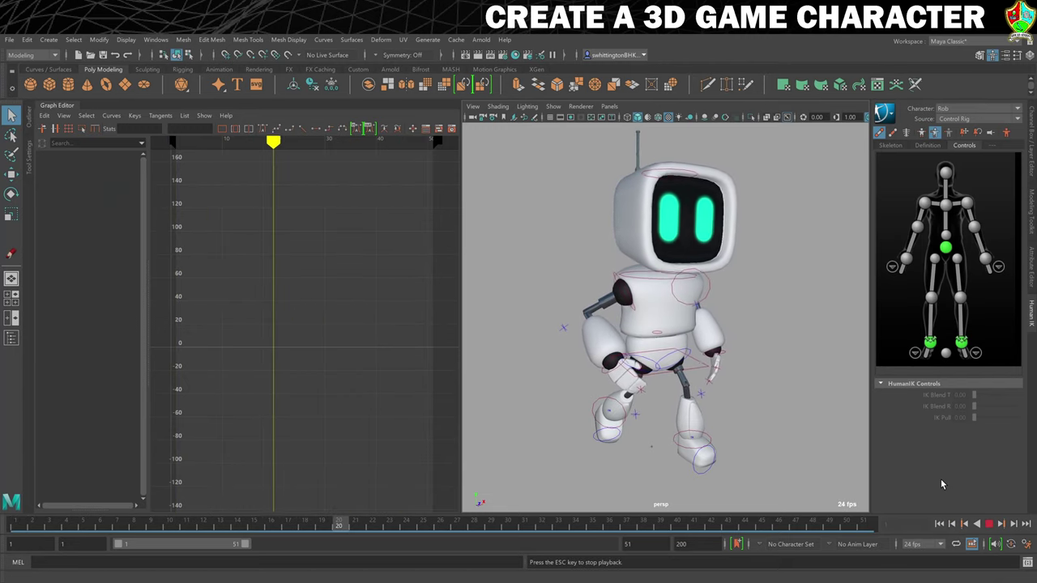
{"action": "left_click", "coordinate": [989, 525]}
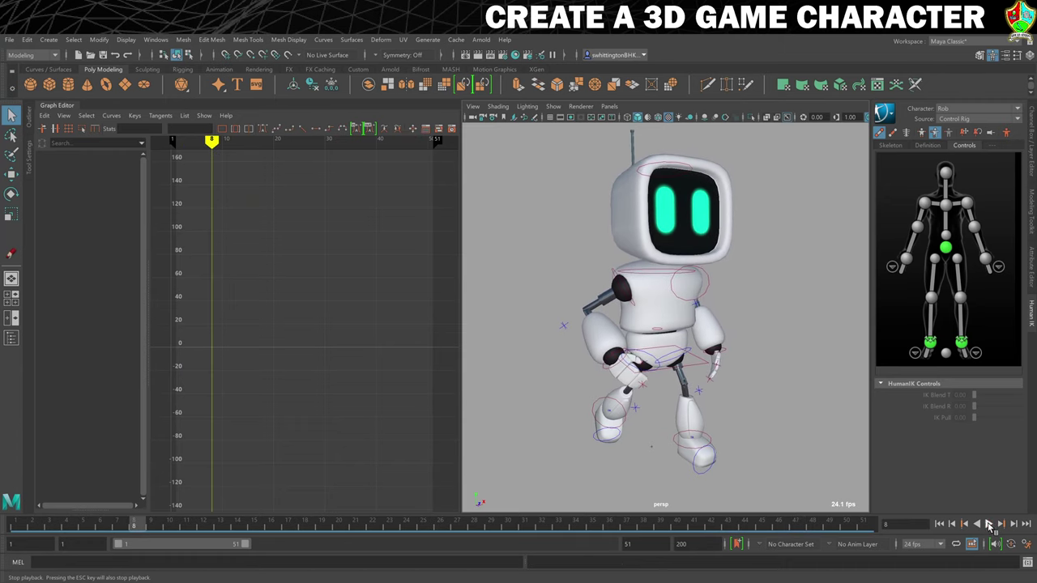
Reselect all keys on both wrist controls' curves, shift them 5 frames earlier and play back the animation
{"action": "left_click", "coordinate": [604, 371]}
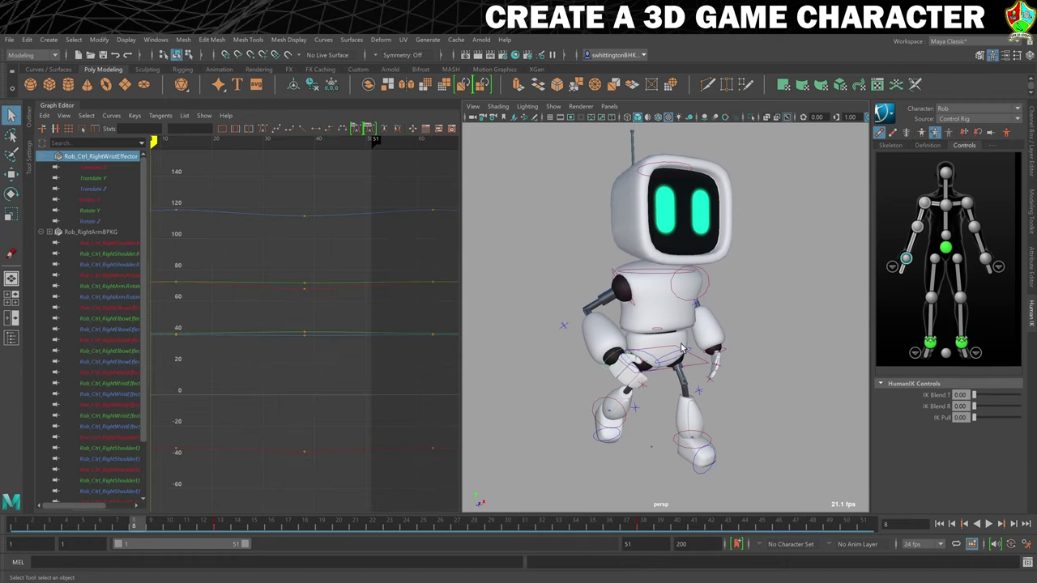
{"action": "left_click", "coordinate": [721, 356], "text": "shift"}
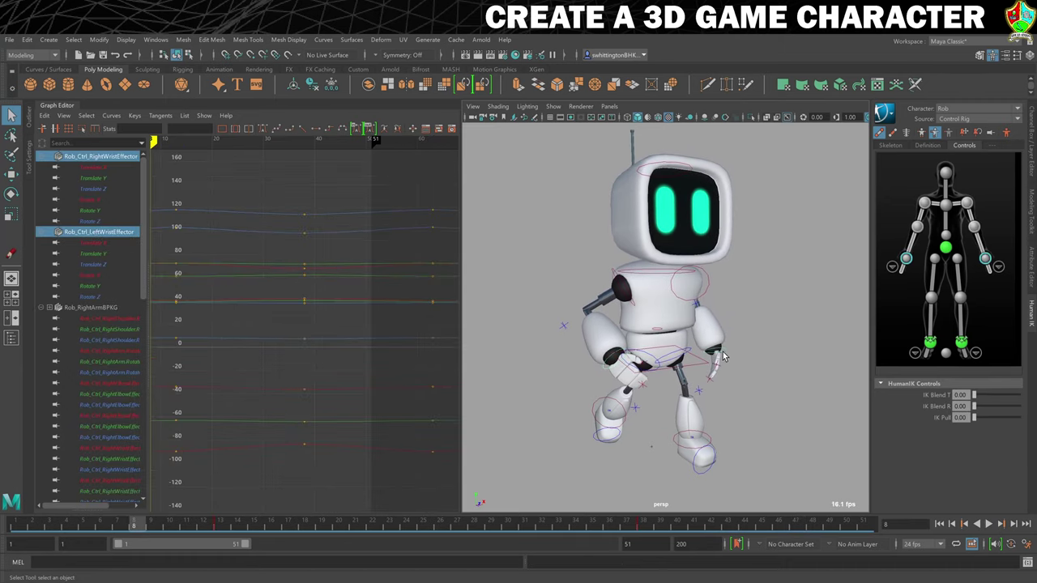
{"action": "left_click", "coordinate": [98, 189]}
{"action": "scroll", "coordinate": [107, 323], "scroll_direction": "down", "scroll_amount": 10}
{"action": "left_click", "coordinate": [94, 492], "text": "shift"}
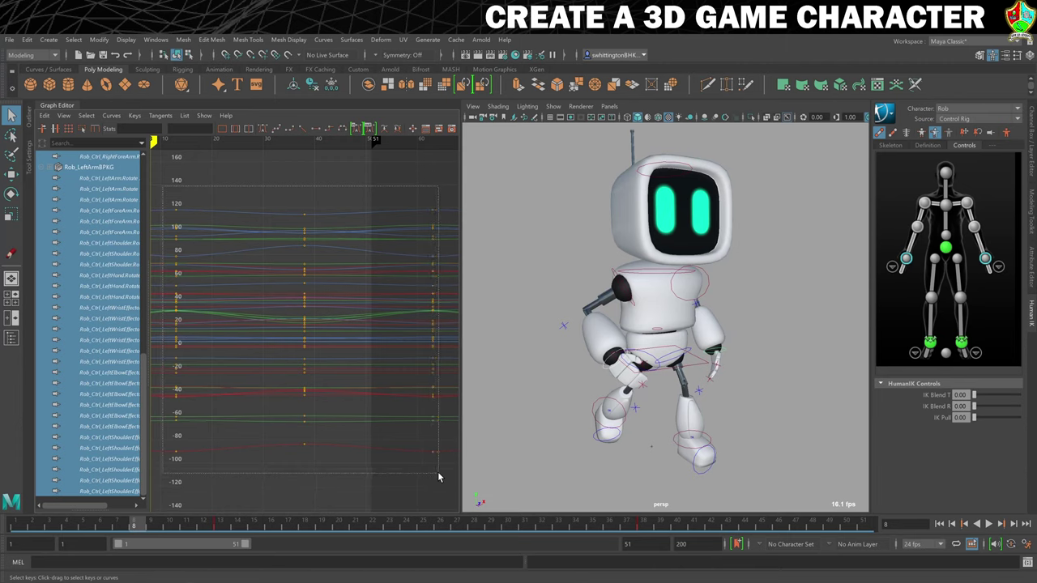
{"action": "left_click_drag", "start_coordinate": [437, 476], "coordinate": [438, 477]}
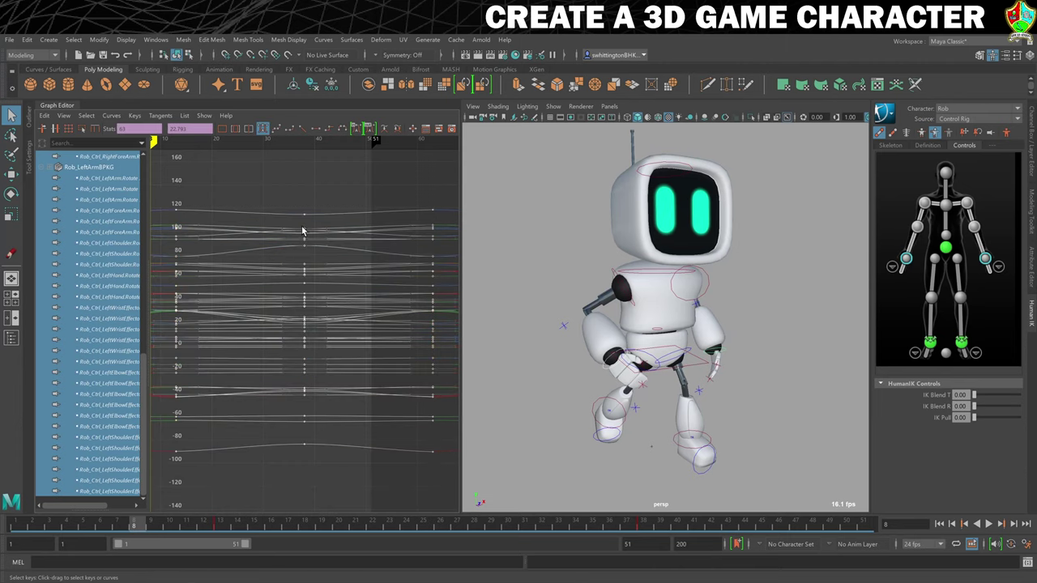
{"action": "middle_click_drag", "start_coordinate": [304, 208], "coordinate": [279, 217], "text": "shift"}
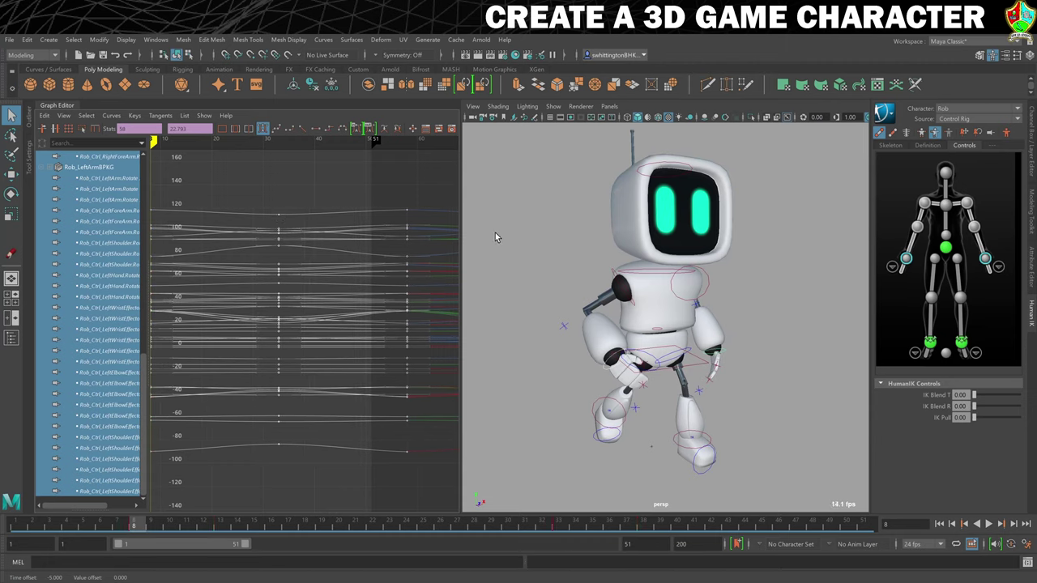
{"action": "left_click", "coordinate": [990, 525]}
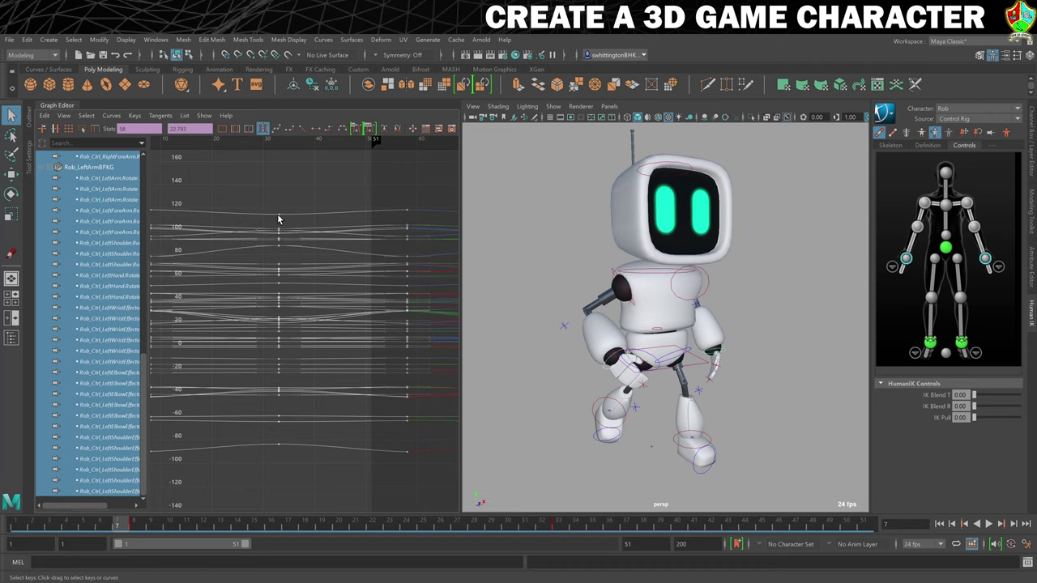
Shift the selected wrist and arm keys 10 frames later and play back the loop to check the timing
{"action": "middle_click_drag", "start_coordinate": [277, 218], "coordinate": [327, 218], "text": "shift"}
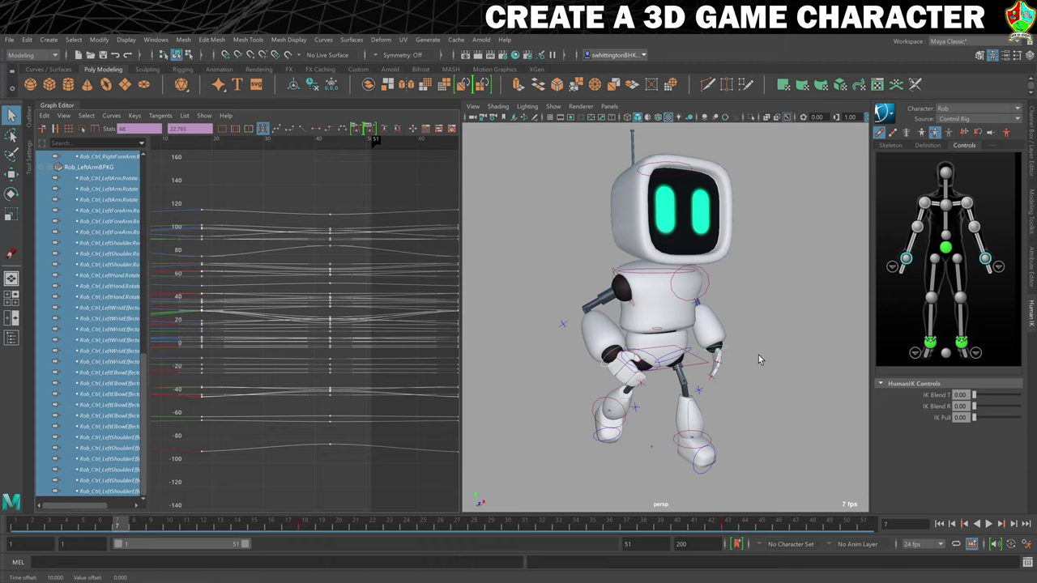
{"action": "left_click", "coordinate": [989, 525]}
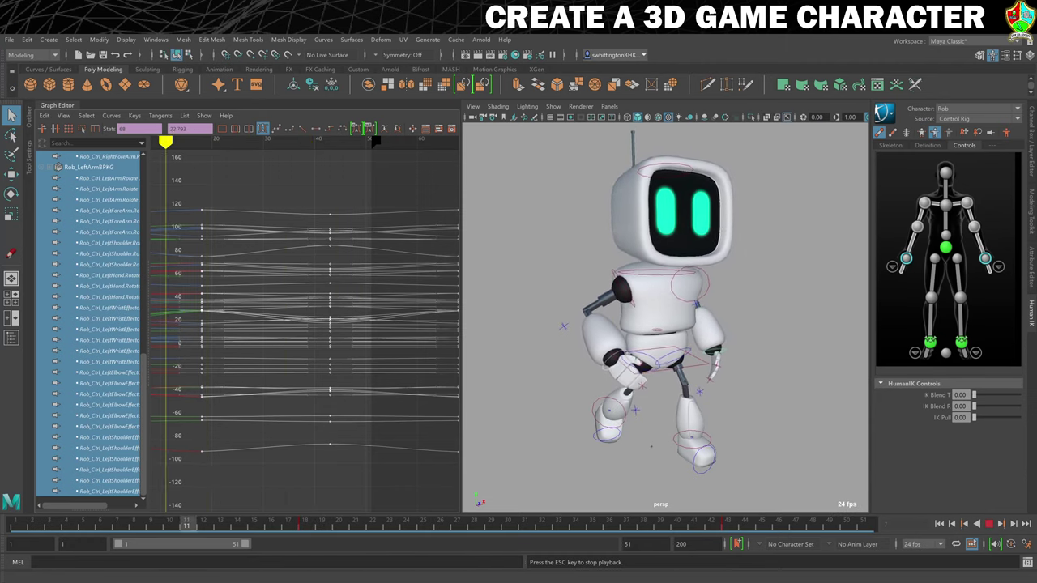
{"action": "left_click", "coordinate": [989, 524]}
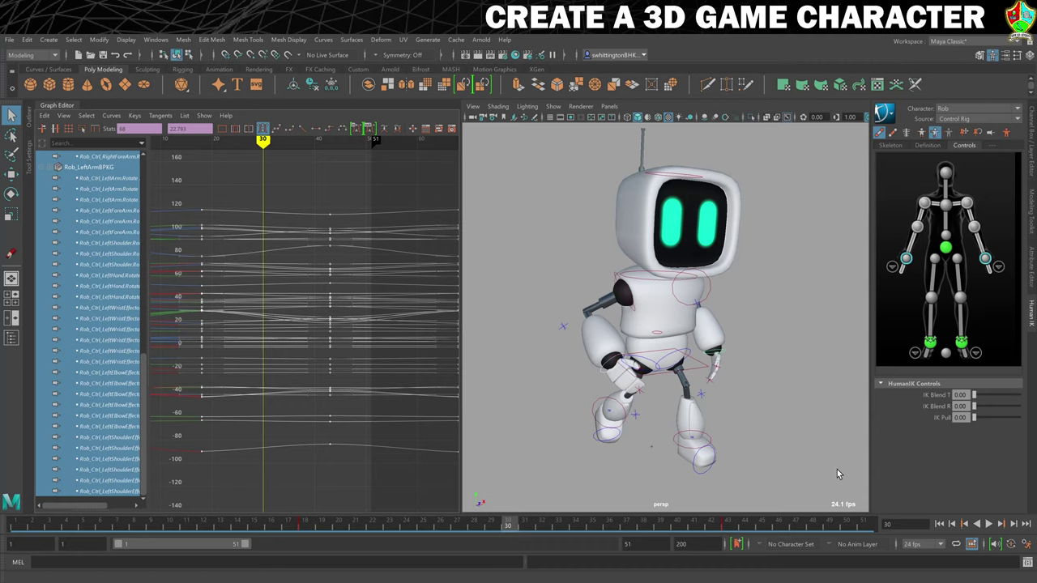
Look over the robot's pose from another angle and save the scene
{"action": "mouse_move", "coordinate": [771, 376]}
{"action": "left_mouse_down", "text": "alt"}
{"action": "mouse_move", "coordinate": [766, 364]}
{"action": "mouse_move", "coordinate": [776, 371]}
{"action": "left_mouse_up", "text": "alt"}
{"action": "middle_click_drag", "start_coordinate": [777, 371], "coordinate": [738, 327], "text": "alt"}
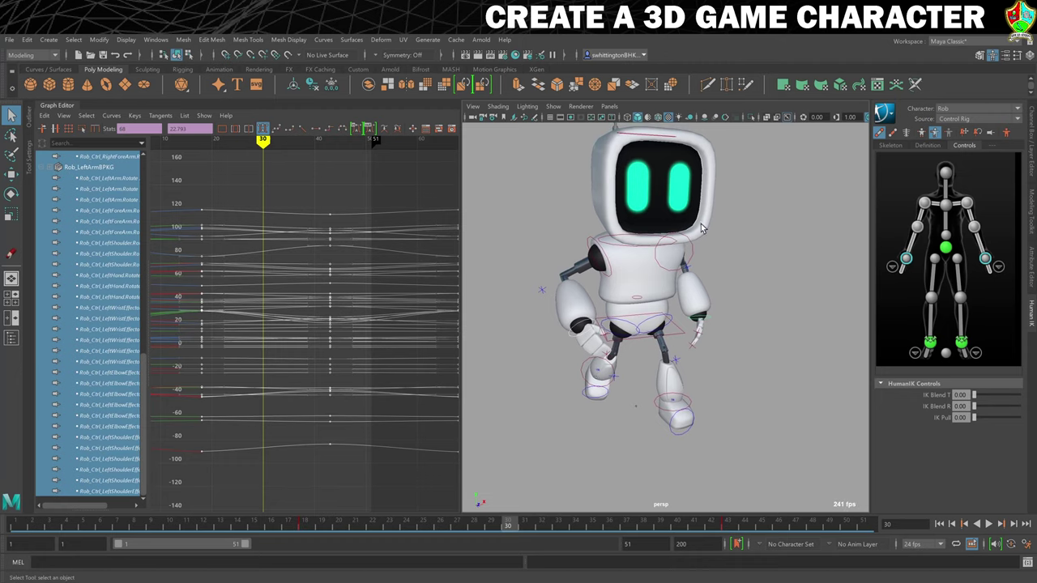
{"action": "middle_click_drag", "start_coordinate": [786, 324], "coordinate": [797, 363], "text": "alt"}
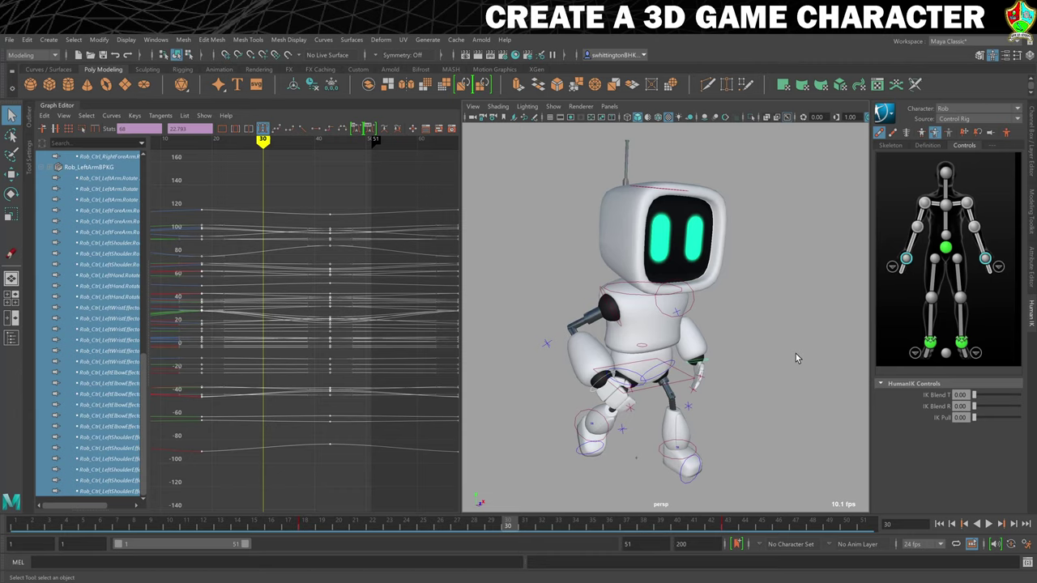
{"action": "left_click", "coordinate": [9, 40]}
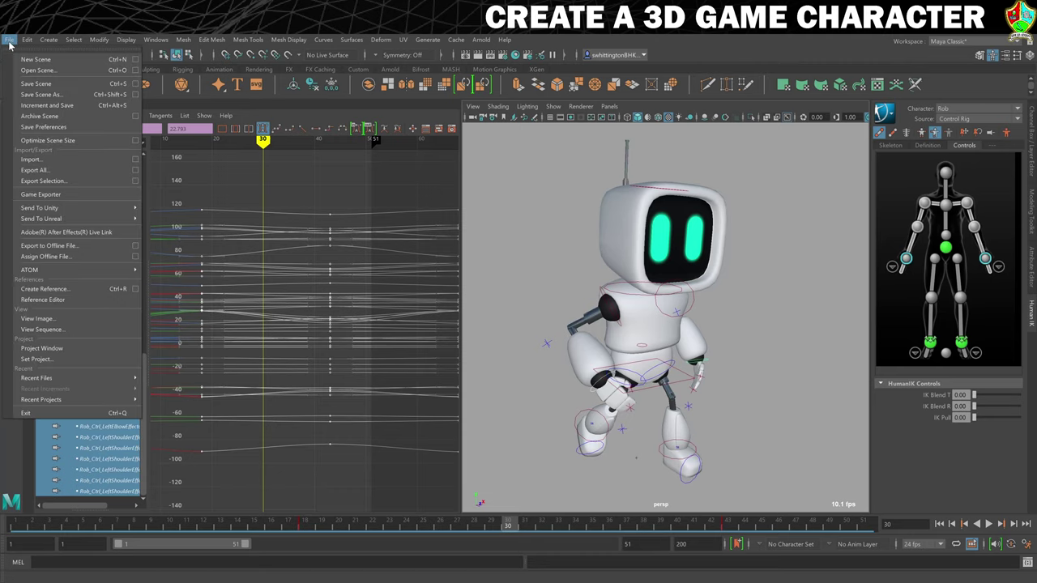
{"action": "left_click", "coordinate": [35, 84]}
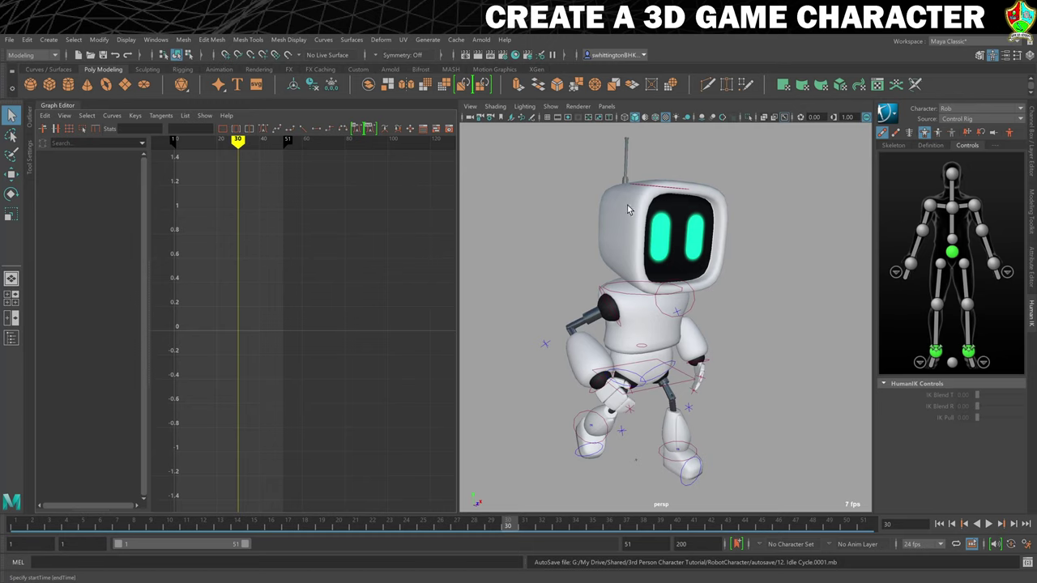
Open the CleanRig.mb scene without saving the current scene's changes and set the playback range to end at frame 25
{"action": "left_click", "coordinate": [9, 39]}
{"action": "left_click", "coordinate": [31, 72]}
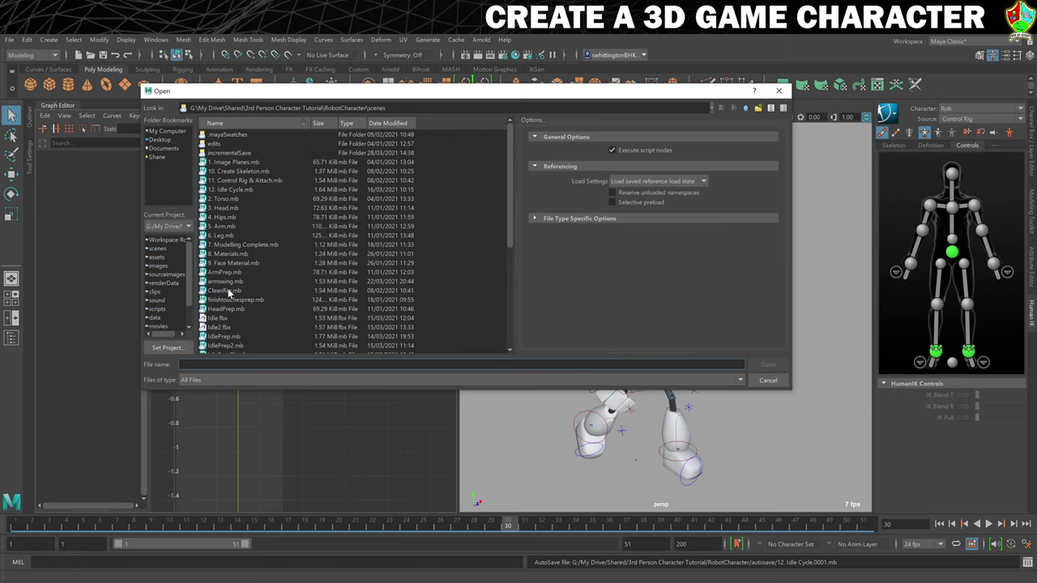
{"action": "left_click", "coordinate": [227, 290]}
{"action": "left_click", "coordinate": [769, 365]}
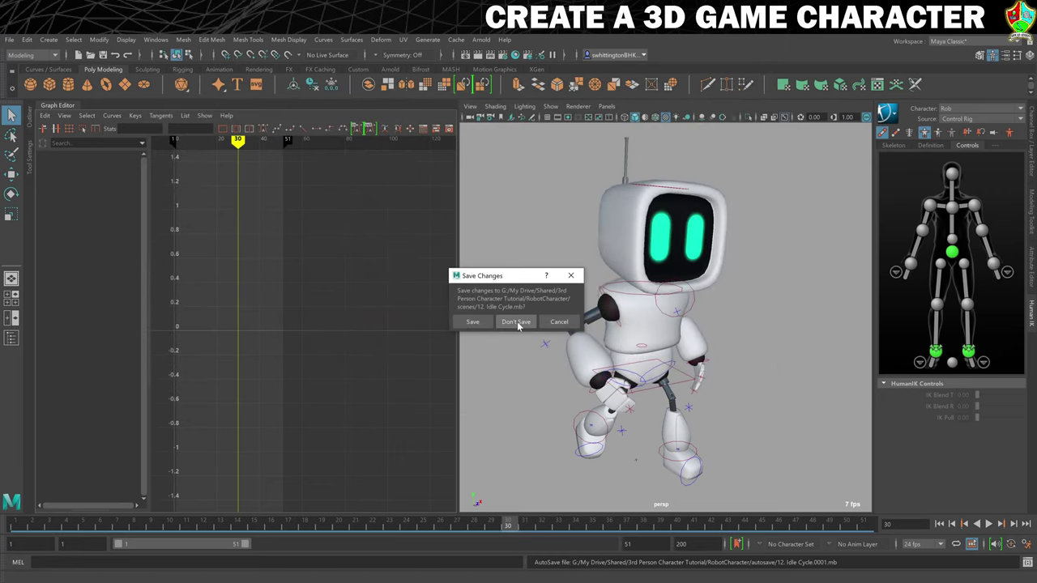
{"action": "left_click", "coordinate": [516, 321]}
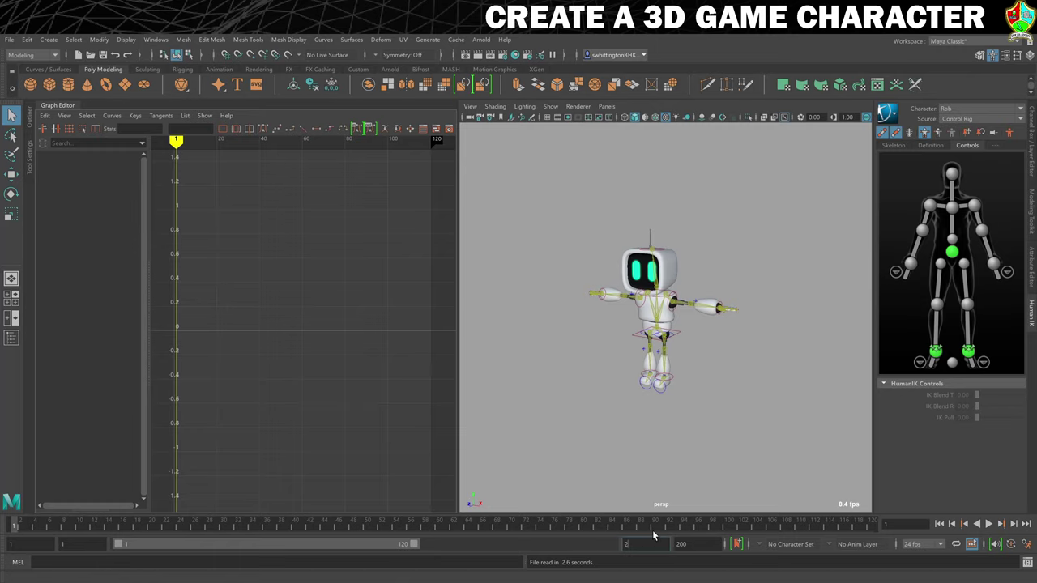
{"action": "key", "text": "Return"}
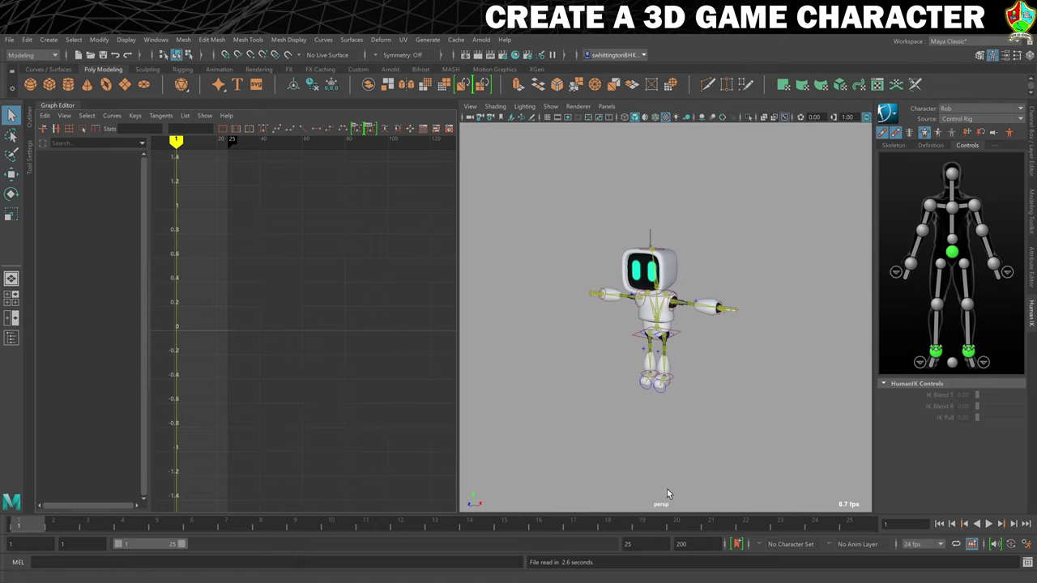
Dock the Graph Editor beneath the viewport, tear off a copy of the perspective view and dock it as a narrow column beside them
{"action": "left_click_drag", "start_coordinate": [70, 106], "coordinate": [346, 509]}
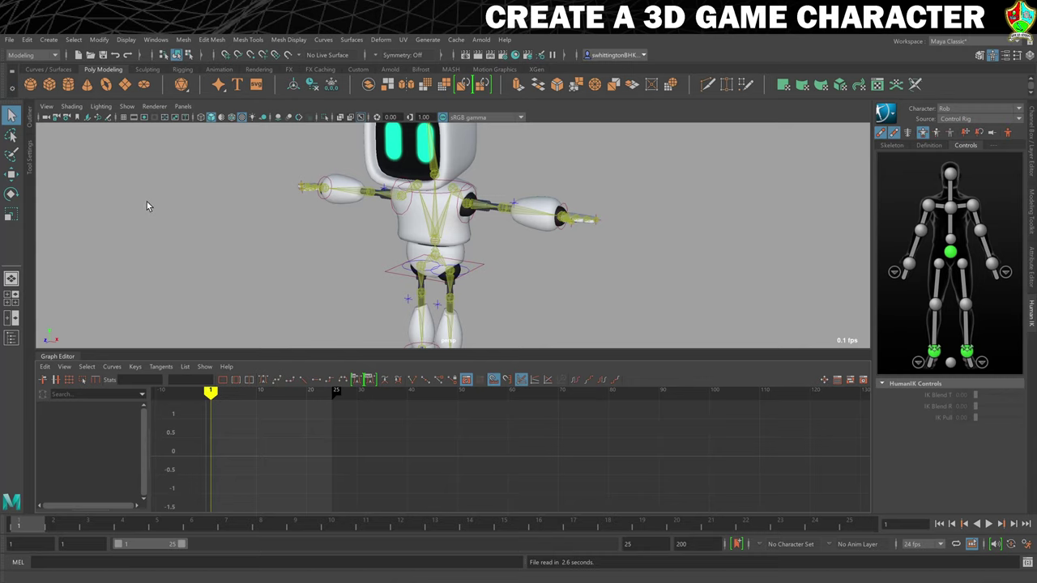
{"action": "left_click", "coordinate": [182, 106]}
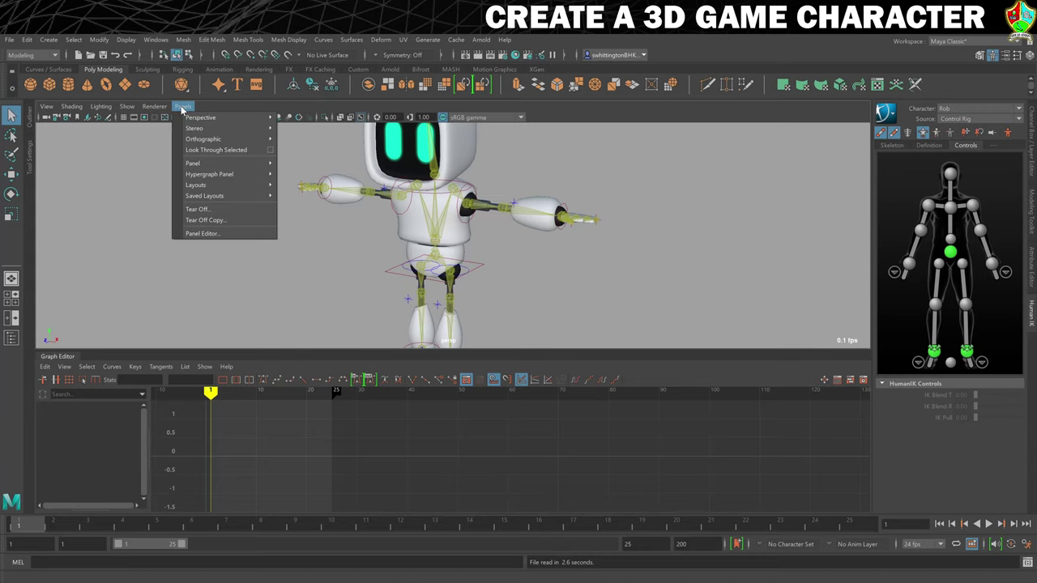
{"action": "left_click", "coordinate": [213, 220]}
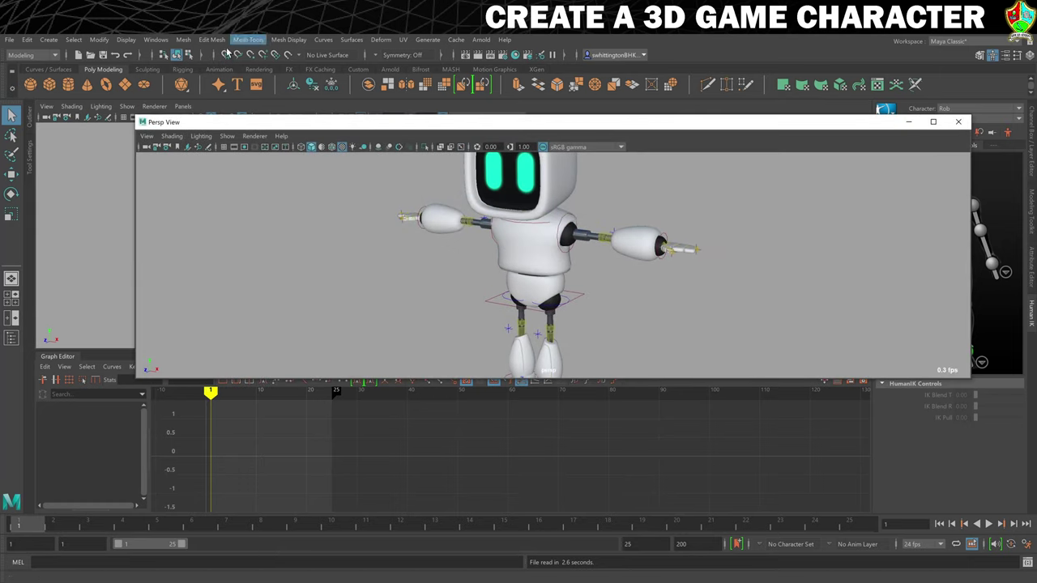
{"action": "left_click_drag", "start_coordinate": [259, 126], "coordinate": [36, 249]}
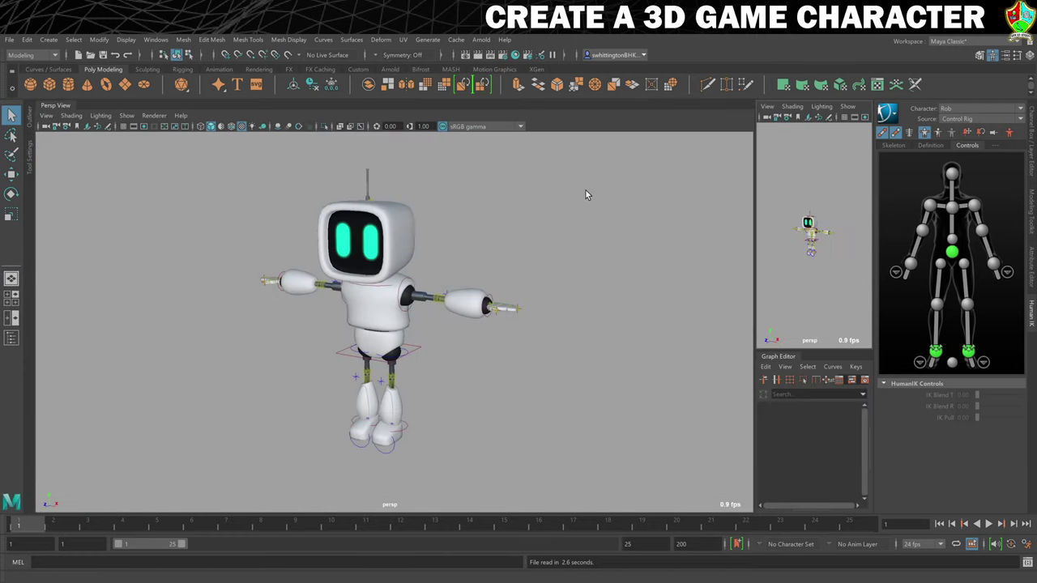
{"action": "left_click_drag", "start_coordinate": [432, 268], "coordinate": [248, 268]}
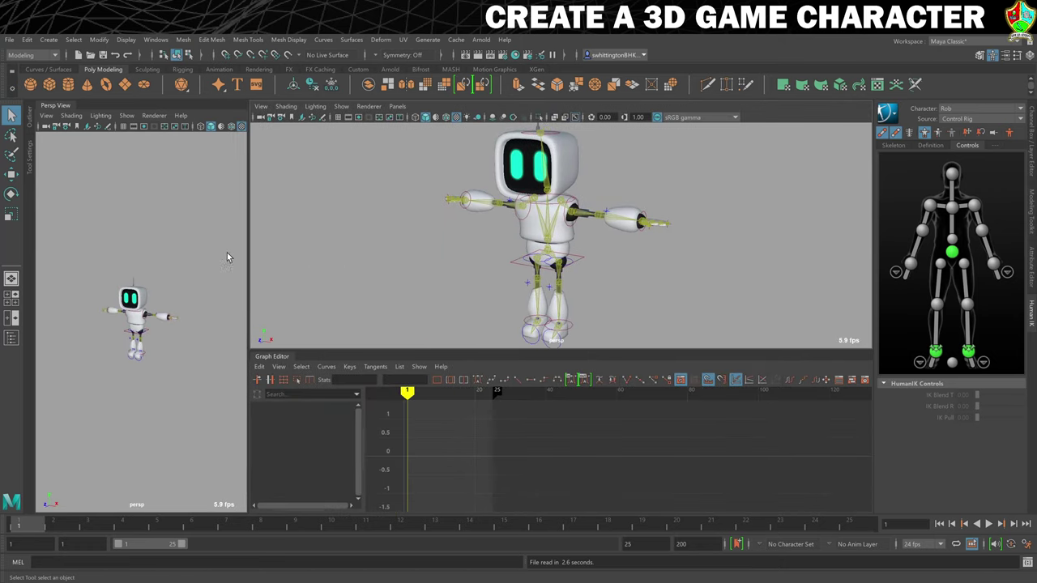
Set the torn-off view to the predefined Left Side bookmark and frame the robot's full profile in it
{"action": "left_click", "coordinate": [53, 117]}
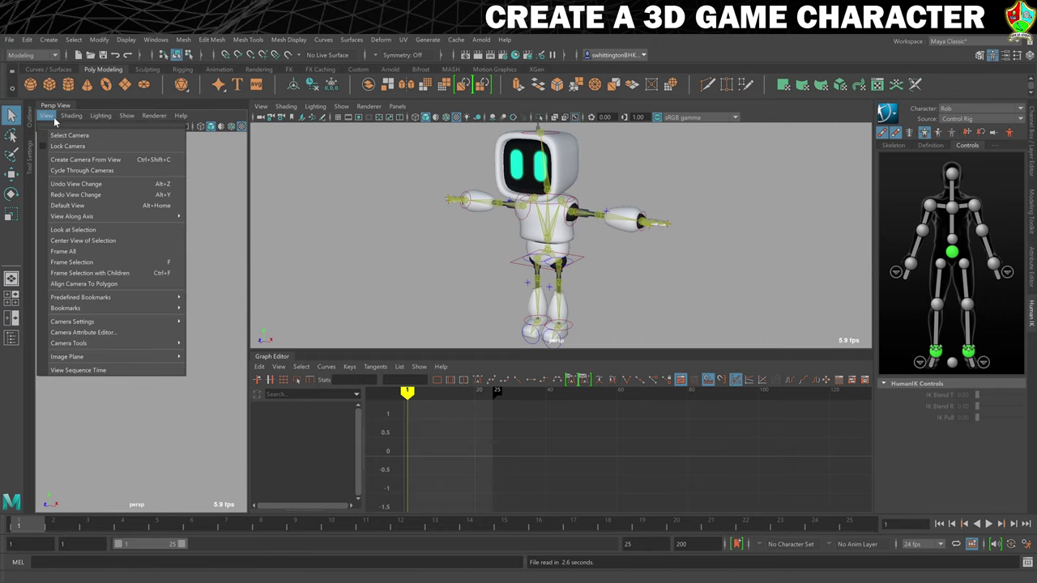
{"action": "mouse_move", "coordinate": [96, 298]}
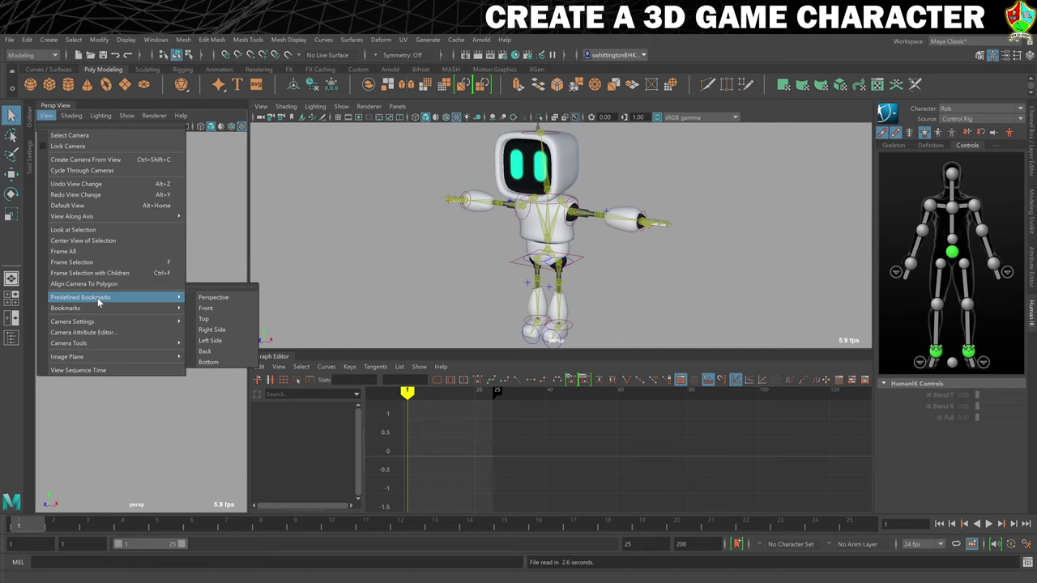
{"action": "left_click", "coordinate": [222, 339]}
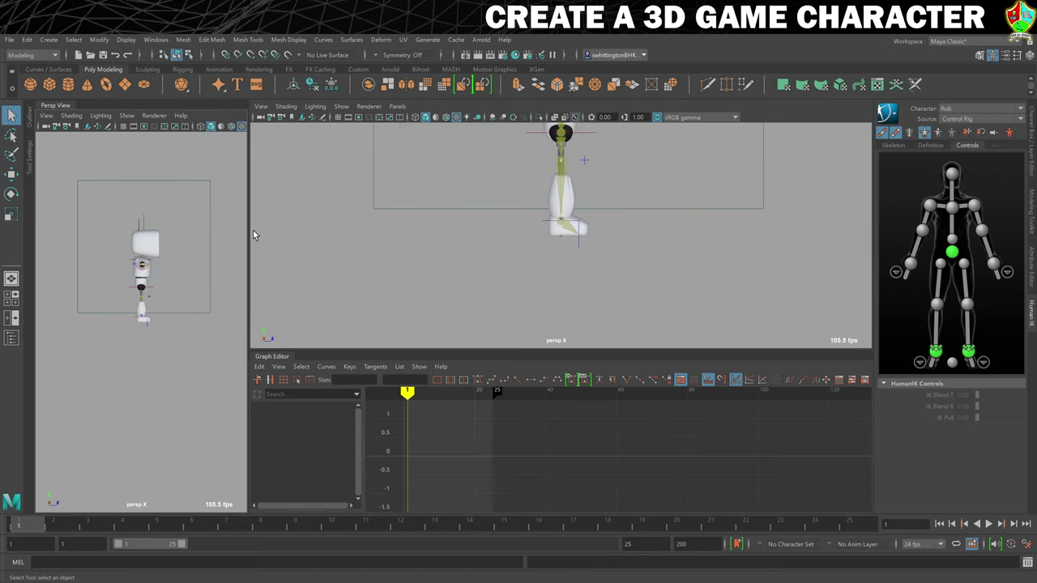
{"action": "scroll", "coordinate": [188, 271], "scroll_direction": "up", "scroll_amount": 5}
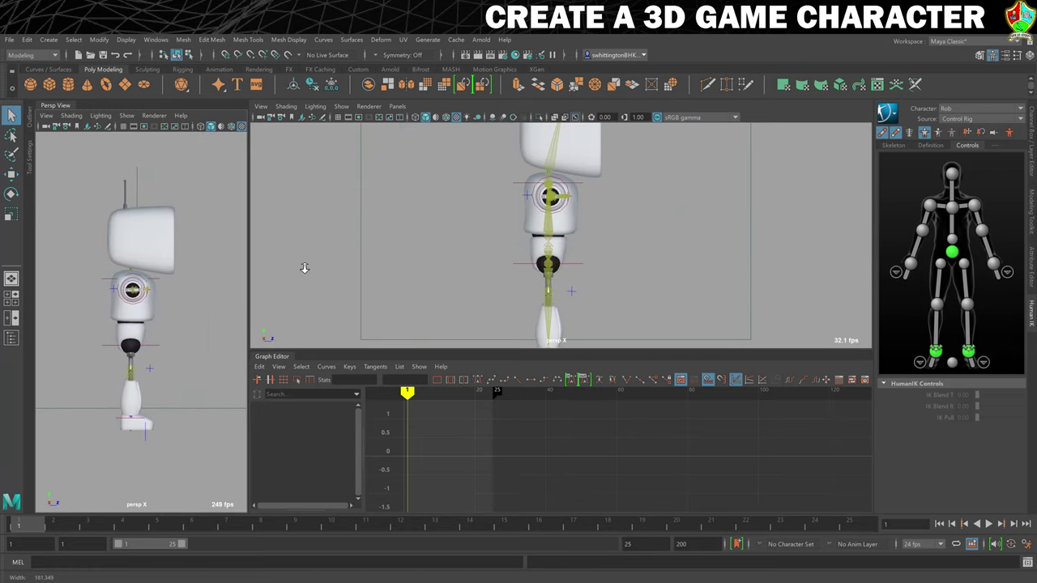
{"action": "scroll", "coordinate": [498, 217], "scroll_direction": "up", "scroll_amount": 5}
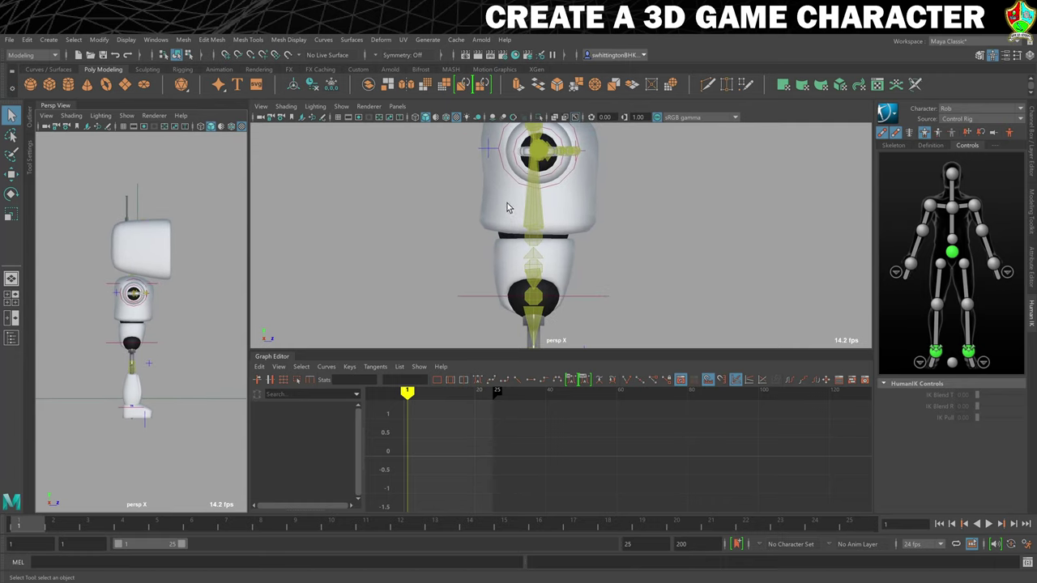
Give the main viewport a new perspective camera and frame the whole robot from the front
{"action": "left_click", "coordinate": [394, 107]}
{"action": "mouse_move", "coordinate": [408, 119]}
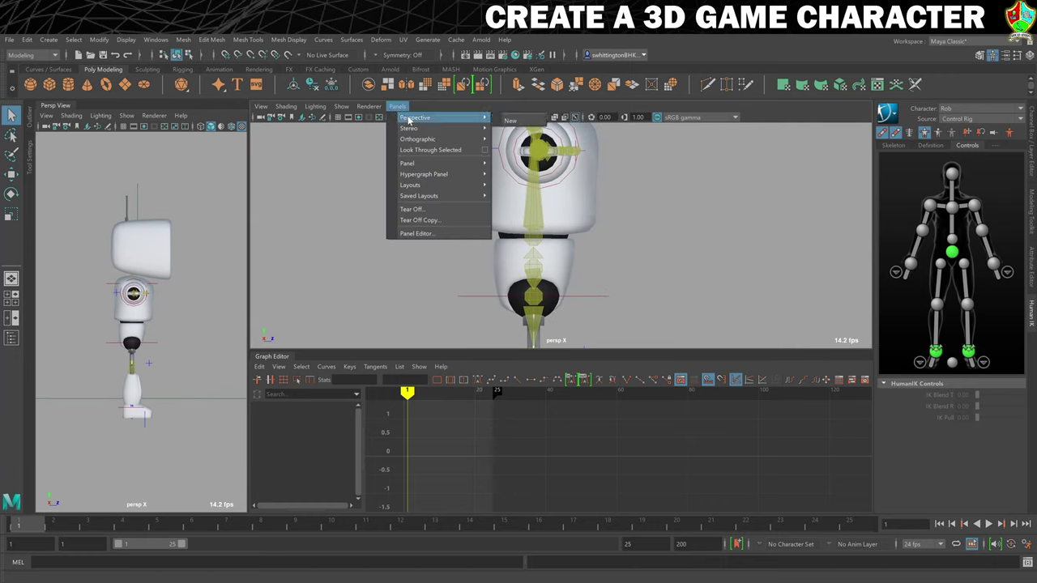
{"action": "left_click", "coordinate": [518, 120]}
{"action": "scroll", "coordinate": [604, 228], "scroll_direction": "down", "scroll_amount": 5}
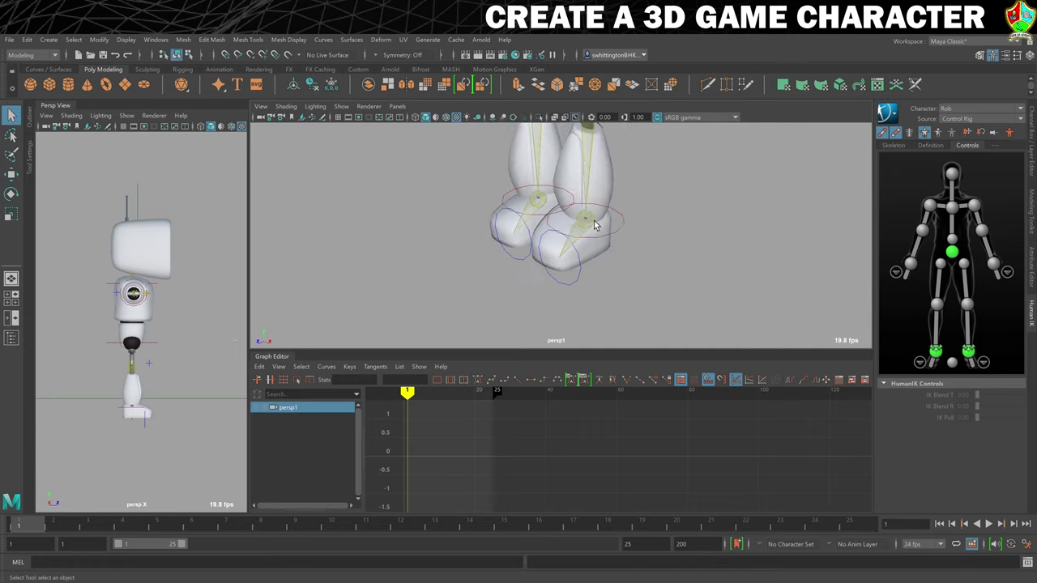
{"action": "scroll", "coordinate": [594, 225], "scroll_direction": "down", "scroll_amount": 5}
{"action": "scroll", "coordinate": [579, 219], "scroll_direction": "up", "scroll_amount": 3}
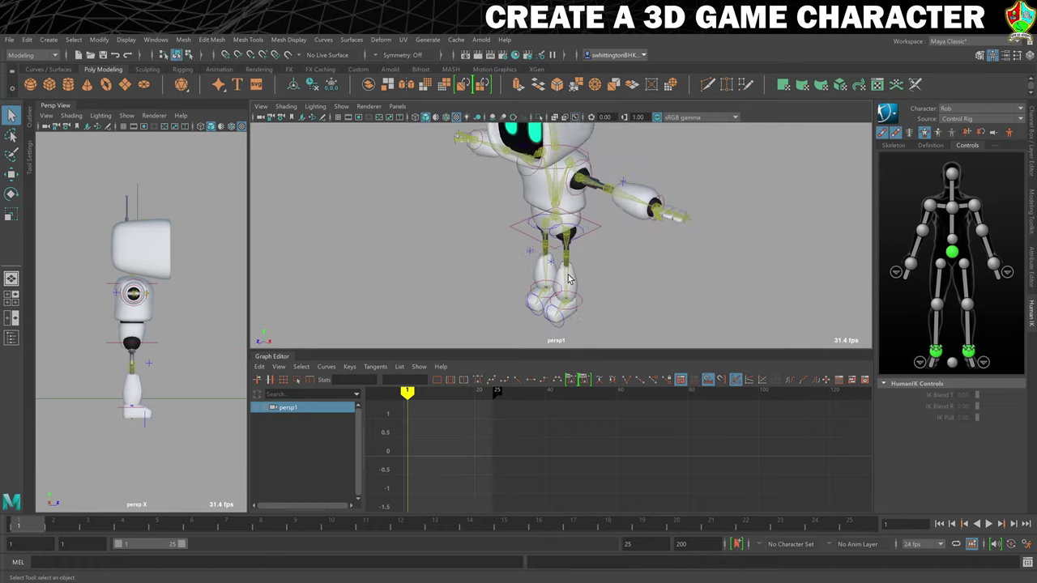
{"action": "mouse_move", "coordinate": [569, 280]}
{"action": "left_mouse_down", "text": "alt"}
{"action": "mouse_move", "coordinate": [588, 277]}
{"action": "mouse_move", "coordinate": [558, 278]}
{"action": "left_mouse_up", "text": "alt"}
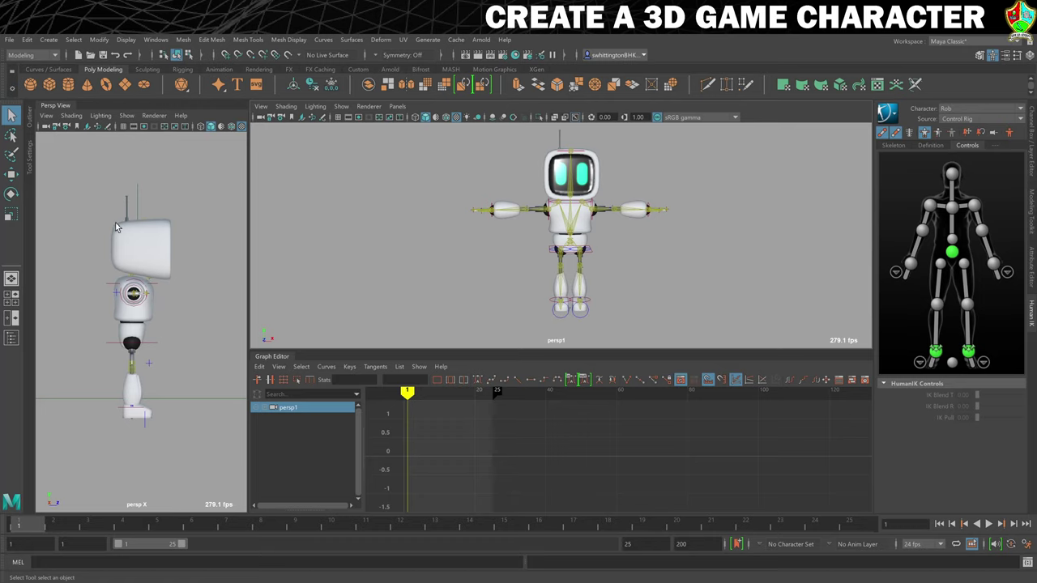
Show the grid and hide cameras in the side view, with the robot's legs and feet framed
{"action": "left_click", "coordinate": [126, 128]}
{"action": "scroll", "coordinate": [166, 341], "scroll_direction": "up", "scroll_amount": 3}
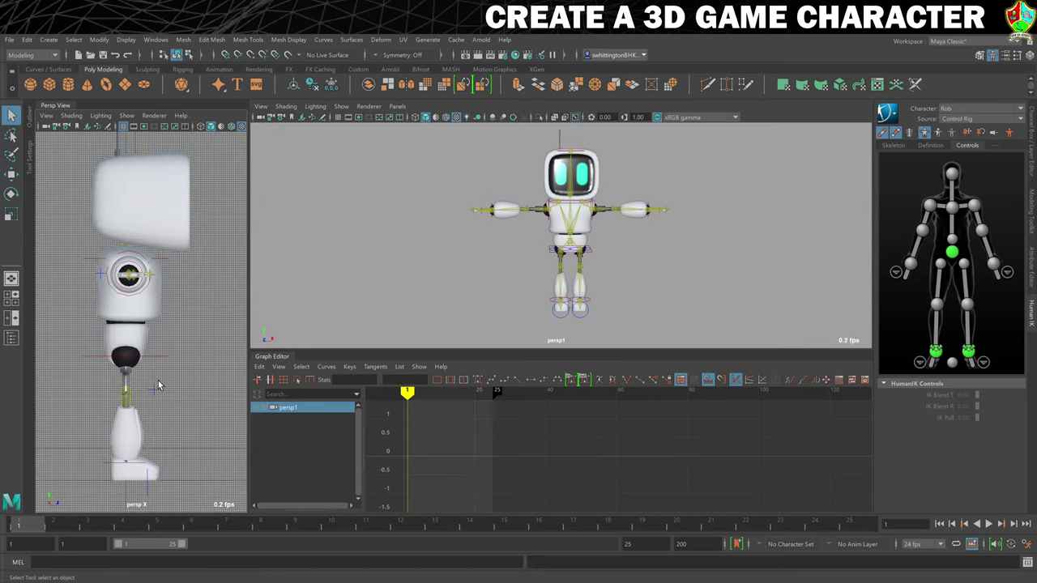
{"action": "middle_click_drag", "start_coordinate": [161, 388], "coordinate": [173, 347], "text": "alt"}
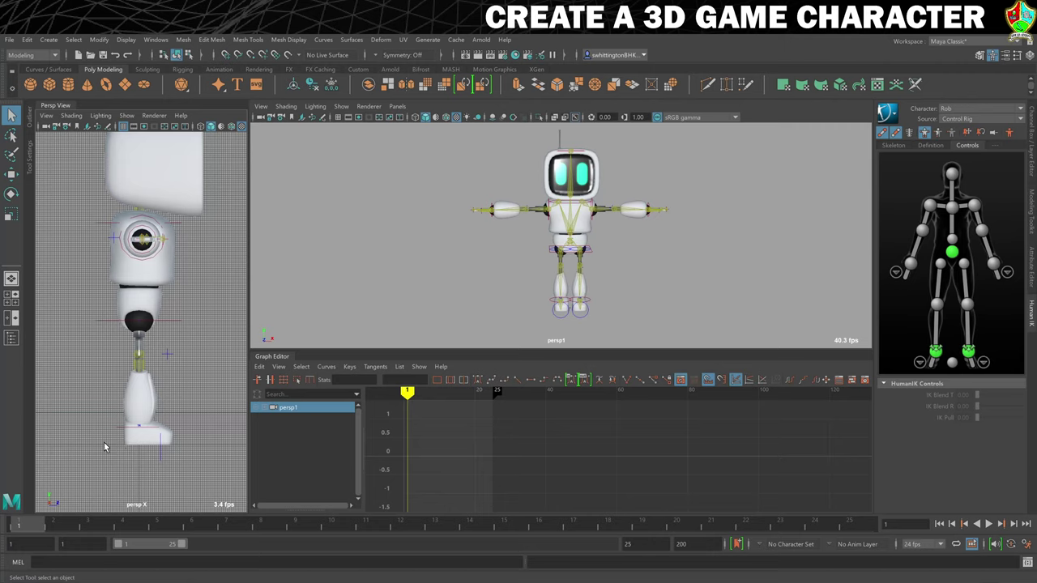
{"action": "left_click", "coordinate": [126, 115]}
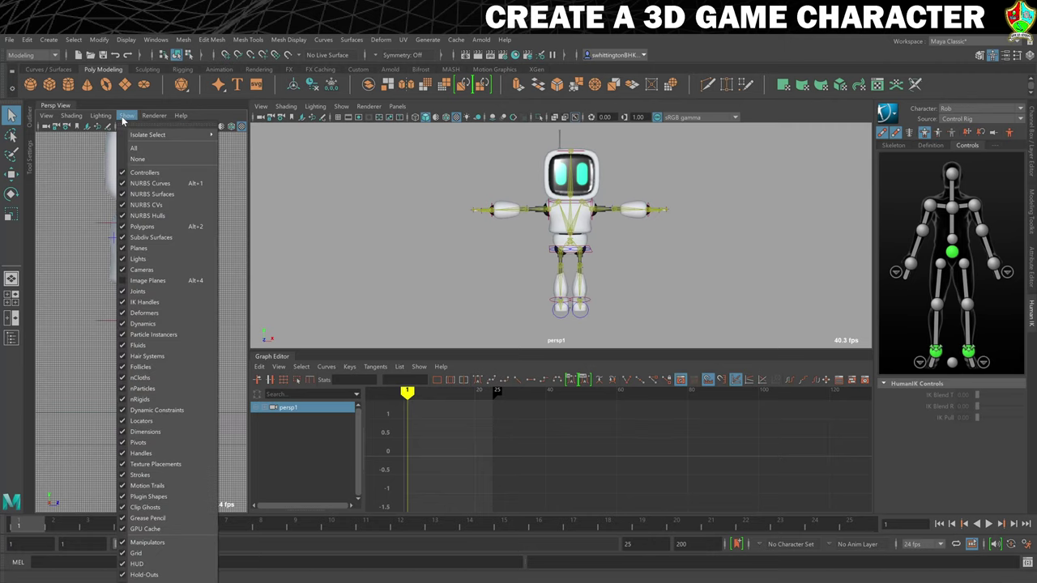
{"action": "left_click", "coordinate": [142, 271]}
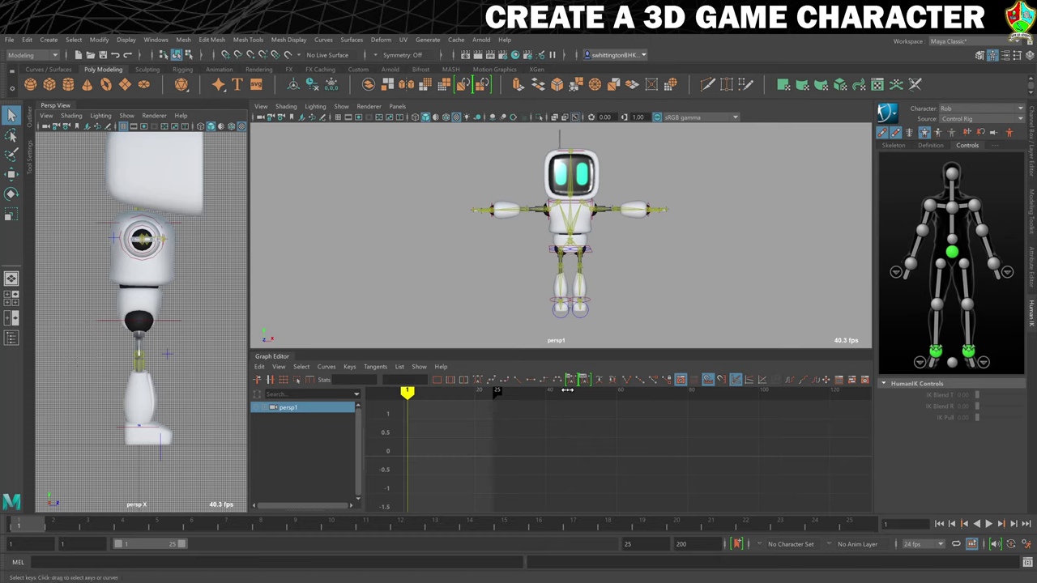
Switch the HumanIK keying mode to Body Part and bring up the Channel Box
{"action": "left_click", "coordinate": [937, 133]}
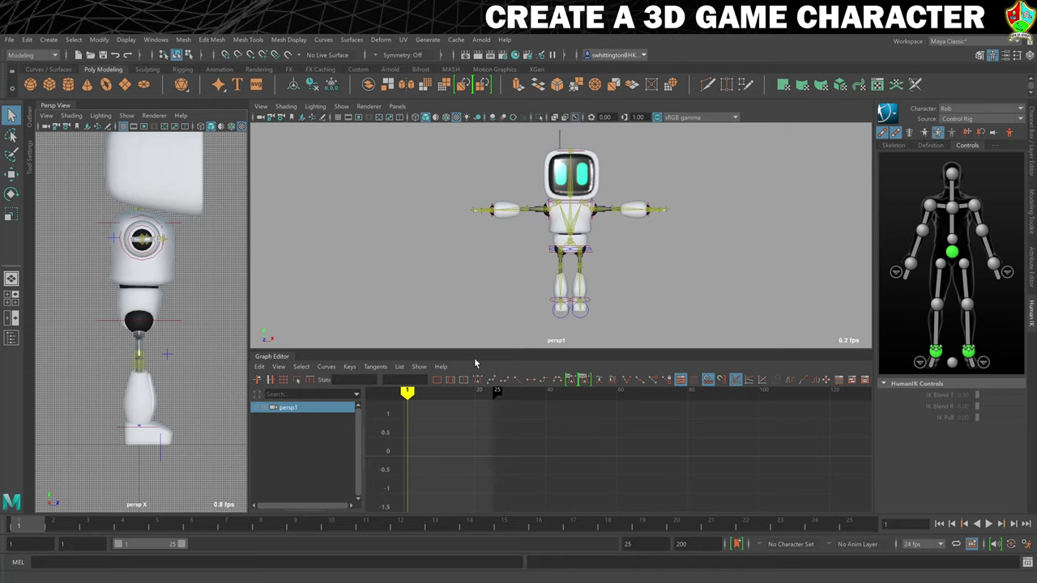
{"action": "left_click", "coordinate": [94, 524]}
{"action": "key", "text": "Escape"}
{"action": "left_click", "coordinate": [1032, 131]}
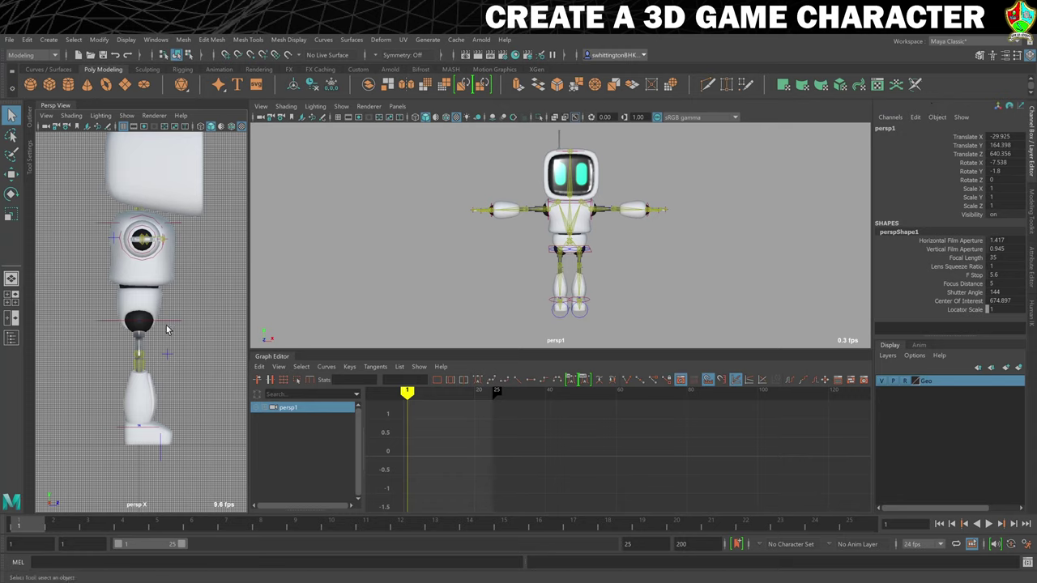
Lower the robot's hips control to bend the knees, setting its Translate Y to 61
{"action": "left_click", "coordinate": [189, 339]}
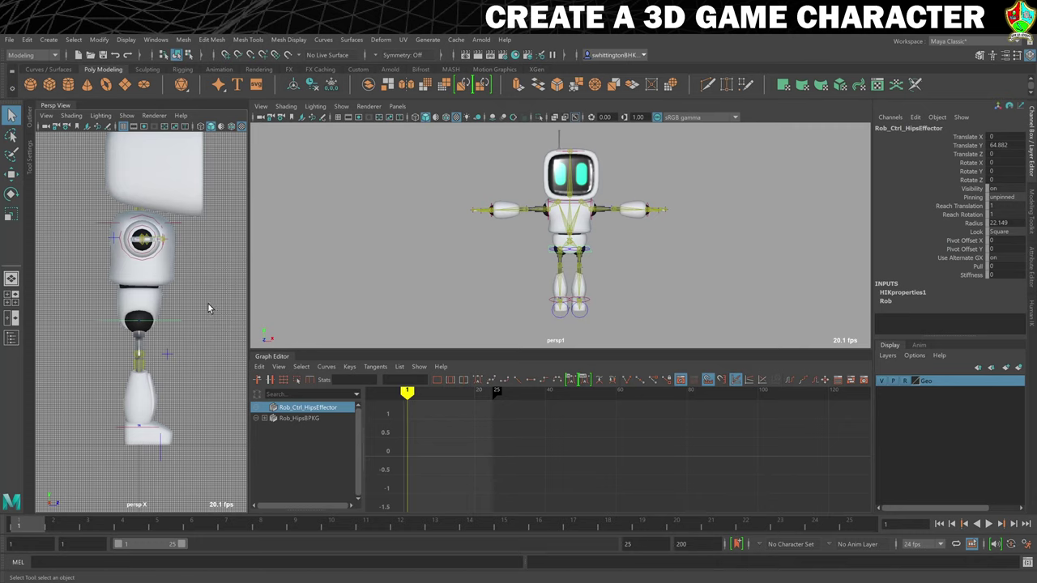
{"action": "key", "text": "w"}
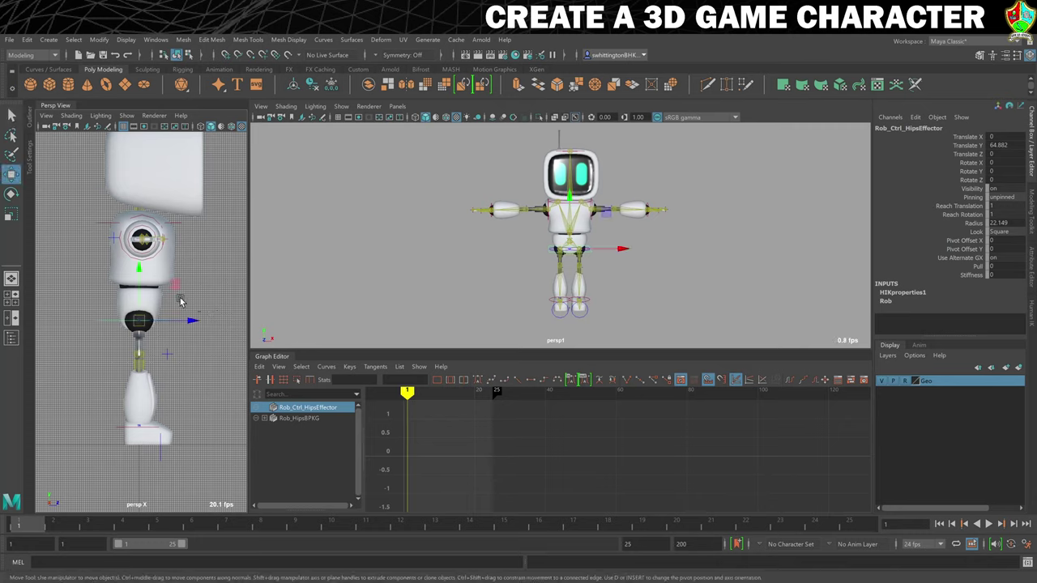
{"action": "left_click", "coordinate": [138, 274]}
{"action": "left_click_drag", "start_coordinate": [138, 274], "coordinate": [136, 281]}
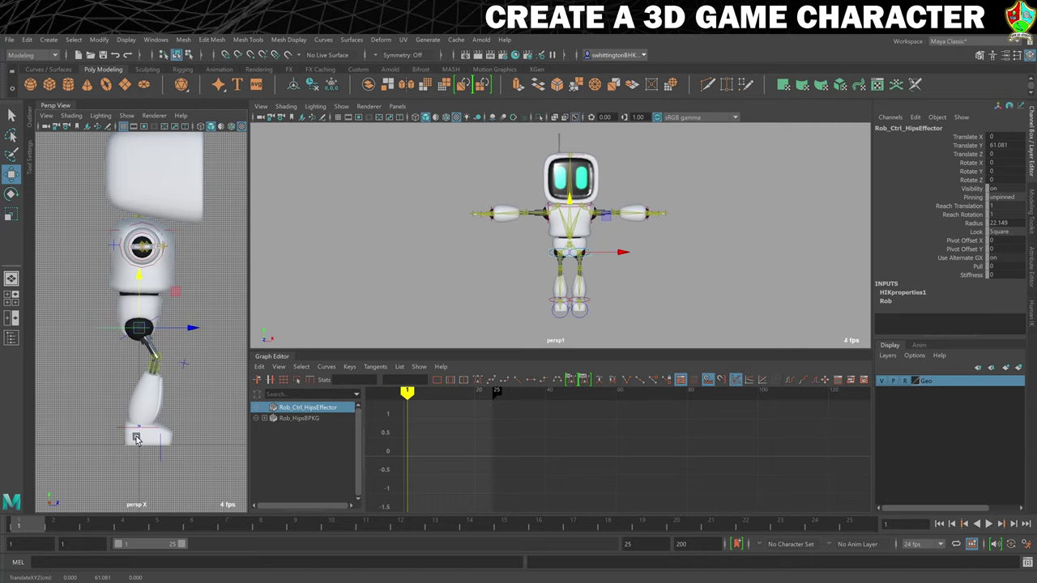
{"action": "left_click", "coordinate": [1002, 145]}
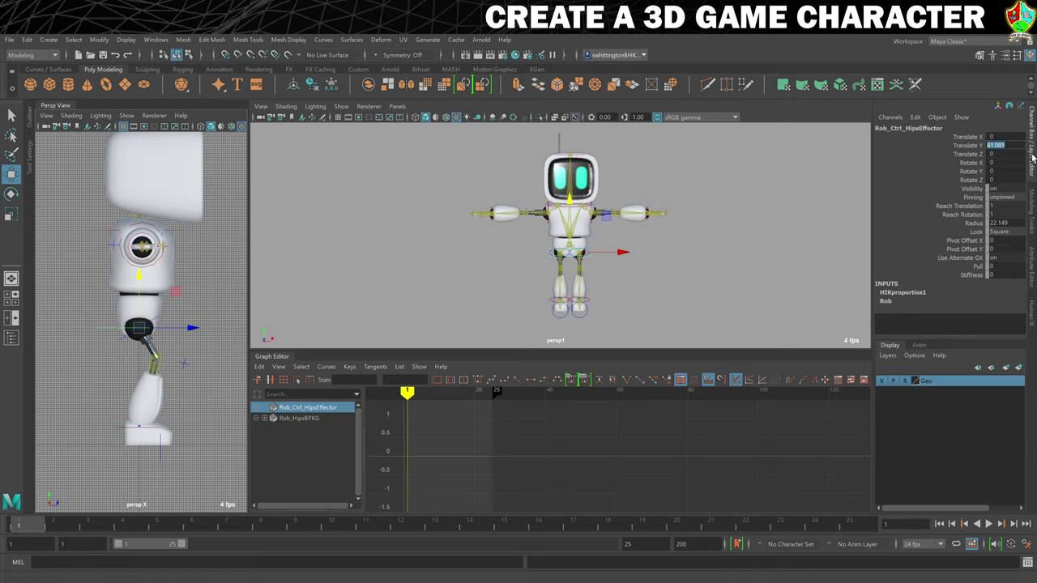
{"action": "type", "text": "61"}
{"action": "key", "text": "Return"}
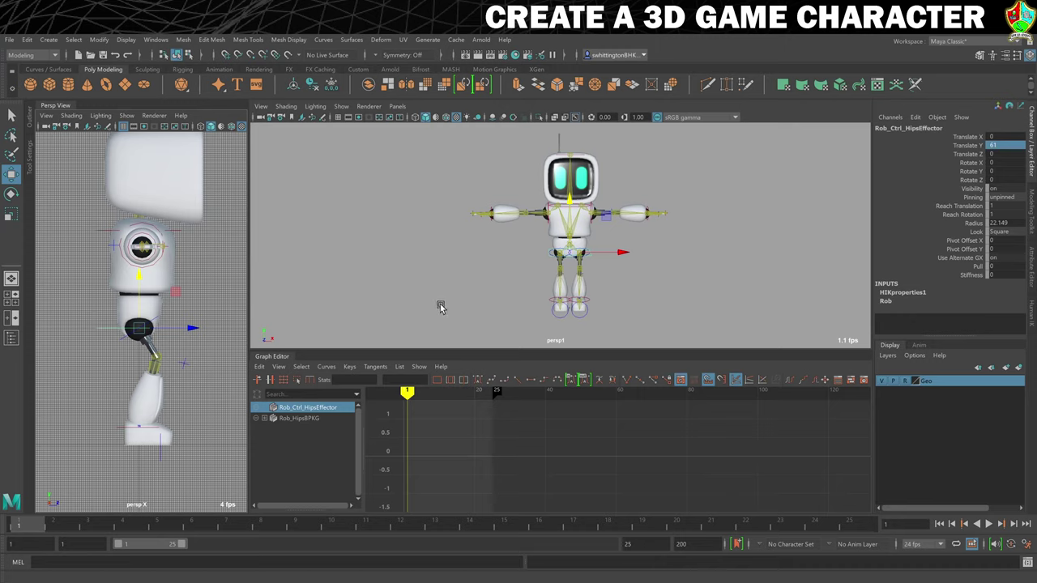
Rotate the left ankle control to about -31 degrees in Z and raise it to a Translate Y of about 12.5
{"action": "left_click_drag", "start_coordinate": [604, 293], "coordinate": [615, 294], "text": "alt"}
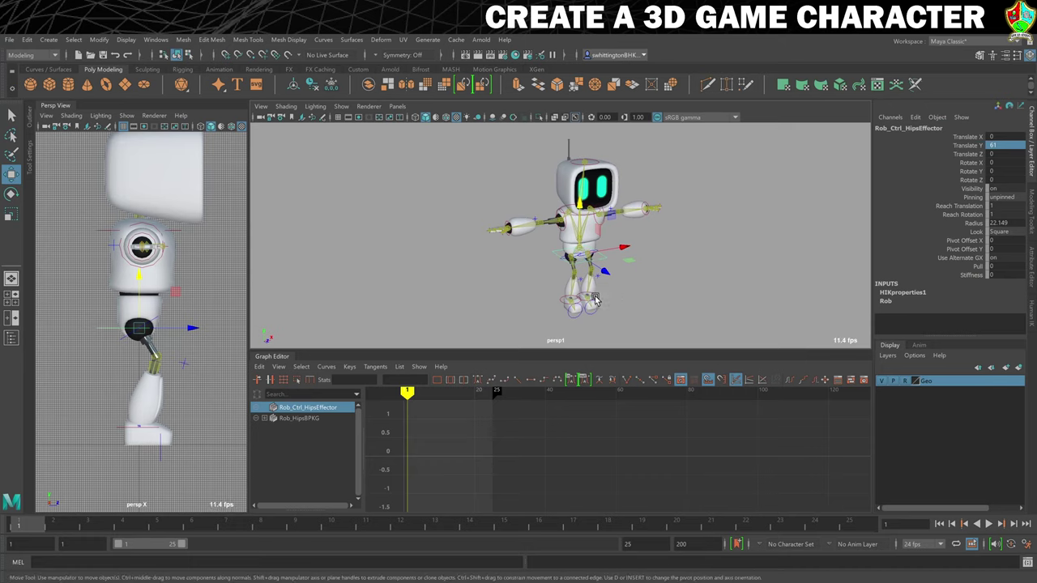
{"action": "left_click", "coordinate": [596, 301]}
{"action": "left_click_drag", "start_coordinate": [580, 291], "coordinate": [559, 295], "text": "alt"}
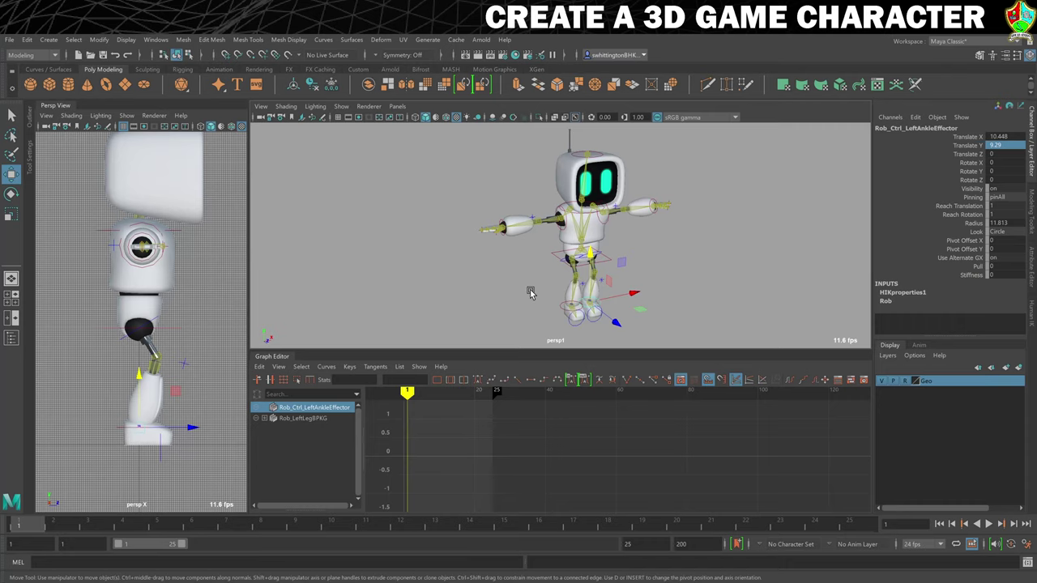
{"action": "key", "text": "e"}
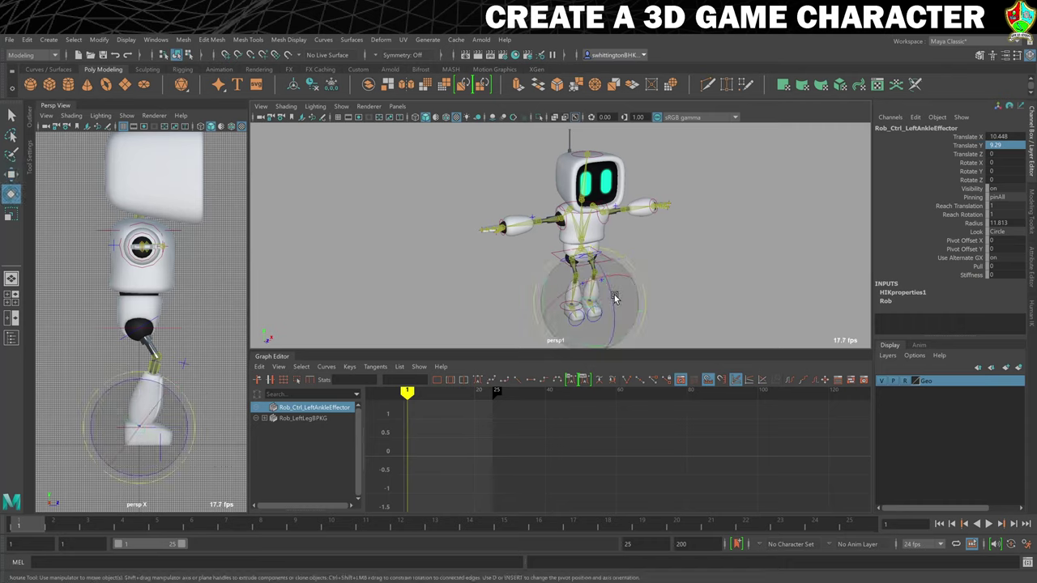
{"action": "left_click_drag", "start_coordinate": [613, 298], "coordinate": [592, 280]}
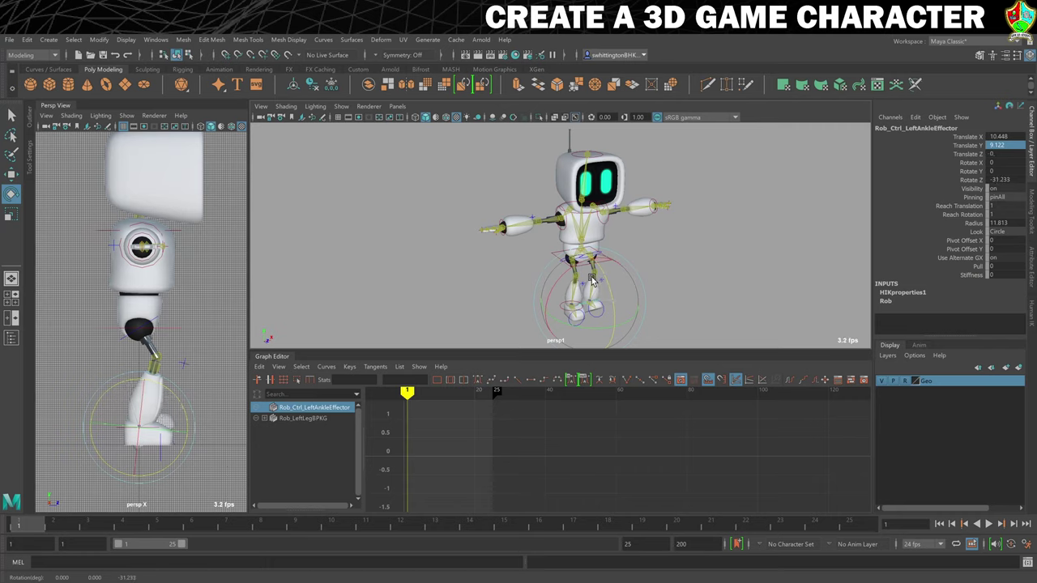
{"action": "key", "text": "w"}
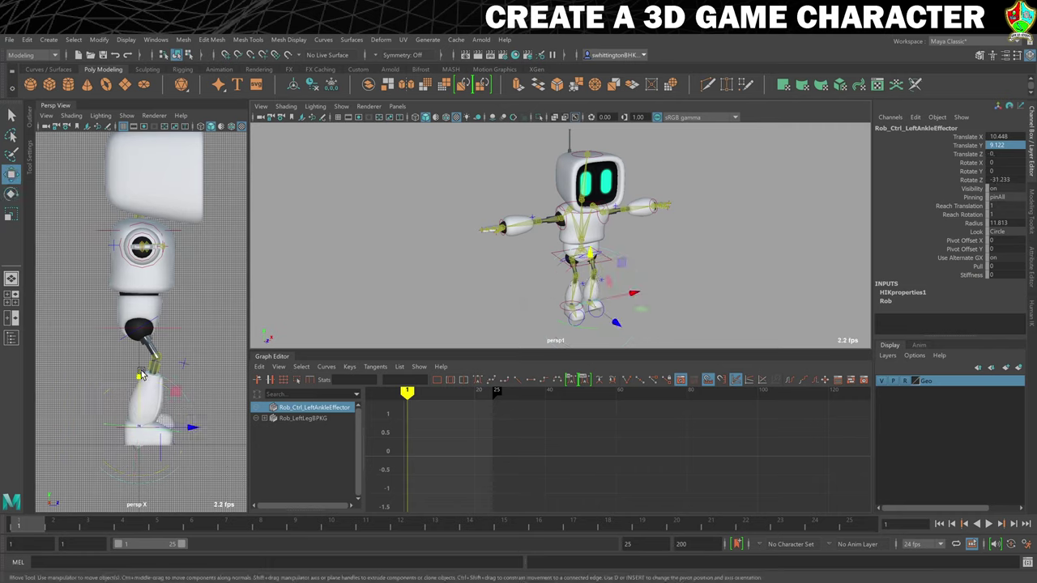
{"action": "left_click_drag", "start_coordinate": [140, 373], "coordinate": [150, 376]}
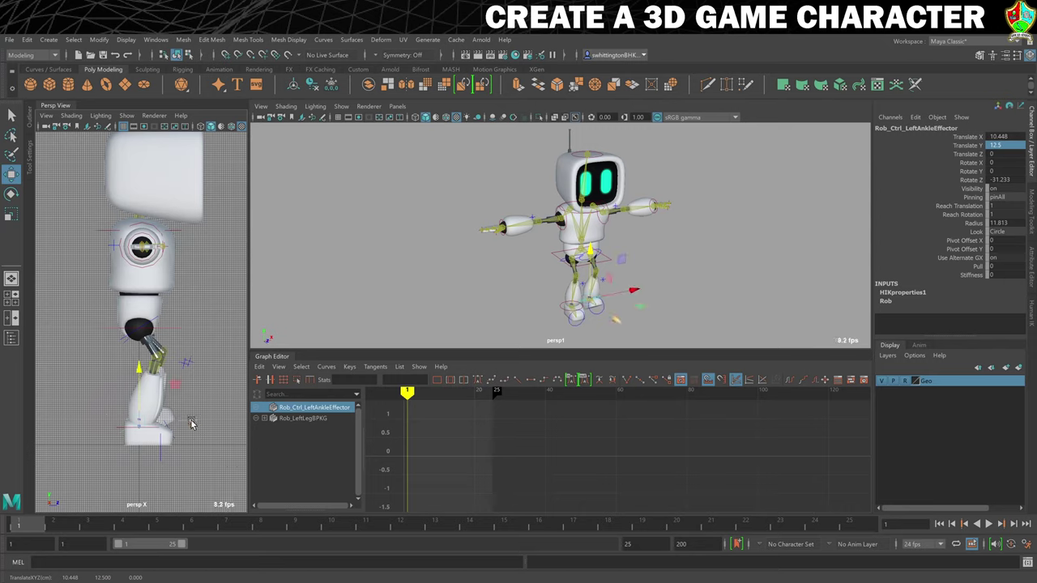
Move the left ankle control forward, lower it to a Translate Y of about 11.8, and rotate it to about -36 degrees in Z
{"action": "left_click_drag", "start_coordinate": [192, 422], "coordinate": [228, 414]}
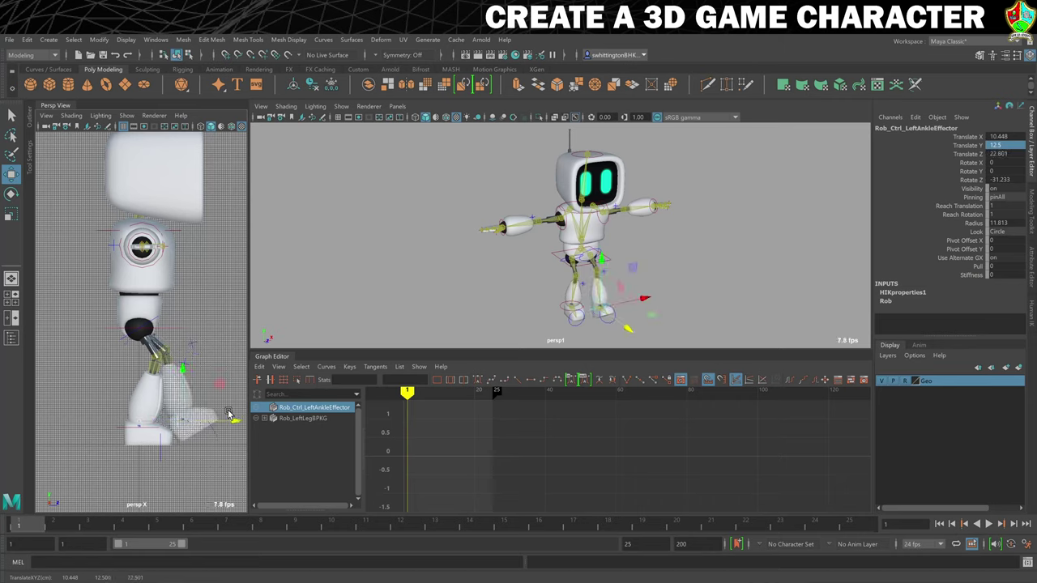
{"action": "left_click_drag", "start_coordinate": [182, 371], "coordinate": [181, 374]}
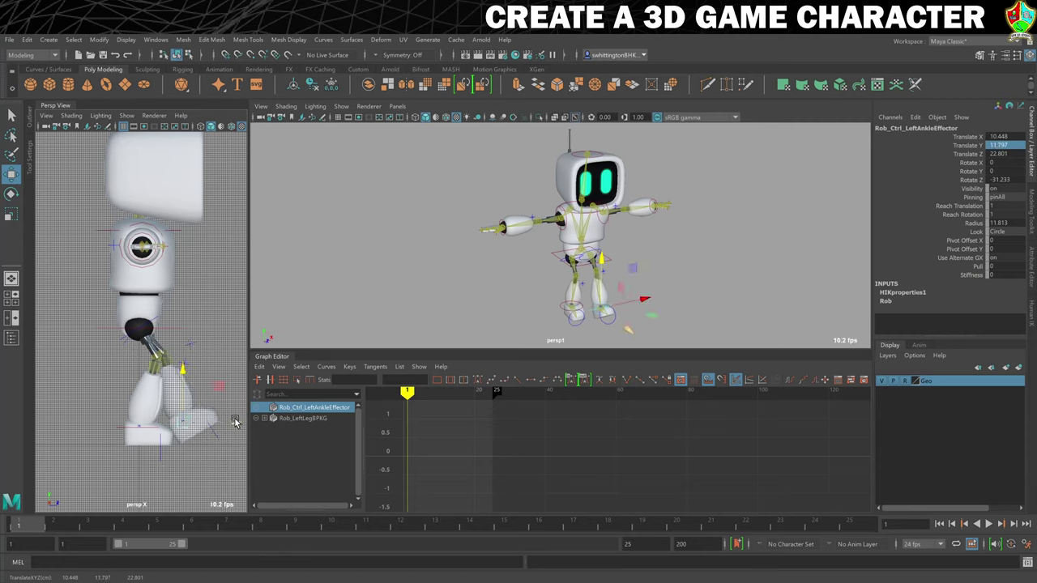
{"action": "key", "text": "e"}
{"action": "left_click_drag", "start_coordinate": [213, 395], "coordinate": [209, 387]}
{"action": "key", "text": "w"}
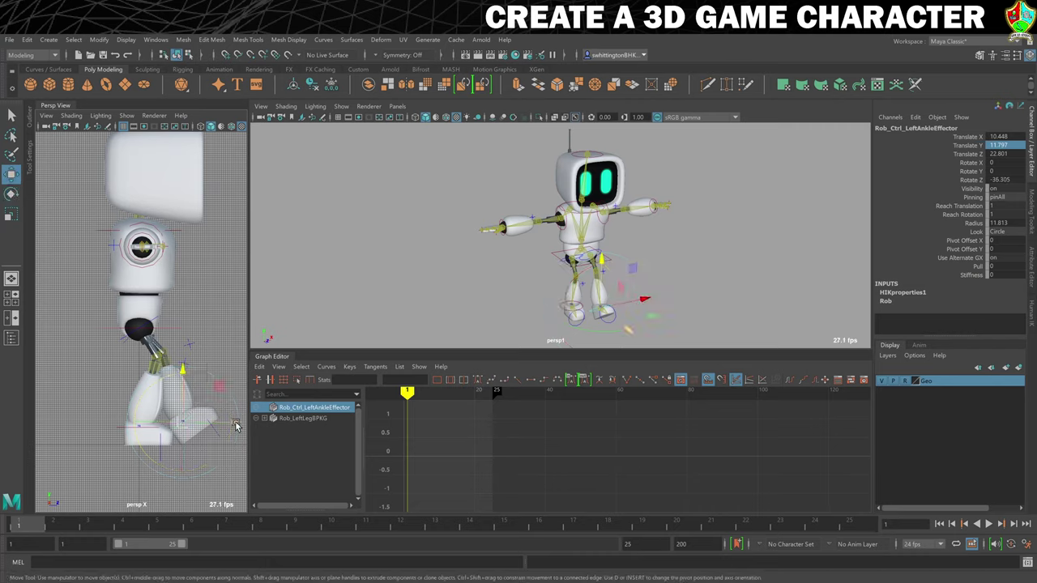
Set the left ankle control's Translate Z to 23 and ease its Z rotation to about -34.4 degrees
{"action": "left_click", "coordinate": [235, 423]}
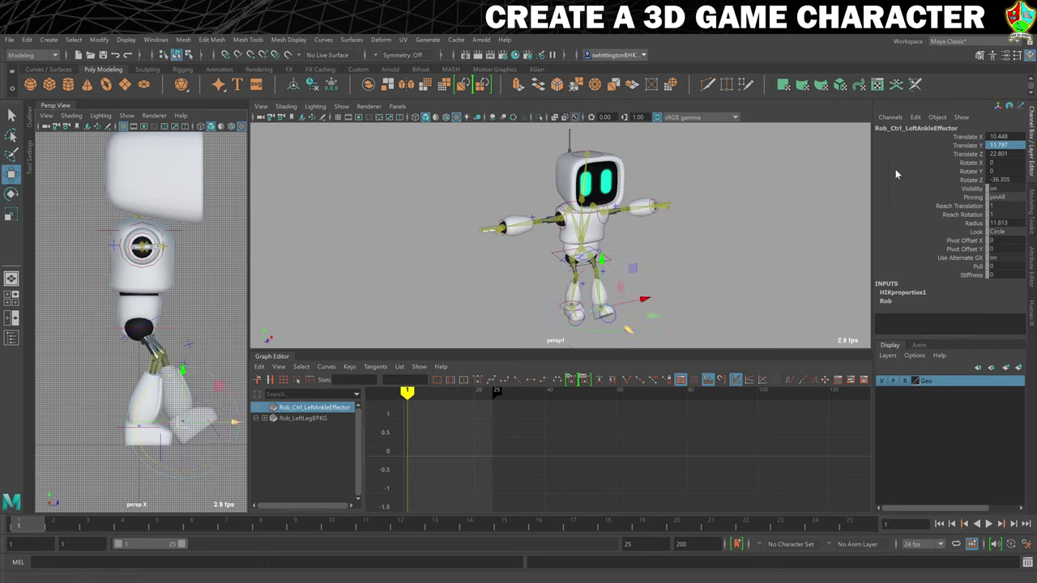
{"action": "double_click", "coordinate": [1004, 154]}
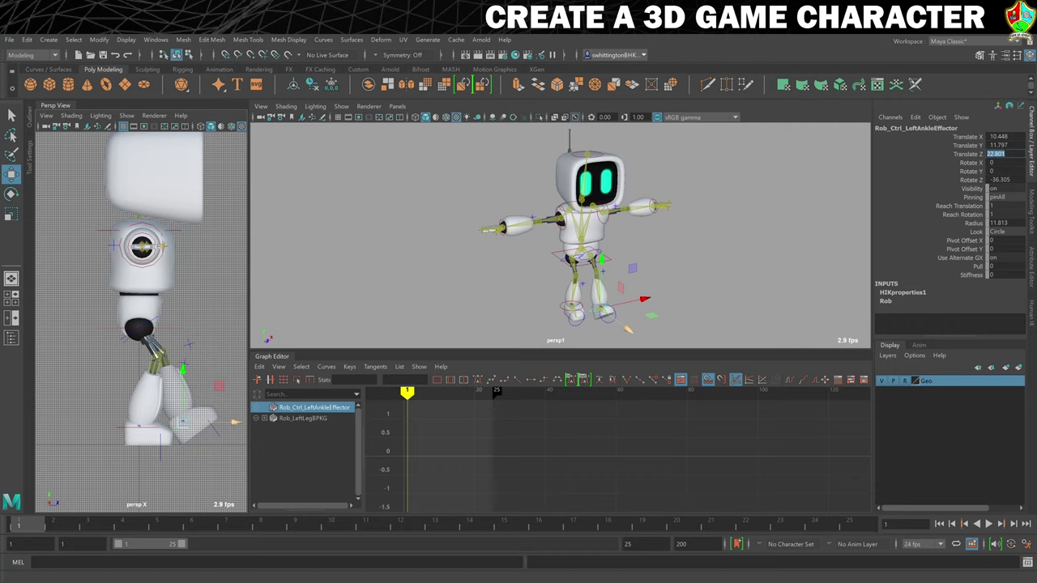
{"action": "type", "text": "-23"}
{"action": "left_click", "coordinate": [181, 381]}
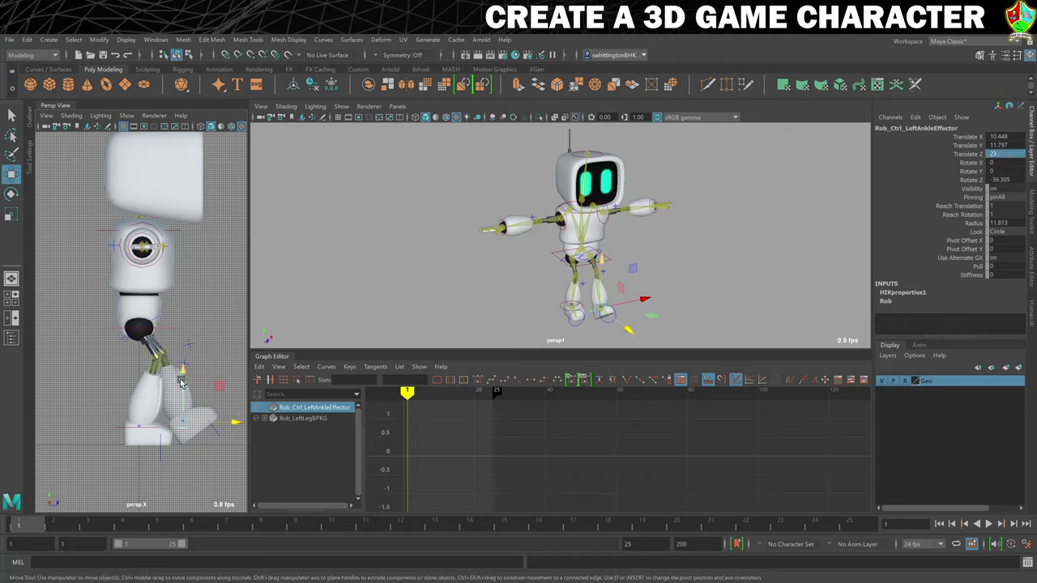
{"action": "key", "text": "e"}
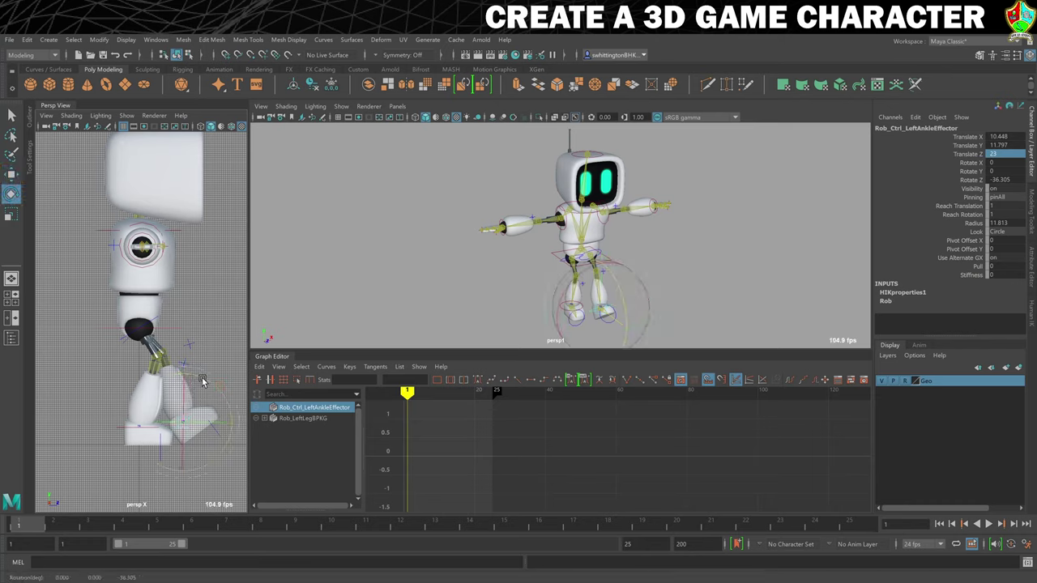
{"action": "left_click_drag", "start_coordinate": [203, 381], "coordinate": [201, 379]}
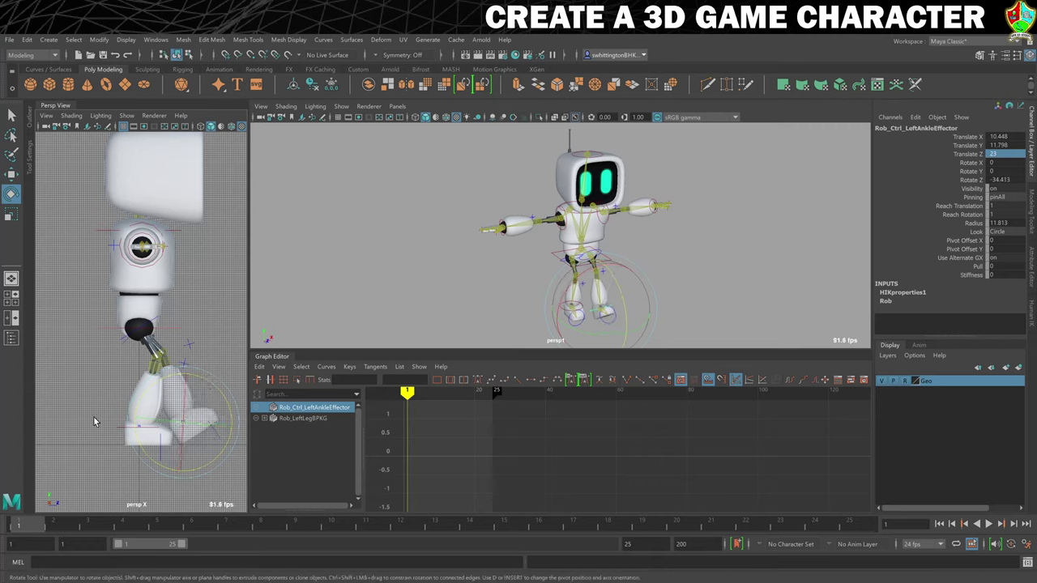
Rotate the right ankle control to about 20 degrees in Z, raise it, and move it back to a Translate Z of about -27
{"action": "left_click", "coordinate": [122, 426]}
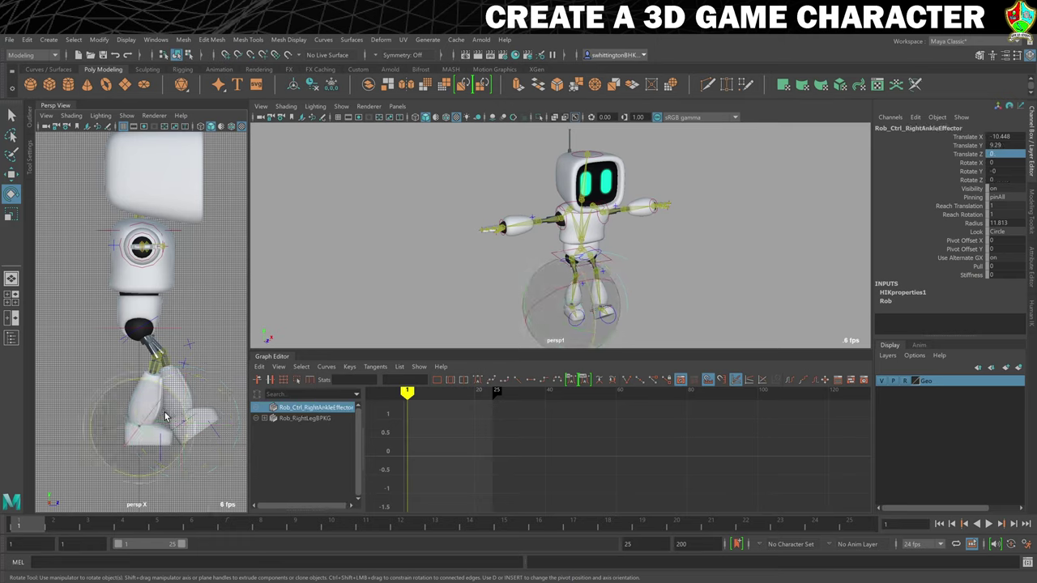
{"action": "left_click_drag", "start_coordinate": [141, 379], "coordinate": [154, 396]}
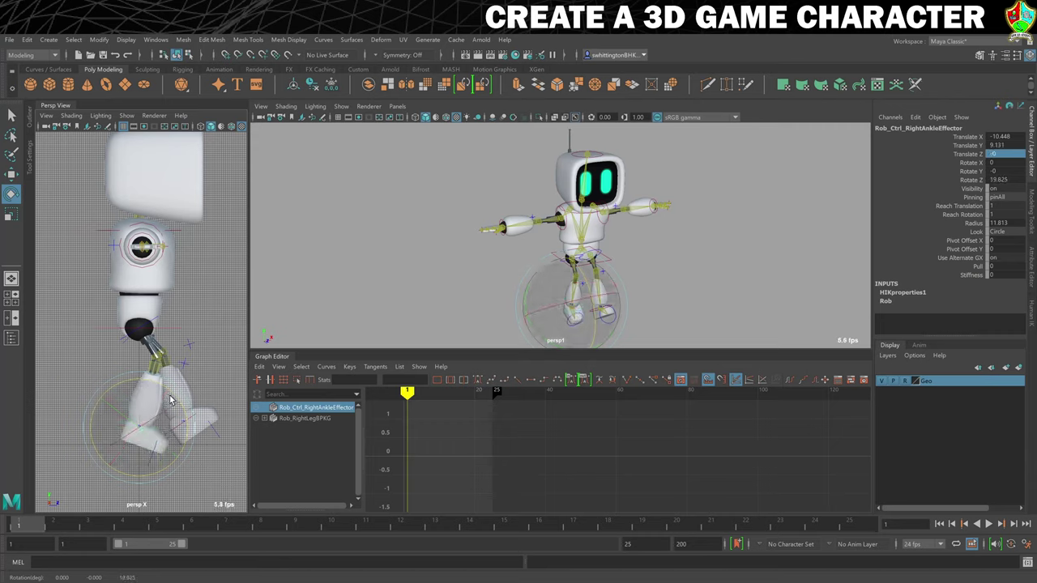
{"action": "key", "text": "w"}
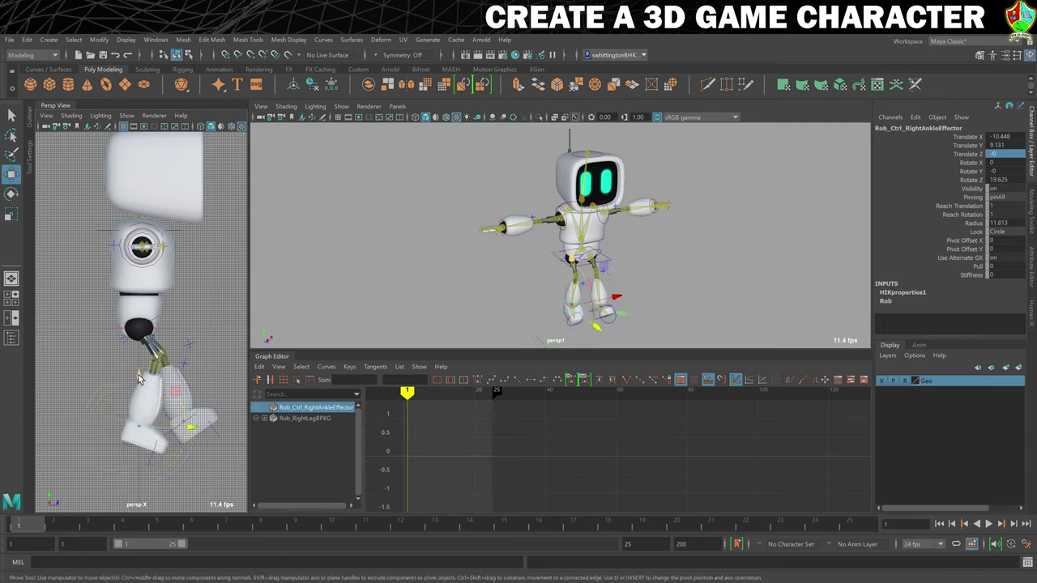
{"action": "left_click_drag", "start_coordinate": [137, 378], "coordinate": [146, 370]}
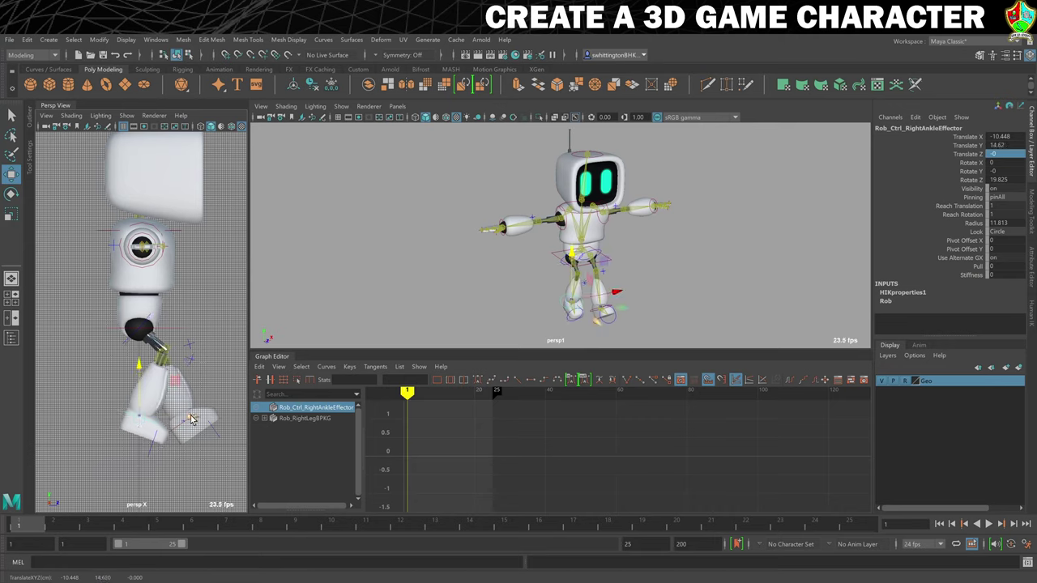
{"action": "left_click_drag", "start_coordinate": [192, 418], "coordinate": [139, 416]}
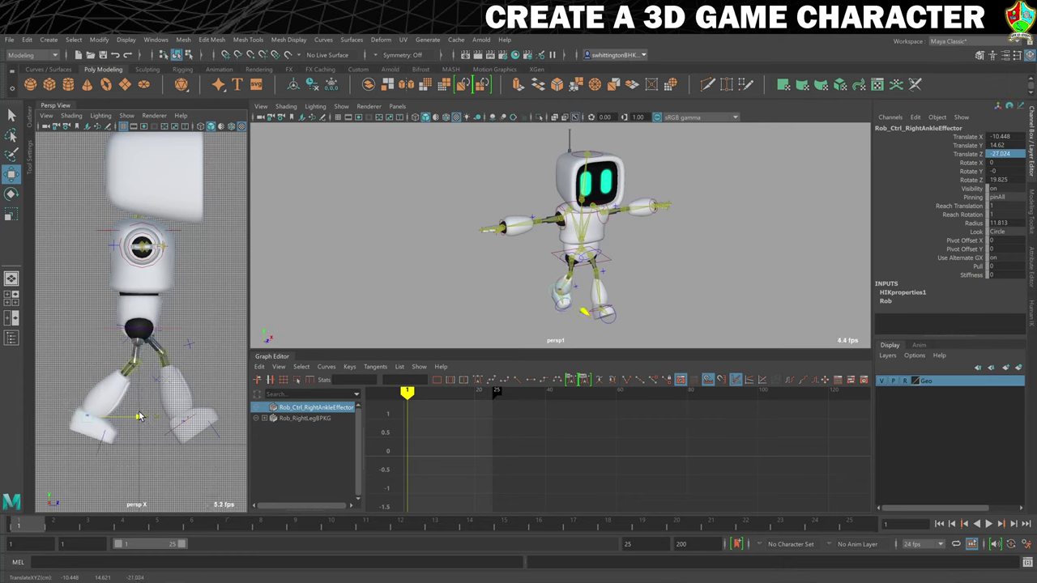
Refine the trailing right foot to about 25.5 degrees in Z and a Translate Y of about 15.3
{"action": "key", "text": "e"}
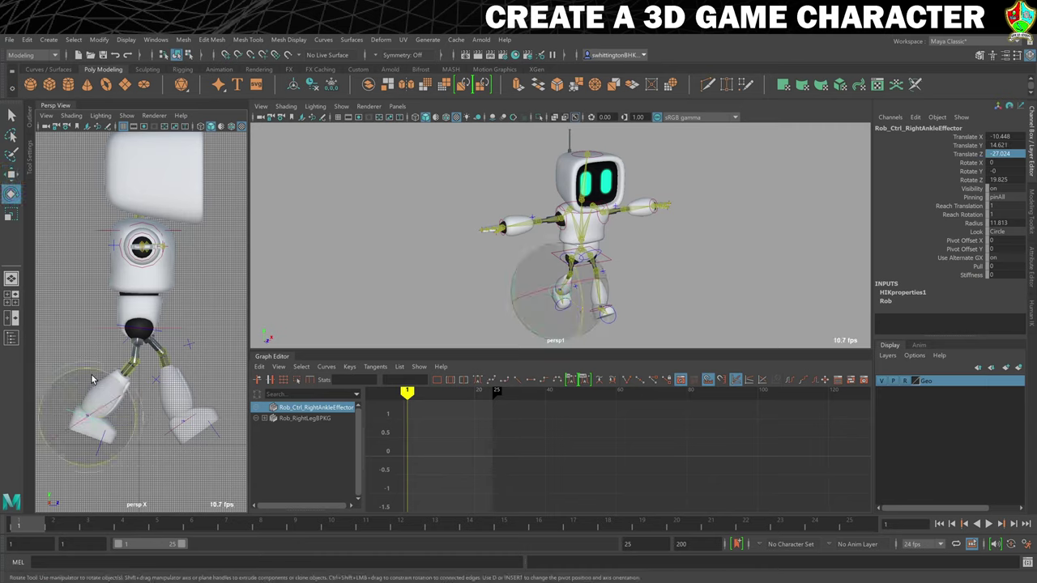
{"action": "mouse_move", "coordinate": [92, 375]}
{"action": "left_mouse_down"}
{"action": "mouse_move", "coordinate": [103, 380]}
{"action": "mouse_move", "coordinate": [88, 359]}
{"action": "mouse_move", "coordinate": [113, 385]}
{"action": "mouse_move", "coordinate": [88, 366]}
{"action": "left_mouse_up"}
{"action": "key", "text": "w"}
{"action": "key", "text": "e"}
{"action": "key", "text": "w"}
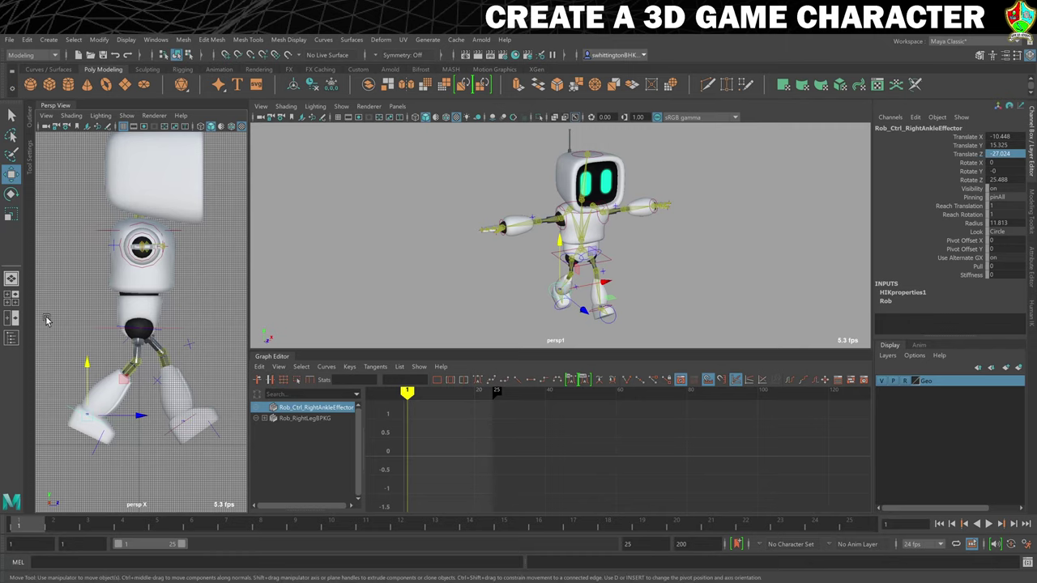
Set keys at frame 1 on the hips, right ankle and left ankle controls
{"action": "left_click", "coordinate": [93, 357]}
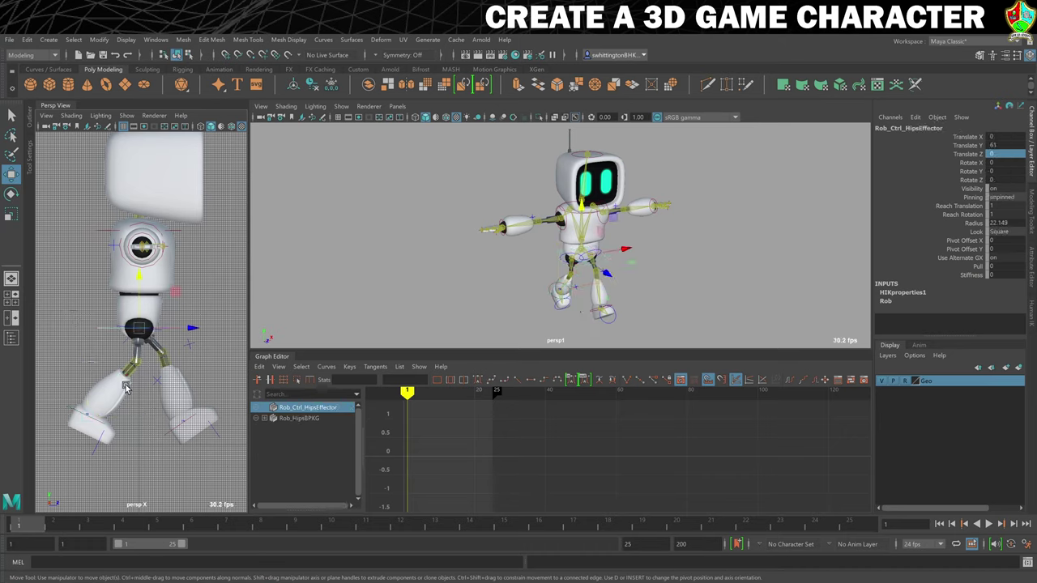
{"action": "key", "text": "s"}
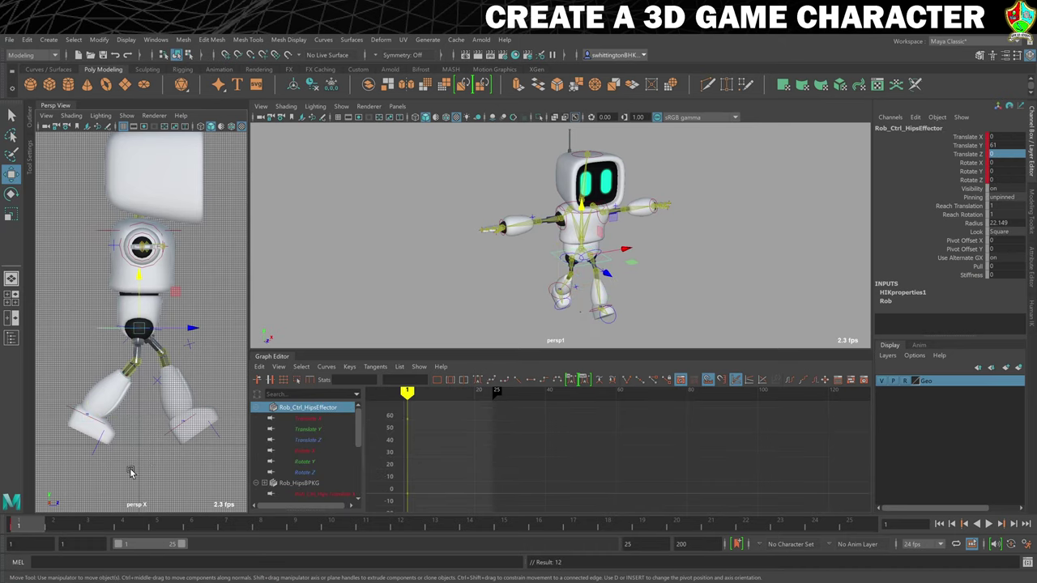
{"action": "left_click", "coordinate": [70, 416]}
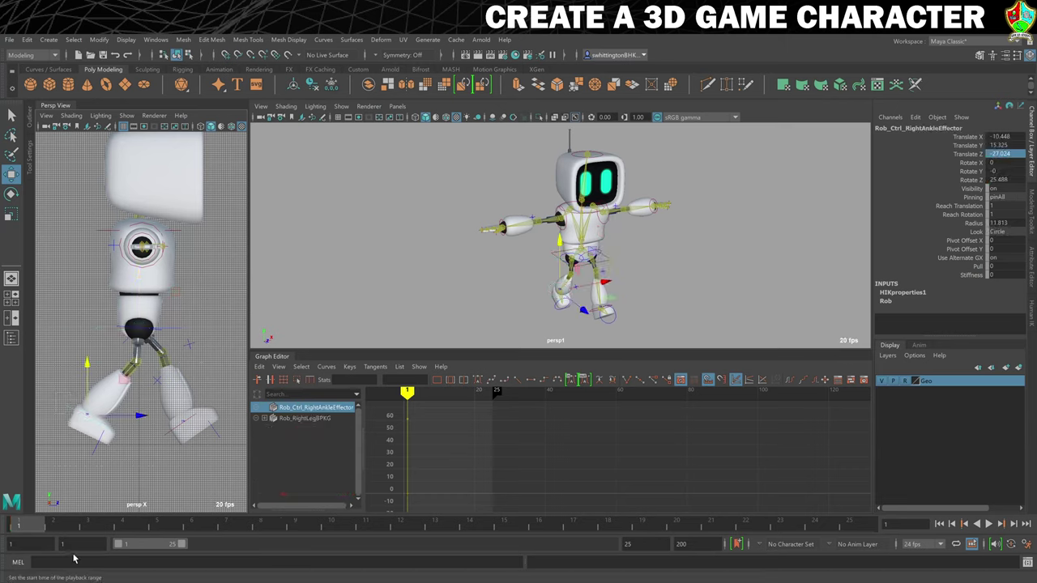
{"action": "key", "text": "s"}
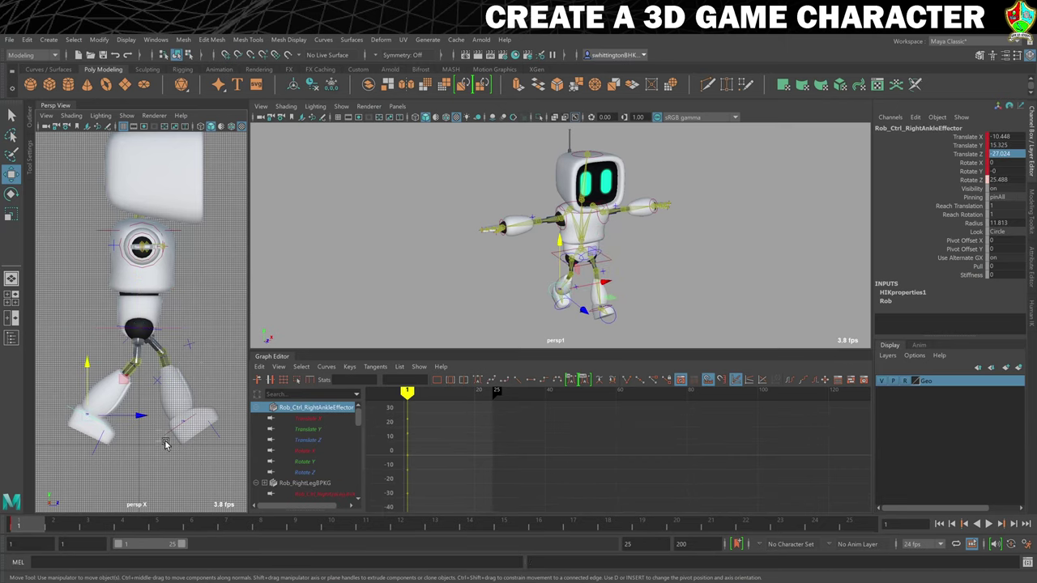
{"action": "left_click", "coordinate": [167, 446]}
{"action": "key", "text": "s"}
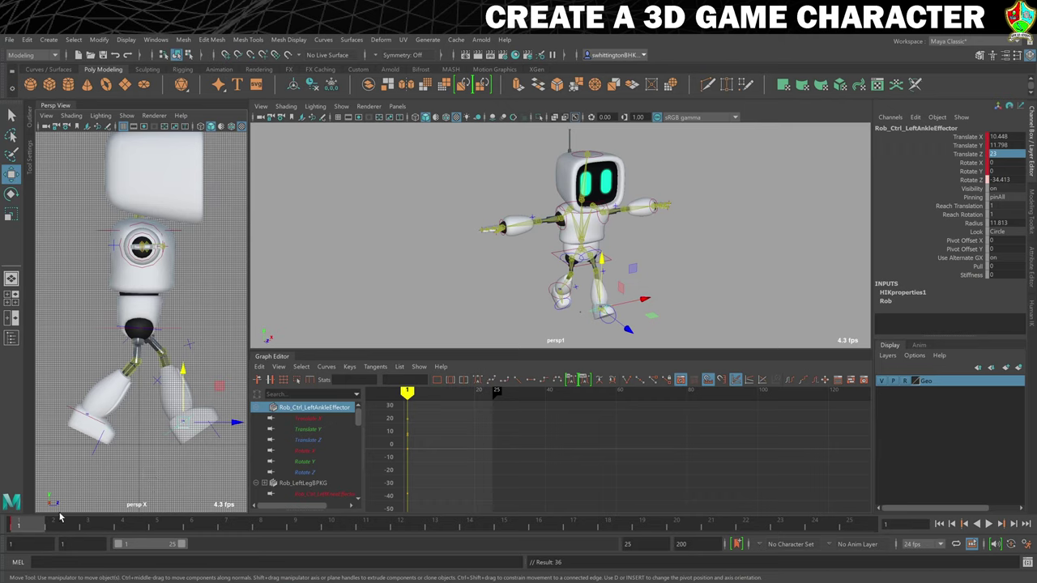
At frame 4, lower the hips control to a Translate Y of 59
{"action": "left_click", "coordinate": [121, 527]}
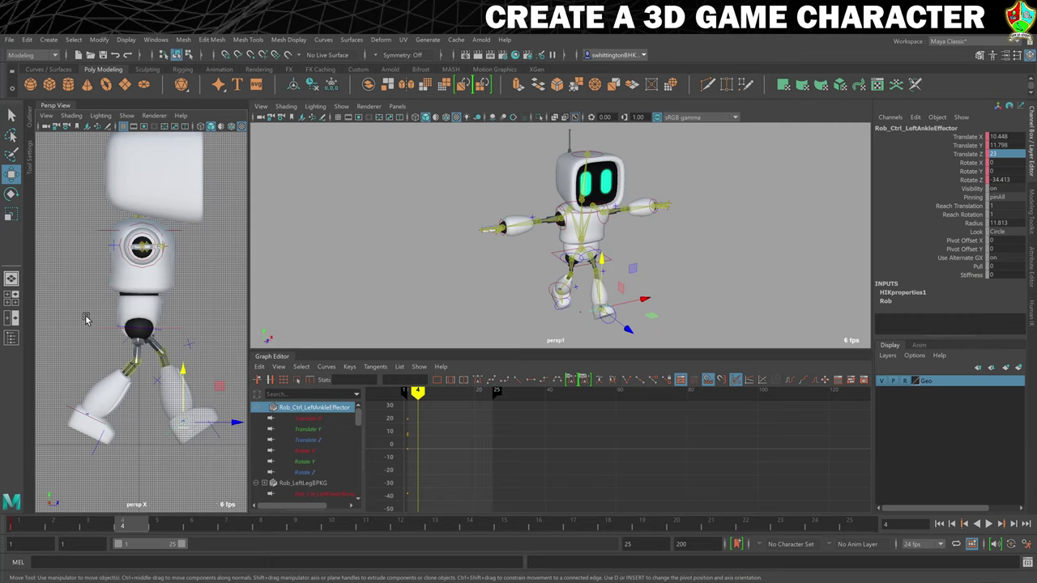
{"action": "left_click", "coordinate": [125, 327]}
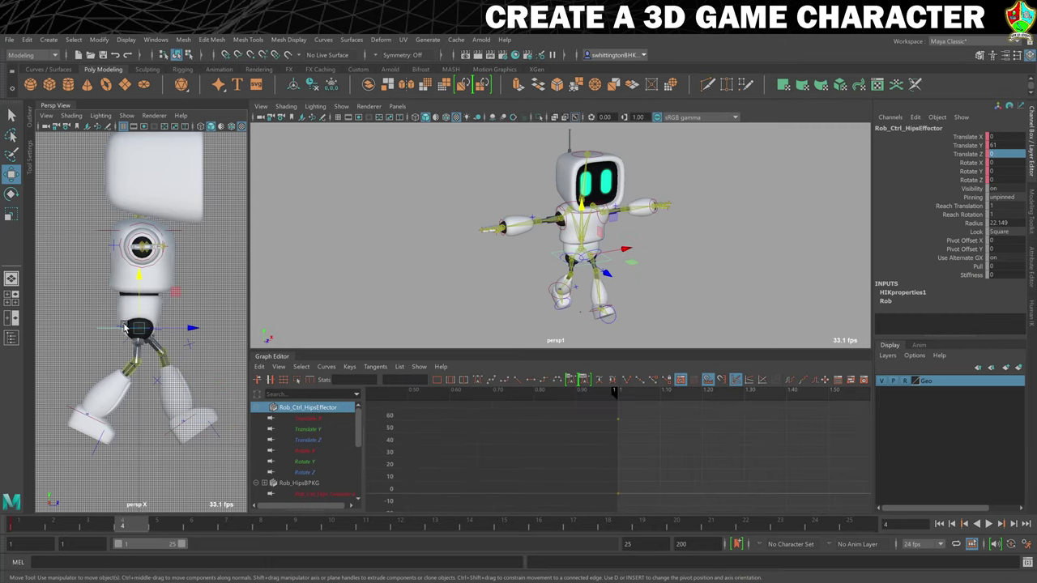
{"action": "left_click", "coordinate": [139, 278]}
{"action": "left_click_drag", "start_coordinate": [138, 278], "coordinate": [139, 283]}
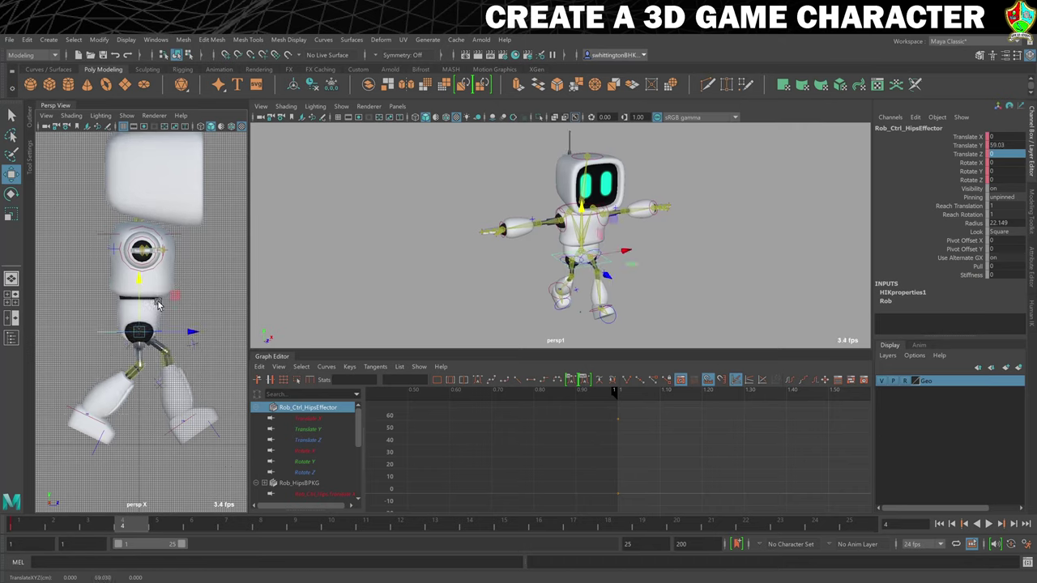
{"action": "left_click", "coordinate": [1005, 145]}
{"action": "type", "text": "5"}
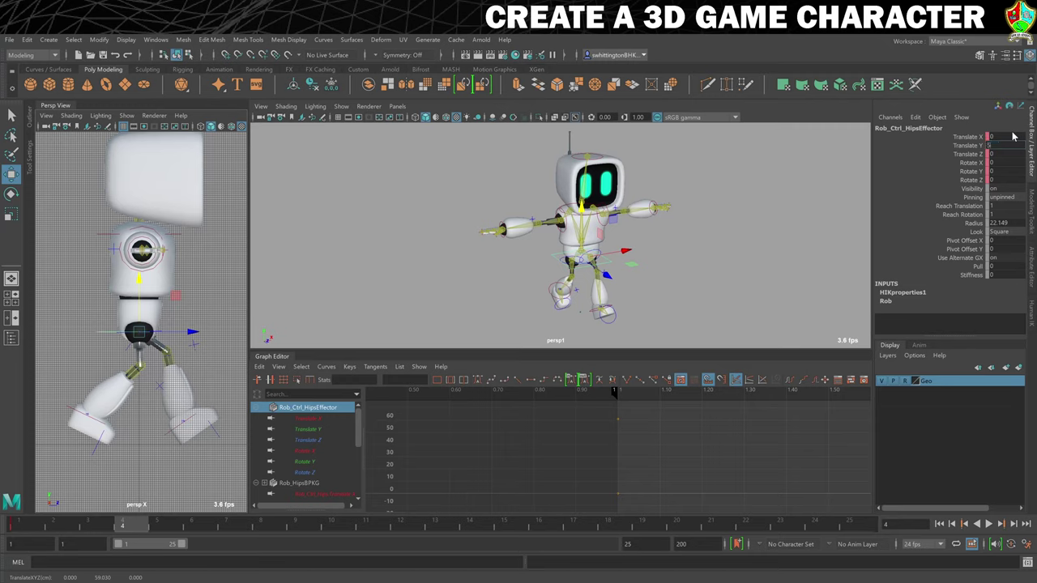
{"action": "type", "text": "9"}
{"action": "key", "text": "Return"}
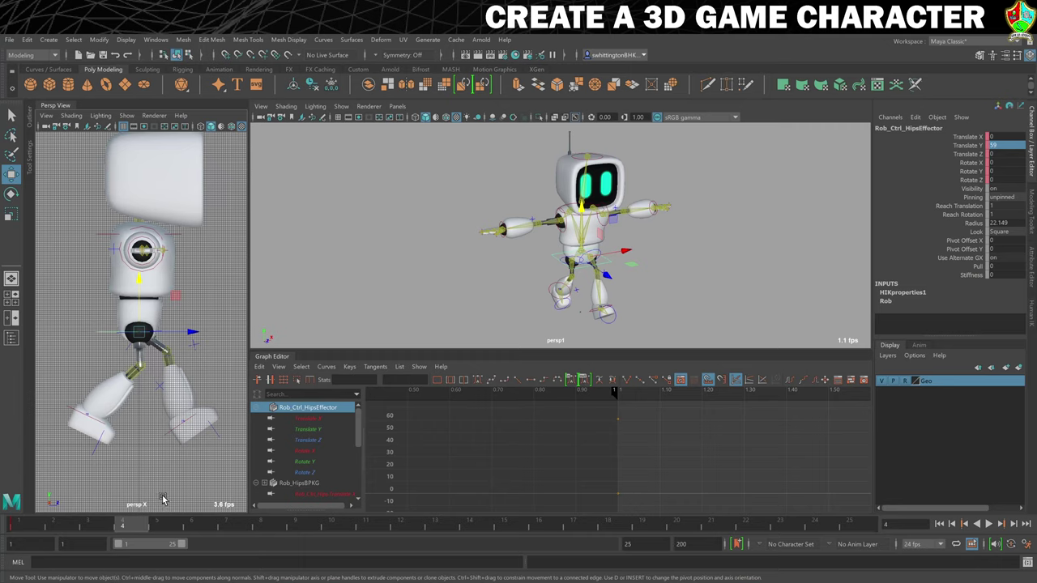
Flatten the left foot at frame 4 by setting the left ankle control's Rotate Z to 0
{"action": "left_click", "coordinate": [171, 443]}
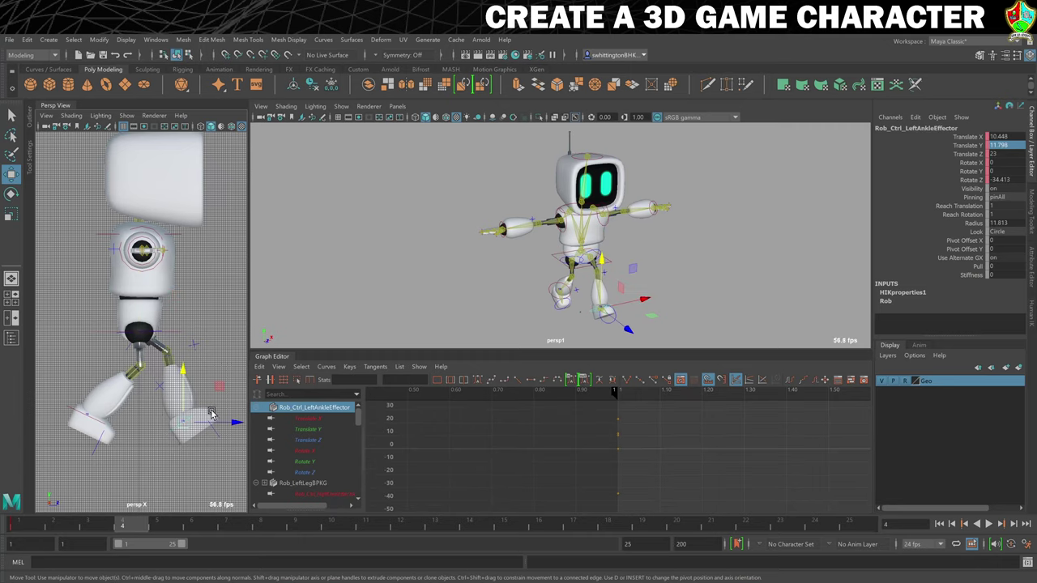
{"action": "left_click", "coordinate": [997, 179]}
{"action": "type", "text": "0"}
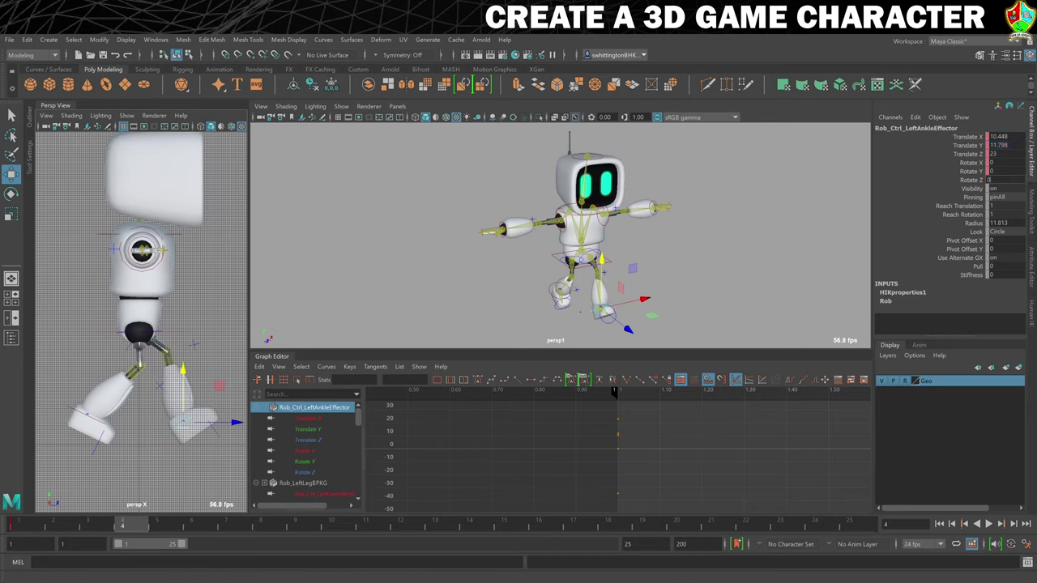
{"action": "left_click", "coordinate": [1011, 181]}
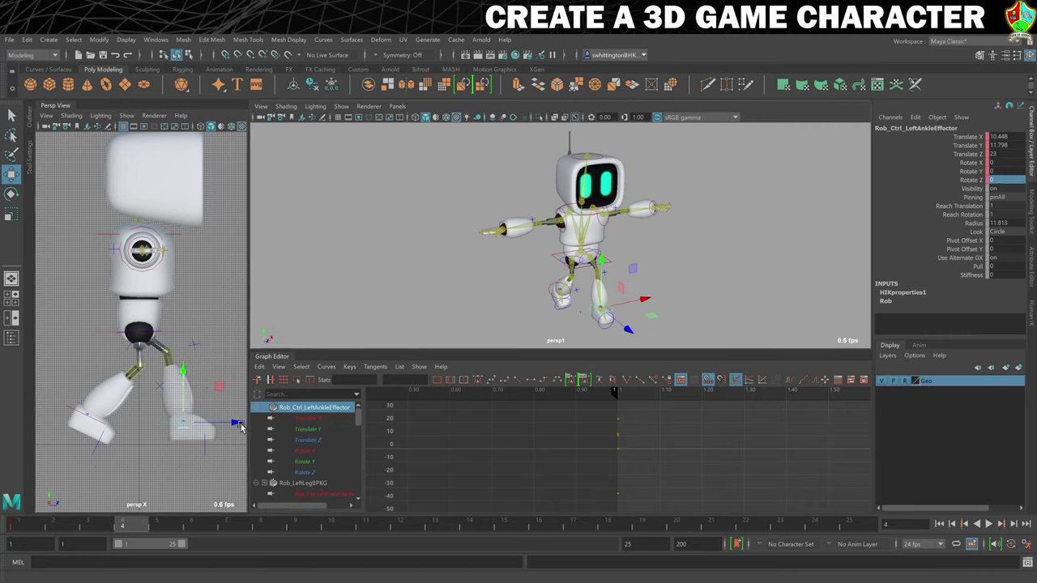
Lower the left ankle control to a Translate Y of about 9.4 and set its Translate Z to 21
{"action": "left_click_drag", "start_coordinate": [243, 424], "coordinate": [229, 426]}
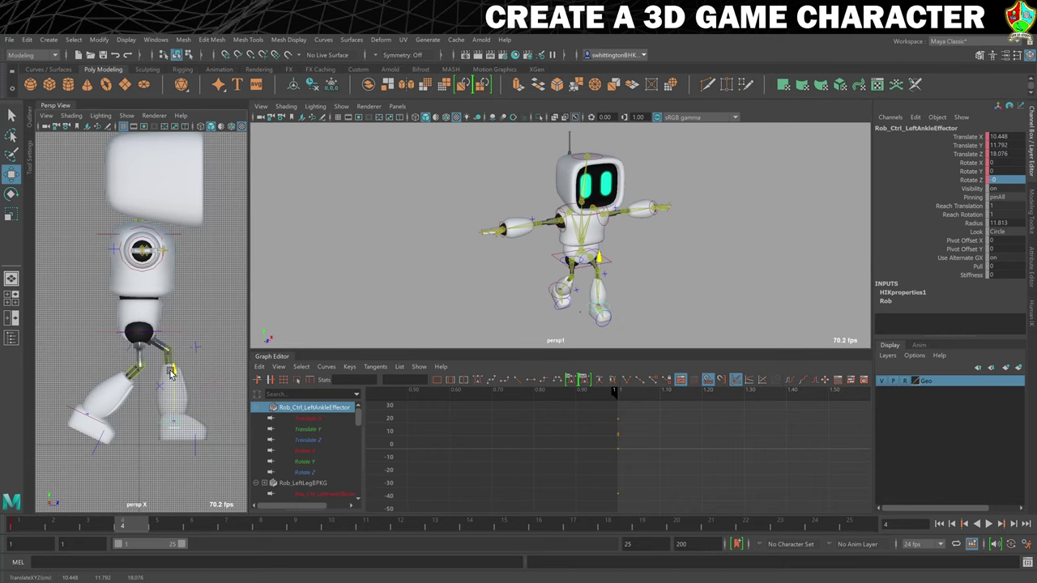
{"action": "left_click_drag", "start_coordinate": [172, 381], "coordinate": [171, 379]}
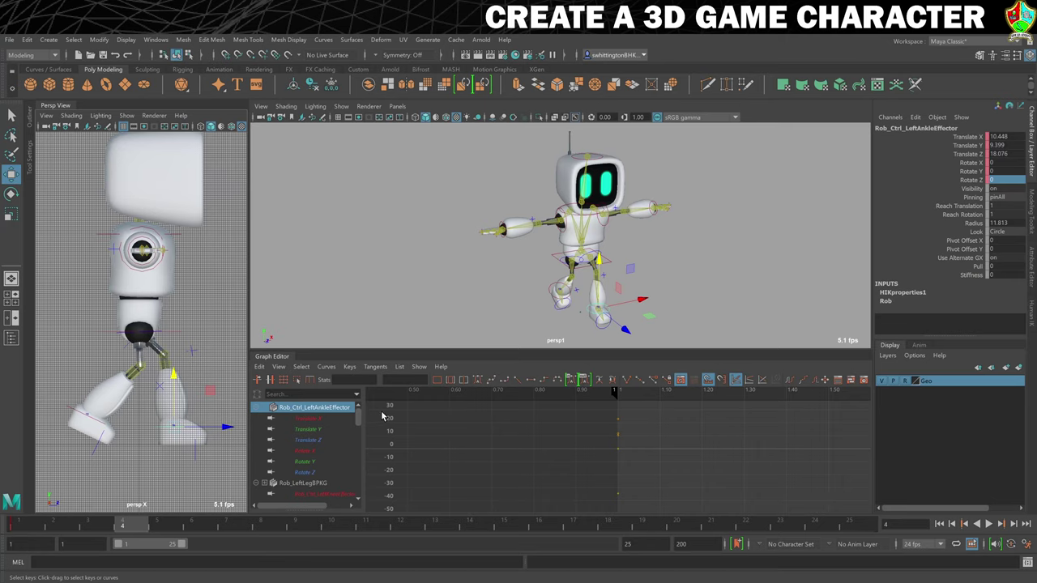
{"action": "left_click_drag", "start_coordinate": [231, 429], "coordinate": [234, 430]}
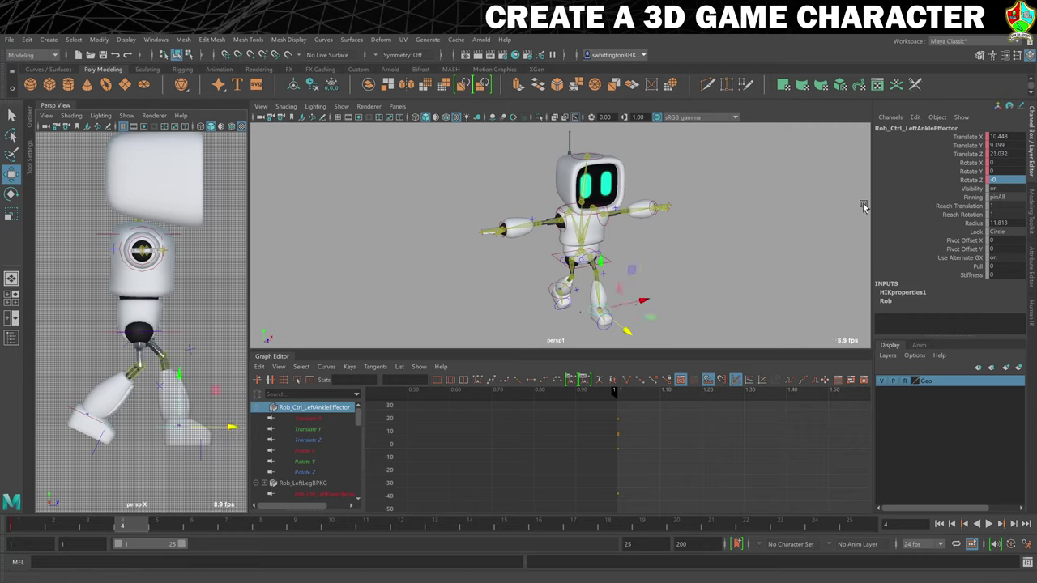
{"action": "double_click", "coordinate": [1004, 154]}
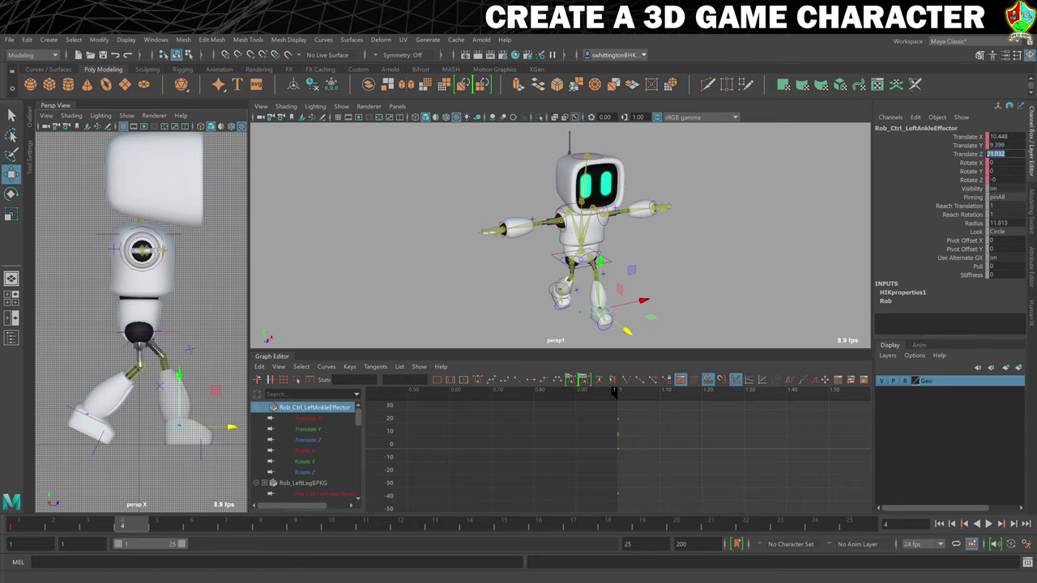
{"action": "type", "text": "21"}
{"action": "key", "text": "Return"}
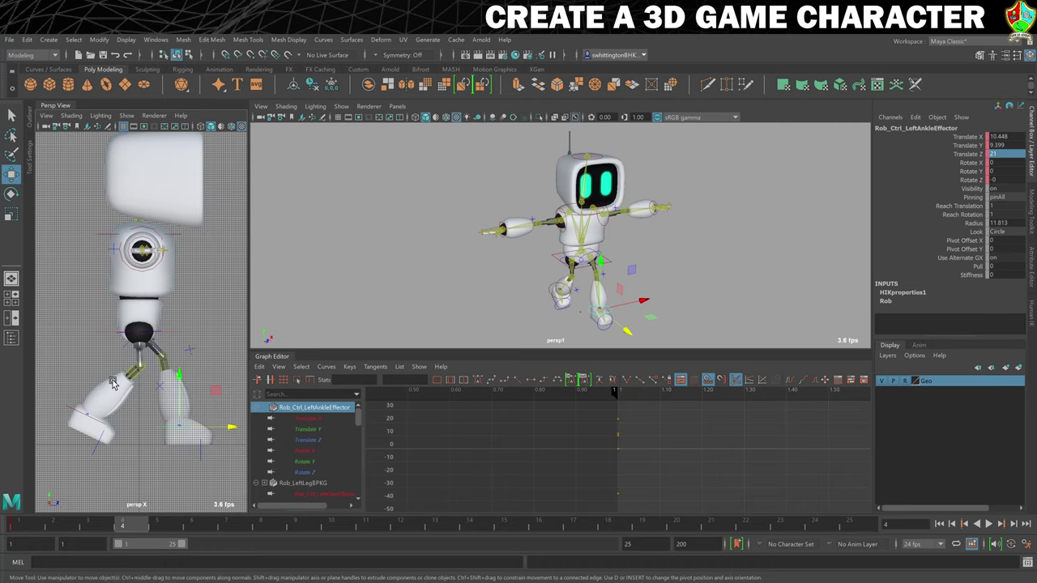
Rotate the right ankle control to about 43 degrees in Z and raise it to a Translate Y of about 18.1
{"action": "left_click", "coordinate": [69, 408]}
{"action": "key", "text": "e"}
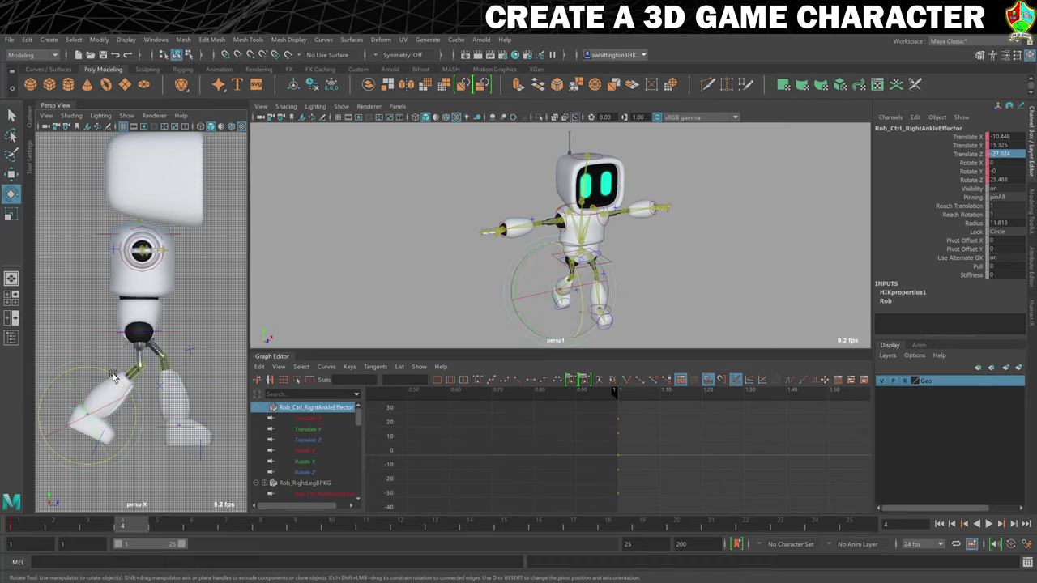
{"action": "left_click_drag", "start_coordinate": [104, 374], "coordinate": [87, 358]}
{"action": "key", "text": "w"}
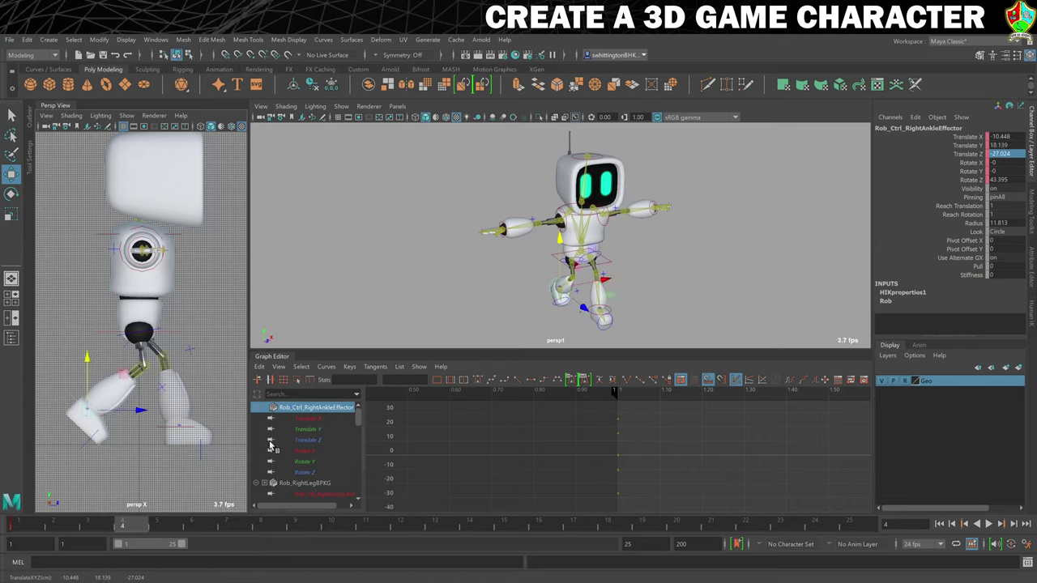
Move the right ankle control to Translate Y about 17.7 and Translate Z -32, with Rotate Z at about 39 degrees
{"action": "left_click_drag", "start_coordinate": [141, 410], "coordinate": [130, 414]}
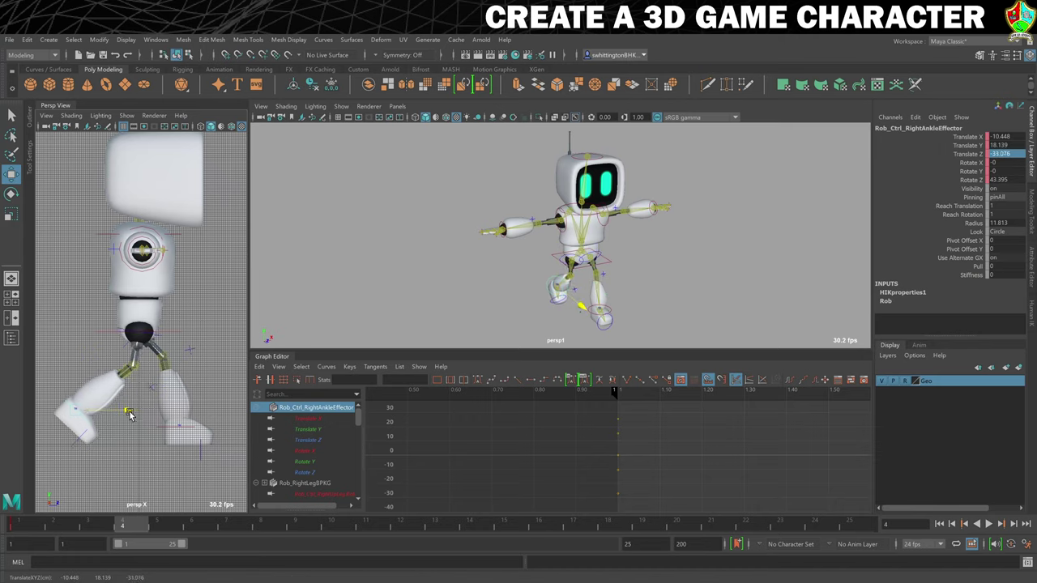
{"action": "key", "text": "e"}
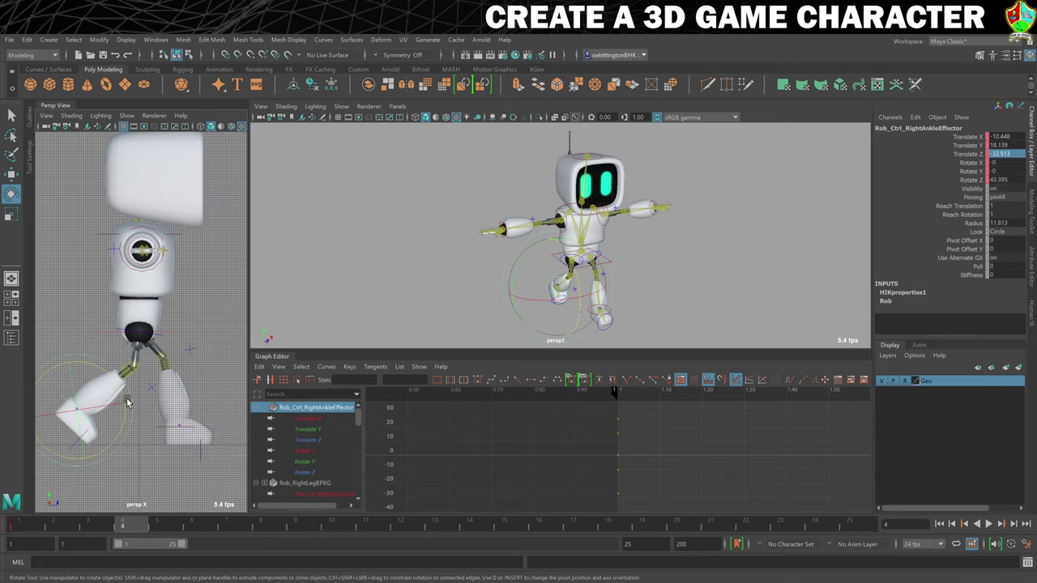
{"action": "left_click_drag", "start_coordinate": [115, 386], "coordinate": [76, 358]}
{"action": "key", "text": "w"}
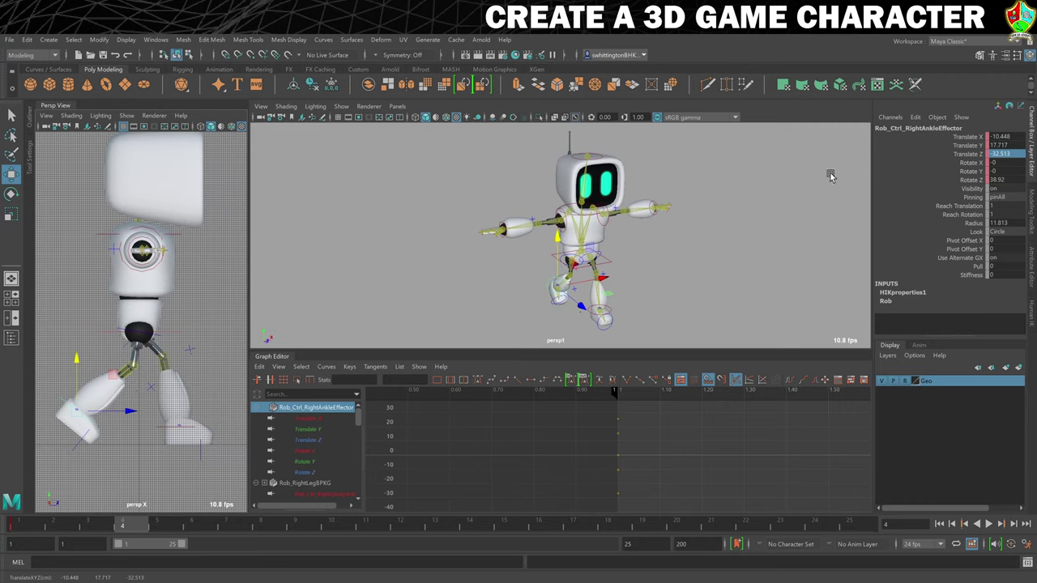
{"action": "left_click", "coordinate": [1013, 154]}
{"action": "key", "text": "Return"}
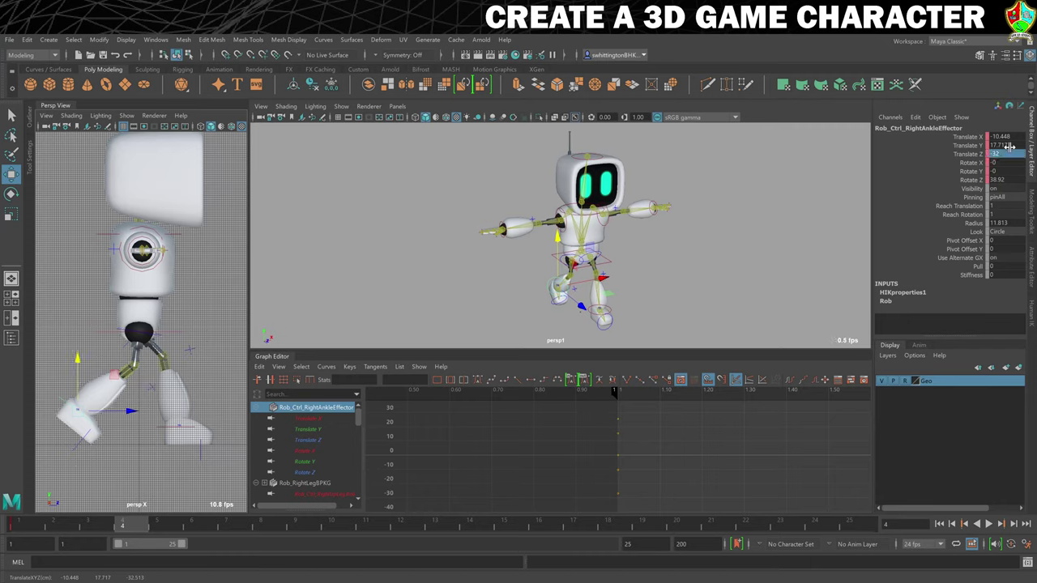
Key the hips, left ankle and right ankle controls at frame 4 and play back the motion
{"action": "left_click", "coordinate": [102, 330]}
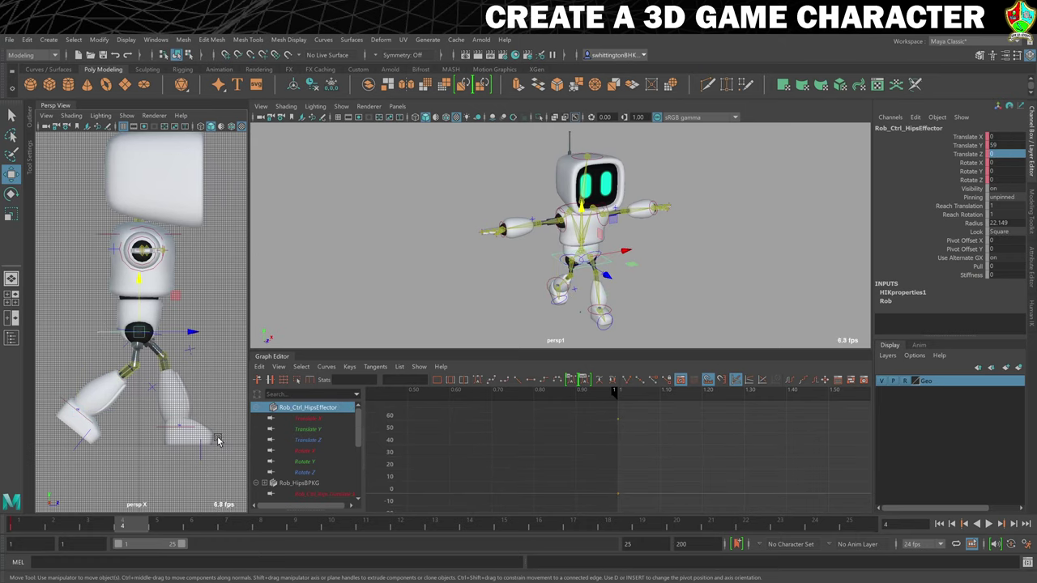
{"action": "key", "text": "s"}
{"action": "left_click", "coordinate": [157, 432]}
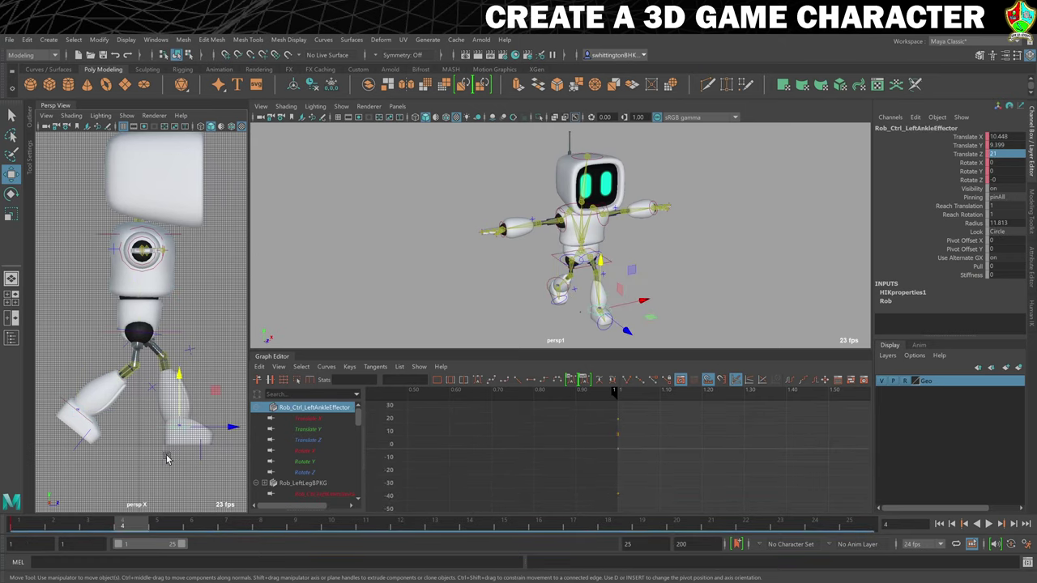
{"action": "left_click", "coordinate": [64, 405]}
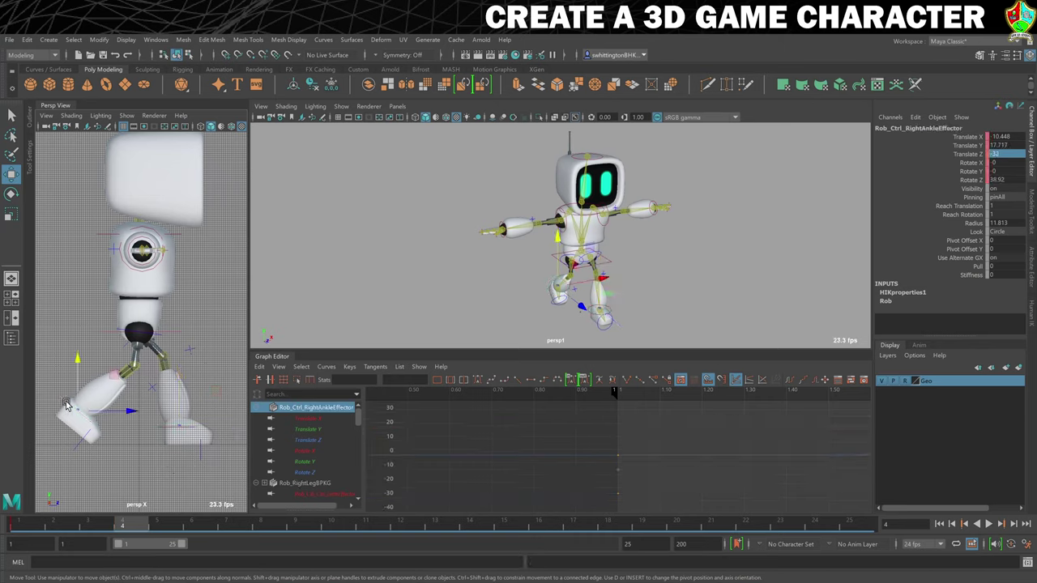
{"action": "key", "text": "s"}
{"action": "key", "text": "alt+v"}
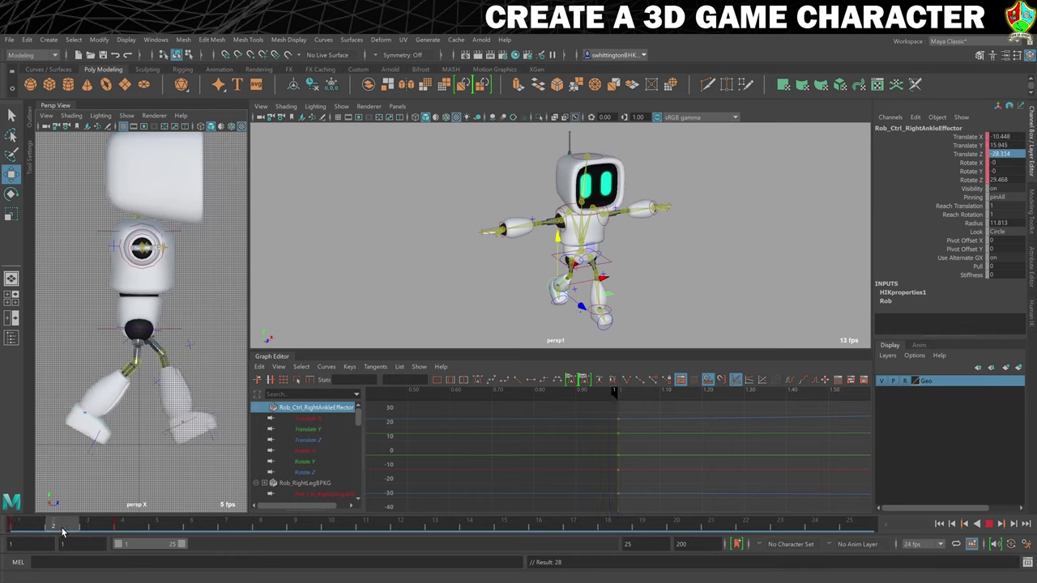
{"action": "left_click", "coordinate": [123, 531]}
At frame 7, raise the hips control to a Translate Y of 62
{"action": "left_click", "coordinate": [233, 525]}
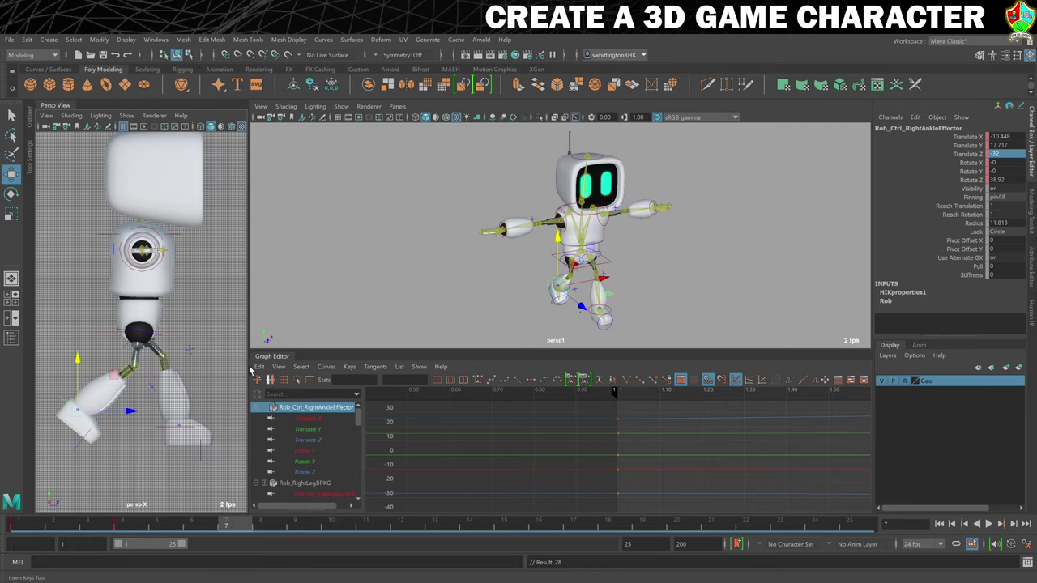
{"action": "left_click", "coordinate": [177, 334]}
{"action": "left_click_drag", "start_coordinate": [139, 280], "coordinate": [139, 275]}
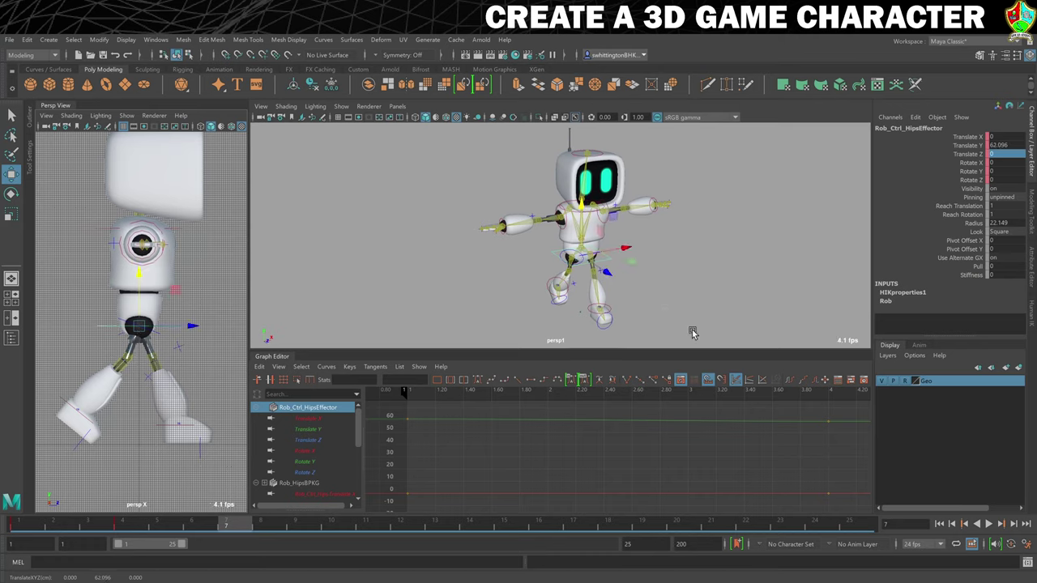
{"action": "double_click", "coordinate": [1004, 144]}
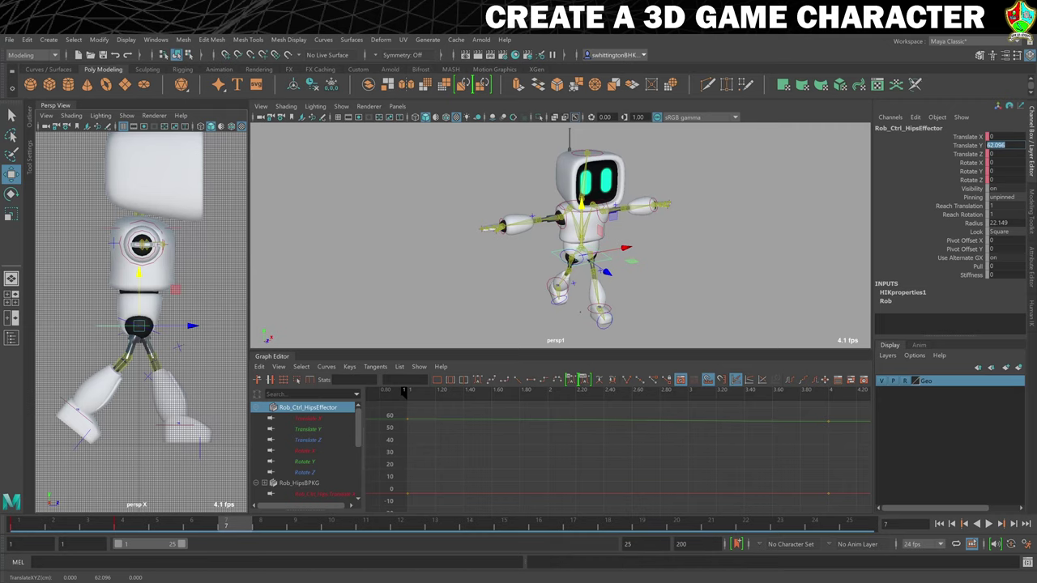
{"action": "type", "text": "62"}
{"action": "key", "text": "Return"}
Slide the left ankle control back to a Translate Z of 1 and lower it to a Translate Y of about 9.4
{"action": "left_click", "coordinate": [159, 431]}
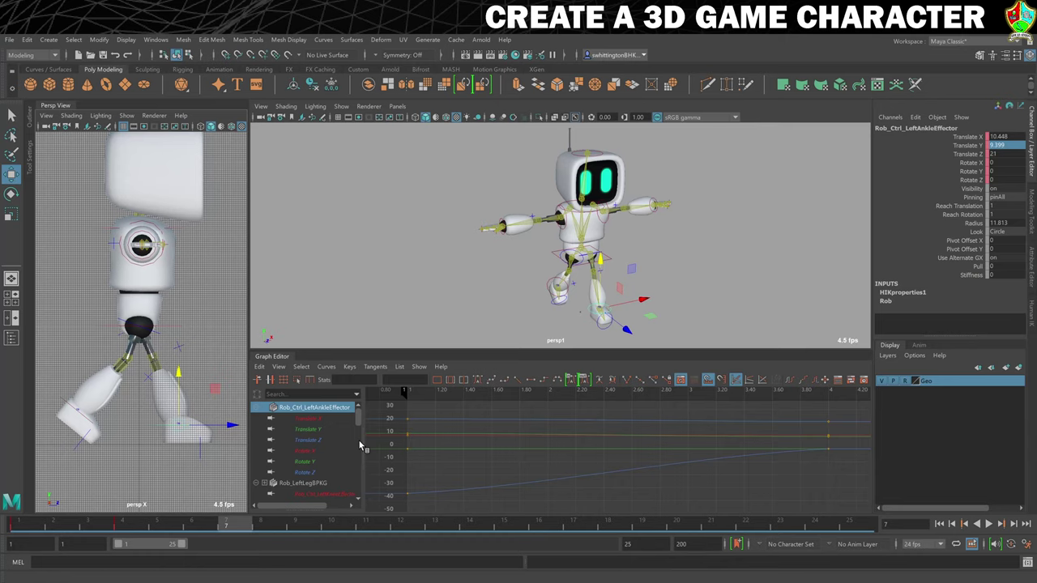
{"action": "left_click_drag", "start_coordinate": [231, 425], "coordinate": [193, 428]}
{"action": "double_click", "coordinate": [999, 154]}
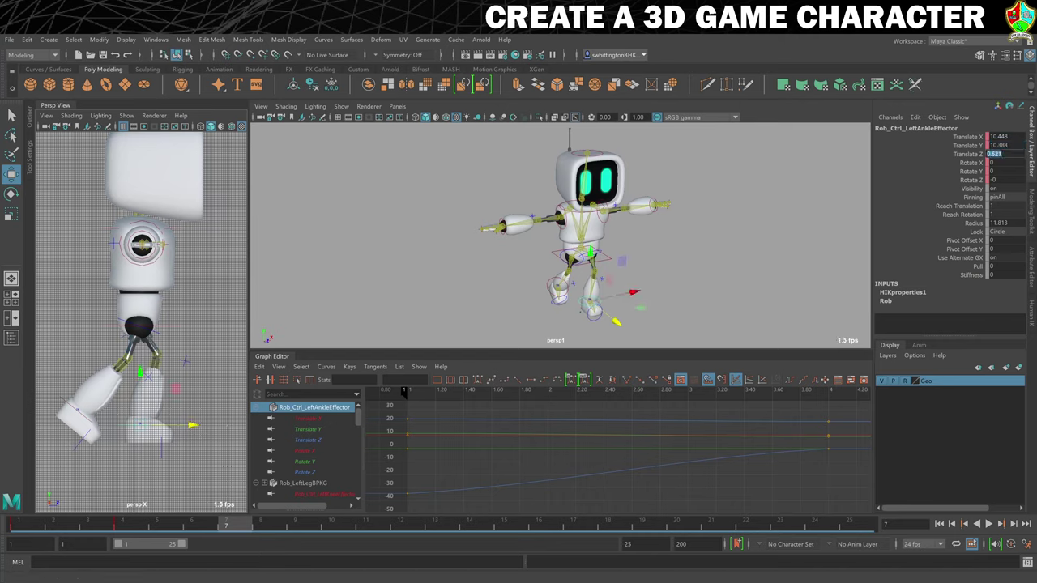
{"action": "type", "text": "1"}
{"action": "key", "text": "Return"}
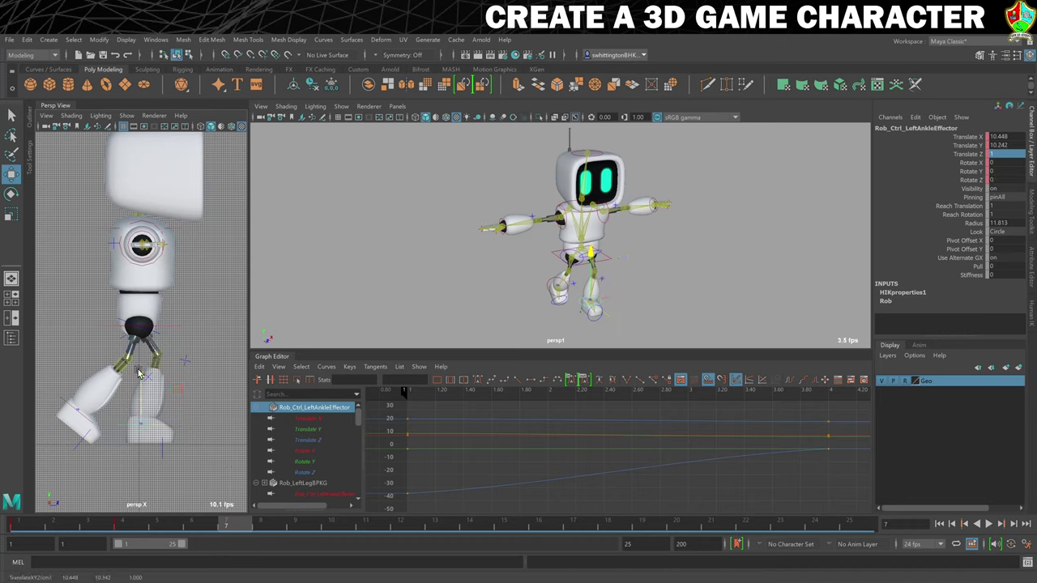
{"action": "left_click_drag", "start_coordinate": [139, 372], "coordinate": [139, 376]}
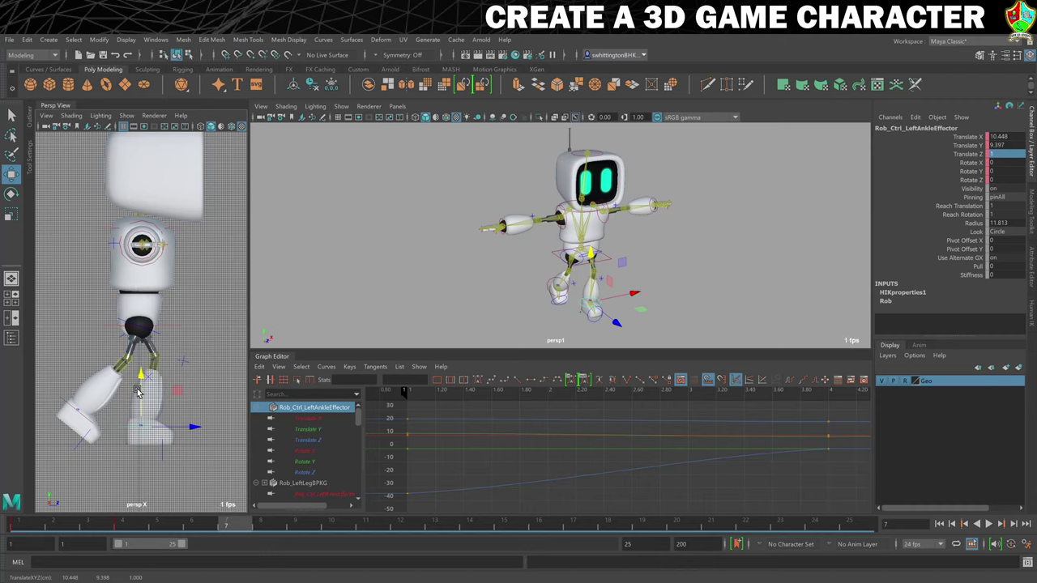
Rotate the right ankle control to about 47 degrees in Z and move it to Translate Y about 21.1 and Translate Z about -16.5
{"action": "left_click", "coordinate": [65, 405]}
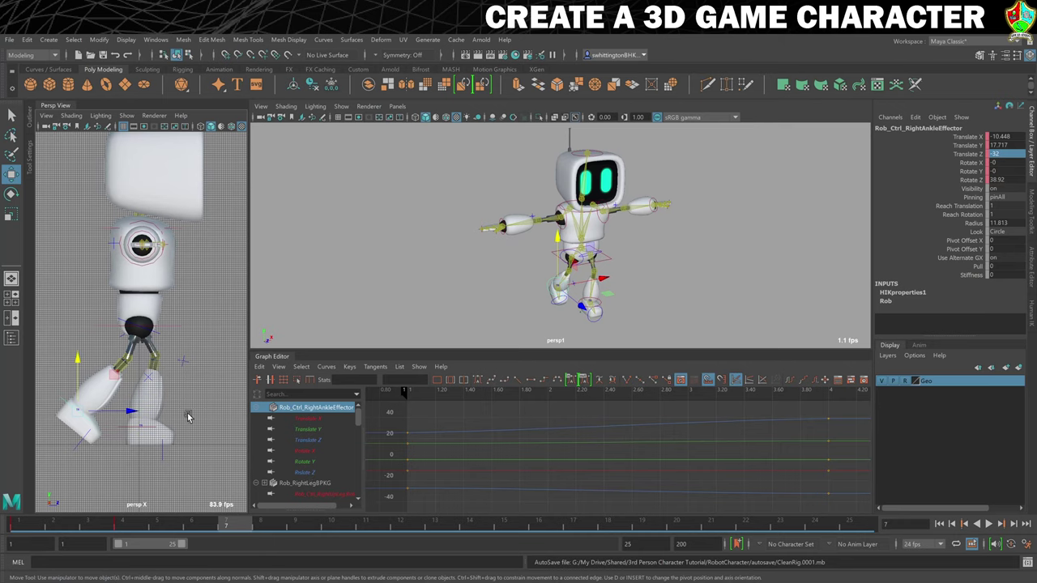
{"action": "key", "text": "e"}
{"action": "left_click_drag", "start_coordinate": [105, 376], "coordinate": [108, 380]}
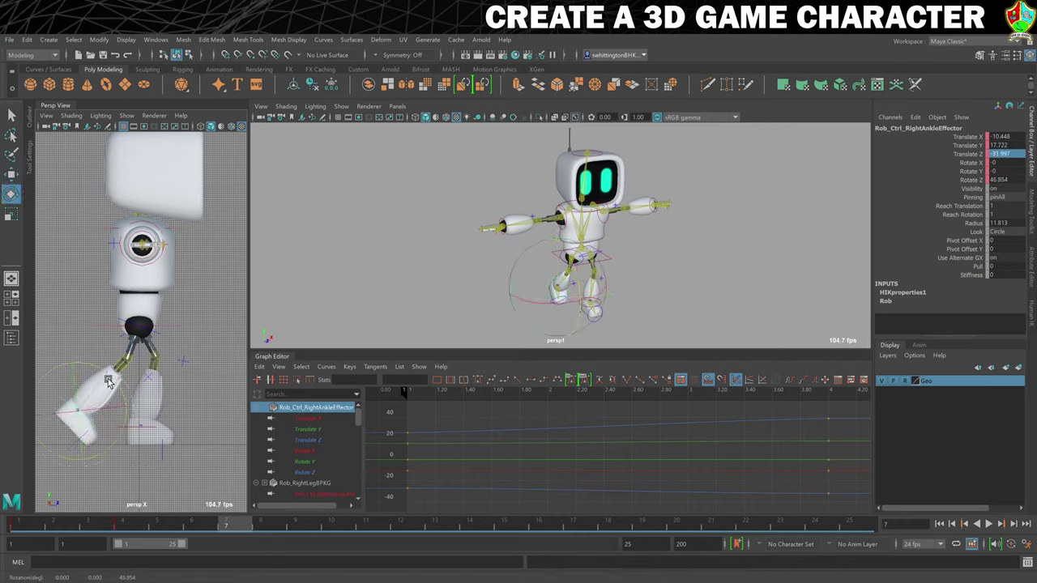
{"action": "left_click_drag", "start_coordinate": [108, 381], "coordinate": [97, 428]}
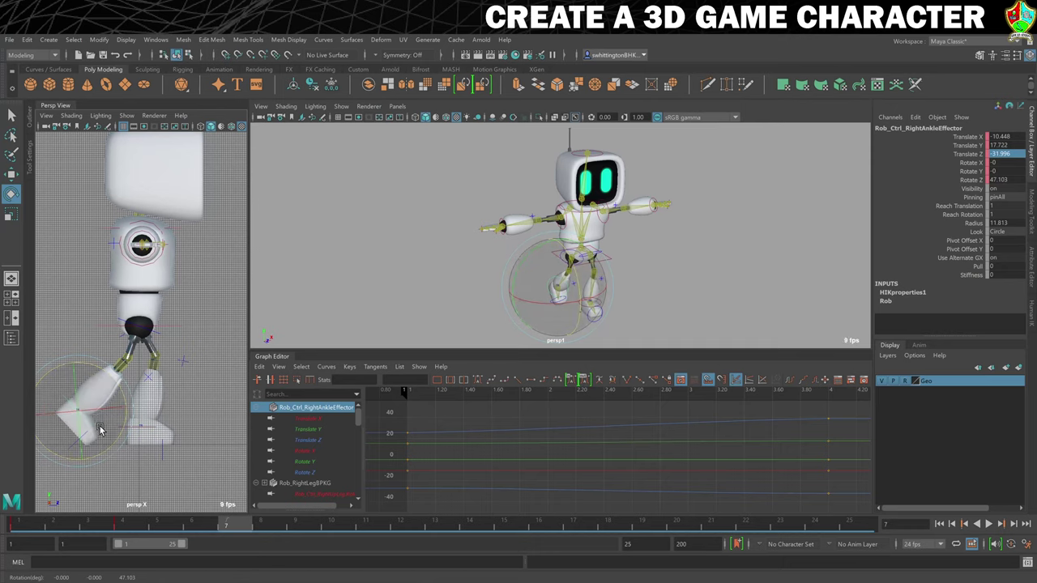
{"action": "key", "text": "w"}
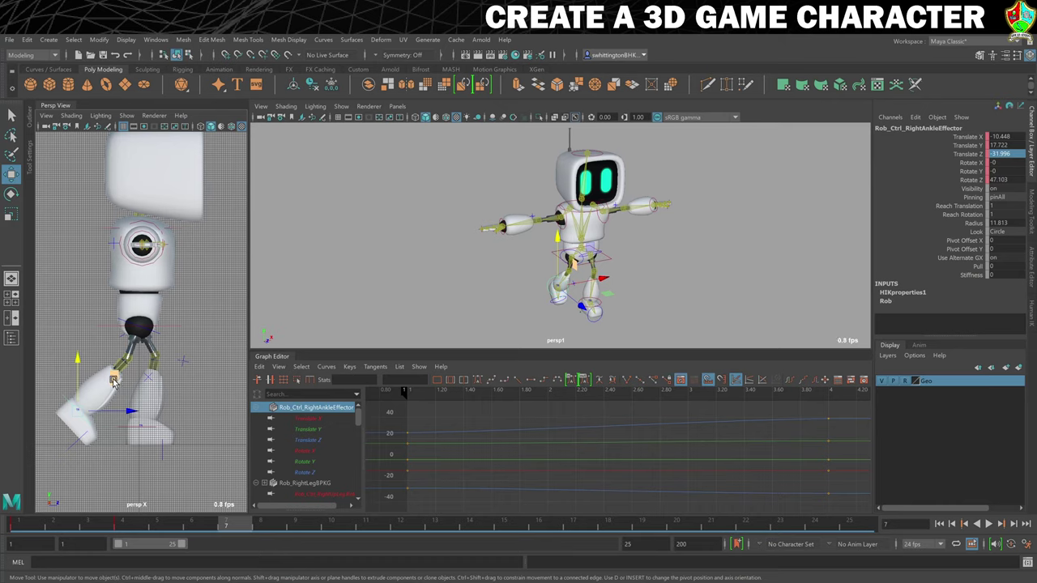
{"action": "left_click_drag", "start_coordinate": [128, 411], "coordinate": [110, 356]}
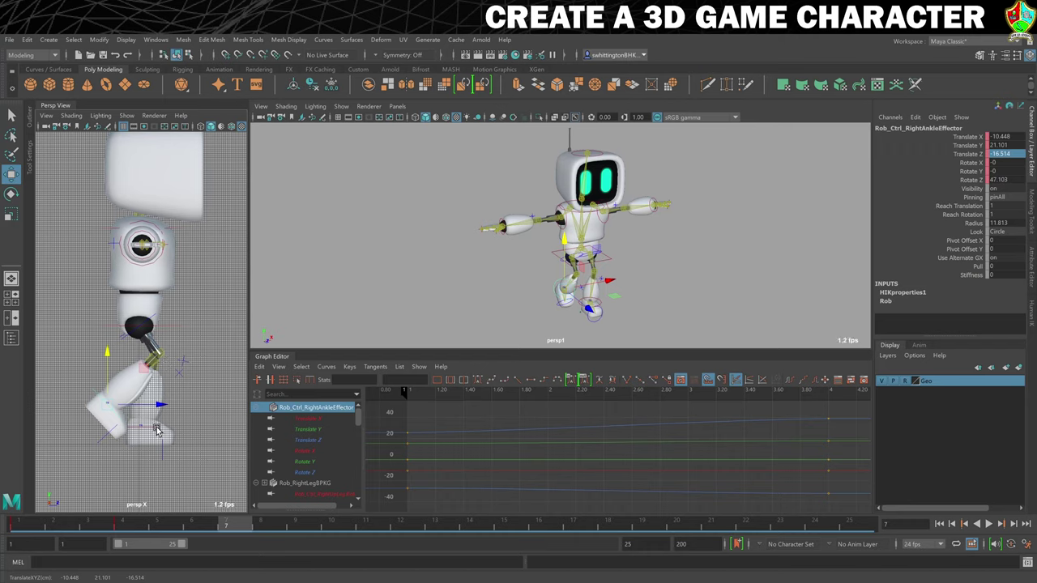
{"action": "left_click", "coordinate": [108, 355]}
Key the hips, right ankle and left ankle controls at frame 7 and play back the motion
{"action": "left_click", "coordinate": [183, 341]}
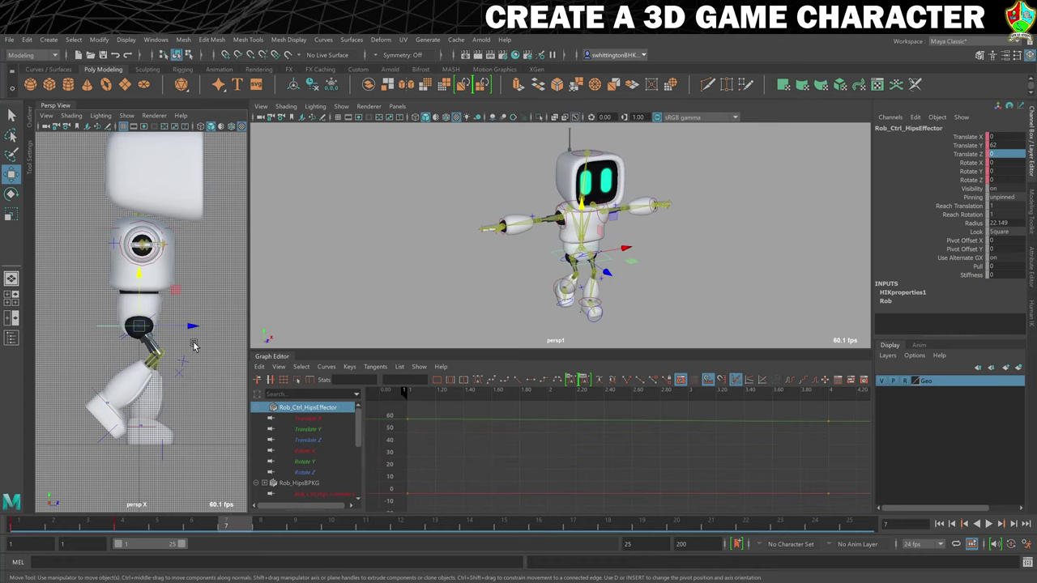
{"action": "left_click", "coordinate": [95, 398]}
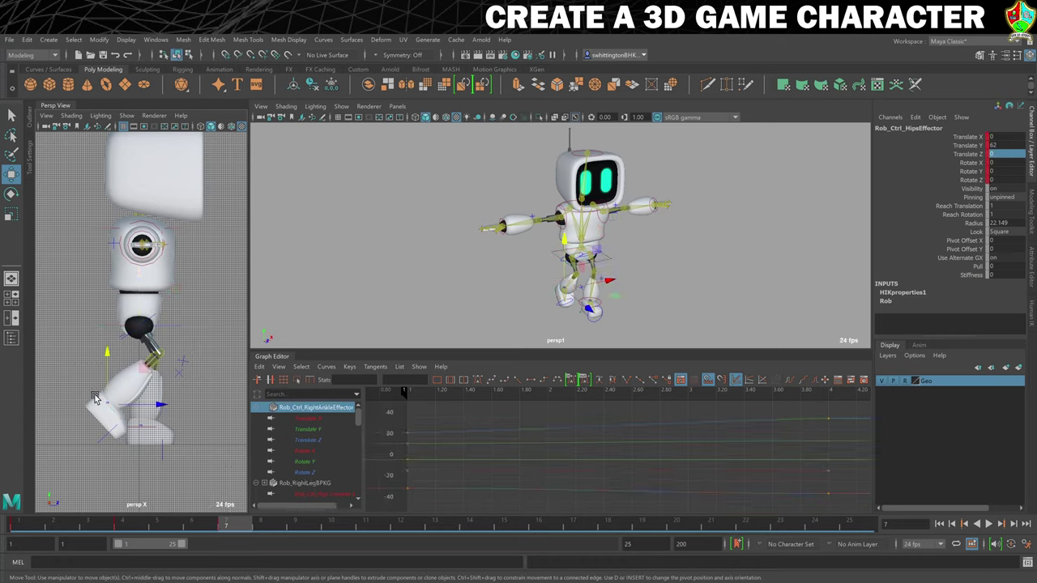
{"action": "left_click", "coordinate": [102, 437]}
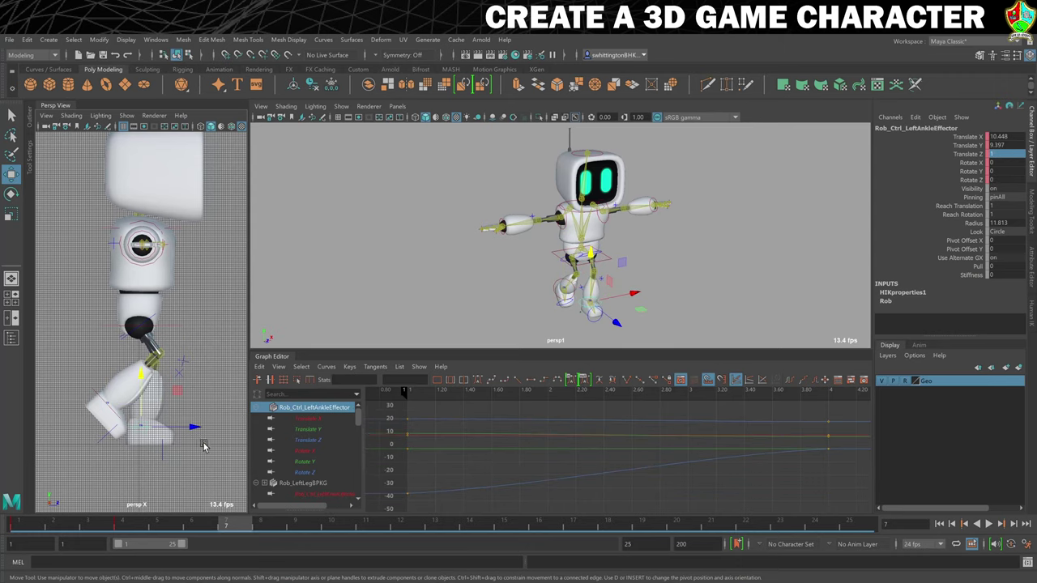
{"action": "key", "text": "s"}
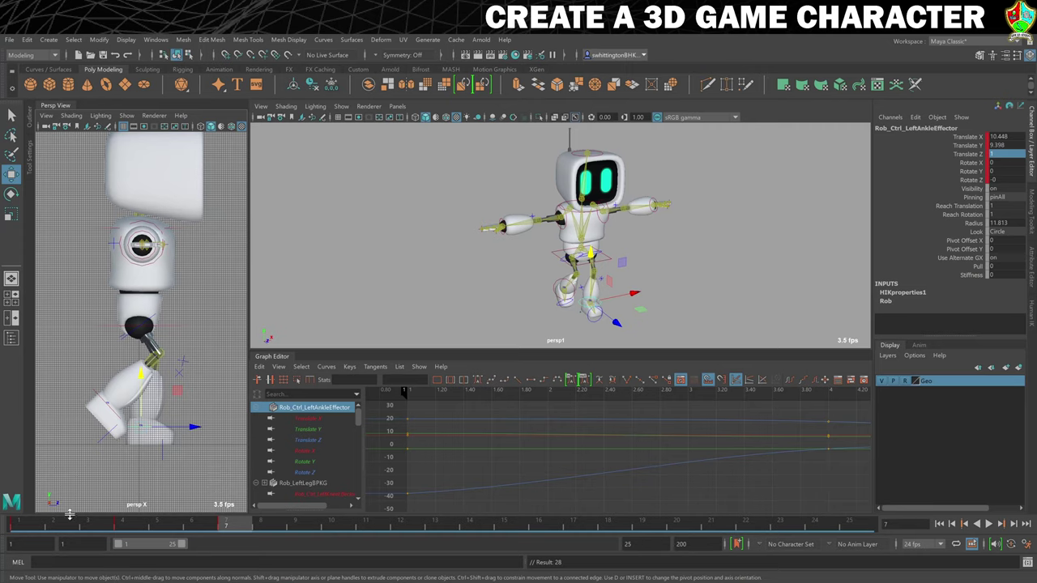
{"action": "key", "text": "alt+v"}
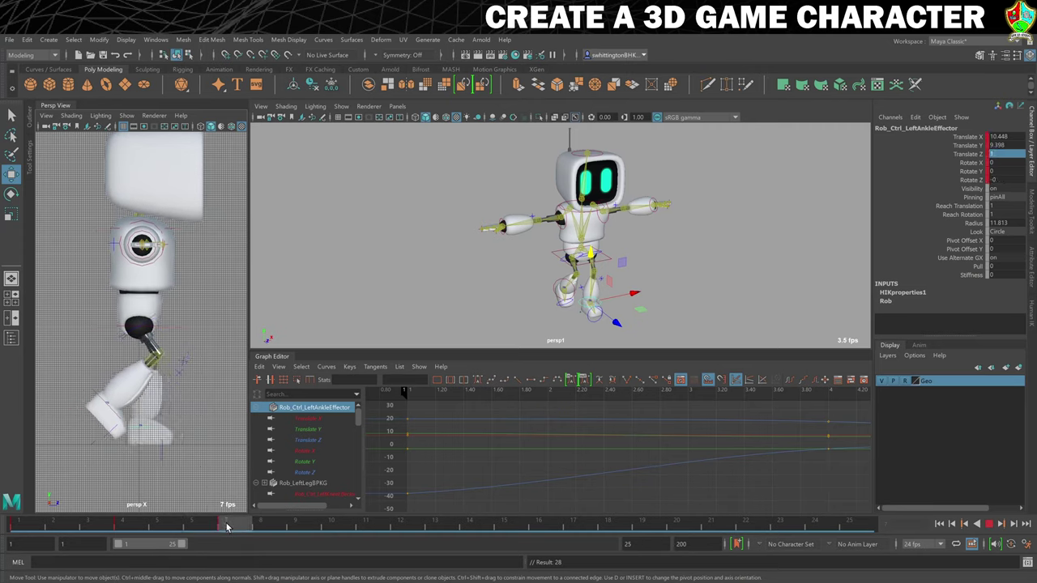
At frame 10, raise the hips control to a Translate Y of 63
{"action": "left_click", "coordinate": [337, 527]}
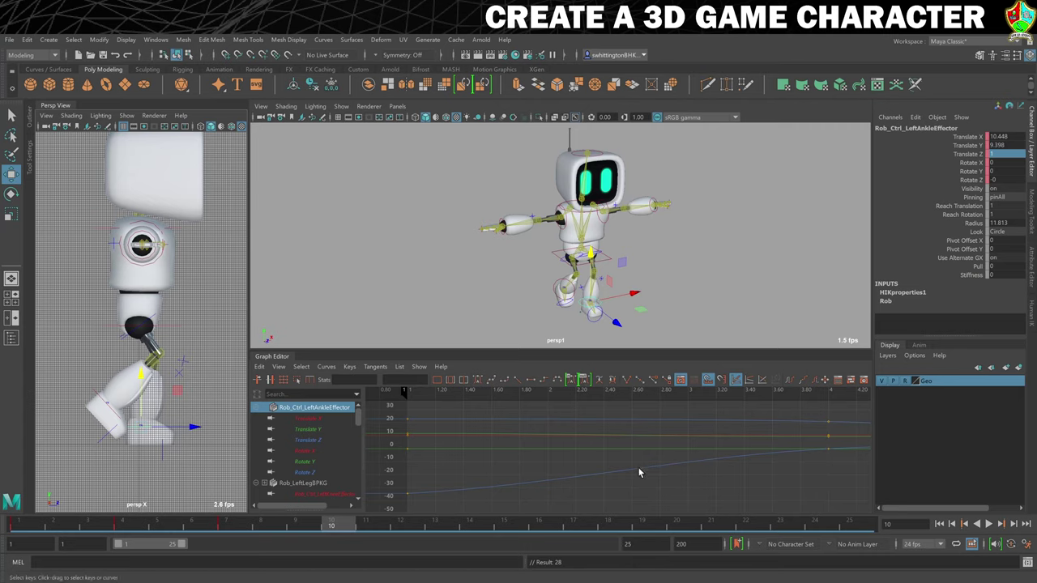
{"action": "left_click", "coordinate": [582, 243]}
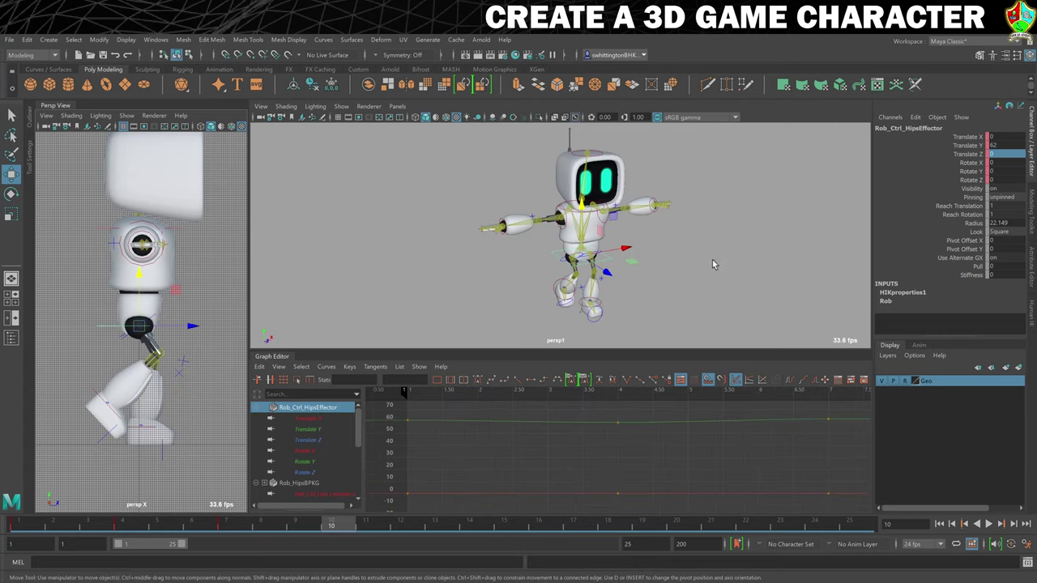
{"action": "double_click", "coordinate": [992, 145]}
{"action": "key", "text": "Return"}
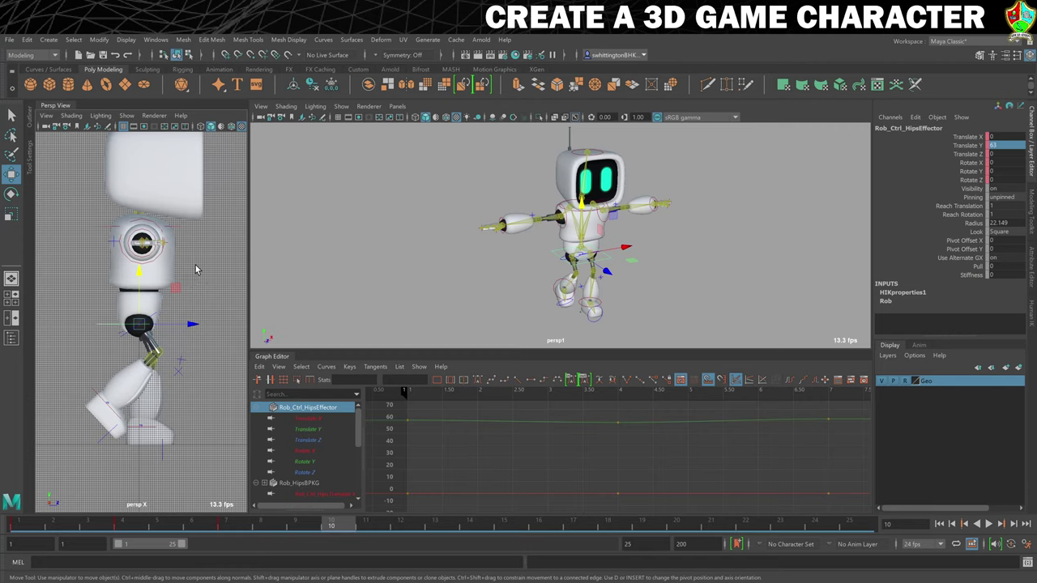
Move the left ankle control back, rotate it to about 10.6 degrees in Z and raise it to a Translate Y of about 12.2
{"action": "left_click", "coordinate": [158, 430]}
{"action": "left_click_drag", "start_coordinate": [195, 429], "coordinate": [173, 429]}
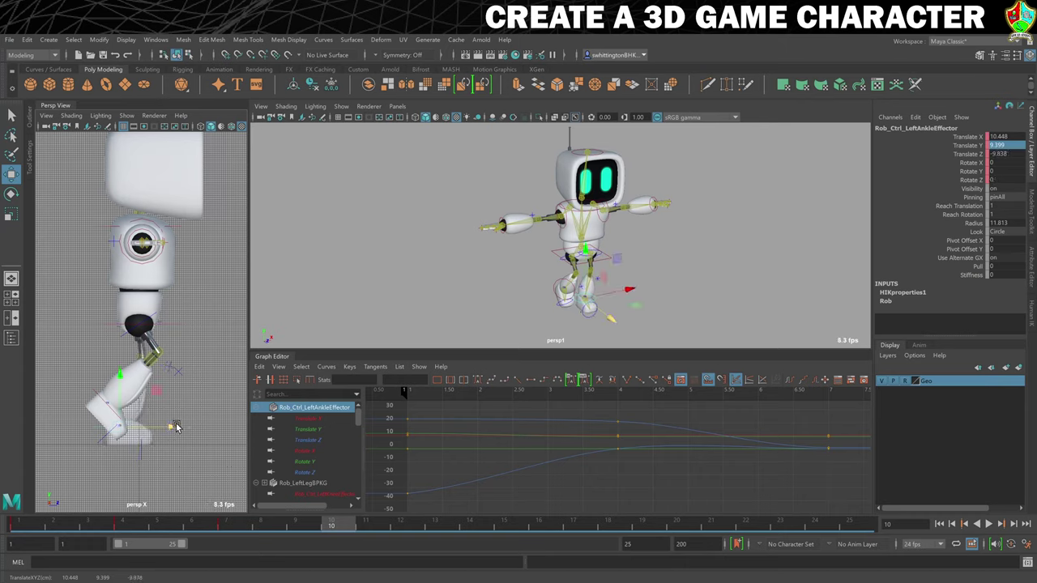
{"action": "key", "text": "e"}
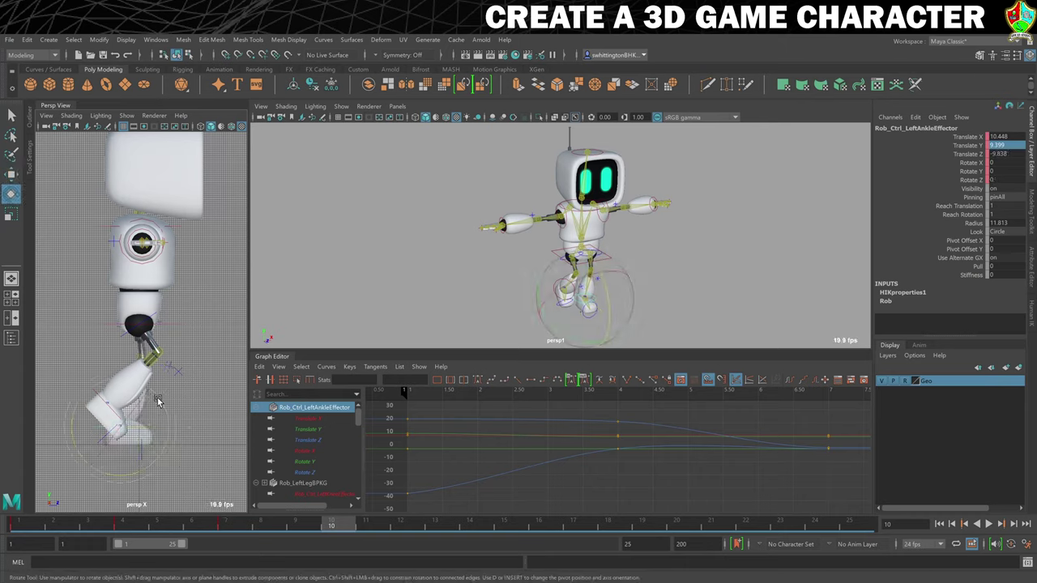
{"action": "left_click_drag", "start_coordinate": [159, 405], "coordinate": [160, 409]}
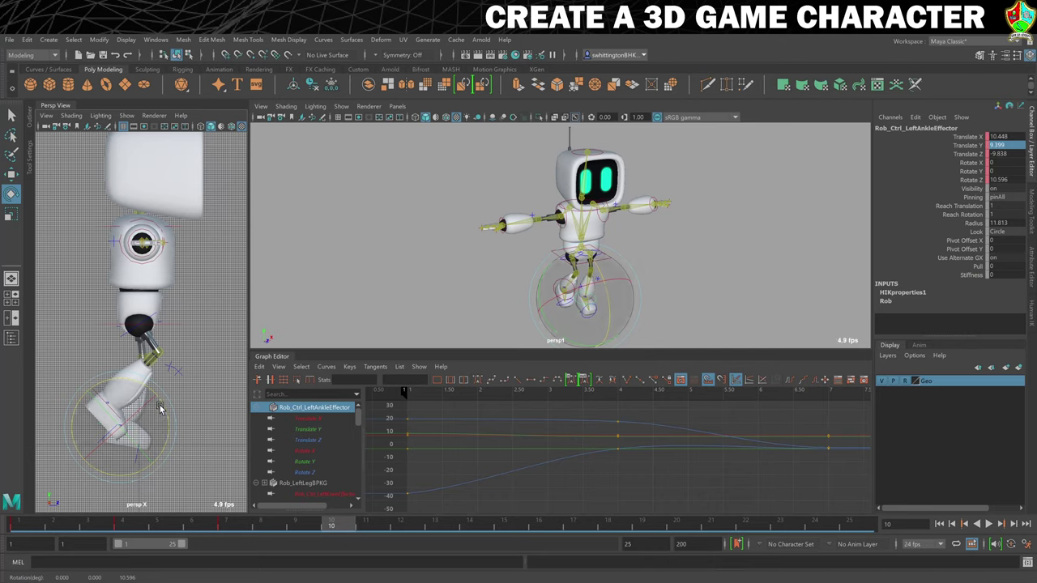
{"action": "key", "text": "w"}
{"action": "left_click_drag", "start_coordinate": [123, 379], "coordinate": [119, 371]}
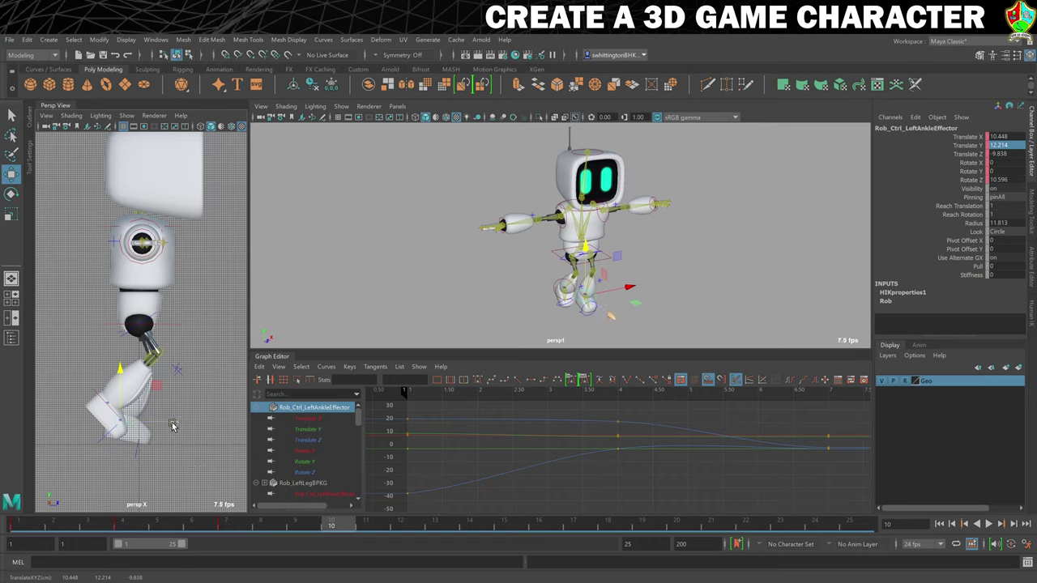
Slide the left ankle control further back and set its Translate Z to -21
{"action": "middle_click_drag", "start_coordinate": [172, 426], "coordinate": [154, 426]}
{"action": "key", "text": "w"}
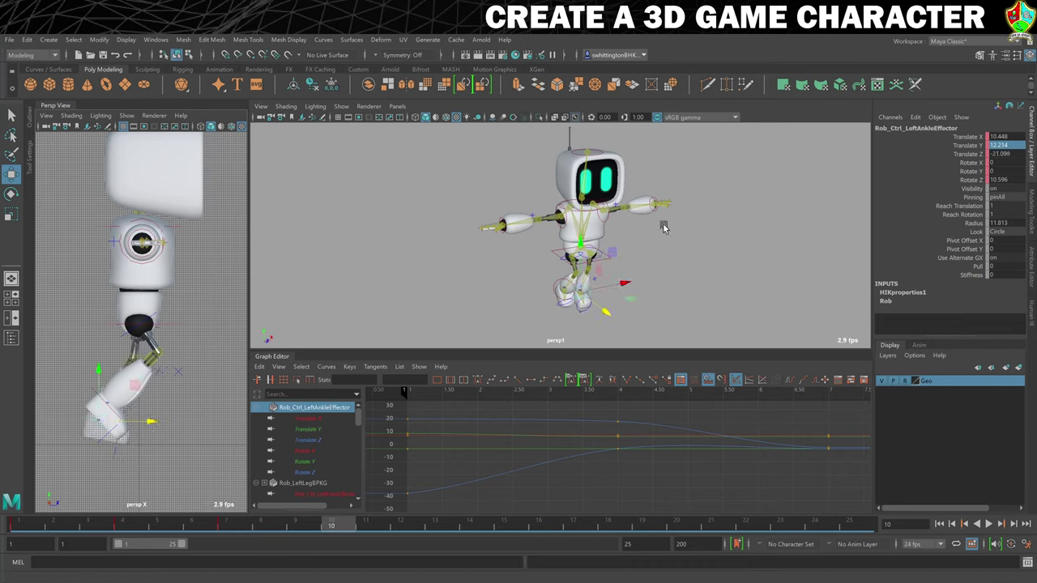
{"action": "left_click", "coordinate": [998, 154]}
{"action": "key", "text": "Return"}
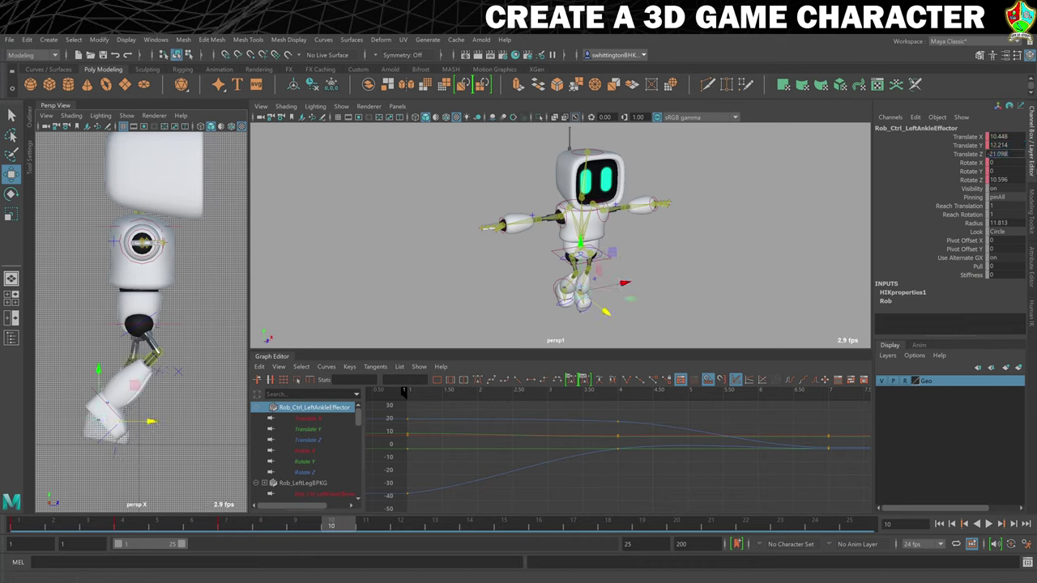
{"action": "type", "text": "-21."}
{"action": "key", "text": "Return"}
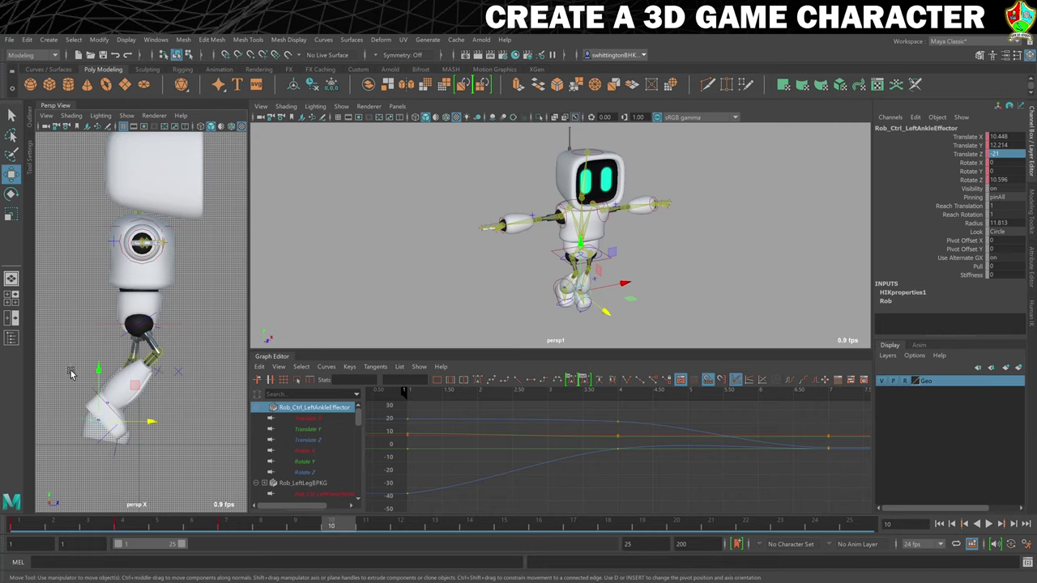
Move the right ankle control forward to a Translate Z of about 9, rotate it to about 18 degrees in Z and lower it to a Translate Y of about 18
{"action": "left_click", "coordinate": [94, 395]}
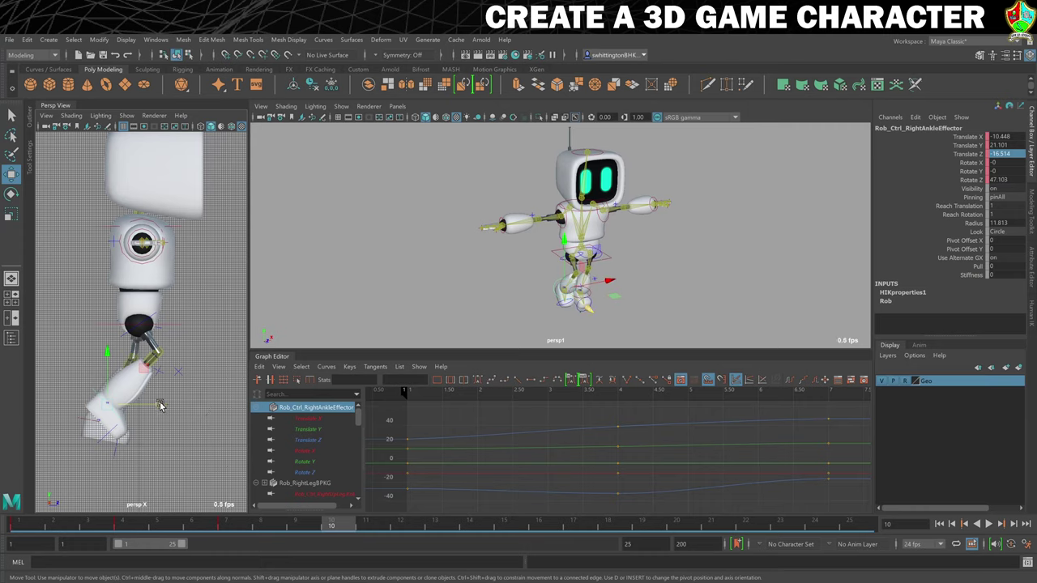
{"action": "left_click_drag", "start_coordinate": [159, 406], "coordinate": [232, 415]}
{"action": "key", "text": "e"}
{"action": "key", "text": "w"}
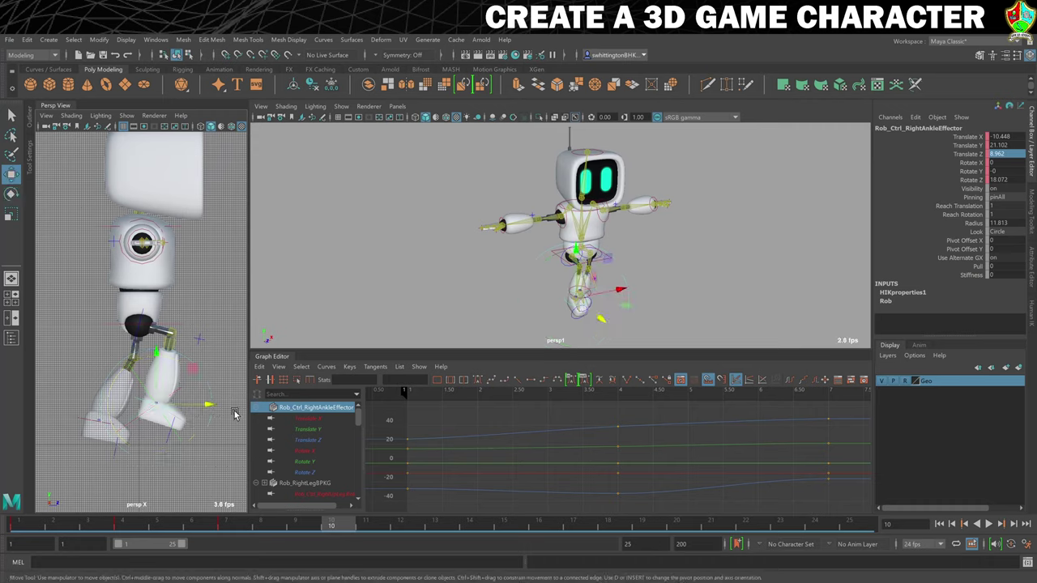
{"action": "left_click_drag", "start_coordinate": [156, 352], "coordinate": [158, 364]}
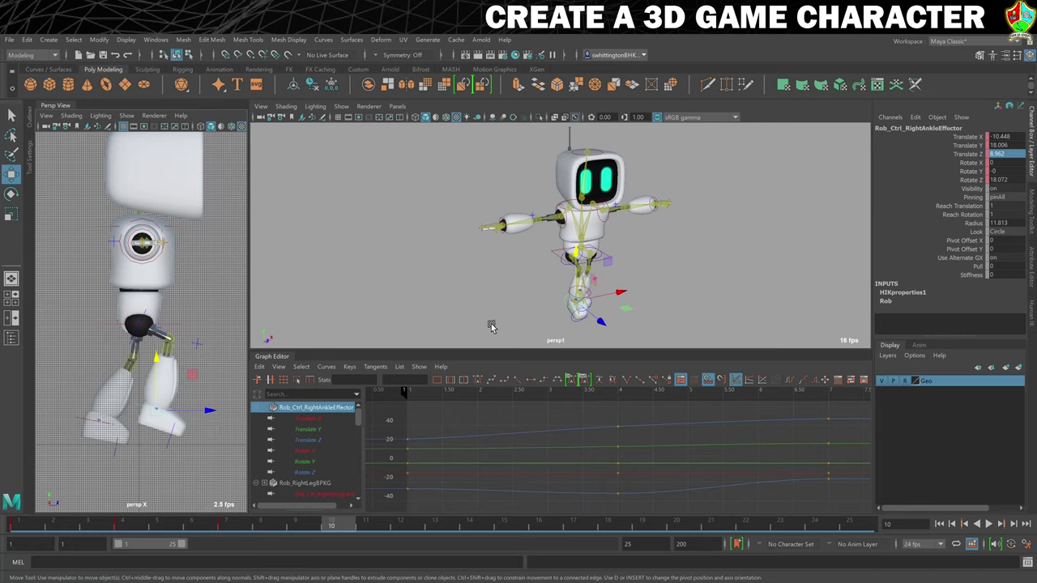
Key the hips, left ankle and right ankle controls at frame 10 and play back the motion
{"action": "left_click", "coordinate": [552, 258]}
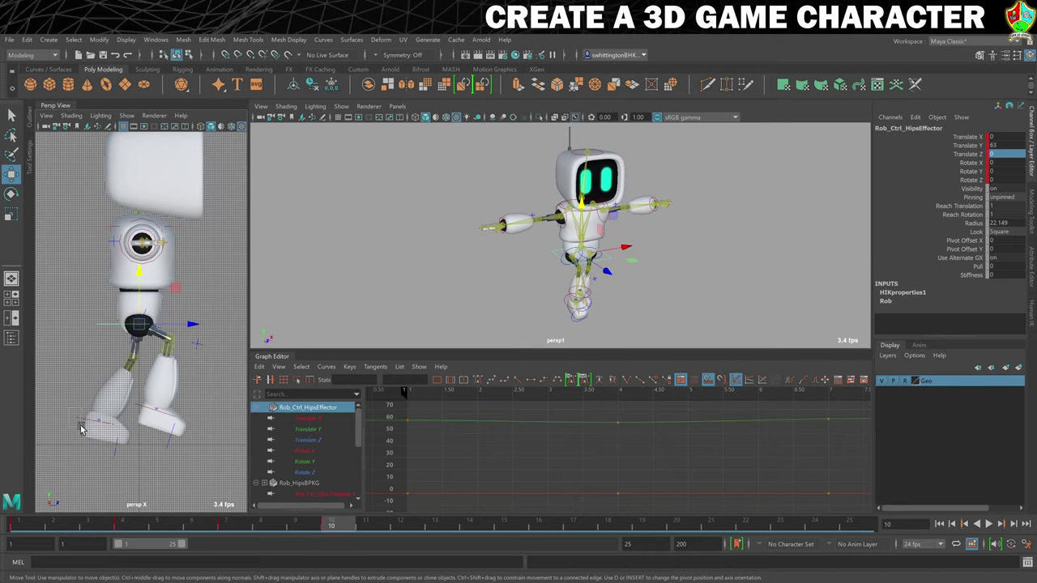
{"action": "left_click", "coordinate": [143, 408]}
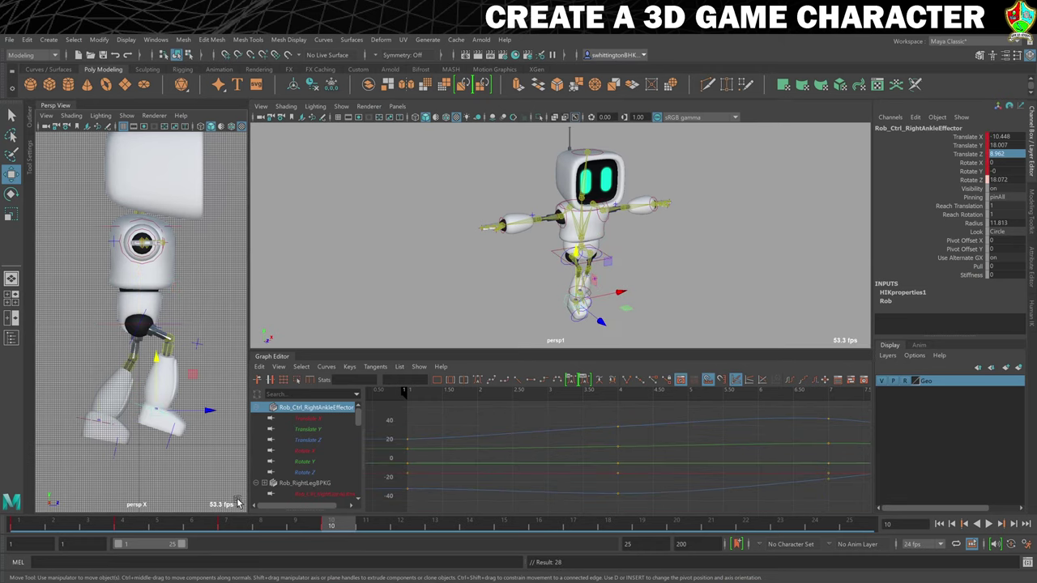
{"action": "key", "text": "alt+v"}
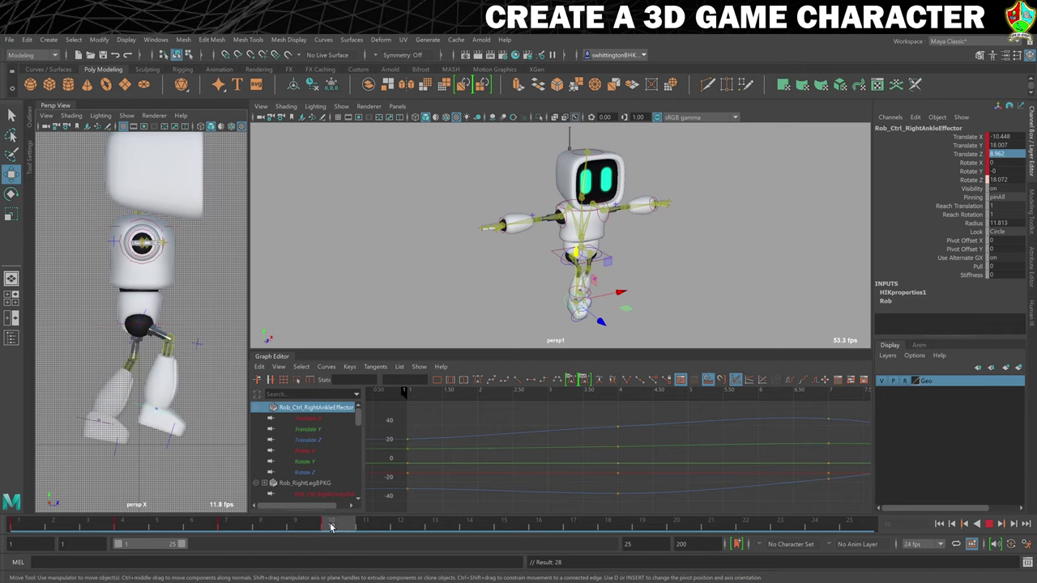
{"action": "left_click", "coordinate": [331, 527]}
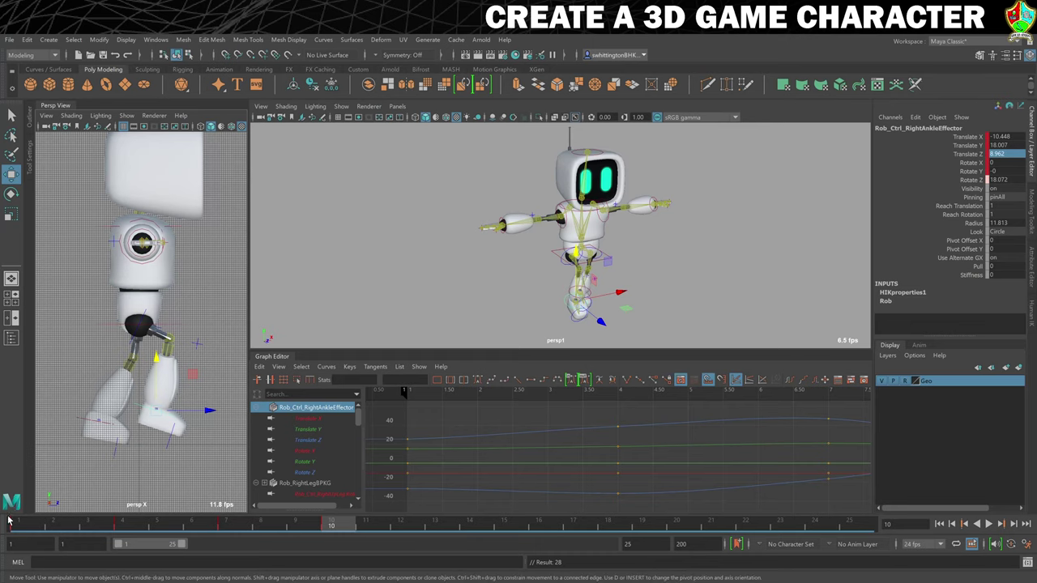
Copy the hips control's key from frame 1 and paste it at frame 13
{"action": "left_click", "coordinate": [437, 527]}
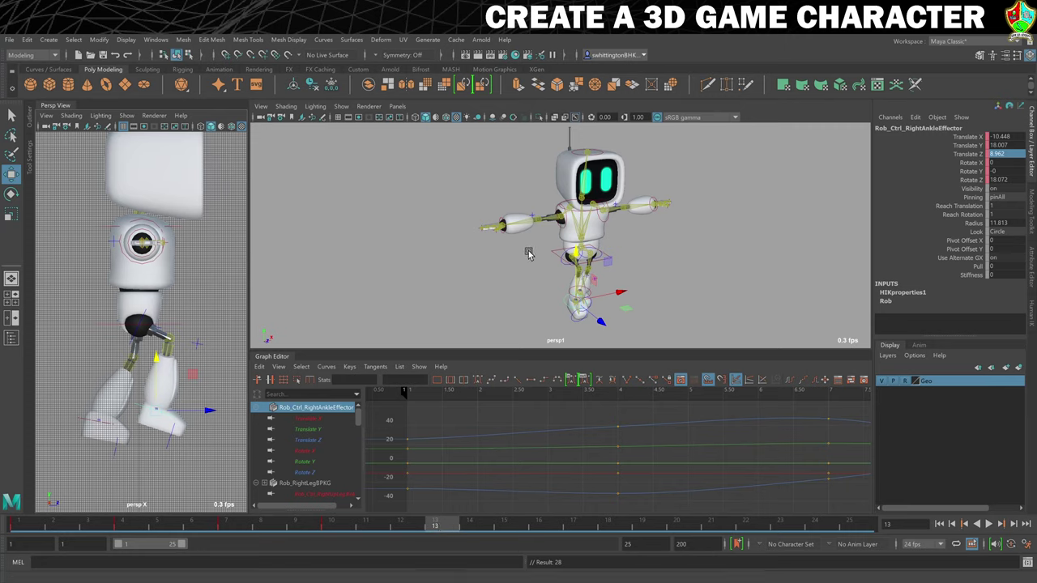
{"action": "left_click", "coordinate": [18, 527]}
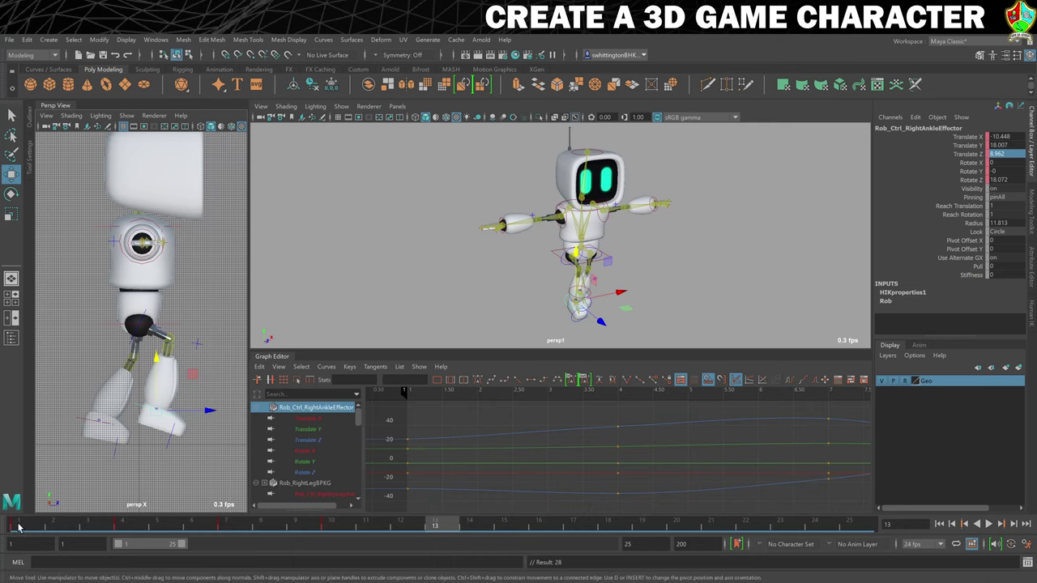
{"action": "left_click", "coordinate": [100, 333]}
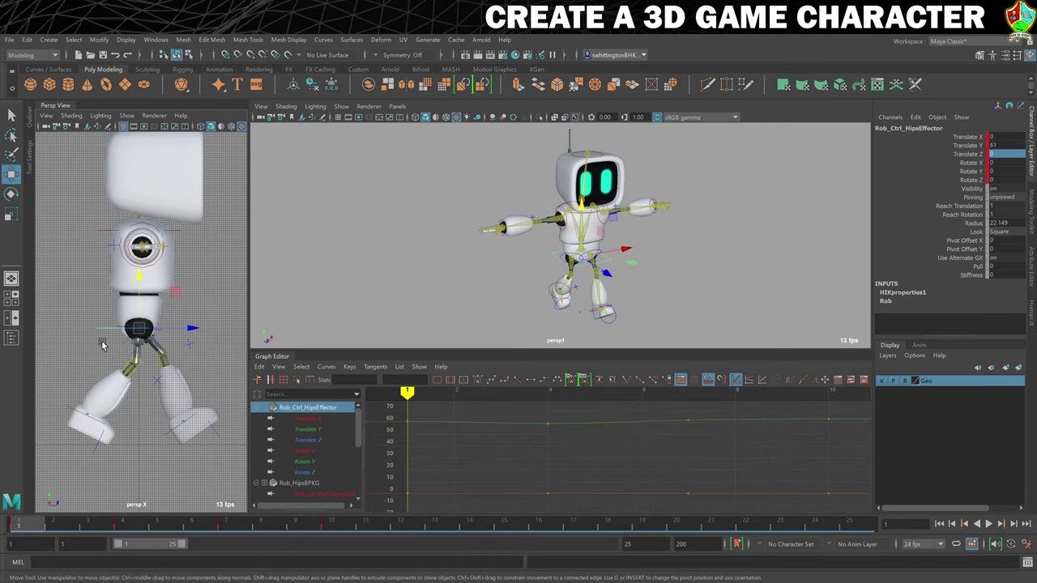
{"action": "right_click", "coordinate": [24, 526]}
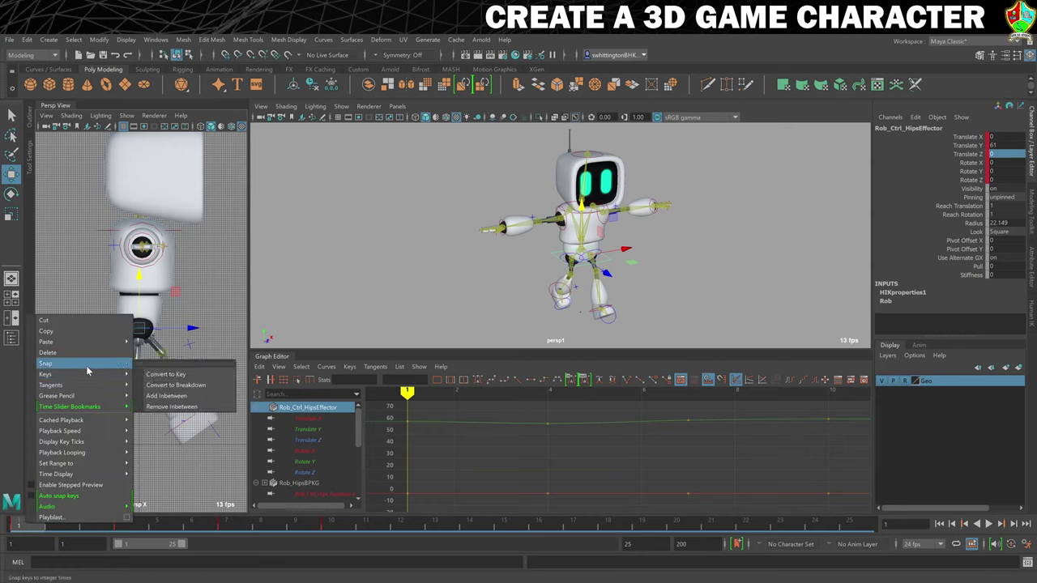
{"action": "left_click", "coordinate": [92, 339]}
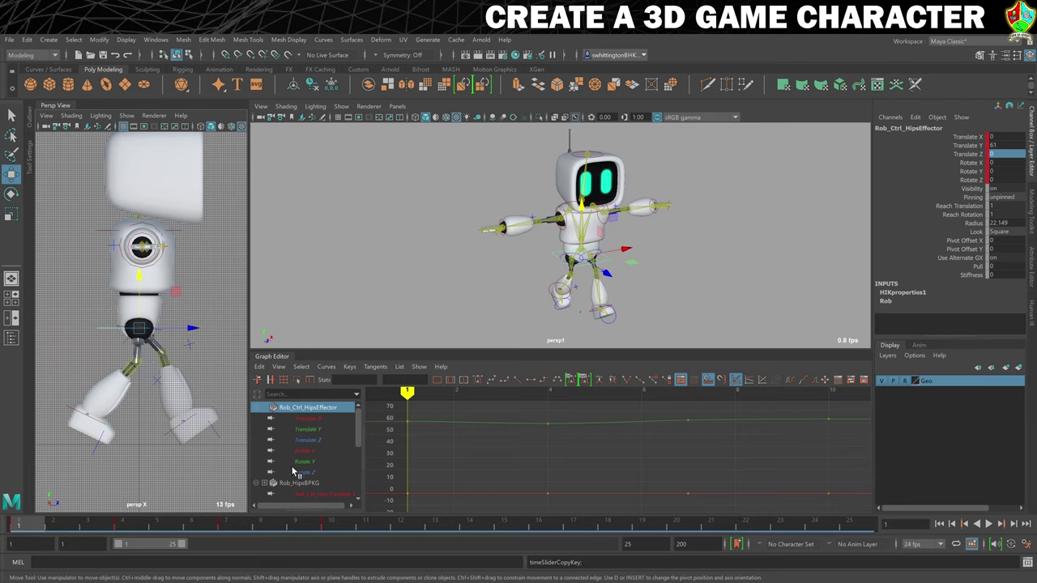
{"action": "left_click", "coordinate": [441, 528]}
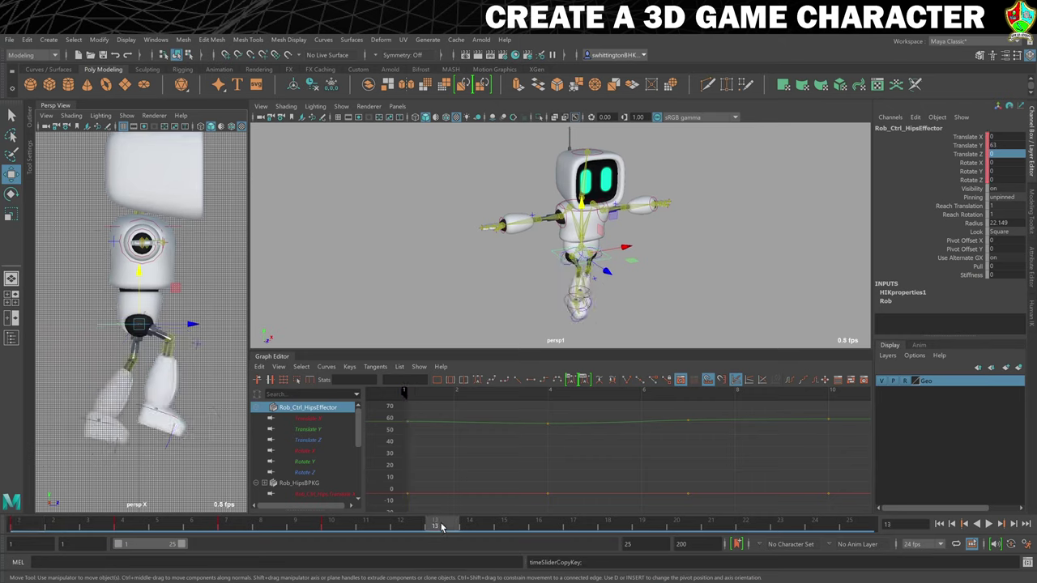
{"action": "right_click", "coordinate": [442, 525]}
{"action": "mouse_move", "coordinate": [532, 340]}
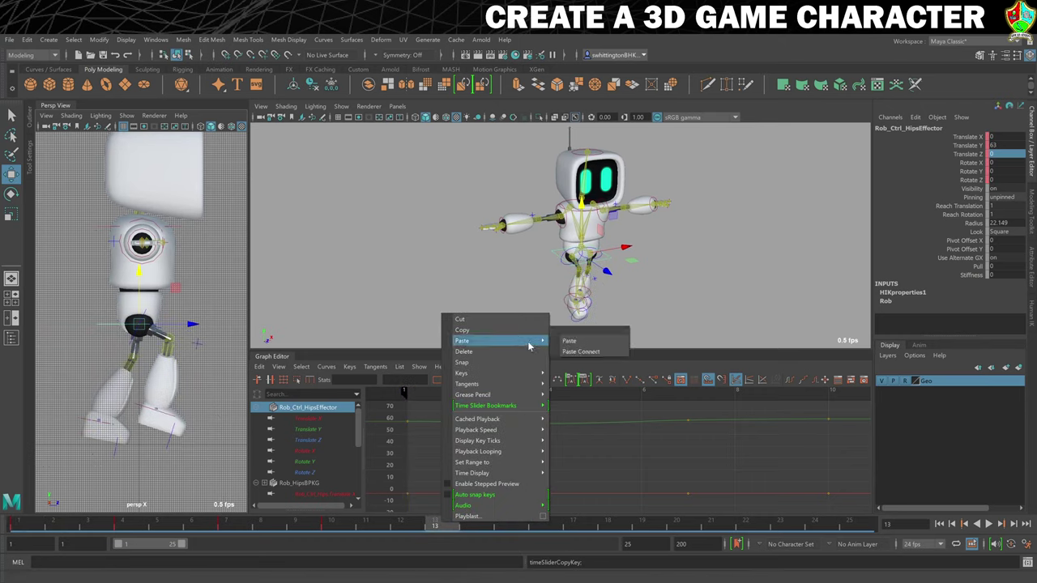
{"action": "left_click", "coordinate": [573, 344]}
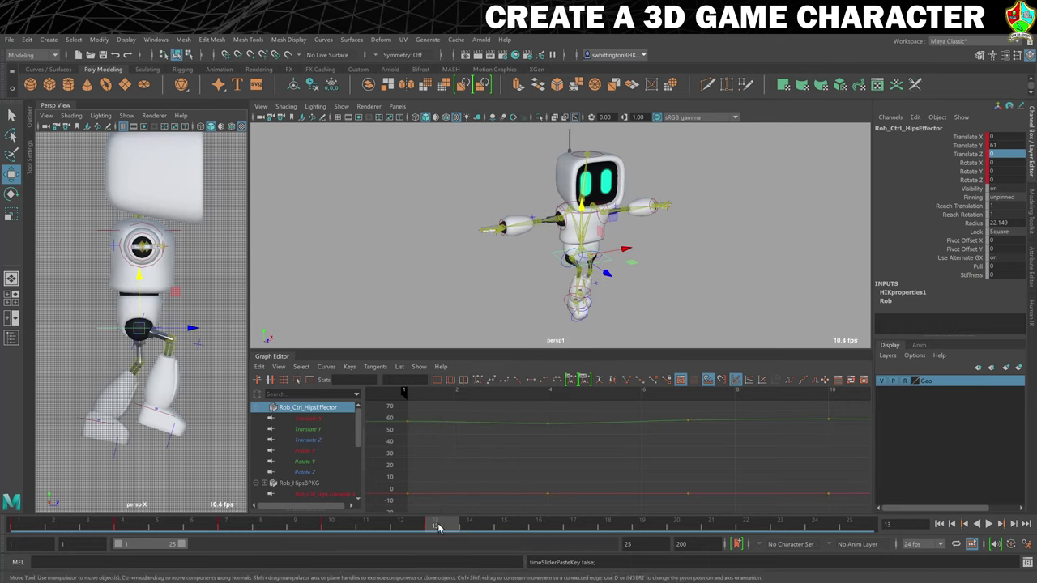
Play back the motion and compare the poses at frames 1 and 13
{"action": "key", "text": "alt+v"}
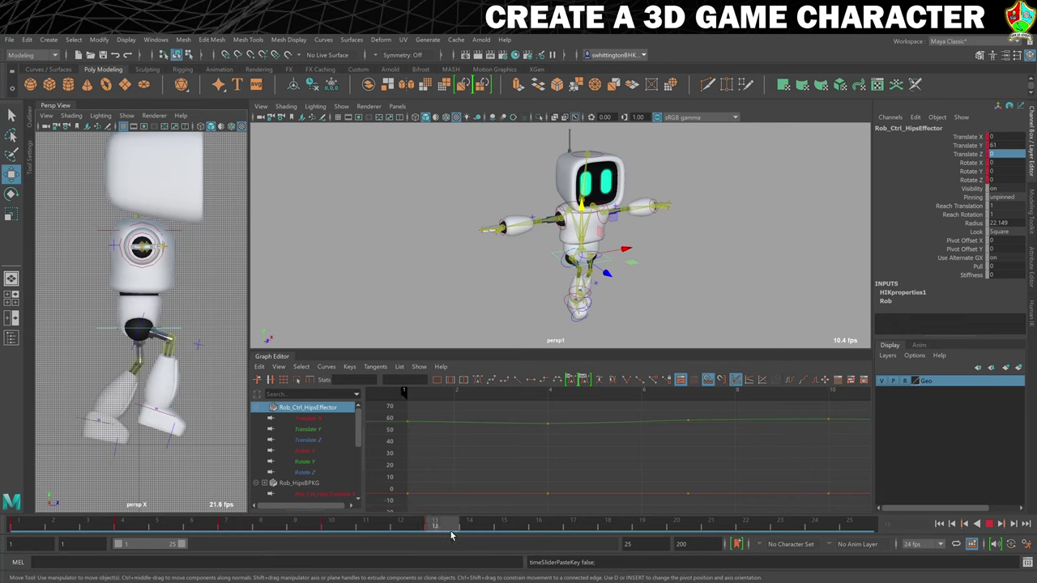
{"action": "key", "text": "alt+v"}
{"action": "left_click", "coordinate": [15, 527]}
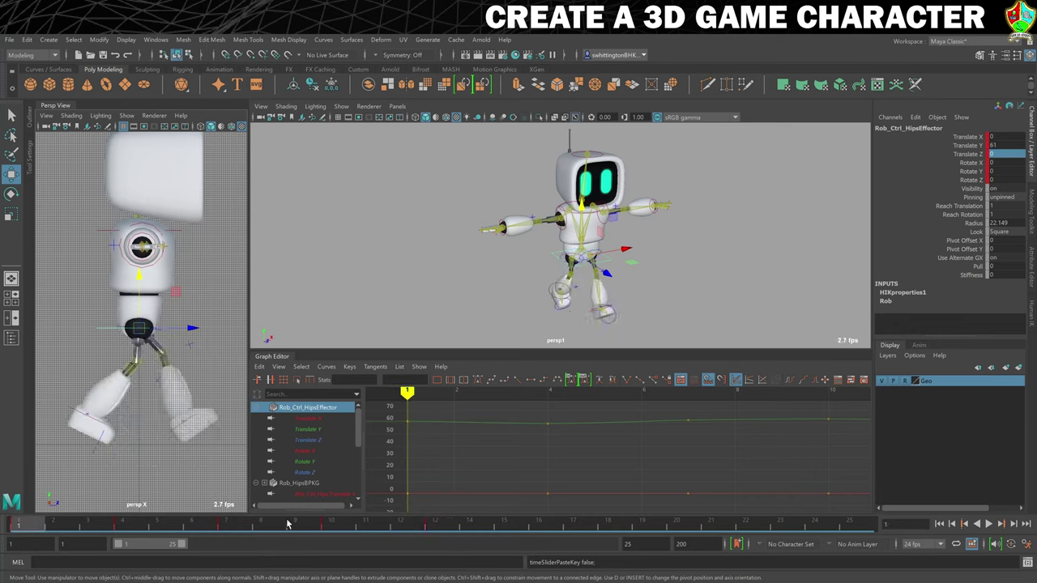
{"action": "left_click", "coordinate": [435, 525]}
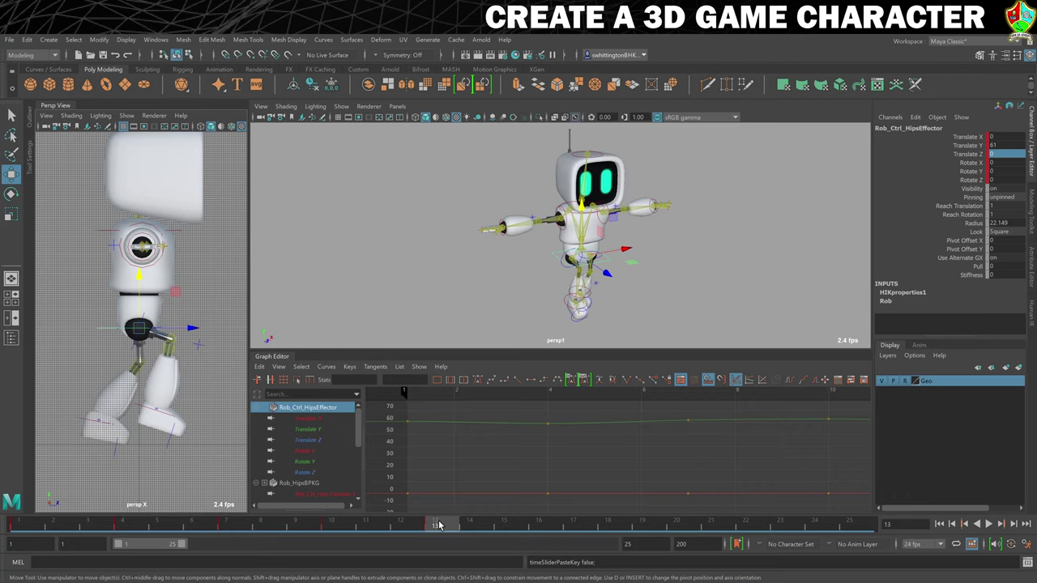
Copy the right ankle control's key from frame 1 and paste it onto the left ankle control at frame 13
{"action": "left_click", "coordinate": [34, 525]}
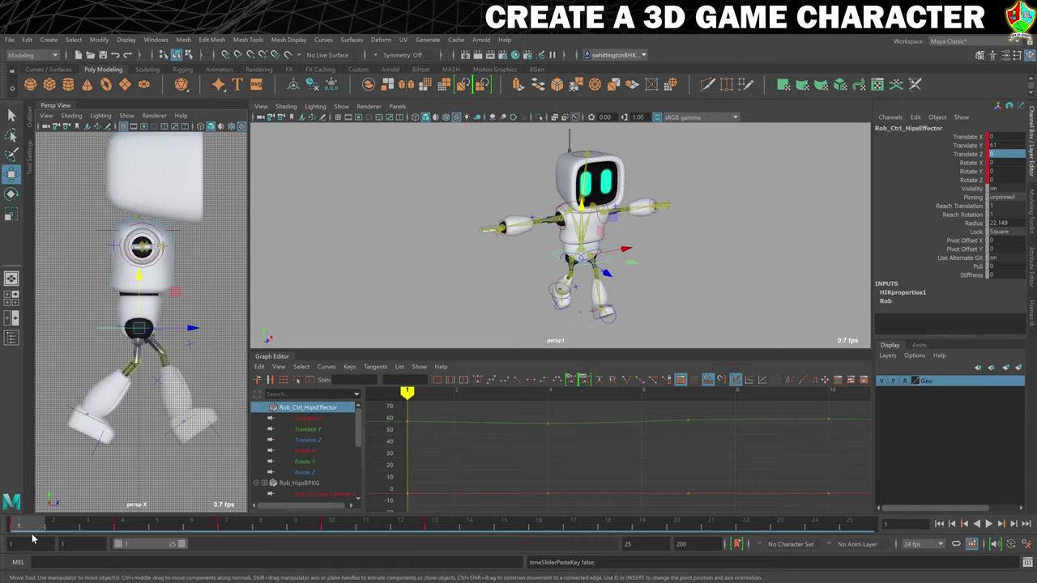
{"action": "left_click", "coordinate": [70, 415]}
{"action": "left_click", "coordinate": [70, 415]}
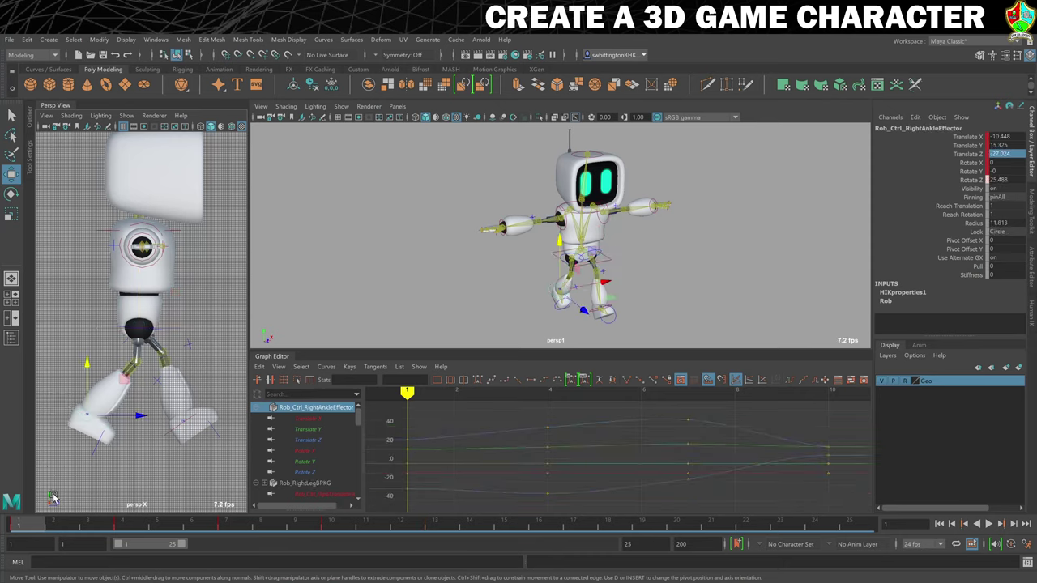
{"action": "right_click", "coordinate": [27, 527]}
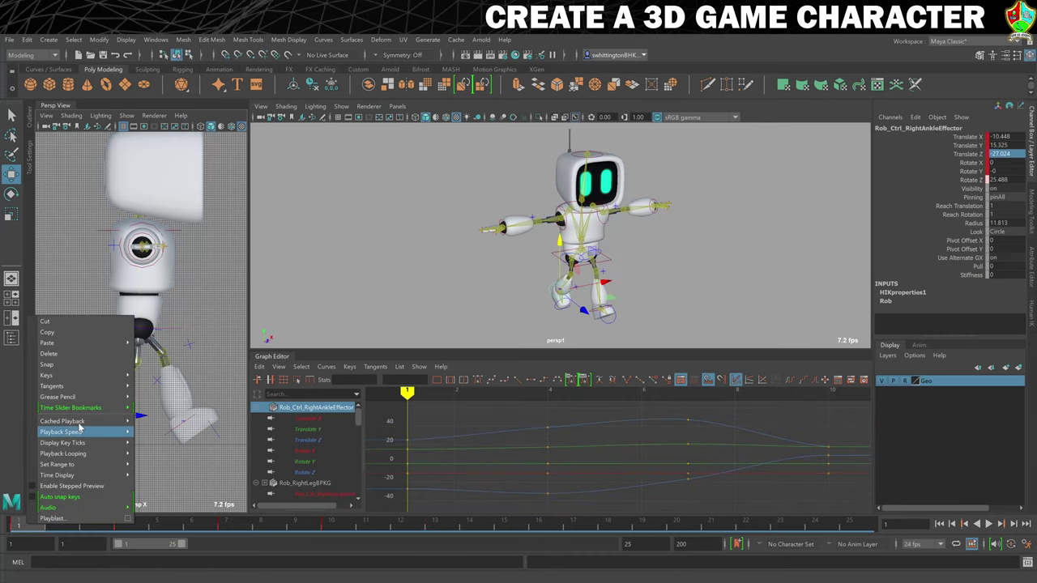
{"action": "left_click", "coordinate": [71, 333]}
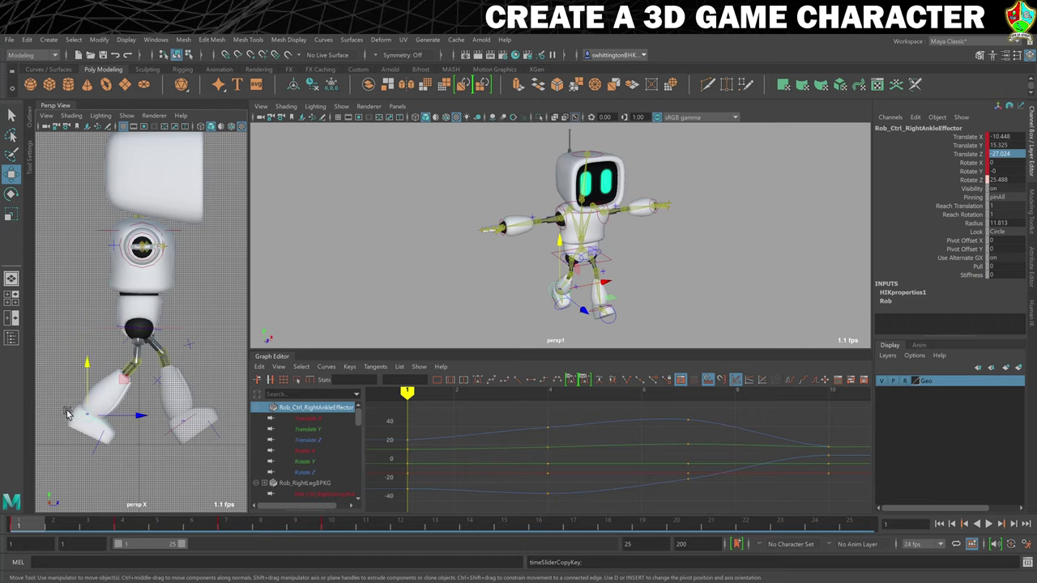
{"action": "left_click", "coordinate": [166, 443]}
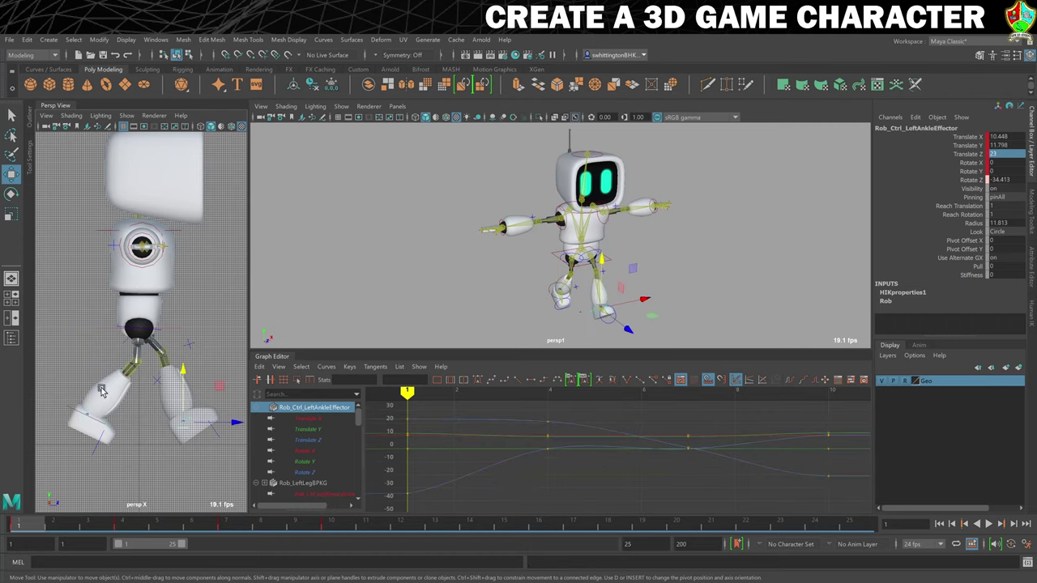
{"action": "left_click", "coordinate": [450, 527]}
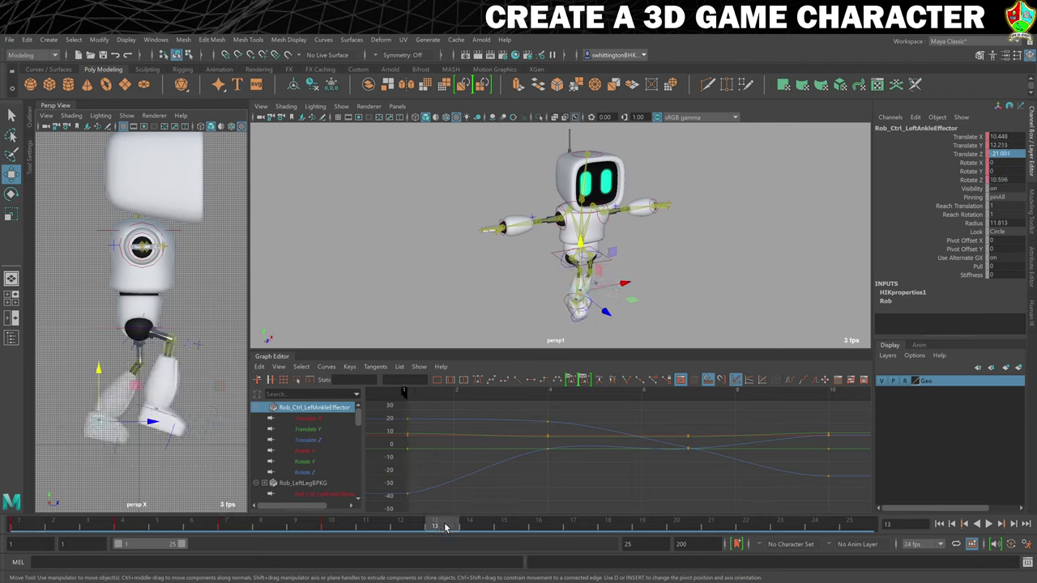
{"action": "right_click", "coordinate": [445, 527]}
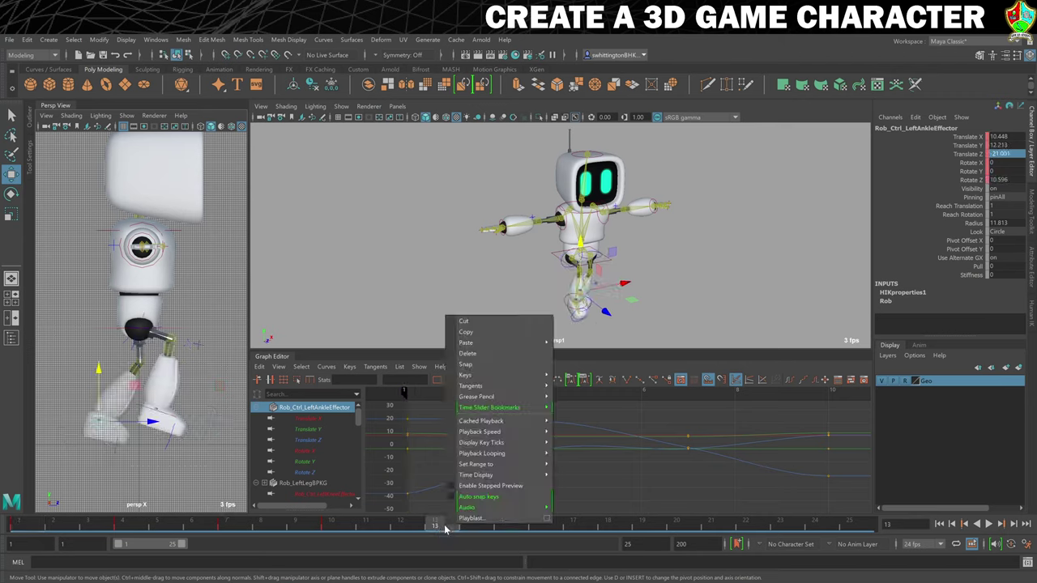
{"action": "mouse_move", "coordinate": [513, 346]}
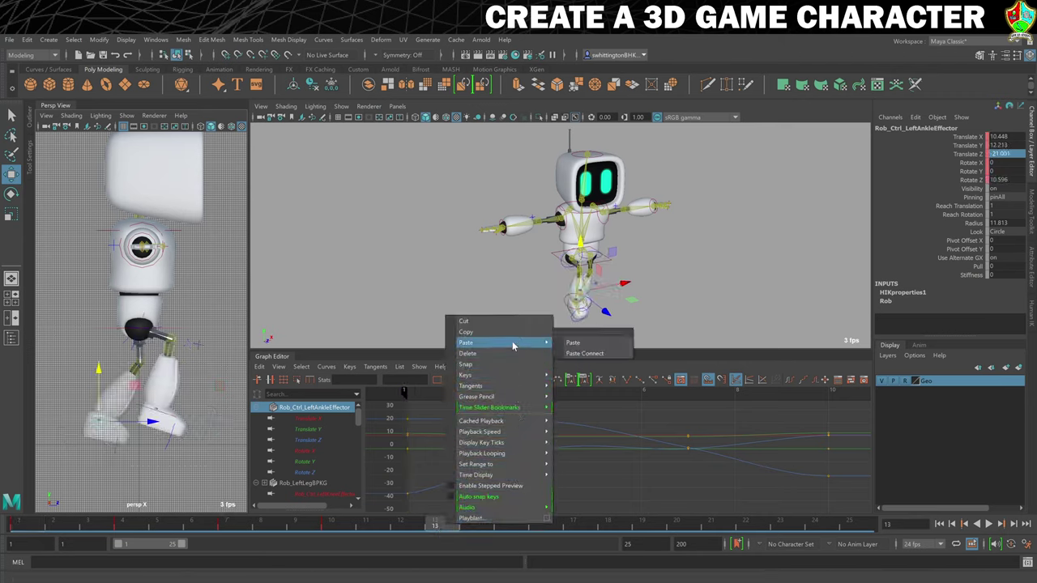
{"action": "left_click", "coordinate": [588, 344]}
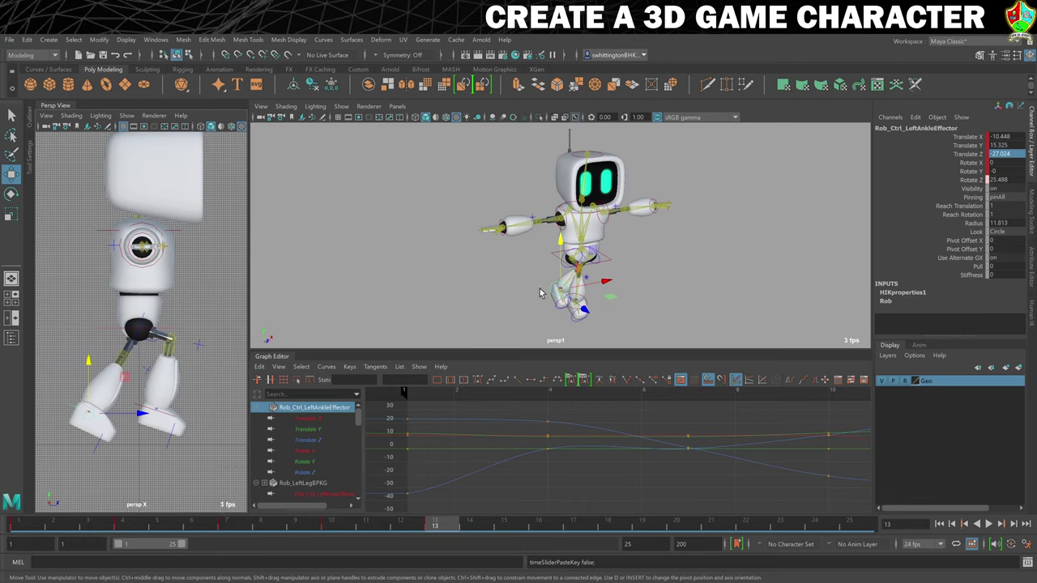
Set the left ankle control's Translate X to 10.448 and key it at frame 13
{"action": "mouse_move", "coordinate": [703, 276]}
{"action": "left_mouse_down", "text": "alt"}
{"action": "mouse_move", "coordinate": [710, 259]}
{"action": "mouse_move", "coordinate": [701, 259]}
{"action": "left_mouse_up", "text": "alt"}
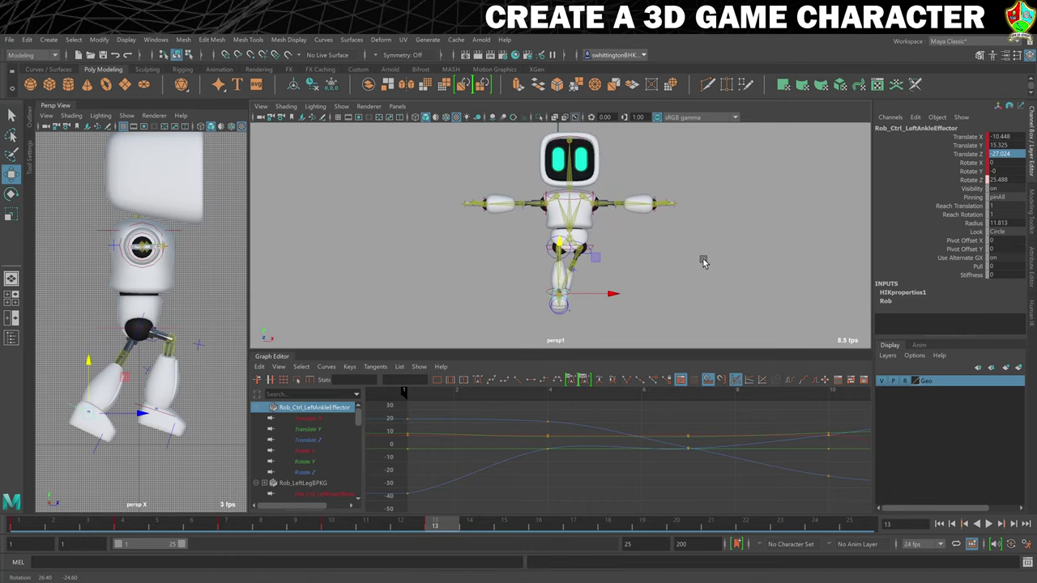
{"action": "mouse_move", "coordinate": [662, 290]}
{"action": "left_mouse_down", "text": "alt"}
{"action": "mouse_move", "coordinate": [672, 290]}
{"action": "mouse_move", "coordinate": [640, 296]}
{"action": "mouse_move", "coordinate": [671, 300]}
{"action": "left_mouse_up", "text": "alt"}
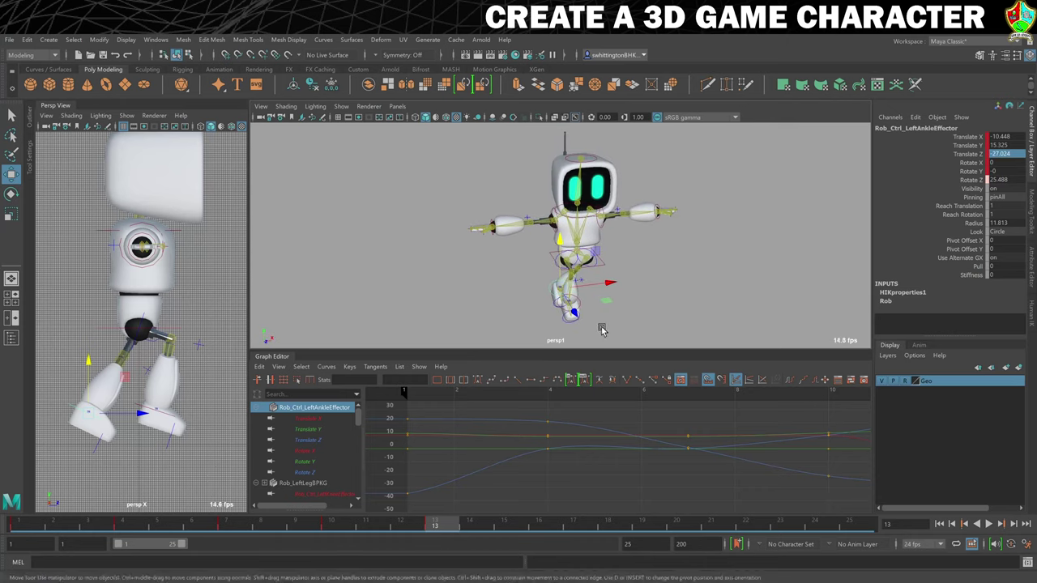
{"action": "left_click", "coordinate": [1001, 137]}
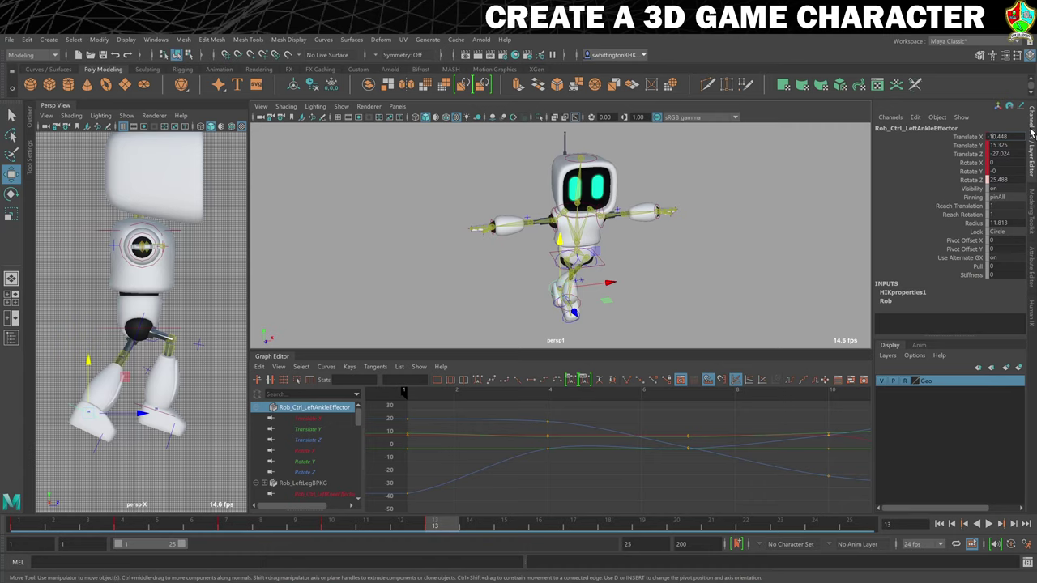
{"action": "middle_click_drag", "start_coordinate": [1030, 132], "coordinate": [1031, 132]}
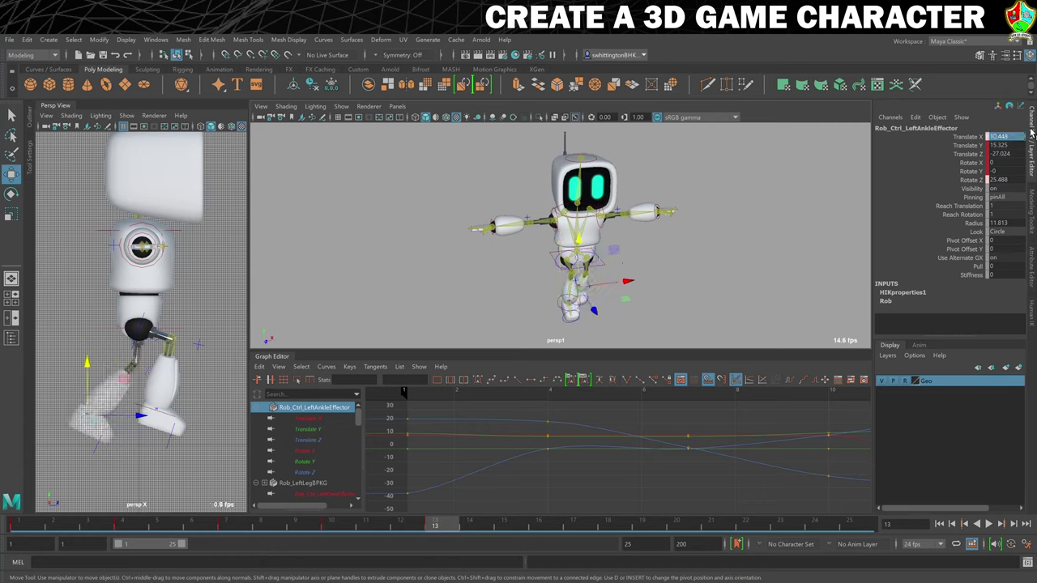
{"action": "left_click_drag", "start_coordinate": [708, 270], "coordinate": [762, 267], "text": "alt"}
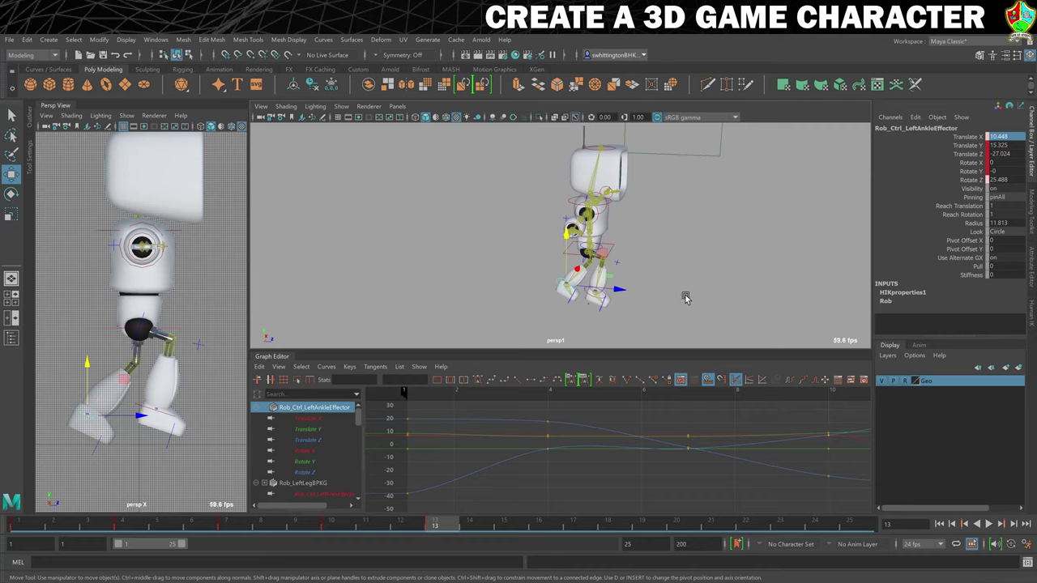
{"action": "left_click_drag", "start_coordinate": [747, 294], "coordinate": [724, 289], "text": "alt"}
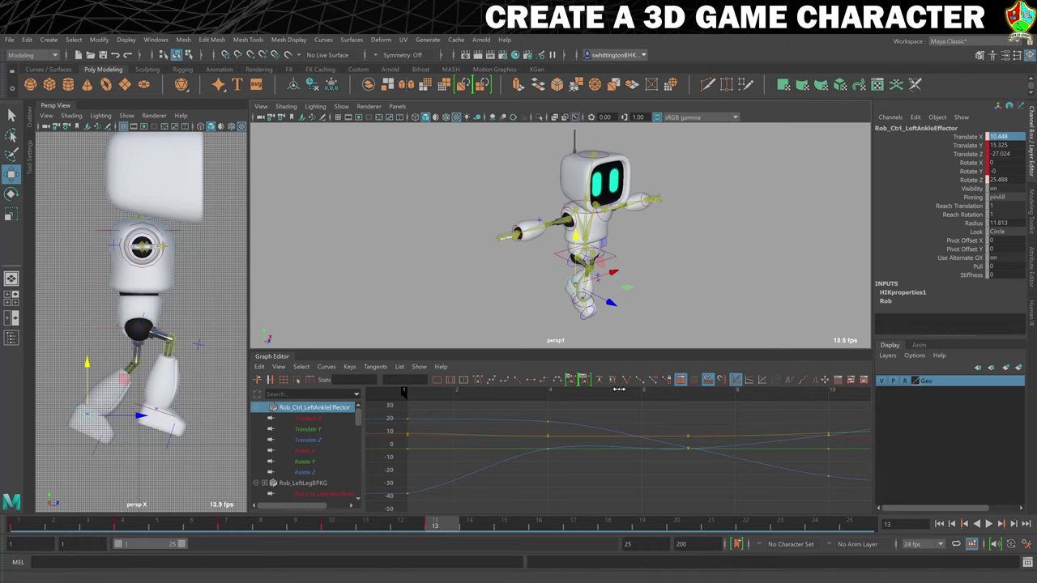
{"action": "key", "text": "s"}
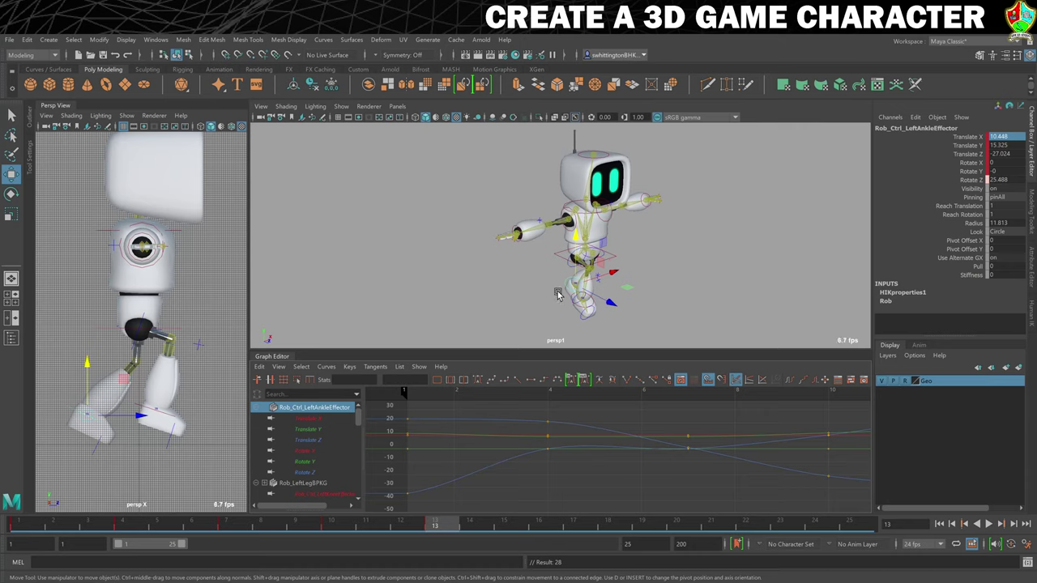
Copy the left ankle control's key from frame 1 and paste it onto the right ankle control at frame 13
{"action": "left_click", "coordinate": [36, 526]}
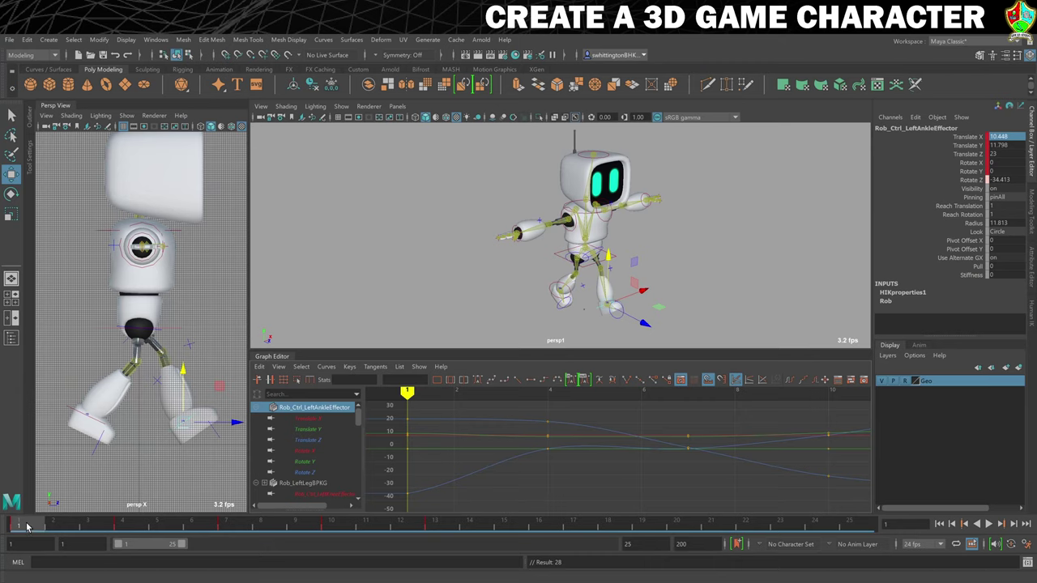
{"action": "right_click", "coordinate": [27, 527]}
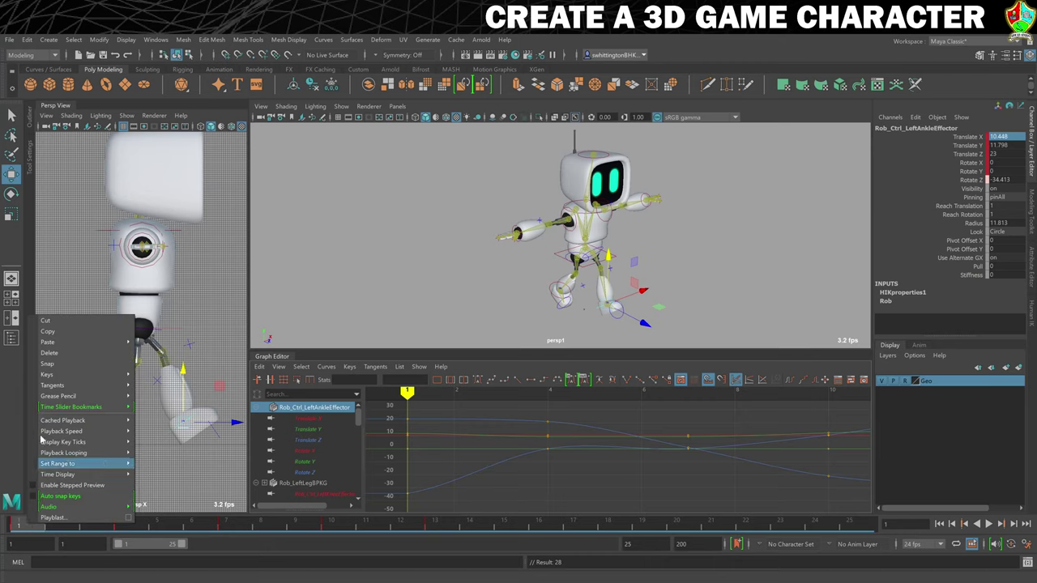
{"action": "left_click", "coordinate": [57, 332]}
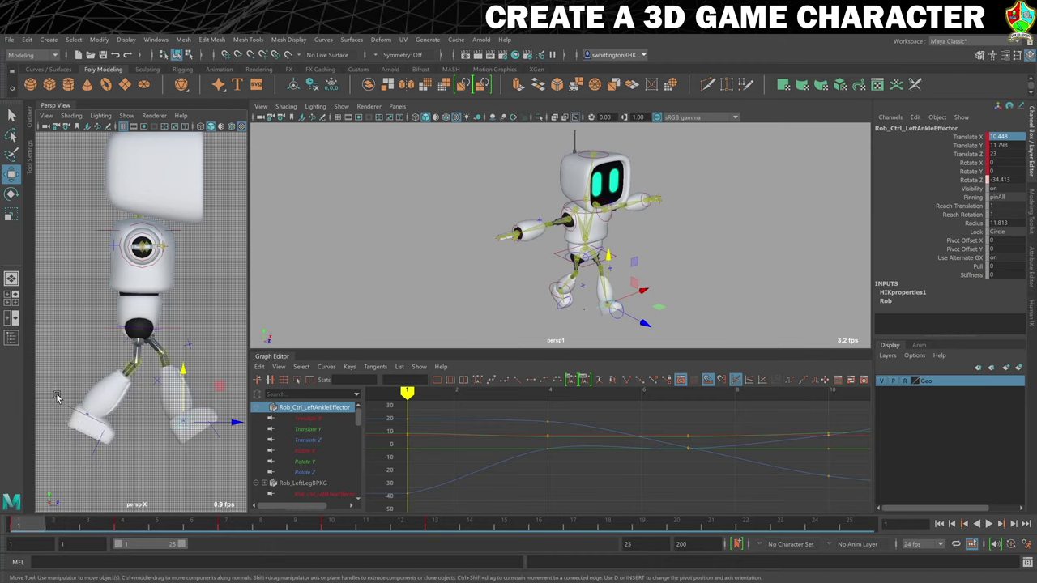
{"action": "left_click", "coordinate": [70, 416]}
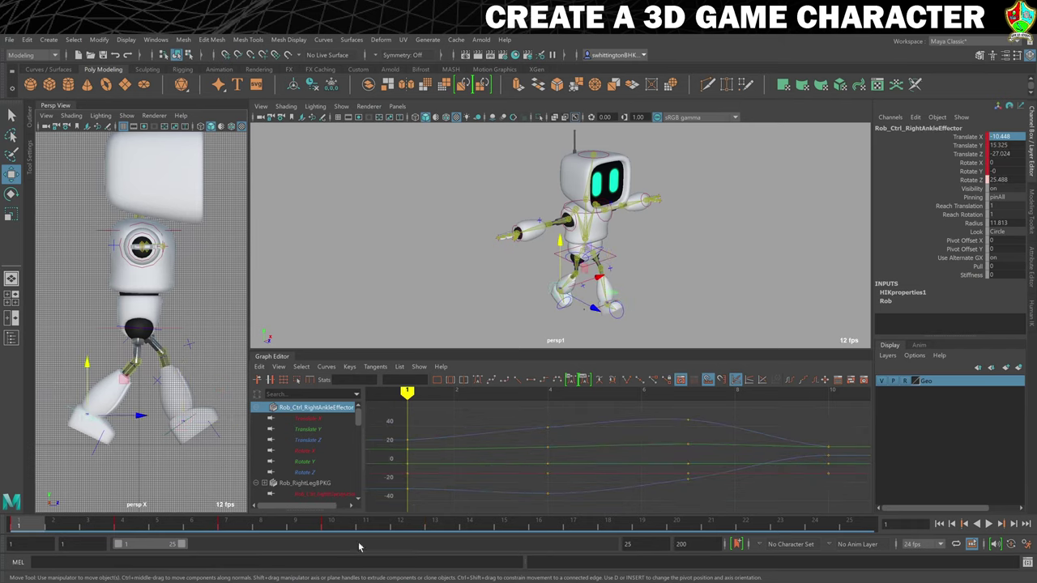
{"action": "left_click", "coordinate": [435, 527]}
{"action": "right_click", "coordinate": [435, 527]}
{"action": "mouse_move", "coordinate": [500, 344]}
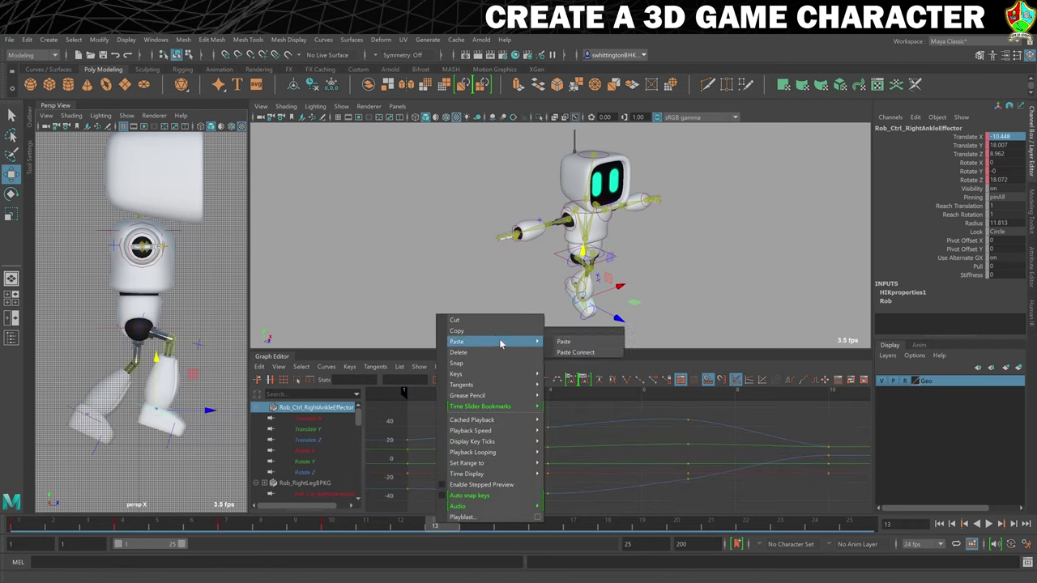
{"action": "left_click", "coordinate": [576, 341]}
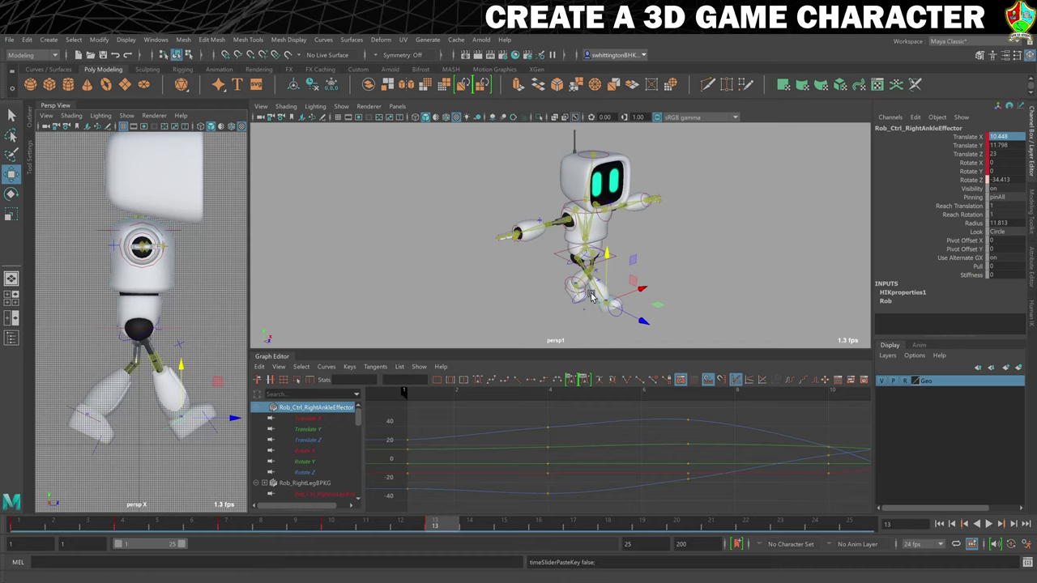
Set the right ankle control's Translate X to -10.448 at frame 13 and deselect the control
{"action": "left_click", "coordinate": [1004, 137]}
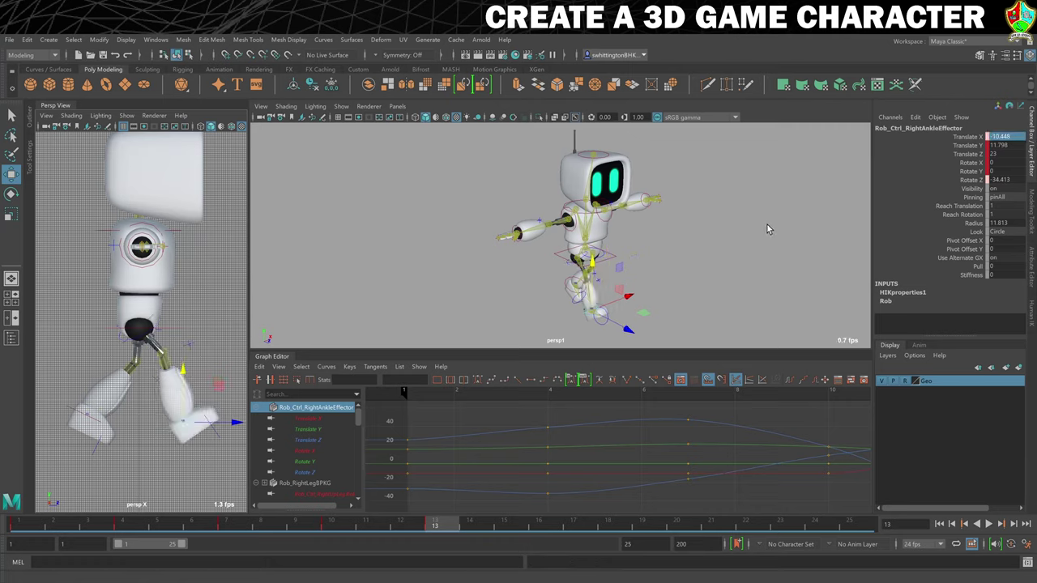
{"action": "mouse_move", "coordinate": [718, 267]}
{"action": "left_mouse_down", "text": "alt"}
{"action": "mouse_move", "coordinate": [708, 260]}
{"action": "mouse_move", "coordinate": [720, 255]}
{"action": "left_mouse_up", "text": "alt"}
{"action": "left_click", "coordinate": [721, 256]}
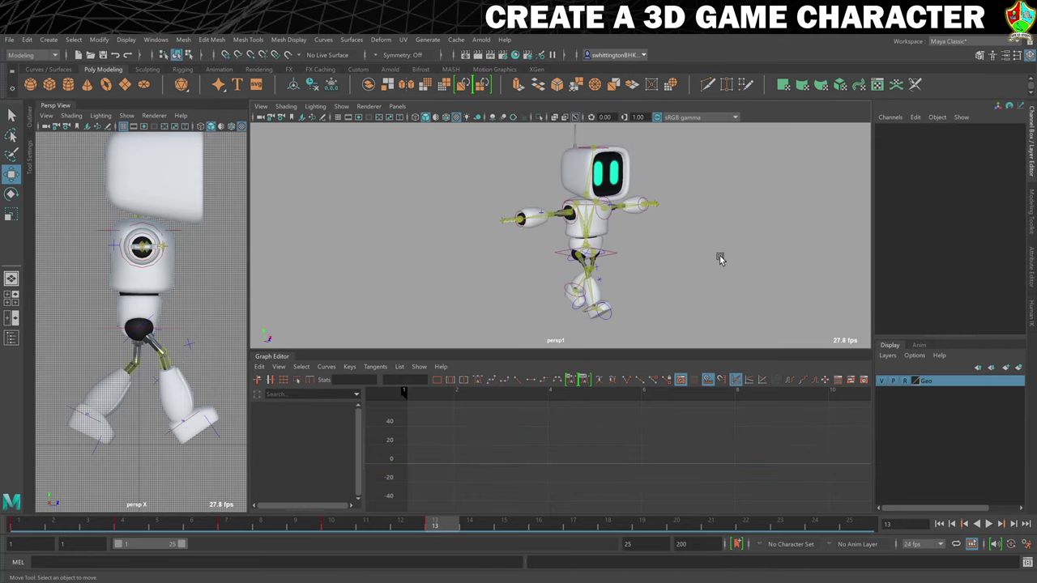
Check the hips and left ankle controls at frame 13 and scrub the walk motion from frame 1 to 13
{"action": "left_click", "coordinate": [614, 255]}
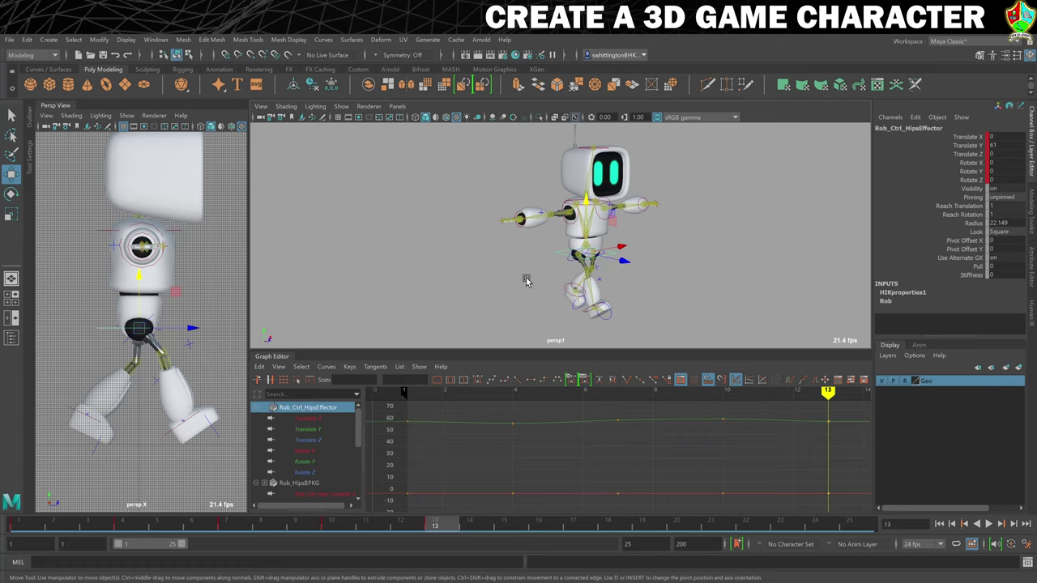
{"action": "left_click", "coordinate": [566, 293]}
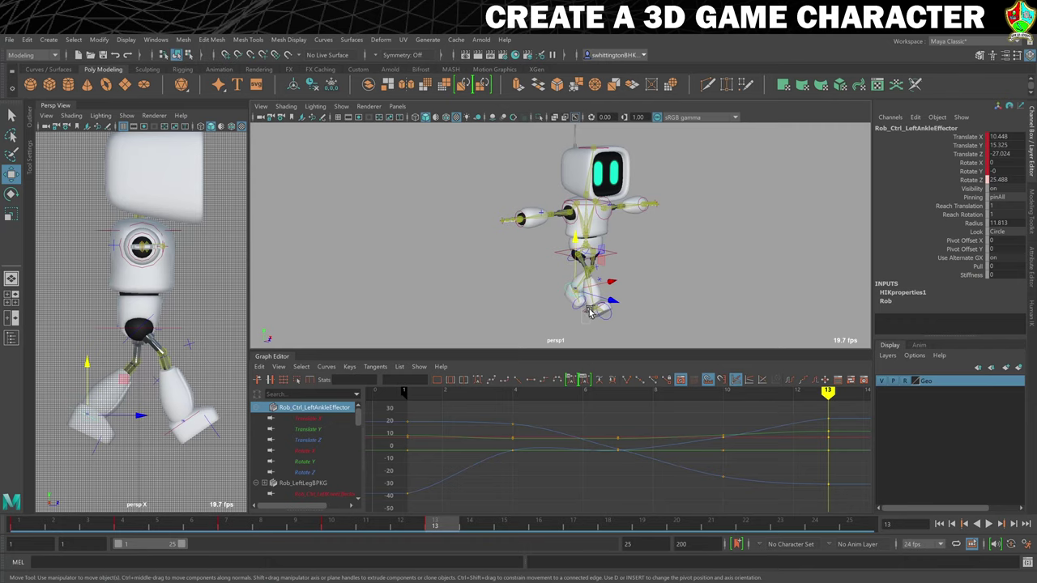
{"action": "left_click", "coordinate": [499, 257]}
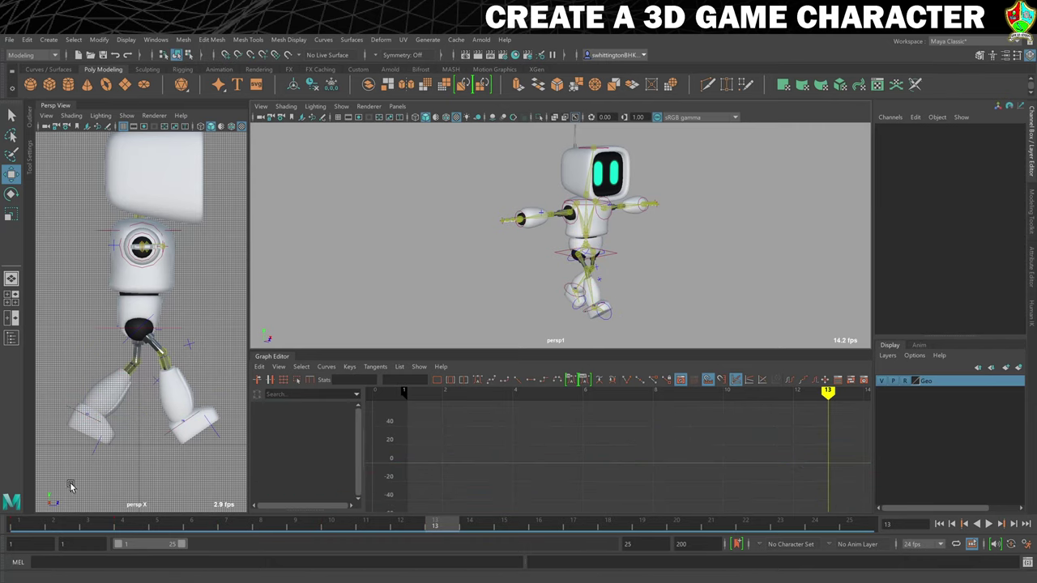
{"action": "left_click", "coordinate": [210, 248]}
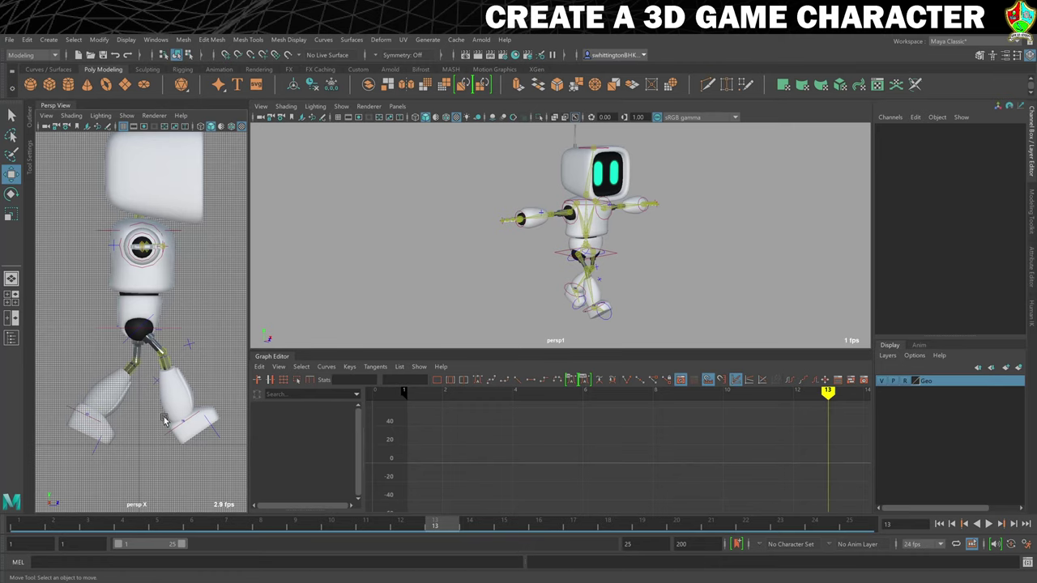
{"action": "left_click", "coordinate": [23, 526]}
{"action": "left_click_drag", "start_coordinate": [44, 522], "coordinate": [445, 507]}
Select the hips control at frame 16 and go to its key at frame 4 as the source for copying
{"action": "left_click", "coordinate": [486, 525]}
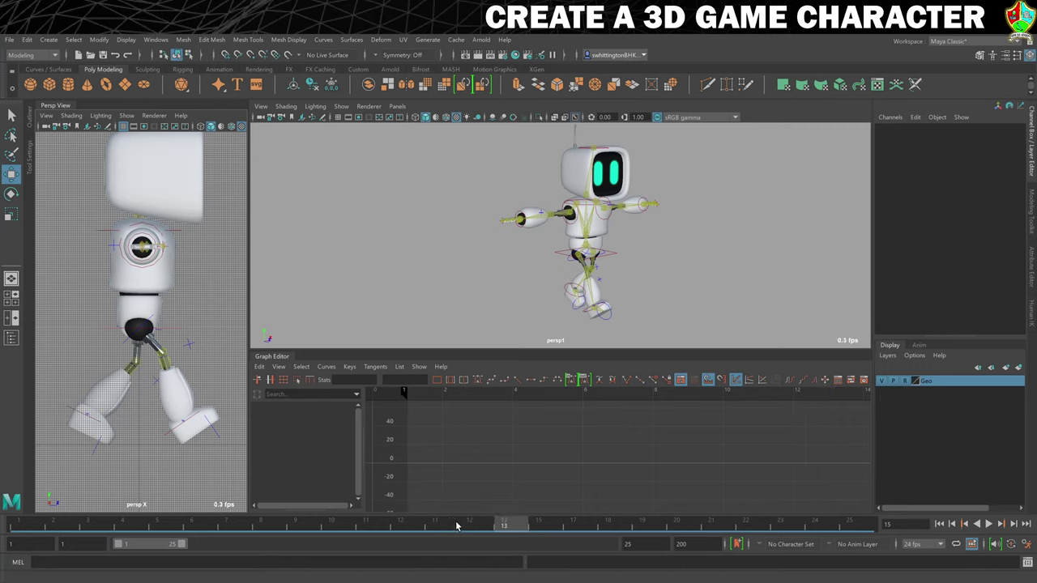
{"action": "mouse_move", "coordinate": [456, 526]}
{"action": "left_mouse_down"}
{"action": "mouse_move", "coordinate": [545, 523]}
{"action": "mouse_move", "coordinate": [542, 514]}
{"action": "left_mouse_up"}
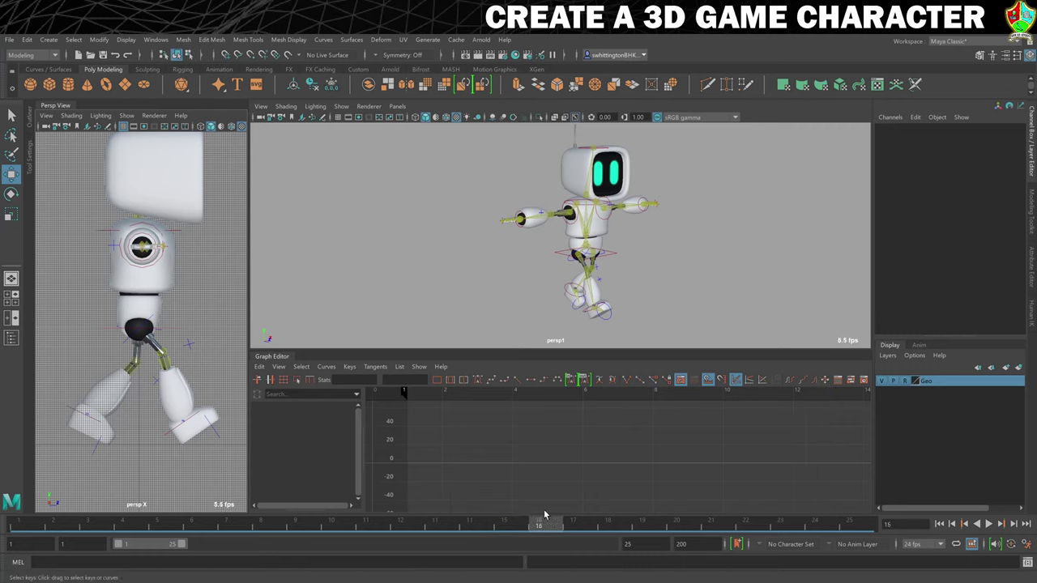
{"action": "left_click", "coordinate": [101, 345]}
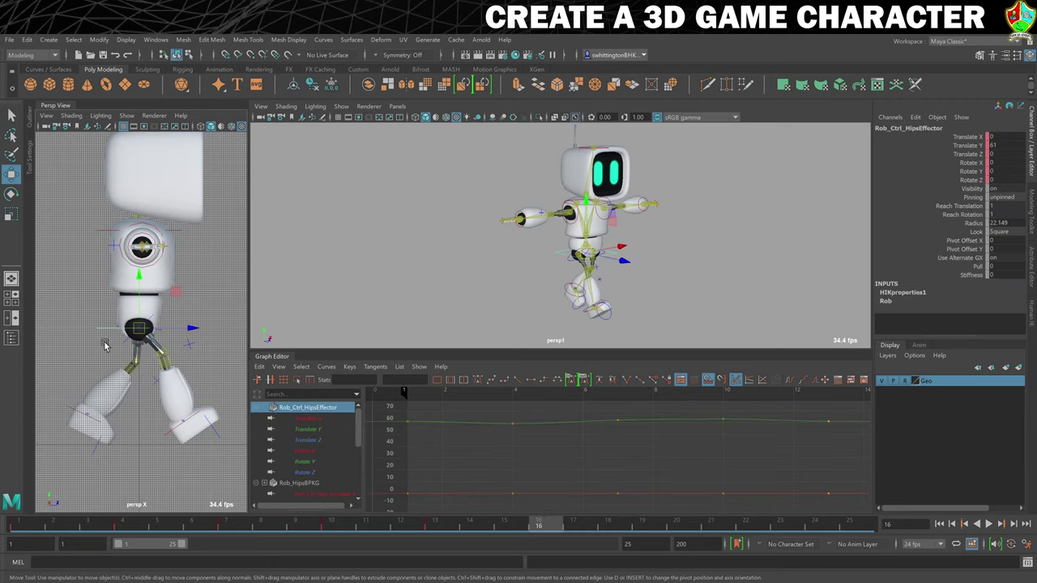
{"action": "left_click", "coordinate": [128, 528]}
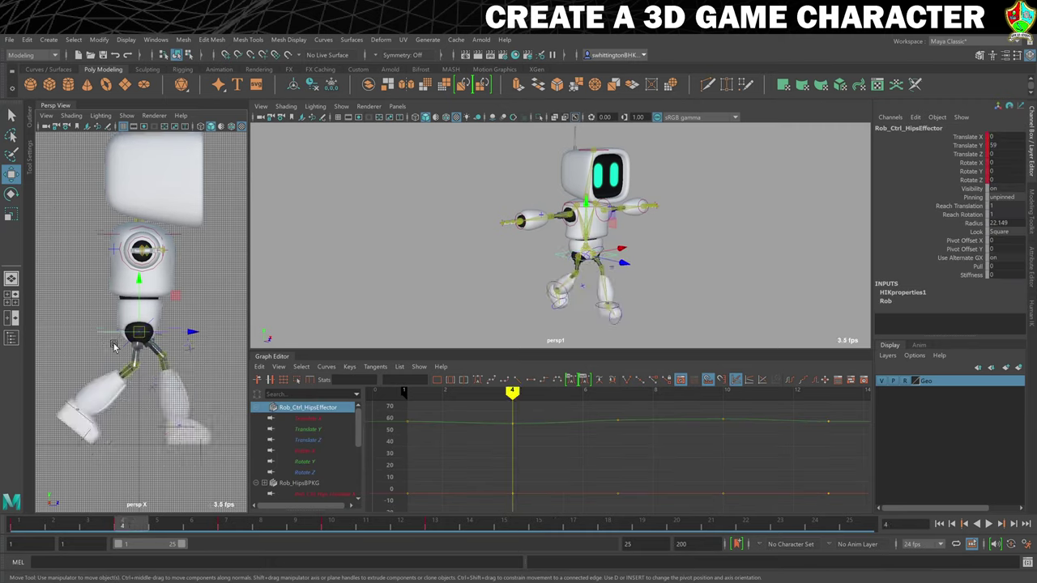
Copy the hips effector's key from frame 4 and paste it at frame 16
{"action": "right_click", "coordinate": [139, 522]}
{"action": "left_click", "coordinate": [194, 334]}
{"action": "left_click", "coordinate": [539, 525]}
{"action": "right_click", "coordinate": [549, 525]}
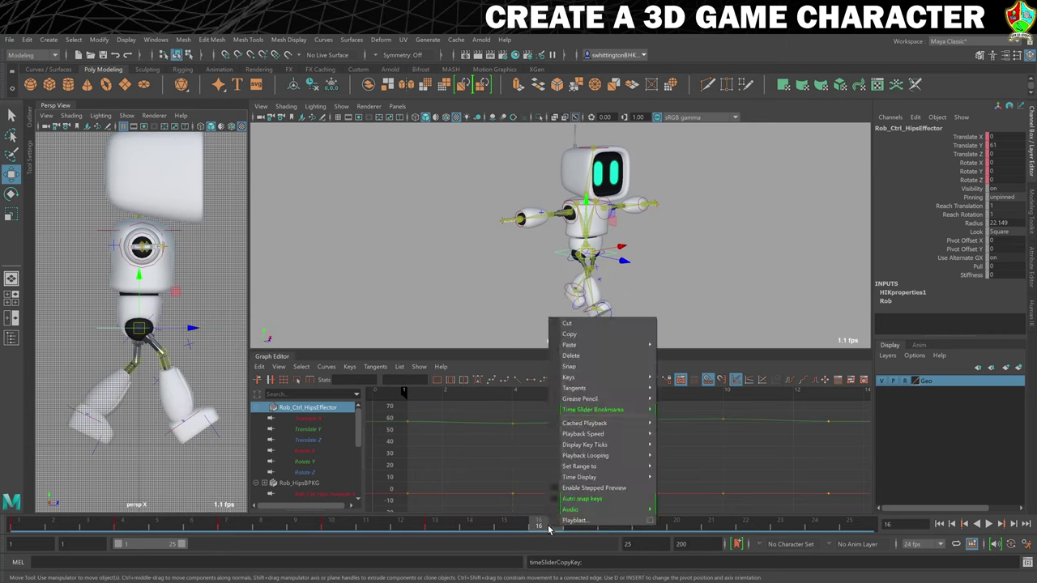
{"action": "mouse_move", "coordinate": [625, 350]}
{"action": "left_click", "coordinate": [699, 348]}
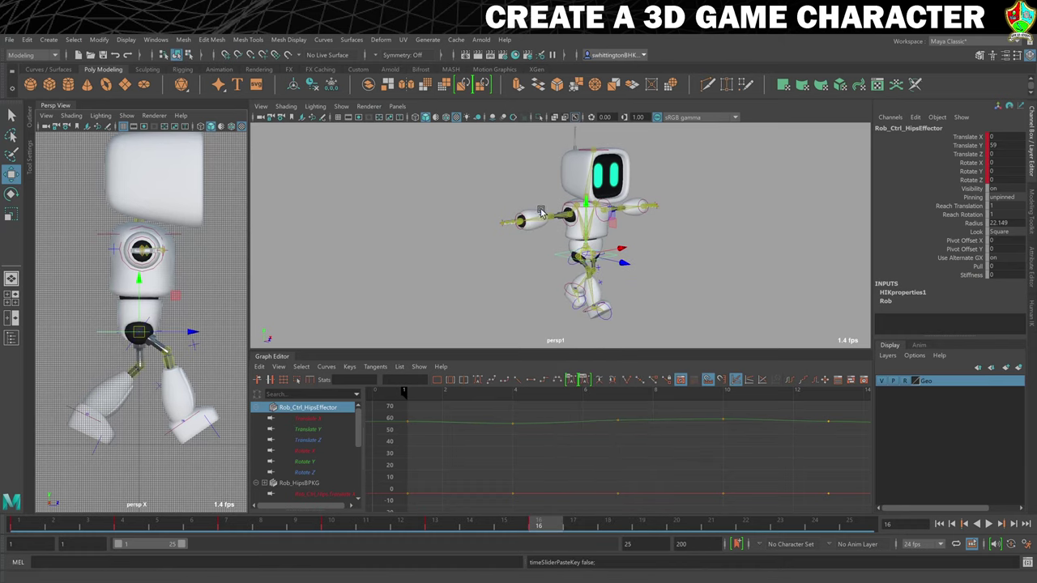
Copy the right ankle effector's key at frame 4 and paste it onto the left ankle effector at frame 16
{"action": "left_click", "coordinate": [132, 526]}
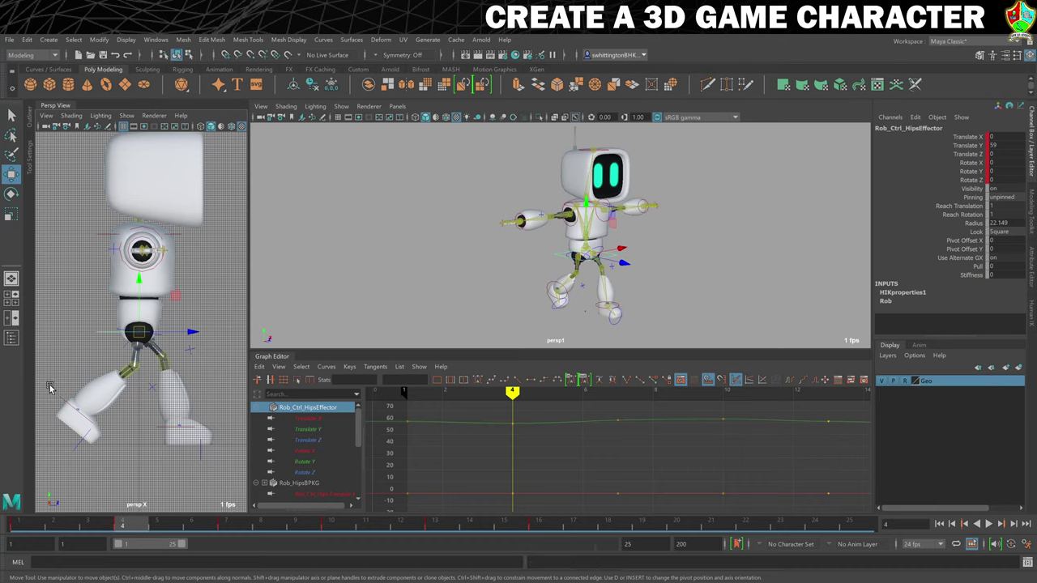
{"action": "left_click", "coordinate": [67, 411]}
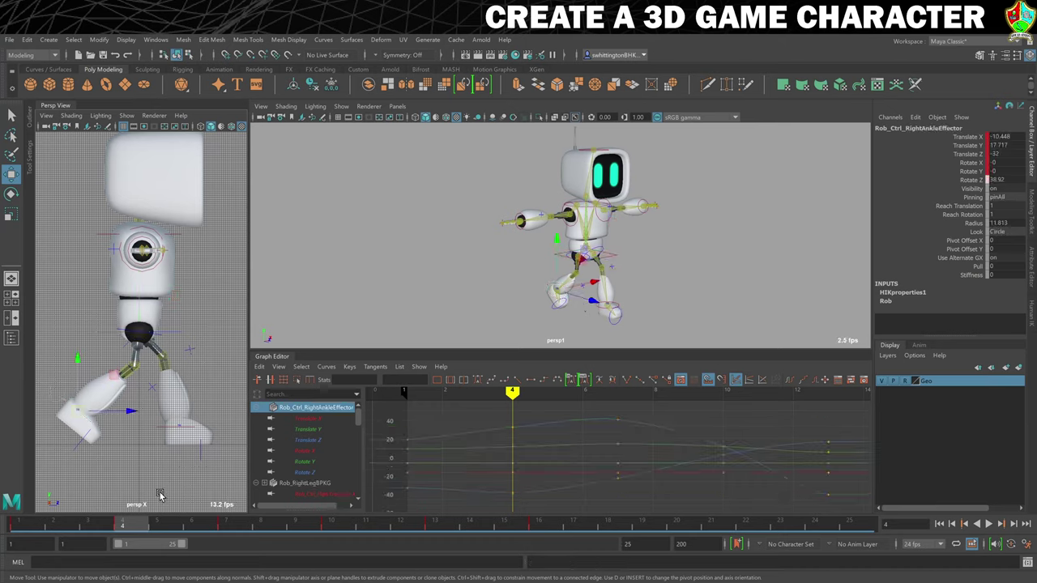
{"action": "right_click", "coordinate": [129, 528]}
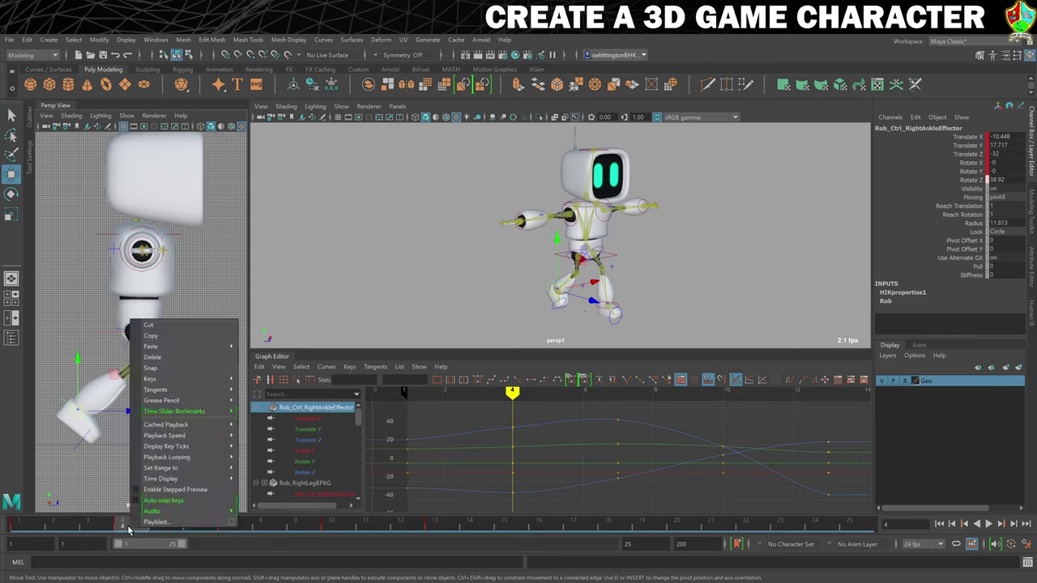
{"action": "left_click", "coordinate": [161, 336]}
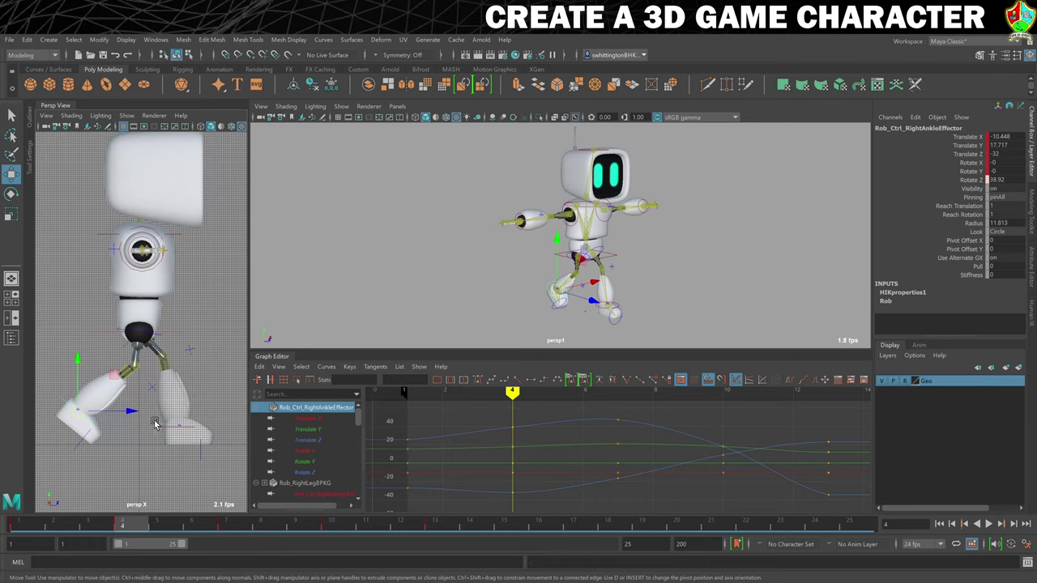
{"action": "left_click", "coordinate": [154, 421]}
{"action": "left_click", "coordinate": [538, 526]}
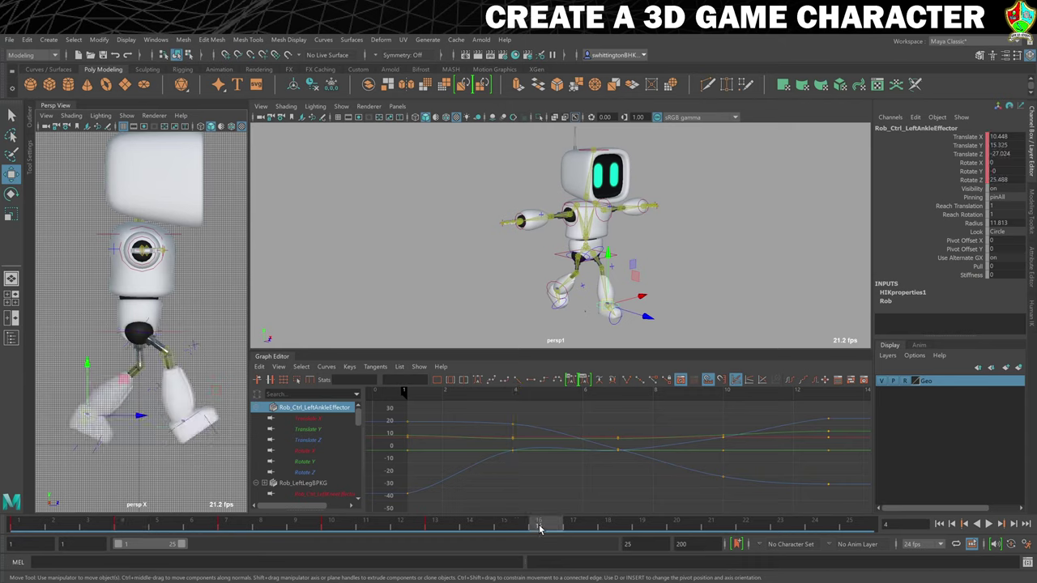
{"action": "right_click", "coordinate": [537, 526]}
{"action": "mouse_move", "coordinate": [633, 351]}
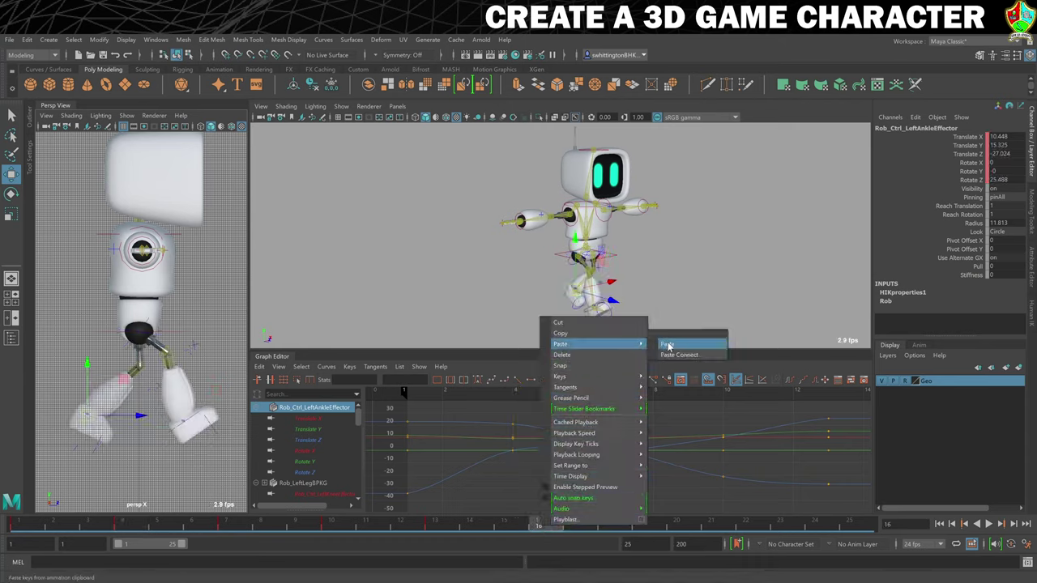
{"action": "left_click", "coordinate": [667, 344]}
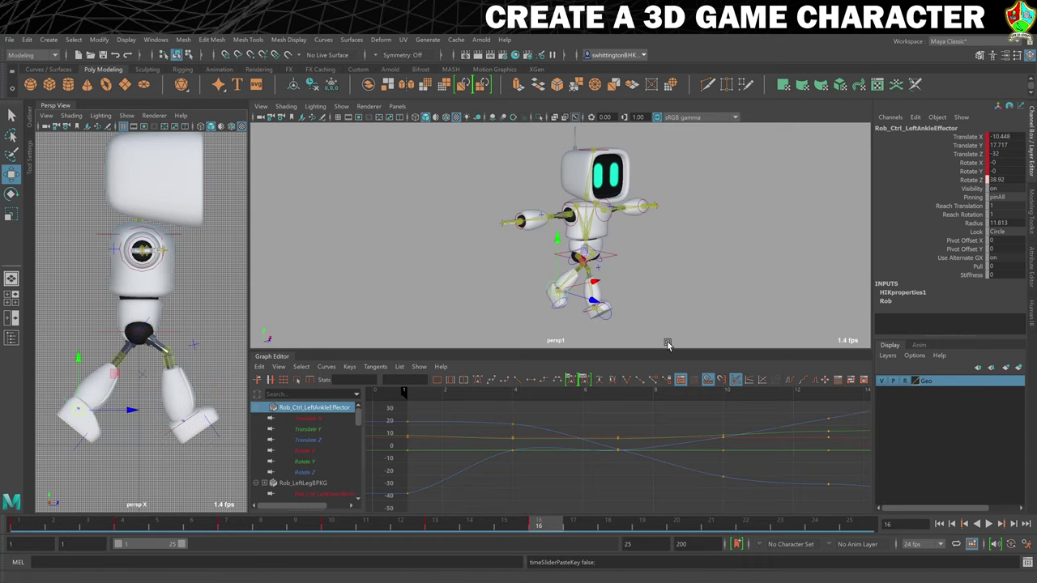
Set the left ankle effector's Translate X to 10.448 at frame 16 and key it
{"action": "left_click", "coordinate": [1002, 136]}
{"action": "key", "text": "Return"}
{"action": "left_click", "coordinate": [1002, 136]}
{"action": "type", "text": "10.448"}
{"action": "key", "text": "Return"}
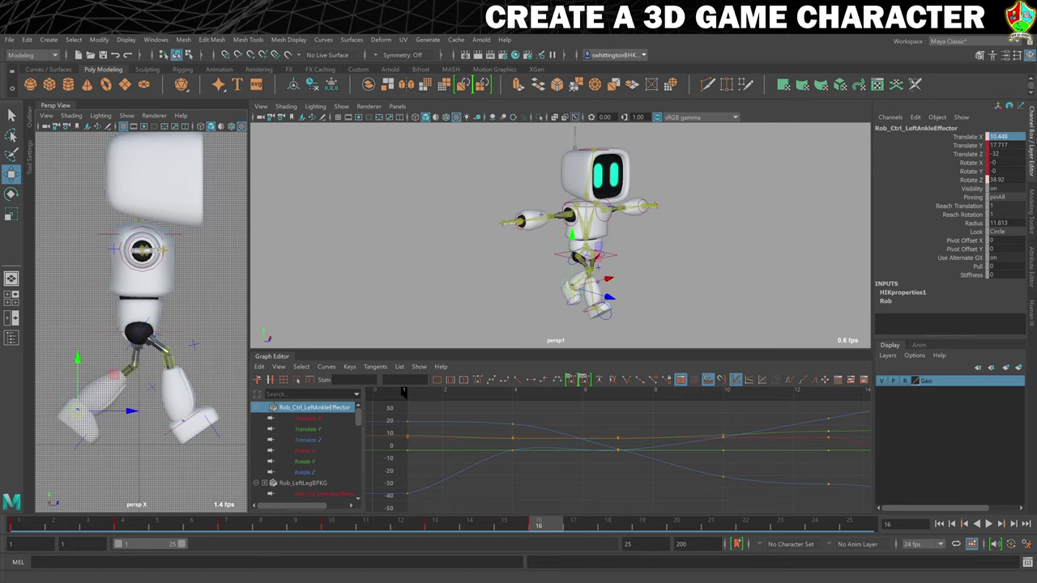
{"action": "key", "text": "s"}
Copy the left ankle's frame 4 key onto the right ankle effector at frame 16, then set Translate X to -10.448 and key it
{"action": "left_click", "coordinate": [123, 524]}
{"action": "right_click", "coordinate": [128, 526]}
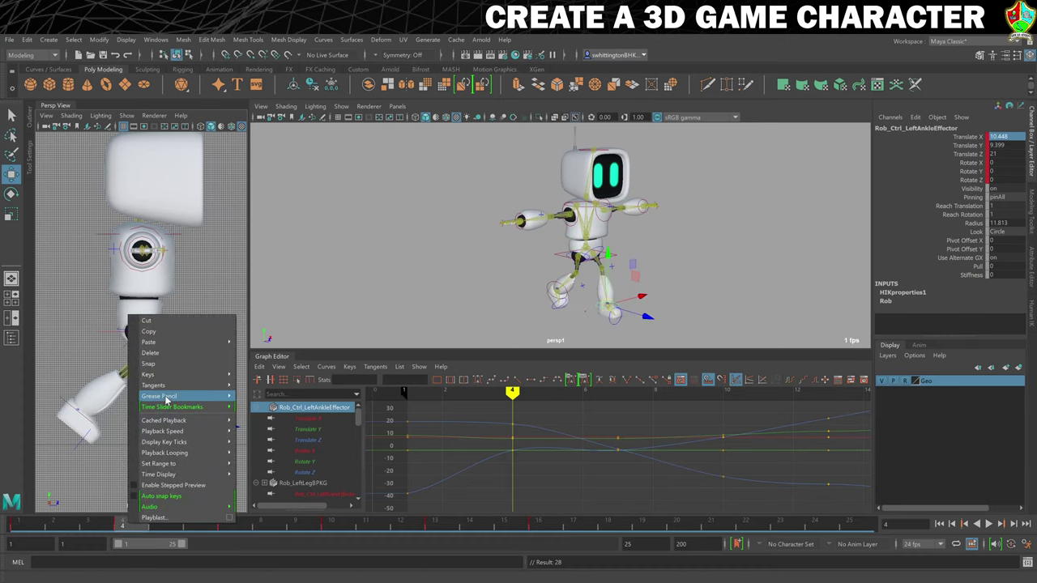
{"action": "left_click", "coordinate": [163, 339]}
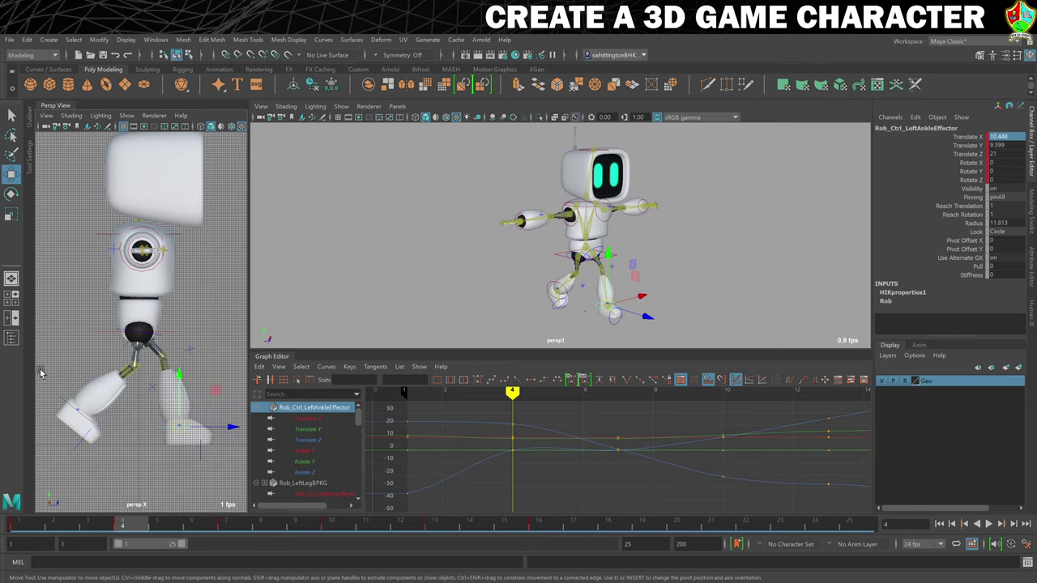
{"action": "left_click", "coordinate": [65, 406]}
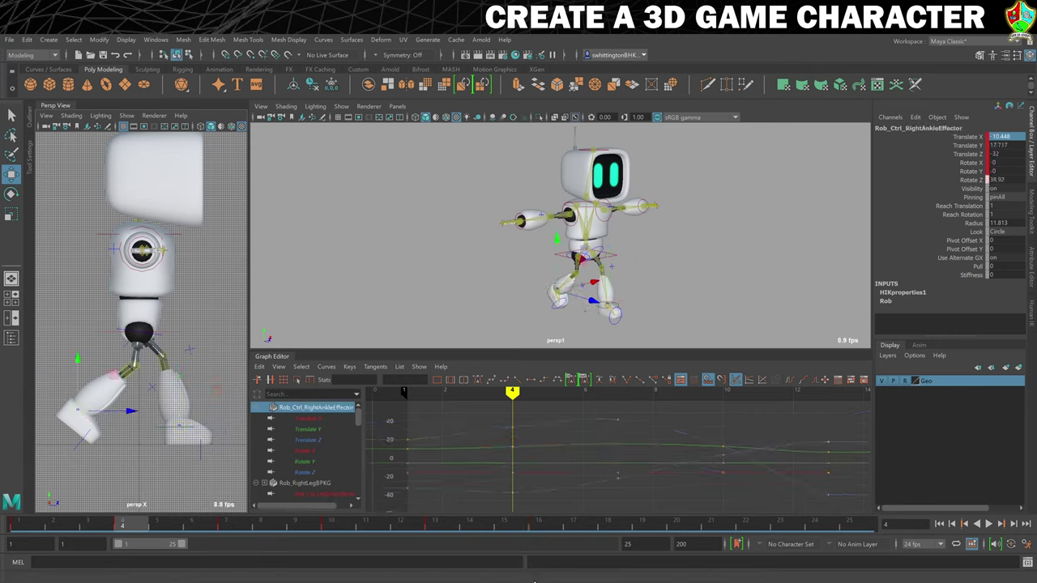
{"action": "left_click", "coordinate": [546, 526]}
{"action": "right_click", "coordinate": [545, 526]}
{"action": "mouse_move", "coordinate": [618, 338]}
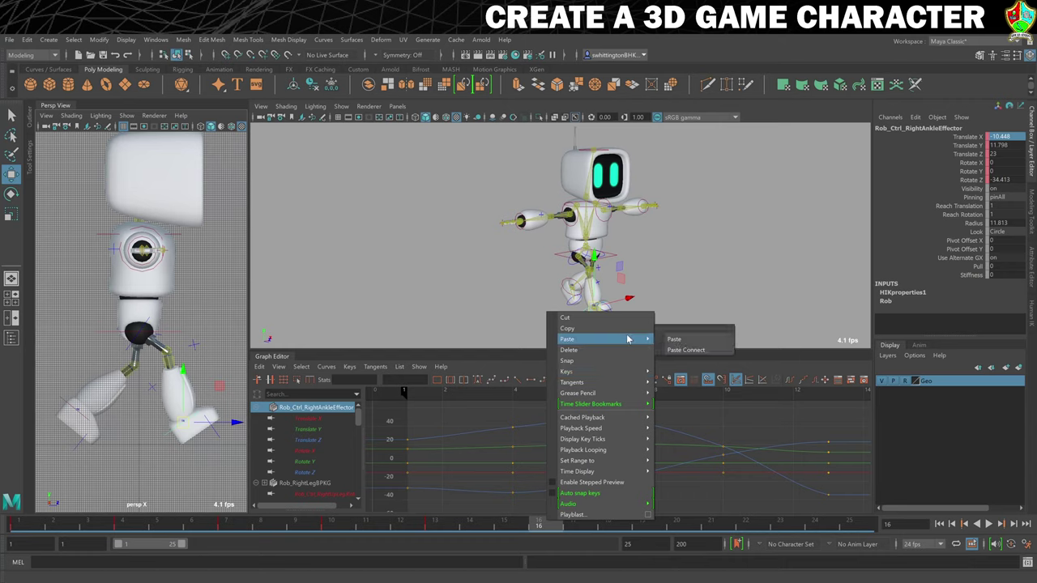
{"action": "left_click", "coordinate": [676, 341]}
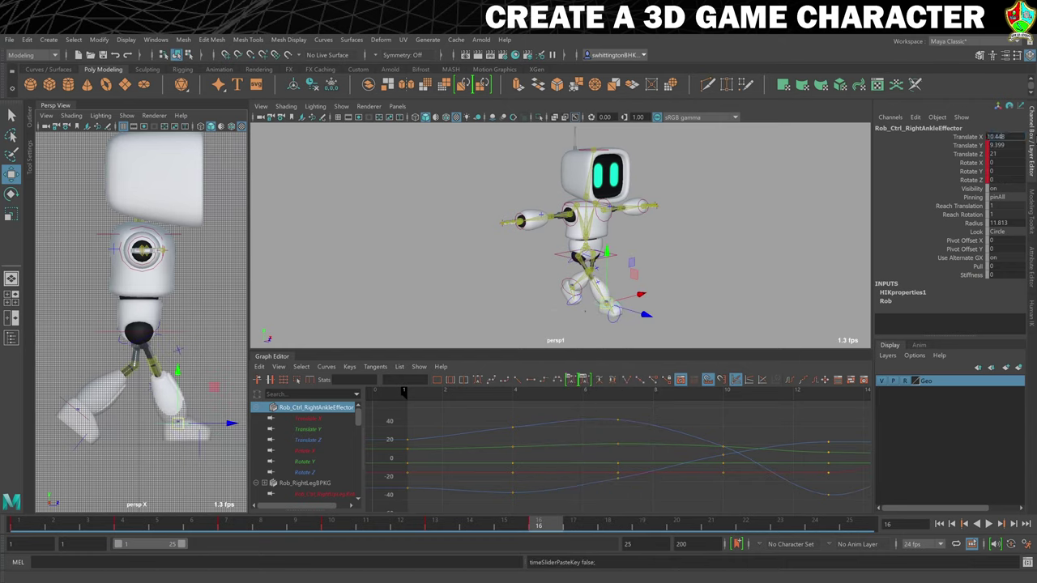
{"action": "key", "text": "Return"}
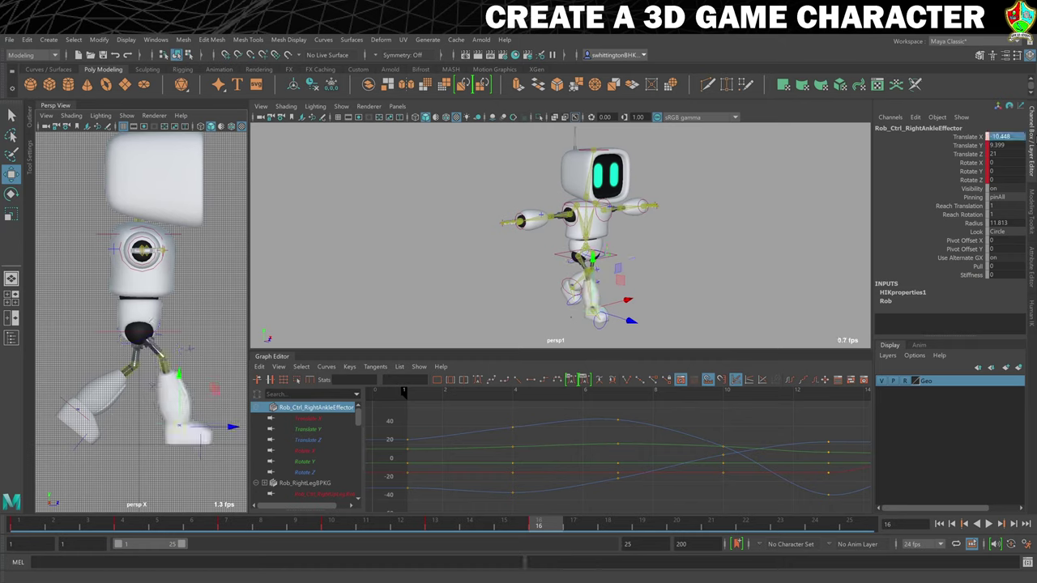
{"action": "key", "text": "s"}
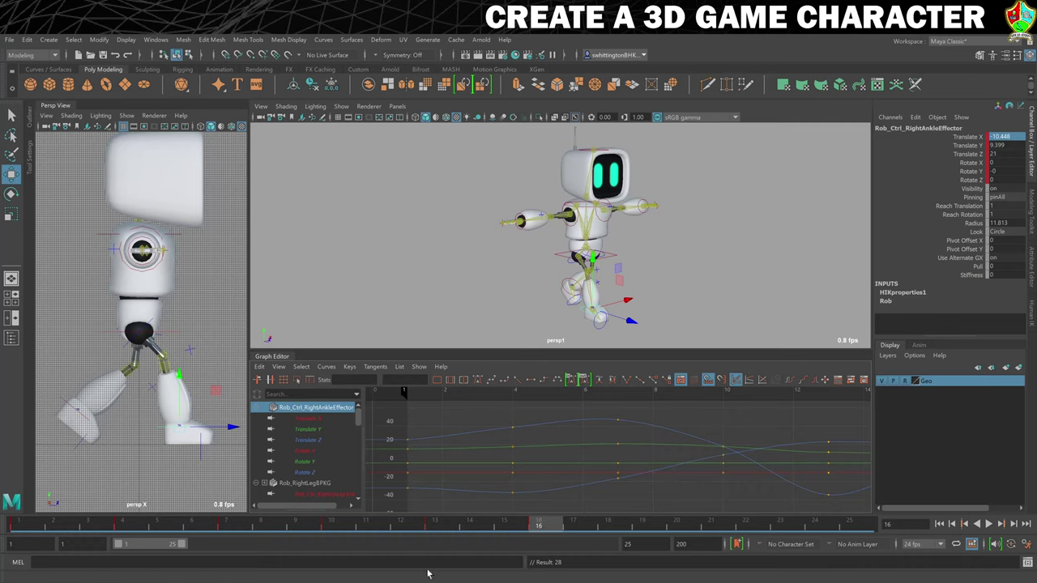
Copy the hips effector's key from frame 7 and paste it at frame 19
{"action": "left_click", "coordinate": [243, 528]}
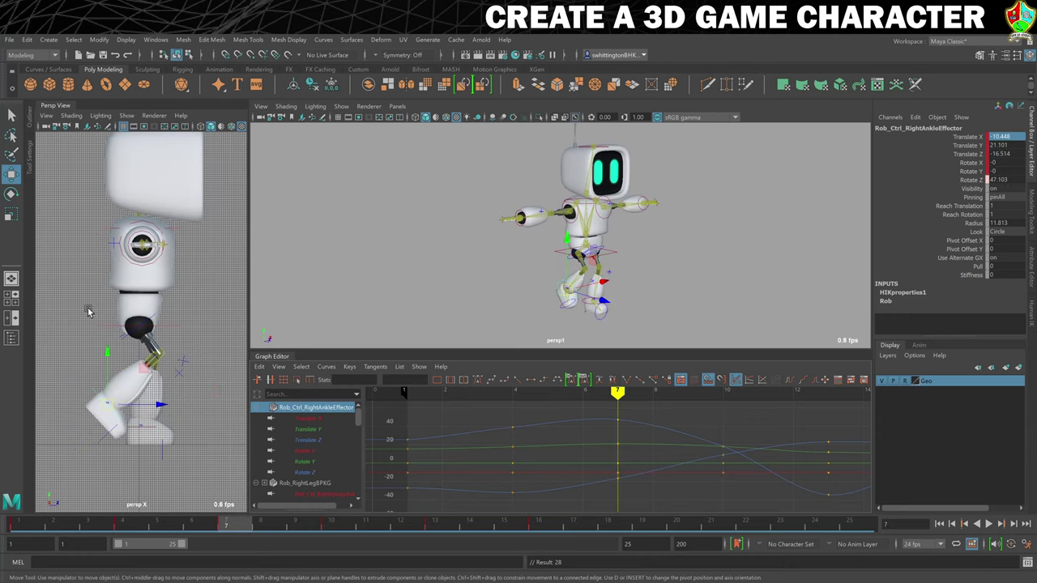
{"action": "left_click", "coordinate": [139, 326]}
{"action": "right_click", "coordinate": [232, 523]}
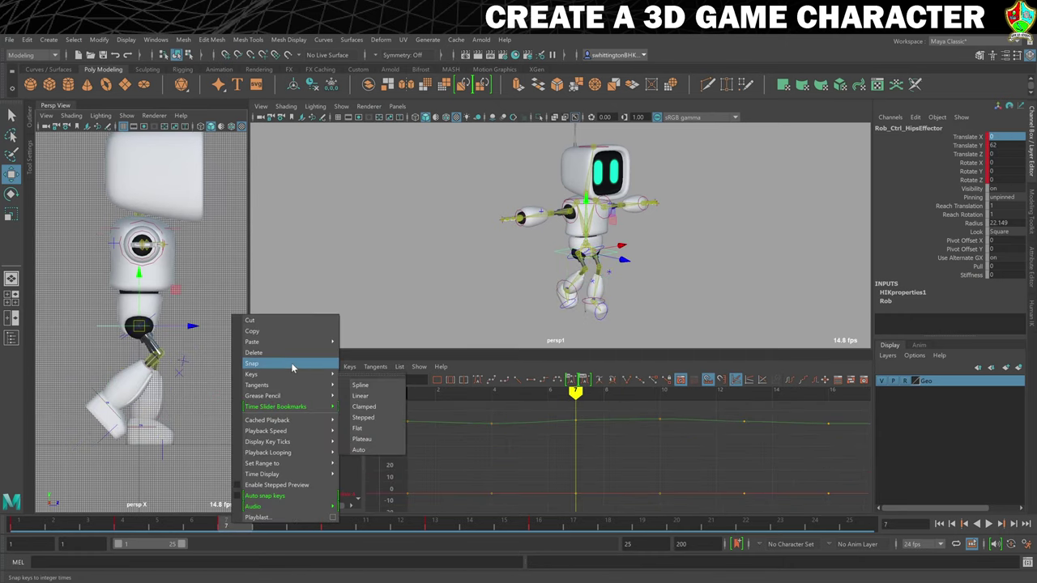
{"action": "left_click", "coordinate": [285, 330]}
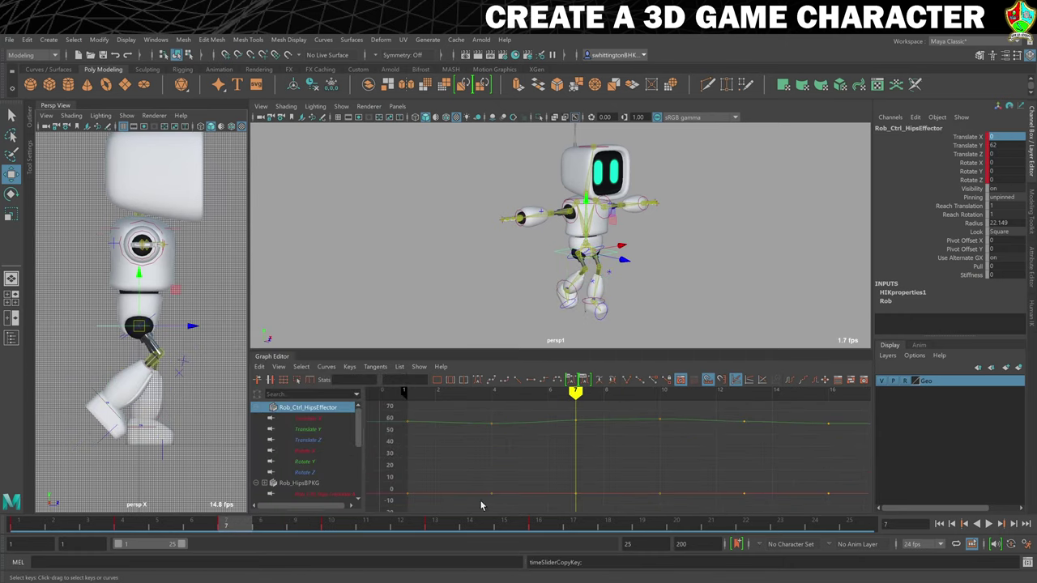
{"action": "left_click", "coordinate": [649, 524]}
{"action": "right_click", "coordinate": [650, 524]}
{"action": "mouse_move", "coordinate": [694, 340]}
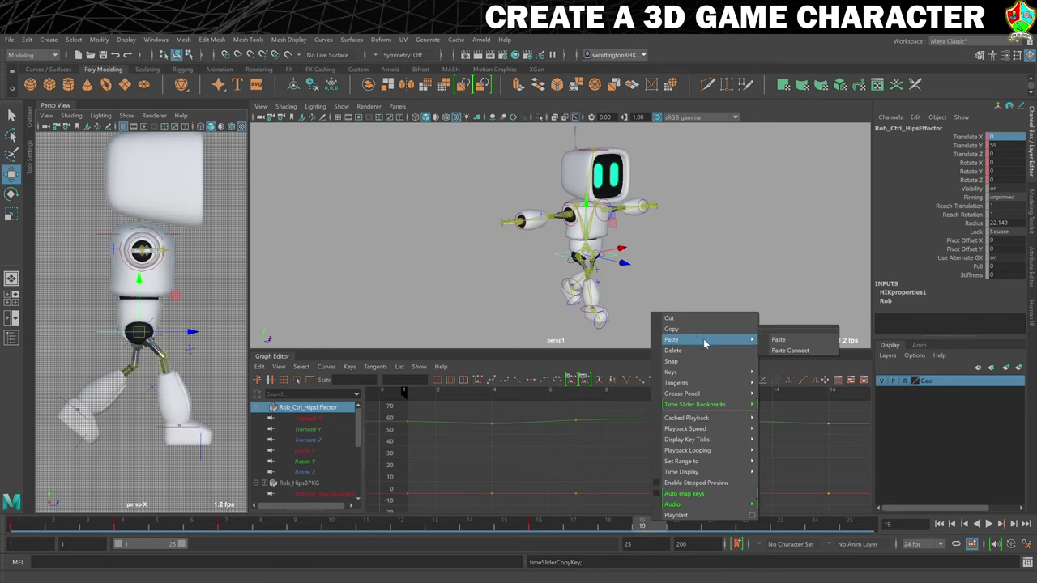
{"action": "left_click", "coordinate": [778, 340]}
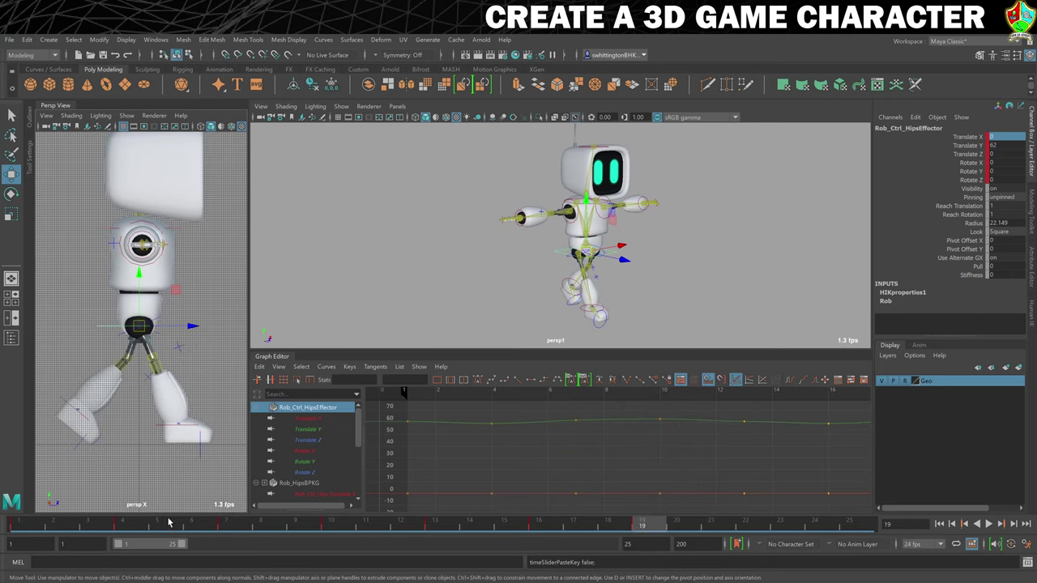
Copy the right ankle's frame 7 key onto the left ankle effector at frame 19, setting Translate X to 10.448 and keying it
{"action": "left_click", "coordinate": [226, 526]}
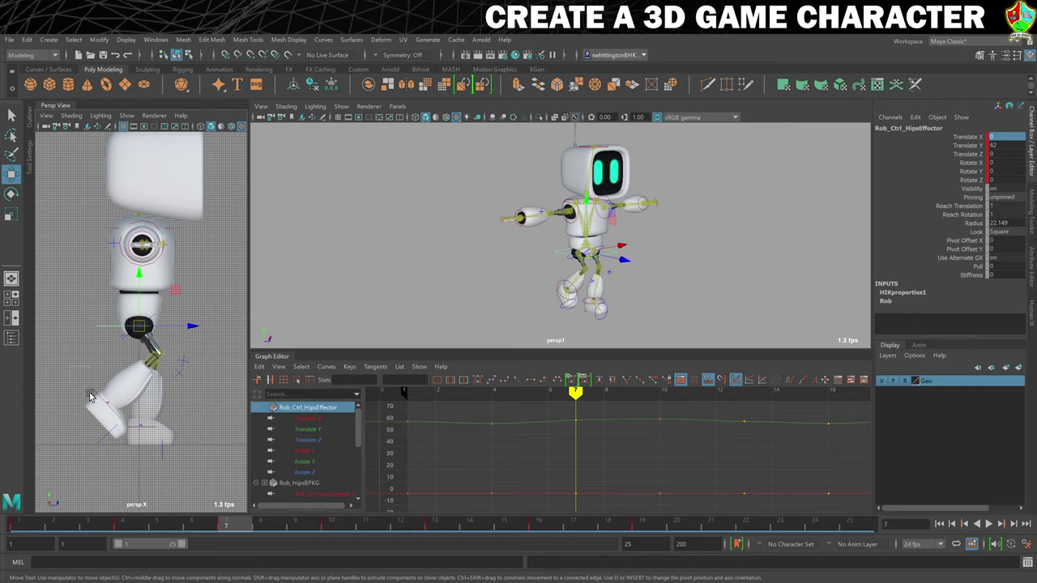
{"action": "left_click", "coordinate": [95, 397]}
{"action": "right_click", "coordinate": [243, 528]}
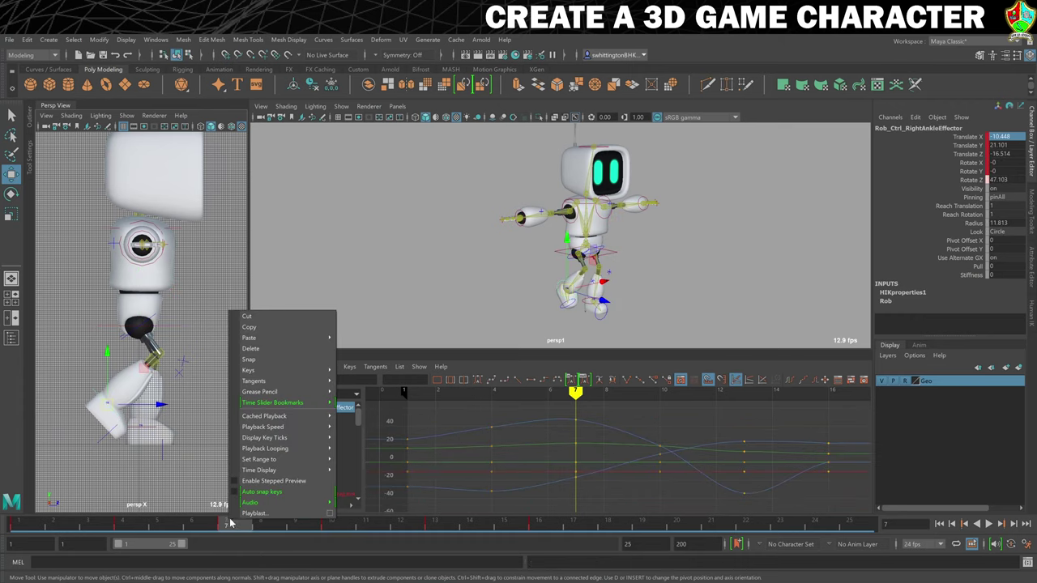
{"action": "left_click", "coordinate": [275, 330]}
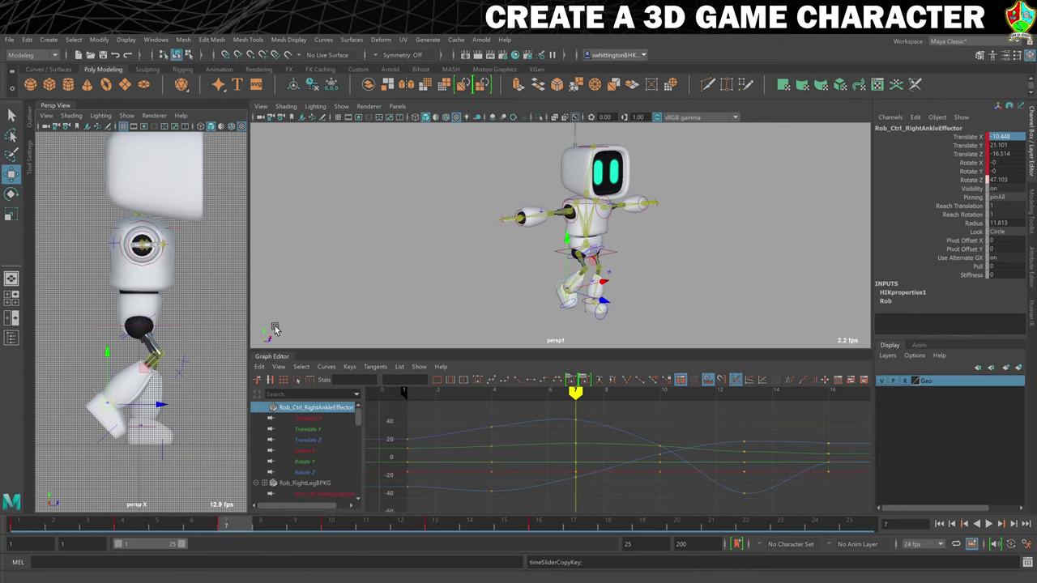
{"action": "left_click", "coordinate": [149, 438]}
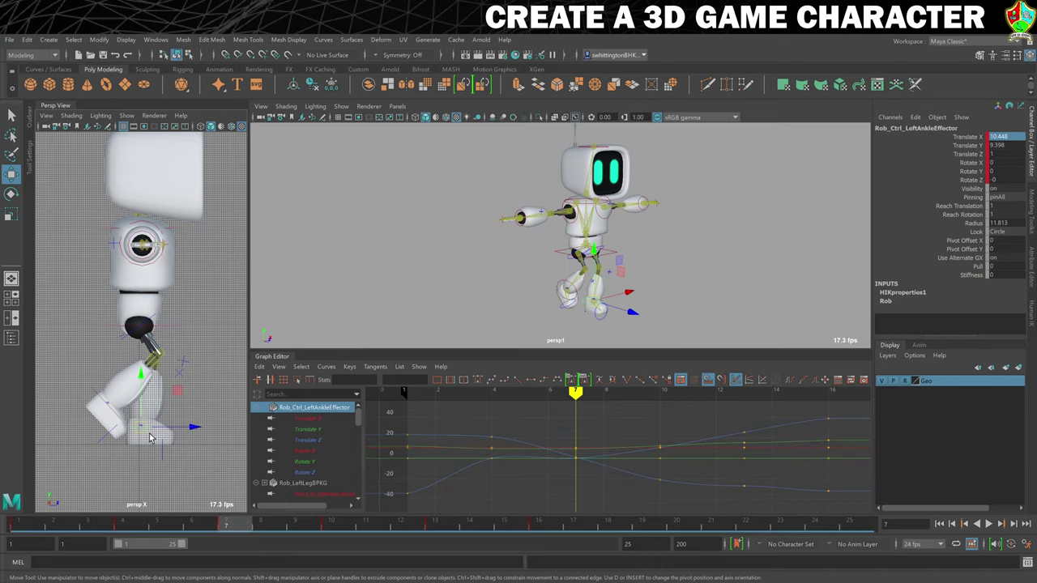
{"action": "left_click", "coordinate": [640, 528]}
{"action": "right_click", "coordinate": [640, 528]}
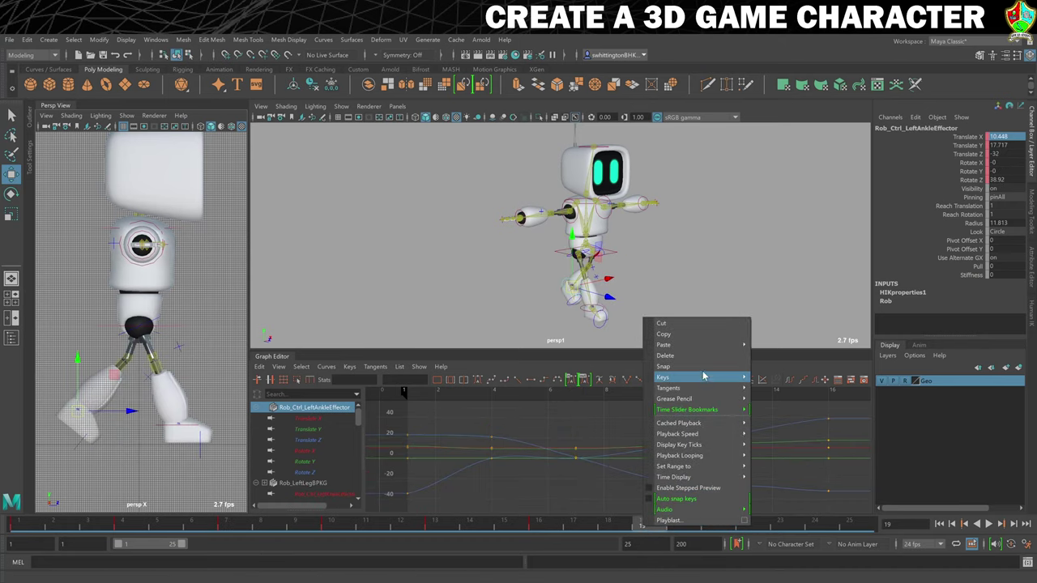
{"action": "mouse_move", "coordinate": [703, 351]}
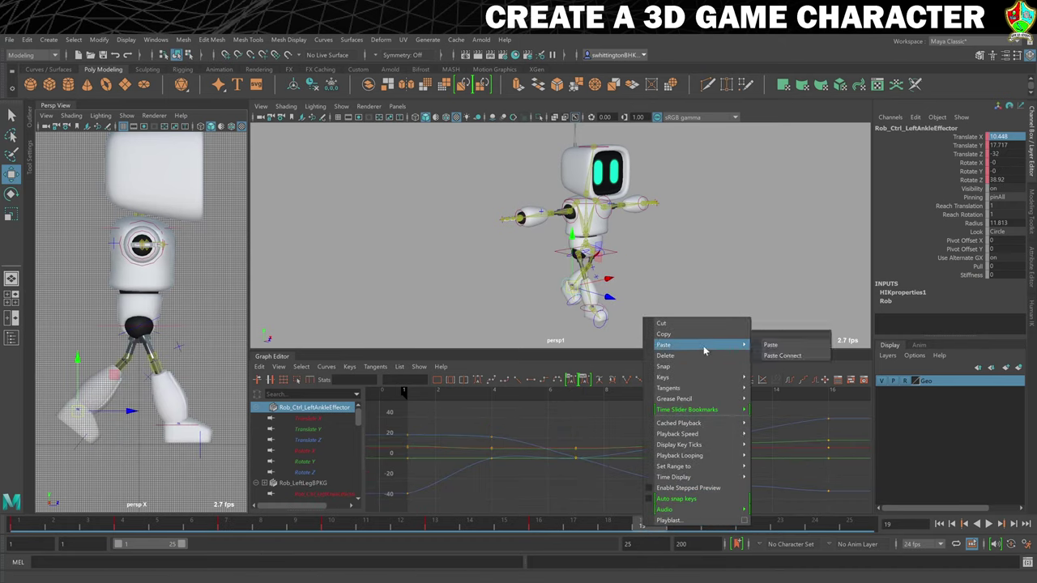
{"action": "left_click", "coordinate": [780, 346]}
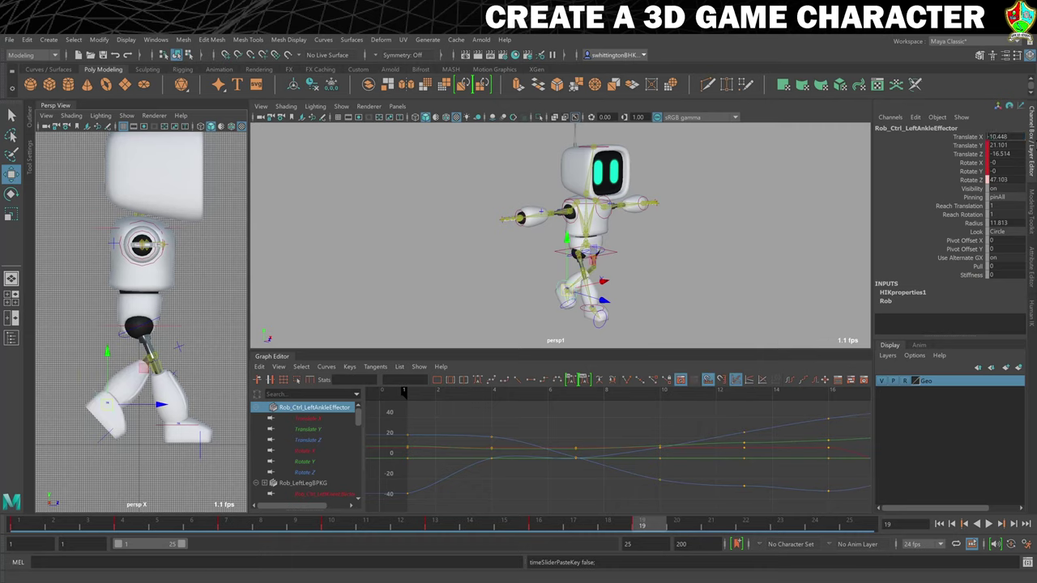
{"action": "left_click", "coordinate": [998, 137]}
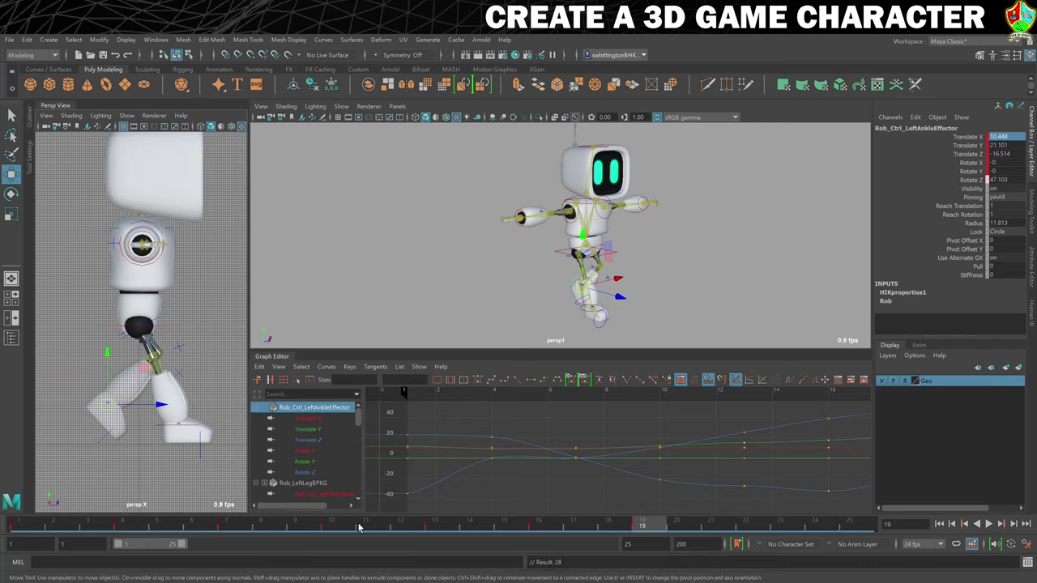
Copy the left ankle effector's key at frame 7 and paste it onto the right ankle effector at frame 19
{"action": "left_click", "coordinate": [238, 527]}
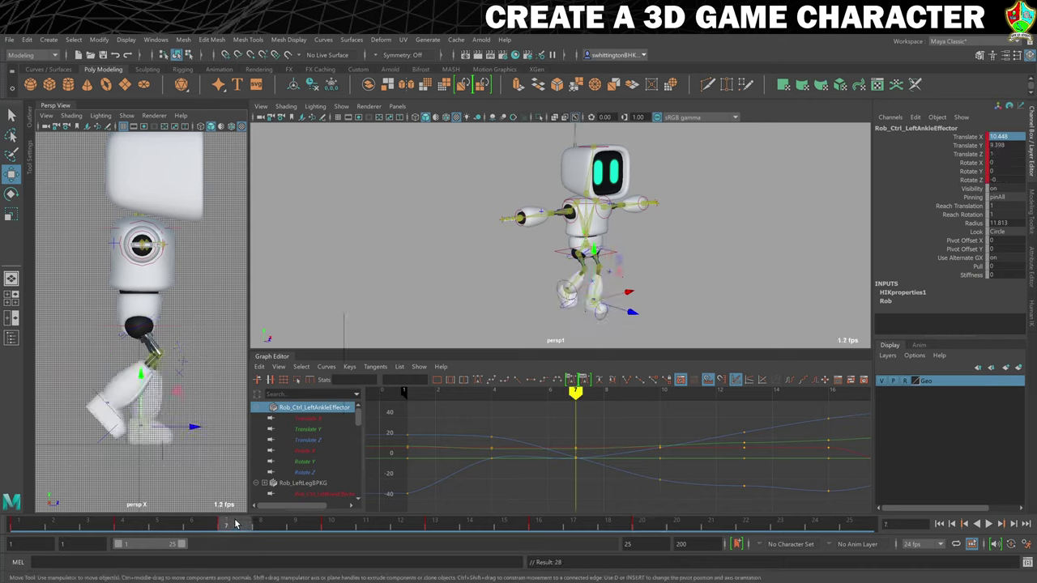
{"action": "right_click", "coordinate": [236, 524]}
{"action": "left_click", "coordinate": [281, 330]}
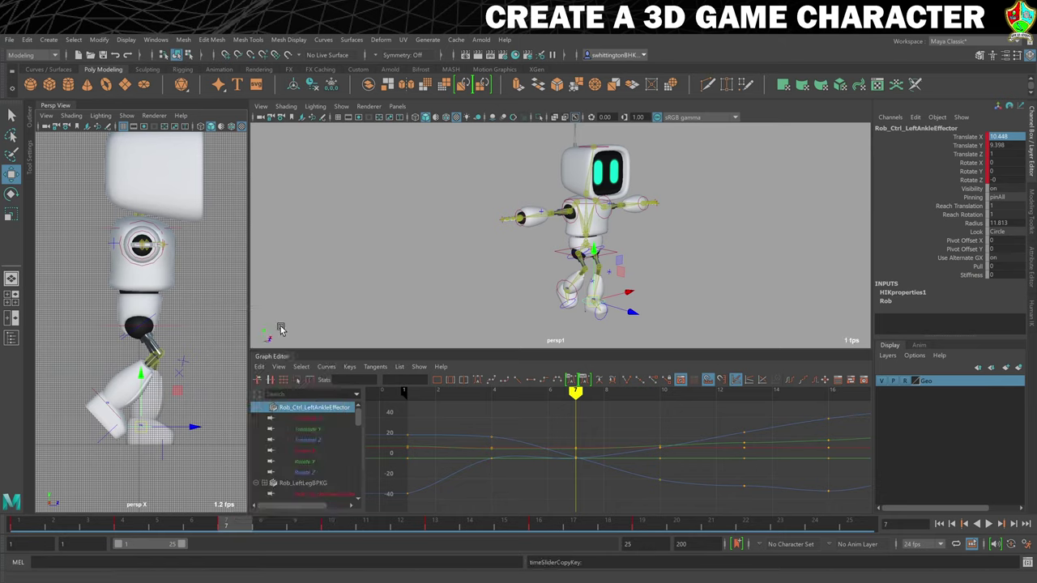
{"action": "left_click", "coordinate": [106, 402]}
{"action": "left_click", "coordinate": [641, 526]}
{"action": "right_click", "coordinate": [641, 526]}
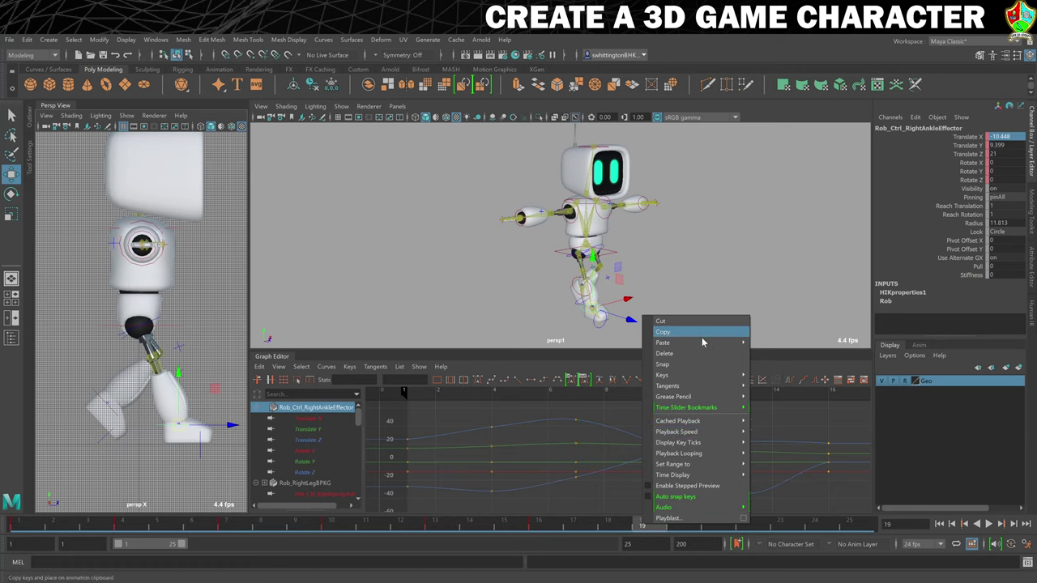
{"action": "mouse_move", "coordinate": [712, 342]}
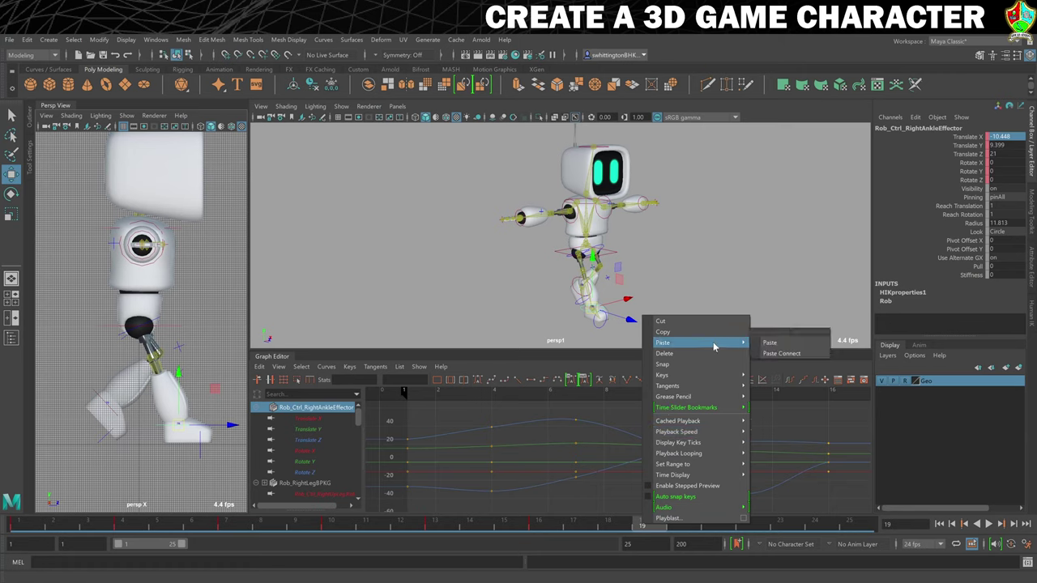
{"action": "left_click", "coordinate": [790, 342]}
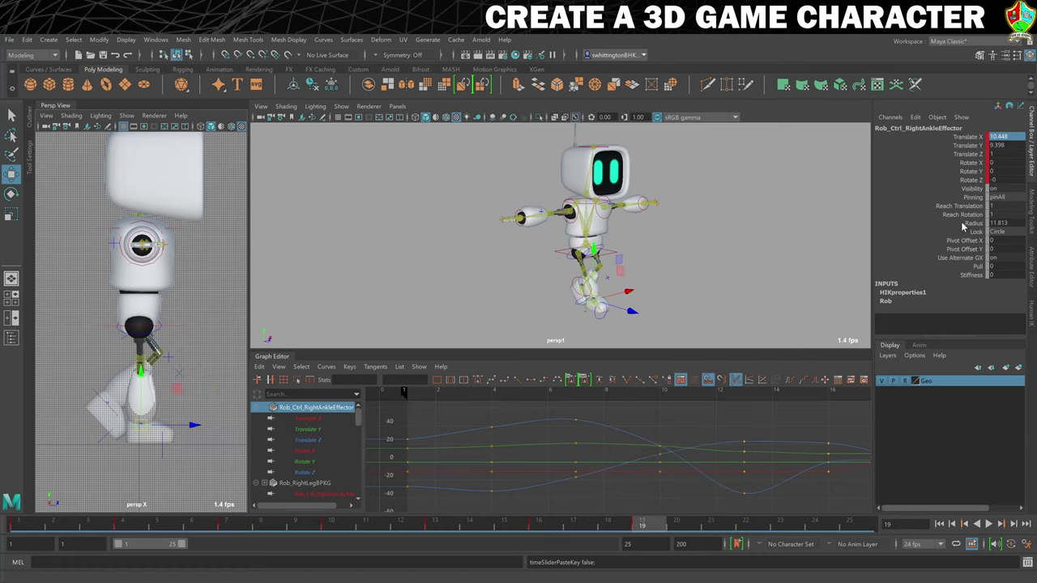
Set the right ankle effector's Translate X to -10.448 at frame 19 and key it
{"action": "double_click", "coordinate": [1004, 137]}
{"action": "key", "text": "Return"}
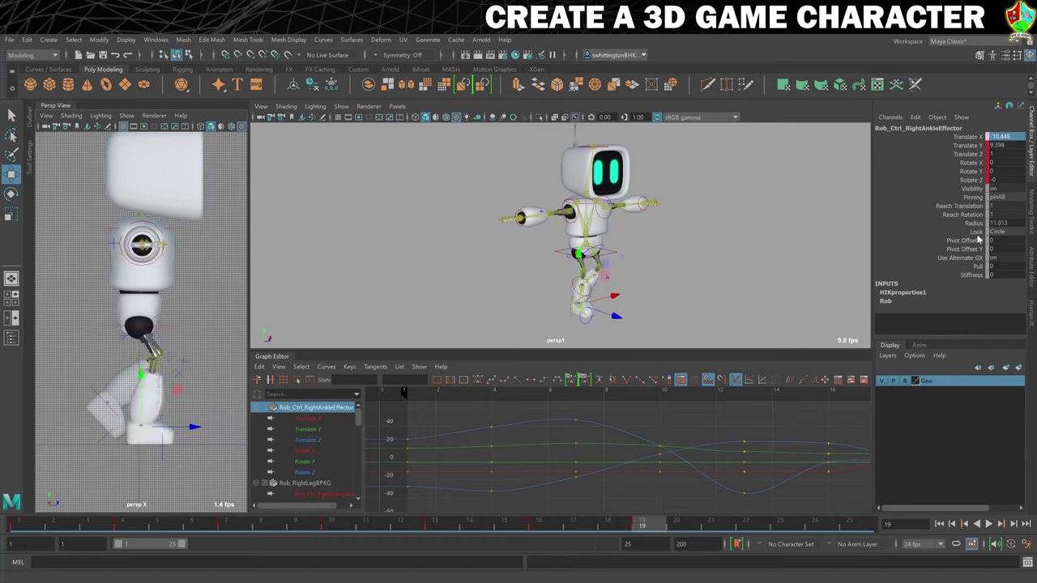
{"action": "key", "text": "s"}
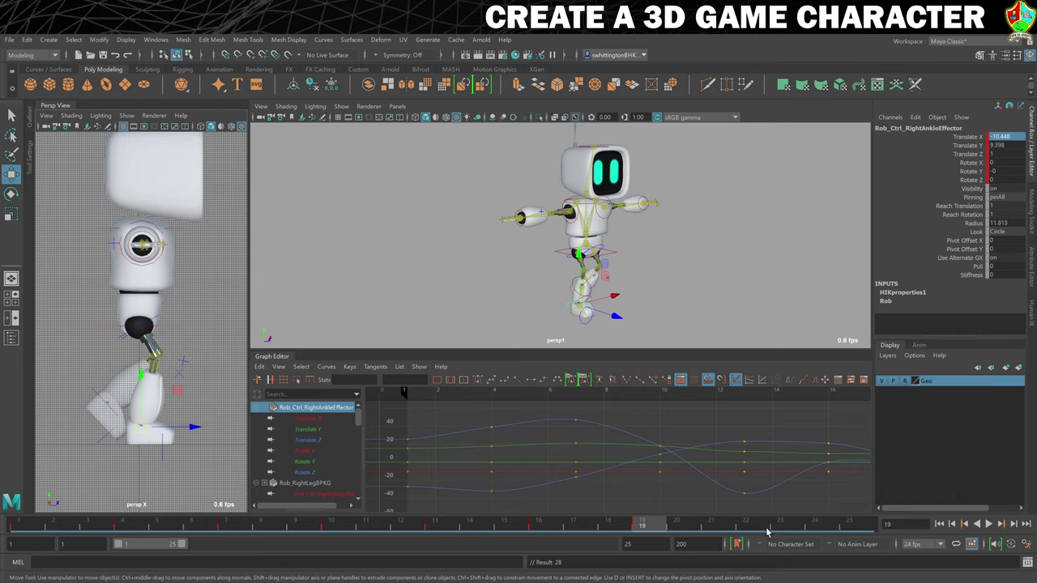
Copy the hips effector's key from frame 10 and paste it at frame 22
{"action": "left_click", "coordinate": [330, 528]}
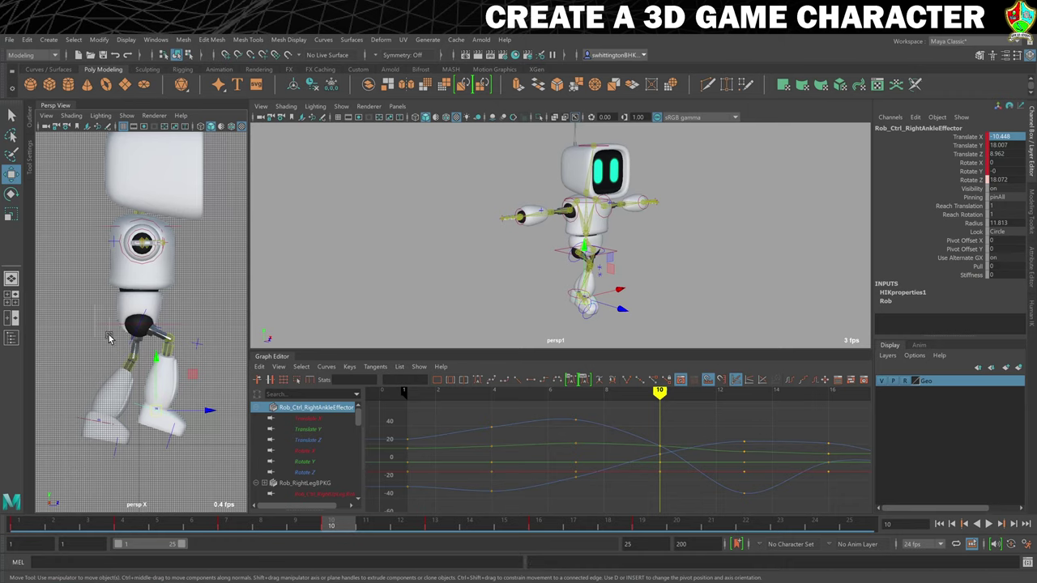
{"action": "left_click", "coordinate": [109, 339]}
{"action": "right_click", "coordinate": [339, 522]}
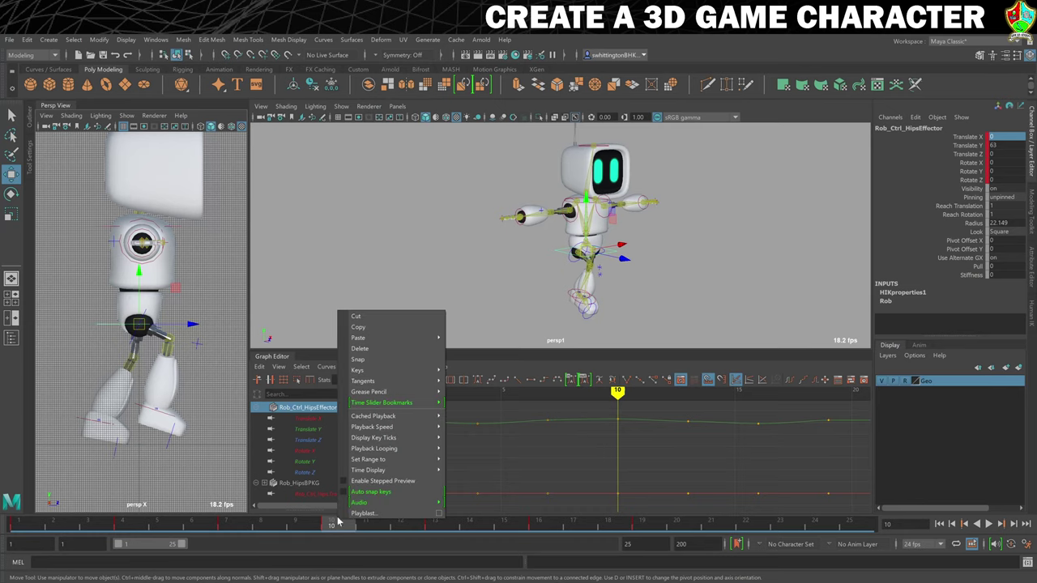
{"action": "left_click", "coordinate": [358, 326]}
{"action": "left_click", "coordinate": [746, 523]}
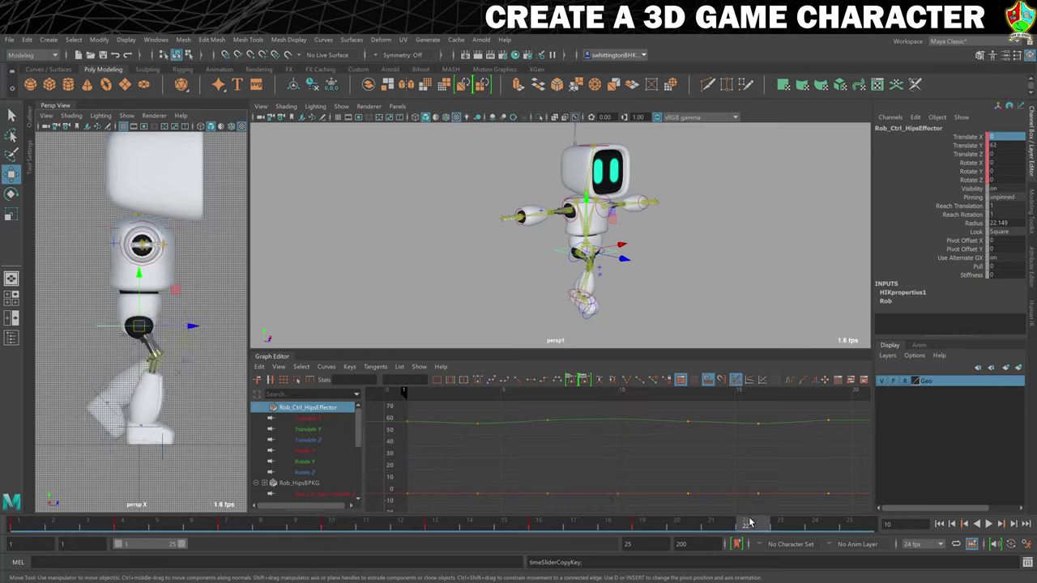
{"action": "right_click", "coordinate": [750, 523]}
{"action": "mouse_move", "coordinate": [800, 343]}
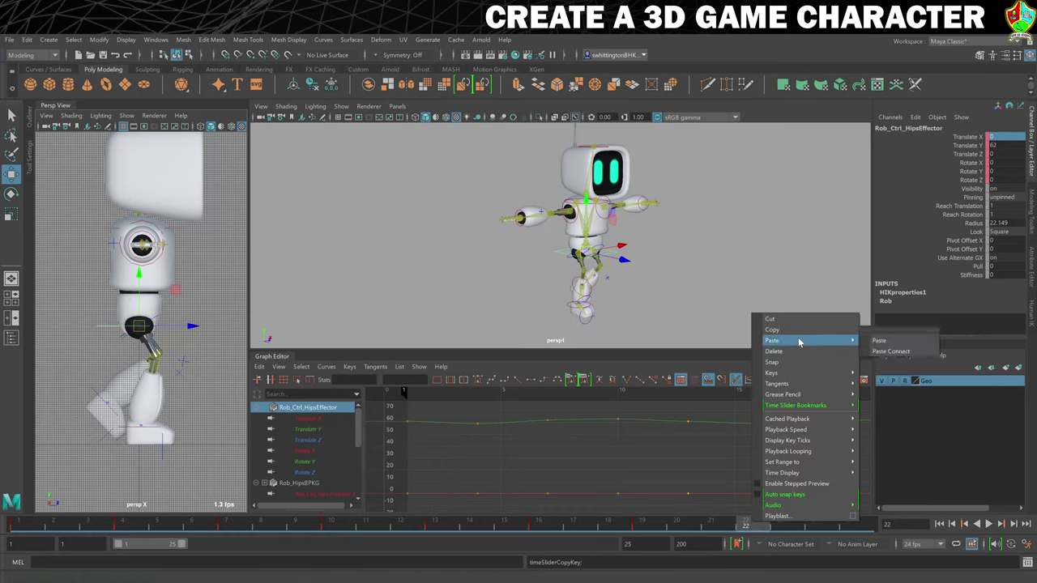
{"action": "left_click", "coordinate": [880, 341]}
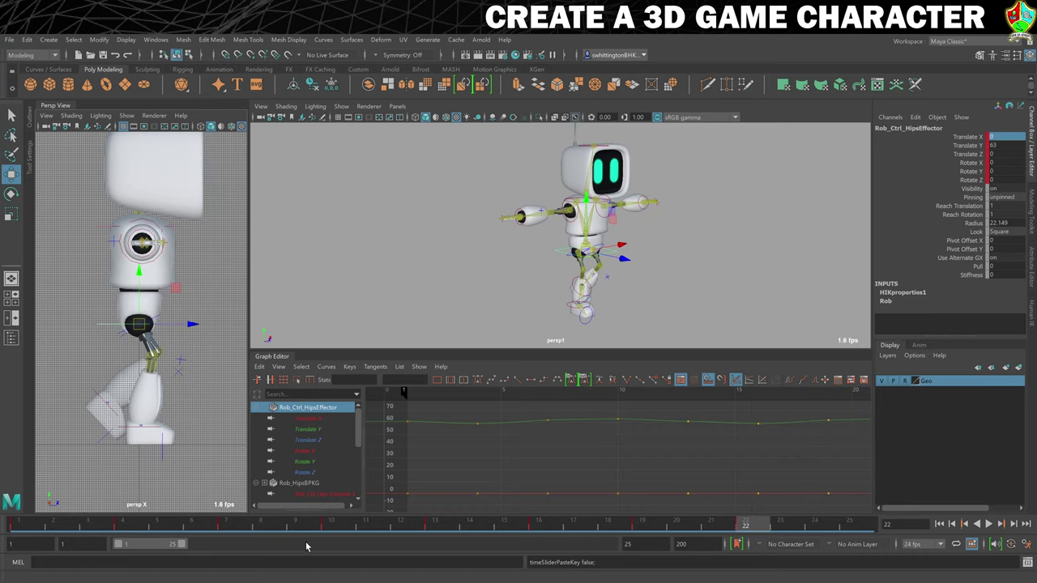
Copy the left ankle's frame 10 key onto the right ankle effector at frame 22, then set Translate X to -10.448 and key it
{"action": "left_click", "coordinate": [330, 525]}
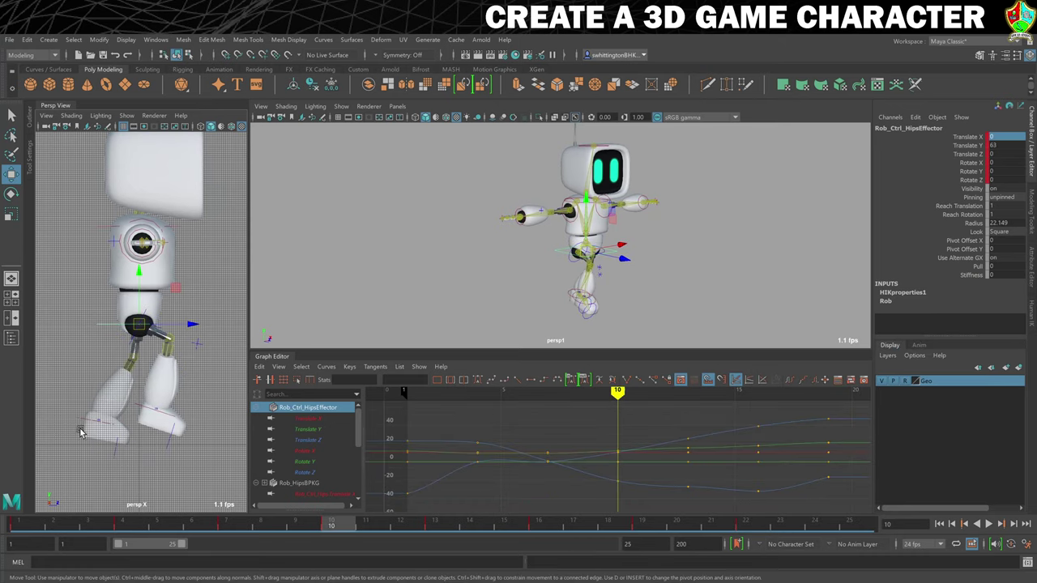
{"action": "left_click", "coordinate": [80, 432]}
{"action": "right_click", "coordinate": [332, 525]}
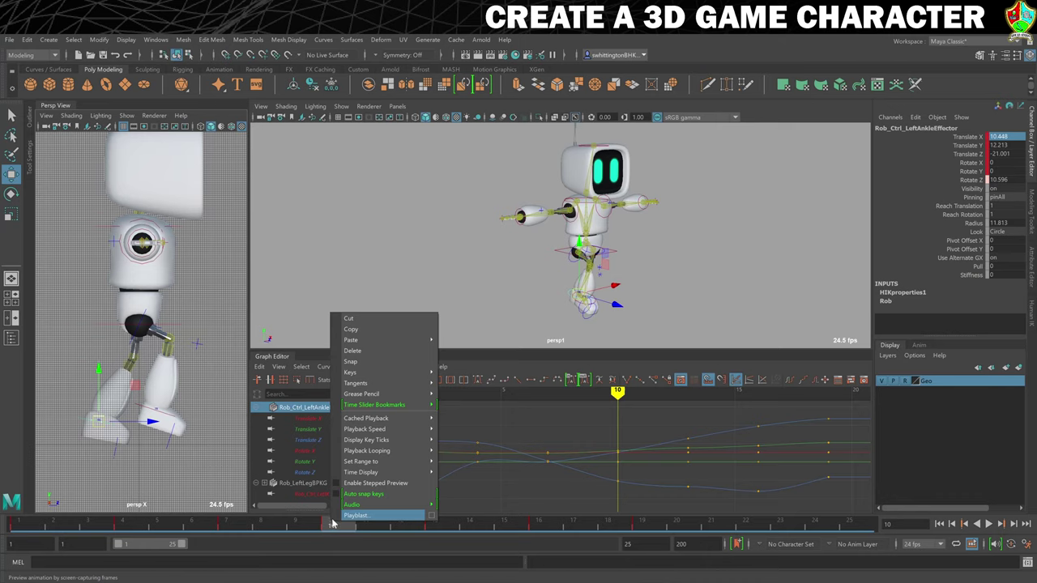
{"action": "left_click", "coordinate": [403, 329]}
{"action": "left_click", "coordinate": [136, 411]}
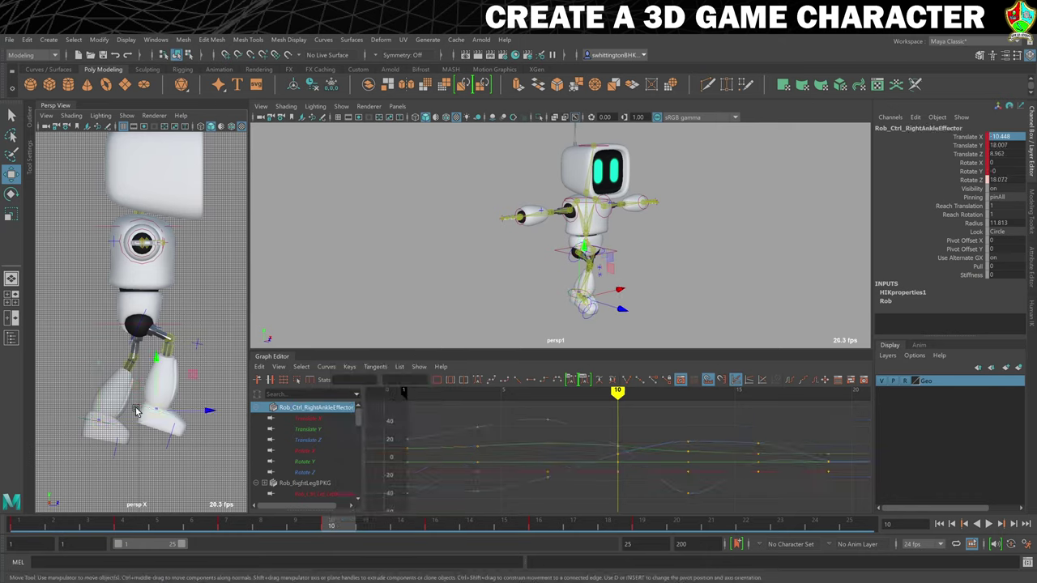
{"action": "left_click", "coordinate": [758, 525]}
{"action": "right_click", "coordinate": [758, 525]}
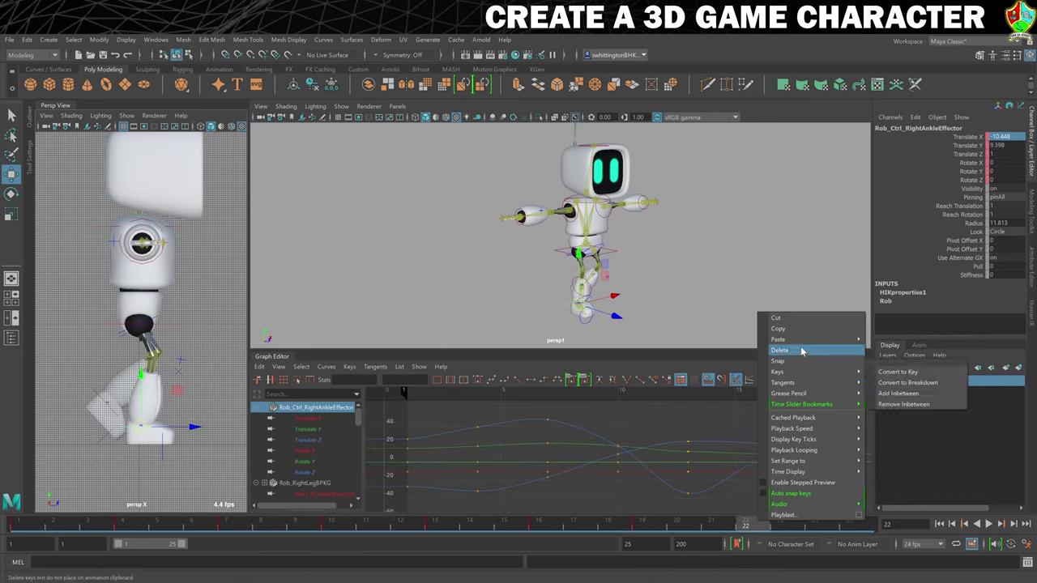
{"action": "left_click", "coordinate": [814, 340]}
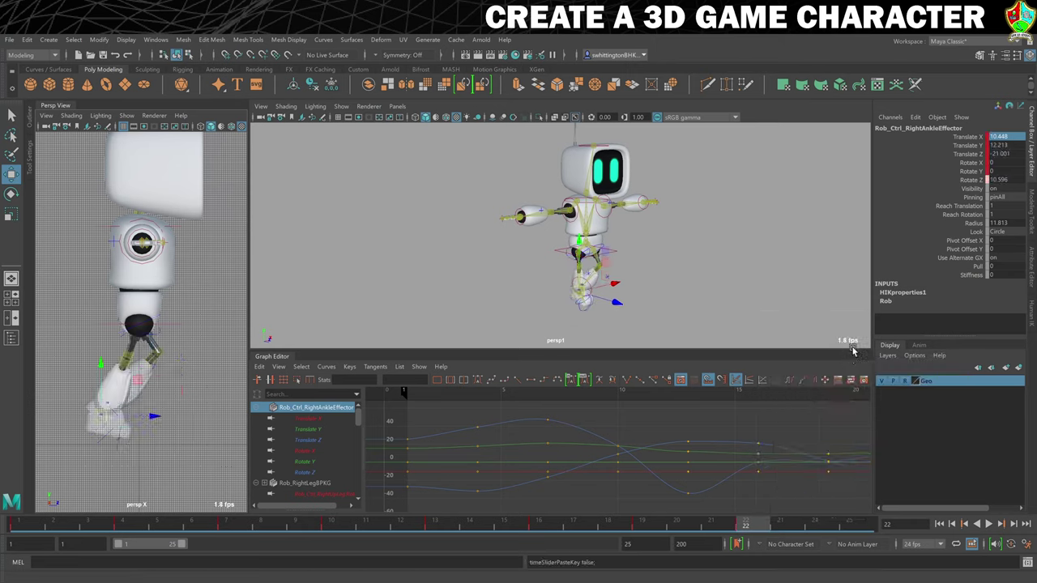
{"action": "double_click", "coordinate": [990, 135]}
{"action": "type", "text": "-10.448"}
{"action": "key", "text": "Return"}
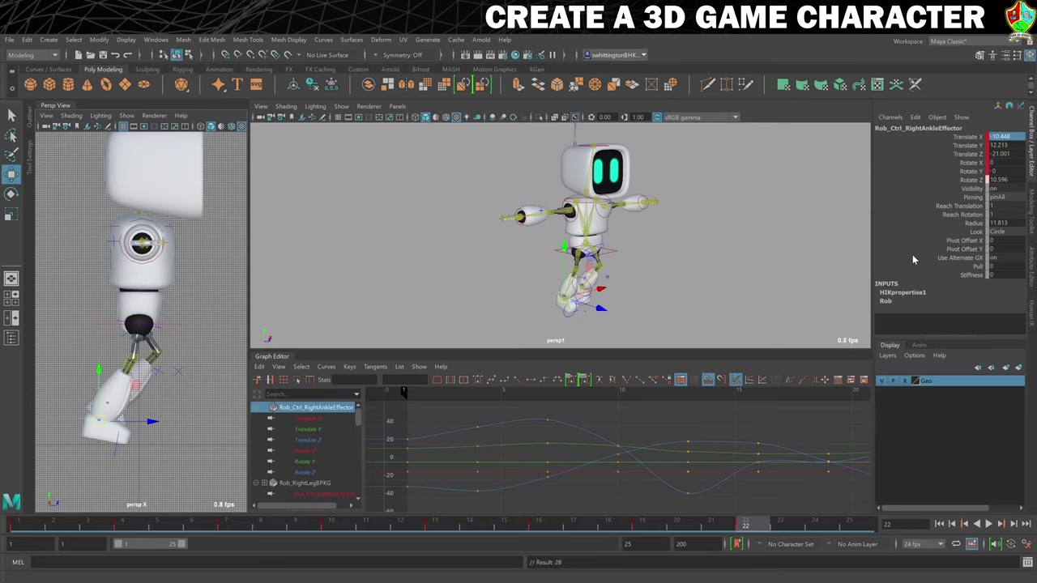
Copy the right ankle's frame 10 key onto the left ankle effector at frame 22, then set Translate X to 10.448 and key it
{"action": "left_click", "coordinate": [334, 527]}
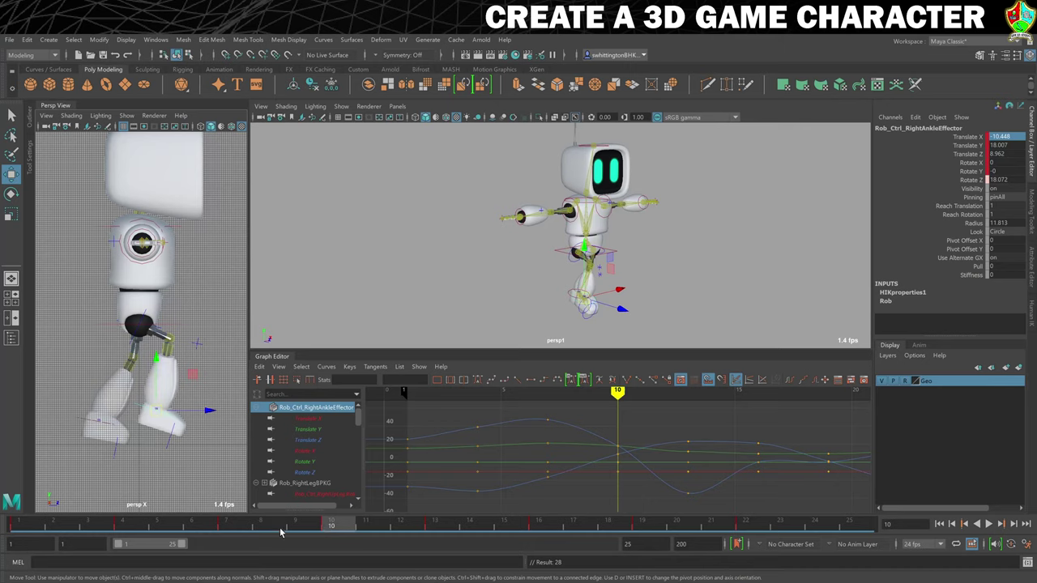
{"action": "right_click", "coordinate": [341, 523]}
{"action": "left_click", "coordinate": [380, 334]}
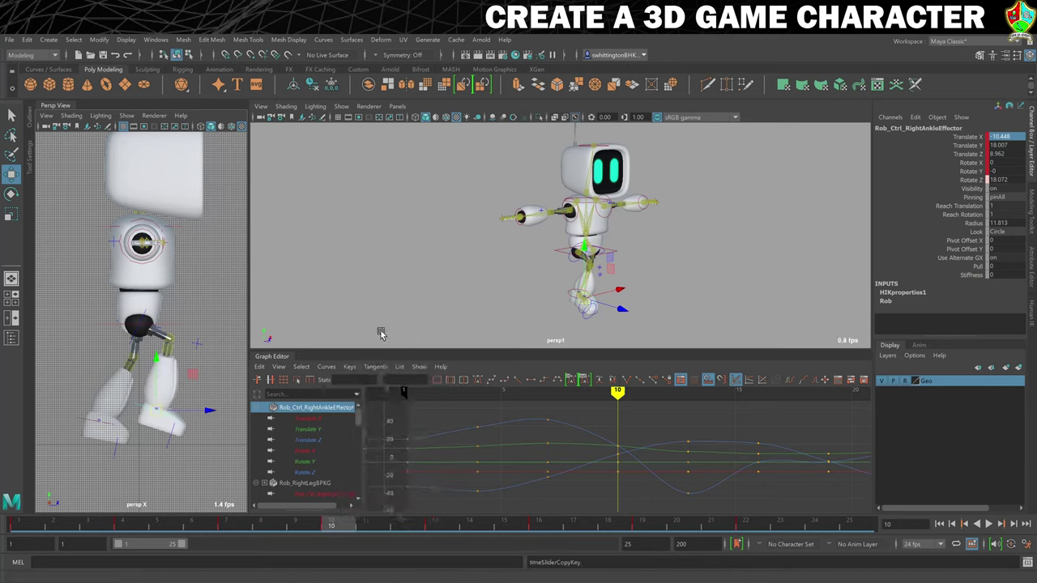
{"action": "left_click", "coordinate": [79, 428]}
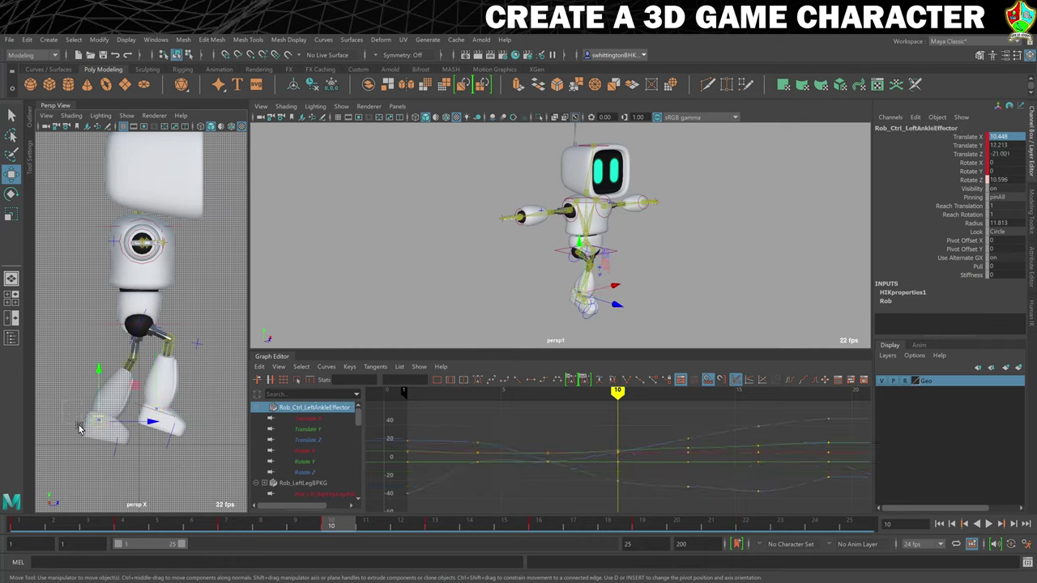
{"action": "left_click", "coordinate": [745, 525]}
{"action": "right_click", "coordinate": [745, 525]}
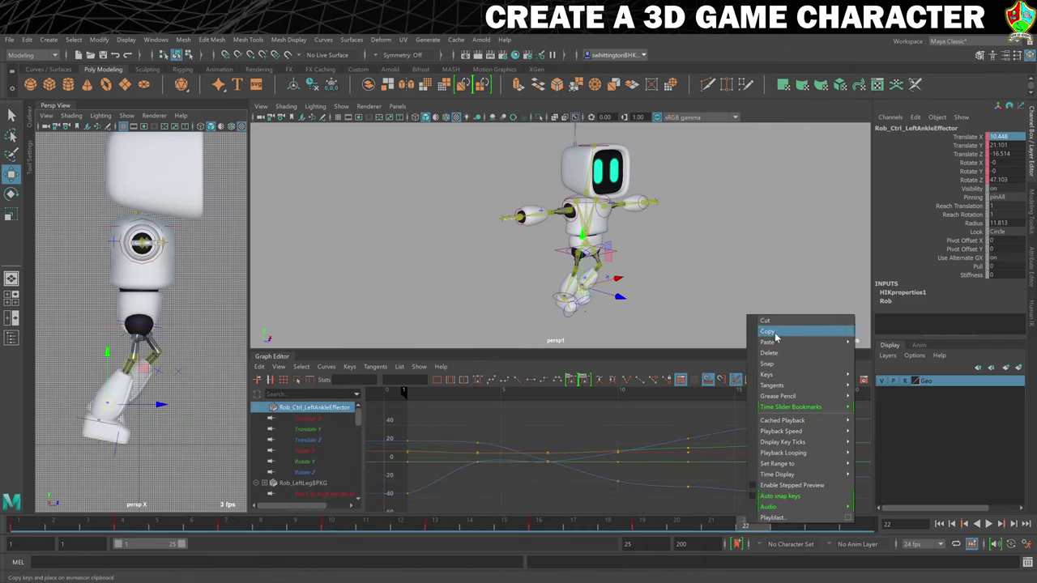
{"action": "left_click", "coordinate": [870, 342]}
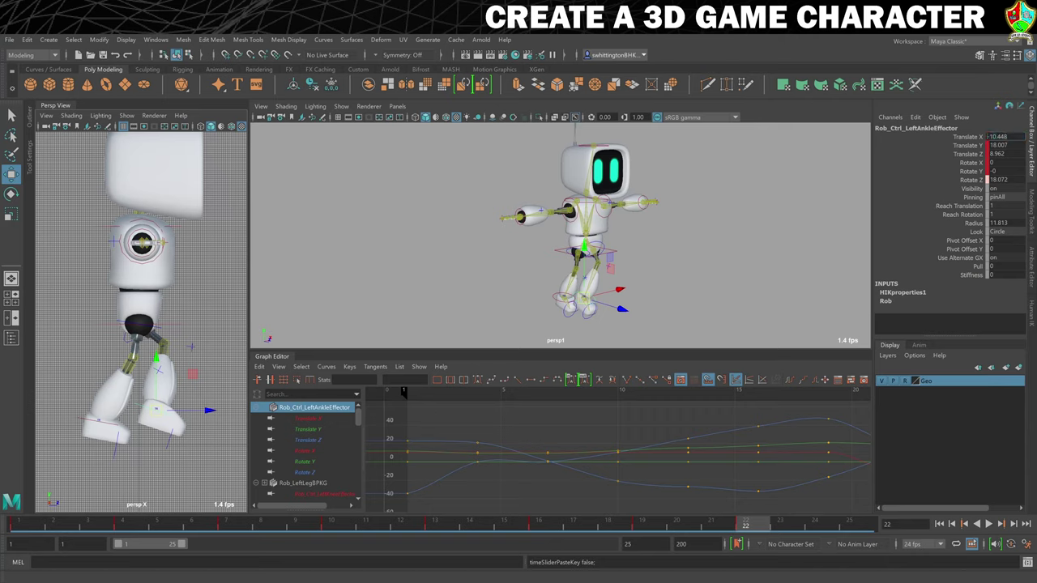
{"action": "left_click", "coordinate": [1004, 136]}
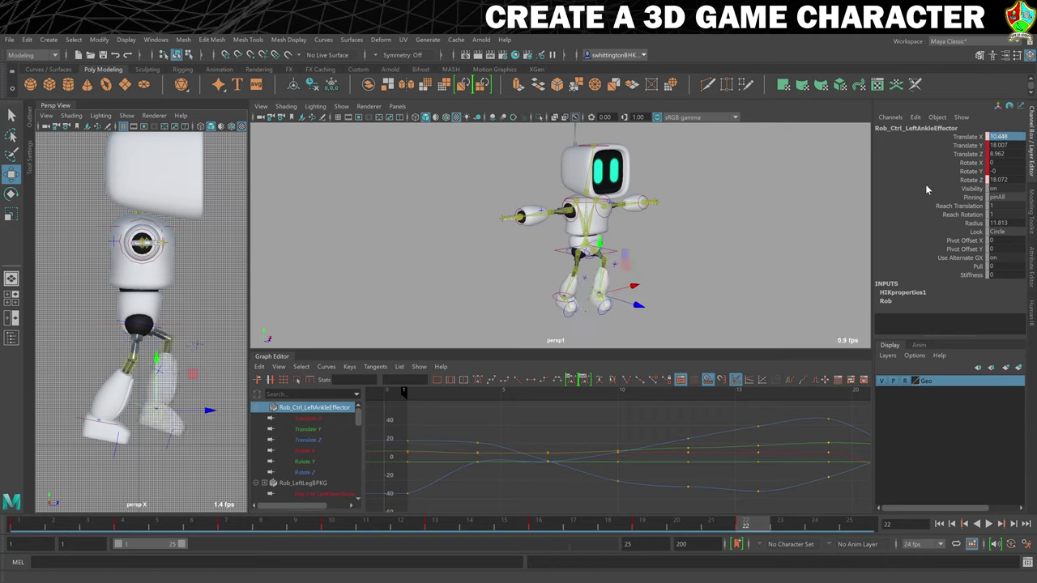
{"action": "key", "text": "Return"}
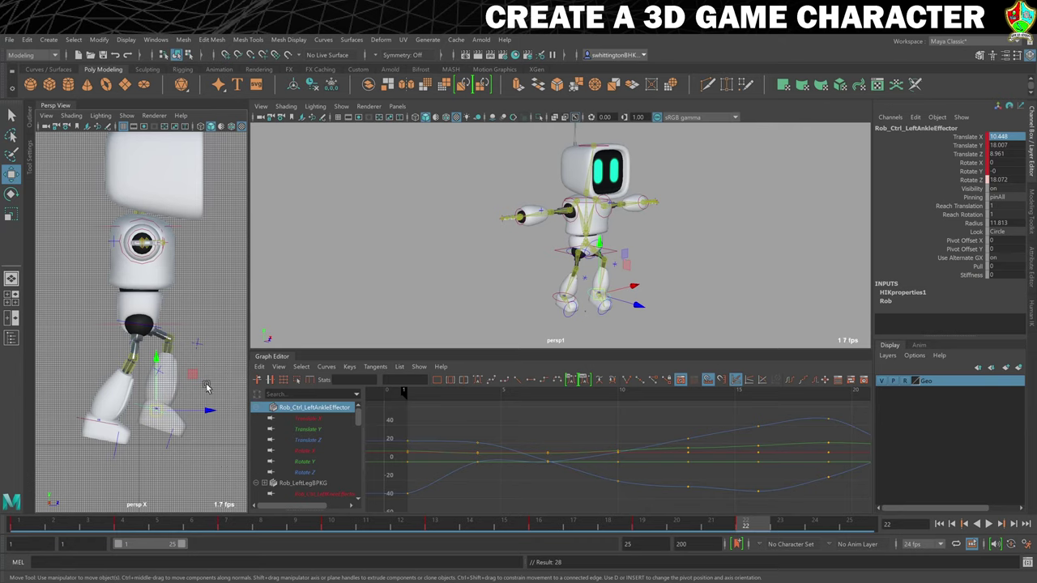
Play back the walk cycle from the front and scrub the timeline back to frame 1 to check the leg motion
{"action": "middle_click_drag", "start_coordinate": [645, 282], "coordinate": [653, 278]}
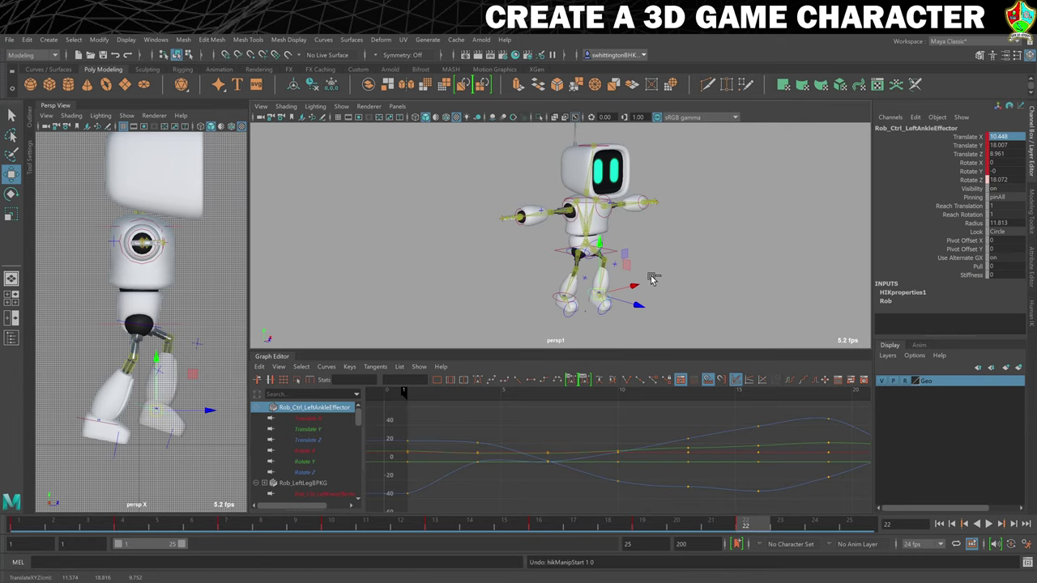
{"action": "left_click_drag", "start_coordinate": [653, 278], "coordinate": [701, 277], "text": "alt"}
{"action": "left_click", "coordinate": [701, 278]}
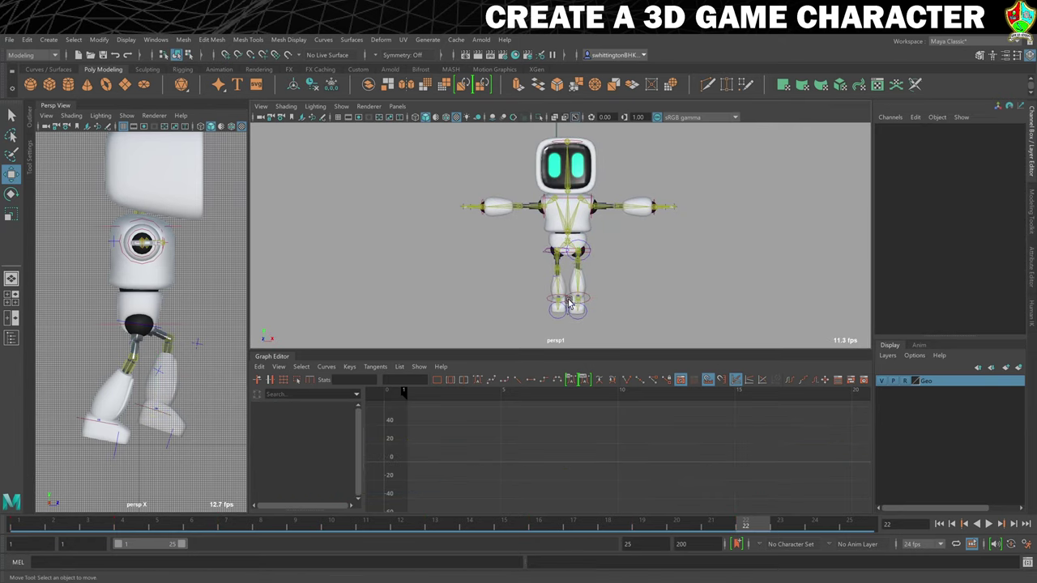
{"action": "key", "text": "alt+v"}
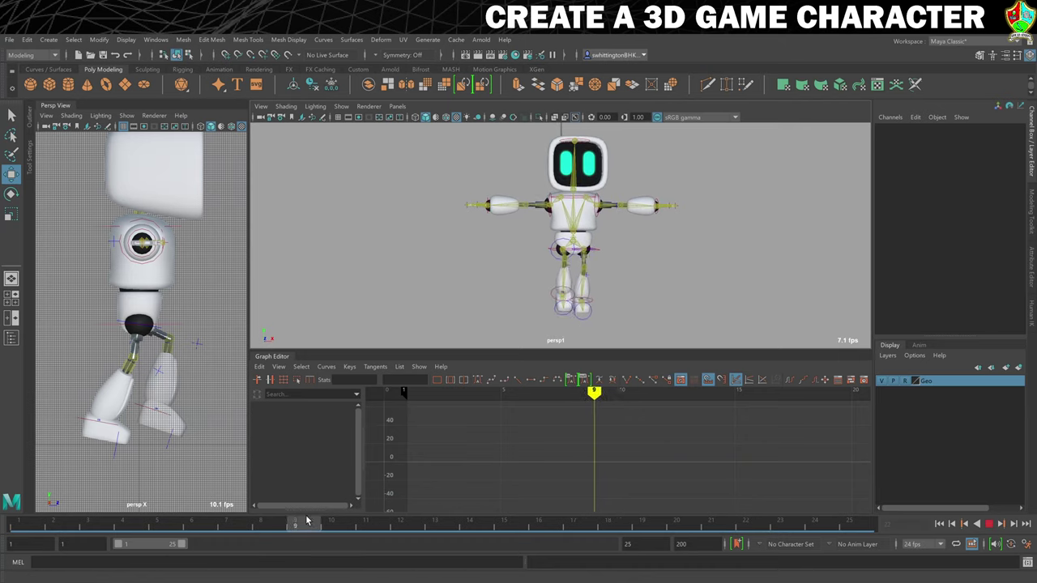
{"action": "left_click_drag", "start_coordinate": [848, 525], "coordinate": [2, 546]}
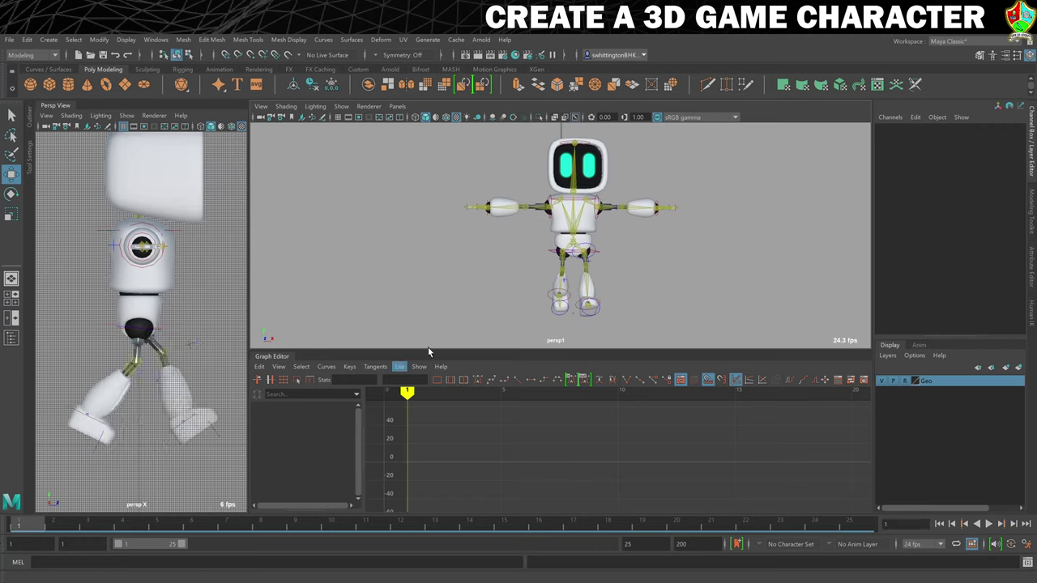
Copy the frame 1 keys of the hips and both ankle effectors together and paste them at frame 25
{"action": "left_click_drag", "start_coordinate": [495, 302], "coordinate": [524, 300], "text": "alt"}
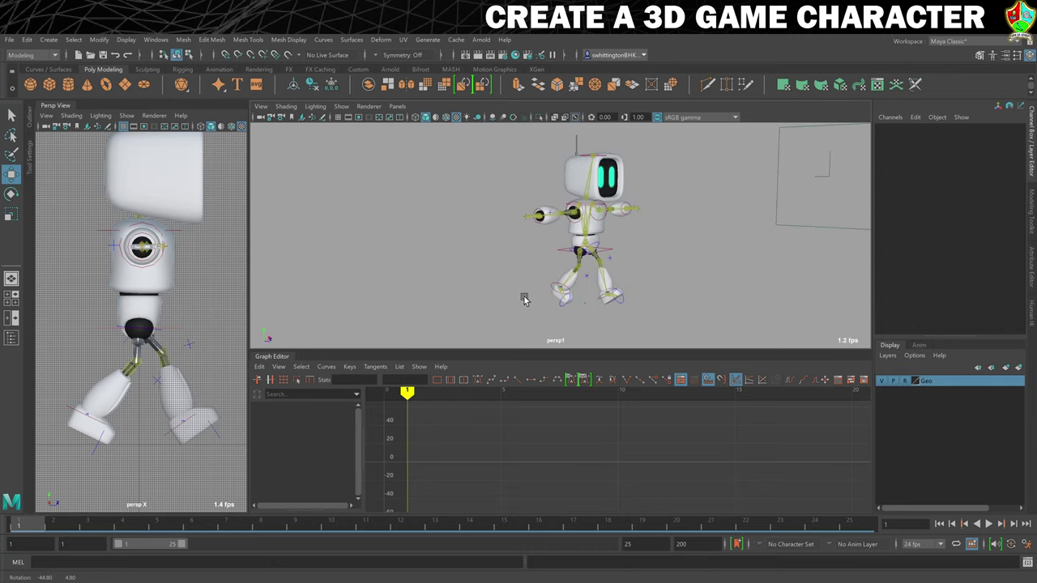
{"action": "left_click", "coordinate": [606, 255]}
{"action": "scroll", "coordinate": [573, 327], "scroll_direction": "up", "scroll_amount": 3}
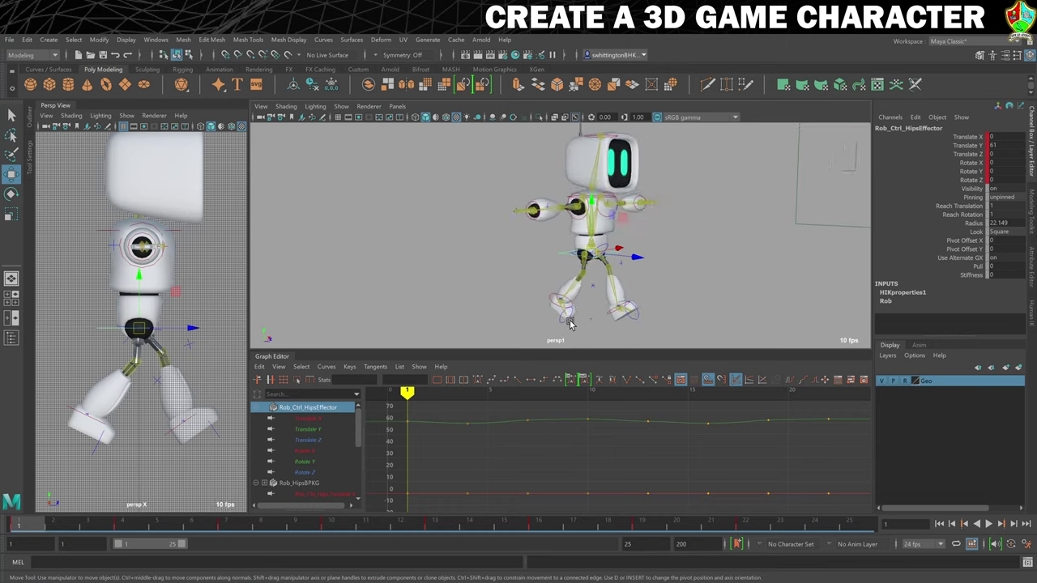
{"action": "left_click", "coordinate": [571, 316], "text": "shift"}
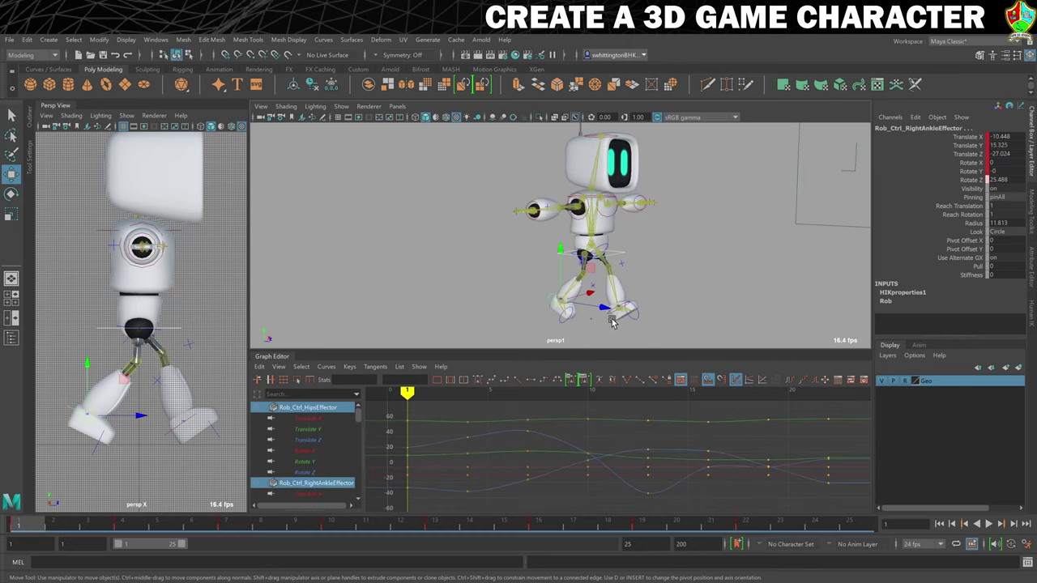
{"action": "left_click", "coordinate": [605, 313], "text": "shift"}
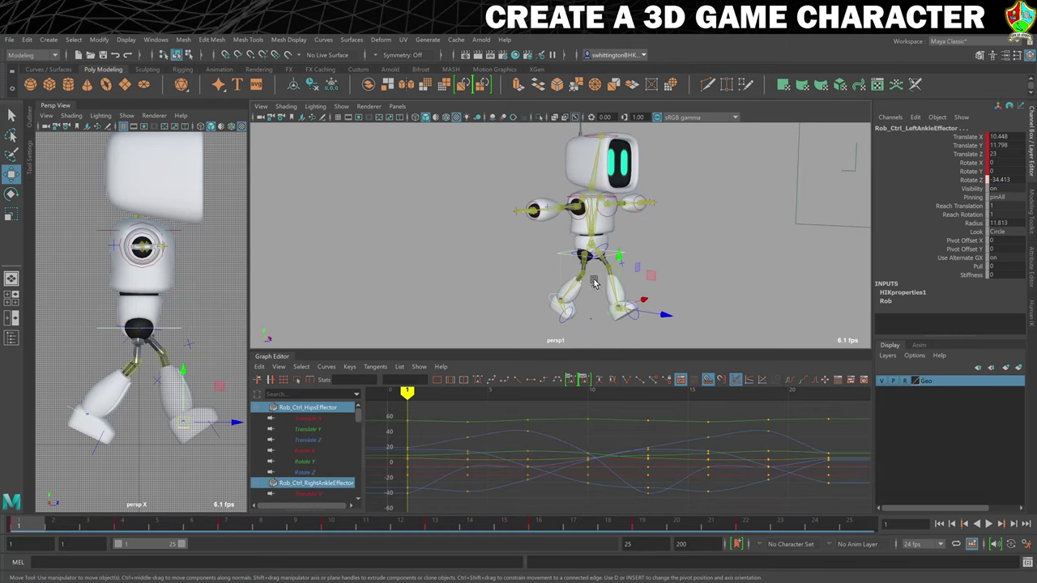
{"action": "right_click", "coordinate": [30, 525]}
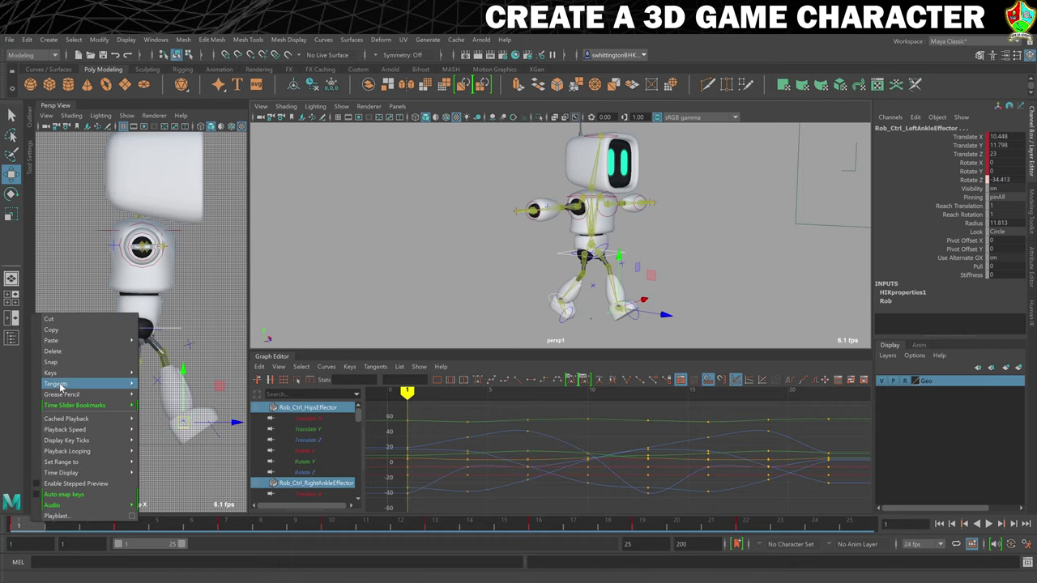
{"action": "left_click", "coordinate": [68, 331]}
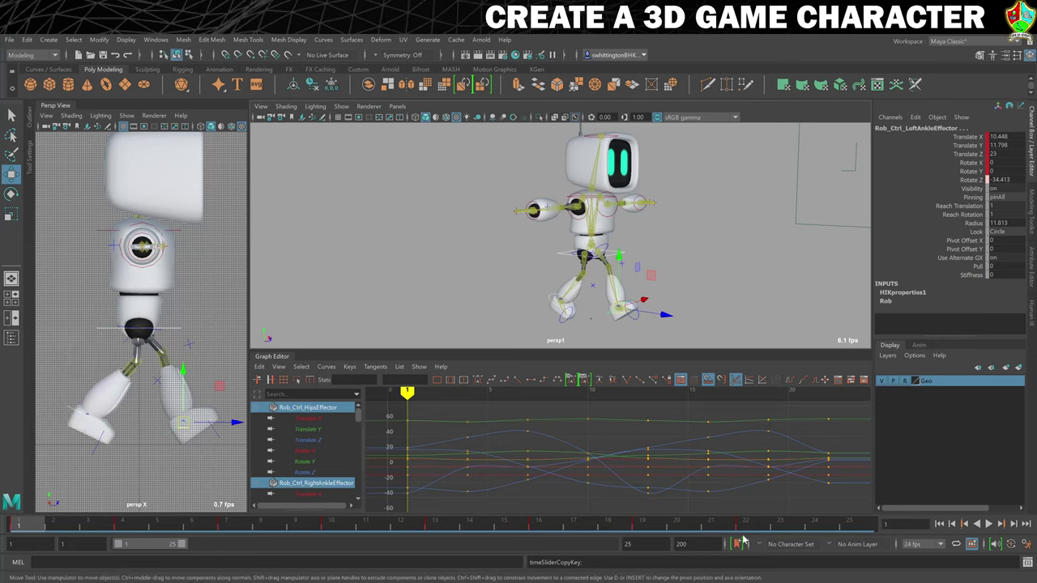
{"action": "left_click", "coordinate": [860, 524]}
{"action": "right_click", "coordinate": [860, 525]}
{"action": "mouse_move", "coordinate": [883, 345]}
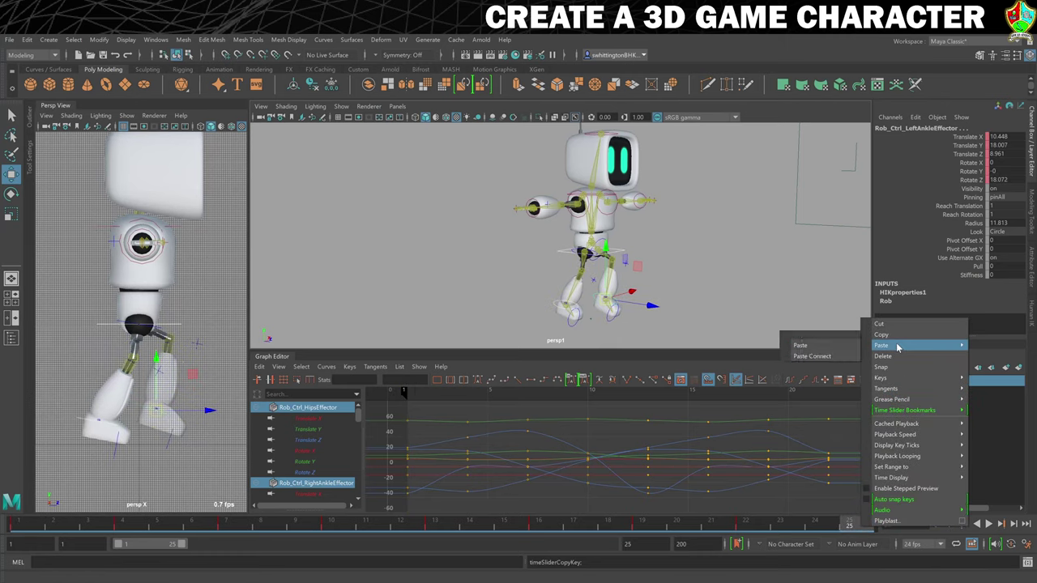
{"action": "left_click", "coordinate": [842, 349]}
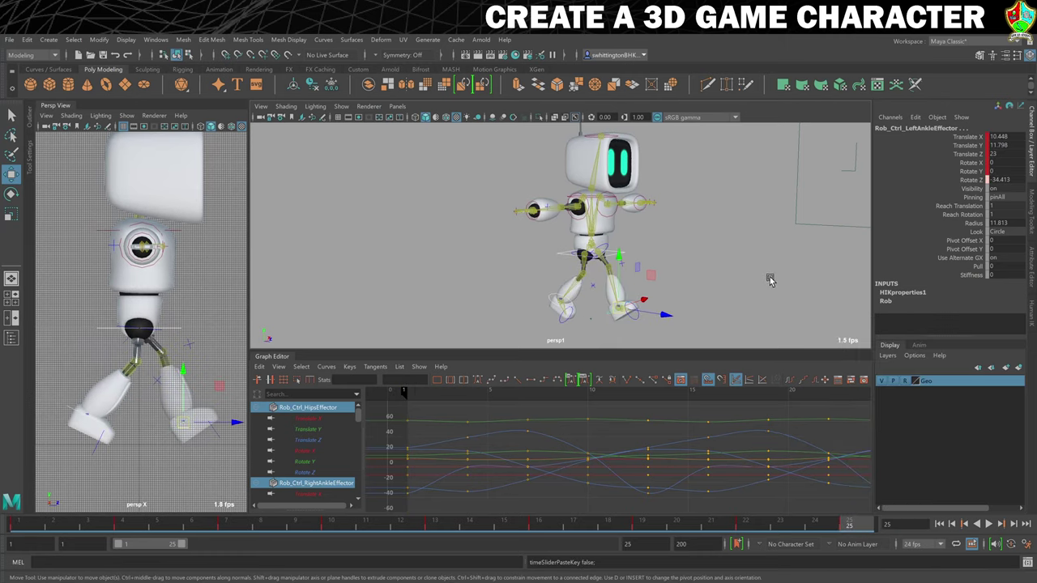
Play the walk cycle with nothing selected and set the end of the playback range to frame 24
{"action": "left_click", "coordinate": [718, 278]}
{"action": "left_click", "coordinate": [988, 525]}
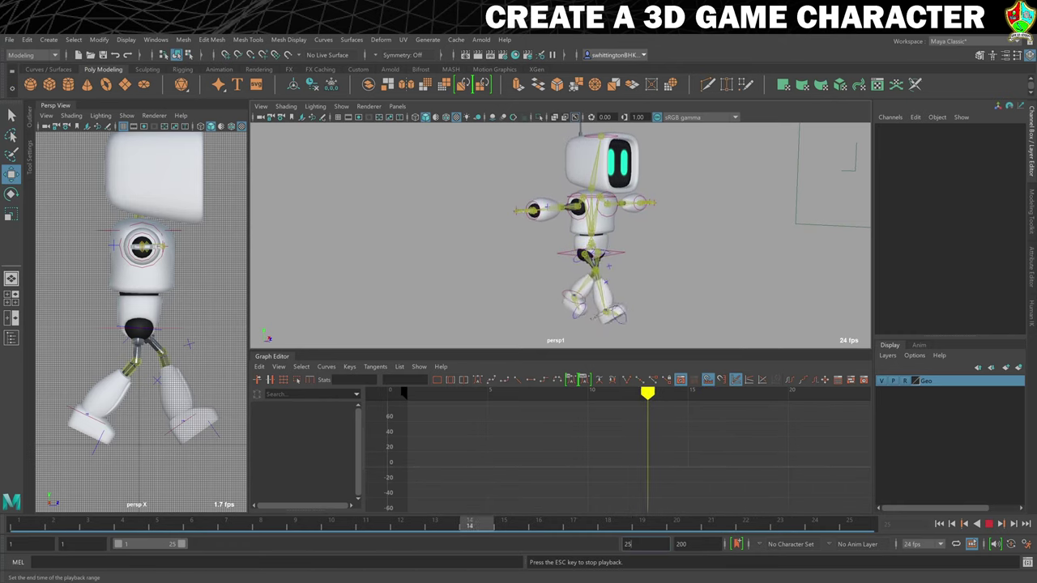
{"action": "key", "text": "BackSpace"}
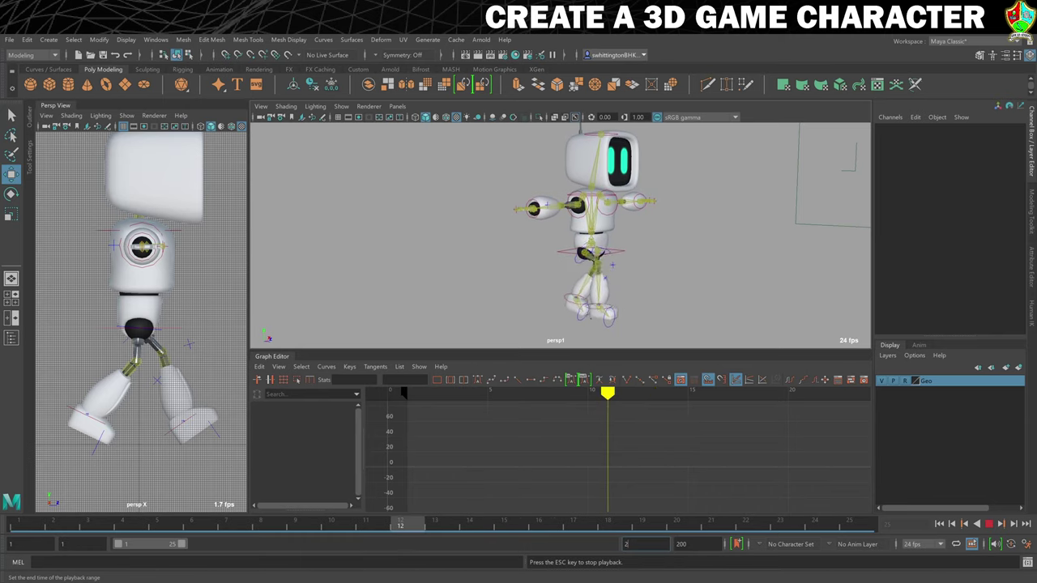
{"action": "type", "text": "4"}
{"action": "key", "text": "Return"}
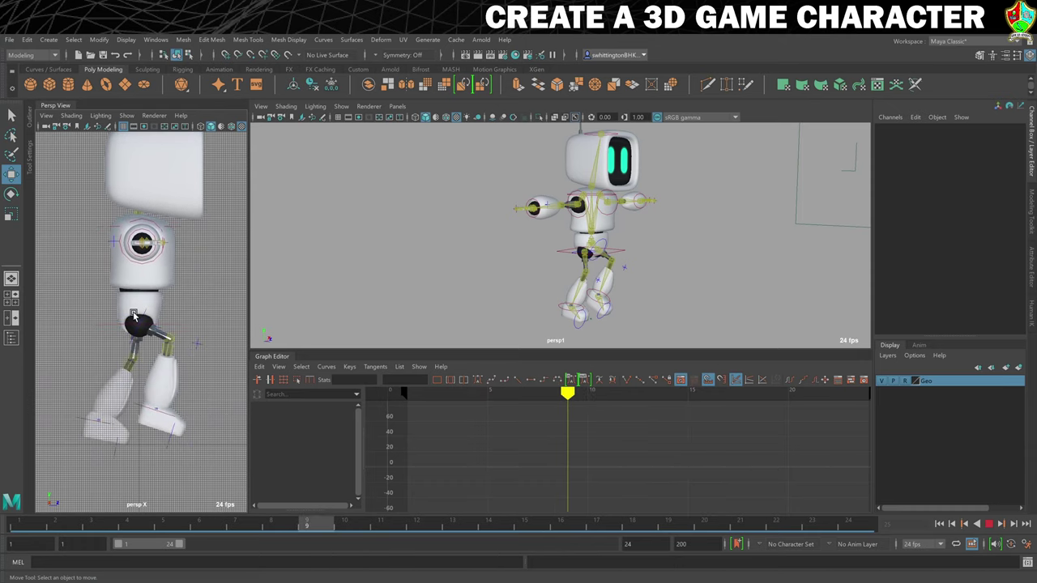
Stop playback and steepen the frame 13 tangent of the hips effector's Translate Y curve to follow the slope between peak and dip
{"action": "left_click", "coordinate": [989, 524]}
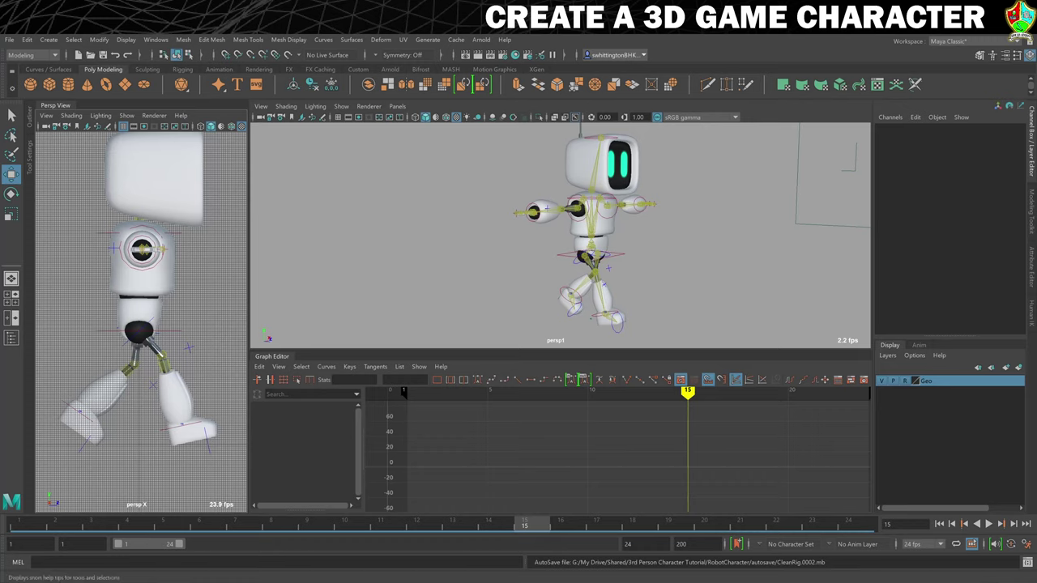
{"action": "left_click", "coordinate": [561, 265]}
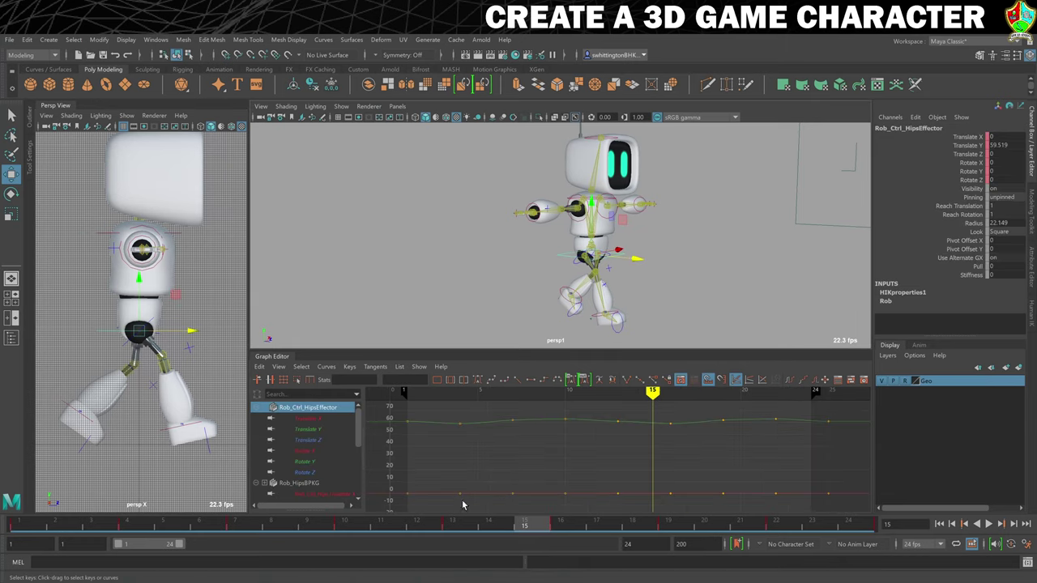
{"action": "left_click_drag", "start_coordinate": [445, 526], "coordinate": [6, 528]}
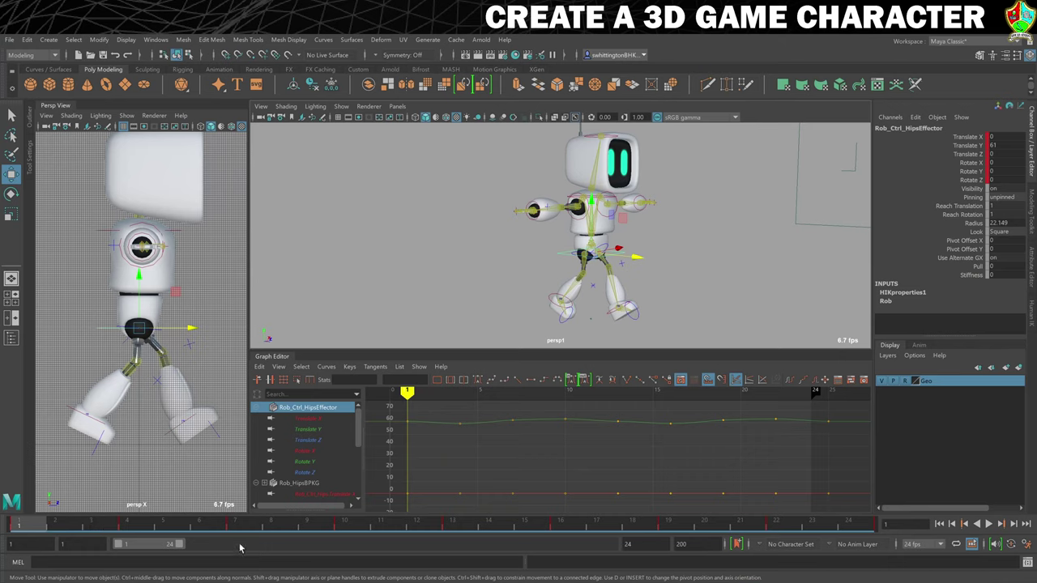
{"action": "left_click", "coordinate": [313, 449]}
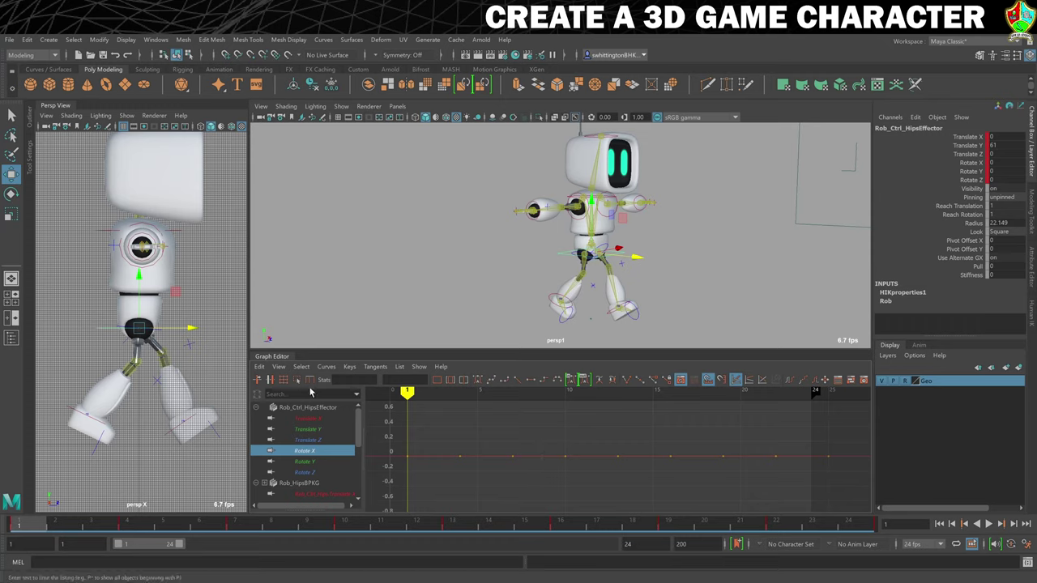
{"action": "left_click", "coordinate": [307, 430]}
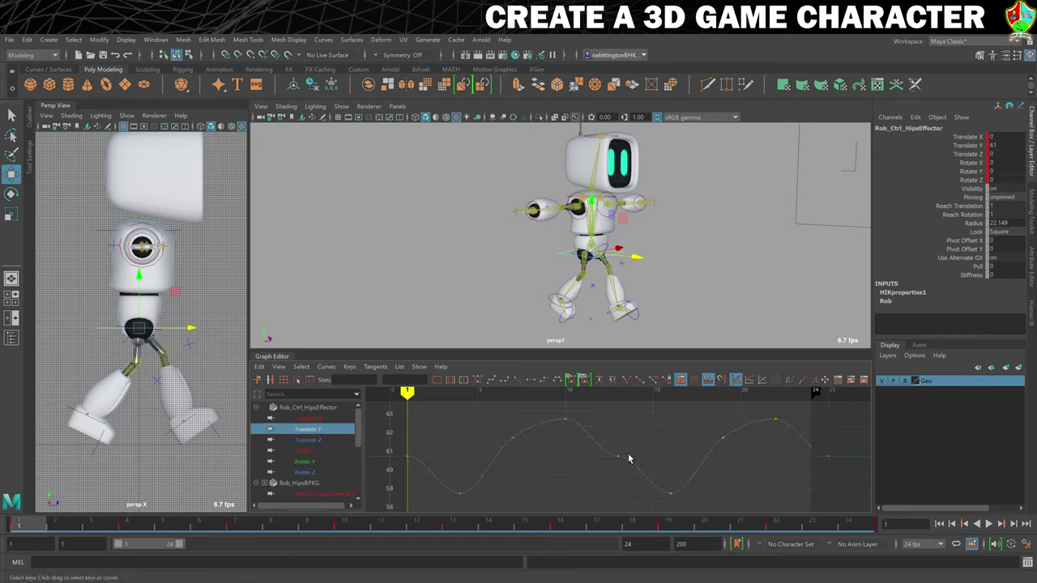
{"action": "left_click_drag", "start_coordinate": [603, 445], "coordinate": [624, 468]}
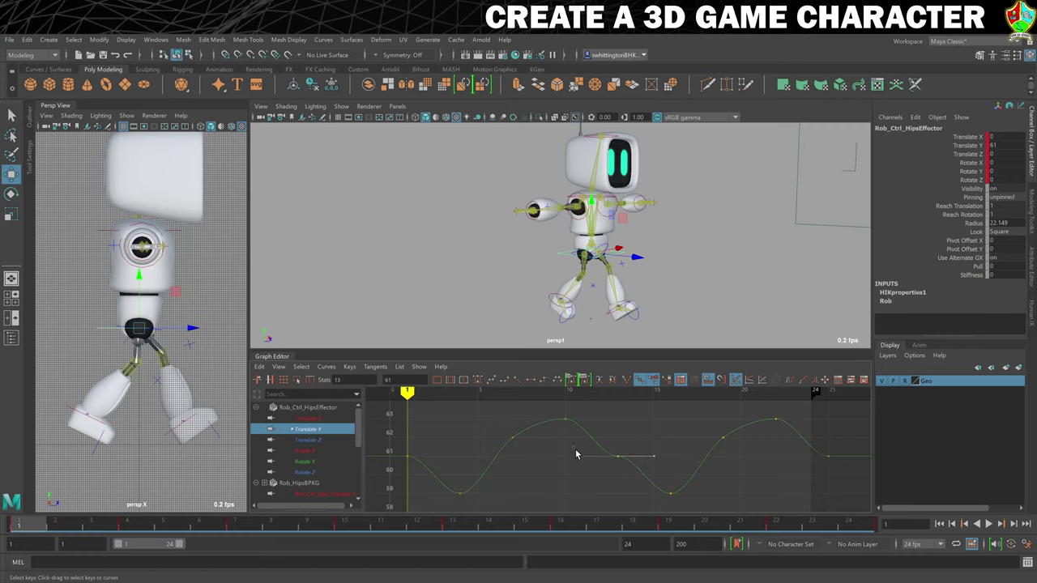
{"action": "key", "text": "w"}
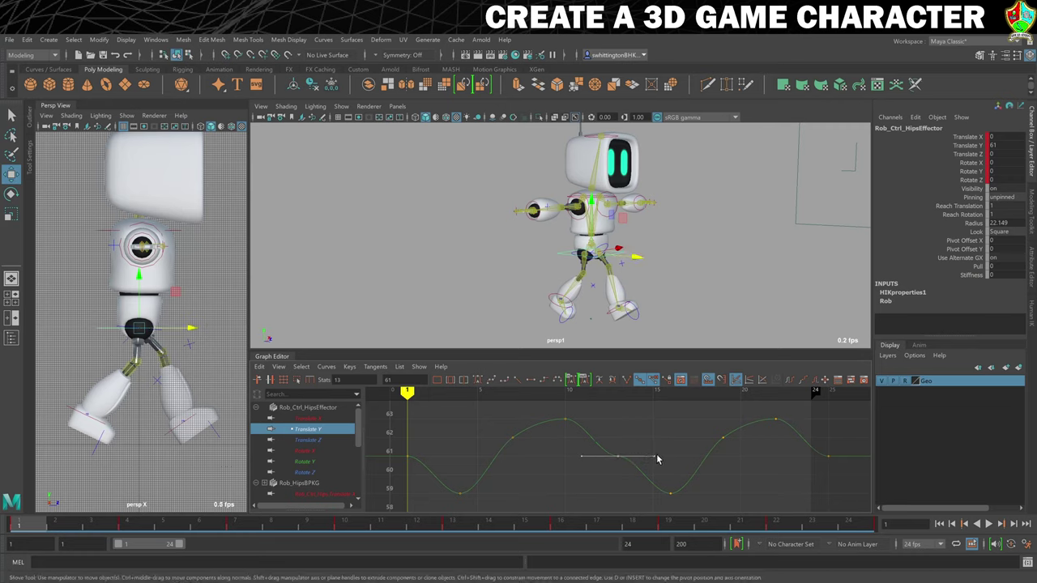
{"action": "left_click_drag", "start_coordinate": [654, 459], "coordinate": [642, 483]}
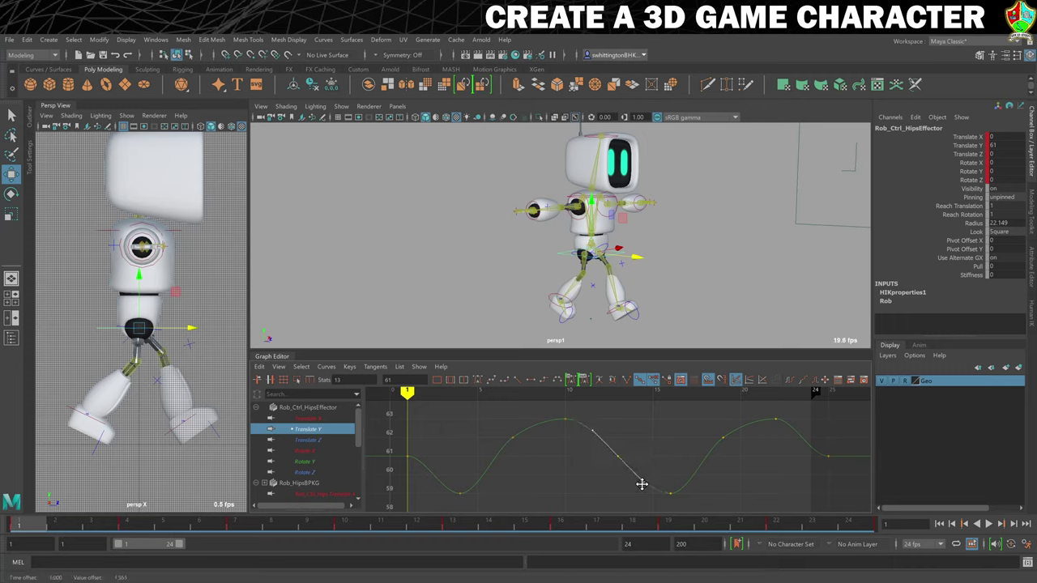
{"action": "left_click", "coordinate": [580, 425]}
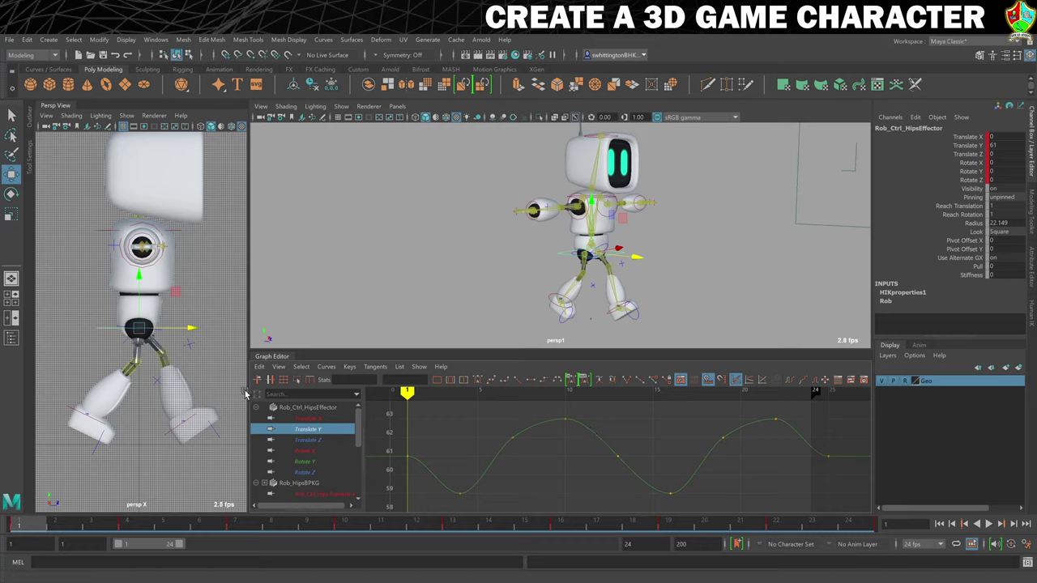
At frame 1, set the hips effector's Rotate X to -2 and key it
{"action": "left_click", "coordinate": [305, 419]}
{"action": "left_click", "coordinate": [312, 440]}
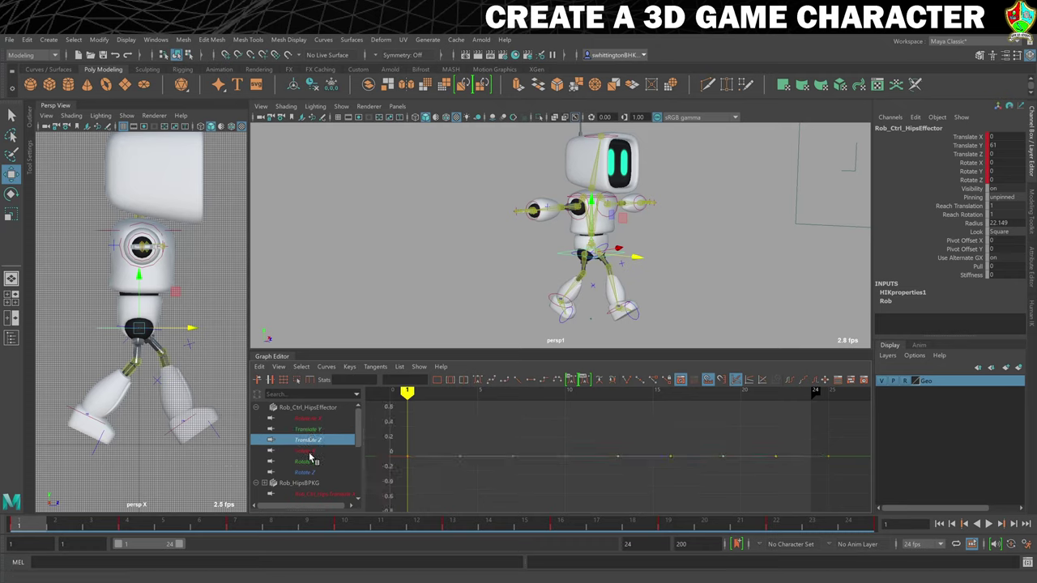
{"action": "left_click", "coordinate": [308, 451]}
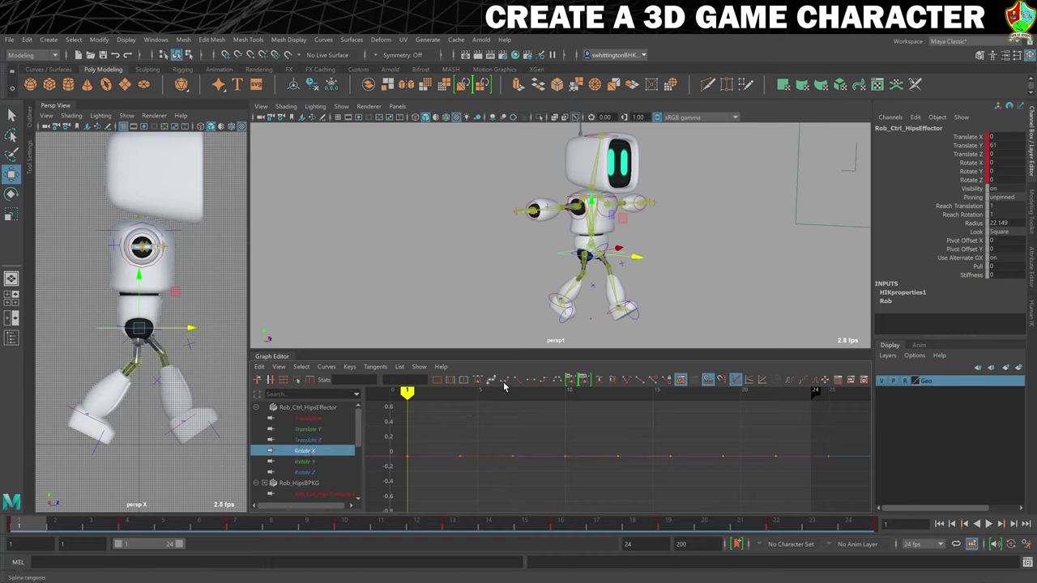
{"action": "key", "text": "e"}
{"action": "mouse_move", "coordinate": [590, 271]}
{"action": "left_mouse_down"}
{"action": "mouse_move", "coordinate": [599, 267]}
{"action": "mouse_move", "coordinate": [580, 263]}
{"action": "mouse_move", "coordinate": [613, 270]}
{"action": "mouse_move", "coordinate": [598, 257]}
{"action": "mouse_move", "coordinate": [595, 267]}
{"action": "mouse_move", "coordinate": [606, 260]}
{"action": "left_mouse_up"}
{"action": "key", "text": "ctrl+z"}
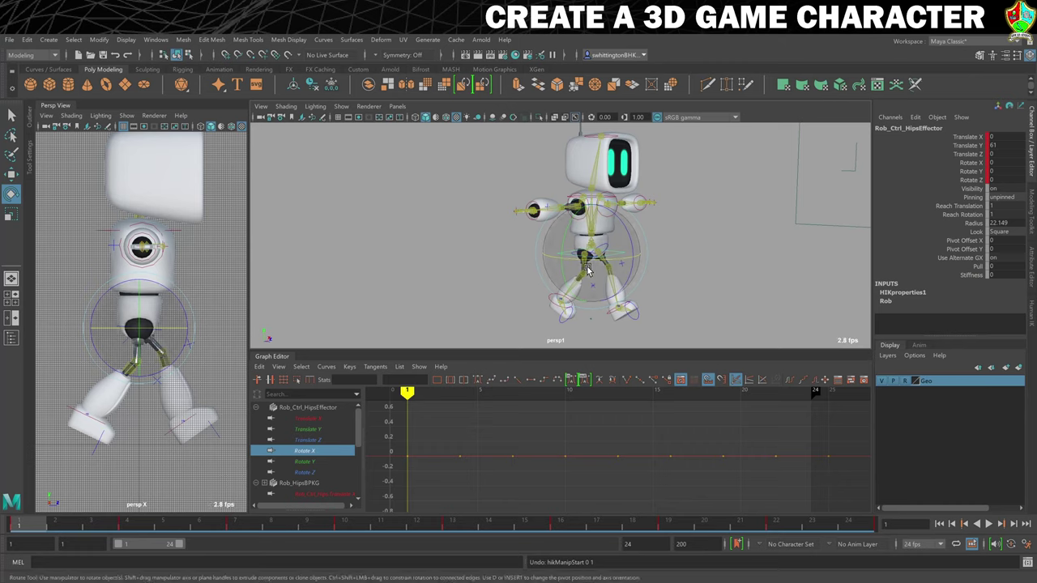
{"action": "left_click_drag", "start_coordinate": [612, 262], "coordinate": [611, 261]}
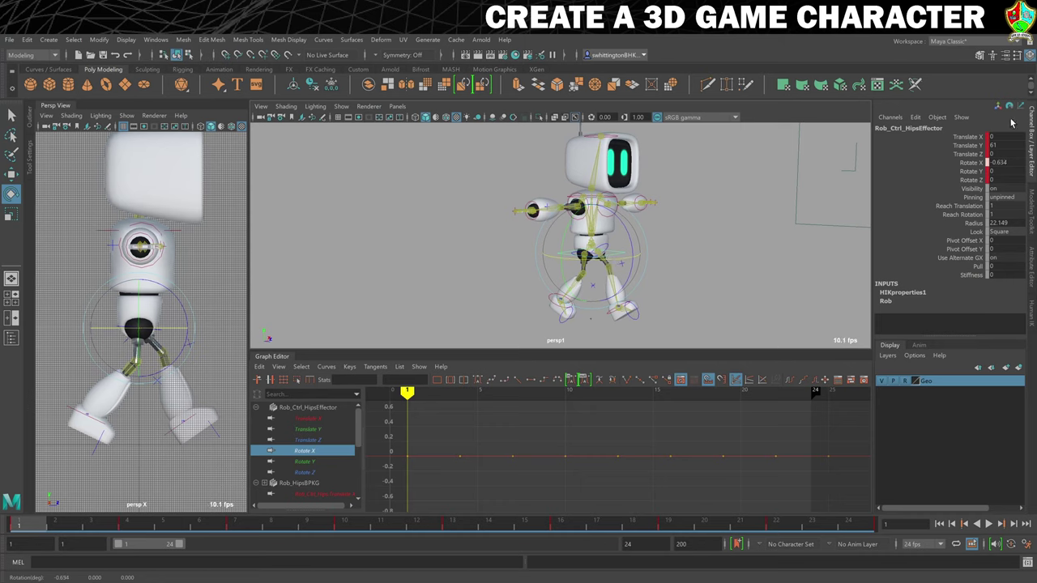
{"action": "double_click", "coordinate": [995, 162]}
{"action": "type", "text": "-2"}
{"action": "key", "text": "Return"}
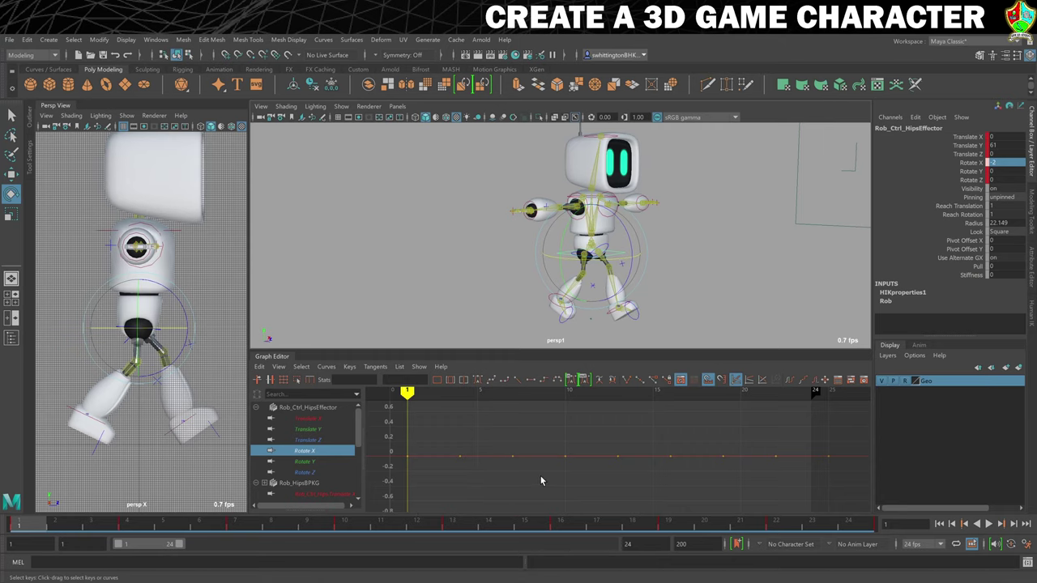
{"action": "key", "text": "s"}
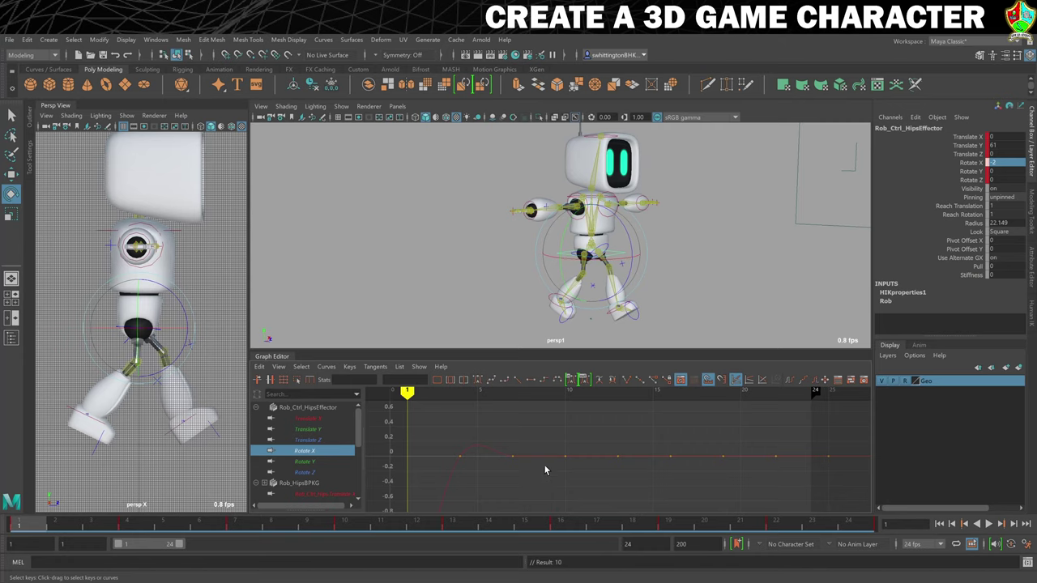
At frame 13, set the hips effector's Rotate X to 2 and key it
{"action": "left_click", "coordinate": [456, 527]}
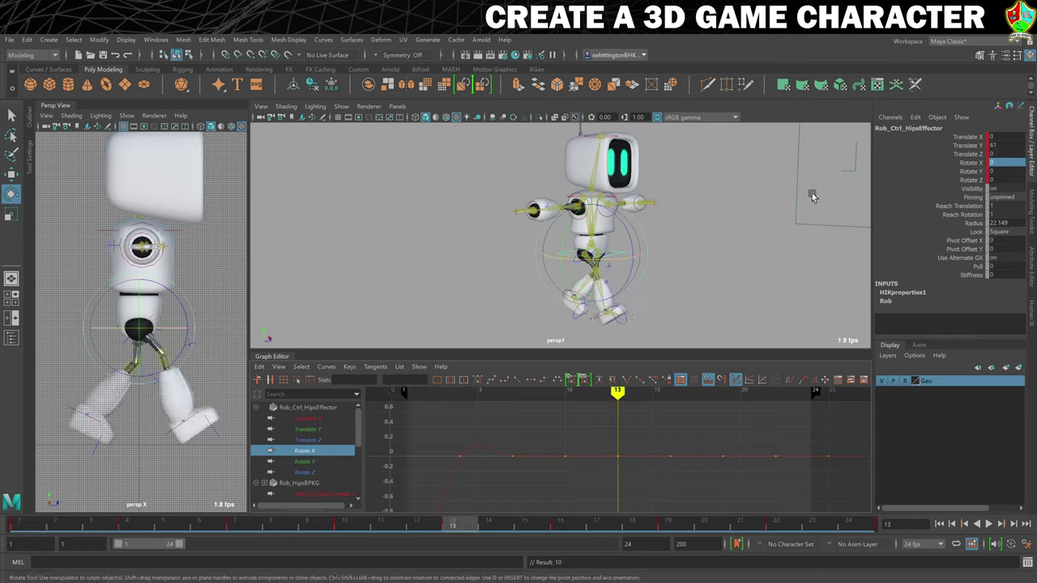
{"action": "double_click", "coordinate": [1009, 162]}
{"action": "type", "text": "2"}
{"action": "key", "text": "Return"}
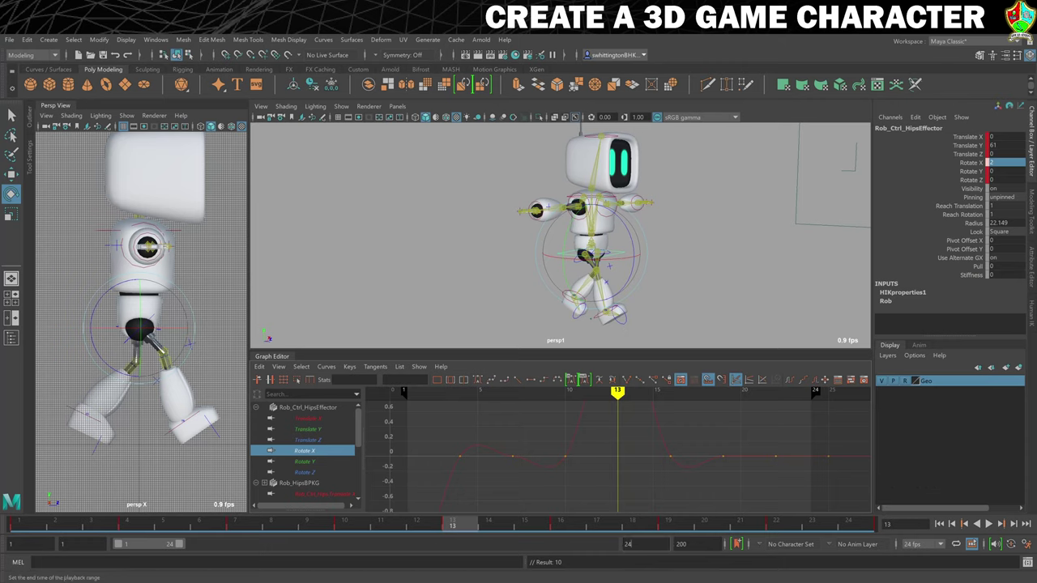
Extend the playback range to frame 25, then set the hips effector's Rotate X to -2 there and key it
{"action": "key", "text": "Return"}
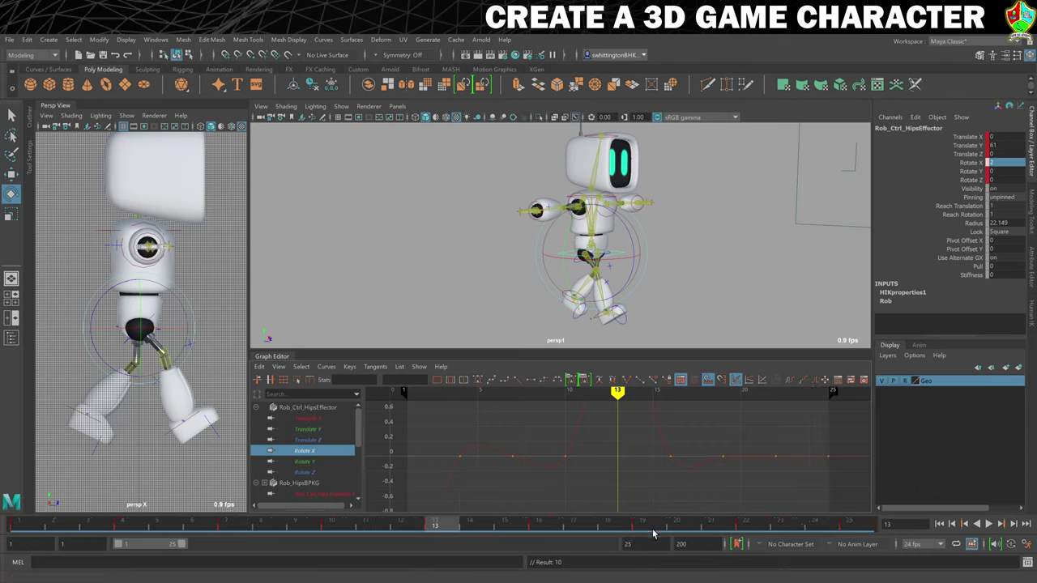
{"action": "left_click", "coordinate": [847, 525]}
{"action": "left_click", "coordinate": [1004, 163]}
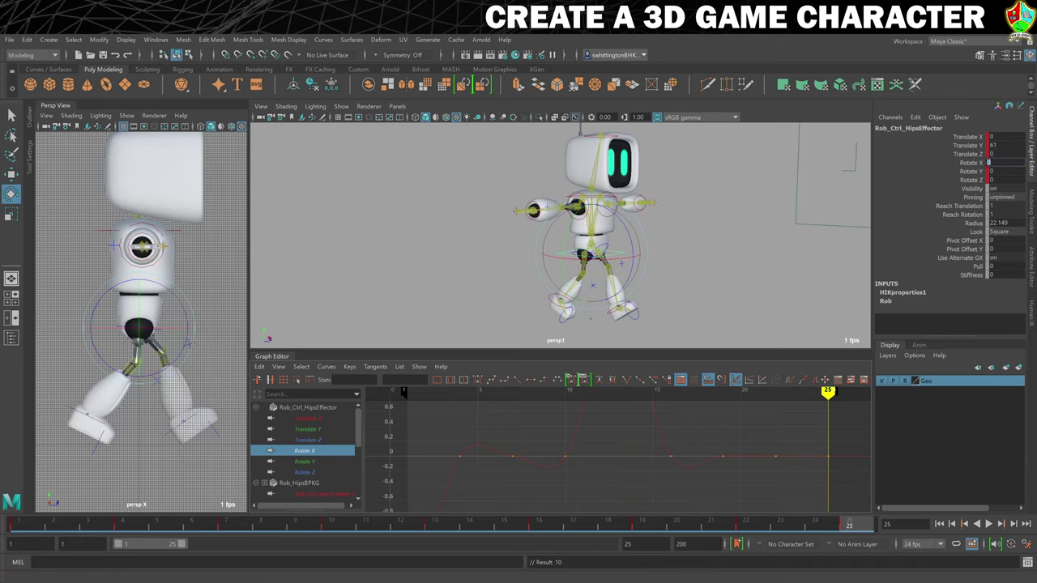
{"action": "type", "text": "-2"}
{"action": "key", "text": "Return"}
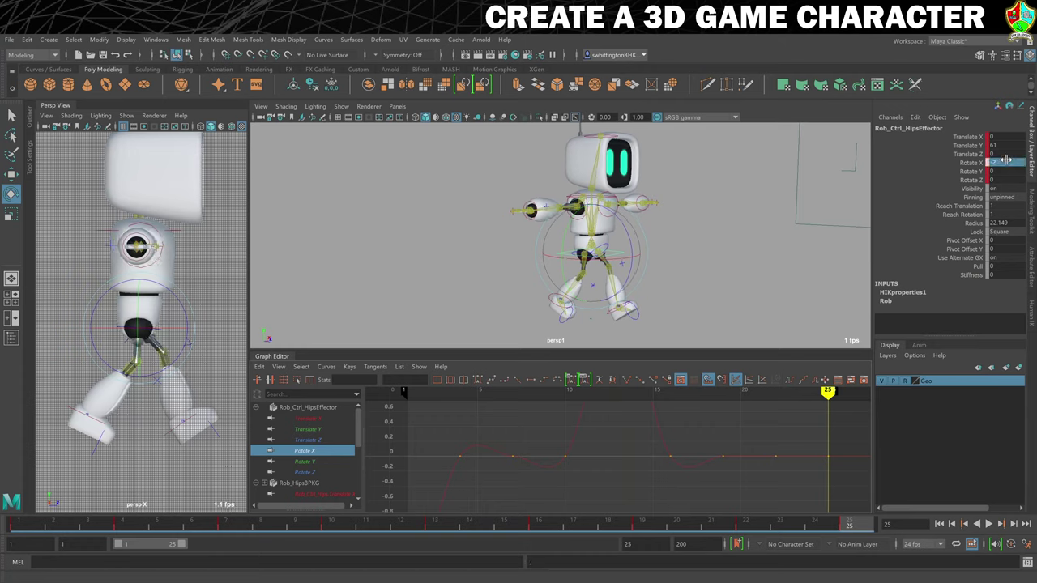
Delete the hips' Rotate X keys between frames 1, 13 and 25, then play back the walk cycle
{"action": "scroll", "coordinate": [802, 436], "scroll_direction": "down", "scroll_amount": 5}
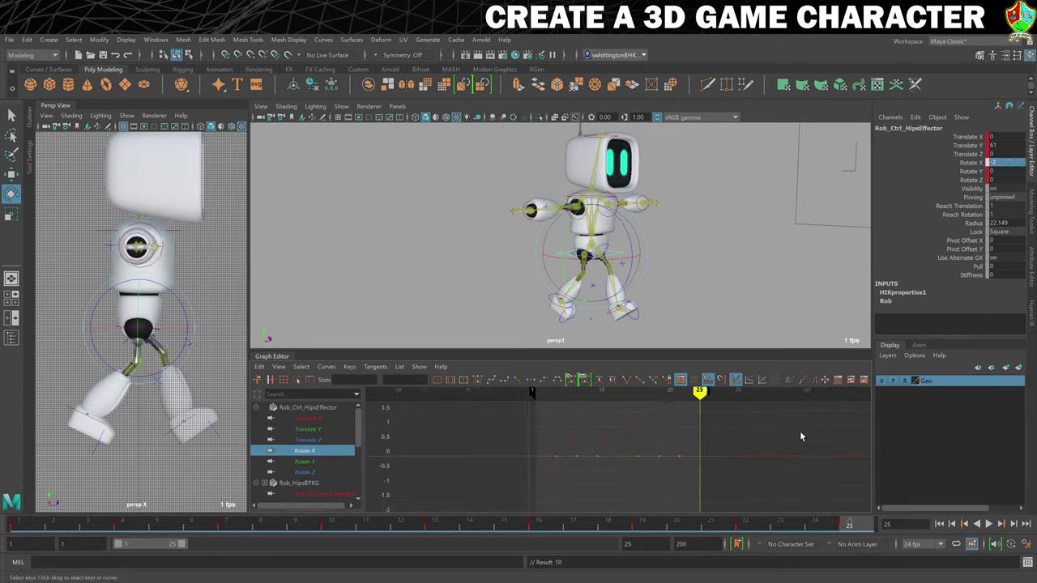
{"action": "right_click_drag", "start_coordinate": [601, 463], "coordinate": [600, 466], "text": "alt"}
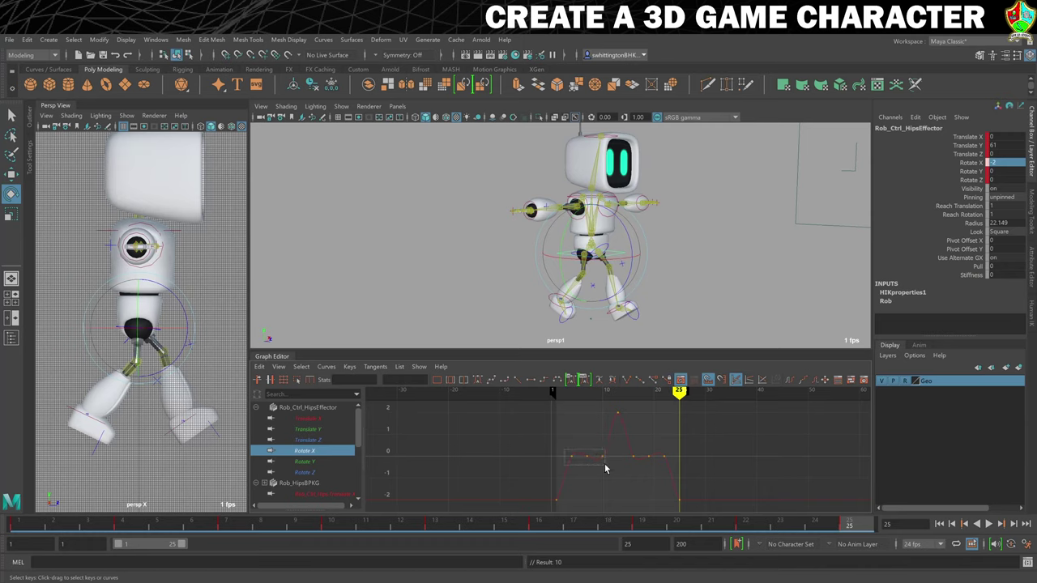
{"action": "left_click", "coordinate": [603, 462]}
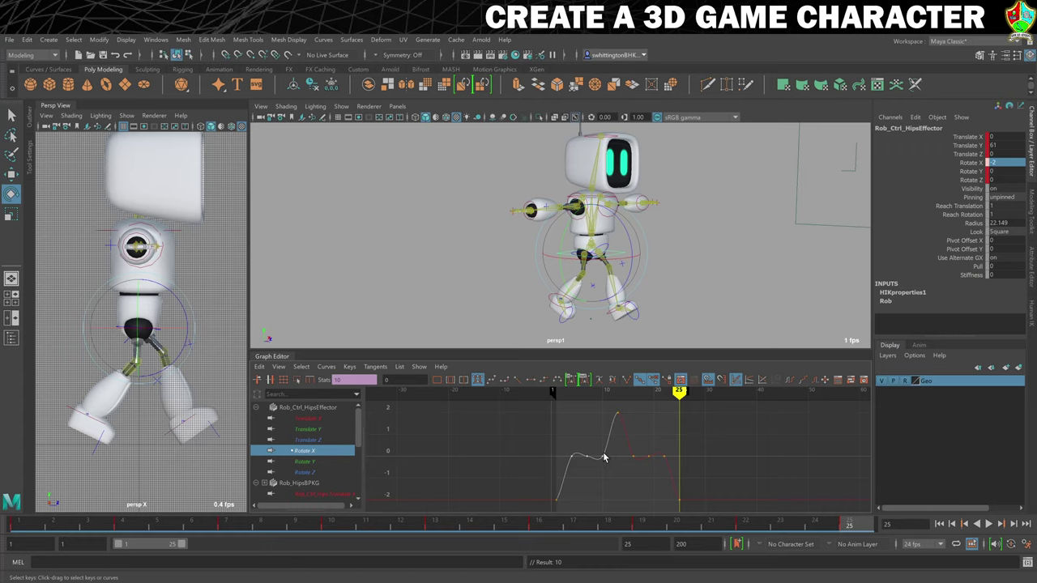
{"action": "left_click", "coordinate": [603, 458]}
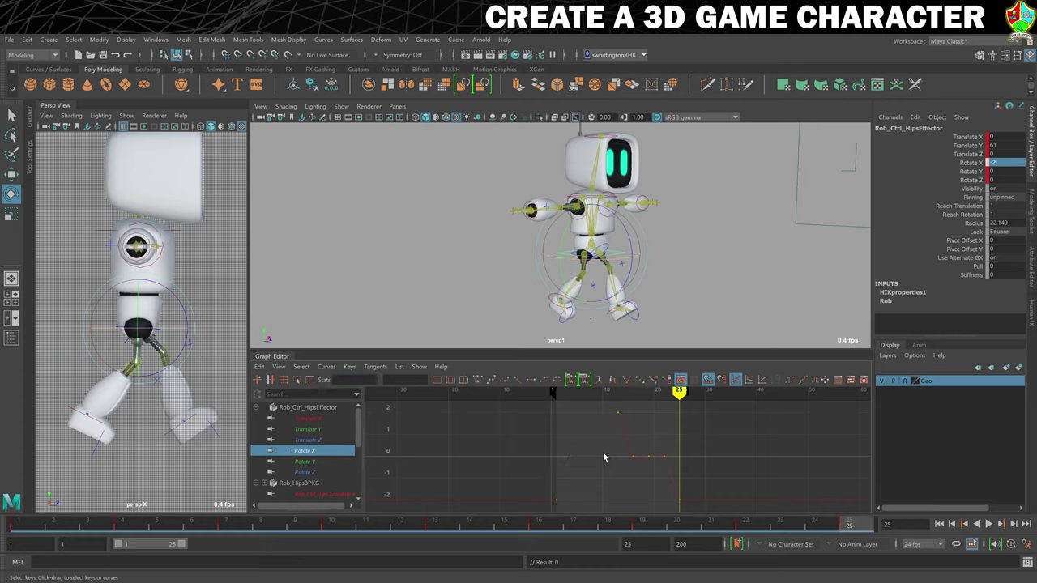
{"action": "left_click", "coordinate": [671, 466]}
{"action": "key", "text": "Delete"}
{"action": "left_click", "coordinate": [988, 525]}
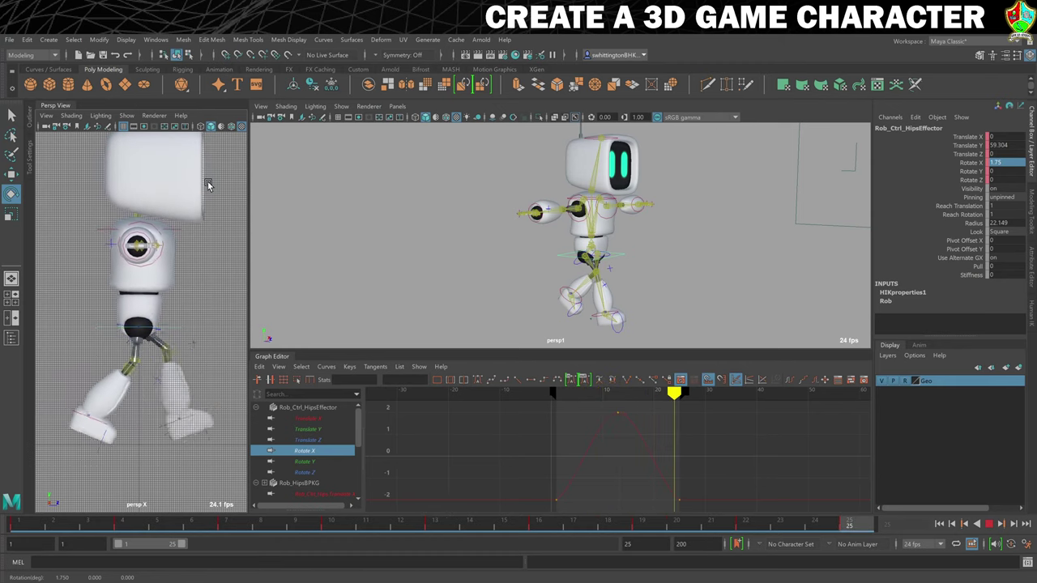
{"action": "left_click", "coordinate": [991, 526]}
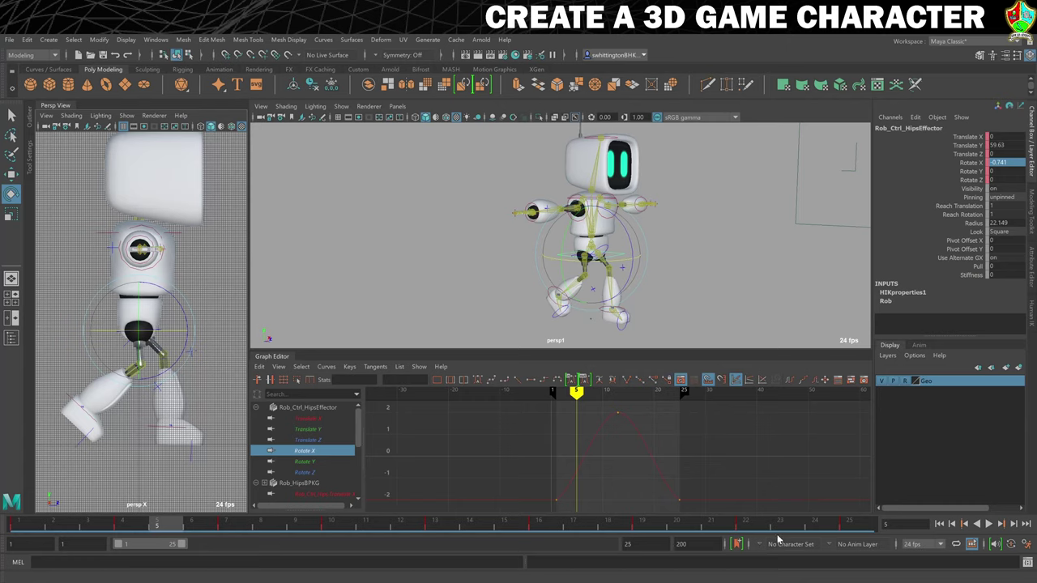
At frame 7, set the hips effector's Rotate Y to 2 and key it
{"action": "left_click", "coordinate": [241, 525]}
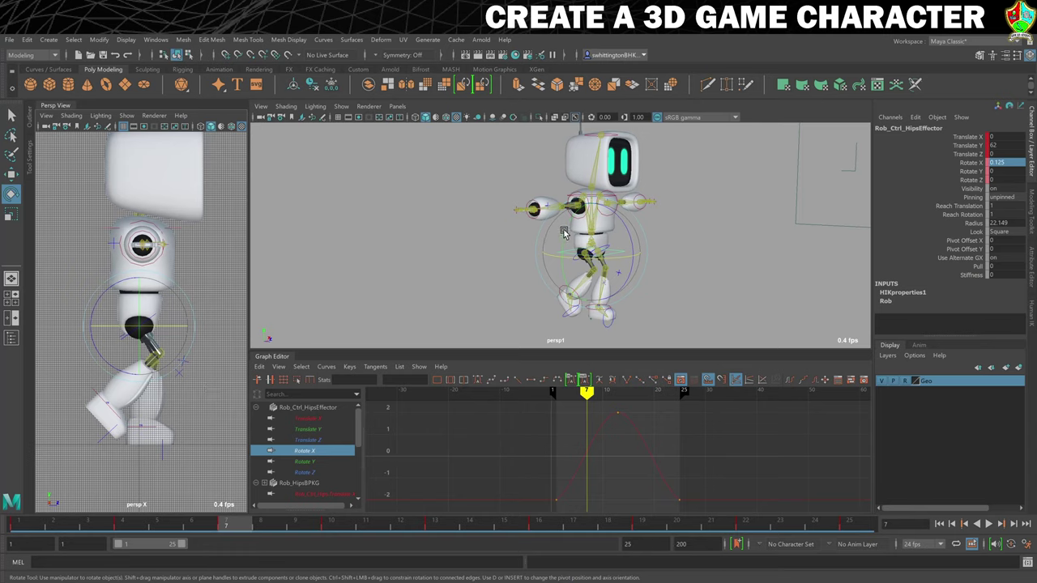
{"action": "left_click_drag", "start_coordinate": [565, 234], "coordinate": [579, 233]}
{"action": "key", "text": "ctrl+z"}
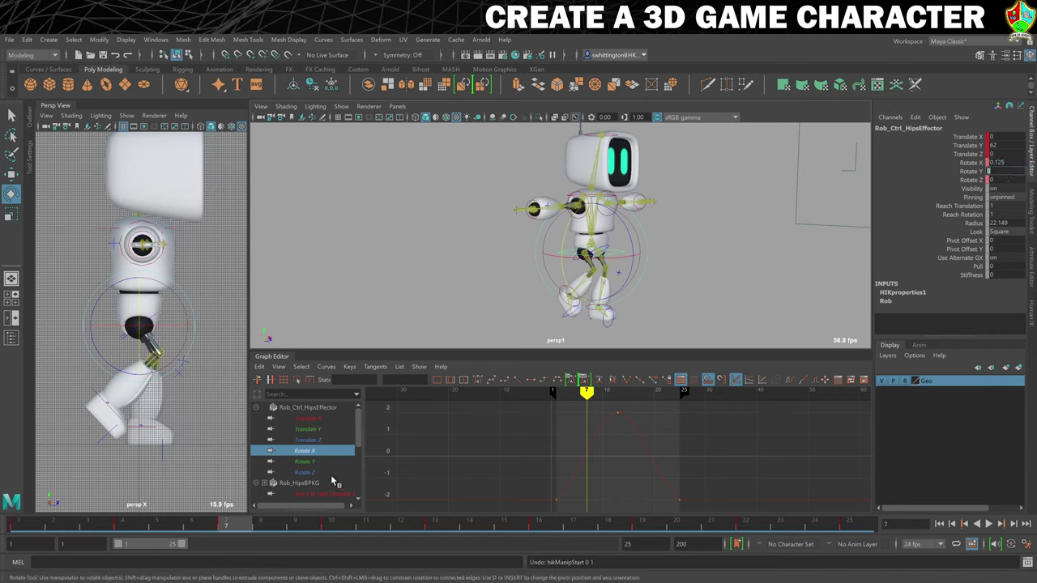
{"action": "left_click_drag", "start_coordinate": [565, 237], "coordinate": [569, 243]}
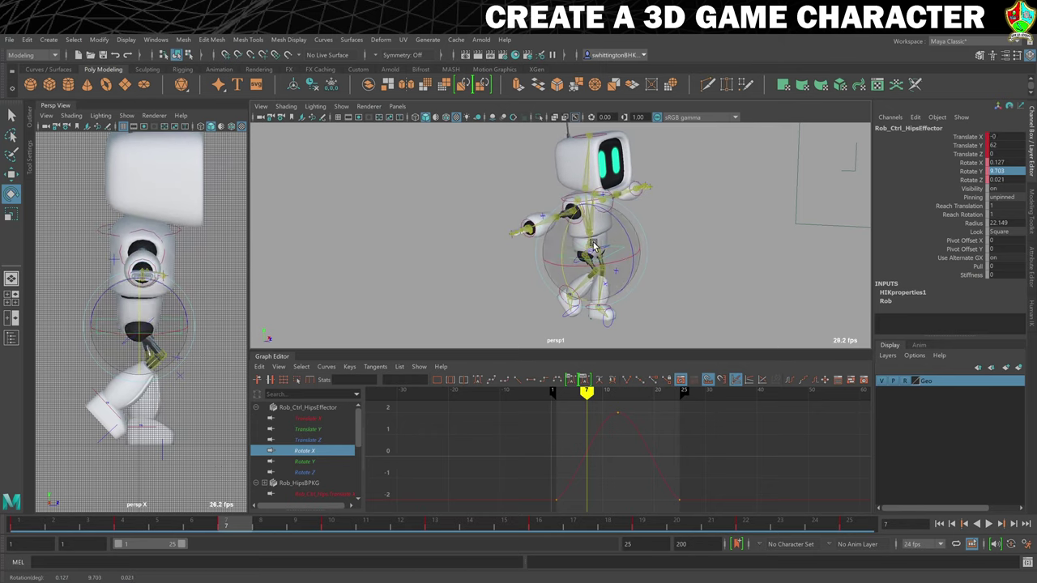
{"action": "double_click", "coordinate": [1013, 172]}
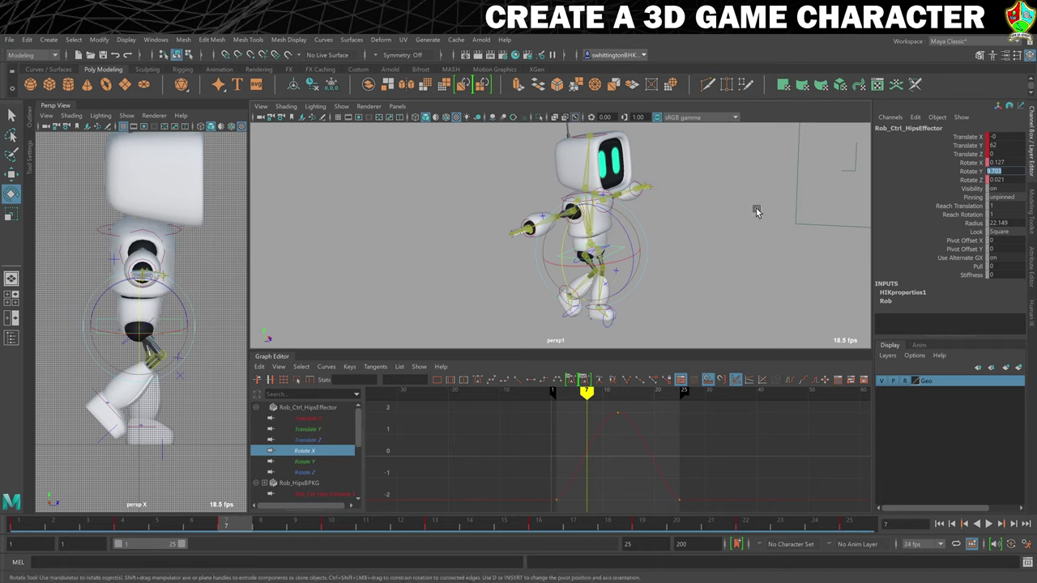
{"action": "type", "text": "0"}
{"action": "key", "text": "Return"}
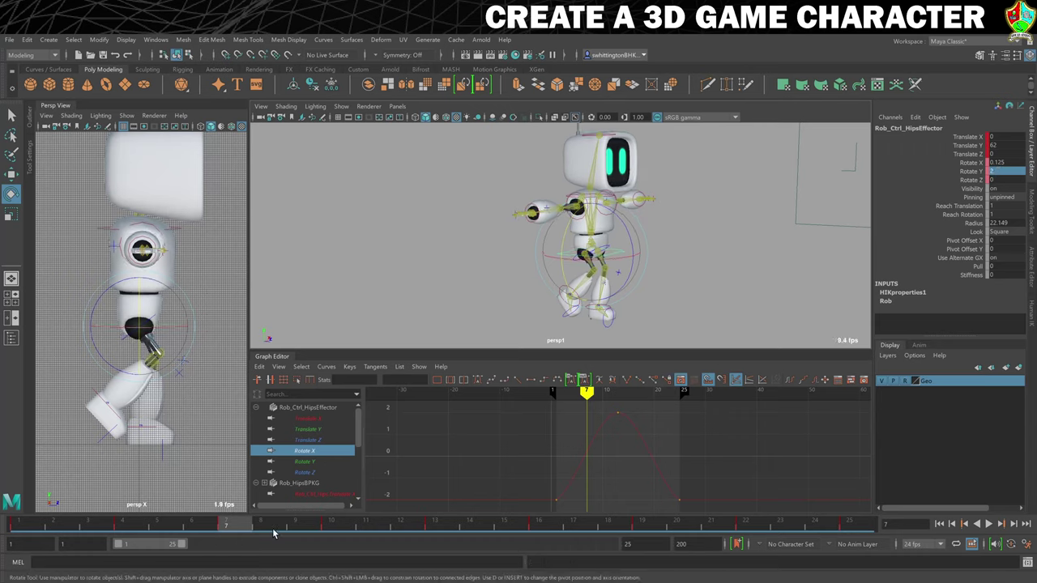
{"action": "key", "text": "s"}
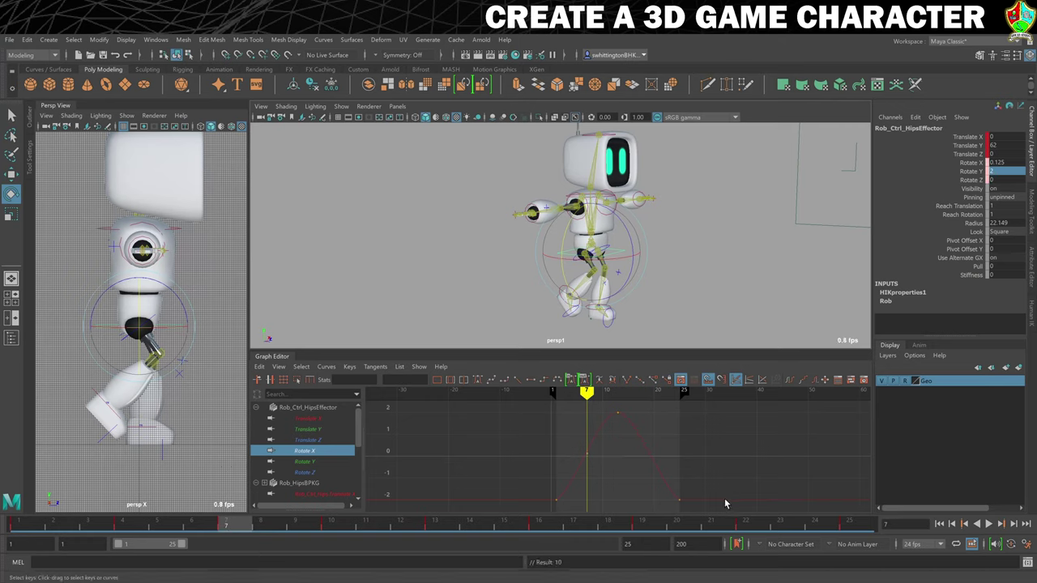
At frame 19, set the hips effector's Rotate Y to -2, key it, and display the Rotate Y curve
{"action": "left_click", "coordinate": [643, 526]}
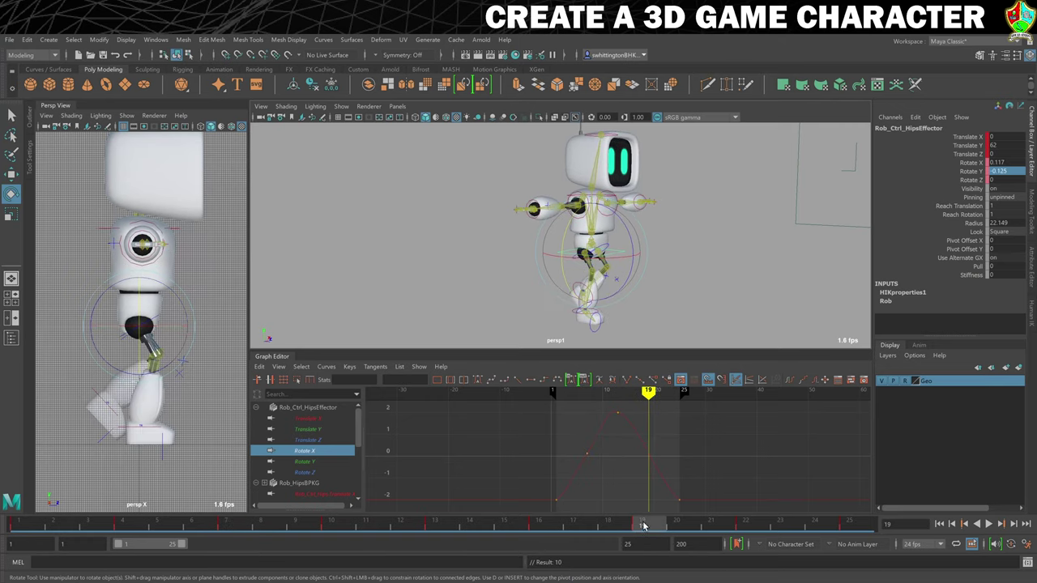
{"action": "double_click", "coordinate": [1004, 171]}
{"action": "type", "text": "-2"}
{"action": "key", "text": "Return"}
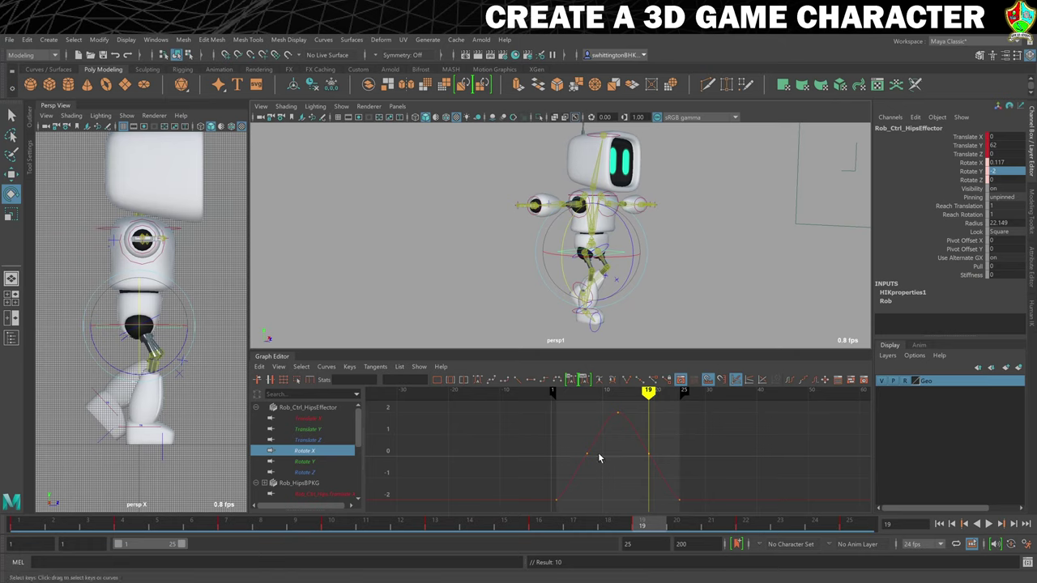
{"action": "left_click", "coordinate": [305, 461]}
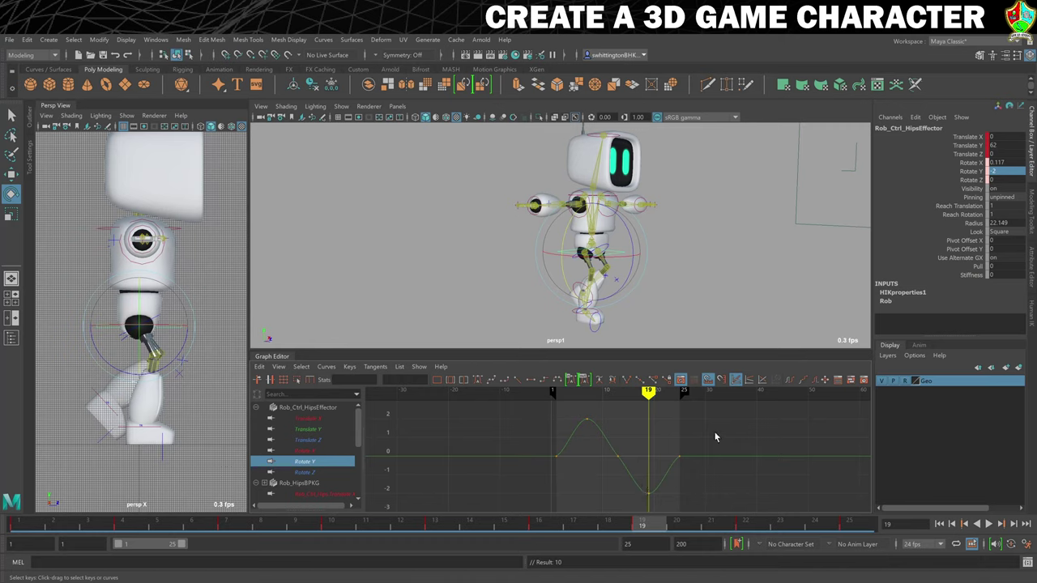
Set the playback range to end at frame 24, review the looping walk cycle and the hips' Rotate X curve, and return to frame 1
{"action": "left_click", "coordinate": [988, 523]}
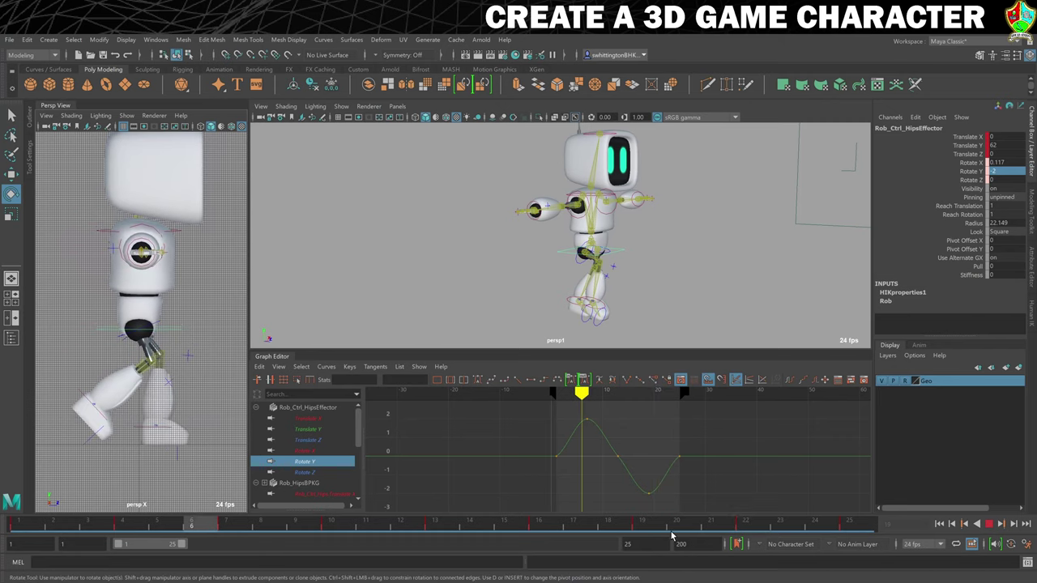
{"action": "type", "text": "24"}
{"action": "key", "text": "Return"}
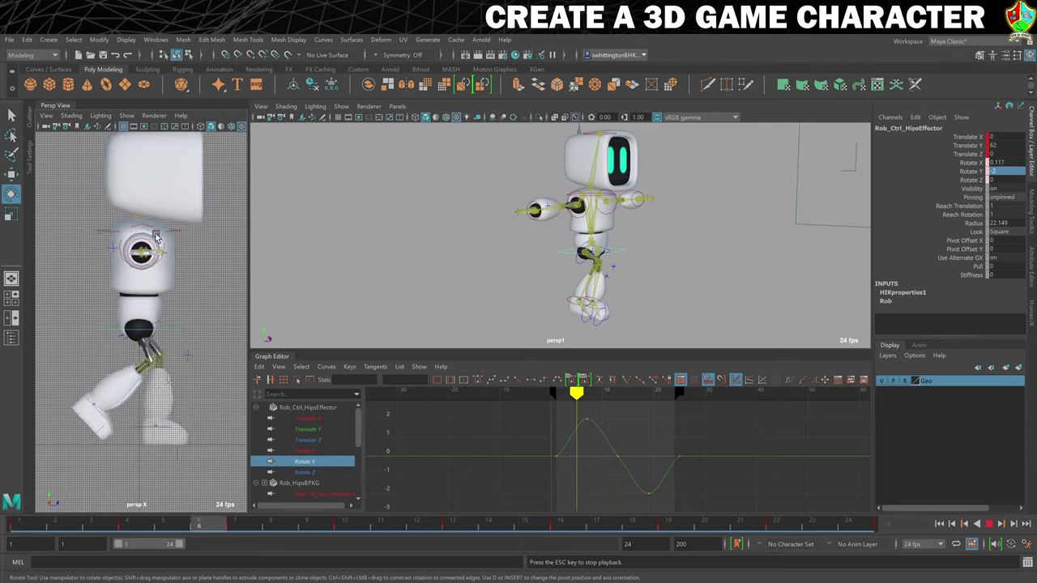
{"action": "left_click", "coordinate": [305, 451]}
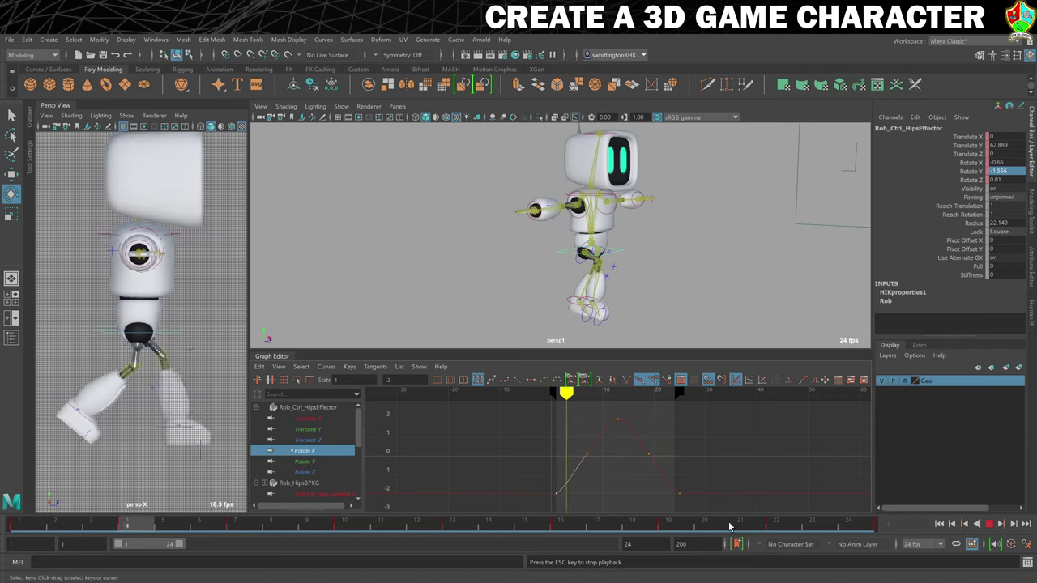
{"action": "key", "text": "Escape"}
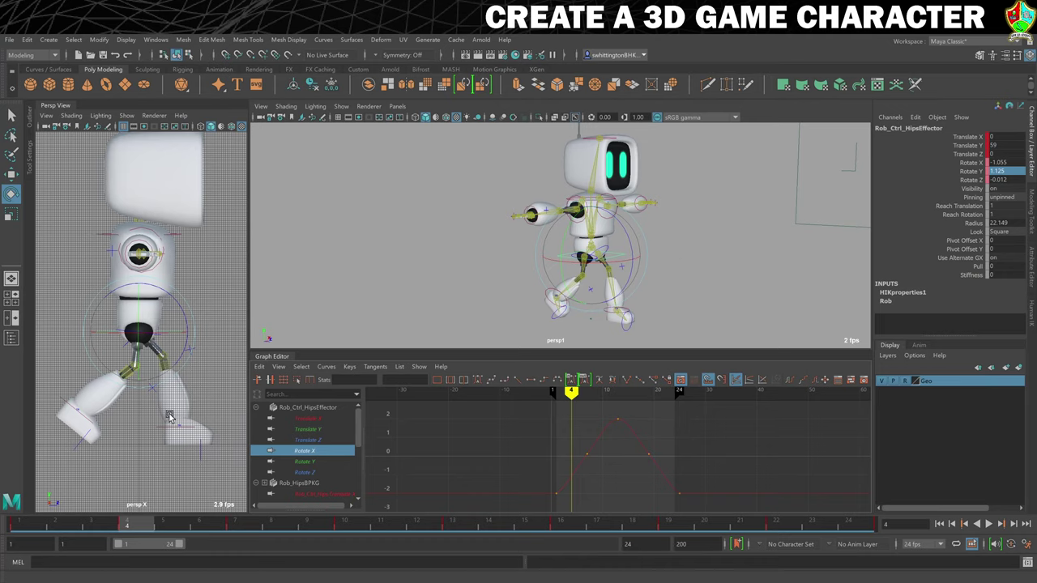
{"action": "key", "text": "alt+v"}
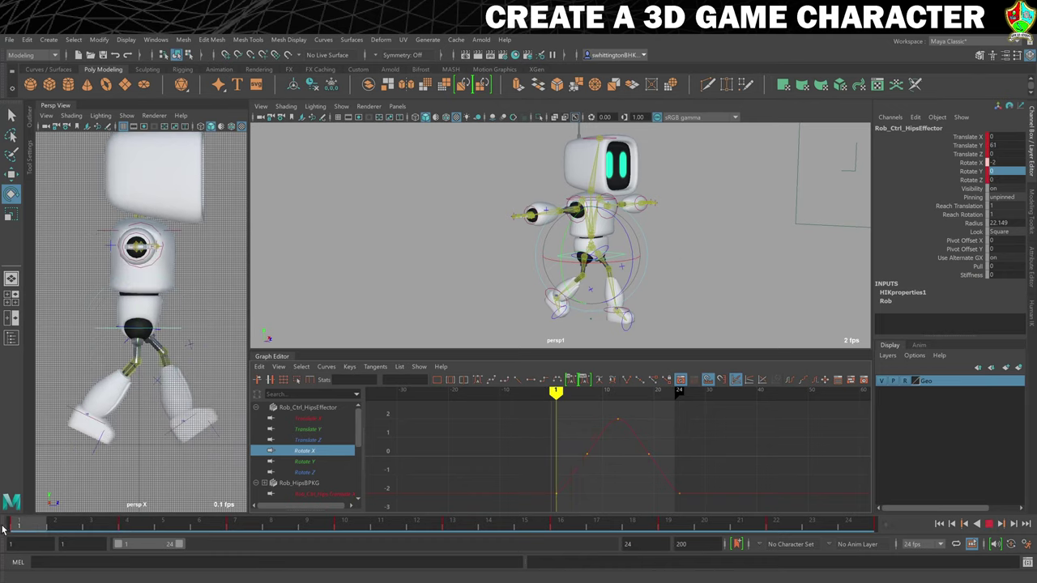
{"action": "key", "text": "alt+v"}
{"action": "key", "text": "alt+shift+v"}
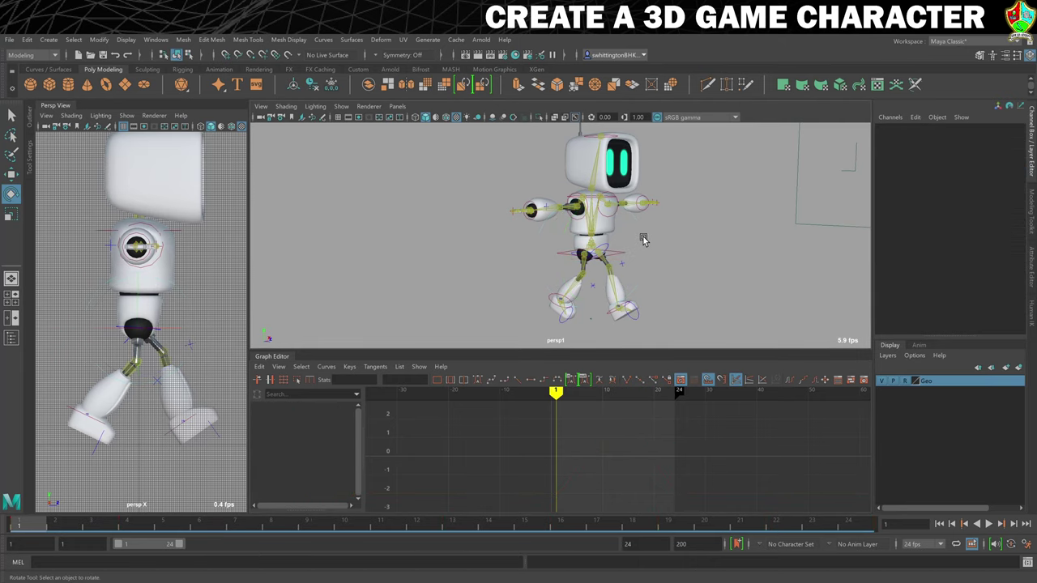
Deselect the hips effector and switch the HumanIK control rig's keying mode to Selection
{"action": "left_click", "coordinate": [639, 238]}
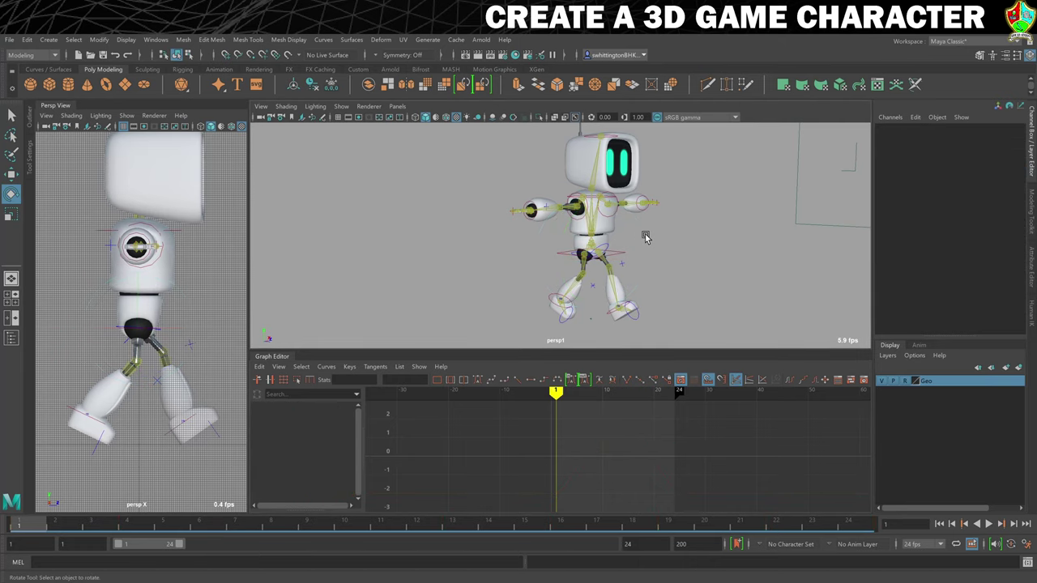
{"action": "left_click", "coordinate": [1031, 309]}
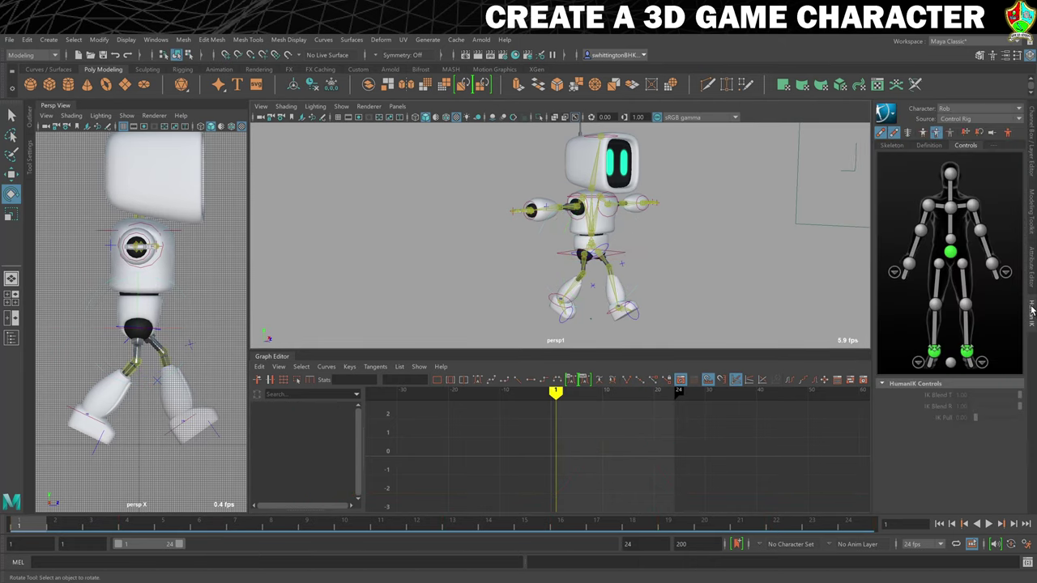
{"action": "left_click", "coordinate": [949, 135]}
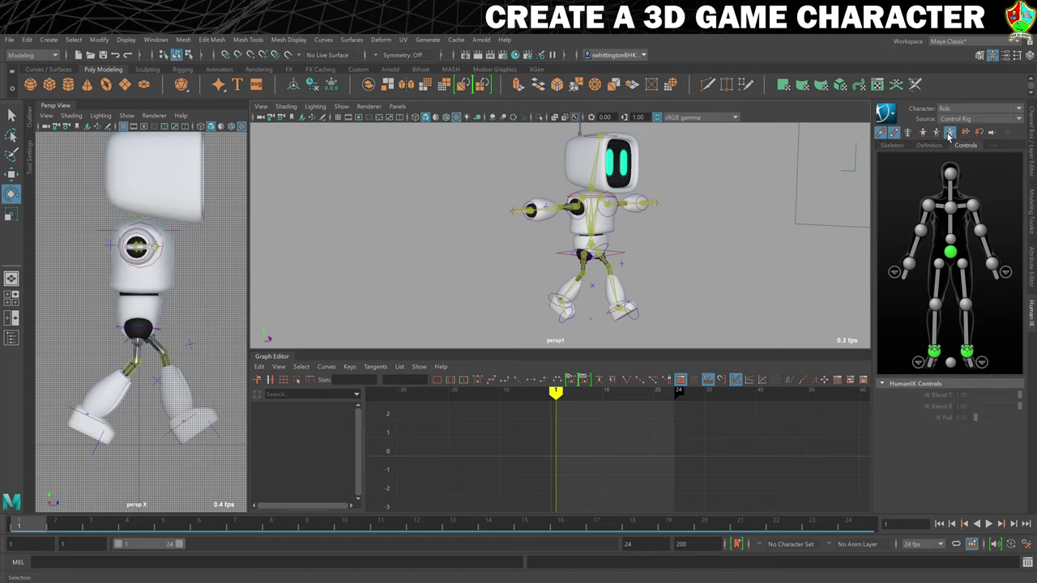
{"action": "left_click", "coordinate": [1032, 124]}
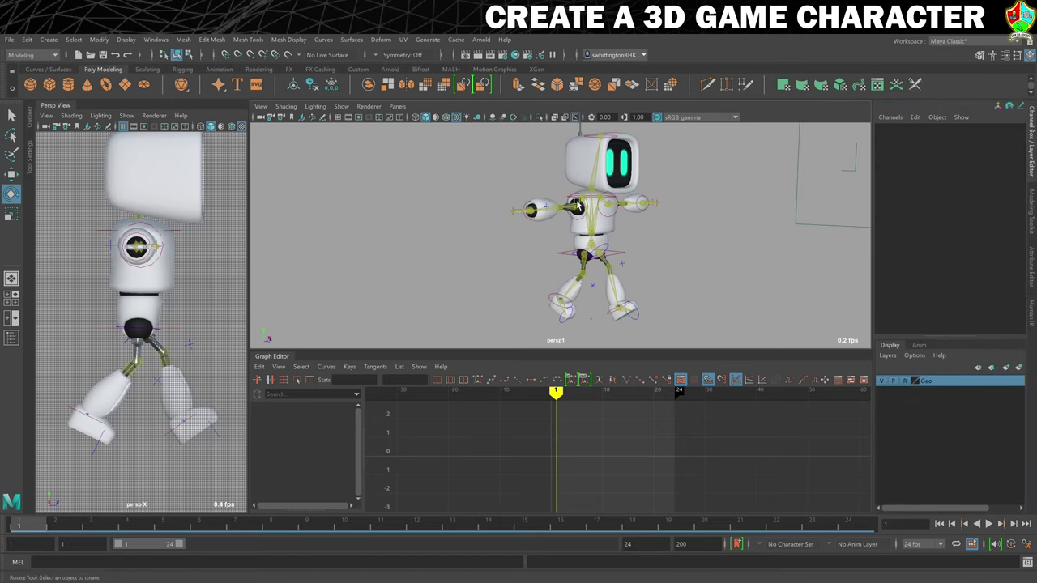
At frame 1, set the spine control's Rotate X to 5 and key its rotation
{"action": "scroll", "coordinate": [594, 199], "scroll_direction": "up", "scroll_amount": 2}
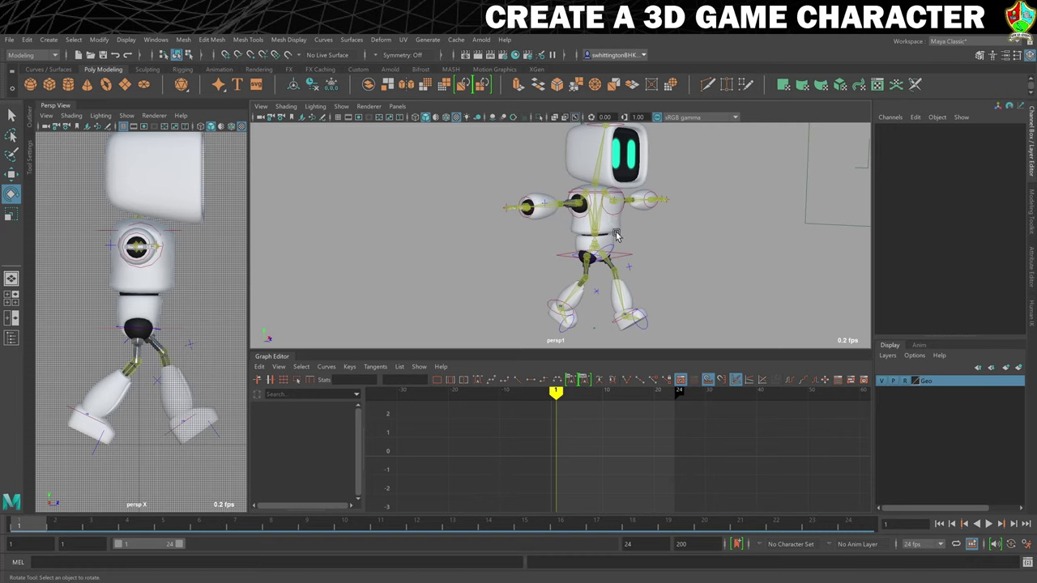
{"action": "left_click_drag", "start_coordinate": [616, 235], "coordinate": [695, 324], "text": "alt"}
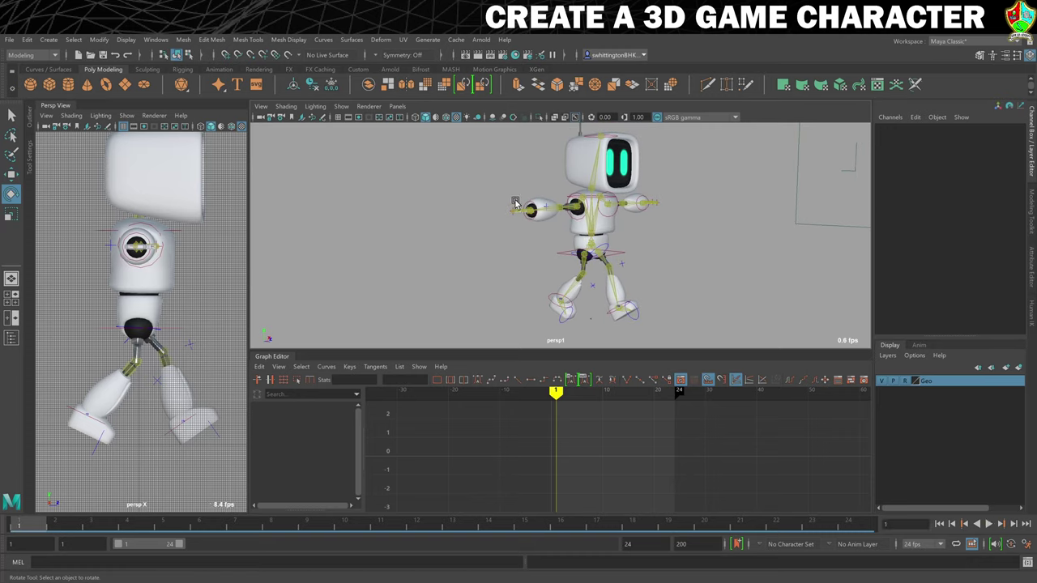
{"action": "scroll", "coordinate": [567, 206], "scroll_direction": "up", "scroll_amount": 3}
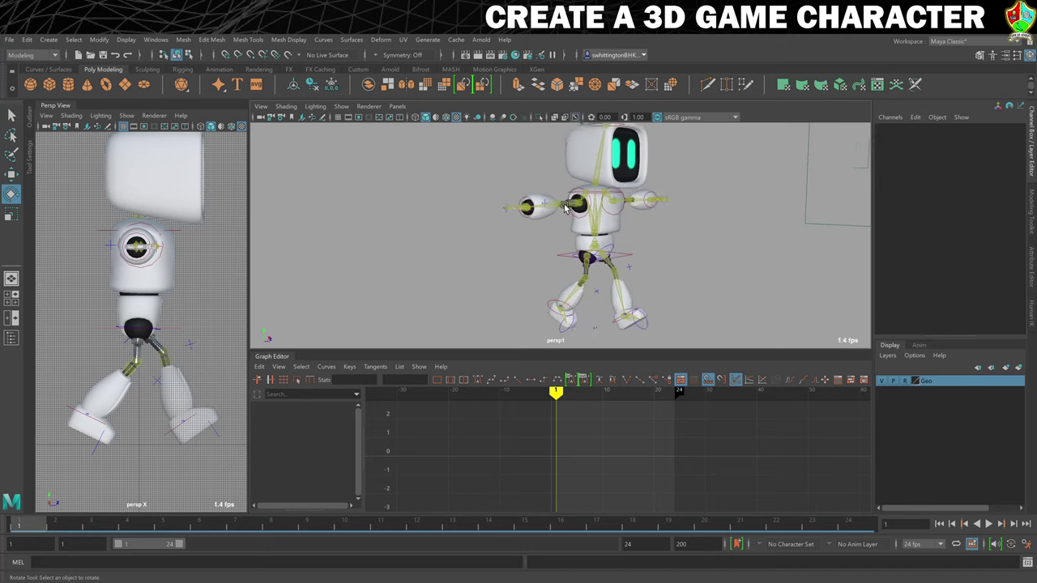
{"action": "left_click", "coordinate": [603, 203]}
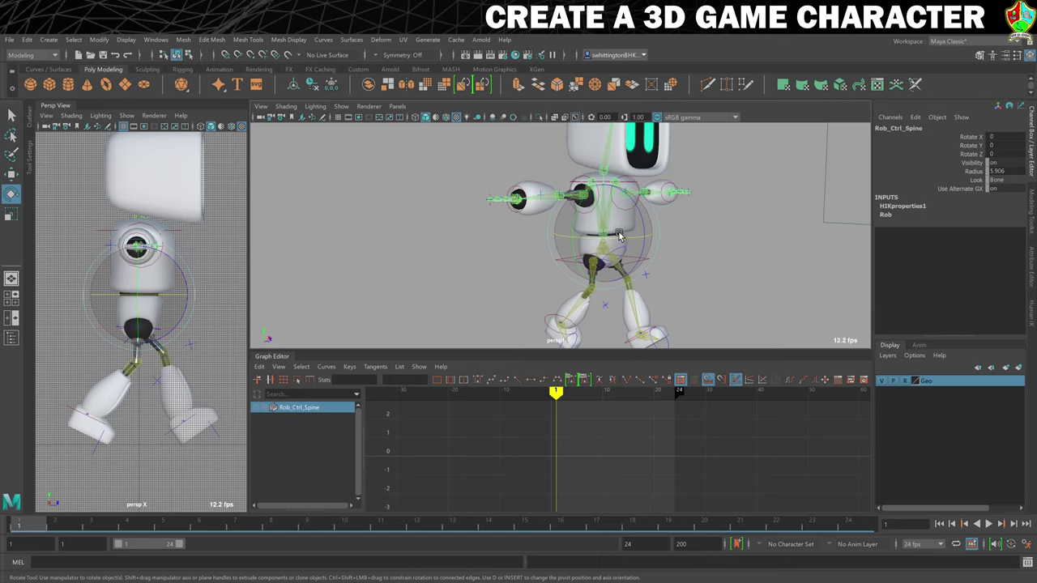
{"action": "left_click_drag", "start_coordinate": [619, 235], "coordinate": [630, 239]}
{"action": "left_click", "coordinate": [993, 136]}
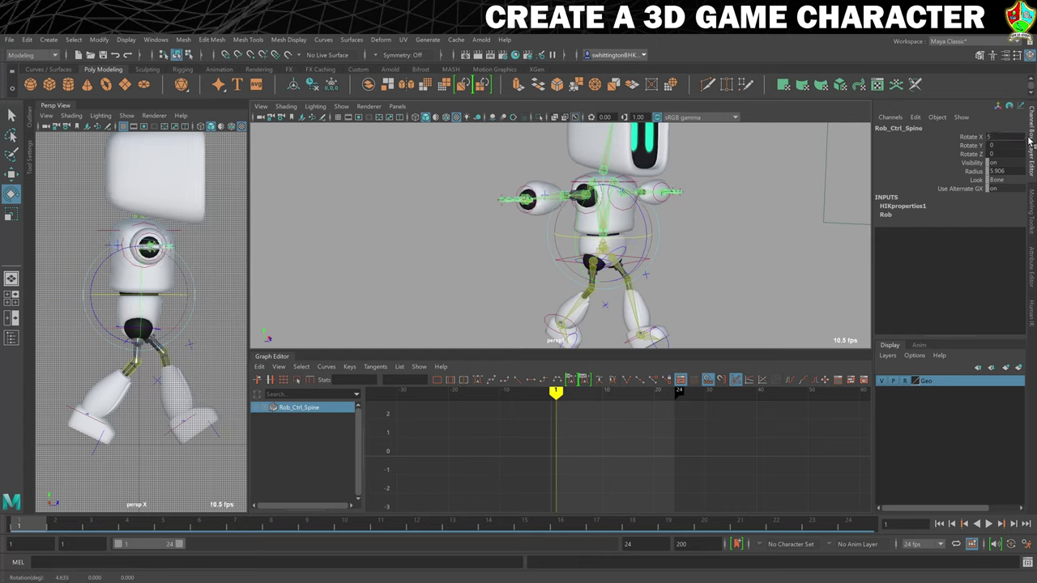
{"action": "key", "text": "Return"}
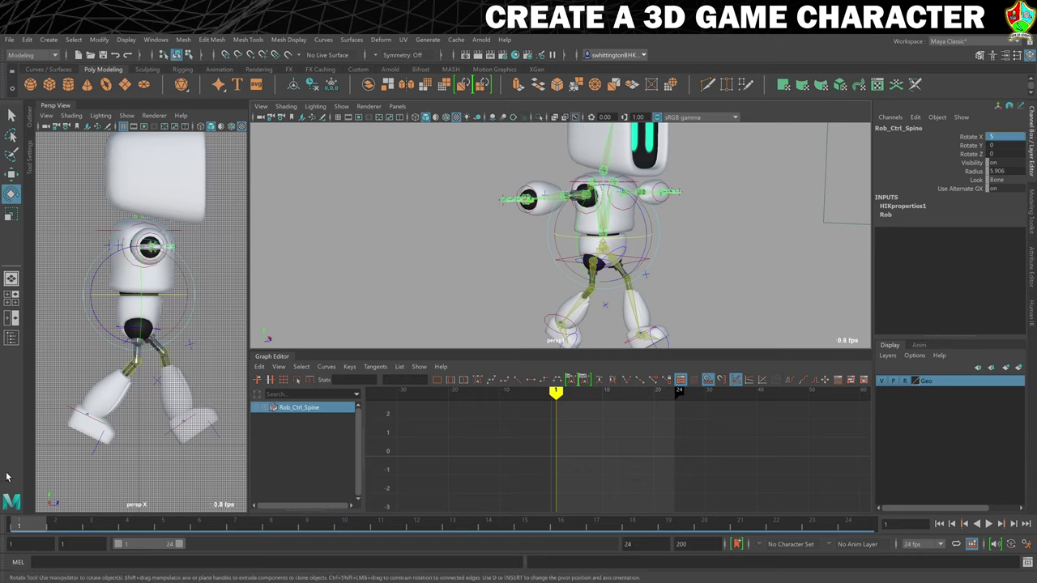
{"action": "key", "text": "shift+e"}
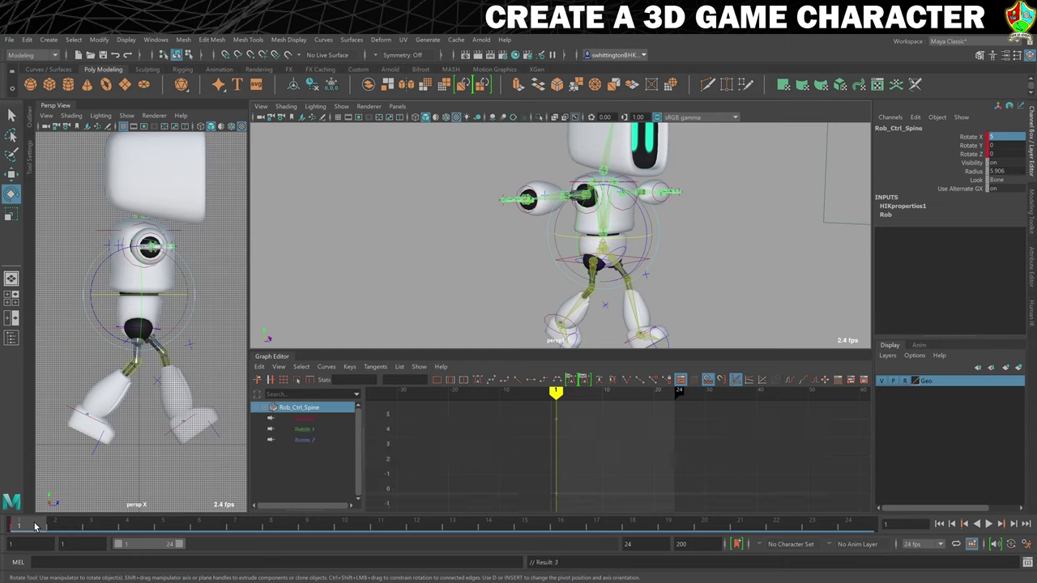
At frame 13, set the spine control's Rotate X to -5 and key it
{"action": "left_click", "coordinate": [459, 526]}
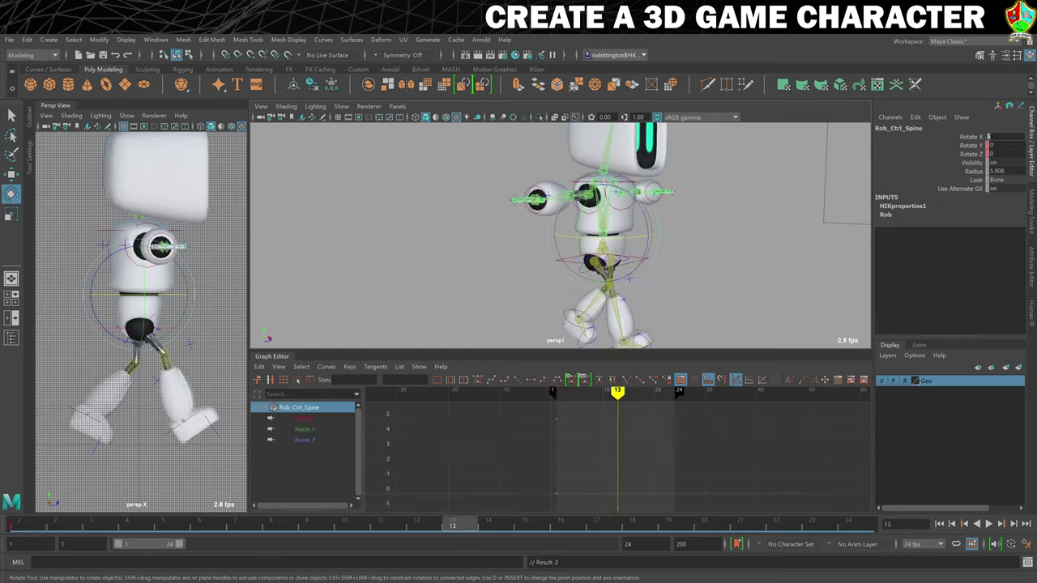
{"action": "key", "text": "Return"}
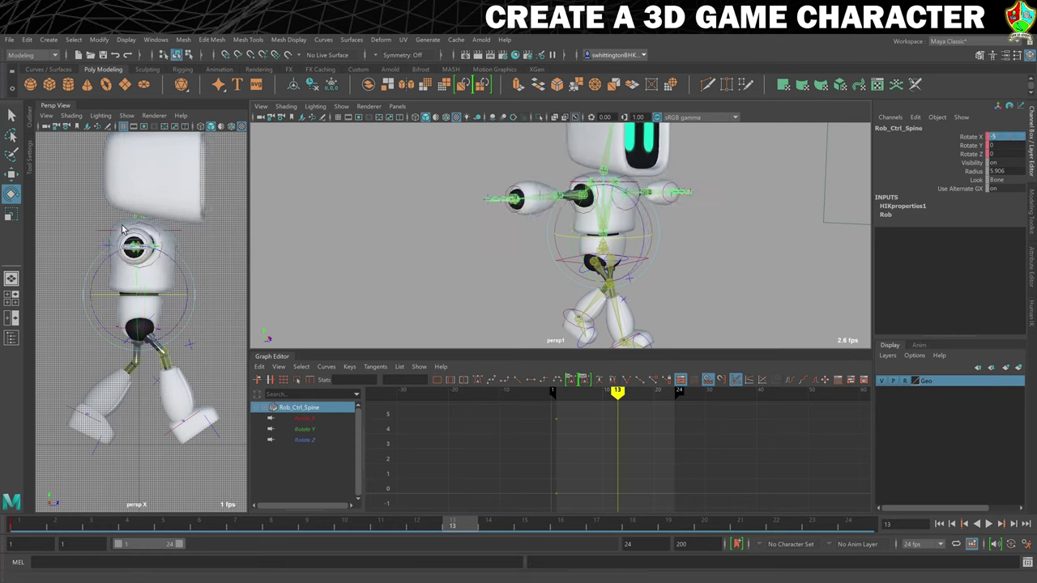
{"action": "key", "text": "s"}
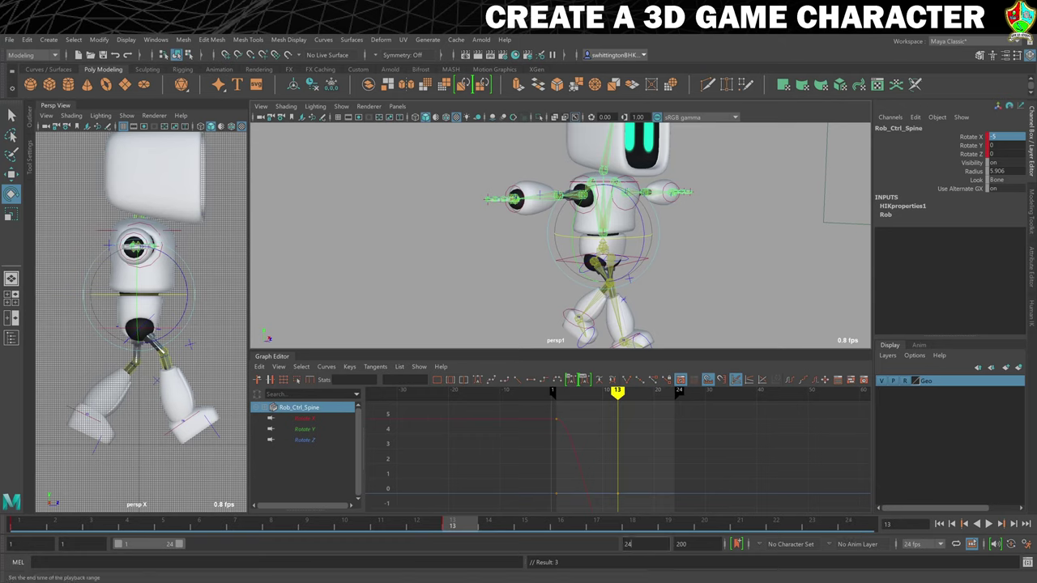
Extend the playback range to frame 25, then set the spine control's Rotate X to 5 there and key it
{"action": "key", "text": "Return"}
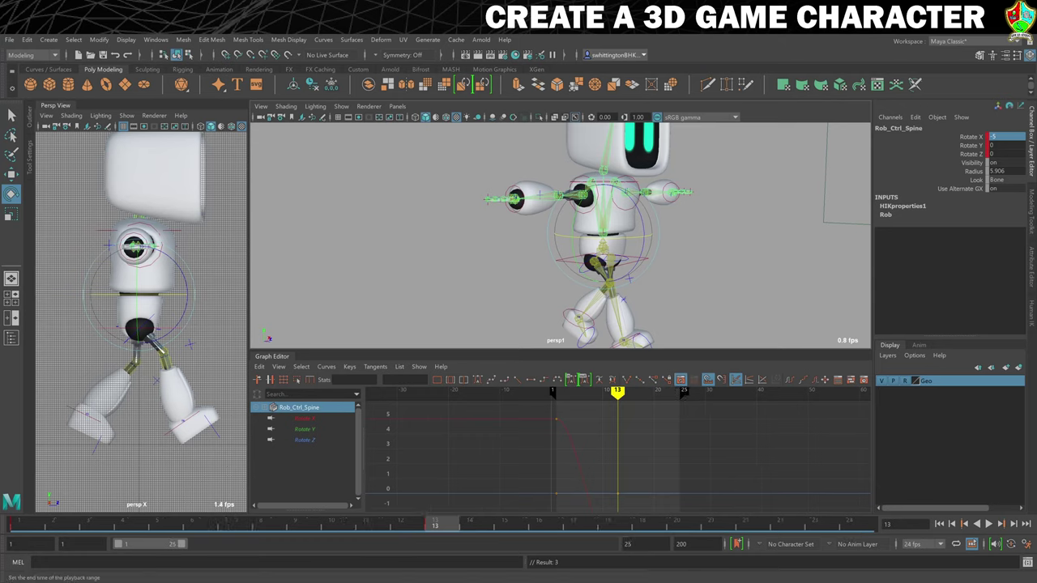
{"action": "left_click", "coordinate": [849, 525]}
{"action": "left_click", "coordinate": [1004, 137]}
{"action": "type", "text": "5"}
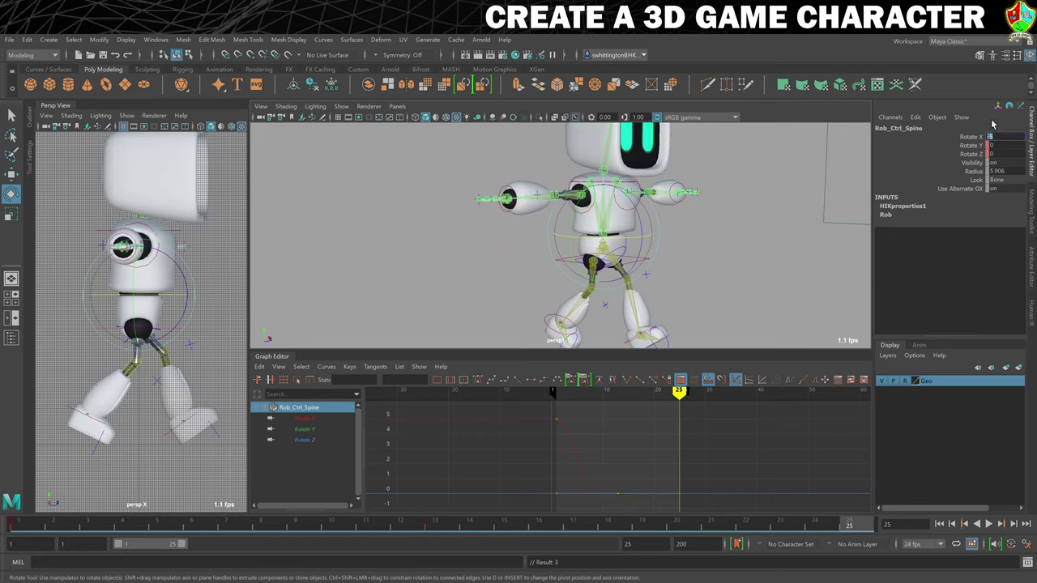
{"action": "key", "text": "Return"}
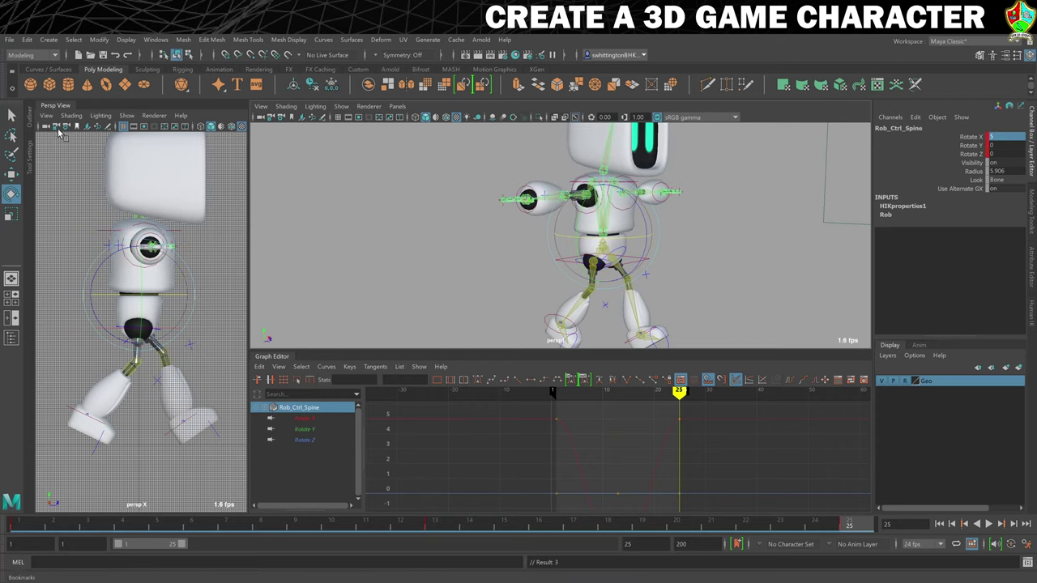
Try rotating the spine control freehand about X at frame 25, undo the rotation, and deselect it
{"action": "left_click_drag", "start_coordinate": [166, 243], "coordinate": [182, 228]}
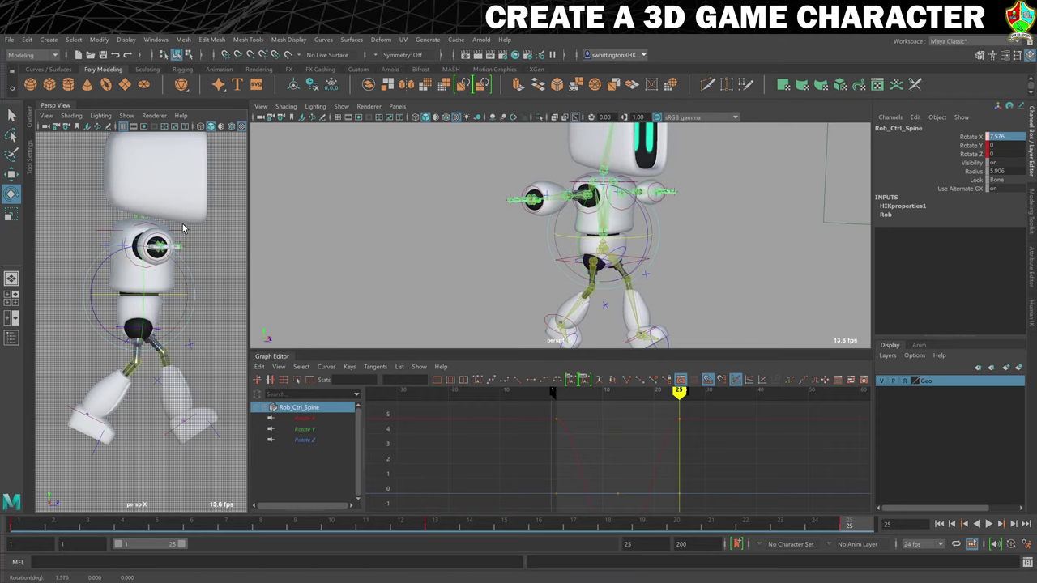
{"action": "key", "text": "ctrl+z"}
{"action": "left_click", "coordinate": [232, 246]}
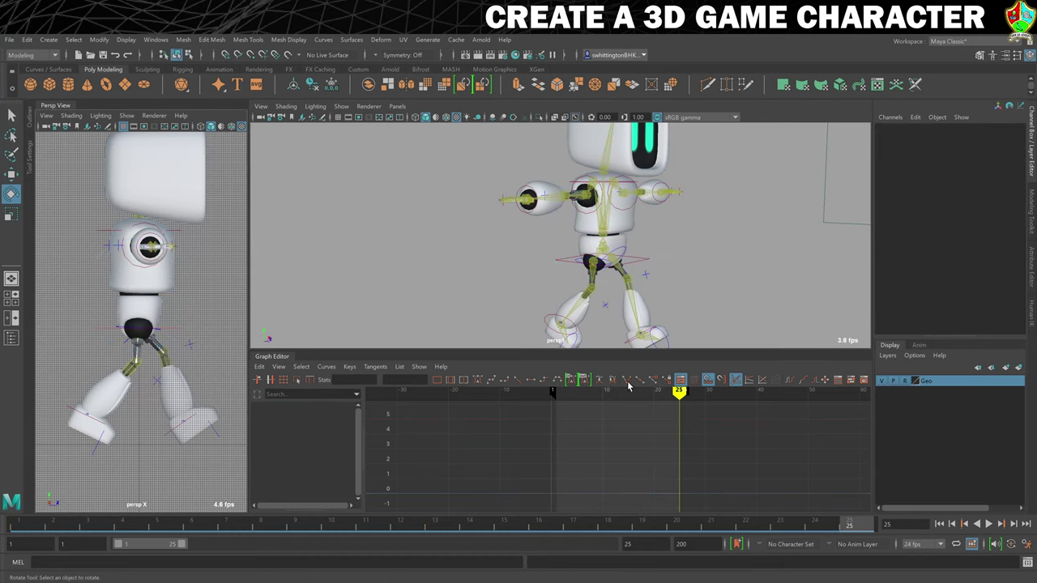
Play back the walk cycle to review the spine twist, then stop and return to frame 1
{"action": "left_click", "coordinate": [988, 525]}
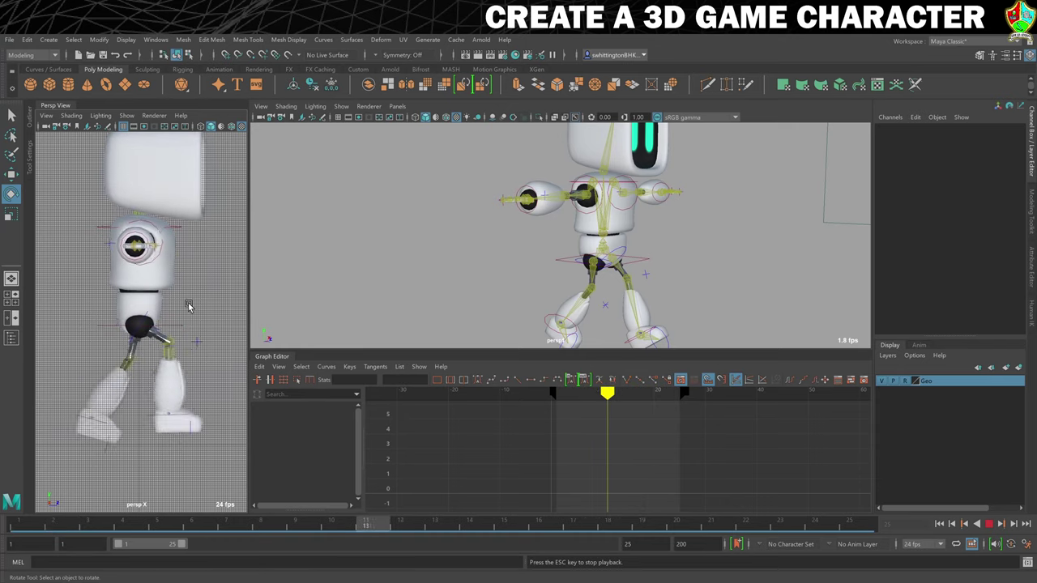
{"action": "left_click", "coordinate": [988, 523]}
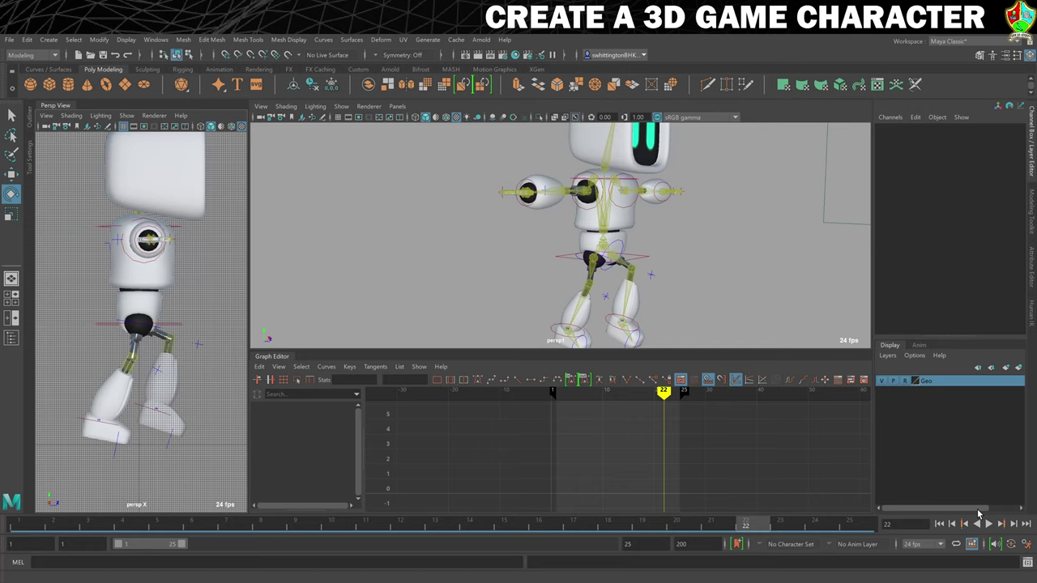
{"action": "left_click", "coordinate": [33, 528]}
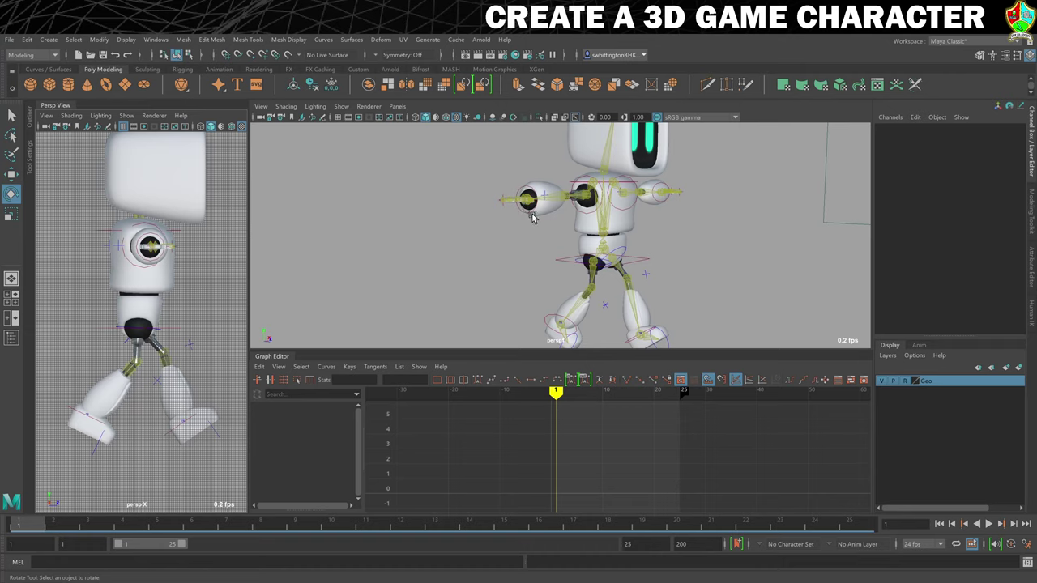
Try rotating the right shoulder effector freehand at frame 1, then deselect it
{"action": "left_click_drag", "start_coordinate": [531, 217], "coordinate": [603, 202], "text": "alt"}
{"action": "left_click", "coordinate": [580, 221]}
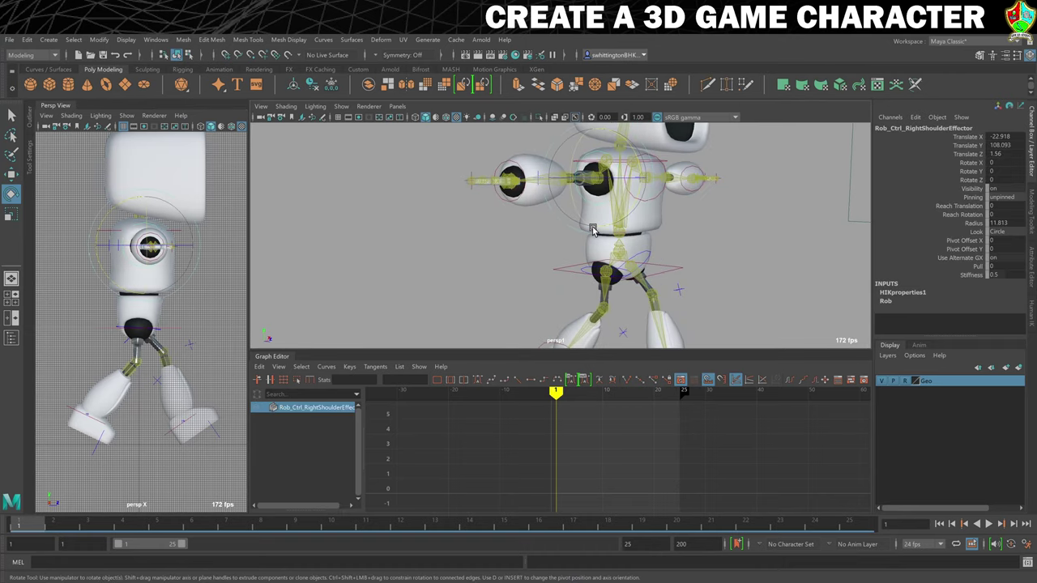
{"action": "left_click_drag", "start_coordinate": [639, 170], "coordinate": [539, 199]}
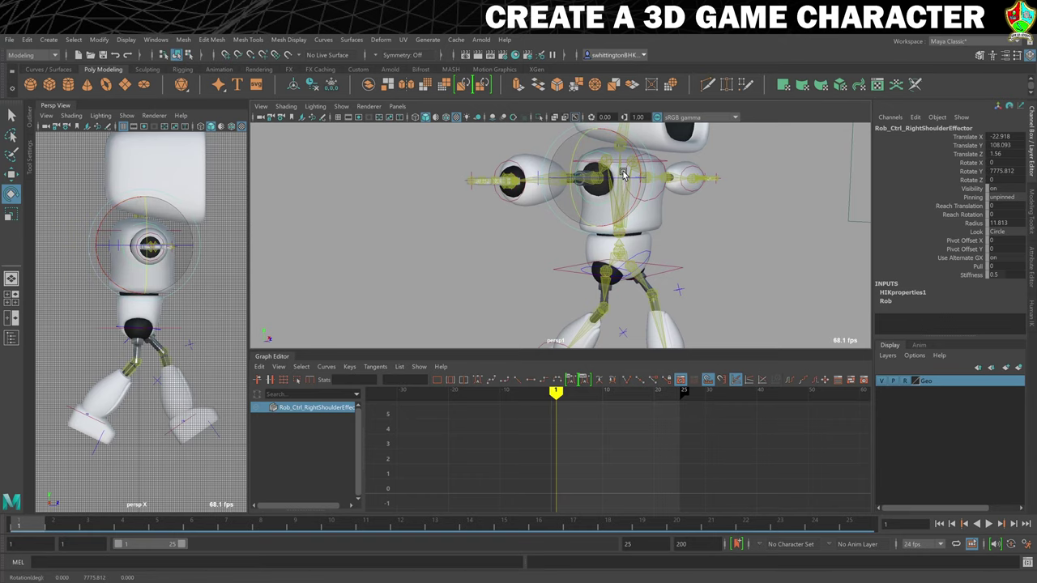
{"action": "left_click", "coordinate": [560, 285]}
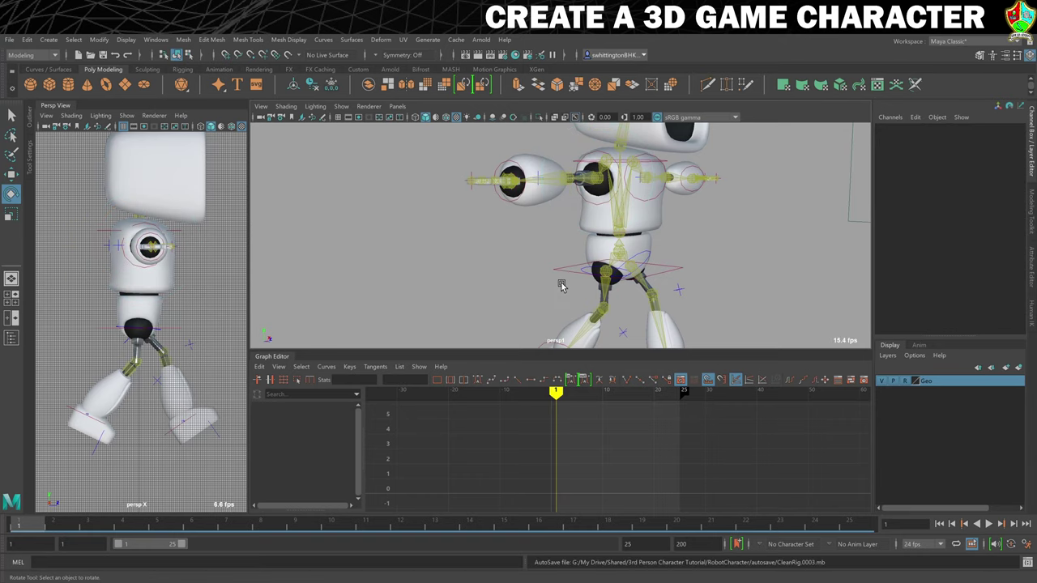
Try rotating the right arm control down to the robot's side by about 50 degrees in Y, then undo the rotation
{"action": "left_click", "coordinate": [599, 184]}
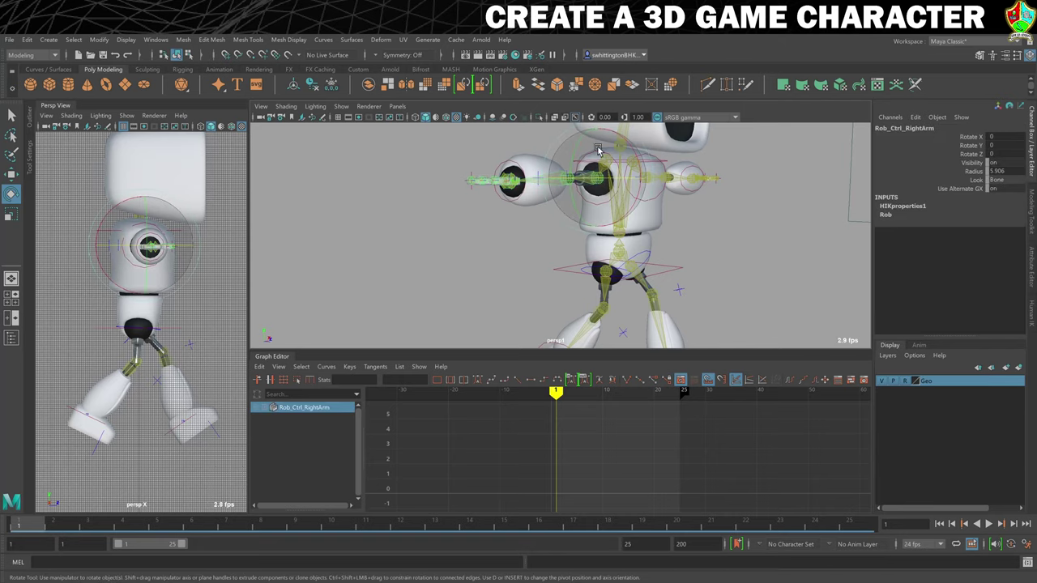
{"action": "mouse_move", "coordinate": [576, 157]}
{"action": "left_mouse_down"}
{"action": "mouse_move", "coordinate": [559, 160]}
{"action": "mouse_move", "coordinate": [574, 155]}
{"action": "mouse_move", "coordinate": [576, 166]}
{"action": "left_mouse_up"}
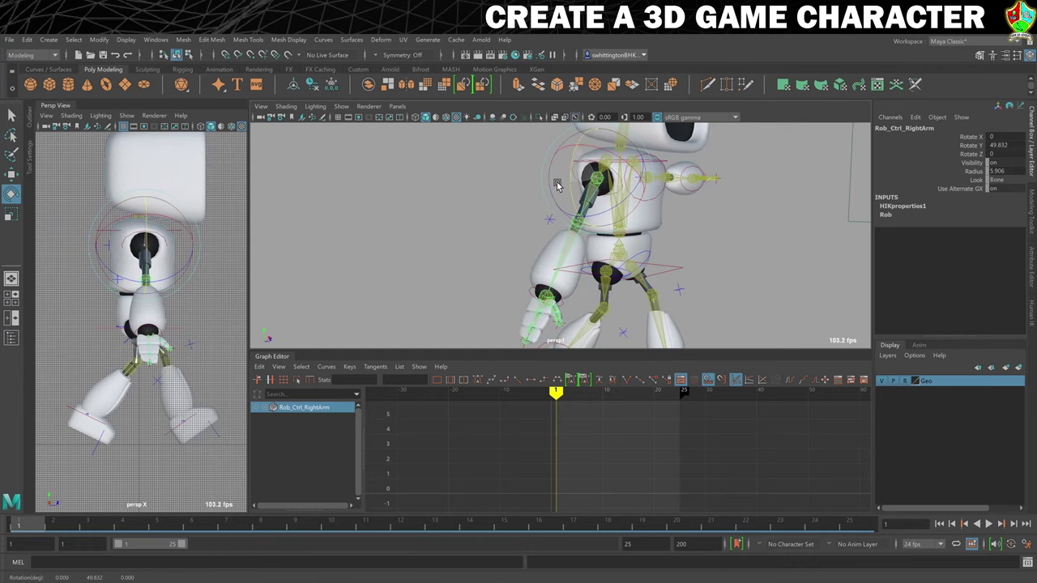
{"action": "key", "text": "ctrl+z"}
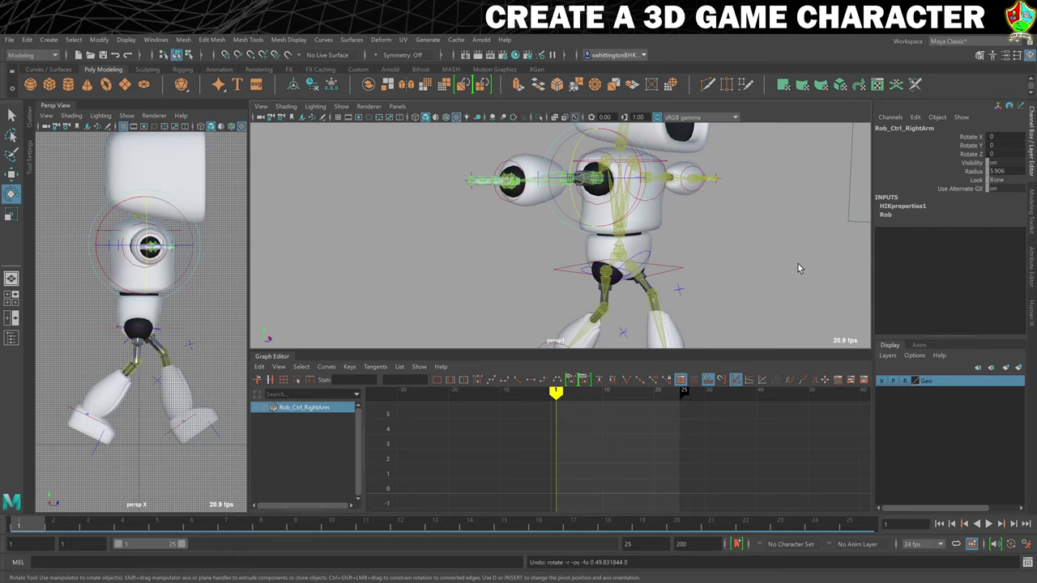
{"action": "left_click", "coordinate": [781, 222]}
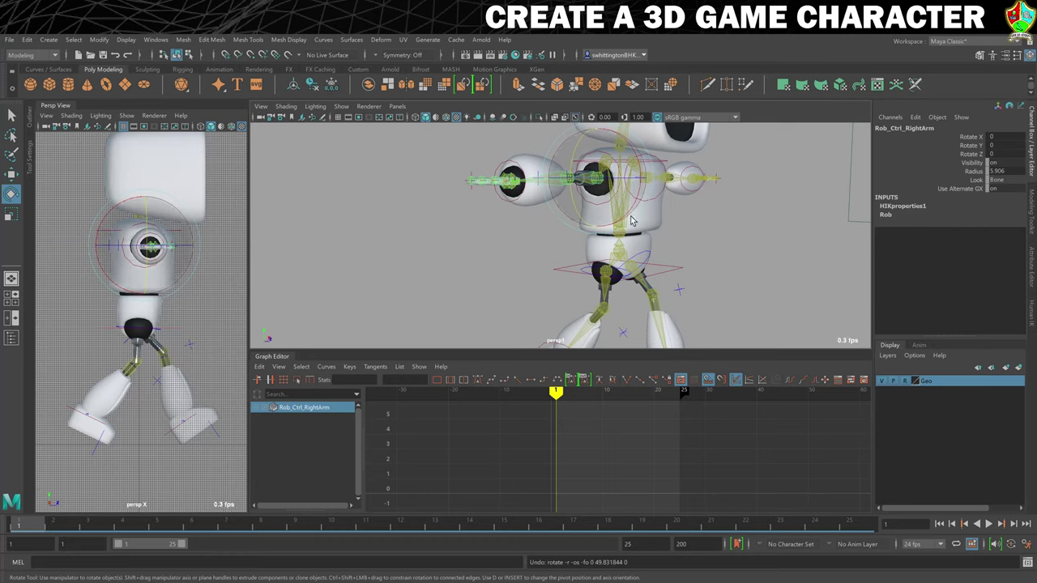
Switch the HumanIK keying mode to Body Part, then return to the channel values
{"action": "left_click", "coordinate": [1032, 310]}
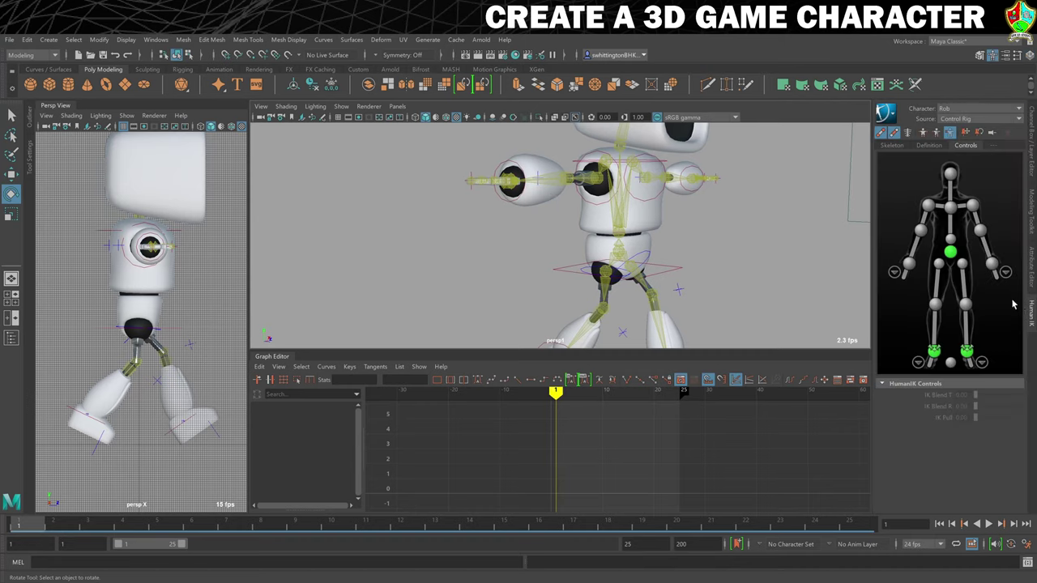
{"action": "left_click", "coordinate": [937, 134]}
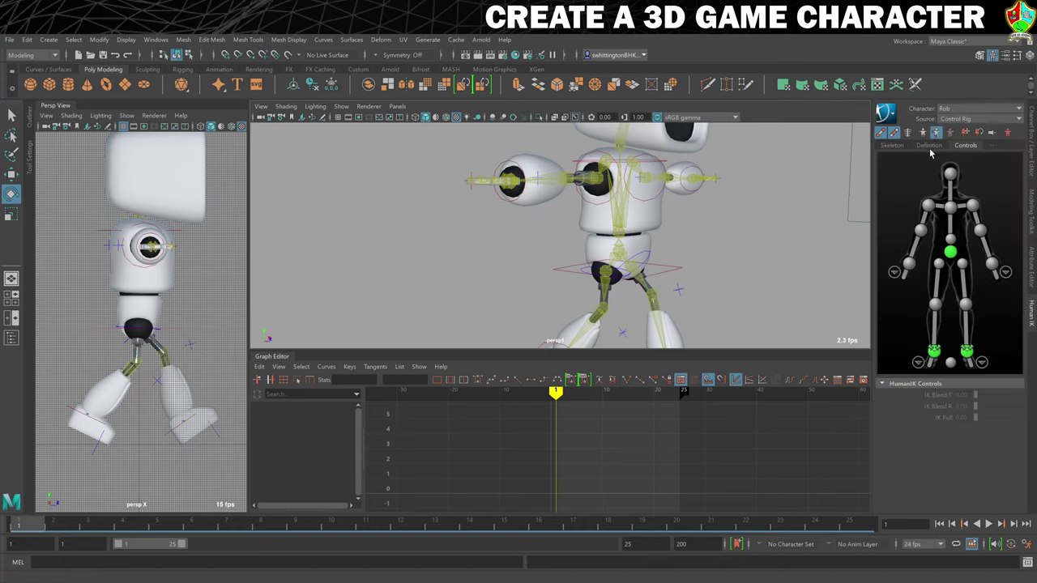
{"action": "left_click", "coordinate": [1033, 129]}
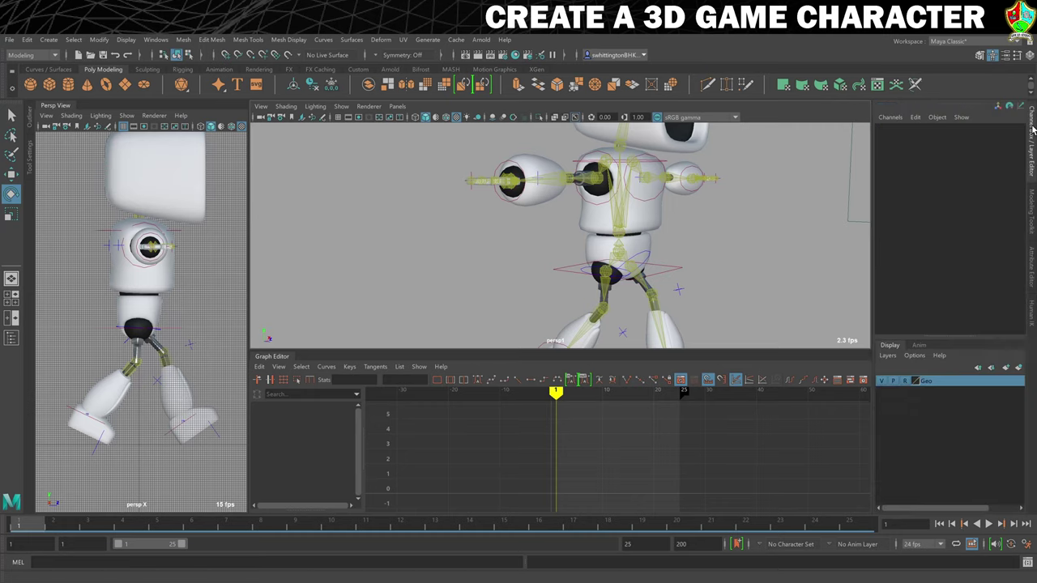
Curl the right hand's fingers into a fist by rotating the middle-finger effector to about -160 in Z, then deselect it
{"action": "key", "text": "f"}
{"action": "left_click_drag", "start_coordinate": [354, 200], "coordinate": [412, 268], "text": "alt"}
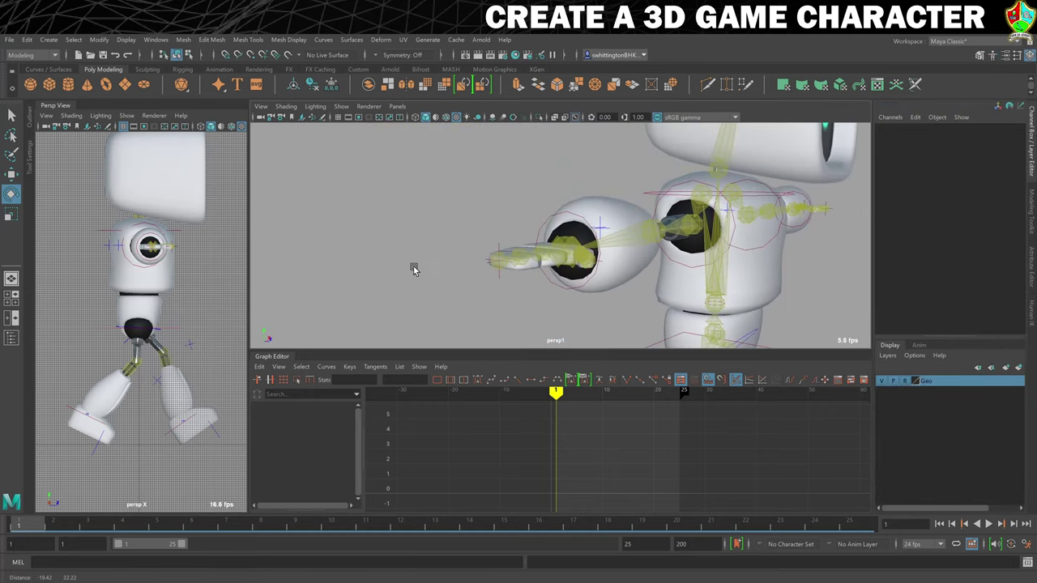
{"action": "left_click_drag", "start_coordinate": [477, 264], "coordinate": [586, 309], "text": "alt"}
{"action": "left_click", "coordinate": [405, 296]}
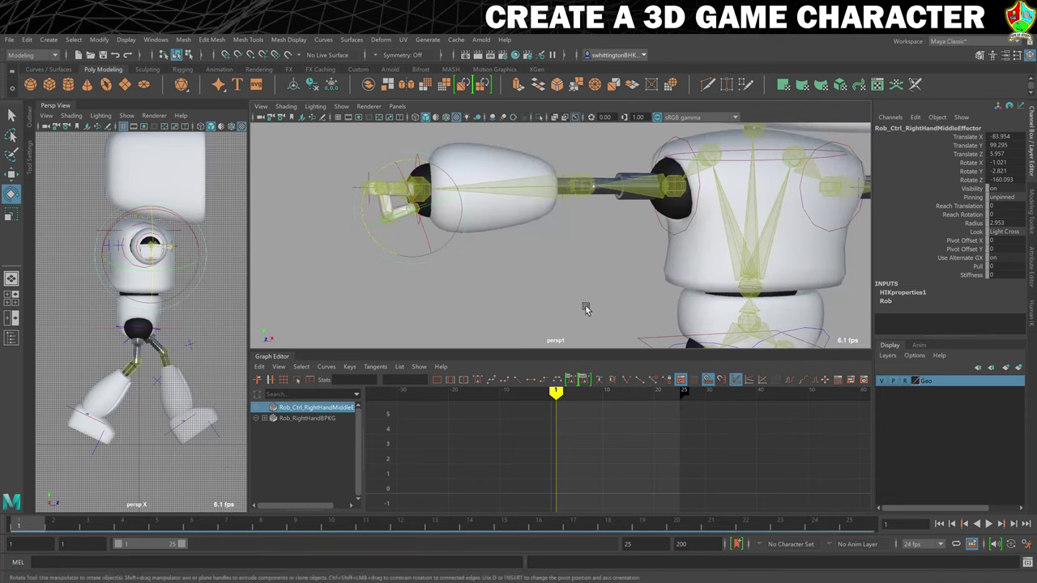
{"action": "left_click", "coordinate": [587, 309]}
Try rotating the right thumb effector freehand toward the fist, then undo the rotation
{"action": "left_click_drag", "start_coordinate": [438, 248], "coordinate": [456, 211], "text": "alt"}
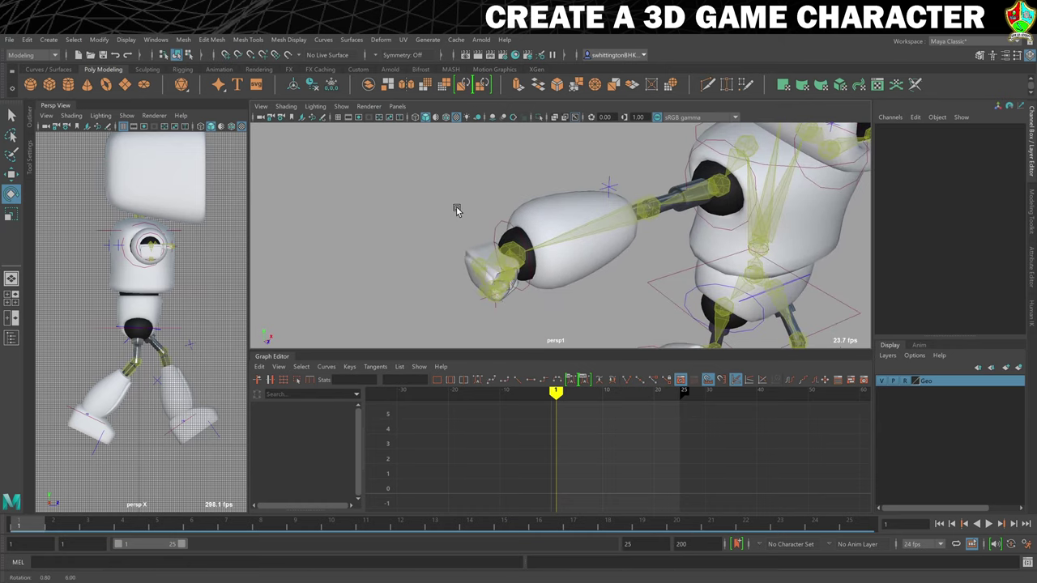
{"action": "left_click", "coordinate": [485, 301]}
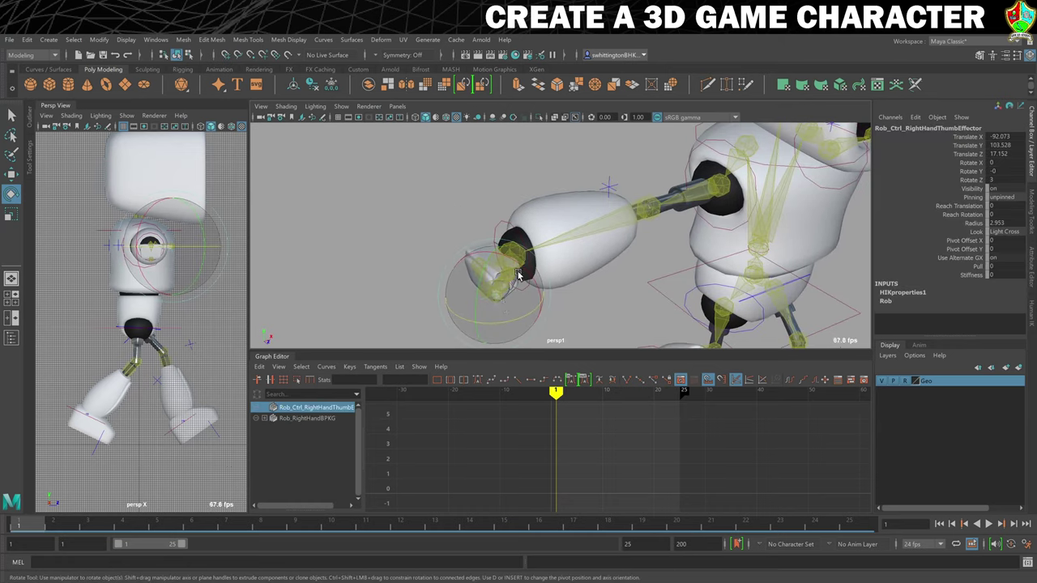
{"action": "left_click_drag", "start_coordinate": [537, 296], "coordinate": [530, 298], "text": "alt"}
{"action": "left_click_drag", "start_coordinate": [488, 231], "coordinate": [504, 294]}
{"action": "key", "text": "ctrl+z"}
Curl the left hand's fingers into a fist by rotating the left middle-finger effector freehand
{"action": "left_click_drag", "start_coordinate": [623, 158], "coordinate": [661, 240]}
{"action": "left_click", "coordinate": [594, 249]}
{"action": "scroll", "coordinate": [594, 245], "scroll_direction": "up", "scroll_amount": 3}
{"action": "left_click", "coordinate": [680, 241]}
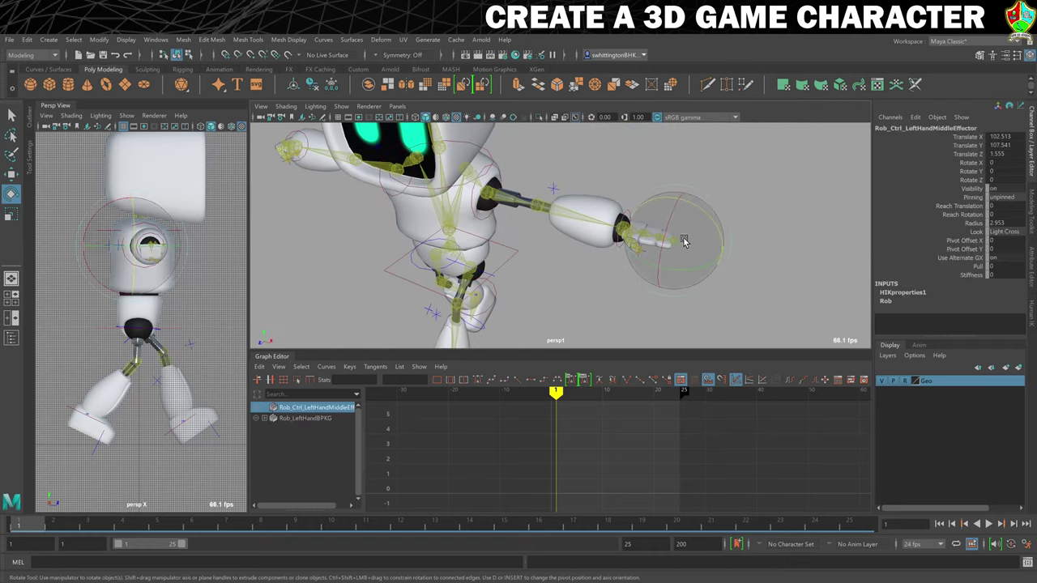
{"action": "left_click_drag", "start_coordinate": [656, 288], "coordinate": [775, 224], "text": "alt"}
{"action": "left_click", "coordinate": [703, 213]}
Rotate the left thumb effector freehand to fit the fist, then deselect it and check both hands
{"action": "left_click", "coordinate": [727, 212]}
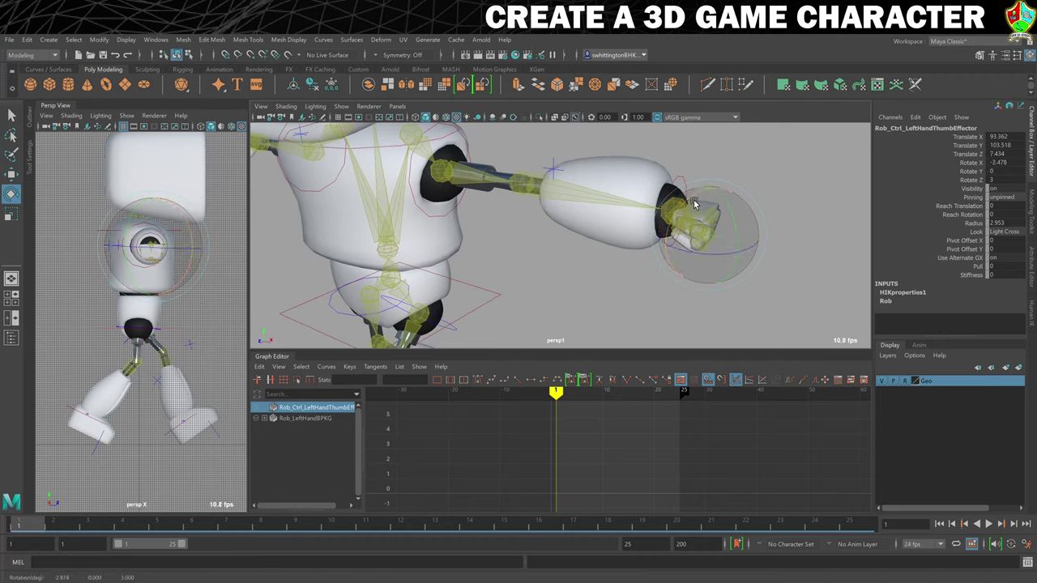
{"action": "left_click_drag", "start_coordinate": [724, 219], "coordinate": [664, 240]}
{"action": "left_click", "coordinate": [723, 215]}
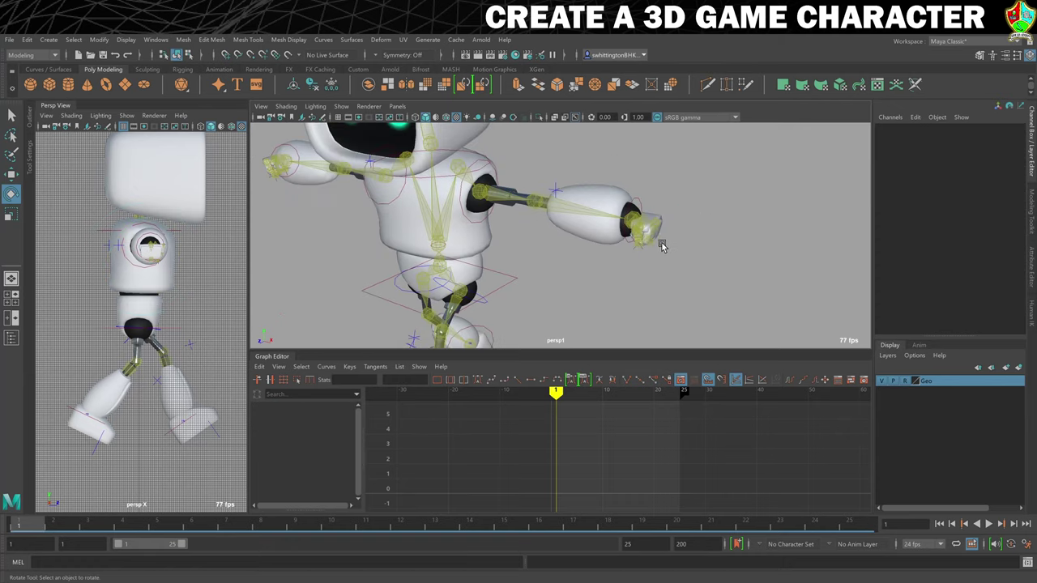
{"action": "right_click_drag", "start_coordinate": [664, 241], "coordinate": [582, 251], "text": "alt"}
{"action": "left_click_drag", "start_coordinate": [583, 251], "coordinate": [627, 248], "text": "alt"}
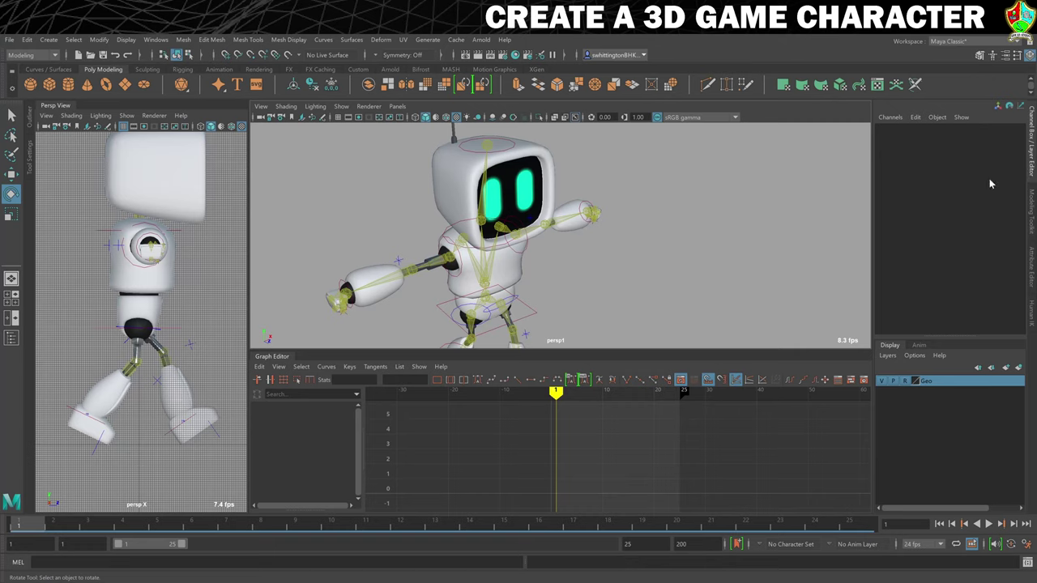
Switch the HumanIK keying mode to Selection and rotate the right arm control down by about 81 degrees in Y
{"action": "left_click", "coordinate": [1032, 310]}
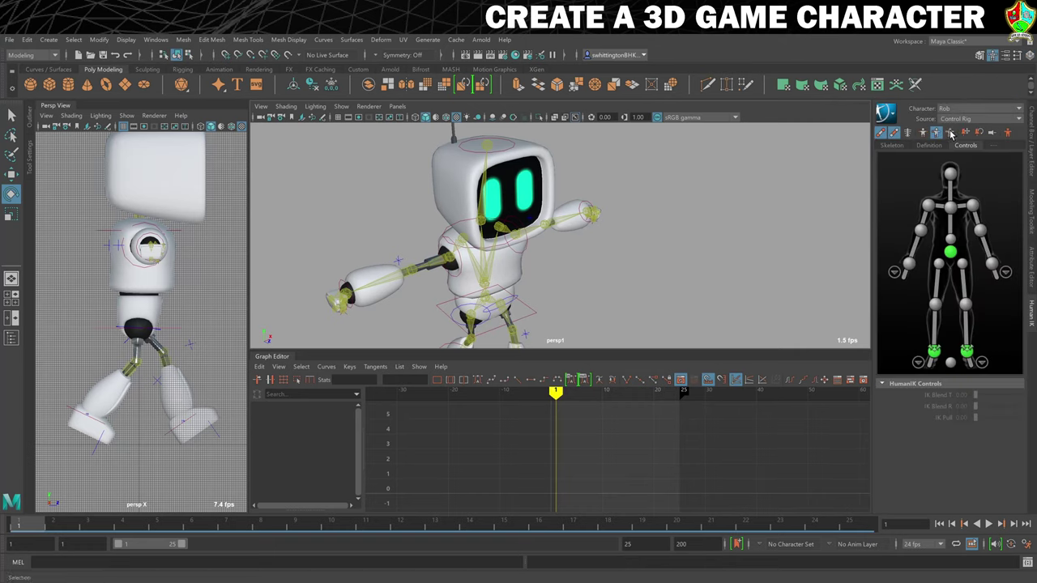
{"action": "left_click", "coordinate": [951, 133]}
{"action": "right_click_drag", "start_coordinate": [672, 224], "coordinate": [704, 216], "text": "alt"}
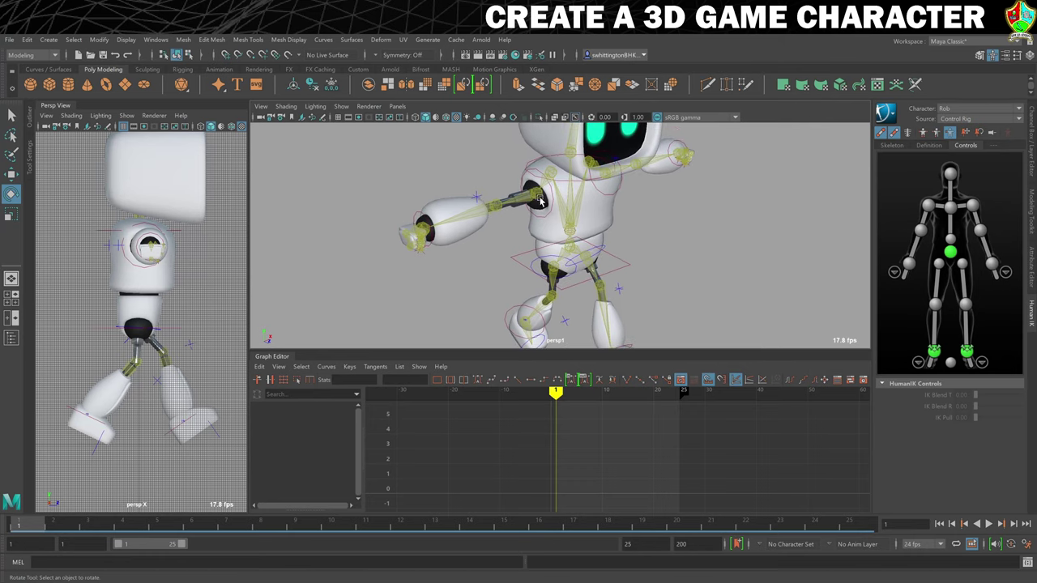
{"action": "left_click", "coordinate": [537, 197]}
{"action": "scroll", "coordinate": [635, 235], "scroll_direction": "down", "scroll_amount": 5}
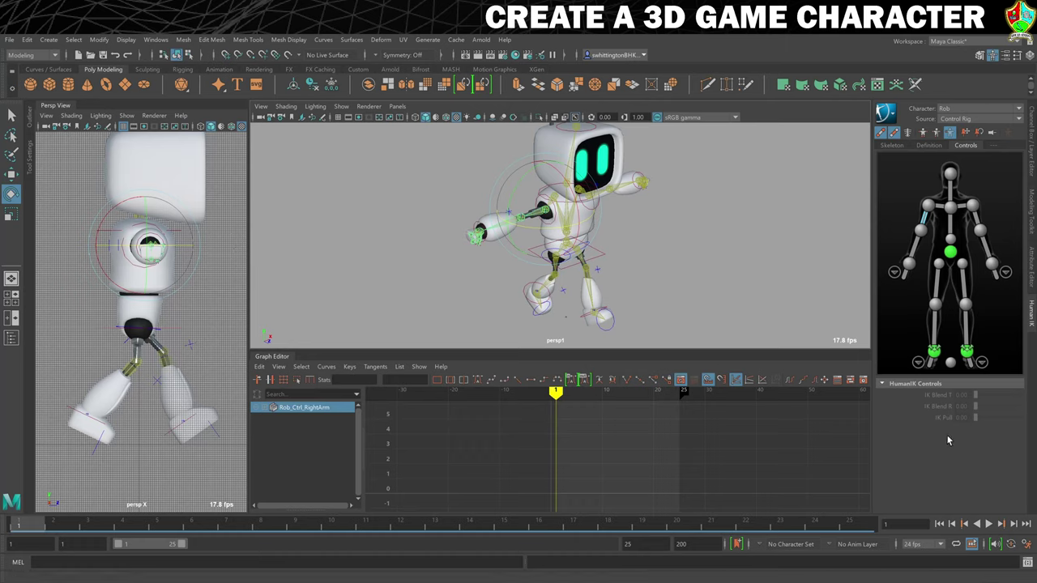
{"action": "left_click_drag", "start_coordinate": [528, 175], "coordinate": [535, 238]}
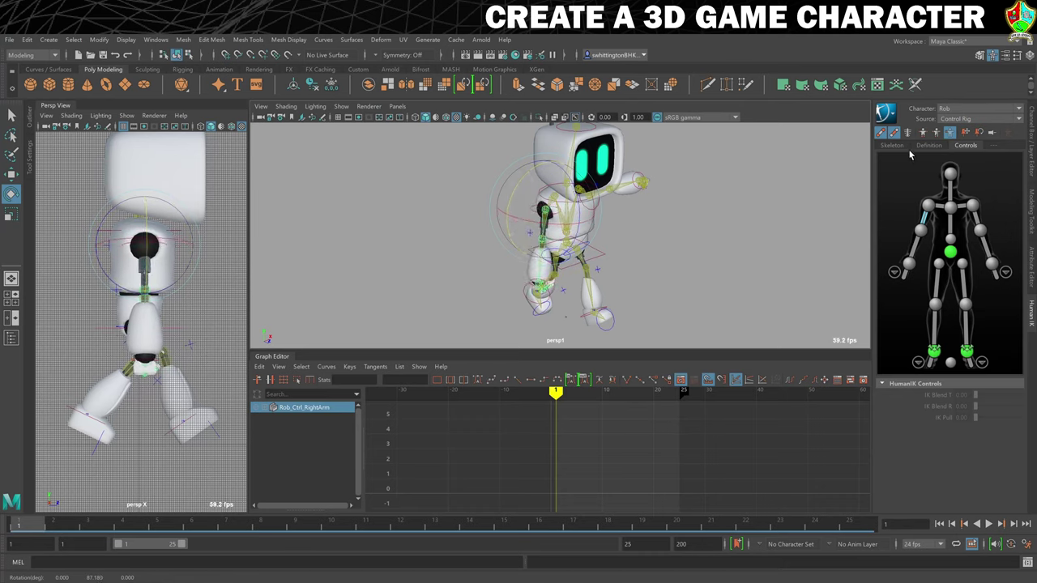
{"action": "left_click", "coordinate": [1032, 116]}
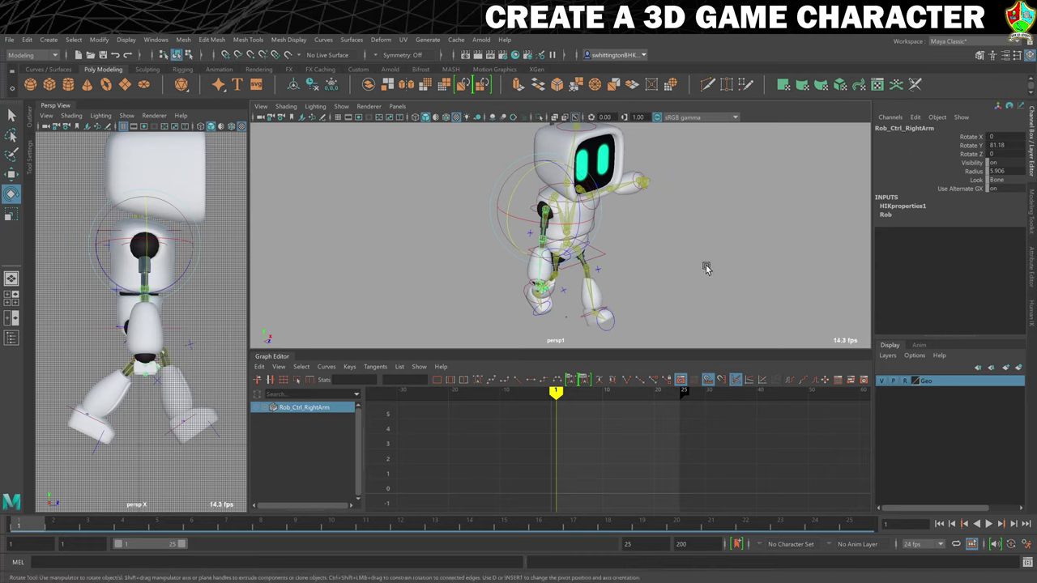
Swing the right arm forward to about X -30, Y 62, Z -51 and key the pose at frame 1
{"action": "left_click_drag", "start_coordinate": [701, 262], "coordinate": [696, 260], "text": "alt"}
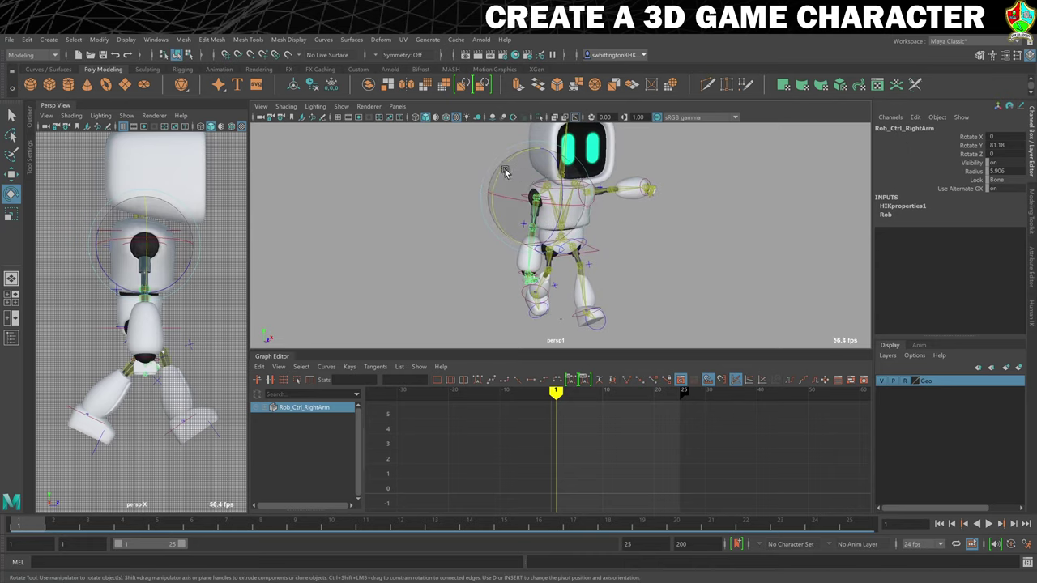
{"action": "mouse_move", "coordinate": [504, 167]}
{"action": "left_mouse_down"}
{"action": "mouse_move", "coordinate": [501, 176]}
{"action": "mouse_move", "coordinate": [505, 164]}
{"action": "left_mouse_up"}
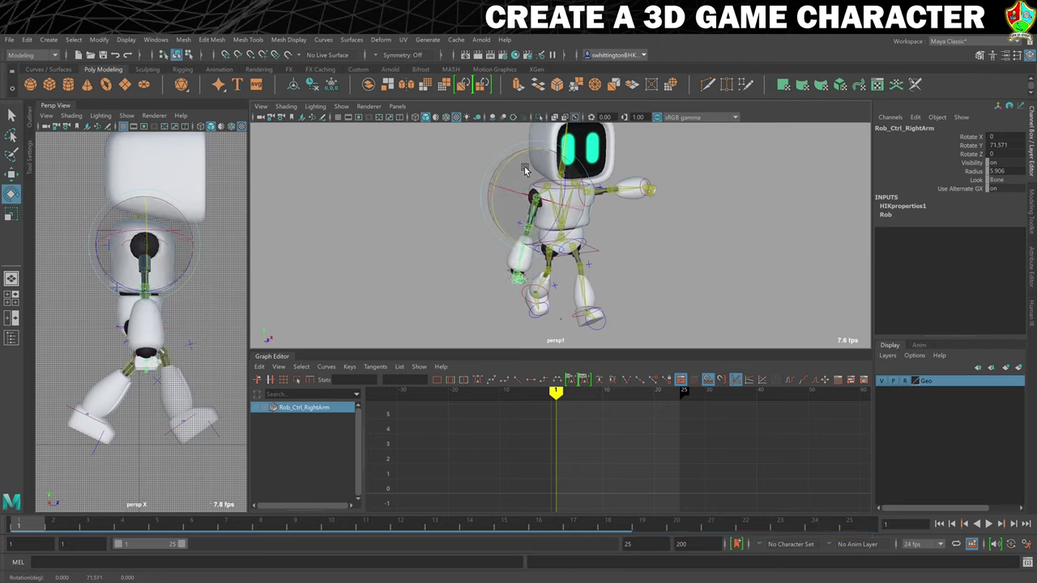
{"action": "left_click_drag", "start_coordinate": [589, 254], "coordinate": [558, 251], "text": "alt"}
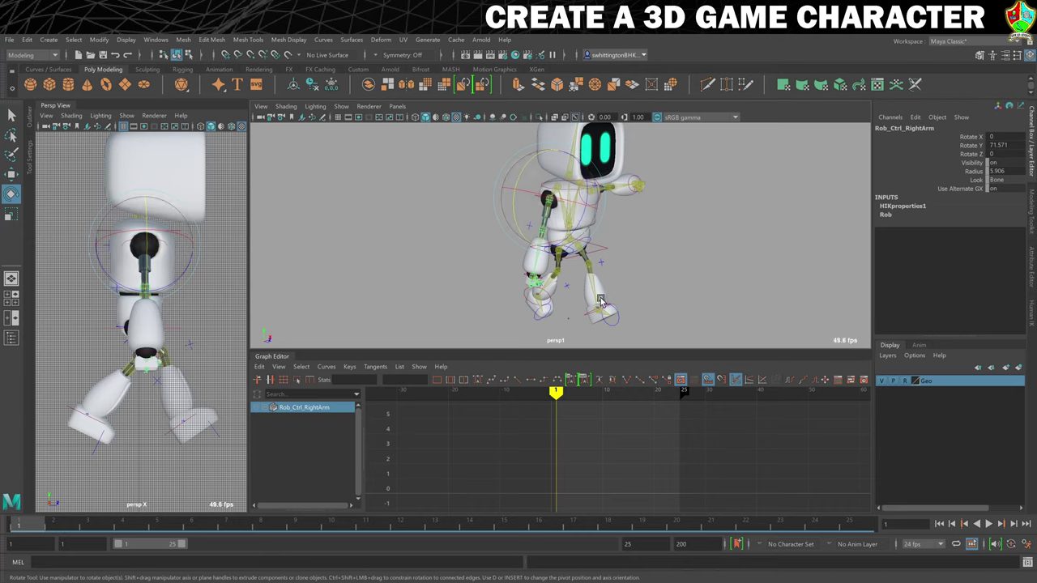
{"action": "left_click_drag", "start_coordinate": [580, 225], "coordinate": [594, 212]}
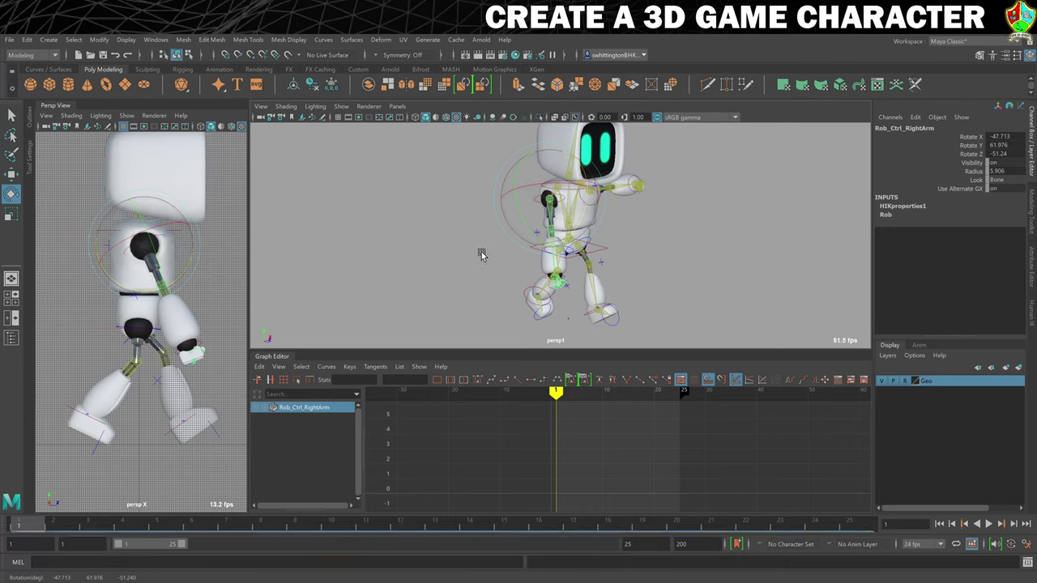
{"action": "left_click_drag", "start_coordinate": [481, 254], "coordinate": [472, 255], "text": "alt"}
{"action": "left_click_drag", "start_coordinate": [500, 164], "coordinate": [541, 178]}
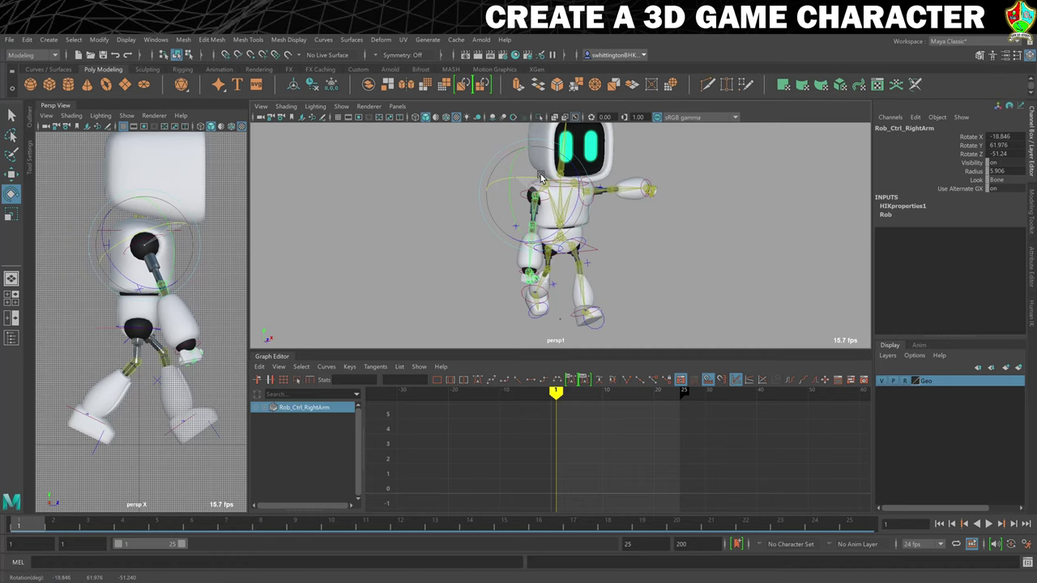
{"action": "left_click_drag", "start_coordinate": [541, 178], "coordinate": [672, 266]}
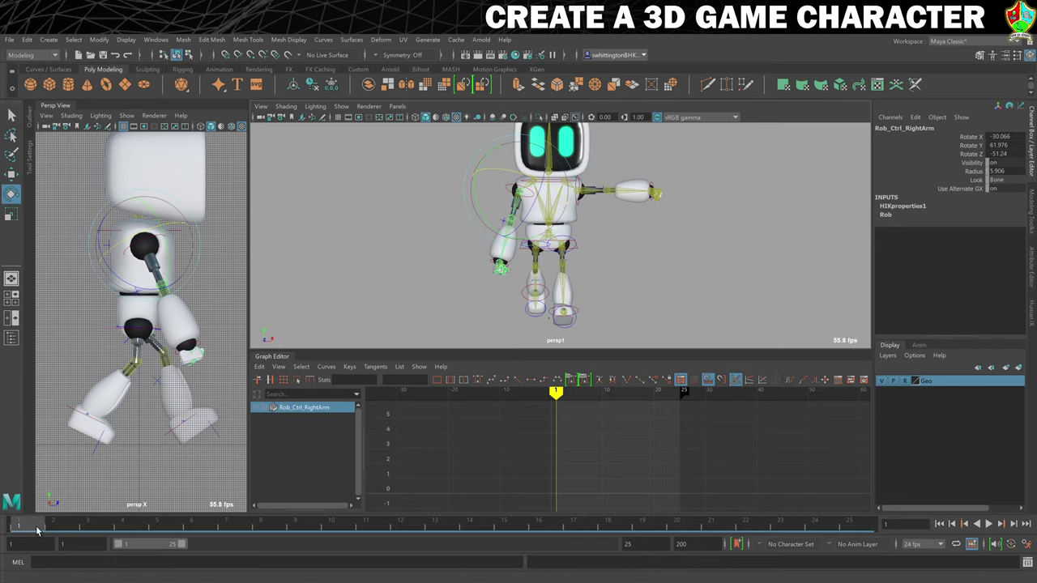
{"action": "key", "text": "s"}
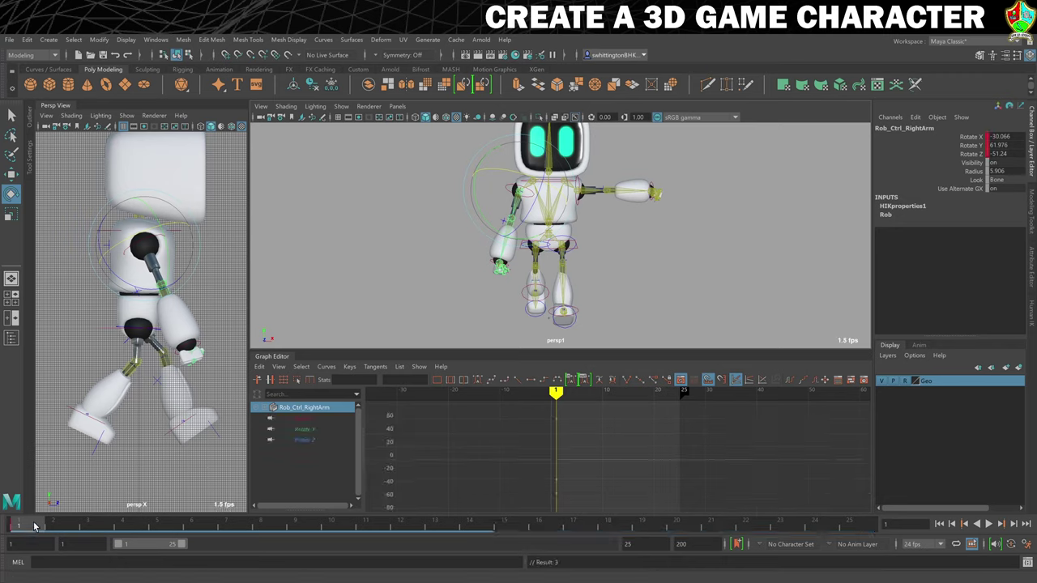
Swing the right arm backward to about X 74, Y 64.5, Z 77 at frame 13 and key the pose
{"action": "left_click", "coordinate": [435, 526]}
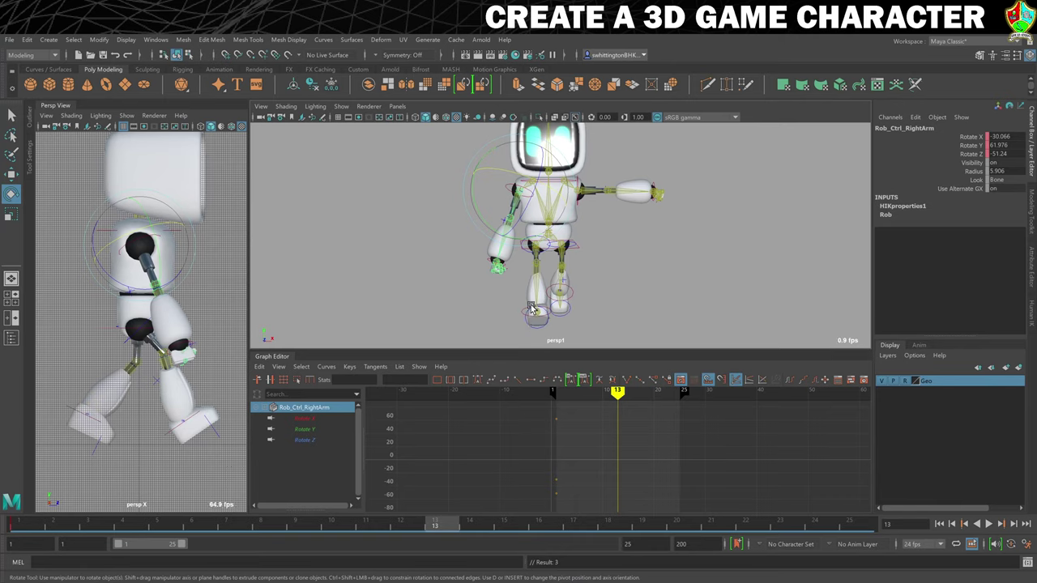
{"action": "left_click_drag", "start_coordinate": [456, 300], "coordinate": [502, 301], "text": "alt"}
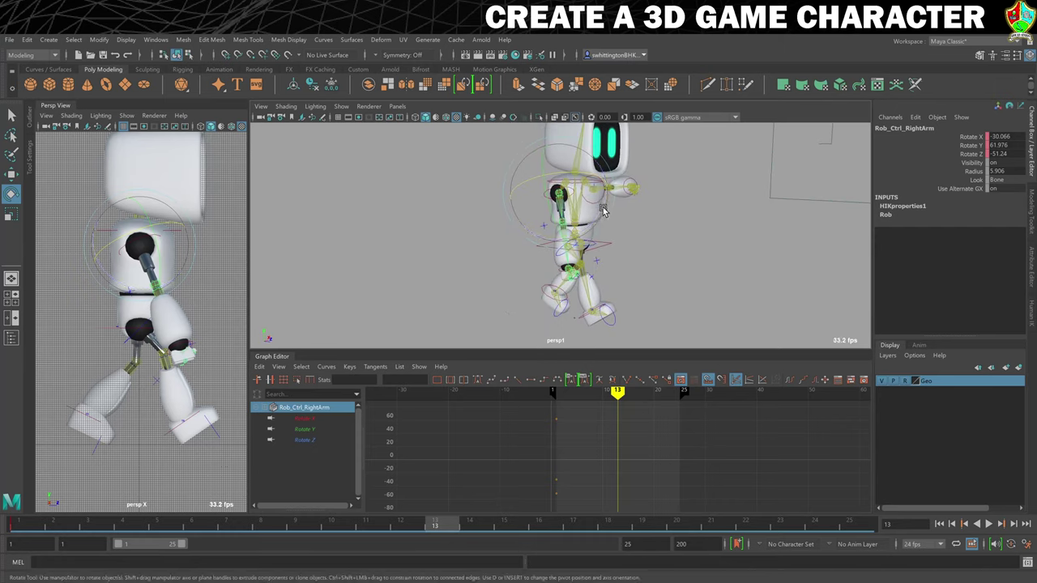
{"action": "left_click_drag", "start_coordinate": [605, 212], "coordinate": [618, 250]}
{"action": "left_click_drag", "start_coordinate": [539, 195], "coordinate": [531, 218]}
{"action": "mouse_move", "coordinate": [603, 261]}
{"action": "left_mouse_down", "text": "alt"}
{"action": "mouse_move", "coordinate": [619, 267]}
{"action": "mouse_move", "coordinate": [613, 261]}
{"action": "left_mouse_up", "text": "alt"}
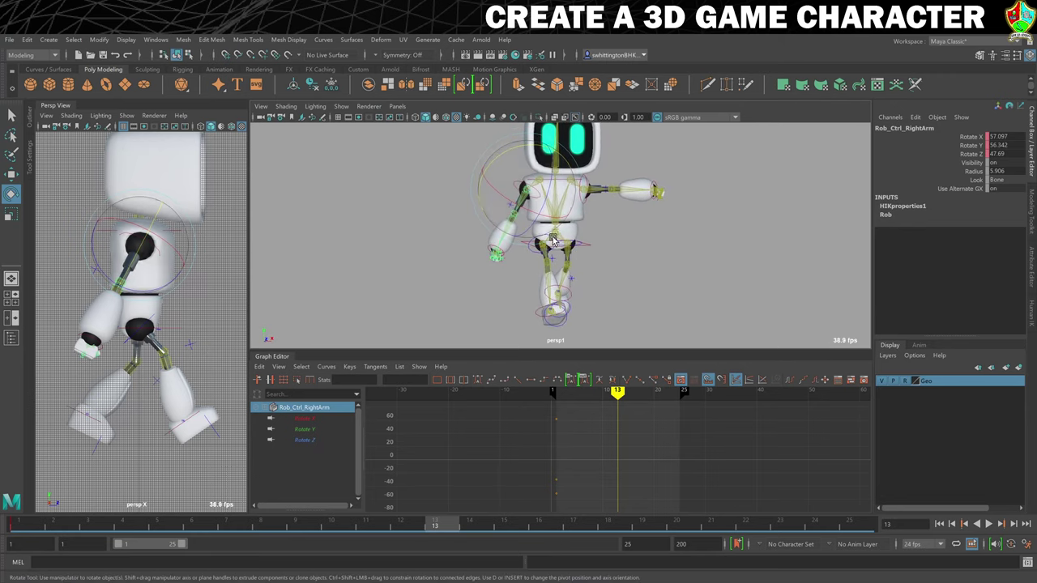
{"action": "left_click_drag", "start_coordinate": [523, 207], "coordinate": [495, 179]}
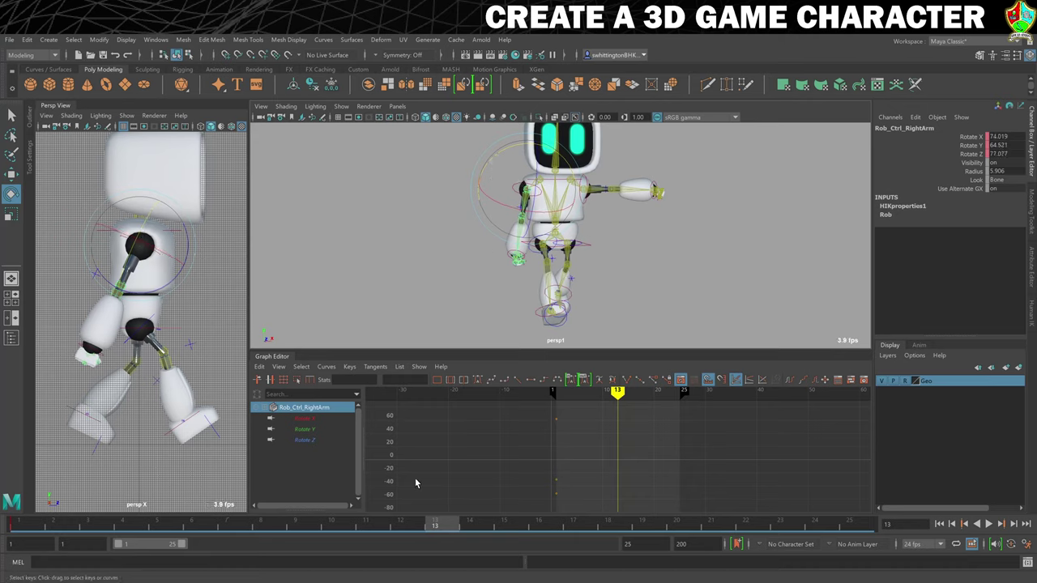
{"action": "key", "text": "s"}
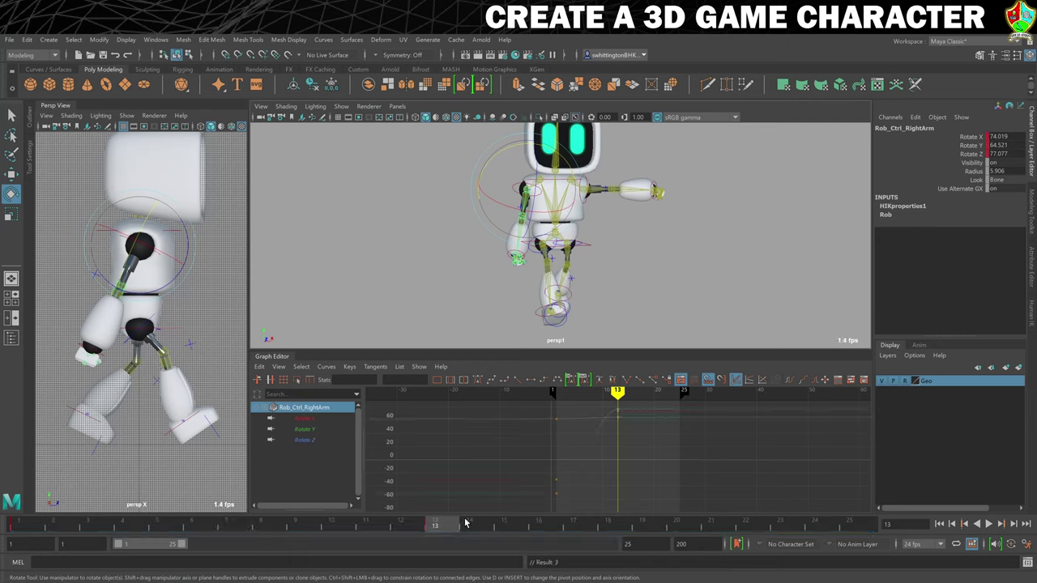
Copy the right arm's key from frame 1 and paste it at frame 25 to close the loop
{"action": "left_click_drag", "start_coordinate": [464, 526], "coordinate": [5, 533]}
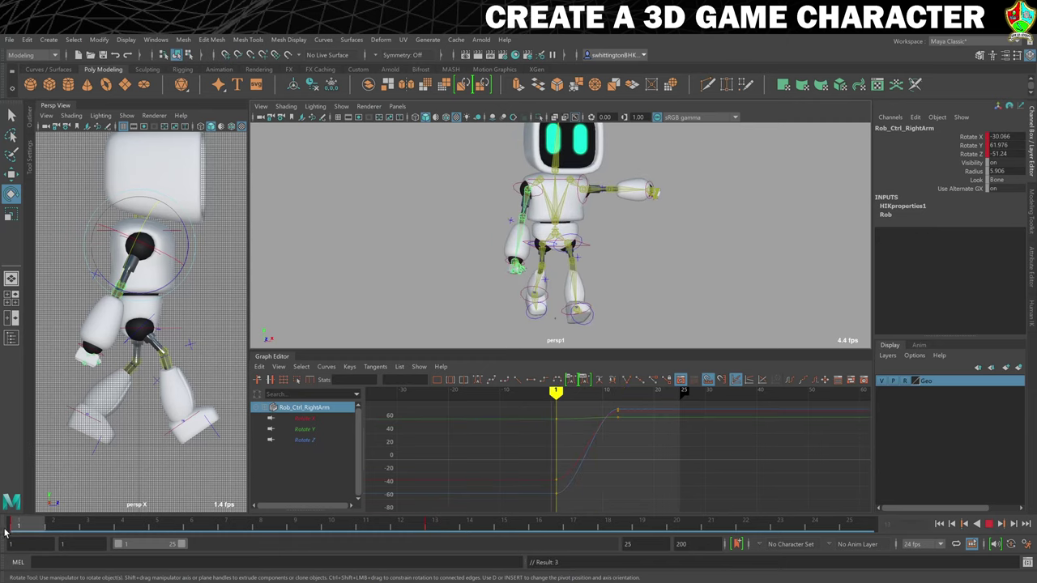
{"action": "right_click", "coordinate": [26, 527]}
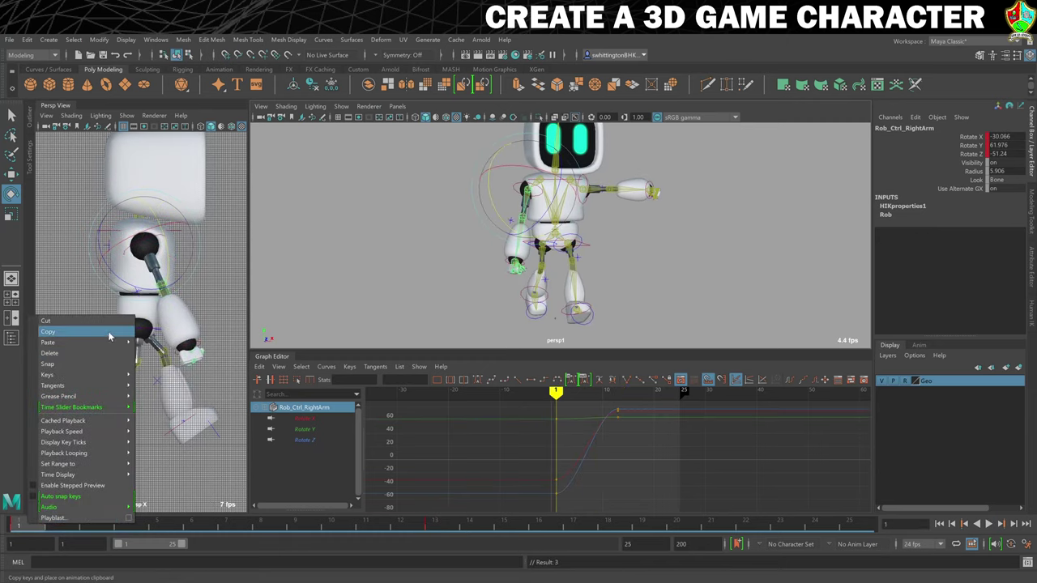
{"action": "left_click", "coordinate": [57, 332]}
{"action": "left_click", "coordinate": [865, 520]}
{"action": "right_click", "coordinate": [865, 520]}
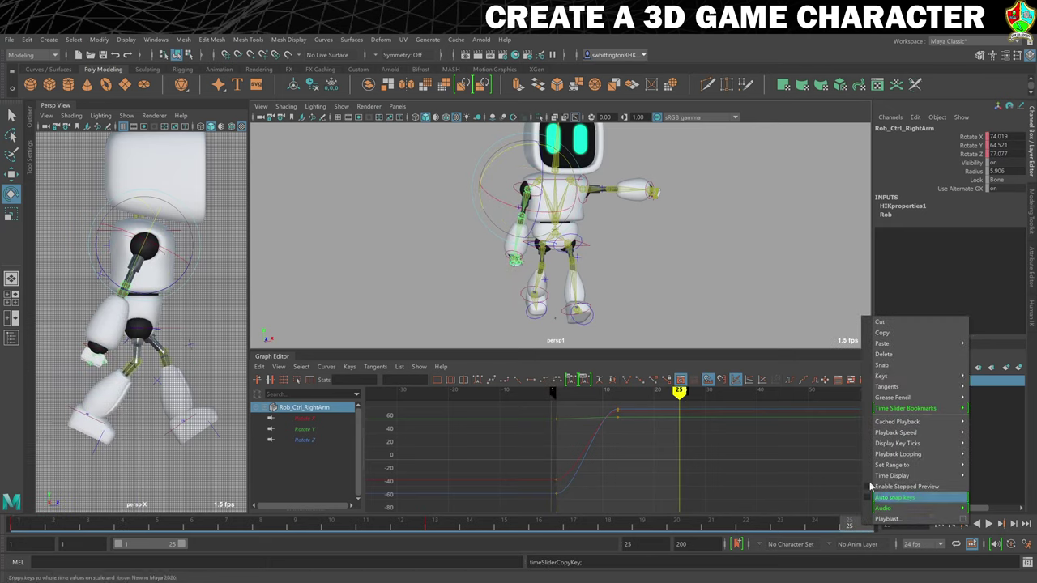
{"action": "mouse_move", "coordinate": [884, 347]}
{"action": "left_click", "coordinate": [806, 344]}
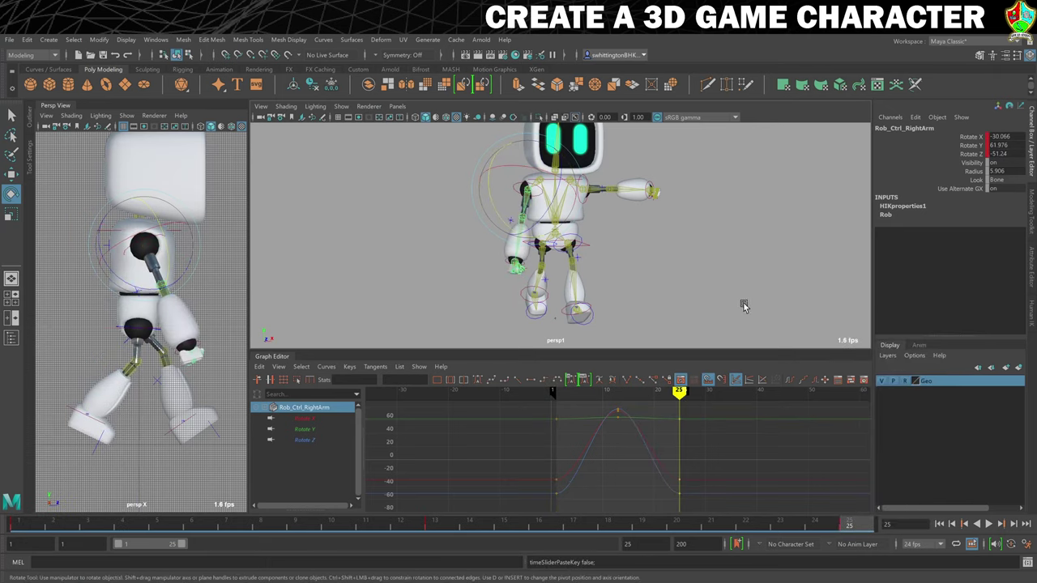
Deselect the arm control and play back the walk cycle to review the right arm swing, then stop
{"action": "left_click", "coordinate": [229, 266]}
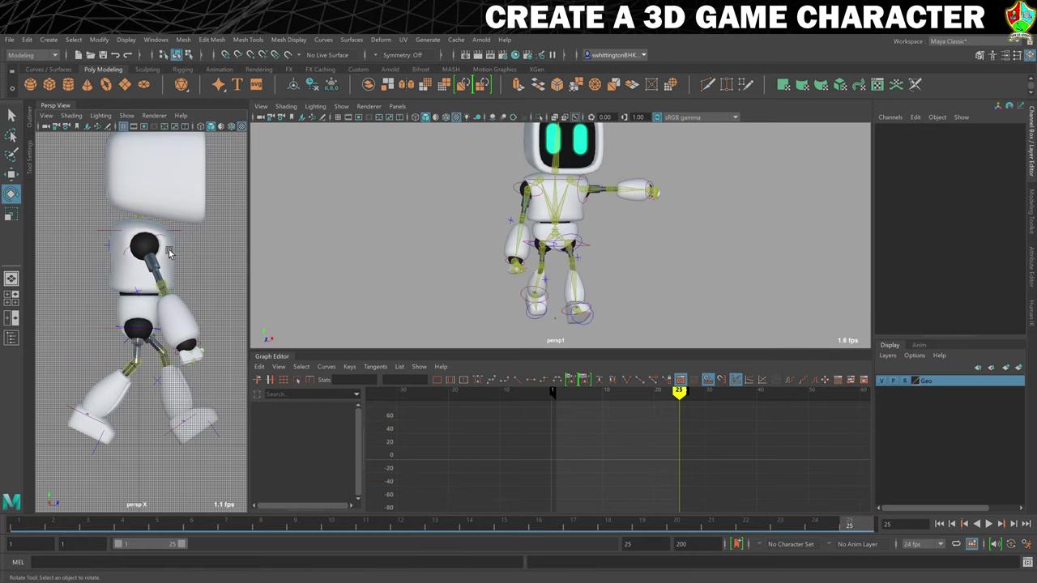
{"action": "left_click", "coordinate": [988, 524]}
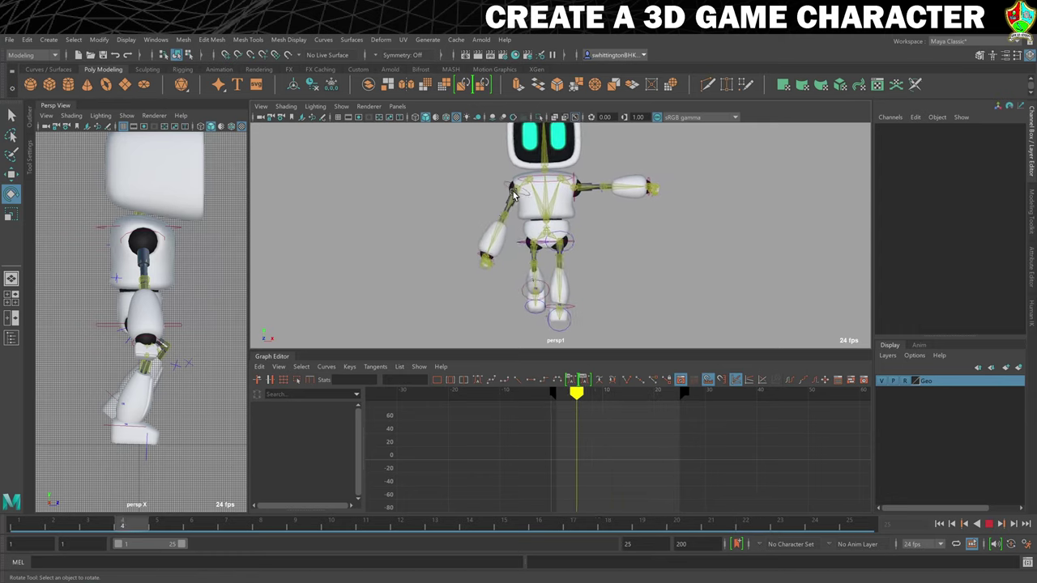
{"action": "left_click", "coordinate": [991, 524]}
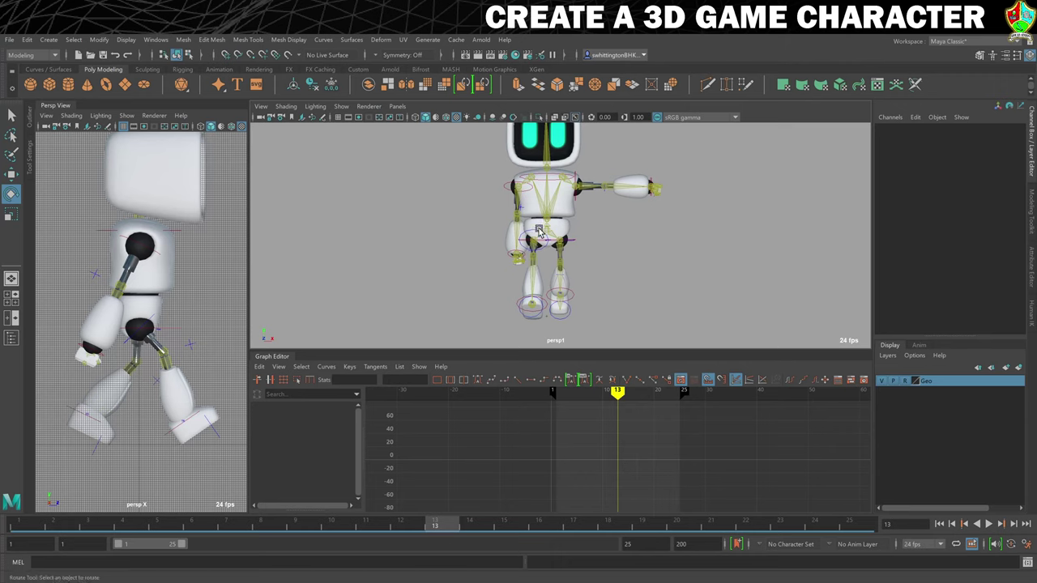
Set the right arm control's rotation at frame 1 to X -30, Y 70, Z -55 and key it
{"action": "left_click", "coordinate": [519, 186]}
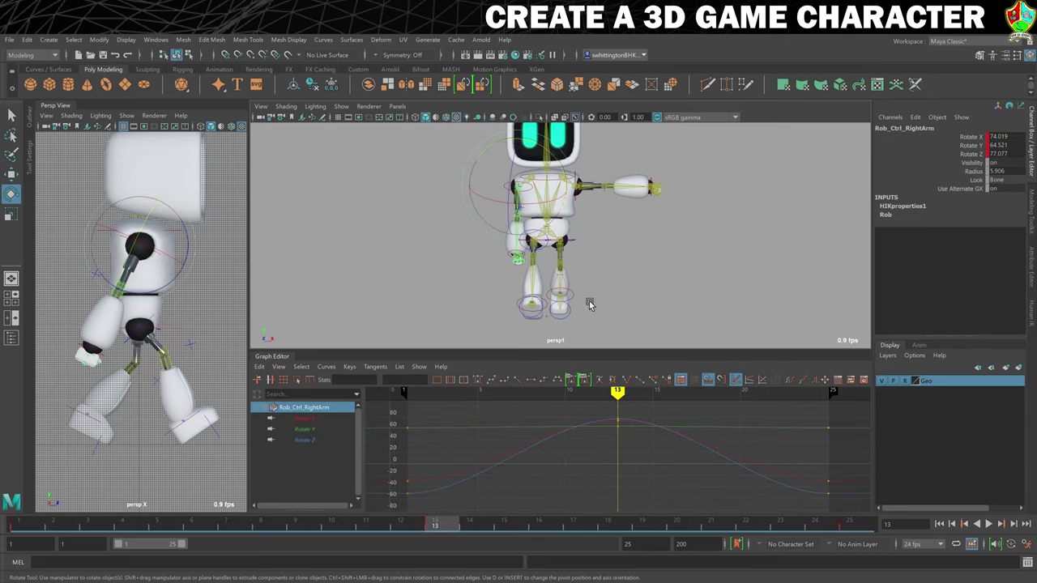
{"action": "left_click_drag", "start_coordinate": [431, 525], "coordinate": [0, 534]}
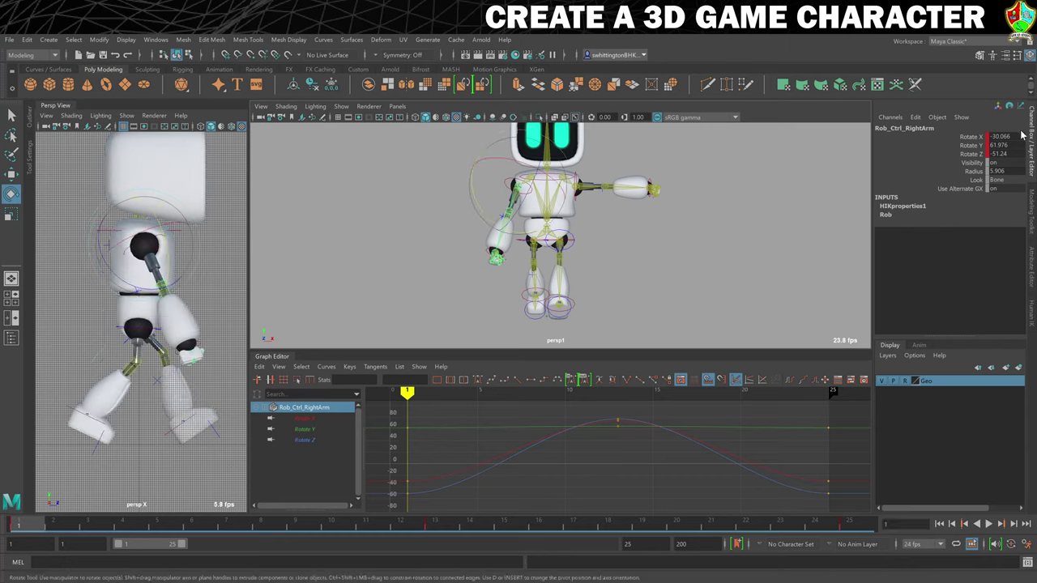
{"action": "double_click", "coordinate": [1000, 137]}
{"action": "double_click", "coordinate": [1004, 136]}
{"action": "double_click", "coordinate": [1003, 145]}
{"action": "key", "text": "Return"}
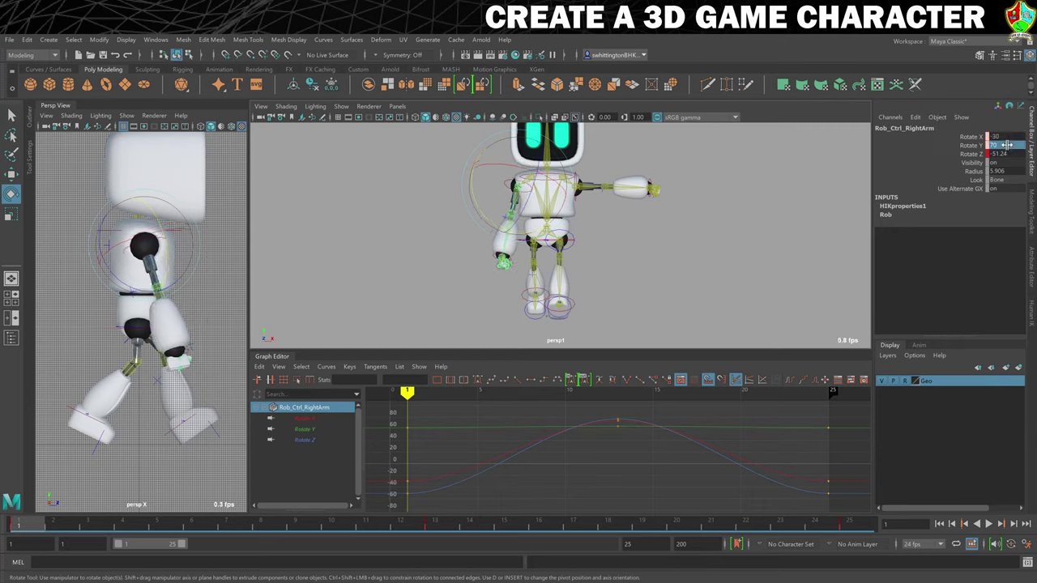
{"action": "double_click", "coordinate": [1004, 154]}
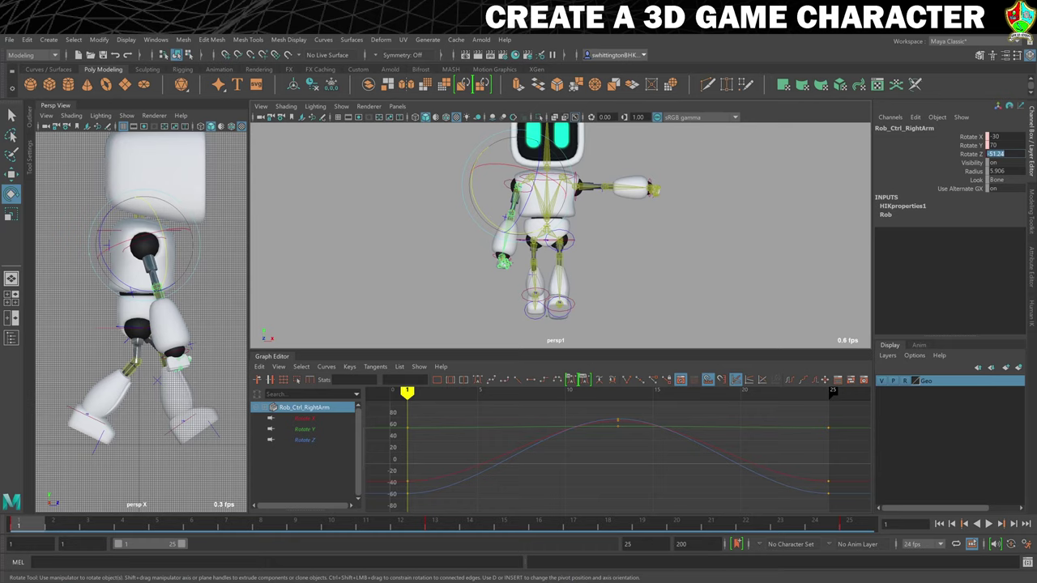
{"action": "type", "text": "-55"}
{"action": "key", "text": "Return"}
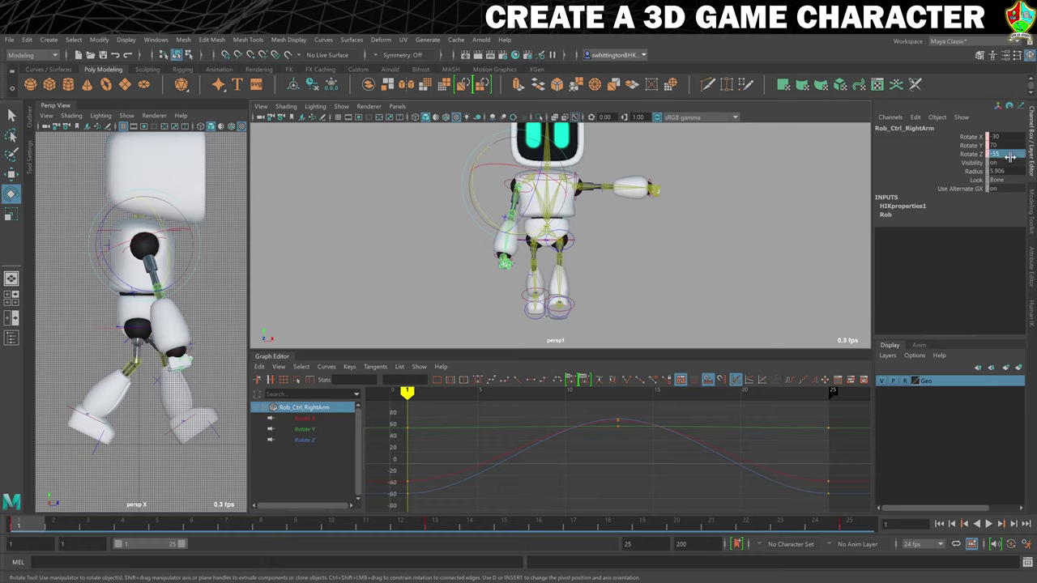
Copy the right arm's updated key from frame 1 and paste it at frame 25
{"action": "right_click_drag", "start_coordinate": [23, 527], "coordinate": [49, 344]}
{"action": "left_click", "coordinate": [847, 525]}
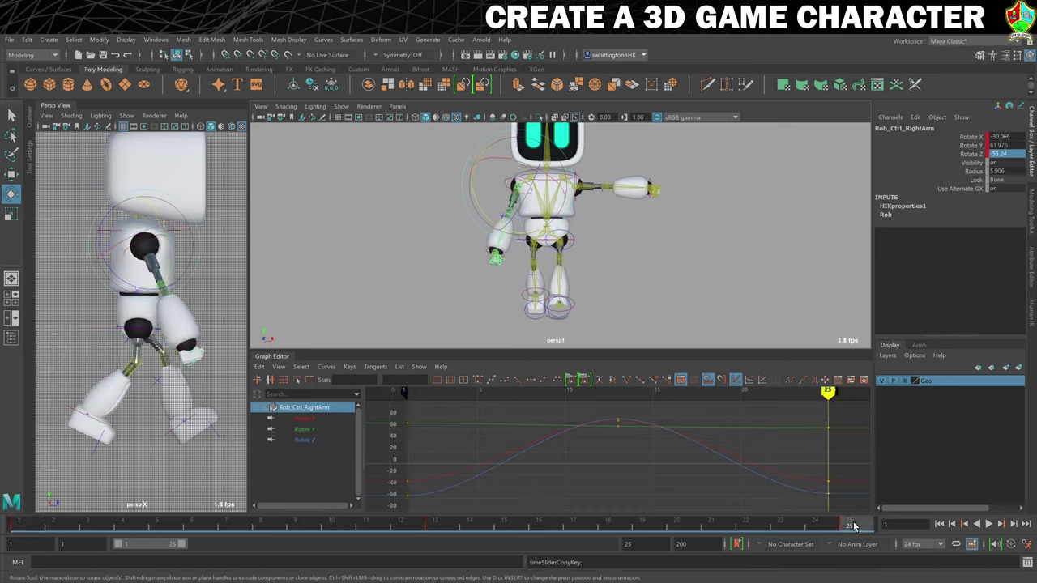
{"action": "right_click_drag", "start_coordinate": [856, 526], "coordinate": [828, 347]}
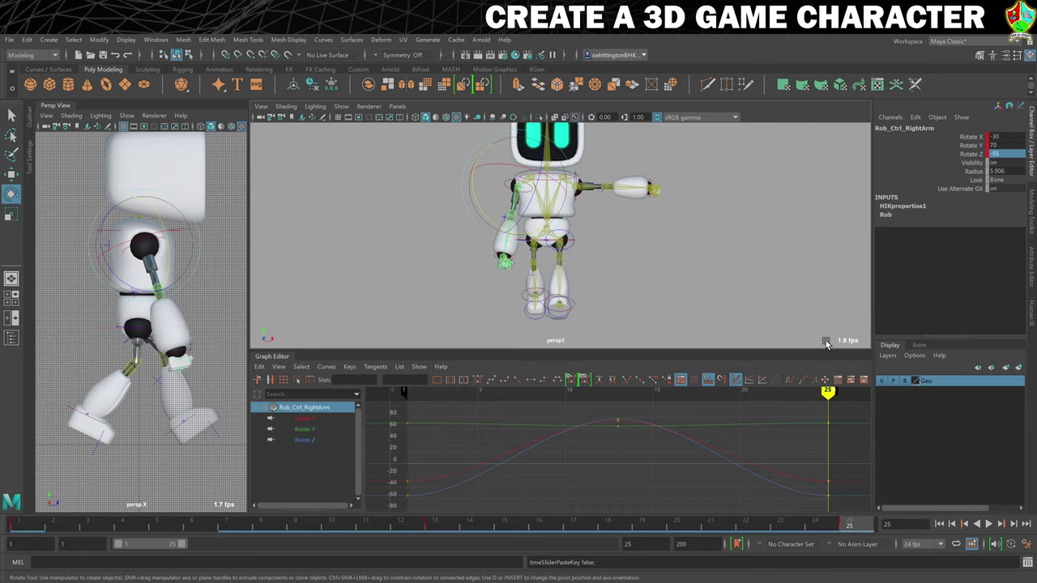
Key the right arm's rotation at frame 13 as X 75, Y 70, Z 85, and play back the swing briefly
{"action": "left_click", "coordinate": [435, 524]}
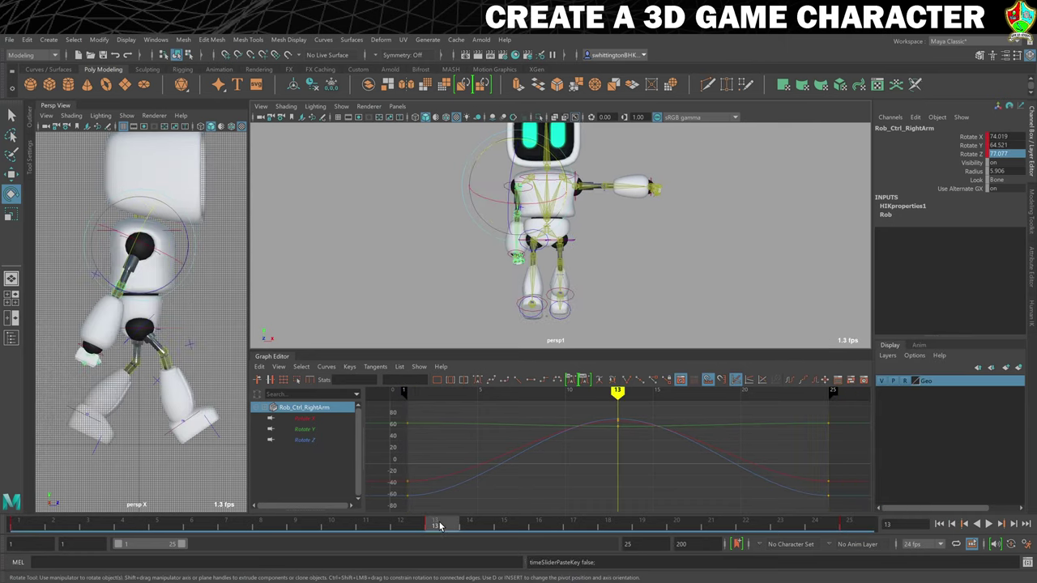
{"action": "double_click", "coordinate": [997, 136]}
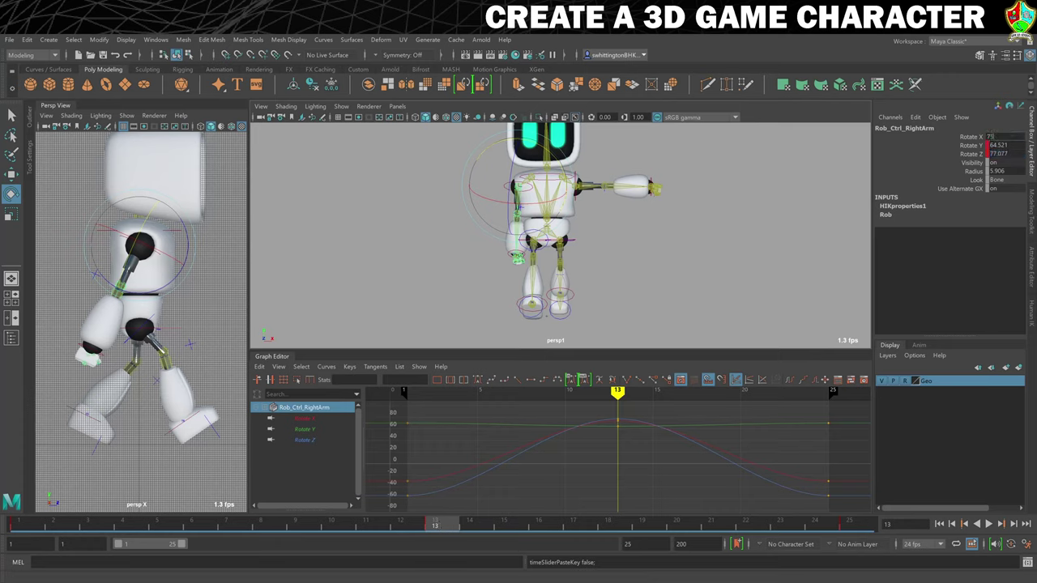
{"action": "type", "text": "75"}
{"action": "key", "text": "Return"}
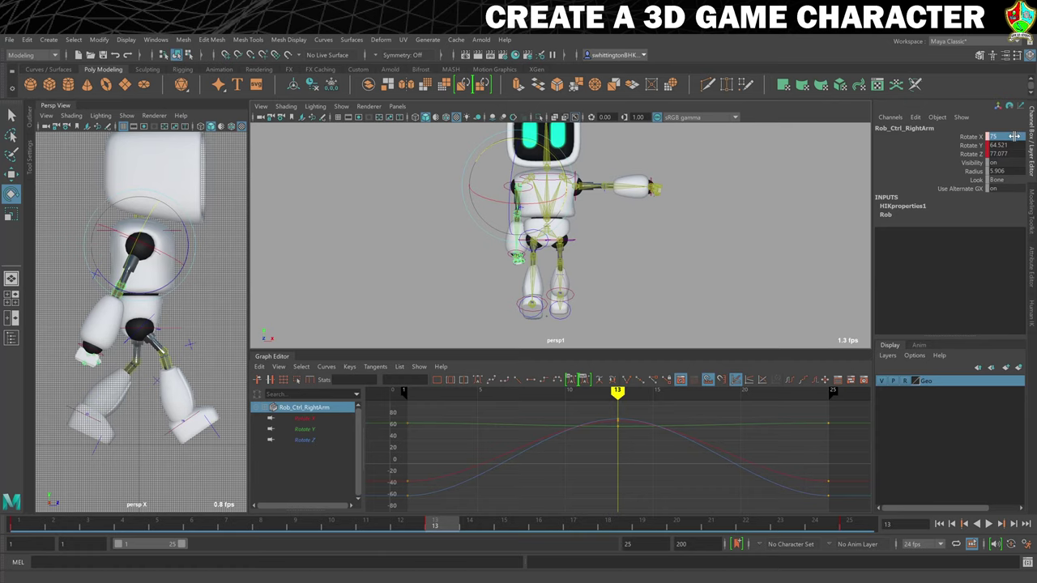
{"action": "double_click", "coordinate": [1004, 145]}
{"action": "type", "text": "70"}
{"action": "key", "text": "Return"}
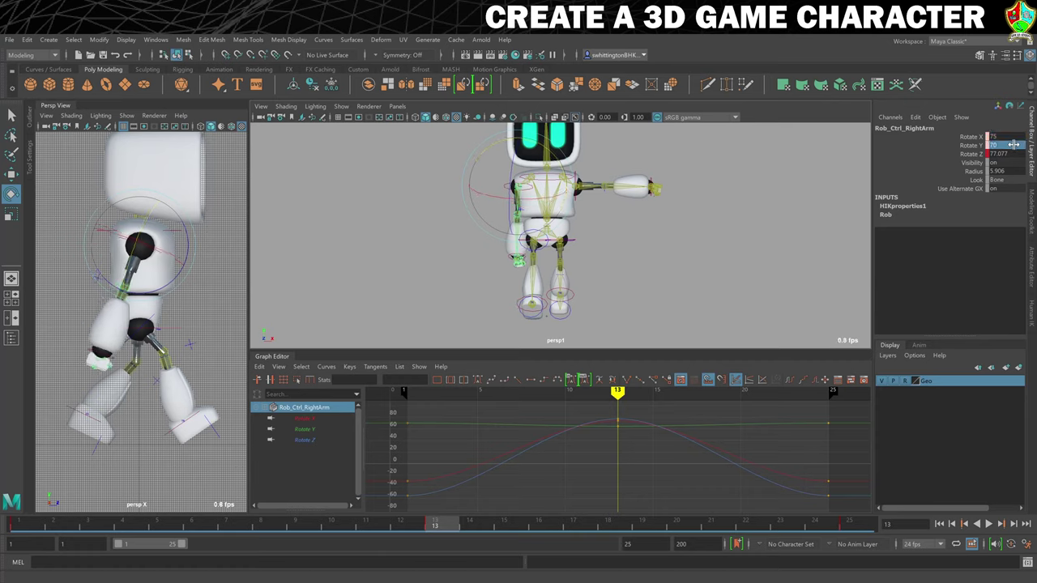
{"action": "double_click", "coordinate": [1012, 154]}
{"action": "type", "text": "85"}
{"action": "key", "text": "Return"}
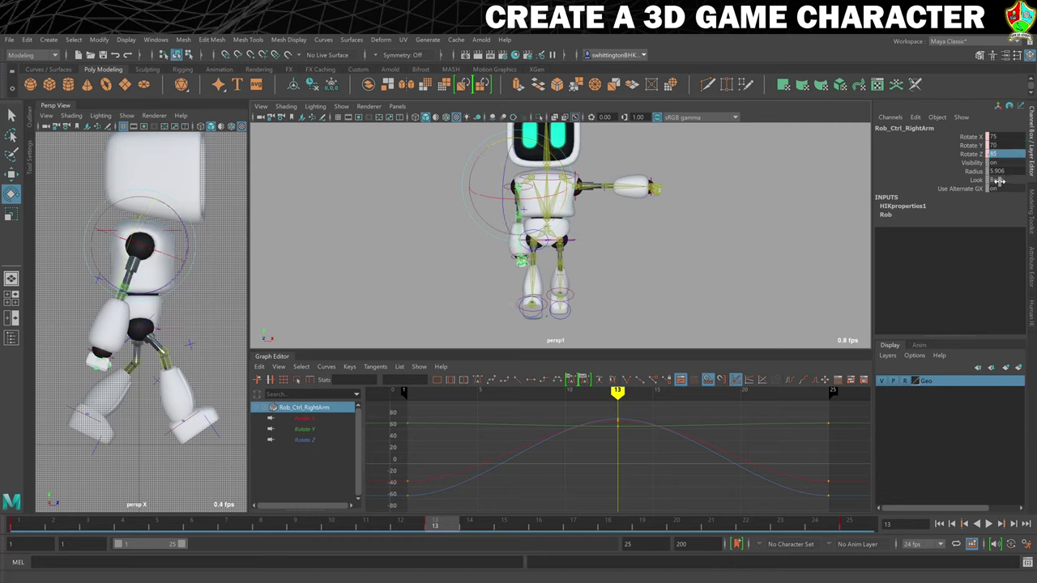
{"action": "key", "text": "shift+e"}
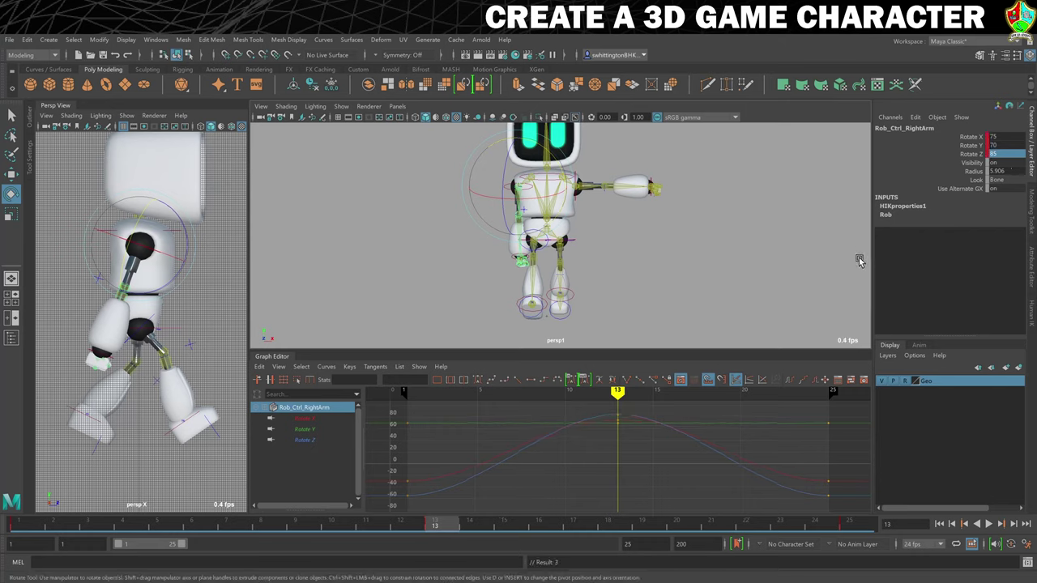
{"action": "left_click", "coordinate": [988, 524]}
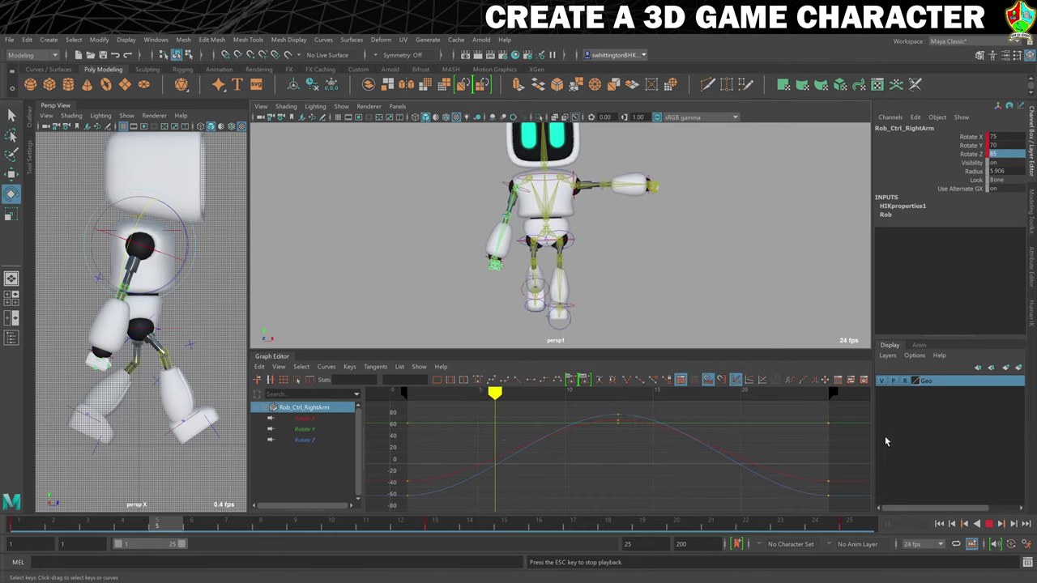
{"action": "left_click", "coordinate": [987, 524]}
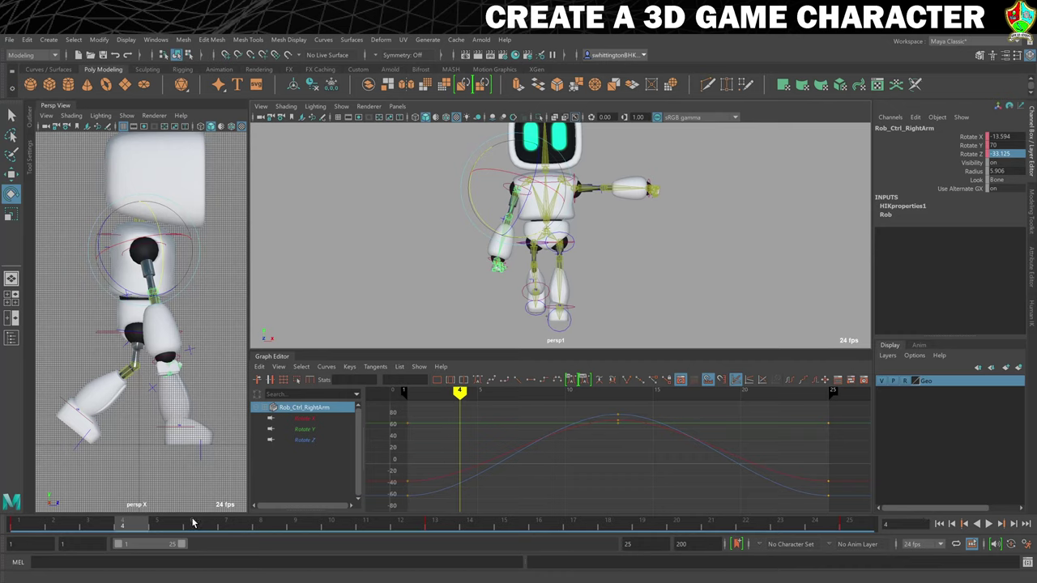
Set the right arm's rotation at frame 7 to X 35, Y 70, Z 20 and key the passing pose
{"action": "left_click", "coordinate": [230, 522]}
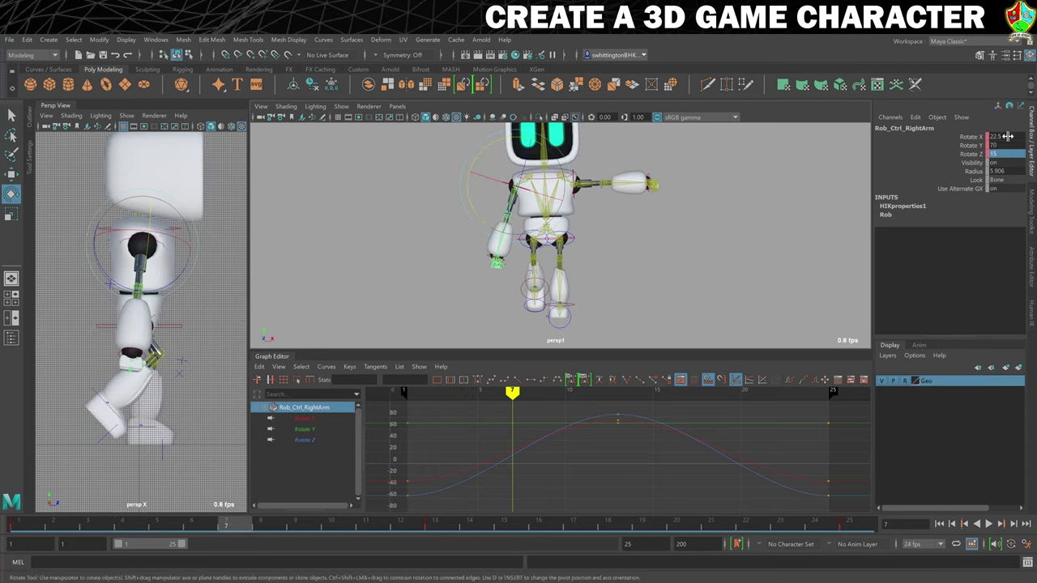
{"action": "double_click", "coordinate": [1008, 136]}
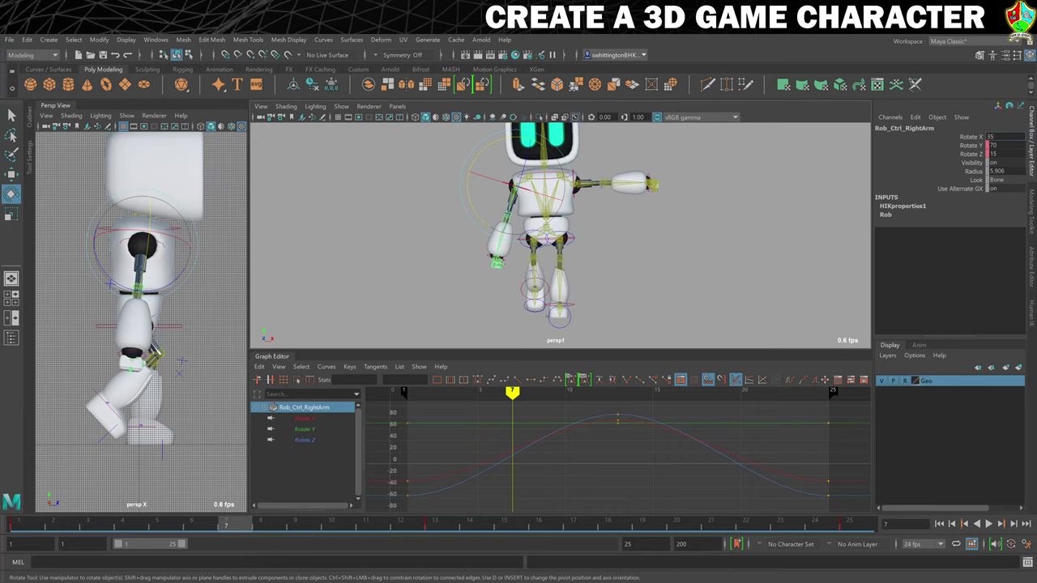
{"action": "key", "text": "Tab"}
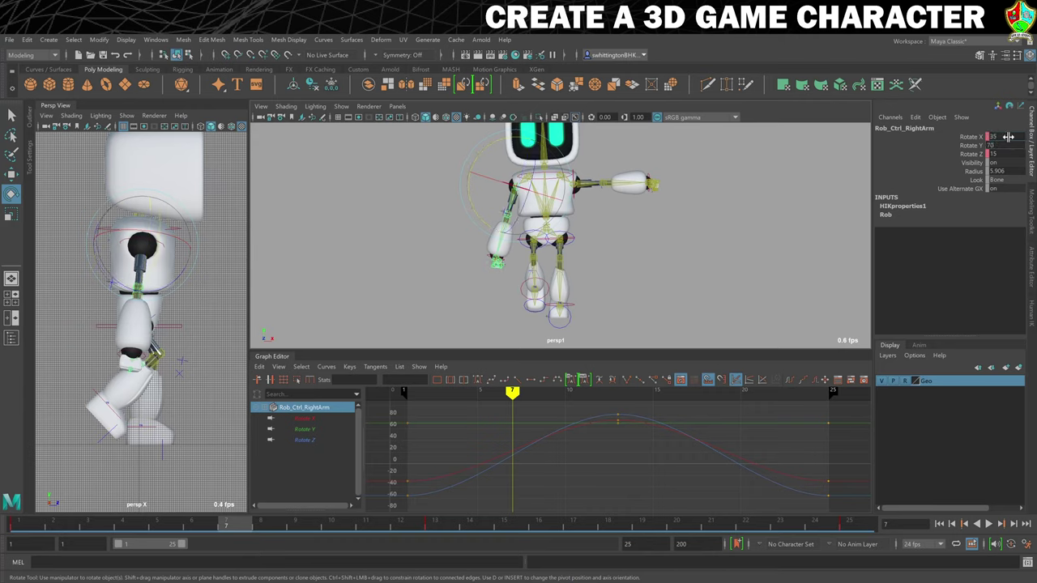
{"action": "key", "text": "Tab"}
{"action": "key", "text": "Return"}
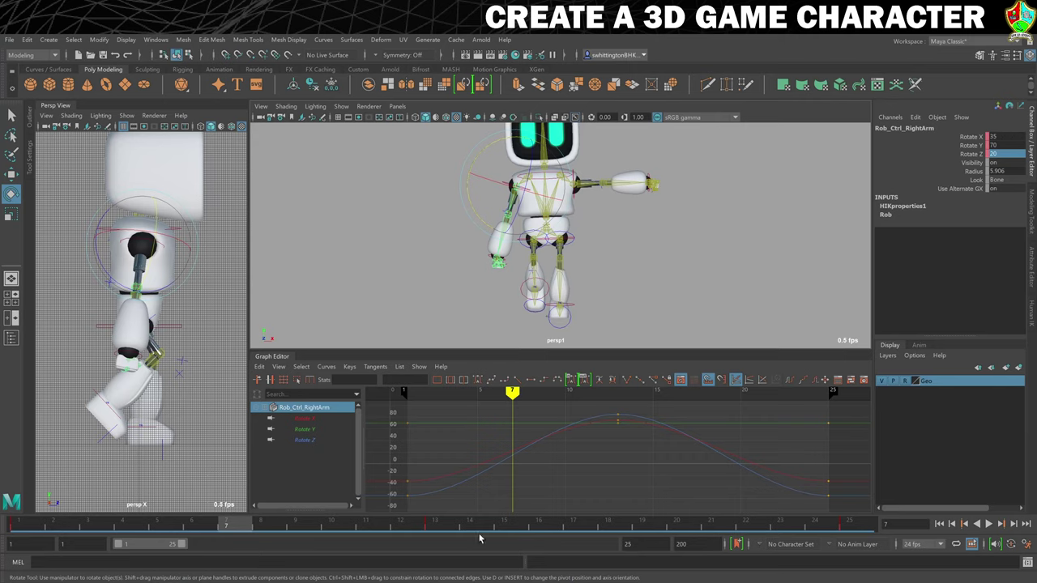
{"action": "key", "text": "s"}
Set the right arm's rotation at frame 19 to X 30, Y 75, Z 20 and key the pose
{"action": "left_click", "coordinate": [640, 525]}
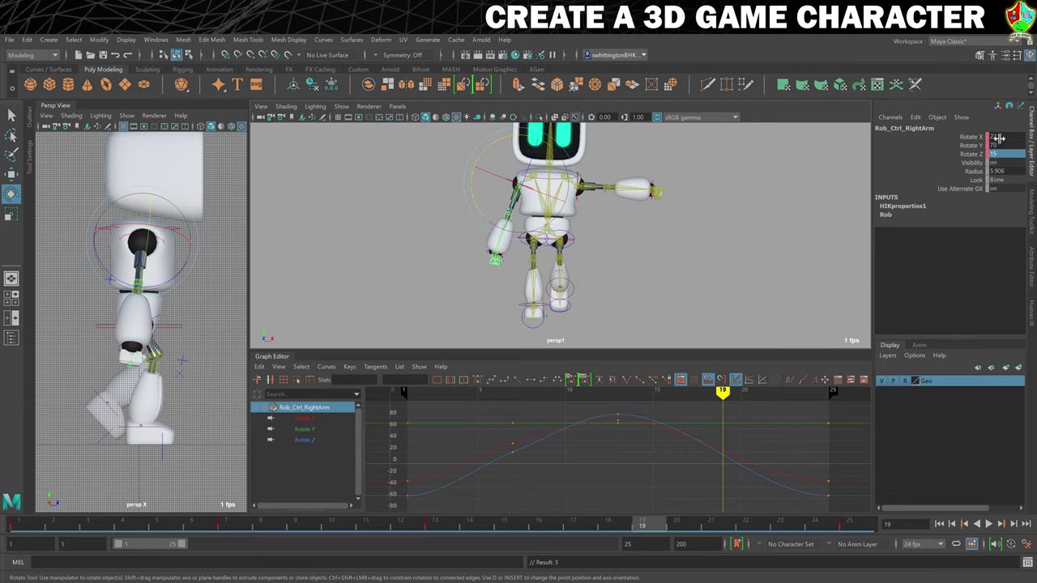
{"action": "double_click", "coordinate": [996, 137]}
{"action": "left_click", "coordinate": [1001, 136]}
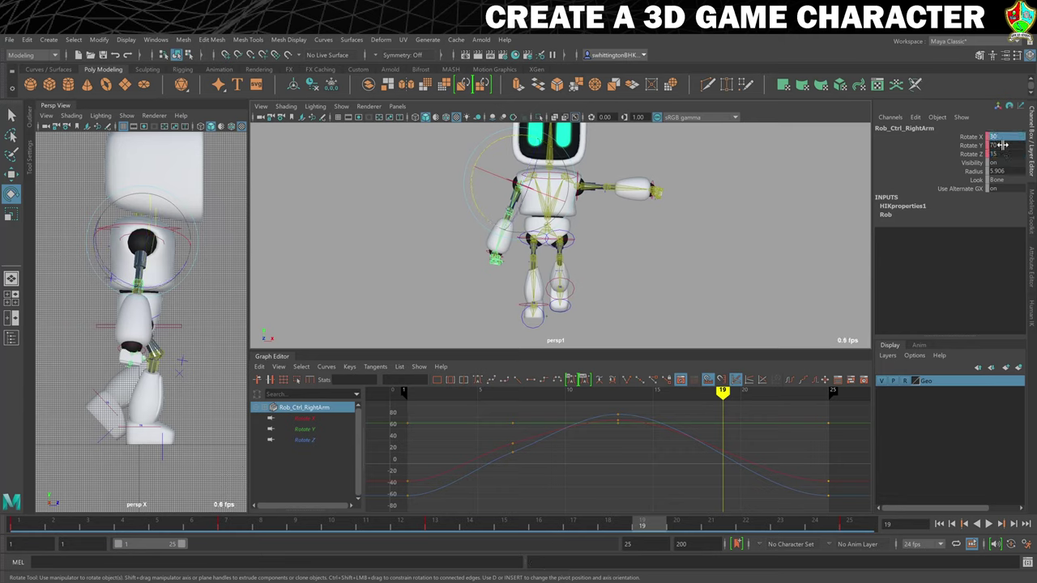
{"action": "double_click", "coordinate": [1001, 145]}
{"action": "left_click", "coordinate": [972, 145]}
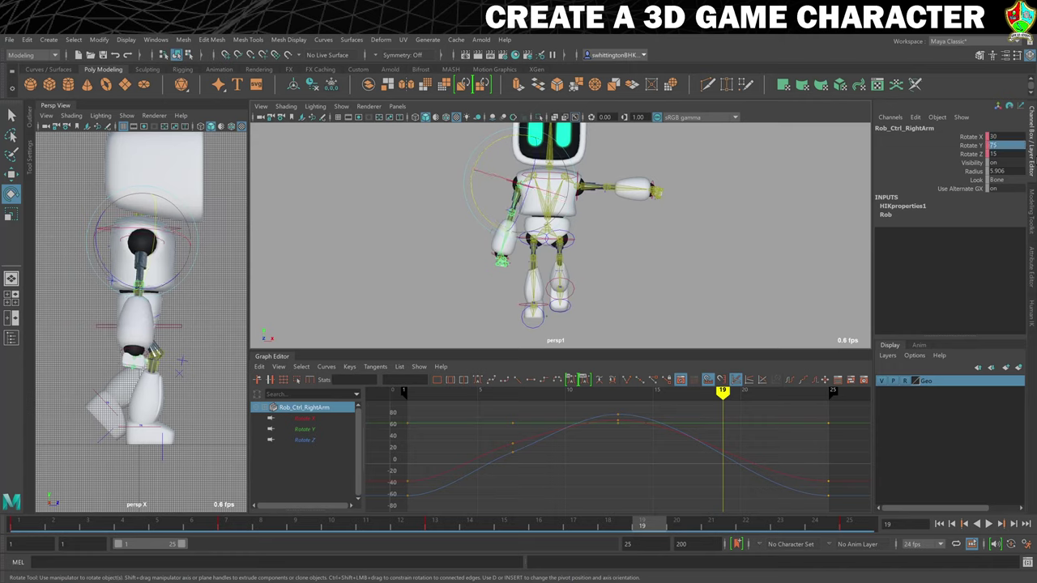
{"action": "double_click", "coordinate": [1004, 153]}
{"action": "type", "text": "20"}
{"action": "key", "text": "Return"}
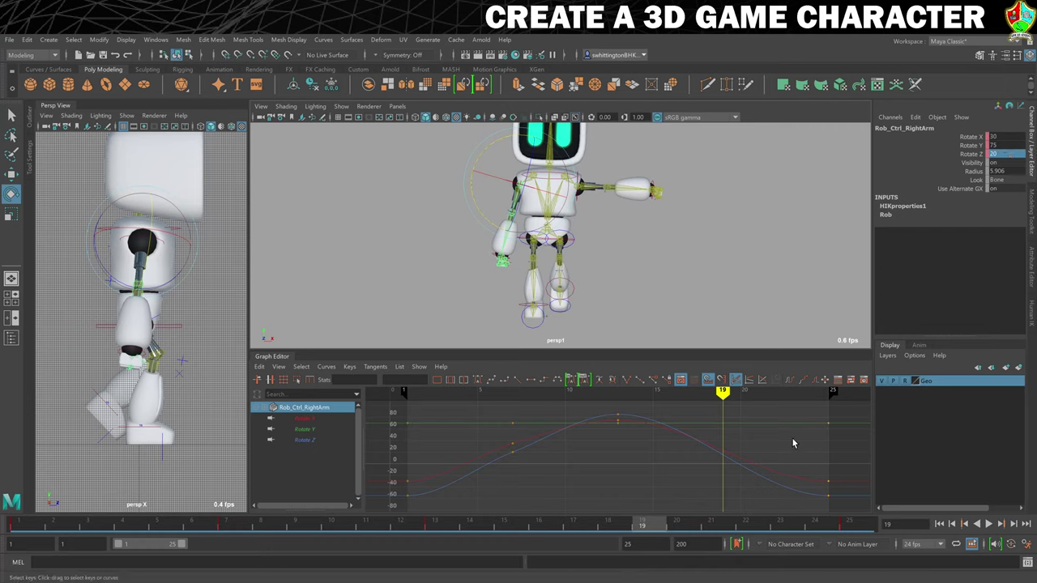
{"action": "key", "text": "s"}
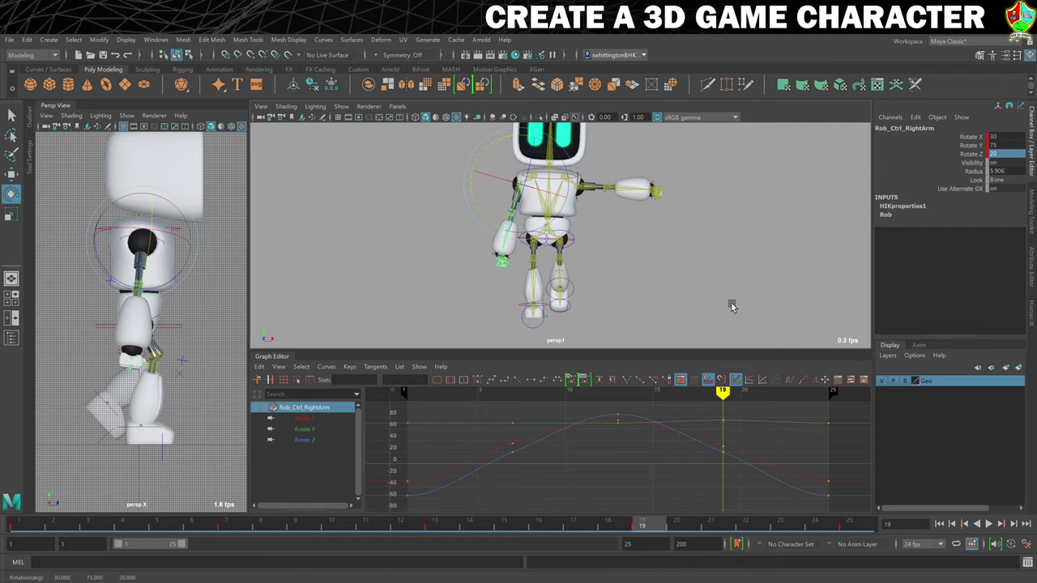
Play back the walk cycle and check the right arm swing from the side and front, then stop
{"action": "left_click", "coordinate": [990, 524]}
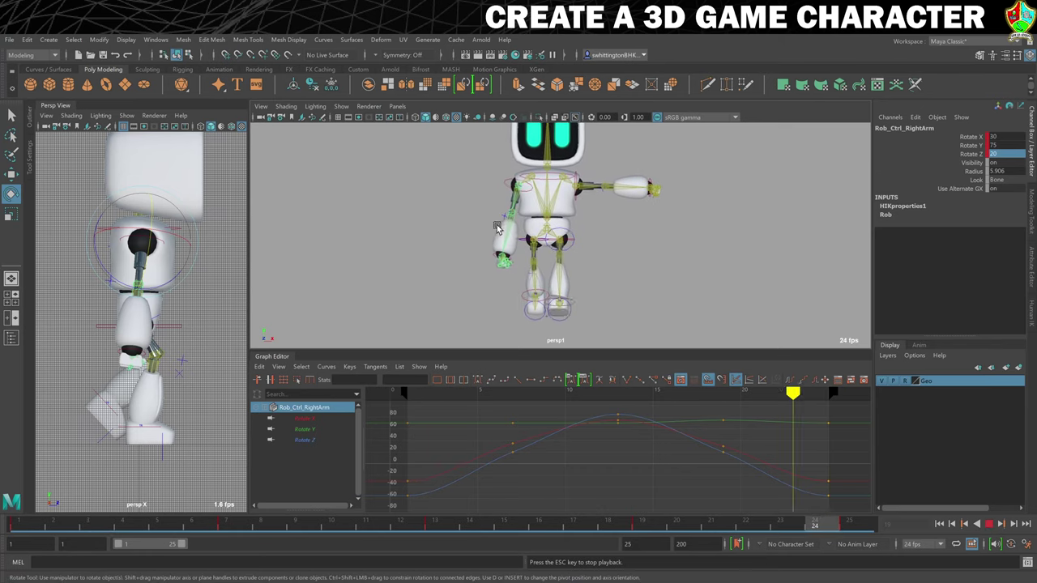
{"action": "left_click_drag", "start_coordinate": [512, 235], "coordinate": [590, 241], "text": "alt"}
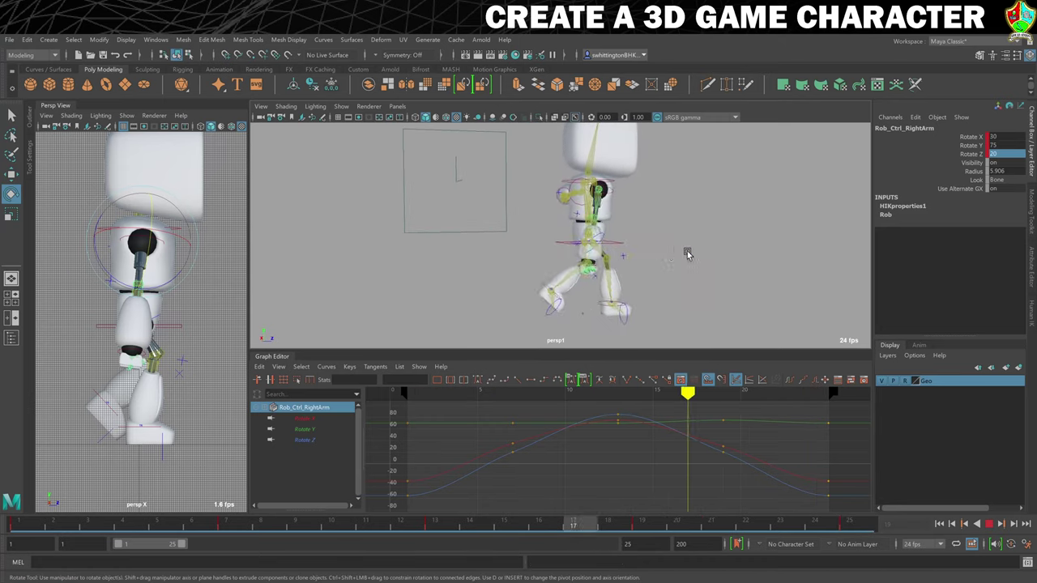
{"action": "left_click_drag", "start_coordinate": [675, 254], "coordinate": [641, 252], "text": "alt"}
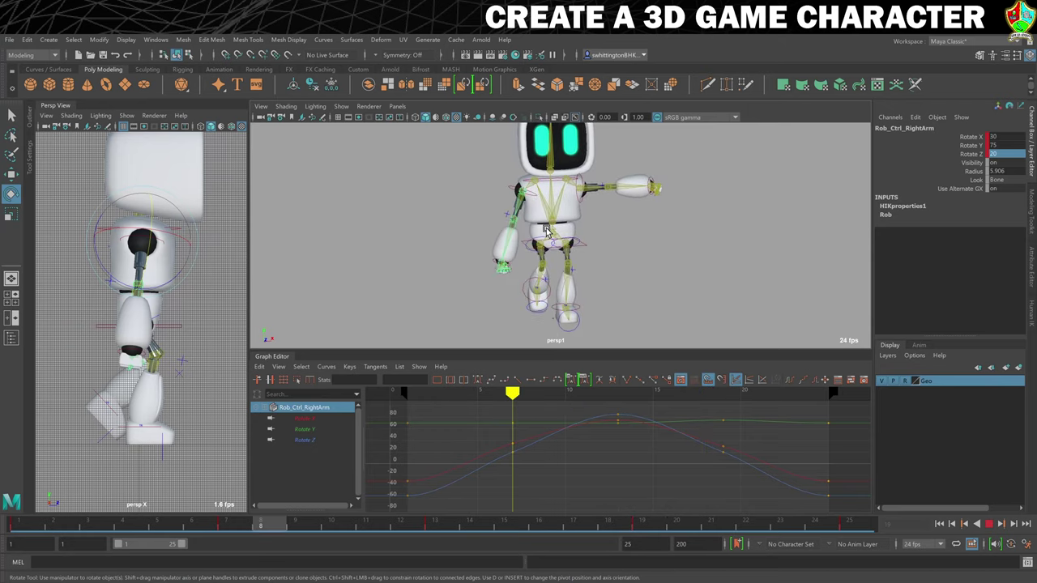
{"action": "left_click", "coordinate": [988, 524]}
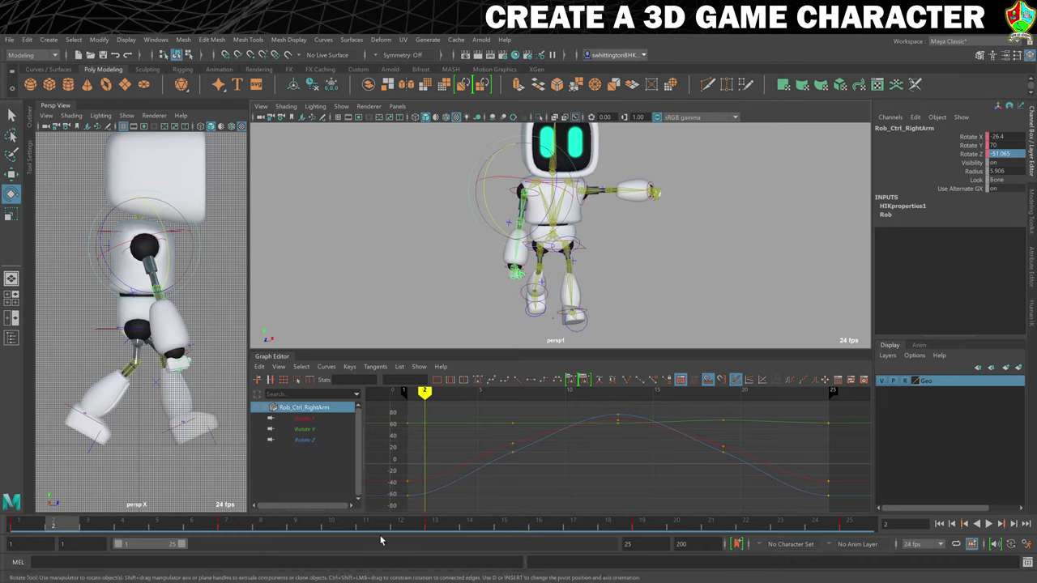
Bend the right forearm to about Z 48 at frame 1 and key its rotation at frames 1 and 25
{"action": "left_click", "coordinate": [23, 527]}
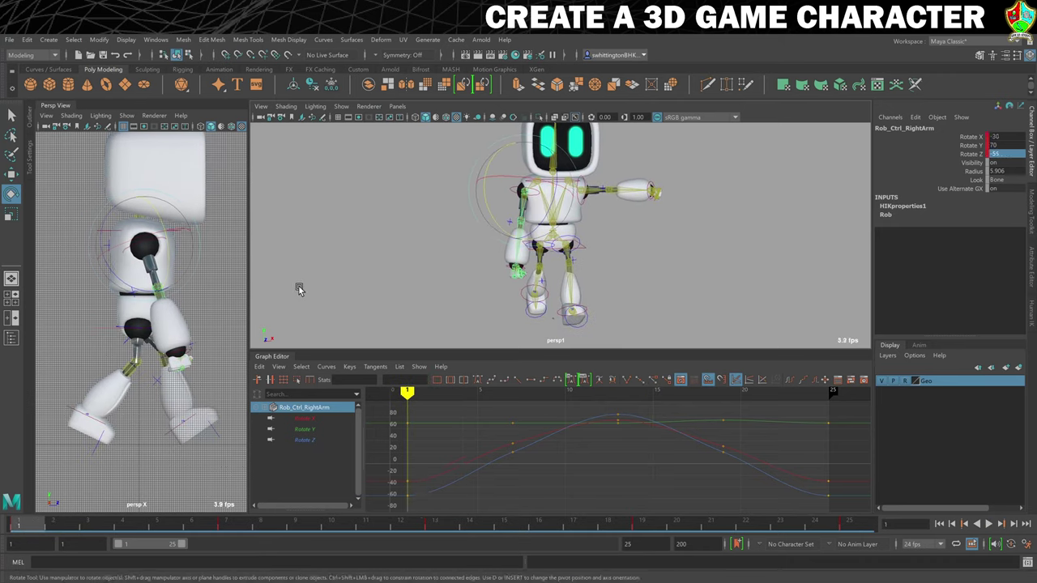
{"action": "left_click", "coordinate": [489, 225]}
{"action": "left_click", "coordinate": [523, 226]}
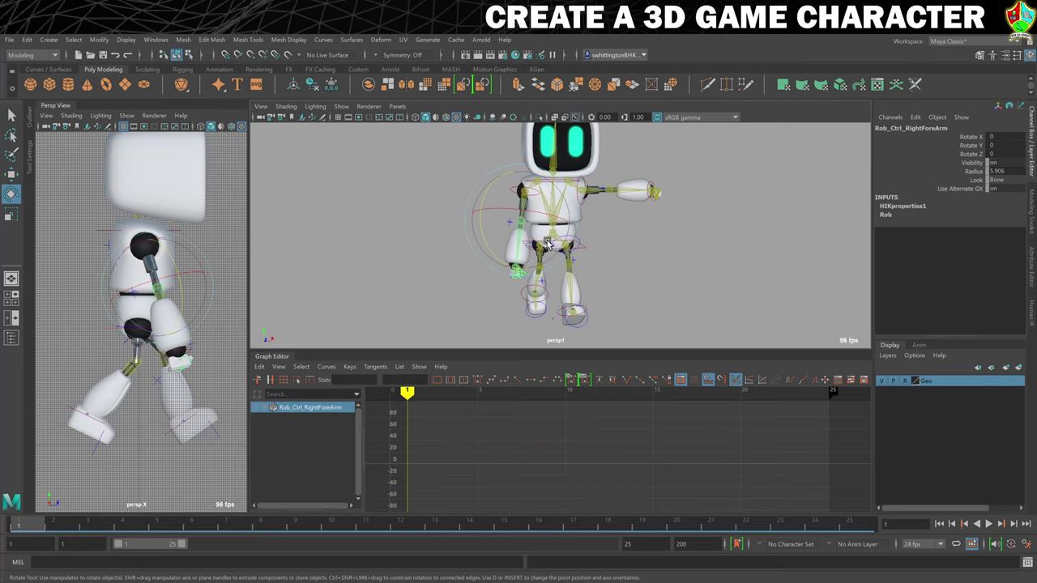
{"action": "left_click_drag", "start_coordinate": [548, 245], "coordinate": [563, 205]}
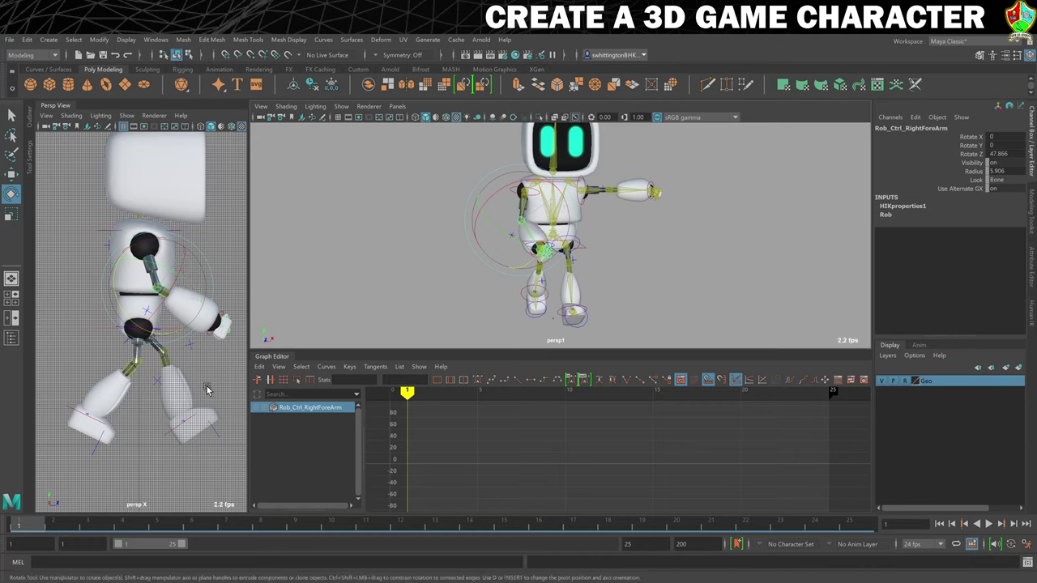
{"action": "key", "text": "shift+e"}
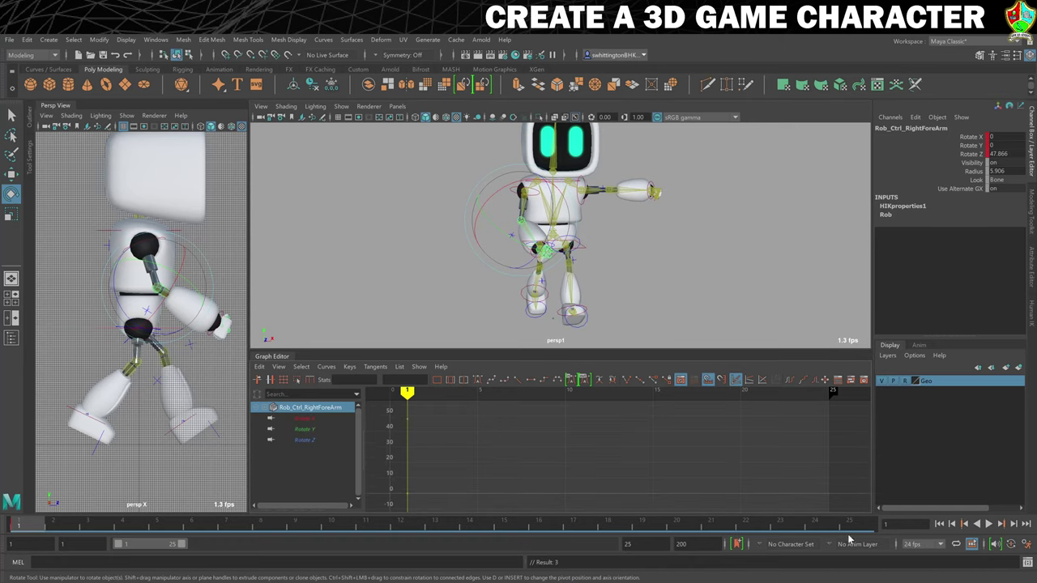
{"action": "left_click", "coordinate": [856, 526]}
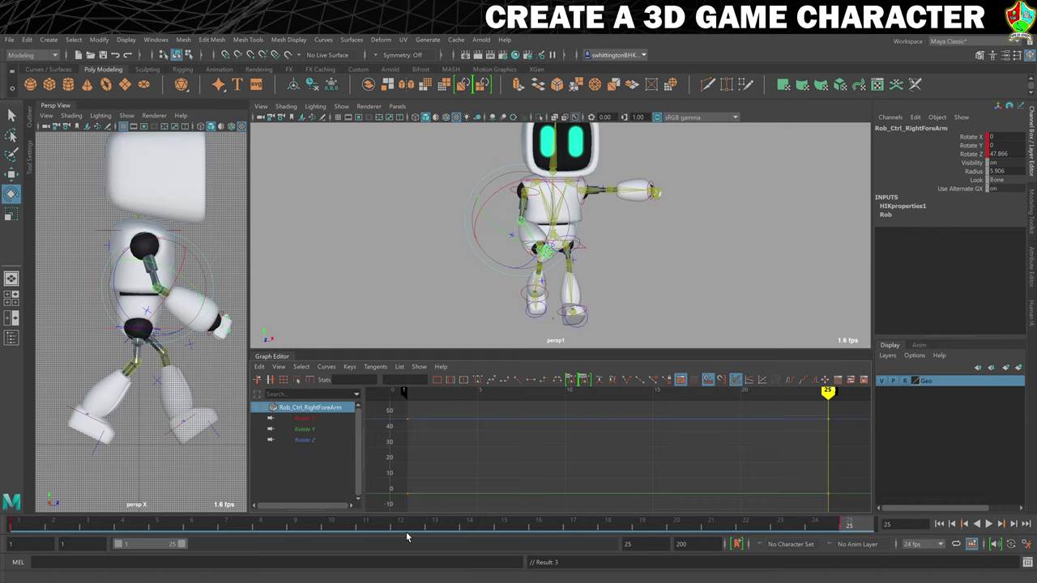
At frame 13, straighten the right forearm to about Z 3.6 and key its rotation
{"action": "left_click", "coordinate": [436, 525]}
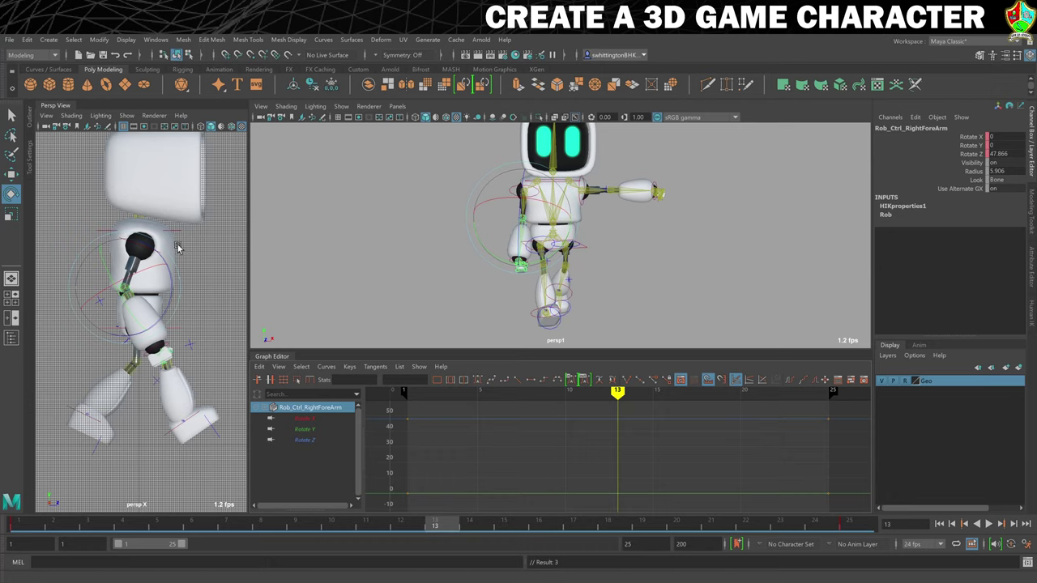
{"action": "left_click_drag", "start_coordinate": [169, 279], "coordinate": [158, 314]}
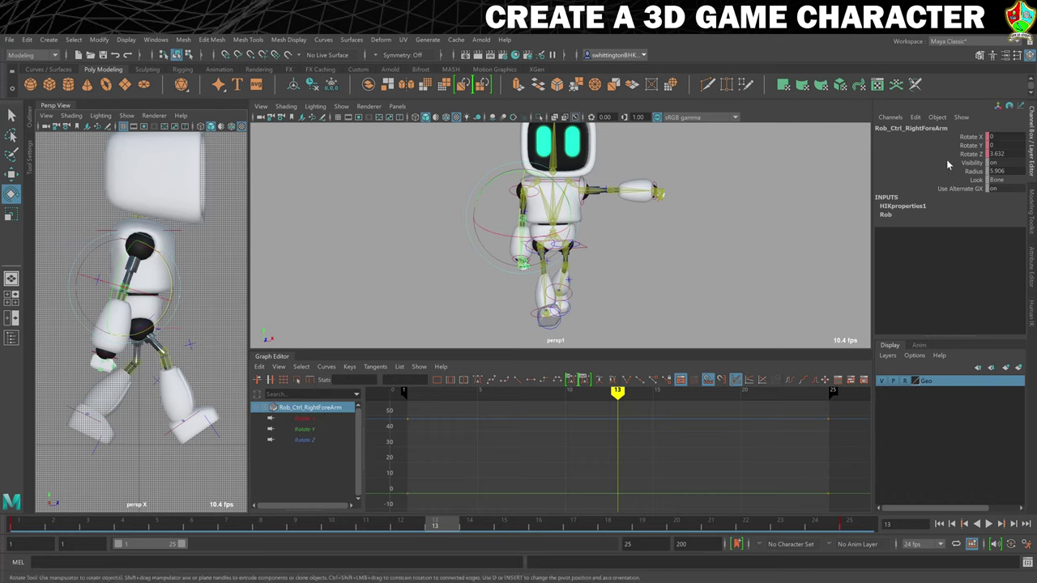
{"action": "key", "text": "shift+e"}
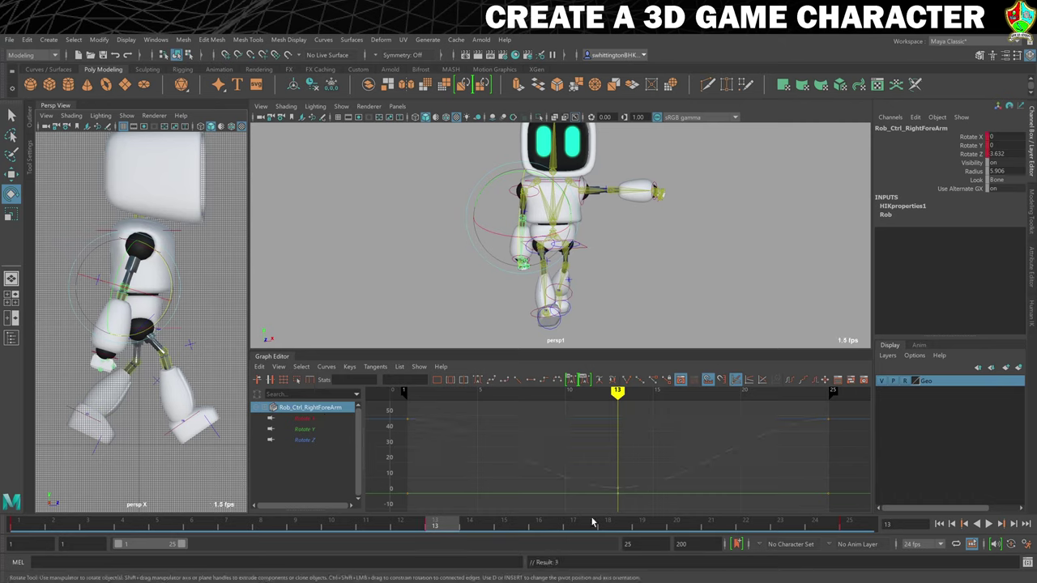
Deselect the forearm, play back the walk cycle to check the forearm swing, and stop playback
{"action": "left_click", "coordinate": [205, 273]}
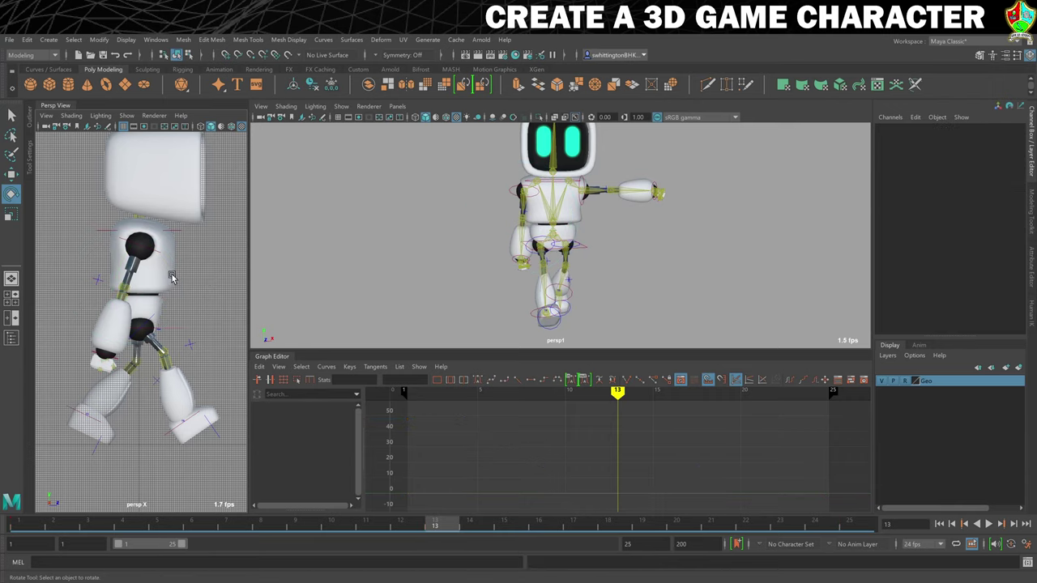
{"action": "left_click", "coordinate": [978, 524]}
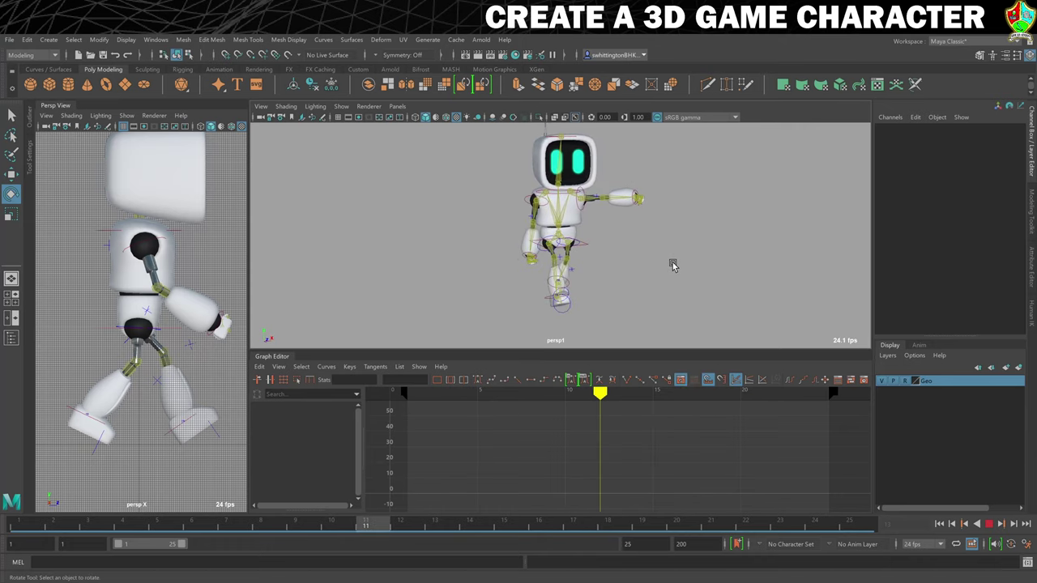
{"action": "left_click", "coordinate": [988, 524]}
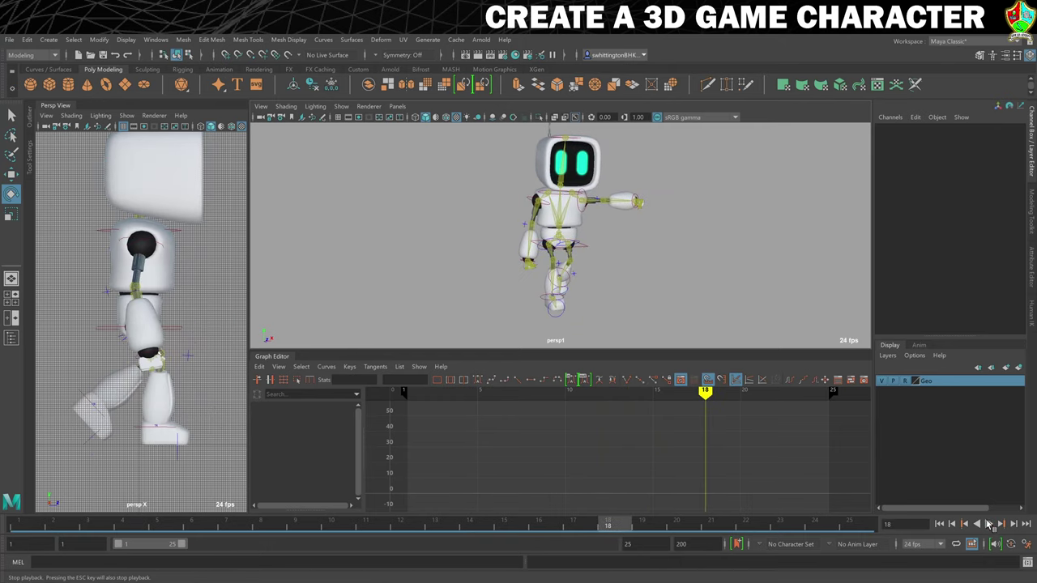
Set both the pre-infinity and post-infinity of the right forearm's X, Y and Z rotation curves to Cycle
{"action": "left_click", "coordinate": [532, 228]}
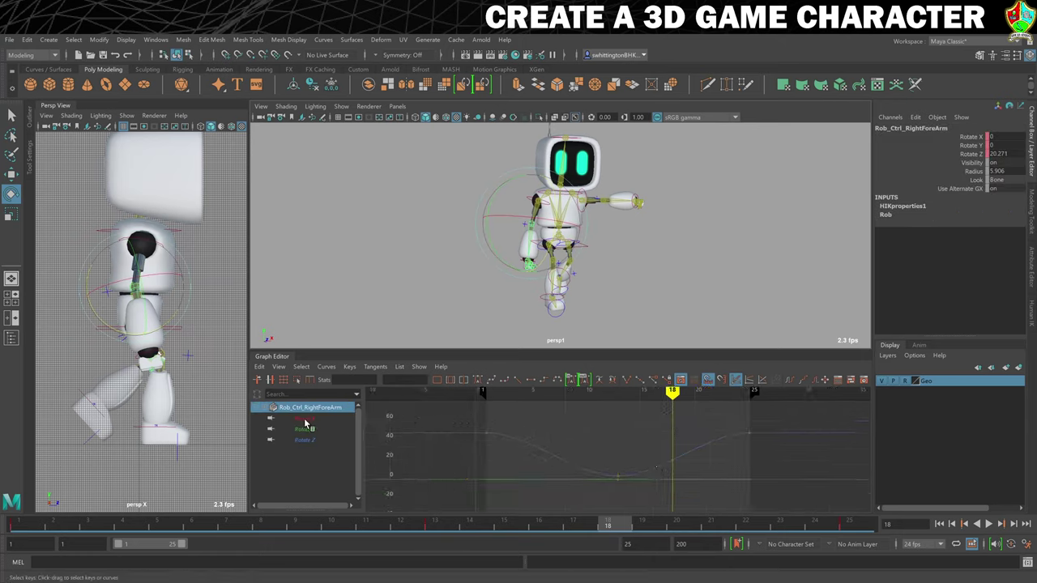
{"action": "left_click_drag", "start_coordinate": [306, 423], "coordinate": [308, 440]}
{"action": "key", "text": "f"}
{"action": "left_click_drag", "start_coordinate": [468, 404], "coordinate": [761, 511]}
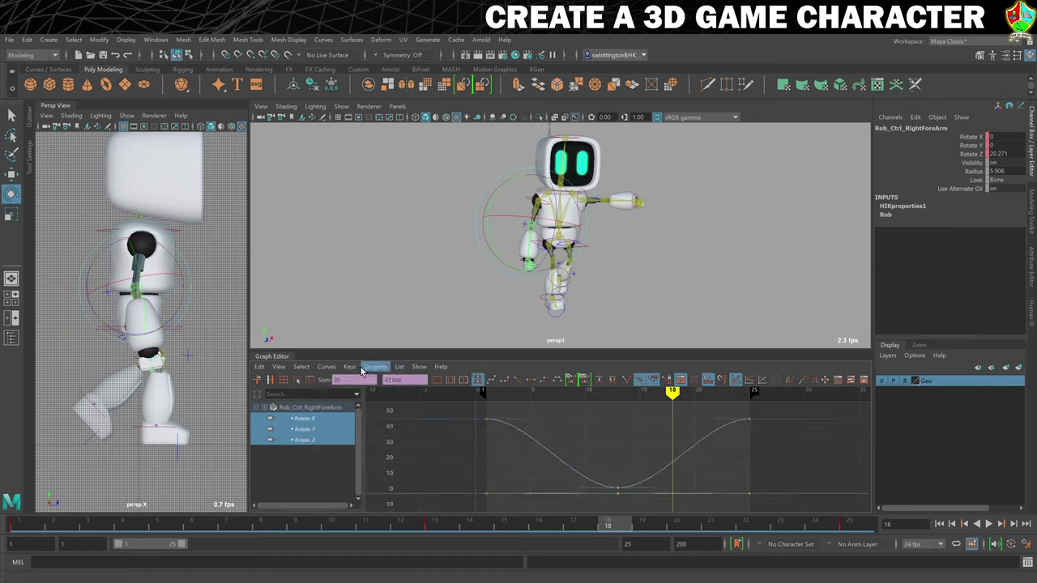
{"action": "left_click", "coordinate": [324, 366]}
{"action": "left_click", "coordinate": [324, 367]}
{"action": "left_click", "coordinate": [324, 367]}
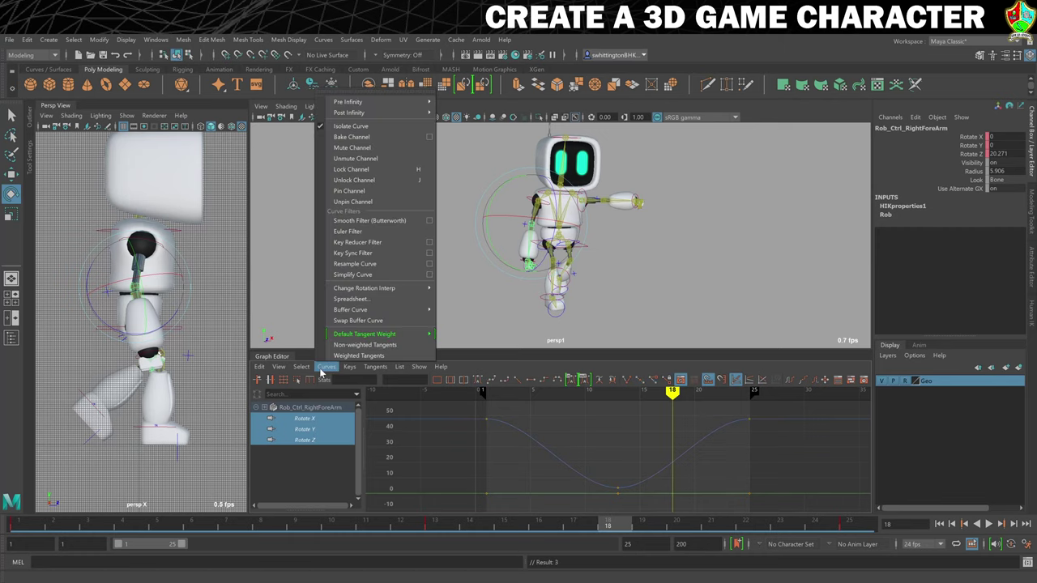
{"action": "mouse_move", "coordinate": [405, 102]}
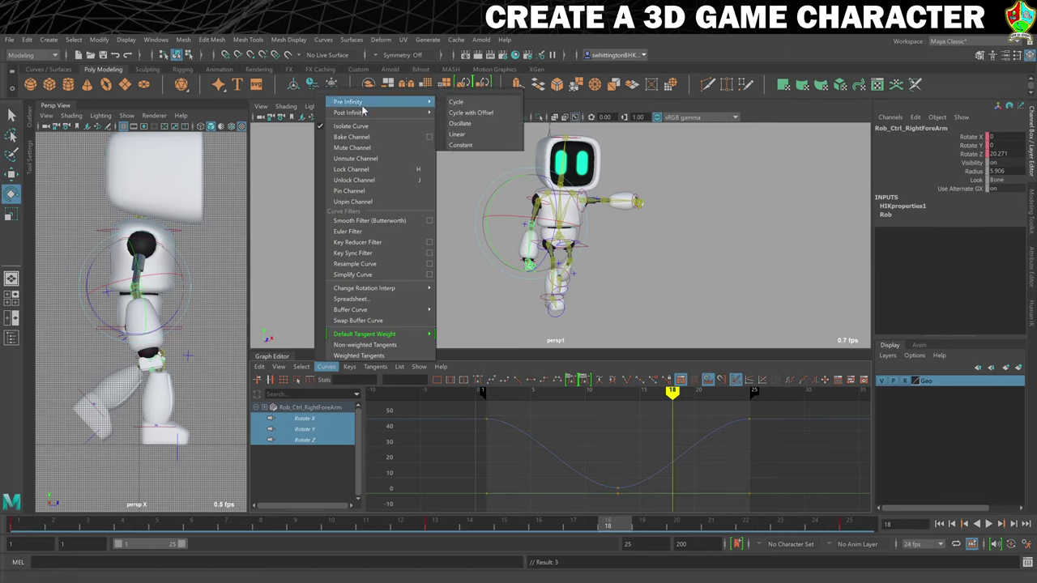
{"action": "left_click", "coordinate": [456, 102]}
{"action": "left_click", "coordinate": [326, 367]}
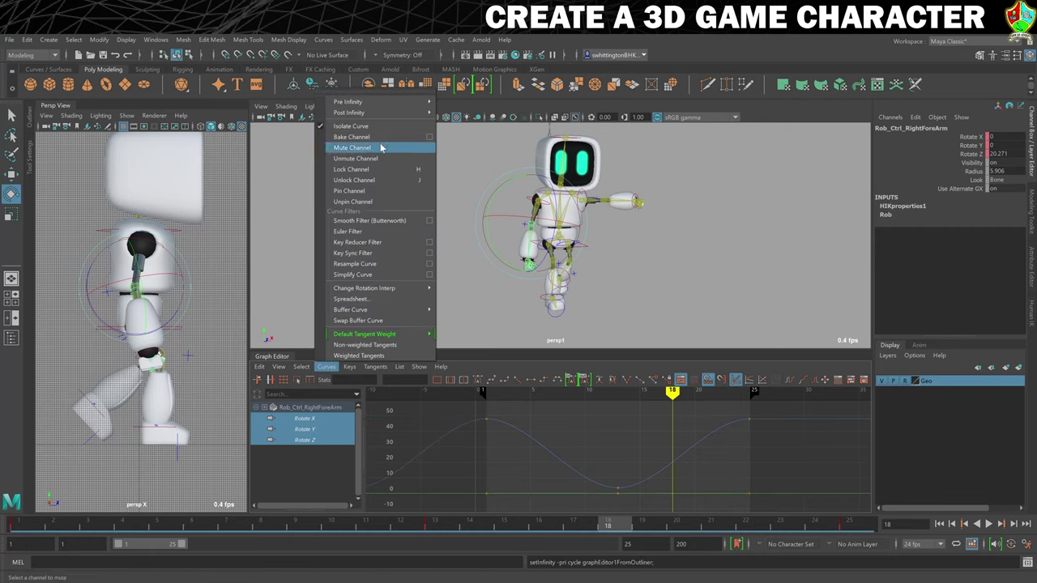
{"action": "mouse_move", "coordinate": [381, 114]}
{"action": "left_click", "coordinate": [456, 111]}
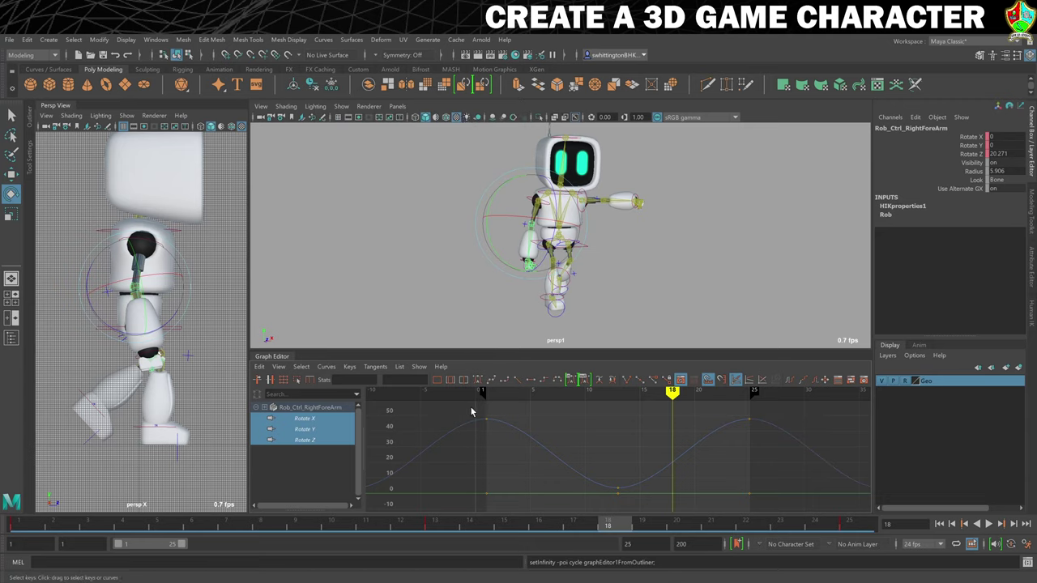
Shift all of the right forearm's rotation keys five frames later, moving its straightest pose to frame 18
{"action": "left_click_drag", "start_coordinate": [469, 406], "coordinate": [765, 512]}
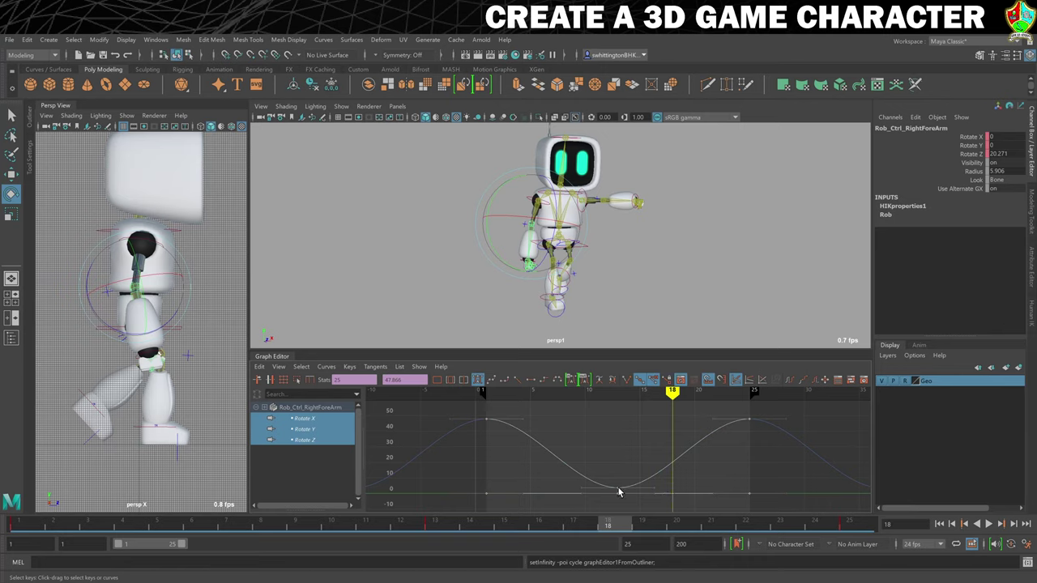
{"action": "middle_click_drag", "start_coordinate": [619, 487], "coordinate": [672, 486], "text": "shift"}
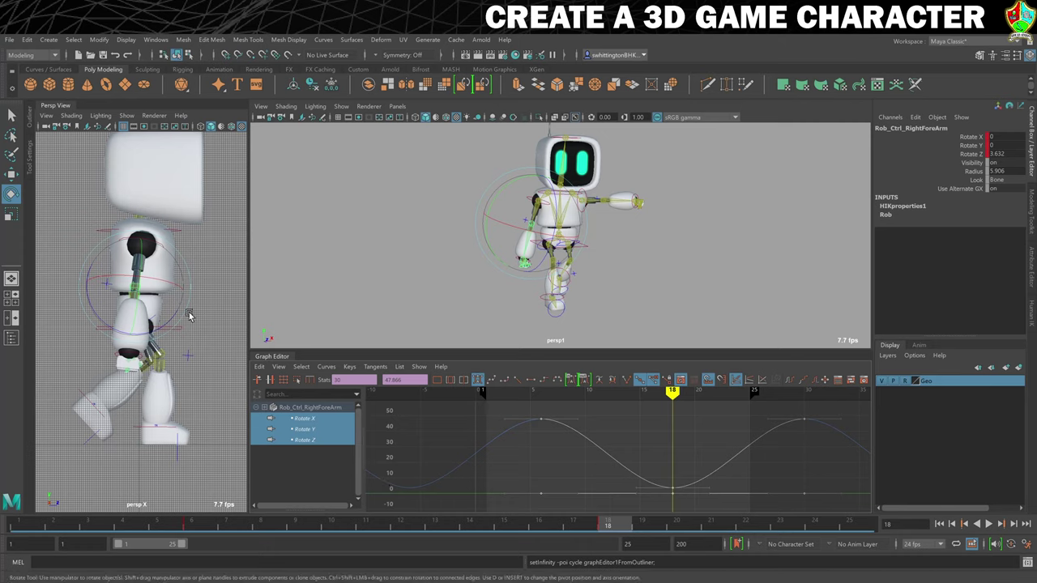
Play back the walk with the playback range ending at frame 24 to check the delayed forearm swing, and stop
{"action": "left_click", "coordinate": [217, 331]}
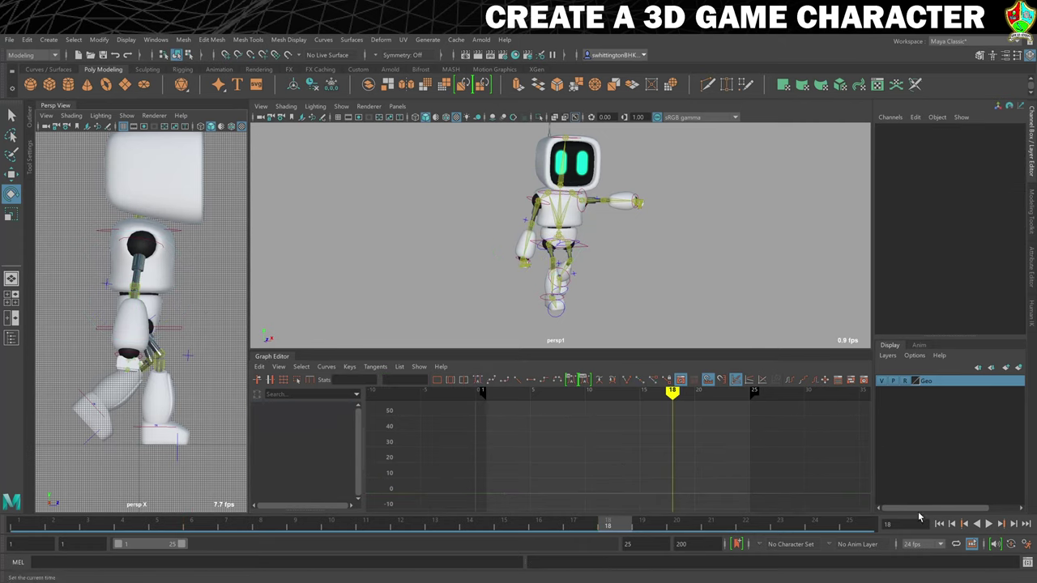
{"action": "left_click", "coordinate": [978, 524]}
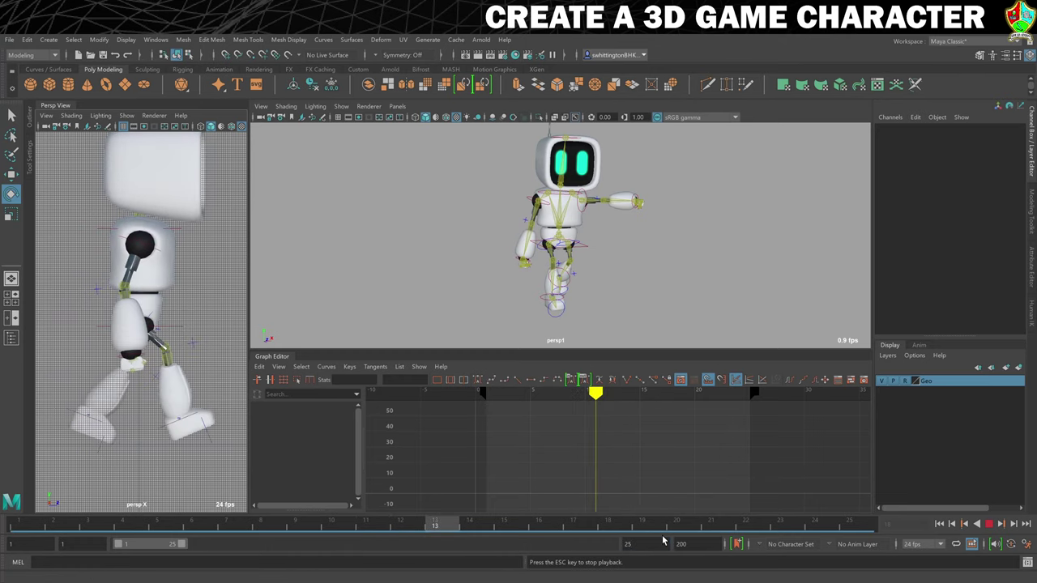
{"action": "double_click", "coordinate": [636, 544]}
{"action": "type", "text": "24"}
{"action": "key", "text": "Return"}
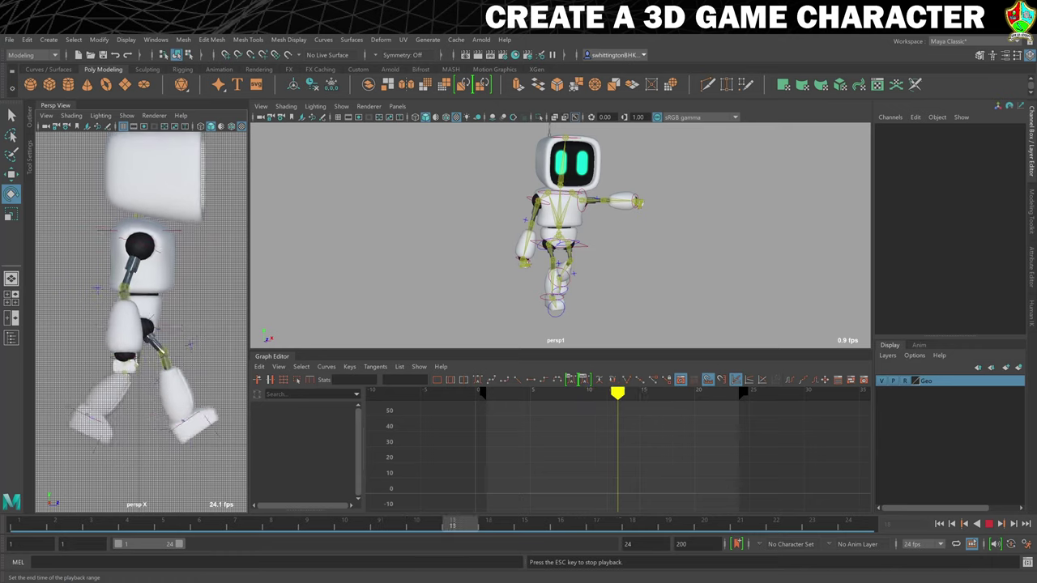
{"action": "left_click", "coordinate": [989, 525]}
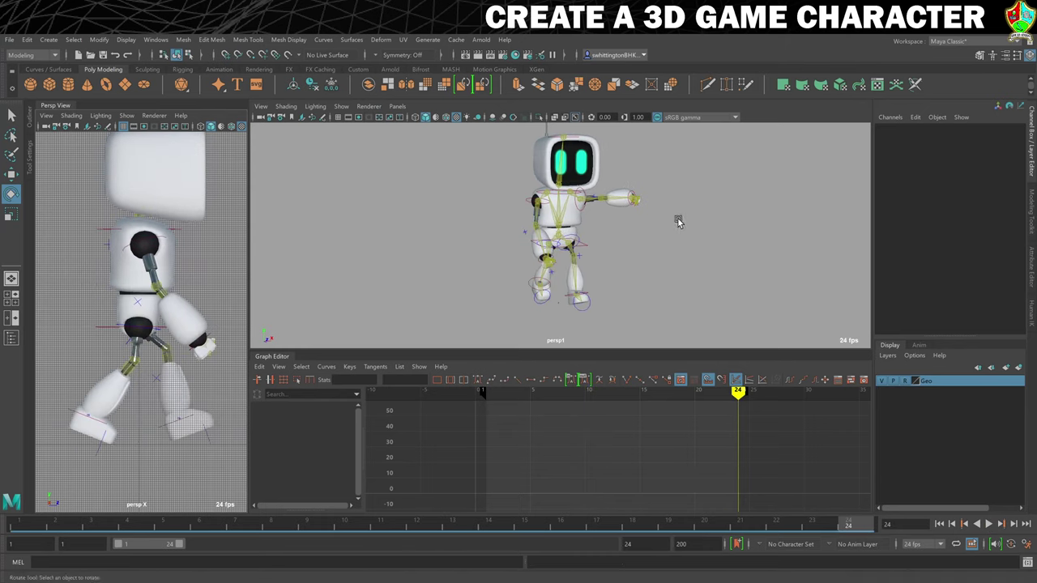
At frame 1, set the left arm's rotation to X 75, Y 70, Z 85 and key the pose
{"action": "left_click_drag", "start_coordinate": [745, 242], "coordinate": [708, 237], "text": "alt"}
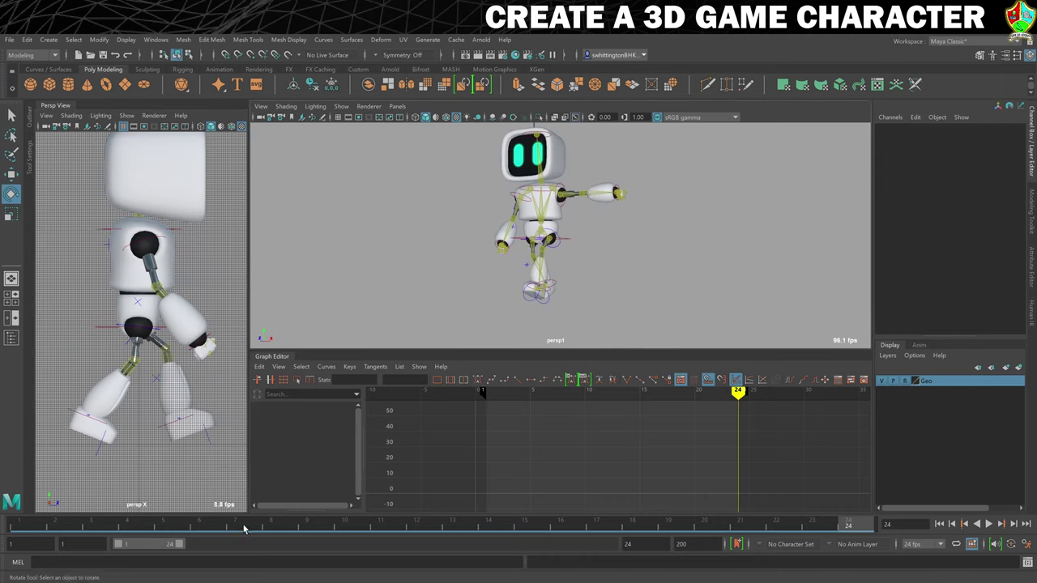
{"action": "left_click_drag", "start_coordinate": [287, 528], "coordinate": [18, 527]}
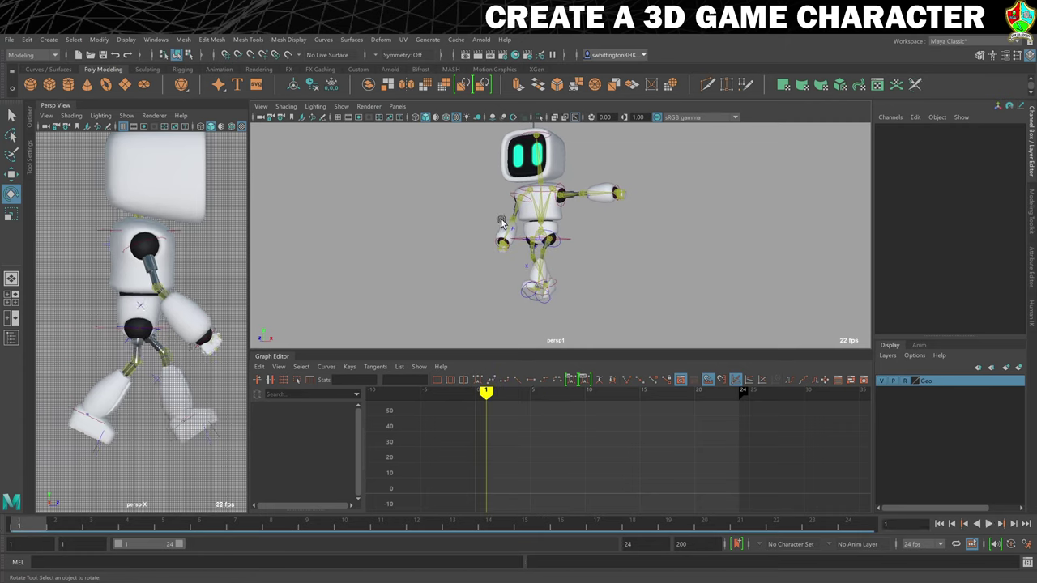
{"action": "right_click_drag", "start_coordinate": [567, 203], "coordinate": [585, 232], "text": "alt"}
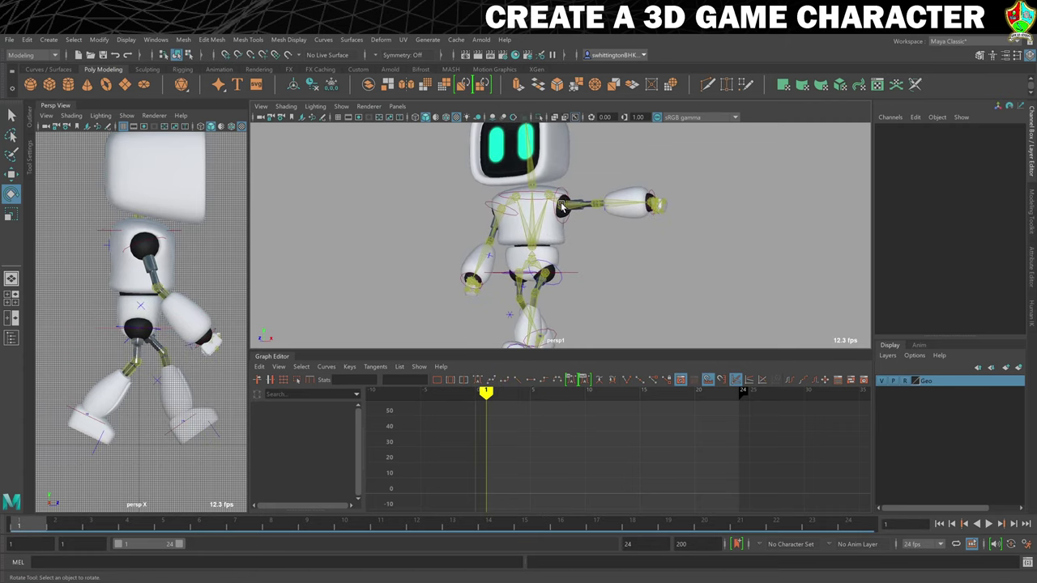
{"action": "left_click", "coordinate": [561, 203]}
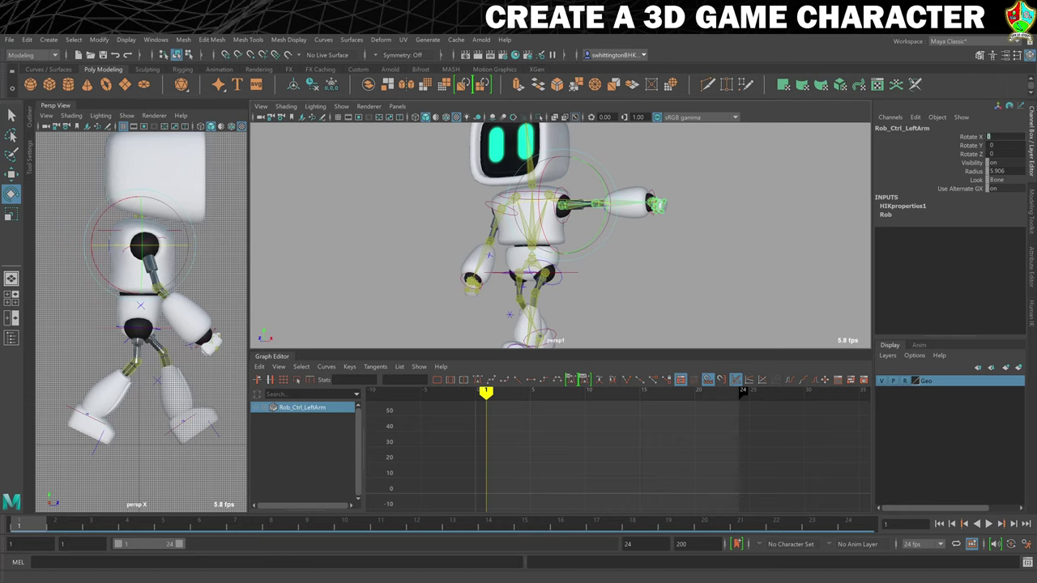
{"action": "type", "text": "75"}
{"action": "key", "text": "Tab"}
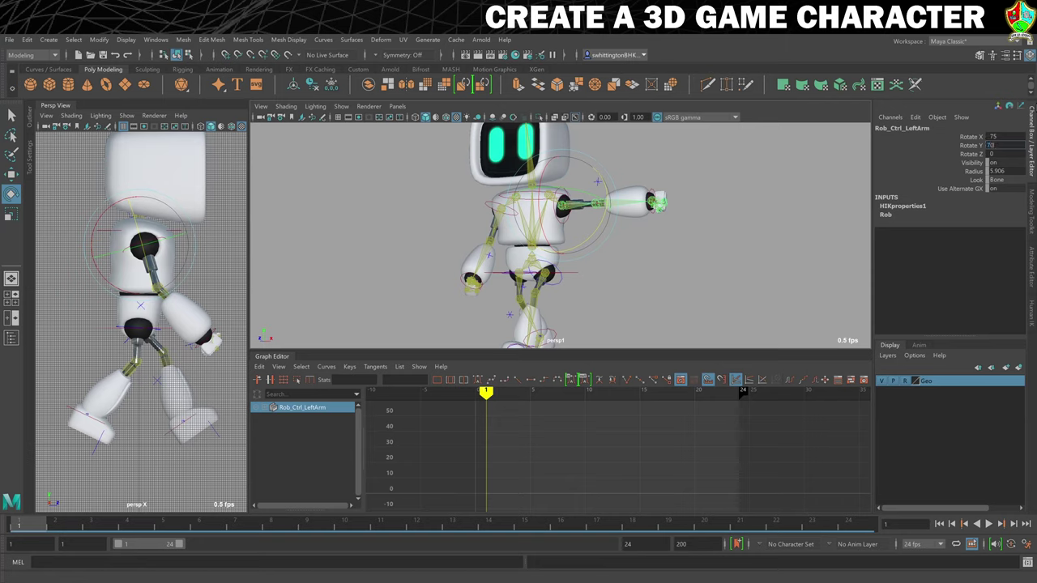
{"action": "key", "text": "Tab"}
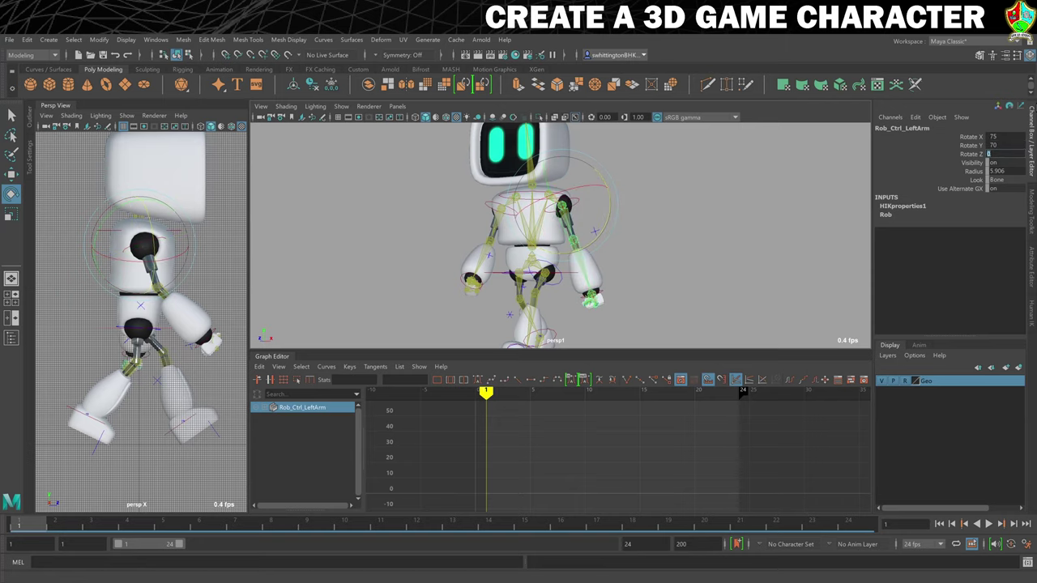
{"action": "key", "text": "Return"}
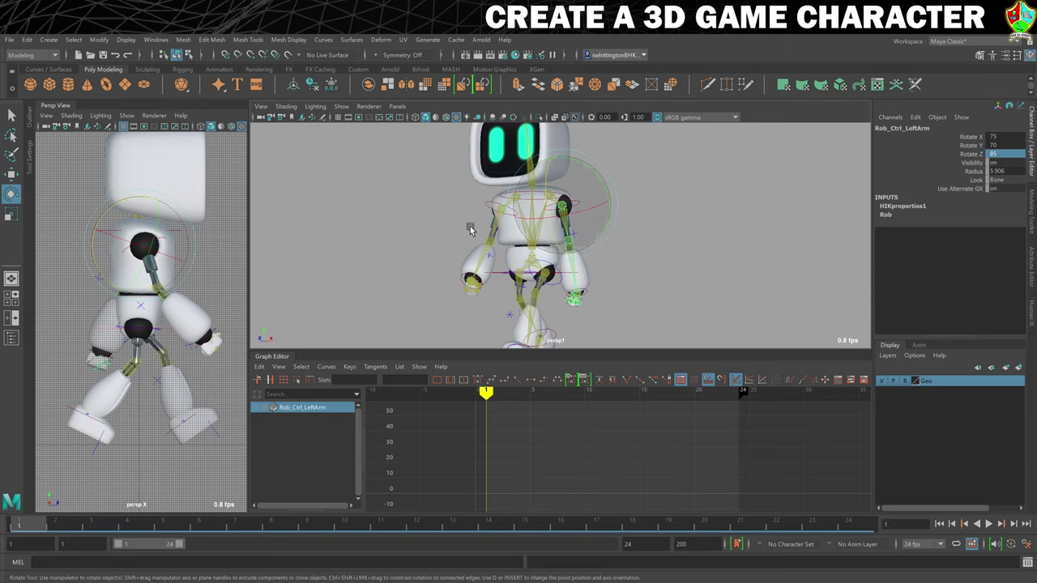
{"action": "key", "text": "shift+e"}
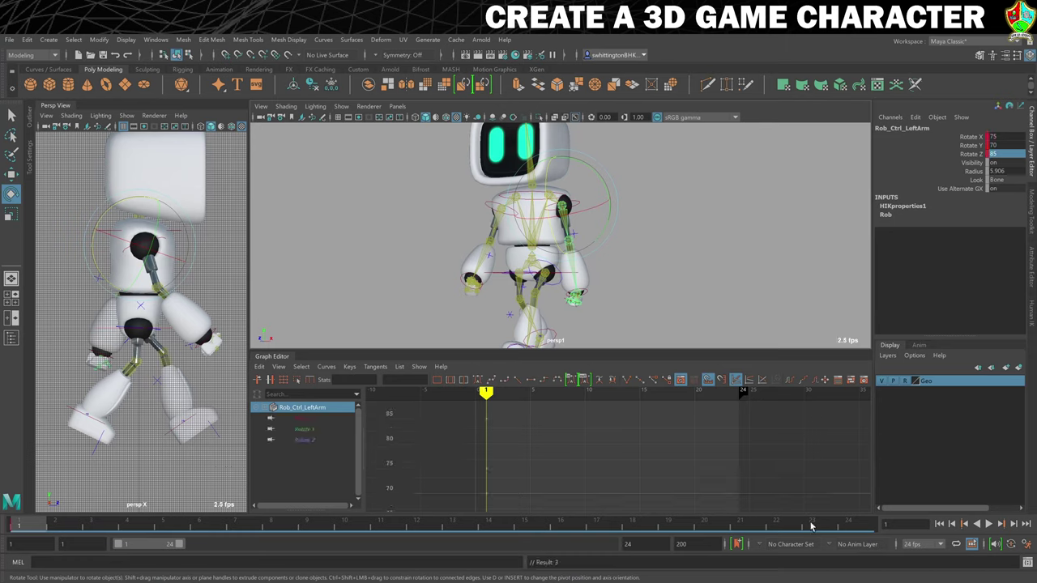
Set the playback range's end to frame 25 and key the left arm's same rotation there
{"action": "type", "text": "25"}
{"action": "key", "text": "Return"}
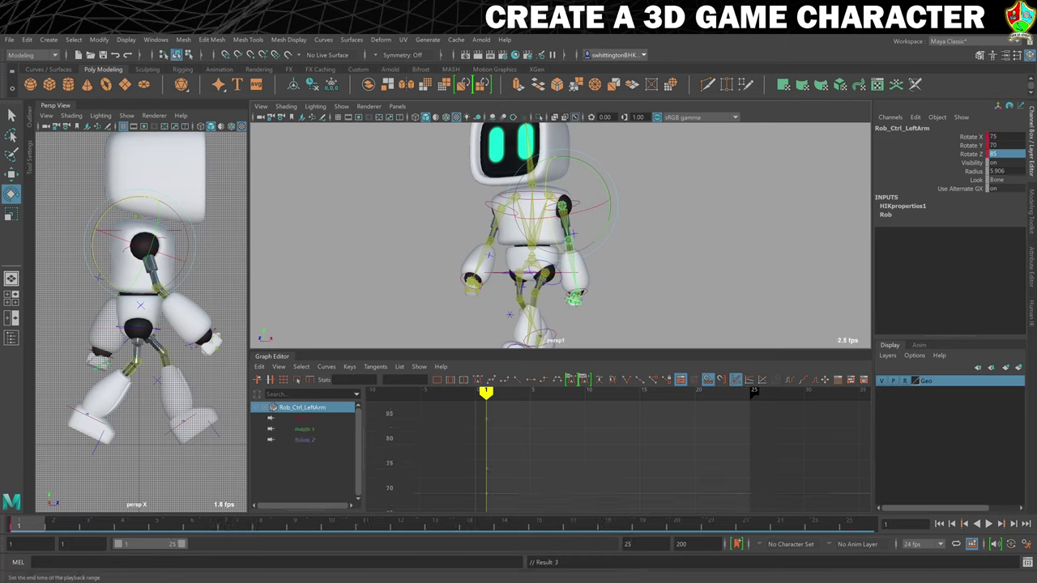
{"action": "left_click", "coordinate": [857, 524]}
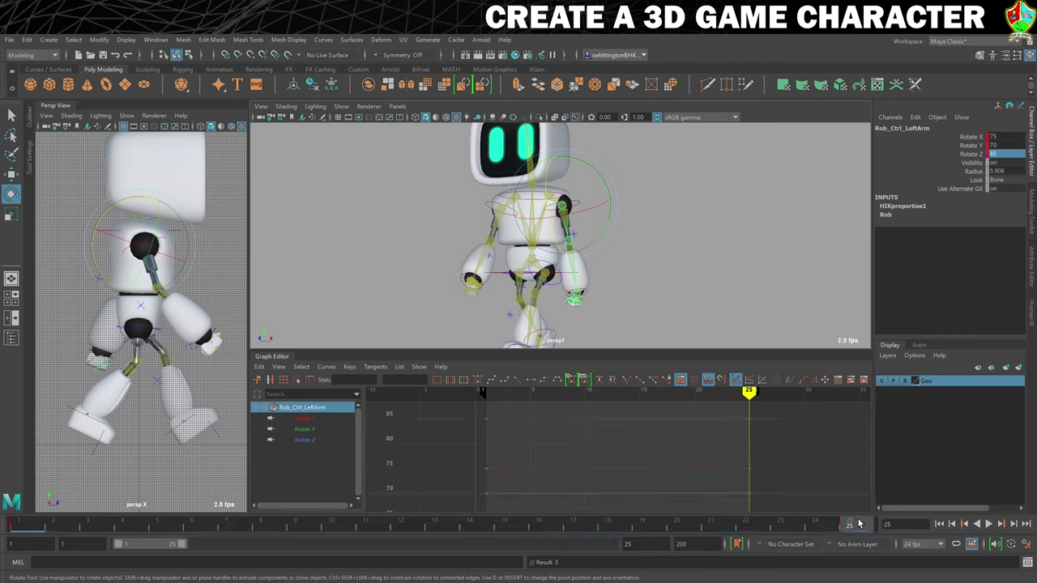
At frame 13, set the left arm's rotation to X -30, Y 70, Z -55 and key the pose
{"action": "left_click", "coordinate": [434, 526]}
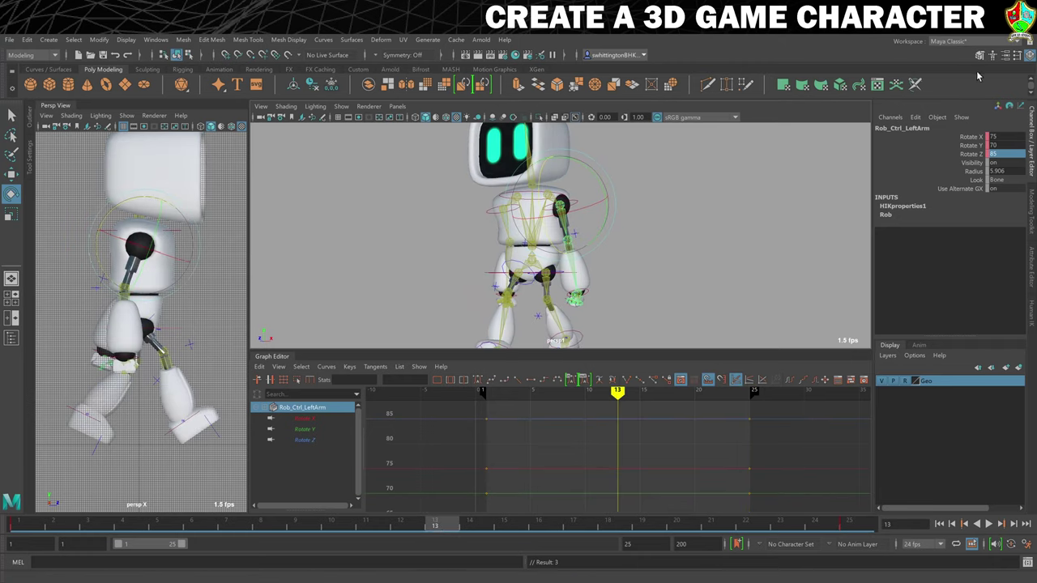
{"action": "left_click", "coordinate": [1004, 137]}
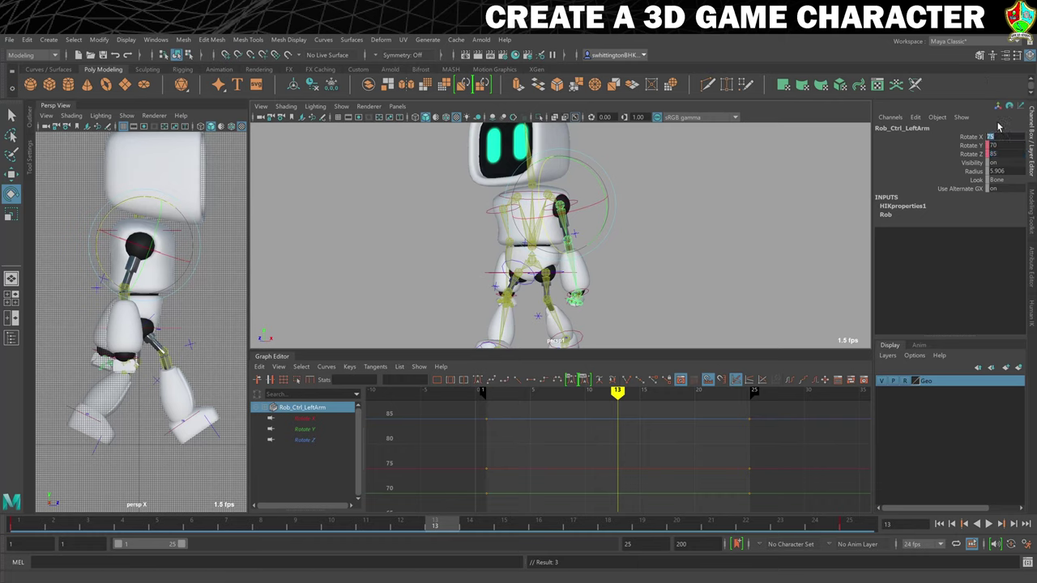
{"action": "middle_click_drag", "start_coordinate": [998, 127], "coordinate": [997, 127]}
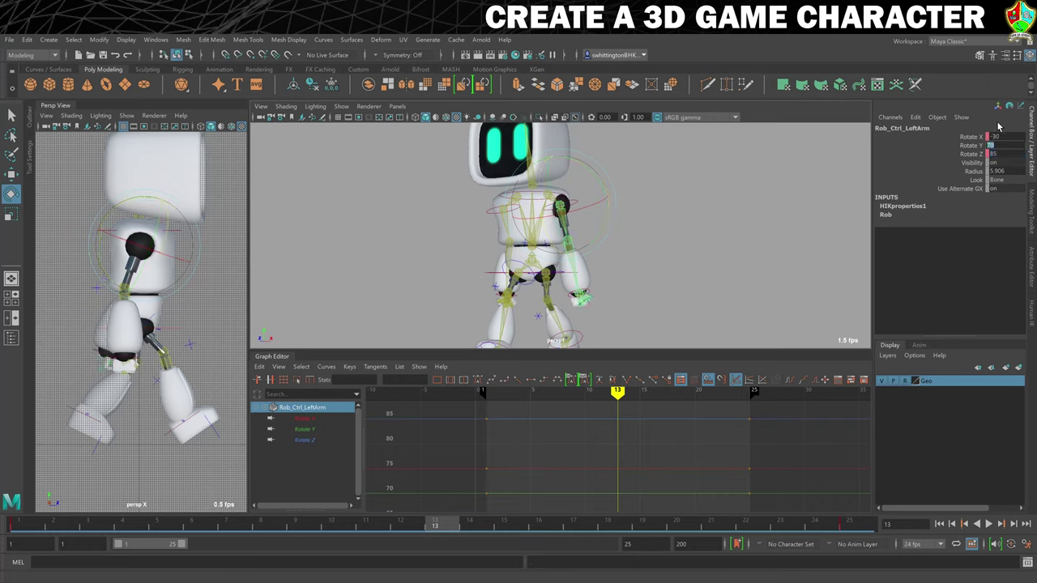
{"action": "key", "text": "Tab"}
{"action": "type", "text": "-55"}
{"action": "key", "text": "Return"}
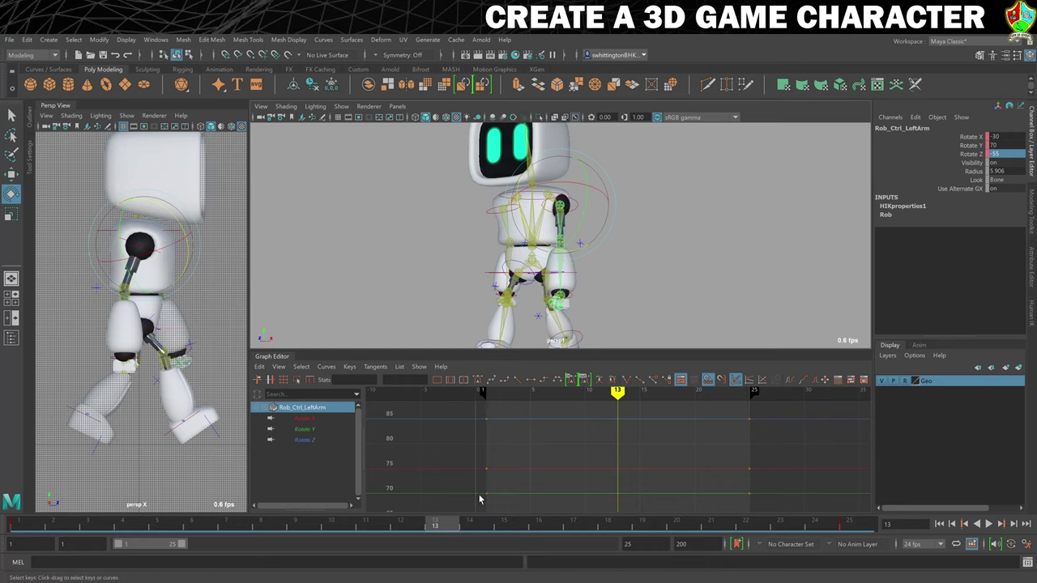
{"action": "key", "text": "s"}
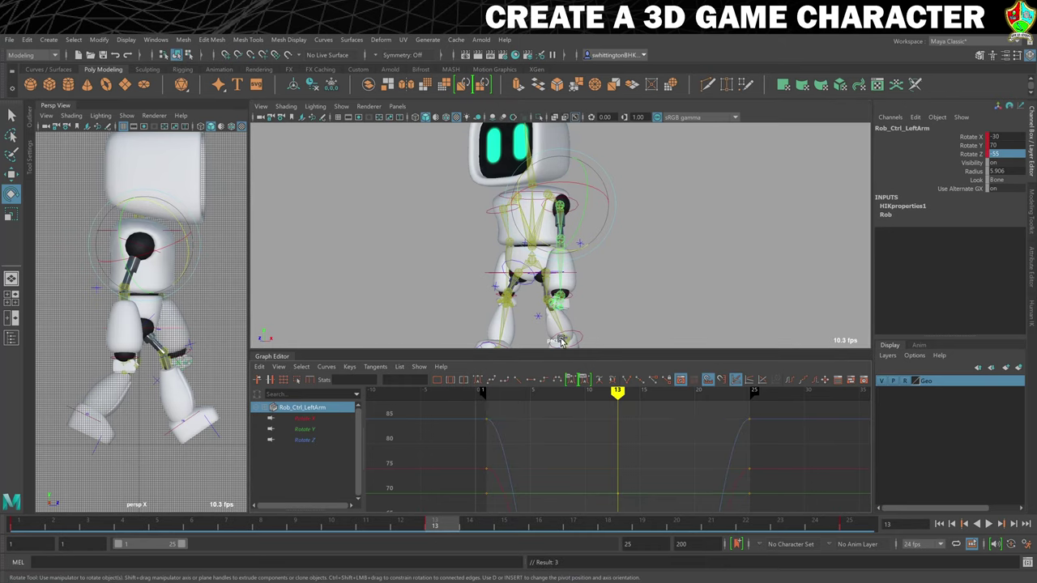
At frame 7, set the left arm's rotation to X 30, Y 75, Z 20 and key the pose
{"action": "left_click", "coordinate": [706, 268]}
{"action": "left_click", "coordinate": [559, 239]}
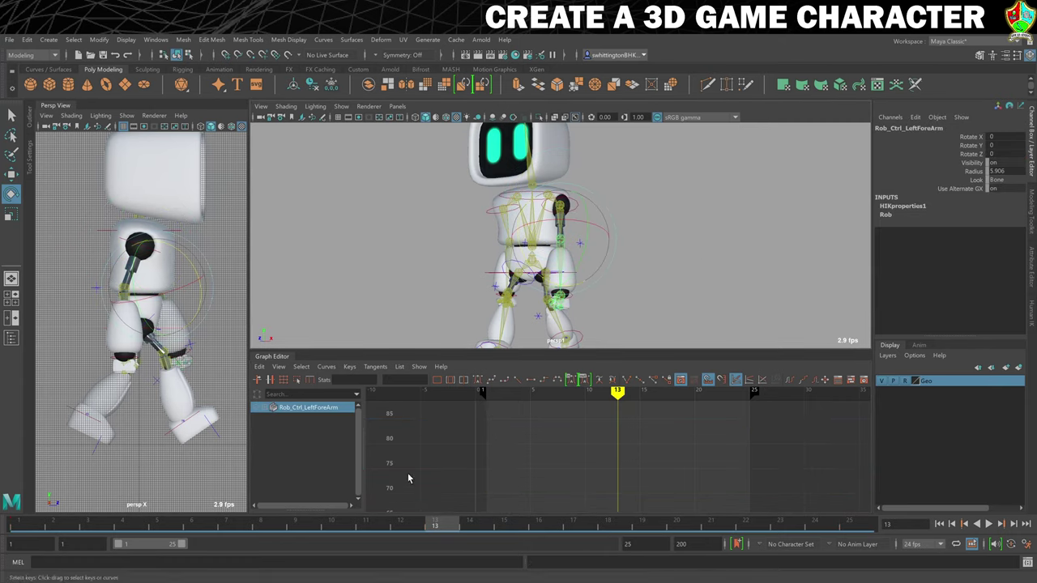
{"action": "left_click", "coordinate": [685, 261]}
{"action": "left_click", "coordinate": [572, 221]}
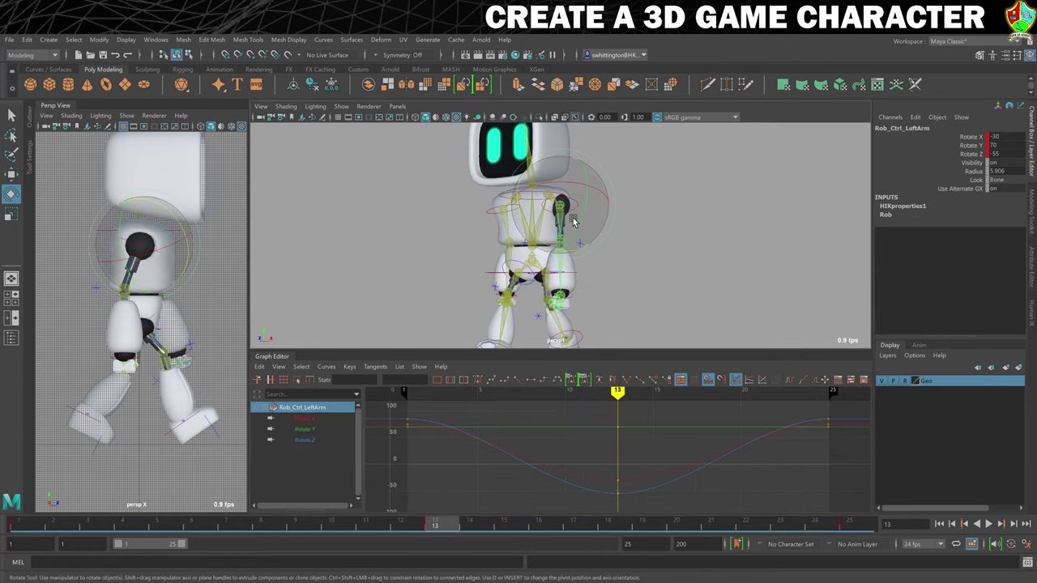
{"action": "left_click", "coordinate": [230, 526]}
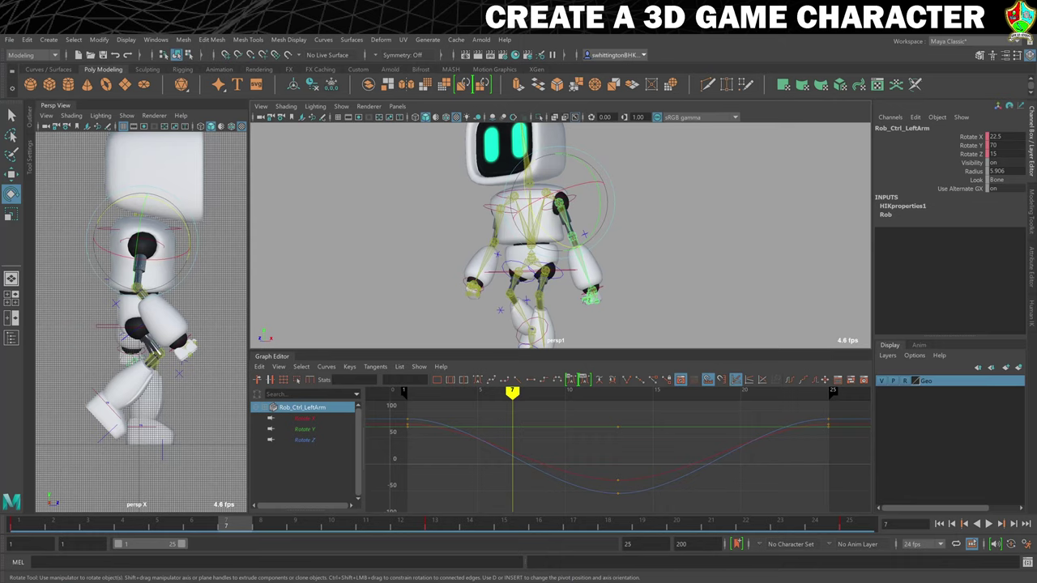
{"action": "left_click", "coordinate": [993, 136]}
{"action": "key", "text": "Tab"}
{"action": "type", "text": "75"}
{"action": "key", "text": "Tab"}
{"action": "type", "text": "20"}
{"action": "key", "text": "Return"}
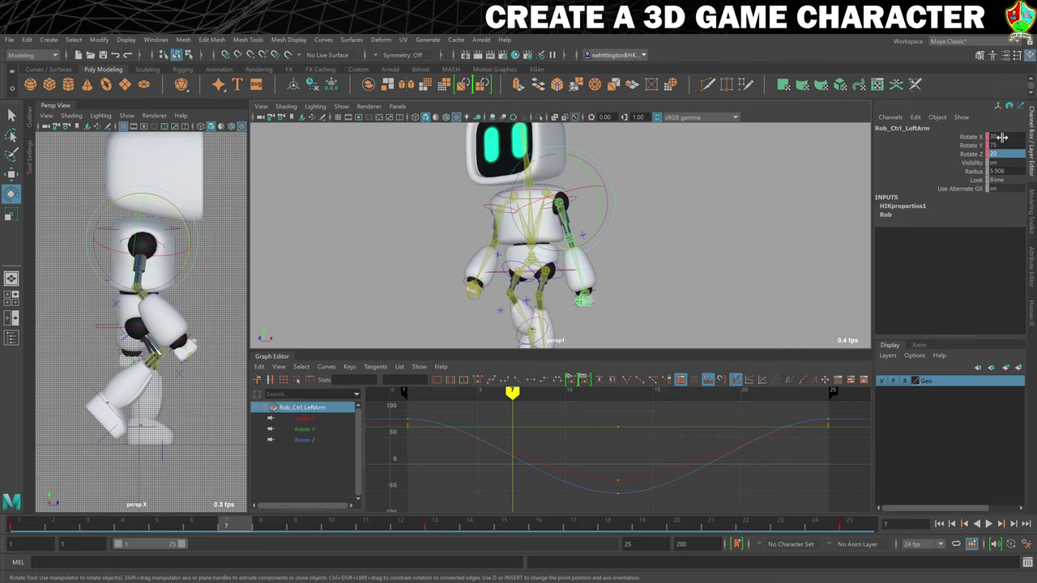
At frame 19, set the left arm's rotation to X 35, Y 70, Z 20 and key the pose
{"action": "left_click", "coordinate": [641, 525]}
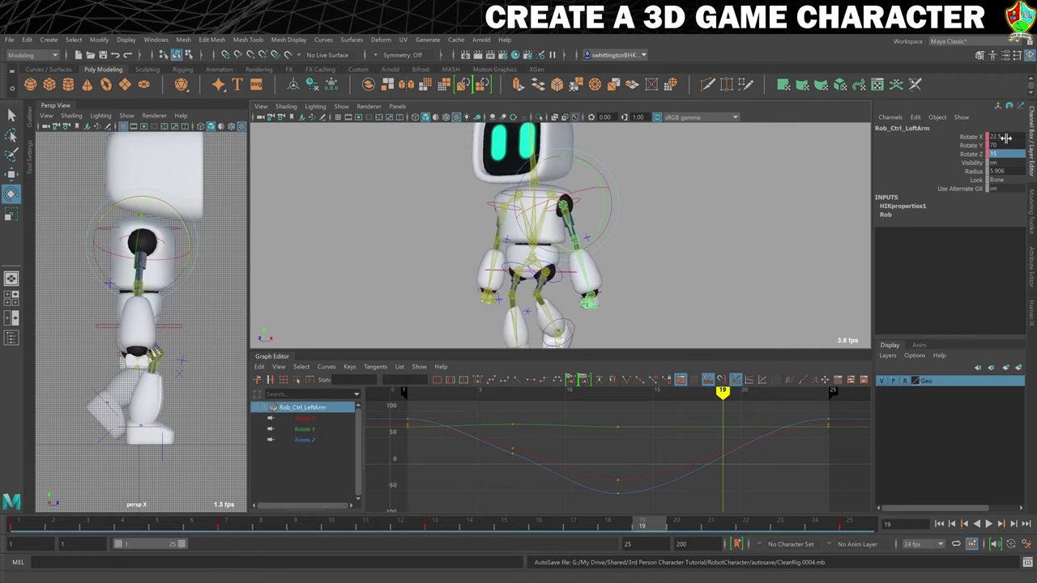
{"action": "double_click", "coordinate": [1002, 138]}
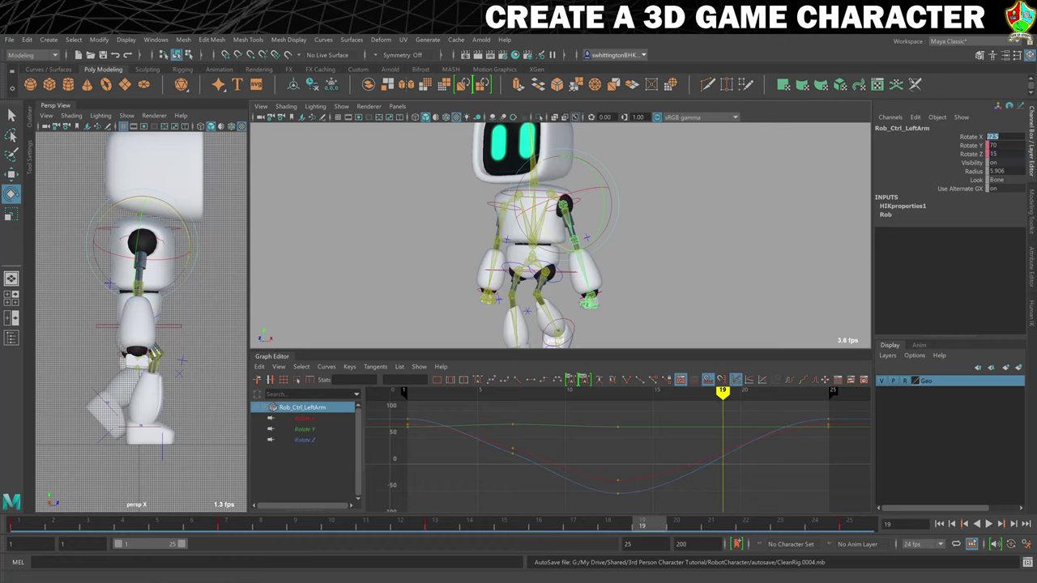
{"action": "key", "text": "Tab"}
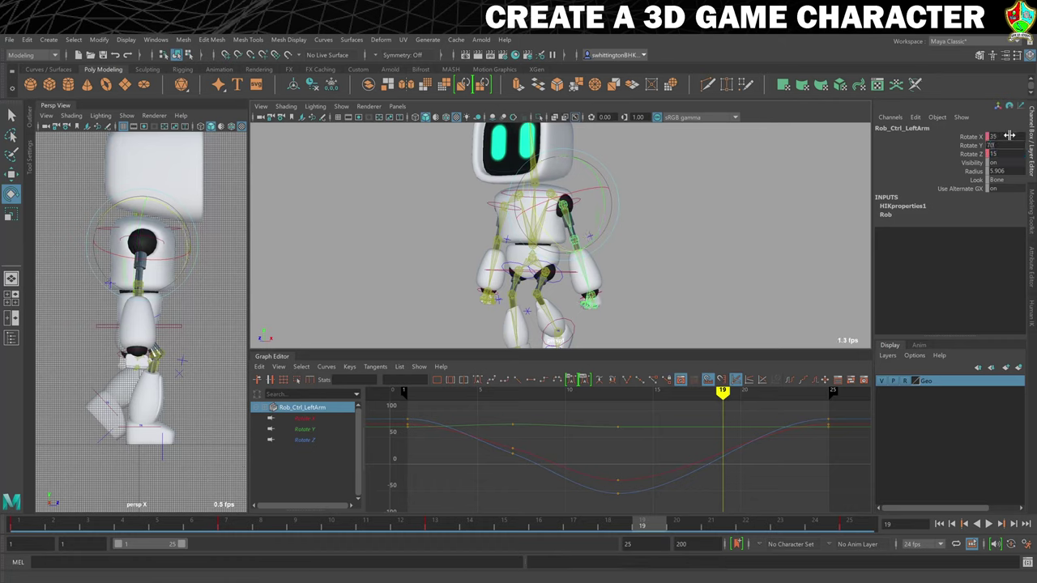
{"action": "key", "text": "Tab"}
{"action": "type", "text": "20"}
{"action": "key", "text": "Return"}
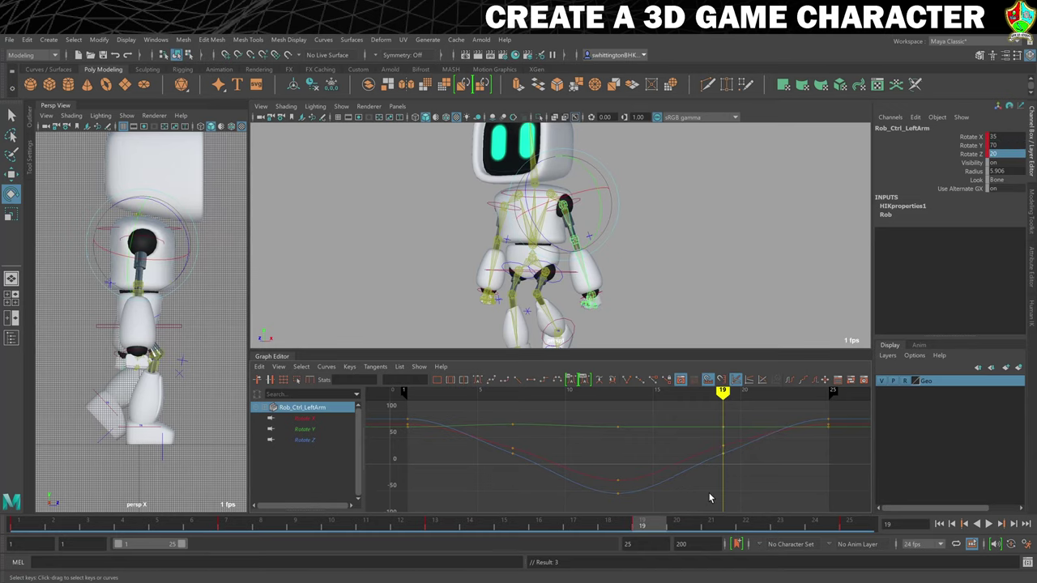
Set the left forearm's Rotate Z to 3.5 and key that pose at frames 1 and 25
{"action": "left_click", "coordinate": [712, 263]}
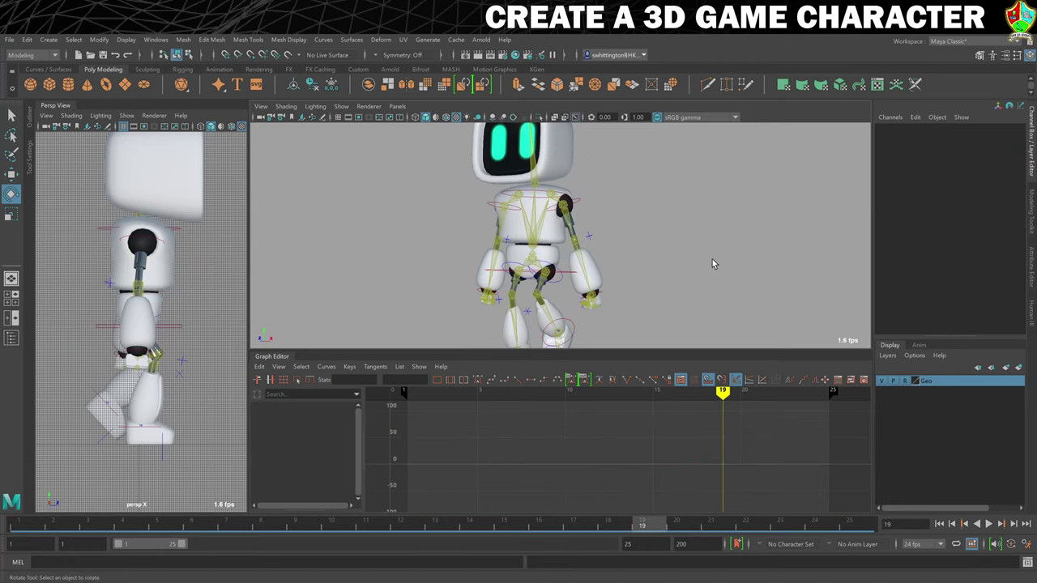
{"action": "left_click", "coordinate": [575, 241]}
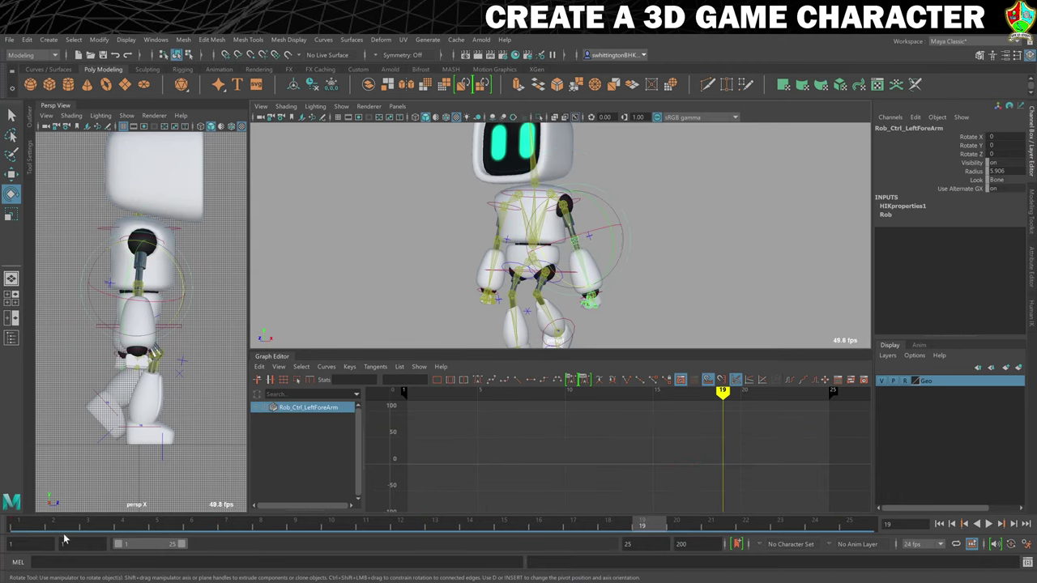
{"action": "left_click", "coordinate": [33, 526]}
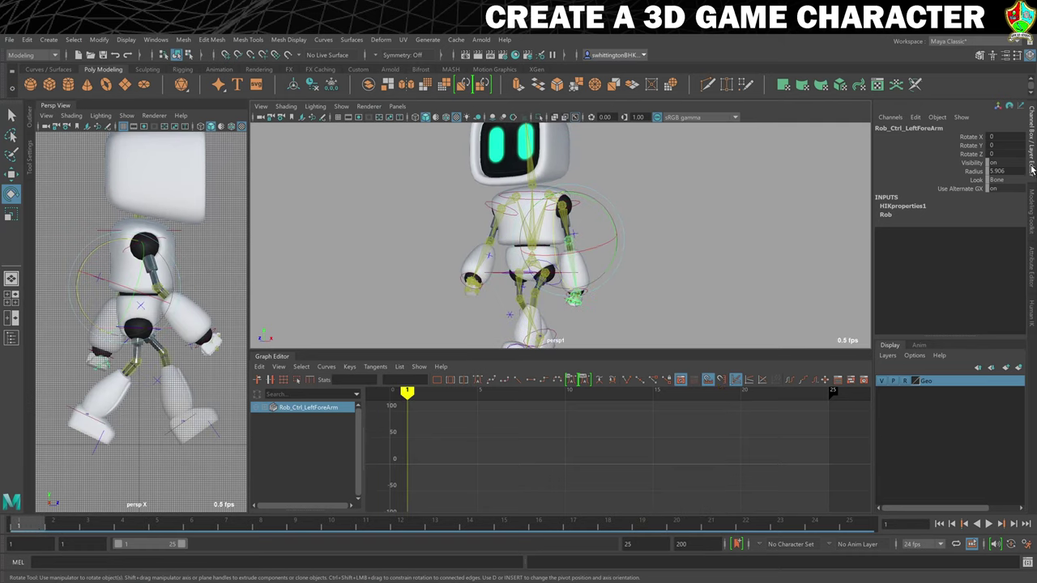
{"action": "double_click", "coordinate": [1001, 154]}
{"action": "type", "text": "3.5"}
{"action": "key", "text": "Return"}
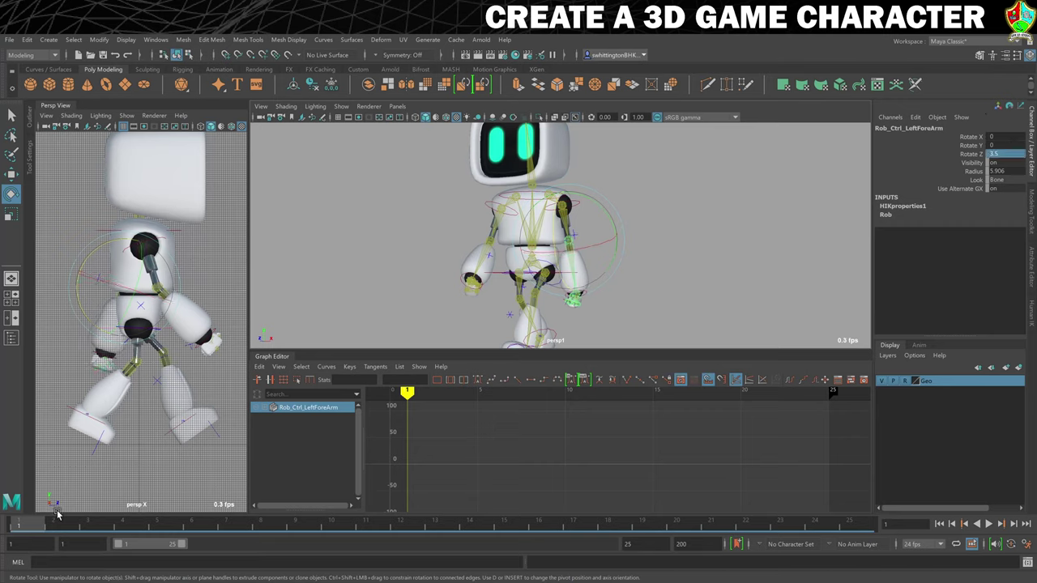
{"action": "key", "text": "shift+e"}
{"action": "left_click", "coordinate": [850, 527]}
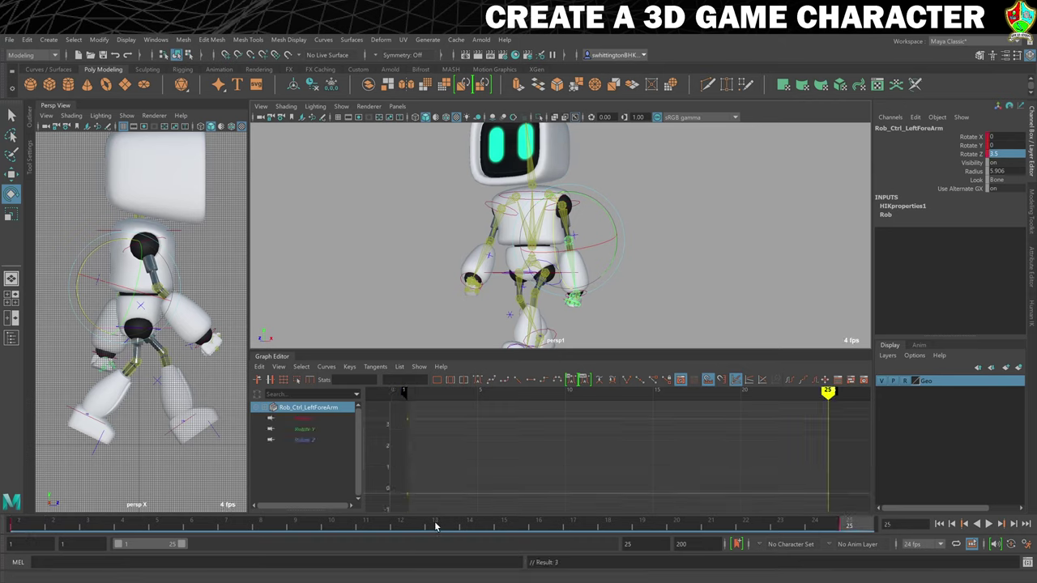
Check the right forearm's rotation at its frame 6 key, and key the left forearm at frame 13 with Rotate Z 48
{"action": "left_click", "coordinate": [159, 290]}
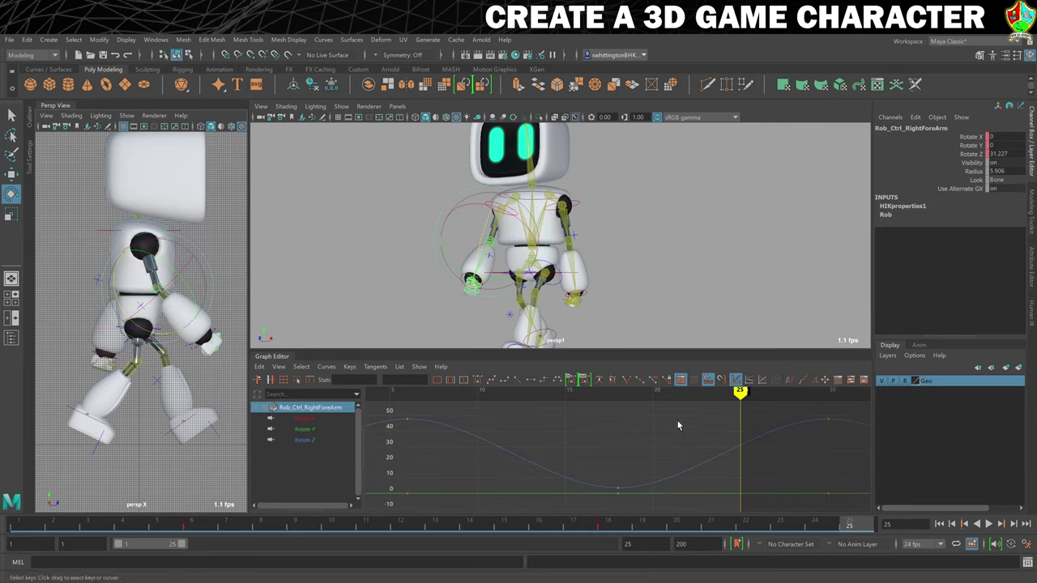
{"action": "left_click", "coordinate": [206, 525]}
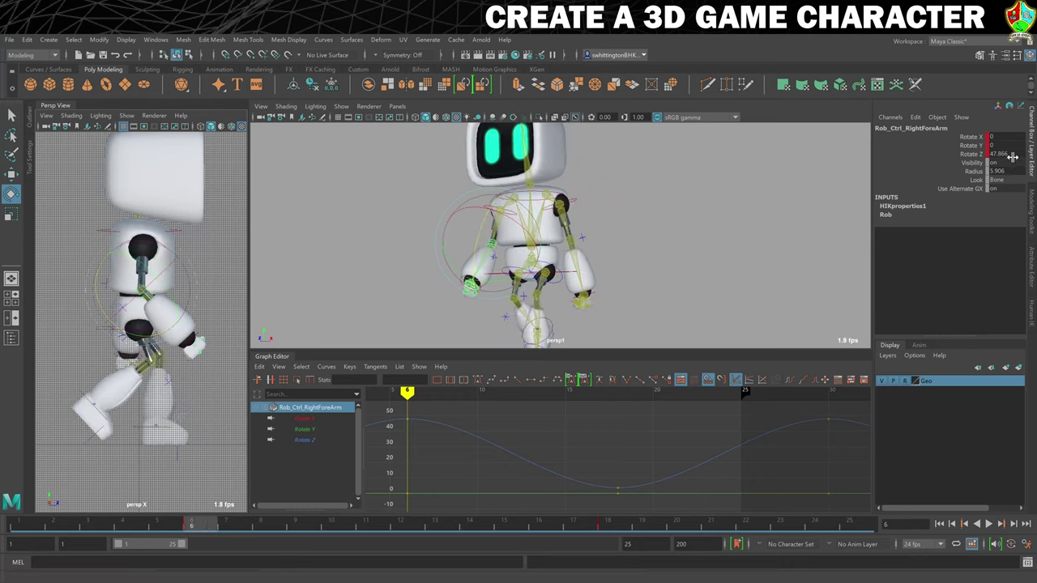
{"action": "left_click", "coordinate": [638, 217]}
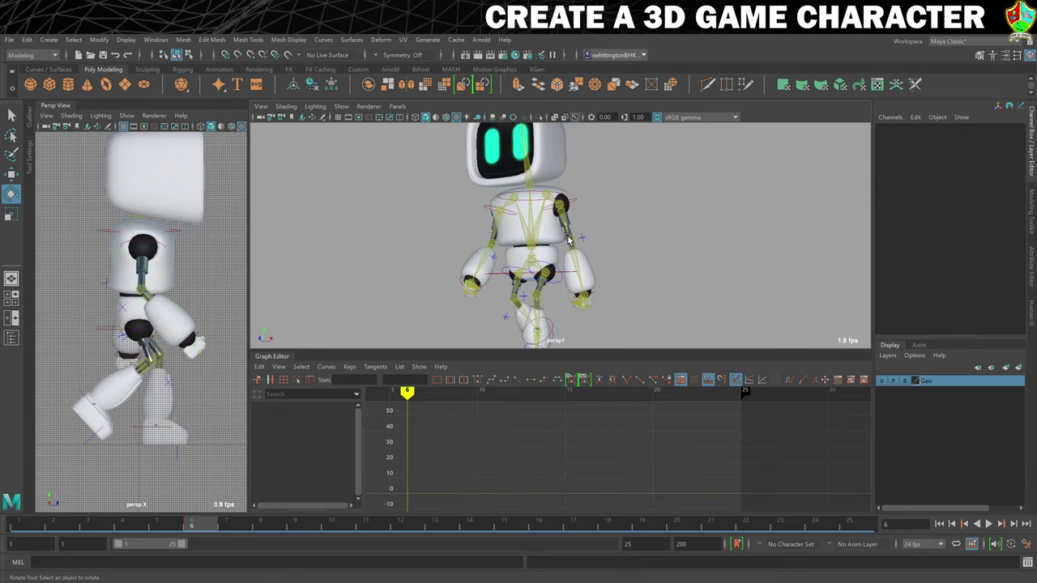
{"action": "left_click", "coordinate": [566, 237]}
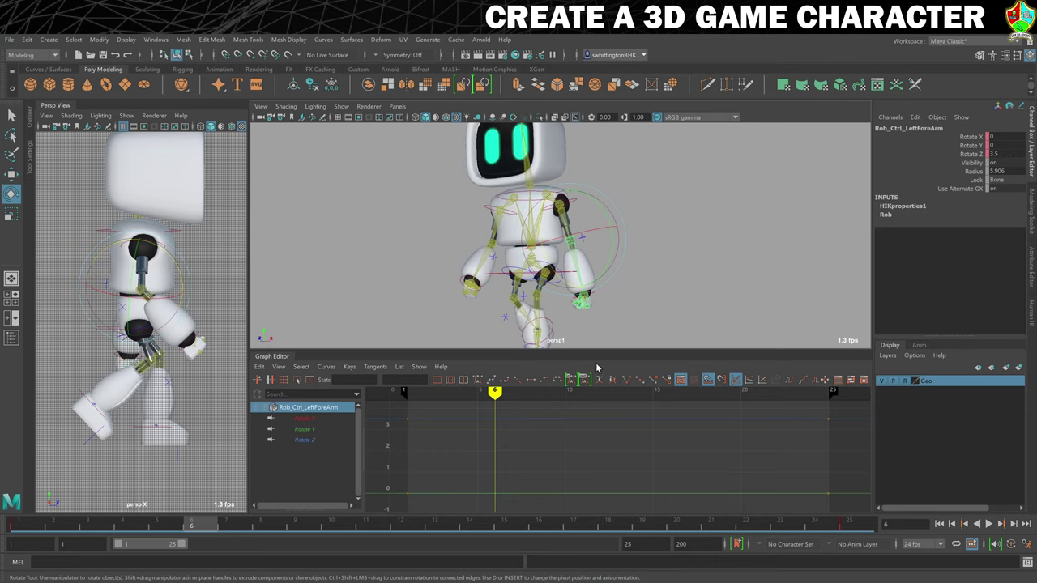
{"action": "left_click", "coordinate": [435, 524]}
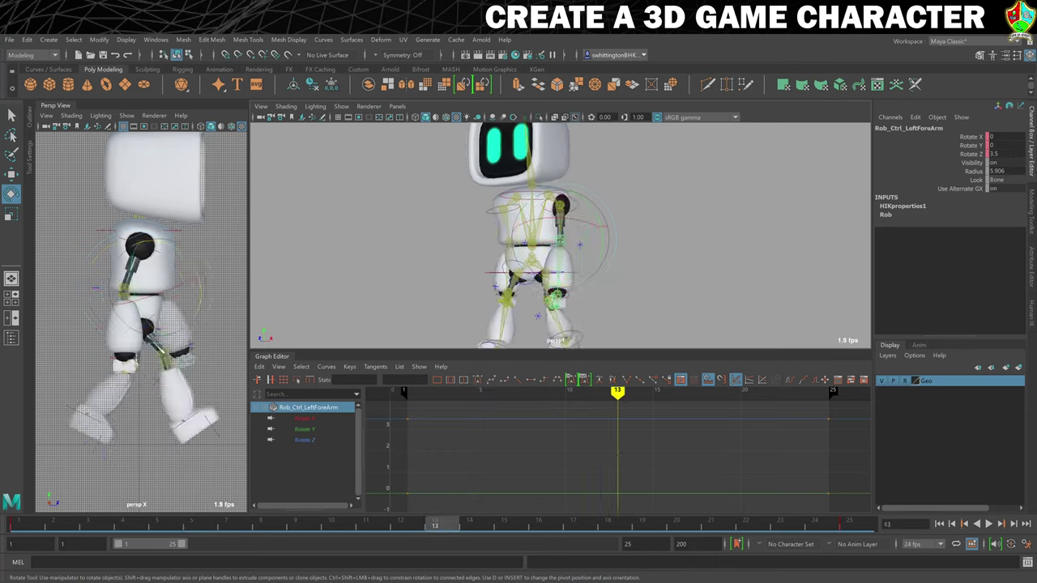
{"action": "double_click", "coordinate": [989, 152]}
{"action": "type", "text": "48"}
{"action": "key", "text": "Return"}
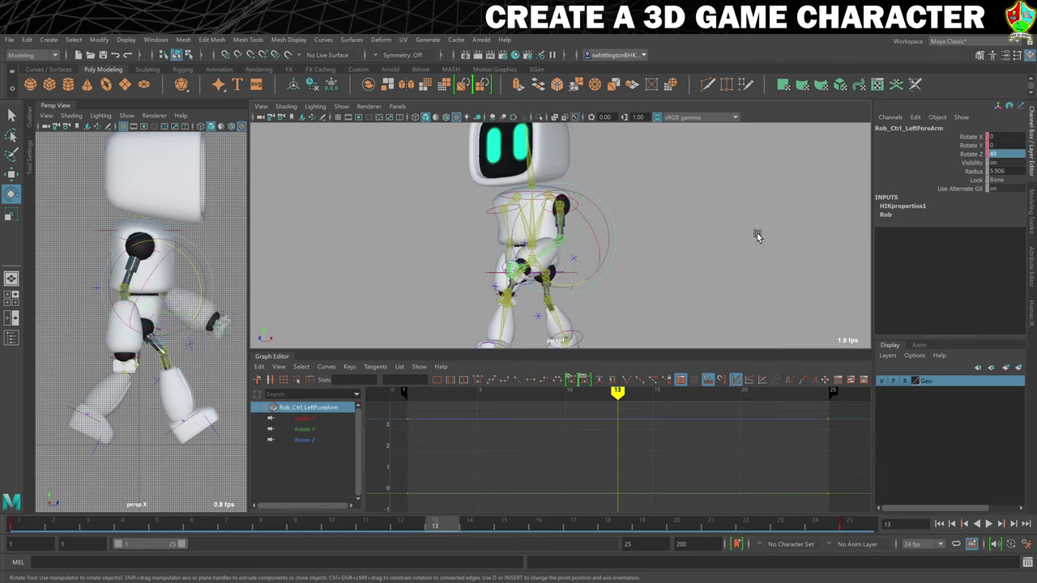
{"action": "key", "text": "s"}
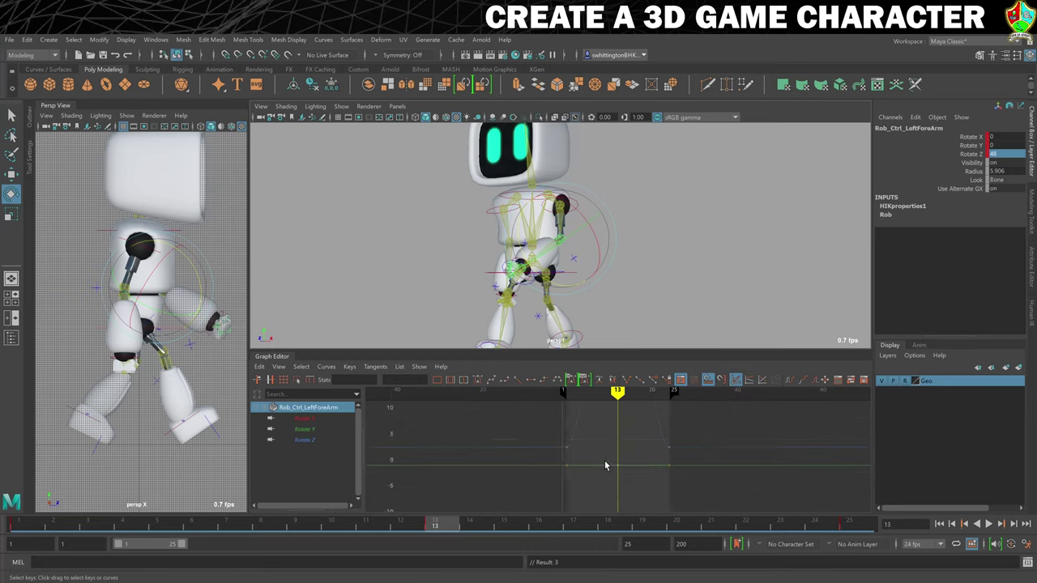
Select all keys on the left forearm's three rotation curves and set both their pre and post infinity to cycle
{"action": "key", "text": "f"}
{"action": "left_click_drag", "start_coordinate": [285, 418], "coordinate": [303, 440]}
{"action": "left_click_drag", "start_coordinate": [392, 412], "coordinate": [829, 503]}
{"action": "left_click", "coordinate": [326, 367]}
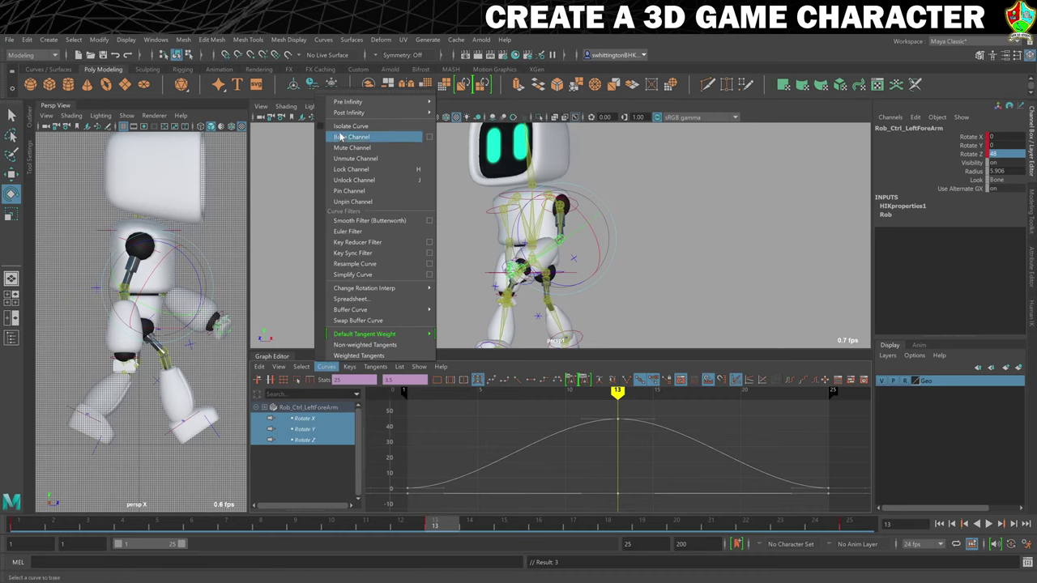
{"action": "mouse_move", "coordinate": [358, 102]}
{"action": "left_click", "coordinate": [456, 102]}
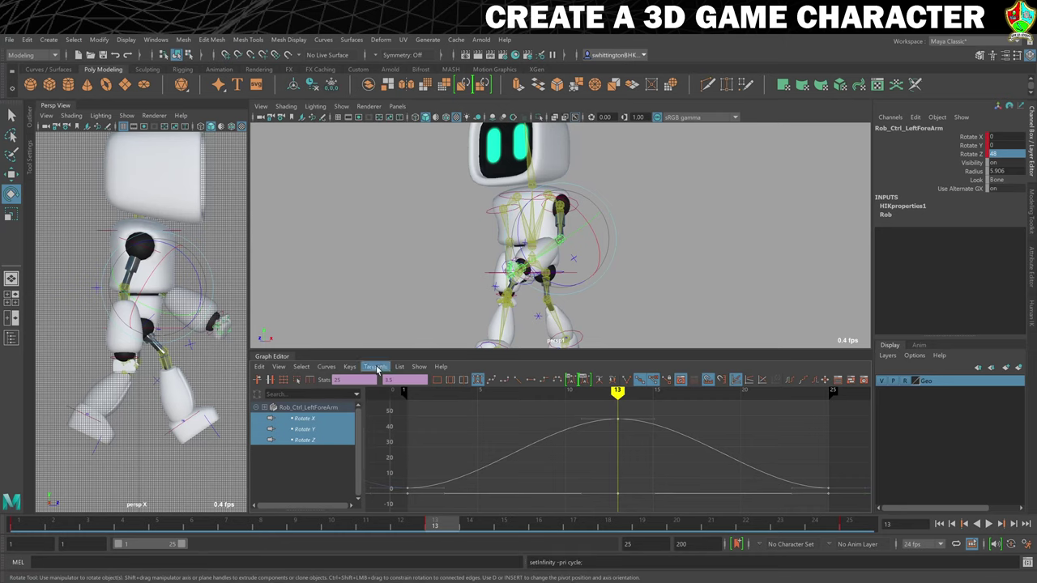
{"action": "left_click", "coordinate": [327, 367]}
{"action": "left_click", "coordinate": [455, 113]}
{"action": "scroll", "coordinate": [670, 446], "scroll_direction": "down", "scroll_amount": 4}
{"action": "key", "text": "f"}
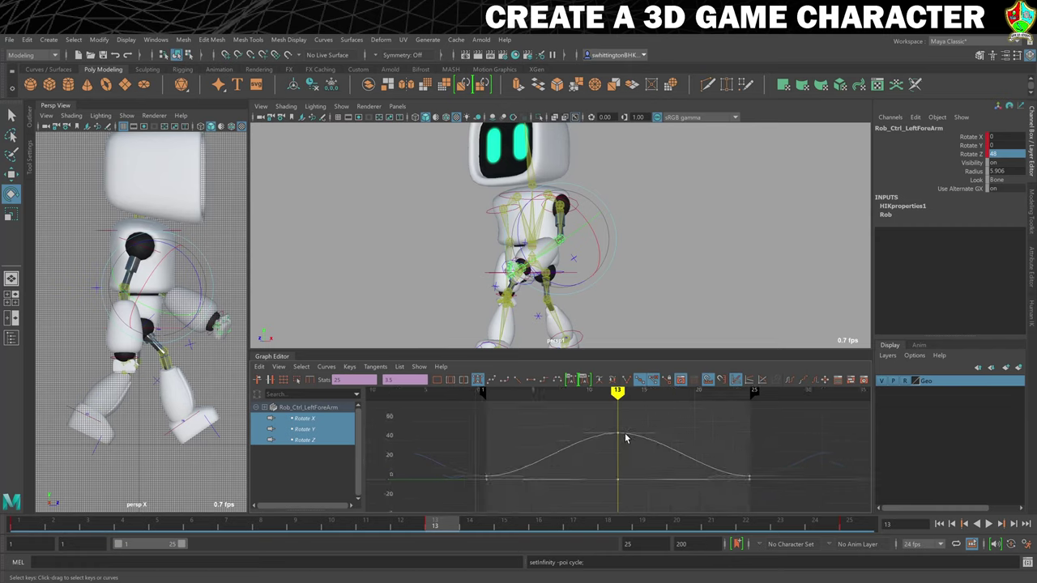
Shift the left forearm's rotation keys a few frames later to delay its swing behind the upper arm, and clear the selection
{"action": "scroll", "coordinate": [617, 441], "scroll_direction": "up", "scroll_amount": 2}
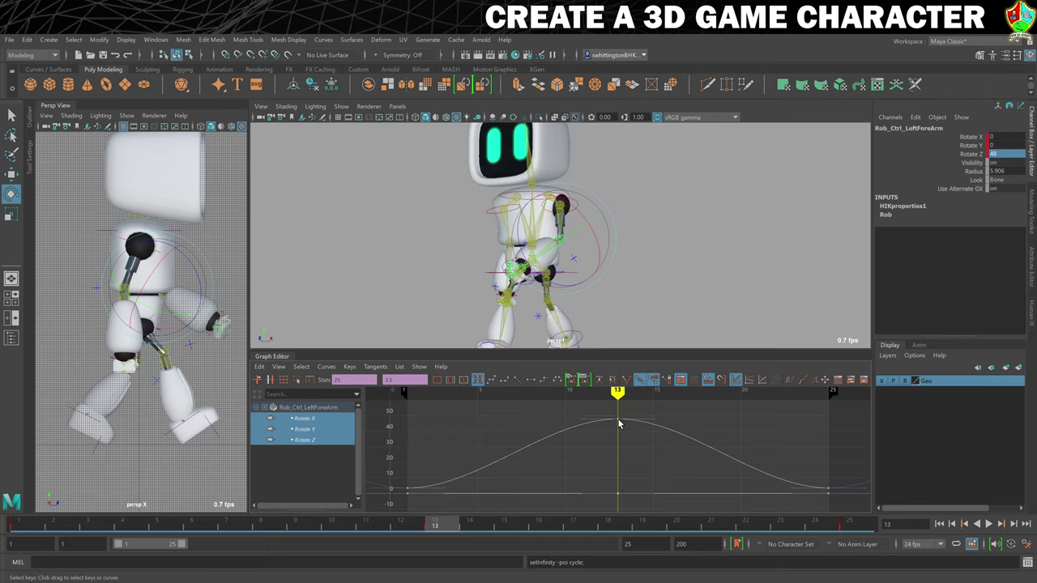
{"action": "left_click", "coordinate": [618, 418]}
{"action": "left_click_drag", "start_coordinate": [623, 419], "coordinate": [701, 423]}
{"action": "left_click", "coordinate": [712, 263]}
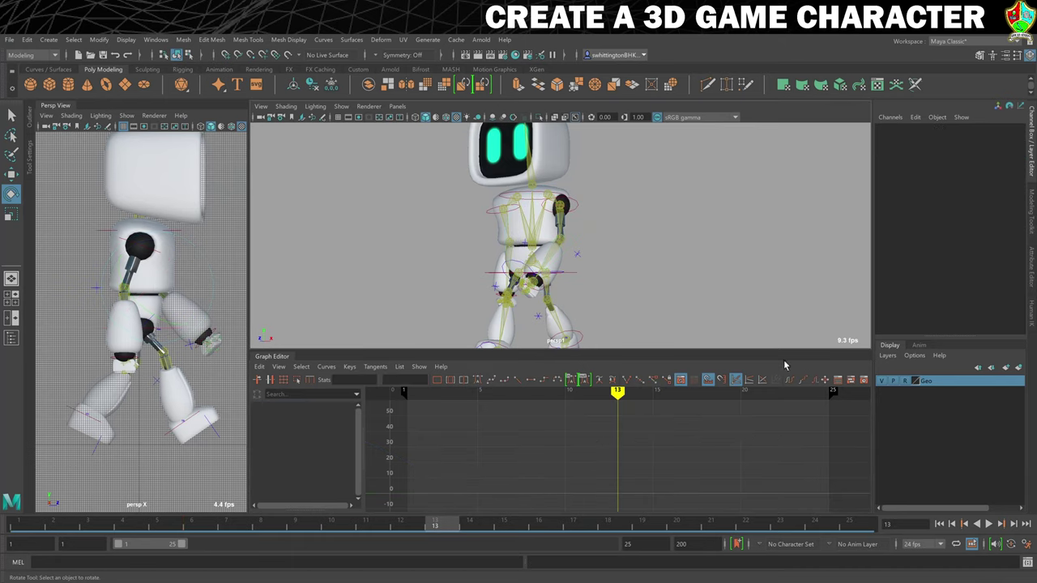
Set the playback range's end to frame 24, play back the walk to check both arm swings, and stop
{"action": "left_click", "coordinate": [650, 539]}
{"action": "key", "text": "Return"}
{"action": "left_click", "coordinate": [988, 524]}
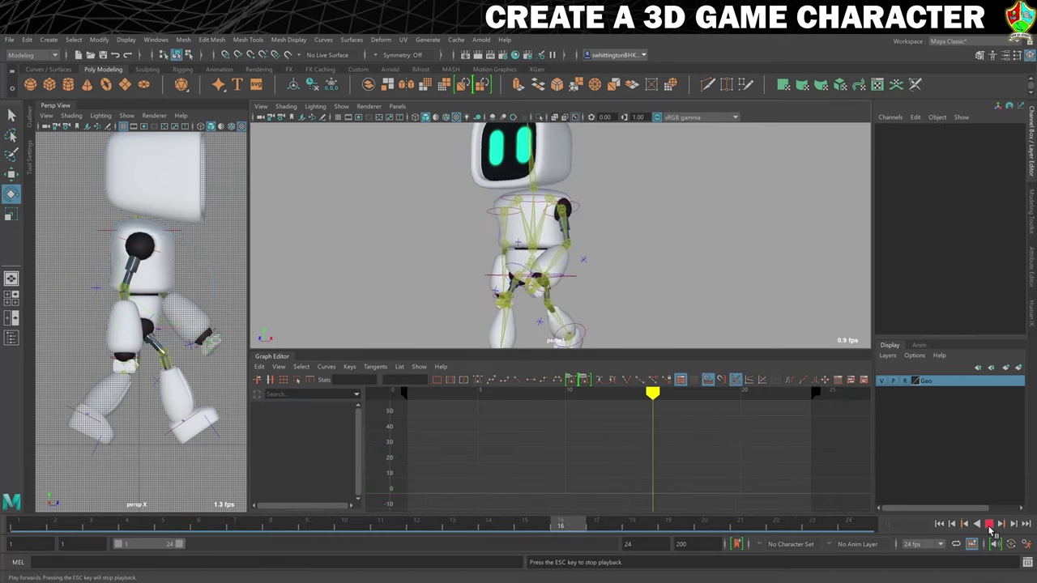
{"action": "scroll", "coordinate": [673, 262], "scroll_direction": "down", "scroll_amount": 3}
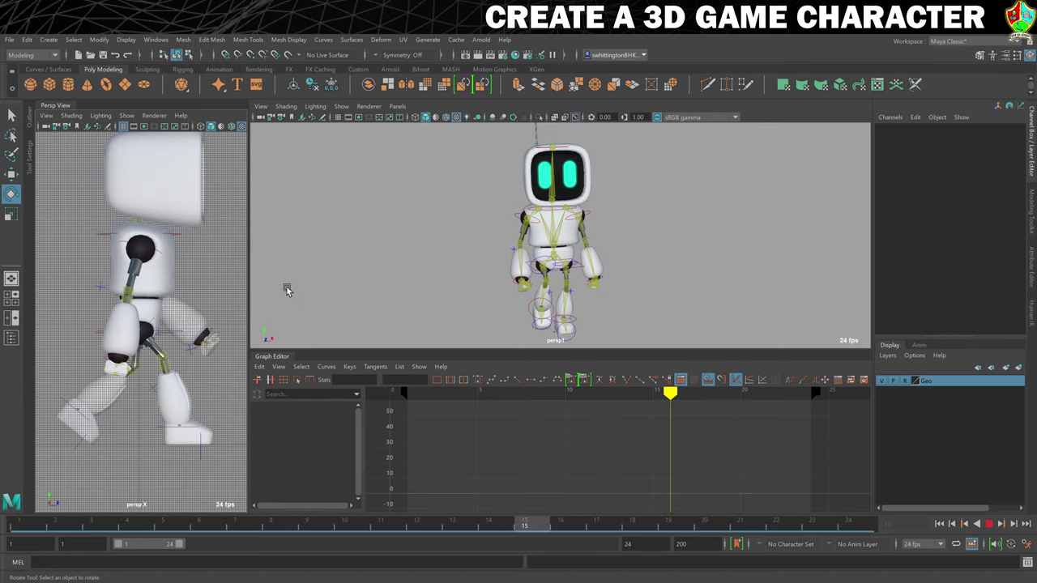
{"action": "left_click", "coordinate": [988, 523]}
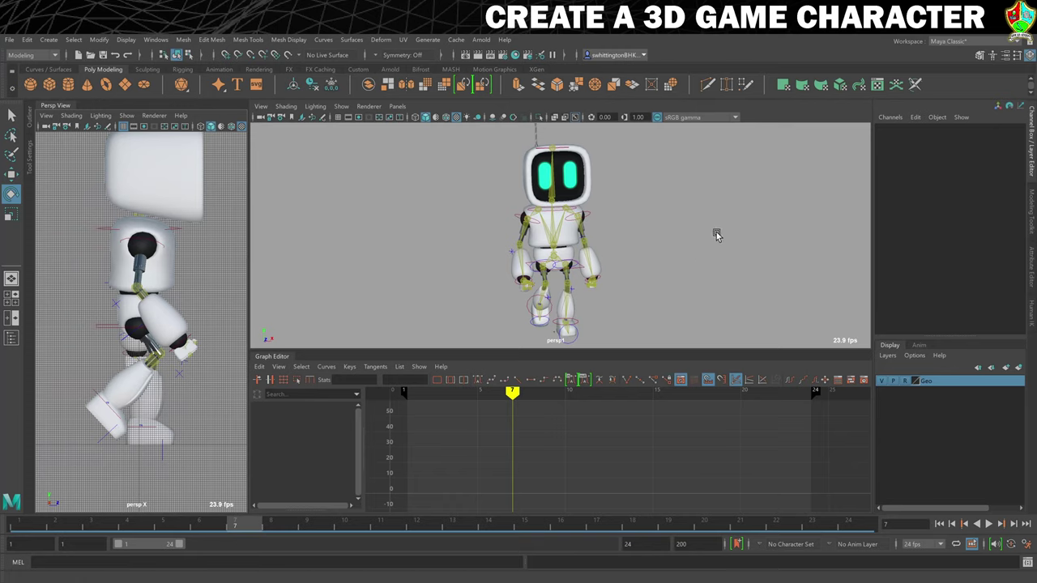
Select the neck control and try a slight rotation of the head about its Z axis
{"action": "scroll", "coordinate": [734, 235], "scroll_direction": "down", "scroll_amount": 2}
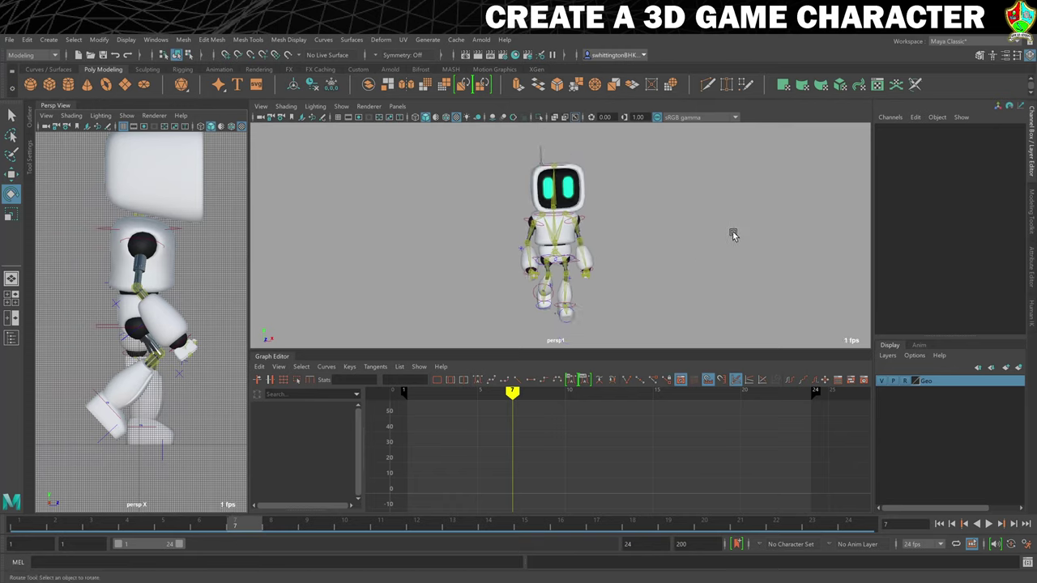
{"action": "left_click_drag", "start_coordinate": [673, 248], "coordinate": [698, 245], "text": "alt"}
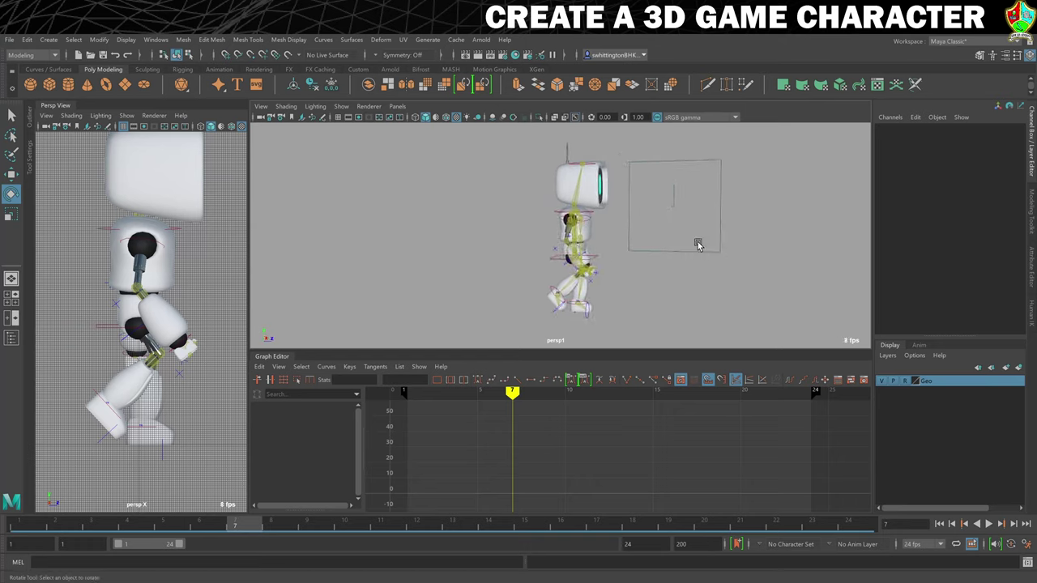
{"action": "scroll", "coordinate": [698, 245], "scroll_direction": "up", "scroll_amount": 3}
{"action": "left_click", "coordinate": [590, 169]}
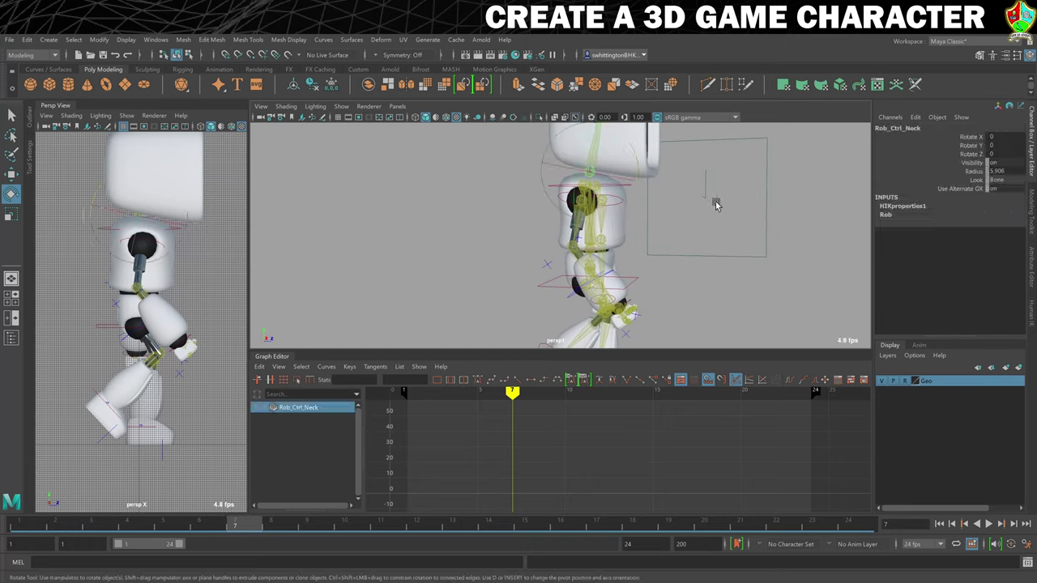
{"action": "left_click_drag", "start_coordinate": [716, 204], "coordinate": [624, 219], "text": "alt"}
{"action": "left_click_drag", "start_coordinate": [737, 208], "coordinate": [689, 209], "text": "alt"}
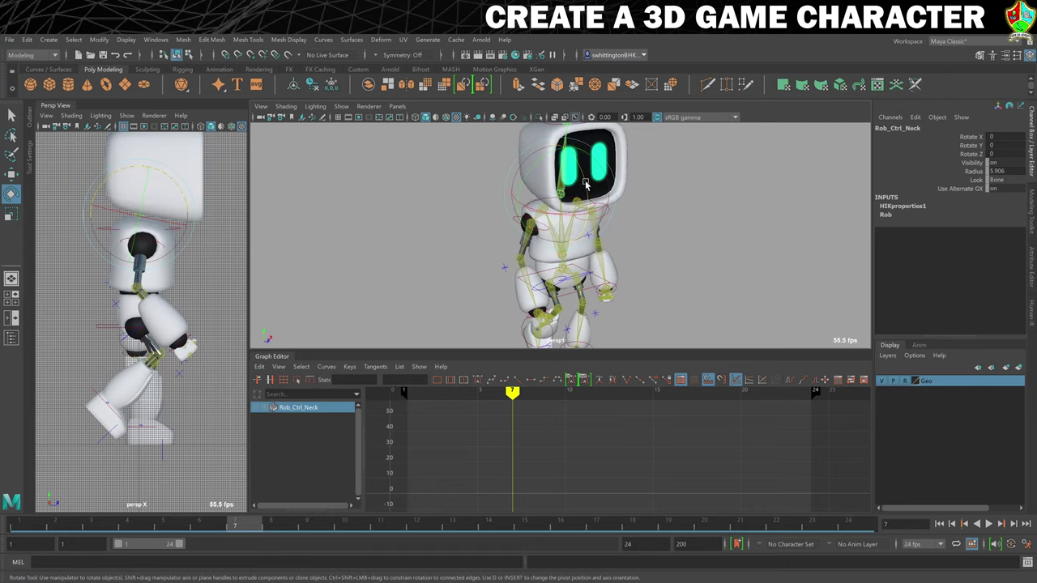
{"action": "mouse_move", "coordinate": [587, 184]}
{"action": "left_mouse_down"}
{"action": "mouse_move", "coordinate": [589, 171]}
{"action": "mouse_move", "coordinate": [575, 168]}
{"action": "mouse_move", "coordinate": [588, 176]}
{"action": "left_mouse_up"}
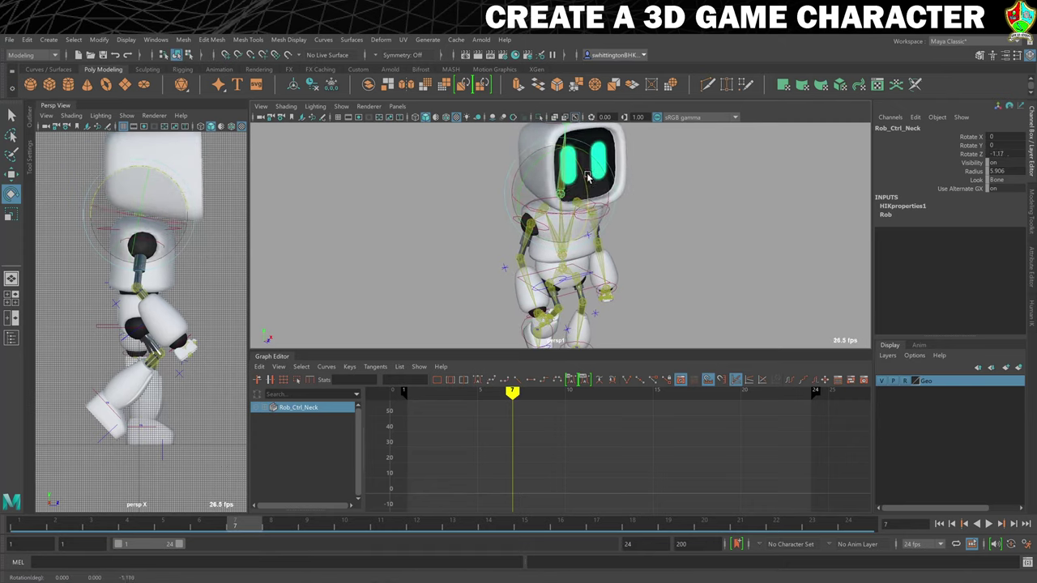
Play back the walk while viewing the robot from the side to judge the head's motion, and return to frame 1
{"action": "key", "text": "alt+v"}
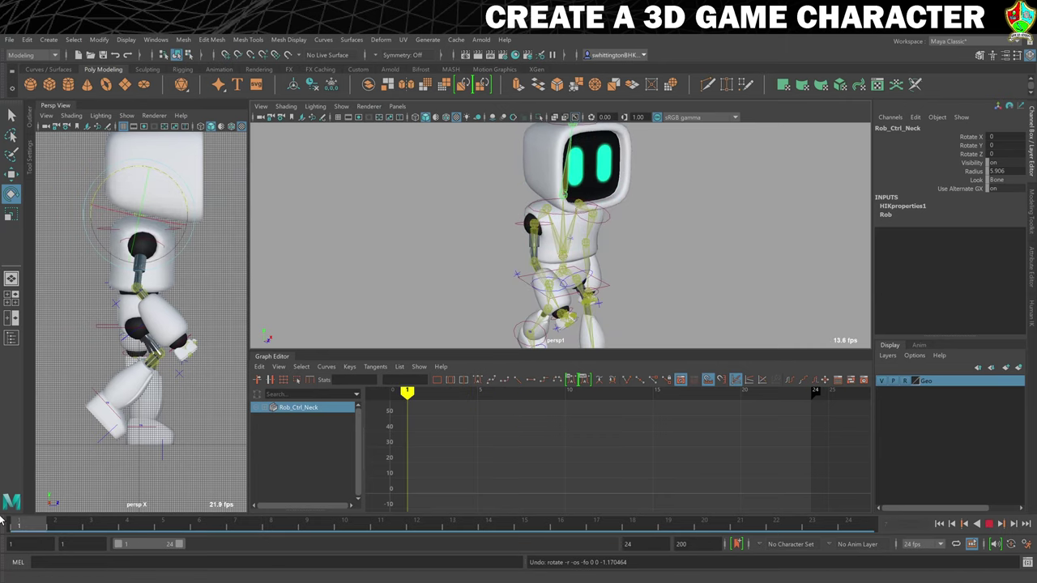
{"action": "key", "text": "alt+v"}
{"action": "scroll", "coordinate": [481, 306], "scroll_direction": "down", "scroll_amount": 3}
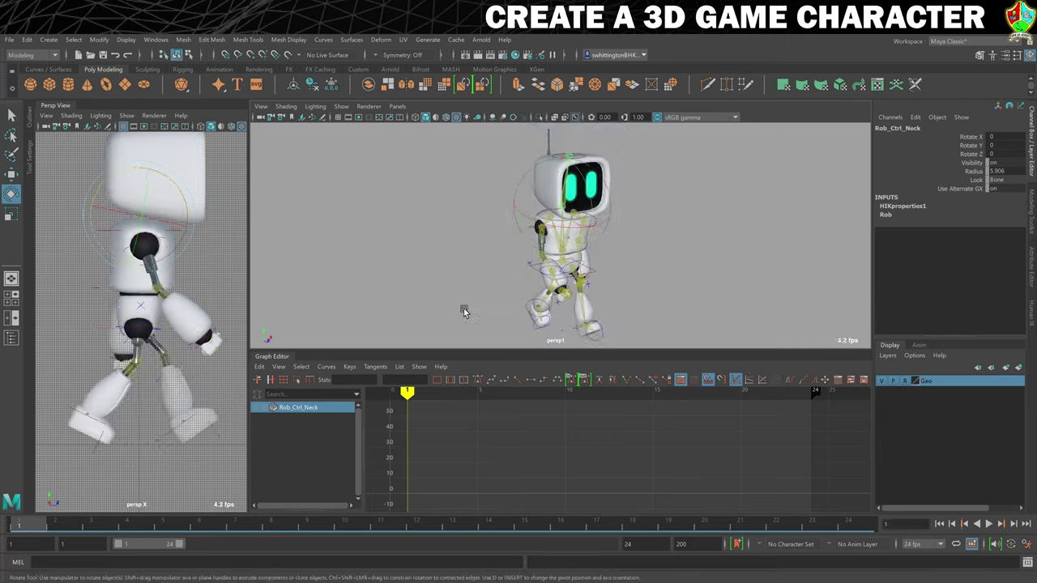
{"action": "left_click_drag", "start_coordinate": [464, 312], "coordinate": [502, 300], "text": "alt"}
{"action": "key", "text": "alt+v"}
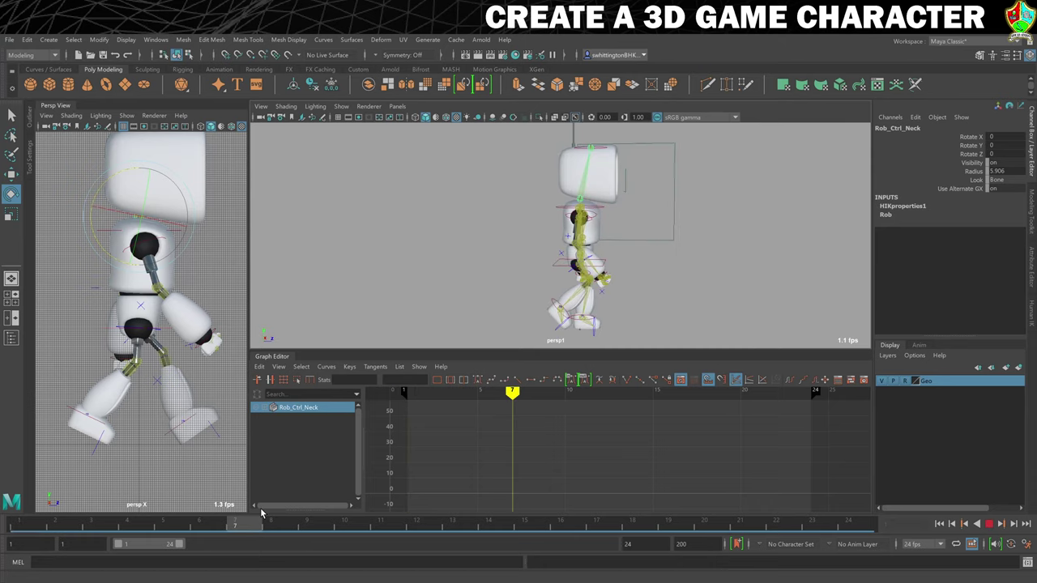
{"action": "left_click", "coordinate": [18, 524]}
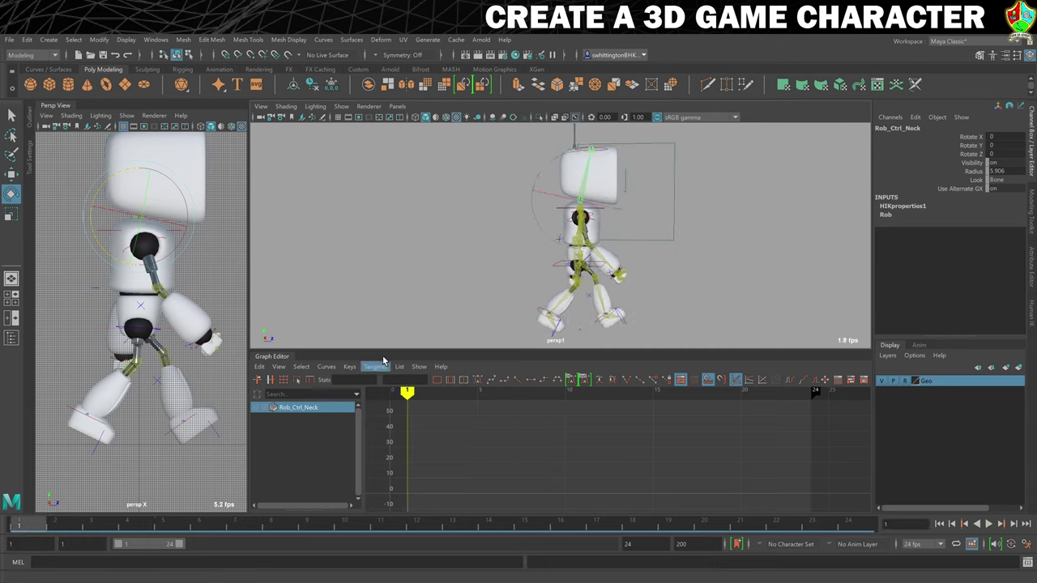
At frame 1, rotate the neck control slightly about Z to -0.335 and key its rotation
{"action": "left_click_drag", "start_coordinate": [675, 227], "coordinate": [689, 229], "text": "alt"}
{"action": "key", "text": "e"}
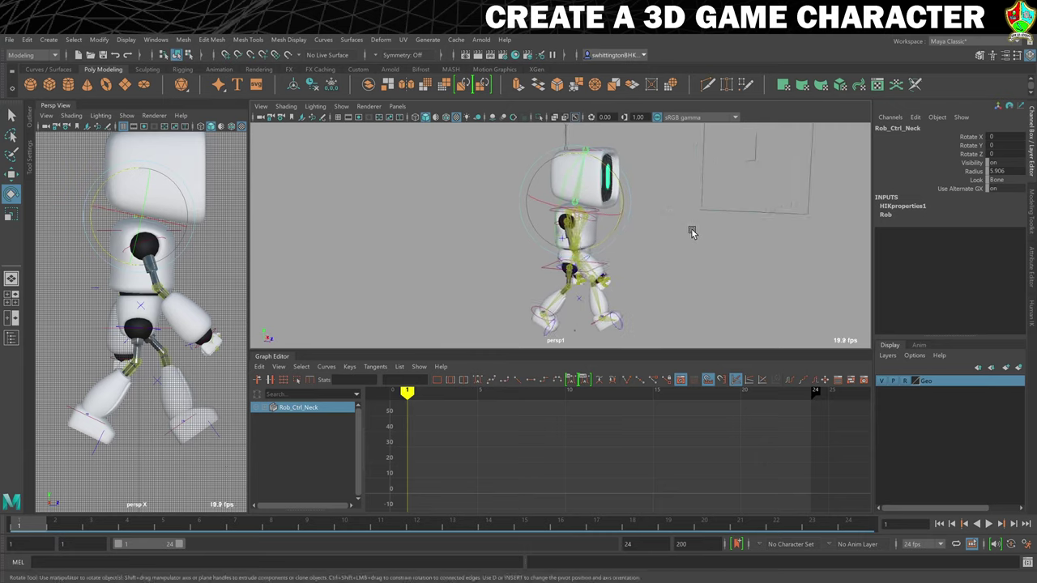
{"action": "left_click", "coordinate": [620, 189]}
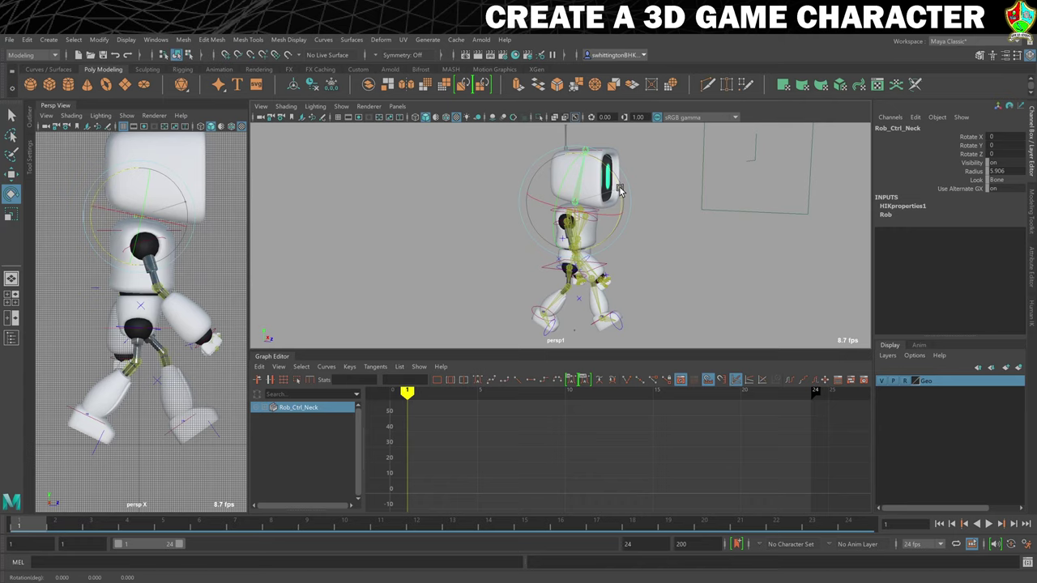
{"action": "left_click_drag", "start_coordinate": [620, 189], "coordinate": [623, 189]}
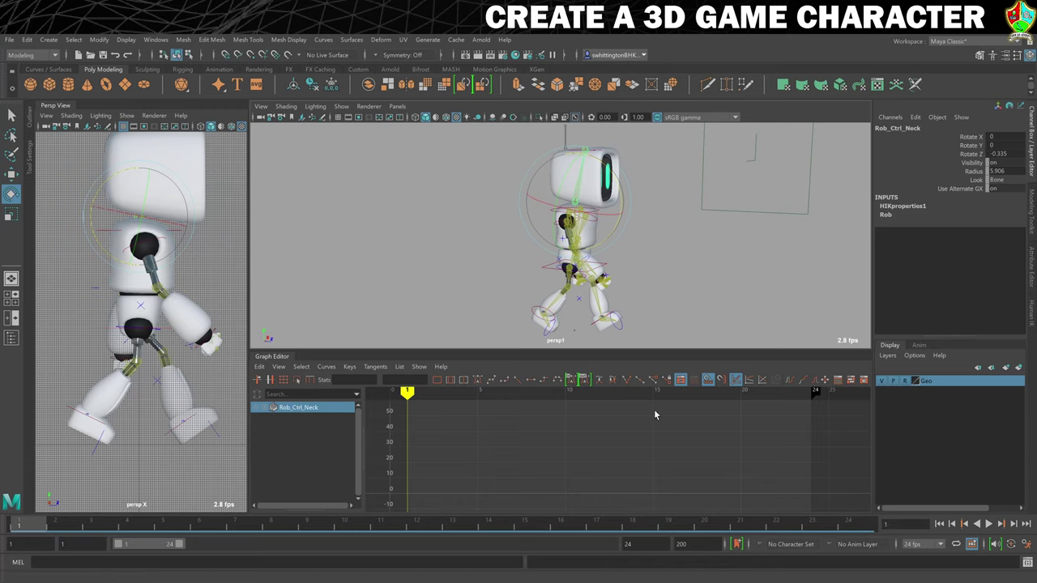
{"action": "key", "text": "shift+e"}
Set the playback range's end to frame 25 and key the neck's unchanged rotation at frames 13 and 25
{"action": "left_click", "coordinate": [452, 524]}
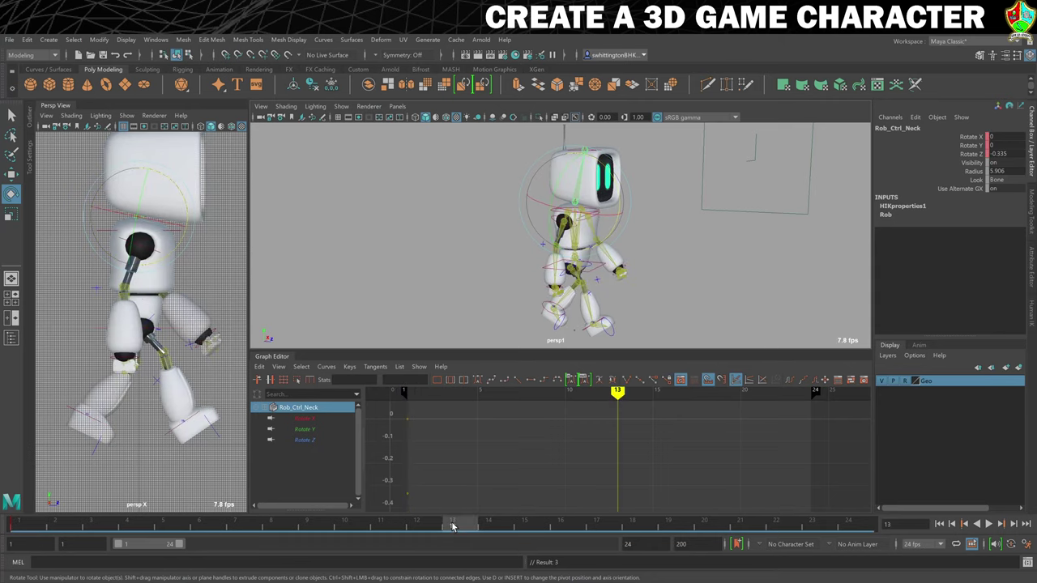
{"action": "double_click", "coordinate": [628, 544]}
{"action": "type", "text": "25"}
{"action": "key", "text": "Return"}
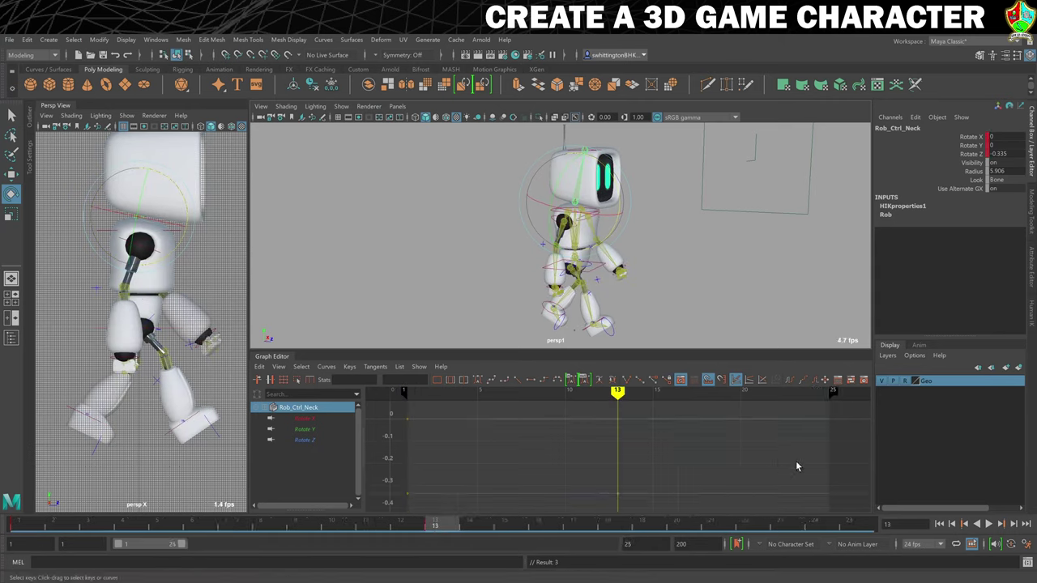
{"action": "left_click", "coordinate": [849, 525]}
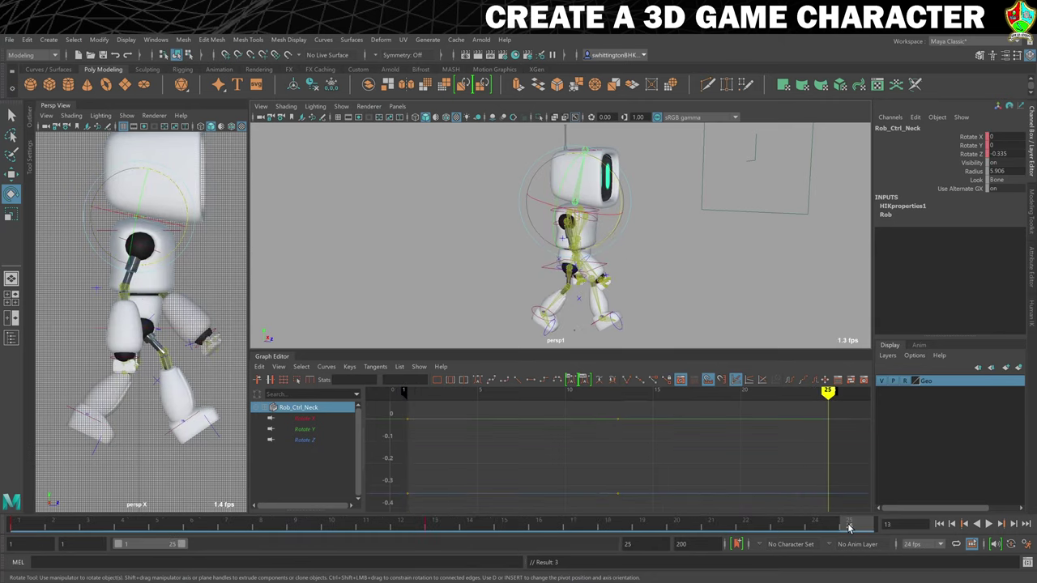
Key the neck's Z rotation at 2.315 on frame 7 and at 2.3 on frame 19
{"action": "left_click", "coordinate": [228, 525]}
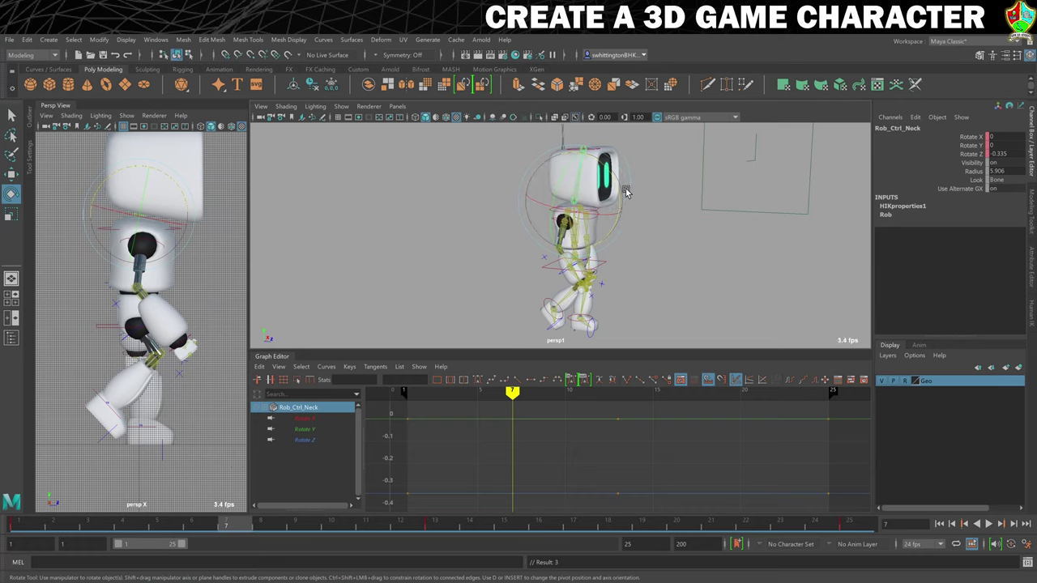
{"action": "left_click_drag", "start_coordinate": [623, 189], "coordinate": [612, 185]}
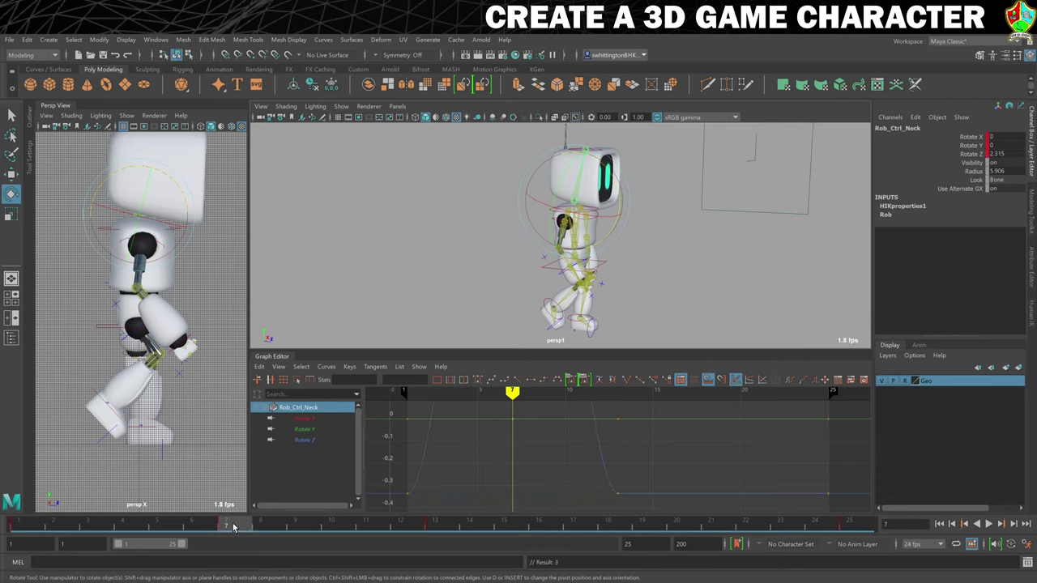
{"action": "left_click", "coordinate": [641, 527]}
{"action": "left_click", "coordinate": [1006, 154]}
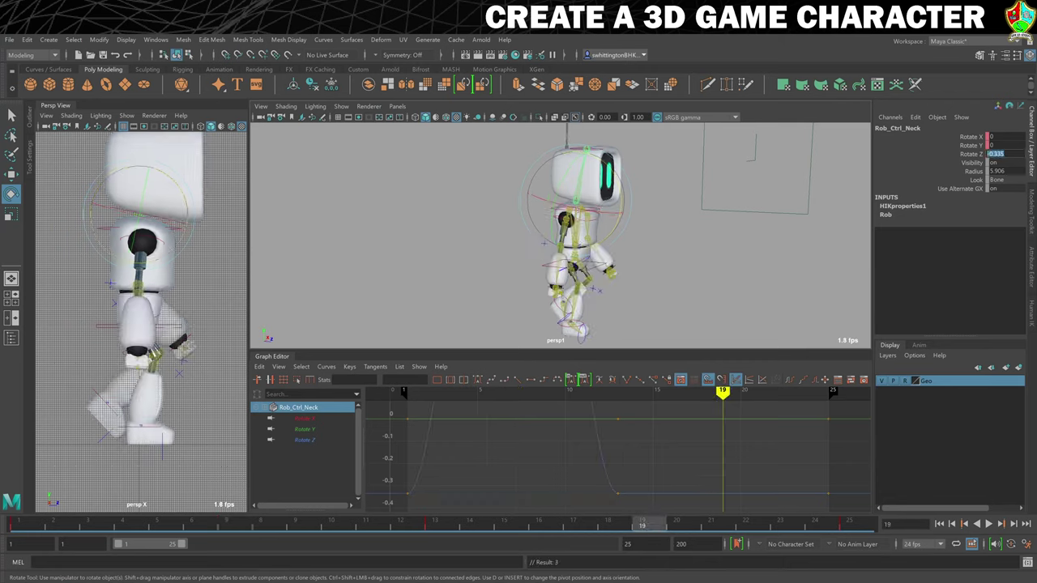
{"action": "type", "text": "2.3"}
{"action": "key", "text": "Return"}
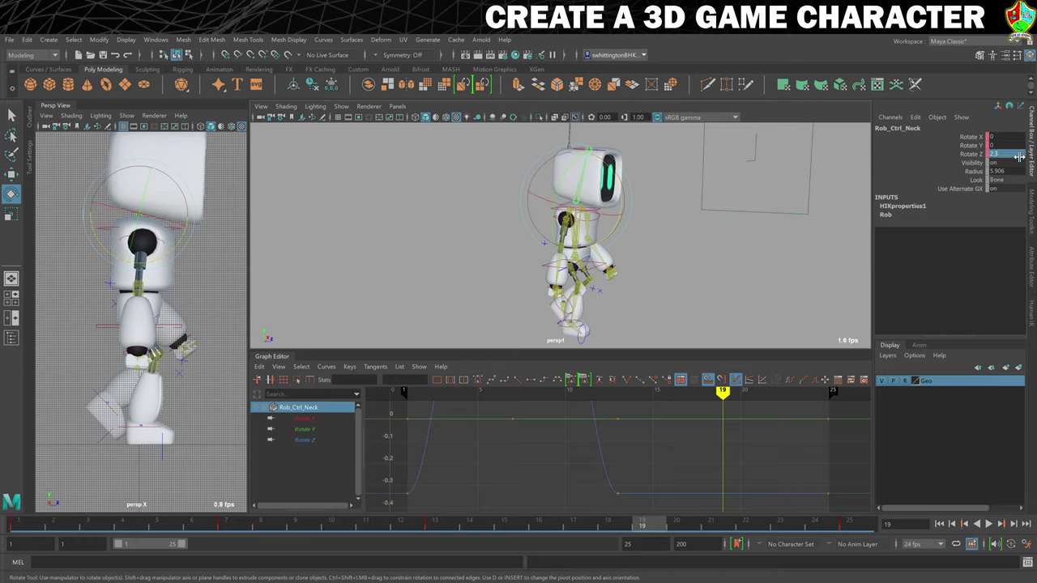
Clear the selection, set the playback range's end to frame 24, and play the looping walk
{"action": "scroll", "coordinate": [148, 318], "scroll_direction": "down", "scroll_amount": 3}
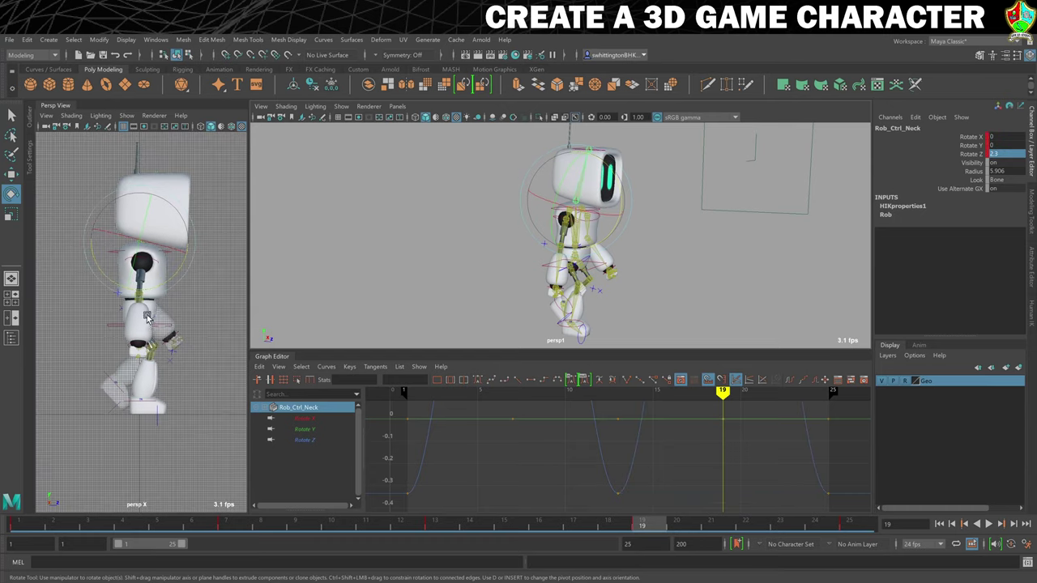
{"action": "left_click", "coordinate": [210, 322]}
{"action": "left_click", "coordinate": [988, 524]}
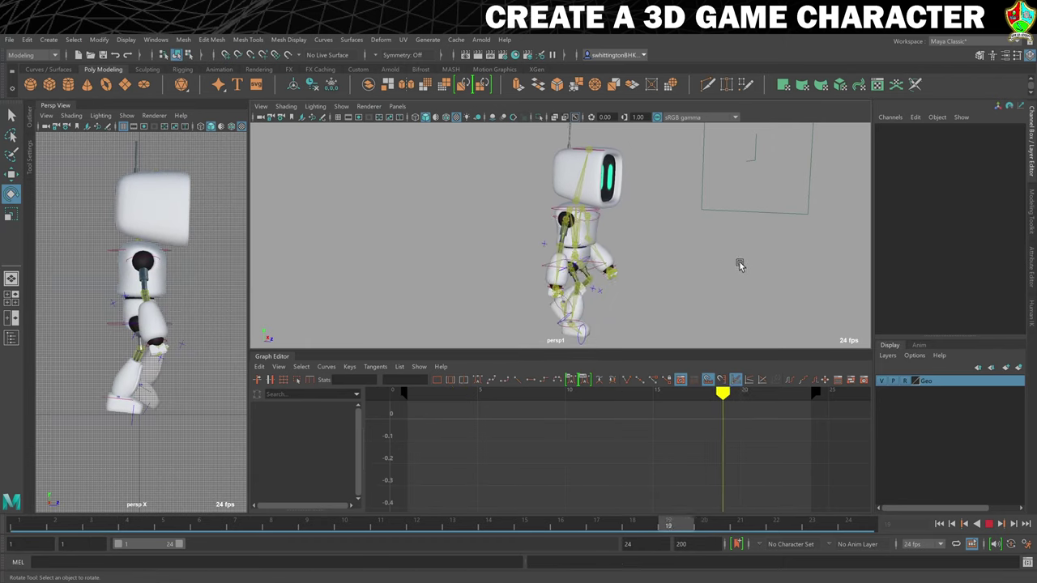
Hide the control rig and skeleton using HumanIK, check the playing walk from several angles, and stop playback
{"action": "left_click", "coordinate": [1031, 315]}
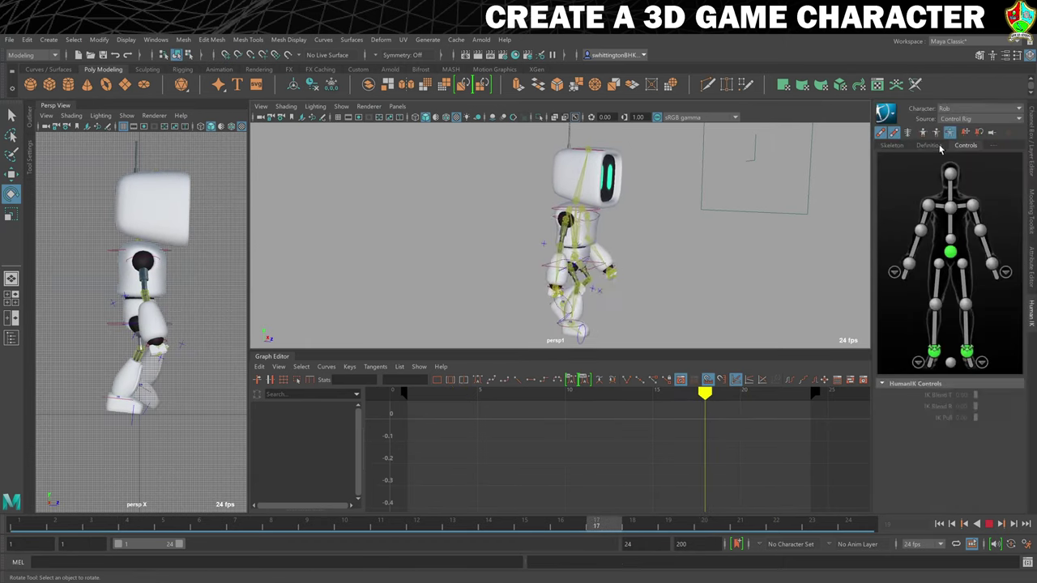
{"action": "left_click", "coordinate": [885, 142]}
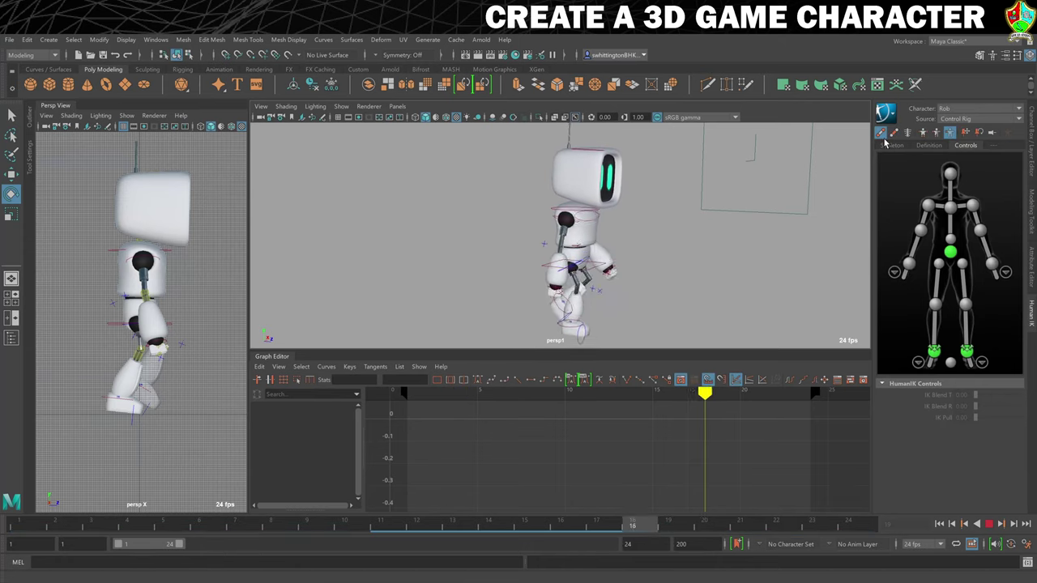
{"action": "left_click", "coordinate": [885, 142]}
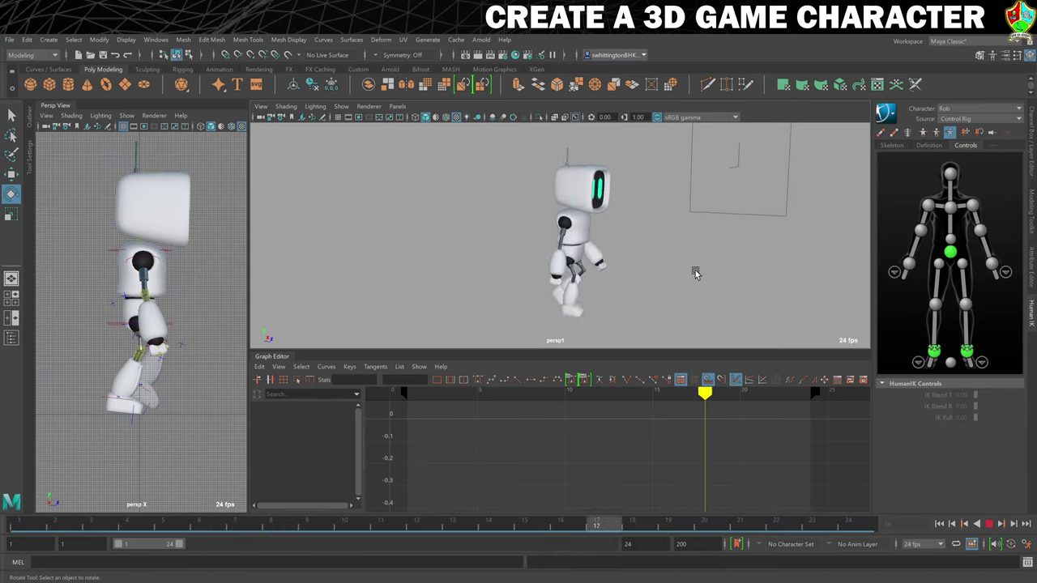
{"action": "left_click_drag", "start_coordinate": [680, 271], "coordinate": [657, 264], "text": "alt"}
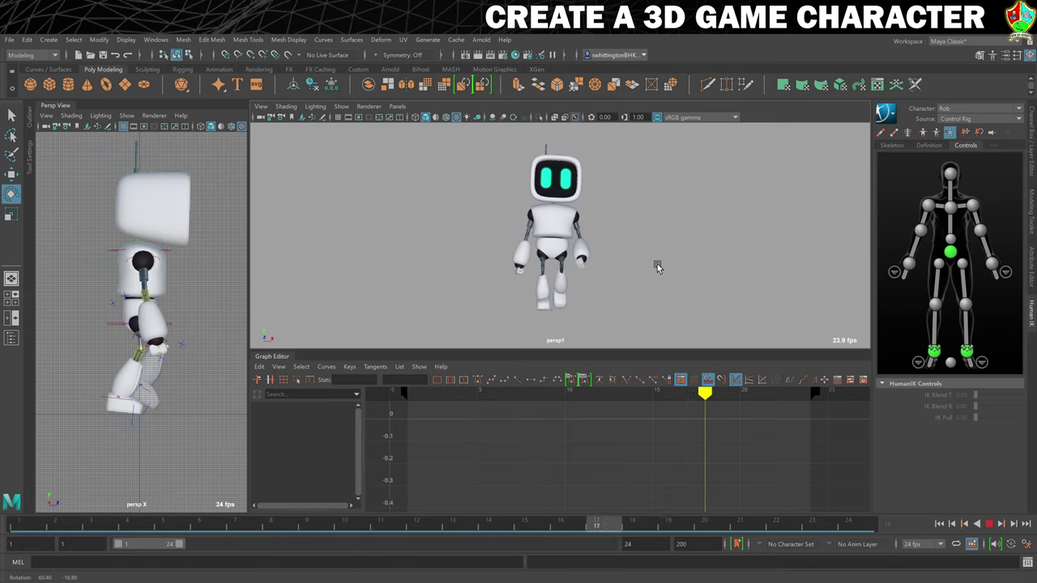
{"action": "left_click_drag", "start_coordinate": [657, 264], "coordinate": [678, 279], "text": "alt"}
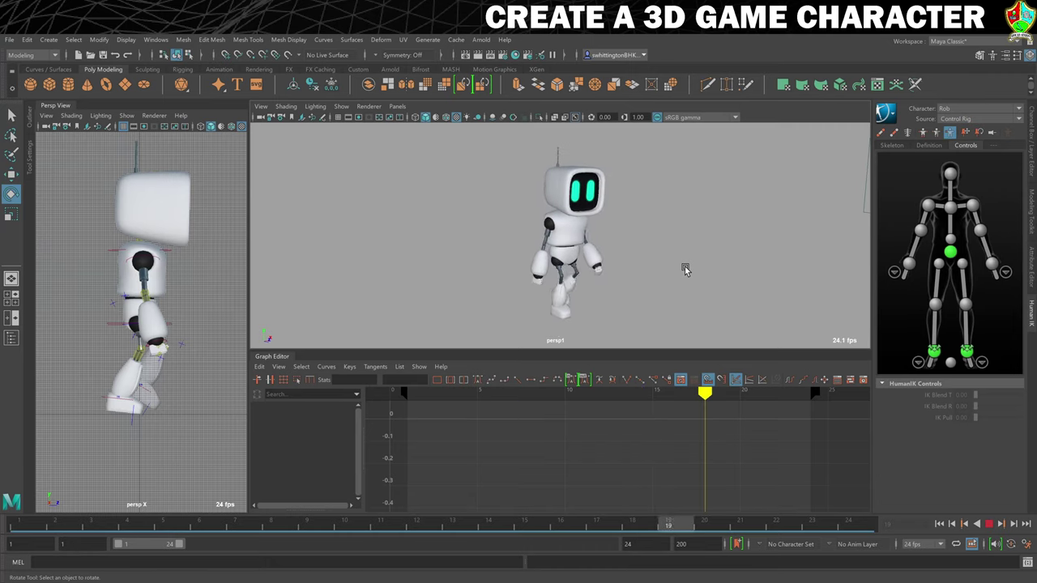
{"action": "left_click", "coordinate": [990, 525]}
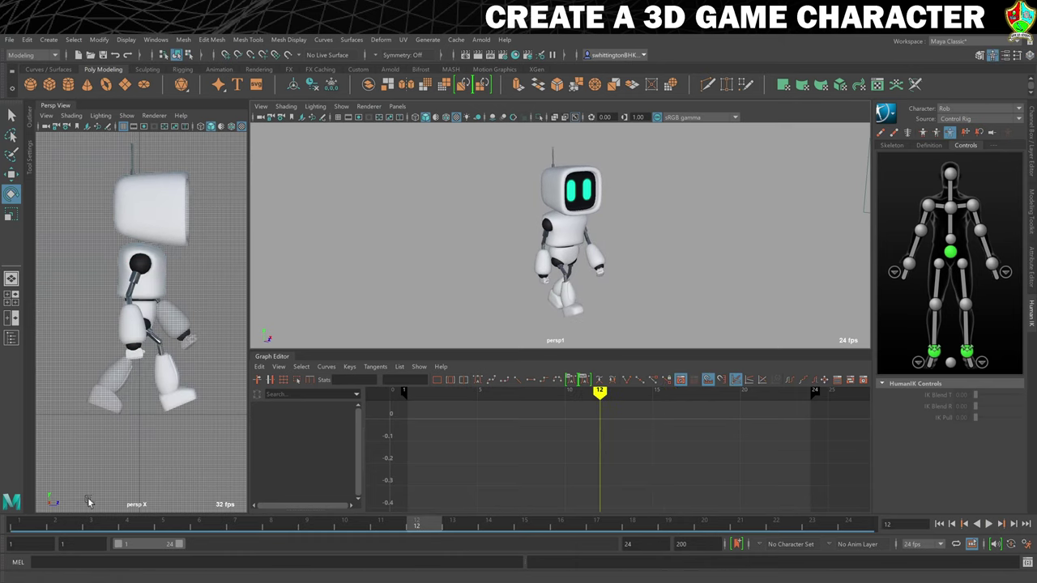
Save the scene under the new name 13. Walk Cycle.mb in the project's scenes folder
{"action": "left_click", "coordinate": [9, 41]}
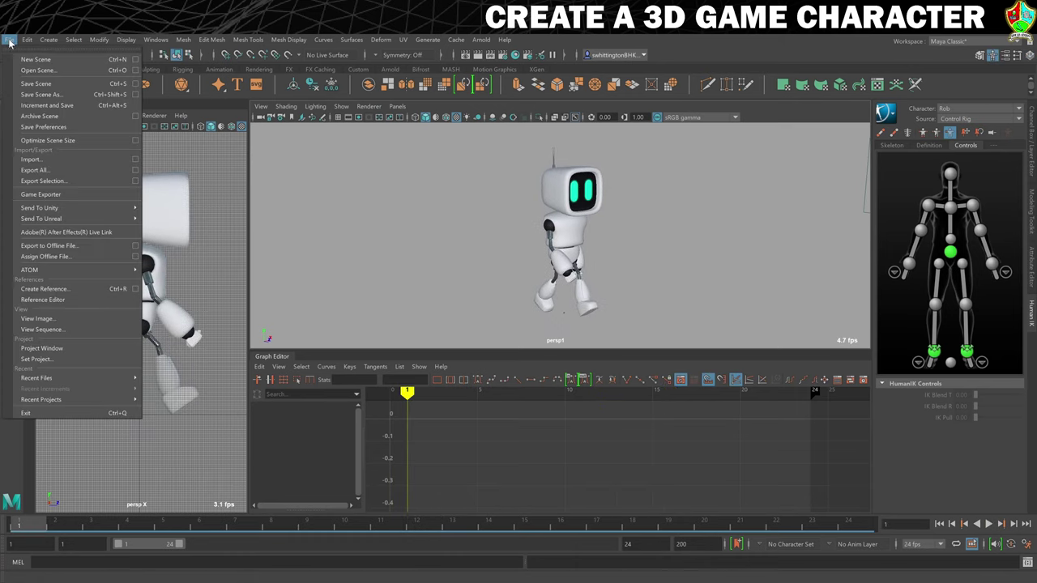
{"action": "left_click", "coordinate": [41, 94]}
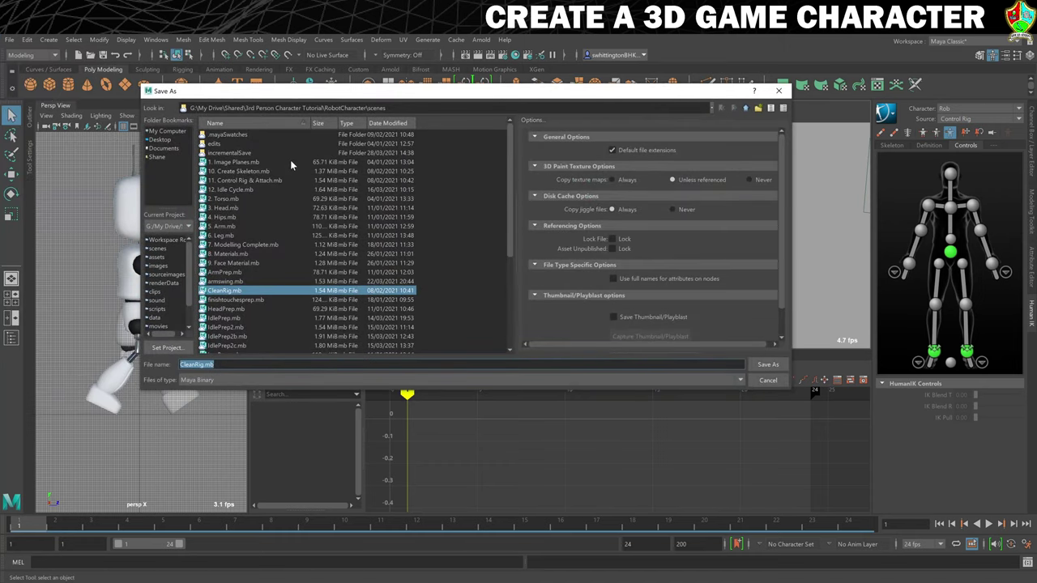
{"action": "key", "text": "Right"}
{"action": "key", "text": "BackSpace"}
{"action": "key", "text": "BackSpace"}
{"action": "key", "text": "BackSpace"}
{"action": "key", "text": "BackSpace"}
{"action": "key", "text": "BackSpace"}
{"action": "key", "text": "BackSpace"}
{"action": "key", "text": "BackSpace"}
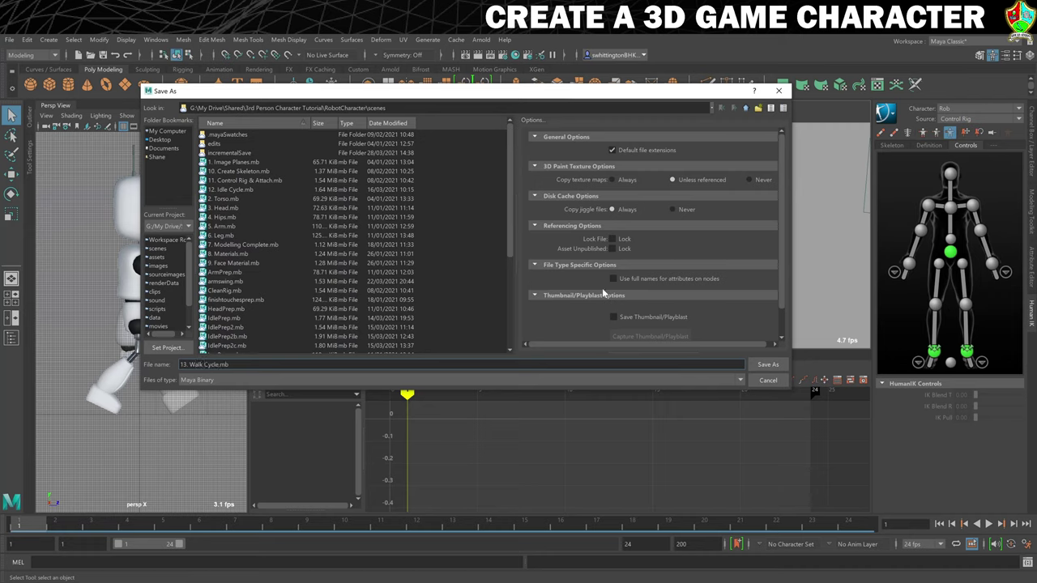
{"action": "left_click", "coordinate": [768, 363]}
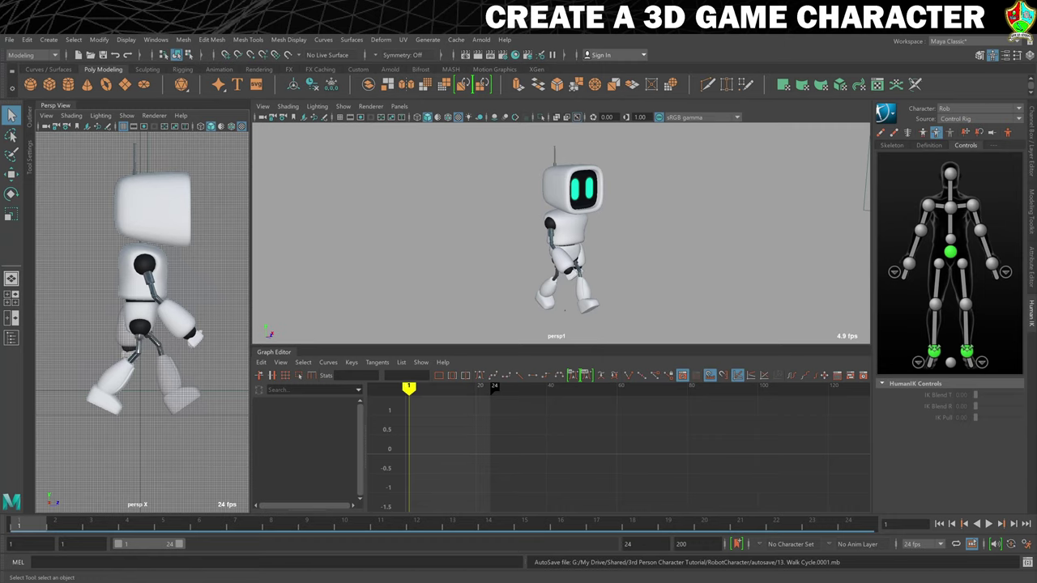
Open the CleanRig.mb scene from the project's scenes folder
{"action": "left_click", "coordinate": [9, 39]}
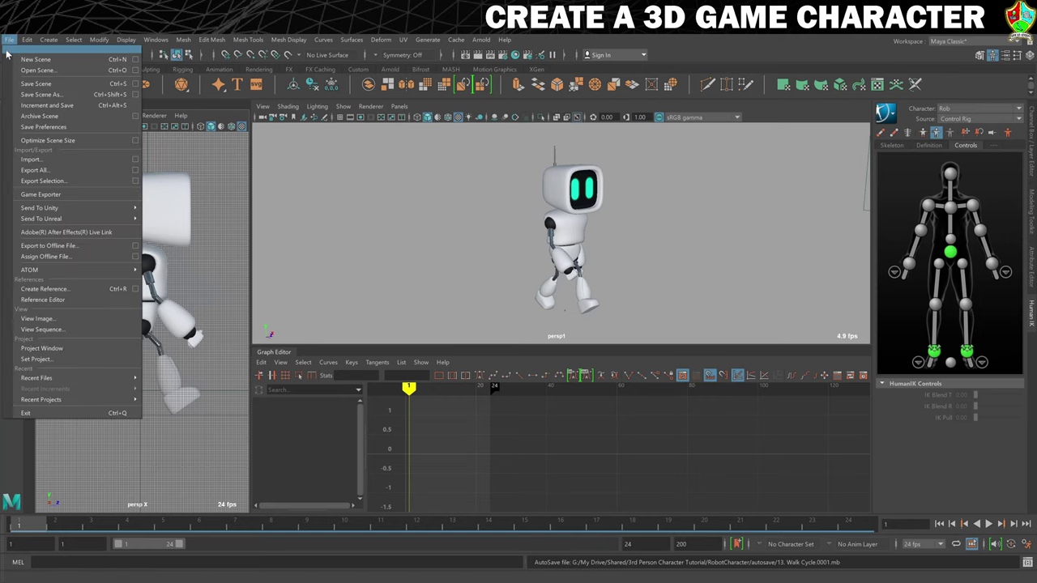
{"action": "left_click", "coordinate": [36, 71]}
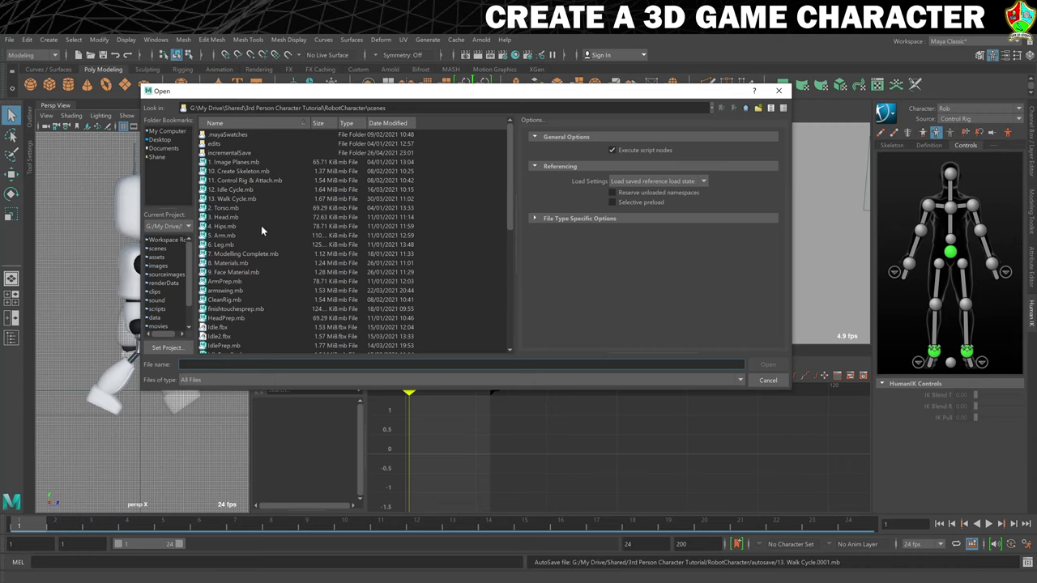
{"action": "left_click", "coordinate": [264, 301]}
{"action": "left_click", "coordinate": [767, 364]}
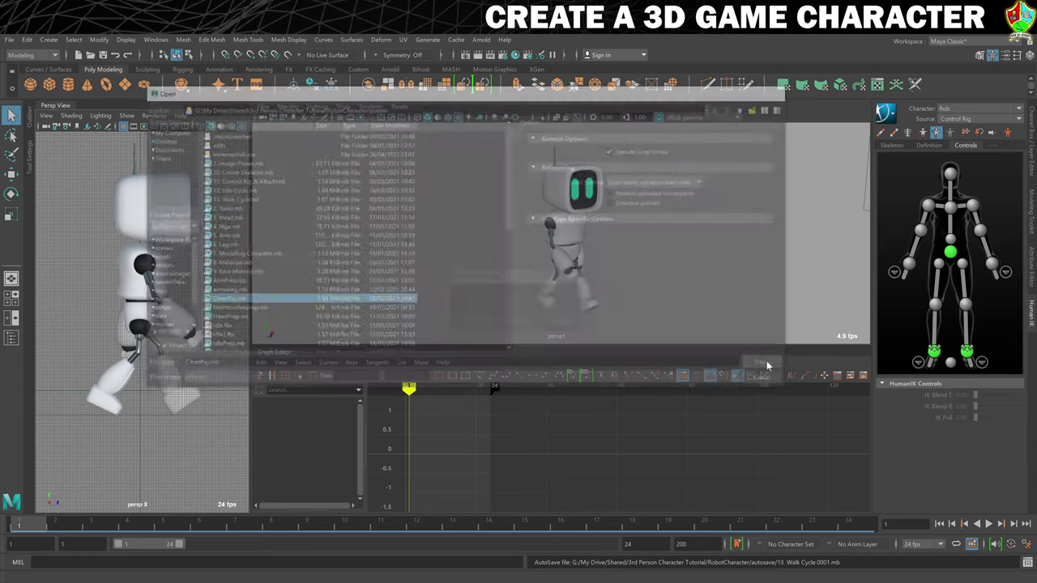
{"action": "left_click", "coordinate": [516, 322]}
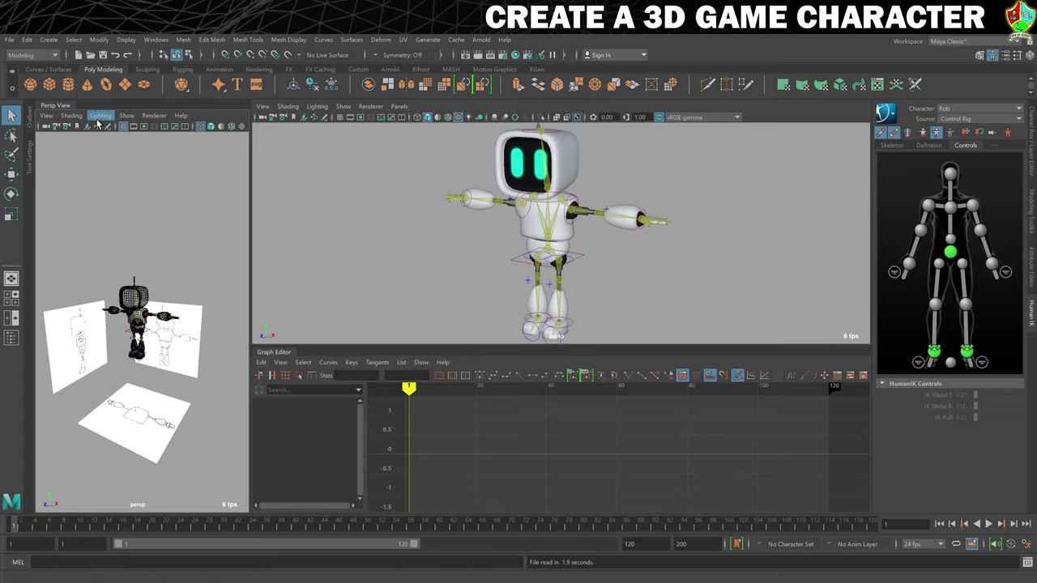
Set the narrow view to a textured right-side view without image planes, and give the main view a new perspective camera
{"action": "left_click", "coordinate": [46, 115]}
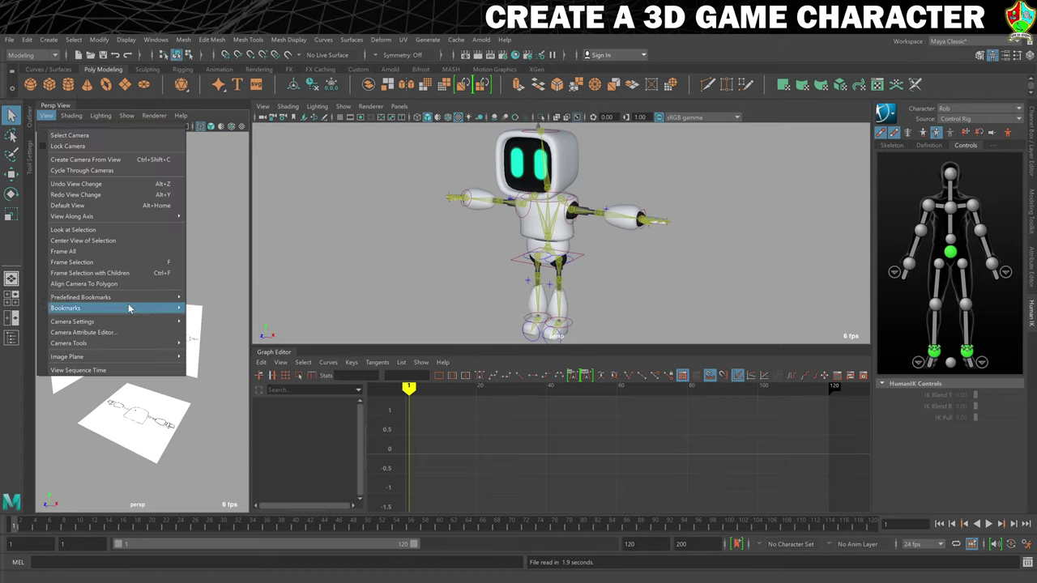
{"action": "mouse_move", "coordinate": [162, 296]}
{"action": "left_click", "coordinate": [212, 330]}
{"action": "left_click", "coordinate": [127, 115]}
{"action": "left_click", "coordinate": [169, 281]}
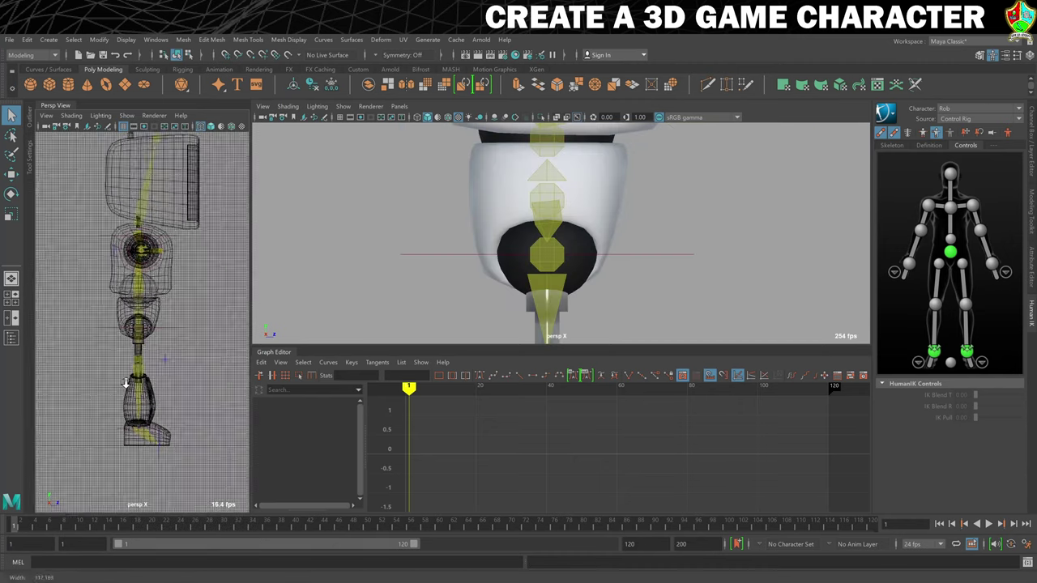
{"action": "key", "text": "6"}
{"action": "left_click", "coordinate": [399, 106]}
{"action": "left_click", "coordinate": [571, 216]}
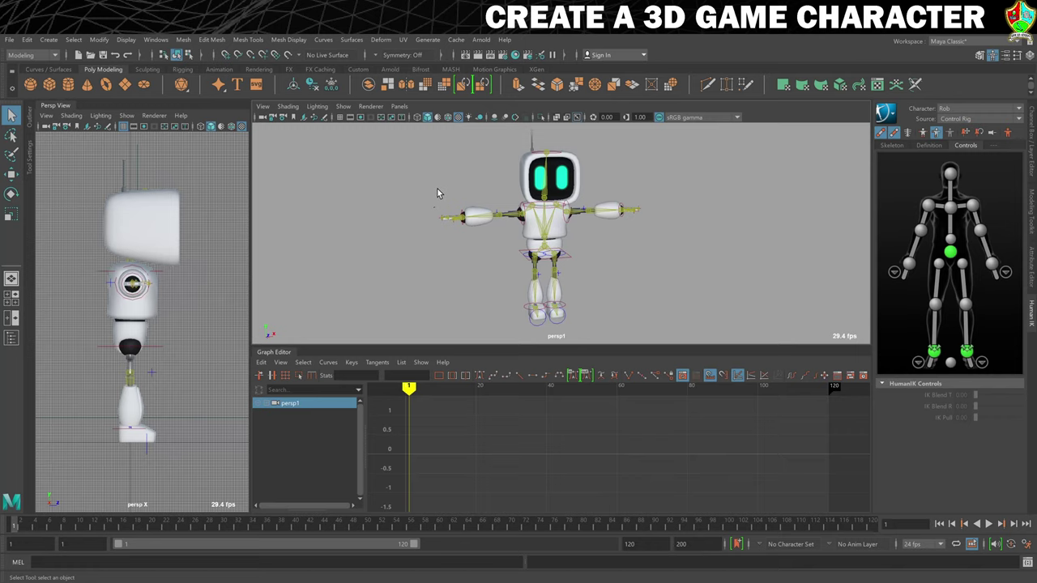
Set the playback range's end to frame 23 and display the channel values for the selection
{"action": "double_click", "coordinate": [630, 543]}
{"action": "type", "text": "23"}
{"action": "key", "text": "Return"}
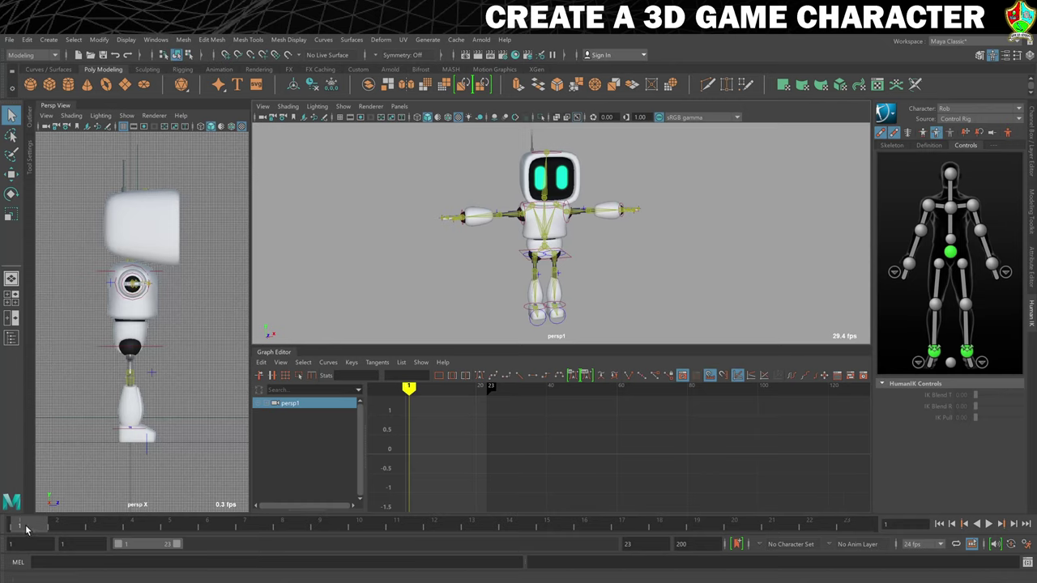
{"action": "left_click", "coordinate": [1030, 133]}
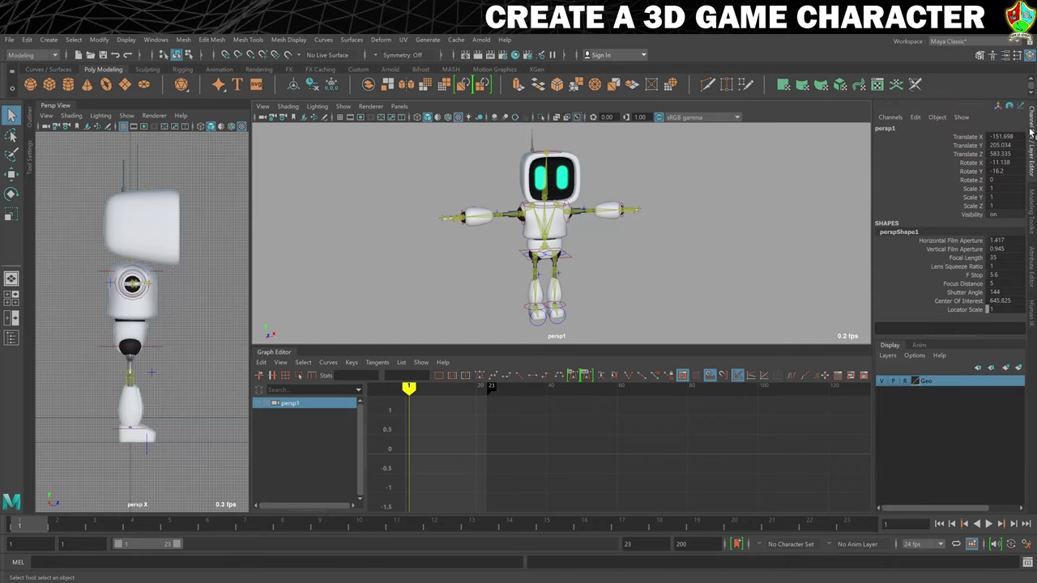
Lower the robot's hips control to about 61.4 on Translate Y at frame 1 so the knees bend
{"action": "left_click", "coordinate": [123, 348]}
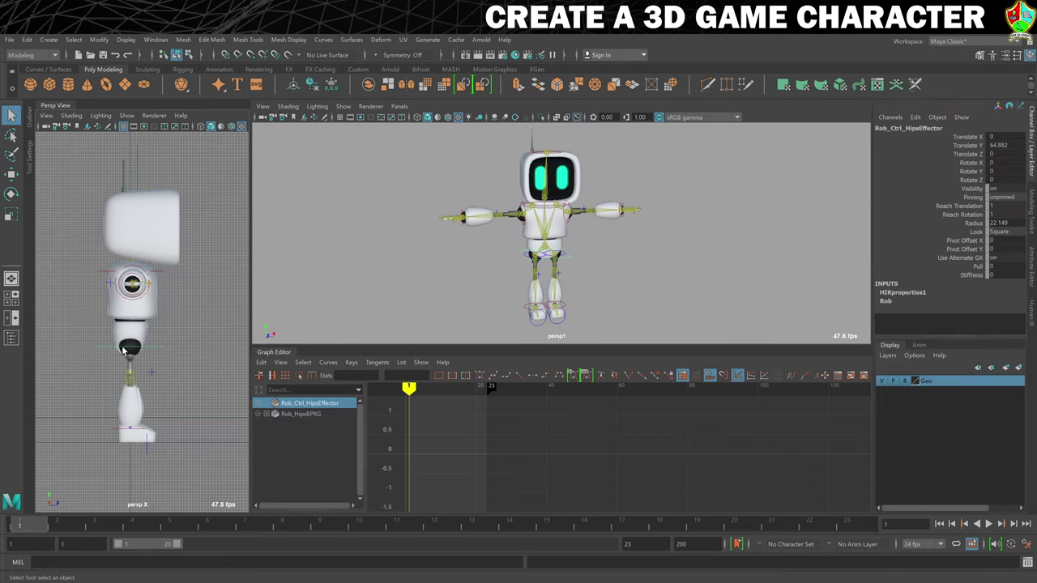
{"action": "key", "text": "w"}
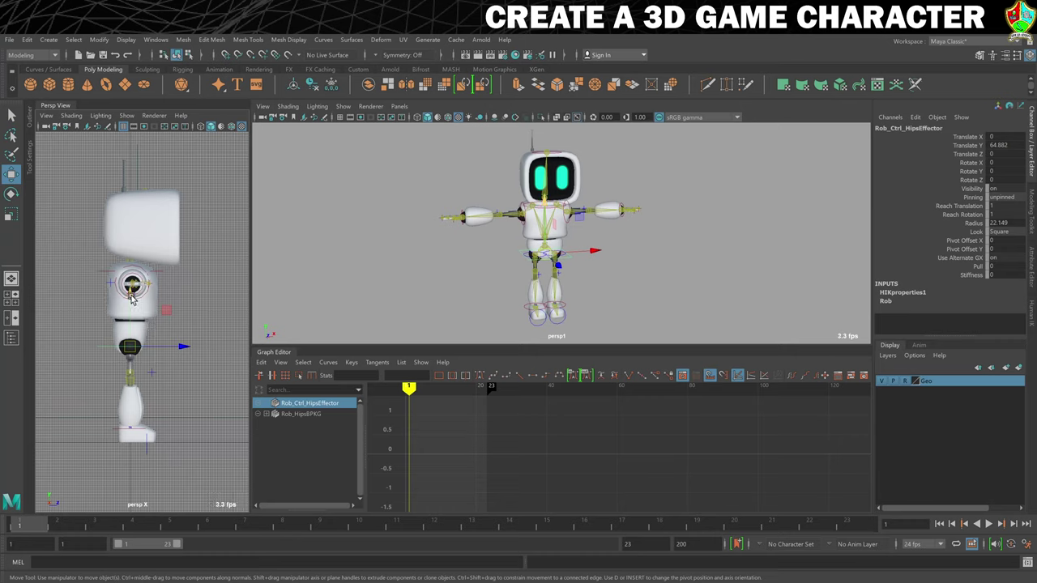
{"action": "left_click_drag", "start_coordinate": [132, 299], "coordinate": [144, 306]}
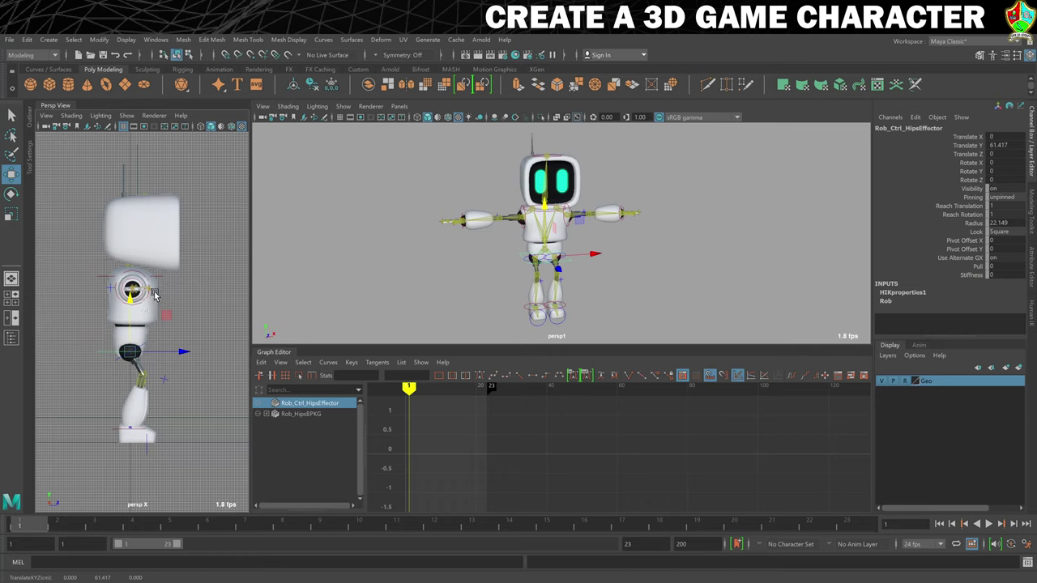
Lean the hips control forward about 19.4 degrees on Rotate Z, and counter-rotate the head control to about -16.4 degrees on Rotate Z
{"action": "key", "text": "e"}
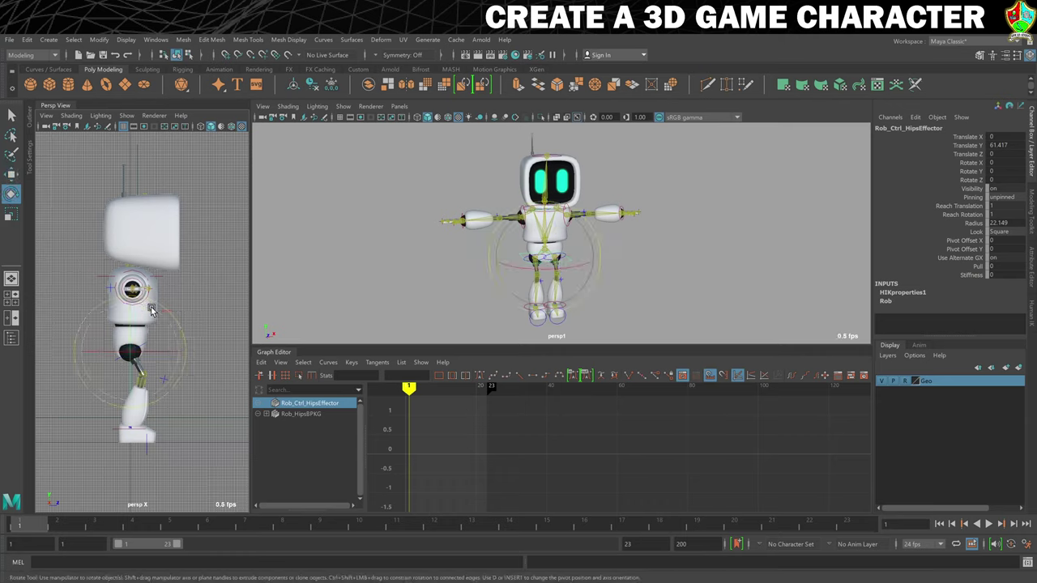
{"action": "left_click_drag", "start_coordinate": [150, 313], "coordinate": [166, 328]}
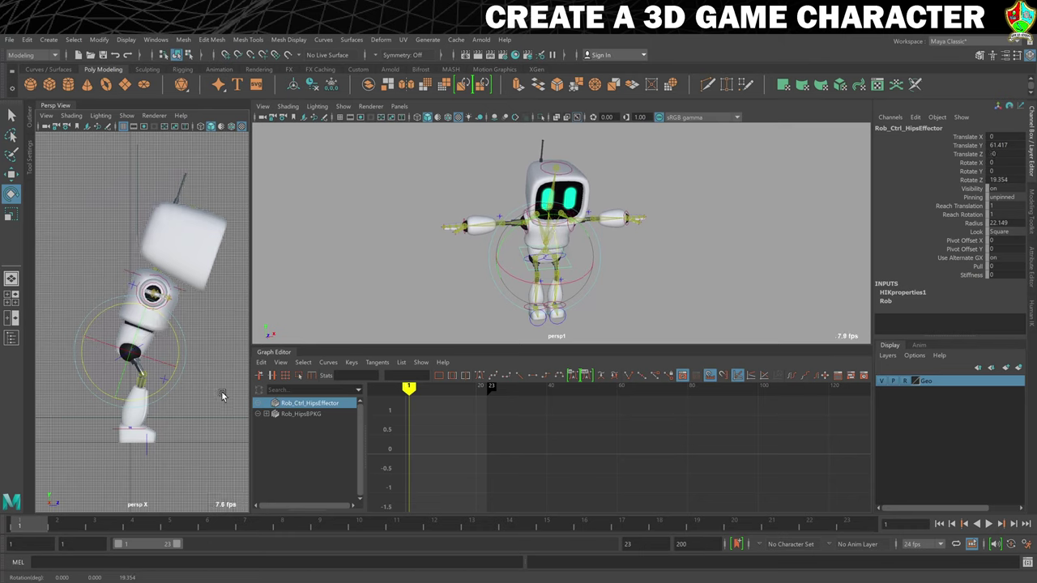
{"action": "left_click", "coordinate": [542, 174]}
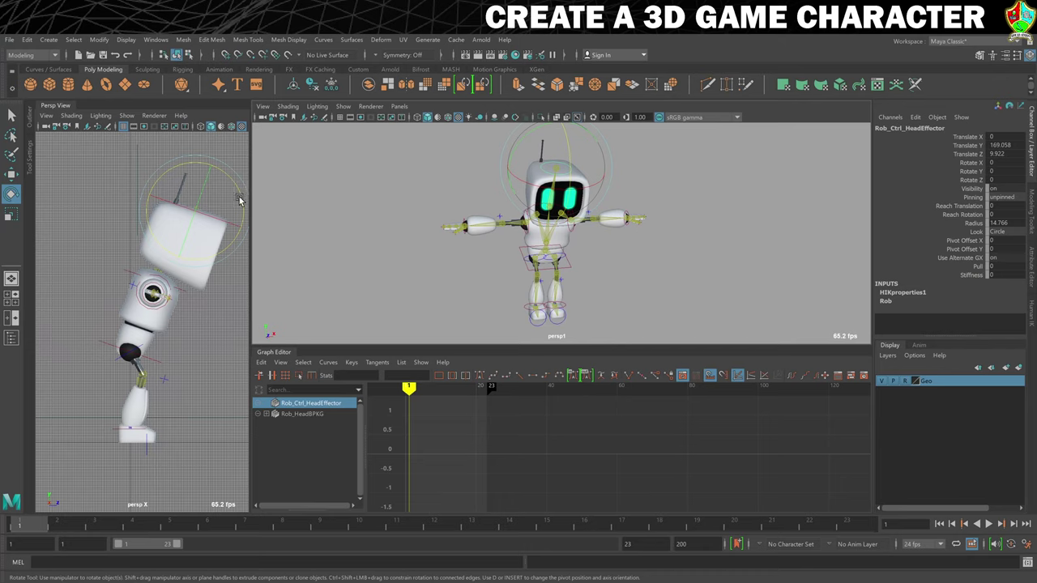
{"action": "left_click_drag", "start_coordinate": [239, 201], "coordinate": [215, 186]}
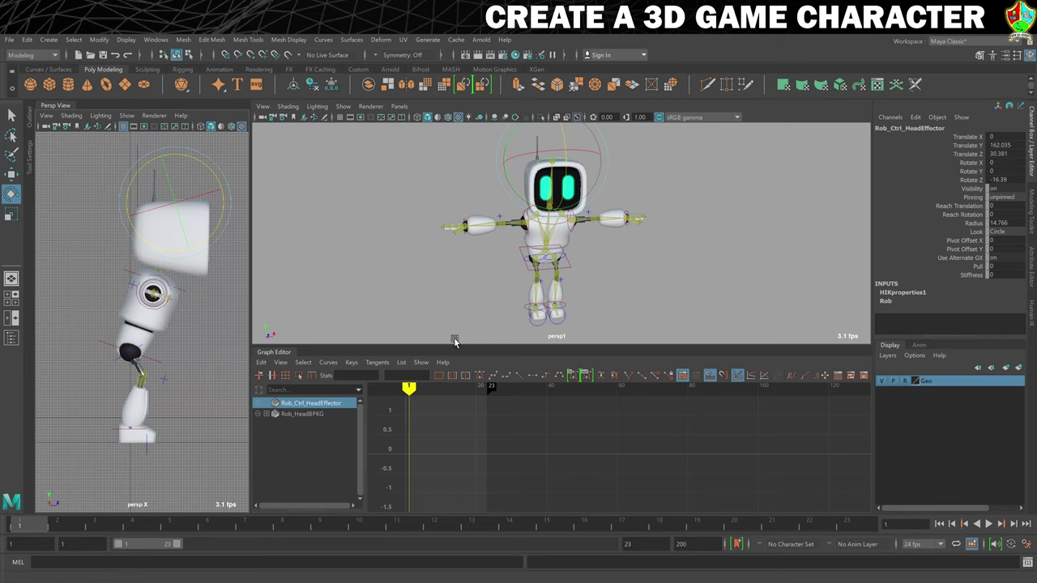
Place the left ankle control at about 15.9 on Translate Y and 29 on Translate Z, and rotate it about -45.2 degrees on Rotate Z
{"action": "left_click", "coordinate": [563, 309]}
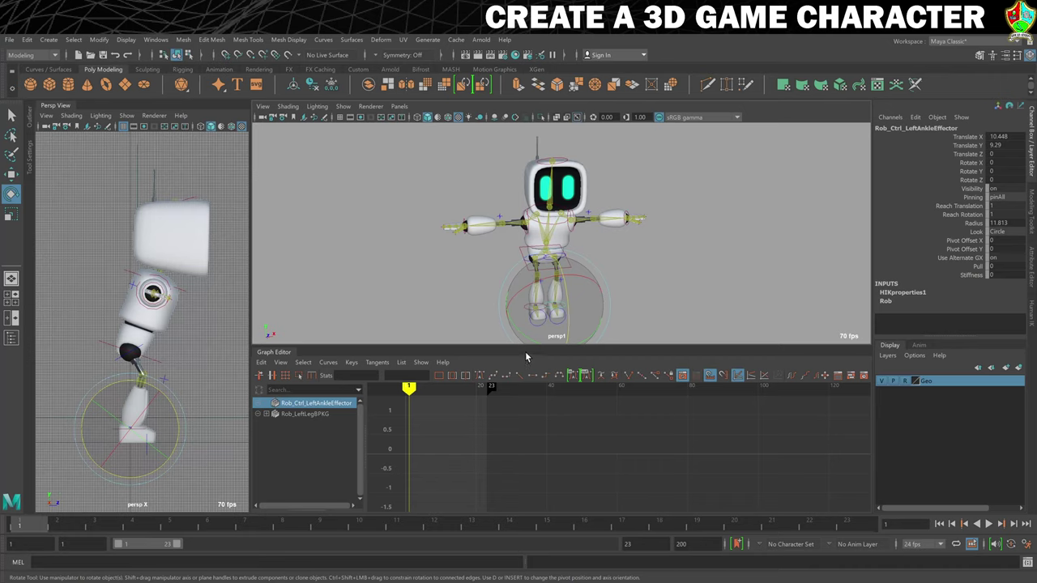
{"action": "key", "text": "w"}
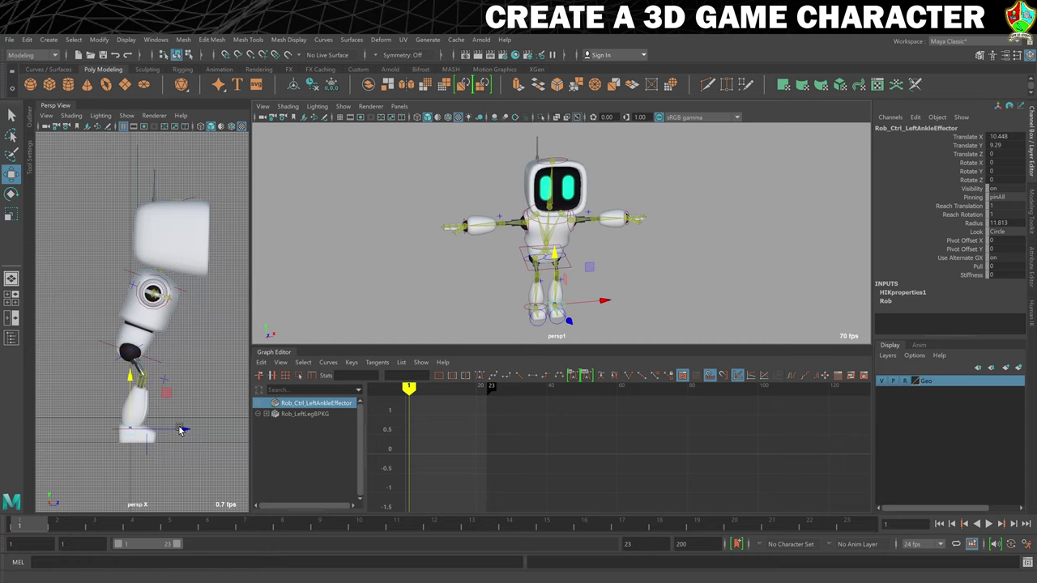
{"action": "left_click_drag", "start_coordinate": [181, 430], "coordinate": [219, 422]}
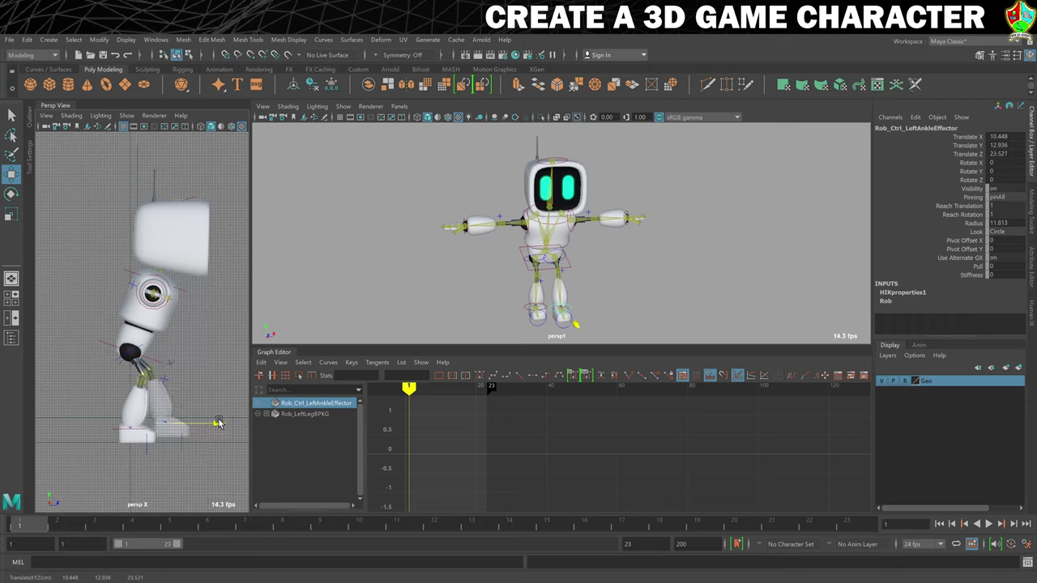
{"action": "left_click", "coordinate": [165, 379]}
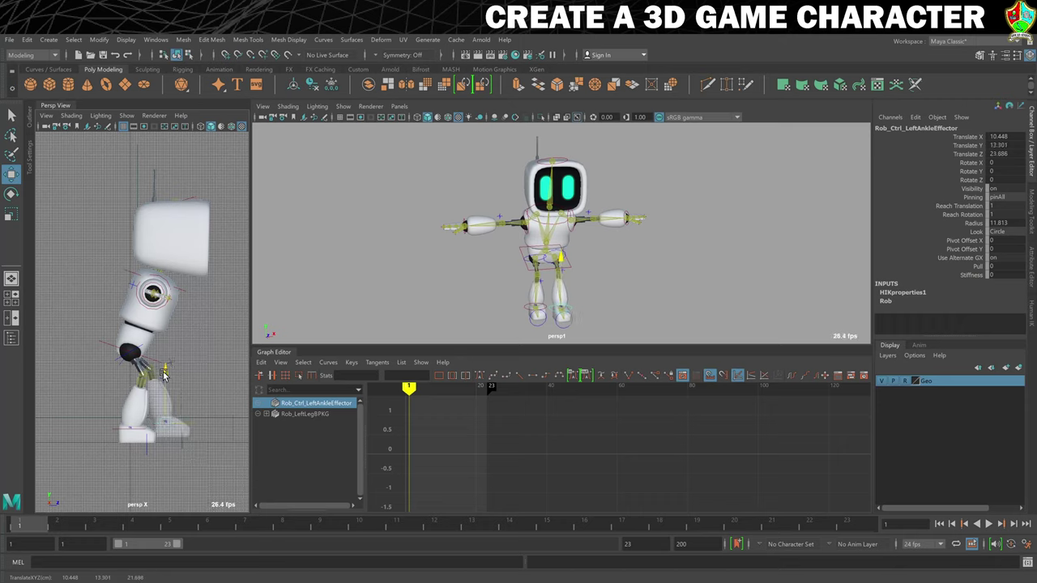
{"action": "left_click_drag", "start_coordinate": [164, 375], "coordinate": [167, 370]}
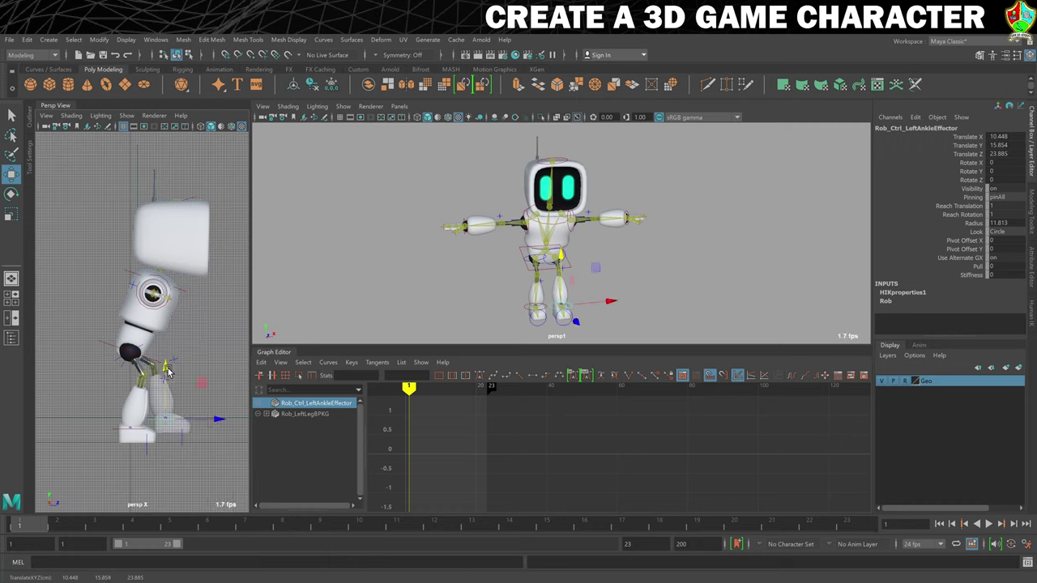
{"action": "left_click_drag", "start_coordinate": [213, 419], "coordinate": [158, 376]}
{"action": "key", "text": "e"}
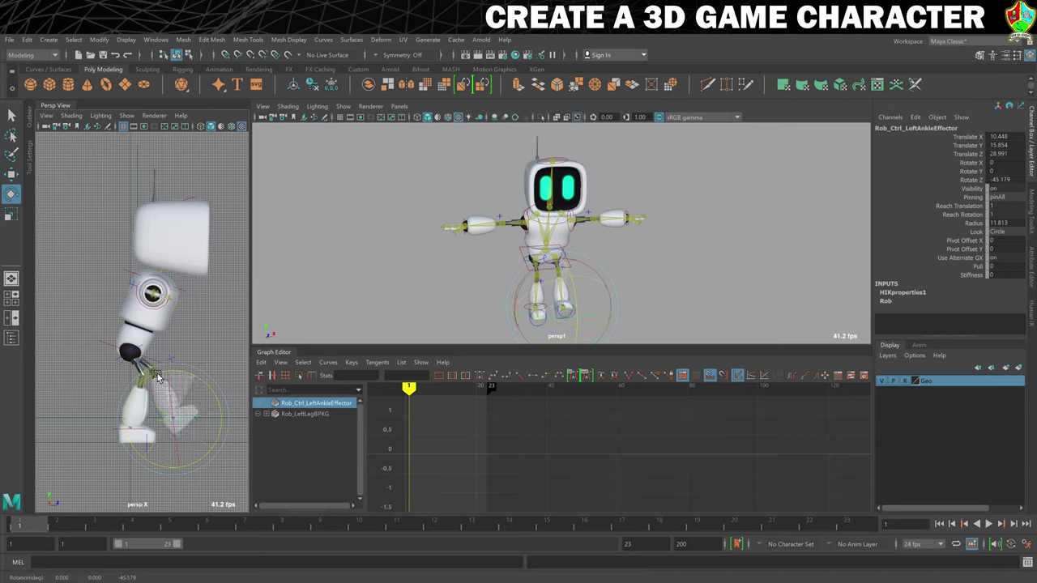
Raise the right ankle control to about 24.4 on Translate Y and move it back to about -32.1 on Translate Z
{"action": "left_click", "coordinate": [90, 412]}
{"action": "left_click", "coordinate": [117, 437]}
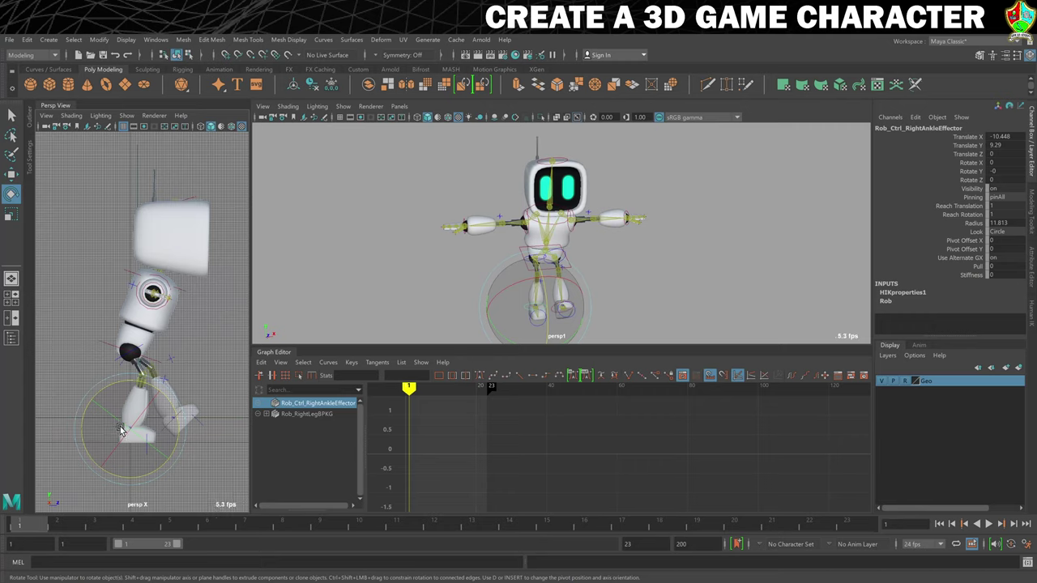
{"action": "key", "text": "w"}
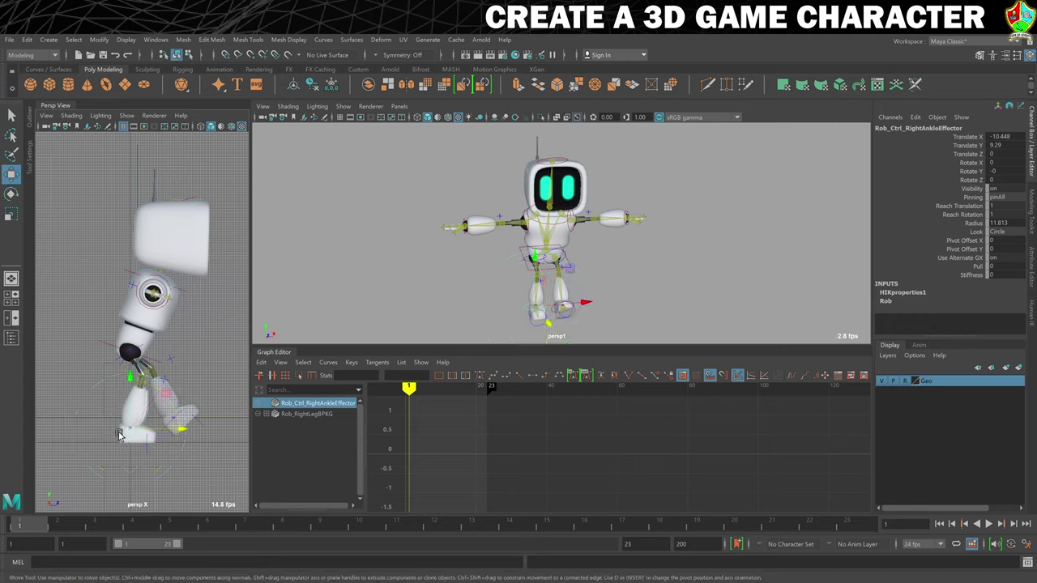
{"action": "left_click_drag", "start_coordinate": [132, 383], "coordinate": [149, 358]}
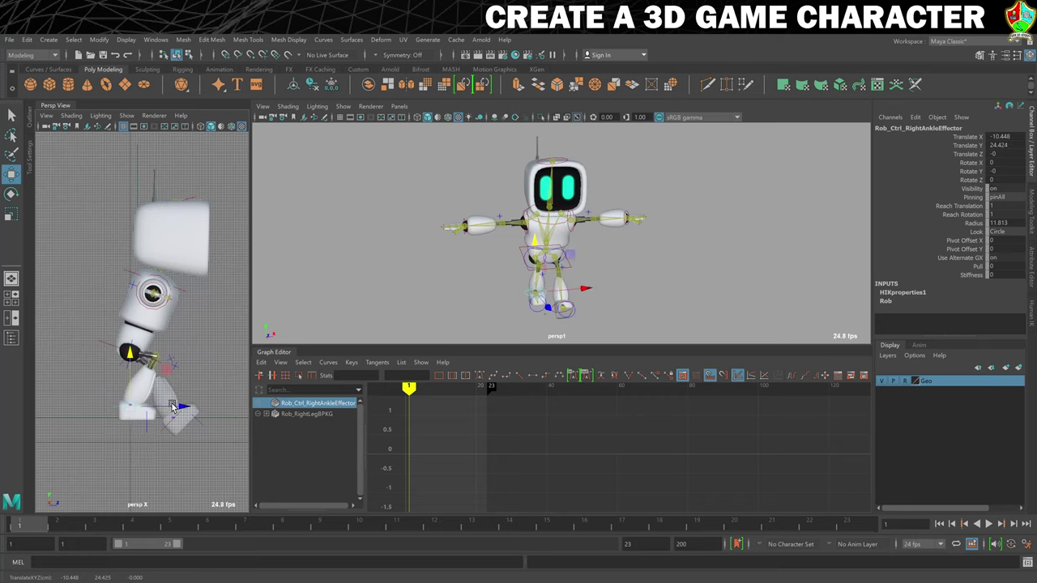
{"action": "left_click_drag", "start_coordinate": [178, 406], "coordinate": [134, 405]}
Rotate the right ankle control to about 126 degrees on Rotate Z, and reposition it at about Translate Y 30.9 and Translate Z -41.8
{"action": "key", "text": "e"}
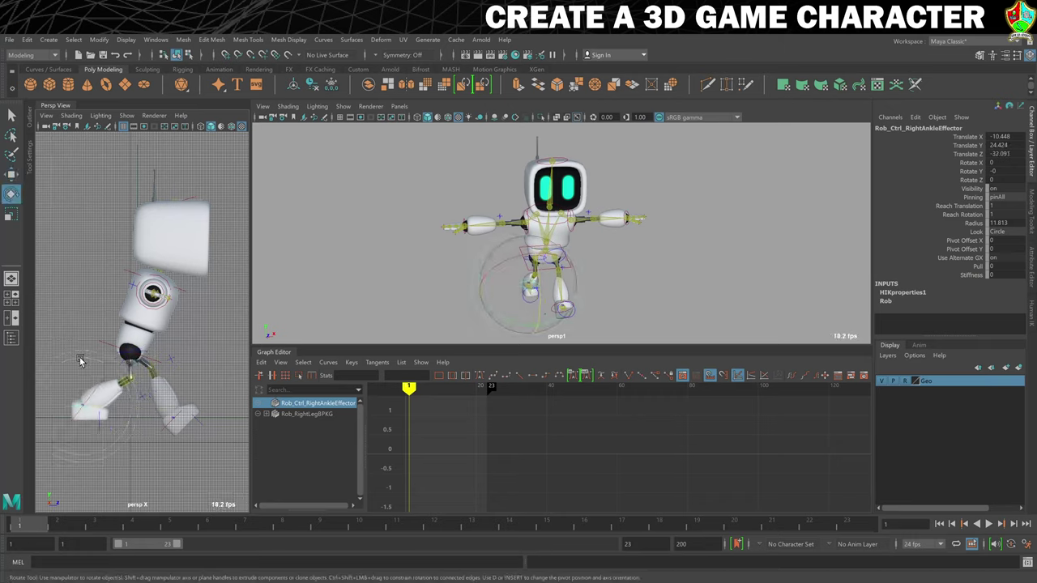
{"action": "left_click_drag", "start_coordinate": [81, 361], "coordinate": [140, 447]}
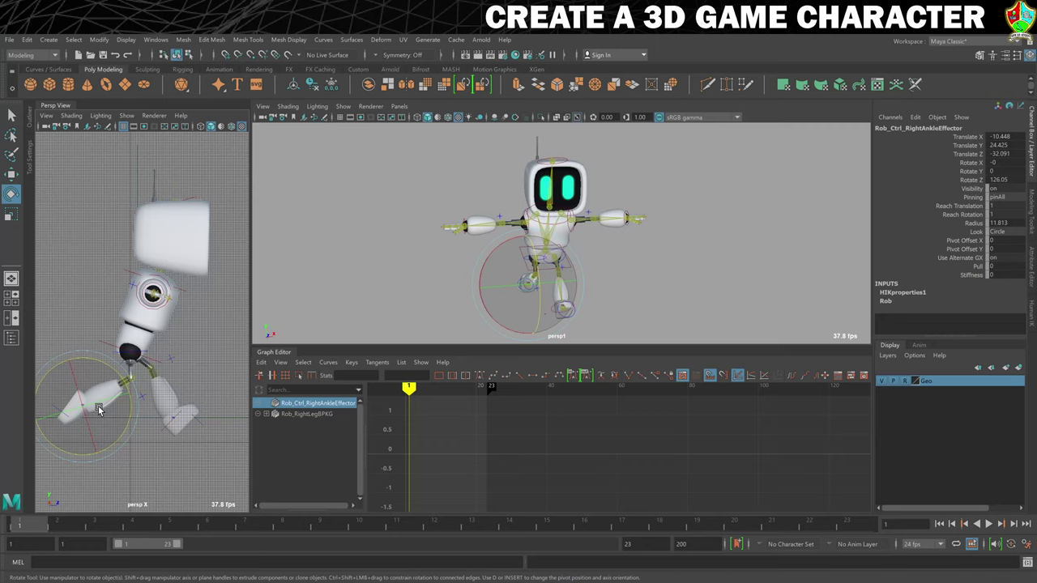
{"action": "key", "text": "w"}
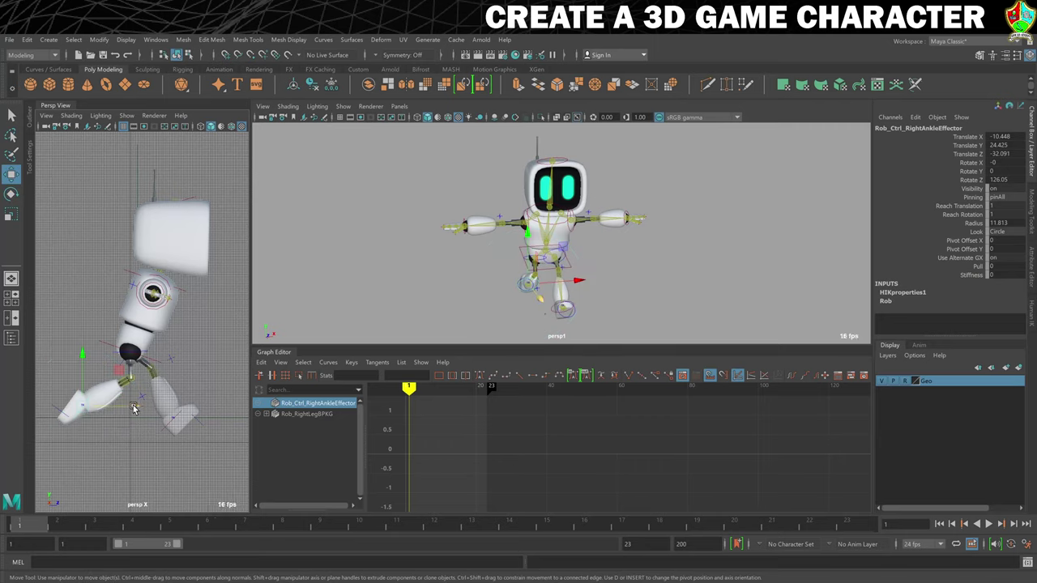
{"action": "left_click_drag", "start_coordinate": [134, 408], "coordinate": [119, 407]}
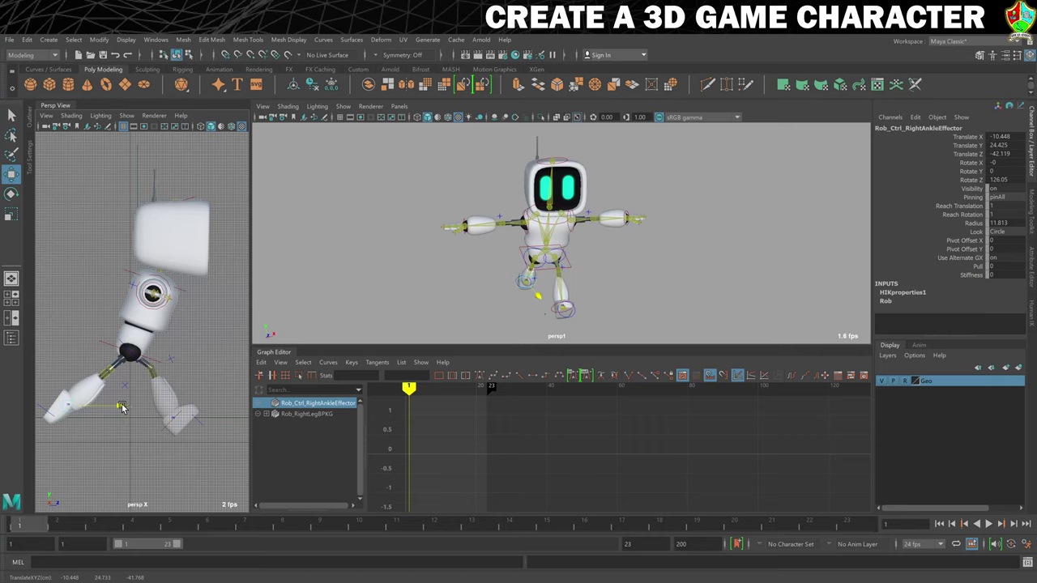
{"action": "left_click_drag", "start_coordinate": [70, 360], "coordinate": [74, 350]}
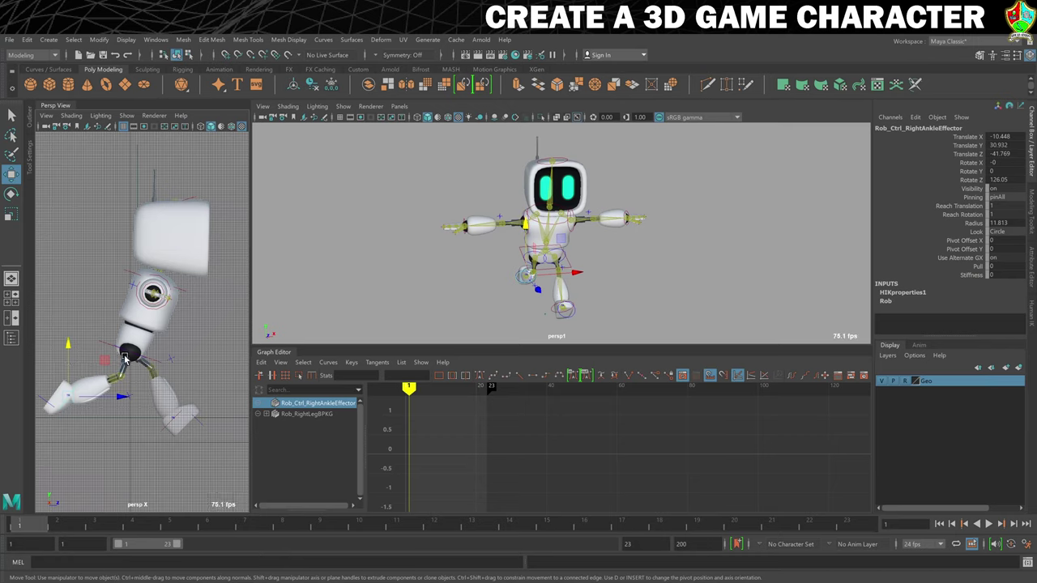
Move the left ankle control forward to about 30.8 on Translate Z, and key the hips and both ankle controls at frame 1
{"action": "left_click", "coordinate": [164, 438]}
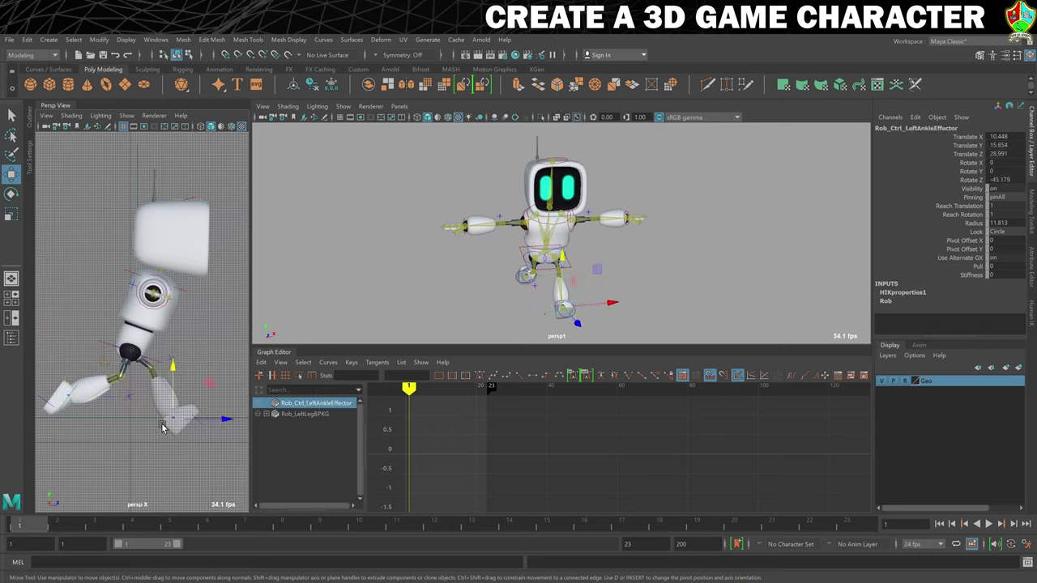
{"action": "left_click_drag", "start_coordinate": [223, 420], "coordinate": [231, 423]}
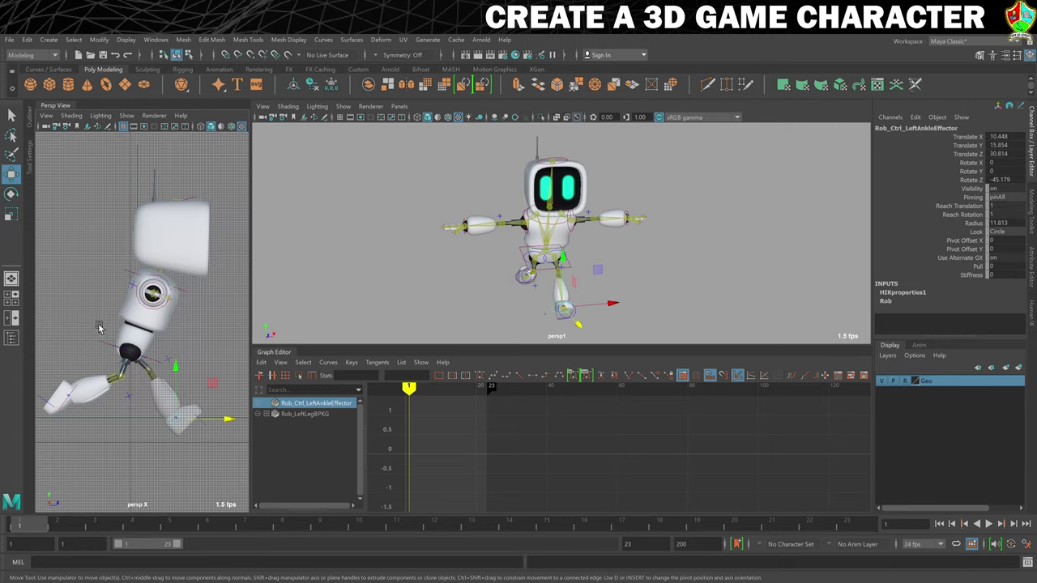
{"action": "left_click", "coordinate": [101, 352]}
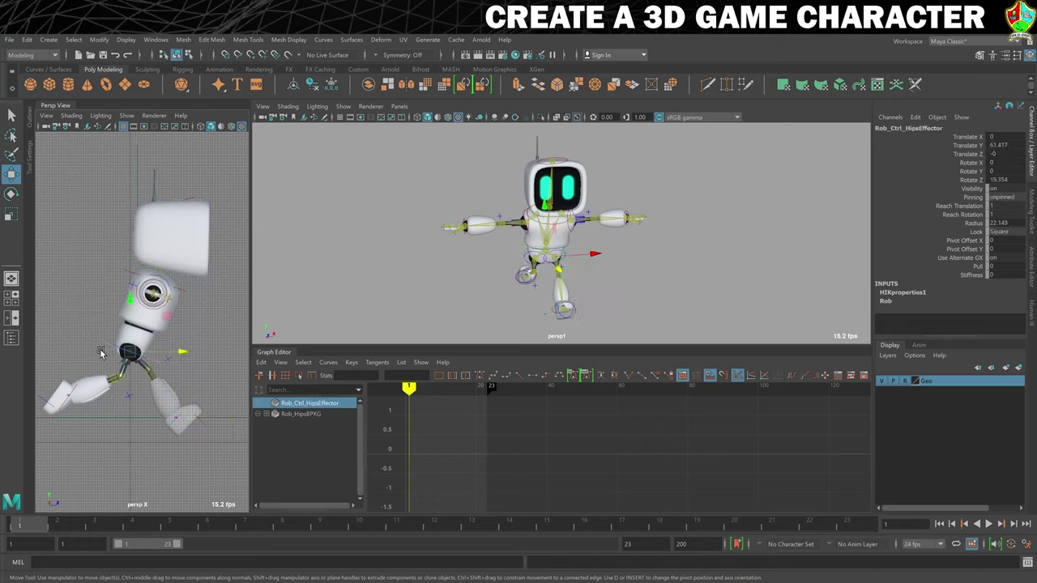
{"action": "left_click", "coordinate": [66, 406], "text": "shift"}
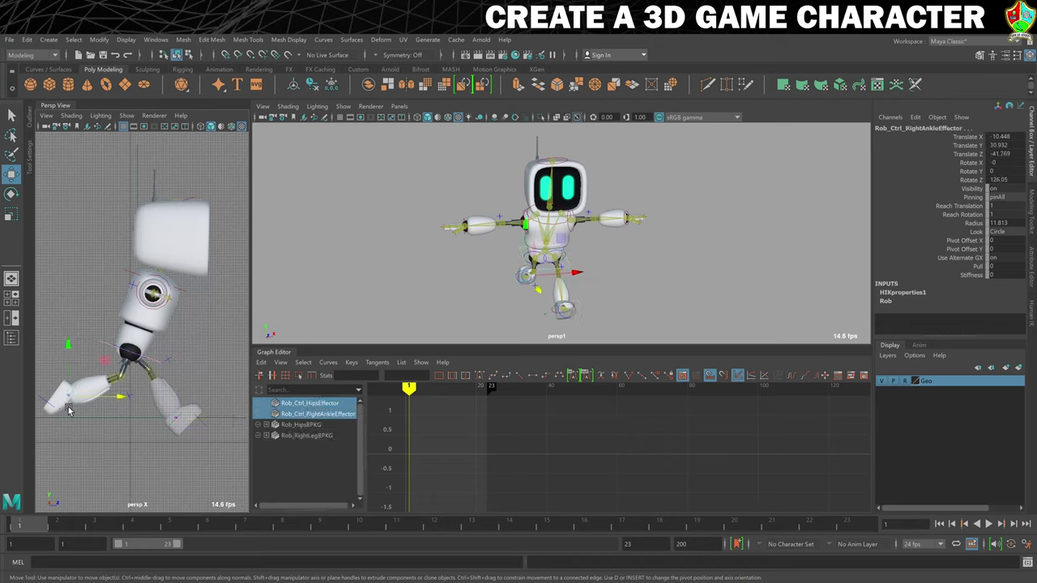
{"action": "left_click", "coordinate": [166, 438], "text": "shift"}
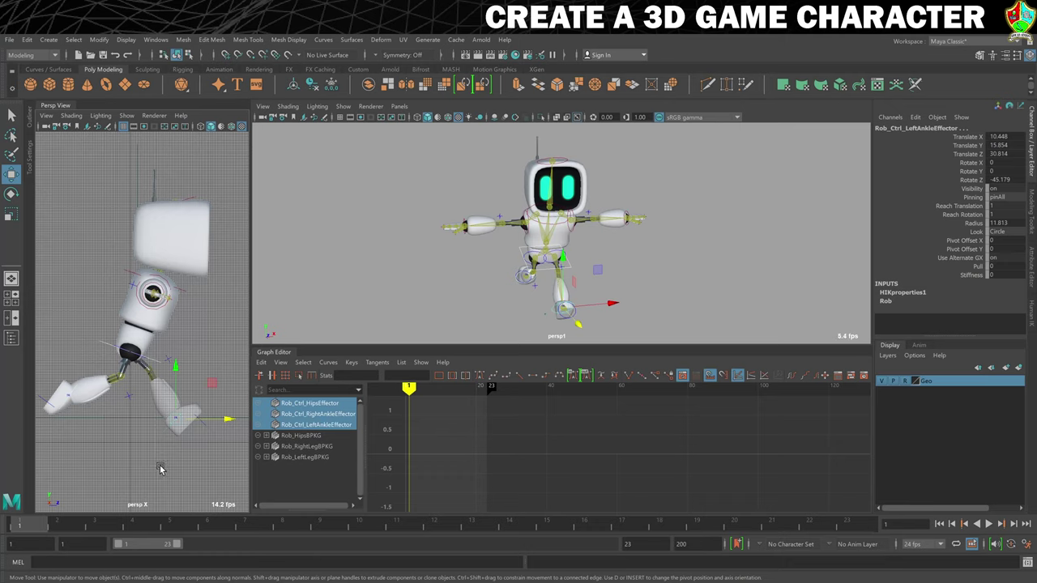
{"action": "key", "text": "s"}
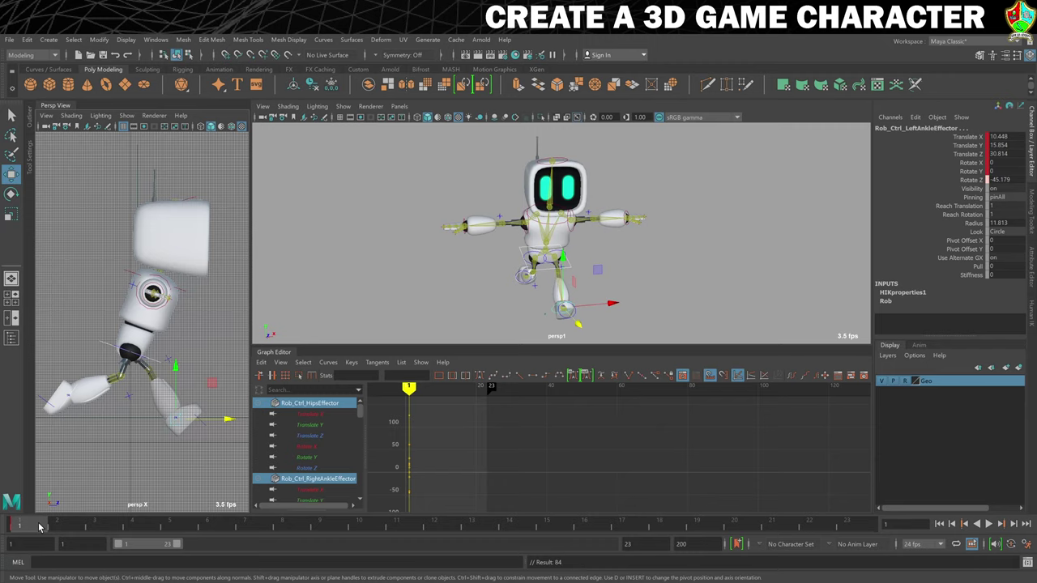
At frame 3, lower the hips control to about 60.5 on Translate Y and key it
{"action": "left_click", "coordinate": [105, 528]}
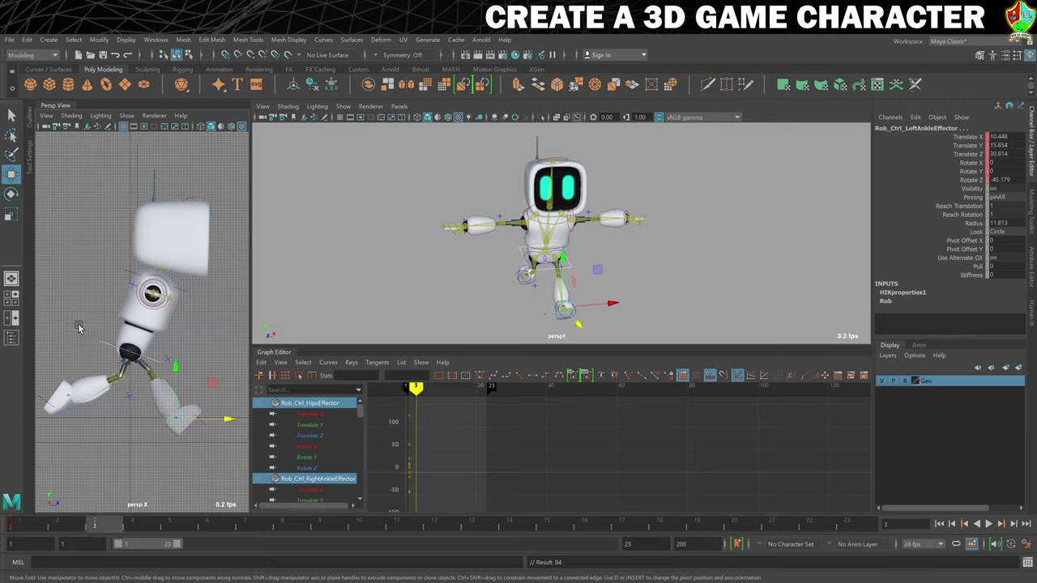
{"action": "left_click", "coordinate": [107, 354]}
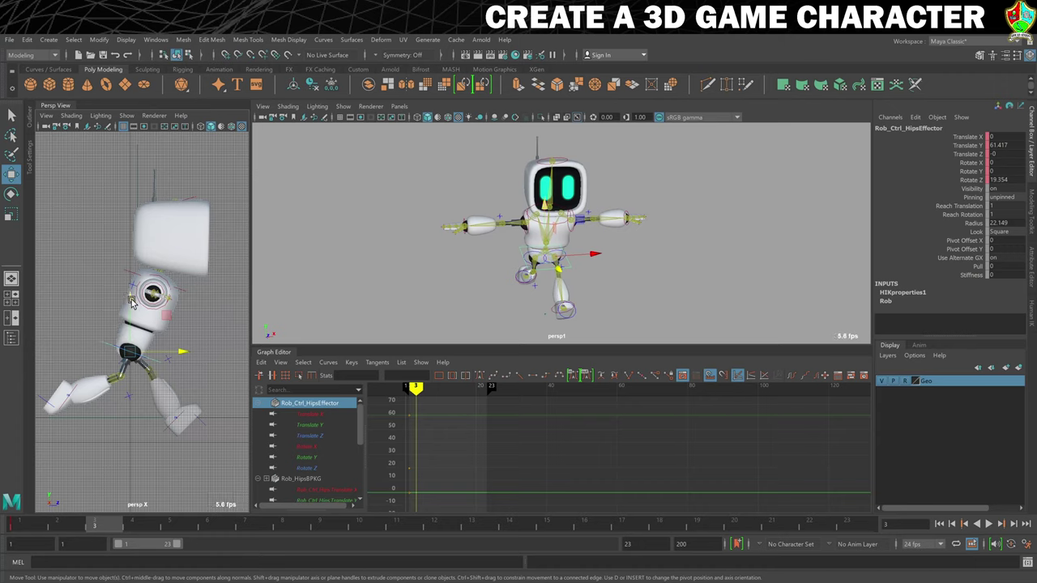
{"action": "left_click_drag", "start_coordinate": [129, 301], "coordinate": [129, 303]}
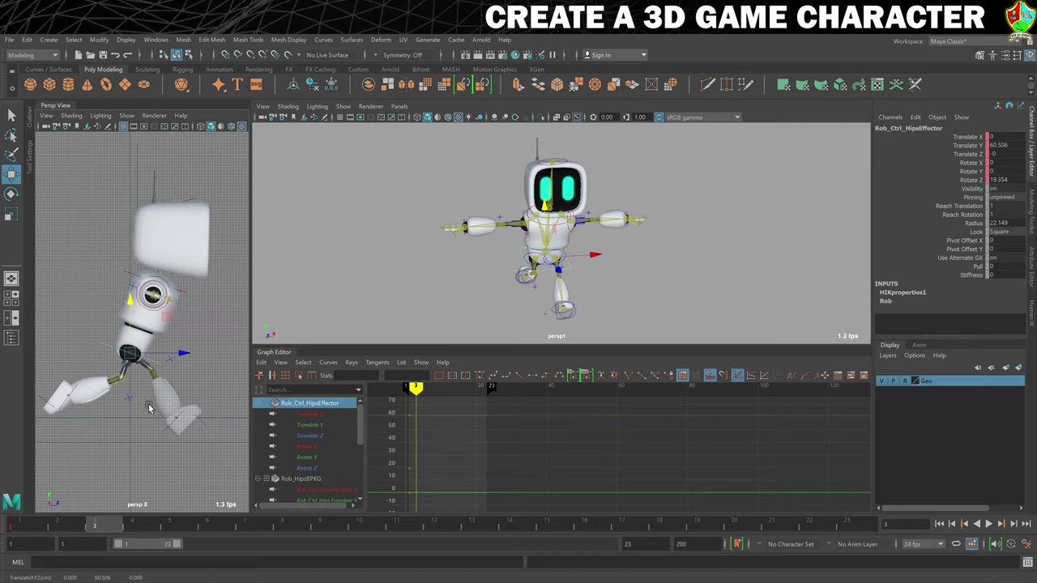
{"action": "key", "text": "s"}
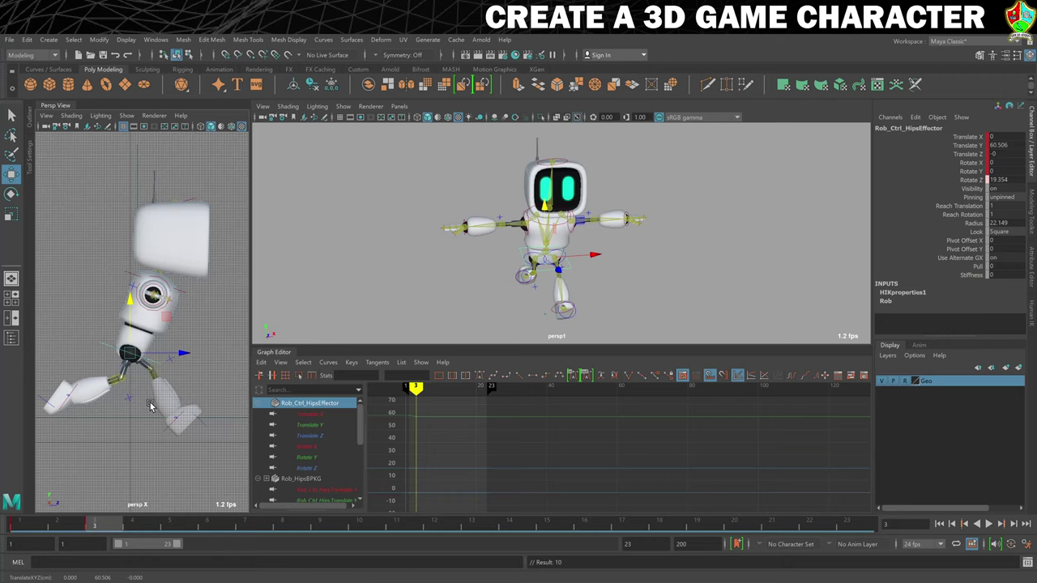
Set the left ankle control's Rotate Z to 0 at frame 3, and hide cameras in the narrow side view
{"action": "left_click", "coordinate": [166, 439]}
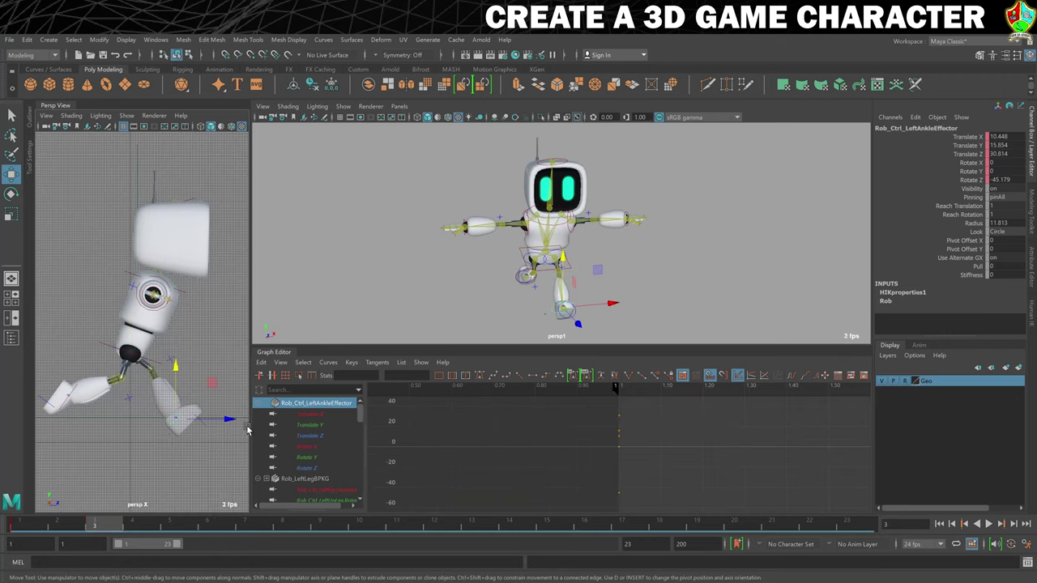
{"action": "left_click", "coordinate": [1005, 180]}
{"action": "type", "text": "0"}
{"action": "key", "text": "Return"}
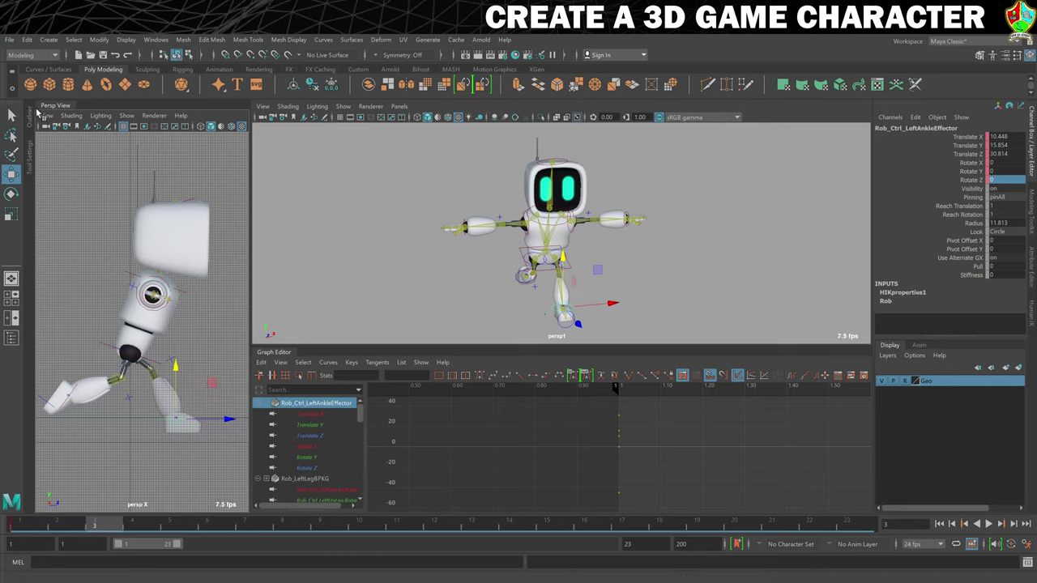
{"action": "left_click", "coordinate": [127, 116]}
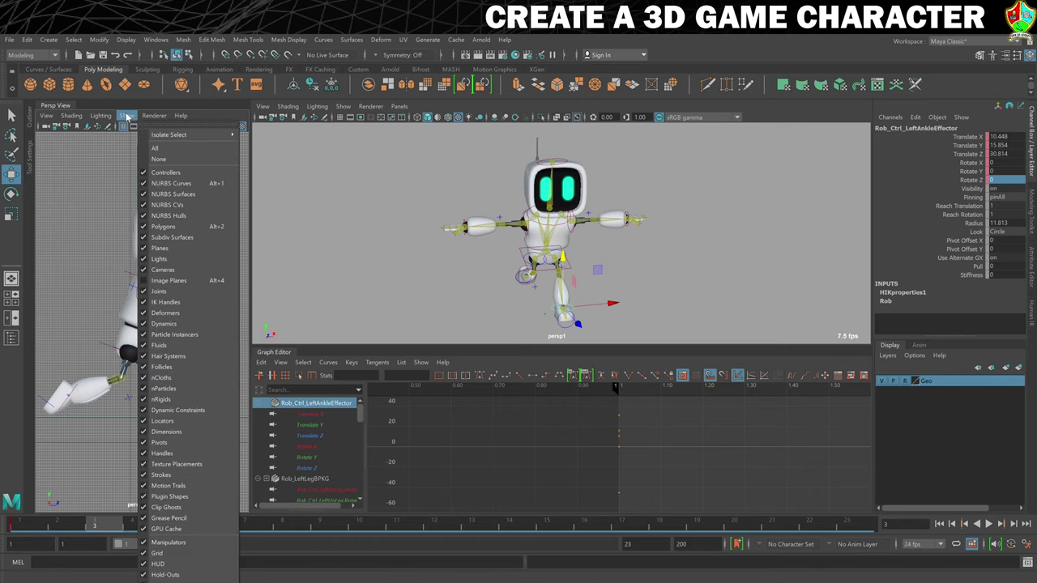
{"action": "left_click", "coordinate": [173, 269]}
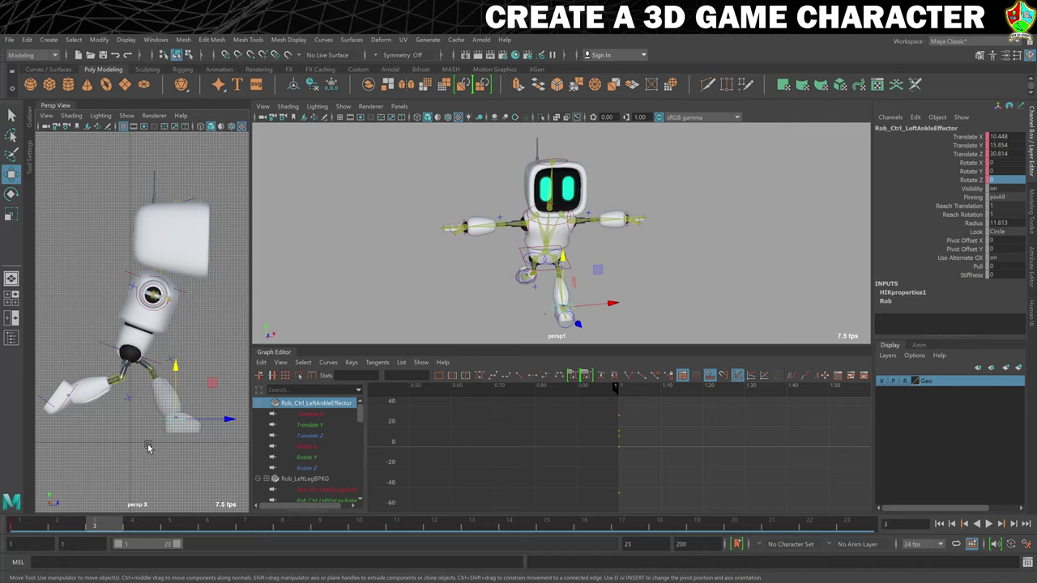
Move the left ankle control to about Translate Y 9.5, Z 16.1, and the right to about Y 34, Z -32.1 with Rotate Z 98
{"action": "left_click_drag", "start_coordinate": [206, 389], "coordinate": [206, 429]}
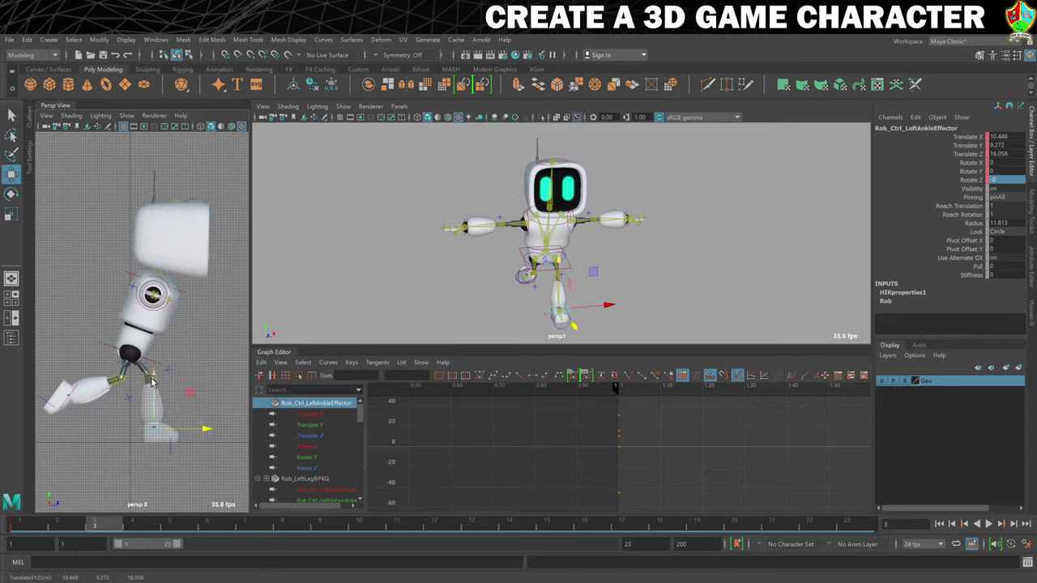
{"action": "left_click_drag", "start_coordinate": [151, 381], "coordinate": [151, 380]}
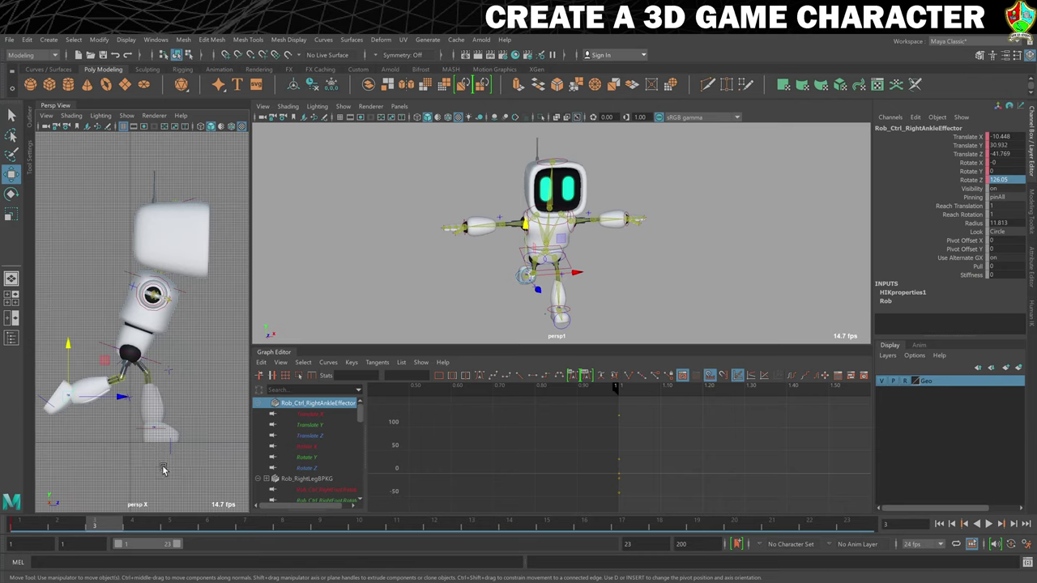
{"action": "left_click_drag", "start_coordinate": [108, 365], "coordinate": [119, 361]}
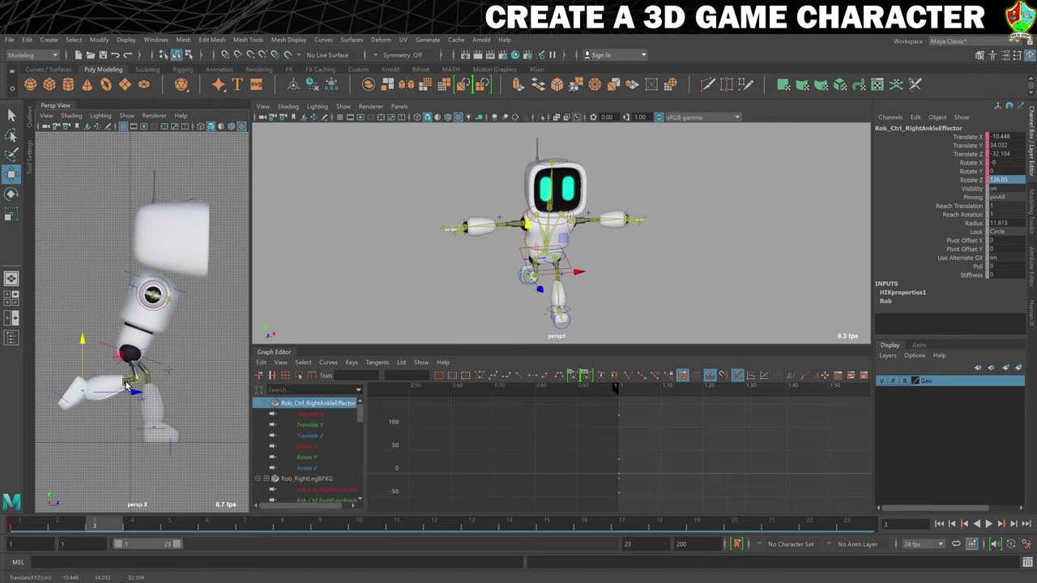
{"action": "key", "text": "e"}
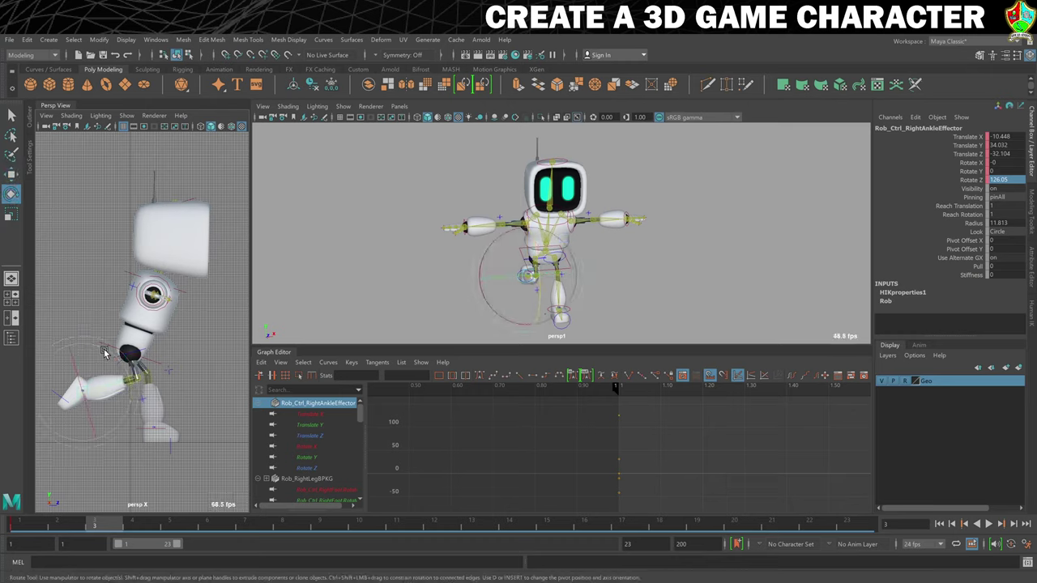
{"action": "left_click_drag", "start_coordinate": [103, 352], "coordinate": [82, 351]}
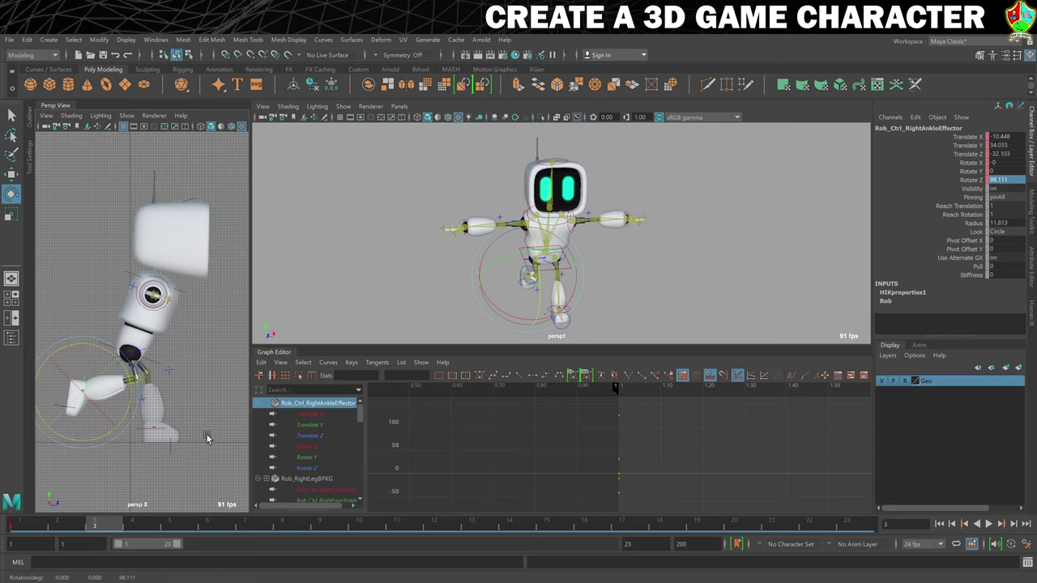
Key the hips and both ankle controls at frame 3, and compare the pose with frame 1
{"action": "left_click", "coordinate": [164, 434]}
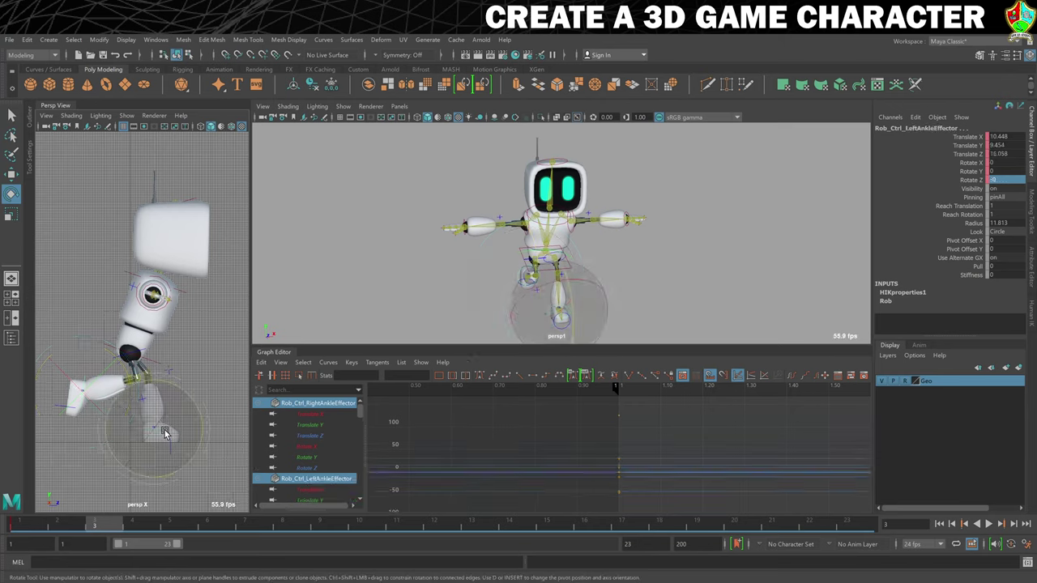
{"action": "key", "text": "q"}
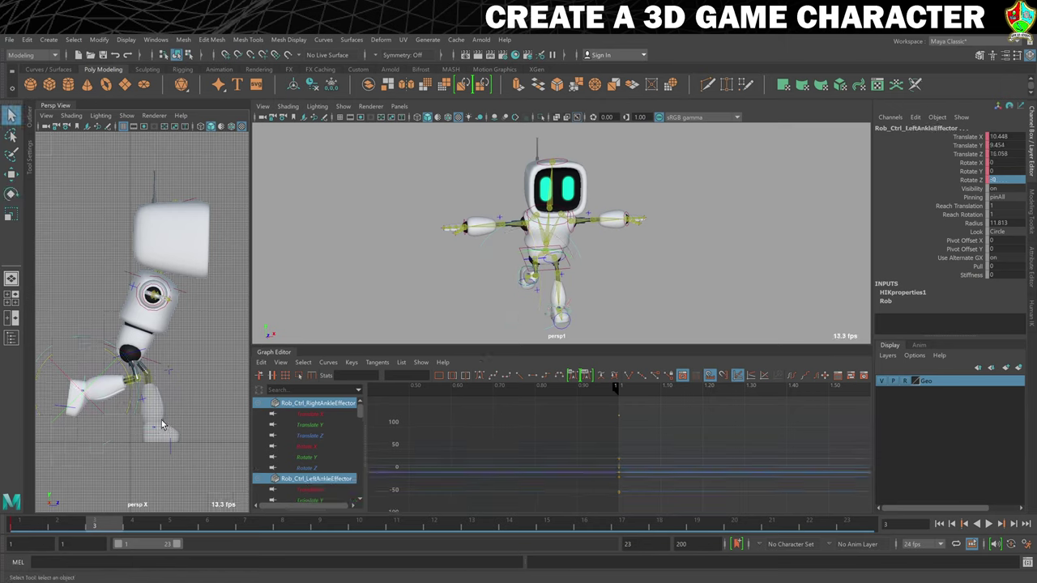
{"action": "left_click", "coordinate": [102, 349]}
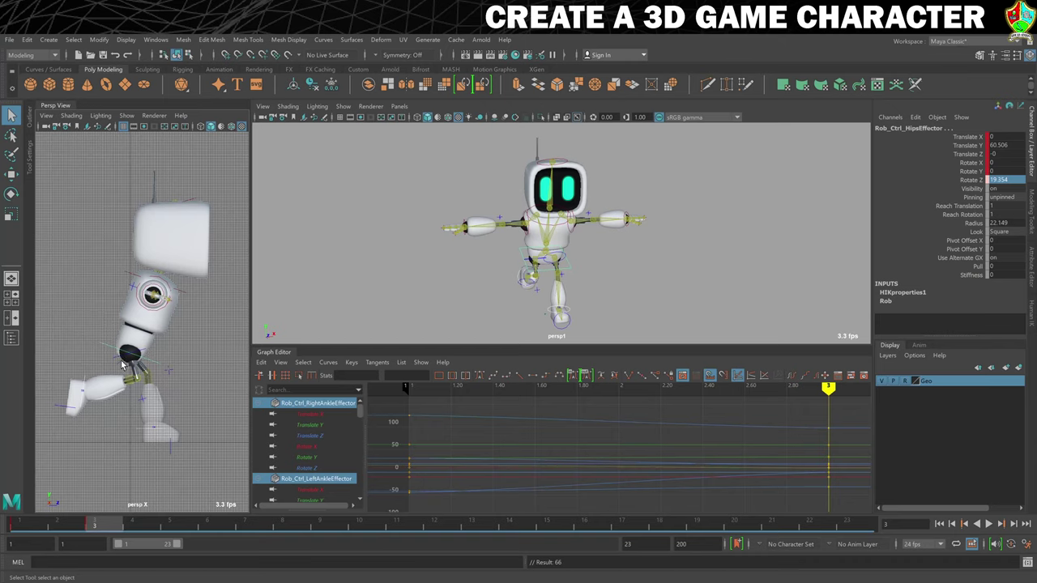
{"action": "left_click", "coordinate": [29, 527]}
{"action": "left_click", "coordinate": [109, 525]}
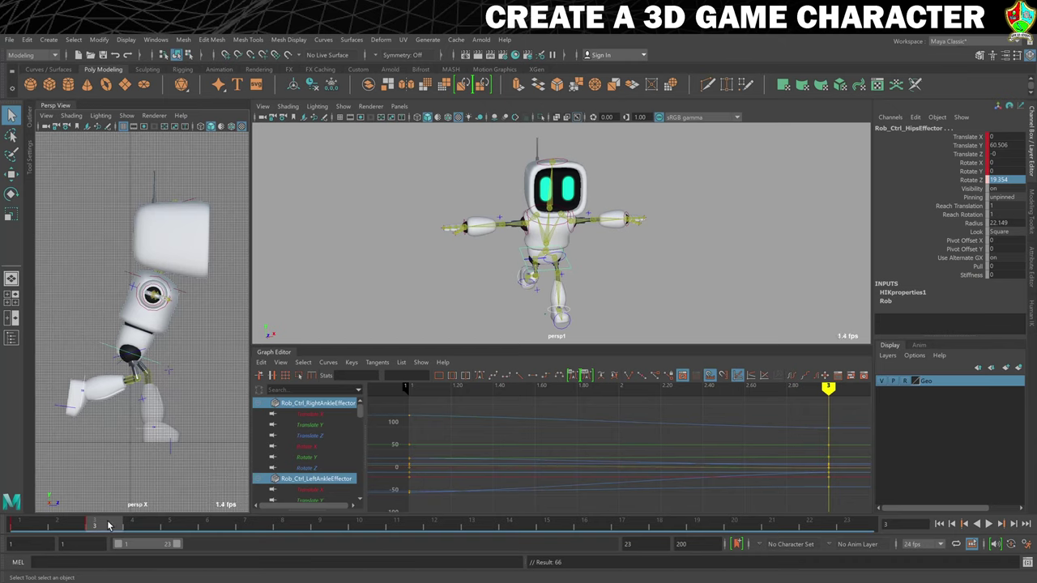
At frame 5, raise the hips control to about 62.5 on Translate Y
{"action": "left_click", "coordinate": [184, 527]}
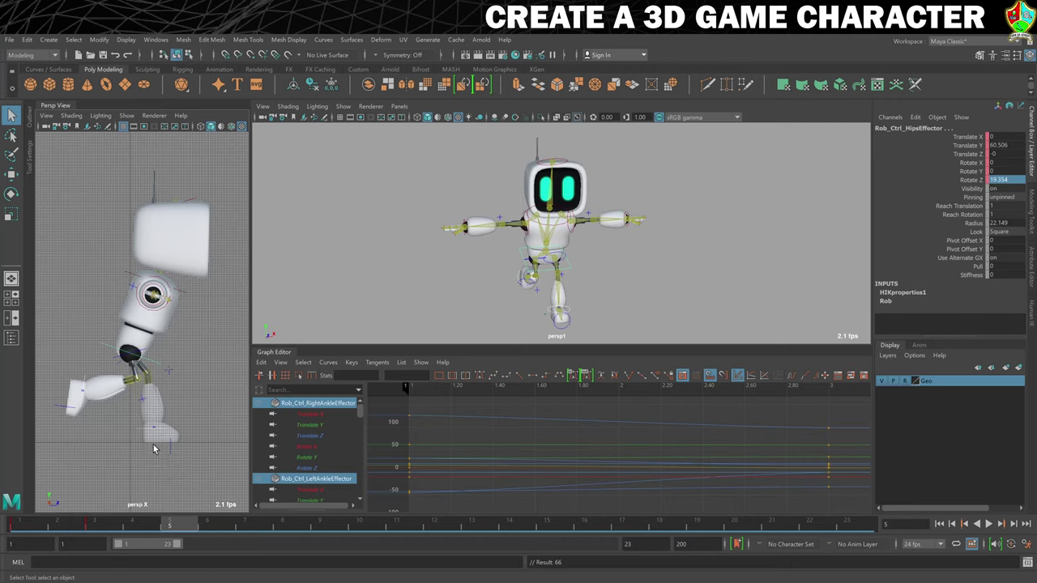
{"action": "left_click", "coordinate": [102, 349]}
{"action": "key", "text": "w"}
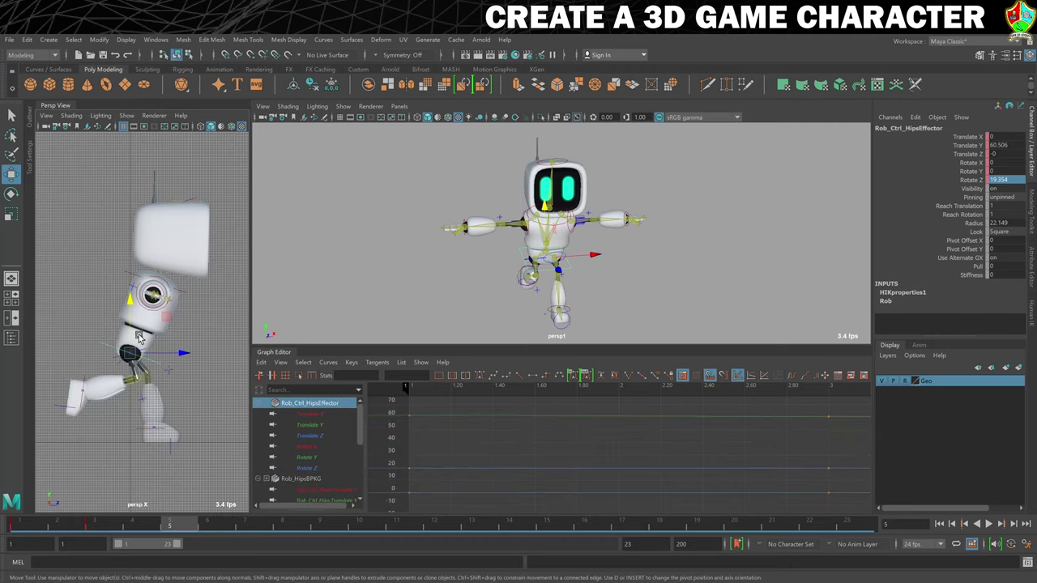
{"action": "left_click_drag", "start_coordinate": [130, 307], "coordinate": [131, 306]}
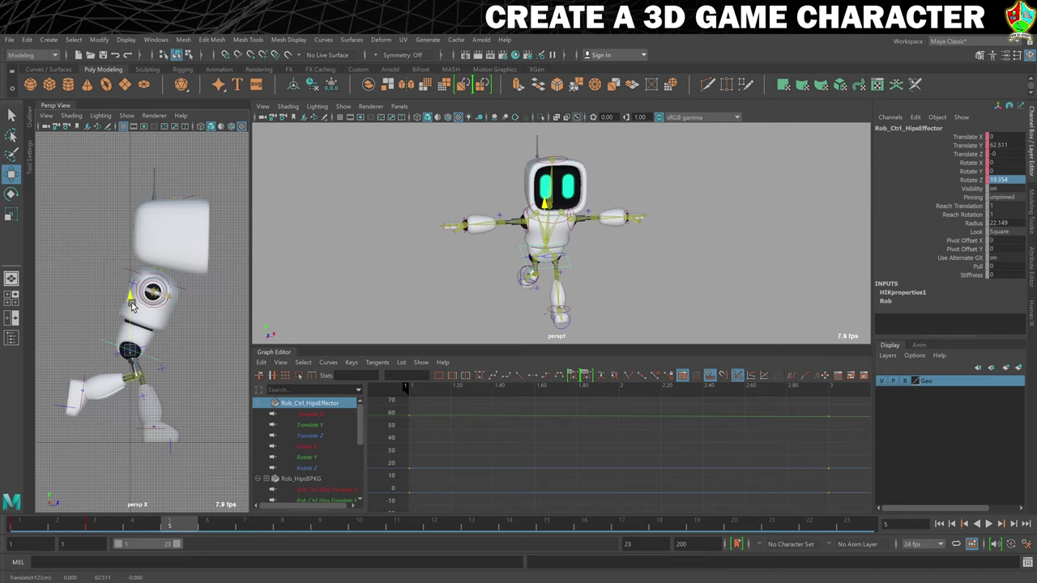
Move the left ankle control to about Translate Y 15.3 and Translate Z -5.6, and rotate it to about 24.9 degrees on Rotate Z
{"action": "left_click", "coordinate": [162, 432]}
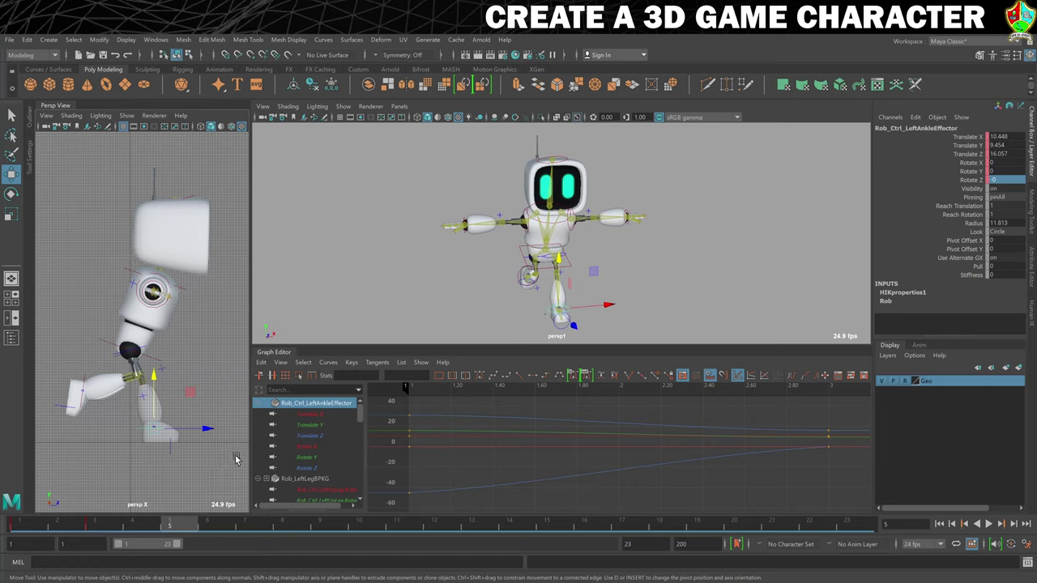
{"action": "left_click_drag", "start_coordinate": [208, 429], "coordinate": [167, 416]}
{"action": "key", "text": "e"}
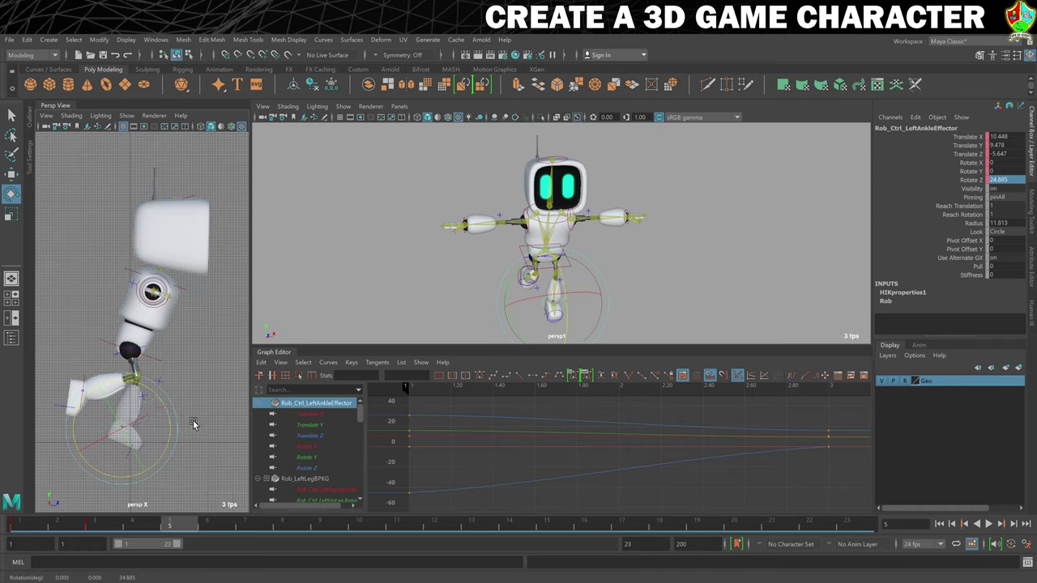
{"action": "key", "text": "w"}
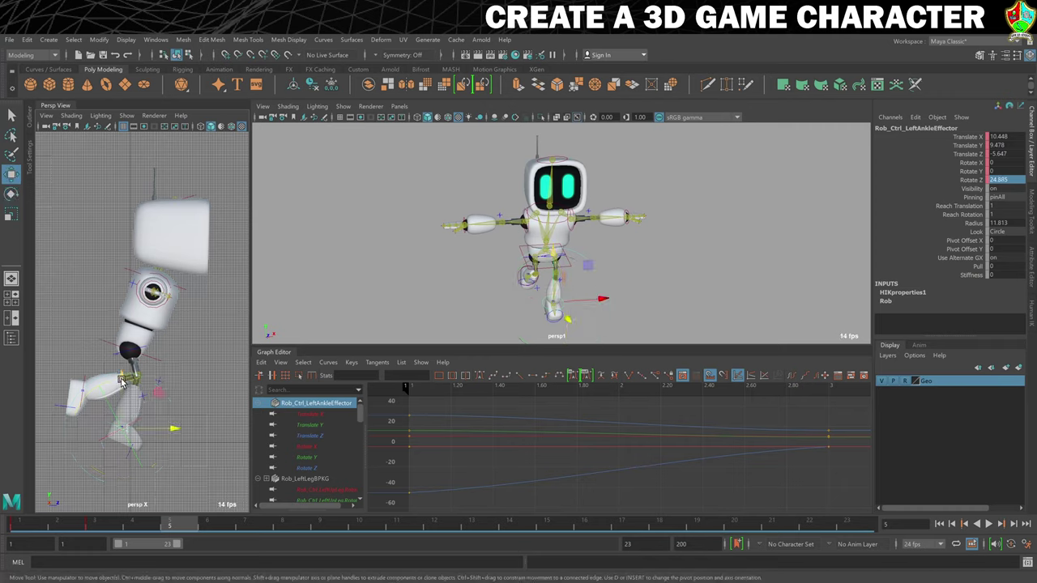
{"action": "left_click_drag", "start_coordinate": [121, 381], "coordinate": [129, 374]}
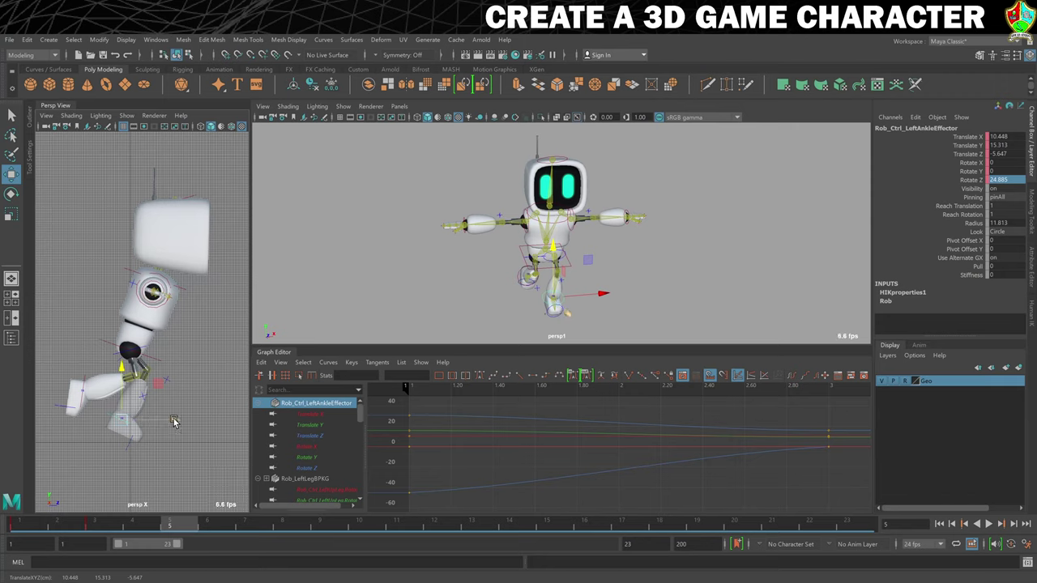
At frame 5, move the left ankle control back to Z about -27.9 and the right to Y 19.1, Z 10.4, with Rotate Z about 30
{"action": "left_click_drag", "start_coordinate": [174, 422], "coordinate": [140, 420]}
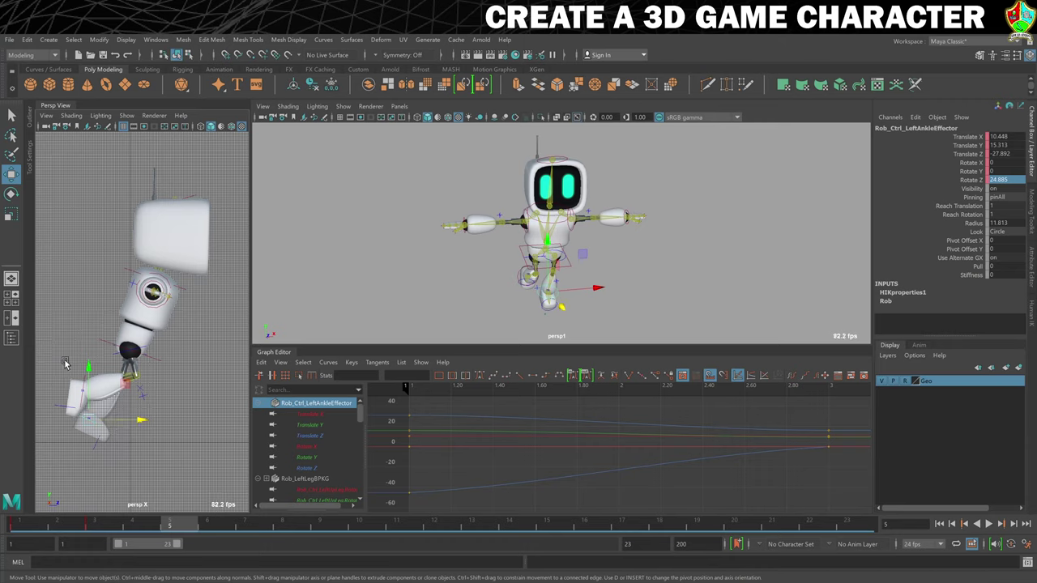
{"action": "left_click", "coordinate": [84, 390]}
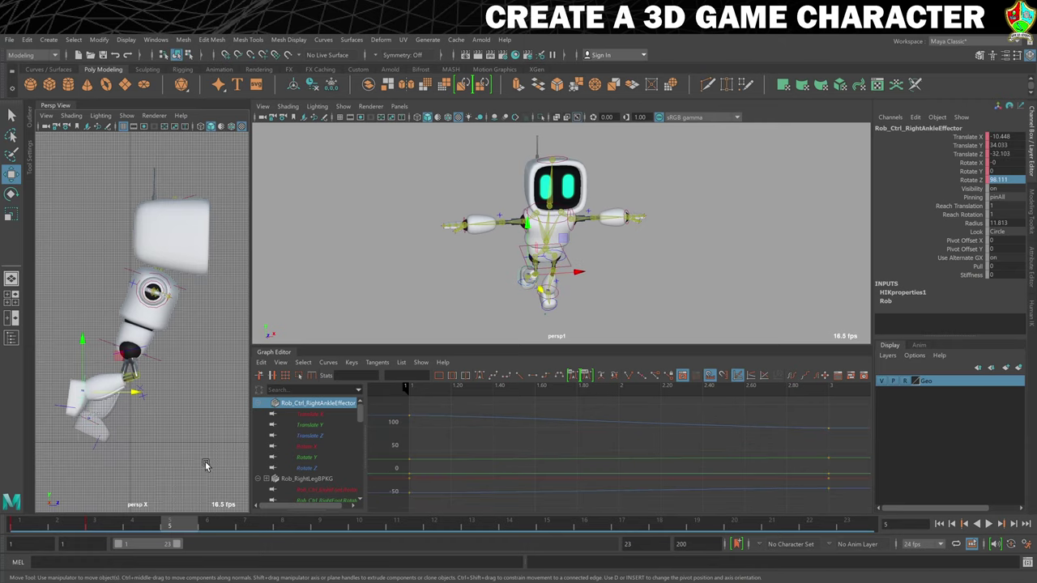
{"action": "left_click_drag", "start_coordinate": [122, 393], "coordinate": [195, 390]}
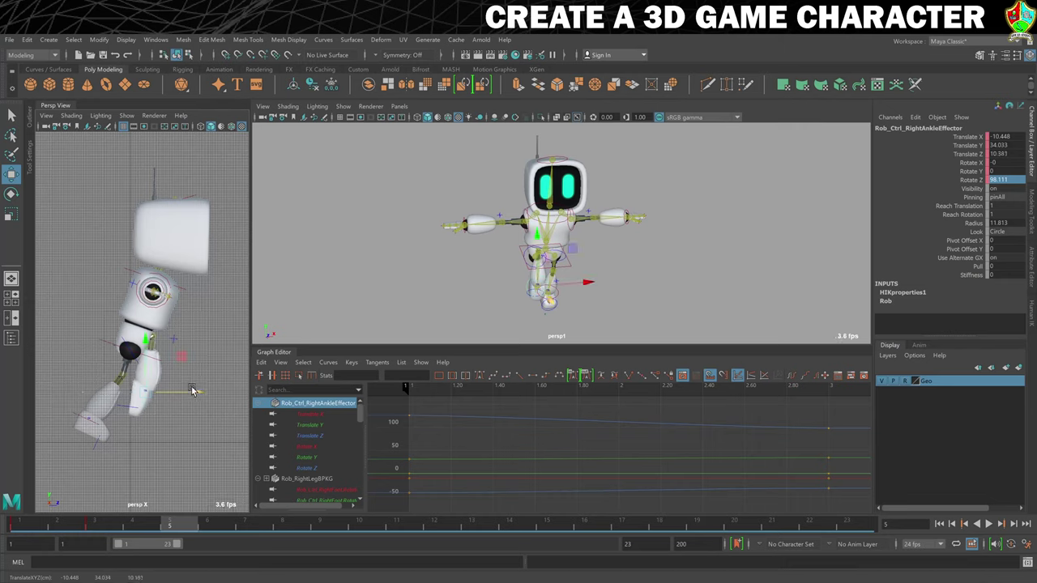
{"action": "left_click", "coordinate": [146, 344]}
{"action": "left_click_drag", "start_coordinate": [146, 344], "coordinate": [157, 366]}
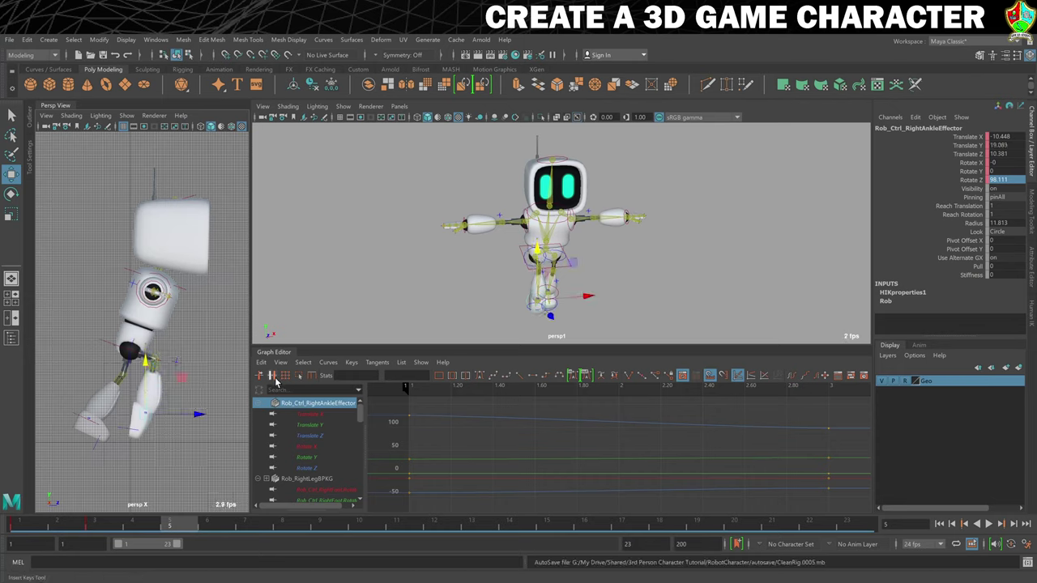
{"action": "key", "text": "e"}
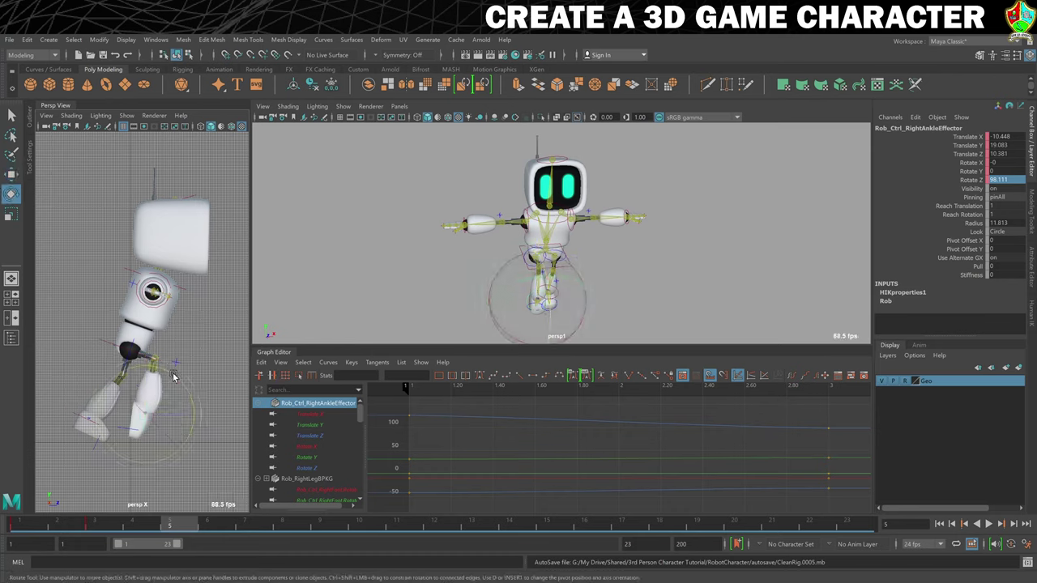
{"action": "left_click_drag", "start_coordinate": [173, 377], "coordinate": [122, 384]}
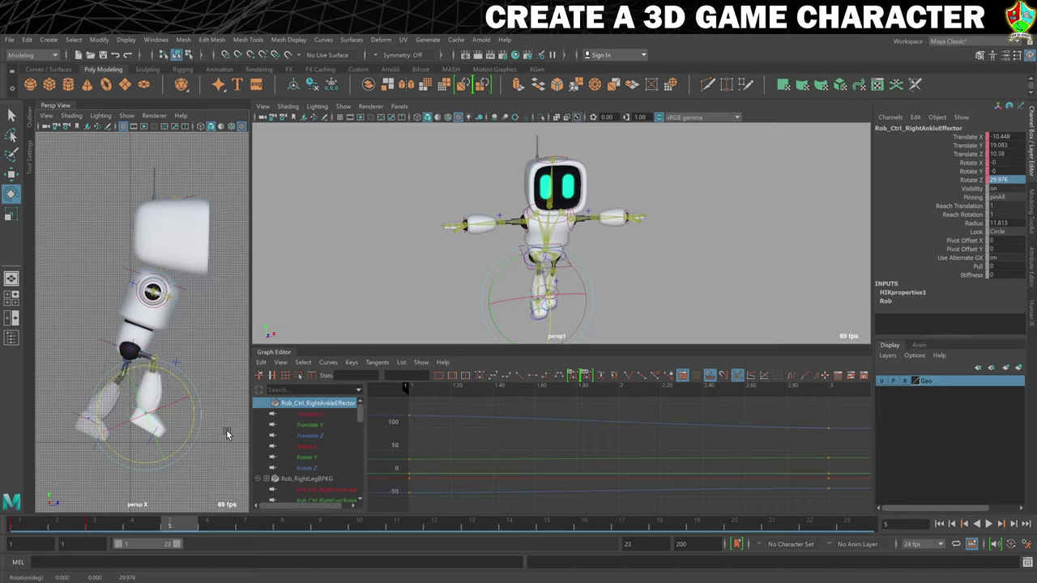
Select the hips, left ankle and right ankle controls together and set a keyframe on them at frame 5
{"action": "left_click", "coordinate": [206, 348]}
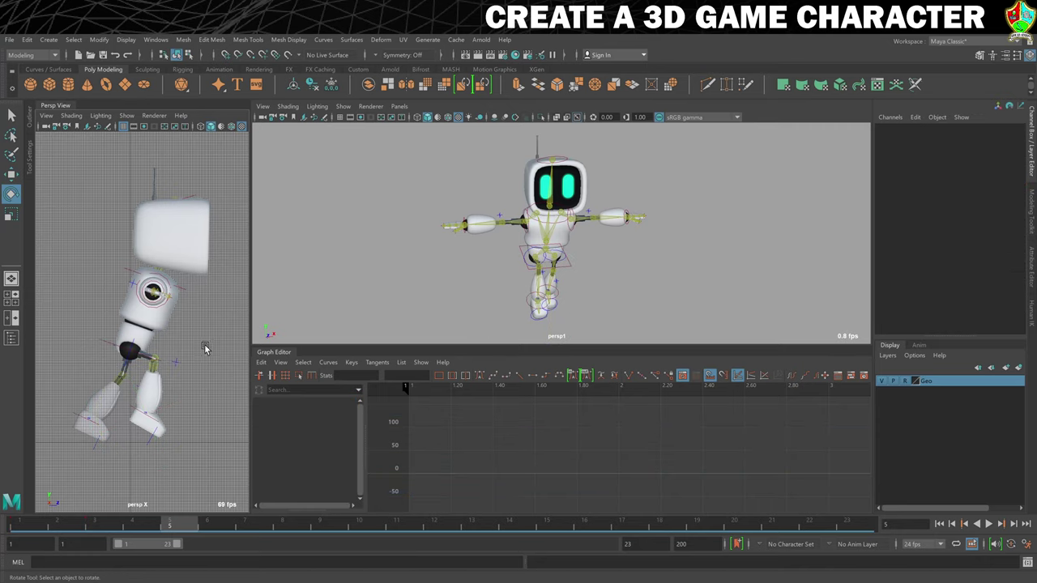
{"action": "key", "text": "q"}
{"action": "left_click", "coordinate": [99, 343]}
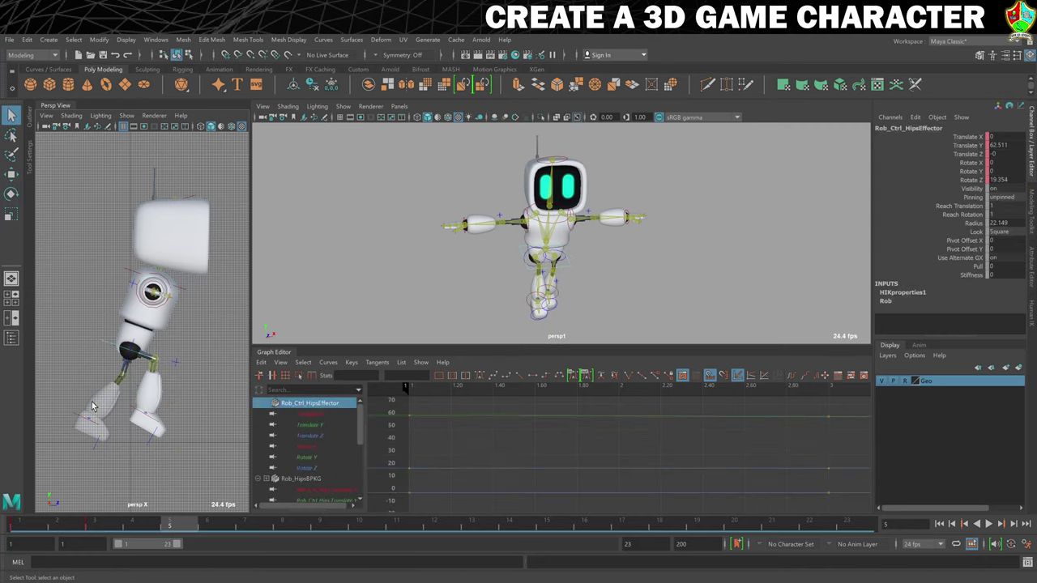
{"action": "left_click", "coordinate": [87, 421], "text": "shift"}
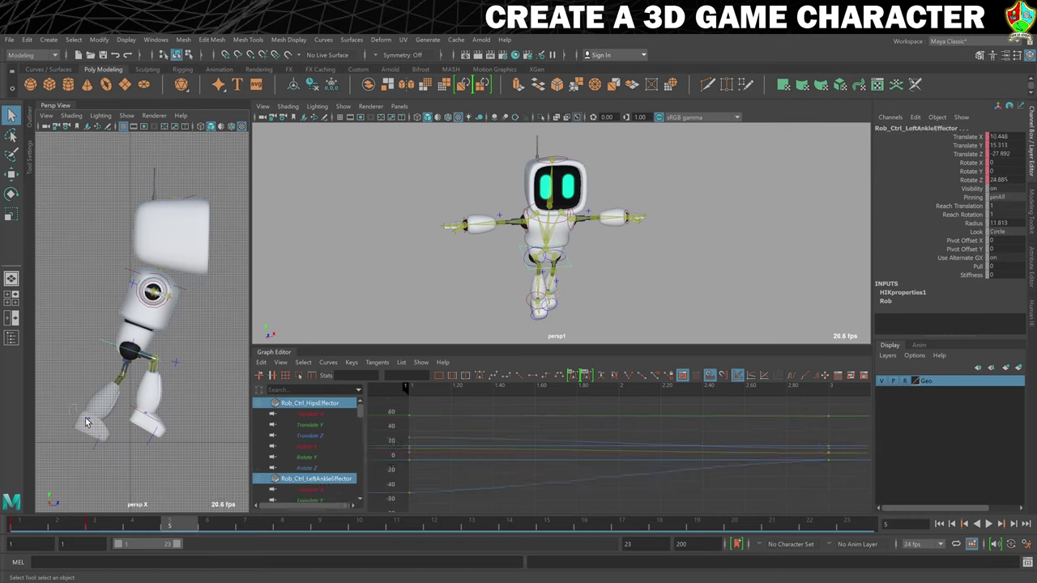
{"action": "left_click", "coordinate": [136, 417], "text": "shift"}
{"action": "key", "text": "s"}
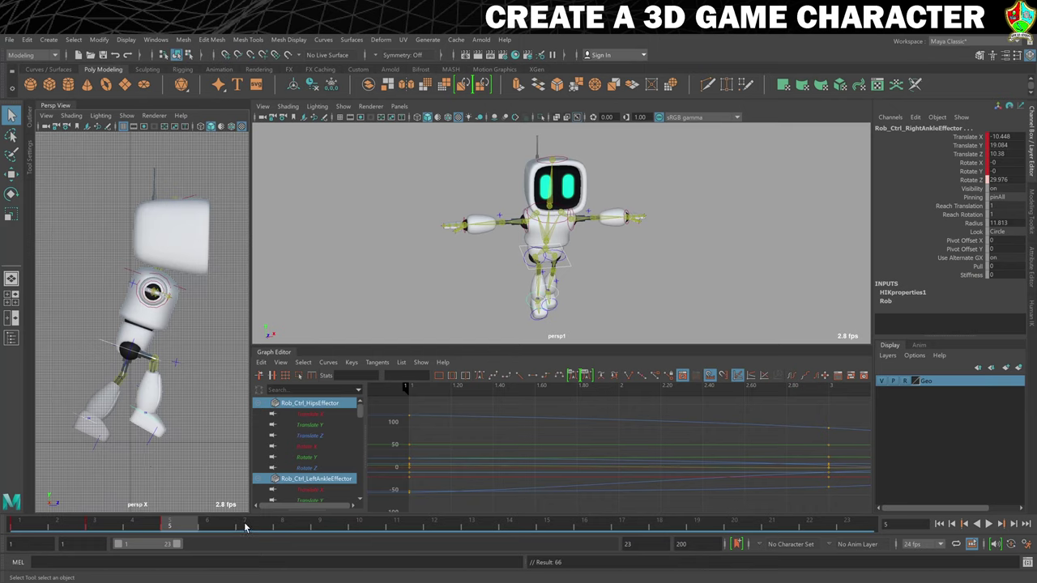
At frame 8, raise the hips control to a Translate Y of about 67.4
{"action": "left_click", "coordinate": [289, 525]}
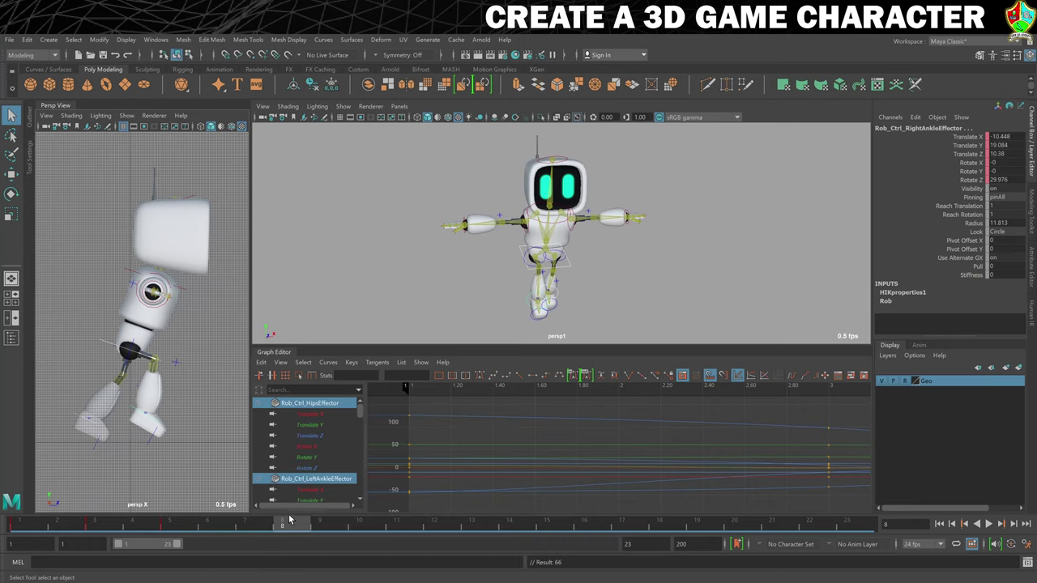
{"action": "left_click", "coordinate": [104, 382]}
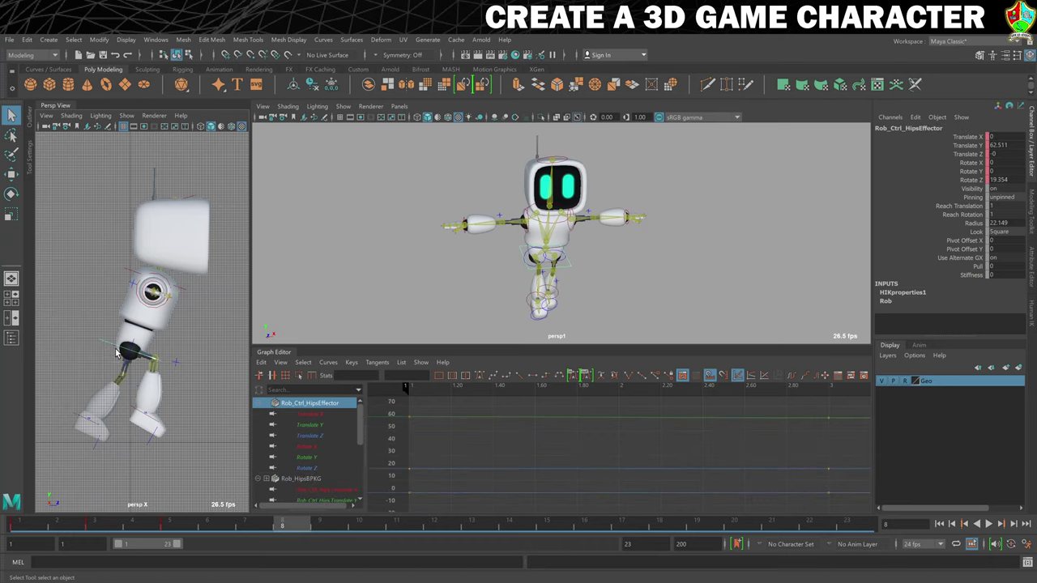
{"action": "key", "text": "w"}
{"action": "left_click_drag", "start_coordinate": [129, 300], "coordinate": [131, 294]}
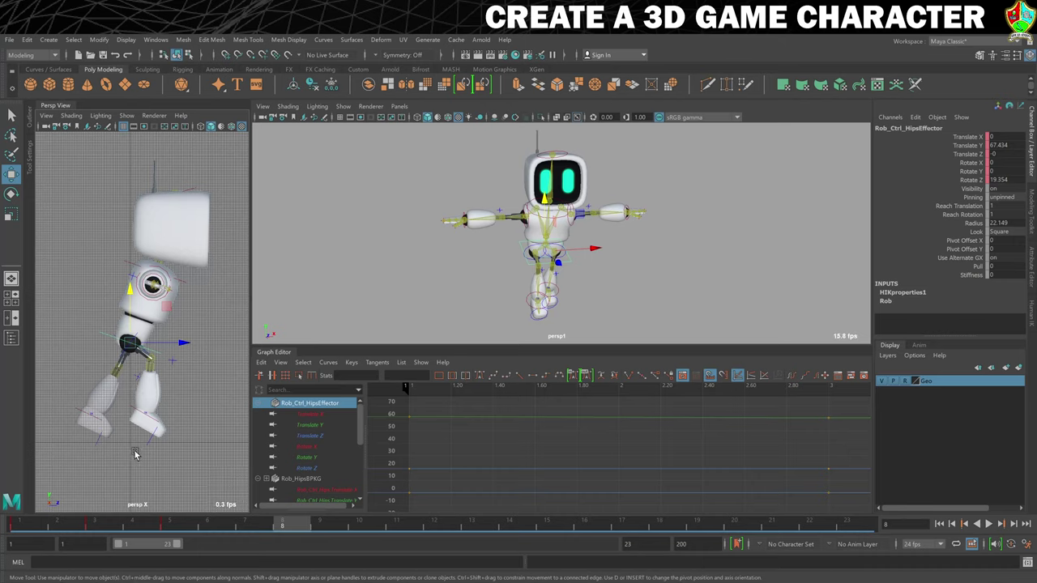
Lift the left ankle control up and back to Translate Y about 31.8, Z about -42.1, and rotate it to about 89.4 in Z
{"action": "left_click", "coordinate": [557, 298]}
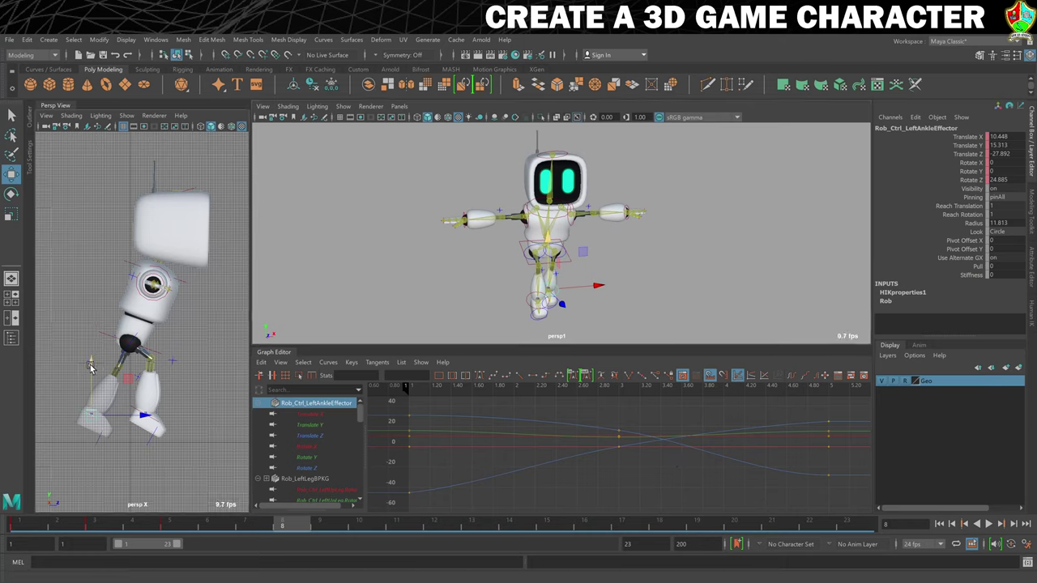
{"action": "left_click_drag", "start_coordinate": [90, 365], "coordinate": [95, 348]}
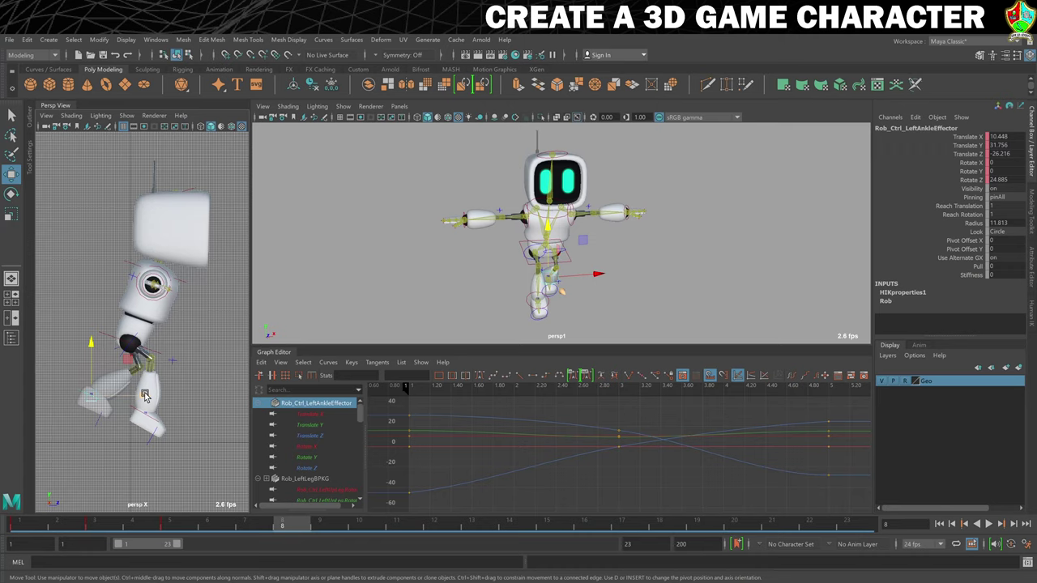
{"action": "left_click_drag", "start_coordinate": [145, 395], "coordinate": [120, 396]}
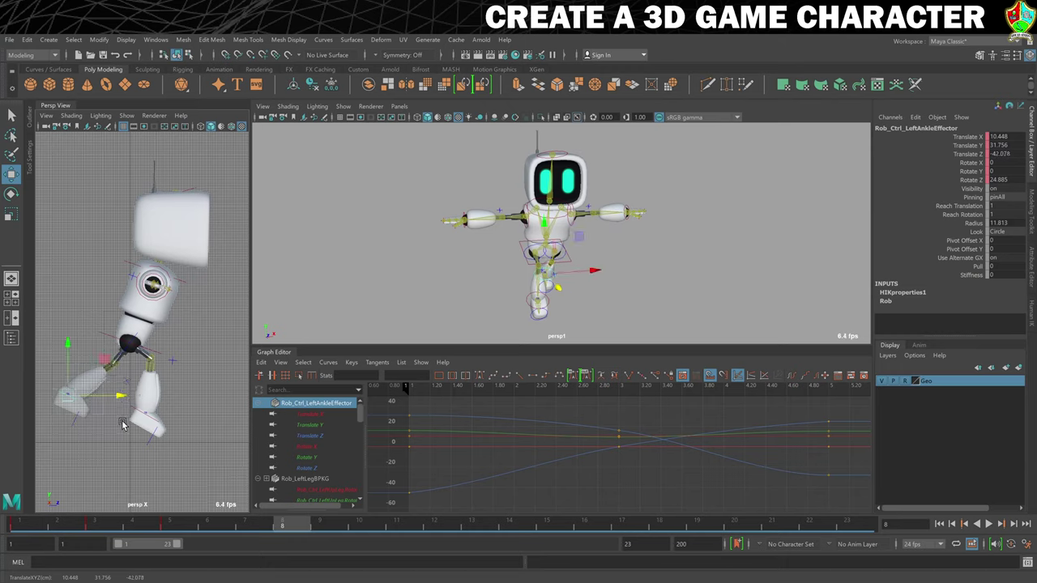
{"action": "key", "text": "e"}
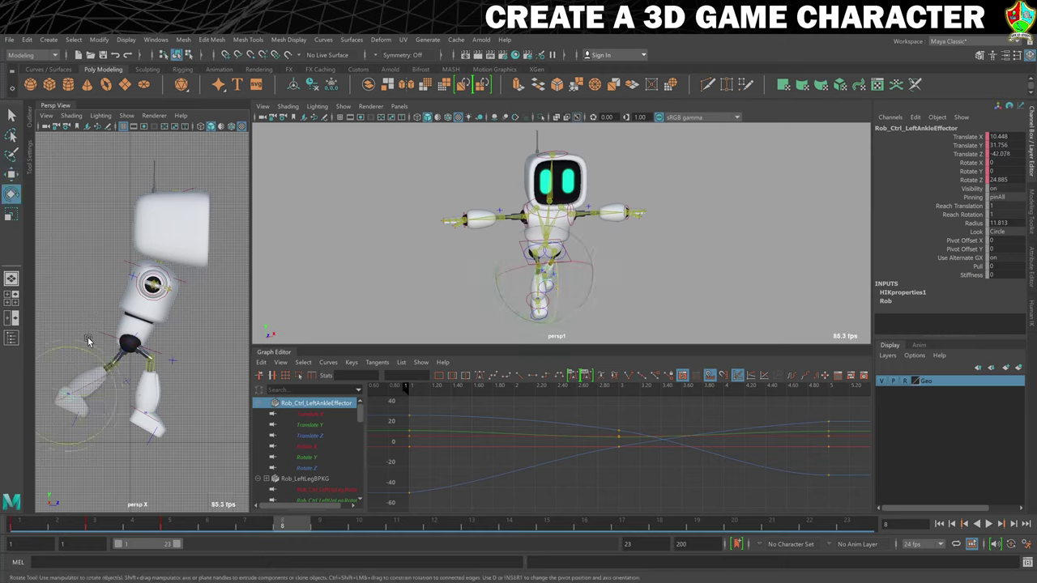
{"action": "left_click_drag", "start_coordinate": [87, 351], "coordinate": [106, 392]}
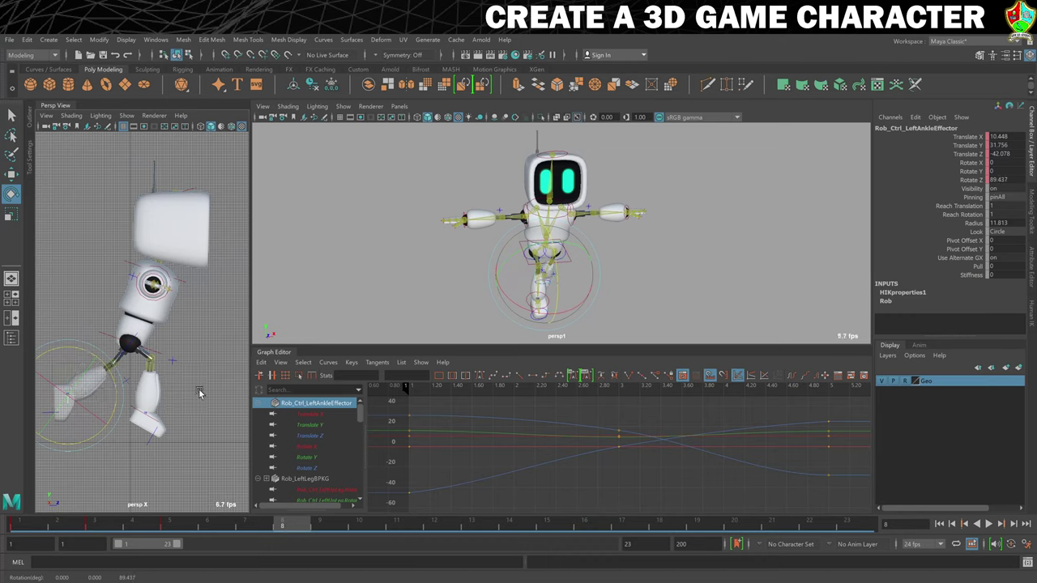
{"action": "left_click_drag", "start_coordinate": [95, 383], "coordinate": [94, 383]}
Move the right ankle control forward and up to Translate Y about 24.4, Z about 33.2, and rotate it to about -25.1 in Z
{"action": "left_click", "coordinate": [136, 413]}
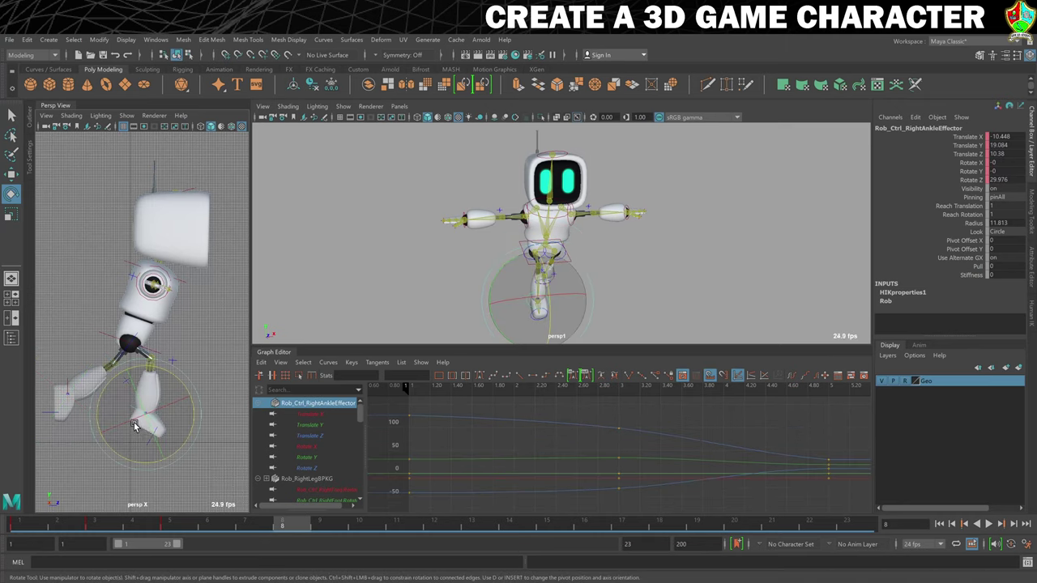
{"action": "key", "text": "w"}
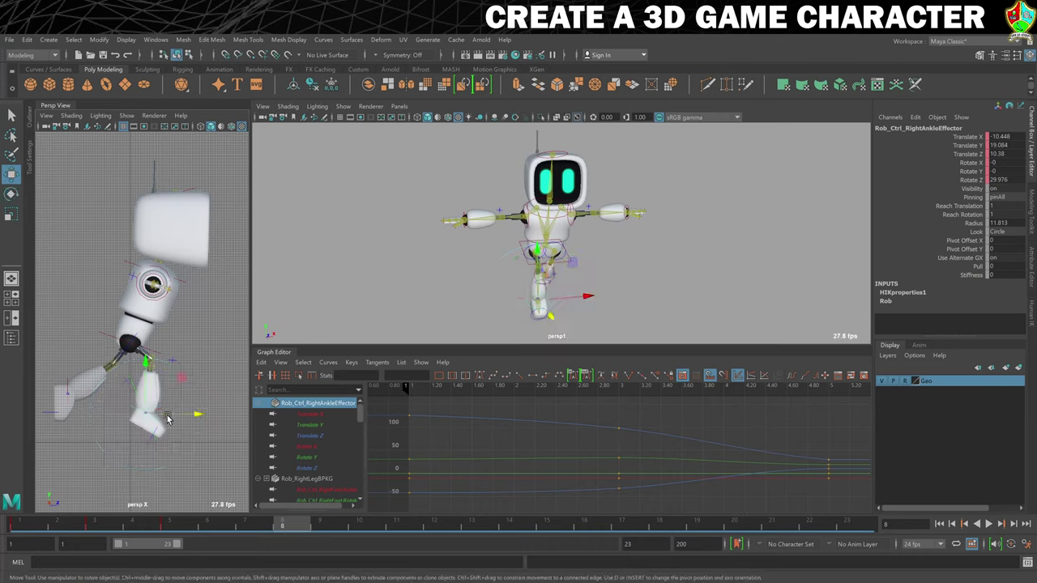
{"action": "left_click_drag", "start_coordinate": [194, 416], "coordinate": [216, 413]}
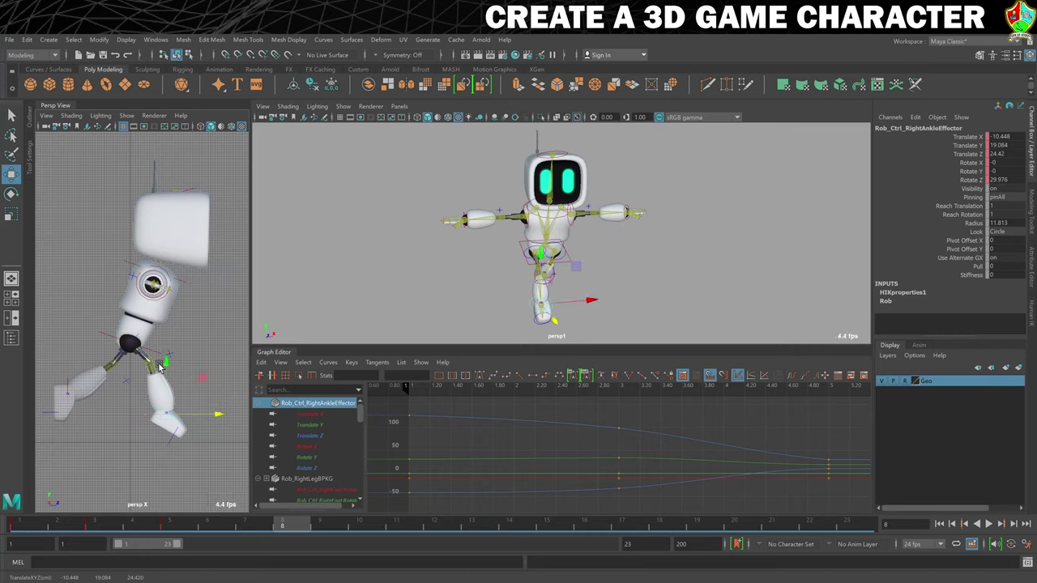
{"action": "left_click_drag", "start_coordinate": [167, 369], "coordinate": [171, 357]}
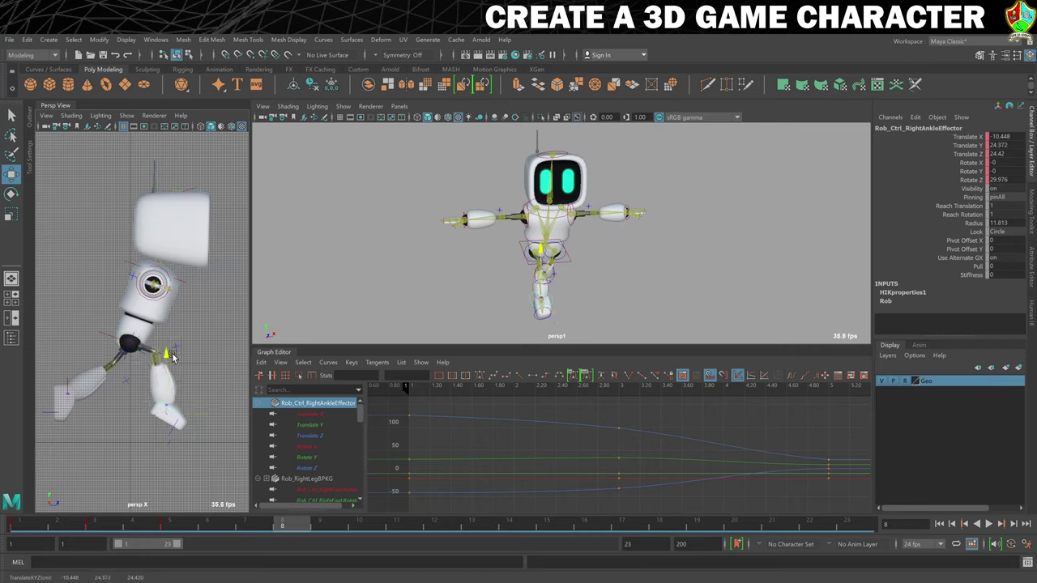
{"action": "left_click_drag", "start_coordinate": [217, 406], "coordinate": [231, 402]}
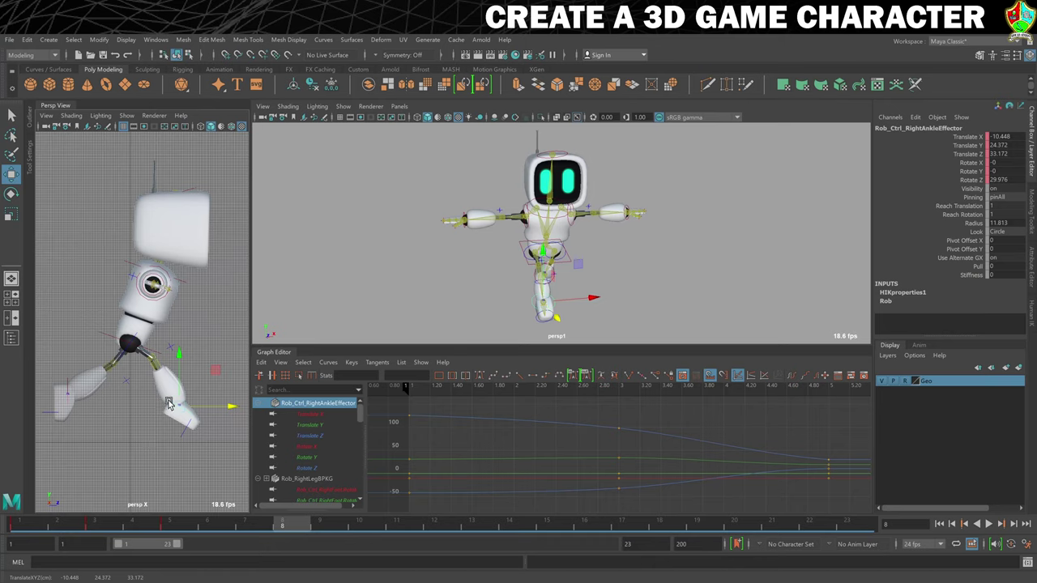
{"action": "key", "text": "e"}
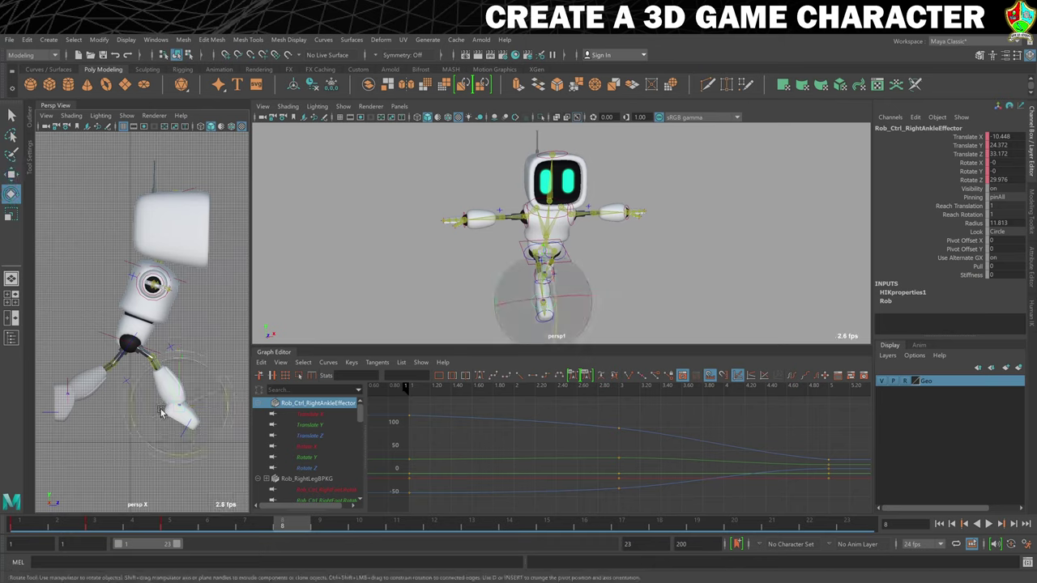
{"action": "left_click_drag", "start_coordinate": [185, 361], "coordinate": [143, 376]}
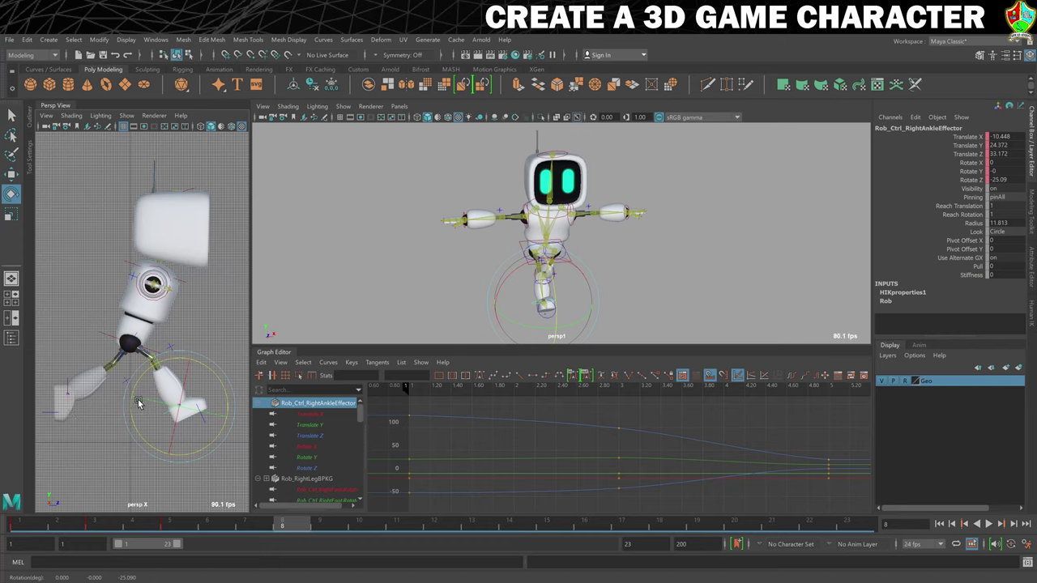
Select the hips and both ankle controls and set a keyframe for this pose at frame 8
{"action": "key", "text": "q"}
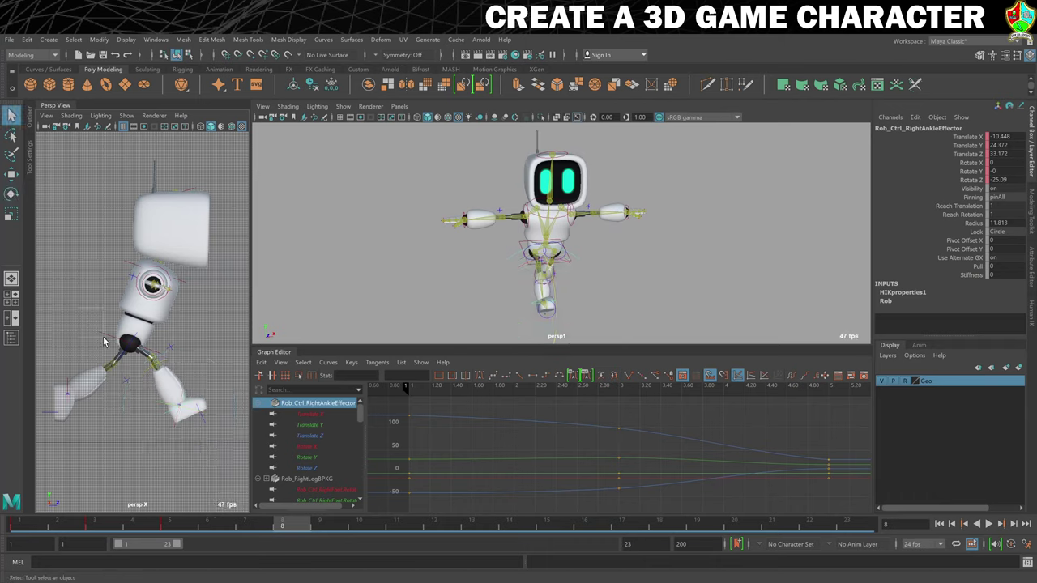
{"action": "left_click", "coordinate": [102, 344]}
{"action": "left_click_drag", "start_coordinate": [66, 379], "coordinate": [105, 401], "text": "shift"}
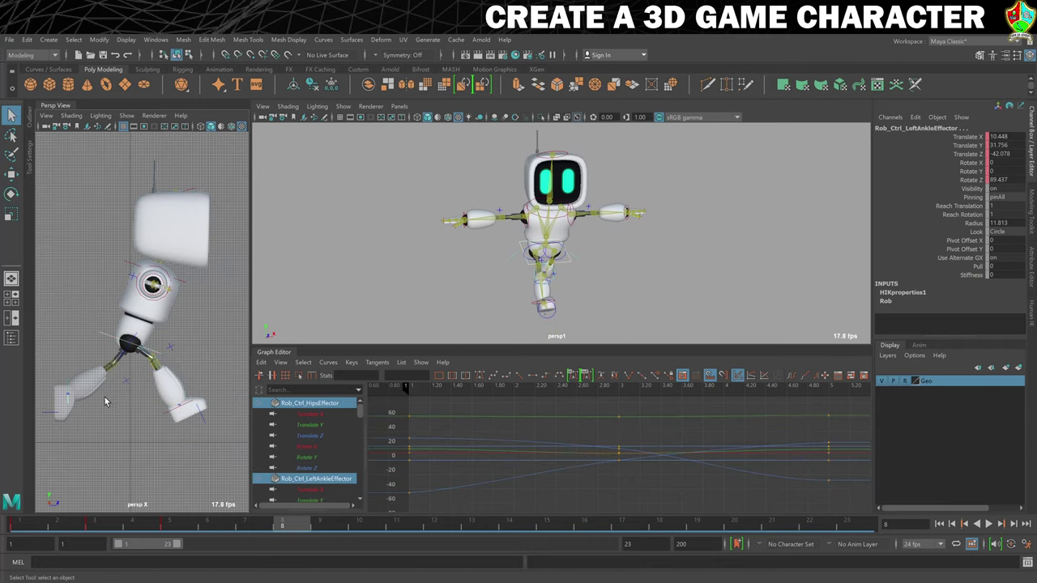
{"action": "left_click", "coordinate": [165, 421], "text": "shift"}
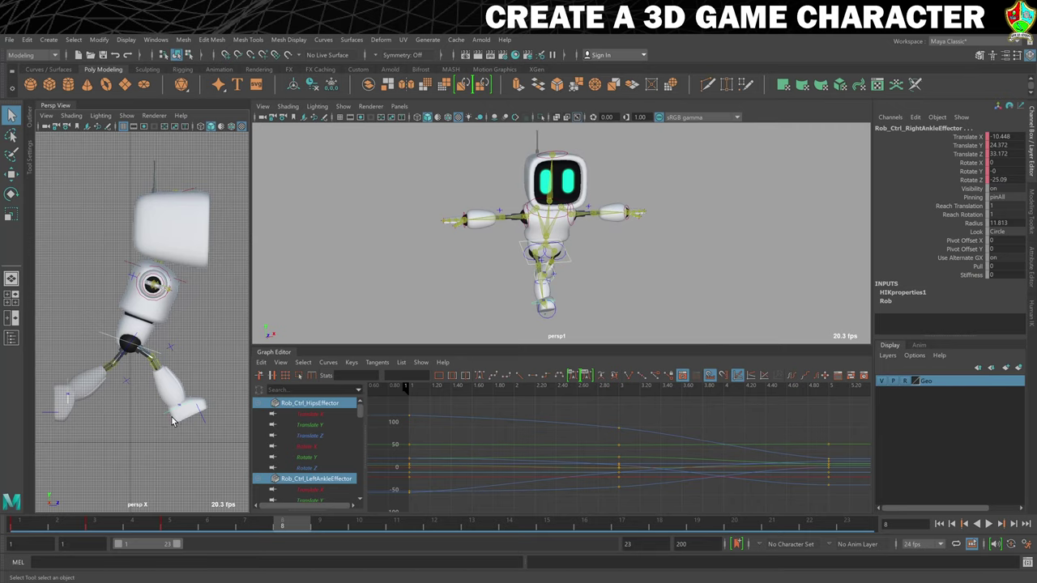
{"action": "key", "text": "s"}
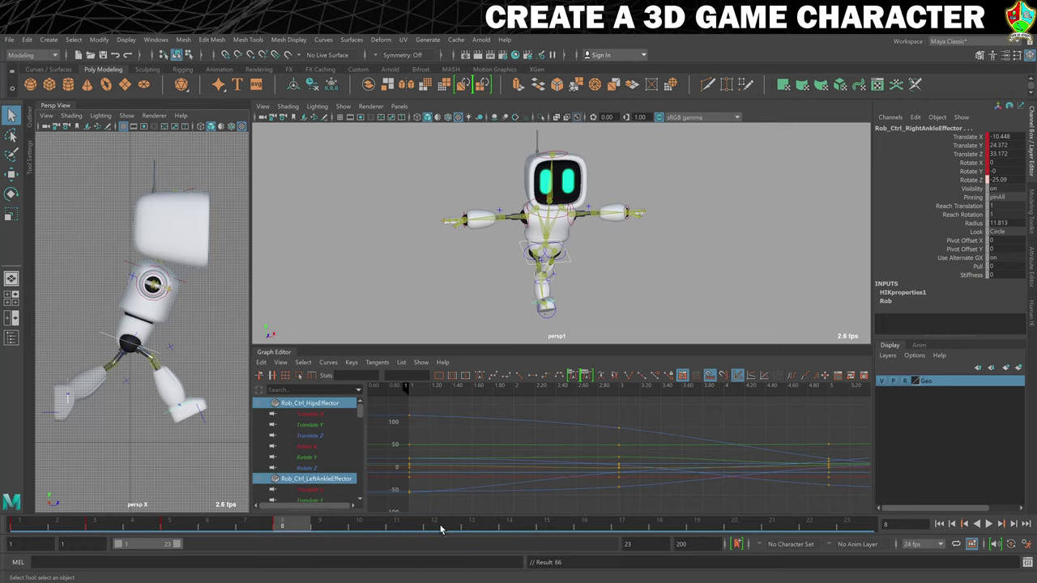
Copy the hips control's keyframe from frame 1 and paste it at frame 12
{"action": "left_click", "coordinate": [34, 527]}
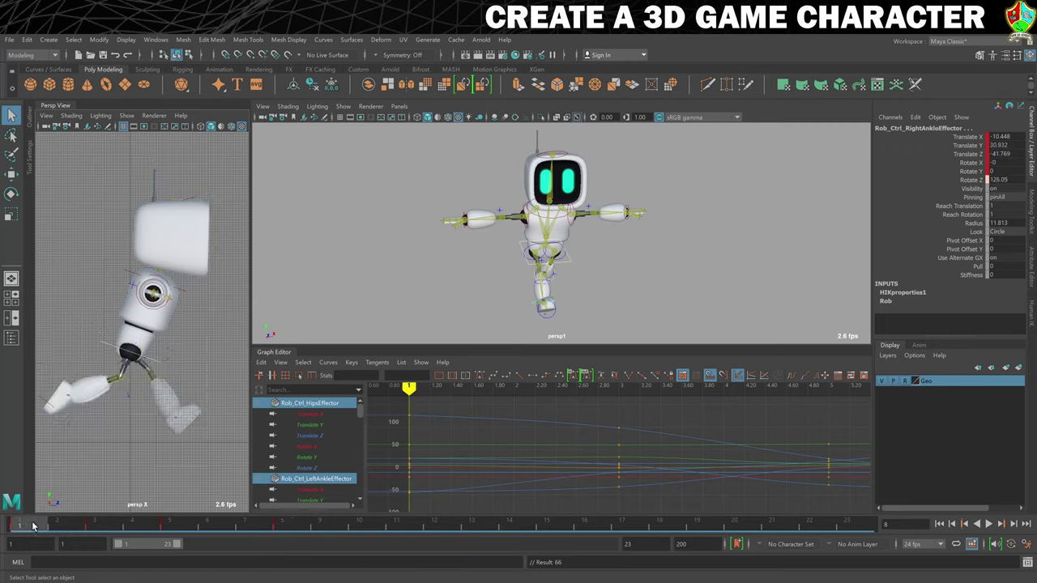
{"action": "left_click", "coordinate": [71, 330]}
{"action": "left_click", "coordinate": [111, 358]}
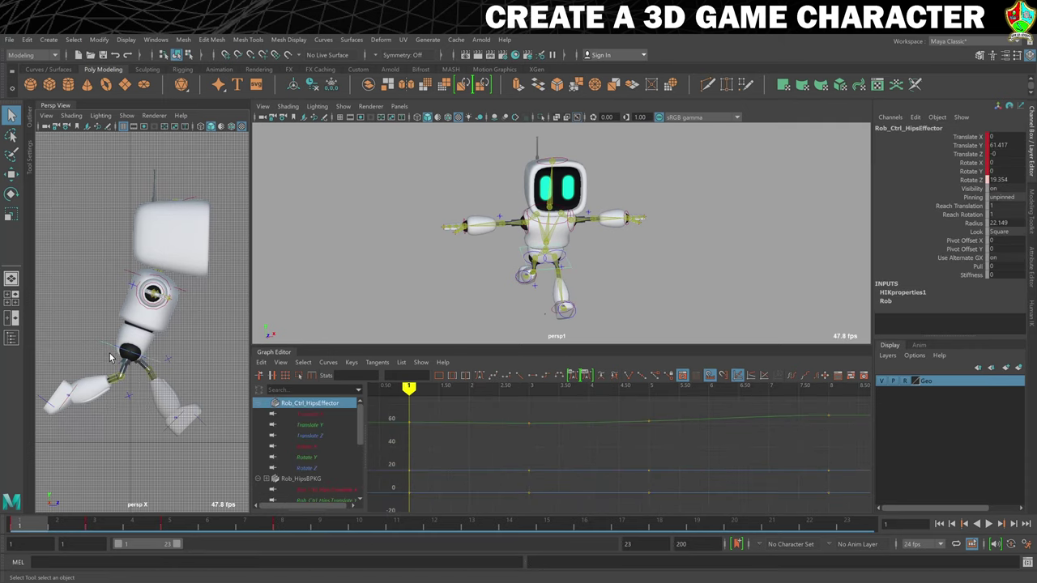
{"action": "right_click", "coordinate": [36, 524]}
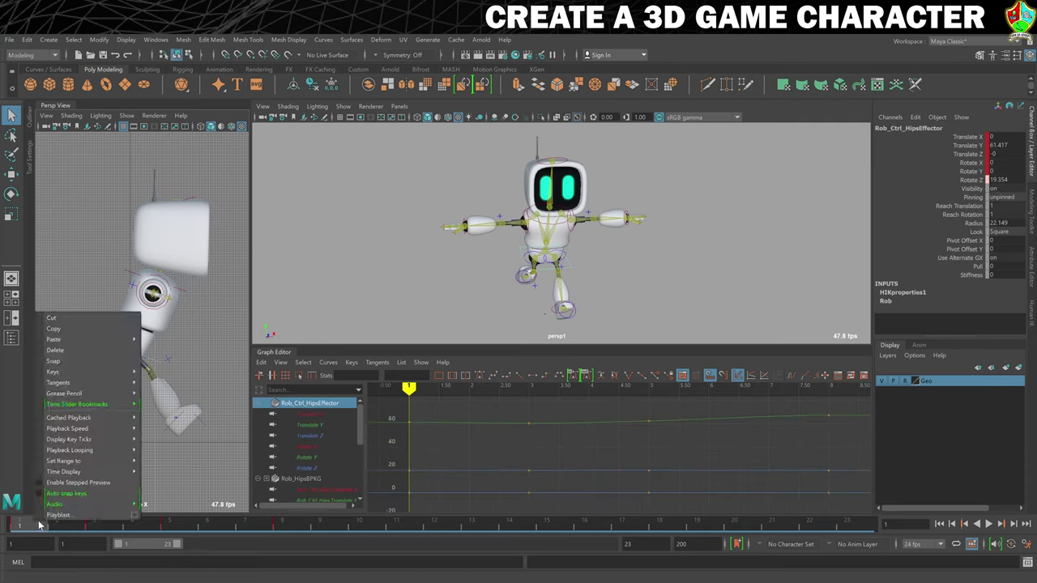
{"action": "left_click", "coordinate": [88, 327]}
{"action": "left_click", "coordinate": [435, 525]}
{"action": "right_click", "coordinate": [434, 525]}
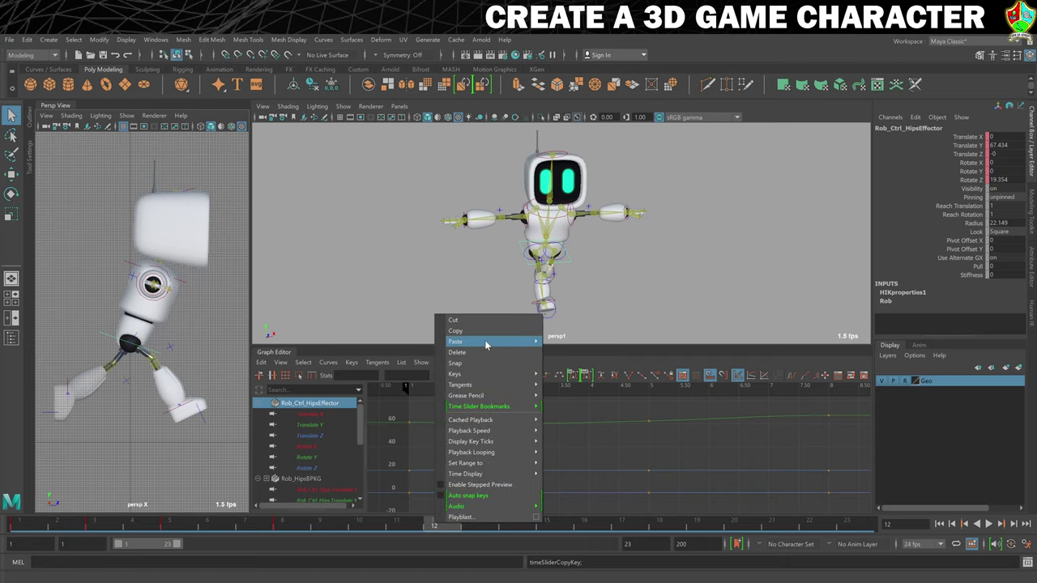
{"action": "mouse_move", "coordinate": [486, 344]}
{"action": "left_click", "coordinate": [561, 341]}
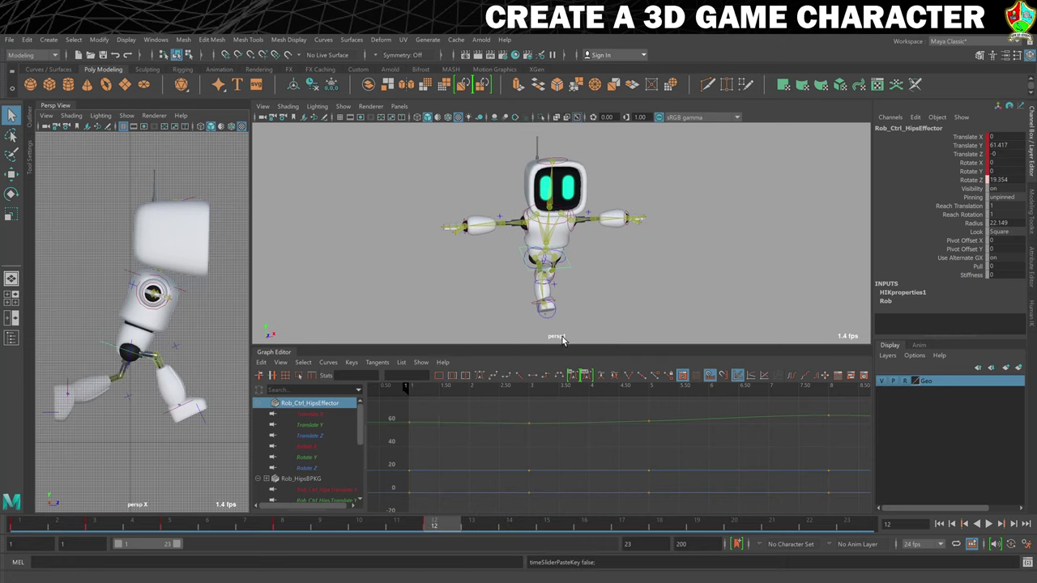
Copy the right ankle control's frame 1 keyframe onto the left ankle control at frame 12 and set its Translate X to 10.448
{"action": "left_click", "coordinate": [26, 529]}
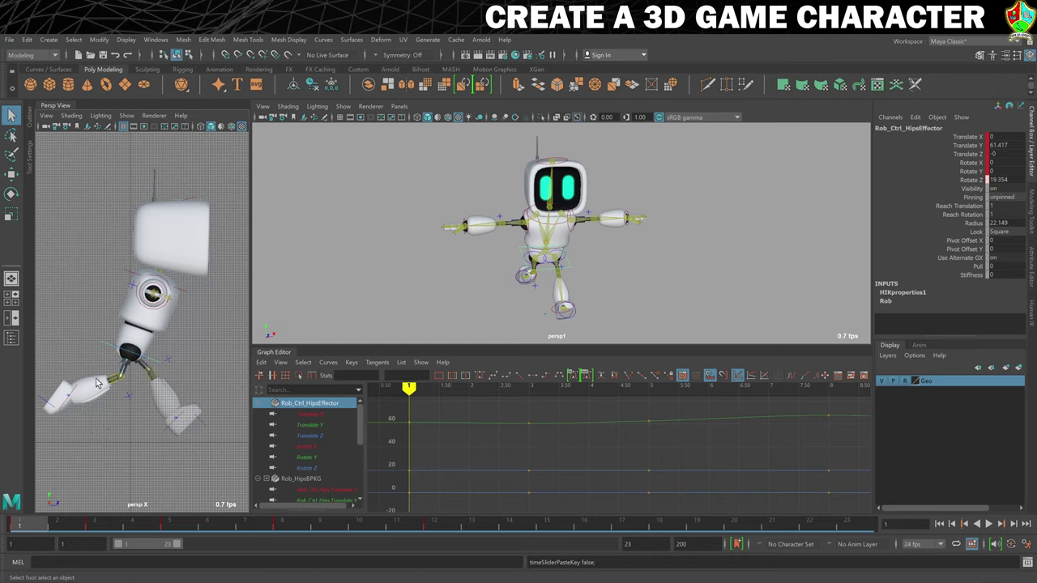
{"action": "left_click_drag", "start_coordinate": [53, 365], "coordinate": [81, 390]}
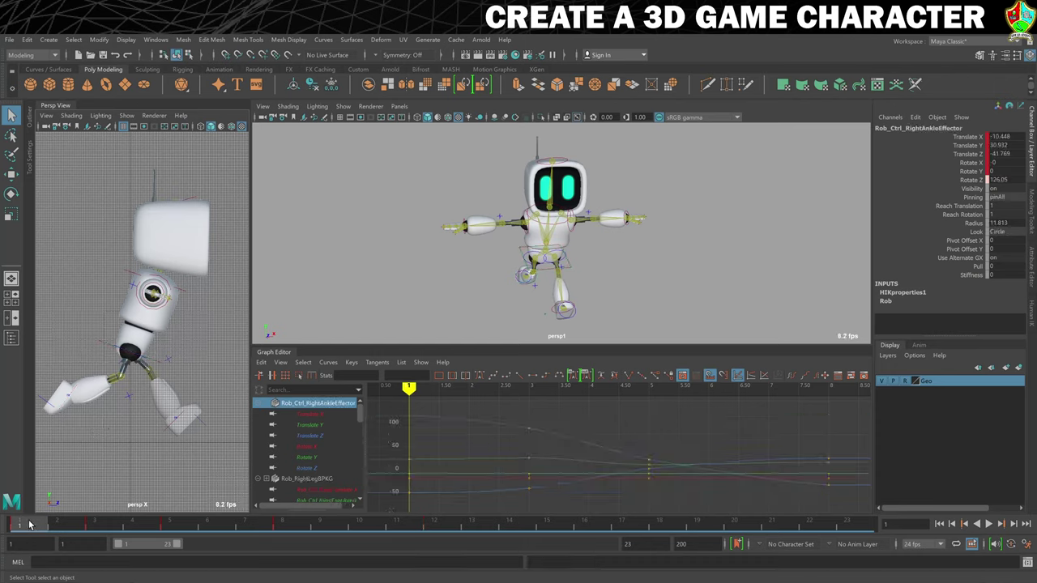
{"action": "right_click", "coordinate": [30, 525]}
{"action": "left_click", "coordinate": [65, 339]}
{"action": "left_click", "coordinate": [166, 435]}
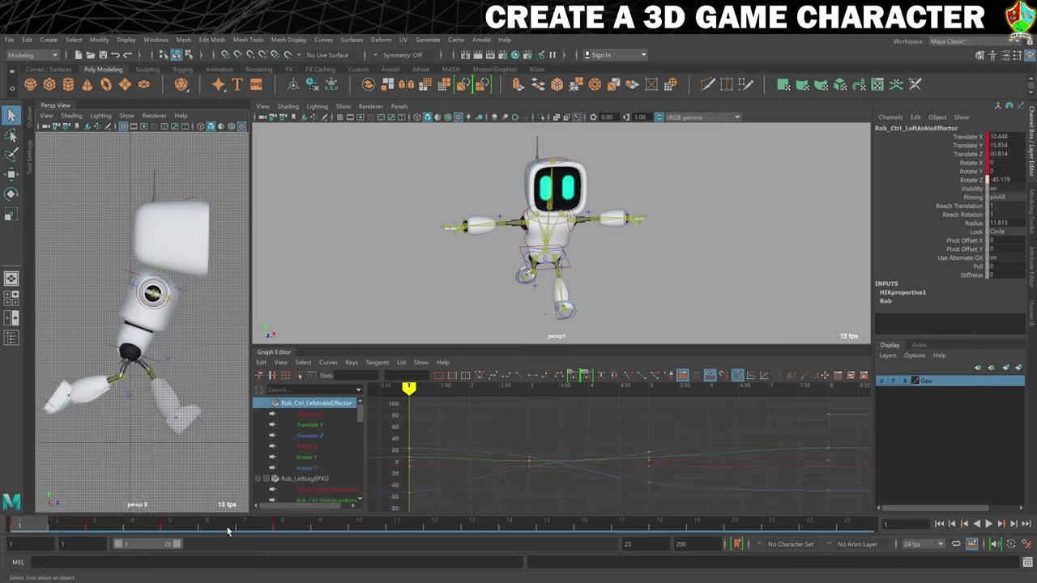
{"action": "left_click", "coordinate": [440, 525]}
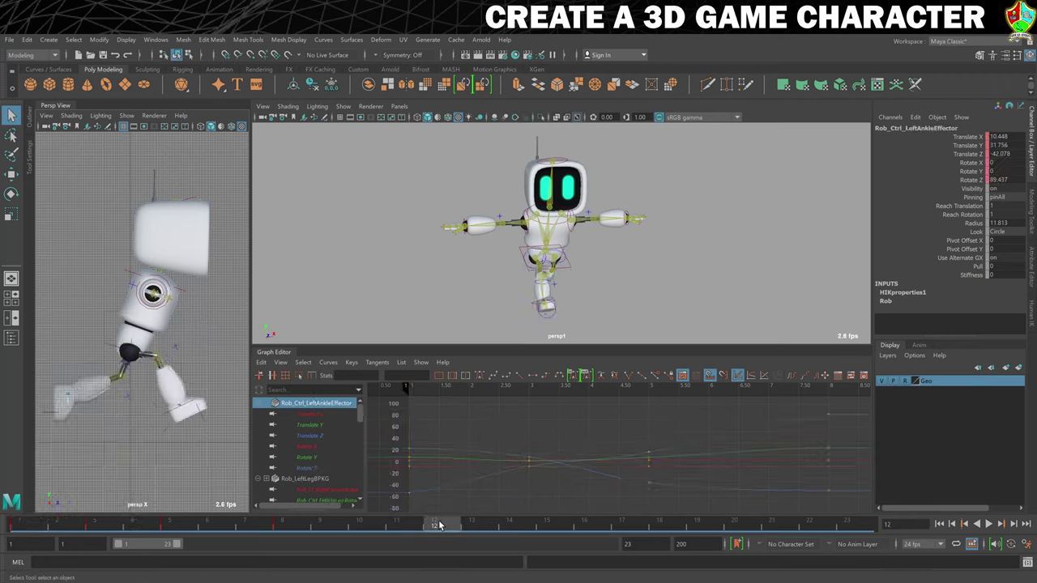
{"action": "right_click", "coordinate": [440, 525]}
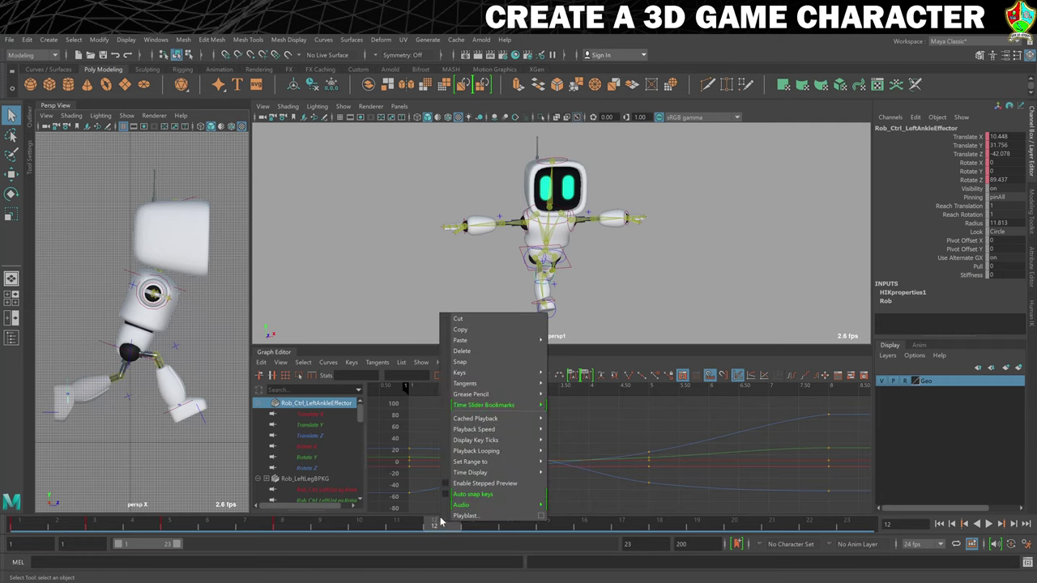
{"action": "left_click", "coordinate": [567, 341]}
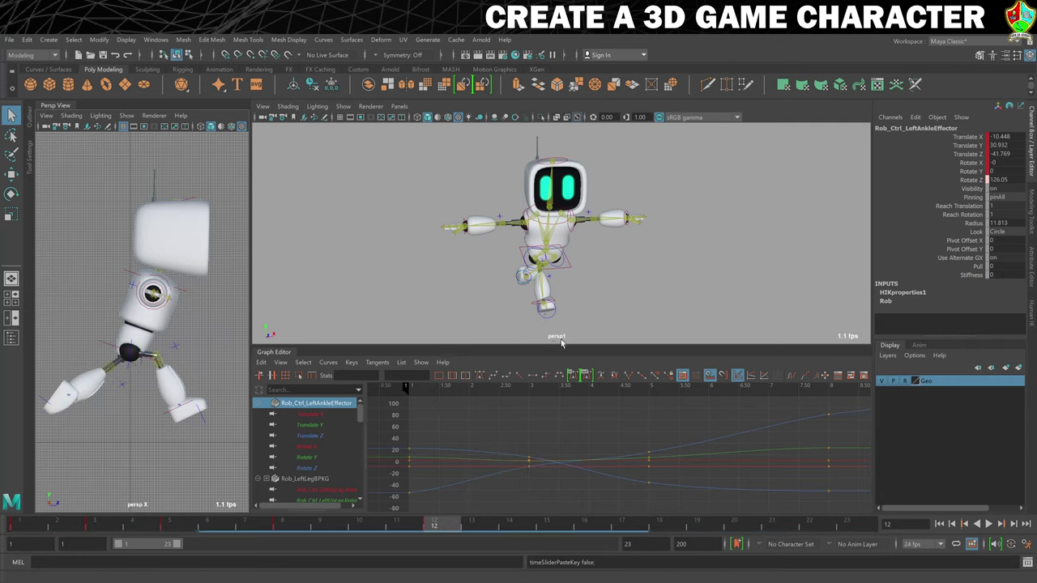
{"action": "left_click_drag", "start_coordinate": [608, 284], "coordinate": [601, 273], "text": "alt"}
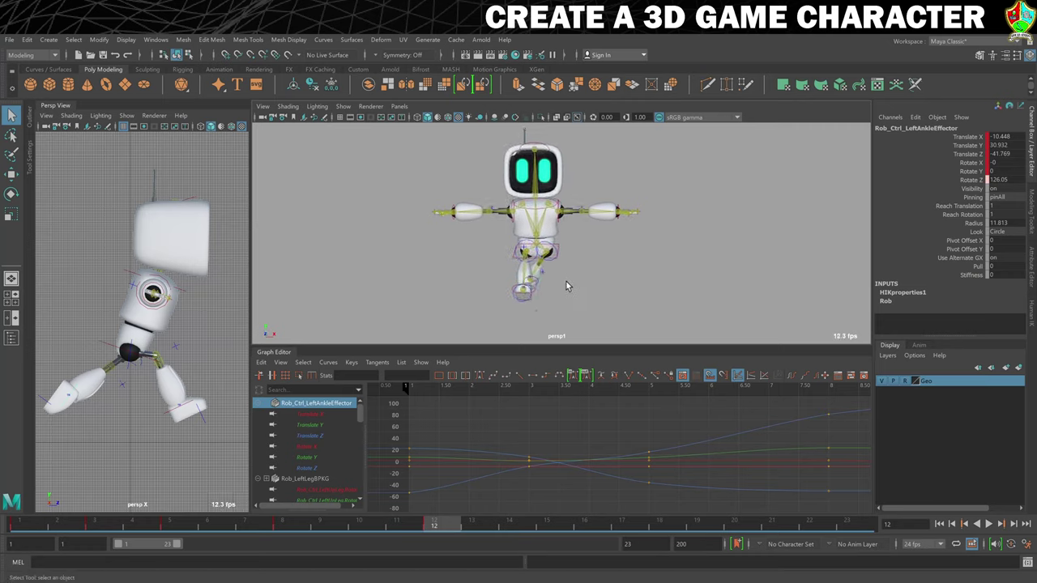
{"action": "middle_click_drag", "start_coordinate": [988, 144], "coordinate": [1010, 143]}
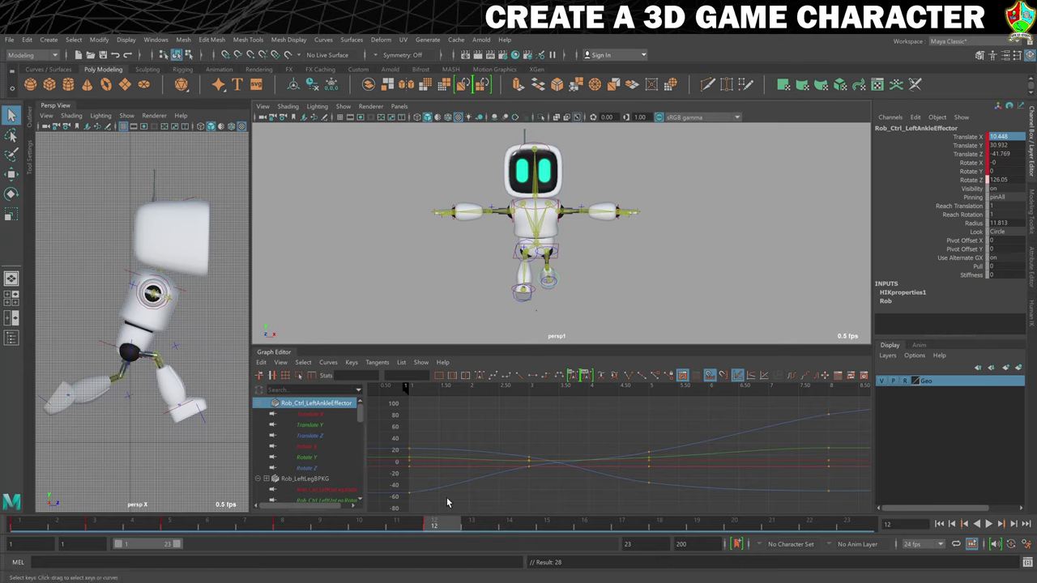
Copy the left ankle control's keyframe from frame 1 and paste it onto the right ankle control at frame 12
{"action": "left_click", "coordinate": [25, 527]}
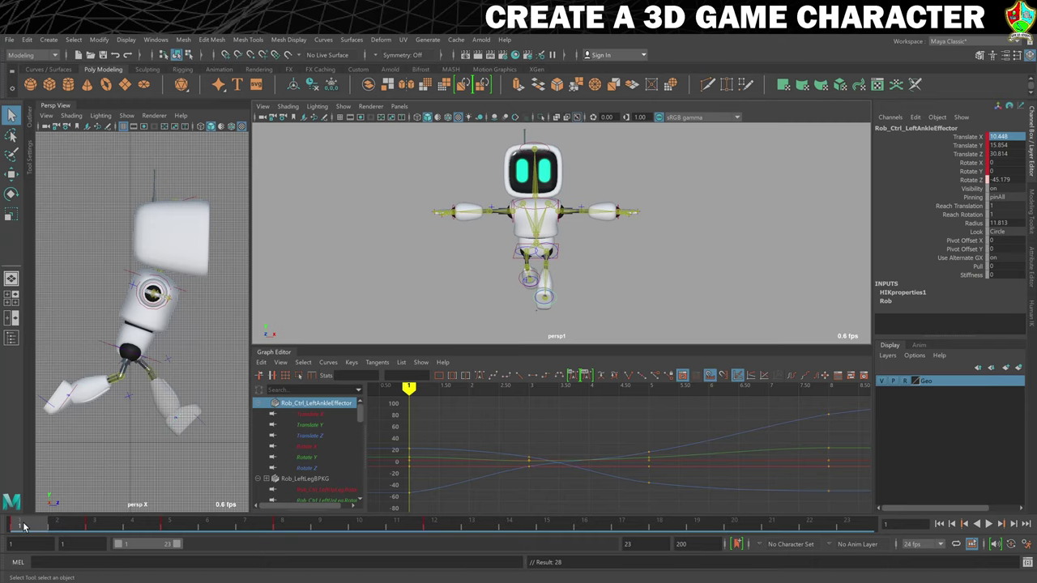
{"action": "right_click", "coordinate": [29, 524]}
{"action": "left_click", "coordinate": [64, 330]}
{"action": "left_click", "coordinate": [81, 392]}
{"action": "left_click", "coordinate": [436, 526]}
{"action": "right_click", "coordinate": [436, 526]}
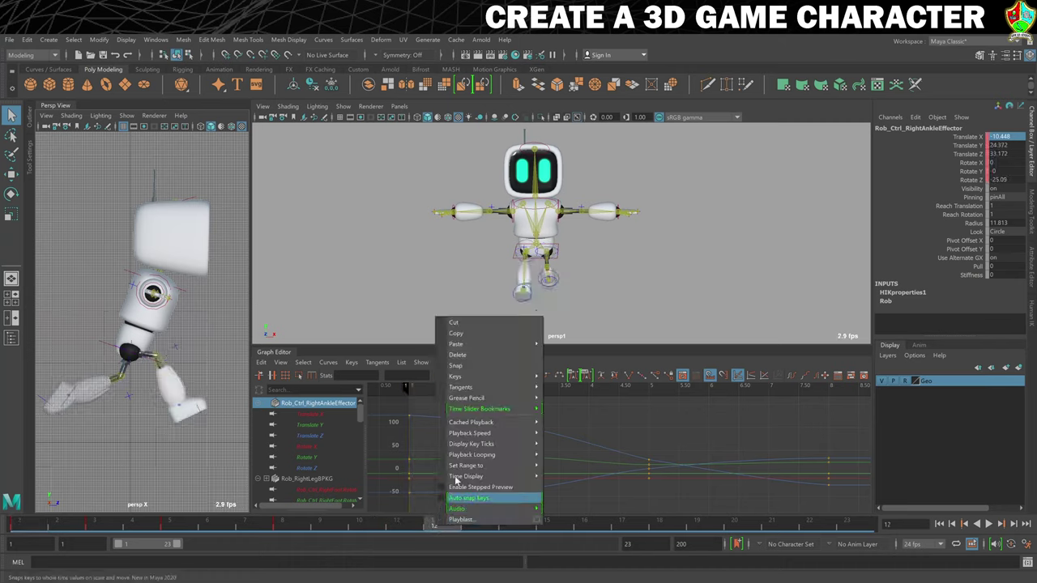
{"action": "mouse_move", "coordinate": [486, 343]}
{"action": "left_click", "coordinate": [577, 344]}
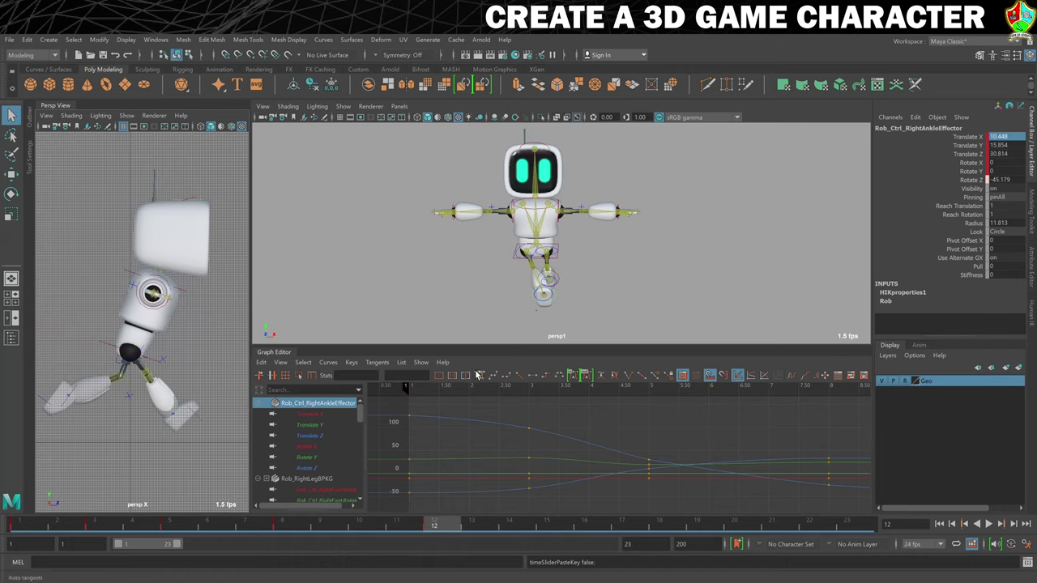
Mirror the right ankle control to its own side at frame 12 by setting Translate X to -10.448
{"action": "double_click", "coordinate": [1009, 137]}
{"action": "key", "text": "Escape"}
{"action": "left_click", "coordinate": [1031, 136]}
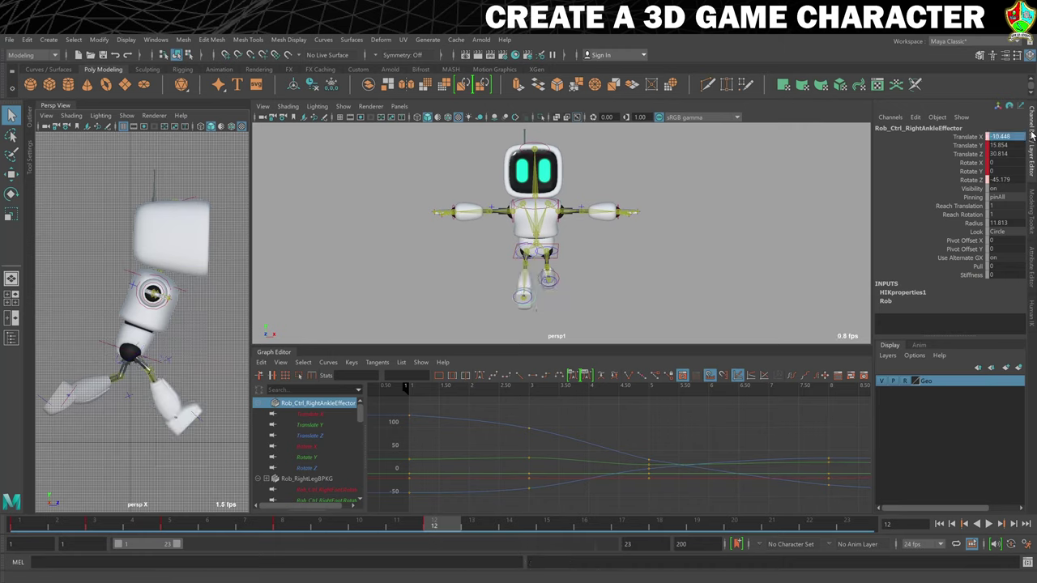
{"action": "key", "text": "Return"}
Copy the hips control's keyframe from frame 3 and paste it at frame 14
{"action": "left_click", "coordinate": [98, 528]}
{"action": "left_click", "coordinate": [104, 350]}
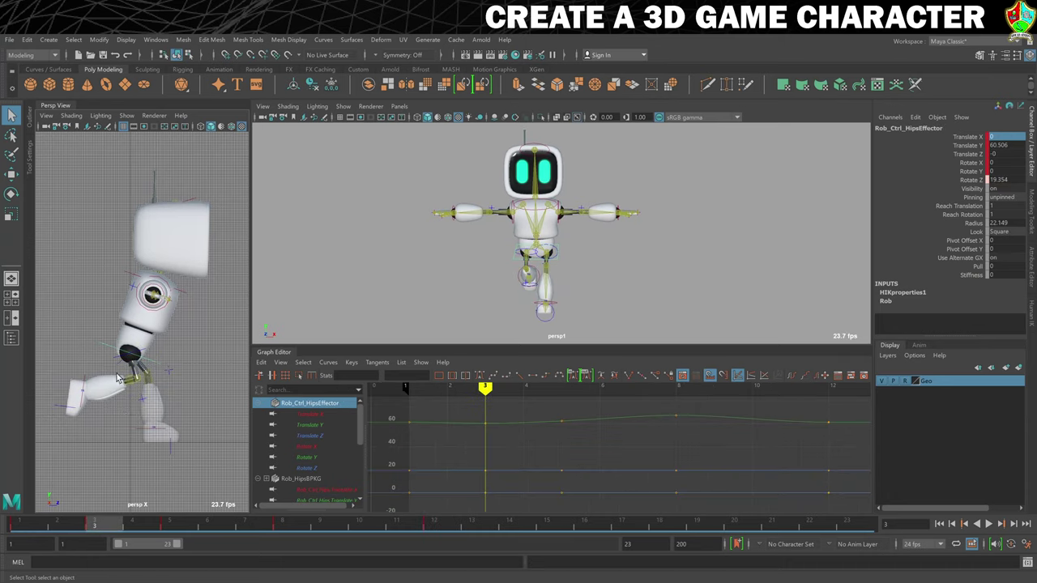
{"action": "right_click", "coordinate": [106, 523]}
{"action": "left_click", "coordinate": [157, 329]}
{"action": "left_click", "coordinate": [514, 527]}
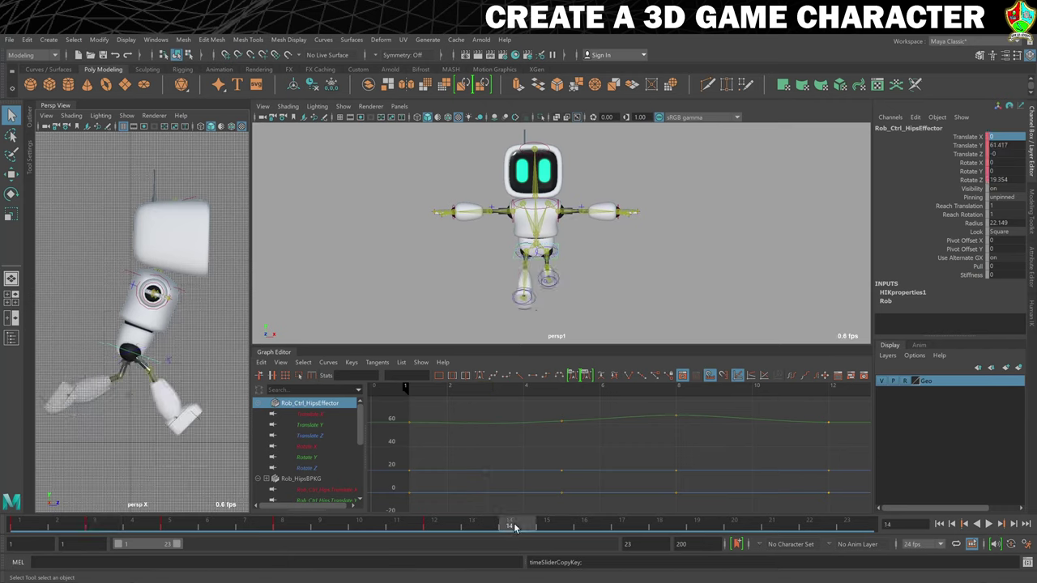
{"action": "right_click", "coordinate": [515, 526]}
{"action": "mouse_move", "coordinate": [576, 344]}
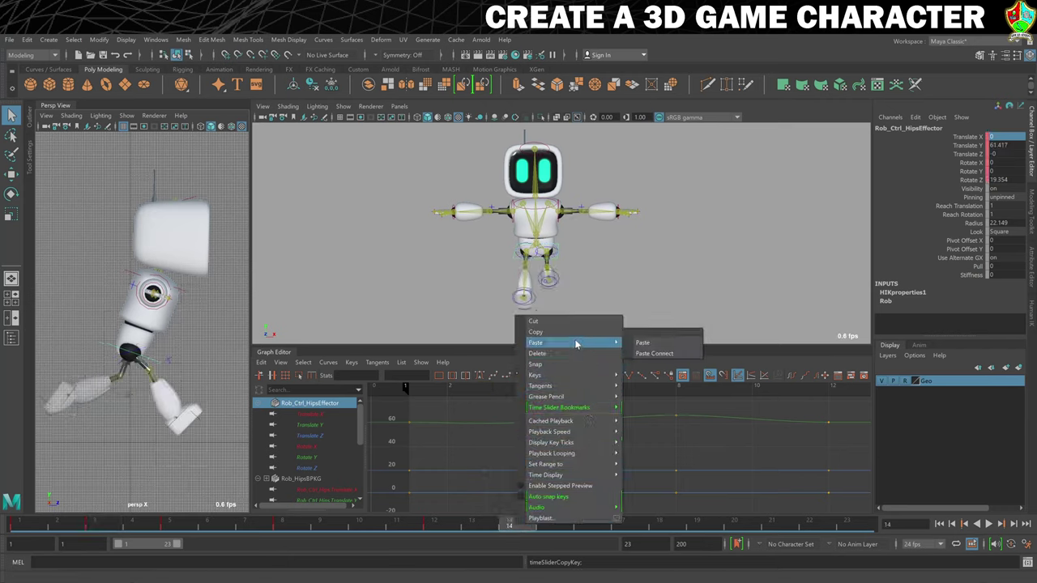
{"action": "left_click", "coordinate": [666, 348]}
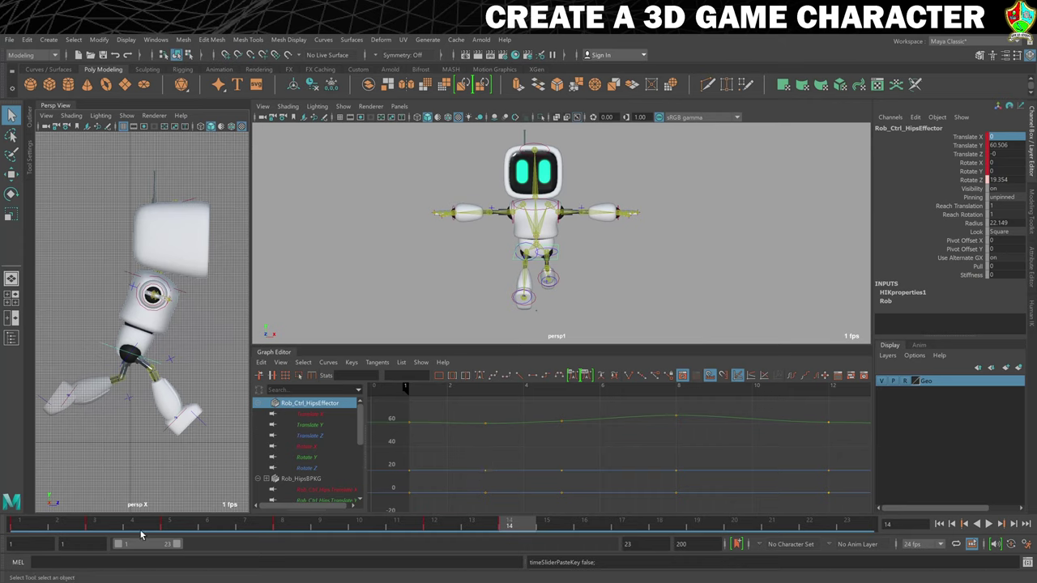
Copy the right ankle control's keyframe from frame 3 and paste it onto the left ankle control at frame 14
{"action": "left_click", "coordinate": [106, 528]}
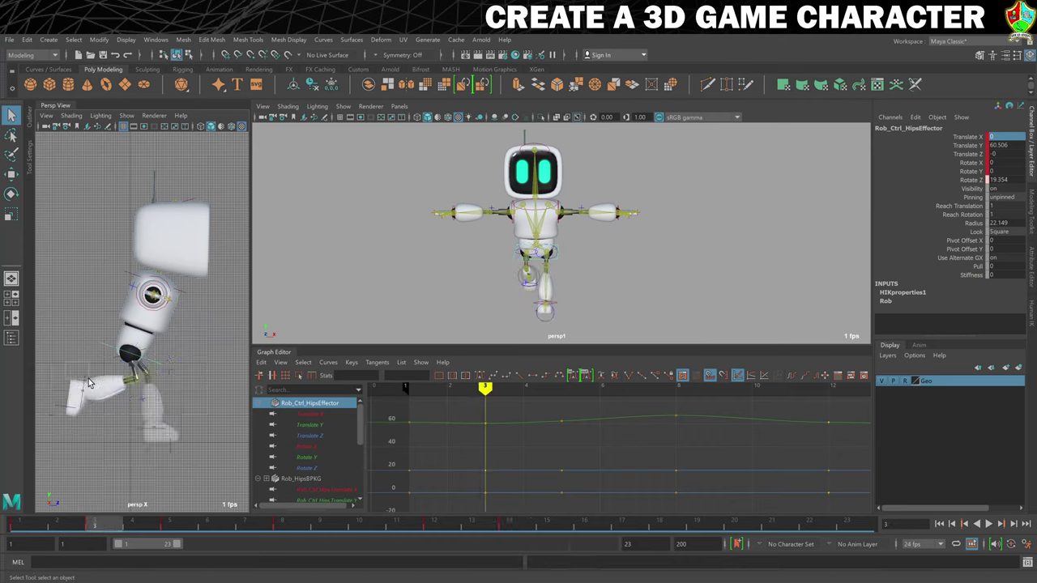
{"action": "left_click", "coordinate": [91, 383]}
{"action": "right_click", "coordinate": [108, 524]}
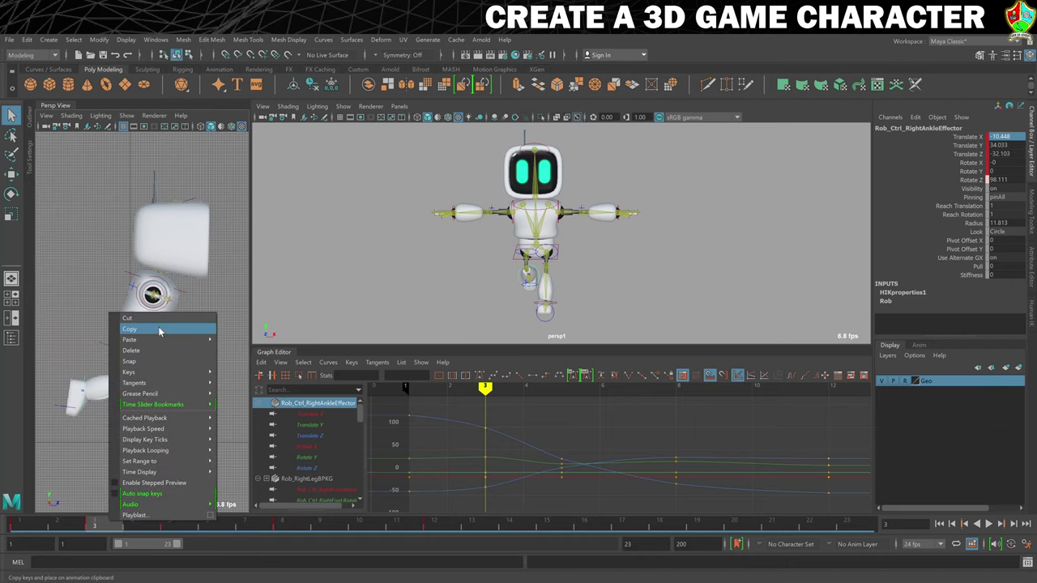
{"action": "left_click", "coordinate": [160, 330]}
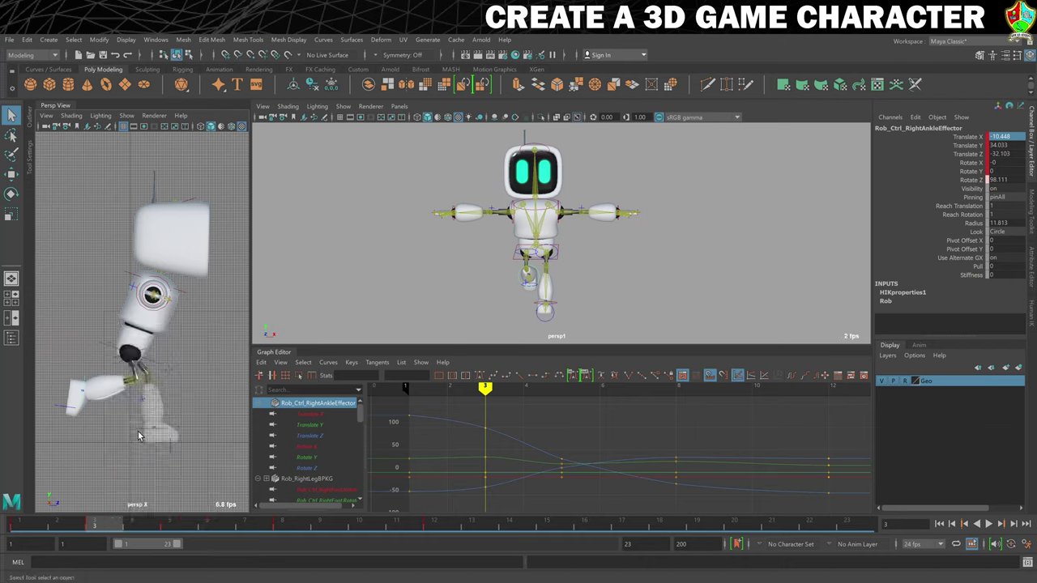
{"action": "left_click", "coordinate": [137, 431]}
{"action": "left_click", "coordinate": [512, 525]}
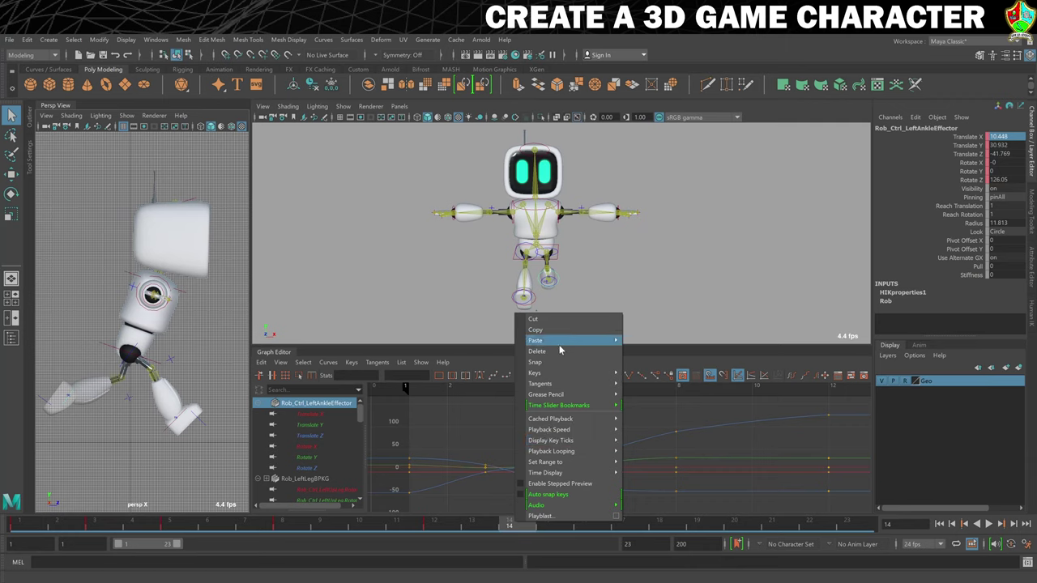
{"action": "mouse_move", "coordinate": [566, 340]}
{"action": "left_click", "coordinate": [643, 342]}
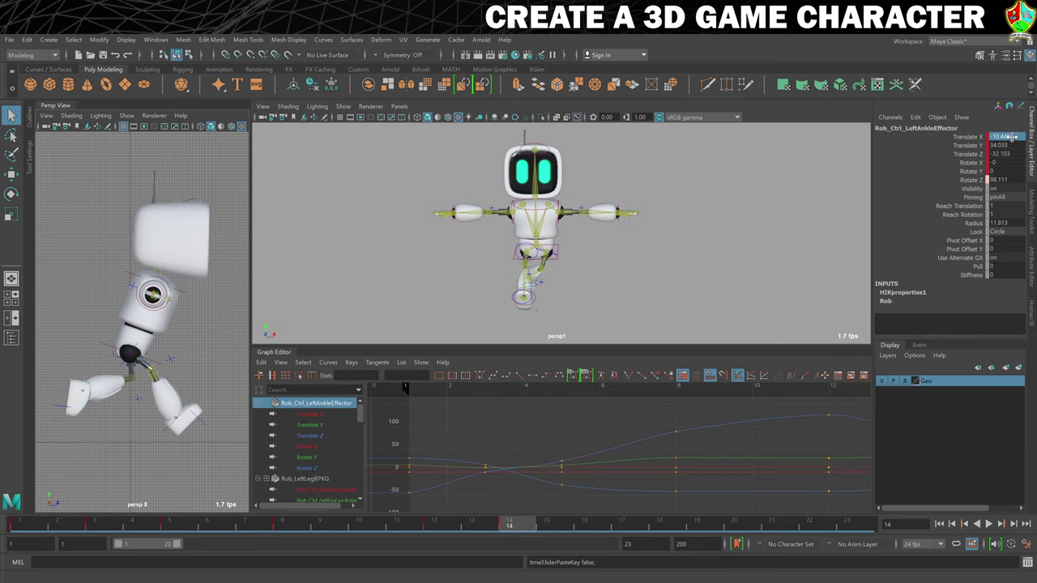
Set the left ankle control's Translate X to 10.448 at frame 14
{"action": "key", "text": "Return"}
{"action": "left_click", "coordinate": [1015, 136]}
{"action": "key", "text": "Return"}
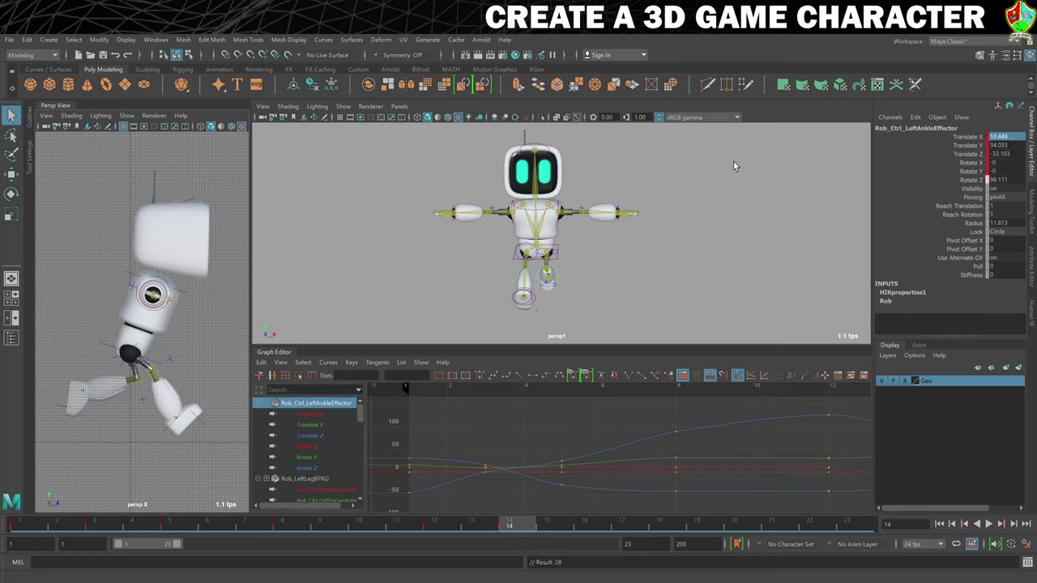
Copy the left ankle control's keyframe from frame 3 and paste it onto the right ankle control at frame 14
{"action": "left_click", "coordinate": [97, 522]}
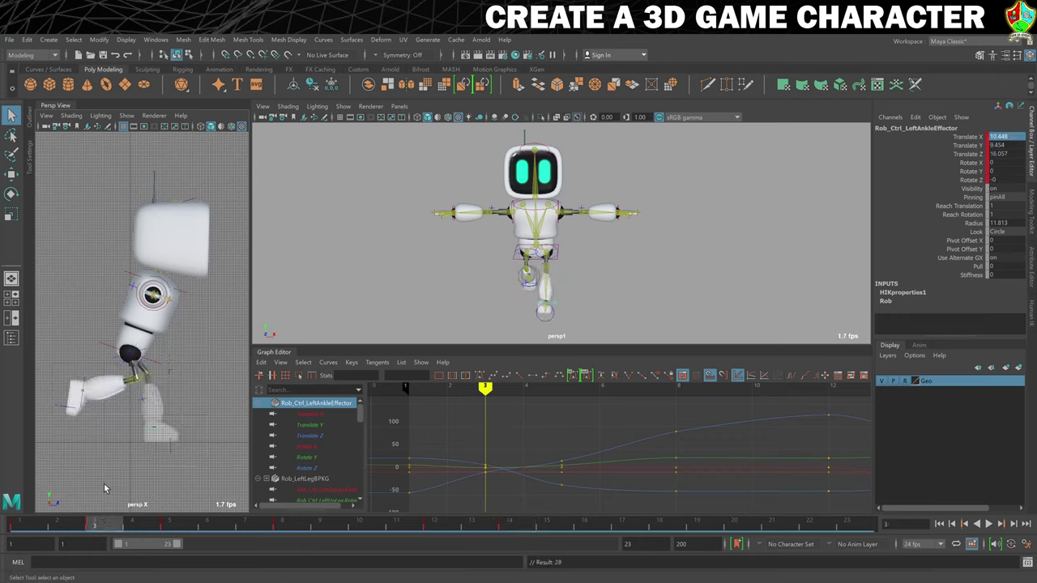
{"action": "right_click", "coordinate": [95, 523]}
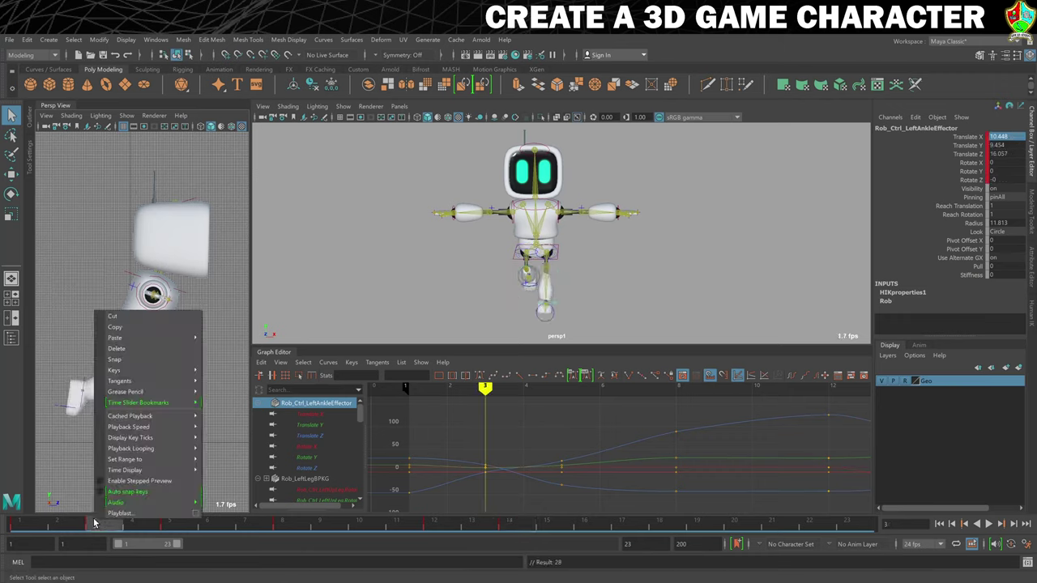
{"action": "left_click", "coordinate": [129, 342]}
{"action": "left_click", "coordinate": [89, 383]}
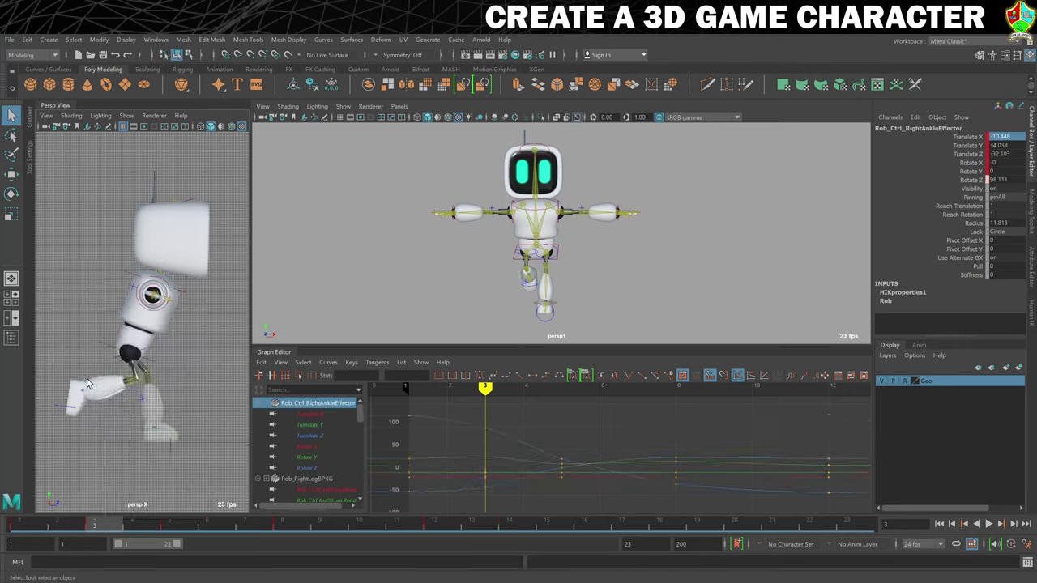
{"action": "left_click", "coordinate": [513, 522]}
{"action": "right_click", "coordinate": [513, 523]}
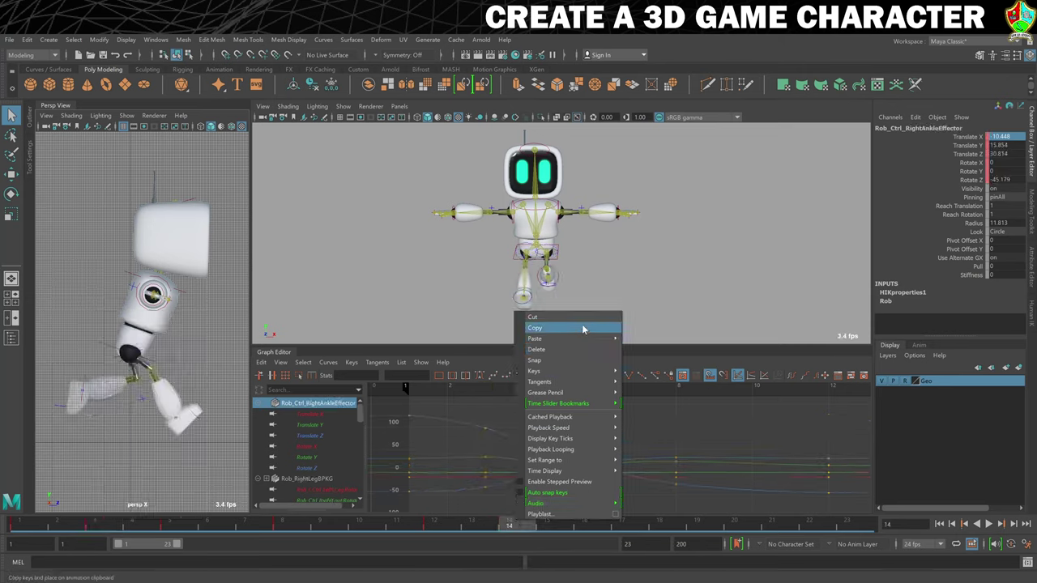
{"action": "mouse_move", "coordinate": [583, 338]}
{"action": "left_click", "coordinate": [643, 340]}
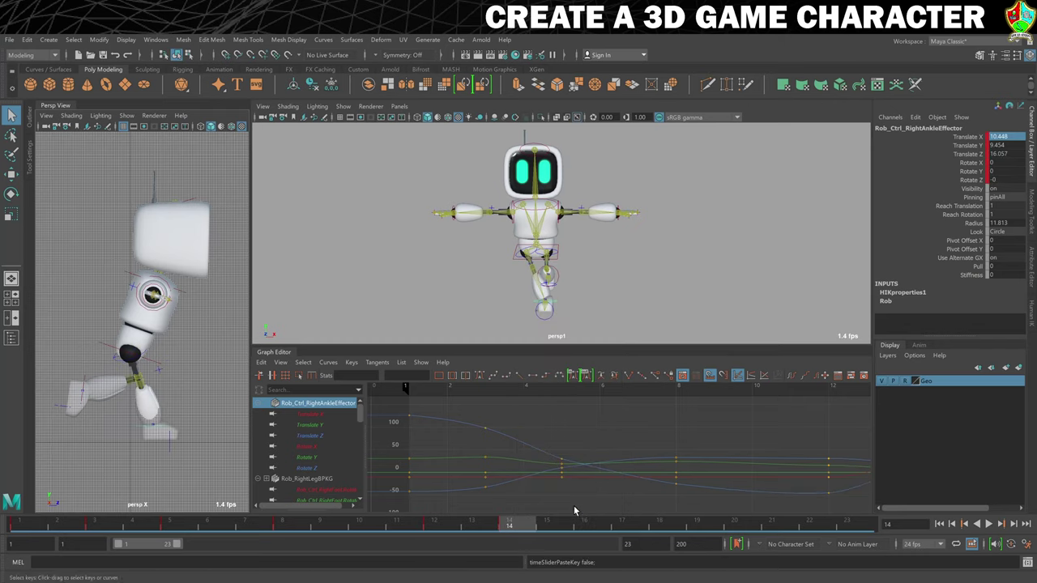
Set the right ankle control's Translate X to -10.448 at frame 14
{"action": "left_click", "coordinate": [998, 137]}
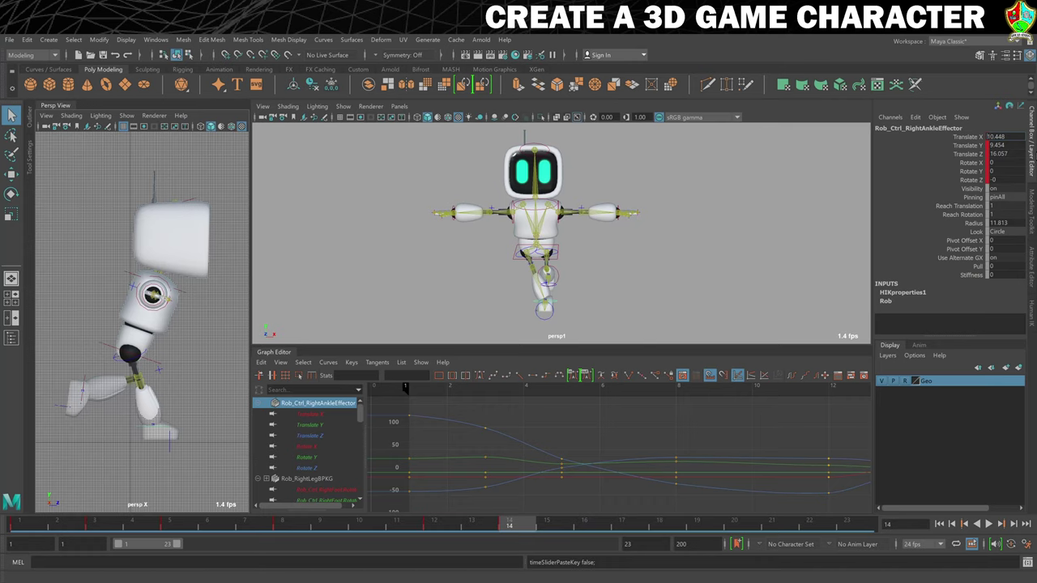
{"action": "type", "text": "-"}
{"action": "key", "text": "Return"}
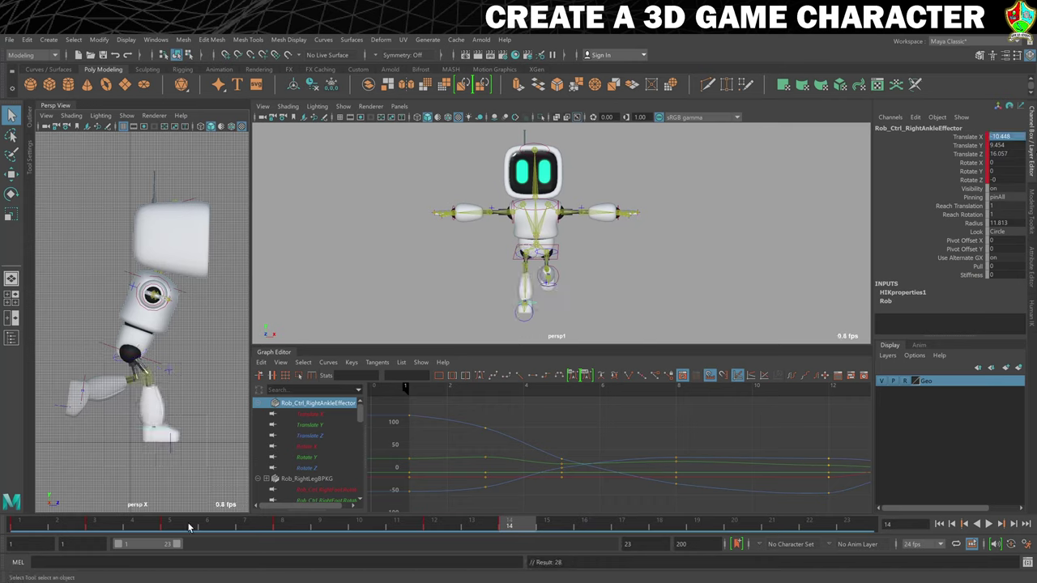
Copy the left ankle control's keyframe from frame 5 and paste it onto the right ankle control at frame 16
{"action": "left_click", "coordinate": [571, 526]}
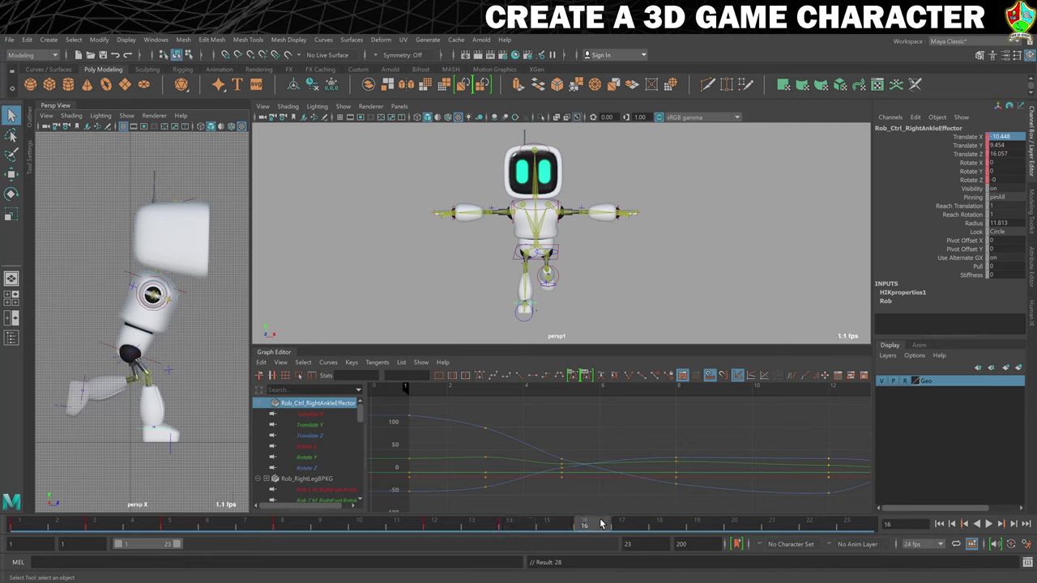
{"action": "left_click", "coordinate": [171, 525]}
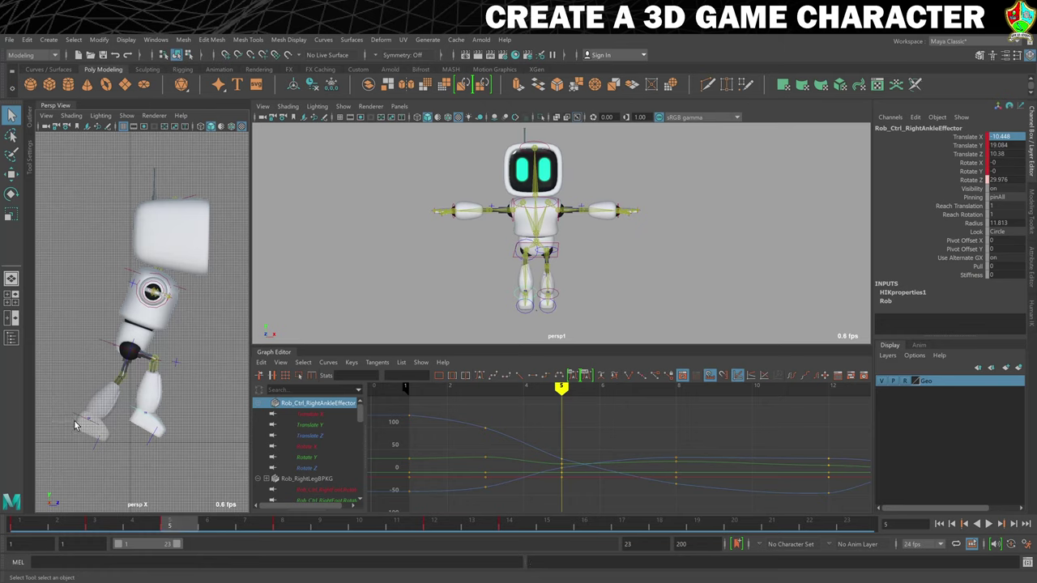
{"action": "left_click", "coordinate": [76, 426]}
{"action": "right_click", "coordinate": [175, 522]}
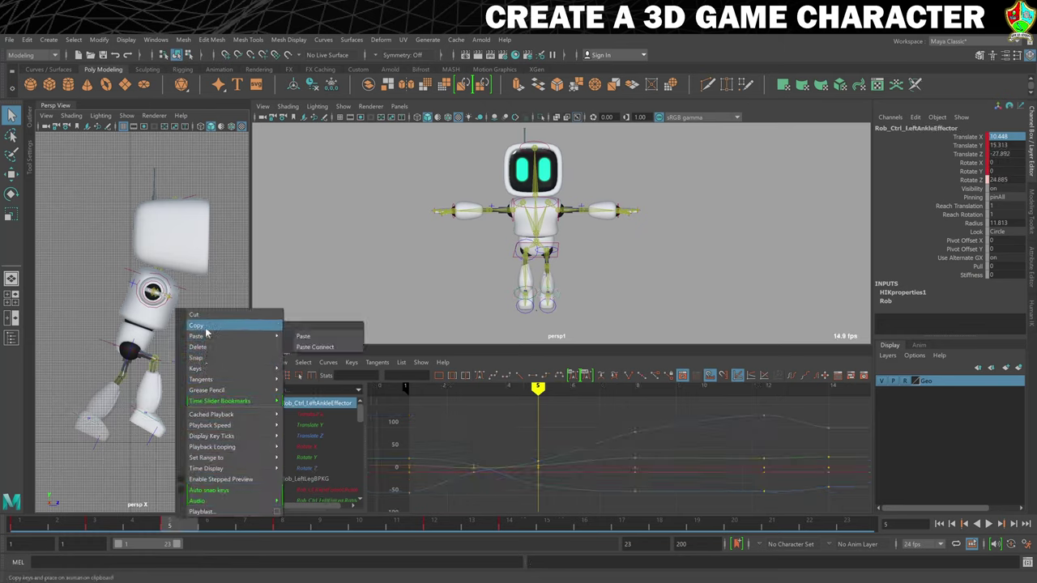
{"action": "left_click", "coordinate": [201, 334]}
{"action": "left_click", "coordinate": [129, 411]}
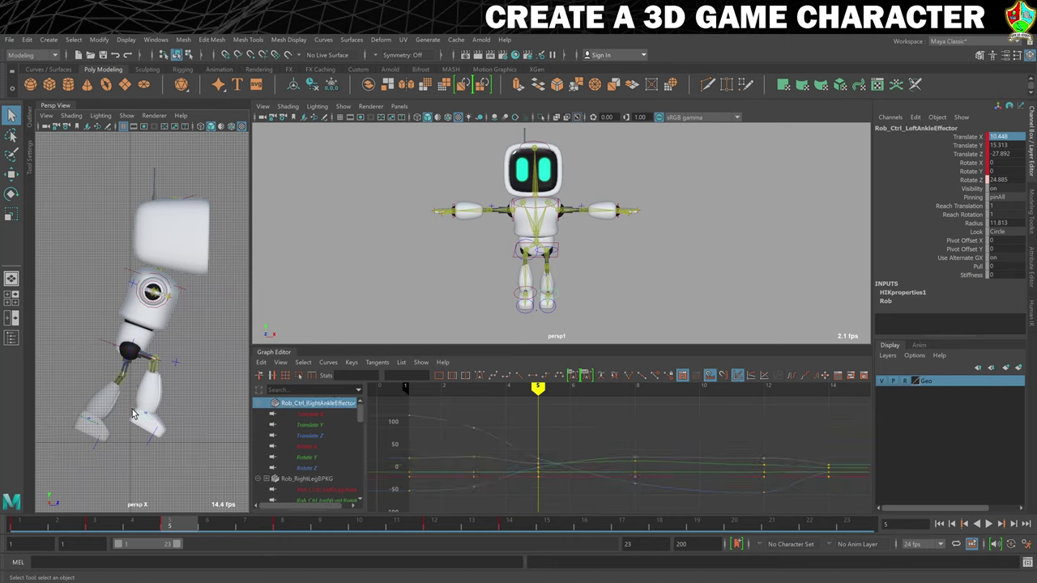
{"action": "left_click", "coordinate": [583, 522]}
{"action": "right_click", "coordinate": [589, 523]}
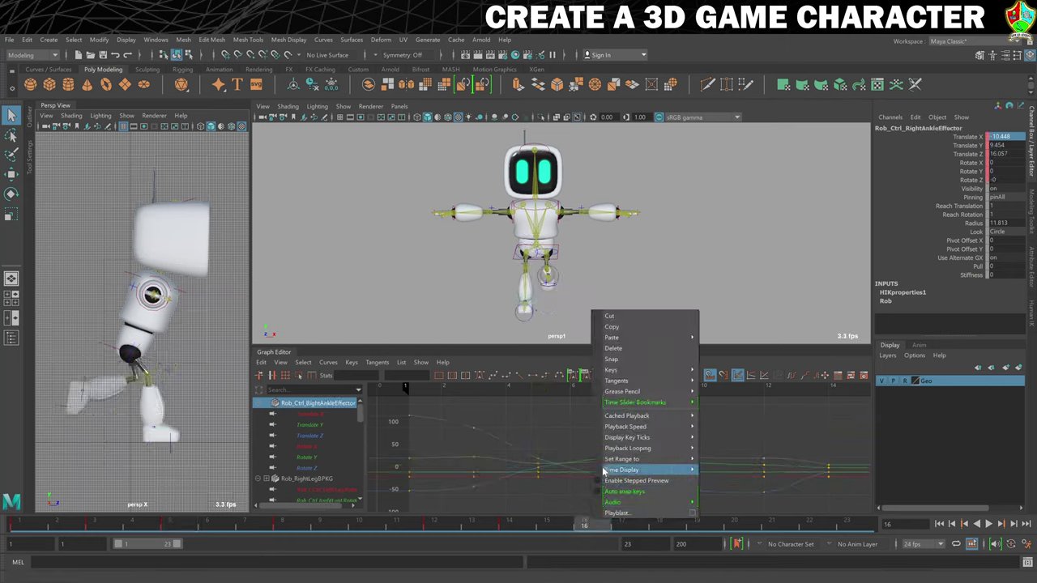
{"action": "mouse_move", "coordinate": [648, 336]}
{"action": "left_click", "coordinate": [719, 337]}
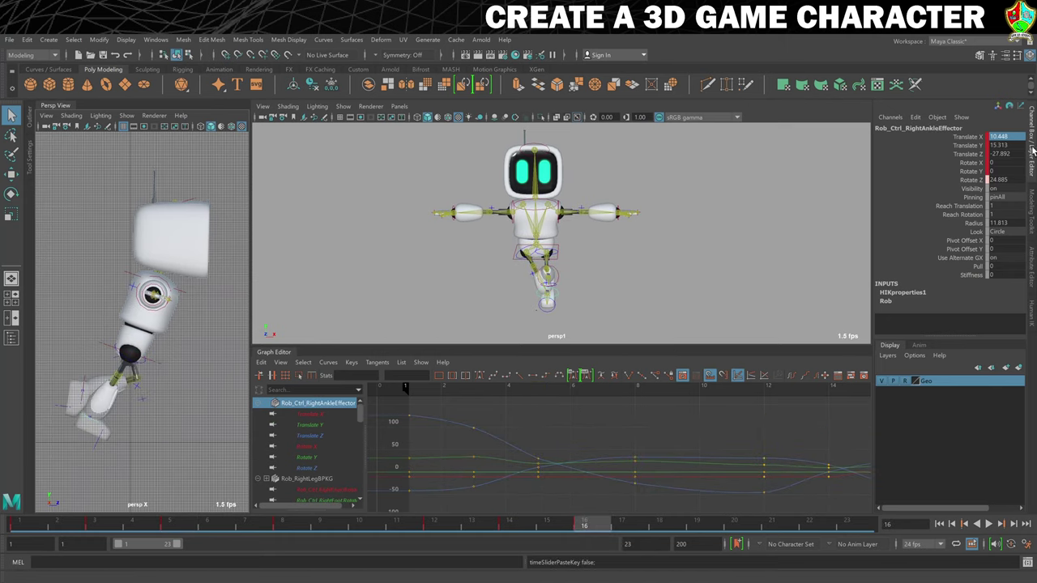
Set the right ankle control's Translate X to -10.448 at frame 16
{"action": "left_click", "coordinate": [1005, 136]}
{"action": "key", "text": "Return"}
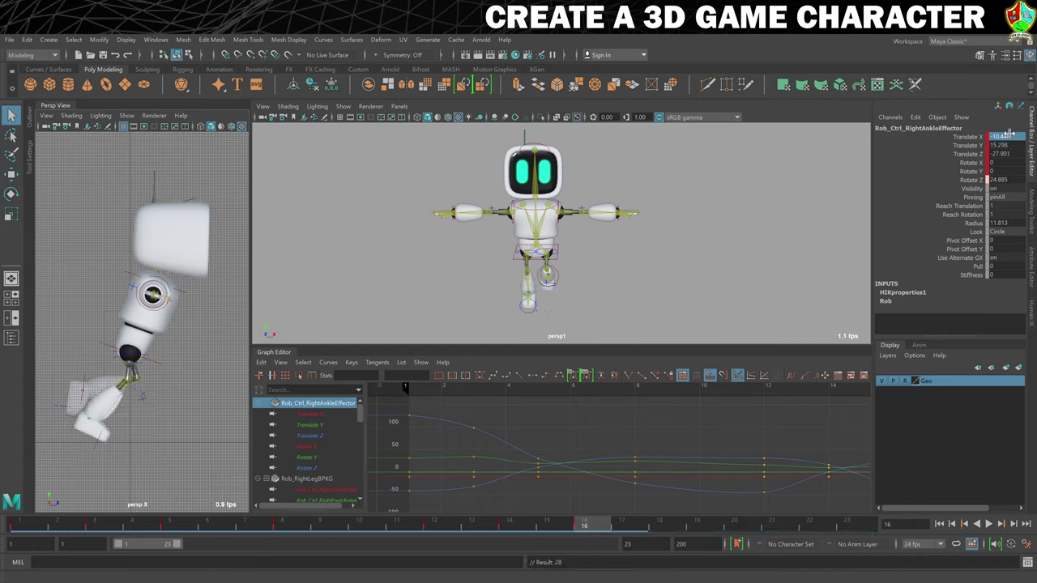
Paste the right ankle control's frame 5 keyframe onto the left ankle control at frame 16 and key its Translate X at 10.448
{"action": "left_click", "coordinate": [169, 525]}
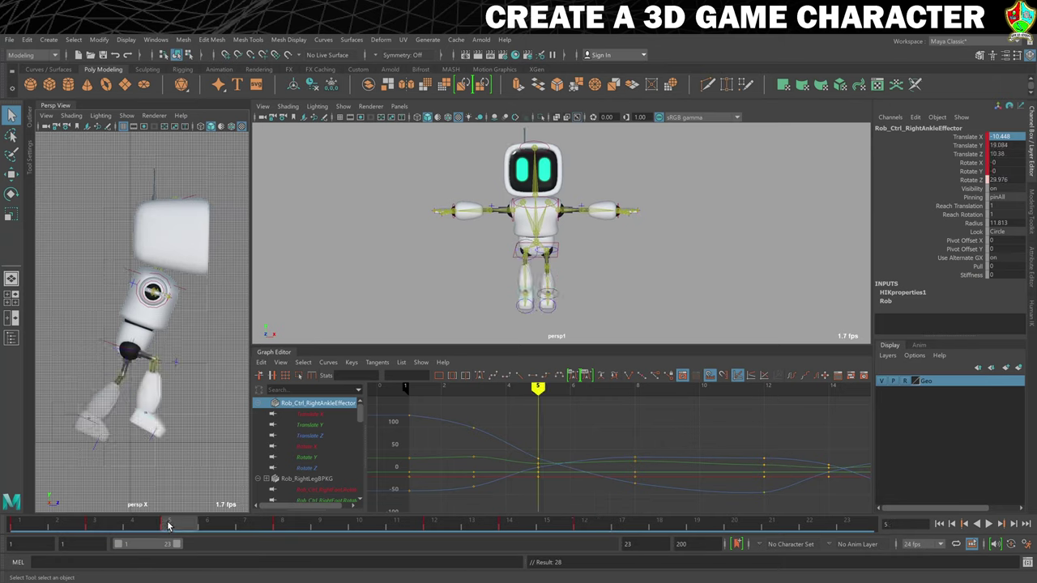
{"action": "right_click", "coordinate": [168, 526]}
{"action": "left_click", "coordinate": [211, 331]}
{"action": "left_click", "coordinate": [72, 421]}
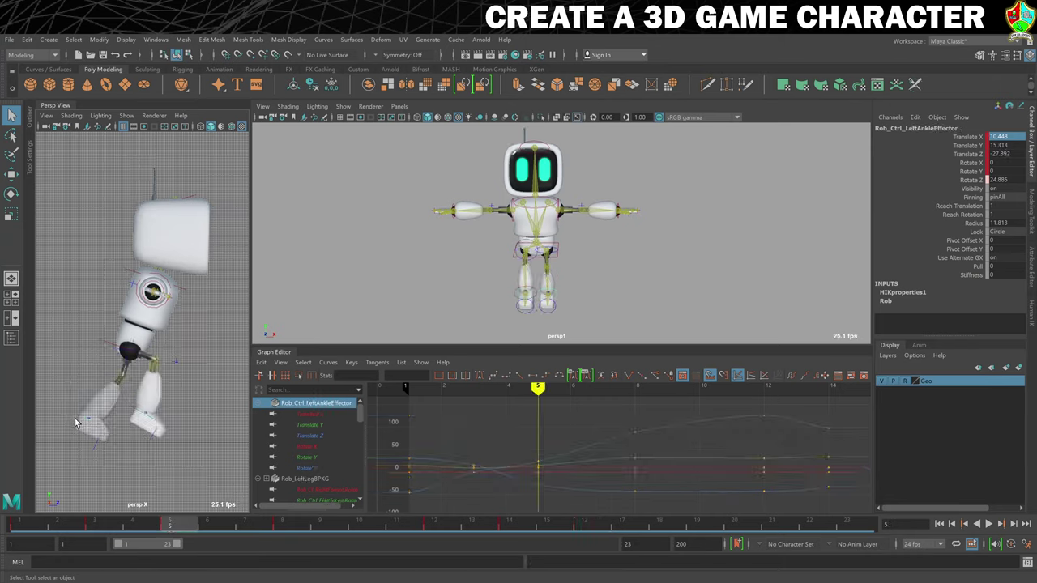
{"action": "left_click", "coordinate": [584, 526]}
{"action": "right_click", "coordinate": [584, 525]}
{"action": "mouse_move", "coordinate": [606, 340]}
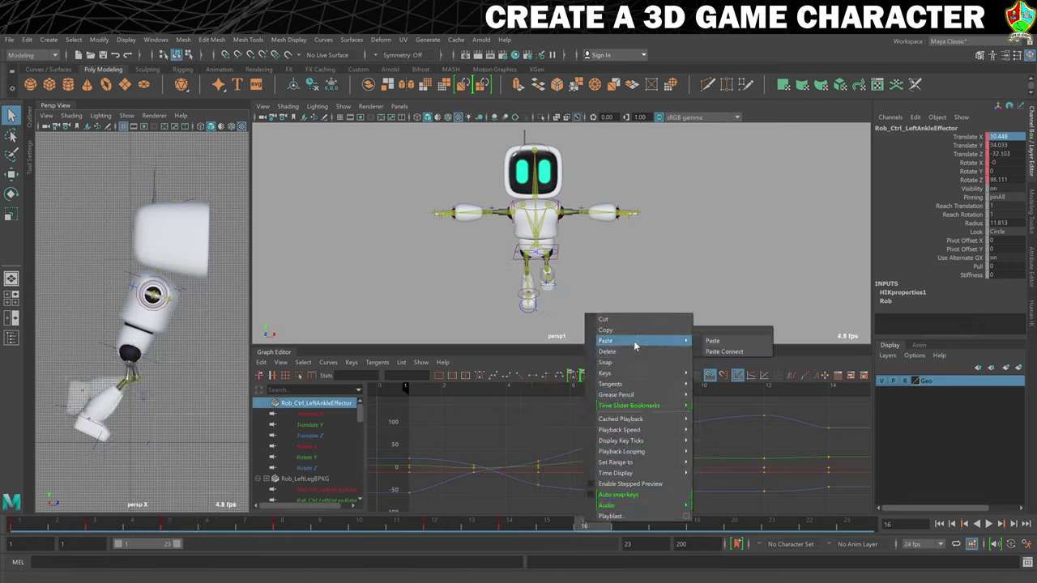
{"action": "left_click", "coordinate": [714, 346]}
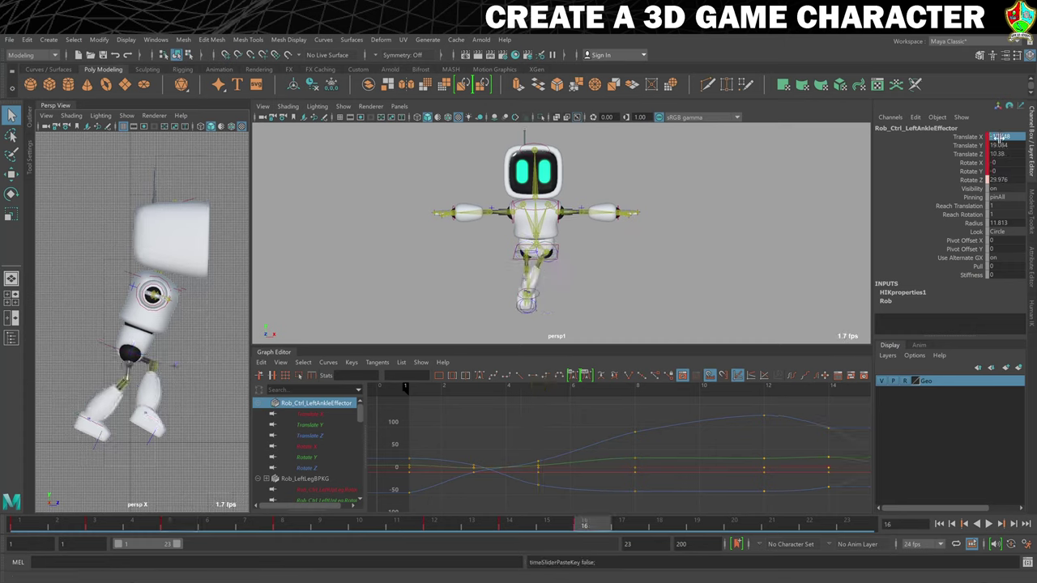
{"action": "key", "text": "Return"}
{"action": "key", "text": "s"}
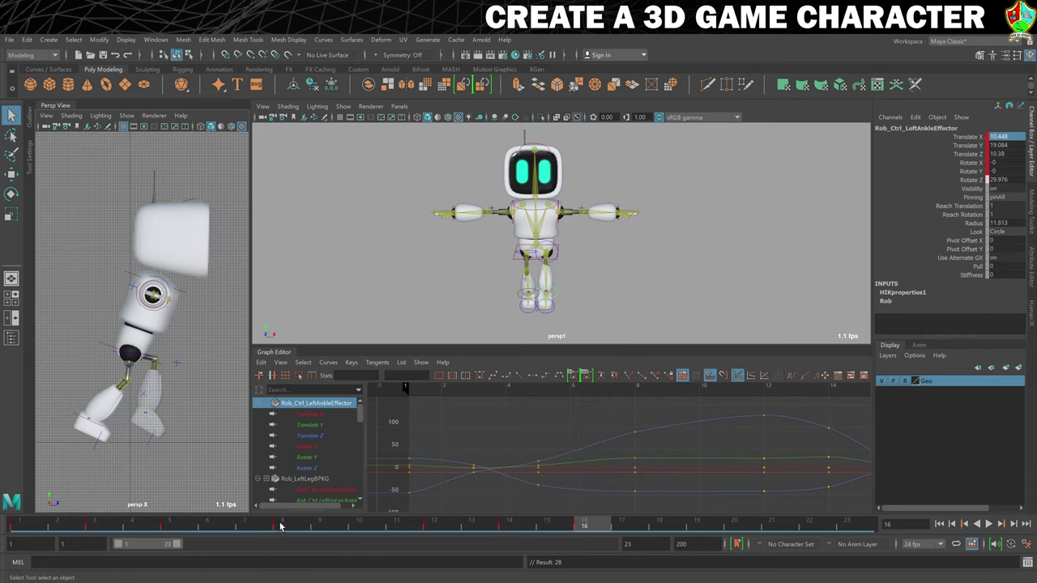
Paste the left ankle control's frame 8 keyframe onto the same control at frame 19 and make its Translate X negative
{"action": "left_click_drag", "start_coordinate": [597, 525], "coordinate": [694, 535]}
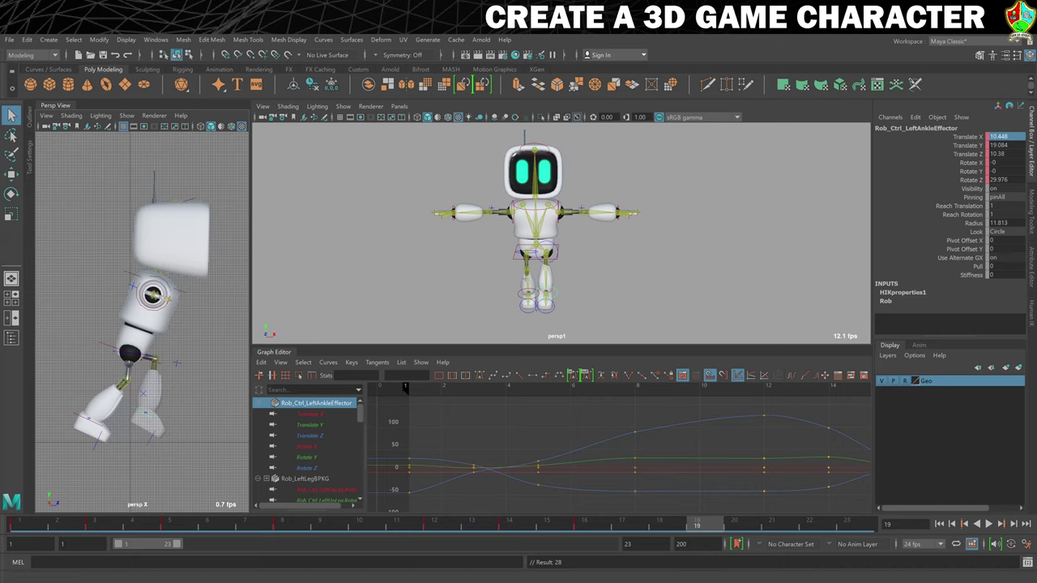
{"action": "left_click", "coordinate": [284, 528]}
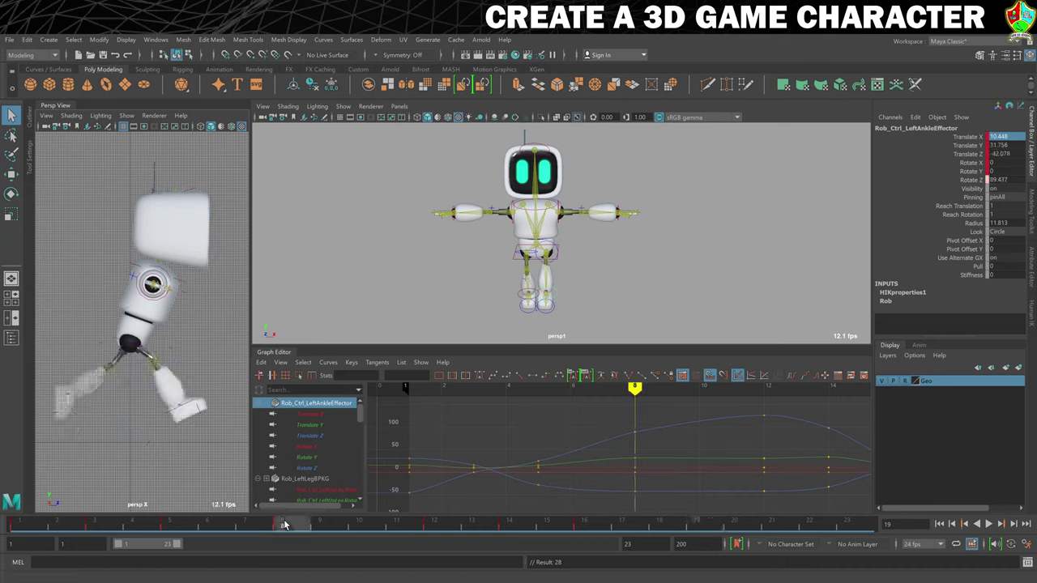
{"action": "left_click", "coordinate": [59, 366]}
{"action": "left_click_drag", "start_coordinate": [69, 378], "coordinate": [136, 440]}
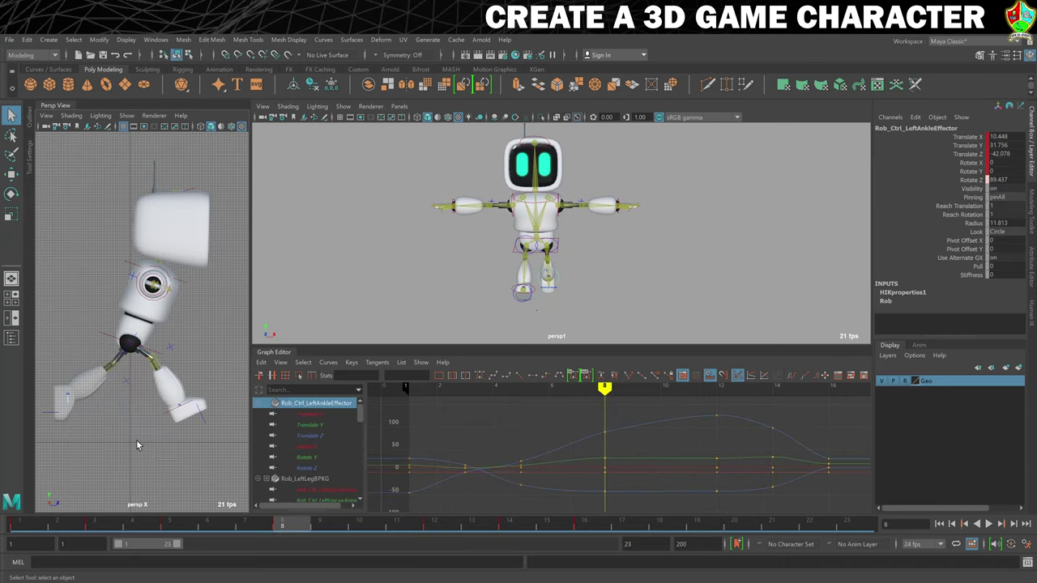
{"action": "right_click", "coordinate": [288, 523]}
{"action": "left_click", "coordinate": [310, 327]}
{"action": "left_click", "coordinate": [707, 525]}
{"action": "right_click", "coordinate": [707, 526]}
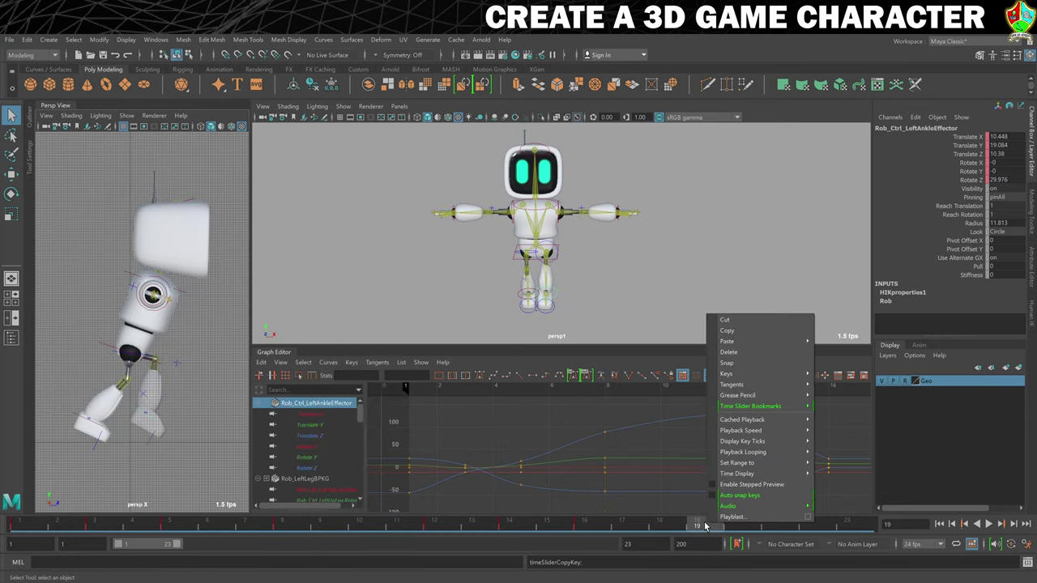
{"action": "mouse_move", "coordinate": [775, 338]}
{"action": "left_click", "coordinate": [834, 342]}
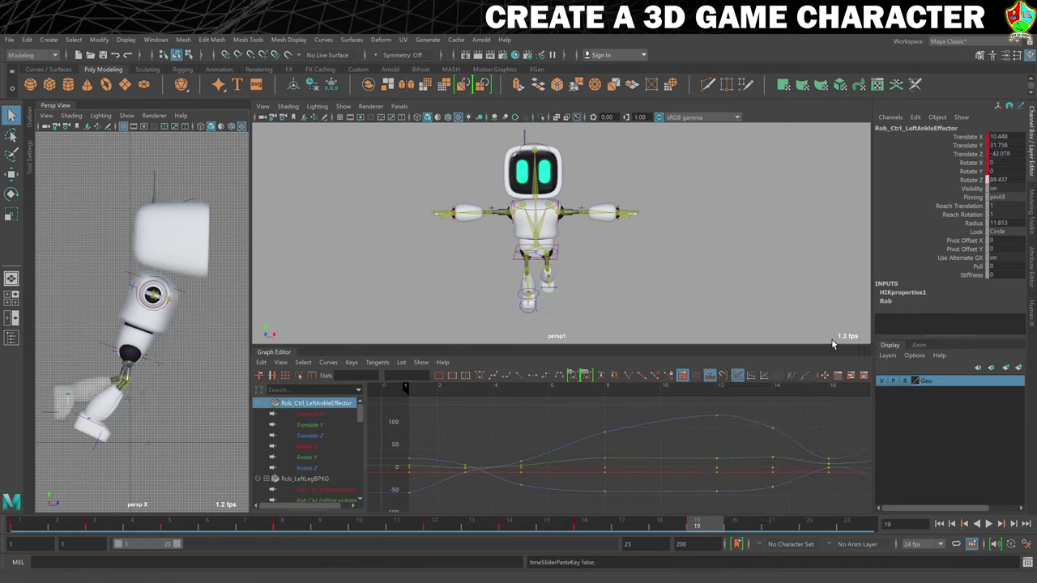
{"action": "double_click", "coordinate": [988, 136]}
{"action": "key", "text": "Return"}
{"action": "middle_click_drag", "start_coordinate": [1001, 136], "coordinate": [1022, 138]}
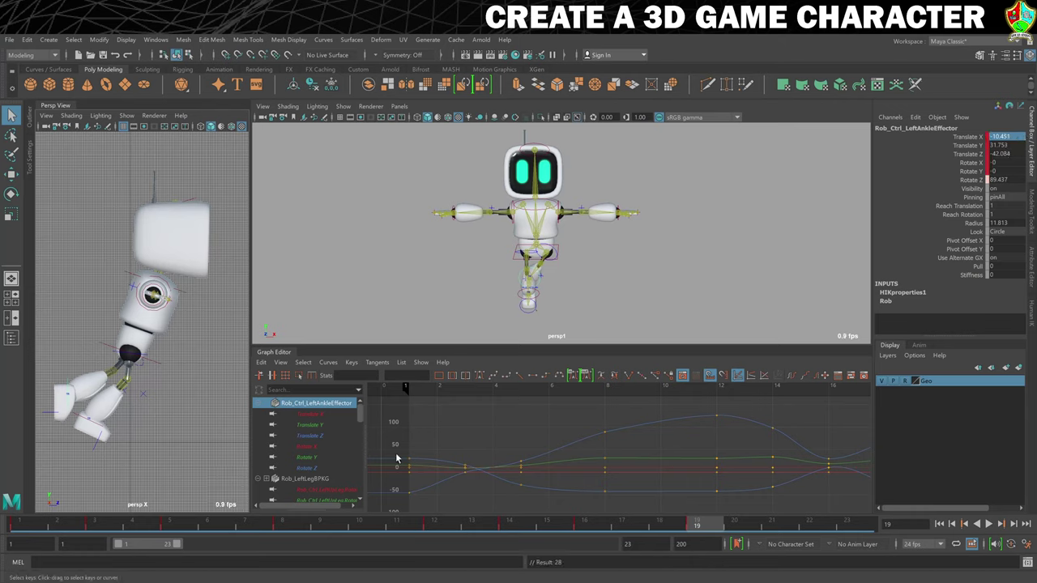
Paste the left ankle control's frame 8 keyframe onto the right ankle control at frame 19 and set its Translate X to -10.448
{"action": "left_click", "coordinate": [279, 526]}
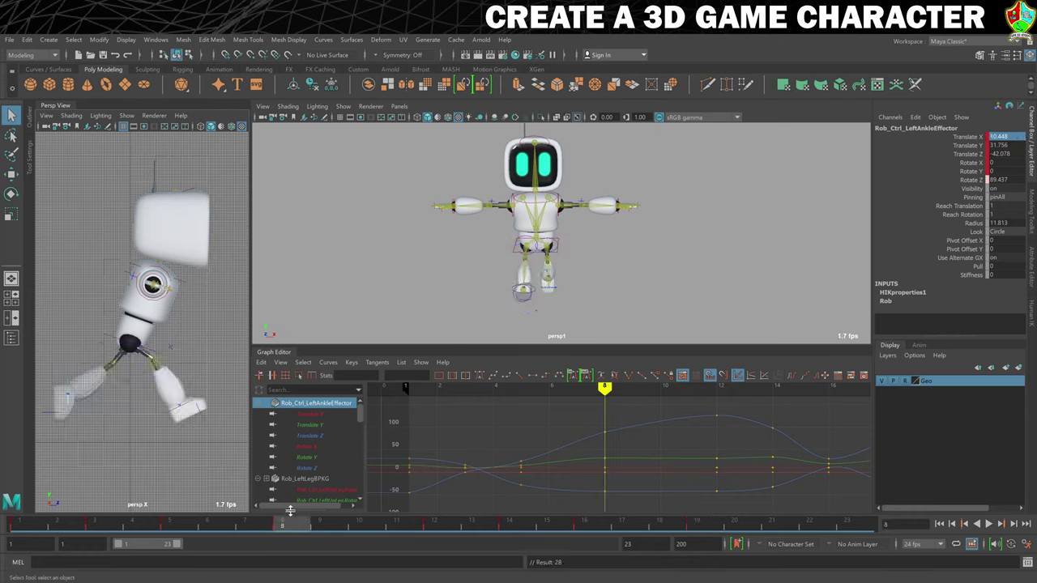
{"action": "right_click", "coordinate": [289, 525]}
{"action": "left_click", "coordinate": [336, 331]}
{"action": "left_click", "coordinate": [165, 425]}
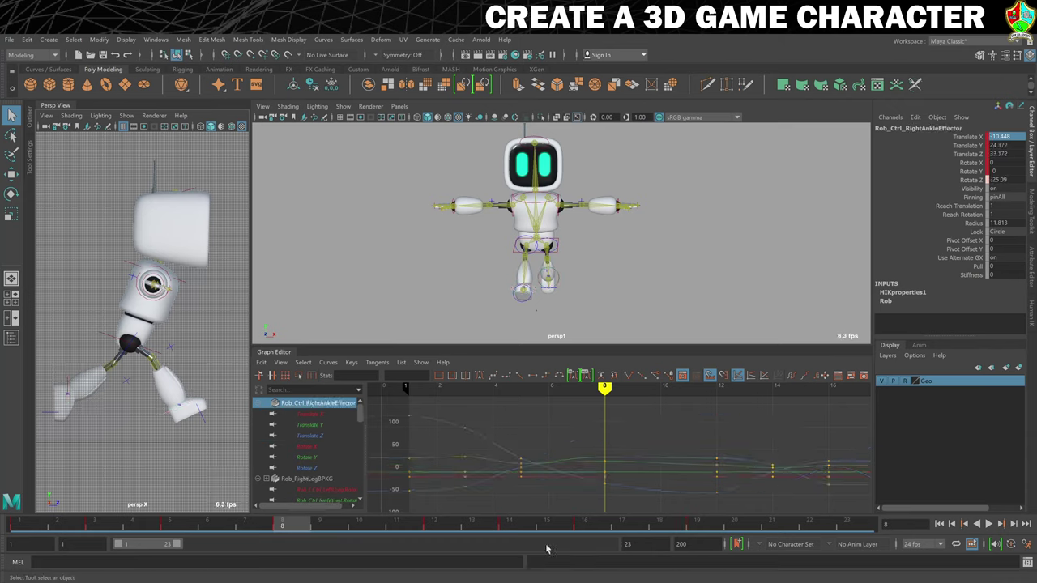
{"action": "left_click", "coordinate": [697, 525]}
{"action": "right_click", "coordinate": [698, 525]}
{"action": "mouse_move", "coordinate": [769, 350]}
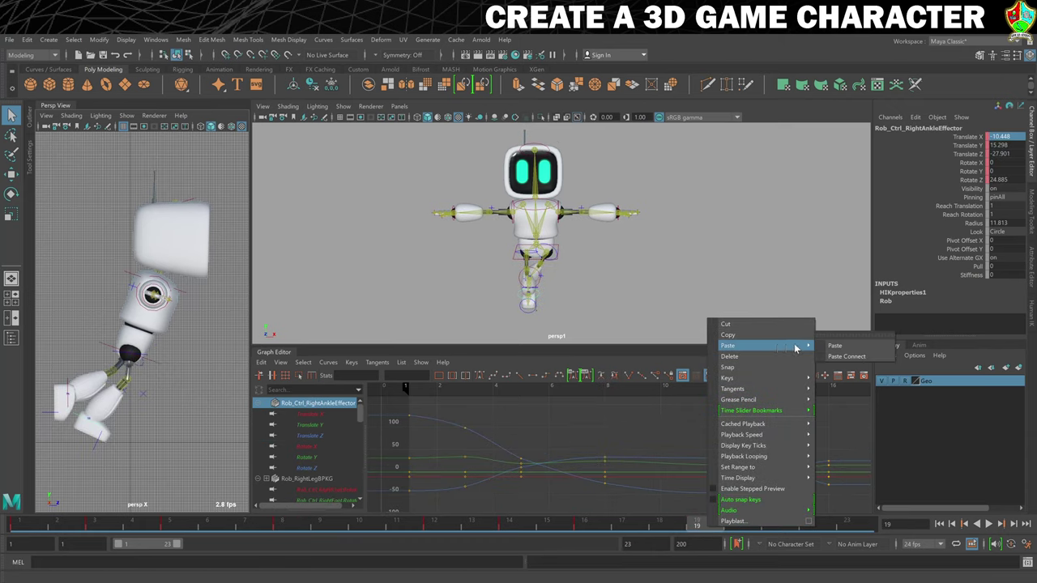
{"action": "left_click", "coordinate": [838, 345]}
{"action": "double_click", "coordinate": [1001, 136]}
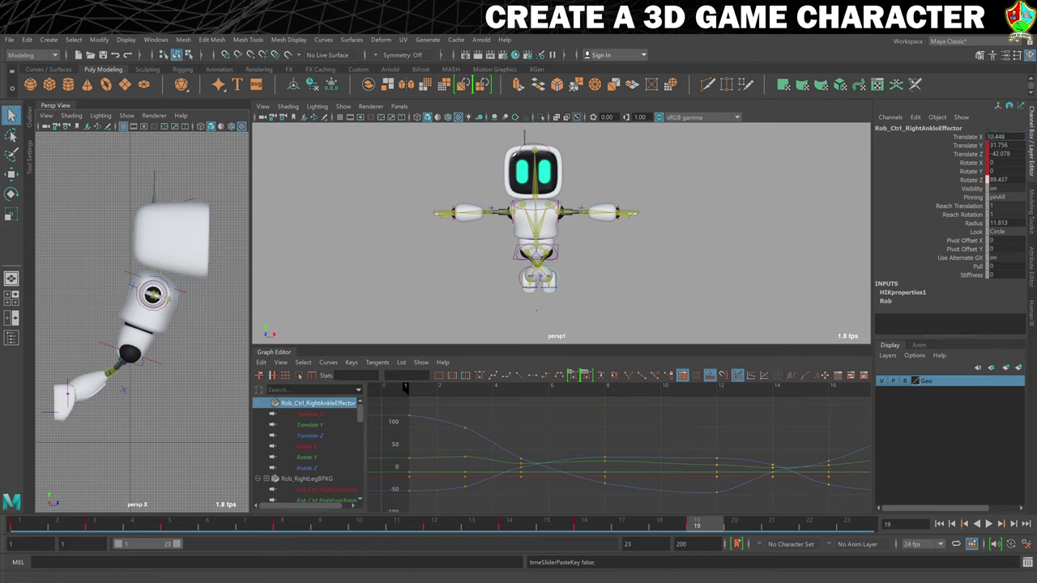
{"action": "key", "text": "Return"}
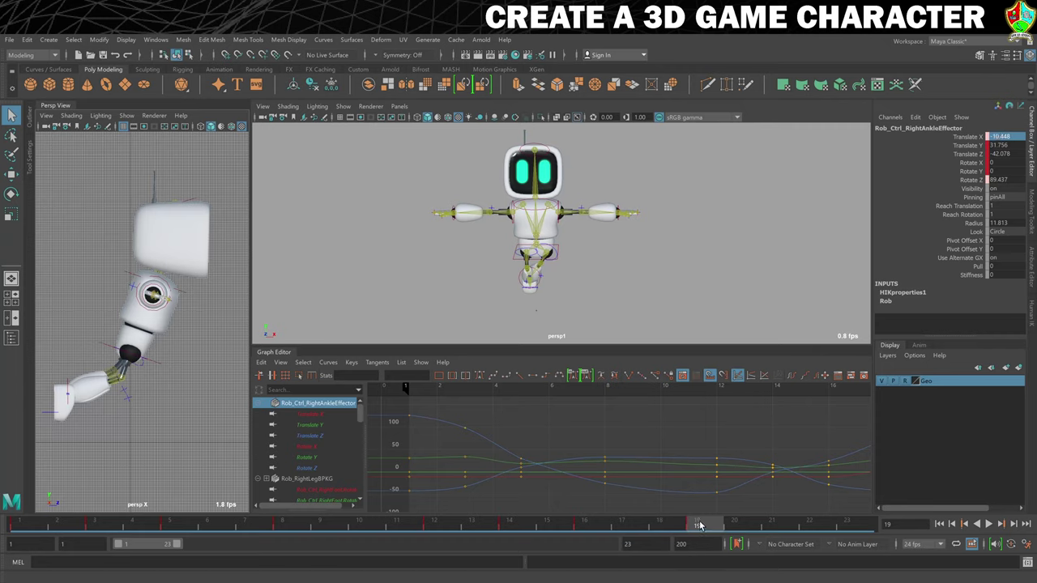
Paste the right ankle control's frame 8 keyframe onto the left ankle control at frame 19 and set its Translate X to 10.448
{"action": "left_click", "coordinate": [286, 525]}
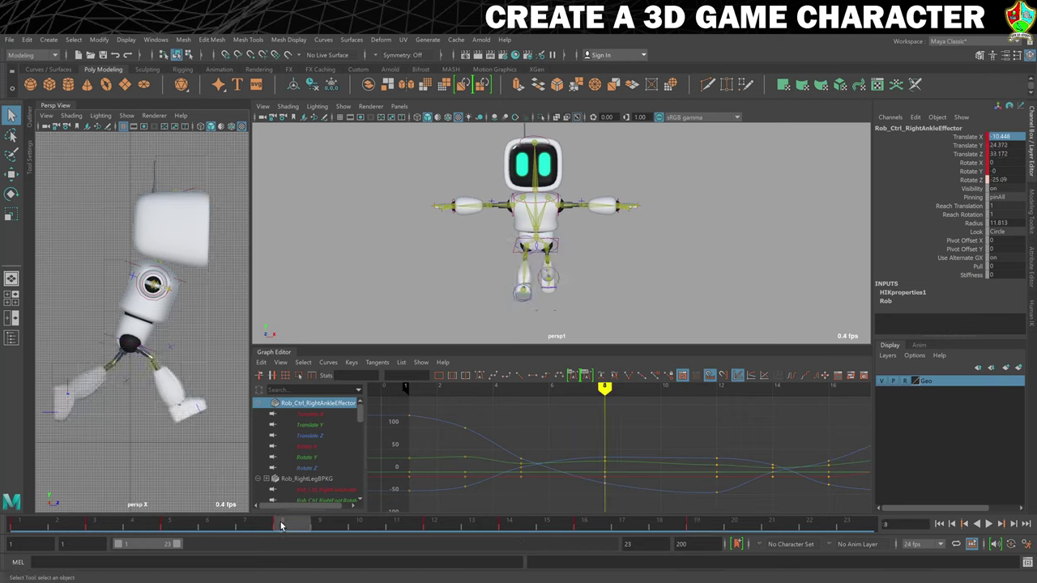
{"action": "right_click", "coordinate": [281, 526]}
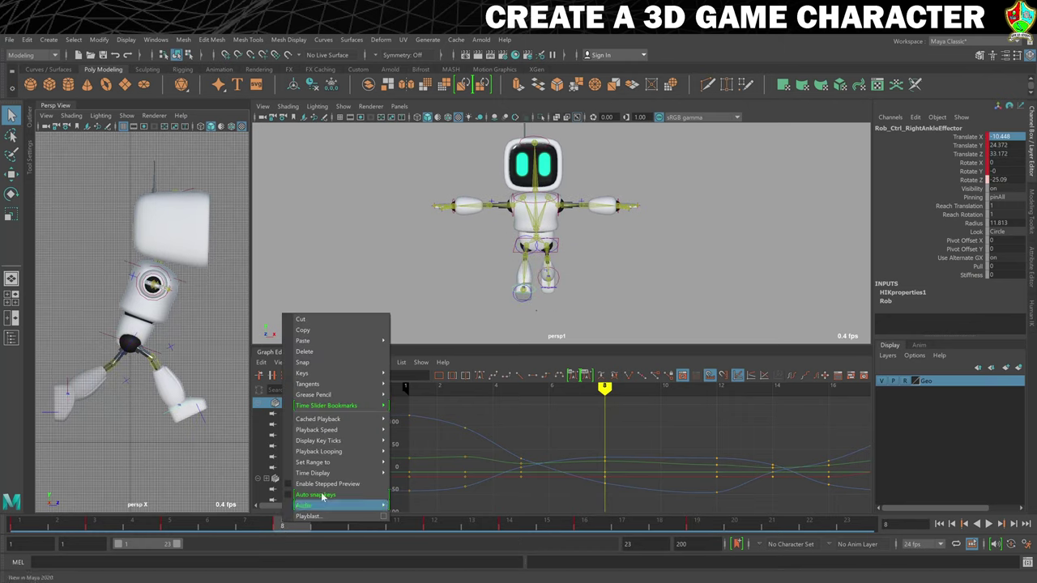
{"action": "left_click", "coordinate": [341, 335]}
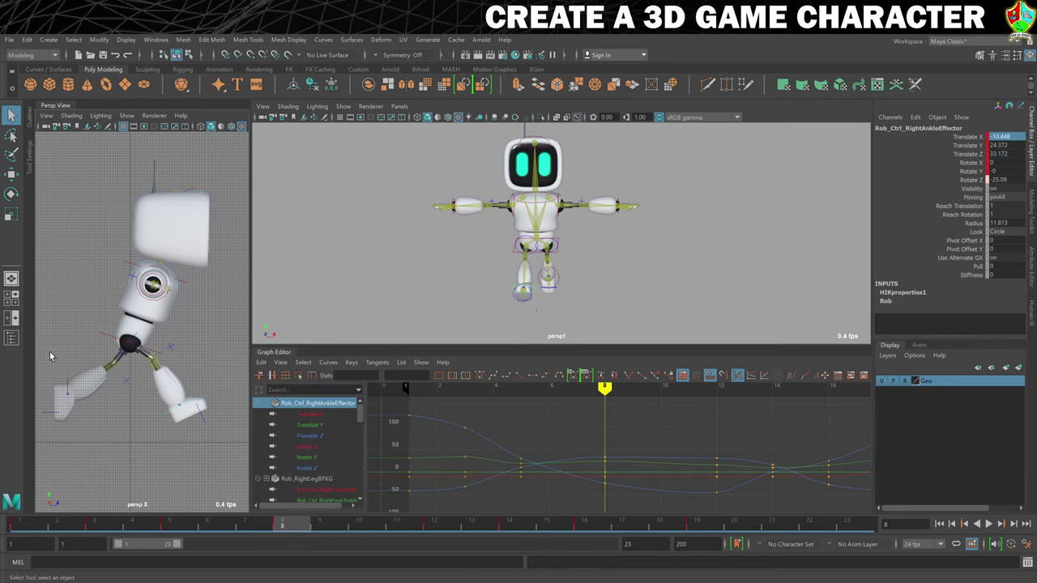
{"action": "left_click", "coordinate": [174, 443]}
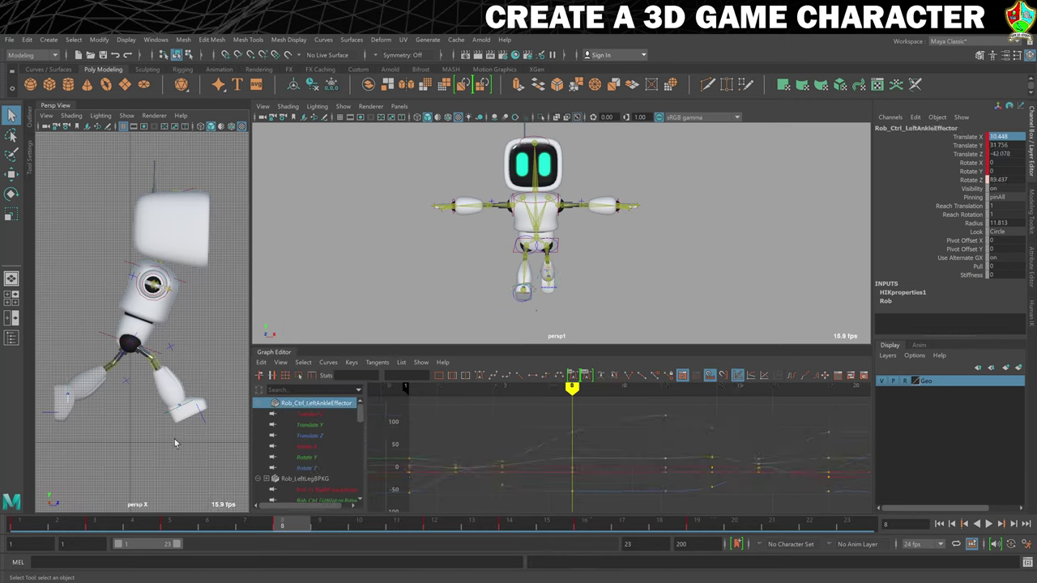
{"action": "left_click", "coordinate": [698, 525]}
{"action": "right_click", "coordinate": [699, 525]}
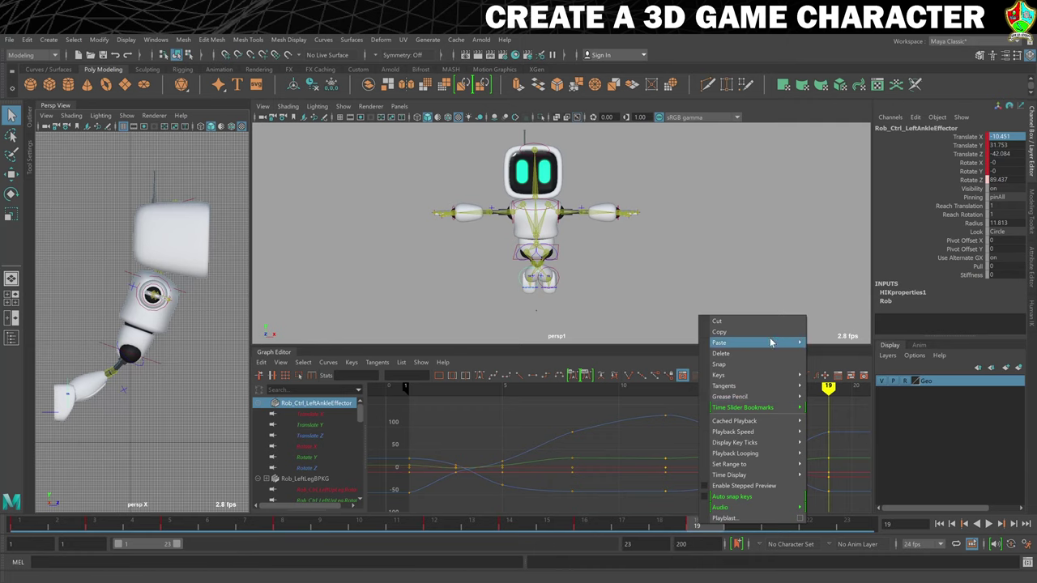
{"action": "mouse_move", "coordinate": [773, 342]}
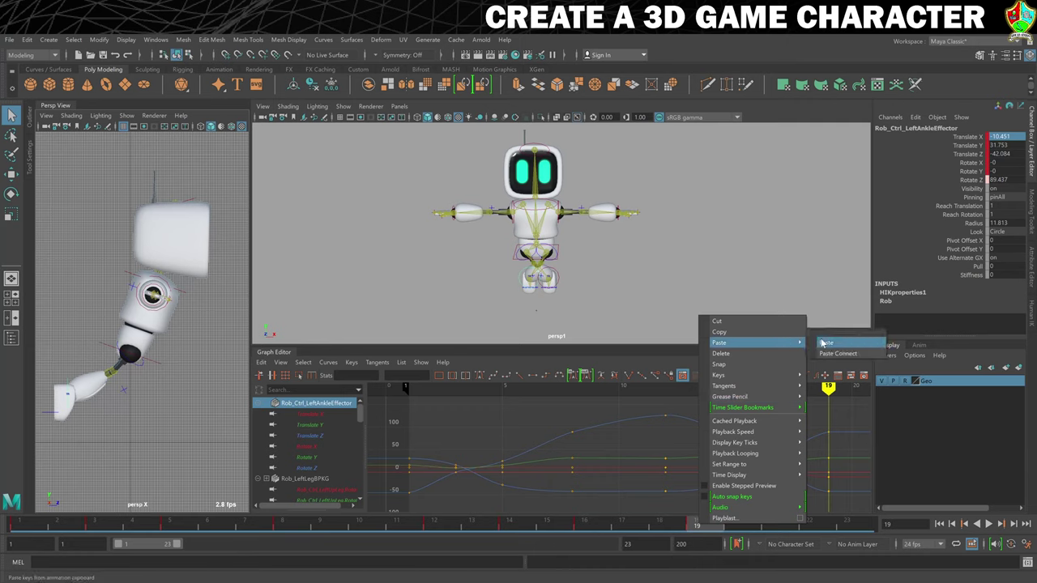
{"action": "left_click", "coordinate": [825, 343]}
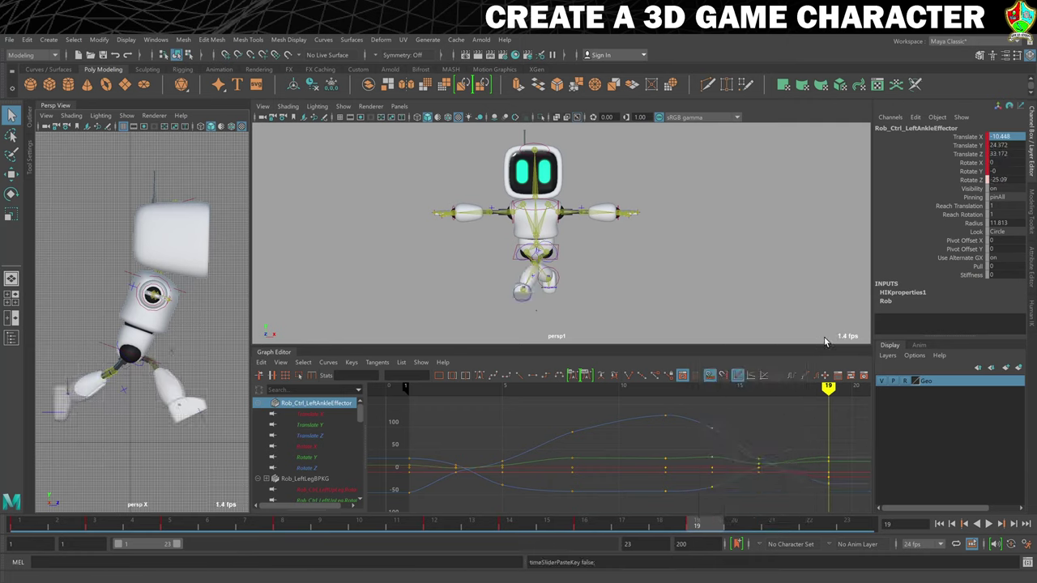
{"action": "left_click", "coordinate": [1001, 137]}
{"action": "key", "text": "Return"}
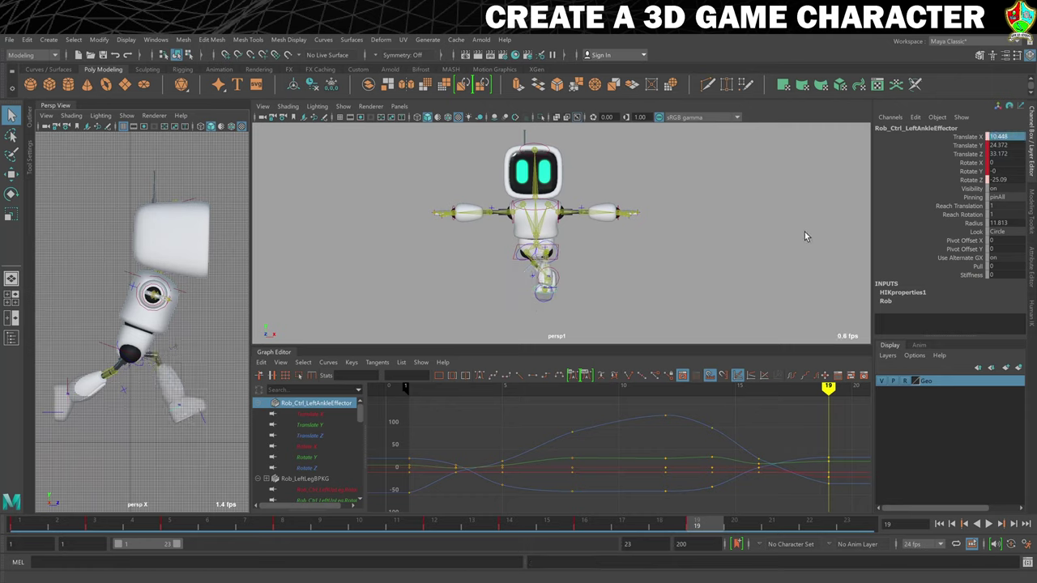
Re-enter -10.448 as the right ankle control's Translate X at frame 19
{"action": "left_click", "coordinate": [557, 280]}
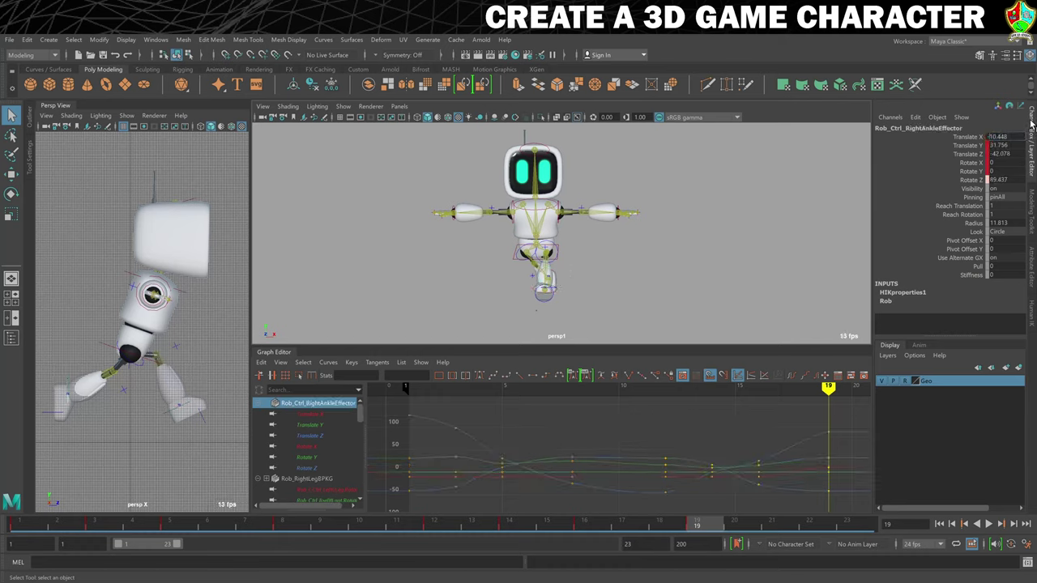
{"action": "key", "text": "Return"}
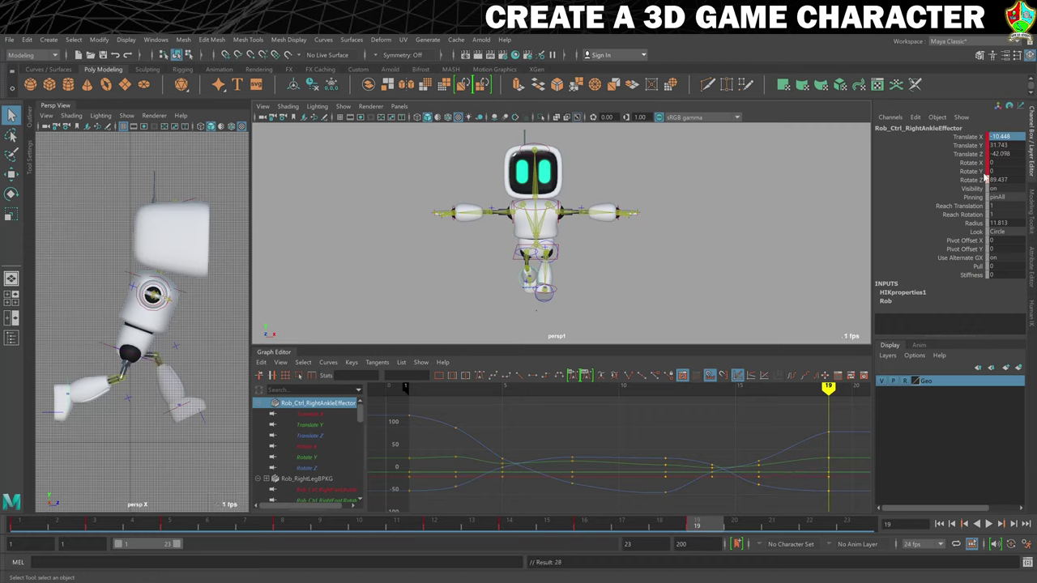
{"action": "mouse_move", "coordinate": [702, 527]}
{"action": "left_mouse_down"}
{"action": "mouse_move", "coordinate": [526, 527]}
{"action": "mouse_move", "coordinate": [702, 526]}
{"action": "left_mouse_up"}
Copy the hips control's keyframe from frame 8 and paste it at frame 19
{"action": "left_click", "coordinate": [286, 525]}
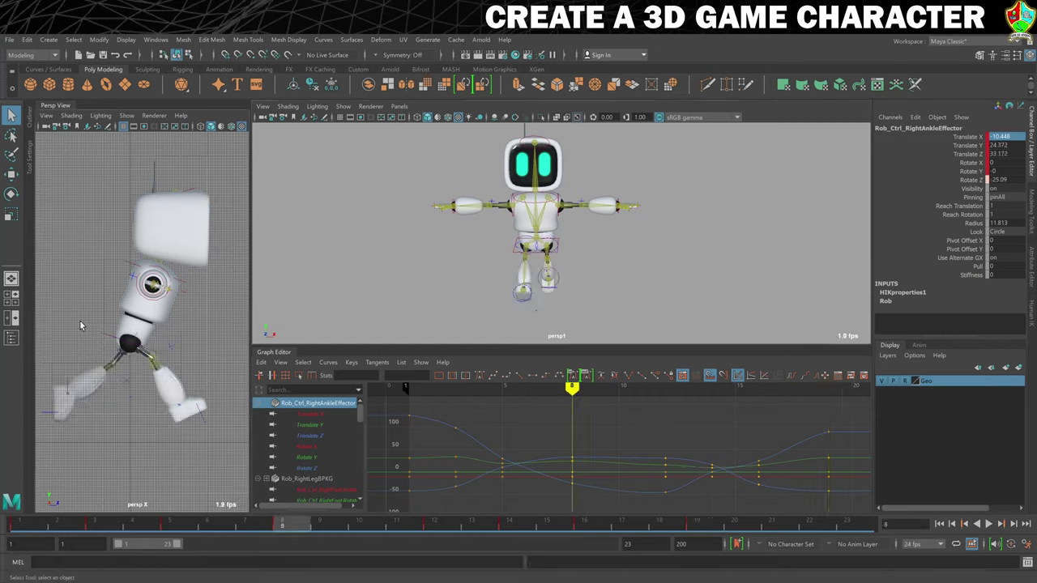
{"action": "left_click", "coordinate": [107, 343]}
{"action": "right_click", "coordinate": [295, 525]}
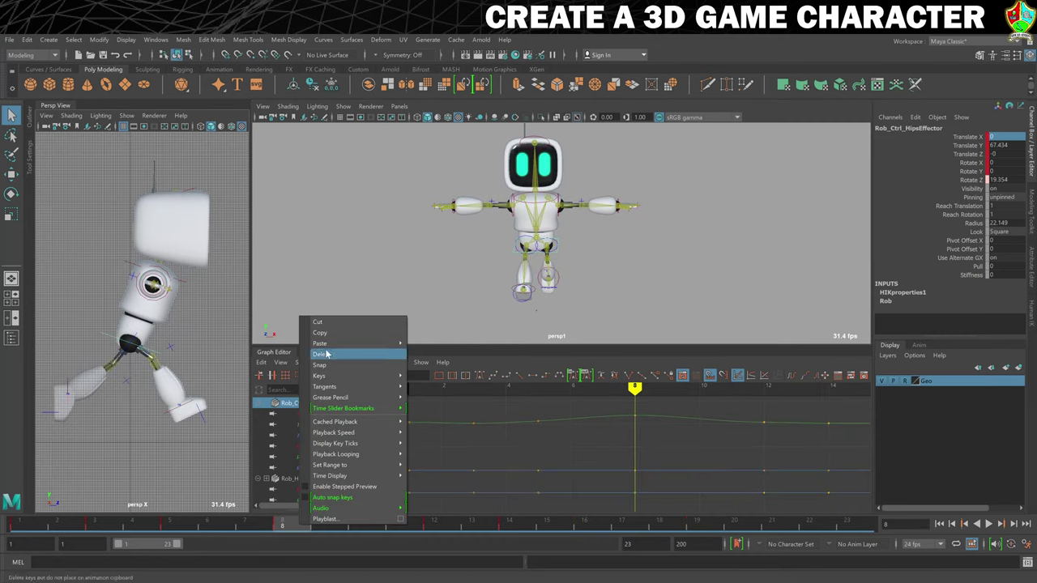
{"action": "left_click", "coordinate": [340, 334]}
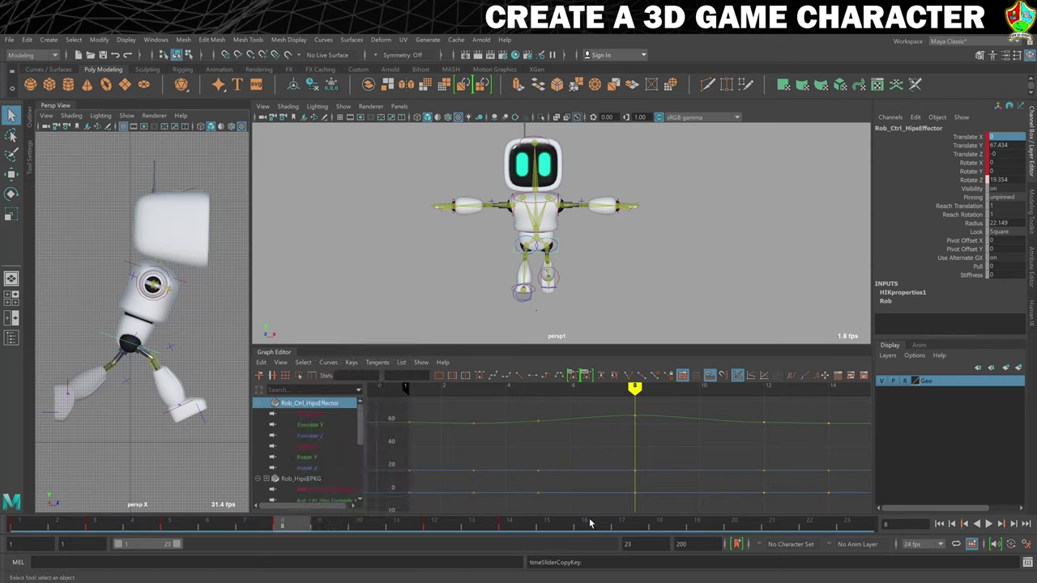
{"action": "left_click", "coordinate": [698, 526]}
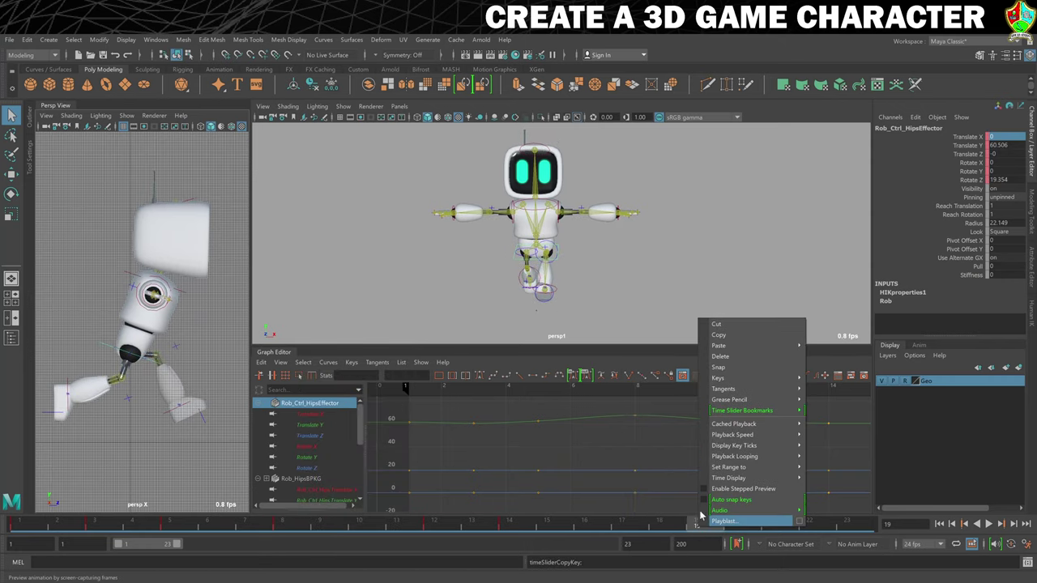
{"action": "right_click", "coordinate": [698, 526]}
{"action": "left_click", "coordinate": [822, 347]}
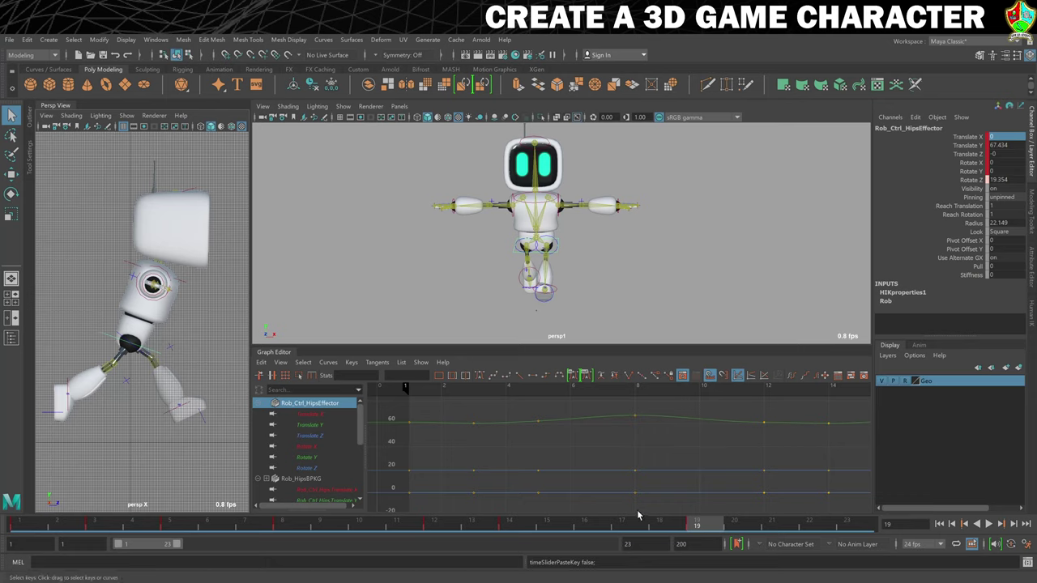
Copy the hips control's keyframe from frame 5 and paste it at frame 16
{"action": "left_click", "coordinate": [182, 527]}
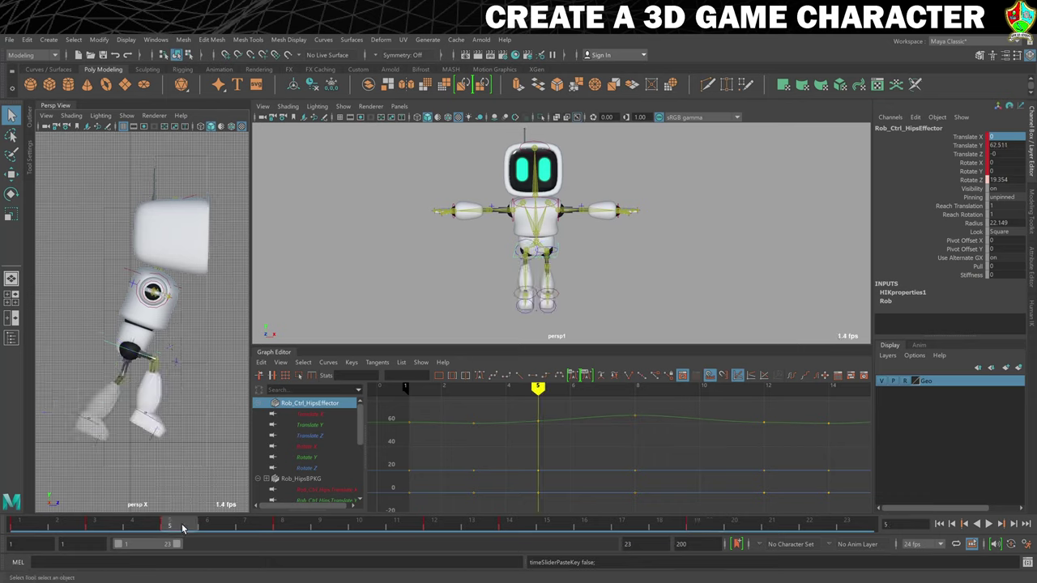
{"action": "right_click", "coordinate": [181, 527]}
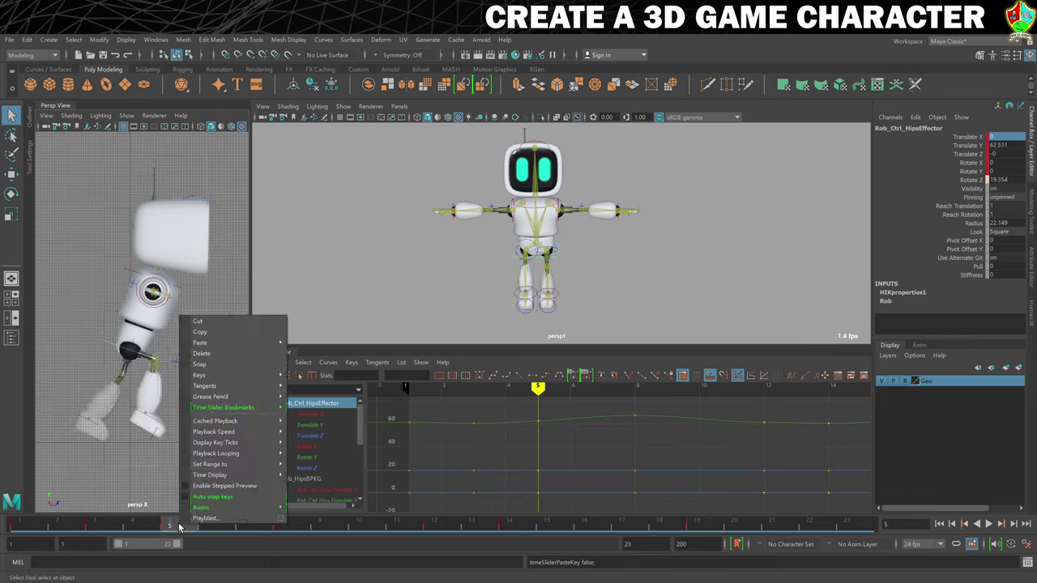
{"action": "left_click", "coordinate": [208, 335]}
{"action": "left_click", "coordinate": [583, 525]}
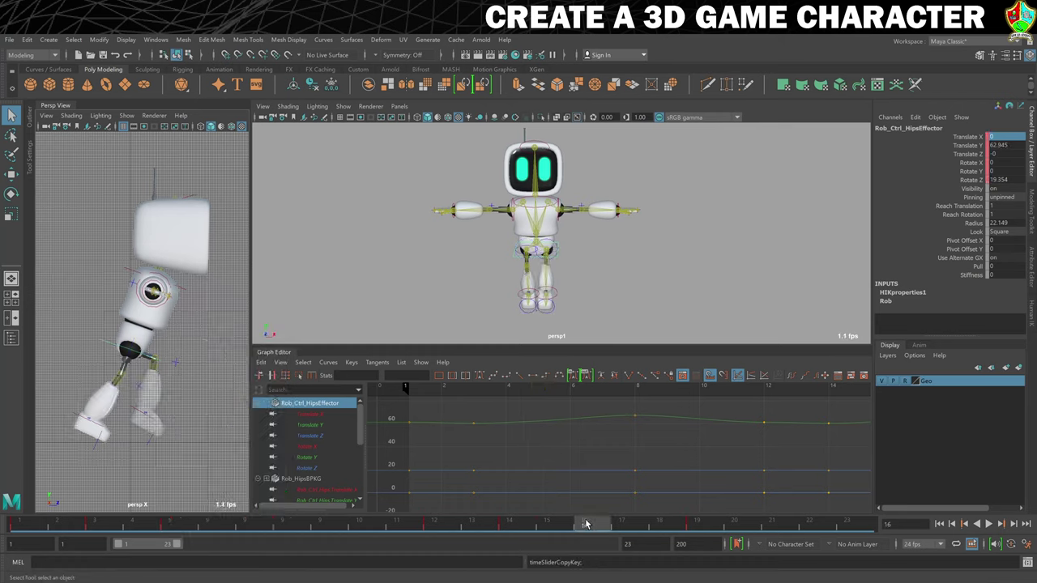
{"action": "right_click", "coordinate": [584, 526]}
{"action": "mouse_move", "coordinate": [624, 453]}
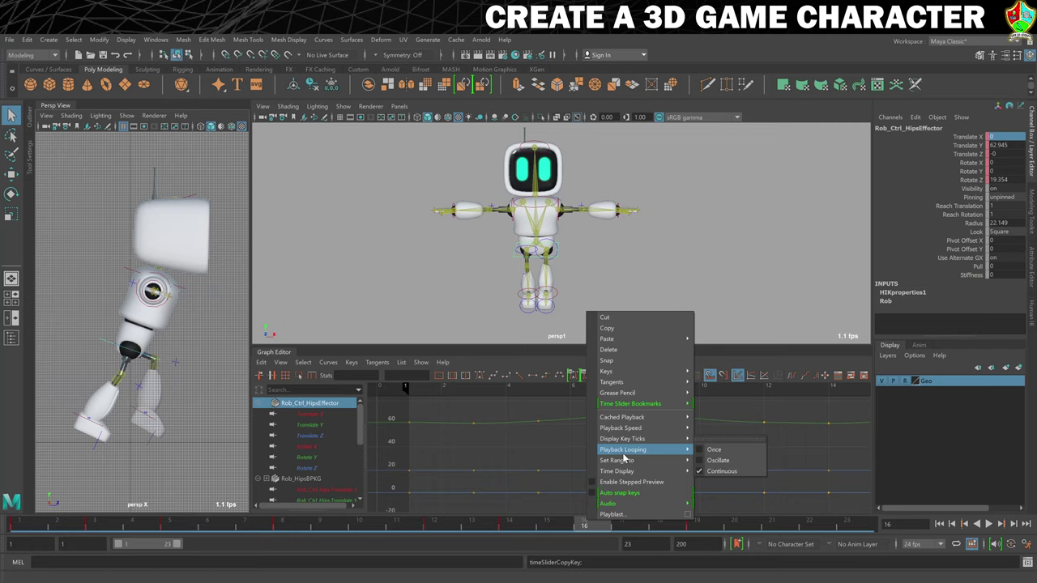
{"action": "mouse_move", "coordinate": [617, 339]}
{"action": "left_click", "coordinate": [716, 338]}
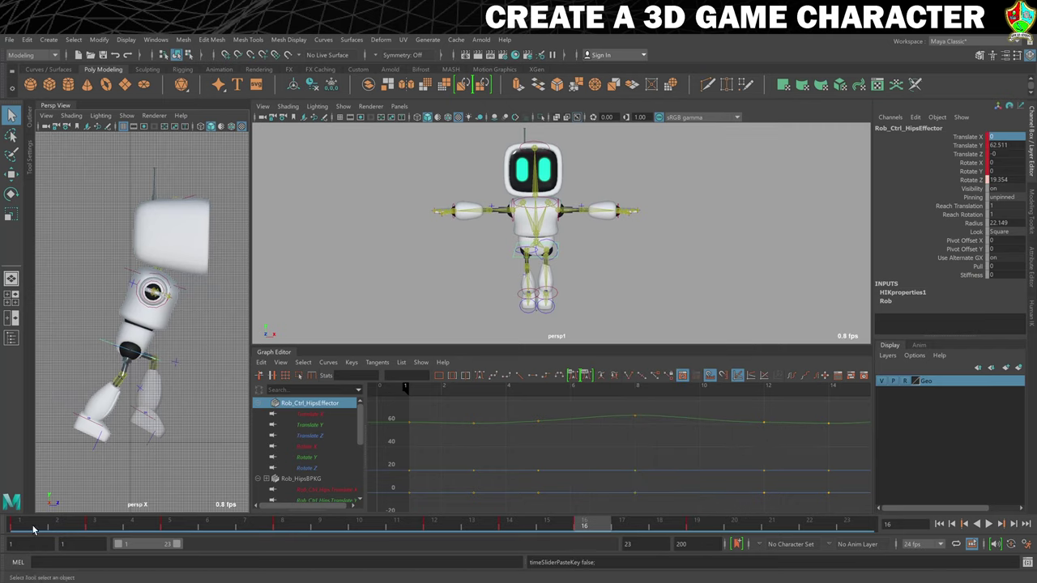
Deselect the hips control and play back the run cycle to check the motion
{"action": "left_click", "coordinate": [209, 464]}
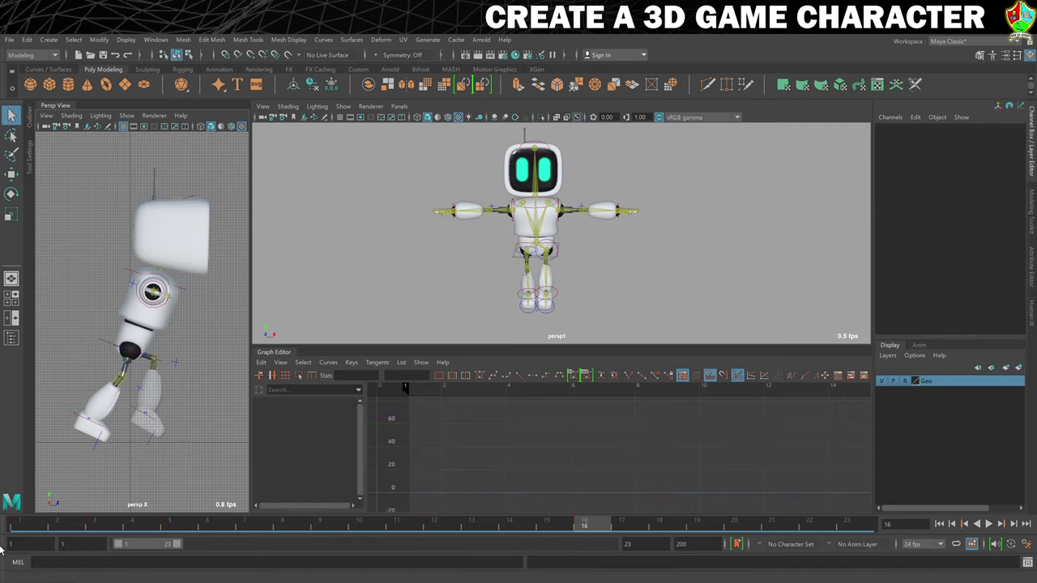
{"action": "key", "text": "alt+v"}
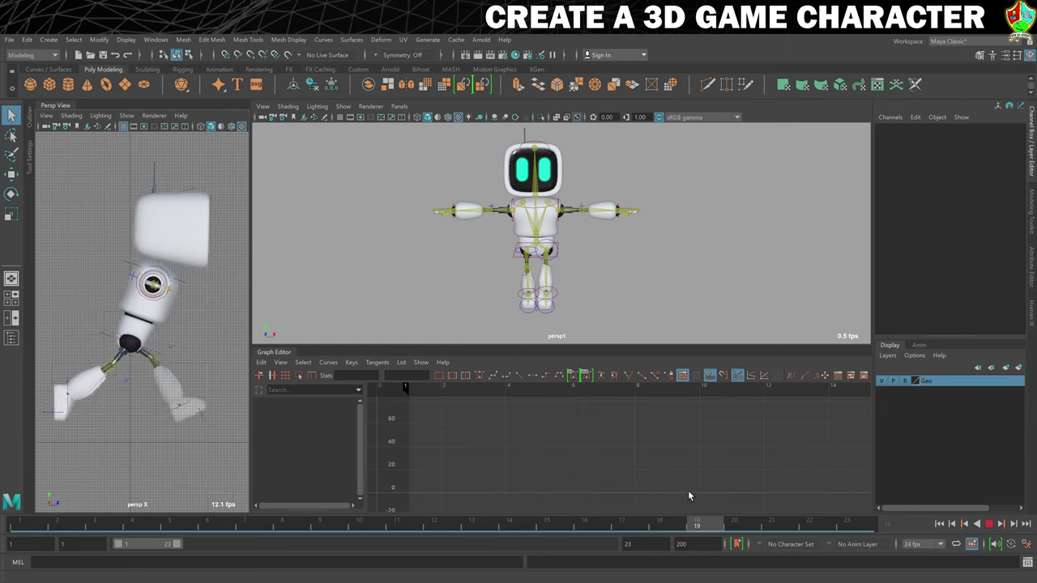
{"action": "key", "text": "alt+v"}
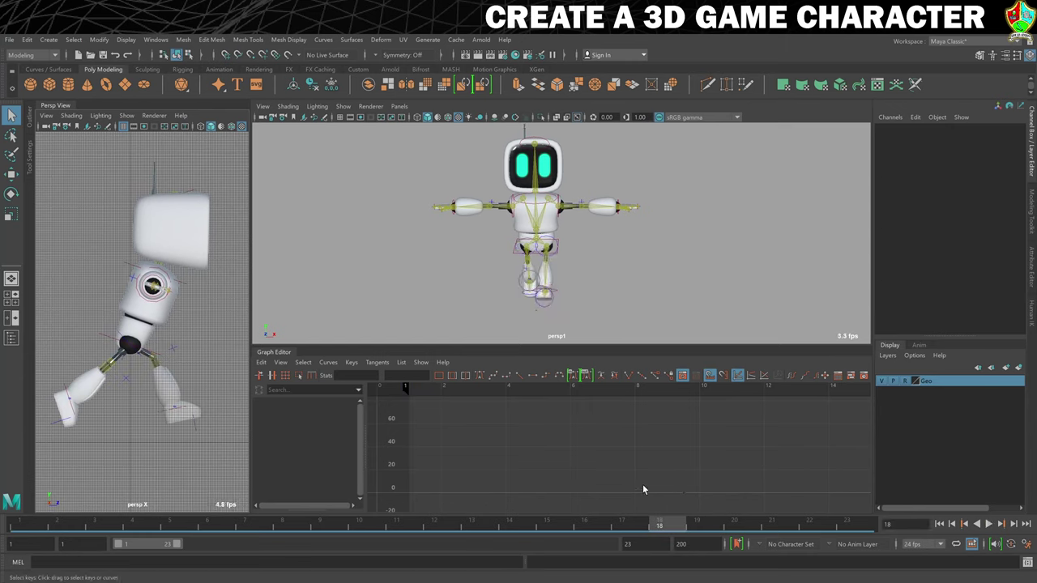
Copy the frame 1 keyframes of the hips and both ankle controls together and paste them at frame 23
{"action": "left_click", "coordinate": [104, 348]}
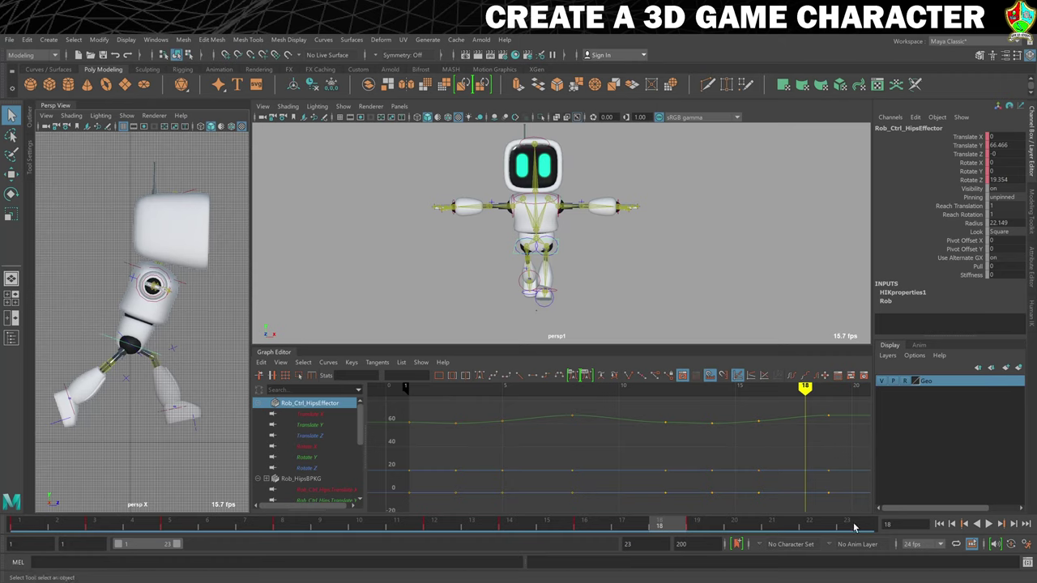
{"action": "left_click", "coordinate": [66, 392], "text": "shift"}
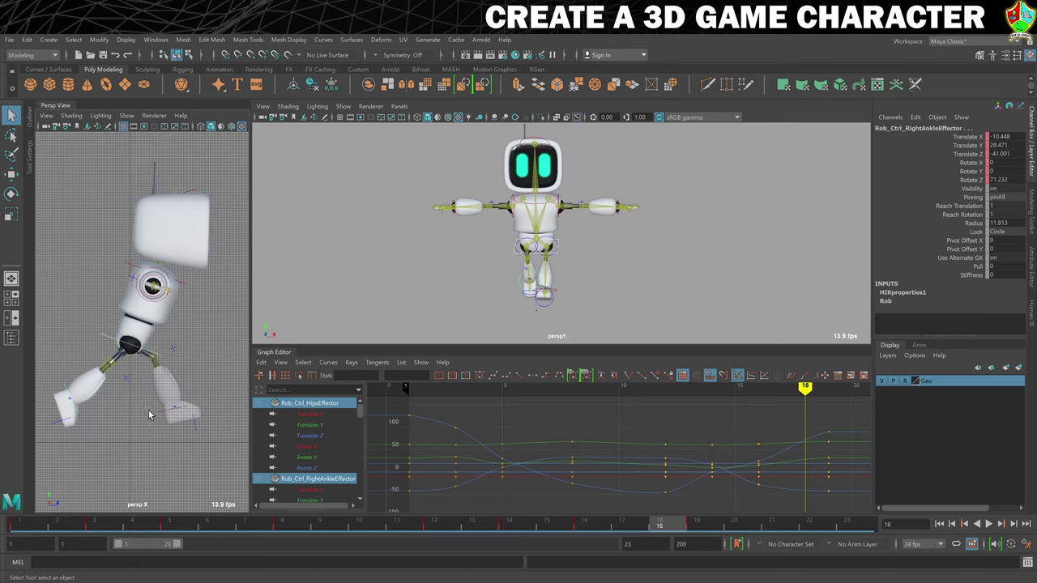
{"action": "left_click", "coordinate": [34, 527]}
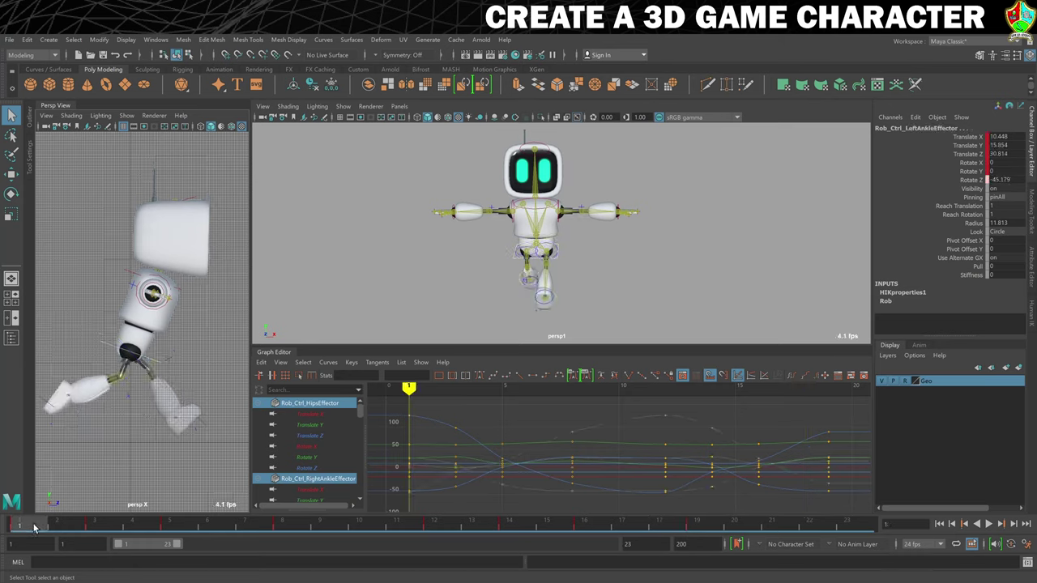
{"action": "right_click", "coordinate": [34, 527]}
{"action": "left_click", "coordinate": [78, 336]}
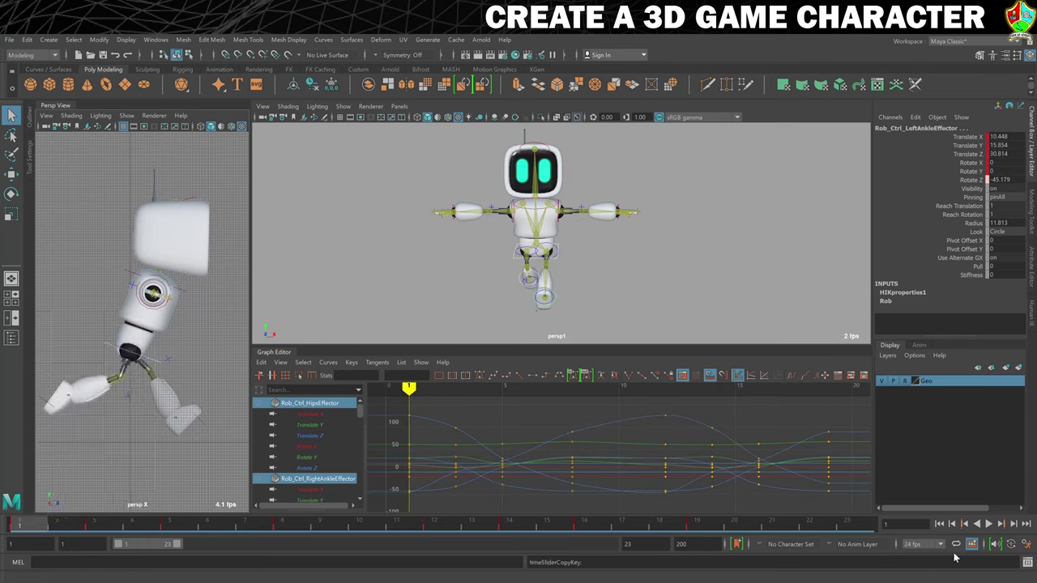
{"action": "left_click", "coordinate": [860, 528]}
{"action": "right_click", "coordinate": [860, 528]}
{"action": "mouse_move", "coordinate": [877, 346]}
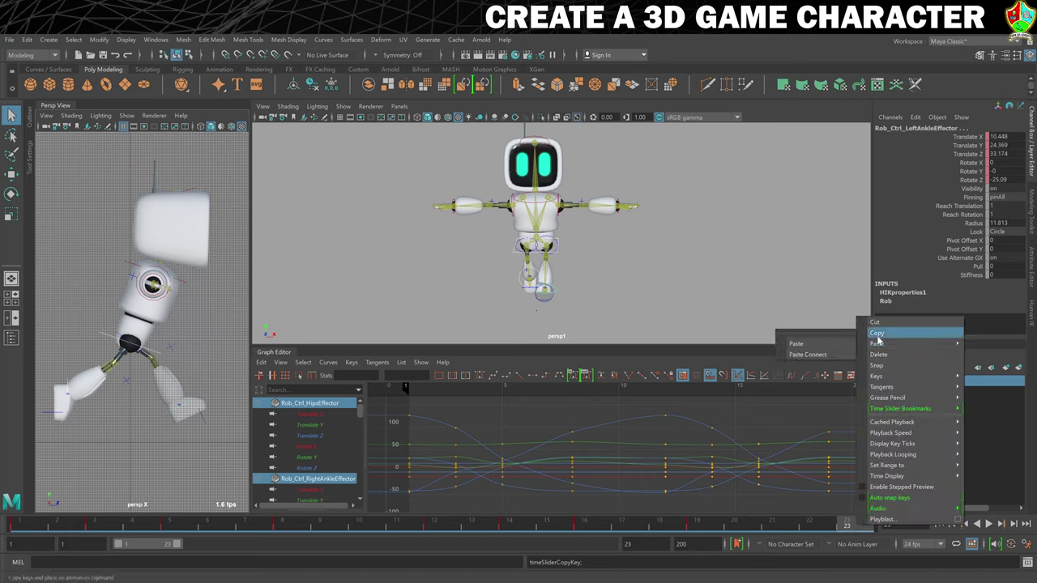
{"action": "left_click", "coordinate": [798, 343]}
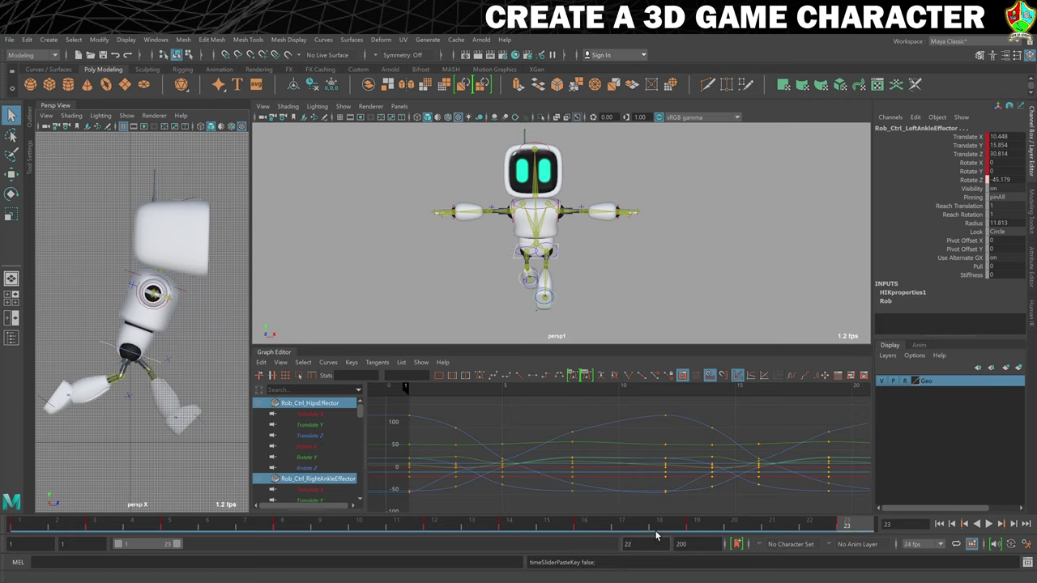
Set the playback range to end at frame 22 and play the looping run cycle
{"action": "key", "text": "Return"}
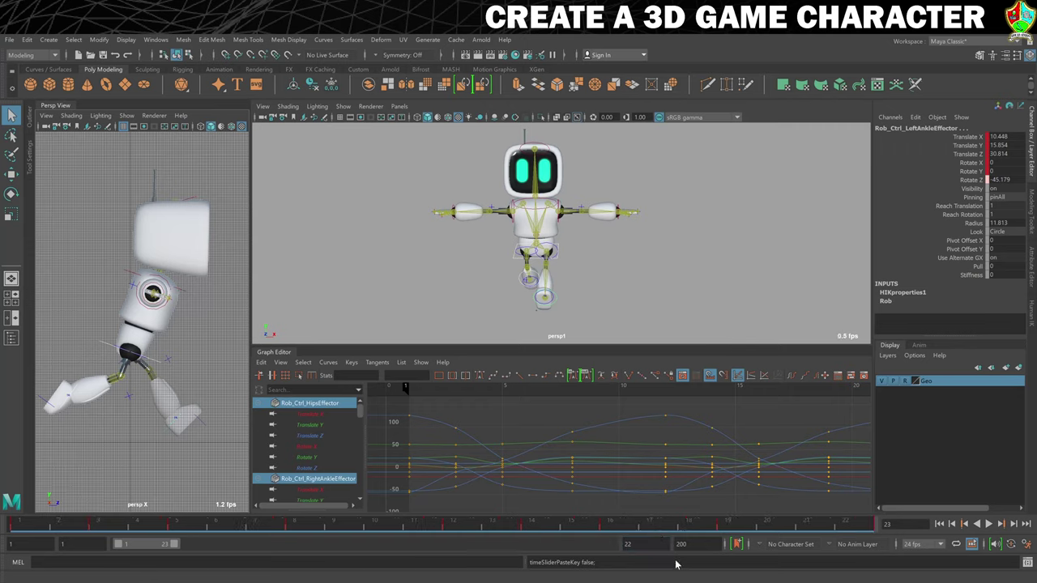
{"action": "left_click", "coordinate": [988, 524]}
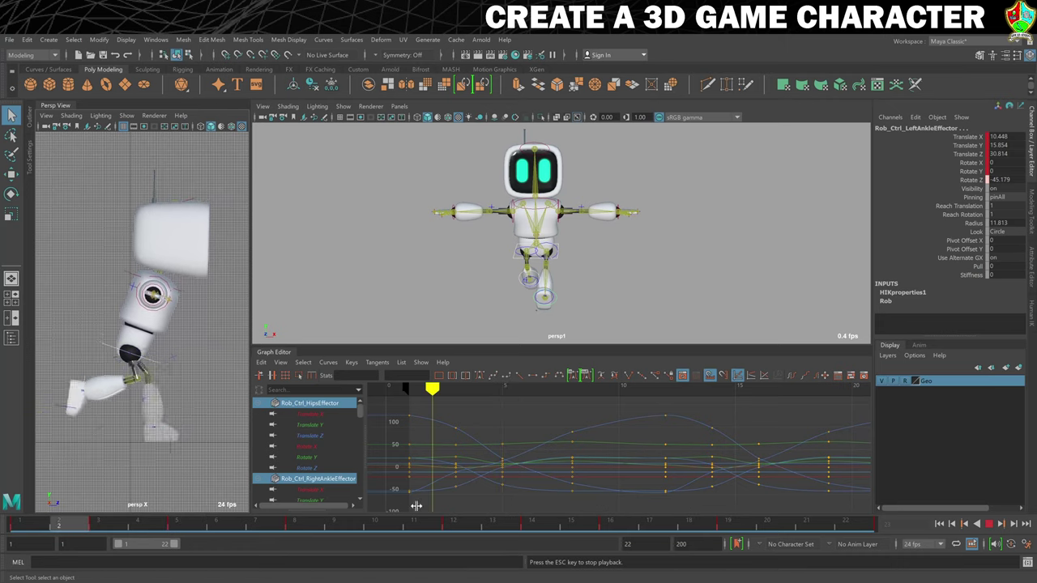
{"action": "left_click", "coordinate": [989, 525]}
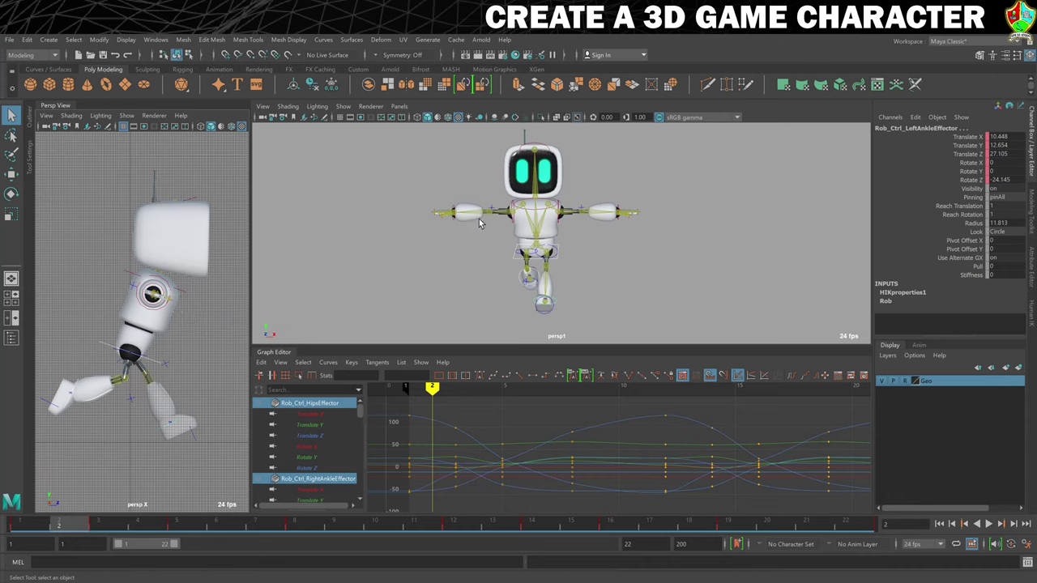
Select the chest origin control on the robot's torso, test rotating it around X, and undo the test rotation
{"action": "scroll", "coordinate": [546, 223], "scroll_direction": "up", "scroll_amount": 10}
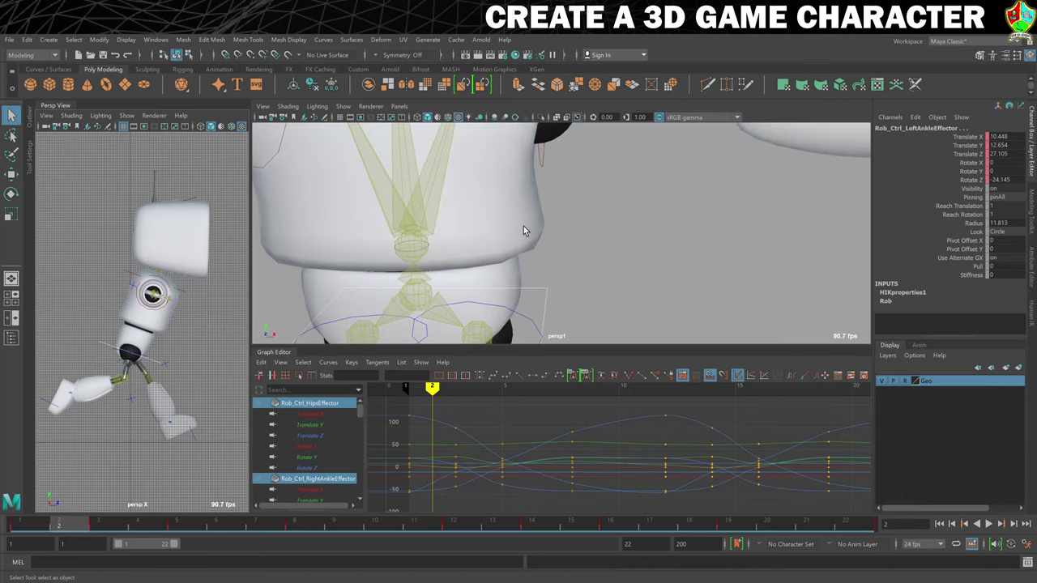
{"action": "left_click", "coordinate": [410, 246]}
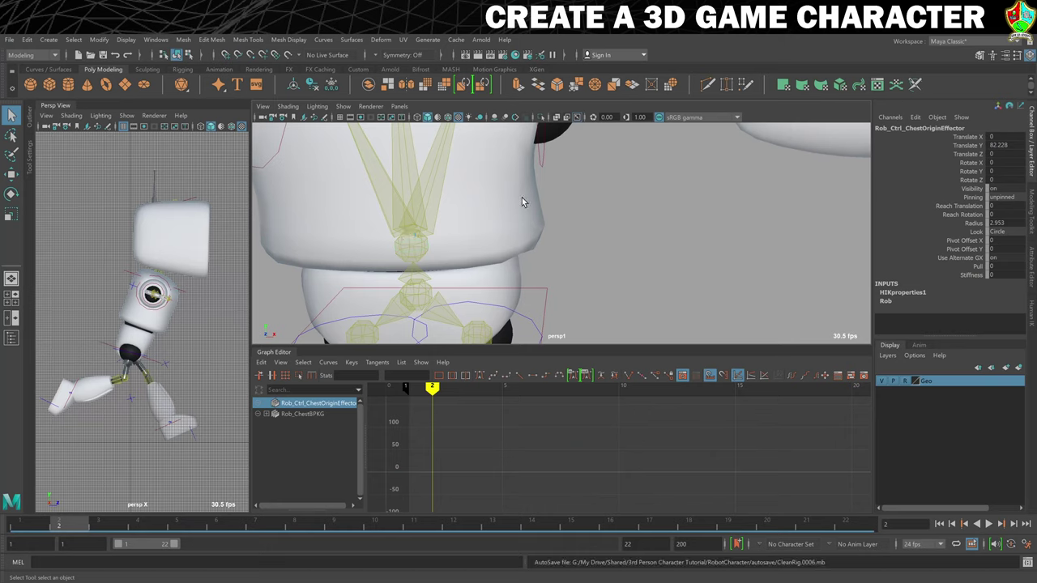
{"action": "scroll", "coordinate": [523, 203], "scroll_direction": "down", "scroll_amount": 10}
{"action": "key", "text": "e"}
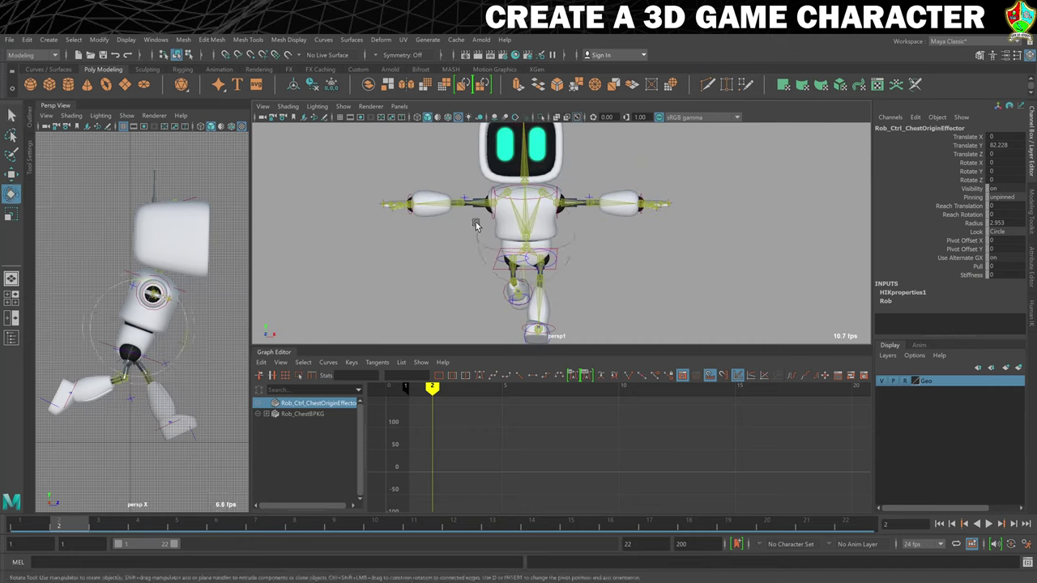
{"action": "left_click_drag", "start_coordinate": [462, 224], "coordinate": [524, 265], "text": "alt"}
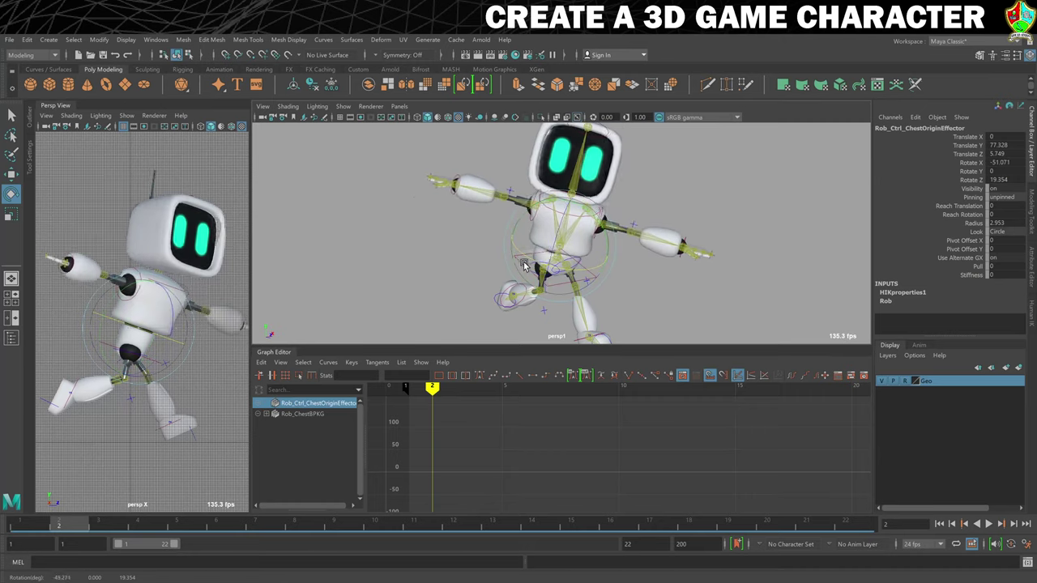
{"action": "key", "text": "ctrl+z"}
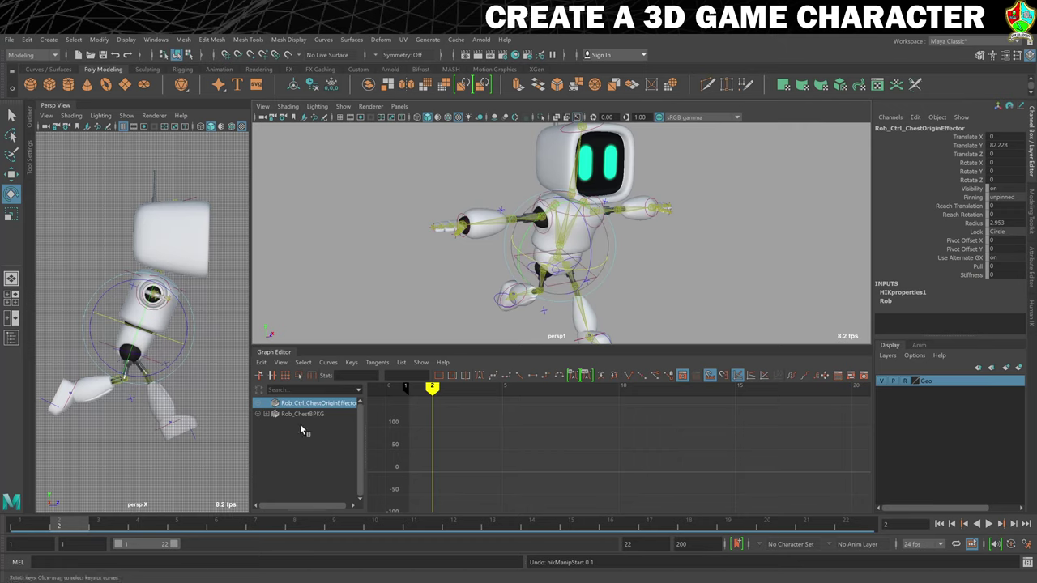
Rotate the chest origin control to about 7.97 degrees in X at frame 1 and set a keyframe
{"action": "left_click_drag", "start_coordinate": [61, 524], "coordinate": [7, 525]}
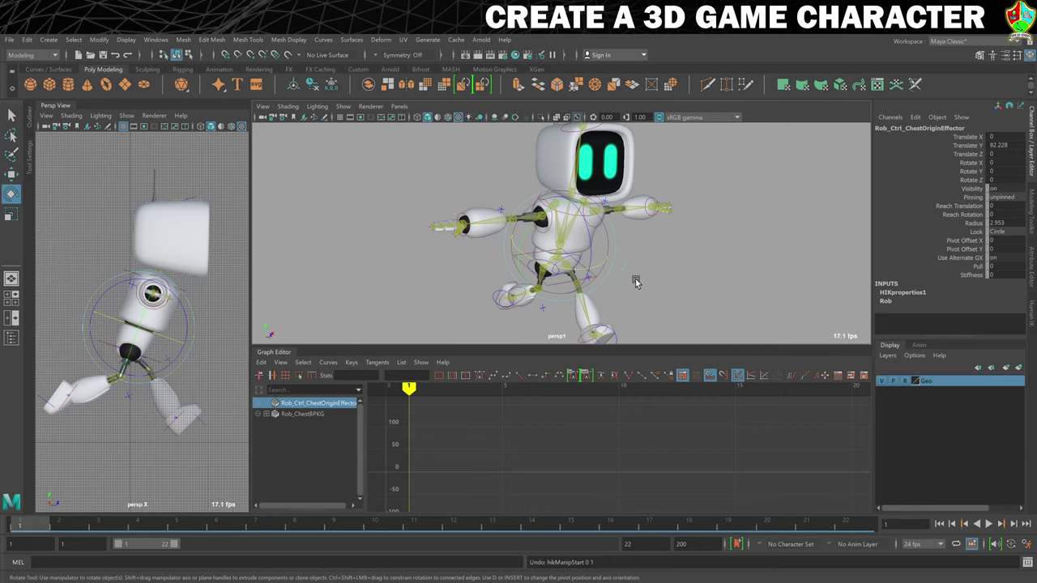
{"action": "left_click_drag", "start_coordinate": [554, 269], "coordinate": [558, 270]}
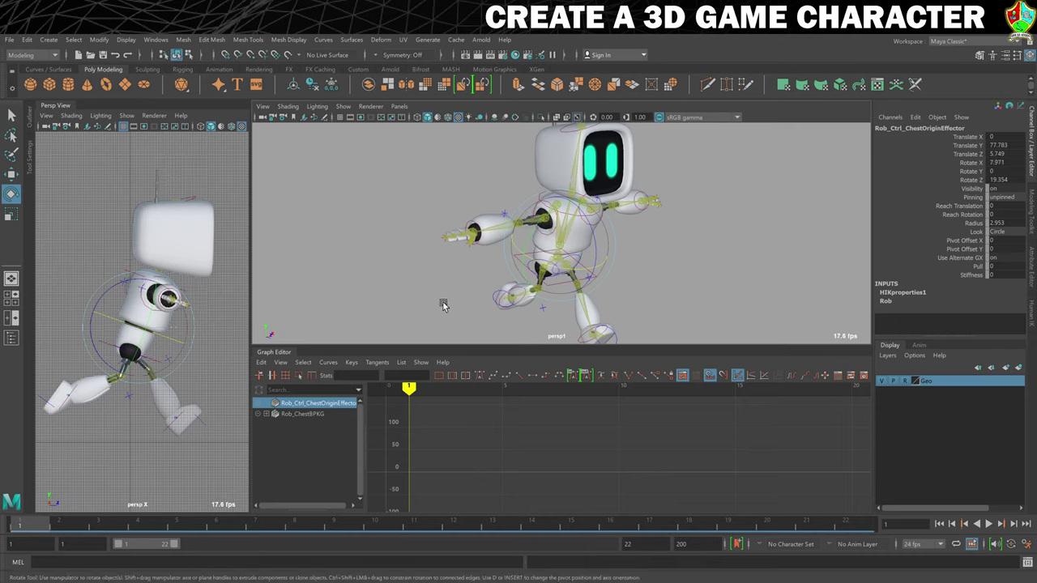
{"action": "key", "text": "s"}
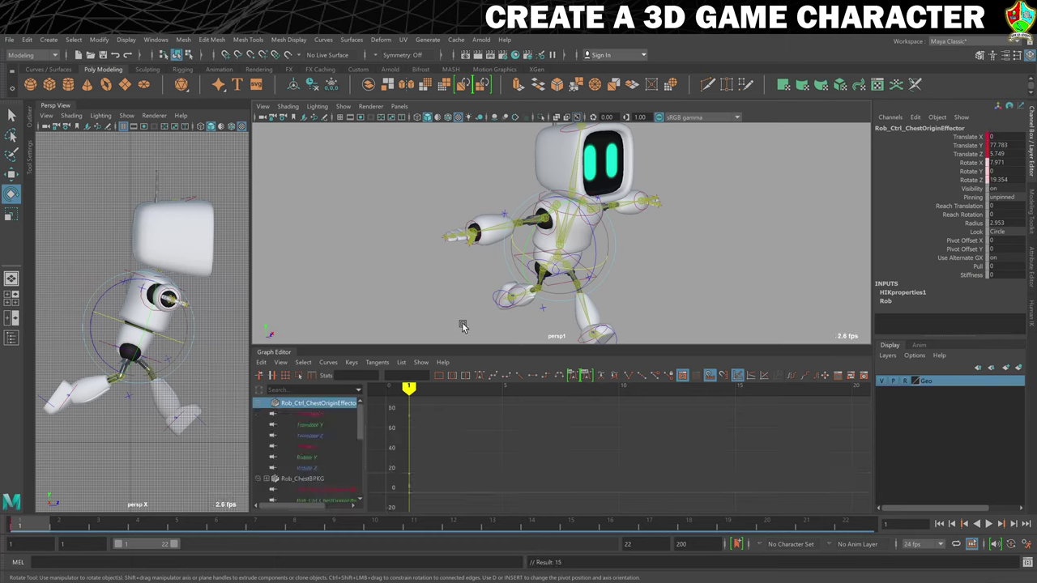
At frame 9, rotate the chest origin control to about -7.98 degrees in X and set a keyframe
{"action": "left_click", "coordinate": [344, 527]}
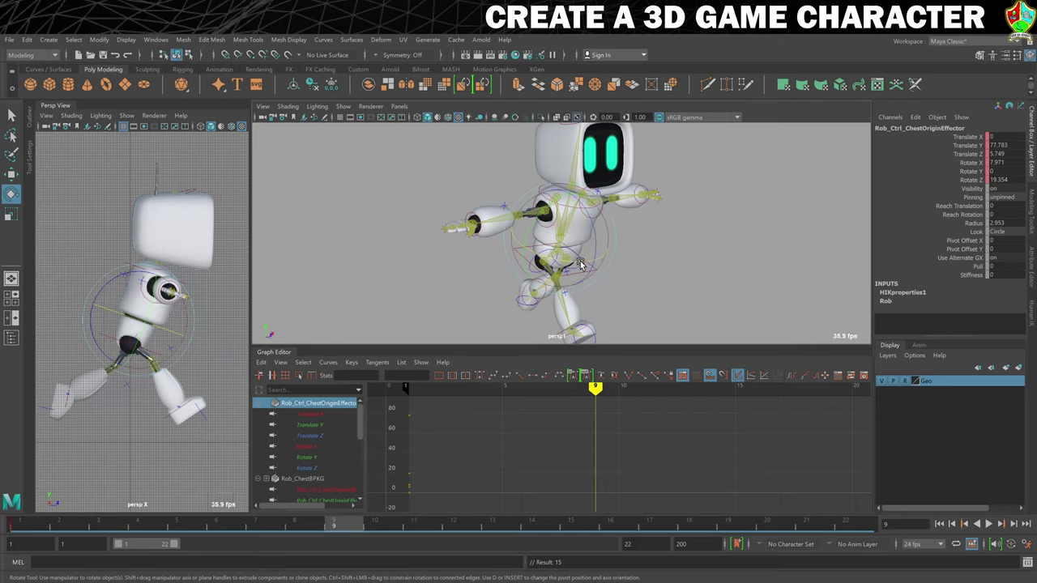
{"action": "left_click_drag", "start_coordinate": [580, 263], "coordinate": [567, 268]}
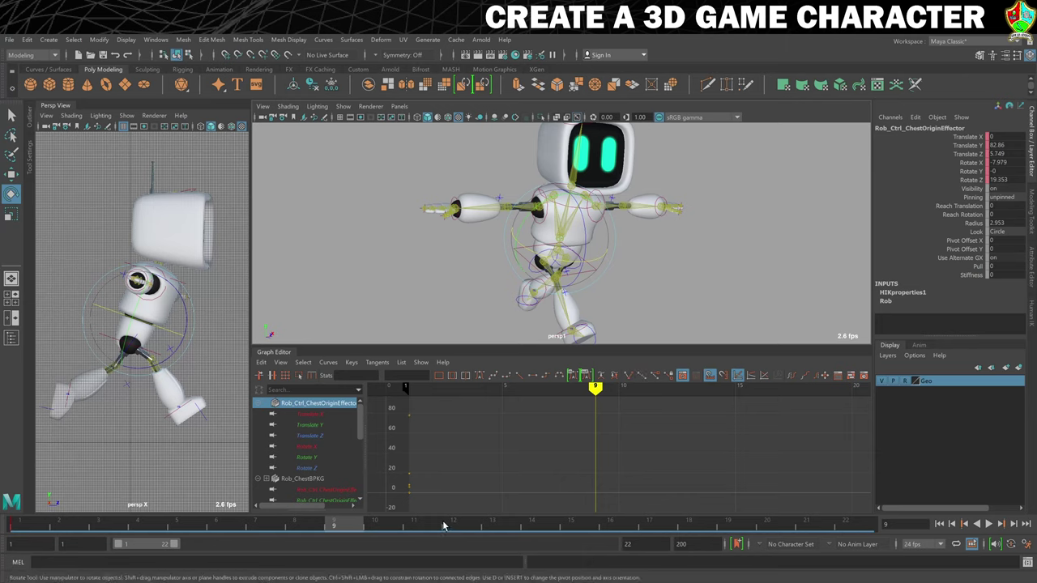
{"action": "key", "text": "s"}
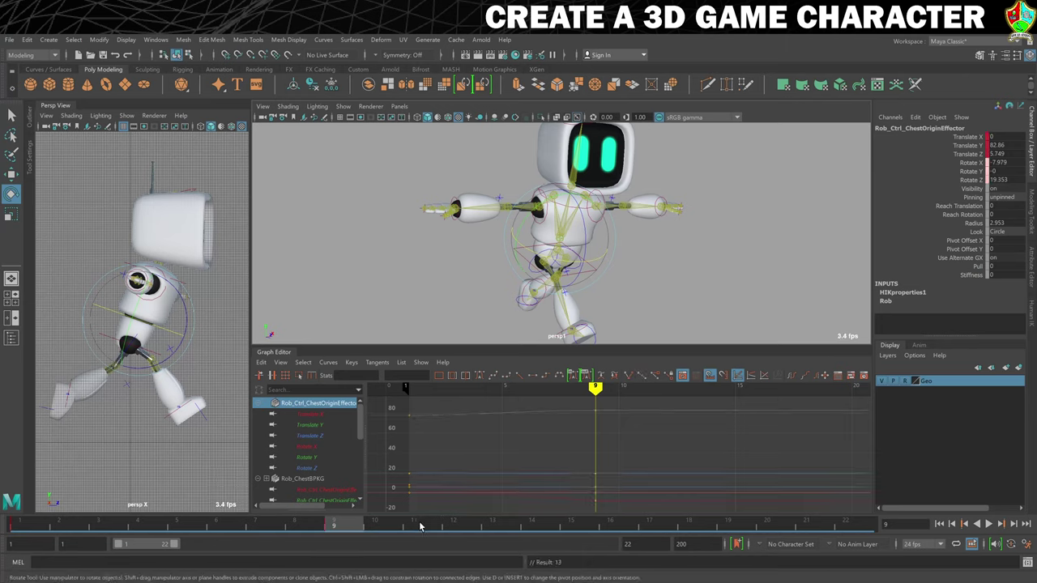
Copy the chest origin control's keyframe from frame 9 and paste it at frame 12
{"action": "right_click", "coordinate": [344, 527]}
{"action": "left_click", "coordinate": [380, 331]}
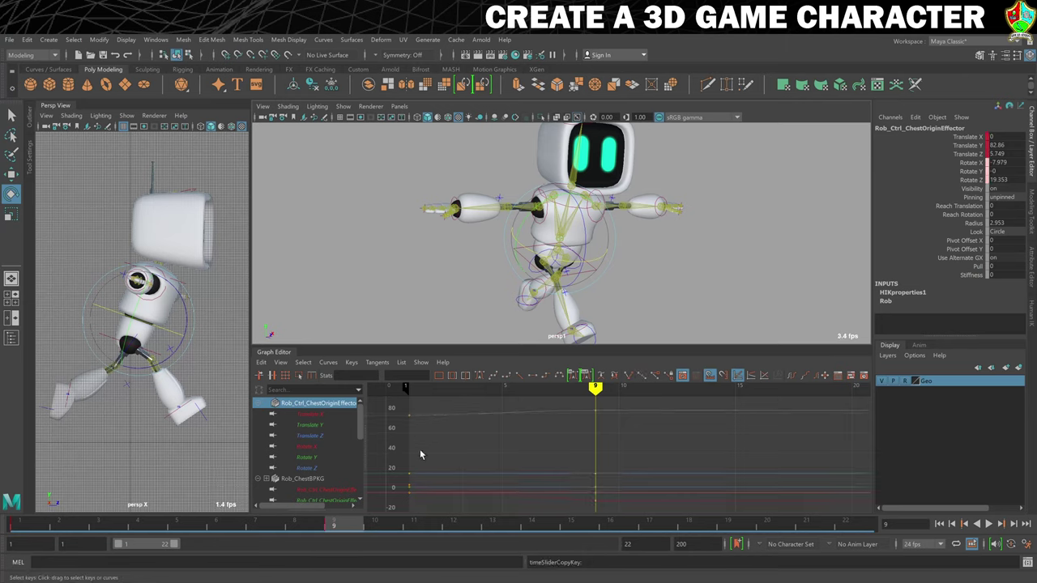
{"action": "left_click", "coordinate": [455, 527]}
{"action": "right_click", "coordinate": [455, 527]}
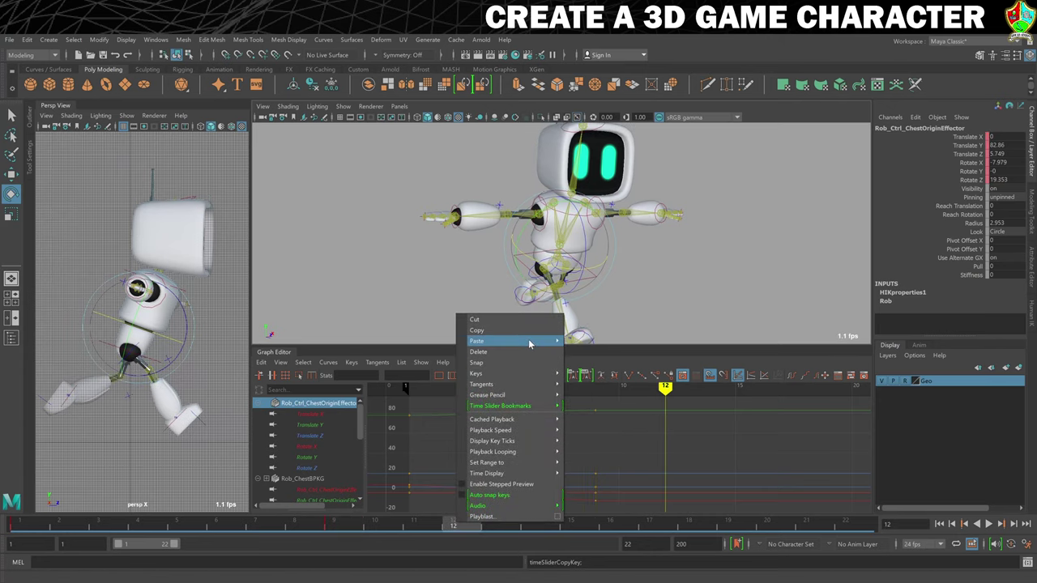
{"action": "left_click", "coordinate": [583, 340]}
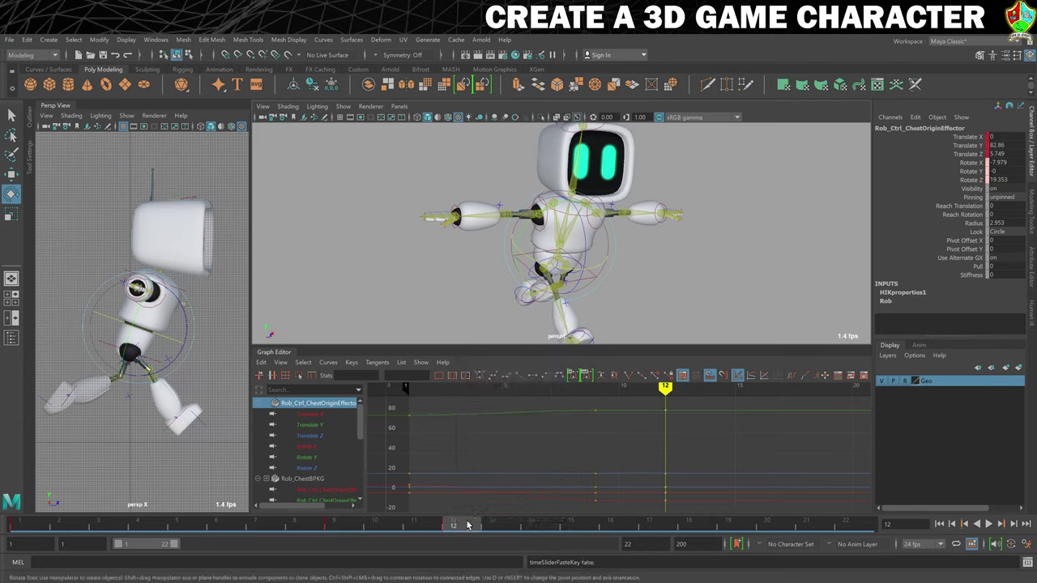
{"action": "left_click", "coordinate": [433, 526]}
{"action": "mouse_move", "coordinate": [433, 526]}
{"action": "left_mouse_down"}
{"action": "mouse_move", "coordinate": [334, 527]}
{"action": "mouse_move", "coordinate": [452, 525]}
{"action": "mouse_move", "coordinate": [334, 525]}
{"action": "mouse_move", "coordinate": [480, 523]}
{"action": "mouse_move", "coordinate": [295, 526]}
{"action": "mouse_move", "coordinate": [453, 527]}
{"action": "left_mouse_up"}
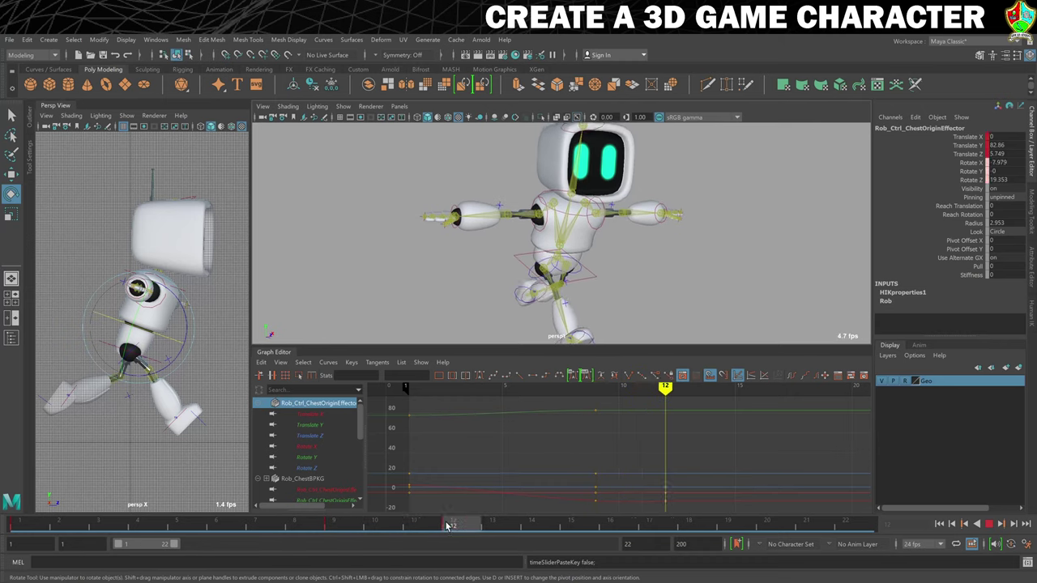
Copy the chest origin control's keyframe from frame 1 and paste it at frame 19
{"action": "left_click", "coordinate": [20, 527]}
{"action": "right_click", "coordinate": [21, 527]}
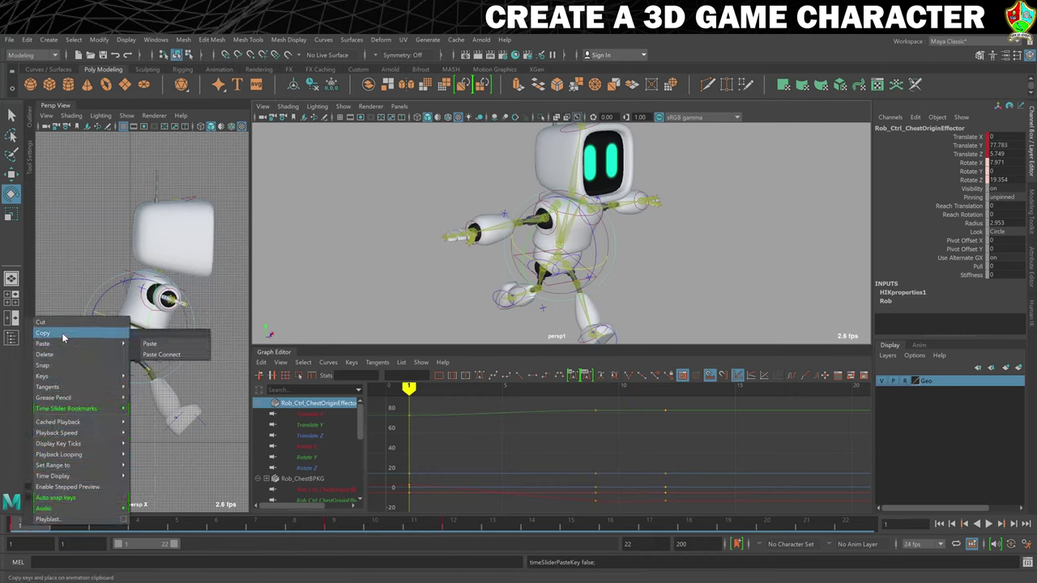
{"action": "left_click", "coordinate": [63, 337]}
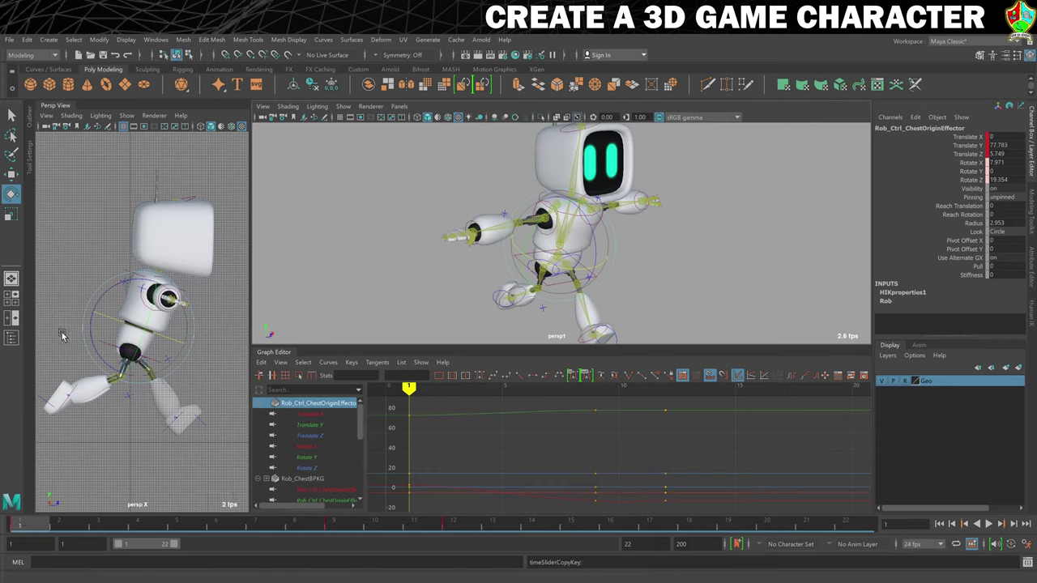
{"action": "left_click", "coordinate": [728, 526]}
{"action": "right_click", "coordinate": [729, 525]}
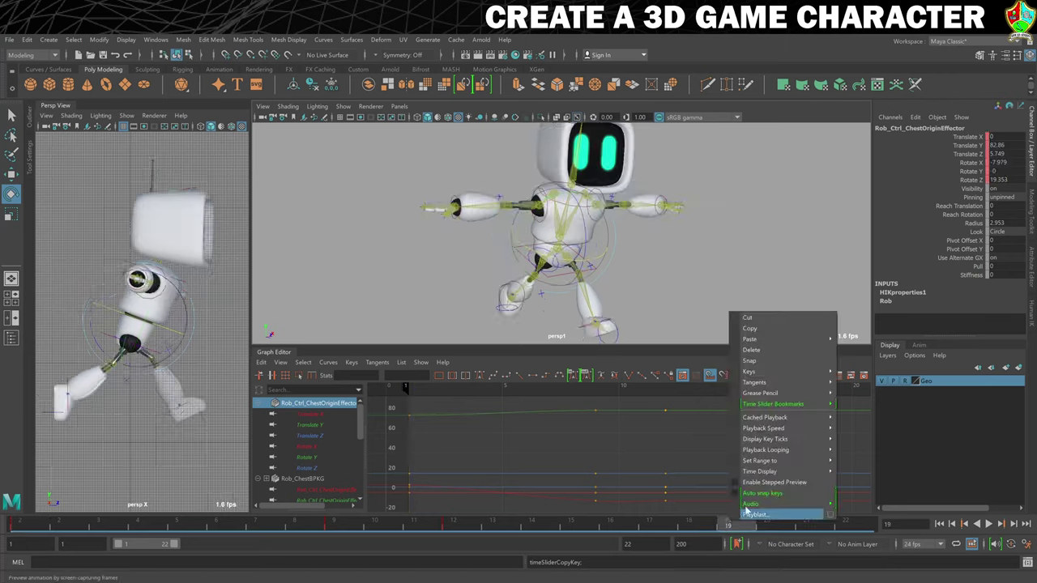
{"action": "mouse_move", "coordinate": [802, 338]}
{"action": "left_click", "coordinate": [857, 339]}
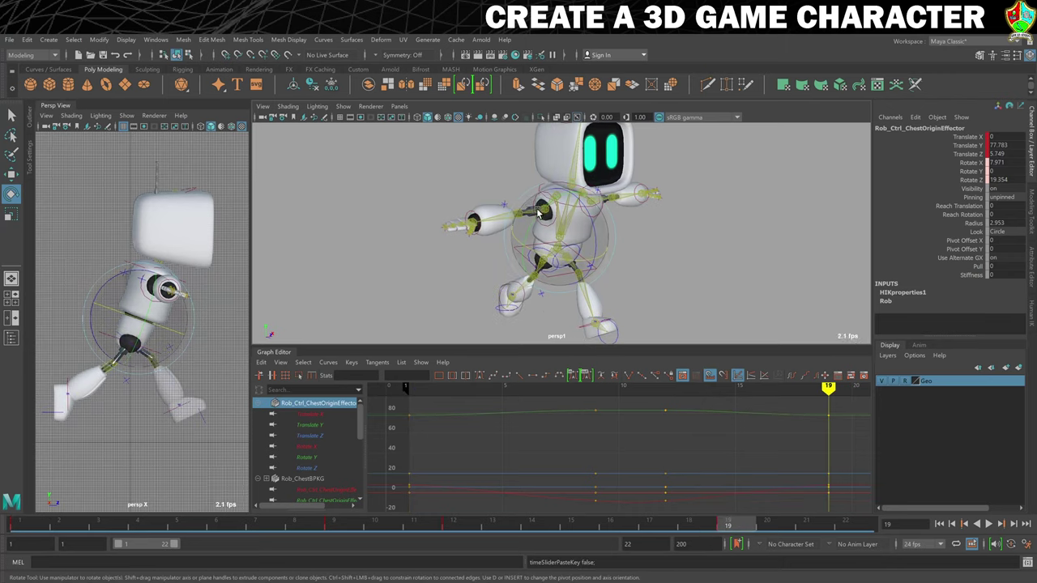
Extend the playback range to frame 23 and paste the copied chest keyframe at frame 23
{"action": "left_click_drag", "start_coordinate": [175, 545], "coordinate": [179, 545]}
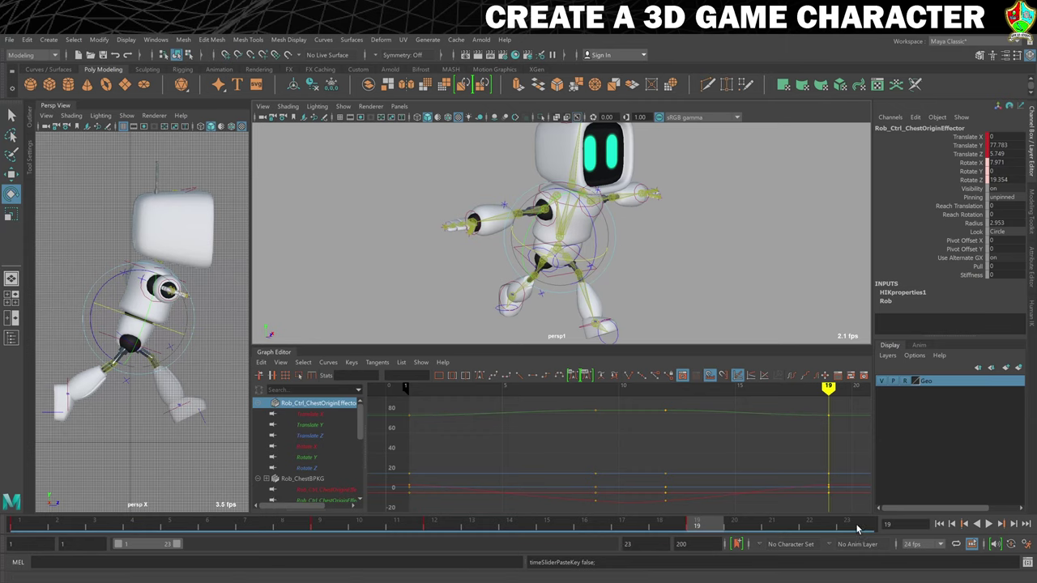
{"action": "left_click", "coordinate": [846, 526]}
{"action": "right_click", "coordinate": [857, 527]}
{"action": "mouse_move", "coordinate": [886, 344]}
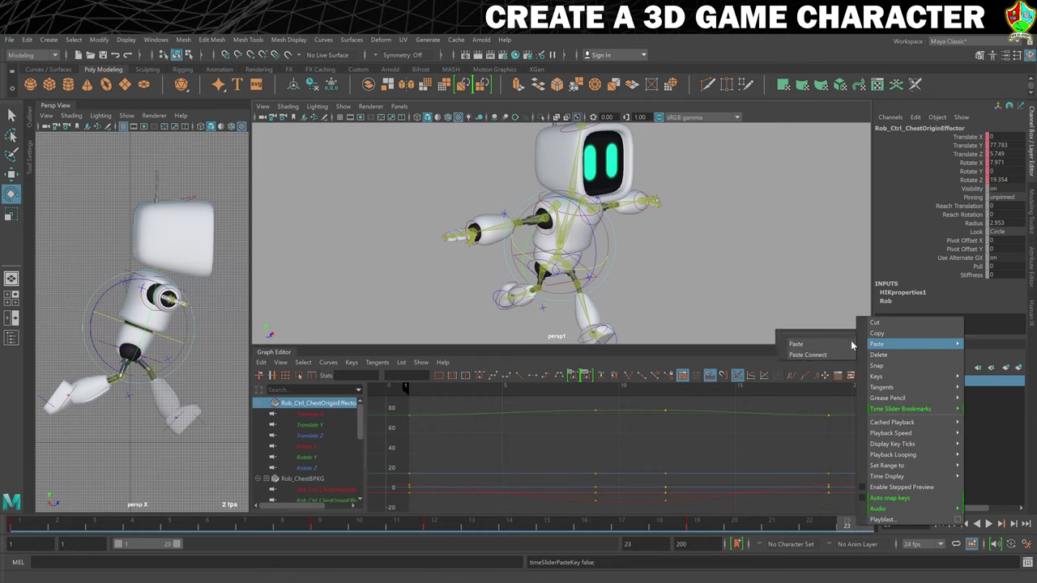
{"action": "left_click", "coordinate": [826, 344]}
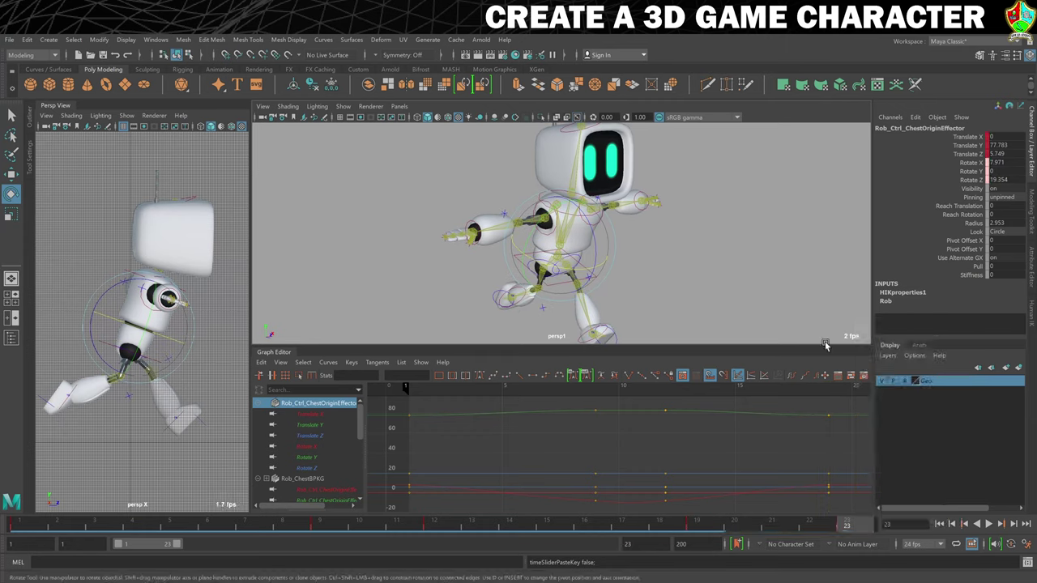
Clear the selection, play back the run cycle to check the chest twist, and return to frame 1
{"action": "left_click", "coordinate": [207, 470]}
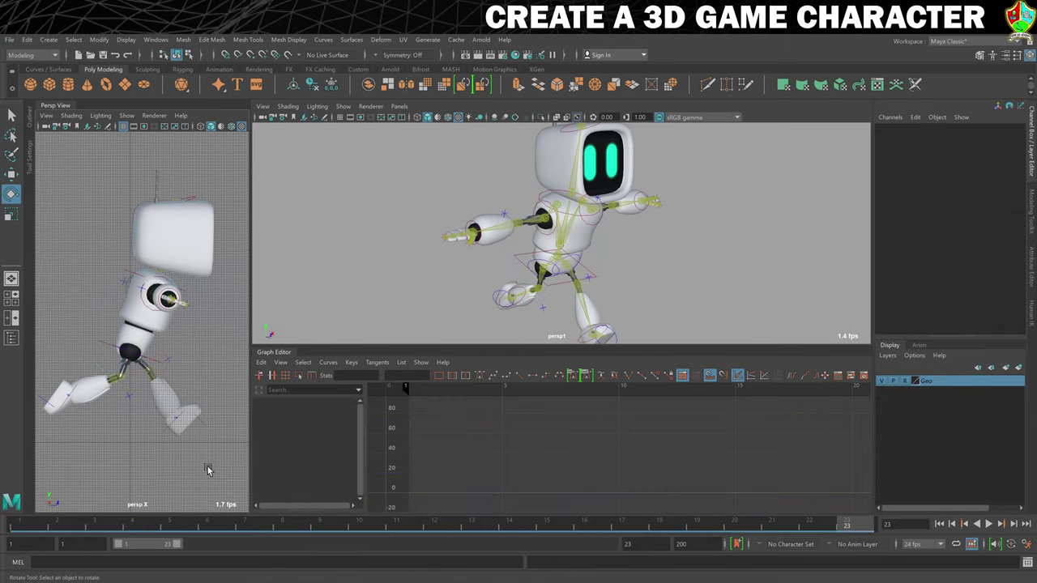
{"action": "left_click", "coordinate": [987, 524]}
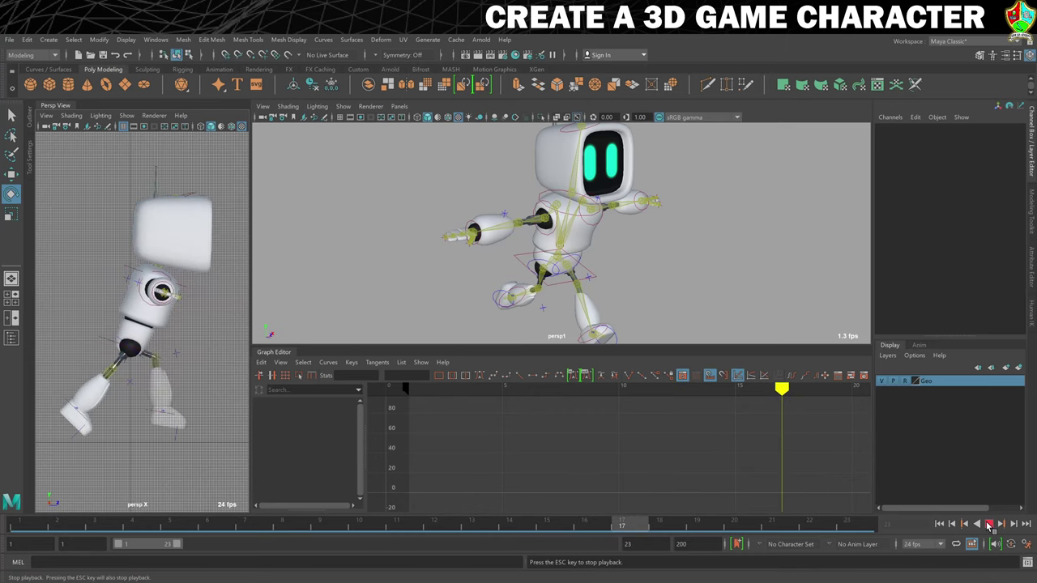
{"action": "key", "text": "Escape"}
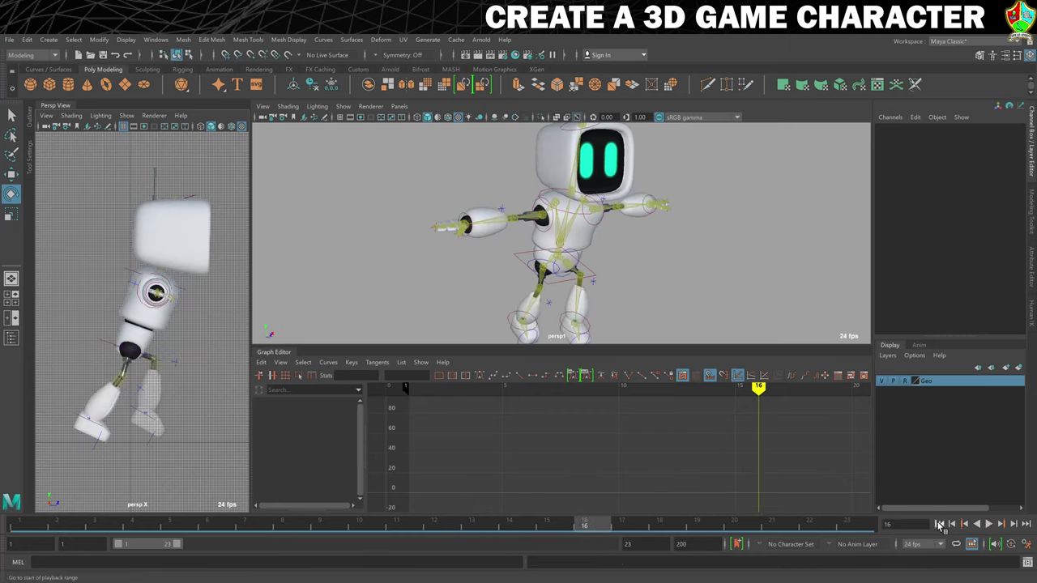
{"action": "left_click", "coordinate": [939, 524]}
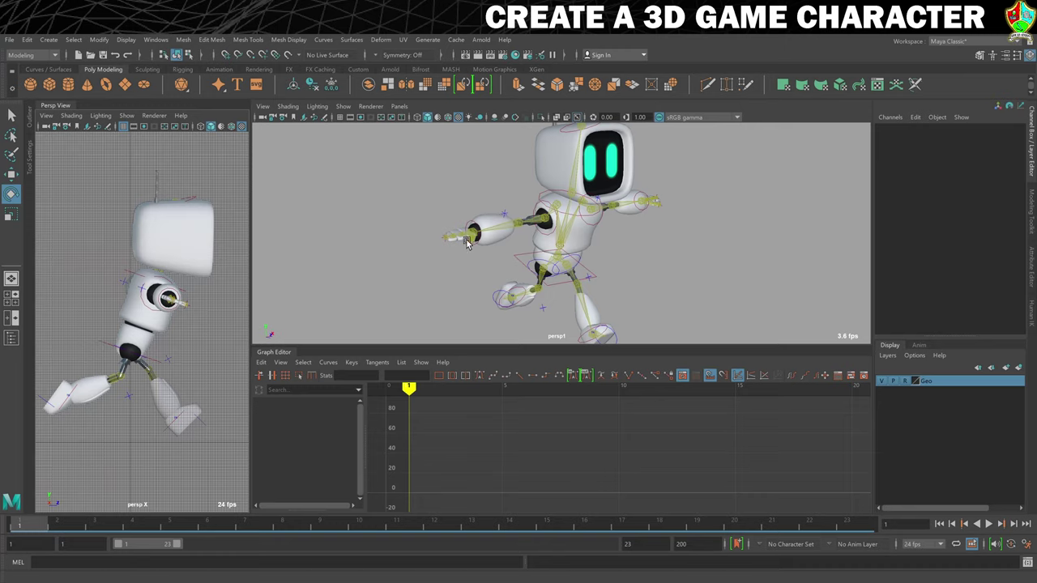
Curl the robot's right-hand fingers into a fist by rotating the right hand middle effector to about 208.7 degrees in Z
{"action": "scroll", "coordinate": [468, 244], "scroll_direction": "up", "scroll_amount": 3}
{"action": "left_click_drag", "start_coordinate": [409, 245], "coordinate": [467, 202], "text": "alt"}
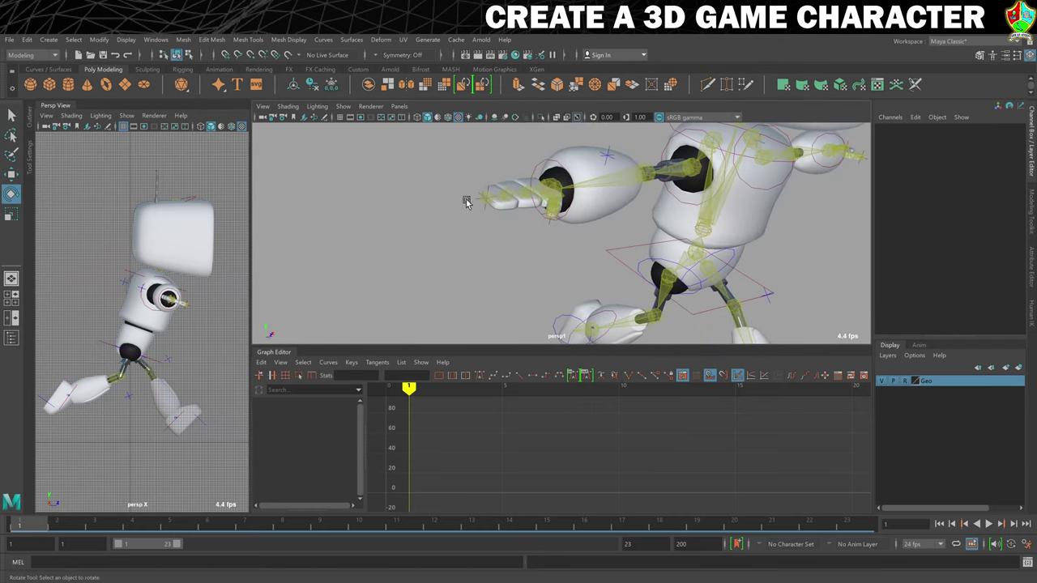
{"action": "left_click", "coordinate": [477, 210]}
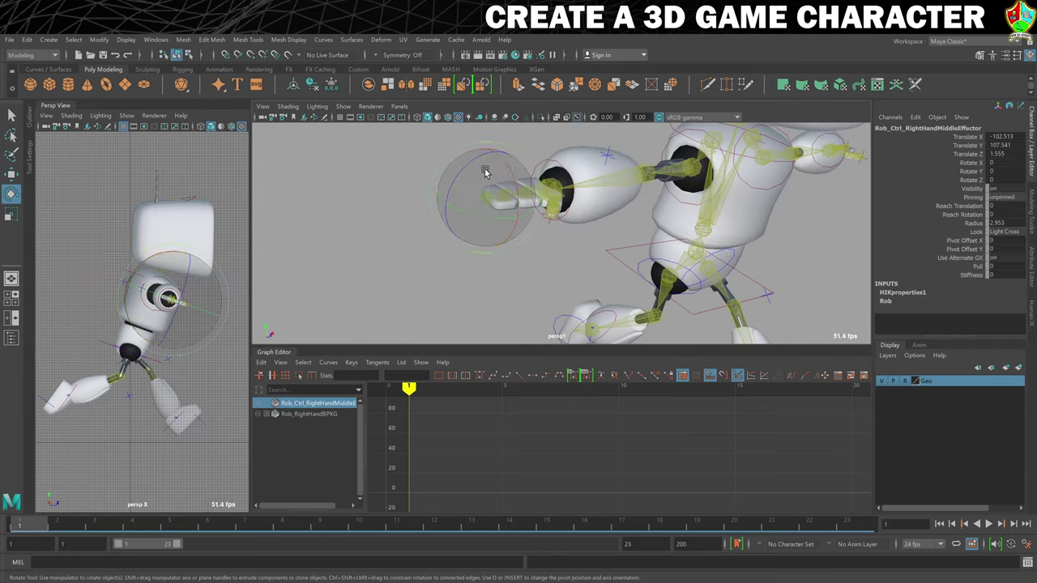
{"action": "left_click_drag", "start_coordinate": [475, 160], "coordinate": [449, 236]}
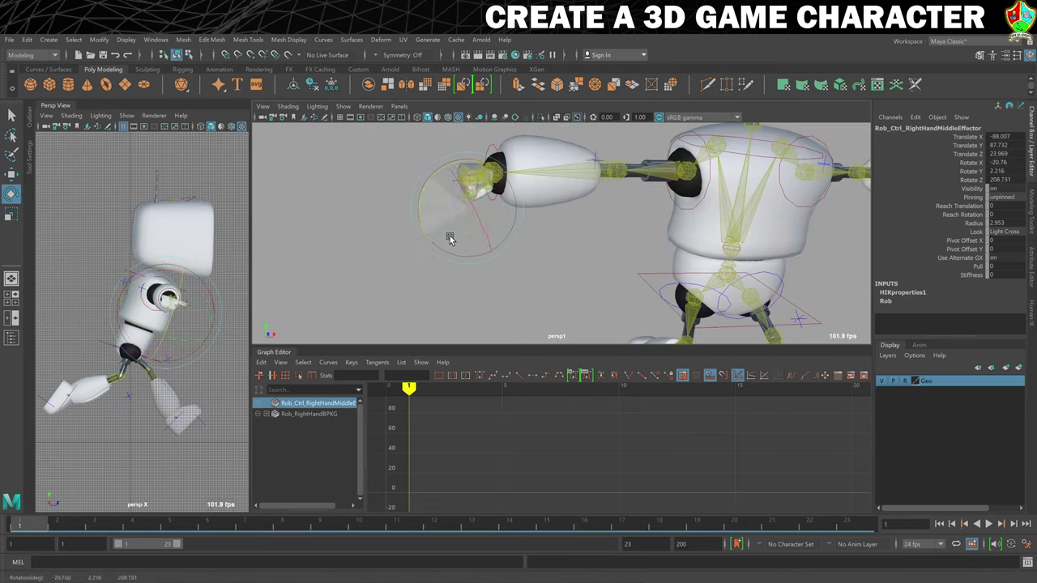
Rotate the right hand thumb effector to fold the thumb against the closed fist
{"action": "left_click_drag", "start_coordinate": [397, 152], "coordinate": [498, 235], "text": "alt"}
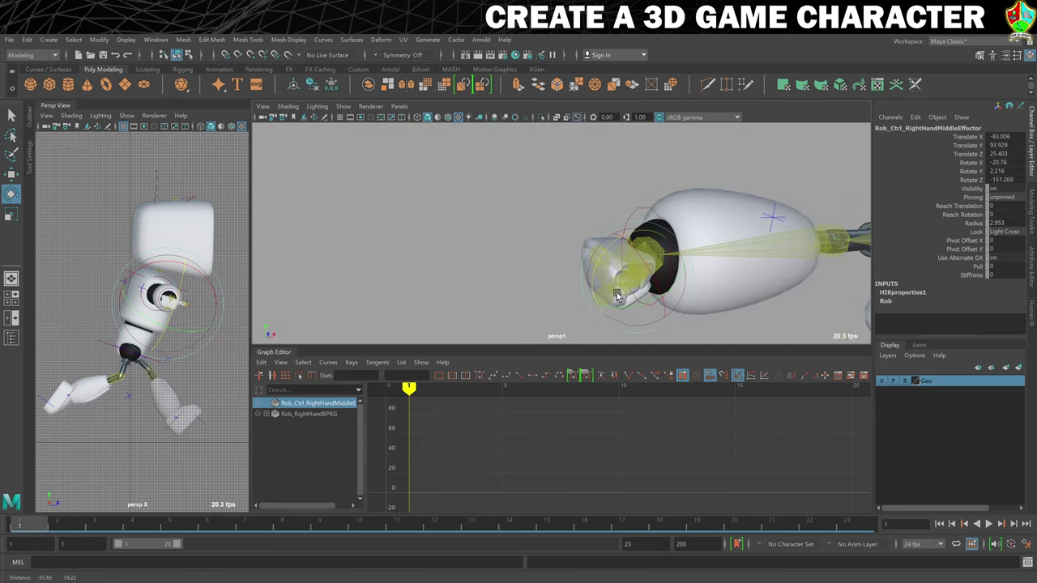
{"action": "left_click", "coordinate": [498, 235]}
{"action": "left_click", "coordinate": [595, 289]}
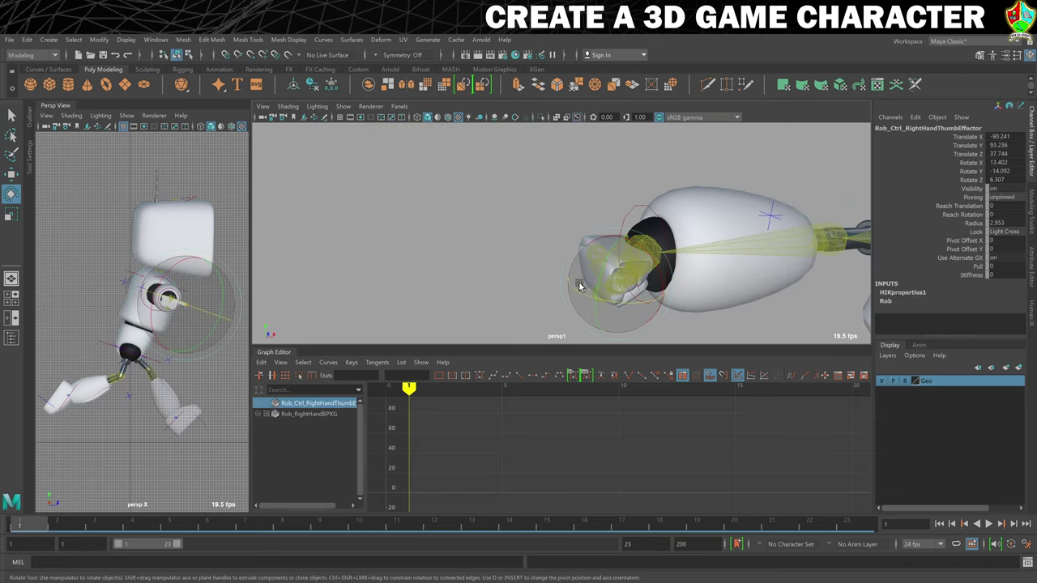
{"action": "left_click_drag", "start_coordinate": [493, 252], "coordinate": [465, 234], "text": "alt"}
{"action": "left_click_drag", "start_coordinate": [567, 243], "coordinate": [678, 250]}
Curl the left-hand fingers into a fist by rotating the left hand middle effector to about 199.8 degrees in Z
{"action": "right_click_drag", "start_coordinate": [677, 250], "coordinate": [618, 261], "text": "alt"}
{"action": "left_click_drag", "start_coordinate": [618, 261], "coordinate": [499, 280], "text": "alt"}
{"action": "left_click", "coordinate": [496, 253]}
{"action": "scroll", "coordinate": [488, 264], "scroll_direction": "up", "scroll_amount": 5}
{"action": "left_click_drag", "start_coordinate": [603, 212], "coordinate": [580, 250]}
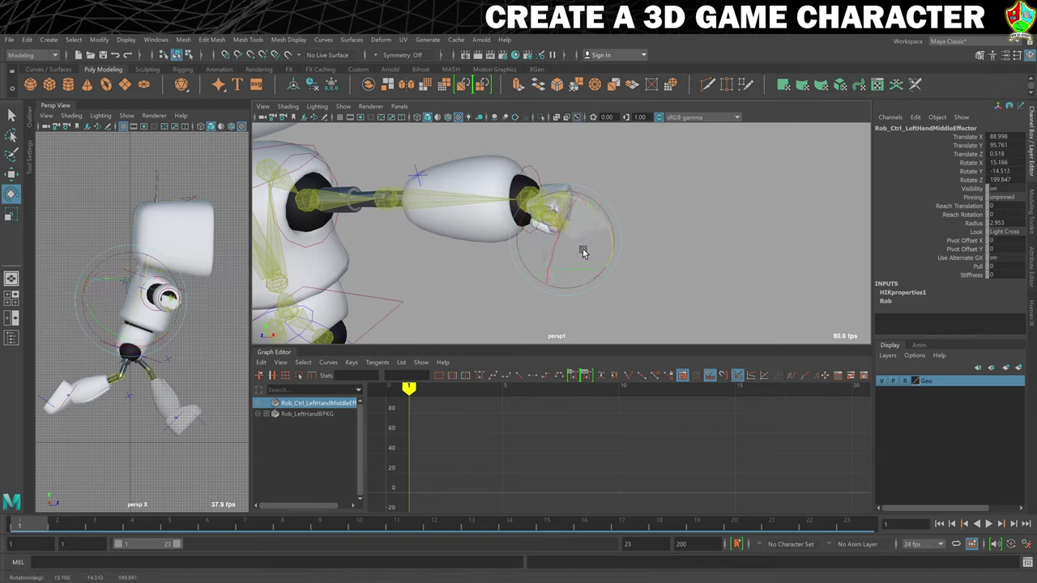
Rotate the left hand thumb effector to fold the thumb in, undoing the first attempt and rotating it again
{"action": "left_click", "coordinate": [664, 185]}
{"action": "scroll", "coordinate": [616, 216], "scroll_direction": "up", "scroll_amount": 3}
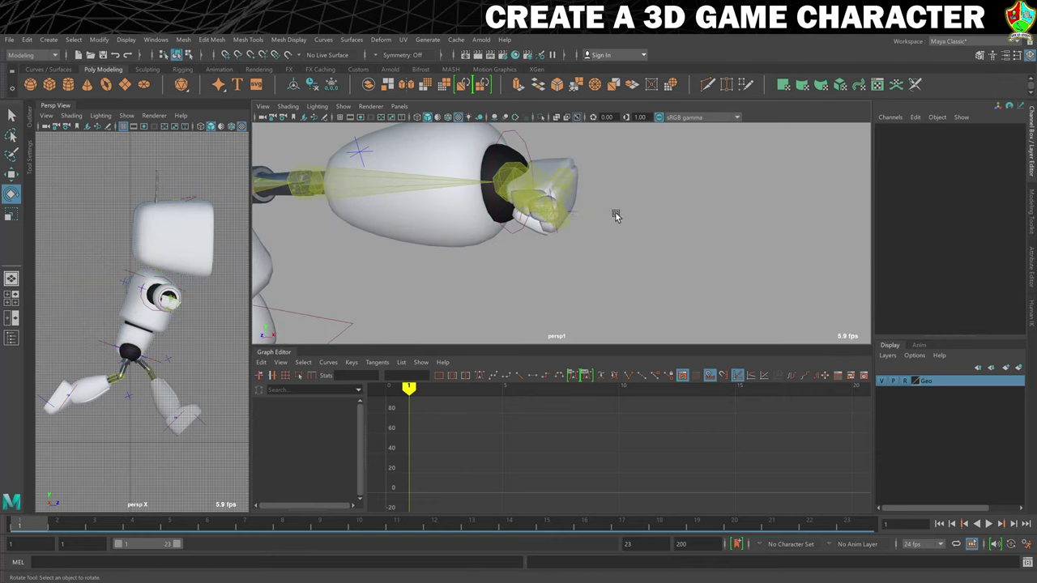
{"action": "left_click", "coordinate": [573, 206]}
{"action": "left_click_drag", "start_coordinate": [594, 200], "coordinate": [546, 182]}
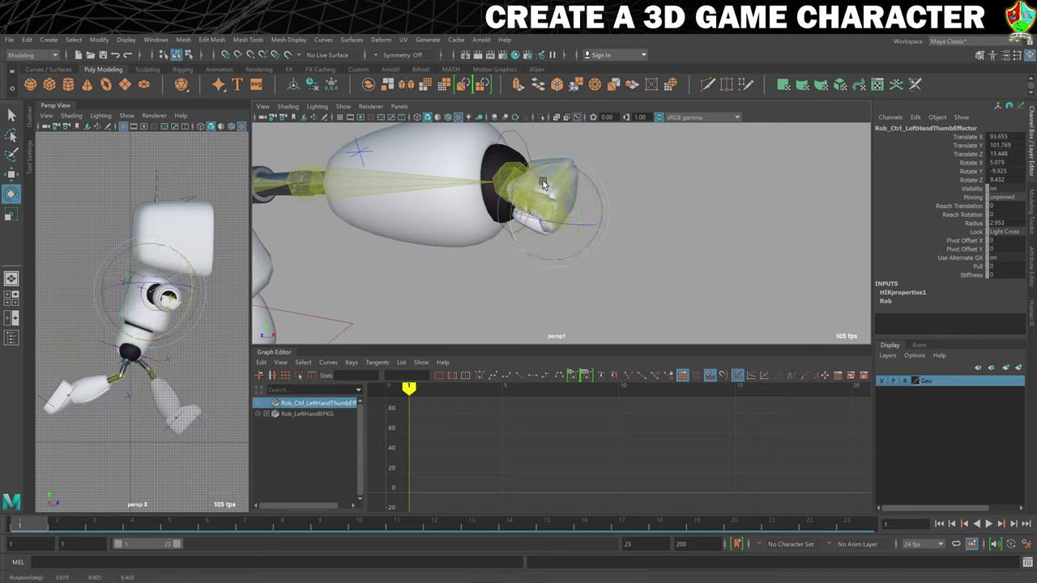
{"action": "key", "text": "ctrl+z"}
{"action": "left_click_drag", "start_coordinate": [563, 183], "coordinate": [443, 218]}
{"action": "left_click", "coordinate": [685, 194]}
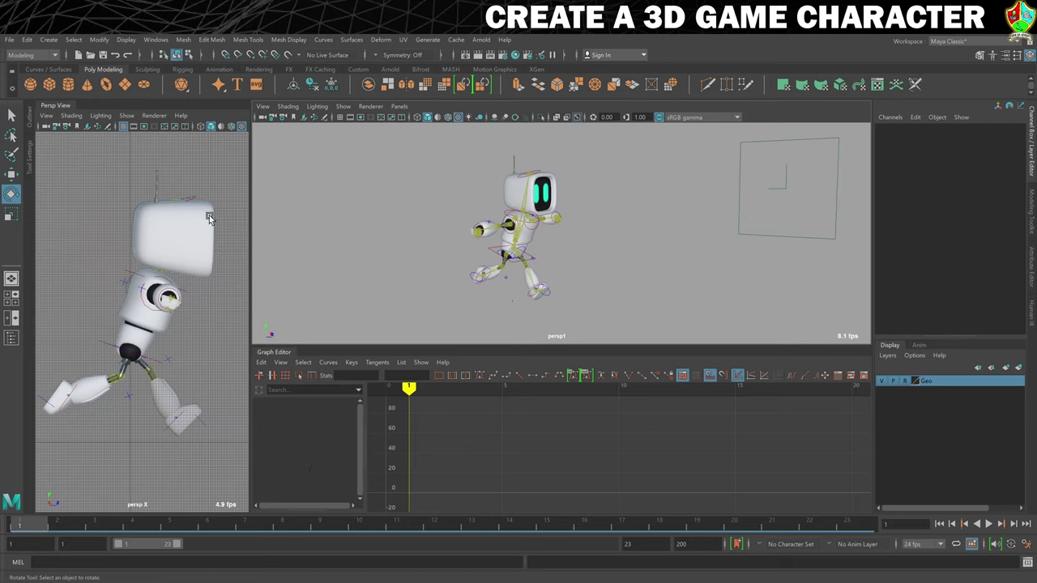
{"action": "left_click", "coordinate": [148, 301]}
{"action": "left_click_drag", "start_coordinate": [579, 257], "coordinate": [609, 258], "text": "alt"}
{"action": "scroll", "coordinate": [609, 258], "scroll_direction": "up", "scroll_amount": 5}
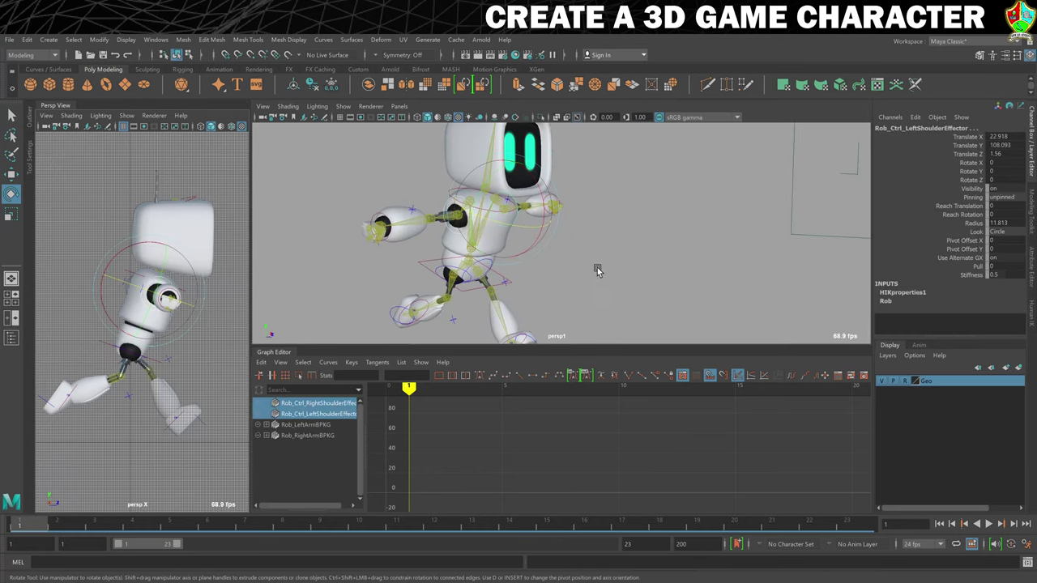
{"action": "left_click", "coordinate": [646, 289]}
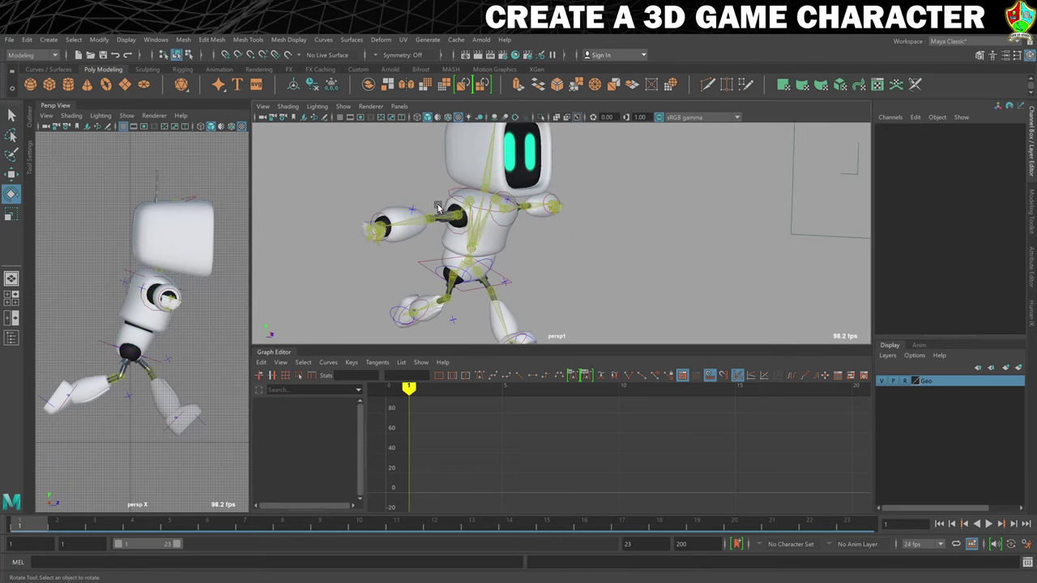
Rotate the right shoulder effector to lower the arm beside the torso, and bend the right forearm to about 110.6 degrees in Z
{"action": "left_click", "coordinate": [444, 210]}
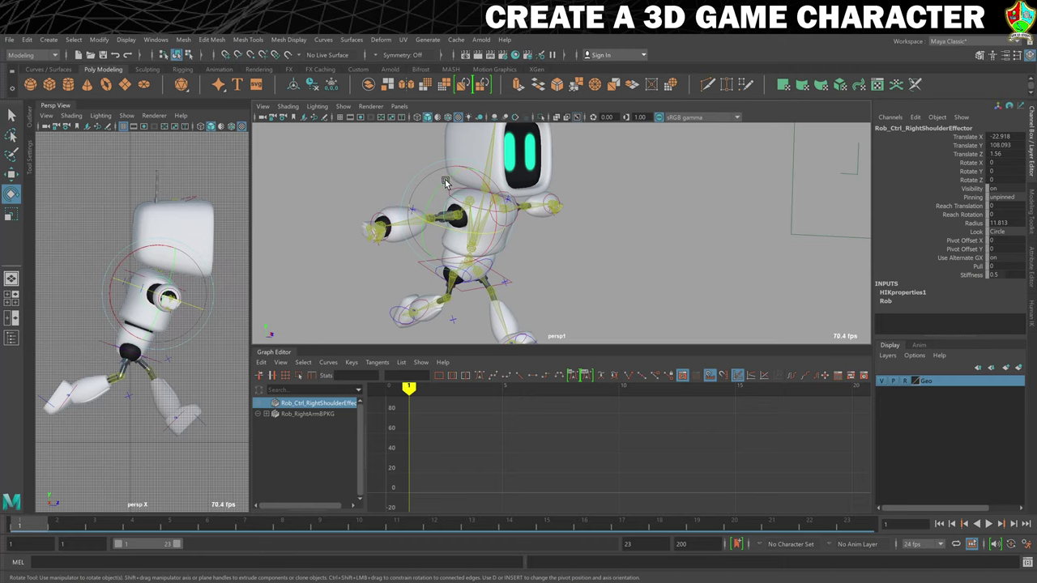
{"action": "left_click_drag", "start_coordinate": [445, 180], "coordinate": [451, 243]}
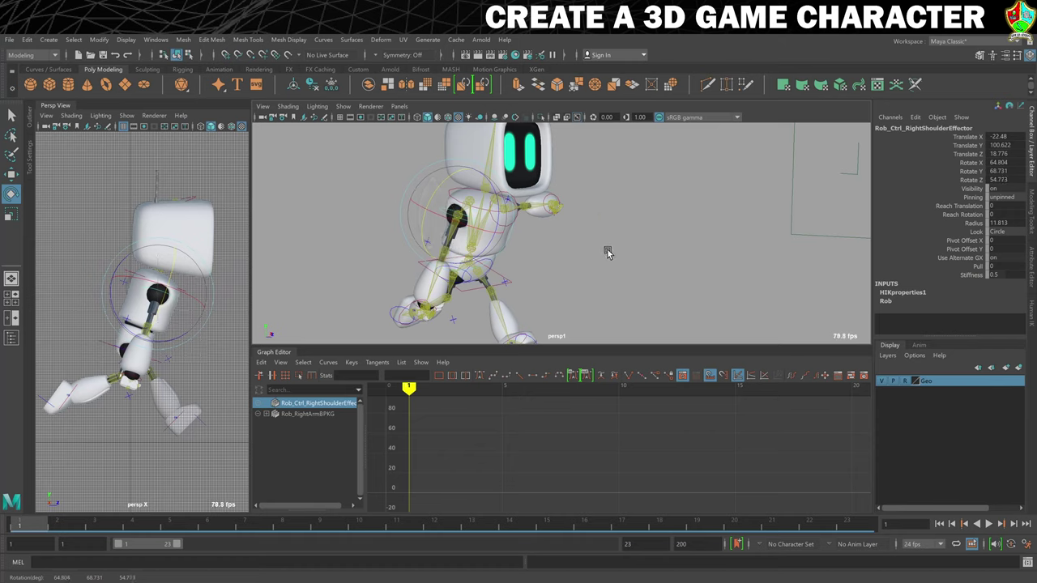
{"action": "left_click", "coordinate": [443, 254]}
{"action": "left_click", "coordinate": [444, 254]}
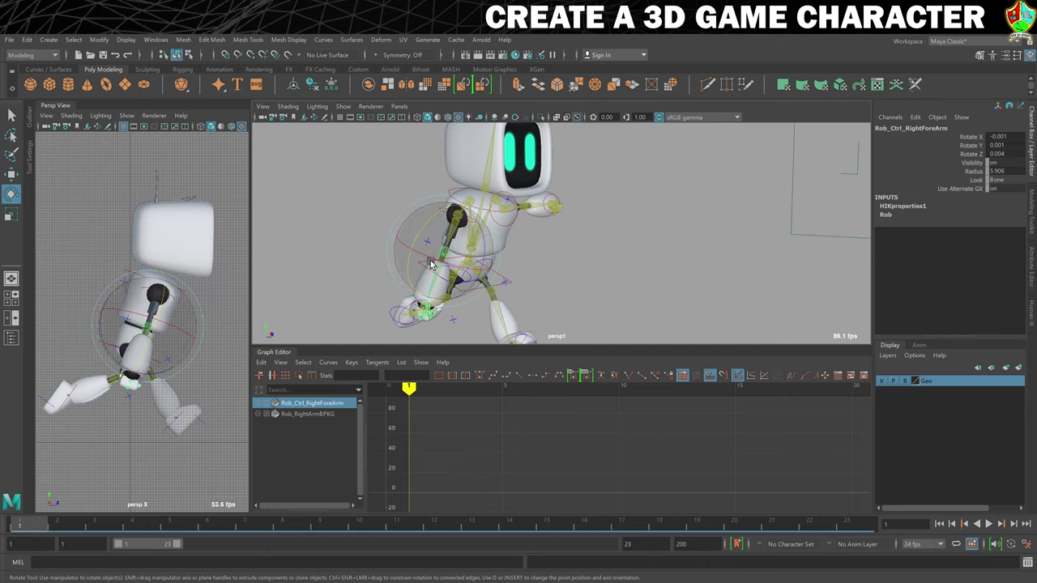
{"action": "left_click_drag", "start_coordinate": [486, 252], "coordinate": [405, 230]}
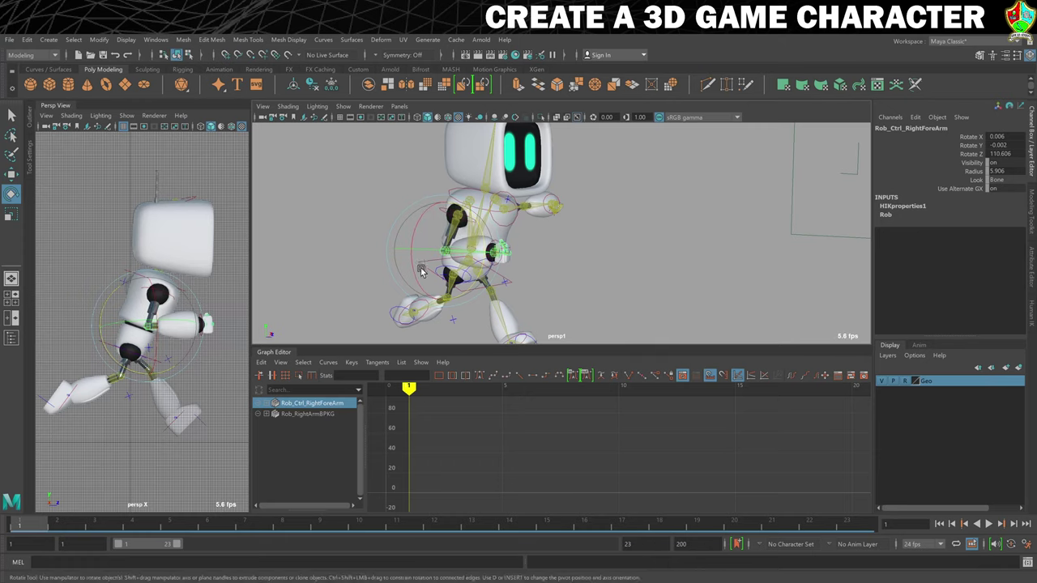
{"action": "left_click", "coordinate": [596, 285]}
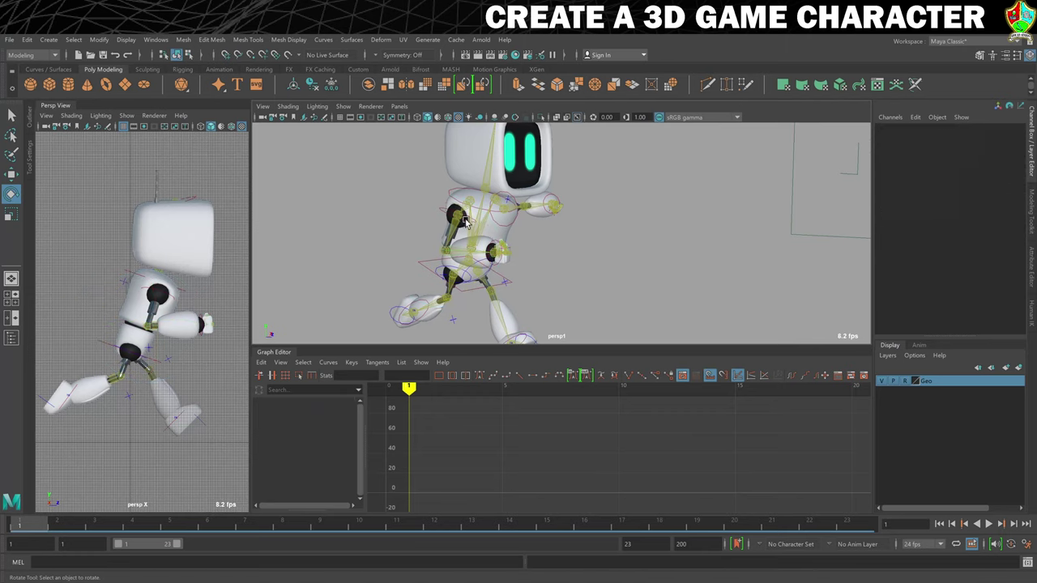
Refine the right shoulder effector's rotation to about 15 degrees in X, 60.1 in Y and 10.8 in Z
{"action": "left_click", "coordinate": [440, 217]}
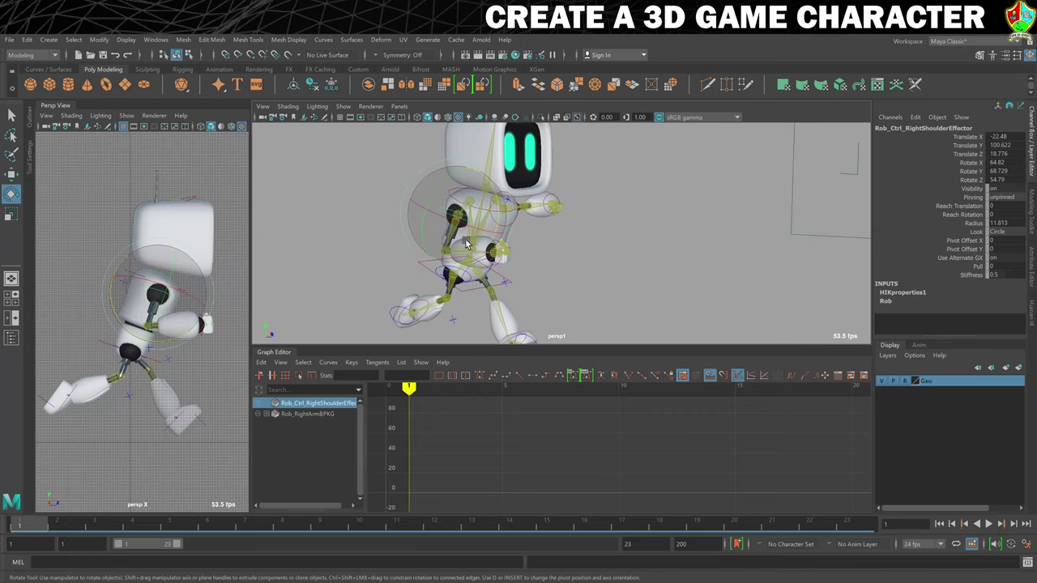
{"action": "left_click_drag", "start_coordinate": [456, 217], "coordinate": [515, 222]}
{"action": "left_click_drag", "start_coordinate": [518, 227], "coordinate": [604, 256], "text": "alt"}
{"action": "right_click_drag", "start_coordinate": [605, 257], "coordinate": [567, 243], "text": "alt"}
{"action": "left_click_drag", "start_coordinate": [498, 213], "coordinate": [522, 227]}
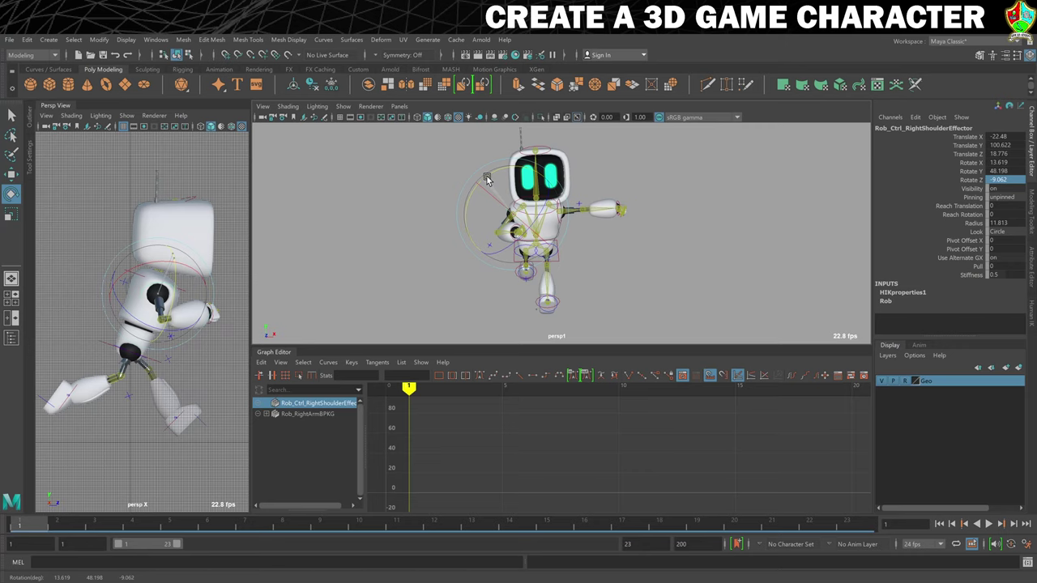
{"action": "left_click_drag", "start_coordinate": [122, 317], "coordinate": [170, 268]}
{"action": "key", "text": "ctrl+z"}
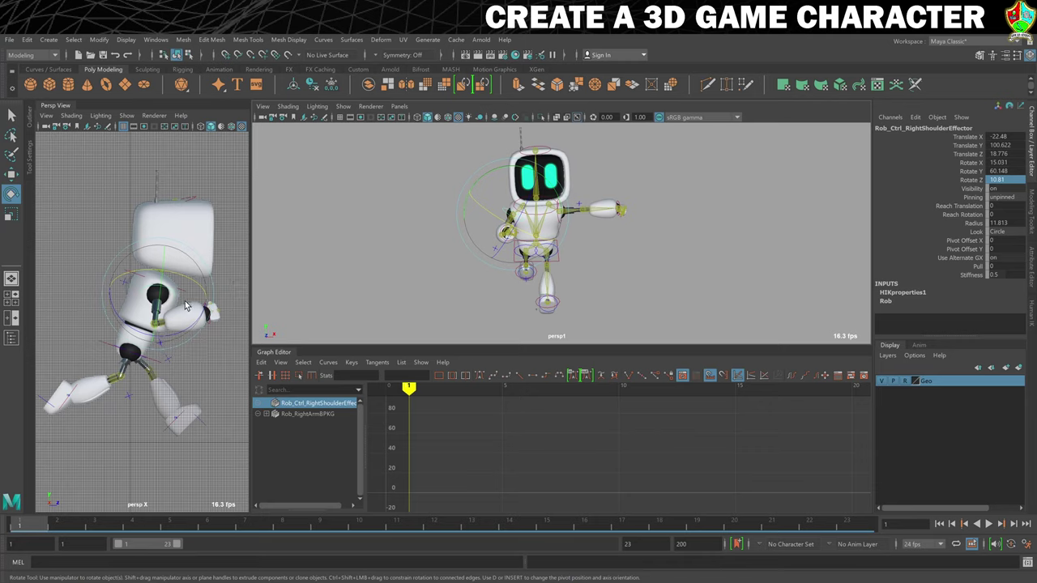
{"action": "left_click", "coordinate": [672, 267]}
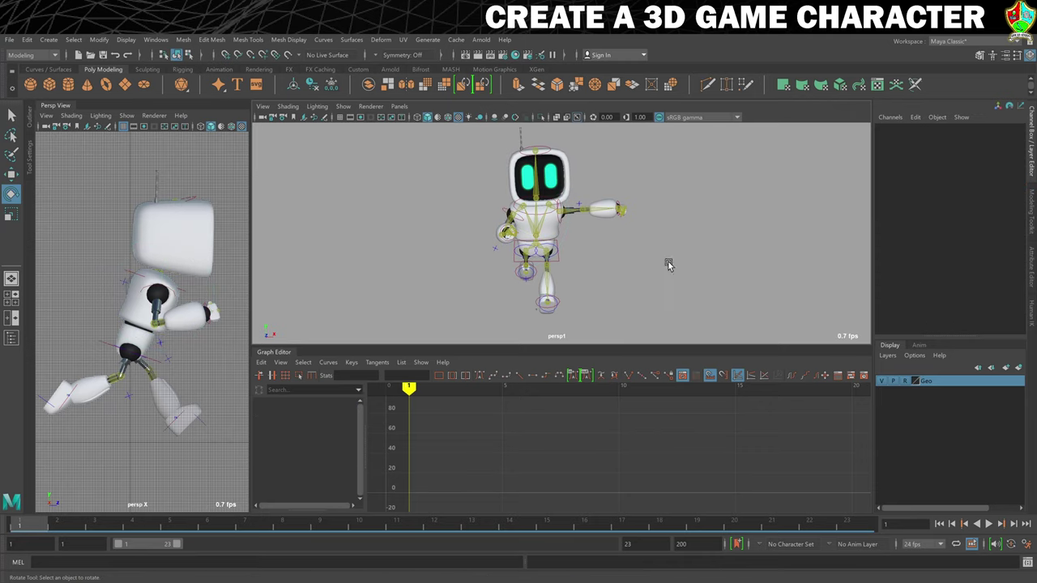
Reset the right forearm control's X, Y and Z rotations to 0 and clear the selection
{"action": "scroll", "coordinate": [523, 228], "scroll_direction": "up", "scroll_amount": 2}
{"action": "left_click_drag", "start_coordinate": [522, 227], "coordinate": [599, 222], "text": "alt"}
{"action": "left_click", "coordinate": [579, 229]}
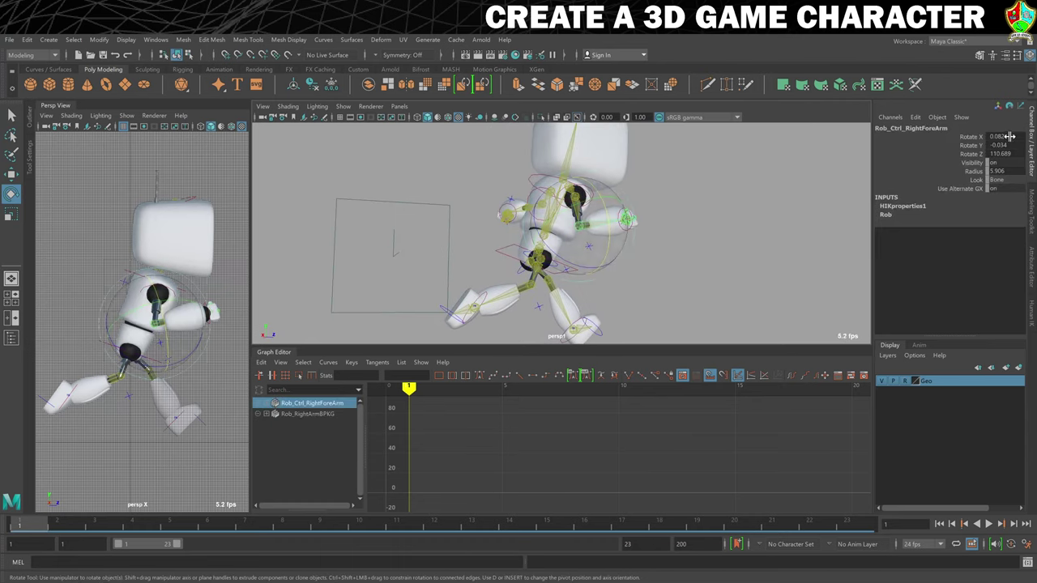
{"action": "left_click_drag", "start_coordinate": [1010, 137], "coordinate": [1012, 153]}
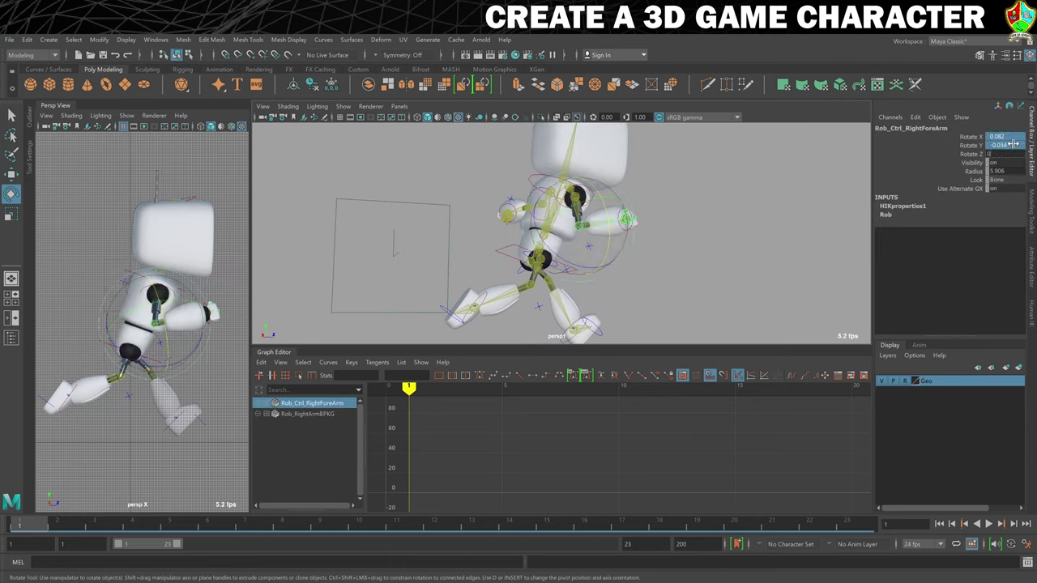
{"action": "type", "text": "0"}
{"action": "key", "text": "Return"}
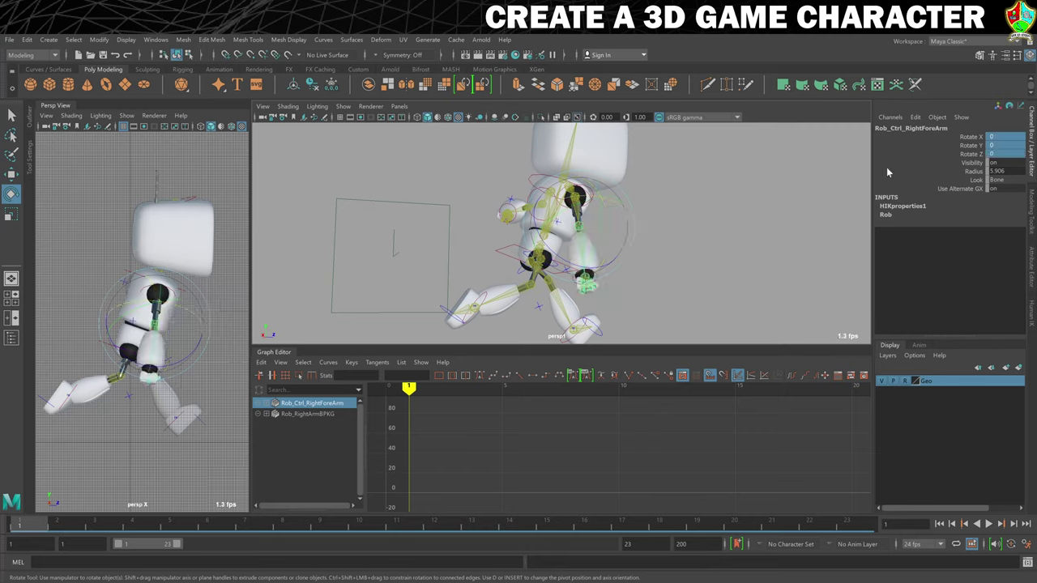
{"action": "left_click_drag", "start_coordinate": [645, 279], "coordinate": [669, 241], "text": "alt"}
{"action": "left_click", "coordinate": [669, 240]}
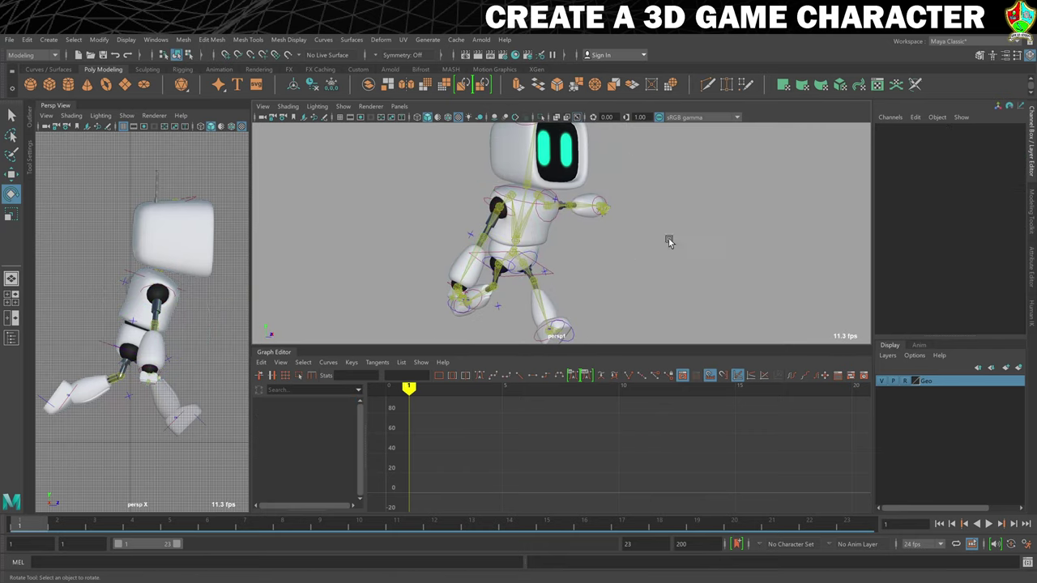
Key the right shoulder effector at frame 1, and swing the arm back to about X 74.5, Y -1.4, Z 76.4, keying frames 9 and 12
{"action": "left_click", "coordinate": [486, 208]}
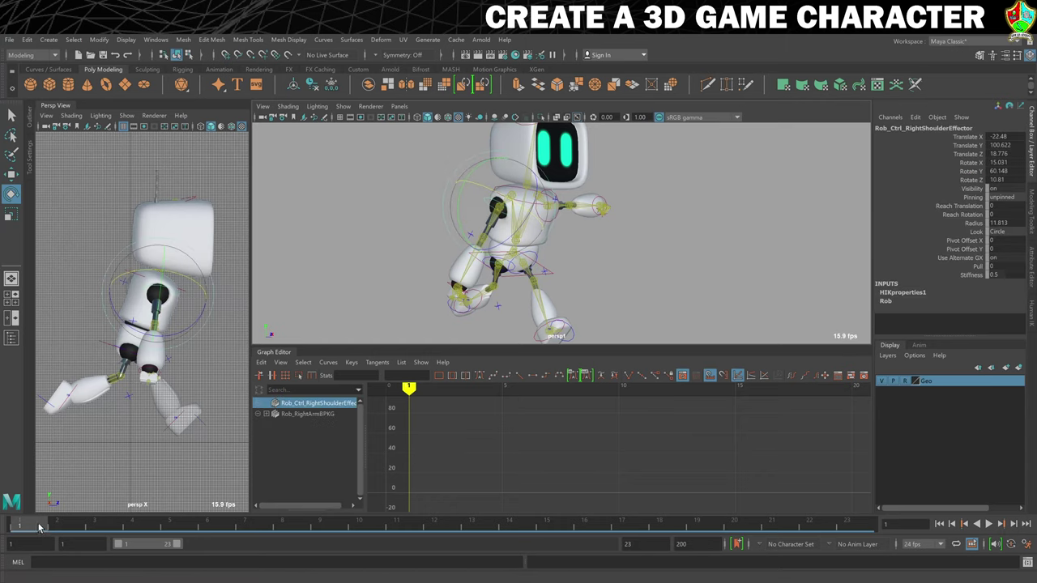
{"action": "key", "text": "s"}
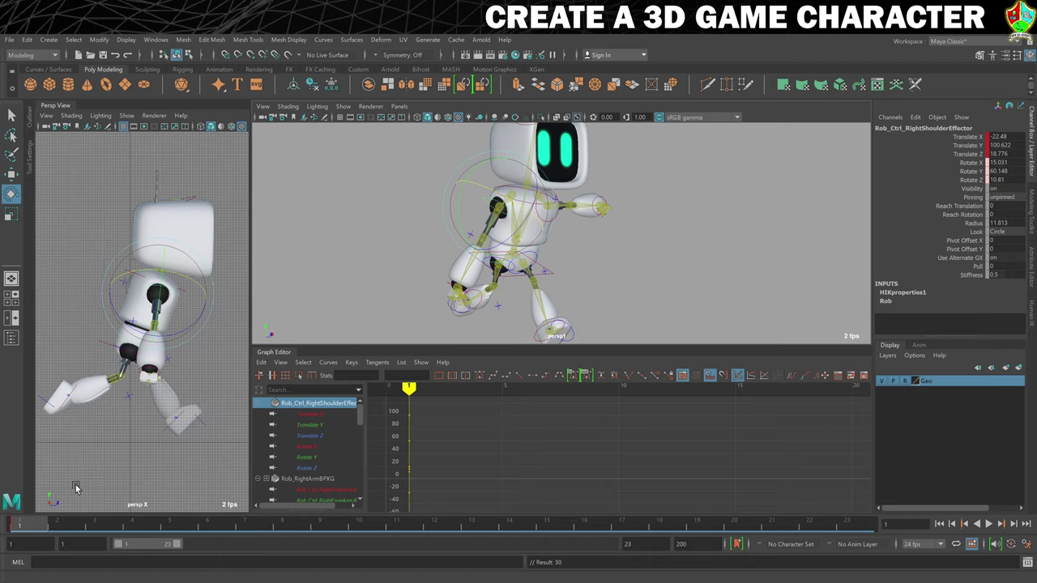
{"action": "left_click", "coordinate": [323, 527]}
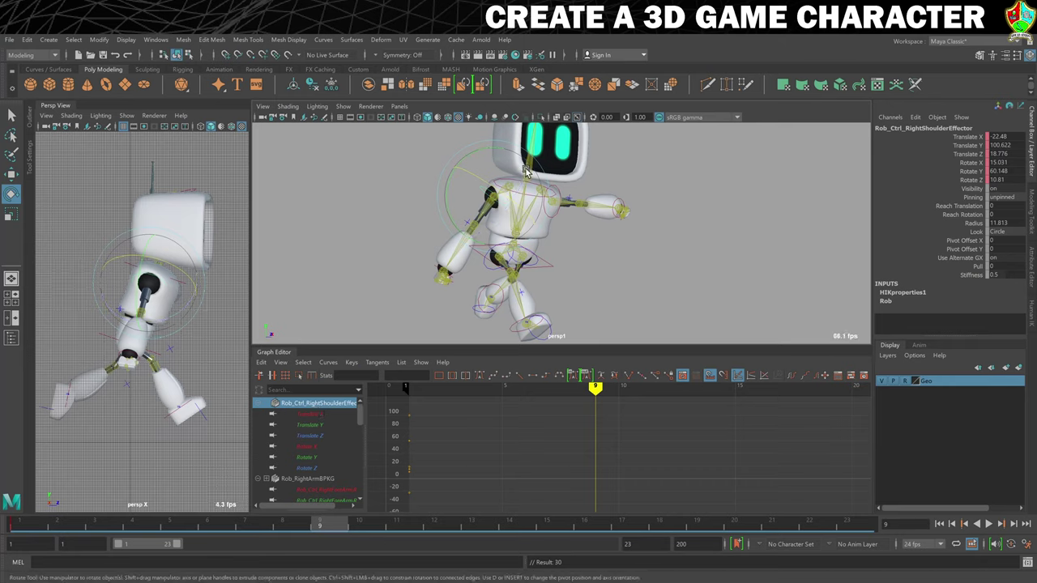
{"action": "left_click_drag", "start_coordinate": [526, 172], "coordinate": [484, 213]}
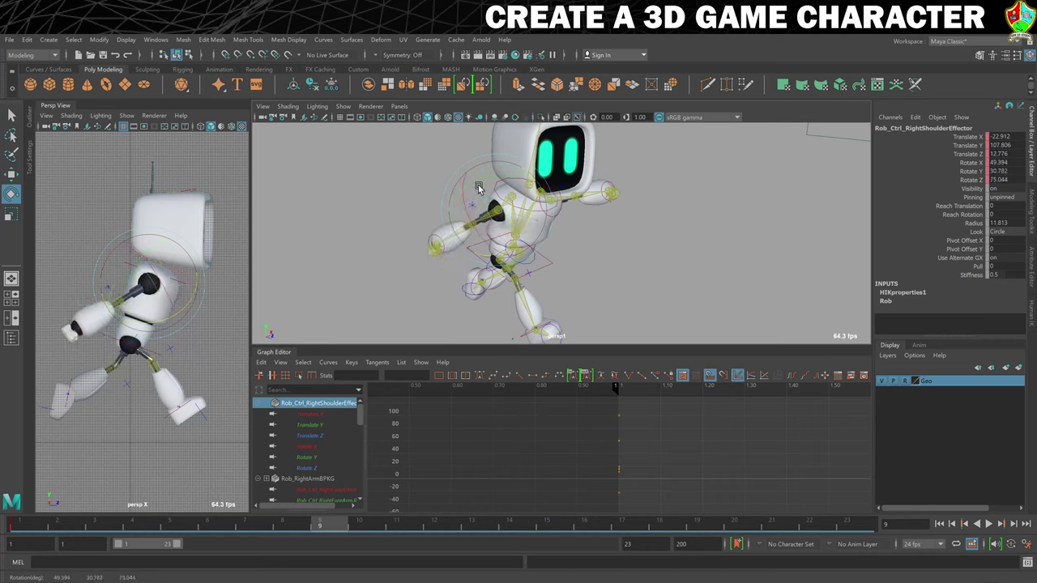
{"action": "left_click_drag", "start_coordinate": [141, 314], "coordinate": [112, 314]}
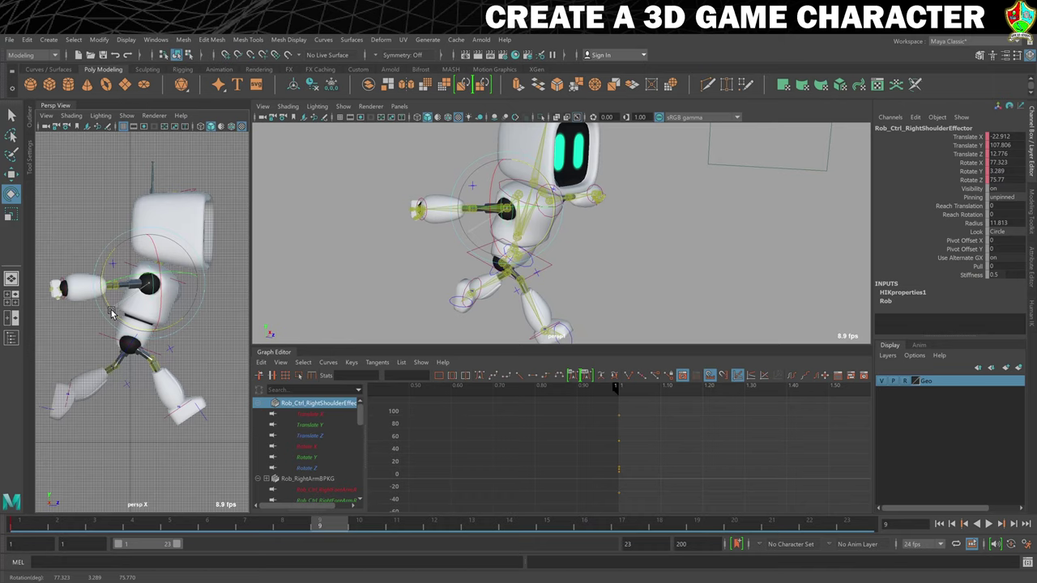
{"action": "left_click_drag", "start_coordinate": [112, 314], "coordinate": [156, 340]}
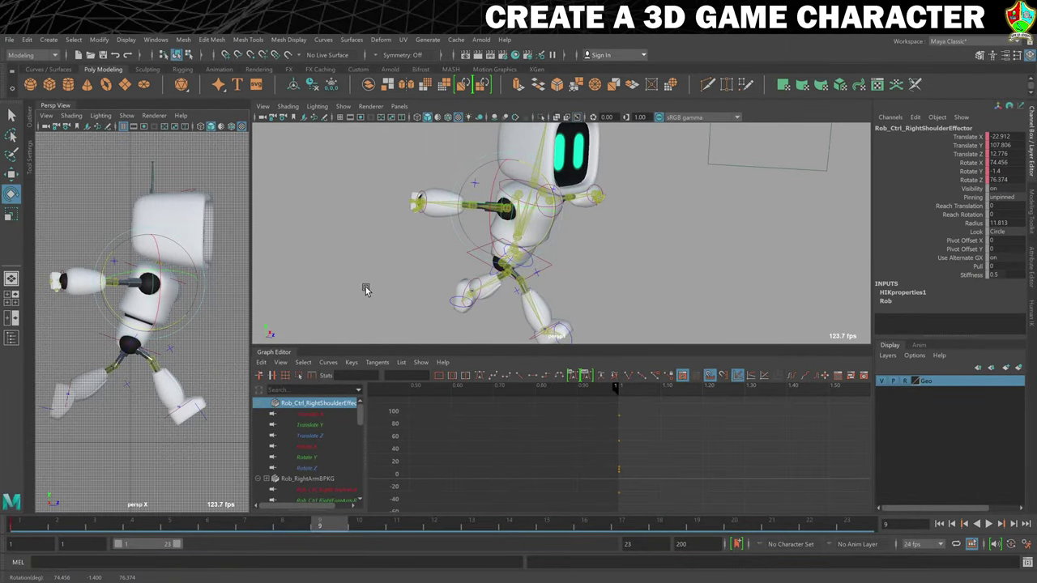
{"action": "left_click_drag", "start_coordinate": [588, 257], "coordinate": [453, 264], "text": "alt"}
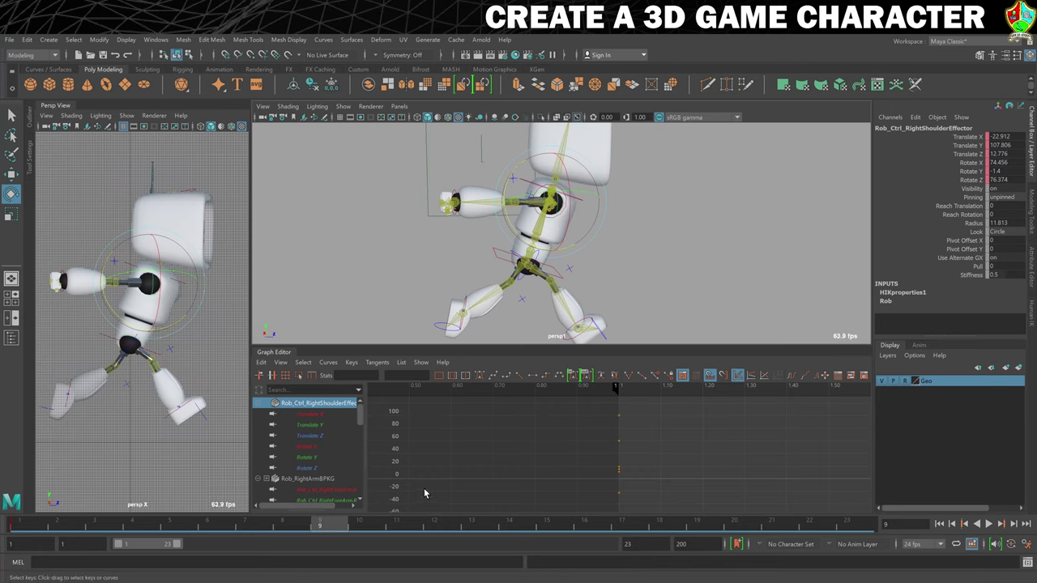
{"action": "key", "text": "s"}
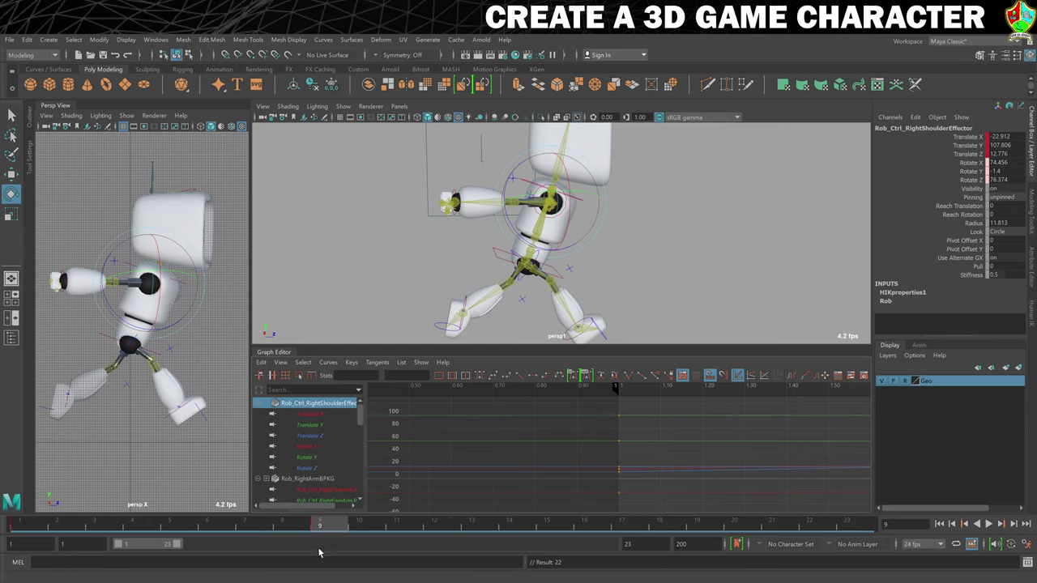
{"action": "left_click", "coordinate": [438, 527]}
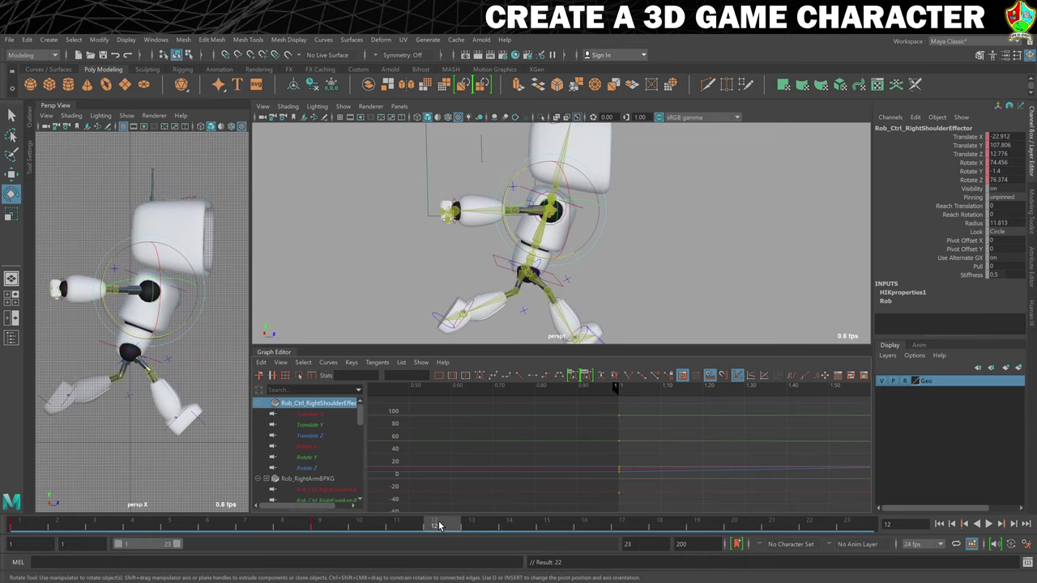
{"action": "left_click", "coordinate": [438, 526]}
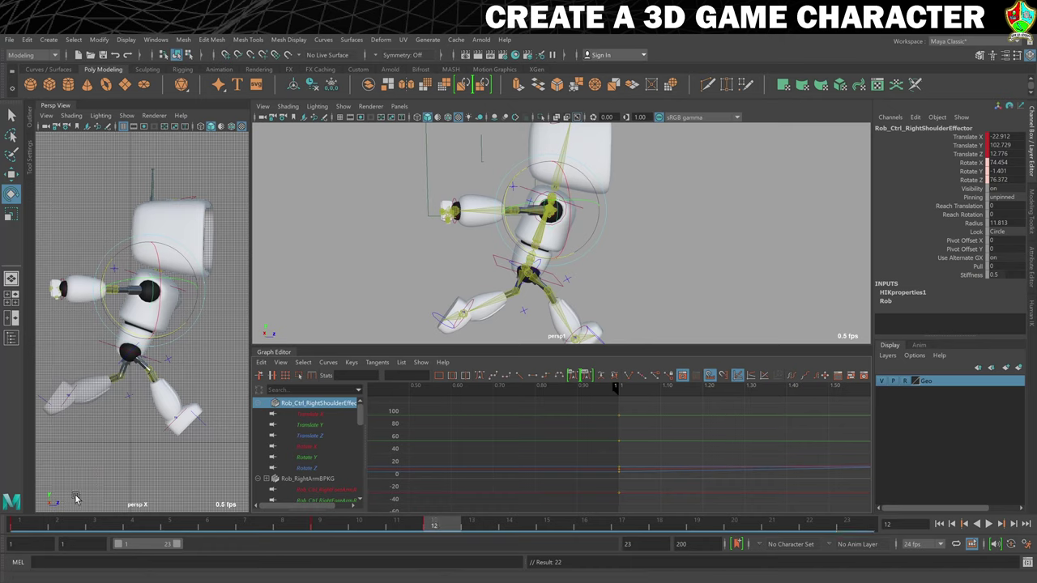
Copy the right shoulder effector's keyframe from frame 1 and paste it at frames 20 and 23
{"action": "left_click", "coordinate": [24, 526]}
{"action": "right_click", "coordinate": [22, 526]}
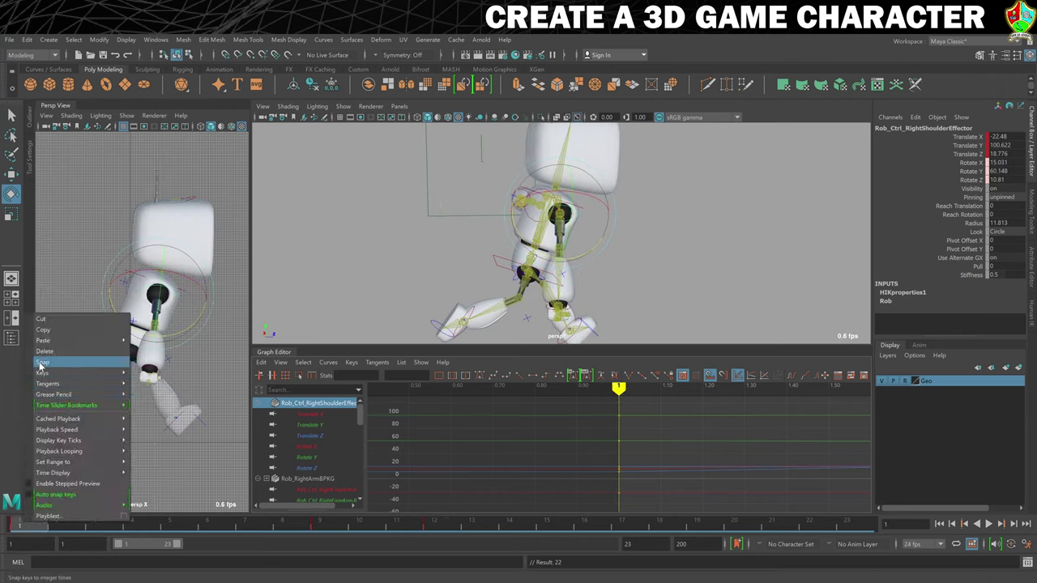
{"action": "left_click", "coordinate": [57, 332]}
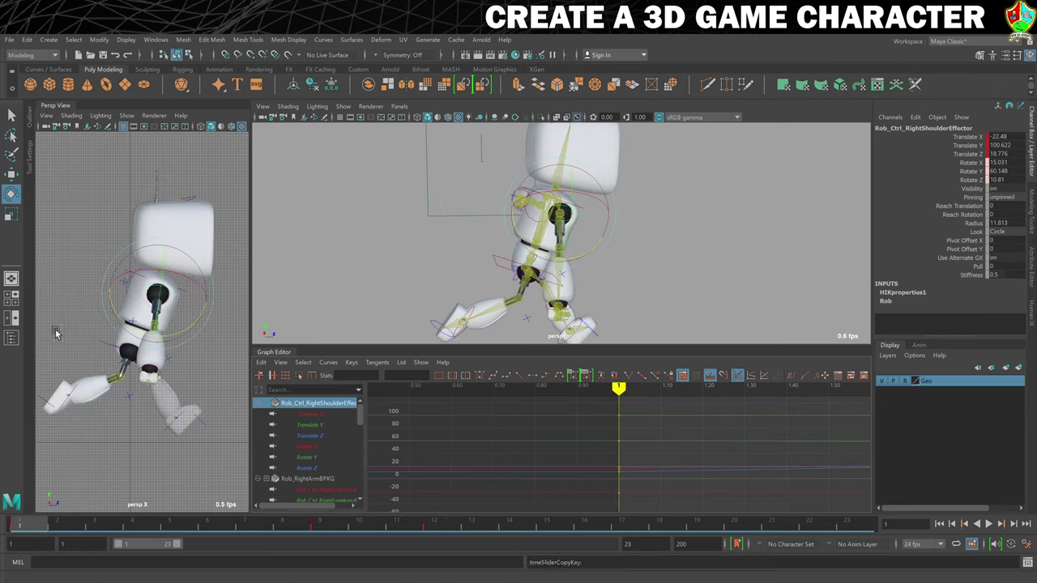
{"action": "left_click", "coordinate": [732, 526]}
{"action": "right_click", "coordinate": [733, 526]}
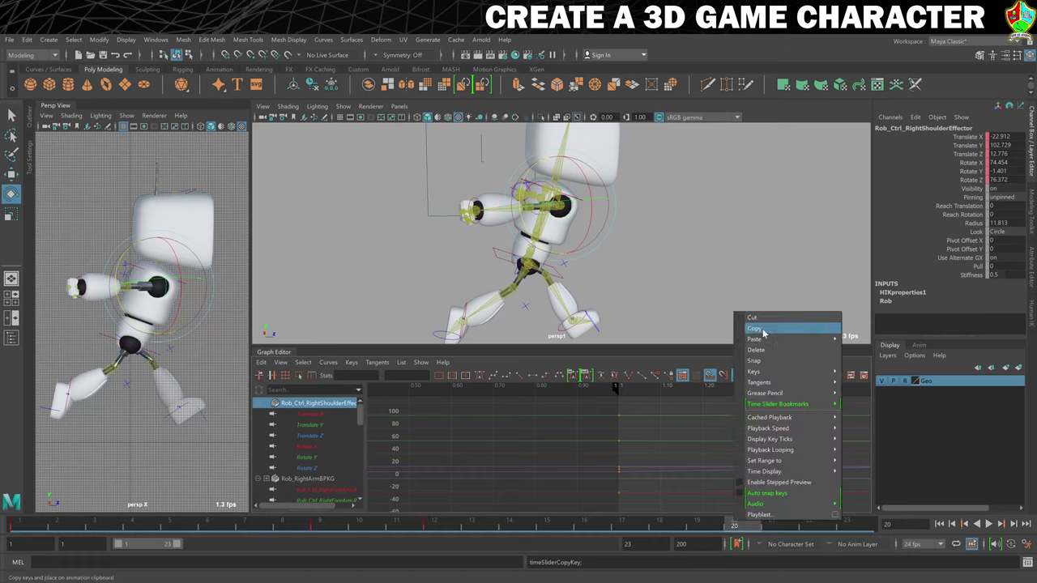
{"action": "mouse_move", "coordinate": [773, 339]}
{"action": "left_click", "coordinate": [861, 340]}
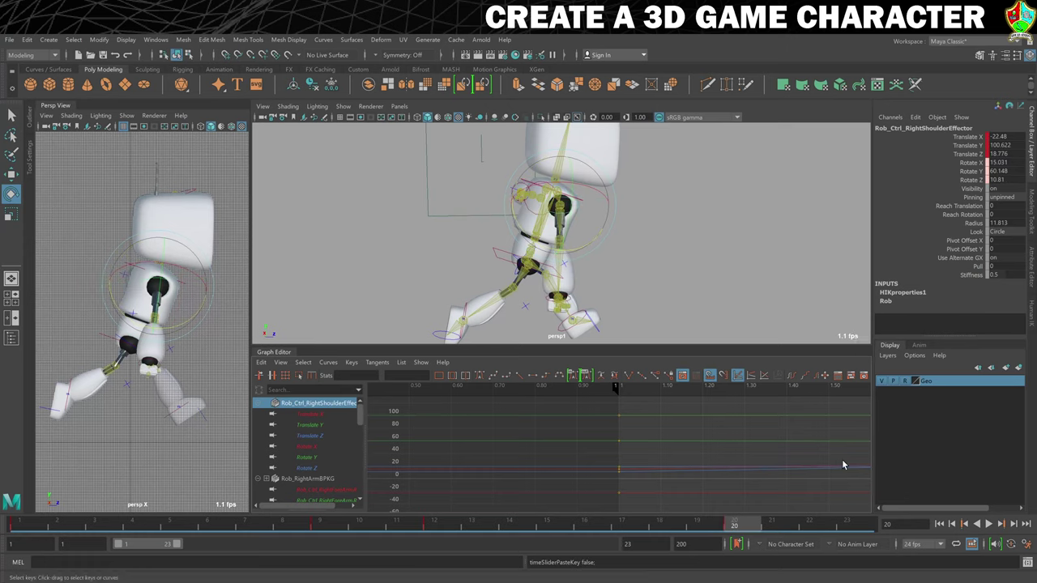
{"action": "left_click", "coordinate": [850, 525]}
{"action": "right_click", "coordinate": [854, 526]}
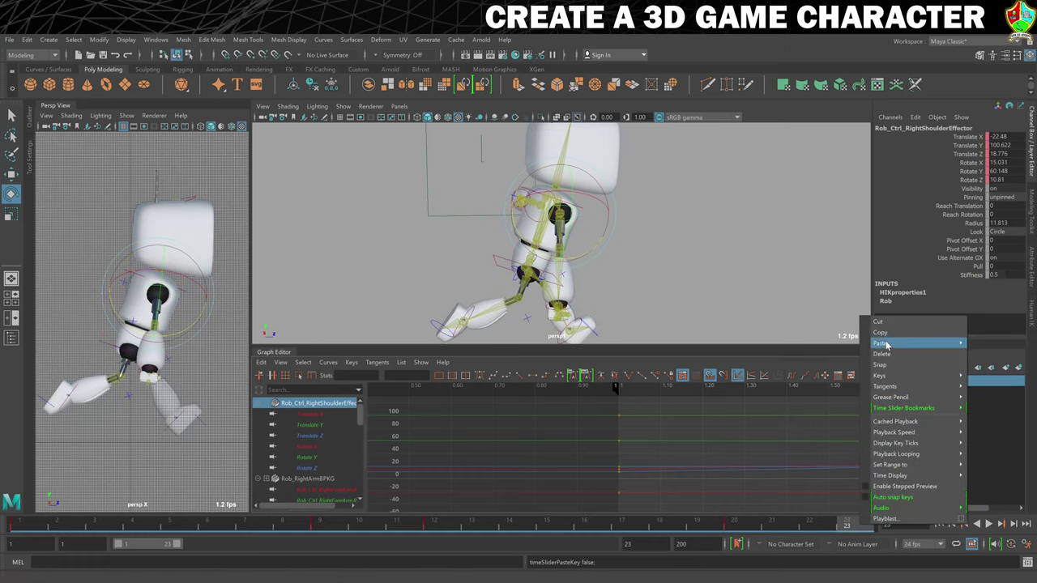
{"action": "mouse_move", "coordinate": [883, 343]}
{"action": "left_click", "coordinate": [839, 346]}
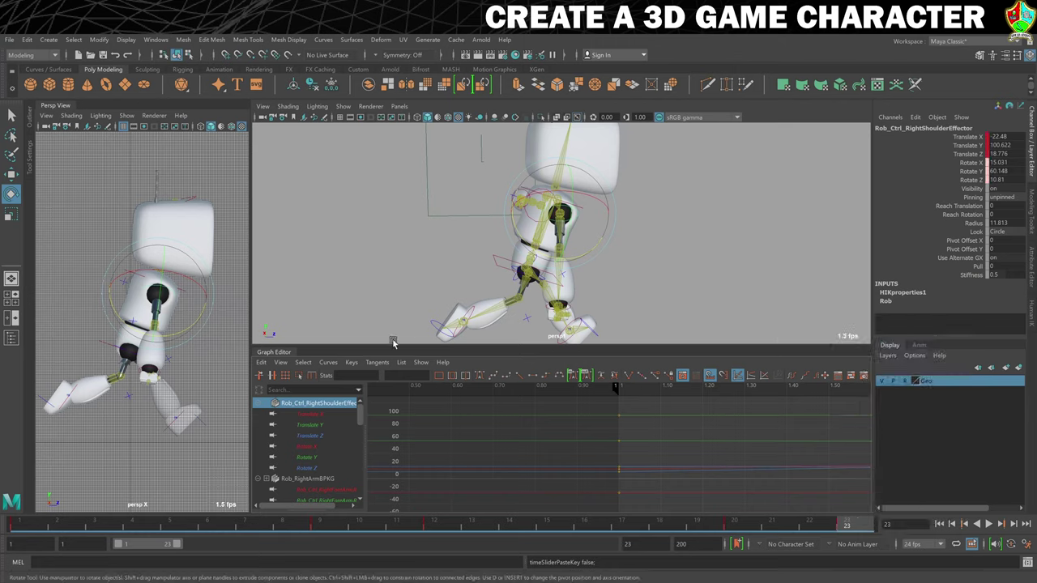
Clear the selection and play back the run cycle, viewing the right arm's swing from several angles before stopping playback
{"action": "left_click", "coordinate": [212, 403]}
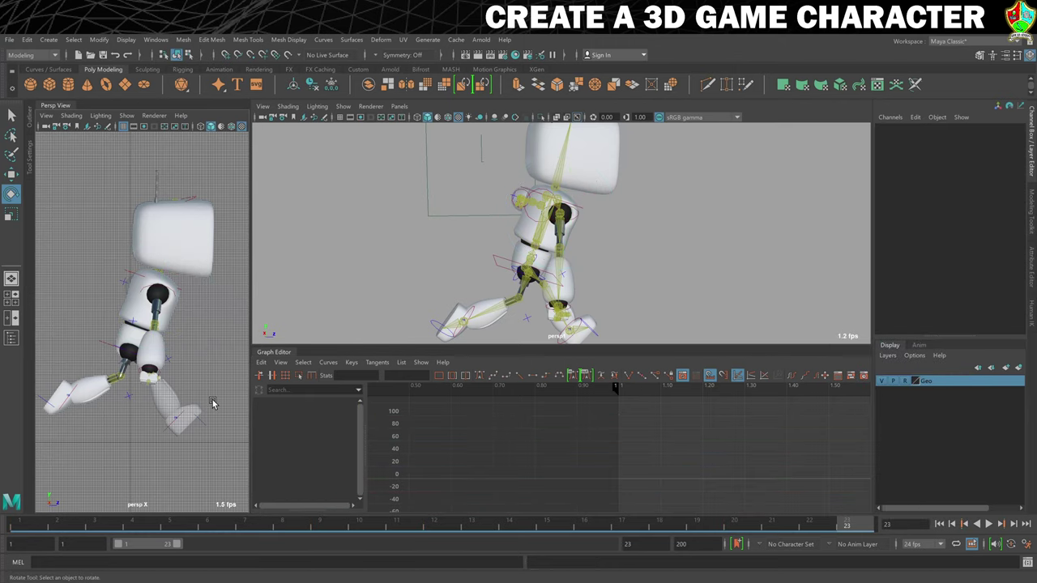
{"action": "left_click", "coordinate": [999, 524]}
{"action": "left_click", "coordinate": [978, 524]}
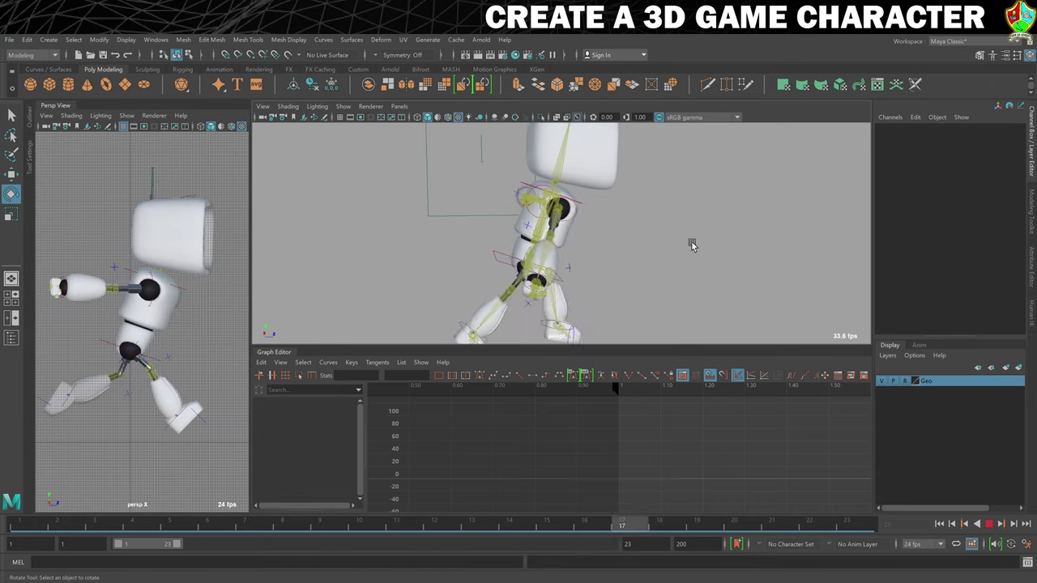
{"action": "left_click_drag", "start_coordinate": [702, 243], "coordinate": [650, 248], "text": "alt"}
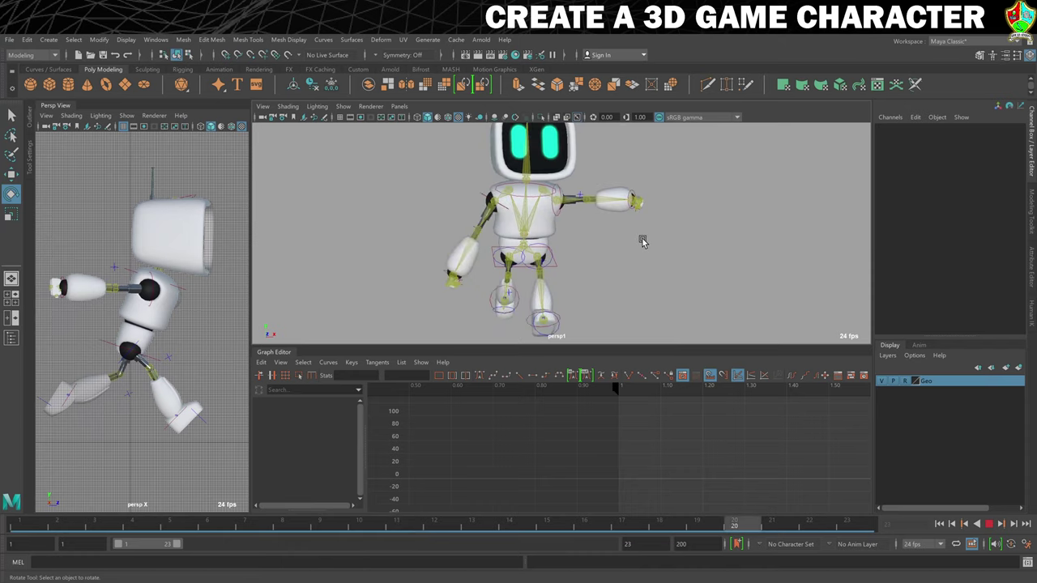
{"action": "left_click_drag", "start_coordinate": [610, 266], "coordinate": [629, 273], "text": "alt"}
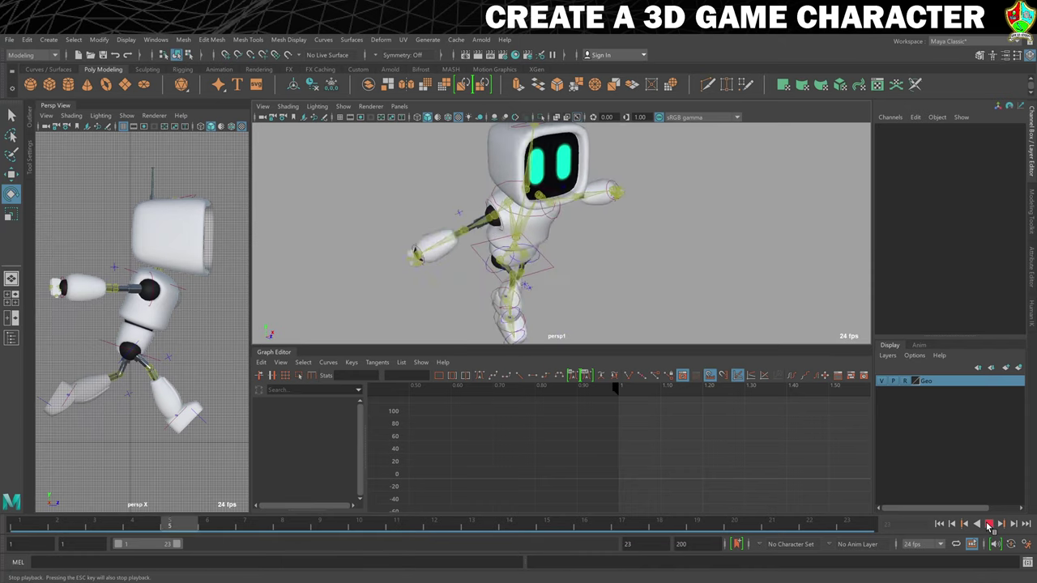
{"action": "left_click", "coordinate": [988, 527]}
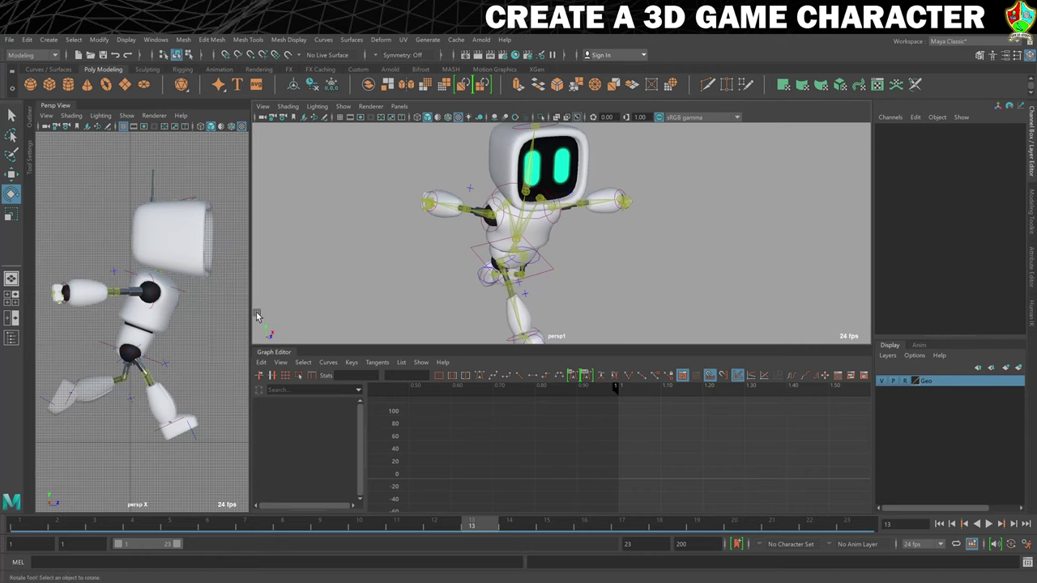
Bend the right forearm forward to about 102 degrees in Z at frame 1 and key it
{"action": "left_click", "coordinate": [466, 212]}
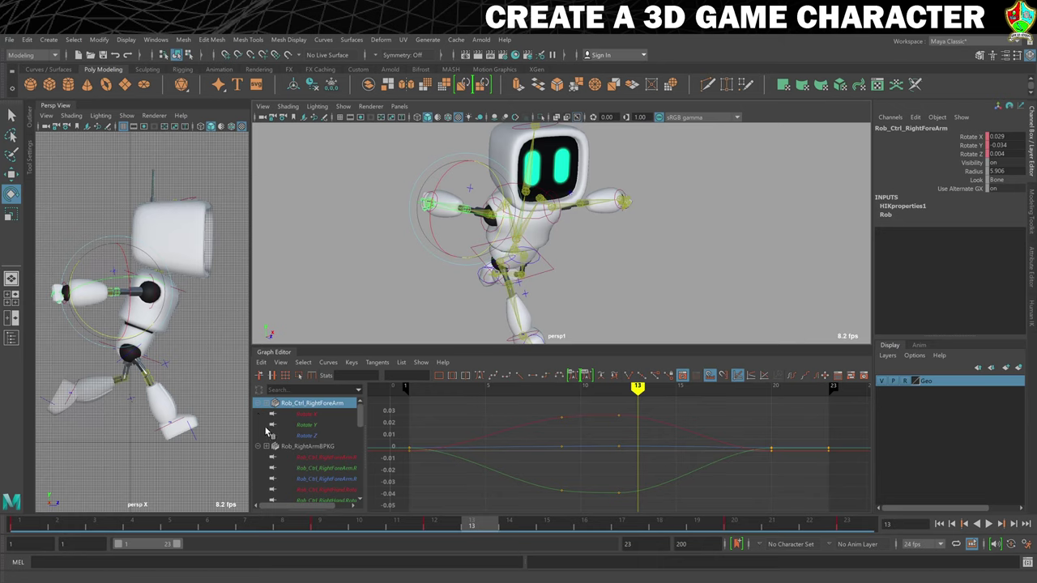
{"action": "left_click_drag", "start_coordinate": [393, 525], "coordinate": [4, 523]}
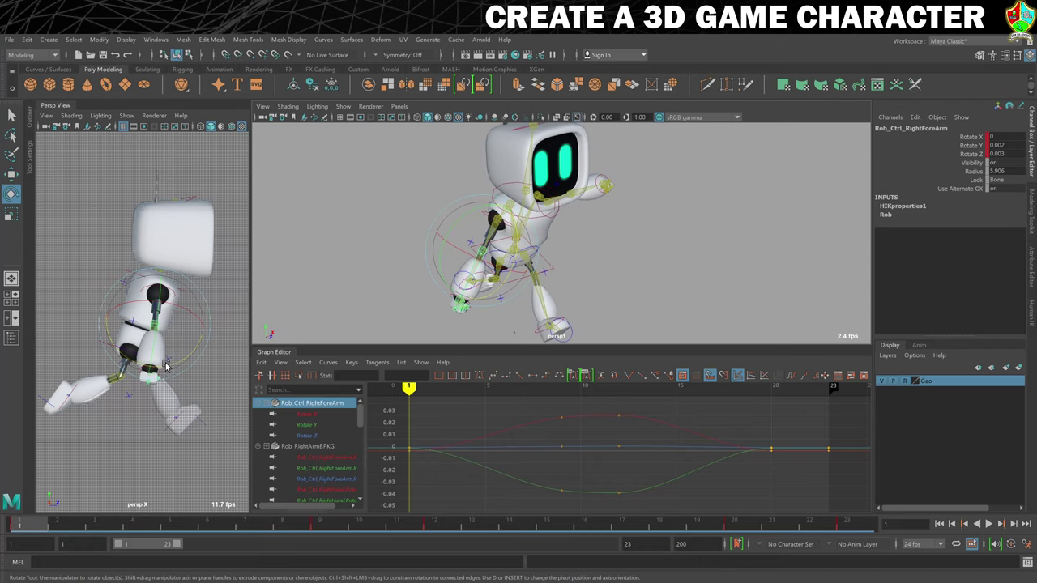
{"action": "left_click_drag", "start_coordinate": [166, 367], "coordinate": [230, 286]}
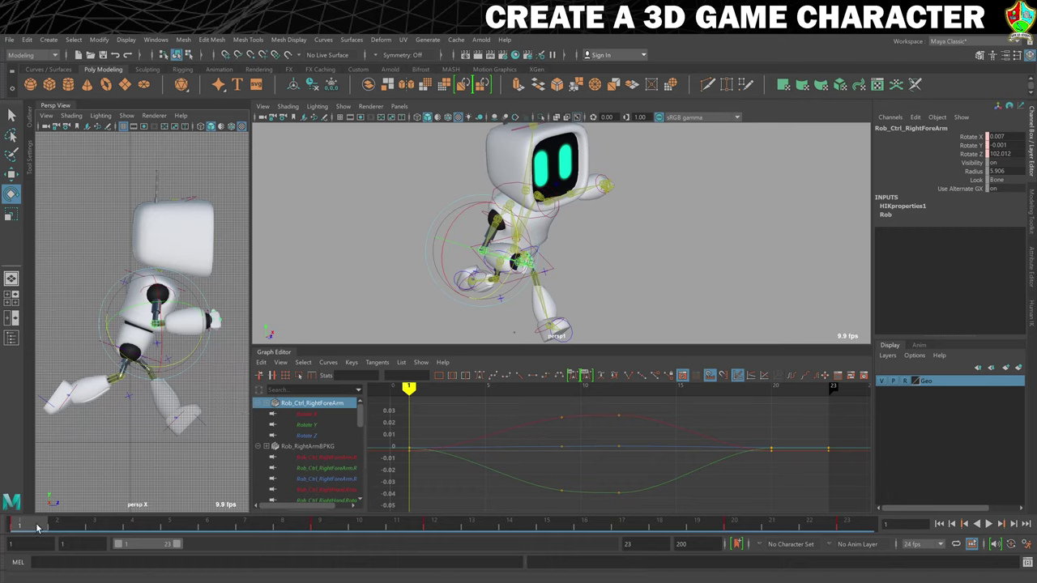
{"action": "key", "text": "s"}
Bend the right forearm to about 49.7 degrees in Z at frame 9 and 44.5 degrees at frame 12, keying both poses
{"action": "left_click", "coordinate": [318, 526]}
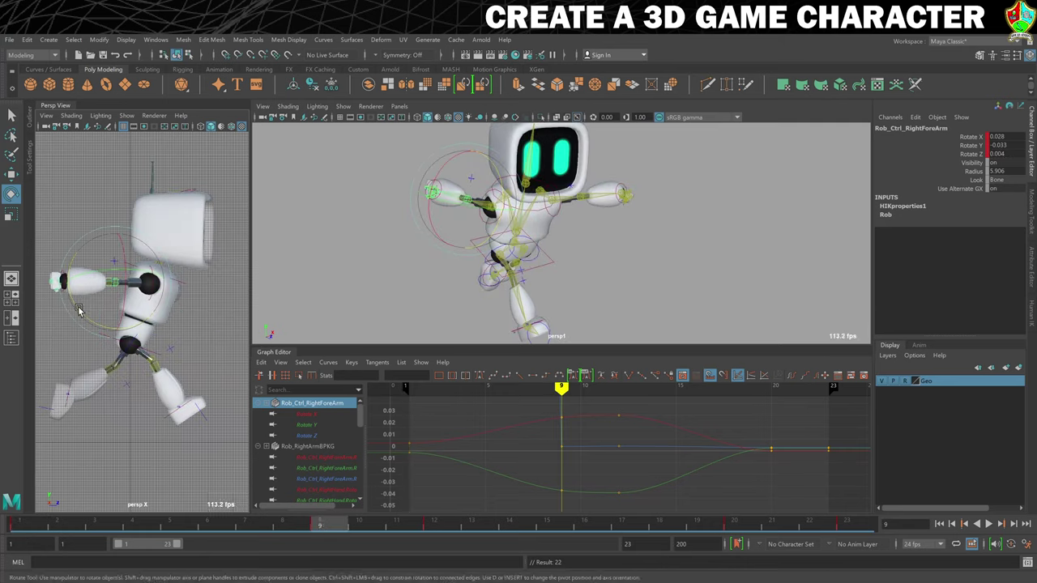
{"action": "left_click_drag", "start_coordinate": [80, 311], "coordinate": [117, 322]}
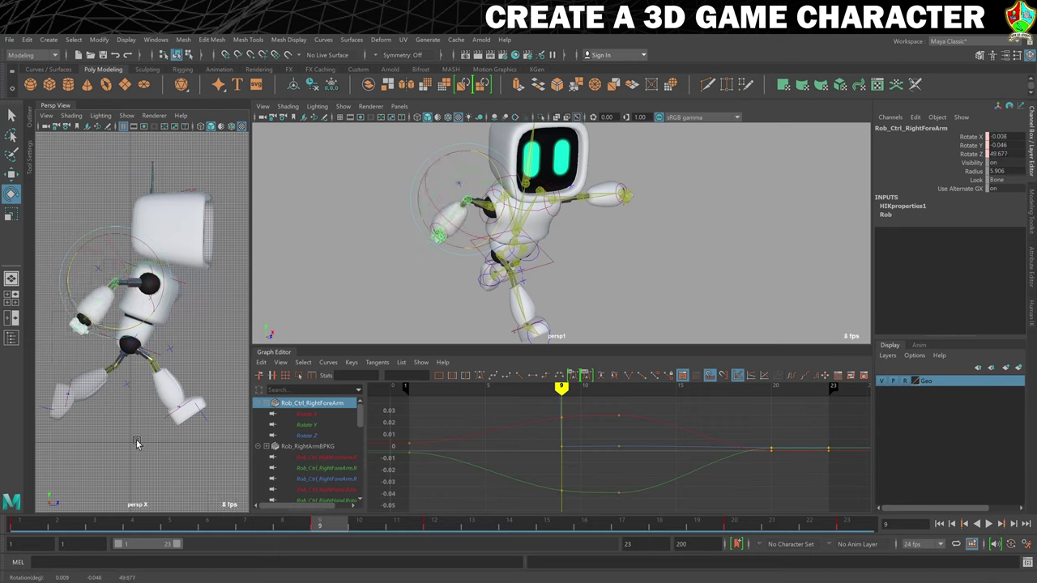
{"action": "key", "text": "s"}
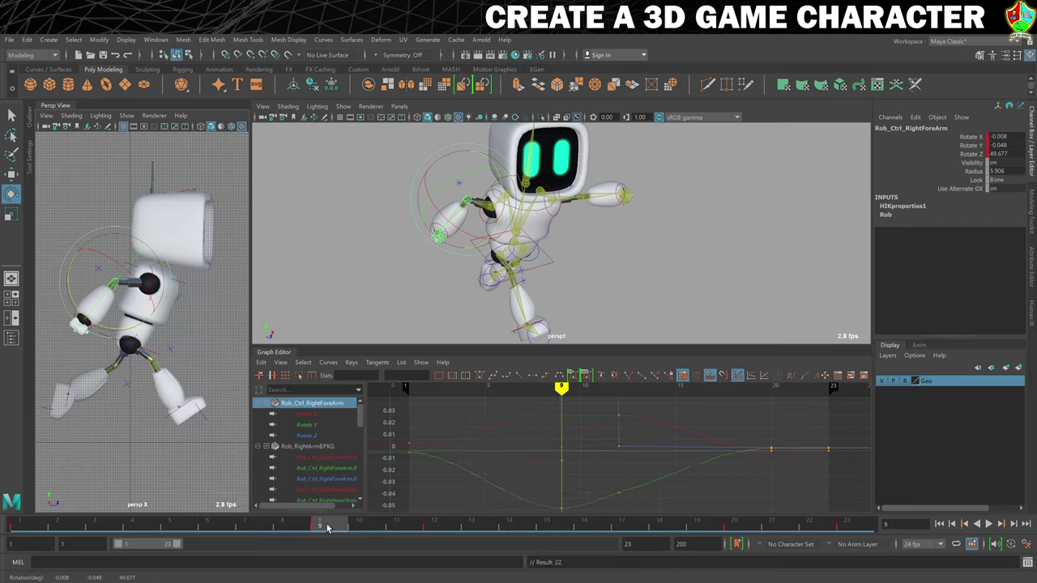
{"action": "left_click", "coordinate": [436, 528]}
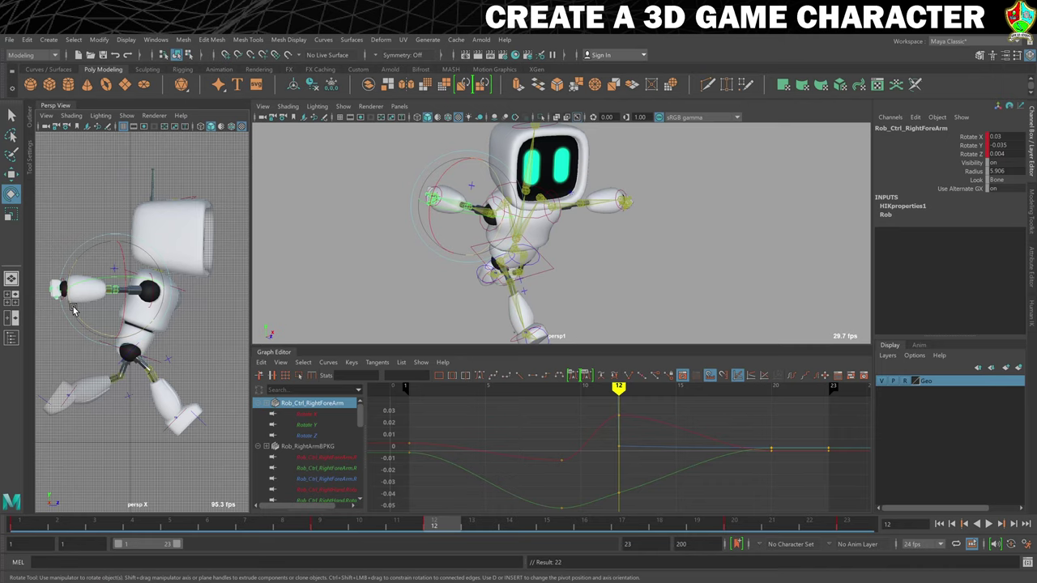
{"action": "left_click_drag", "start_coordinate": [72, 310], "coordinate": [110, 319]}
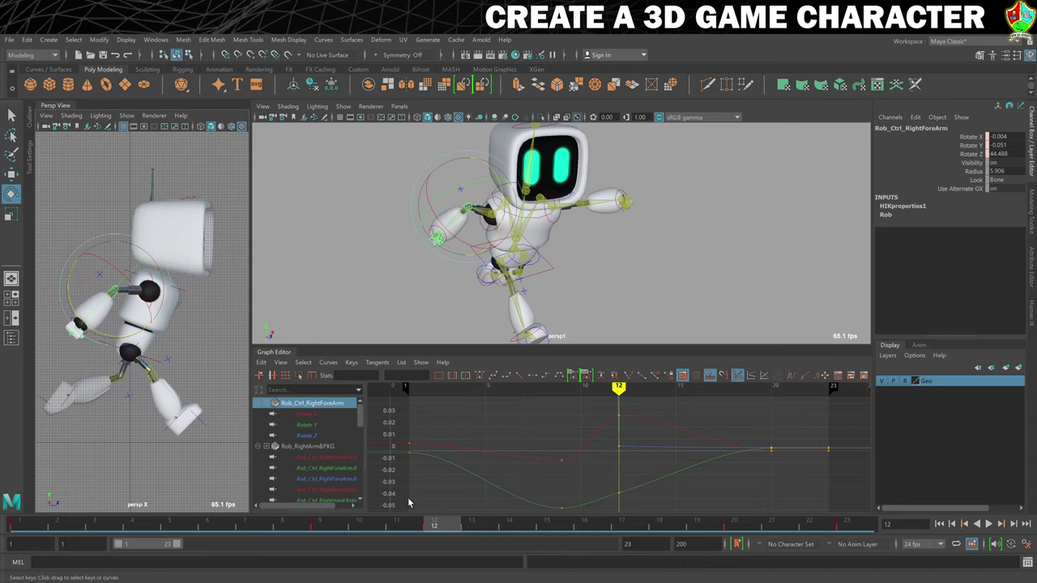
{"action": "key", "text": "s"}
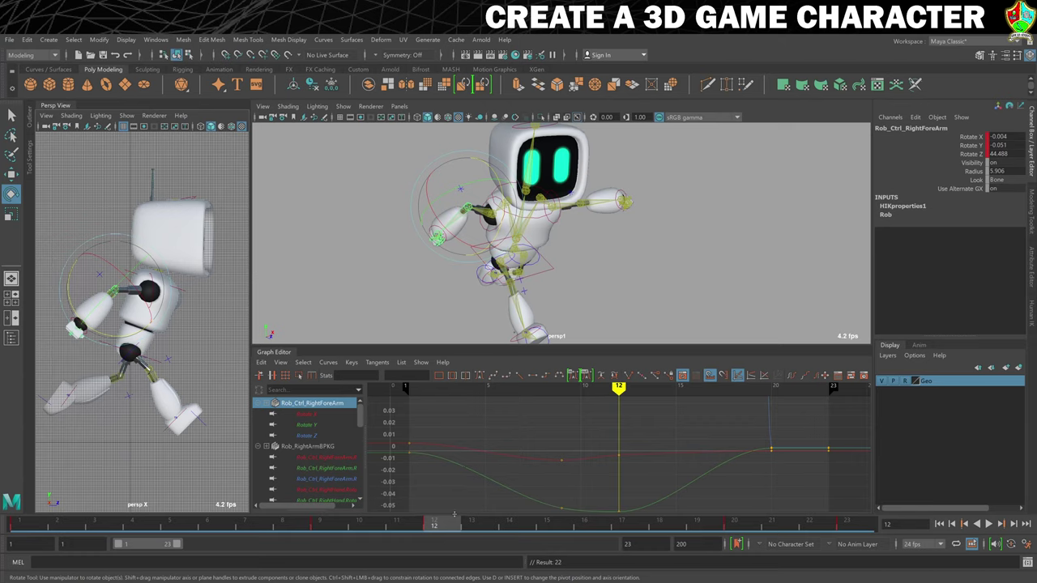
Bend the right forearm to about 97.6 degrees in Z at frame 20 and key it
{"action": "left_click", "coordinate": [734, 528]}
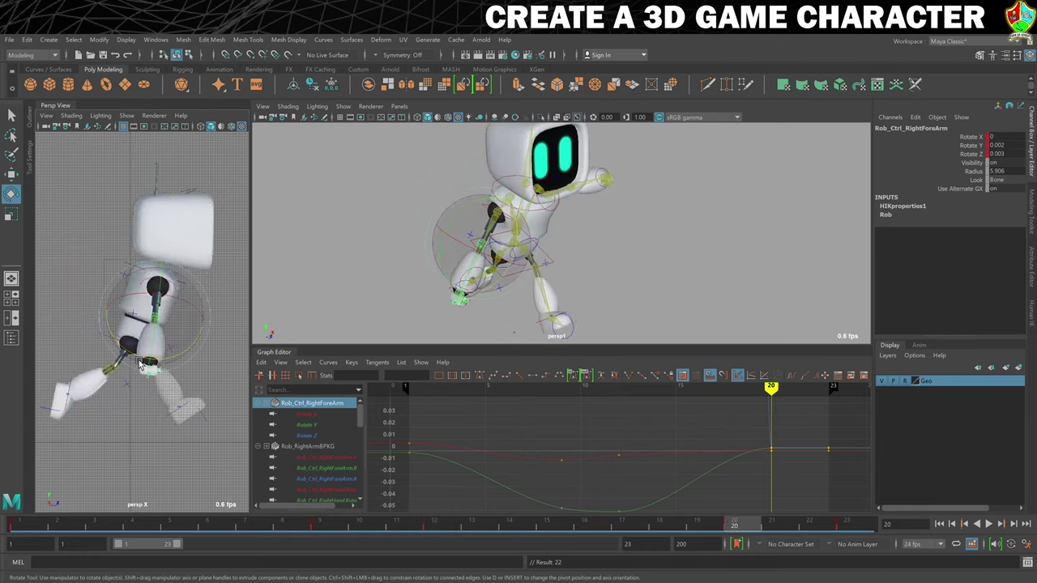
{"action": "left_click_drag", "start_coordinate": [125, 349], "coordinate": [193, 328]}
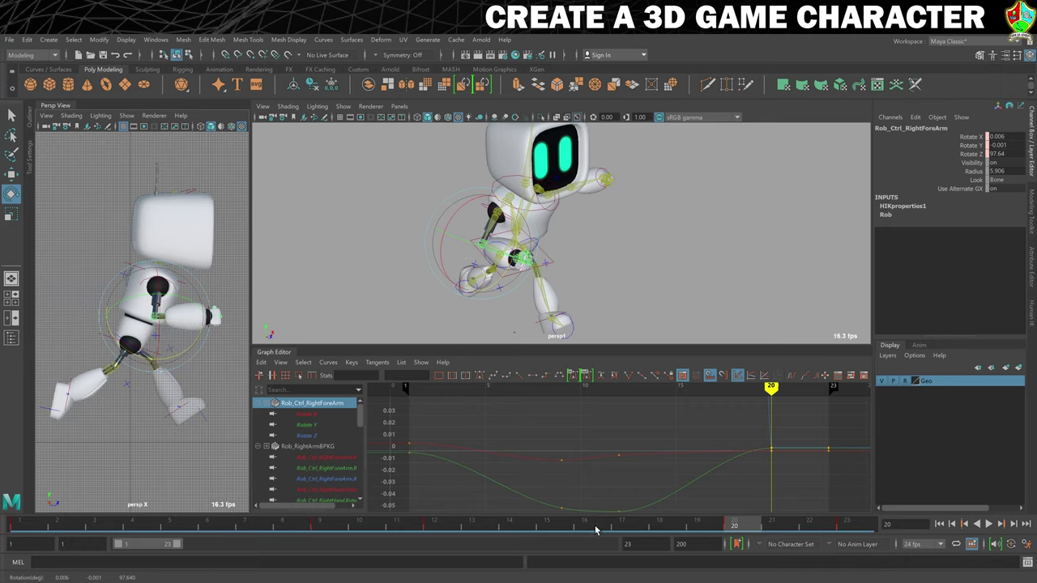
{"action": "key", "text": "s"}
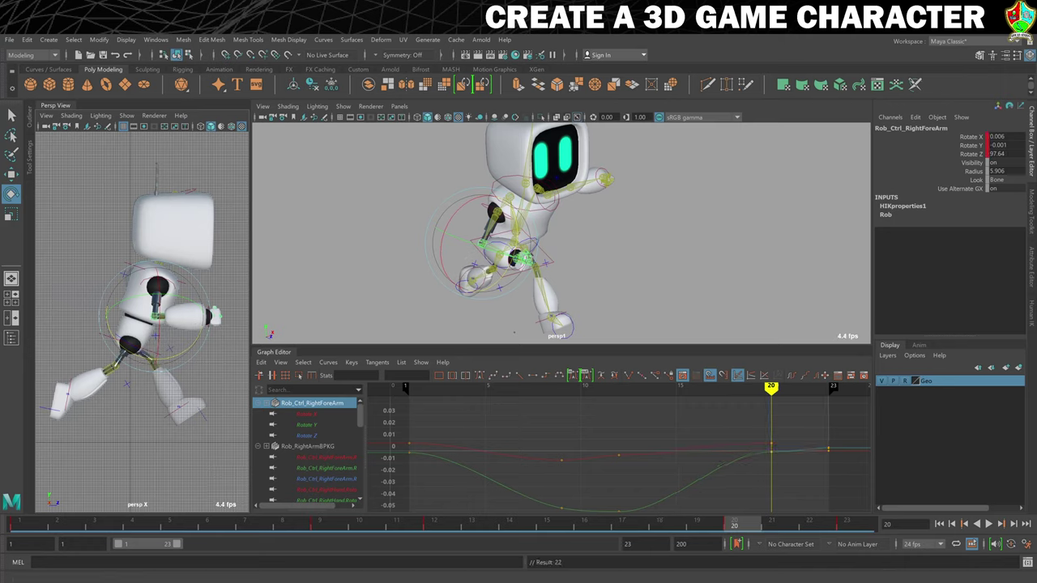
Copy the right forearm's key from frame 1 and paste it onto frame 23 so the arm swing loops
{"action": "left_click", "coordinate": [29, 528]}
{"action": "right_click", "coordinate": [31, 528]}
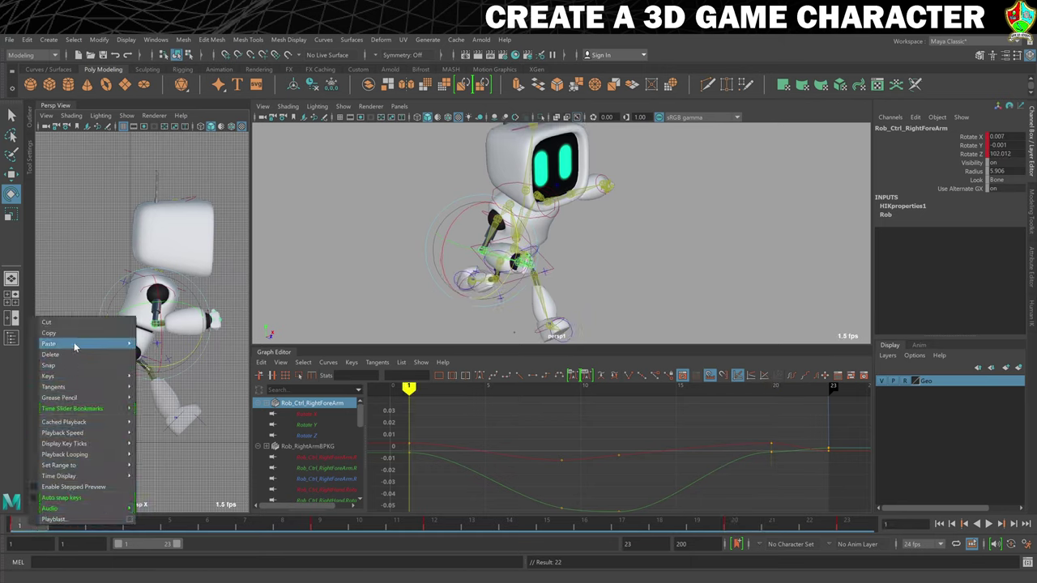
{"action": "mouse_move", "coordinate": [128, 346]}
{"action": "left_click", "coordinate": [69, 334]}
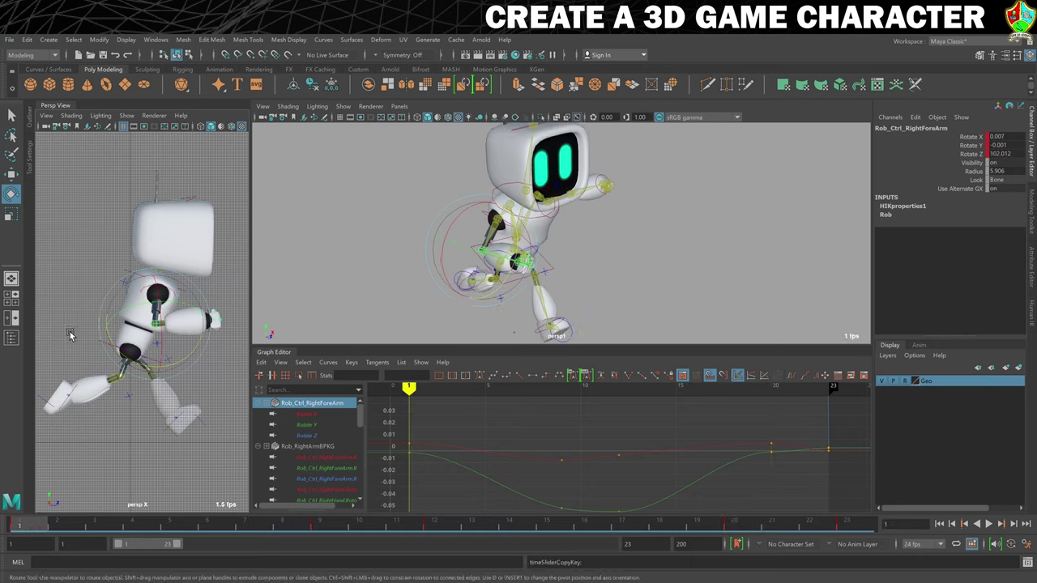
{"action": "left_click", "coordinate": [845, 524]}
{"action": "right_click", "coordinate": [846, 525]}
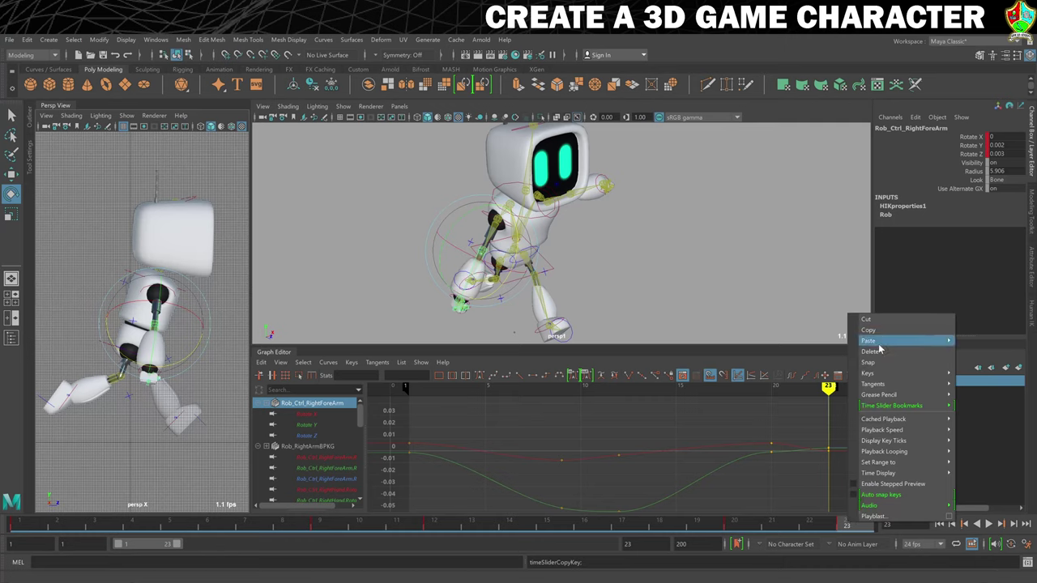
{"action": "mouse_move", "coordinate": [880, 346]}
{"action": "left_click", "coordinate": [987, 346]}
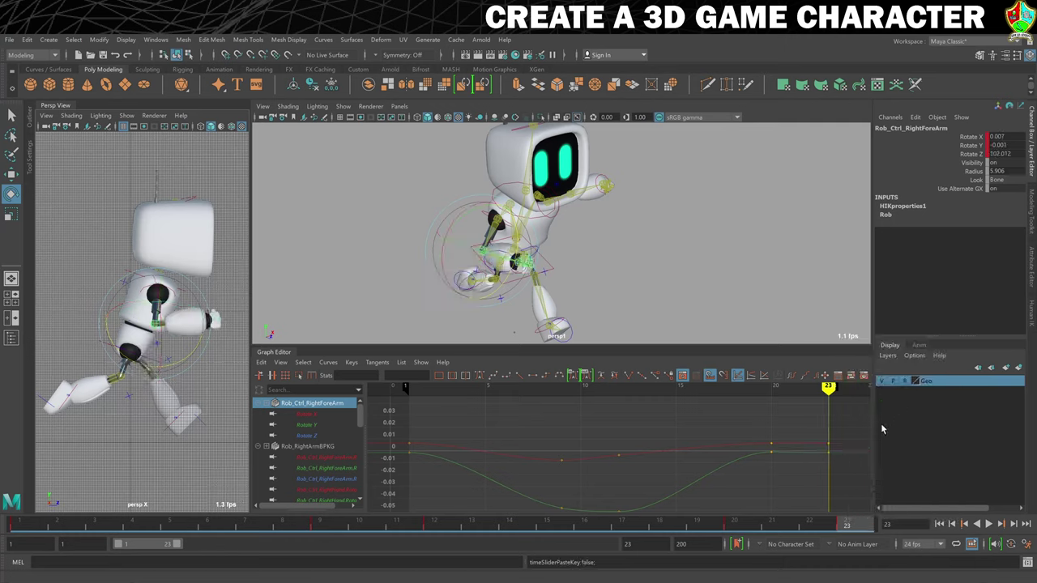
Clear the selection and play back the run cycle, checking the right arm's swing from the front and side
{"action": "left_click", "coordinate": [179, 469]}
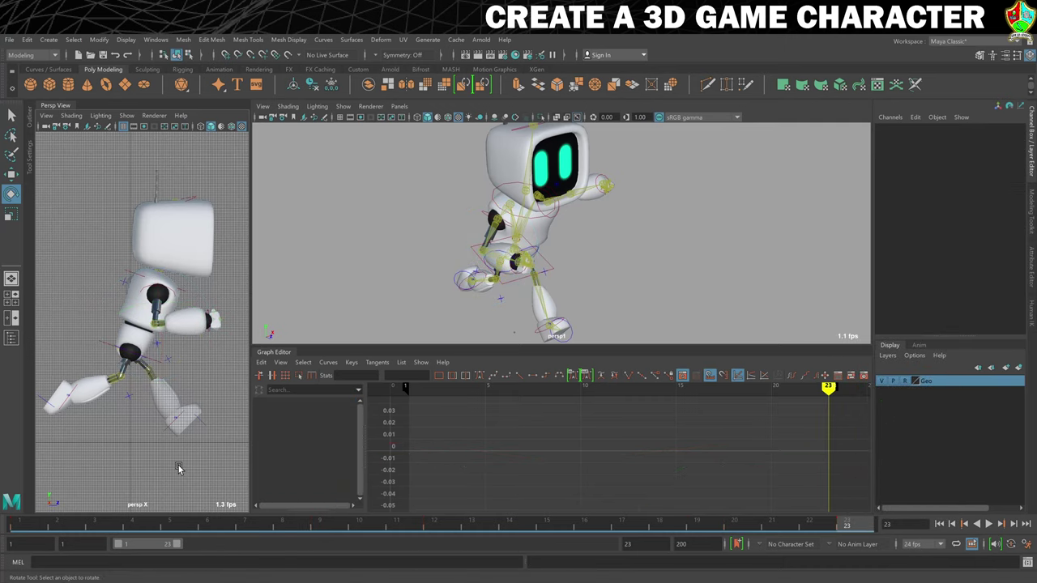
{"action": "left_click", "coordinate": [988, 524]}
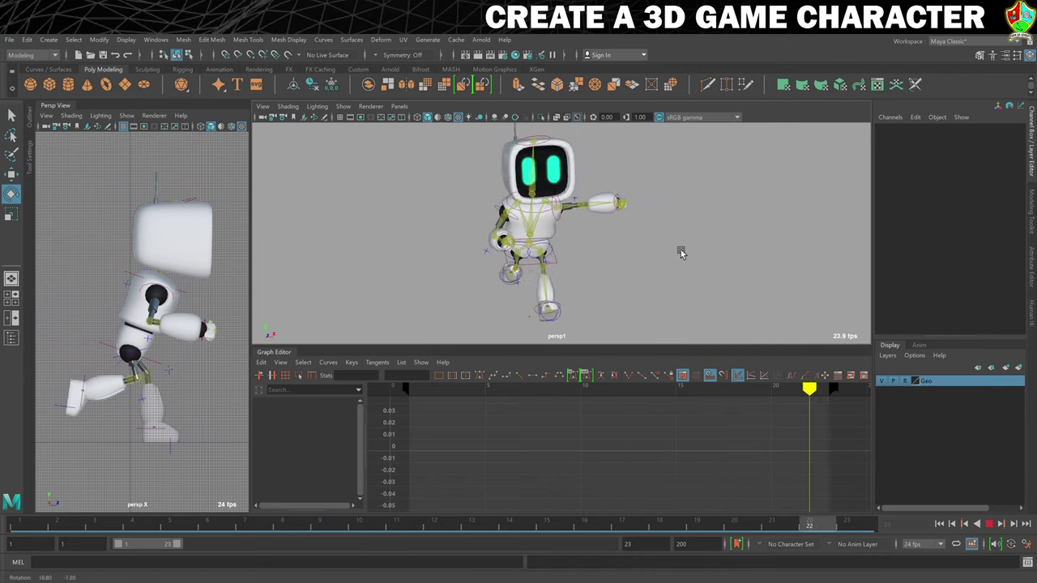
{"action": "left_click_drag", "start_coordinate": [681, 250], "coordinate": [714, 248], "text": "alt"}
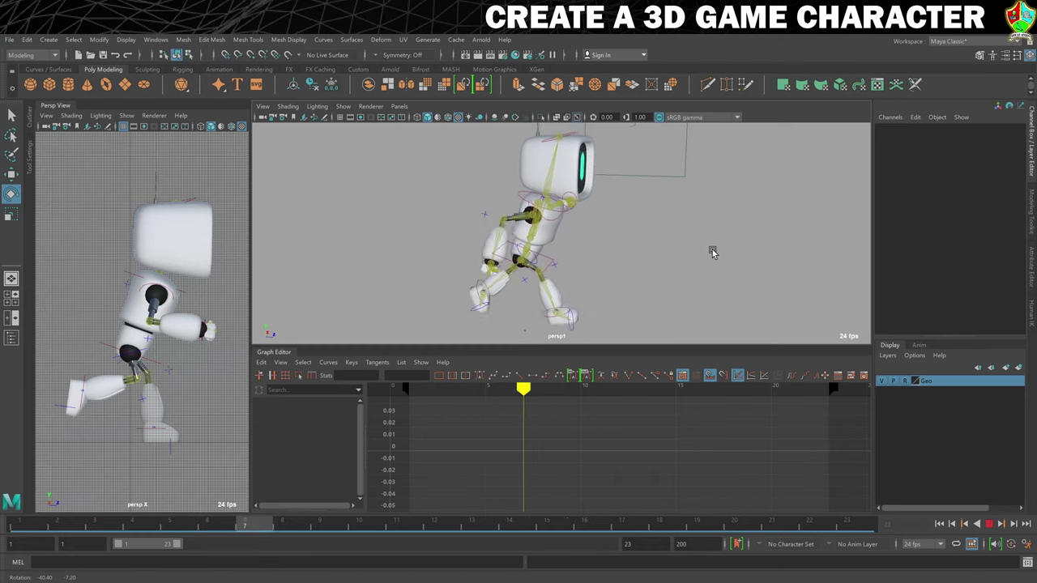
{"action": "left_click", "coordinate": [988, 524]}
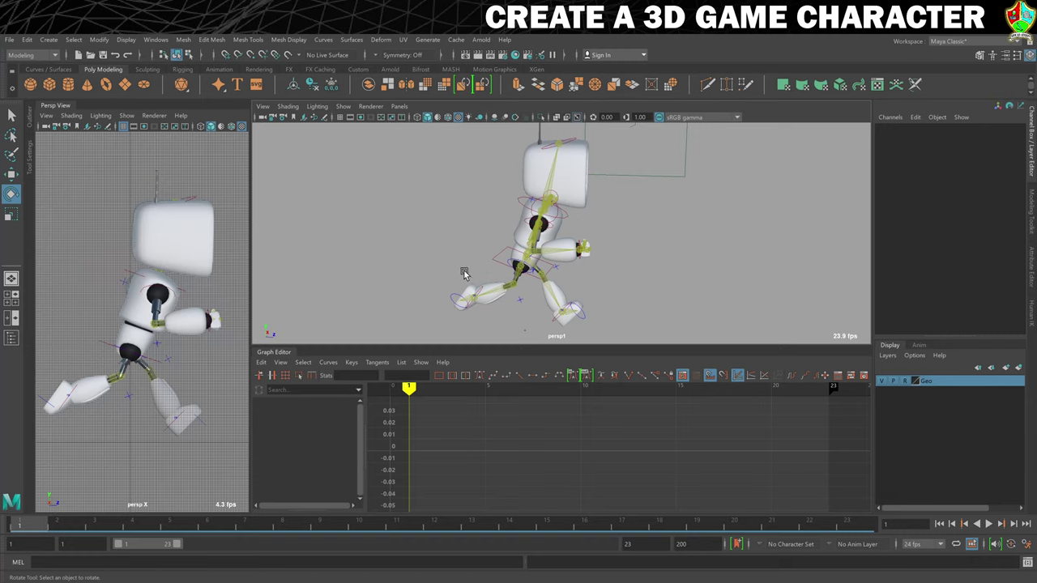
Copy the right shoulder control's key at frame 12 and paste it onto the left shoulder control at frame 1
{"action": "left_click_drag", "start_coordinate": [712, 237], "coordinate": [413, 211], "text": "alt"}
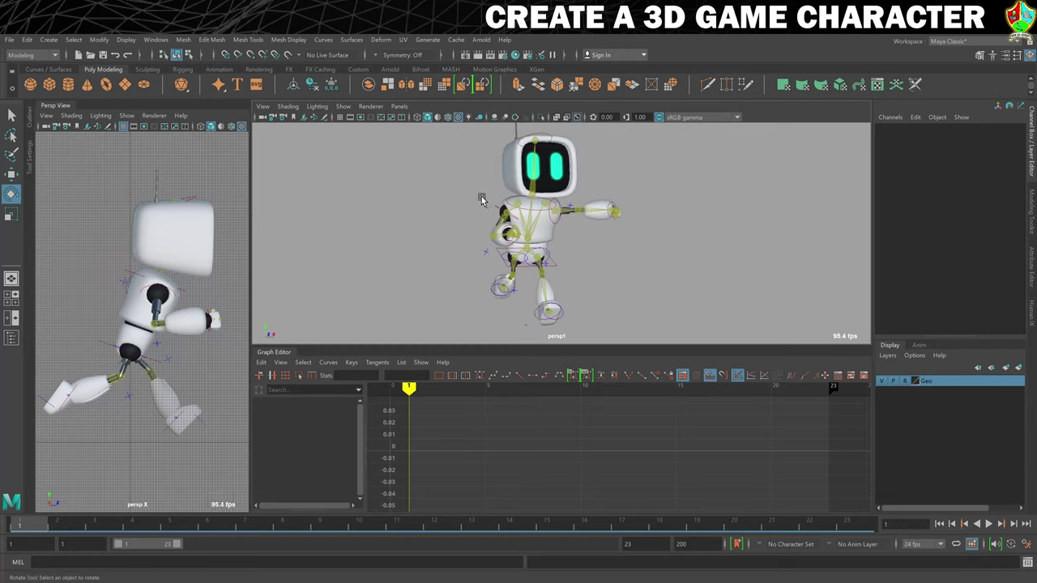
{"action": "left_click", "coordinate": [496, 214]}
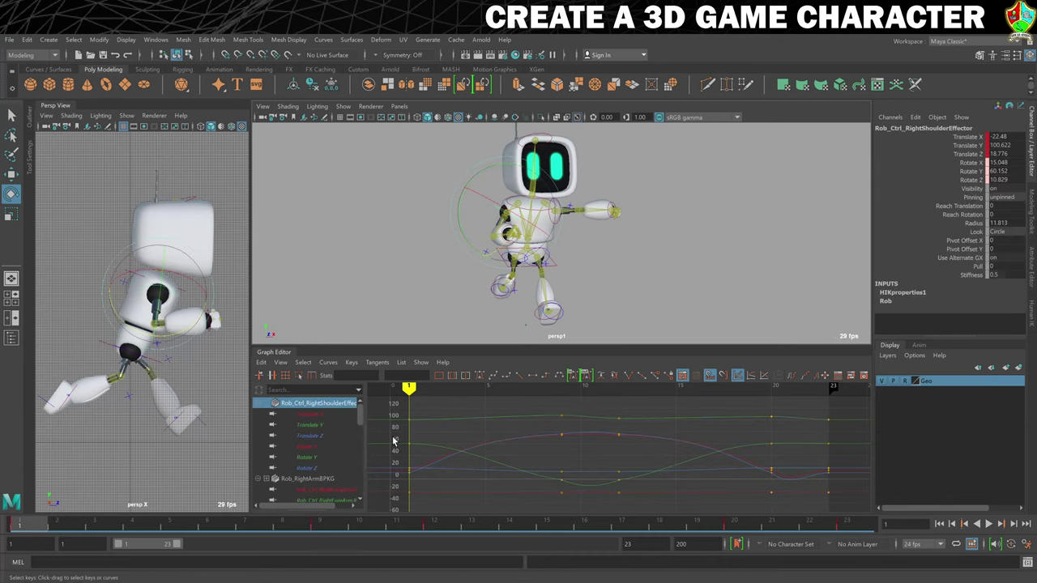
{"action": "left_click", "coordinate": [438, 526]}
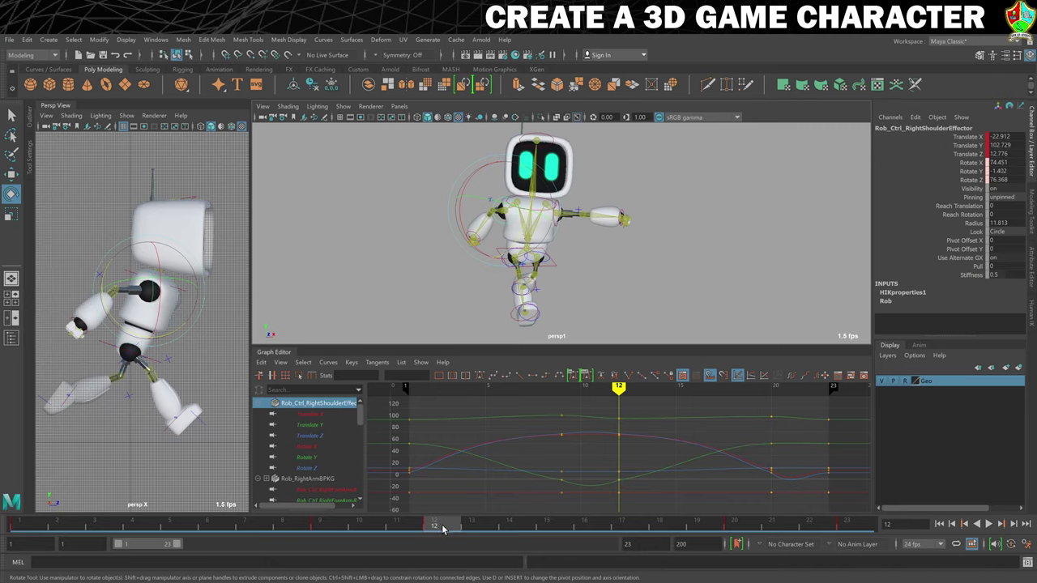
{"action": "right_click", "coordinate": [442, 527]}
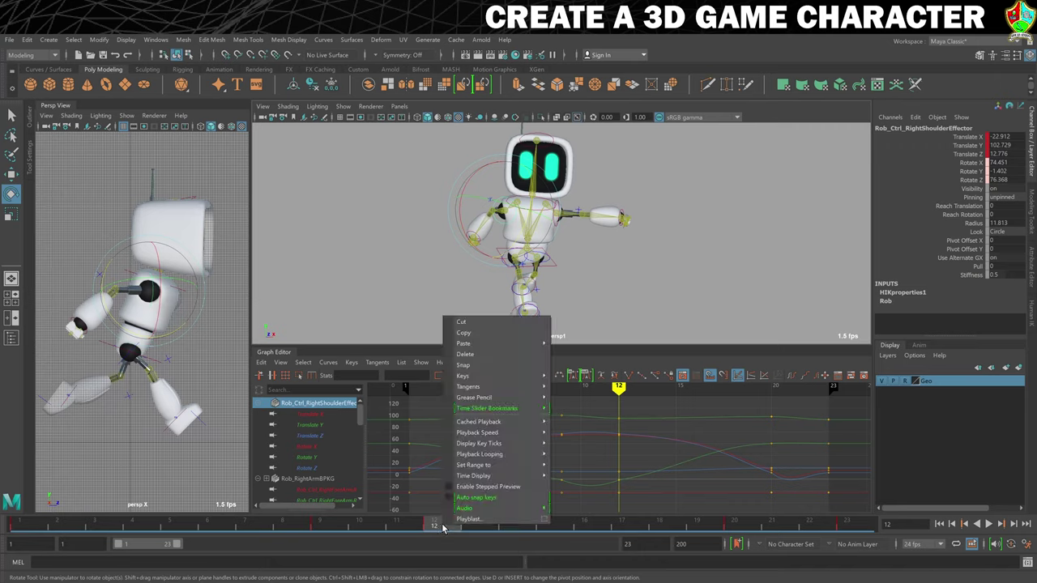
{"action": "left_click", "coordinate": [476, 333]}
{"action": "mouse_move", "coordinate": [659, 250]}
{"action": "left_mouse_down", "text": "alt"}
{"action": "mouse_move", "coordinate": [642, 253]}
{"action": "mouse_move", "coordinate": [673, 247]}
{"action": "left_mouse_up", "text": "alt"}
{"action": "left_click", "coordinate": [589, 233]}
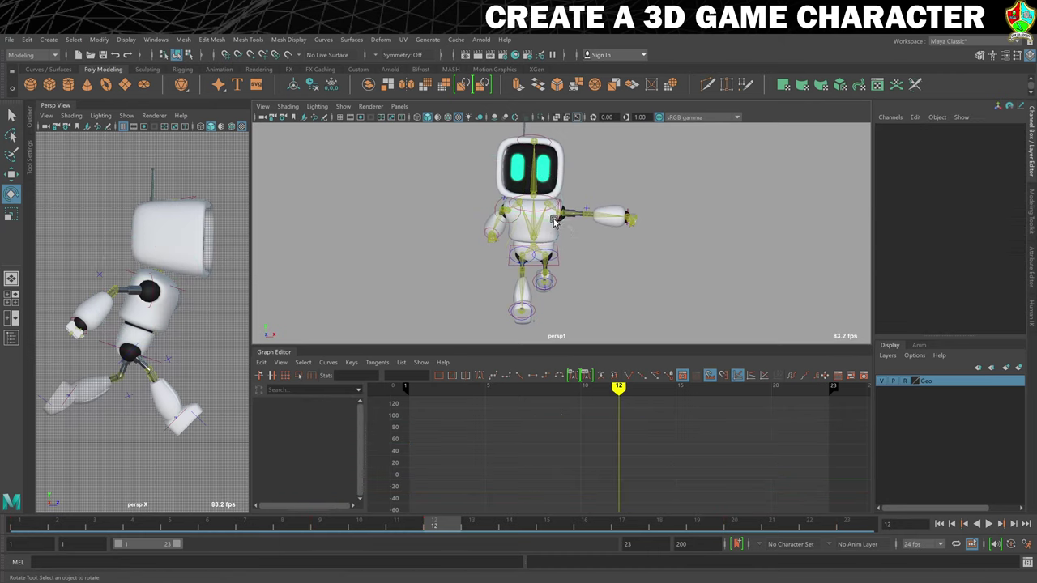
{"action": "left_click", "coordinate": [554, 221]}
{"action": "left_click", "coordinate": [20, 525]}
{"action": "right_click", "coordinate": [32, 525]}
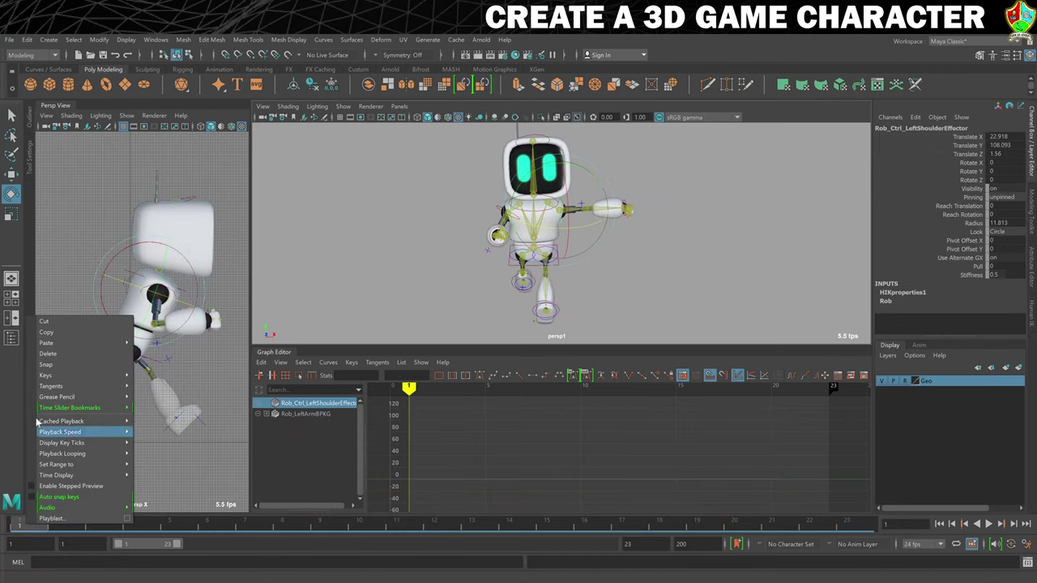
{"action": "mouse_move", "coordinate": [61, 343]}
{"action": "left_click", "coordinate": [147, 344]}
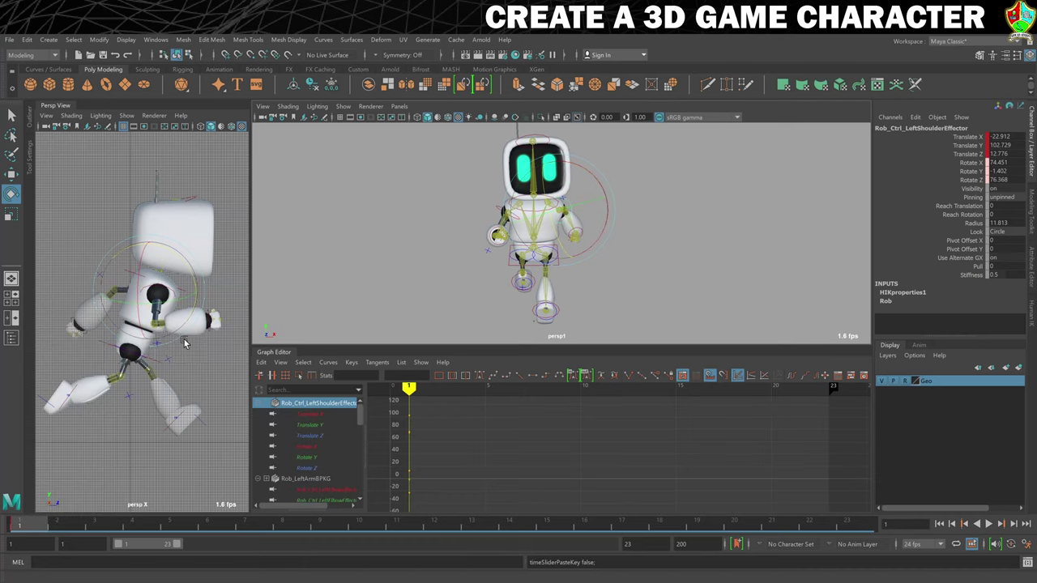
{"action": "left_click_drag", "start_coordinate": [385, 290], "coordinate": [365, 281], "text": "alt"}
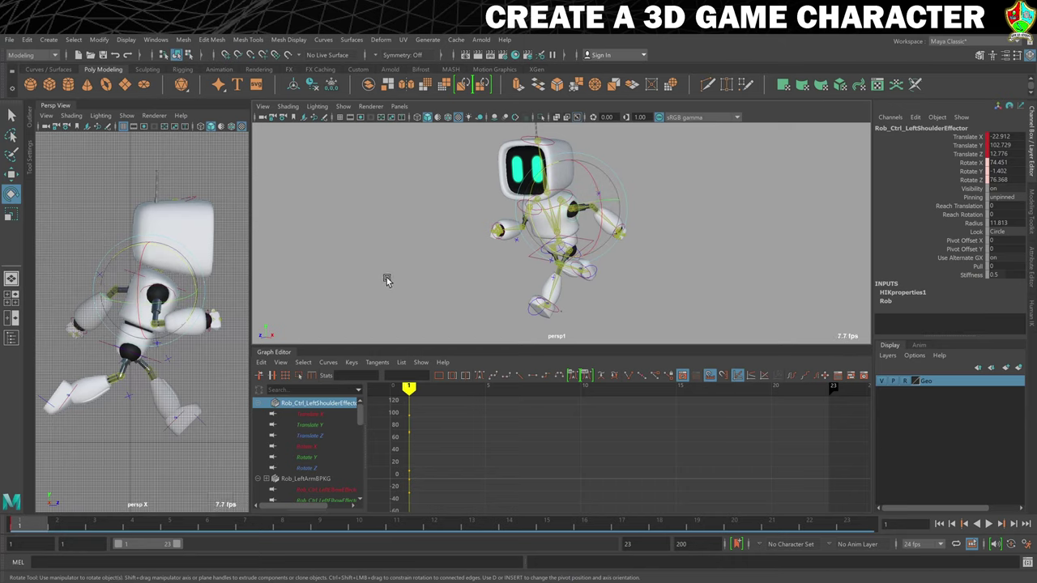
{"action": "left_click_drag", "start_coordinate": [387, 280], "coordinate": [416, 277], "text": "alt"}
{"action": "left_click", "coordinate": [416, 277]}
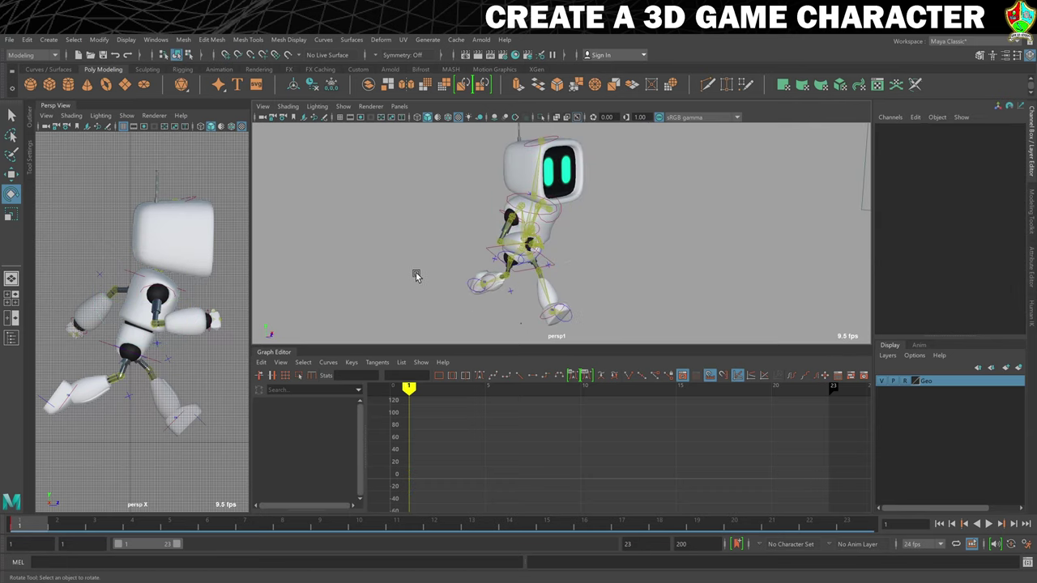
Copy the right shoulder control's key at frame 20 and paste it onto the left shoulder control at frame 9
{"action": "left_click", "coordinate": [502, 221]}
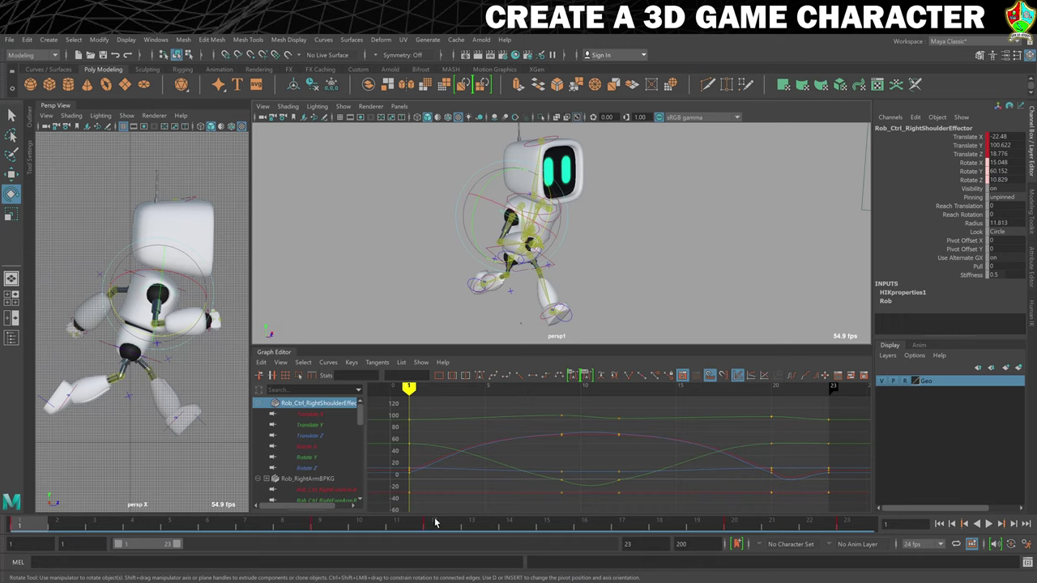
{"action": "left_click", "coordinate": [731, 527]}
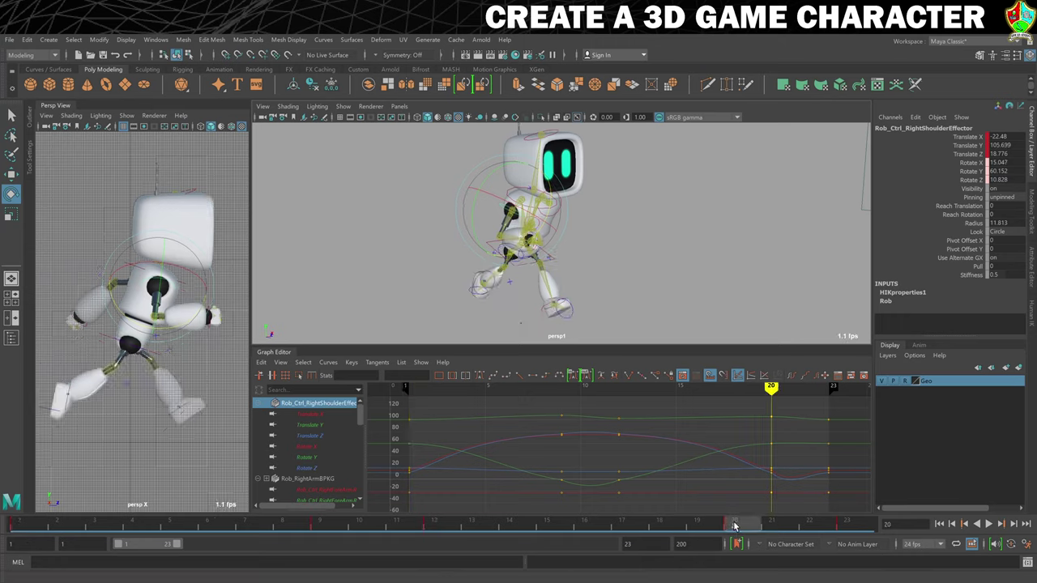
{"action": "right_click", "coordinate": [732, 528]}
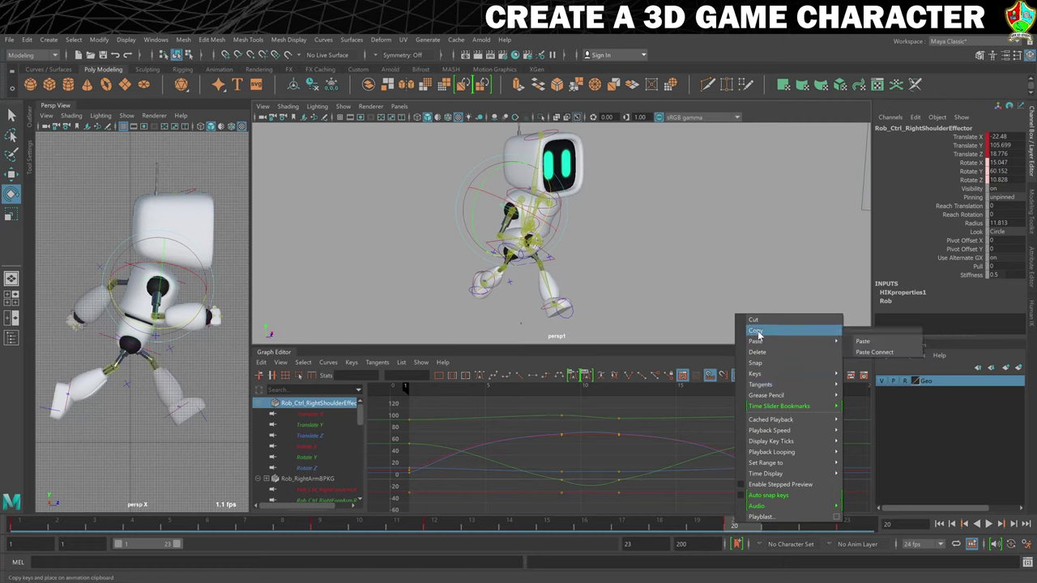
{"action": "left_click", "coordinate": [694, 224]}
{"action": "left_click_drag", "start_coordinate": [694, 224], "coordinate": [669, 195], "text": "alt"}
{"action": "left_click", "coordinate": [668, 195]}
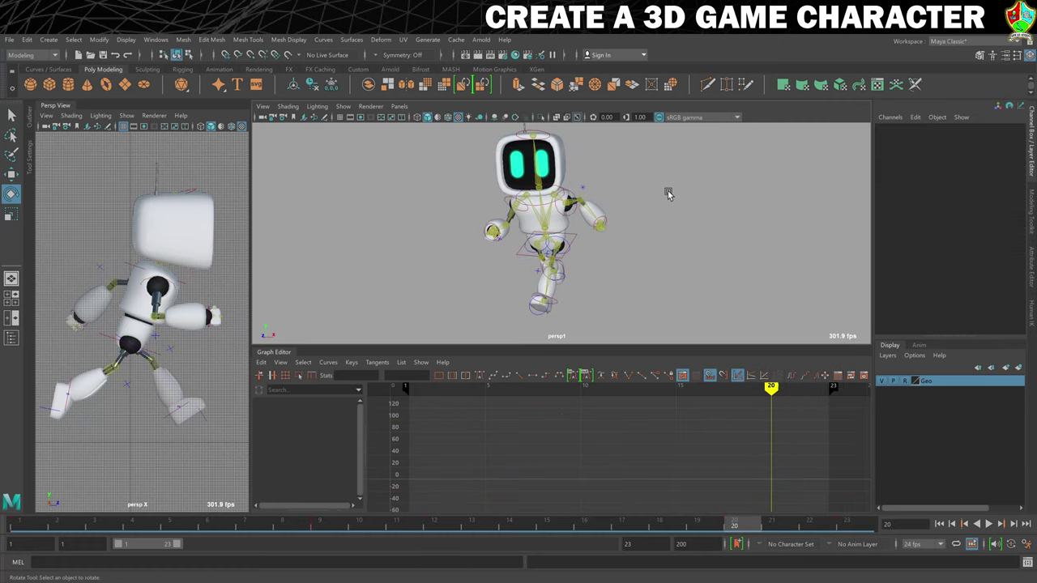
{"action": "left_click", "coordinate": [571, 193]}
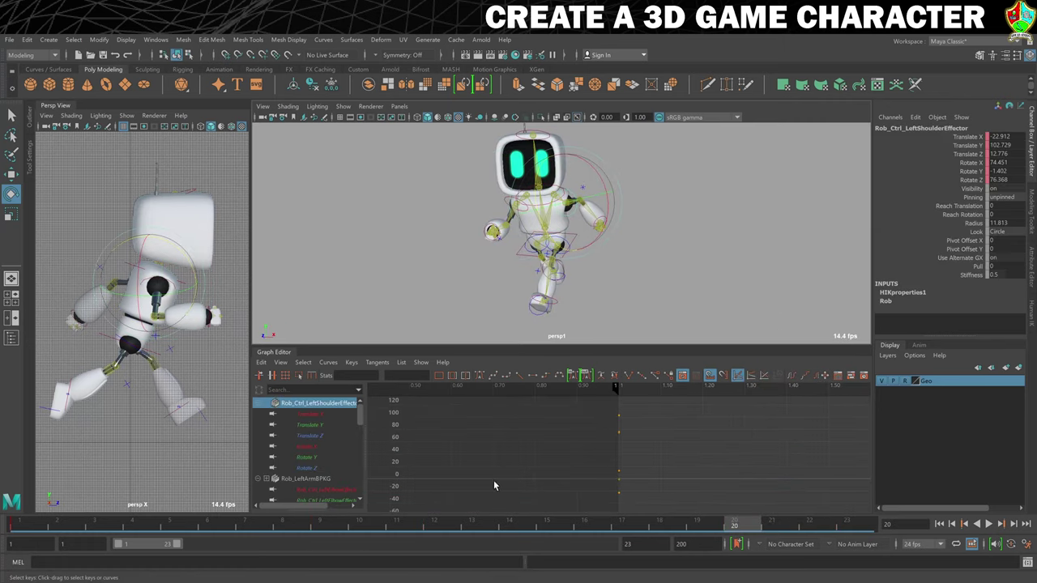
{"action": "left_click", "coordinate": [335, 528]}
{"action": "right_click", "coordinate": [336, 528]}
{"action": "mouse_move", "coordinate": [394, 347]}
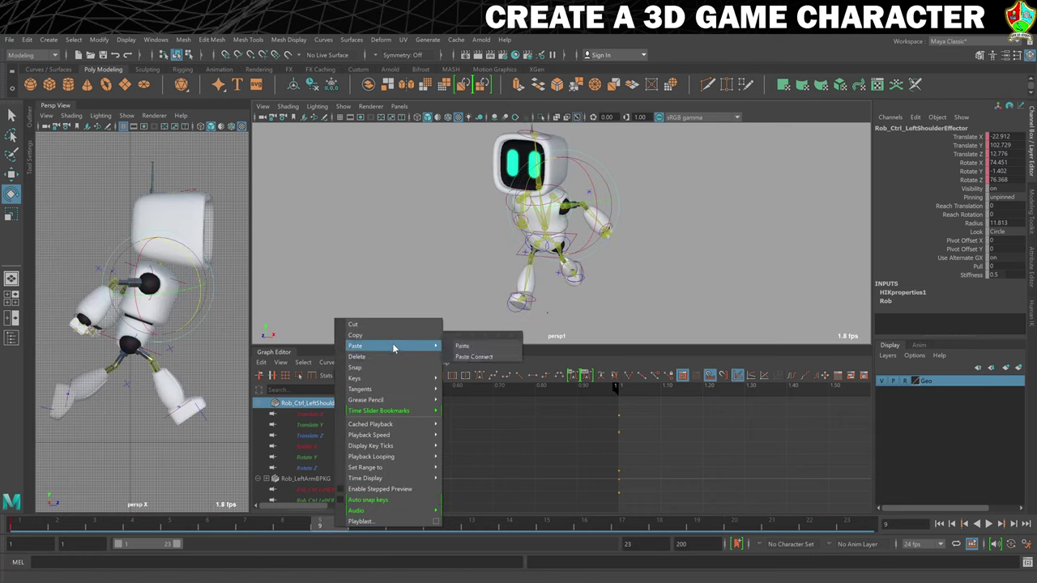
{"action": "left_click", "coordinate": [483, 344]}
{"action": "left_click_drag", "start_coordinate": [387, 266], "coordinate": [451, 258], "text": "alt"}
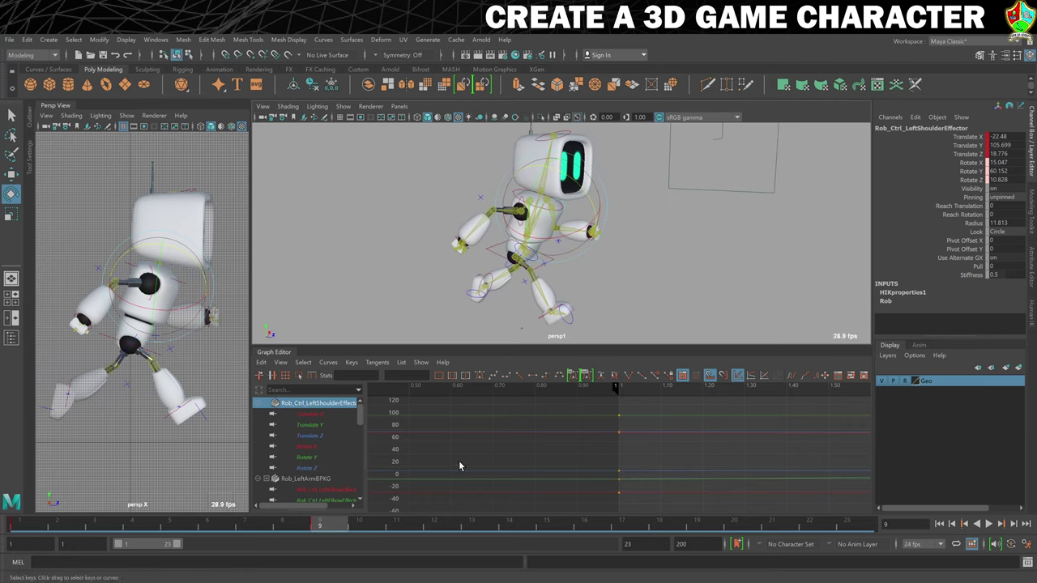
{"action": "left_click", "coordinate": [392, 192]}
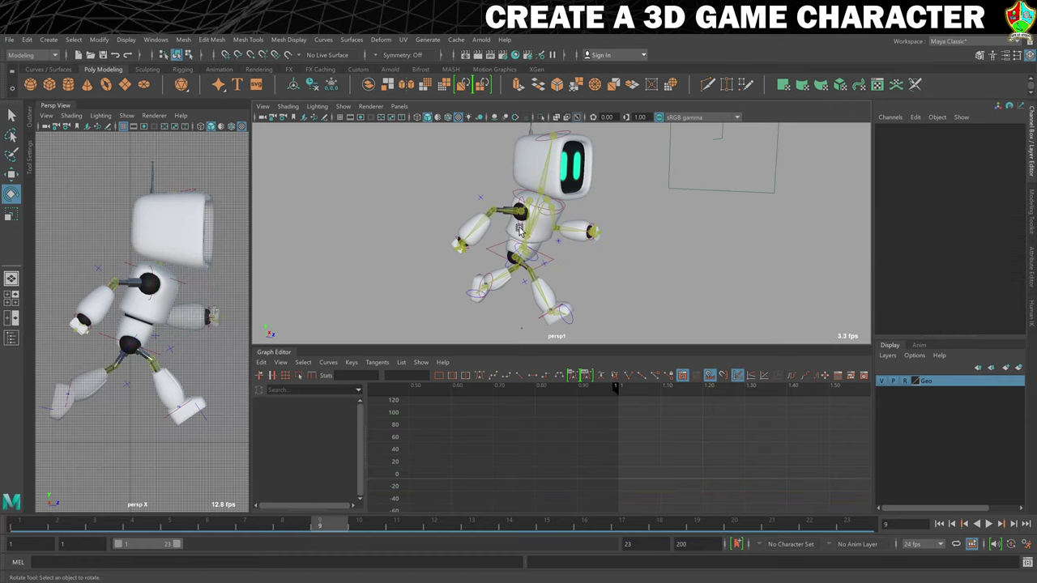
Copy the right shoulder control's key at frame 23 and paste it onto the left shoulder control at frame 12
{"action": "left_click_drag", "start_coordinate": [496, 217], "coordinate": [486, 198], "text": "alt"}
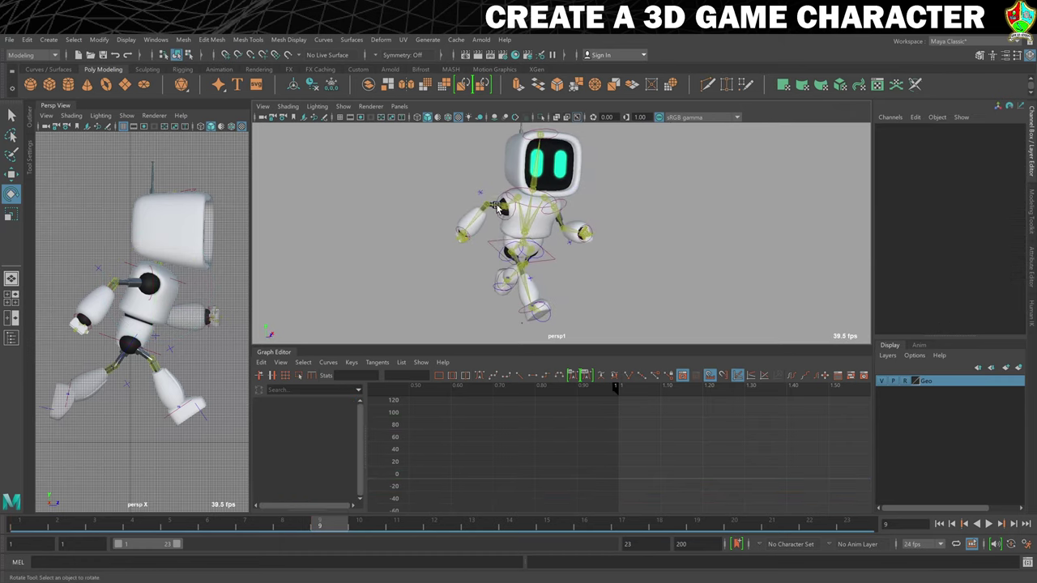
{"action": "left_click", "coordinate": [500, 208]}
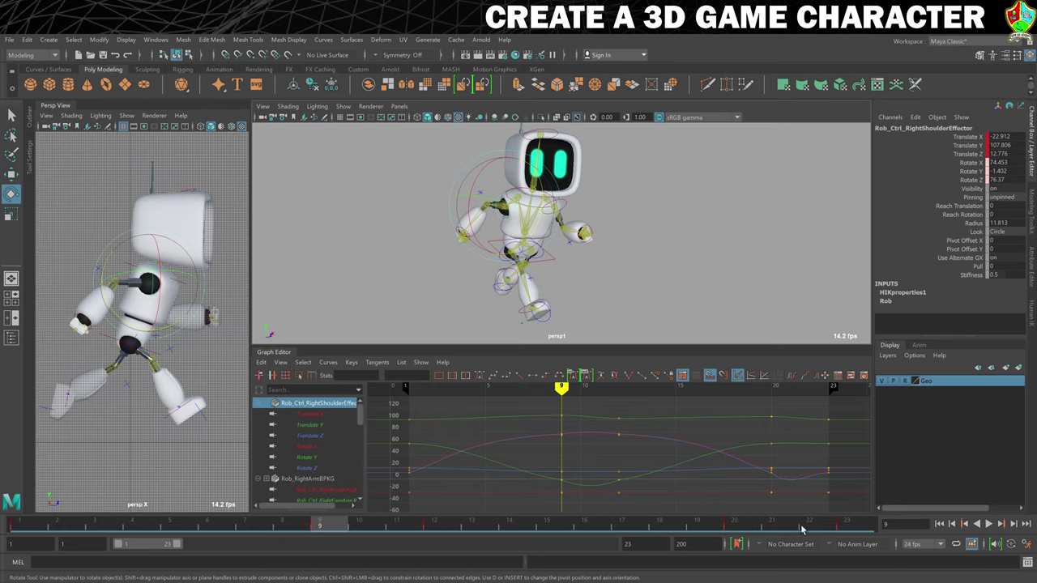
{"action": "left_click", "coordinate": [857, 524]}
{"action": "right_click", "coordinate": [858, 524]}
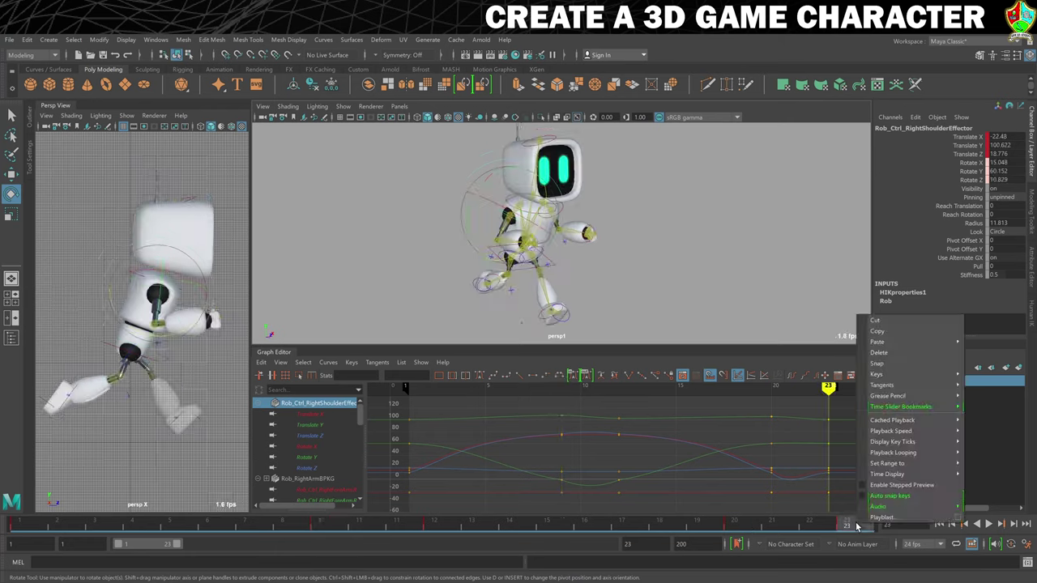
{"action": "mouse_move", "coordinate": [888, 344]}
{"action": "left_click", "coordinate": [796, 341]}
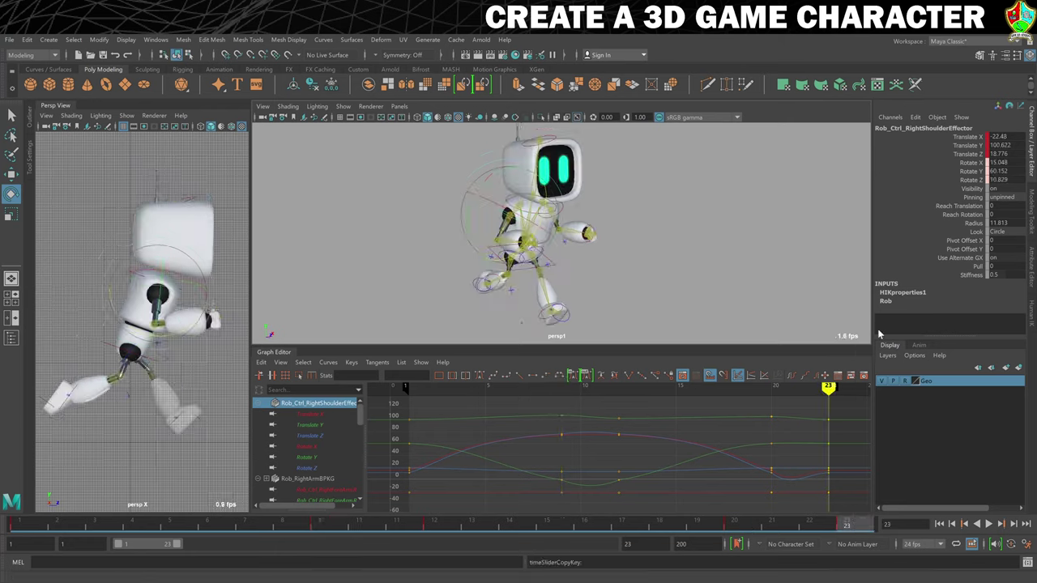
{"action": "left_click_drag", "start_coordinate": [709, 240], "coordinate": [665, 235], "text": "alt"}
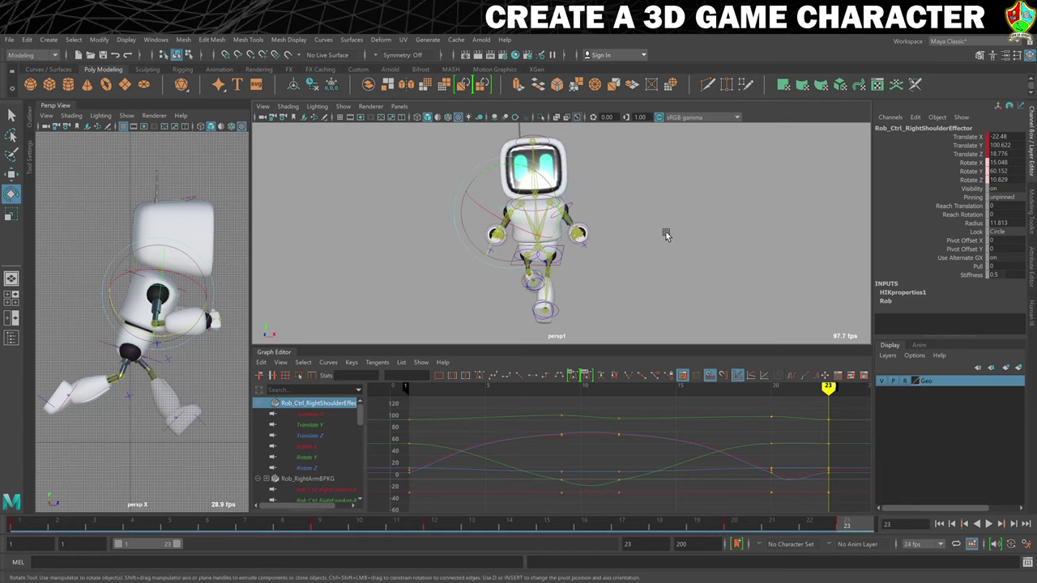
{"action": "left_click", "coordinate": [572, 209]}
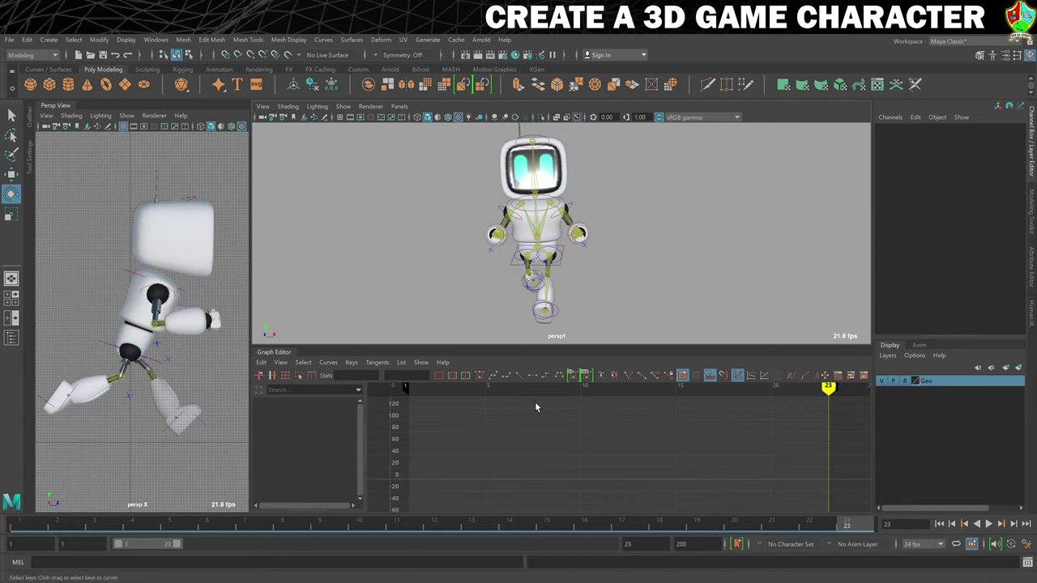
{"action": "left_click", "coordinate": [572, 205]}
{"action": "left_click", "coordinate": [435, 524]}
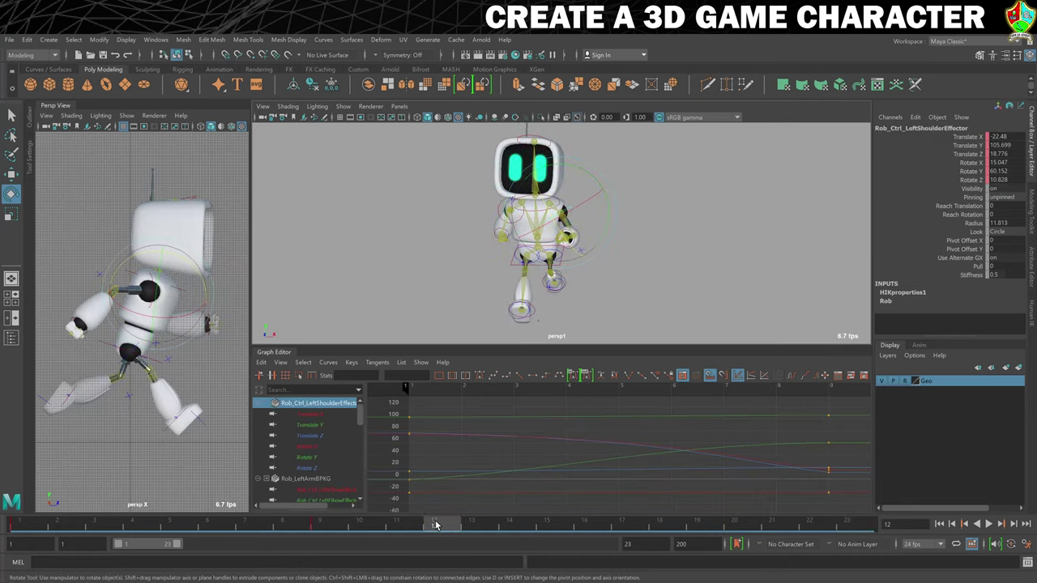
{"action": "right_click", "coordinate": [434, 524]}
{"action": "left_click", "coordinate": [558, 341]}
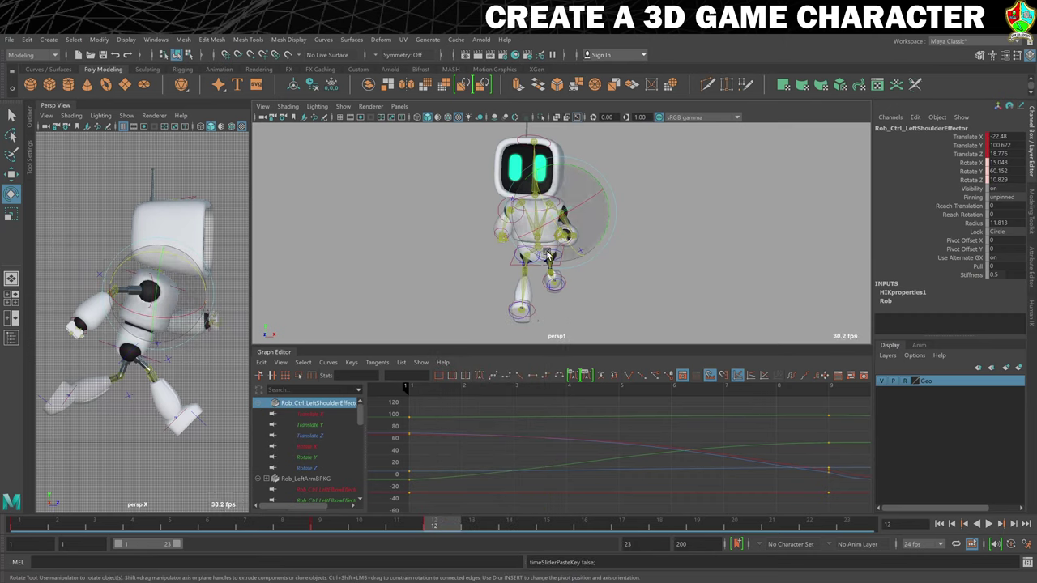
Copy the right shoulder control's key at frame 9 and paste it onto the left shoulder control at frame 20
{"action": "left_click", "coordinate": [499, 237]}
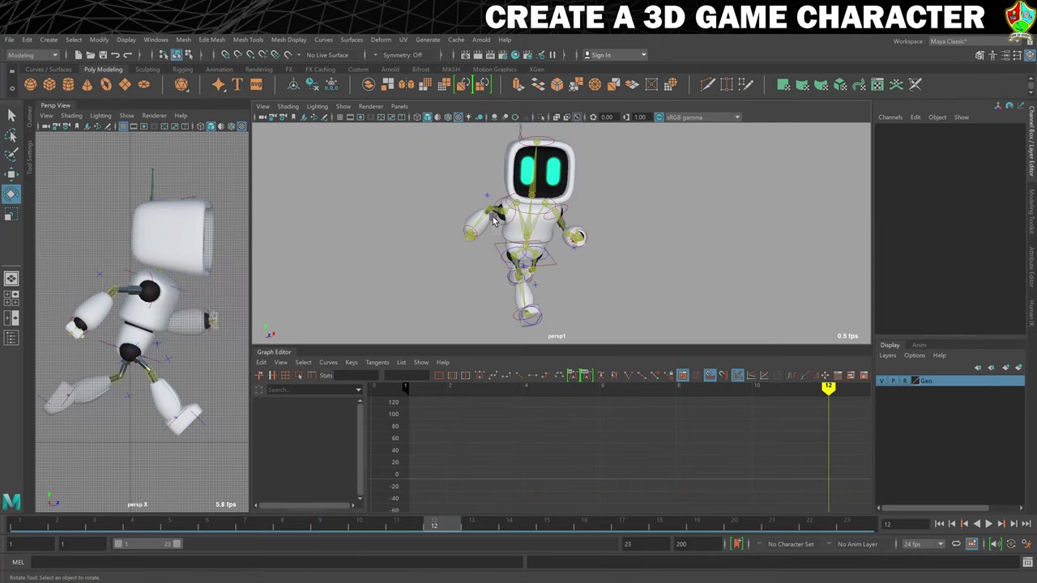
{"action": "left_click", "coordinate": [495, 220]}
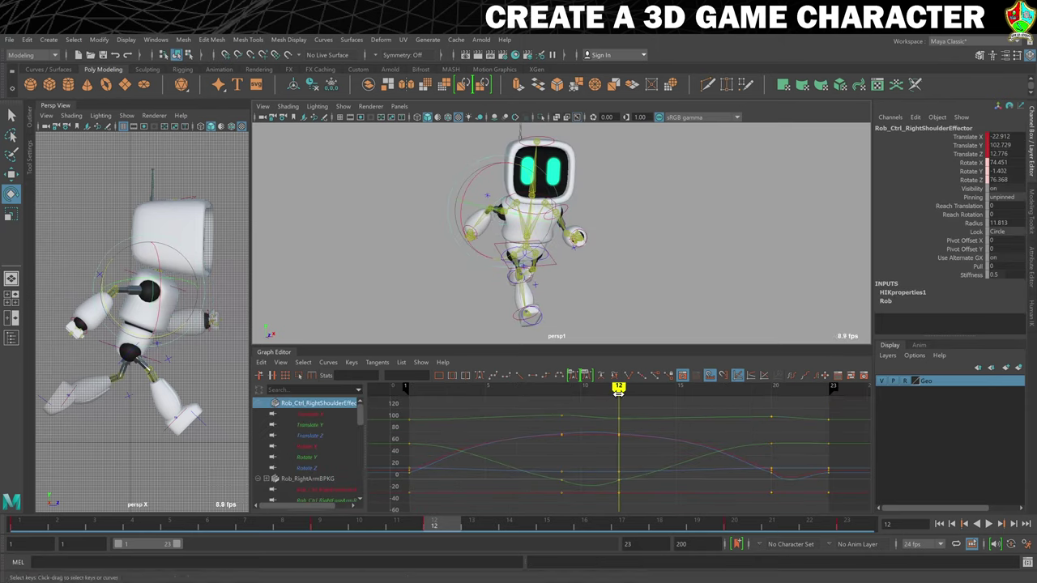
{"action": "left_click", "coordinate": [328, 528]}
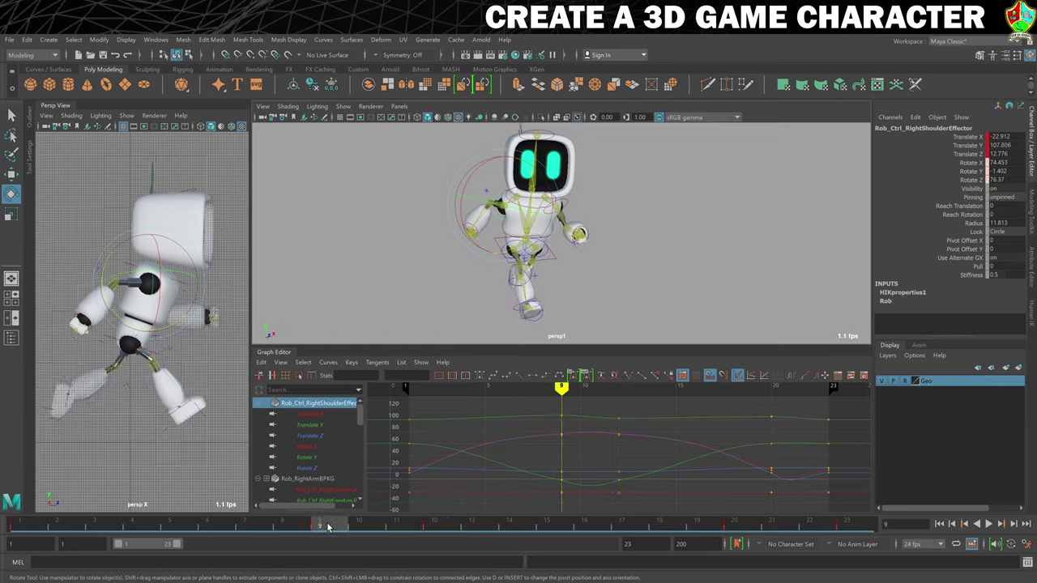
{"action": "right_click", "coordinate": [327, 527]}
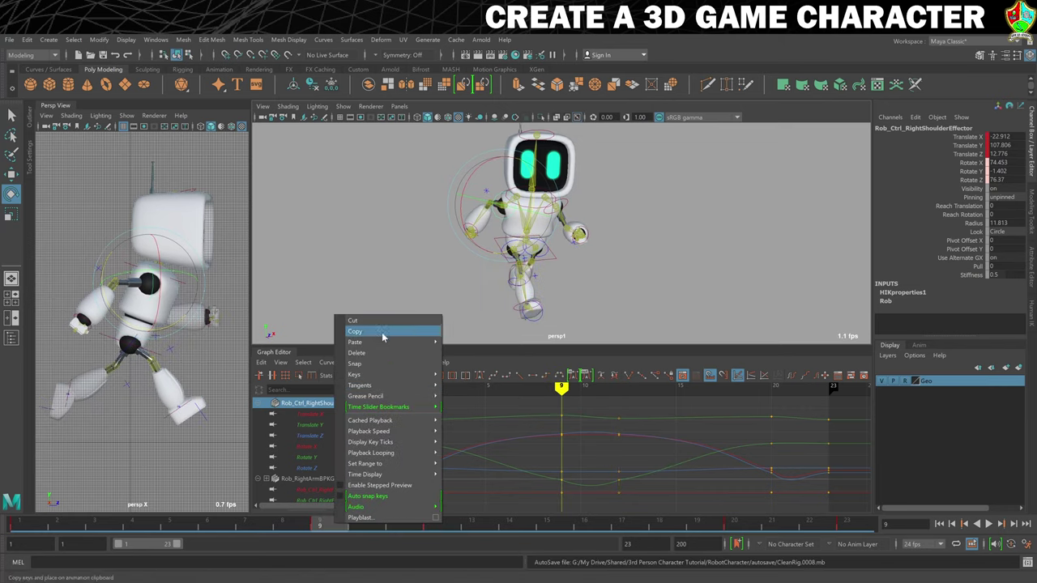
{"action": "left_click", "coordinate": [382, 335]}
{"action": "left_click", "coordinate": [716, 228]}
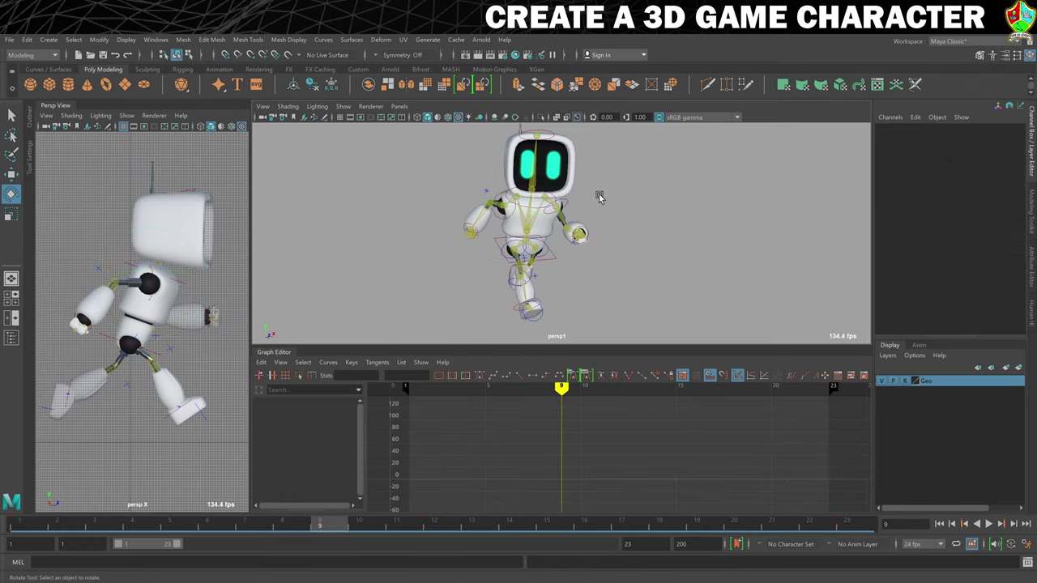
{"action": "left_click", "coordinate": [567, 206]}
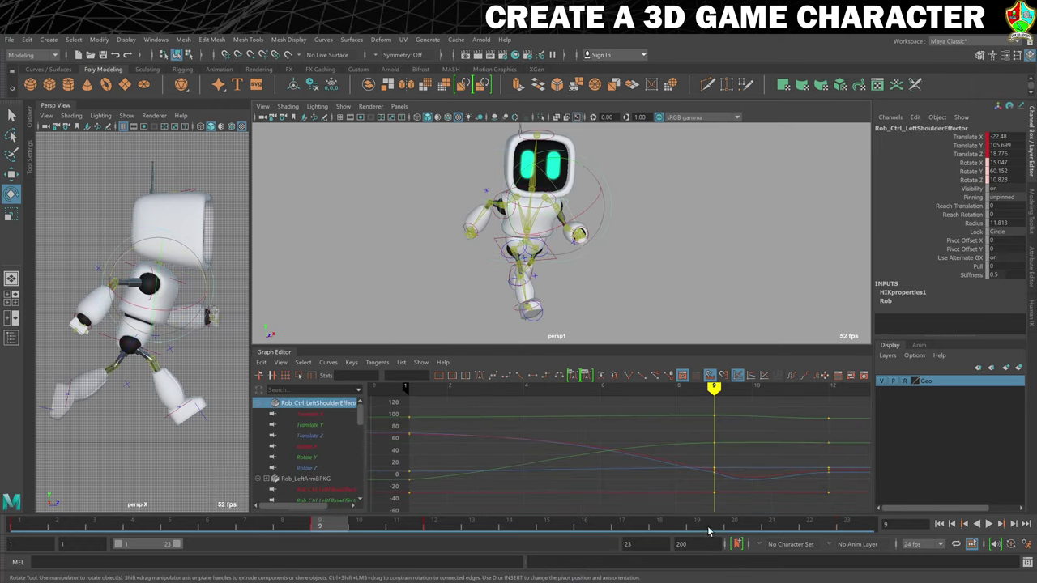
{"action": "left_click", "coordinate": [734, 527]}
{"action": "right_click", "coordinate": [742, 528]}
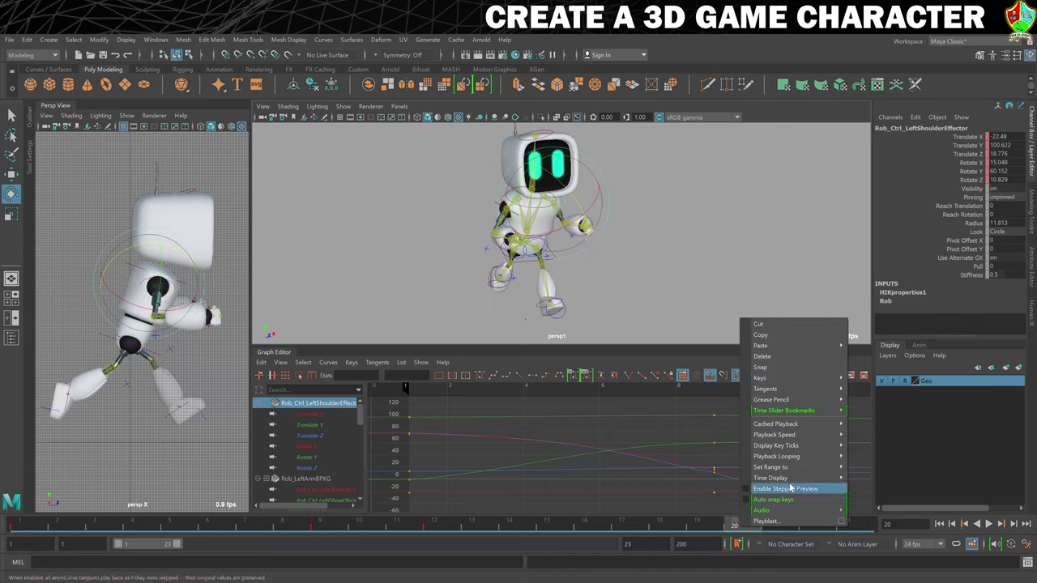
{"action": "mouse_move", "coordinate": [797, 347]}
{"action": "left_click", "coordinate": [879, 347]}
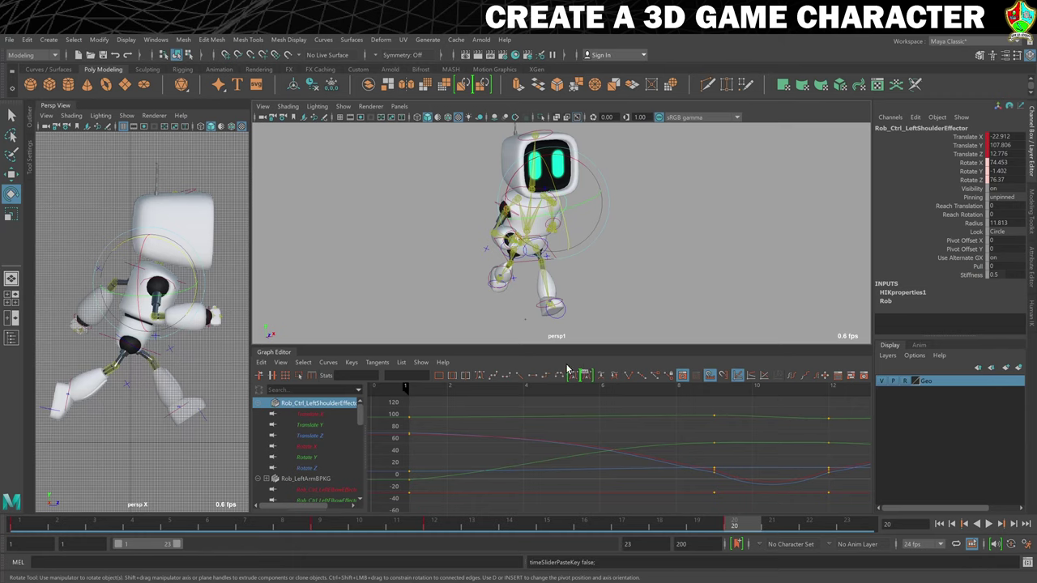
Copy the right shoulder control's key at frame 12 and paste it onto the left shoulder control at frame 23
{"action": "left_click", "coordinate": [417, 203]}
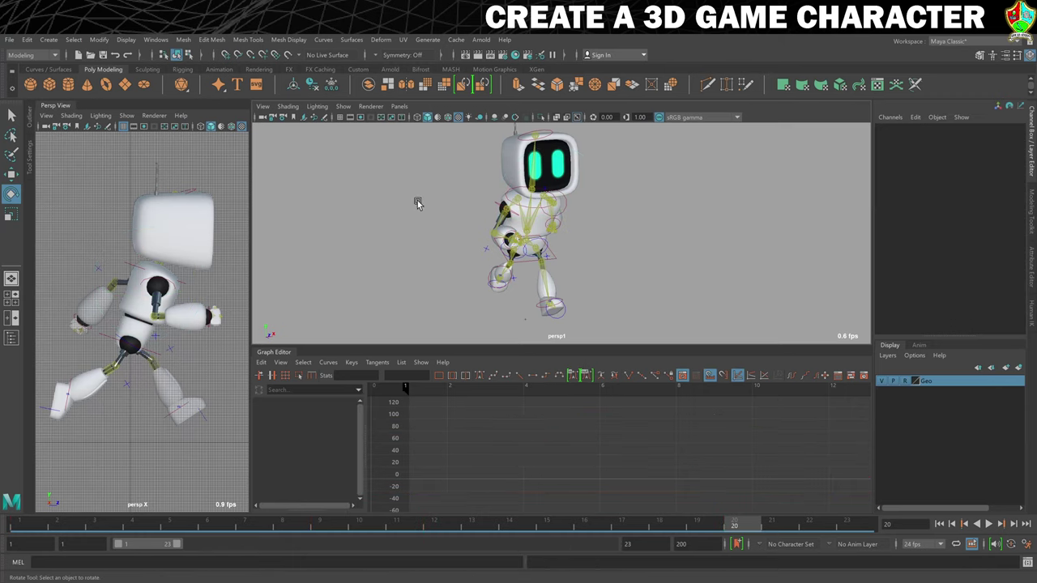
{"action": "left_click", "coordinate": [496, 213]}
{"action": "left_click", "coordinate": [431, 525]}
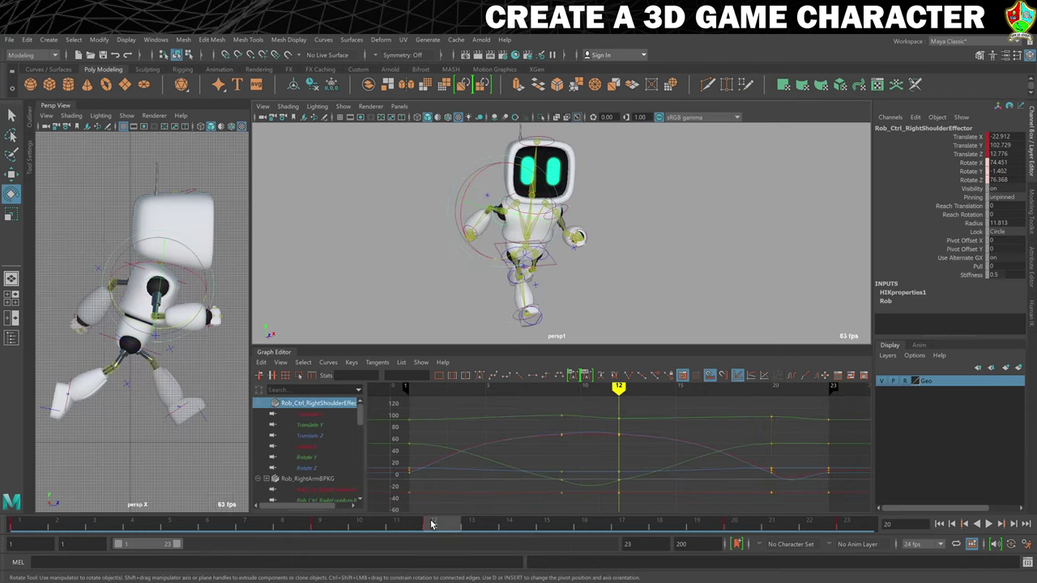
{"action": "right_click", "coordinate": [432, 525]}
{"action": "left_click", "coordinate": [466, 326]}
{"action": "left_click", "coordinate": [640, 234]}
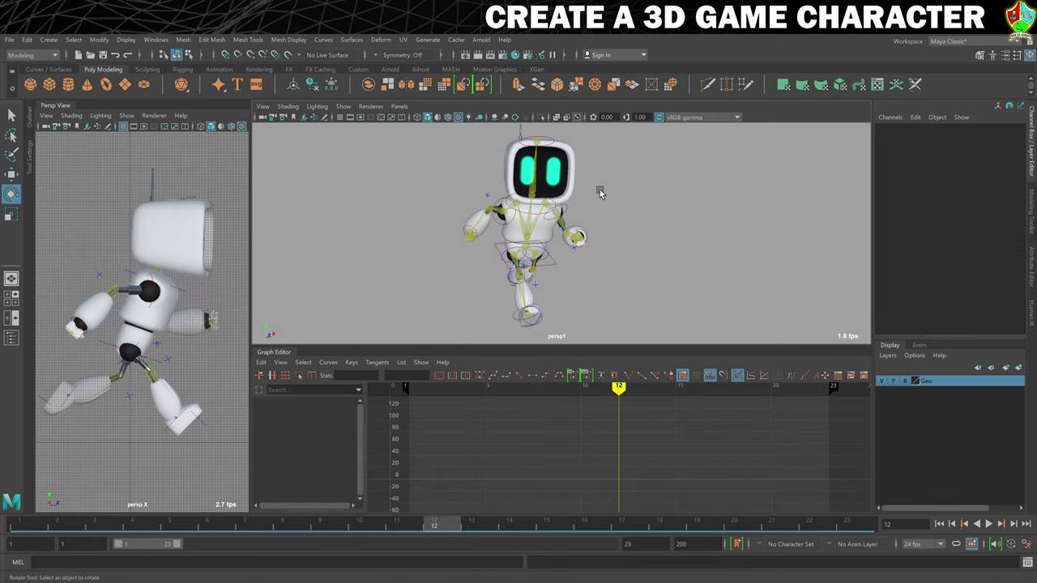
{"action": "left_click", "coordinate": [565, 218]}
{"action": "left_click", "coordinate": [847, 523]}
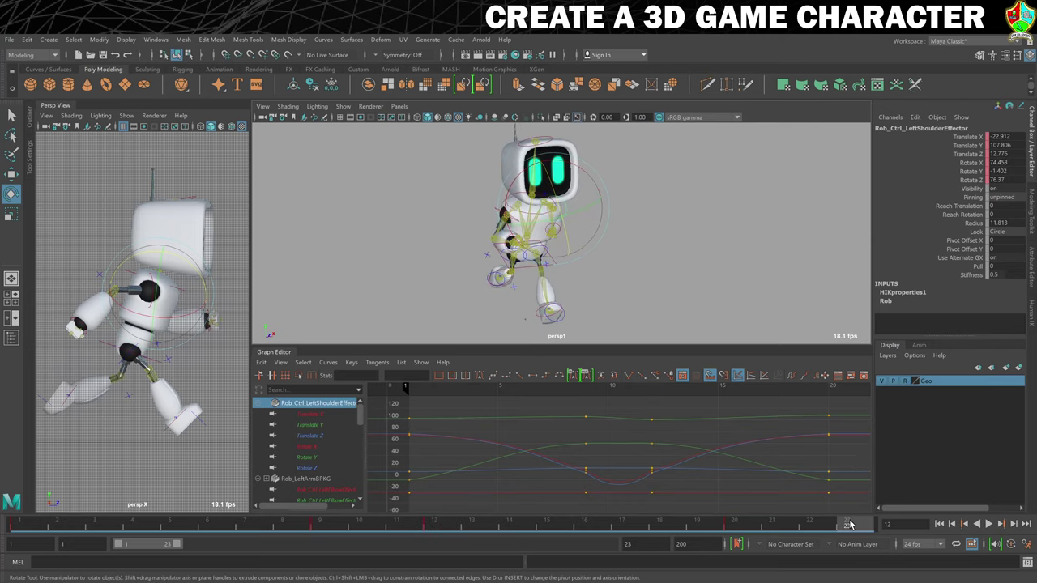
{"action": "right_click", "coordinate": [849, 519]}
{"action": "left_click", "coordinate": [819, 341]}
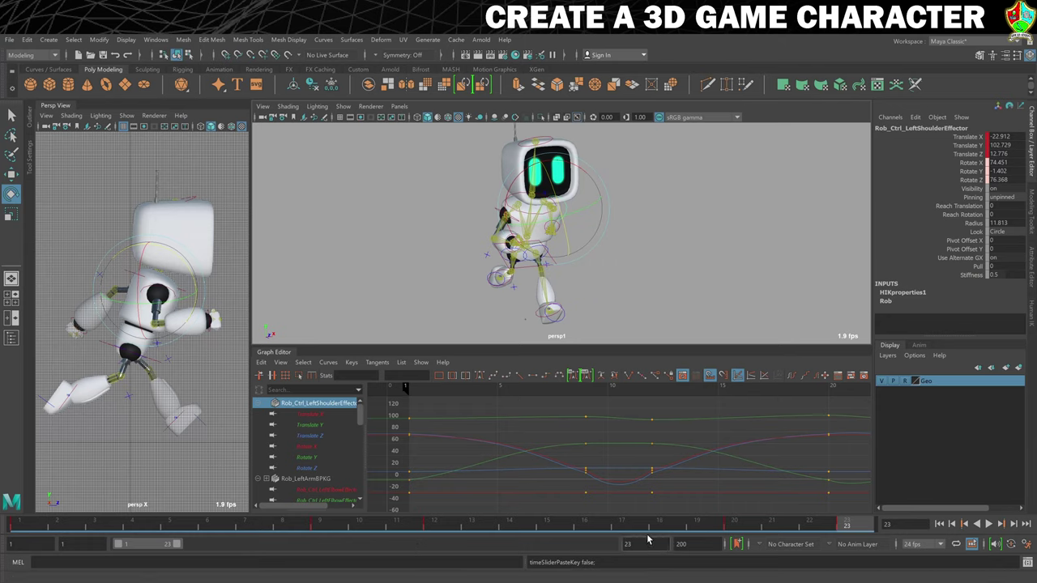
End the playback range at frame 22, clear the selection and play back the run cycle to check both arms' swing
{"action": "left_click", "coordinate": [686, 265]}
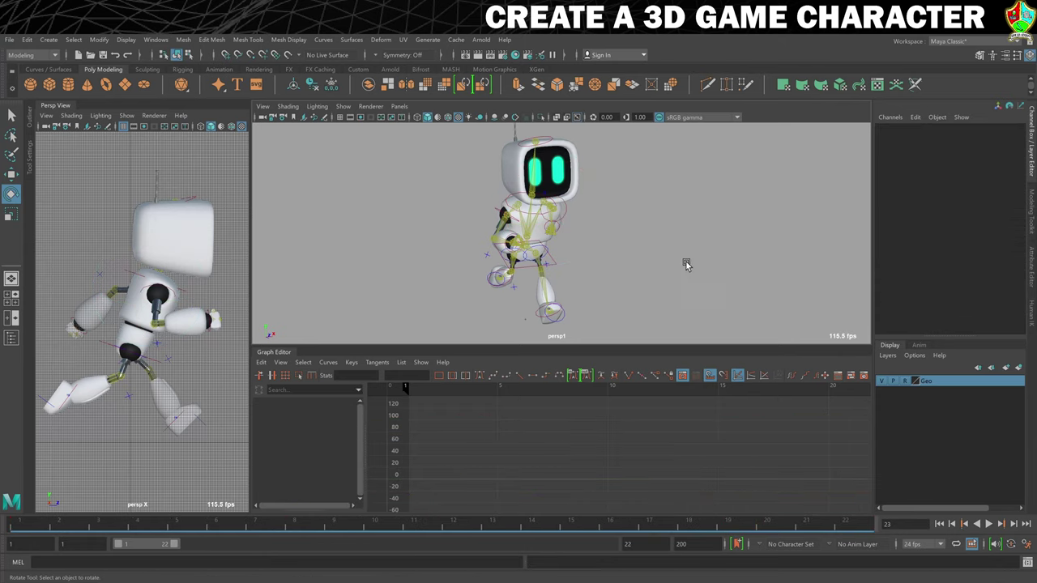
{"action": "left_click", "coordinate": [988, 524]}
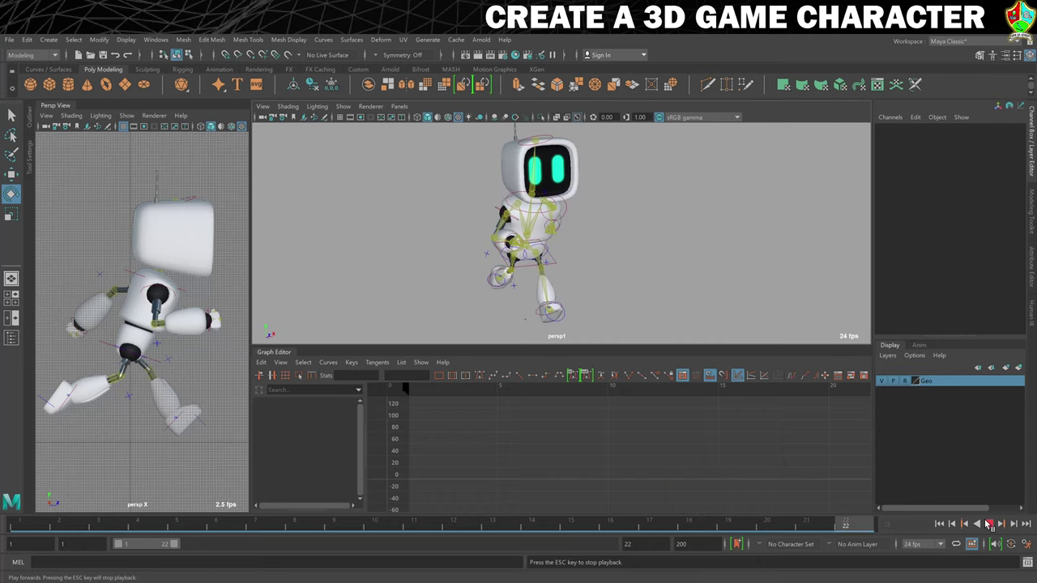
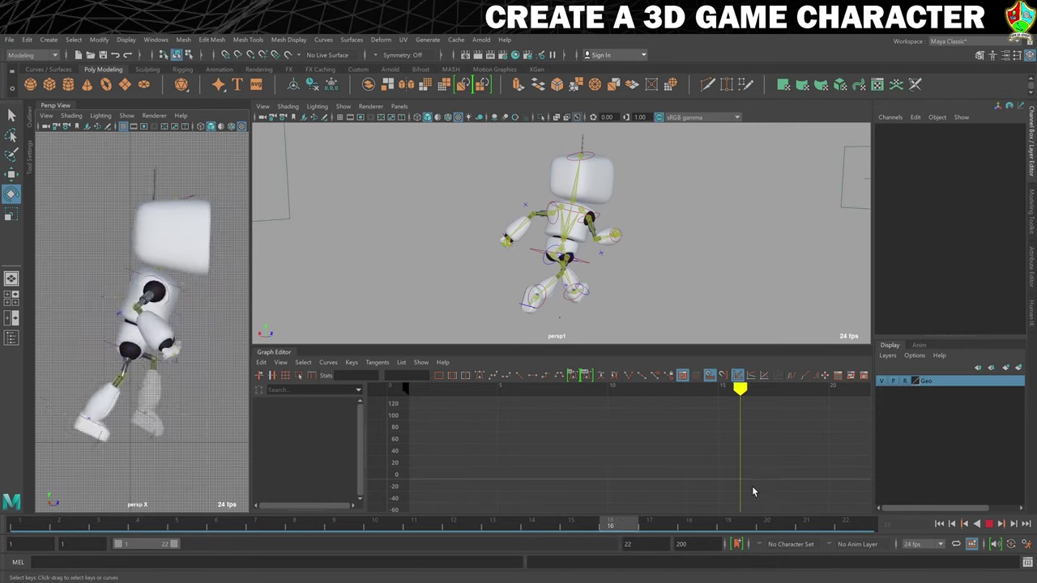
{"action": "left_click", "coordinate": [988, 524]}
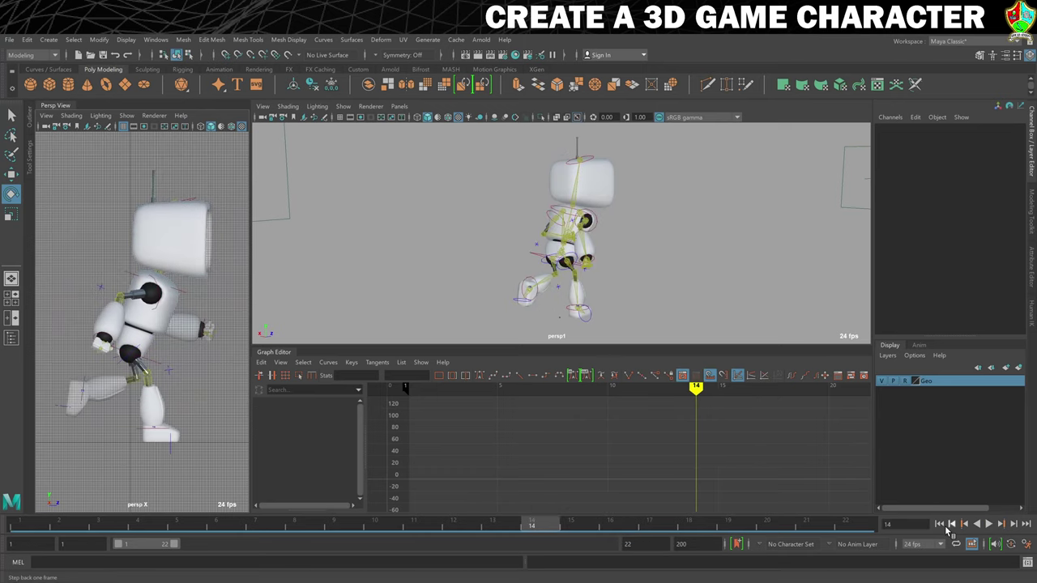
Select the head control at frame 1, switch the perspective view to the front orthographic camera and display both views in wireframe
{"action": "left_click", "coordinate": [950, 524]}
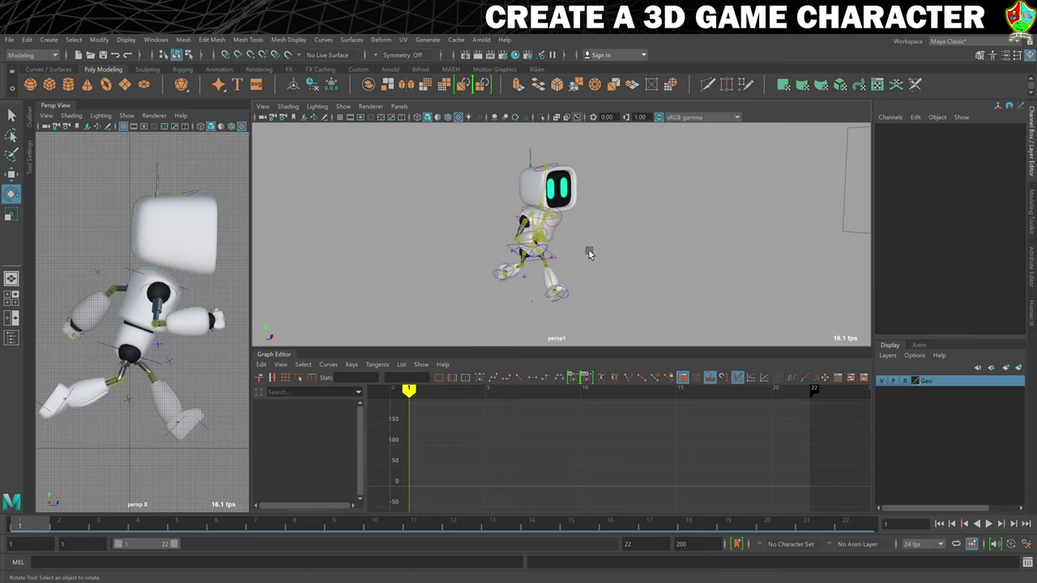
{"action": "left_click", "coordinate": [198, 197]}
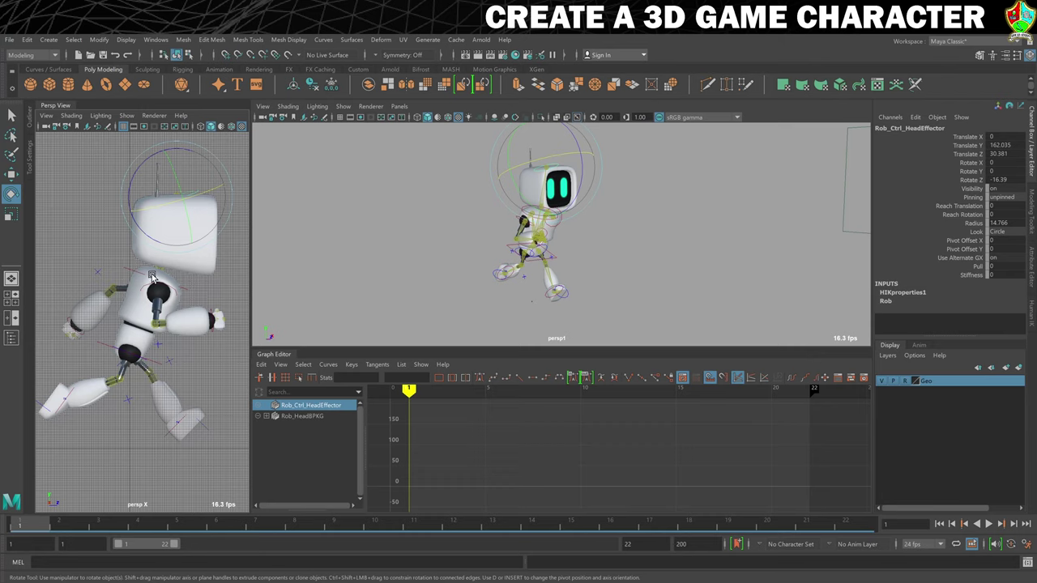
{"action": "key", "text": "4"}
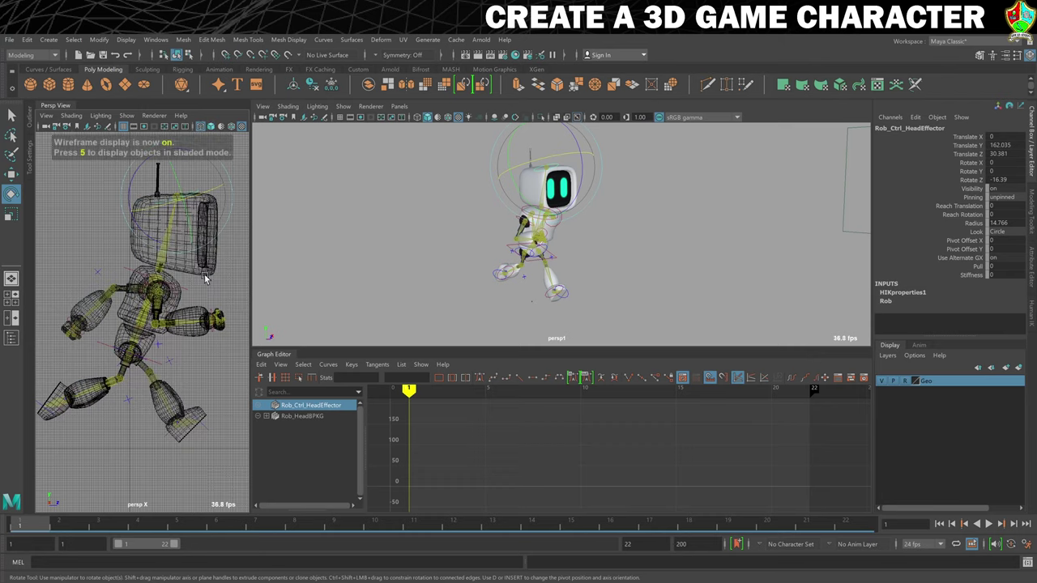
{"action": "left_click", "coordinate": [397, 109]}
{"action": "mouse_move", "coordinate": [429, 141]}
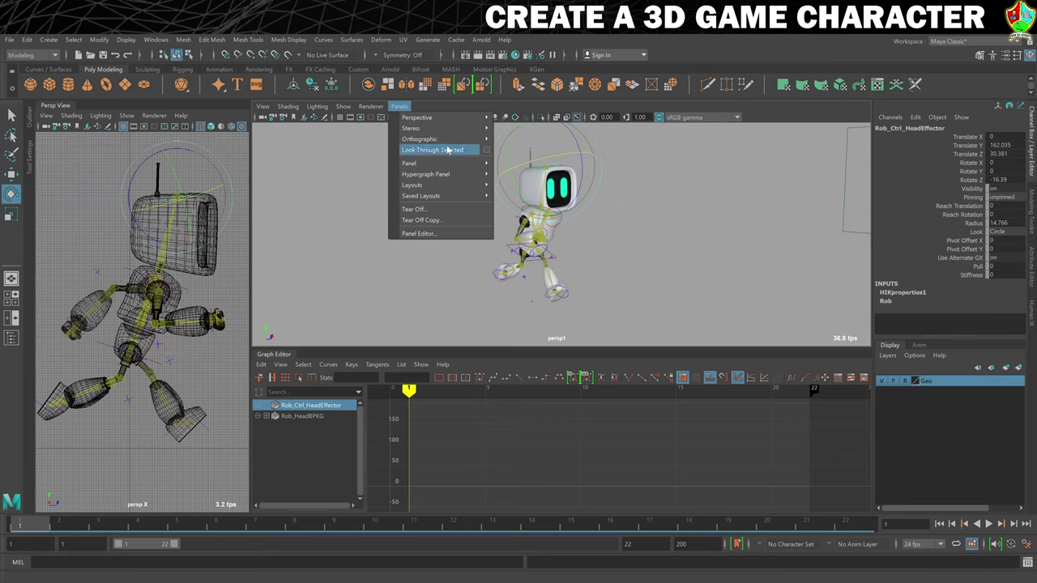
{"action": "left_click", "coordinate": [524, 142]}
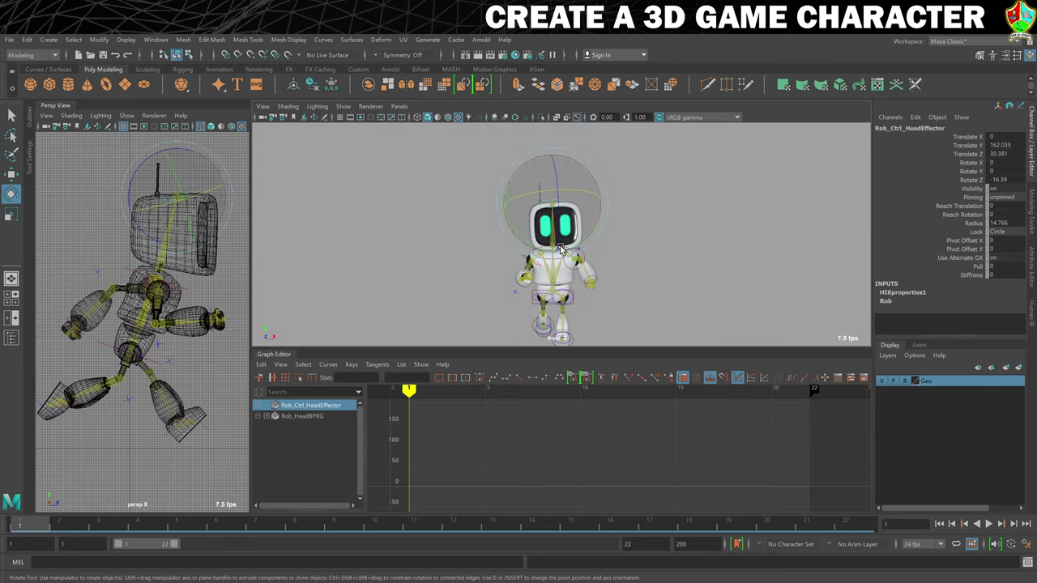
{"action": "key", "text": "4"}
{"action": "scroll", "coordinate": [560, 240], "scroll_direction": "up", "scroll_amount": 5}
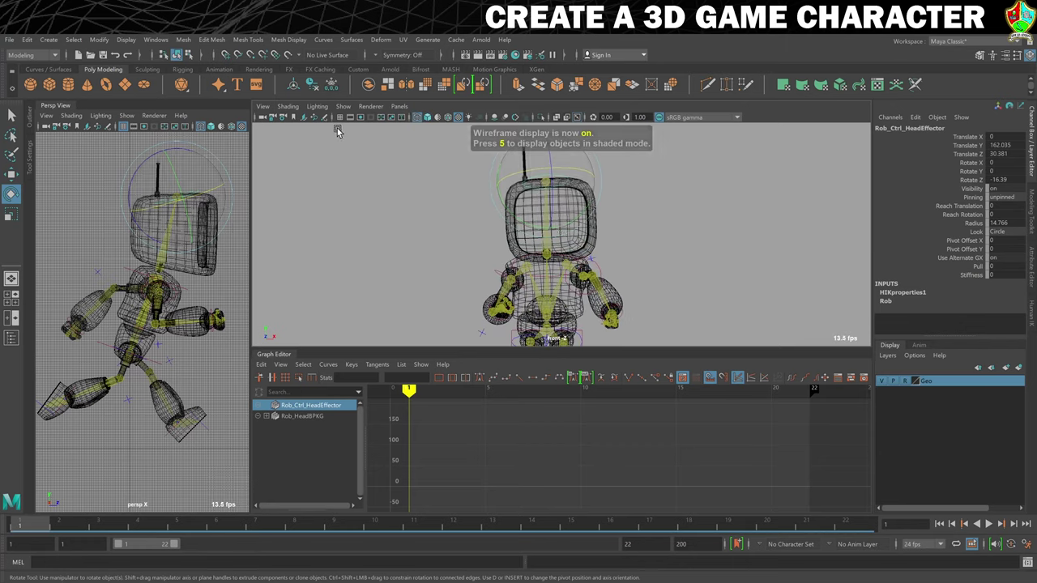
{"action": "scroll", "coordinate": [456, 224], "scroll_direction": "up", "scroll_amount": 3}
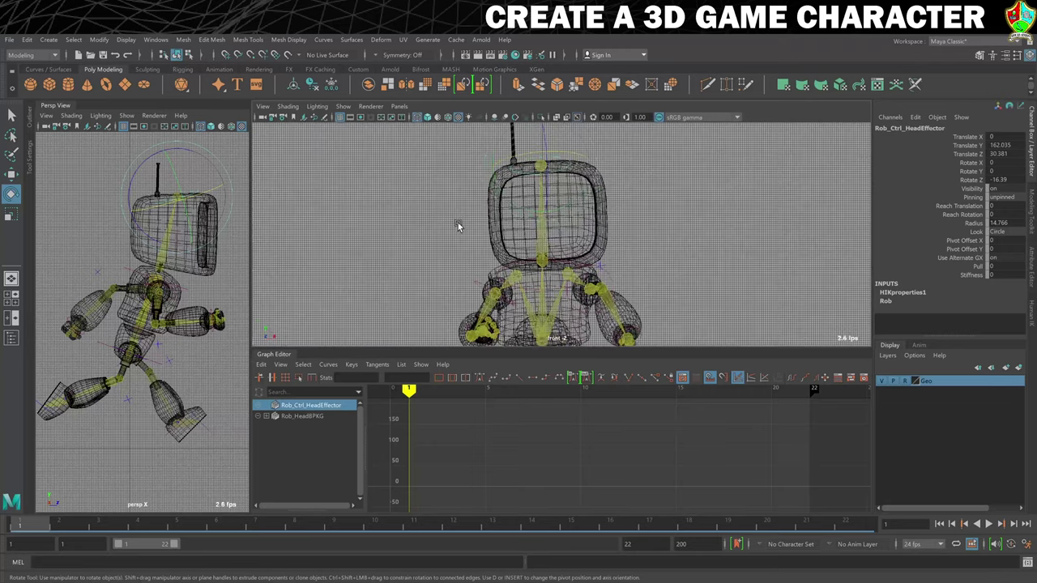
{"action": "scroll", "coordinate": [456, 225], "scroll_direction": "up", "scroll_amount": 2}
{"action": "middle_click_drag", "start_coordinate": [466, 220], "coordinate": [471, 233], "text": "alt"}
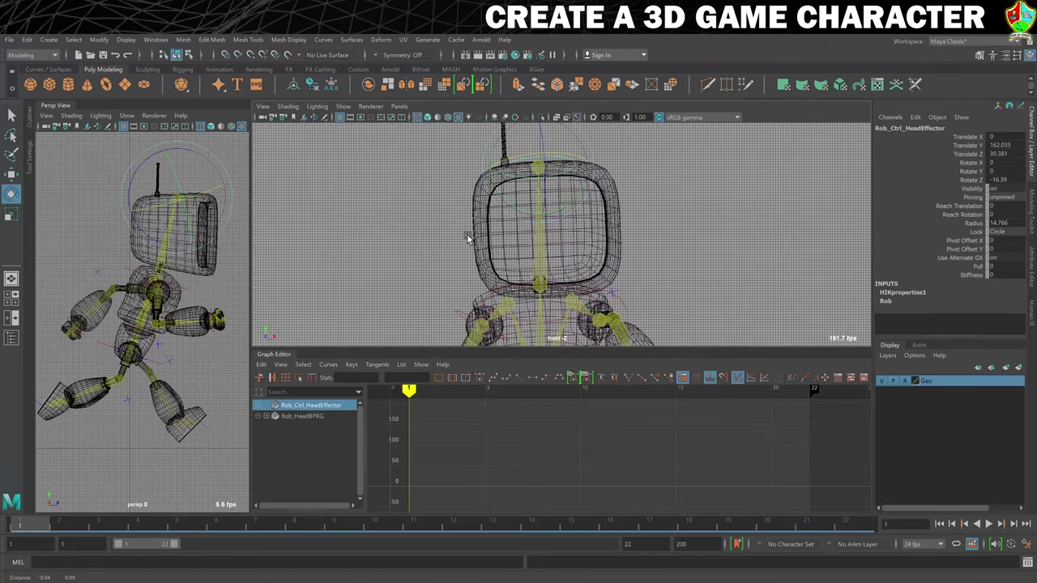
At frame 1, rotate the head control to face forward at about X -9.7, Y -5.1, Z -14.5 and key it
{"action": "key", "text": "alt+v"}
{"action": "left_click_drag", "start_coordinate": [212, 192], "coordinate": [203, 197]}
{"action": "left_click_drag", "start_coordinate": [574, 184], "coordinate": [573, 191]}
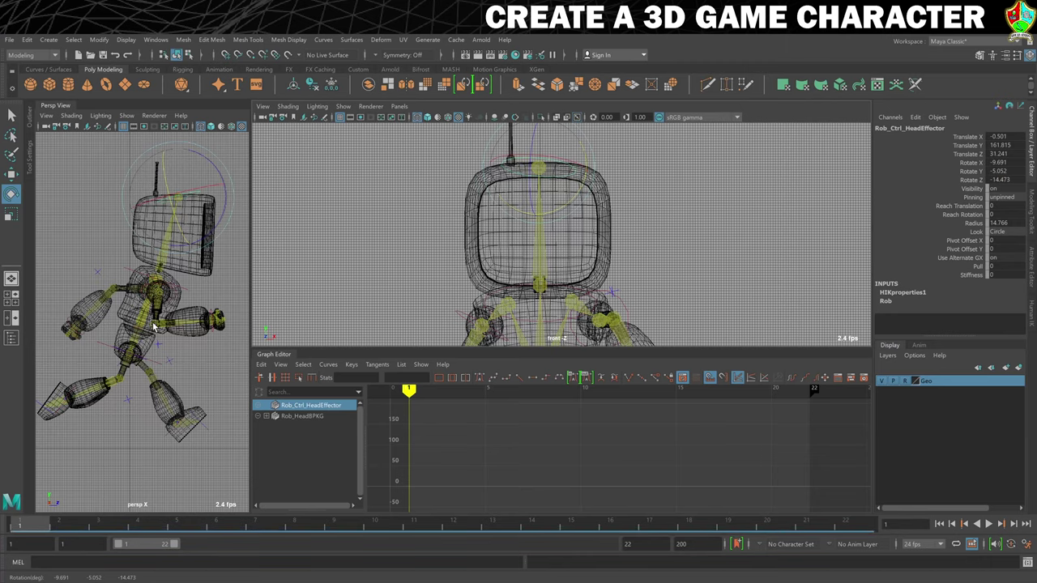
{"action": "key", "text": "s"}
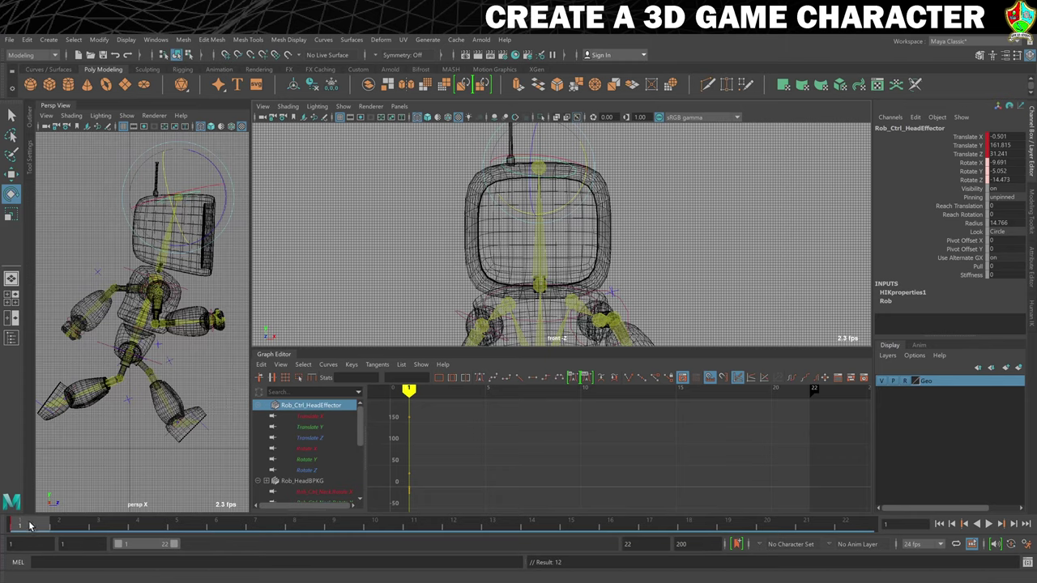
Rotate the head control to about X 10.3, Y 3.6, Z -9.1 at frame 9 and key that rotation at frames 9 and 12
{"action": "left_click_drag", "start_coordinate": [29, 525], "coordinate": [334, 522]}
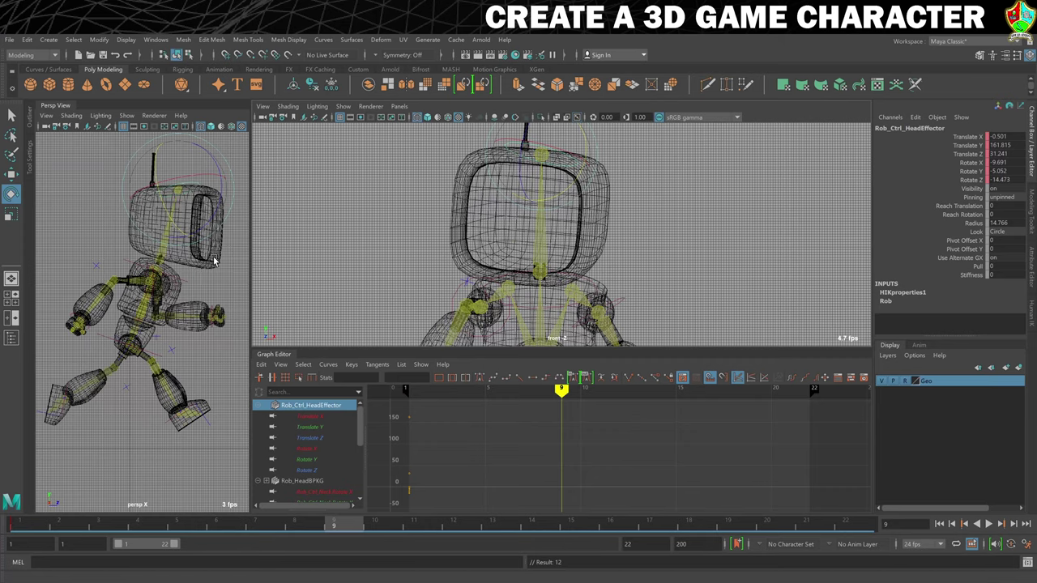
{"action": "left_click_drag", "start_coordinate": [182, 178], "coordinate": [208, 187]}
{"action": "left_click_drag", "start_coordinate": [512, 168], "coordinate": [519, 181]}
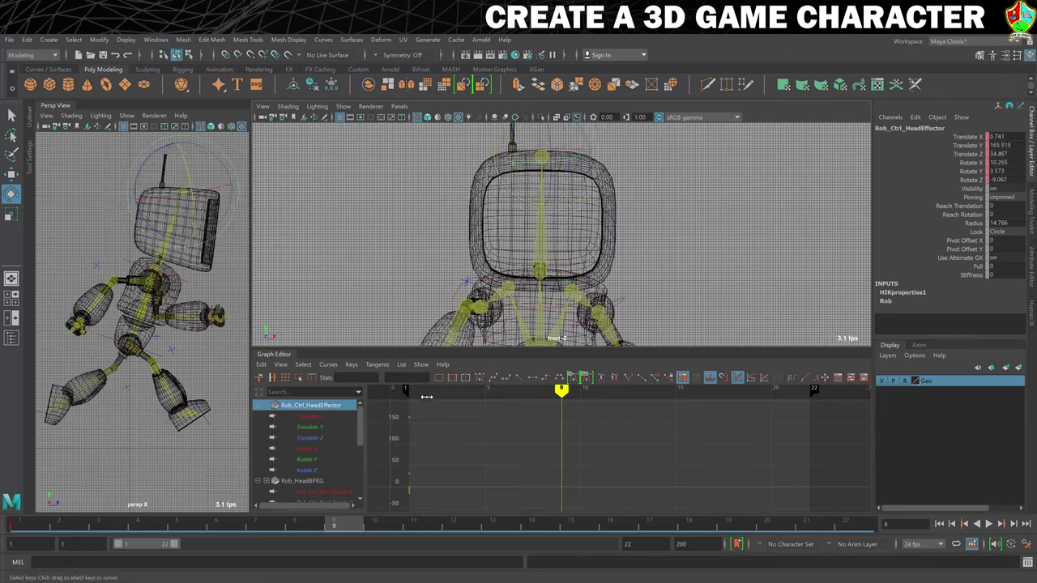
{"action": "key", "text": "s"}
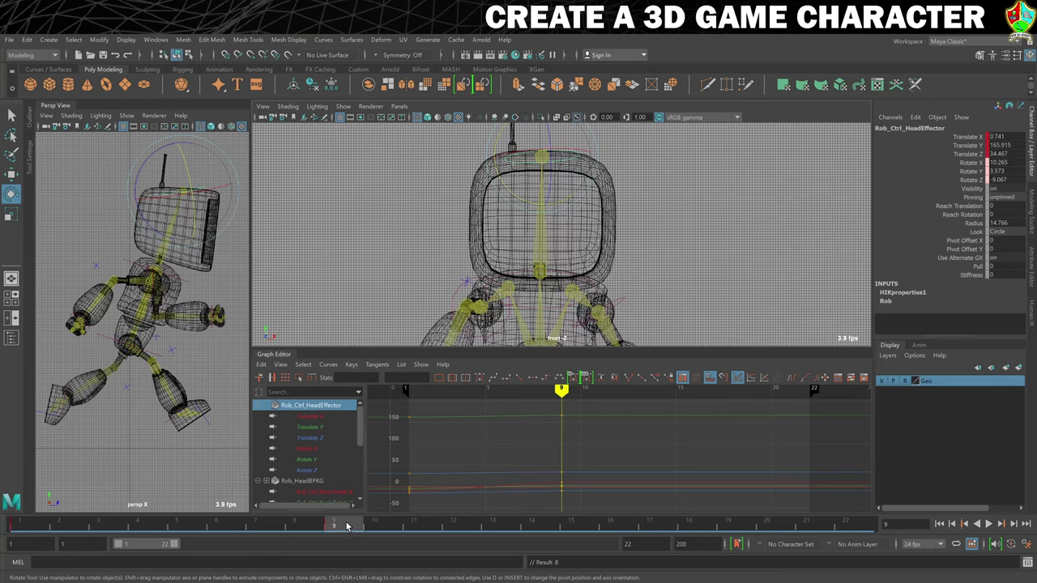
{"action": "left_click", "coordinate": [455, 527]}
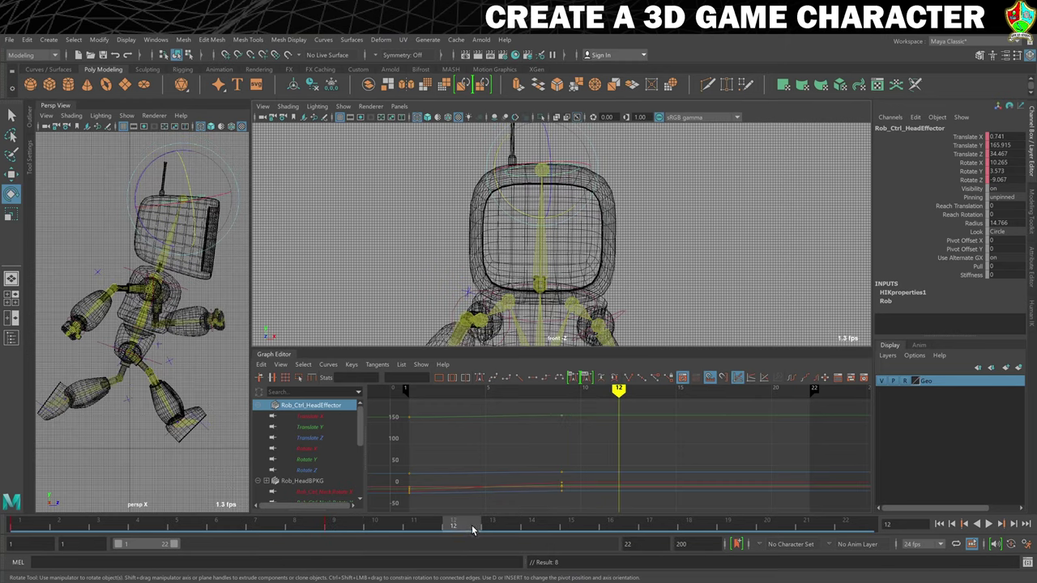
{"action": "key", "text": "s"}
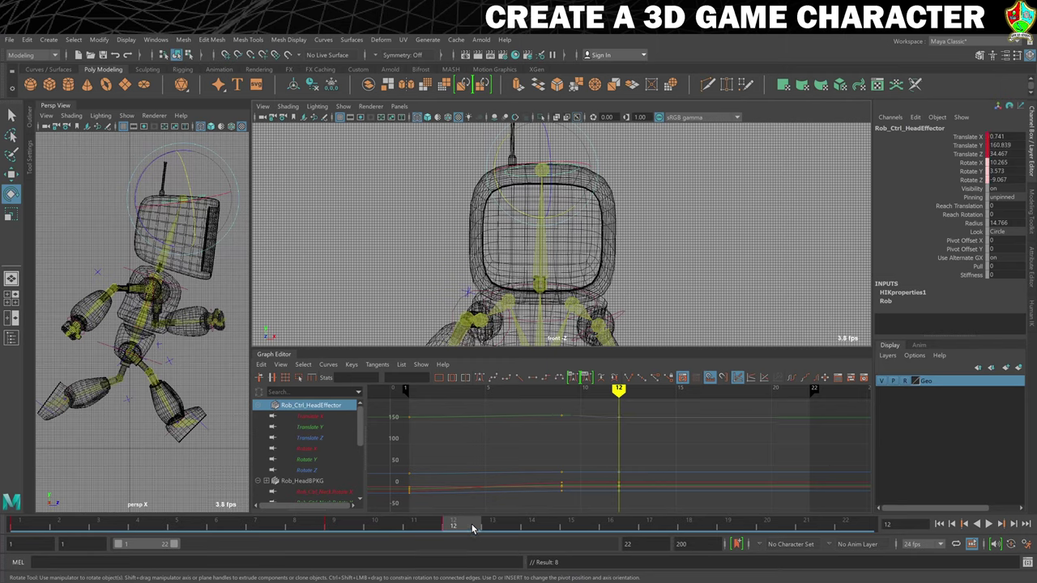
Copy the head control's key from frame 1 and paste it at frame 20
{"action": "left_click_drag", "start_coordinate": [485, 529], "coordinate": [767, 507]}
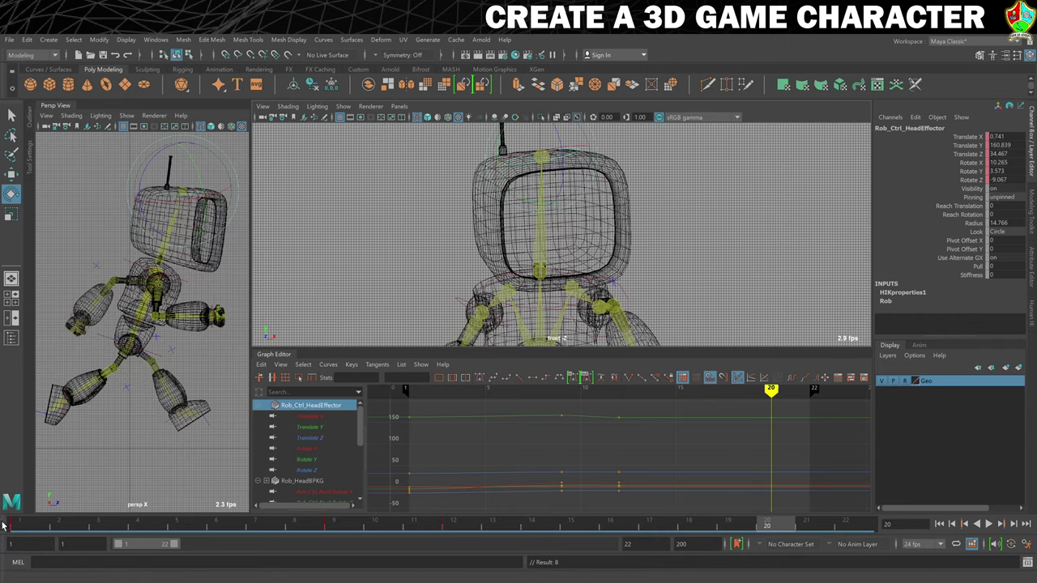
{"action": "left_click", "coordinate": [29, 525]}
{"action": "right_click", "coordinate": [32, 524]}
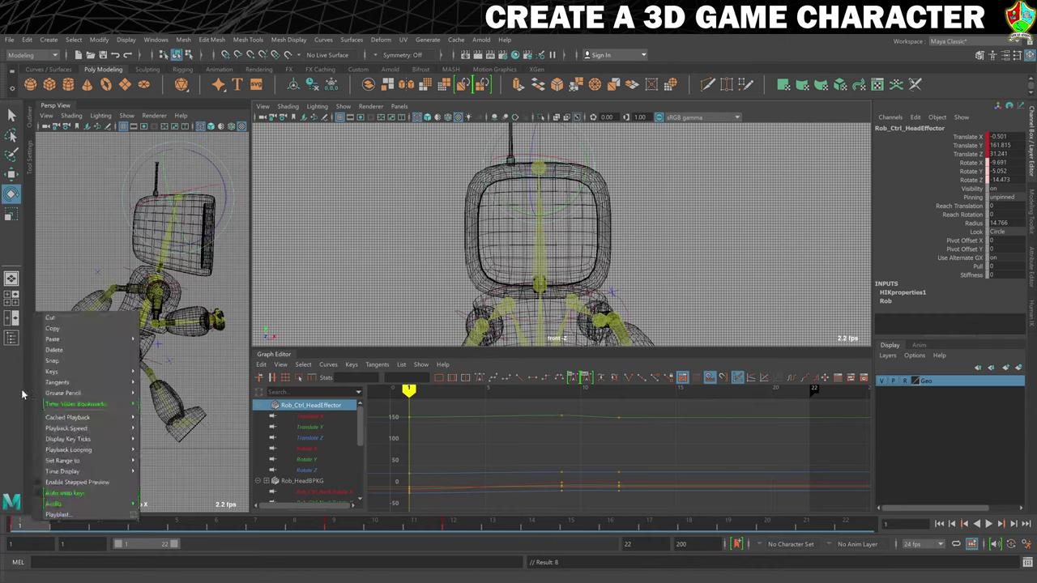
{"action": "left_click", "coordinate": [81, 329]}
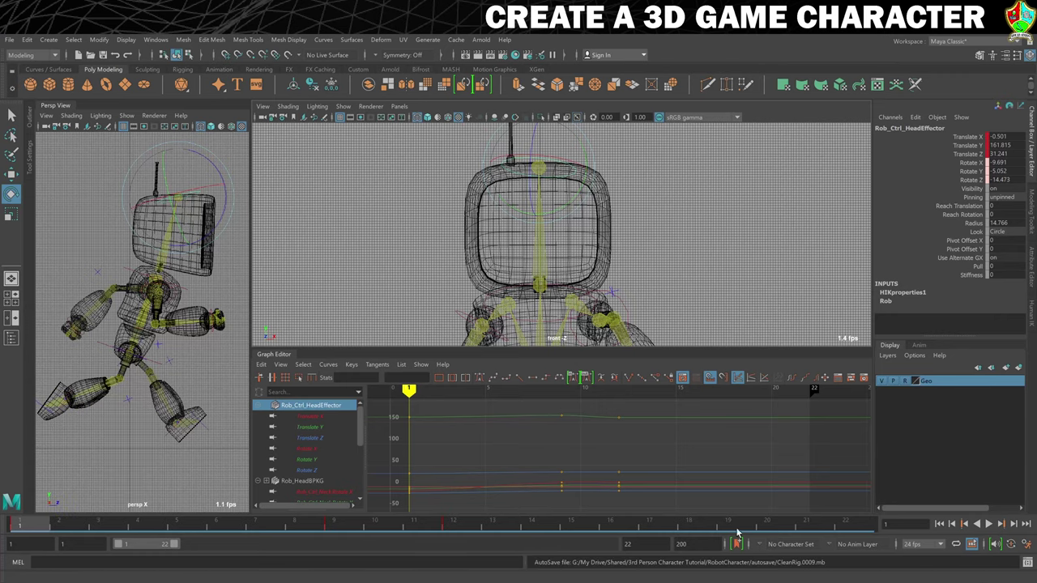
{"action": "left_click", "coordinate": [767, 525]}
{"action": "right_click", "coordinate": [782, 525]}
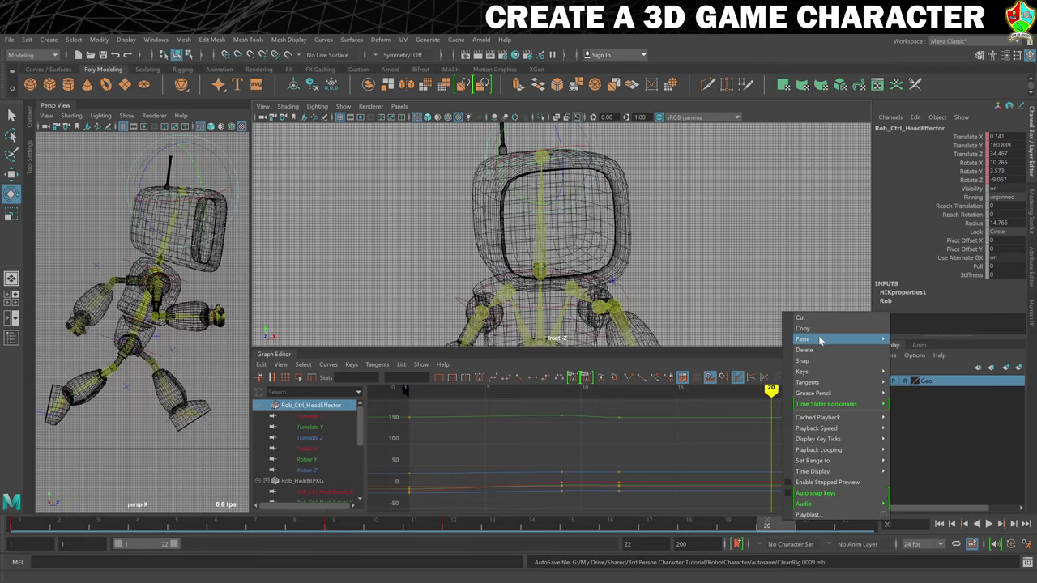
{"action": "mouse_move", "coordinate": [818, 338]}
{"action": "left_click", "coordinate": [914, 341]}
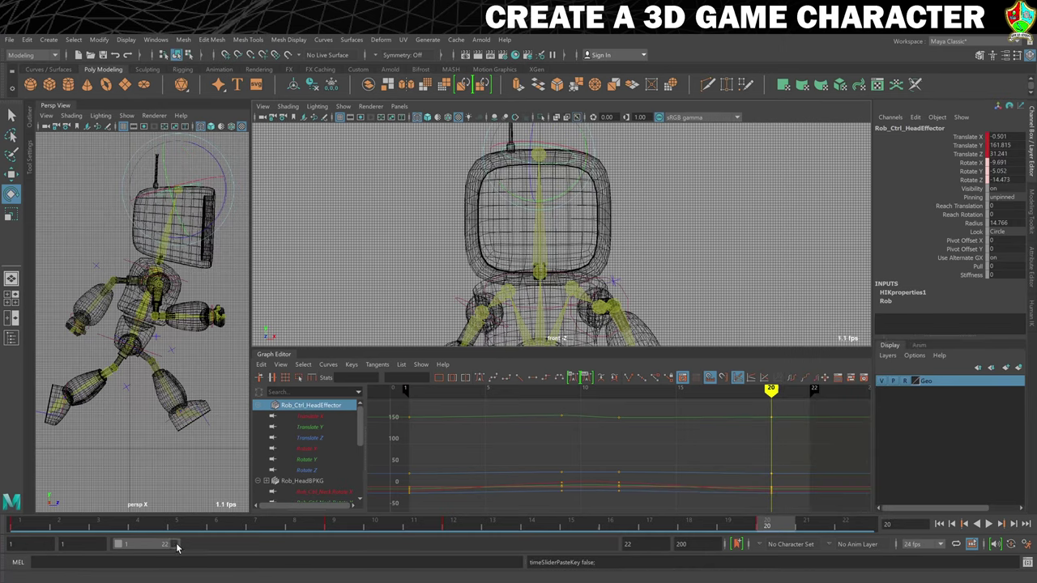
Extend the playback range to frame 23 and paste the copied head key there
{"action": "left_click_drag", "start_coordinate": [177, 548], "coordinate": [180, 549]}
{"action": "left_click", "coordinate": [846, 523]}
{"action": "right_click", "coordinate": [848, 522]}
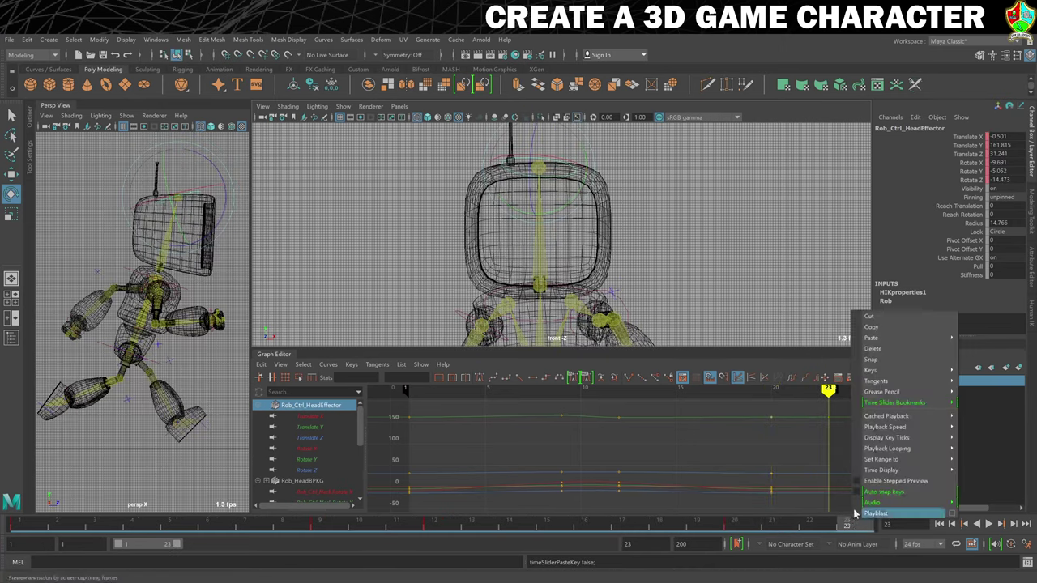
{"action": "mouse_move", "coordinate": [897, 337]}
{"action": "left_click", "coordinate": [786, 338]}
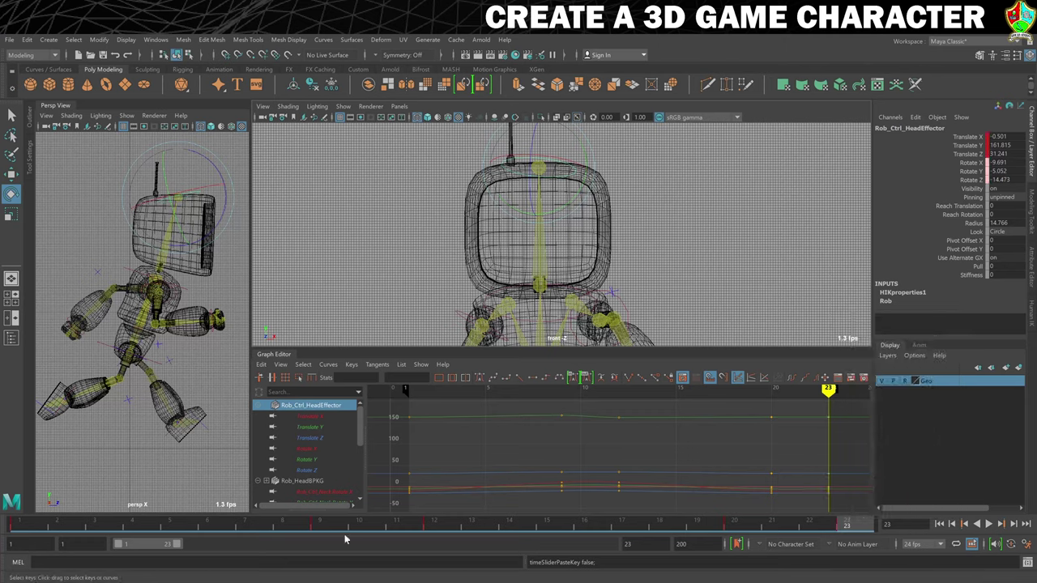
Play back the run cycle to check the head motion, with the control selection cleared
{"action": "key", "text": "alt+v"}
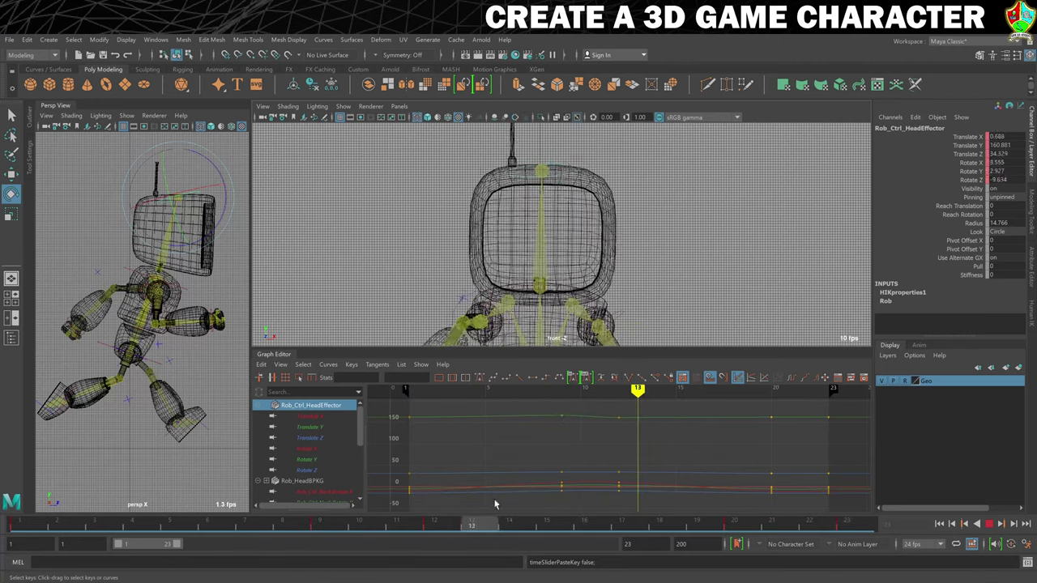
{"action": "left_click", "coordinate": [964, 524]}
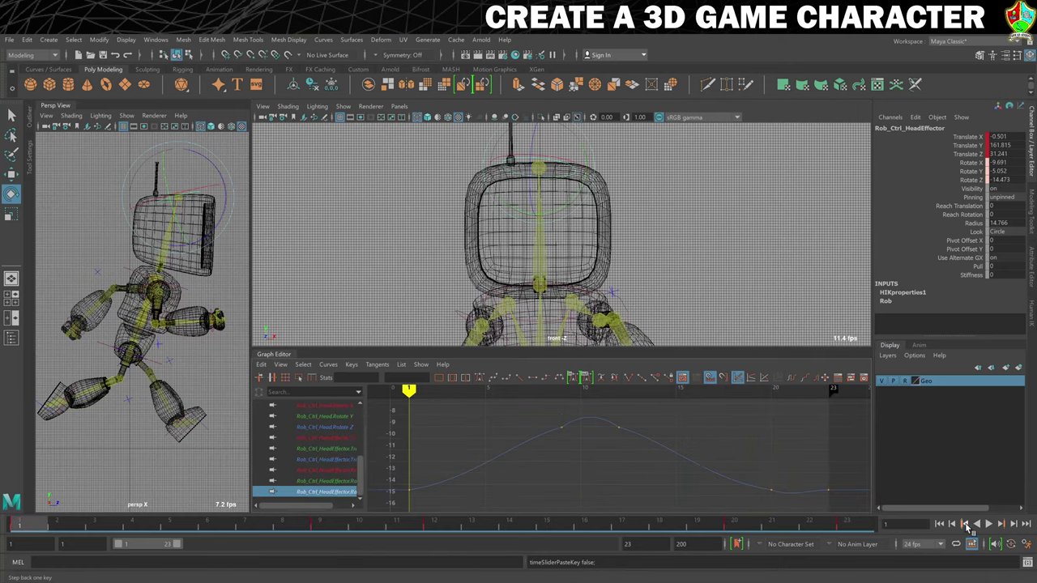
{"action": "left_click", "coordinate": [997, 524]}
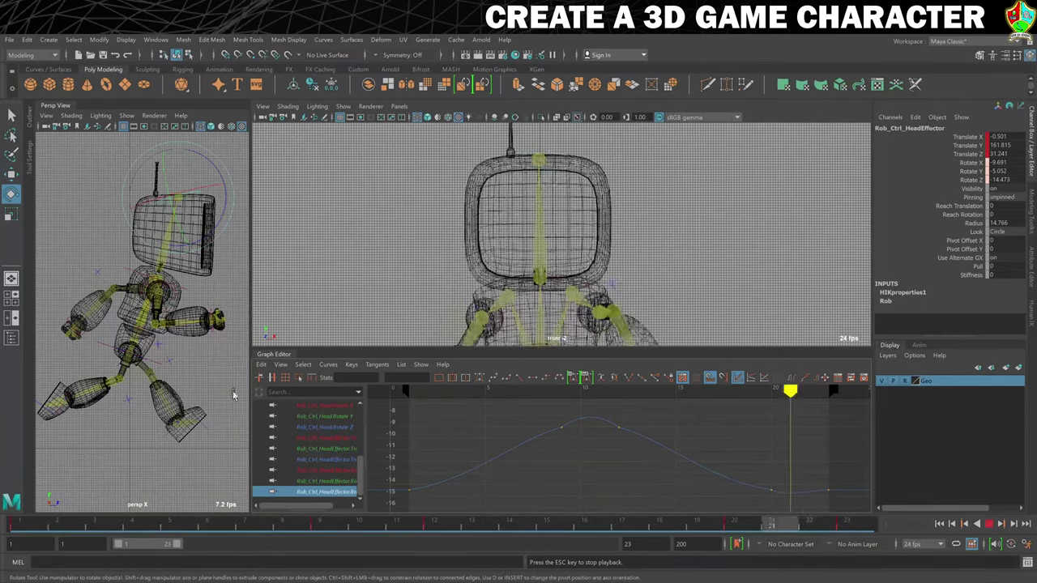
{"action": "left_click", "coordinate": [198, 381]}
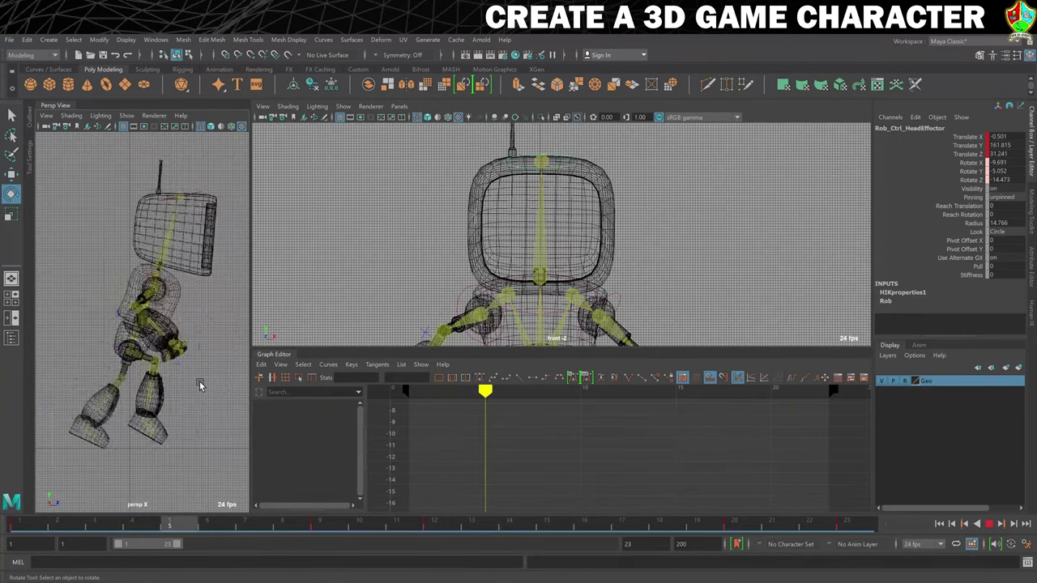
Switch the front view to textured shading through the perspective camera, and end the playback range at frame 22
{"action": "left_click", "coordinate": [396, 108]}
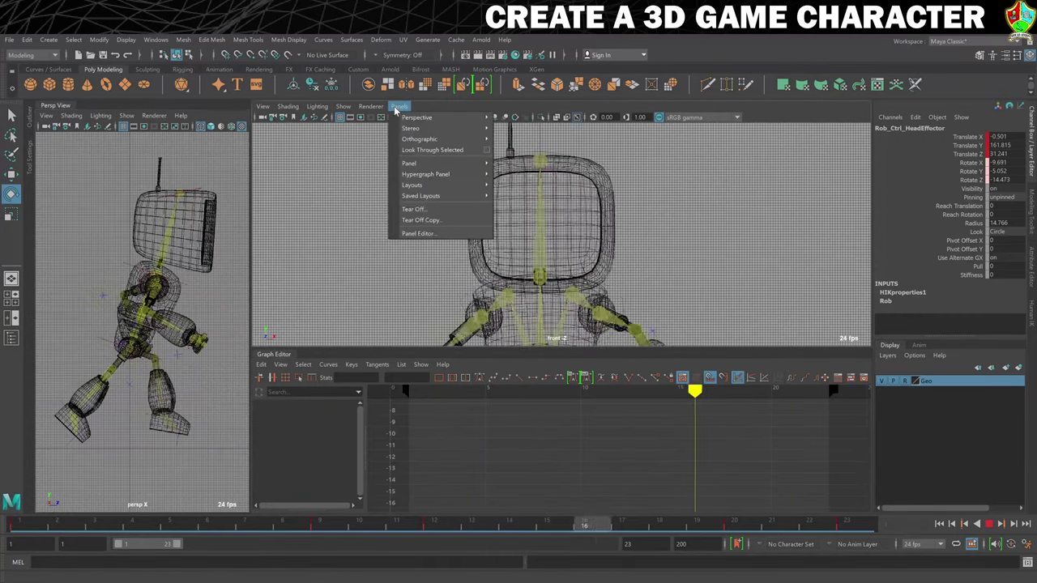
{"action": "left_click", "coordinate": [398, 108]}
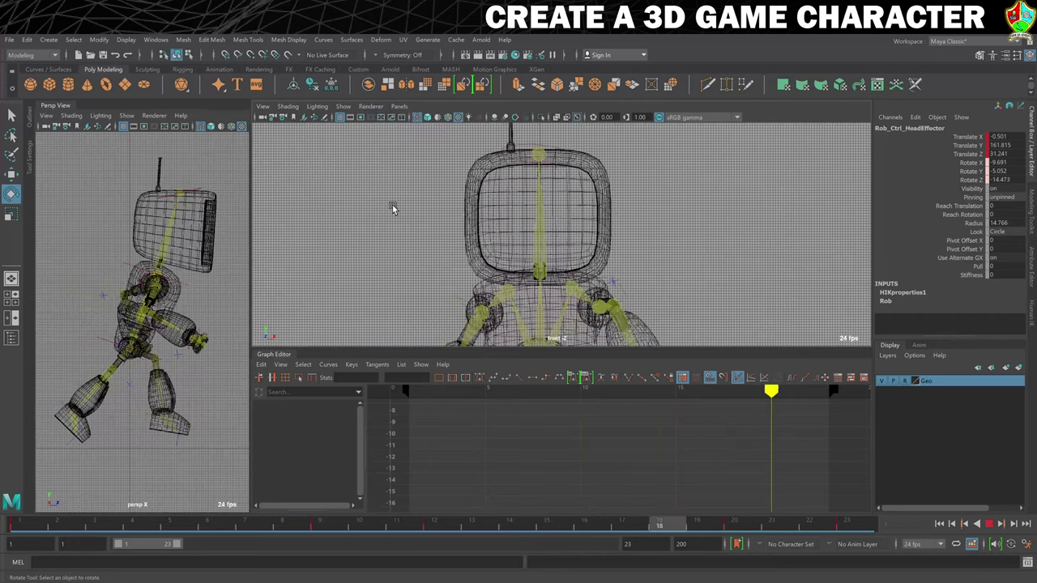
{"action": "key", "text": "6"}
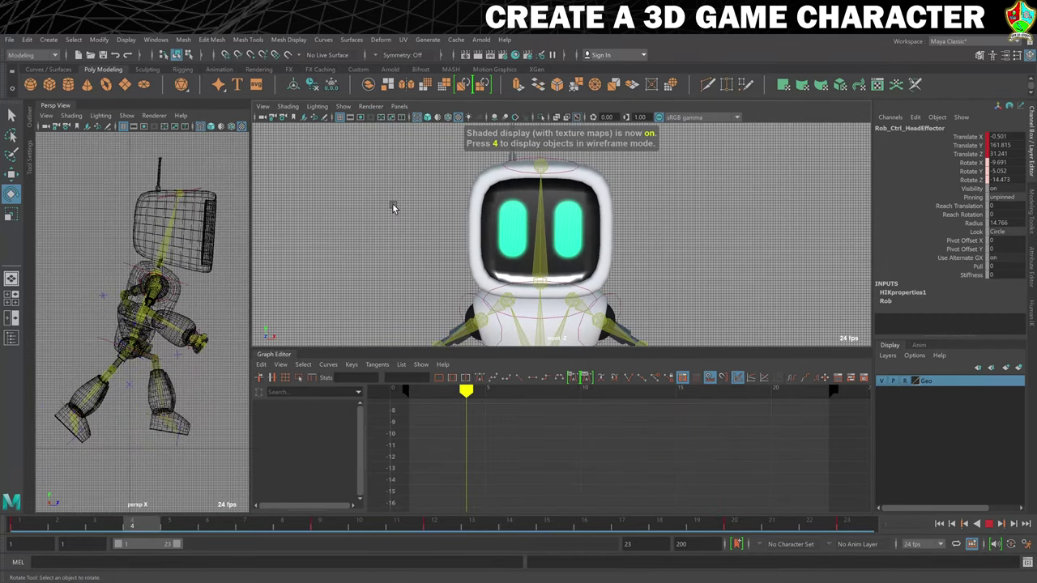
{"action": "left_click", "coordinate": [398, 106]}
{"action": "left_click", "coordinate": [513, 118]}
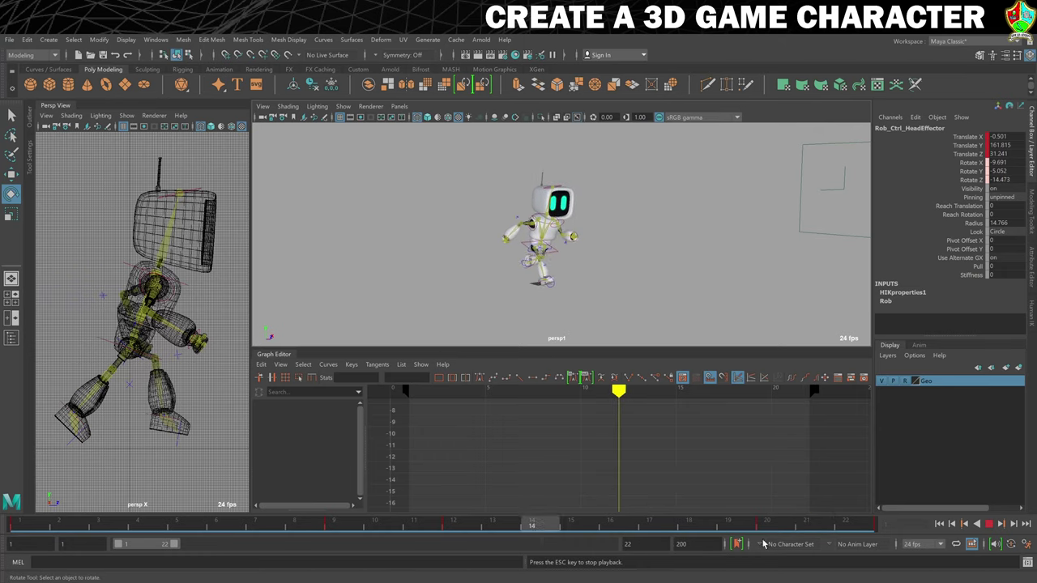
{"action": "left_click", "coordinate": [990, 525]}
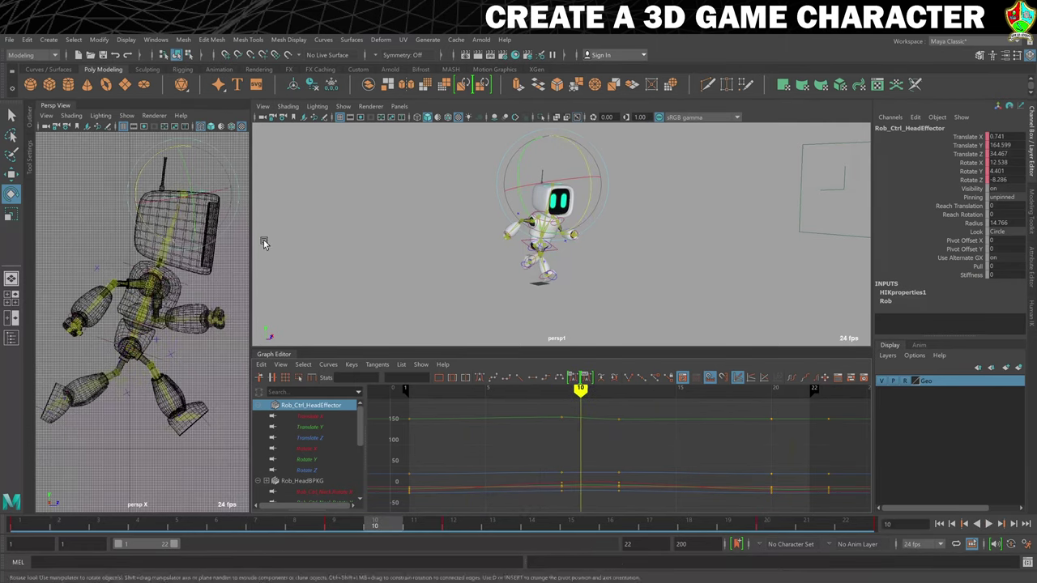
Rotate and key the head control to about X 9.9, Y 4.6, Z -14.9 at frame 9 and X 10.0, Y 4.3, Z -13.2 at frame 12
{"action": "left_click_drag", "start_coordinate": [353, 525], "coordinate": [24, 525]}
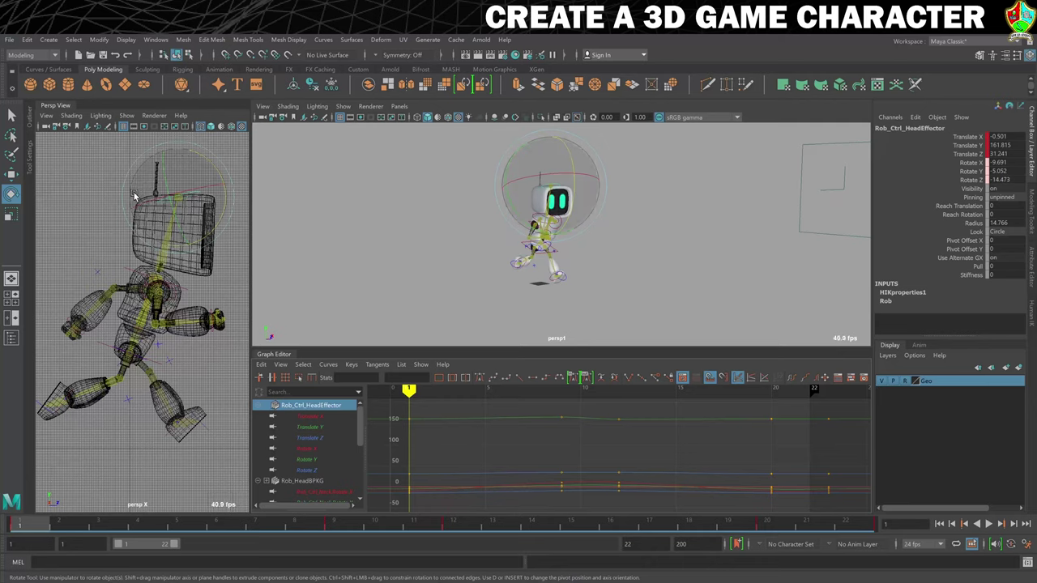
{"action": "left_click", "coordinate": [340, 524]}
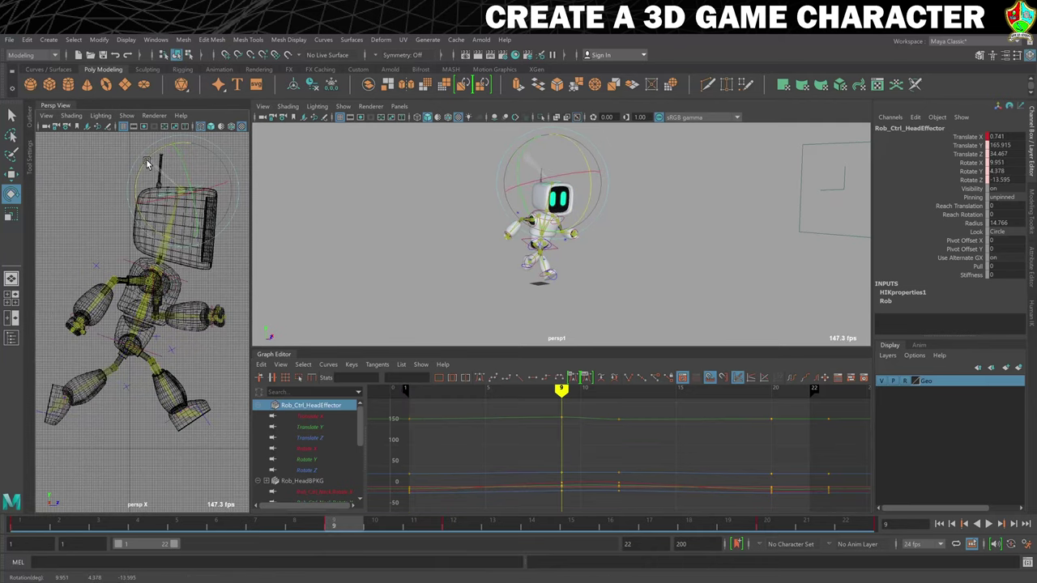
{"action": "left_click_drag", "start_coordinate": [149, 162], "coordinate": [204, 210]}
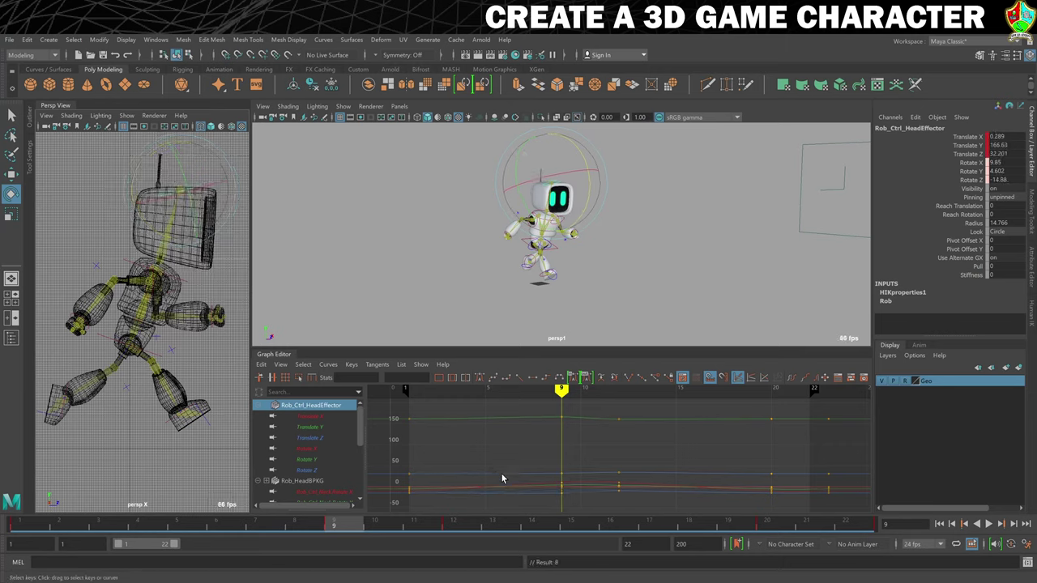
{"action": "key", "text": "period"}
{"action": "left_click_drag", "start_coordinate": [150, 170], "coordinate": [153, 169]}
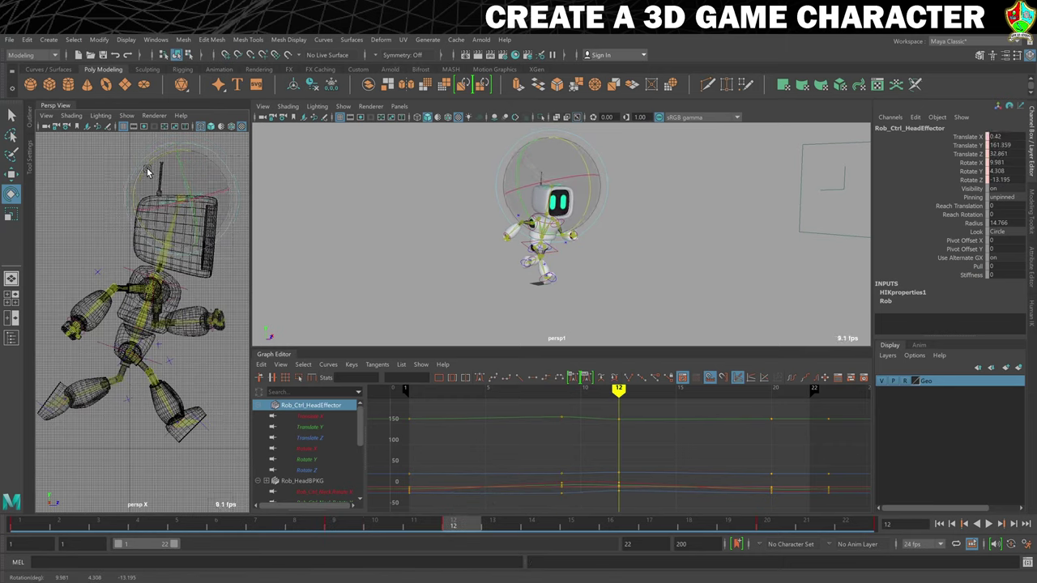
Check the head pose at frame 20 and play back the run cycle to review the adjusted head tilt
{"action": "left_click", "coordinate": [773, 527]}
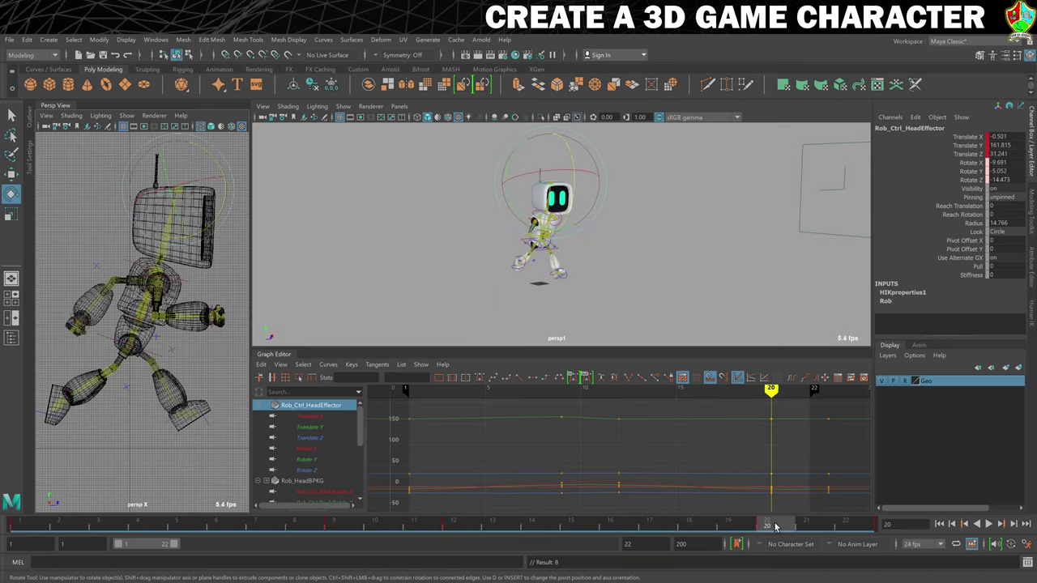
{"action": "left_click", "coordinate": [988, 524]}
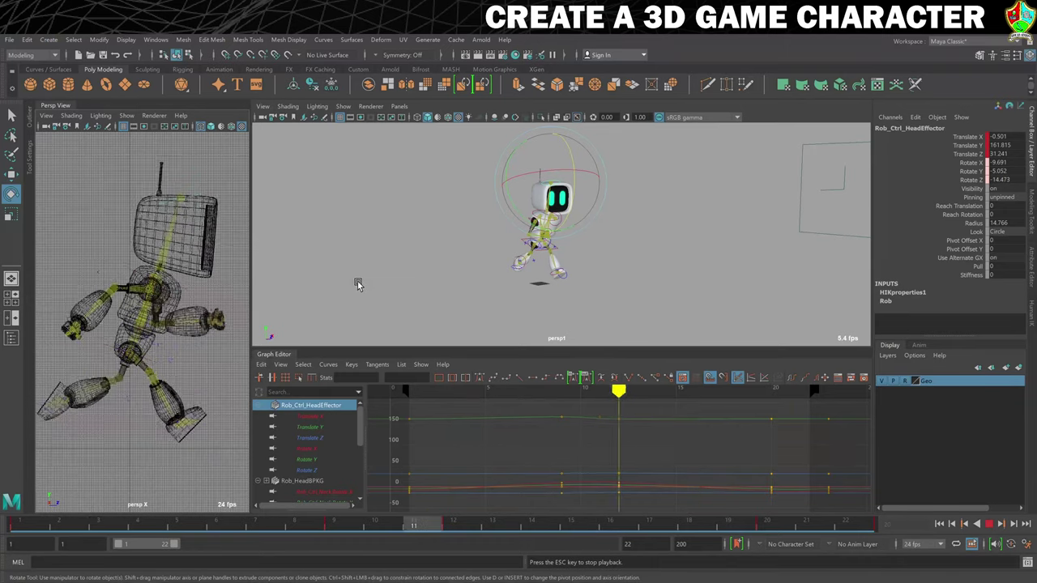
{"action": "left_click", "coordinate": [989, 524]}
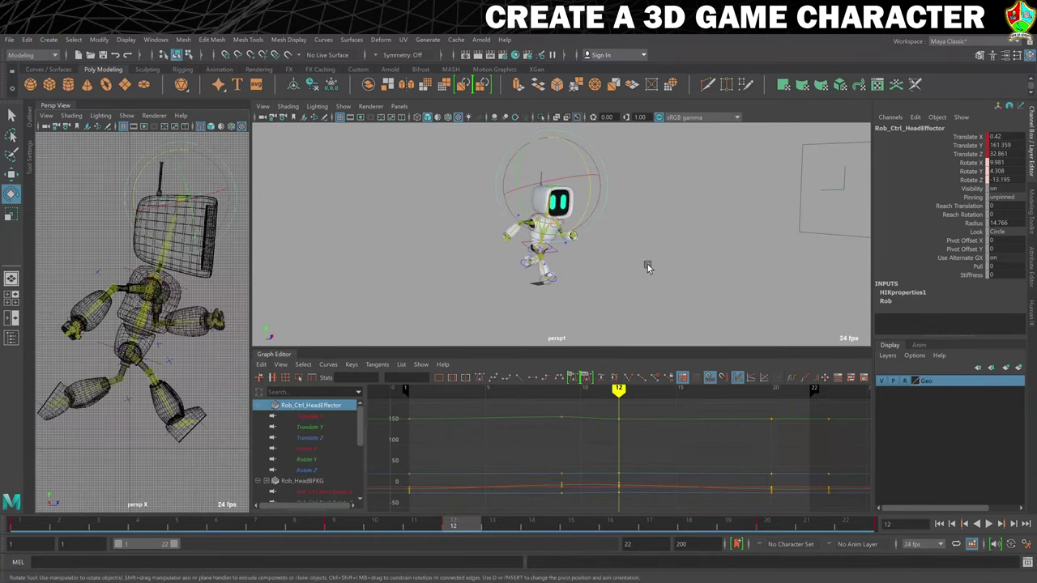
Clear the selection and select the right ankle, left ankle and hips controls together
{"action": "left_click", "coordinate": [669, 258]}
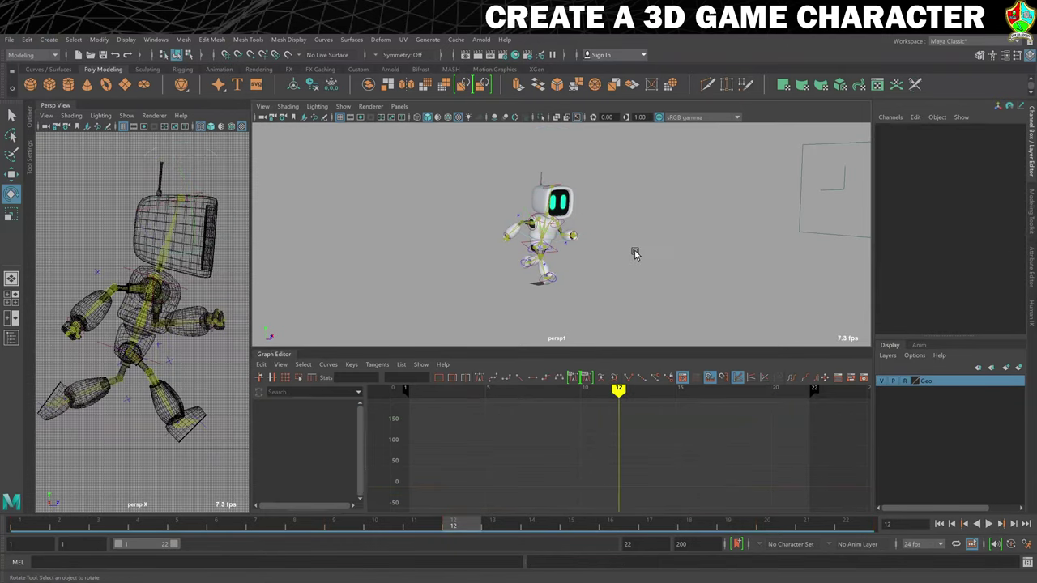
{"action": "left_click_drag", "start_coordinate": [634, 250], "coordinate": [612, 253], "text": "alt"}
{"action": "scroll", "coordinate": [610, 255], "scroll_direction": "up", "scroll_amount": 3}
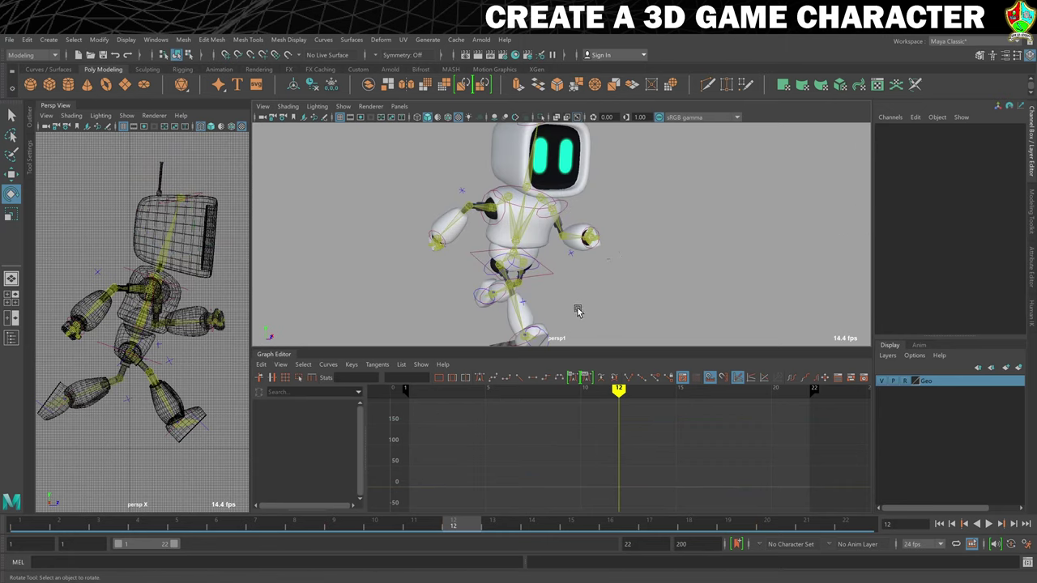
{"action": "scroll", "coordinate": [594, 248], "scroll_direction": "up", "scroll_amount": 5}
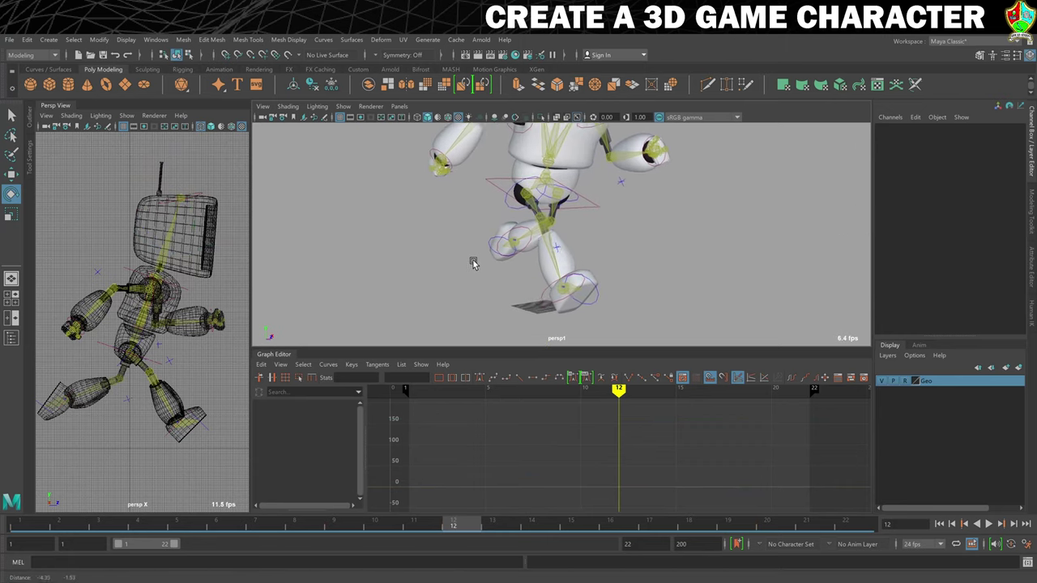
{"action": "left_click_drag", "start_coordinate": [474, 263], "coordinate": [498, 265], "text": "alt"}
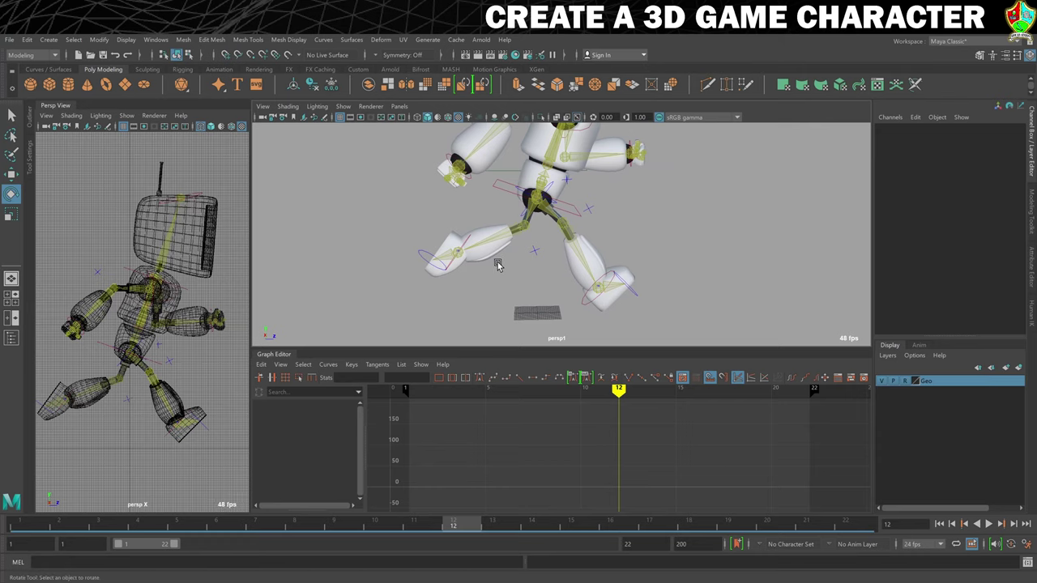
{"action": "left_click", "coordinate": [581, 303]}
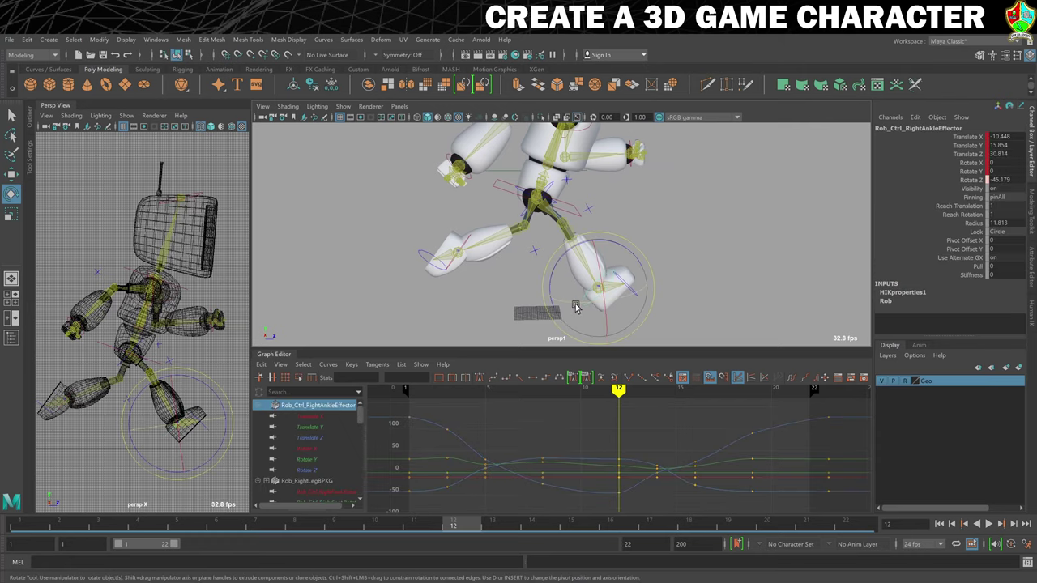
{"action": "left_click", "coordinate": [473, 241], "text": "shift"}
{"action": "left_click", "coordinate": [495, 197]}
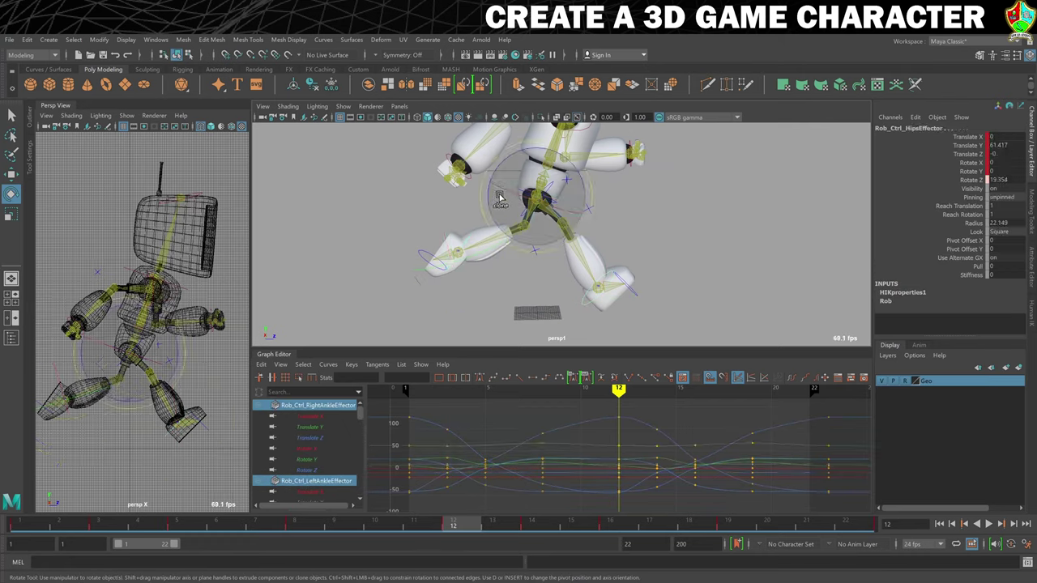
Add the chest, shoulder and head controls to the selection of animated controls
{"action": "left_click_drag", "start_coordinate": [496, 197], "coordinate": [567, 296], "text": "alt"}
{"action": "key", "text": "q"}
{"action": "scroll", "coordinate": [553, 243], "scroll_direction": "up", "scroll_amount": 4}
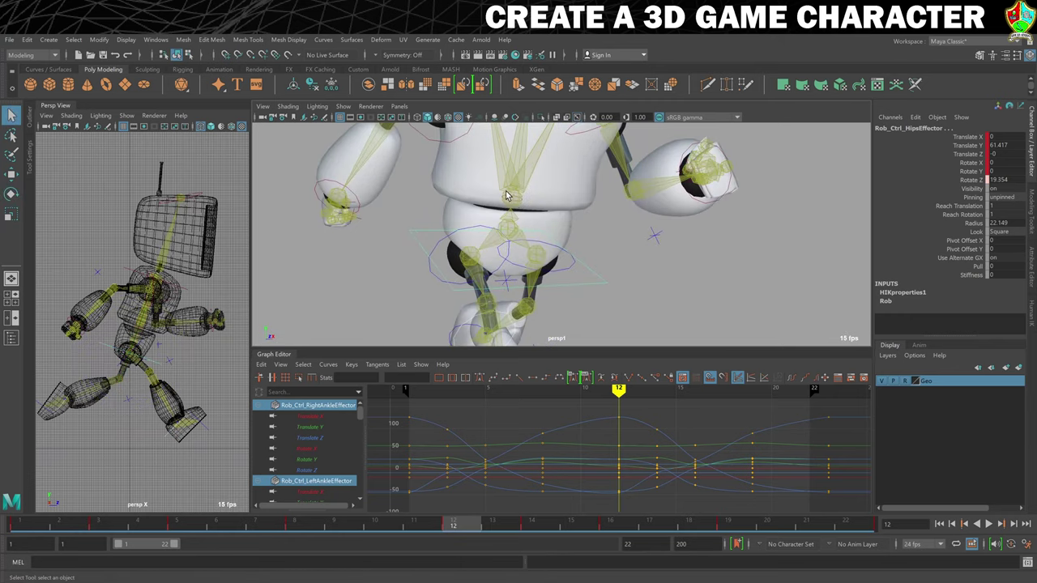
{"action": "left_click", "coordinate": [539, 213]}
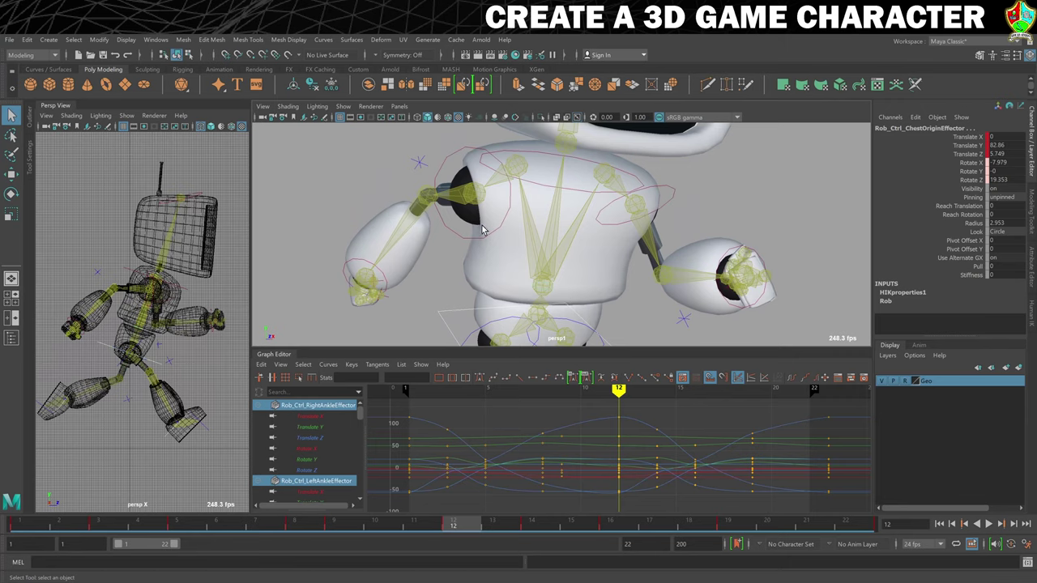
{"action": "left_click", "coordinate": [640, 211]}
{"action": "left_click", "coordinate": [664, 186]}
{"action": "left_click_drag", "start_coordinate": [689, 190], "coordinate": [585, 235], "text": "alt"}
{"action": "left_click", "coordinate": [579, 152]}
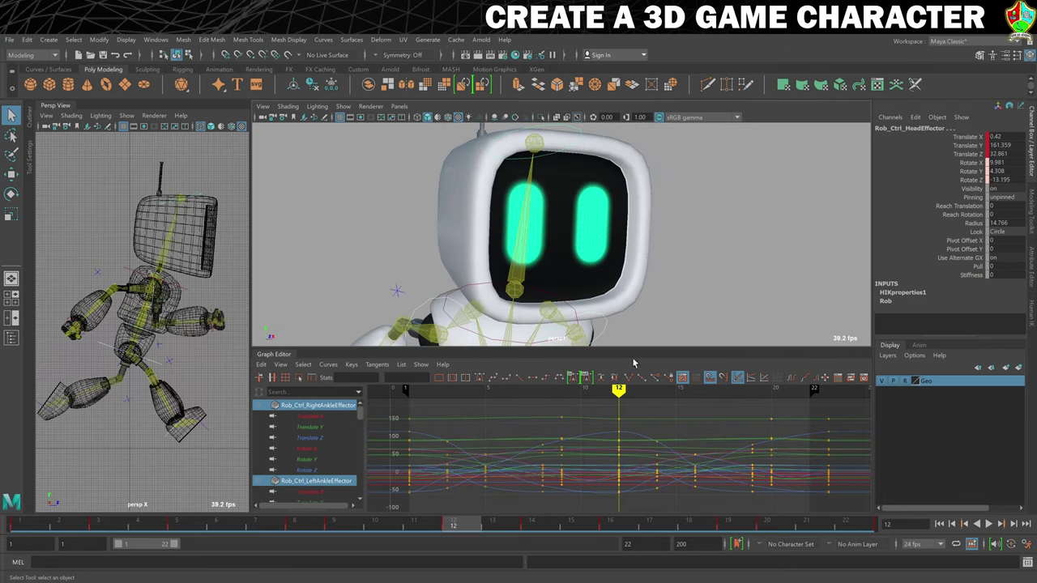
Set both the pre-infinity and post-infinity of all the listed animation curves, from the right ankle through the head, to Cycle
{"action": "left_click", "coordinate": [316, 406]}
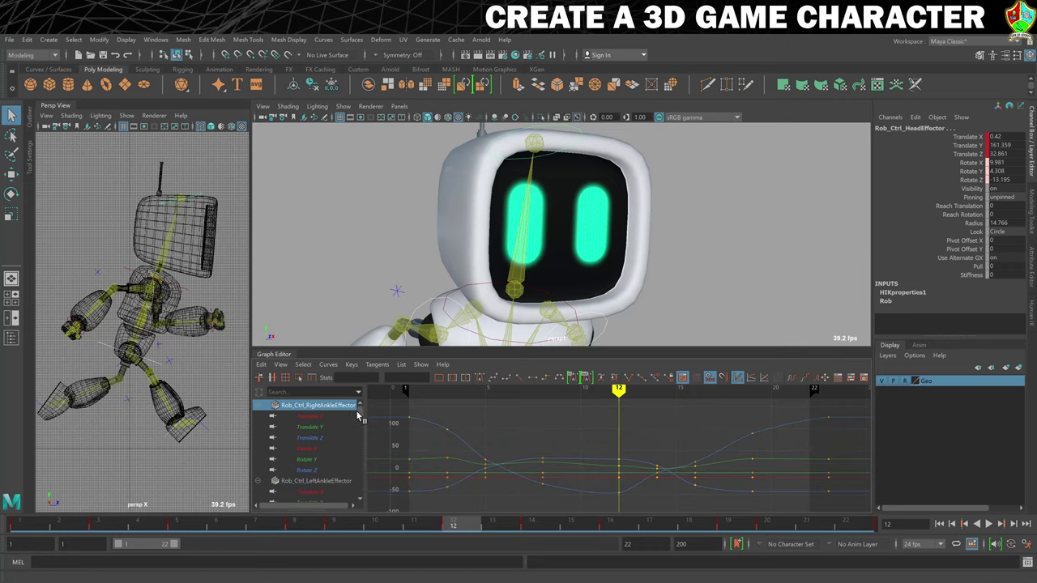
{"action": "left_click_drag", "start_coordinate": [360, 417], "coordinate": [361, 491]}
{"action": "left_click", "coordinate": [347, 492], "text": "shift"}
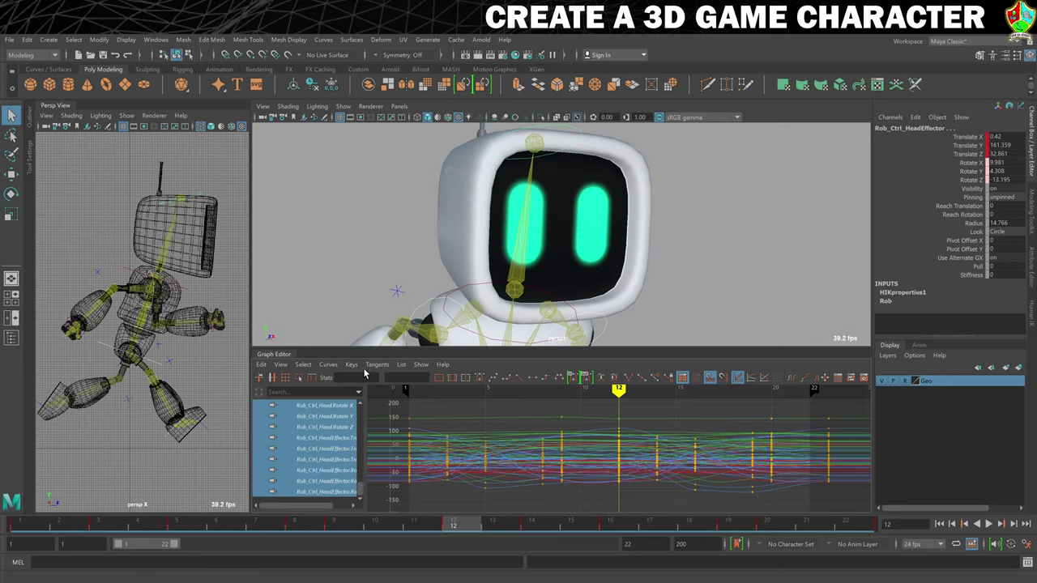
{"action": "left_click", "coordinate": [328, 363]}
{"action": "left_click", "coordinate": [331, 366]}
{"action": "left_click", "coordinate": [328, 364]}
{"action": "mouse_move", "coordinate": [352, 364]}
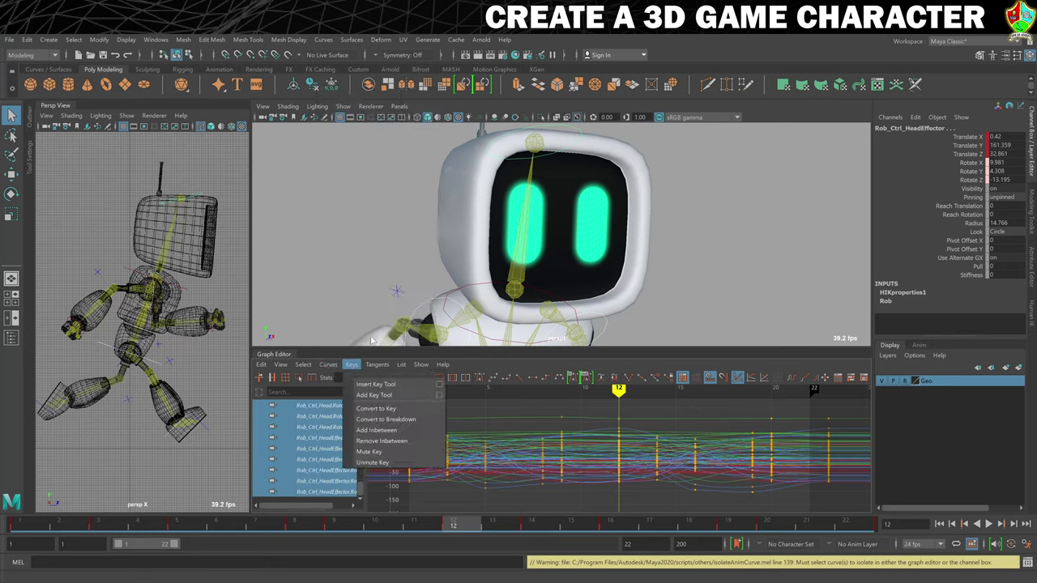
{"action": "mouse_move", "coordinate": [353, 100]}
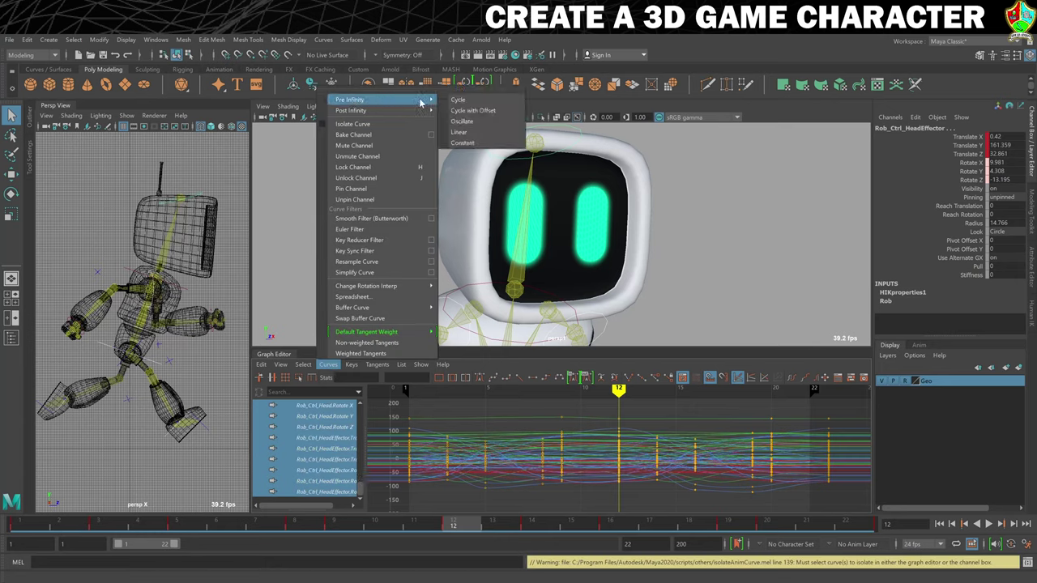
{"action": "left_click", "coordinate": [459, 100]}
{"action": "left_click", "coordinate": [328, 364]}
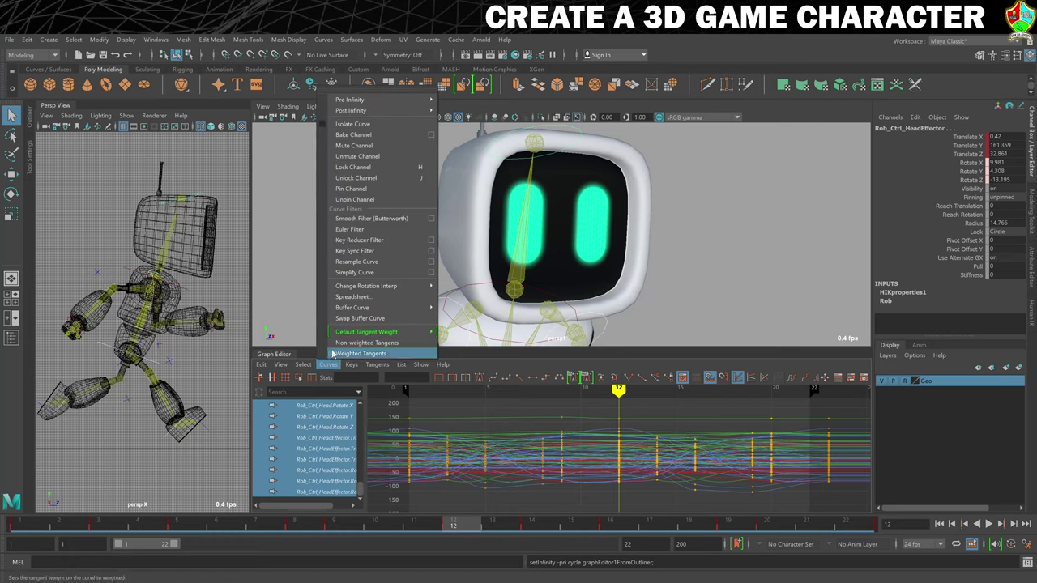
{"action": "mouse_move", "coordinate": [375, 113]}
{"action": "left_click", "coordinate": [458, 111]}
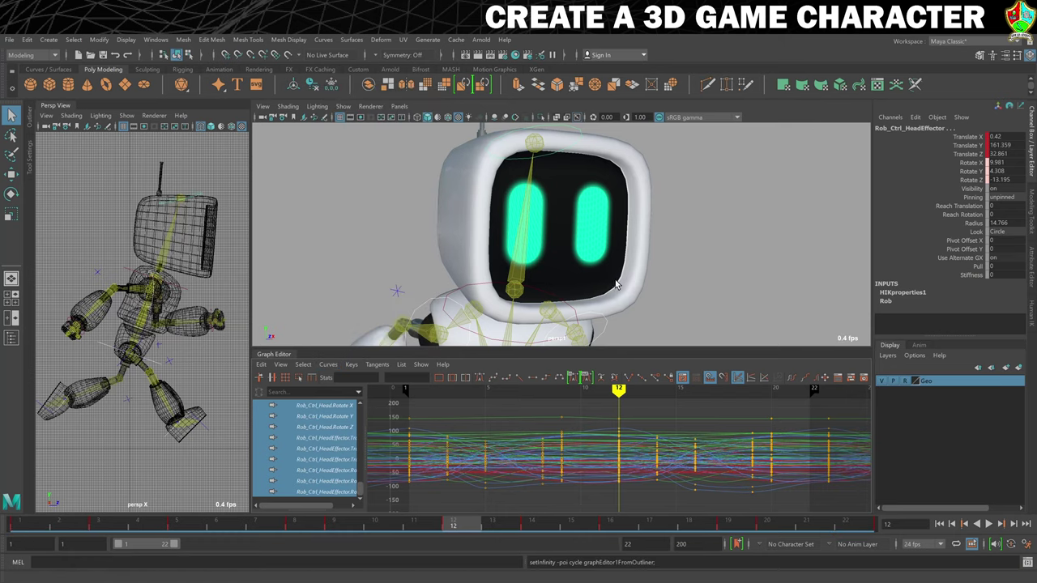
{"action": "middle_click_drag", "start_coordinate": [621, 277], "coordinate": [624, 215], "text": "alt"}
{"action": "left_click", "coordinate": [463, 255]}
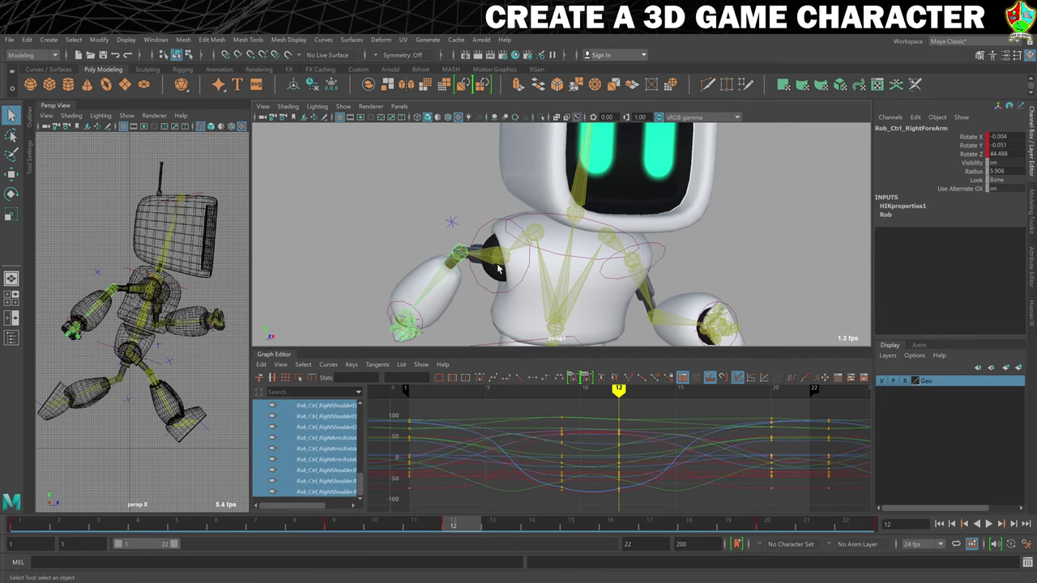
{"action": "left_click_drag", "start_coordinate": [721, 271], "coordinate": [675, 276], "text": "alt"}
{"action": "left_click_drag", "start_coordinate": [738, 280], "coordinate": [692, 304], "text": "alt"}
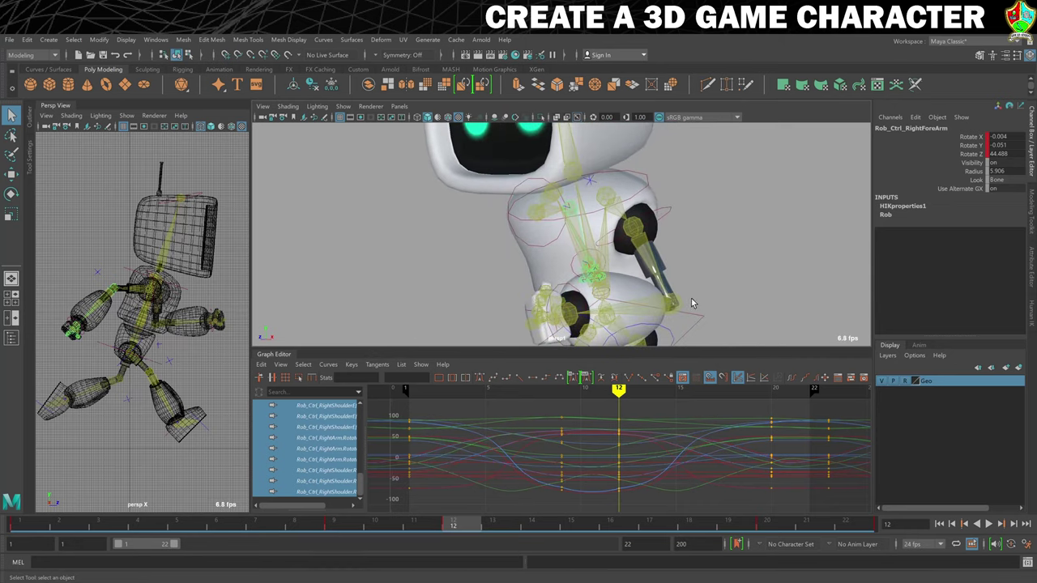
{"action": "left_click", "coordinate": [676, 302]}
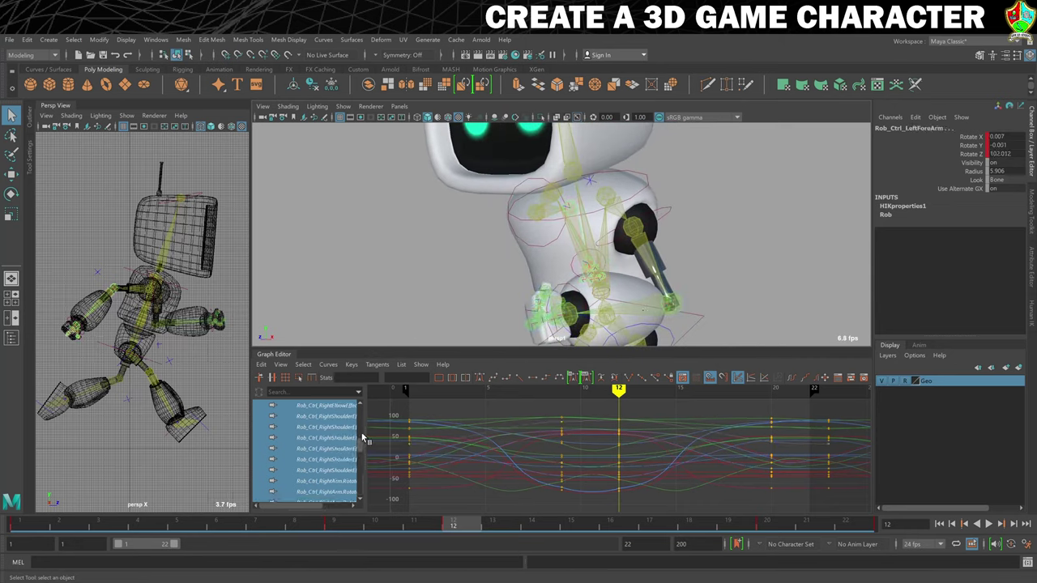
{"action": "scroll", "coordinate": [352, 427], "scroll_direction": "down", "scroll_amount": 2}
{"action": "left_click", "coordinate": [727, 275]}
Select the right forearm and left forearm controls together
{"action": "left_click_drag", "start_coordinate": [727, 276], "coordinate": [389, 214], "text": "alt"}
{"action": "left_click", "coordinate": [385, 213]}
{"action": "left_click_drag", "start_coordinate": [668, 270], "coordinate": [727, 273], "text": "alt"}
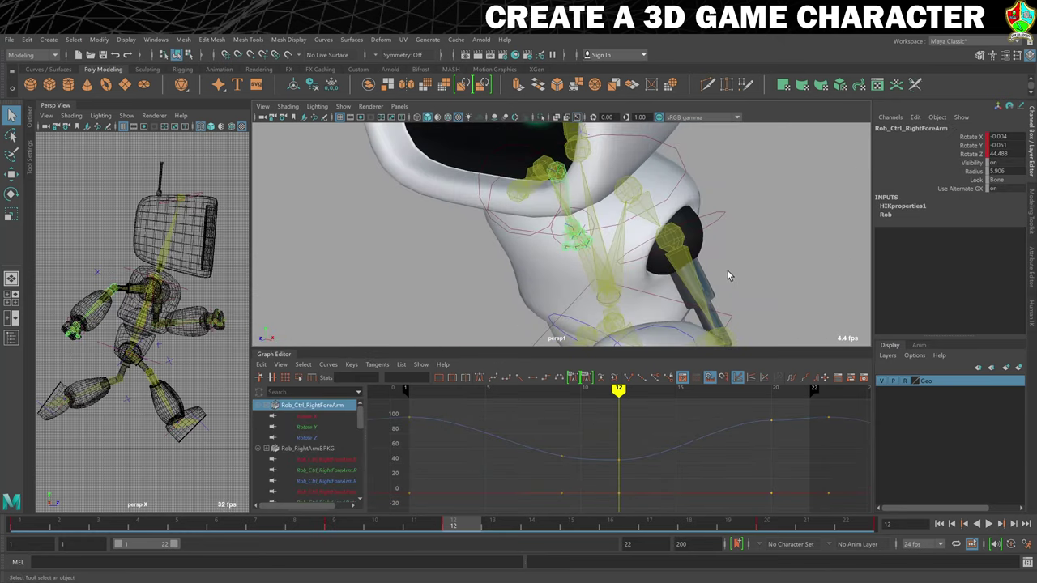
{"action": "left_click", "coordinate": [727, 340], "text": "shift"}
{"action": "left_click_drag", "start_coordinate": [722, 324], "coordinate": [689, 275], "text": "alt"}
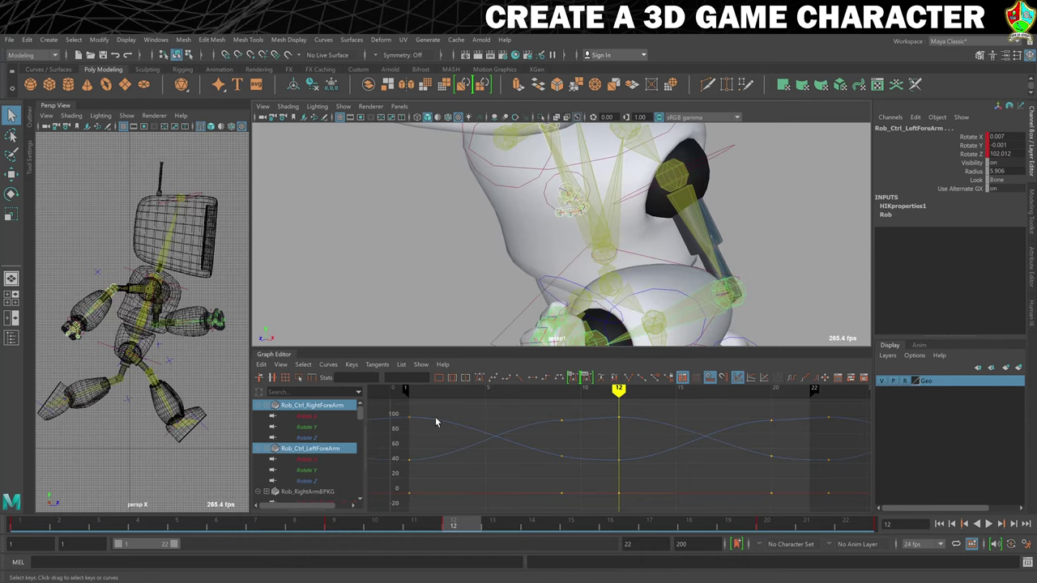
Set the pre-infinity and post-infinity of all the arm and shoulder animation curves to Cycle
{"action": "left_click", "coordinate": [324, 405]}
{"action": "left_click", "coordinate": [348, 498], "text": "shift"}
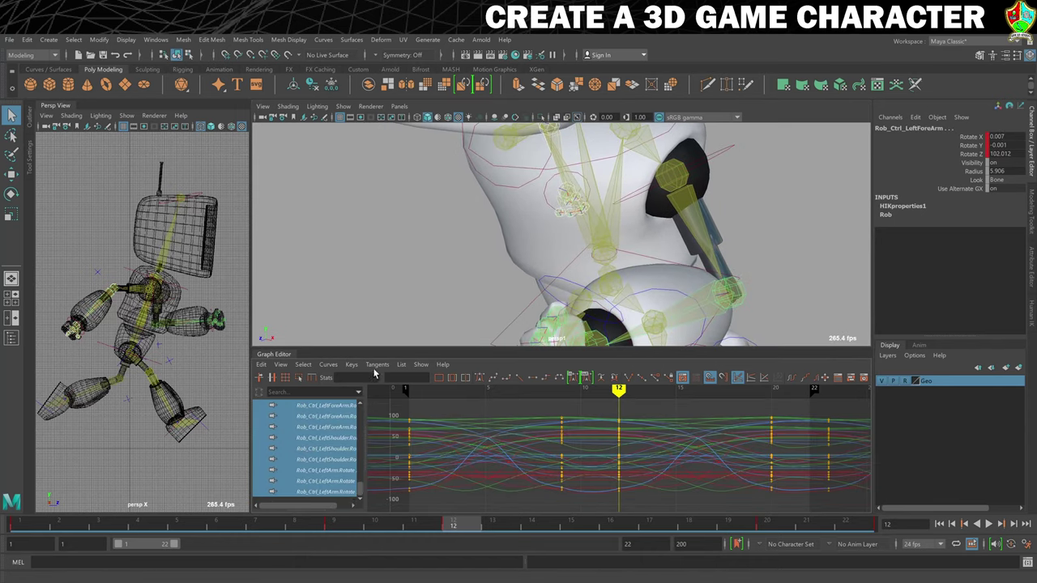
{"action": "left_click", "coordinate": [328, 364]}
{"action": "mouse_move", "coordinate": [390, 101]}
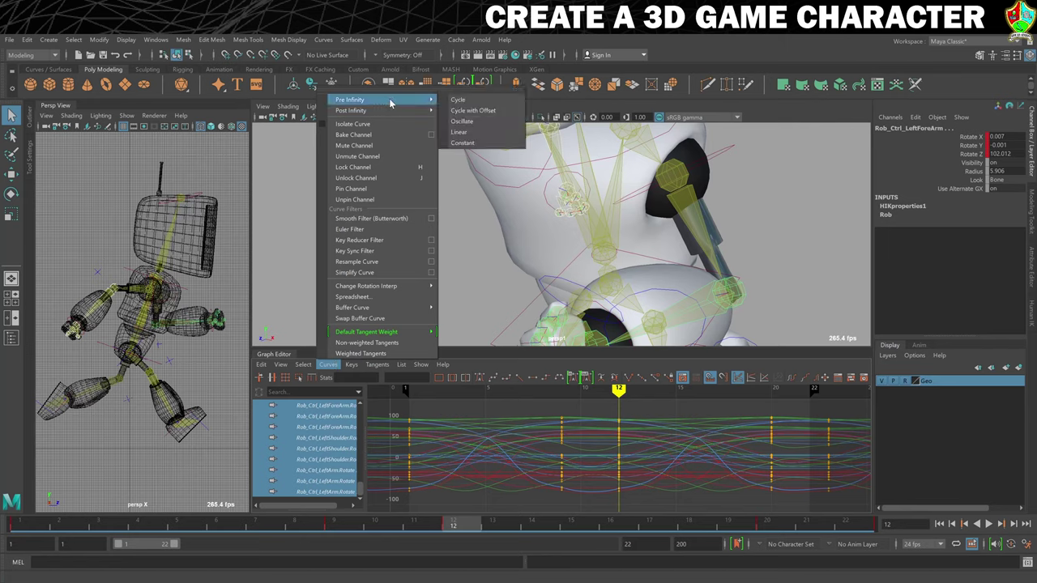
{"action": "left_click", "coordinate": [458, 100]}
{"action": "left_click", "coordinate": [328, 366]}
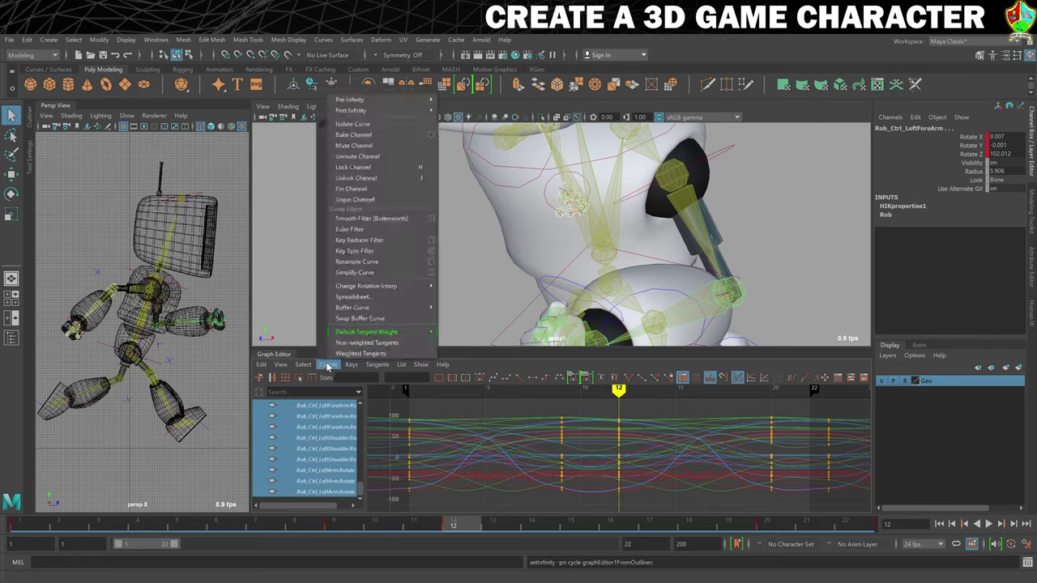
{"action": "left_click", "coordinate": [328, 365]}
{"action": "mouse_move", "coordinate": [389, 110]}
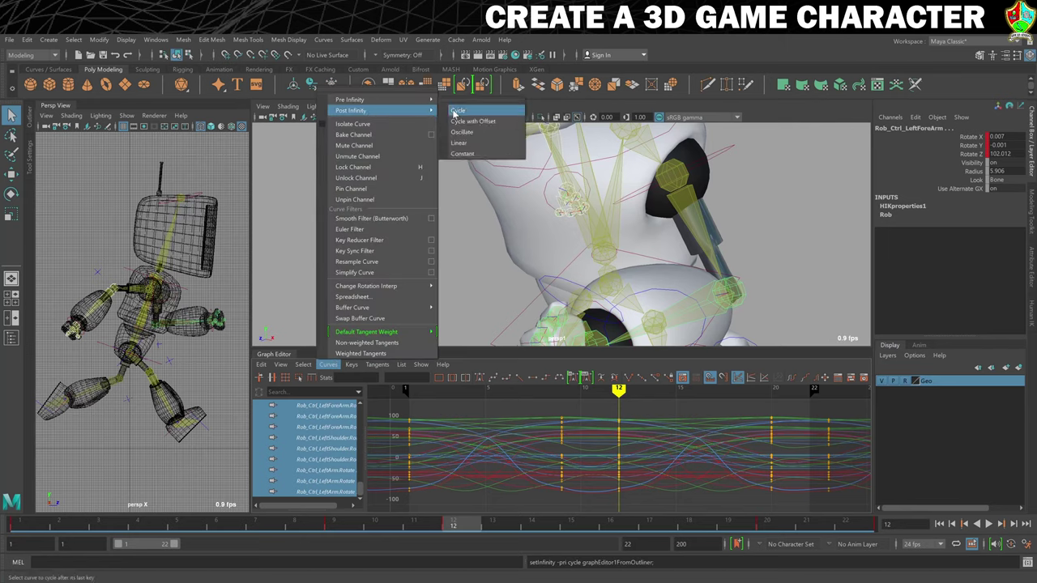
{"action": "left_click", "coordinate": [456, 112]}
Clear the selection, play back the run cycle to check it, and frame the whole robot
{"action": "left_click", "coordinate": [220, 359]}
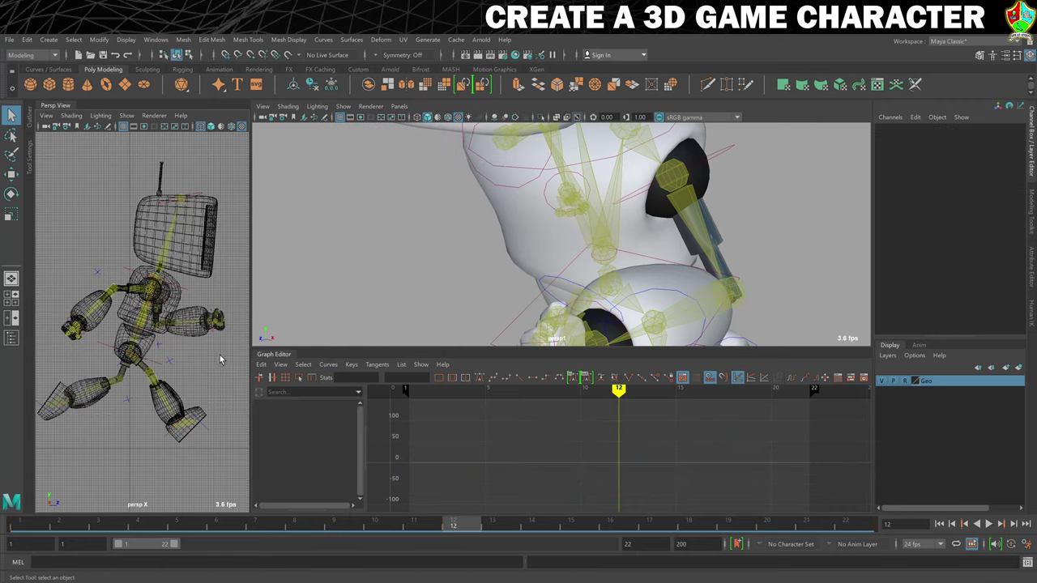
{"action": "left_click", "coordinate": [993, 525]}
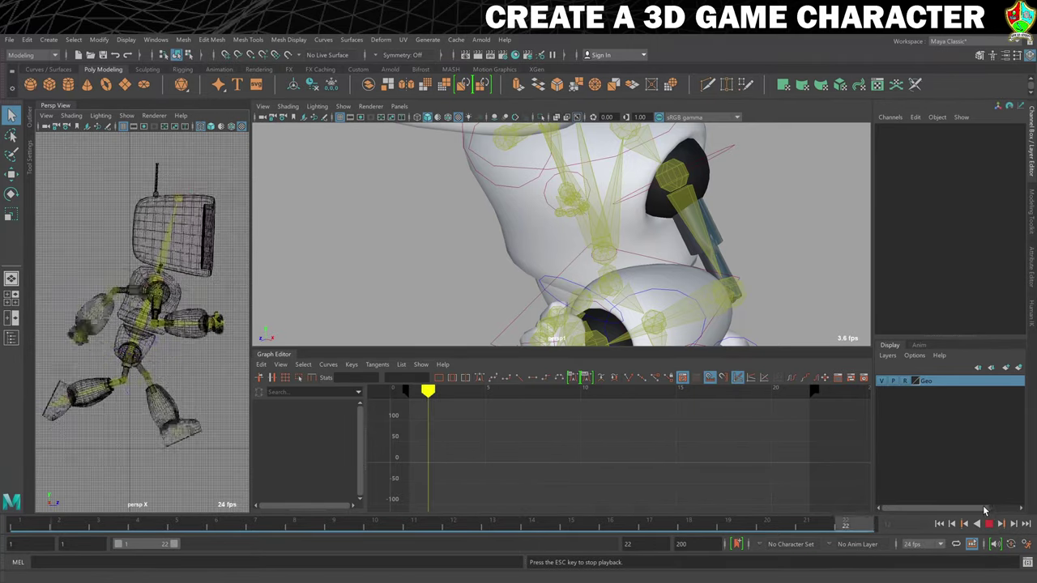
{"action": "left_click", "coordinate": [987, 523]}
{"action": "key", "text": "f"}
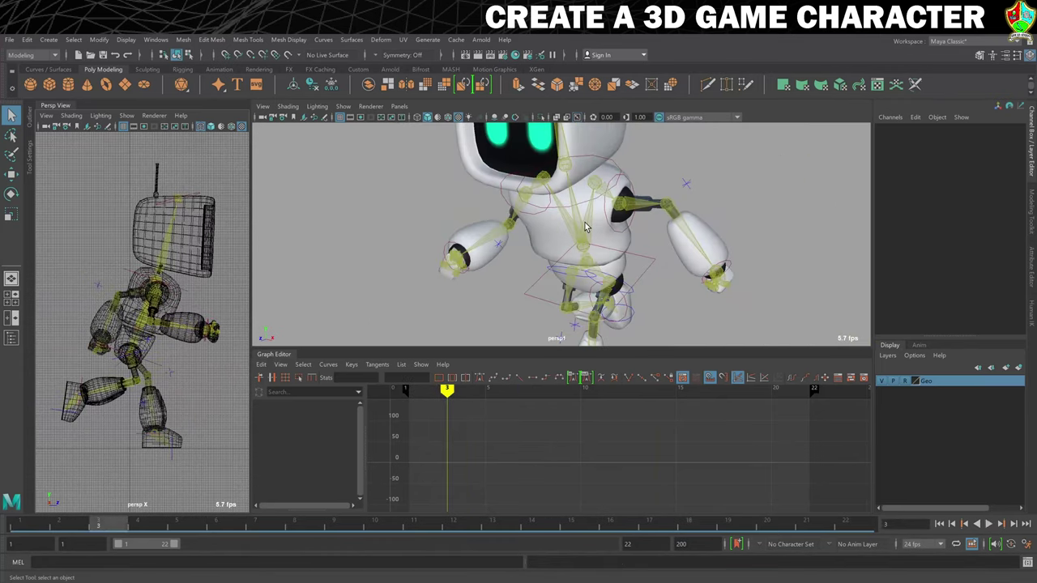
Hide the character's control rig and skeleton, and play back the run cycle while viewing the robot from several angles
{"action": "left_click", "coordinate": [1032, 308]}
{"action": "left_click", "coordinate": [880, 134]}
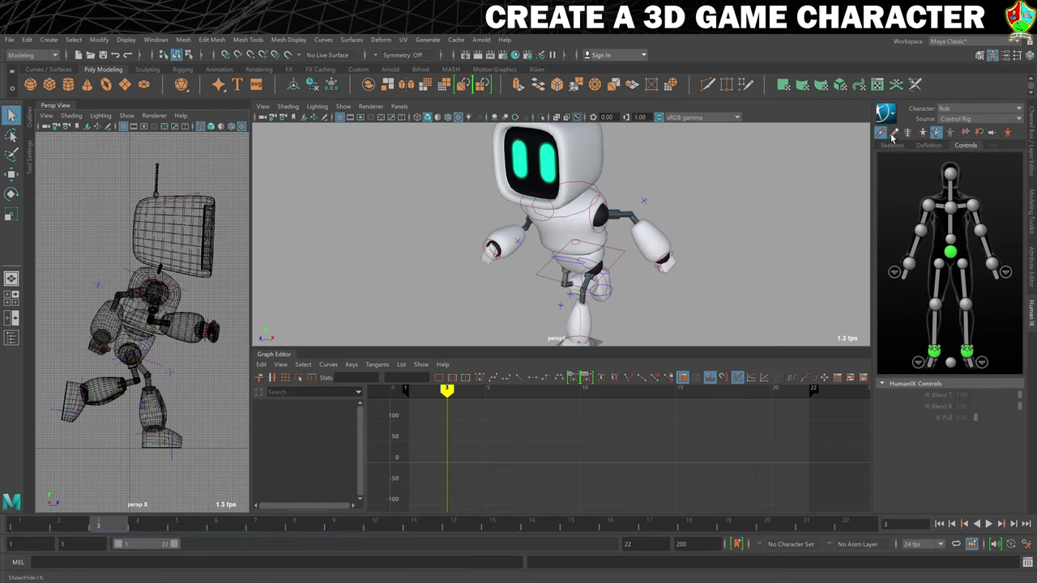
{"action": "left_click", "coordinate": [988, 523]}
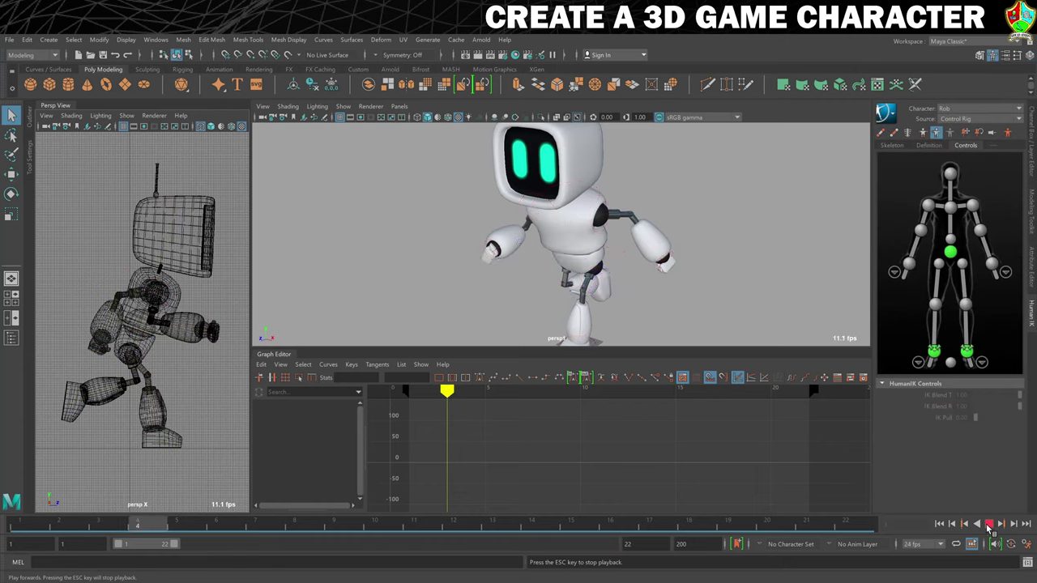
{"action": "right_click_drag", "start_coordinate": [745, 232], "coordinate": [693, 202], "text": "alt"}
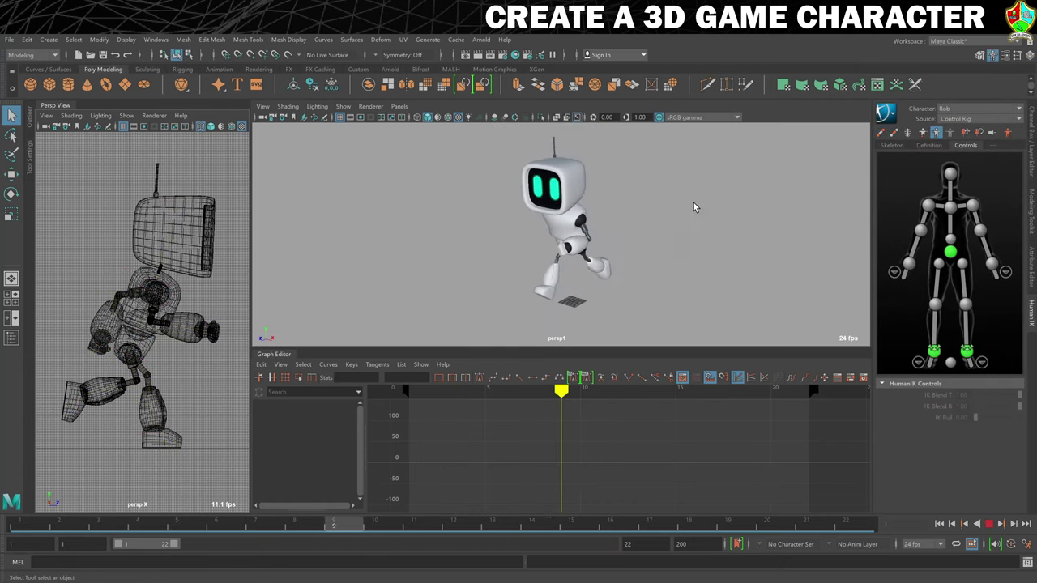
{"action": "left_click_drag", "start_coordinate": [693, 220], "coordinate": [607, 215], "text": "alt"}
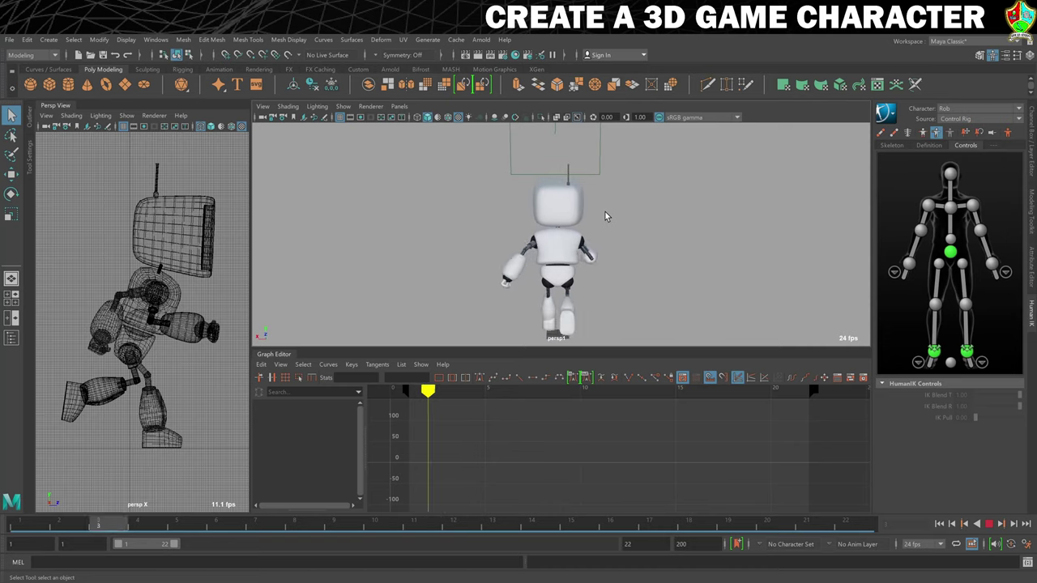
{"action": "left_click_drag", "start_coordinate": [685, 225], "coordinate": [537, 221], "text": "alt"}
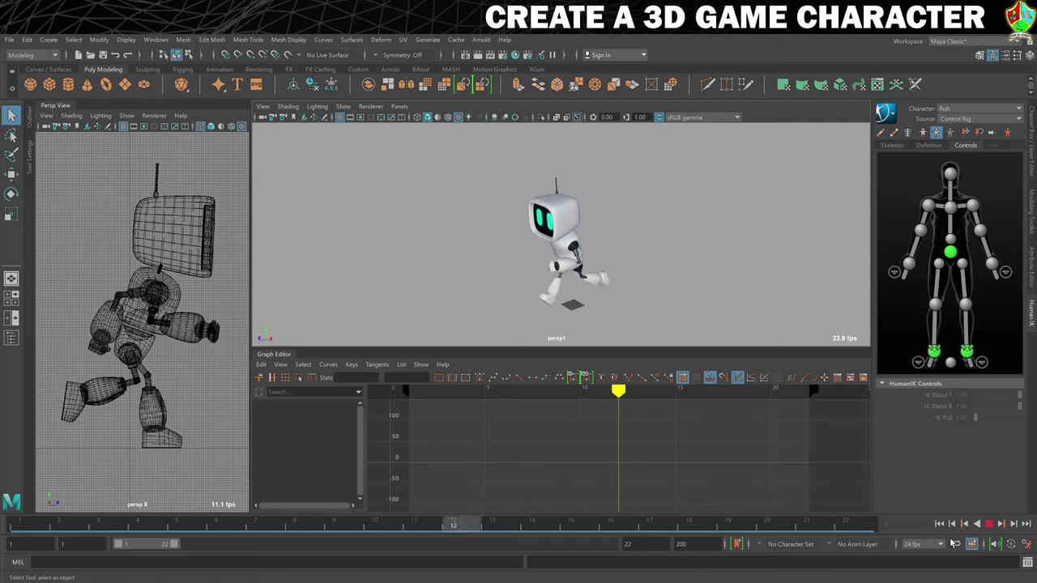
{"action": "left_click", "coordinate": [995, 524]}
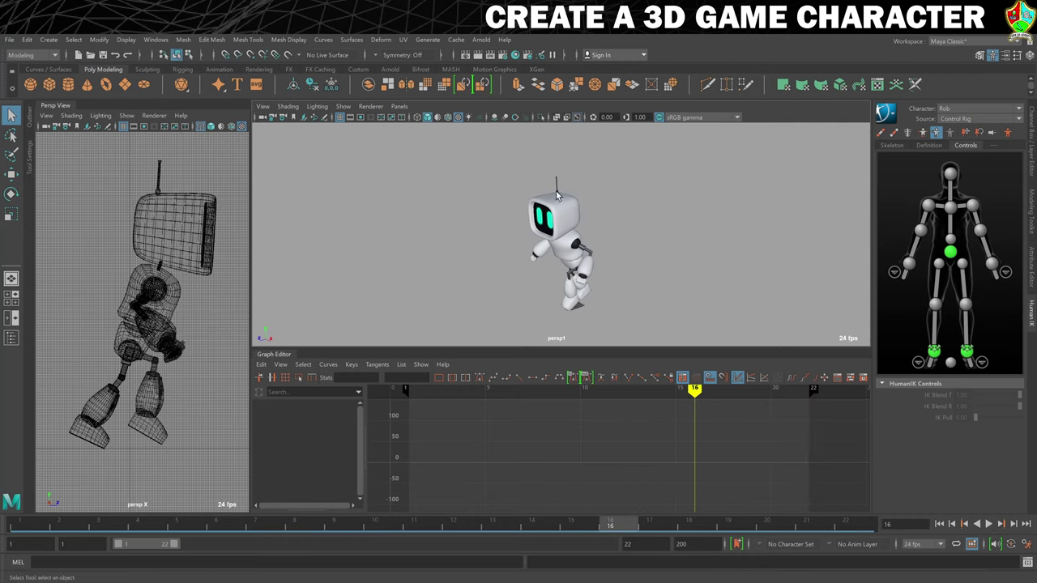
Save the scene under the new name "14. Run Cycle" in the scenes folder
{"action": "left_click", "coordinate": [9, 39]}
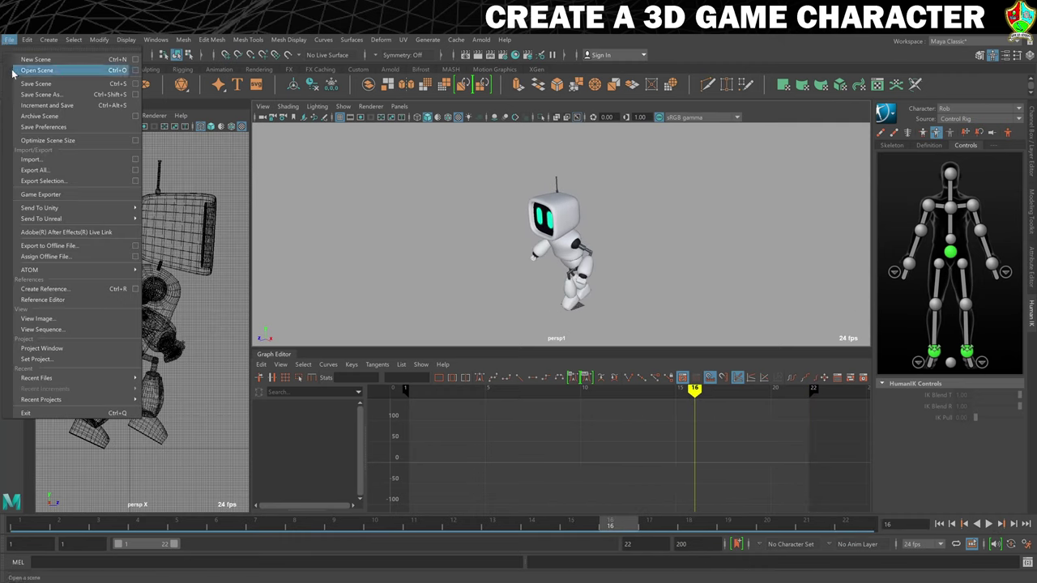
{"action": "left_click", "coordinate": [37, 94]}
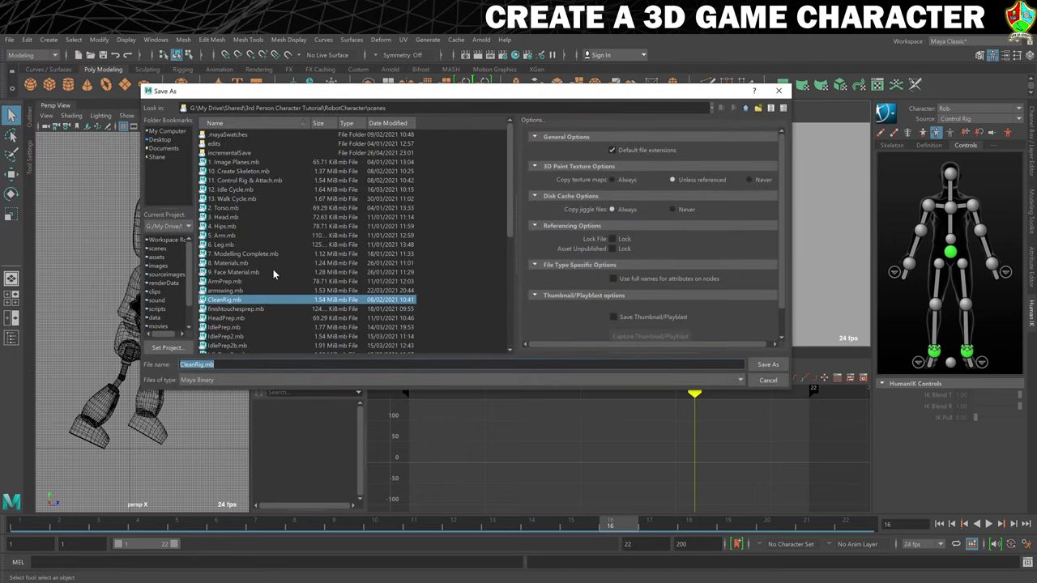
{"action": "type", "text": "14"}
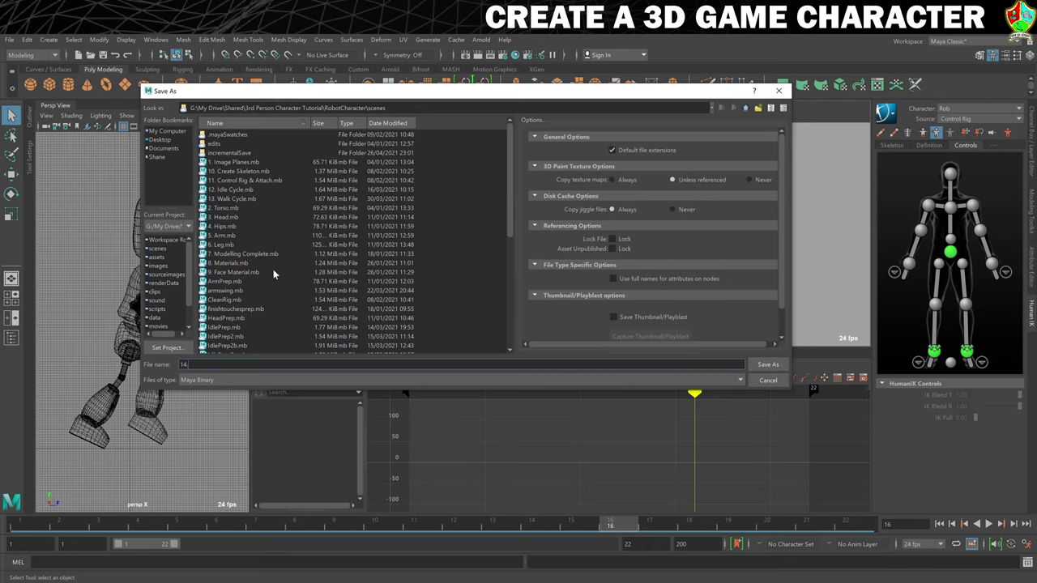
{"action": "type", "text": " Run C"}
{"action": "type", "text": "ycle"}
{"action": "type", "text": "."}
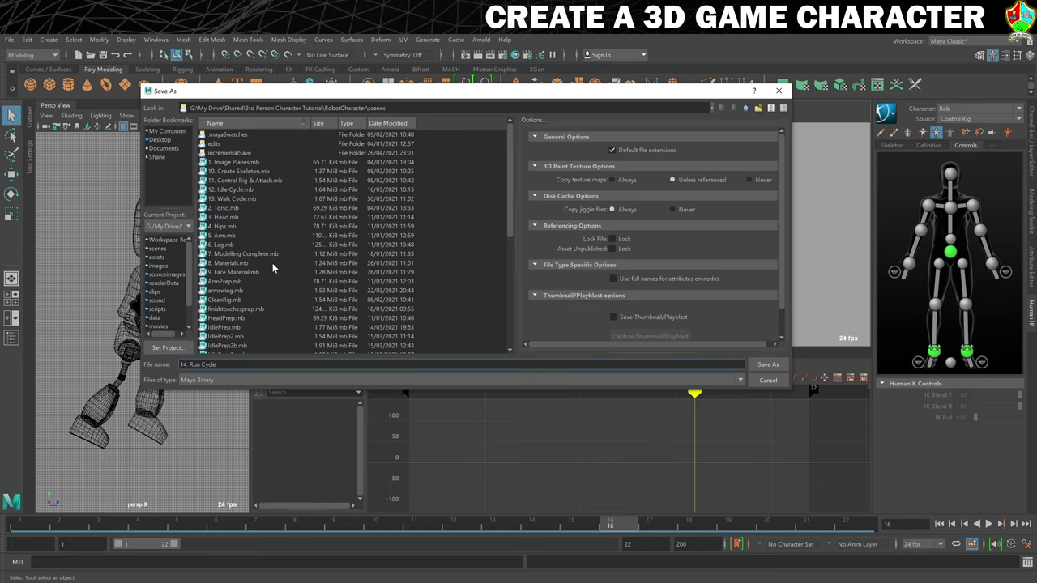
{"action": "left_click", "coordinate": [768, 366]}
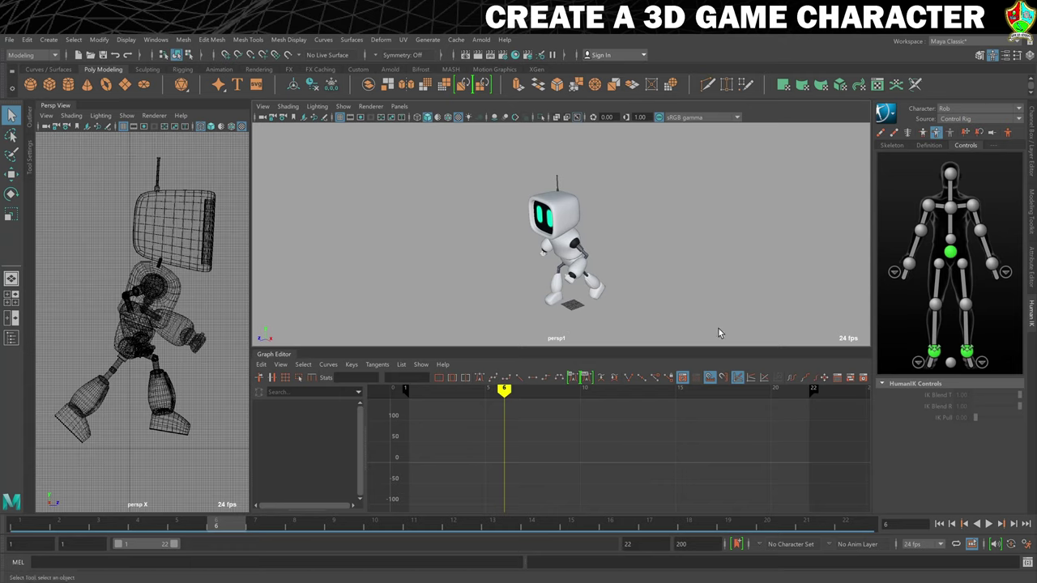
Open the CleanRig.mb scene from the scenes folder
{"action": "left_click", "coordinate": [11, 40]}
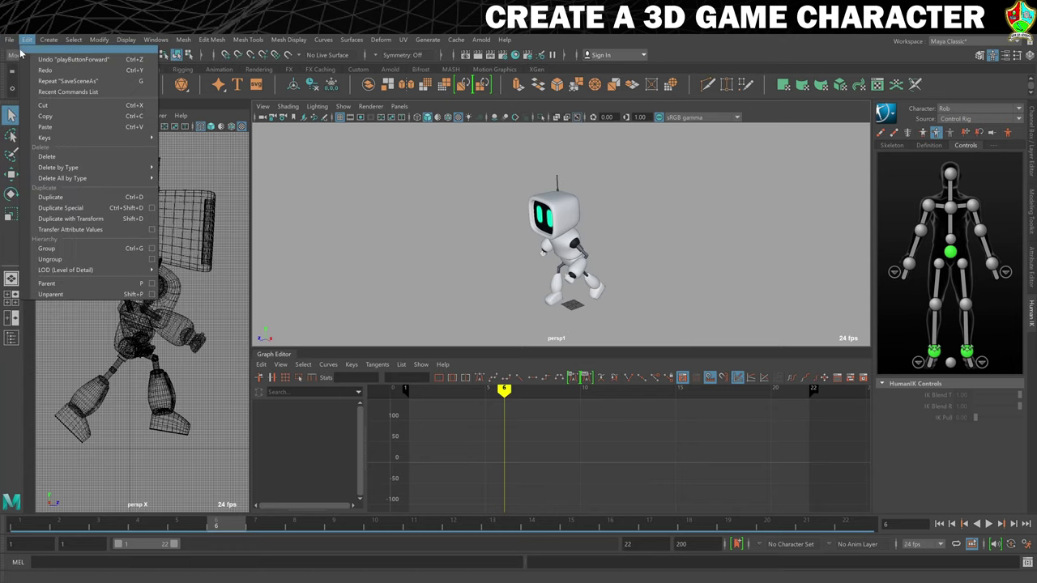
{"action": "mouse_move", "coordinate": [35, 219]}
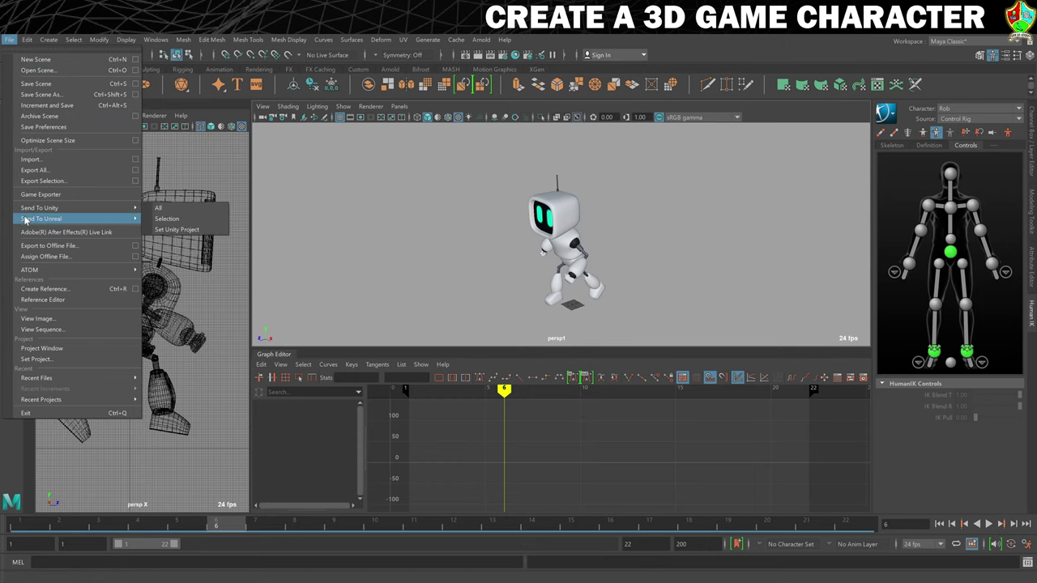
{"action": "left_click", "coordinate": [50, 70]}
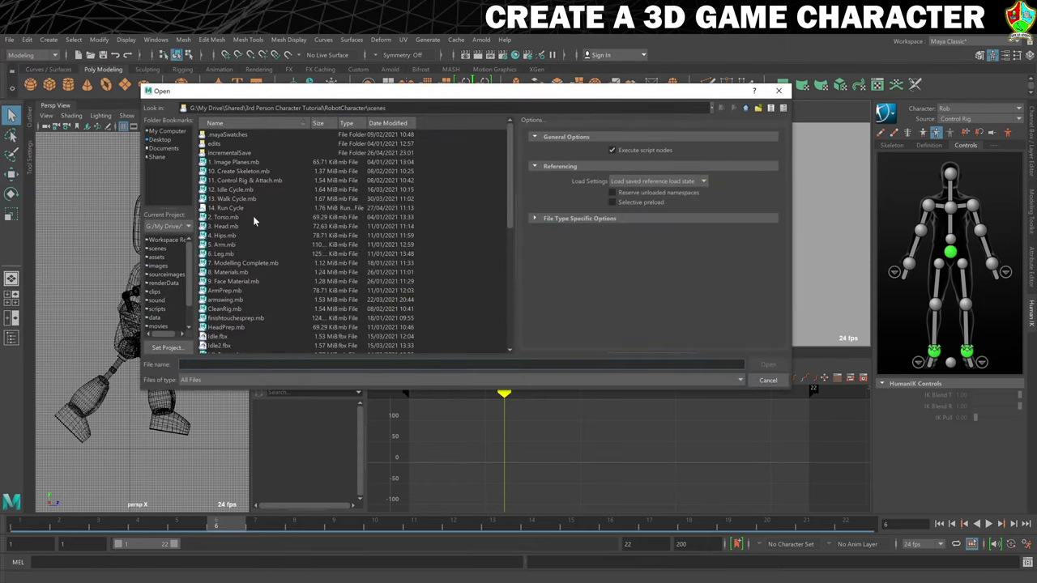
{"action": "scroll", "coordinate": [253, 216], "scroll_direction": "down", "scroll_amount": 2}
{"action": "left_click", "coordinate": [228, 255]}
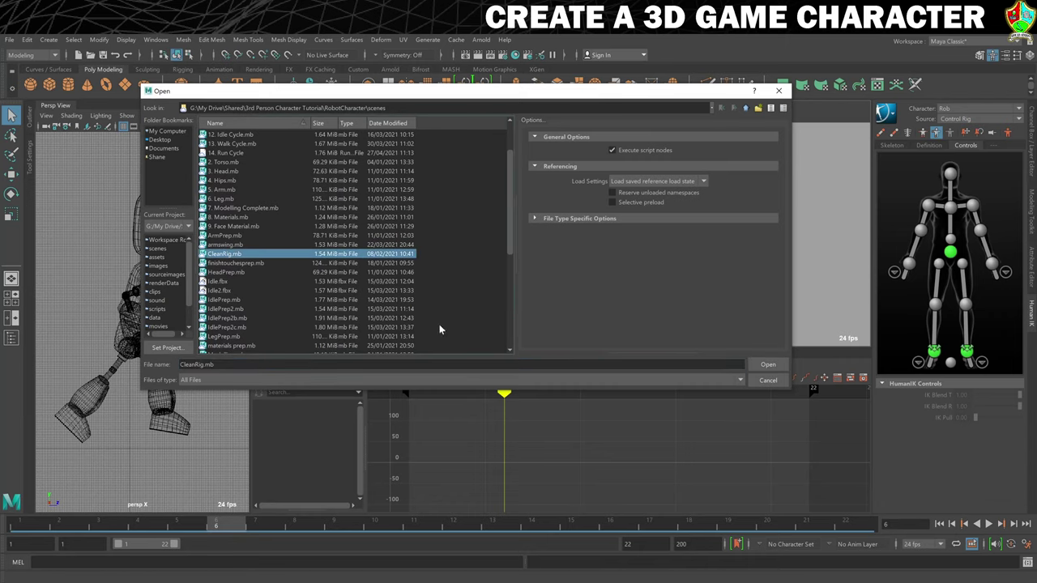
{"action": "left_click", "coordinate": [766, 364]}
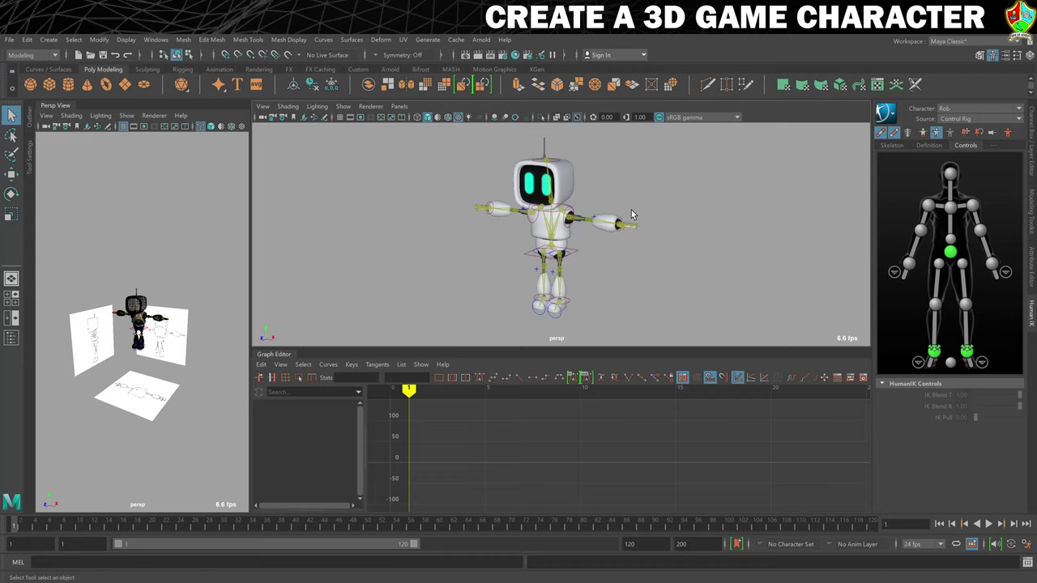
Curl the fingers of the robot's right hand inward by rotating the right middle finger effector
{"action": "left_click_drag", "start_coordinate": [529, 248], "coordinate": [474, 235], "text": "alt"}
{"action": "right_click_drag", "start_coordinate": [474, 235], "coordinate": [456, 223], "text": "alt"}
{"action": "left_click_drag", "start_coordinate": [456, 223], "coordinate": [365, 235], "text": "alt"}
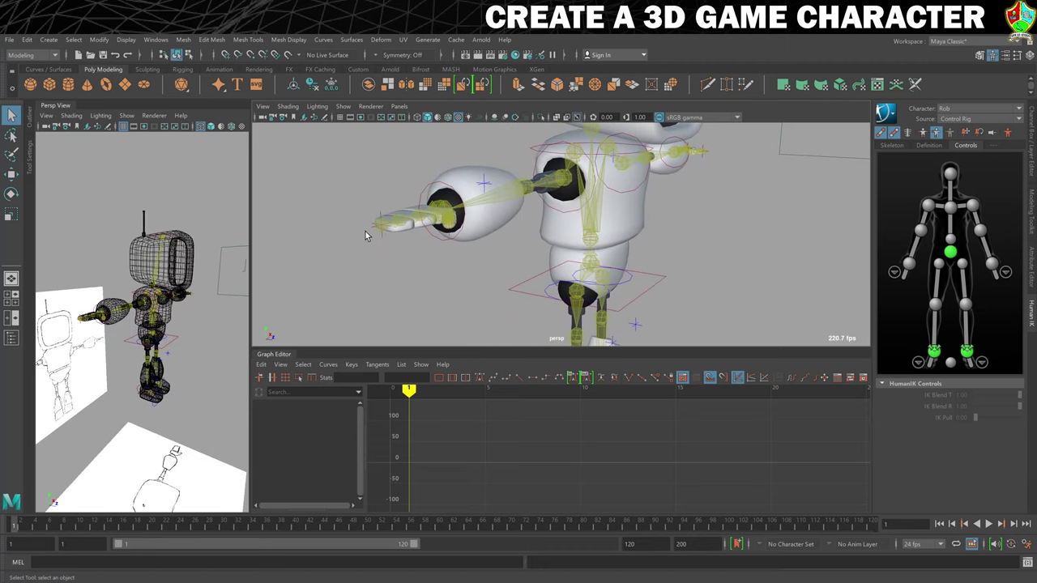
{"action": "left_click", "coordinate": [372, 235]}
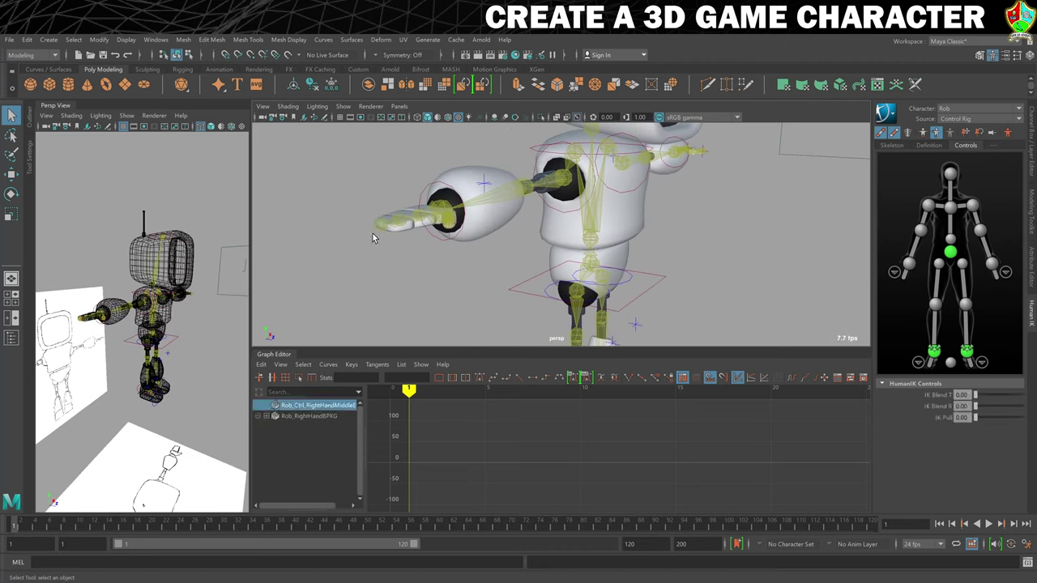
{"action": "key", "text": "e"}
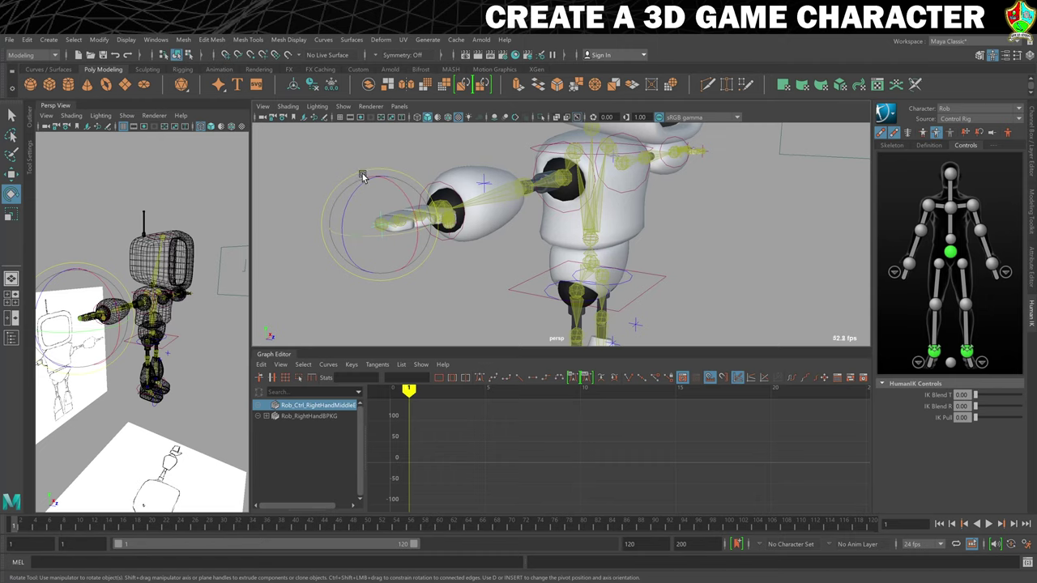
{"action": "left_click_drag", "start_coordinate": [354, 192], "coordinate": [409, 229]}
{"action": "left_click", "coordinate": [366, 170]}
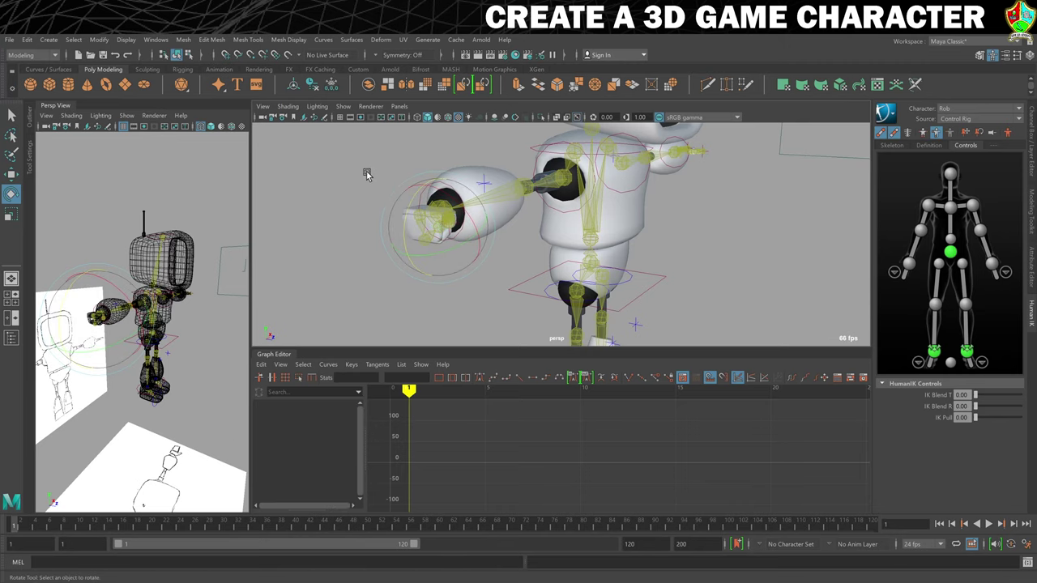
Fold the right thumb in toward the palm, and curl the left hand's fingers to match the right fist
{"action": "scroll", "coordinate": [411, 216], "scroll_direction": "up", "scroll_amount": 3}
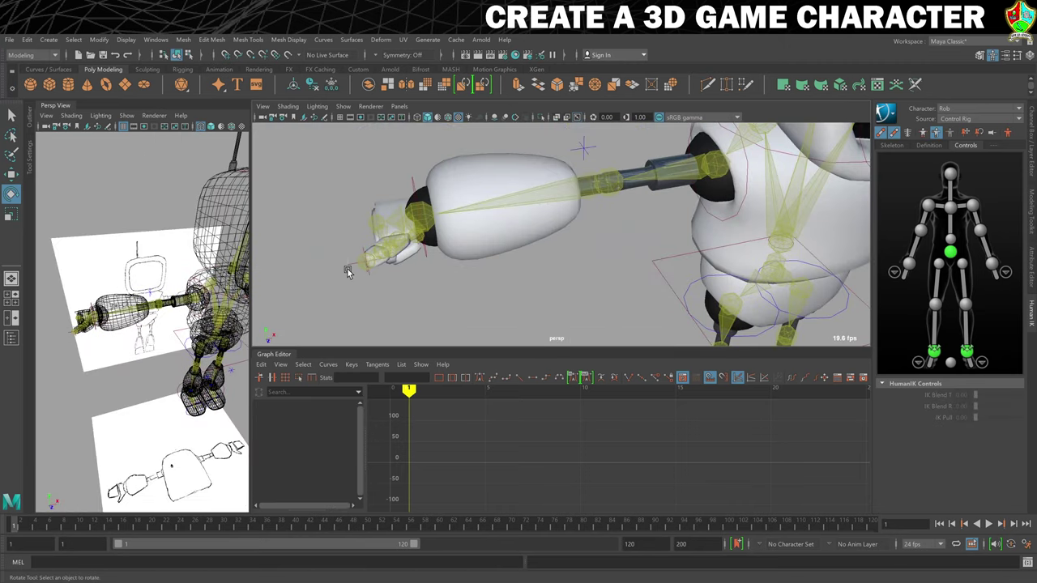
{"action": "left_click", "coordinate": [347, 235]}
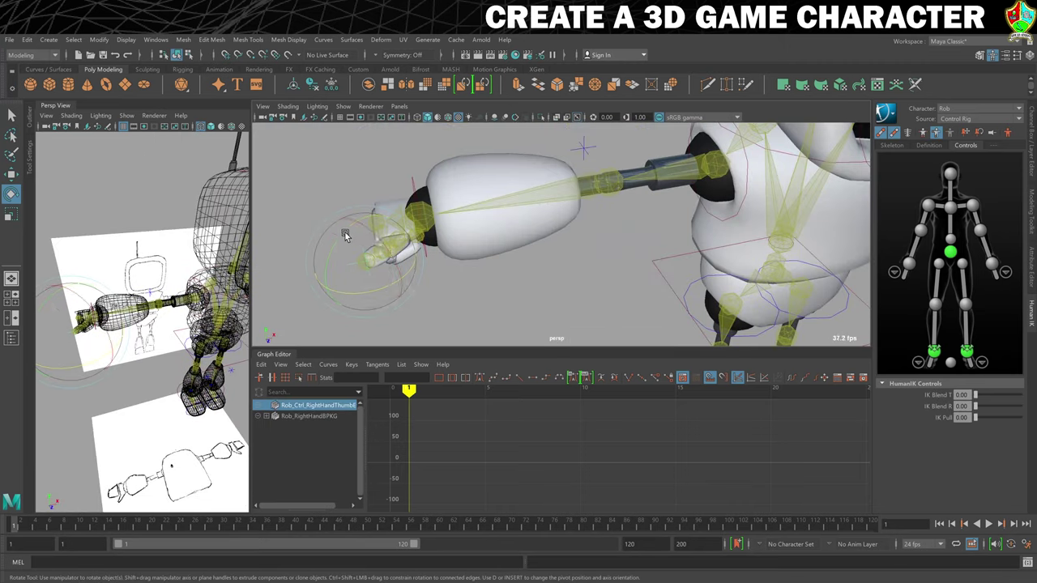
{"action": "left_click_drag", "start_coordinate": [380, 279], "coordinate": [402, 234]}
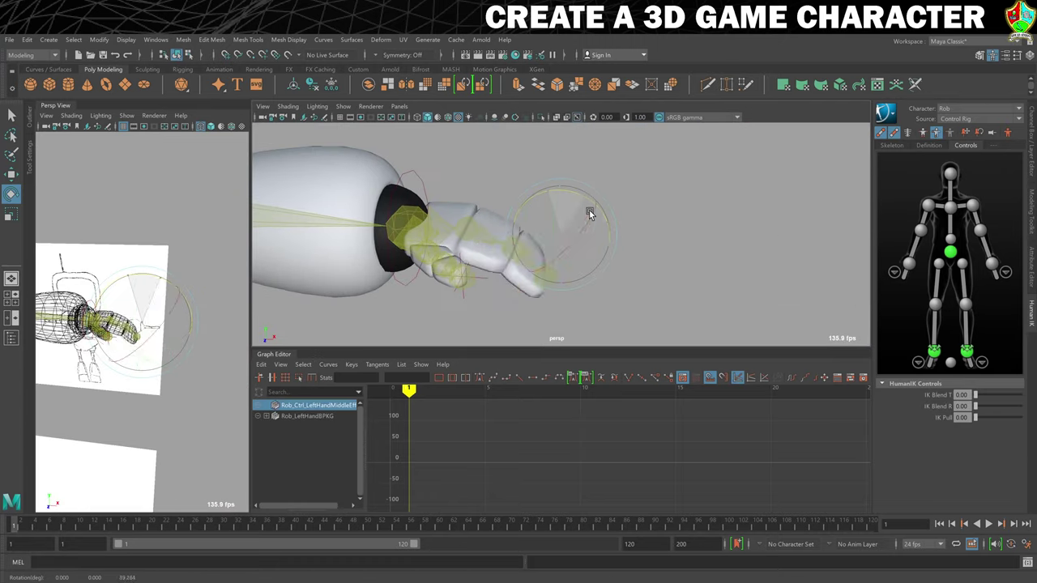
{"action": "left_click_drag", "start_coordinate": [502, 239], "coordinate": [540, 303]}
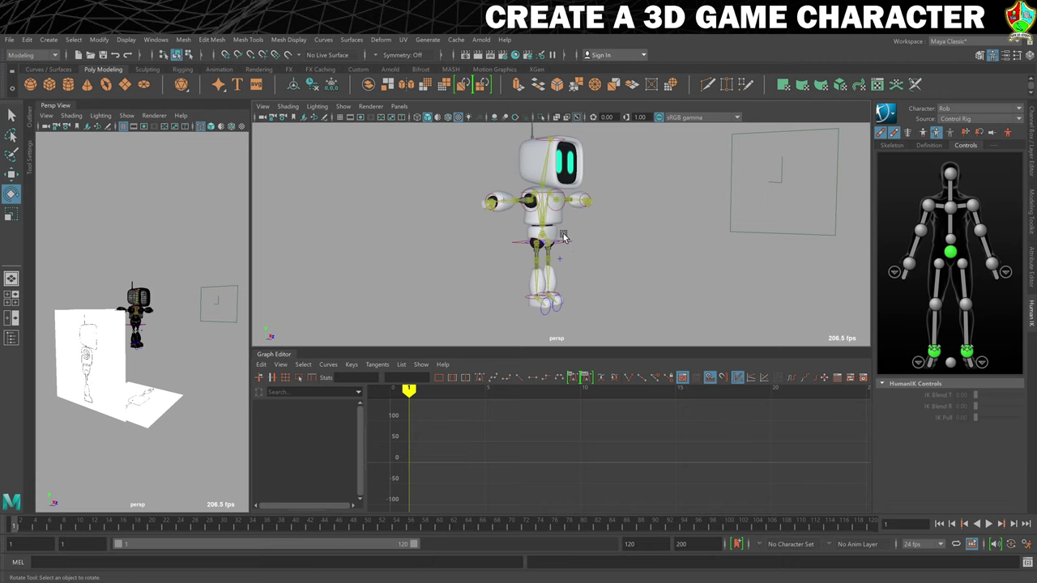
Lean the robot's body by rotating the hip control, and tilt the head with the head effector
{"action": "left_click", "coordinate": [570, 249]}
{"action": "mouse_move", "coordinate": [583, 235]}
{"action": "left_mouse_down"}
{"action": "mouse_move", "coordinate": [596, 232]}
{"action": "mouse_move", "coordinate": [577, 227]}
{"action": "mouse_move", "coordinate": [555, 180]}
{"action": "mouse_move", "coordinate": [589, 167]}
{"action": "left_mouse_up"}
{"action": "scroll", "coordinate": [592, 213], "scroll_direction": "up", "scroll_amount": 2}
{"action": "scroll", "coordinate": [593, 212], "scroll_direction": "down", "scroll_amount": 2}
{"action": "scroll", "coordinate": [595, 211], "scroll_direction": "up", "scroll_amount": 4}
{"action": "left_click", "coordinate": [567, 167]}
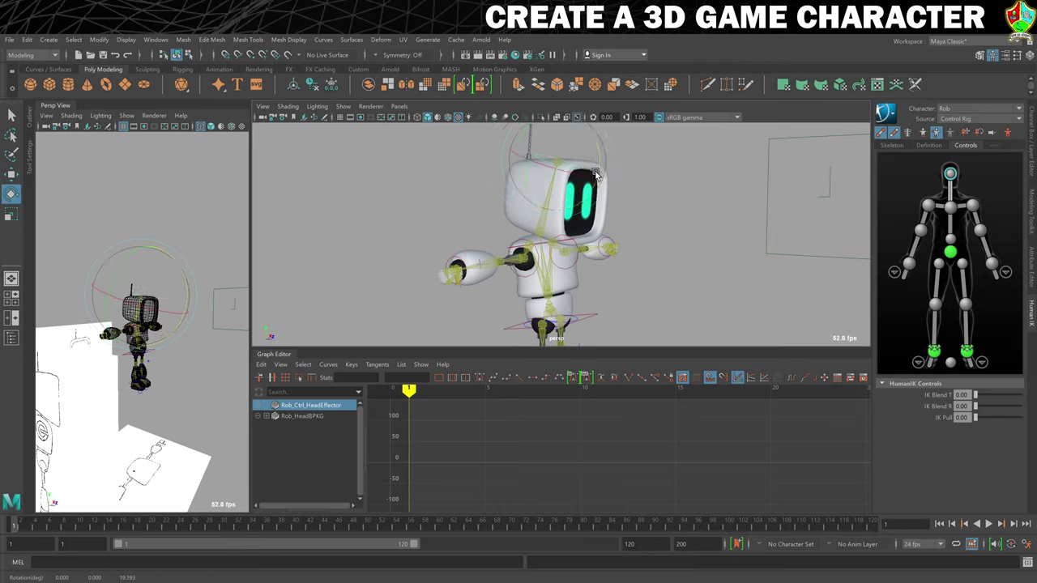
Raise the right arm by moving the right wrist effector up beside the head
{"action": "left_click", "coordinate": [459, 263]}
{"action": "left_click_drag", "start_coordinate": [571, 302], "coordinate": [610, 301], "text": "alt"}
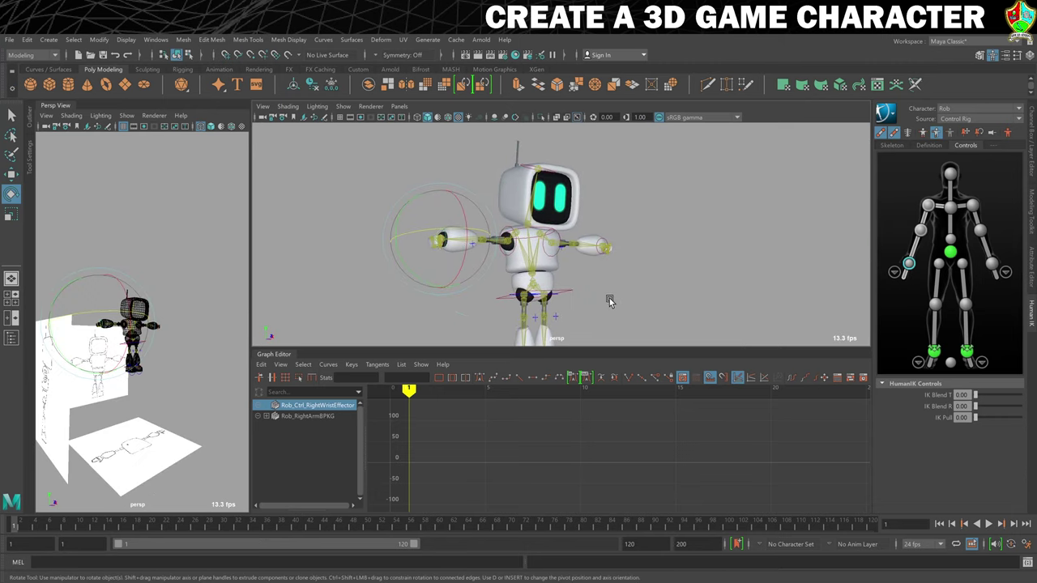
{"action": "key", "text": "w"}
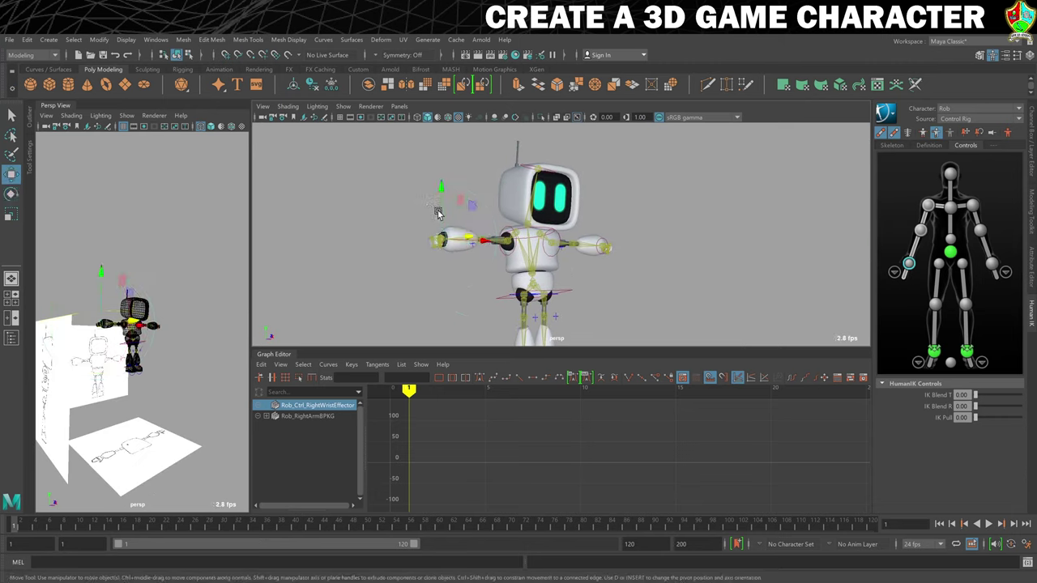
{"action": "mouse_move", "coordinate": [475, 204]}
{"action": "left_mouse_down"}
{"action": "mouse_move", "coordinate": [468, 180]}
{"action": "mouse_move", "coordinate": [470, 204]}
{"action": "mouse_move", "coordinate": [512, 195]}
{"action": "mouse_move", "coordinate": [494, 164]}
{"action": "mouse_move", "coordinate": [508, 171]}
{"action": "left_mouse_up"}
{"action": "key", "text": "e"}
{"action": "key", "text": "w"}
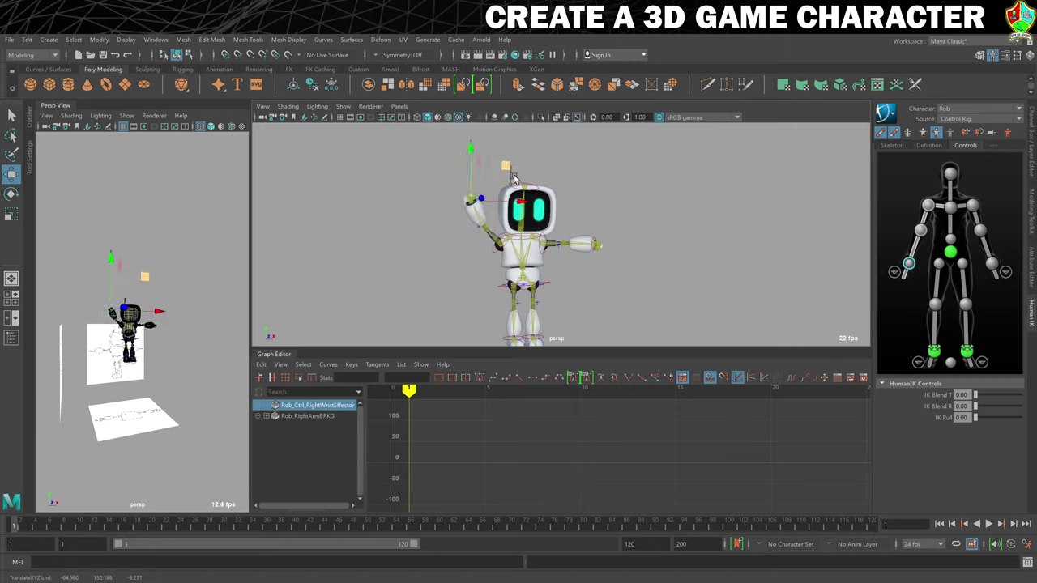
Try rotating and moving the left shoulder effector, and undo these changes
{"action": "left_click", "coordinate": [597, 244]}
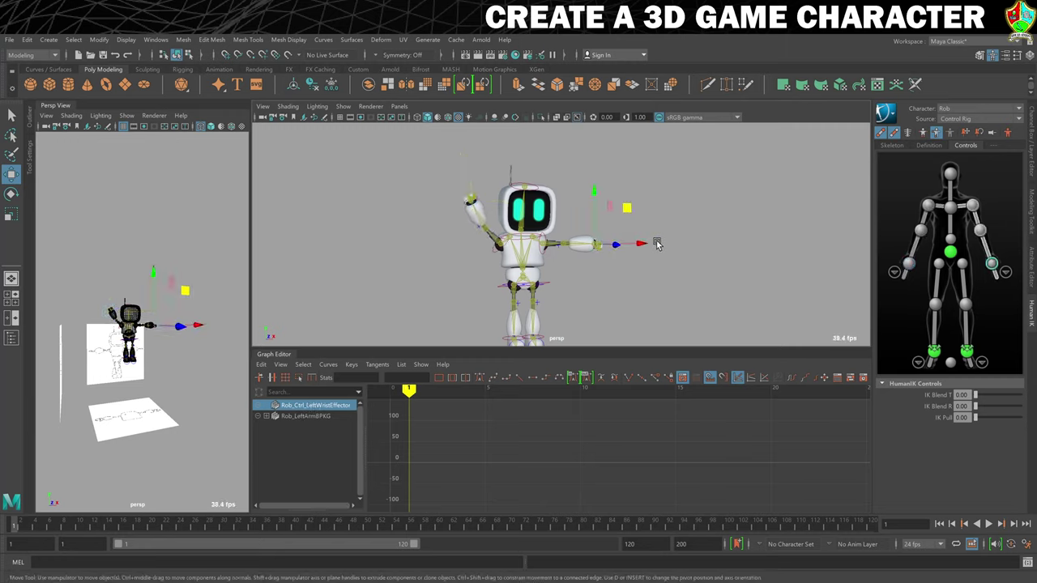
{"action": "left_click_drag", "start_coordinate": [635, 247], "coordinate": [632, 239], "text": "alt"}
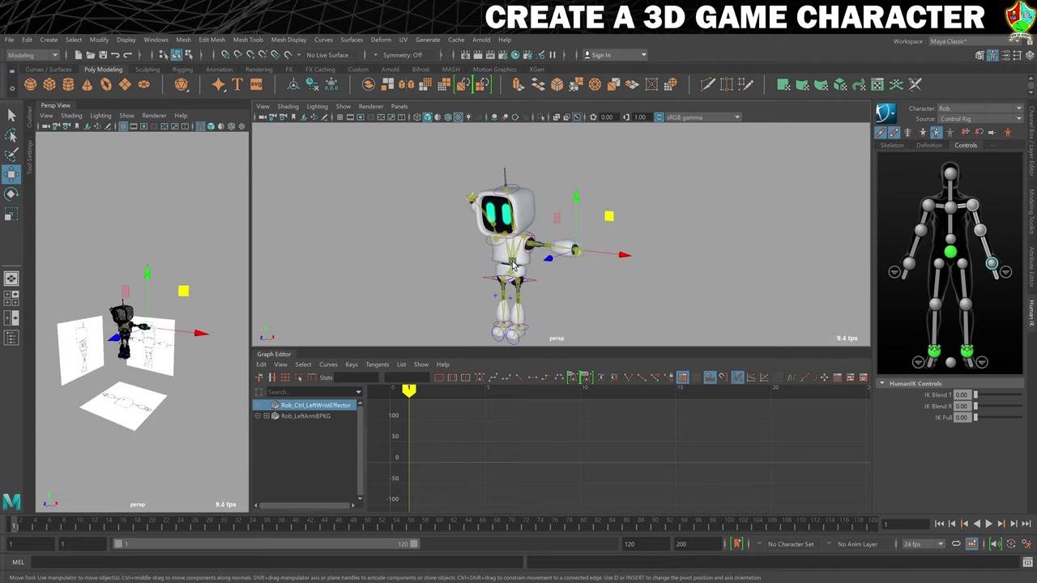
{"action": "scroll", "coordinate": [515, 265], "scroll_direction": "up", "scroll_amount": 3}
{"action": "scroll", "coordinate": [516, 265], "scroll_direction": "up", "scroll_amount": 2}
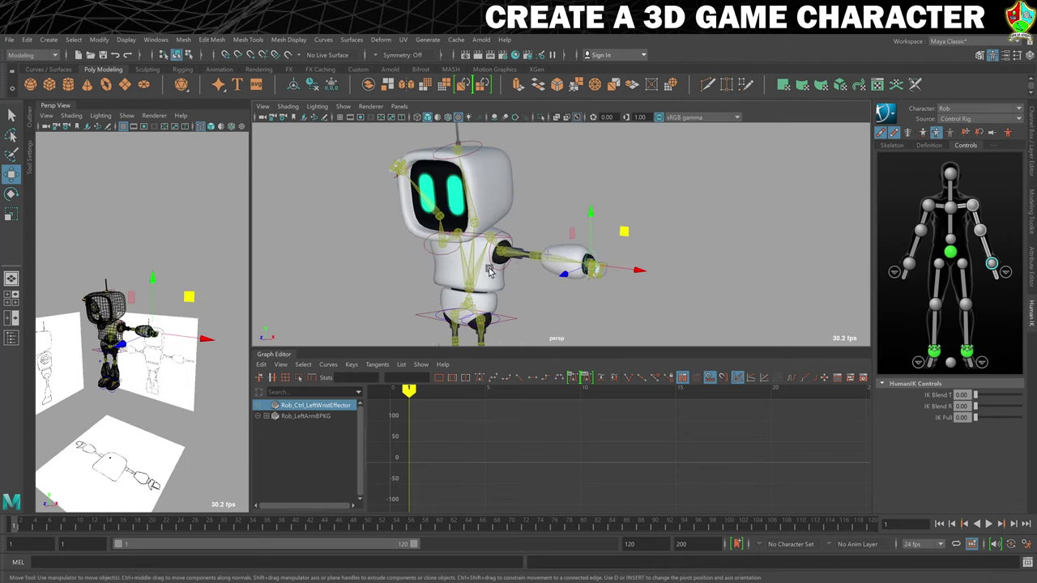
{"action": "left_click", "coordinate": [500, 276]}
{"action": "key", "text": "e"}
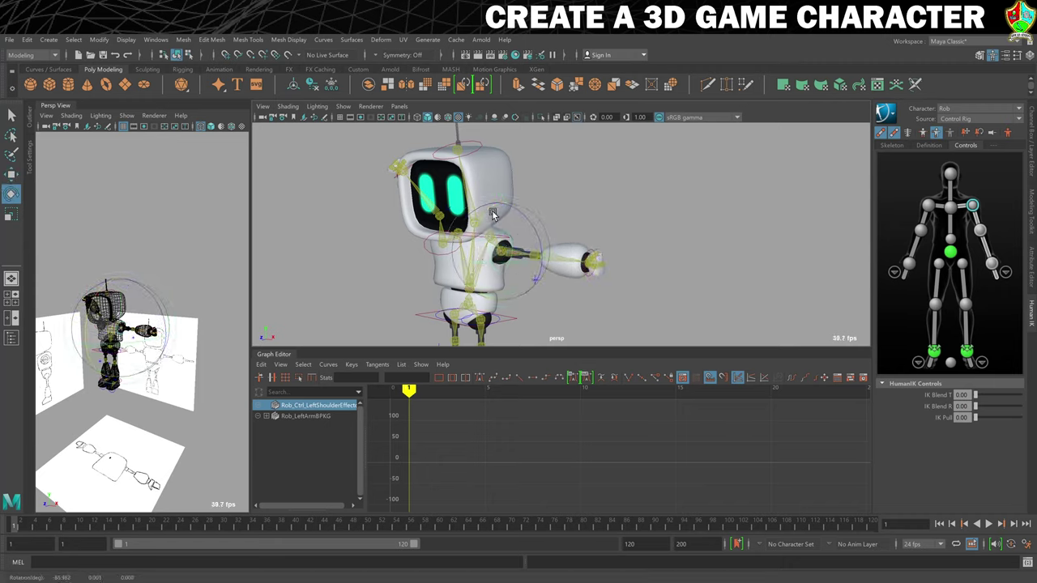
{"action": "key", "text": "w"}
{"action": "left_click_drag", "start_coordinate": [486, 231], "coordinate": [542, 210], "text": "alt"}
{"action": "key", "text": "ctrl+z"}
{"action": "key", "text": "ctrl+z"}
{"action": "key", "text": "ctrl+z"}
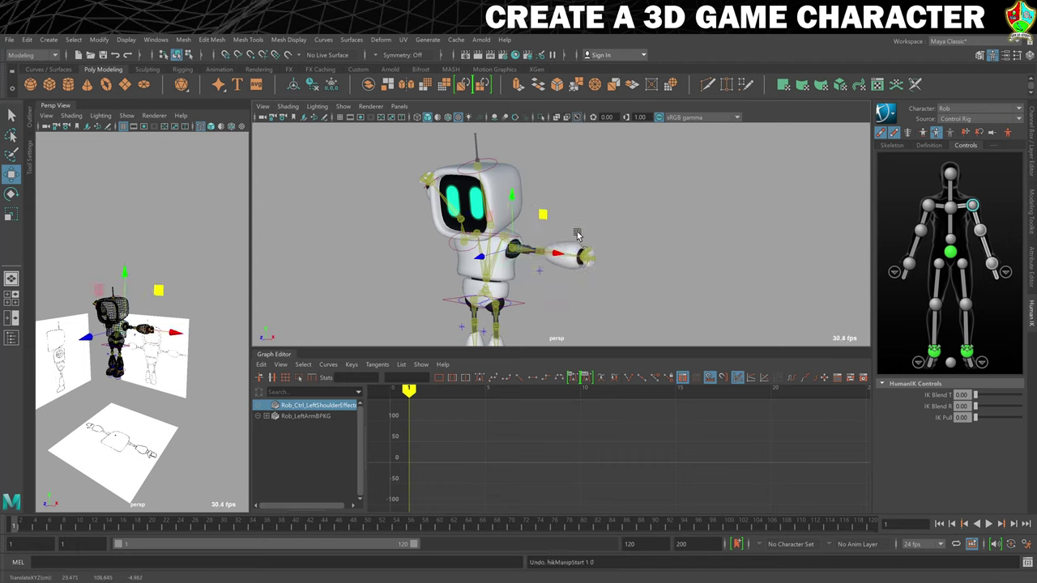
Raise the left arm by moving the left wrist effector up beside the head, mirroring the right arm
{"action": "left_click", "coordinate": [587, 253]}
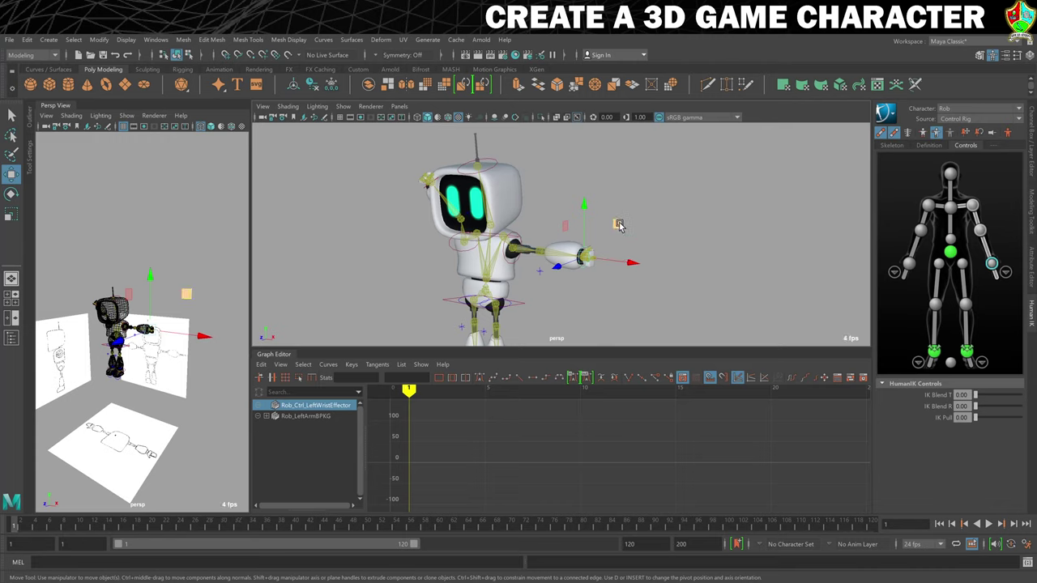
{"action": "left_click_drag", "start_coordinate": [616, 225], "coordinate": [541, 246]}
{"action": "left_click_drag", "start_coordinate": [638, 202], "coordinate": [657, 224]}
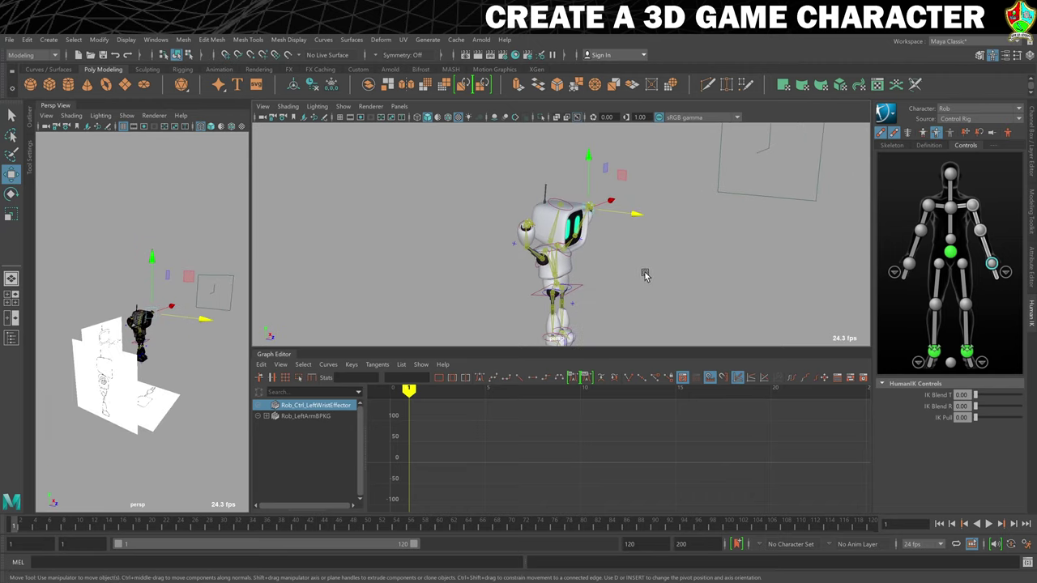
{"action": "left_click_drag", "start_coordinate": [644, 278], "coordinate": [508, 340], "text": "alt"}
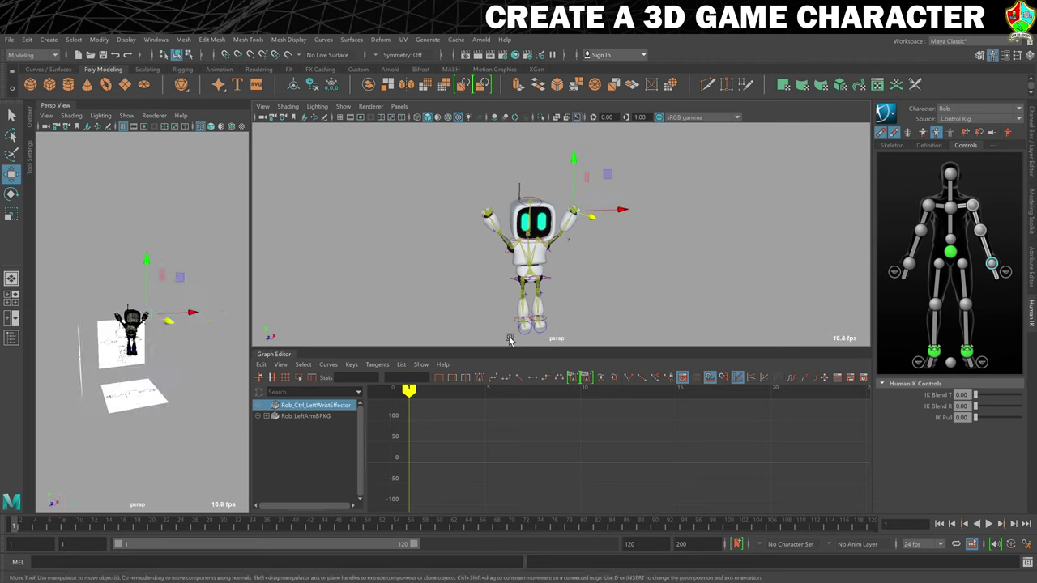
Lift the left foot up and forward by moving the left ankle effector so that the knee bends
{"action": "left_click", "coordinate": [549, 323]}
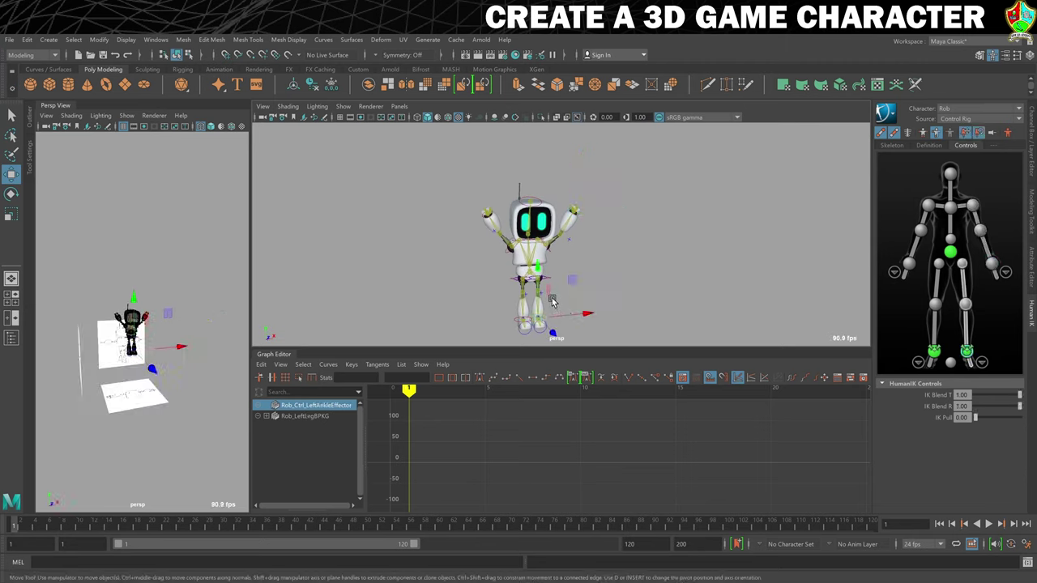
{"action": "left_click_drag", "start_coordinate": [575, 285], "coordinate": [622, 277]}
{"action": "scroll", "coordinate": [572, 271], "scroll_direction": "up", "scroll_amount": 3}
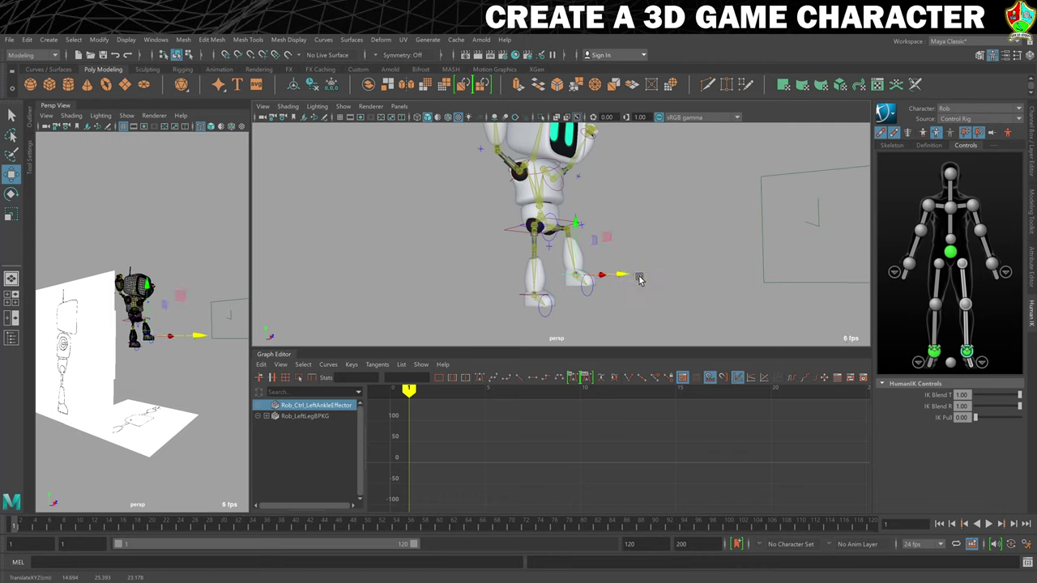
{"action": "key", "text": "r"}
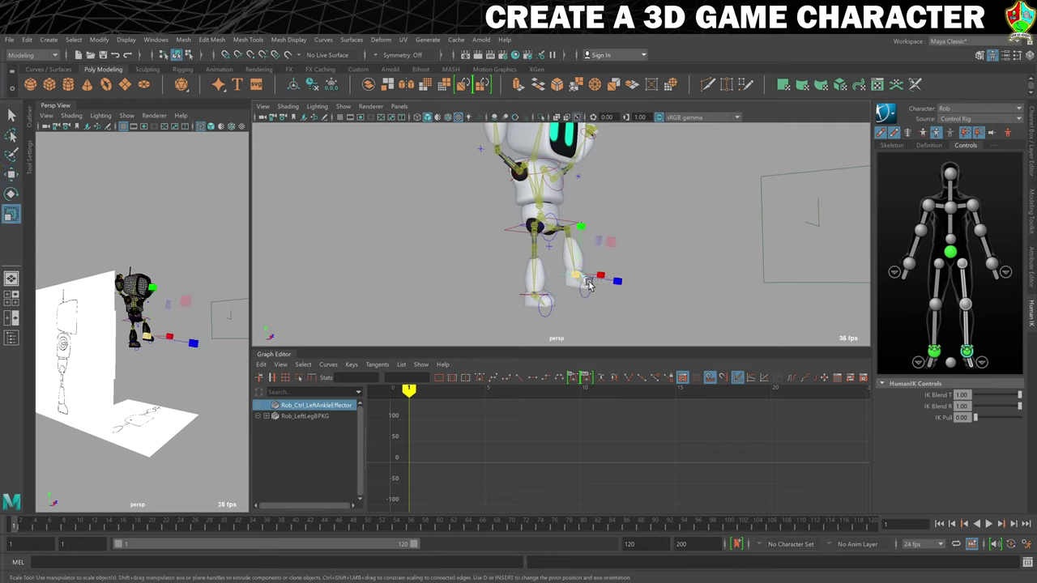
{"action": "left_click_drag", "start_coordinate": [669, 244], "coordinate": [634, 257], "text": "alt"}
Rotate the left hip effector, turn the left foot outward with the ankle effector, and clear the selection
{"action": "left_click", "coordinate": [517, 234]}
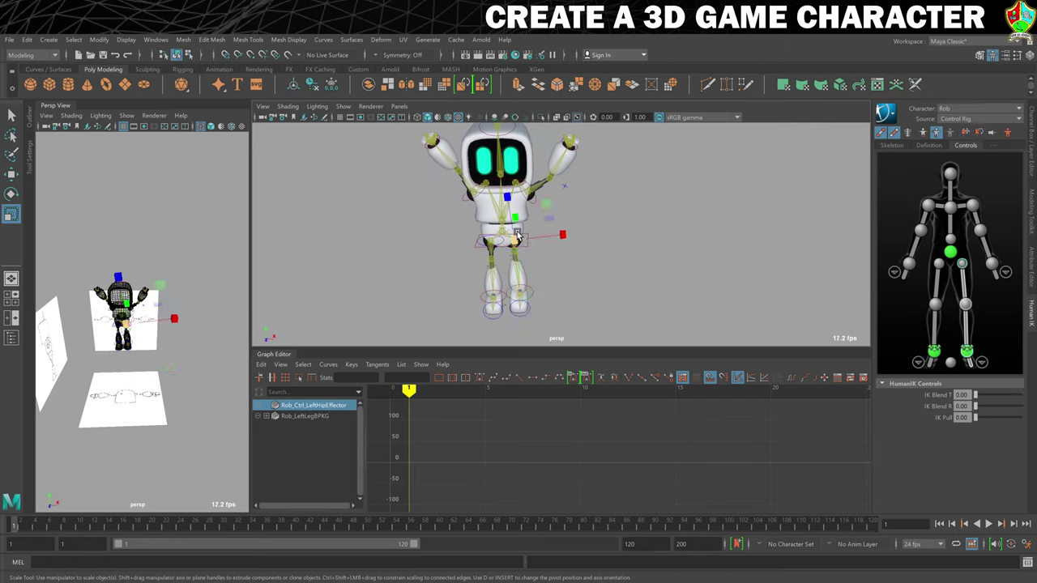
{"action": "key", "text": "e"}
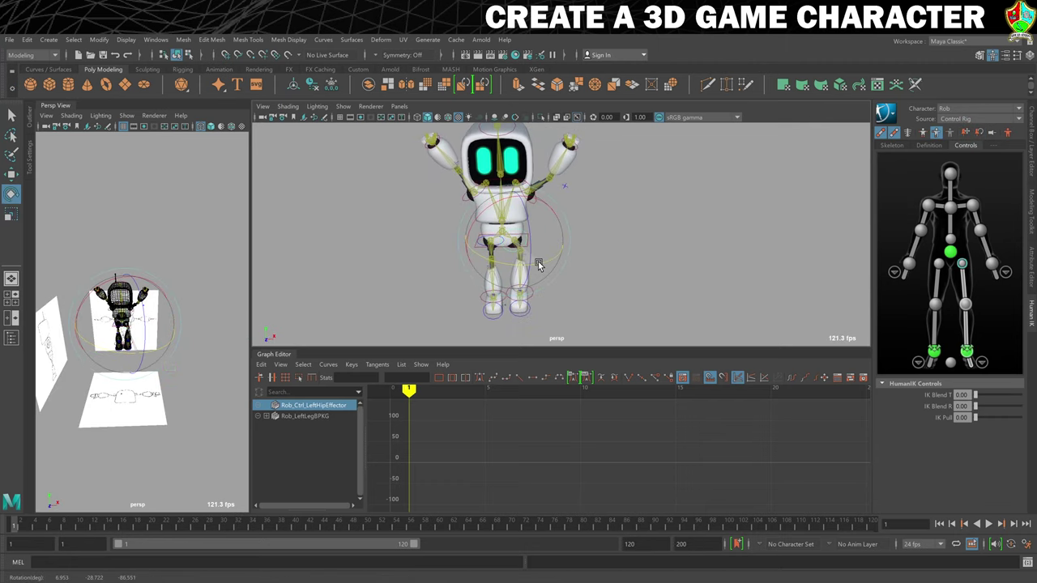
{"action": "left_click_drag", "start_coordinate": [537, 264], "coordinate": [534, 315]}
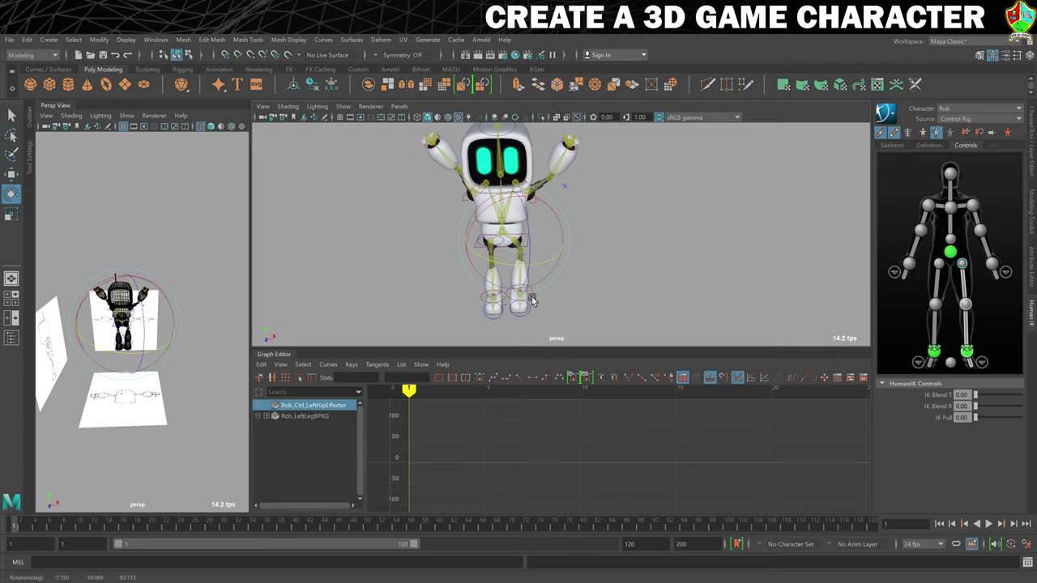
{"action": "left_click", "coordinate": [510, 341]}
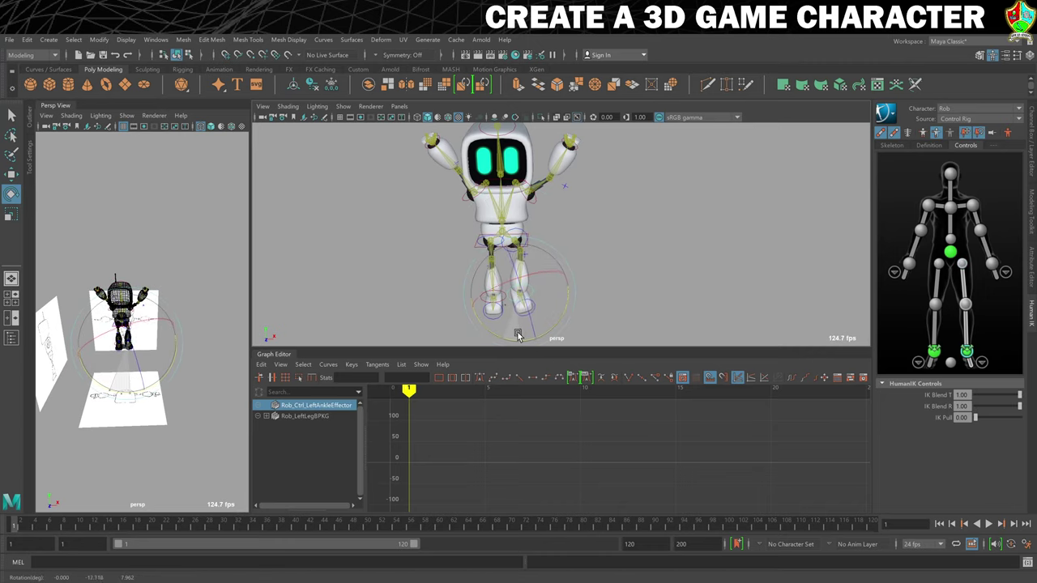
{"action": "left_click_drag", "start_coordinate": [518, 335], "coordinate": [520, 336]}
{"action": "left_click", "coordinate": [674, 252]}
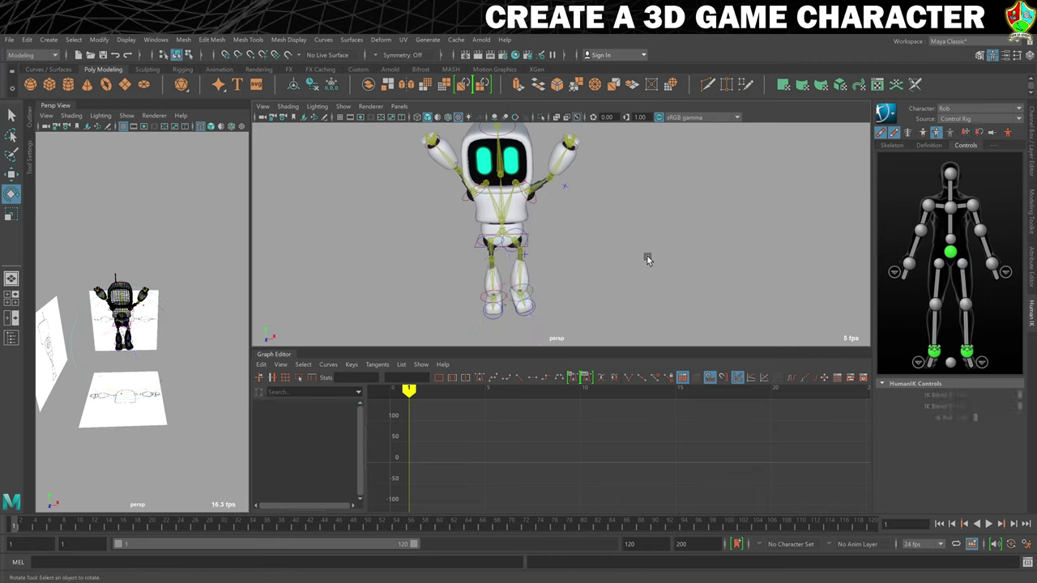
Move the right ankle effector forward and down, and tilt the foot so its toes point downward
{"action": "left_click_drag", "start_coordinate": [648, 258], "coordinate": [558, 313], "text": "alt"}
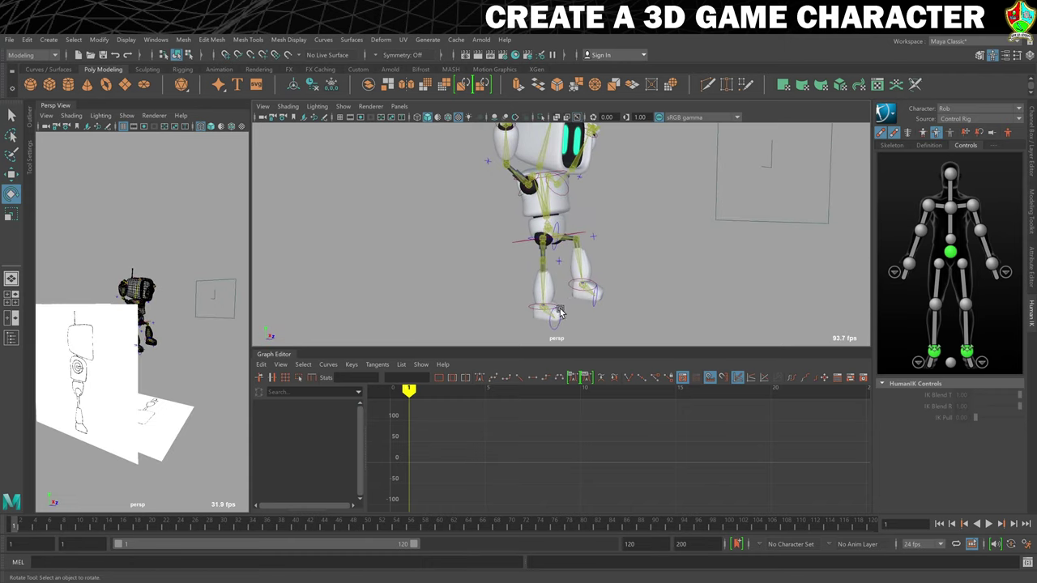
{"action": "left_click", "coordinate": [541, 313]}
{"action": "key", "text": "w"}
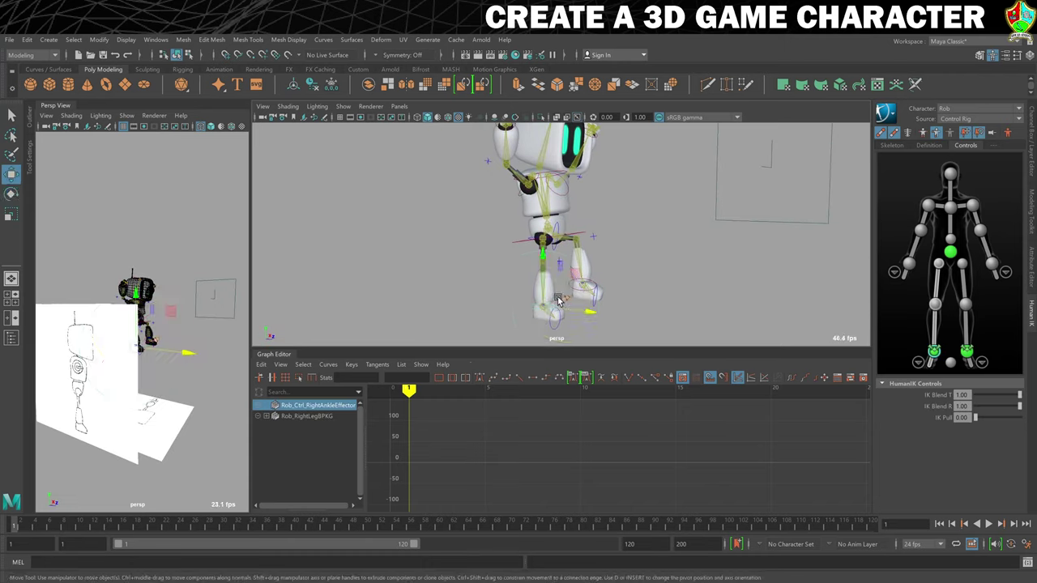
{"action": "left_click_drag", "start_coordinate": [565, 297], "coordinate": [578, 326]}
{"action": "key", "text": "e"}
Undo the last adjustments and selection changes made to the foot controls
{"action": "key", "text": "ctrl+z"}
{"action": "key", "text": "ctrl+z"}
{"action": "key", "text": "ctrl+z"}
{"action": "key", "text": "ctrl+z"}
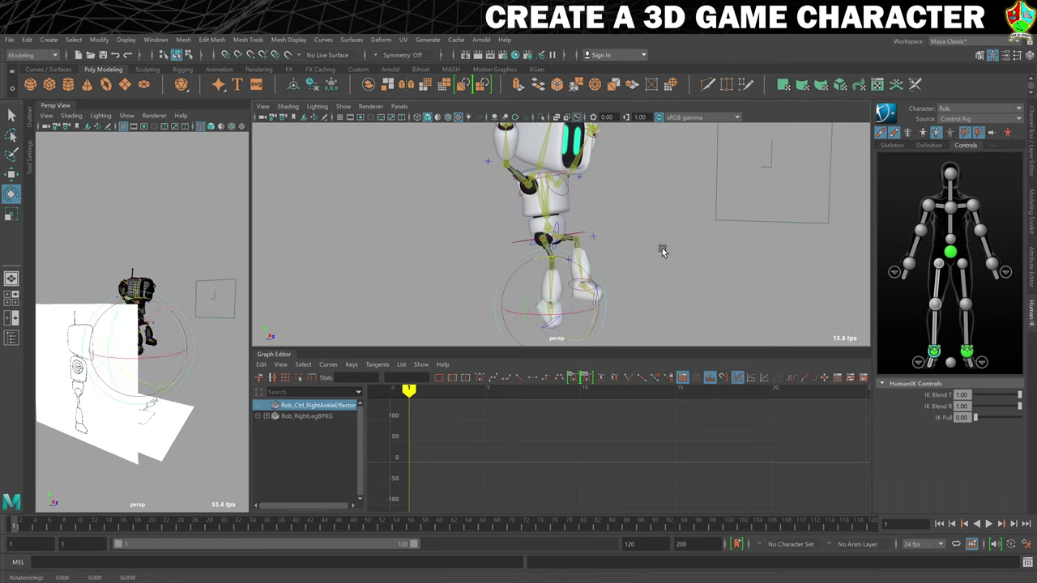
{"action": "key", "text": "ctrl+z"}
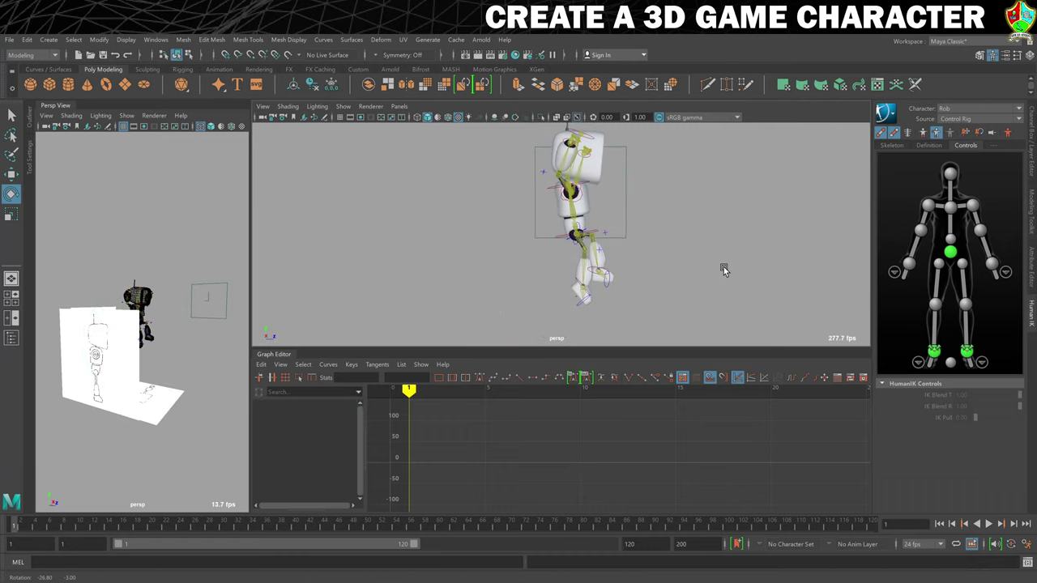
{"action": "key", "text": "ctrl+z"}
{"action": "key", "text": "ctrl+z"}
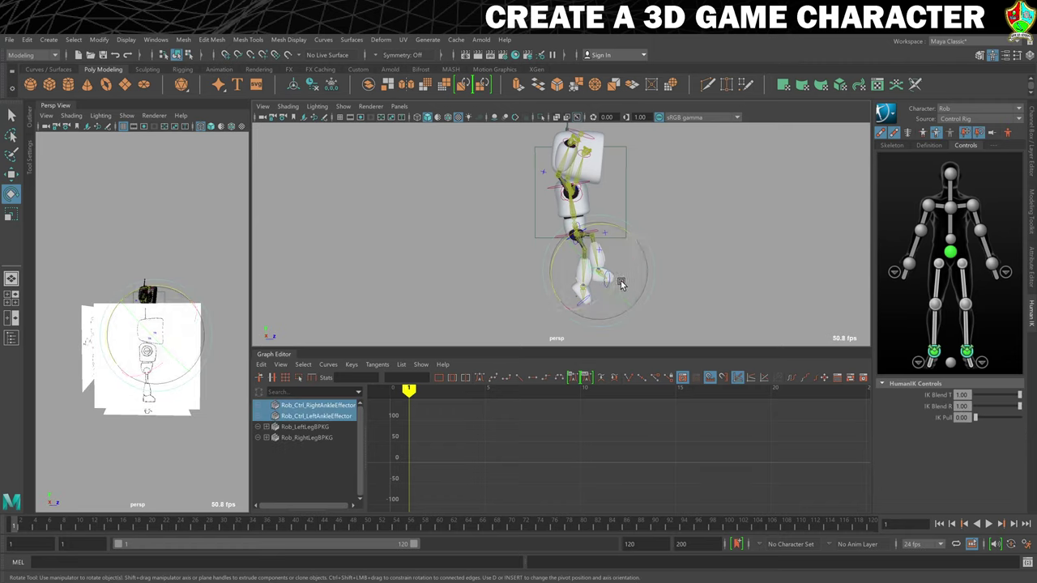
Rotate both ankle effectors together and shift them slightly backward behind the robot's body, and deselect them
{"action": "left_click_drag", "start_coordinate": [613, 289], "coordinate": [679, 287]}
{"action": "key", "text": "w"}
{"action": "left_click_drag", "start_coordinate": [637, 235], "coordinate": [625, 237]}
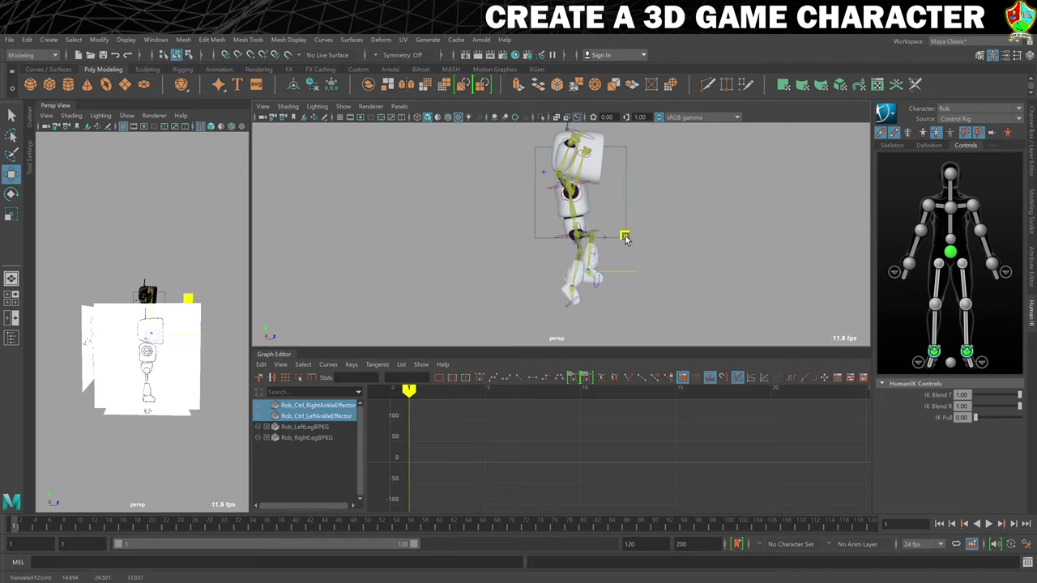
{"action": "left_click", "coordinate": [723, 248]}
{"action": "left_click_drag", "start_coordinate": [718, 250], "coordinate": [684, 239], "text": "alt"}
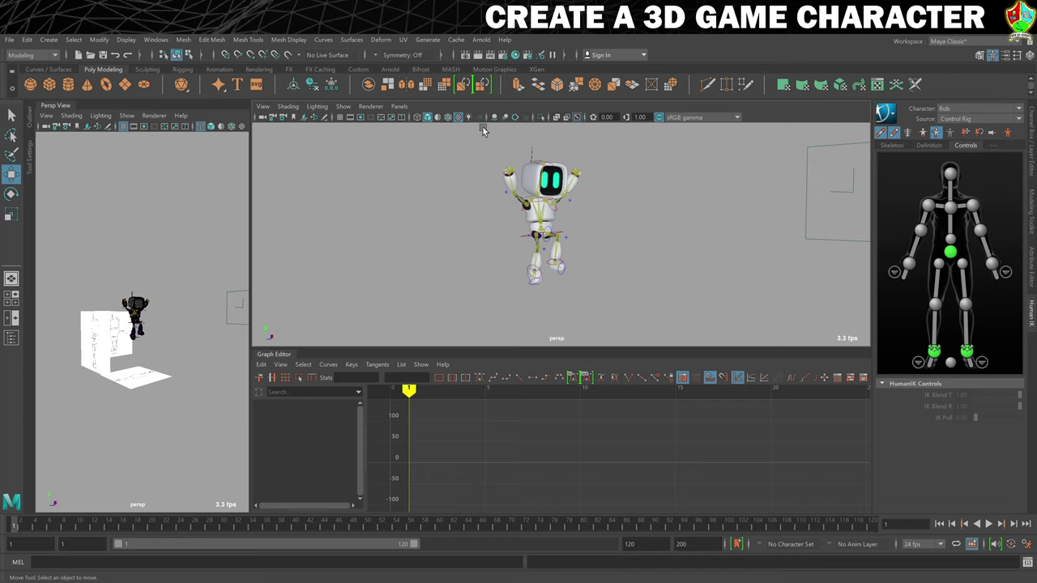
Select all of the robot's rig controls and key them at frame 1, and clear the selection
{"action": "left_click_drag", "start_coordinate": [618, 298], "coordinate": [617, 298]}
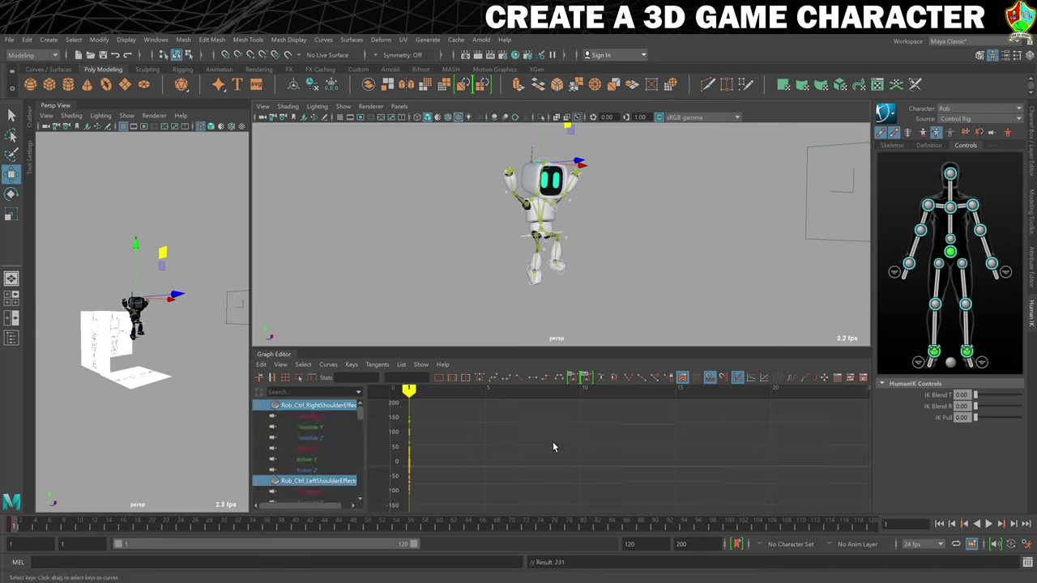
{"action": "left_click", "coordinate": [432, 248]}
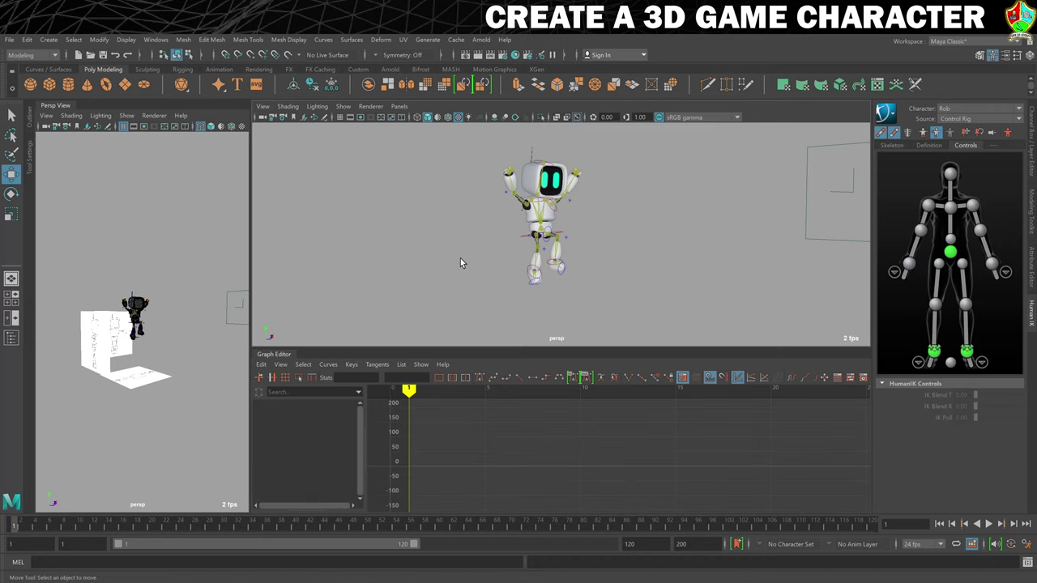
Save the scene under the new name "15. Jump.mb" in the project's scenes folder
{"action": "left_click", "coordinate": [8, 42]}
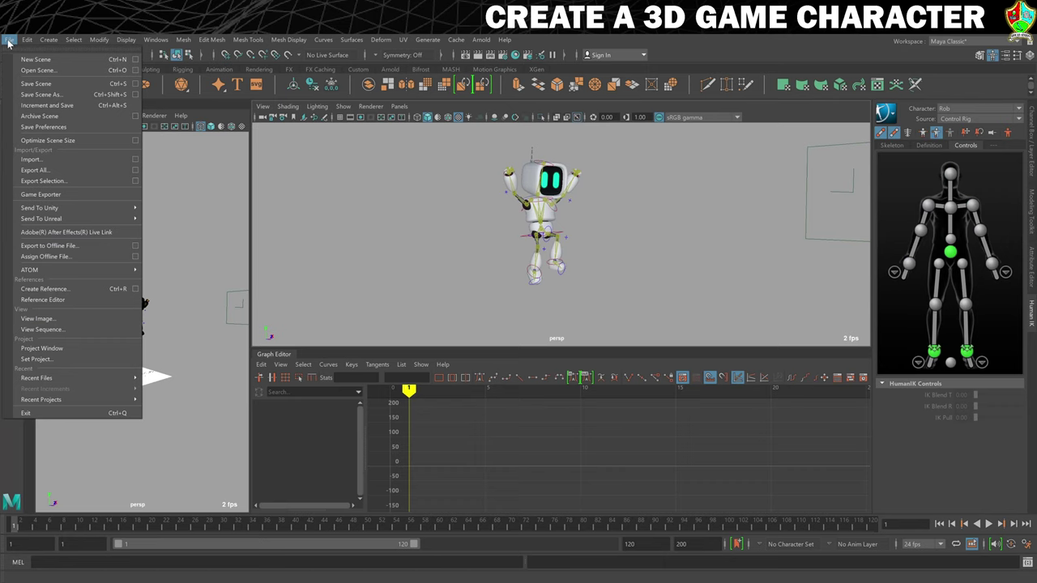
{"action": "left_click", "coordinate": [35, 89]}
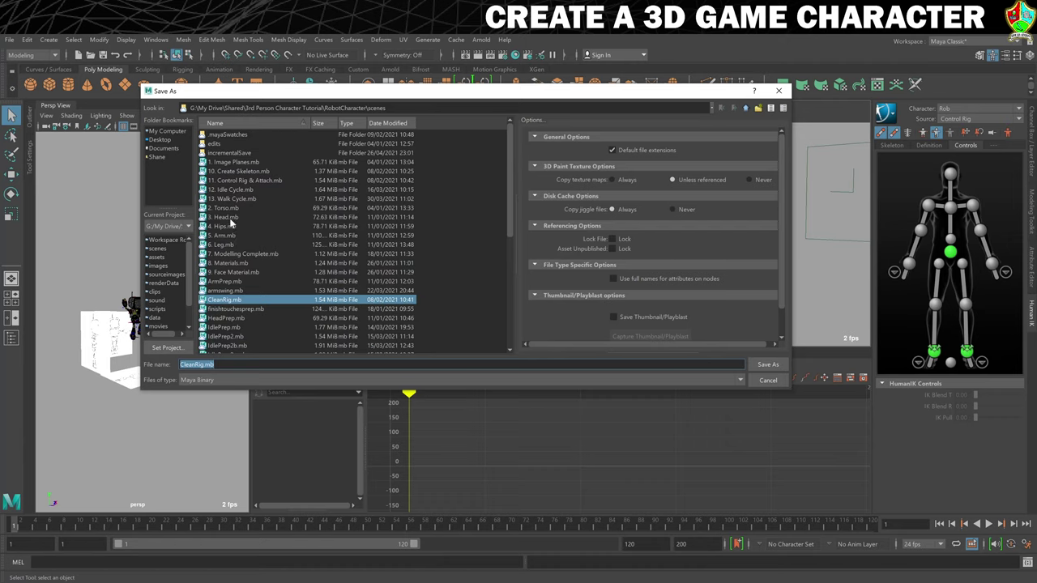
{"action": "scroll", "coordinate": [240, 237], "scroll_direction": "down", "scroll_amount": 4}
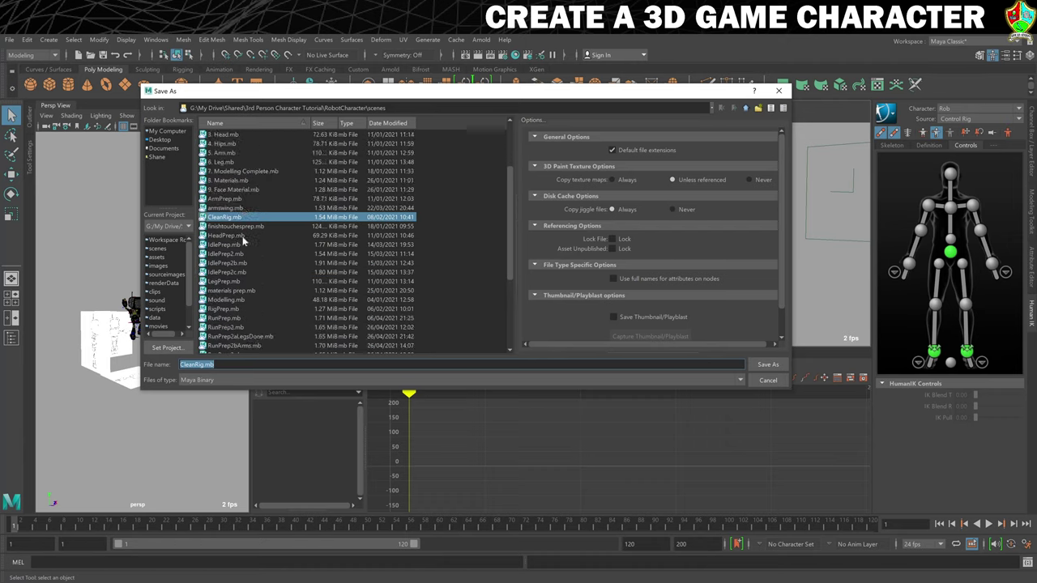
{"action": "scroll", "coordinate": [240, 236], "scroll_direction": "up", "scroll_amount": 4}
{"action": "left_click", "coordinate": [269, 359]}
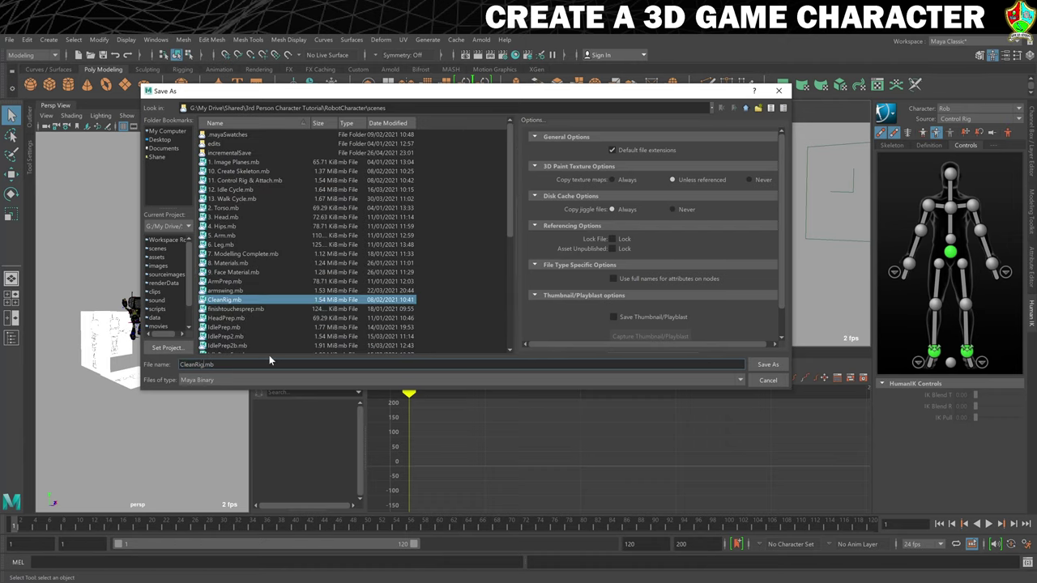
{"action": "key", "text": "BackSpace"}
{"action": "key", "text": "BackSpace"}
{"action": "key", "text": "BackSpace"}
{"action": "key", "text": "BackSpace"}
{"action": "key", "text": "BackSpace"}
{"action": "key", "text": "BackSpace"}
{"action": "key", "text": "BackSpace"}
{"action": "key", "text": "BackSpace"}
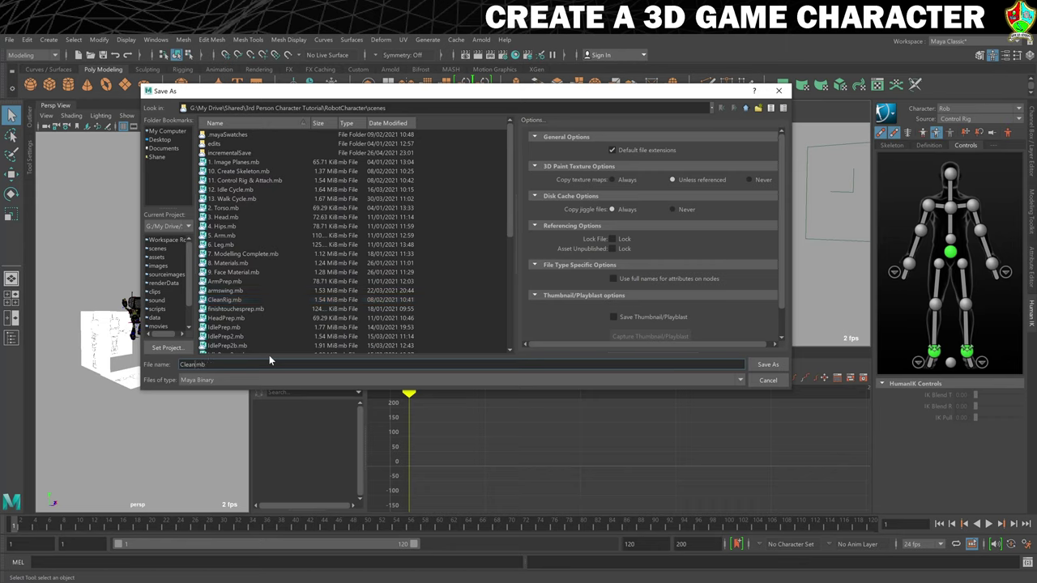
{"action": "type", "text": "15. Jump"}
{"action": "left_click", "coordinate": [769, 364]}
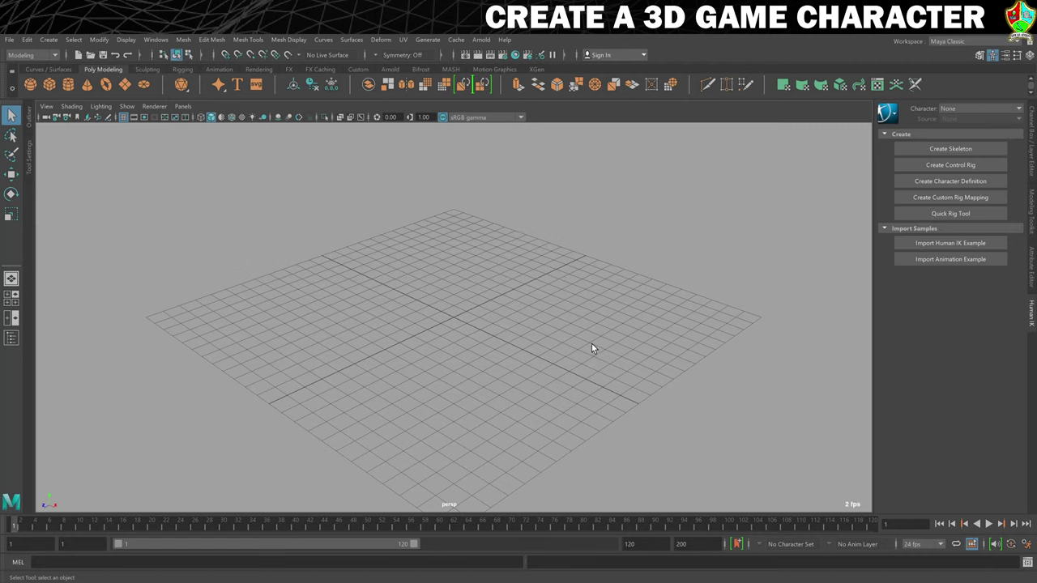
Open "11. Control Rig & Attach.mb" without saving the untitled scene, and play the timeline briefly before returning to frame 1
{"action": "left_click", "coordinate": [9, 39]}
{"action": "left_click", "coordinate": [39, 69]}
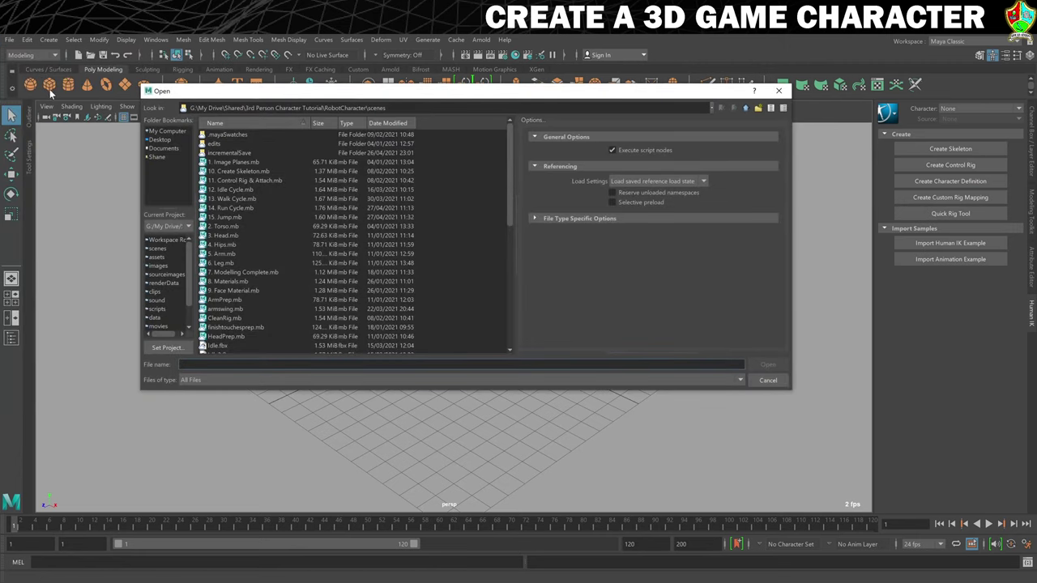
{"action": "left_click", "coordinate": [235, 180]}
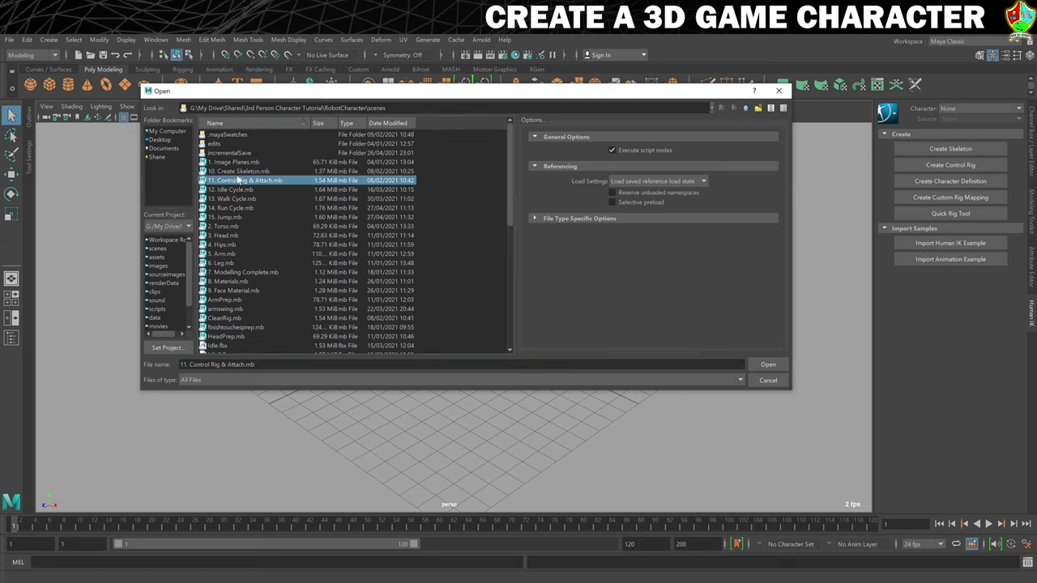
{"action": "left_click", "coordinate": [767, 369]}
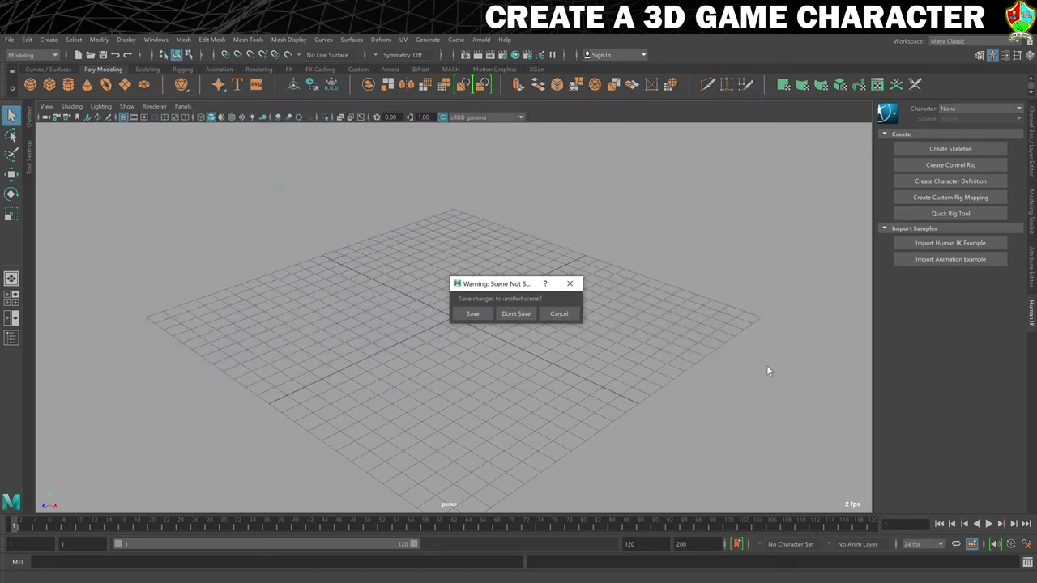
{"action": "left_click", "coordinate": [515, 313]}
{"action": "key", "text": "alt+v"}
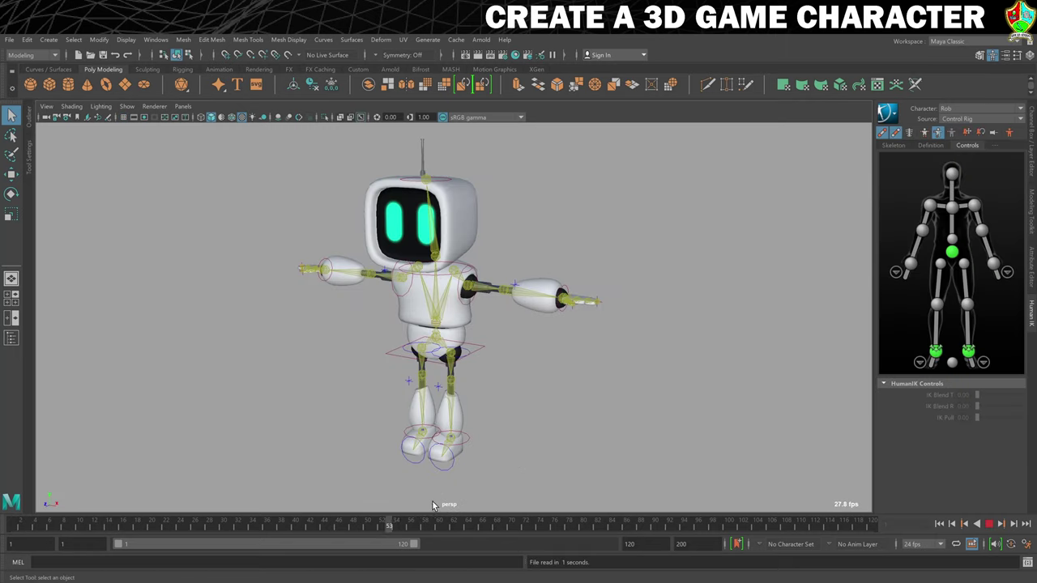
{"action": "left_click", "coordinate": [16, 522]}
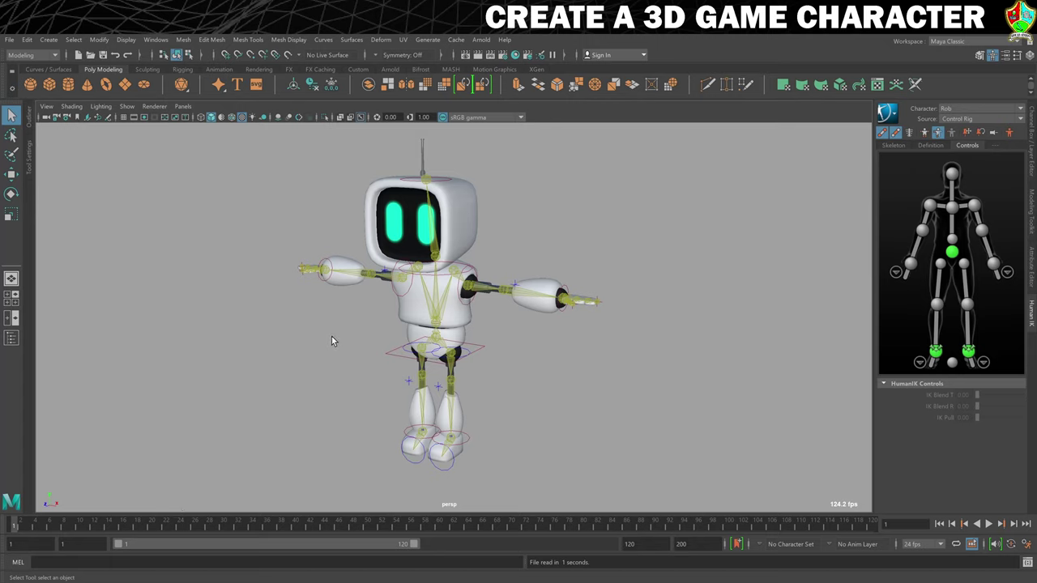
Turn off the reference state of the Geo display layer so the robot's meshes can be selected
{"action": "scroll", "coordinate": [447, 311], "scroll_direction": "up", "scroll_amount": 2}
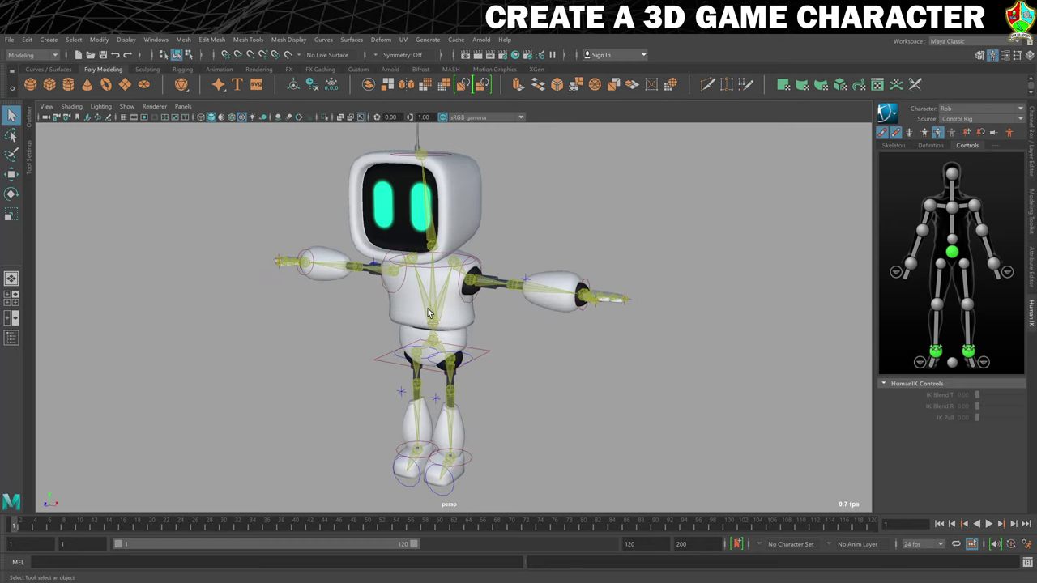
{"action": "left_click_drag", "start_coordinate": [372, 294], "coordinate": [395, 337], "text": "alt"}
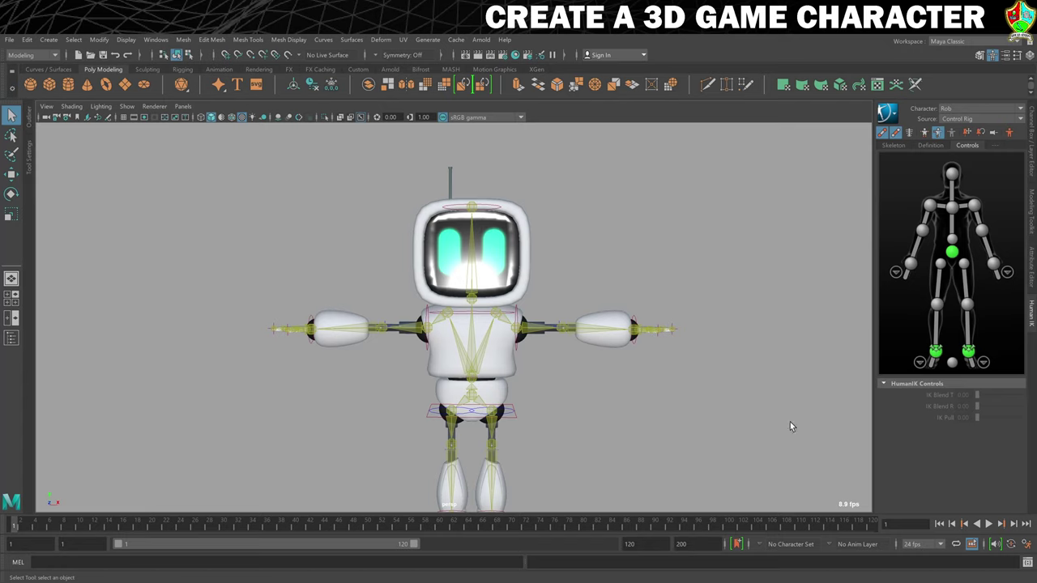
{"action": "left_click", "coordinate": [1033, 123]}
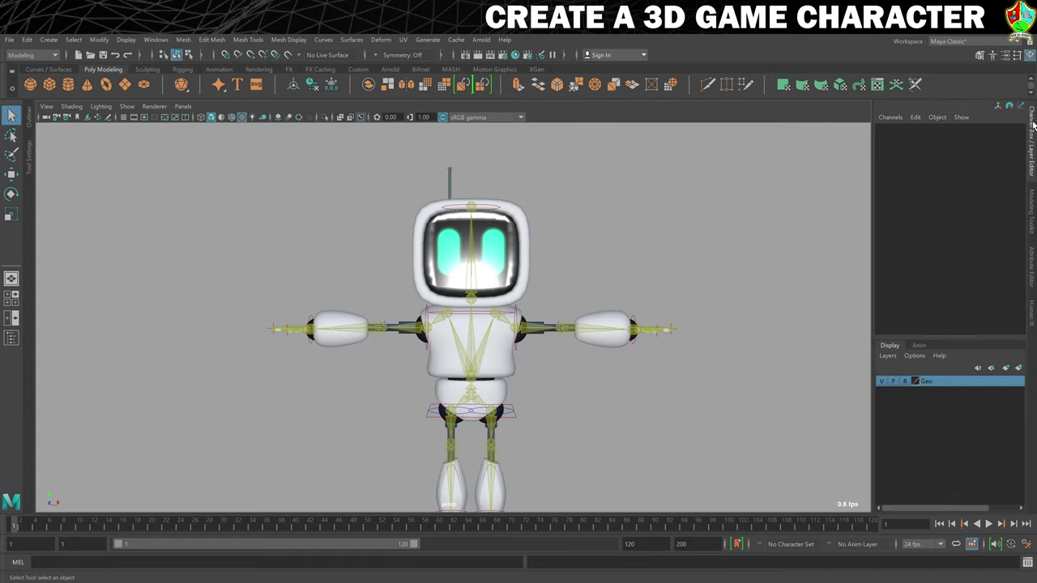
{"action": "left_click", "coordinate": [904, 381]}
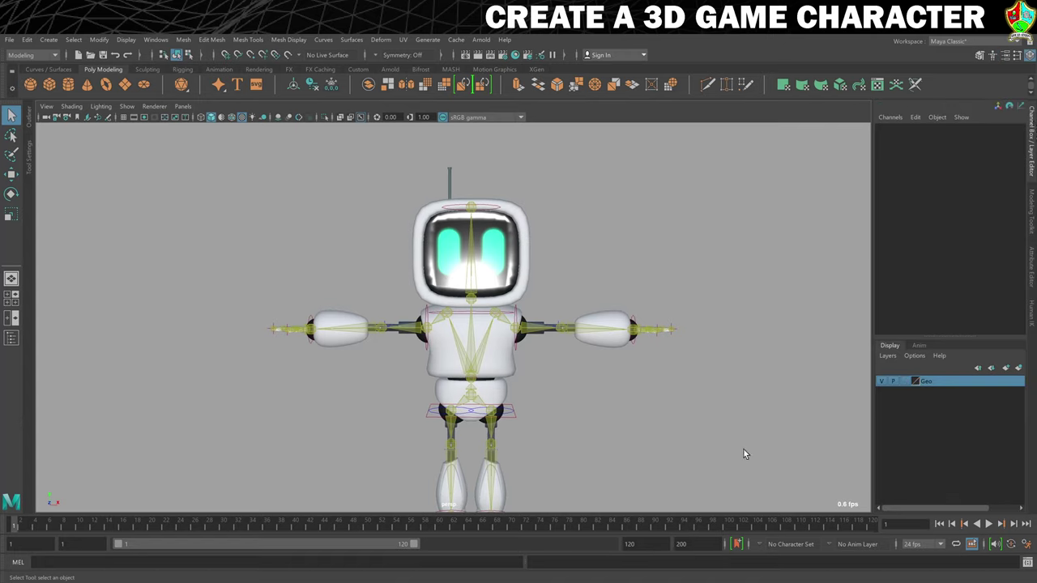
Switch the head mesh to face selection and grow the selection from the centre faces to cover the whole dark face screen
{"action": "right_click", "coordinate": [499, 247]}
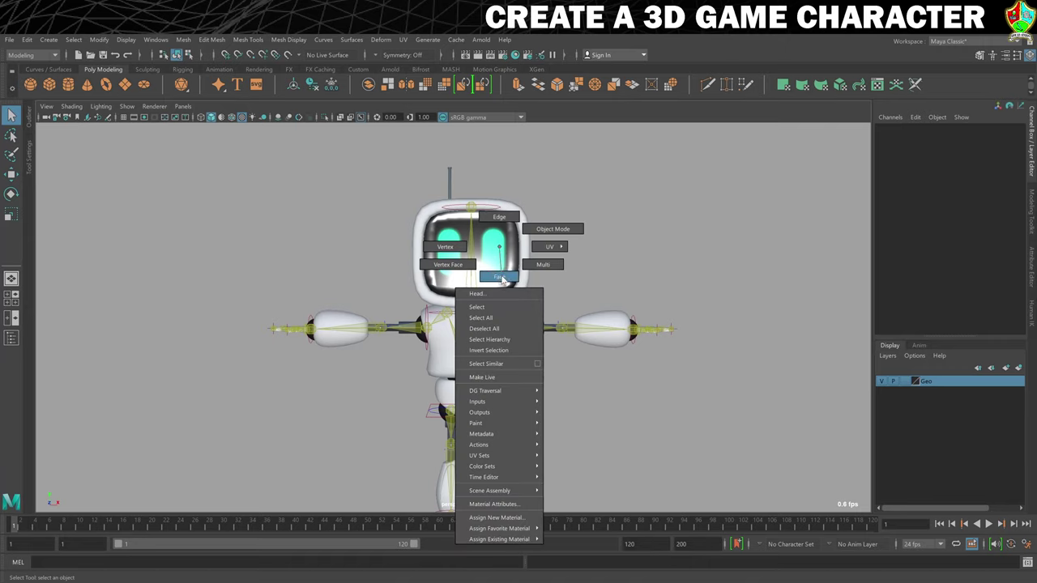
{"action": "left_click", "coordinate": [500, 278]}
{"action": "scroll", "coordinate": [502, 285], "scroll_direction": "up", "scroll_amount": 4}
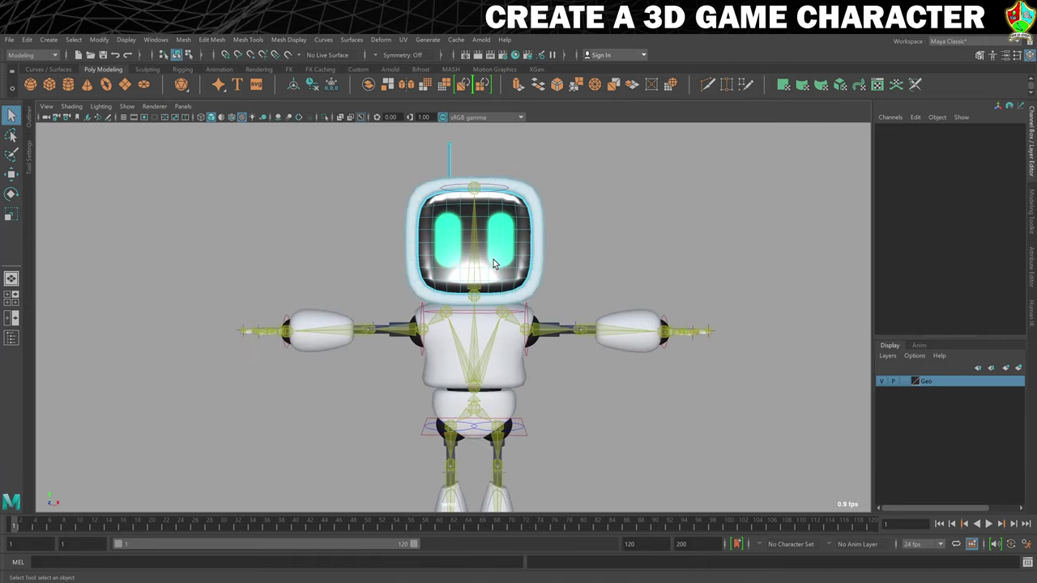
{"action": "left_click_drag", "start_coordinate": [502, 290], "coordinate": [476, 274]}
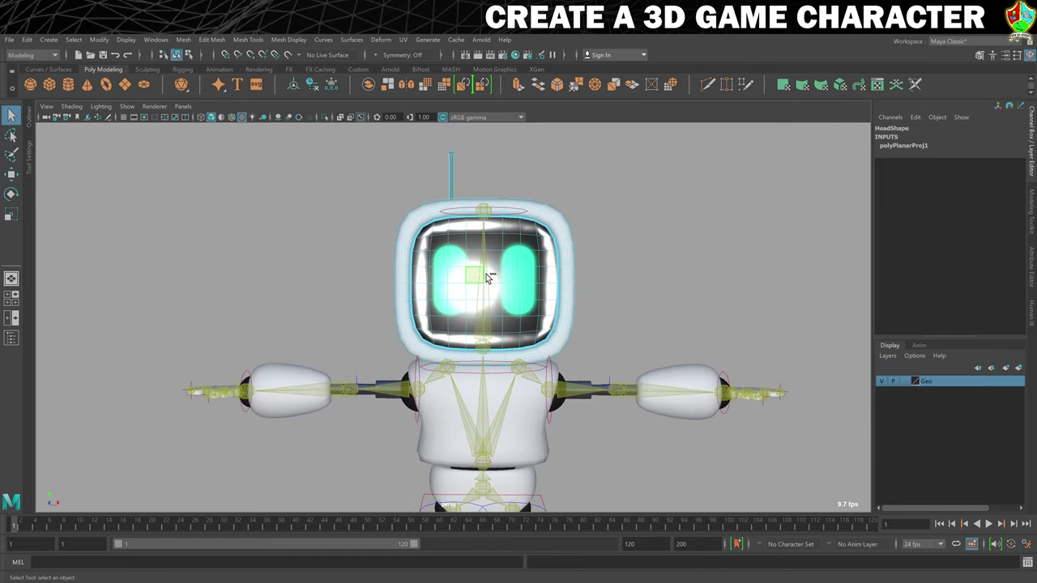
{"action": "left_click_drag", "start_coordinate": [535, 304], "coordinate": [538, 301], "text": "alt"}
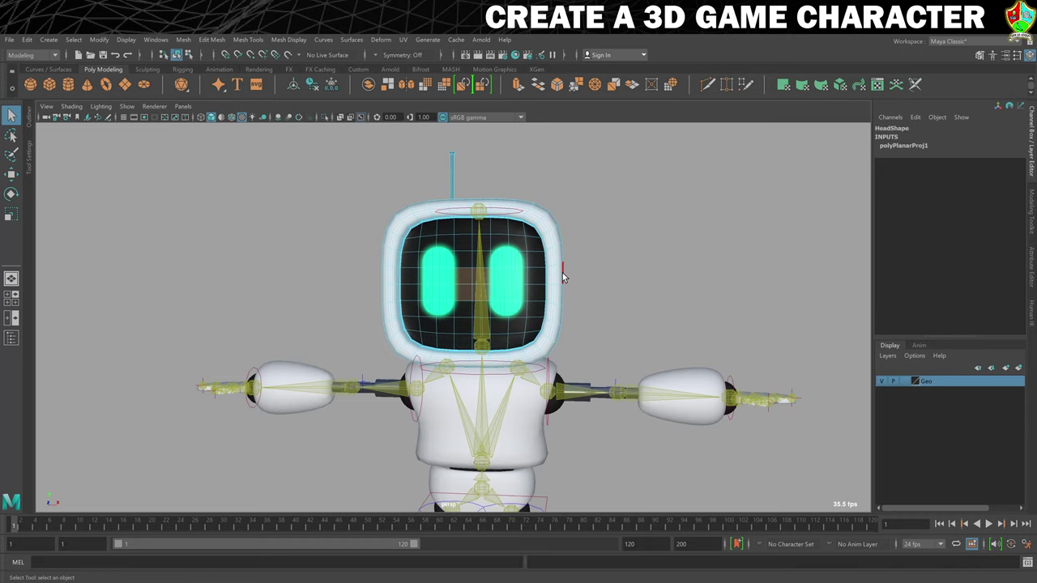
{"action": "key", "text": "shift+period"}
{"action": "key", "text": "shift+period"}
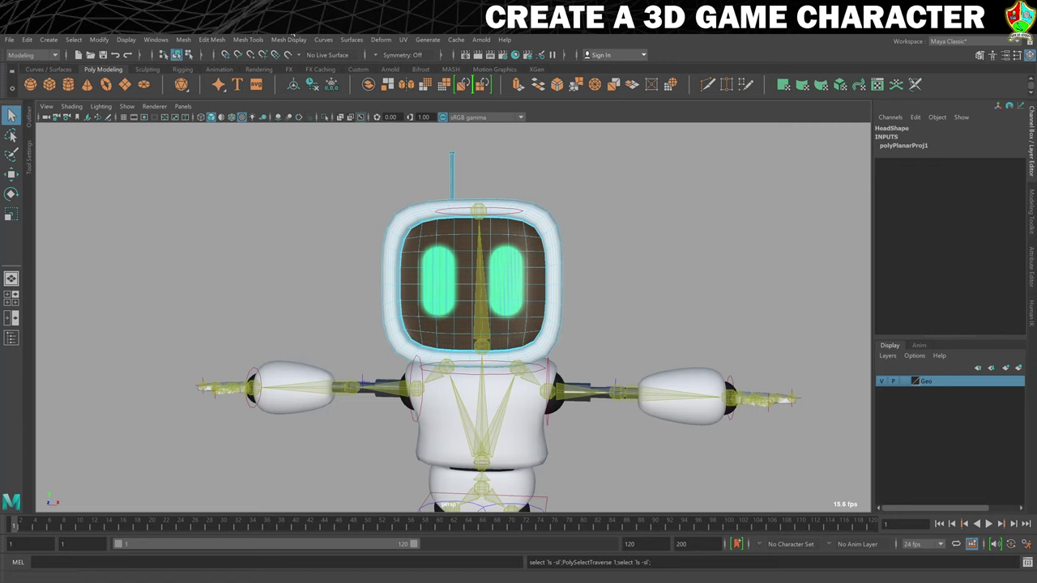
Harden the edges of the selected face-screen faces and return the head to object mode
{"action": "left_click", "coordinate": [289, 40]}
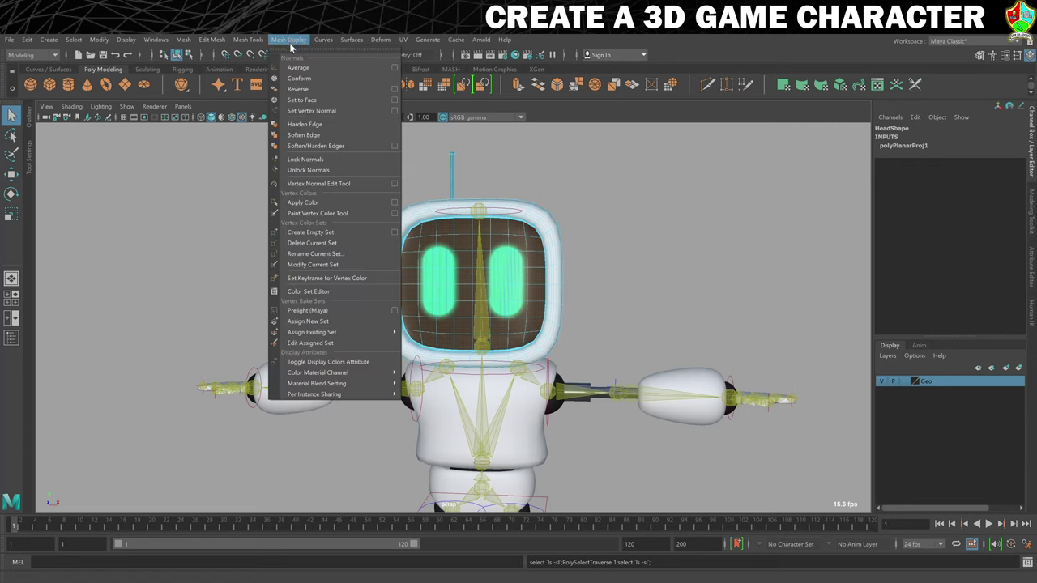
{"action": "left_click", "coordinate": [306, 124]}
{"action": "right_click", "coordinate": [532, 273]}
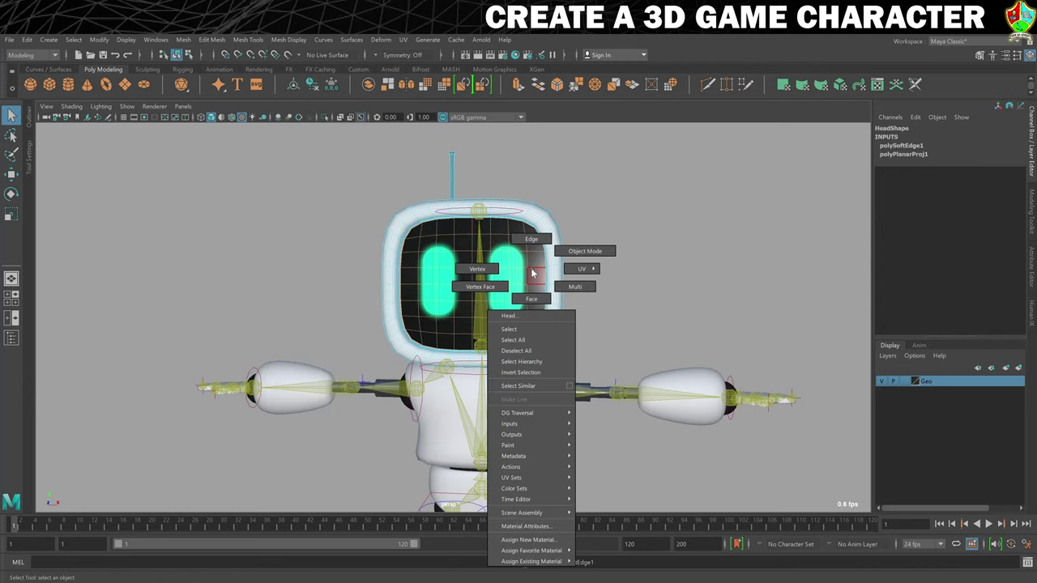
{"action": "left_click", "coordinate": [585, 251]}
{"action": "mouse_move", "coordinate": [689, 289]}
{"action": "left_mouse_down", "text": "alt"}
{"action": "mouse_move", "coordinate": [700, 288]}
{"action": "mouse_move", "coordinate": [690, 290]}
{"action": "left_mouse_up", "text": "alt"}
{"action": "scroll", "coordinate": [693, 286], "scroll_direction": "down", "scroll_amount": 3}
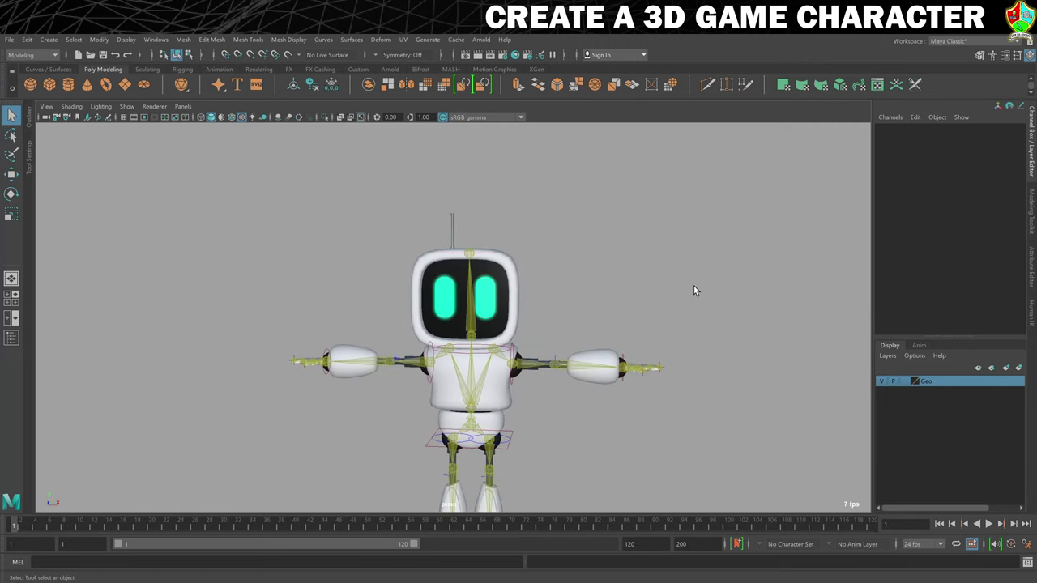
{"action": "middle_click_drag", "start_coordinate": [694, 286], "coordinate": [699, 224], "text": "alt"}
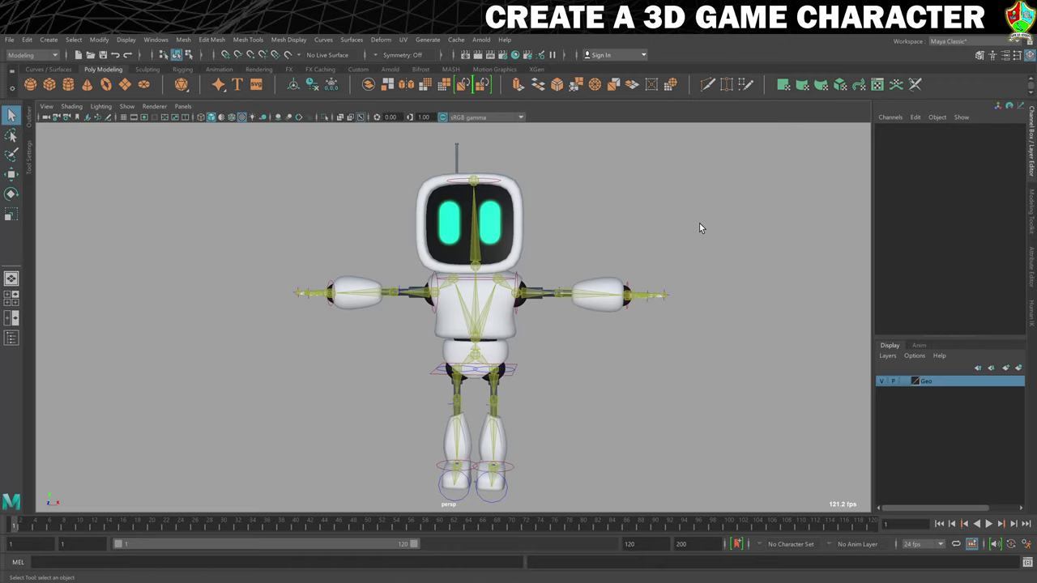
Begin exporting the whole scene as FBX and create and enter an "Exported" folder inside the 3rd Person Character Tutorial folder
{"action": "left_click", "coordinate": [10, 40]}
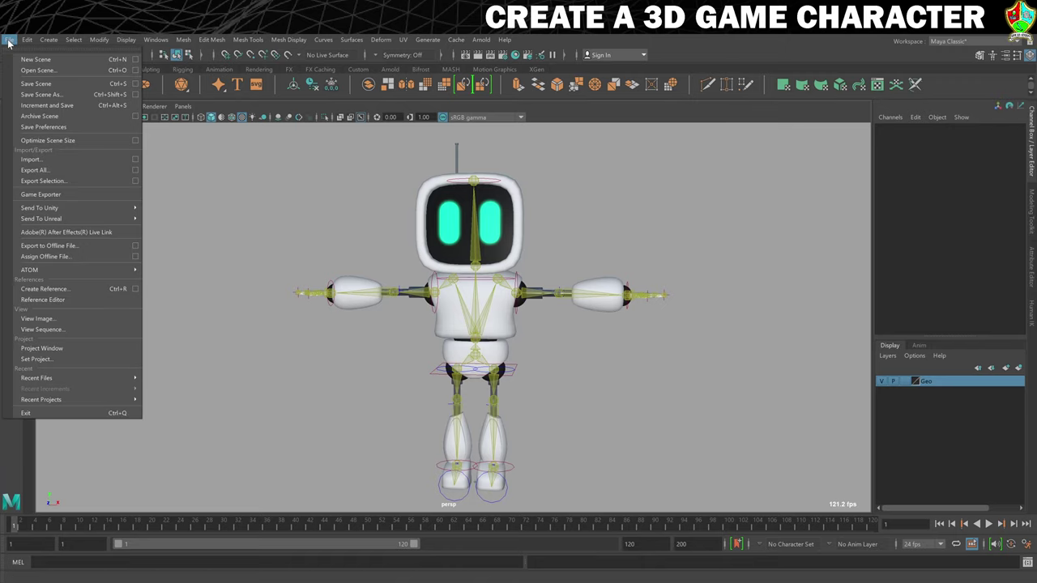
{"action": "left_click", "coordinate": [38, 170]}
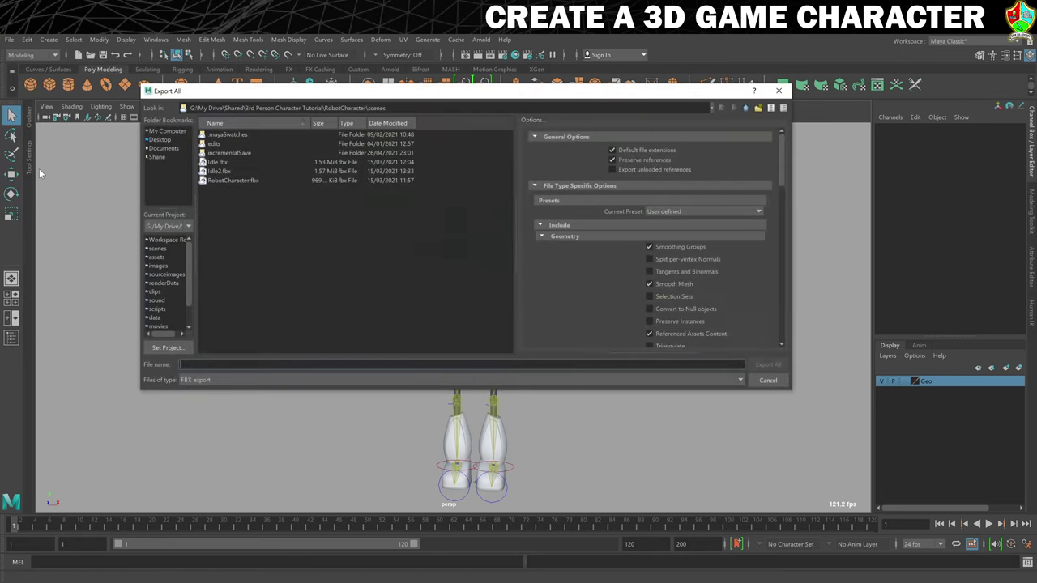
{"action": "left_click", "coordinate": [748, 111]}
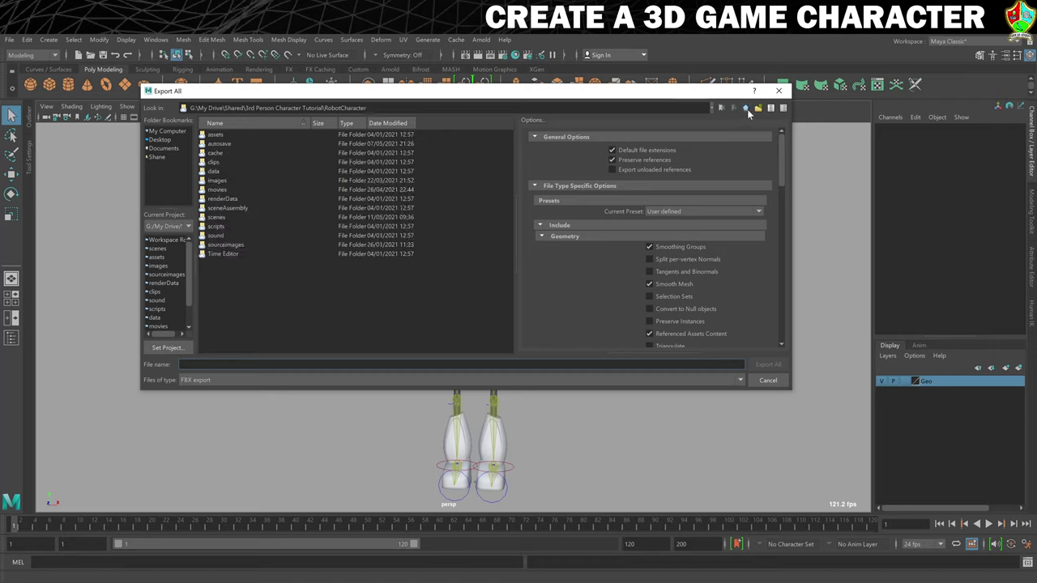
{"action": "left_click", "coordinate": [748, 111]}
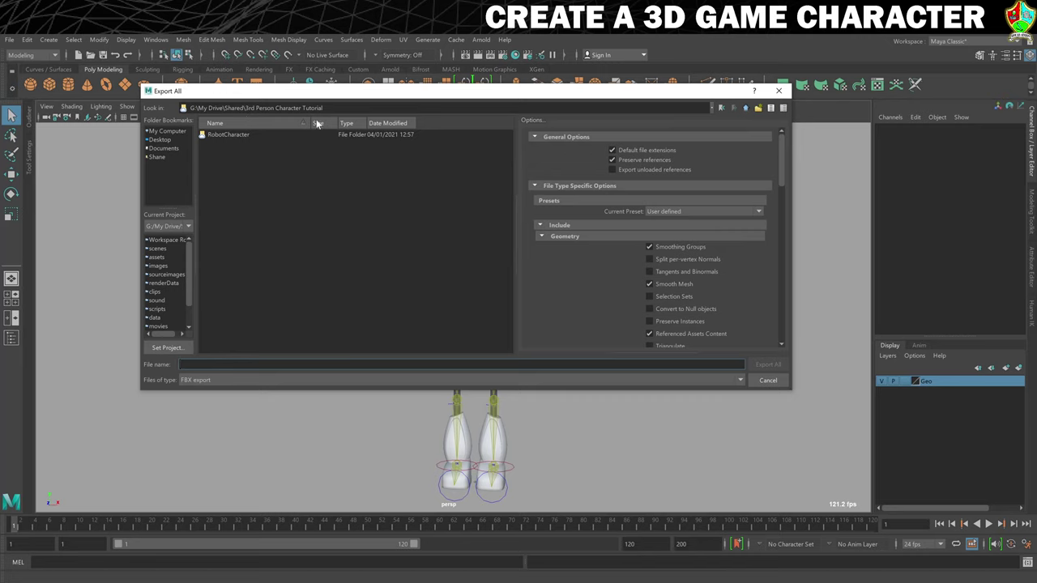
{"action": "right_click", "coordinate": [235, 192]}
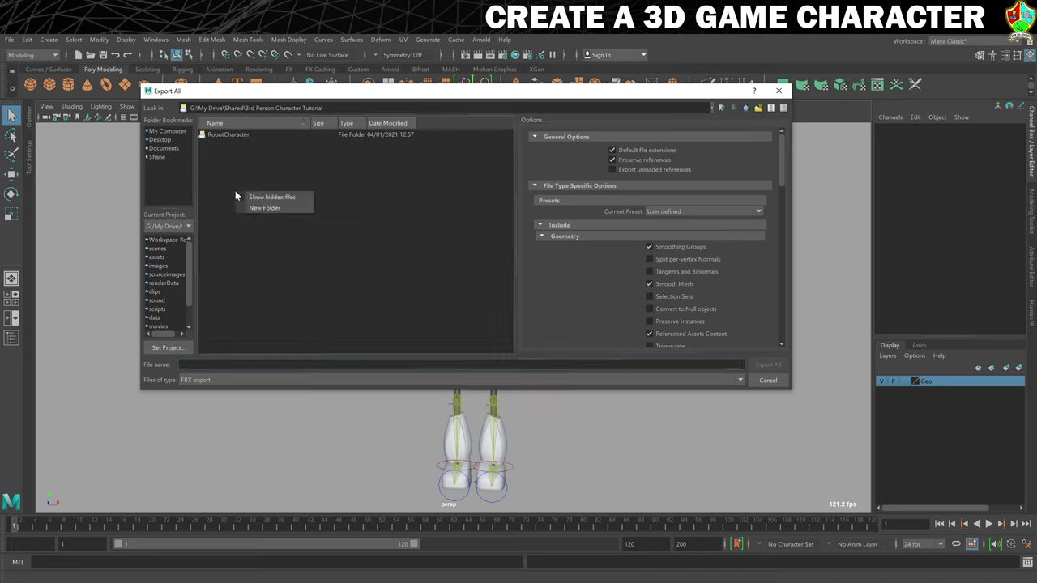
{"action": "left_click", "coordinate": [289, 208]}
{"action": "type", "text": "Export"}
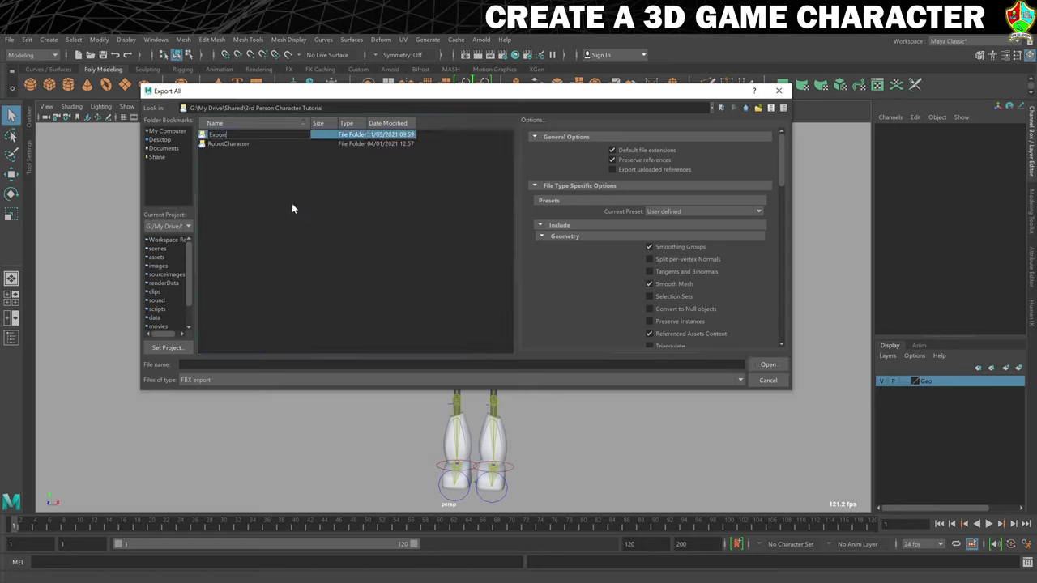
{"action": "type", "text": "ed"}
{"action": "key", "text": "Return"}
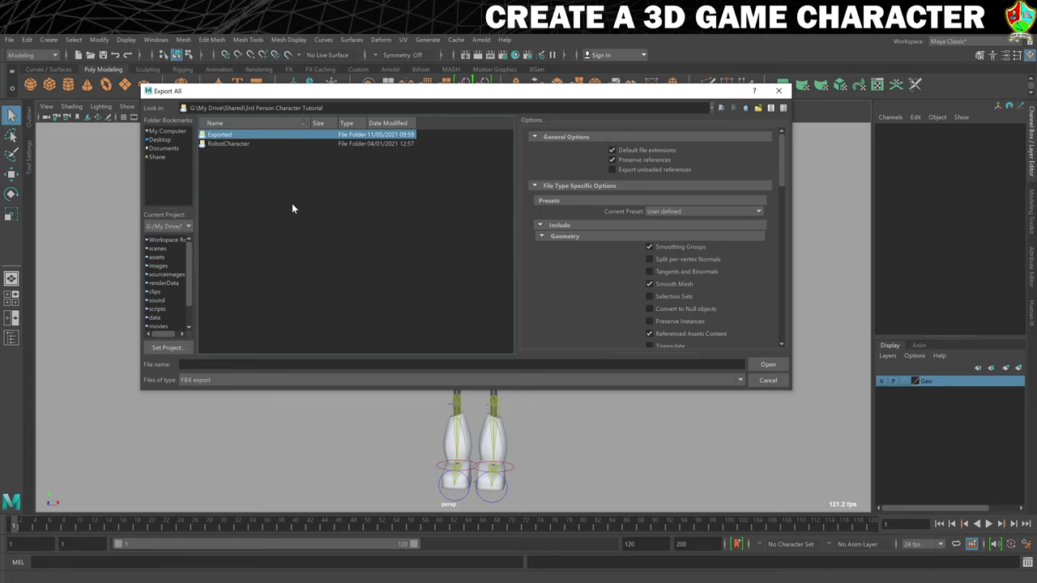
{"action": "double_click", "coordinate": [220, 136]}
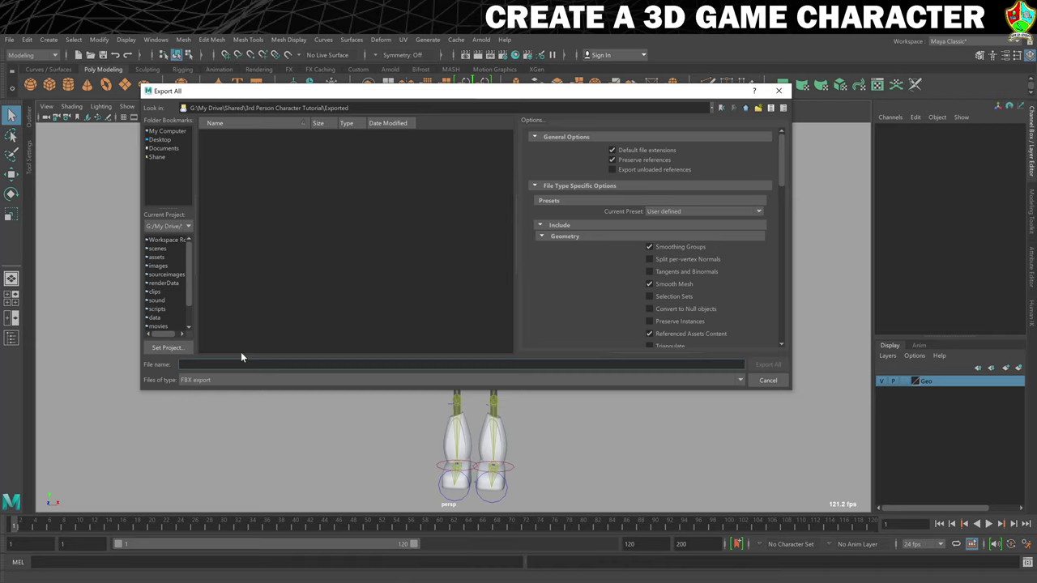
Name the export file Rob_Mesh, review the geometry and animation options, export it, and dismiss the warnings report
{"action": "type", "text": "Rob_M"}
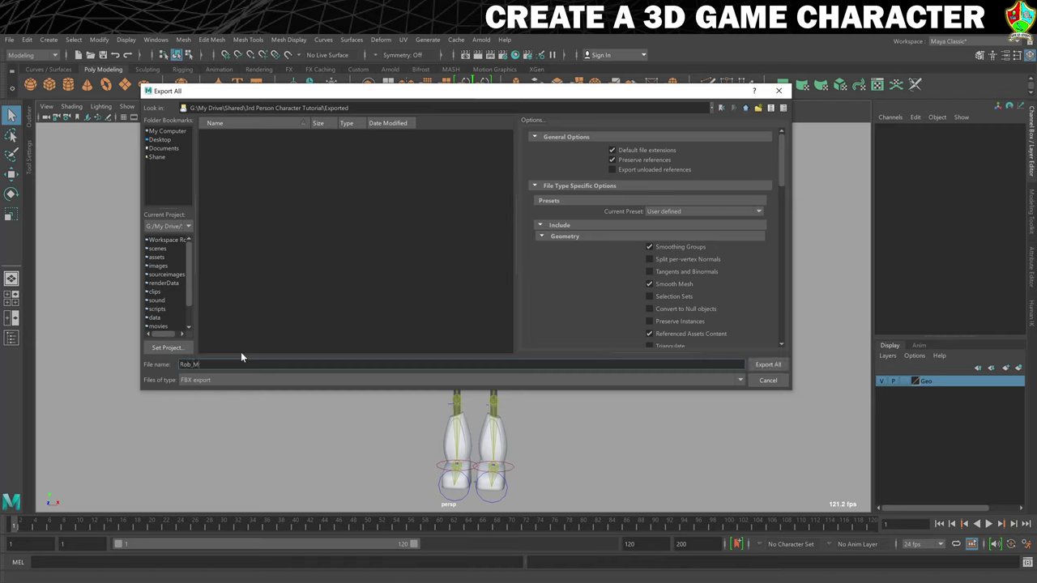
{"action": "type", "text": "esh"}
{"action": "scroll", "coordinate": [778, 266], "scroll_direction": "down", "scroll_amount": 1}
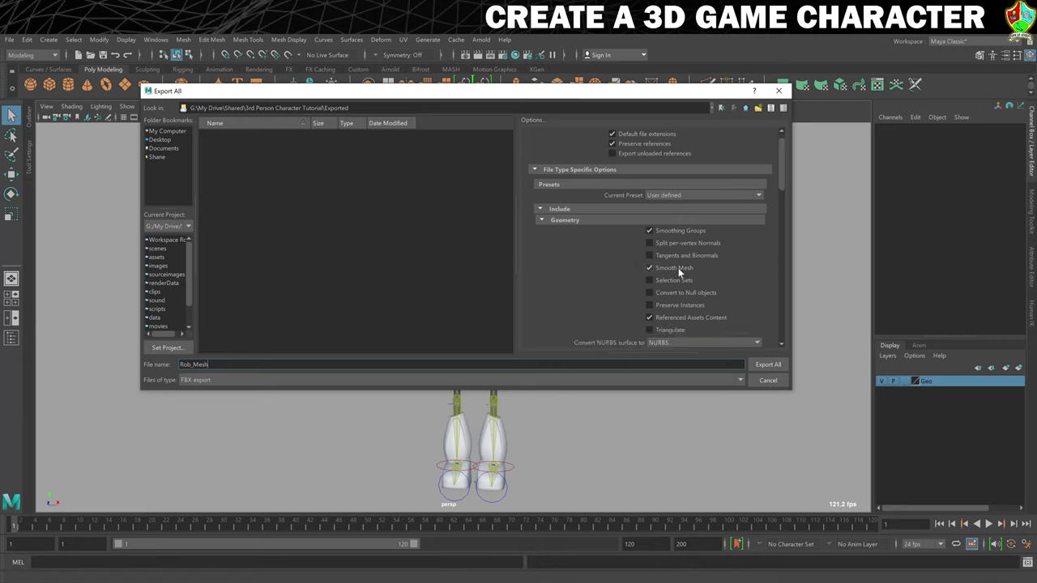
{"action": "scroll", "coordinate": [684, 268], "scroll_direction": "down", "scroll_amount": 1}
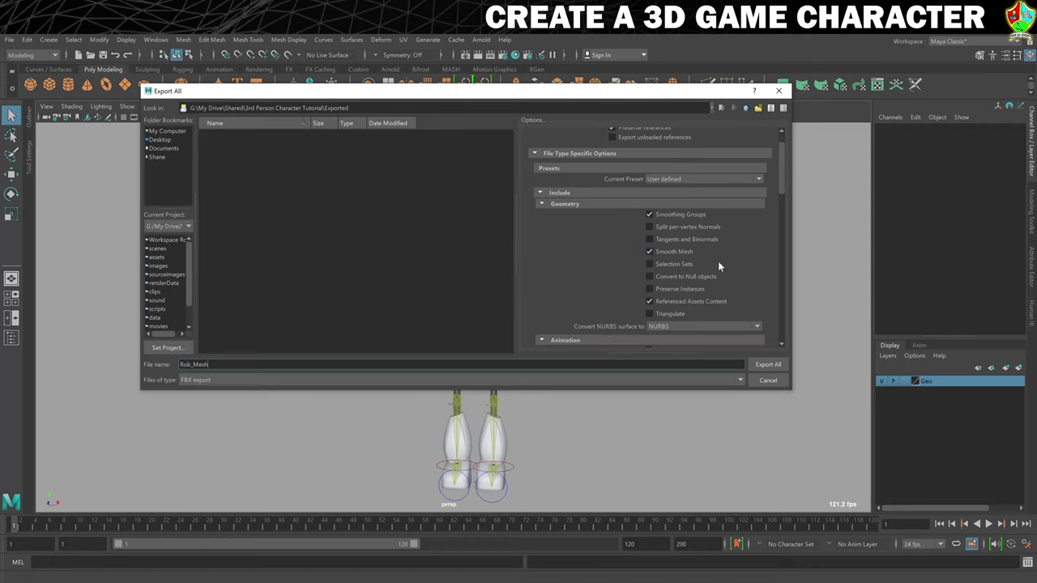
{"action": "scroll", "coordinate": [719, 263], "scroll_direction": "down", "scroll_amount": 4}
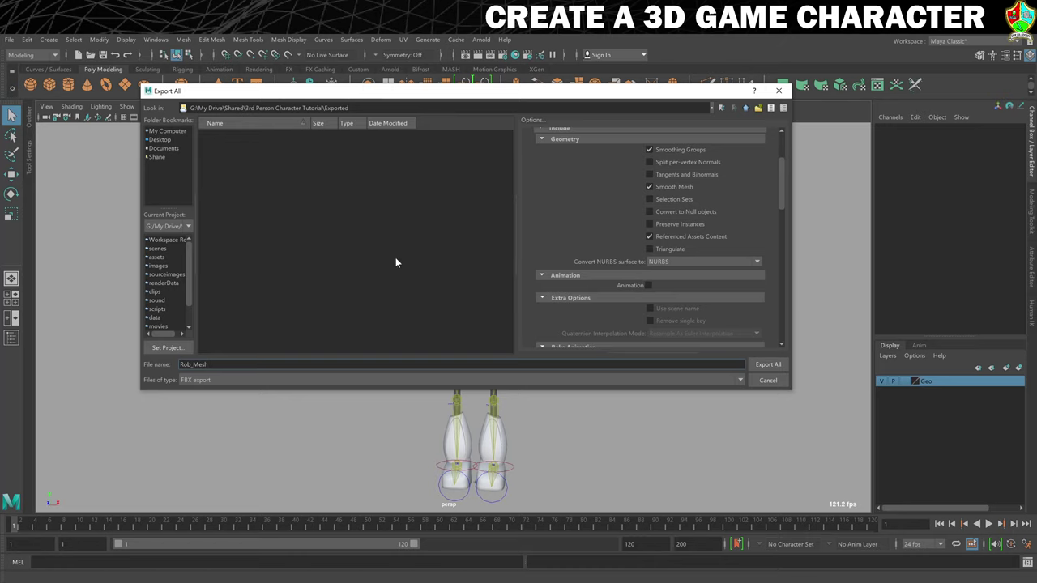
{"action": "left_click", "coordinate": [768, 364]}
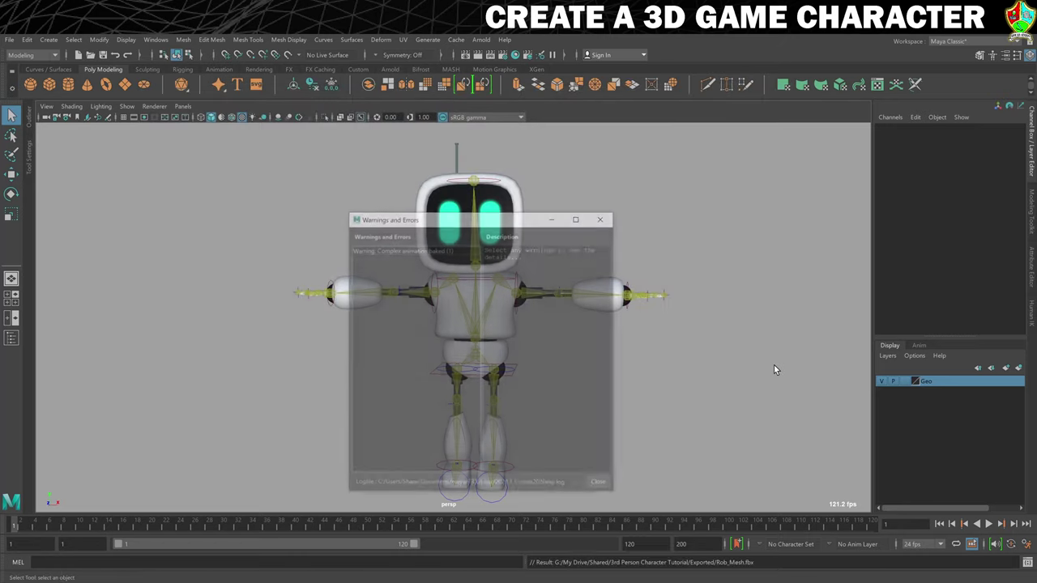
{"action": "left_click_drag", "start_coordinate": [481, 222], "coordinate": [358, 160]}
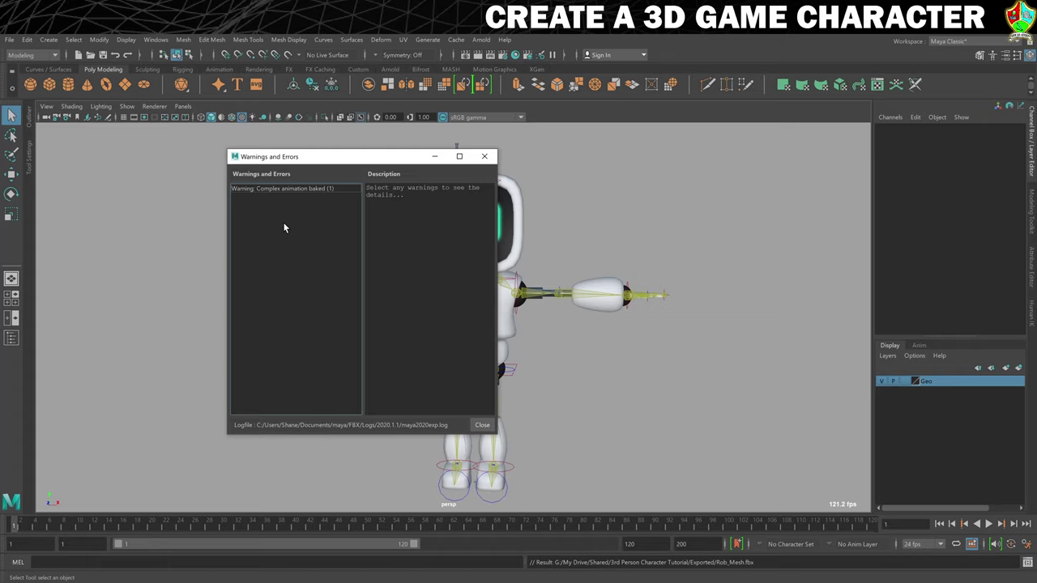
{"action": "left_click", "coordinate": [482, 424]}
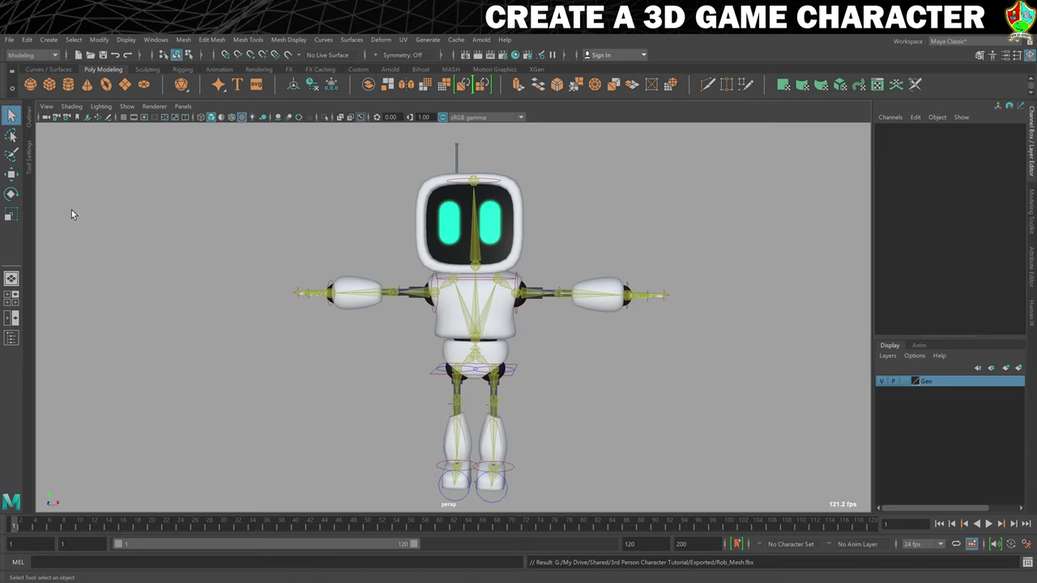
Open "12. Idle Cycle.mb", saving the changes to the control rig scene
{"action": "left_click", "coordinate": [10, 41]}
{"action": "left_click", "coordinate": [37, 70]}
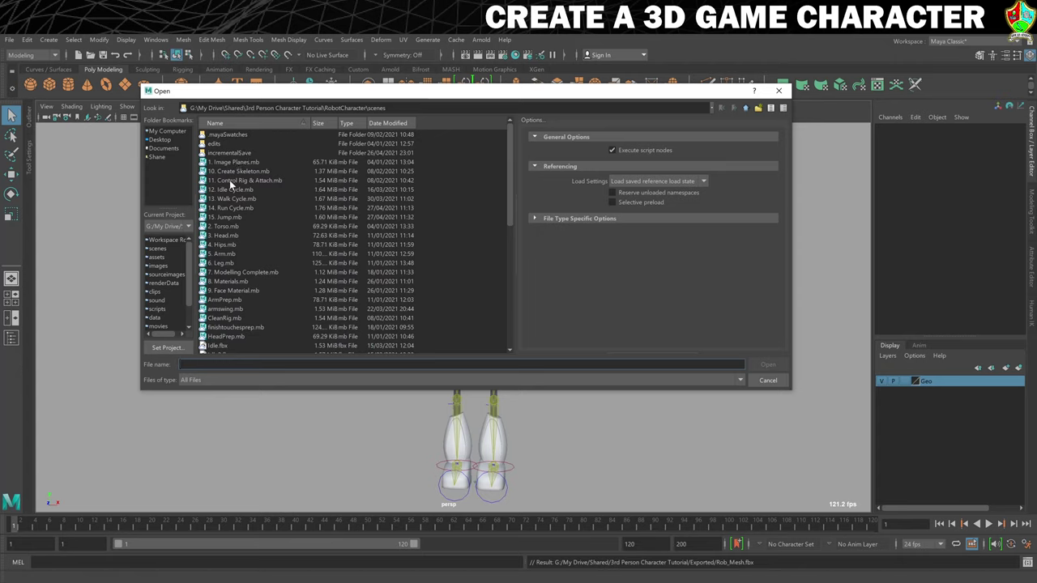
{"action": "left_click", "coordinate": [228, 188]}
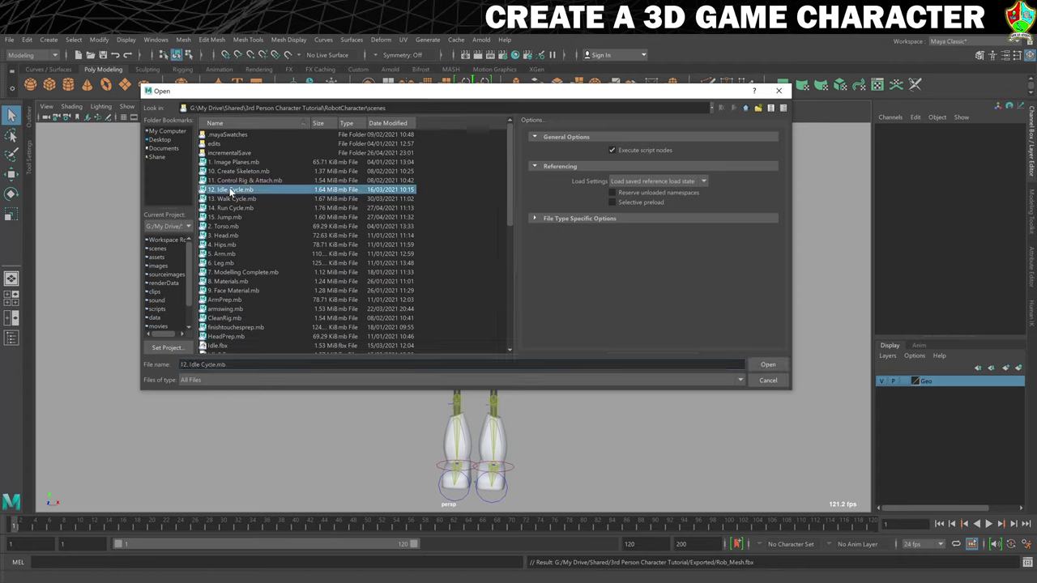
{"action": "left_click", "coordinate": [766, 366]}
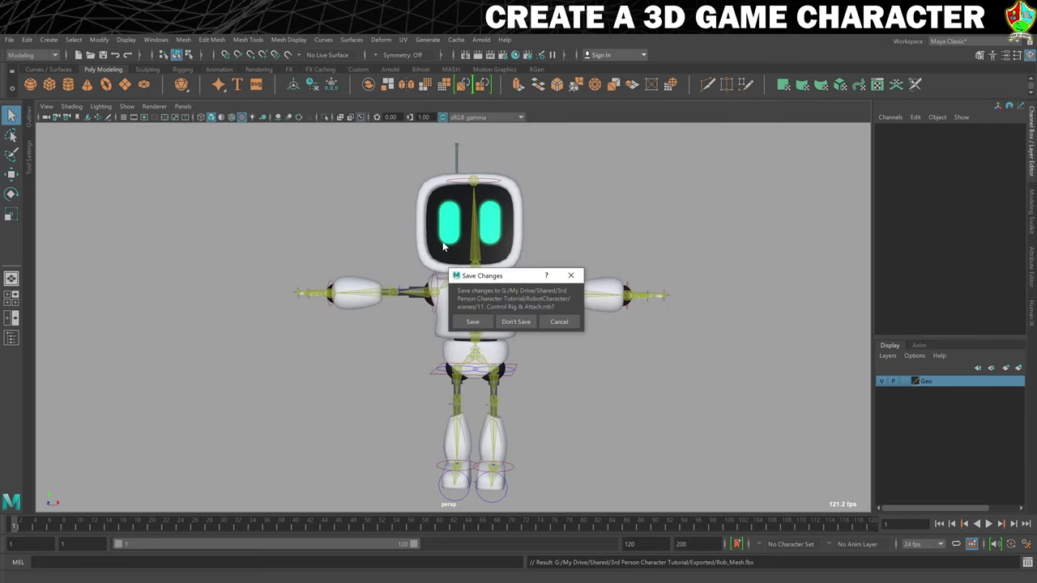
{"action": "left_click", "coordinate": [472, 321]}
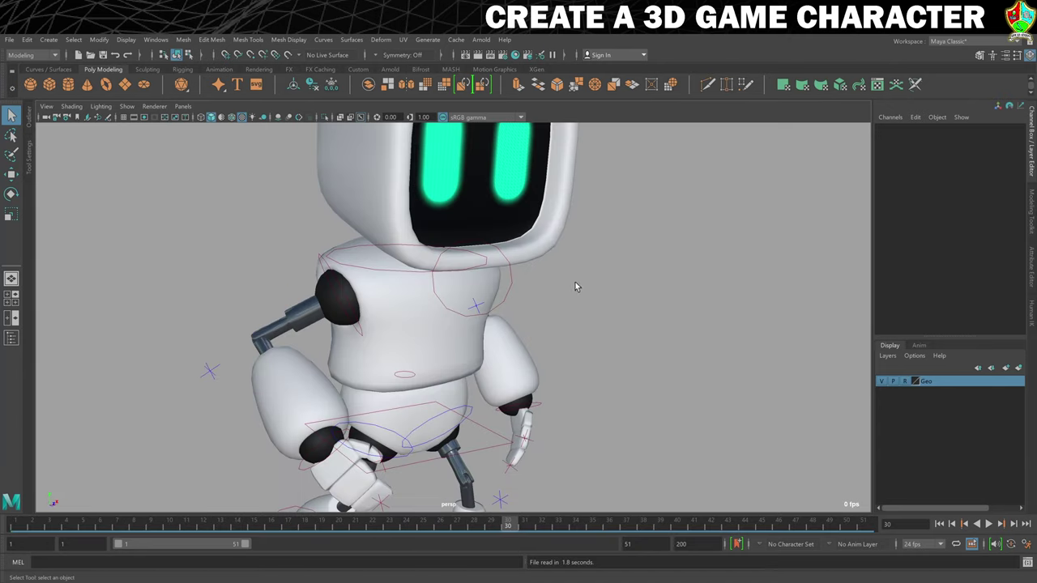
Frame the whole robot and play the idle animation briefly before stopping it
{"action": "scroll", "coordinate": [575, 286], "scroll_direction": "down", "scroll_amount": 5}
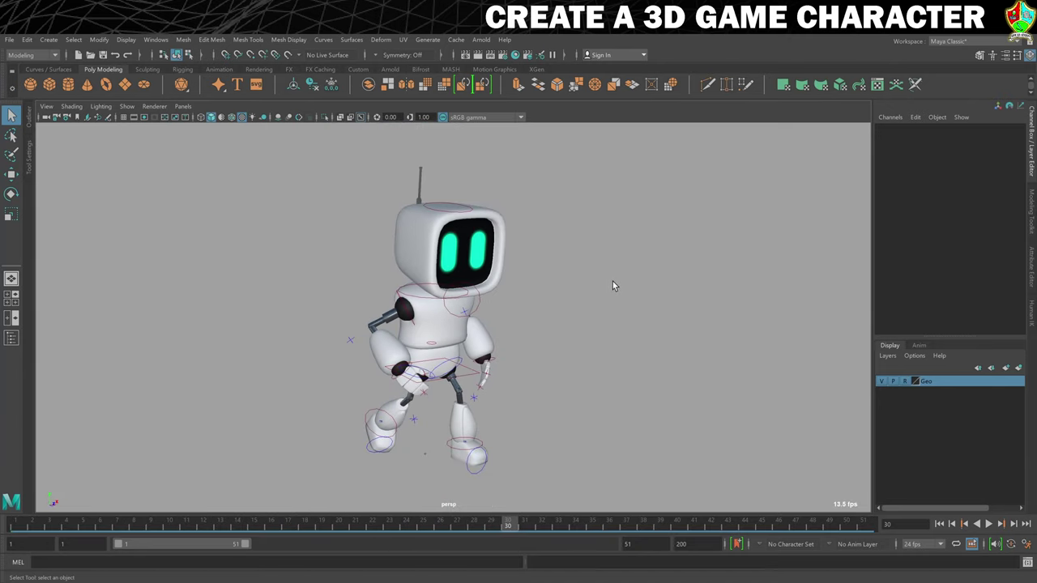
{"action": "scroll", "coordinate": [595, 336], "scroll_direction": "up", "scroll_amount": 2}
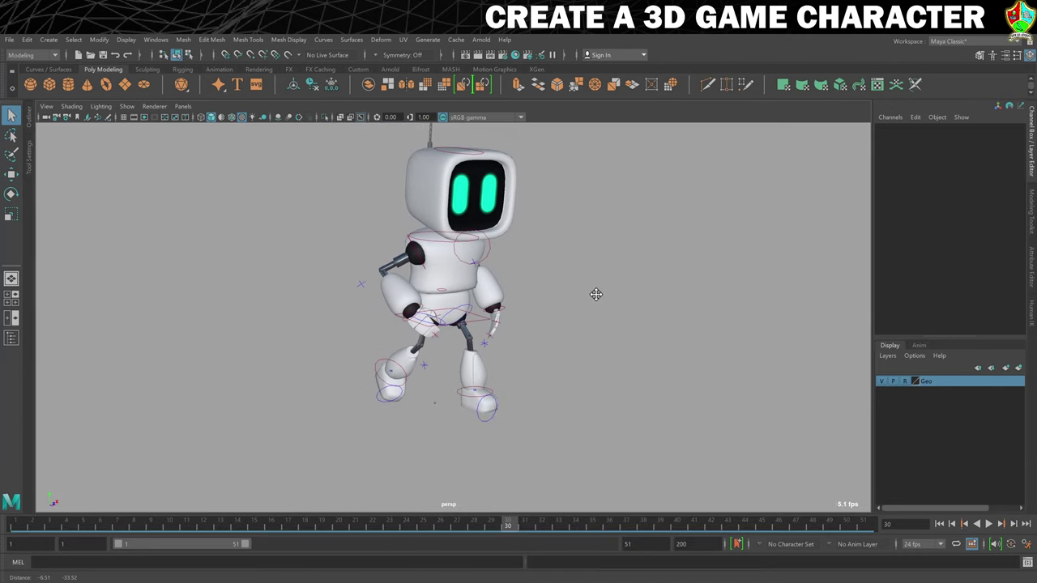
{"action": "left_click", "coordinate": [989, 524]}
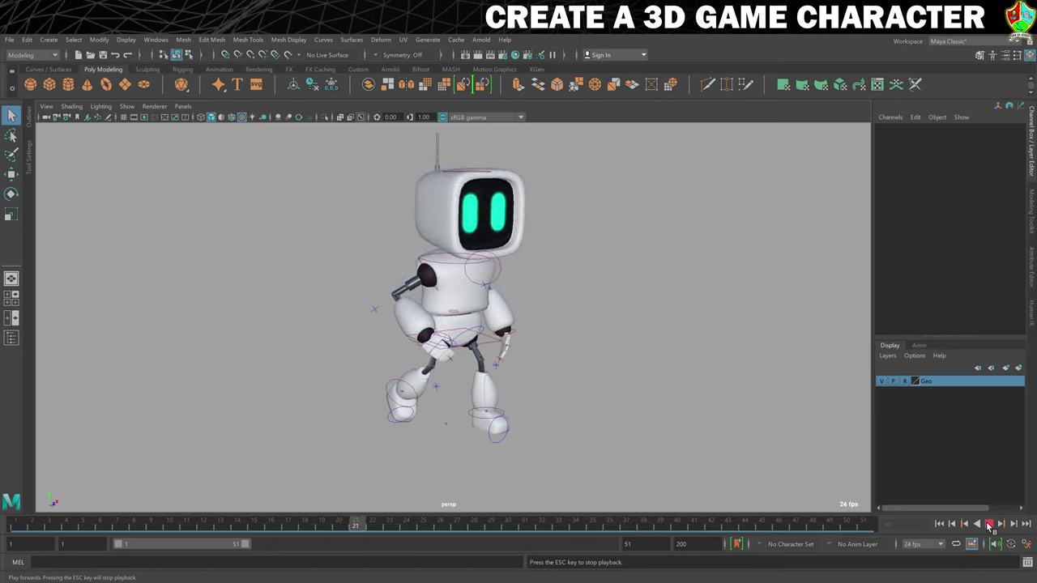
{"action": "key", "text": "Escape"}
Select the hips control to check its keys, set the playback range to end at frame 50, and deselect the control
{"action": "left_click", "coordinate": [484, 344]}
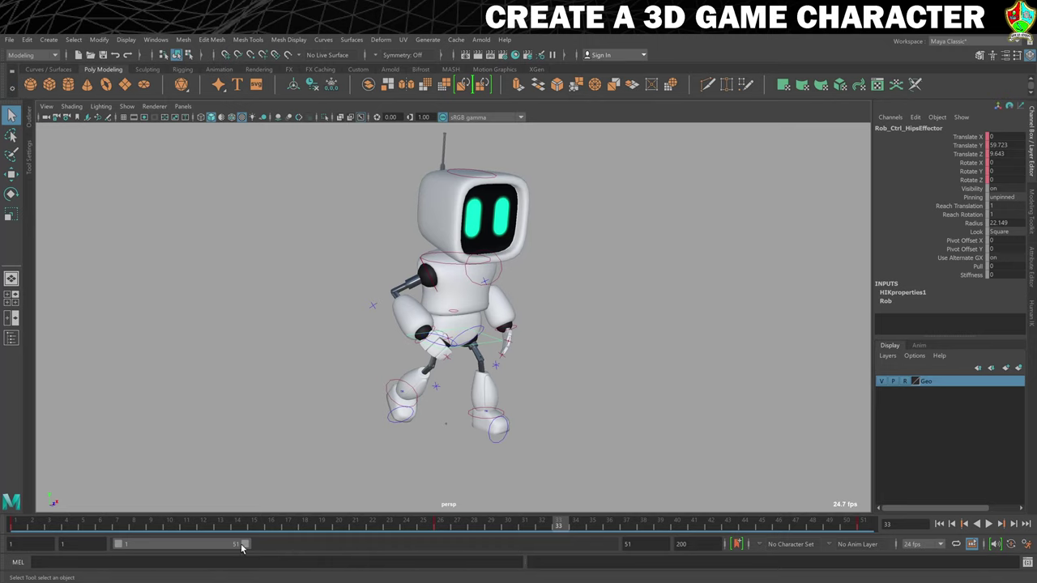
{"action": "left_click_drag", "start_coordinate": [243, 545], "coordinate": [255, 546]}
{"action": "left_click_drag", "start_coordinate": [251, 546], "coordinate": [247, 547]}
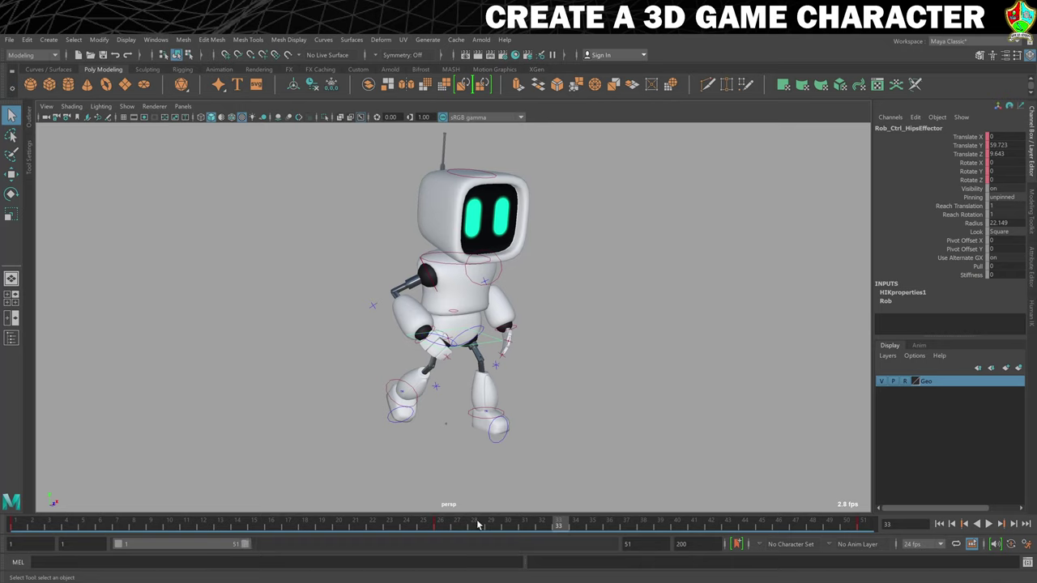
{"action": "left_click", "coordinate": [845, 522]}
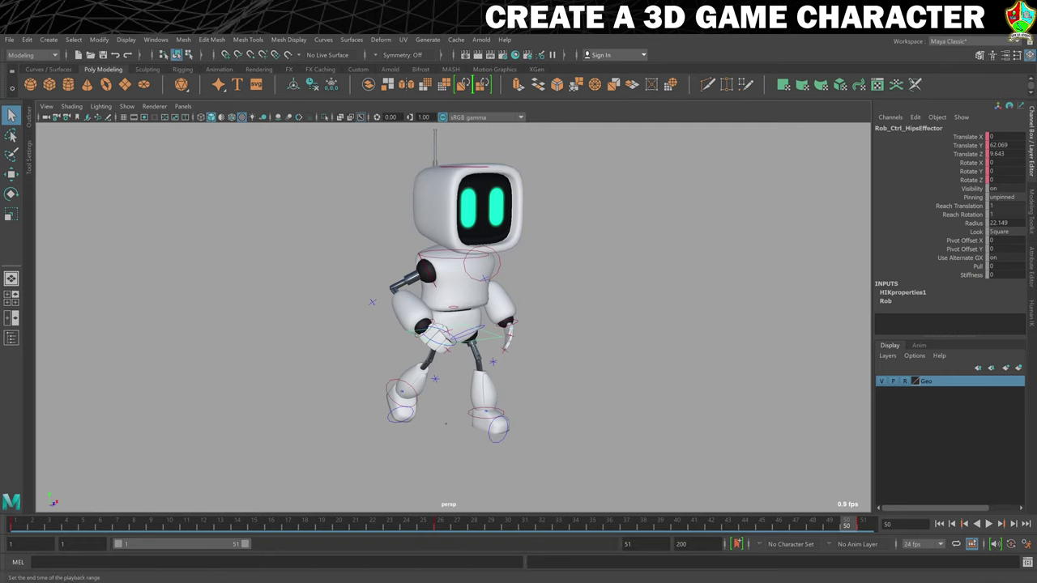
{"action": "key", "text": "Return"}
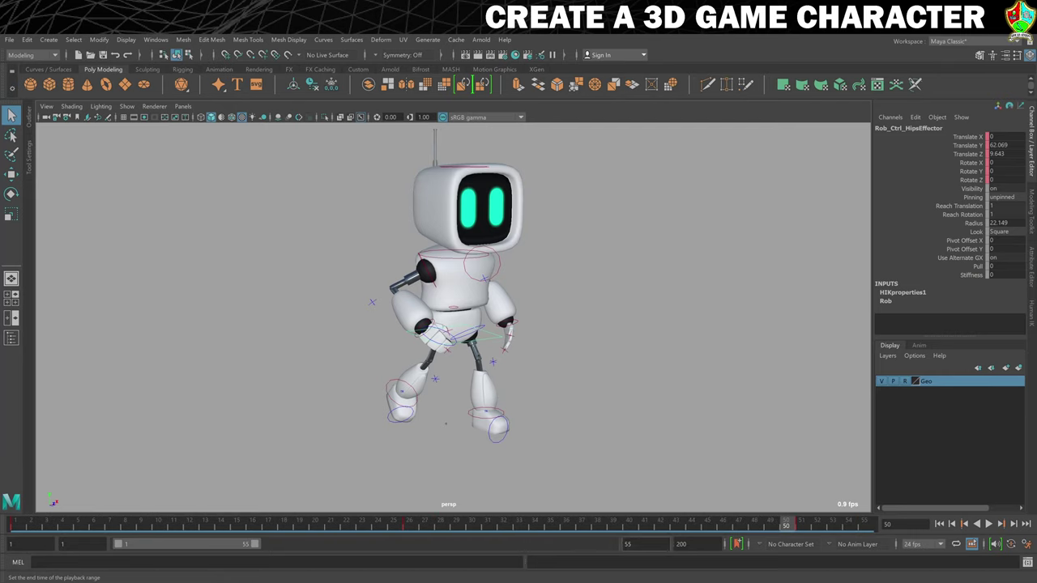
{"action": "type", "text": "50"}
{"action": "key", "text": "Return"}
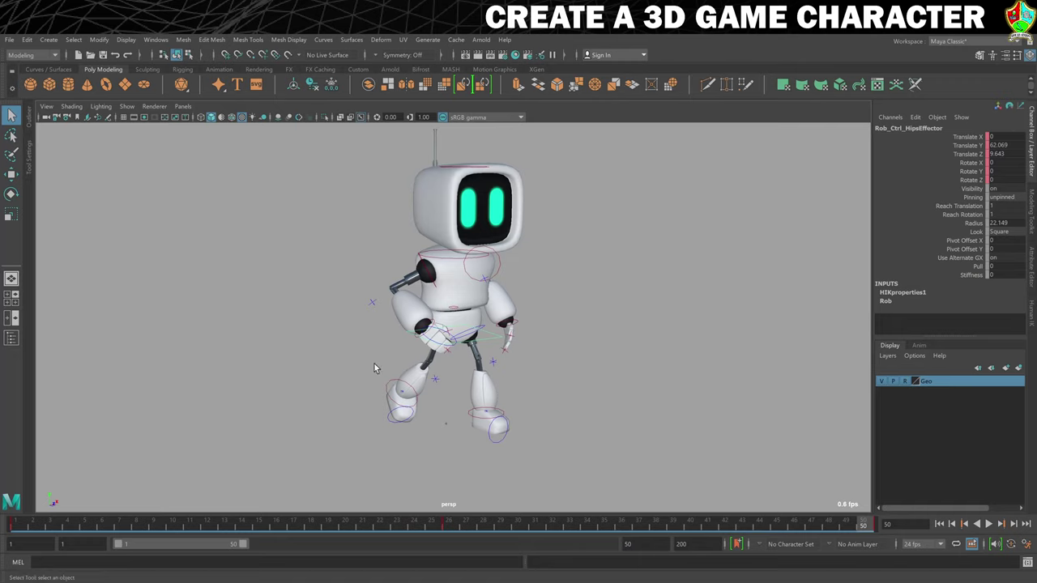
{"action": "left_click", "coordinate": [534, 247]}
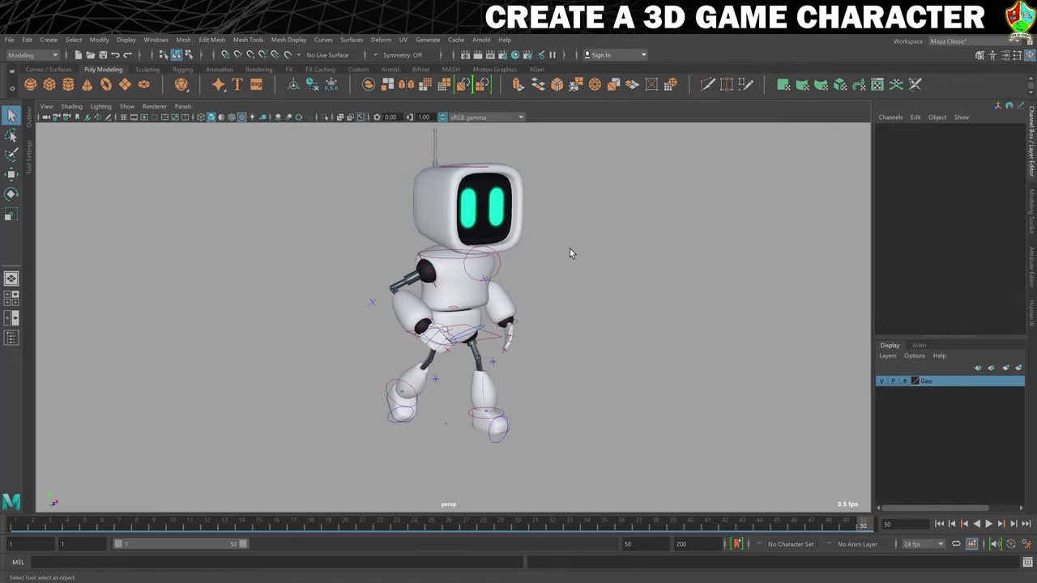
Begin exporting the whole idle scene as FBX into the Exported folder with the file name Rob_Idle
{"action": "left_click", "coordinate": [9, 40]}
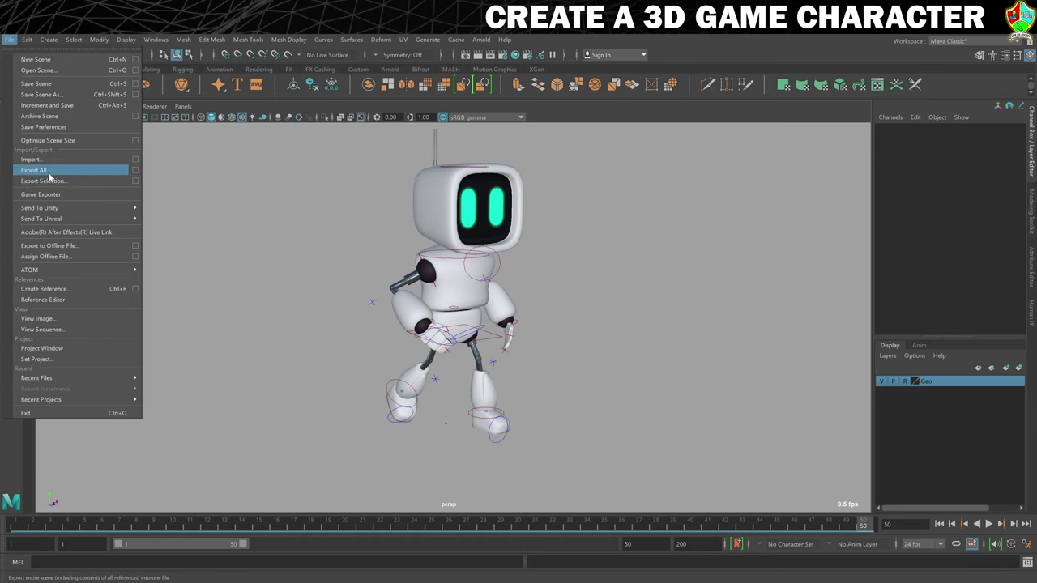
{"action": "left_click", "coordinate": [49, 175]}
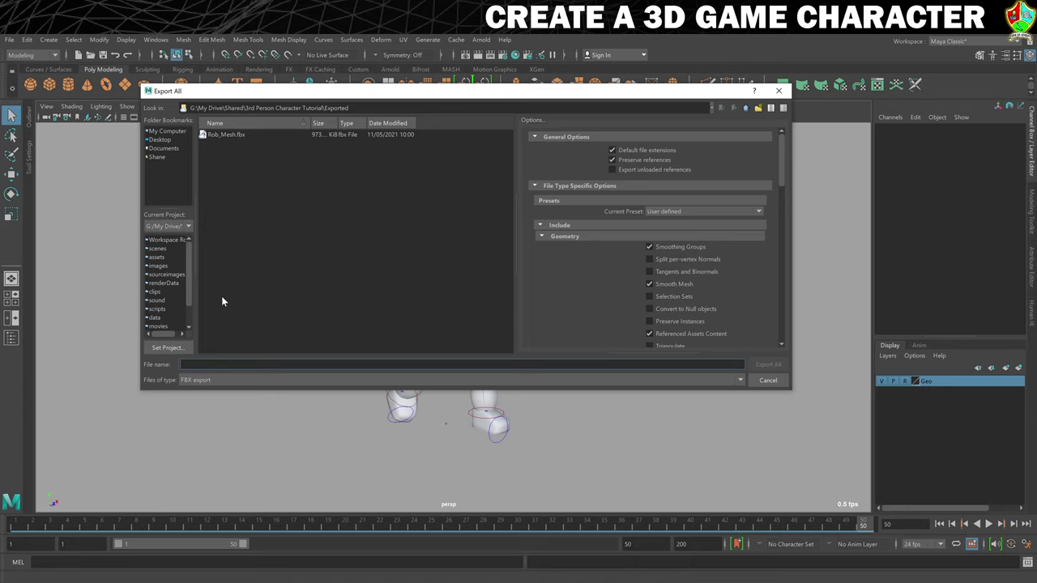
{"action": "type", "text": "Rob_"}
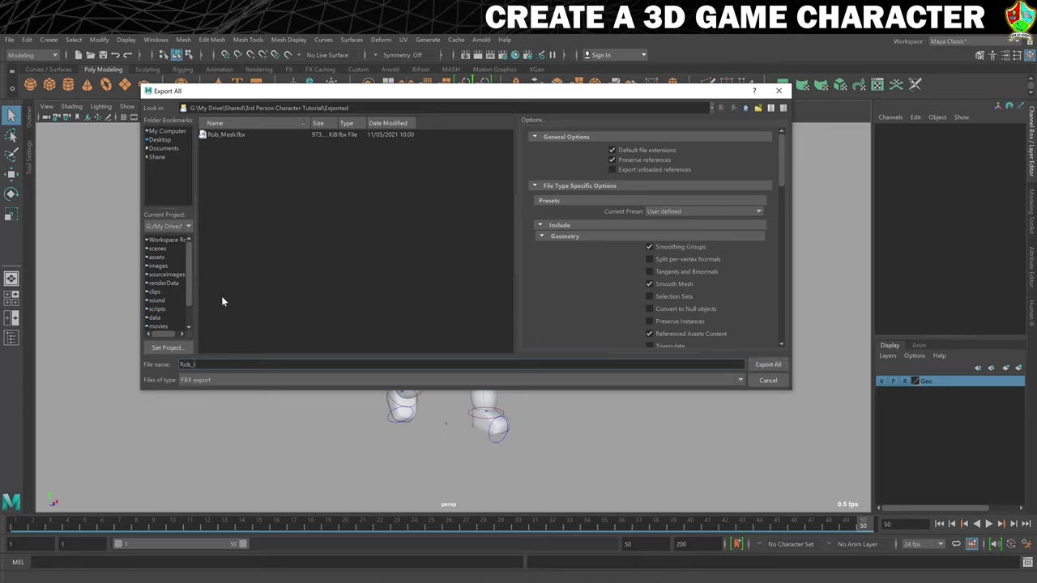
{"action": "type", "text": "Idle"}
Include animation in the FBX export options for Rob_Idle
{"action": "scroll", "coordinate": [680, 243], "scroll_direction": "down", "scroll_amount": 1}
{"action": "scroll", "coordinate": [666, 213], "scroll_direction": "up", "scroll_amount": 1}
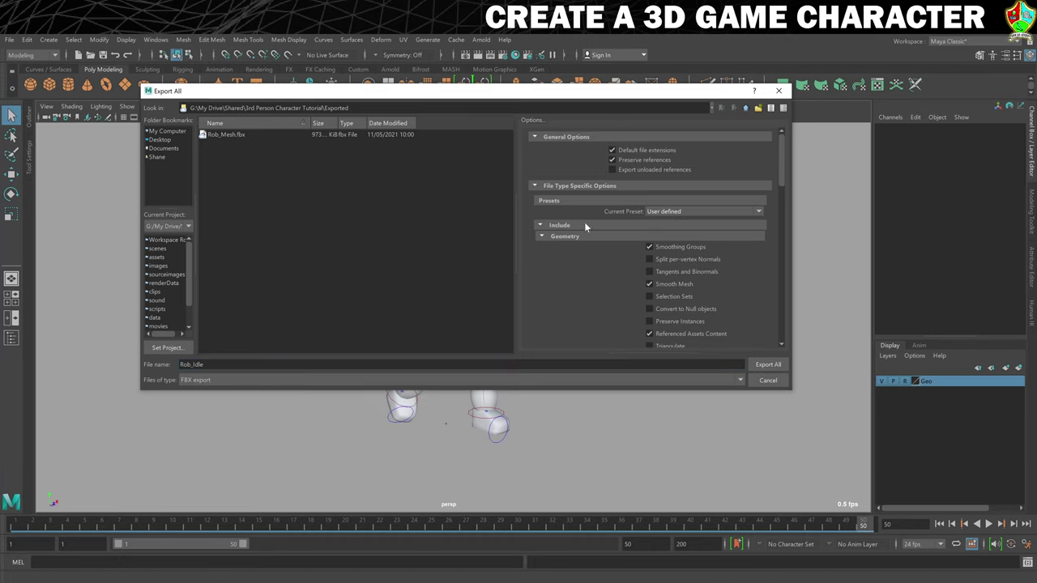
{"action": "scroll", "coordinate": [662, 240], "scroll_direction": "down", "scroll_amount": 4}
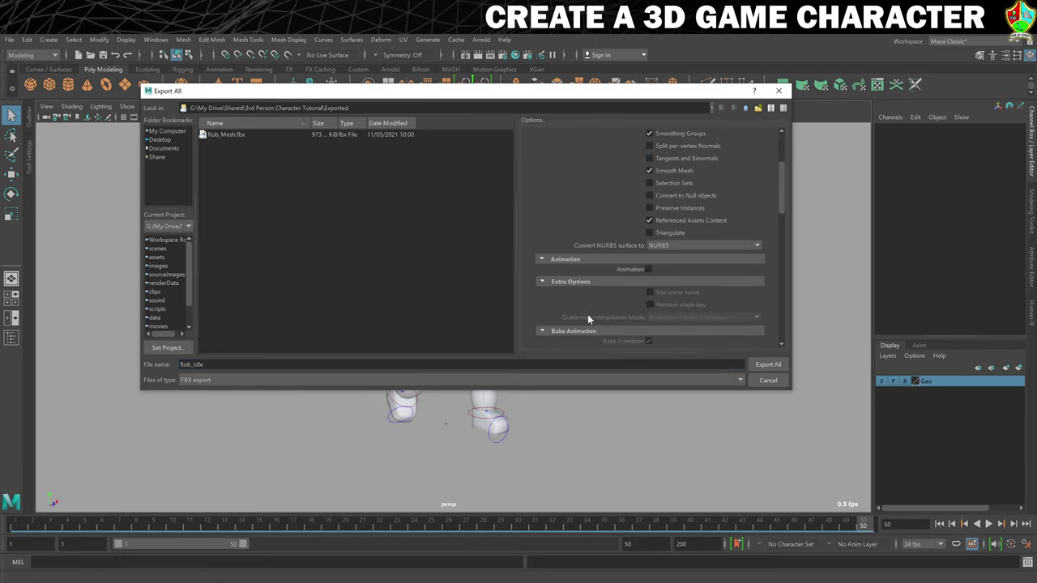
{"action": "left_click", "coordinate": [647, 269]}
{"action": "scroll", "coordinate": [722, 258], "scroll_direction": "down", "scroll_amount": 3}
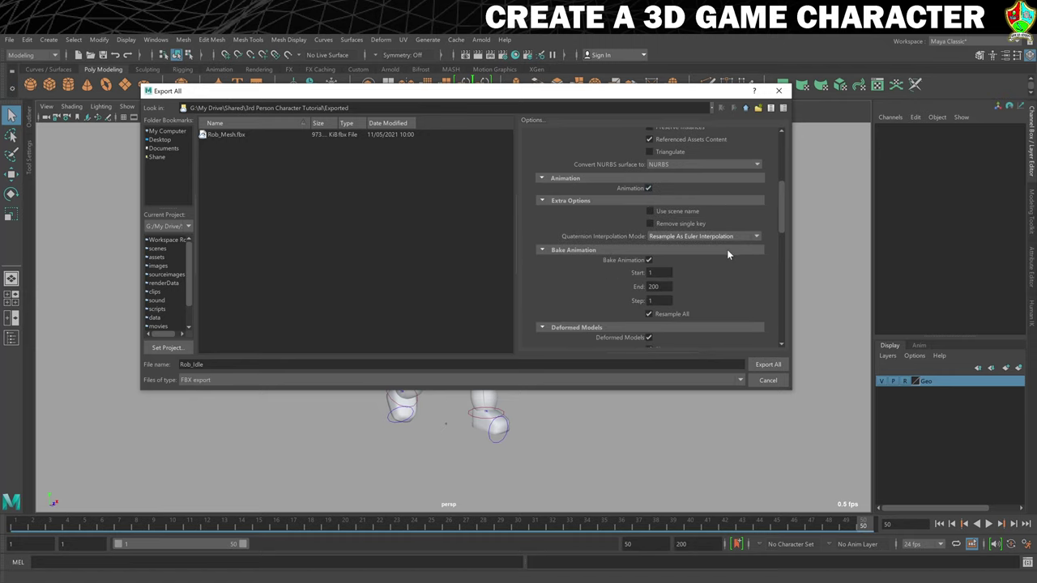
{"action": "scroll", "coordinate": [726, 249], "scroll_direction": "down", "scroll_amount": 1}
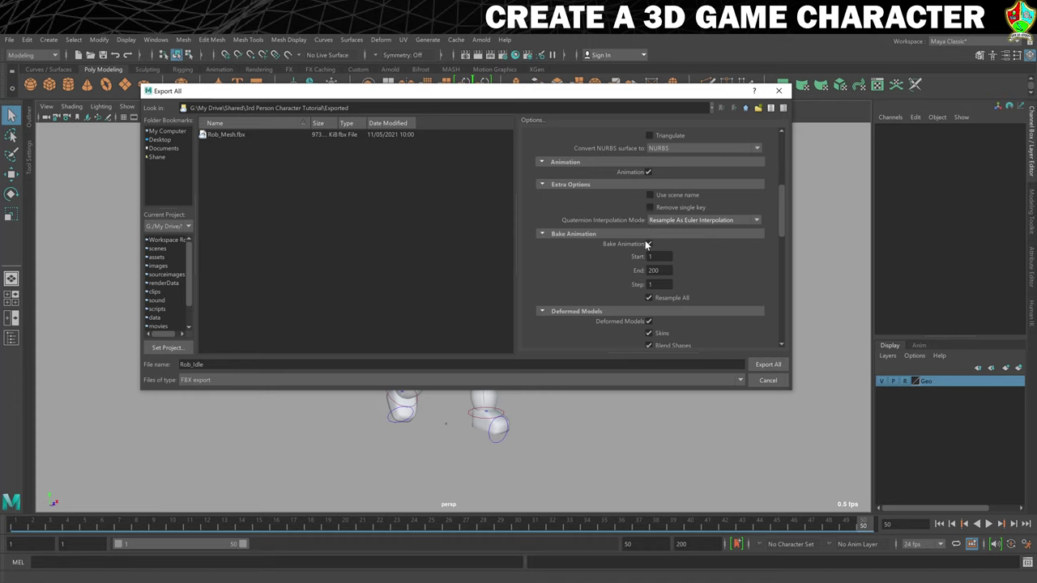
Set the baked animation to end at frame 50, export Rob_Idle, and dismiss the export report
{"action": "left_click", "coordinate": [657, 270]}
{"action": "key", "text": "BackSpace"}
{"action": "key", "text": "BackSpace"}
{"action": "key", "text": "BackSpace"}
{"action": "type", "text": "50"}
{"action": "left_click", "coordinate": [767, 365]}
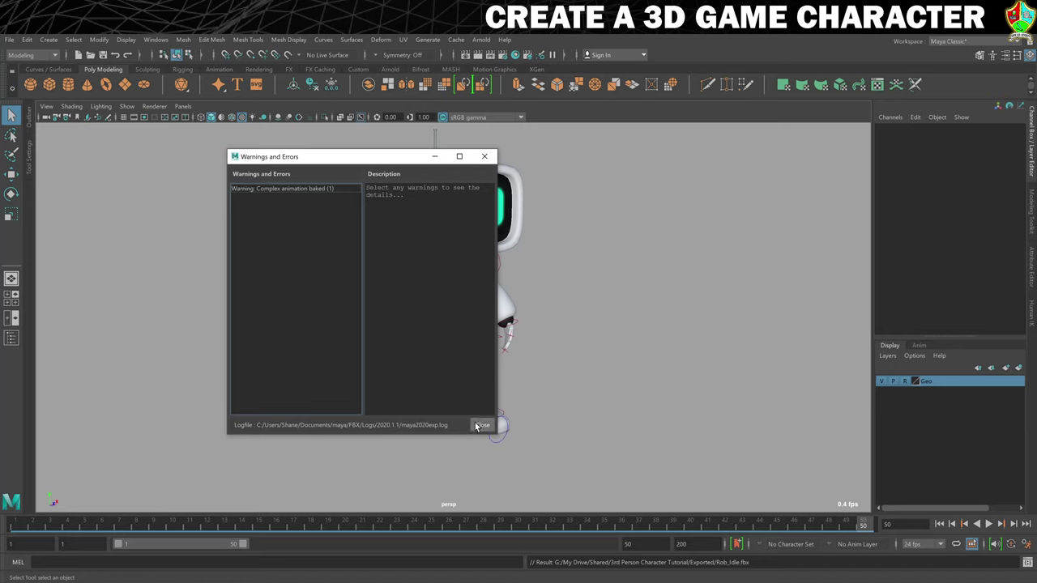
{"action": "left_click", "coordinate": [476, 425]}
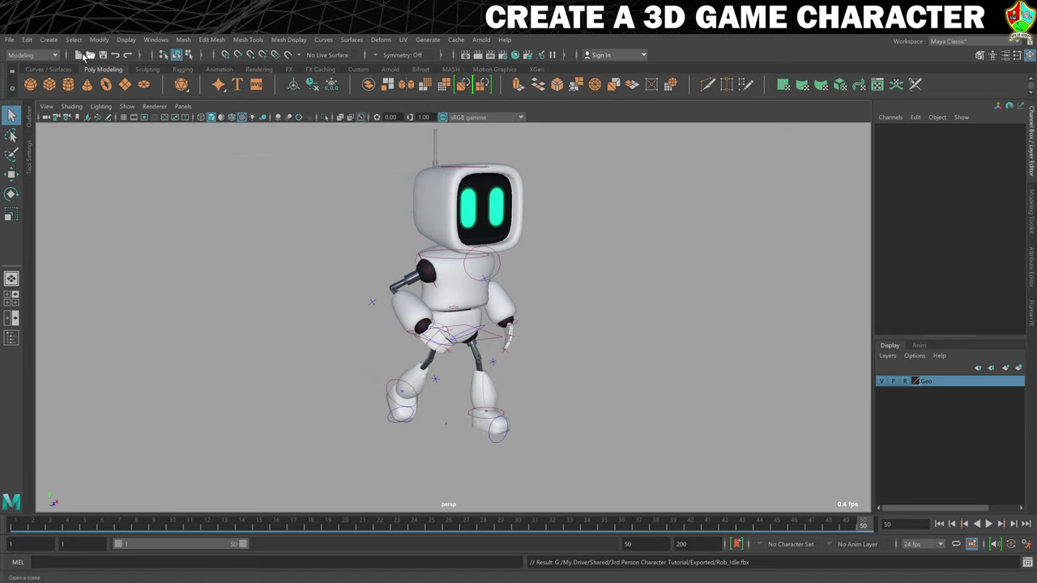
Open "13. Walk Cycle.mb" without saving the idle scene's changes, and play the walk animation briefly before stopping it
{"action": "left_click", "coordinate": [9, 39]}
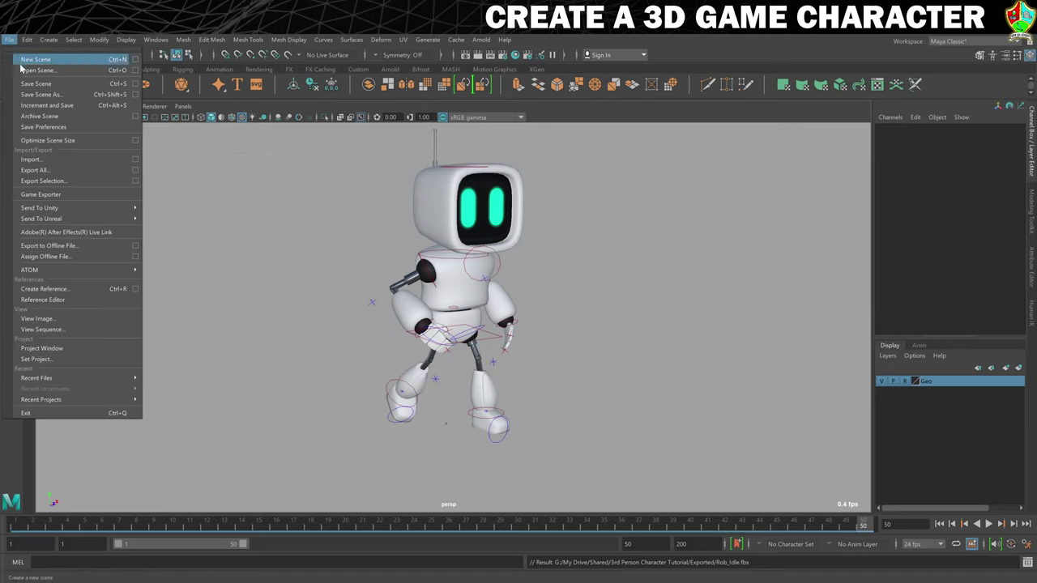
{"action": "left_click", "coordinate": [25, 71]}
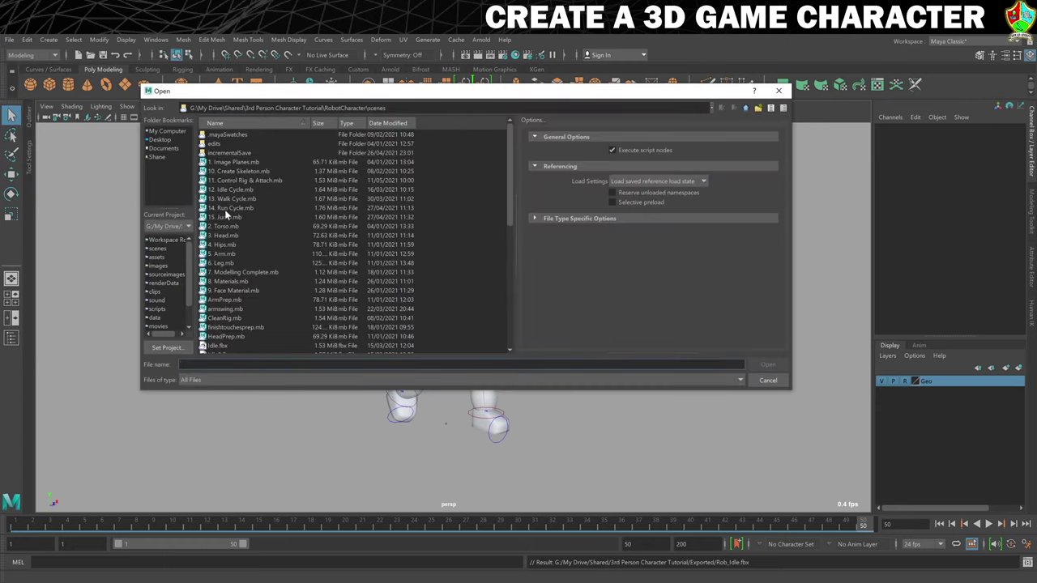
{"action": "left_click", "coordinate": [239, 198]}
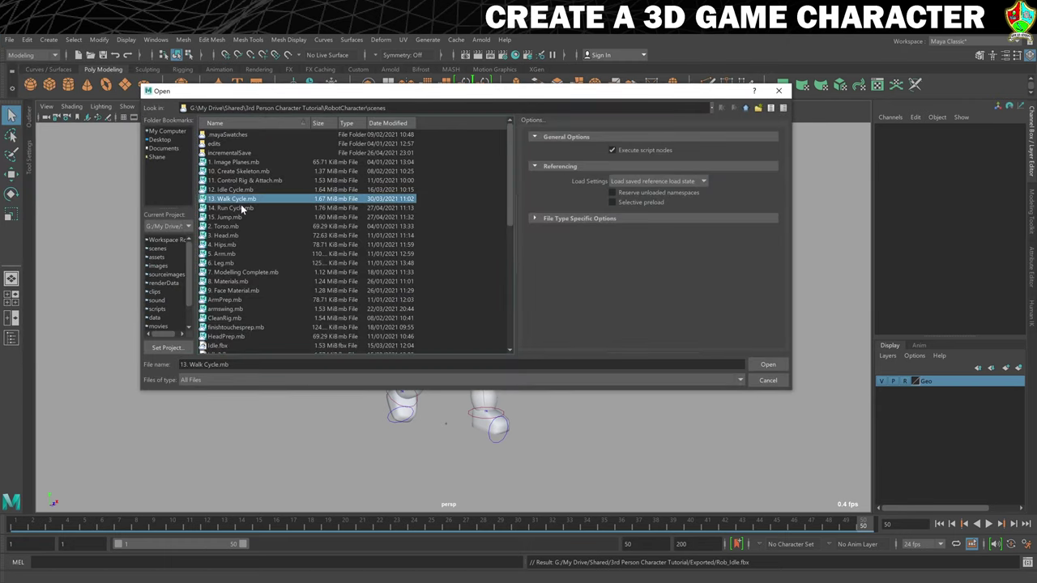
{"action": "left_click", "coordinate": [767, 365]}
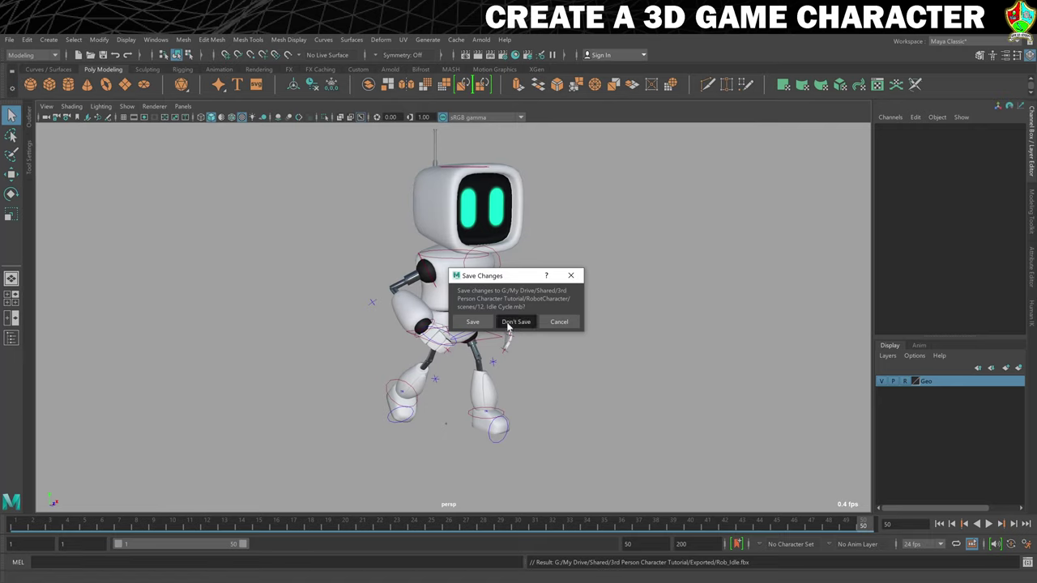
{"action": "left_click", "coordinate": [516, 322]}
{"action": "left_click", "coordinate": [988, 524]}
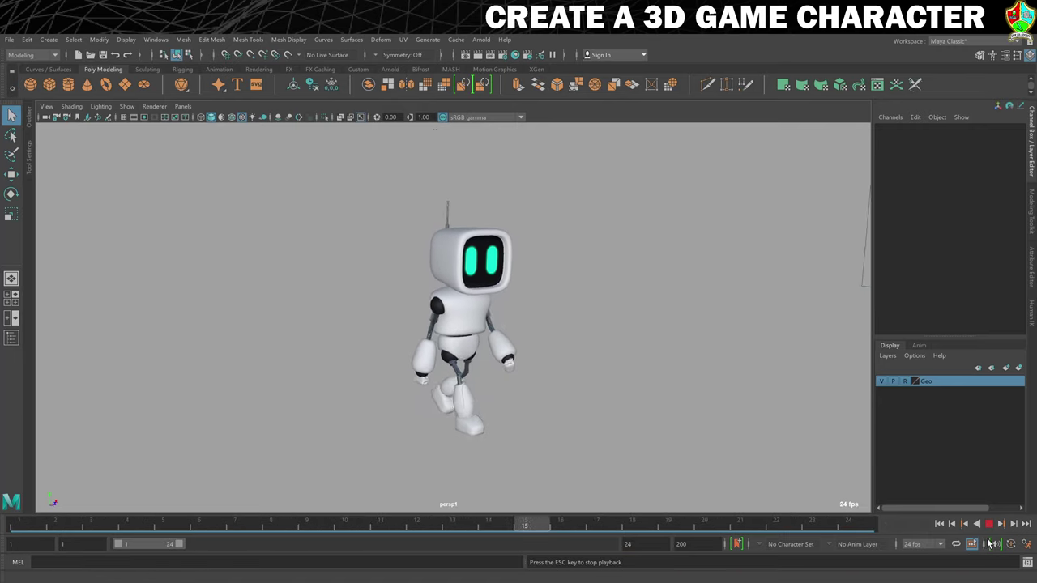
{"action": "left_click", "coordinate": [988, 524]}
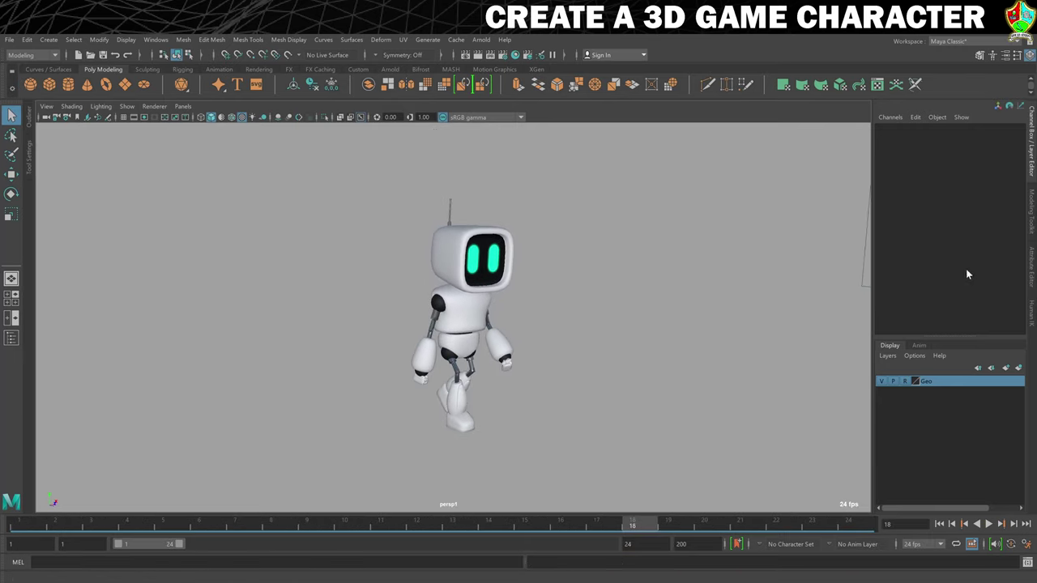
Display the HumanIK control rig on the walking robot, check the hips control's keys, and deselect it
{"action": "left_click", "coordinate": [1030, 306]}
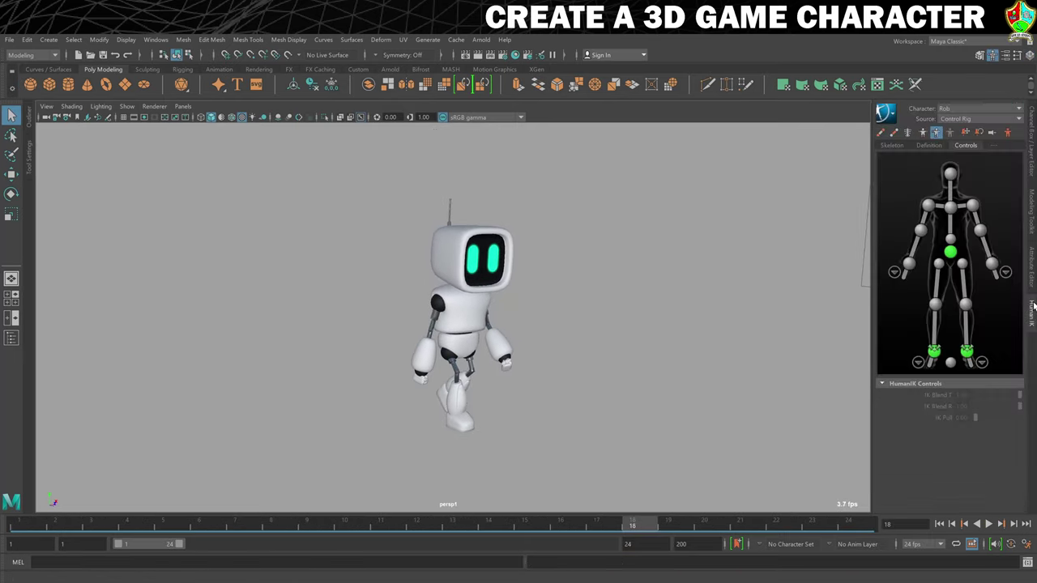
{"action": "left_click", "coordinate": [882, 133]}
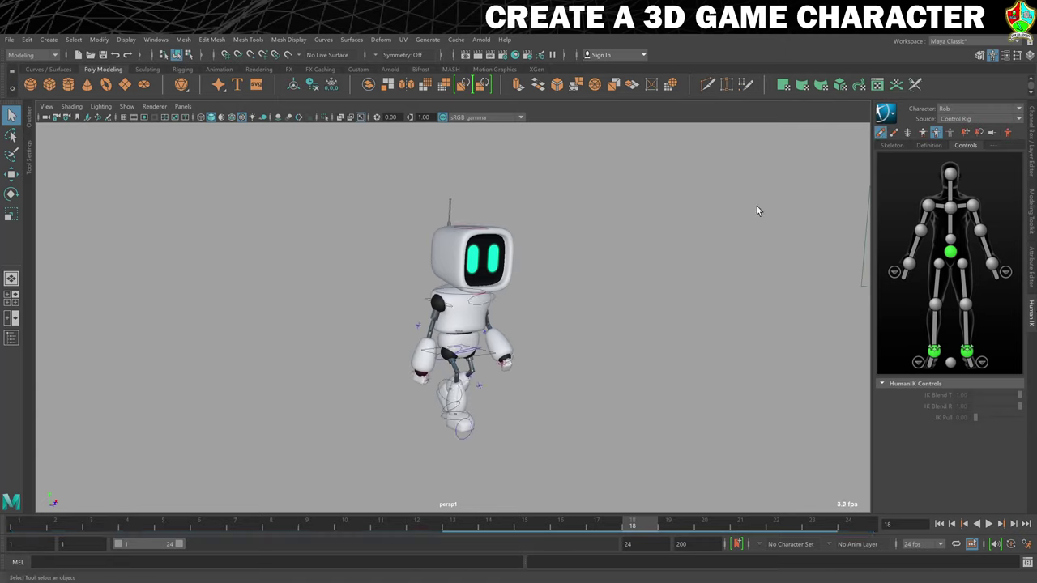
{"action": "left_click", "coordinate": [486, 360]}
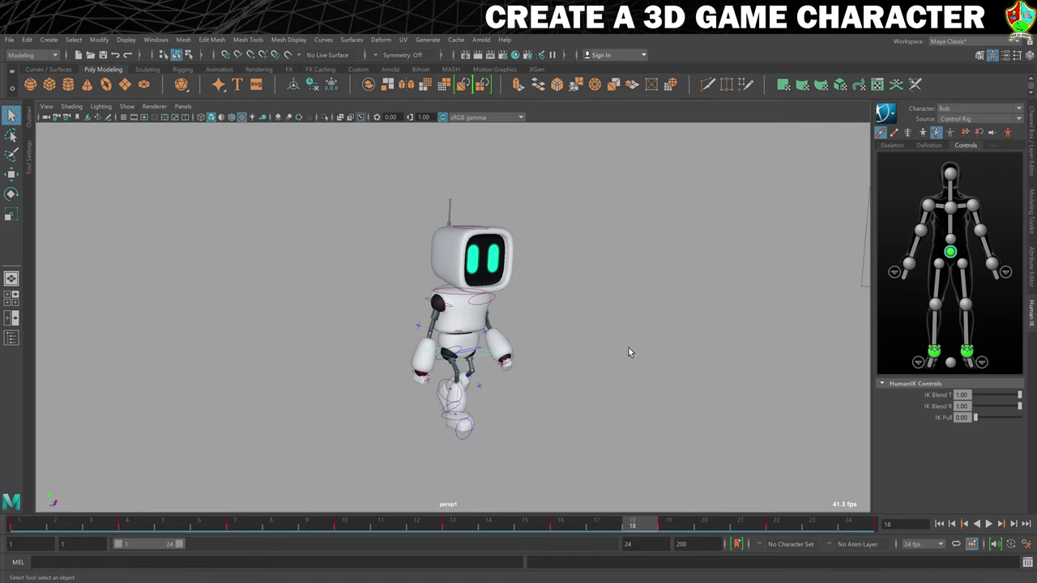
{"action": "left_click", "coordinate": [186, 220]}
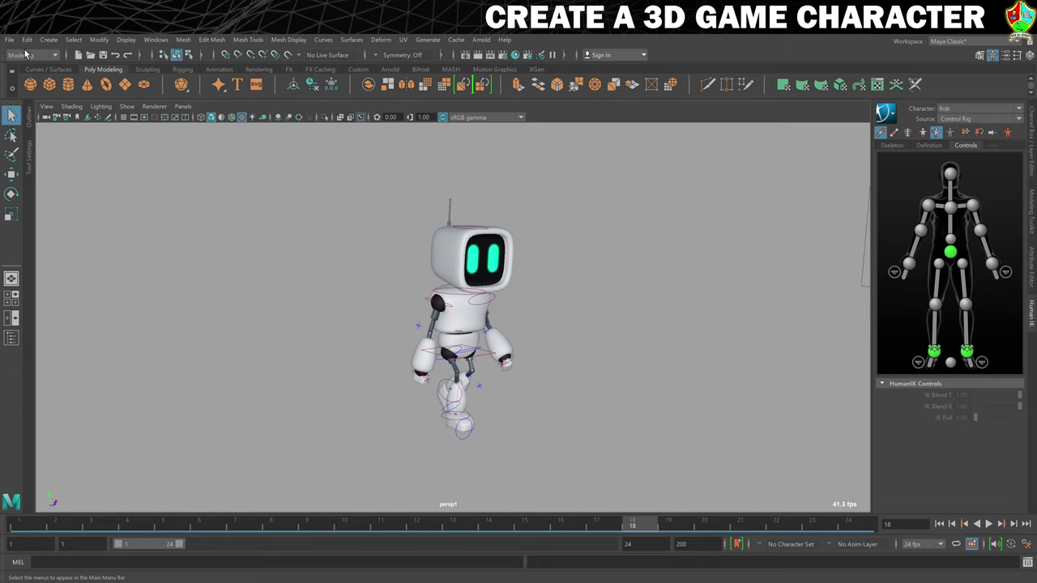
Begin exporting the whole walk scene as FBX into the Exported folder with the file name Rob_Walk
{"action": "left_click", "coordinate": [10, 39]}
{"action": "left_click", "coordinate": [20, 160]}
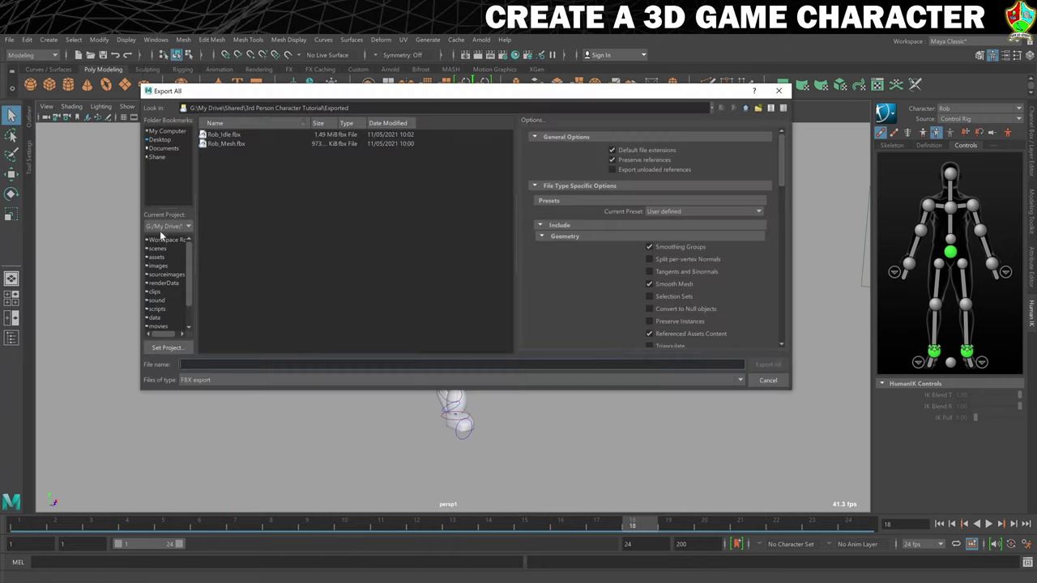
{"action": "type", "text": "Rob_"}
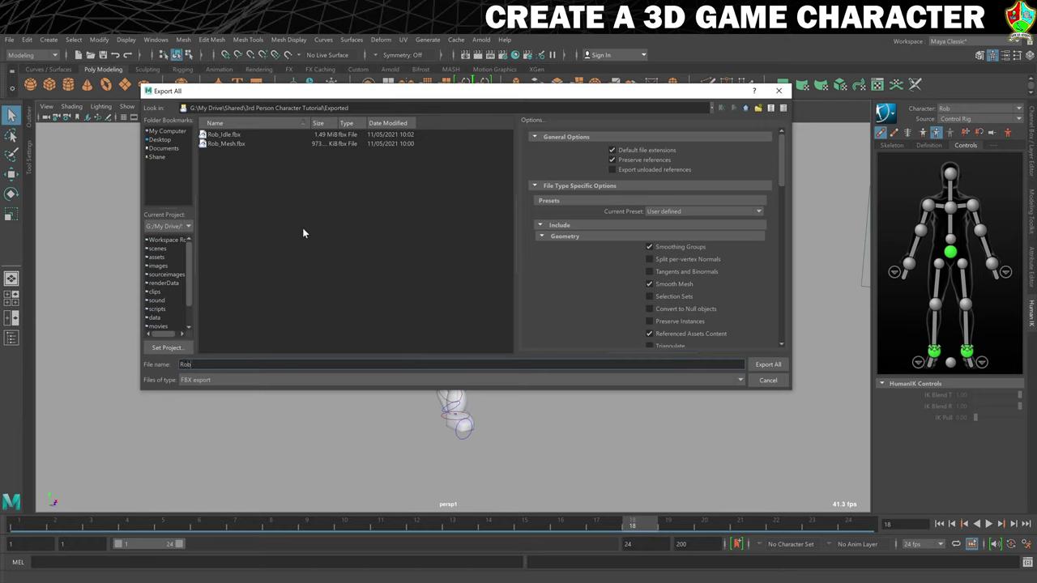
{"action": "type", "text": "Walk"}
Set the baked animation to end at frame 24, export Rob_Walk, and dismiss the export report
{"action": "scroll", "coordinate": [736, 250], "scroll_direction": "down", "scroll_amount": 5}
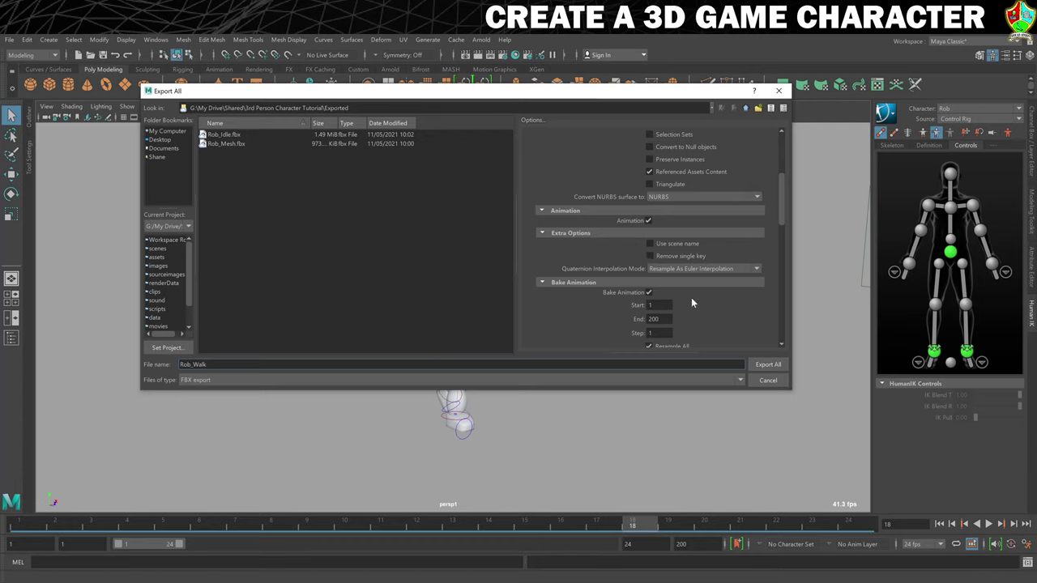
{"action": "scroll", "coordinate": [692, 298], "scroll_direction": "down", "scroll_amount": 2}
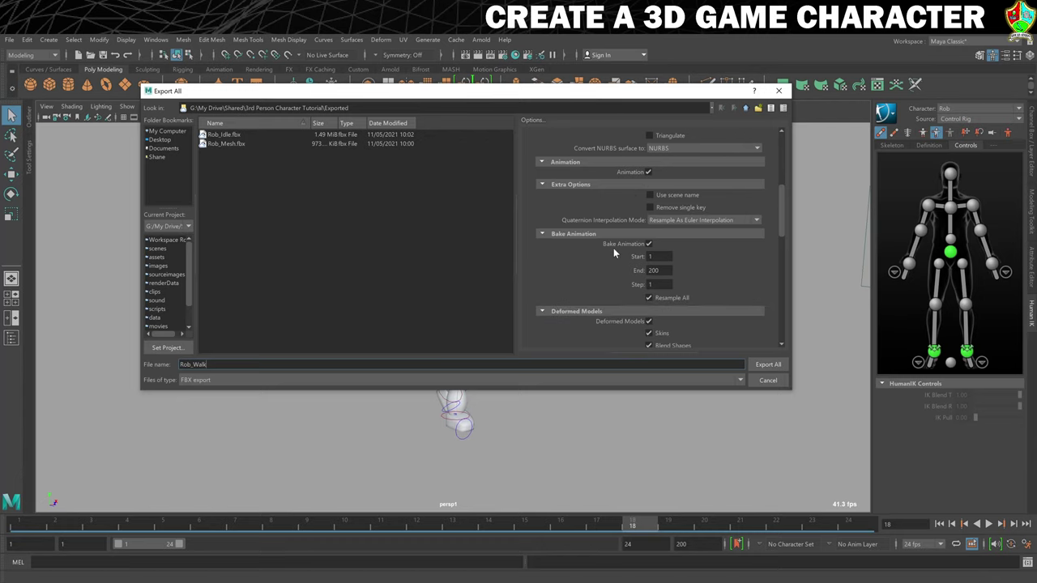
{"action": "double_click", "coordinate": [653, 270]}
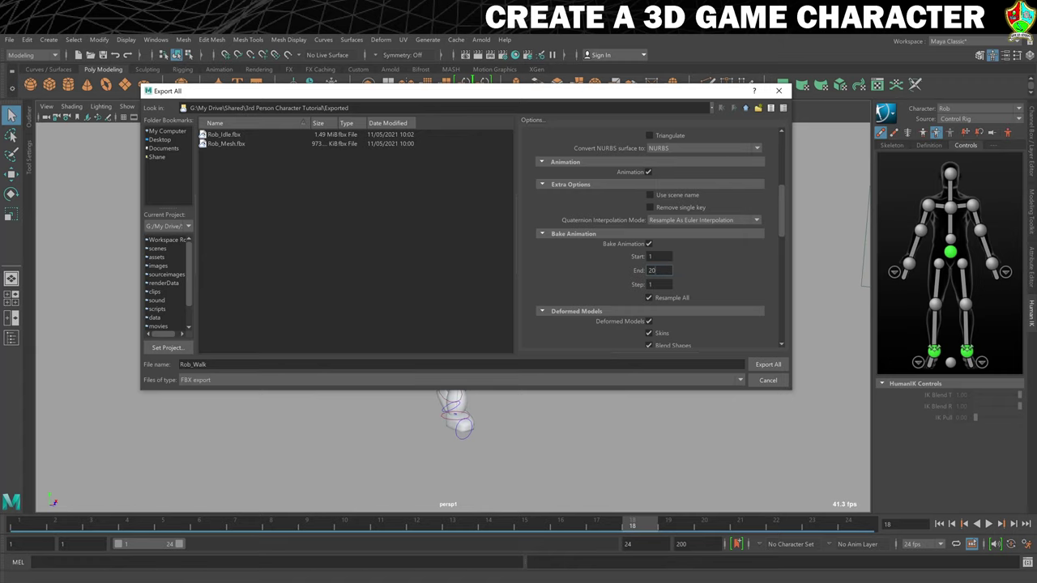
{"action": "key", "text": "BackSpace"}
{"action": "key", "text": "BackSpace"}
{"action": "type", "text": "24"}
{"action": "left_click", "coordinate": [766, 364]}
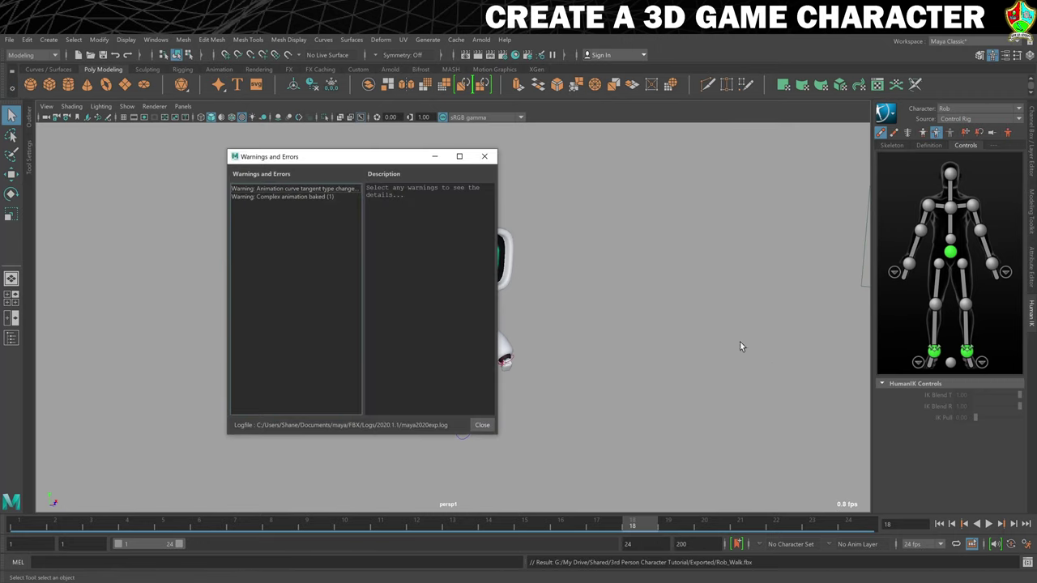
{"action": "left_click", "coordinate": [478, 424]}
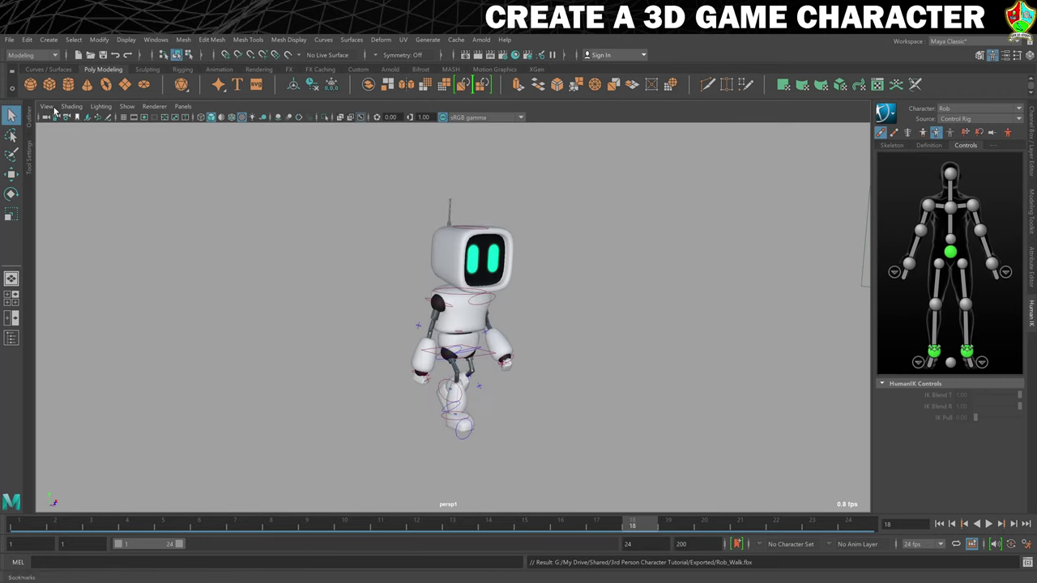
Open "14. Run Cycle.mb" without saving the walk scene's changes, and play the run animation briefly before stopping it
{"action": "left_click", "coordinate": [8, 42]}
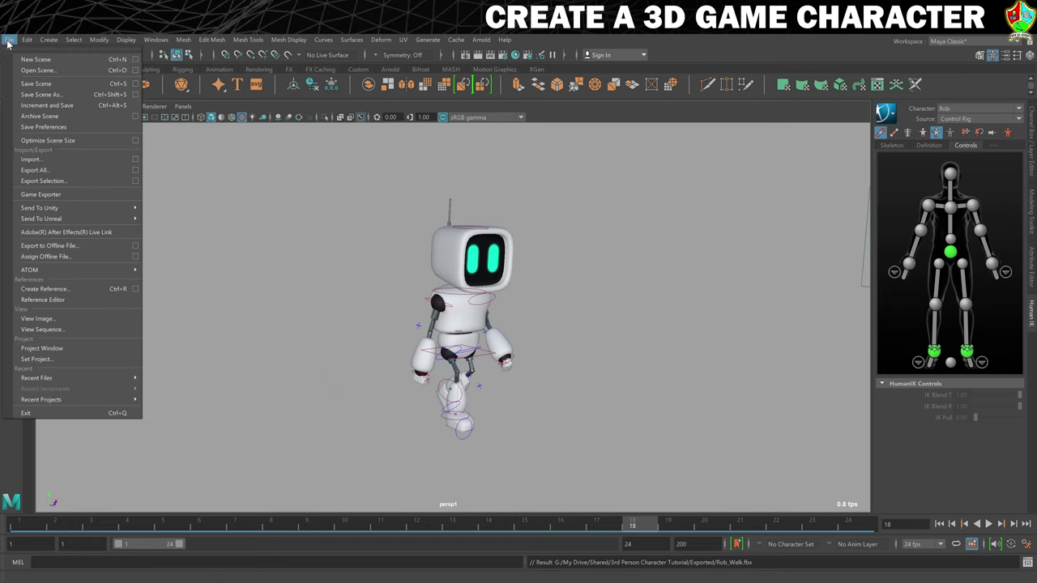
{"action": "left_click", "coordinate": [32, 72]}
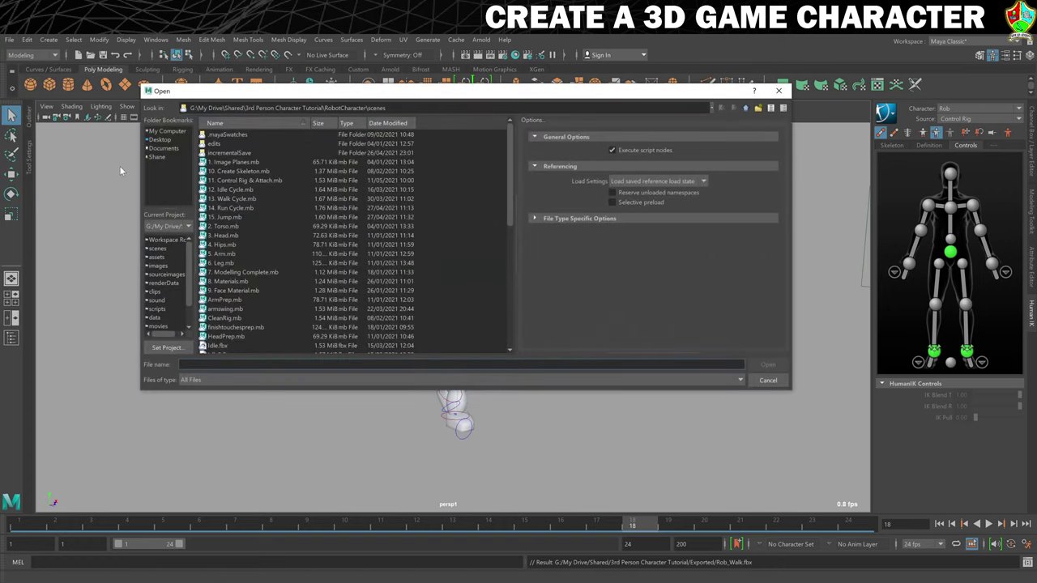
{"action": "left_click", "coordinate": [236, 208]}
{"action": "left_click", "coordinate": [767, 365]}
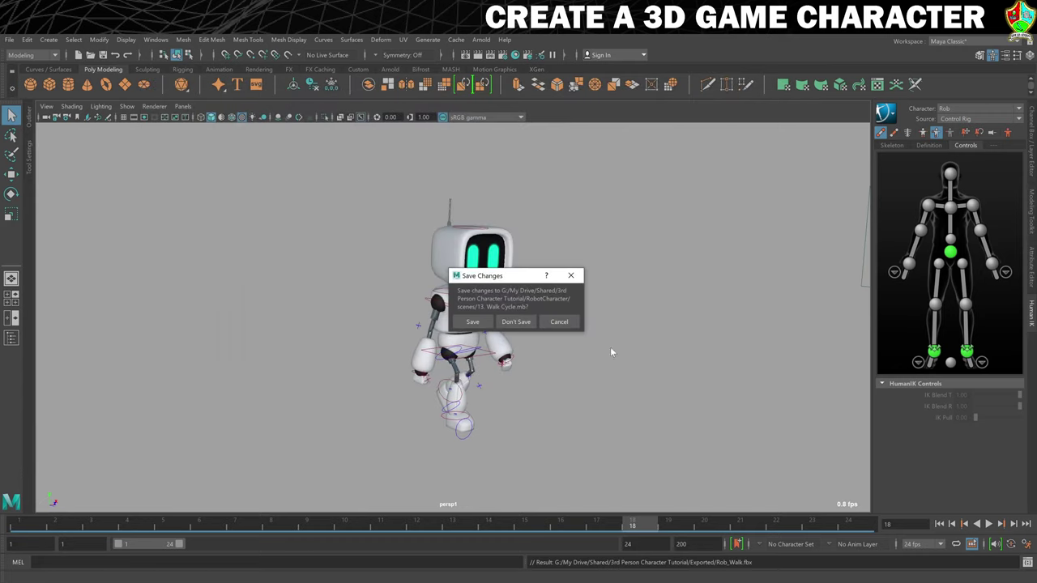
{"action": "left_click", "coordinate": [516, 323]}
{"action": "left_click", "coordinate": [988, 525]}
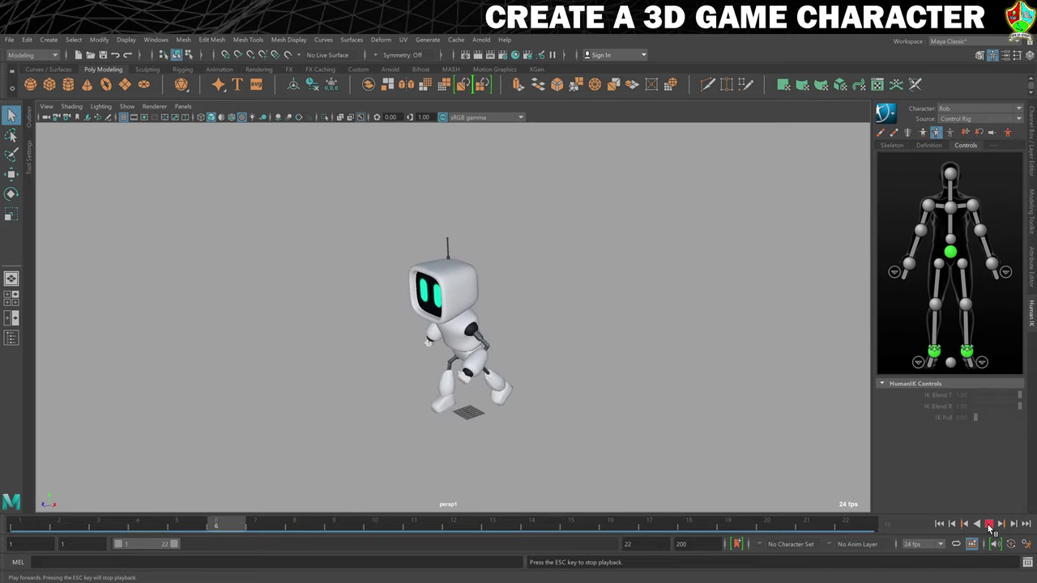
{"action": "key", "text": "Escape"}
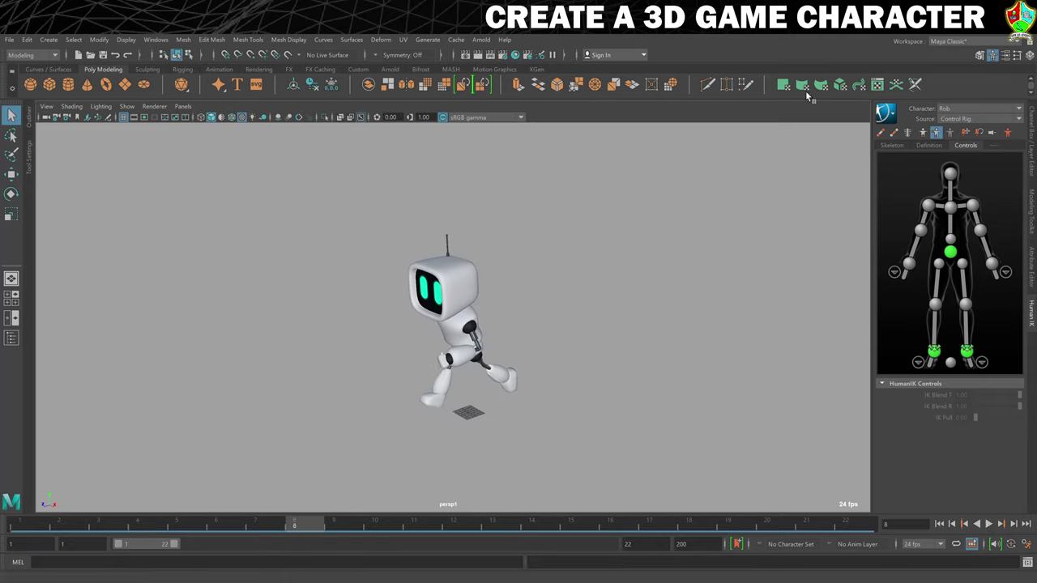
Display the HumanIK control rig on the running robot and select the hips control to check its keys
{"action": "left_click", "coordinate": [895, 132]}
{"action": "left_click", "coordinate": [895, 133]}
{"action": "left_click", "coordinate": [880, 132]}
{"action": "left_click", "coordinate": [513, 352]}
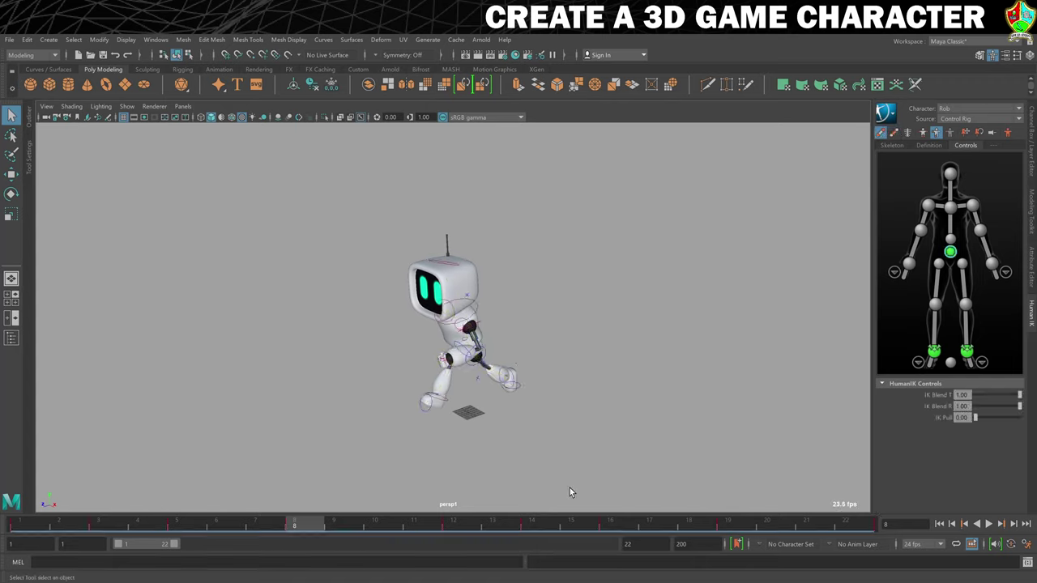
Begin exporting the whole run scene as FBX into the Exported folder with the file name Rob_Run
{"action": "left_click", "coordinate": [9, 39]}
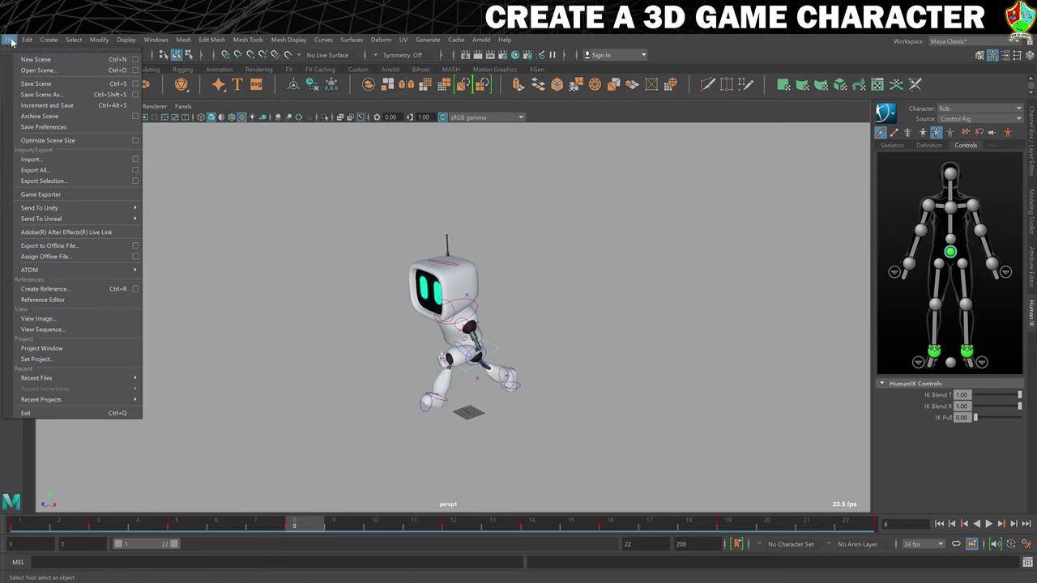
{"action": "left_click", "coordinate": [34, 171]}
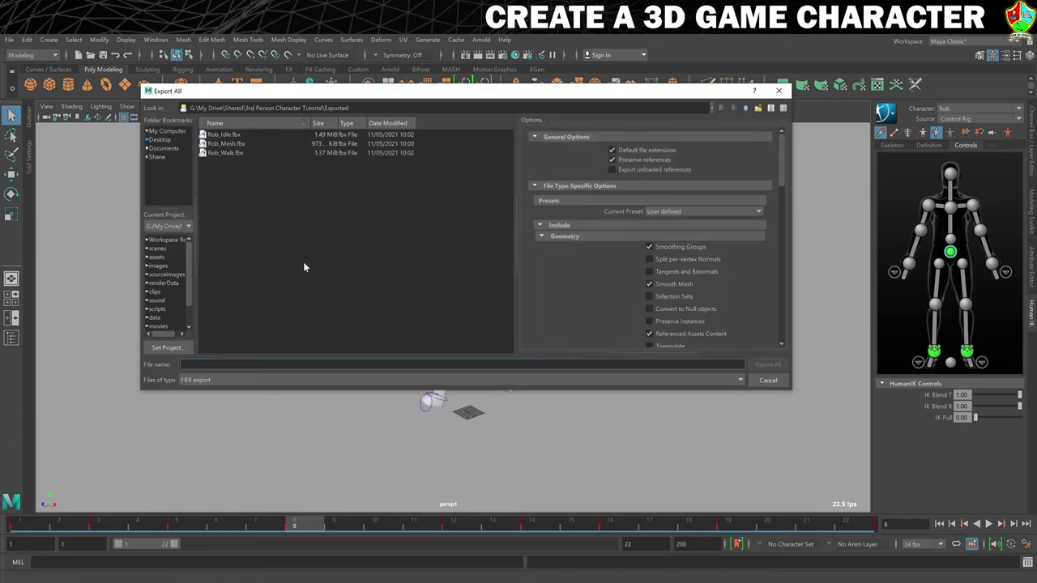
{"action": "type", "text": "Rob_Run"}
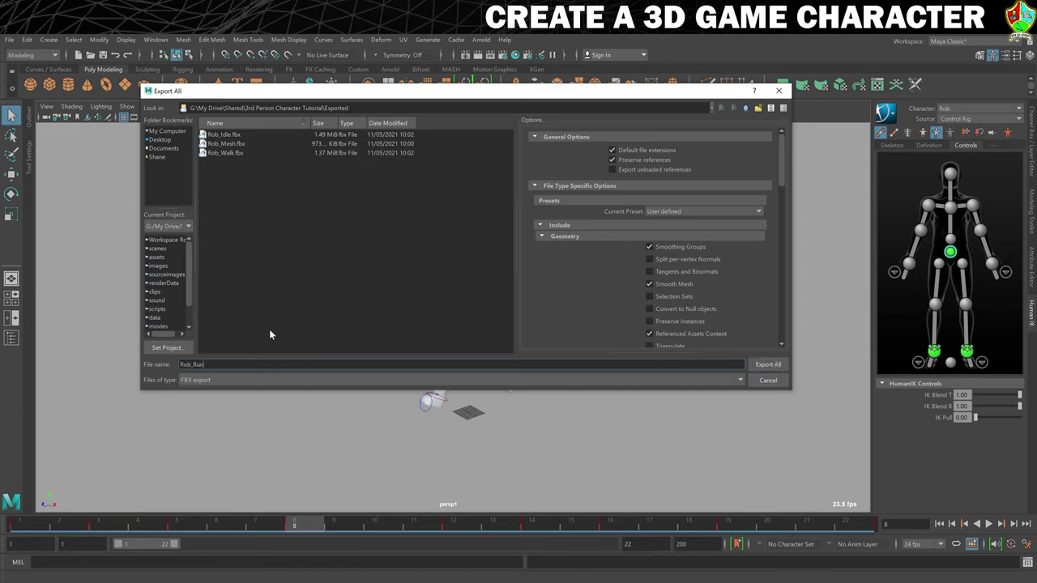
Shorten the baked animation's end frame for the run cycle, export Rob_Run, and dismiss the export report
{"action": "scroll", "coordinate": [629, 261], "scroll_direction": "down", "scroll_amount": 10}
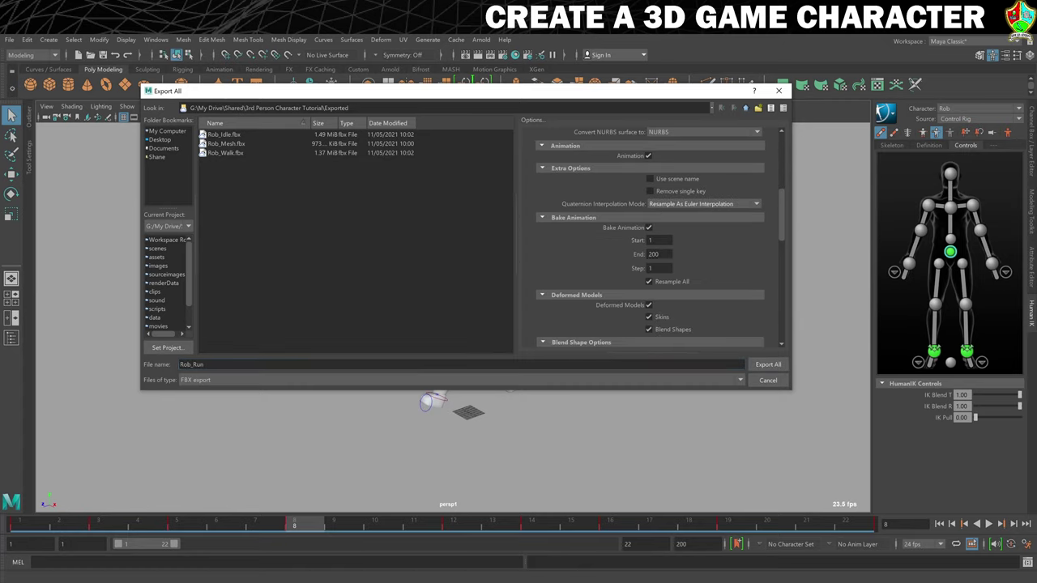
{"action": "left_click", "coordinate": [659, 253]}
{"action": "key", "text": "BackSpace"}
{"action": "left_click", "coordinate": [765, 364]}
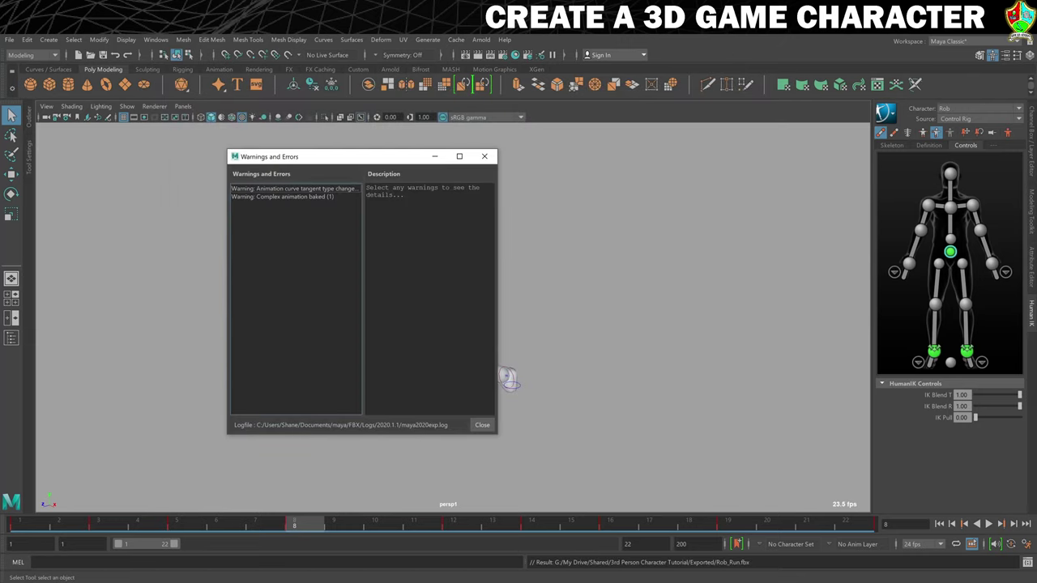
{"action": "left_click", "coordinate": [477, 421]}
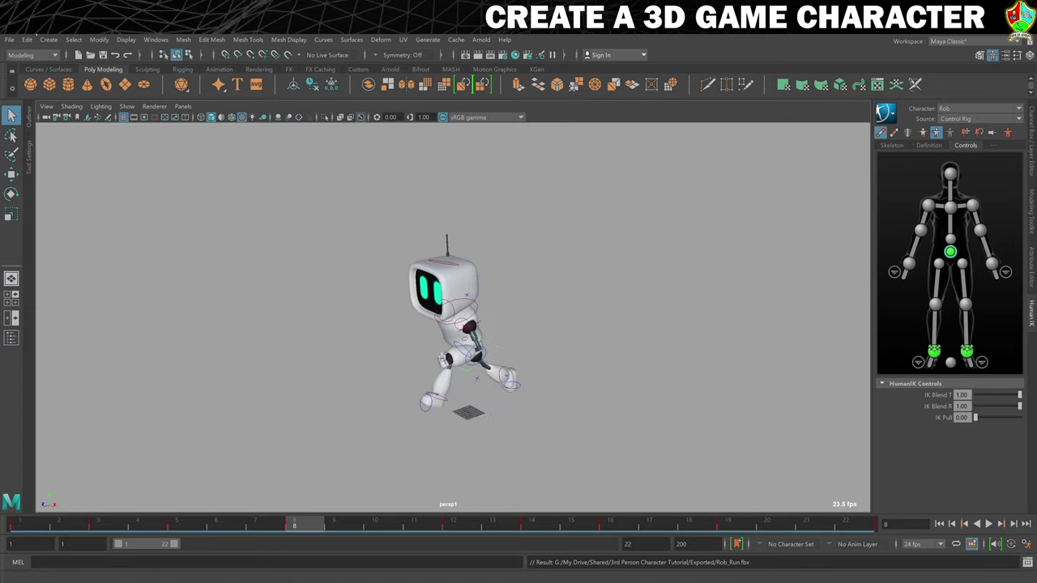
Open the scene "15. Jump.mb" without saving the run scene's changes
{"action": "left_click", "coordinate": [9, 38]}
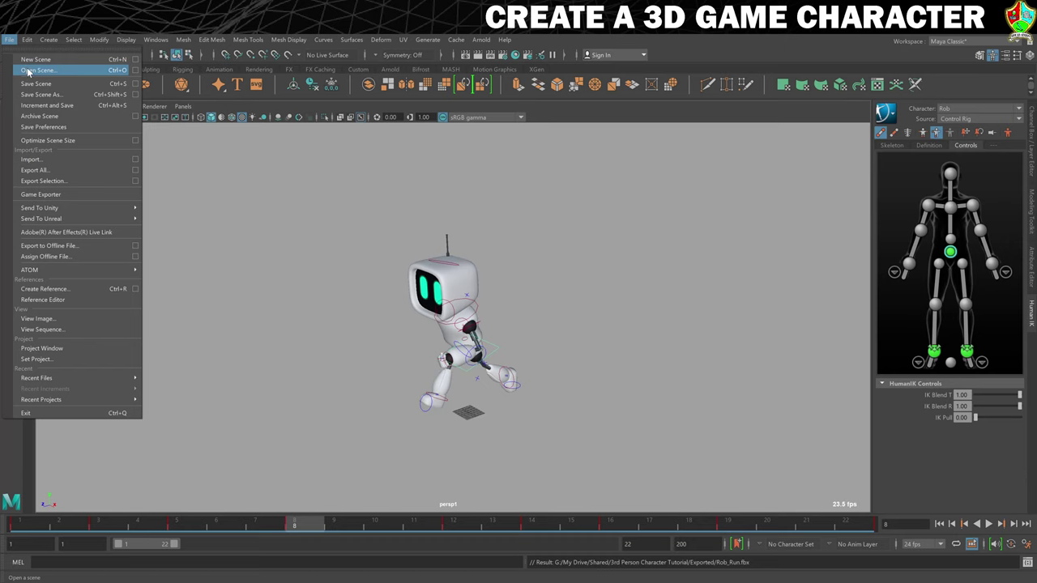
{"action": "left_click", "coordinate": [33, 69]}
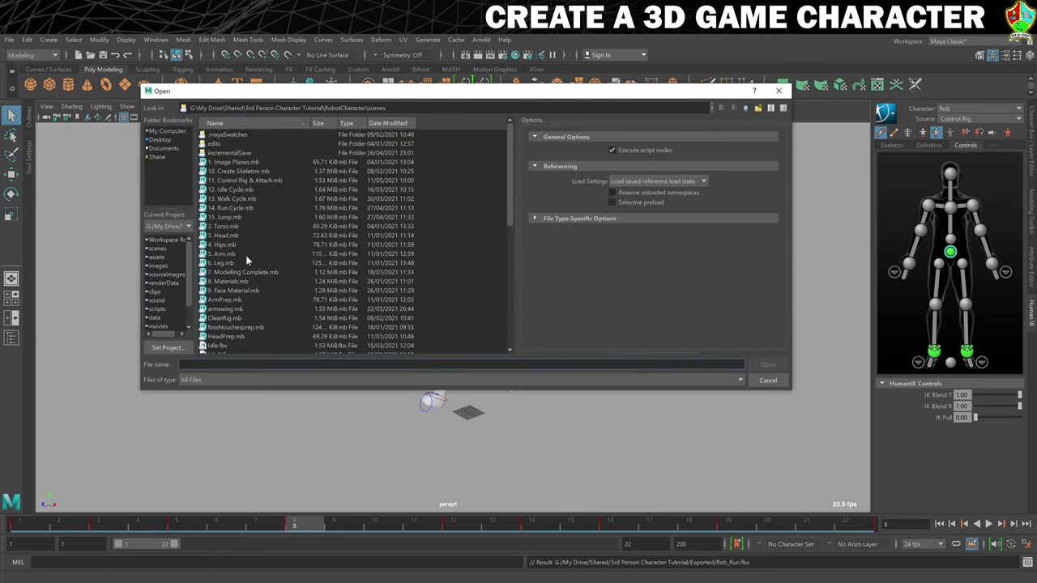
{"action": "left_click", "coordinate": [229, 217]}
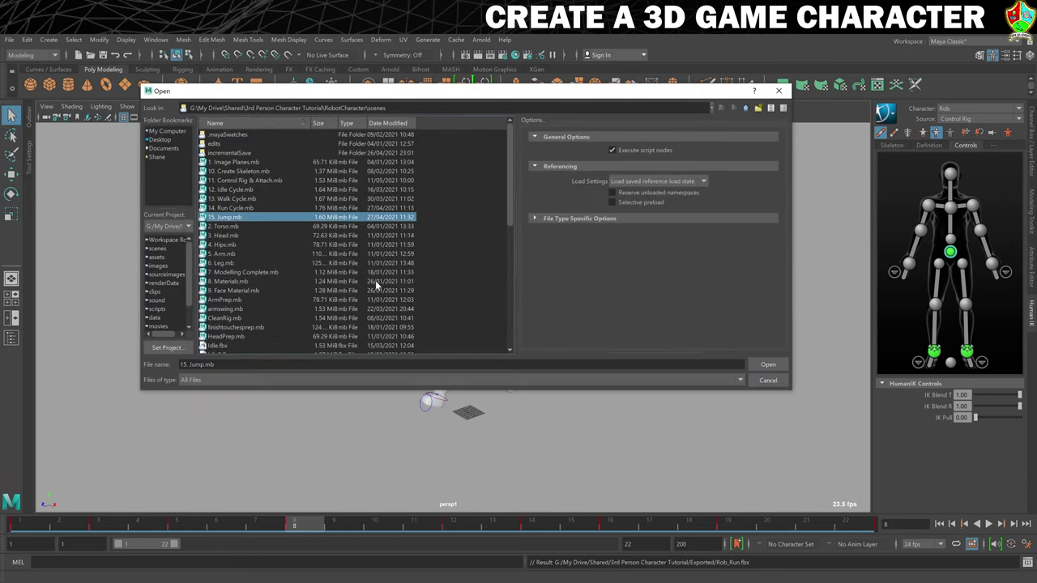
{"action": "left_click", "coordinate": [767, 365]}
{"action": "left_click", "coordinate": [523, 322]}
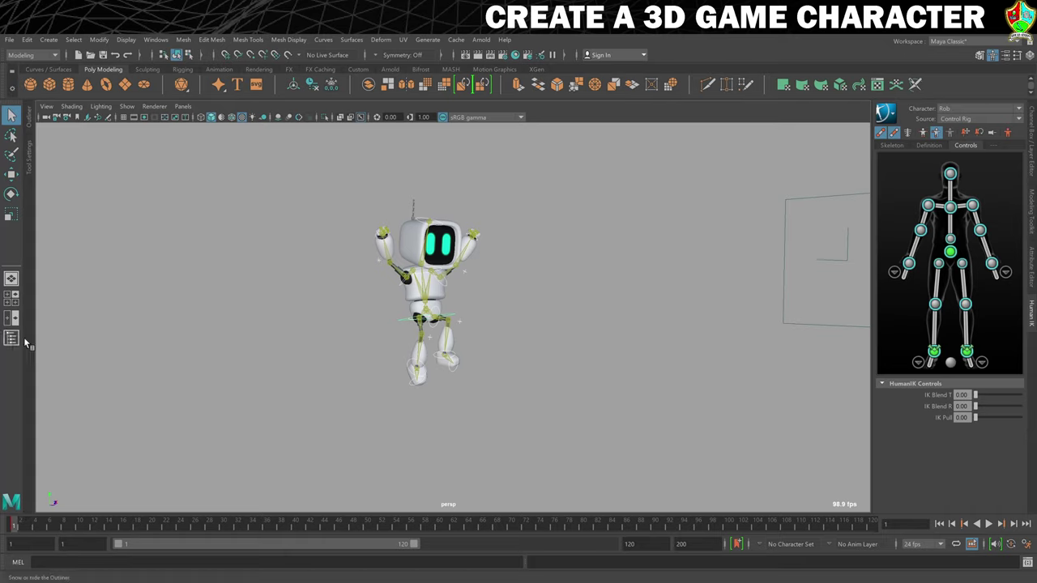
Export the whole jump scene as FBX named Rob_Fall into the Exported folder with bake end frame 2, and dismiss the export report
{"action": "left_click", "coordinate": [10, 41]}
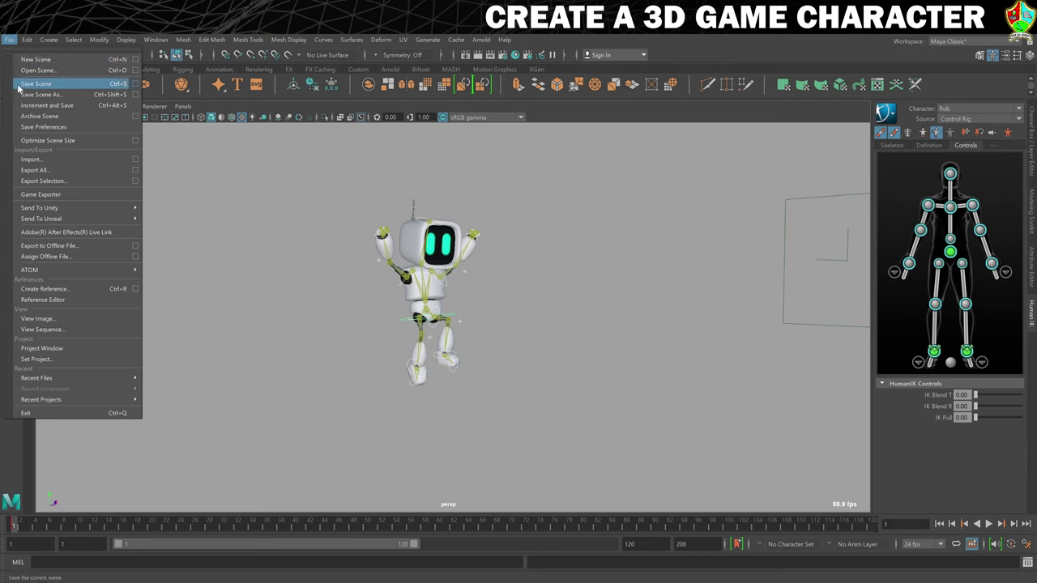
{"action": "left_click", "coordinate": [47, 167]}
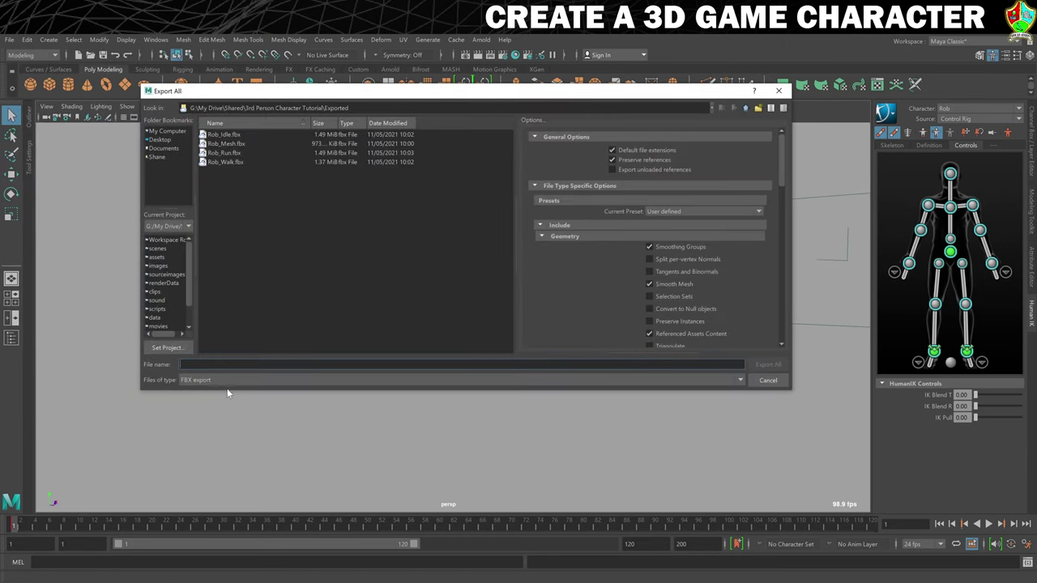
{"action": "type", "text": "Rob"}
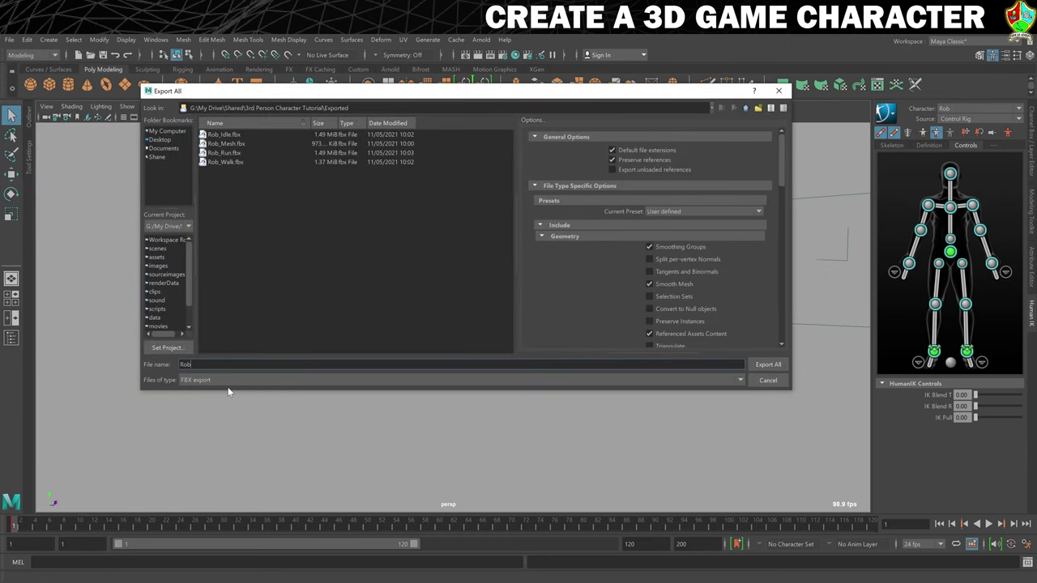
{"action": "type", "text": "_Fall"}
{"action": "scroll", "coordinate": [564, 293], "scroll_direction": "down", "scroll_amount": 6}
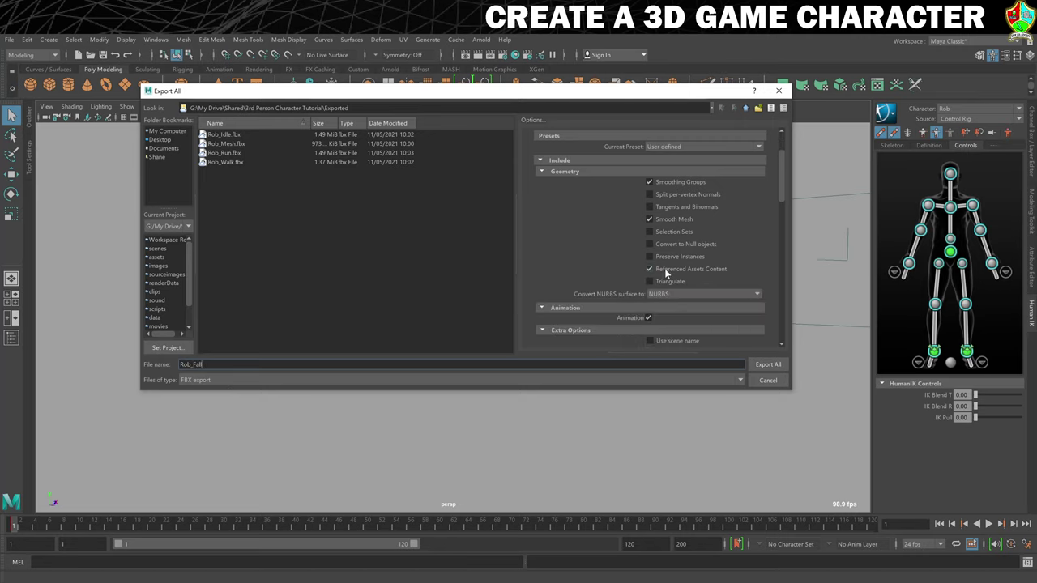
{"action": "key", "text": "BackSpace"}
{"action": "key", "text": "BackSpace"}
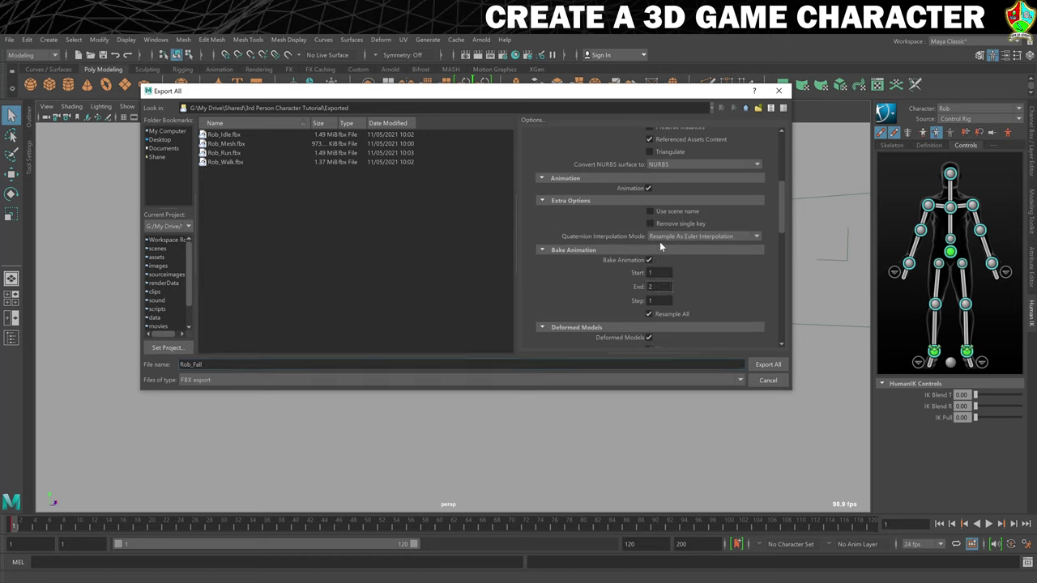
{"action": "left_click", "coordinate": [765, 364]}
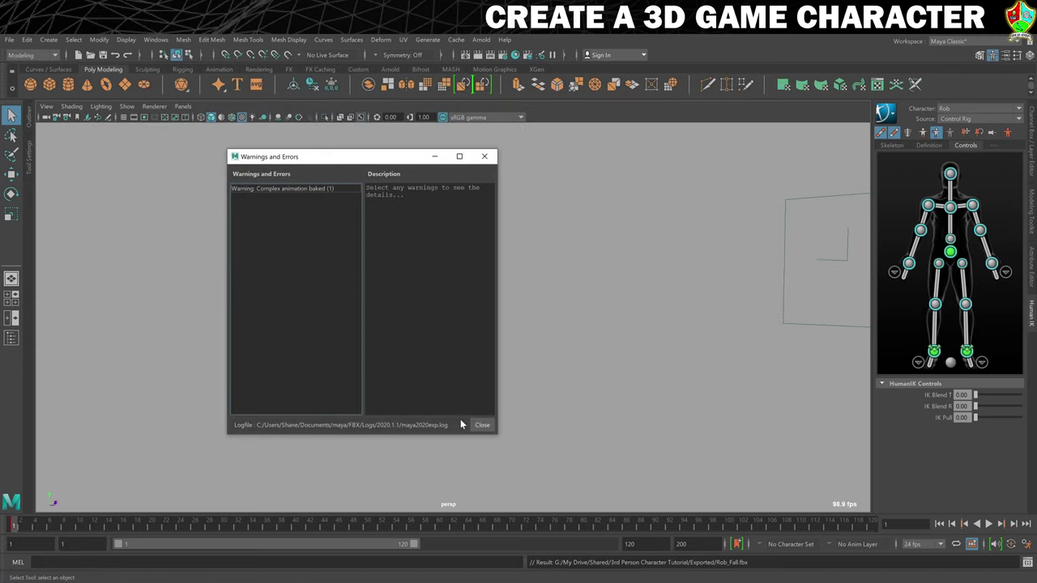
{"action": "left_click", "coordinate": [481, 426]}
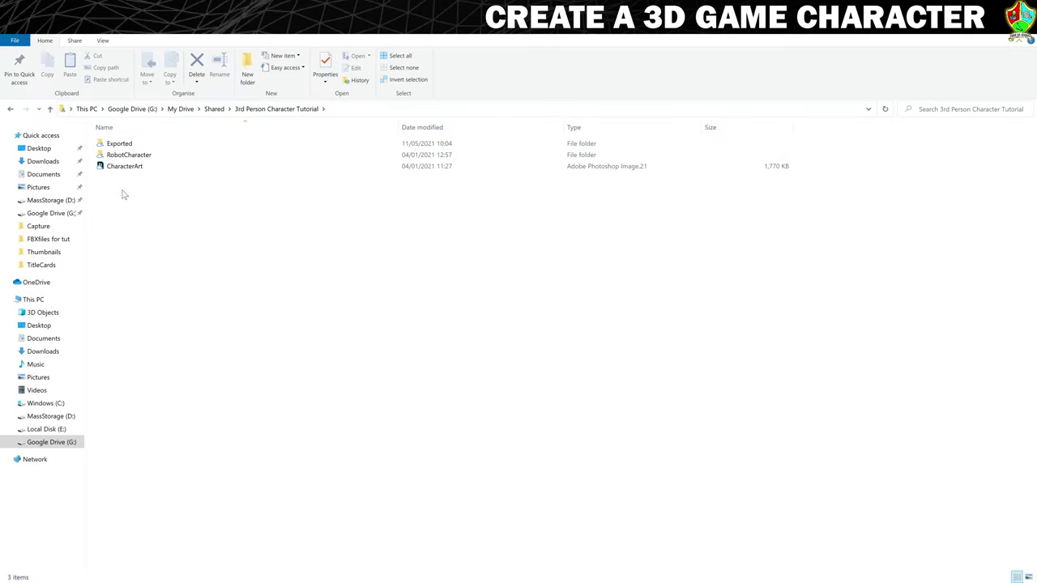
In File Explorer, check the Exported folder and copy the HeadTexture PNG into it from RobotCharacter's sourceimages folder
{"action": "double_click", "coordinate": [117, 145]}
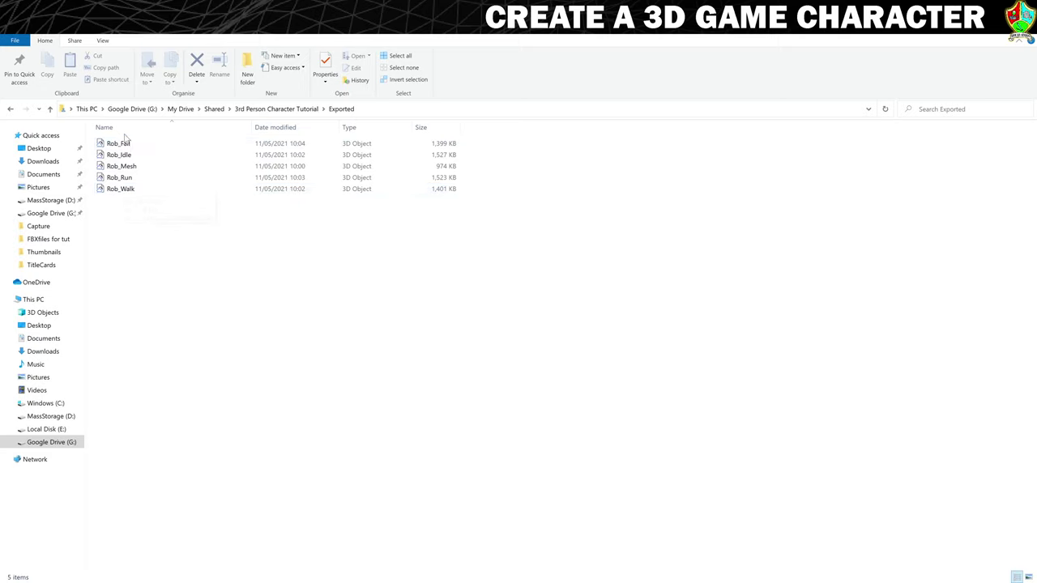
{"action": "left_click", "coordinate": [10, 109]}
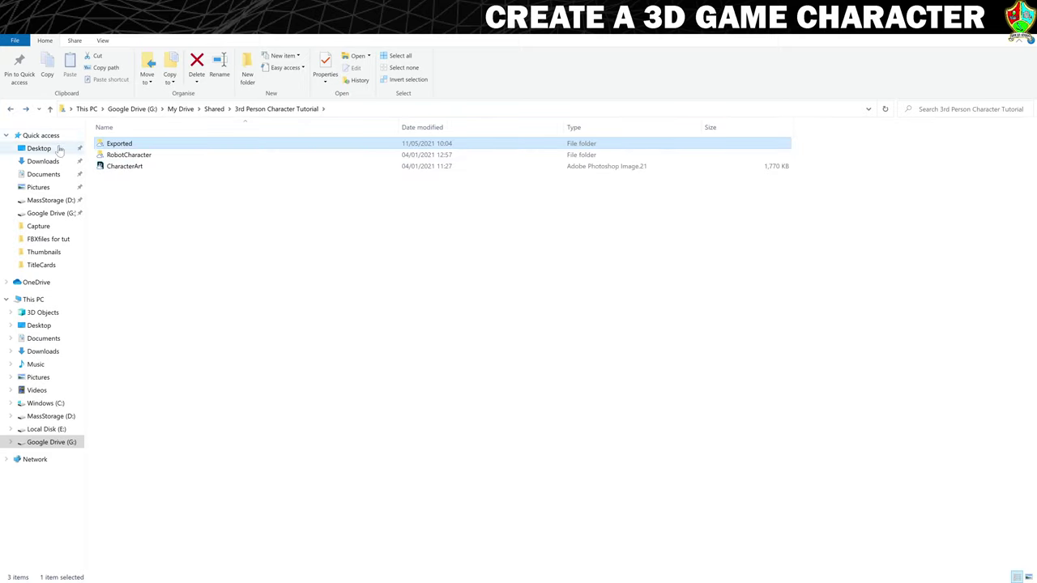
{"action": "double_click", "coordinate": [123, 156]}
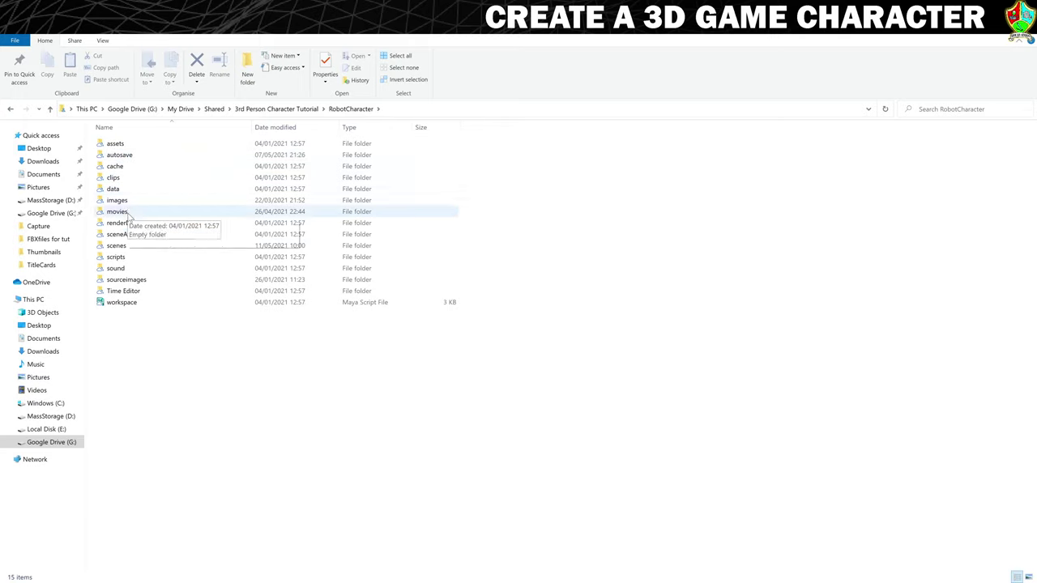
{"action": "double_click", "coordinate": [128, 280]}
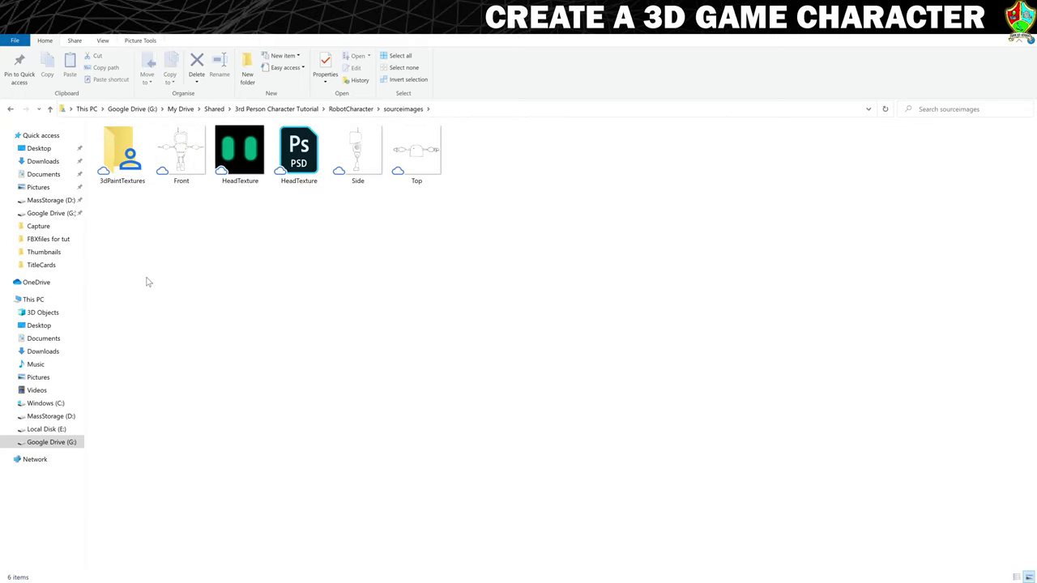
{"action": "left_click", "coordinate": [233, 152]}
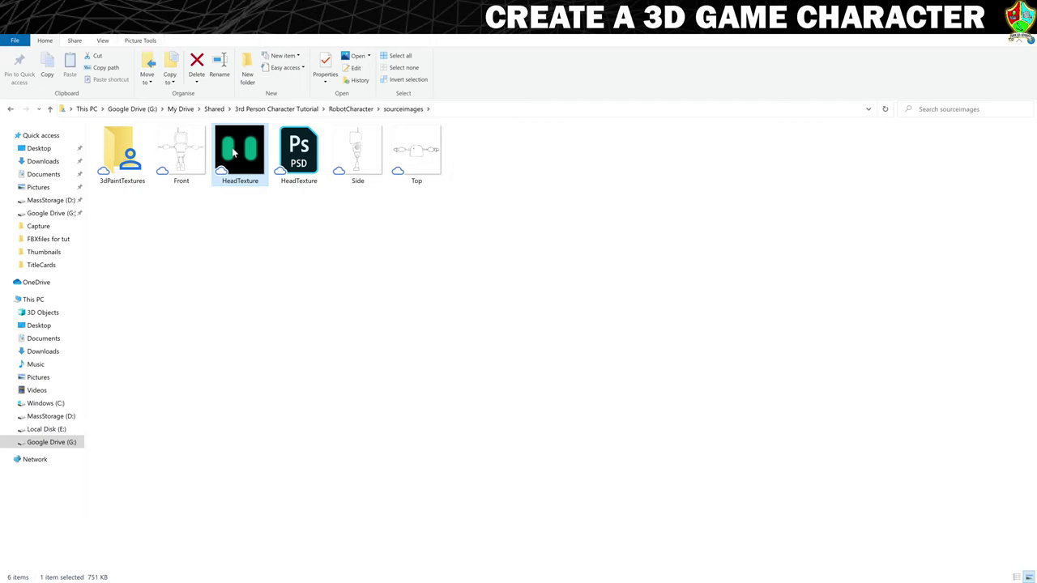
{"action": "right_click", "coordinate": [233, 153]}
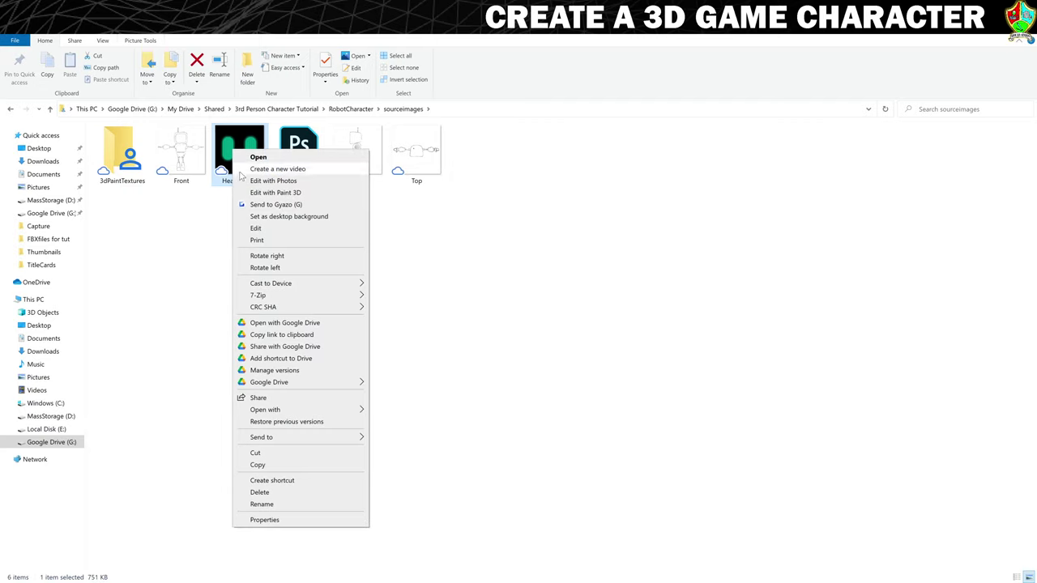
{"action": "left_click", "coordinate": [309, 465]}
{"action": "left_click", "coordinate": [275, 109]}
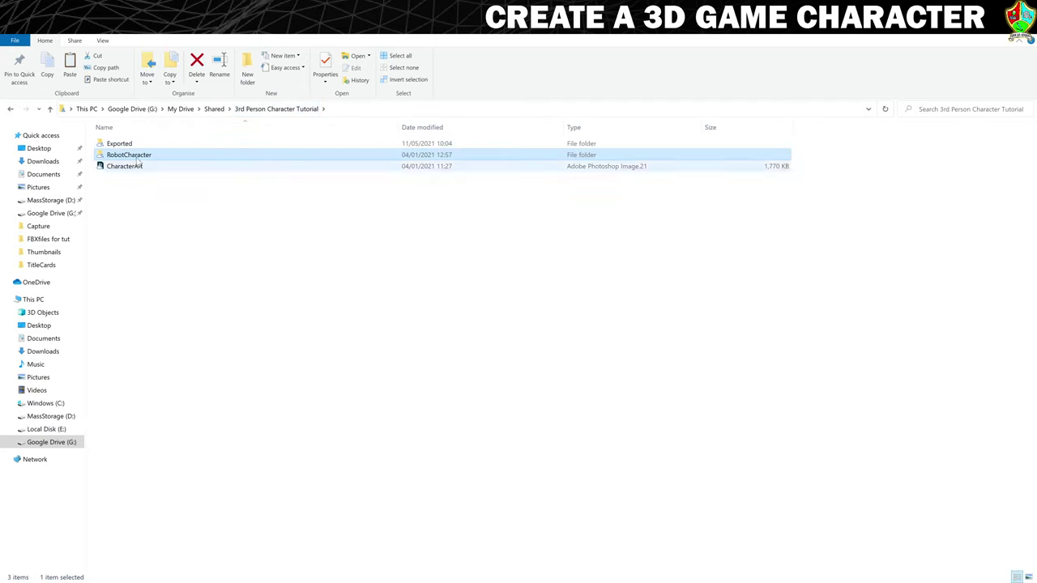
{"action": "double_click", "coordinate": [123, 143]}
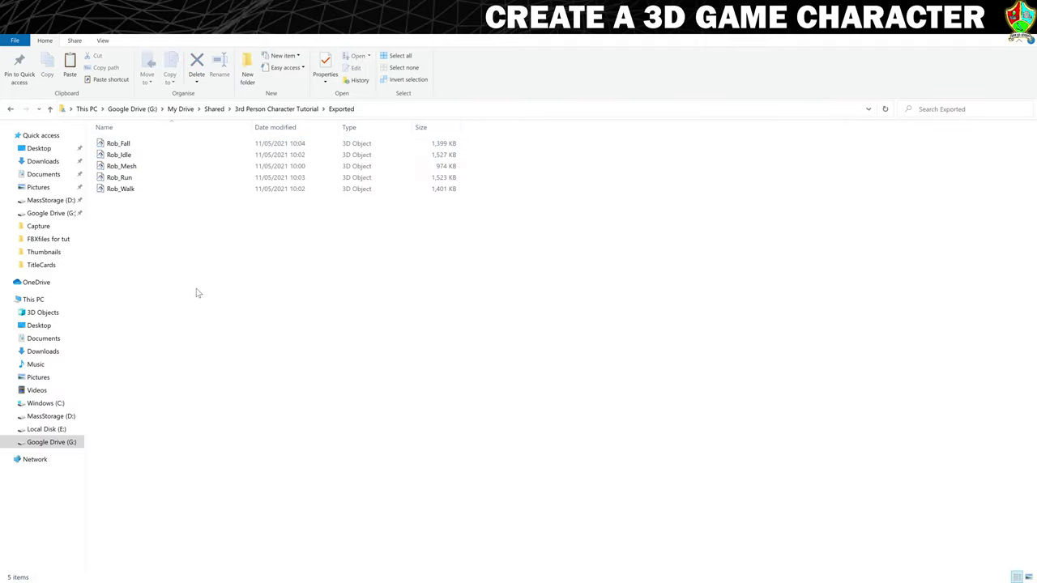
{"action": "key", "text": "ctrl+v"}
{"action": "left_click", "coordinate": [165, 263]}
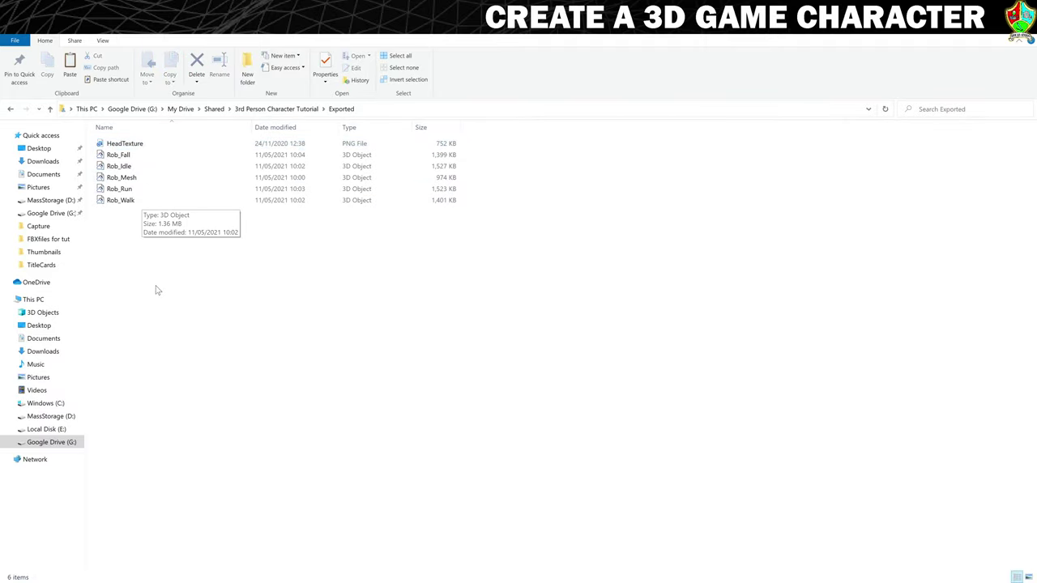
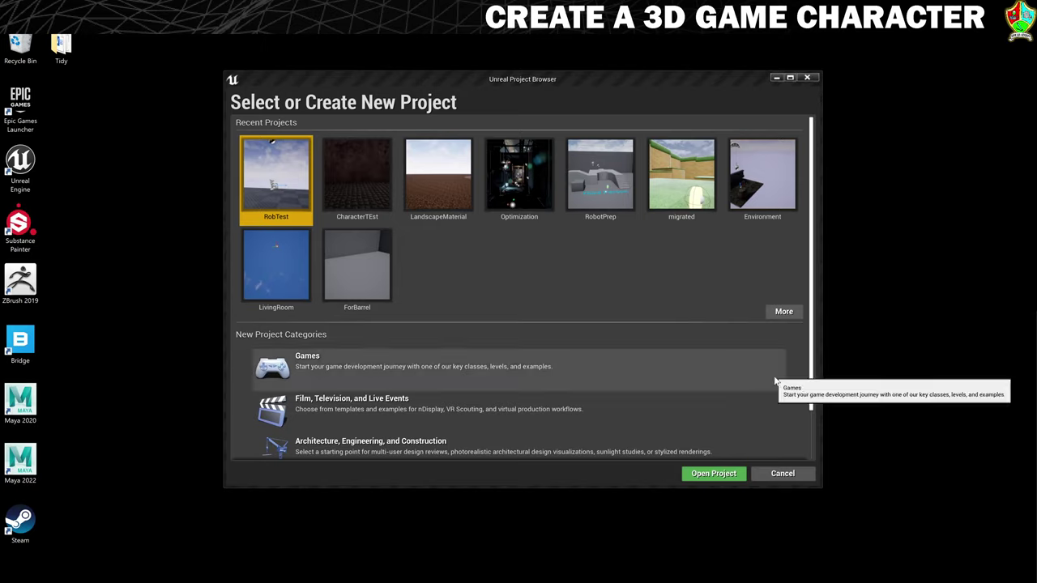
In Unreal Engine, create a Games project from the Third Person template, named Rob, in G:\My Drive\Shared\3rd Person Character Tutorial
{"action": "scroll", "coordinate": [479, 277], "scroll_direction": "down", "scroll_amount": 2}
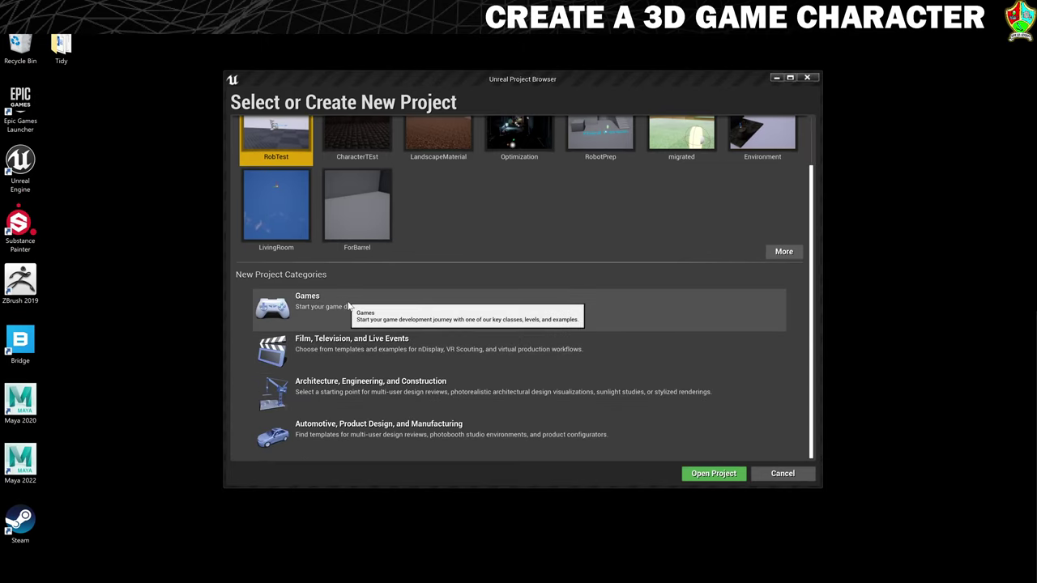
{"action": "left_click", "coordinate": [349, 306]}
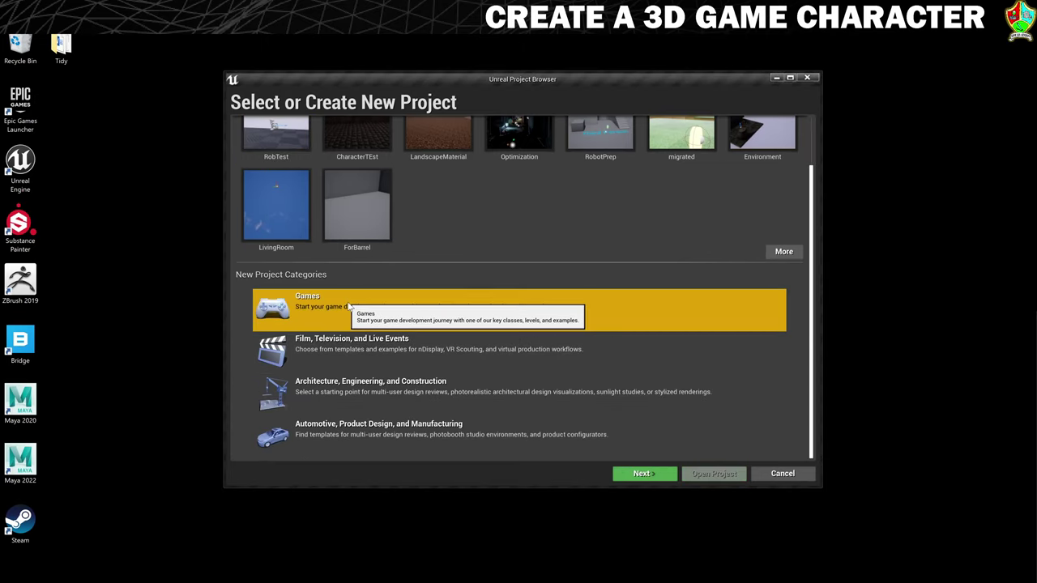
{"action": "left_click", "coordinate": [642, 473]}
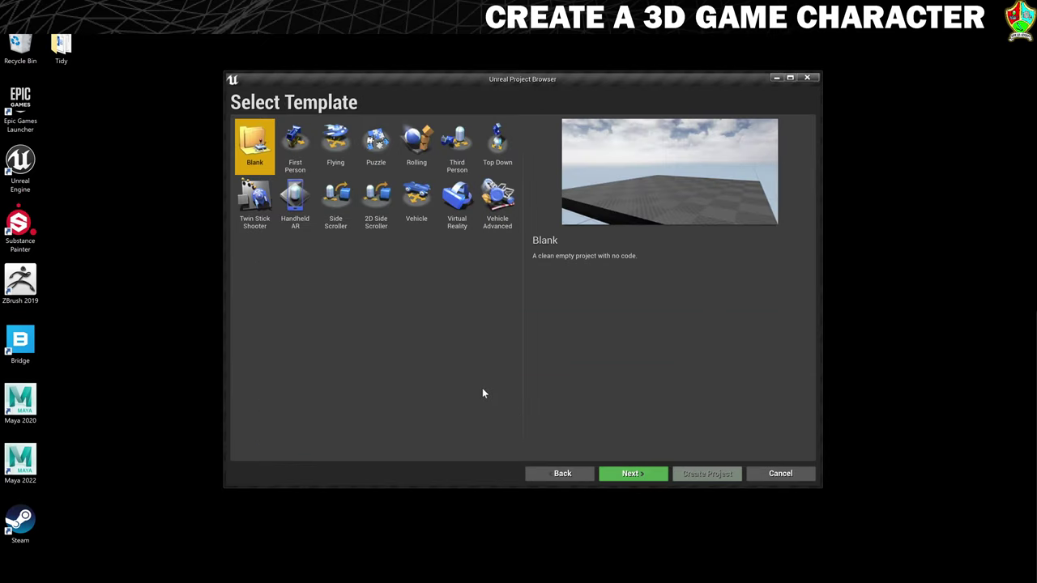
{"action": "left_click", "coordinate": [458, 154]}
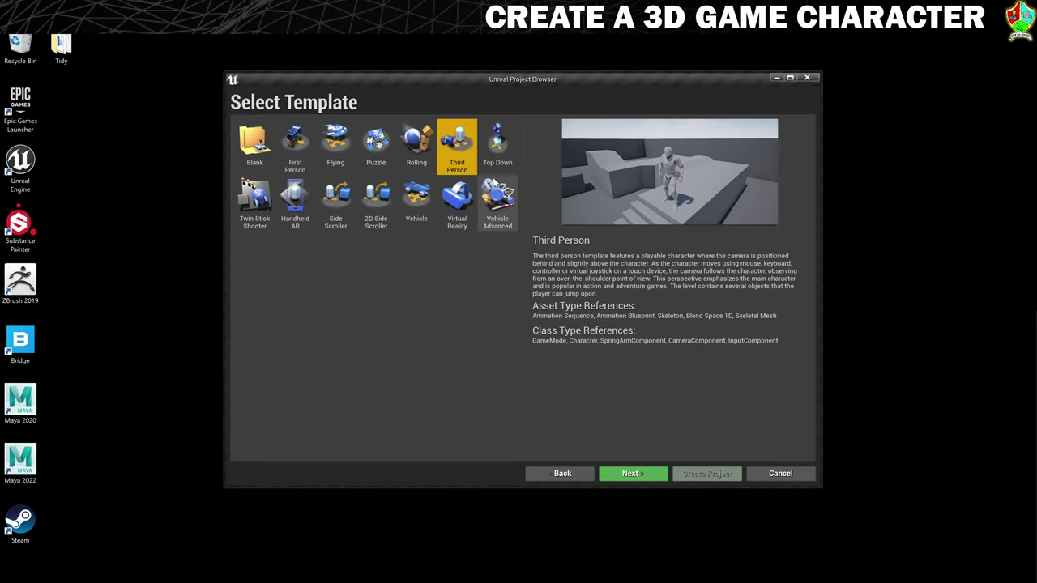
{"action": "left_click", "coordinate": [621, 473]}
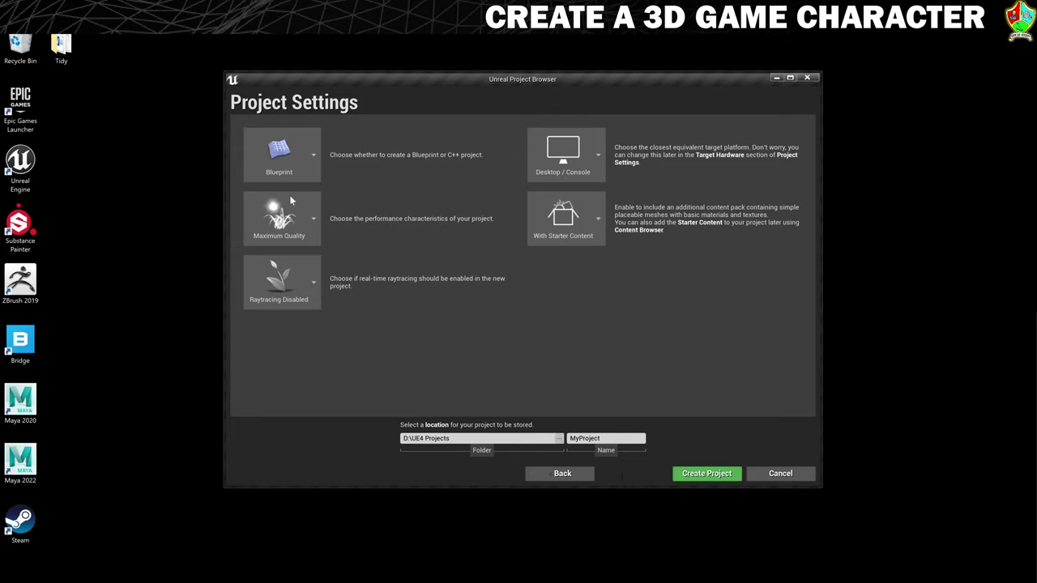
{"action": "left_click", "coordinate": [561, 442]}
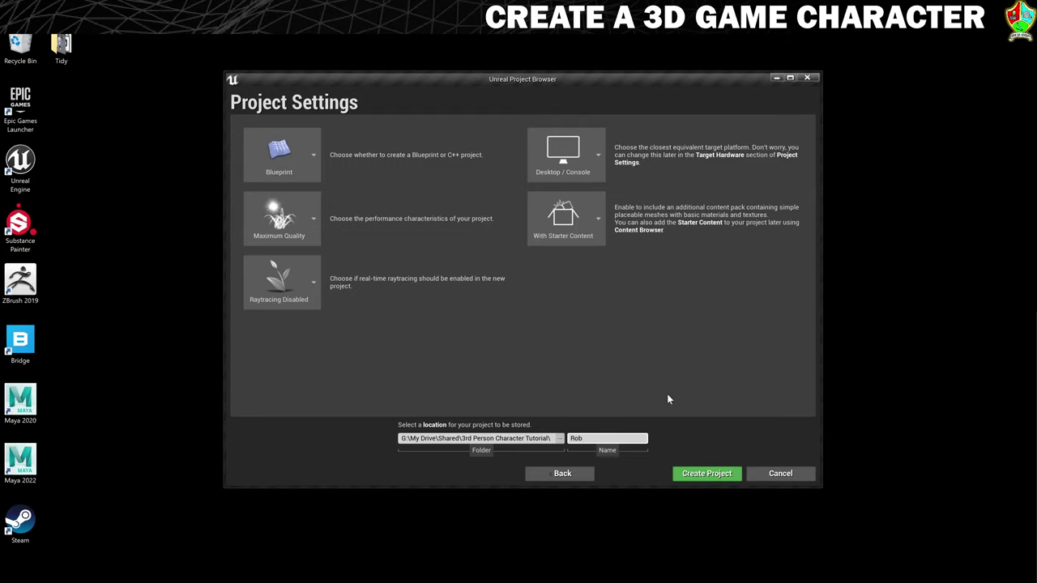
{"action": "left_click", "coordinate": [705, 474]}
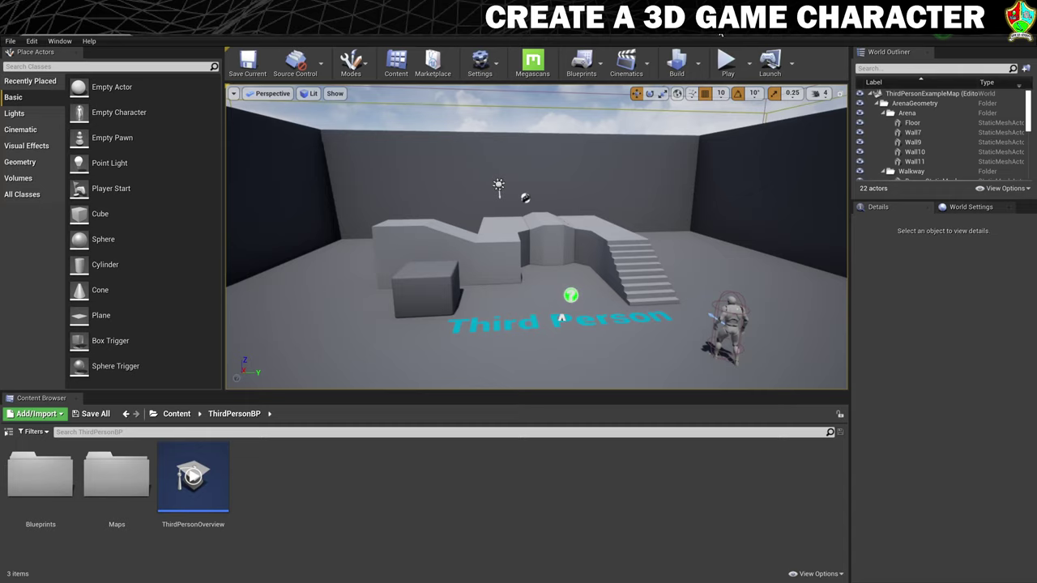
Play-test the Third Person example map by running the mannequin around the arena, and end the play session
{"action": "left_click", "coordinate": [720, 62]}
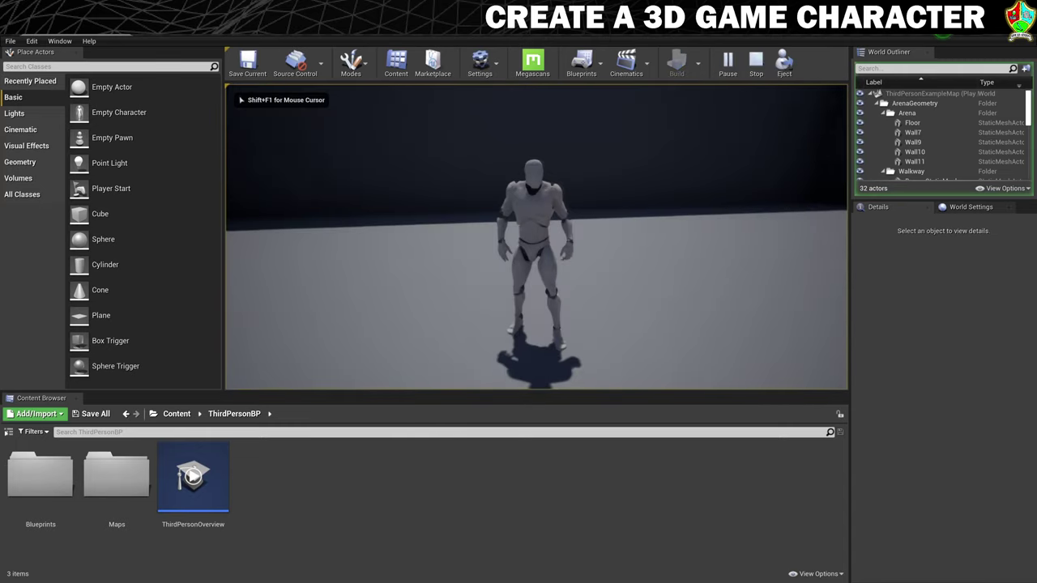
{"action": "key", "text": "w"}
{"action": "key", "text": "w"}
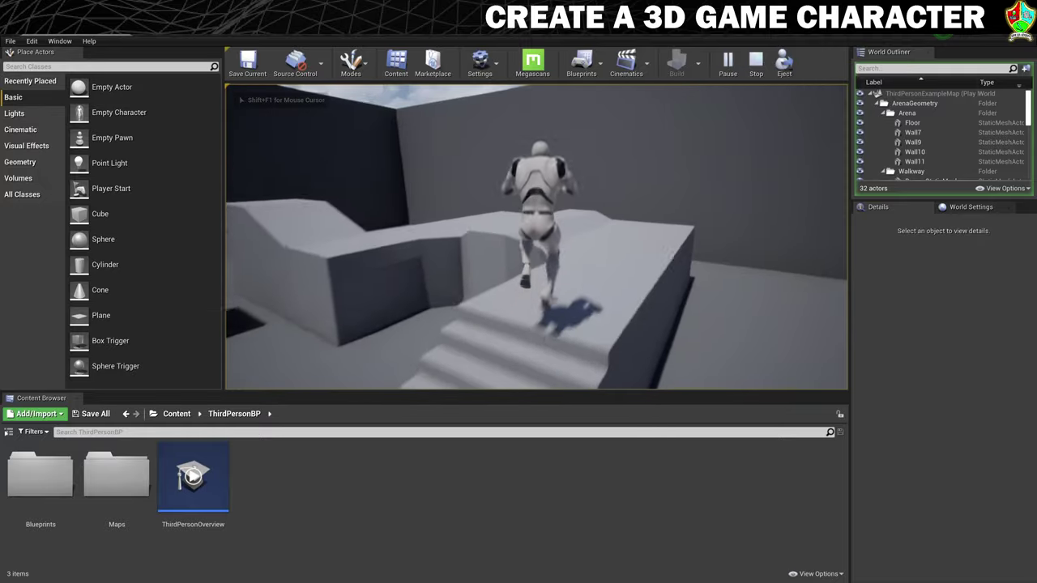
{"action": "key", "text": "w"}
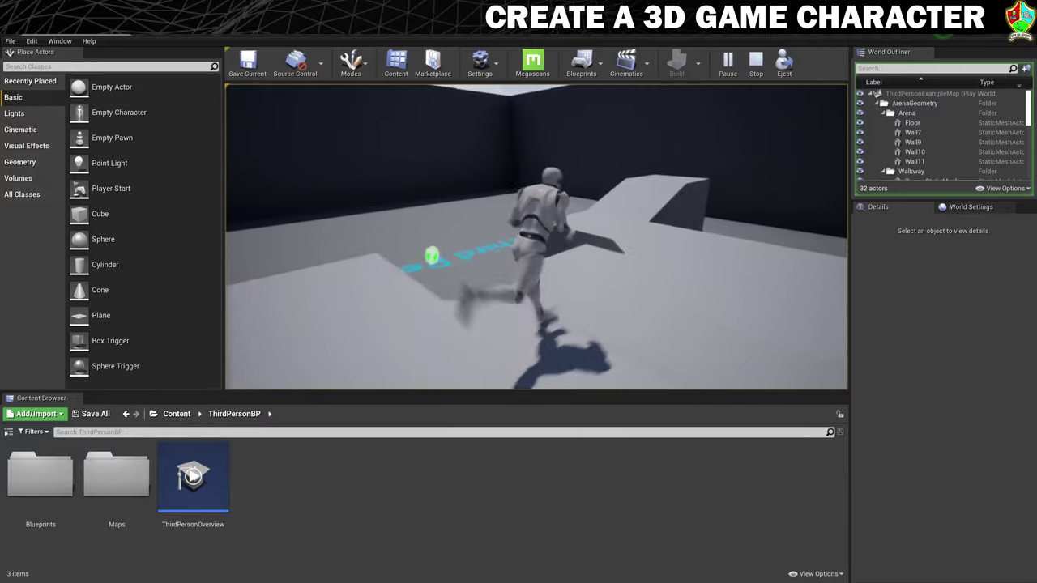
{"action": "key", "text": "shift+F1"}
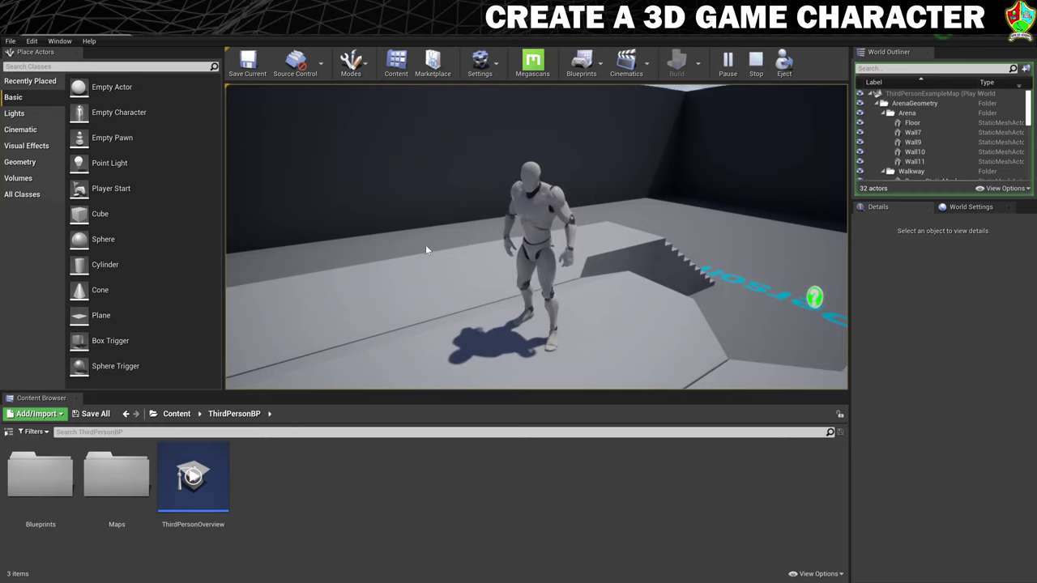
{"action": "key", "text": "Escape"}
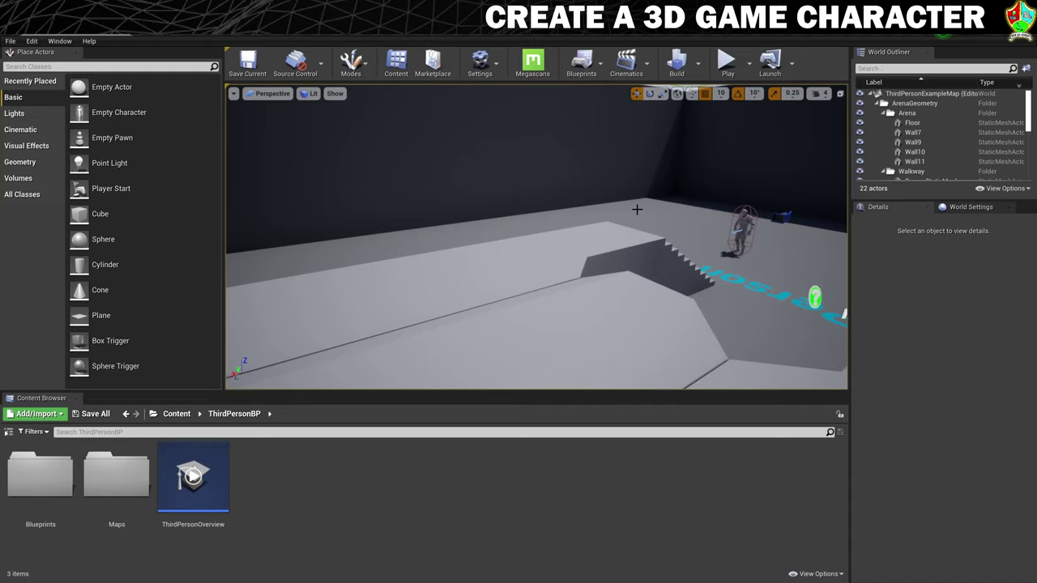
Create a folder named Character_Rob in the project's Content folder
{"action": "left_click", "coordinate": [172, 415]}
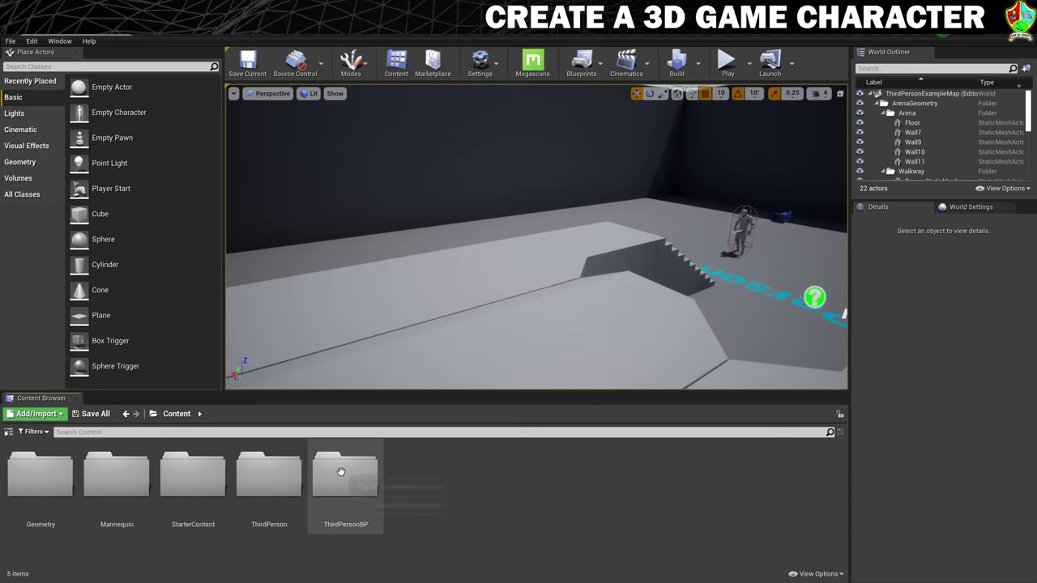
{"action": "right_click", "coordinate": [414, 495]}
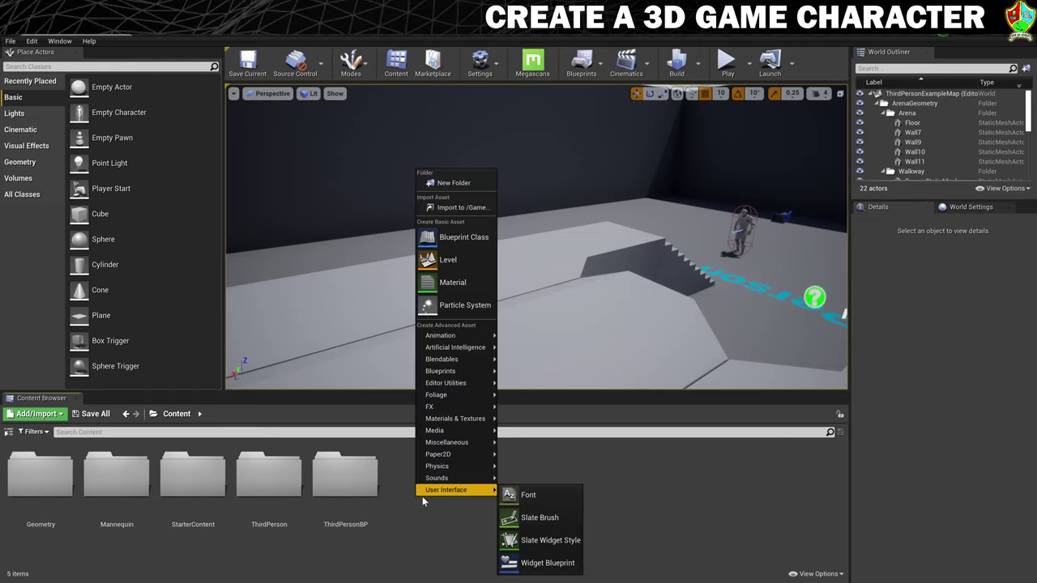
{"action": "left_click", "coordinate": [454, 181]}
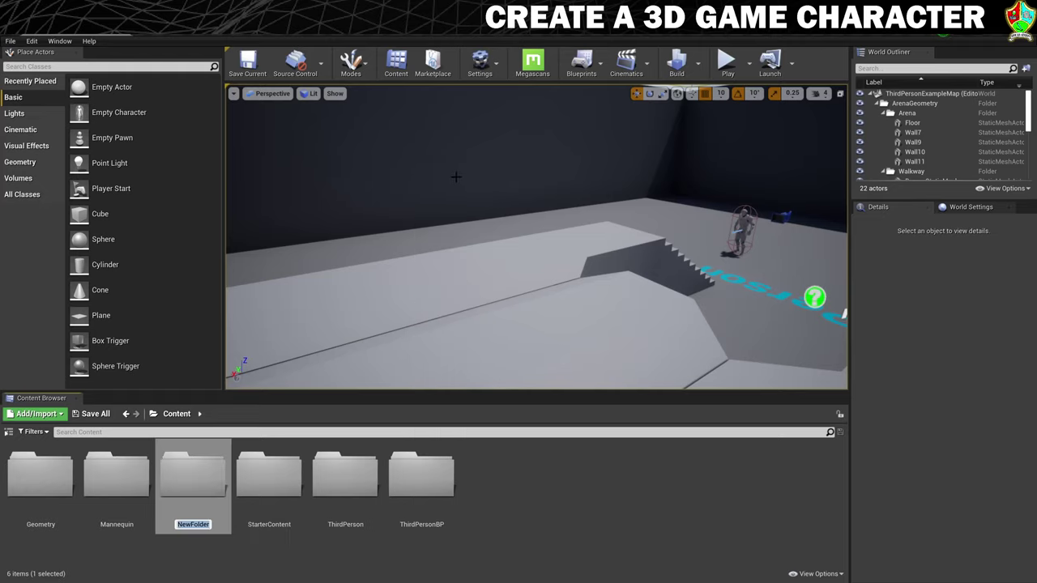
{"action": "type", "text": "Character_Rob"}
{"action": "key", "text": "Return"}
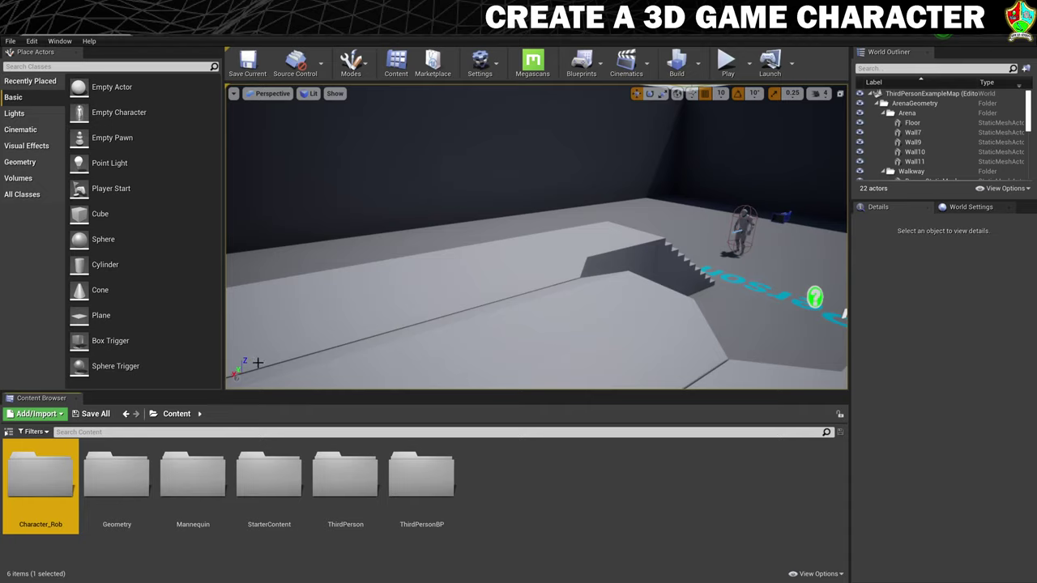
Create a folder named Rob_Mesh inside the Character_Rob folder
{"action": "double_click", "coordinate": [51, 479]}
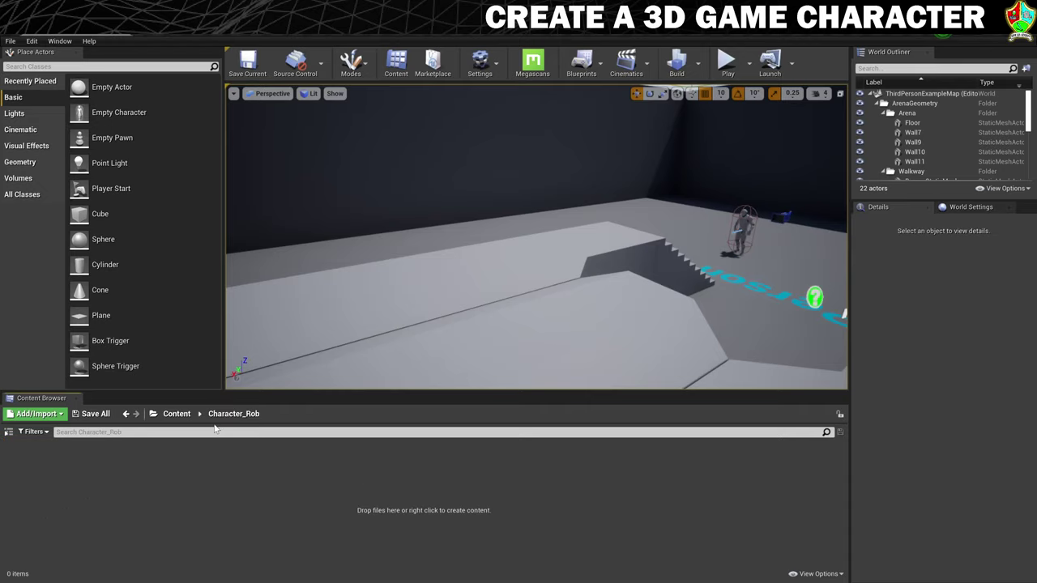
{"action": "right_click", "coordinate": [218, 501]}
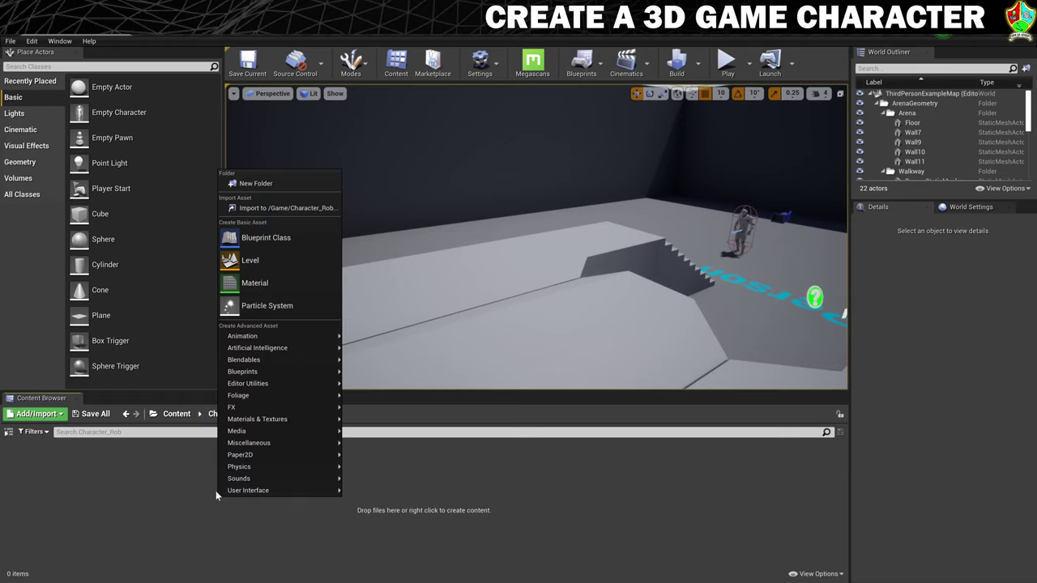
{"action": "left_click", "coordinate": [256, 183]}
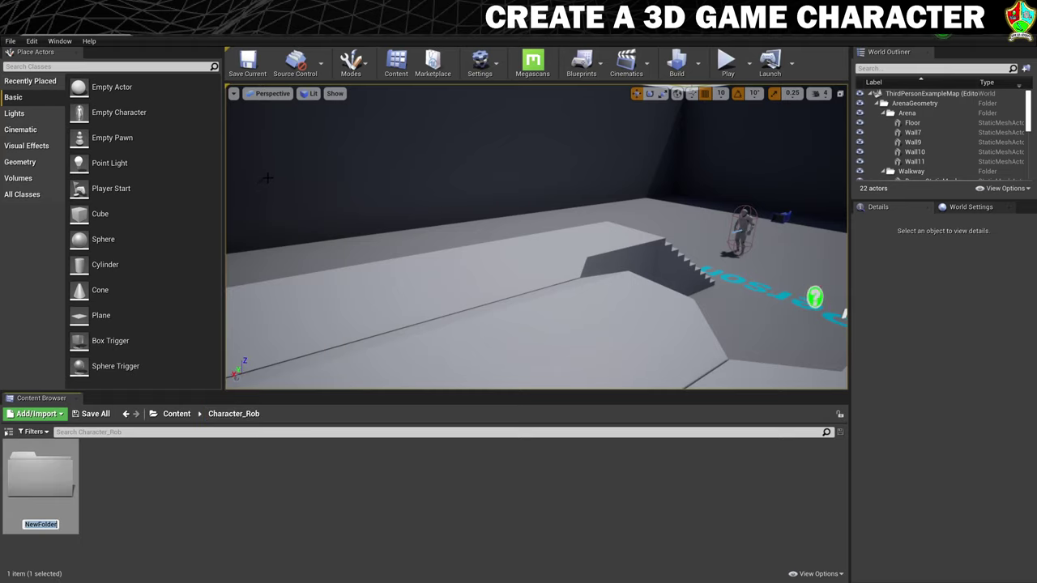
{"action": "type", "text": "Rob"}
{"action": "type", "text": "_"}
{"action": "type", "text": "Me"}
{"action": "key", "text": "BackSpace"}
{"action": "type", "text": "esh"}
{"action": "key", "text": "Return"}
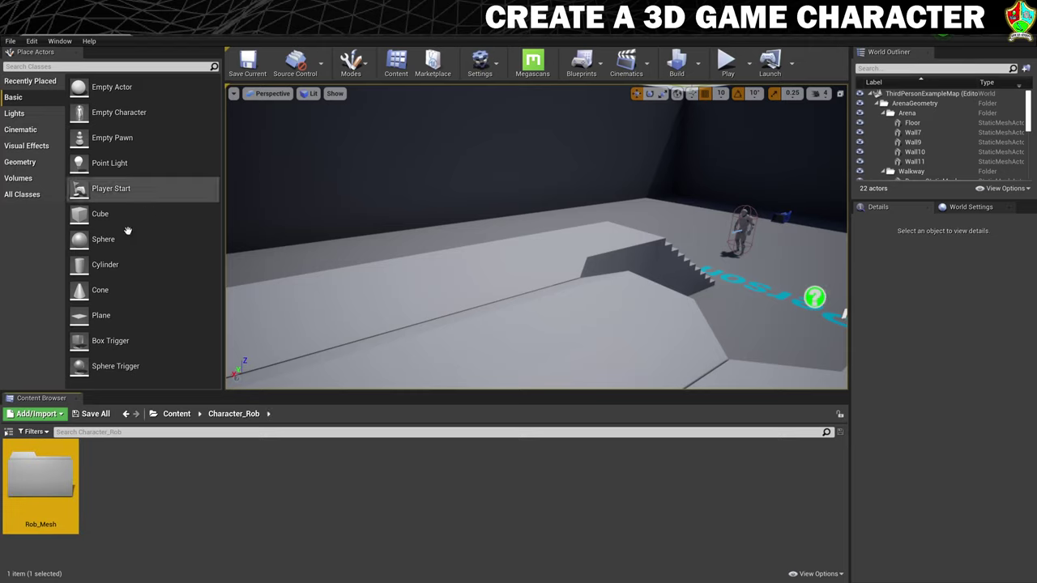
Create a folder named Materials inside the Rob_Mesh folder
{"action": "double_click", "coordinate": [26, 481]}
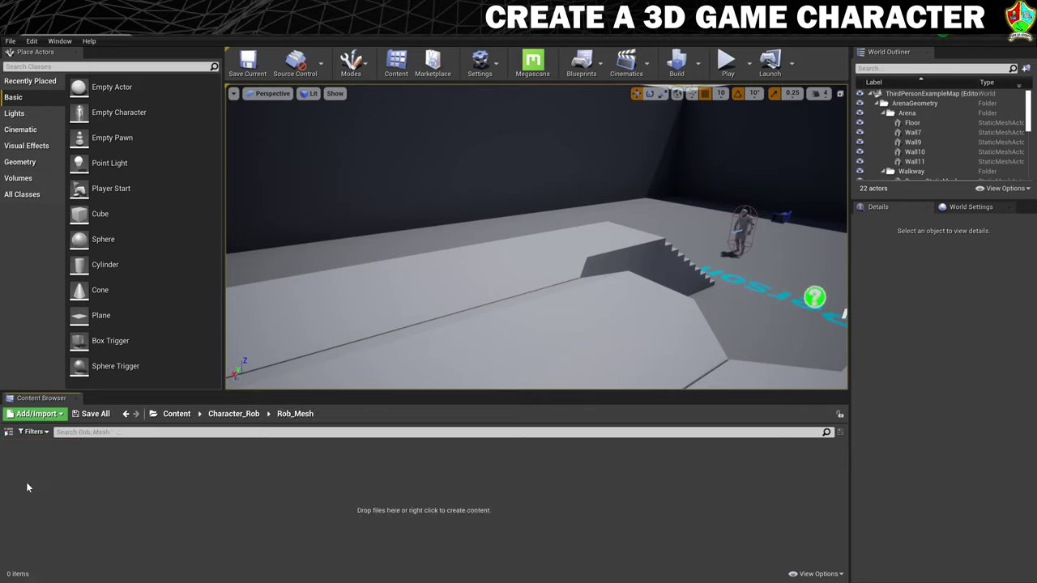
{"action": "right_click", "coordinate": [79, 480]}
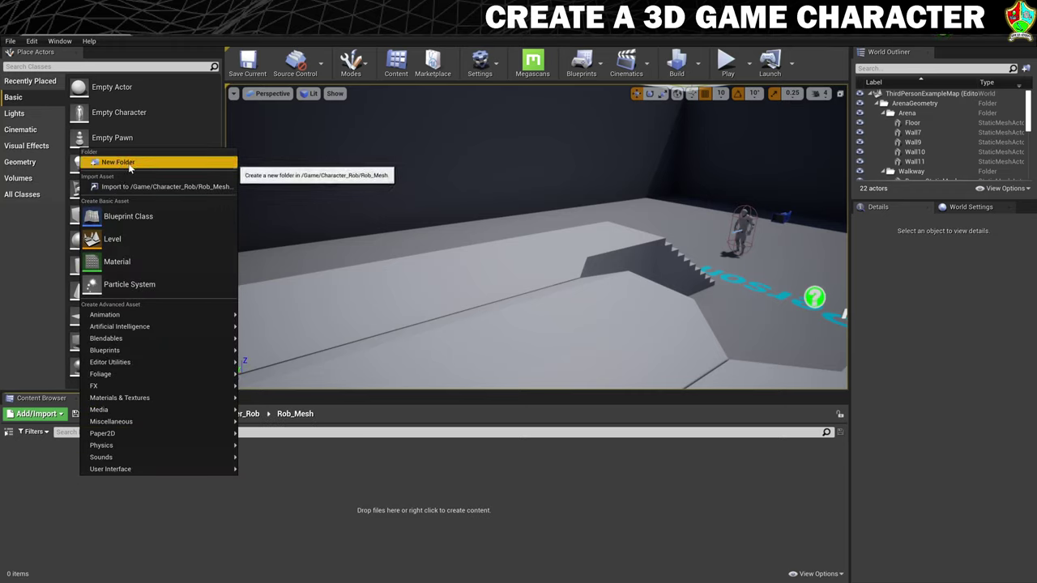
{"action": "left_click", "coordinate": [117, 162]}
{"action": "type", "text": "Materials"}
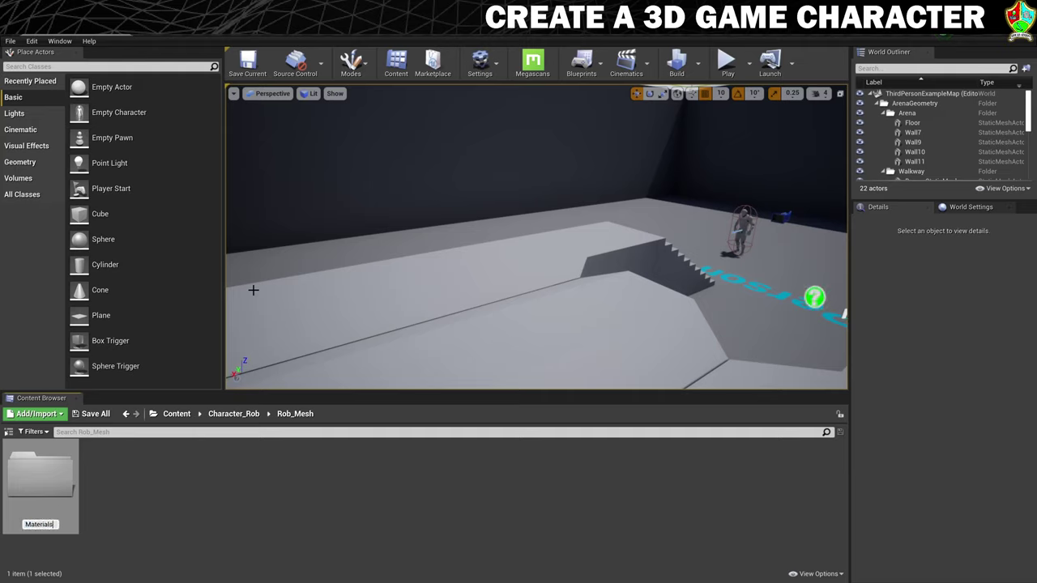
{"action": "key", "text": "Return"}
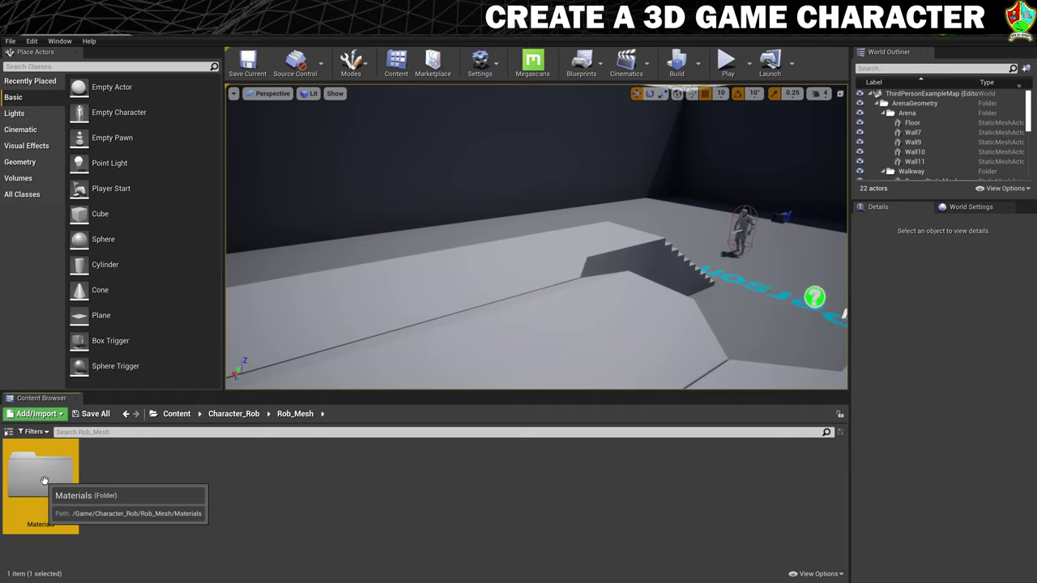
{"action": "left_click", "coordinate": [162, 491]}
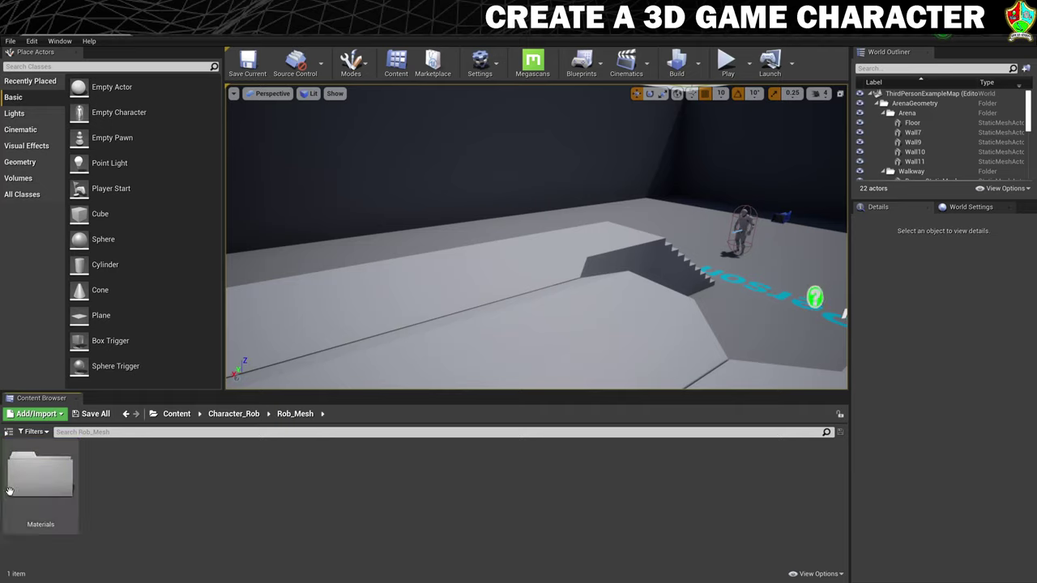
Import HeadTexture from the 3rd Person Character Tutorial's Exported folder into the Materials folder
{"action": "double_click", "coordinate": [35, 483]}
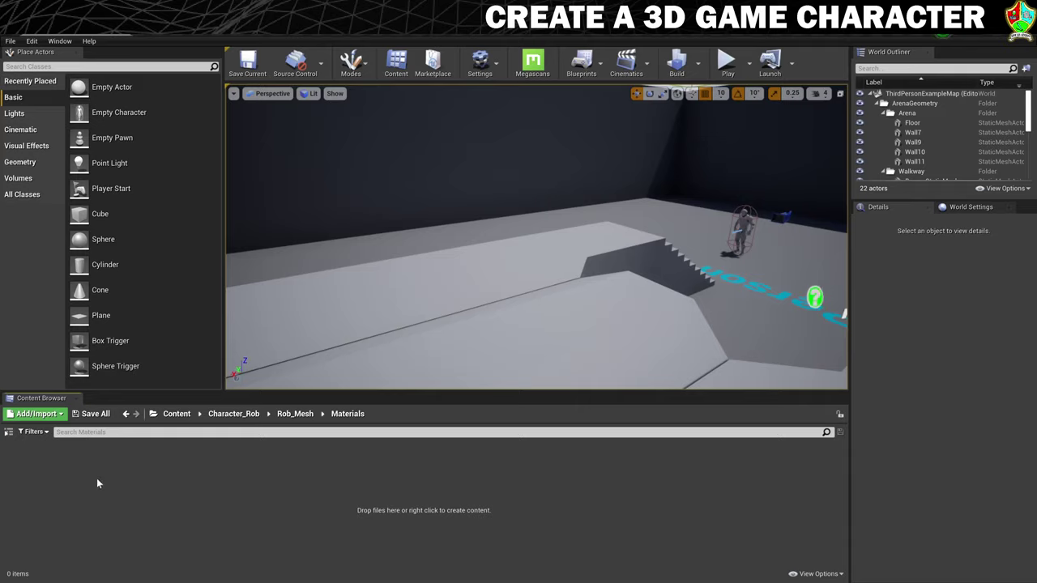
{"action": "left_click", "coordinate": [36, 413]}
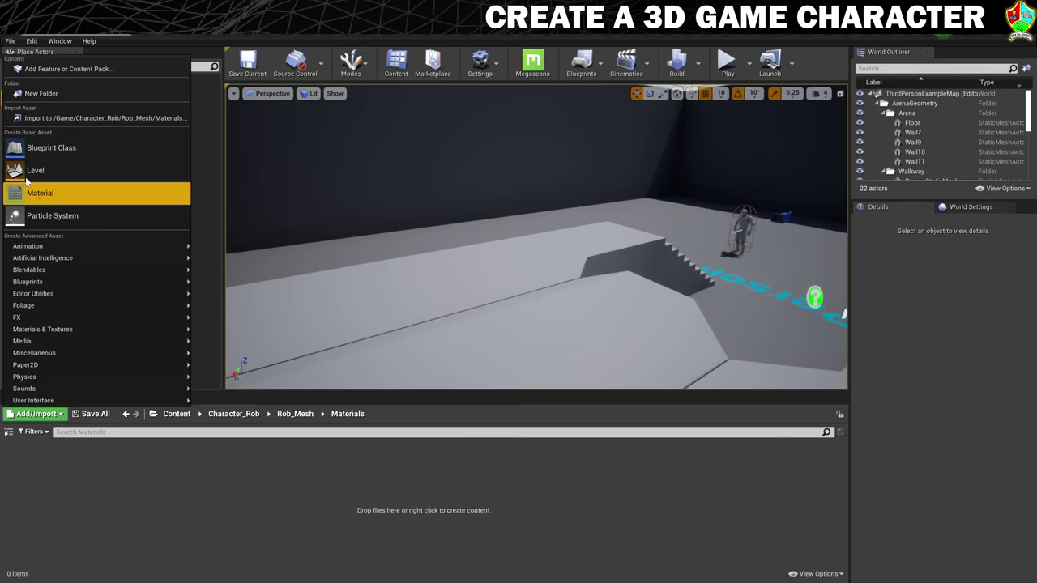
{"action": "left_click", "coordinate": [111, 120]}
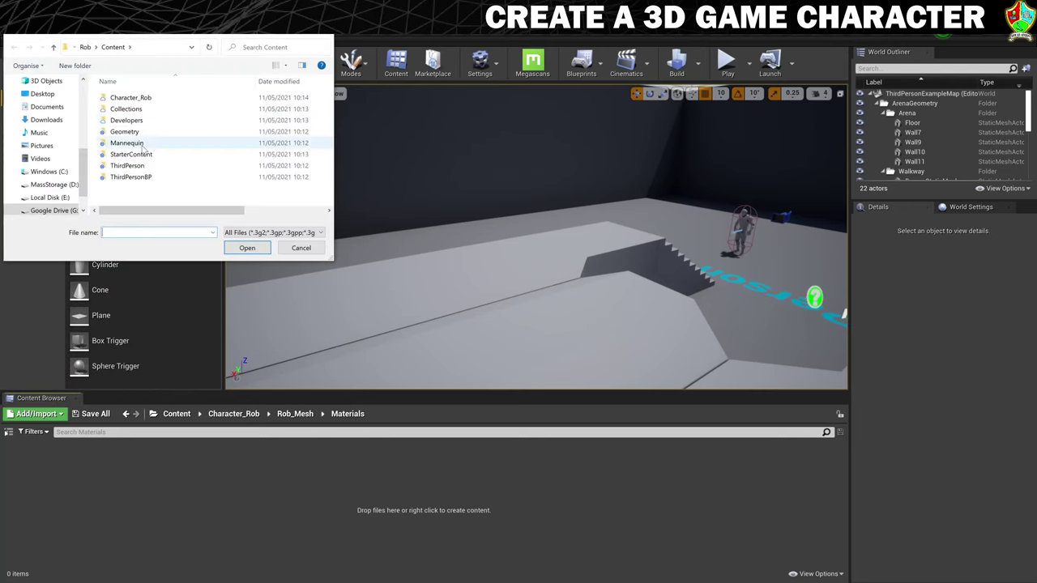
{"action": "key", "text": "BackSpace"}
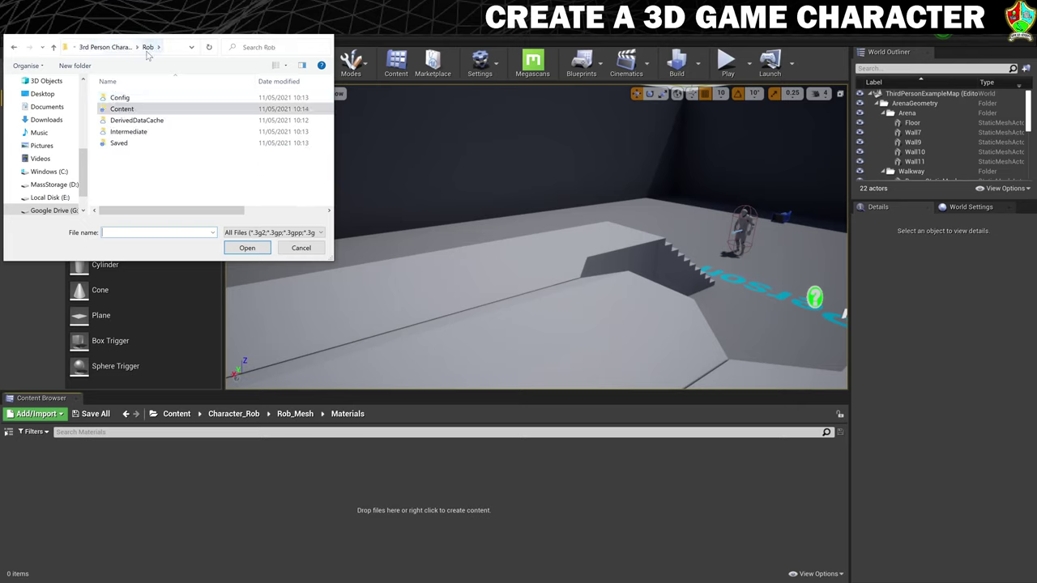
{"action": "left_click", "coordinate": [105, 48]}
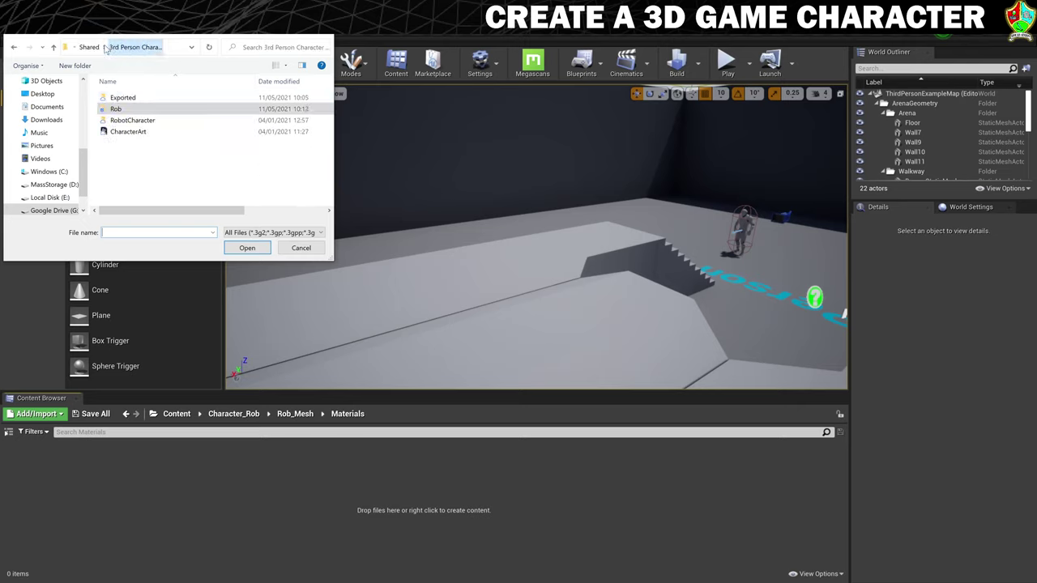
{"action": "double_click", "coordinate": [124, 98]}
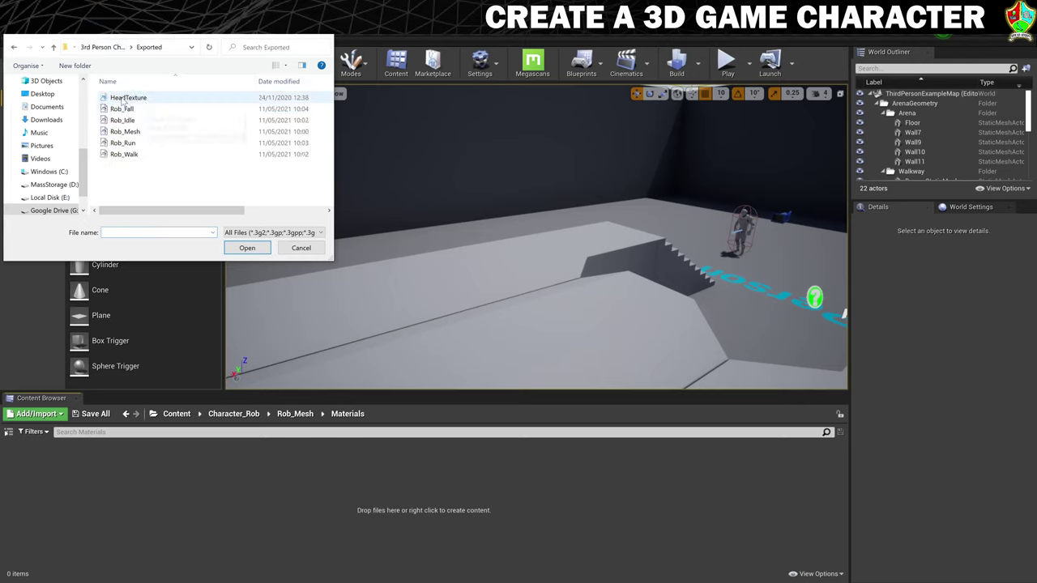
{"action": "left_click", "coordinate": [123, 98]}
{"action": "left_click", "coordinate": [247, 248]}
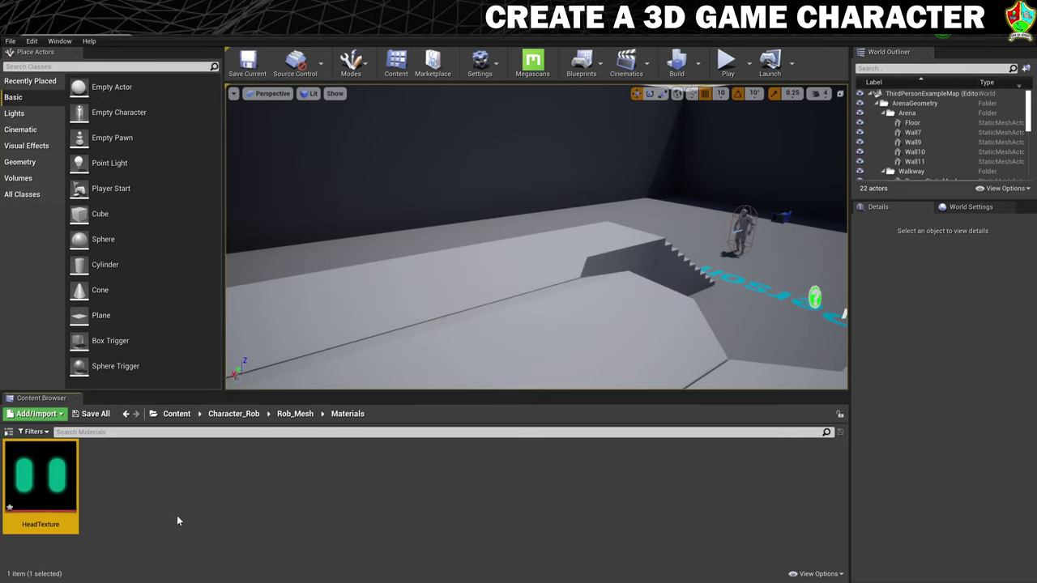
Save the imported HeadTexture asset to the project
{"action": "left_click", "coordinate": [90, 414]}
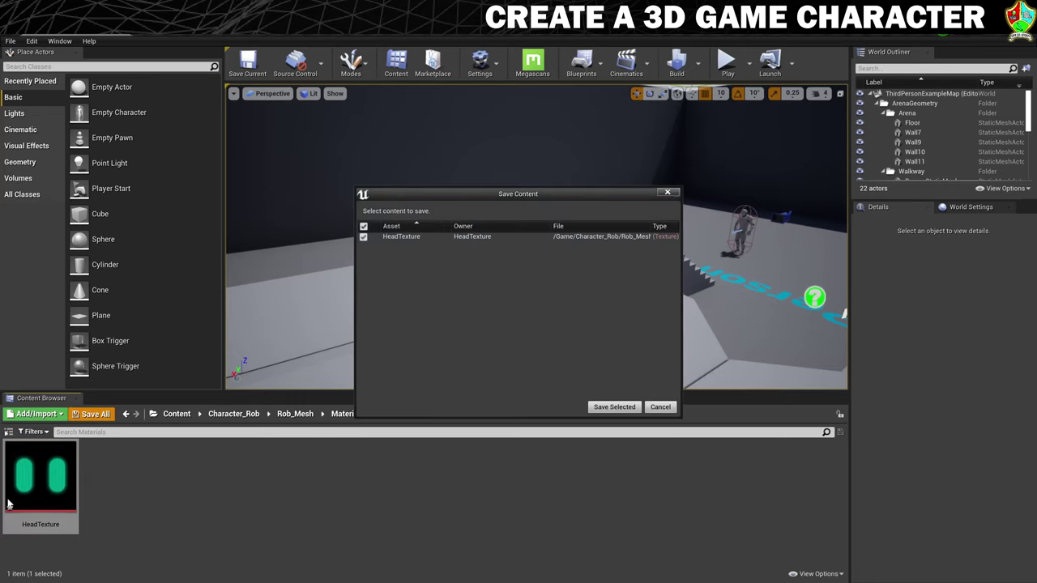
{"action": "left_click", "coordinate": [614, 407]}
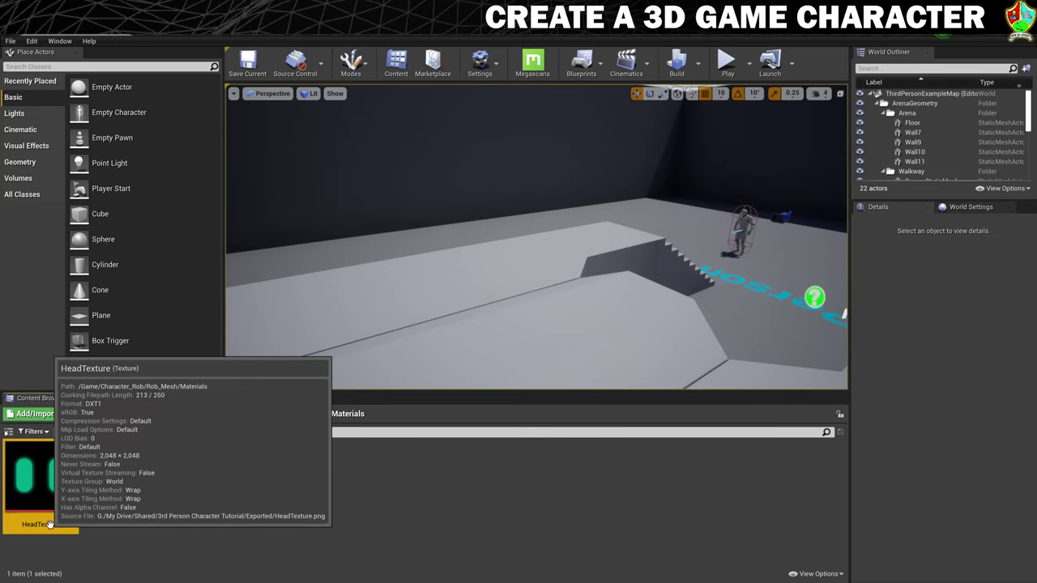
Choose Rob_Mesh from the Exported folder as the FBX file to import into the Rob_Mesh folder
{"action": "left_click", "coordinate": [294, 414]}
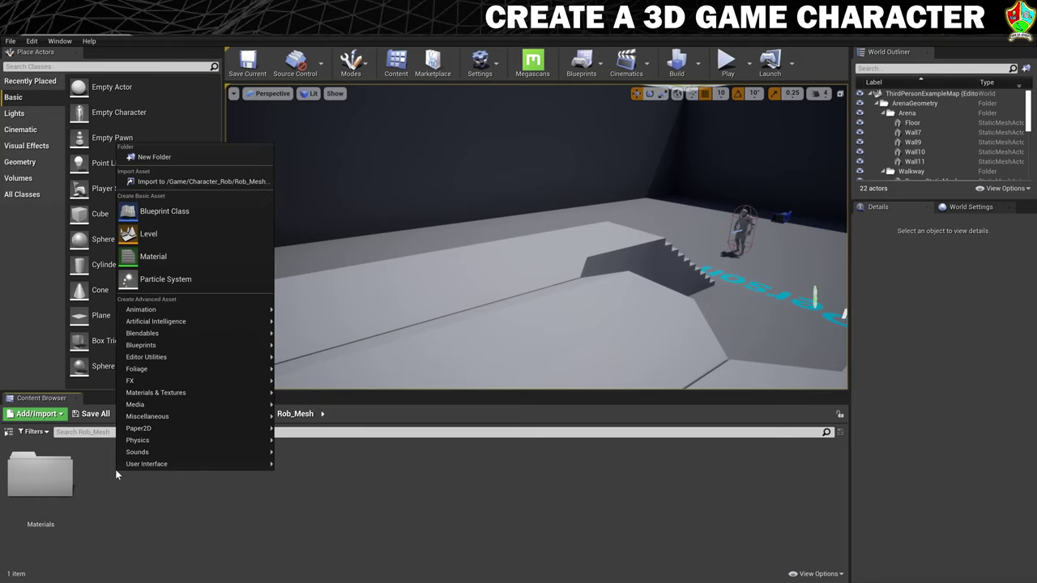
{"action": "right_click", "coordinate": [115, 470]}
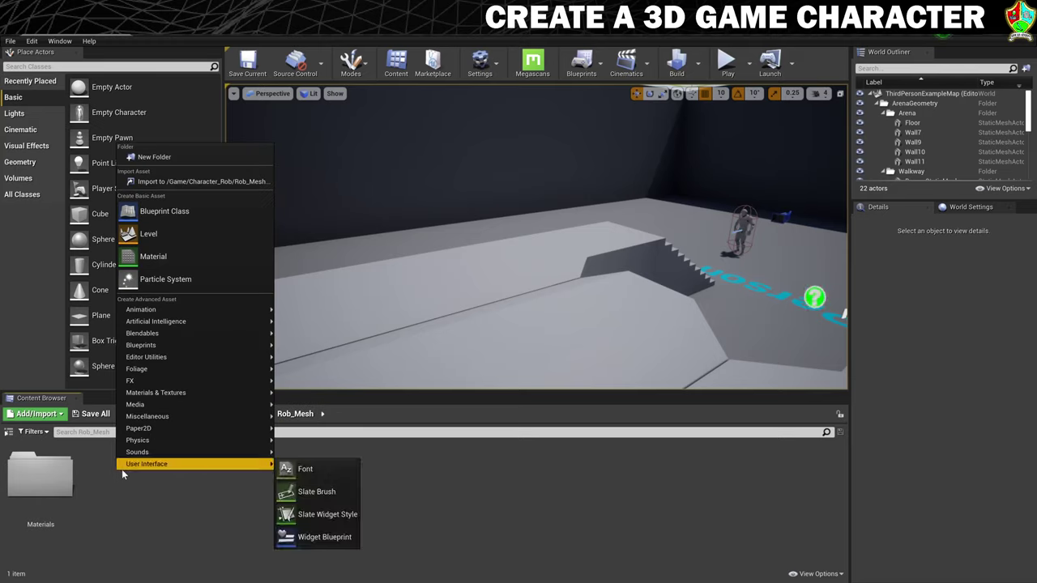
{"action": "left_click", "coordinate": [146, 181]}
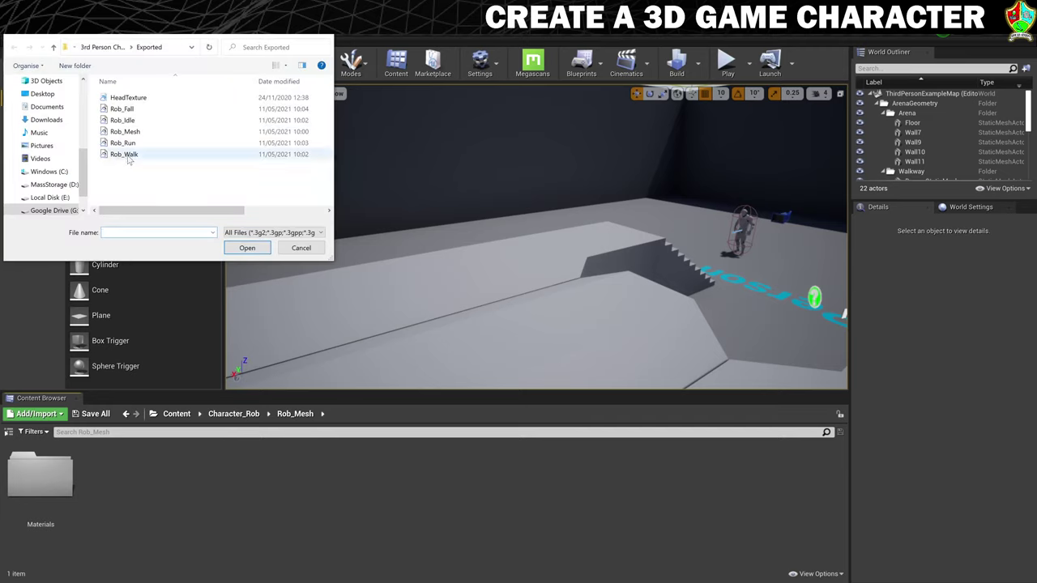
{"action": "left_click", "coordinate": [131, 132]}
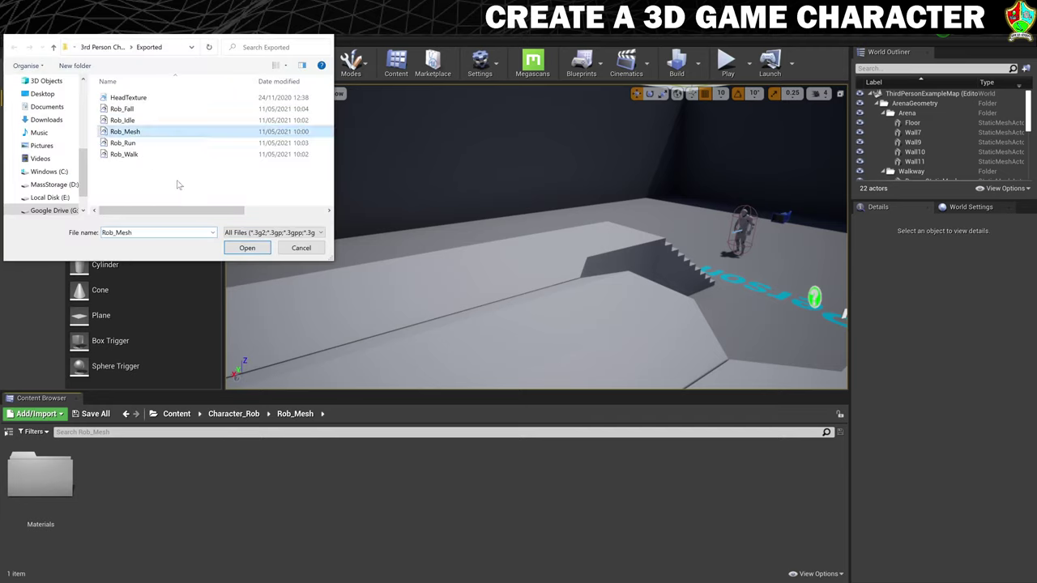
{"action": "left_click", "coordinate": [247, 248]}
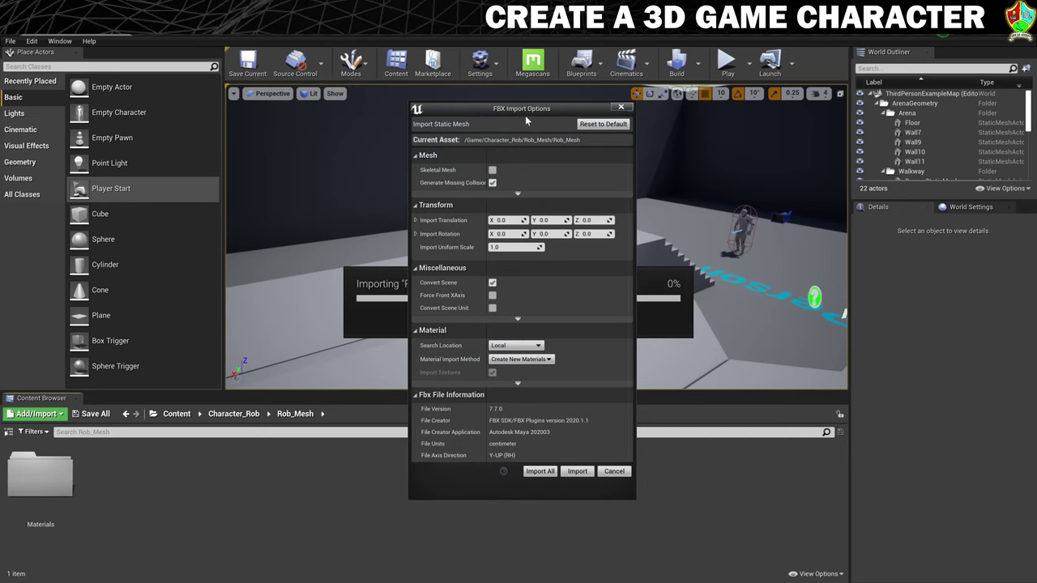
Import Rob_Mesh as a skeletal mesh with Do Not Create Material and Import Textures off, and dismiss the message log
{"action": "left_click_drag", "start_coordinate": [518, 111], "coordinate": [509, 107]}
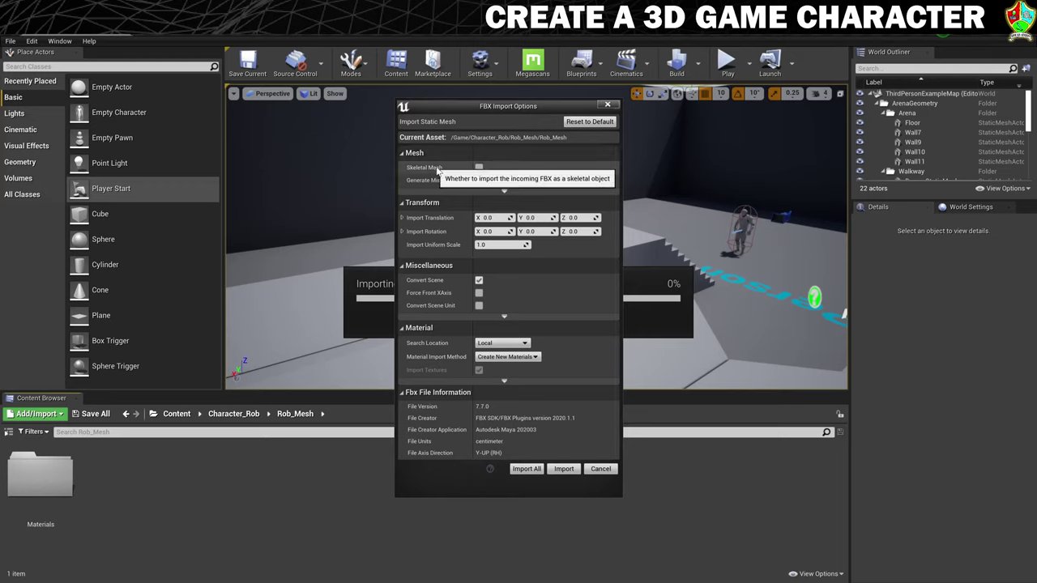
{"action": "left_click", "coordinate": [479, 168]}
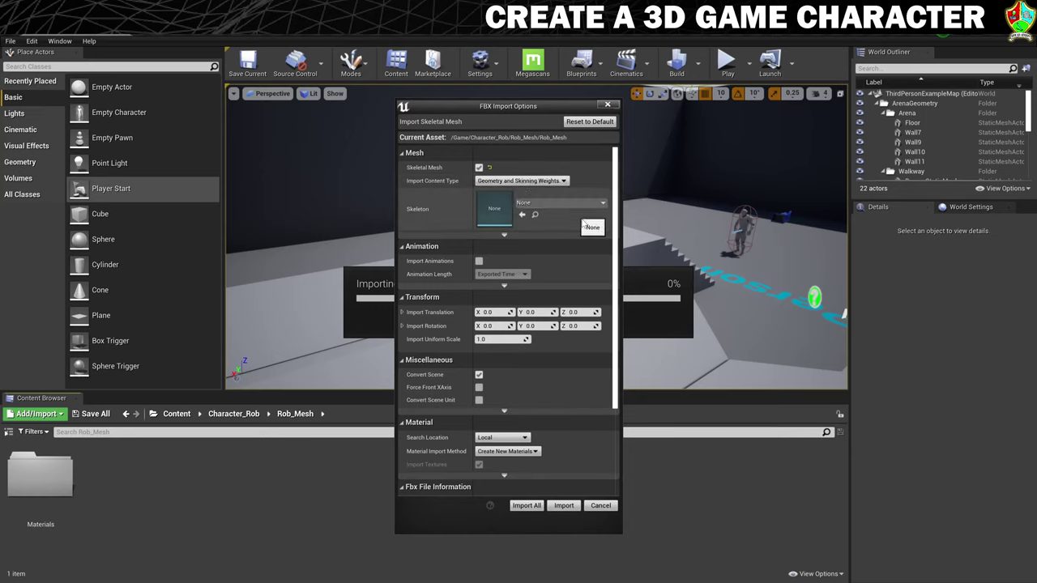
{"action": "left_click_drag", "start_coordinate": [616, 194], "coordinate": [615, 245]}
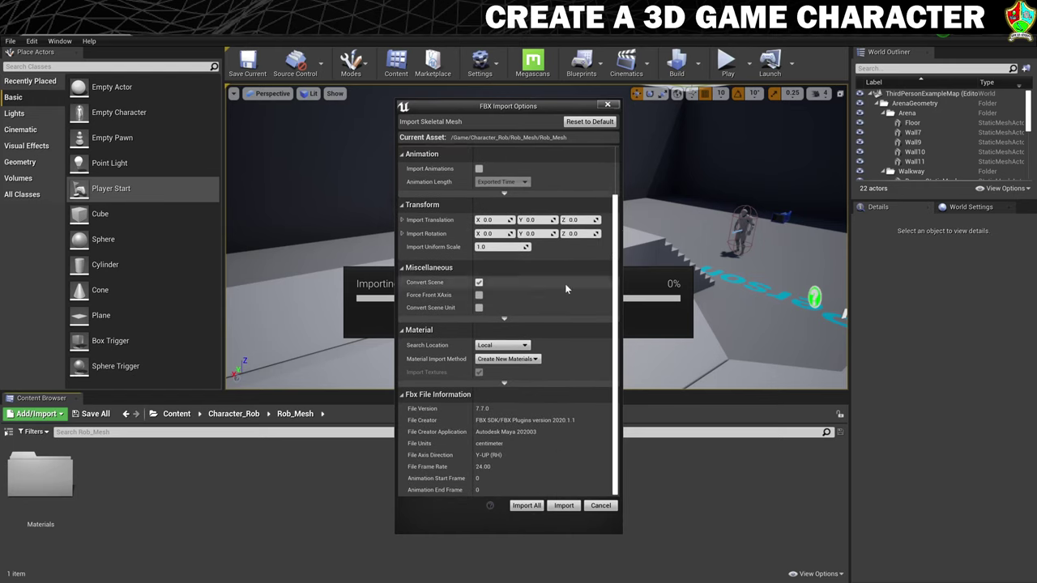
{"action": "left_click", "coordinate": [510, 359]}
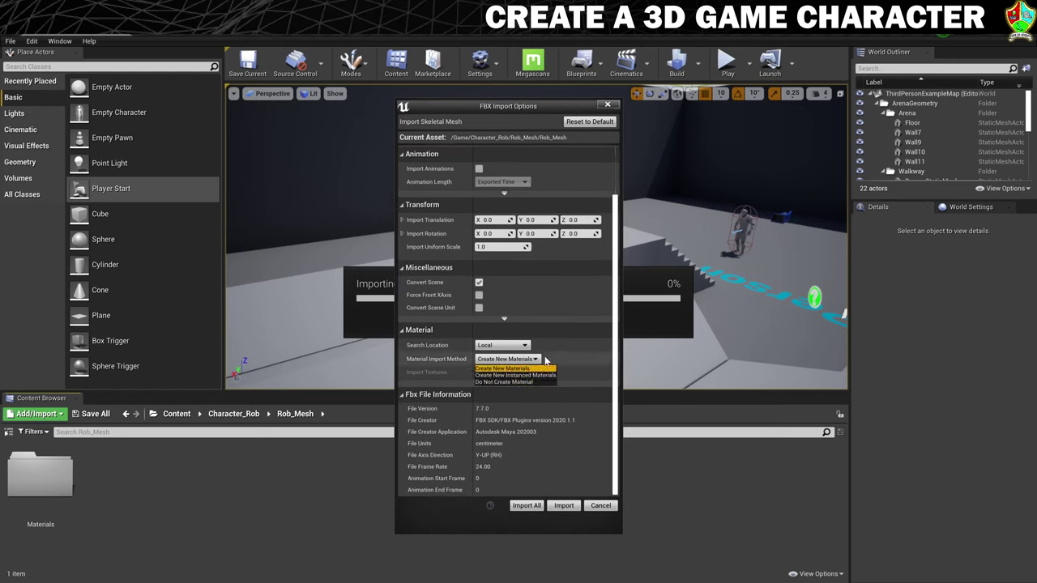
{"action": "left_click", "coordinate": [507, 381]}
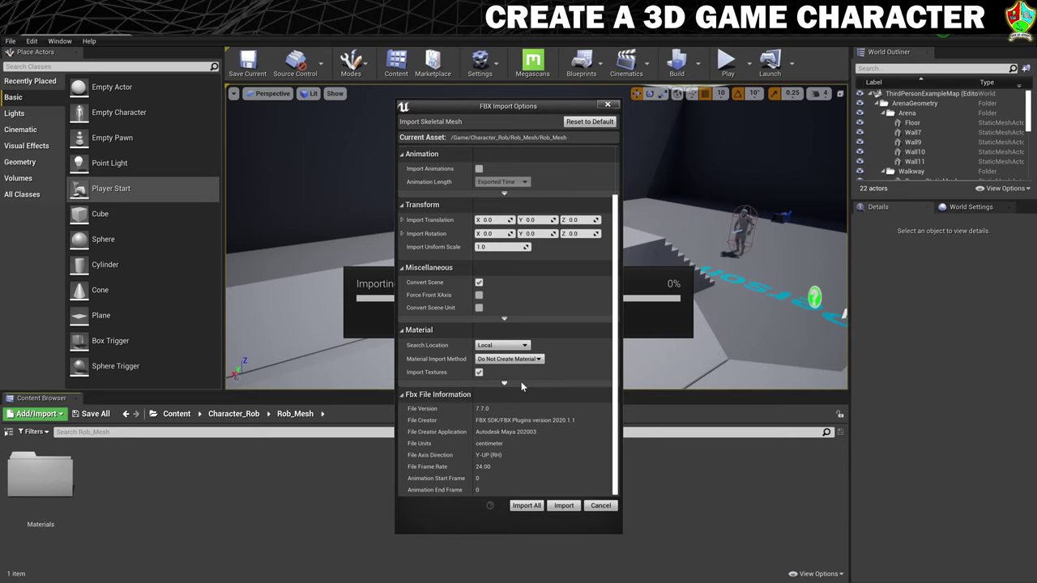
{"action": "left_click", "coordinate": [479, 373]}
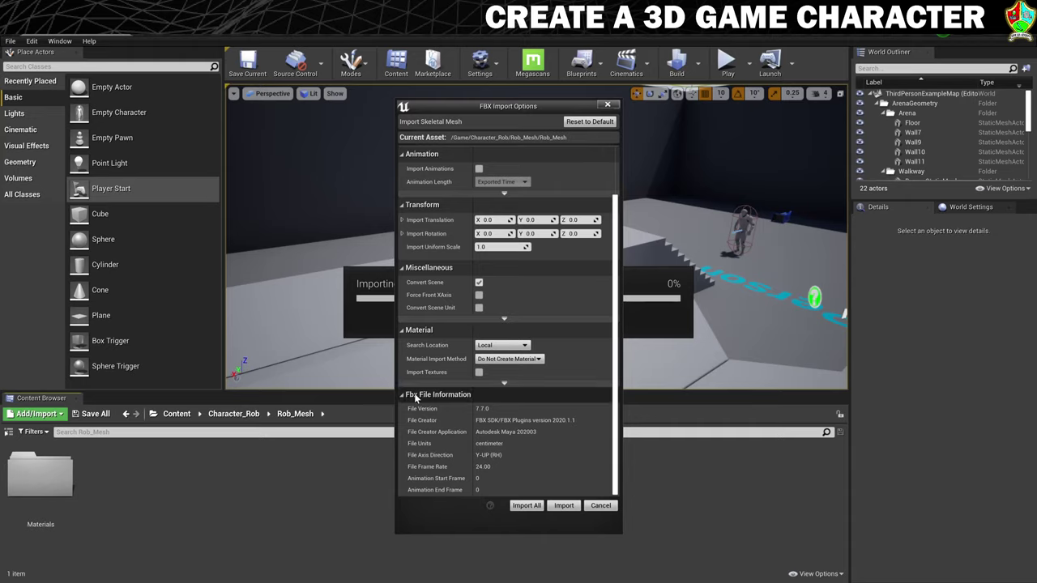
{"action": "left_click", "coordinate": [565, 505]}
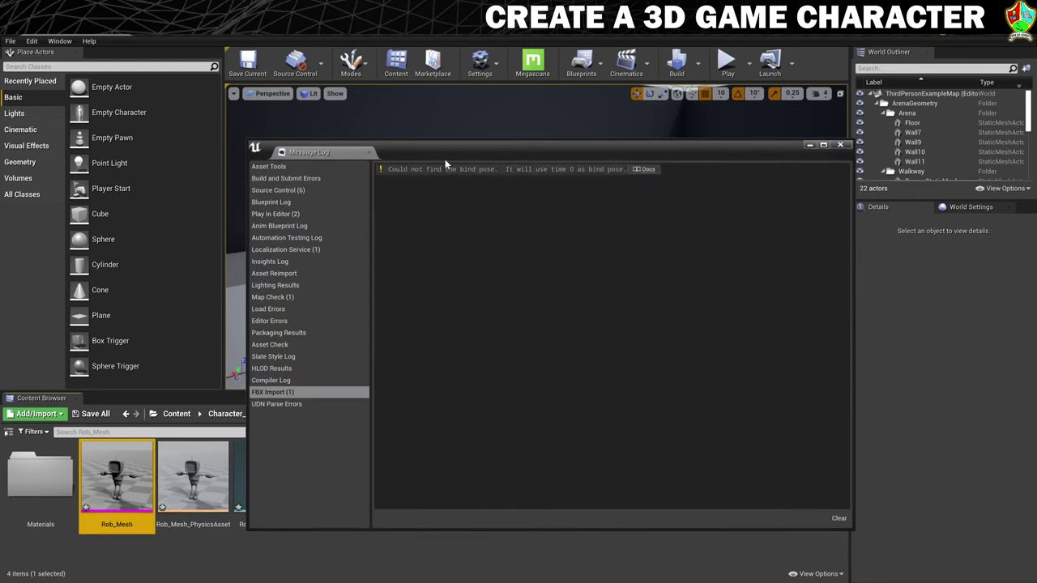
{"action": "left_click", "coordinate": [839, 146]}
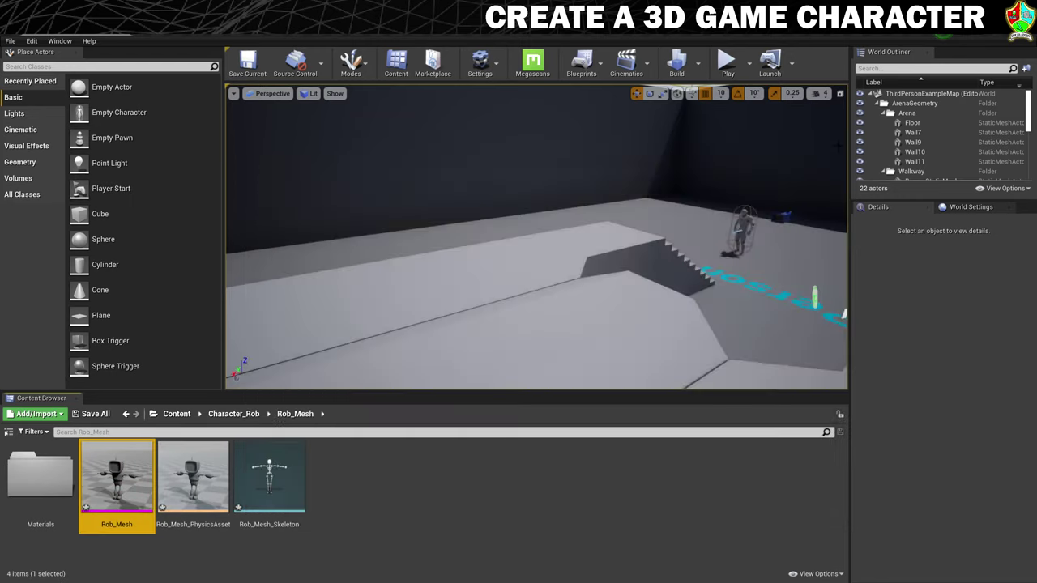
Open the Rob_Mesh skeletal mesh and inspect the imported character in its preview
{"action": "double_click", "coordinate": [117, 478]}
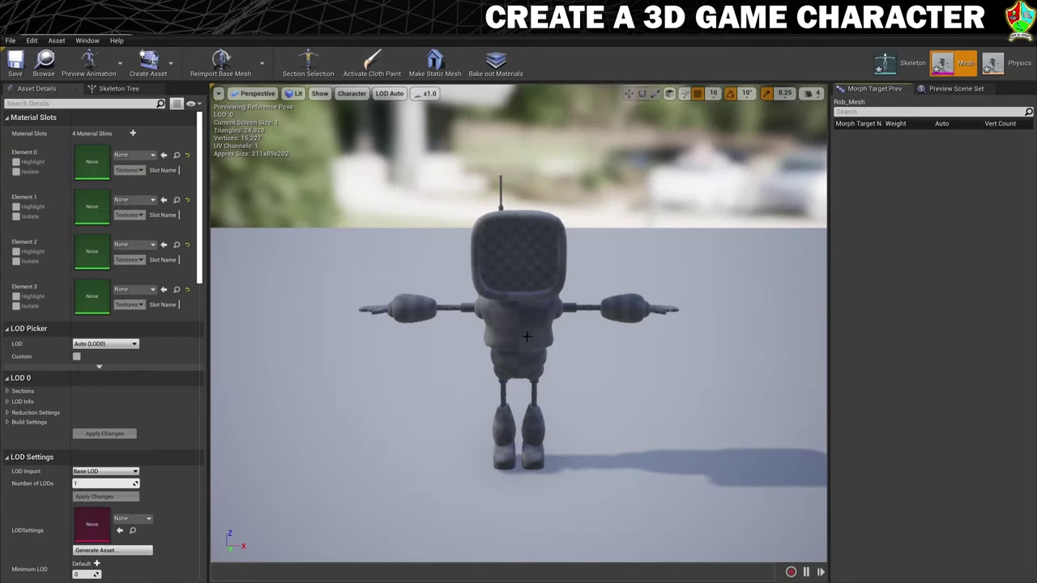
{"action": "left_click_drag", "start_coordinate": [526, 337], "coordinate": [567, 308]}
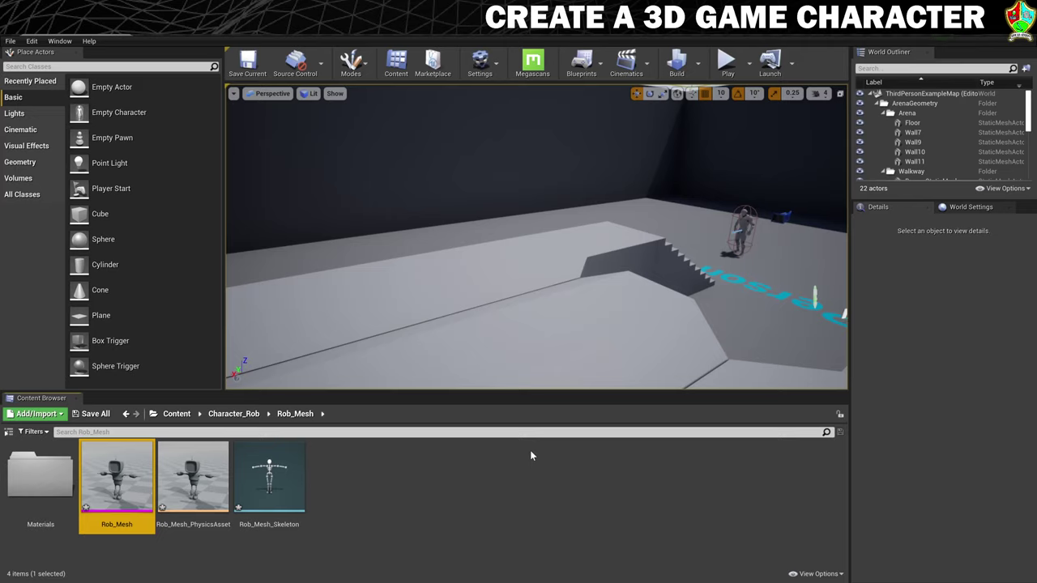
Create a new material named M_WhitePlastic in the Rob_Mesh Materials folder
{"action": "double_click", "coordinate": [39, 476]}
{"action": "right_click", "coordinate": [149, 516]}
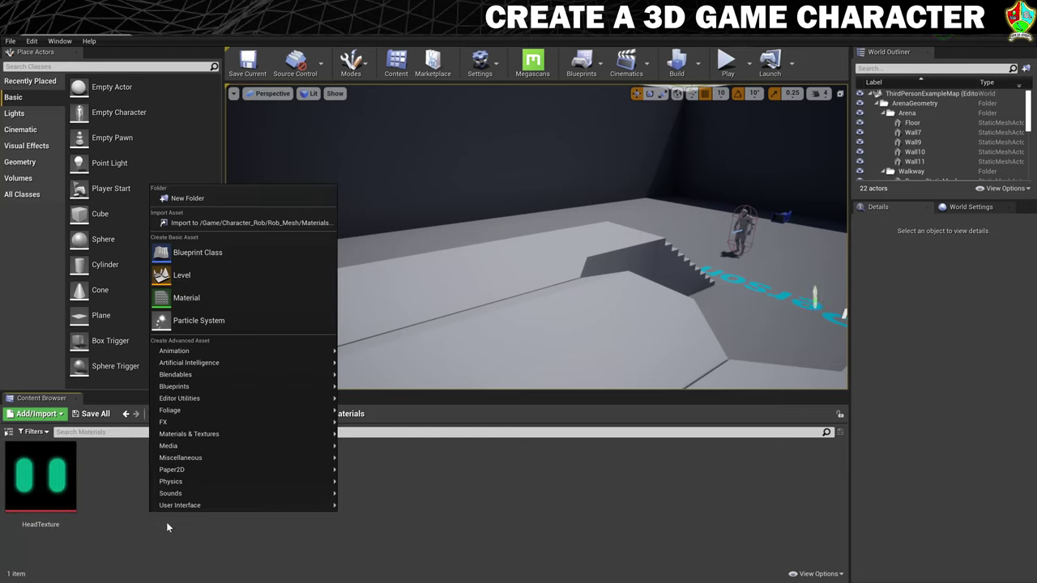
{"action": "left_click", "coordinate": [203, 297]}
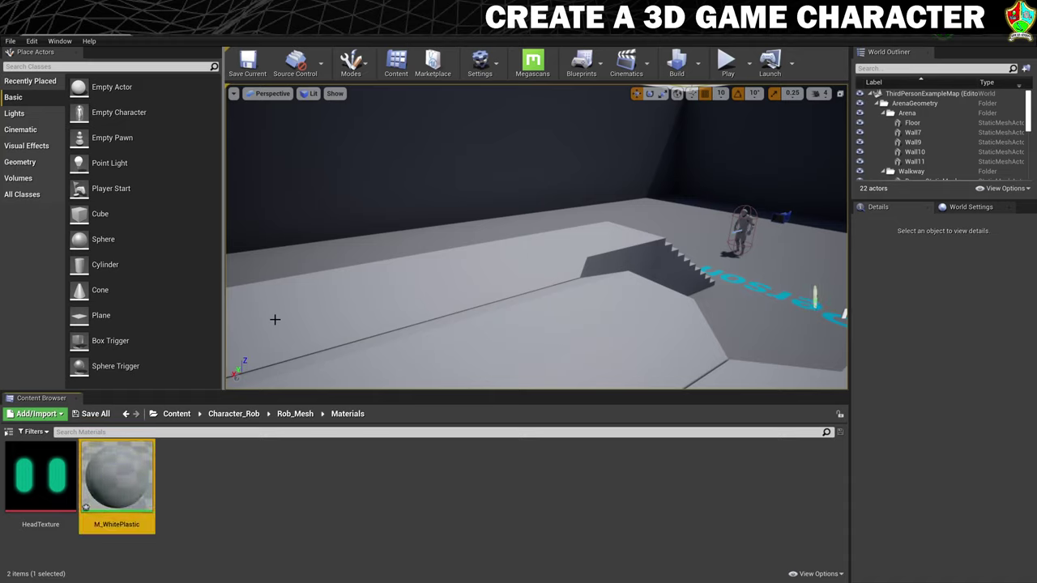
Open M_WhitePlastic, add a Constant3Vector node and connect it to the material's Base Color
{"action": "double_click", "coordinate": [101, 474]}
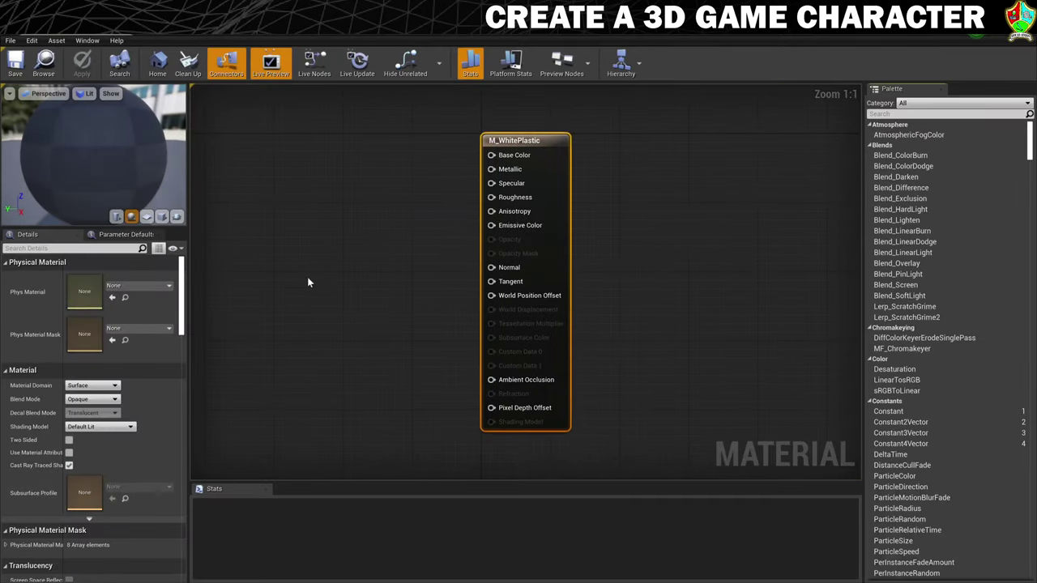
{"action": "right_click_drag", "start_coordinate": [308, 282], "coordinate": [526, 236]}
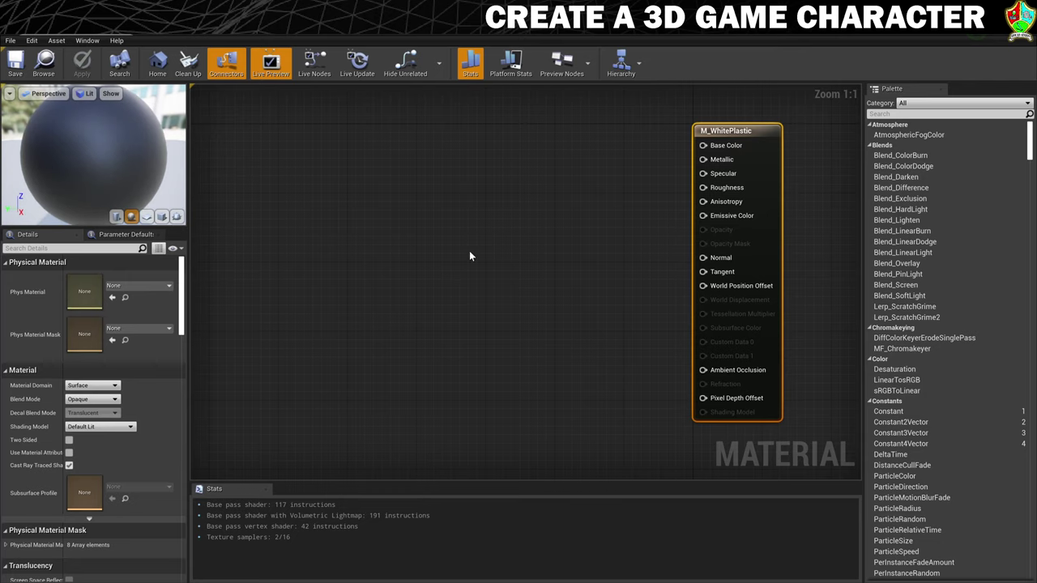
{"action": "right_click", "coordinate": [410, 171]}
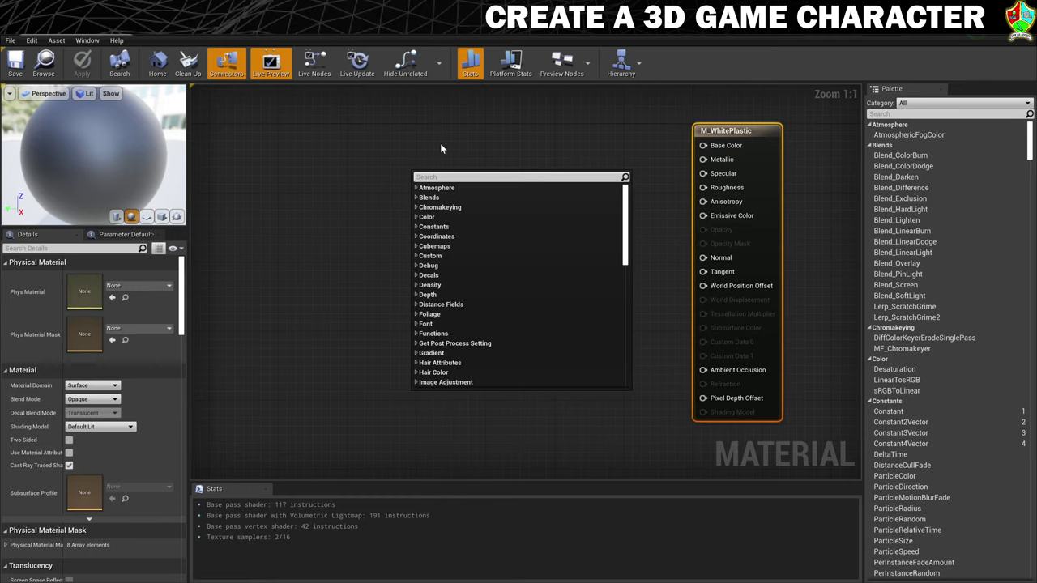
{"action": "type", "text": "const"}
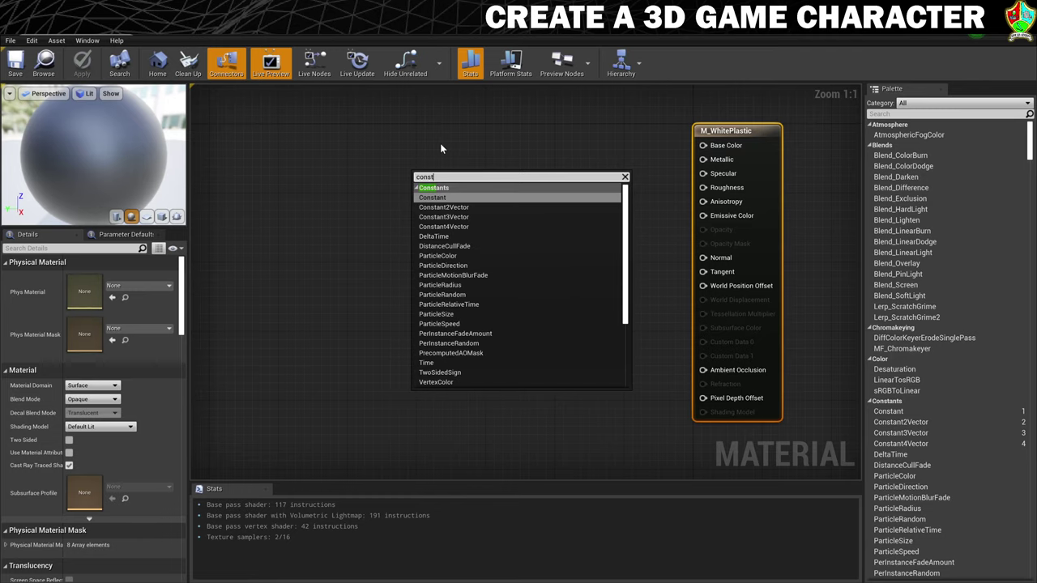
{"action": "left_click", "coordinate": [443, 216]}
{"action": "left_click_drag", "start_coordinate": [441, 178], "coordinate": [702, 145]}
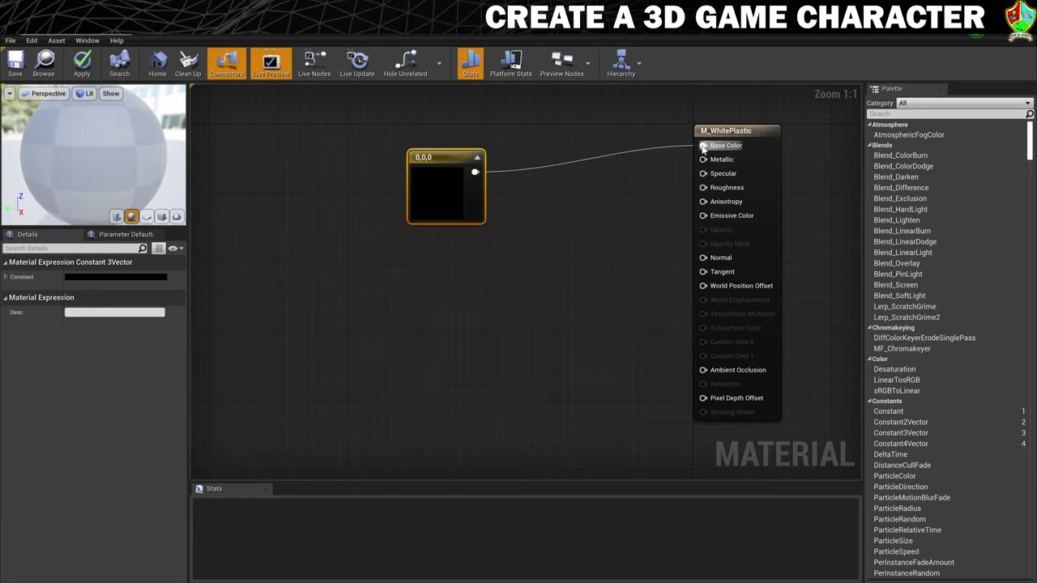
Set the Constant3Vector colour of M_WhitePlastic to pure white (1, 1, 1)
{"action": "left_click", "coordinate": [122, 277]}
{"action": "left_click_drag", "start_coordinate": [282, 393], "coordinate": [301, 290]}
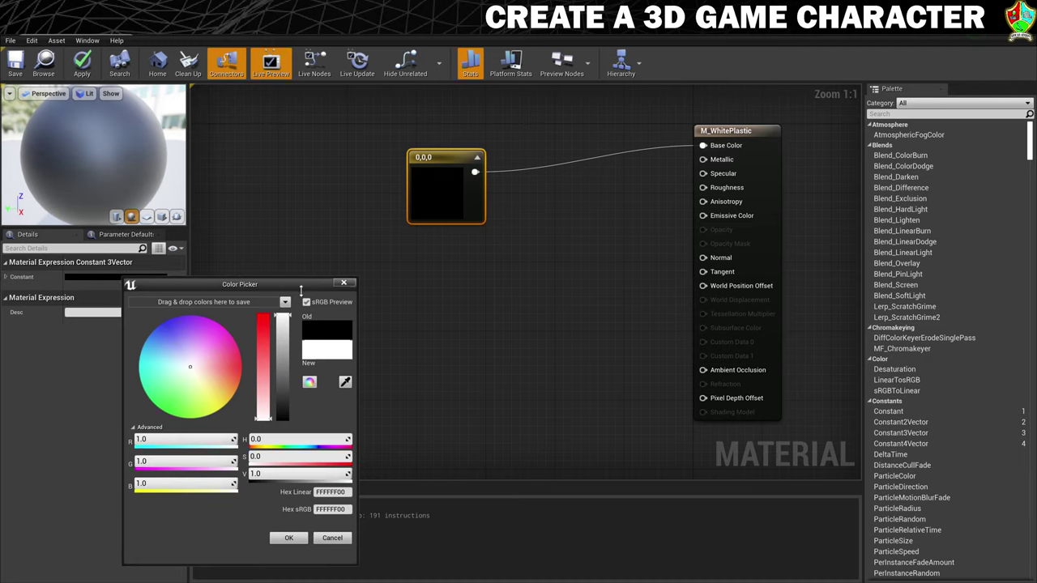
{"action": "left_click", "coordinate": [285, 539]}
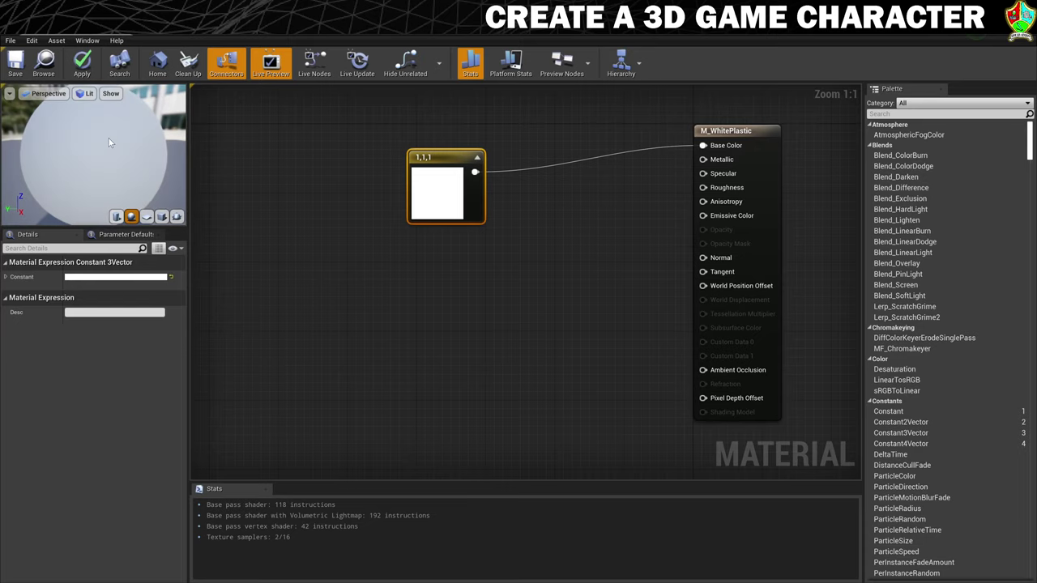
{"action": "scroll", "coordinate": [110, 141], "scroll_direction": "down", "scroll_amount": 3}
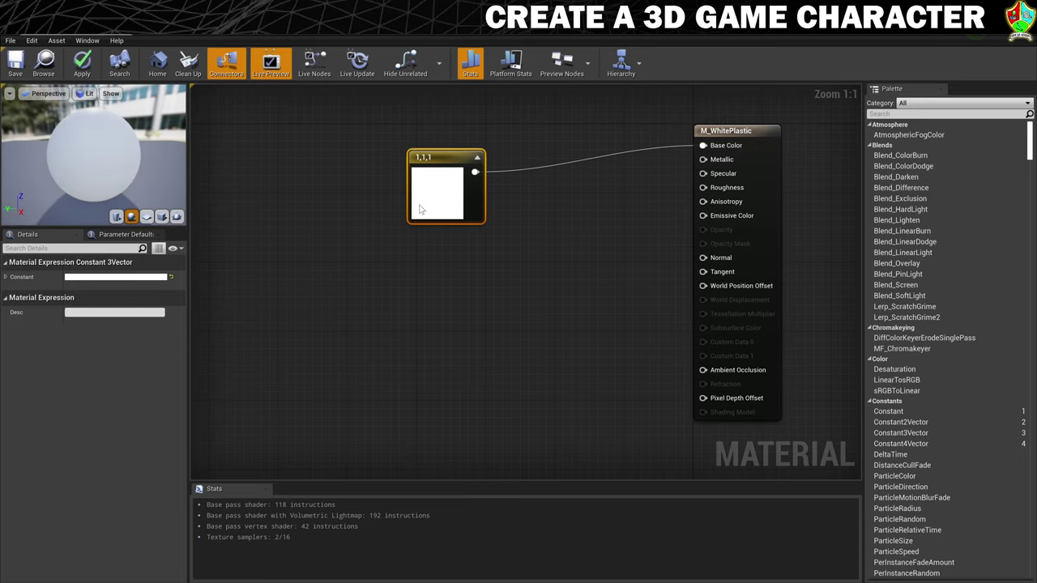
Add a Constant node below the white colour node and connect it to M_WhitePlastic's Roughness
{"action": "left_click_drag", "start_coordinate": [436, 154], "coordinate": [437, 138]}
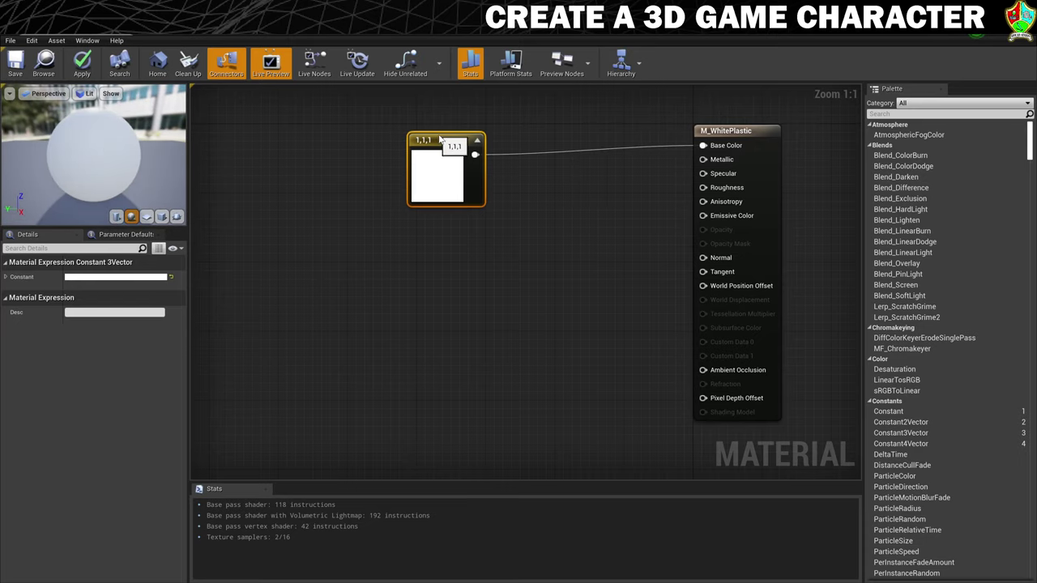
{"action": "right_click", "coordinate": [466, 255]}
{"action": "type", "text": "const"}
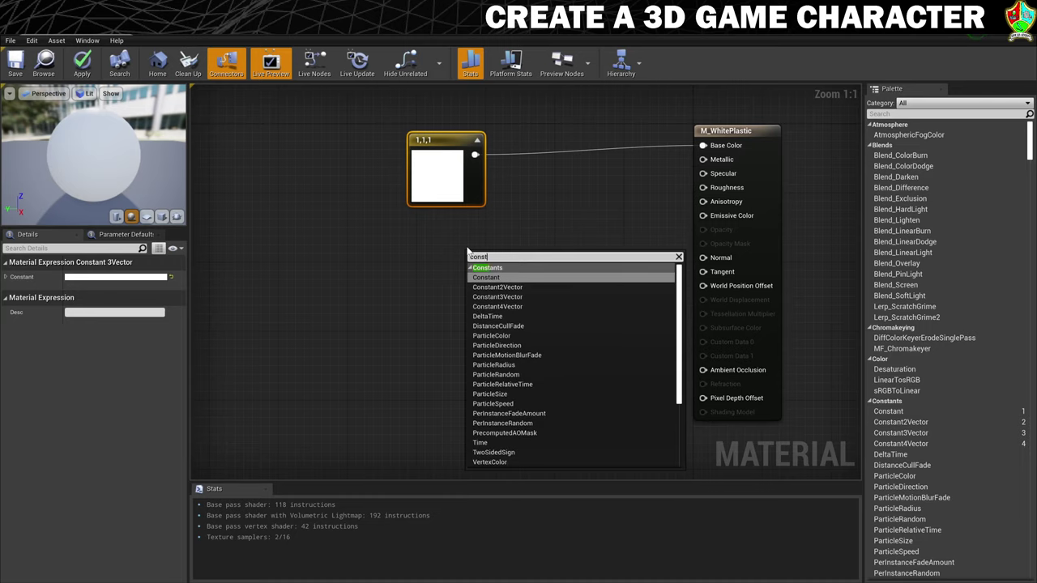
{"action": "left_click", "coordinate": [485, 277]}
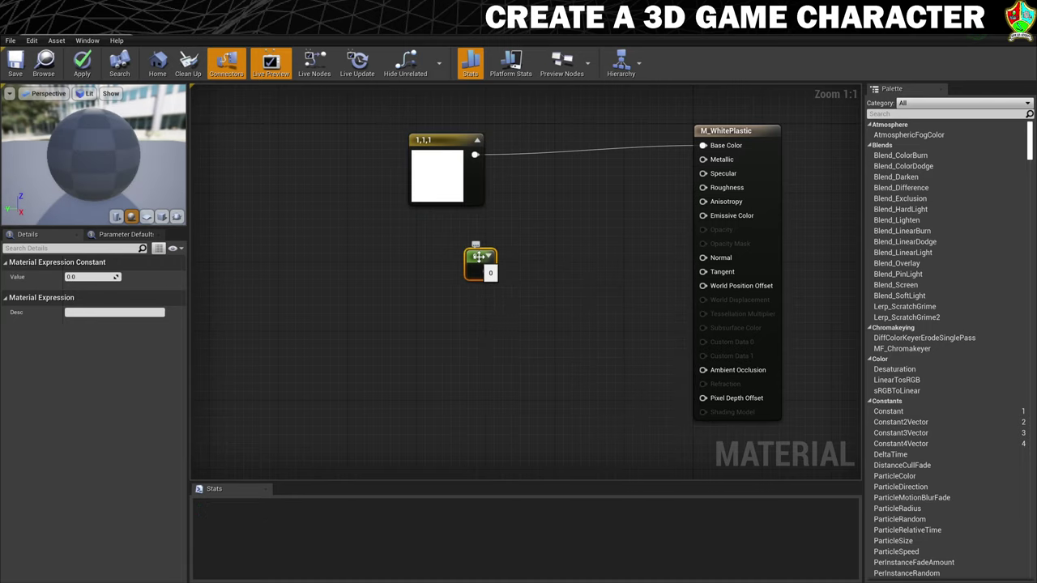
{"action": "left_click_drag", "start_coordinate": [469, 258], "coordinate": [703, 187]}
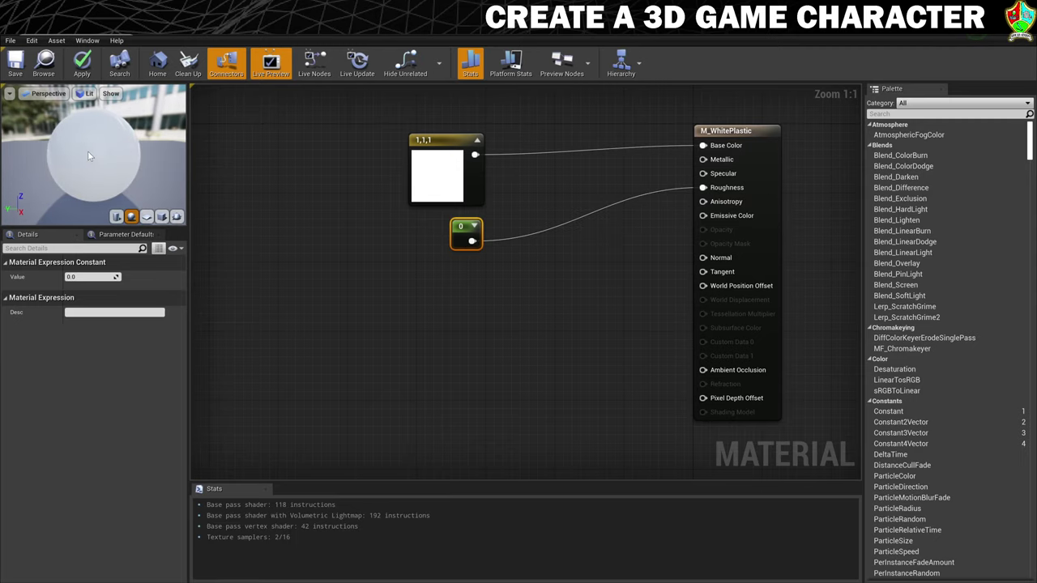
Preview M_WhitePlastic on a cube, set its roughness constant to 0.2, then save and close the material
{"action": "left_click", "coordinate": [162, 216]}
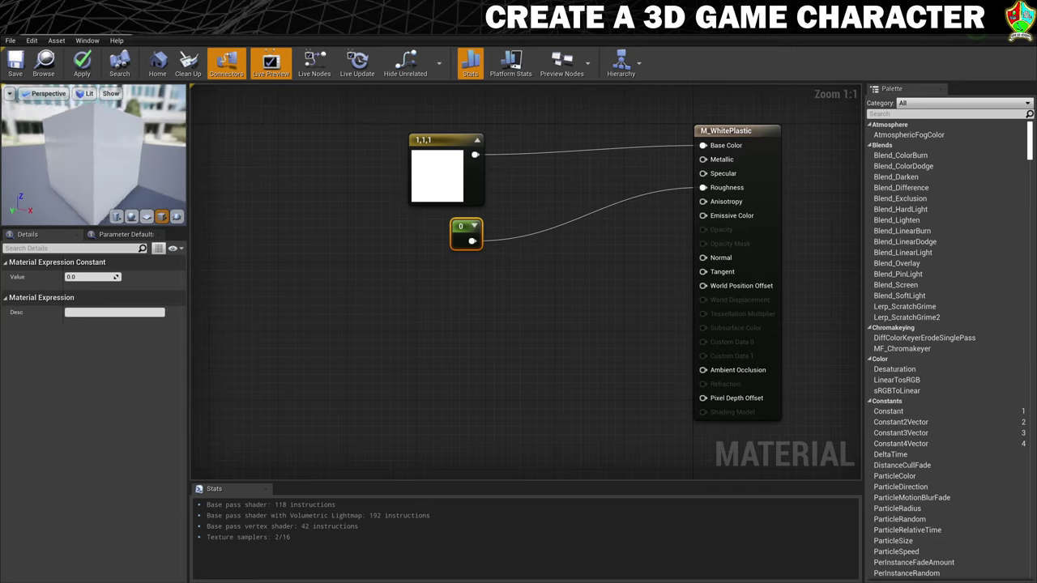
{"action": "left_click_drag", "start_coordinate": [89, 153], "coordinate": [129, 154]}
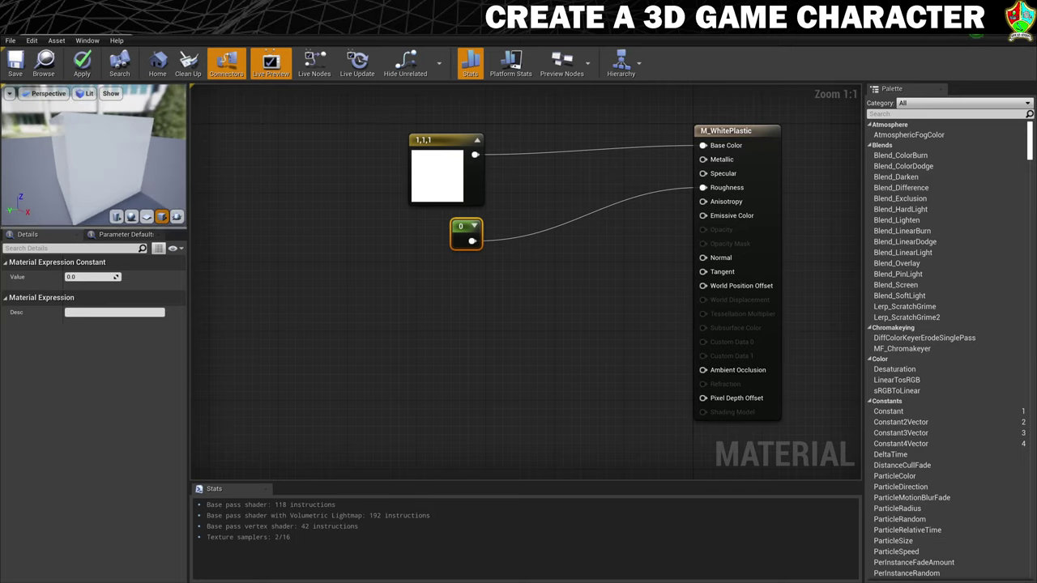
{"action": "left_click", "coordinate": [89, 277]}
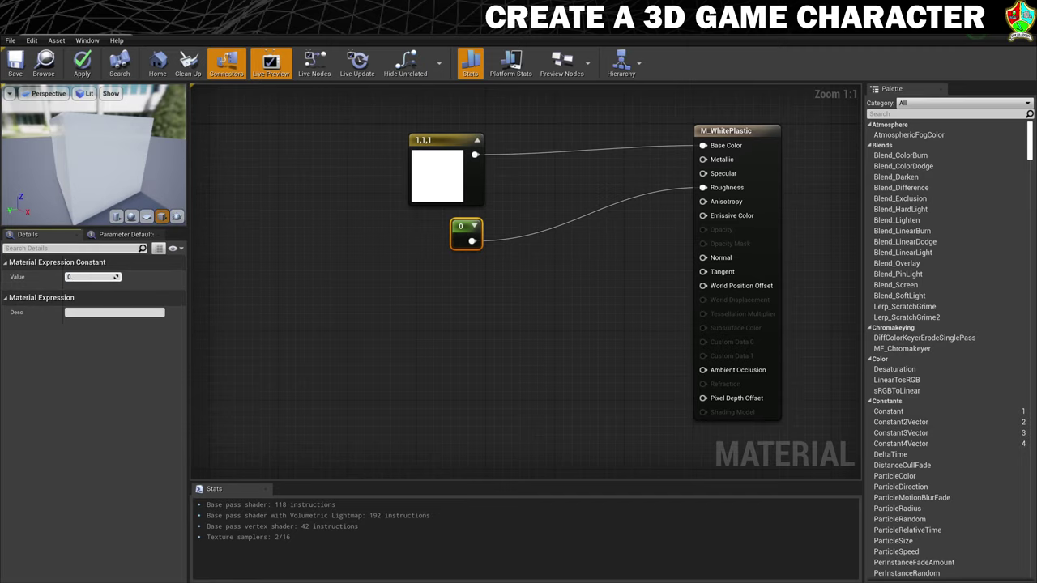
{"action": "key", "text": "Return"}
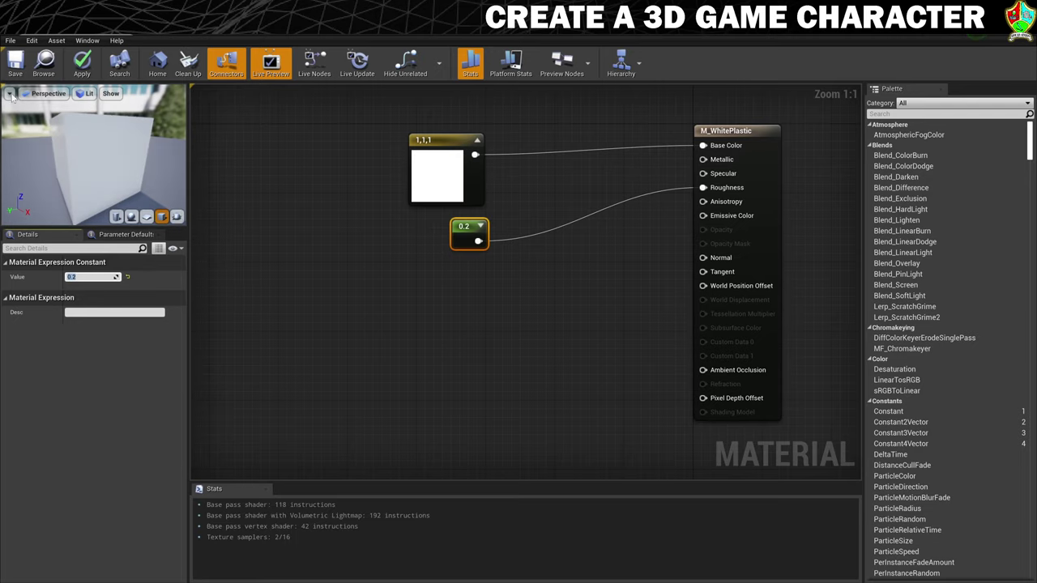
{"action": "left_click", "coordinate": [16, 61]}
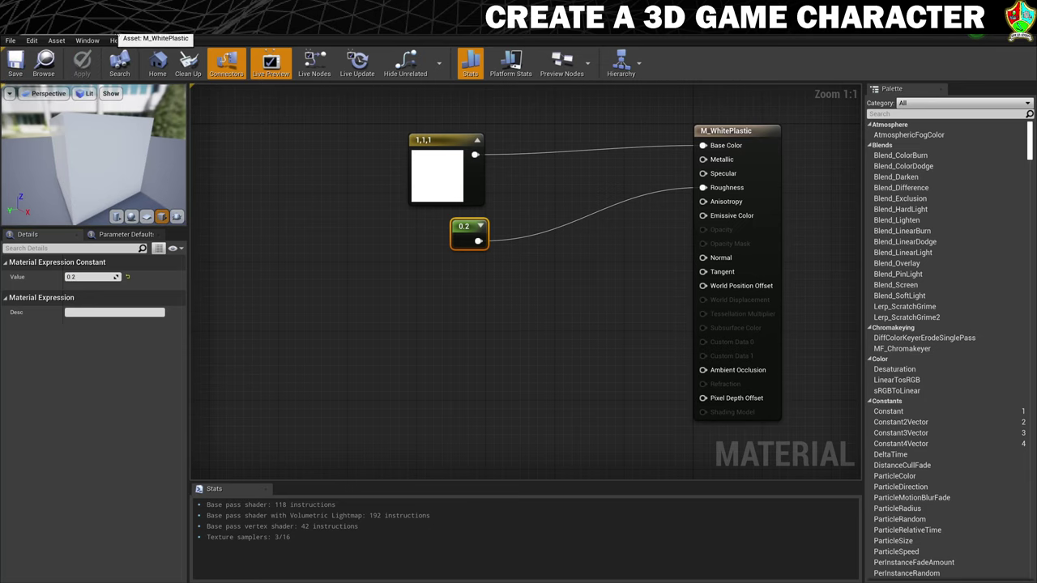
{"action": "left_click", "coordinate": [126, 36]}
{"action": "left_click", "coordinate": [200, 469]}
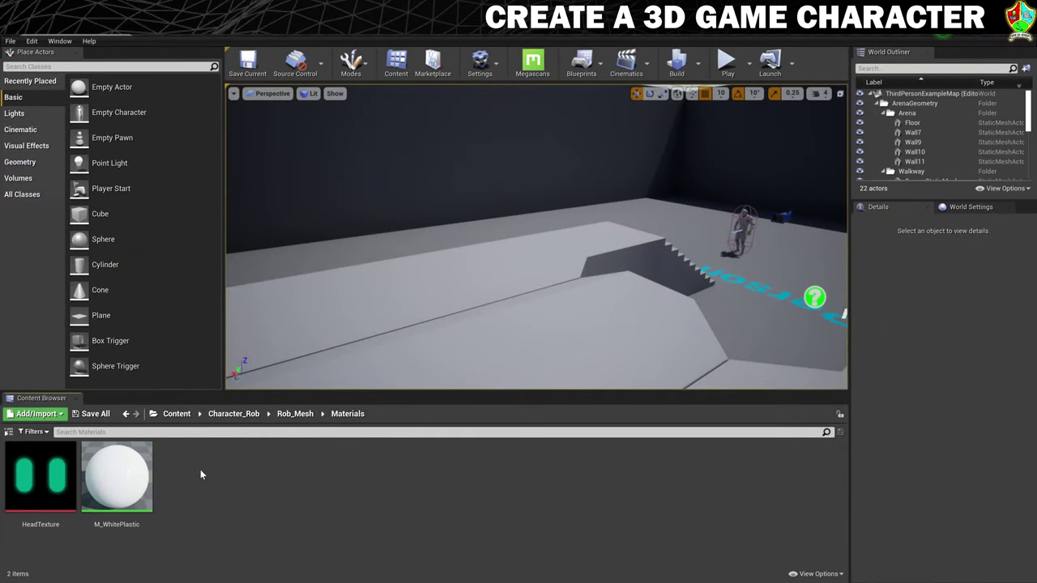
Create another material named M_BlackRubber in the Materials folder
{"action": "right_click", "coordinate": [189, 462]}
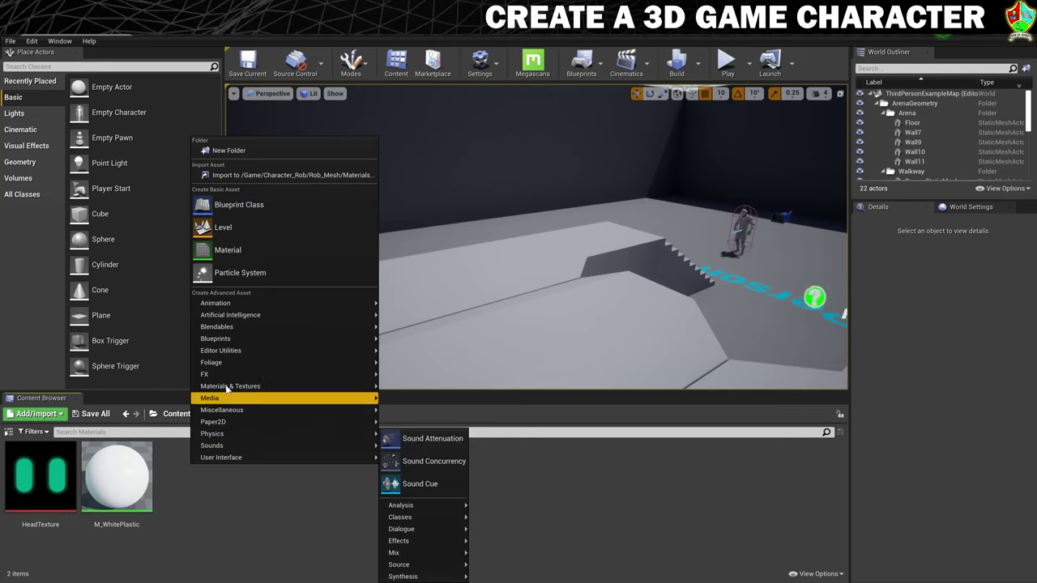
{"action": "mouse_move", "coordinate": [272, 336]}
{"action": "left_click", "coordinate": [243, 250]}
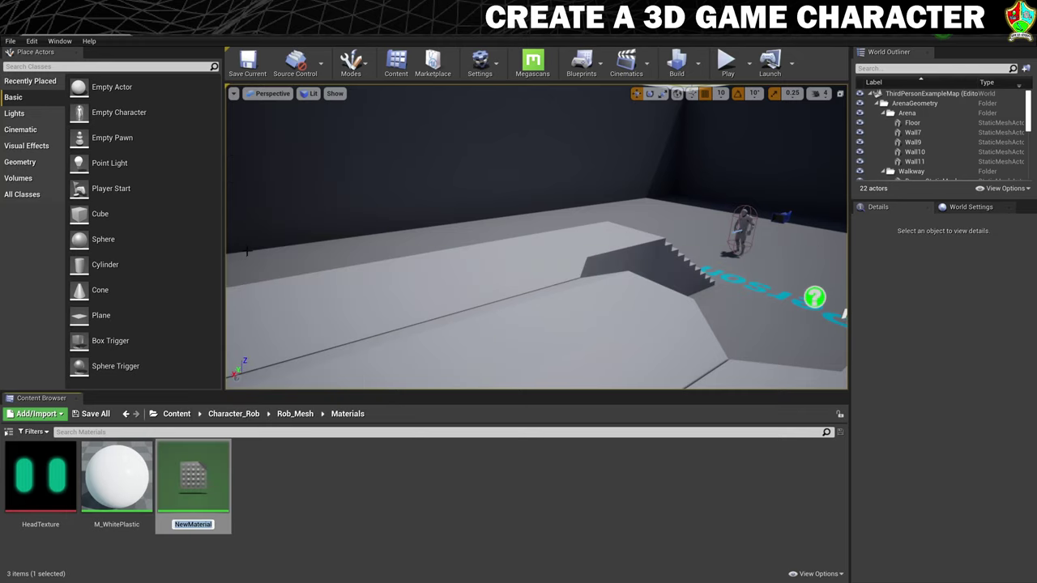
{"action": "type", "text": "M_BlackRubber"}
{"action": "key", "text": "Return"}
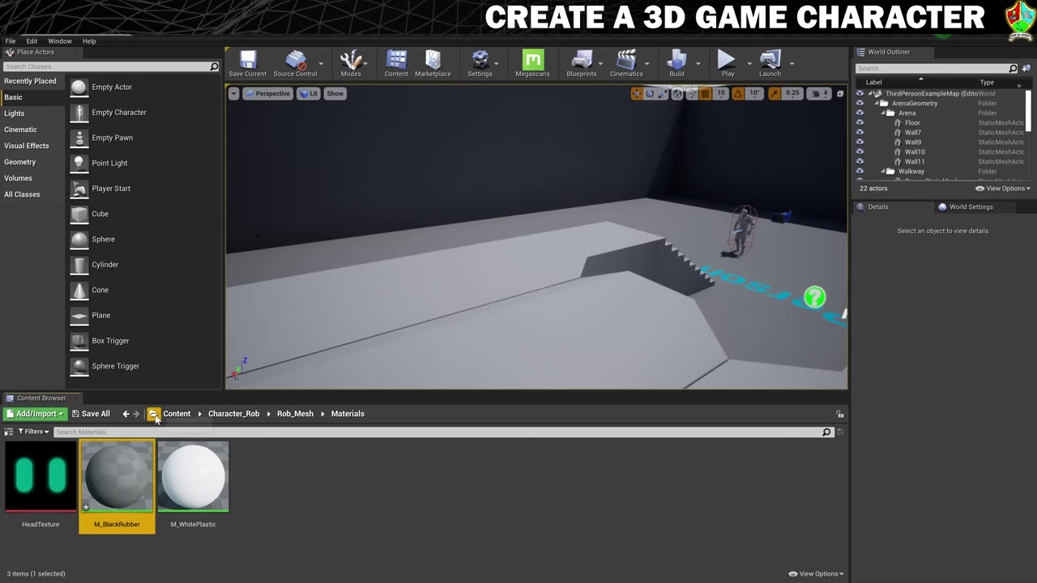
Open M_BlackRubber, add a Constant3Vector node and connect it to the material's Base Color
{"action": "double_click", "coordinate": [143, 467]}
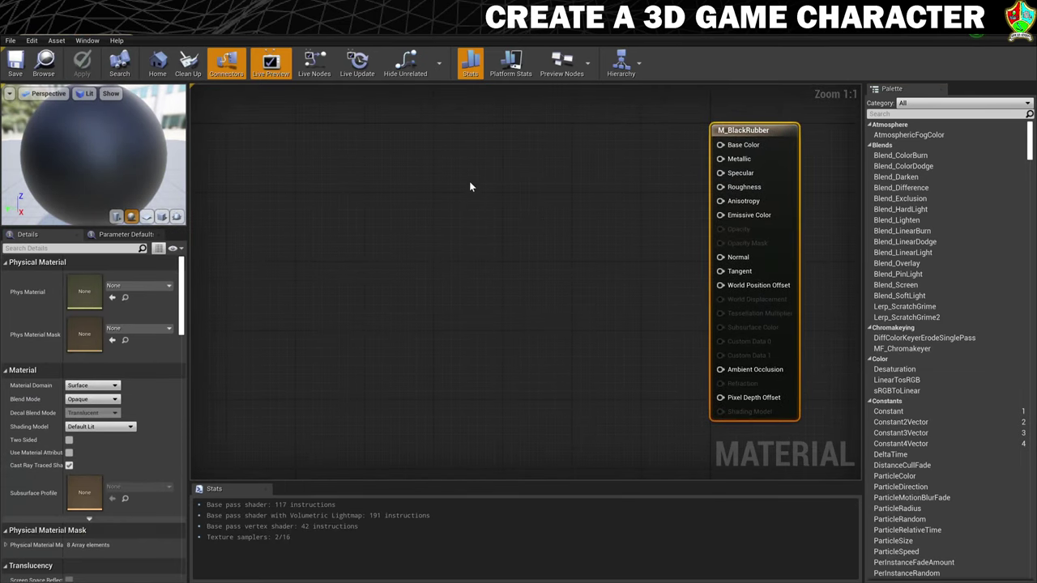
{"action": "right_click", "coordinate": [418, 135]}
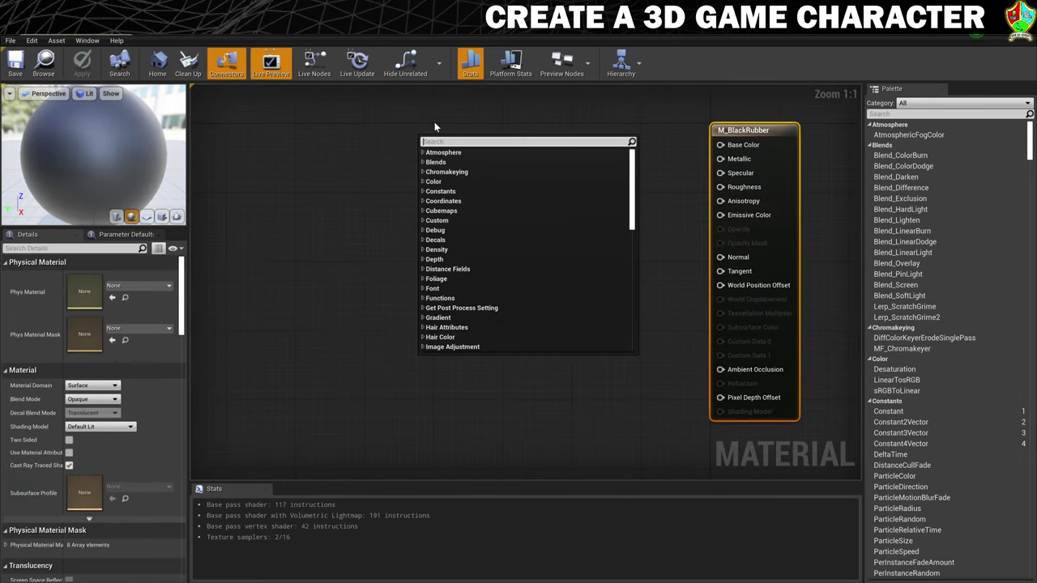
{"action": "type", "text": "const"}
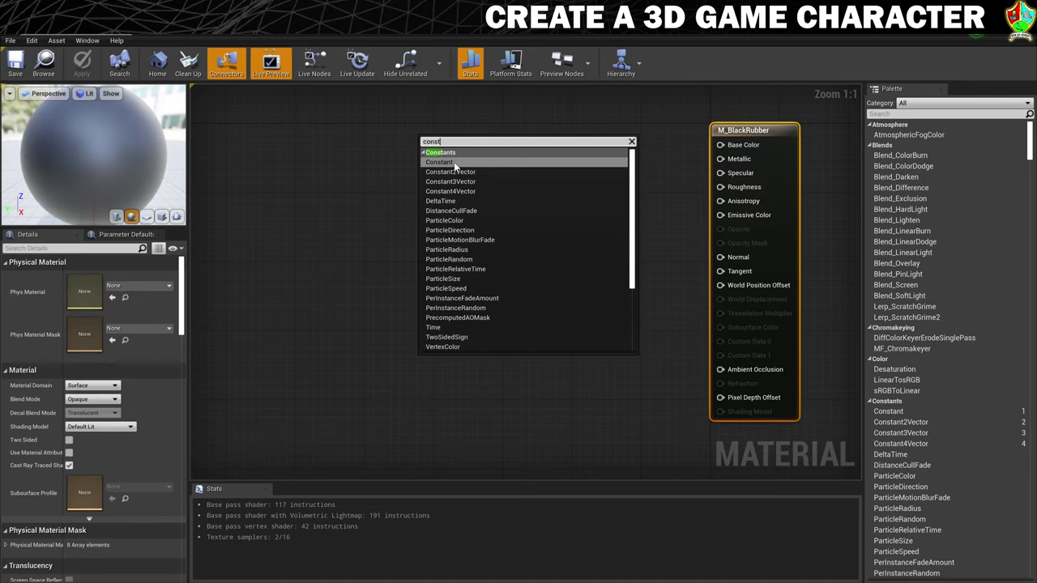
{"action": "left_click", "coordinate": [451, 181]}
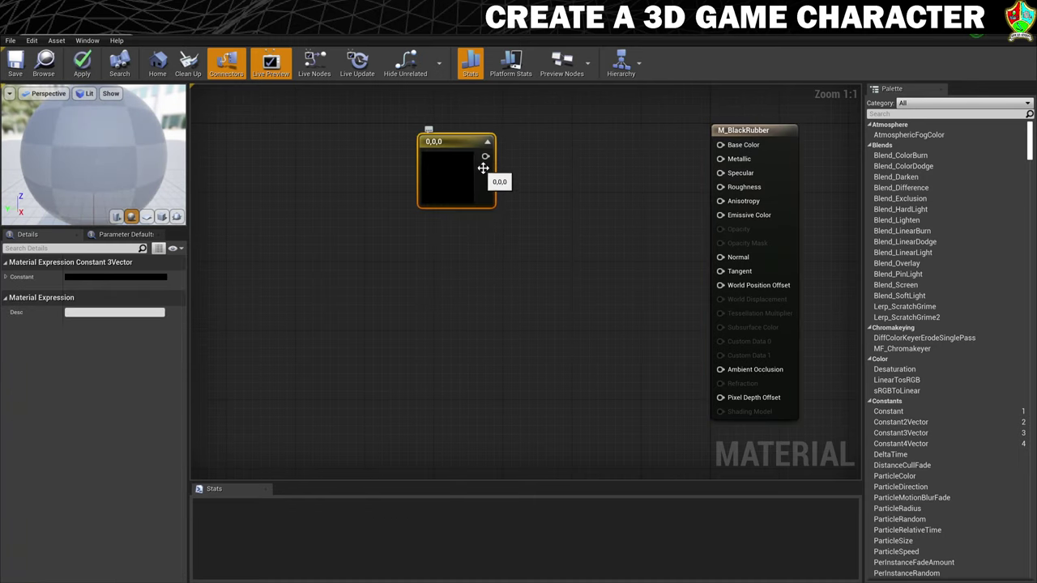
{"action": "left_click_drag", "start_coordinate": [484, 156], "coordinate": [720, 144]}
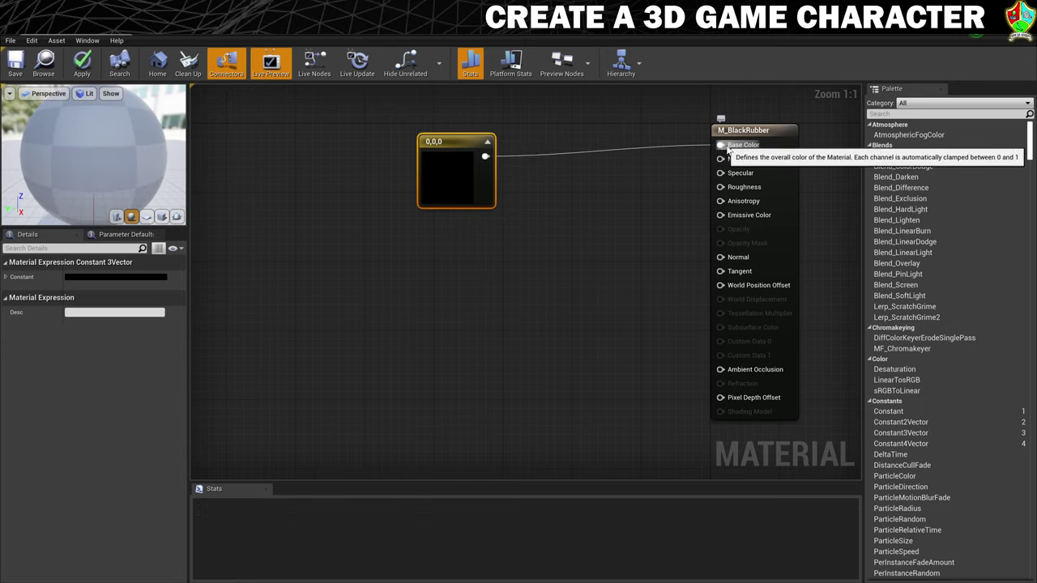
Set the Constant3Vector colour of M_BlackRubber to a near-black grey of about 0.026 per channel
{"action": "left_click", "coordinate": [129, 276]}
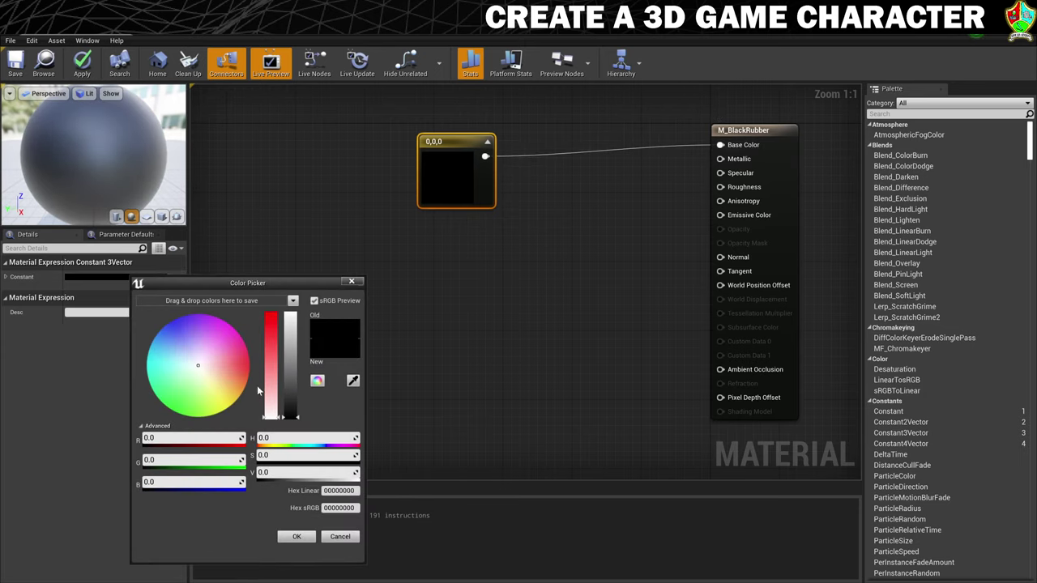
{"action": "left_click_drag", "start_coordinate": [298, 416], "coordinate": [305, 419]}
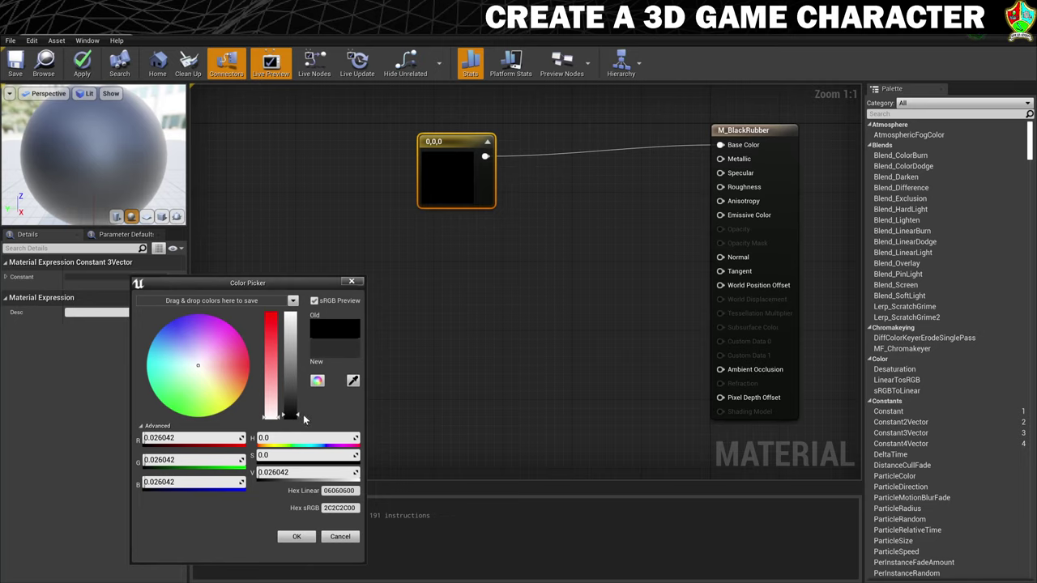
{"action": "left_click", "coordinate": [295, 537]}
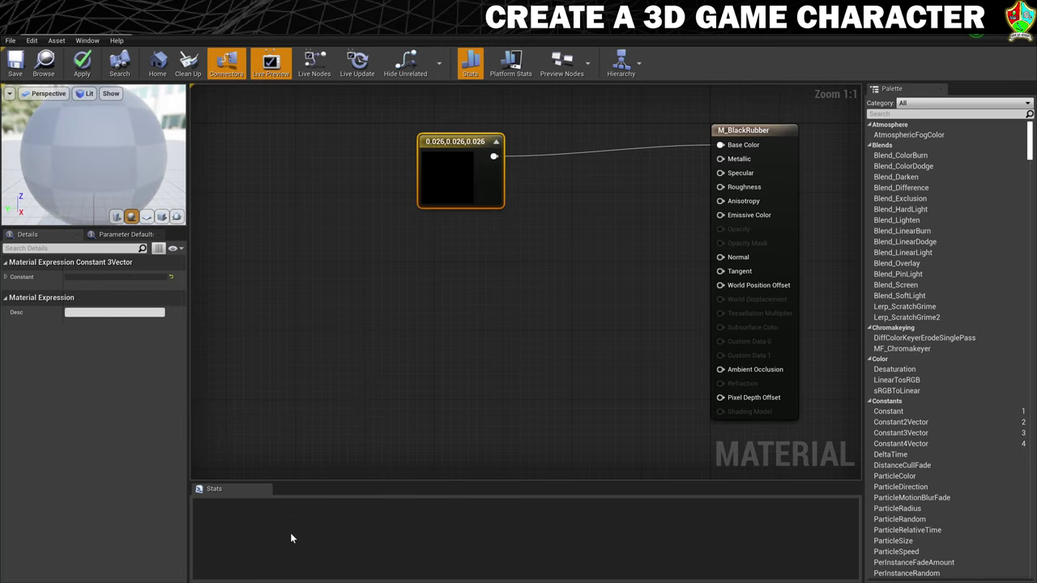
Add a Constant node with value 0.8 to the Roughness of M_BlackRubber and save the material
{"action": "right_click", "coordinate": [447, 253]}
{"action": "type", "text": "con"}
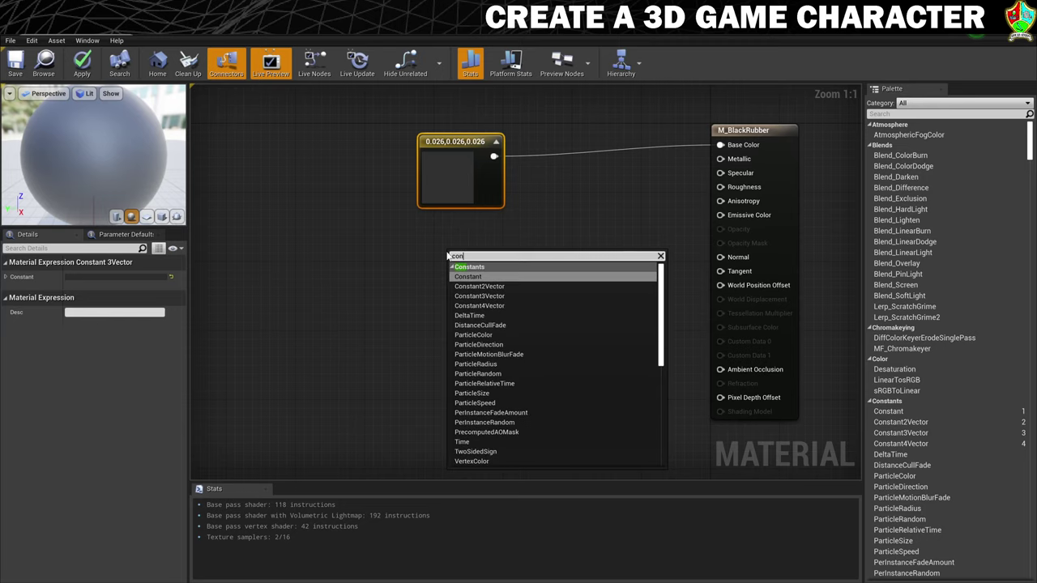
{"action": "type", "text": "st"}
{"action": "key", "text": "Return"}
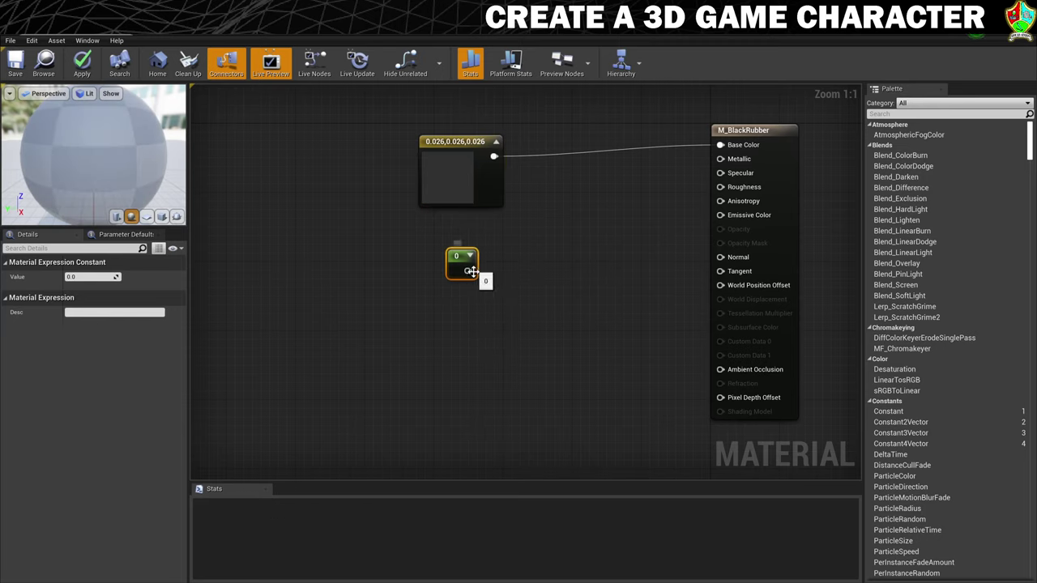
{"action": "left_click_drag", "start_coordinate": [467, 271], "coordinate": [720, 187]}
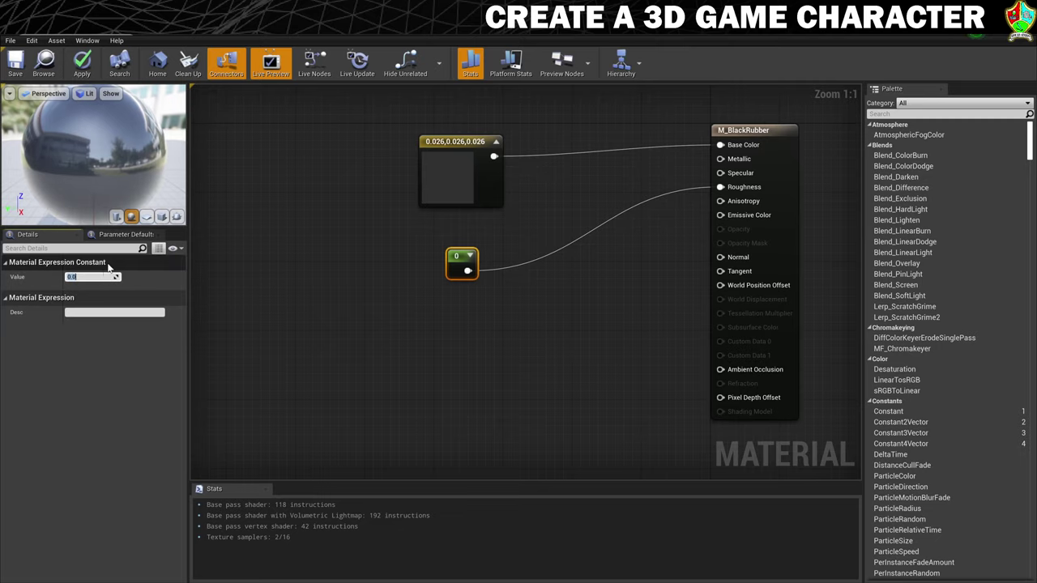
{"action": "key", "text": "Return"}
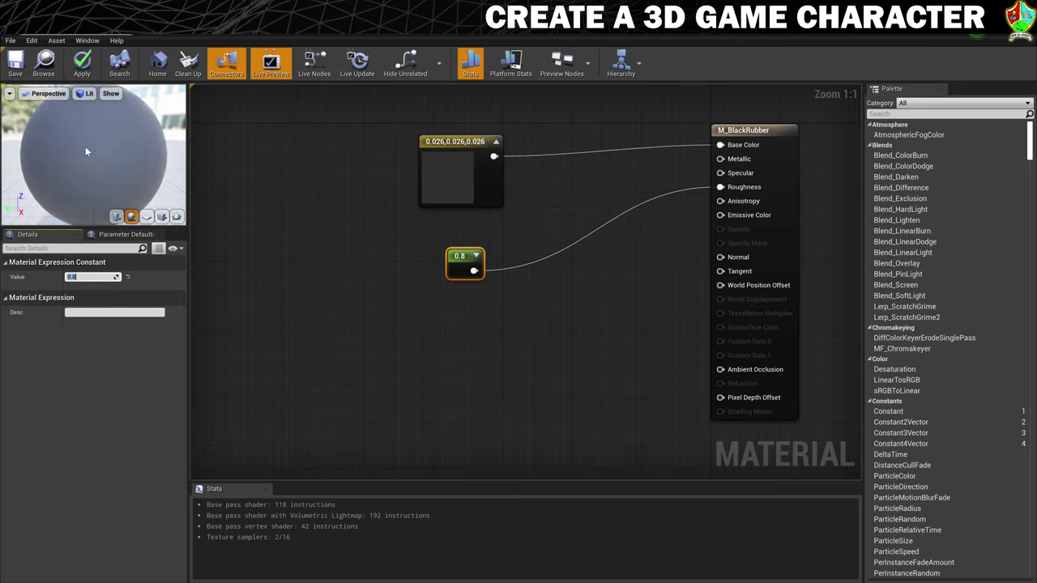
{"action": "left_click", "coordinate": [15, 61]}
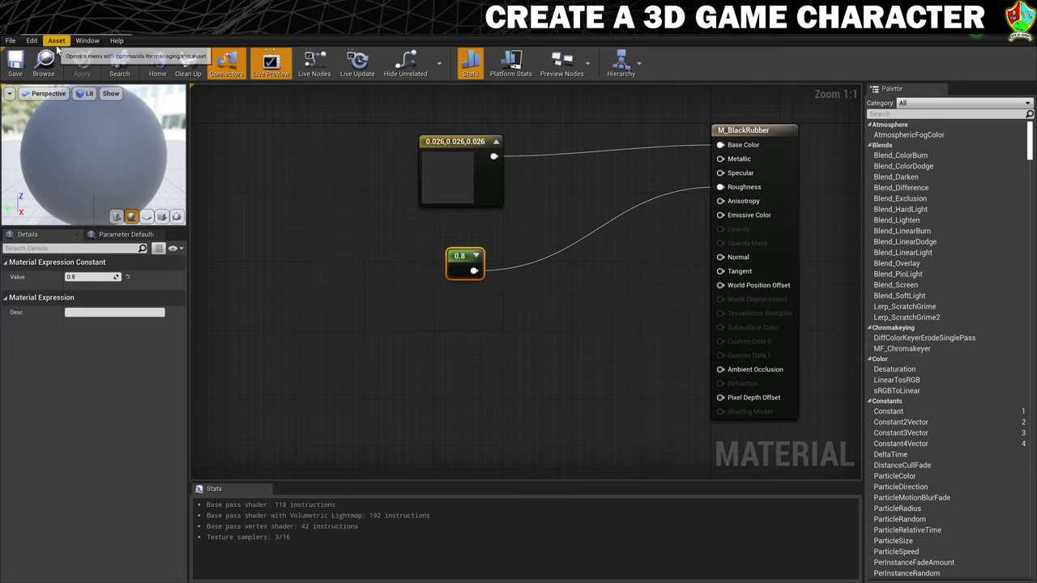
{"action": "left_click", "coordinate": [44, 60]}
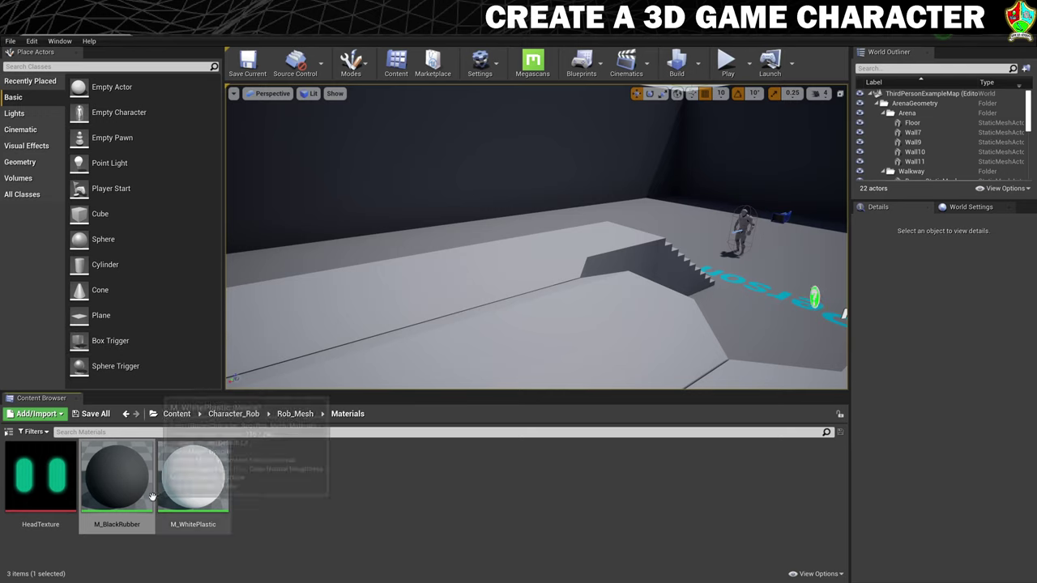
Create a material named M_Screen in the Materials folder
{"action": "right_click", "coordinate": [278, 490]}
{"action": "mouse_move", "coordinate": [306, 458]}
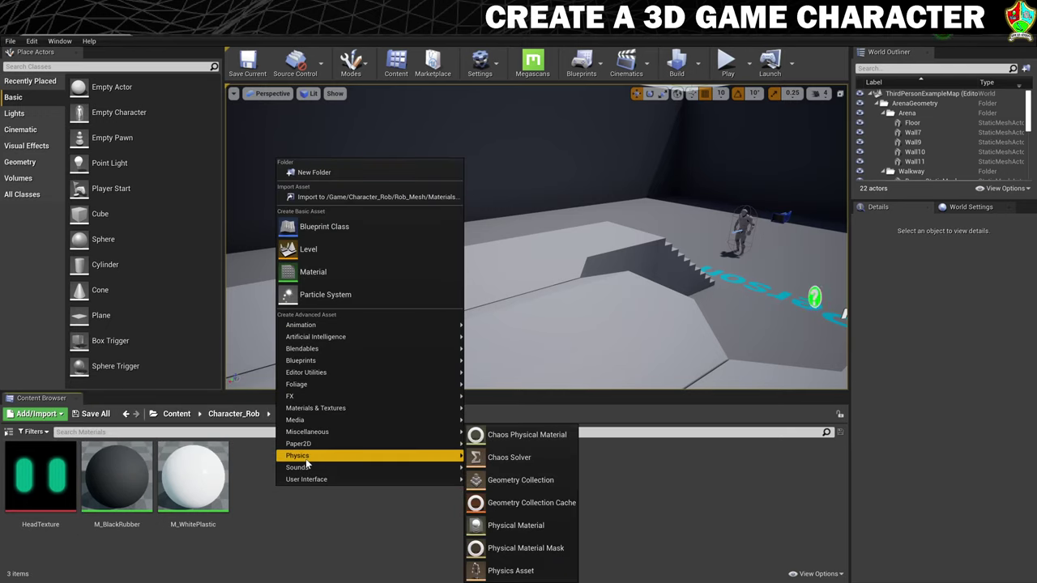
{"action": "left_click", "coordinate": [324, 272]}
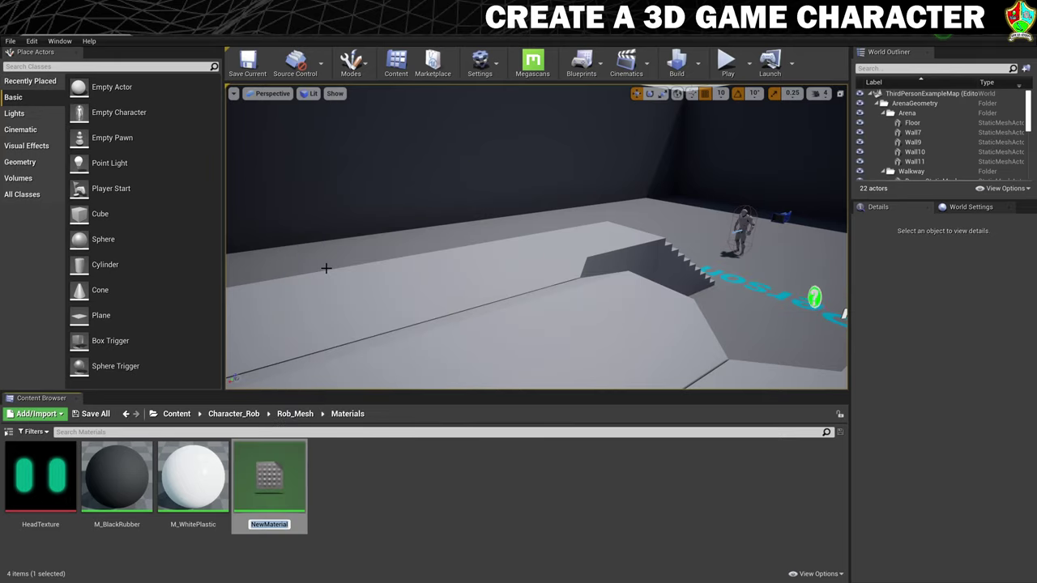
{"action": "type", "text": "M_Screen"}
{"action": "key", "text": "Return"}
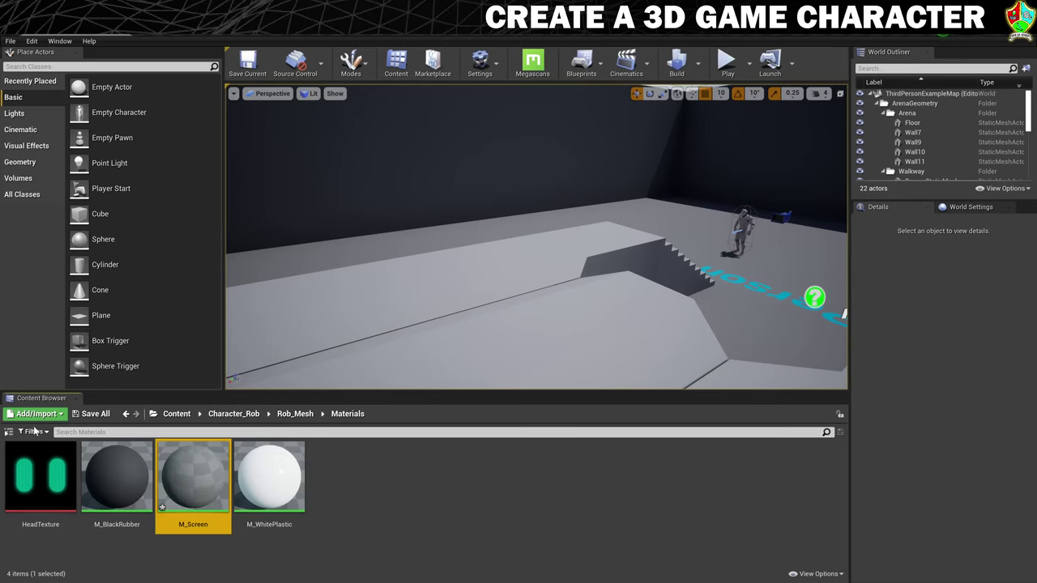
Open M_Screen and add a Texture Sample node to its graph
{"action": "double_click", "coordinate": [209, 489]}
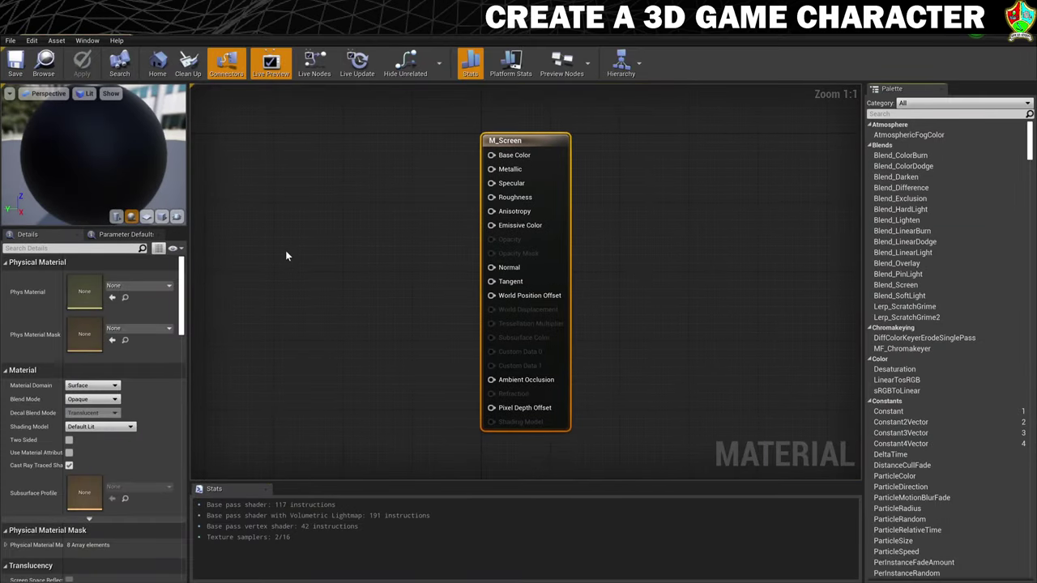
{"action": "right_click_drag", "start_coordinate": [285, 250], "coordinate": [511, 243]}
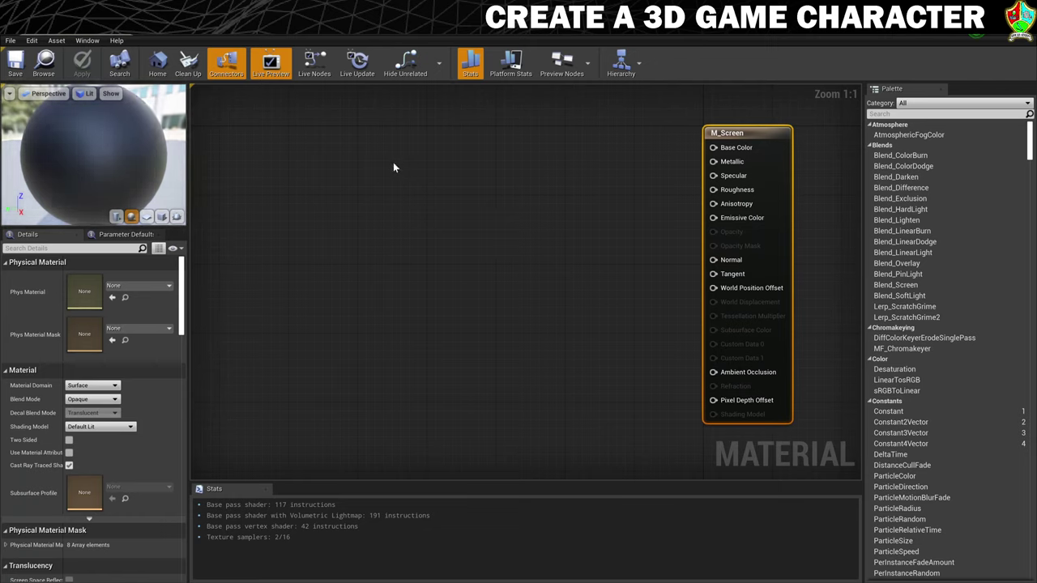
{"action": "right_click", "coordinate": [421, 130]}
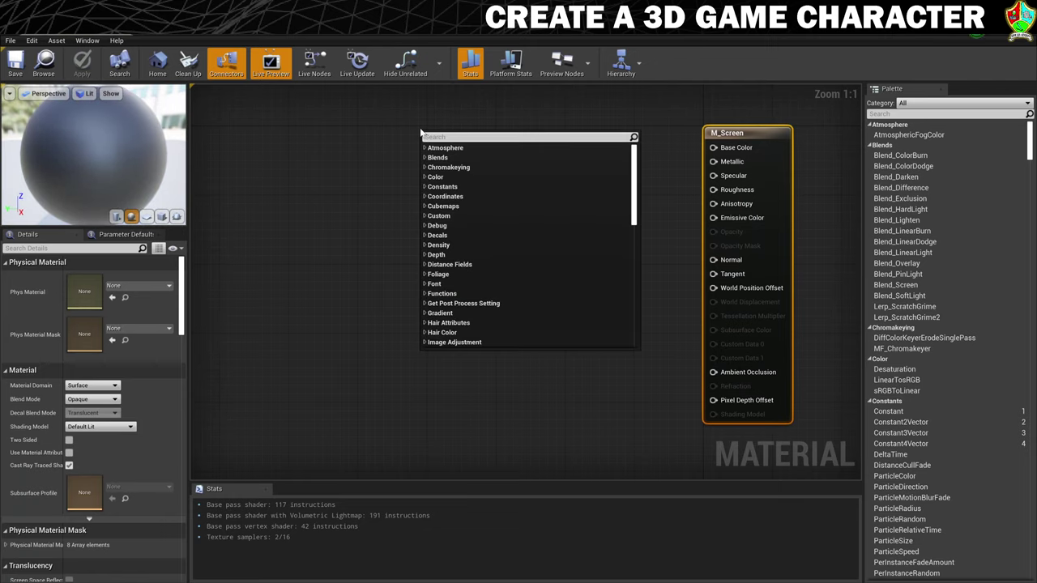
{"action": "type", "text": "texutre"}
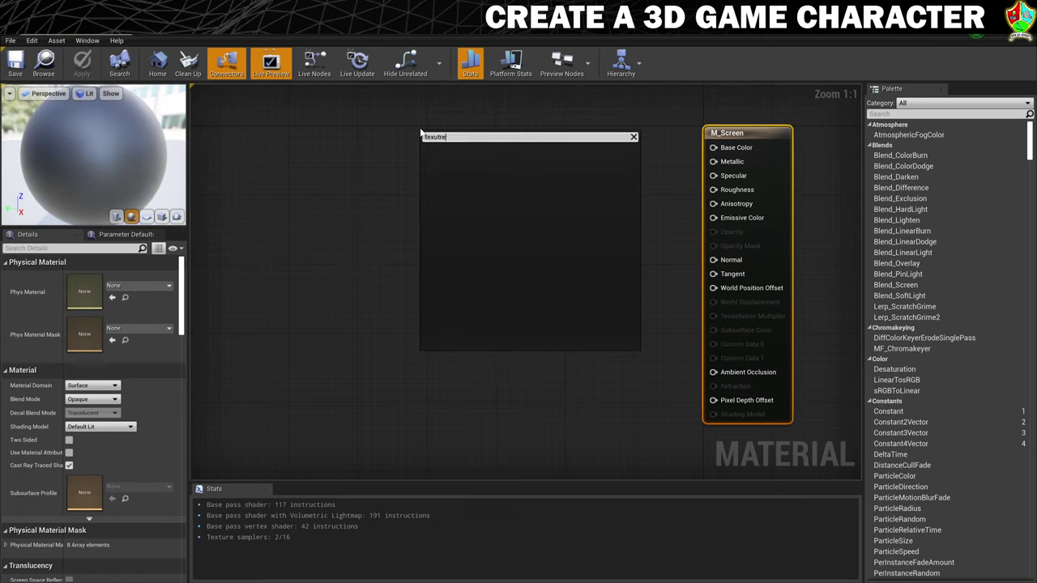
{"action": "key", "text": "BackSpace"}
{"action": "key", "text": "BackSpace"}
{"action": "key", "text": "BackSpace"}
{"action": "key", "text": "BackSpace"}
{"action": "type", "text": "ture"}
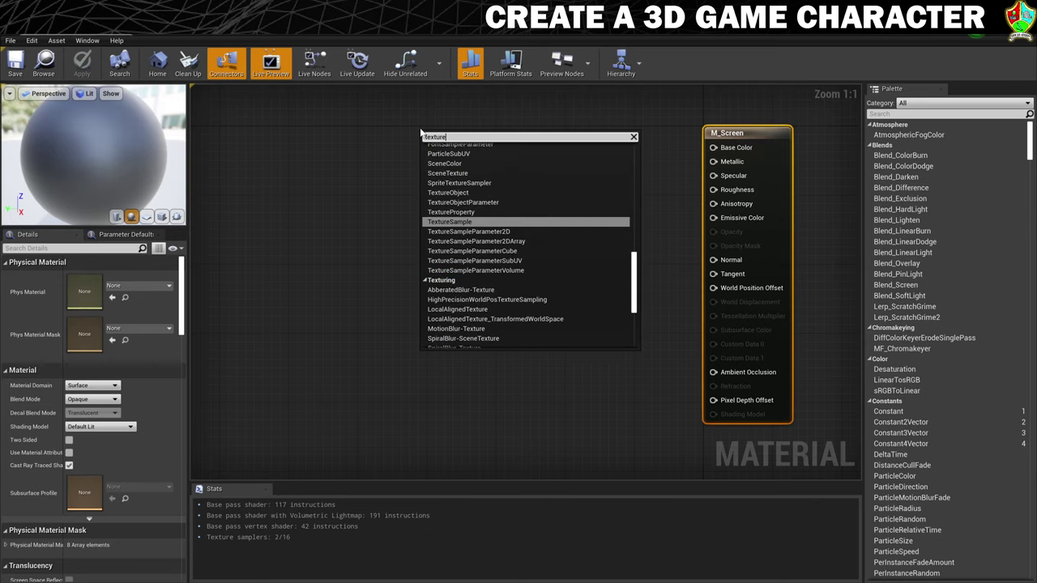
{"action": "left_click", "coordinate": [459, 222]}
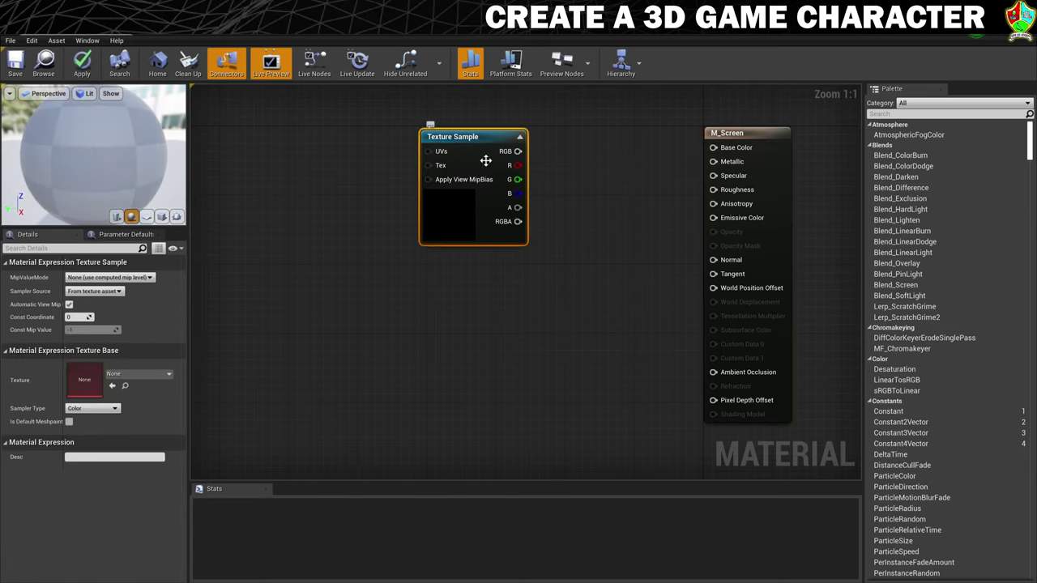
Assign HeadTexture to the Texture Sample node and connect its RGB output to Base Color
{"action": "left_click", "coordinate": [140, 373]}
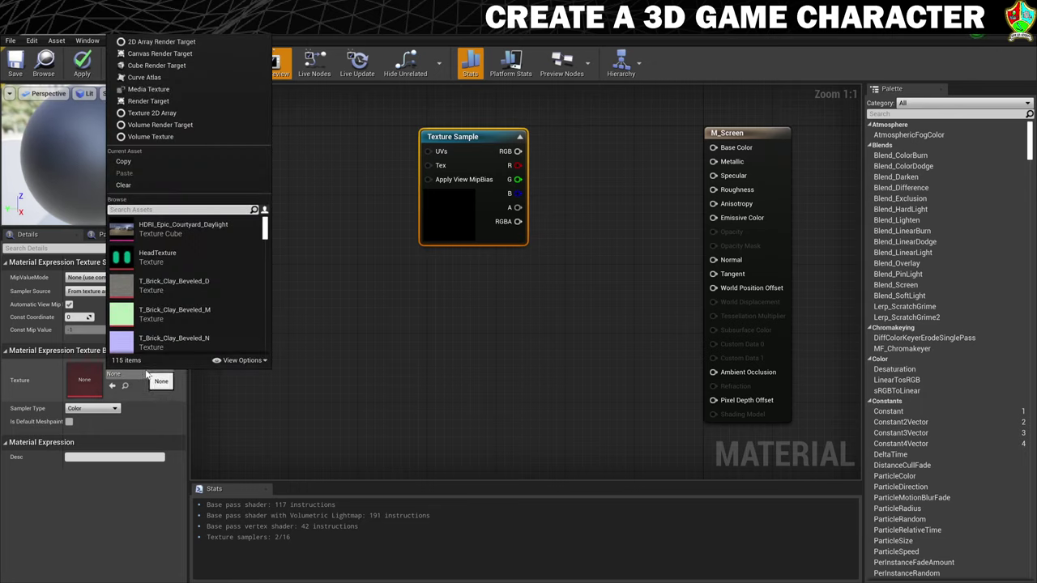
{"action": "left_click", "coordinate": [172, 253]}
{"action": "left_click_drag", "start_coordinate": [518, 151], "coordinate": [712, 148]}
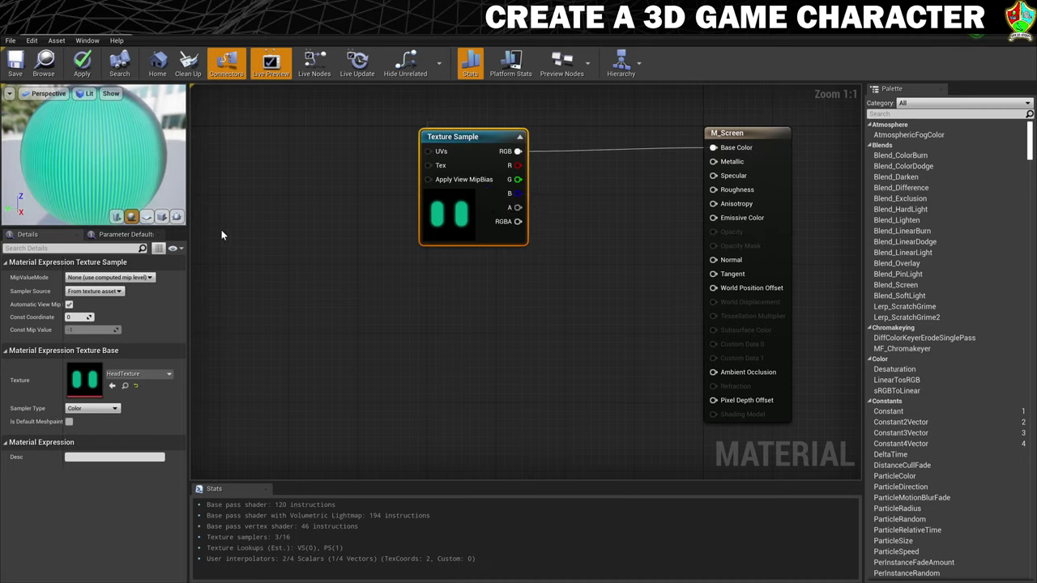
Preview the M_Screen material on a plane and shift the Texture Sample node slightly upward in the graph
{"action": "left_click", "coordinate": [148, 217]}
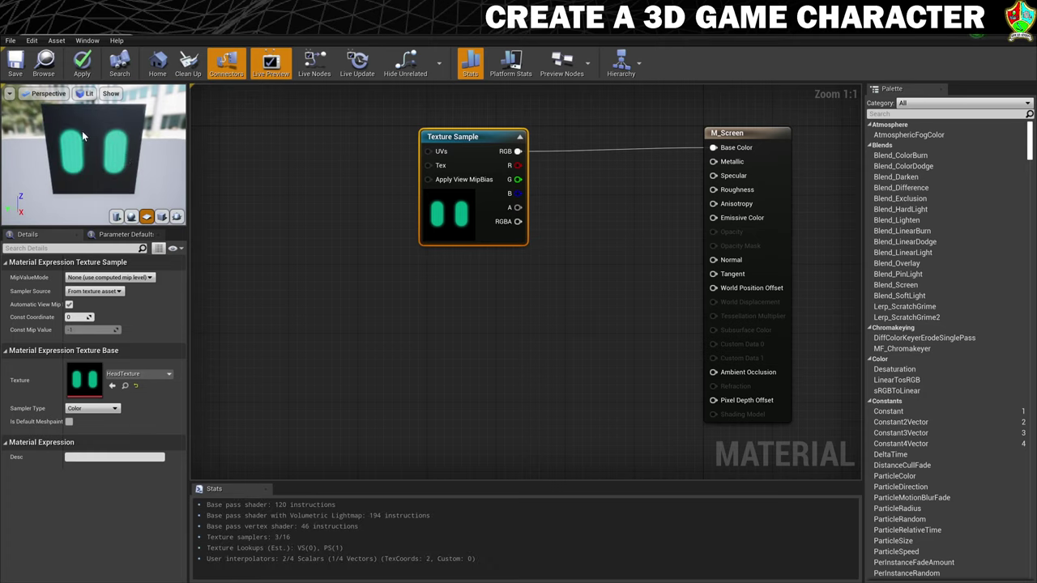
{"action": "mouse_move", "coordinate": [94, 143]}
{"action": "left_mouse_down"}
{"action": "mouse_move", "coordinate": [118, 146]}
{"action": "mouse_move", "coordinate": [91, 154]}
{"action": "left_mouse_up"}
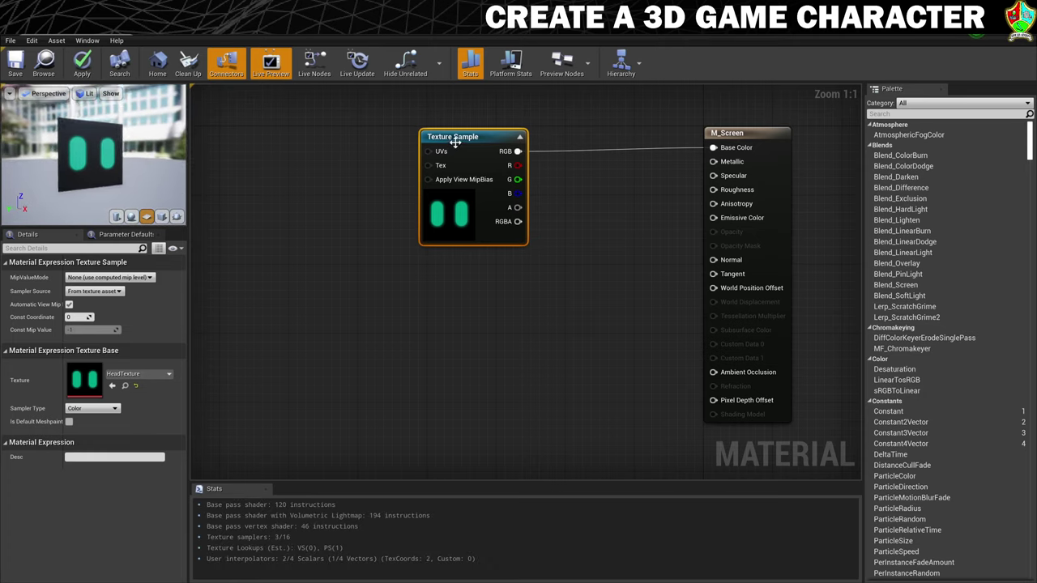
{"action": "left_click_drag", "start_coordinate": [455, 142], "coordinate": [454, 130]}
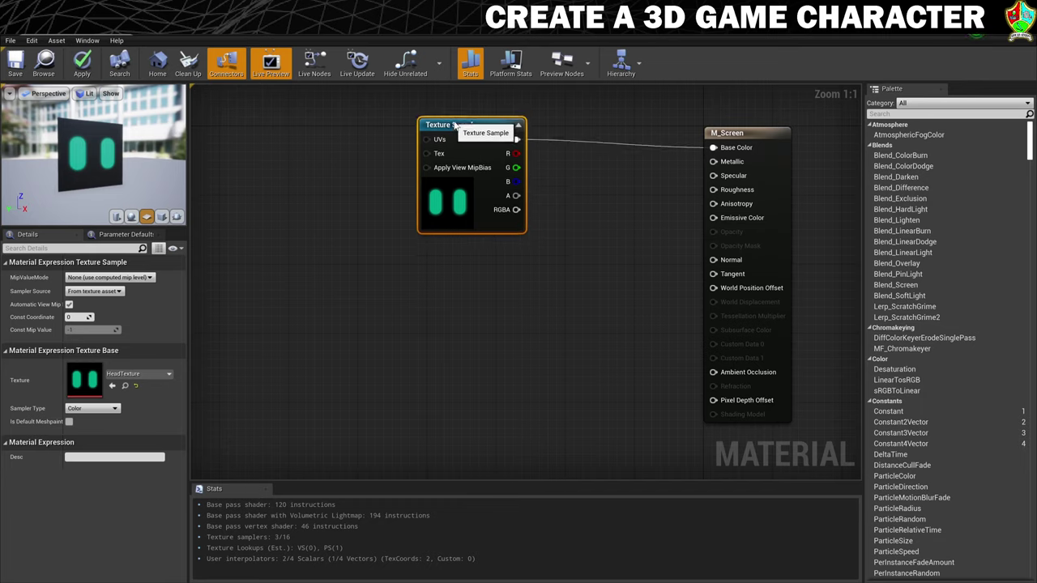
Add a Constant node, connect it to M_Screen's Roughness and place it below and beyond the Texture Sample node
{"action": "right_click", "coordinate": [423, 273]}
{"action": "type", "text": "const"}
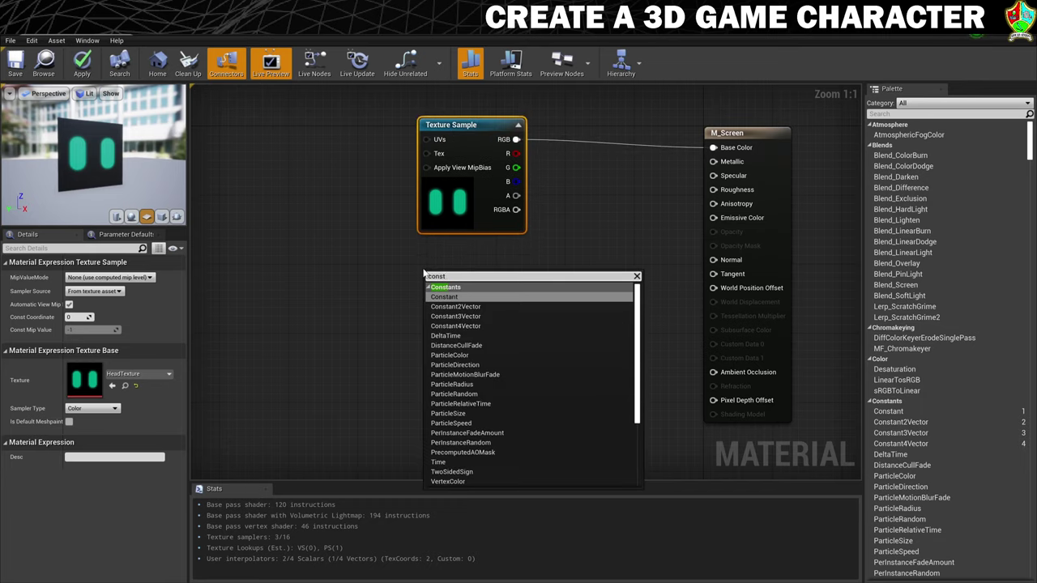
{"action": "left_click", "coordinate": [446, 298]}
{"action": "left_click_drag", "start_coordinate": [444, 290], "coordinate": [713, 190]}
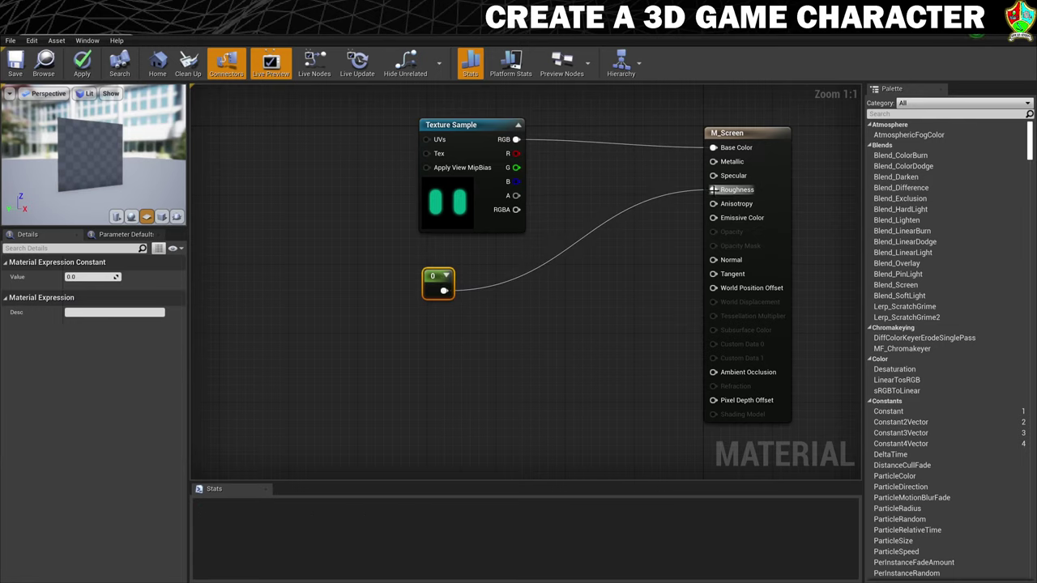
{"action": "left_click_drag", "start_coordinate": [438, 279], "coordinate": [528, 319]}
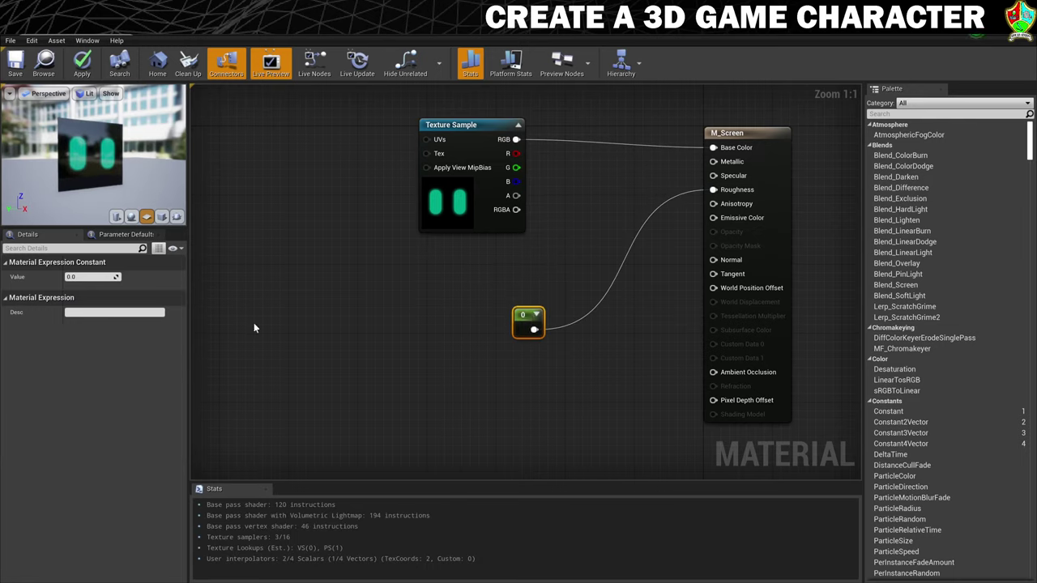
Try 0.2 for M_Screen's roughness constant, check the preview plane and set the value to 0.15
{"action": "left_click", "coordinate": [85, 276]}
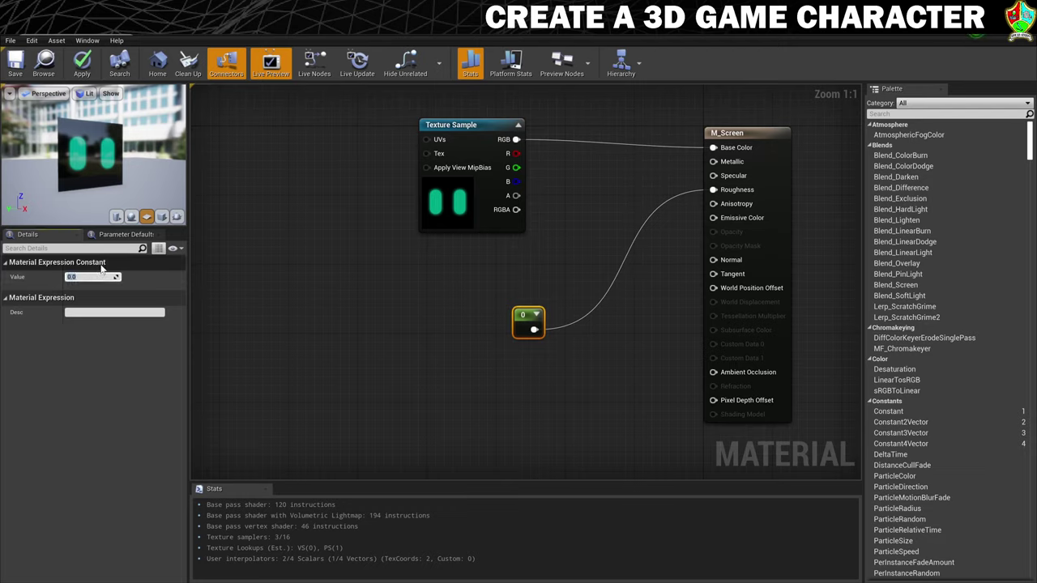
{"action": "key", "text": "Return"}
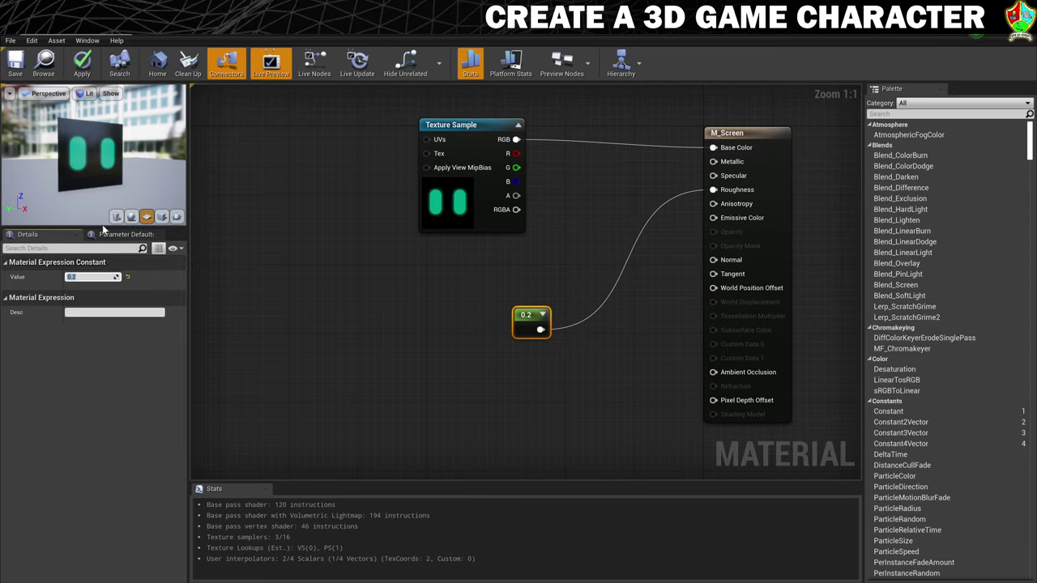
{"action": "mouse_move", "coordinate": [140, 176]}
{"action": "left_mouse_down"}
{"action": "mouse_move", "coordinate": [110, 178]}
{"action": "mouse_move", "coordinate": [141, 171]}
{"action": "left_mouse_up"}
{"action": "left_click", "coordinate": [85, 276]}
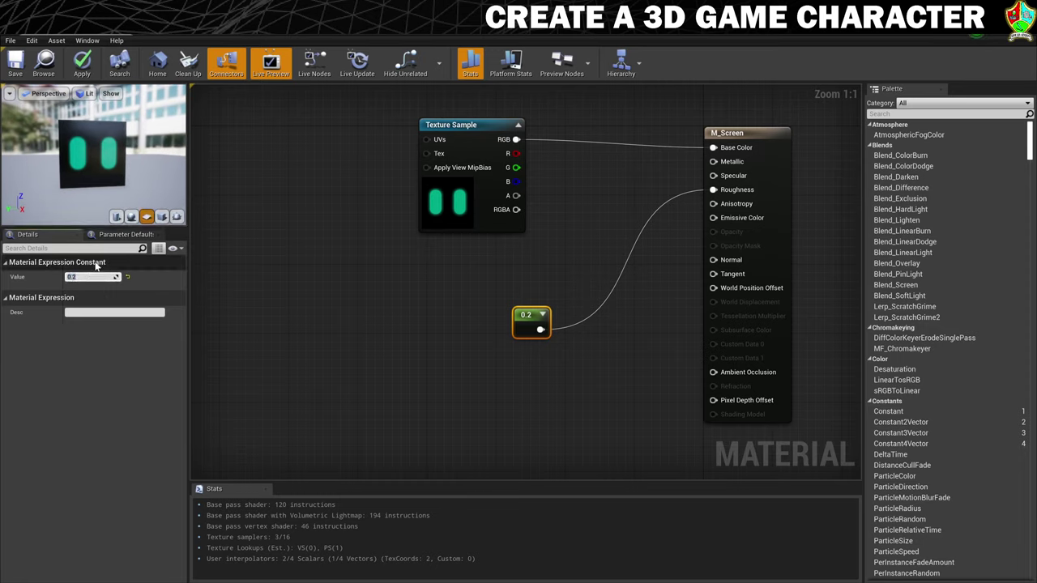
{"action": "type", "text": "0.1"}
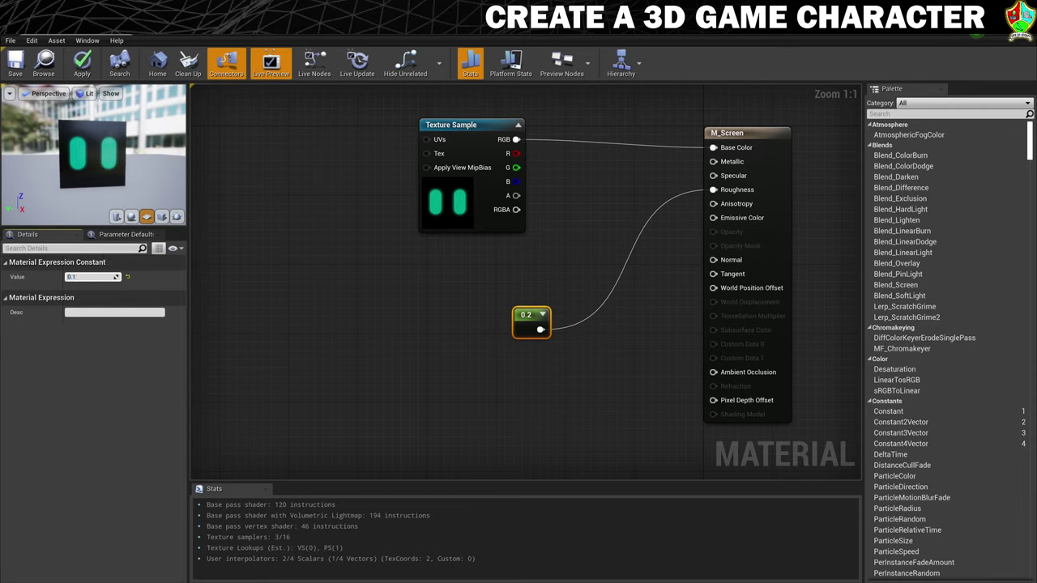
{"action": "type", "text": "5"}
{"action": "key", "text": "Return"}
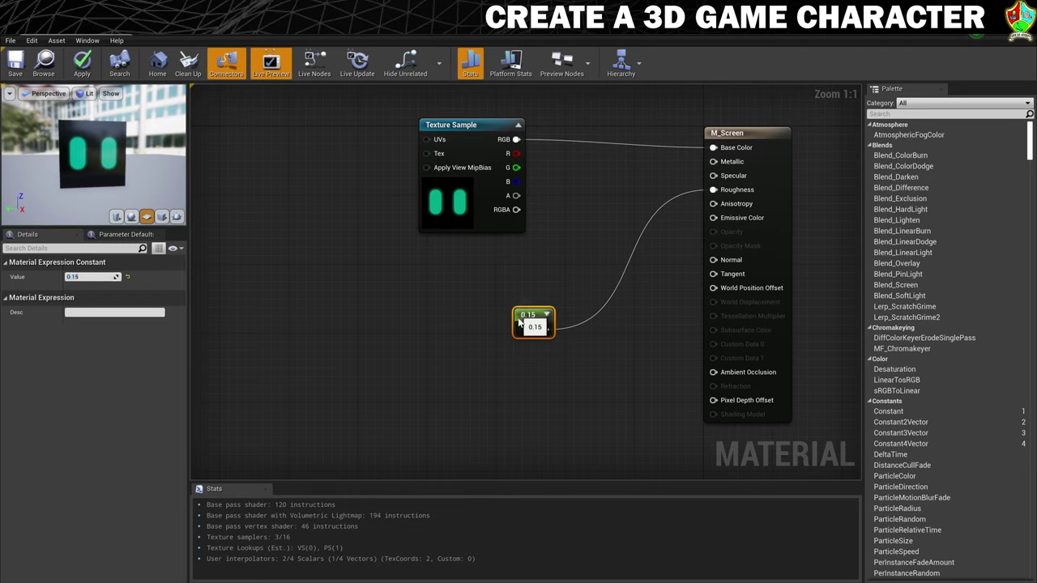
Spread out the existing nodes and add a Multiply node with the texture's RGB in A and its output in Emissive Color
{"action": "left_click_drag", "start_coordinate": [521, 313], "coordinate": [468, 390]}
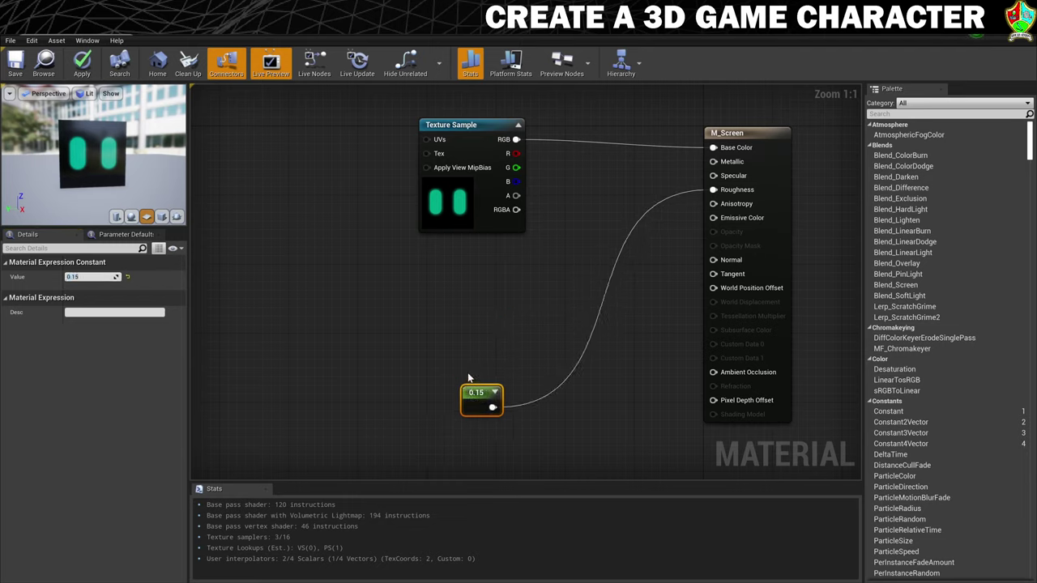
{"action": "left_click_drag", "start_coordinate": [472, 127], "coordinate": [349, 136]}
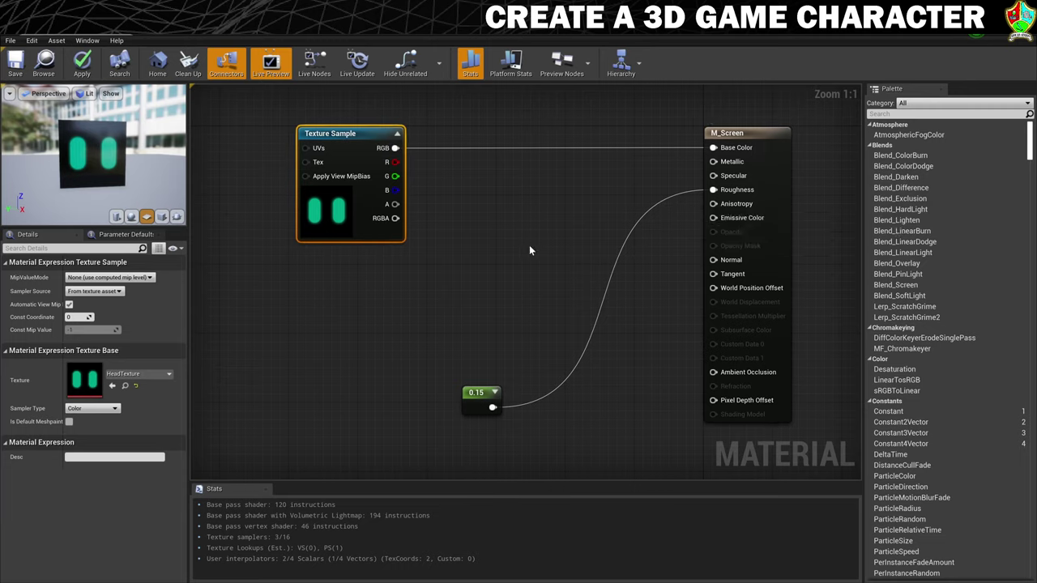
{"action": "right_click", "coordinate": [514, 225]}
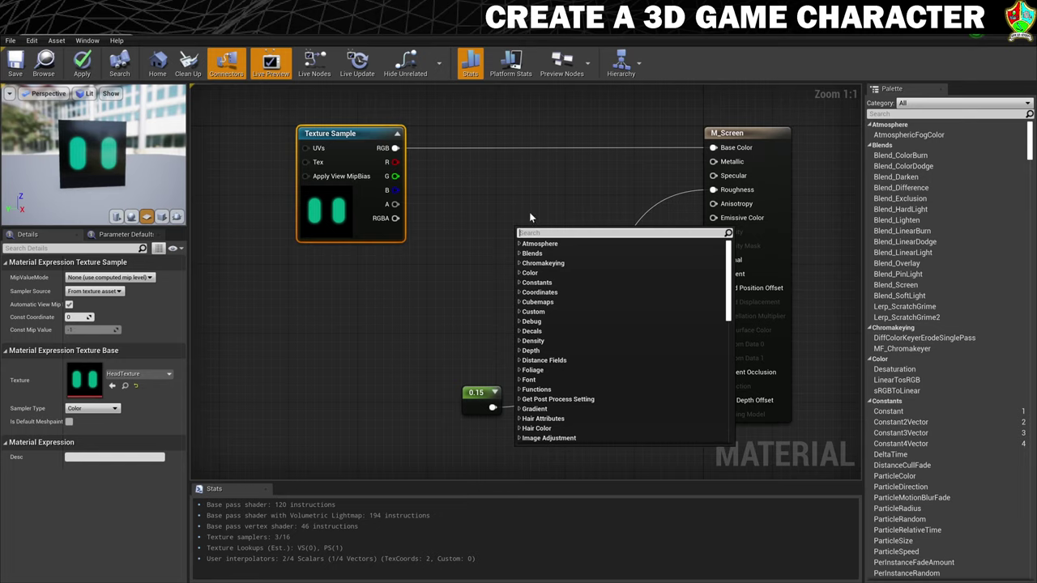
{"action": "type", "text": "mult"}
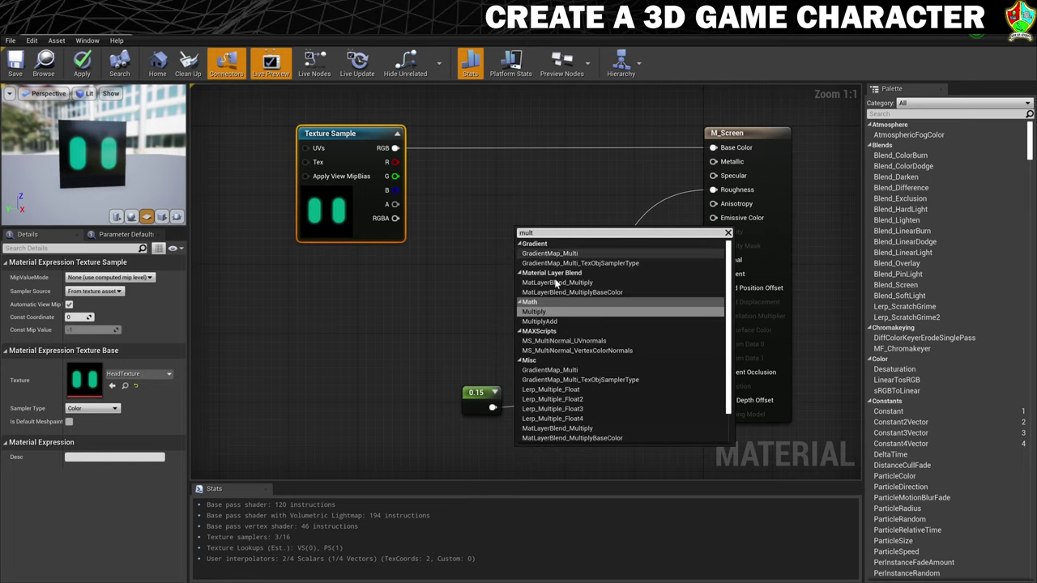
{"action": "left_click", "coordinate": [536, 310]}
{"action": "left_click_drag", "start_coordinate": [570, 249], "coordinate": [713, 217]}
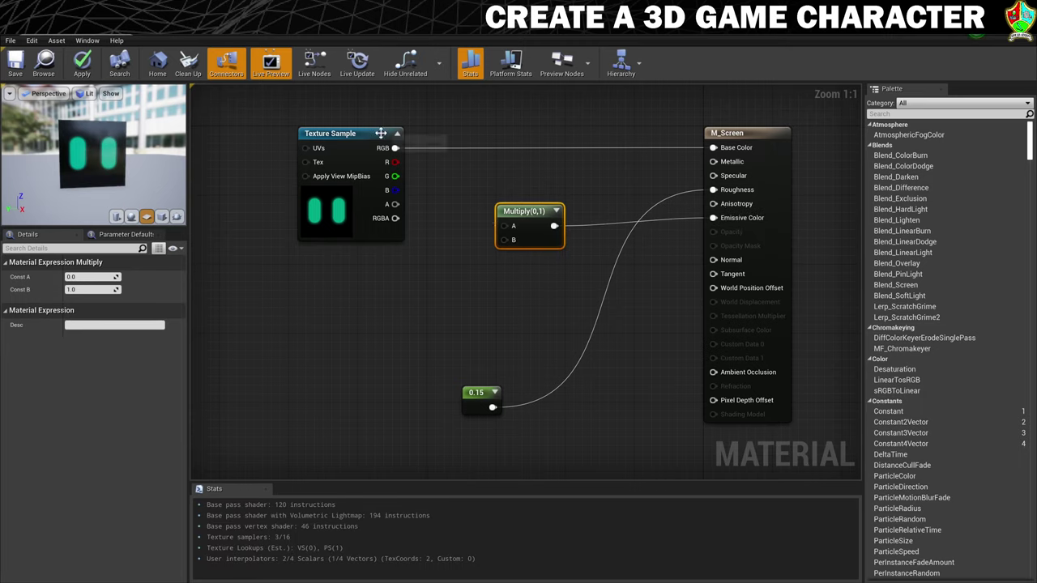
{"action": "left_click_drag", "start_coordinate": [394, 148], "coordinate": [525, 221]}
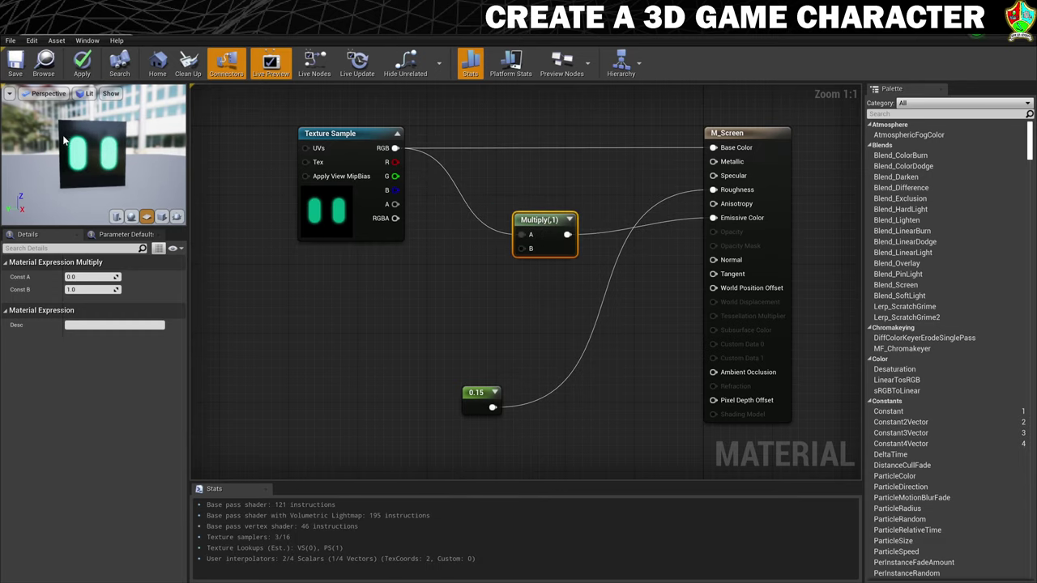
Add a Constant node, connect it to the Multiply node's B input and place it below the Texture Sample node
{"action": "right_click", "coordinate": [421, 283]}
{"action": "type", "text": "cons"}
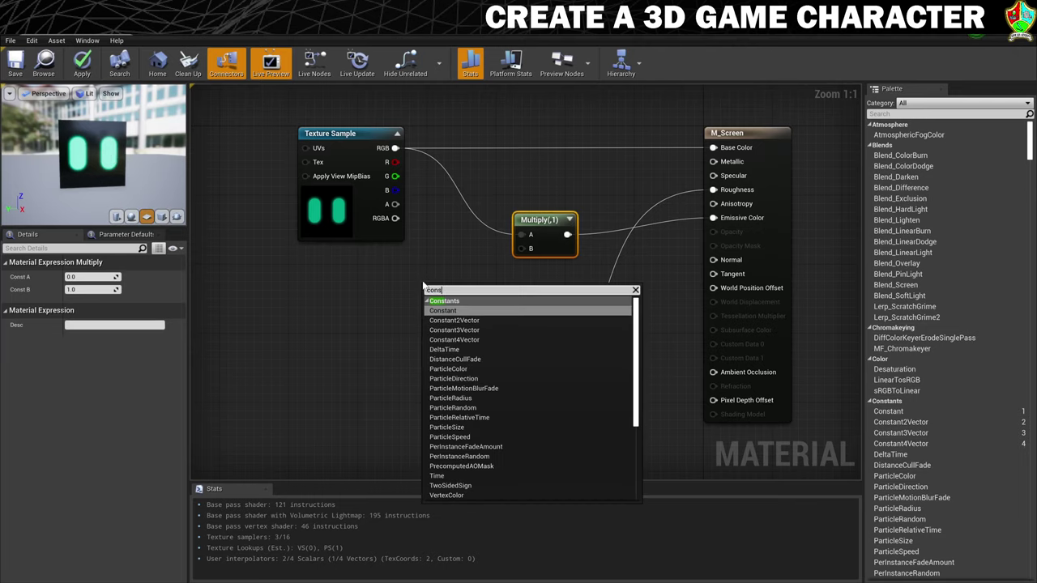
{"action": "type", "text": "t"}
{"action": "left_click", "coordinate": [427, 311]}
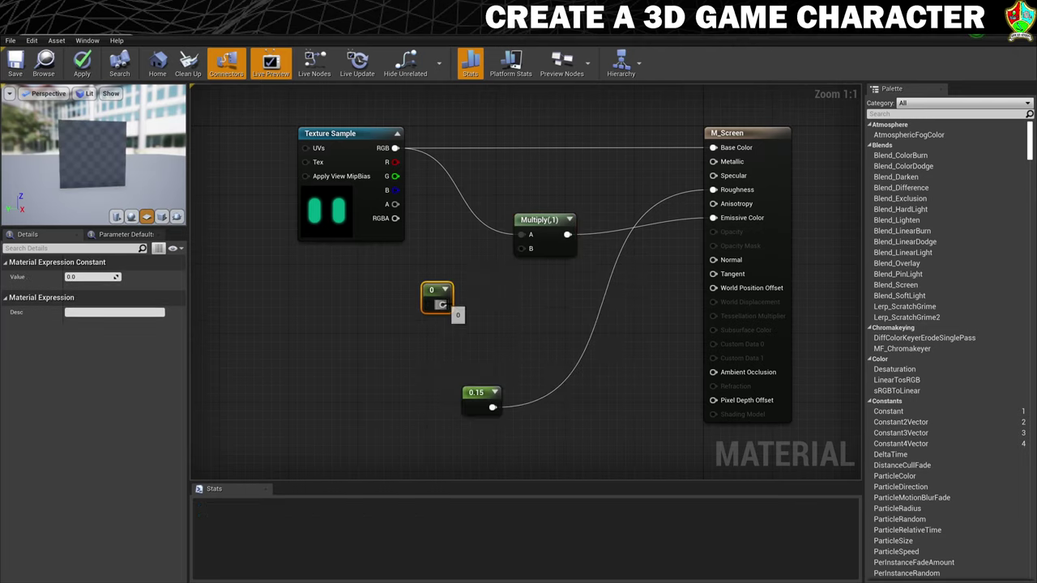
{"action": "left_click_drag", "start_coordinate": [443, 304], "coordinate": [521, 248]}
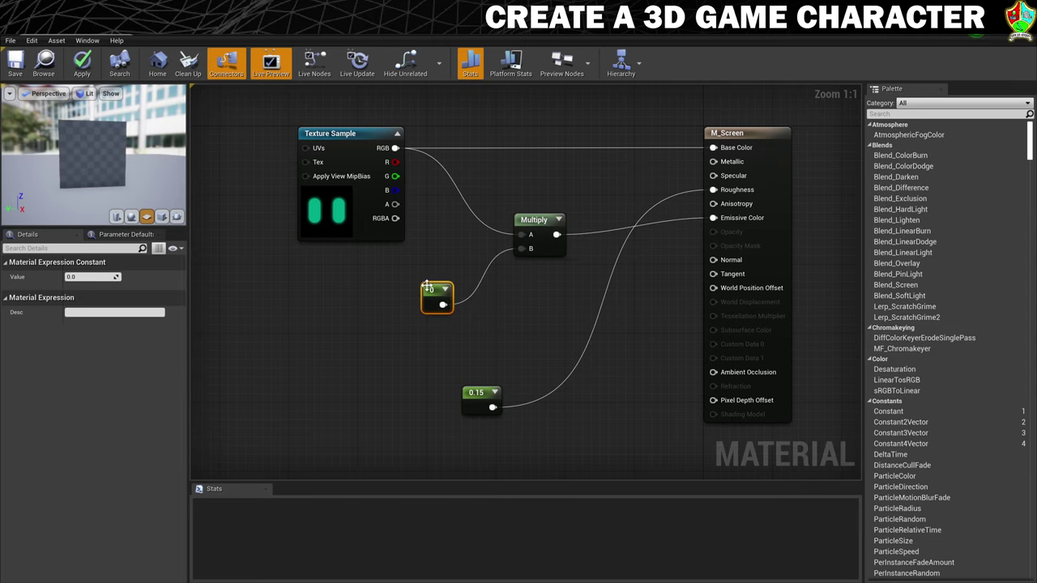
{"action": "left_click_drag", "start_coordinate": [430, 293], "coordinate": [409, 284]}
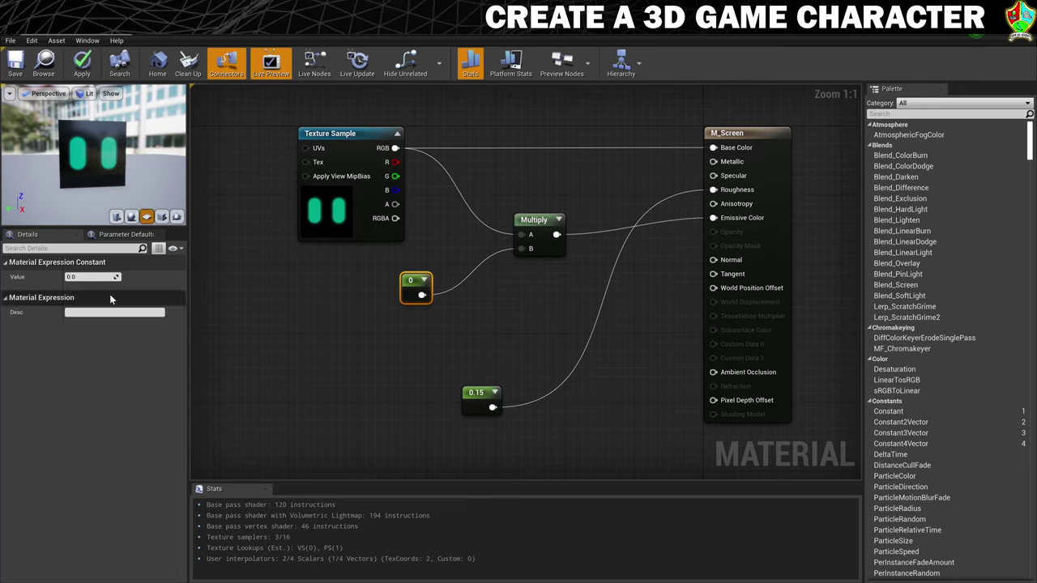
Set the emissive multiplier constant to 3 and save the M_Screen material
{"action": "left_click", "coordinate": [85, 277]}
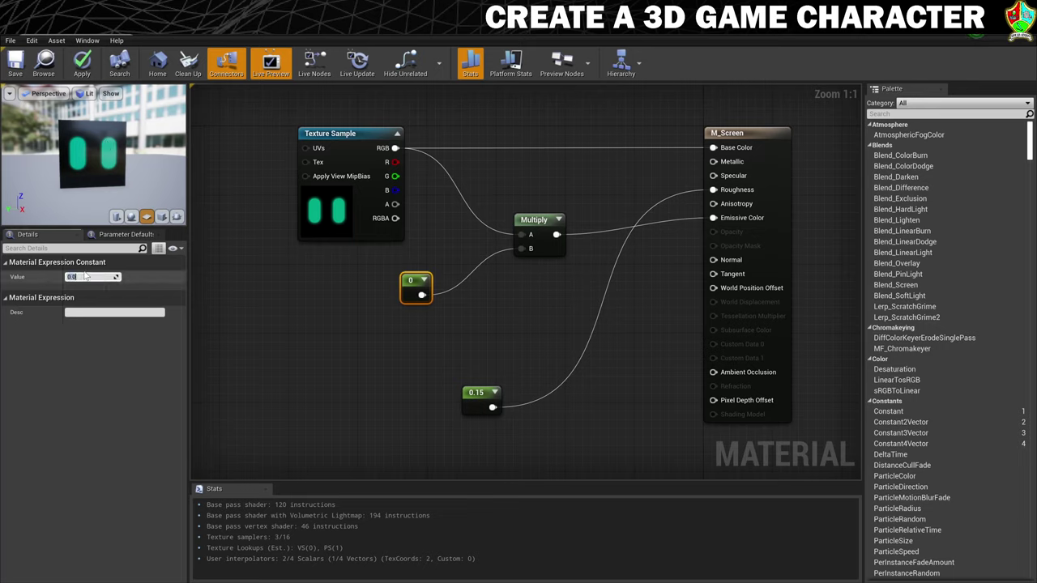
{"action": "key", "text": "Return"}
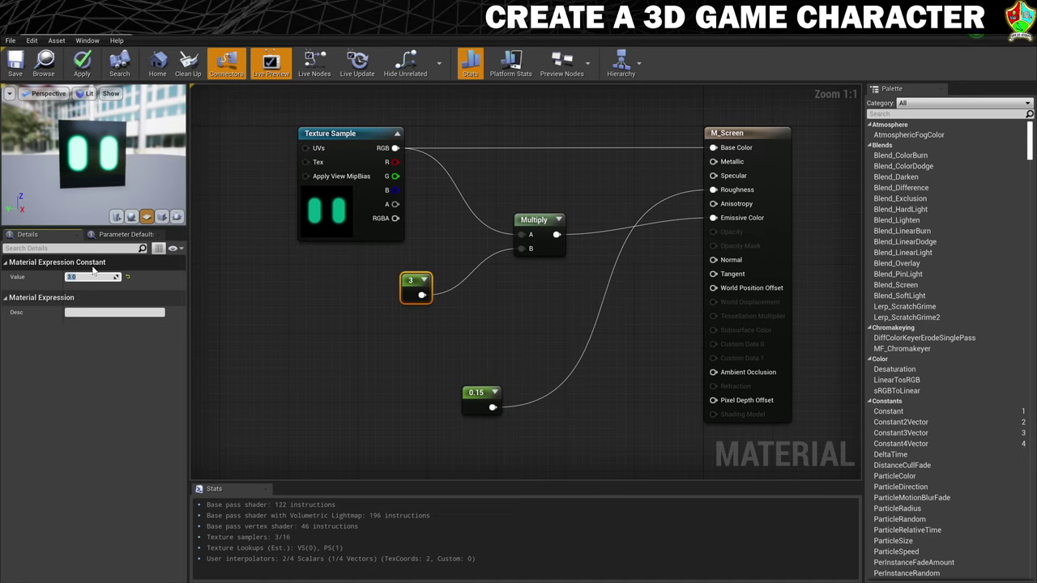
{"action": "left_click", "coordinate": [14, 61]}
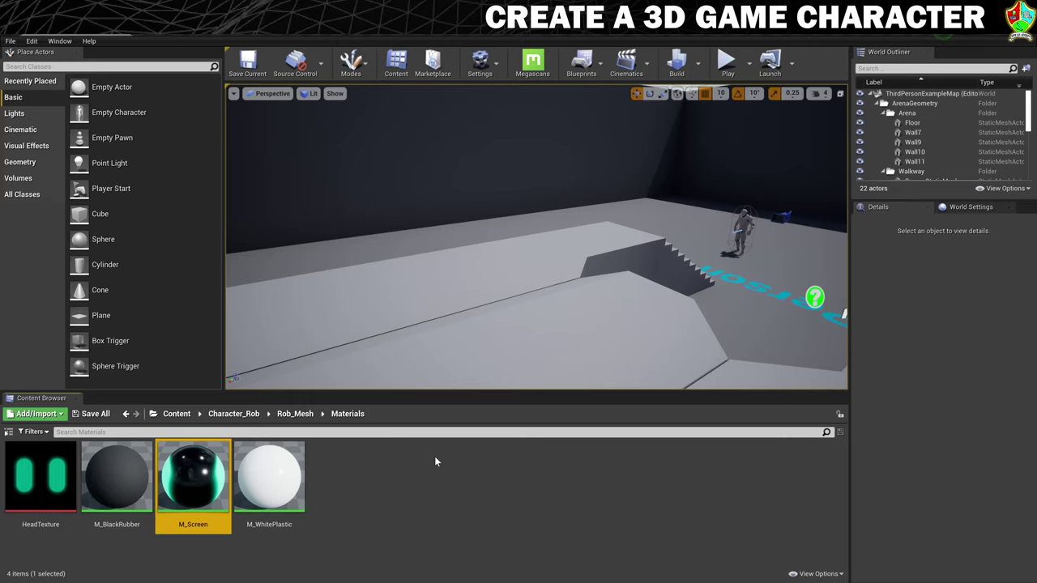
Open Rob_Mesh from the Rob_Mesh folder and briefly isolate Element 0 and Element 1 to identify their parts
{"action": "left_click", "coordinate": [294, 414]}
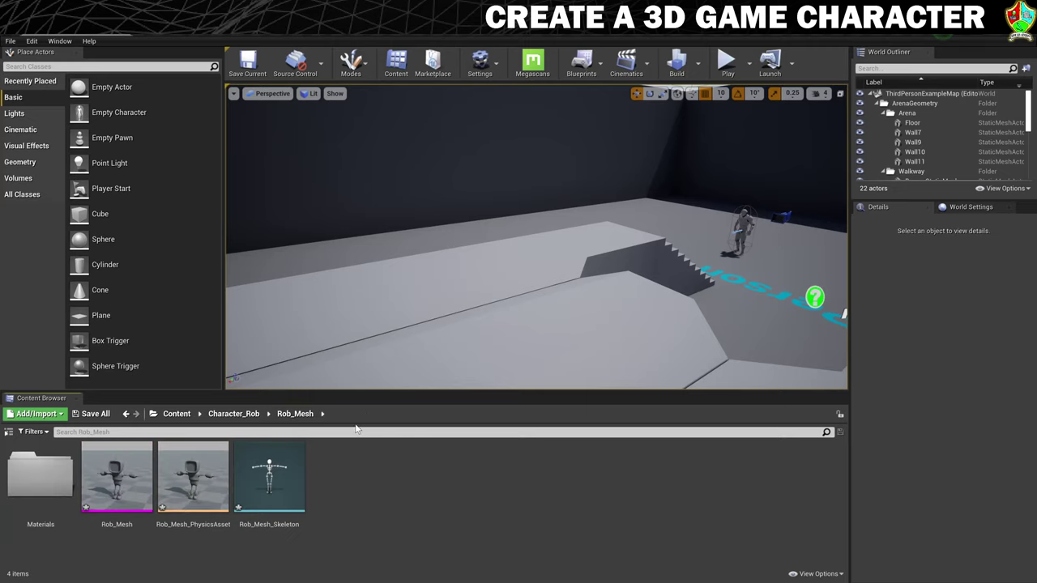
{"action": "double_click", "coordinate": [117, 478]}
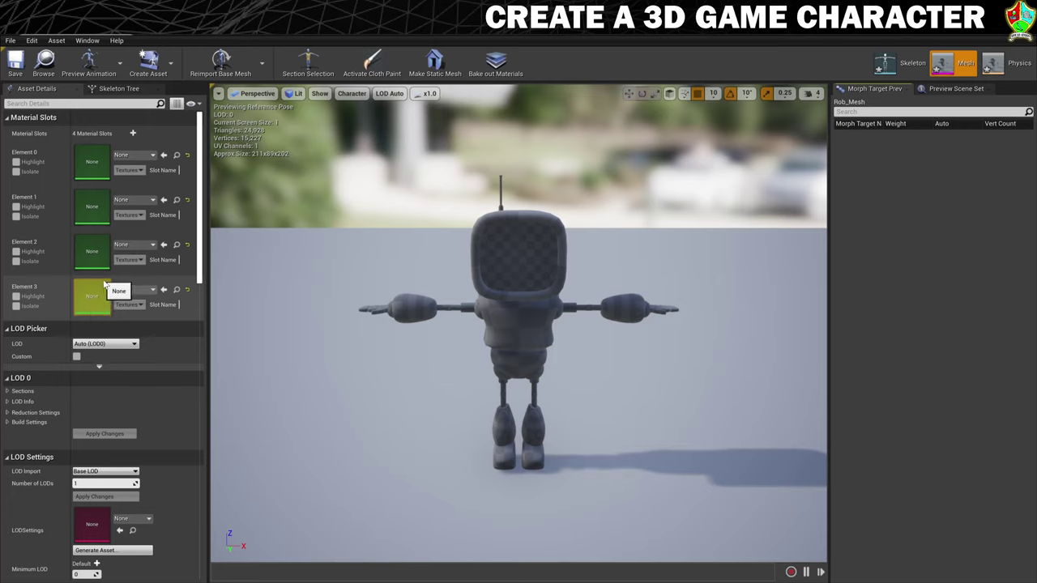
{"action": "left_click", "coordinate": [16, 172]}
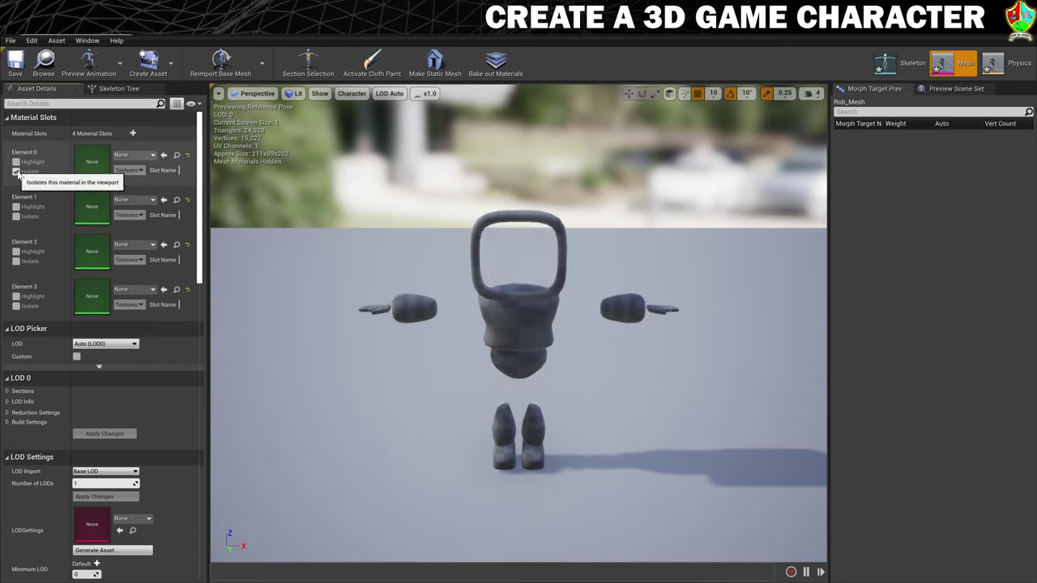
{"action": "left_click", "coordinate": [16, 171]}
{"action": "left_click", "coordinate": [16, 216]}
{"action": "left_click", "coordinate": [15, 217]}
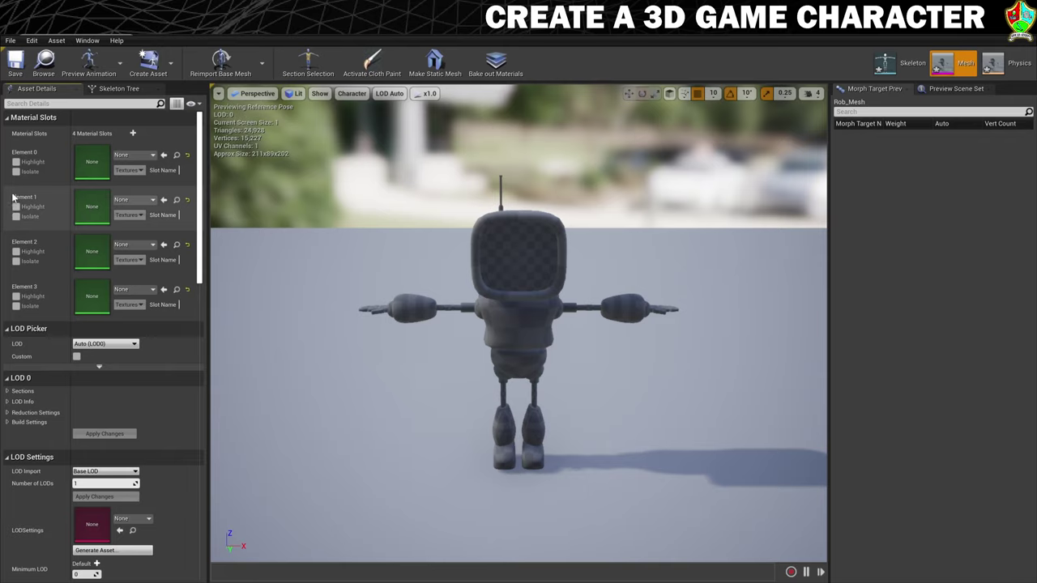
Isolate Element 0 of the robot mesh, assign it the white plastic material and end its isolation
{"action": "left_click", "coordinate": [16, 172]}
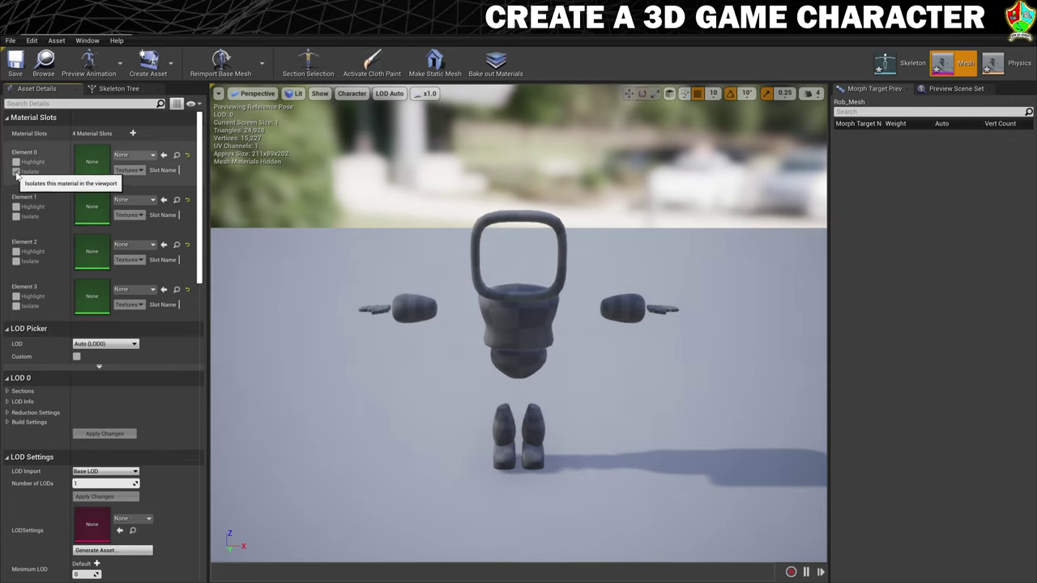
{"action": "left_click", "coordinate": [128, 155]}
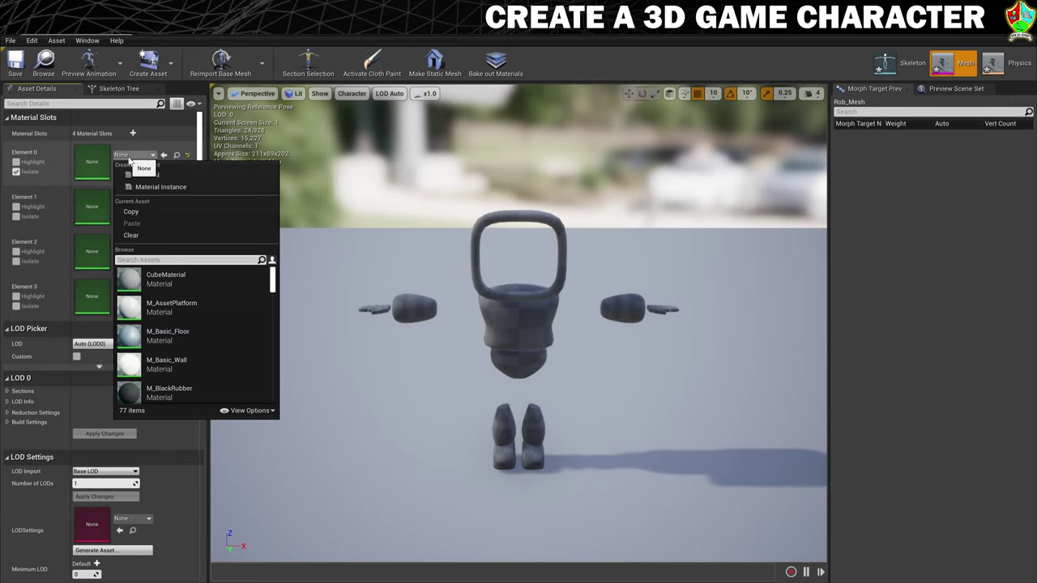
{"action": "type", "text": "whitre"}
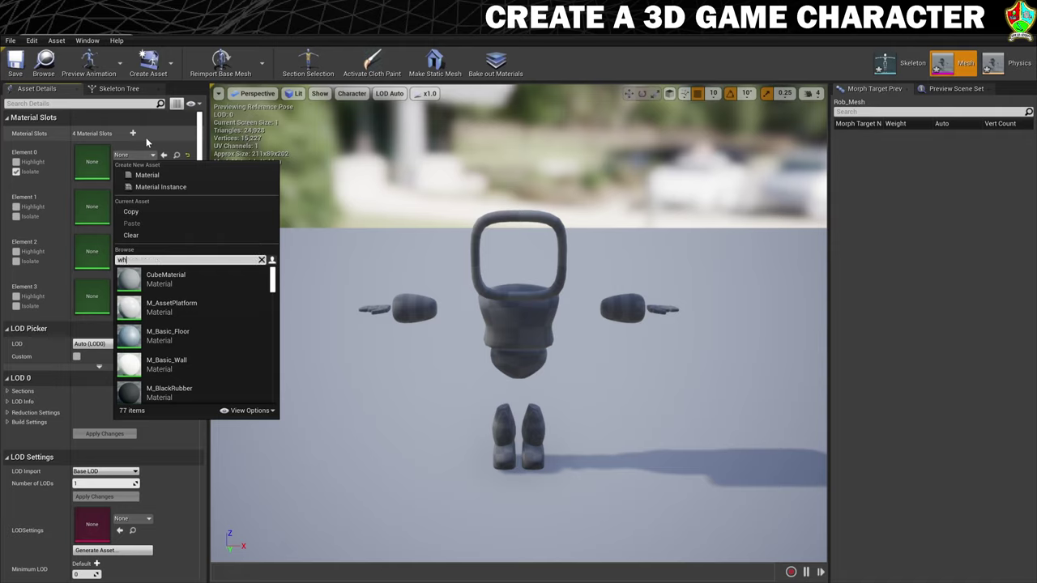
{"action": "key", "text": "BackSpace"}
{"action": "key", "text": "BackSpace"}
{"action": "type", "text": "e"}
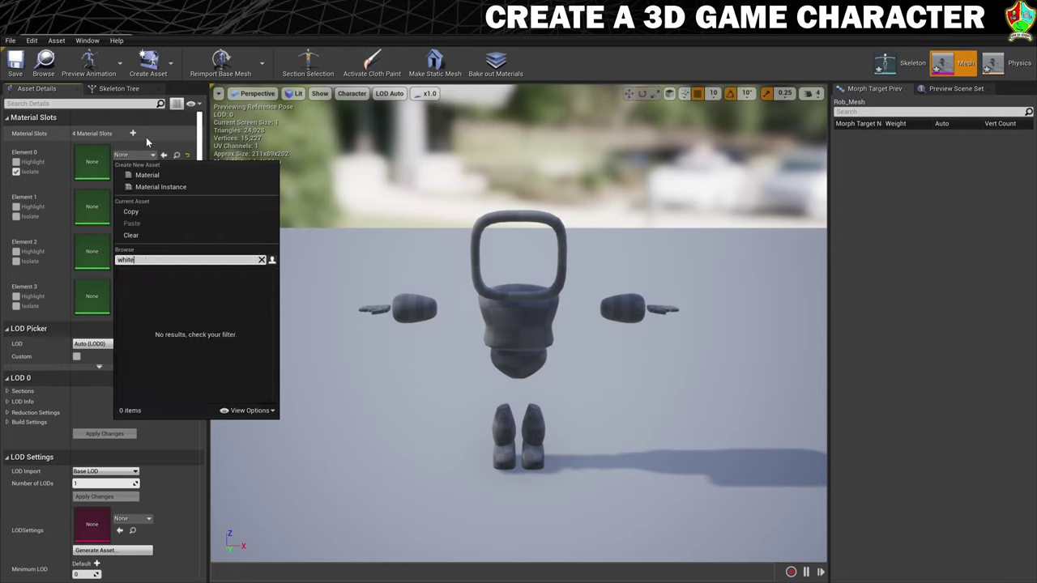
{"action": "left_click", "coordinate": [195, 273]}
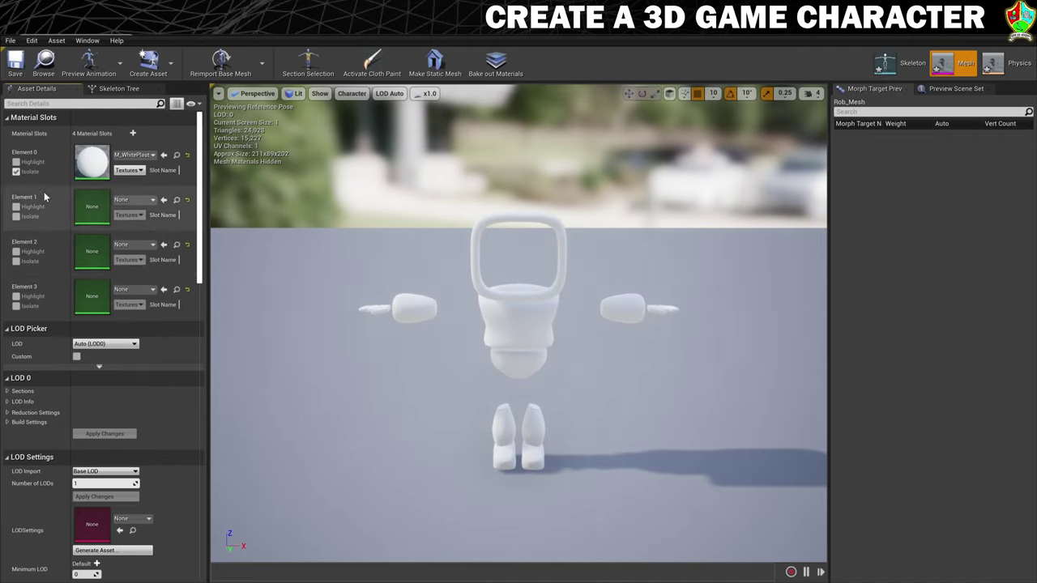
{"action": "left_click", "coordinate": [15, 172]}
Isolate Element 1 of the robot mesh, assign it the chrome metal material and end its isolation
{"action": "left_click", "coordinate": [15, 217]}
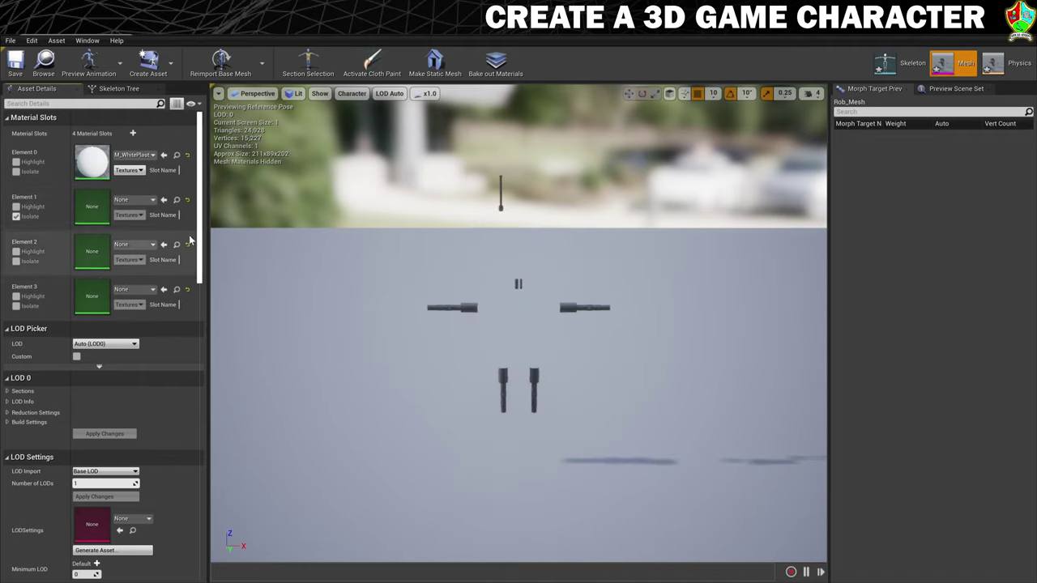
{"action": "left_click", "coordinate": [131, 199]}
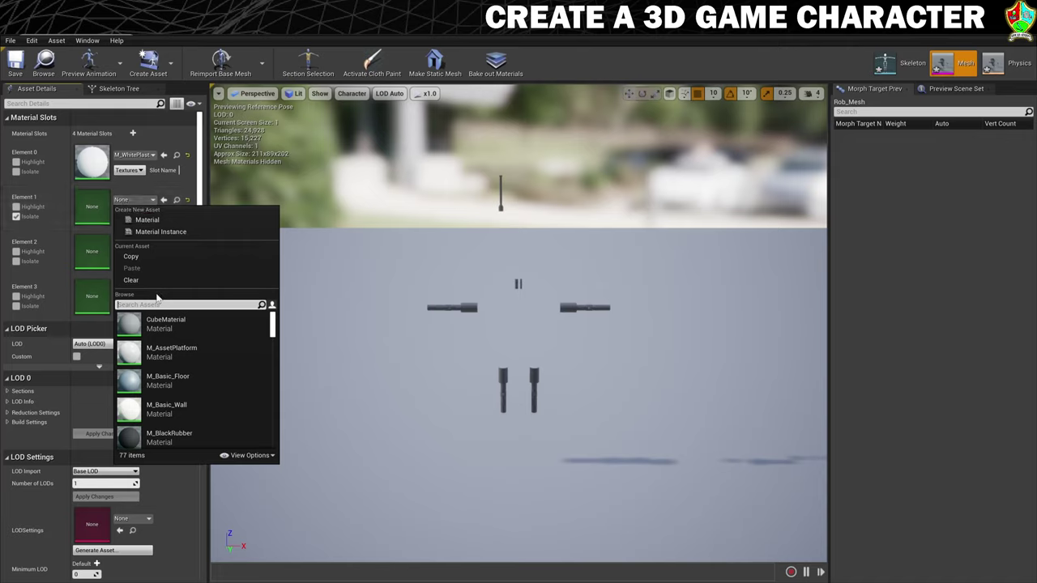
{"action": "type", "text": "chrome"}
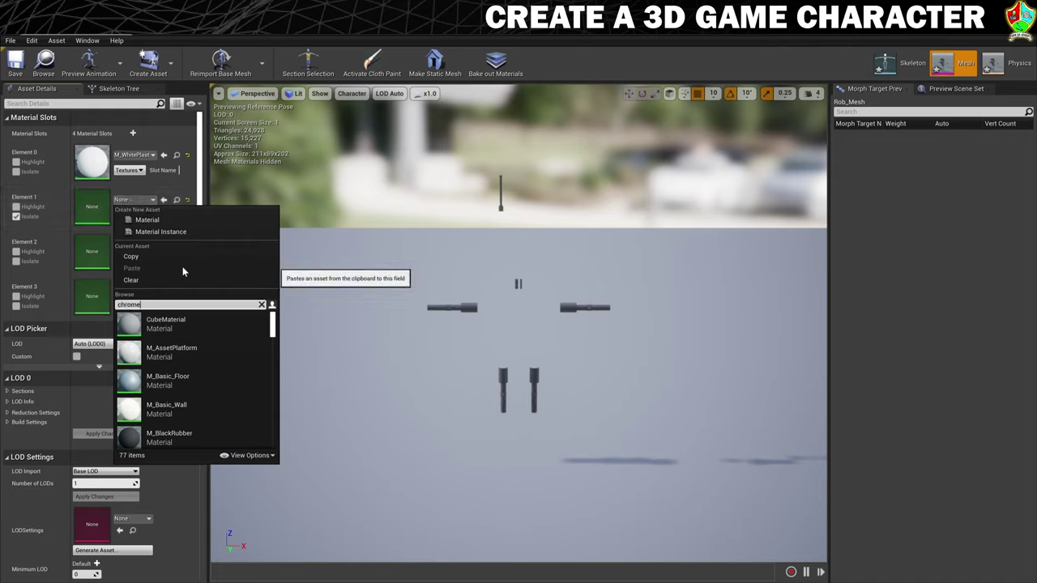
{"action": "left_click", "coordinate": [168, 325]}
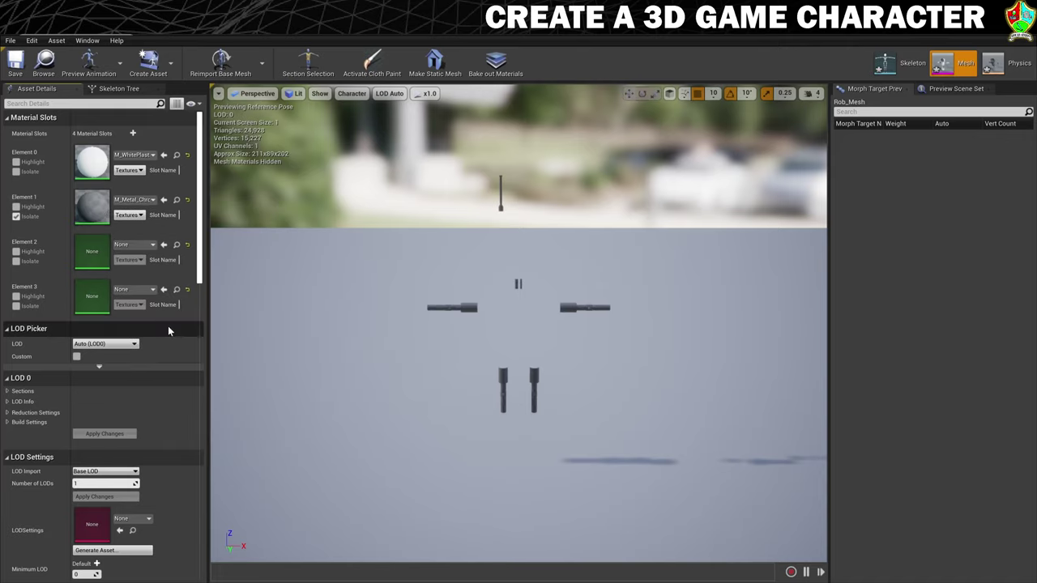
{"action": "left_click", "coordinate": [15, 216]}
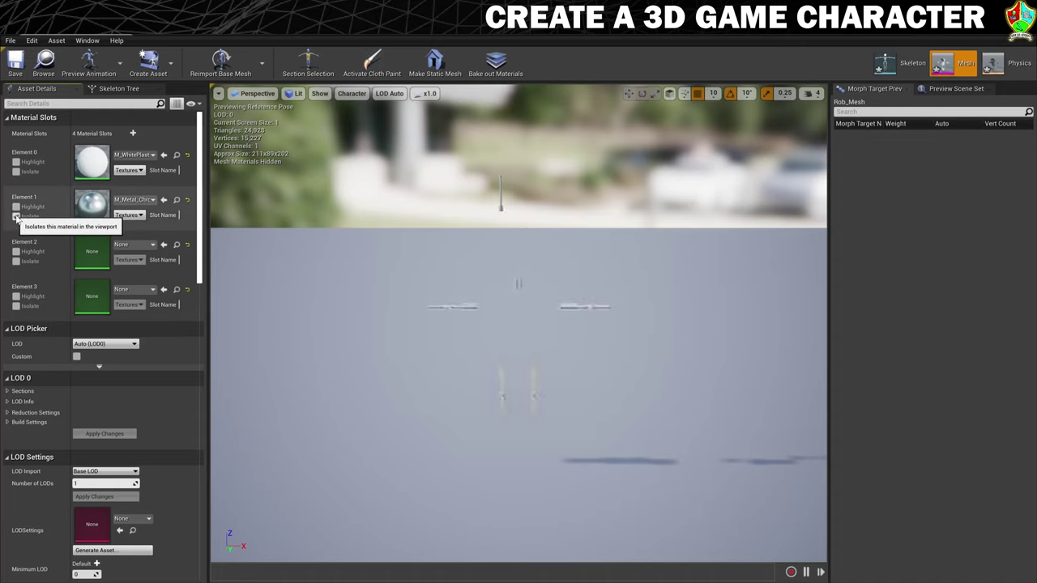
Isolate Element 2 of the robot mesh, assign it the M_BlackRubber material and end its isolation
{"action": "left_click", "coordinate": [15, 261]}
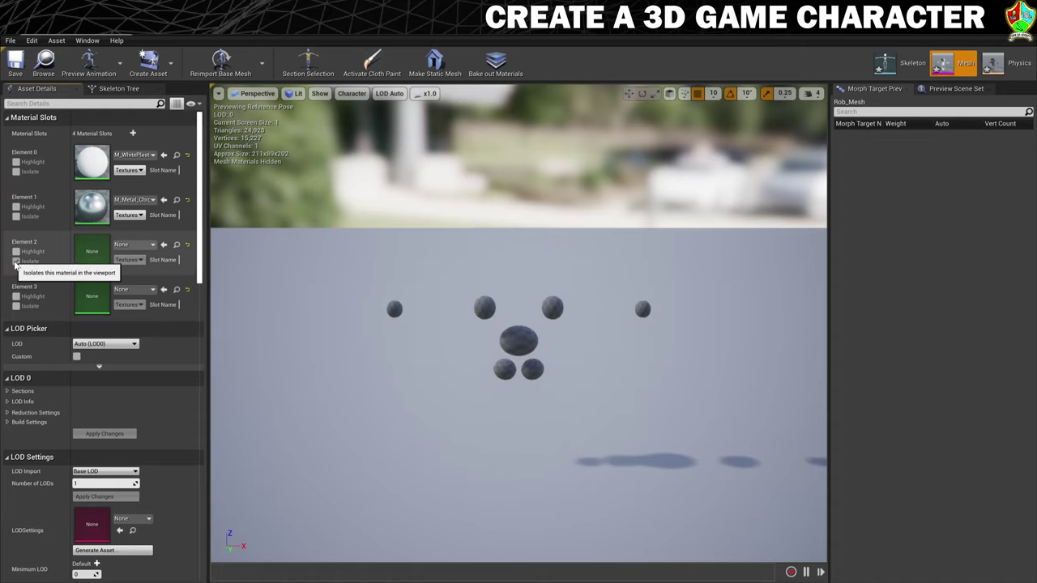
{"action": "left_click", "coordinate": [136, 244]}
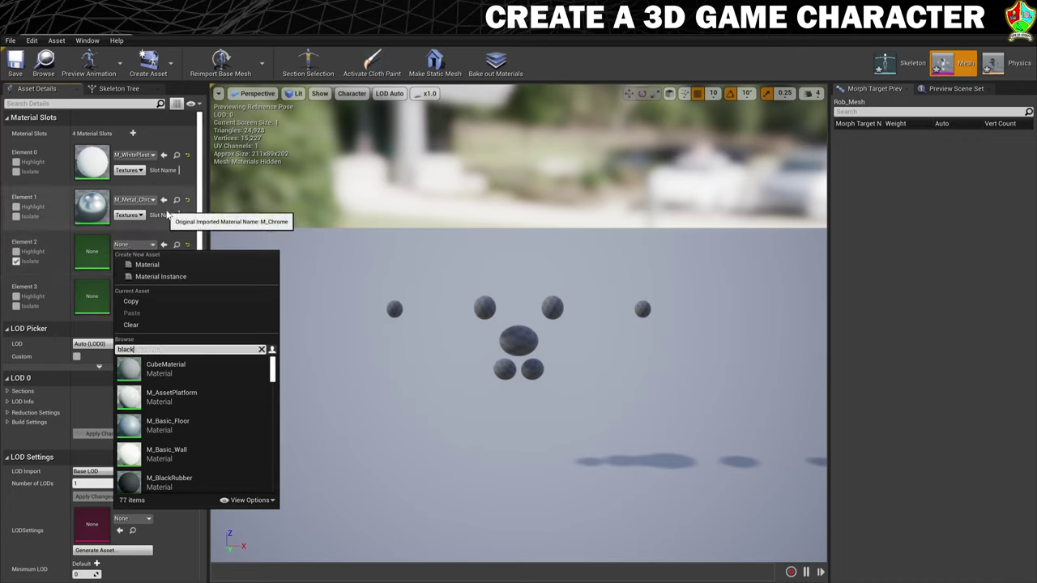
{"action": "left_click", "coordinate": [187, 366]}
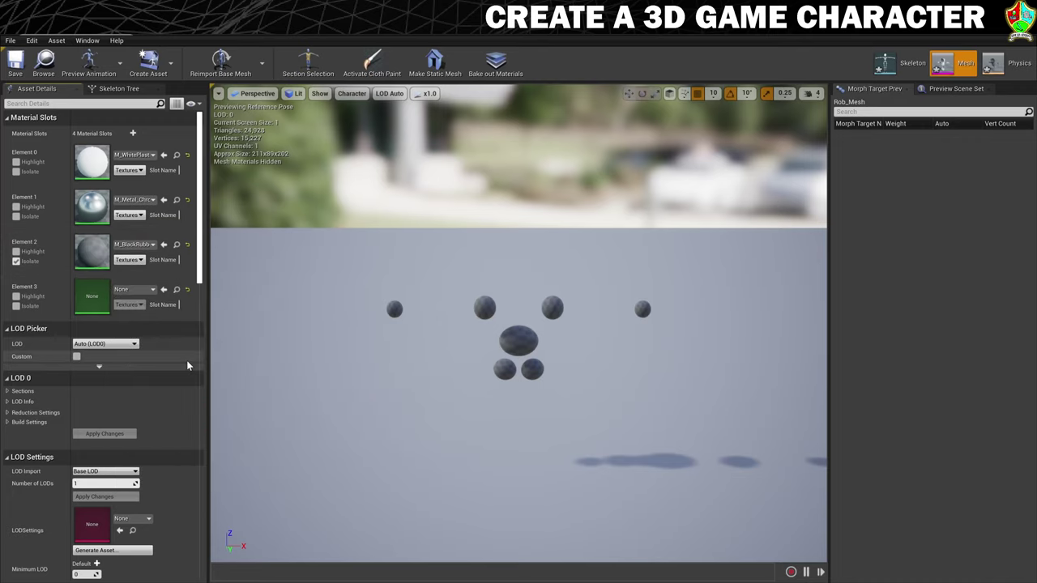
{"action": "left_click", "coordinate": [15, 261]}
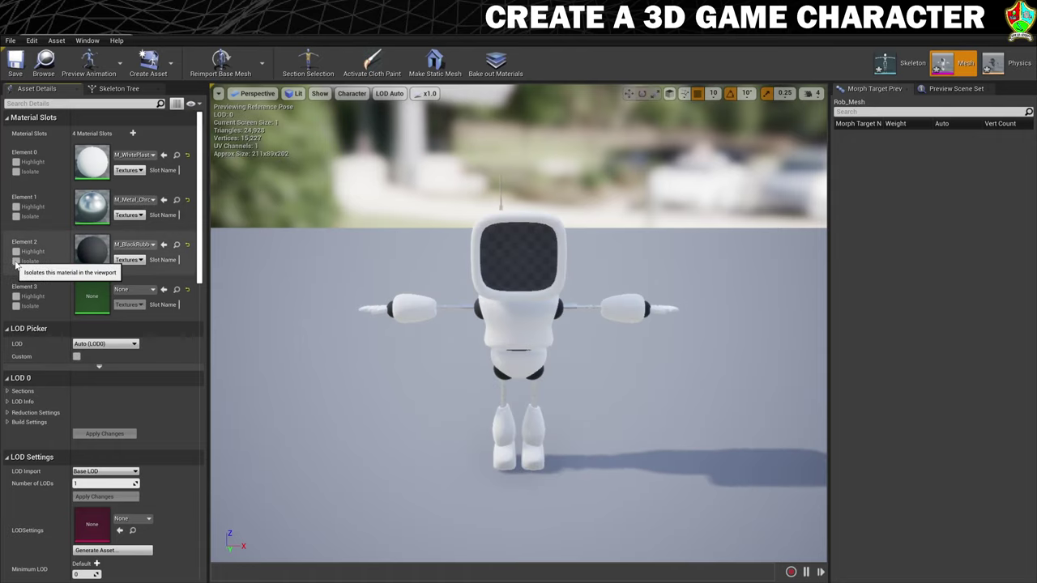
Isolate Element 3, assign it the M_Screen material, end its isolation and inspect the whole robot
{"action": "left_click", "coordinate": [15, 305]}
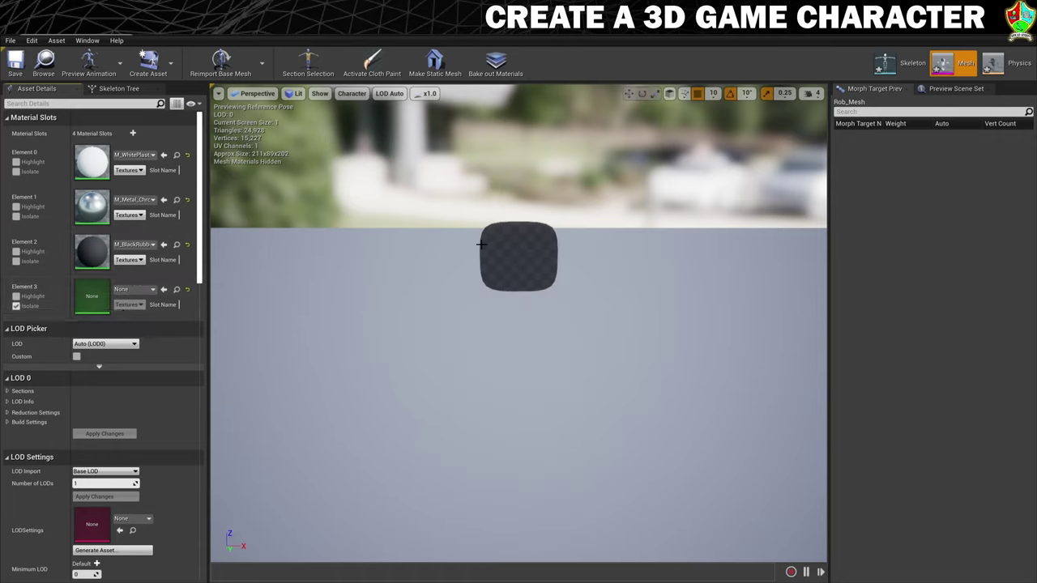
{"action": "left_click", "coordinate": [148, 289]}
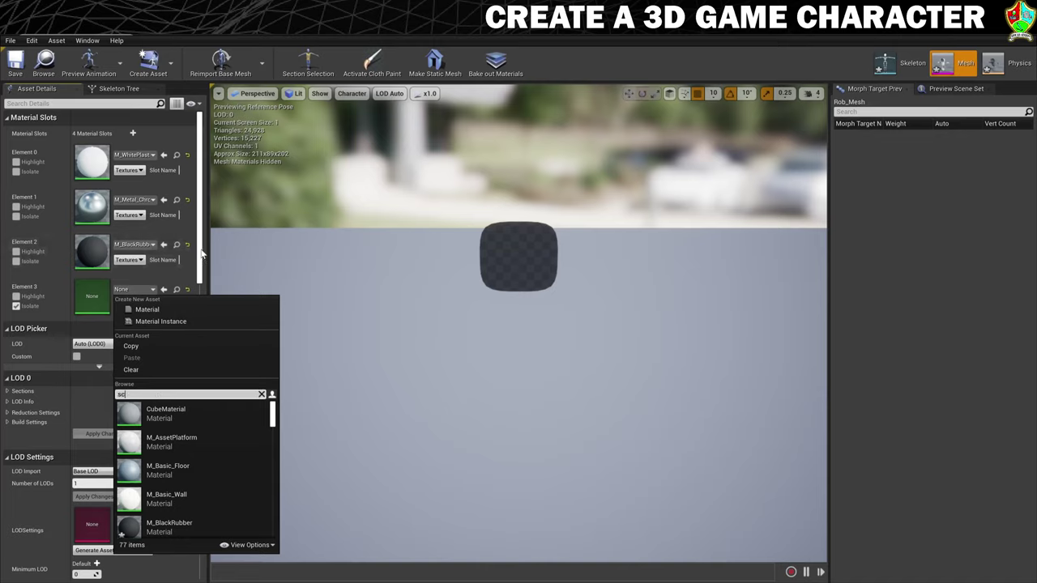
{"action": "left_click", "coordinate": [169, 414]}
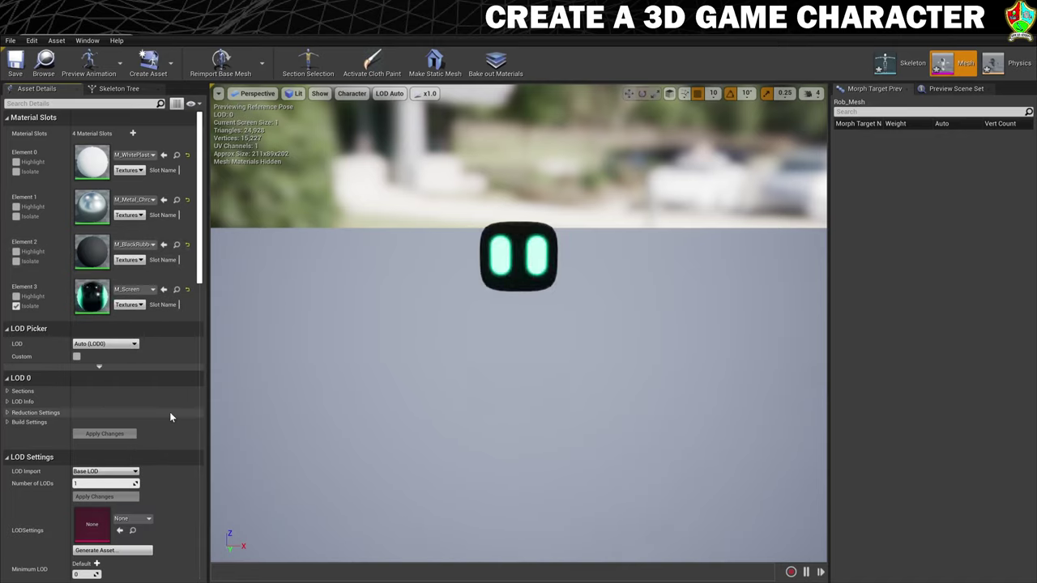
{"action": "left_click", "coordinate": [16, 306]}
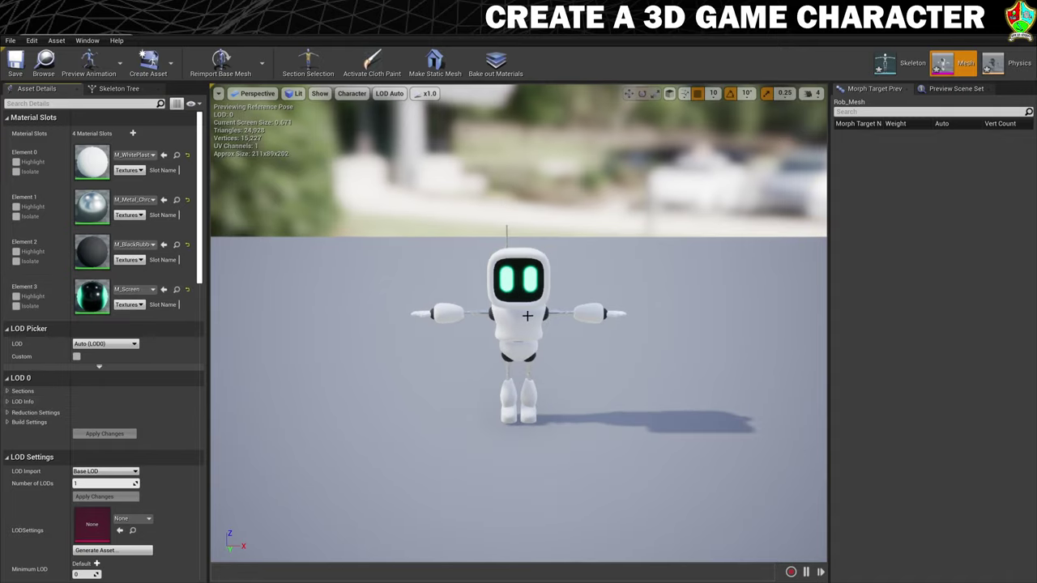
{"action": "mouse_move", "coordinate": [486, 352]}
{"action": "left_mouse_down"}
{"action": "mouse_move", "coordinate": [624, 351]}
{"action": "mouse_move", "coordinate": [494, 351]}
{"action": "left_mouse_up"}
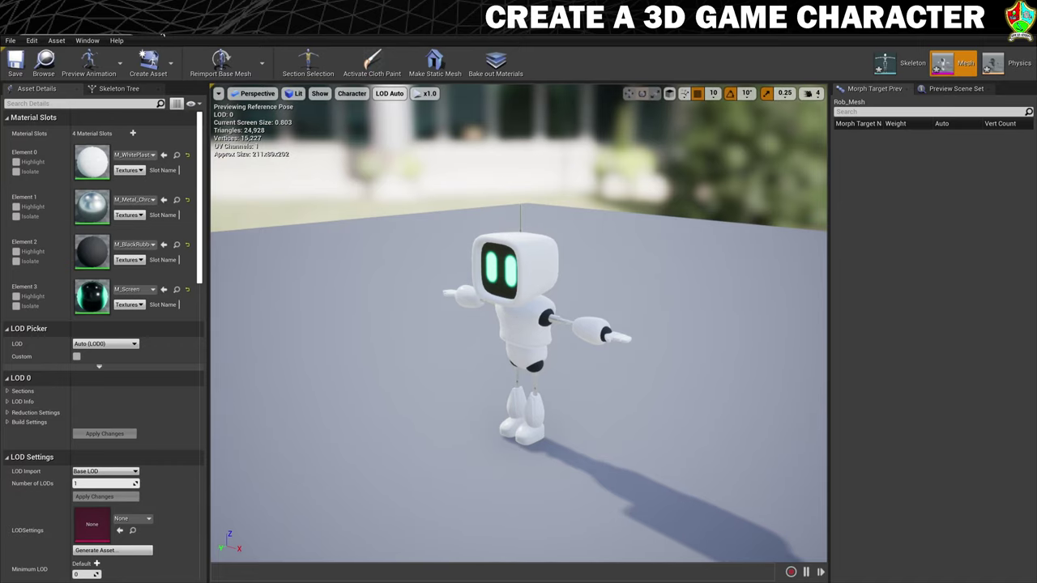
Return to the level editor and create a folder named Rob_Anims inside Character_Rob
{"action": "left_click", "coordinate": [130, 34]}
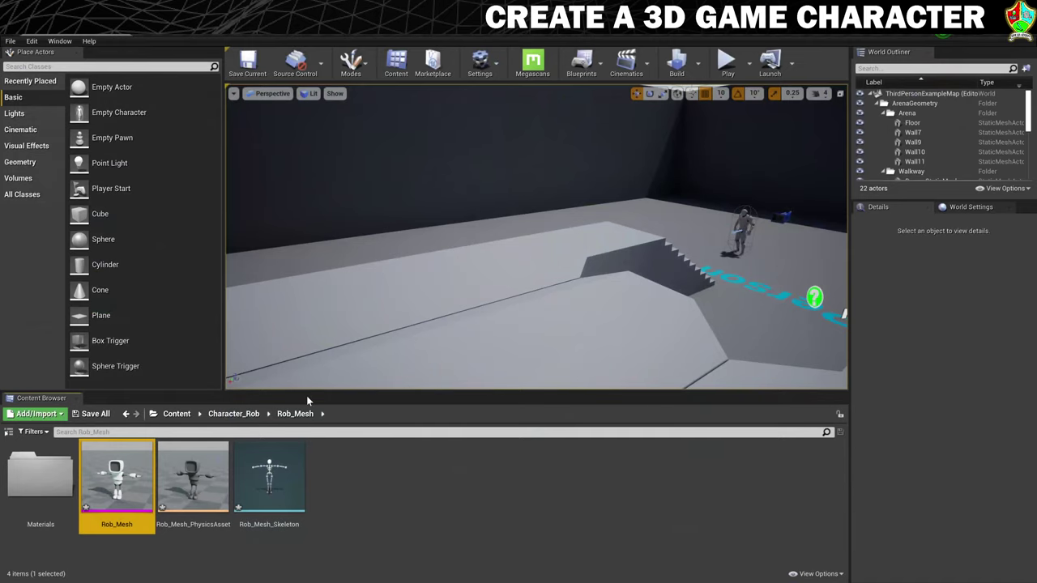
{"action": "left_click", "coordinate": [233, 414]}
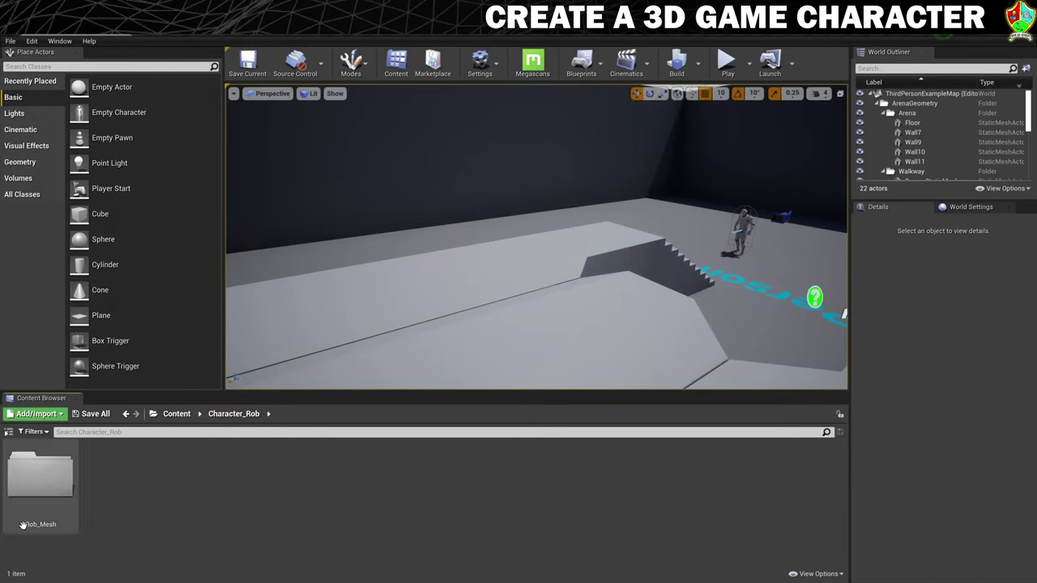
{"action": "right_click", "coordinate": [113, 479]}
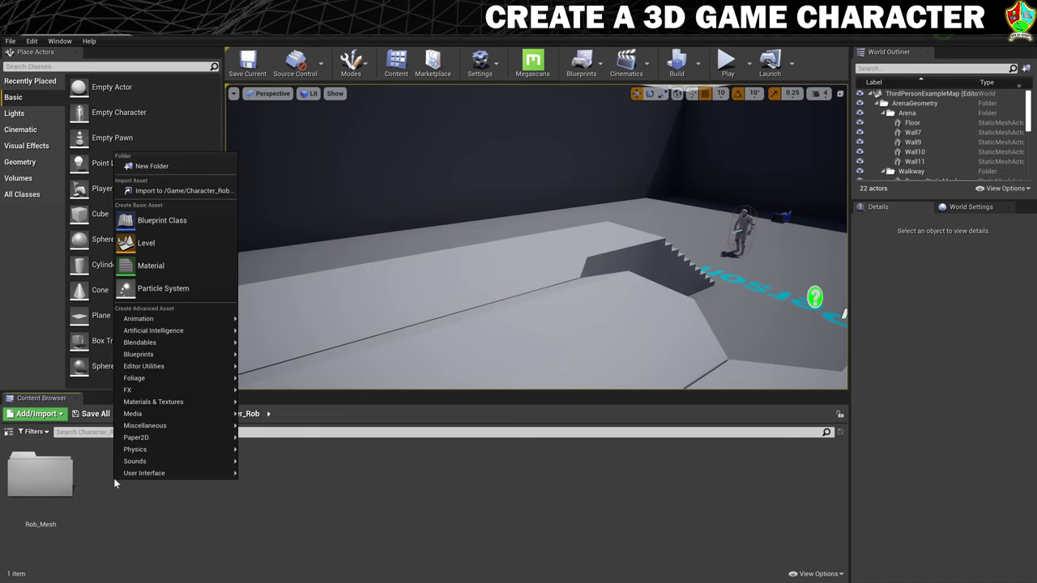
{"action": "left_click", "coordinate": [153, 166]}
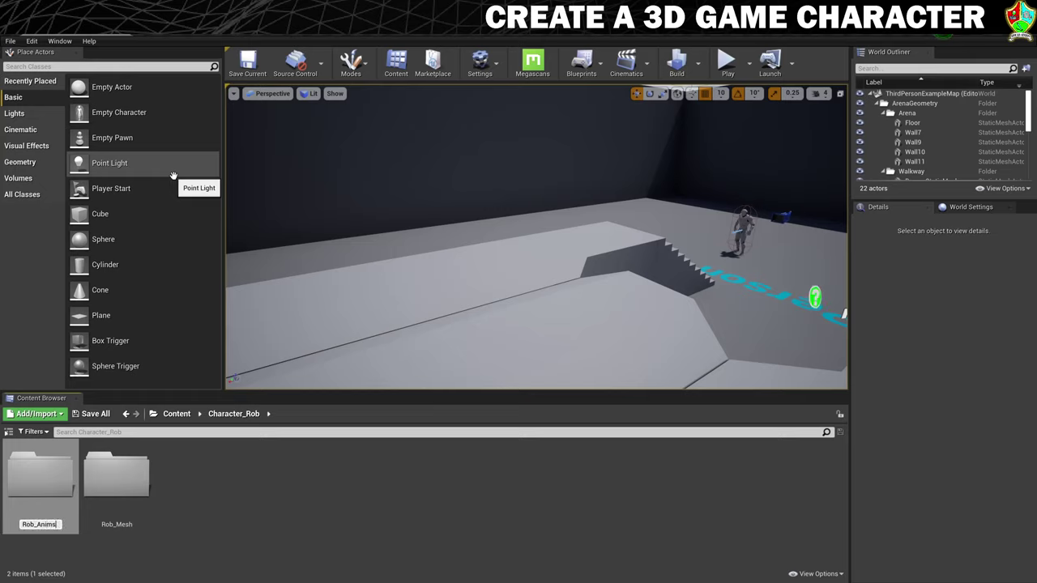
{"action": "key", "text": "Return"}
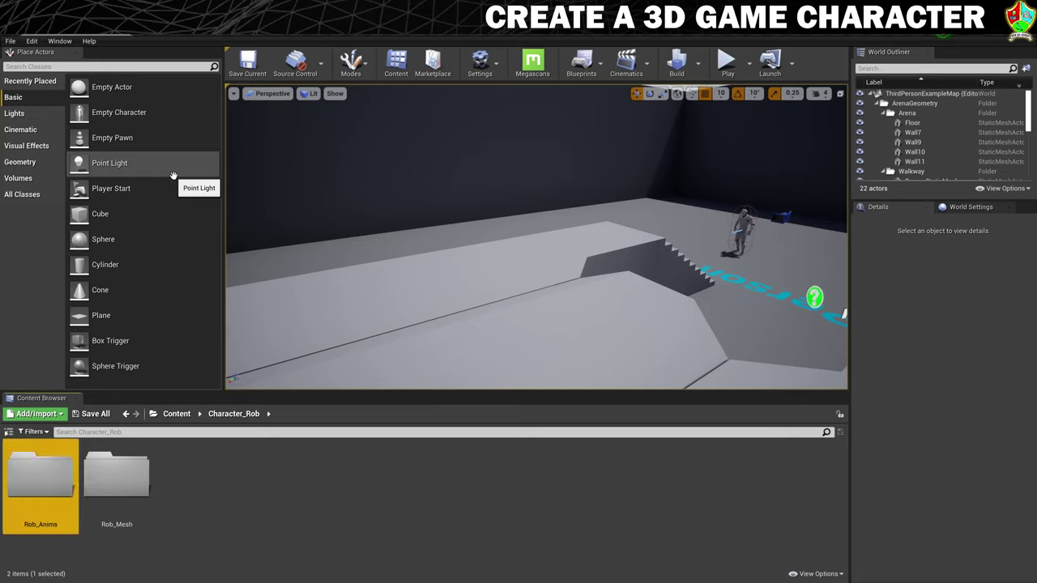
Open the Rob_Anims folder and choose the exported Rob_Idle file for import into it
{"action": "double_click", "coordinate": [43, 468]}
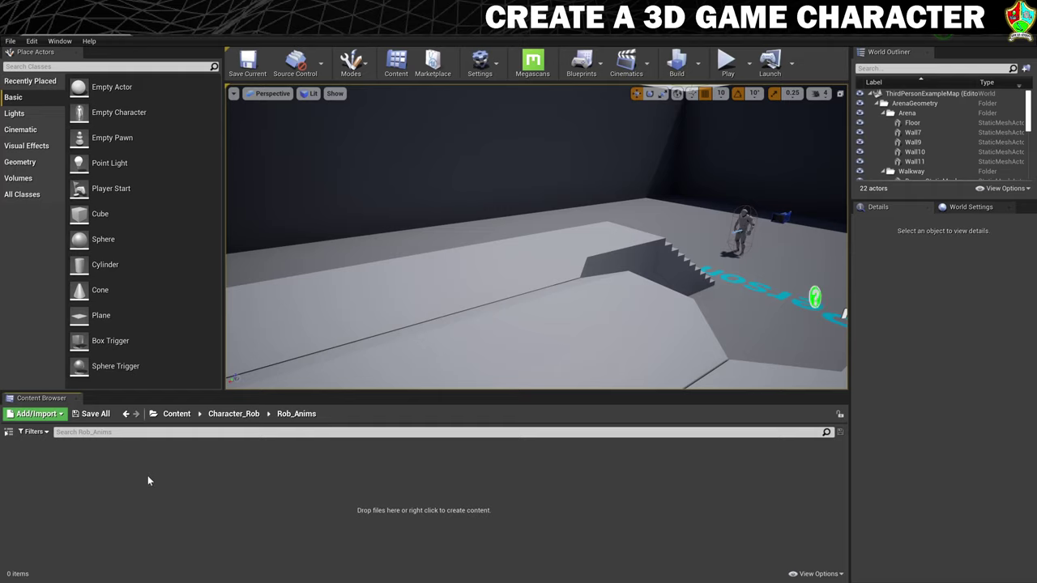
{"action": "right_click", "coordinate": [95, 495]}
{"action": "mouse_move", "coordinate": [90, 478]}
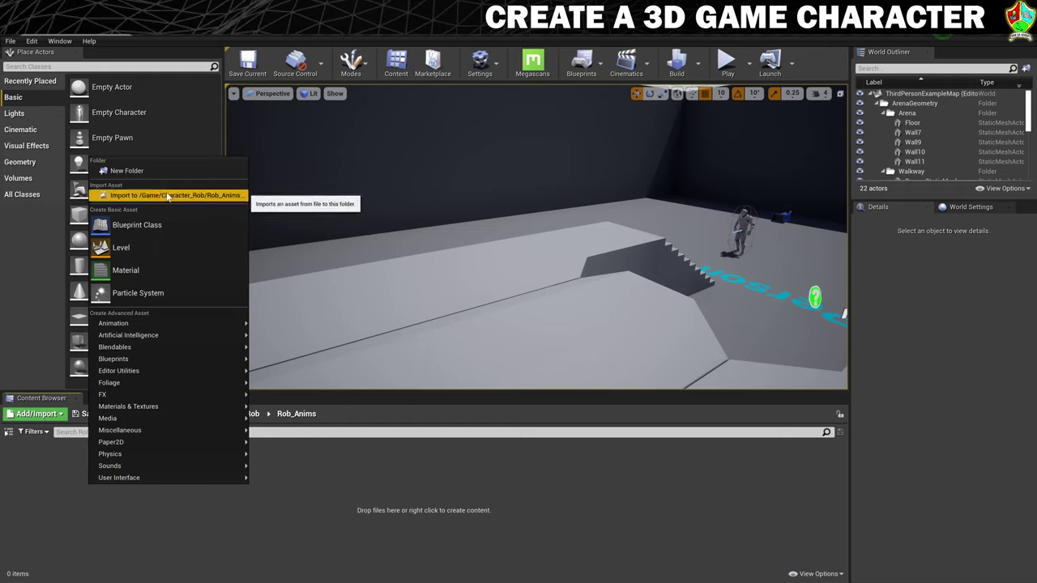
{"action": "left_click", "coordinate": [168, 195]}
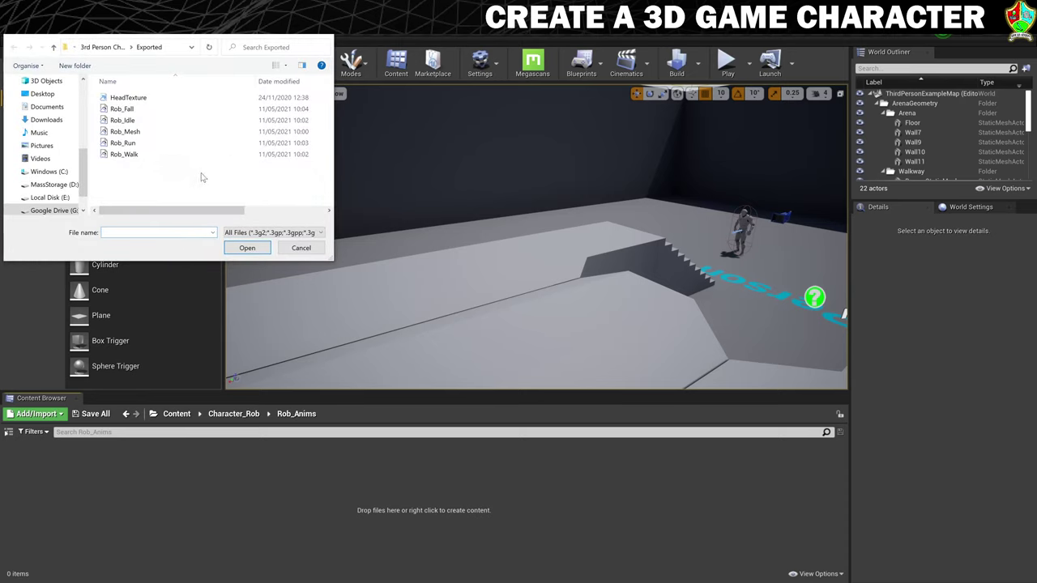
{"action": "left_click", "coordinate": [122, 119]}
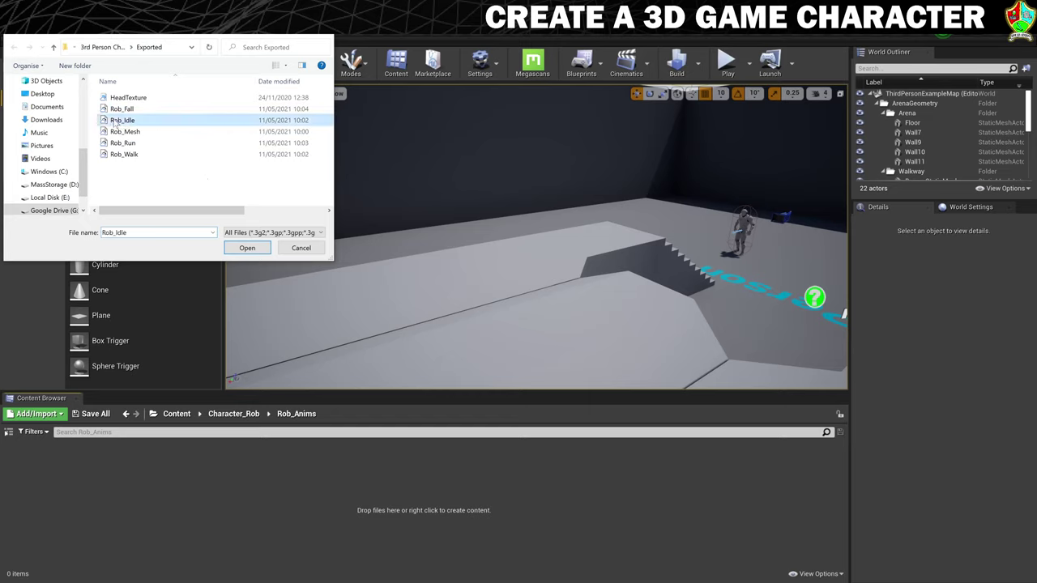
{"action": "left_click", "coordinate": [247, 249]}
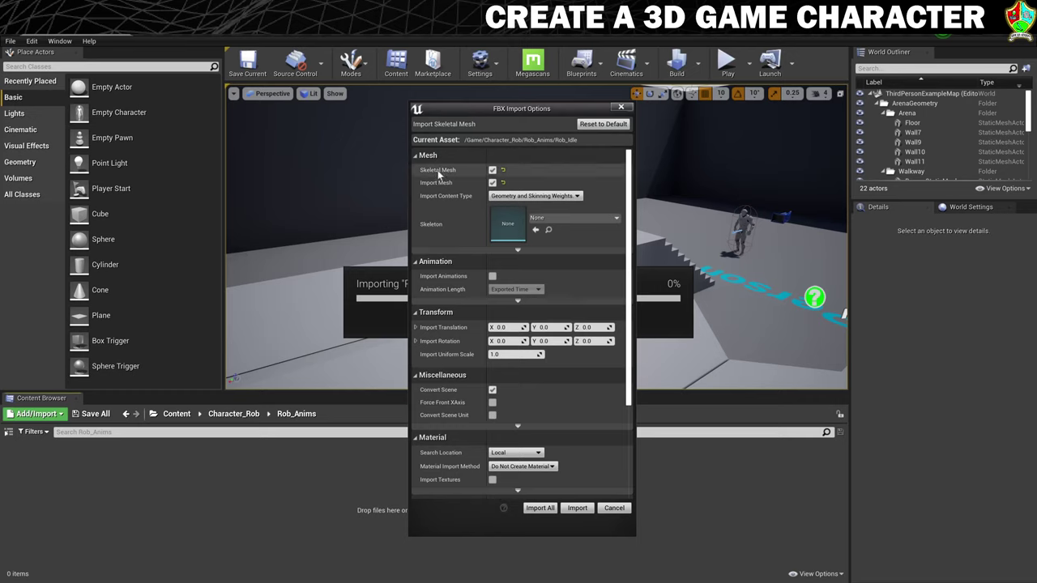
Import Rob_Idle as an animation without its mesh, using Rob_Mesh_Skeleton and the Animated Time length
{"action": "left_click", "coordinate": [492, 183]}
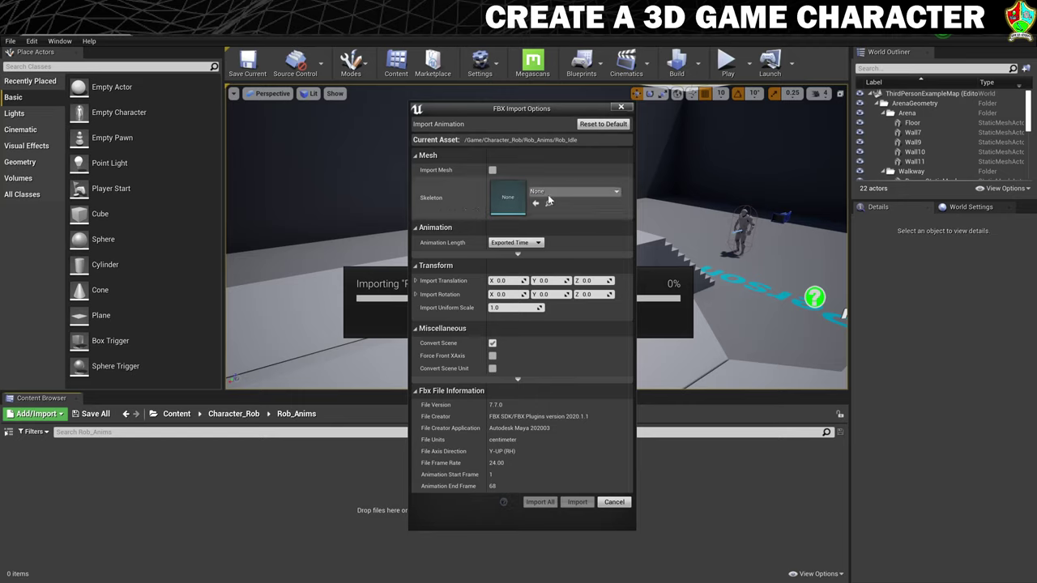
{"action": "left_click", "coordinate": [580, 193]}
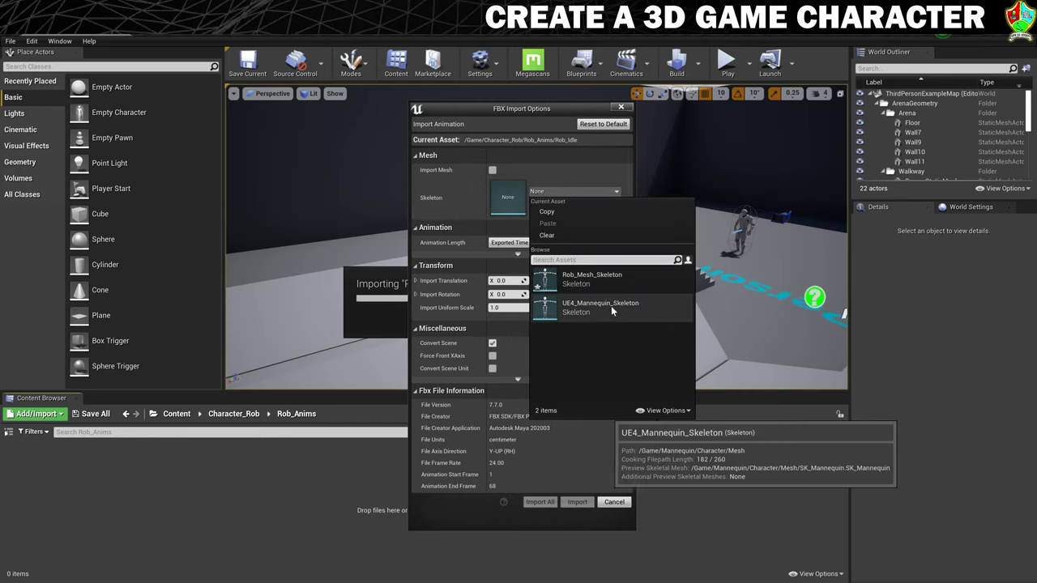
{"action": "left_click", "coordinate": [580, 277]}
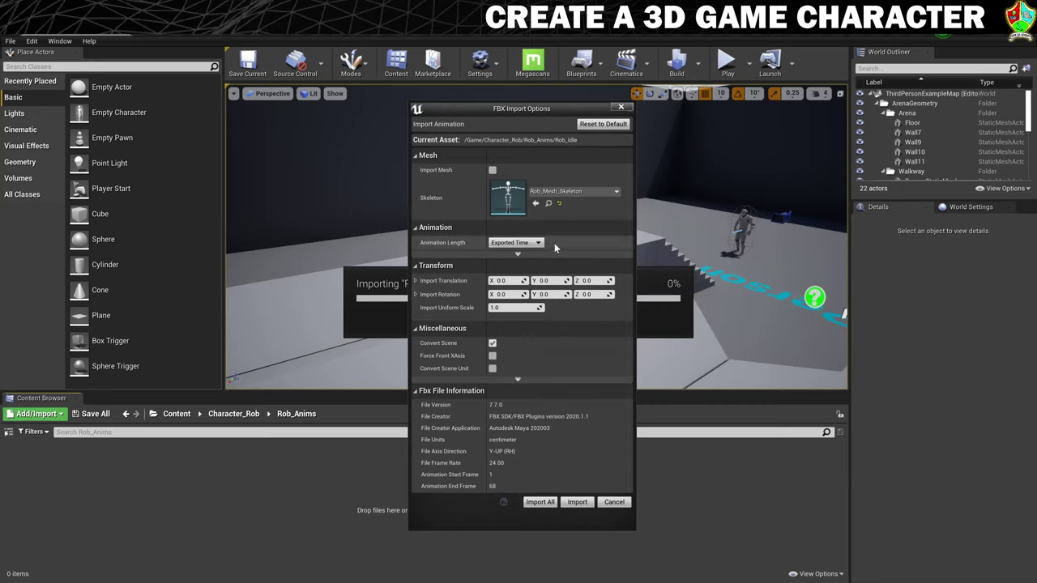
{"action": "left_click", "coordinate": [519, 243]}
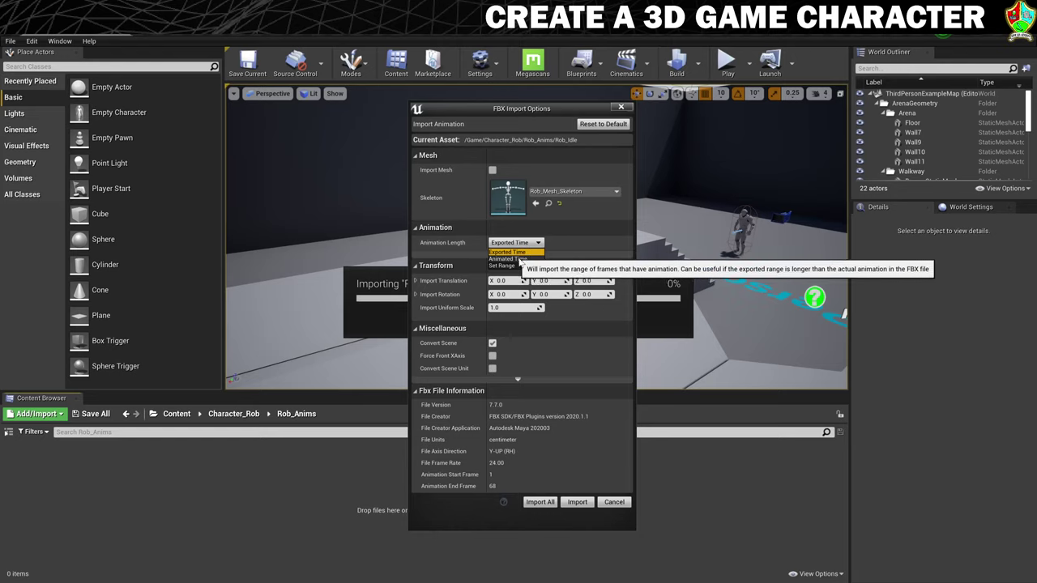
{"action": "left_click", "coordinate": [519, 259]}
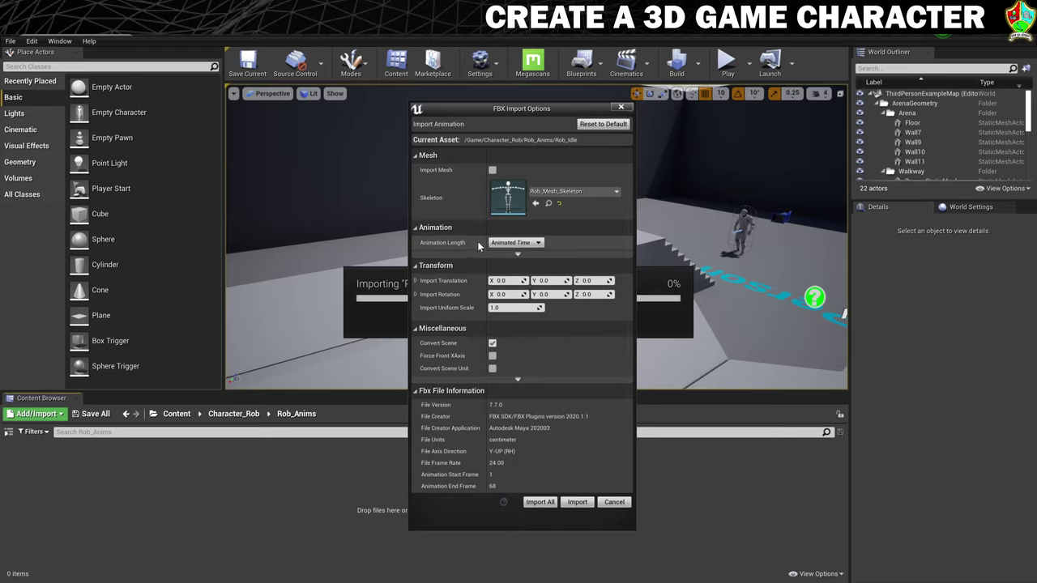
{"action": "left_click", "coordinate": [578, 503]}
{"action": "mouse_move", "coordinate": [54, 513]}
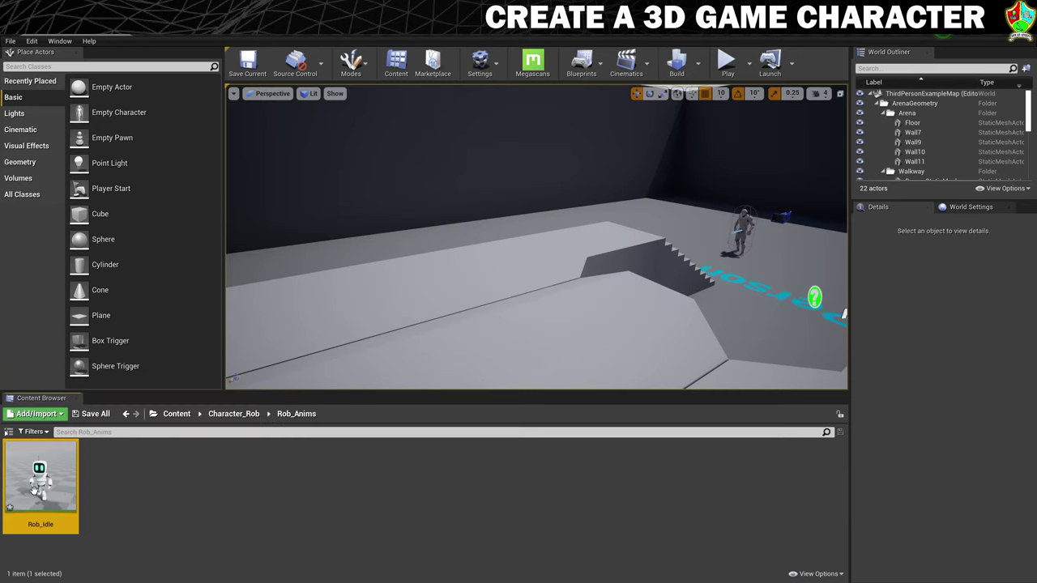
Preview the Rob_Idle animation, save it and return to the level editor
{"action": "double_click", "coordinate": [40, 490]}
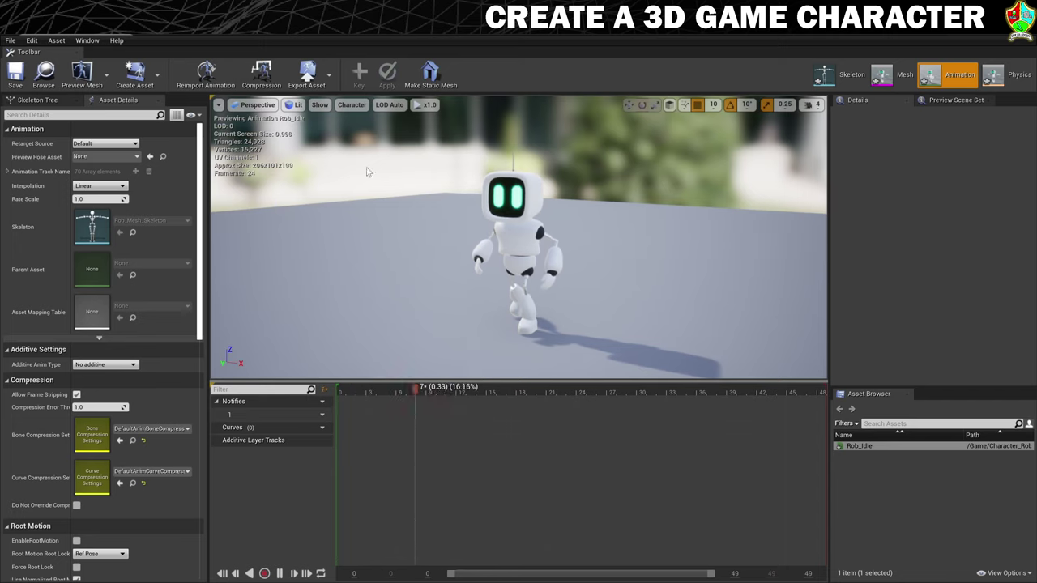
{"action": "left_click", "coordinate": [15, 74]}
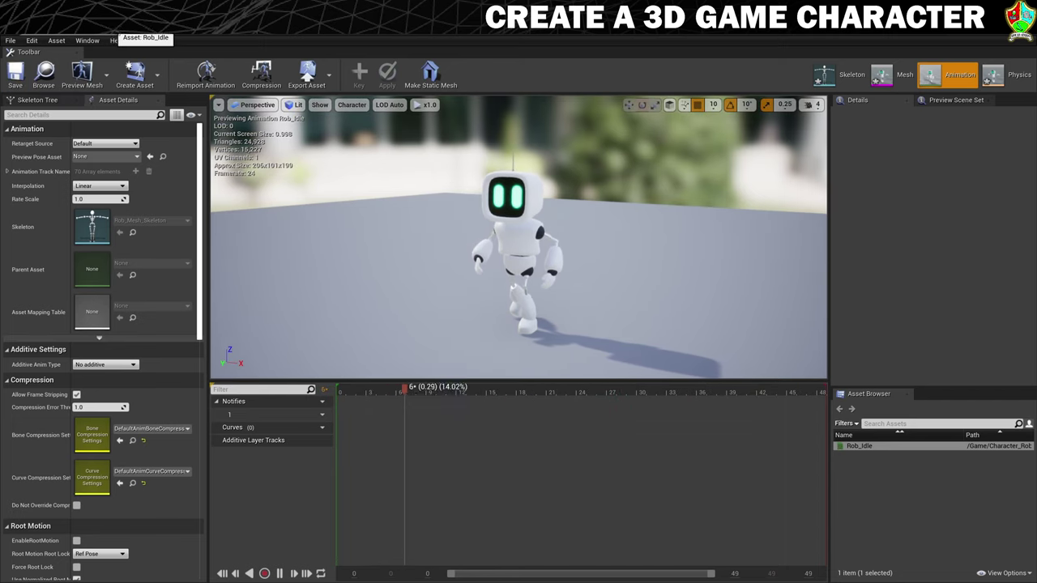
{"action": "left_click", "coordinate": [147, 37]}
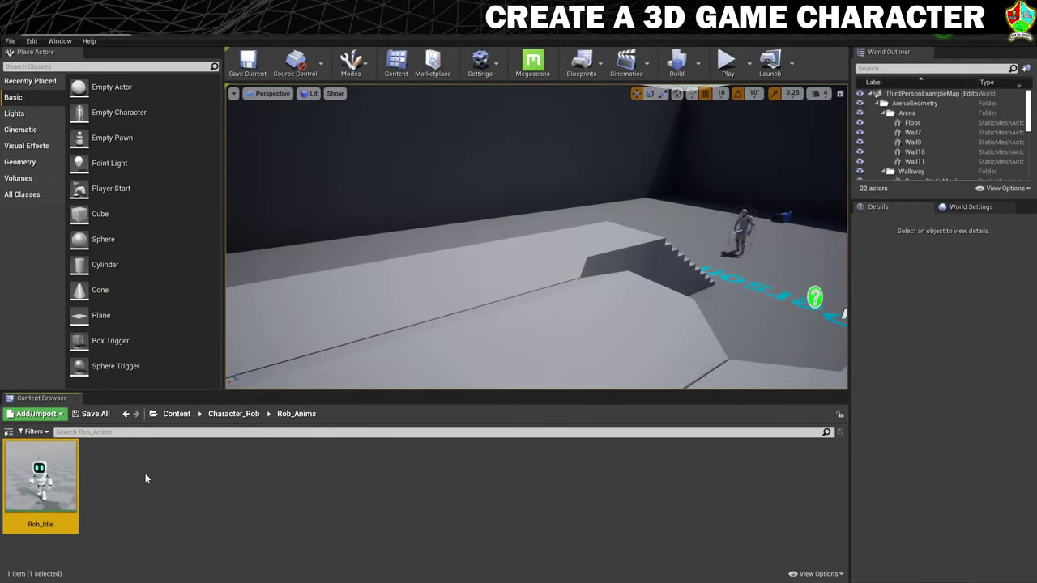
Import the Rob_Walk file into Rob_Anims without its mesh, using Rob_Mesh_Skeleton and the Animated Time length
{"action": "right_click", "coordinate": [145, 477]}
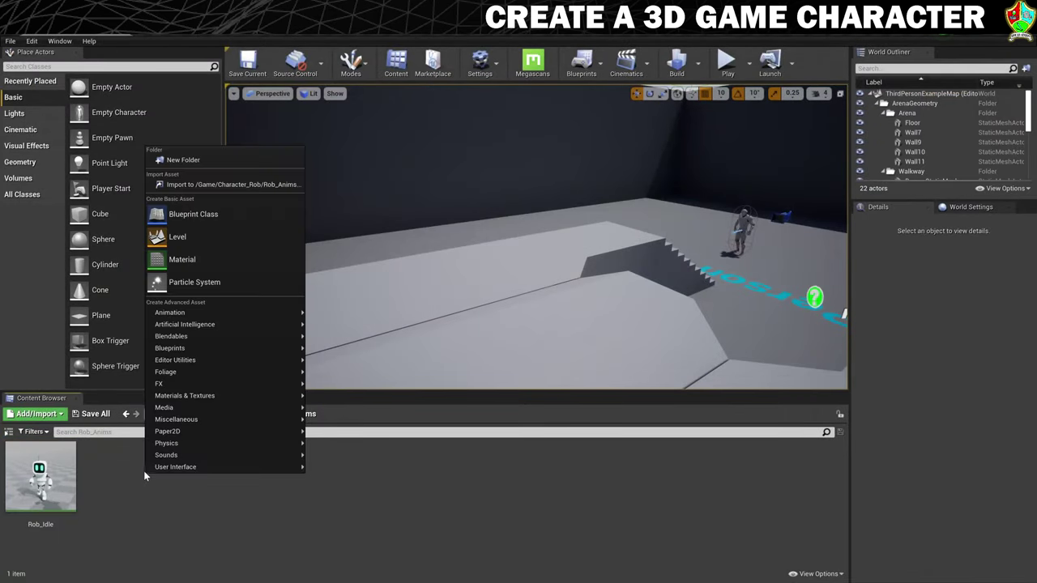
{"action": "left_click", "coordinate": [199, 186]}
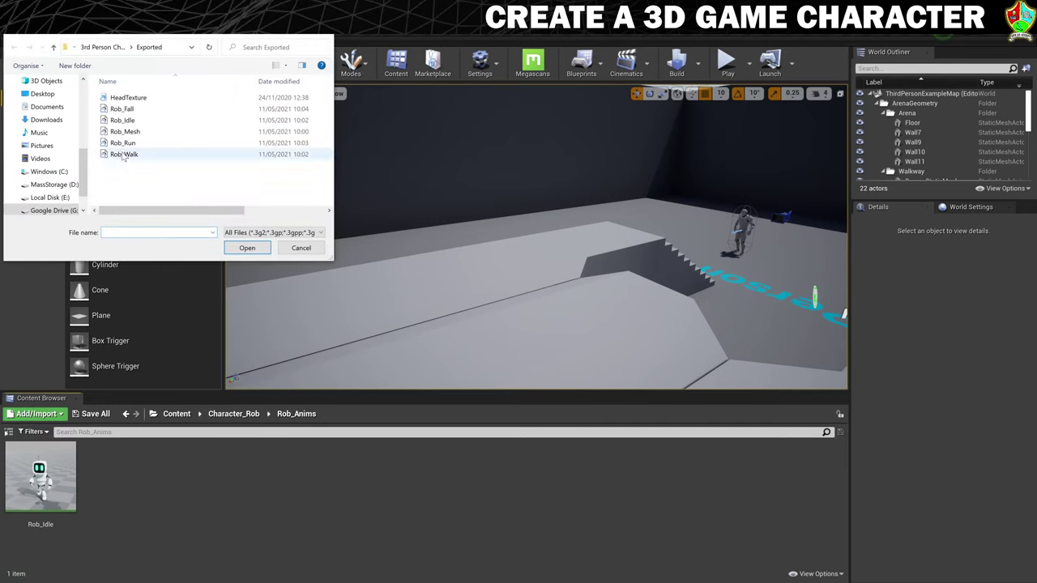
{"action": "double_click", "coordinate": [122, 154]}
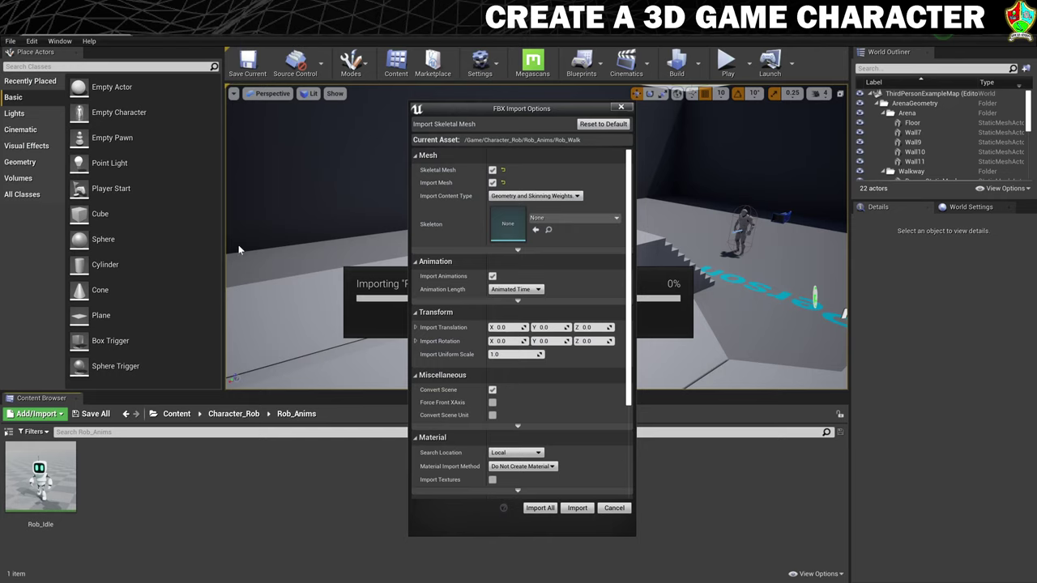
{"action": "left_click", "coordinate": [491, 182]}
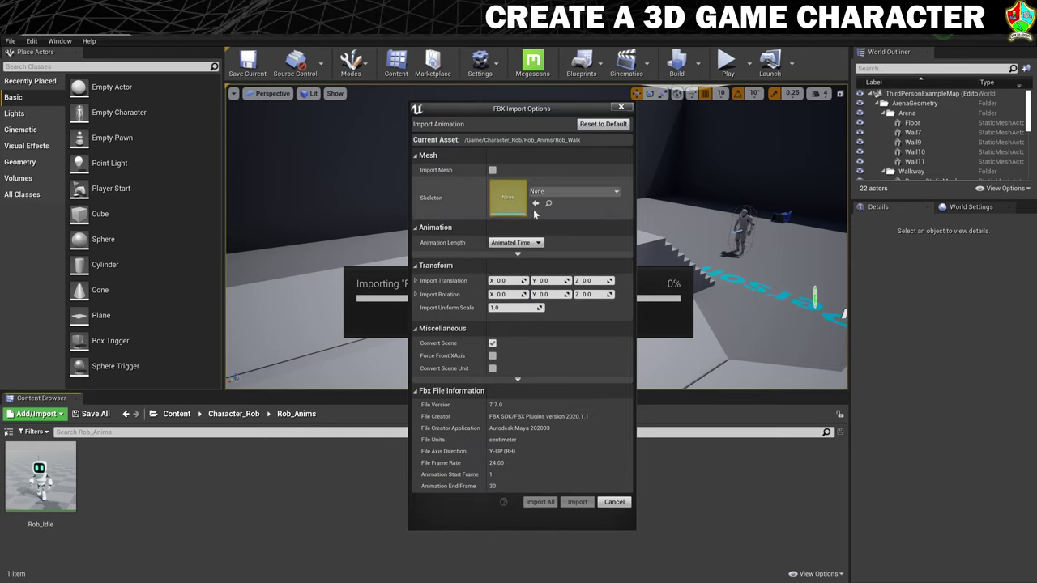
{"action": "left_click", "coordinate": [564, 192]}
{"action": "left_click", "coordinate": [602, 275]}
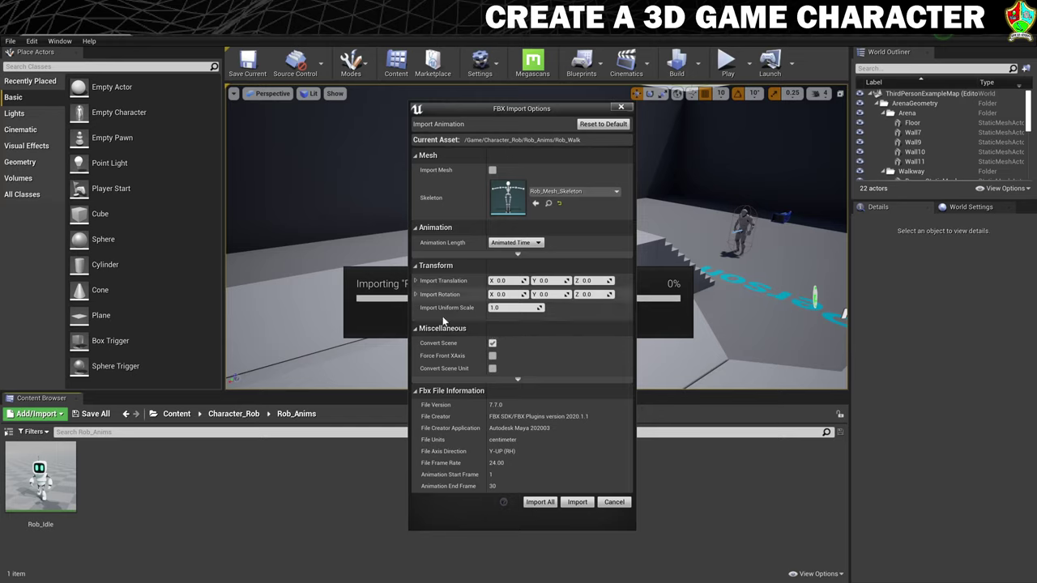
{"action": "left_click", "coordinate": [502, 243]}
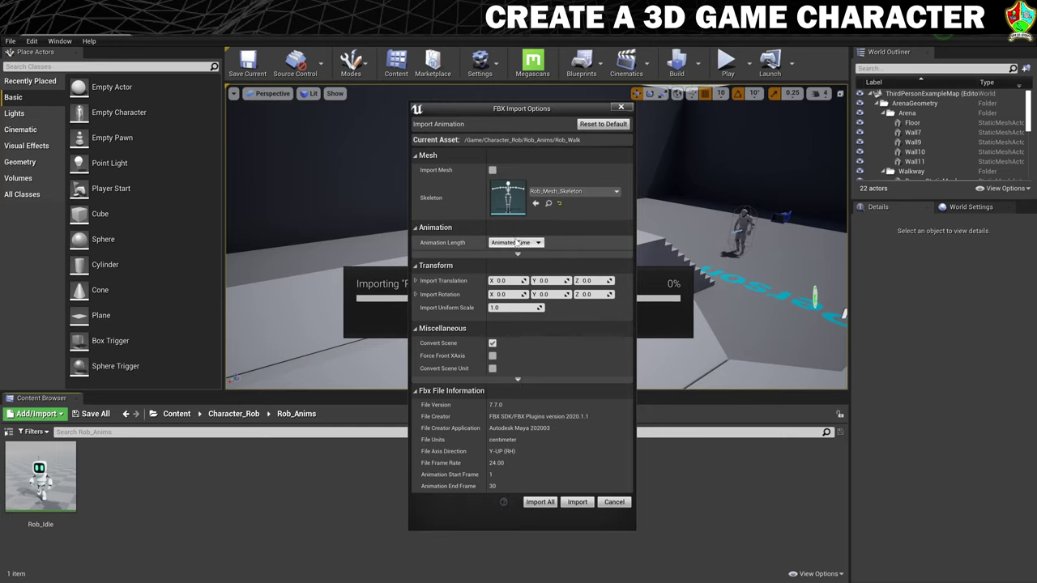
{"action": "left_click", "coordinate": [575, 502]}
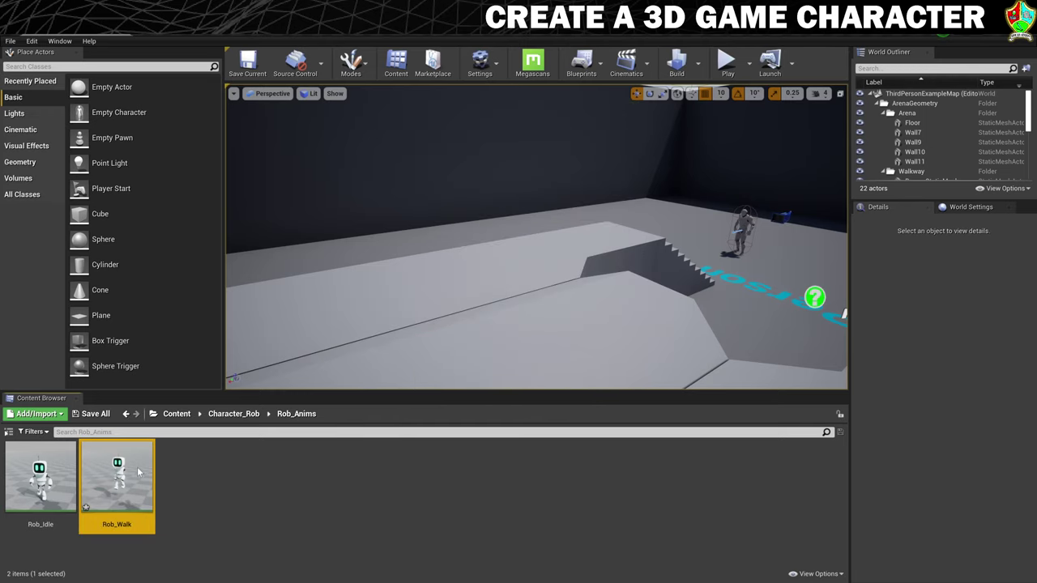
Preview the Rob_Walk animation from another angle, save it and return to the level editor
{"action": "double_click", "coordinate": [137, 472]}
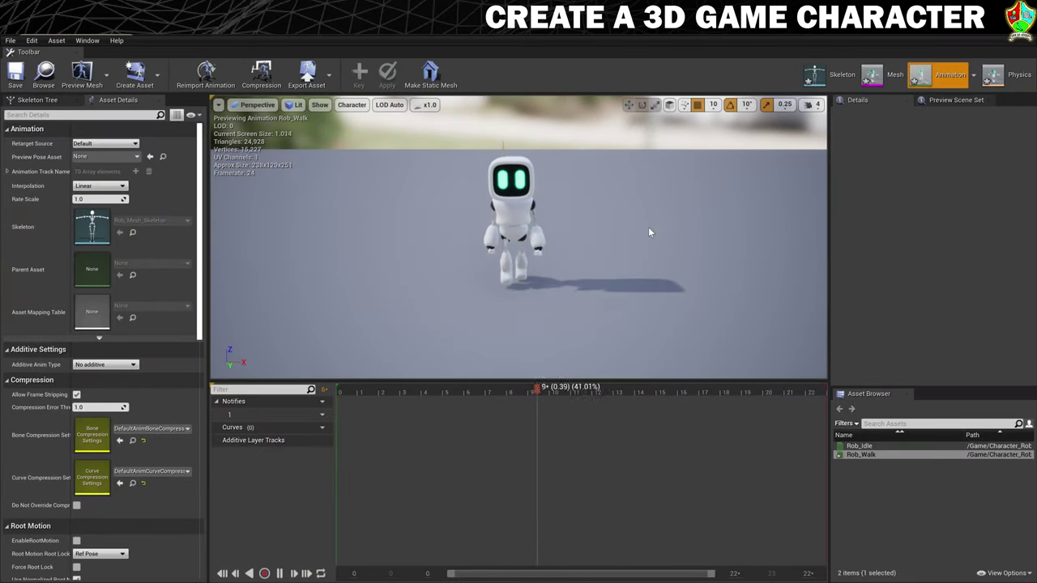
{"action": "left_click_drag", "start_coordinate": [648, 232], "coordinate": [616, 243]}
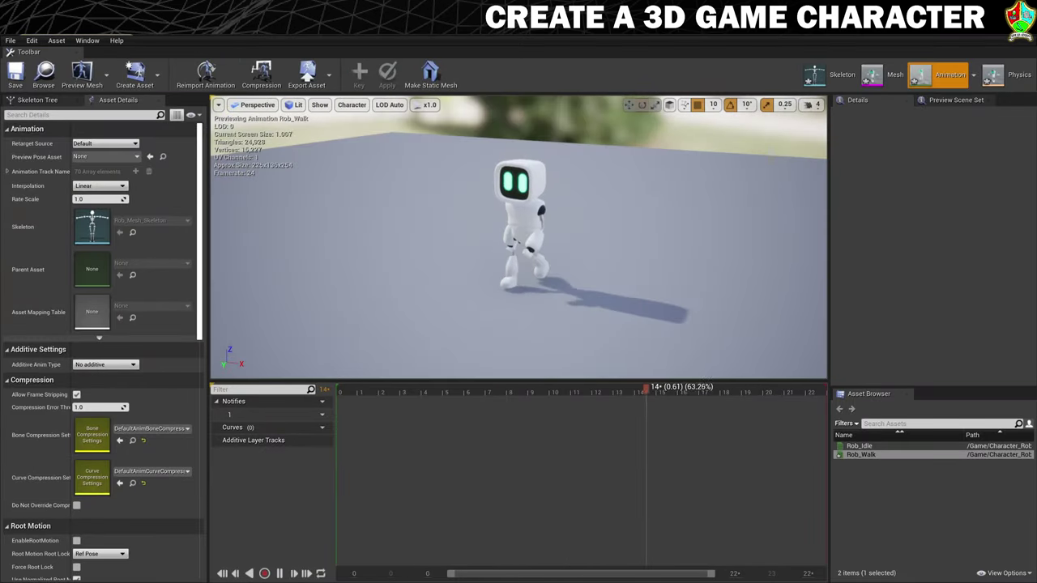
{"action": "left_click", "coordinate": [108, 39]}
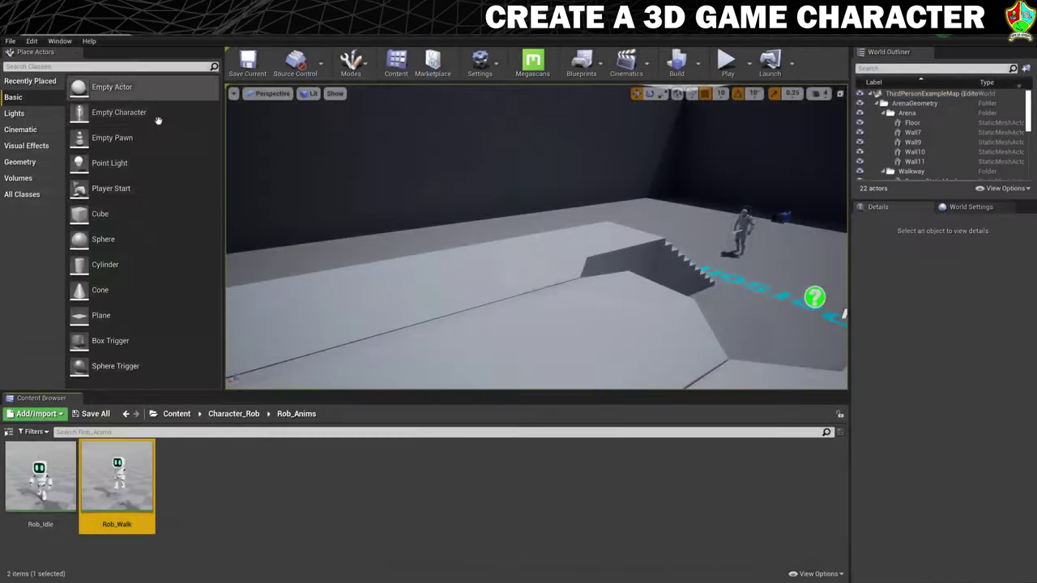
Import the Rob_Run file into Rob_Anims without its mesh, using Rob_Mesh_Skeleton and the Animated Time length
{"action": "right_click", "coordinate": [203, 473]}
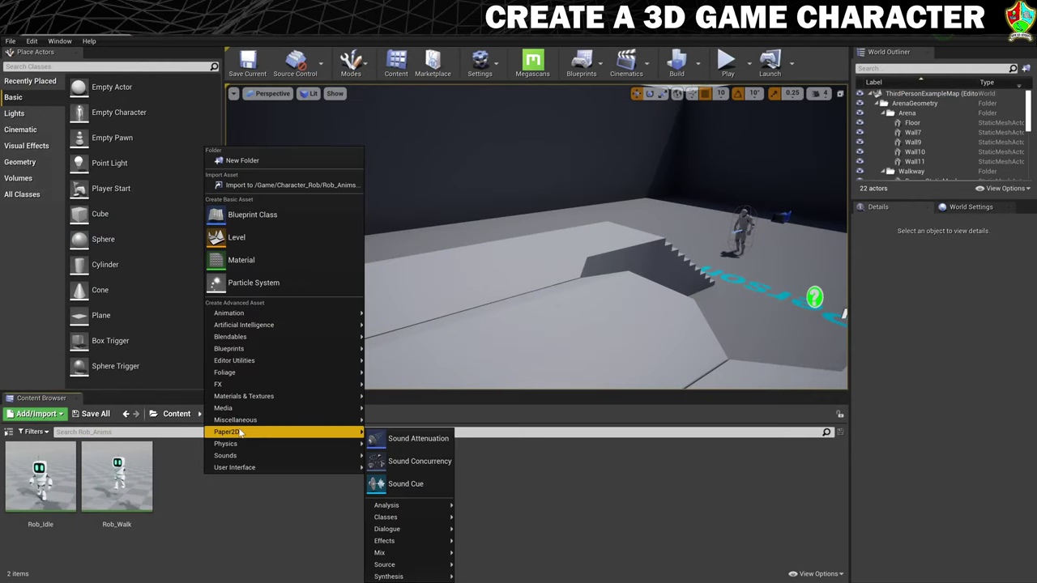
{"action": "left_click", "coordinate": [268, 187]}
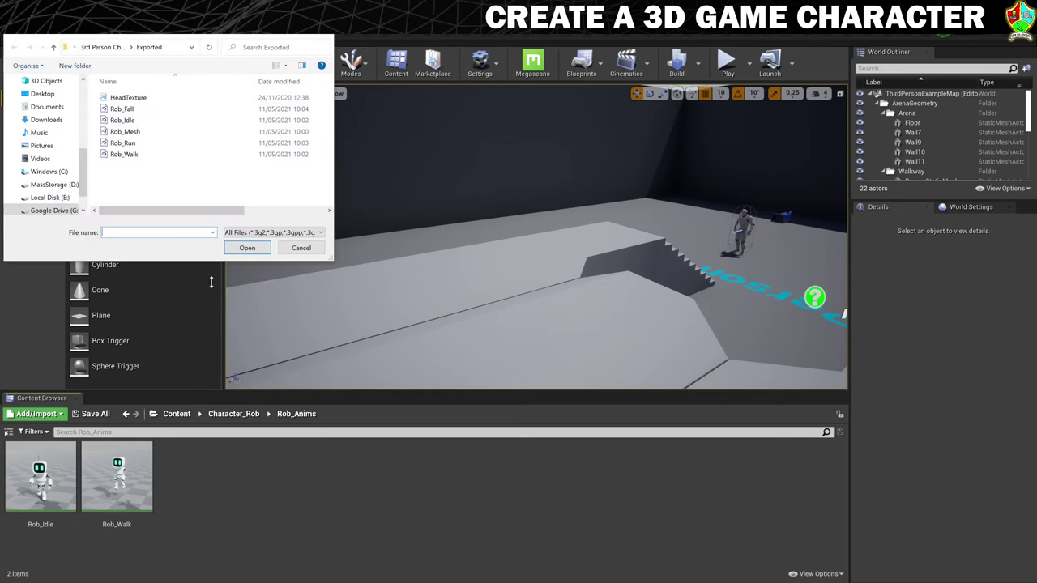
{"action": "left_click", "coordinate": [124, 144]}
{"action": "left_click", "coordinate": [246, 248]}
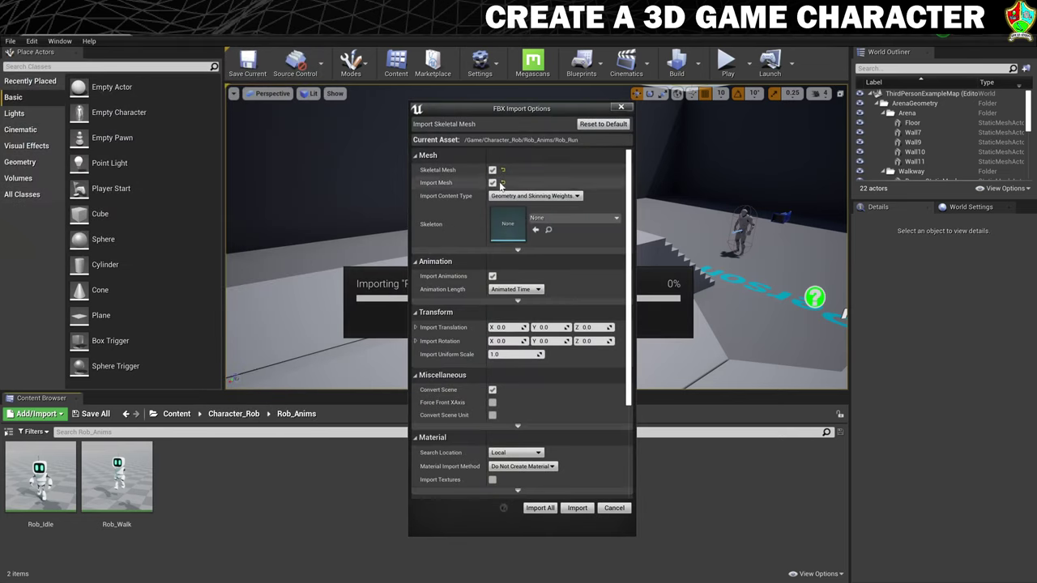
{"action": "left_click", "coordinate": [492, 183]}
{"action": "left_click", "coordinate": [572, 195]}
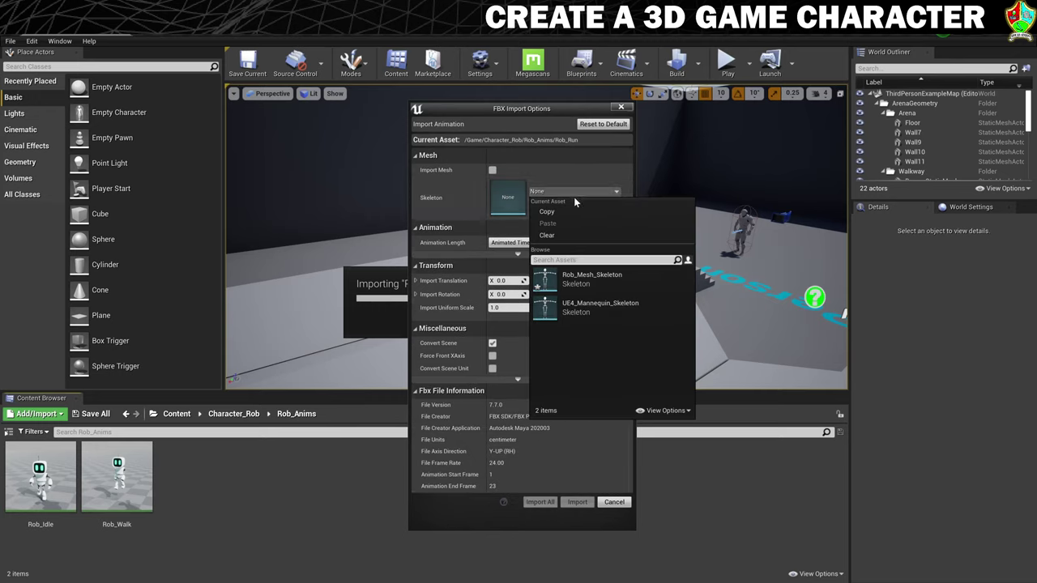
{"action": "left_click", "coordinate": [600, 276]}
{"action": "left_click", "coordinate": [518, 243]}
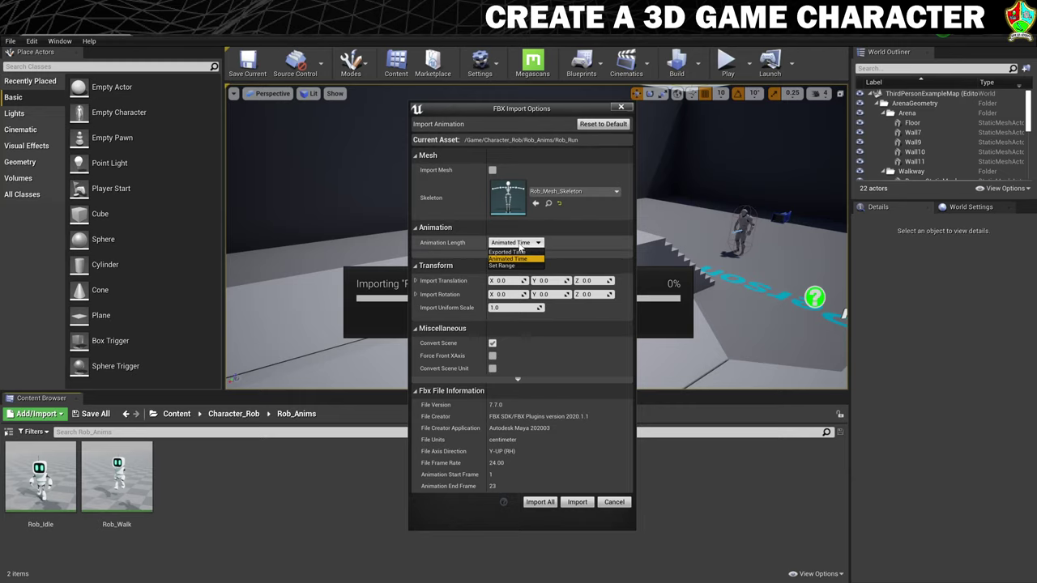
{"action": "left_click", "coordinate": [576, 502]}
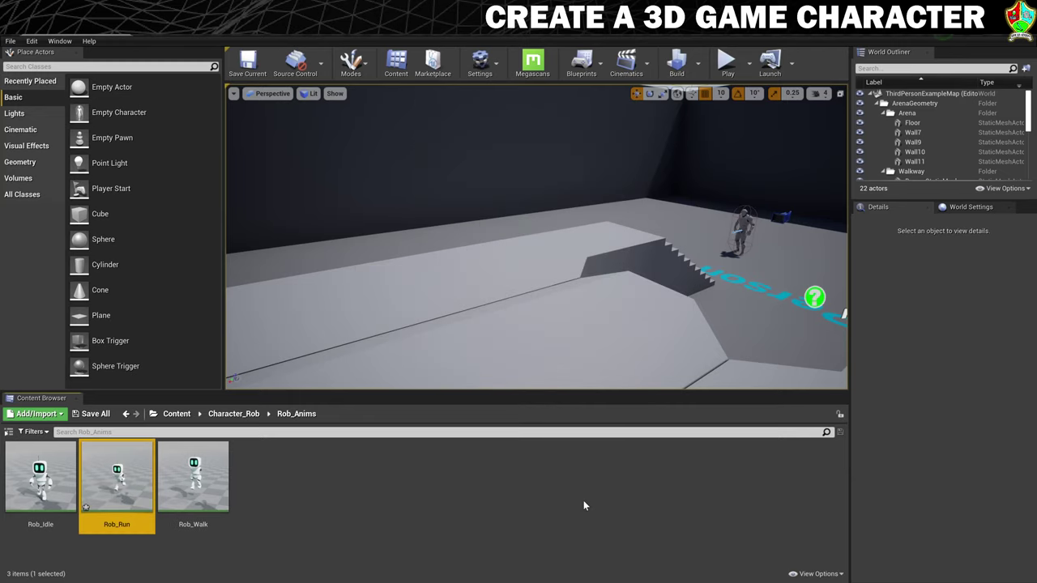
Preview the Rob_Run animation, save it and return to the Rob_Anims folder in the level editor
{"action": "double_click", "coordinate": [116, 478]}
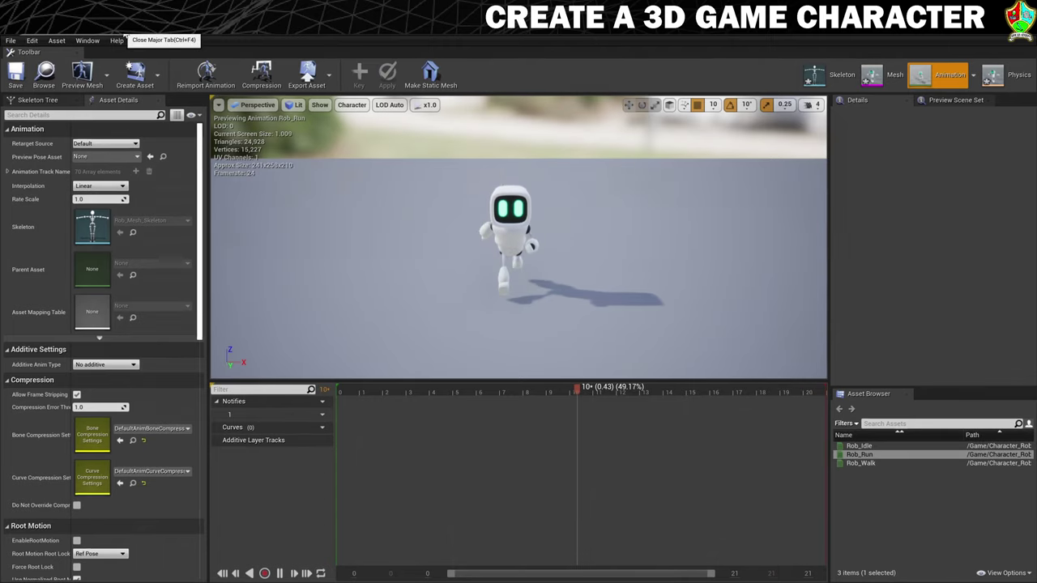
{"action": "left_click", "coordinate": [192, 38]}
{"action": "left_click", "coordinate": [275, 473]}
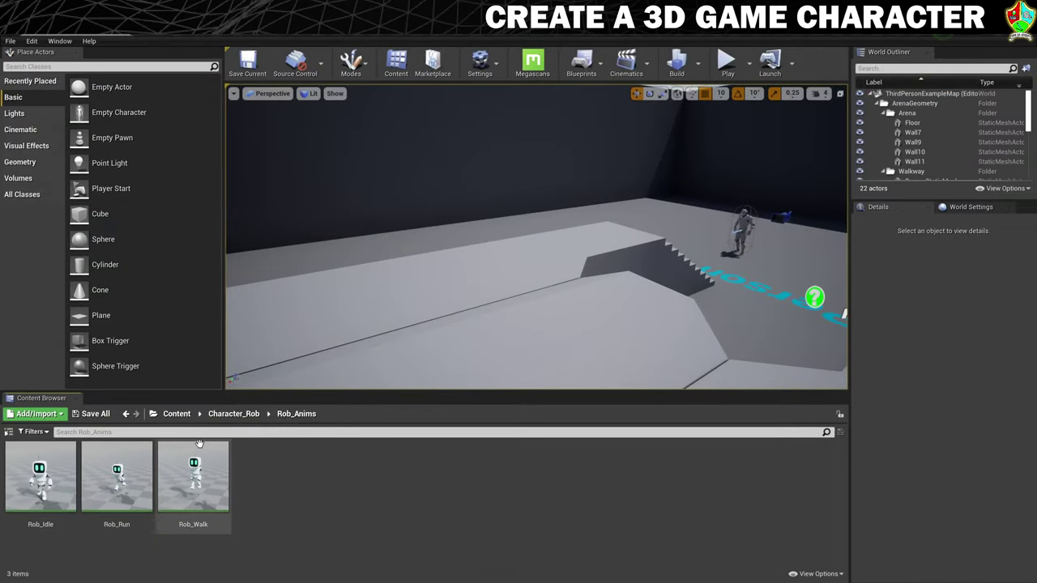
Import the Rob_Fall file into Rob_Anims without its mesh, using Rob_Mesh_Skeleton and the Animated Time length
{"action": "right_click", "coordinate": [283, 460]}
{"action": "left_click", "coordinate": [346, 171]}
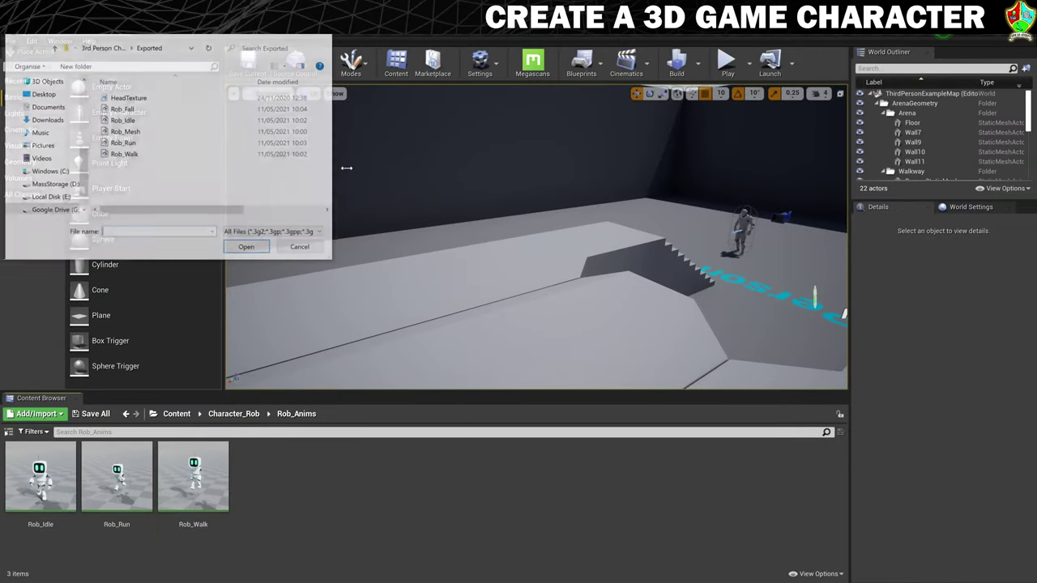
{"action": "left_click", "coordinate": [126, 111]}
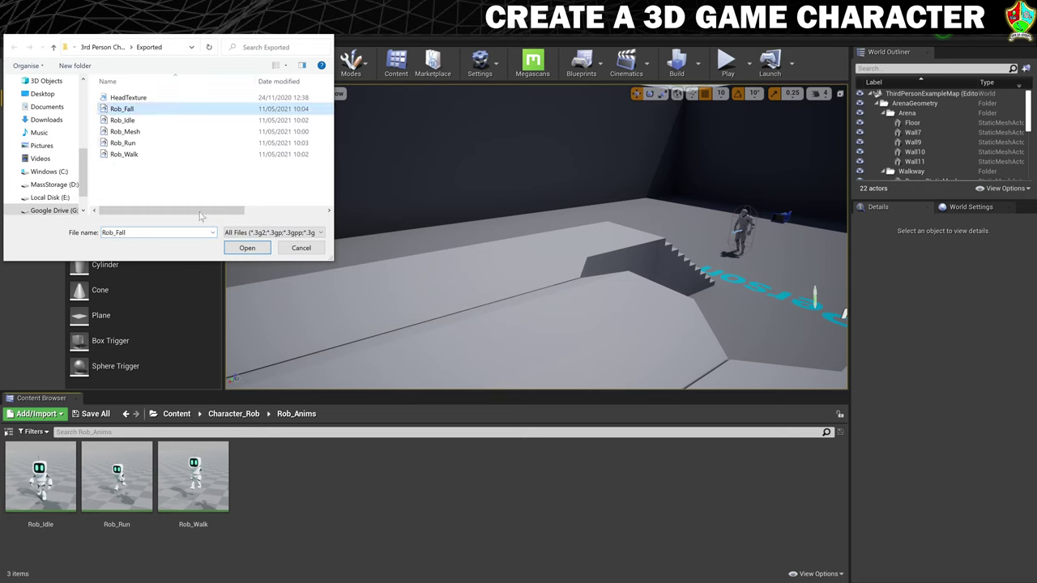
{"action": "left_click", "coordinate": [247, 247]}
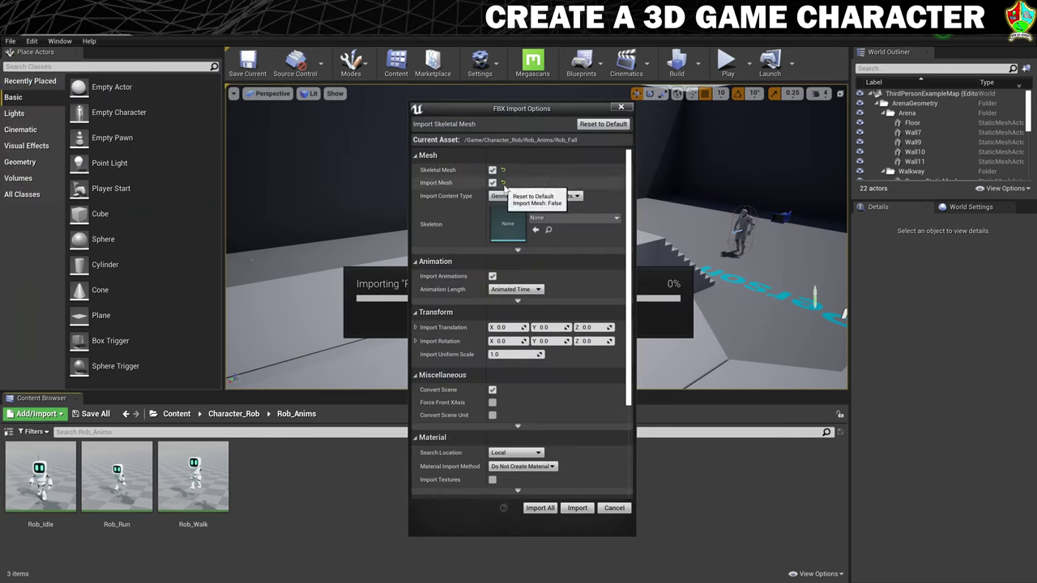
{"action": "left_click", "coordinate": [492, 183]}
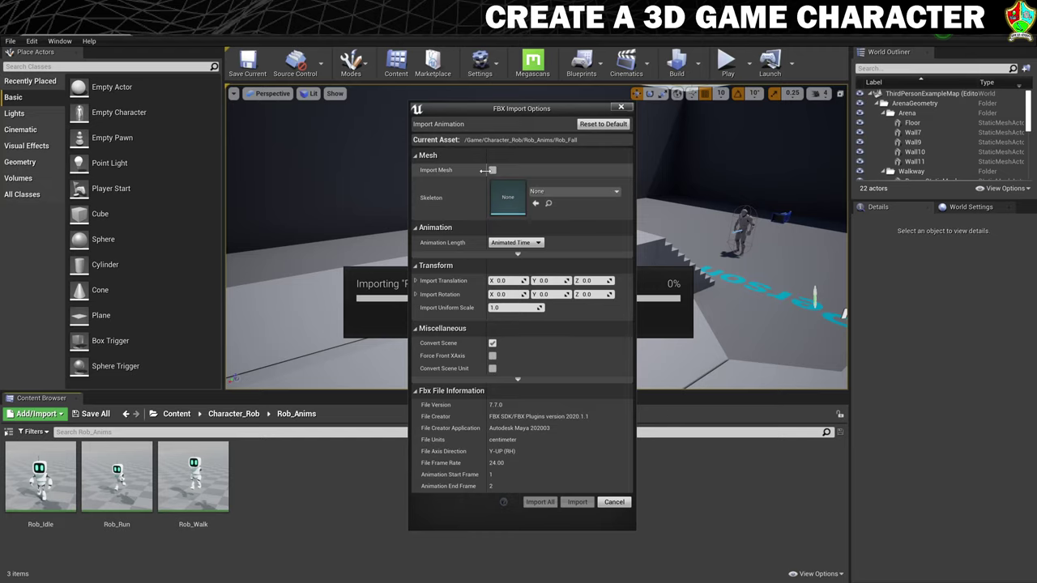
{"action": "left_click", "coordinate": [567, 191]}
{"action": "left_click", "coordinate": [598, 280]}
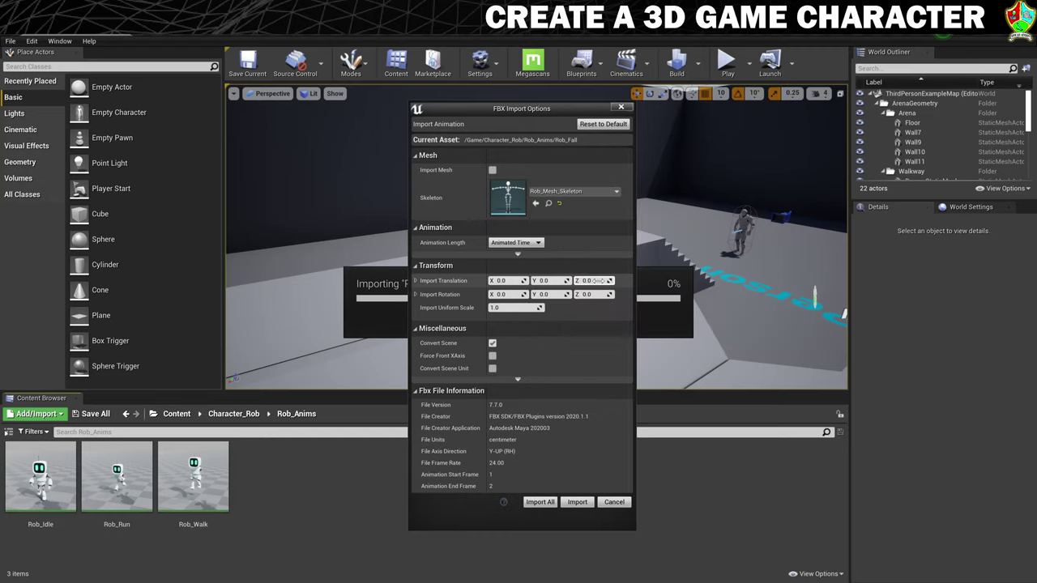
{"action": "left_click", "coordinate": [577, 502]}
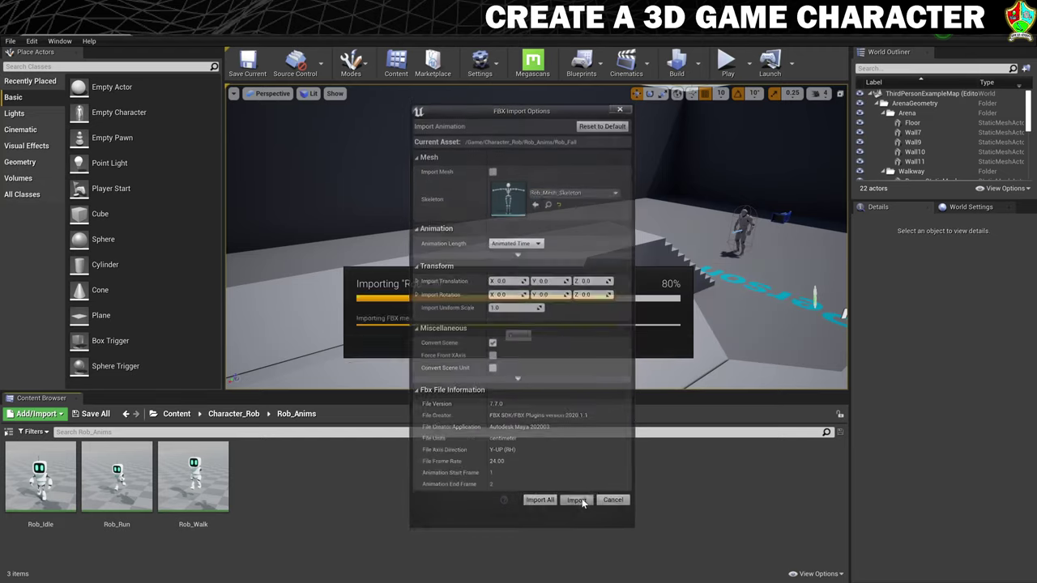
Preview the Rob_Fall animation from another angle, save it and return to the level editor
{"action": "double_click", "coordinate": [57, 473]}
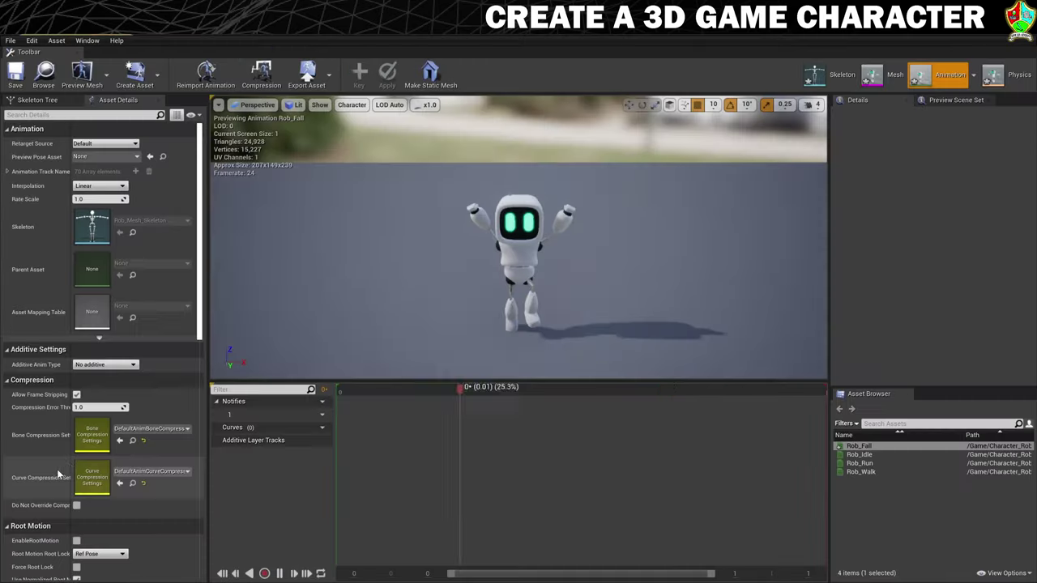
{"action": "left_click_drag", "start_coordinate": [622, 295], "coordinate": [688, 308]}
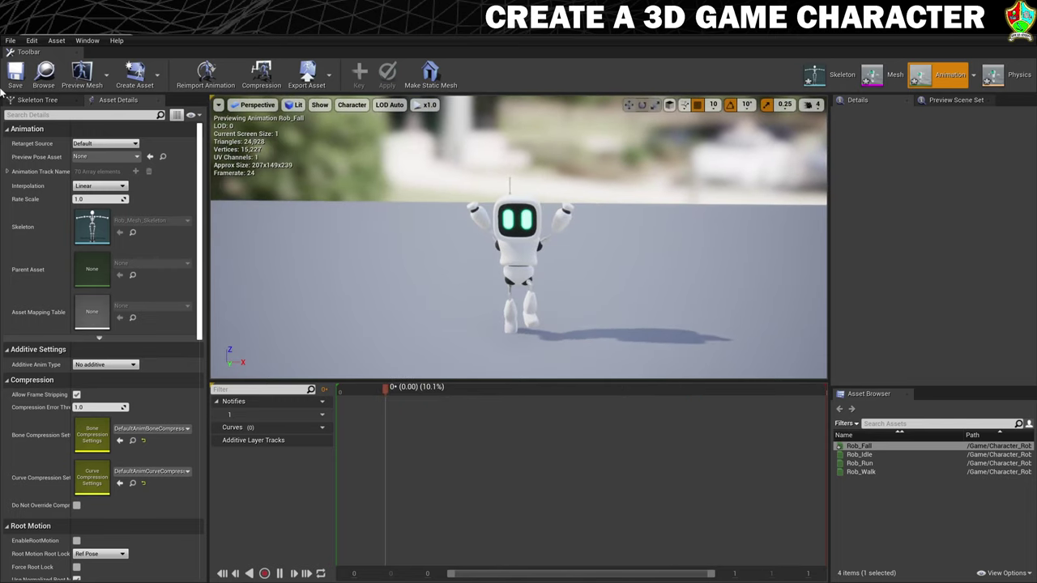
{"action": "left_click", "coordinate": [122, 36]}
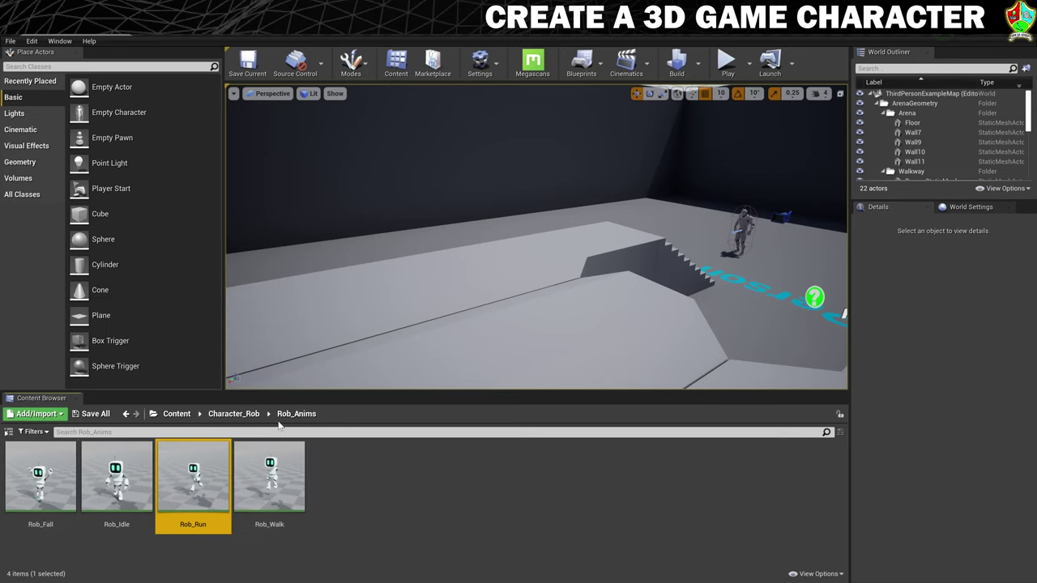
Create a Blend Space 1D for Rob_Mesh_Skeleton in the Rob_Anims folder and name it Rob_BS
{"action": "right_click", "coordinate": [376, 488]}
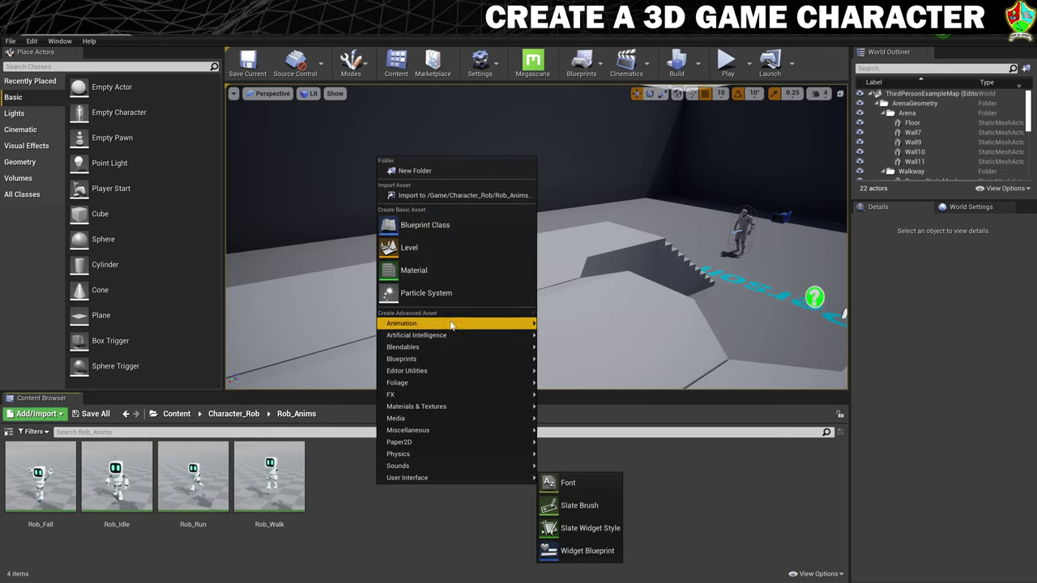
{"action": "mouse_move", "coordinate": [451, 324]}
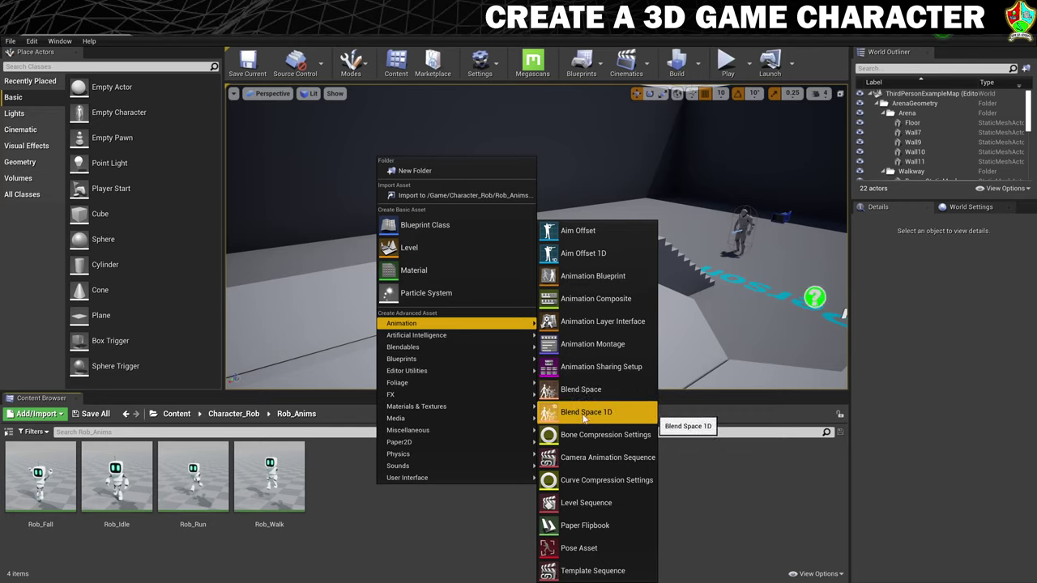
{"action": "left_click", "coordinate": [583, 414]}
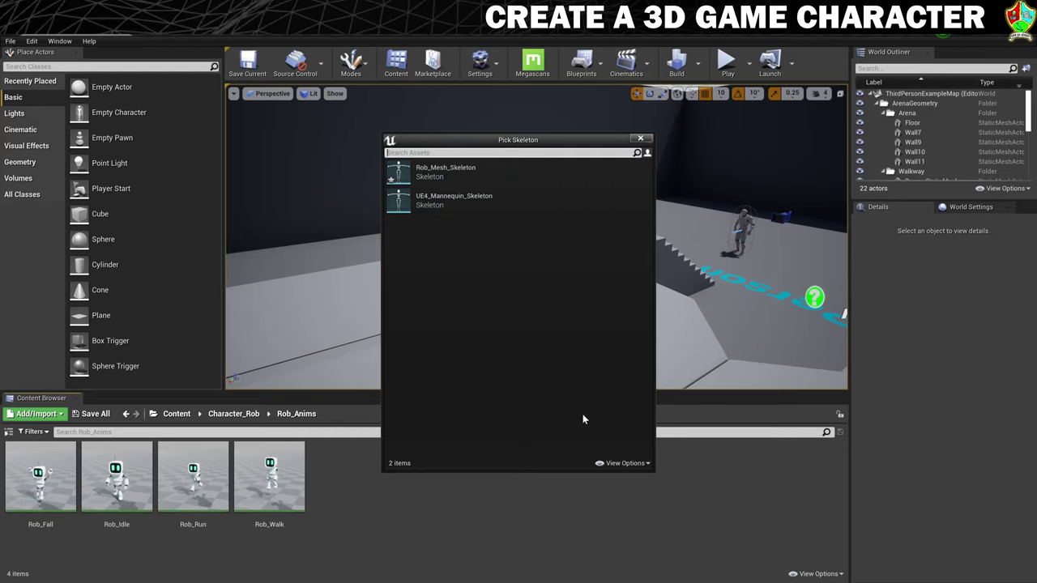
{"action": "left_click", "coordinate": [445, 172]}
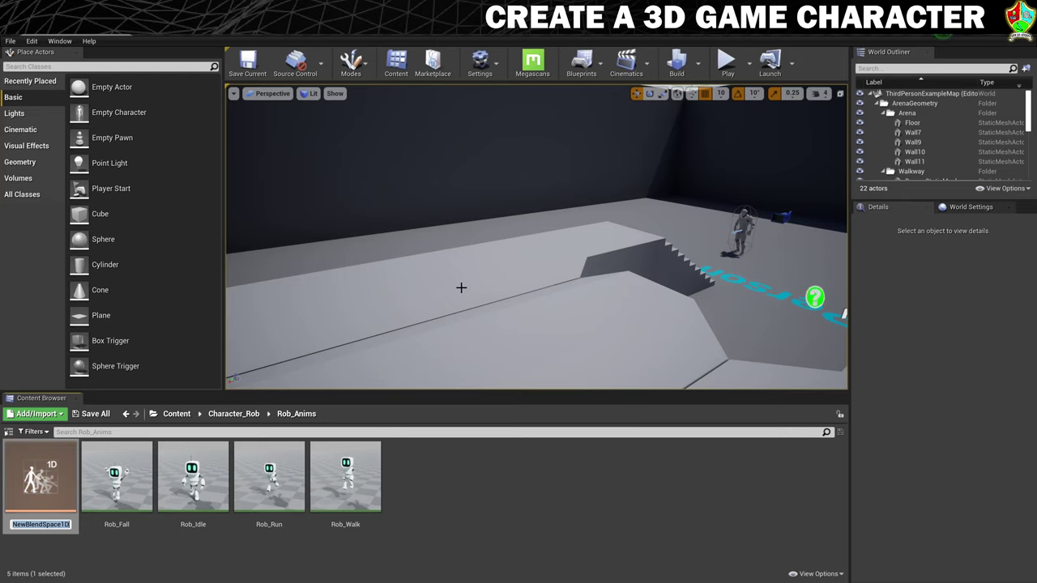
{"action": "type", "text": "Rob_BS"}
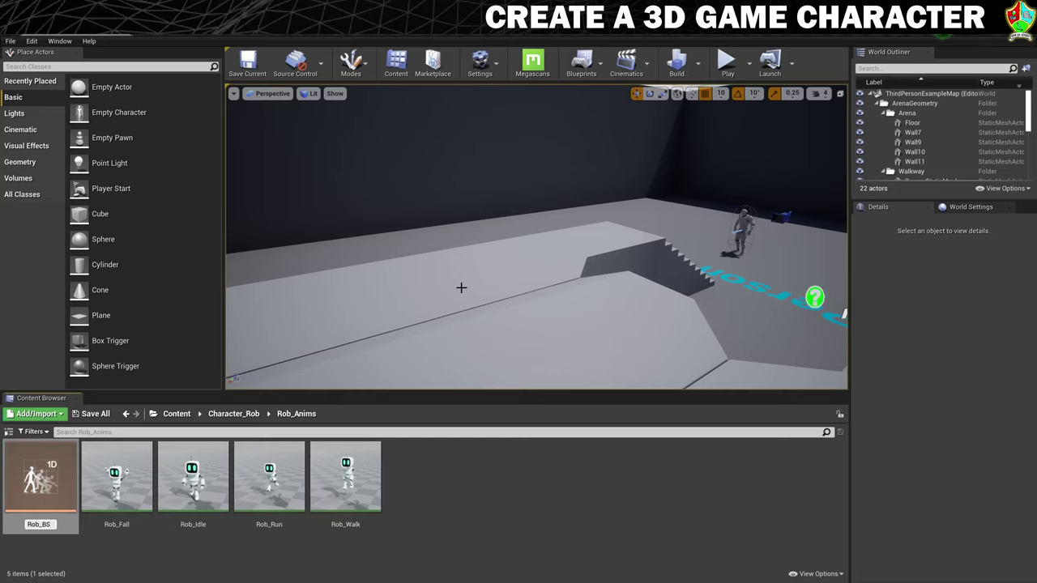
{"action": "key", "text": "Return"}
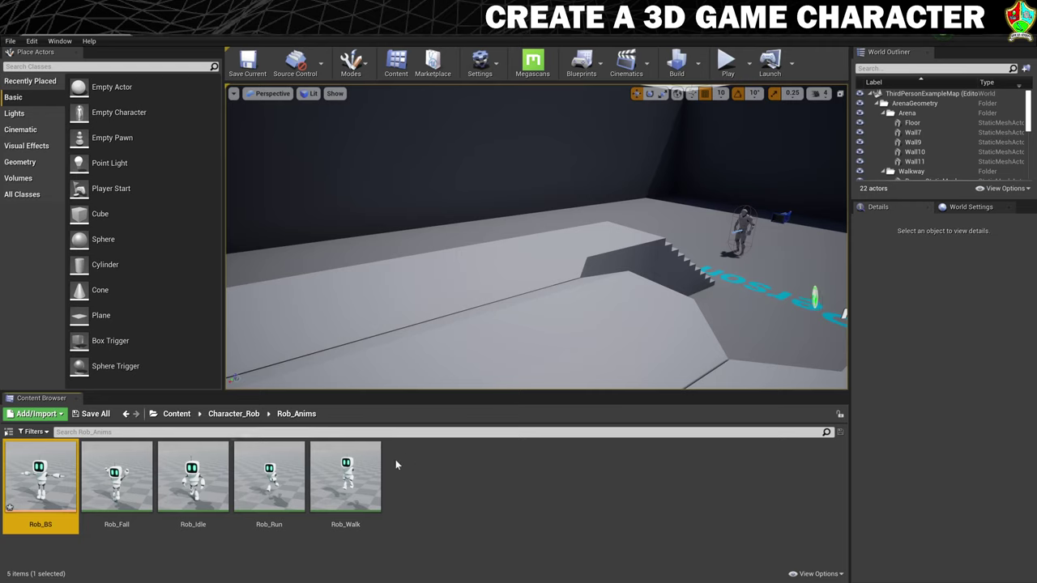
Place Rob_Idle at 0, Rob_Walk at 25 and Rob_Run at 75 on the Rob_BS axis, previewing the walk and run blends
{"action": "double_click", "coordinate": [40, 474]}
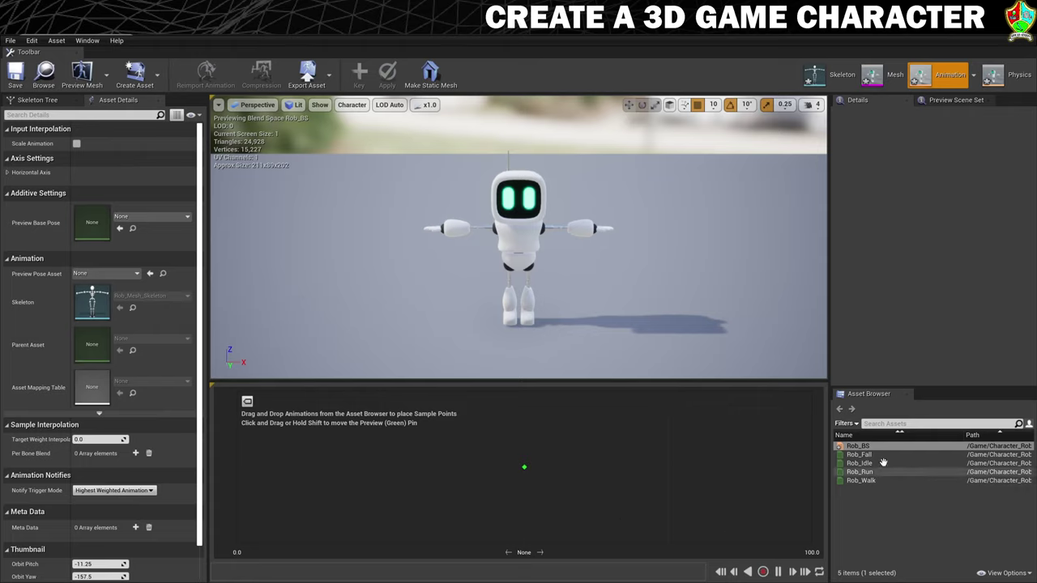
{"action": "left_click_drag", "start_coordinate": [860, 463], "coordinate": [238, 468]}
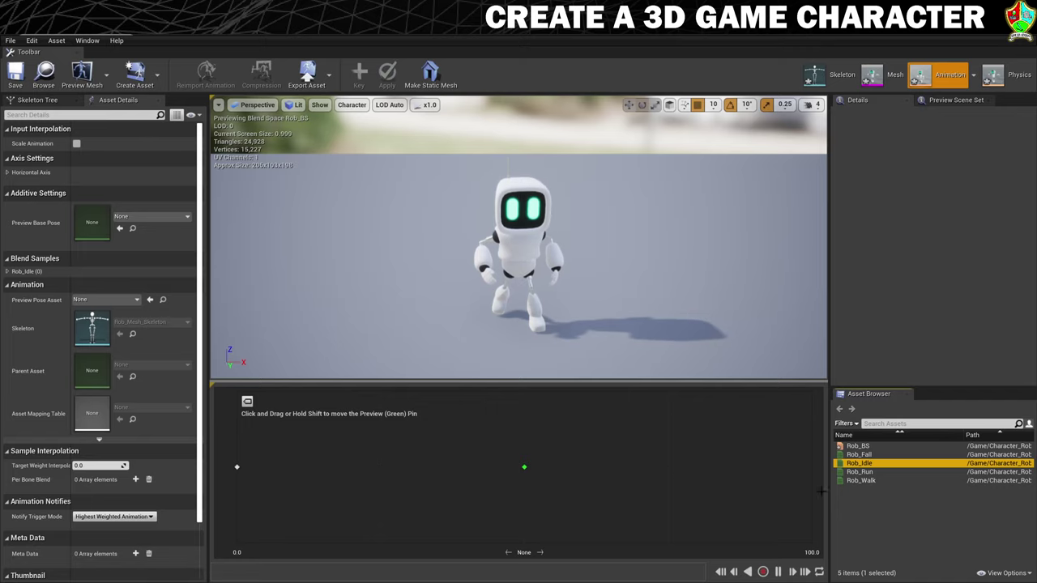
{"action": "left_click_drag", "start_coordinate": [863, 481], "coordinate": [381, 467]}
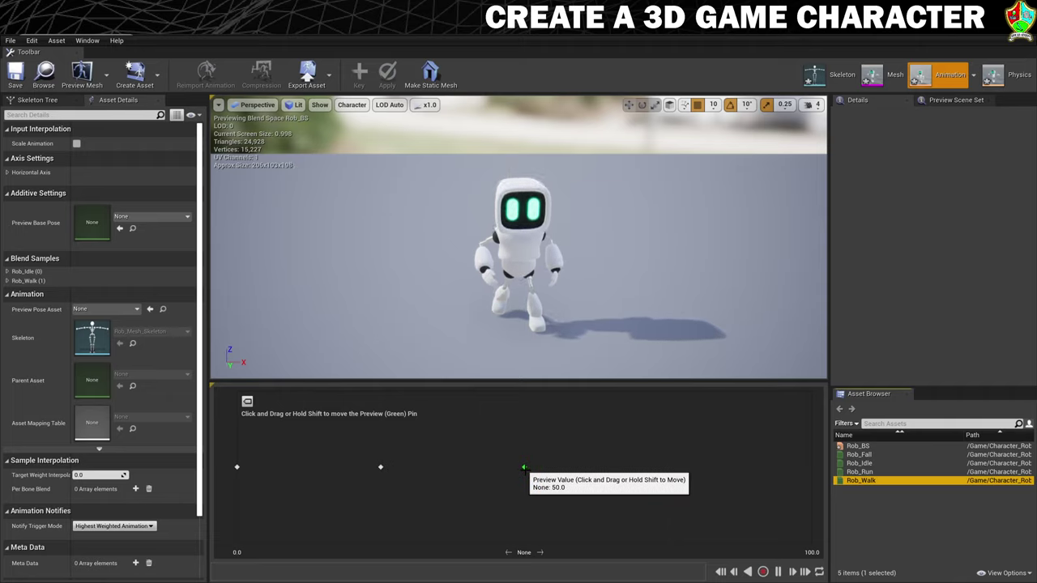
{"action": "mouse_move", "coordinate": [524, 467]}
{"action": "left_mouse_down"}
{"action": "mouse_move", "coordinate": [230, 469]}
{"action": "mouse_move", "coordinate": [523, 479]}
{"action": "left_mouse_up"}
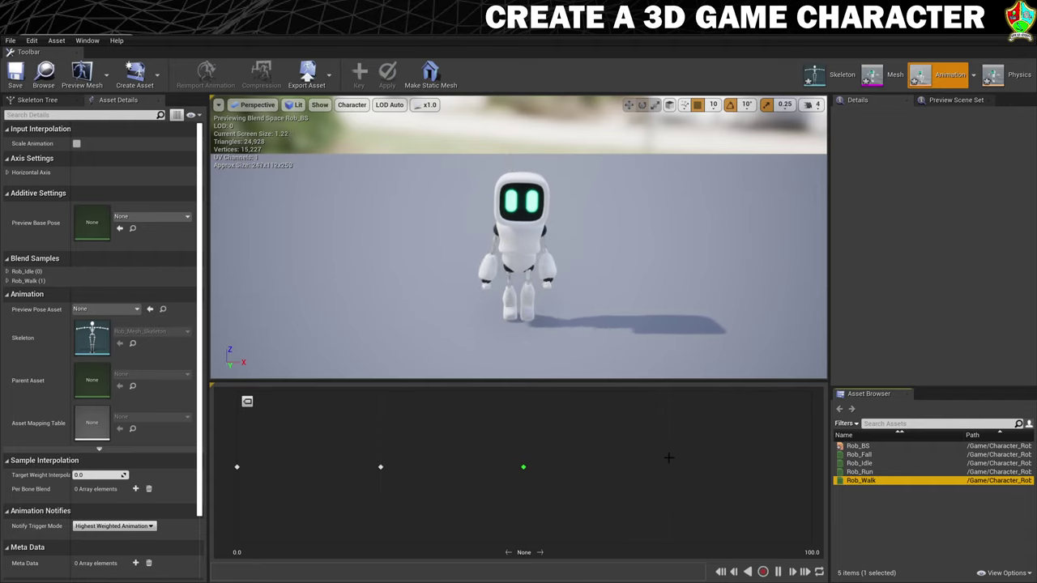
{"action": "left_click_drag", "start_coordinate": [859, 471], "coordinate": [674, 466]}
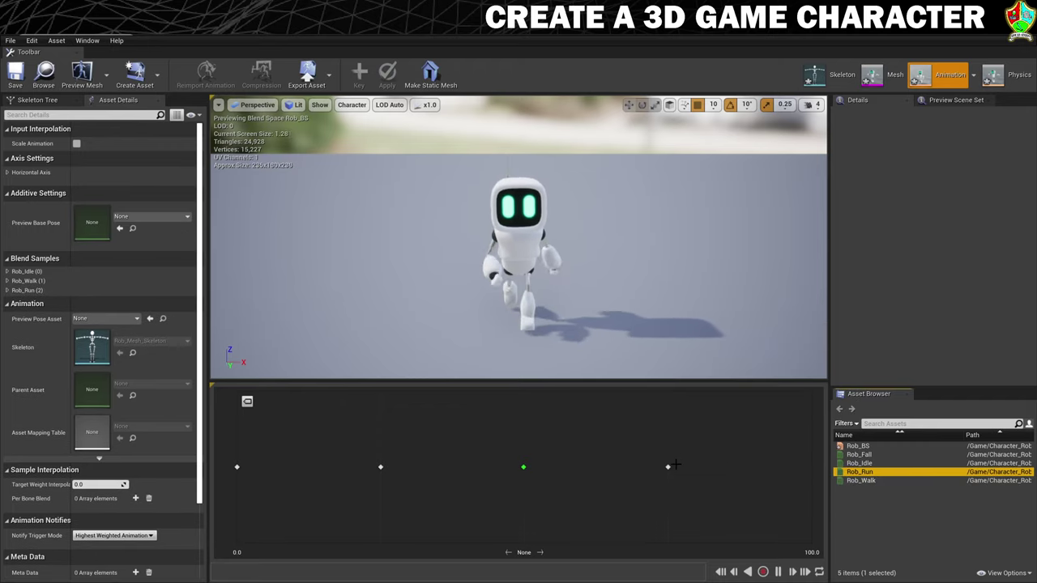
{"action": "left_click", "coordinate": [380, 468]}
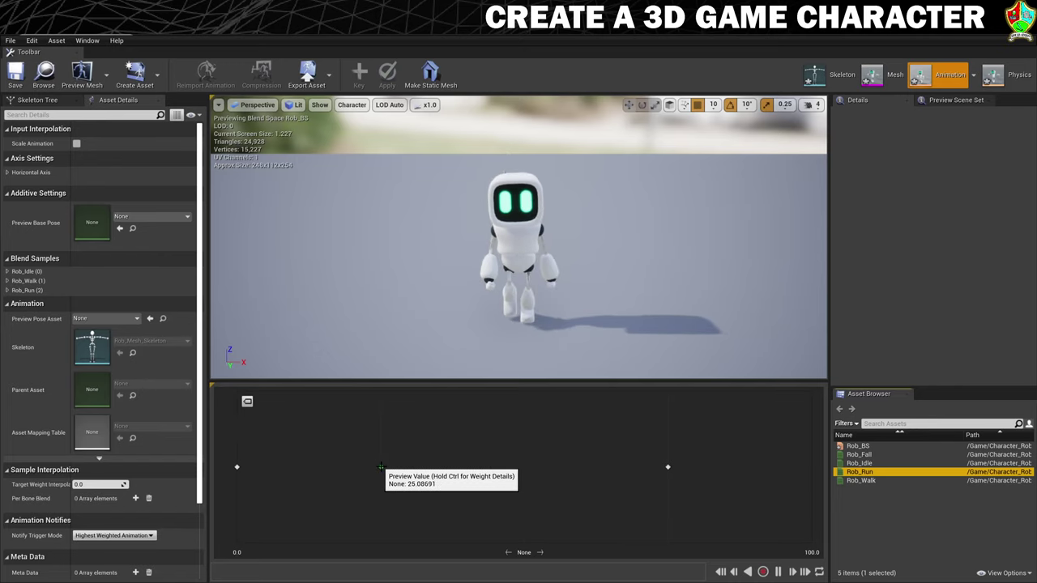
{"action": "left_click_drag", "start_coordinate": [381, 468], "coordinate": [667, 498]}
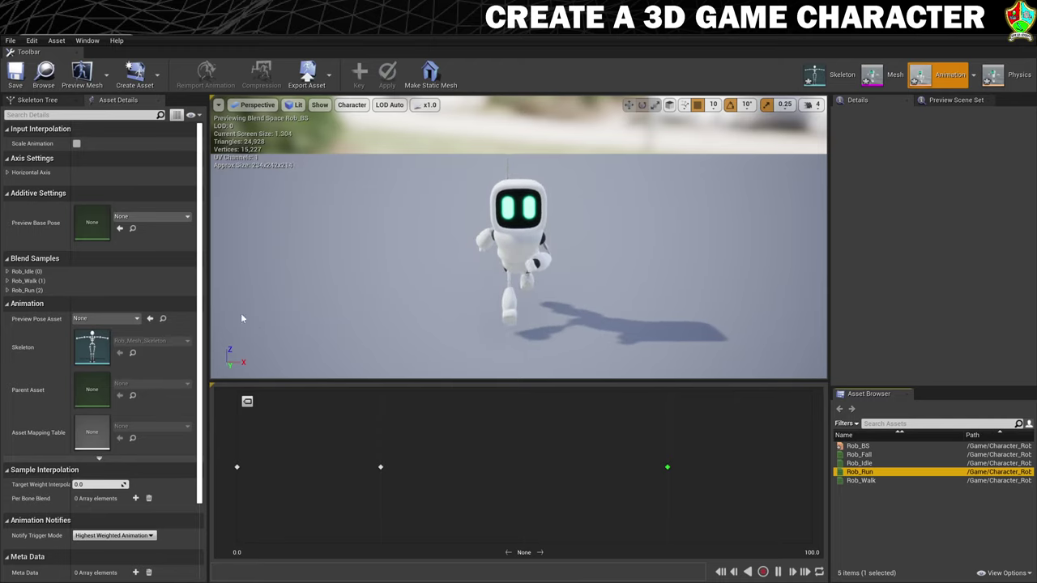
Name the Rob_BS horizontal axis Speed and set its number of grid divisions to 5
{"action": "left_click", "coordinate": [8, 173]}
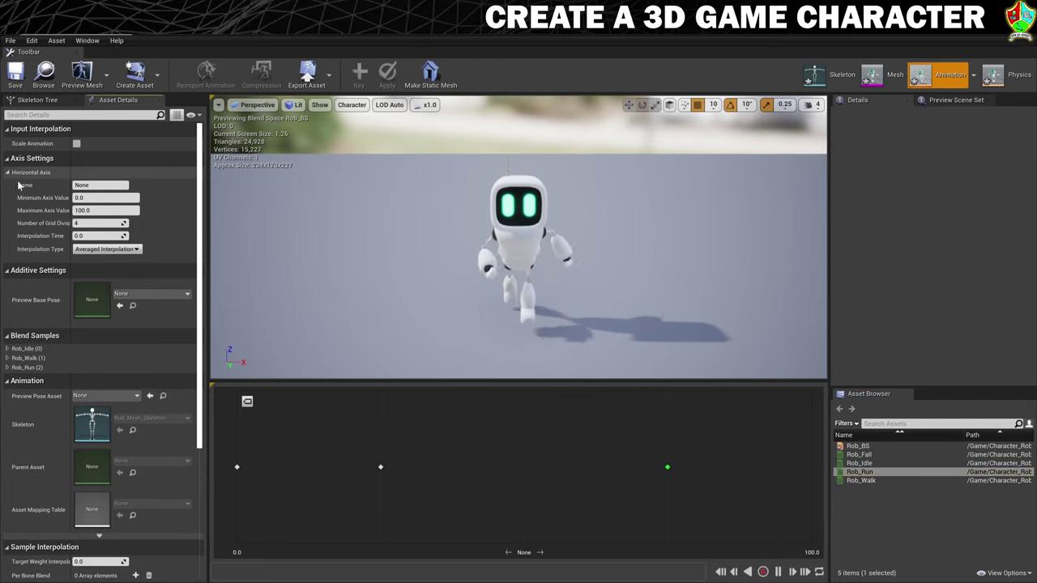
{"action": "left_click", "coordinate": [78, 185]}
{"action": "type", "text": "Speed"}
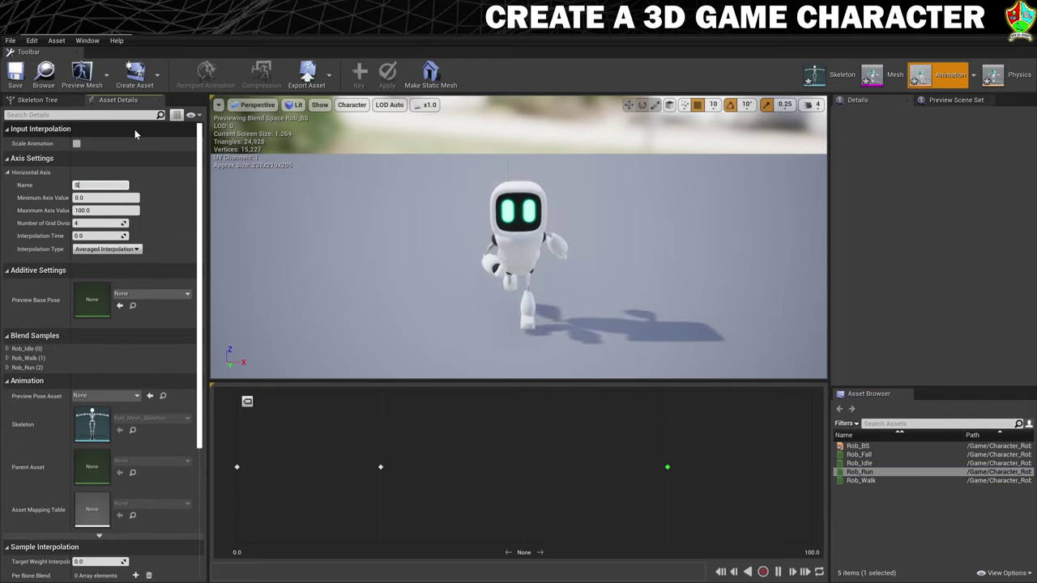
{"action": "key", "text": "Return"}
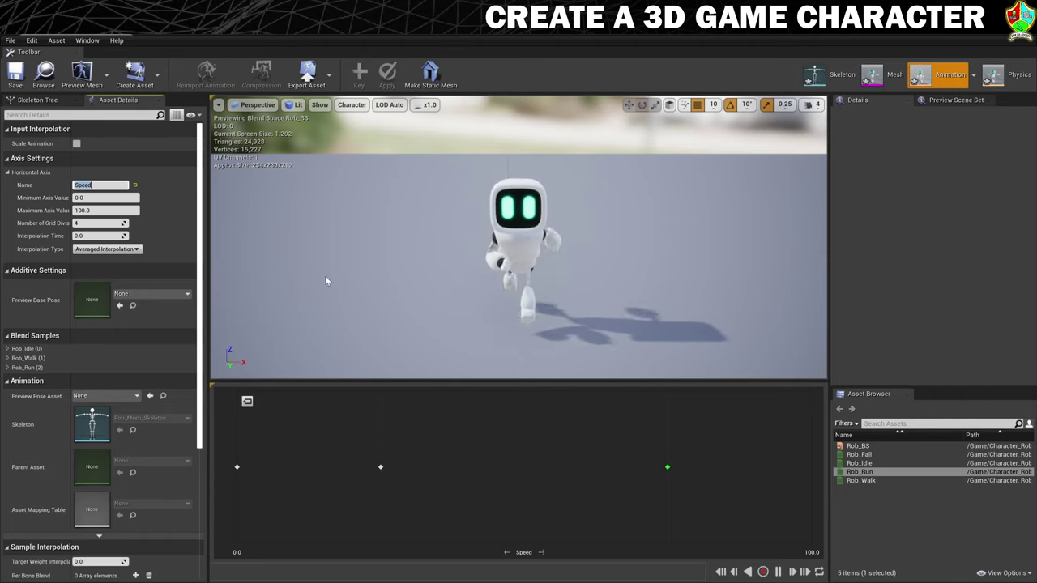
{"action": "left_click", "coordinate": [97, 223]}
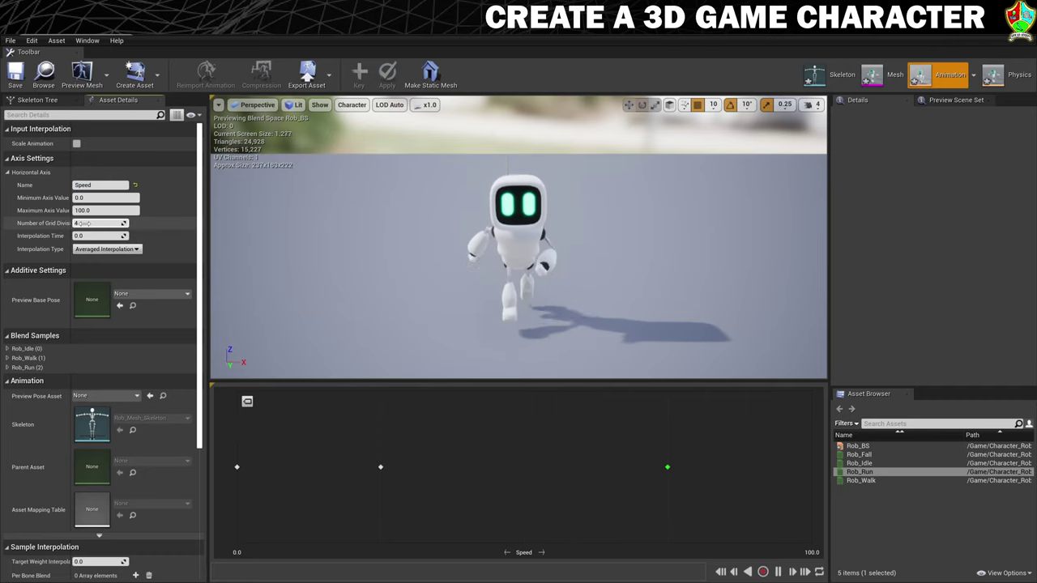
{"action": "type", "text": "5"}
{"action": "key", "text": "Return"}
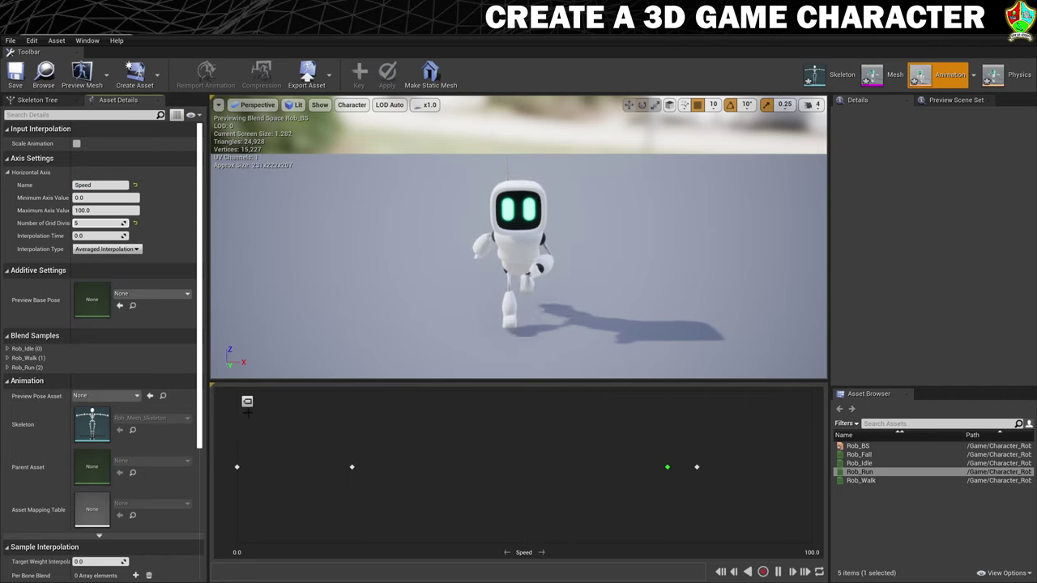
Inspect the walk and run sample points, save the Rob_BS blend space and return to the level editor
{"action": "mouse_move", "coordinate": [351, 467]}
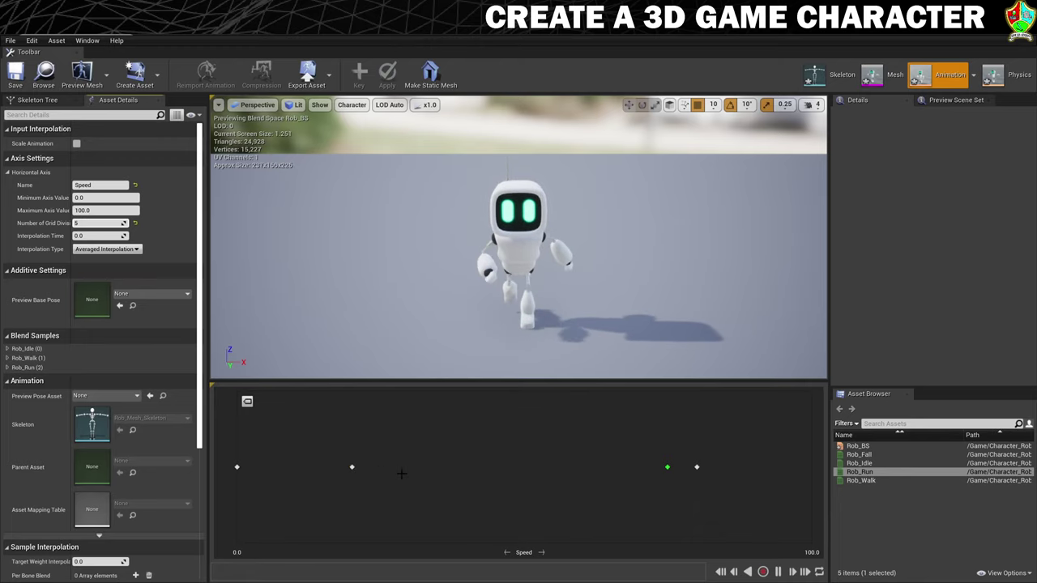
{"action": "mouse_move", "coordinate": [696, 468]}
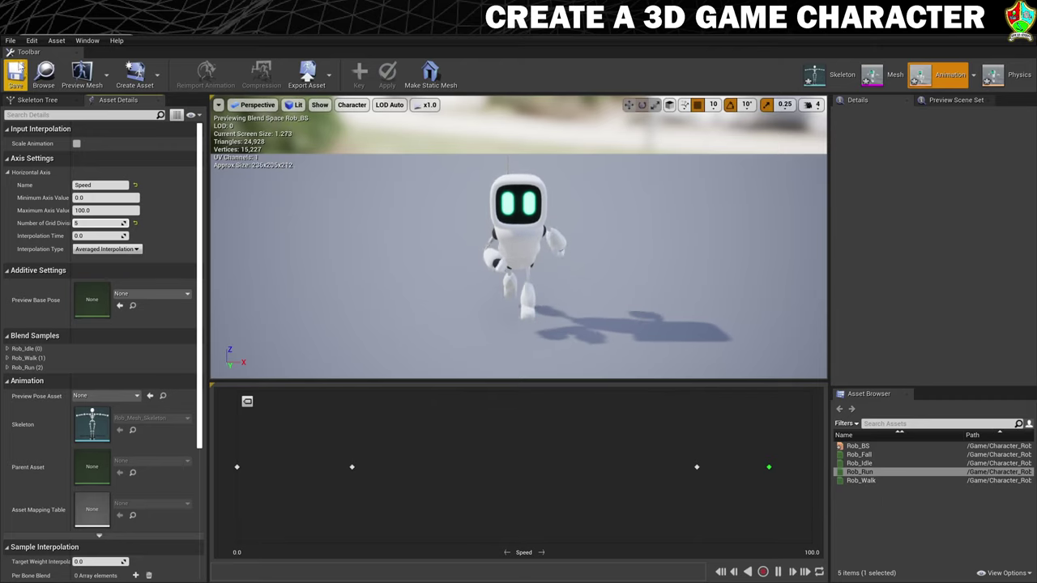
{"action": "left_click", "coordinate": [14, 75]}
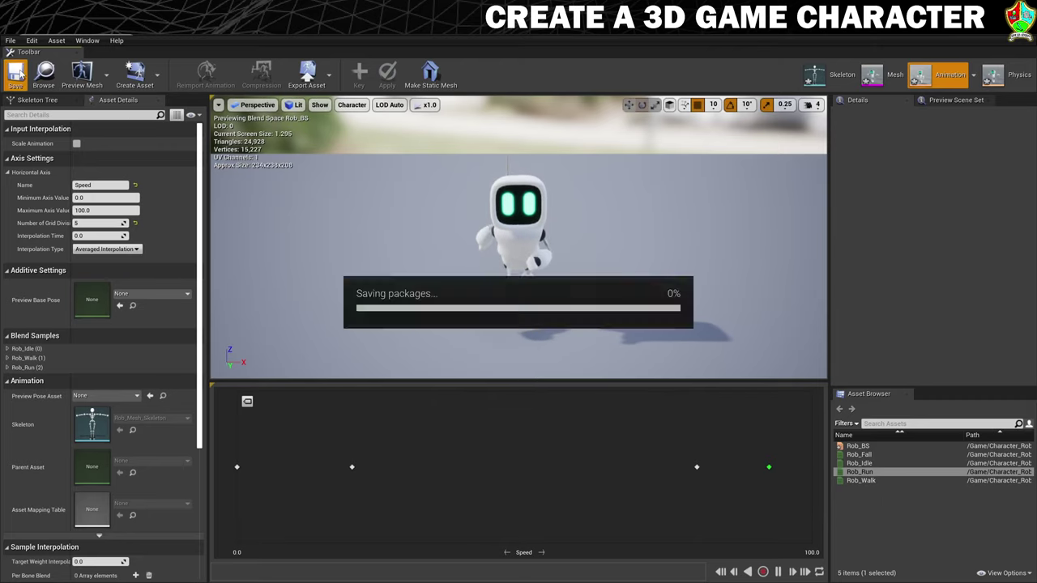
{"action": "left_click", "coordinate": [119, 35]}
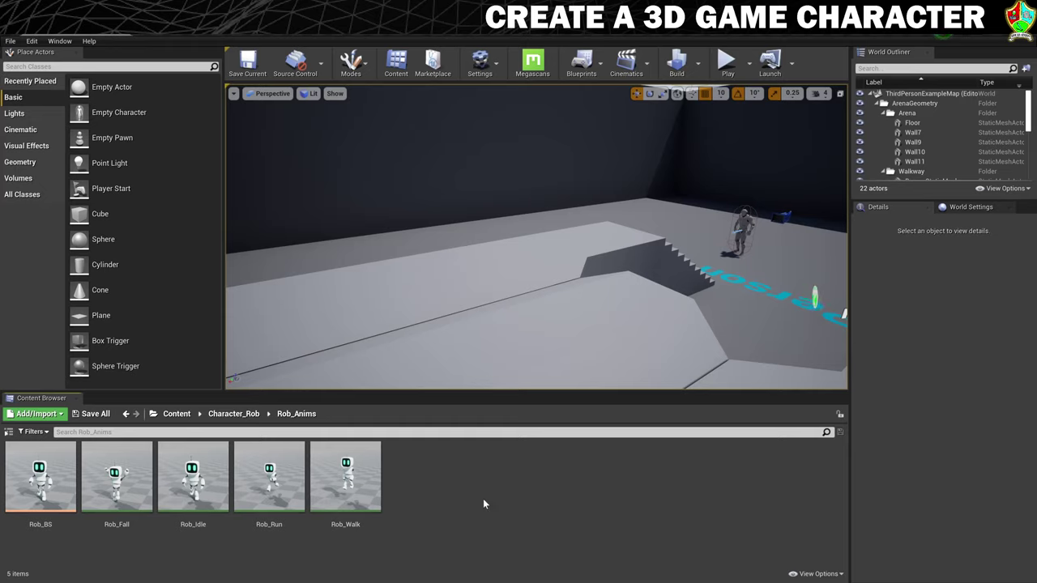
Create an Animation Blueprint in Rob_Anims with parent class AnimInstance and target skeleton Rob_Mesh_Skeleton, and name it Rob_AnimBP
{"action": "right_click", "coordinate": [450, 482]}
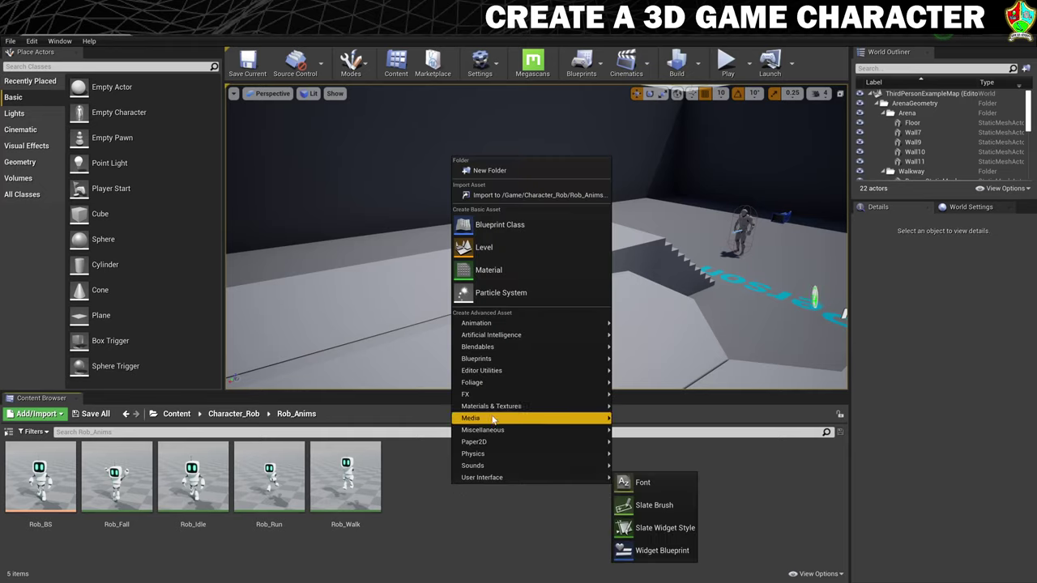
{"action": "mouse_move", "coordinate": [536, 324]}
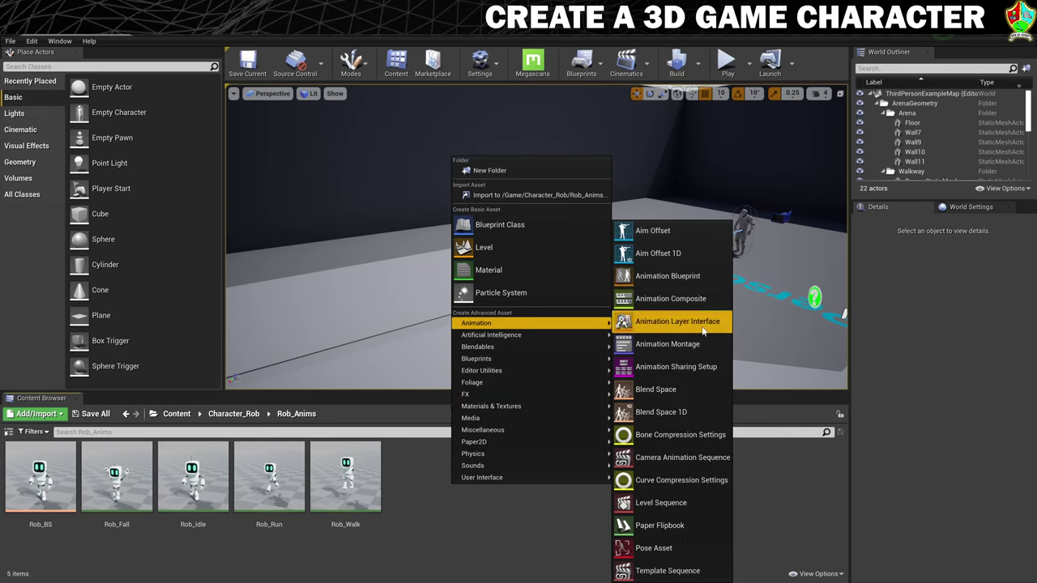
{"action": "left_click", "coordinate": [657, 277]}
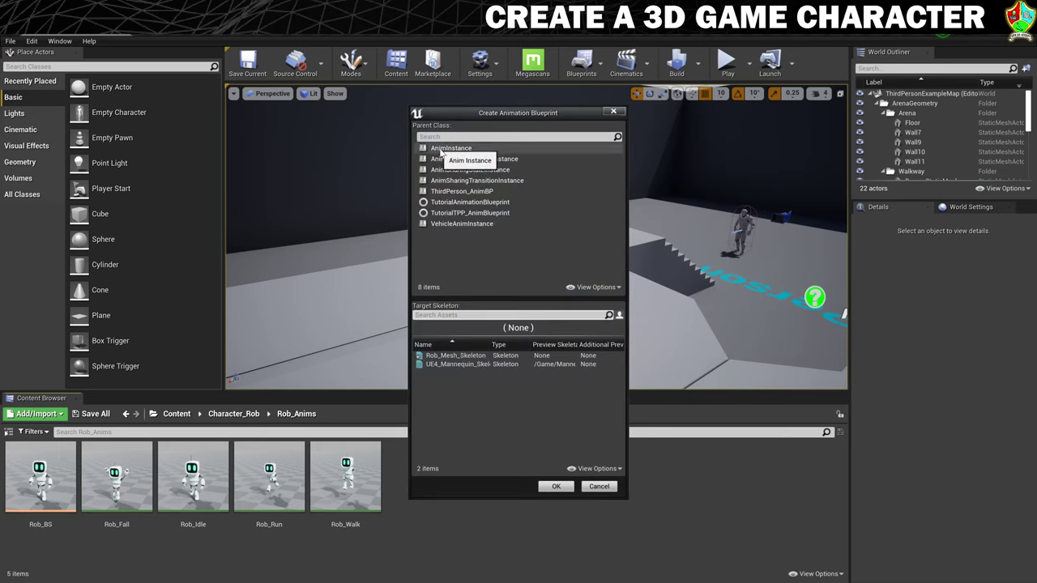
{"action": "left_click", "coordinate": [442, 149]}
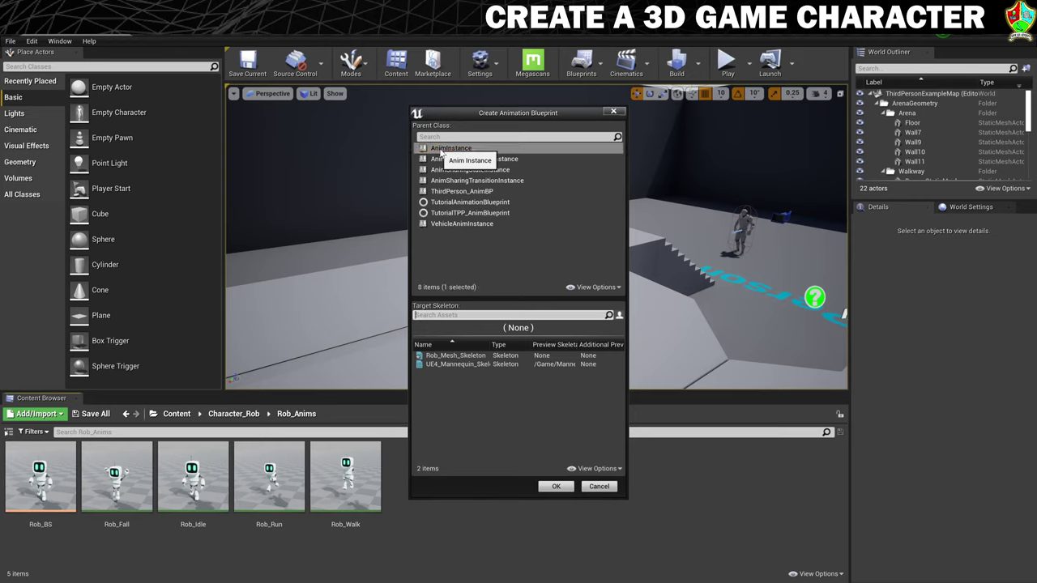
{"action": "left_click", "coordinate": [465, 356]}
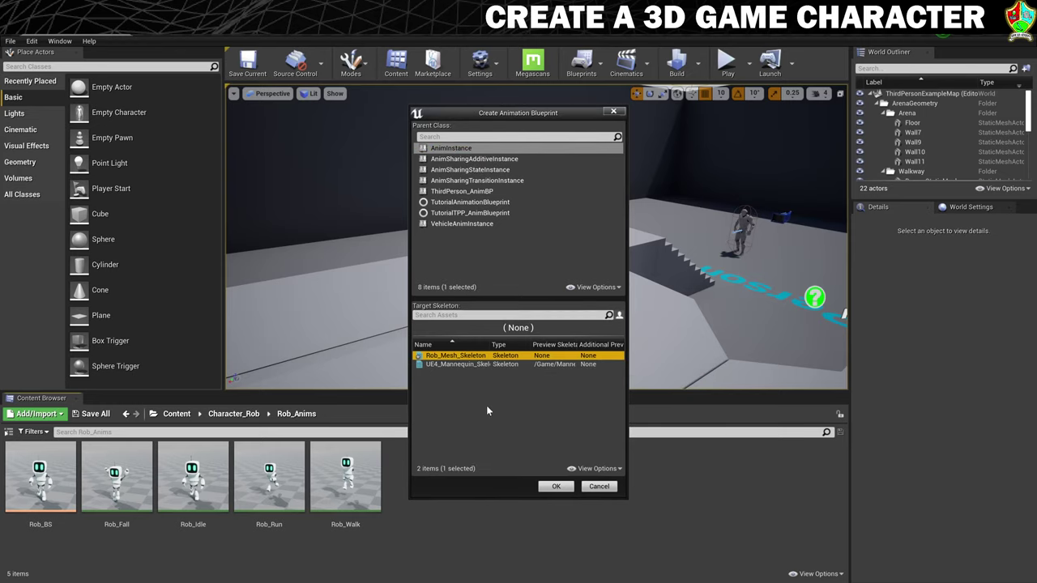
{"action": "left_click", "coordinate": [554, 487]}
{"action": "type", "text": "R"}
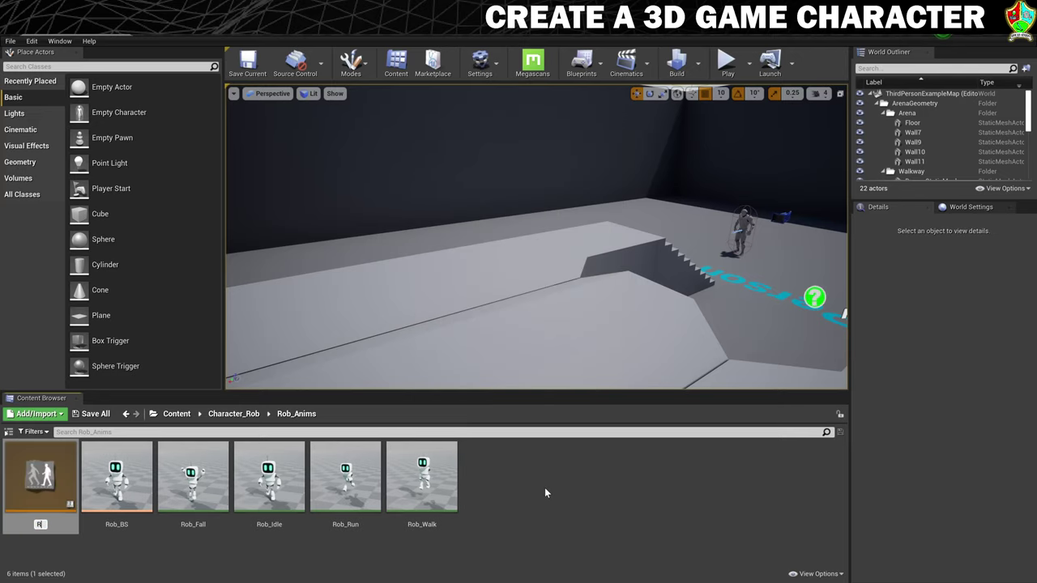
{"action": "type", "text": "ob_AnimBP"}
{"action": "key", "text": "Return"}
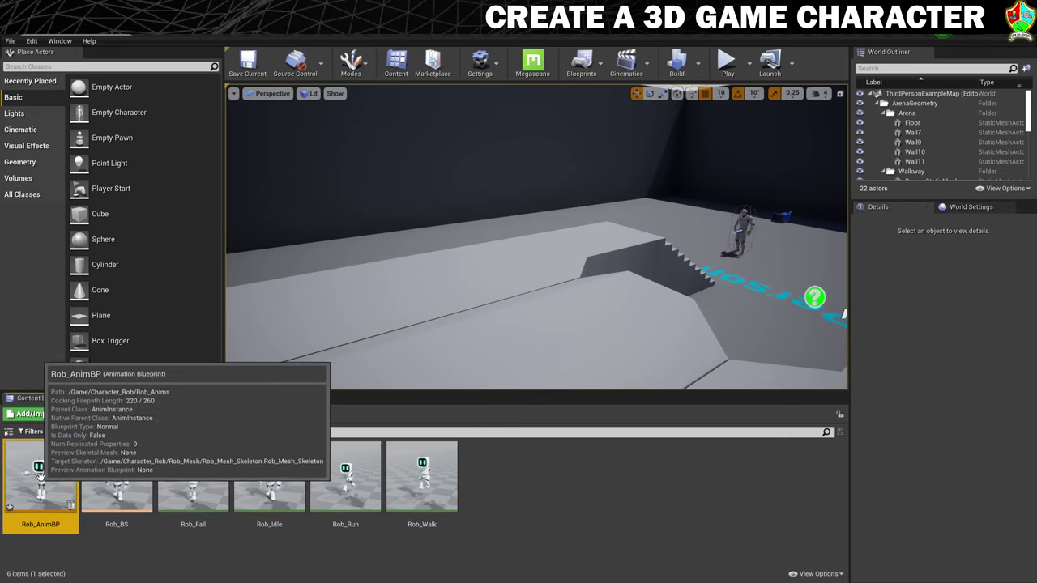
Open Rob_AnimBP and add a new state machine to its AnimGraph beside the Output Pose node
{"action": "double_click", "coordinate": [40, 478]}
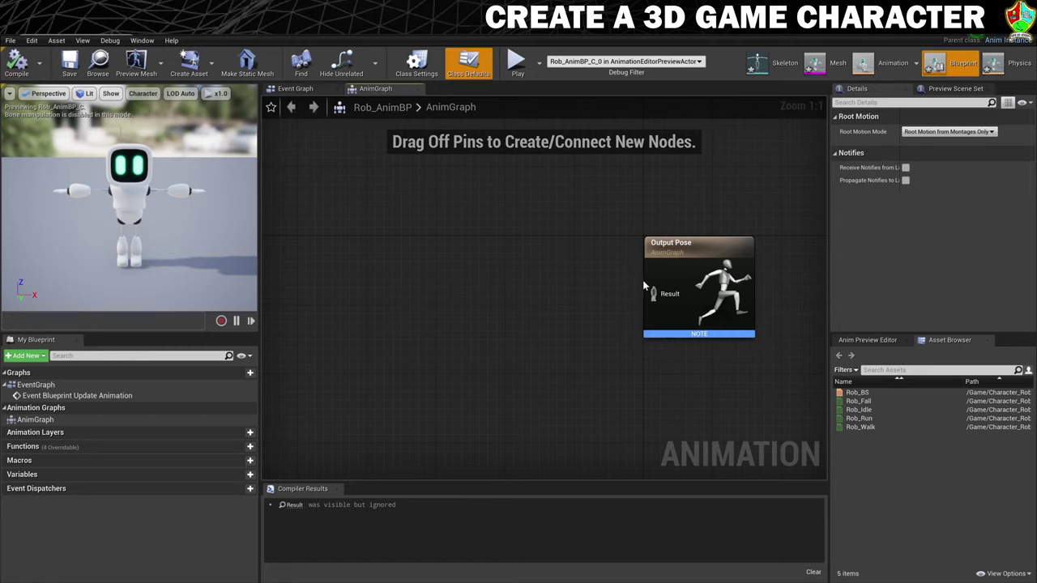
{"action": "right_click", "coordinate": [456, 267]}
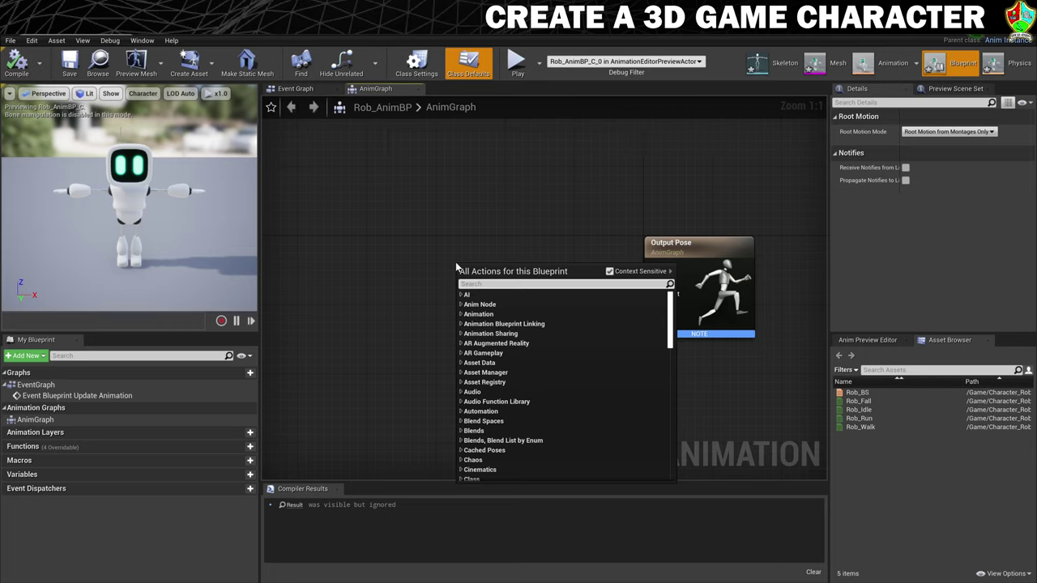
{"action": "type", "text": "state"}
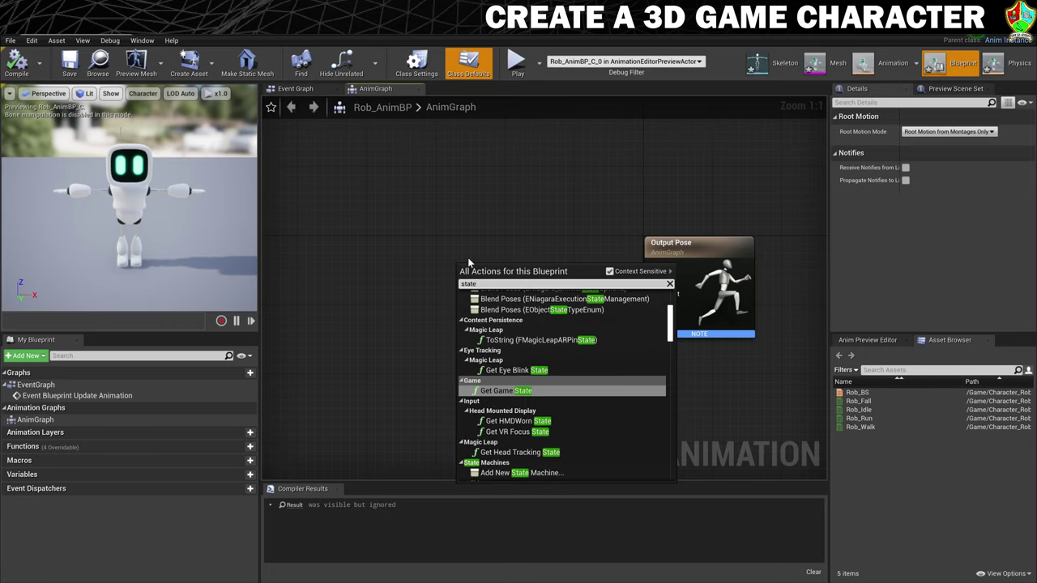
{"action": "type", "text": "machin"}
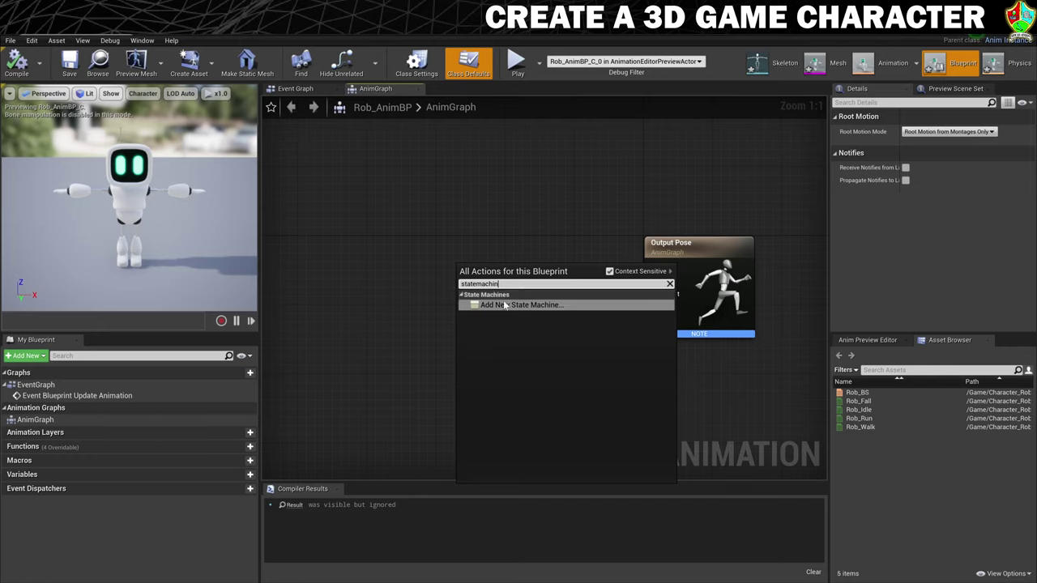
{"action": "left_click", "coordinate": [532, 306]}
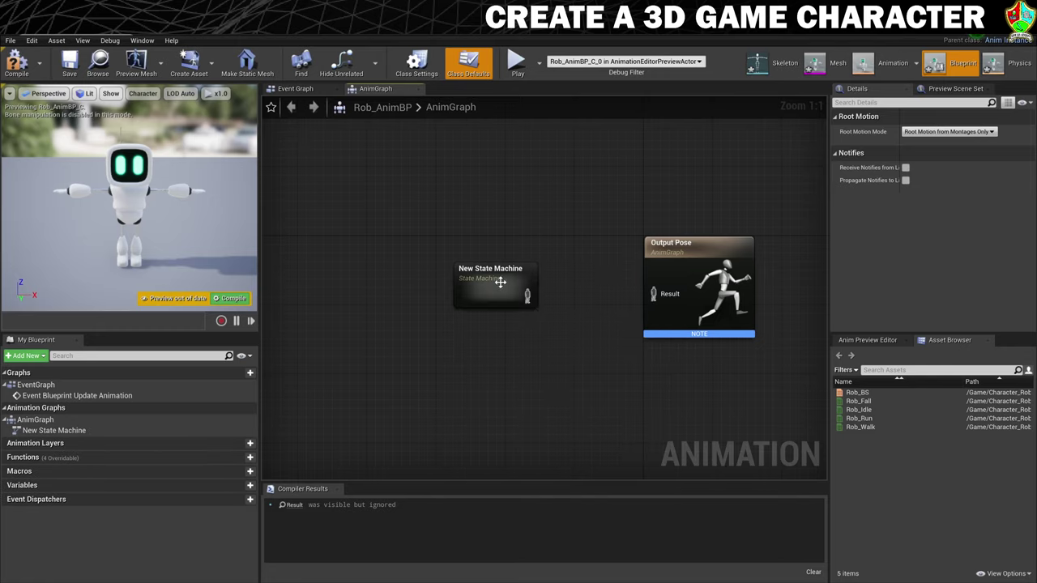
Rename the new state machine as Locomotion, connect it to the Output Pose result and line the two nodes up
{"action": "left_click", "coordinate": [480, 280]}
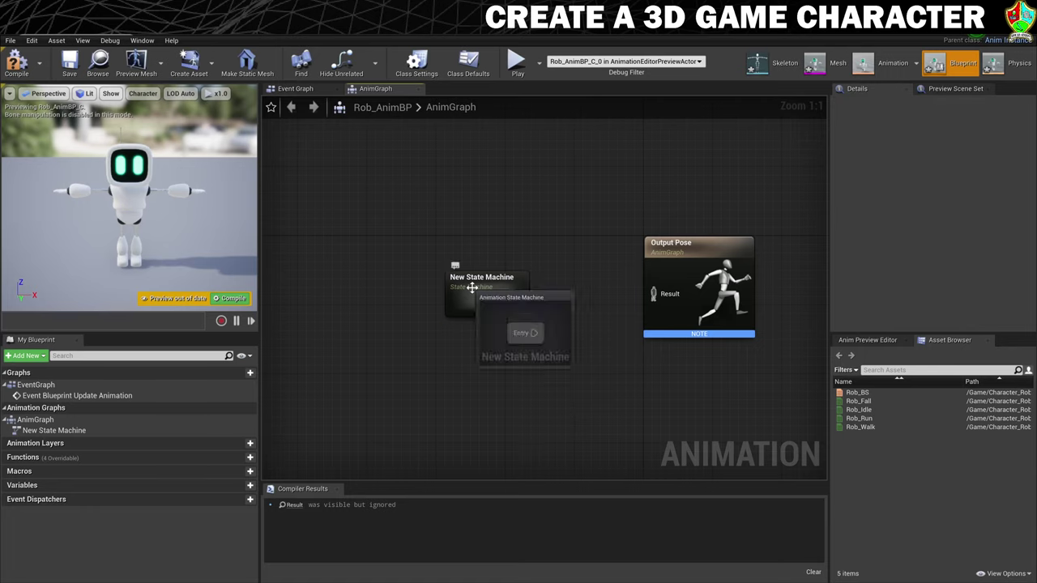
{"action": "right_click", "coordinate": [475, 285]}
{"action": "left_click", "coordinate": [523, 411]}
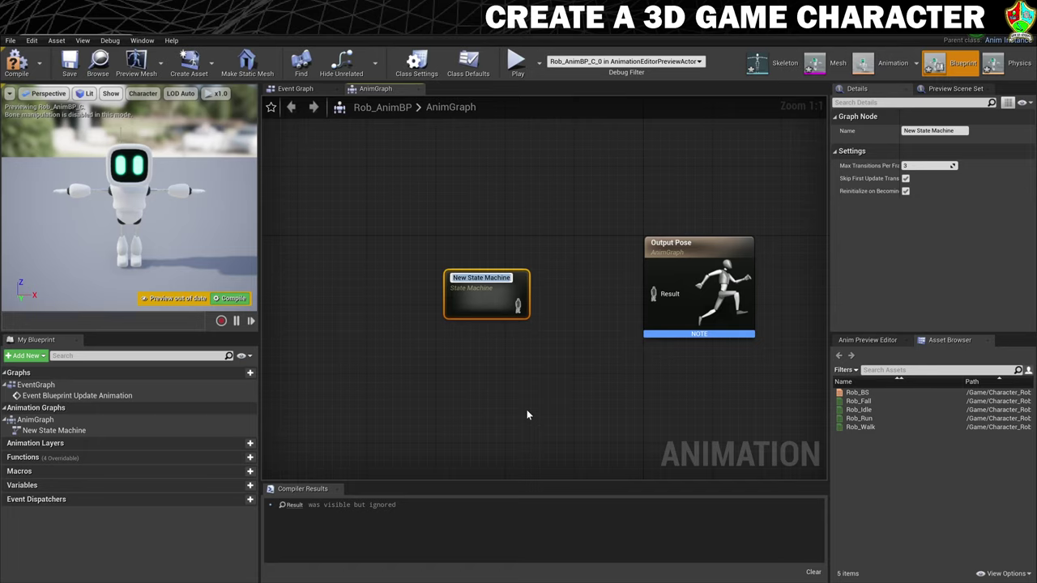
{"action": "type", "text": "Locomotion"}
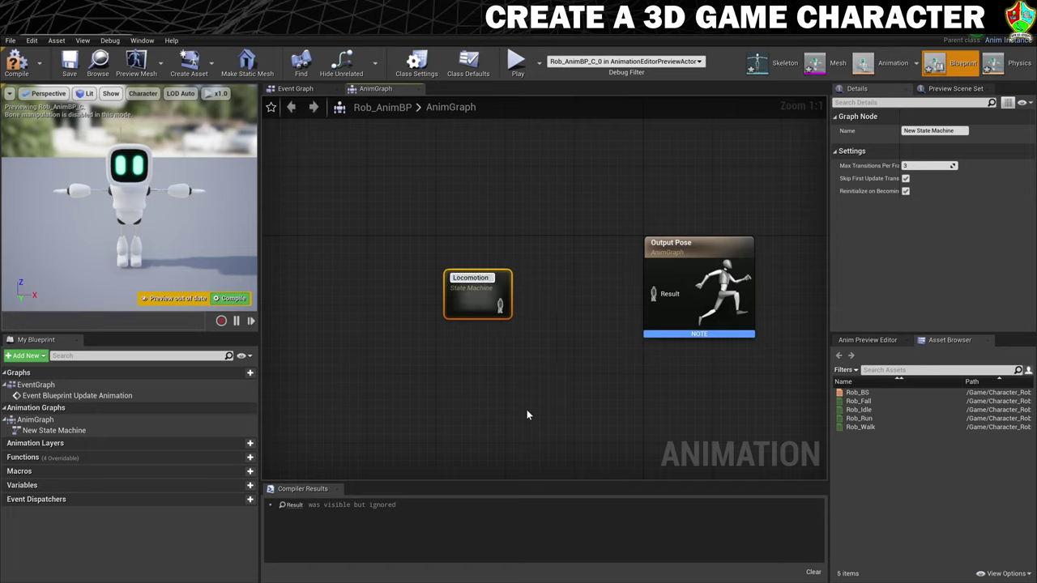
{"action": "key", "text": "Return"}
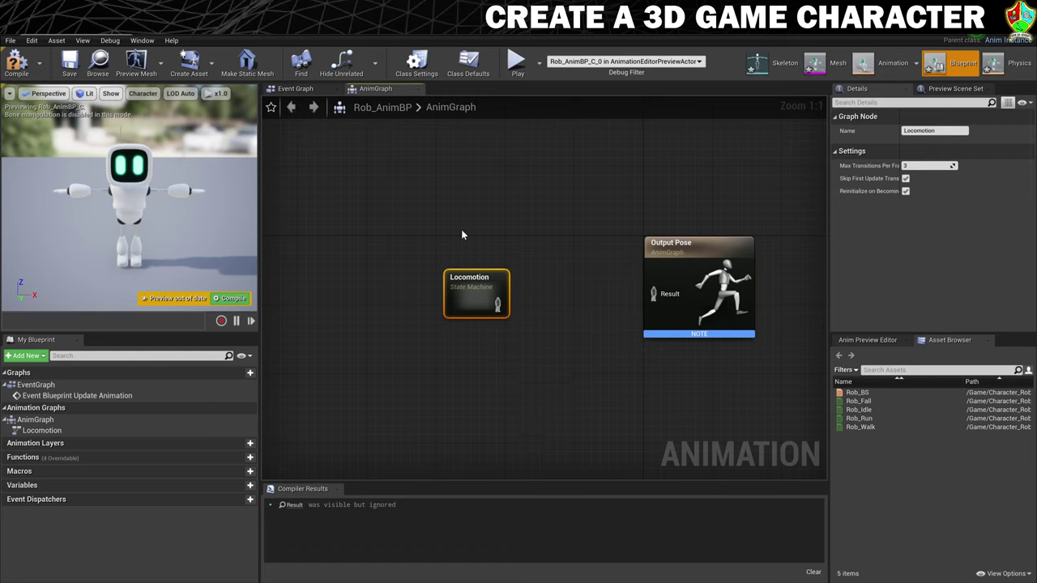
{"action": "left_click_drag", "start_coordinate": [496, 307], "coordinate": [653, 294]}
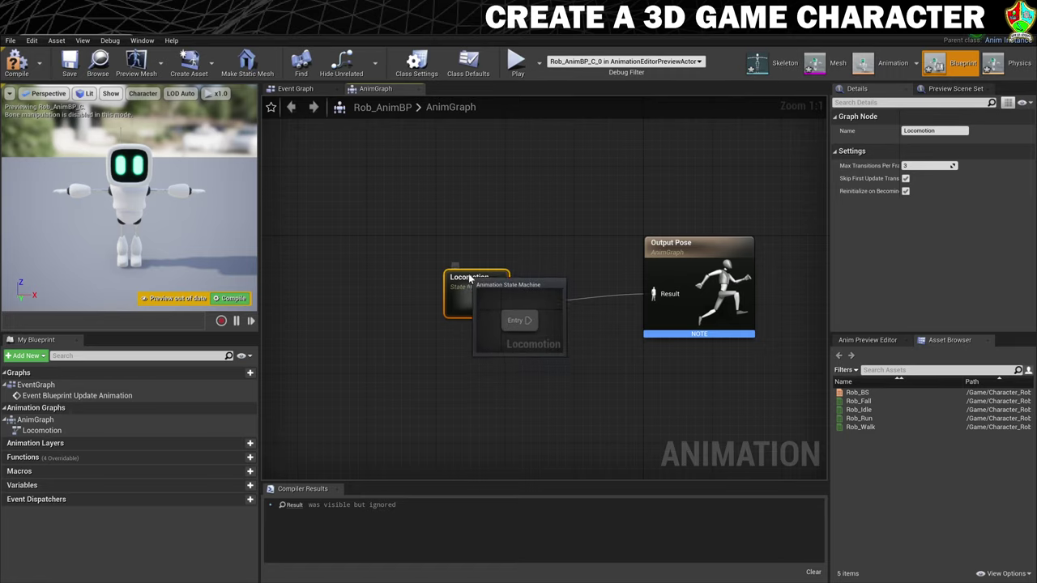
{"action": "left_click_drag", "start_coordinate": [477, 279], "coordinate": [478, 270]}
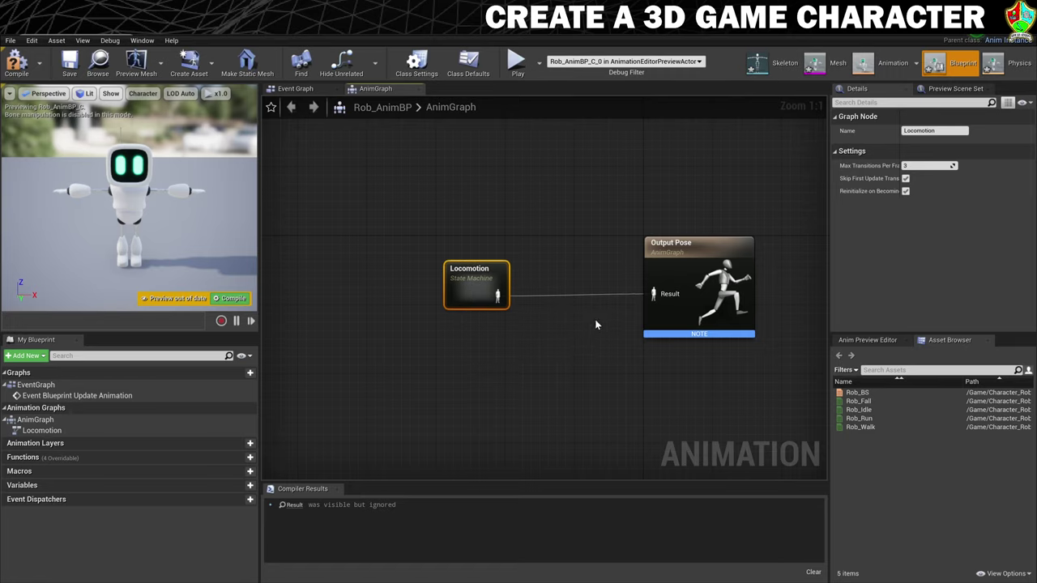
Inside the Locomotion state machine, add a state connected from Entry and name it IdleWalkRUn
{"action": "double_click", "coordinate": [478, 285]}
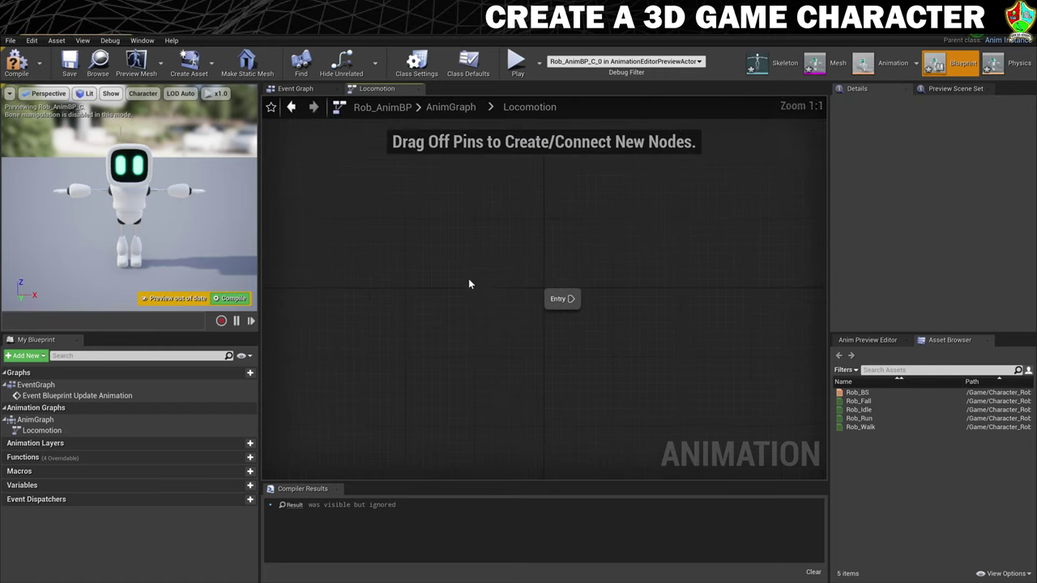
{"action": "right_click_drag", "start_coordinate": [472, 283], "coordinate": [316, 268]}
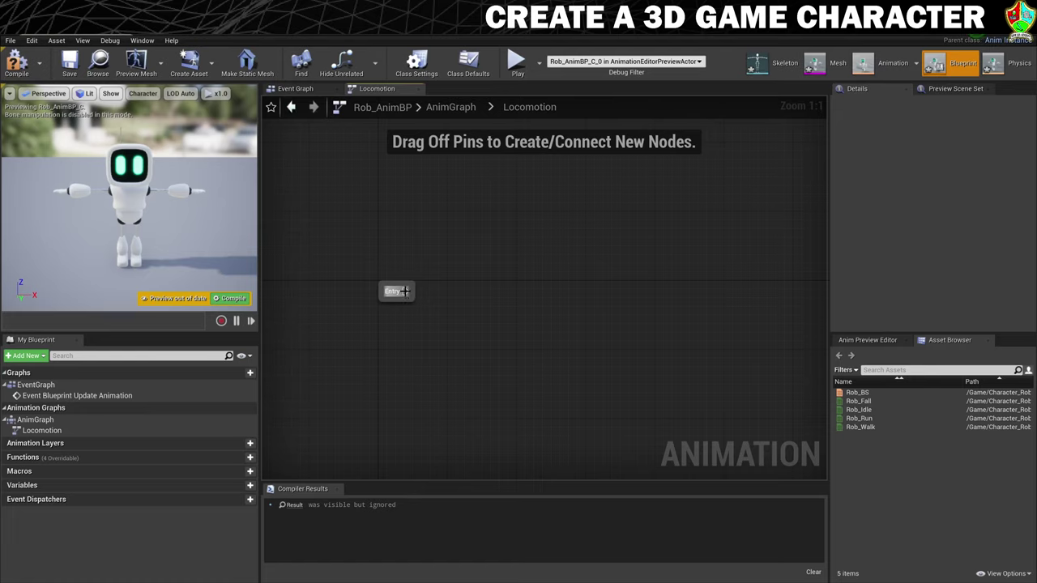
{"action": "left_click_drag", "start_coordinate": [403, 290], "coordinate": [480, 290]}
{"action": "left_click", "coordinate": [504, 318]}
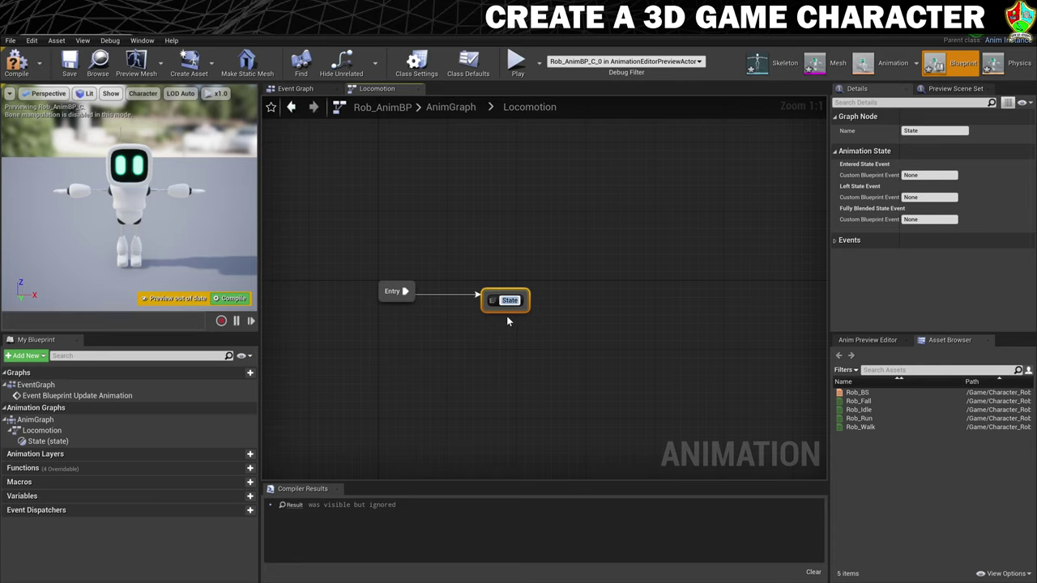
{"action": "type", "text": "IdleWalkRUn"}
{"action": "key", "text": "Return"}
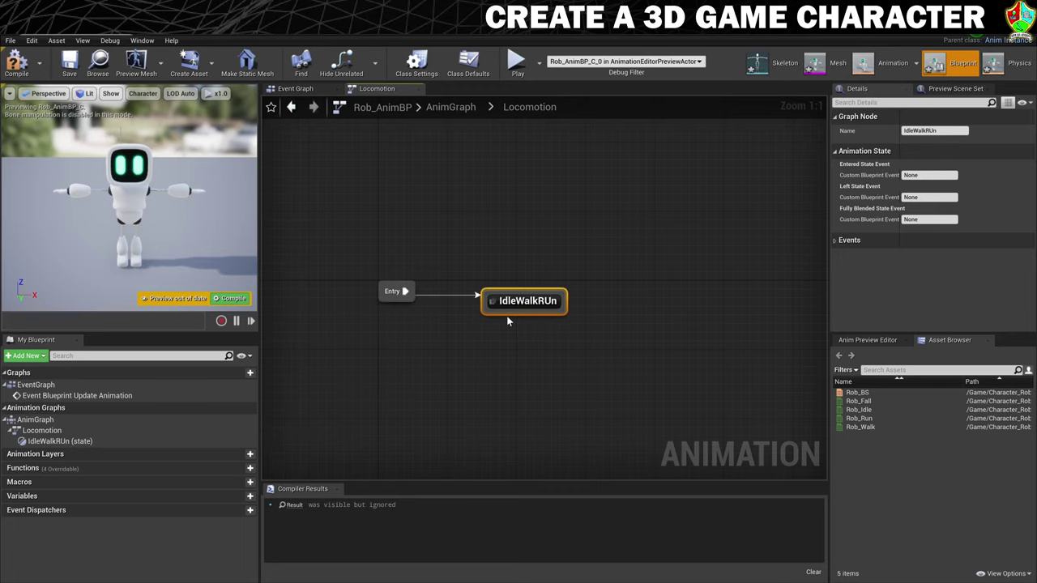
Correct the name of the state connected to Entry in the Locomotion graph to IdleWalkRun
{"action": "double_click", "coordinate": [527, 303]}
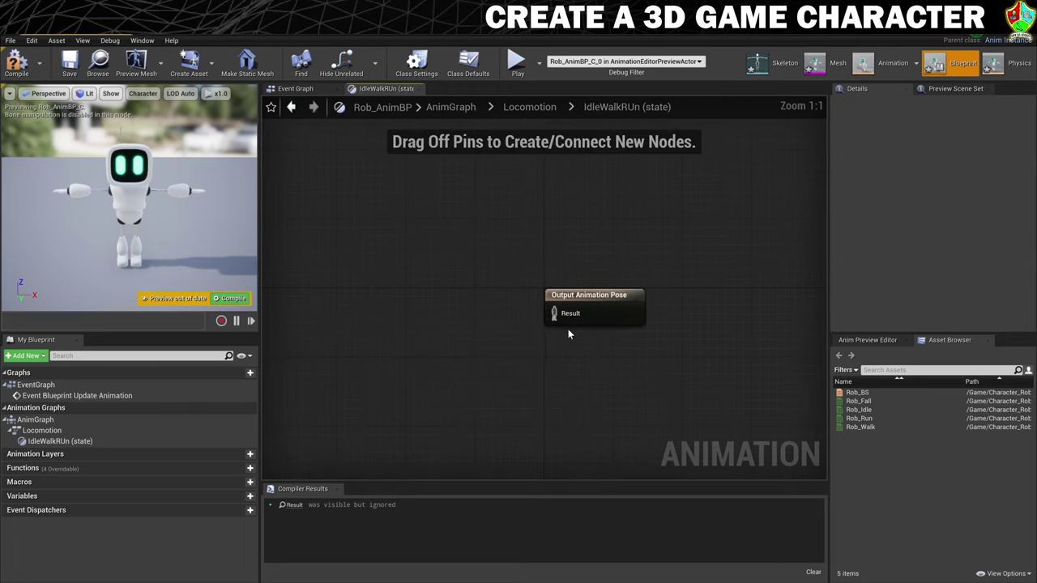
{"action": "left_click", "coordinate": [530, 106]}
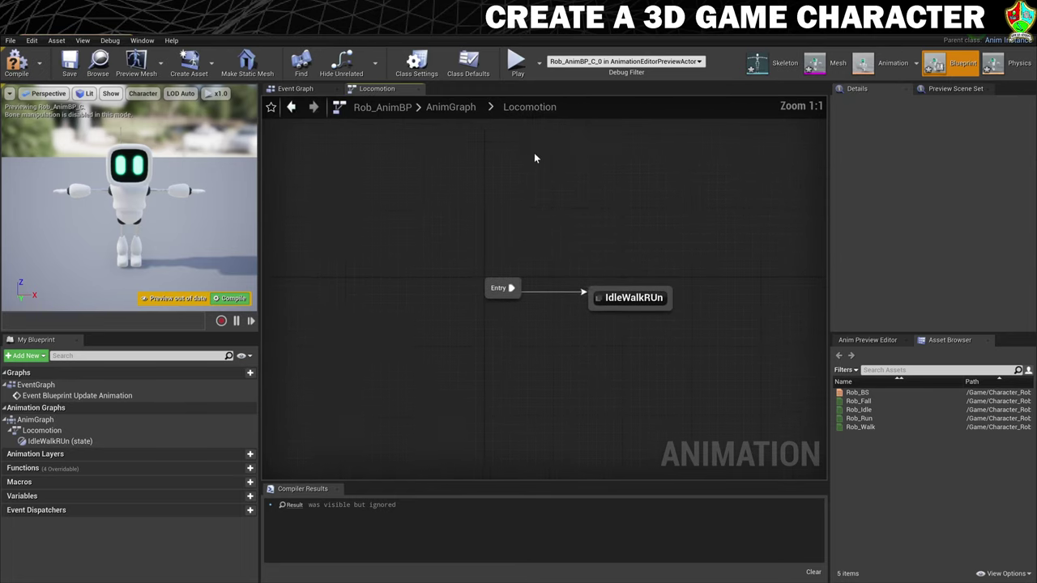
{"action": "right_click", "coordinate": [639, 302]}
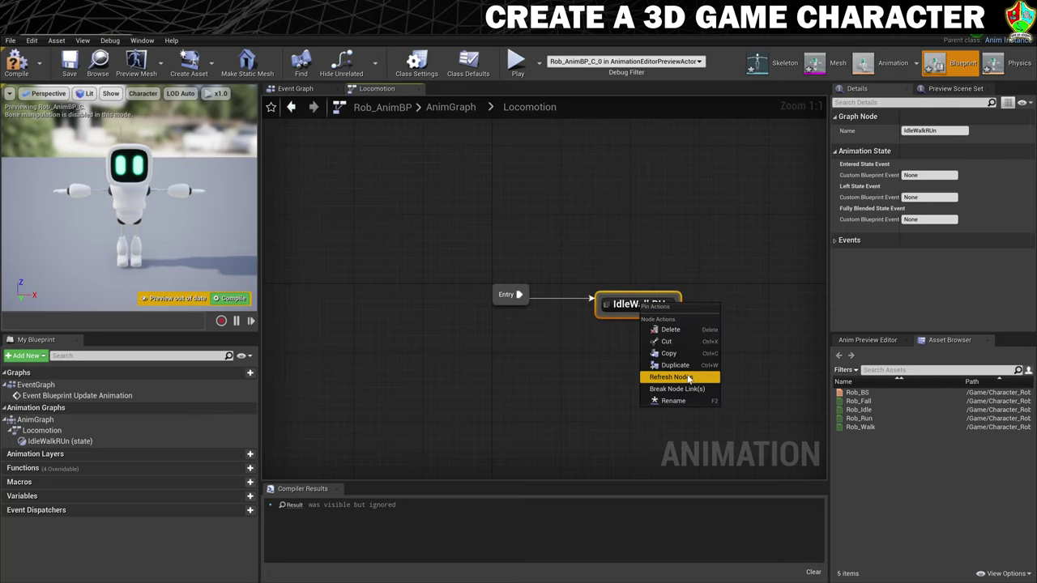
{"action": "left_click", "coordinate": [684, 400]}
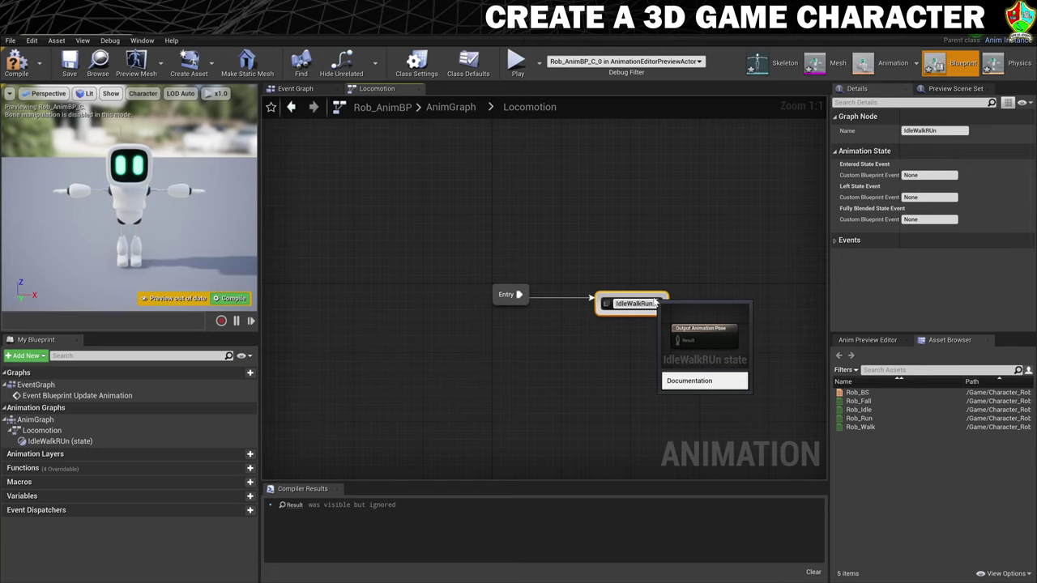
{"action": "key", "text": "BackSpace"}
{"action": "key", "text": "BackSpace"}
{"action": "type", "text": "un"}
{"action": "key", "text": "Return"}
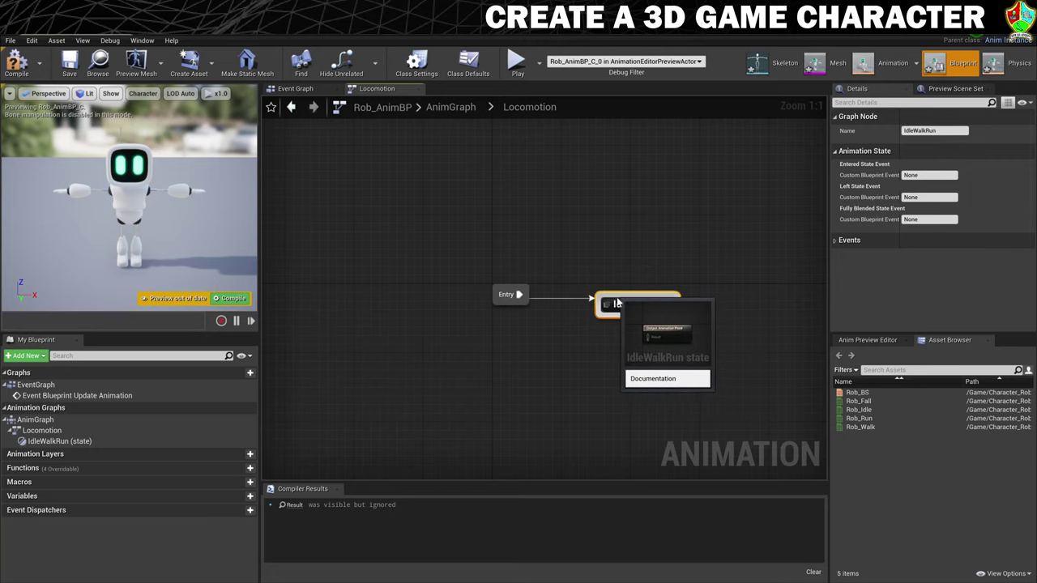
{"action": "right_click_drag", "start_coordinate": [567, 340], "coordinate": [418, 324]}
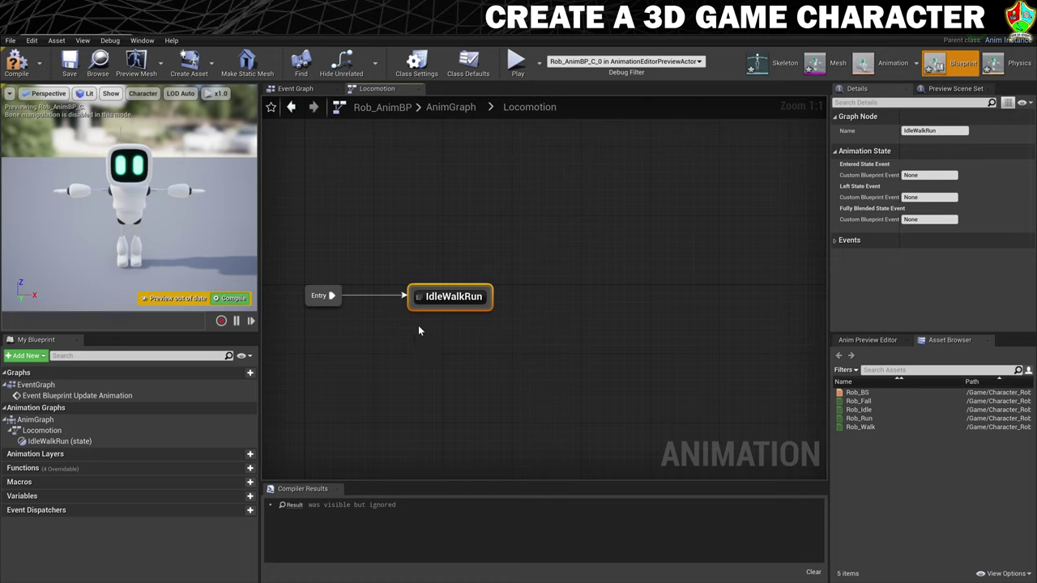
Open the IdleWalkRun state, add the Rob_BS blend space player, and connect its pose to the Output Animation Pose result
{"action": "double_click", "coordinate": [448, 296]}
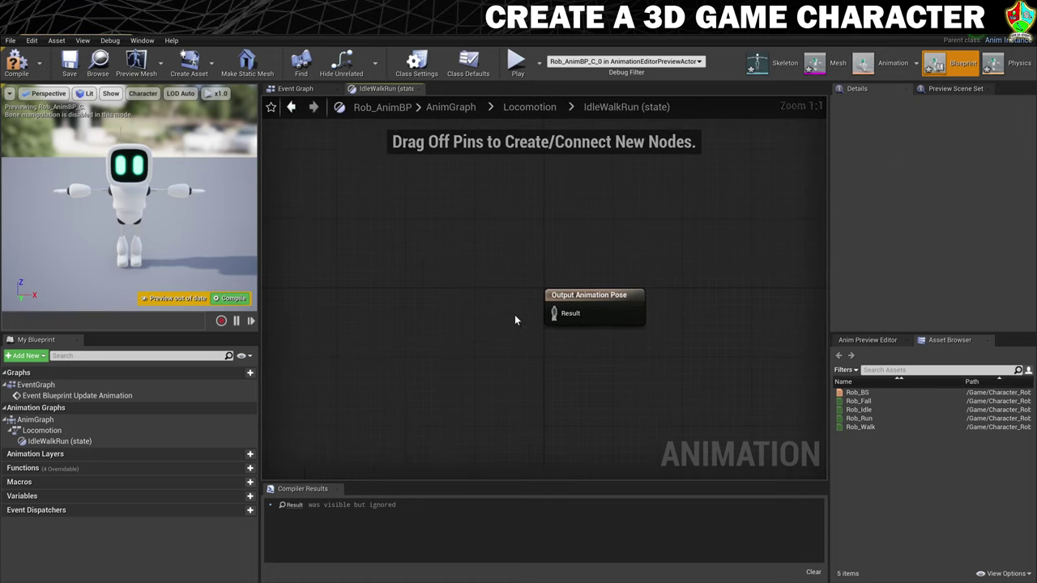
{"action": "left_click_drag", "start_coordinate": [857, 392], "coordinate": [380, 300]}
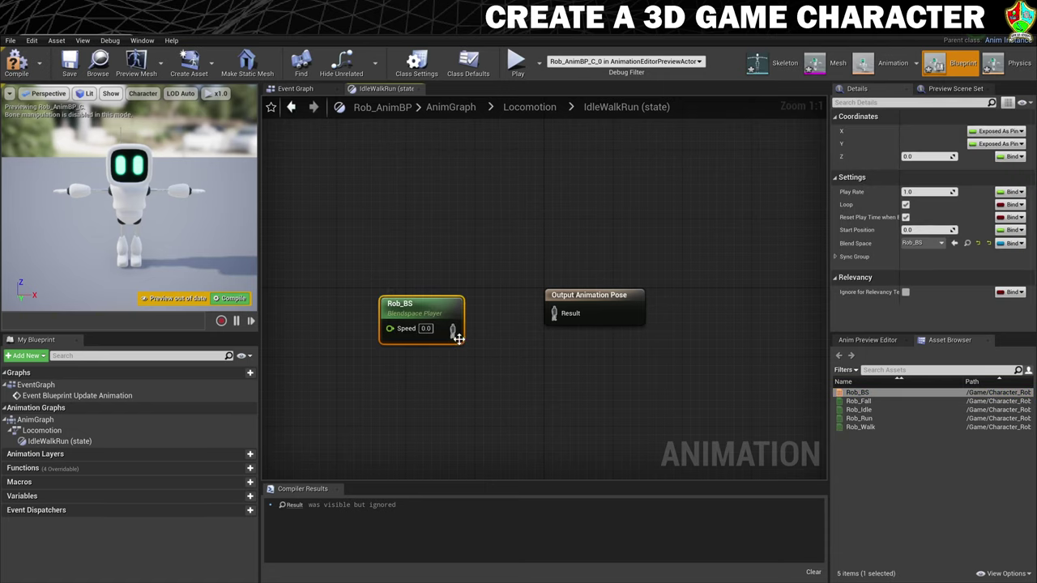
{"action": "left_click_drag", "start_coordinate": [452, 329], "coordinate": [625, 311]}
{"action": "left_click", "coordinate": [597, 301]}
{"action": "left_click_drag", "start_coordinate": [421, 307], "coordinate": [438, 297]}
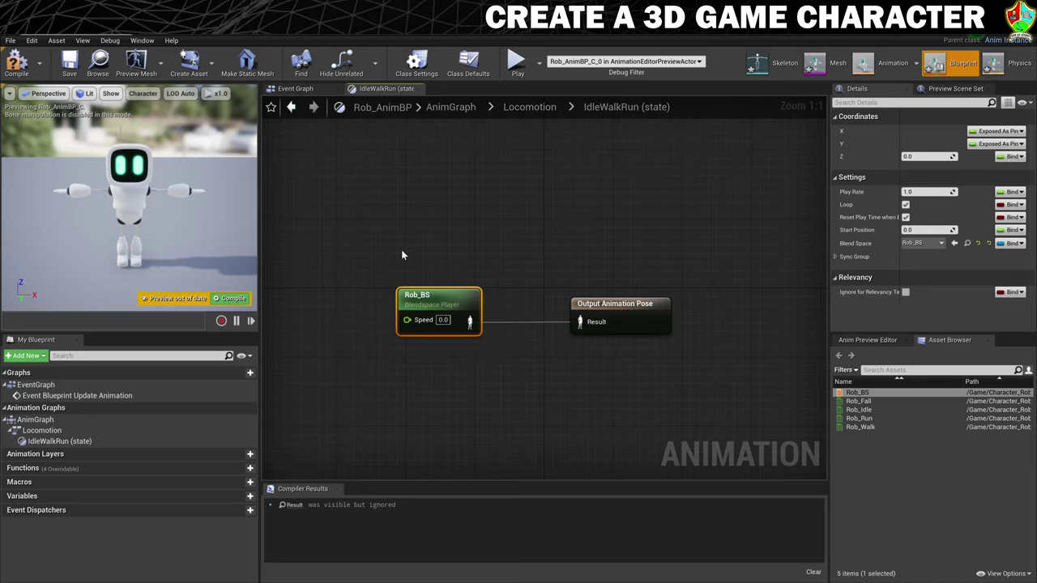
Promote the Rob_BS Speed input to a variable, place its node below the blend space player, and compile the blueprint
{"action": "right_click", "coordinate": [423, 321]}
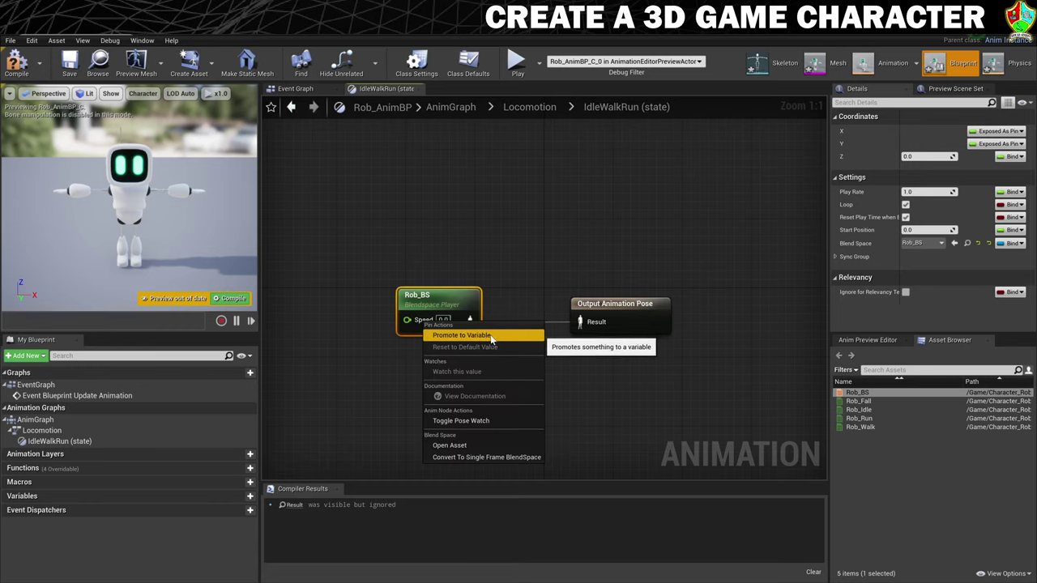
{"action": "left_click", "coordinate": [490, 335]}
{"action": "left_click_drag", "start_coordinate": [320, 298], "coordinate": [326, 361]}
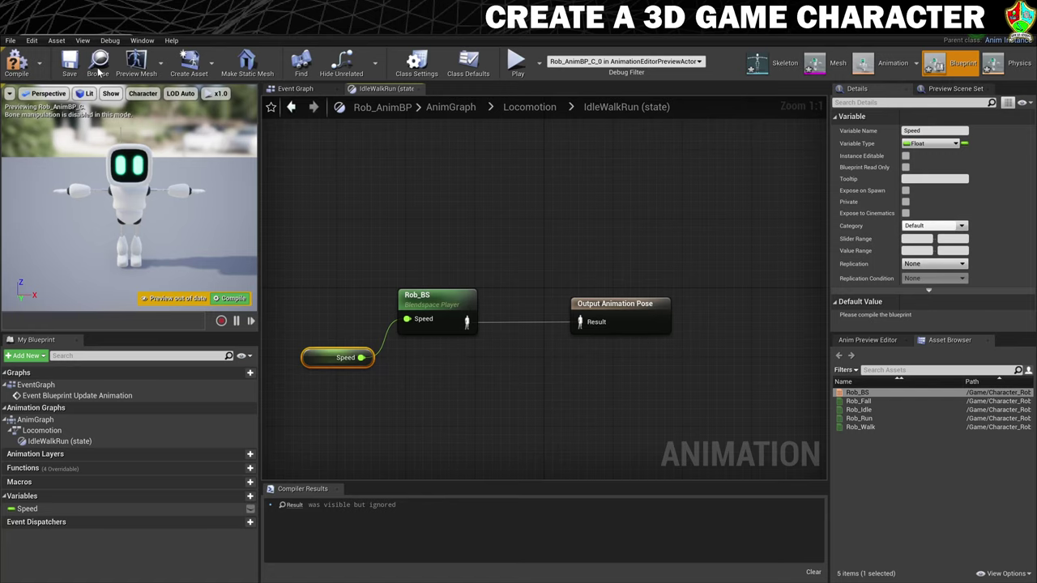
{"action": "left_click", "coordinate": [16, 63]}
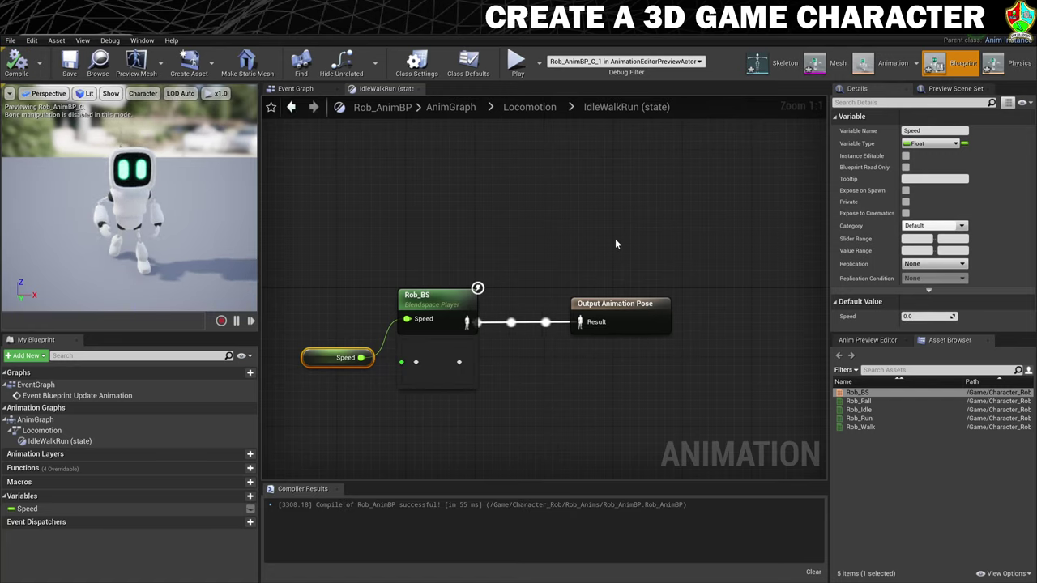
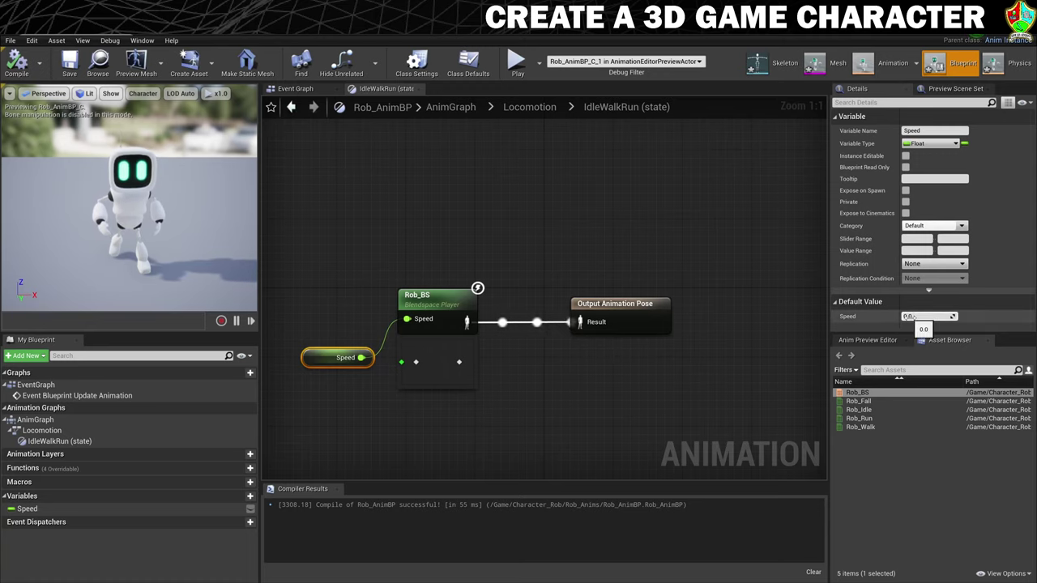
Try higher default values for the Speed variable to preview the blend, reset it to 0, and compile
{"action": "left_click_drag", "start_coordinate": [923, 316], "coordinate": [975, 316]}
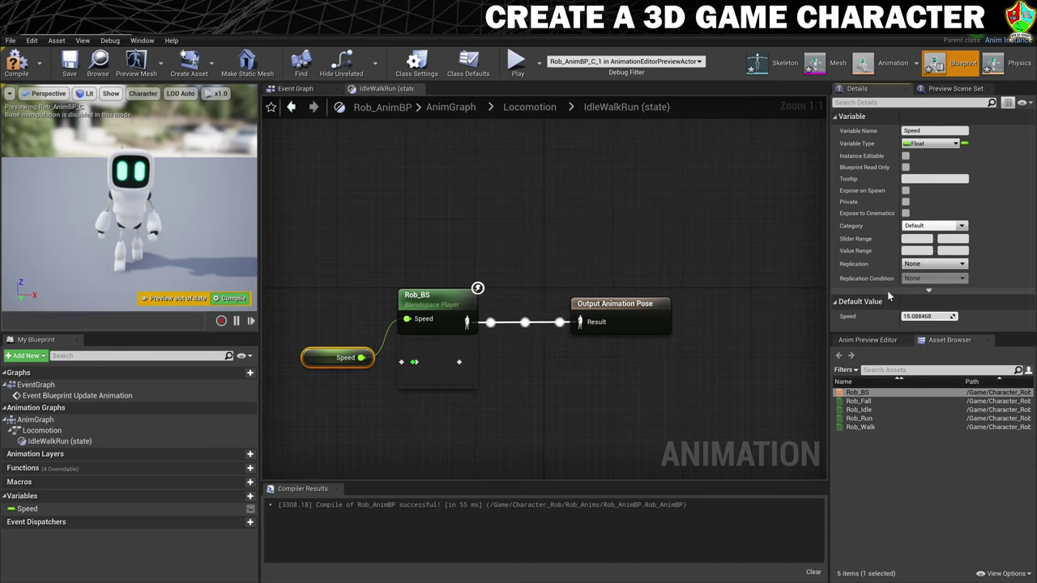
{"action": "left_click_drag", "start_coordinate": [923, 316], "coordinate": [996, 316]}
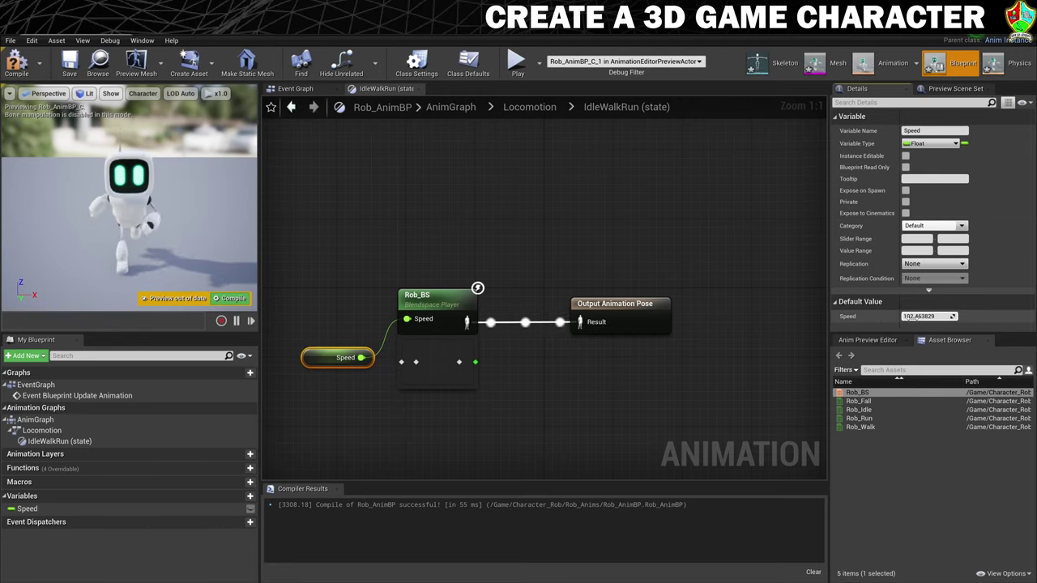
{"action": "left_click", "coordinate": [928, 316]}
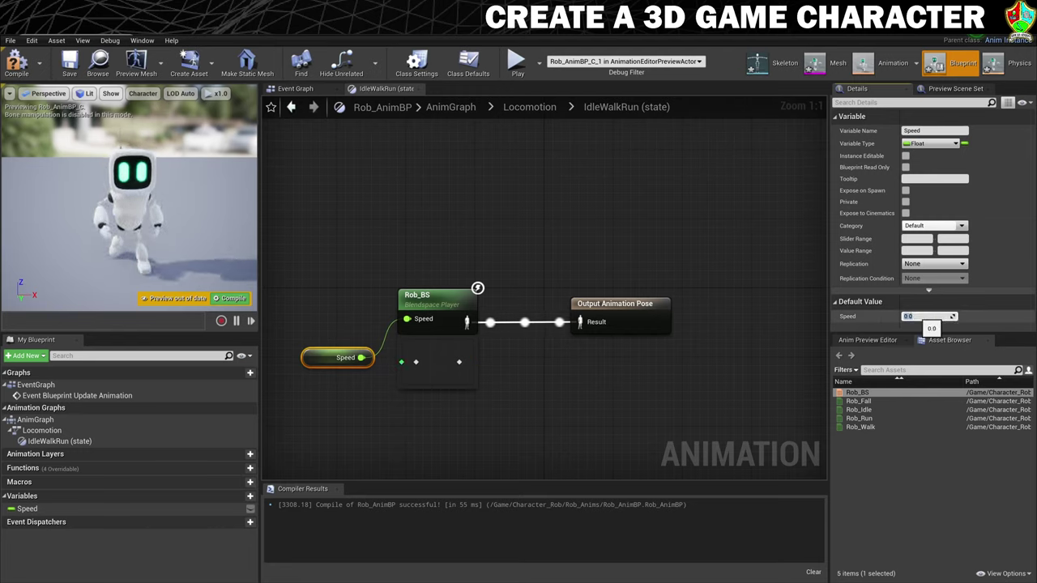
{"action": "type", "text": "0"}
{"action": "key", "text": "Return"}
{"action": "left_click", "coordinate": [17, 61]}
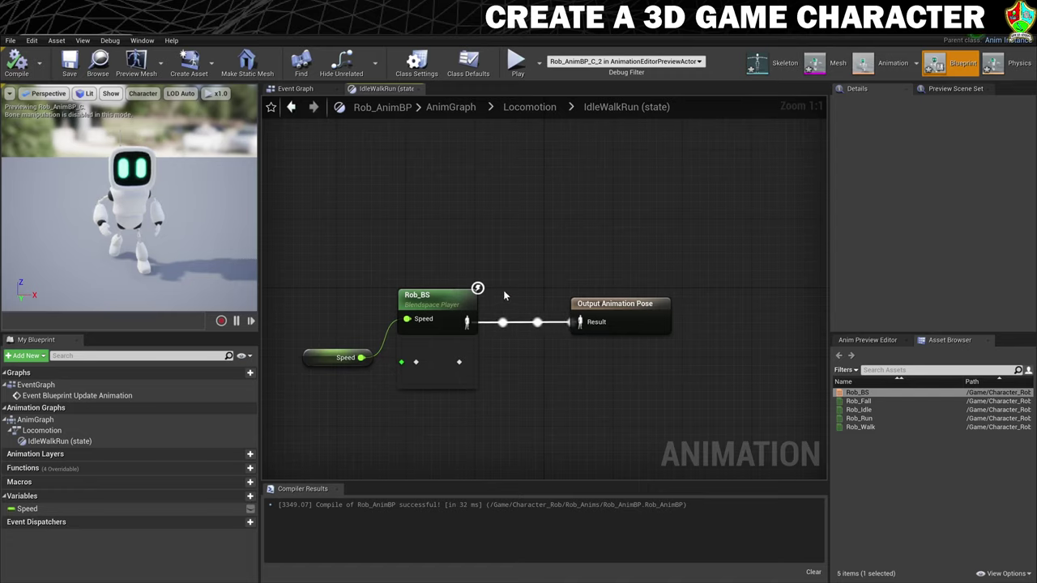
In the Event Graph, add the execution-type Is Valid node on Try Get Pawn Owner's return value and run it from Event Blueprint Update Animation
{"action": "left_click", "coordinate": [530, 106]}
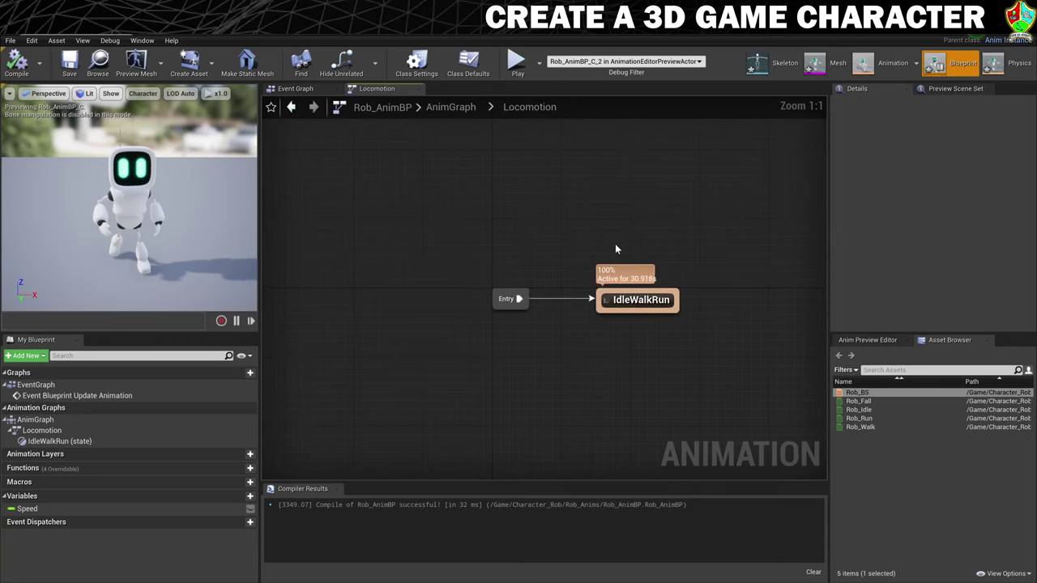
{"action": "right_click_drag", "start_coordinate": [687, 343], "coordinate": [564, 364]}
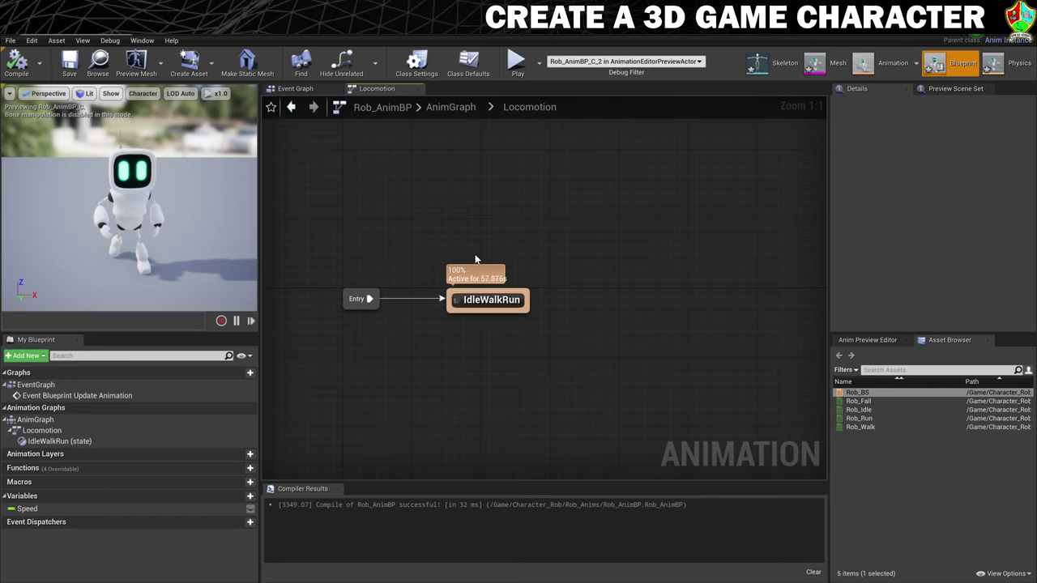
{"action": "left_click", "coordinate": [302, 89]}
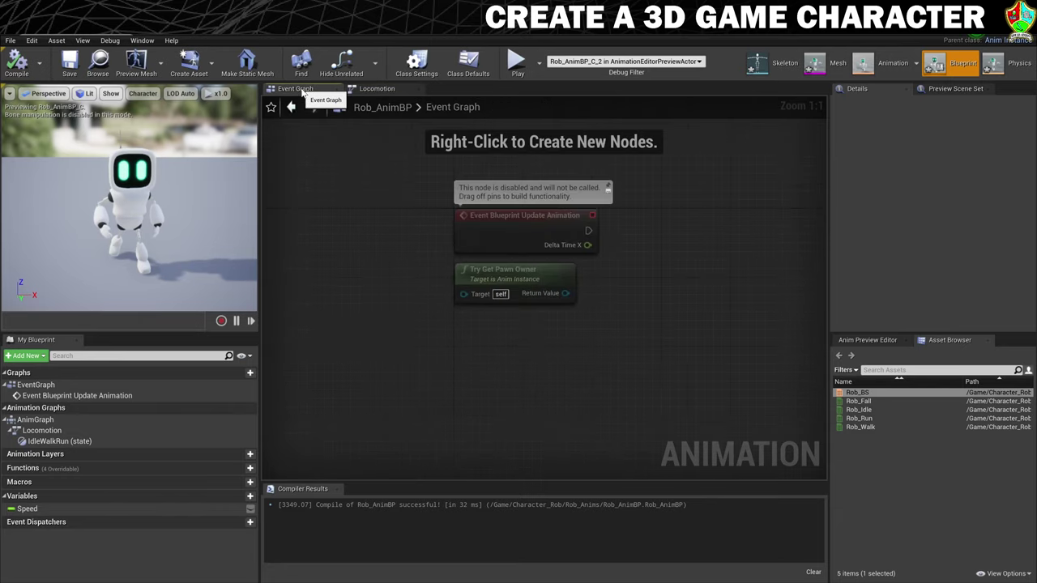
{"action": "right_click_drag", "start_coordinate": [495, 337], "coordinate": [294, 338]}
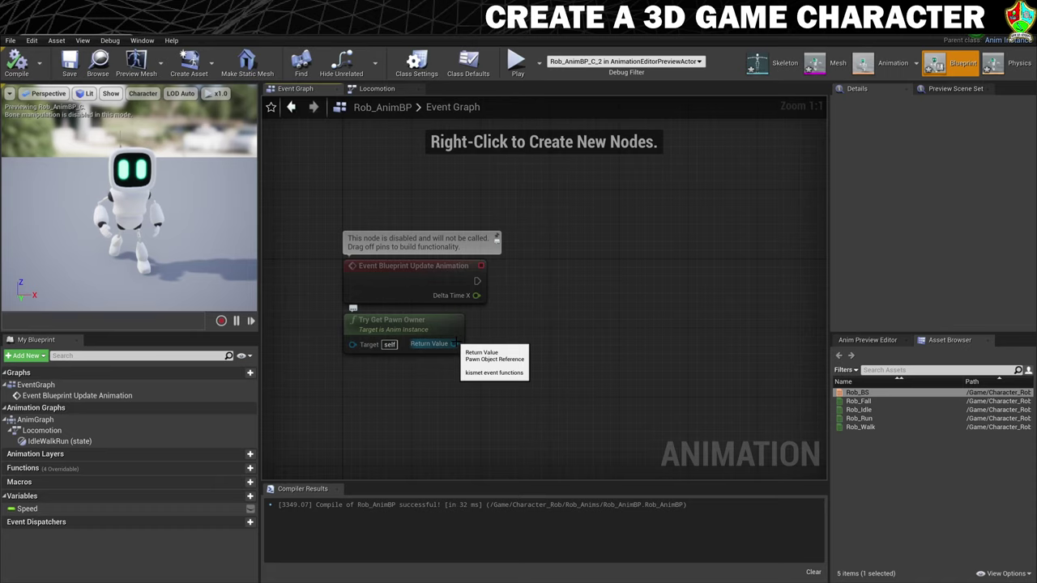
{"action": "left_click_drag", "start_coordinate": [406, 321], "coordinate": [654, 310]}
{"action": "type", "text": "isval"}
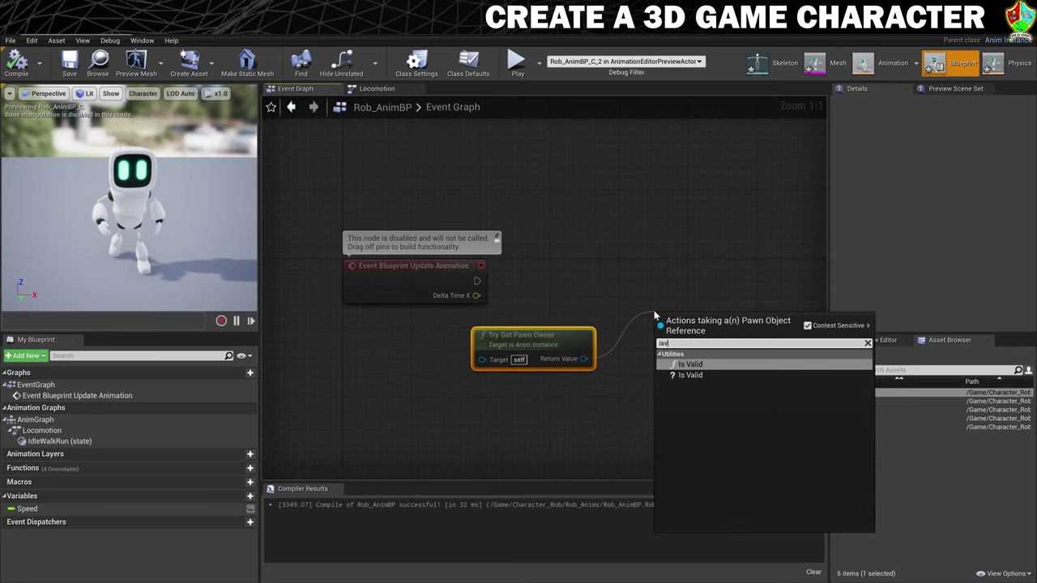
{"action": "left_click", "coordinate": [691, 377]}
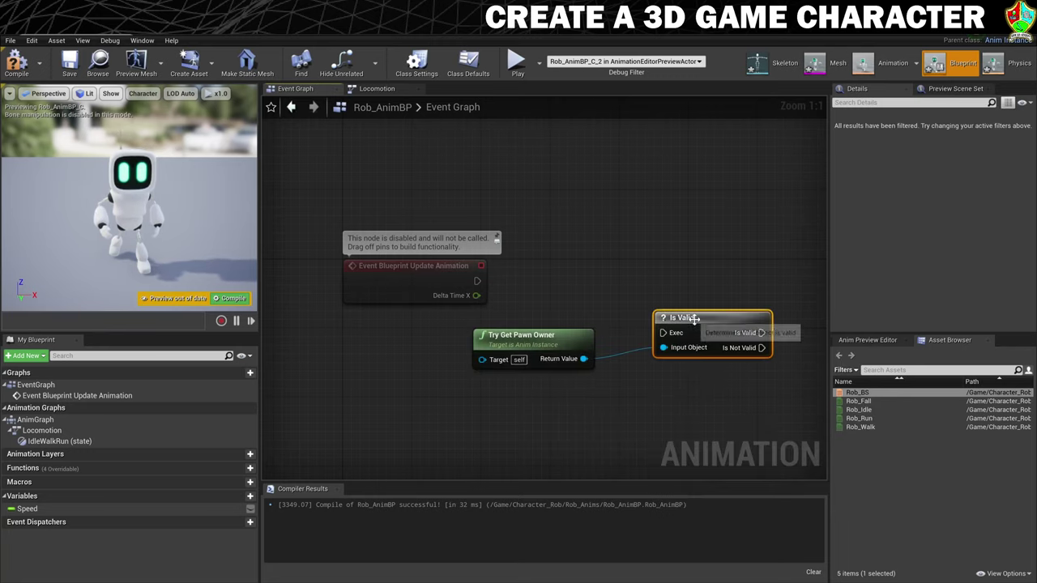
{"action": "left_click_drag", "start_coordinate": [693, 319], "coordinate": [675, 270]}
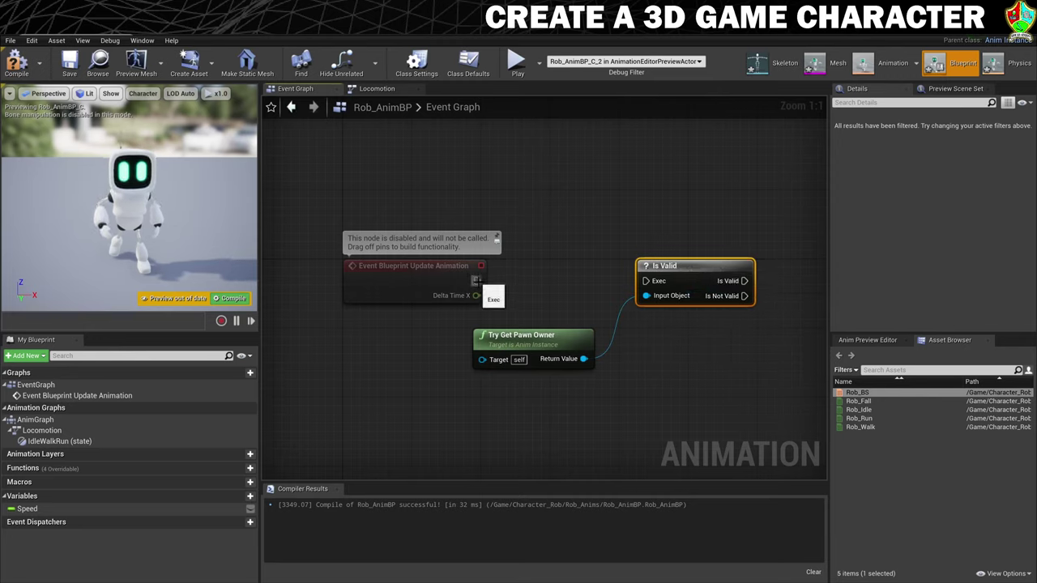
{"action": "left_click_drag", "start_coordinate": [476, 282], "coordinate": [647, 282]}
{"action": "left_click_drag", "start_coordinate": [583, 359], "coordinate": [636, 301]}
Add a Get Velocity node fed by Try Get Pawn Owner's return value and place it level with that node, beyond Is Valid
{"action": "right_click_drag", "start_coordinate": [719, 365], "coordinate": [578, 379]}
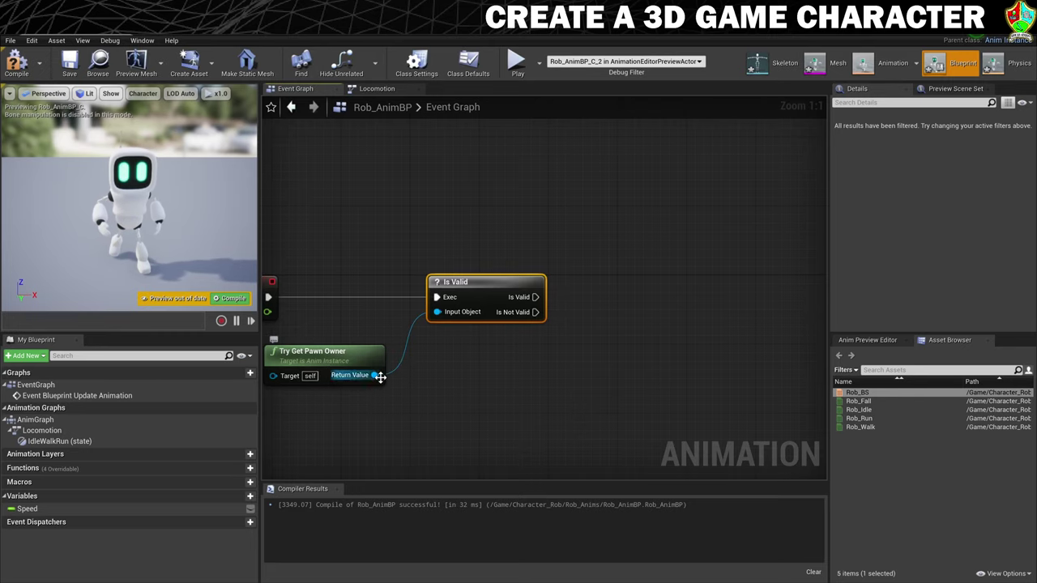
{"action": "left_click_drag", "start_coordinate": [374, 375], "coordinate": [566, 375]}
{"action": "type", "text": "ge"}
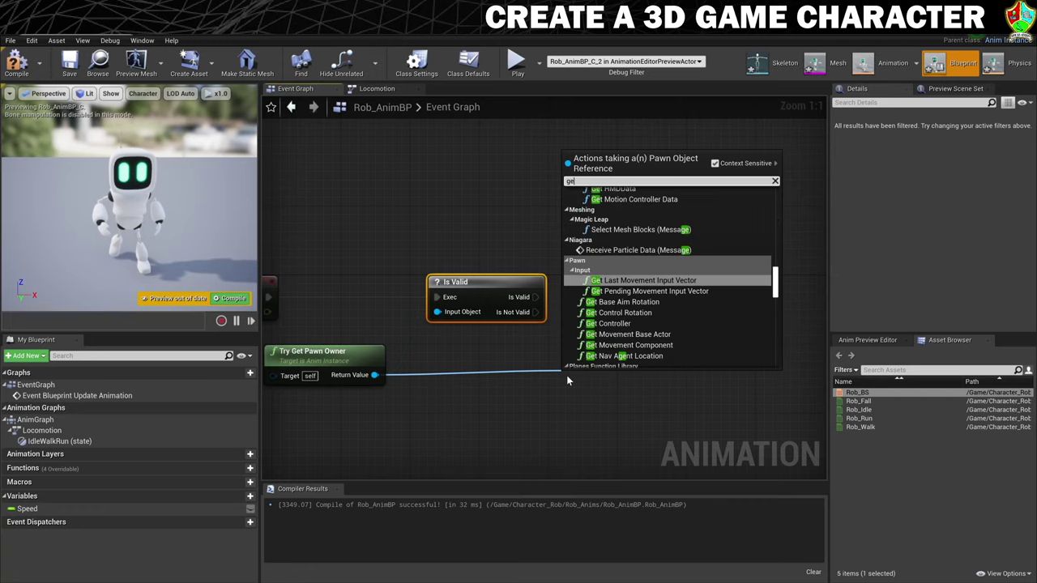
{"action": "type", "text": "t velo"}
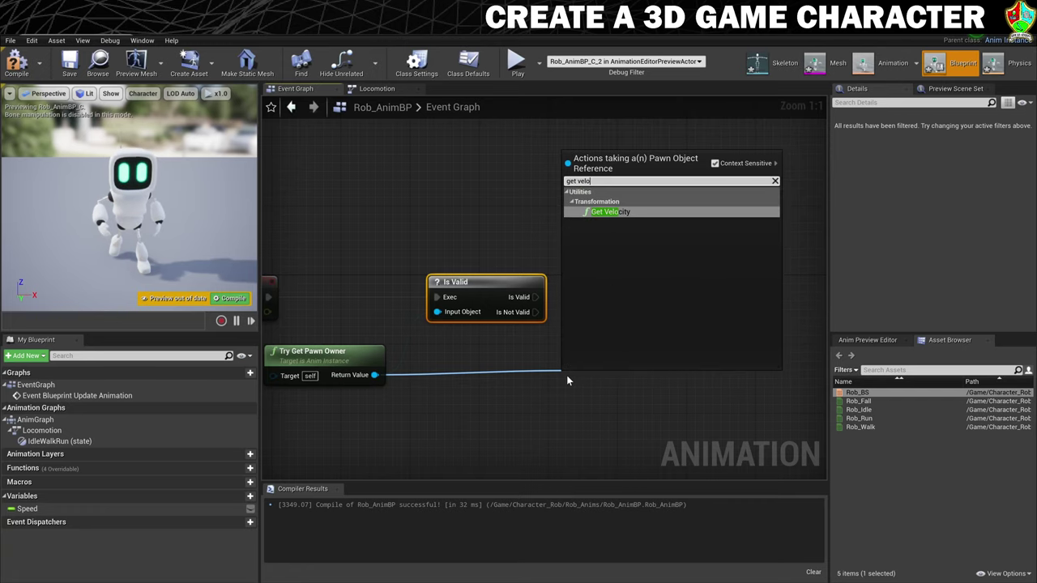
{"action": "left_click", "coordinate": [613, 212]}
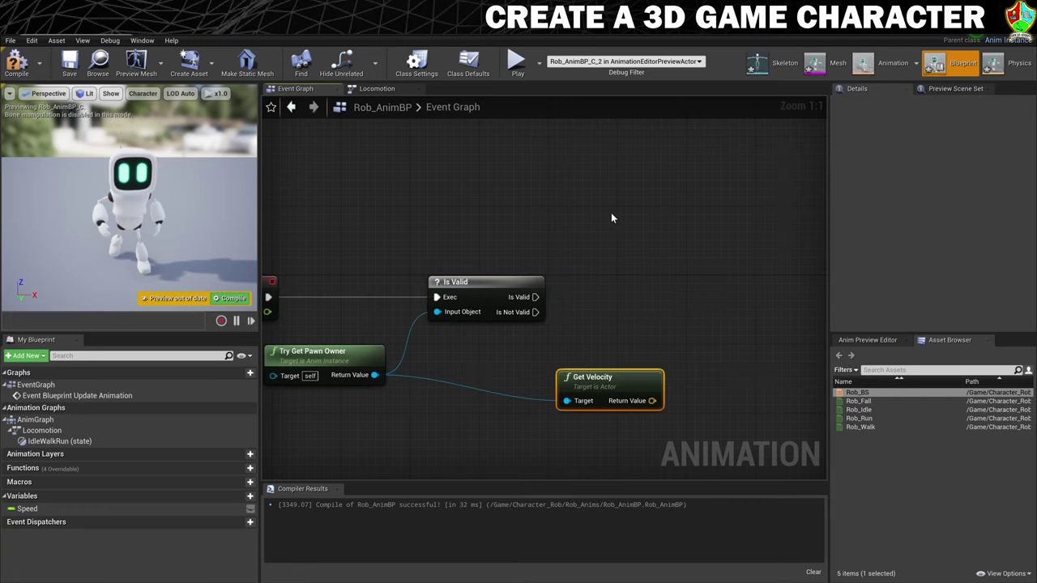
{"action": "left_click_drag", "start_coordinate": [626, 371], "coordinate": [765, 355]}
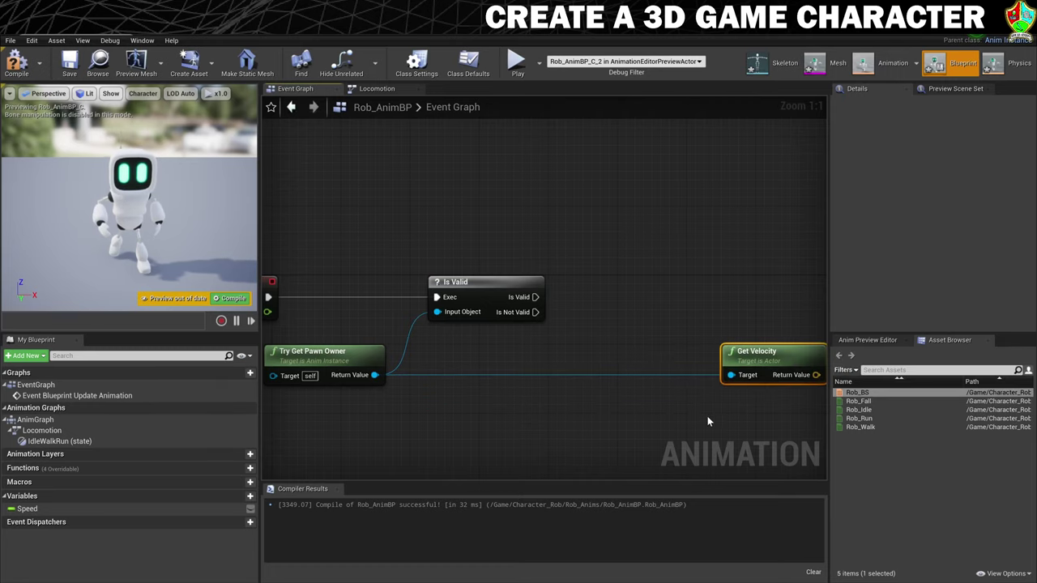
Add a VectorLength node on Get Velocity's return value and align the two nodes
{"action": "right_click_drag", "start_coordinate": [708, 419], "coordinate": [478, 407]}
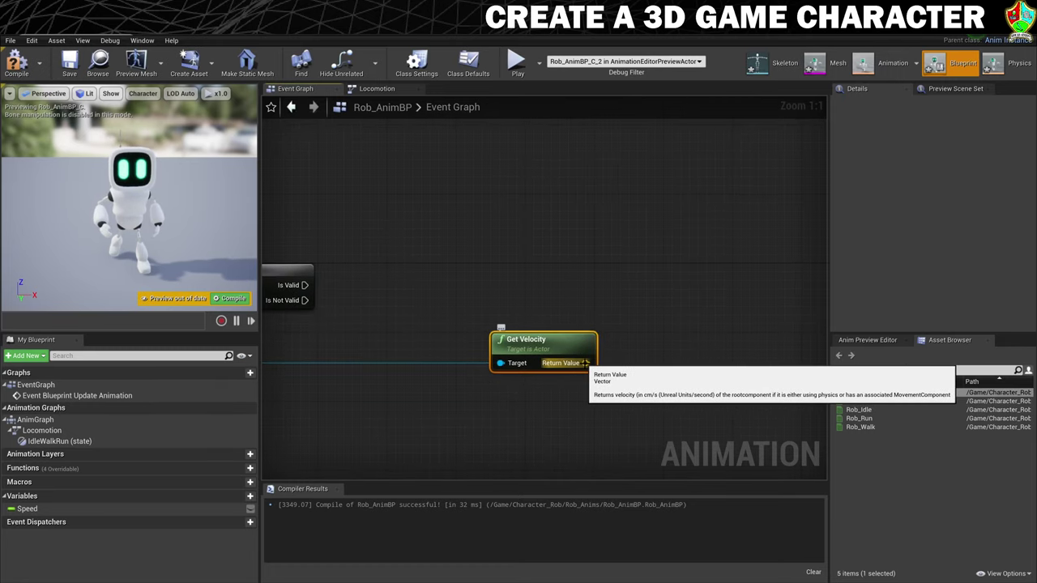
{"action": "left_click_drag", "start_coordinate": [583, 366], "coordinate": [635, 359]}
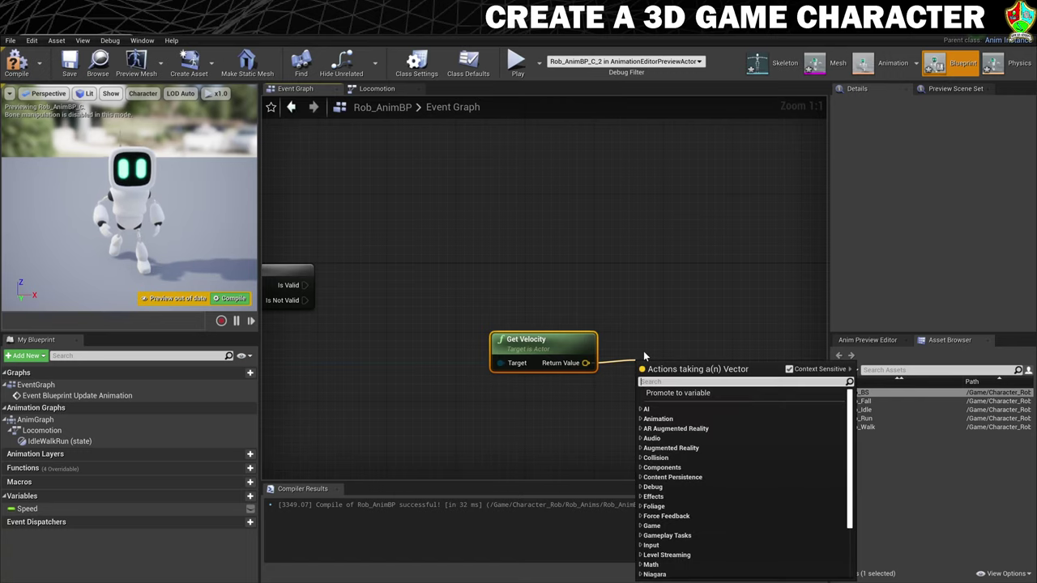
{"action": "type", "text": "vectorle"}
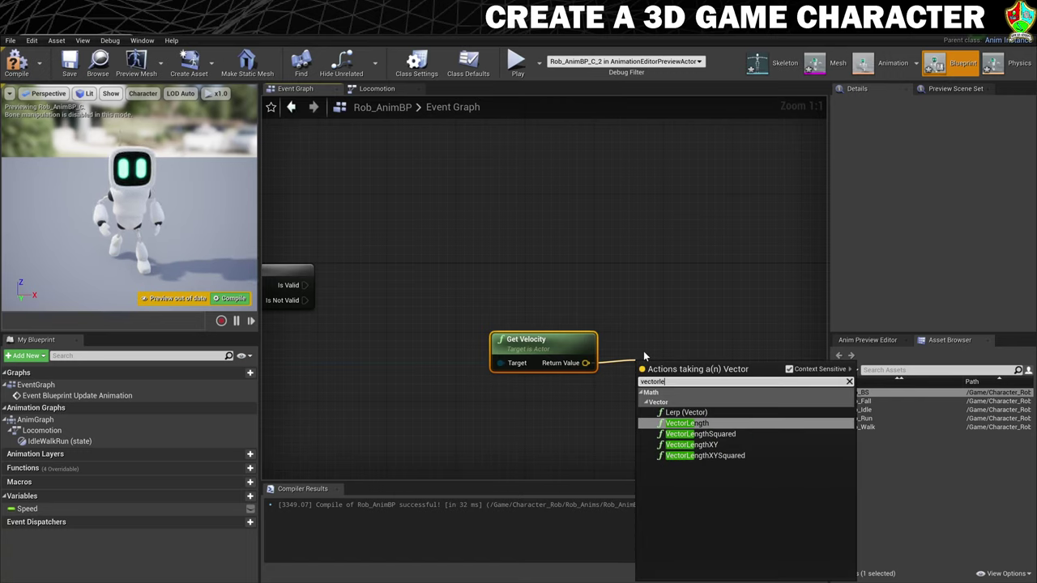
{"action": "left_click", "coordinate": [693, 423]}
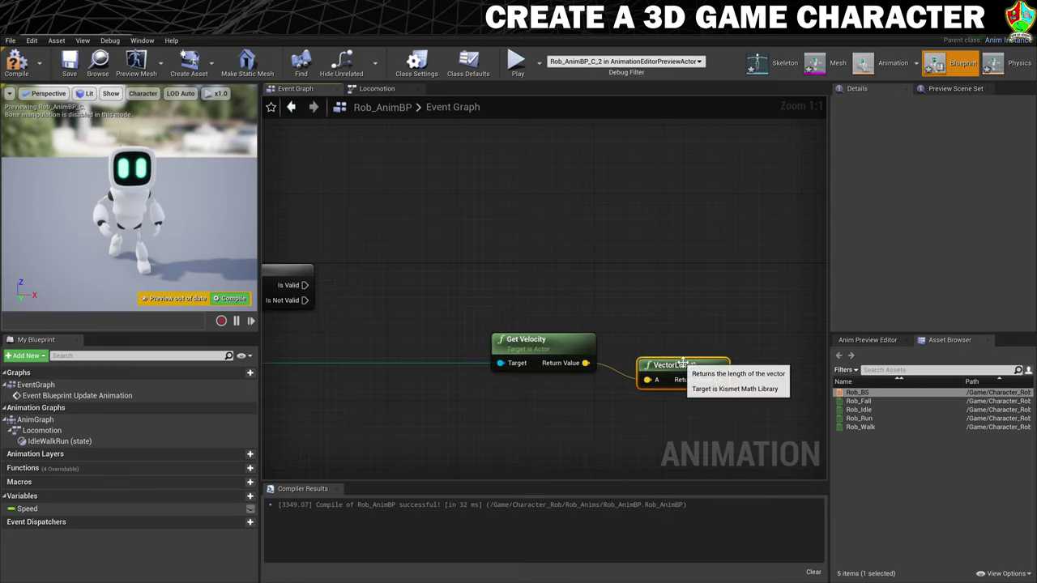
{"action": "left_click_drag", "start_coordinate": [683, 363], "coordinate": [672, 345]}
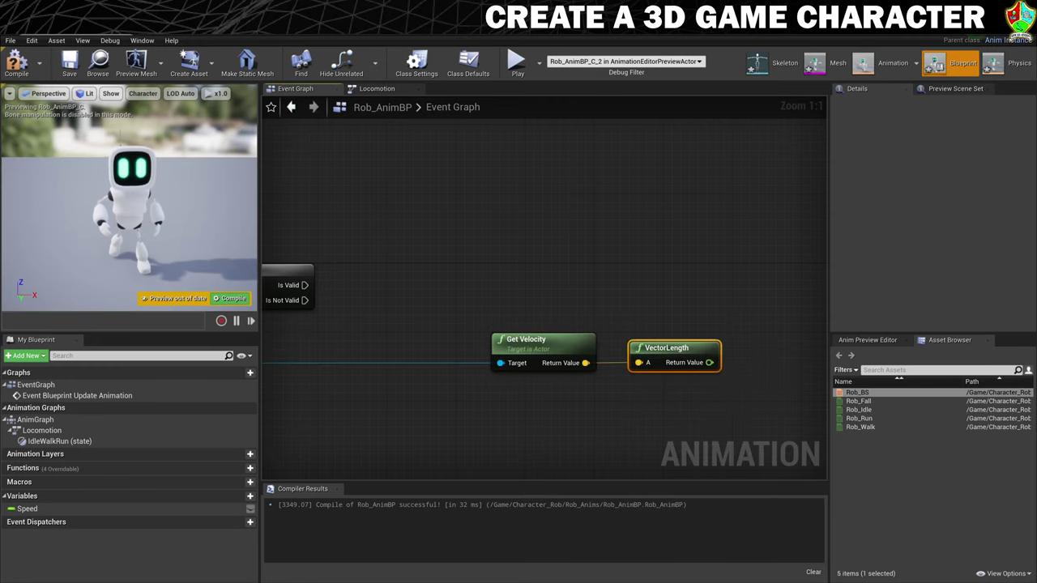
Add a SET node for the Speed variable, feed it the VectorLength result, and run it from the Is Valid output
{"action": "right_click_drag", "start_coordinate": [734, 316], "coordinate": [602, 313]}
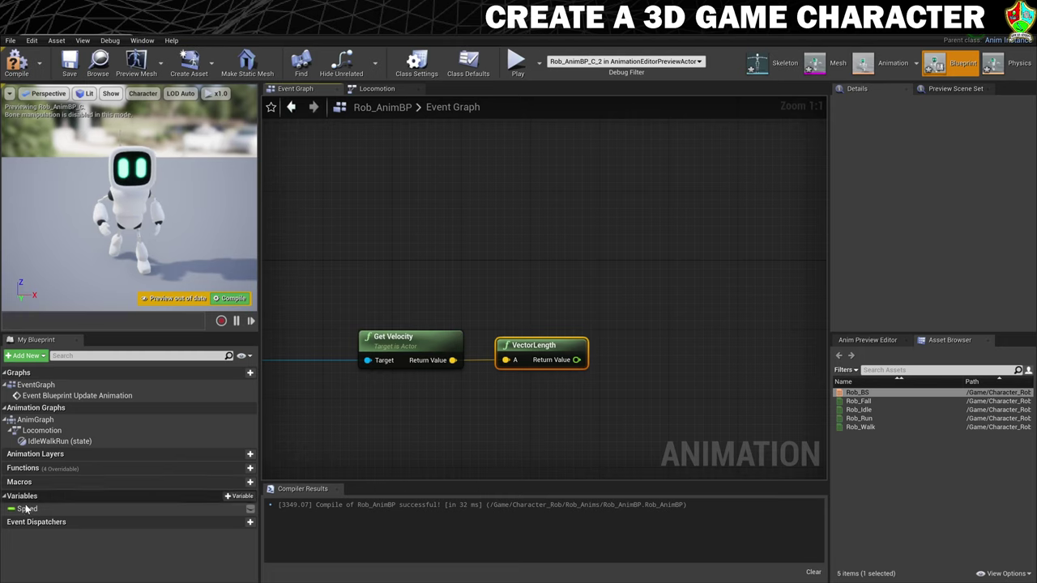
{"action": "left_click_drag", "start_coordinate": [229, 509], "coordinate": [655, 341]}
{"action": "left_click", "coordinate": [662, 363]}
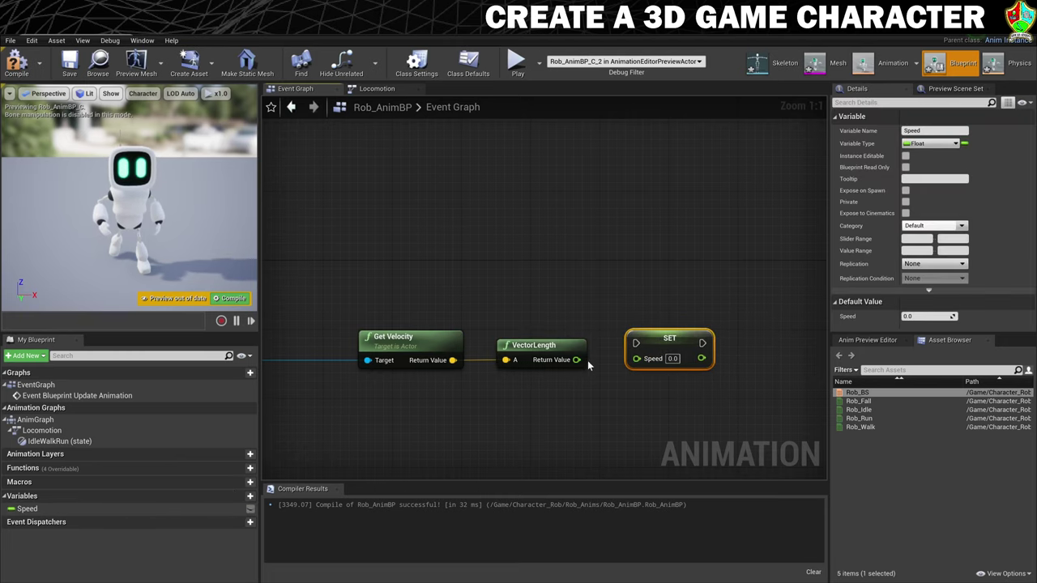
{"action": "left_click_drag", "start_coordinate": [576, 360], "coordinate": [637, 359]}
{"action": "scroll", "coordinate": [585, 409], "scroll_direction": "down", "scroll_amount": 2}
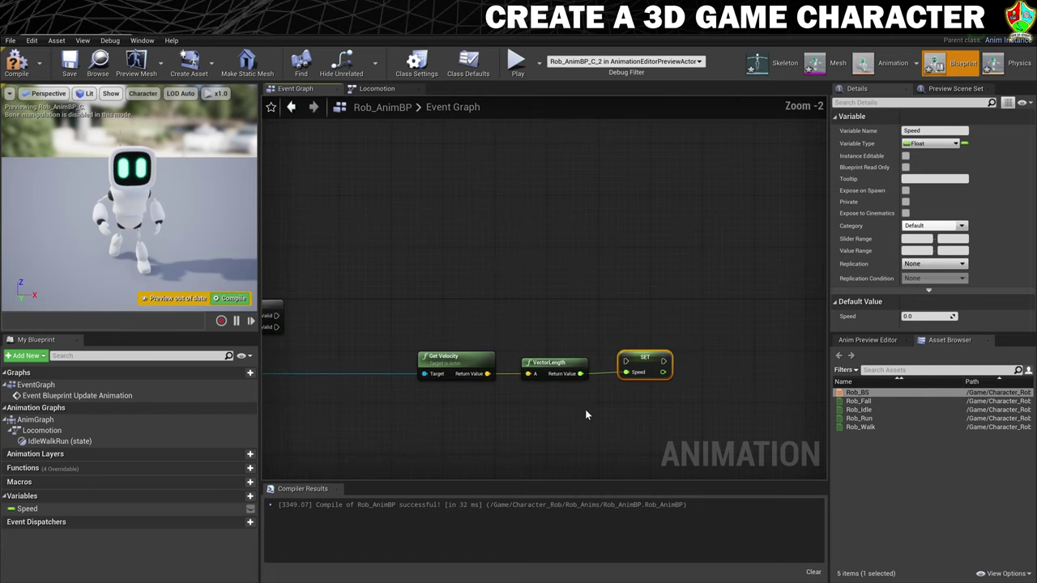
{"action": "right_click_drag", "start_coordinate": [362, 396], "coordinate": [436, 401]}
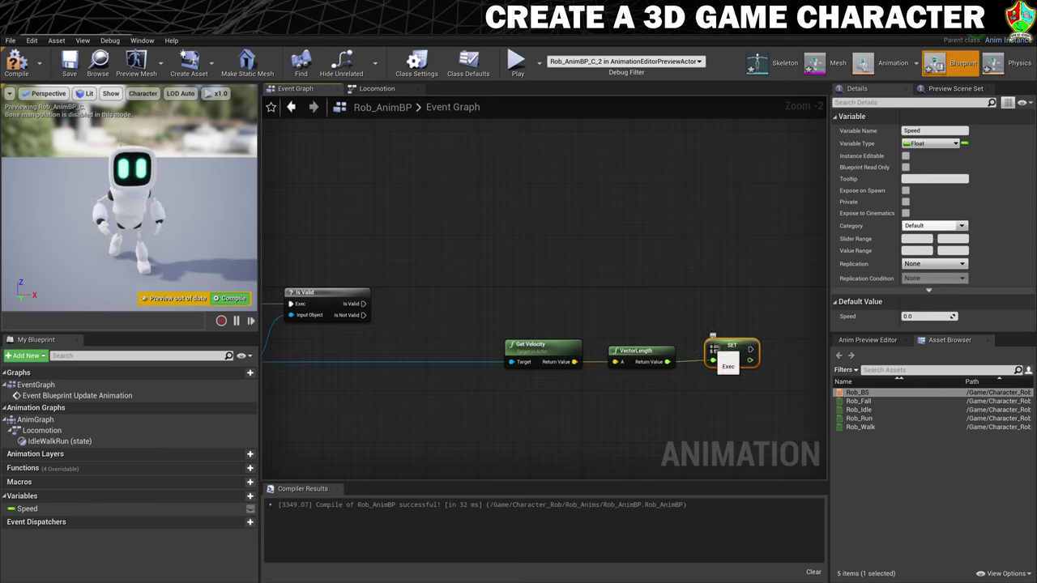
{"action": "left_click_drag", "start_coordinate": [363, 304], "coordinate": [711, 350]}
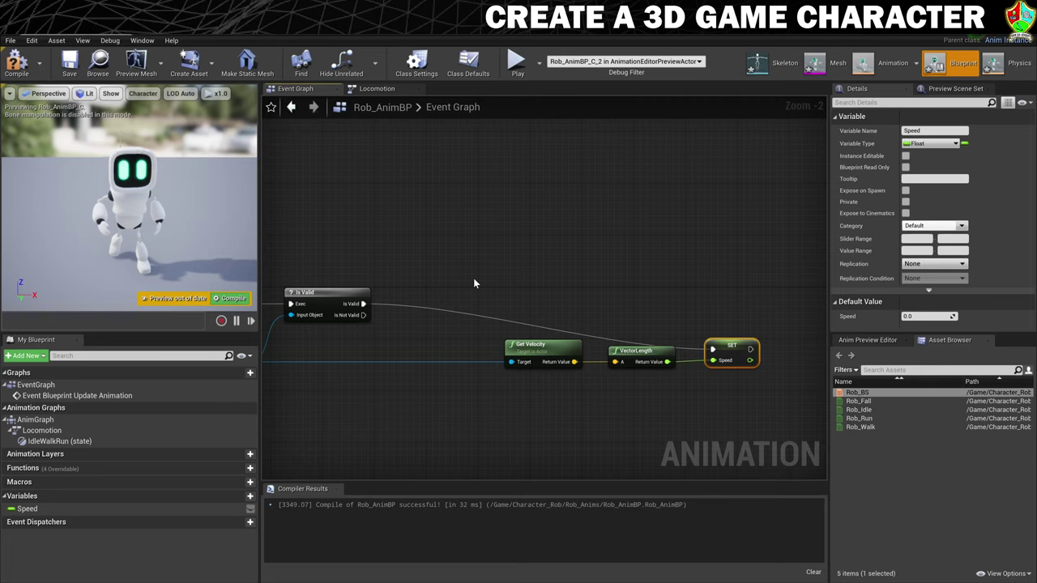
Wrap the Get Velocity, VectorLength and SET Speed nodes in a comment box titled "Set Speed"
{"action": "left_click_drag", "start_coordinate": [480, 276], "coordinate": [778, 436]}
{"action": "key", "text": "c"}
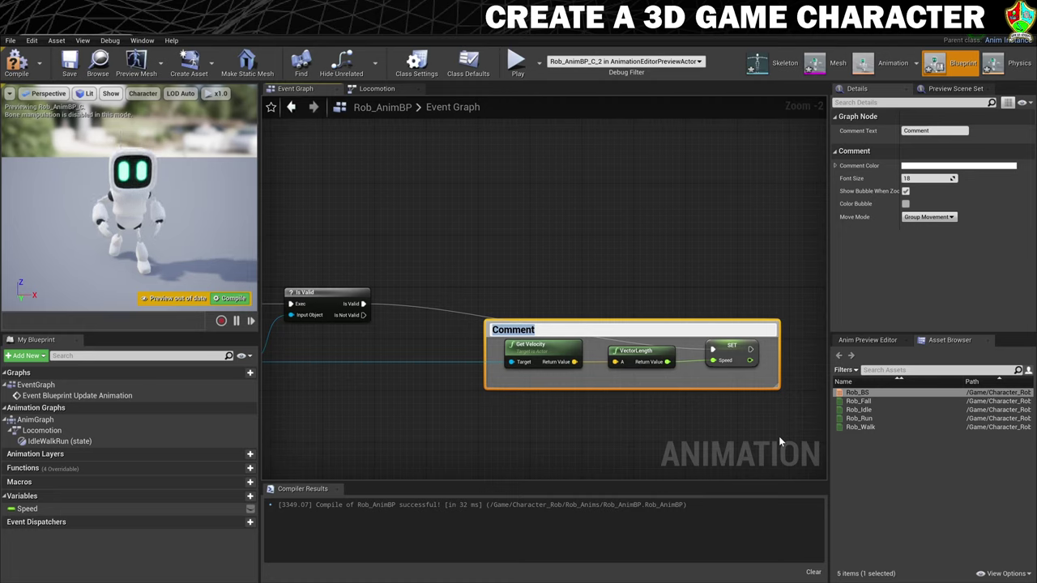
{"action": "type", "text": "S"}
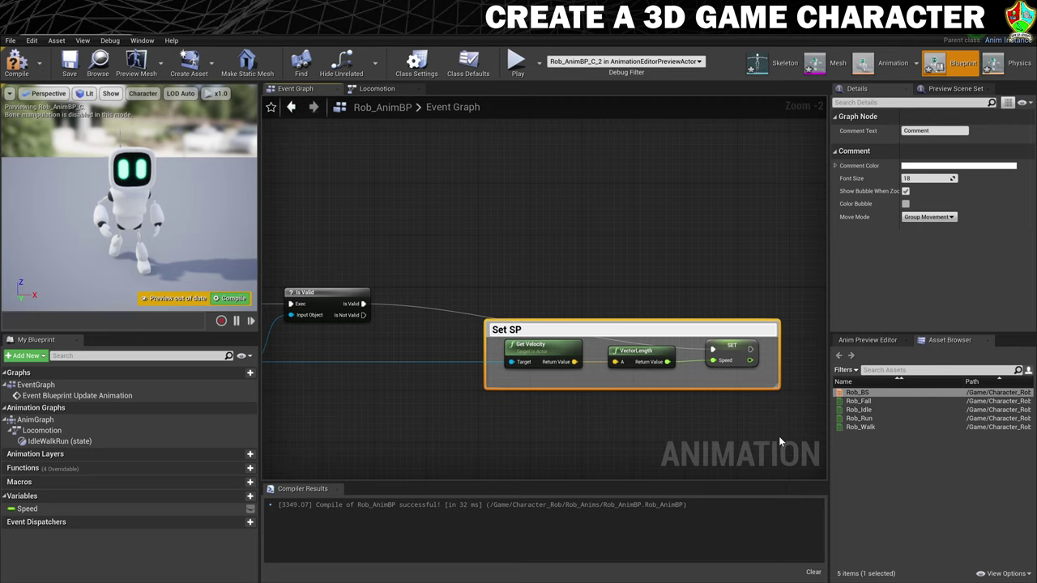
{"action": "type", "text": "et Speed"}
{"action": "key", "text": "Return"}
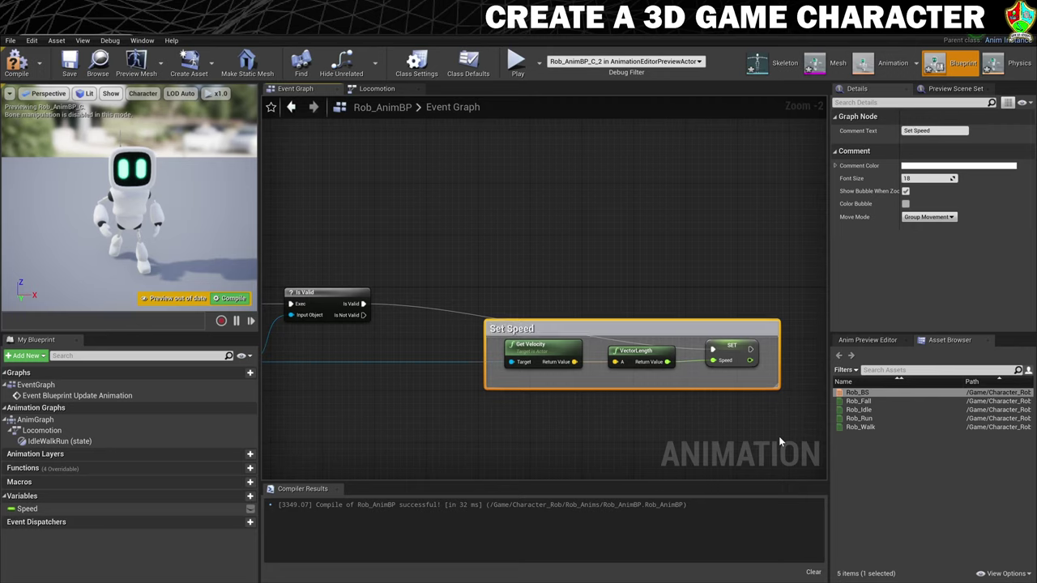
Shift the Try Get Pawn Owner and Is Valid nodes slightly farther from Event Blueprint Update Animation
{"action": "scroll", "coordinate": [464, 428], "scroll_direction": "down", "scroll_amount": 1}
{"action": "right_click_drag", "start_coordinate": [464, 427], "coordinate": [647, 405]}
{"action": "scroll", "coordinate": [581, 428], "scroll_direction": "up", "scroll_amount": 2}
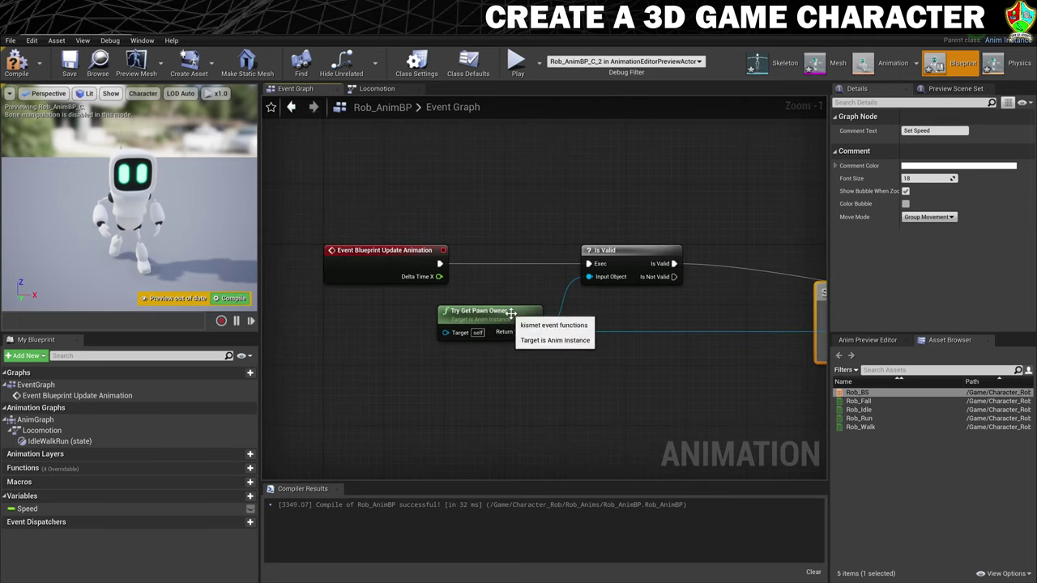
{"action": "left_click_drag", "start_coordinate": [514, 311], "coordinate": [536, 303]}
{"action": "left_click_drag", "start_coordinate": [616, 250], "coordinate": [645, 259]}
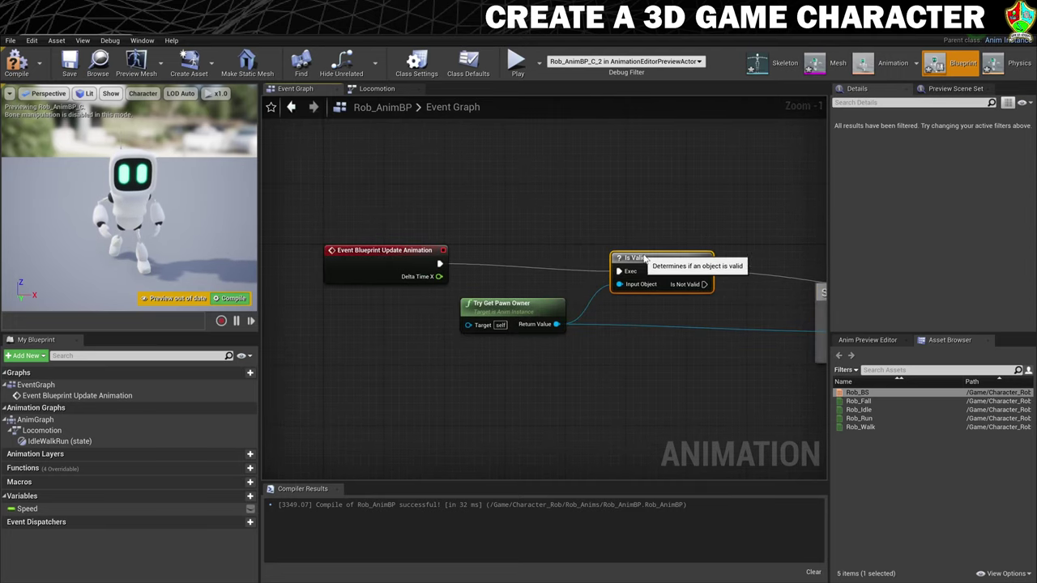
Wrap Try Get Pawn Owner and Is Valid in a comment titled "See if PawnOwner is valid" and move it clear of the event node
{"action": "left_click_drag", "start_coordinate": [501, 224], "coordinate": [623, 347]}
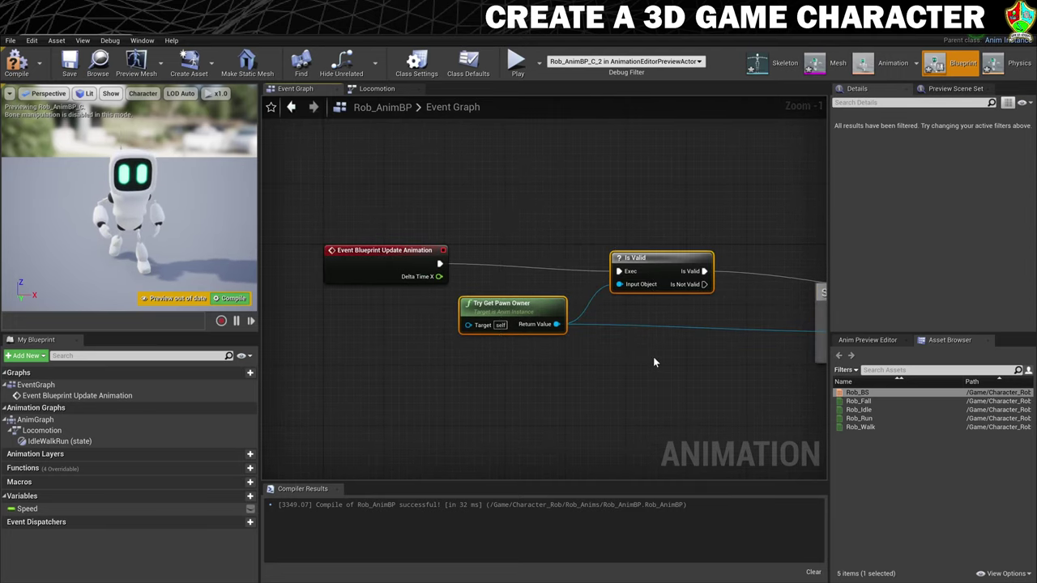
{"action": "type", "text": "c"}
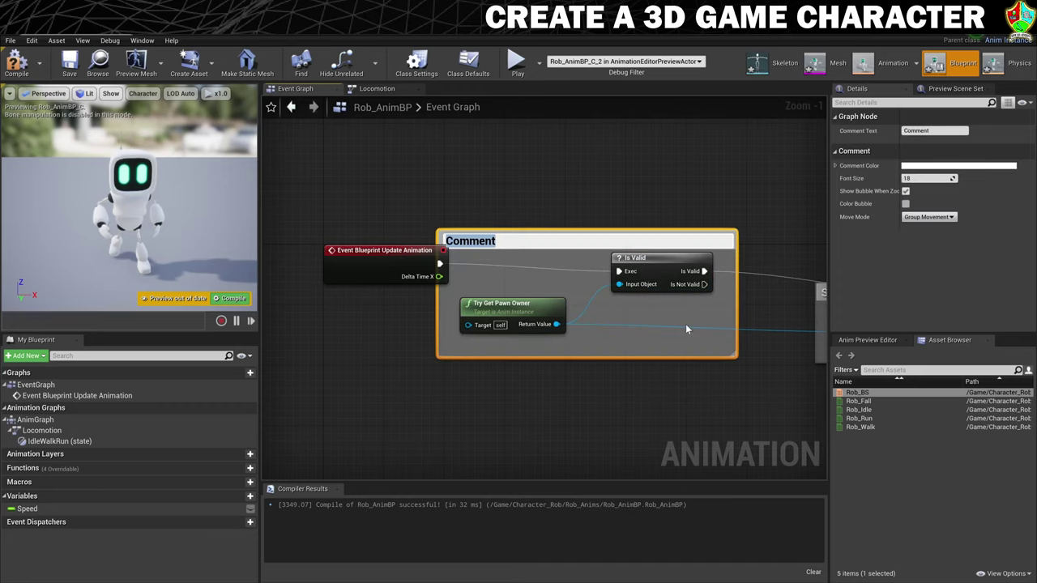
{"action": "type", "text": "See"}
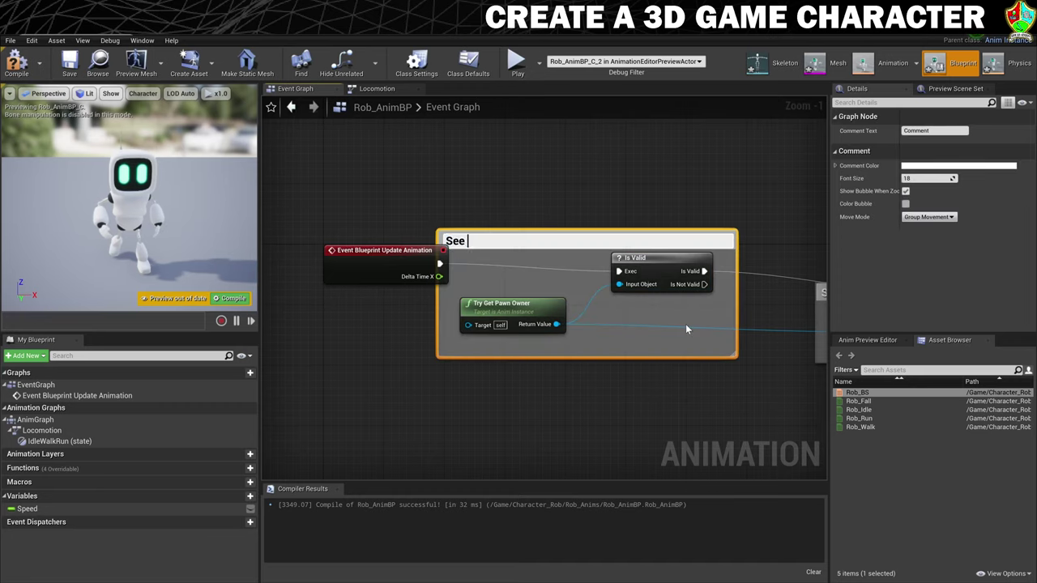
{"action": "type", "text": " if PawnOwner"}
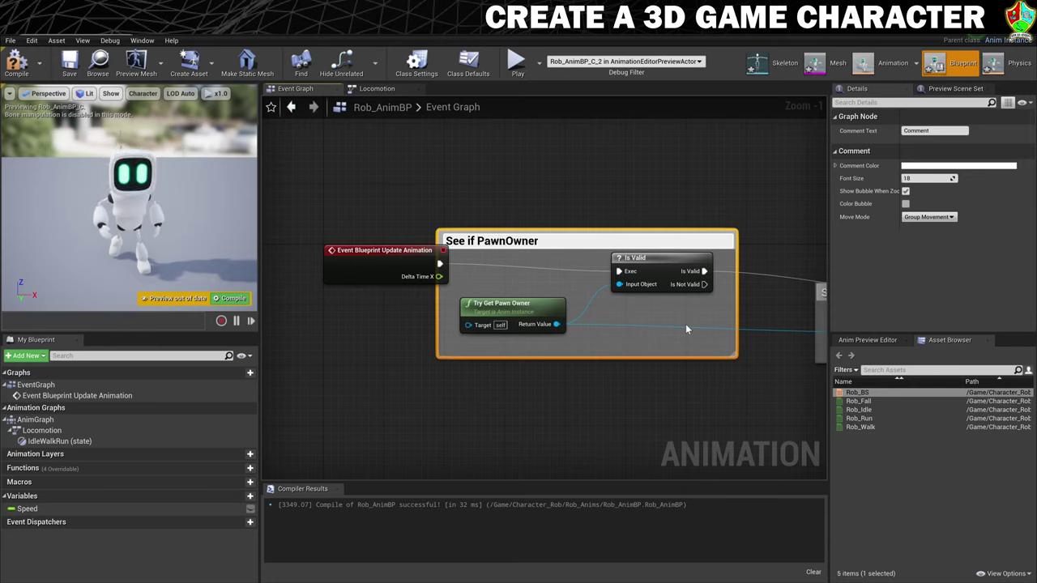
{"action": "type", "text": " is valid"}
{"action": "key", "text": "Return"}
{"action": "left_click_drag", "start_coordinate": [621, 236], "coordinate": [652, 228]}
Move the Set Speed comment group farther from the "See if PawnOwner is valid" group and compile the blueprint
{"action": "right_click_drag", "start_coordinate": [704, 412], "coordinate": [500, 424]}
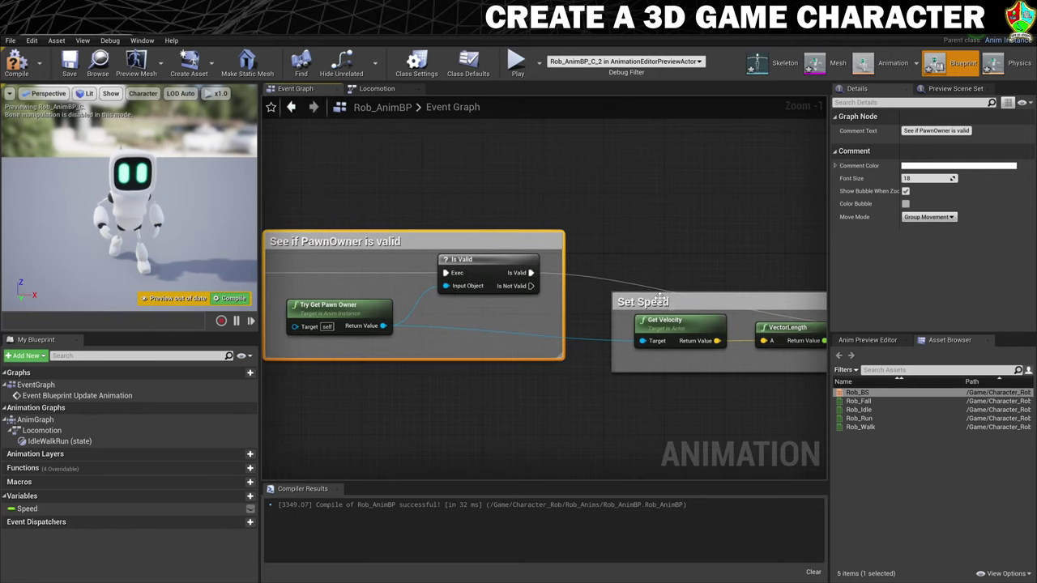
{"action": "left_click_drag", "start_coordinate": [656, 301], "coordinate": [747, 290]}
{"action": "right_click_drag", "start_coordinate": [685, 427], "coordinate": [508, 358]}
{"action": "scroll", "coordinate": [567, 429], "scroll_direction": "down", "scroll_amount": 2}
{"action": "scroll", "coordinate": [594, 418], "scroll_direction": "down", "scroll_amount": 2}
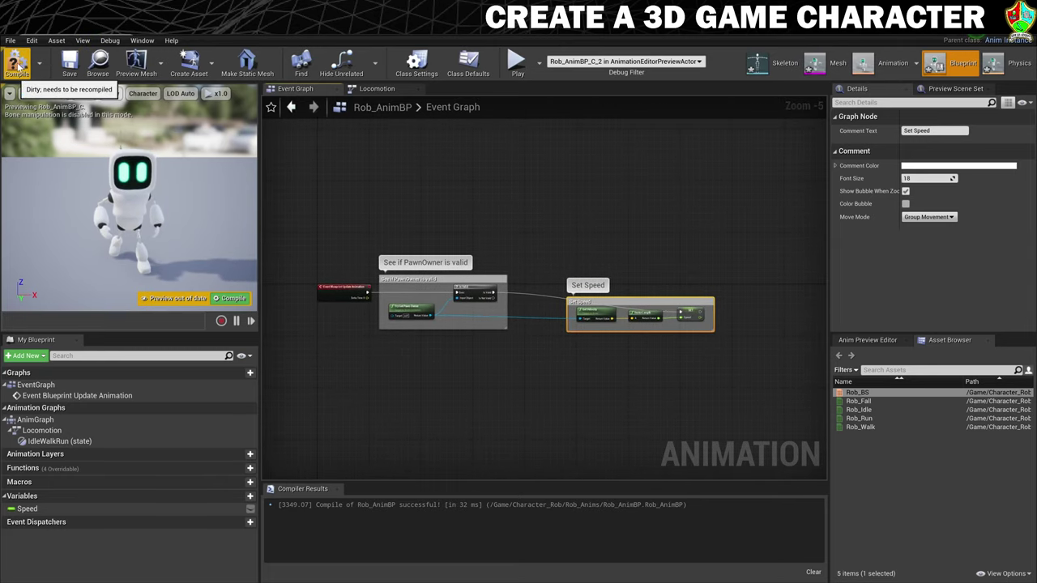
{"action": "left_click", "coordinate": [18, 67]}
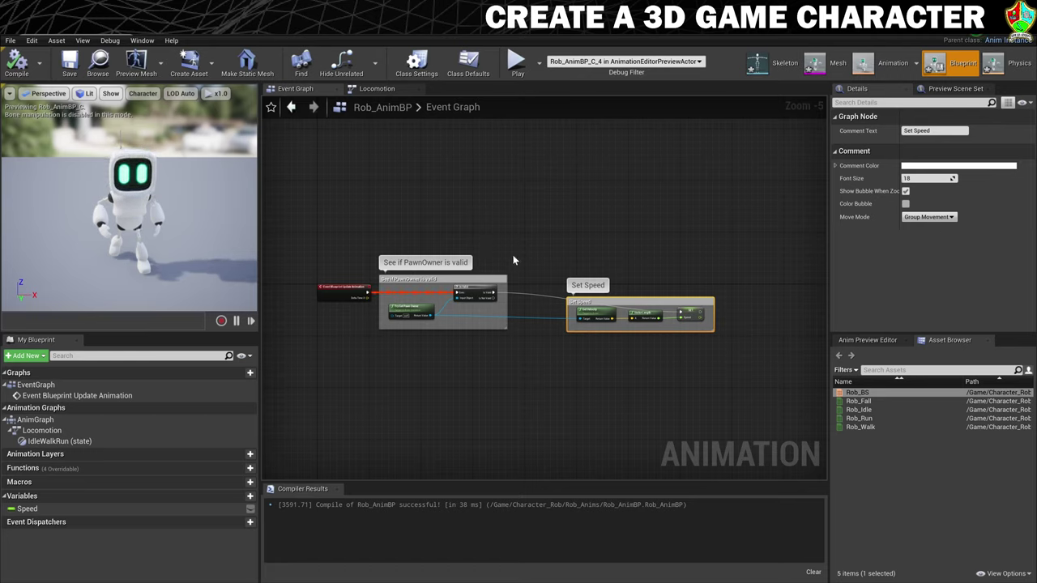
Widen the gap between the two comment groups by moving the Set Speed group well beyond Is Valid, leaving room for new nodes
{"action": "left_click_drag", "start_coordinate": [616, 303], "coordinate": [727, 303]}
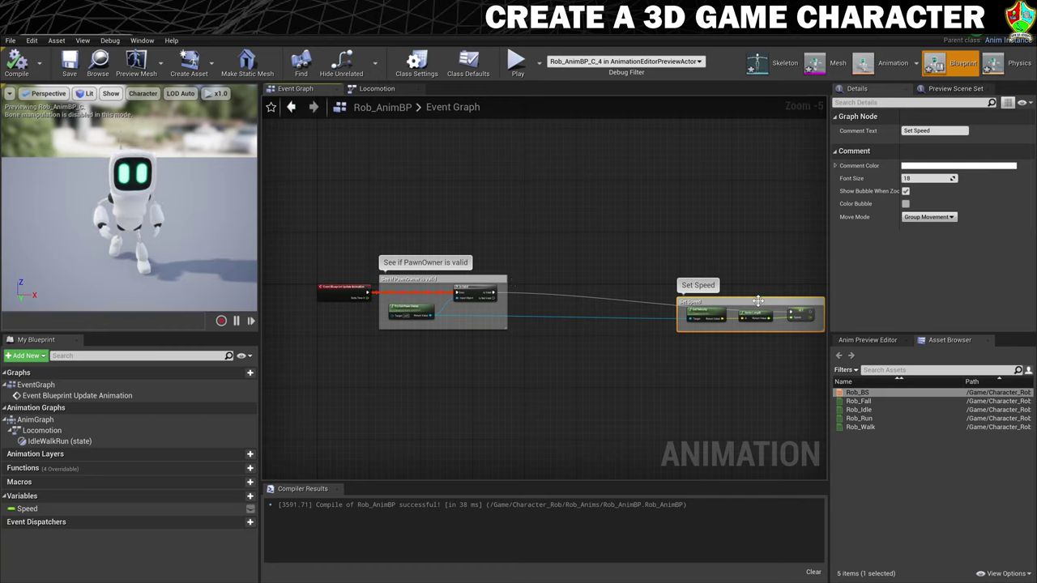
{"action": "left_click_drag", "start_coordinate": [757, 302], "coordinate": [802, 303]}
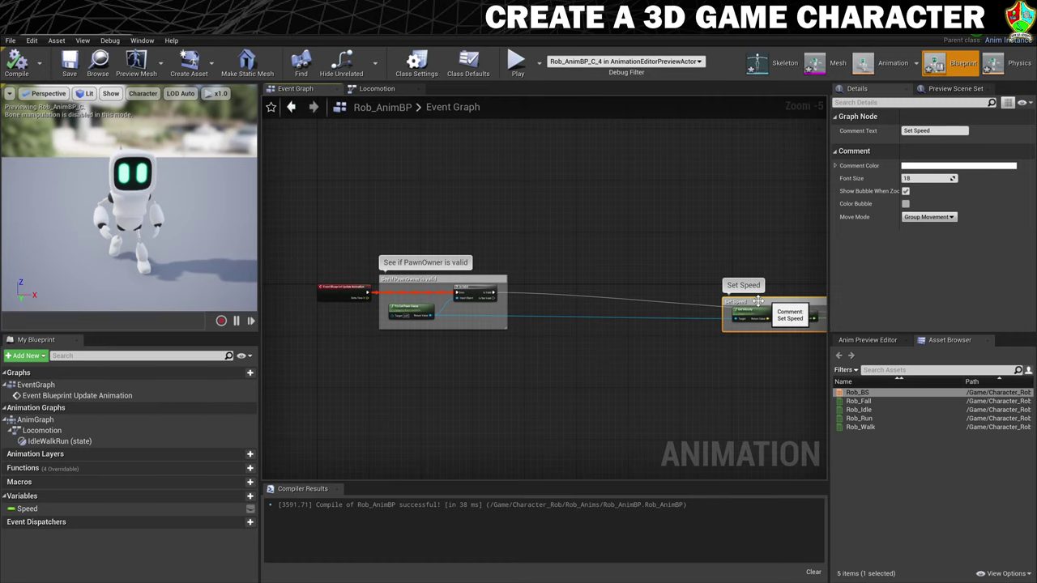
{"action": "right_click_drag", "start_coordinate": [535, 367], "coordinate": [510, 393]}
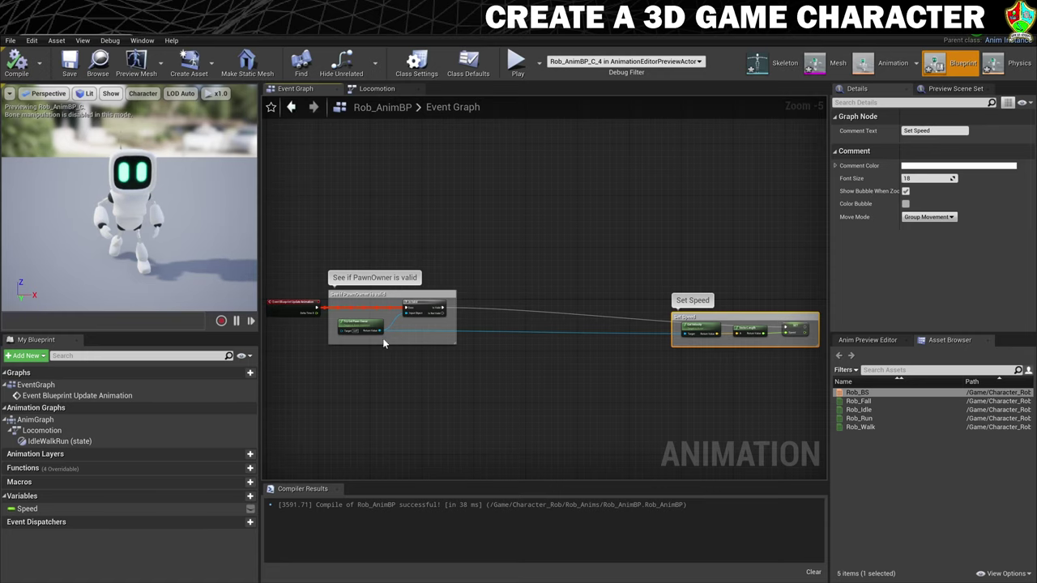
Add a Get Movement Component node fed by Try Get Pawn Owner's return value and place it between the two comment groups
{"action": "mouse_move", "coordinate": [378, 330]}
{"action": "right_click_drag", "start_coordinate": [352, 311], "coordinate": [403, 311]}
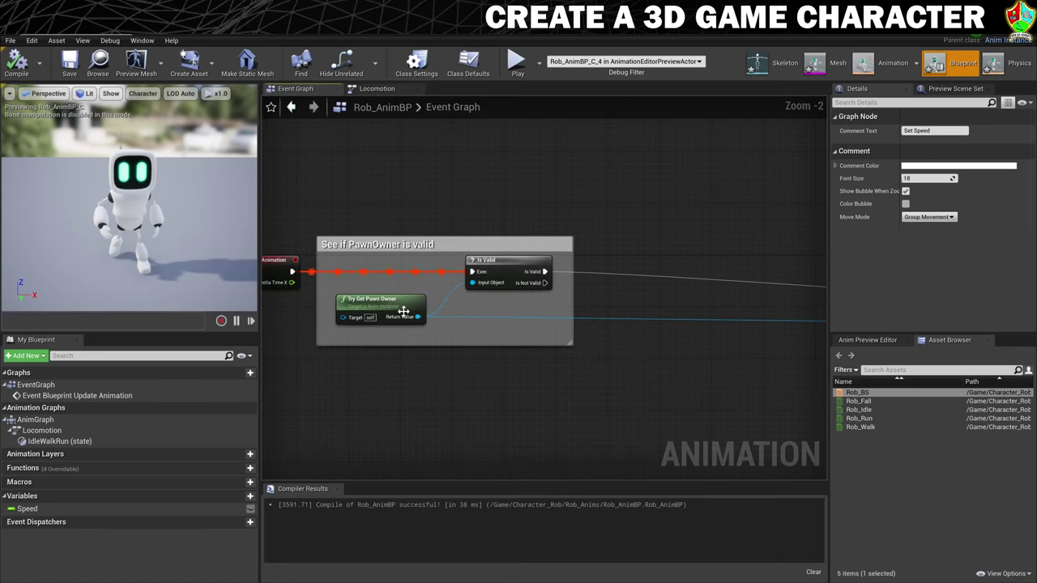
{"action": "left_click_drag", "start_coordinate": [416, 317], "coordinate": [638, 321]}
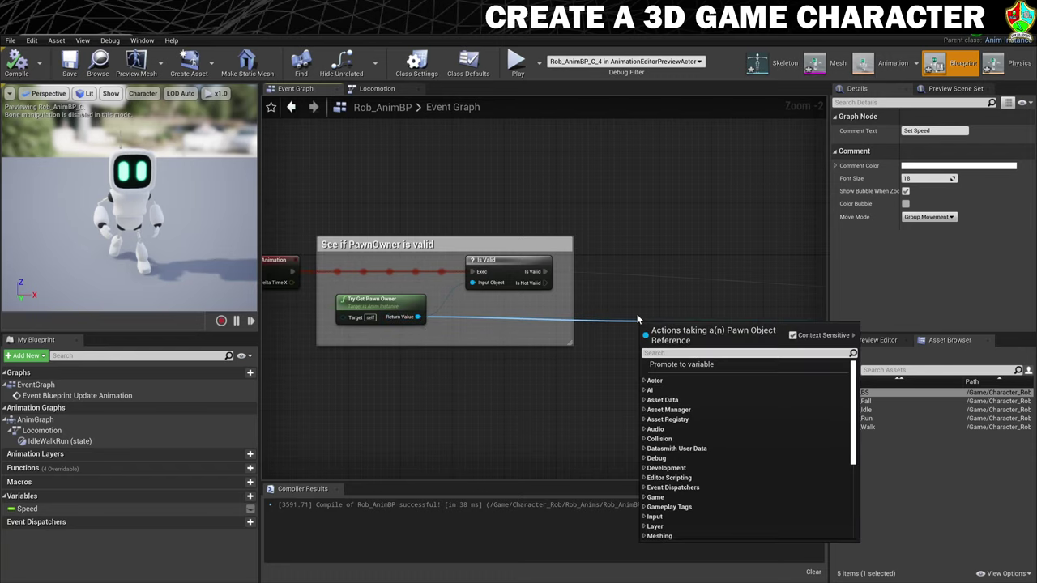
{"action": "type", "text": "get movement"}
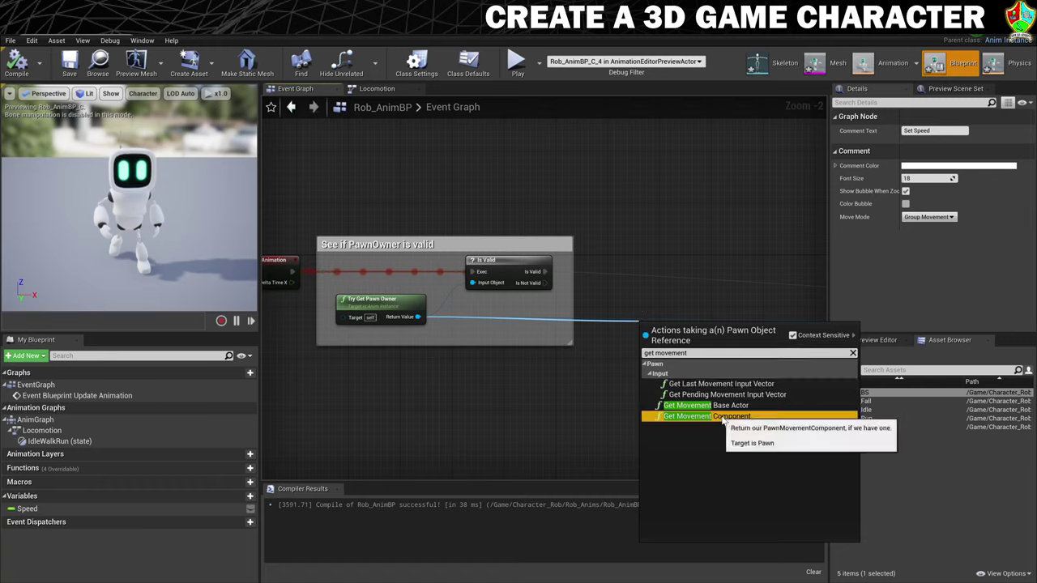
{"action": "left_click", "coordinate": [698, 416]}
{"action": "left_click_drag", "start_coordinate": [688, 332], "coordinate": [663, 325]}
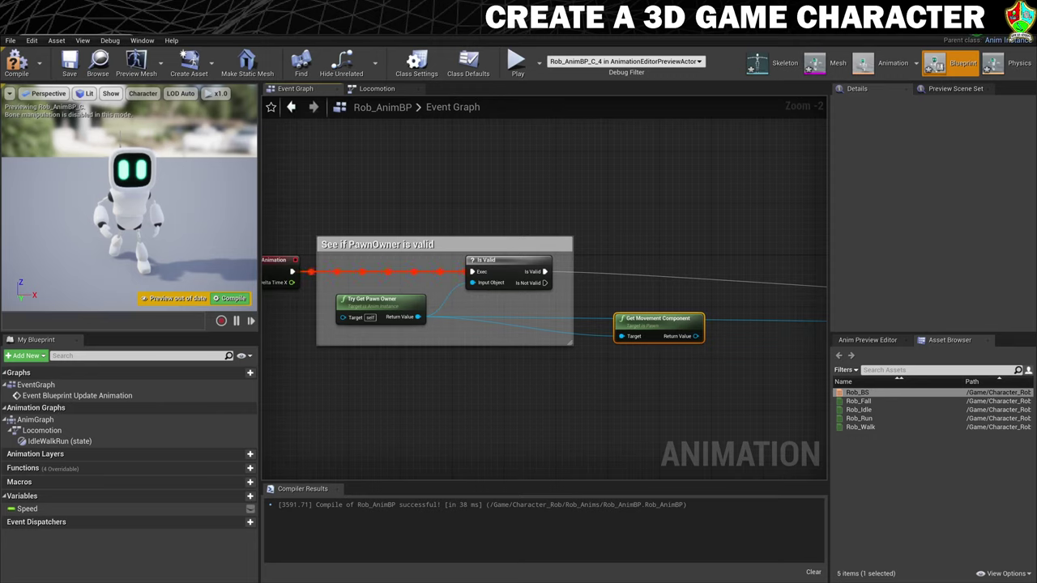
Add an Is Falling node fed by Get Movement Component's return value
{"action": "left_click_drag", "start_coordinate": [694, 335], "coordinate": [739, 322]}
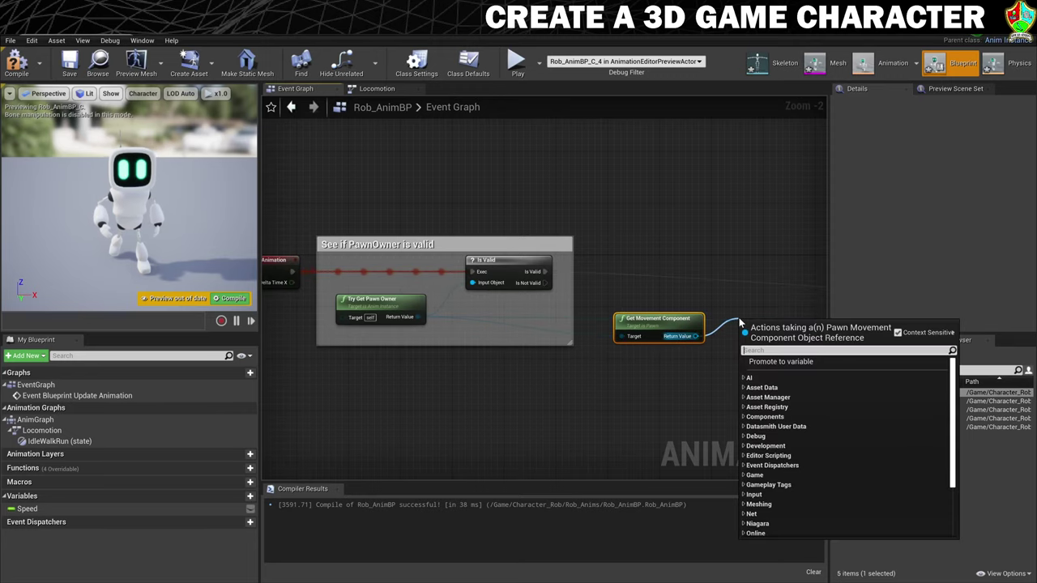
{"action": "type", "text": "isfall"}
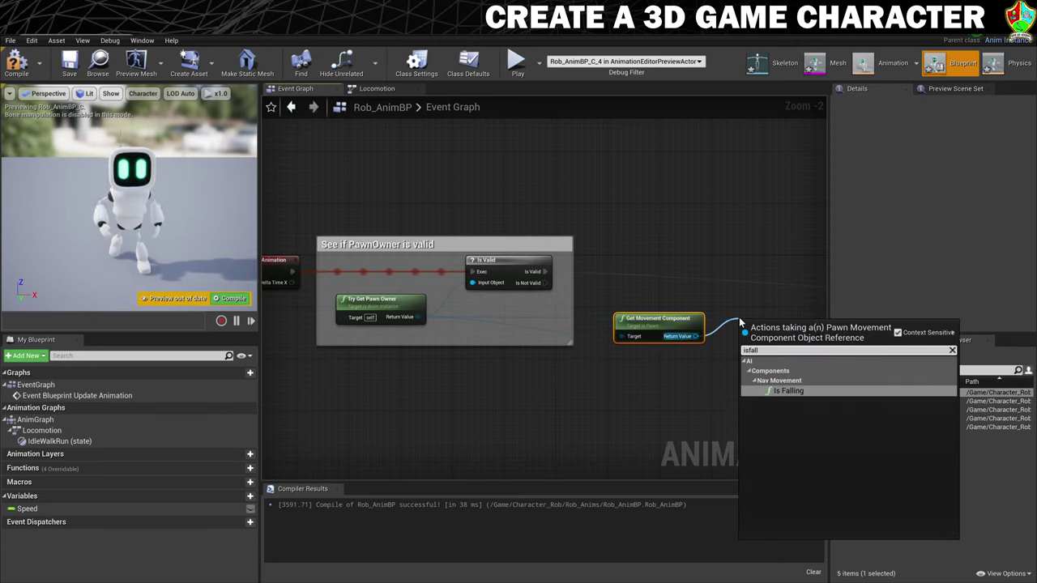
{"action": "left_click", "coordinate": [782, 392]}
Promote Is Falling's return value to a new Boolean variable named "IsInAir?"
{"action": "right_click_drag", "start_coordinate": [681, 393], "coordinate": [429, 393]}
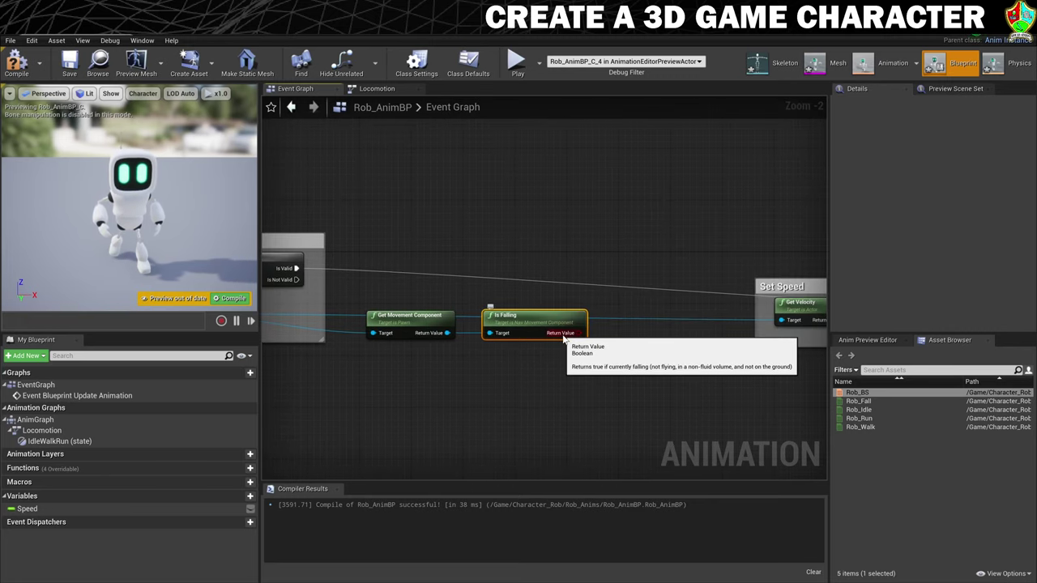
{"action": "right_click", "coordinate": [562, 334]}
{"action": "left_click", "coordinate": [597, 348]}
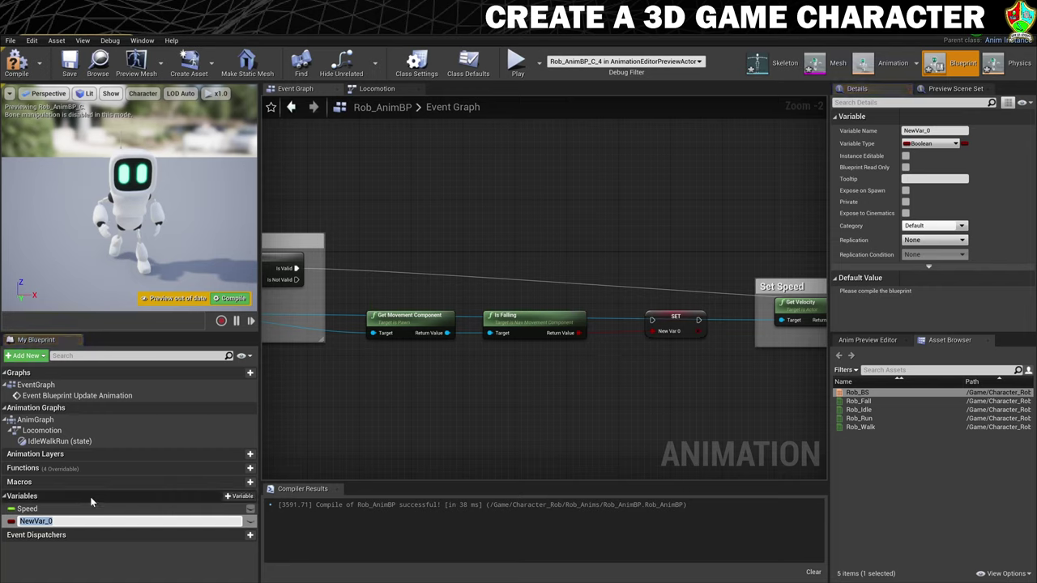
{"action": "type", "text": "I"}
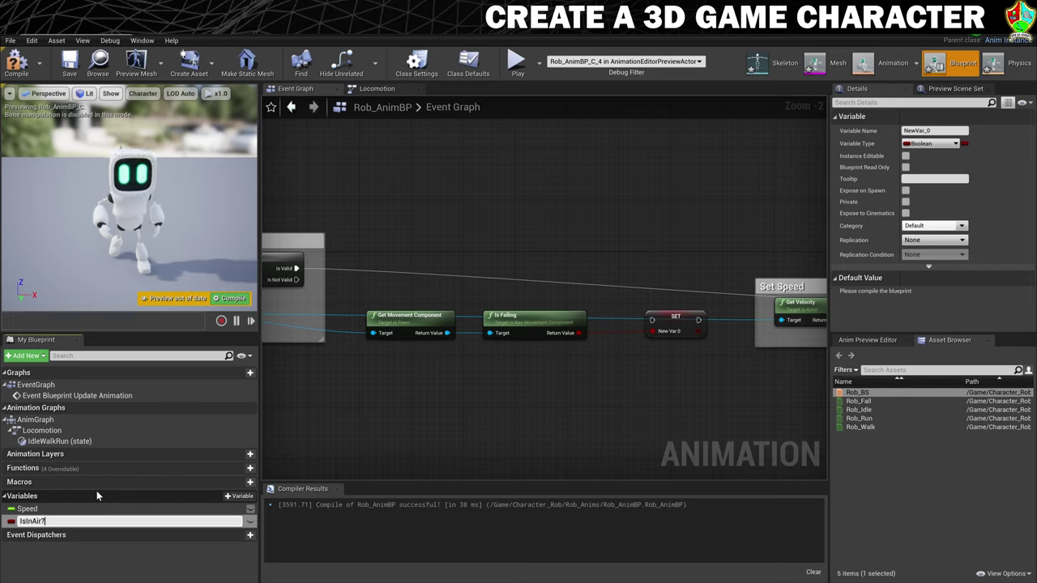
{"action": "key", "text": "Return"}
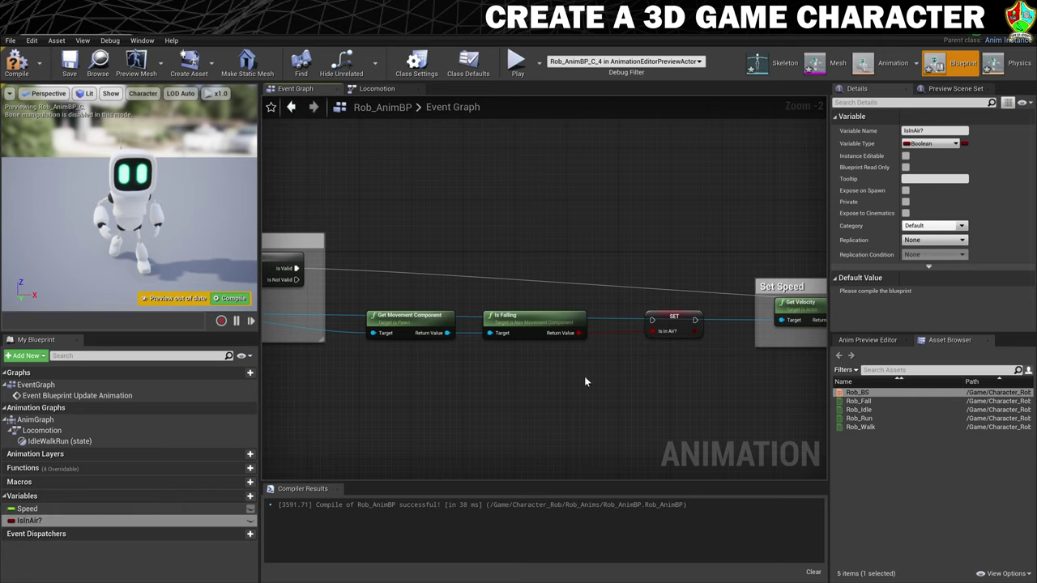
Raise the SET IsInAir? node to the execution line, run it from the Is Valid output, and connect its output to SET Speed
{"action": "left_click_drag", "start_coordinate": [677, 322], "coordinate": [656, 264]}
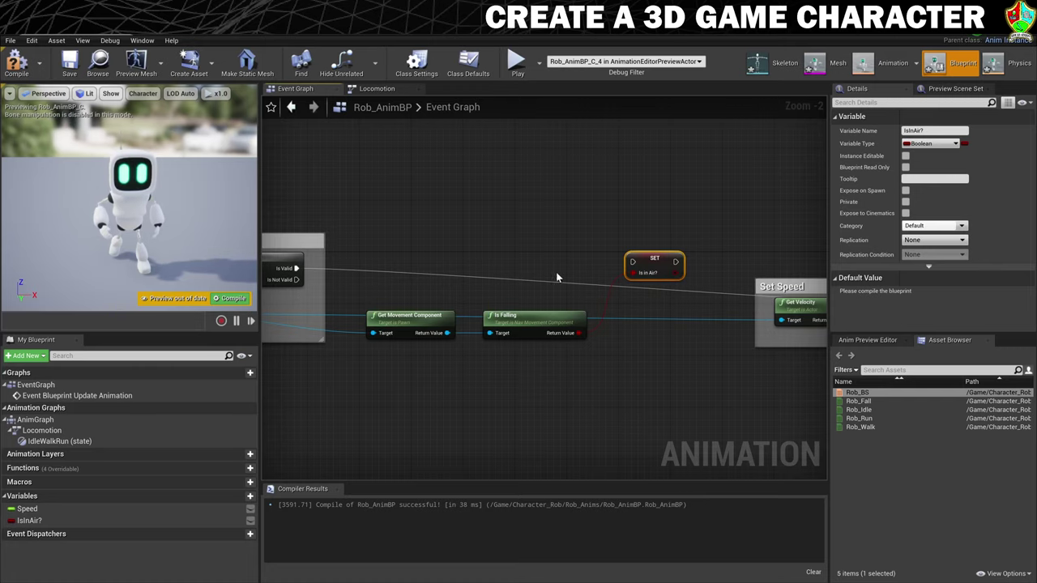
{"action": "scroll", "coordinate": [567, 399], "scroll_direction": "down", "scroll_amount": 3}
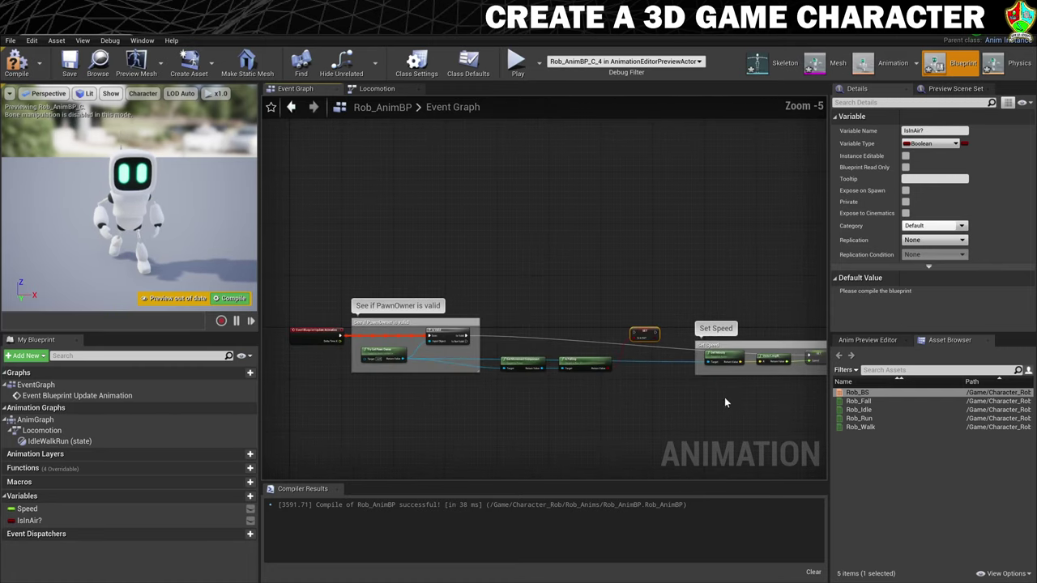
{"action": "right_click_drag", "start_coordinate": [724, 397], "coordinate": [675, 376]}
{"action": "scroll", "coordinate": [441, 336], "scroll_direction": "up", "scroll_amount": 2}
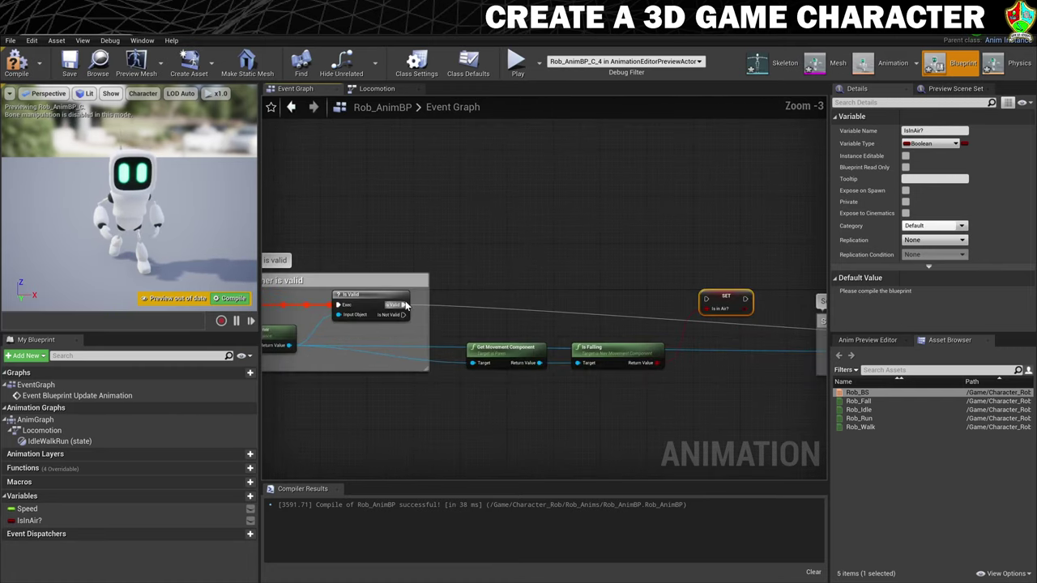
{"action": "left_click_drag", "start_coordinate": [407, 304], "coordinate": [706, 300]}
{"action": "right_click_drag", "start_coordinate": [780, 377], "coordinate": [458, 383]}
{"action": "left_click_drag", "start_coordinate": [426, 303], "coordinate": [701, 343]}
{"action": "scroll", "coordinate": [470, 418], "scroll_direction": "down", "scroll_amount": 1}
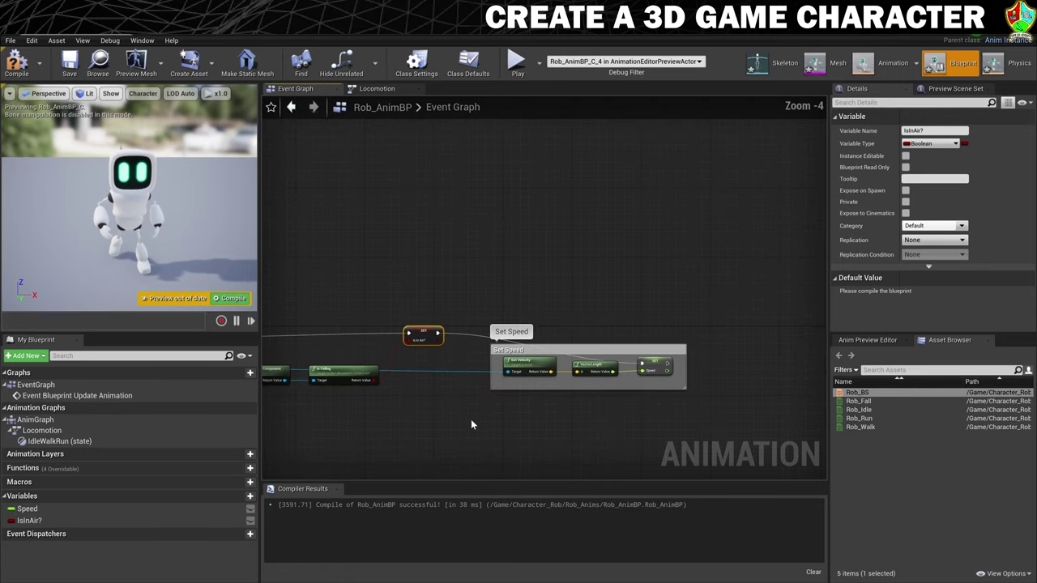
Wrap the Get Movement Component, Is Falling and SET IsInAir? nodes in a comment box titled "Is Character Falling?"
{"action": "right_click_drag", "start_coordinate": [470, 418], "coordinate": [622, 370]}
{"action": "right_click_drag", "start_coordinate": [459, 391], "coordinate": [666, 382]}
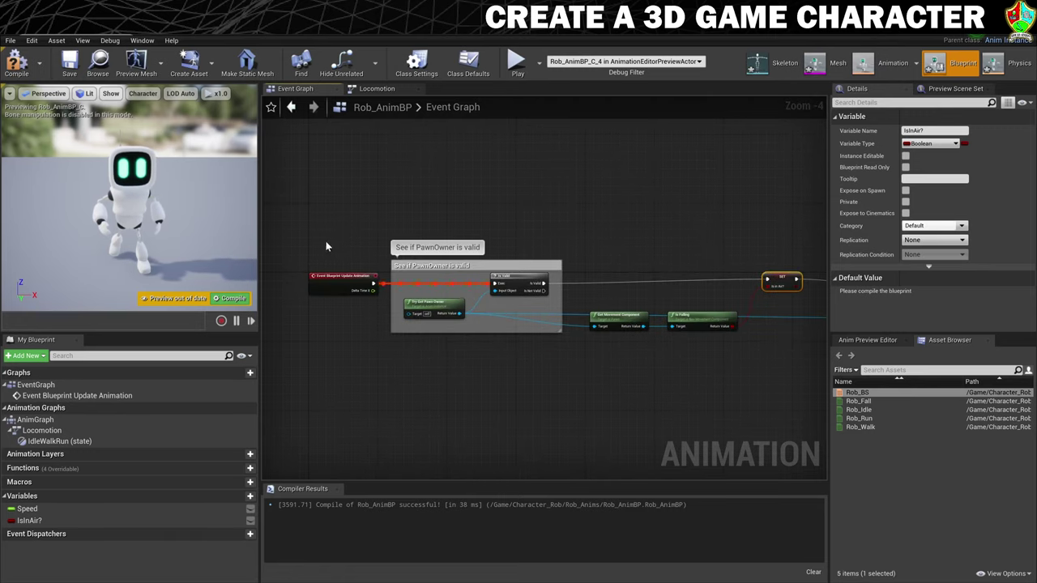
{"action": "right_click_drag", "start_coordinate": [583, 417], "coordinate": [359, 421]}
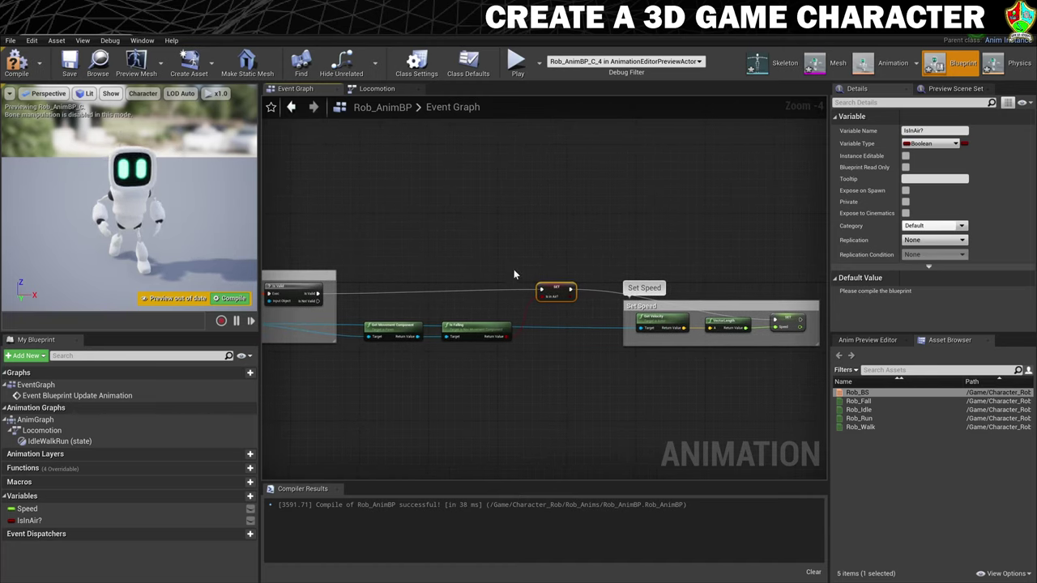
{"action": "right_click_drag", "start_coordinate": [627, 396], "coordinate": [551, 398]}
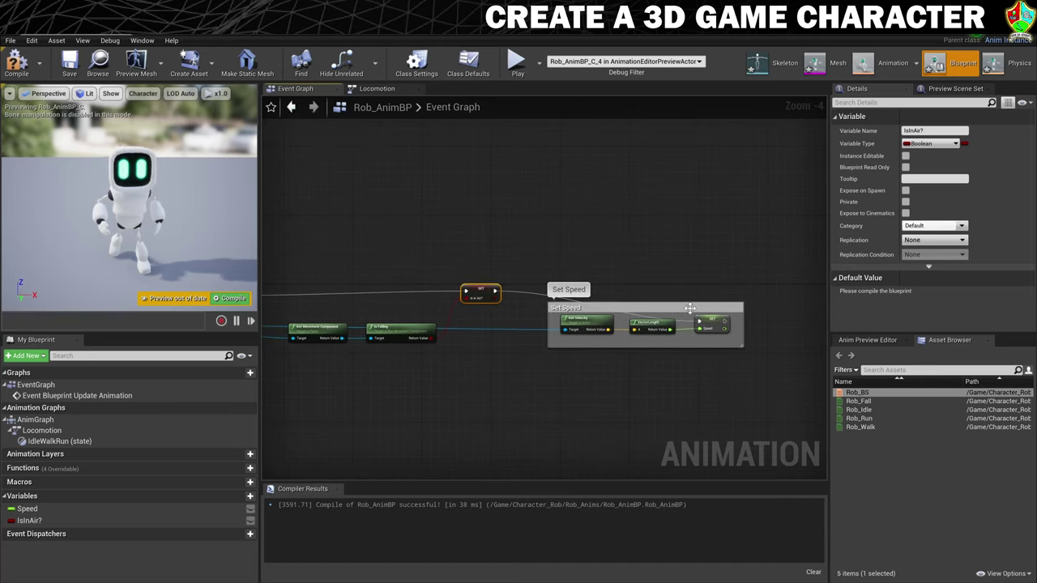
{"action": "right_click_drag", "start_coordinate": [336, 268], "coordinate": [455, 260]}
{"action": "left_click_drag", "start_coordinate": [405, 300], "coordinate": [601, 384]}
{"action": "type", "text": "c"}
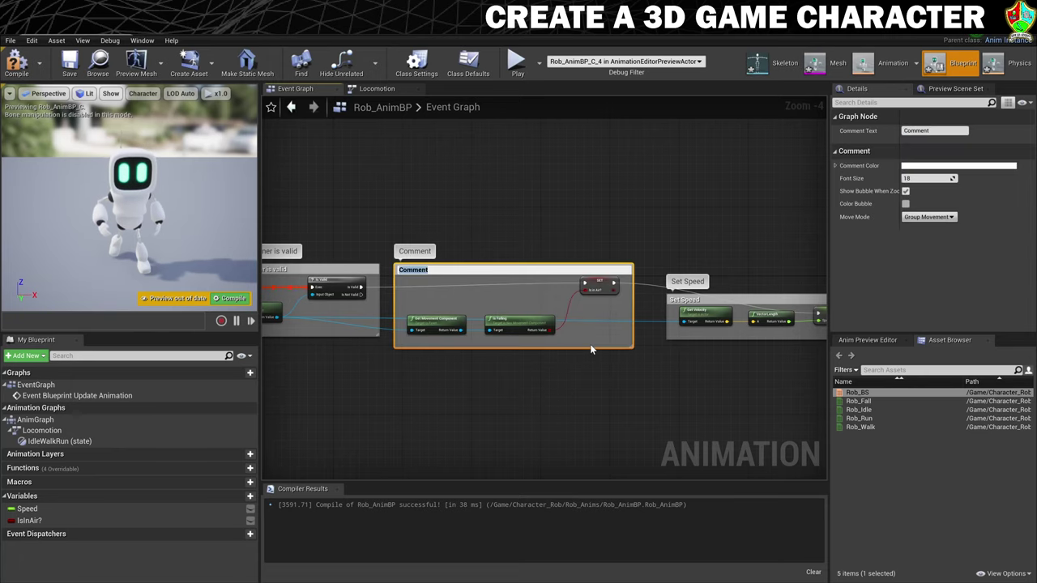
{"action": "type", "text": "Is"}
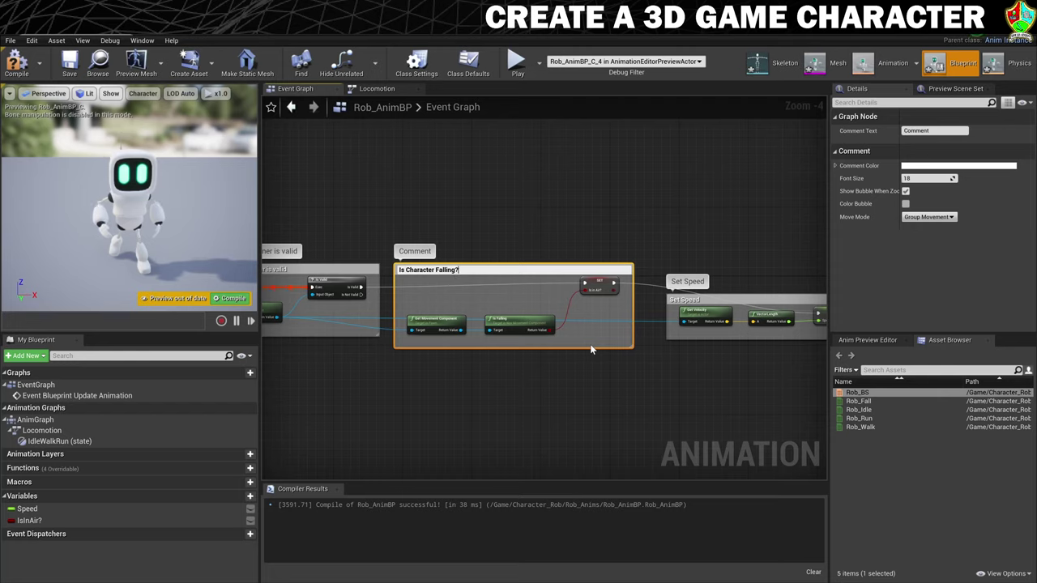
{"action": "key", "text": "Return"}
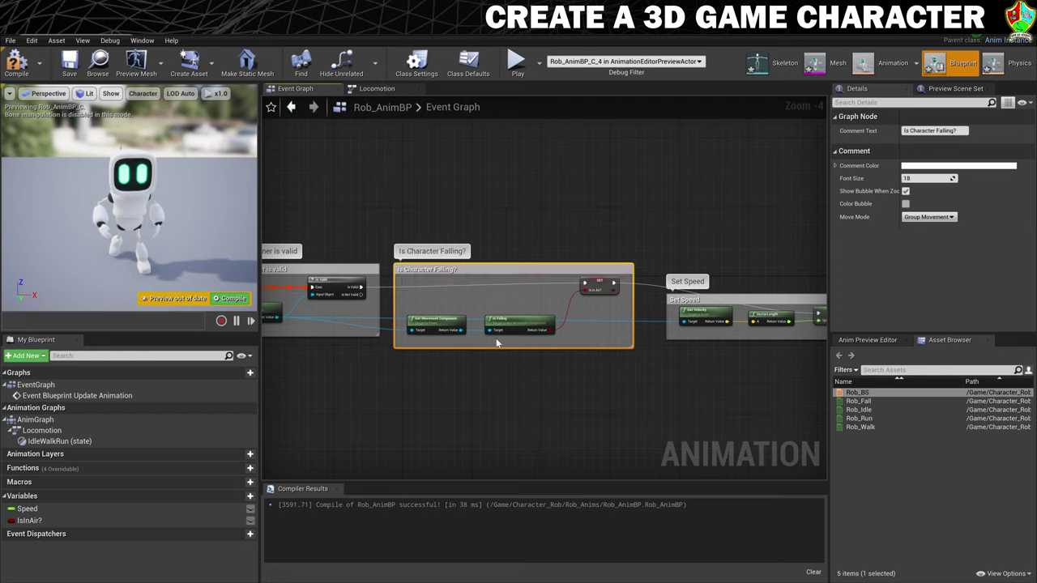
{"action": "scroll", "coordinate": [496, 338], "scroll_direction": "down", "scroll_amount": 2}
{"action": "scroll", "coordinate": [513, 376], "scroll_direction": "up", "scroll_amount": 1}
{"action": "scroll", "coordinate": [513, 378], "scroll_direction": "down", "scroll_amount": 1}
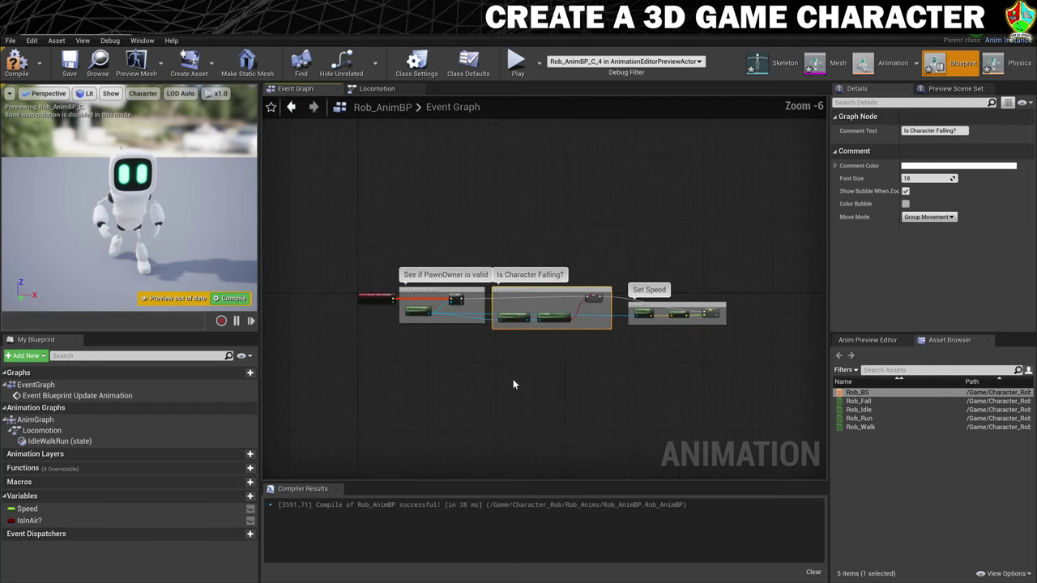
{"action": "scroll", "coordinate": [513, 379], "scroll_direction": "up", "scroll_amount": 1}
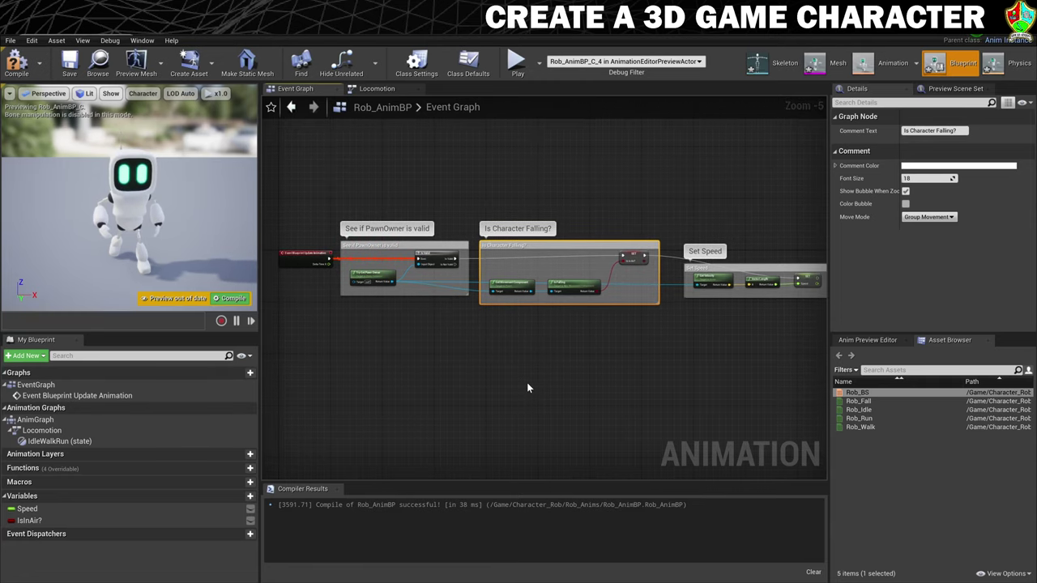
In the Locomotion state machine, add a new state reached by a transition from IdleWalkRun
{"action": "left_click", "coordinate": [377, 88]}
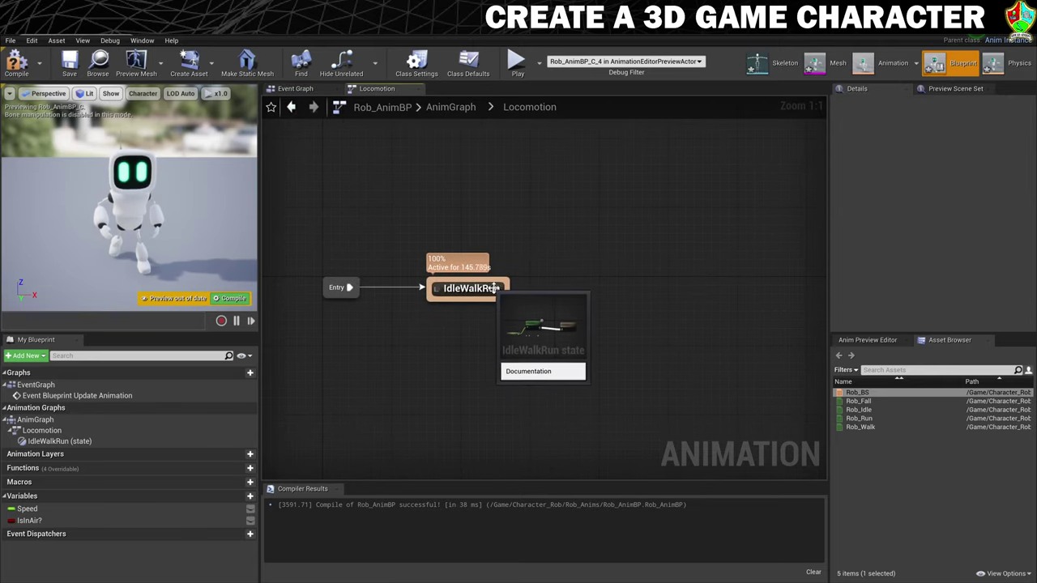
{"action": "left_click_drag", "start_coordinate": [508, 287], "coordinate": [565, 282]}
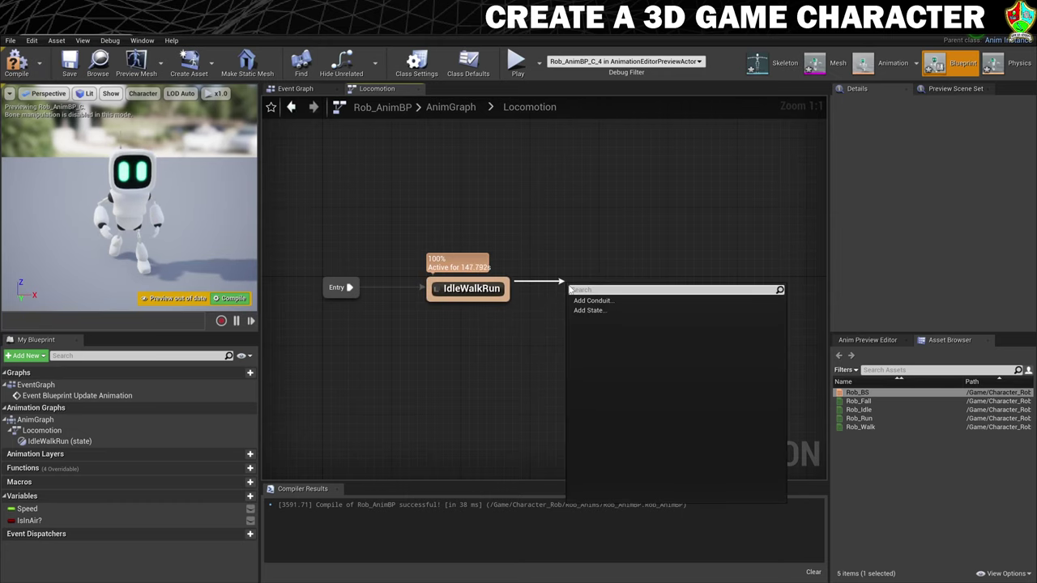
{"action": "left_click", "coordinate": [589, 310]}
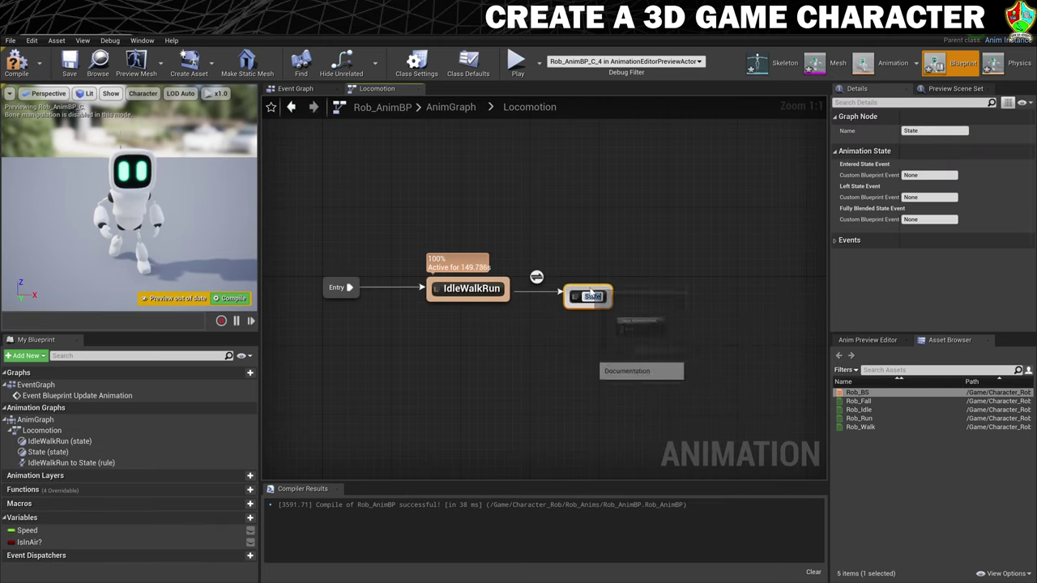
{"action": "right_click", "coordinate": [609, 283]}
{"action": "left_click", "coordinate": [575, 263]}
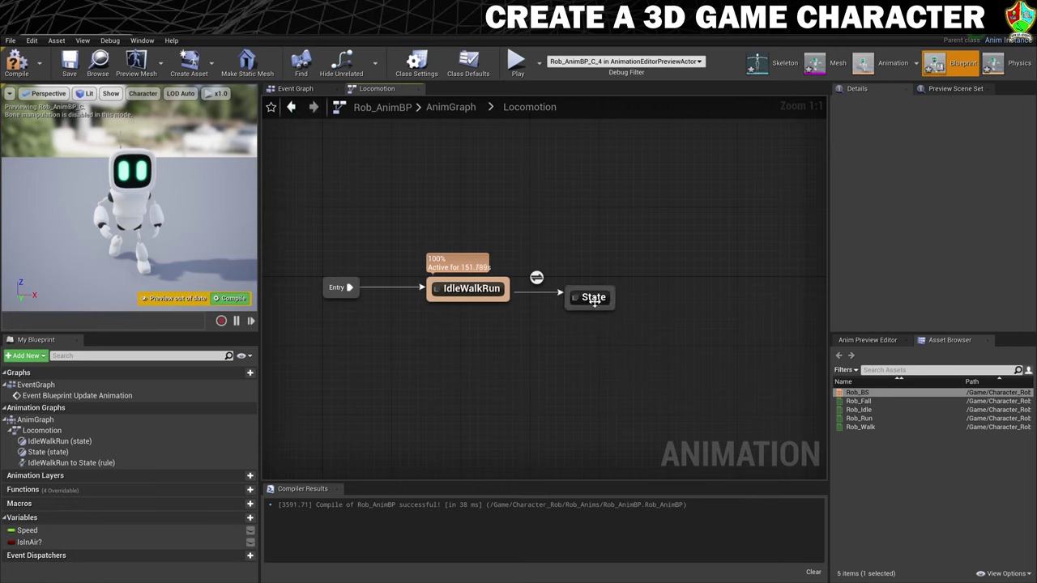
Rename the new state as Jump and move it farther from IdleWalkRun, level with it
{"action": "right_click", "coordinate": [594, 298]}
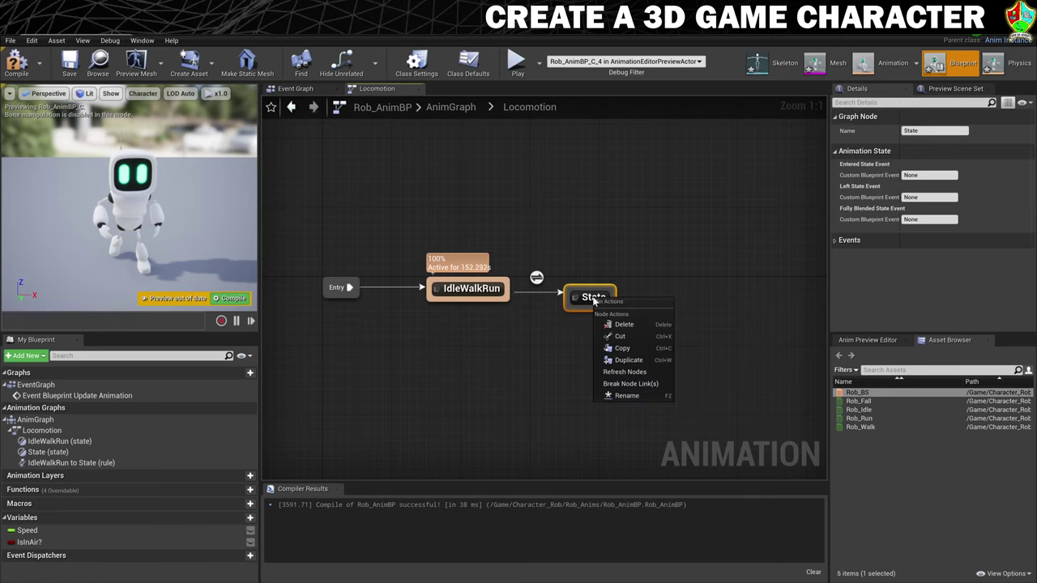
{"action": "left_click", "coordinate": [624, 396]}
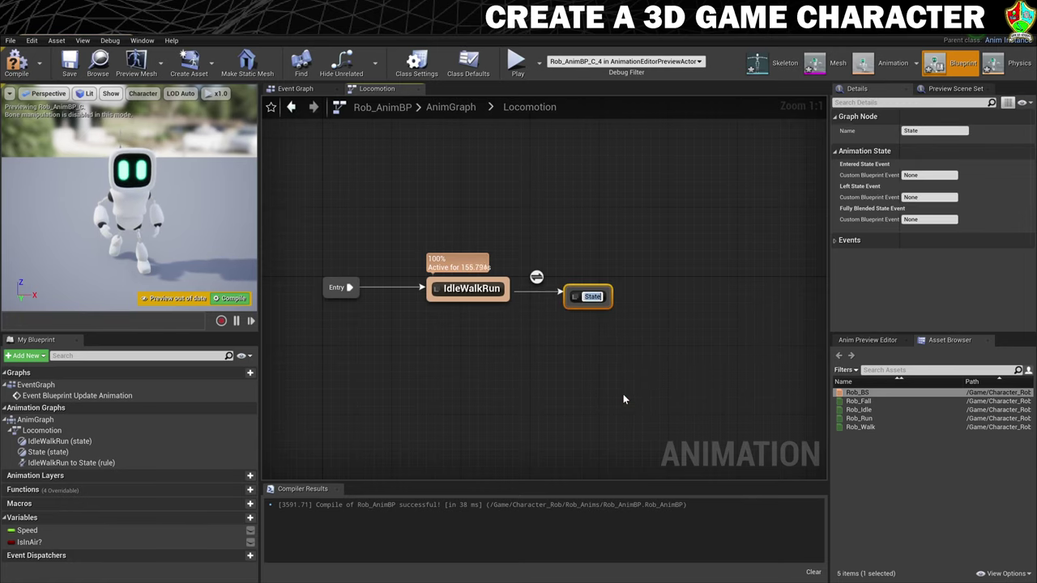
{"action": "type", "text": "Jump"}
{"action": "key", "text": "Return"}
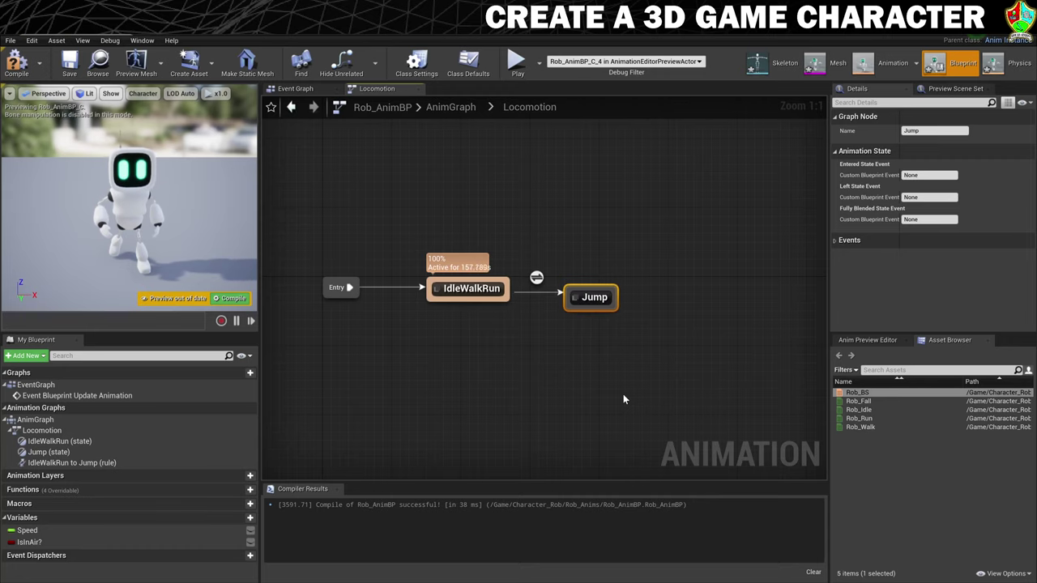
{"action": "left_click_drag", "start_coordinate": [594, 298], "coordinate": [664, 291]}
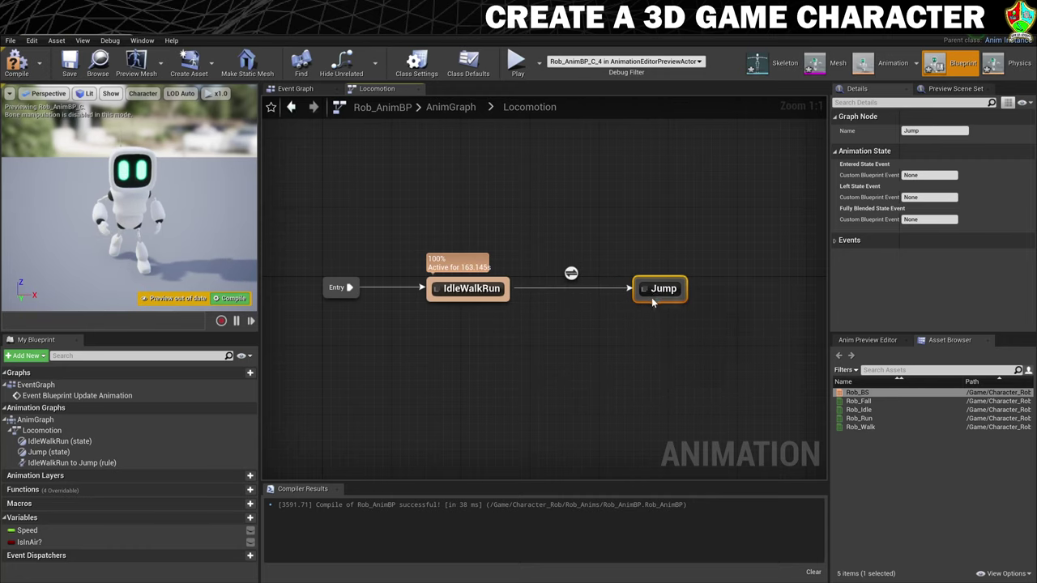
Inside the Jump state, feed the Rob_Fall animation into Output Animation Pose and compile the blueprint
{"action": "double_click", "coordinate": [653, 295]}
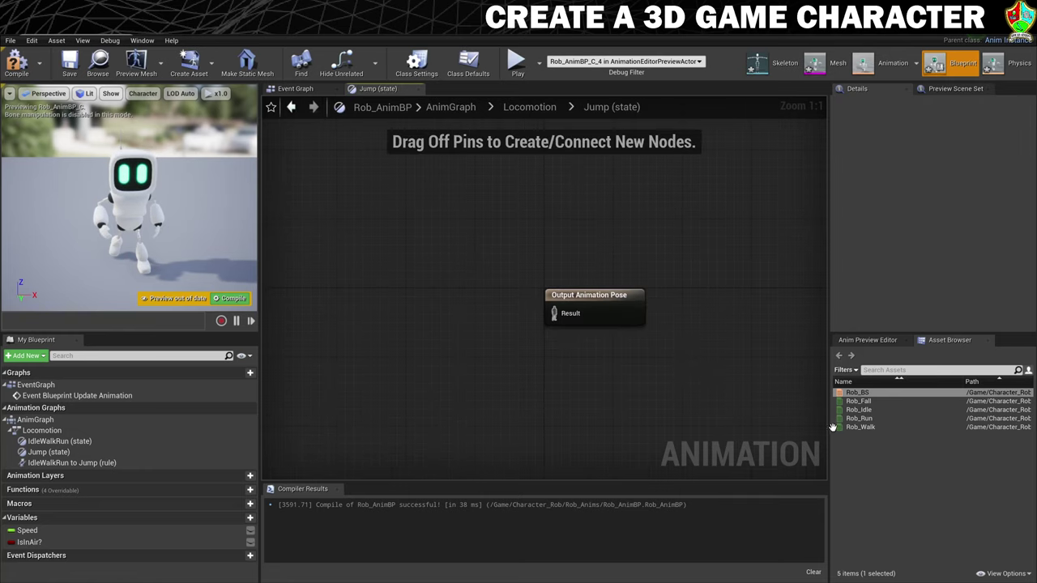
{"action": "left_click_drag", "start_coordinate": [859, 401], "coordinate": [426, 299]}
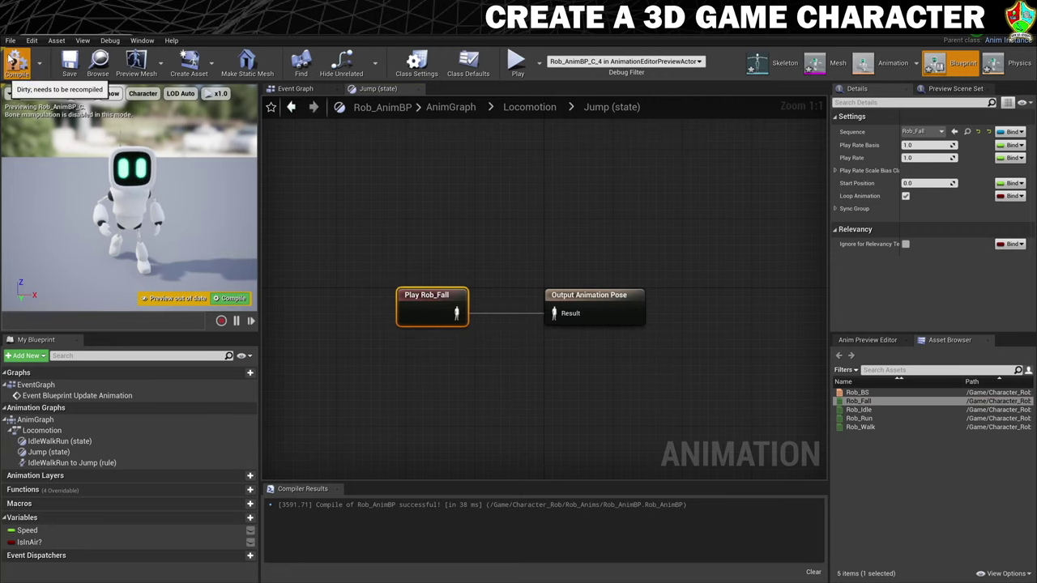
{"action": "left_click", "coordinate": [16, 62]}
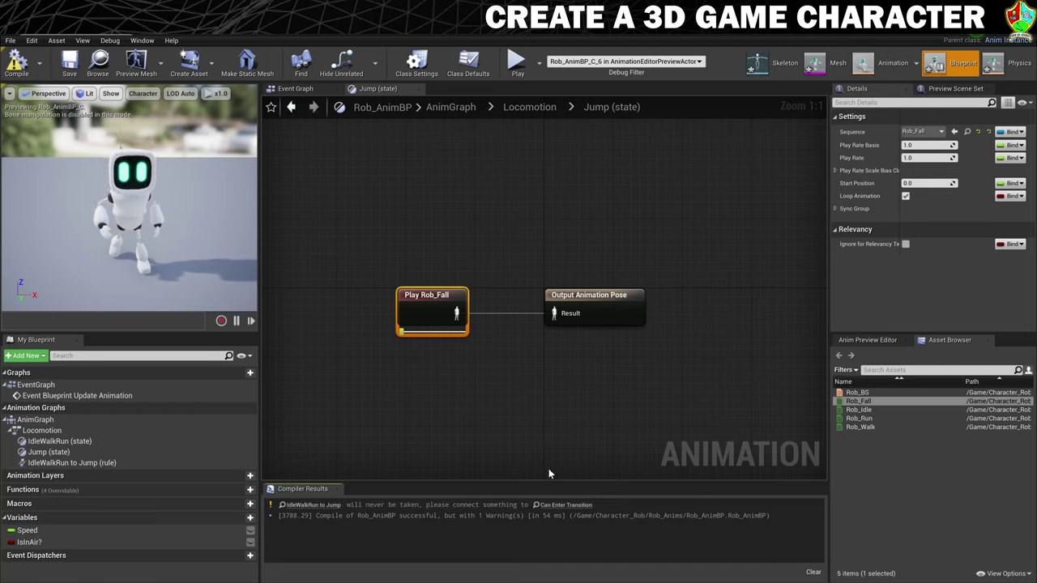
In the IdleWalkRun to Jump transition rule, connect a Get IsInAir? node to Can Enter Transition, compile, and line the node up with Result
{"action": "left_click", "coordinate": [529, 106]}
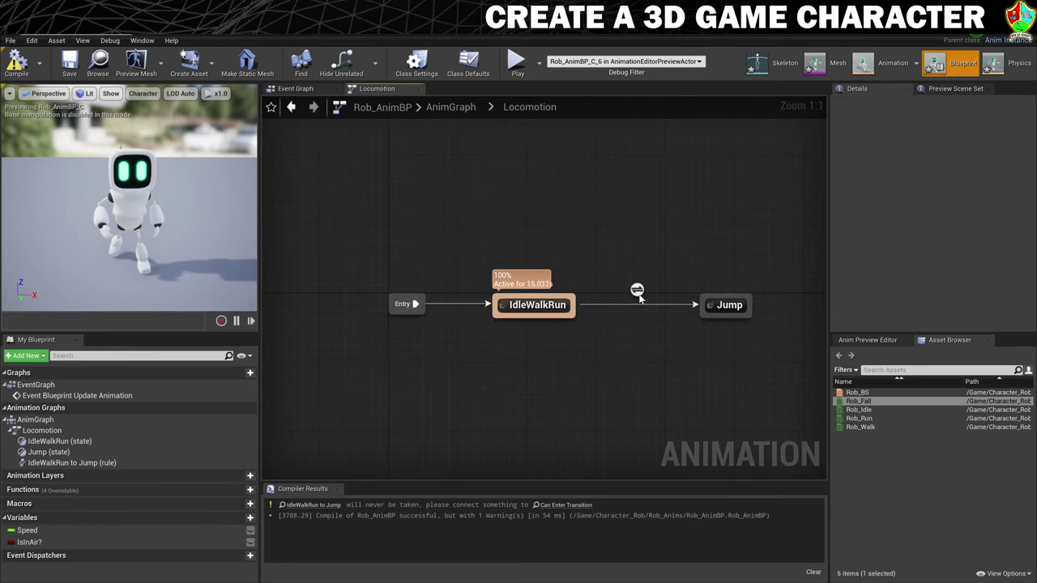
{"action": "mouse_move", "coordinate": [638, 295]}
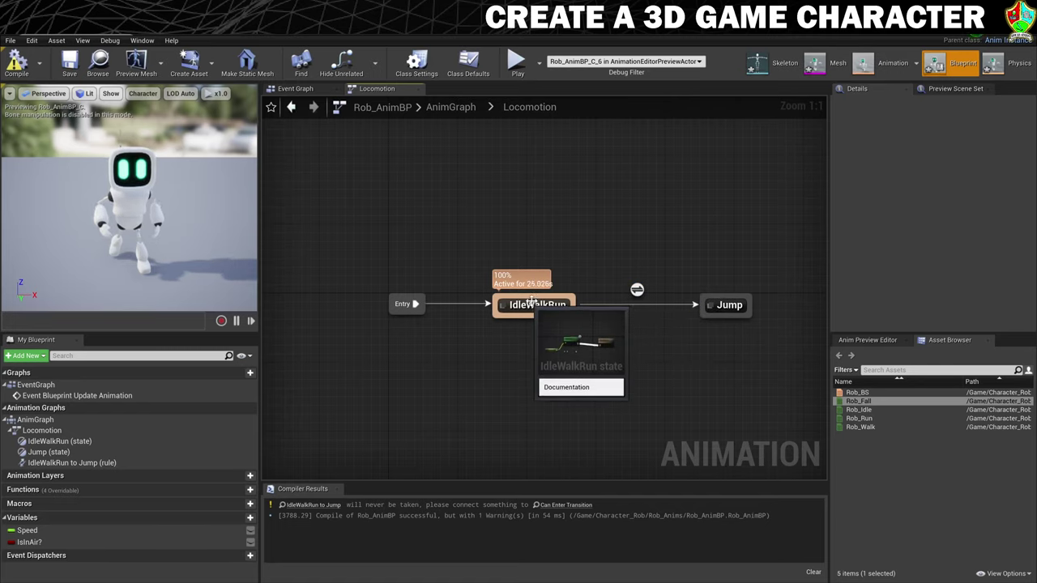
{"action": "left_click", "coordinate": [557, 312]}
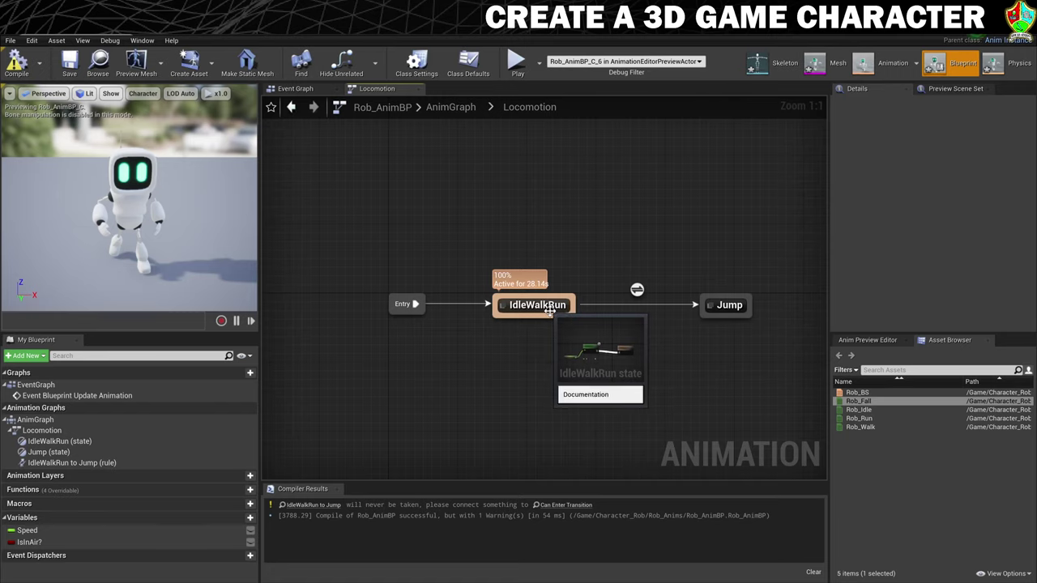
{"action": "double_click", "coordinate": [636, 290]}
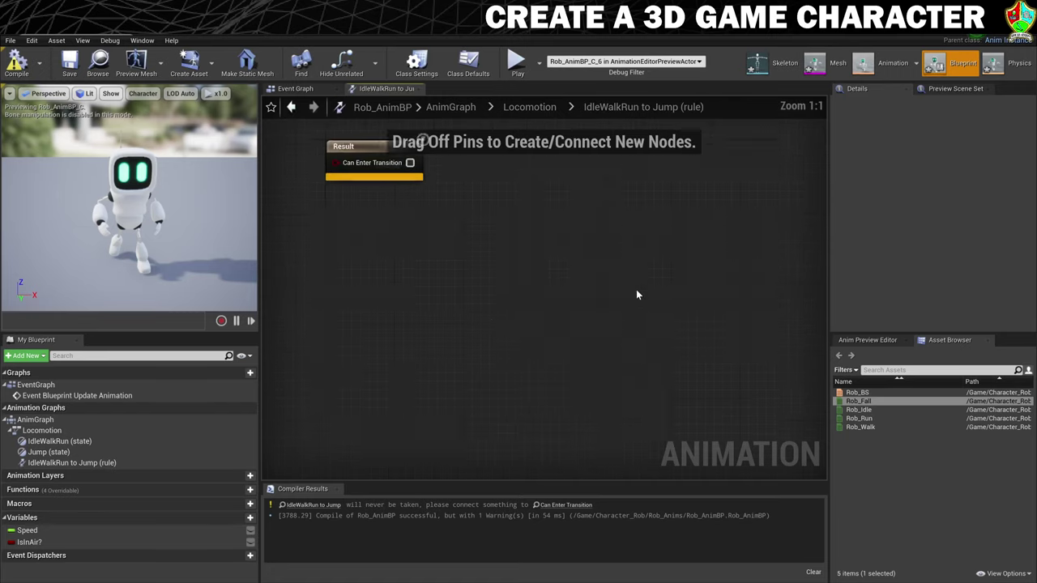
{"action": "left_click", "coordinate": [609, 295]}
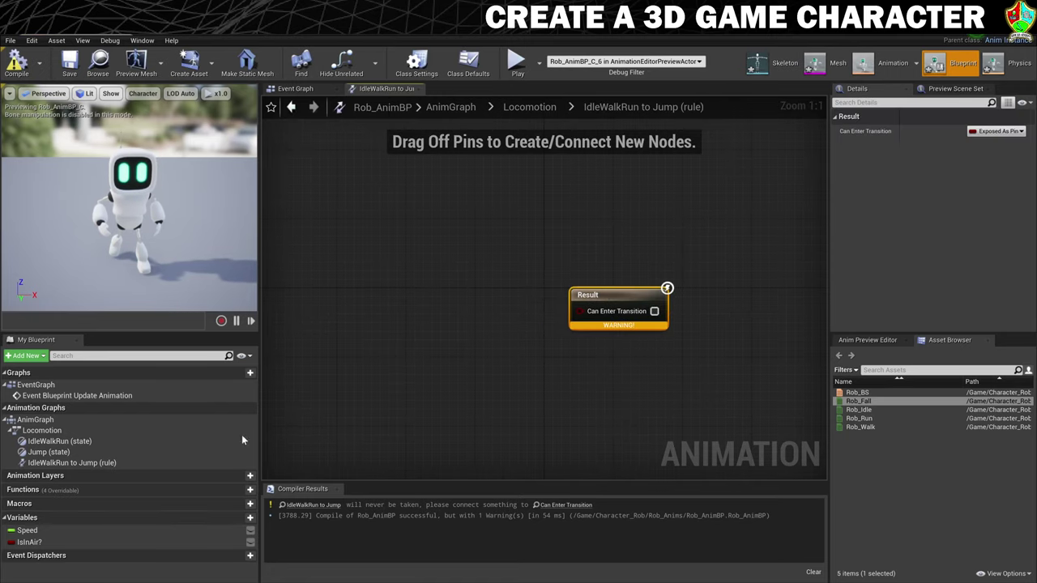
{"action": "left_click_drag", "start_coordinate": [30, 542], "coordinate": [375, 324]}
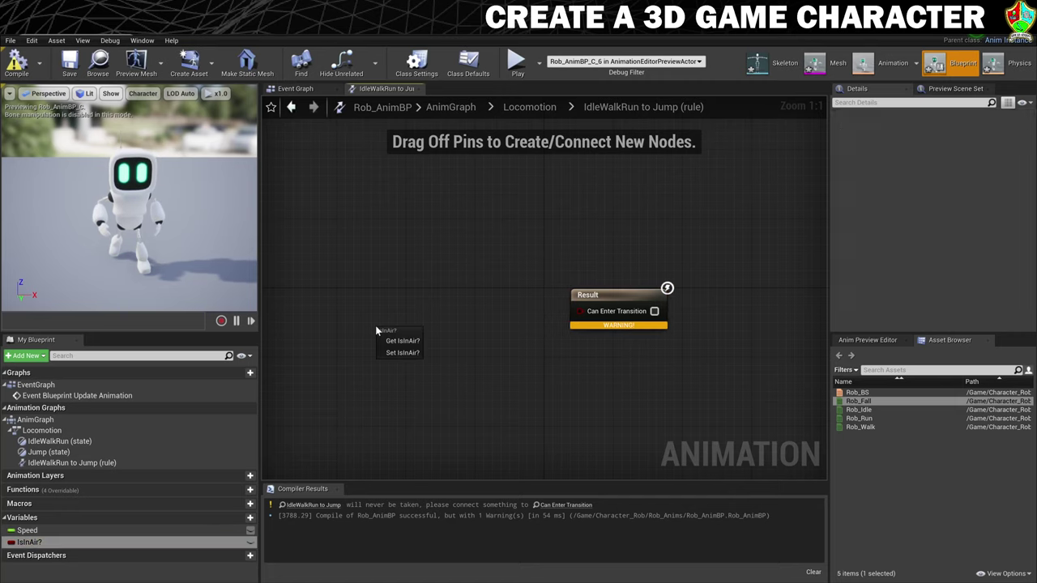
{"action": "left_click", "coordinate": [397, 335]}
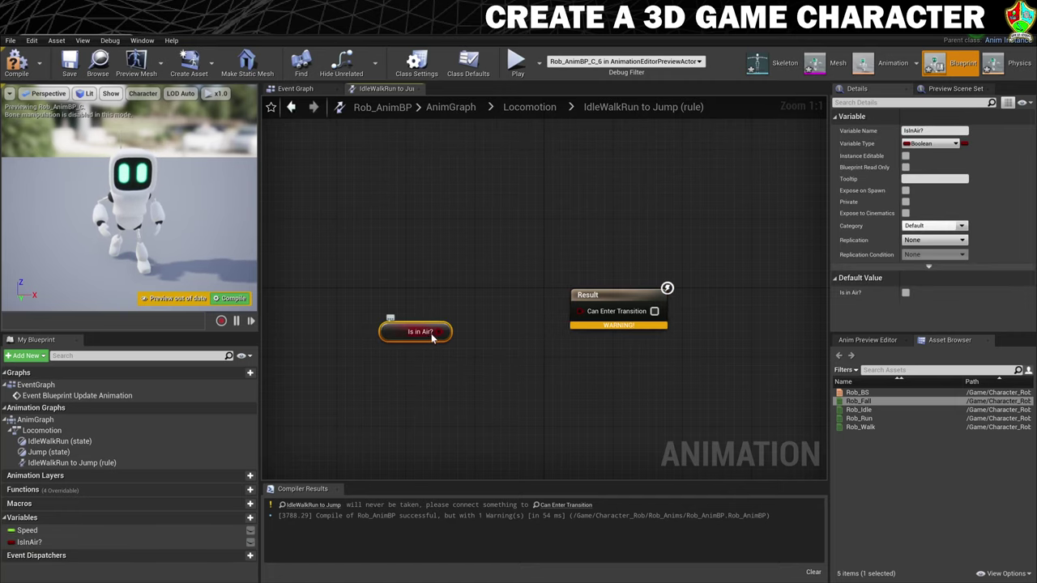
{"action": "left_click_drag", "start_coordinate": [439, 331], "coordinate": [580, 315]}
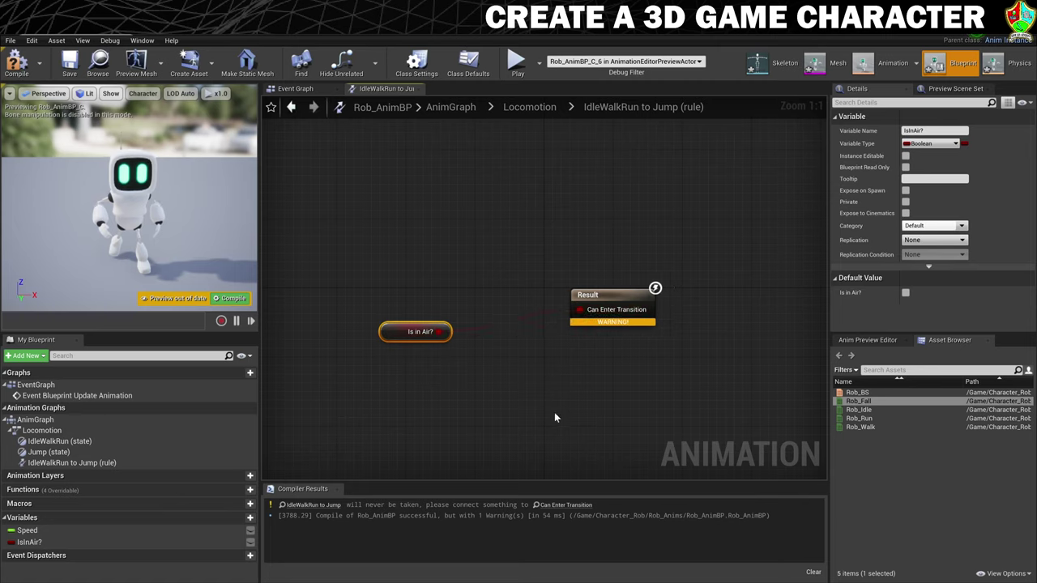
{"action": "left_click", "coordinate": [17, 63]}
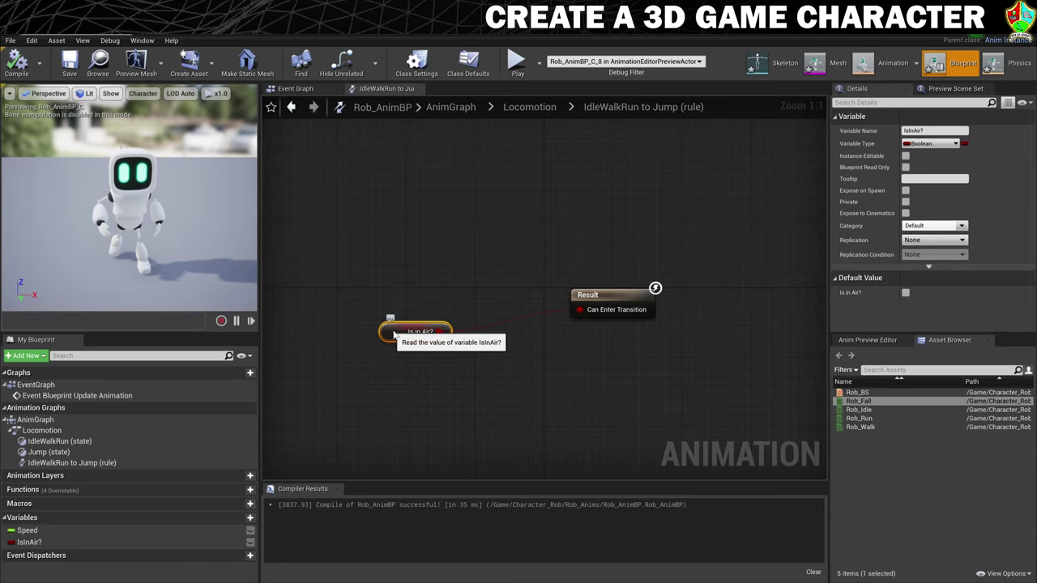
{"action": "left_click_drag", "start_coordinate": [416, 338], "coordinate": [425, 312]}
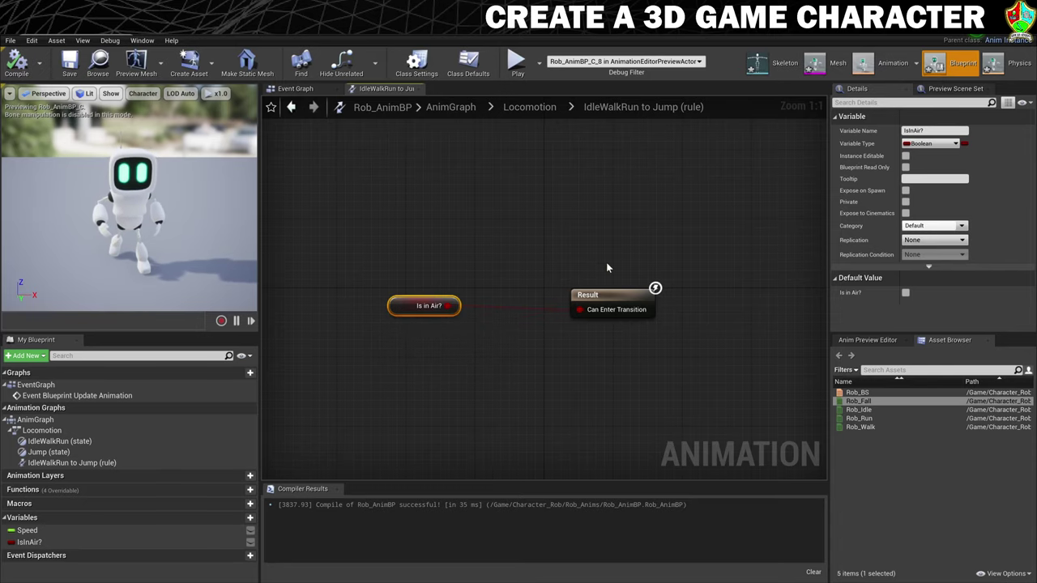
Create a transition from Jump back to IdleWalkRun and place a Get IsInAir? node in its rule
{"action": "left_click", "coordinate": [530, 106]}
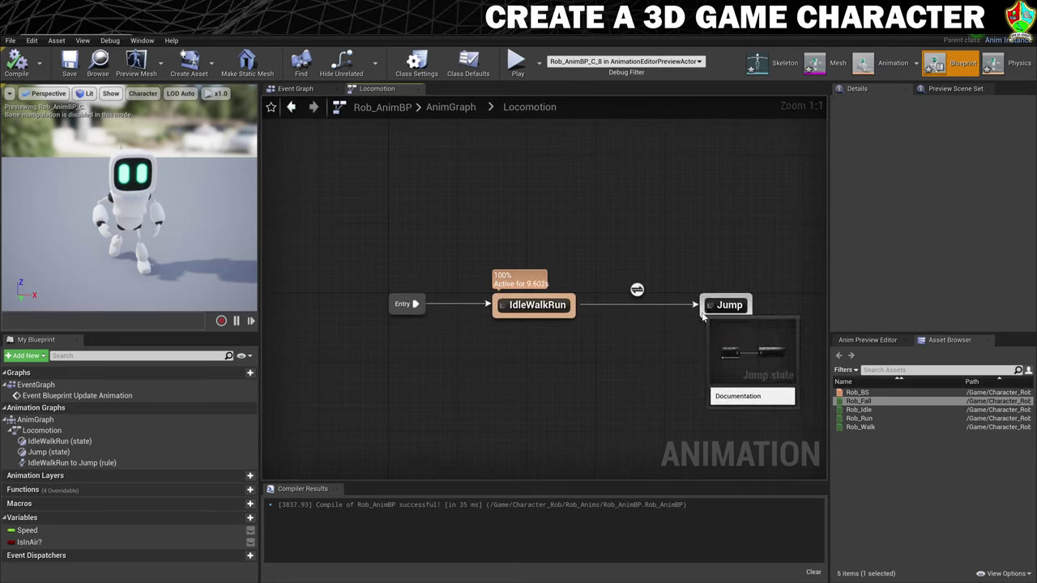
{"action": "left_click_drag", "start_coordinate": [702, 316], "coordinate": [572, 314]}
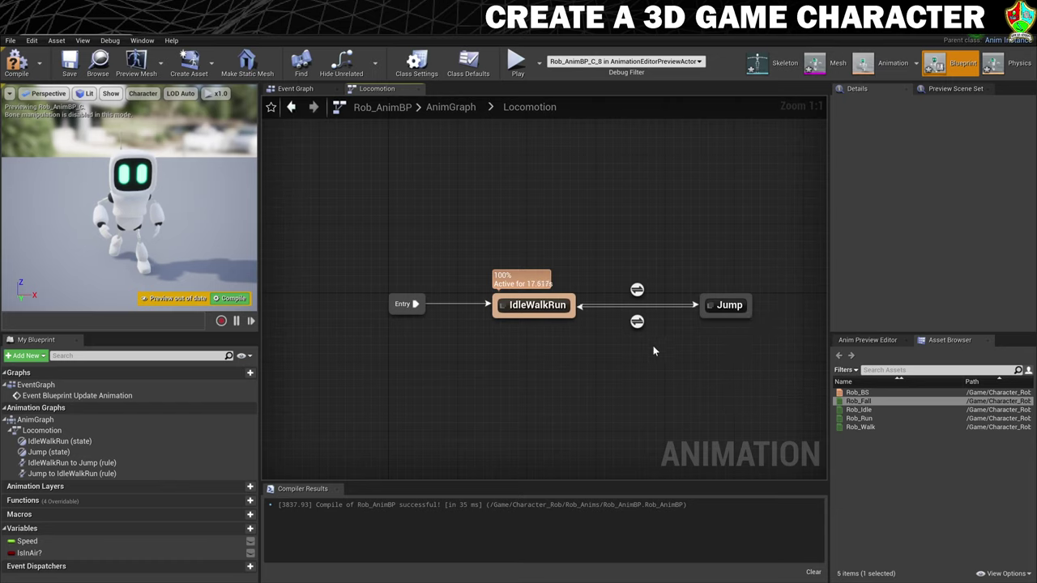
{"action": "double_click", "coordinate": [636, 321]}
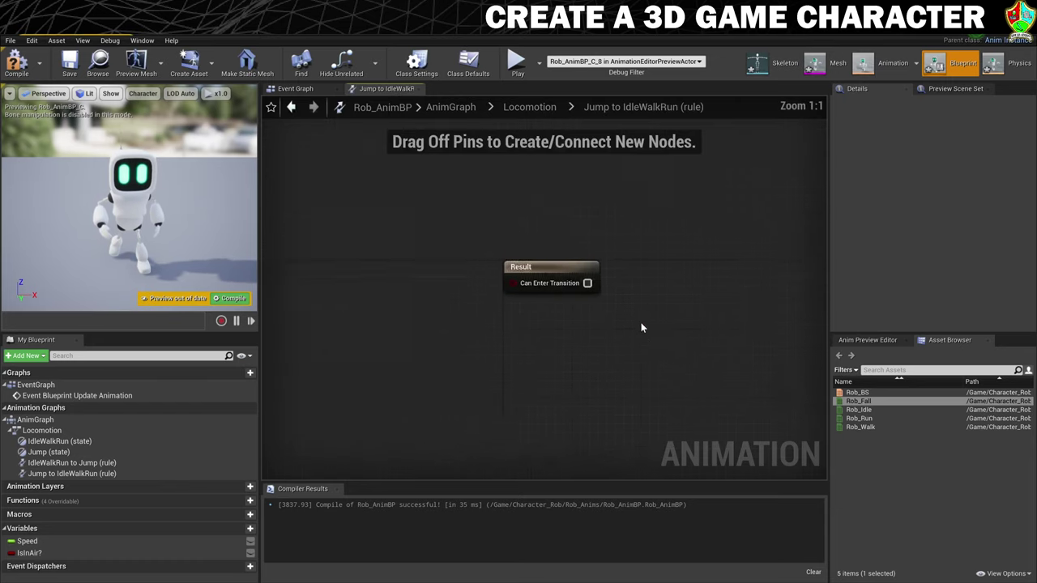
{"action": "left_click_drag", "start_coordinate": [32, 554], "coordinate": [353, 330], "text": "ctrl"}
{"action": "left_click", "coordinate": [379, 343]}
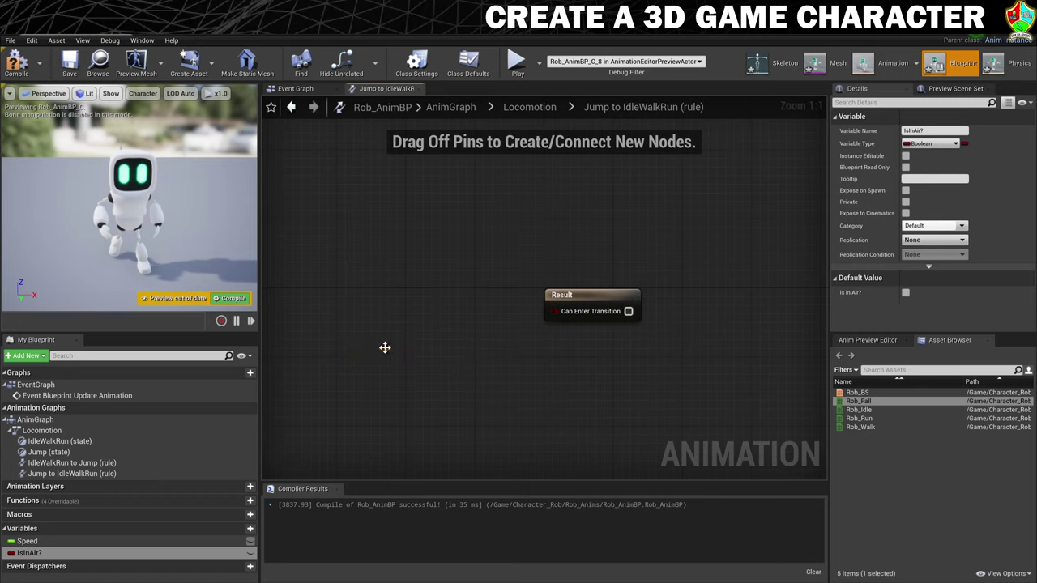
Connect IsInAir? through a NOT Boolean node to Can Enter Transition and line the nodes up with Result
{"action": "right_click", "coordinate": [472, 350]}
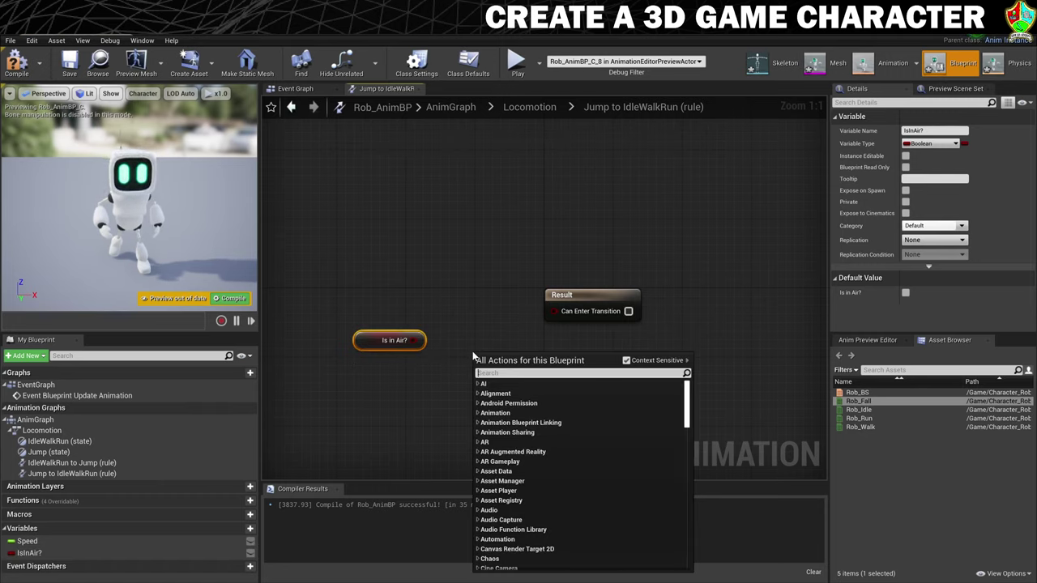
{"action": "type", "text": "not"}
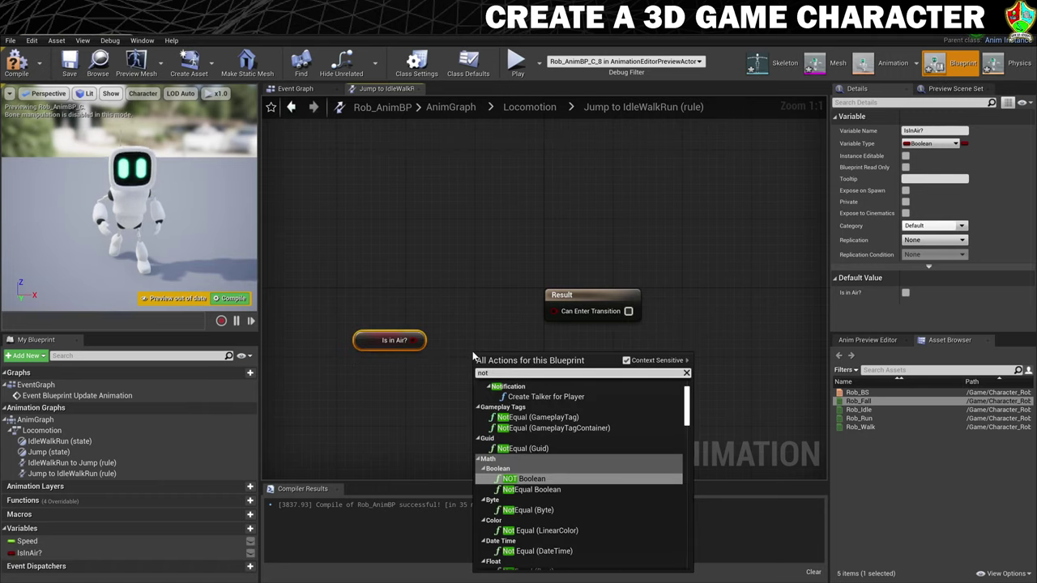
{"action": "left_click", "coordinate": [532, 457]}
{"action": "left_click_drag", "start_coordinate": [525, 358], "coordinate": [498, 358]}
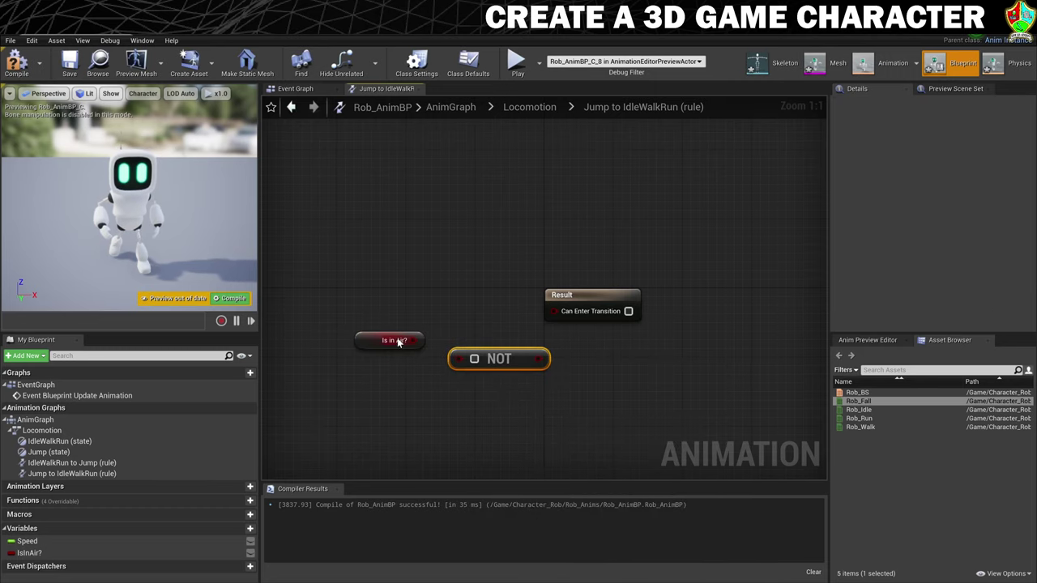
{"action": "left_click_drag", "start_coordinate": [415, 340], "coordinate": [459, 358]}
{"action": "left_click_drag", "start_coordinate": [528, 358], "coordinate": [554, 310]}
{"action": "left_click_drag", "start_coordinate": [360, 341], "coordinate": [335, 315]}
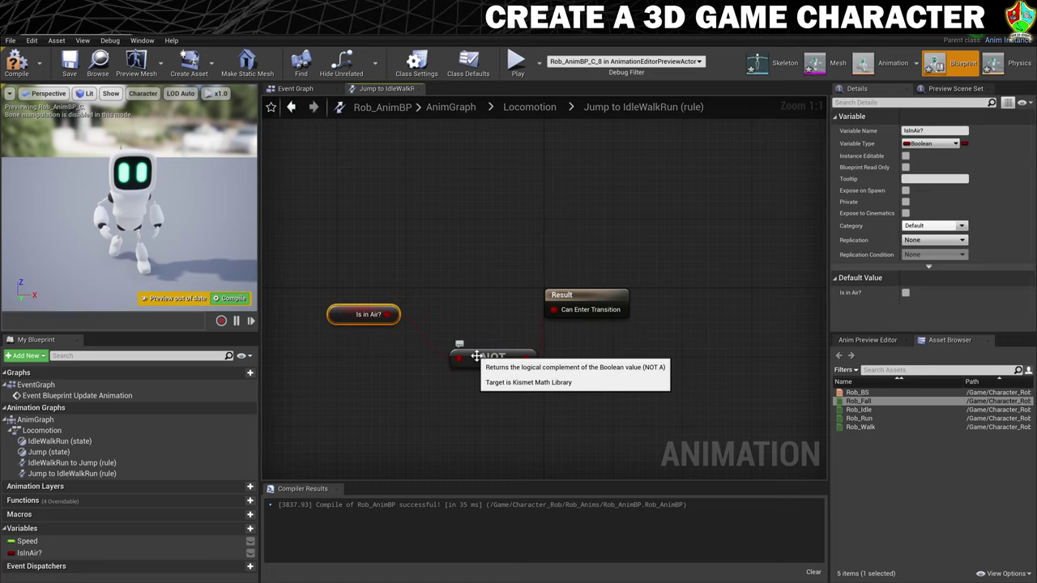
{"action": "left_click_drag", "start_coordinate": [470, 357], "coordinate": [458, 316]}
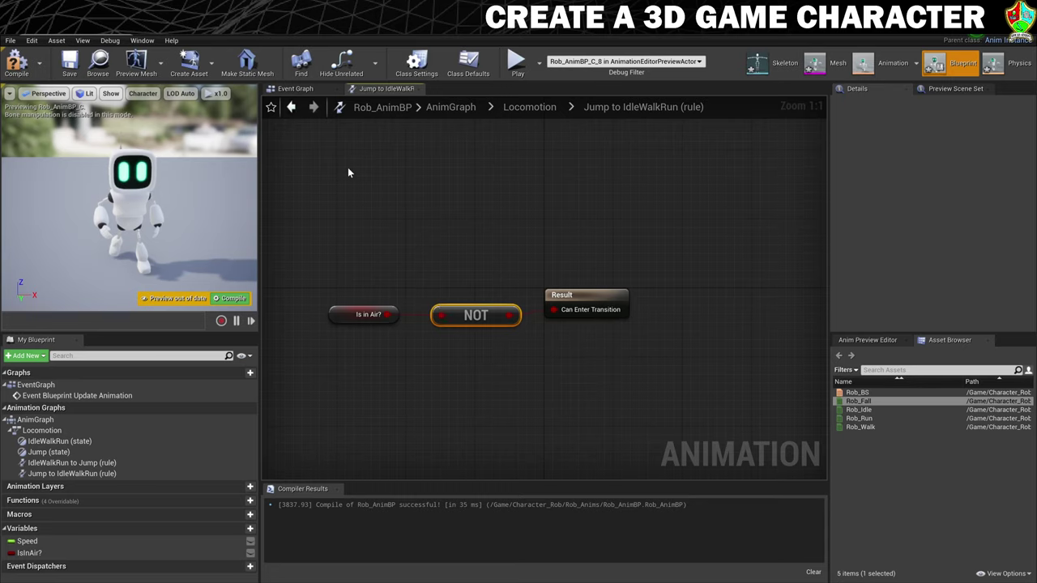
Compile the animation blueprint, return to the Locomotion state machine, and save the asset
{"action": "left_click", "coordinate": [17, 62]}
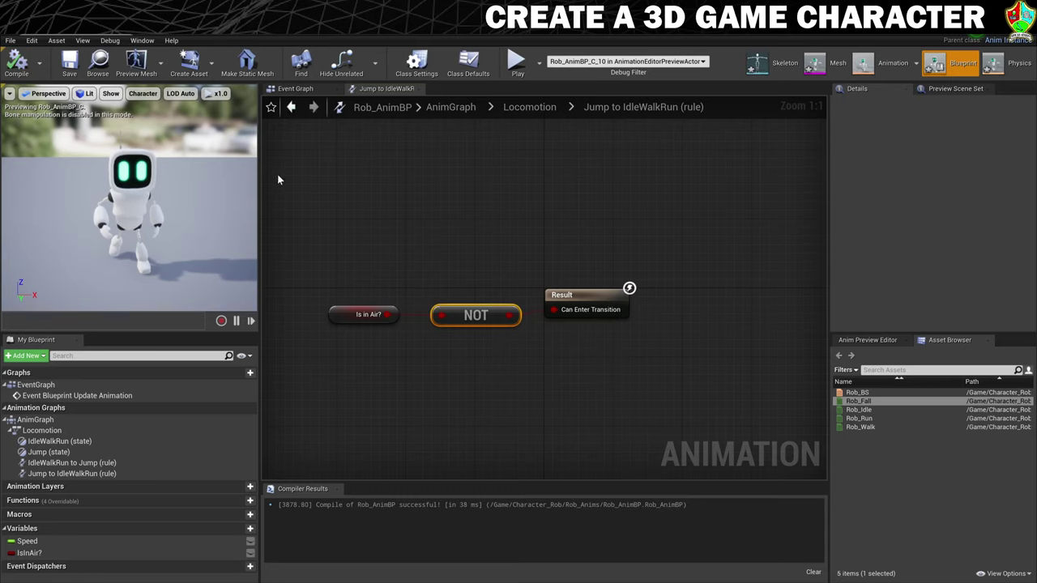
{"action": "left_click", "coordinate": [529, 106]}
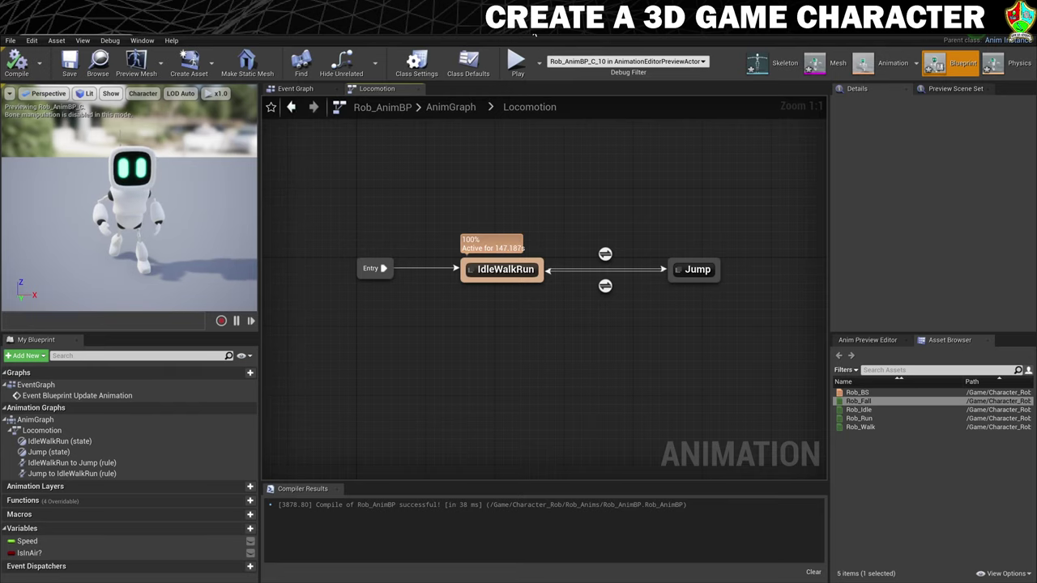
{"action": "left_click", "coordinate": [68, 68]}
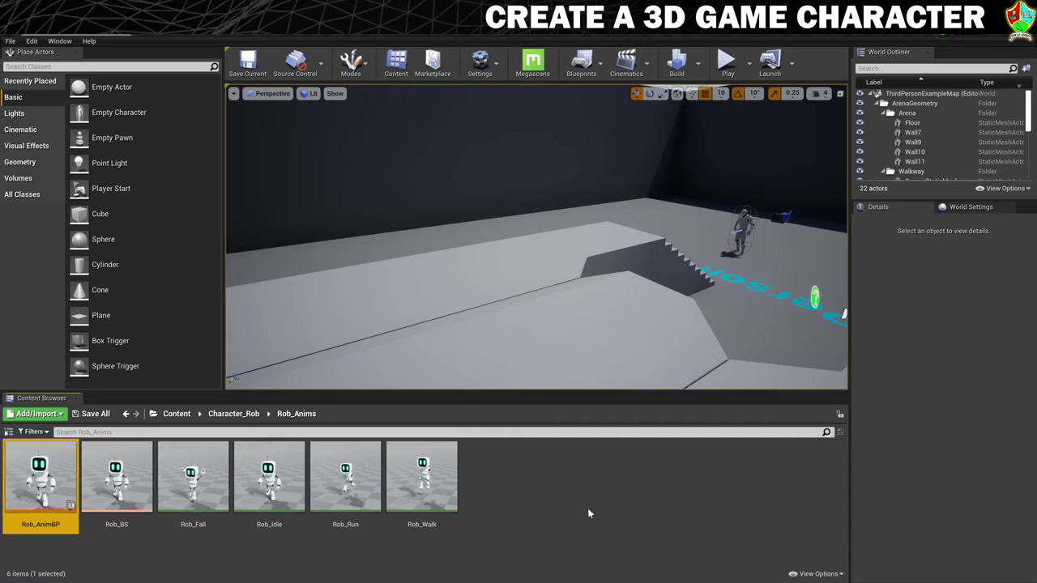
Create a new folder named Rob_BP inside the Character_Rob folder
{"action": "left_click", "coordinate": [234, 415]}
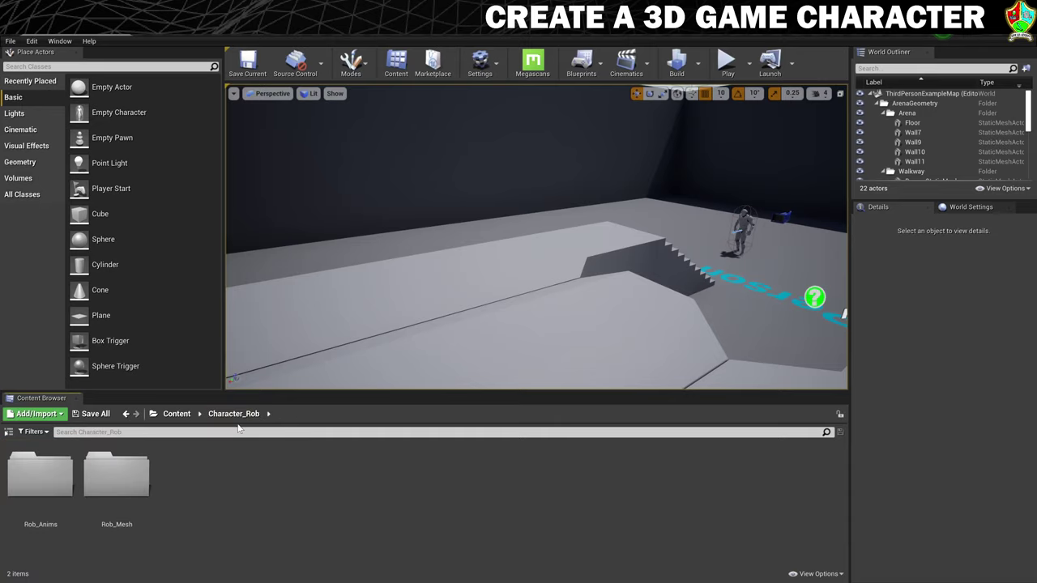
{"action": "right_click", "coordinate": [207, 488]}
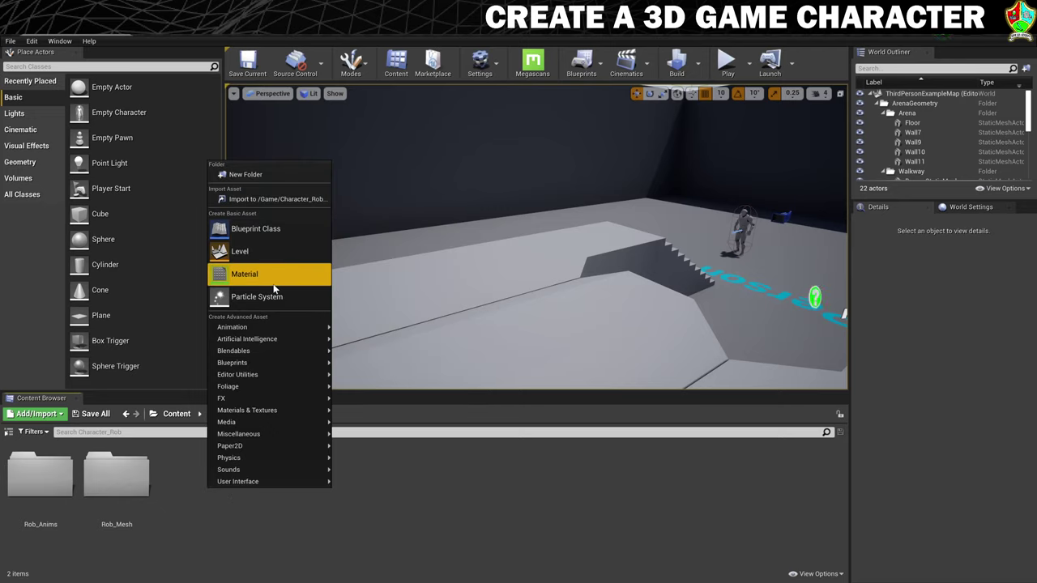
{"action": "left_click", "coordinate": [251, 175]}
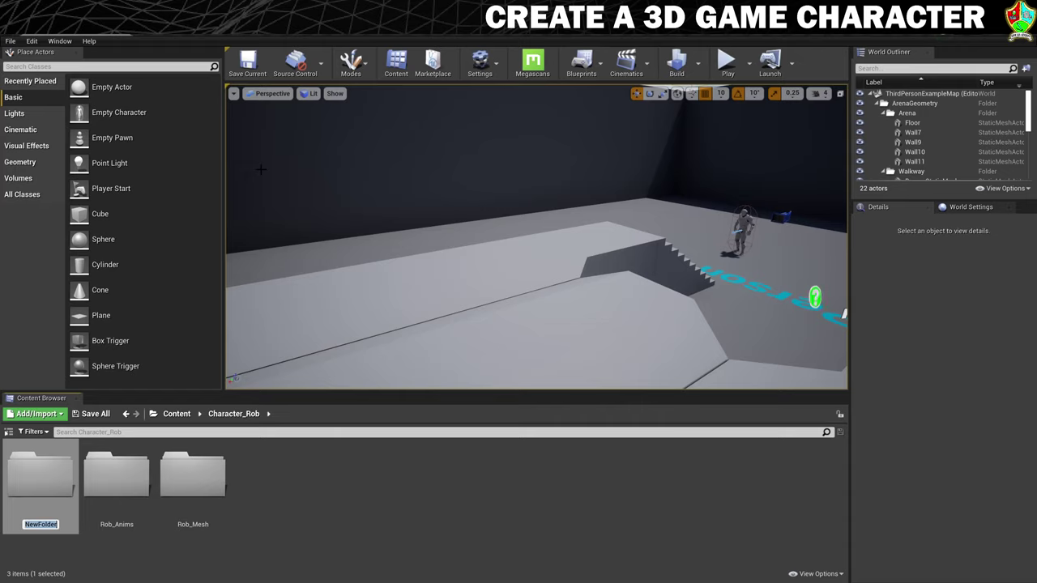
{"action": "type", "text": "Rob_BP"}
{"action": "key", "text": "Return"}
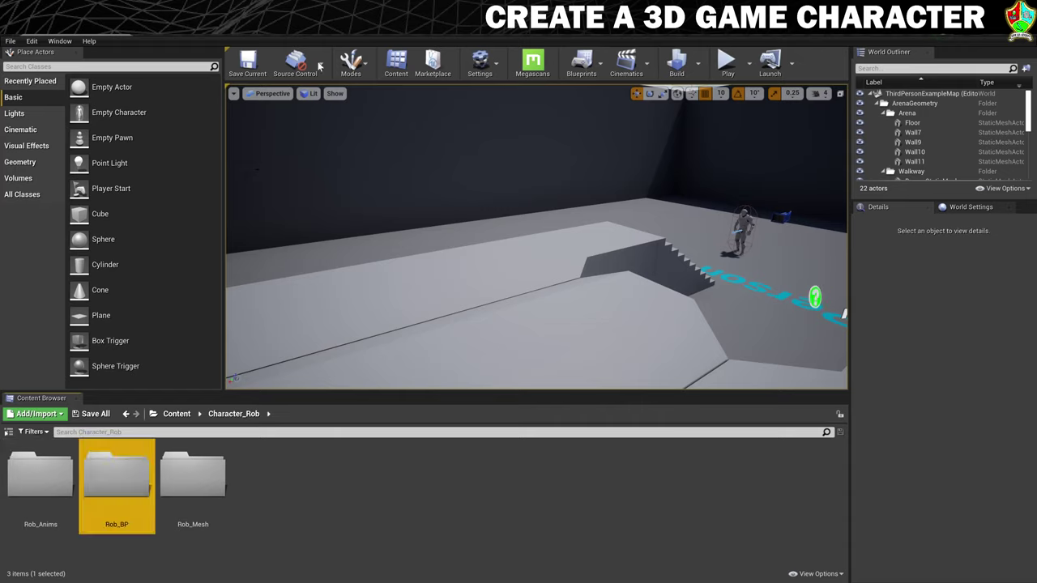
In the Rob_BP folder, create a Blueprint Class with Character as parent, name it Rob_BP, and open it for editing
{"action": "double_click", "coordinate": [123, 470]}
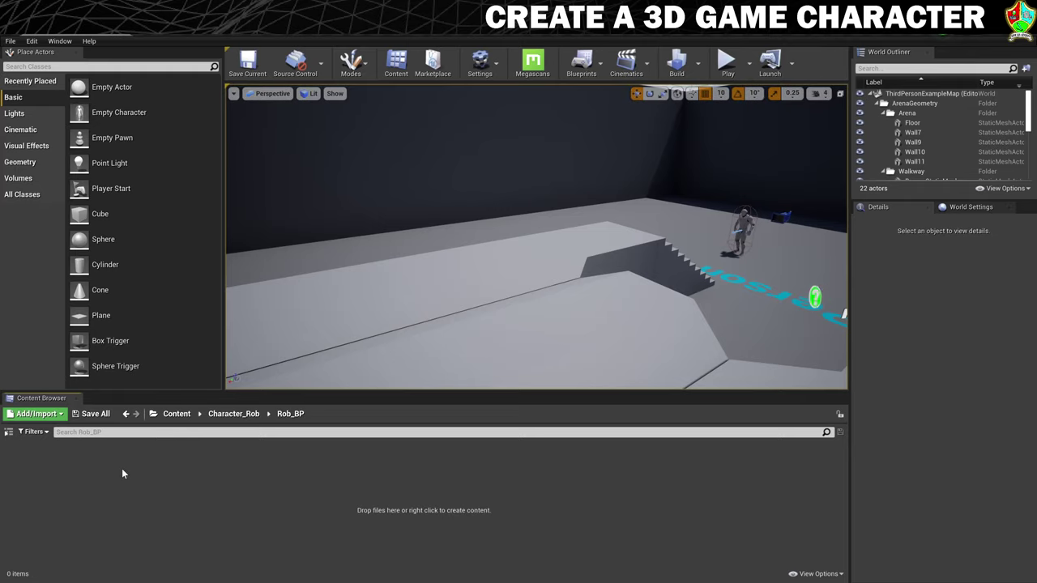
{"action": "right_click", "coordinate": [71, 492]}
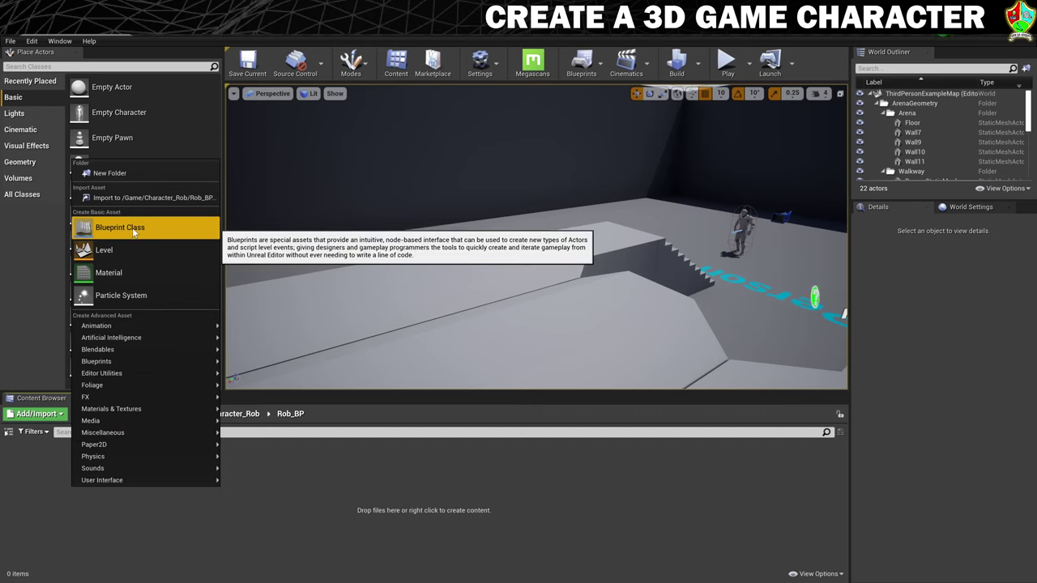
{"action": "left_click", "coordinate": [120, 227]}
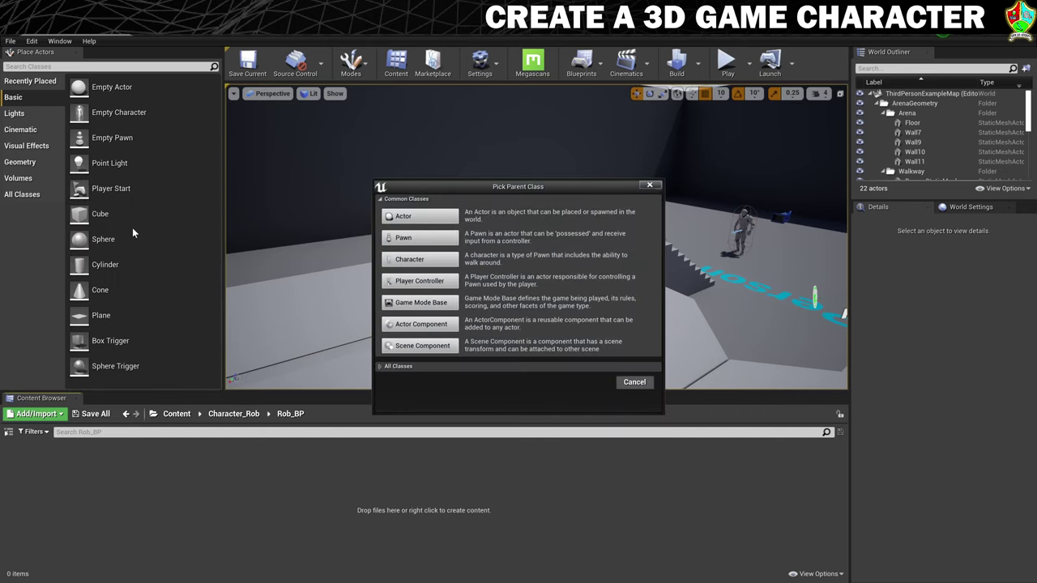
{"action": "left_click", "coordinate": [419, 261]}
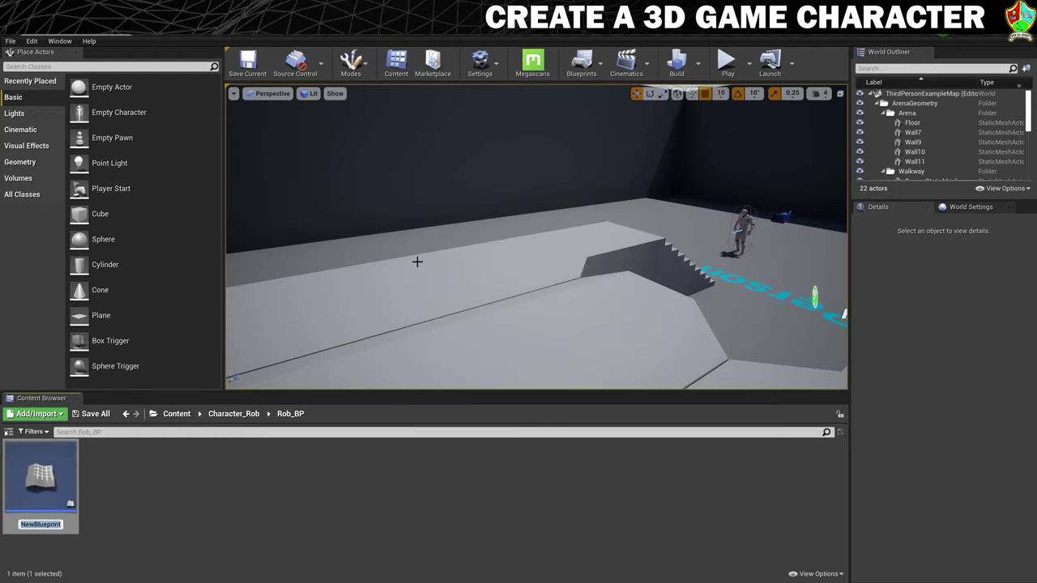
{"action": "type", "text": "Rob_BP"}
{"action": "key", "text": "Return"}
{"action": "double_click", "coordinate": [45, 483]}
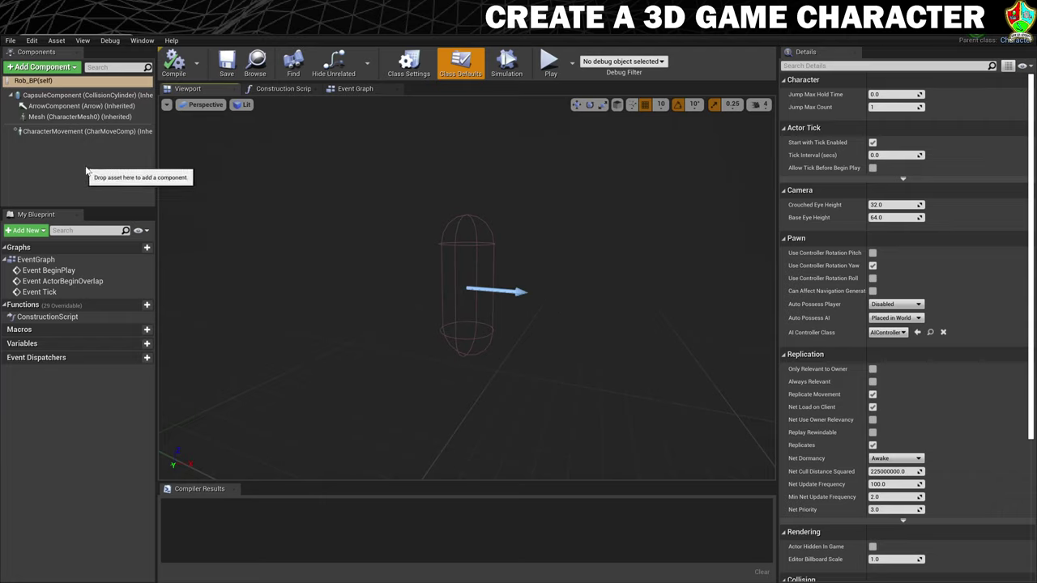
Assign Rob_Mesh as the skeletal mesh of the character's inherited Mesh component
{"action": "mouse_move", "coordinate": [50, 118]}
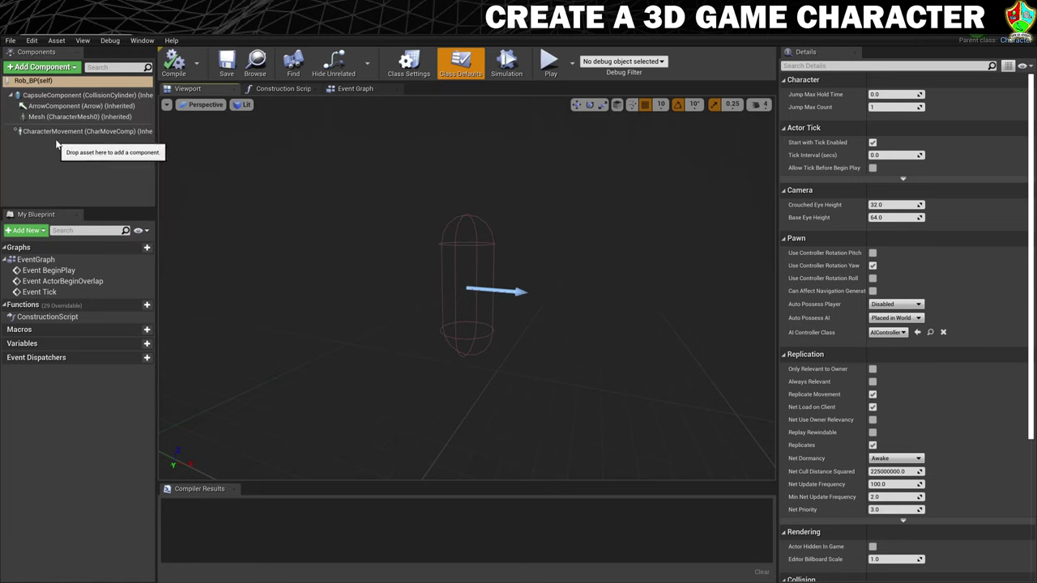
{"action": "left_click", "coordinate": [73, 132]}
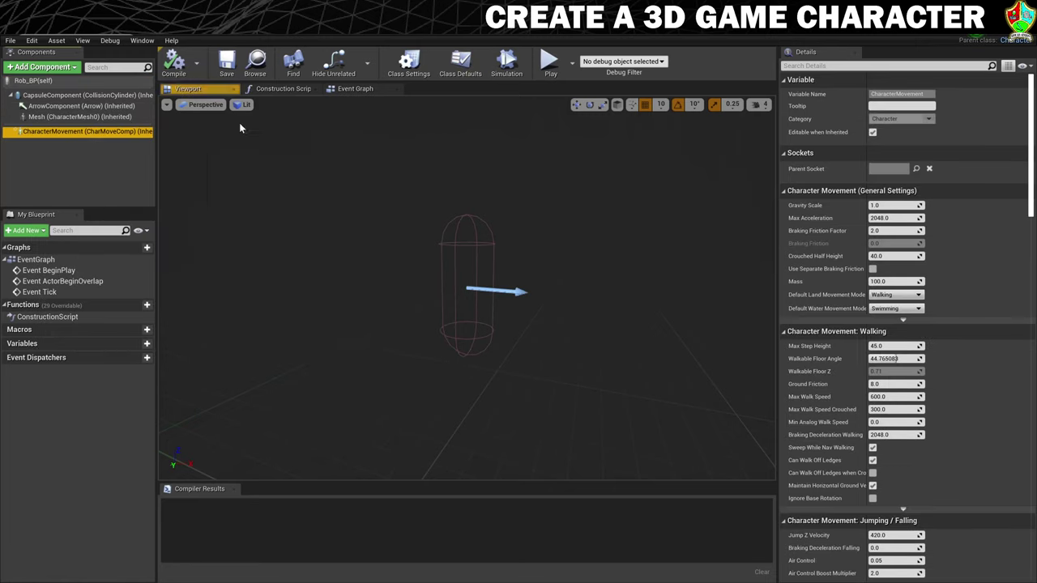
{"action": "left_click_drag", "start_coordinate": [1033, 132], "coordinate": [956, 120]}
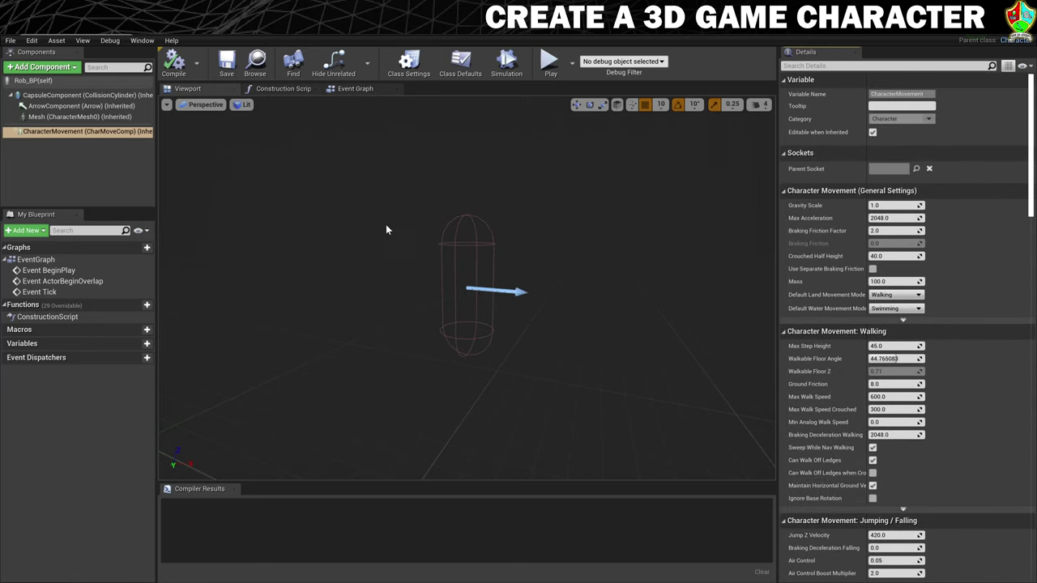
{"action": "left_click", "coordinate": [46, 118]}
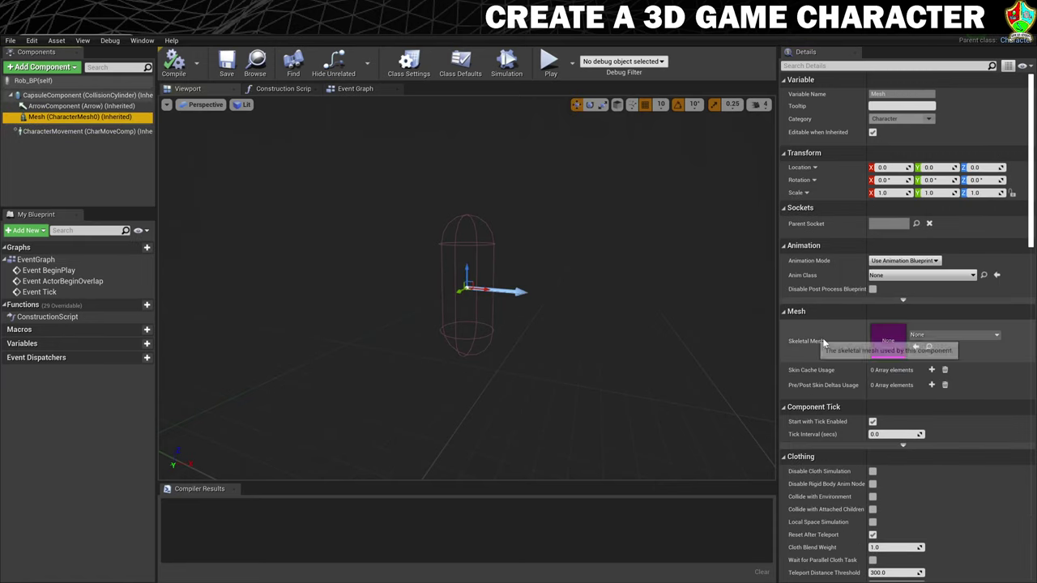
{"action": "left_click", "coordinate": [942, 336]}
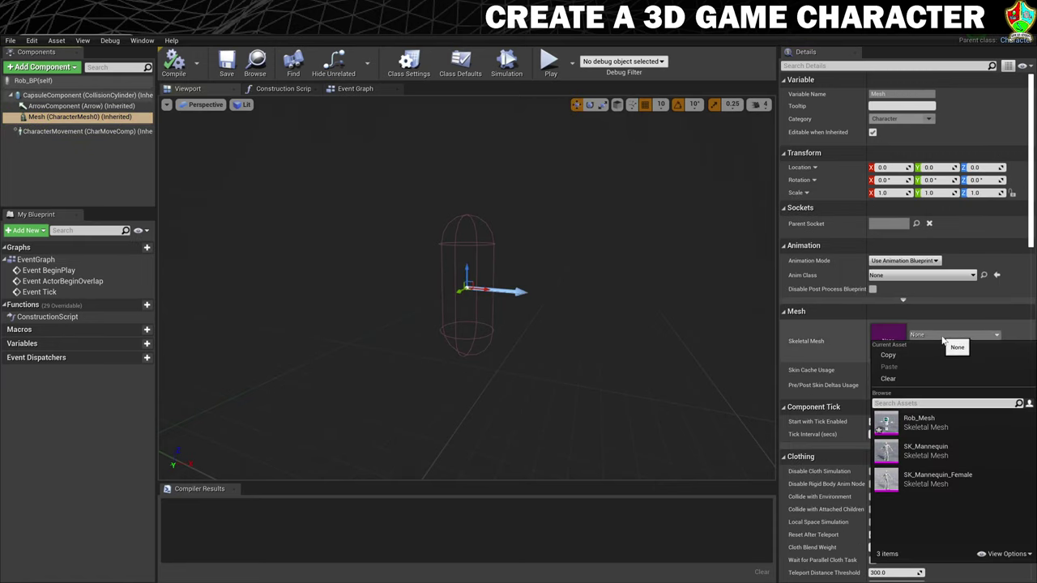
{"action": "left_click", "coordinate": [930, 426]}
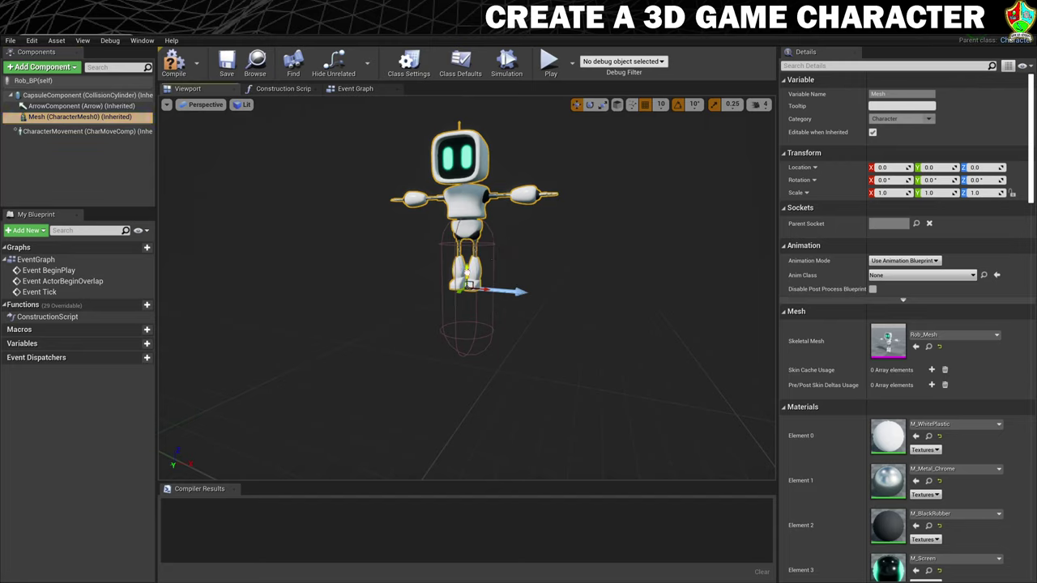
Lower the robot mesh to Z -80 and rotate it about -90° around Z to face along the arrow
{"action": "left_click_drag", "start_coordinate": [976, 167], "coordinate": [931, 167]}
{"action": "left_click_drag", "start_coordinate": [470, 345], "coordinate": [486, 365]}
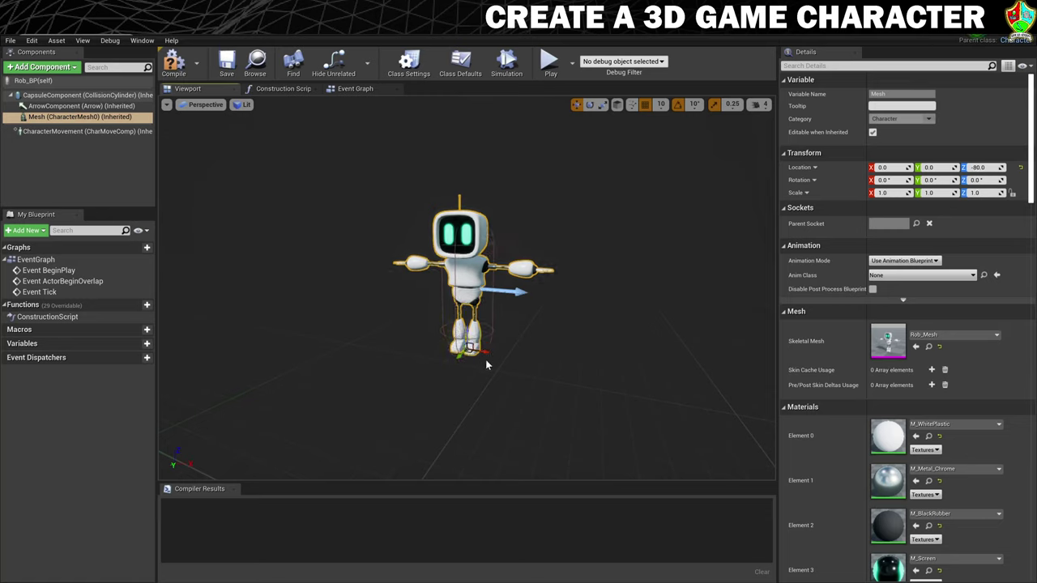
{"action": "left_click", "coordinate": [205, 105]}
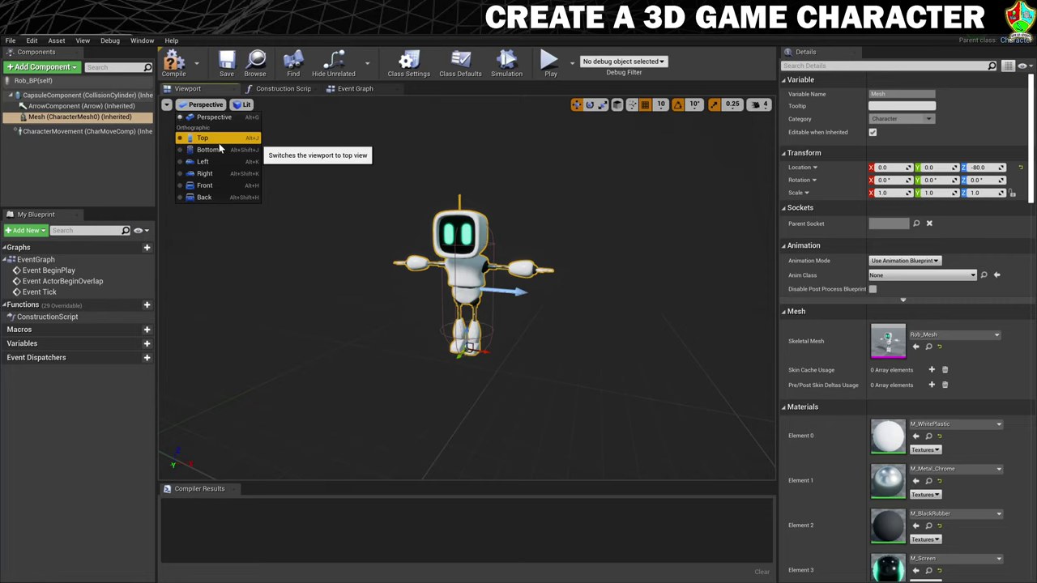
{"action": "left_click", "coordinate": [532, 342]}
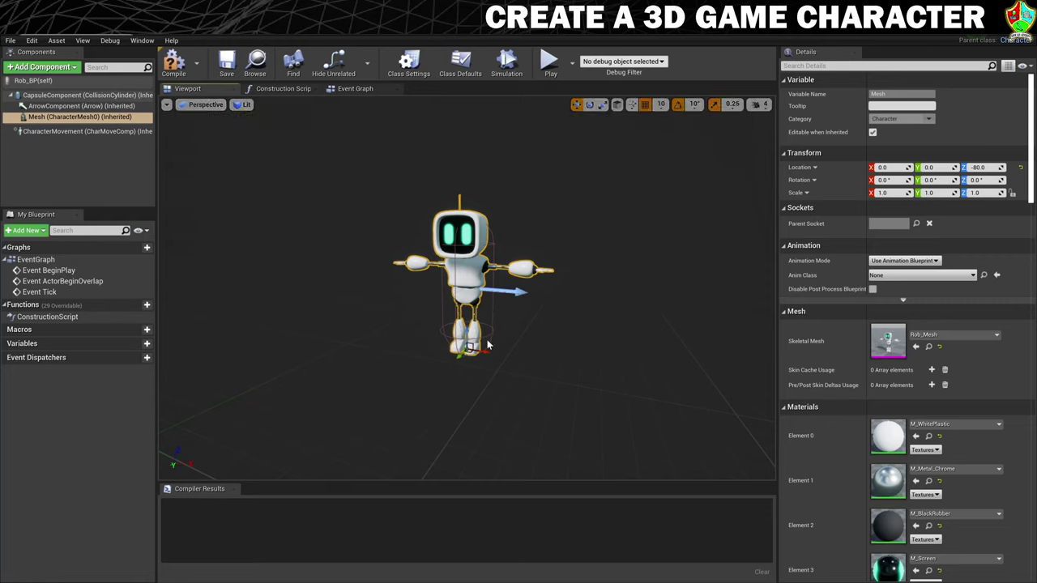
{"action": "key", "text": "e"}
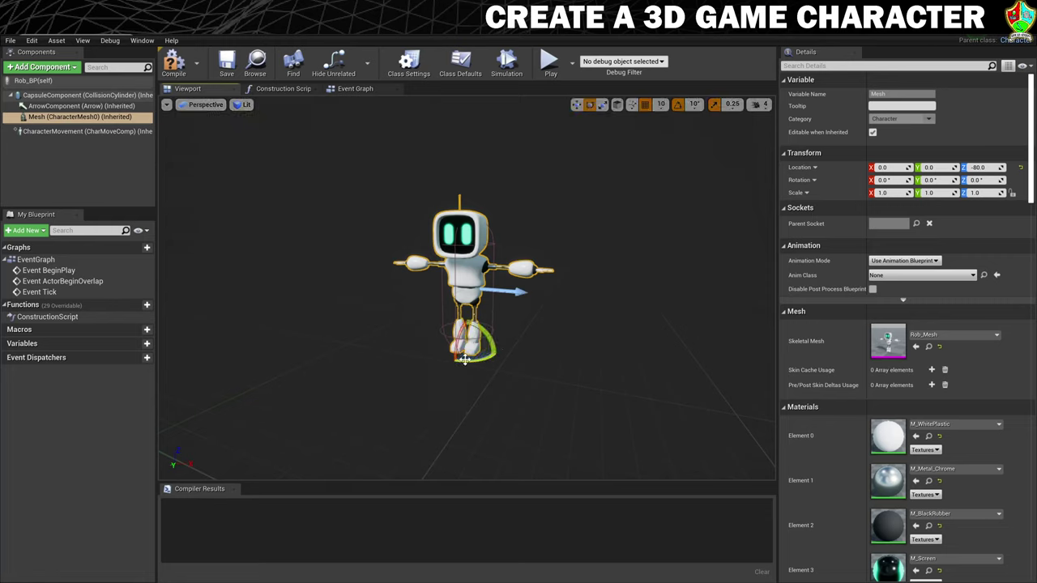
{"action": "mouse_move", "coordinate": [464, 359]}
{"action": "left_mouse_down"}
{"action": "mouse_move", "coordinate": [506, 356]}
{"action": "mouse_move", "coordinate": [494, 348]}
{"action": "mouse_move", "coordinate": [466, 362]}
{"action": "left_mouse_up"}
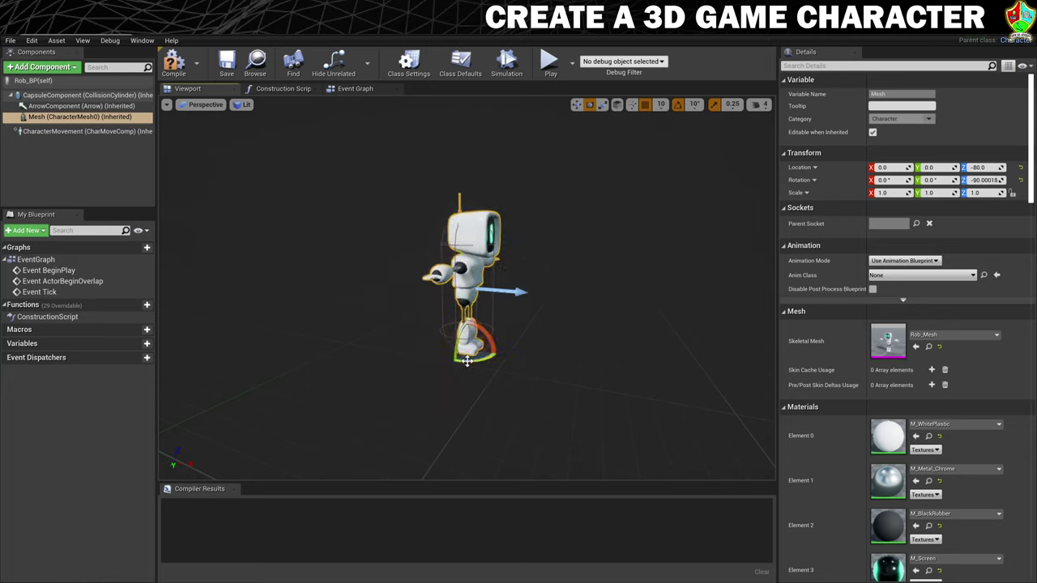
In the front view, set the position grid snap to 1 and lower the mesh to Z -88, with its feet at the capsule's base
{"action": "left_click", "coordinate": [212, 106]}
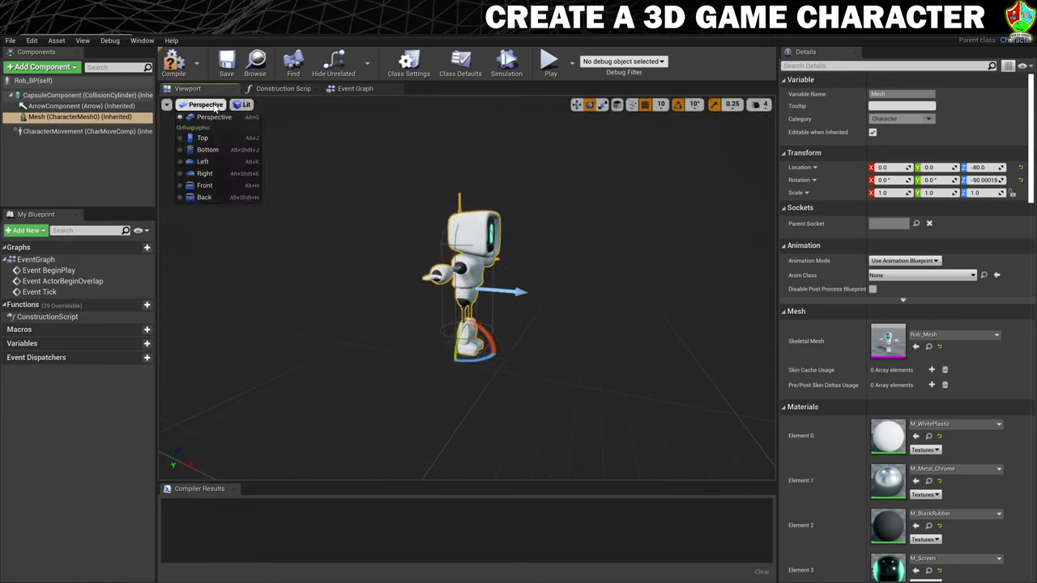
{"action": "left_click", "coordinate": [205, 184]}
{"action": "scroll", "coordinate": [401, 236], "scroll_direction": "up", "scroll_amount": 5}
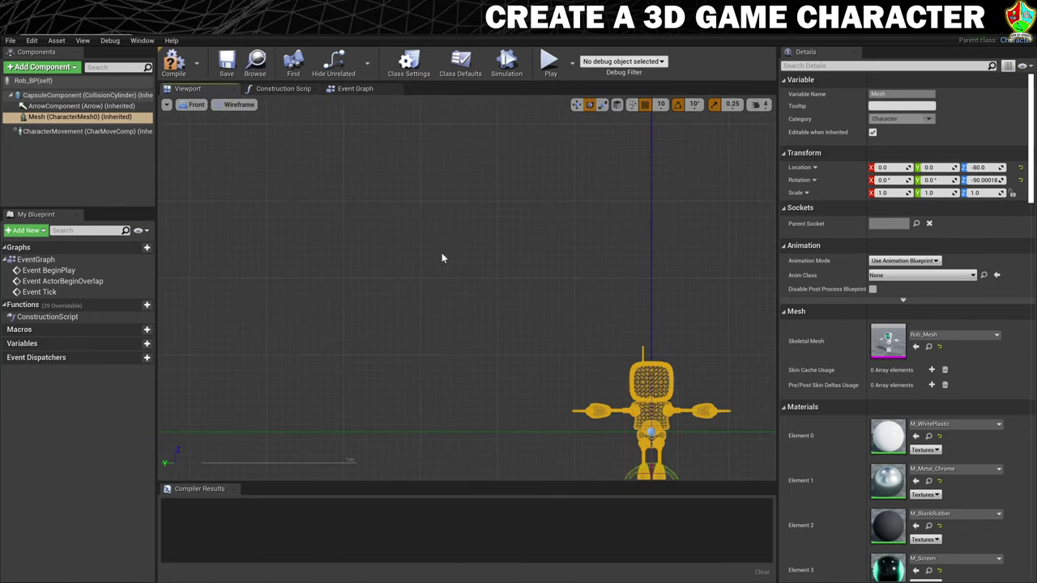
{"action": "right_click_drag", "start_coordinate": [637, 393], "coordinate": [435, 255]}
{"action": "scroll", "coordinate": [440, 281], "scroll_direction": "up", "scroll_amount": 3}
{"action": "scroll", "coordinate": [441, 286], "scroll_direction": "up", "scroll_amount": 2}
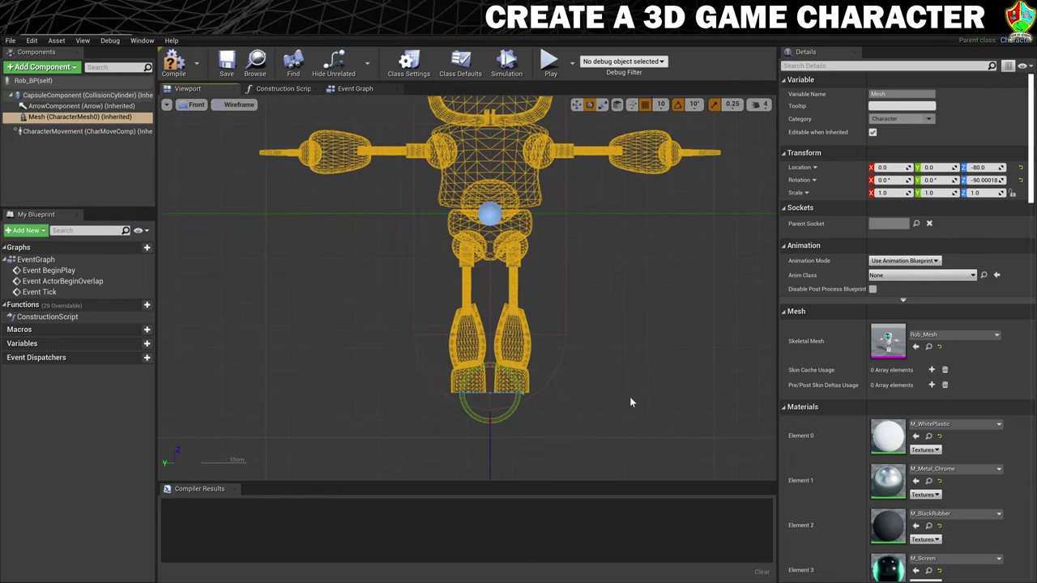
{"action": "right_click_drag", "start_coordinate": [641, 393], "coordinate": [633, 323]}
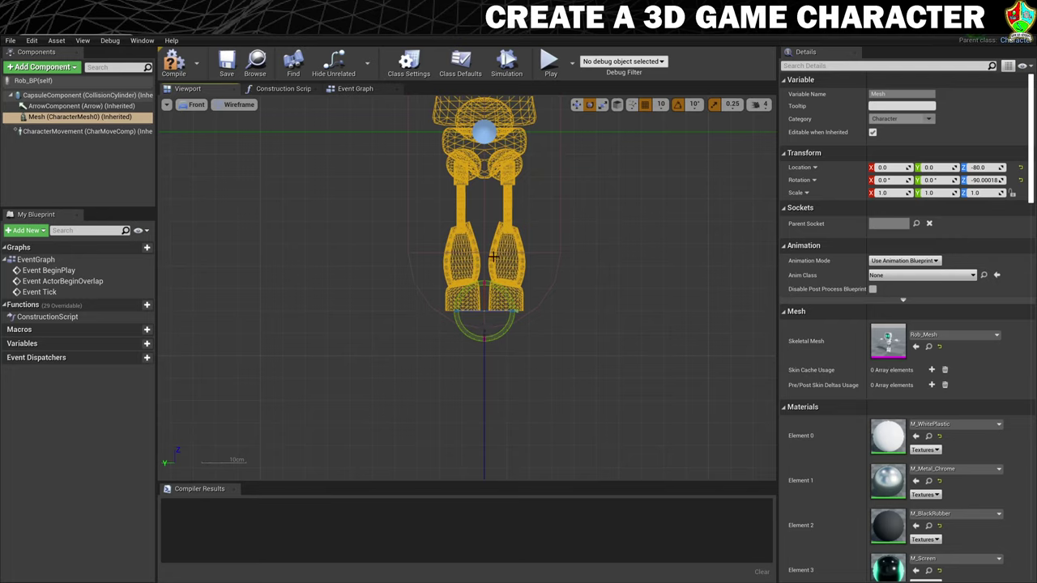
{"action": "key", "text": "w"}
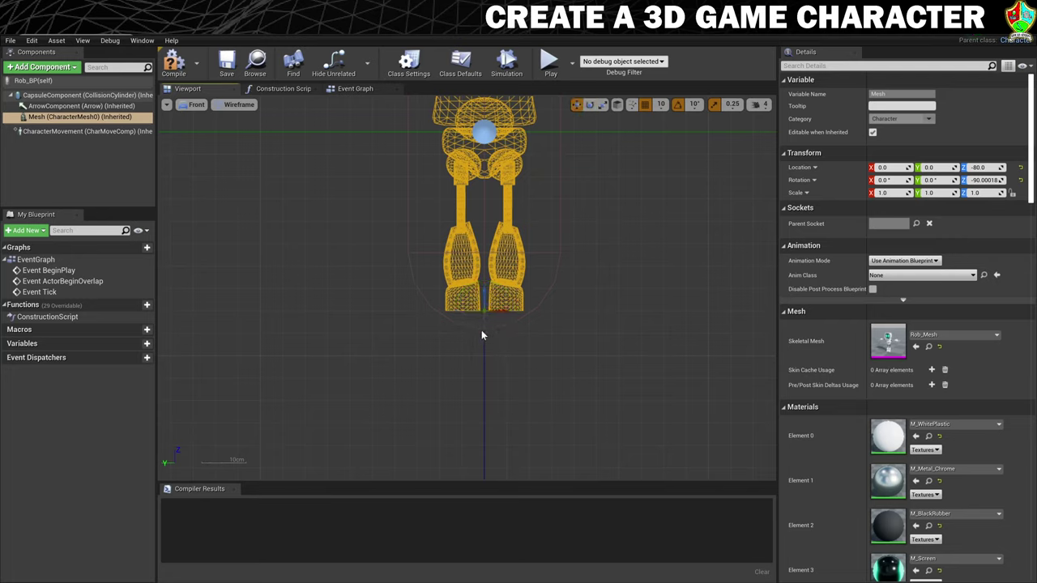
{"action": "left_click", "coordinate": [661, 105]}
{"action": "left_click", "coordinate": [650, 128]}
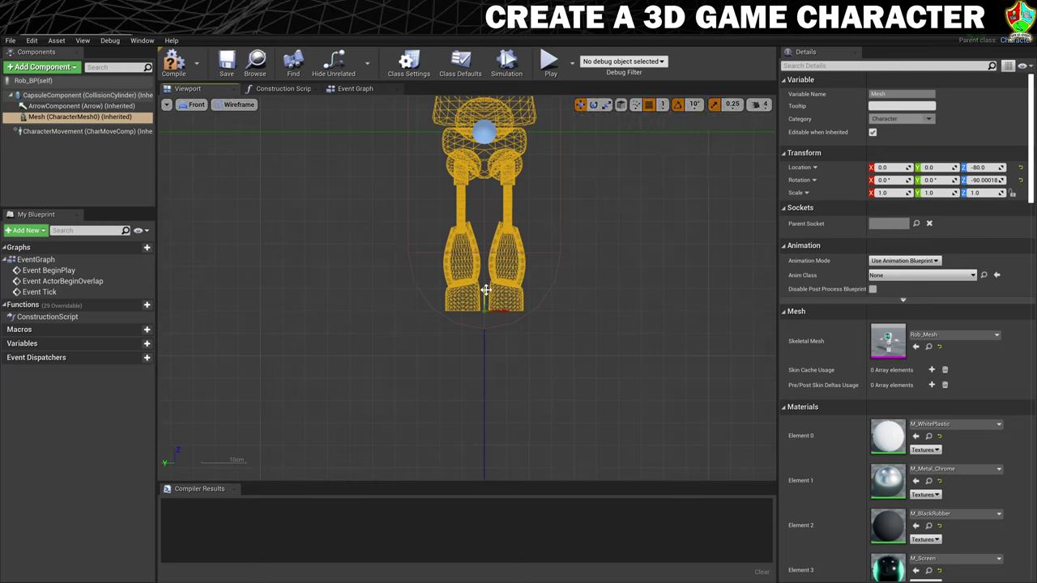
{"action": "scroll", "coordinate": [486, 289], "scroll_direction": "up", "scroll_amount": 5}
{"action": "left_click_drag", "start_coordinate": [481, 340], "coordinate": [479, 398]}
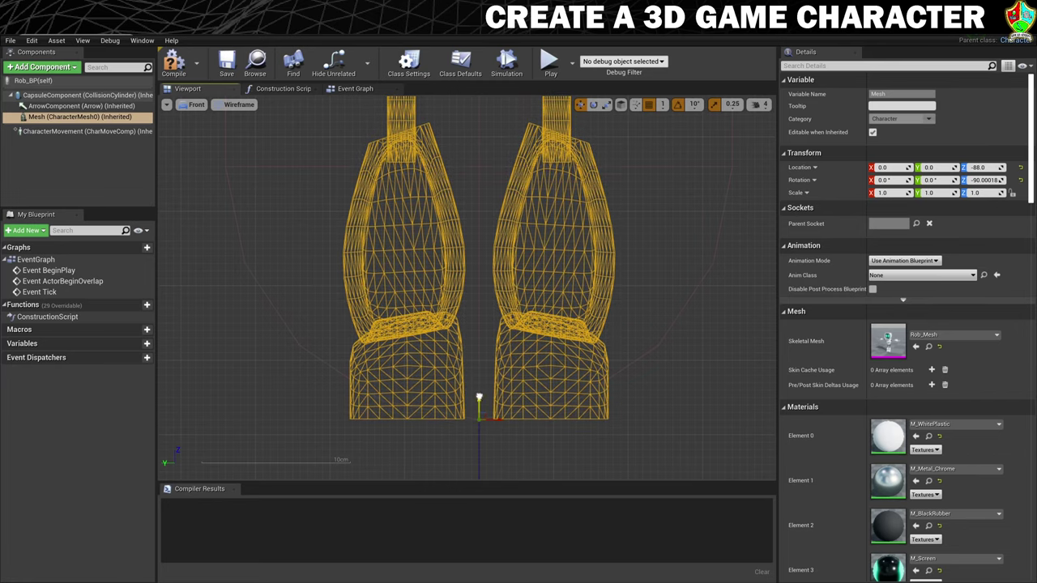
{"action": "scroll", "coordinate": [576, 333], "scroll_direction": "down", "scroll_amount": 4}
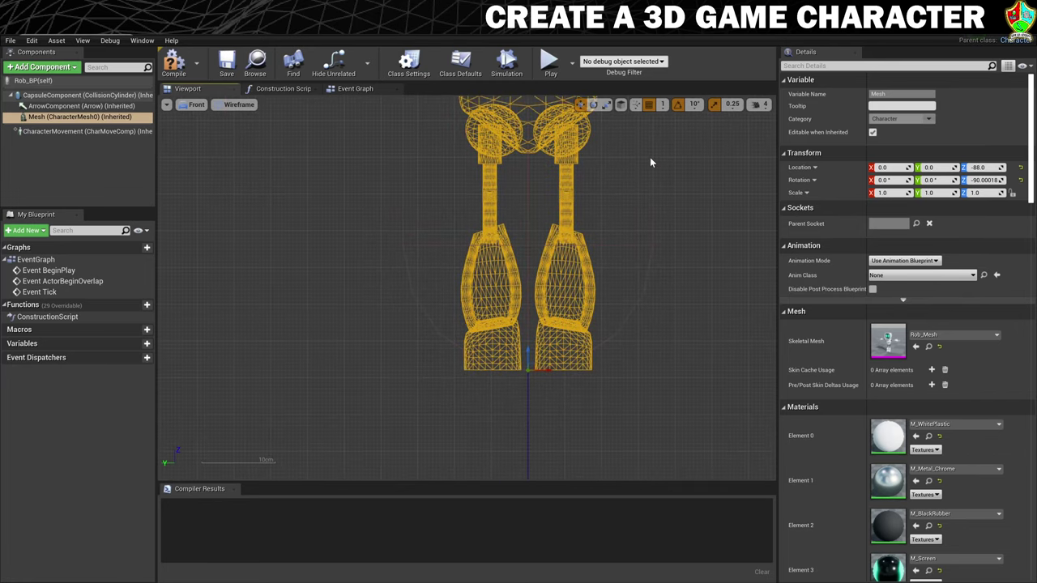
{"action": "scroll", "coordinate": [615, 145], "scroll_direction": "down", "scroll_amount": 4}
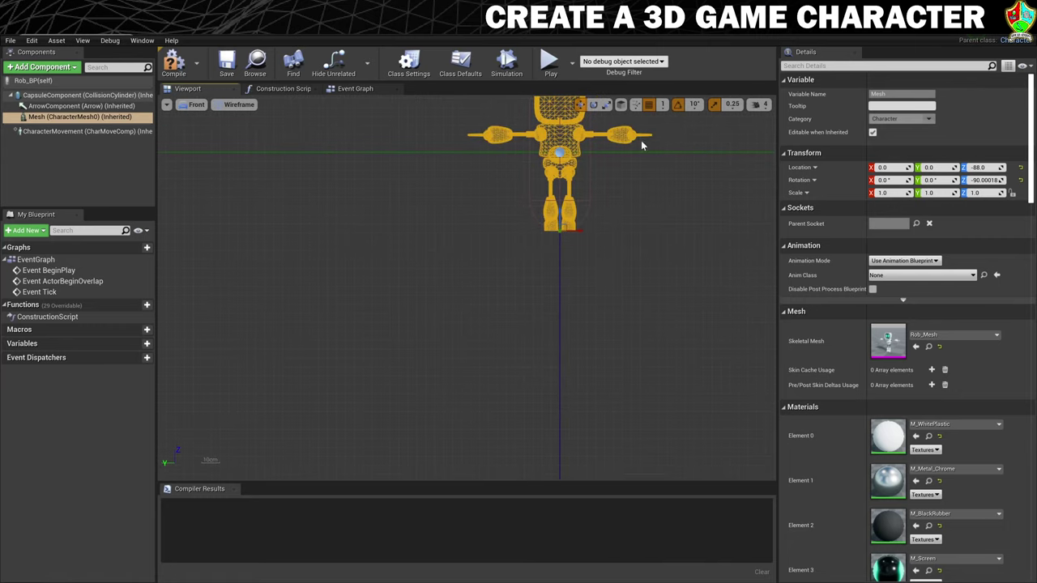
{"action": "scroll", "coordinate": [615, 267], "scroll_direction": "up", "scroll_amount": 4}
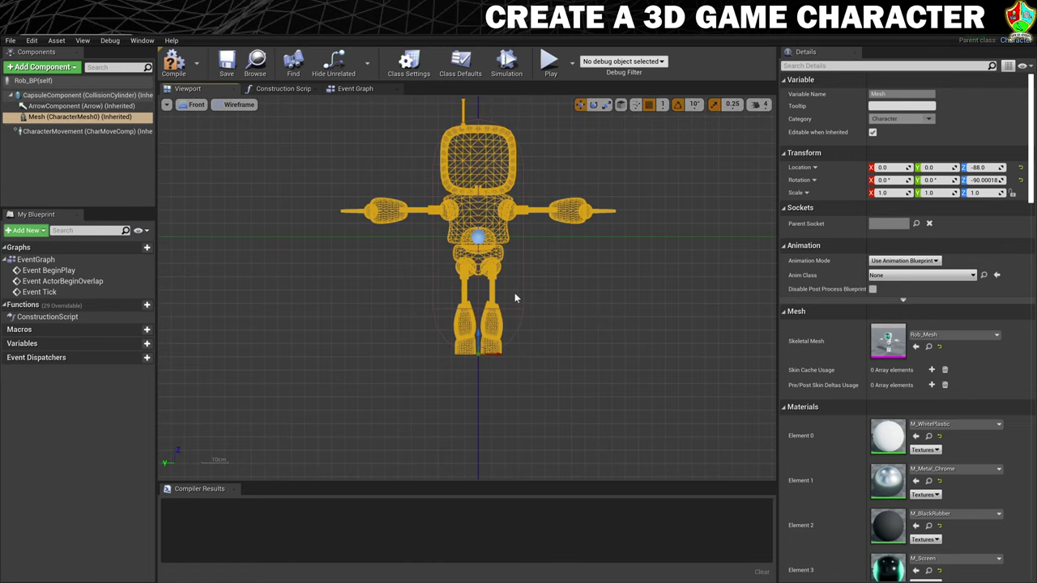
Return the viewport to perspective and set the mesh's Anim Class to Rob_AnimBP
{"action": "left_click", "coordinate": [197, 105]}
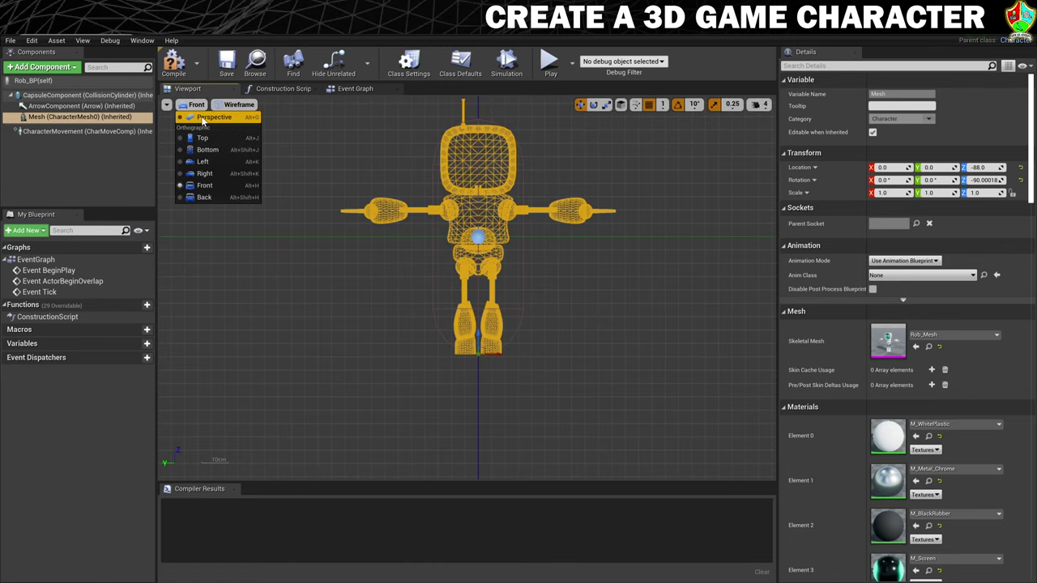
{"action": "left_click", "coordinate": [201, 116]}
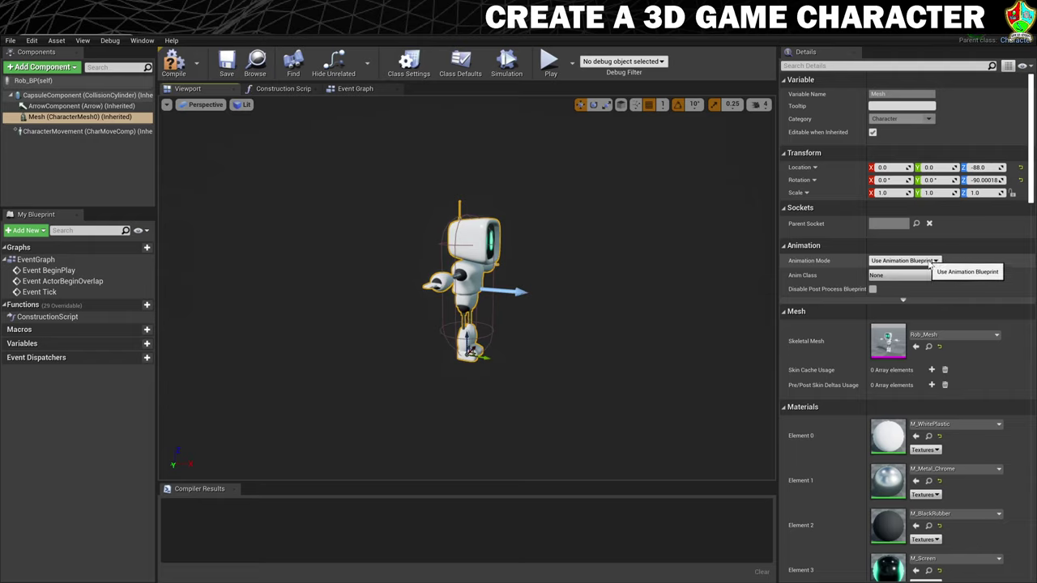
{"action": "left_click", "coordinate": [904, 276]}
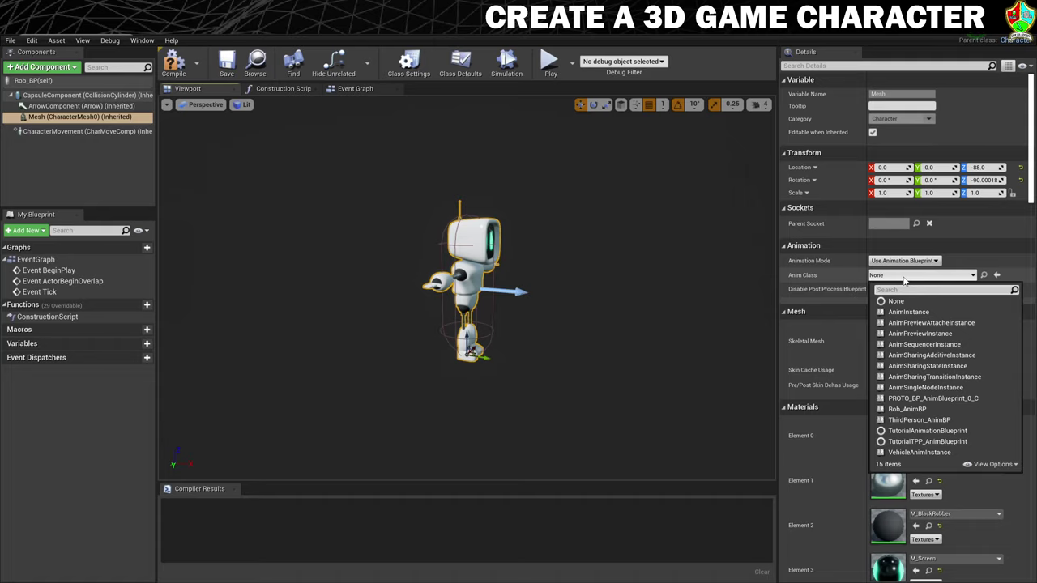
{"action": "left_click", "coordinate": [924, 409]}
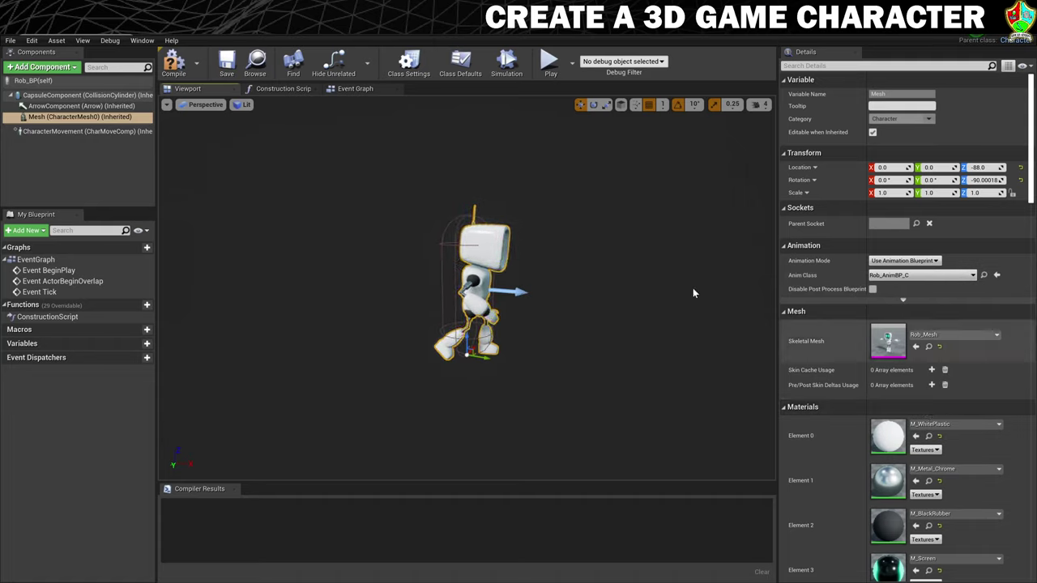
{"action": "mouse_move", "coordinate": [648, 273]}
{"action": "left_mouse_down"}
{"action": "mouse_move", "coordinate": [599, 273]}
{"action": "mouse_move", "coordinate": [632, 273]}
{"action": "left_mouse_up"}
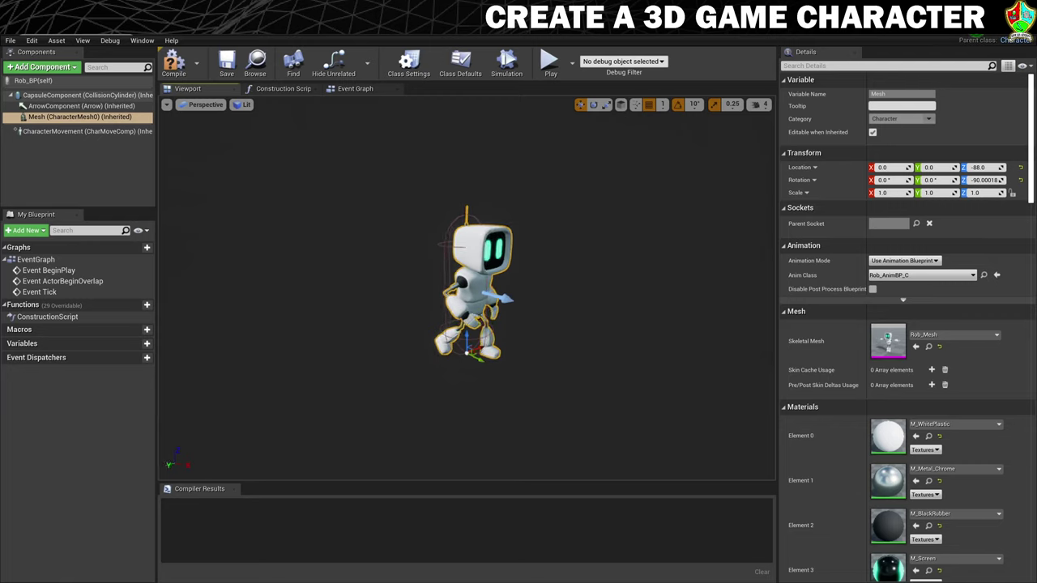
Add a Spring Arm component to Rob_BP and raise it to Z 27
{"action": "left_click_drag", "start_coordinate": [632, 273], "coordinate": [625, 273]}
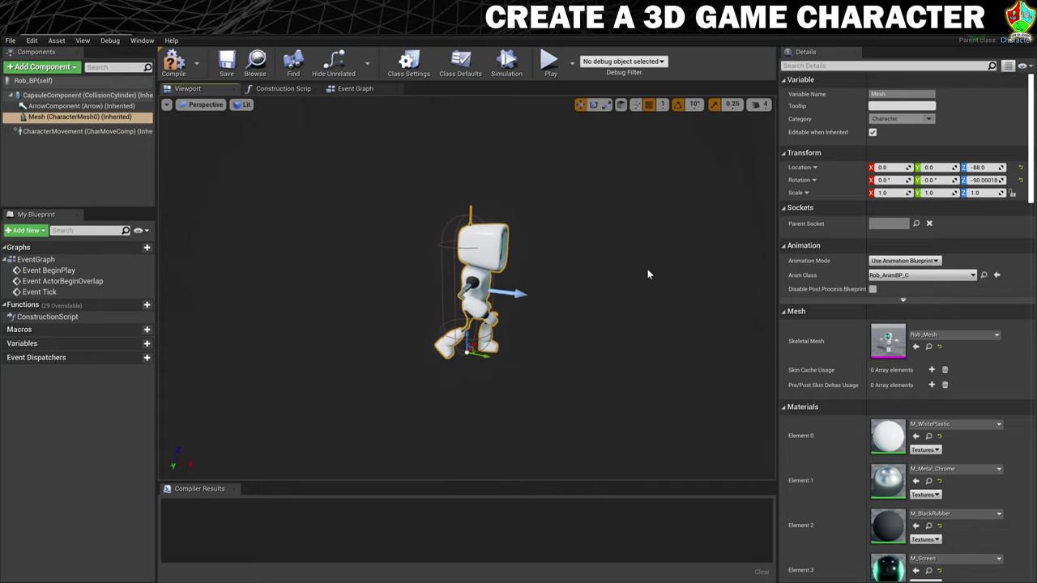
{"action": "left_click", "coordinate": [100, 173]}
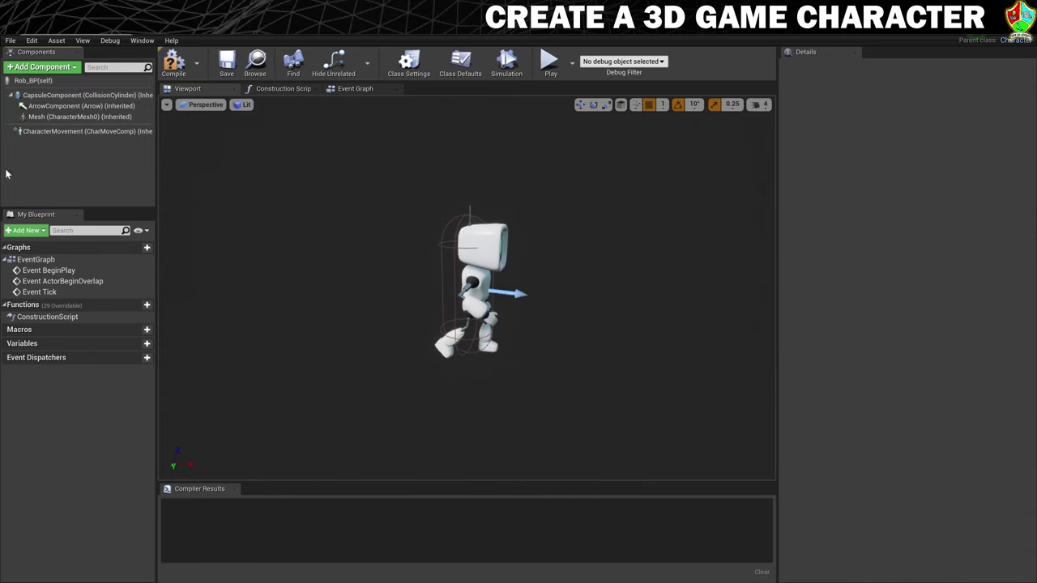
{"action": "left_click", "coordinate": [59, 68]}
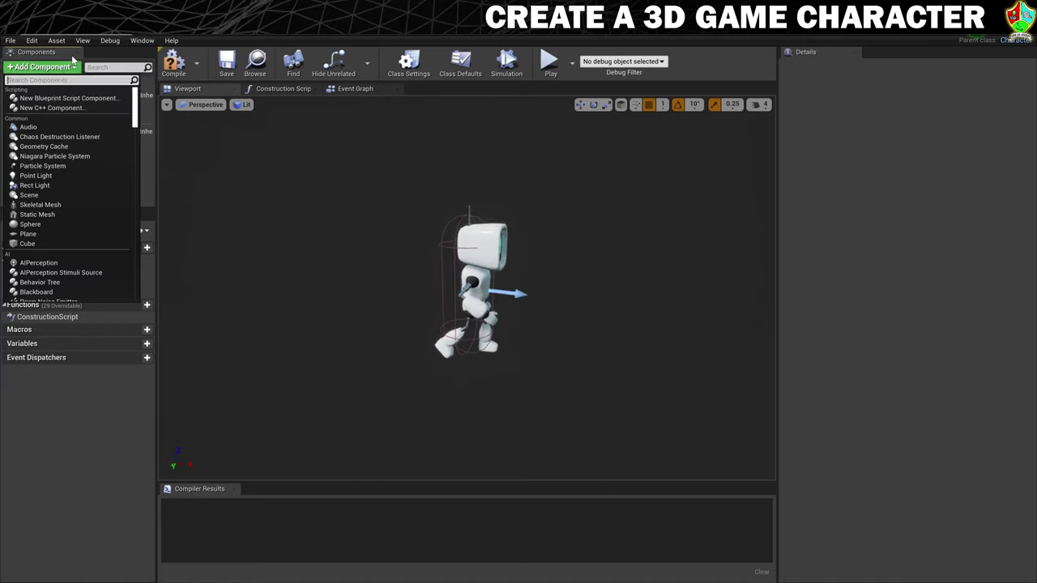
{"action": "type", "text": "spr"}
{"action": "left_click", "coordinate": [39, 98]}
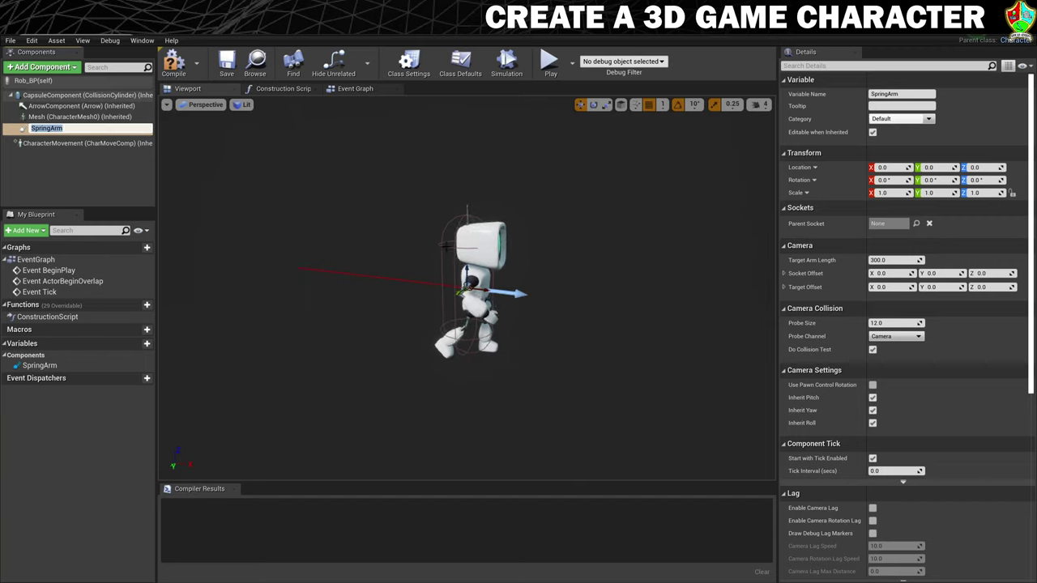
{"action": "key", "text": "Return"}
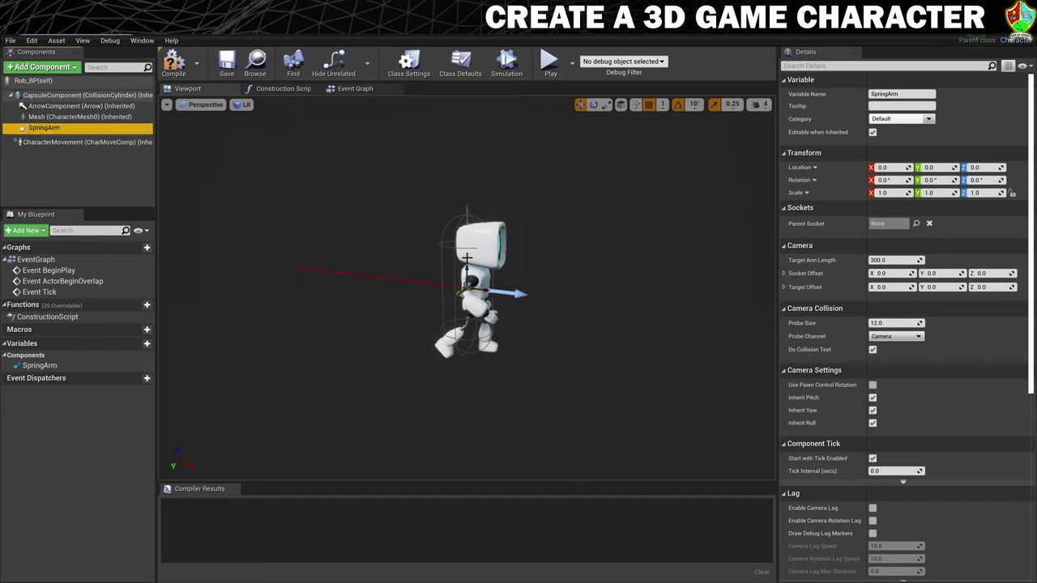
{"action": "left_click_drag", "start_coordinate": [463, 275], "coordinate": [468, 247]}
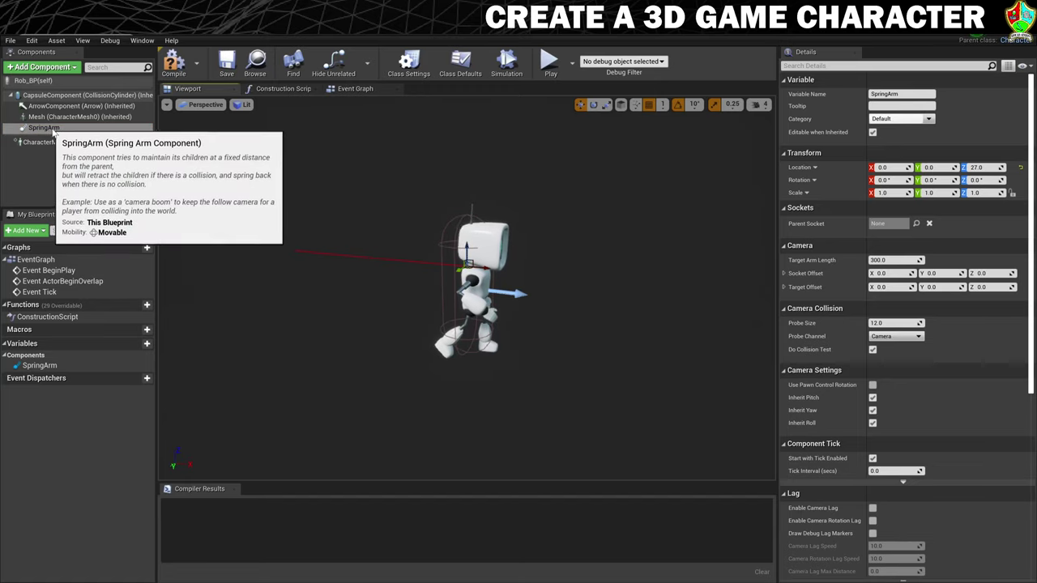
Add a Camera component as a child of the spring arm
{"action": "left_click", "coordinate": [64, 68]}
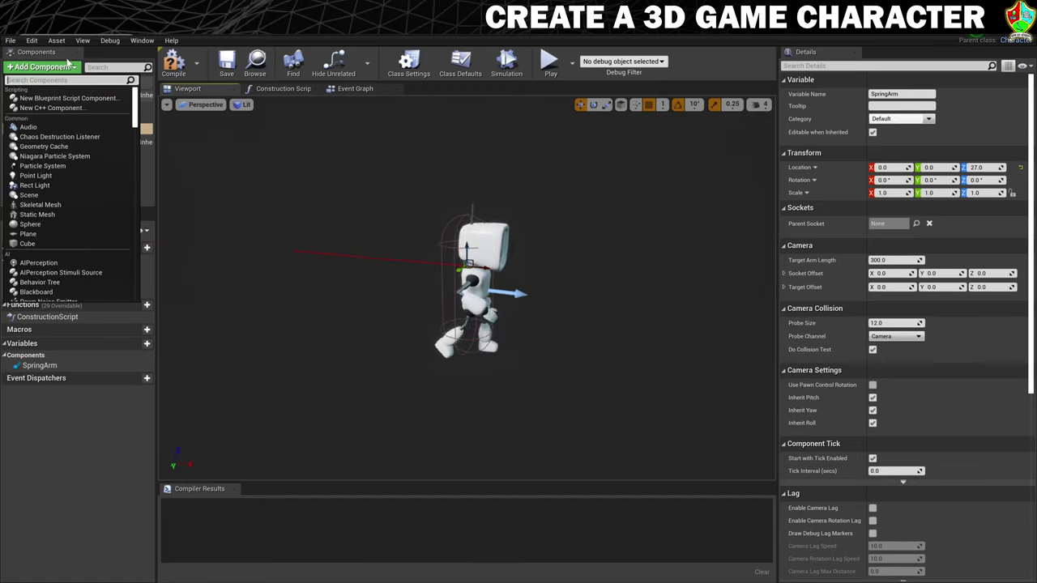
{"action": "type", "text": "camera"}
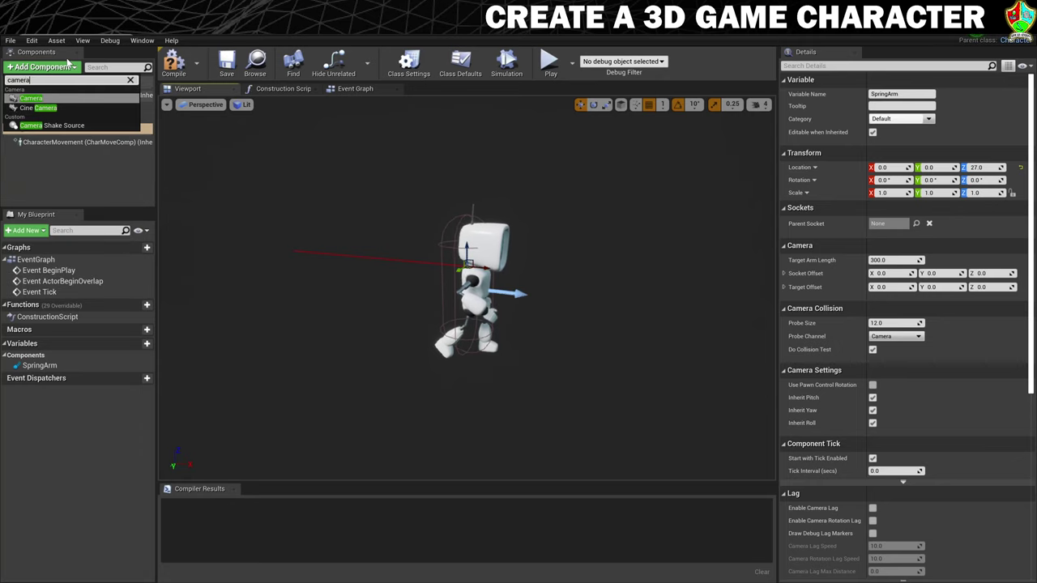
{"action": "left_click", "coordinate": [30, 98]}
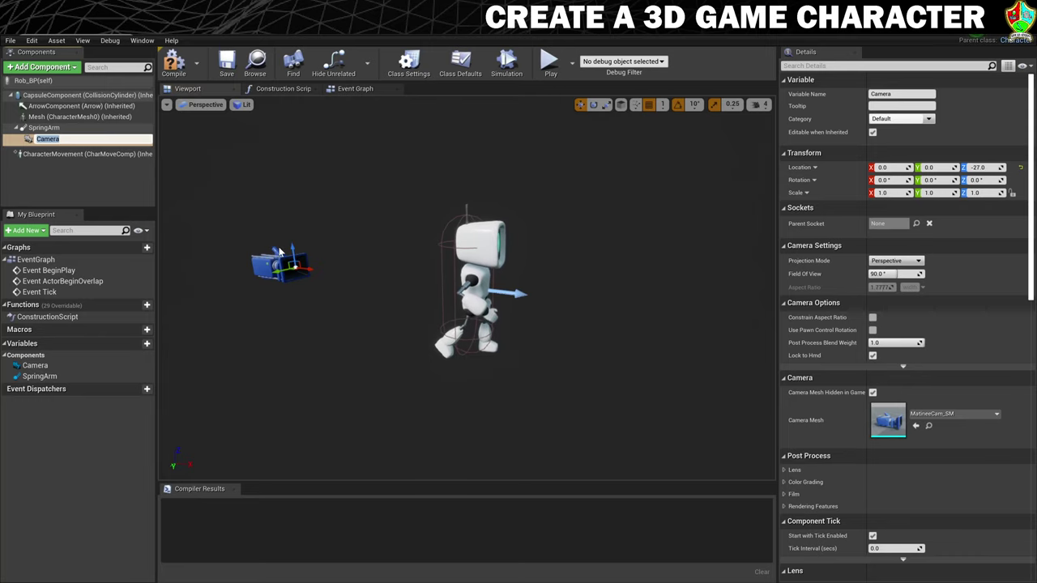
Raise the spring arm with its camera to Z 52, at the robot's head height
{"action": "left_click", "coordinate": [43, 128]}
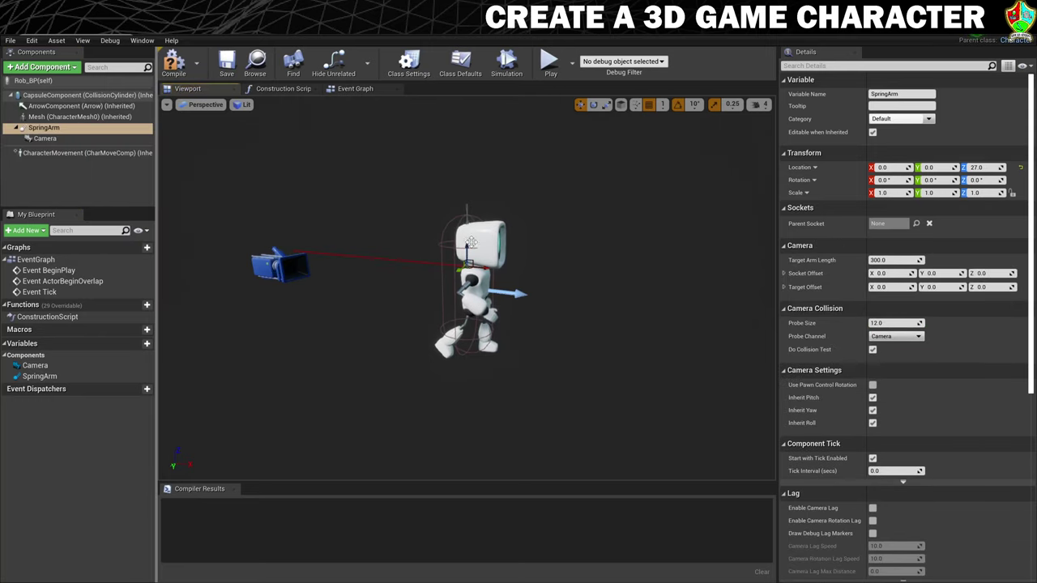
{"action": "left_click_drag", "start_coordinate": [980, 166], "coordinate": [1004, 167]}
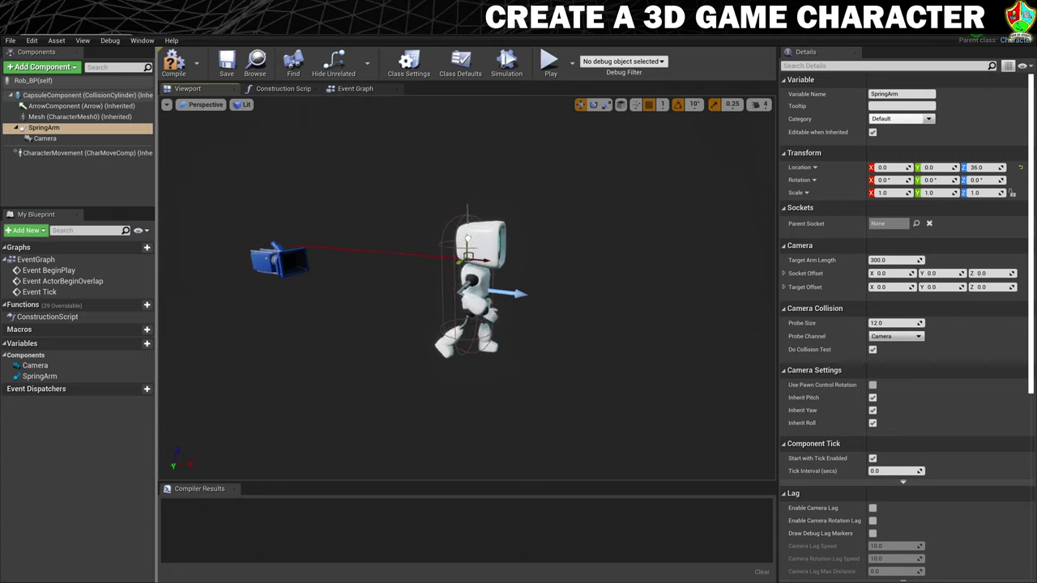
{"action": "left_click_drag", "start_coordinate": [467, 239], "coordinate": [472, 227]}
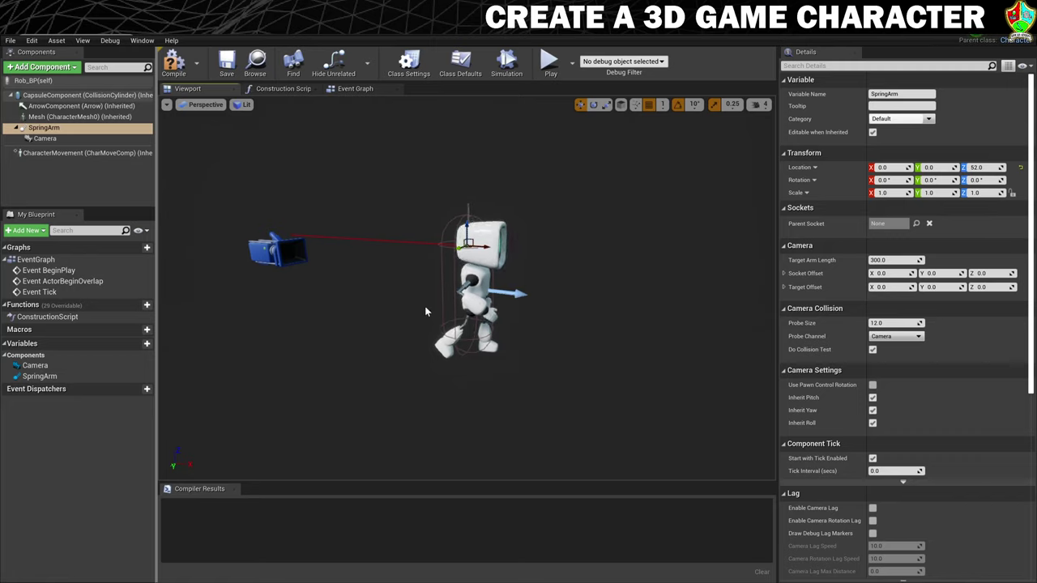
{"action": "left_click_drag", "start_coordinate": [42, 139], "coordinate": [38, 130]}
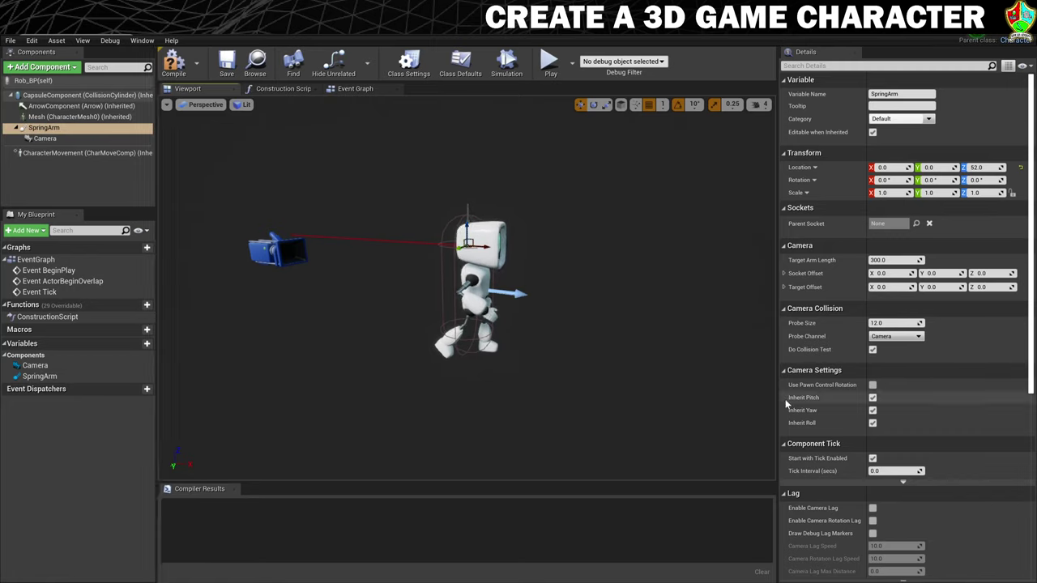
Enable Use Pawn Control Rotation on the spring arm and disable Use Controller Rotation Yaw in the class defaults
{"action": "mouse_move", "coordinate": [814, 389]}
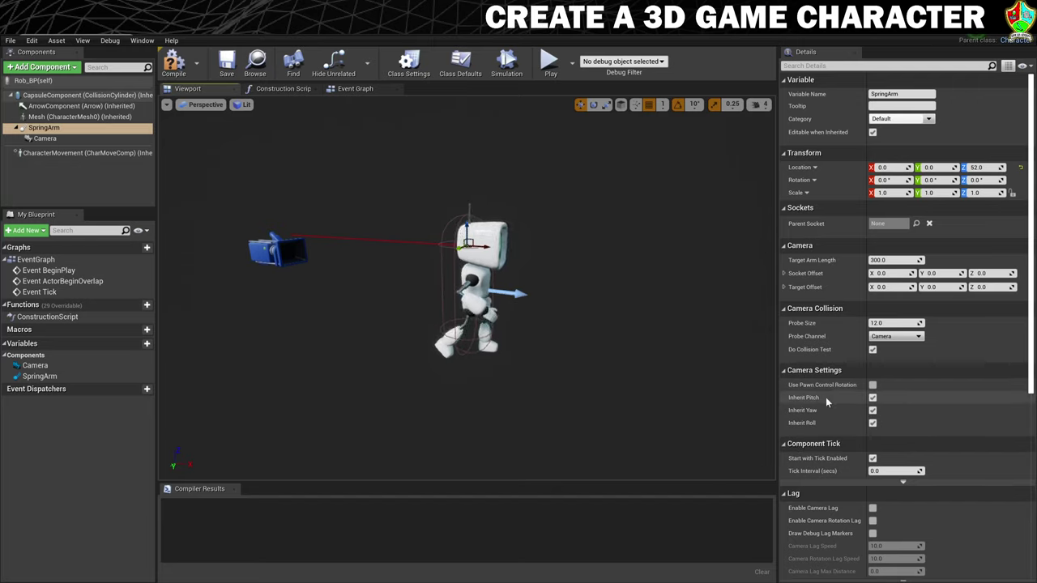
{"action": "left_click", "coordinate": [873, 386]}
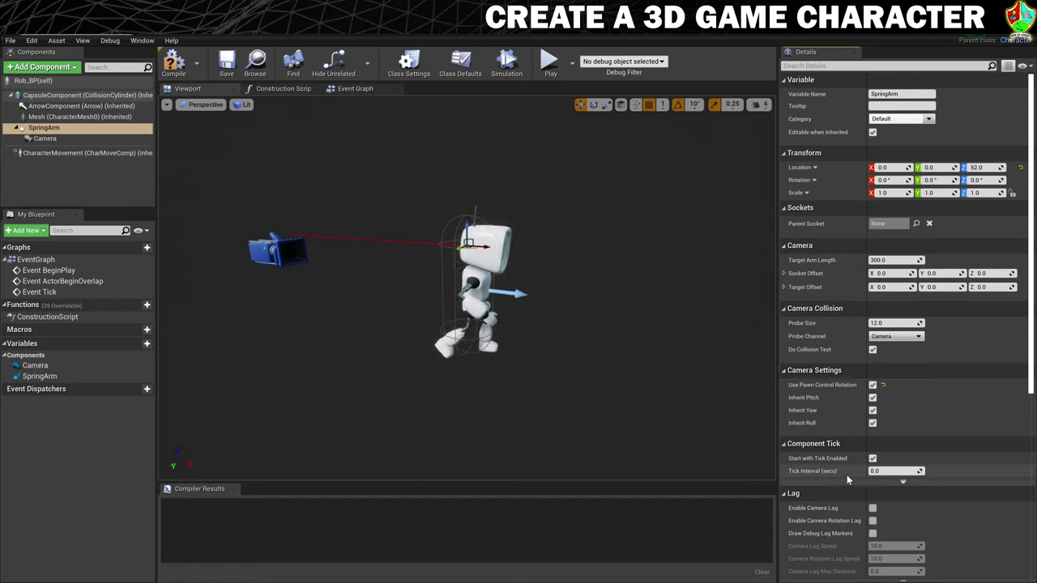
{"action": "left_click", "coordinate": [459, 68]}
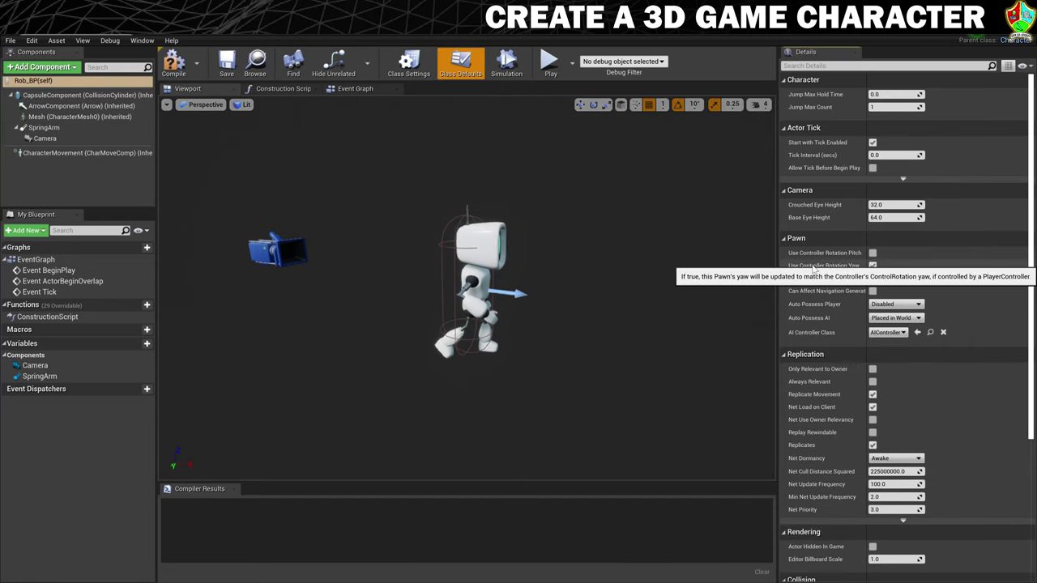
{"action": "left_click", "coordinate": [872, 266]}
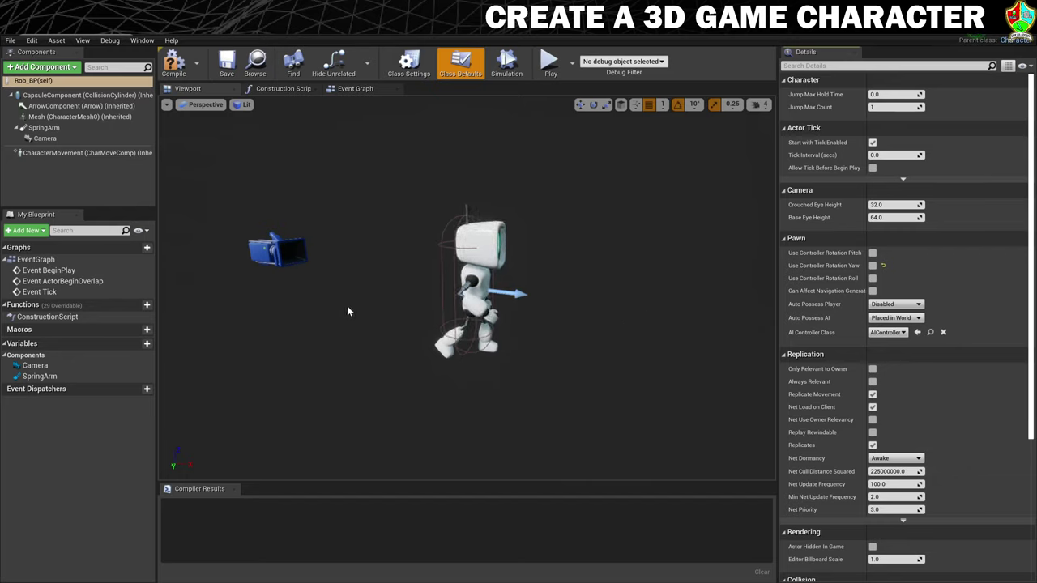
Enable Orient Rotation to Movement in the CharacterMovement component's rotation settings and compile Rob_BP
{"action": "left_click", "coordinate": [60, 154]}
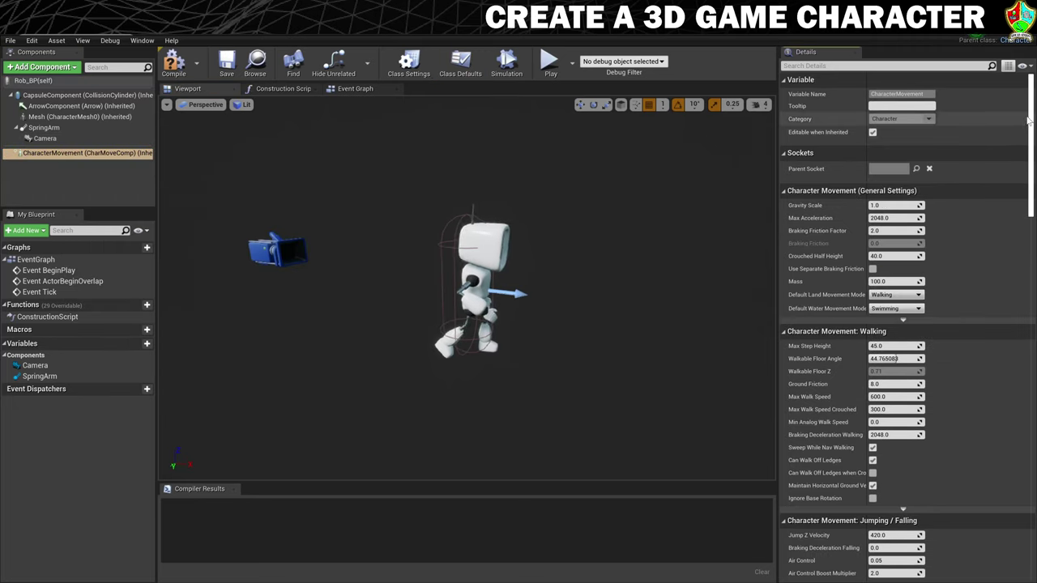
{"action": "scroll", "coordinate": [1030, 126], "scroll_direction": "down", "scroll_amount": 2}
{"action": "scroll", "coordinate": [1005, 201], "scroll_direction": "down", "scroll_amount": 15}
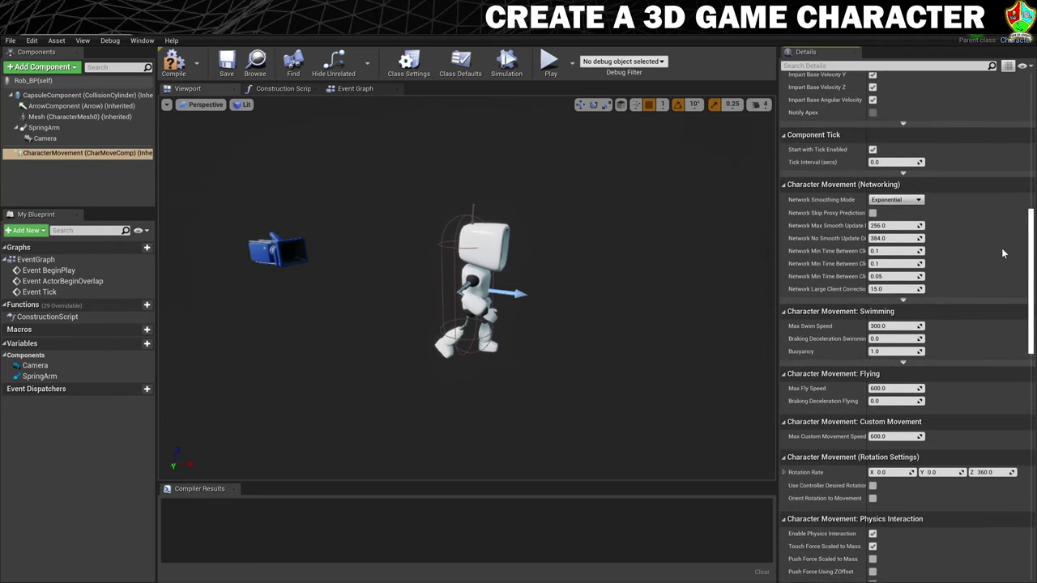
{"action": "scroll", "coordinate": [1000, 279], "scroll_direction": "down", "scroll_amount": 2}
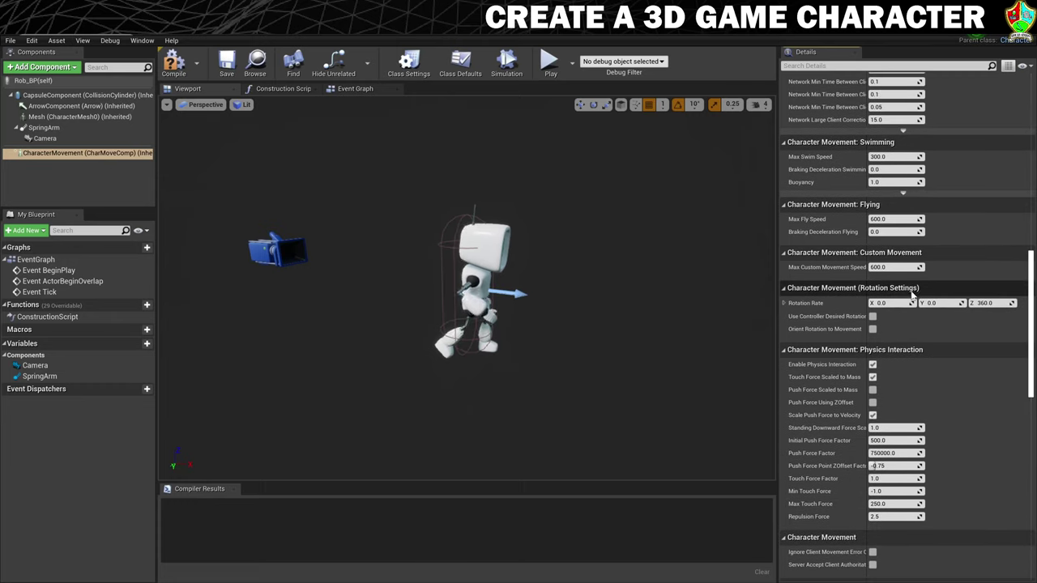
{"action": "mouse_move", "coordinate": [797, 330]}
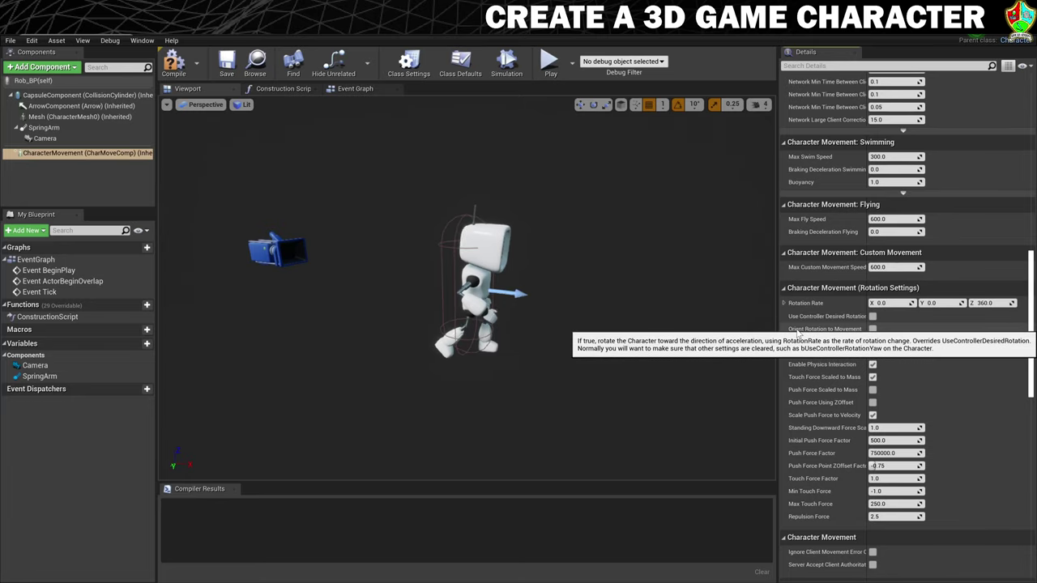
{"action": "left_click", "coordinate": [872, 329]}
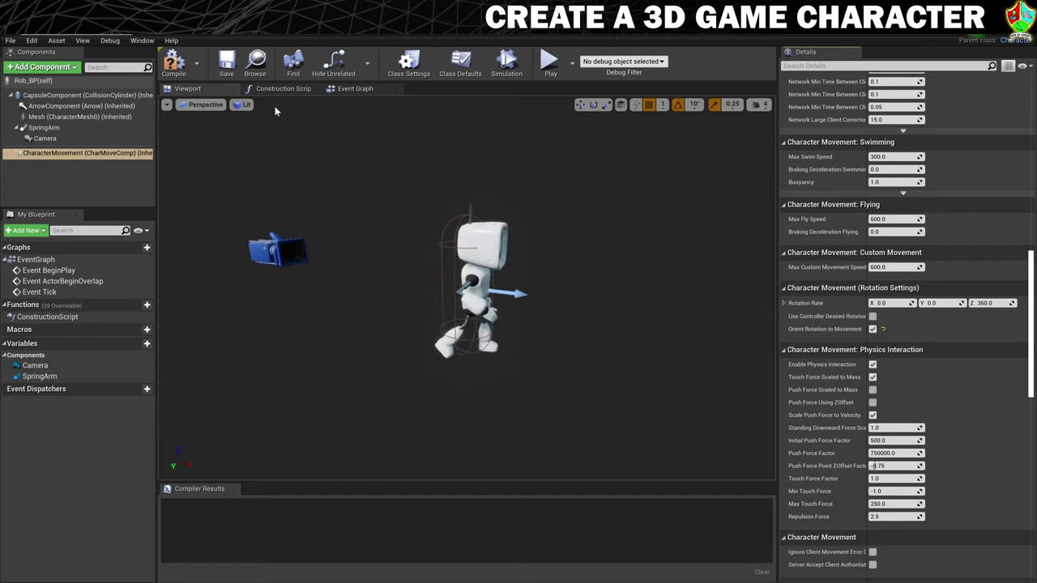
{"action": "left_click", "coordinate": [173, 65]}
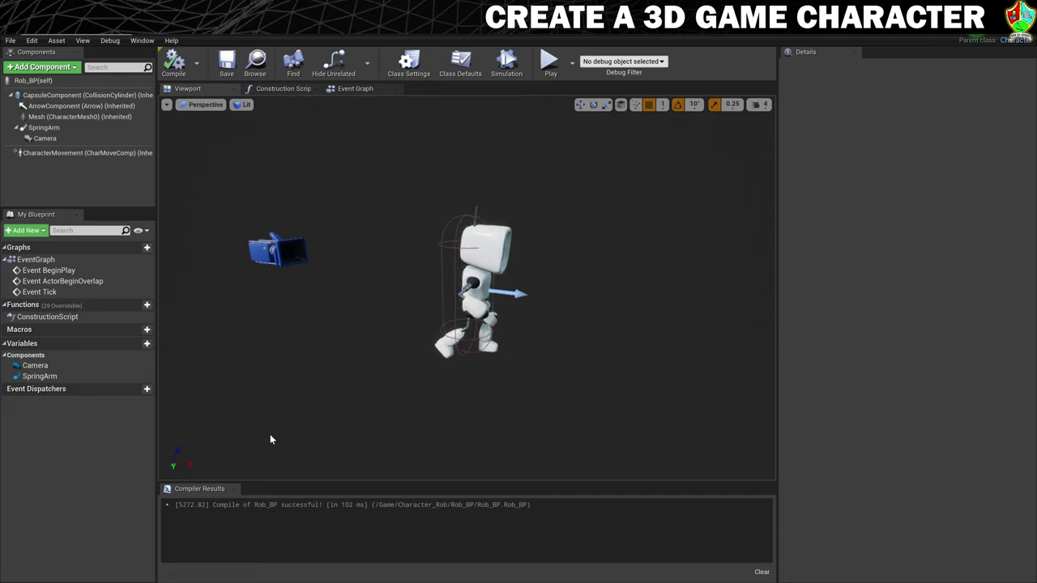
Open Rob_BP's event graph, and open the event graph of the ThirdPersonCharacter blueprint from ThirdPersonBP/Blueprints
{"action": "left_click", "coordinate": [353, 88]}
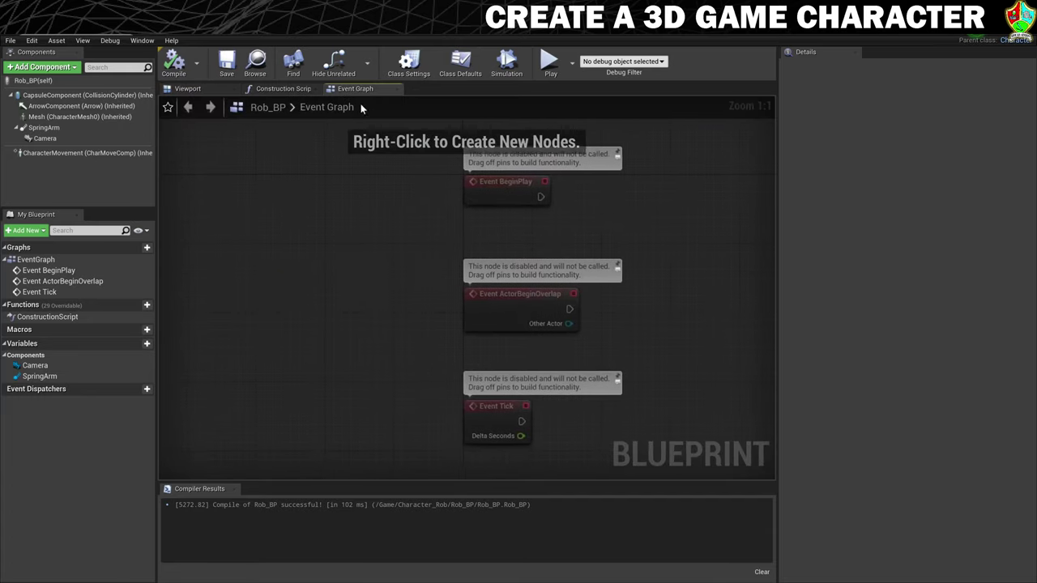
{"action": "scroll", "coordinate": [414, 245], "scroll_direction": "down", "scroll_amount": 5}
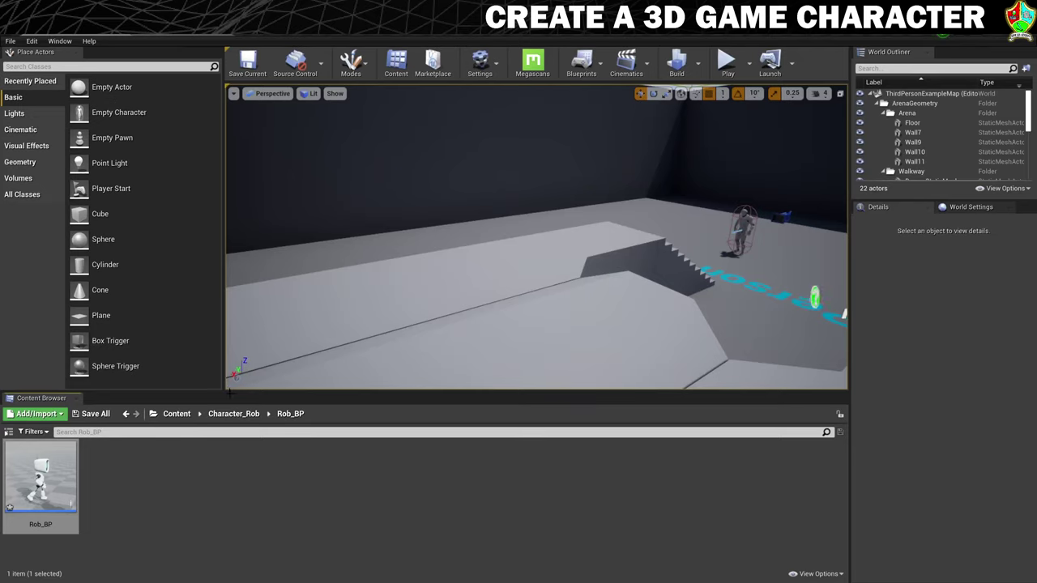
{"action": "left_click", "coordinate": [173, 414]}
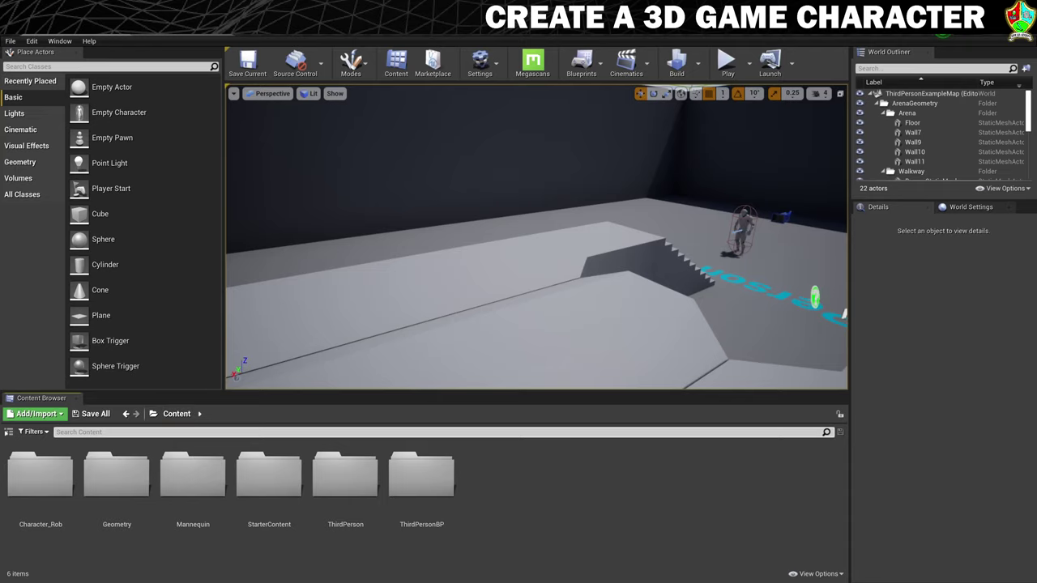
{"action": "double_click", "coordinate": [414, 483]}
{"action": "double_click", "coordinate": [37, 482]}
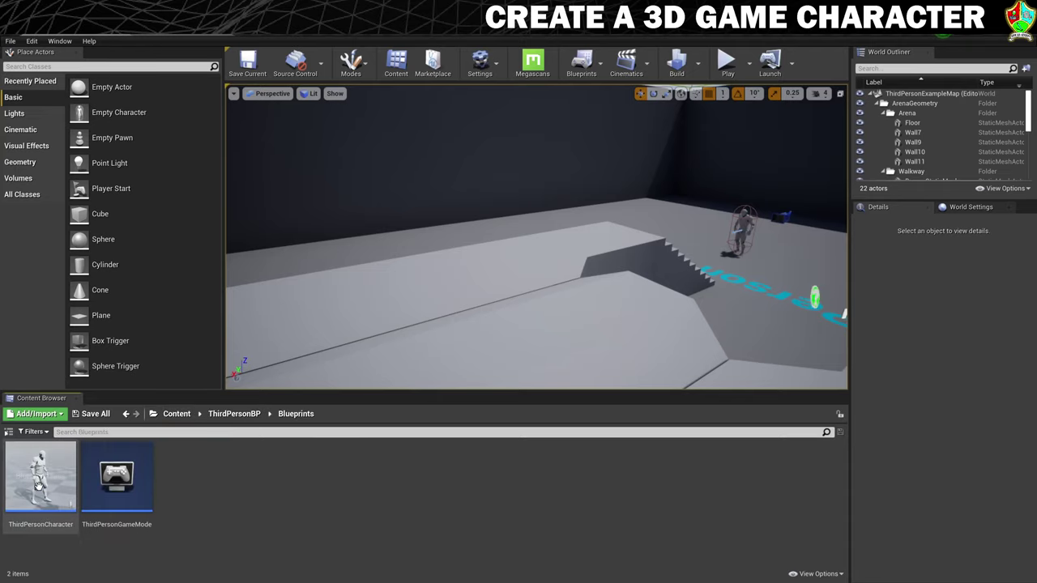
{"action": "double_click", "coordinate": [30, 490]}
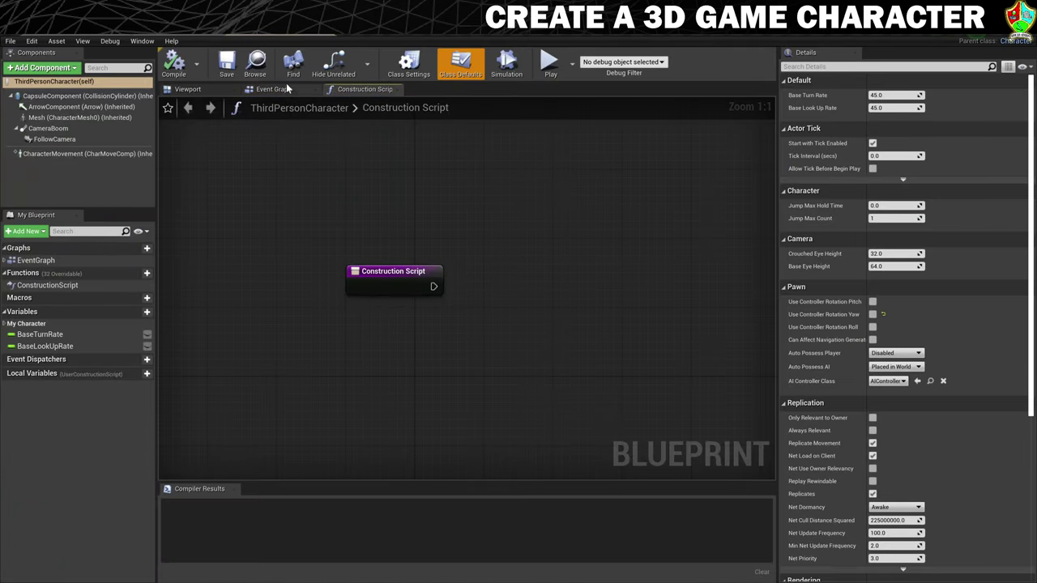
{"action": "left_click", "coordinate": [273, 89]}
Select all the input nodes and comment groups in ThirdPersonCharacter's event graph and look them over
{"action": "scroll", "coordinate": [553, 336], "scroll_direction": "down", "scroll_amount": 8}
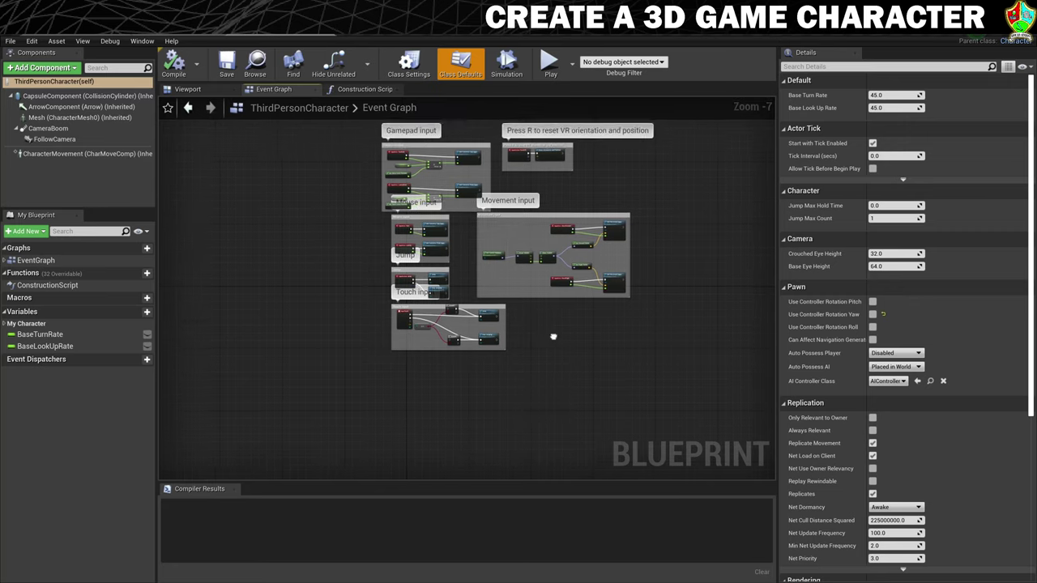
{"action": "right_click_drag", "start_coordinate": [553, 336], "coordinate": [553, 397]}
{"action": "key", "text": "ctrl+a"}
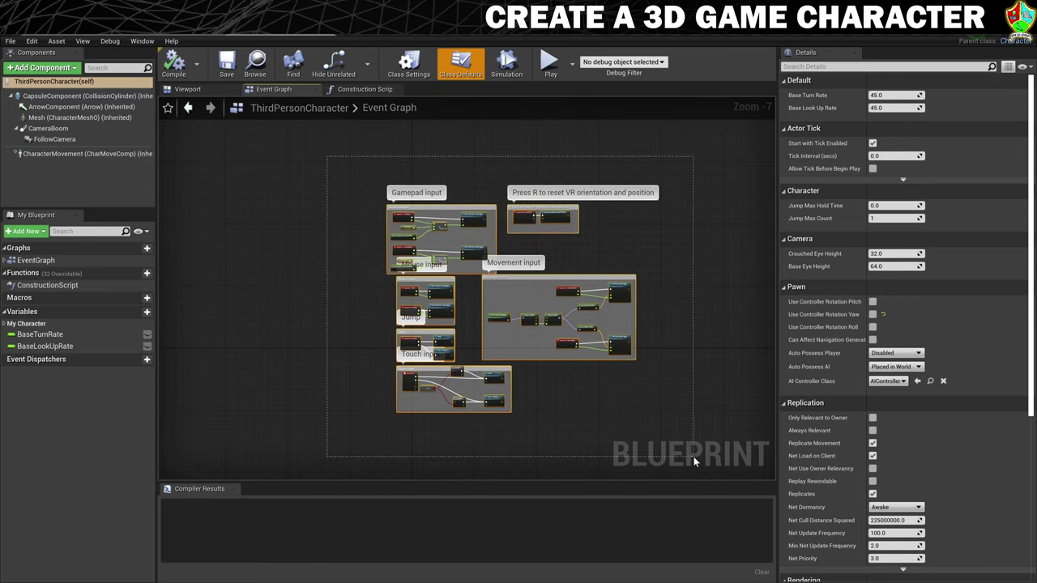
{"action": "scroll", "coordinate": [473, 320], "scroll_direction": "up", "scroll_amount": 3}
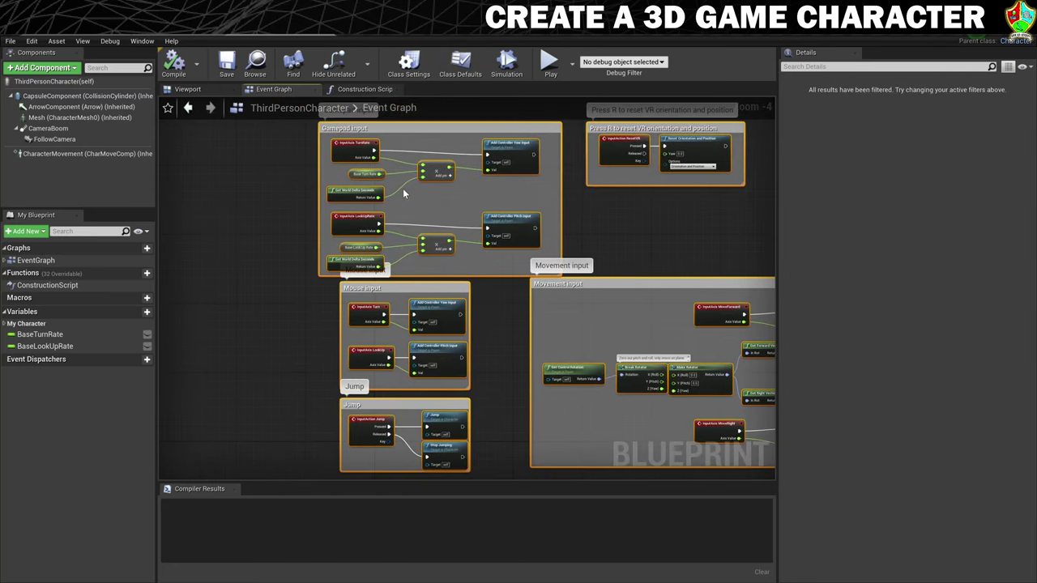
{"action": "right_click_drag", "start_coordinate": [474, 349], "coordinate": [419, 264]}
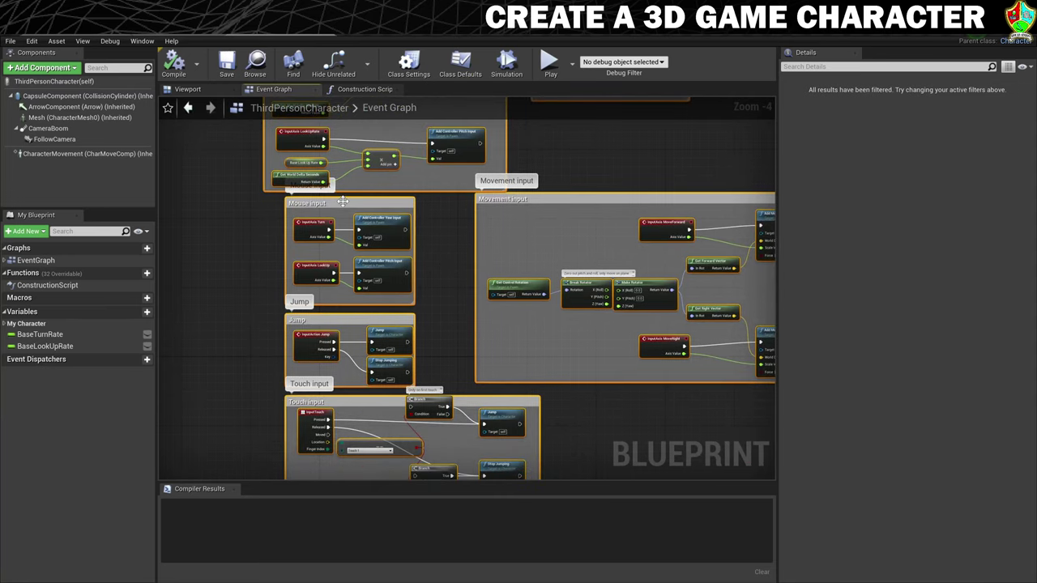
{"action": "right_click_drag", "start_coordinate": [451, 321], "coordinate": [432, 342]}
{"action": "scroll", "coordinate": [428, 363], "scroll_direction": "down", "scroll_amount": 1}
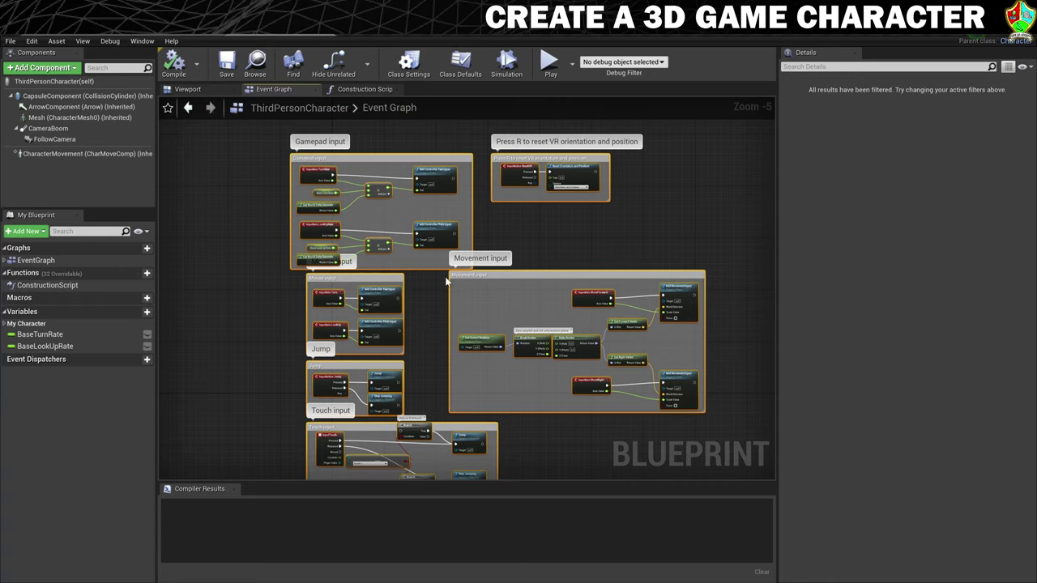
Return to Rob_BP's event graph and delete its default BeginPlay, ActorBeginOverlap and Tick event nodes
{"action": "left_click", "coordinate": [217, 37]}
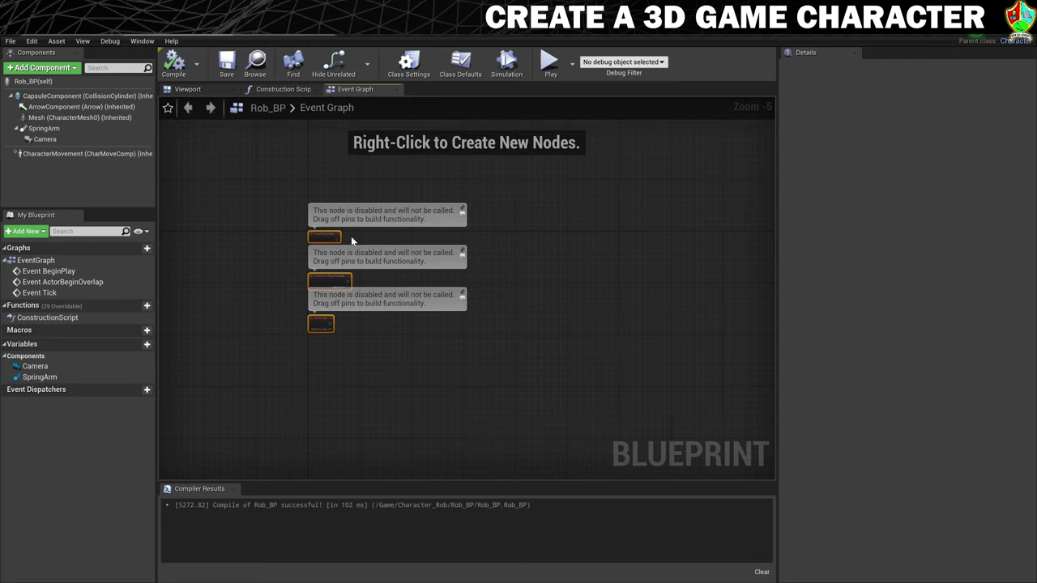
{"action": "key", "text": "Delete"}
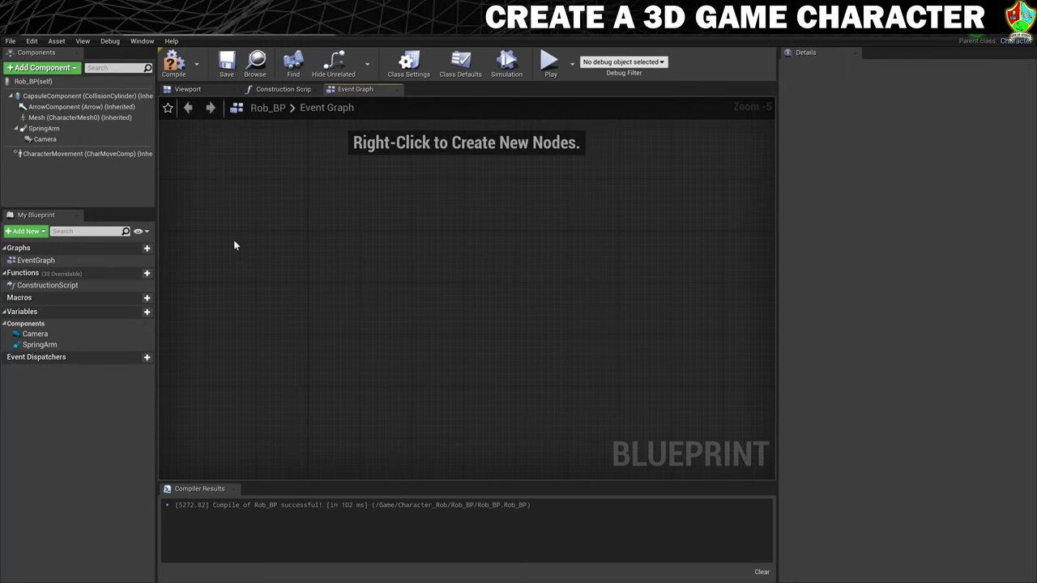
Paste the copied ThirdPersonCharacter input nodes into Rob_BP's event graph and compile the blueprint
{"action": "key", "text": "ctrl+v"}
{"action": "right_click_drag", "start_coordinate": [212, 264], "coordinate": [437, 272]}
{"action": "scroll", "coordinate": [457, 280], "scroll_direction": "down", "scroll_amount": 1}
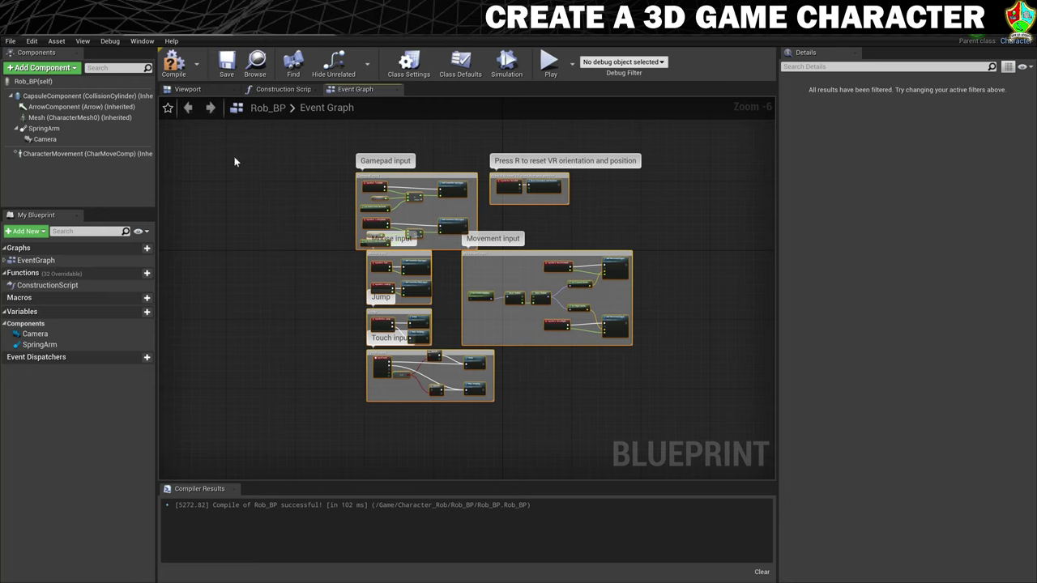
{"action": "left_click", "coordinate": [175, 65]}
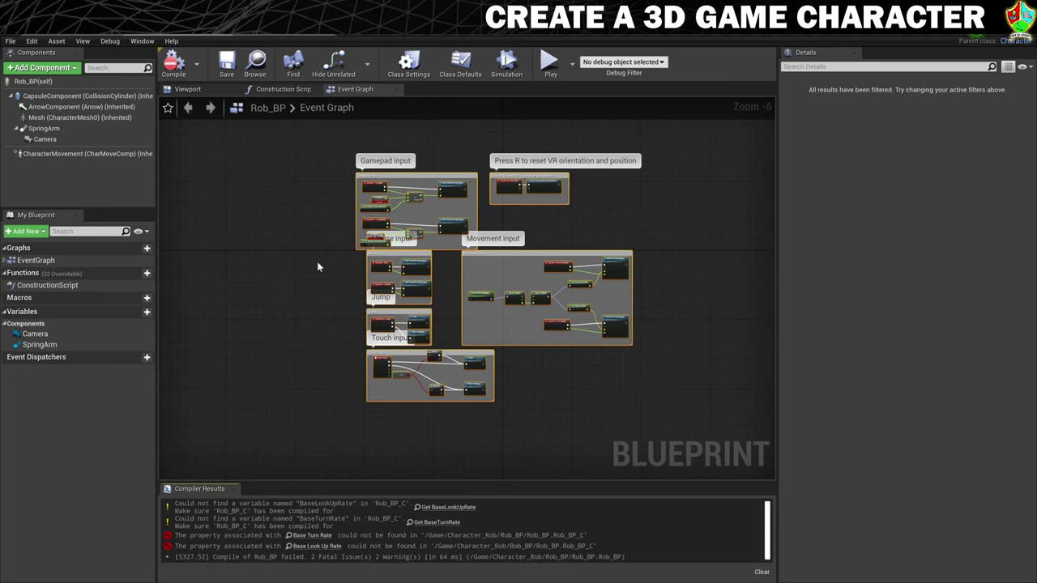
Add a Float variable named BaseTurnRate to Rob_BP for the Gamepad input nodes
{"action": "scroll", "coordinate": [318, 263], "scroll_direction": "up", "scroll_amount": 4}
{"action": "right_click_drag", "start_coordinate": [347, 241], "coordinate": [263, 399]}
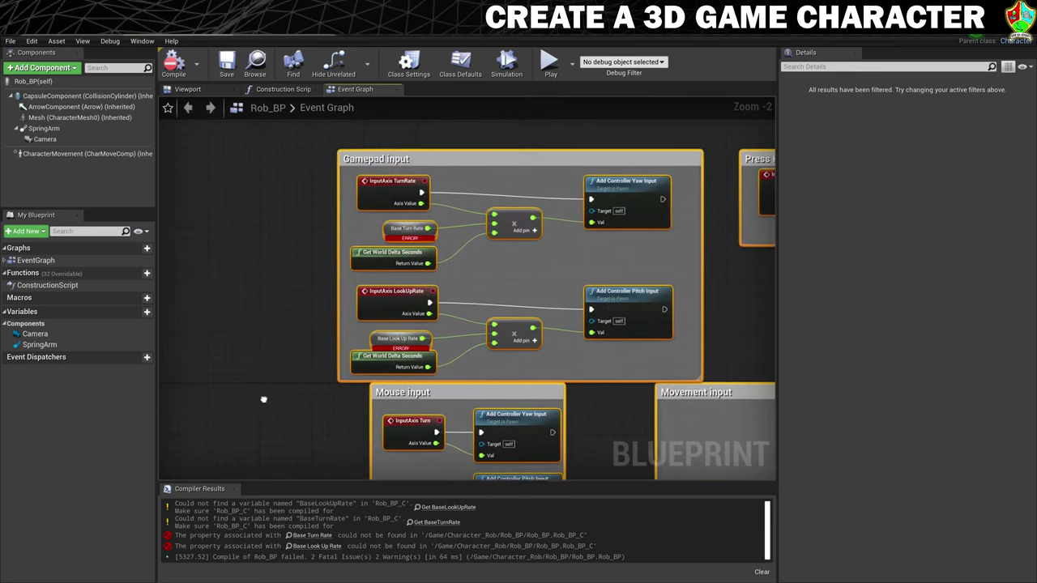
{"action": "scroll", "coordinate": [350, 274], "scroll_direction": "up", "scroll_amount": 2}
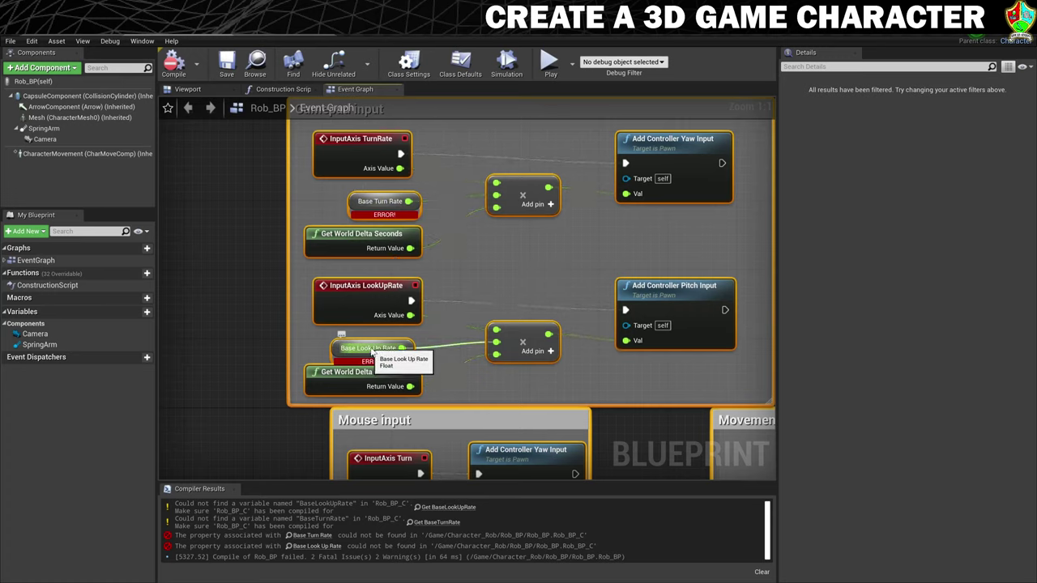
{"action": "left_click", "coordinate": [228, 248]}
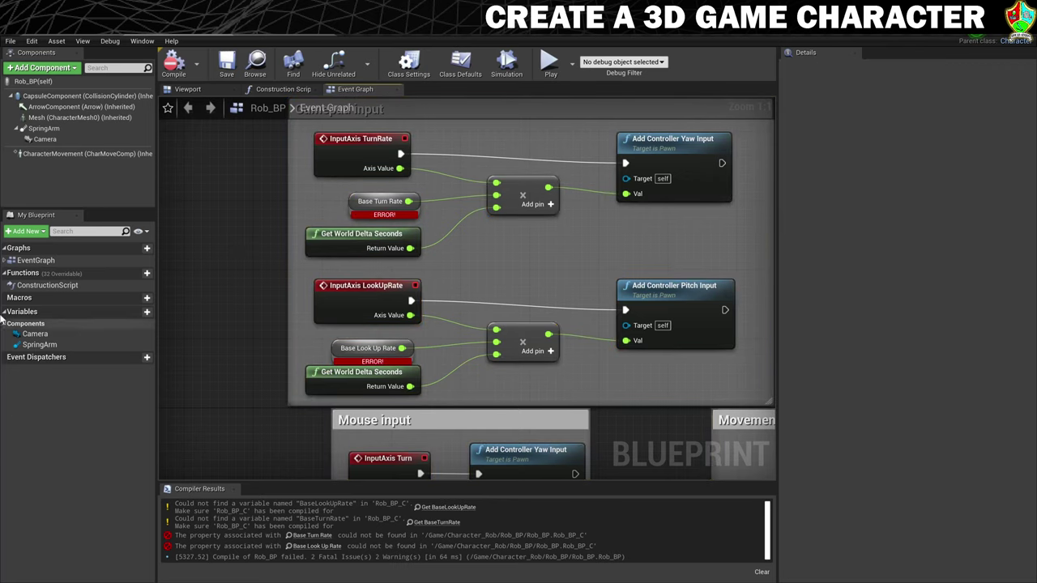
{"action": "left_click", "coordinate": [146, 311]}
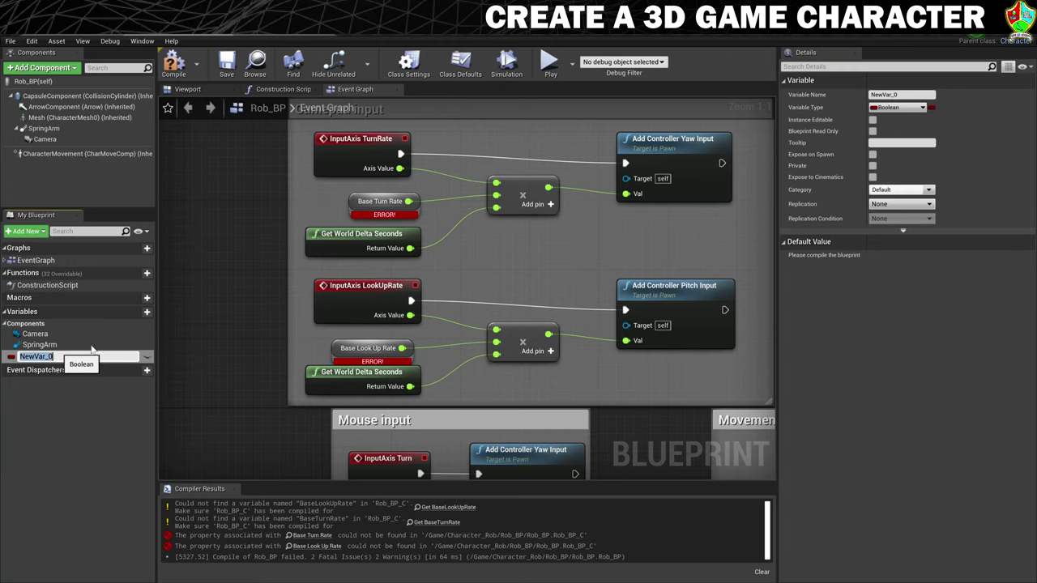
{"action": "left_click", "coordinate": [899, 108]}
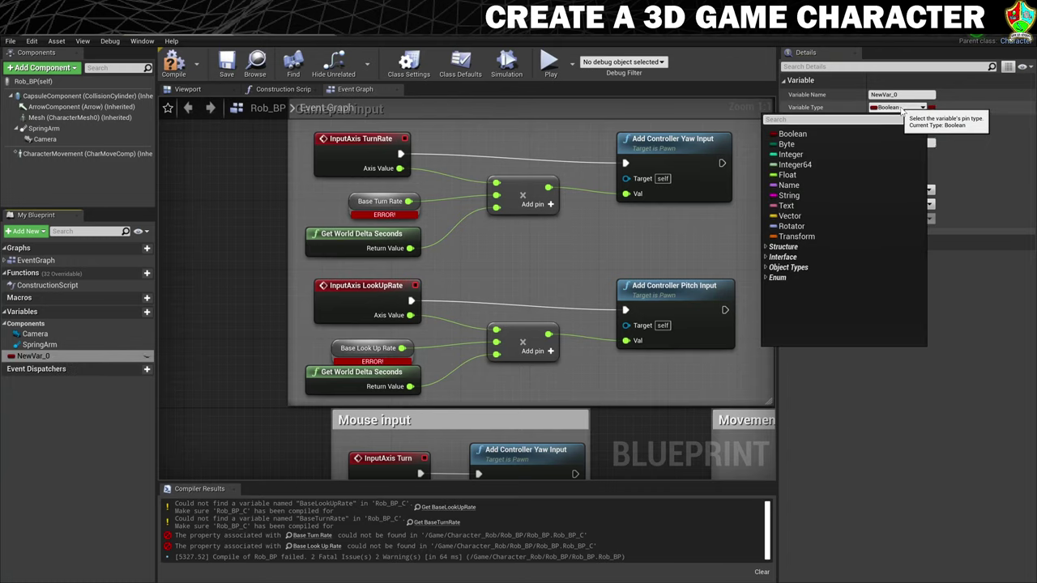
{"action": "left_click", "coordinate": [785, 175]}
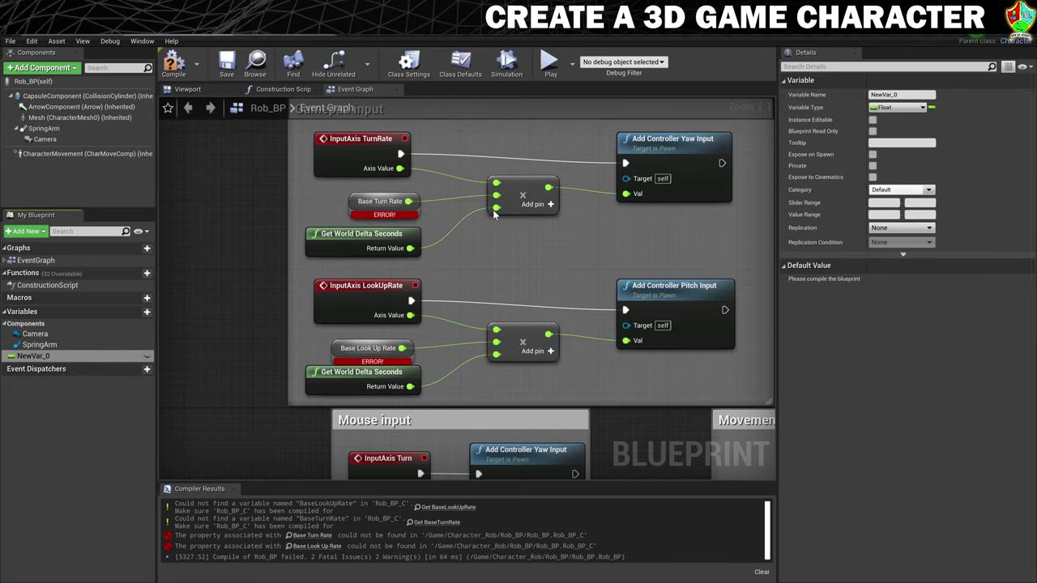
{"action": "left_click", "coordinate": [899, 95]}
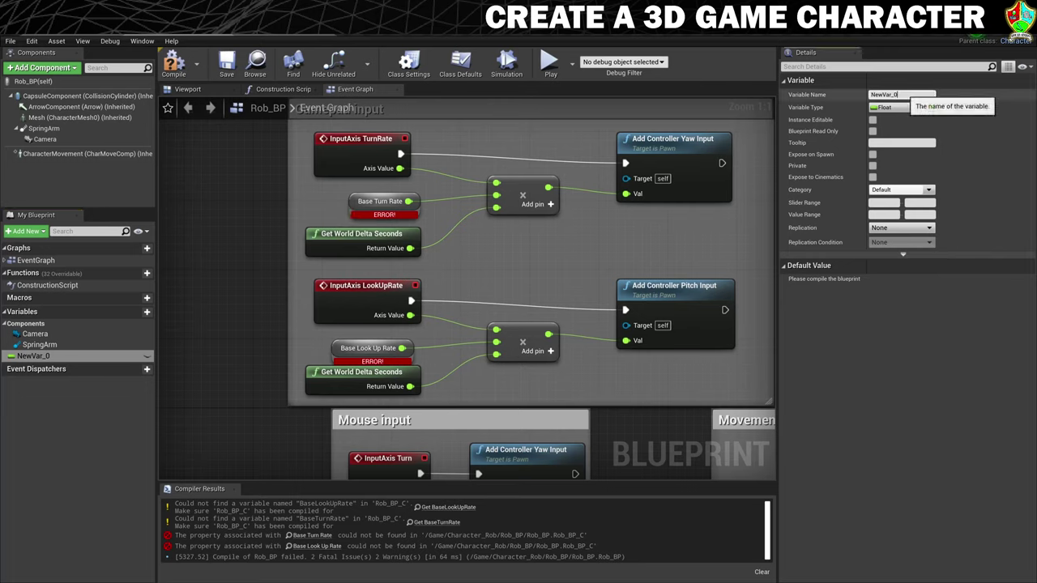
{"action": "left_click_drag", "start_coordinate": [900, 96], "coordinate": [859, 100]}
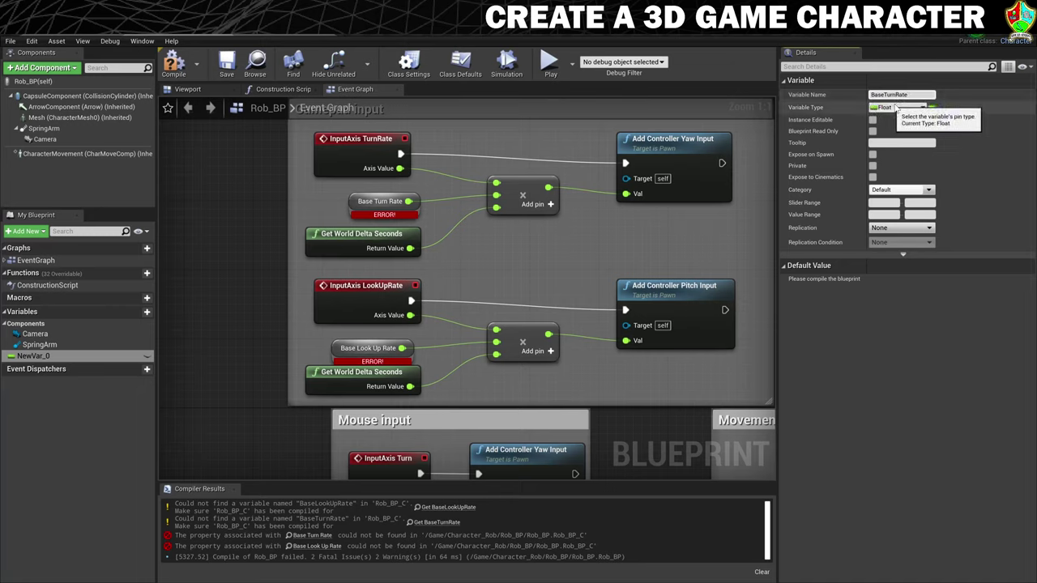
{"action": "key", "text": "Return"}
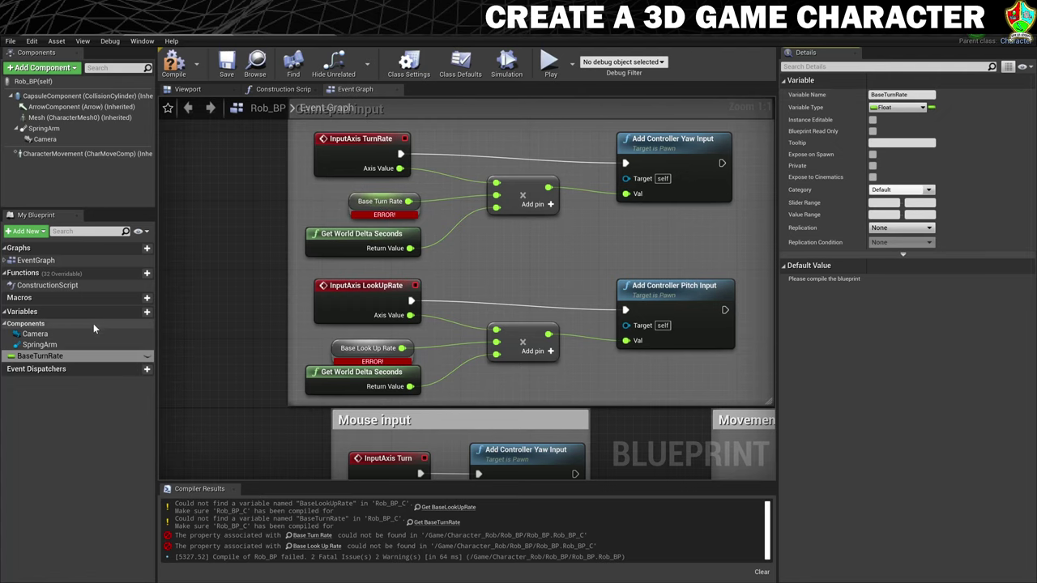
Add a second Float variable named BaseLookUpRate and recompile Rob_BP
{"action": "left_click", "coordinate": [147, 313]}
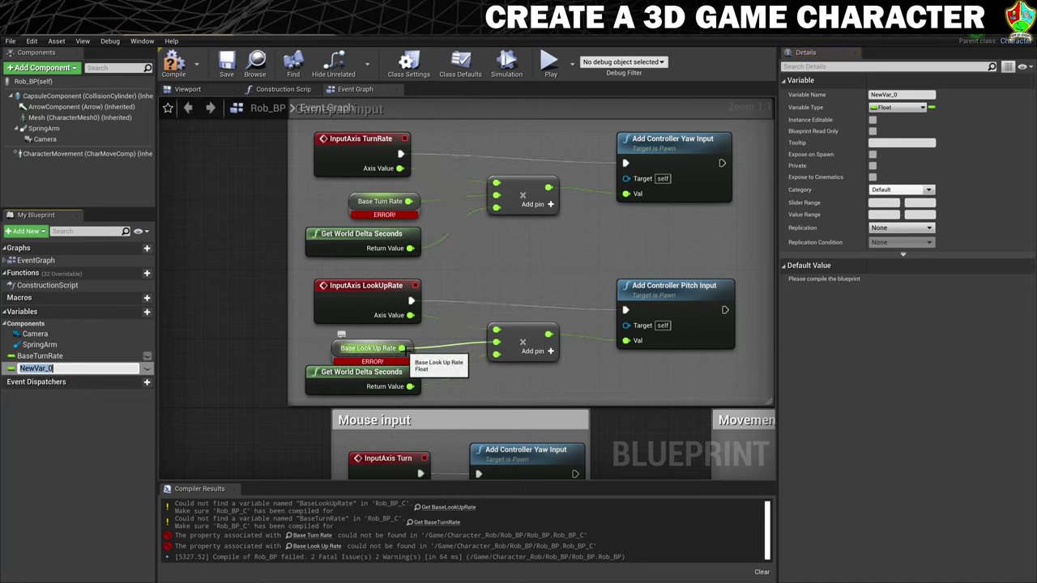
{"action": "type", "text": "BaseLookUpRate"}
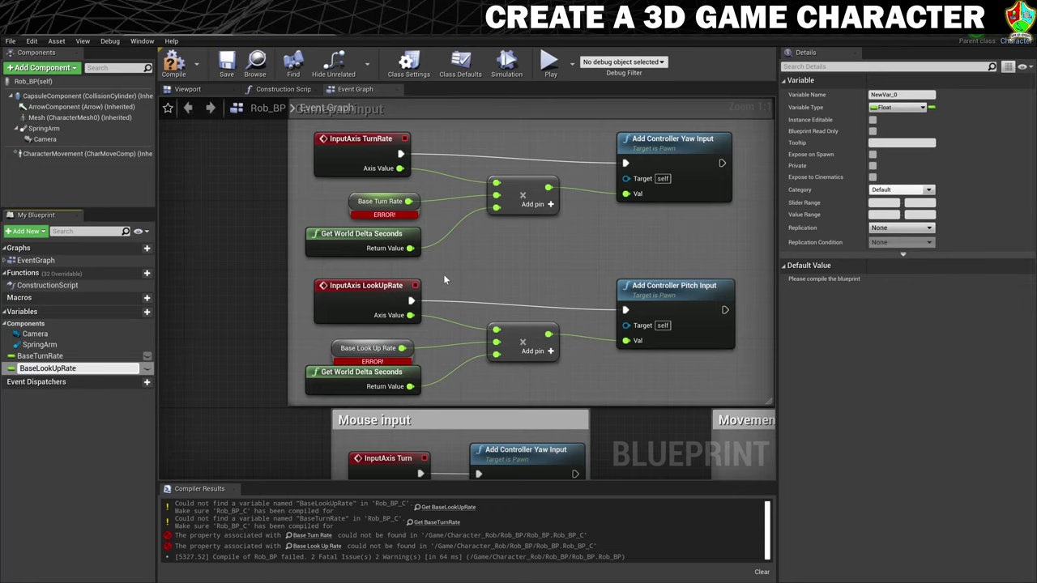
{"action": "key", "text": "Return"}
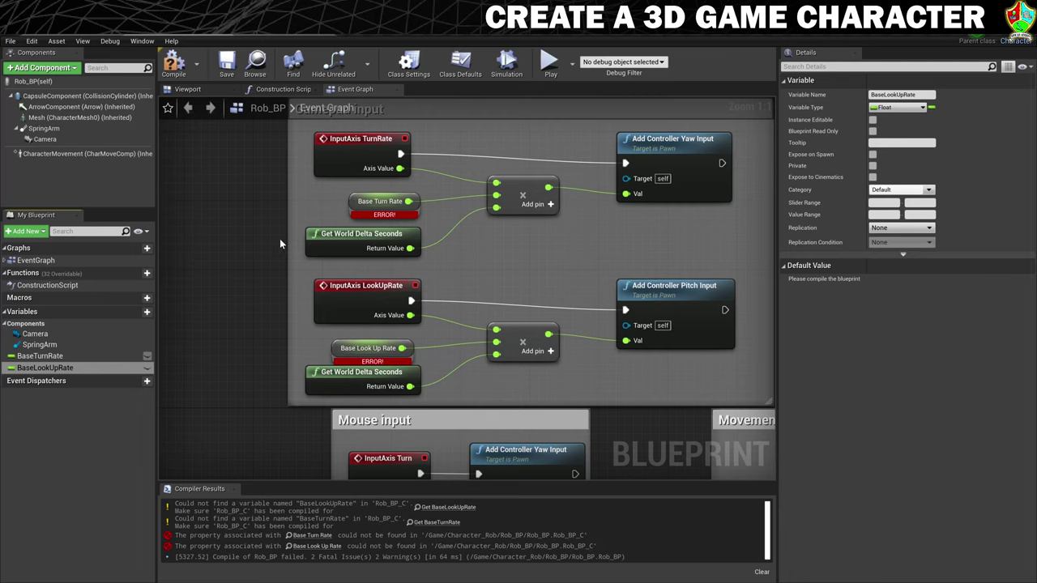
{"action": "left_click", "coordinate": [174, 63]}
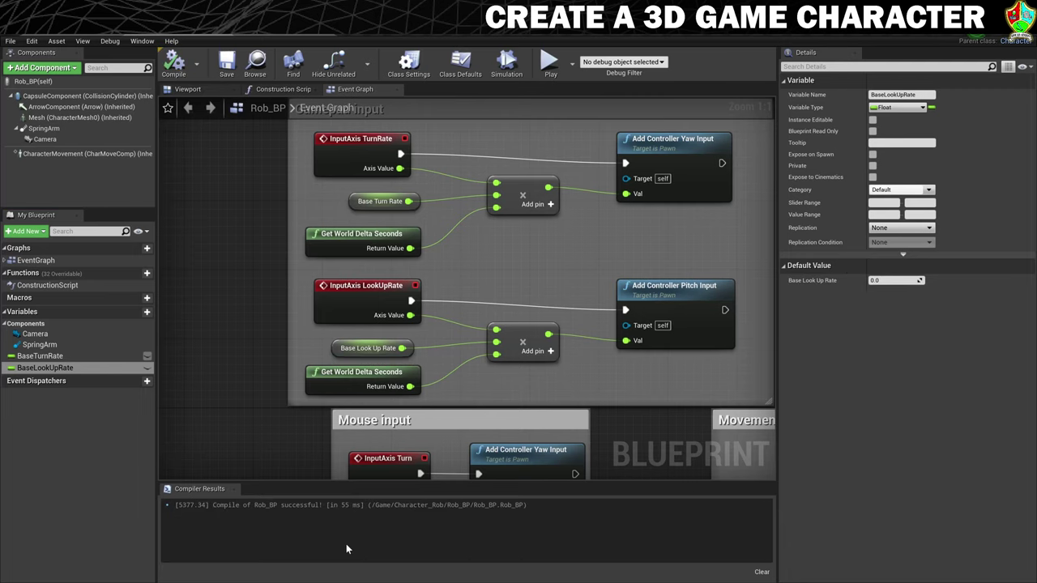
Set the default values of BaseTurnRate and BaseLookUpRate to 90.0 each and compile Rob_BP
{"action": "scroll", "coordinate": [361, 297], "scroll_direction": "down", "scroll_amount": 1}
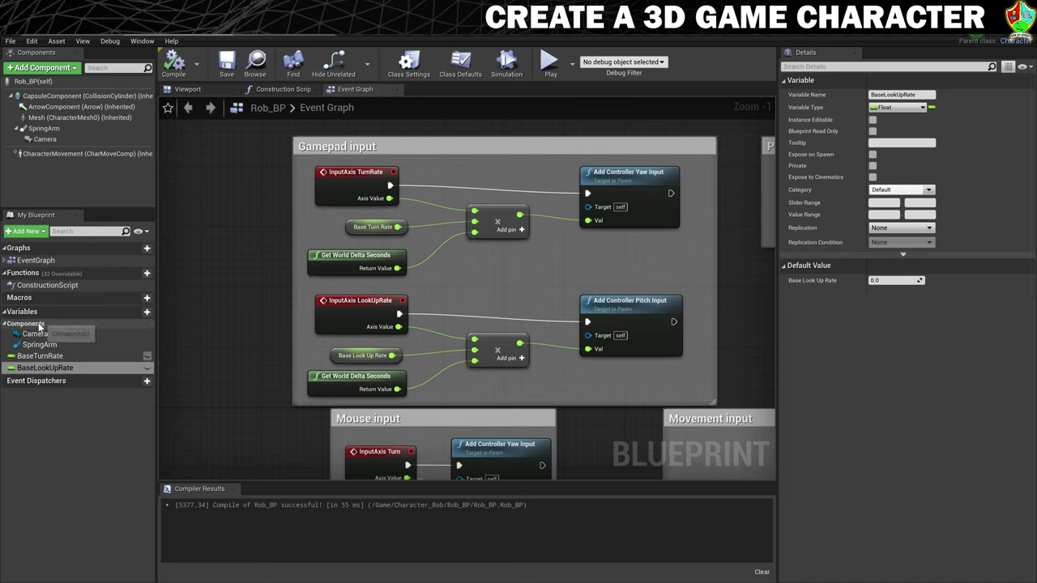
{"action": "left_click", "coordinate": [39, 355]}
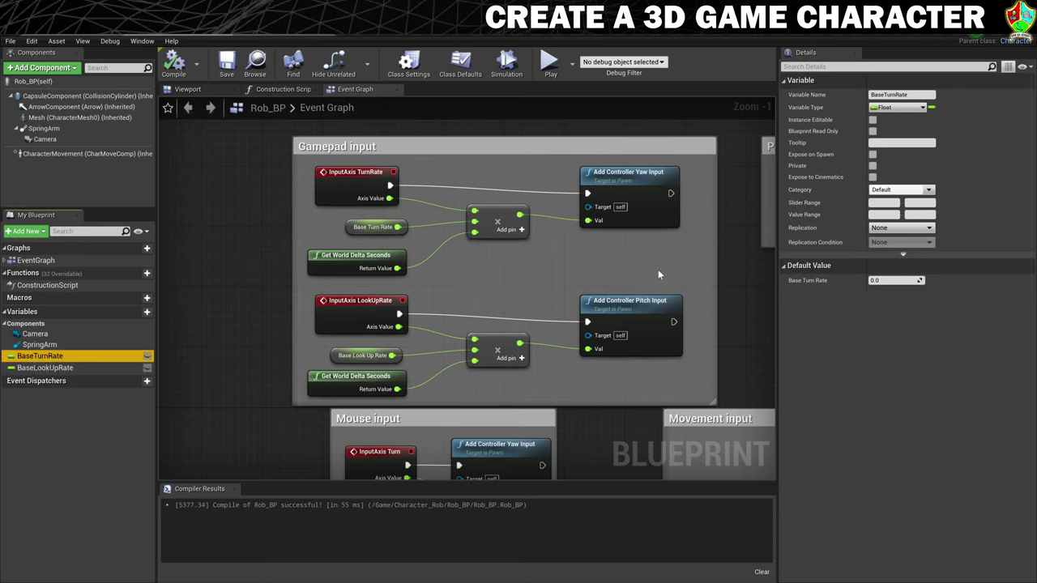
{"action": "left_click", "coordinate": [894, 280]}
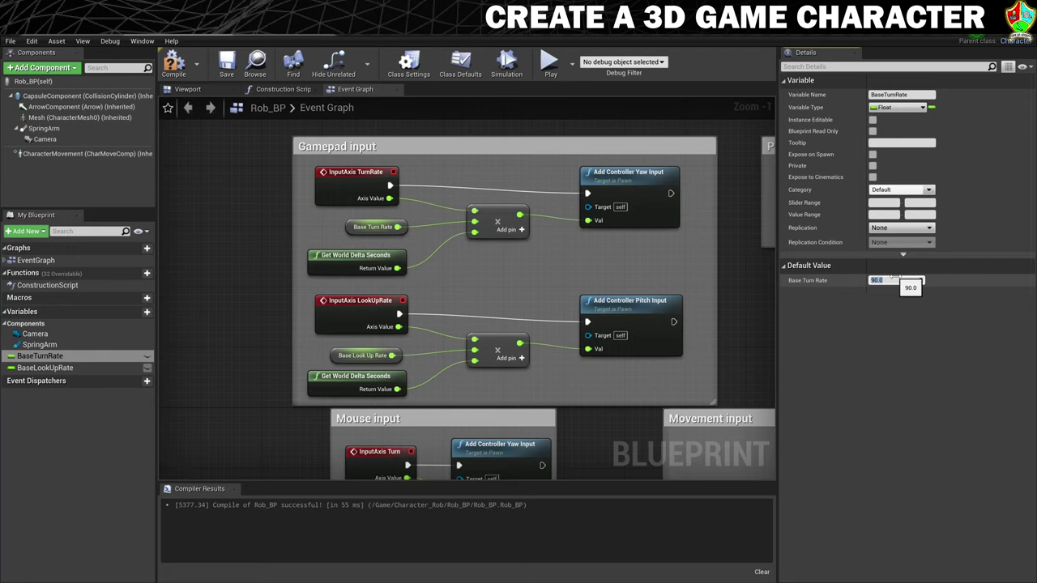
{"action": "key", "text": "Return"}
{"action": "left_click", "coordinate": [44, 368]}
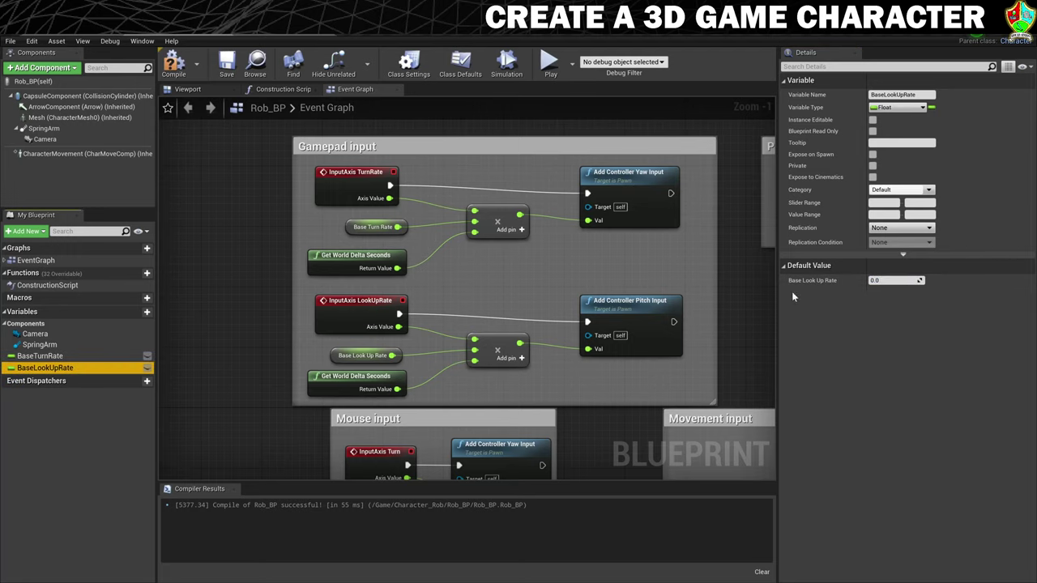
{"action": "left_click", "coordinate": [894, 280]}
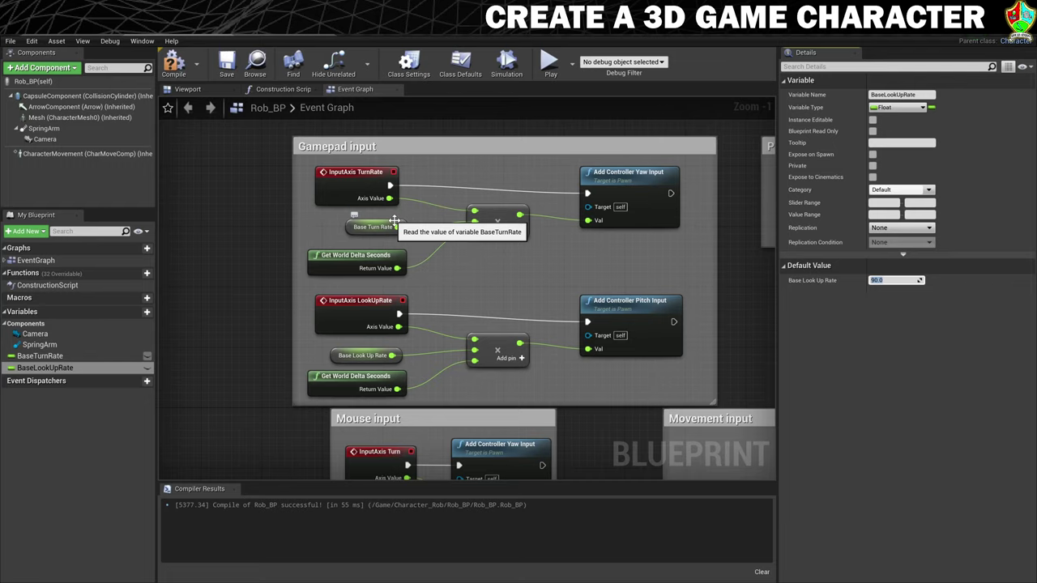
{"action": "left_click_drag", "start_coordinate": [394, 220], "coordinate": [394, 221]}
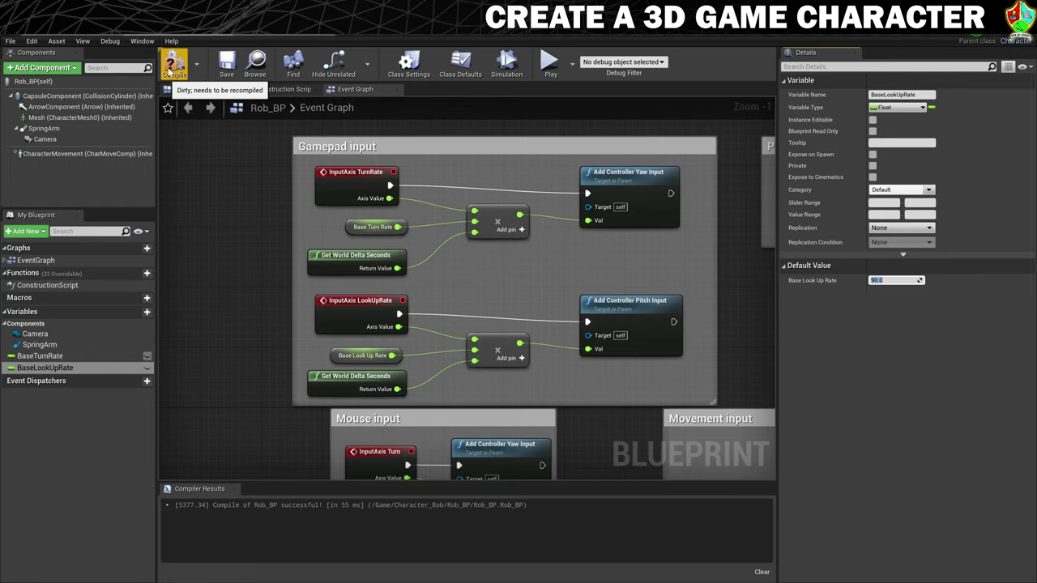
{"action": "left_click", "coordinate": [173, 68]}
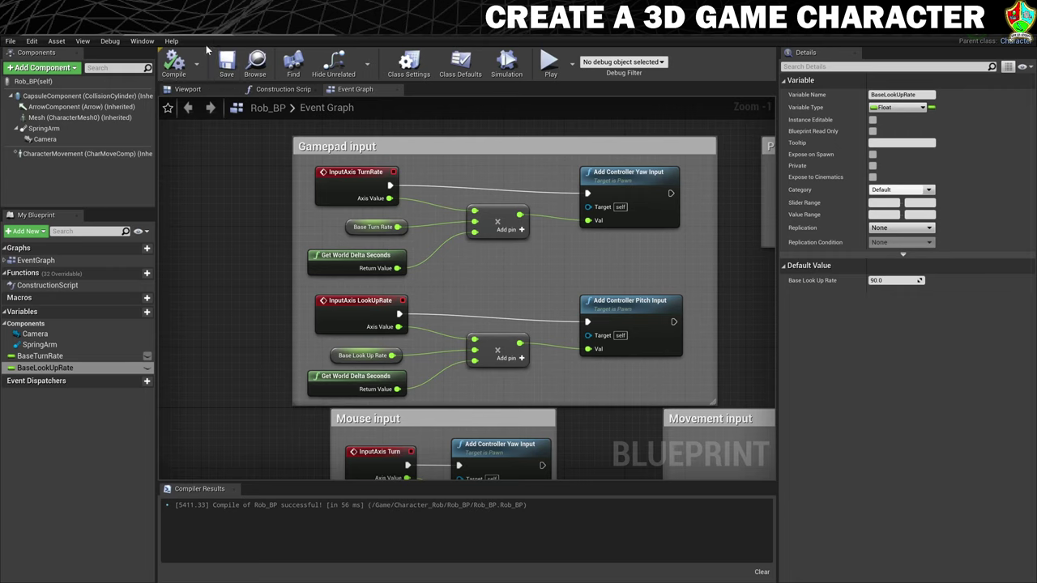
Return to the level editor and open the Character_Rob/Rob_BP content folder
{"action": "left_click", "coordinate": [223, 34]}
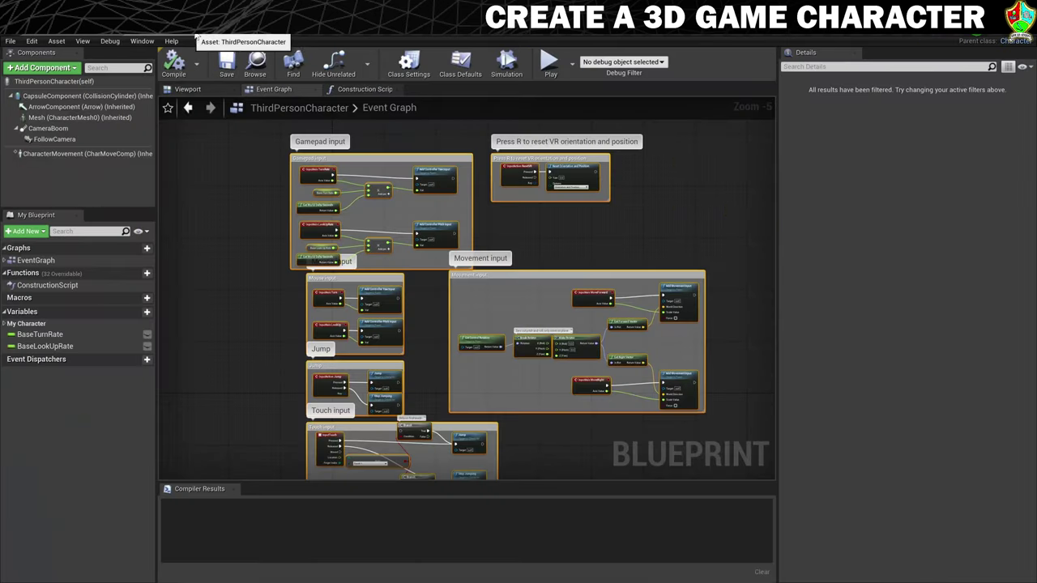
{"action": "left_click", "coordinate": [224, 35]}
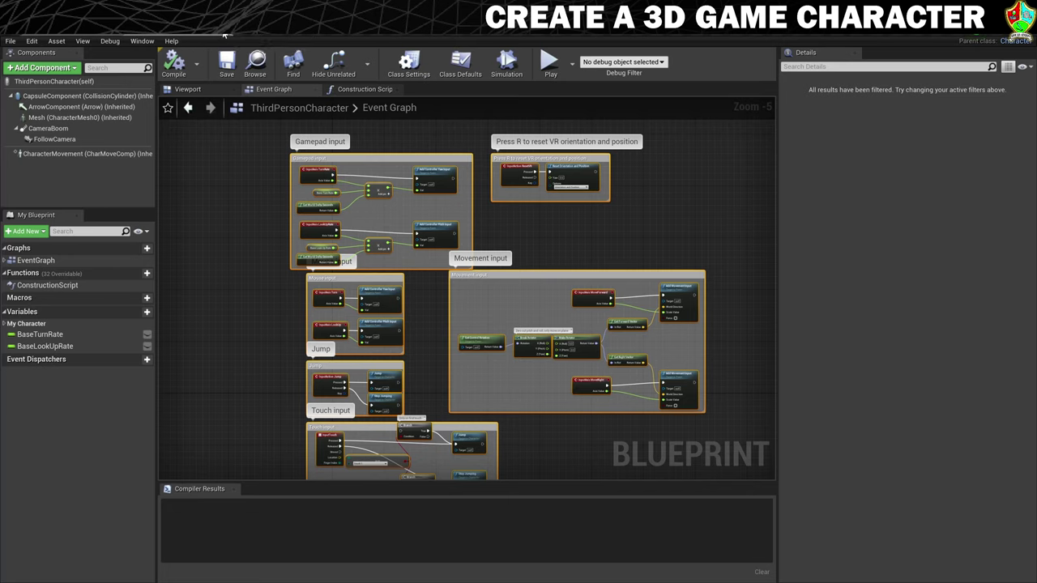
{"action": "left_click", "coordinate": [223, 34]}
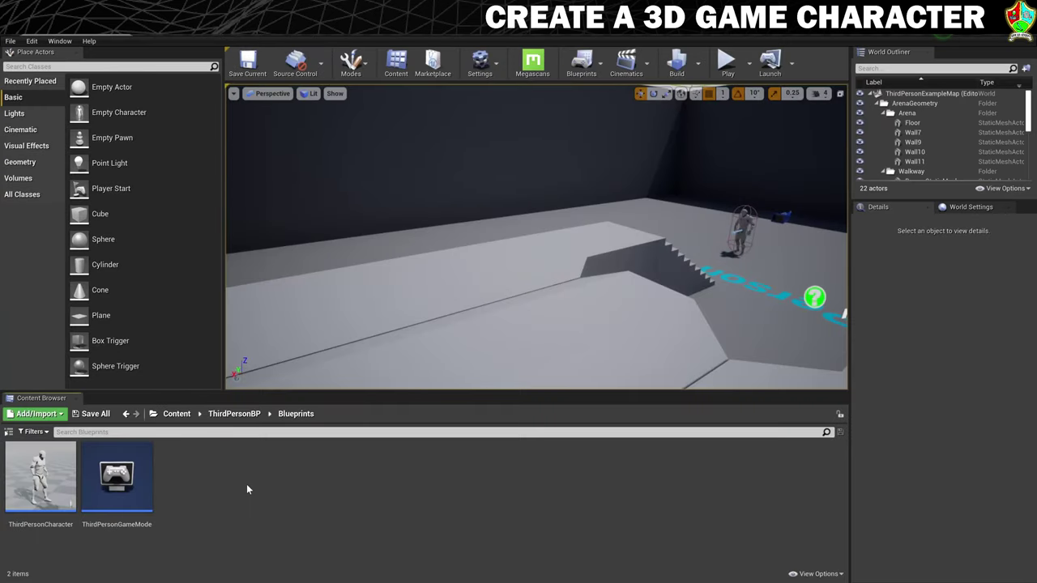
{"action": "left_click", "coordinate": [177, 414]}
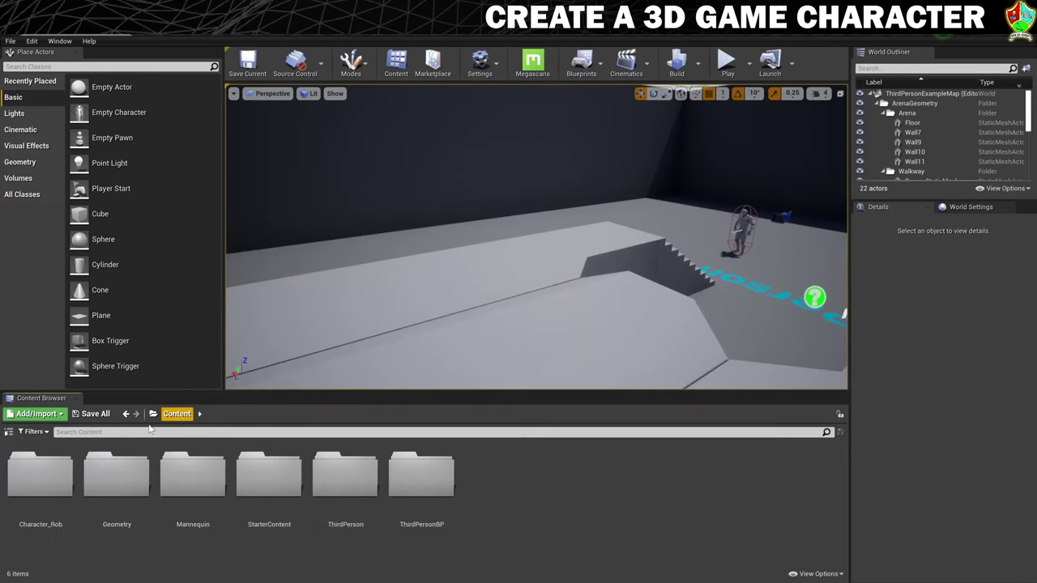
{"action": "double_click", "coordinate": [38, 486]}
{"action": "double_click", "coordinate": [116, 483]}
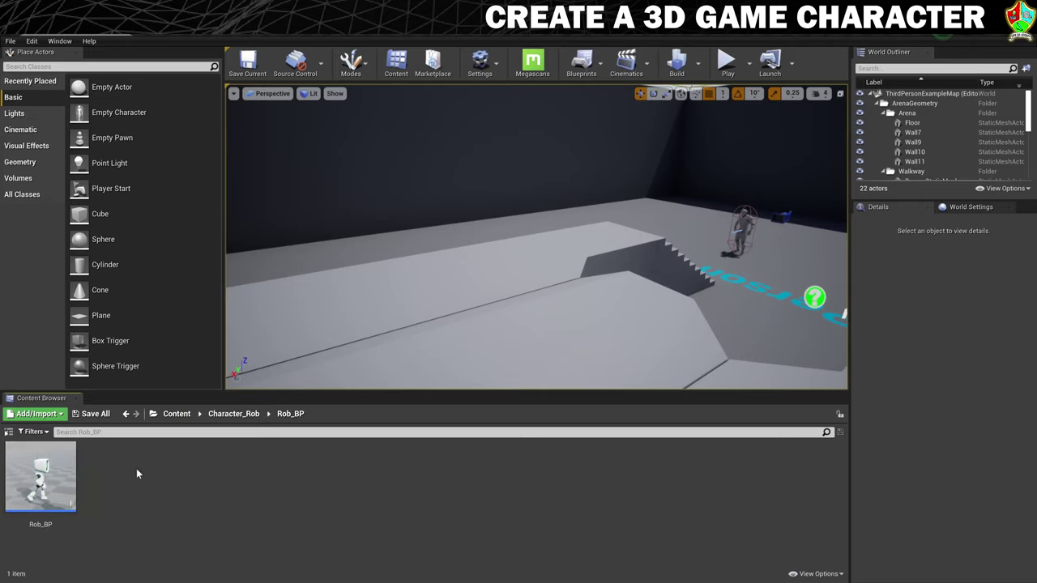
Create a blueprint class with Game Mode Base as its parent and name it Rob_GameModeBP
{"action": "right_click", "coordinate": [136, 468]}
{"action": "left_click", "coordinate": [187, 206]}
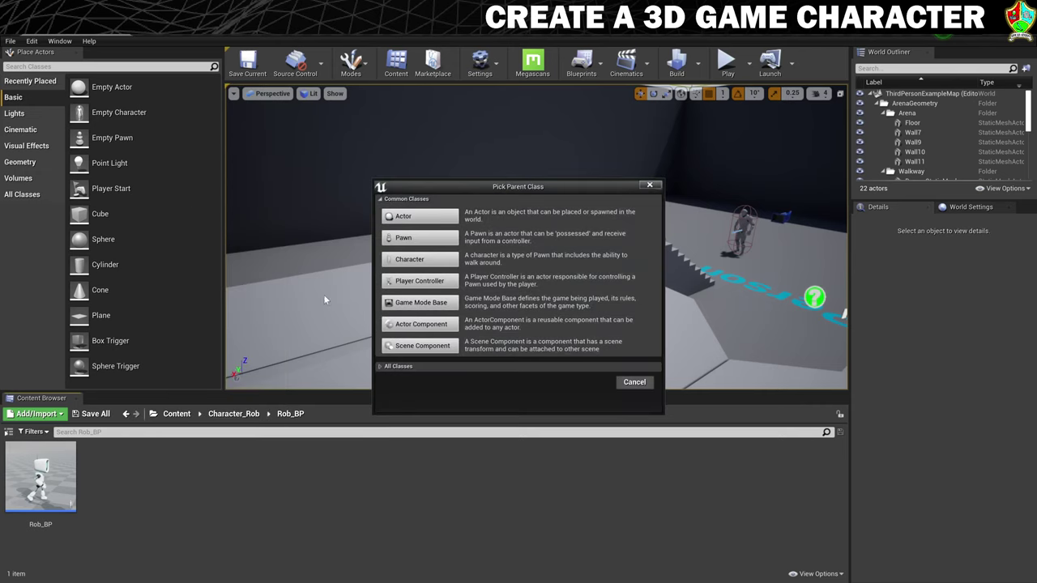
{"action": "left_click", "coordinate": [420, 301]}
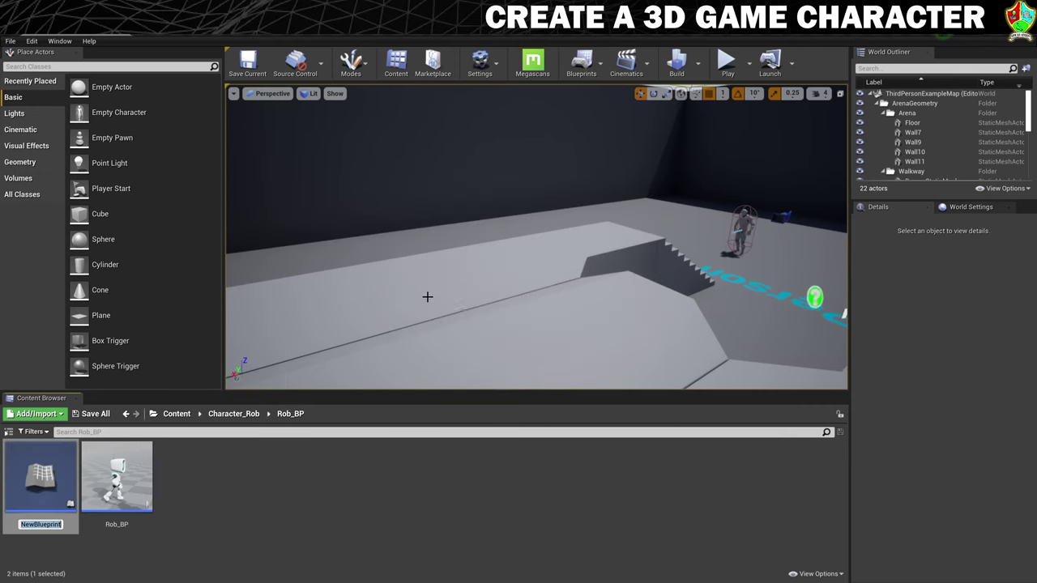
{"action": "type", "text": "Rob_GameModeBP"}
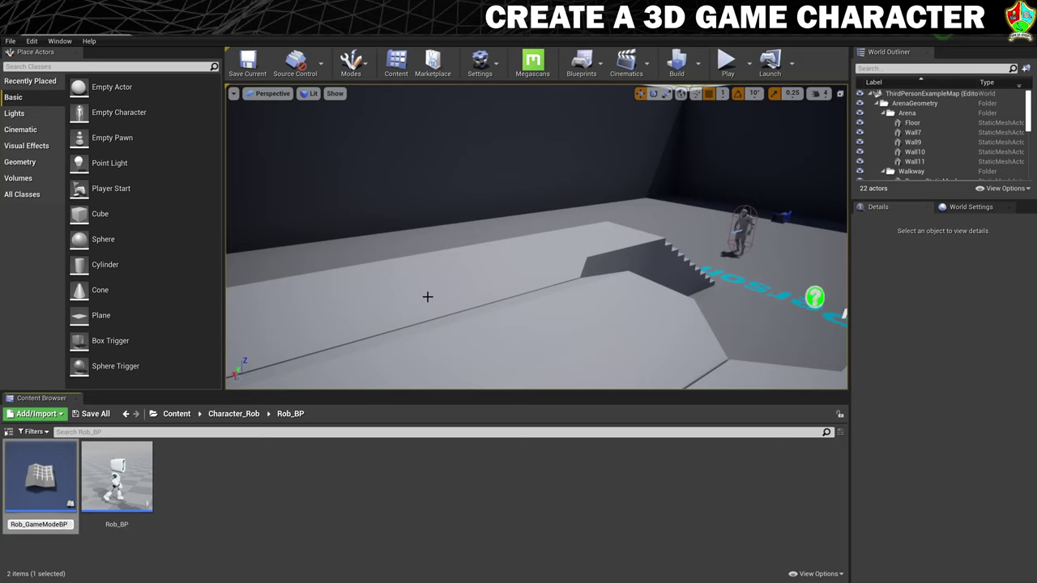
{"action": "key", "text": "Return"}
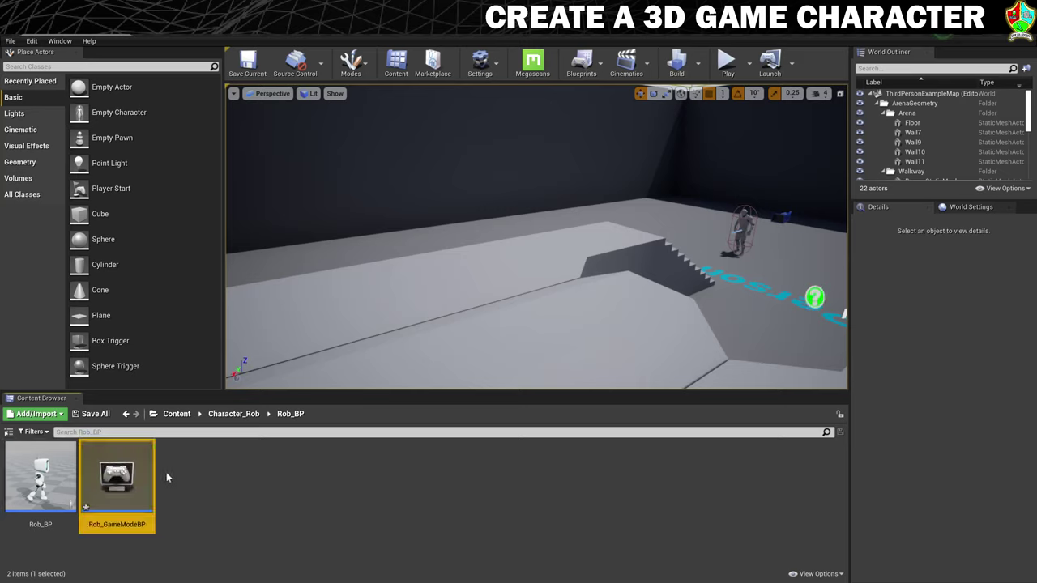
Open Rob_GameModeBP, set its Default Pawn Class to Rob_BP, and compile it
{"action": "double_click", "coordinate": [134, 464]}
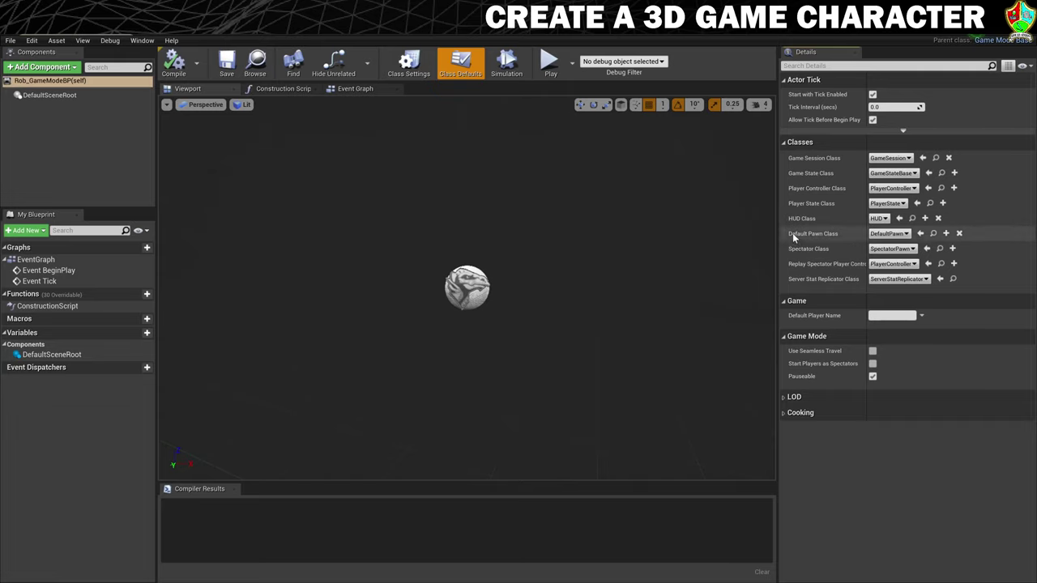
{"action": "left_click", "coordinate": [888, 233]}
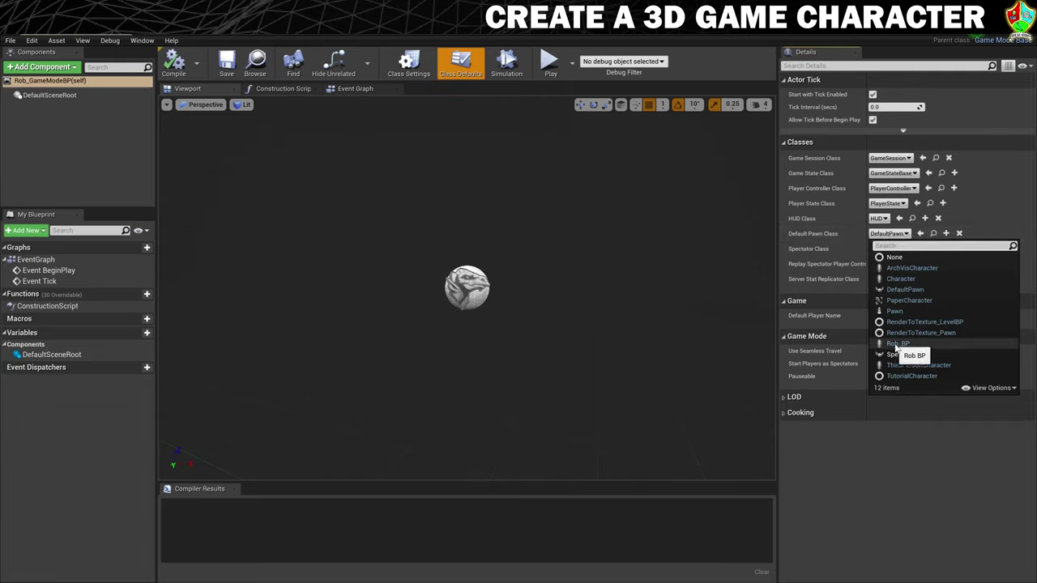
{"action": "left_click", "coordinate": [897, 343]}
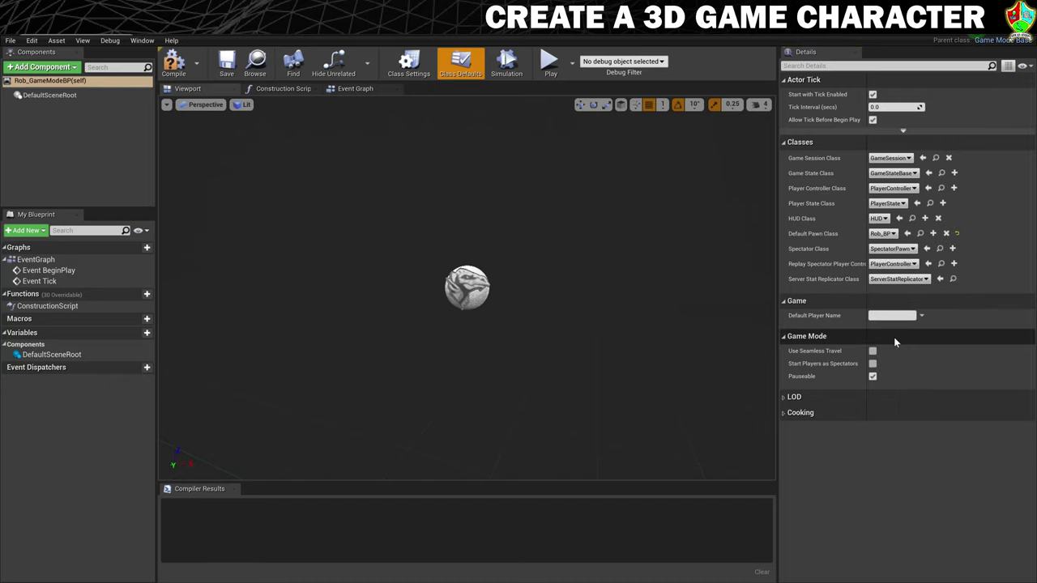
{"action": "left_click", "coordinate": [173, 65]}
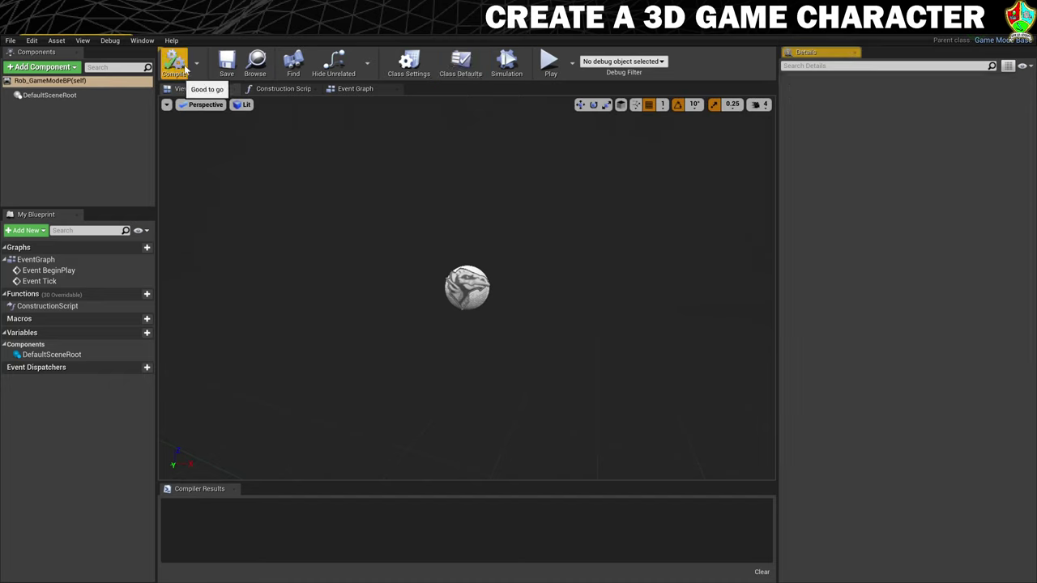
Save Rob_GameModeBP and set the level's GameMode Override to Rob_GameModeBP in the world settings
{"action": "left_click", "coordinate": [228, 65]}
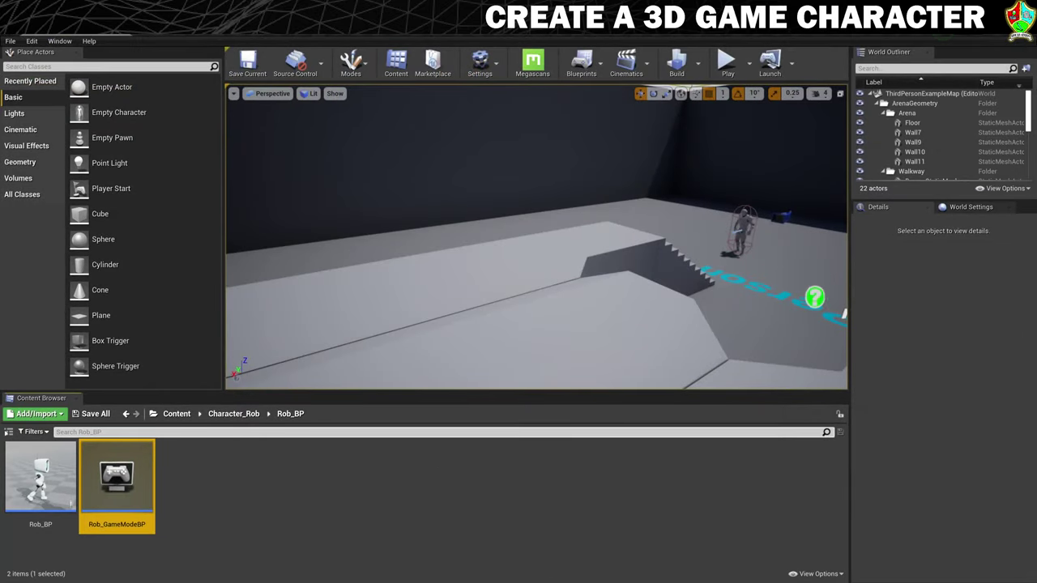
{"action": "left_click", "coordinate": [971, 208]}
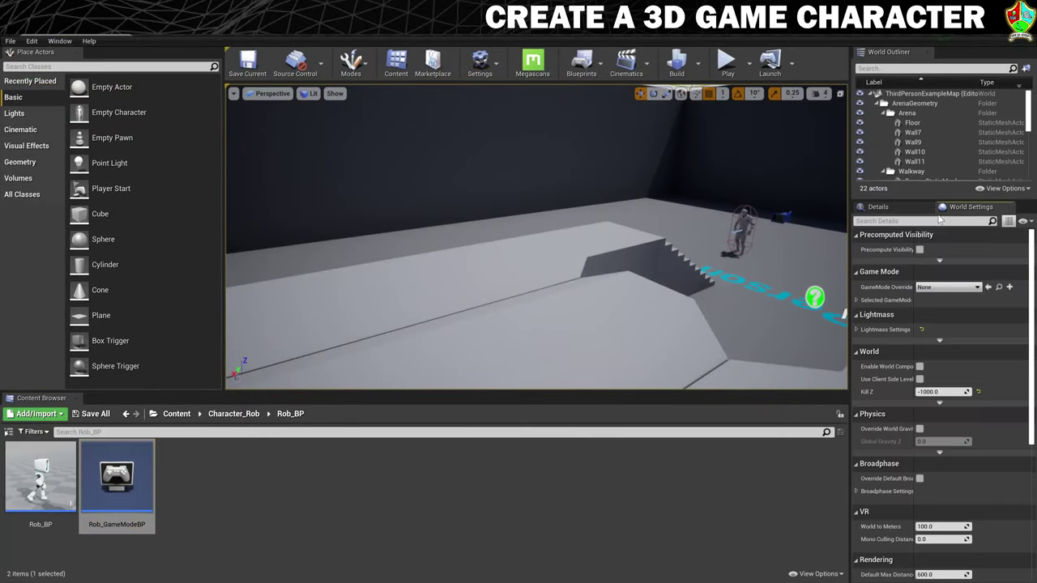
{"action": "left_click", "coordinate": [481, 63]}
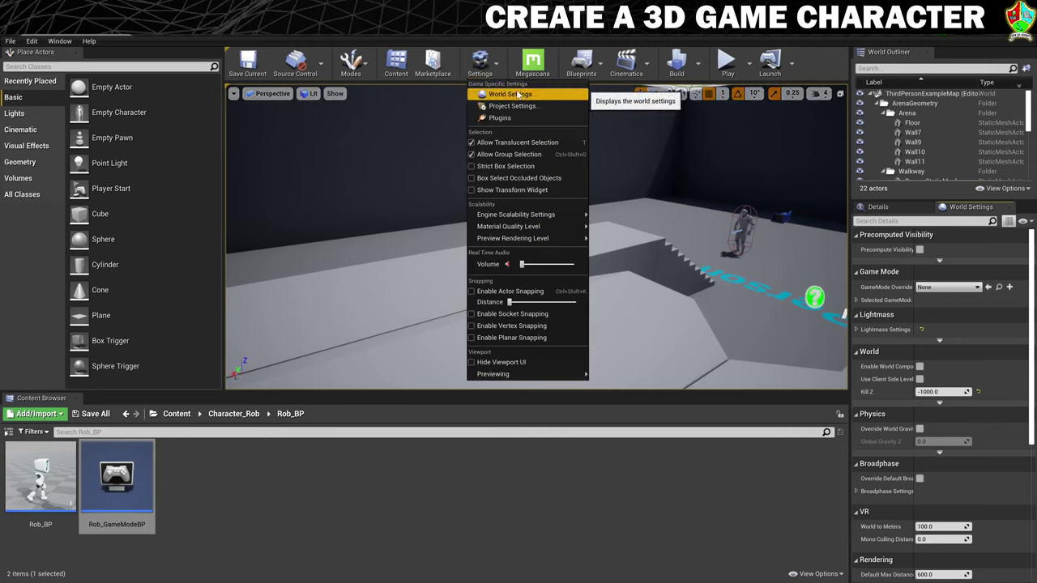
{"action": "left_click", "coordinate": [518, 94]}
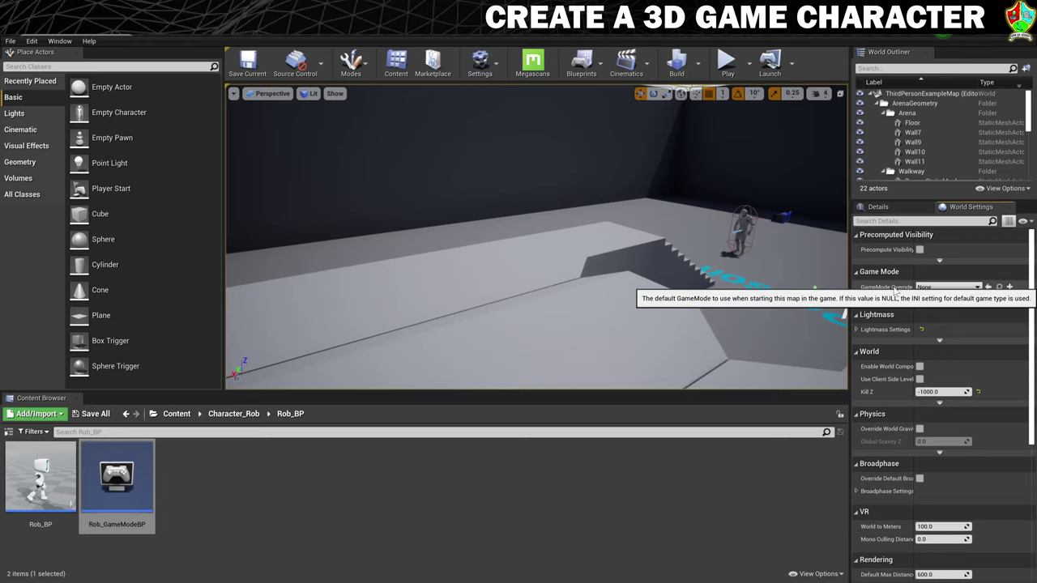
{"action": "left_click", "coordinate": [945, 291]}
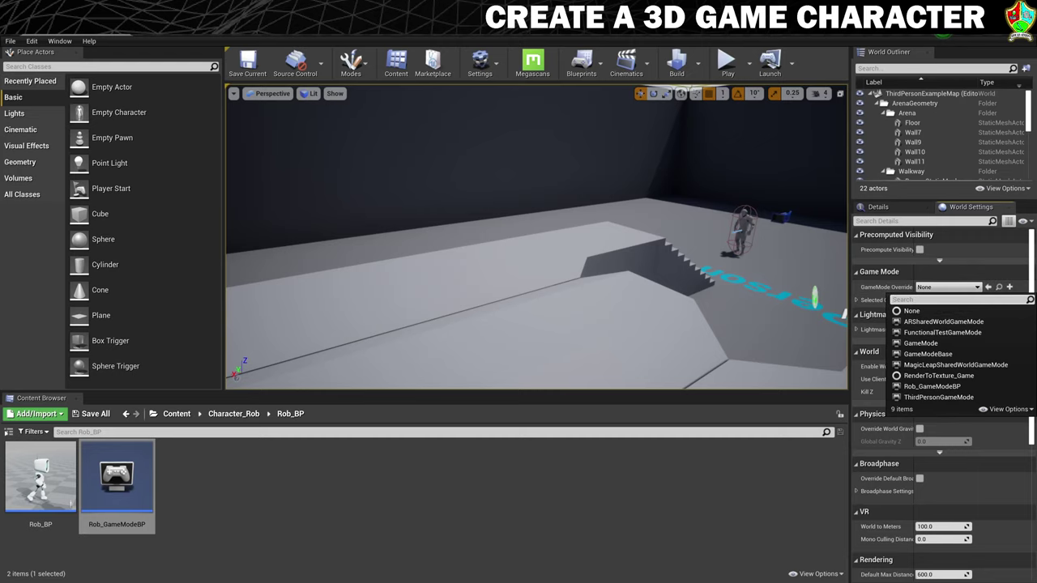
{"action": "left_click", "coordinate": [931, 387]}
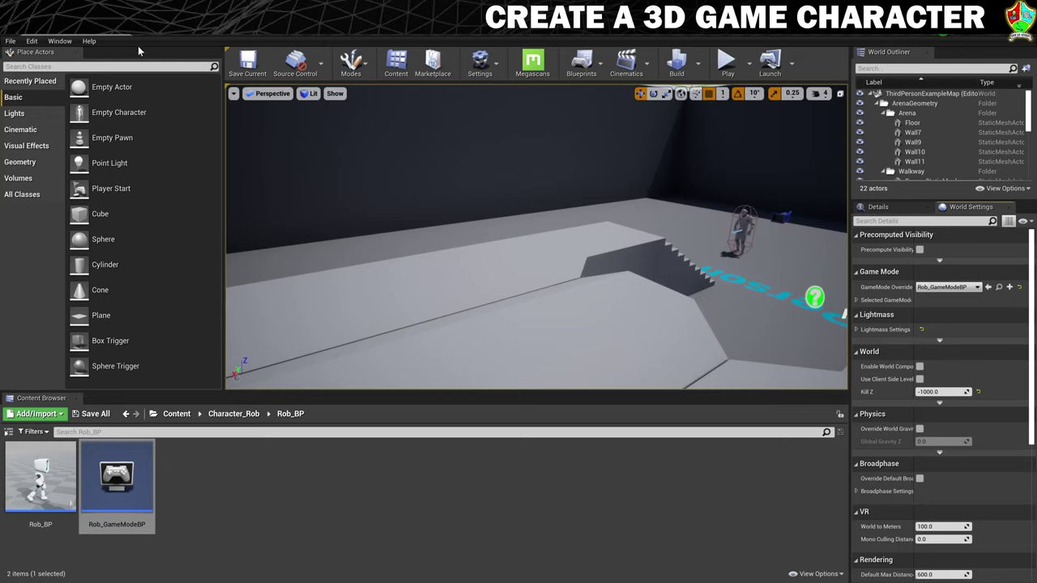
Set the project's Default GameMode to Rob_GameModeBP in the Maps & Modes project settings and return to the level editor
{"action": "left_click", "coordinate": [31, 40]}
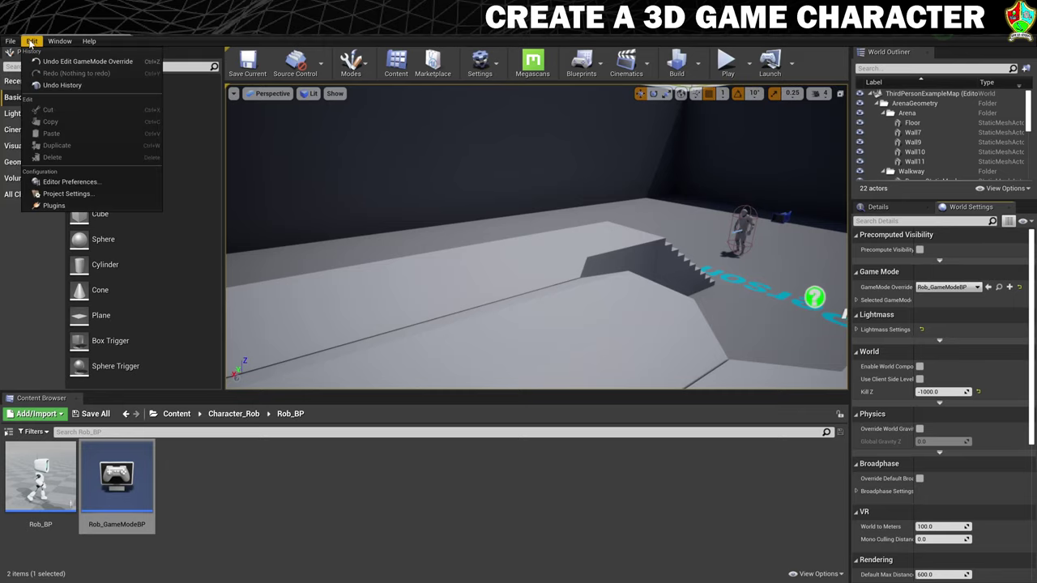
{"action": "left_click", "coordinate": [87, 198]}
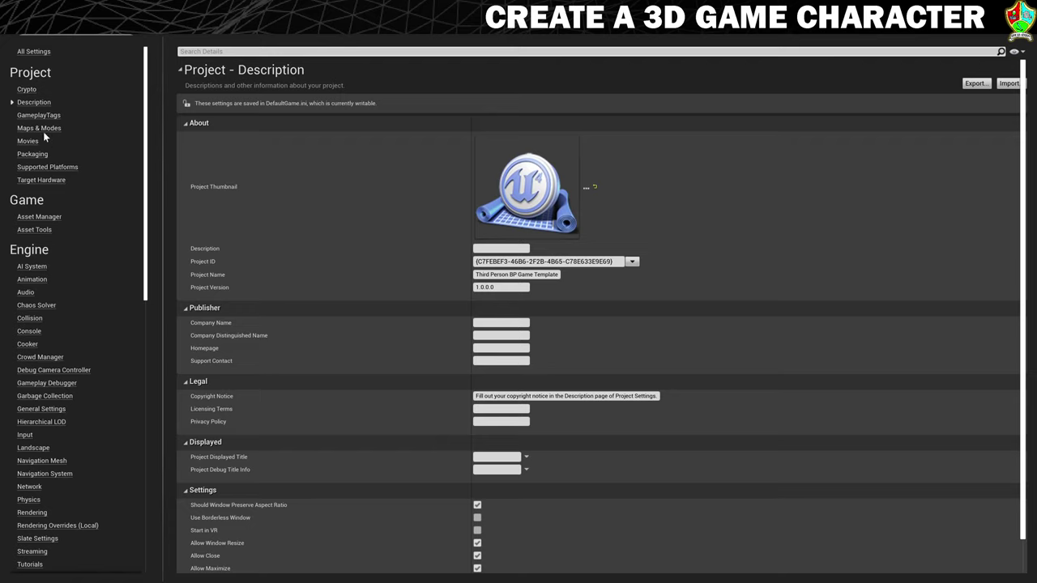
{"action": "left_click", "coordinate": [38, 129]}
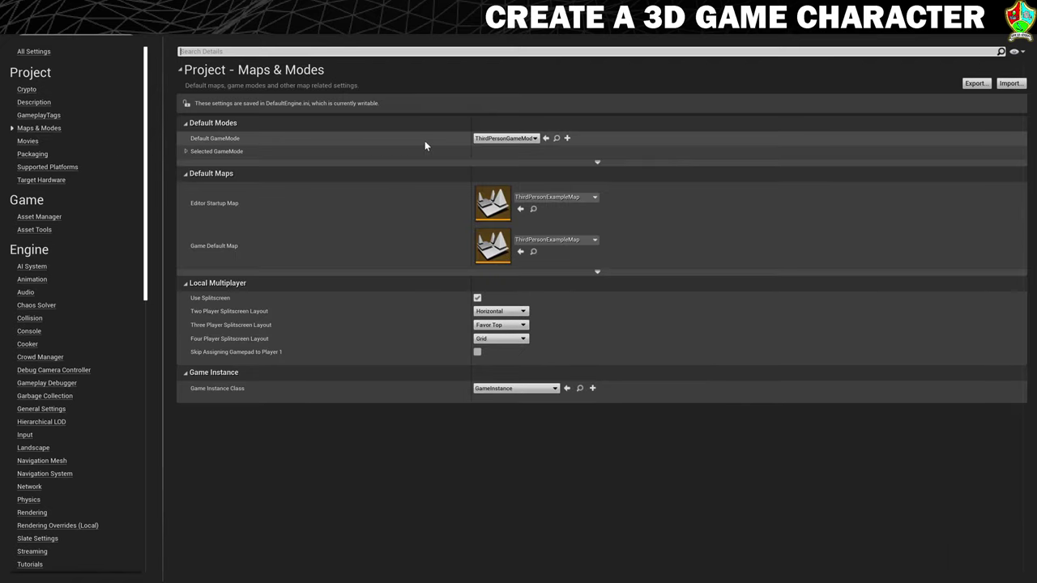
{"action": "left_click", "coordinate": [507, 138]}
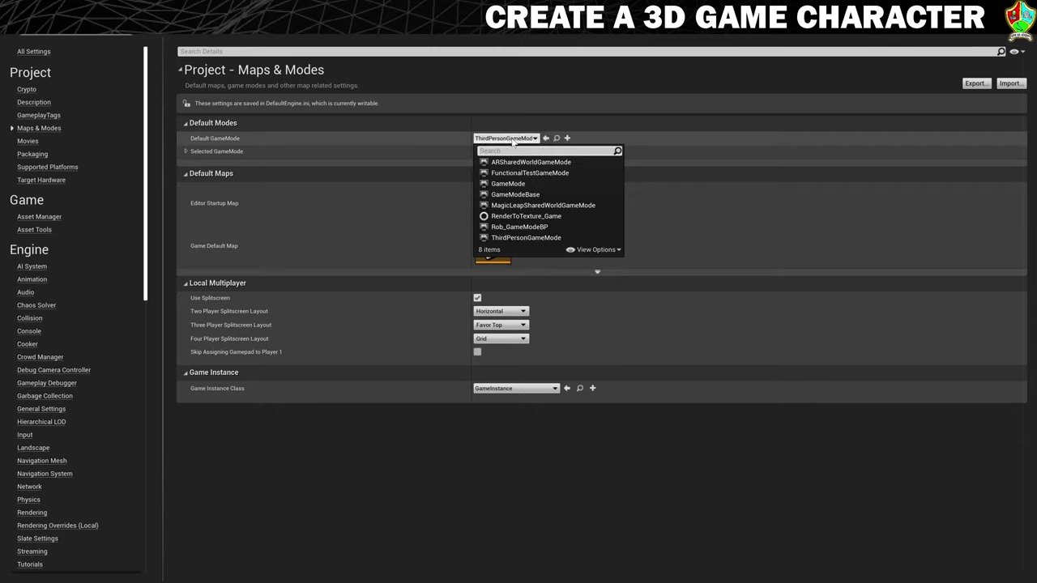
{"action": "left_click", "coordinate": [526, 226]}
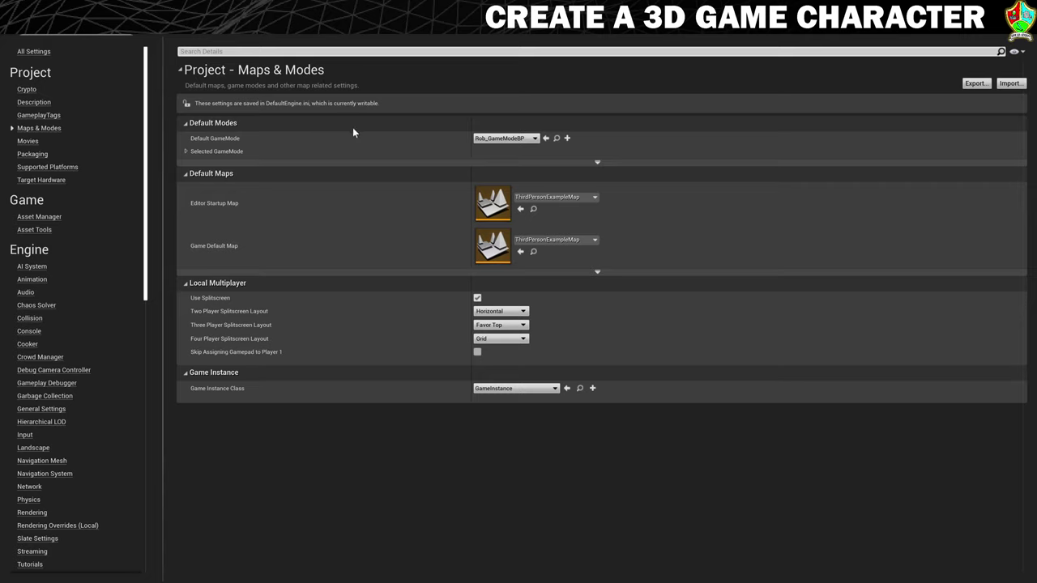
{"action": "left_click", "coordinate": [123, 36]}
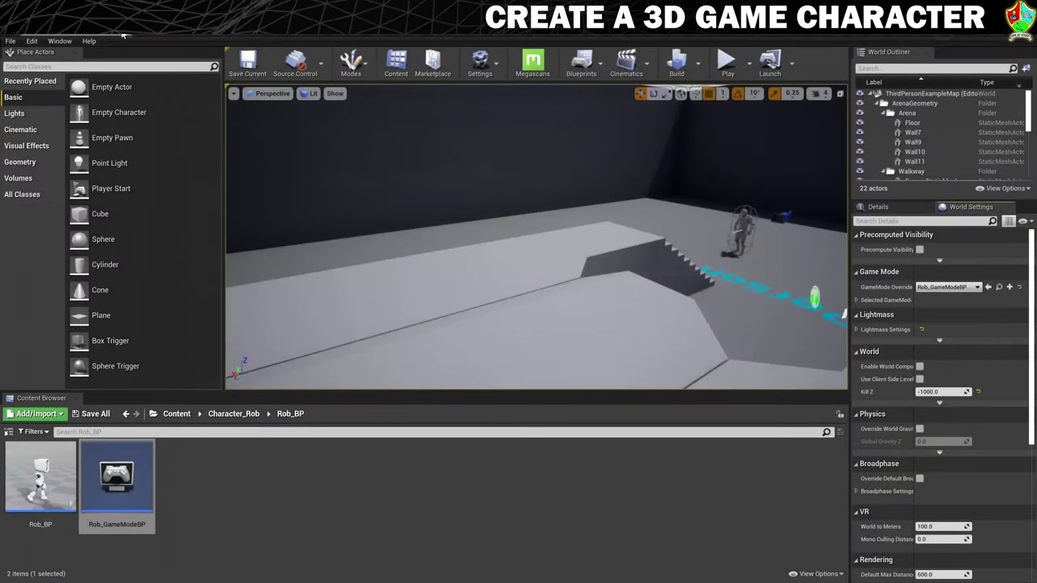
Place a Rob_BP character on the arena floor beside the grey mannequin
{"action": "left_click_drag", "start_coordinate": [810, 298], "coordinate": [776, 367]}
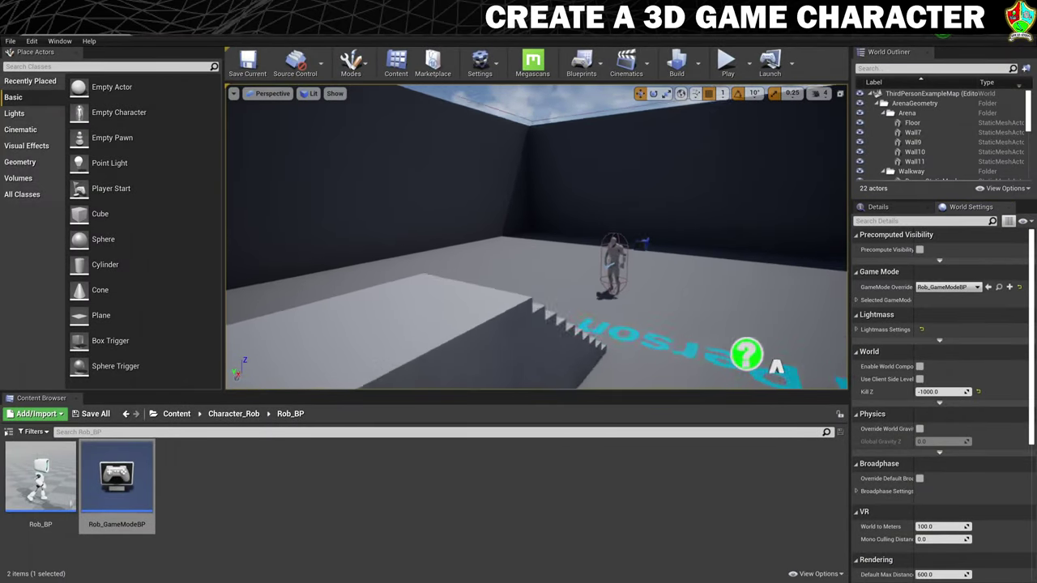
{"action": "left_click_drag", "start_coordinate": [535, 243], "coordinate": [491, 350]}
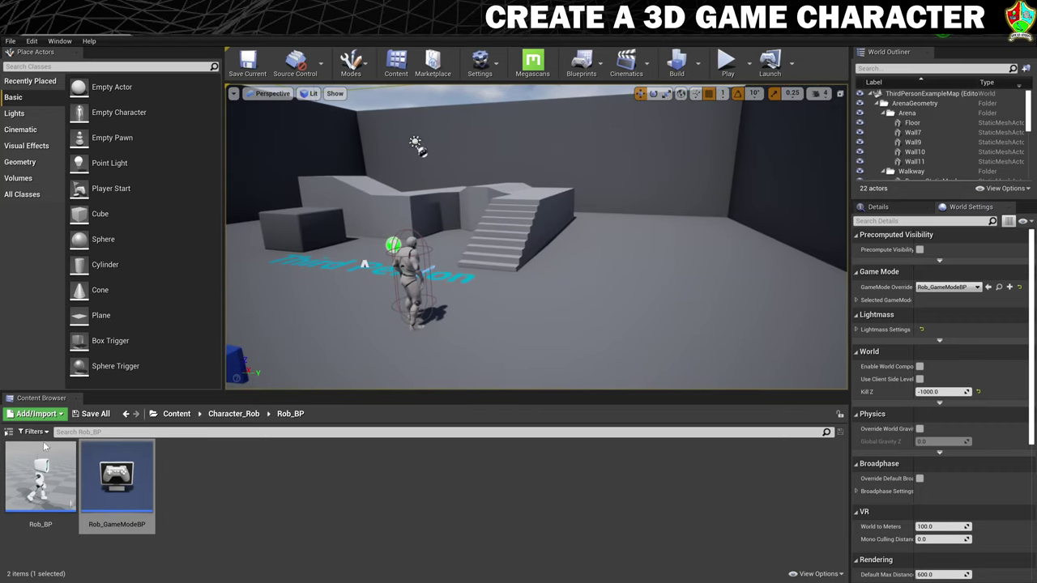
{"action": "left_click_drag", "start_coordinate": [45, 446], "coordinate": [360, 360]}
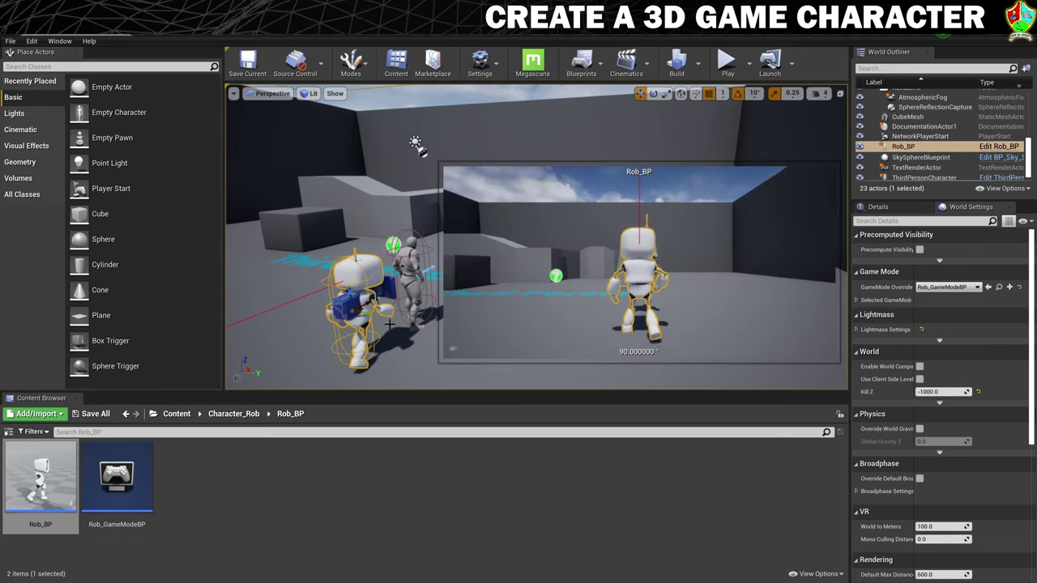
{"action": "left_click", "coordinate": [270, 257]}
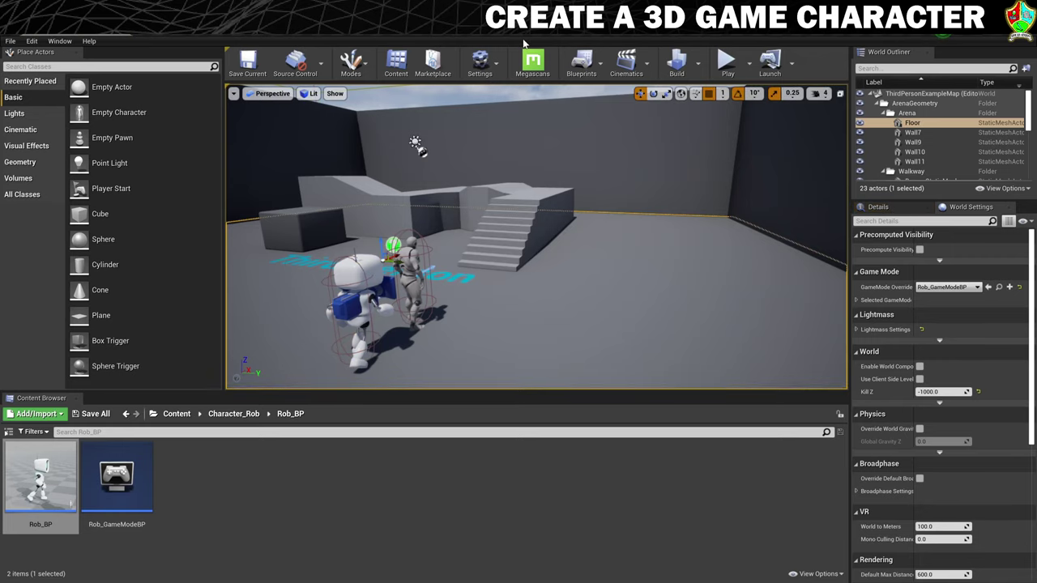
Play the level to test which character responds to forward movement input, and stop the session
{"action": "left_click", "coordinate": [725, 63]}
{"action": "left_click", "coordinate": [721, 147]}
{"action": "key", "text": "w"}
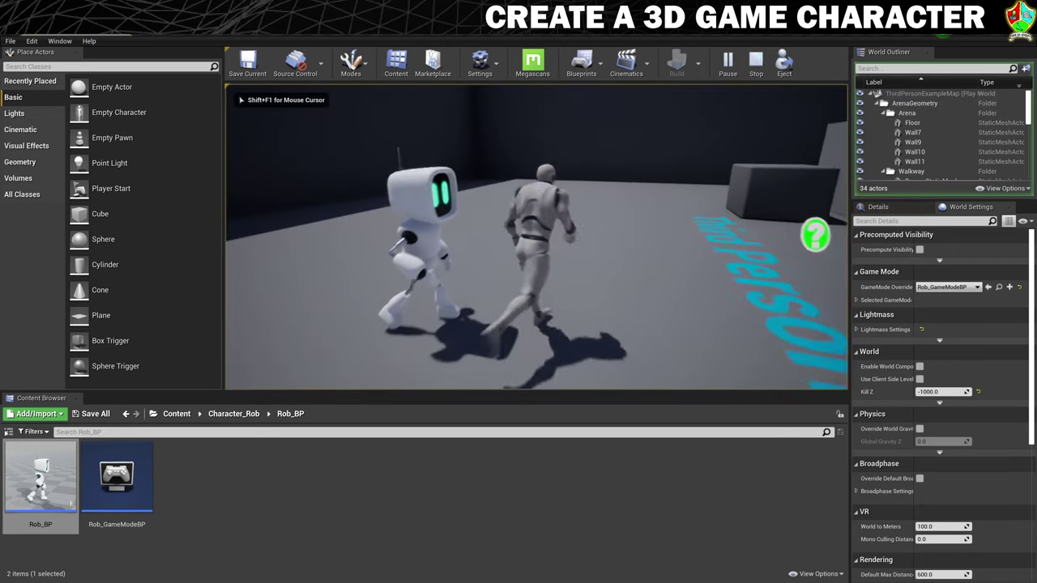
{"action": "key", "text": "w"}
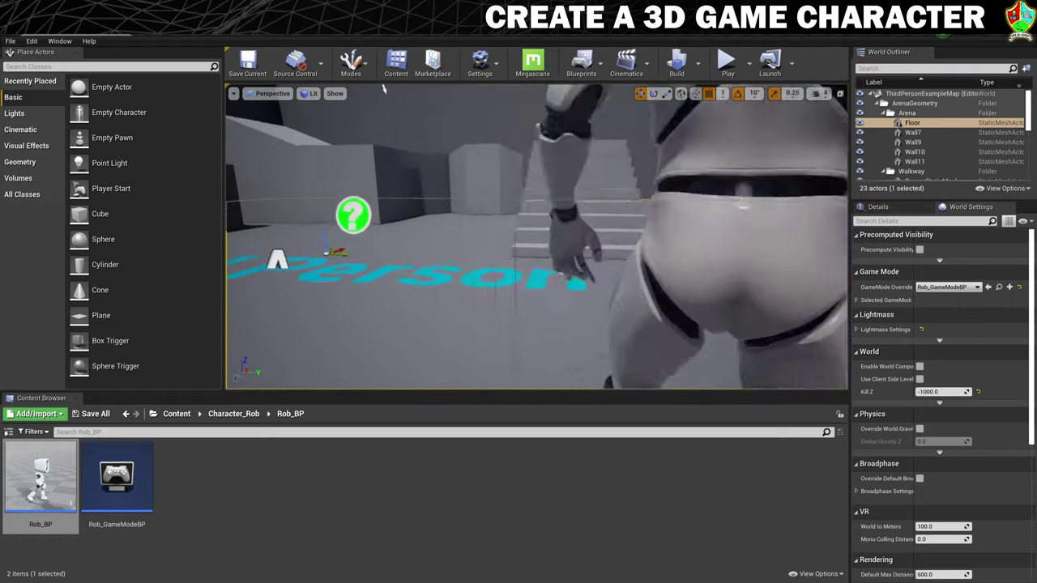
{"action": "key", "text": "Escape"}
Set Auto Possess Player to Player 0 for the Rob_BP character placed in the level
{"action": "right_click_drag", "start_coordinate": [535, 235], "coordinate": [787, 104]}
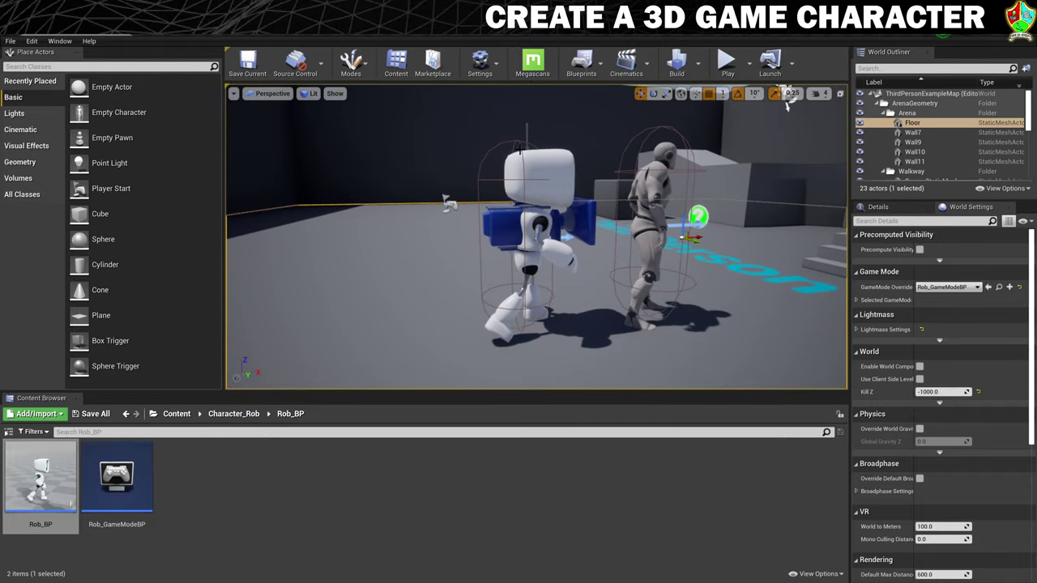
{"action": "left_click", "coordinate": [534, 234]}
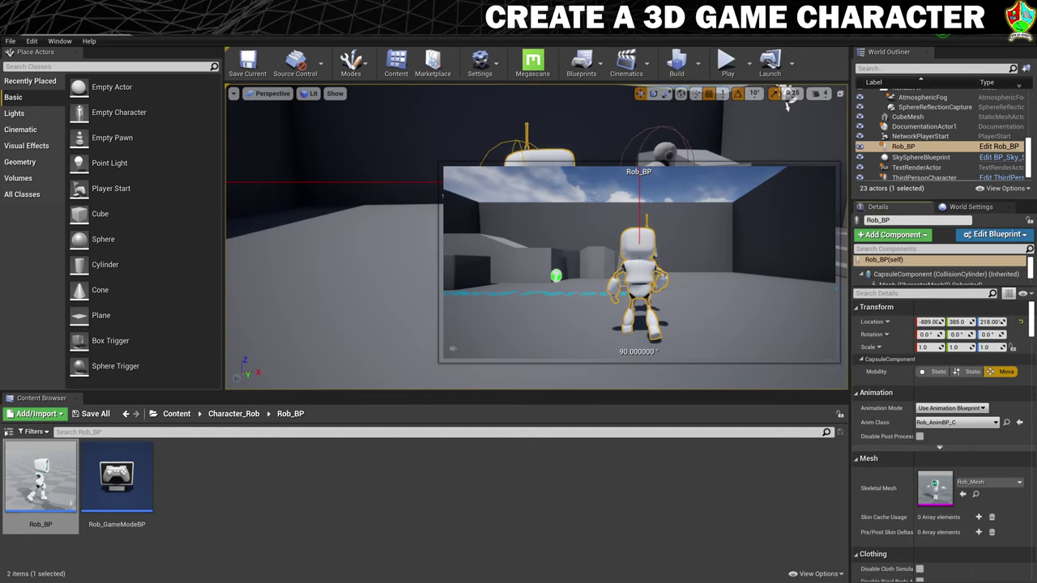
{"action": "left_click_drag", "start_coordinate": [1031, 315], "coordinate": [1026, 567]}
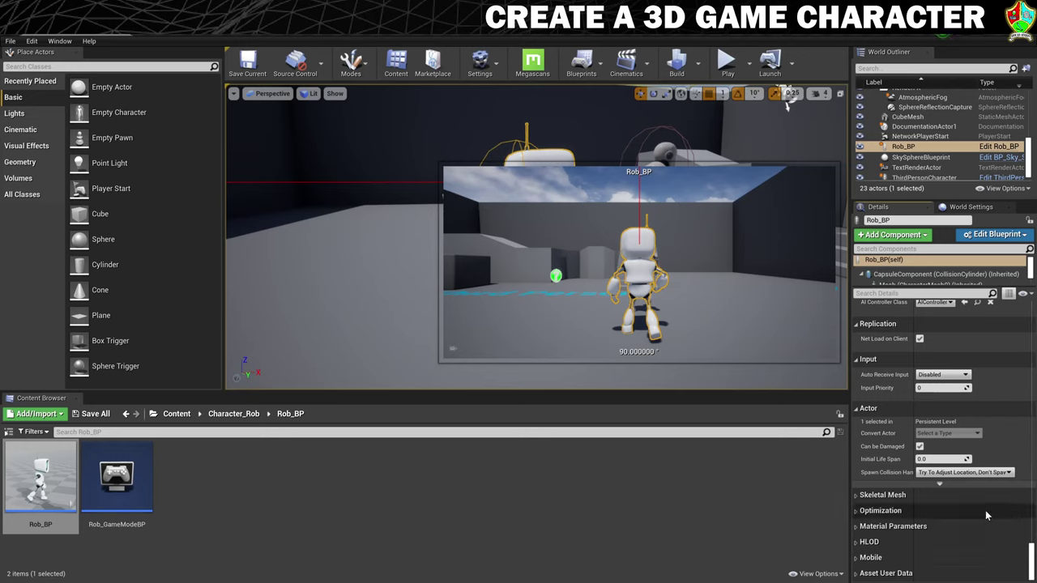
{"action": "scroll", "coordinate": [941, 469], "scroll_direction": "up", "scroll_amount": 5}
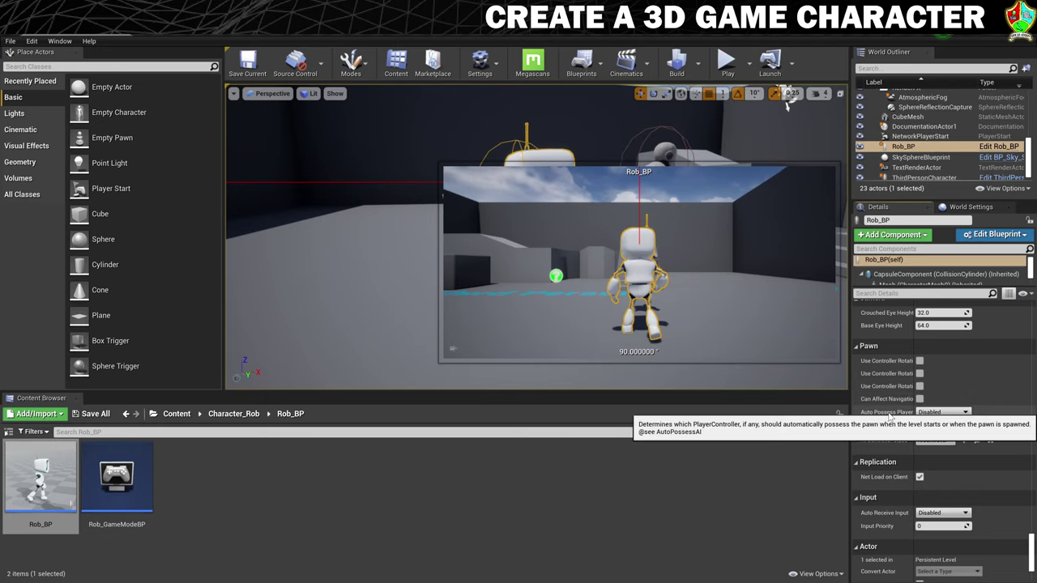
{"action": "left_click", "coordinate": [941, 413]}
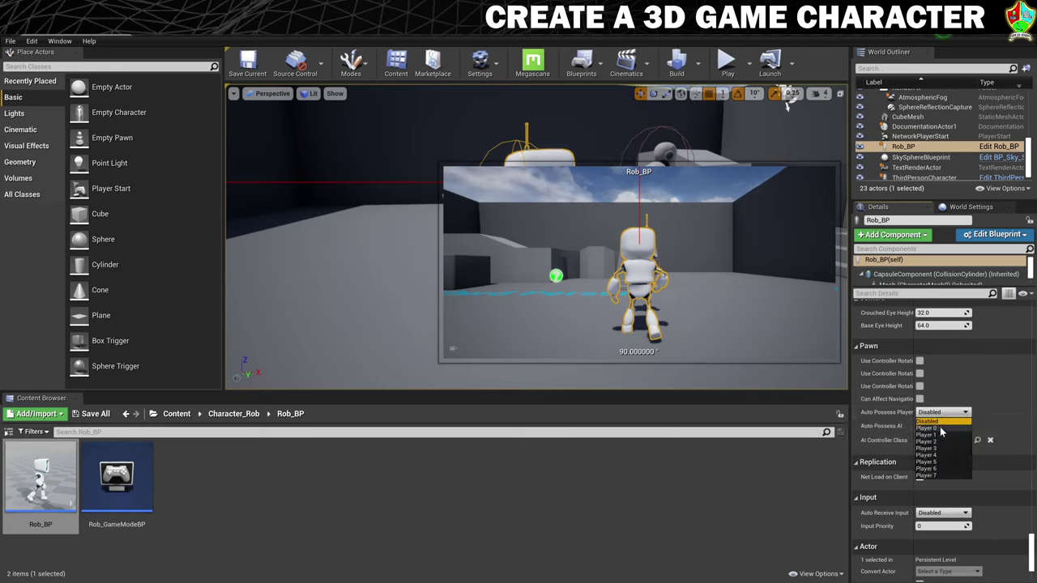
{"action": "left_click", "coordinate": [939, 427]}
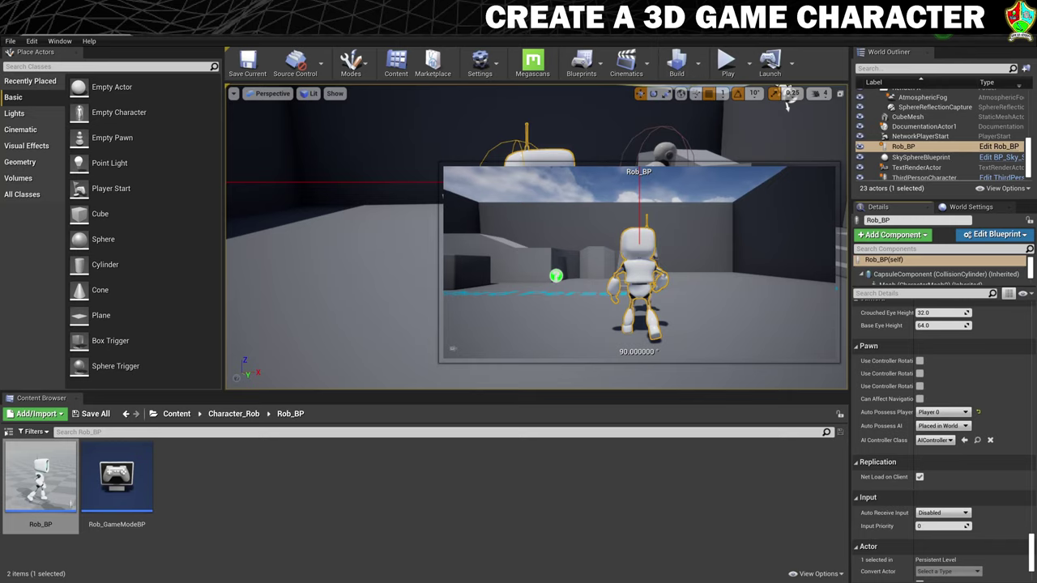
Play the level to test running and jumping with the robot, and stop the session
{"action": "left_click", "coordinate": [727, 62]}
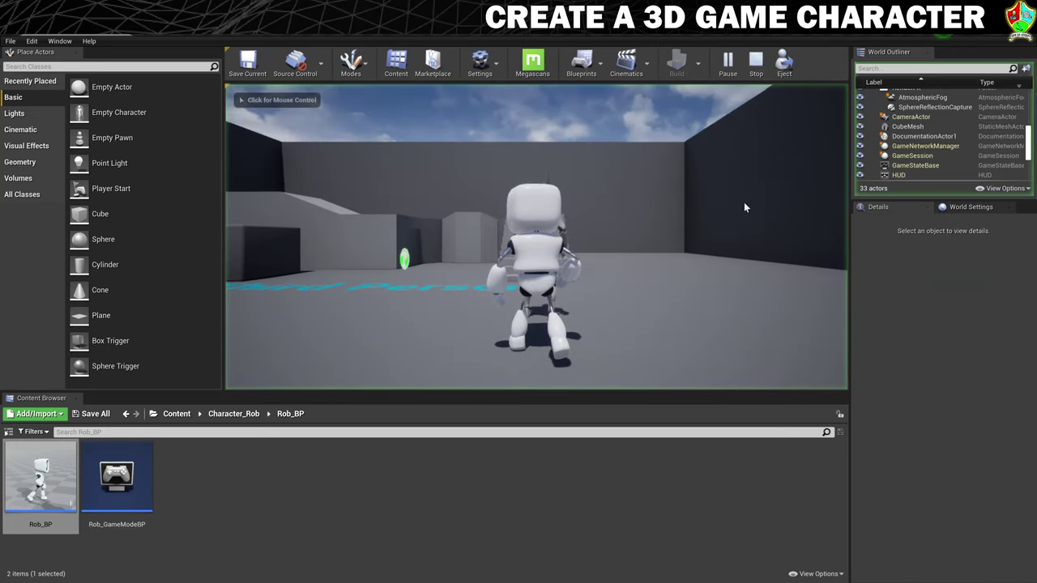
{"action": "left_click", "coordinate": [743, 207]}
{"action": "key", "text": "w"}
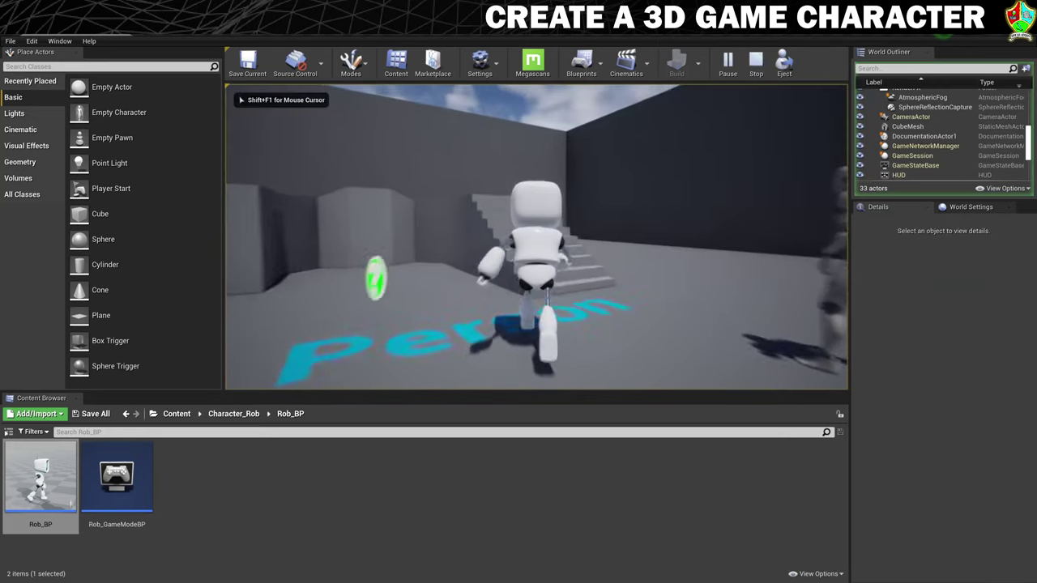
{"action": "key", "text": "space"}
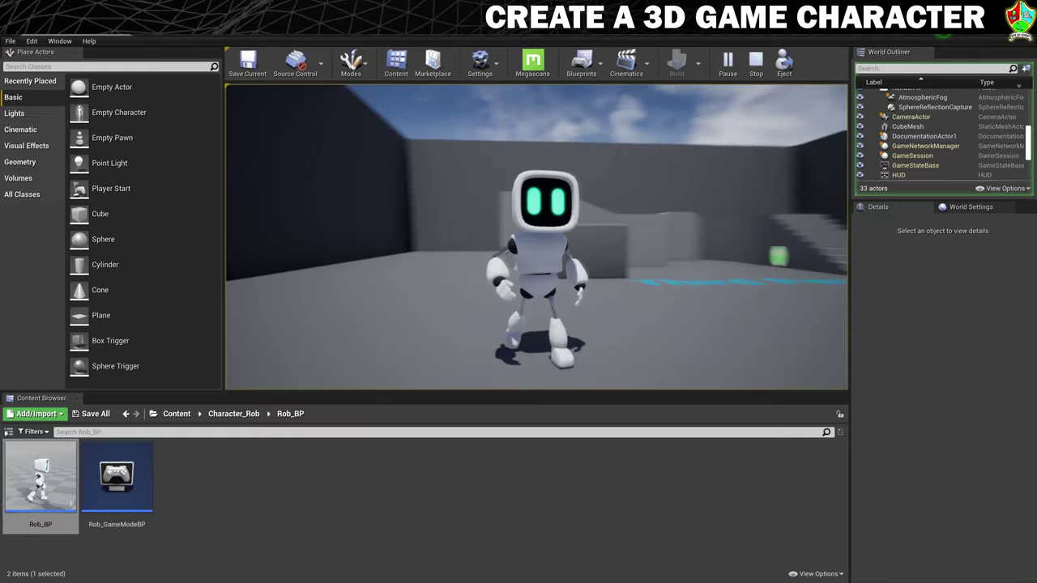
{"action": "key", "text": "space"}
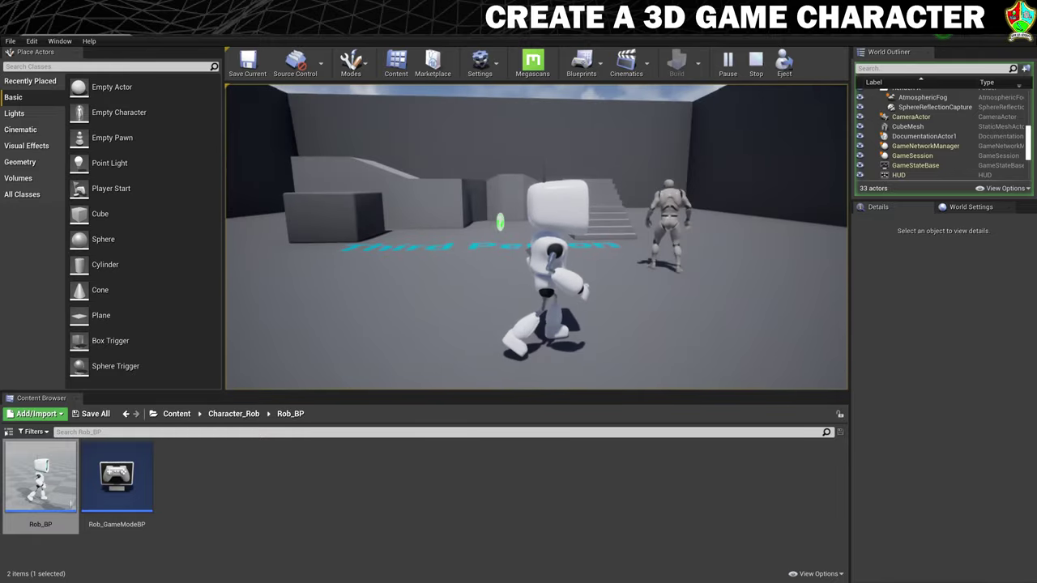
{"action": "key", "text": "Escape"}
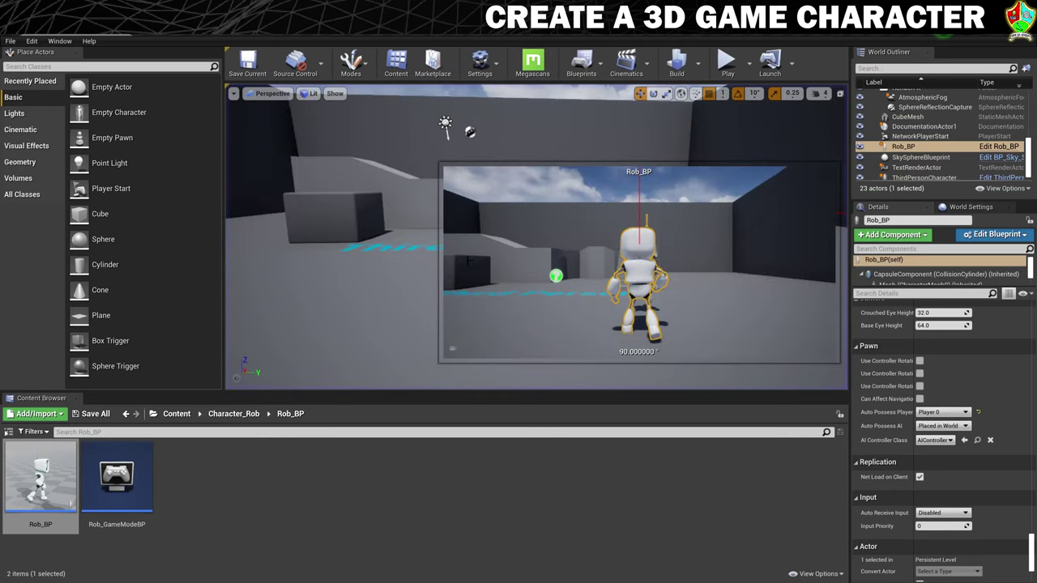
Delete the ThirdPersonCharacter mannequin from the level
{"action": "left_click", "coordinate": [311, 215]}
{"action": "left_click", "coordinate": [656, 196]}
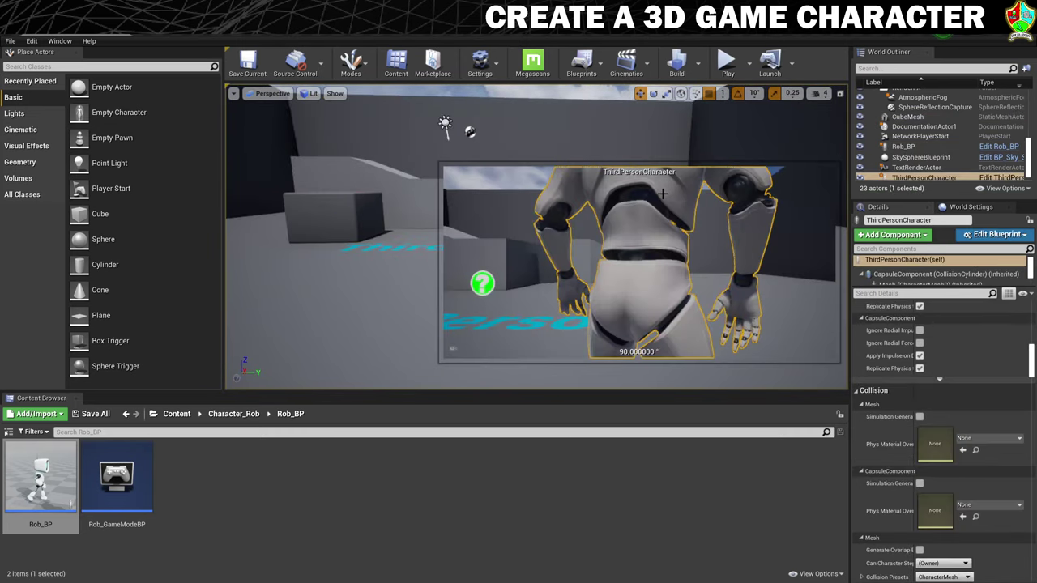
{"action": "key", "text": "Delete"}
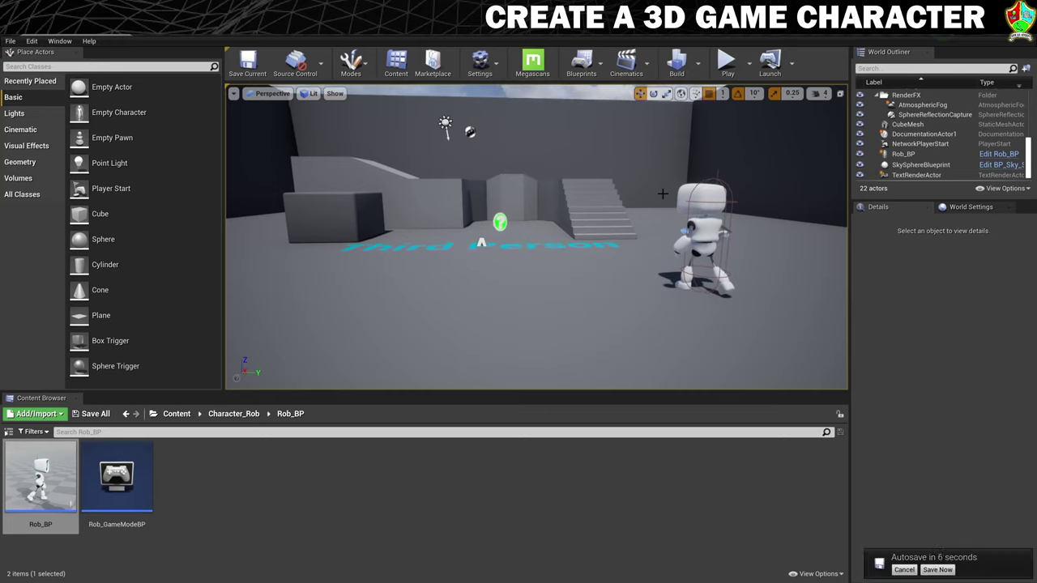
Play the level to test the robot's running in several directions and examine its animation from the side
{"action": "key", "text": "alt+p"}
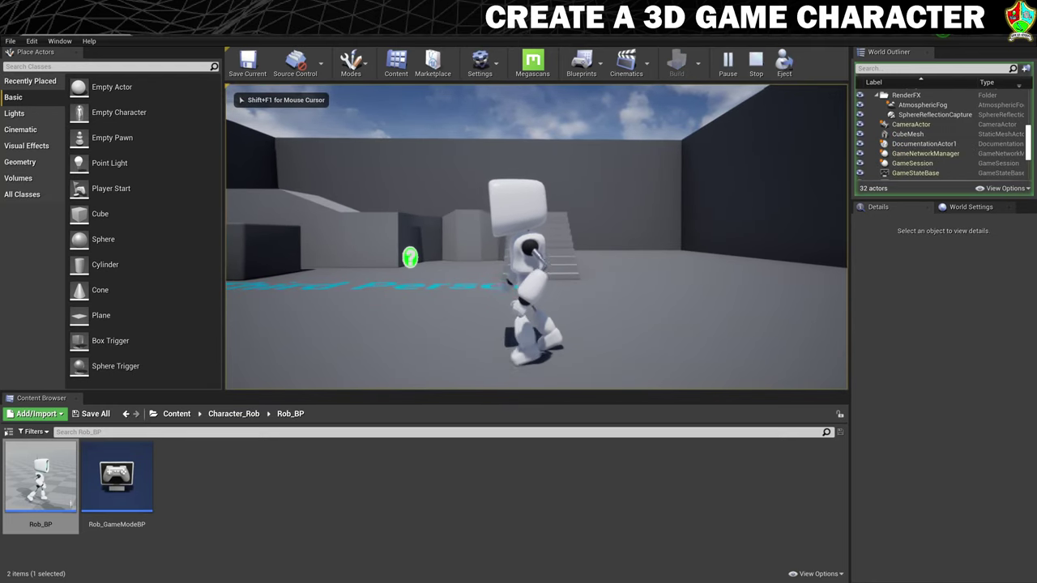
{"action": "key", "text": "w"}
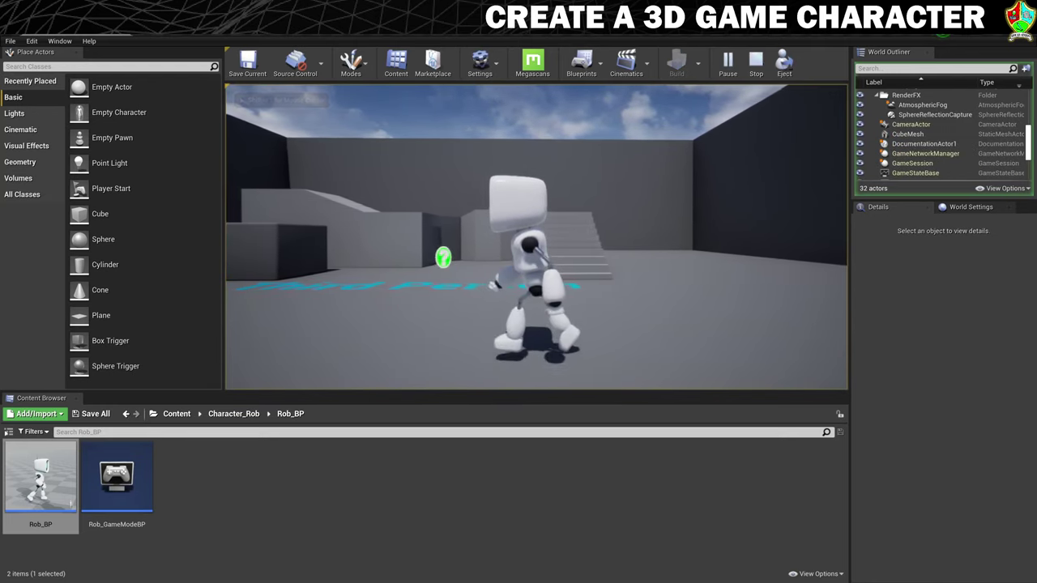
{"action": "key", "text": "a"}
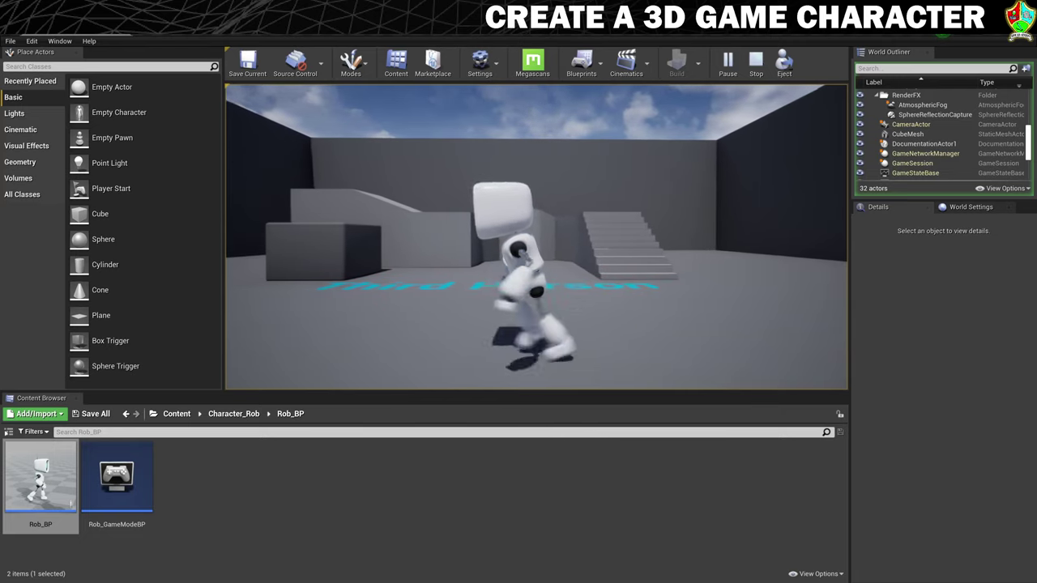
{"action": "key", "text": "d"}
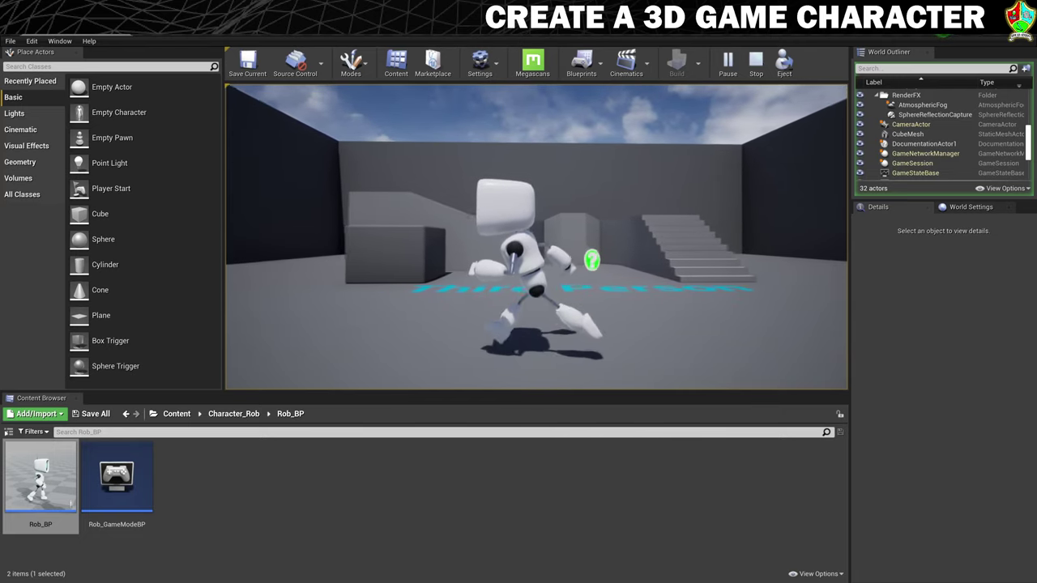
{"action": "key", "text": "d"}
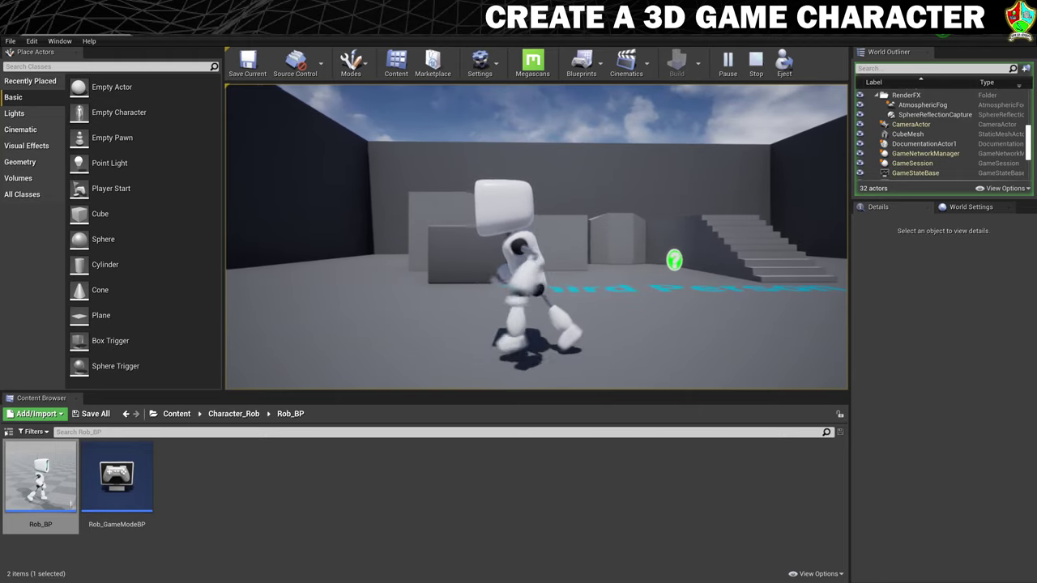
{"action": "key", "text": "d"}
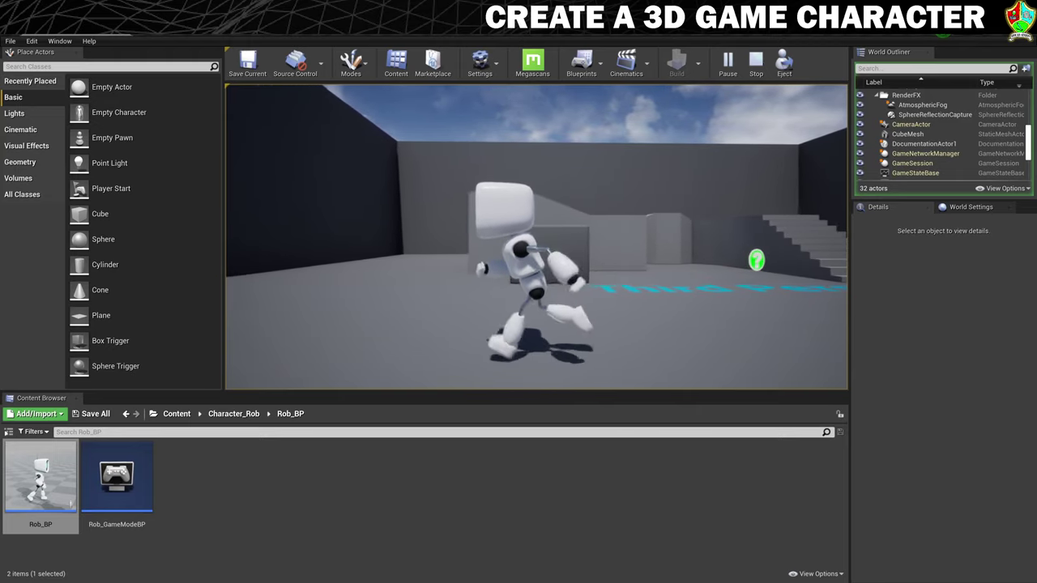
{"action": "key", "text": "w"}
{"action": "key", "text": "d"}
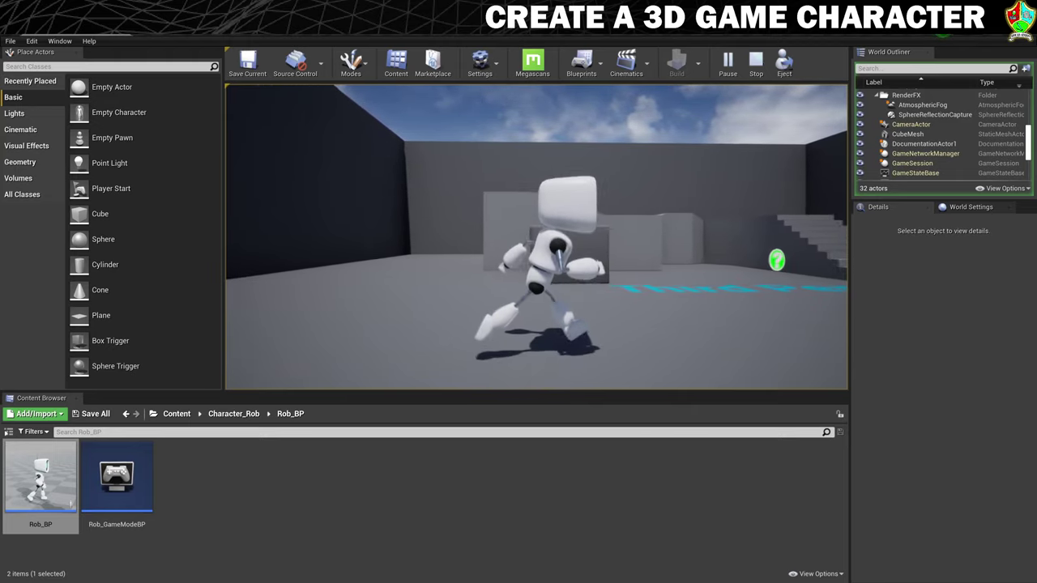
{"action": "key", "text": "d"}
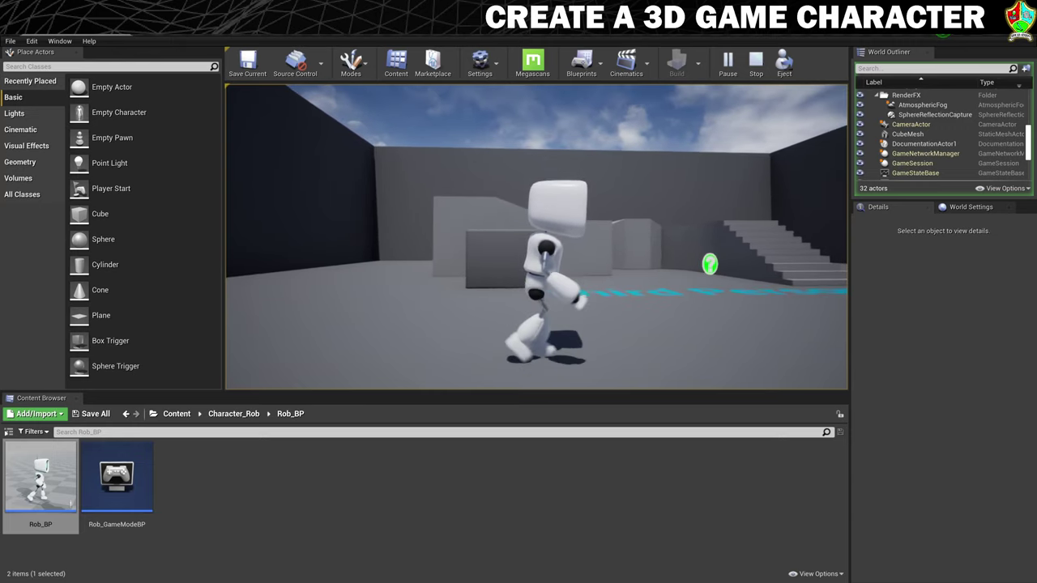
{"action": "key", "text": "d"}
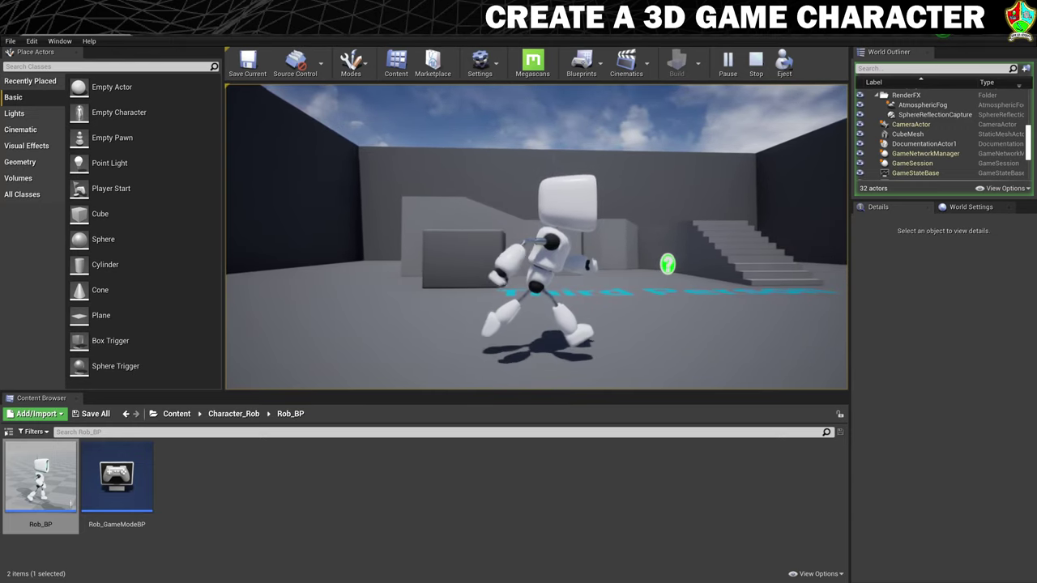
{"action": "key", "text": "d"}
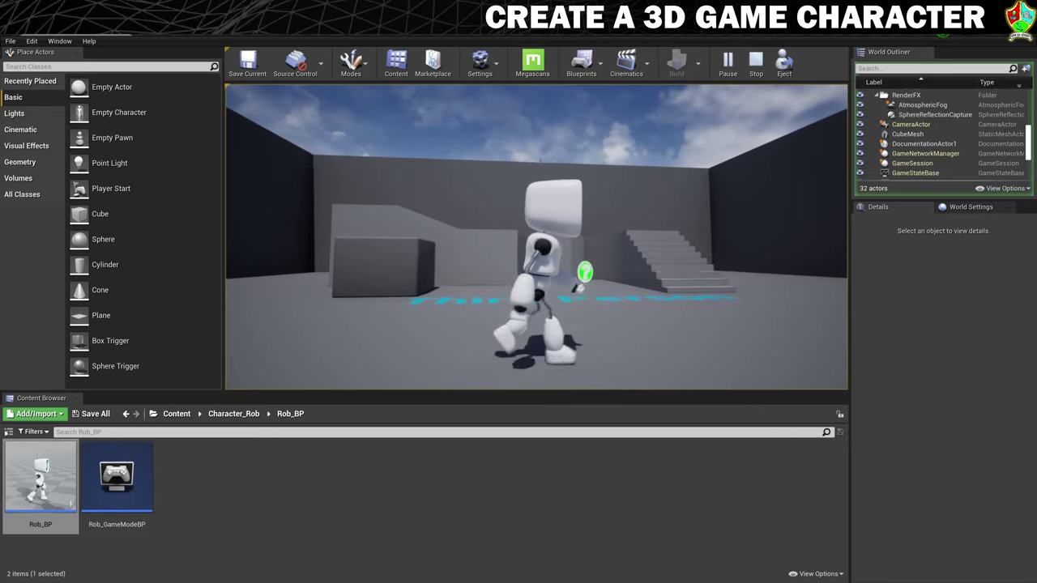
{"action": "key", "text": "d"}
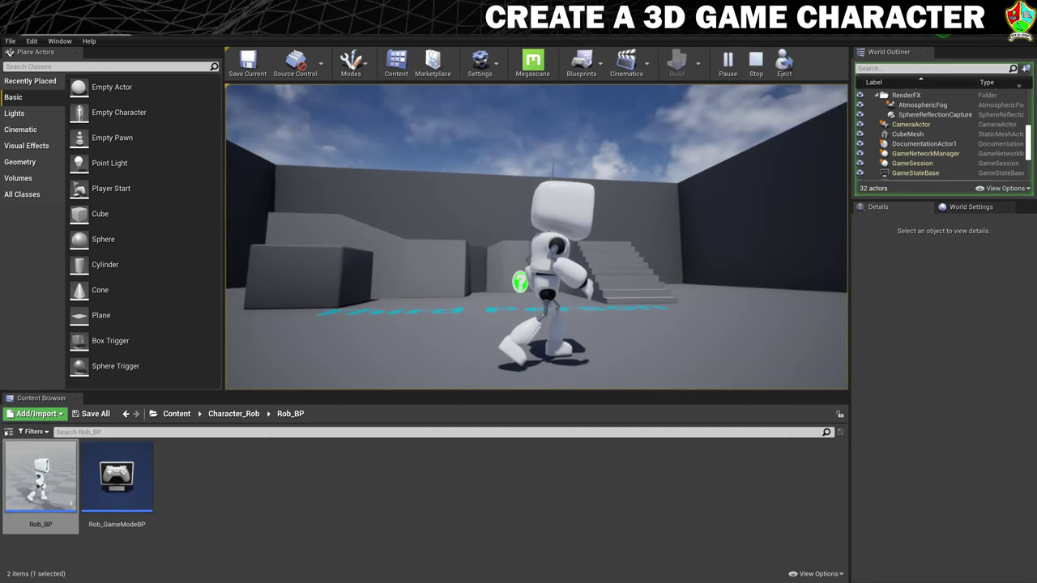
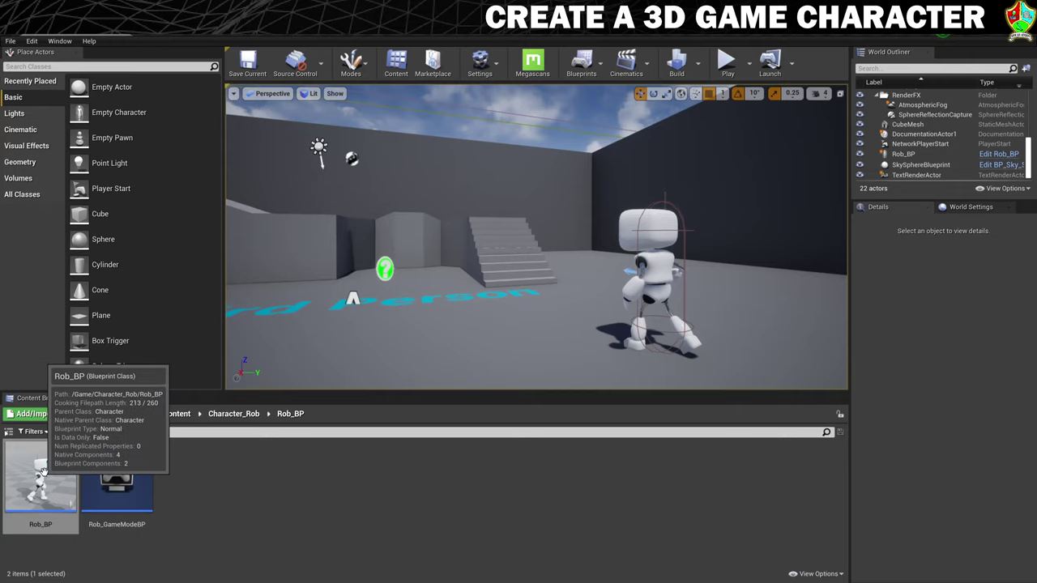
Open Rob_BP and inspect the Max Walk Speed of its CharacterMovement component
{"action": "double_click", "coordinate": [46, 478]}
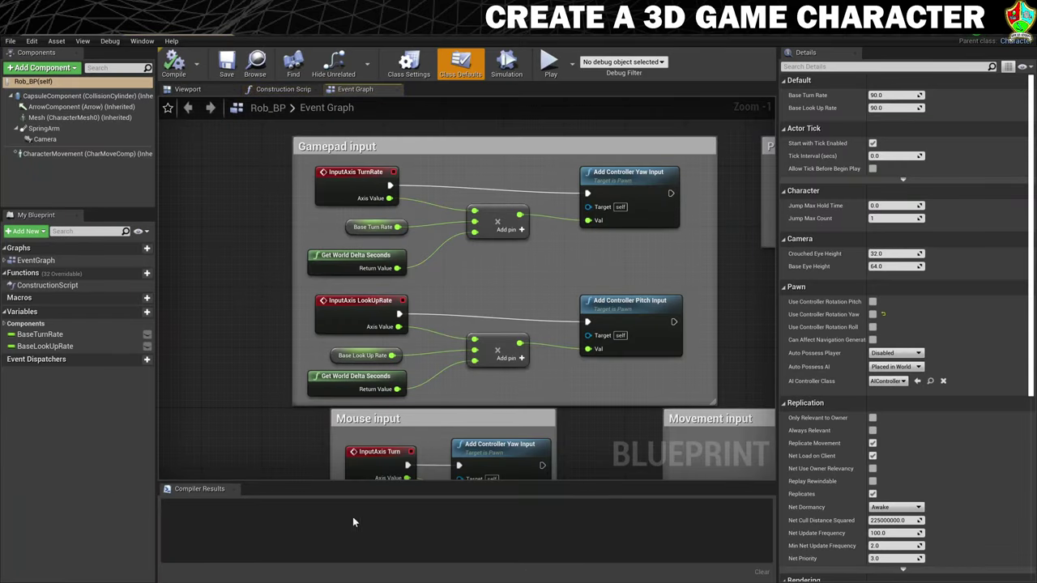
{"action": "left_click", "coordinate": [70, 154]}
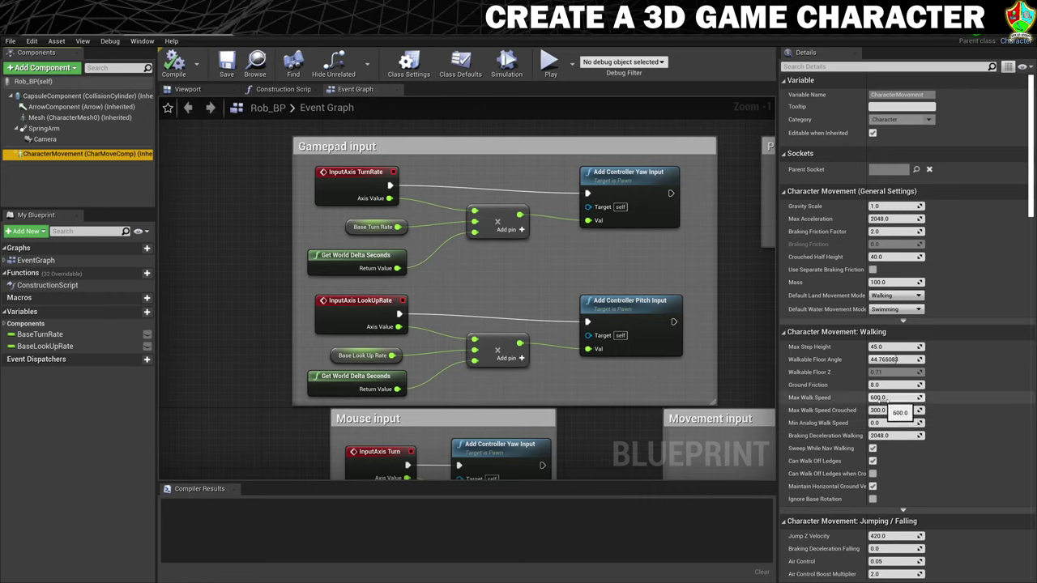
{"action": "left_click_drag", "start_coordinate": [879, 397], "coordinate": [863, 397]}
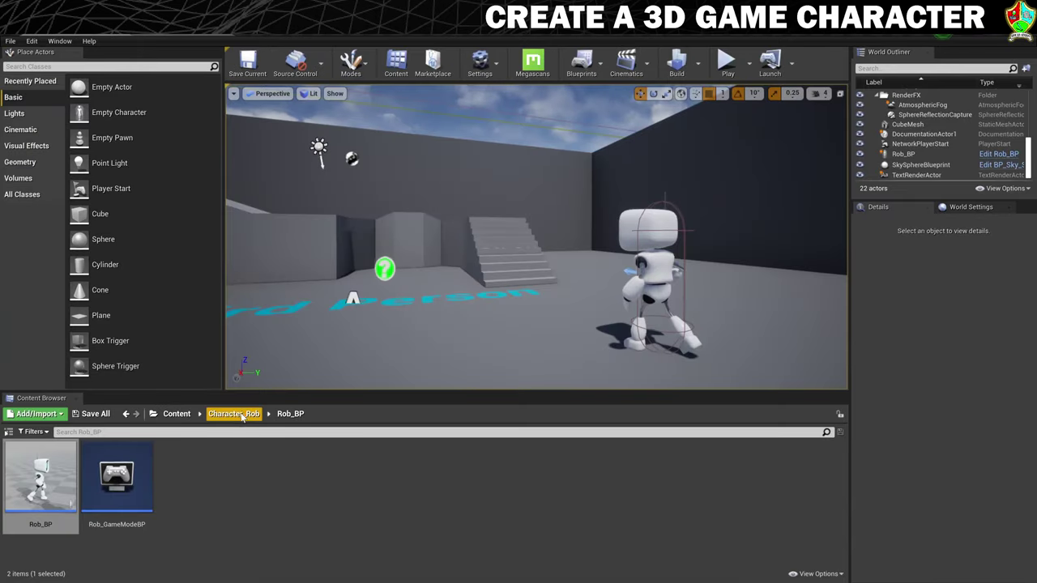
Open the Rob_BS blend space in Rob_Anims, set the Speed axis's Maximum Axis Value to 600, and save it
{"action": "left_click", "coordinate": [234, 414]}
{"action": "double_click", "coordinate": [38, 474]}
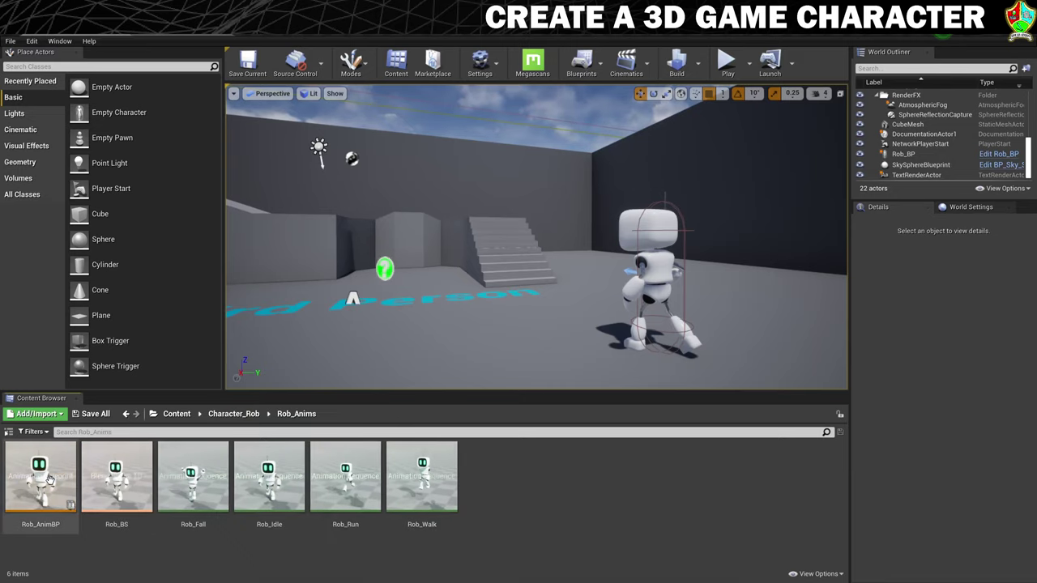
{"action": "double_click", "coordinate": [116, 477]}
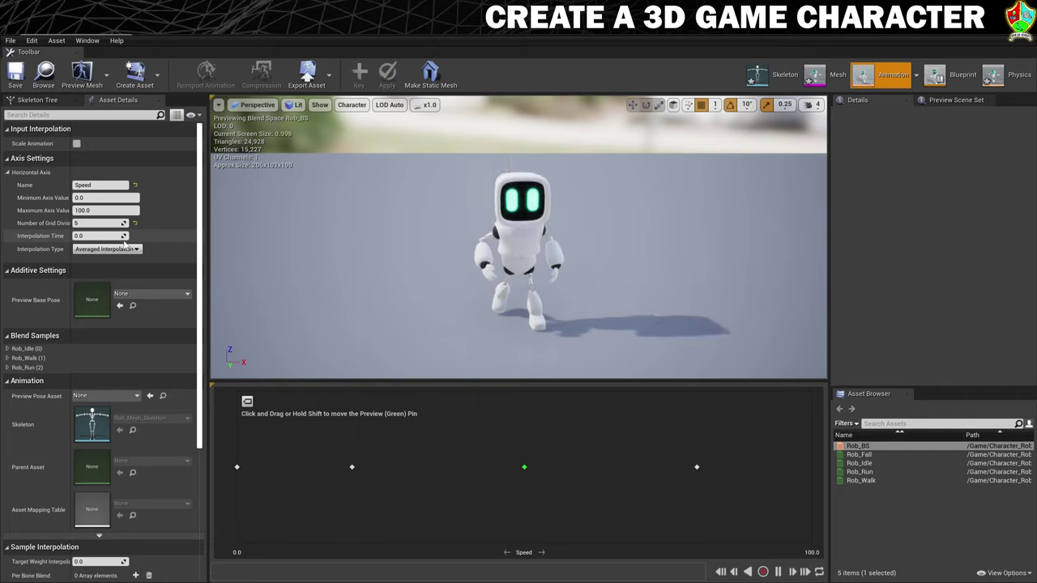
{"action": "left_click", "coordinate": [76, 210]}
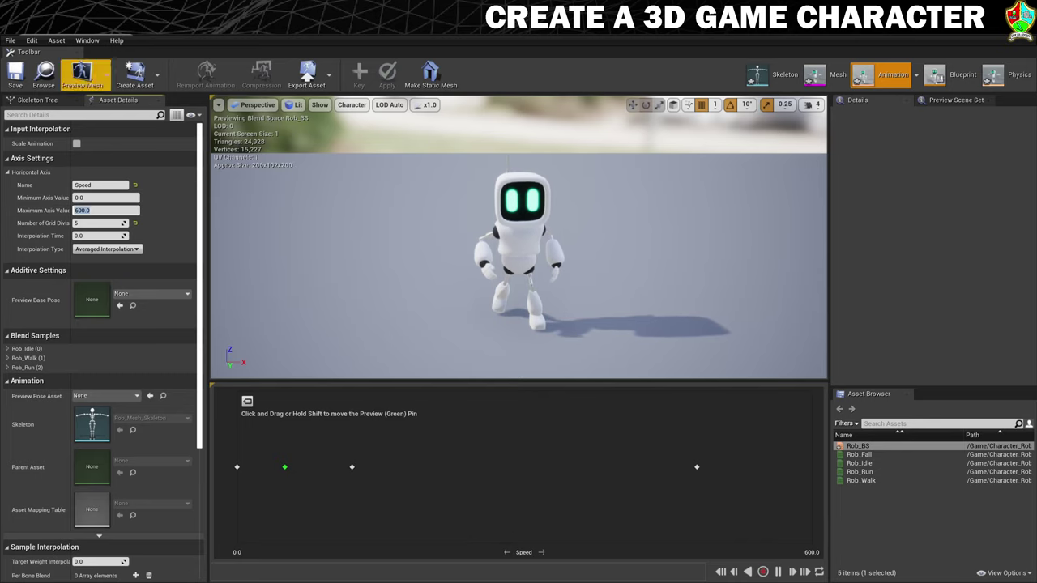
{"action": "left_click", "coordinate": [16, 73]}
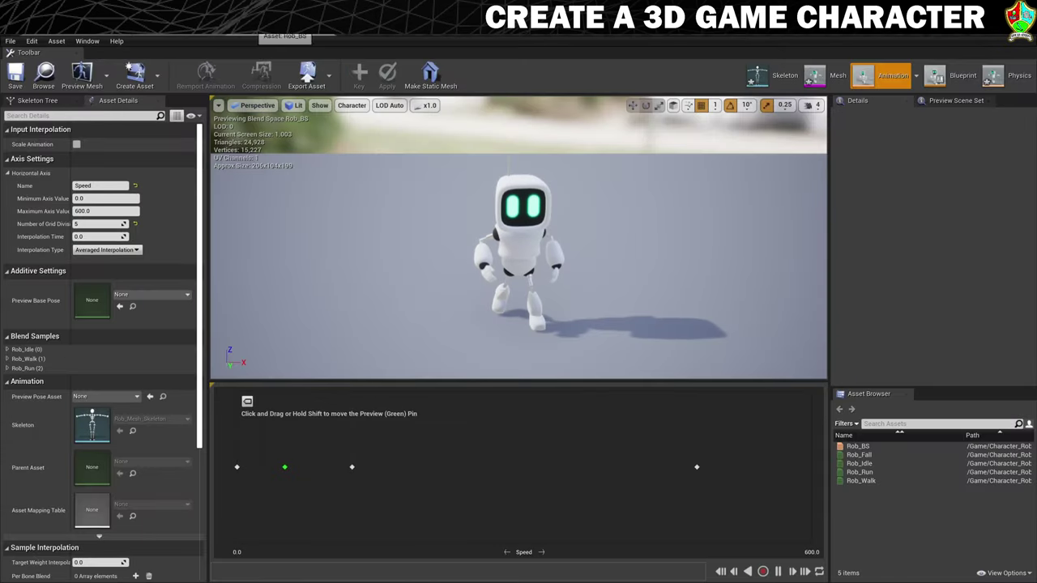
Compare Rob_BP's Max Walk Speed with the blend space's maximum speed and return to the level
{"action": "left_click", "coordinate": [212, 25]}
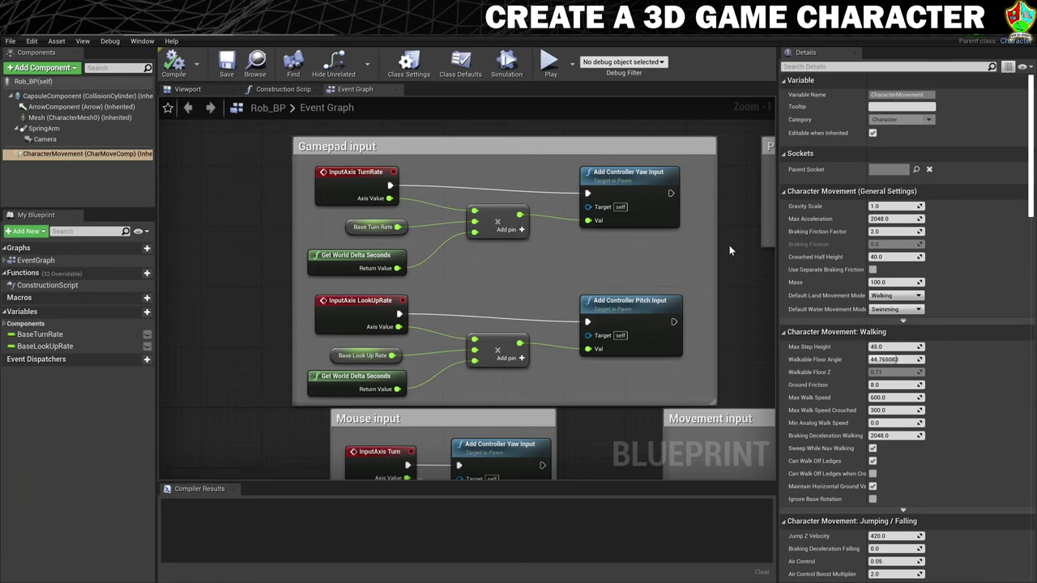
{"action": "left_click_drag", "start_coordinate": [891, 397], "coordinate": [863, 397]}
{"action": "left_click", "coordinate": [324, 24]}
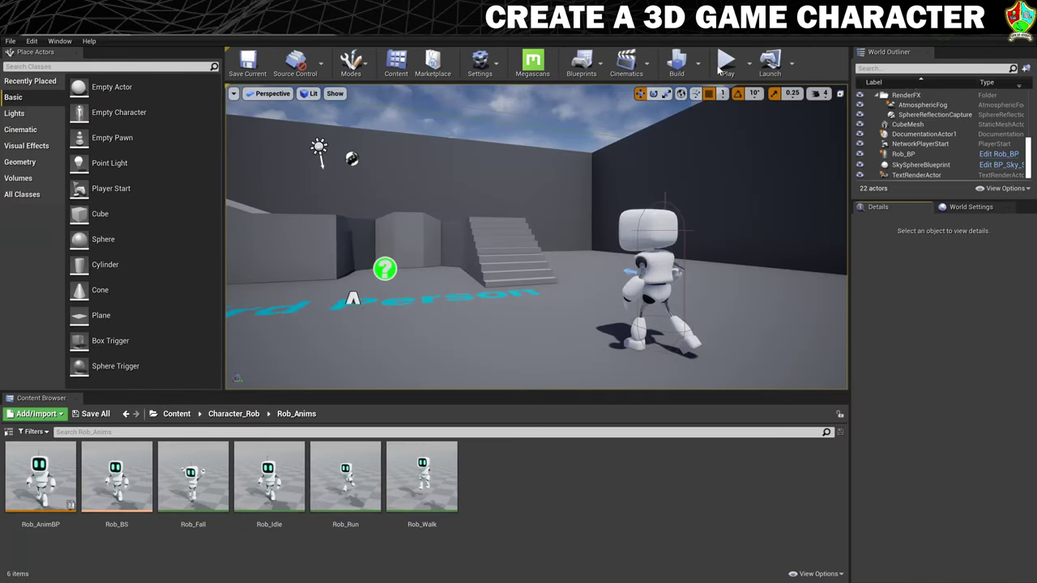
Play the level twice to test the robot's walk and run blending, stopping each session
{"action": "left_click", "coordinate": [723, 65]}
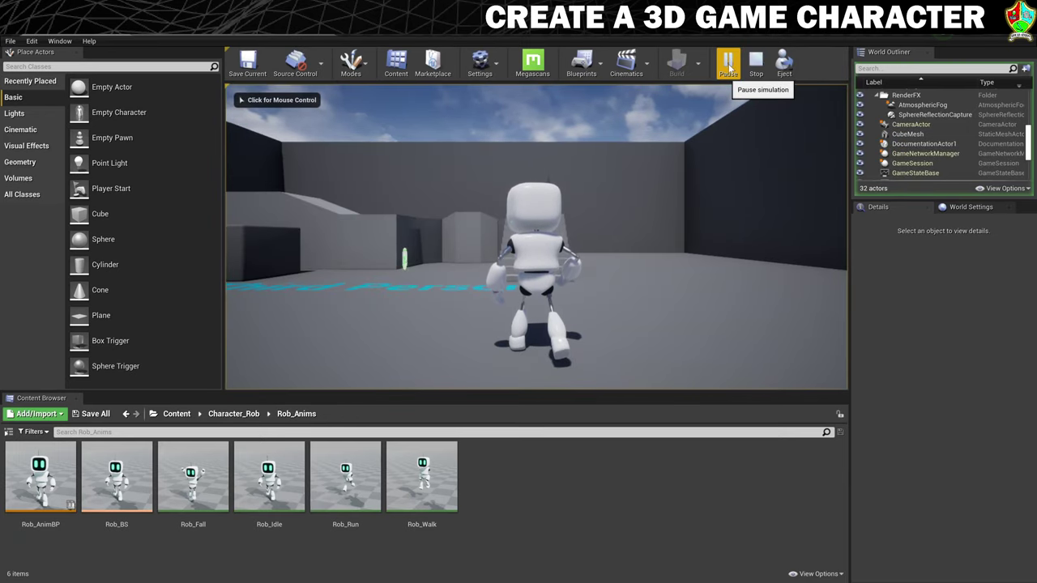
{"action": "left_click", "coordinate": [534, 242]}
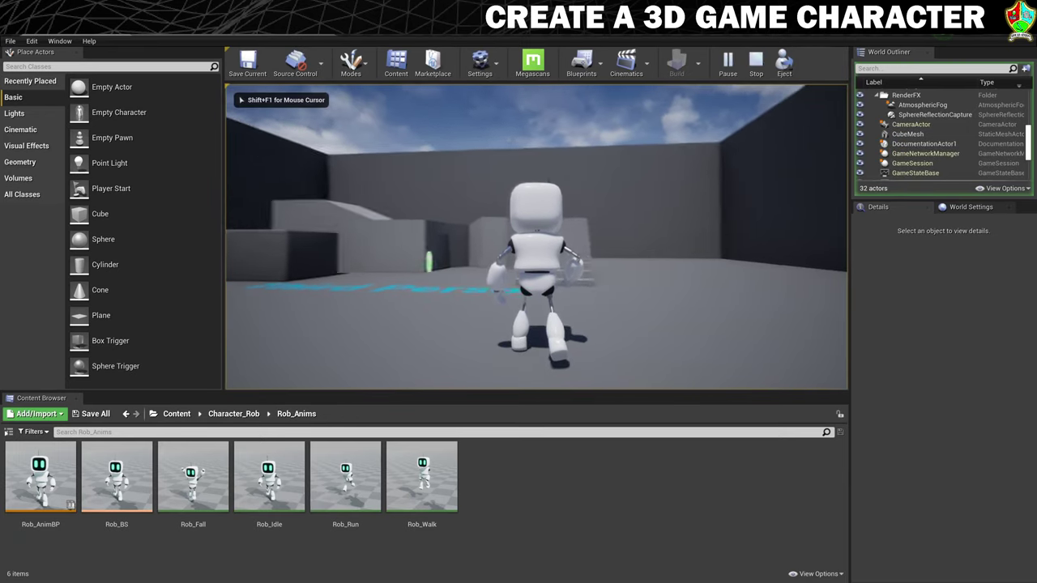
{"action": "key", "text": "w"}
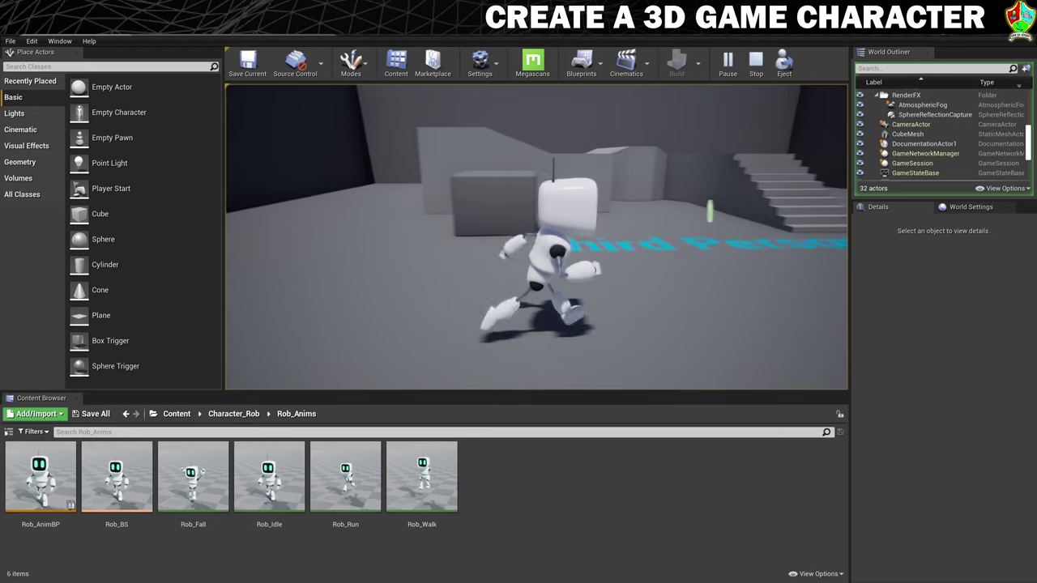
{"action": "key", "text": "Escape"}
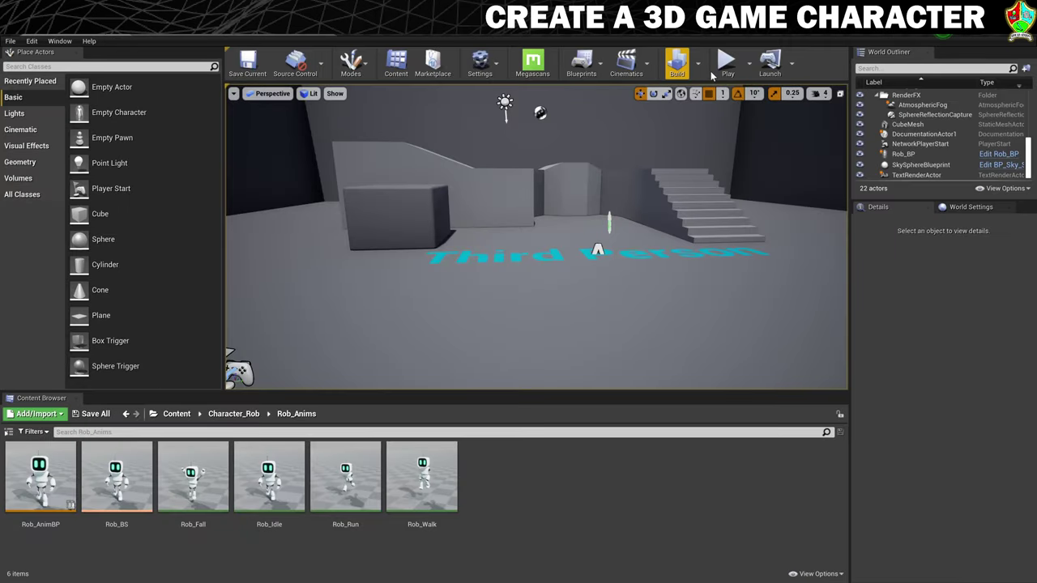
{"action": "left_click", "coordinate": [676, 65]}
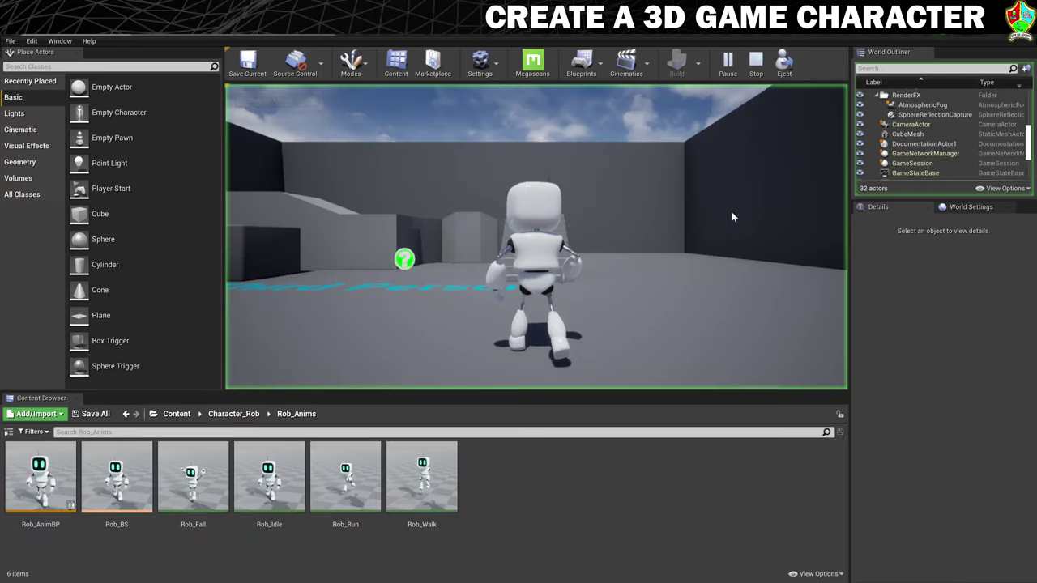
{"action": "left_click", "coordinate": [686, 287]}
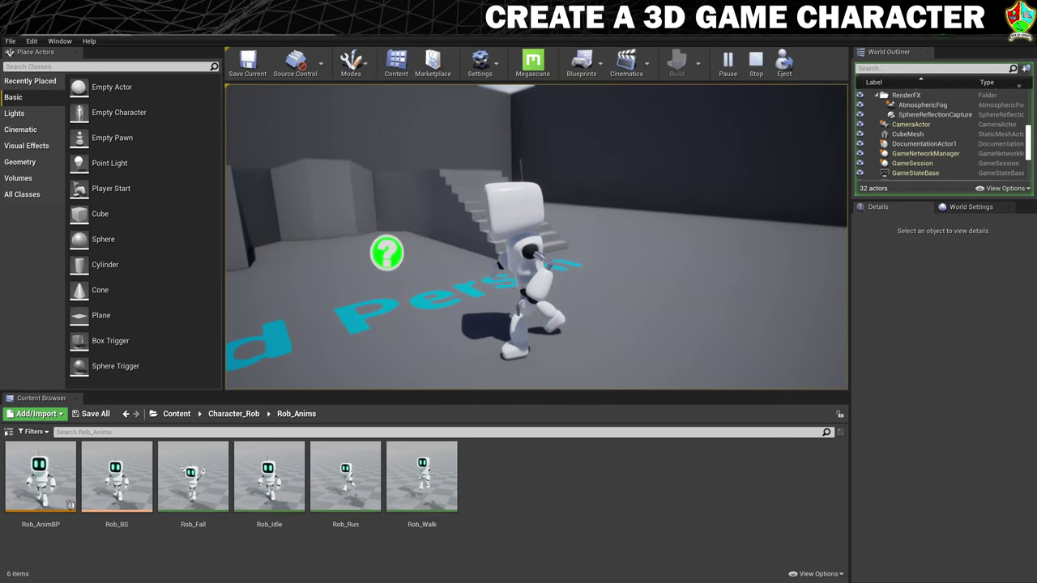
{"action": "key", "text": "Escape"}
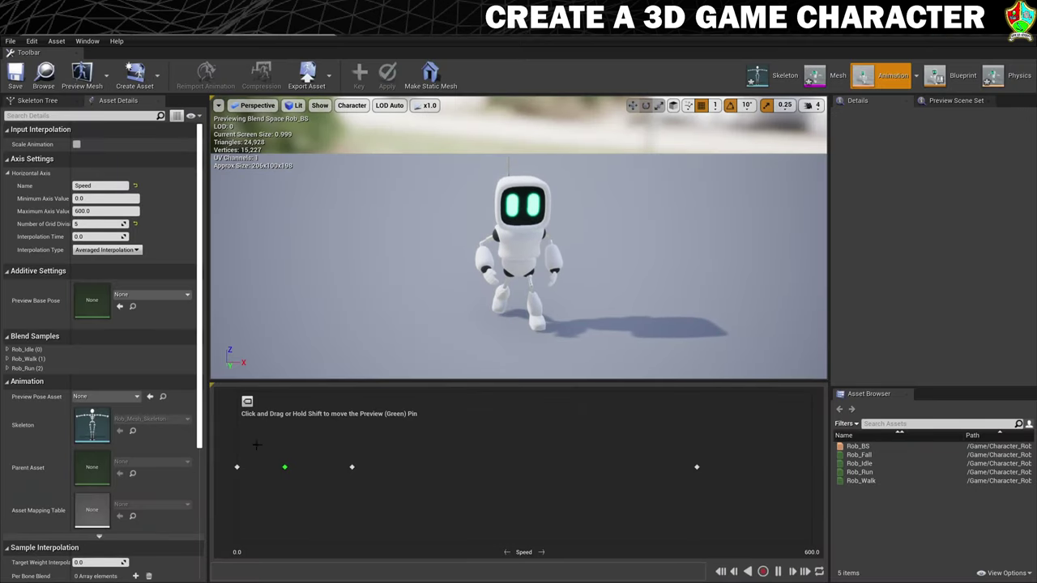
Turn off Snap to Grid for the Rob_Walk blend sample in Rob_BS and set its Speed to 10
{"action": "left_click", "coordinate": [9, 359]}
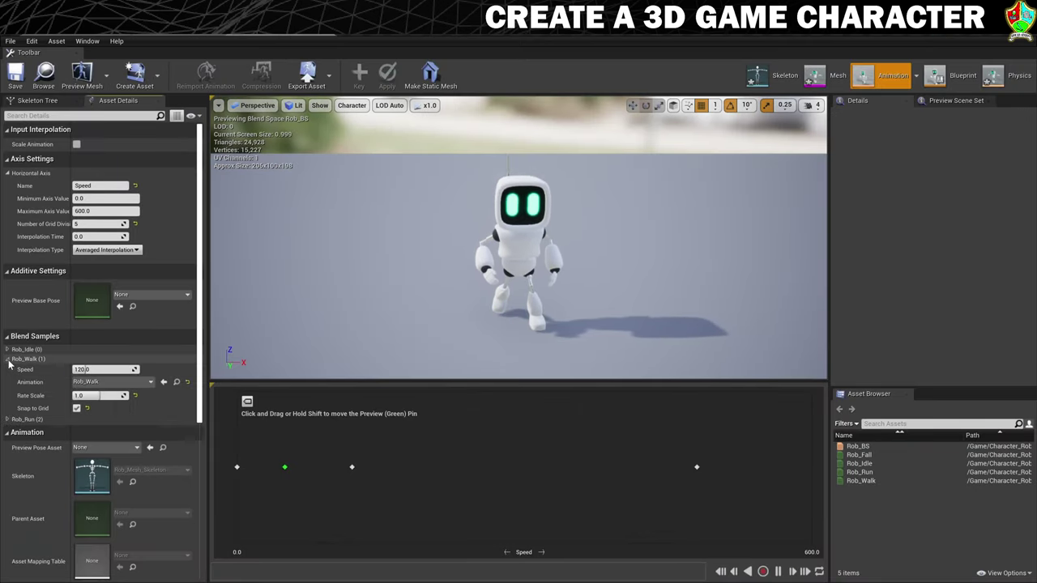
{"action": "scroll", "coordinate": [200, 314], "scroll_direction": "down", "scroll_amount": 2}
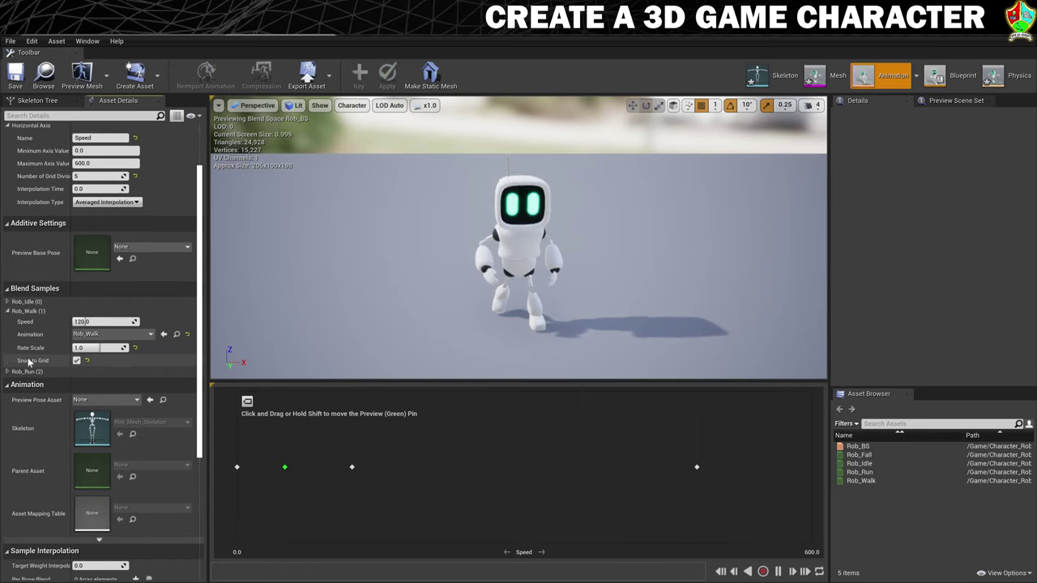
{"action": "left_click", "coordinate": [76, 361]}
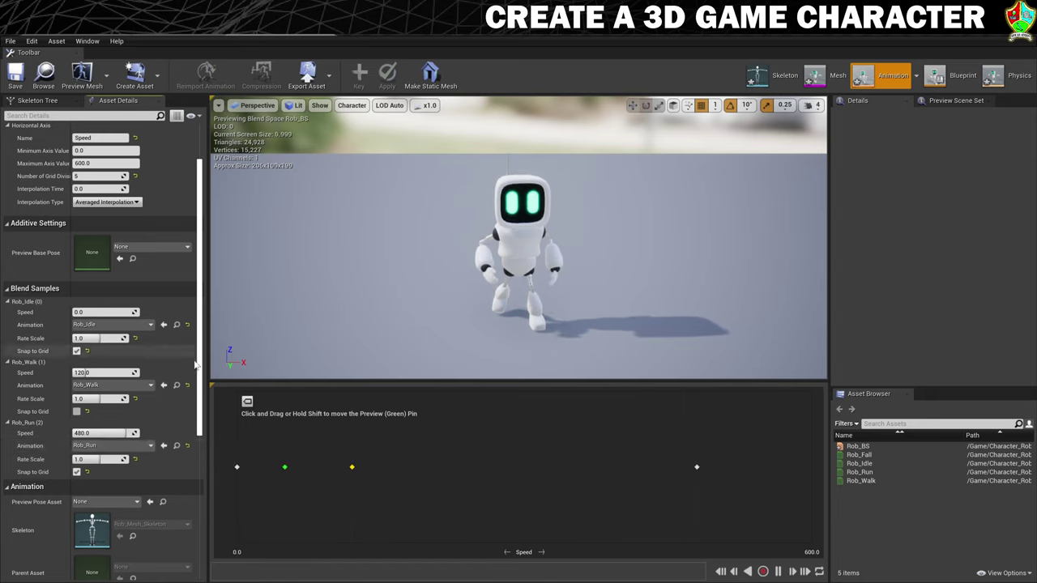
{"action": "left_click", "coordinate": [92, 372]}
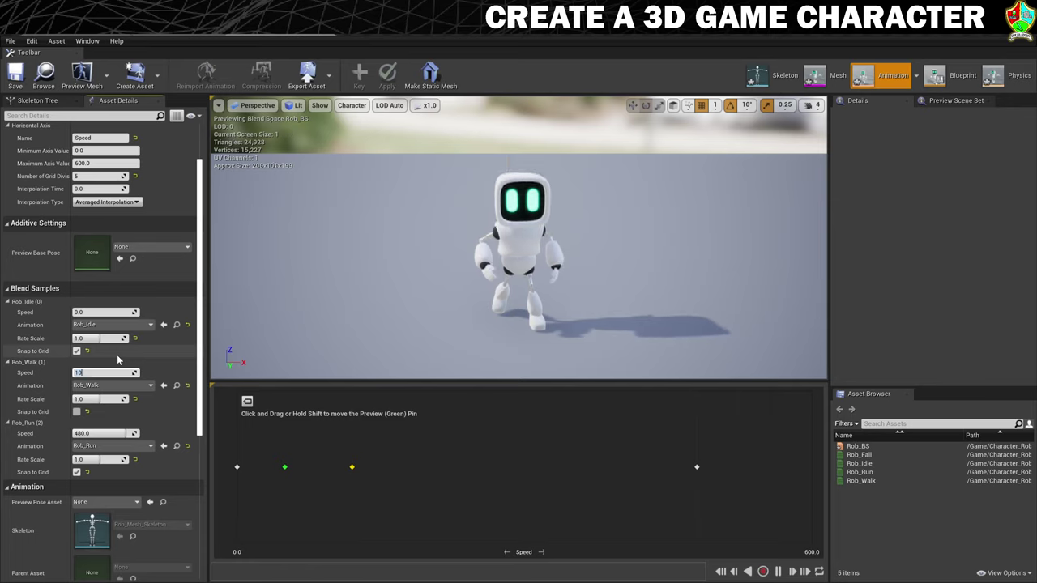
{"action": "type", "text": "10"}
{"action": "key", "text": "Return"}
{"action": "mouse_move", "coordinate": [246, 468]}
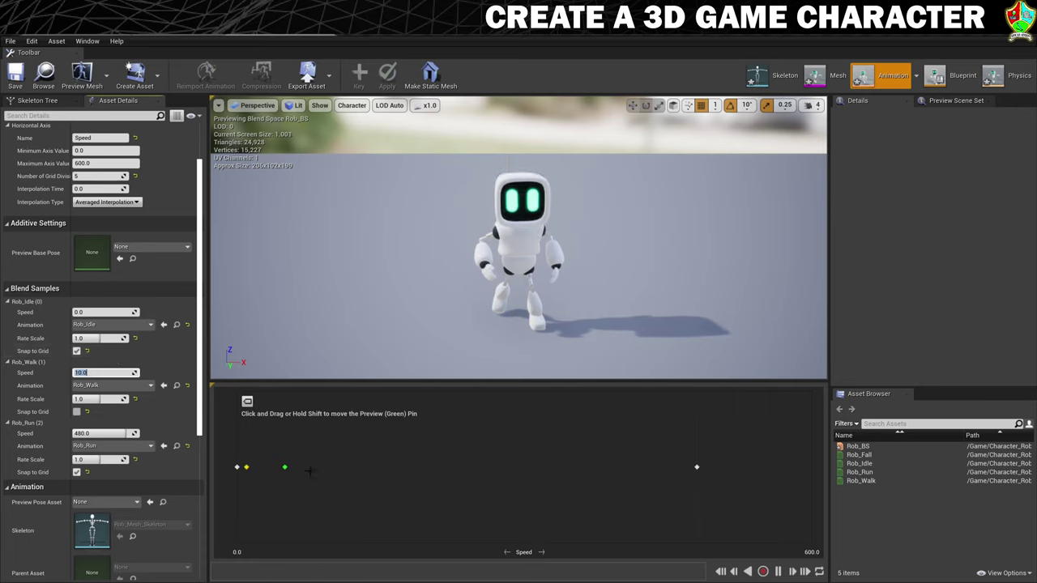
{"action": "left_click", "coordinate": [47, 77]}
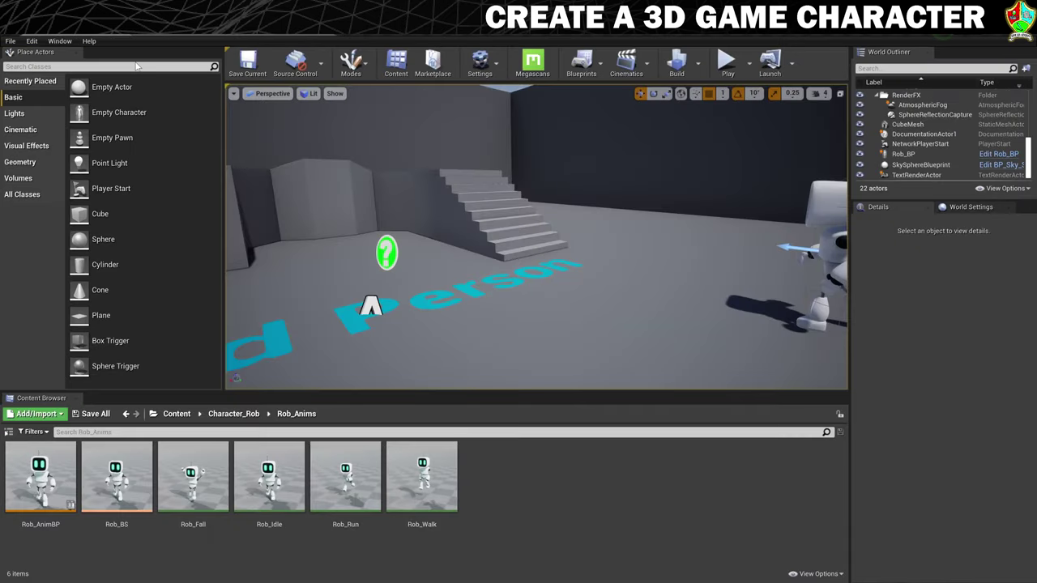
Play the level to test the robot's walk and run blending, and stop the session
{"action": "left_click", "coordinate": [726, 61]}
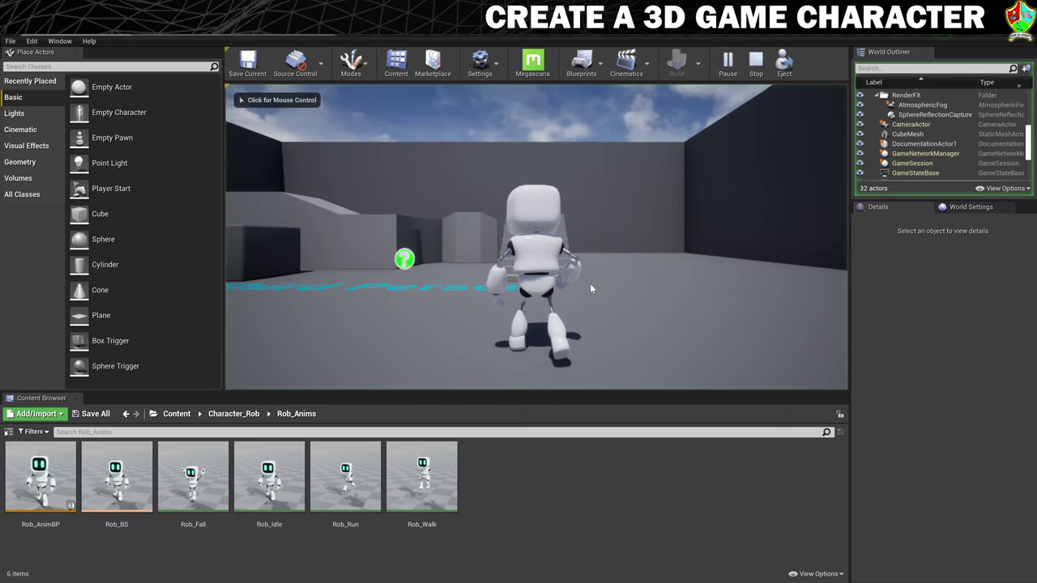
{"action": "key", "text": "w"}
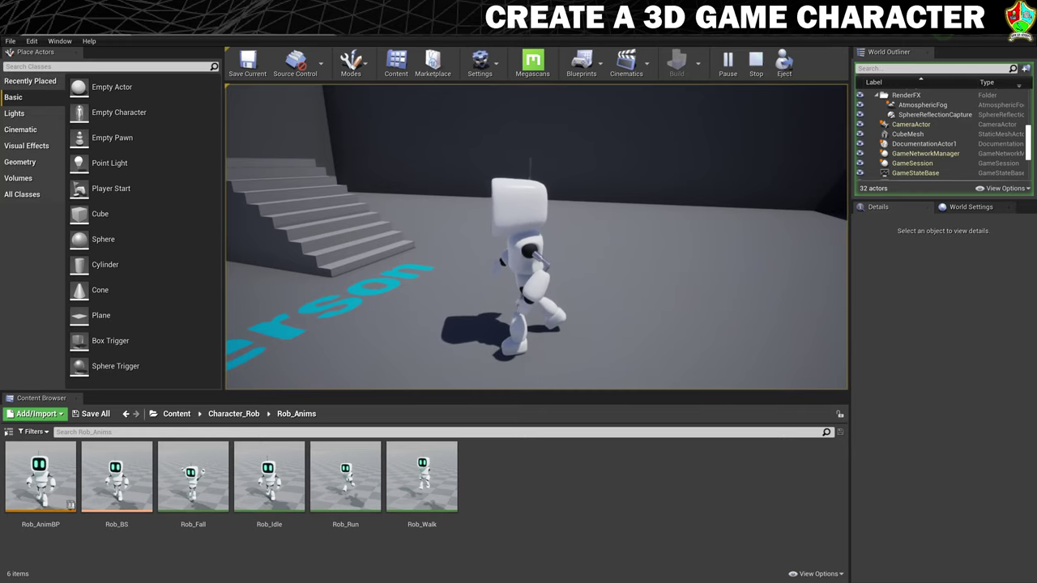
{"action": "key", "text": "Escape"}
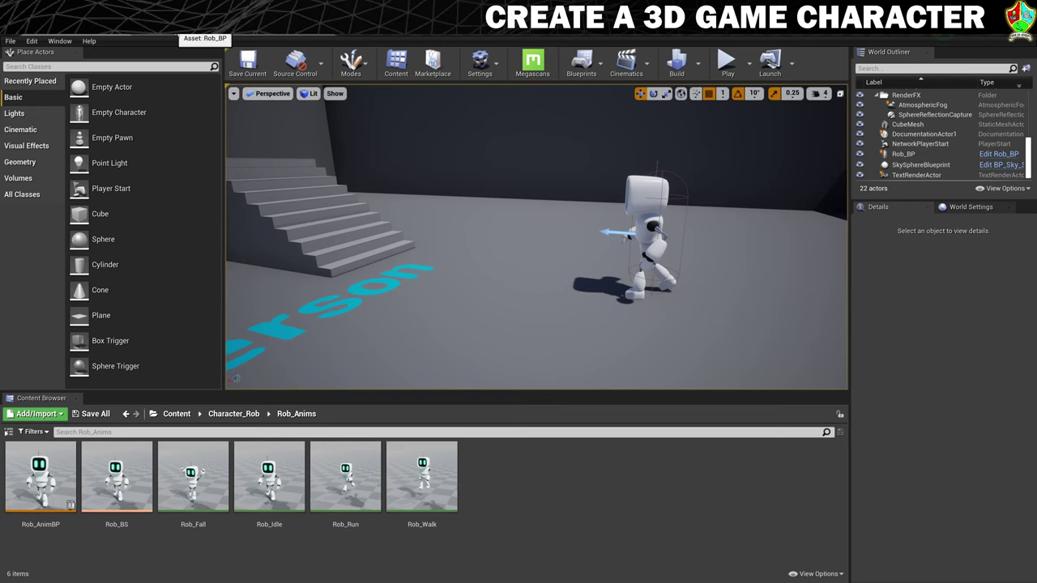
Set Jump Max Count to 2 in Rob_BP's class defaults and compile the blueprint
{"action": "left_click", "coordinate": [199, 31]}
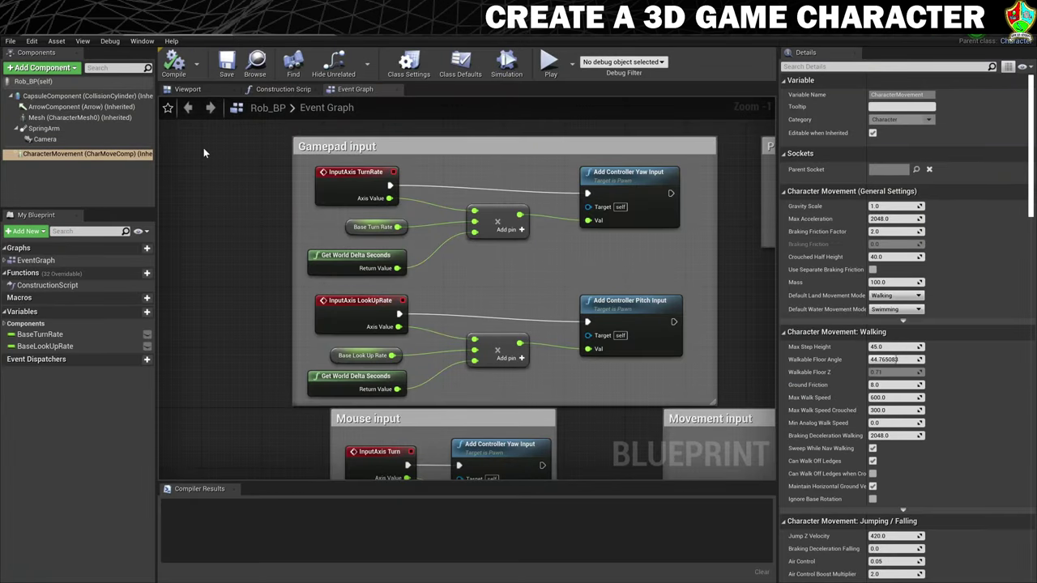
{"action": "left_click", "coordinate": [459, 68]}
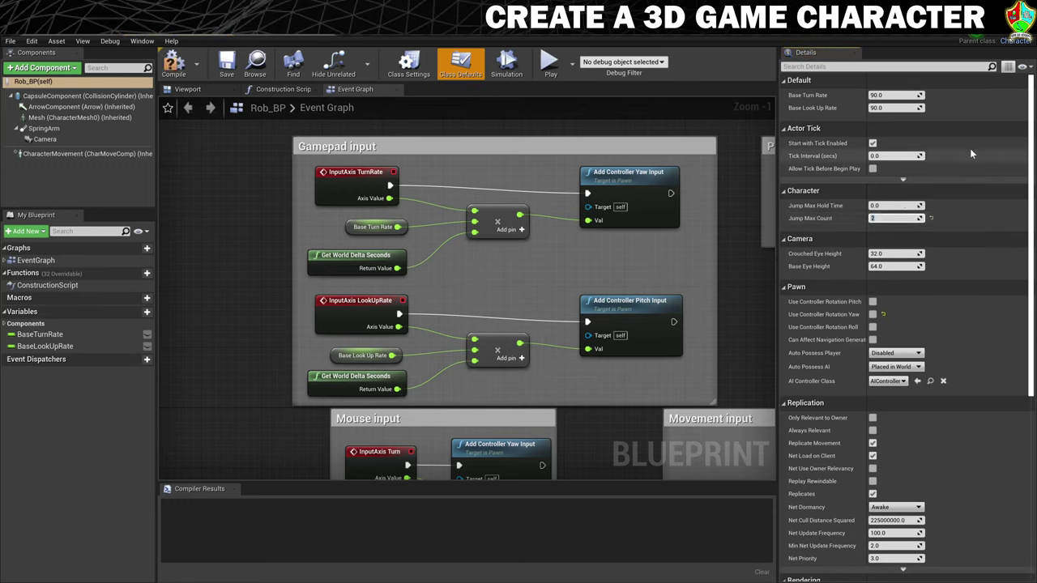
{"action": "left_click", "coordinate": [173, 65]}
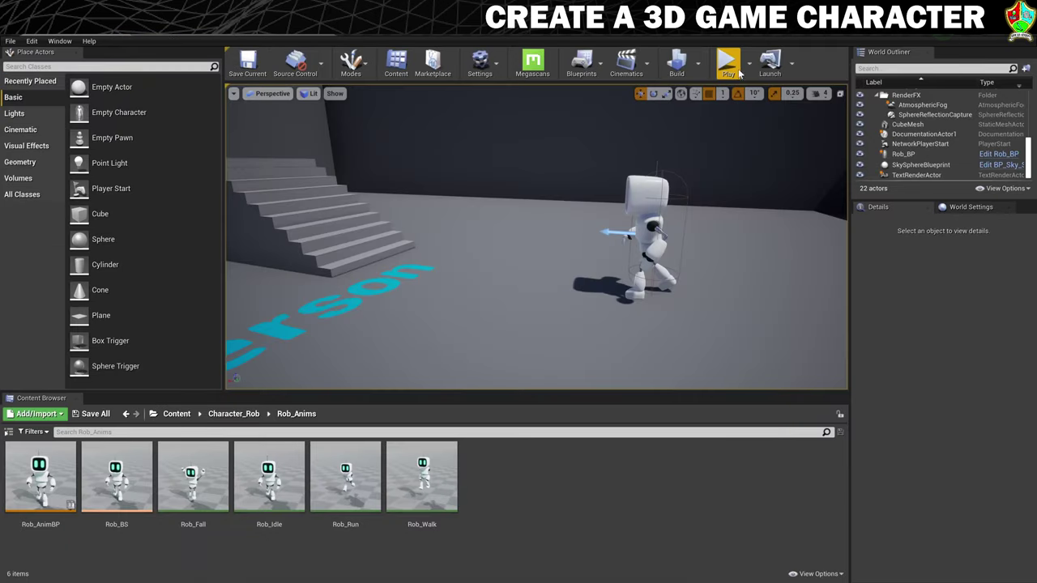
Play the level to test the robot's running and double jump across the floor and raised blocks, and stop the session
{"action": "left_click", "coordinate": [729, 66]}
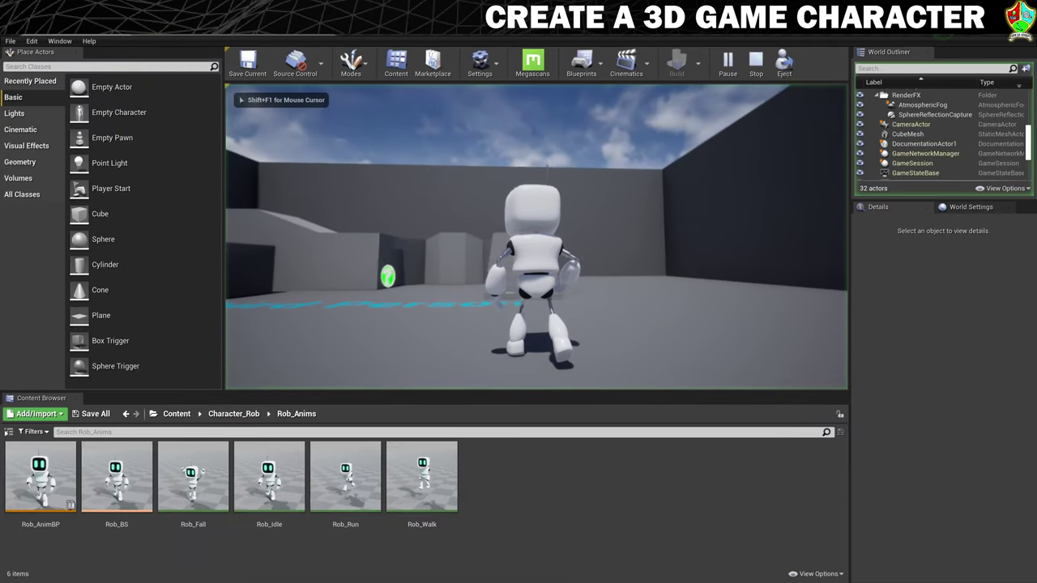
{"action": "key", "text": "space"}
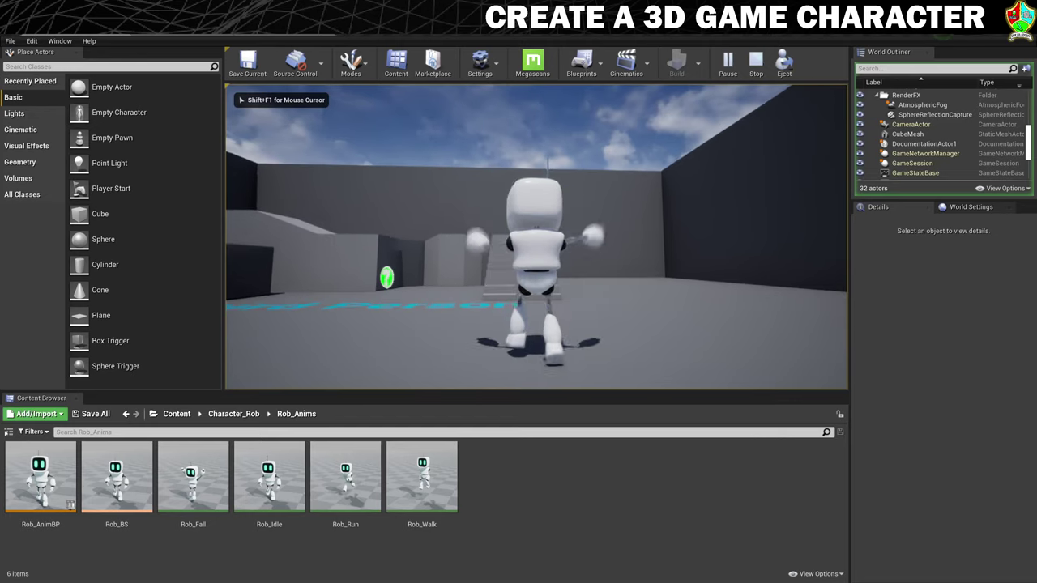
{"action": "key", "text": "space"}
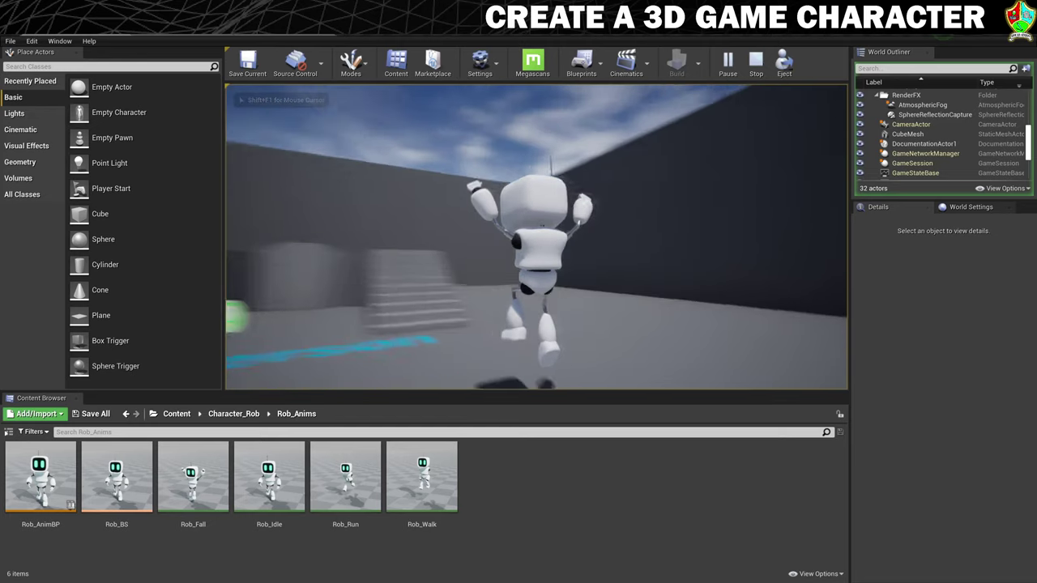
{"action": "key", "text": "space"}
{"action": "key", "text": "s"}
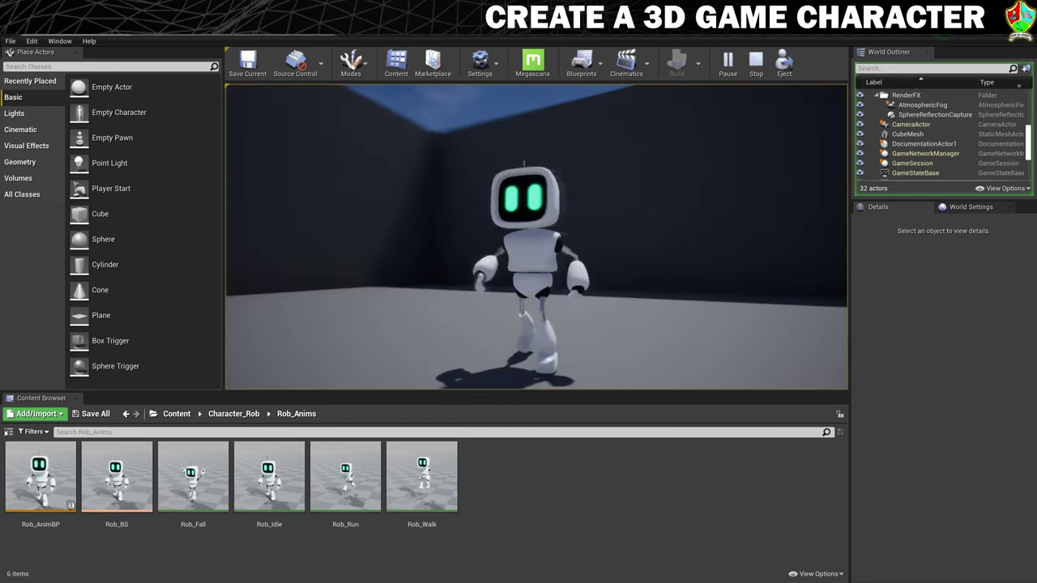
{"action": "key", "text": "w"}
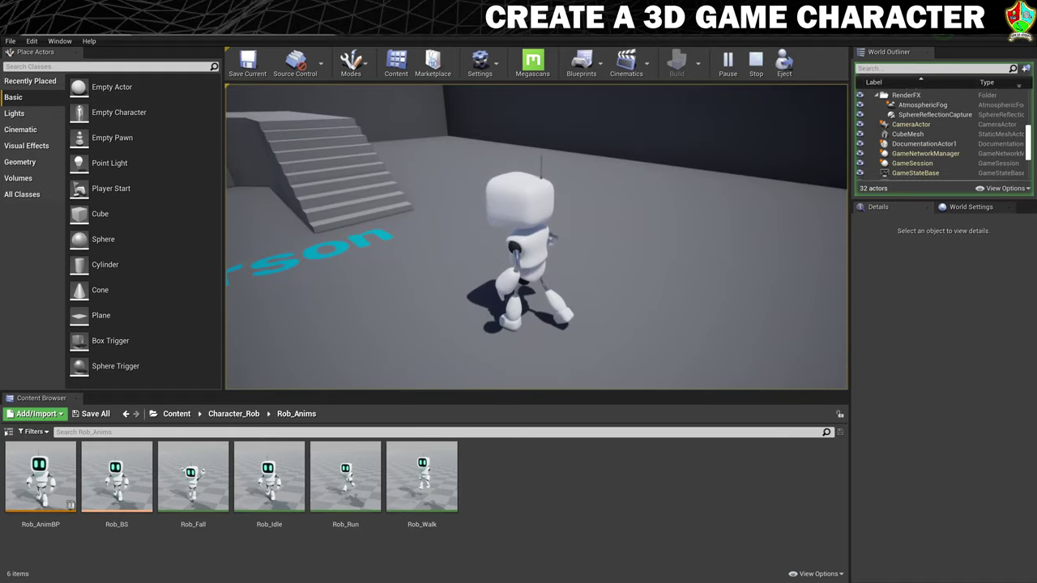
{"action": "key", "text": "w"}
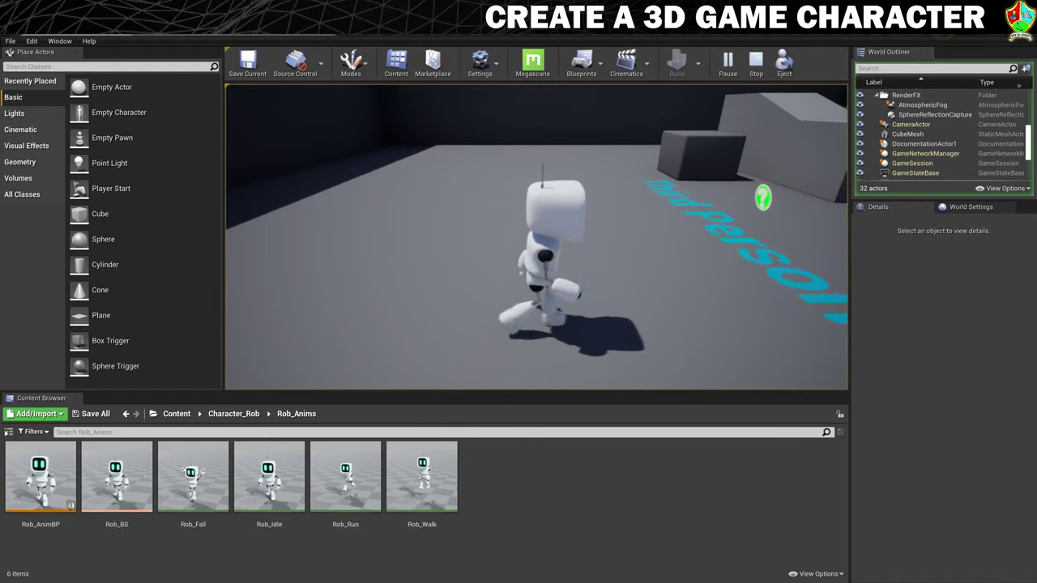
{"action": "key", "text": "w"}
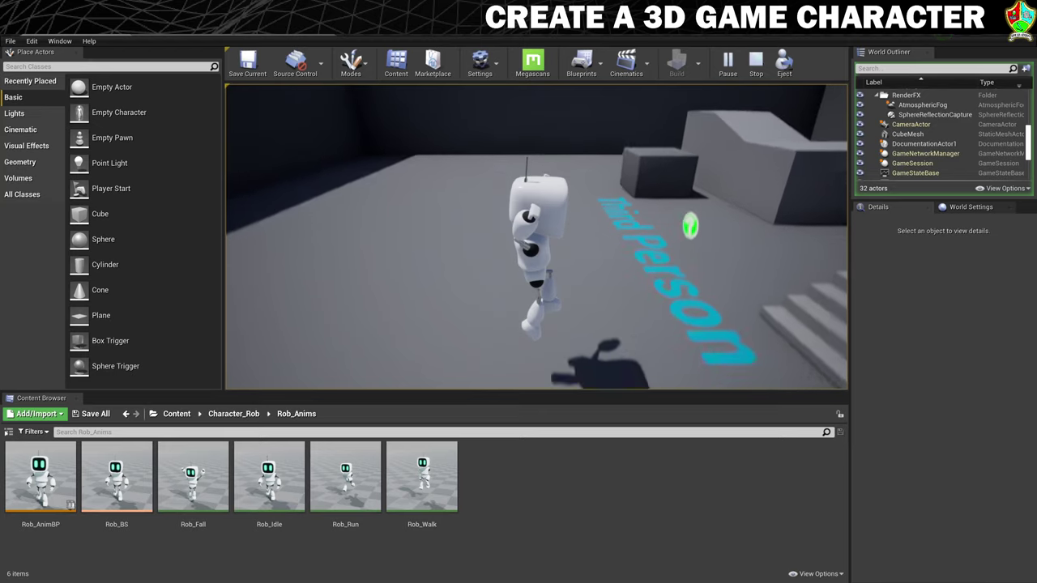
{"action": "key", "text": "w"}
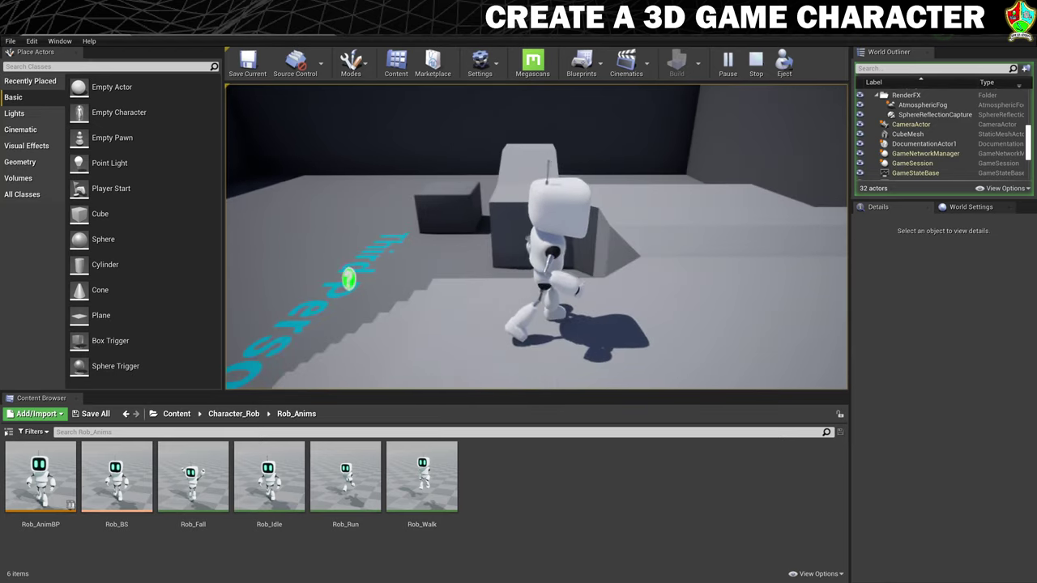
{"action": "key", "text": "w"}
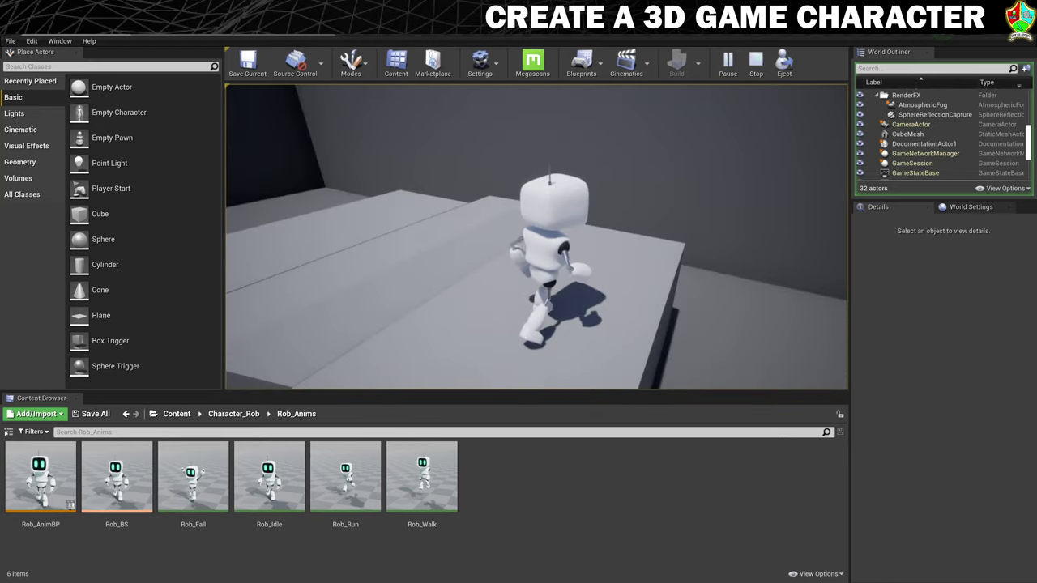
{"action": "key", "text": "w"}
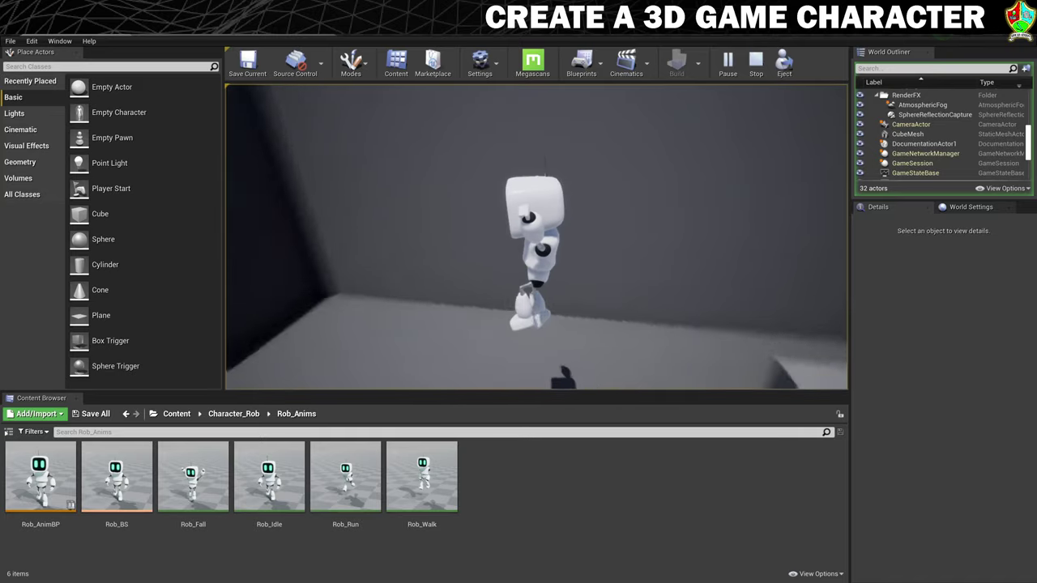
{"action": "key", "text": "space"}
{"action": "key", "text": "w"}
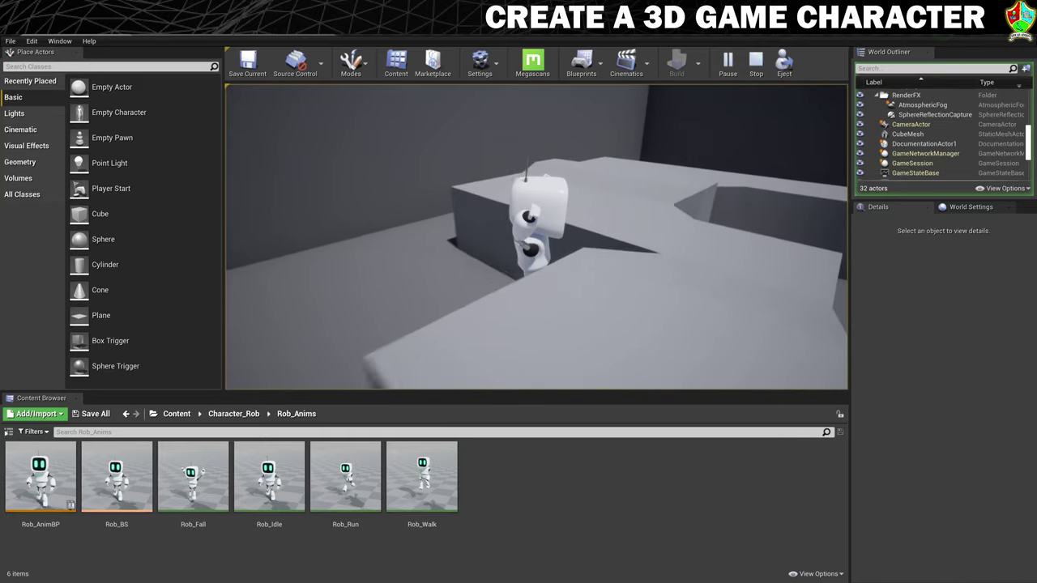
{"action": "key", "text": "w"}
{"action": "key", "text": "space"}
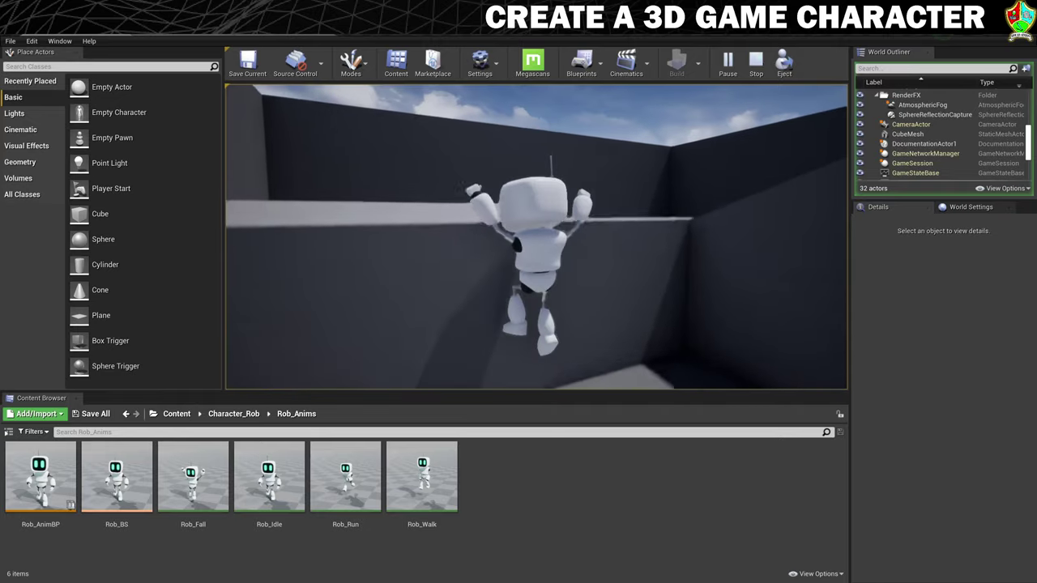
{"action": "key", "text": "w"}
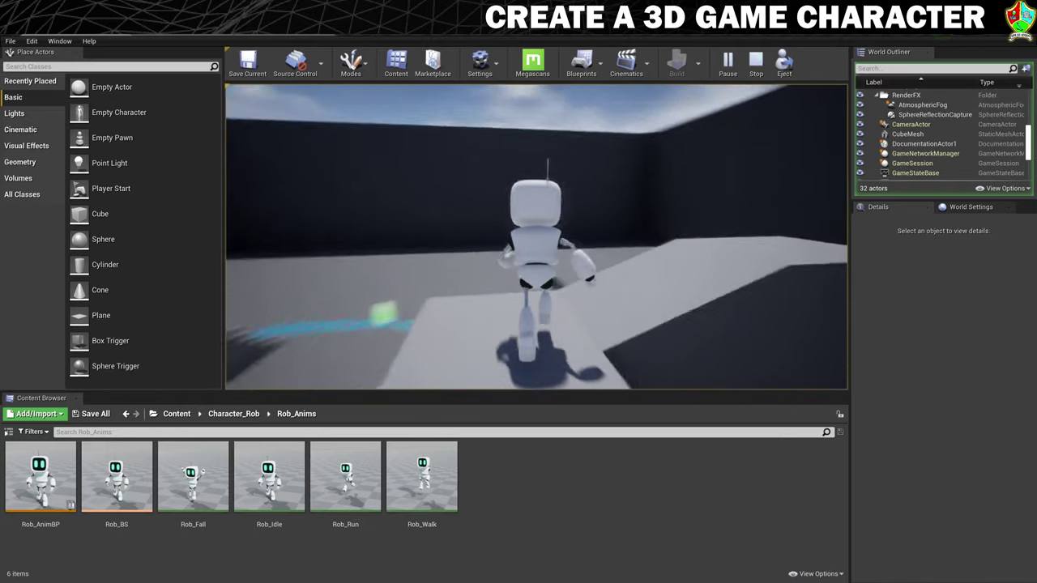
{"action": "key", "text": "space"}
{"action": "key", "text": "w"}
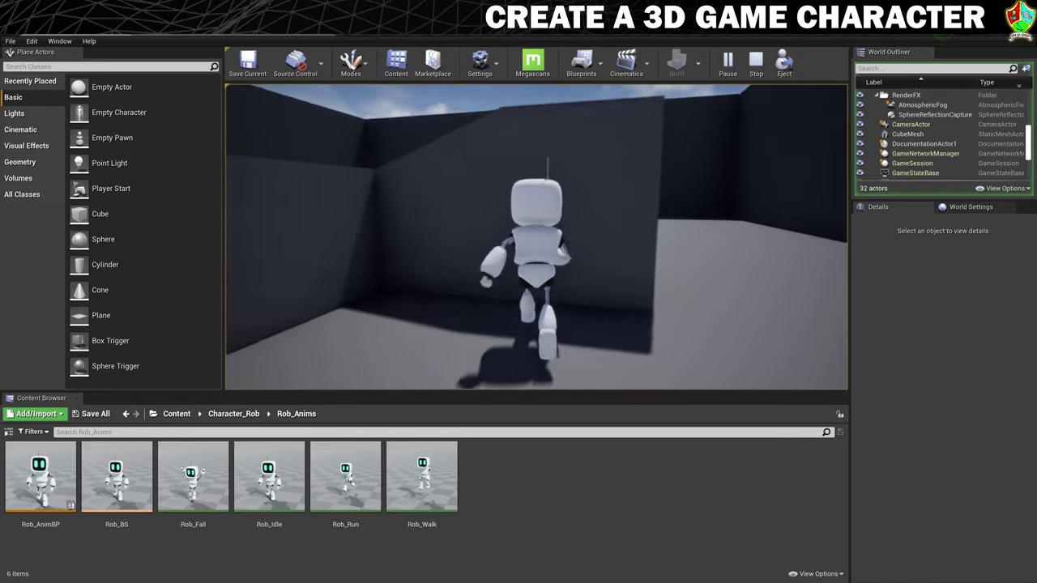
{"action": "key", "text": "space"}
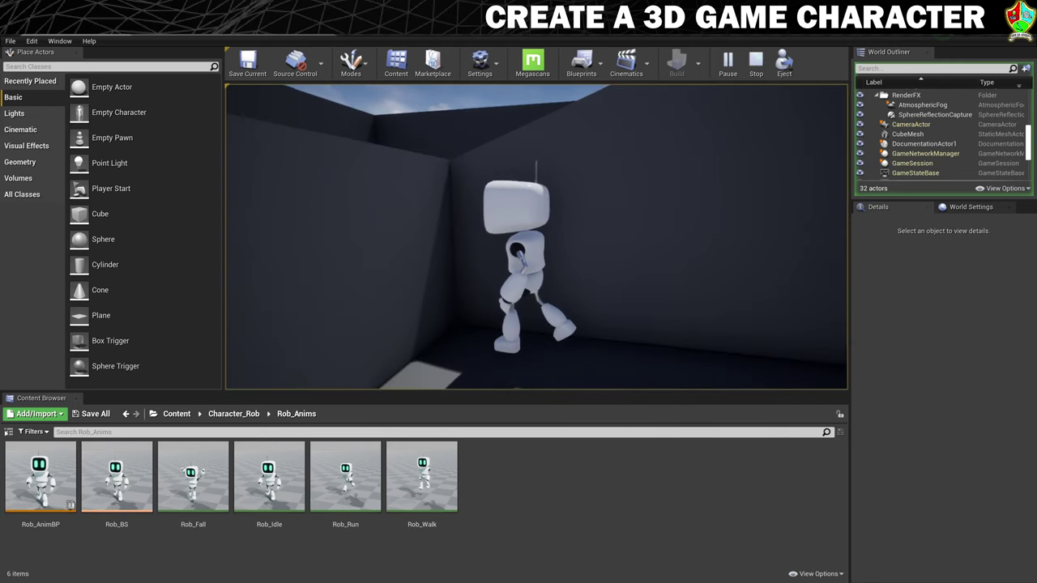
{"action": "key", "text": "Escape"}
In Rob_BP's CharacterMovement component, set Gravity Scale to 6.0 and Jump Z Velocity to 2000, and compile the blueprint
{"action": "left_click", "coordinate": [186, 36]}
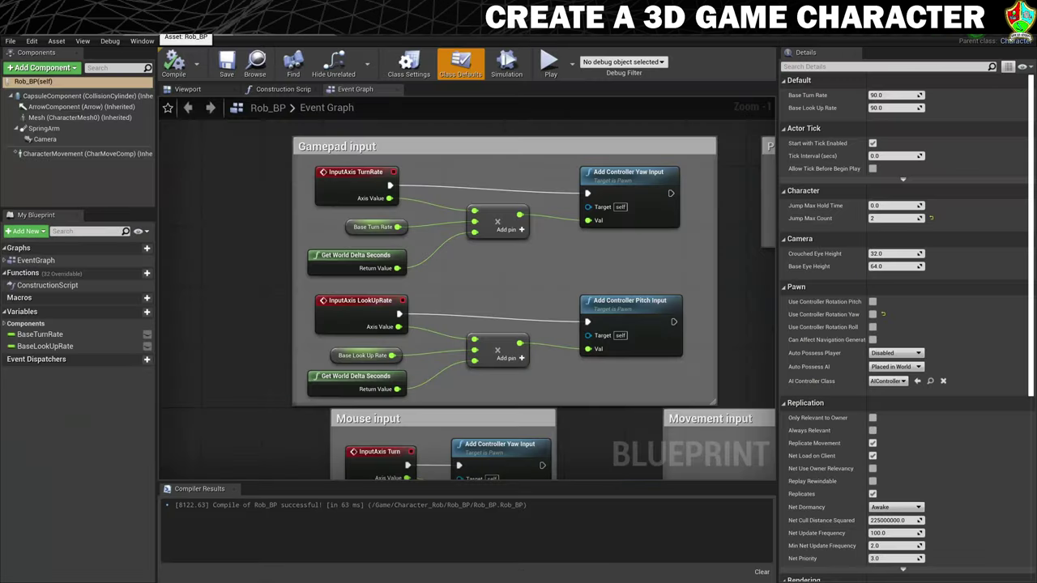
{"action": "left_click", "coordinate": [75, 154]}
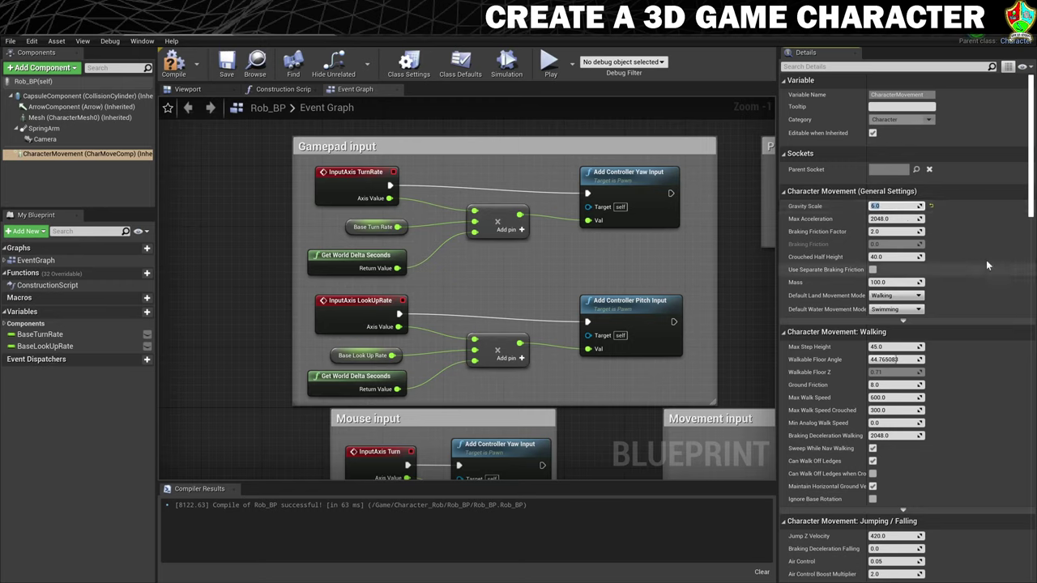
{"action": "scroll", "coordinate": [1028, 197], "scroll_direction": "down", "scroll_amount": 2}
{"action": "left_click_drag", "start_coordinate": [1030, 199], "coordinate": [1025, 258]}
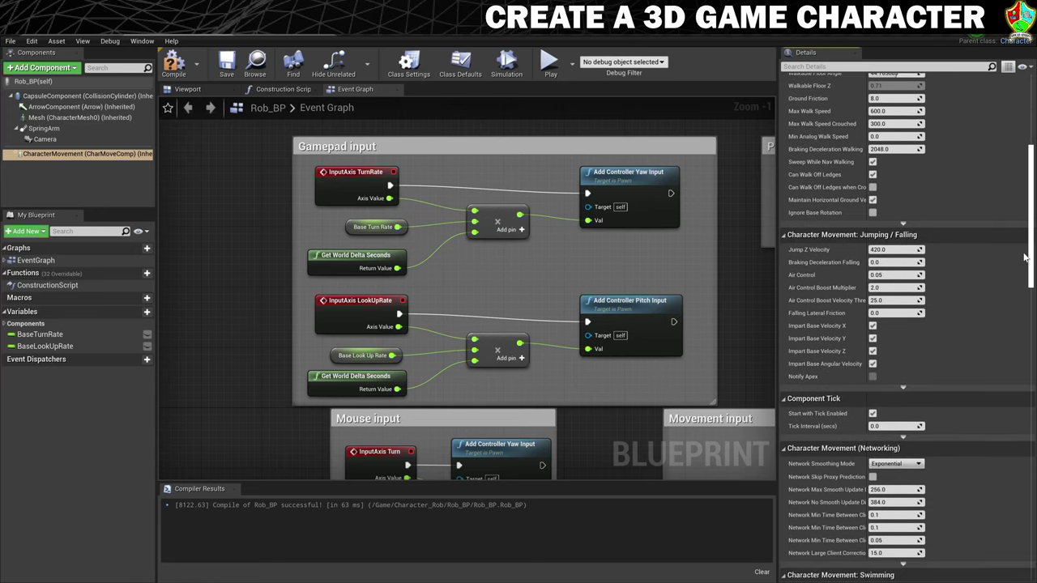
{"action": "mouse_move", "coordinate": [1025, 257]}
{"action": "left_mouse_down"}
{"action": "mouse_move", "coordinate": [1027, 213]}
{"action": "mouse_move", "coordinate": [1025, 257]}
{"action": "left_mouse_up"}
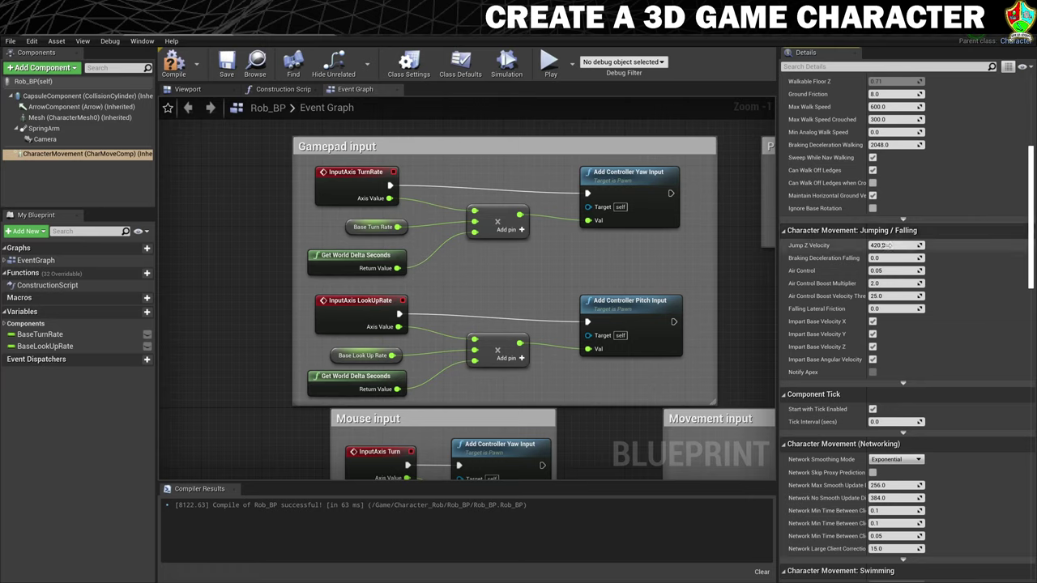
{"action": "mouse_move", "coordinate": [814, 247]}
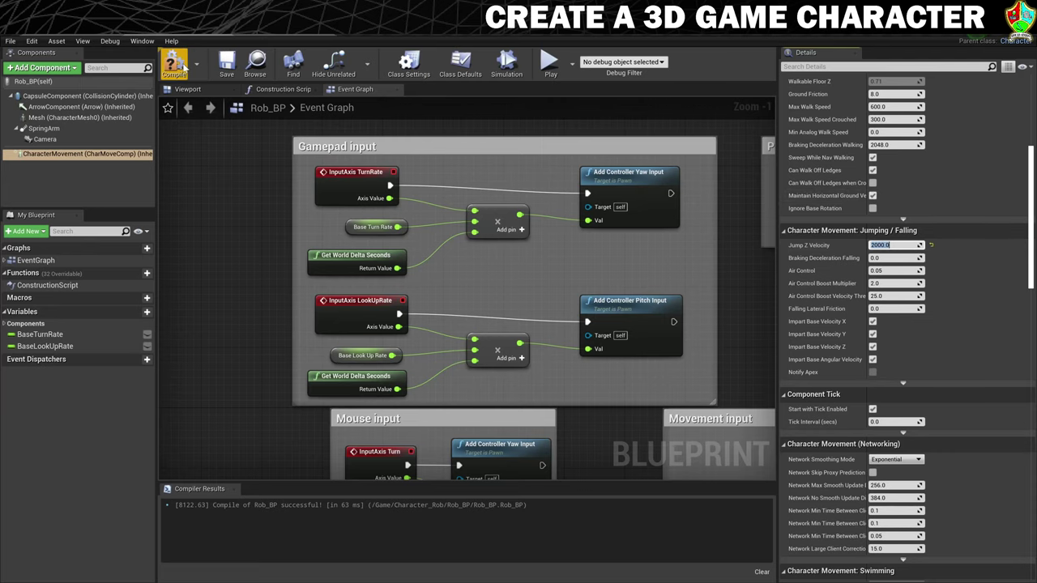
Play the level to test the robot's running and double jump with the new gravity and jump velocity, and stop the session
{"action": "left_click", "coordinate": [85, 36]}
{"action": "left_click", "coordinate": [727, 60]}
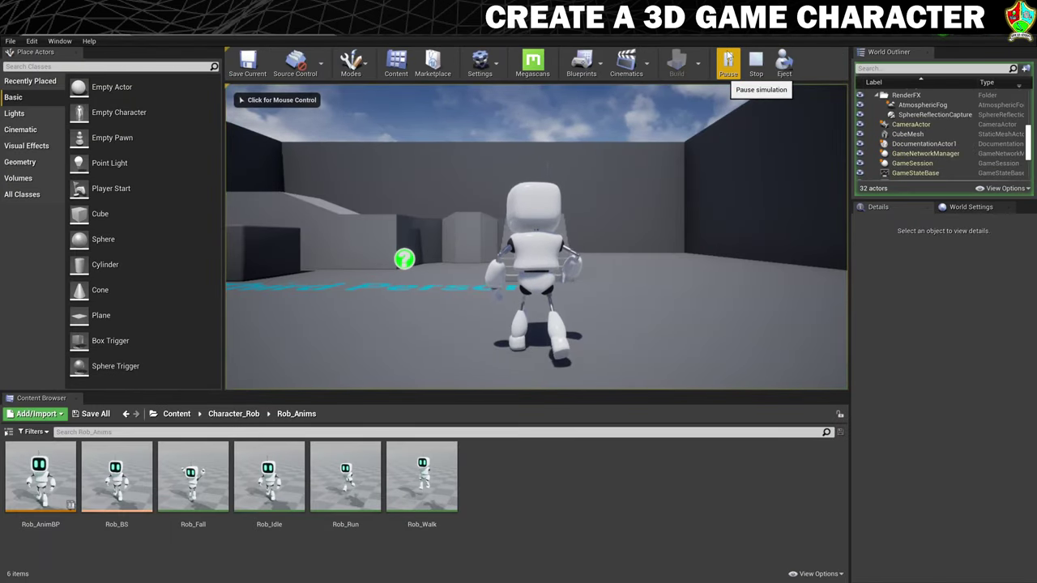
{"action": "left_click", "coordinate": [534, 243]}
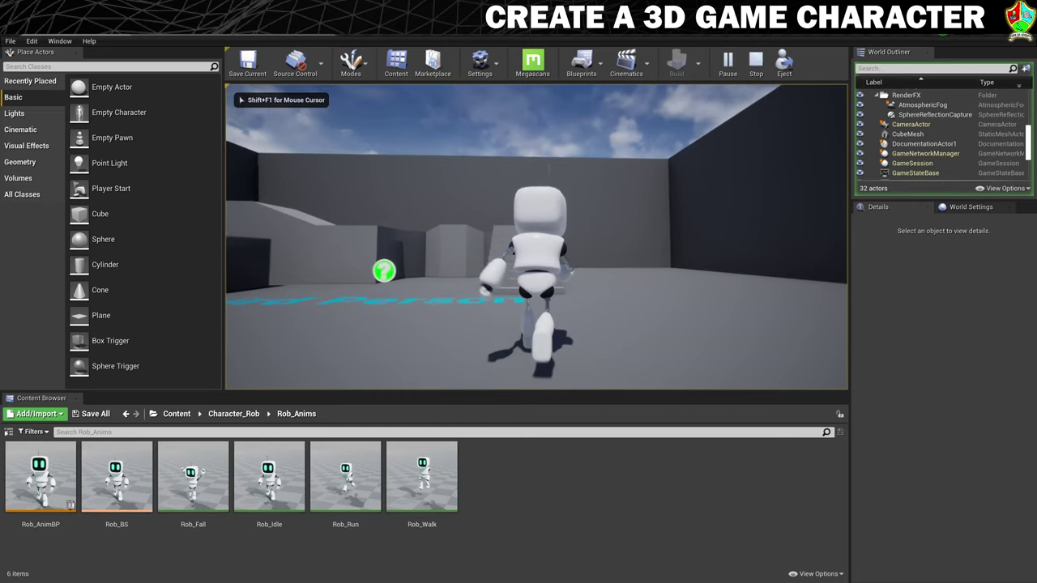
{"action": "key", "text": "w"}
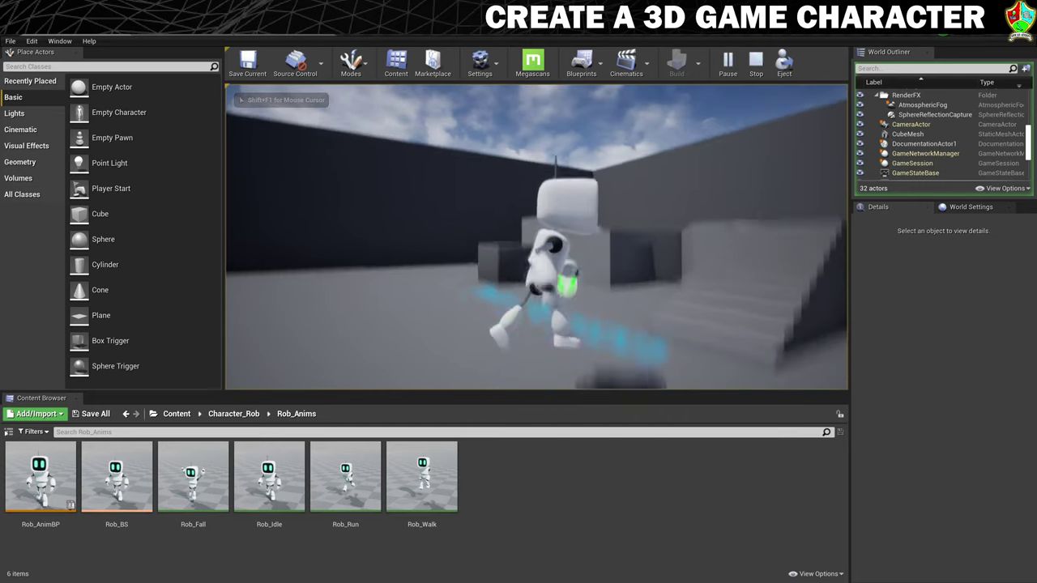
{"action": "key", "text": "space"}
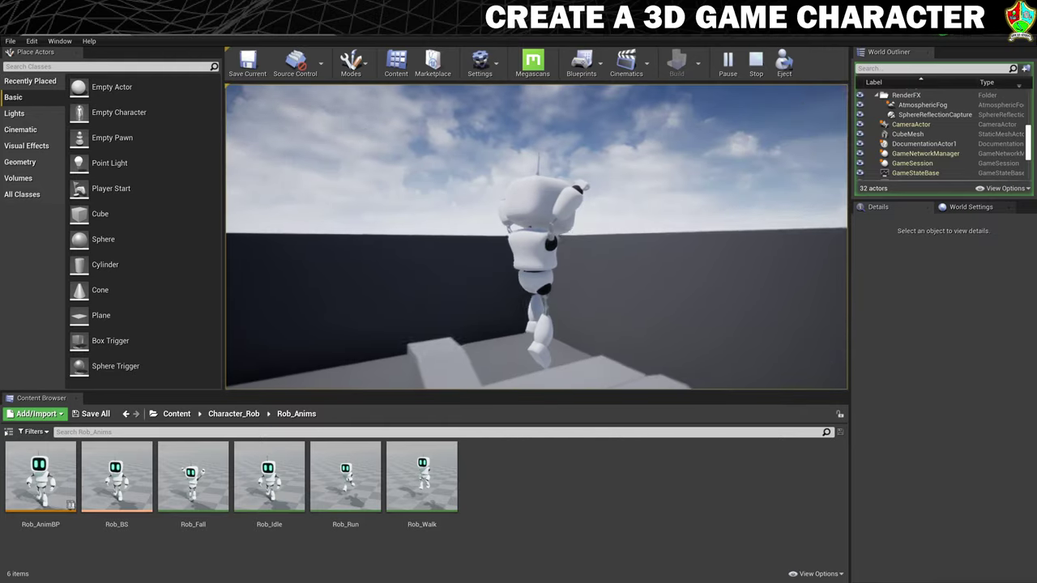
{"action": "key", "text": "w"}
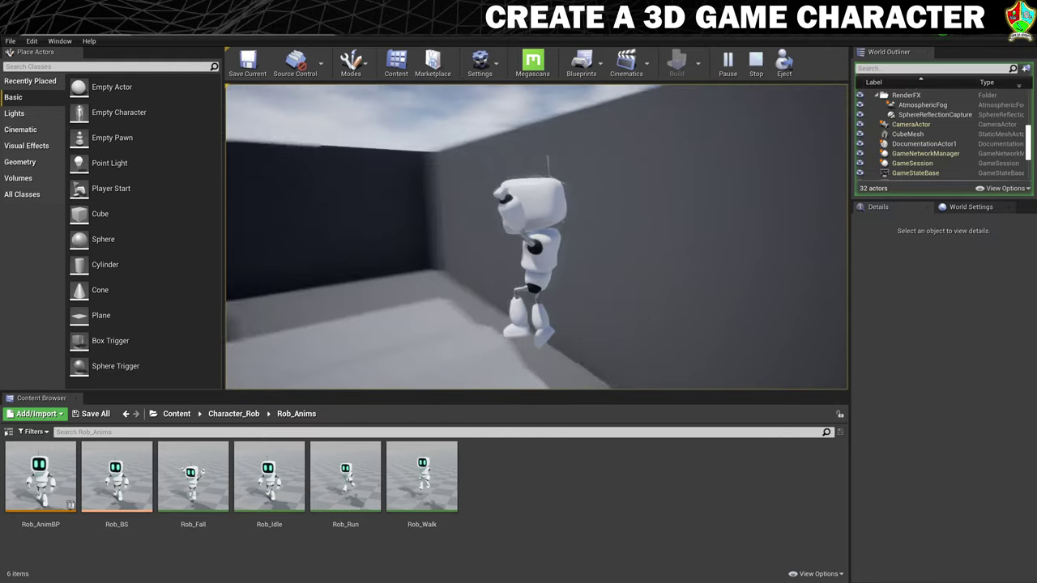
{"action": "key", "text": "space"}
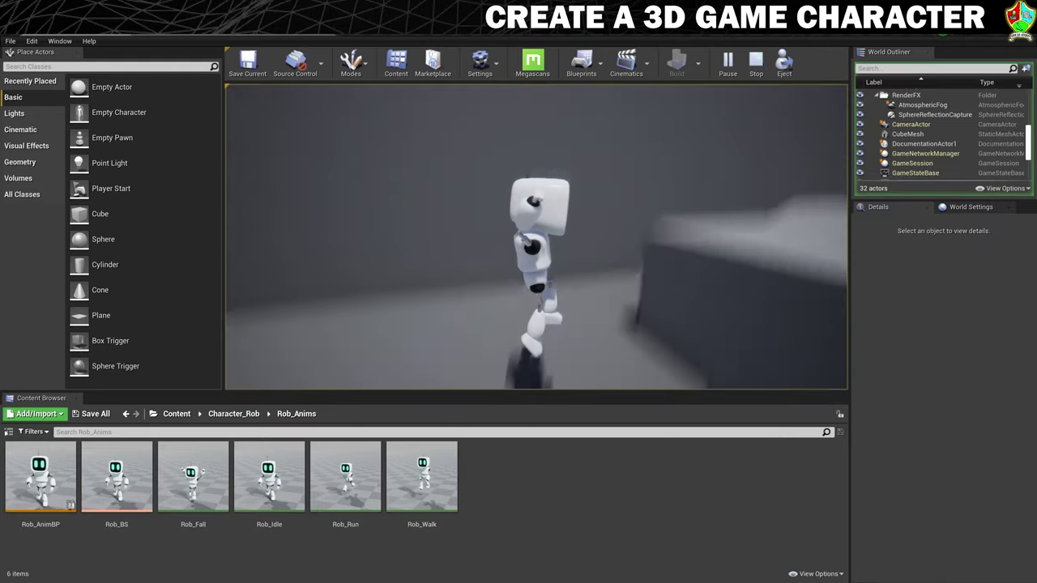
{"action": "key", "text": "w"}
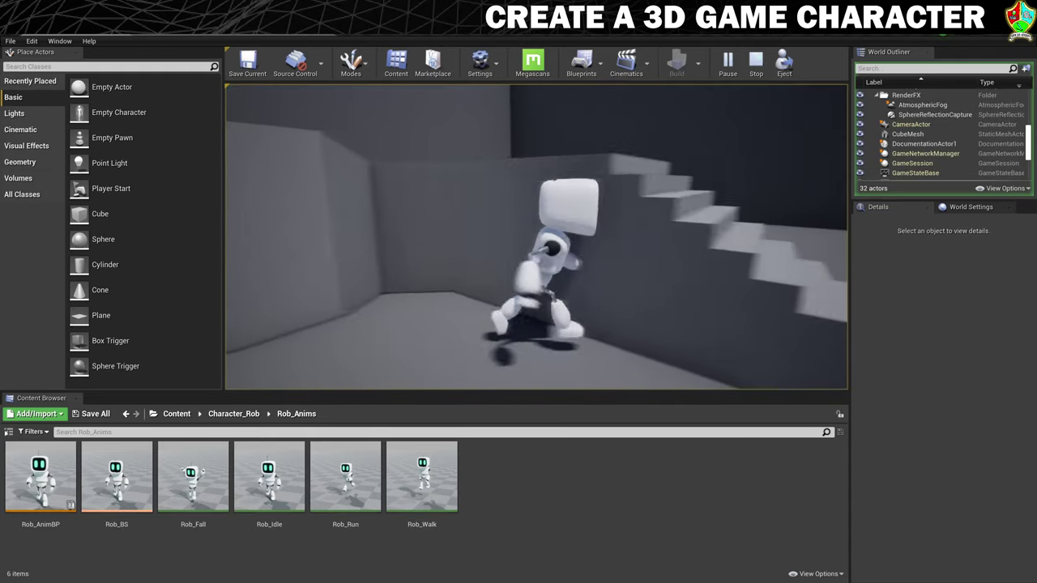
{"action": "key", "text": "space"}
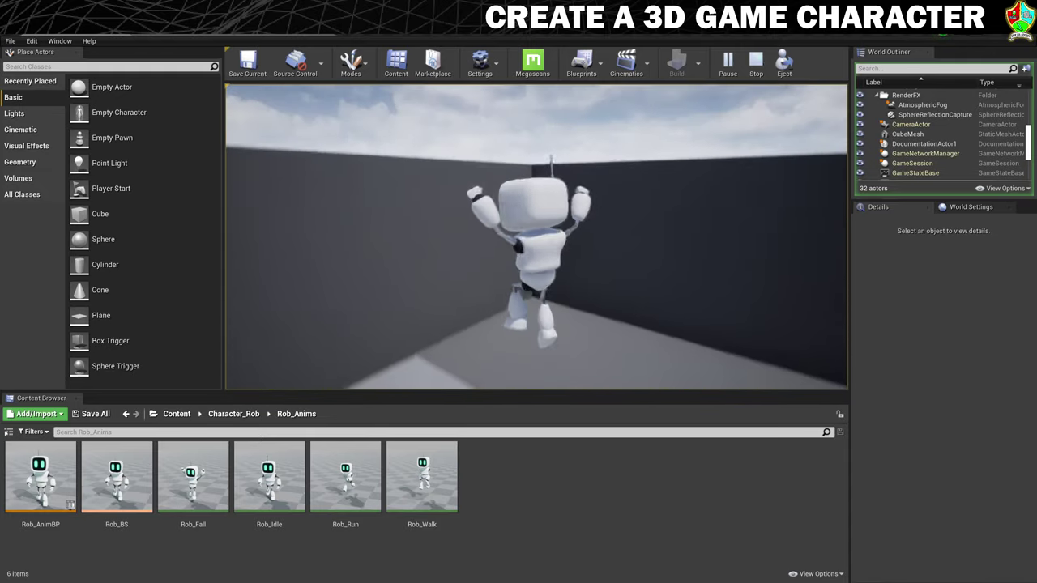
{"action": "key", "text": "space"}
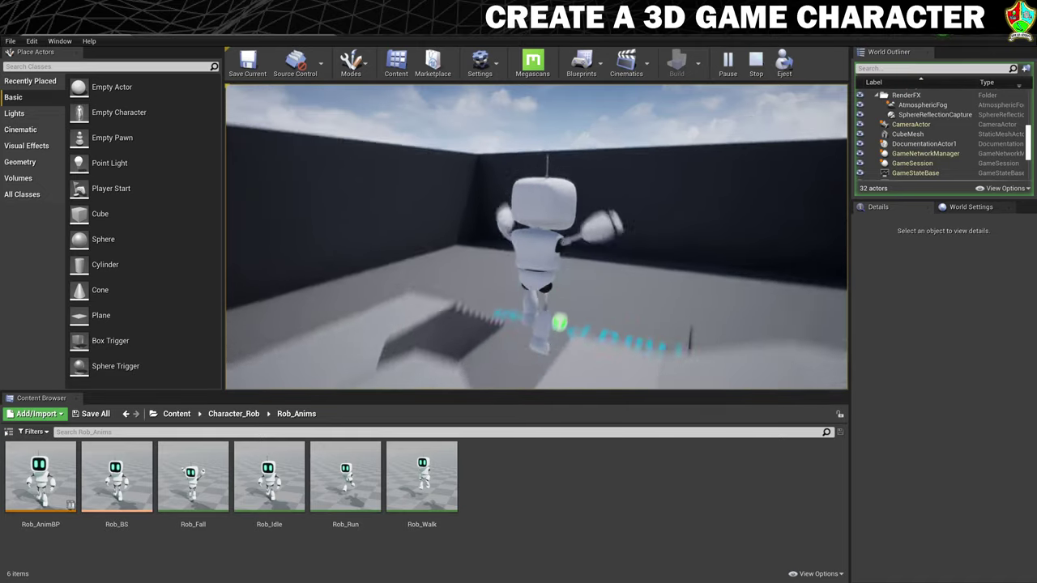
{"action": "key", "text": "space"}
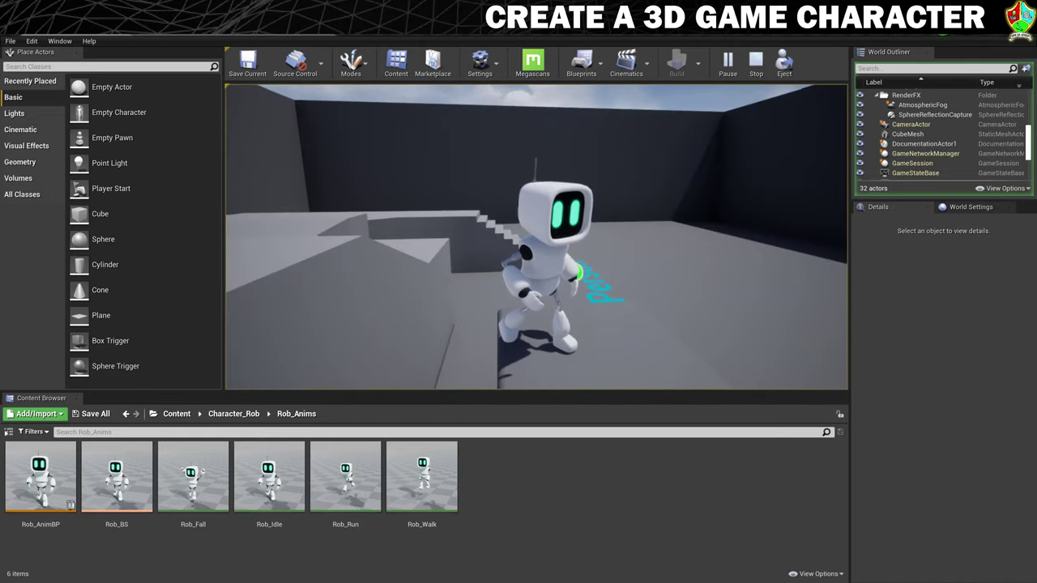
{"action": "key", "text": "Escape"}
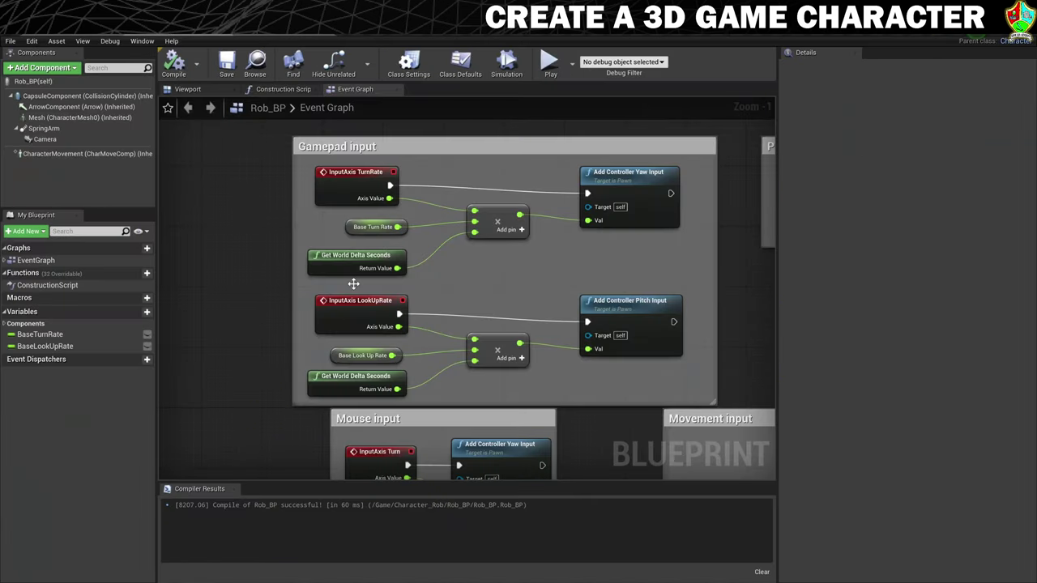
Set Air Control to 0.9 in Rob_BP's CharacterMovement component
{"action": "left_click", "coordinate": [111, 154]}
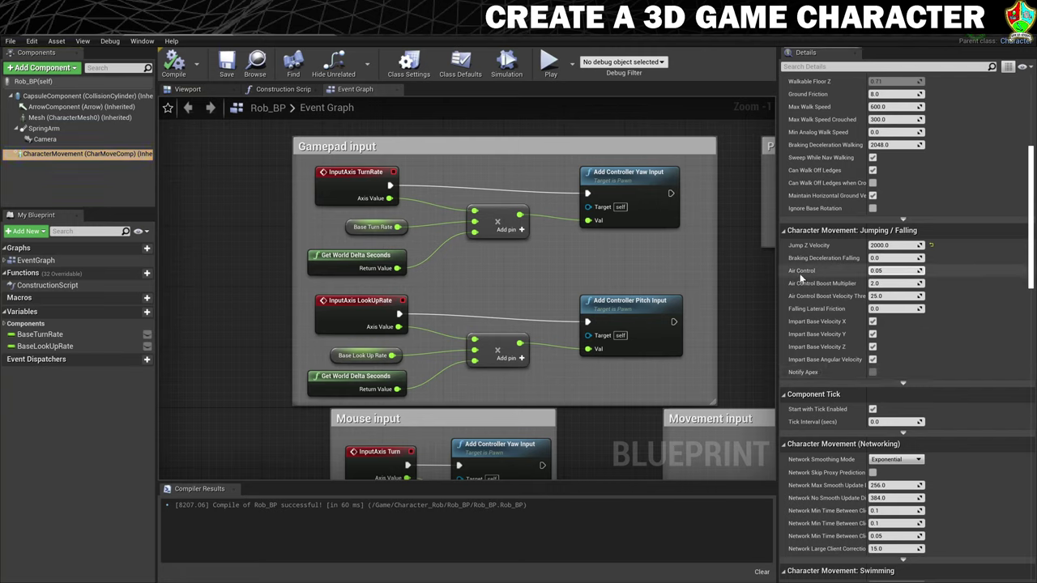
{"action": "left_click", "coordinate": [897, 270]}
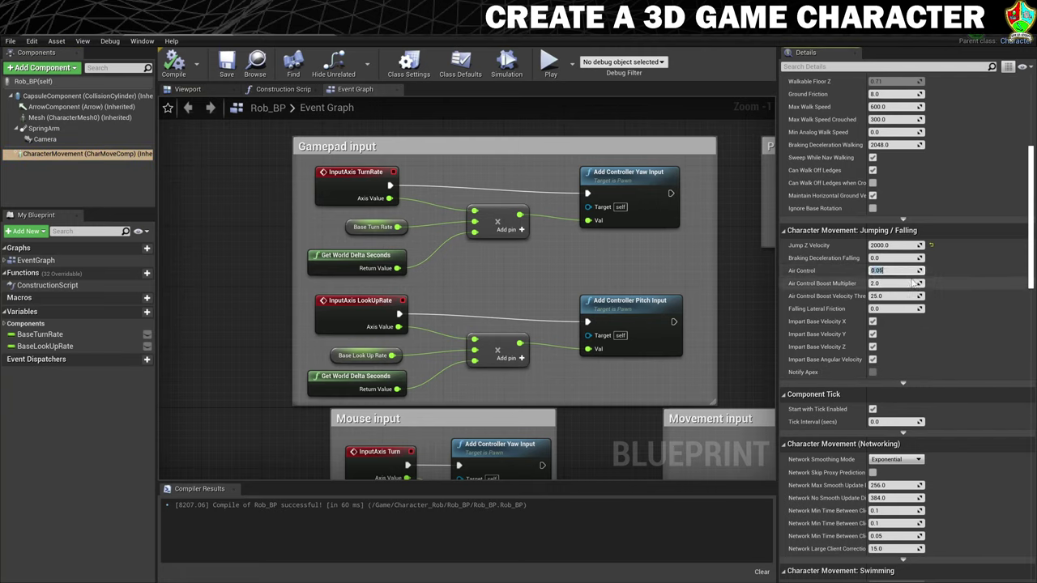
{"action": "type", "text": "0.9"}
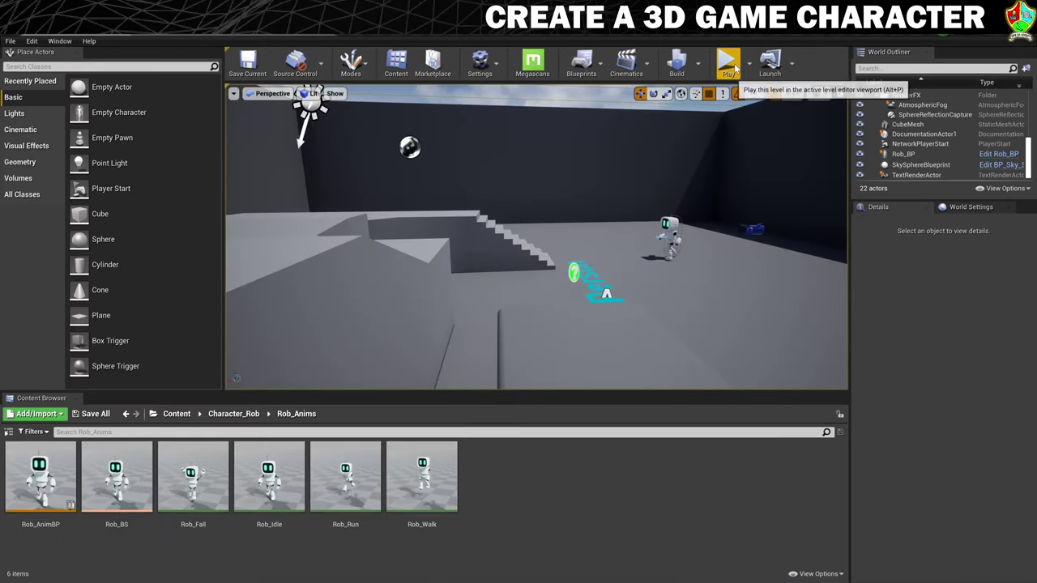
Play the level to test steering the robot in mid-air during jumps, and stop the session
{"action": "left_click", "coordinate": [733, 65]}
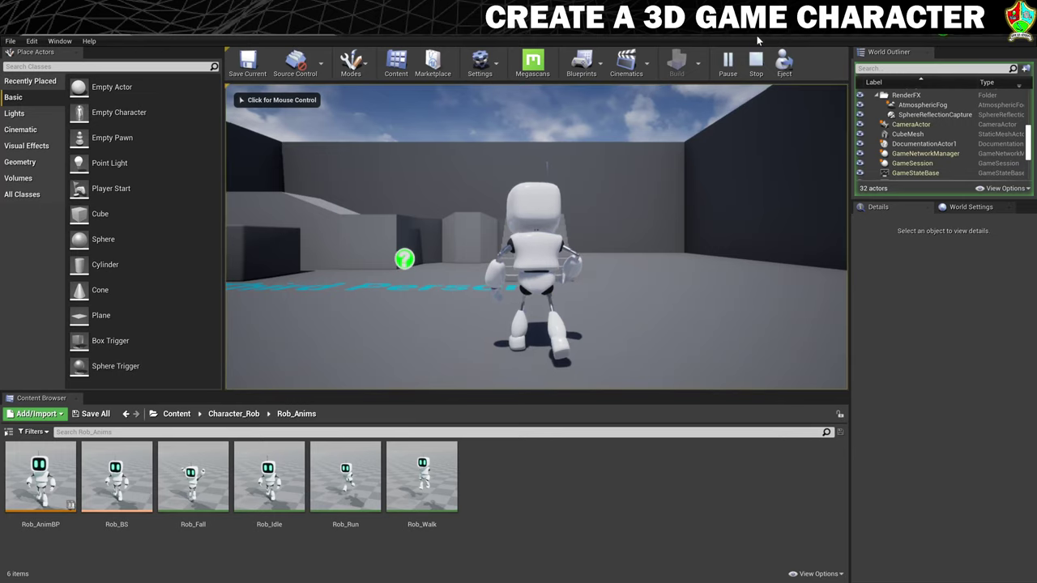
{"action": "left_click", "coordinate": [567, 202]}
{"action": "key", "text": "w"}
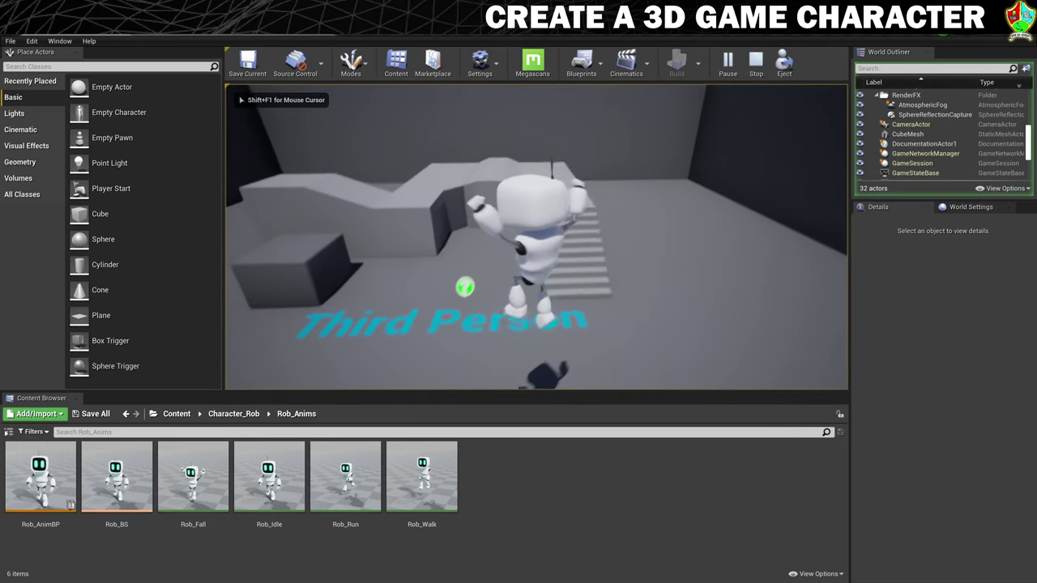
{"action": "key", "text": "space"}
{"action": "key", "text": "w"}
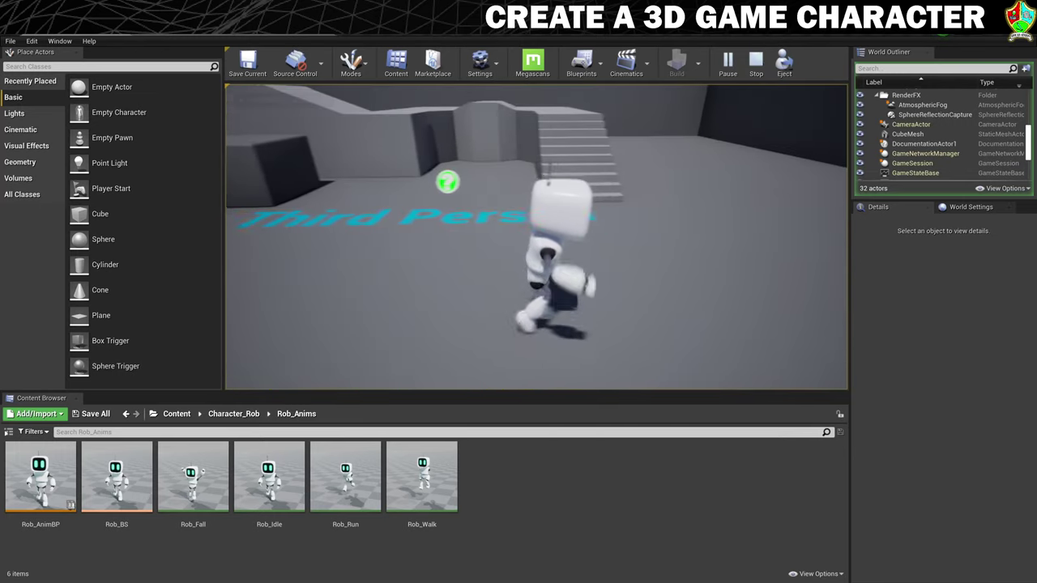
{"action": "key", "text": "space"}
{"action": "key", "text": "w"}
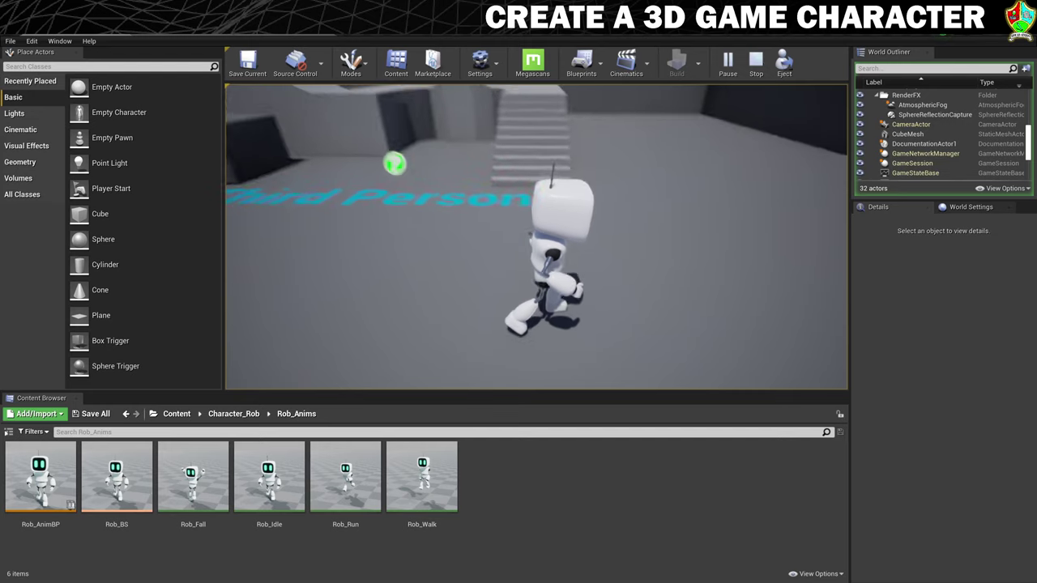
{"action": "key", "text": "Escape"}
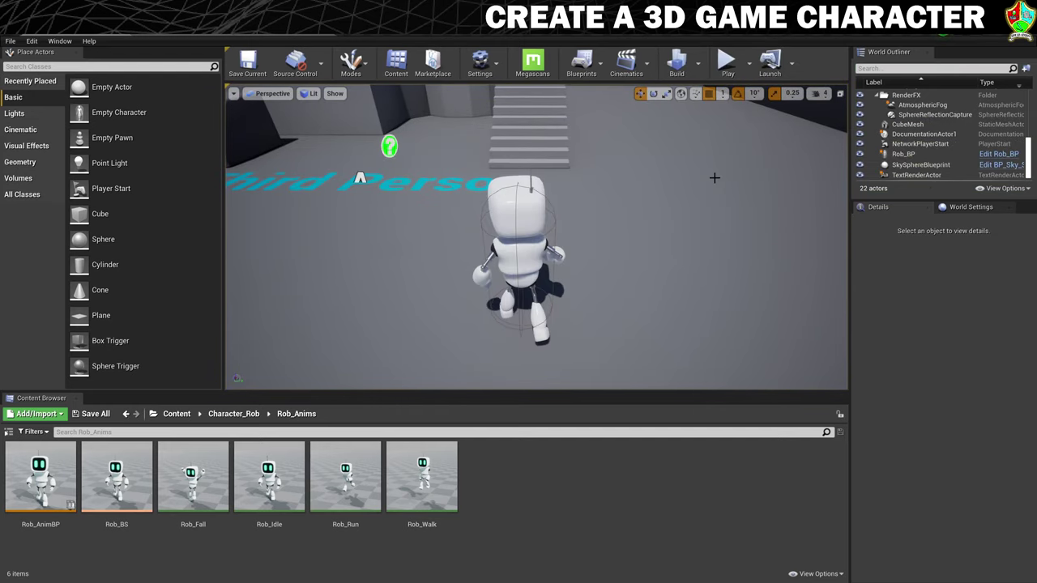
Play the level to test the robot's collision by running it against the side wall, and stop the session
{"action": "left_click", "coordinate": [726, 61]}
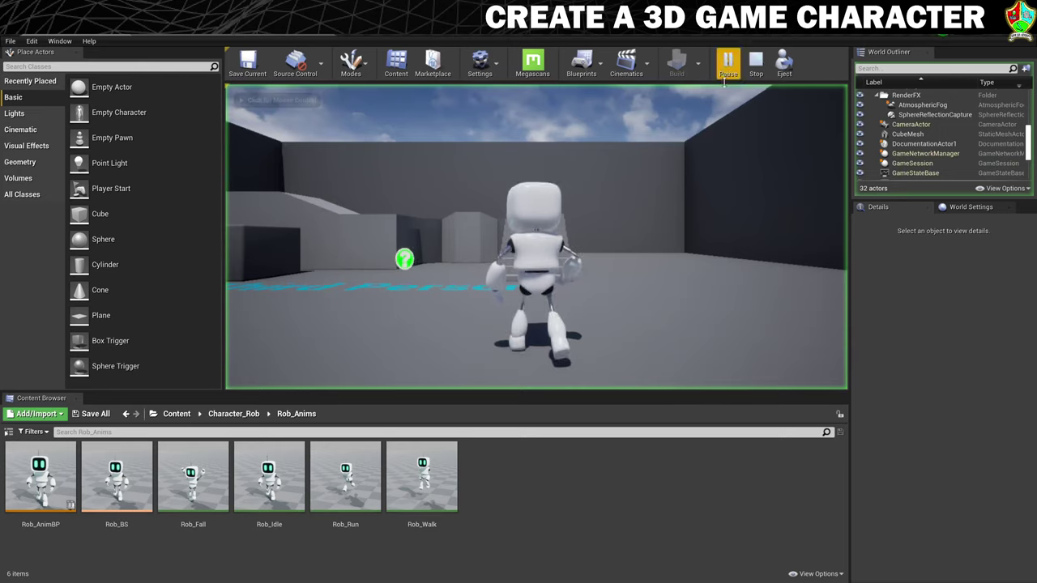
{"action": "left_click", "coordinate": [722, 154]}
{"action": "key", "text": "w"}
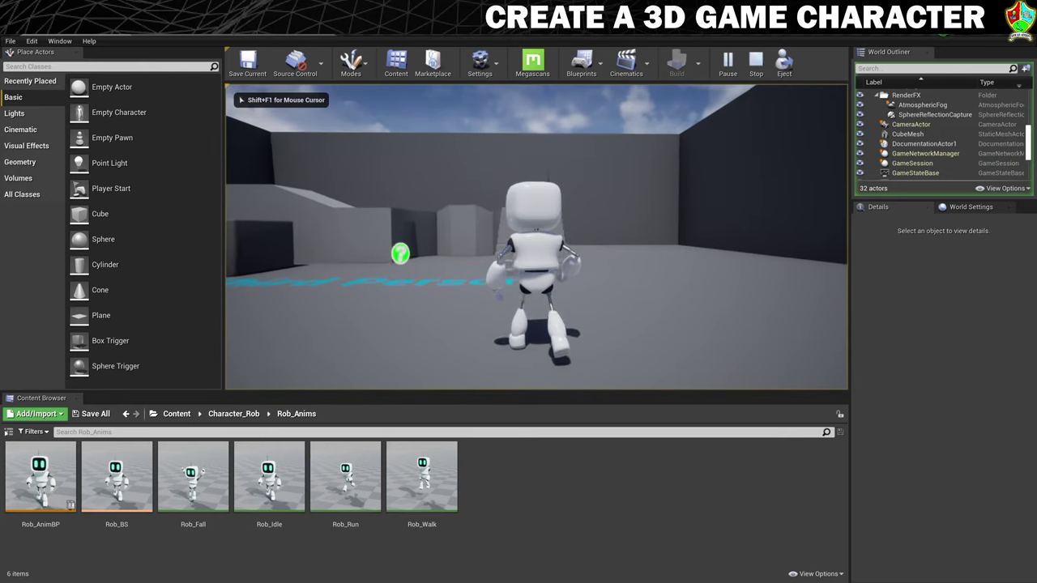
{"action": "key", "text": "d"}
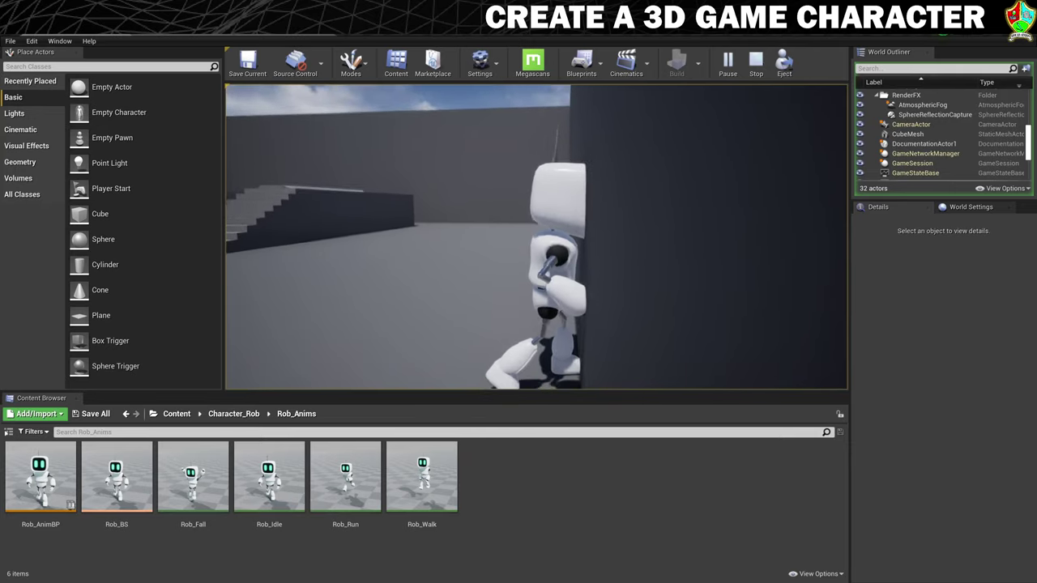
{"action": "key", "text": "Escape"}
In Rob_BP, set the CapsuleComponent's Capsule Radius to 50.0 and check the capsule's fit around the robot in the viewport
{"action": "key", "text": "alt+Tab"}
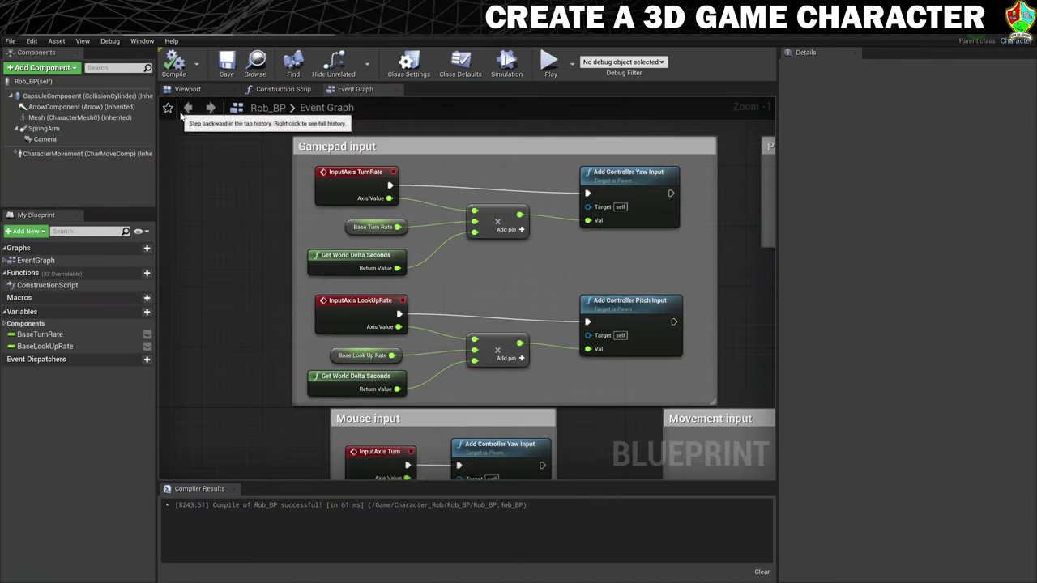
{"action": "left_click", "coordinate": [127, 97]}
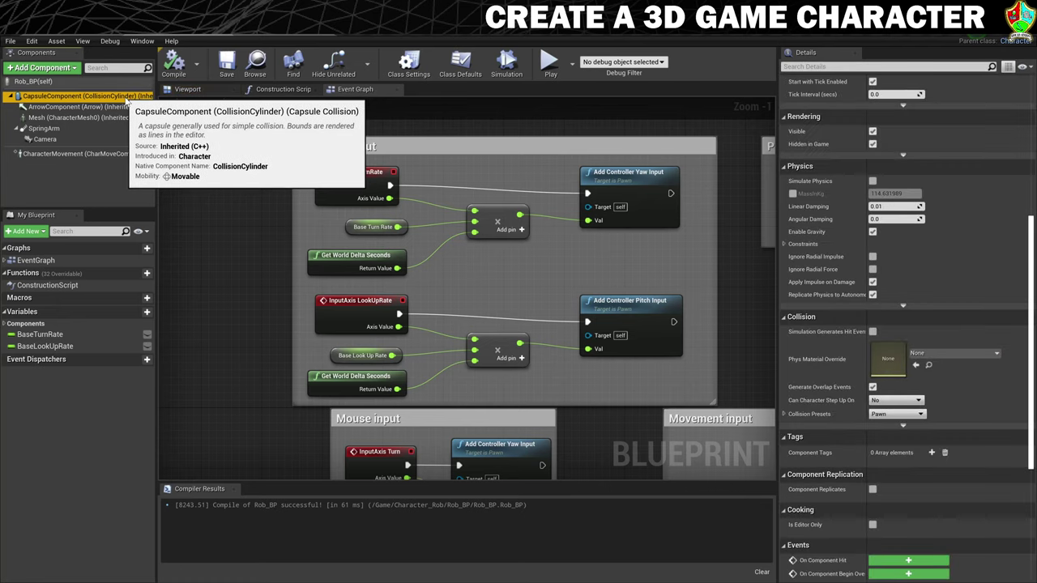
{"action": "left_click", "coordinate": [189, 90]}
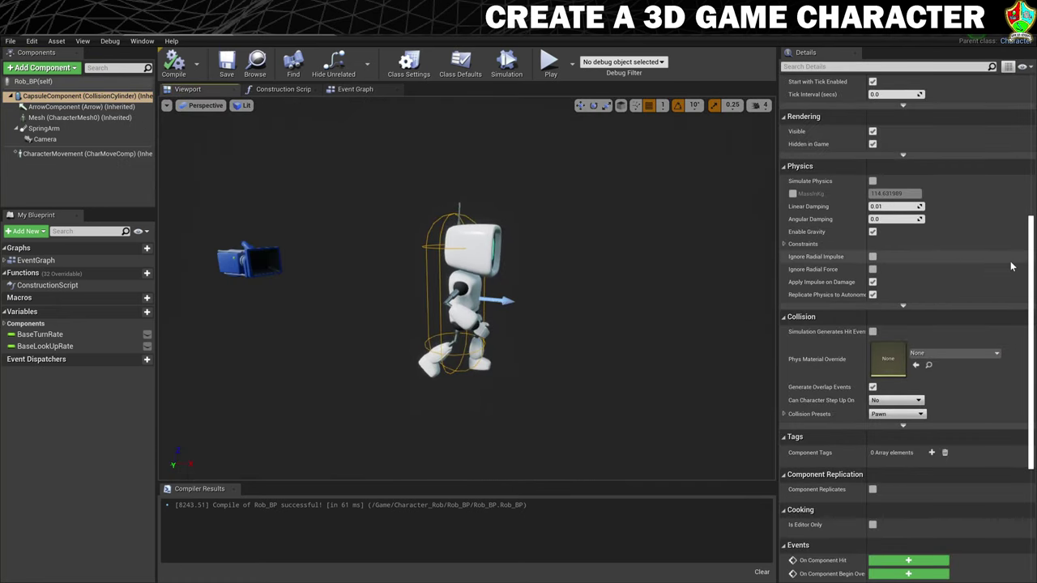
{"action": "scroll", "coordinate": [1010, 266], "scroll_direction": "up", "scroll_amount": 7}
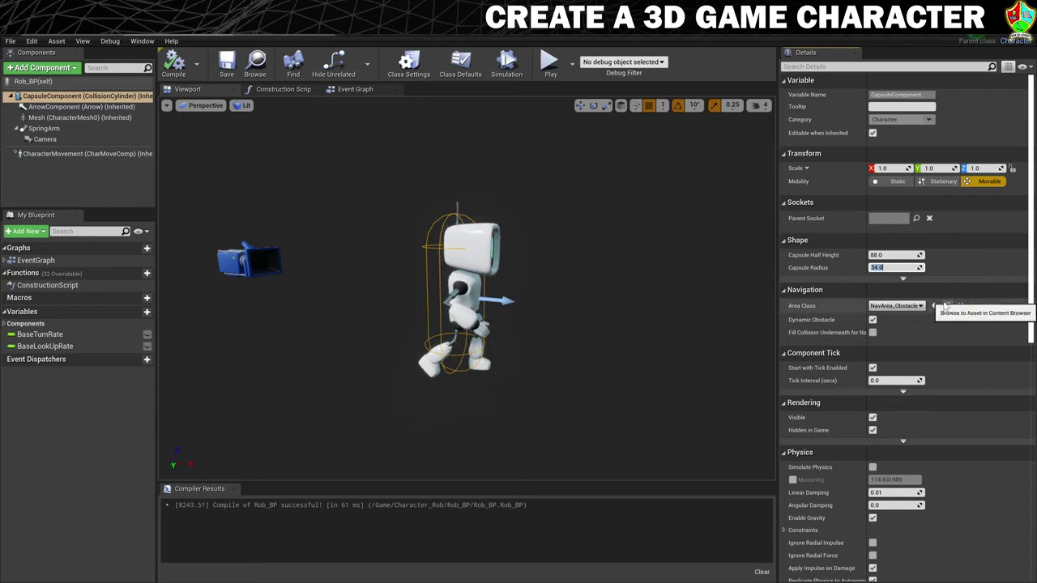
{"action": "key", "text": "Return"}
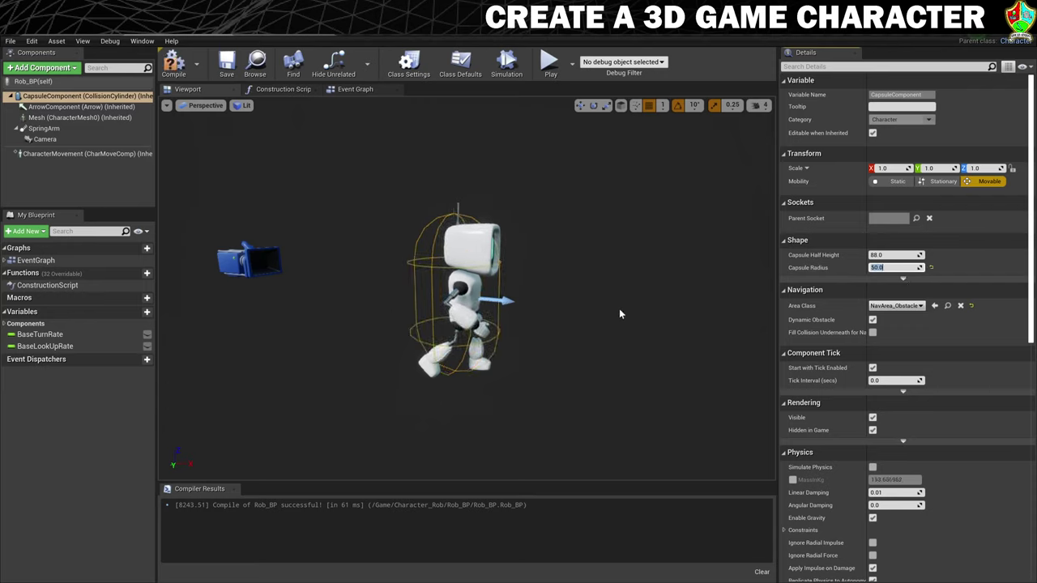
{"action": "left_click_drag", "start_coordinate": [619, 314], "coordinate": [680, 315]}
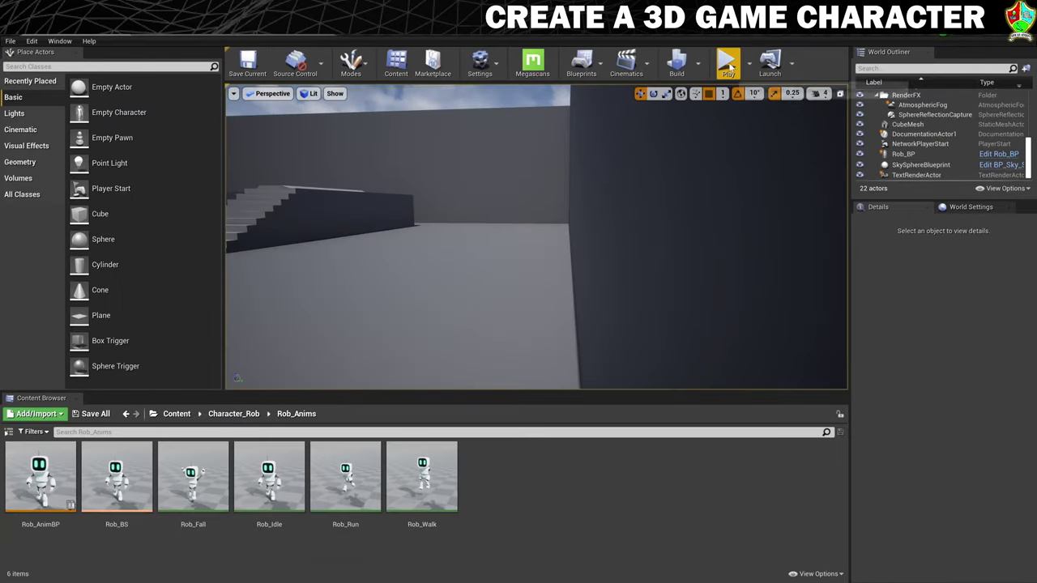
Play the level to test the robot's collision by running it into the side wall from different angles
{"action": "left_click", "coordinate": [729, 66]}
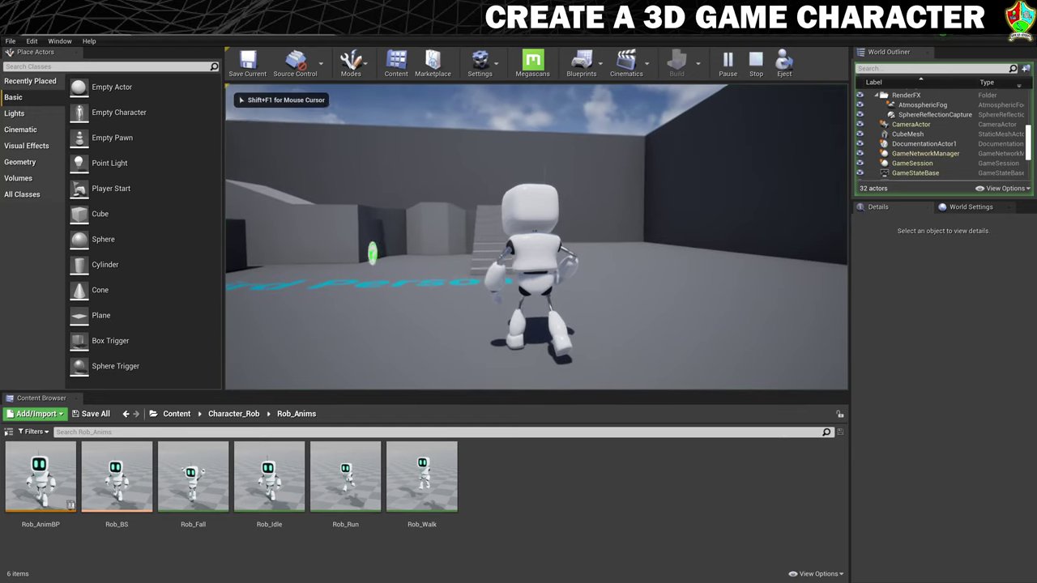
{"action": "key", "text": "w"}
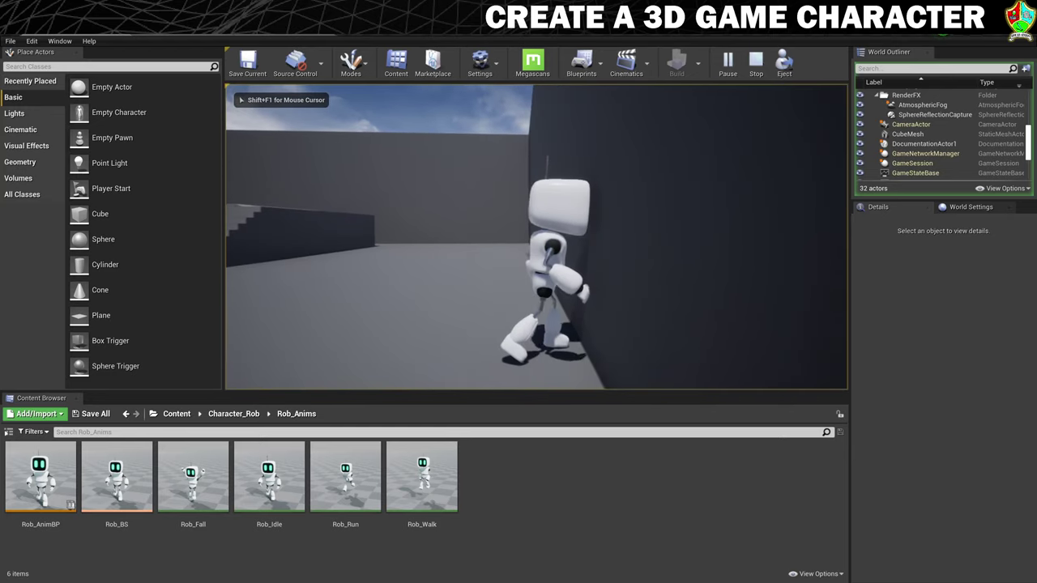
{"action": "key", "text": "w"}
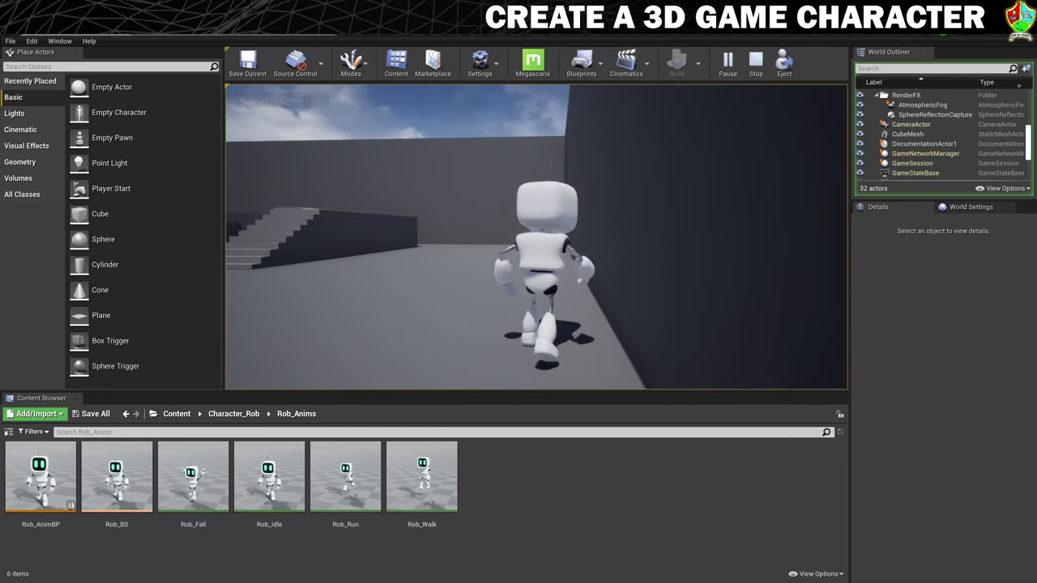
{"action": "key", "text": "w"}
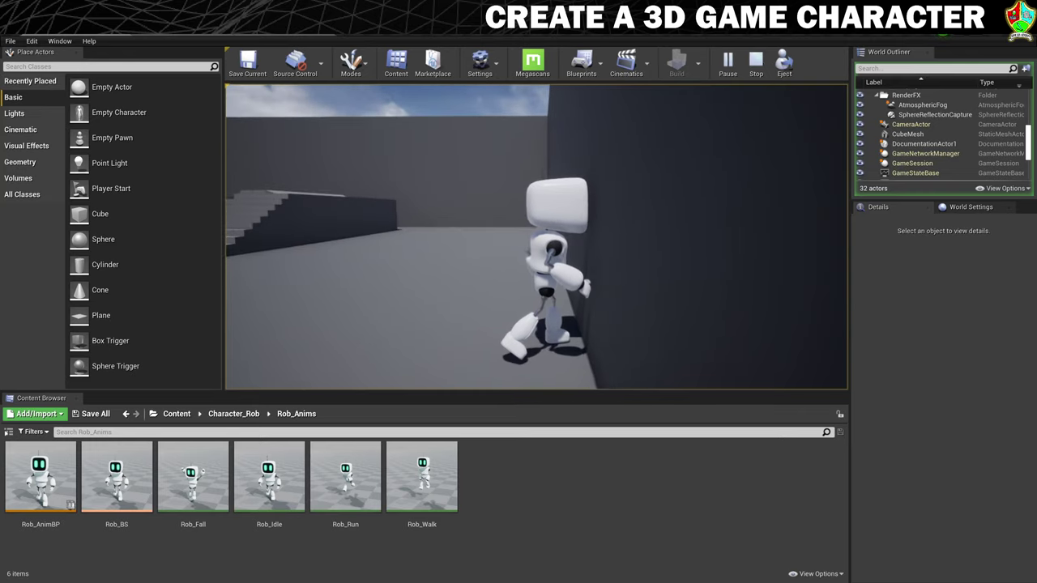
{"action": "key", "text": "w"}
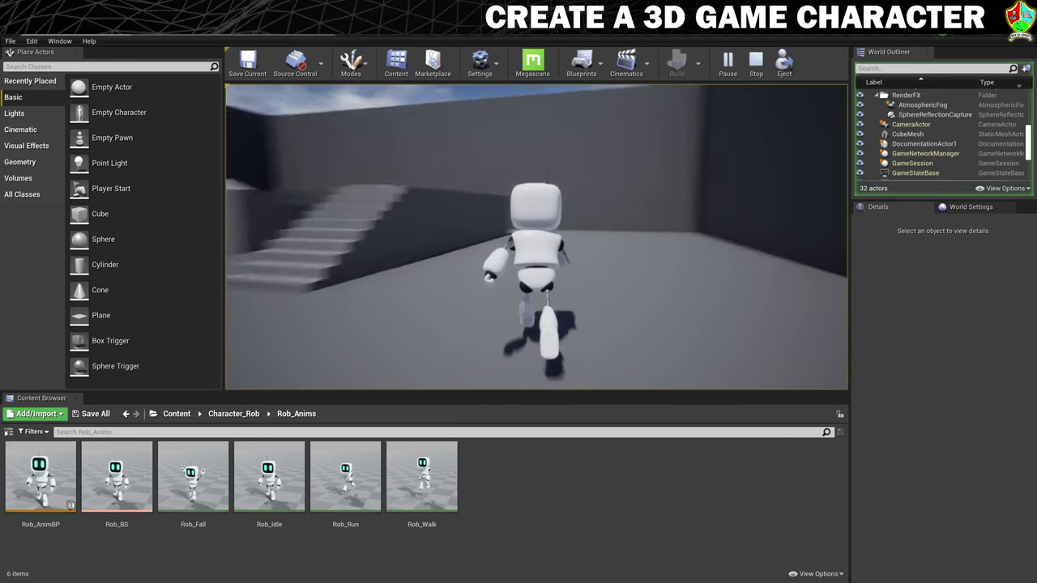
{"action": "key", "text": "w"}
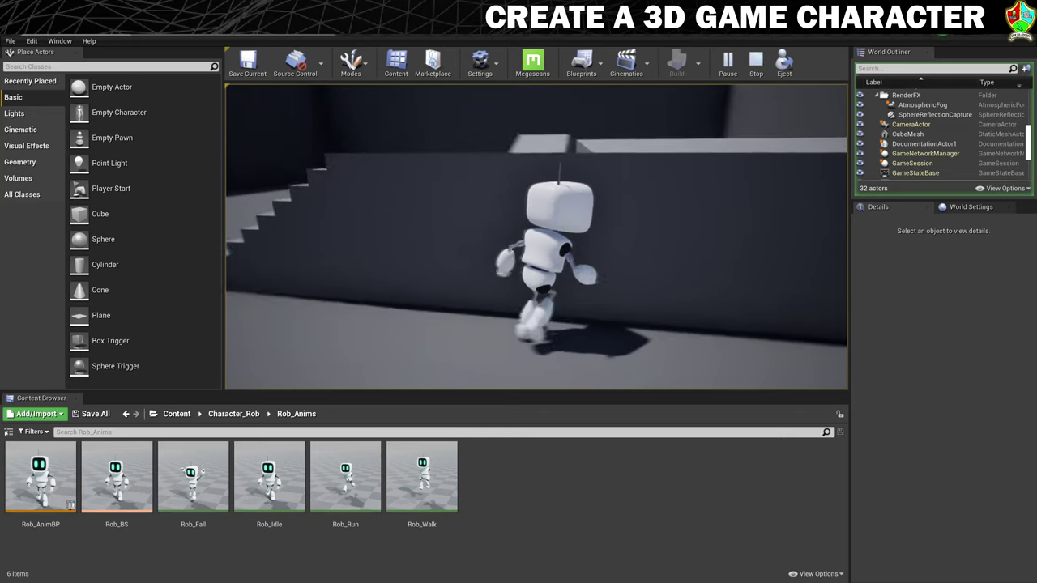
Jump the robot onto the raised platform to examine its feet against the floor from a low angle, and stop the session
{"action": "key", "text": "w"}
{"action": "key", "text": "space"}
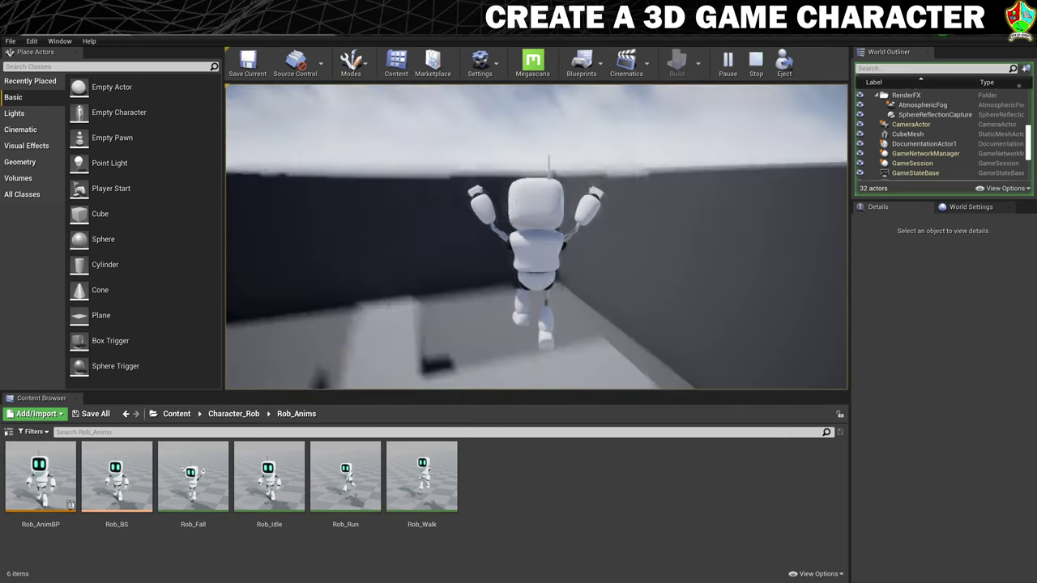
{"action": "key", "text": "w"}
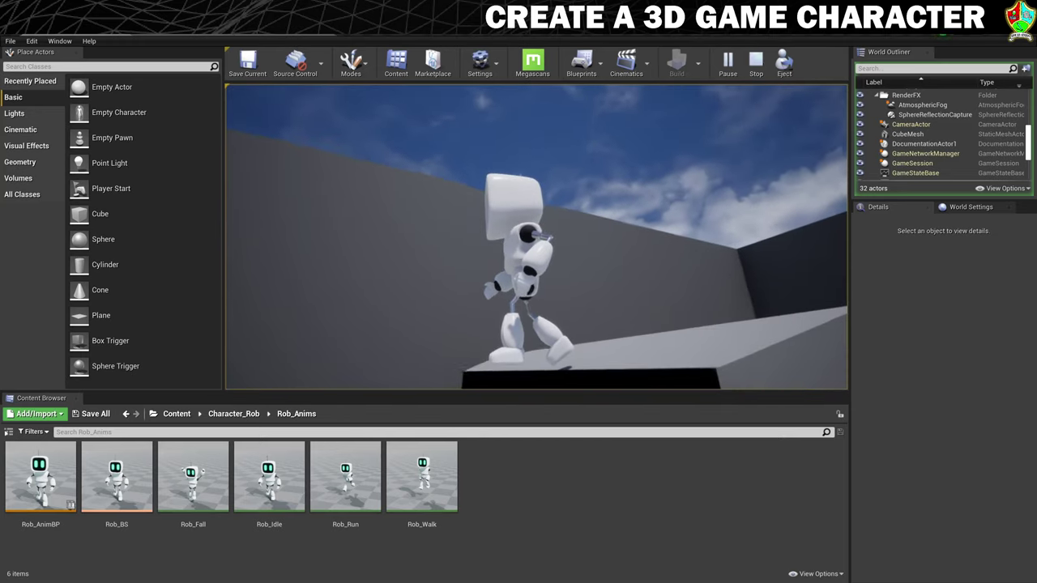
{"action": "key", "text": "w"}
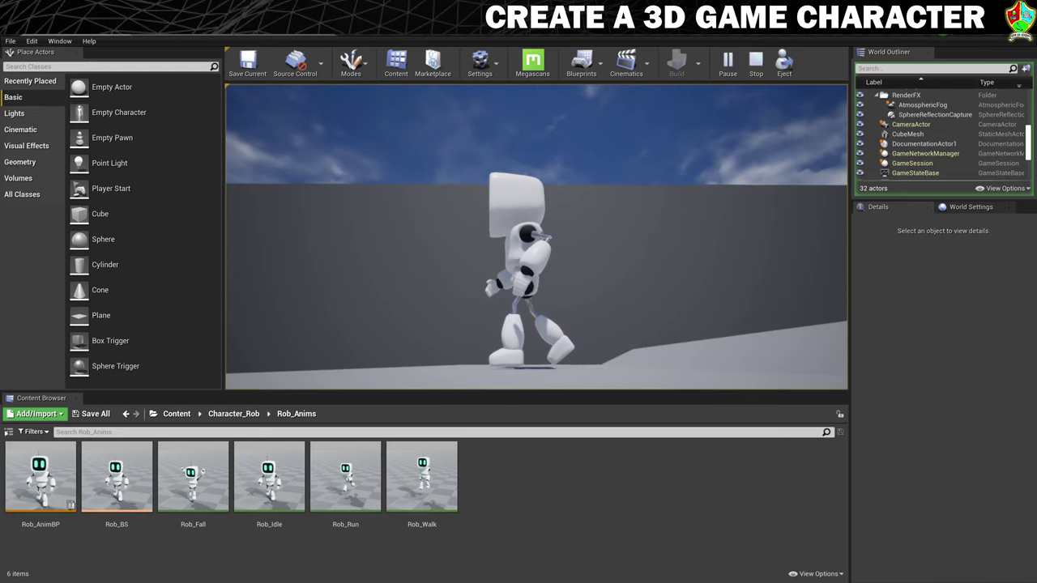
{"action": "key", "text": "w"}
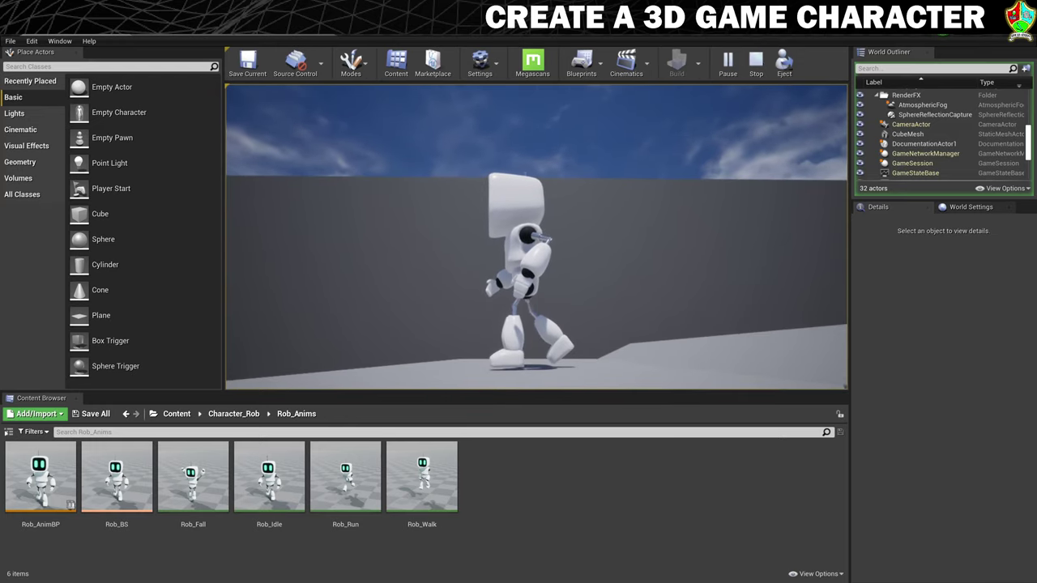
{"action": "key", "text": "Escape"}
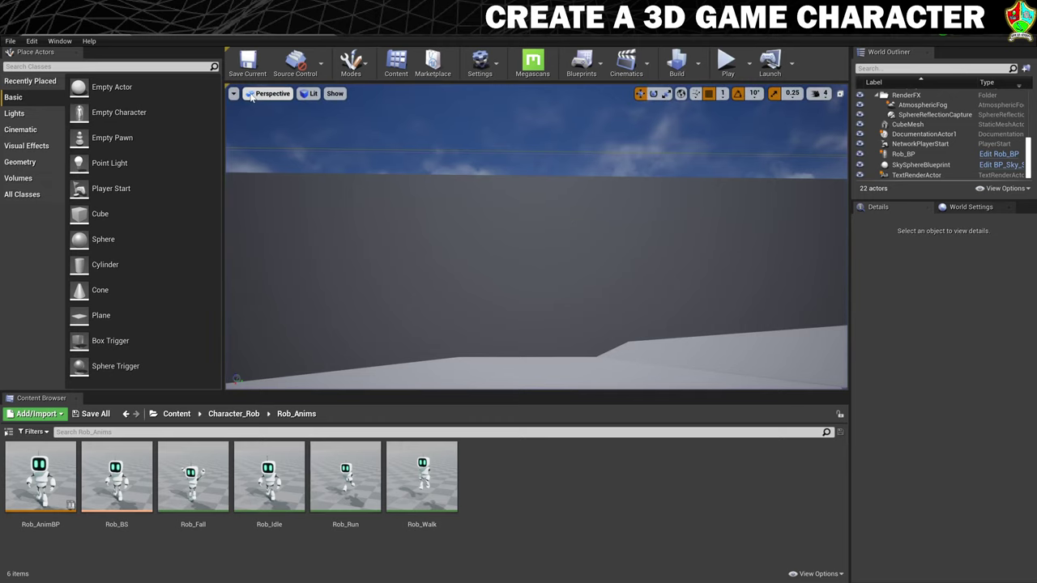
In Rob_BP, set the Mesh component's Z location to -90.0 relative to the capsule and compile the blueprint
{"action": "left_click", "coordinate": [202, 37]}
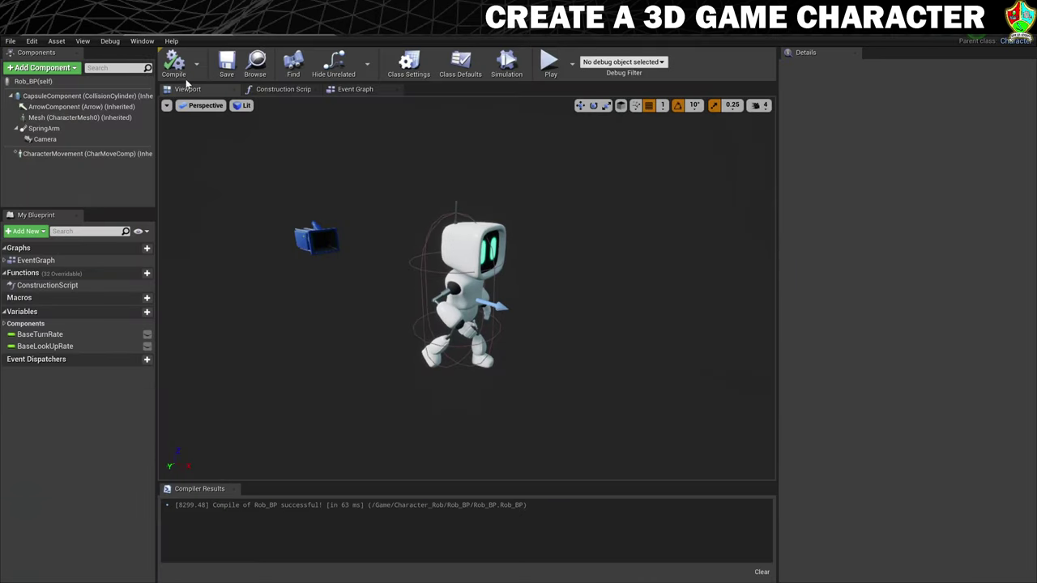
{"action": "scroll", "coordinate": [505, 291], "scroll_direction": "up", "scroll_amount": 5}
{"action": "scroll", "coordinate": [505, 290], "scroll_direction": "down", "scroll_amount": 4}
{"action": "left_click", "coordinate": [494, 324]}
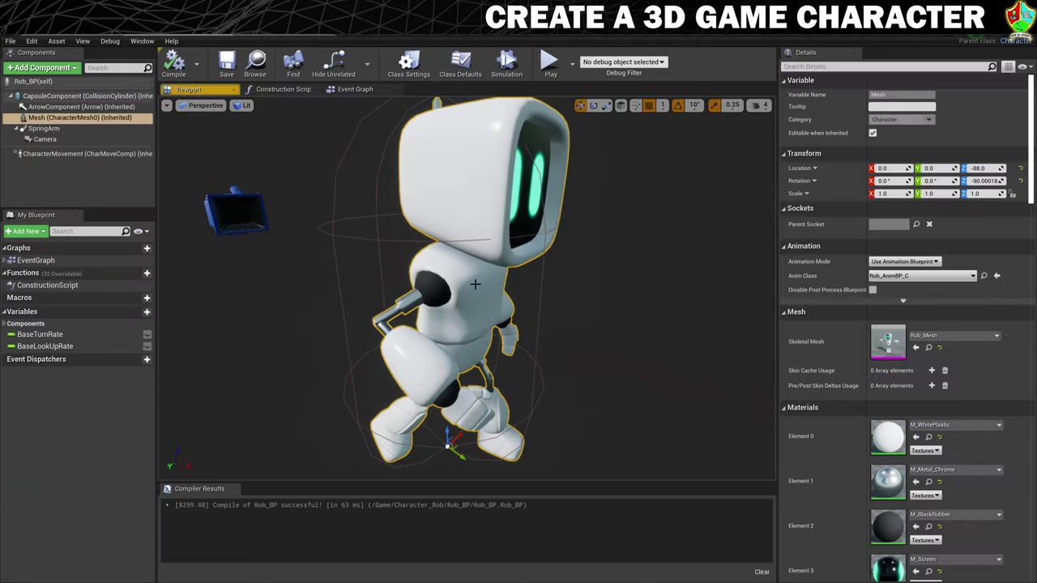
{"action": "left_click_drag", "start_coordinate": [582, 395], "coordinate": [597, 416]}
{"action": "mouse_move", "coordinate": [472, 365]}
{"action": "left_mouse_down"}
{"action": "mouse_move", "coordinate": [462, 356]}
{"action": "mouse_move", "coordinate": [472, 365]}
{"action": "left_mouse_up"}
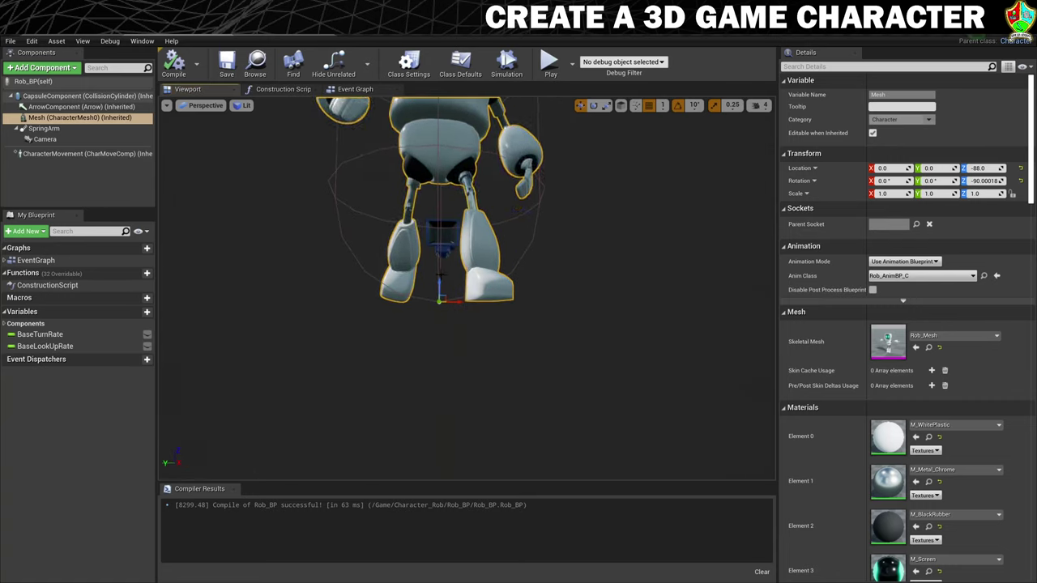
{"action": "left_click_drag", "start_coordinate": [982, 168], "coordinate": [977, 167]}
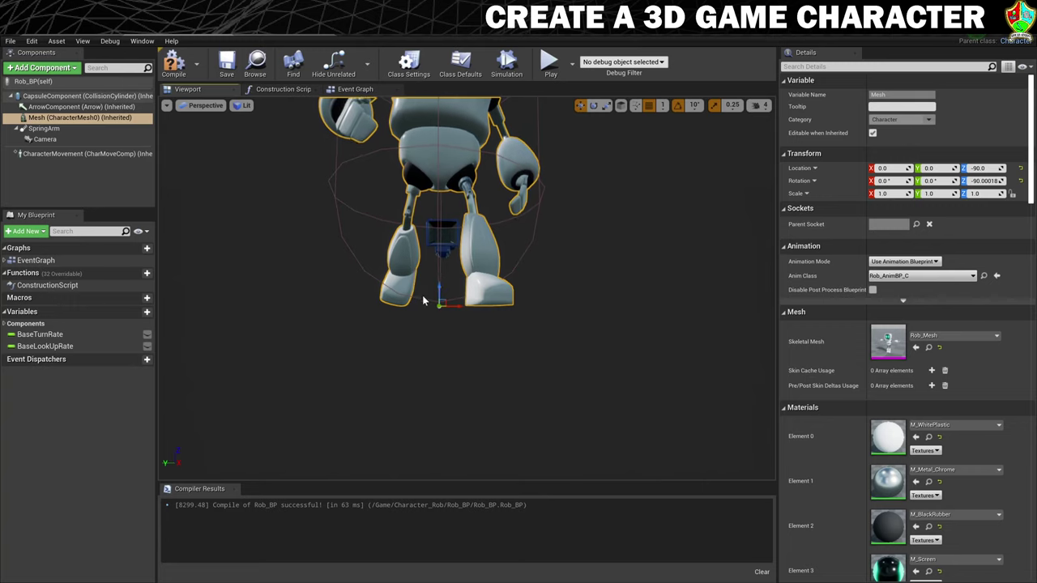
{"action": "left_click", "coordinate": [172, 63]}
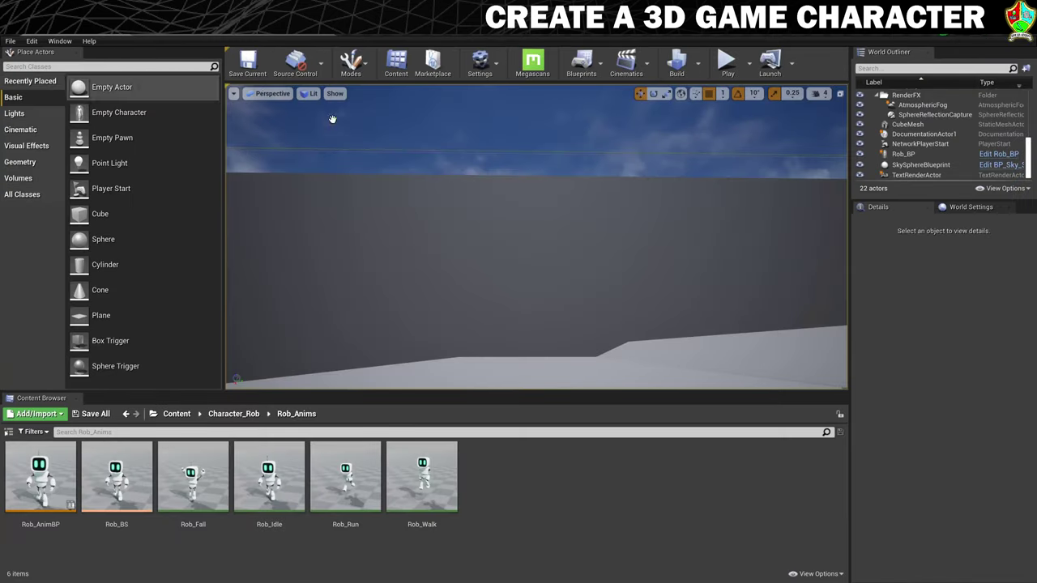
Play the level to check the robot's foot contact with the floor while it stands, runs and jumps across the platforms
{"action": "left_click", "coordinate": [726, 64]}
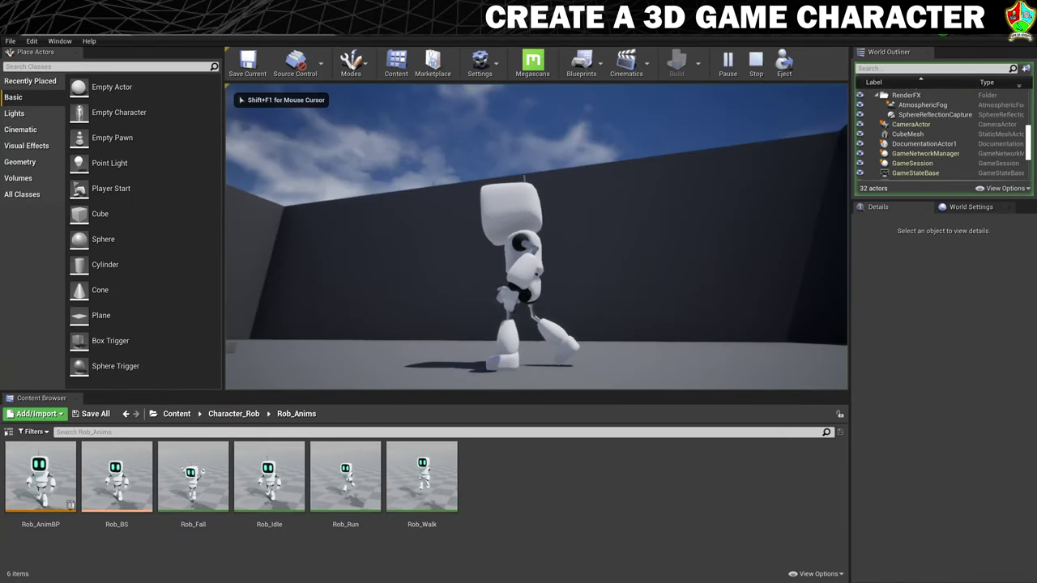
{"action": "key", "text": "w"}
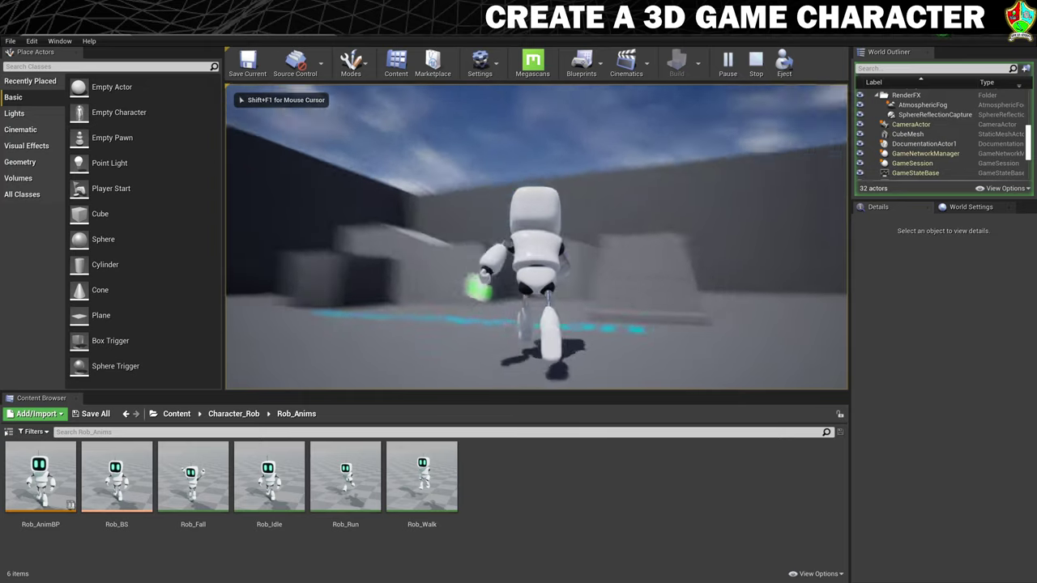
{"action": "key", "text": "a"}
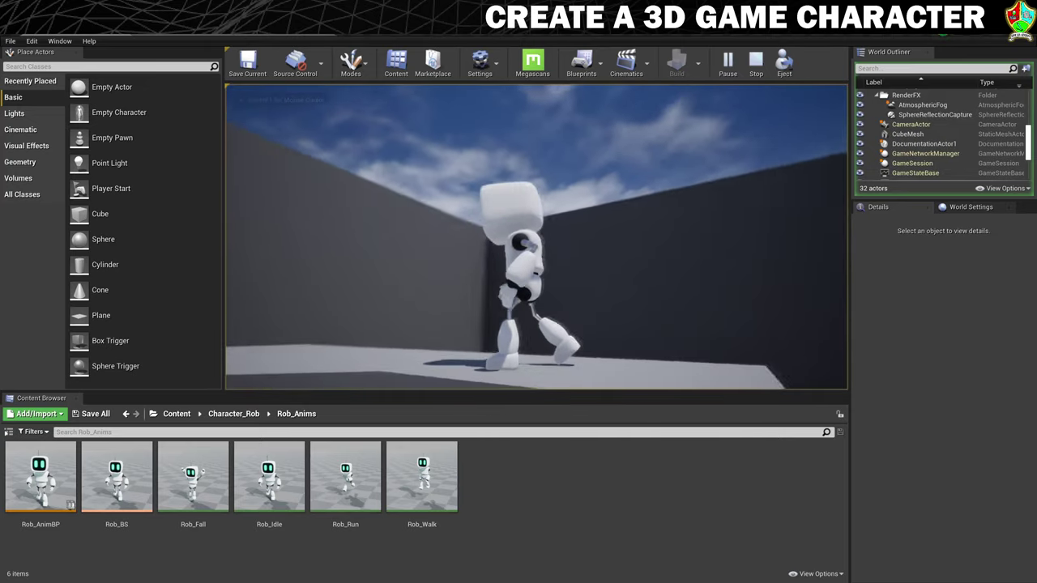
{"action": "key", "text": "w"}
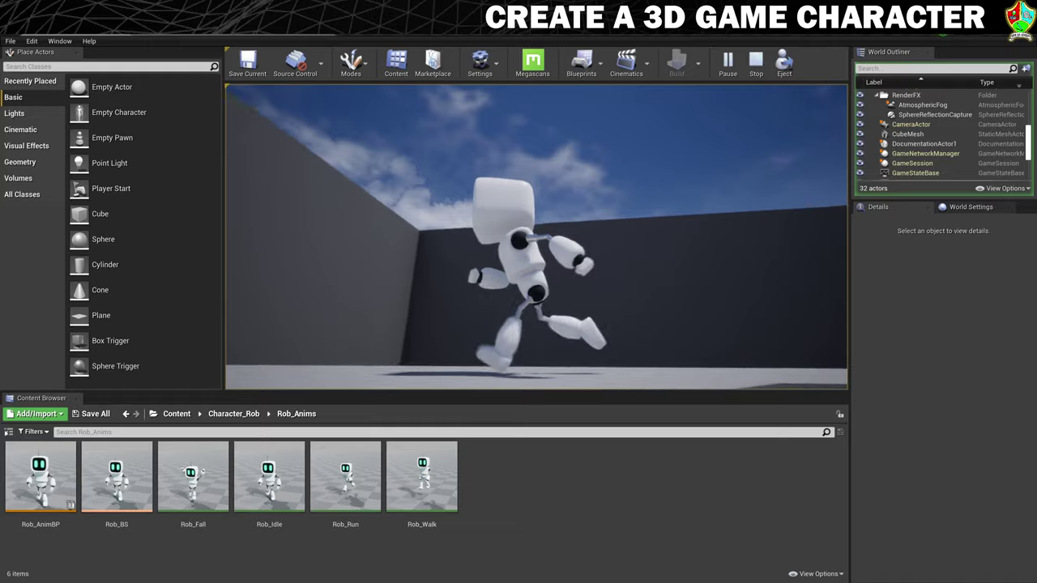
{"action": "key", "text": "w"}
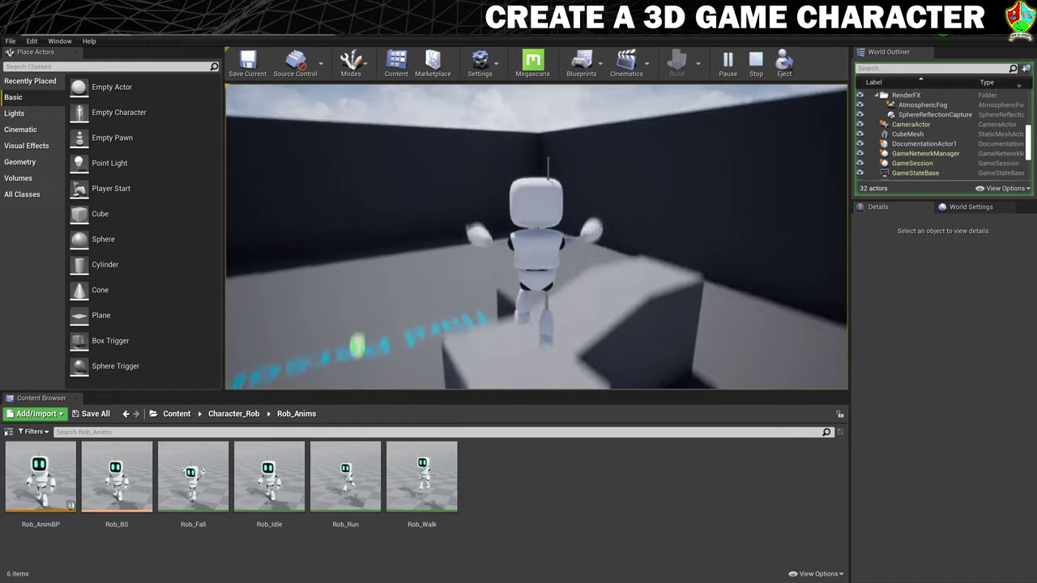
{"action": "key", "text": "space"}
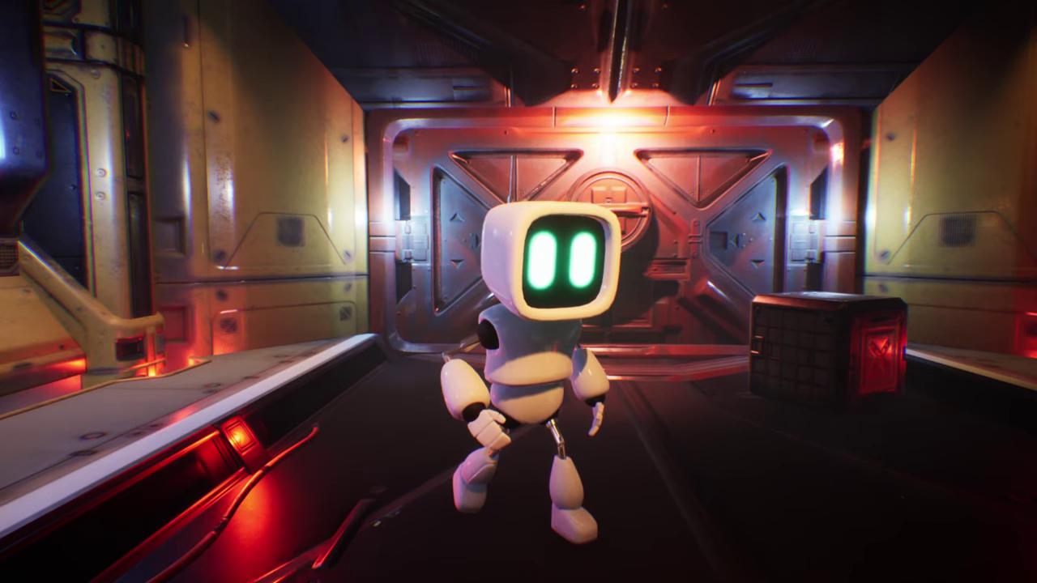
{"action": "key", "text": "Escape"}
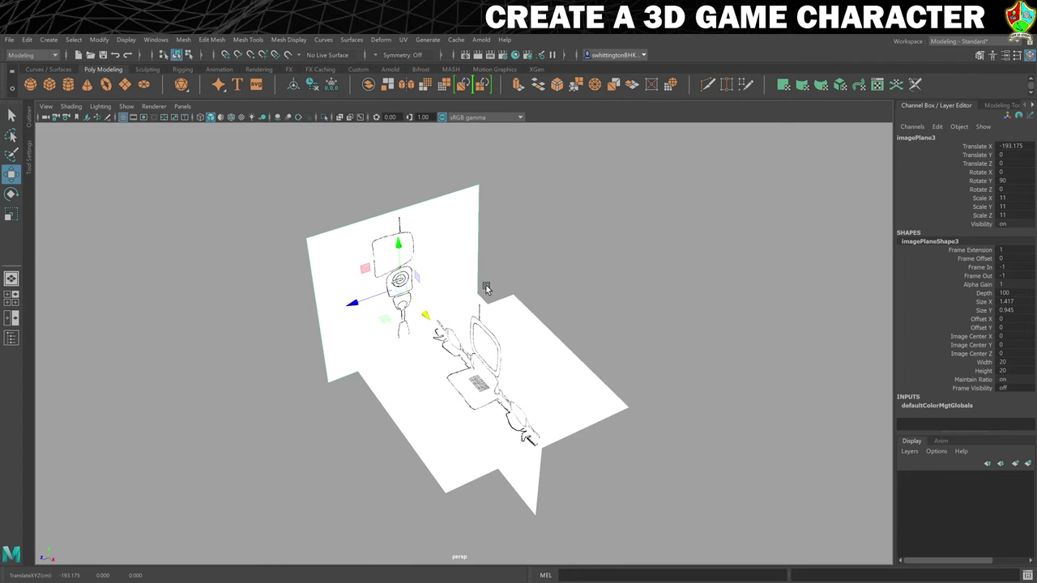
{"action": "middle_click_drag", "start_coordinate": [438, 402], "coordinate": [558, 352]}
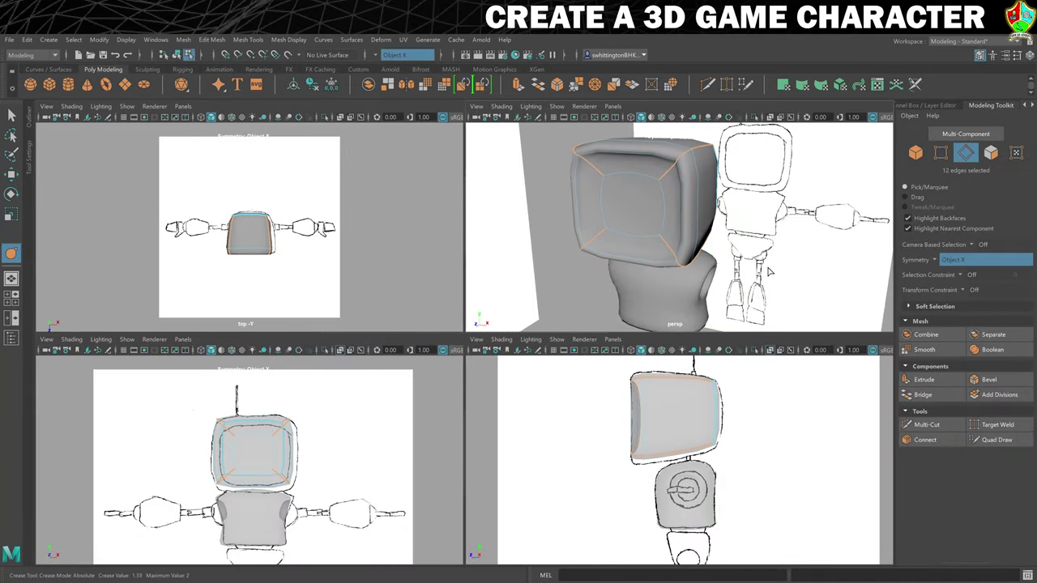
{"action": "middle_click_drag", "start_coordinate": [769, 272], "coordinate": [761, 275]}
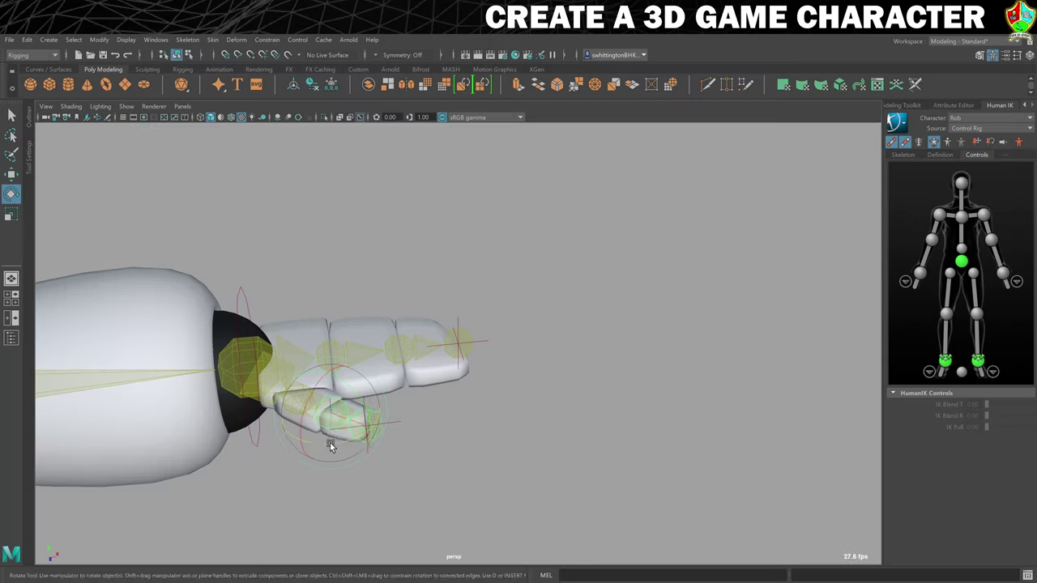
{"action": "left_click_drag", "start_coordinate": [331, 445], "coordinate": [371, 424]}
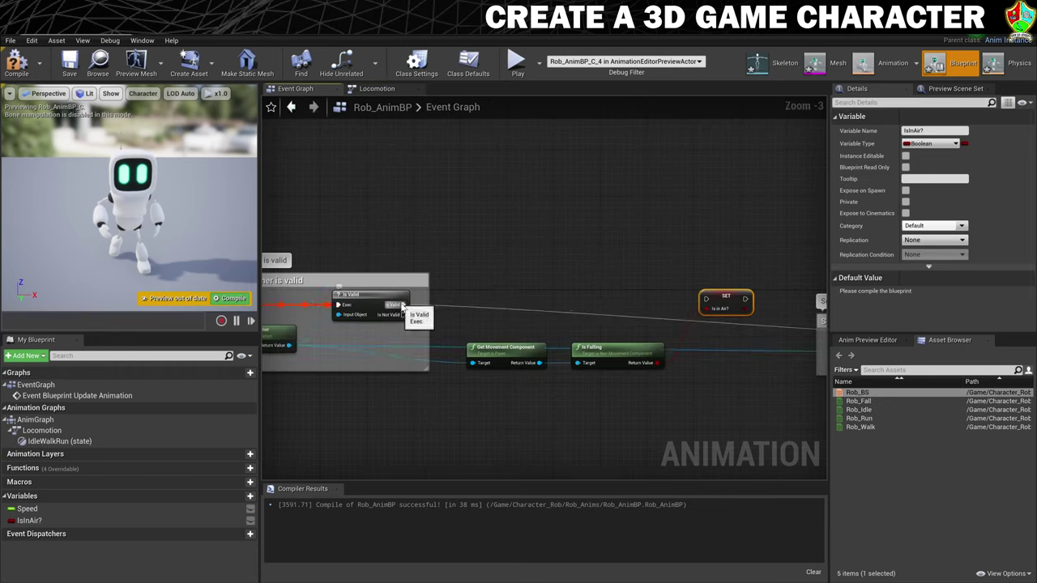
In Rob_AnimBP's Event Graph, connect the Is Valid execution output to the SET node of the IsInAir? variable
{"action": "left_click_drag", "start_coordinate": [369, 303], "coordinate": [670, 297]}
{"action": "left_click_drag", "start_coordinate": [622, 361], "coordinate": [670, 307]}
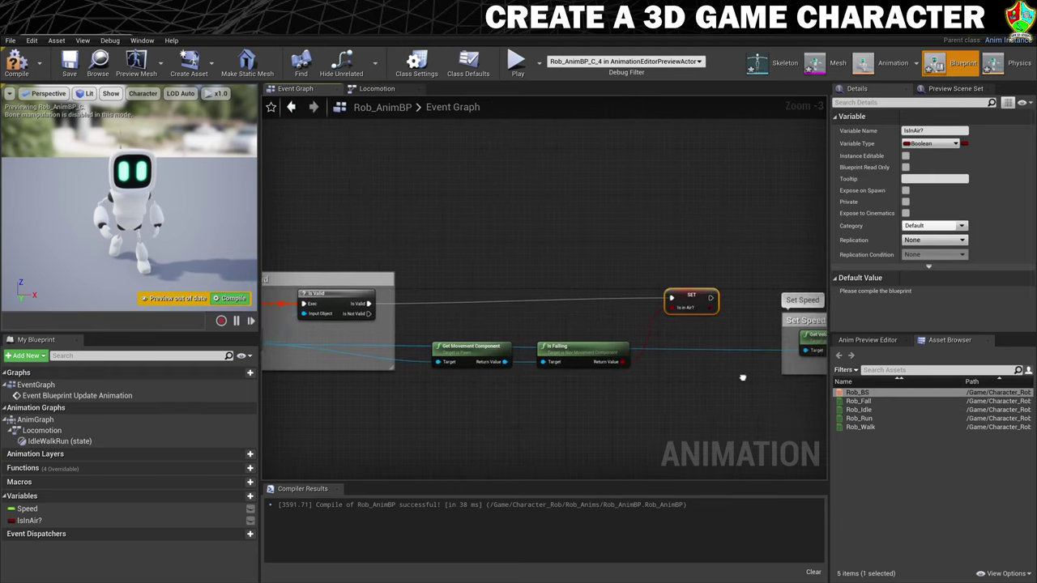
{"action": "right_click_drag", "start_coordinate": [742, 378], "coordinate": [435, 340]}
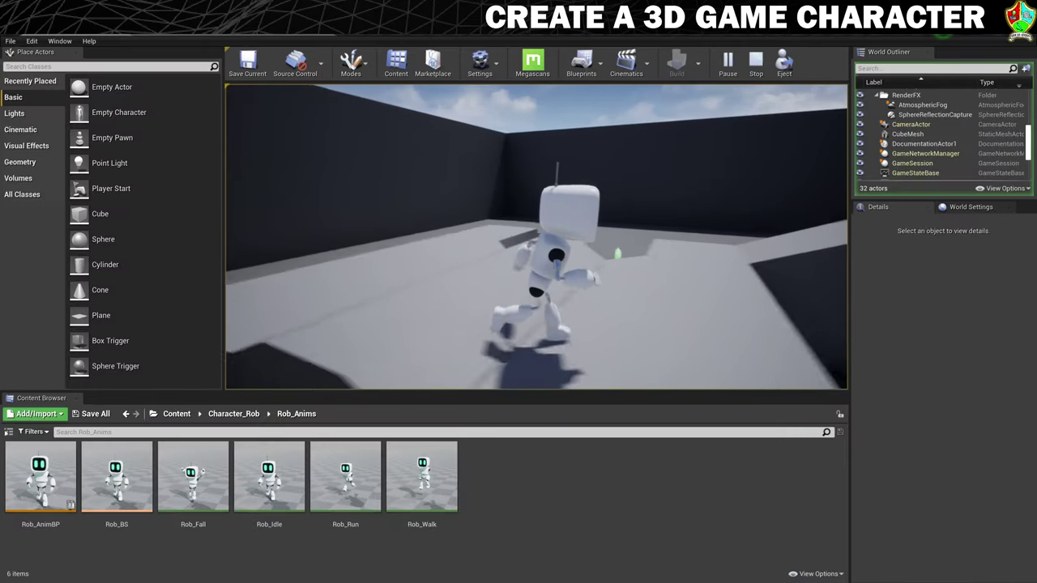
{"action": "key", "text": "space"}
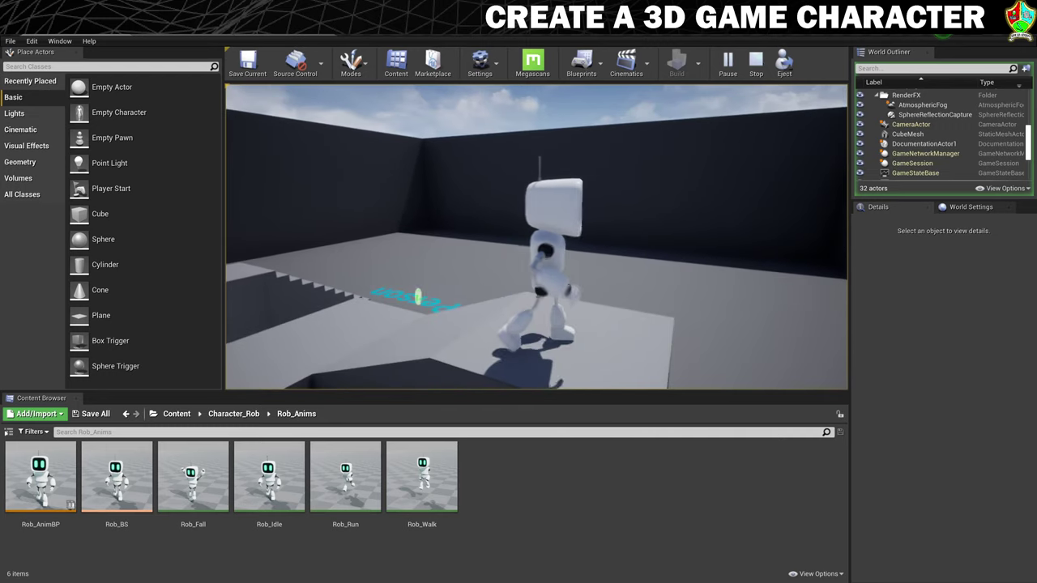
{"action": "key", "text": "space"}
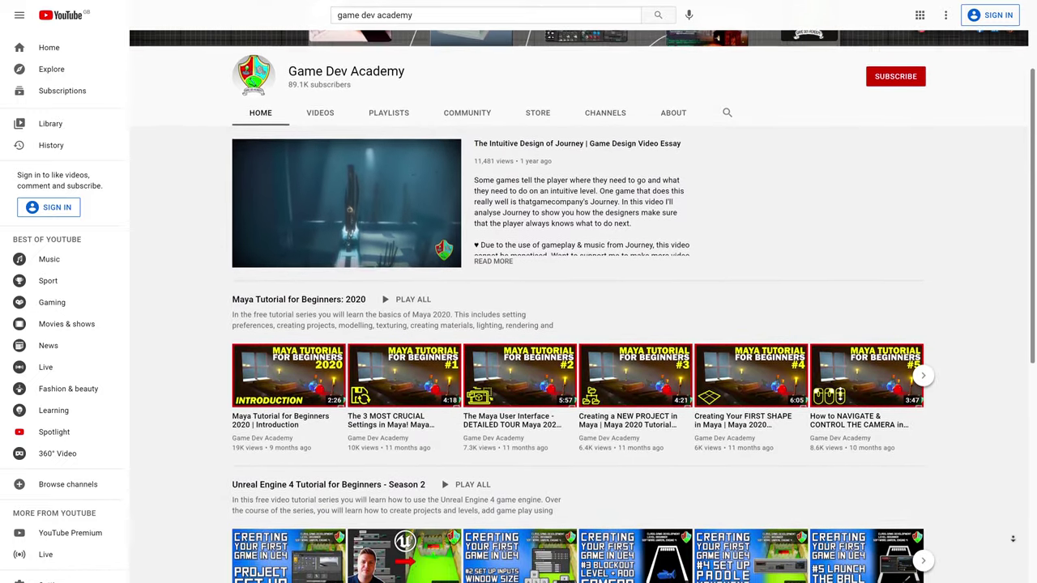
{"action": "scroll", "coordinate": [579, 288], "scroll_direction": "down", "scroll_amount": 1}
{"action": "scroll", "coordinate": [579, 288], "scroll_direction": "down", "scroll_amount": 2}
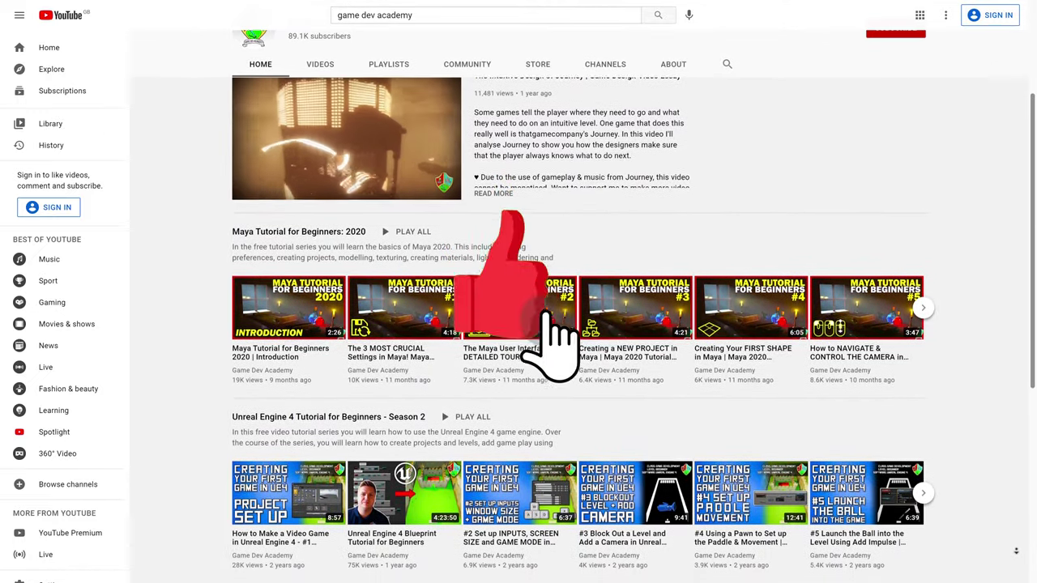
{"action": "scroll", "coordinate": [579, 287], "scroll_direction": "down", "scroll_amount": 2}
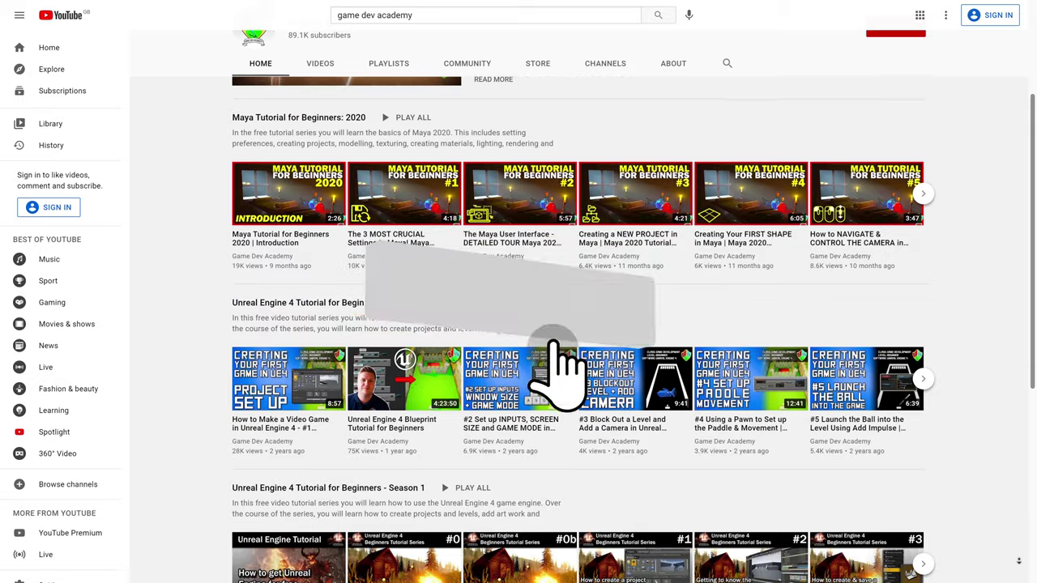
{"action": "scroll", "coordinate": [580, 287], "scroll_direction": "down", "scroll_amount": 2}
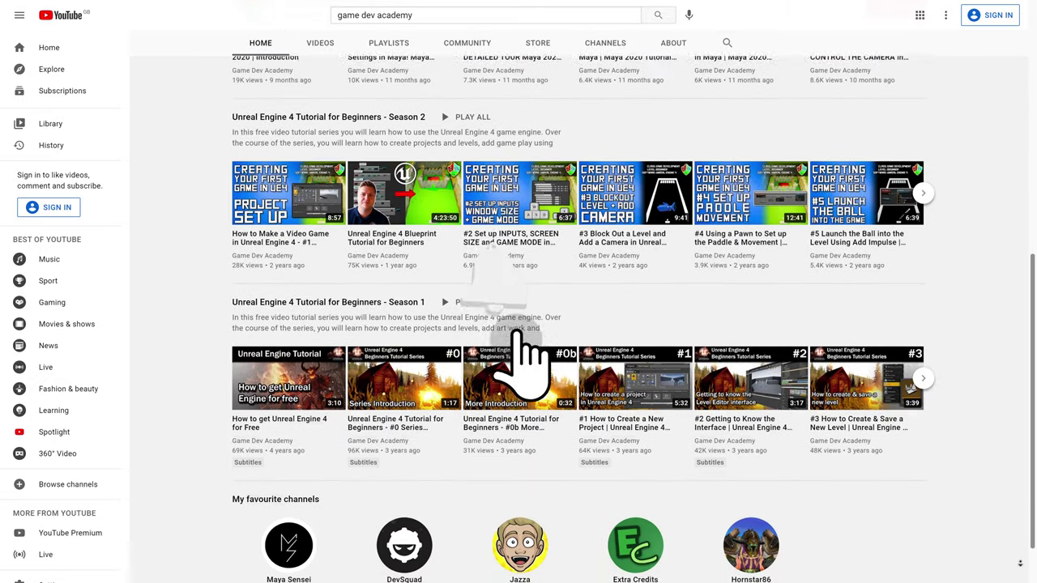